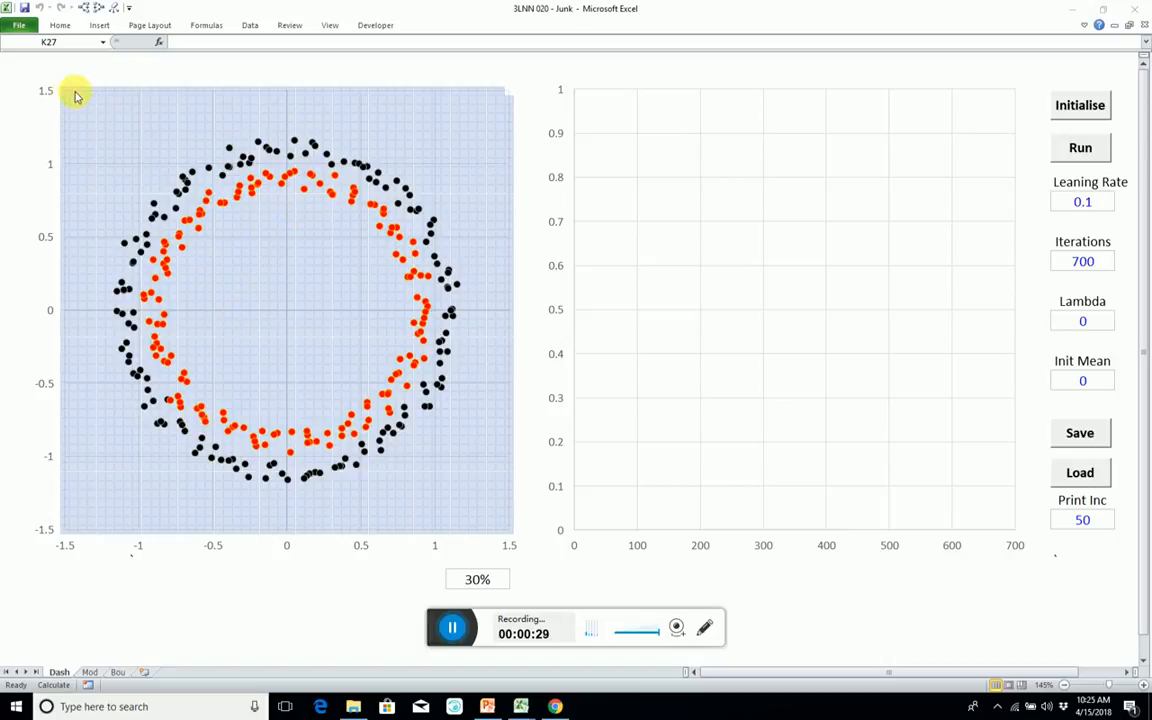
Run the network training from the dashboard, interrupt it before it completes, and end the macro.
left_click(1081, 148)
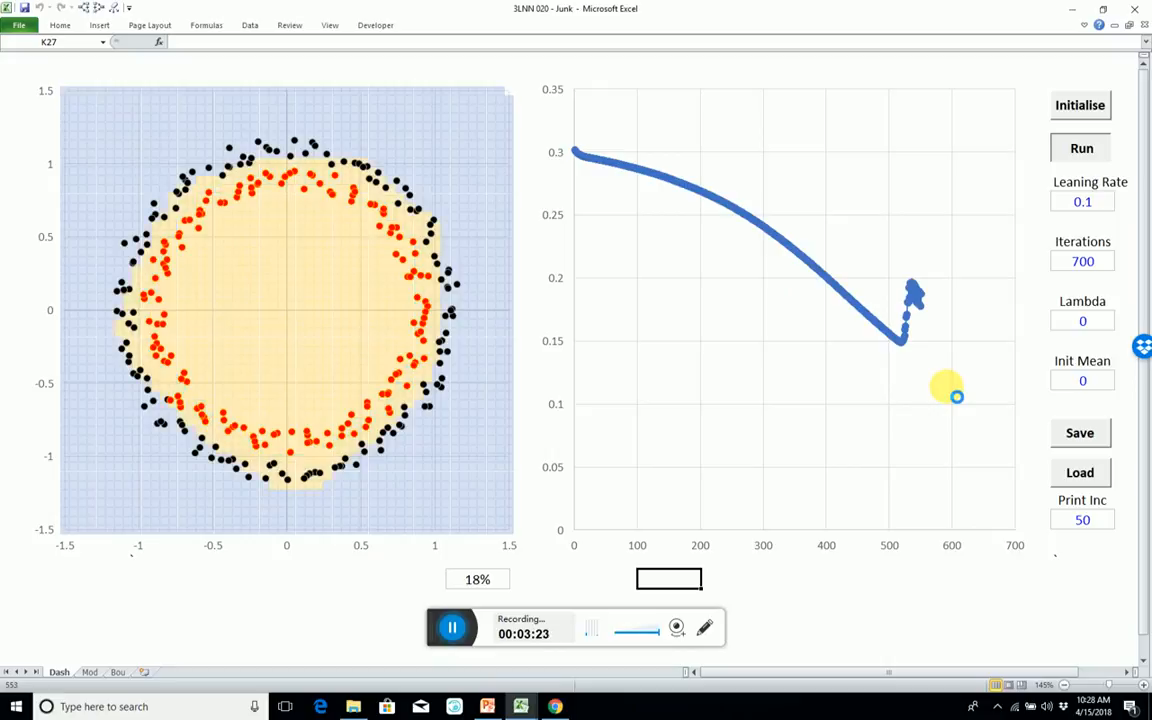
key("Escape")
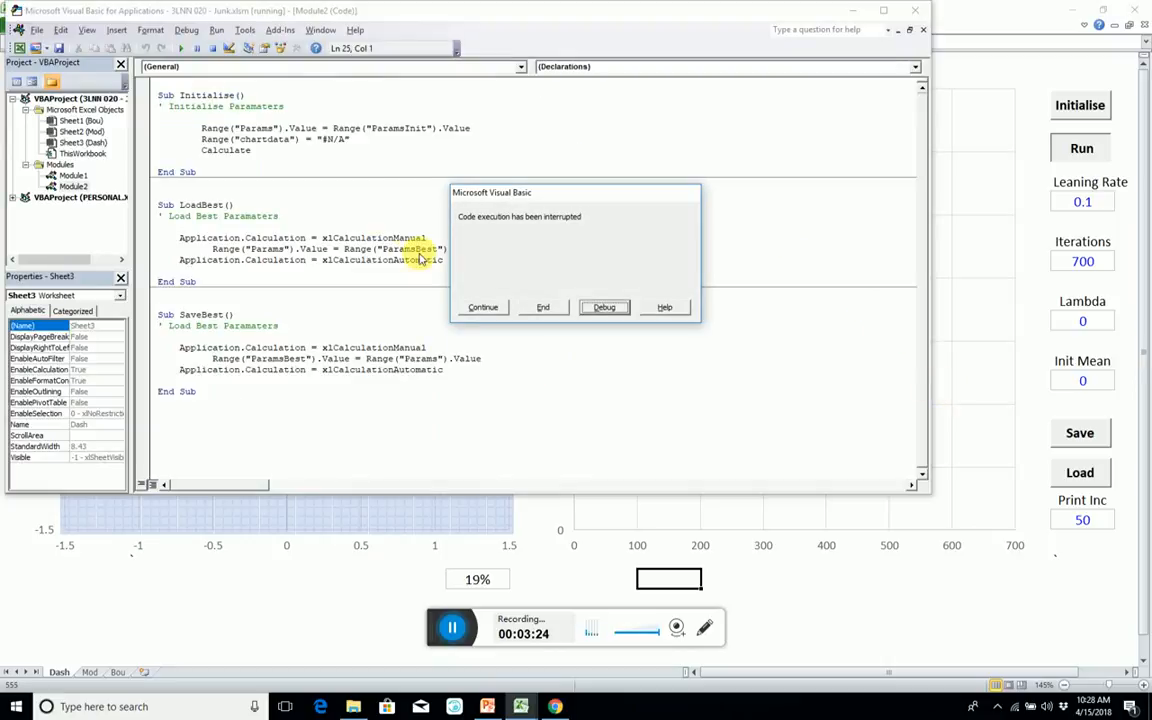
left_click(545, 308)
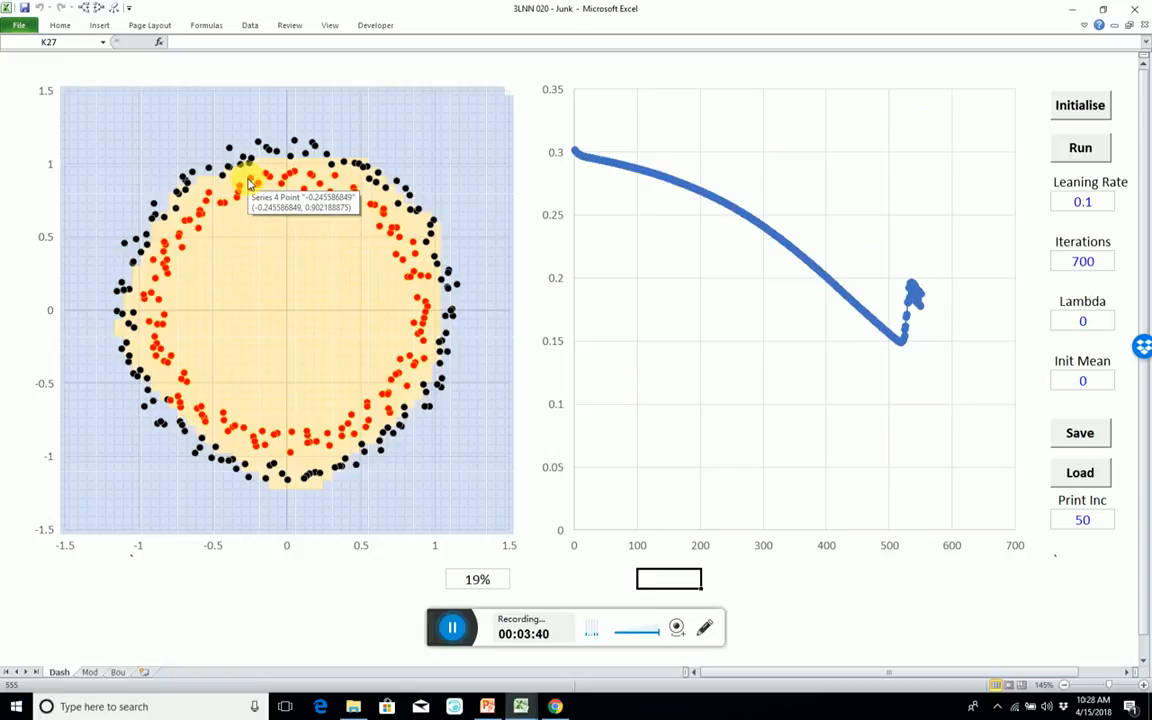
Create a new blank workbook and close the 3LNN 020 - Junk workbook.
key("ctrl+n")
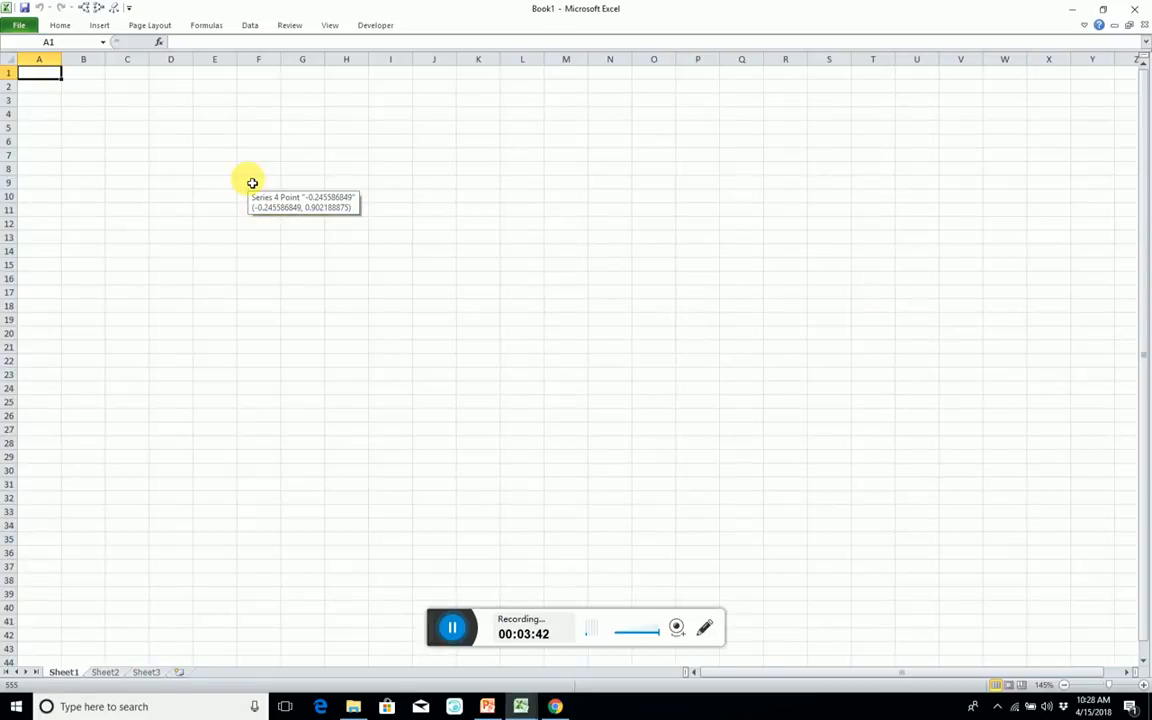
key("ctrl+w")
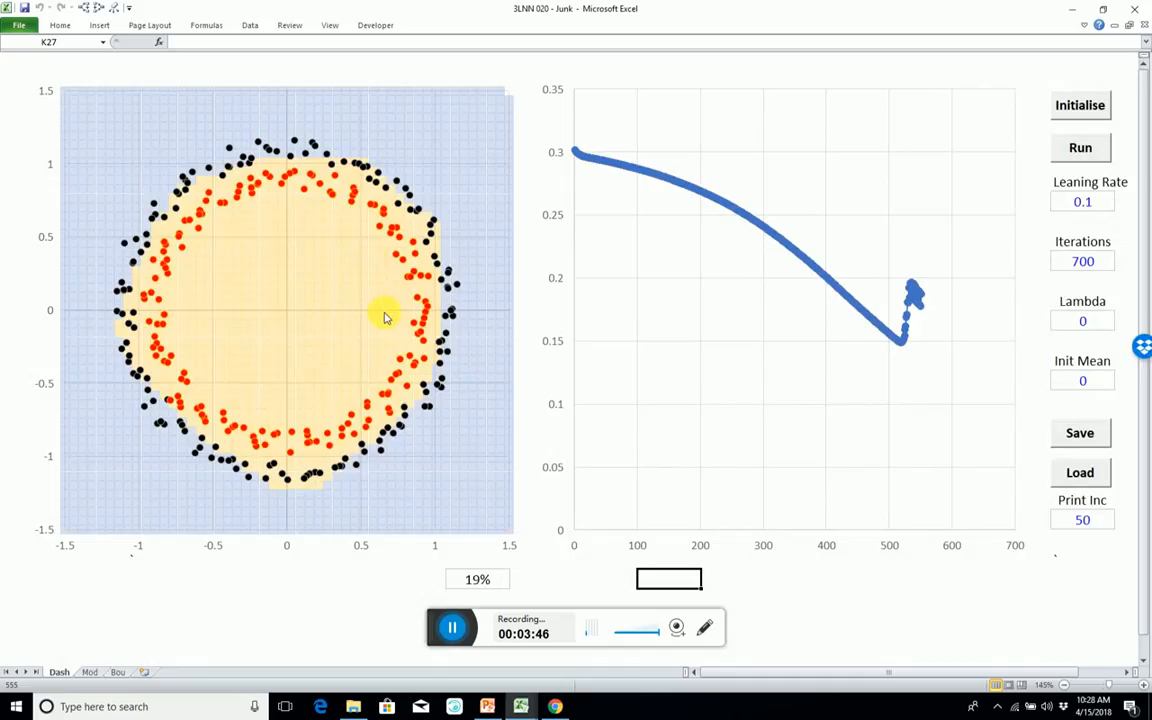
key("alt")
left_click(1135, 9)
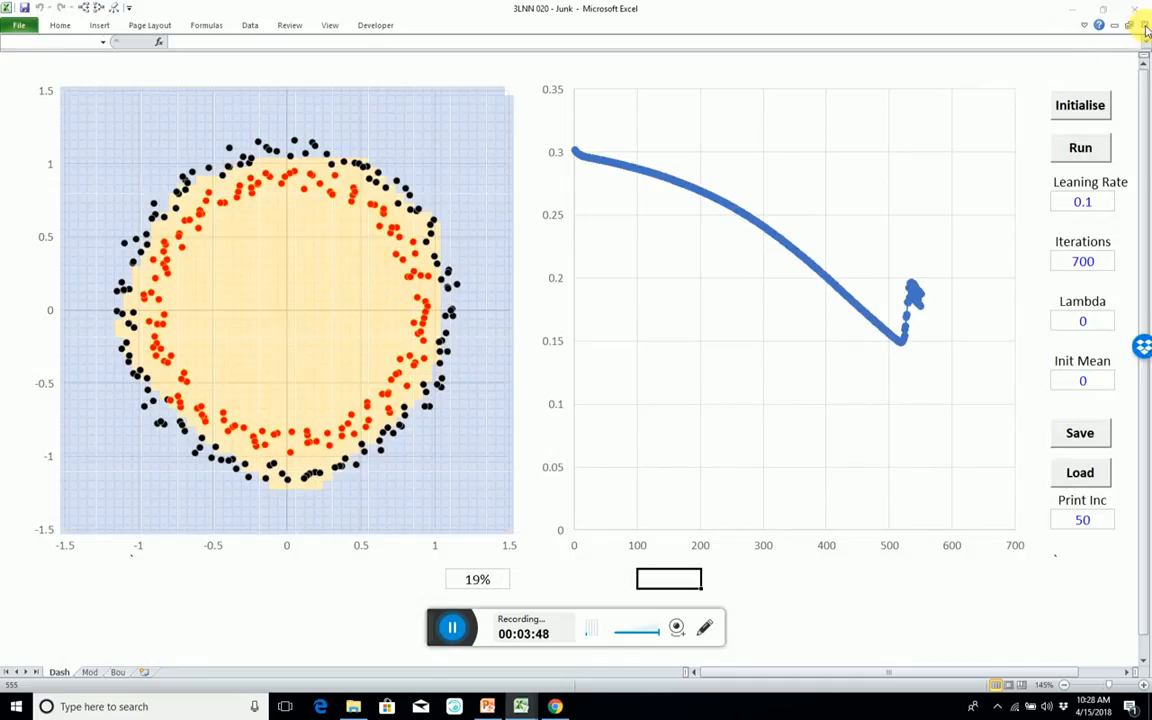
left_click(572, 372)
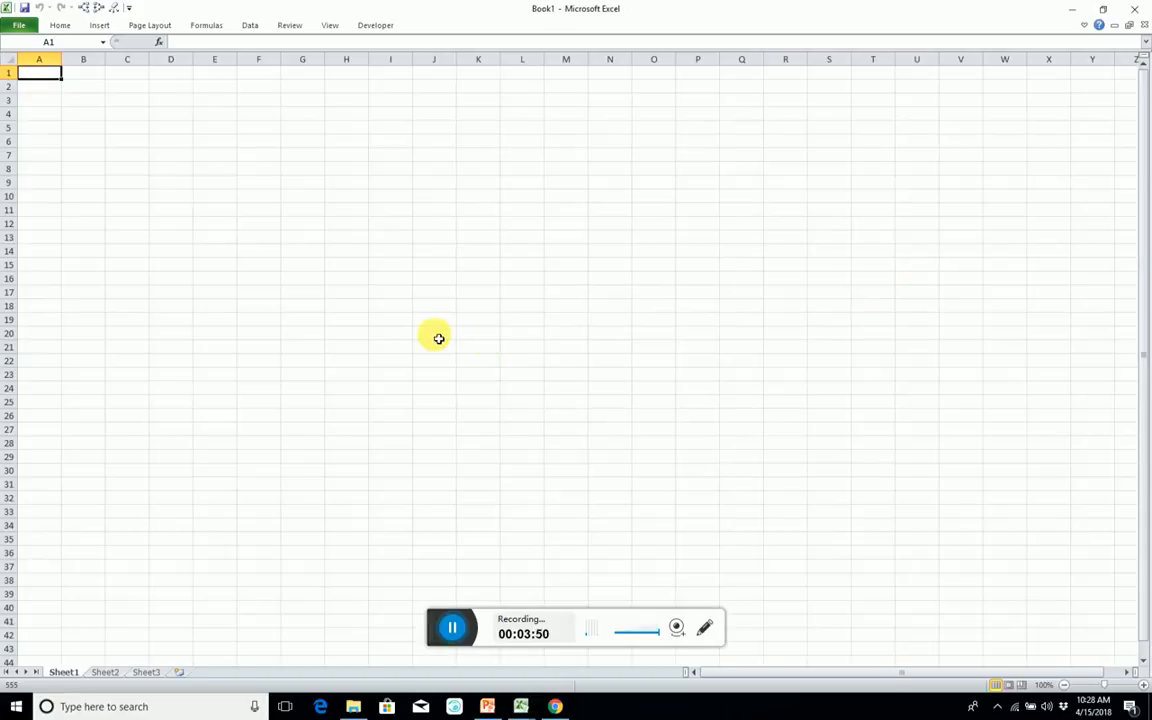
left_click(332, 167)
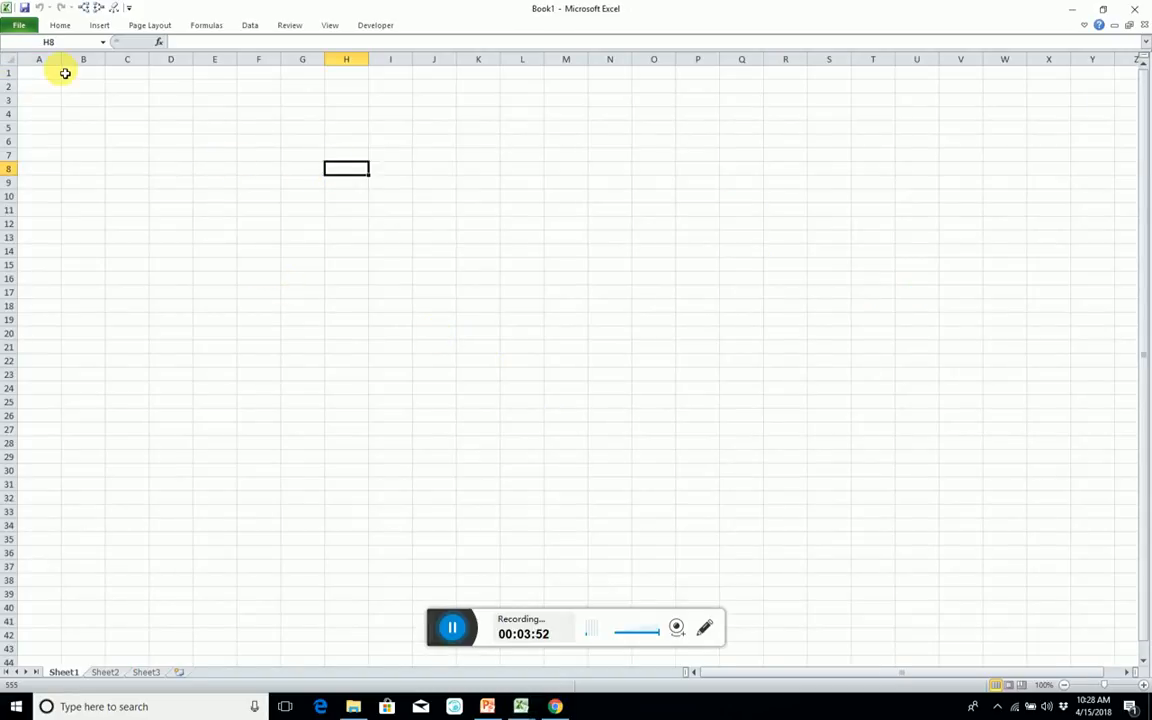
Narrow all columns of the blank sheet to about half their width and set the whole sheet's font size to 8.
left_click(8, 60)
left_click_drag(60, 62, 13, 69)
right_click(17, 66)
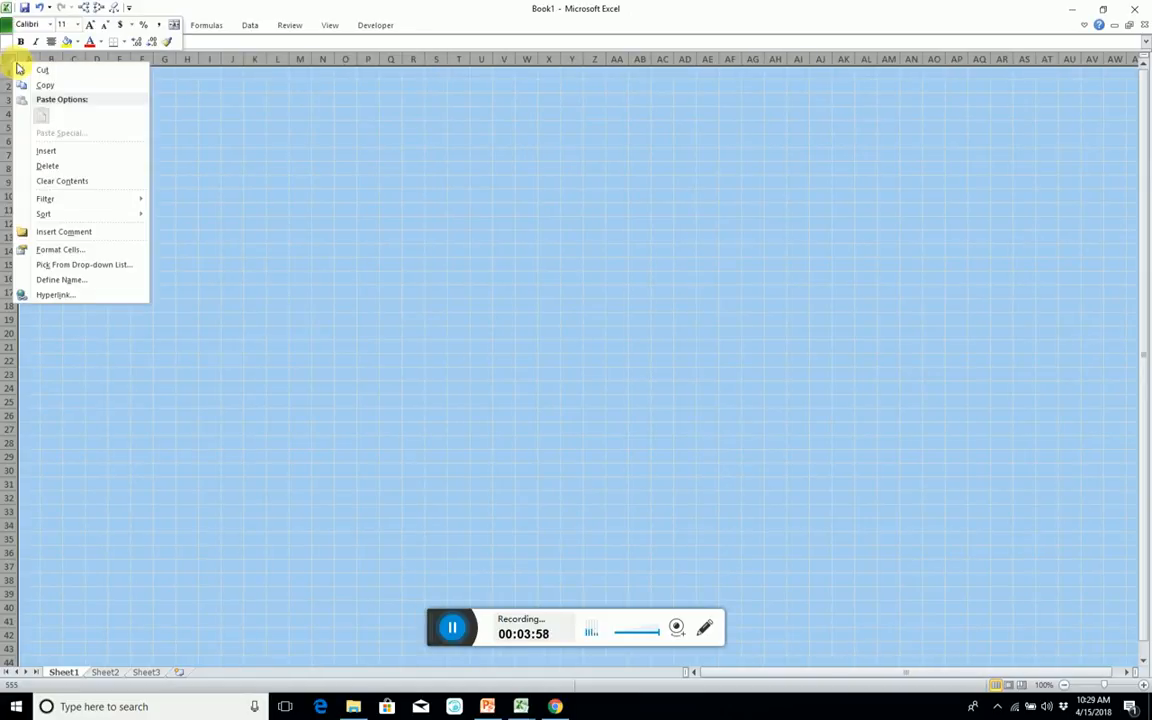
left_click(82, 27)
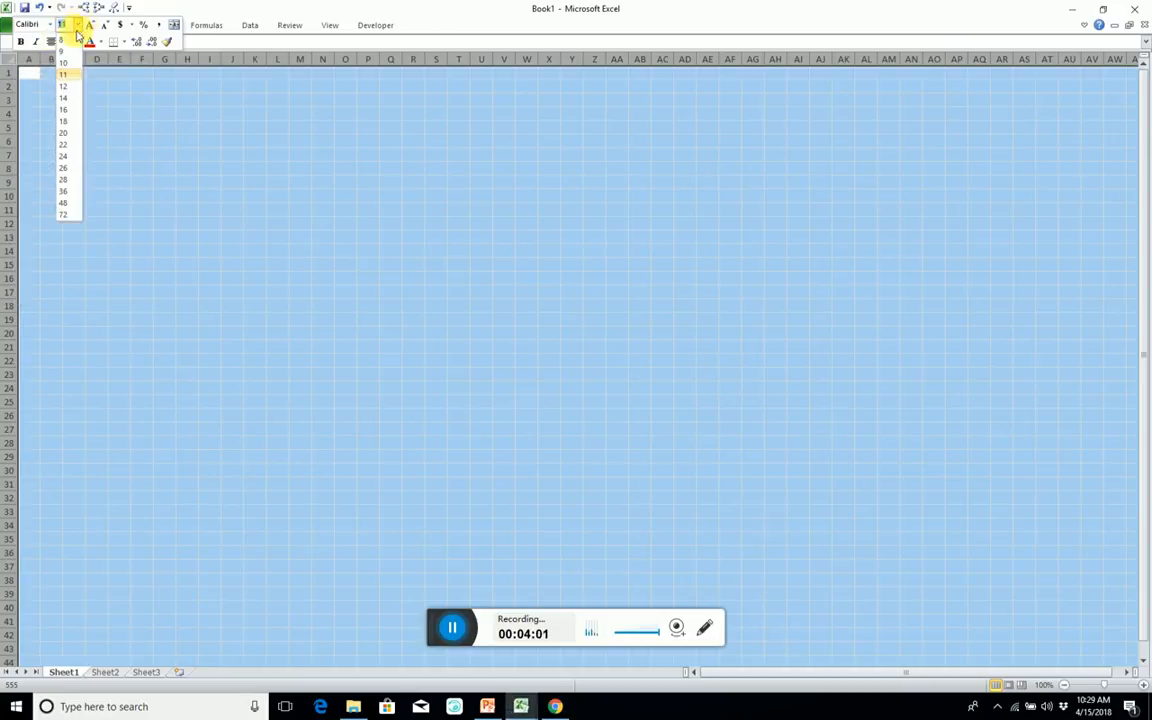
left_click(60, 80)
left_click(481, 174)
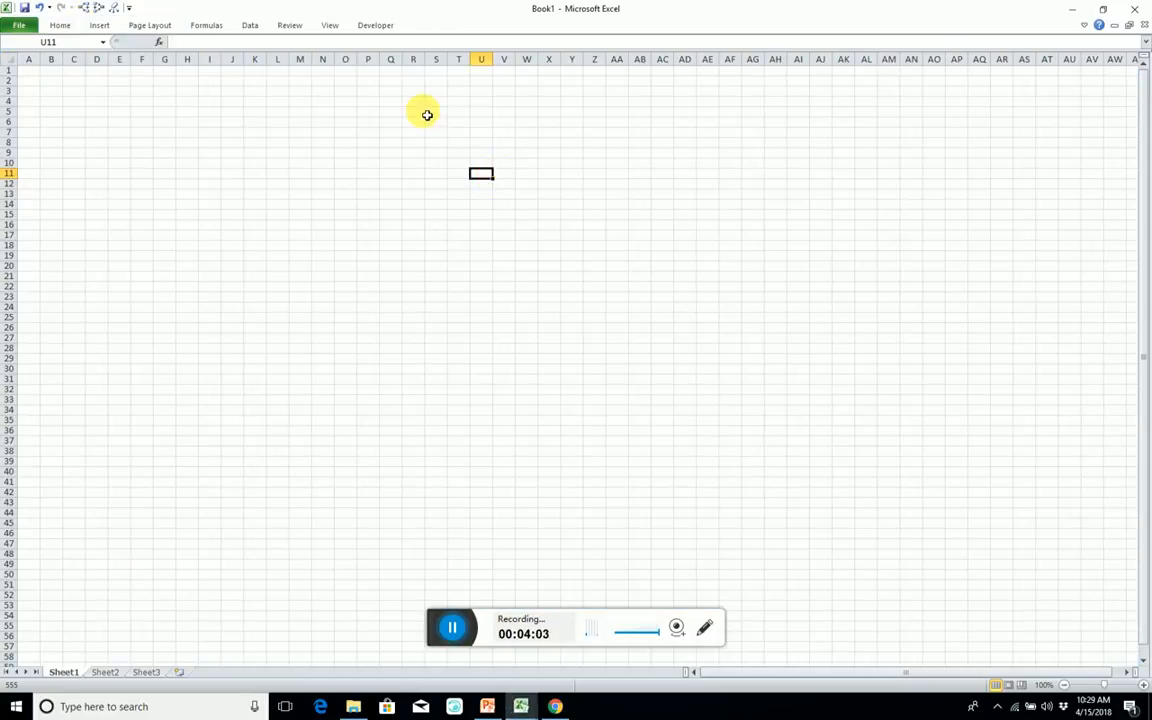
Enter the starting index 1 in cell O3.
left_click(349, 112)
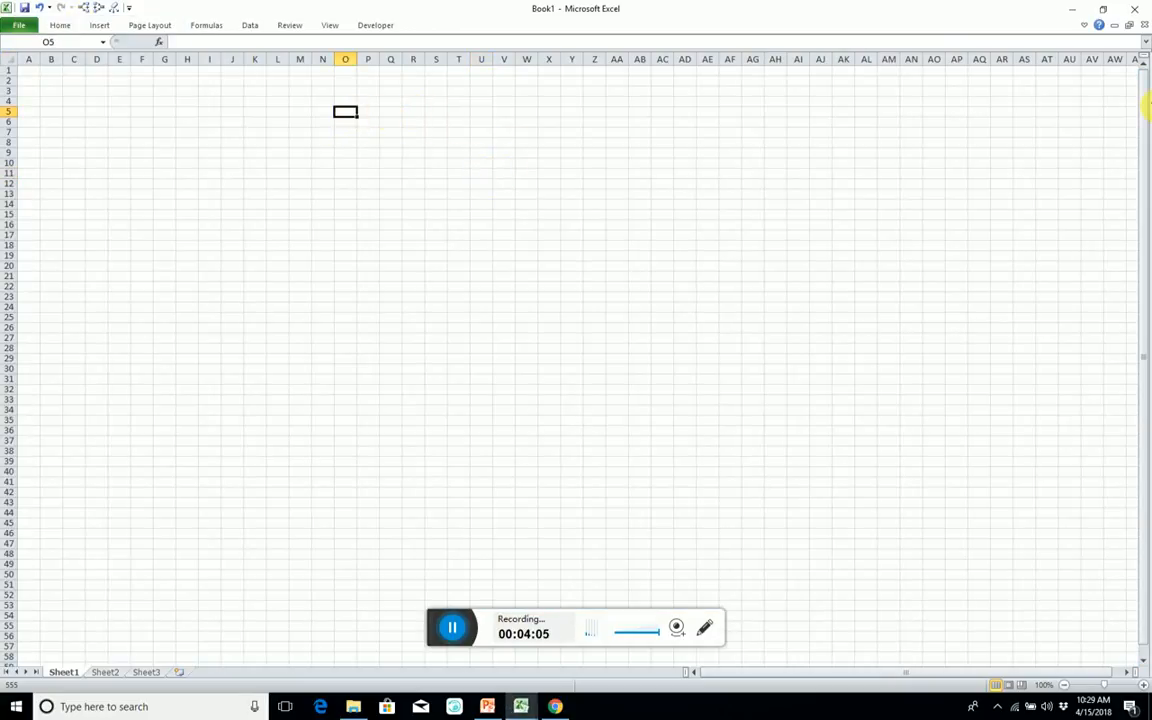
key("Up")
key("Up")
type("1")
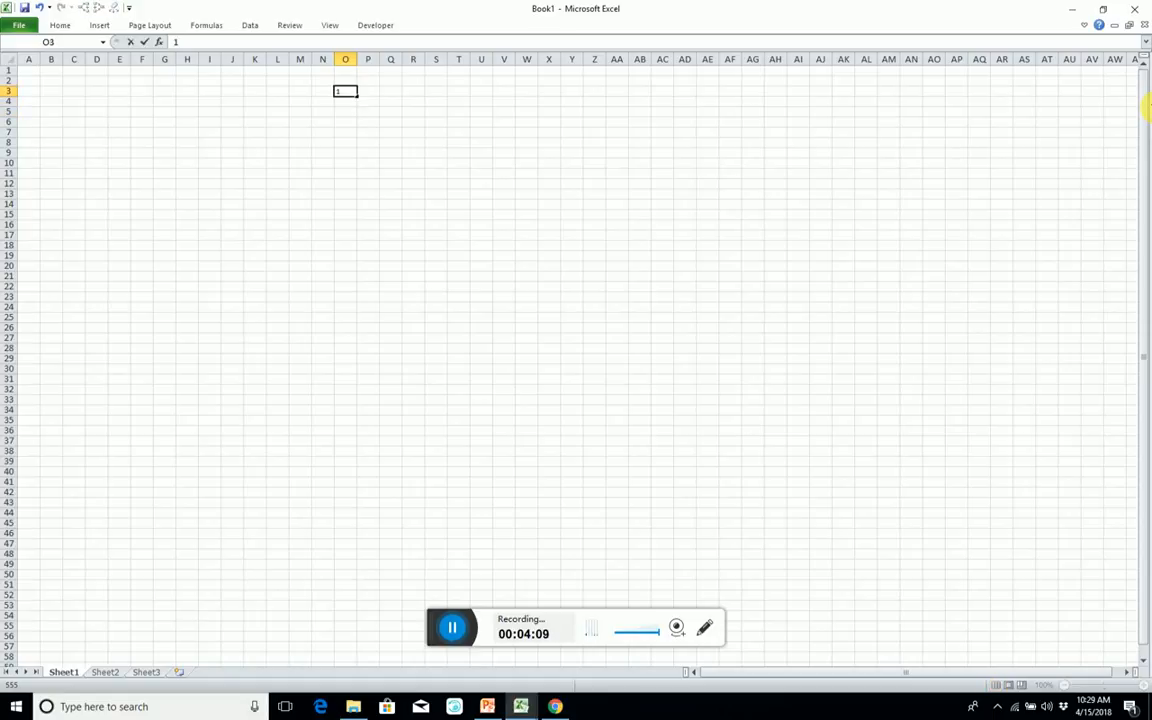
key("Return")
key("Up")
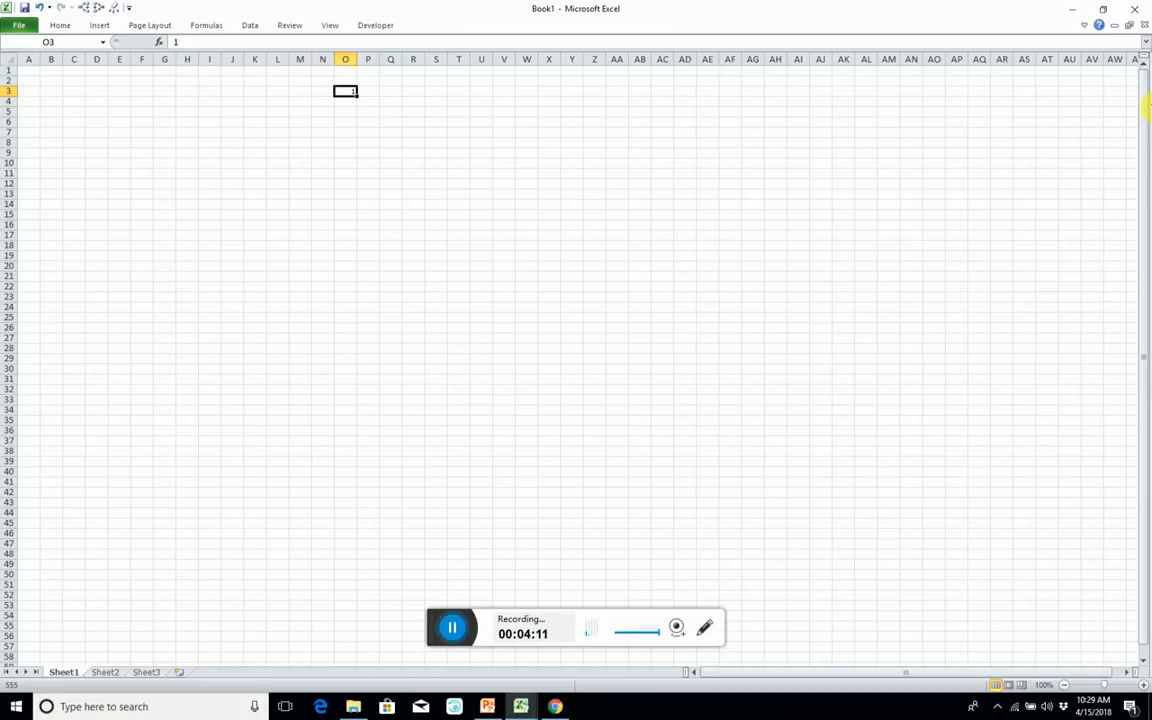
Enter the formula =O3+1 in cell P3 to continue the index numbering.
key("Down")
key("Right")
key("Up")
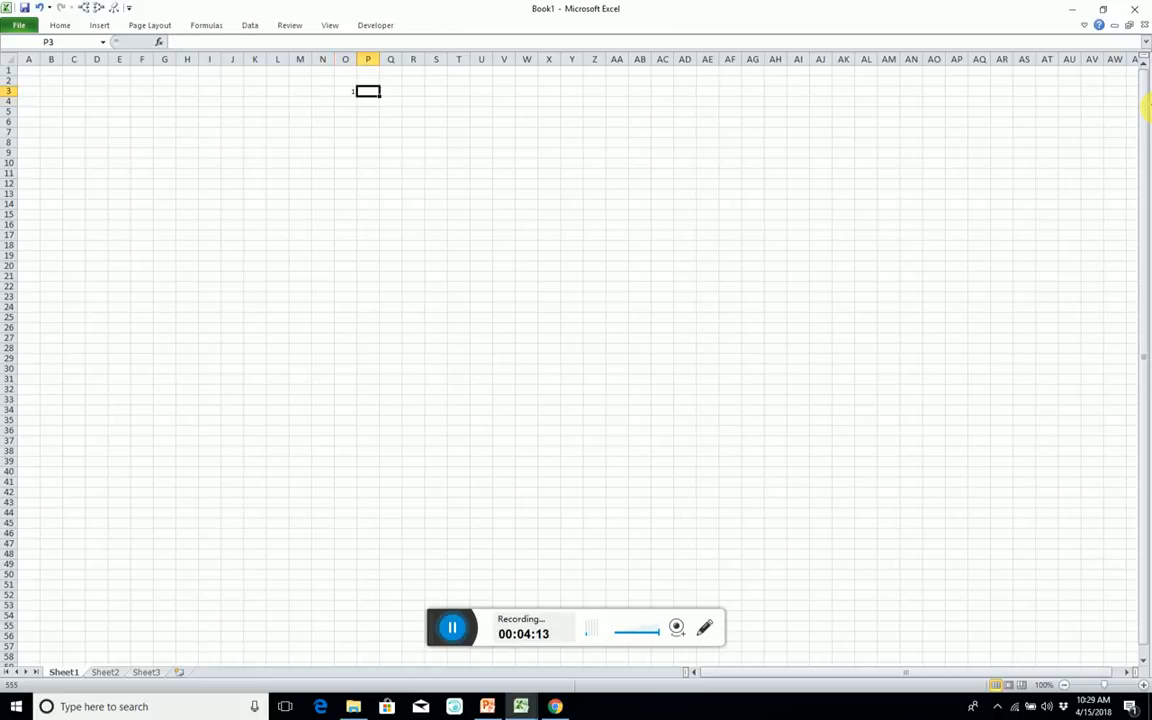
type("=")
key("Left")
type("-1")
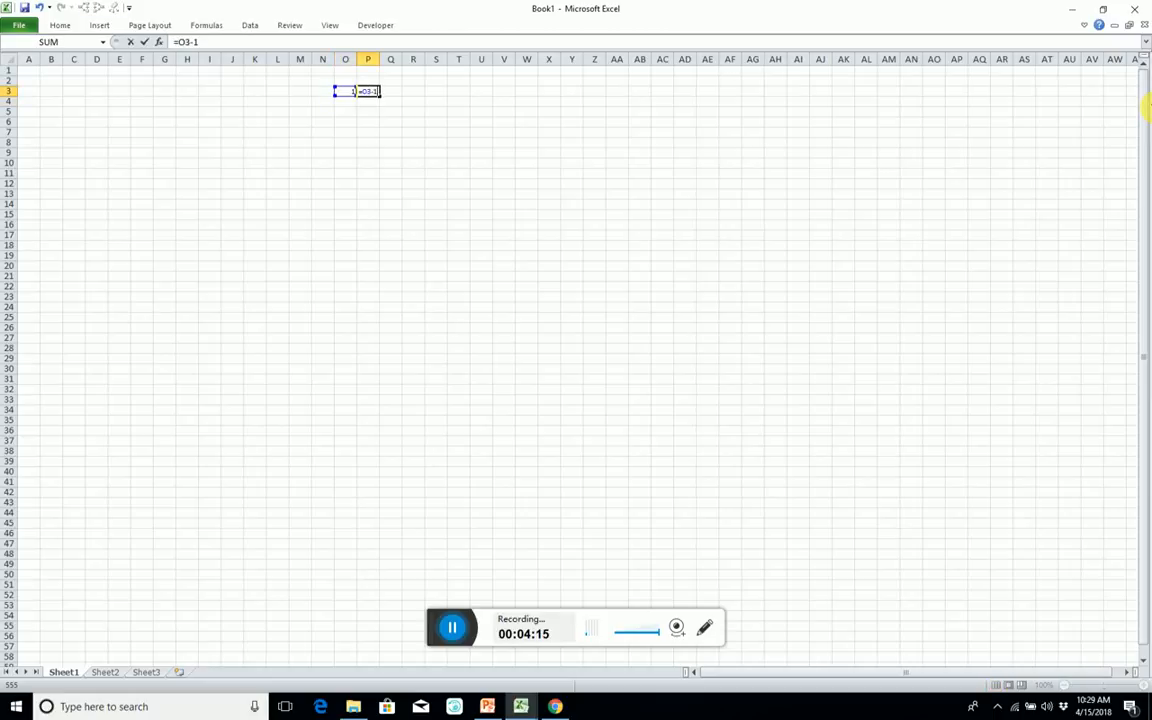
key("BackSpace")
key("BackSpace")
type("+1")
key("Return")
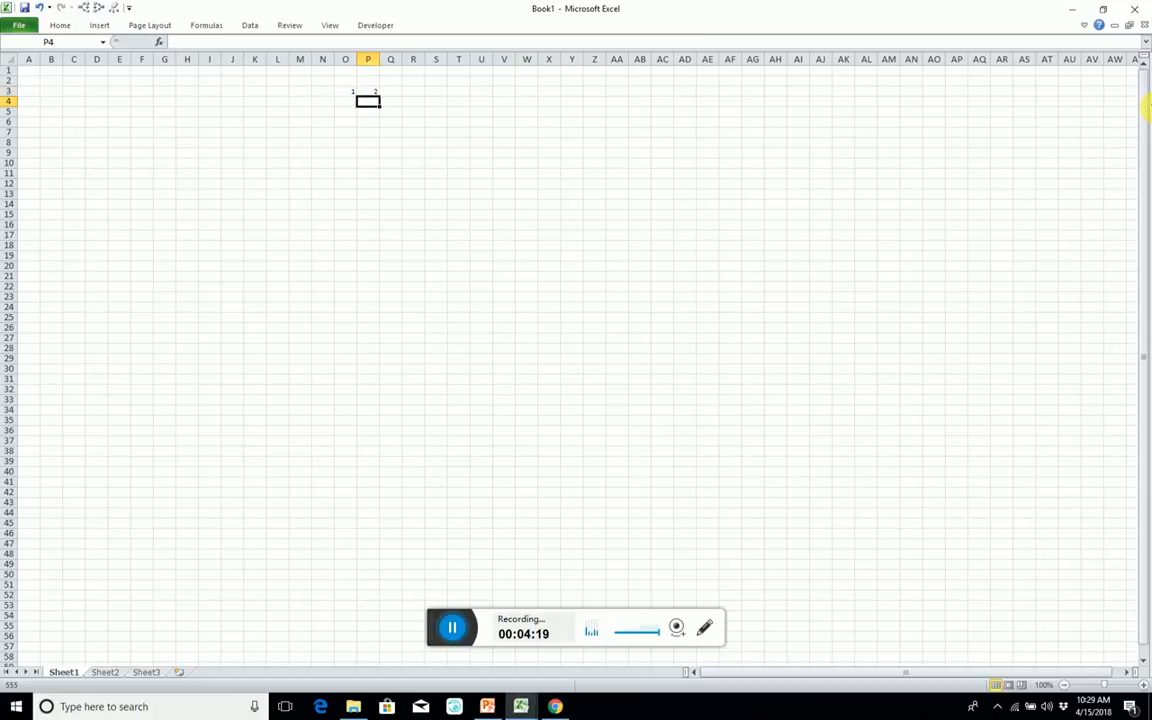
Fill row 3 across to column LD and copy the P3 increment formula through the whole filled range.
left_click_drag(346, 92, 850, 94)
left_click(807, 94)
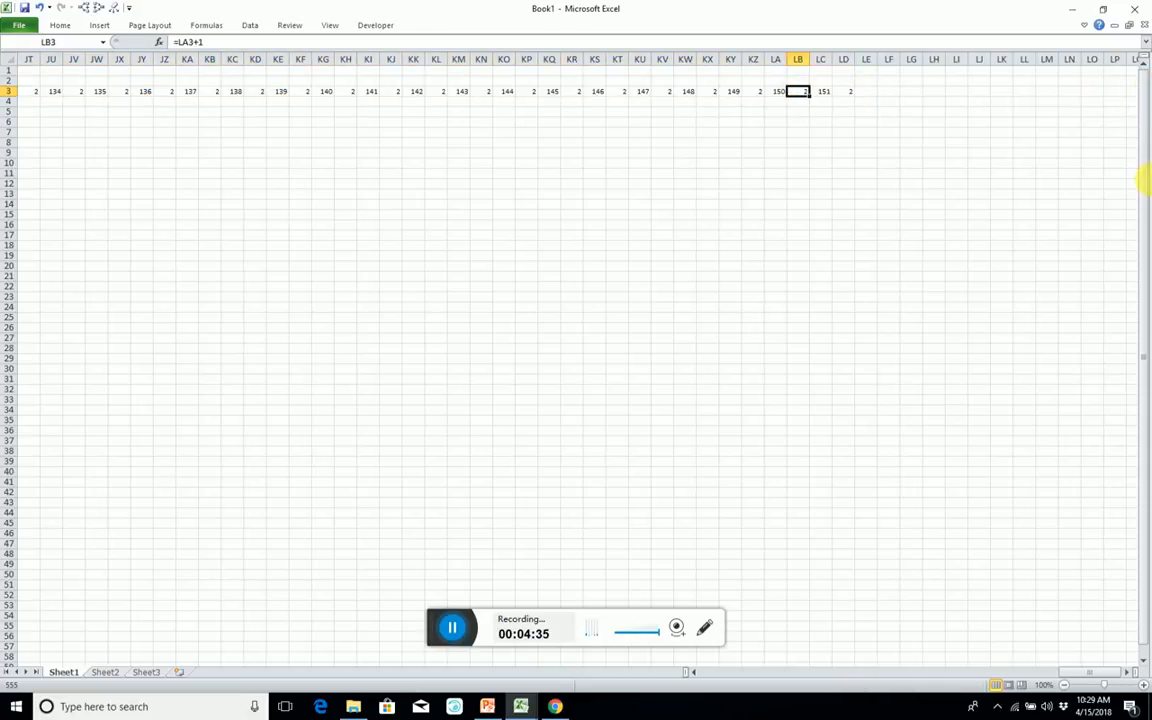
key("ctrl+Left")
key("Right")
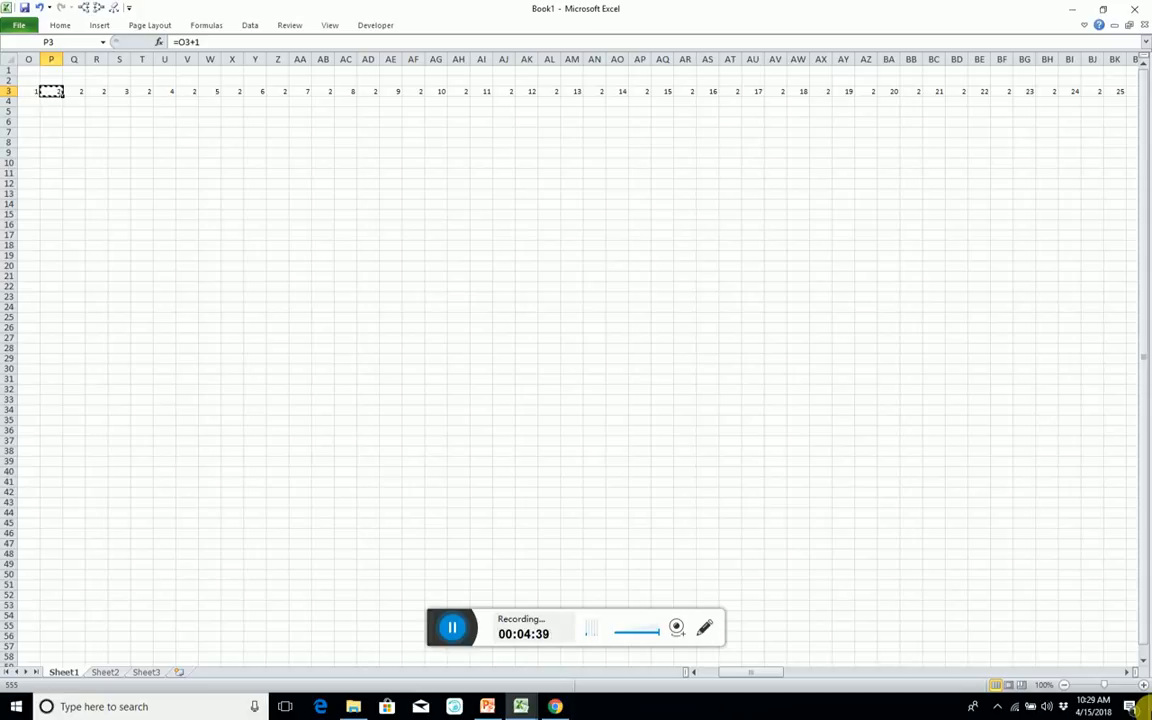
key("ctrl+shift+Right")
key("ctrl+v")
key("Left")
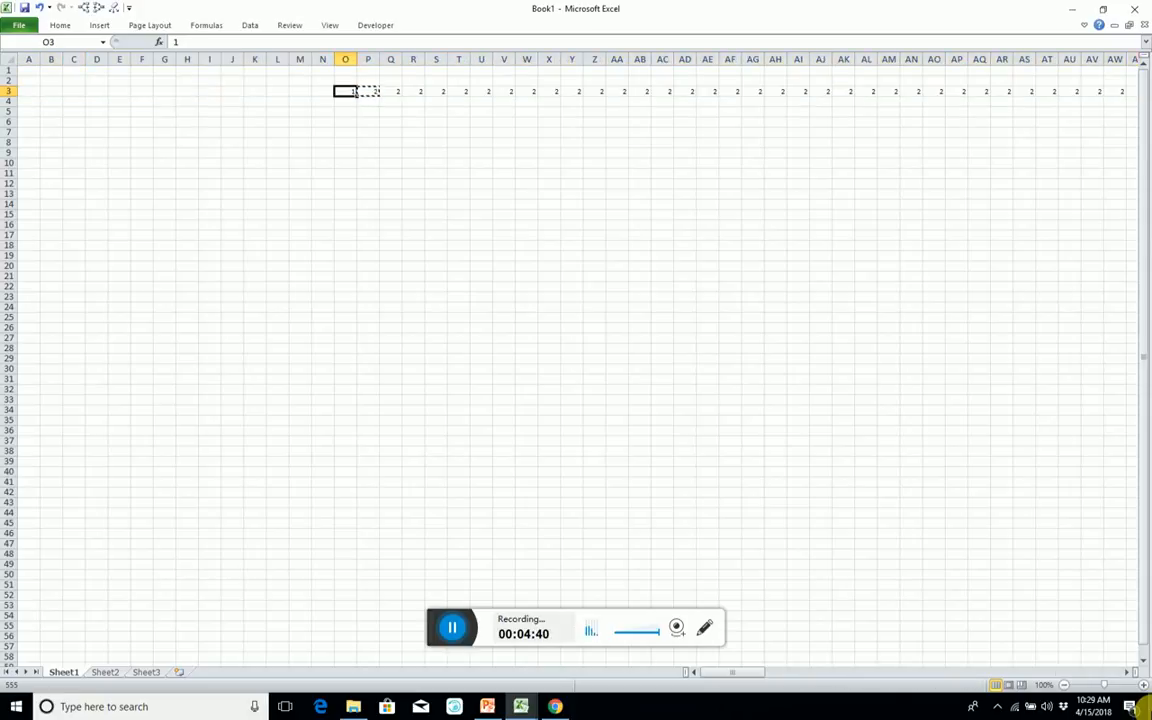
Switch the workbook's calculation option to Automatic.
left_click(200, 25)
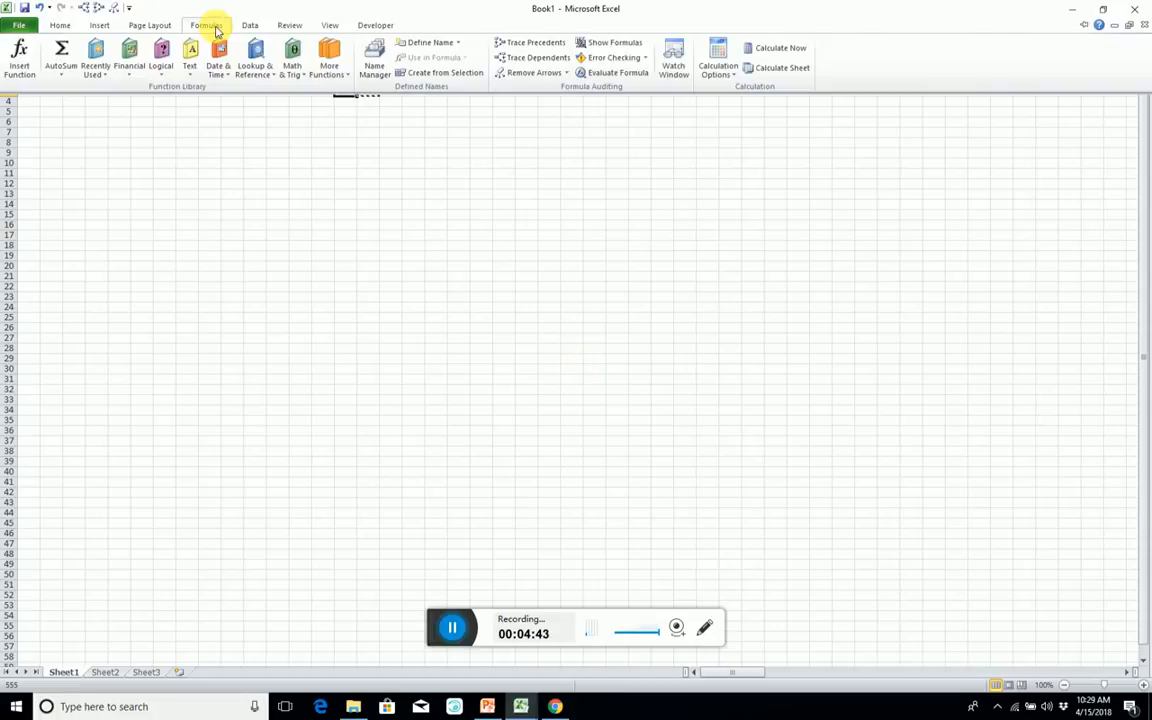
left_click(726, 72)
left_click(743, 91)
left_click(660, 184)
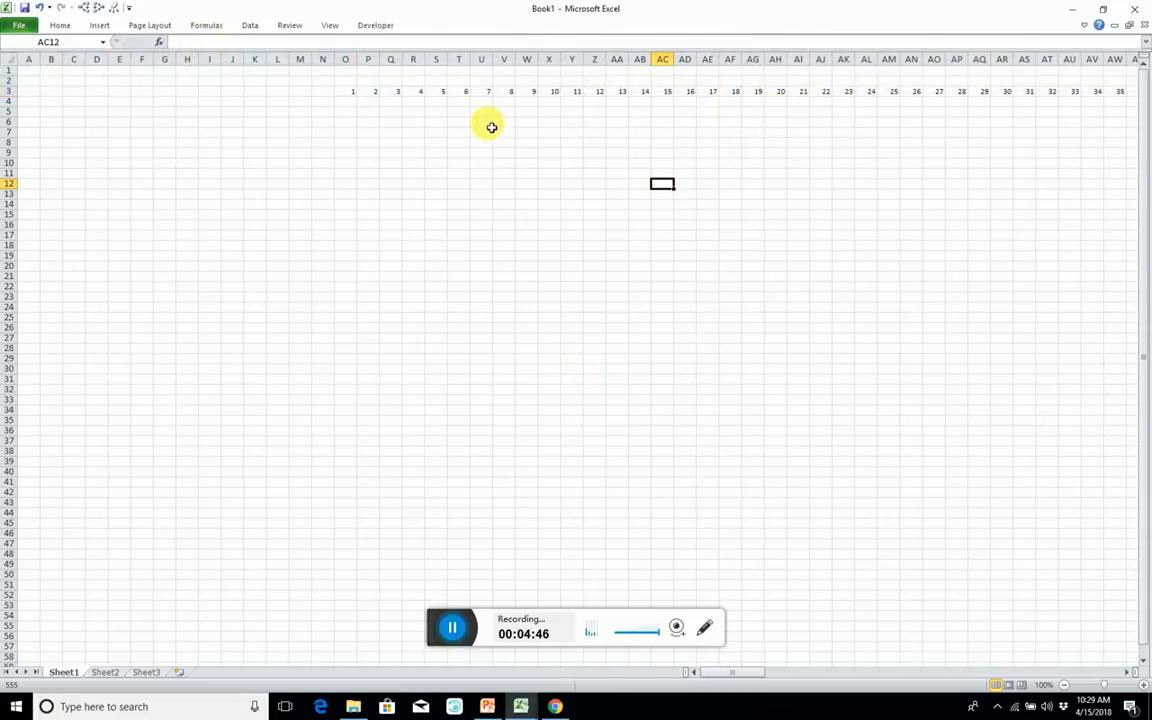
Delete the two surplus index cells LC3:LD3 so the numbering ends at 300.
left_click(348, 92)
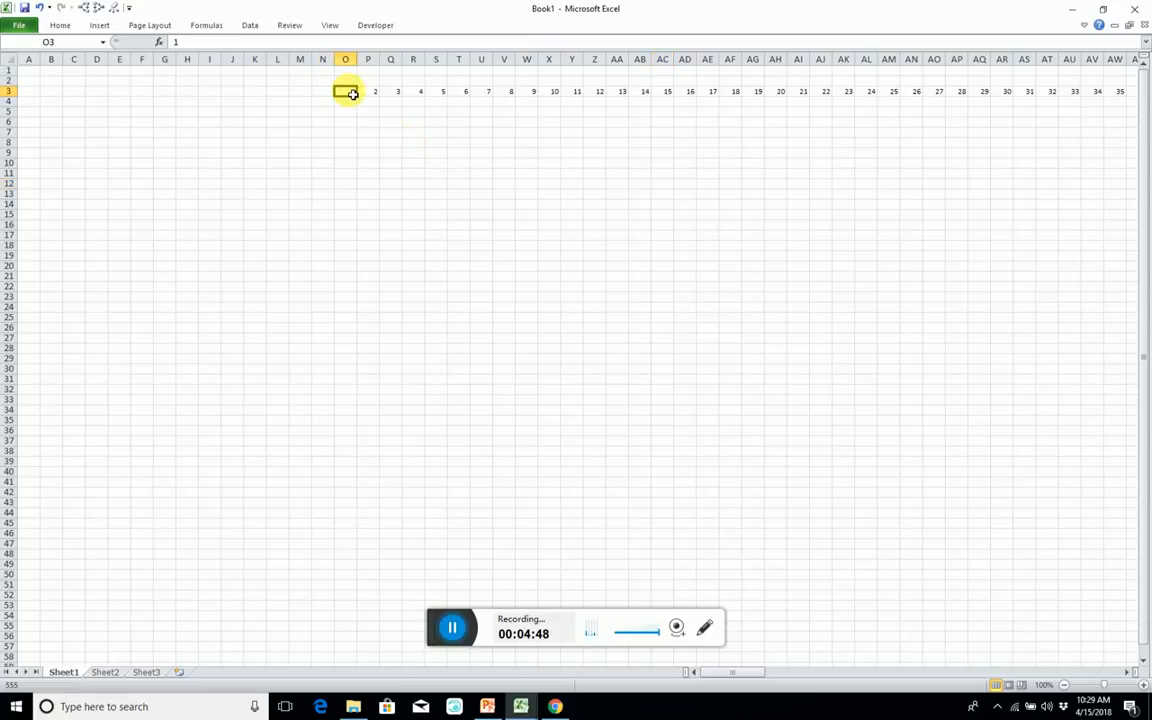
key("ctrl+Right")
key("Left")
key("shift+Right")
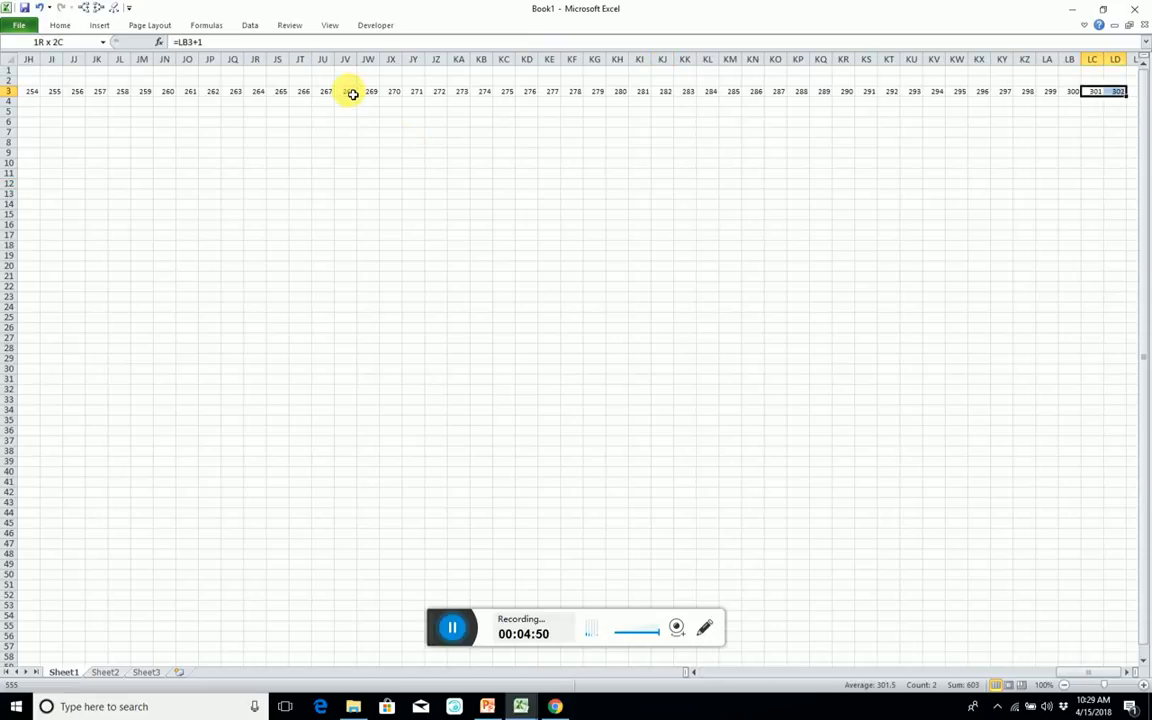
key("Left")
Shade the index row O3:LB3 with a grey fill.
key("ctrl+shift+Left")
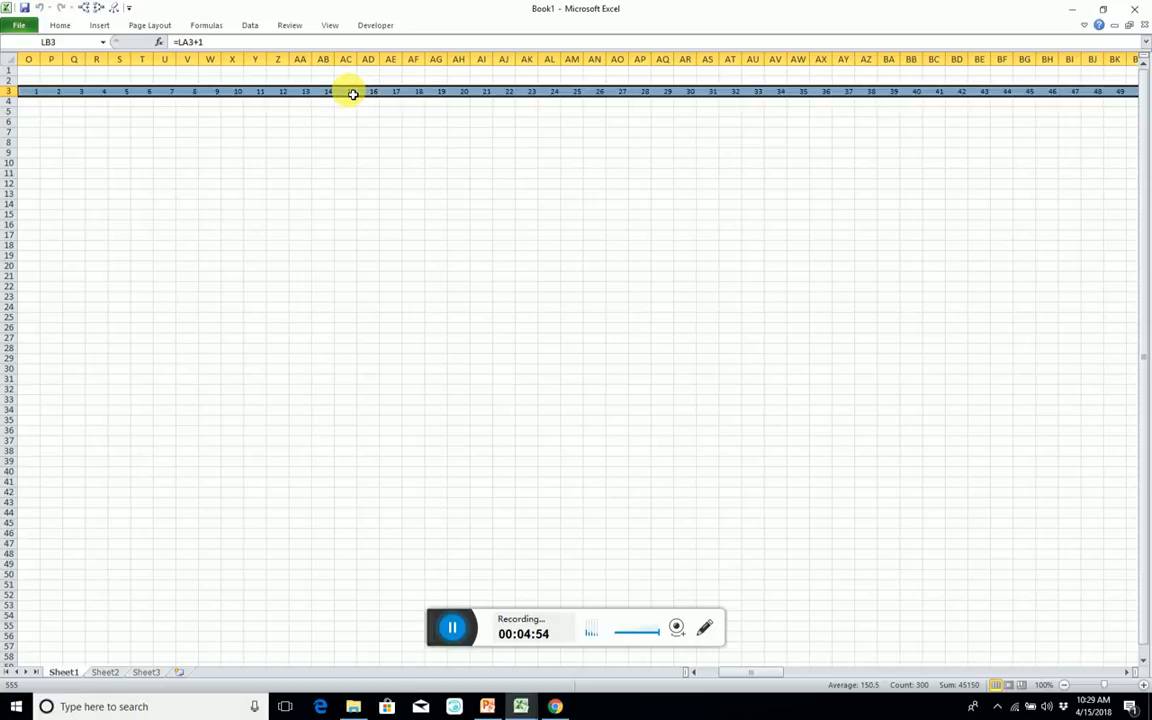
key("Left")
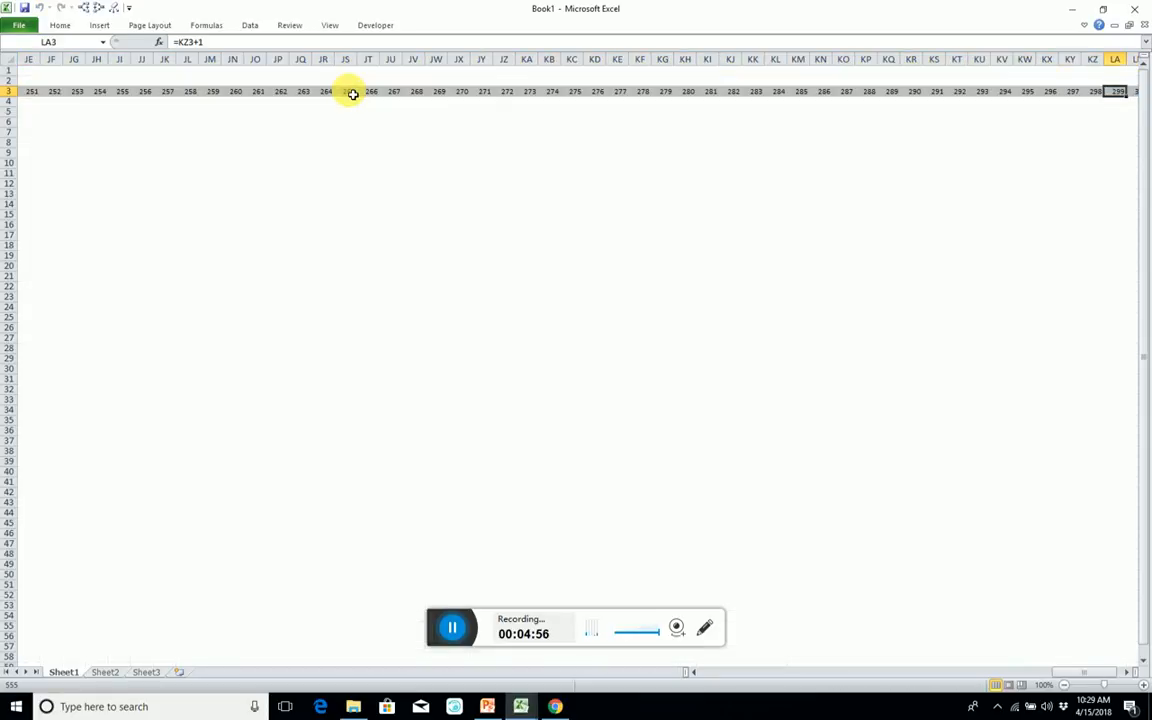
key("Left")
key("Left")
key("Left")
key("Left")
key("Left")
key("Left")
key("Left")
key("Left")
key("Left")
key("Left")
key("Left")
key("Left")
key("Left")
key("Left")
key("Left")
key("Left")
key("Left")
key("Left")
key("Left")
key("Left")
Enter 150 in cell C4 and format it as a bordered, centred input with blue text.
key("ctrl+Left")
key("ctrl+Left")
key("Right")
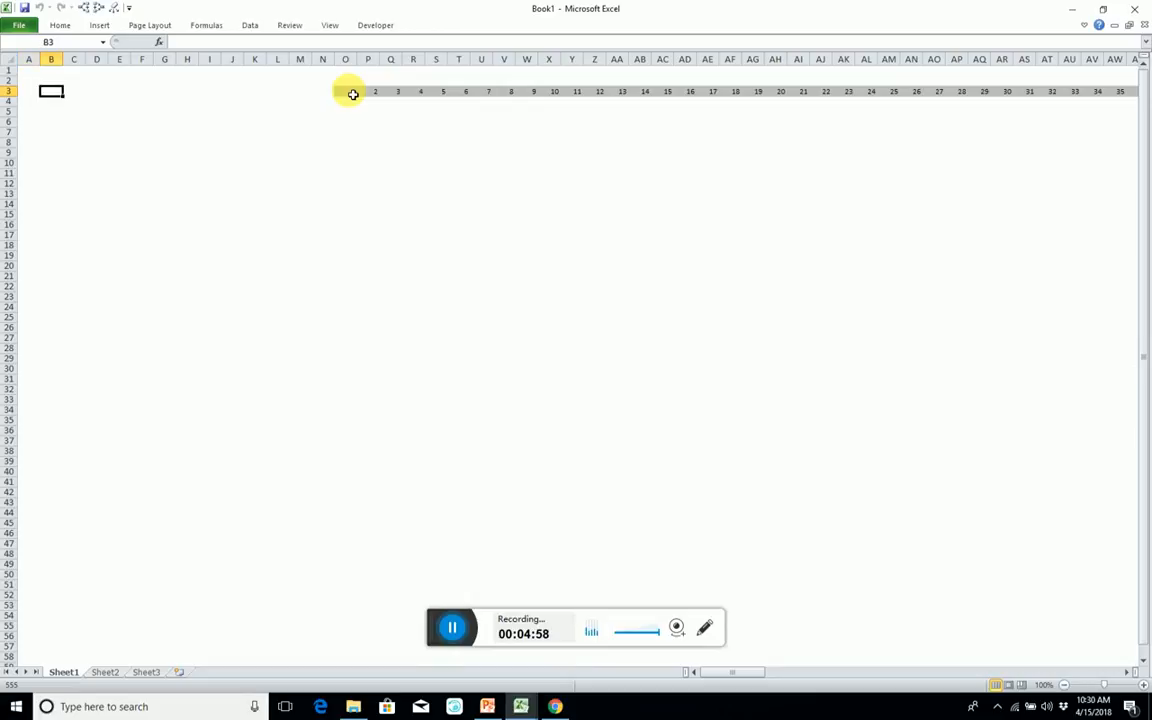
key("Down")
key("Right")
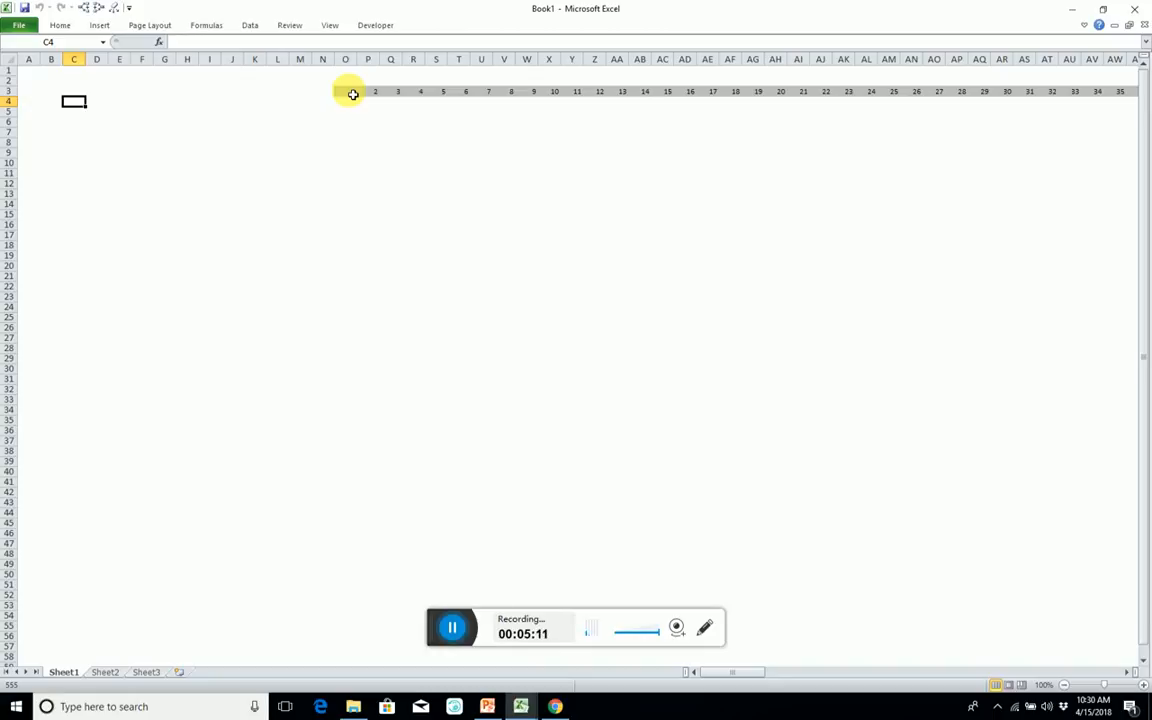
type("150")
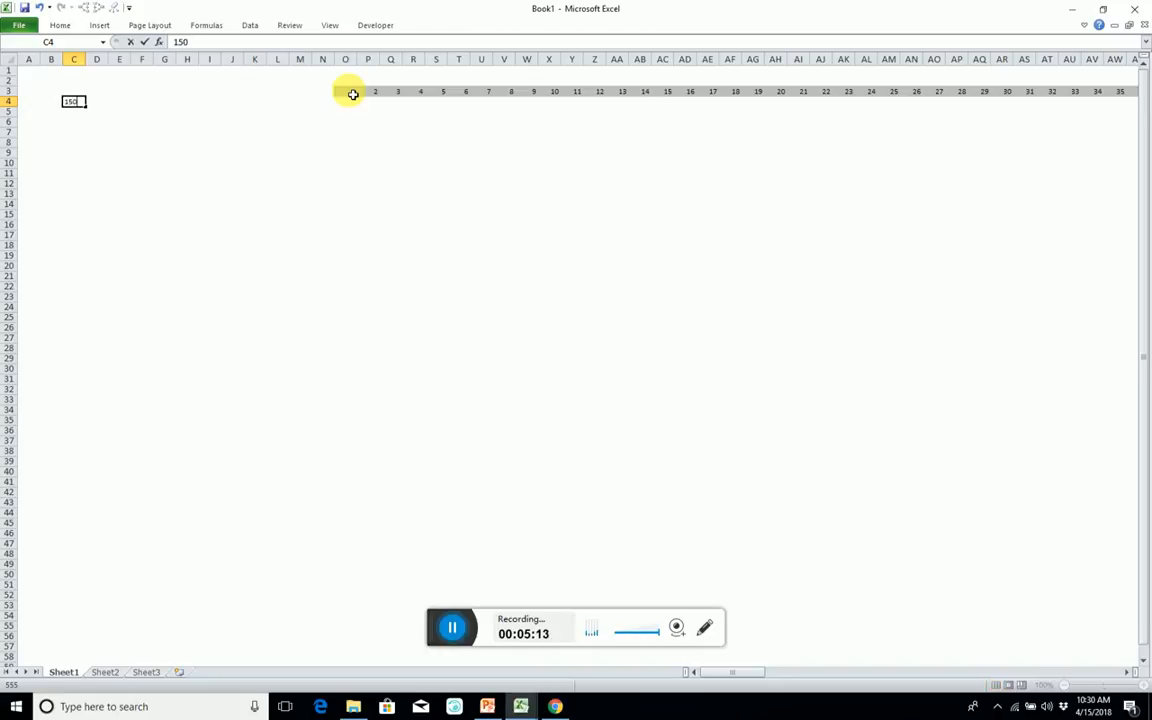
key("Return")
key("Up")
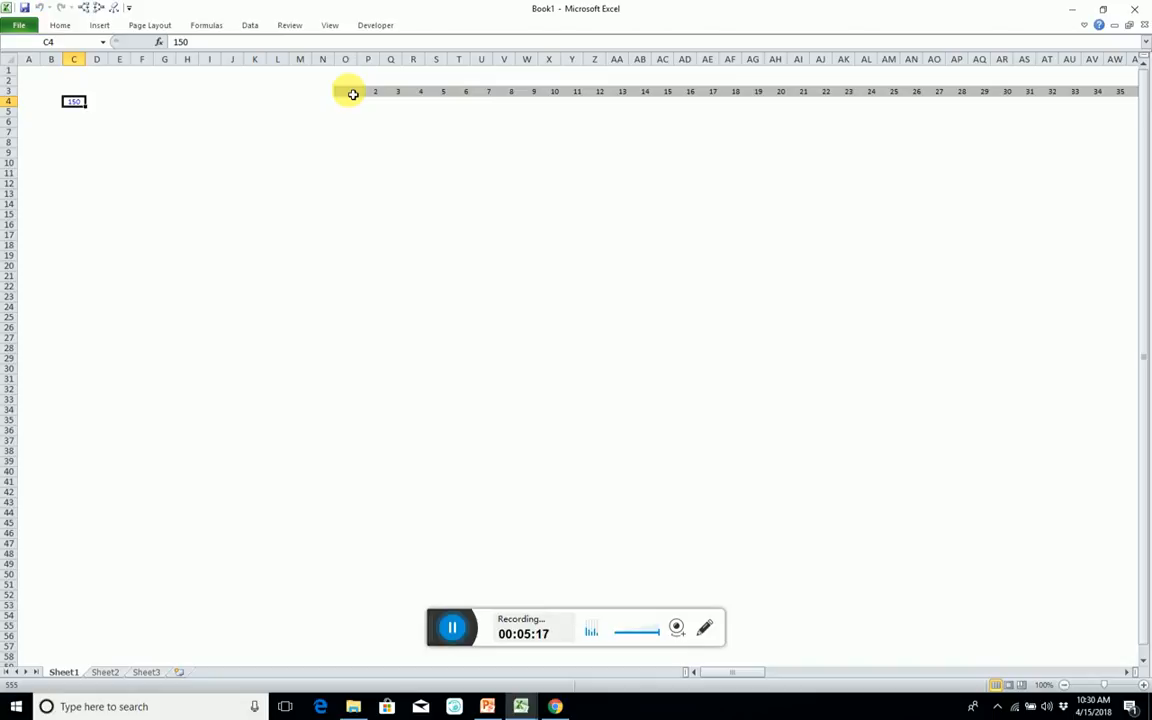
key("Return")
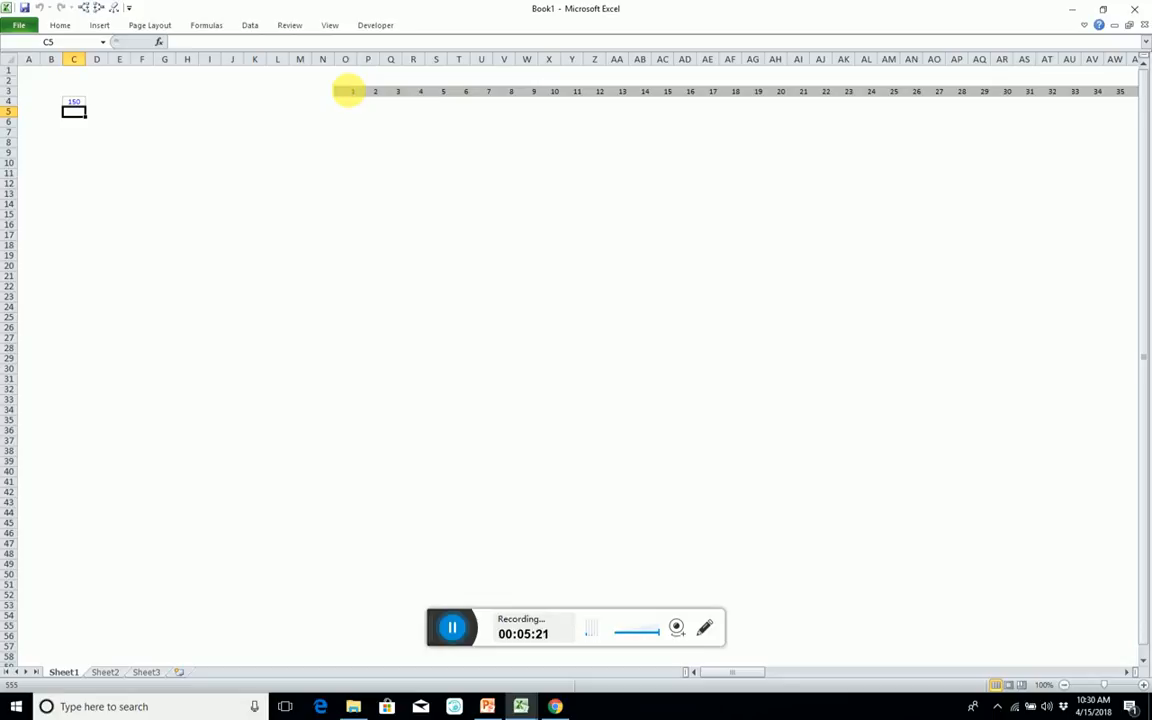
Copy the formatted input cell C4 down into C5, C6 and C7.
key("ctrl+d")
key("Down")
key("ctrl+d")
key("Down")
key("Up")
key("Up")
key("Down")
key("Down")
key("ctrl+d")
key("Up")
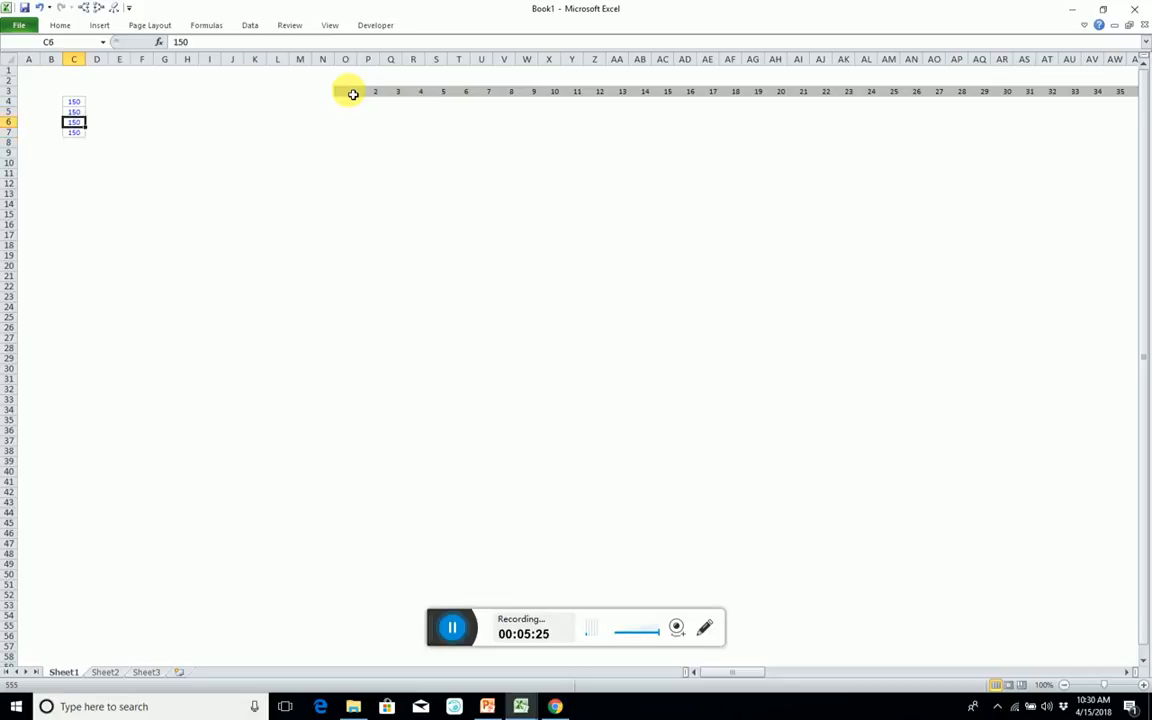
Format the input cells C5:C7 as numbers with two decimal places.
key("Up")
key("shift+Down")
key("shift+Down")
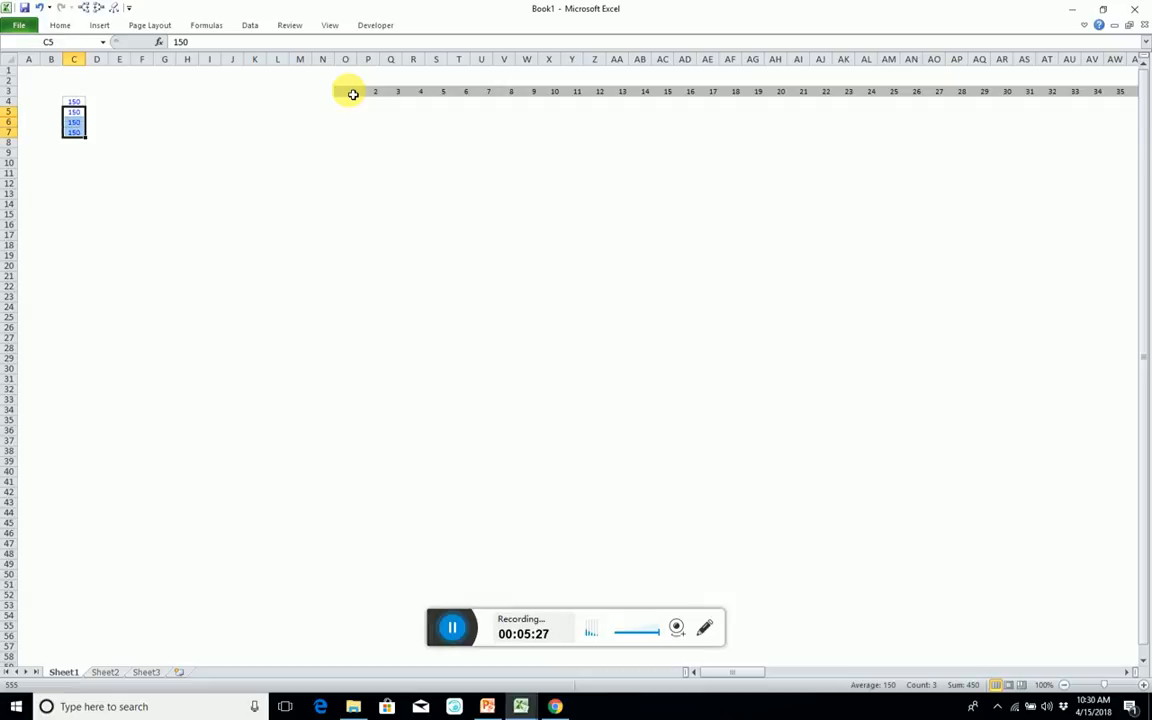
key("ctrl+shift+1")
key("Down")
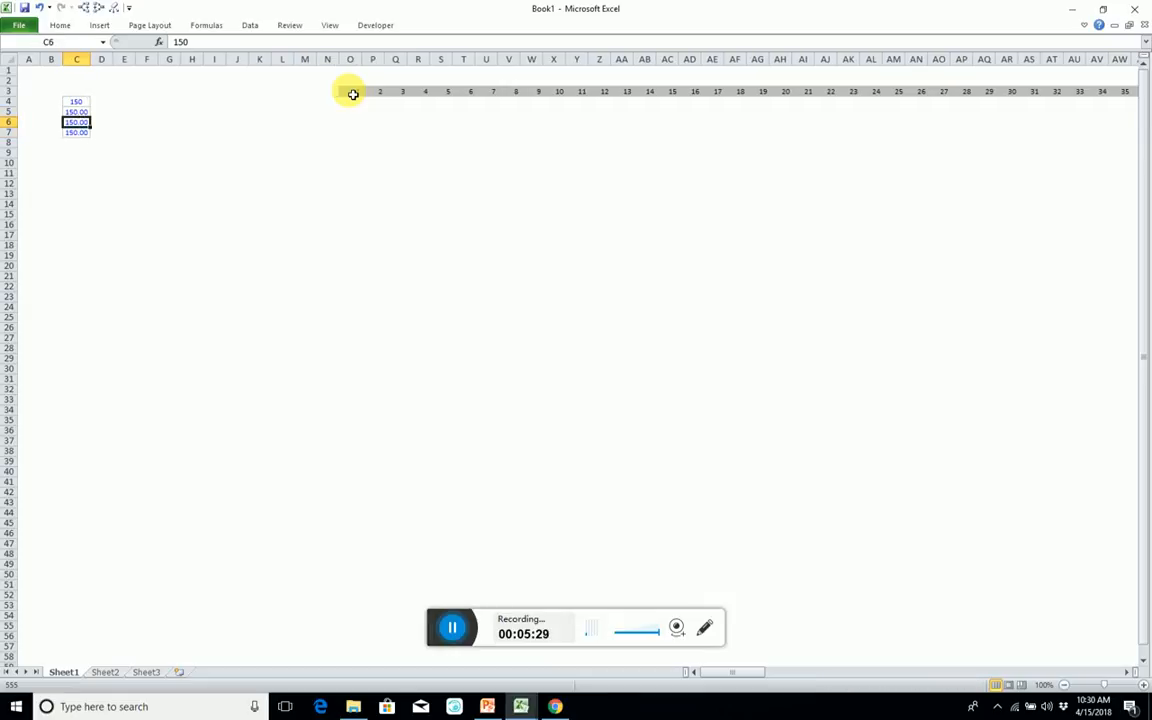
Enter 1.1 in input cell C5 and 0.9 in input cell C6.
key("Up")
type("1.")
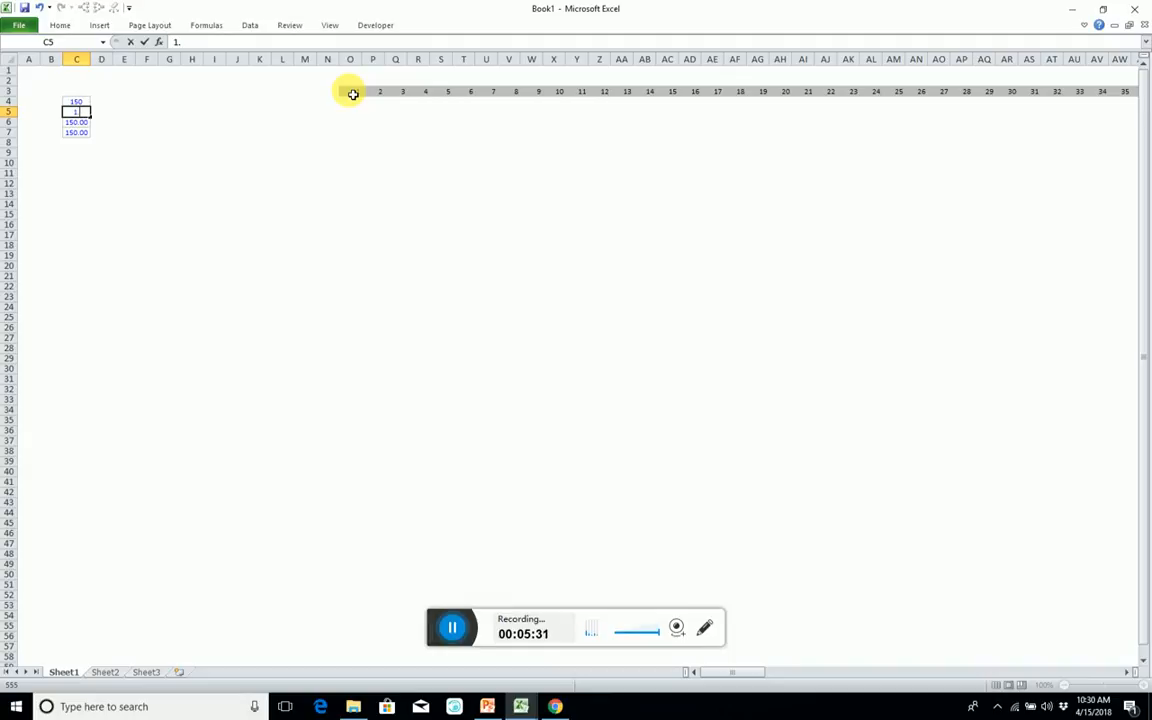
type("1")
key("Return")
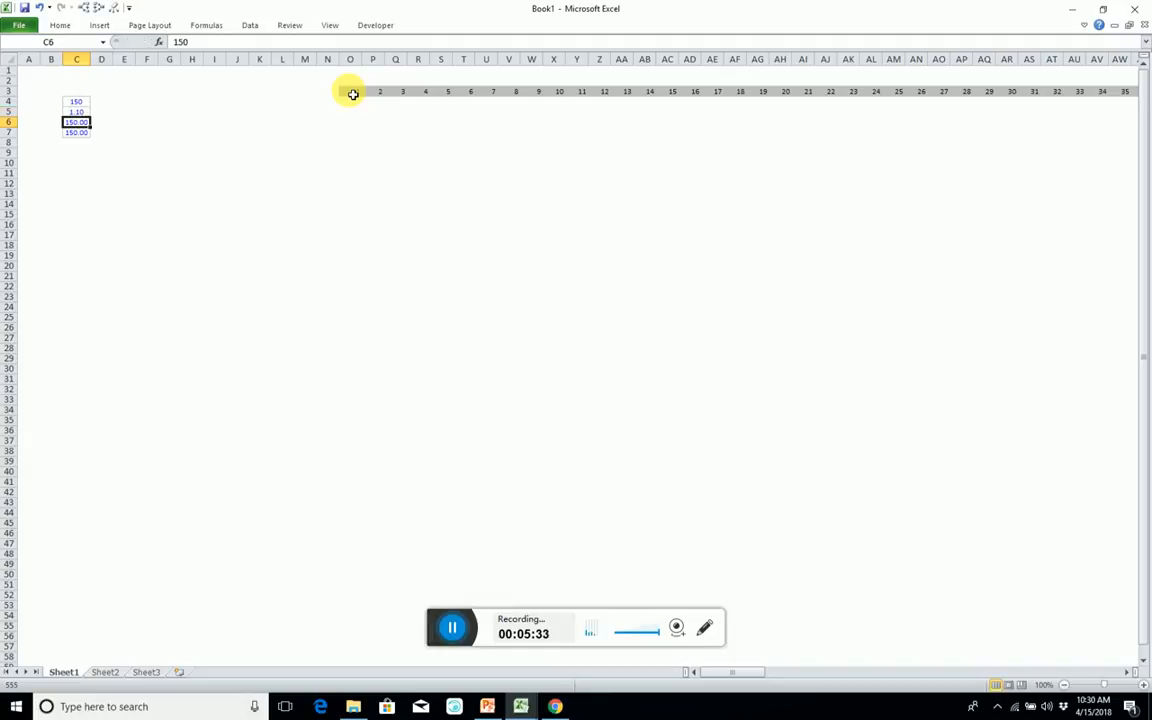
type(".9")
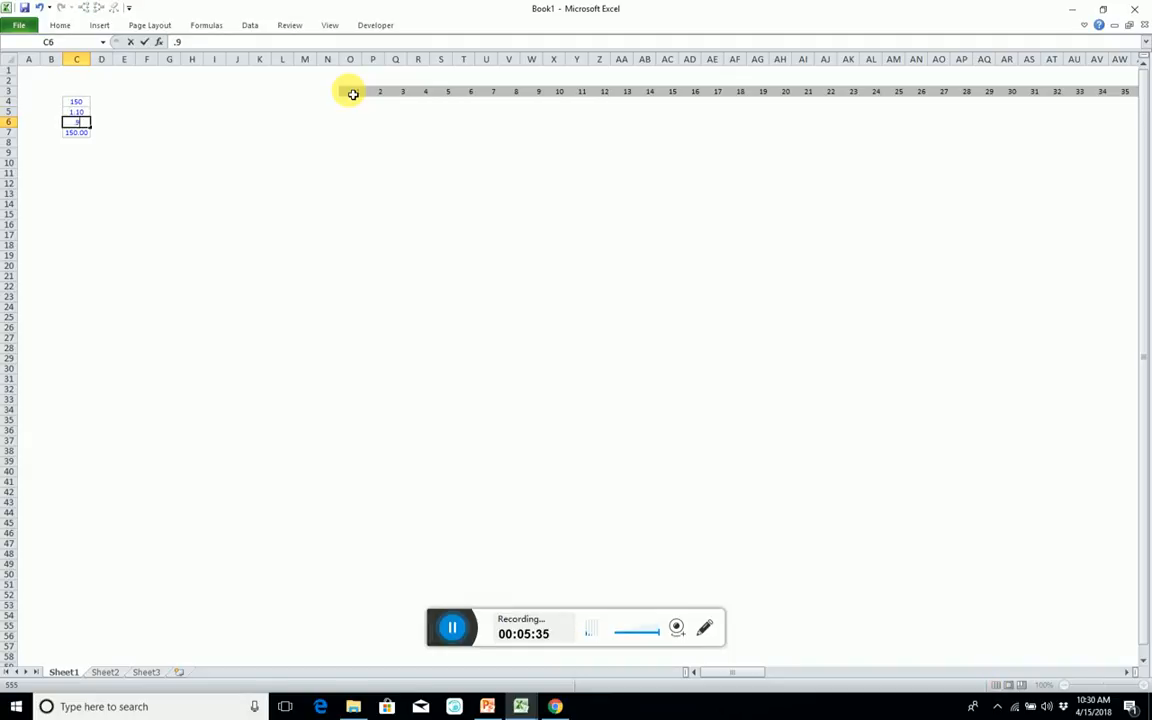
key("Return")
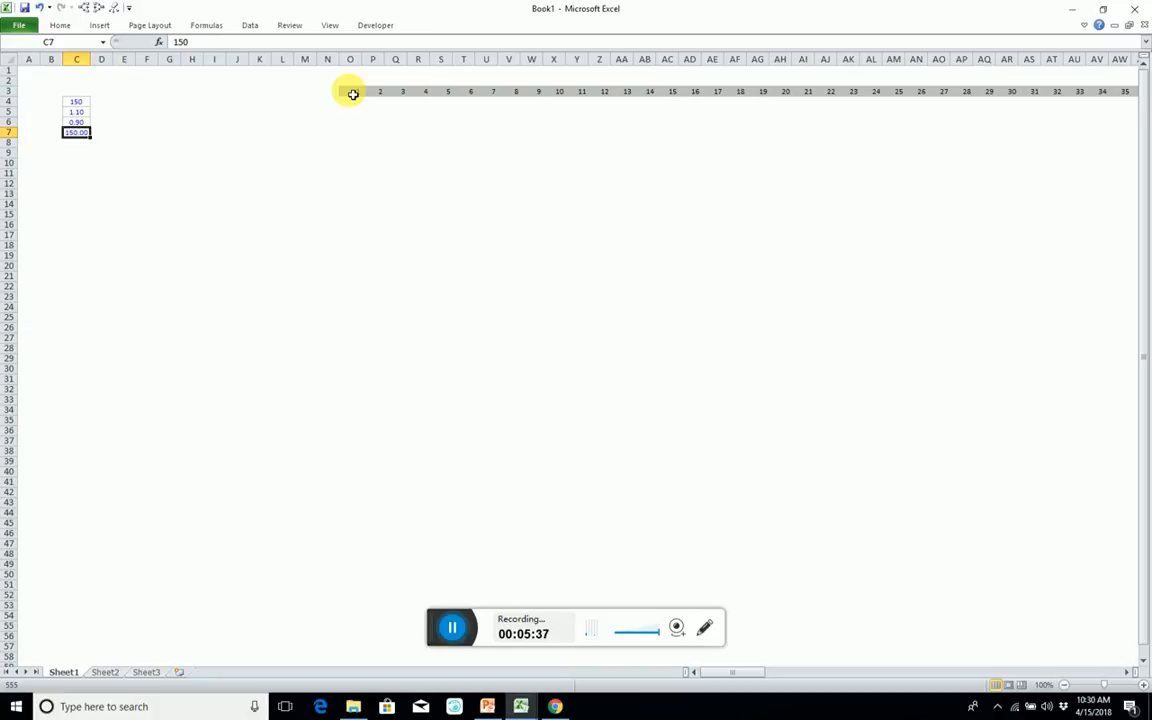
Enter .15 in input cell C7, correcting any doubled decimal point in the entry.
type(".15")
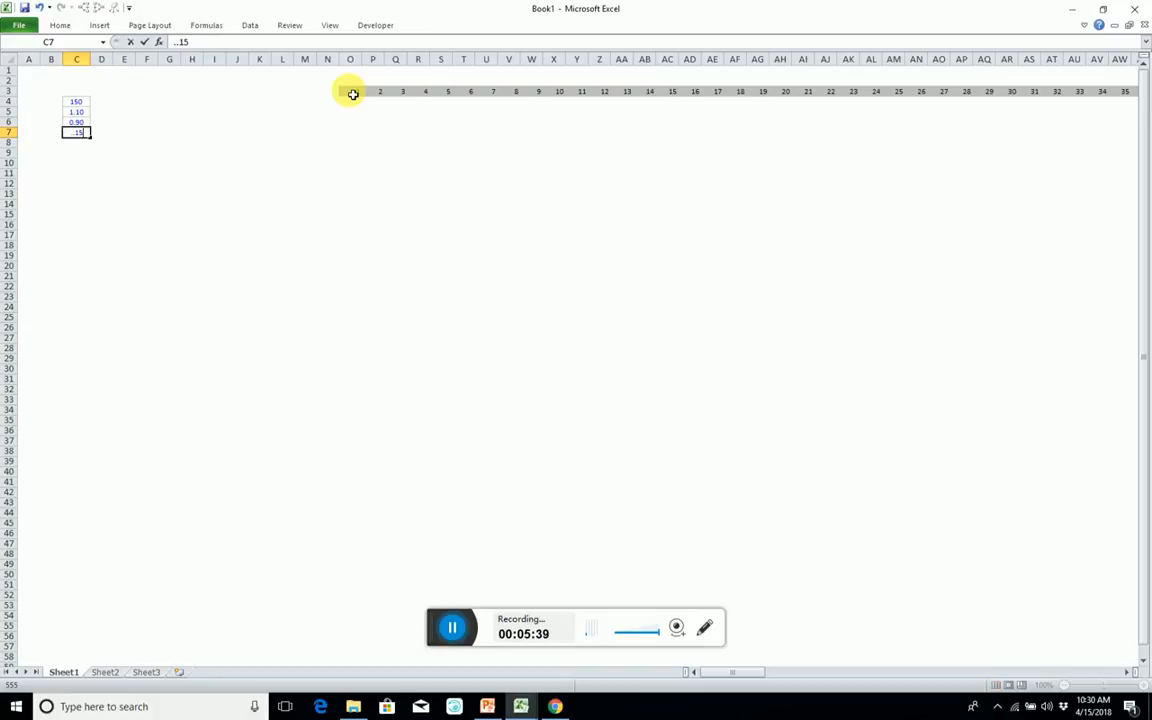
key("Return")
left_click(82, 132)
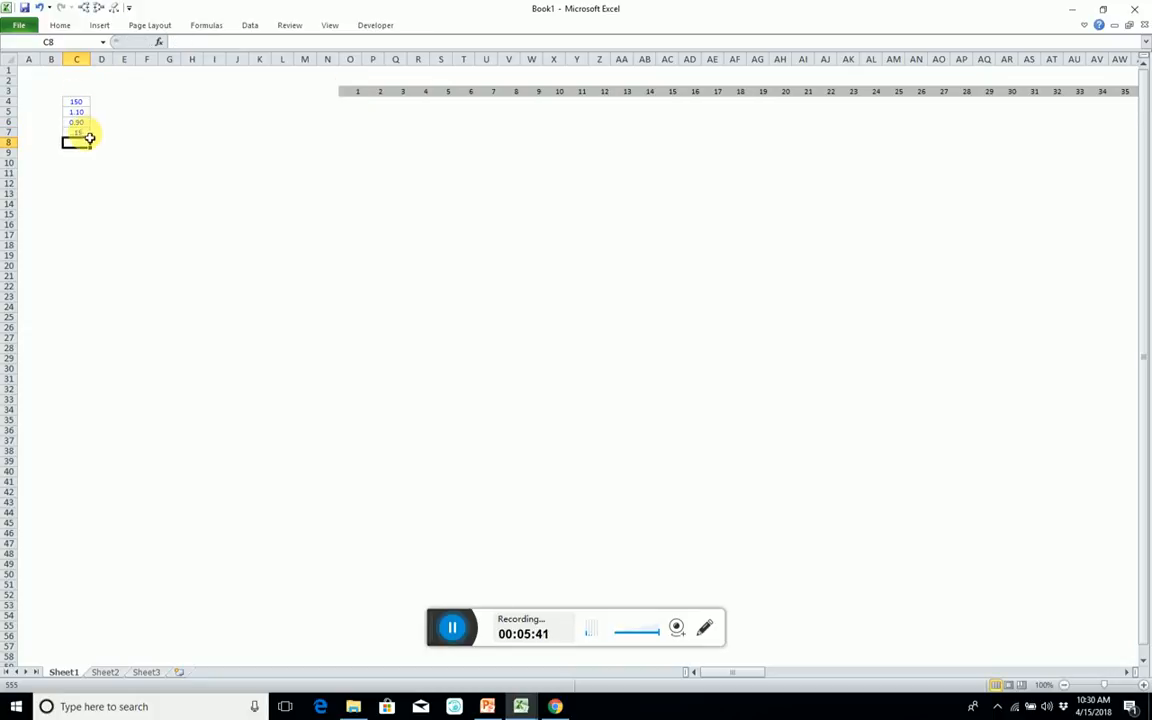
left_click(183, 42)
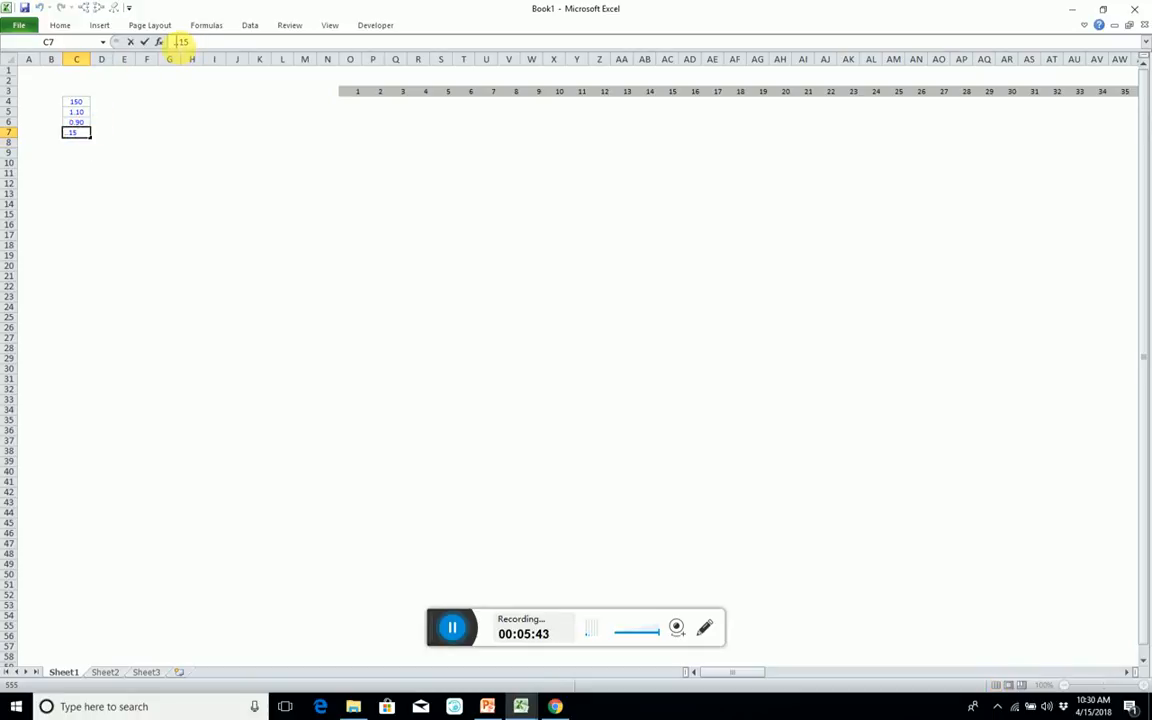
key("Return")
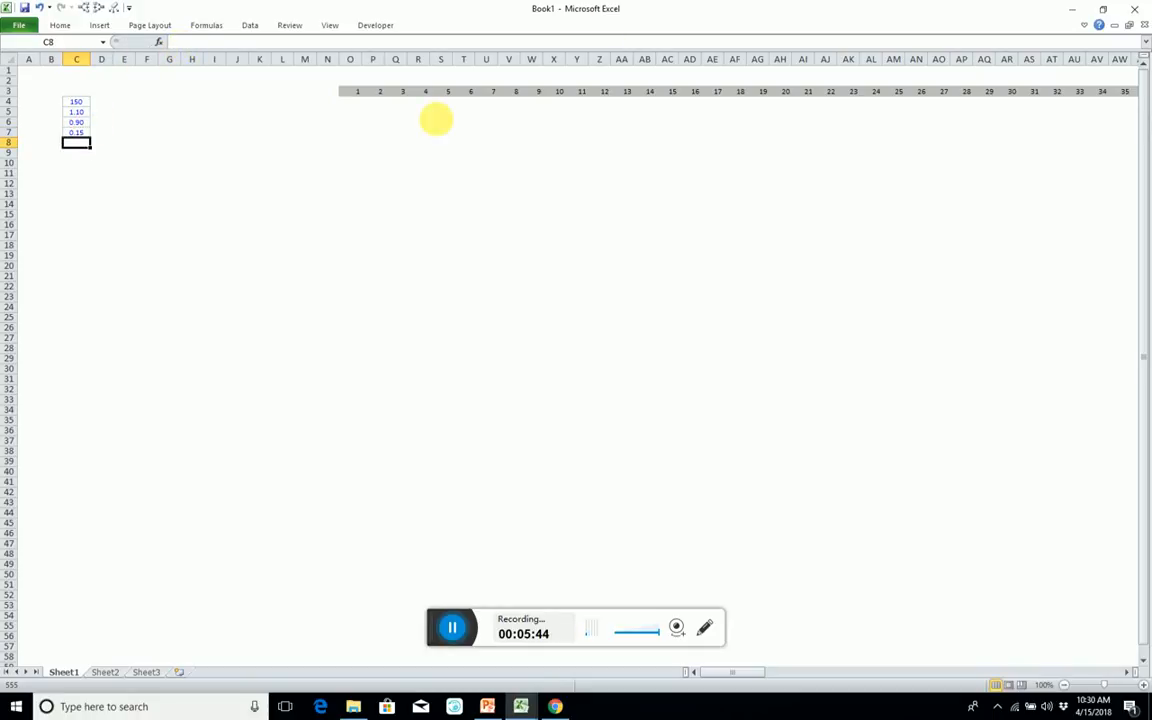
Label the rows below the index X, Y and C in cells N4, N5 and N6.
left_click(351, 102)
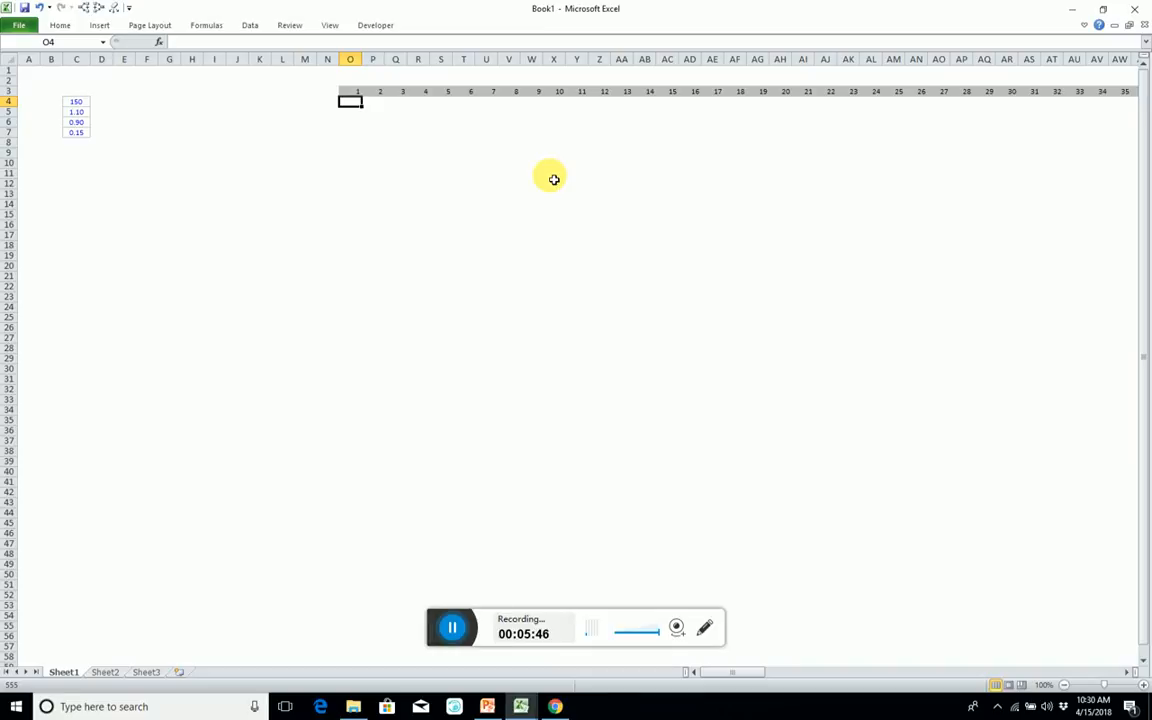
key("Left")
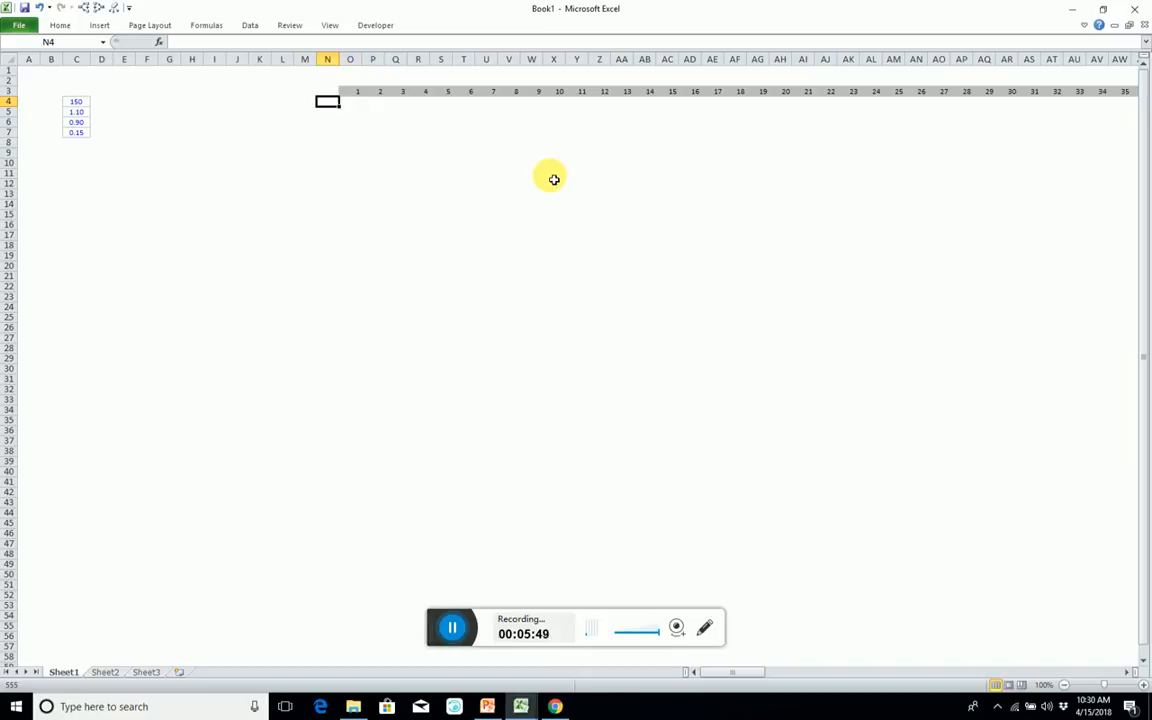
type("X")
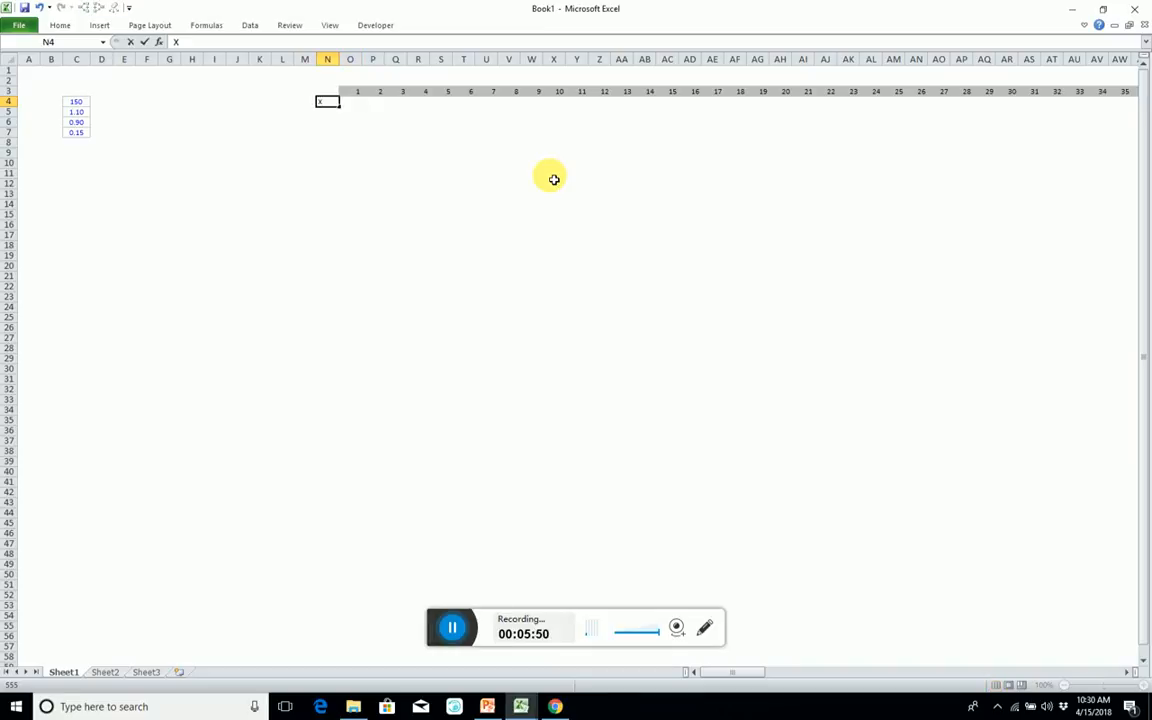
key("Return")
type("Y")
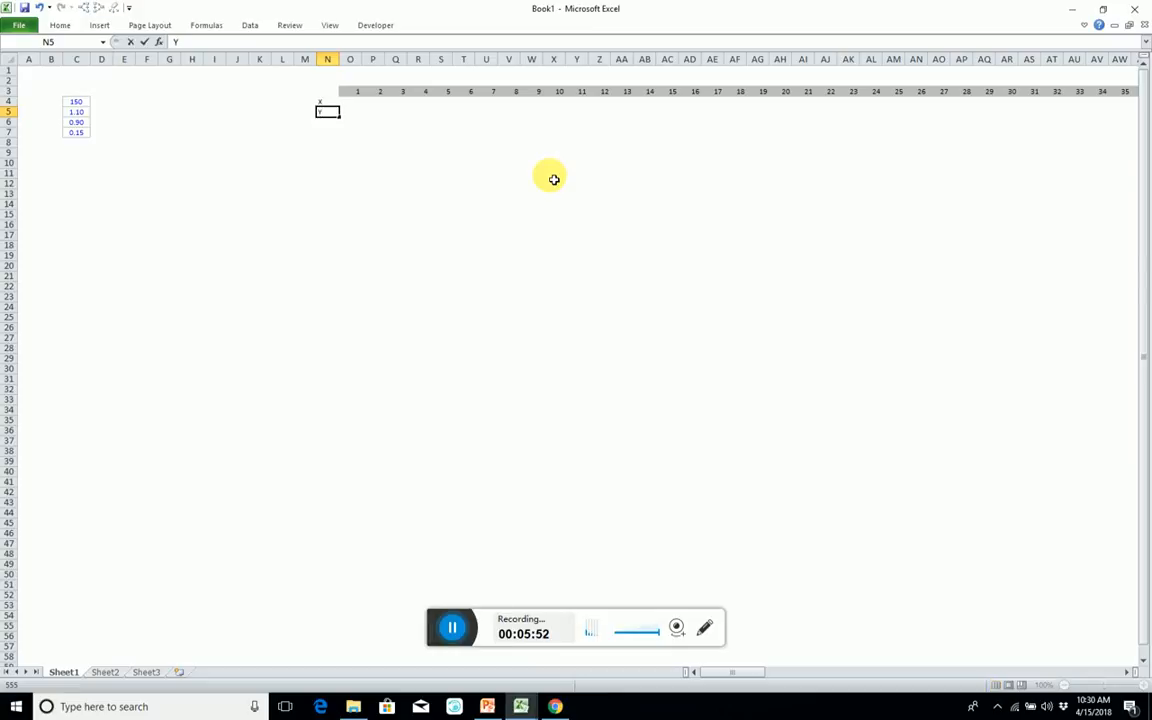
key("Return")
type("C")
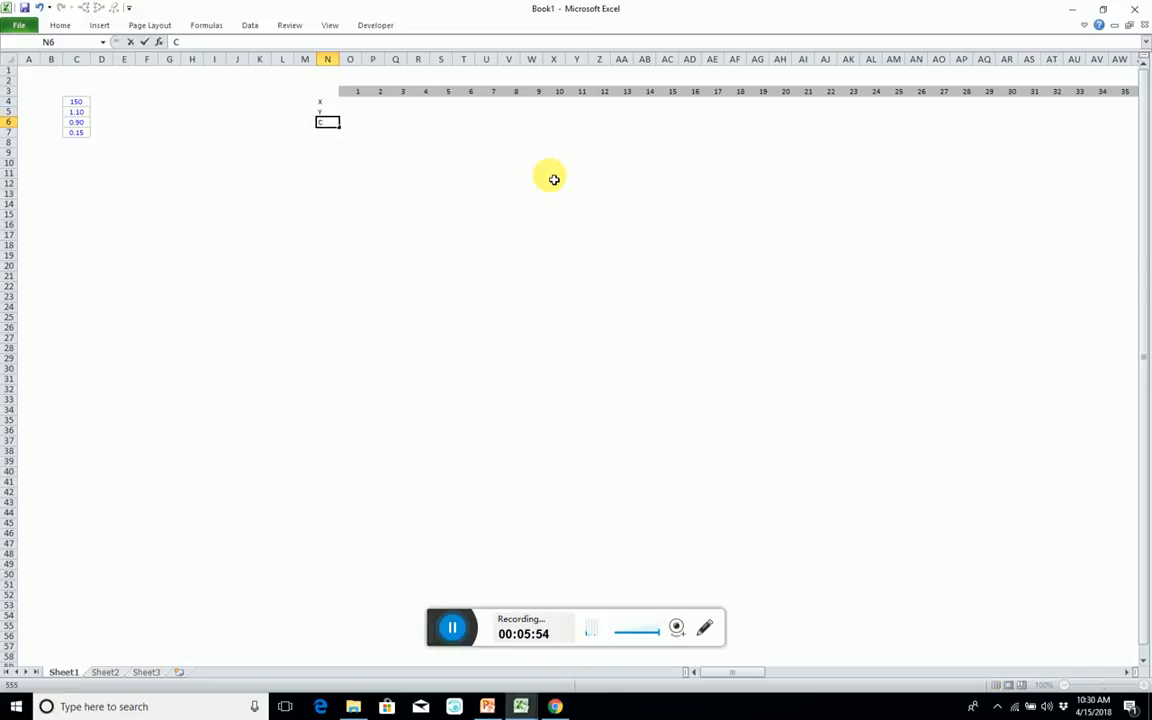
left_click(553, 178)
Enter the X formula =sin(2*PI()*O$3/(cases/2)) in cell O4, with the index row reference locked.
left_click(352, 104)
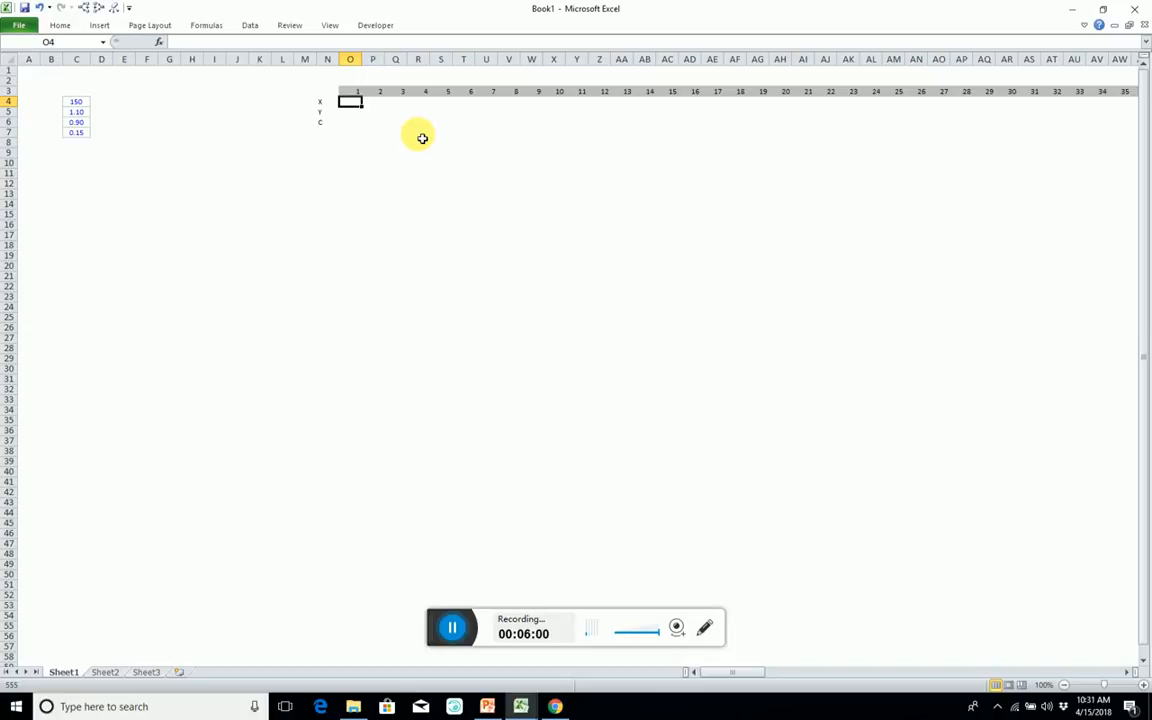
type("=sin")
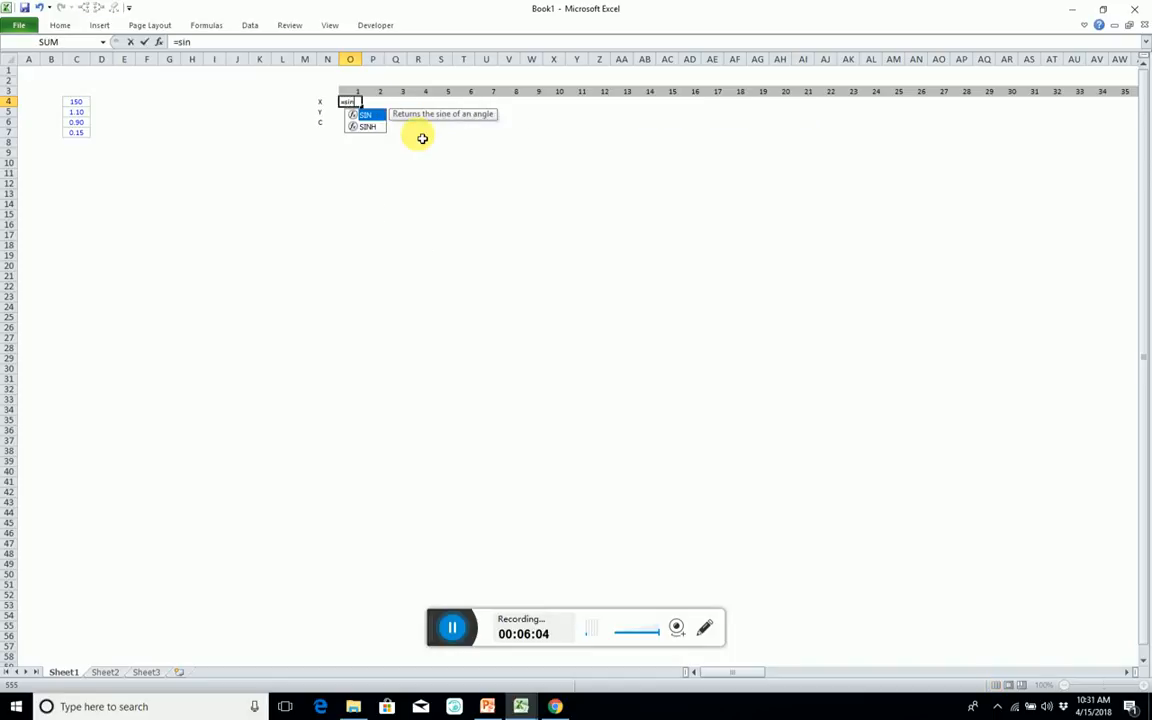
type("(2*")
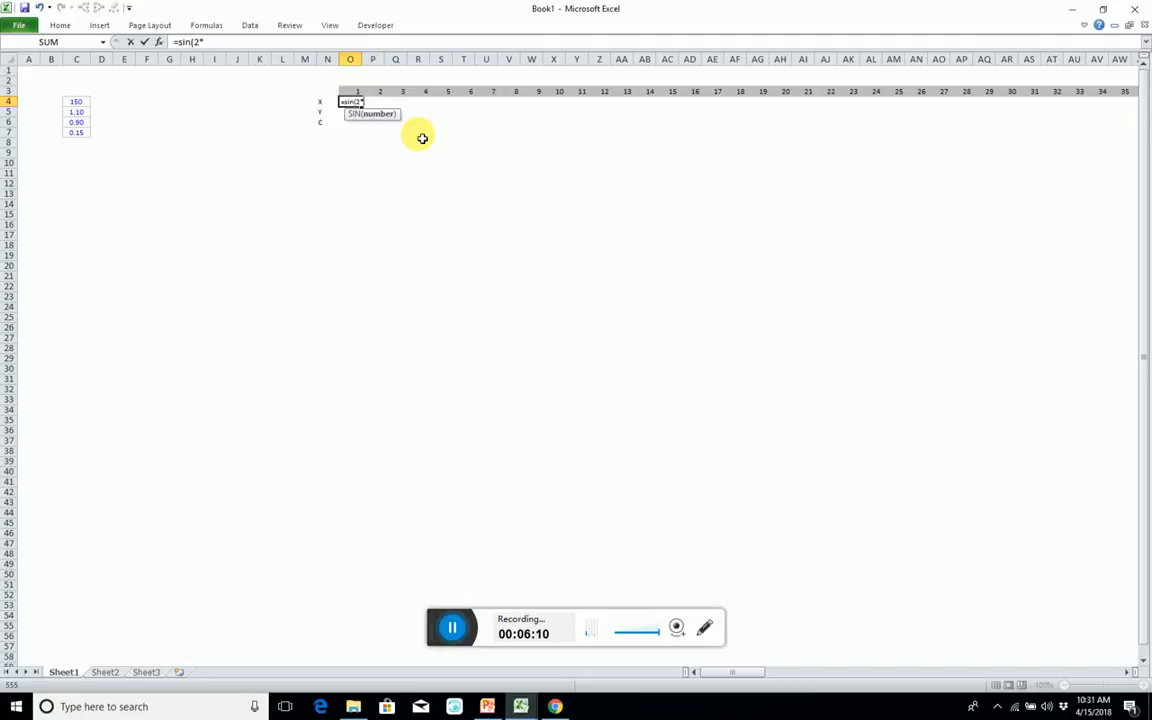
type("pi")
key("Tab")
type(")")
left_click(358, 93)
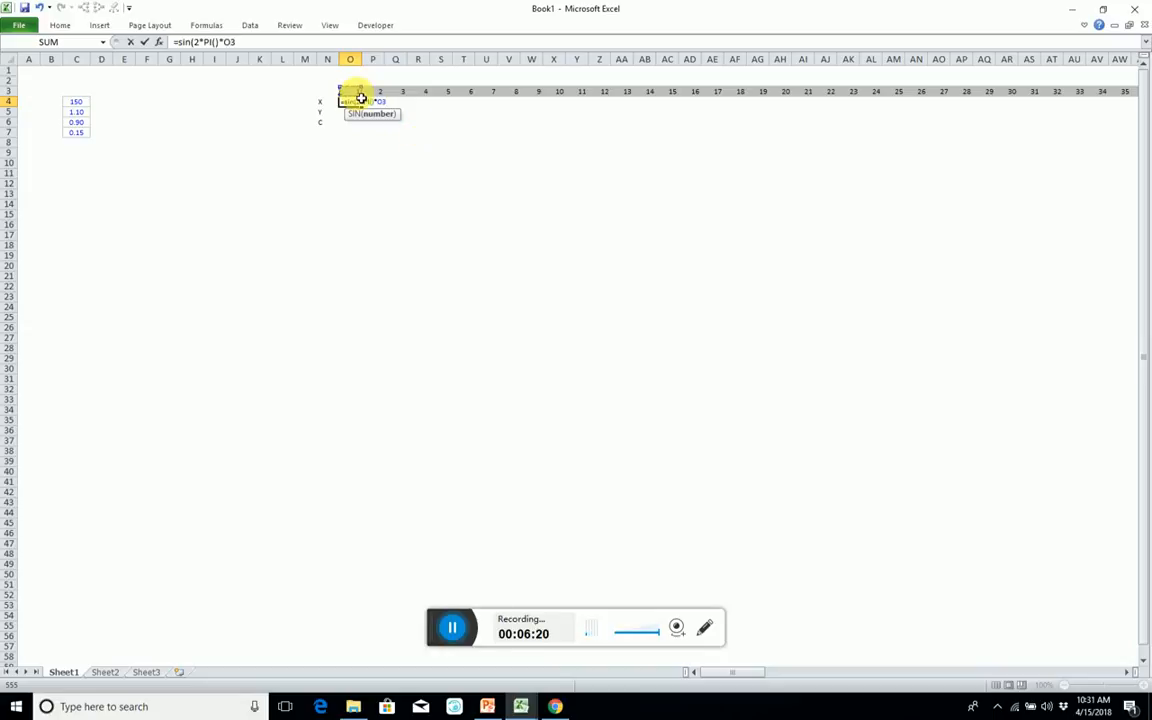
key("F4")
key("F4")
type("/(")
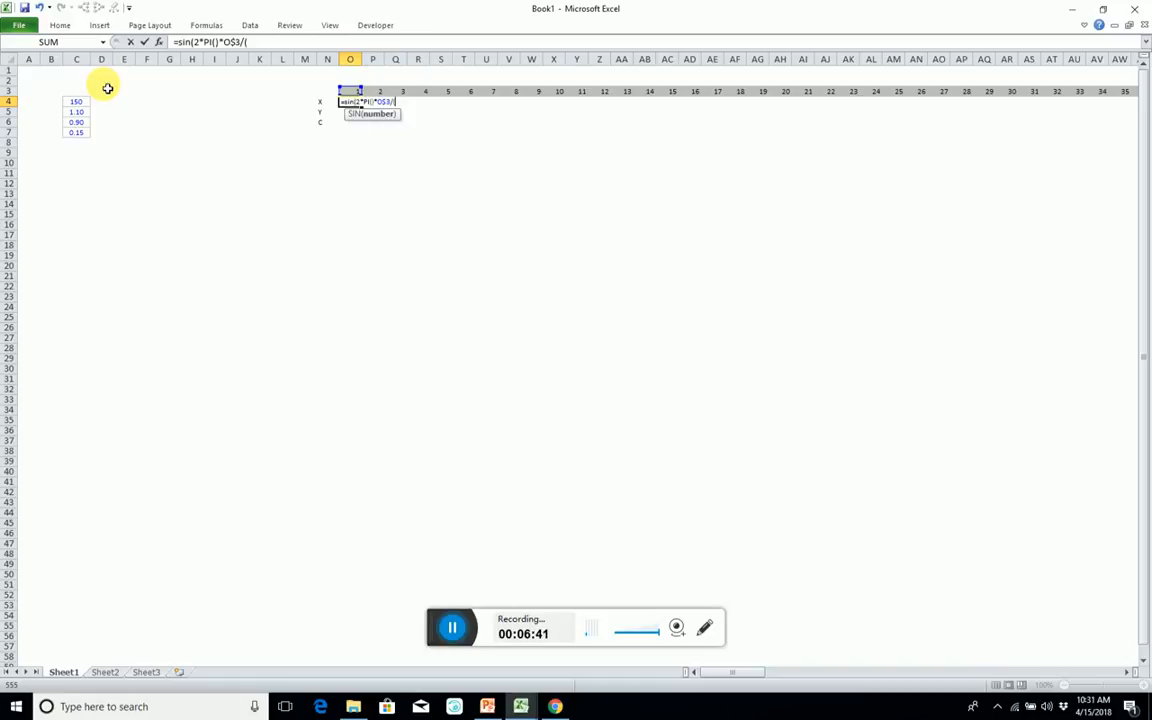
type("cases")
type("2")
type(")")
key("Return")
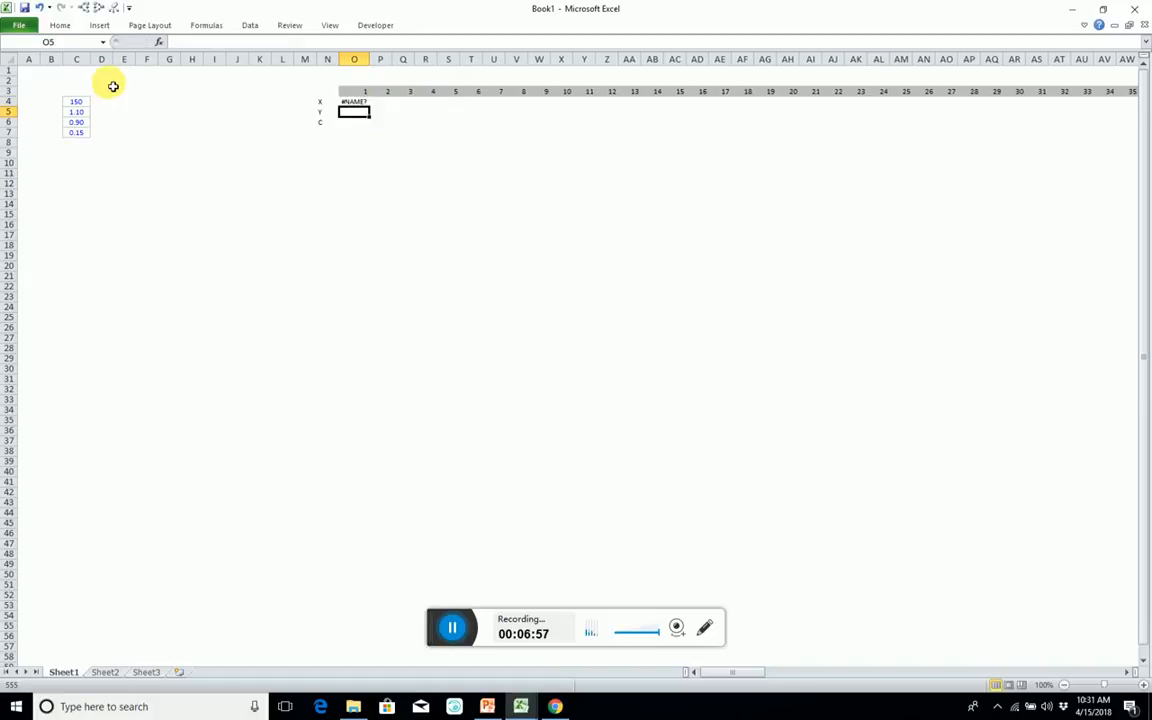
Set the input value in cell C4 to 300.
left_click(77, 101)
type("300")
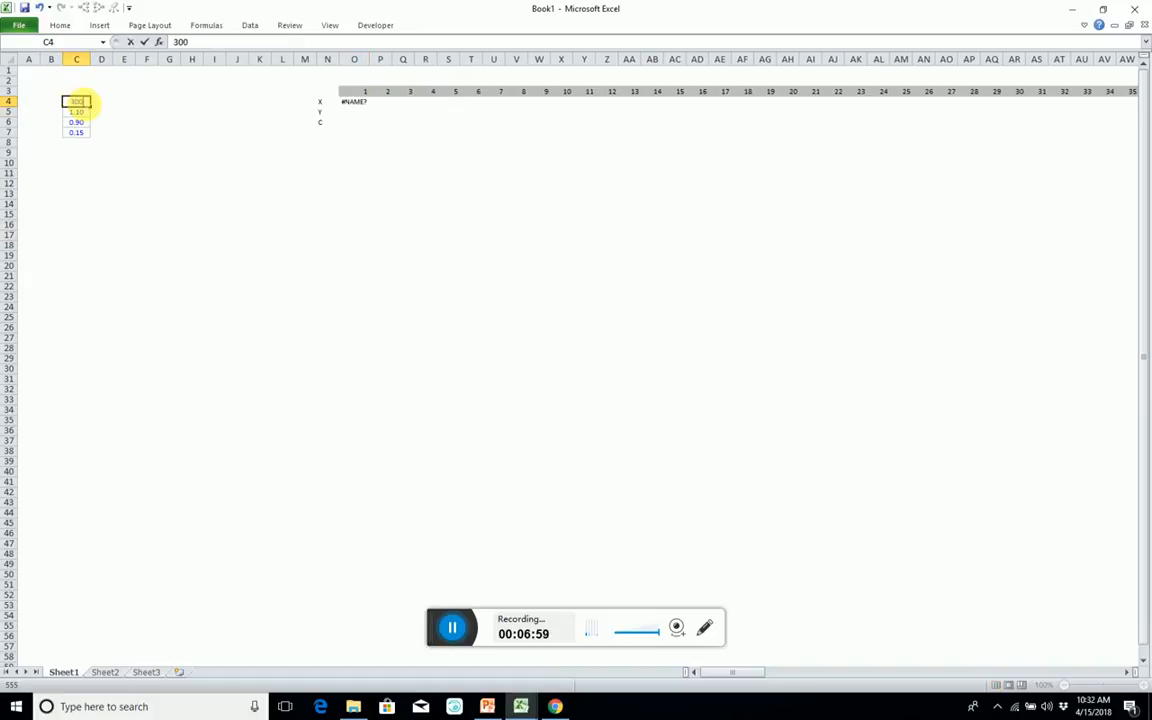
key("Return")
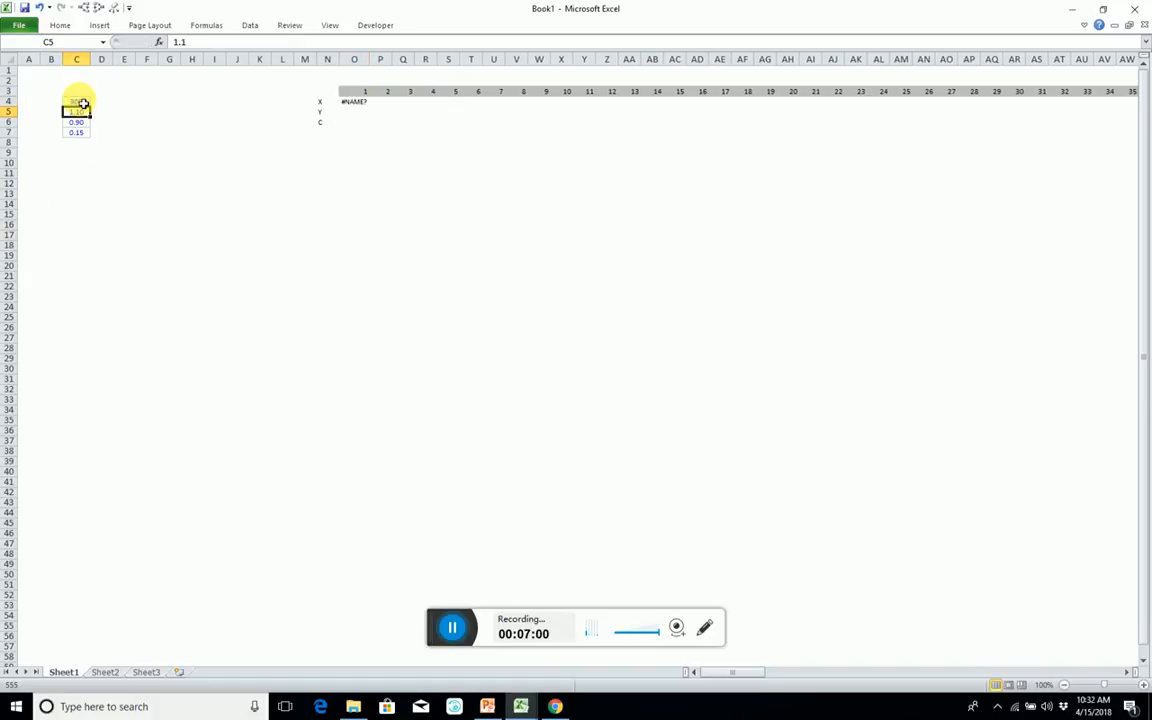
Define the workbook-scoped name Cases for cell C4.
left_click(83, 103)
key("ctrl+F3")
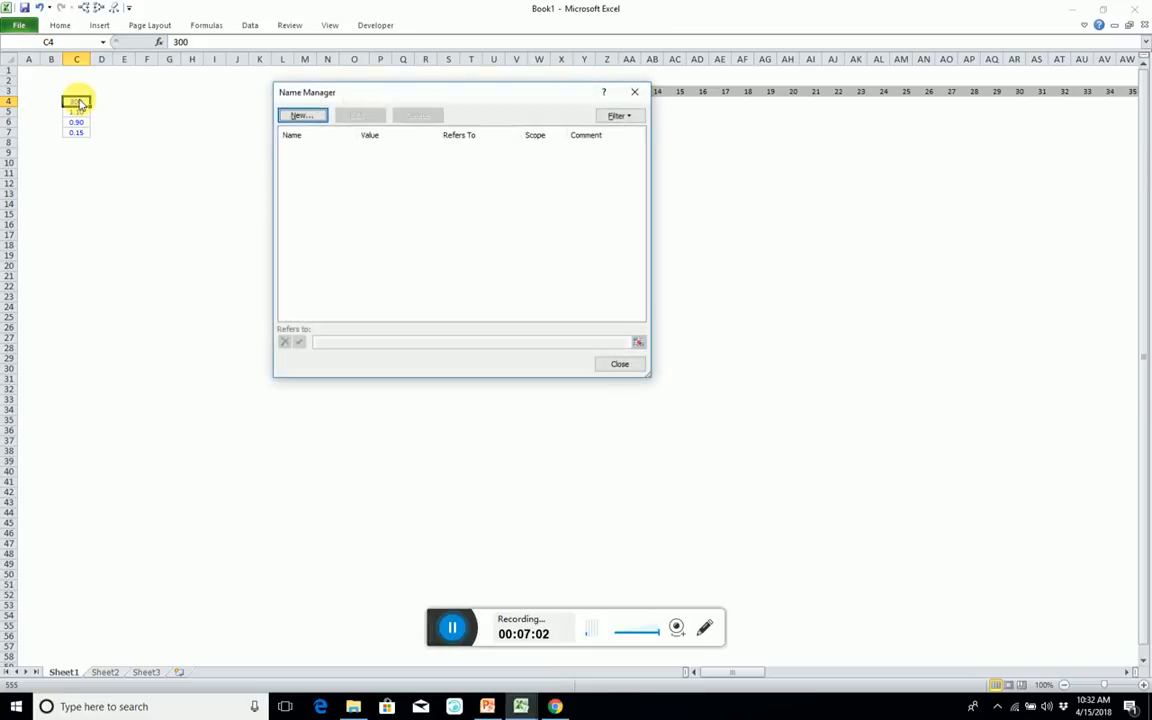
key("Return")
type("C")
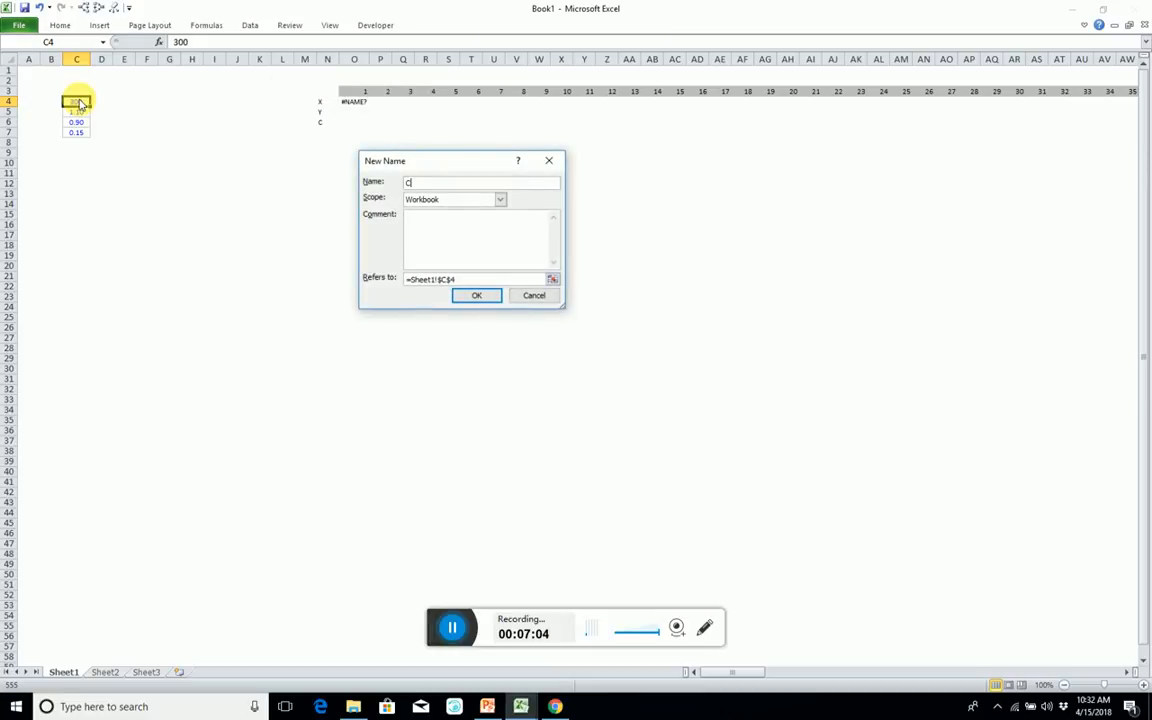
type("ases")
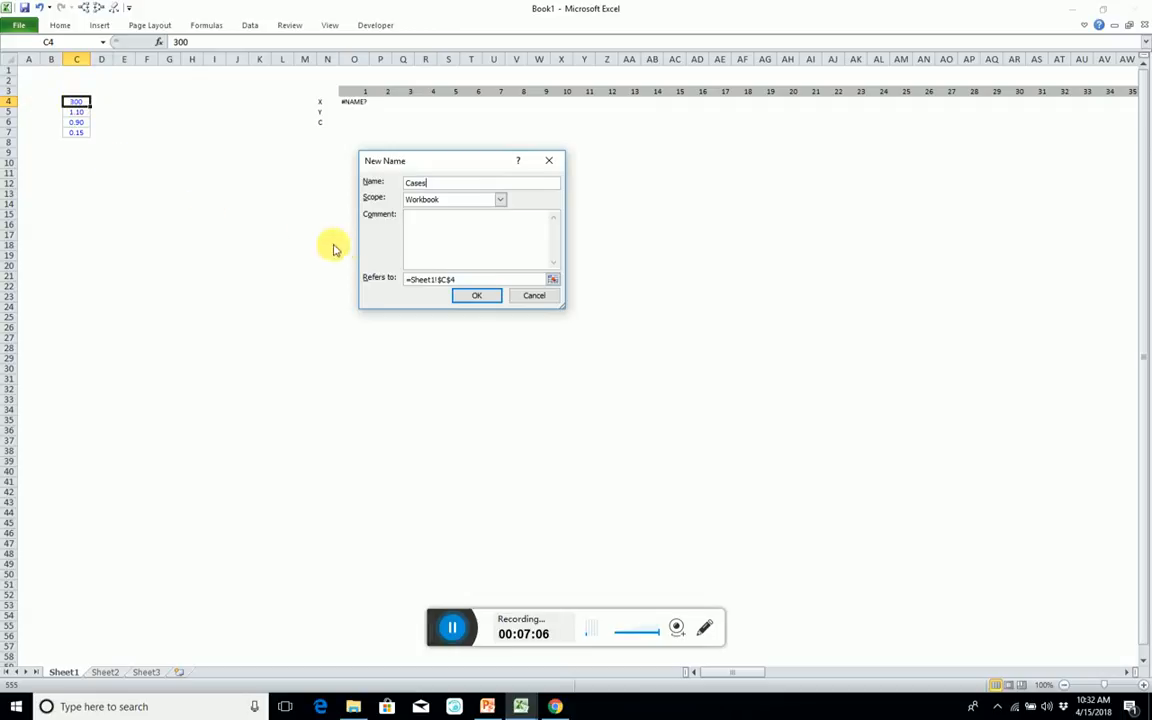
left_click(477, 296)
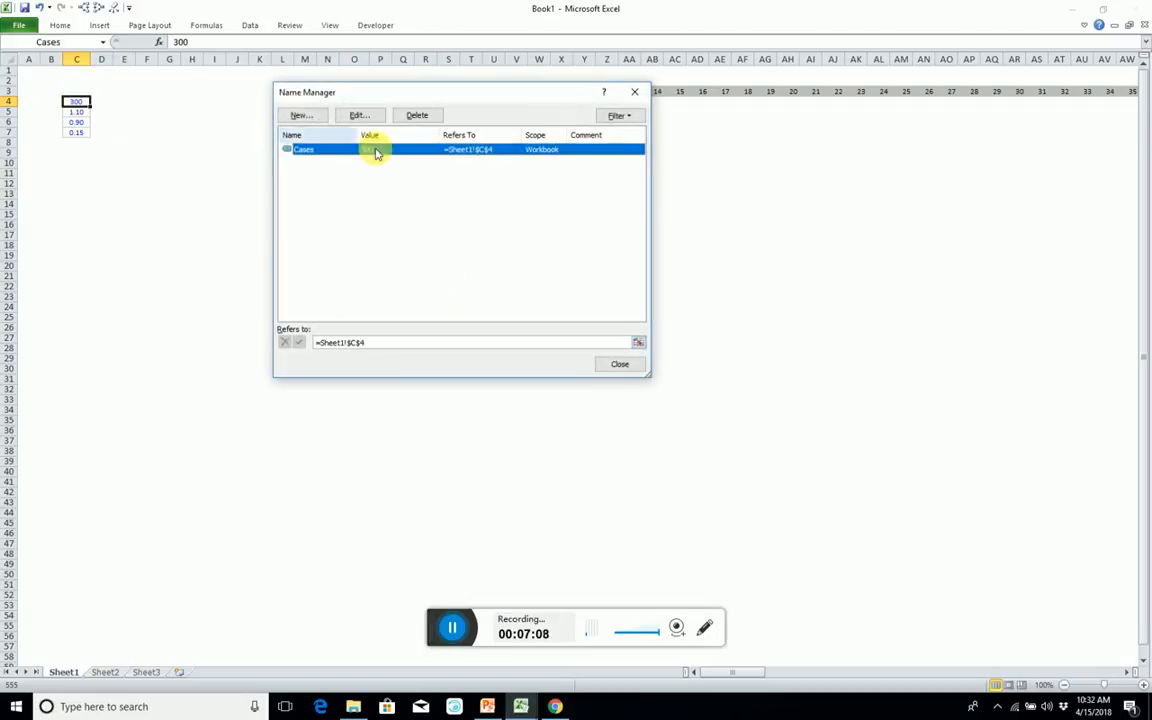
left_click(617, 363)
left_click(374, 141)
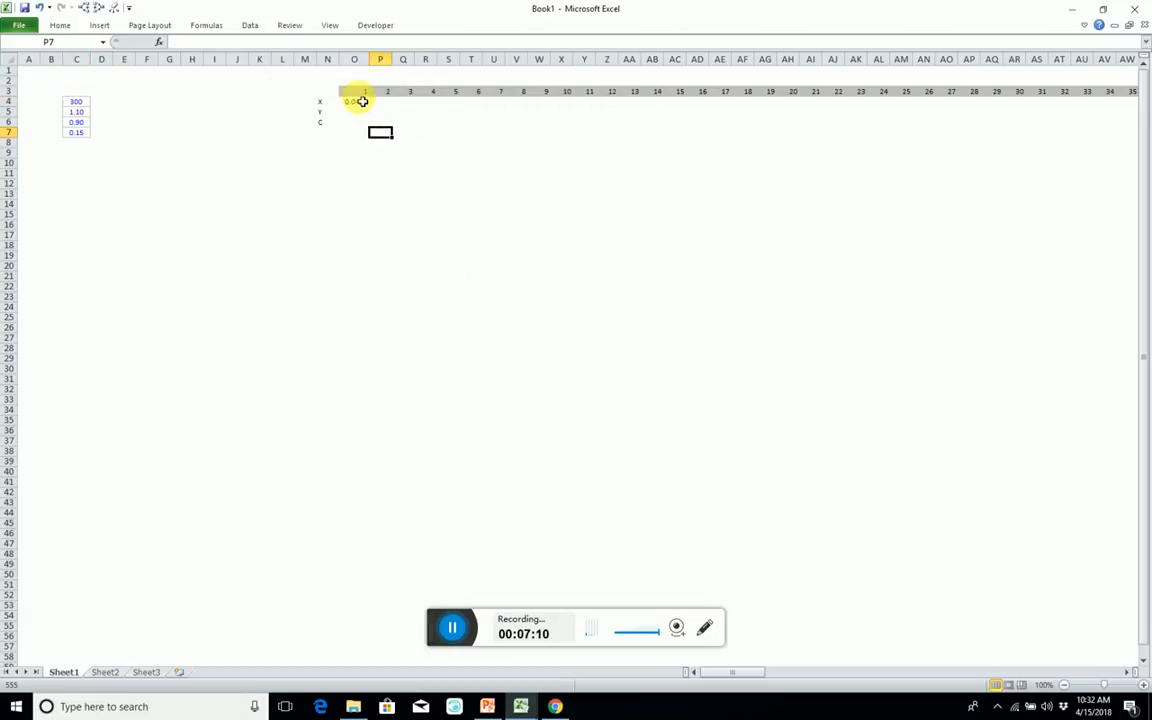
Extend the X formula in O4 with a multiplication by an IF function testing whether O$3<cases/2.
left_click(358, 101)
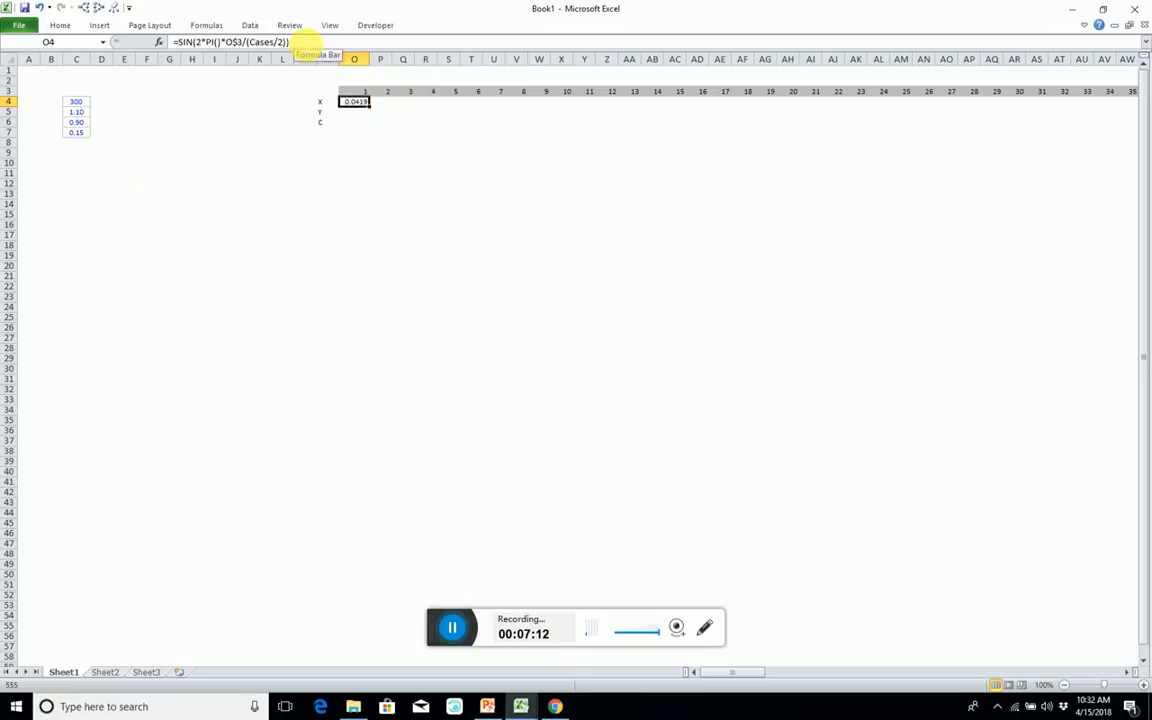
left_click(309, 43)
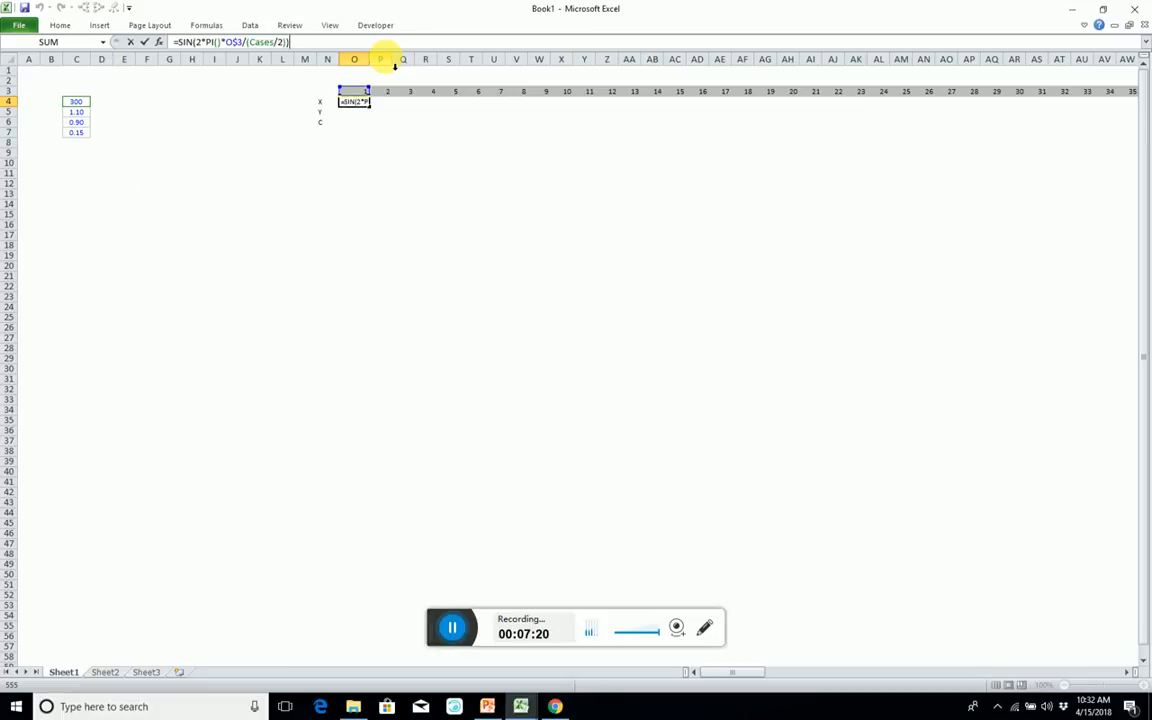
type("*if(")
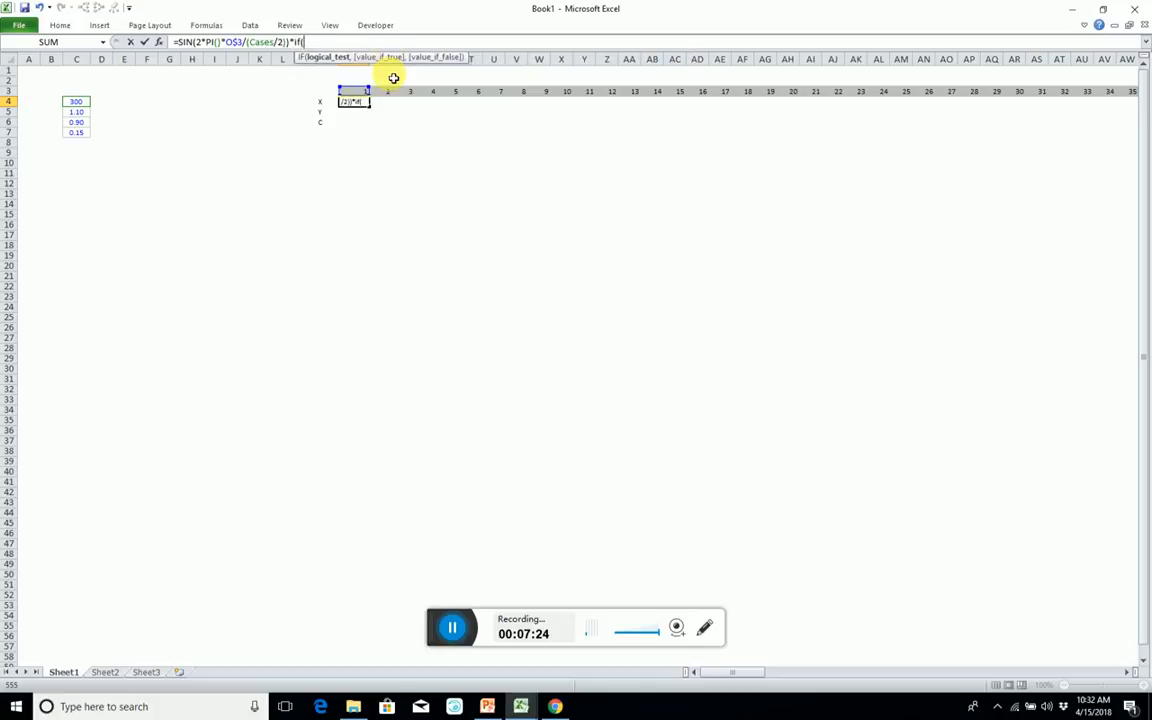
left_click(351, 93)
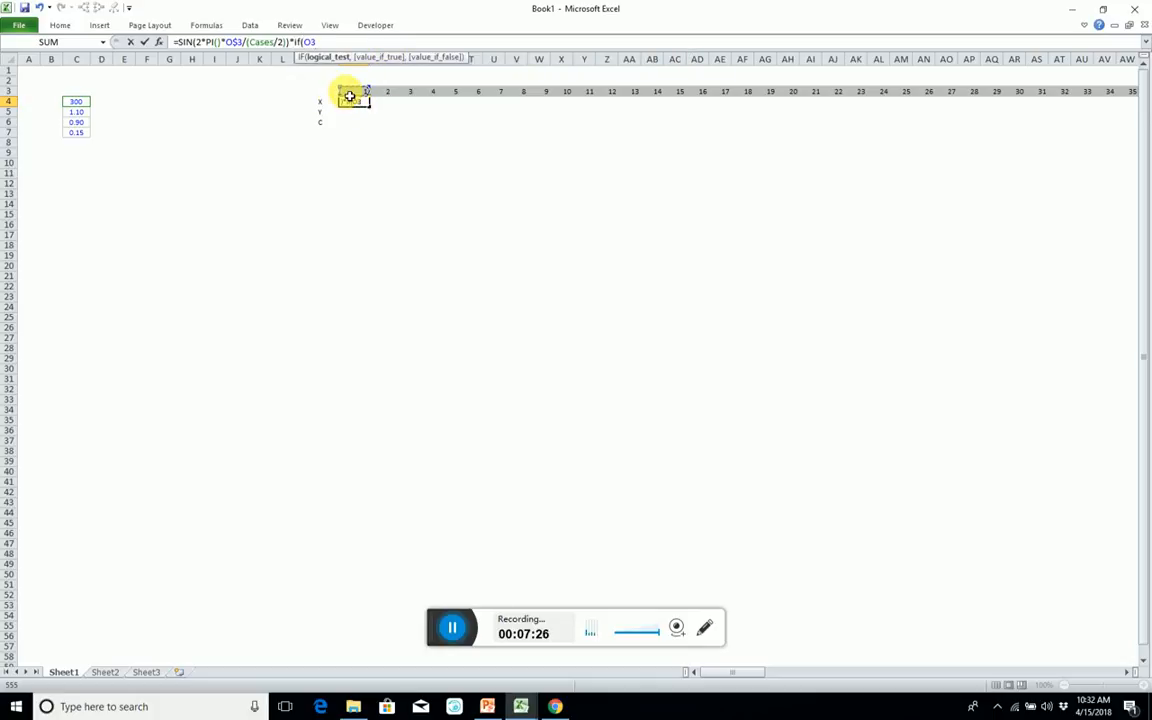
key("F4")
key("F4")
type("<")
type("cases")
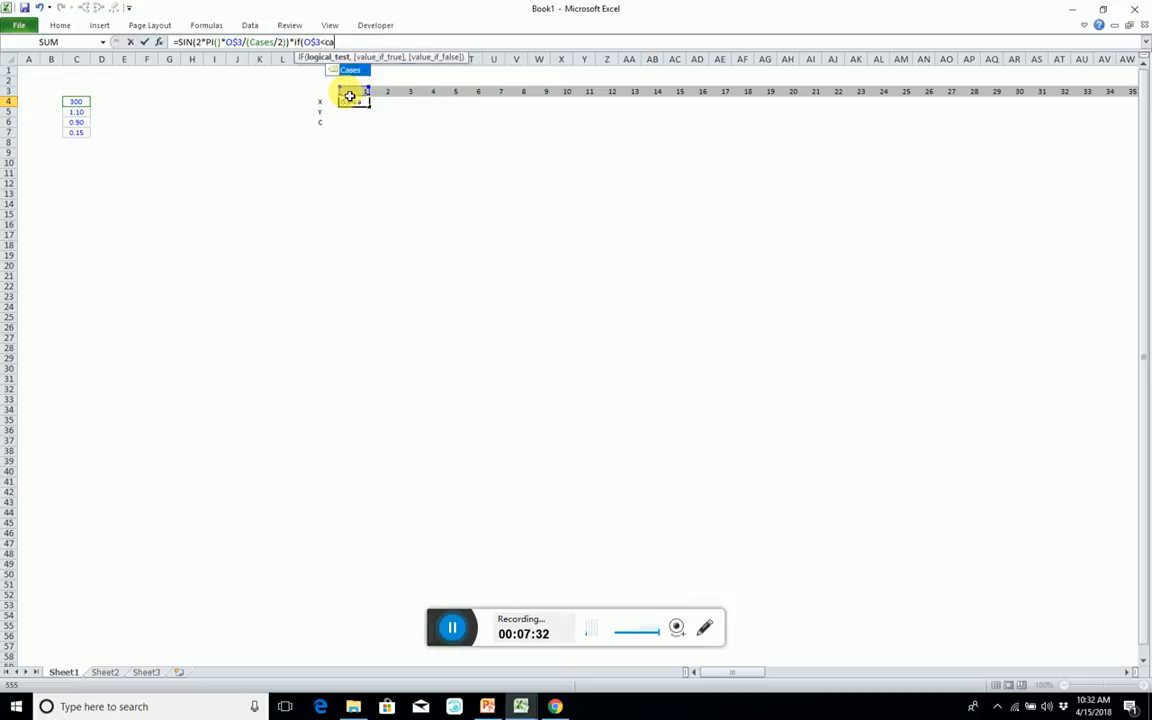
type("/")
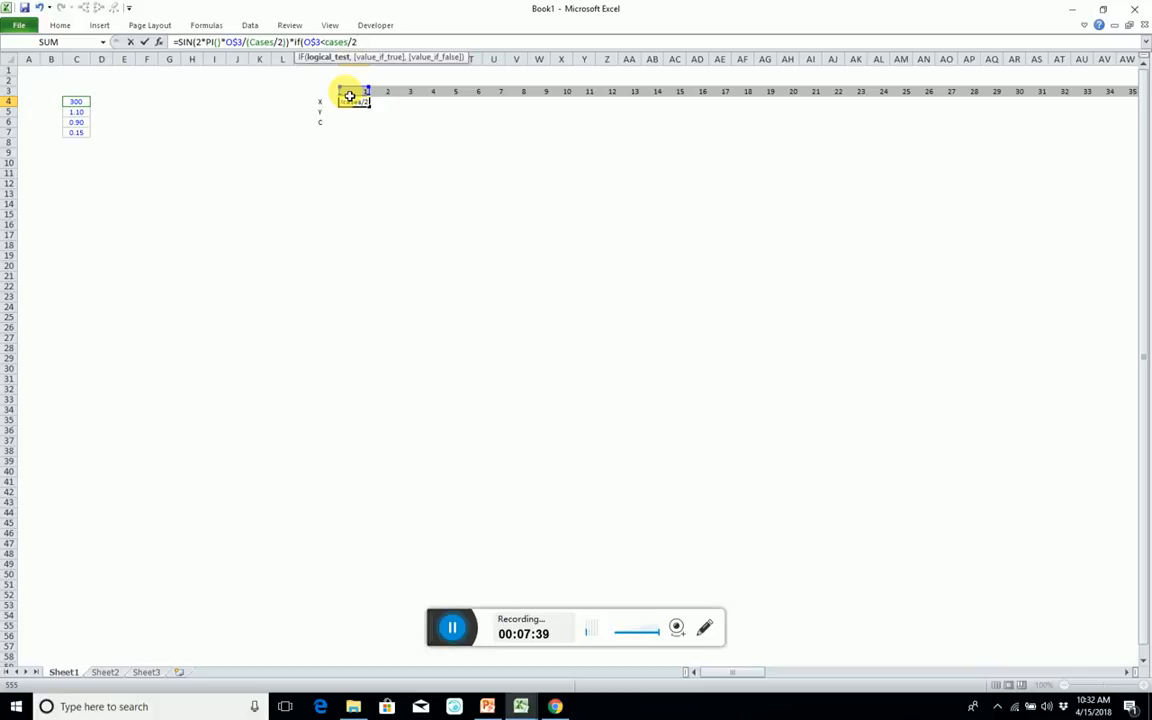
type("2,")
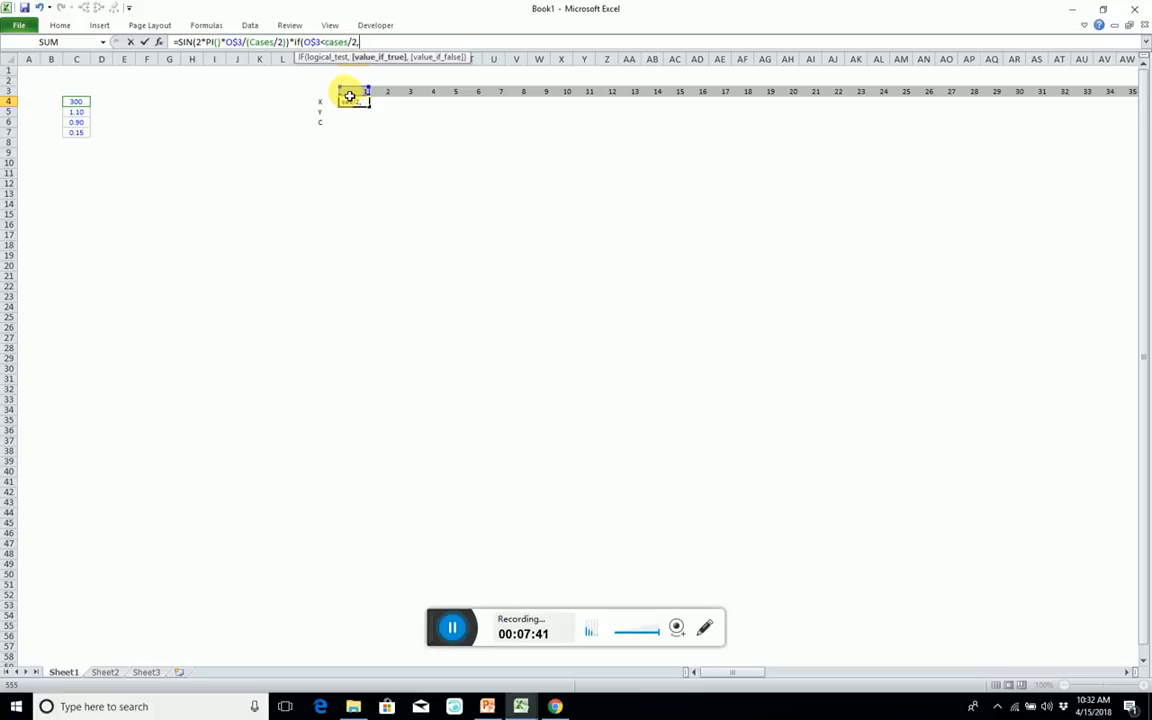
Complete the IF in the X formula so it returns $C$5 when true and $C$6 when false.
left_click(84, 113)
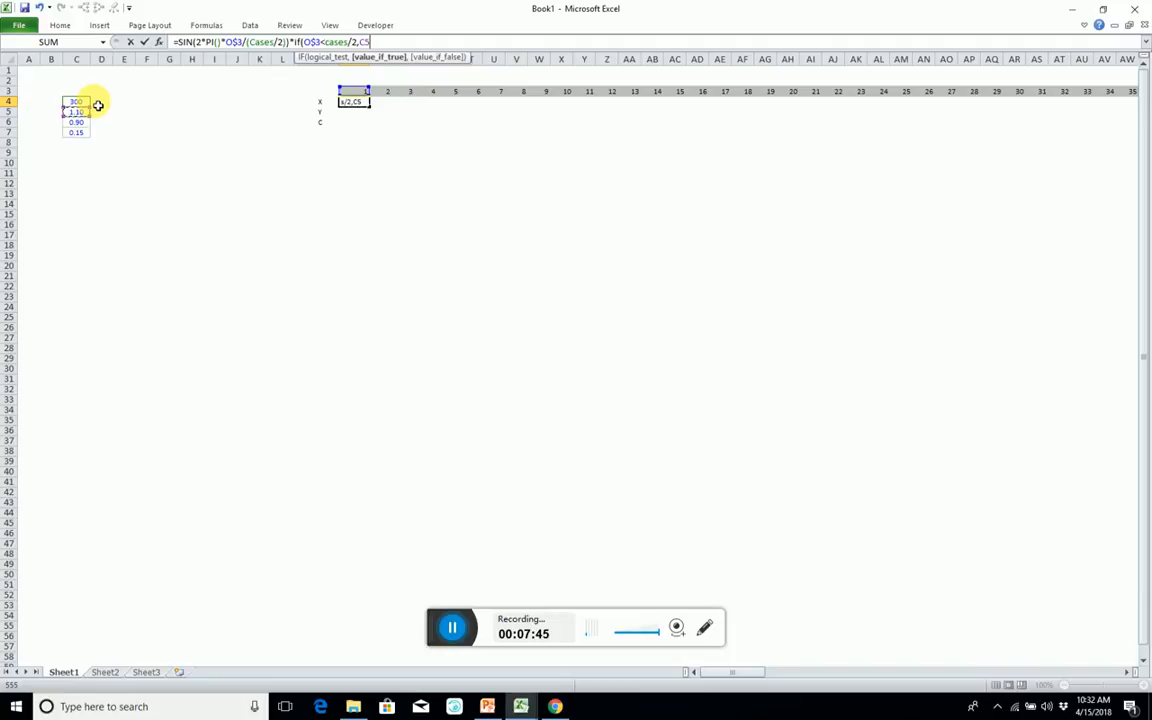
key("F4")
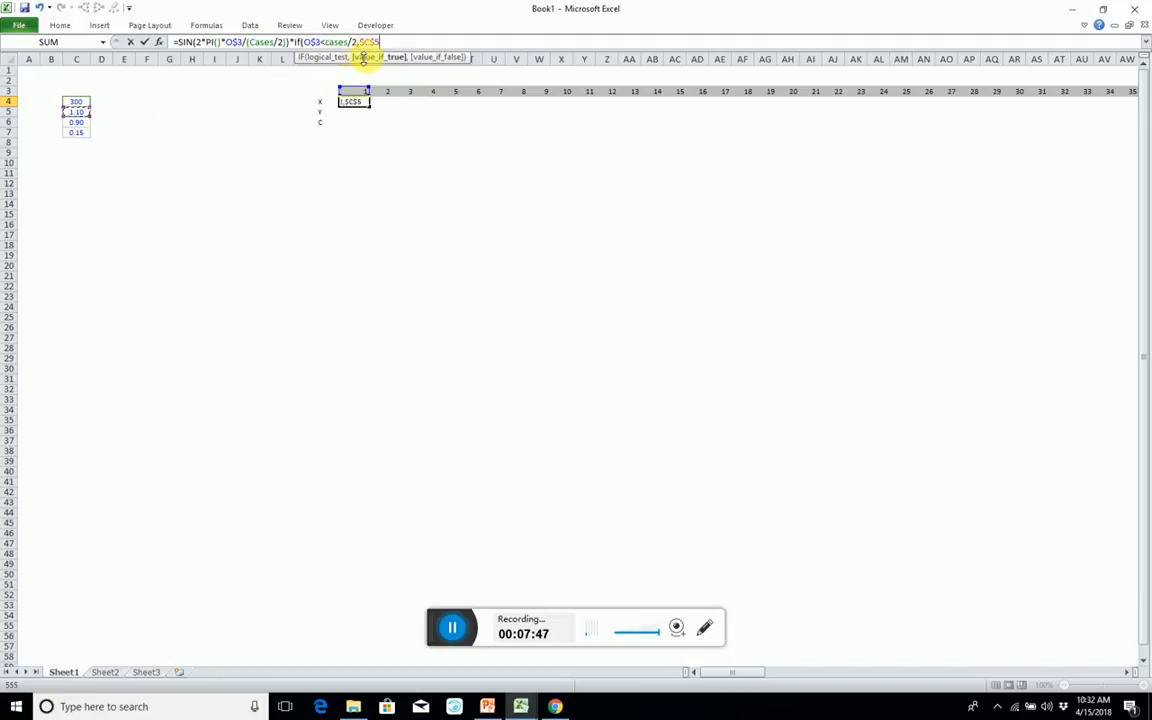
type(",")
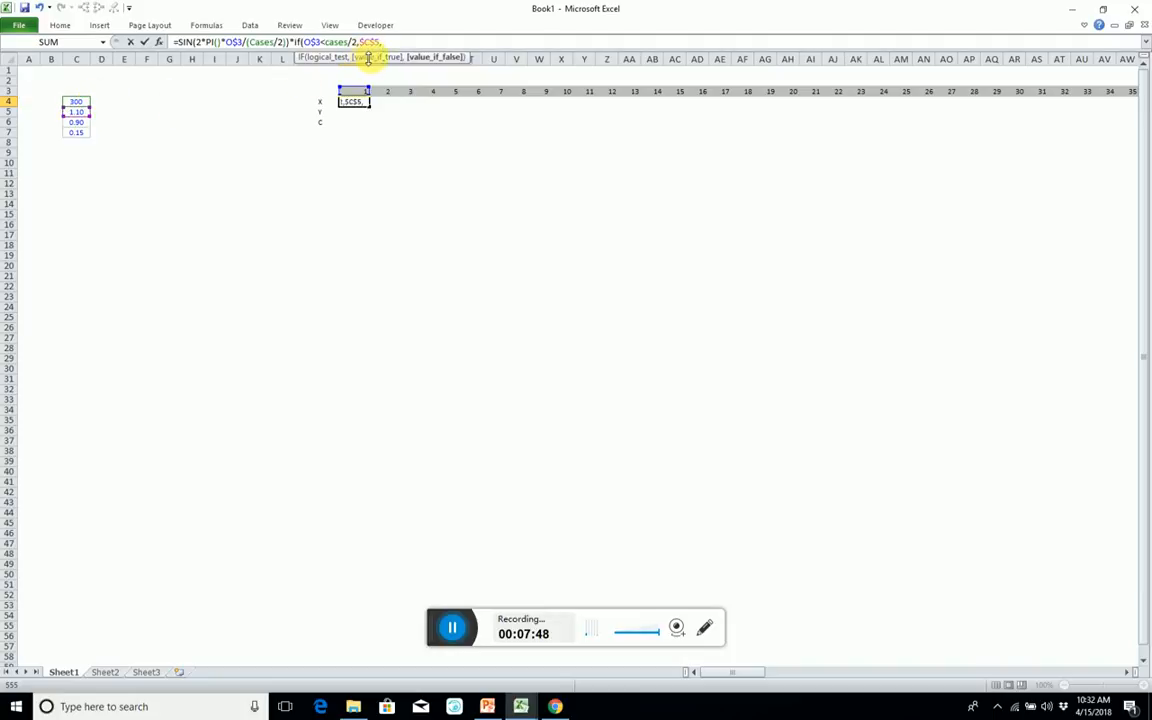
left_click(82, 123)
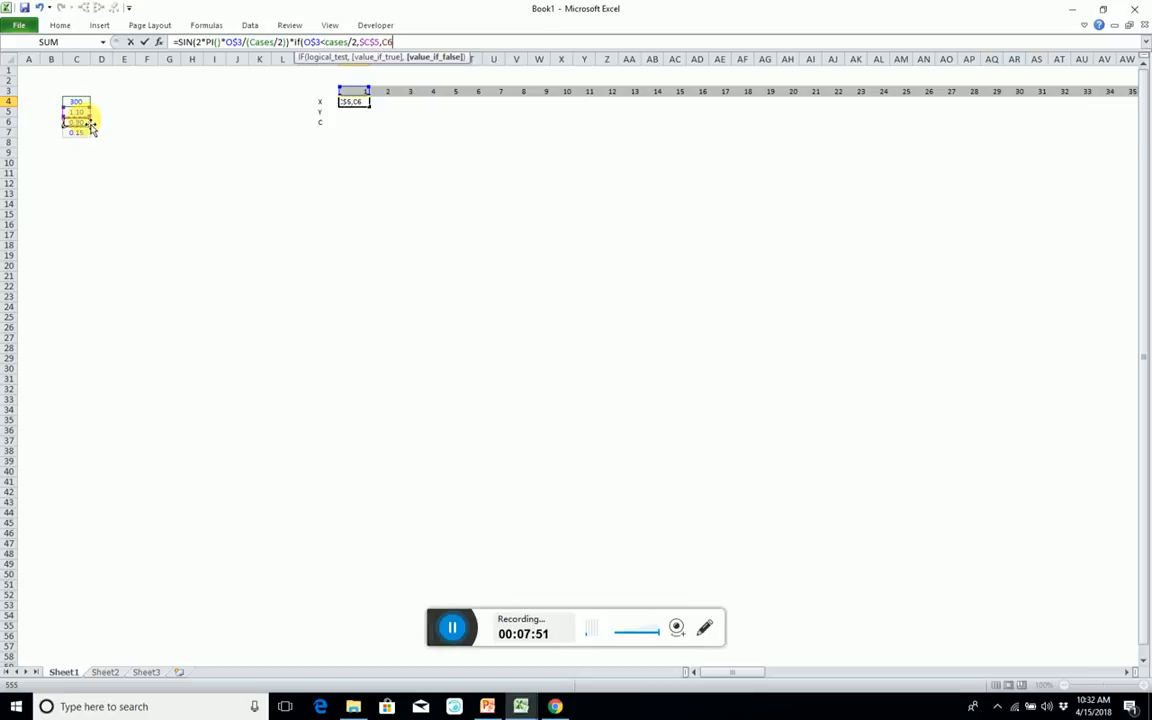
key("F4")
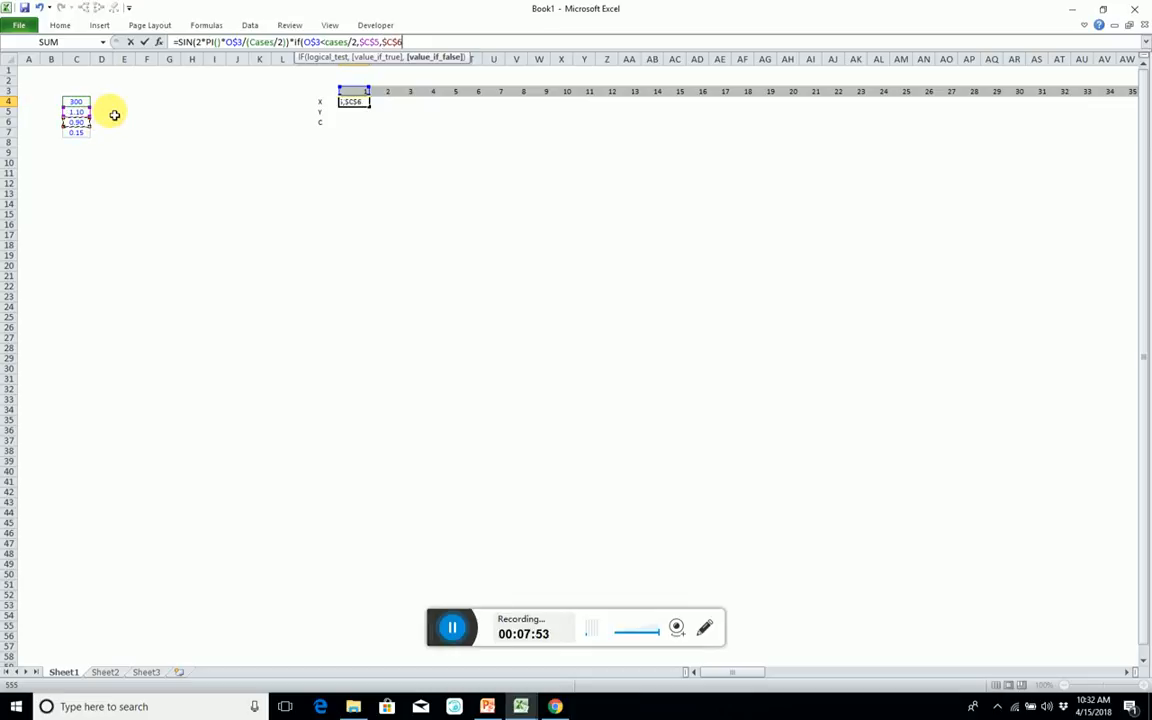
type(")")
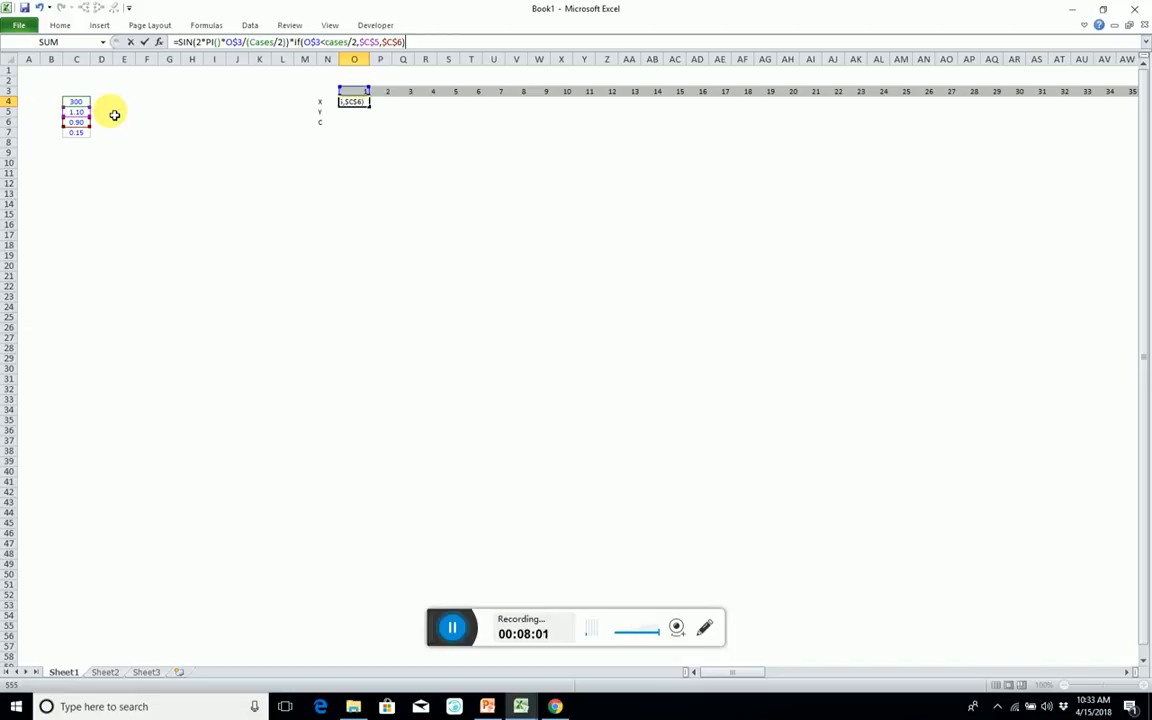
Add a random term +rand() to the end of the X formula in O4.
type("+rand")
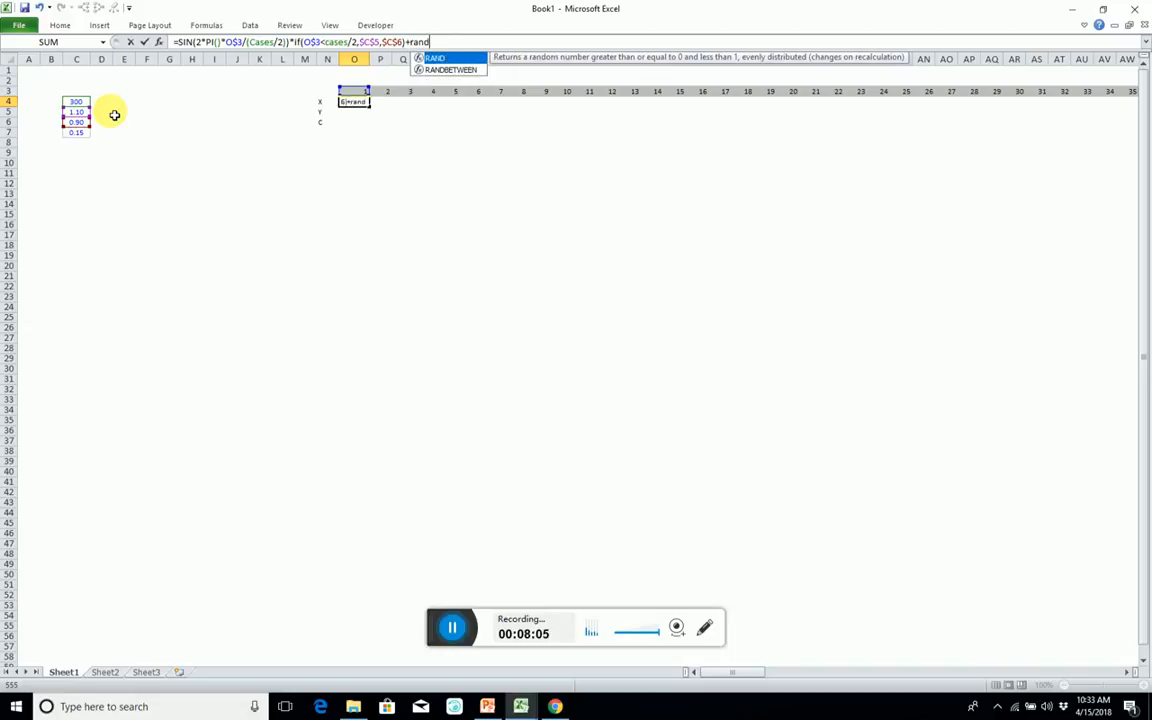
type("(")
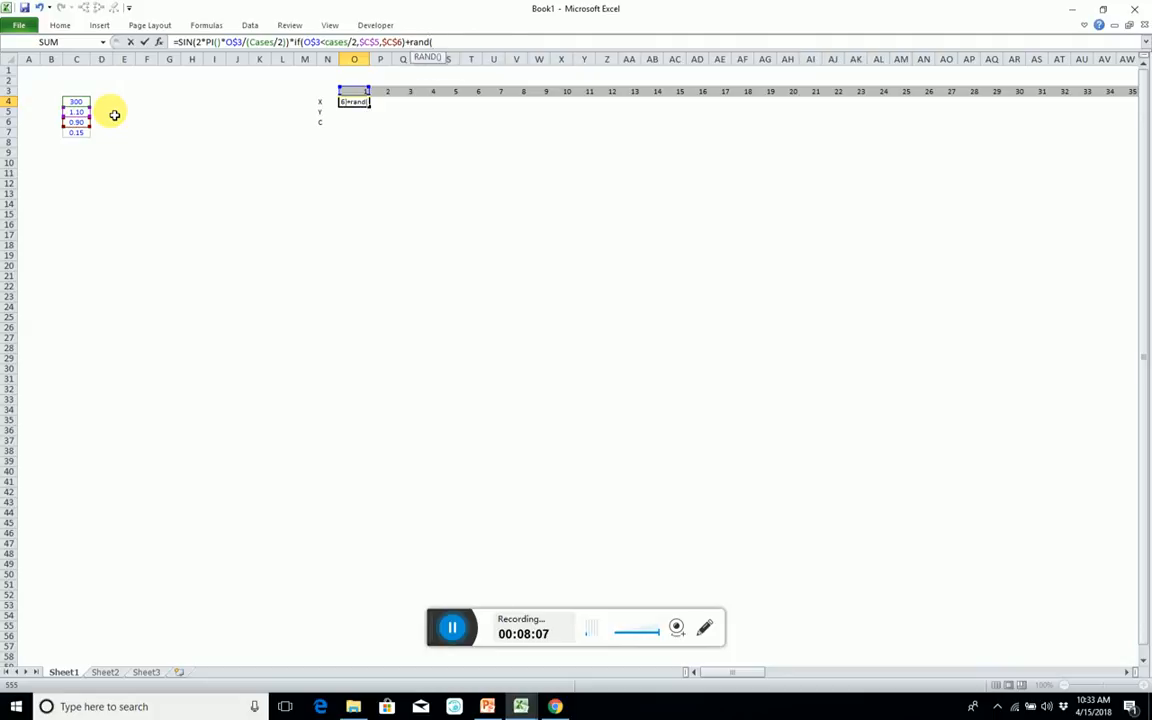
type(")")
left_click(75, 134)
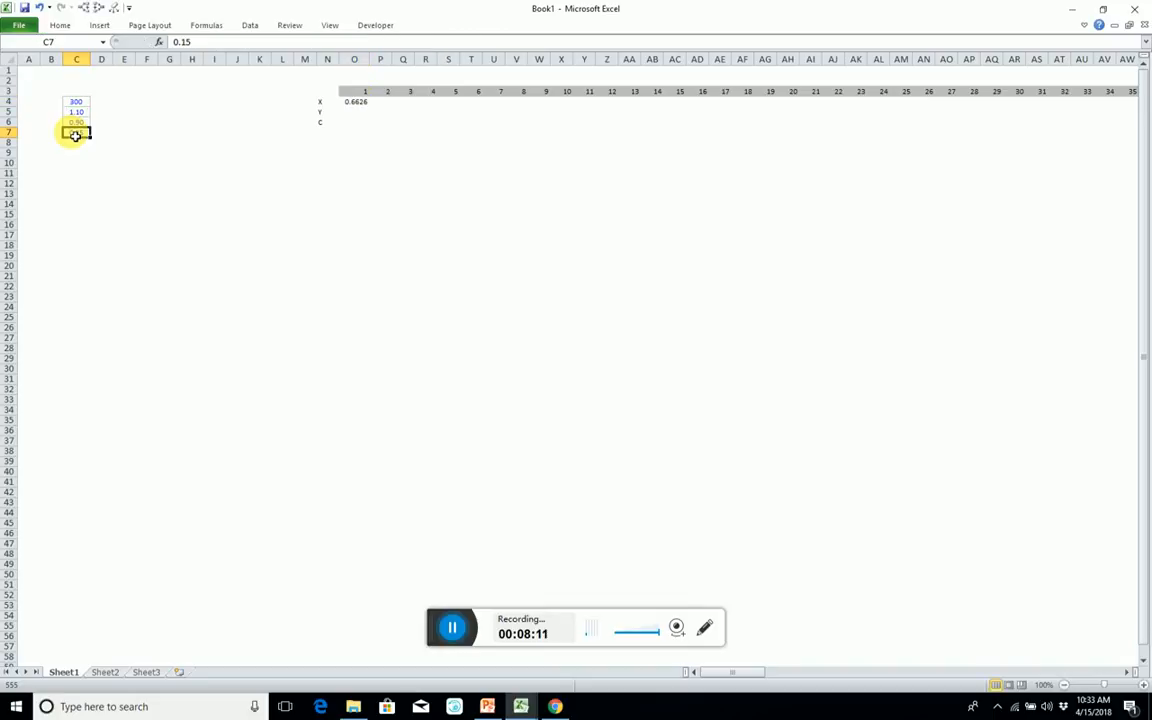
Scale the random term in O4 by $C$7 and centre it by subtracting $C$7/2.
left_click(355, 102)
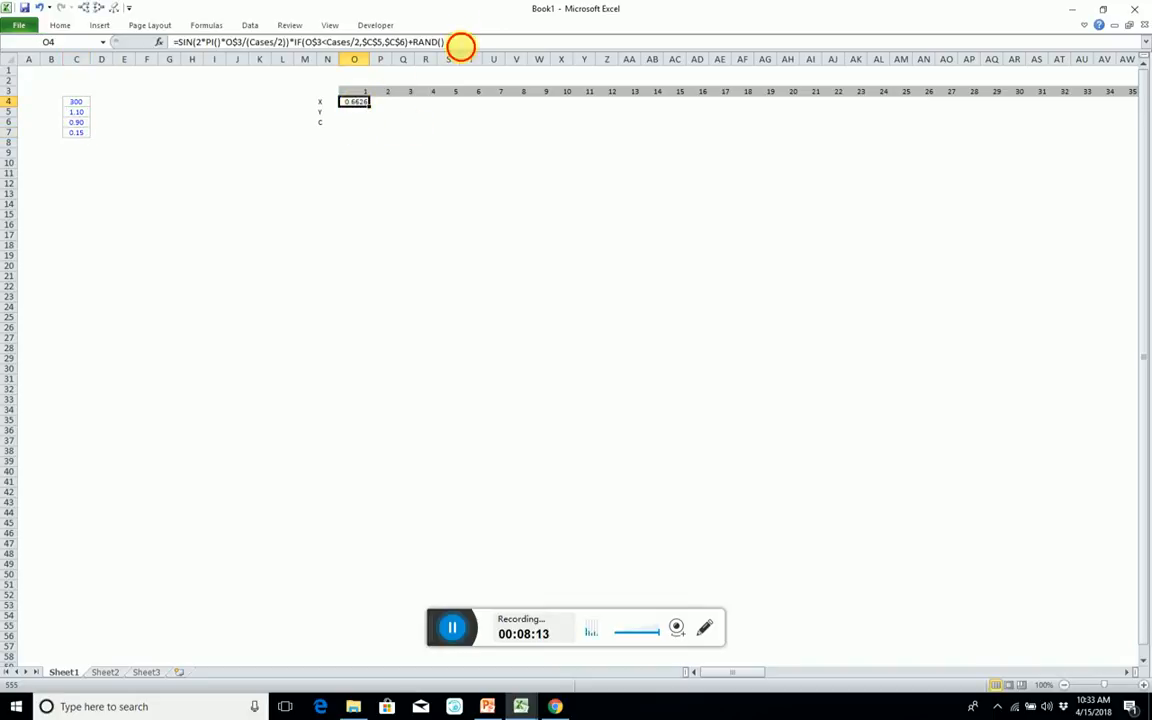
left_click(458, 43)
type("*")
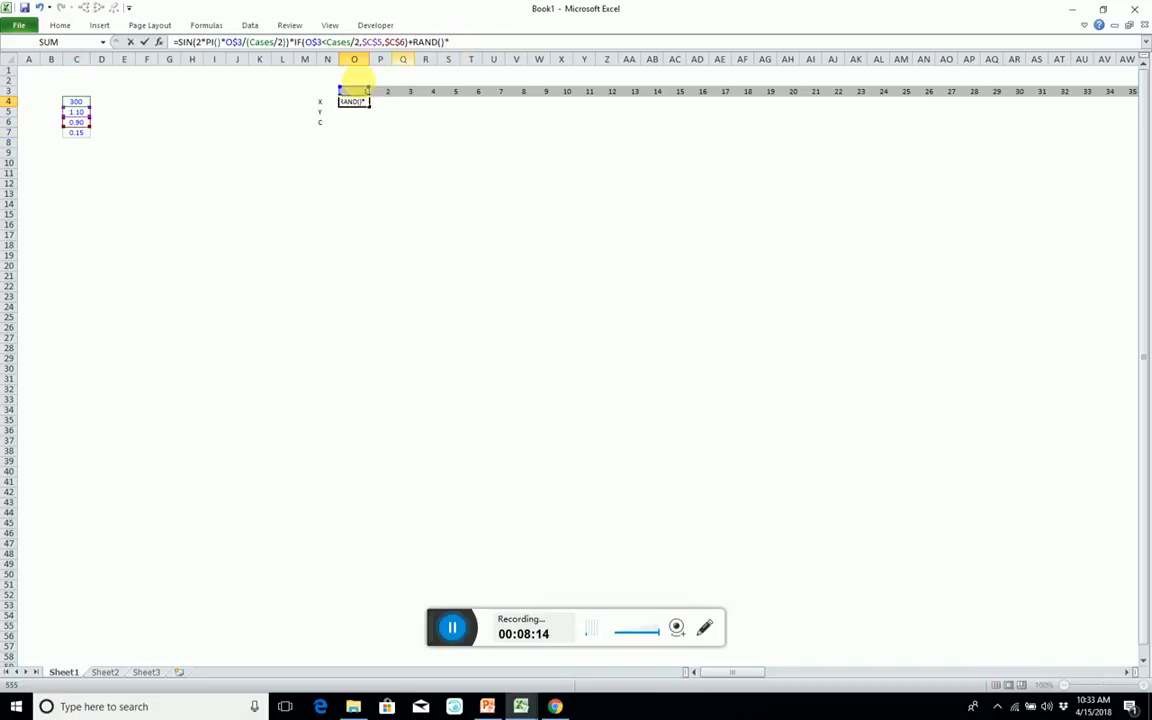
left_click(80, 133)
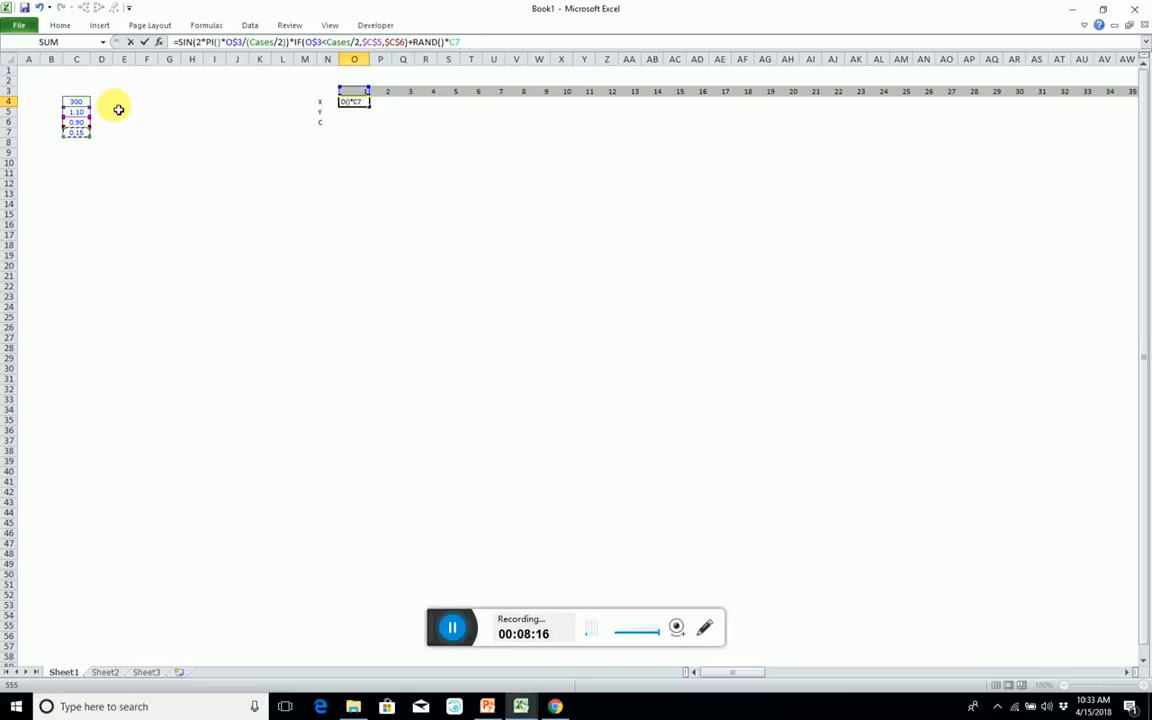
key("F4")
type("-")
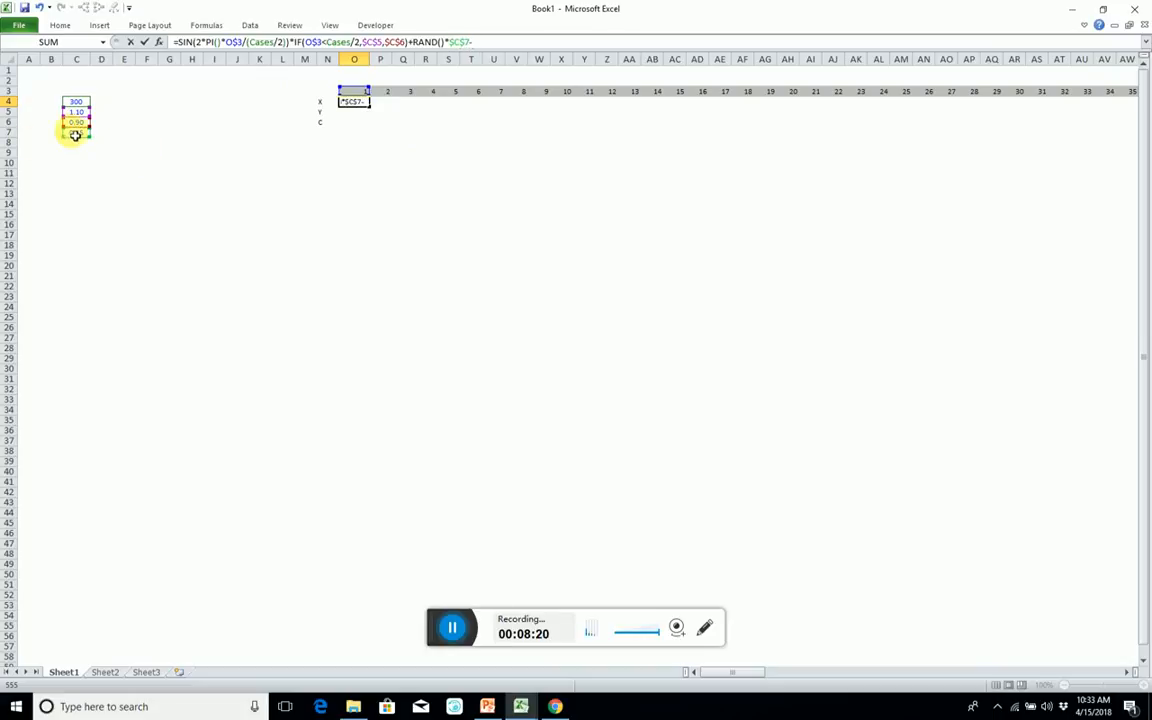
left_click(75, 134)
key("F4")
type("/2")
key("Return")
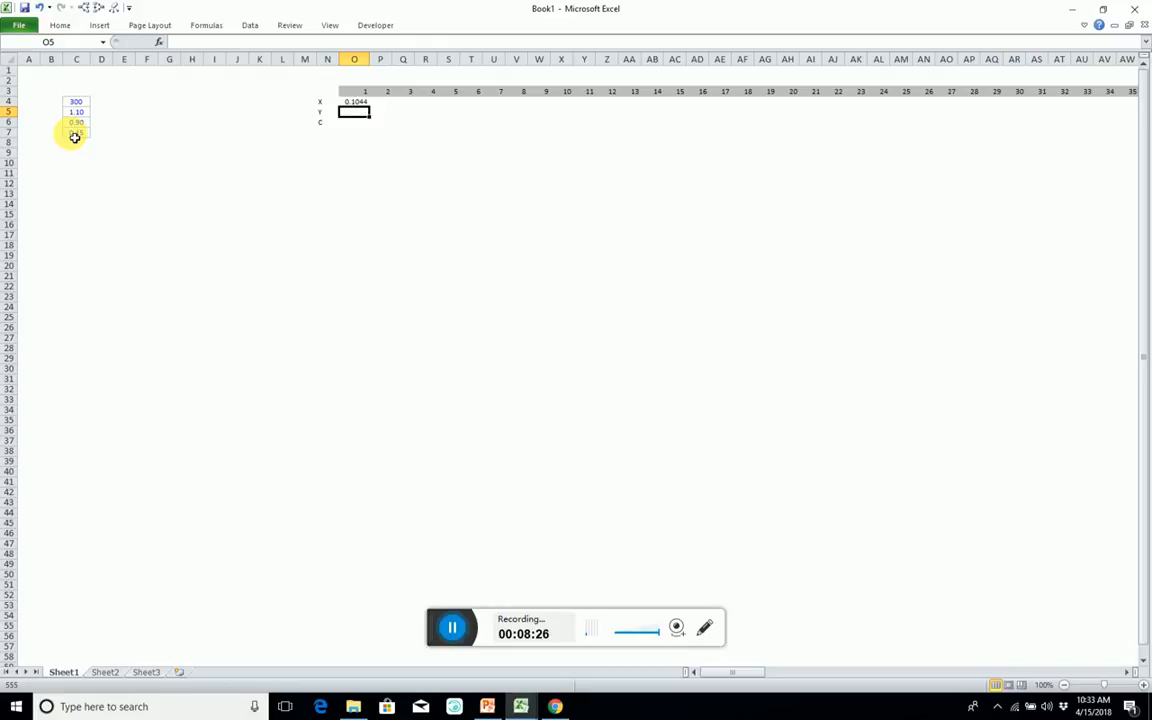
Copy the X formula down to O5, trace its precedents, and replace SIN with COS for the Y value.
key("ctrl+d")
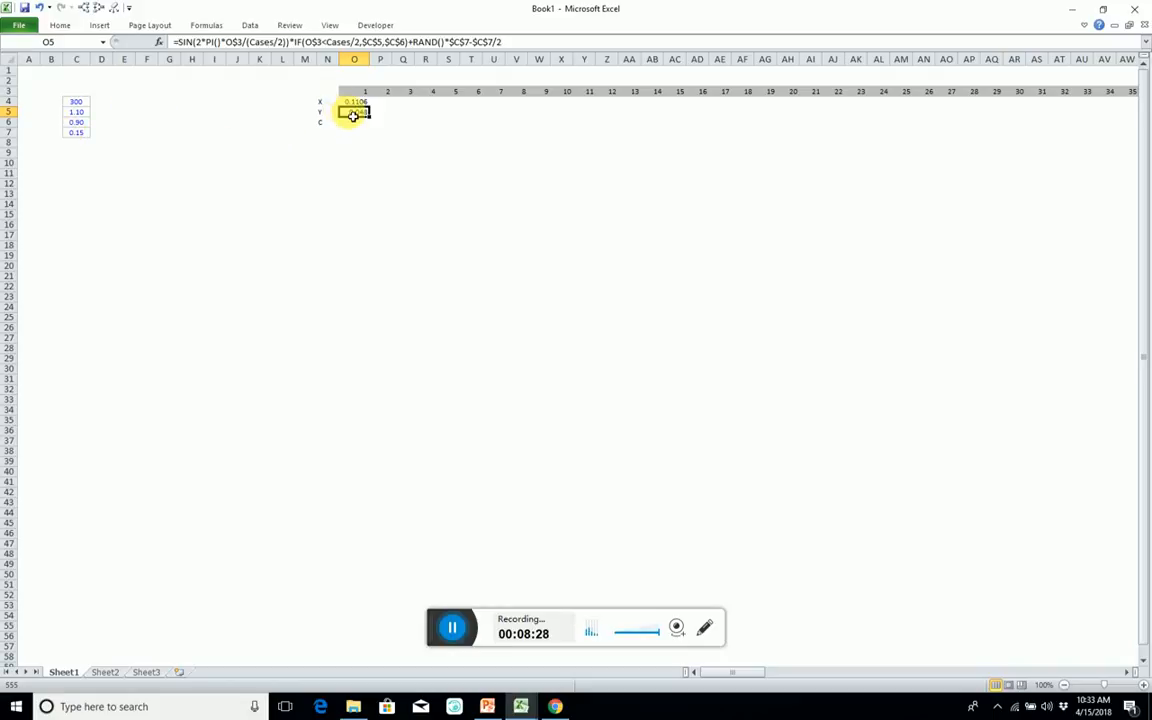
key("alt+m")
key("p")
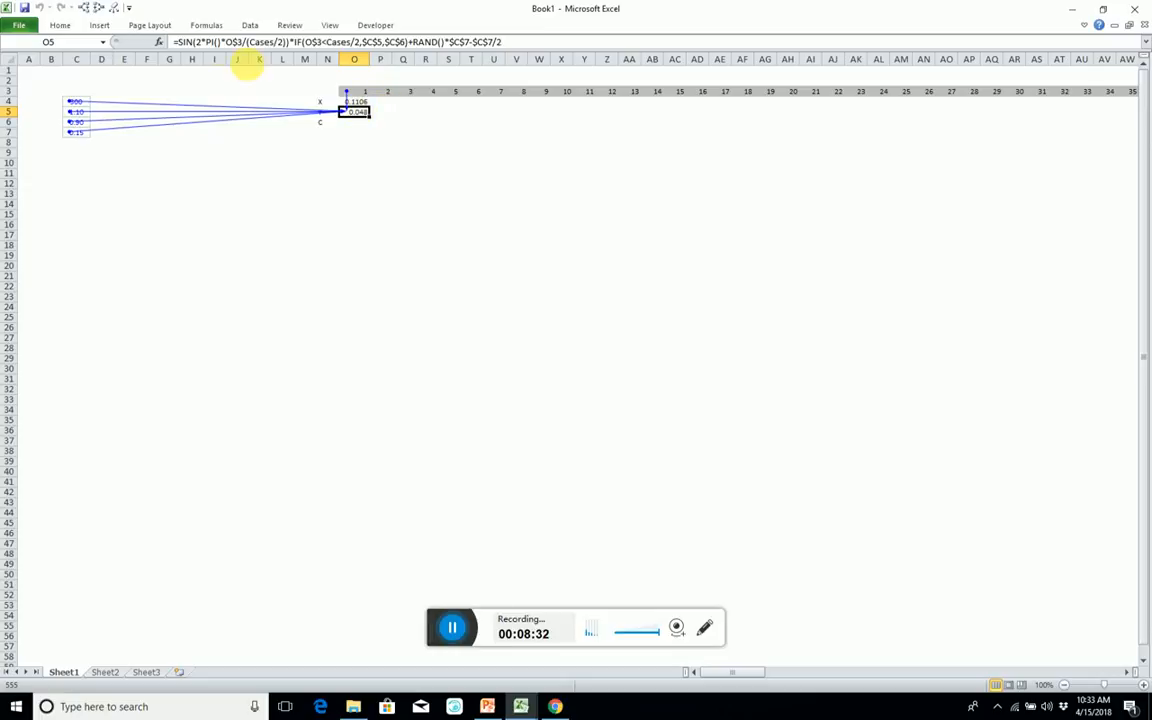
left_click(187, 44)
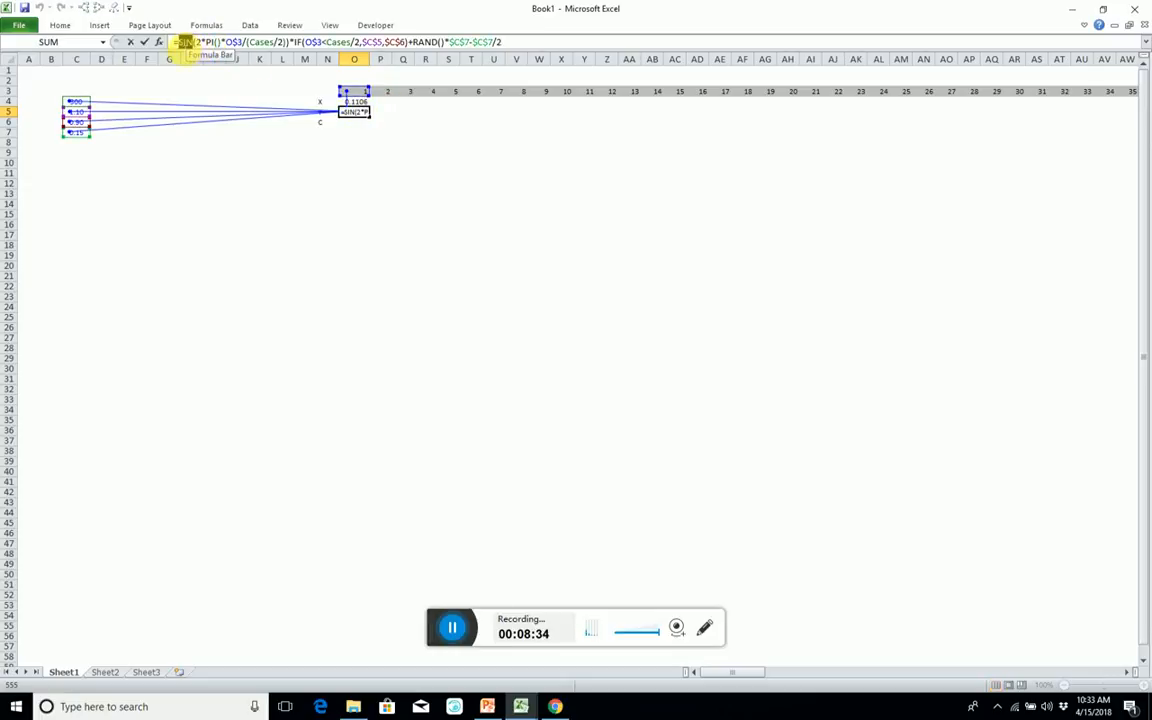
type("Cos")
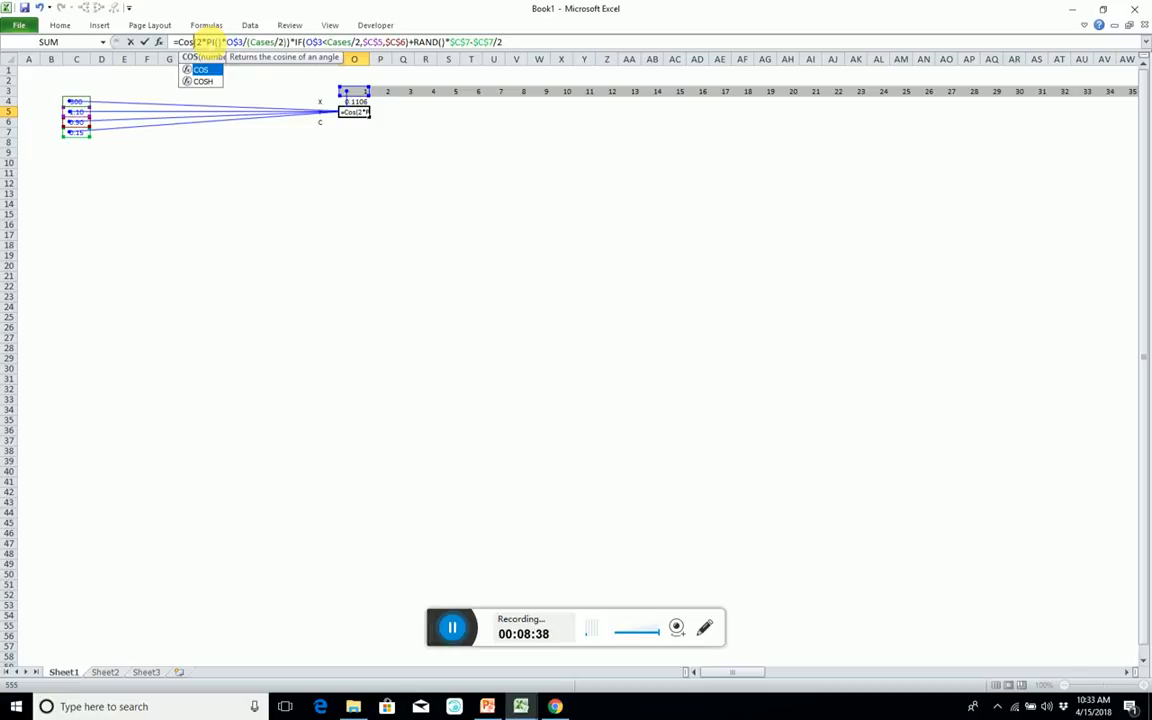
key("Return")
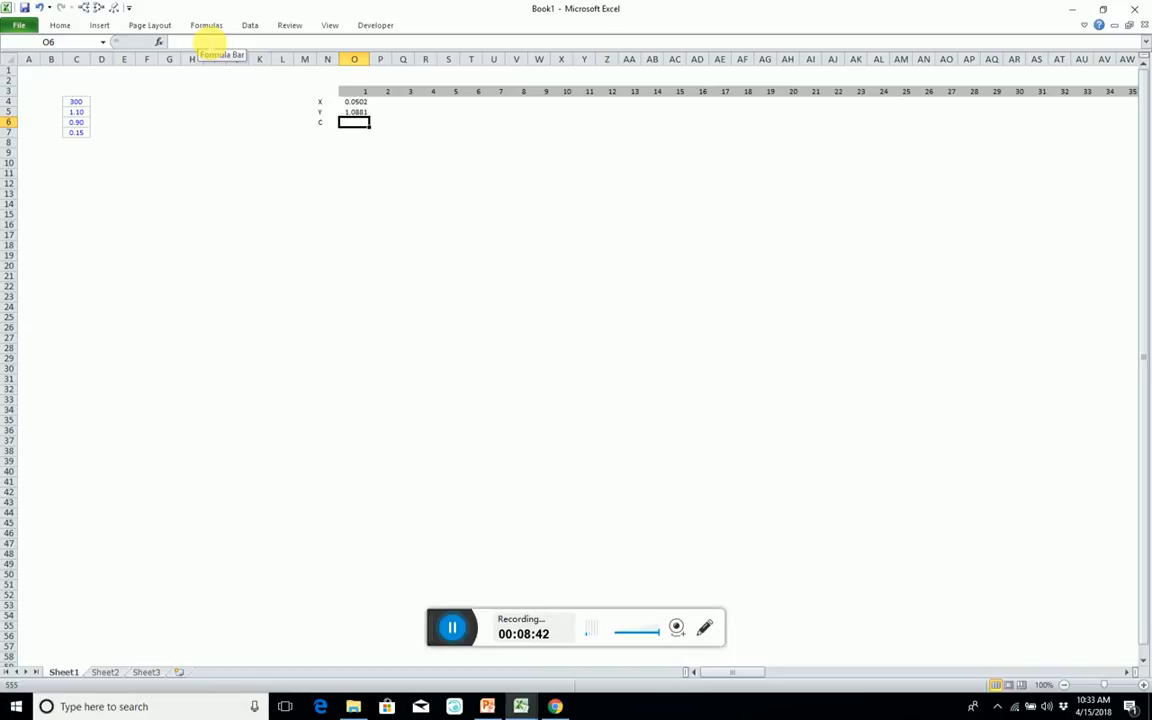
Enter the class formula =if(O$3<Cases/2,1,0) in cell O6, with the index row reference locked.
type("=if(")
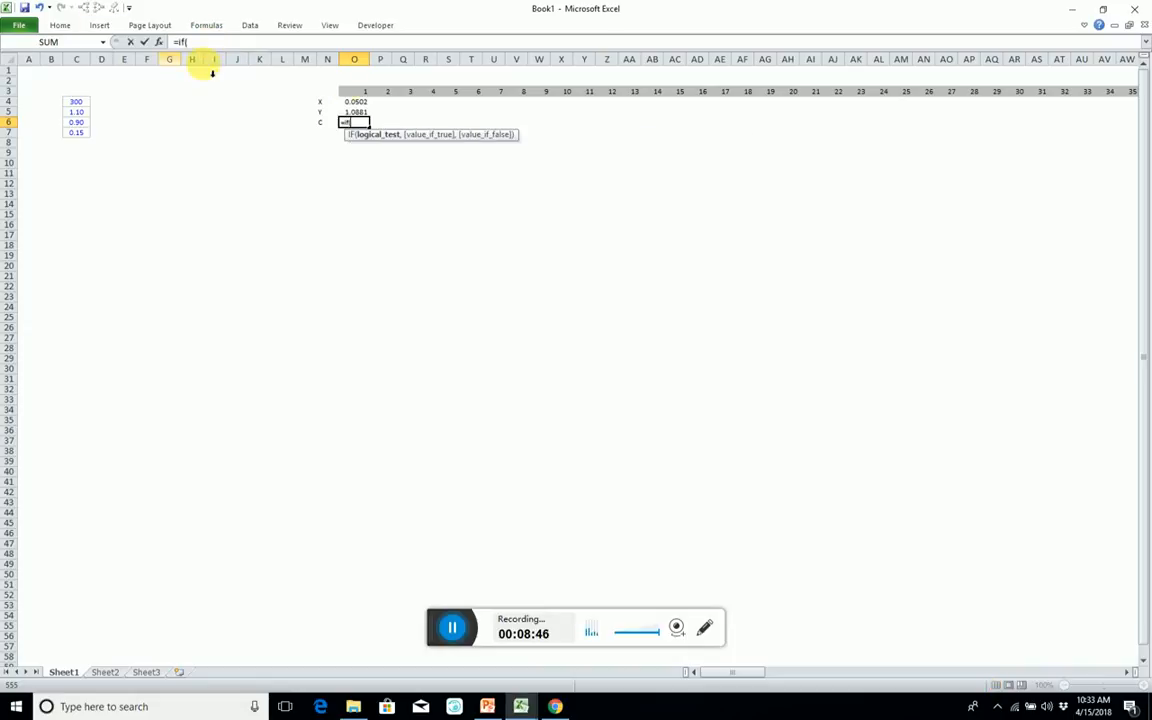
left_click(356, 93)
key("F4")
key("F4")
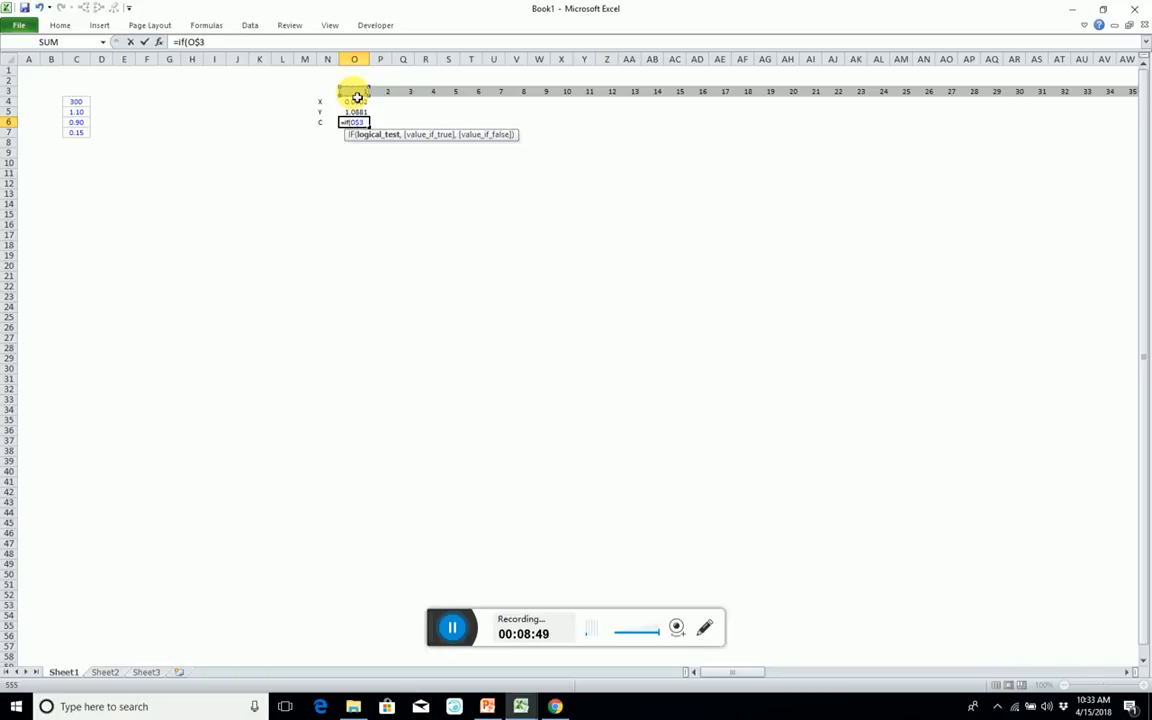
type("<")
left_click(84, 101)
type("/2")
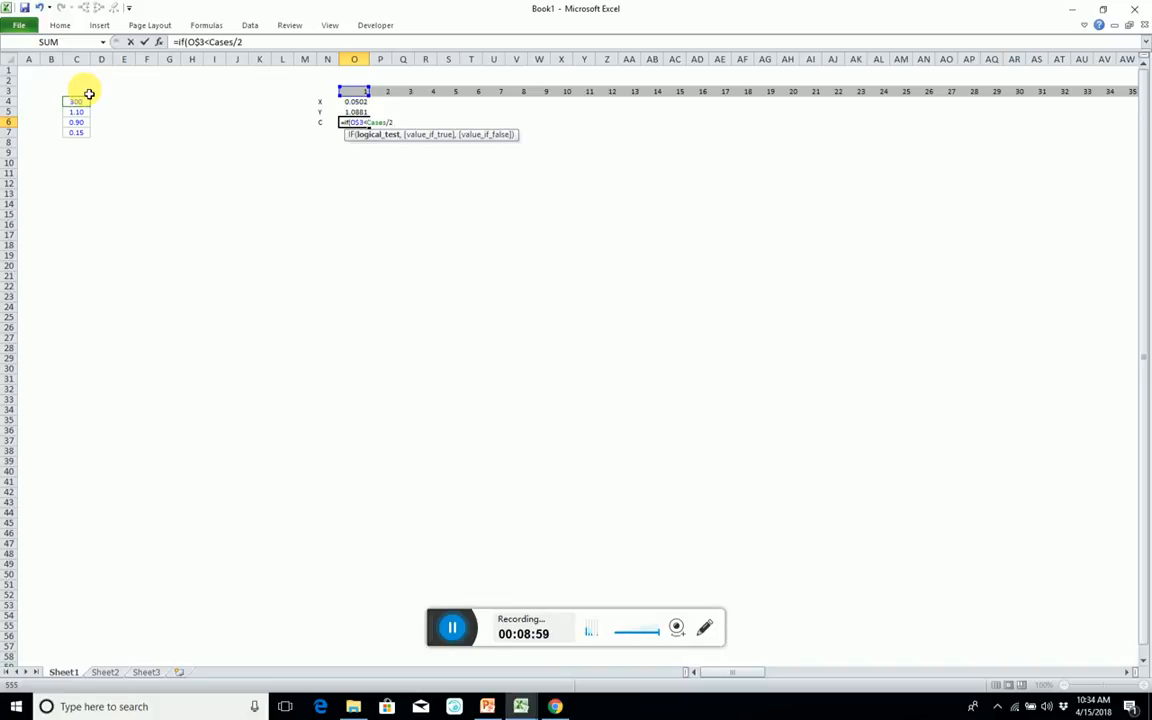
type(",1,")
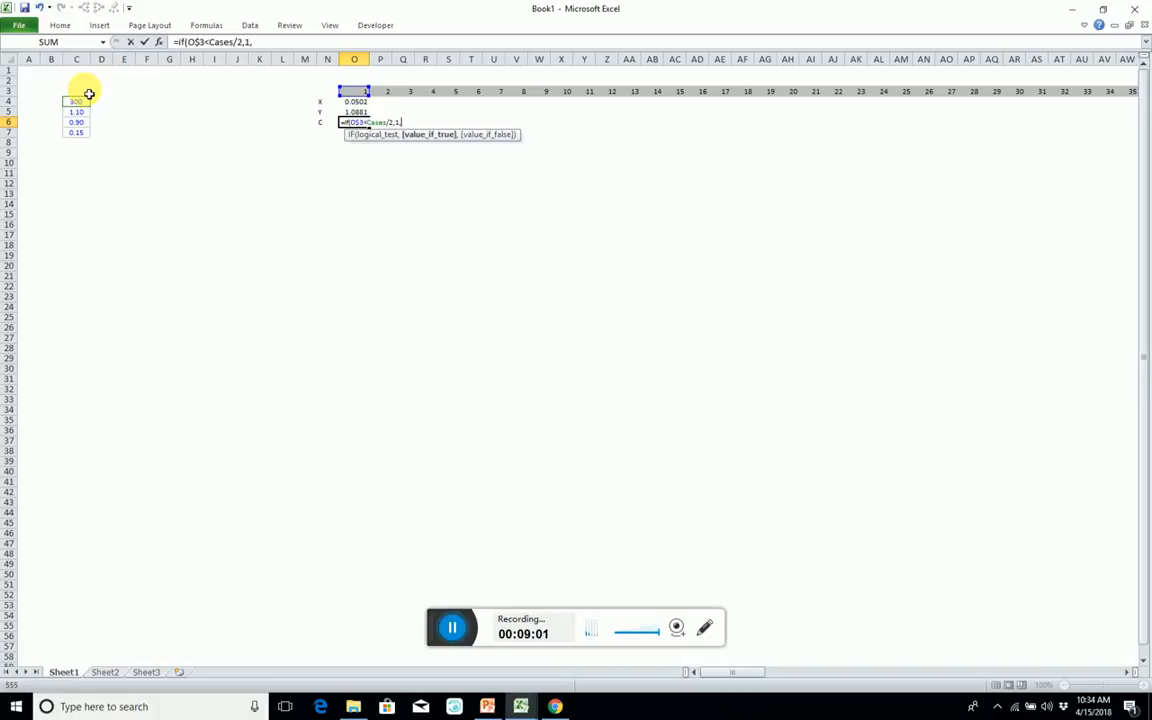
type("0)")
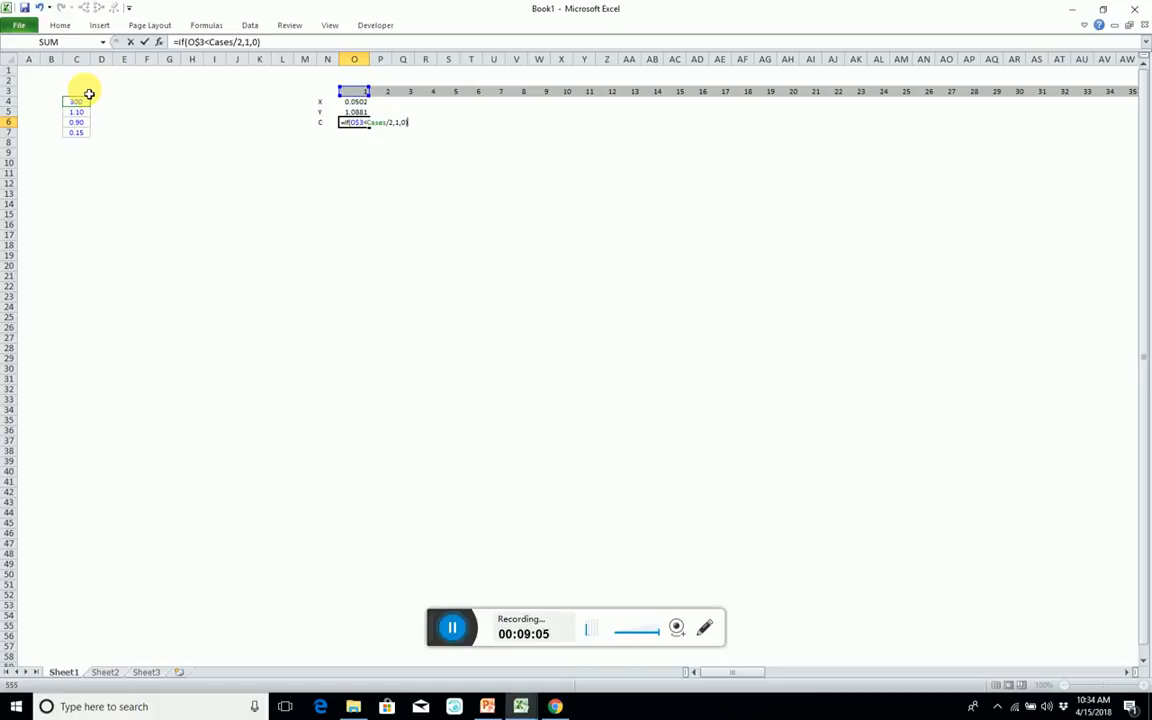
key("Return")
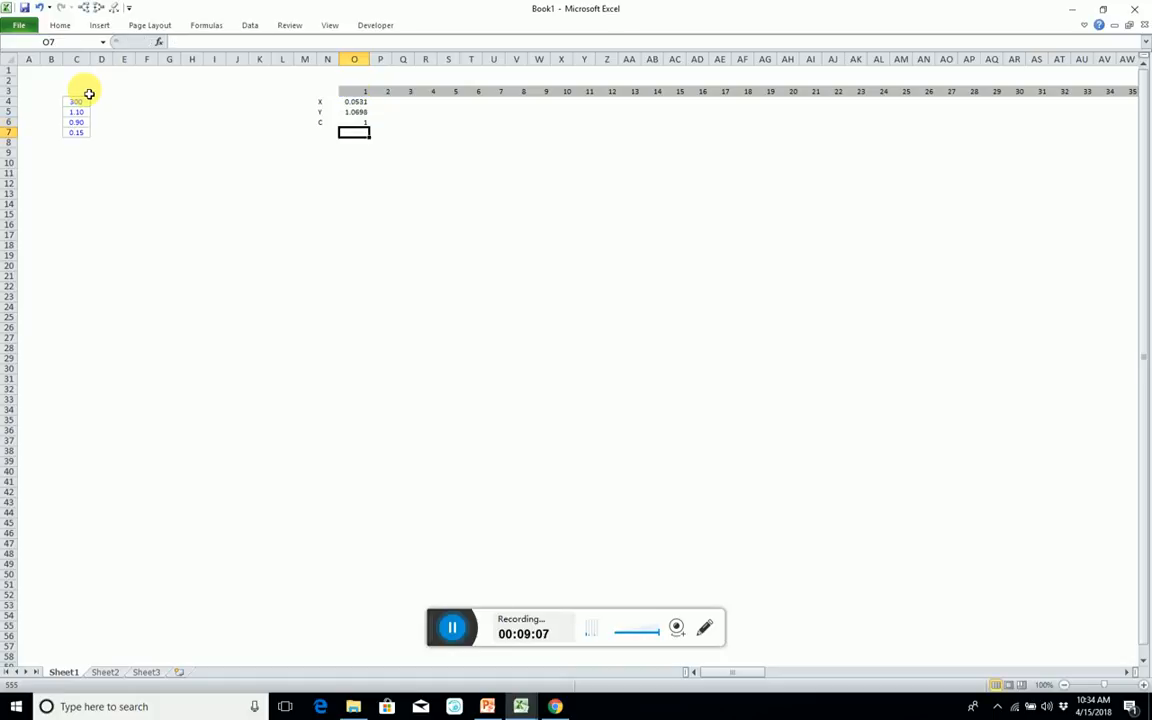
Fill the X, Y and C formulas from O4:O6 across to the column with index 300, and return to cell L4.
left_click_drag(353, 101, 1073, 472)
left_click(1067, 104)
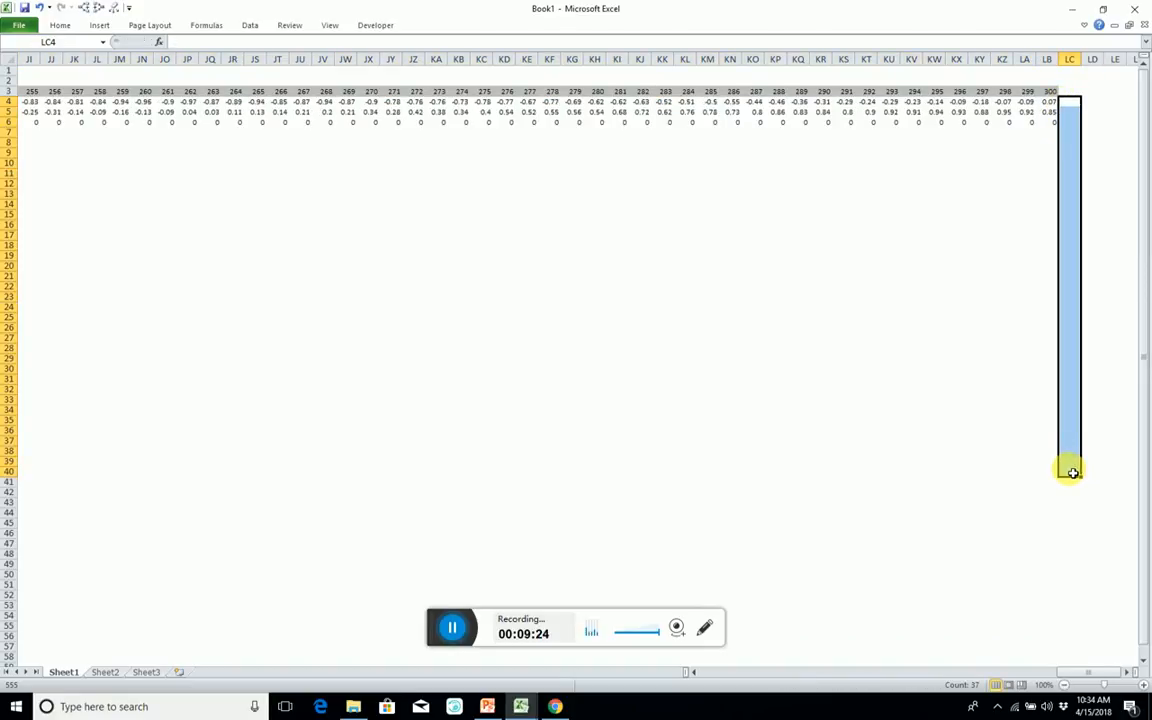
key("ctrl+Left")
key("ctrl+Left")
key("Left")
key("Left")
key("Left")
key("Left")
key("Left")
key("Left")
key("Left")
key("Left")
key("Left")
key("Left")
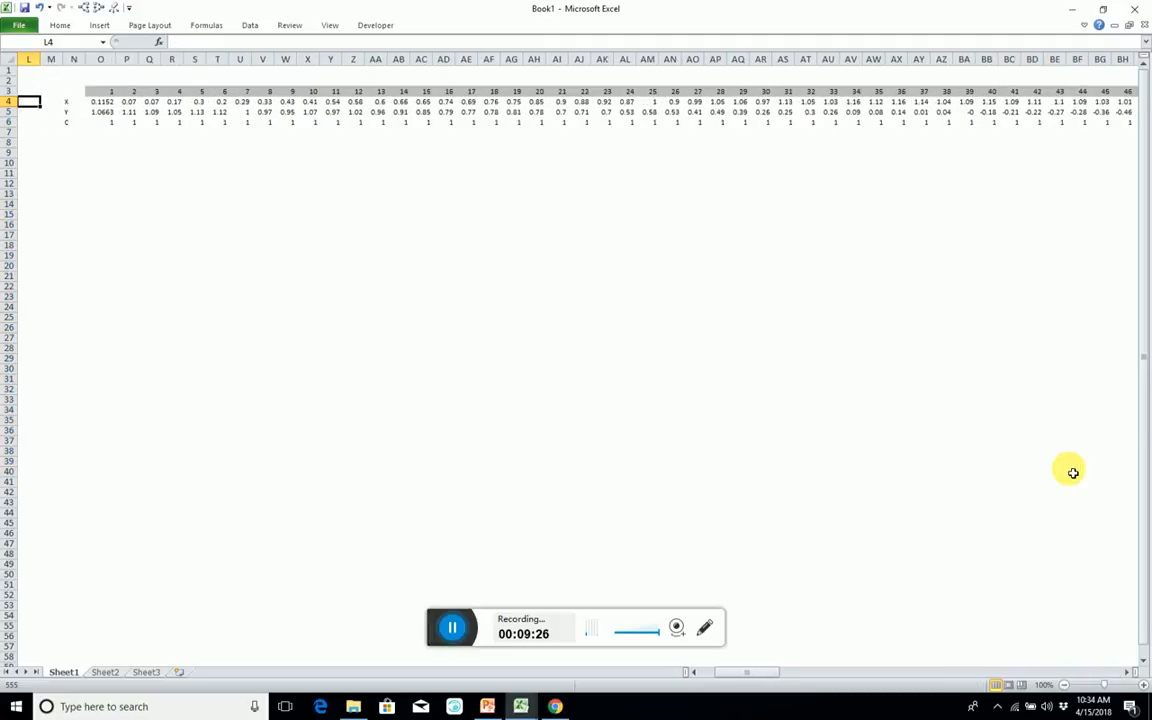
Select the X row from O4 across to the last column and replace the IF condition's index reference with the range O3:LB3.
key("Right")
key("Right")
key("Right")
key("Right")
key("Right")
key("Right")
key("Right")
key("Right")
key("Right")
key("Right")
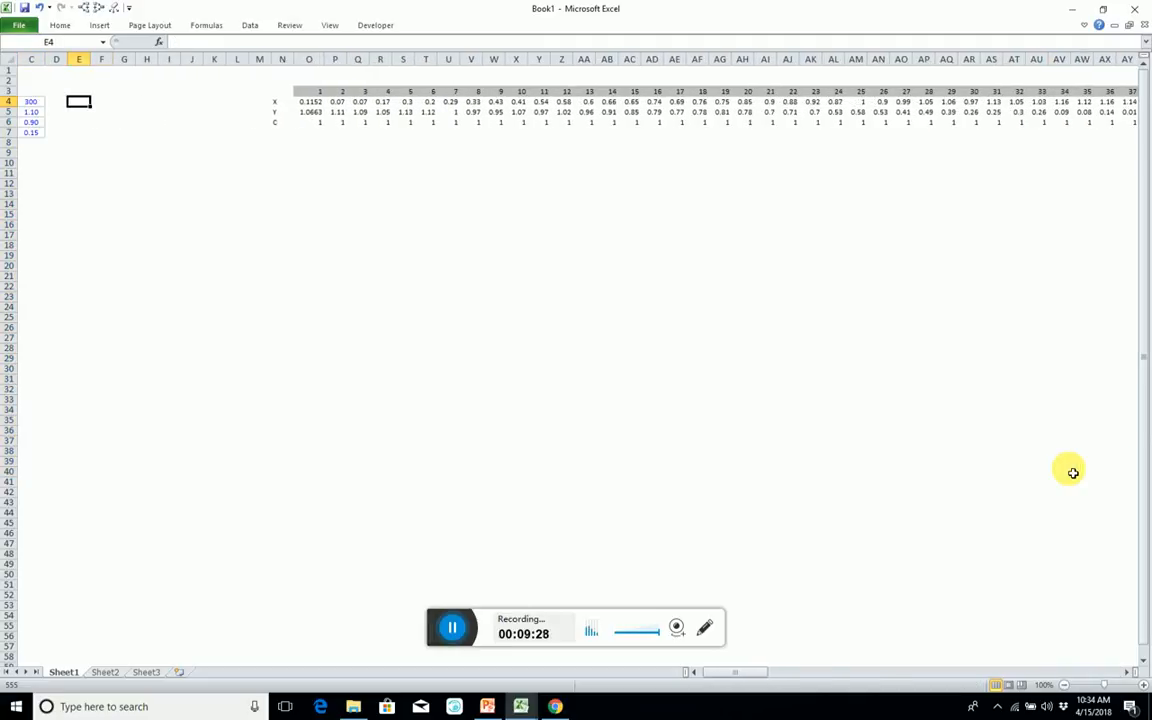
key("Right")
key("Right")
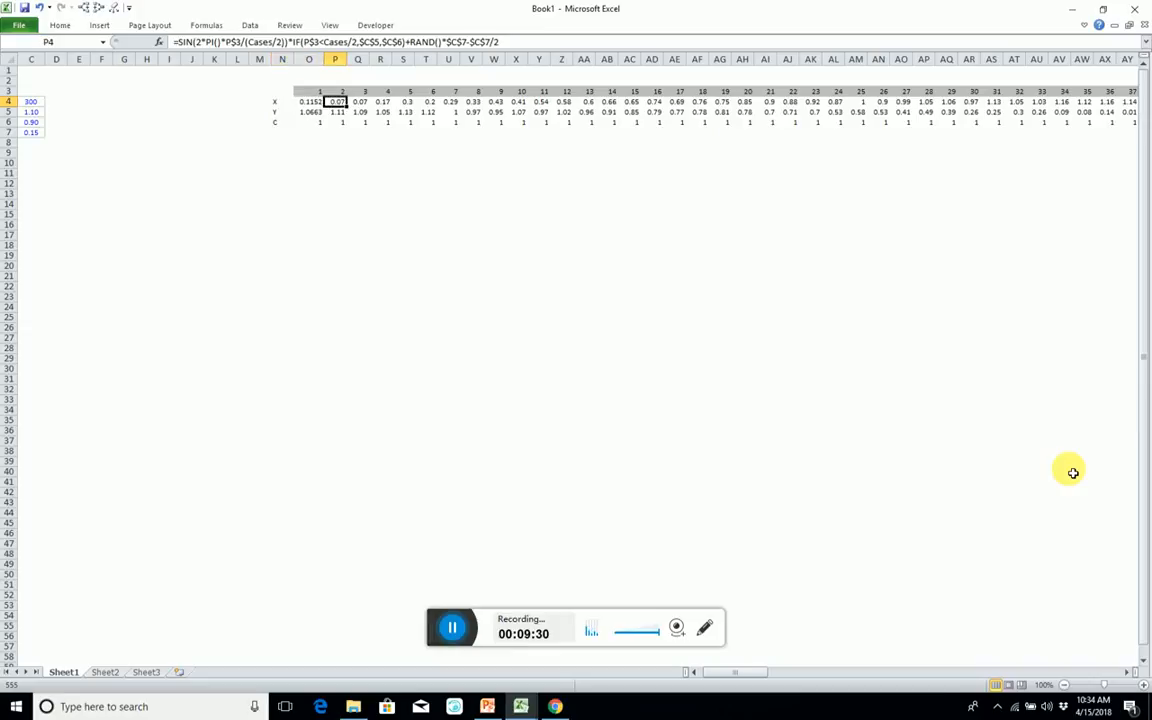
key("Left")
key("Right")
key("Left")
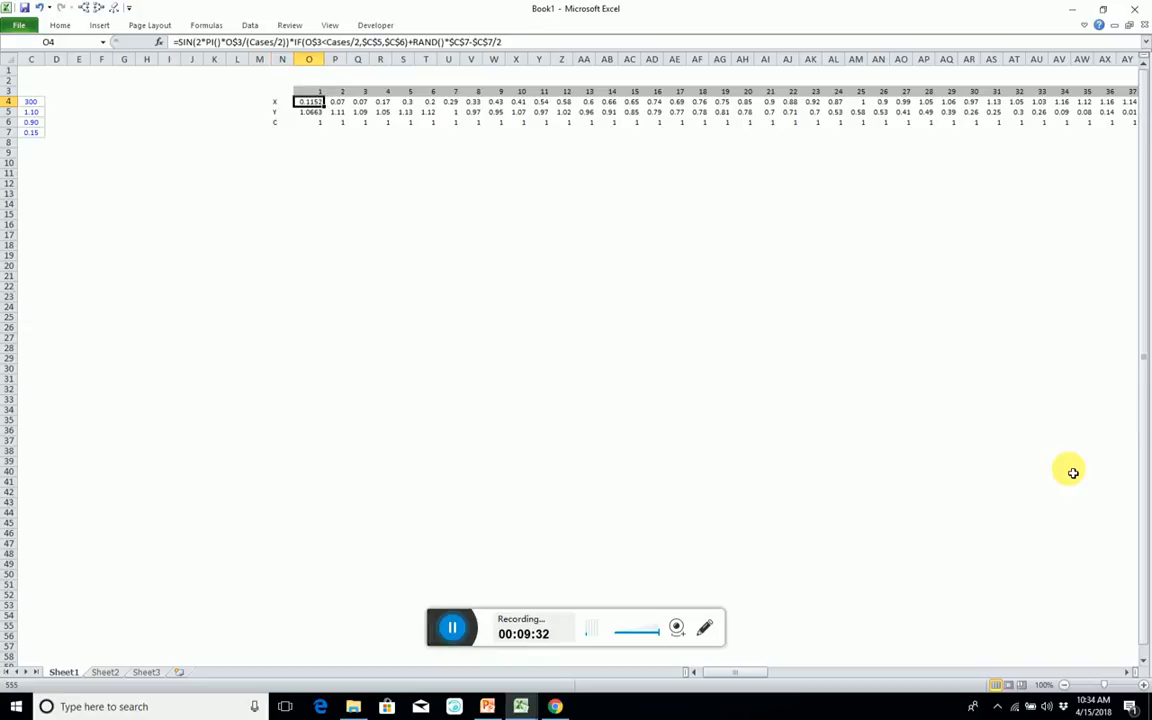
key("ctrl+shift+Right")
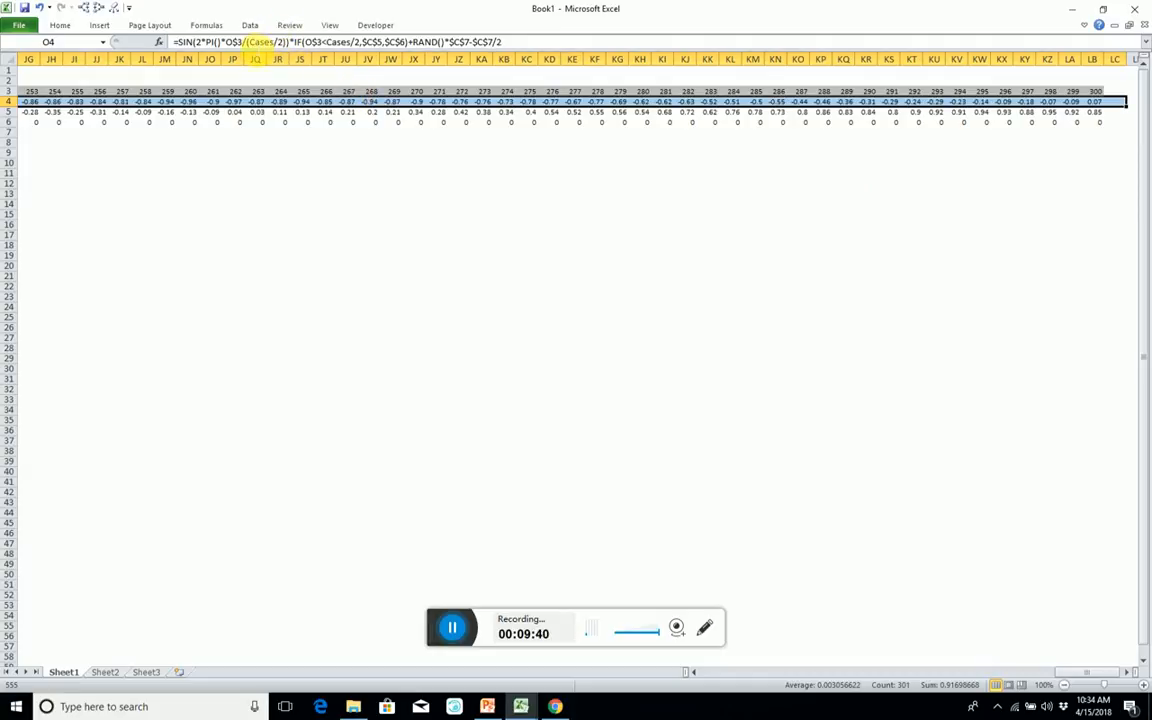
left_click(312, 42)
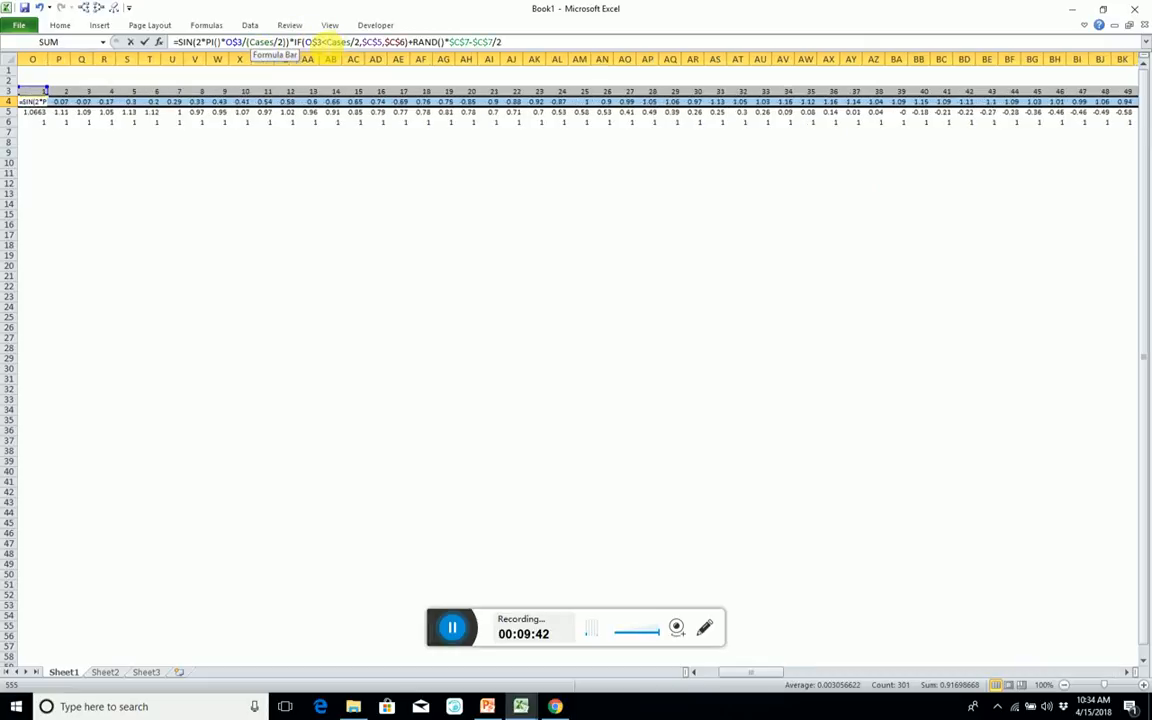
double_click(312, 42)
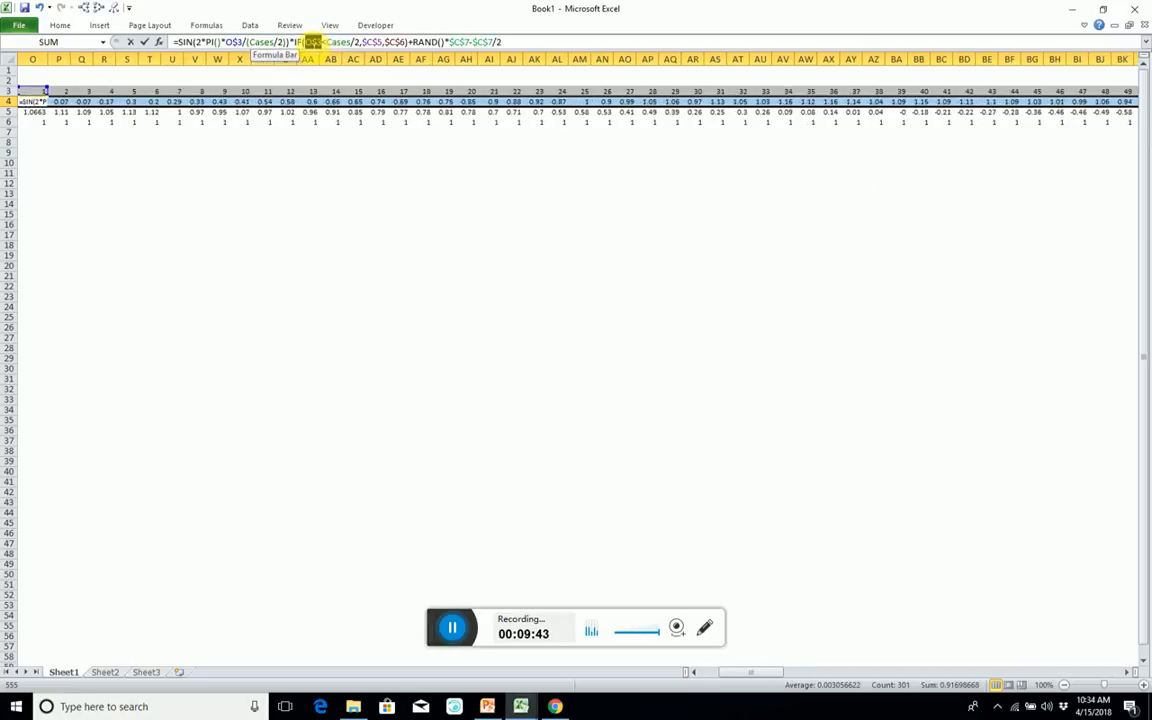
left_click(44, 94)
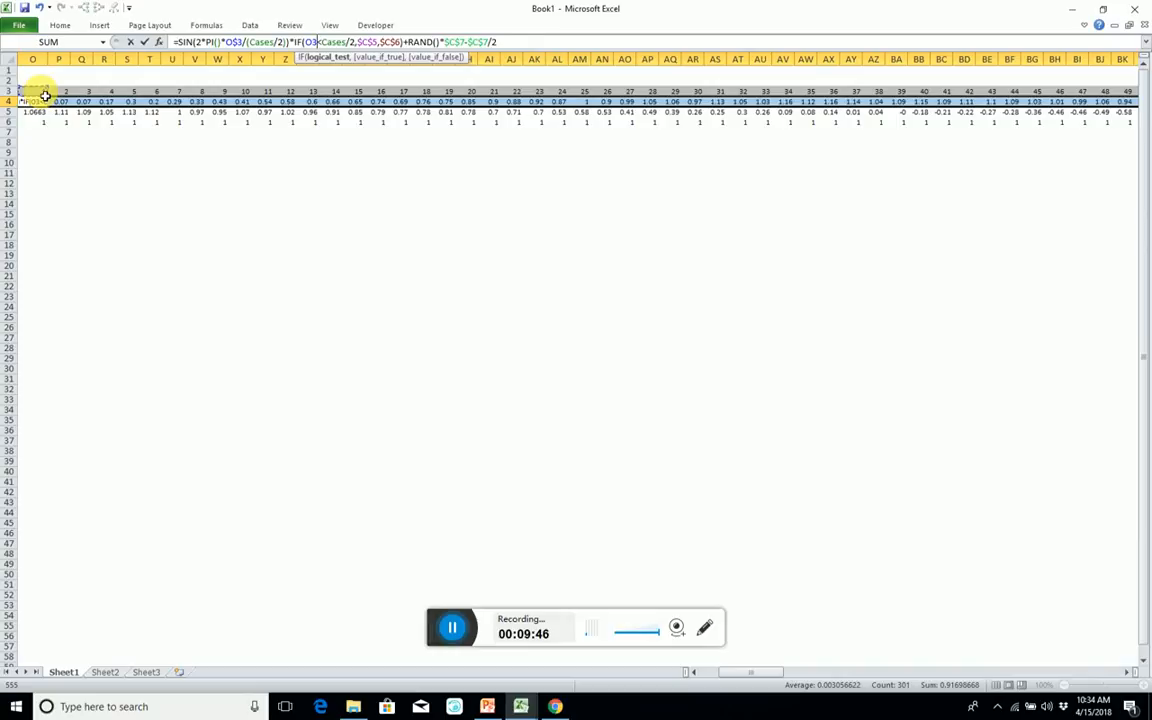
key("ctrl+shift+Right")
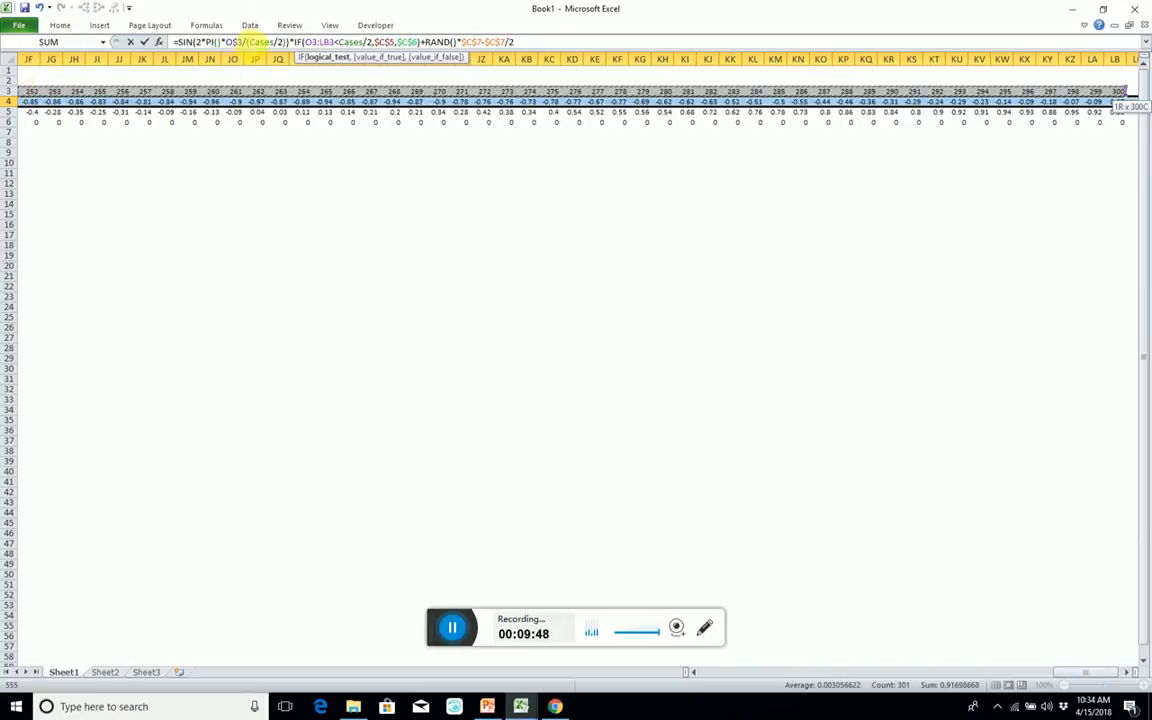
Replace the index reference inside SIN with O3:LB3 and enter the X row formula as an array formula.
double_click(234, 42)
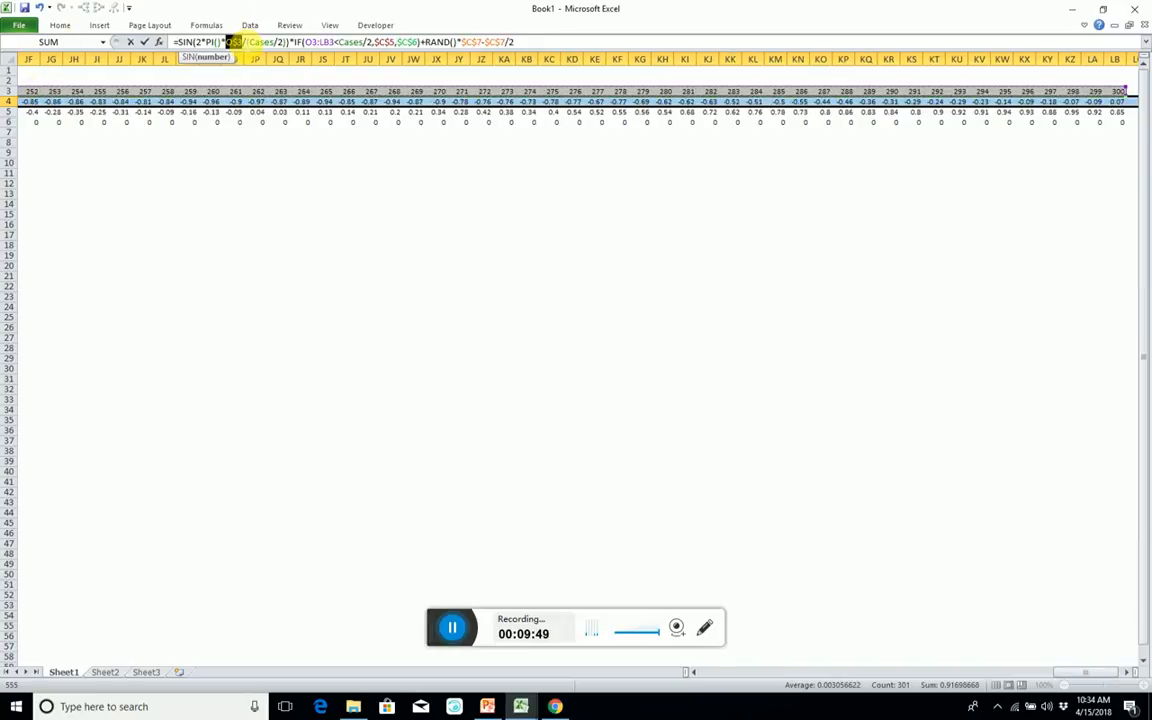
left_click(211, 93)
key("ctrl+Left")
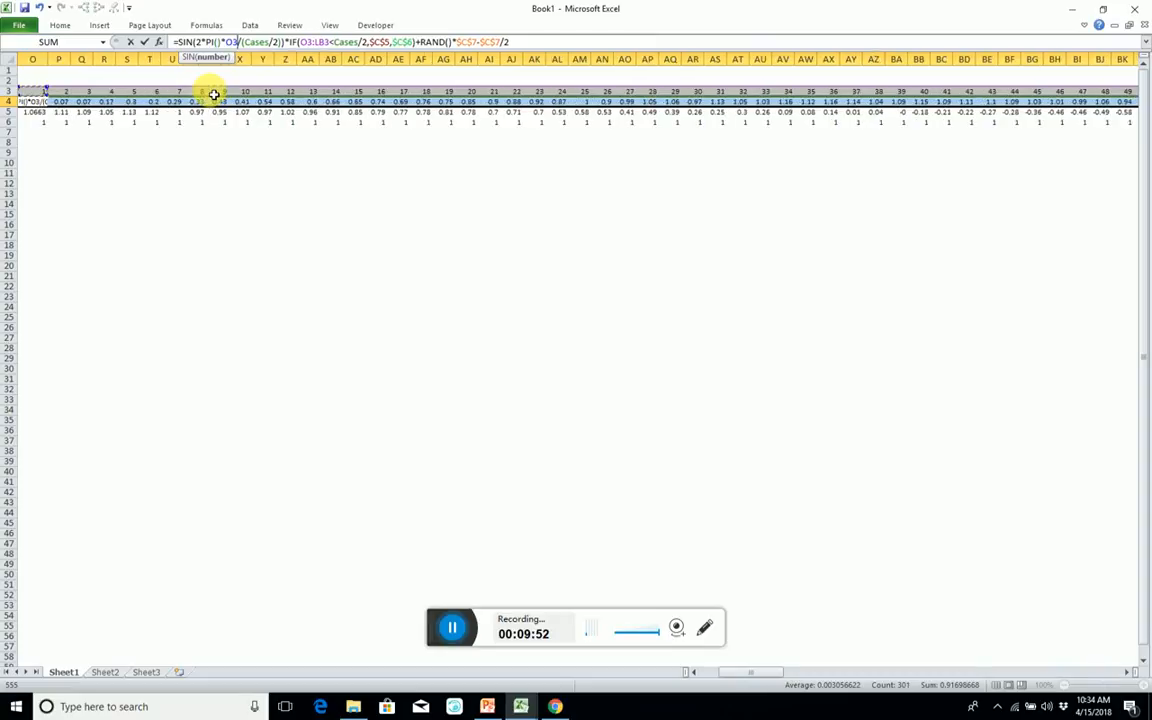
key("ctrl+shift+Right")
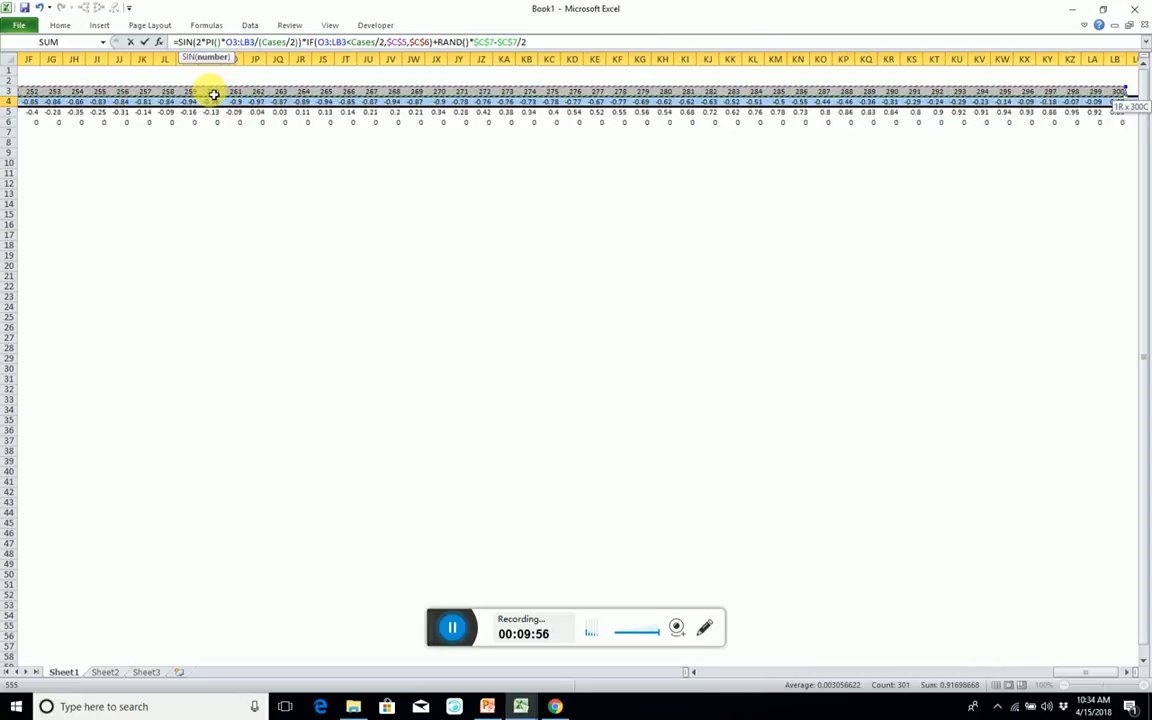
key("ctrl+shift+Return")
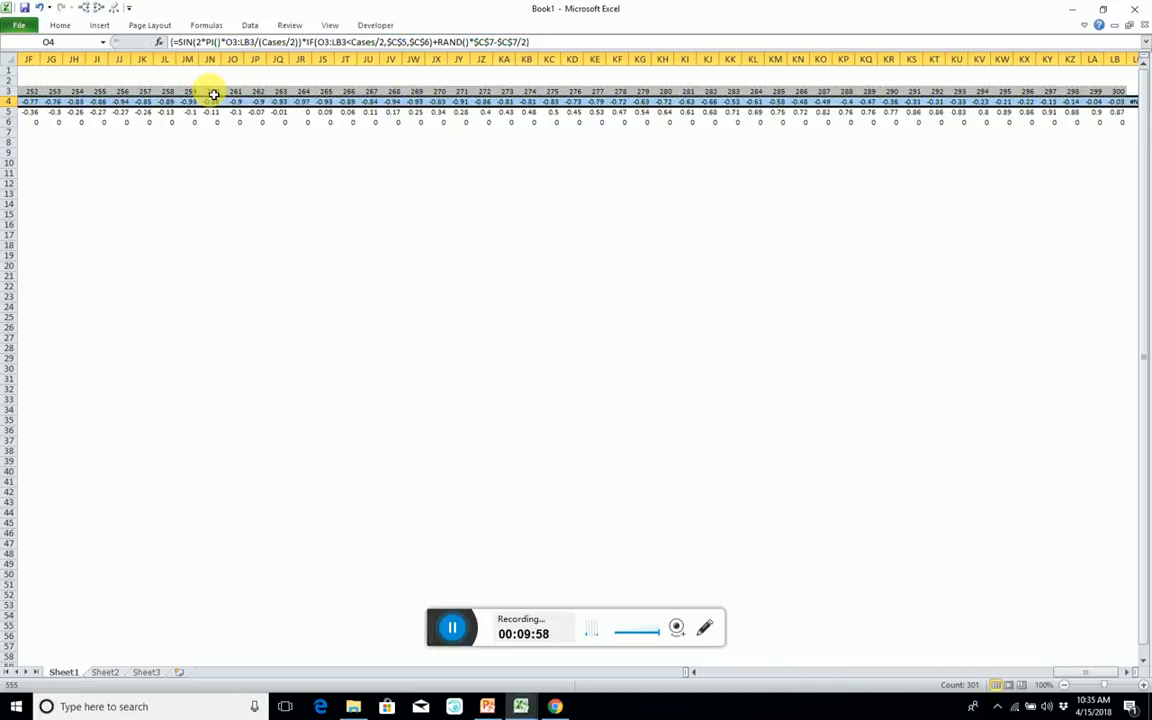
Try to fill the X array formula down into the Y row, and inspect the formula in O5.
key("Down")
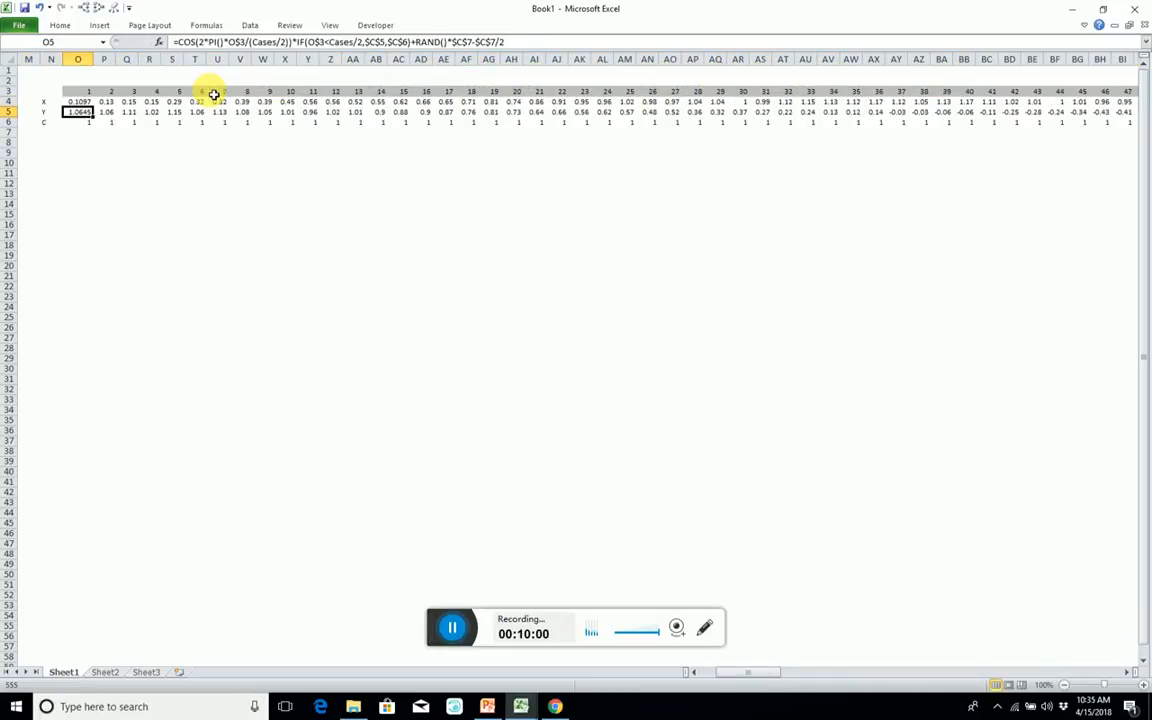
key("ctrl+shift+Right")
key("ctrl+d")
key("Left")
key("Right")
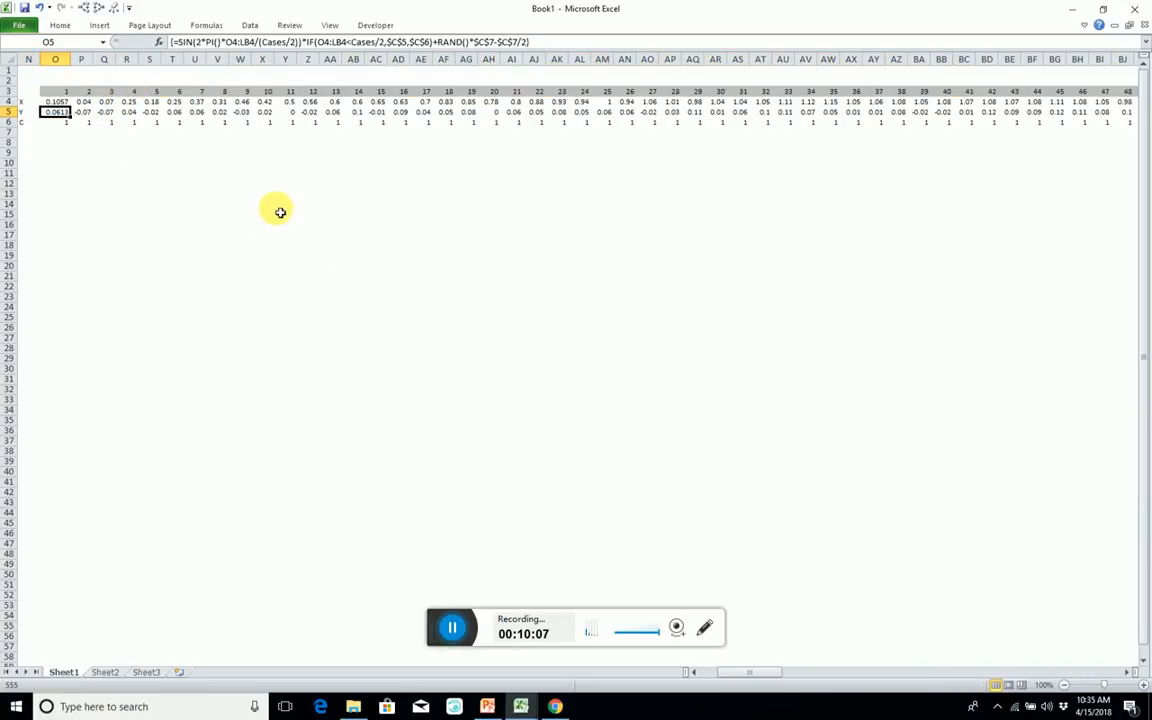
key("F2")
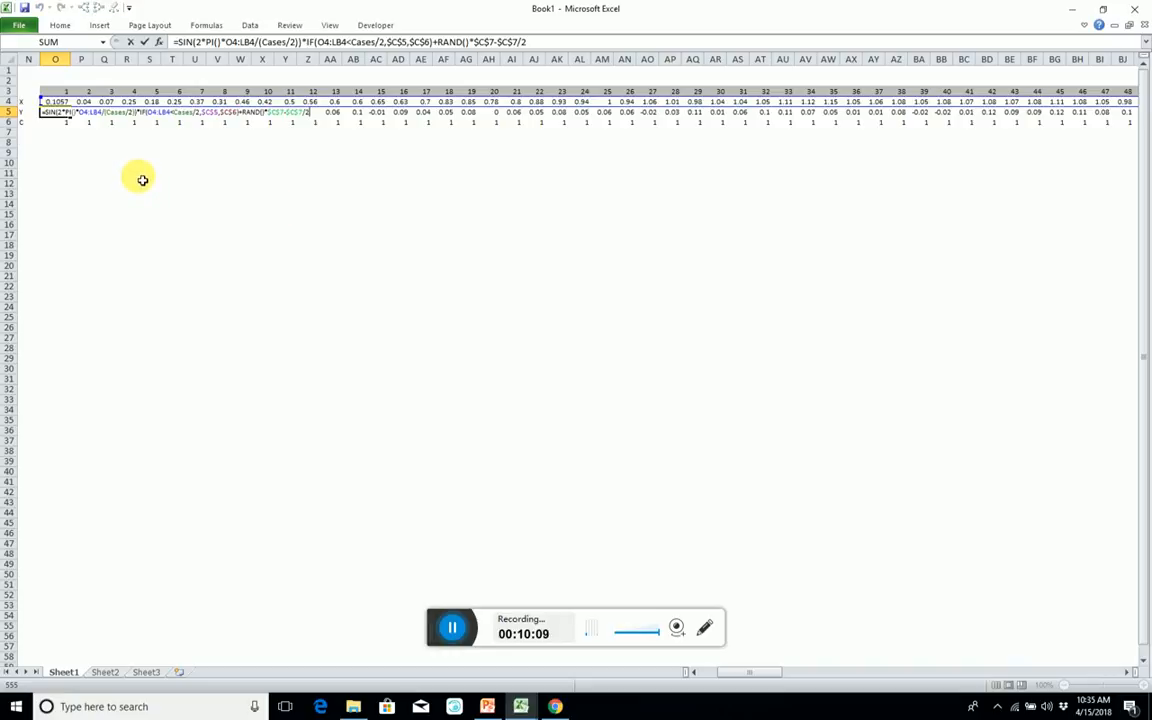
key("Escape")
Make both index ranges in the X formula absolute as $O$3:$LB$3 and re-enter it as an array formula.
left_click(60, 104)
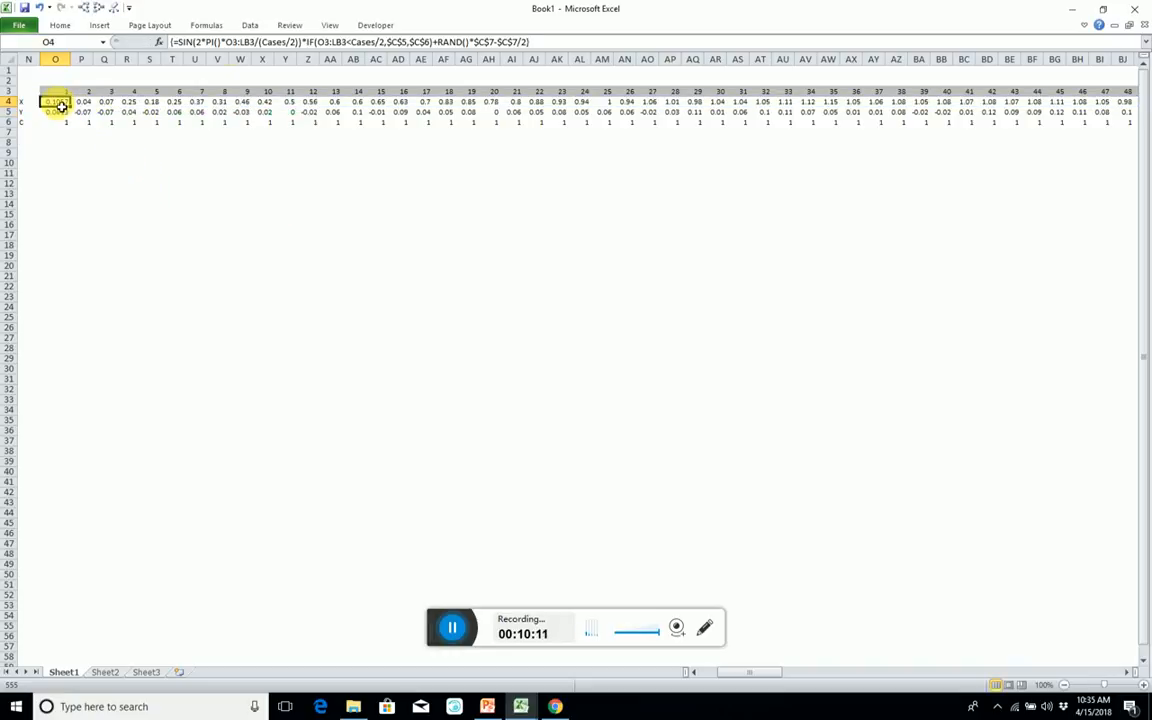
left_click(241, 44)
left_click(233, 42)
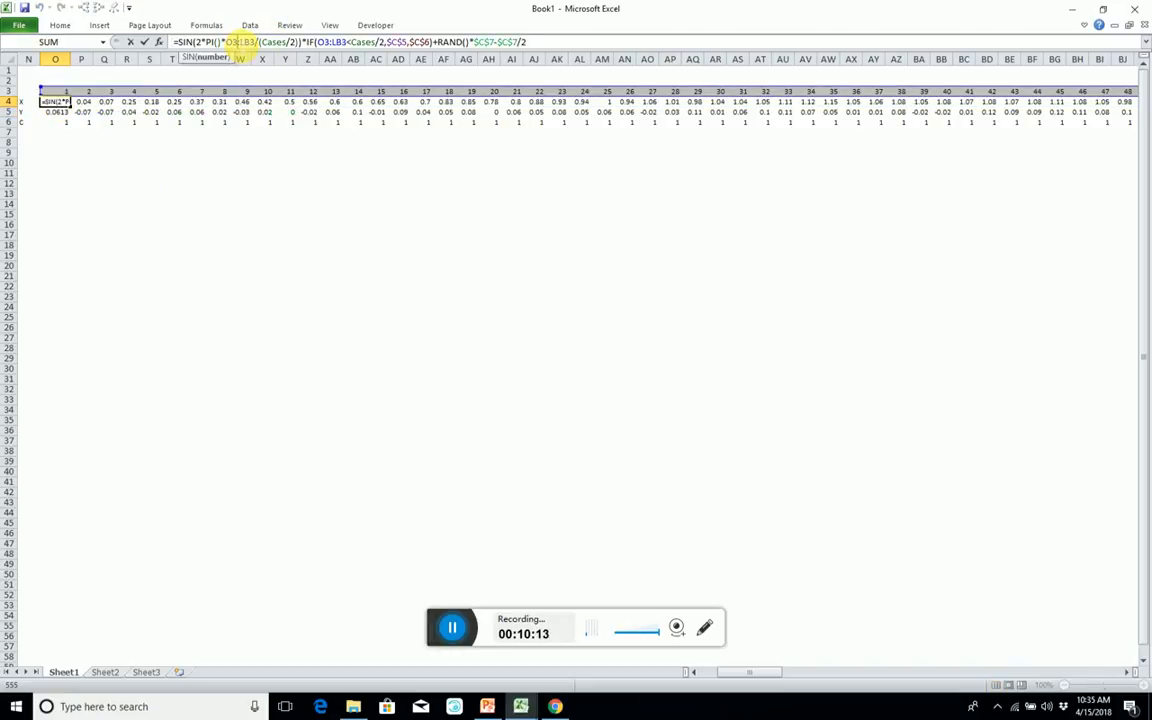
key("F4")
left_click(257, 42)
key("F4")
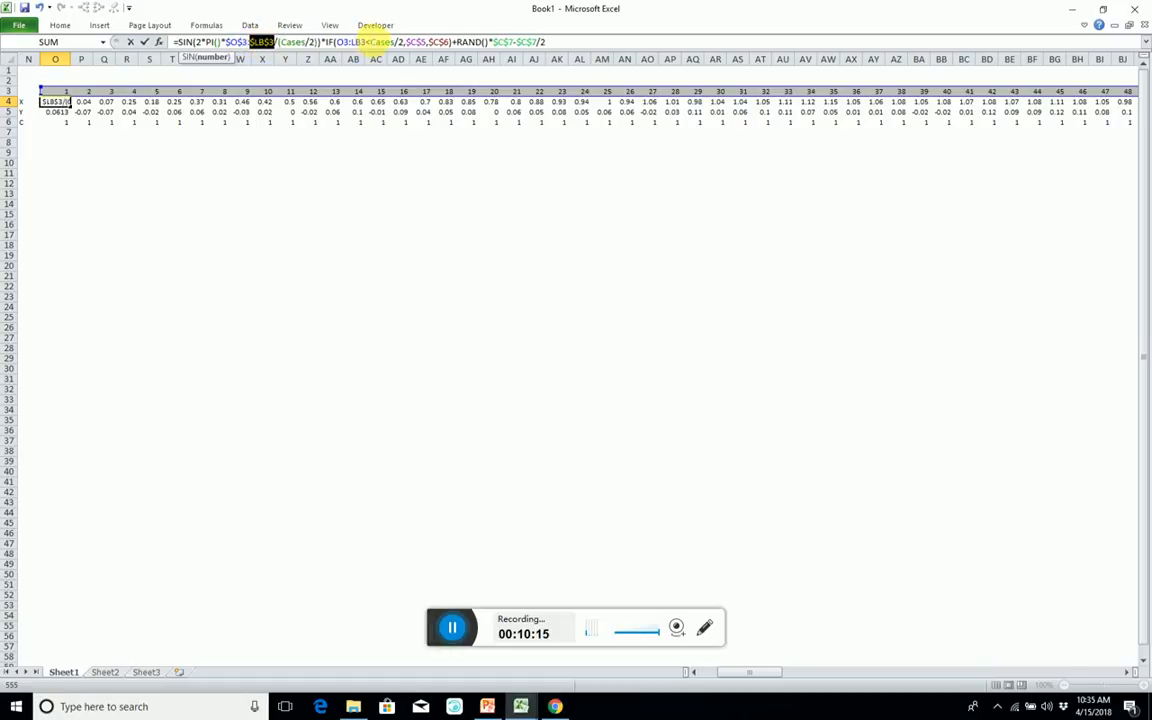
left_click(331, 42)
key("F4")
left_click(365, 42)
key("F4")
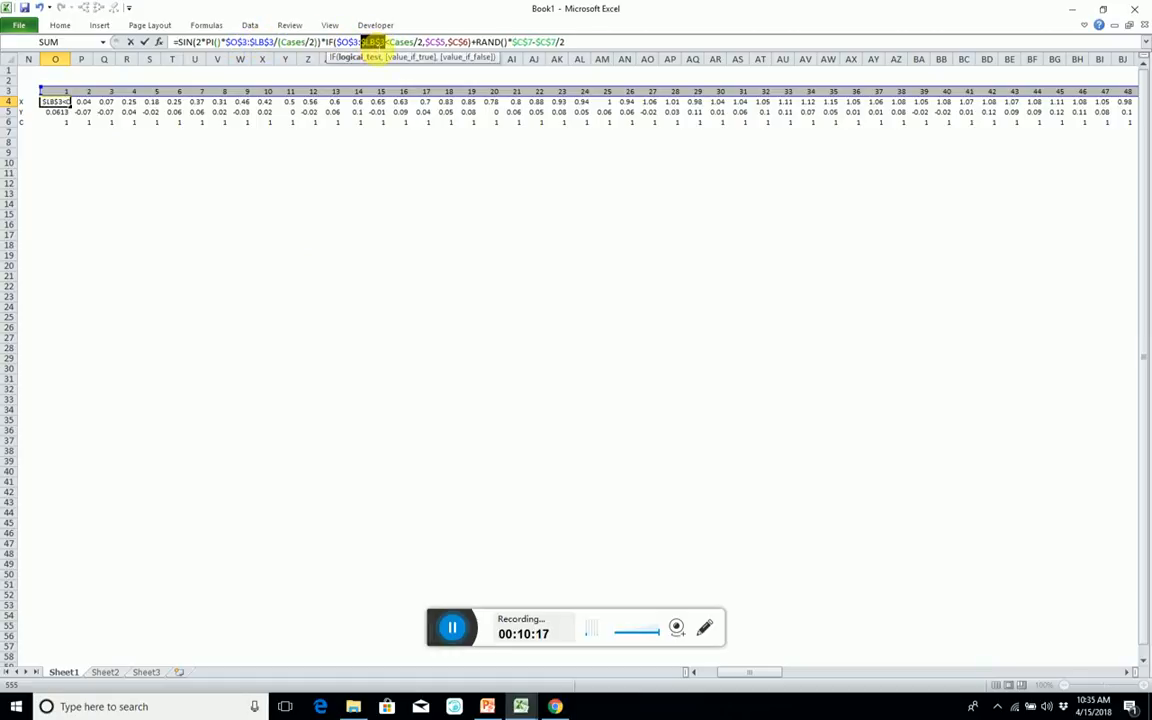
key("ctrl+shift+Return")
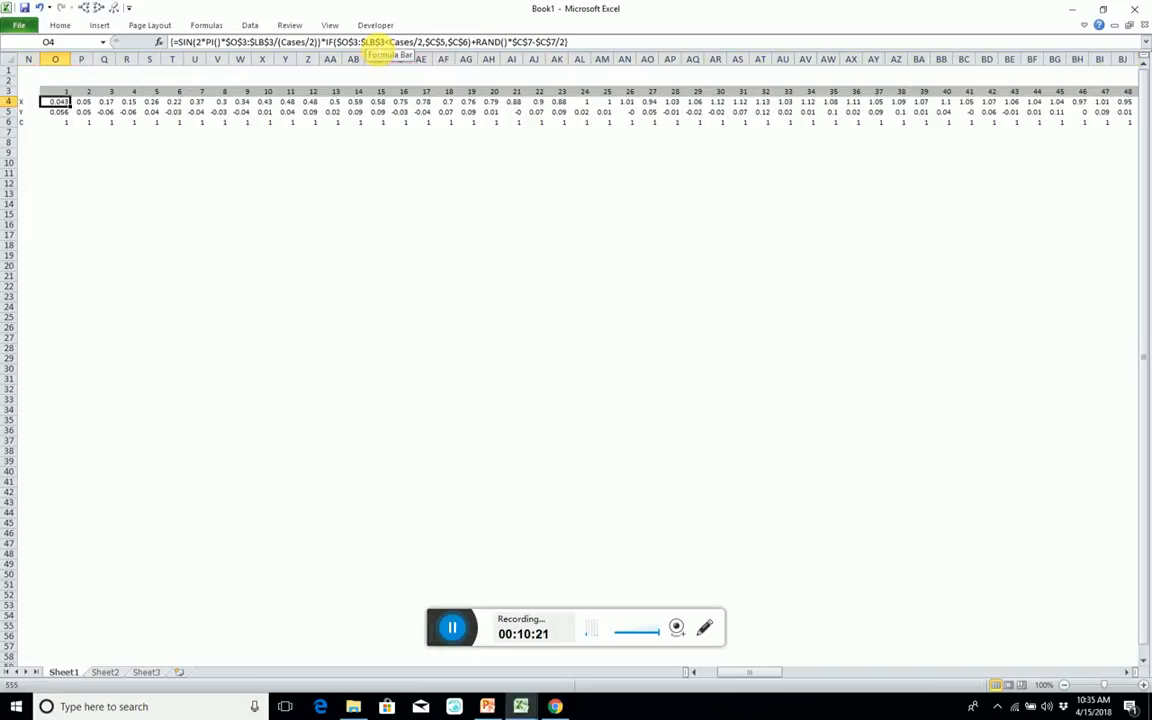
Copy the X array formula row from O4 and paste it into the Y row starting at O5.
key("ctrl+shift+Right")
key("ctrl+c")
key("Down")
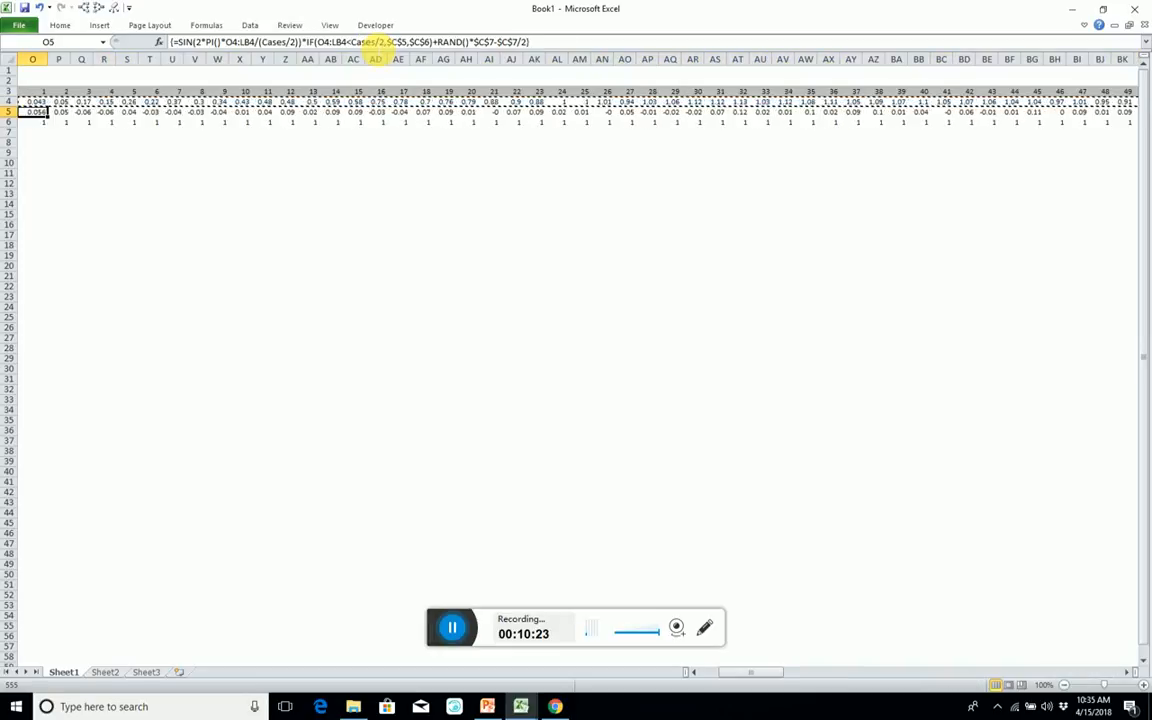
key("ctrl+v")
key("Left")
key("Right")
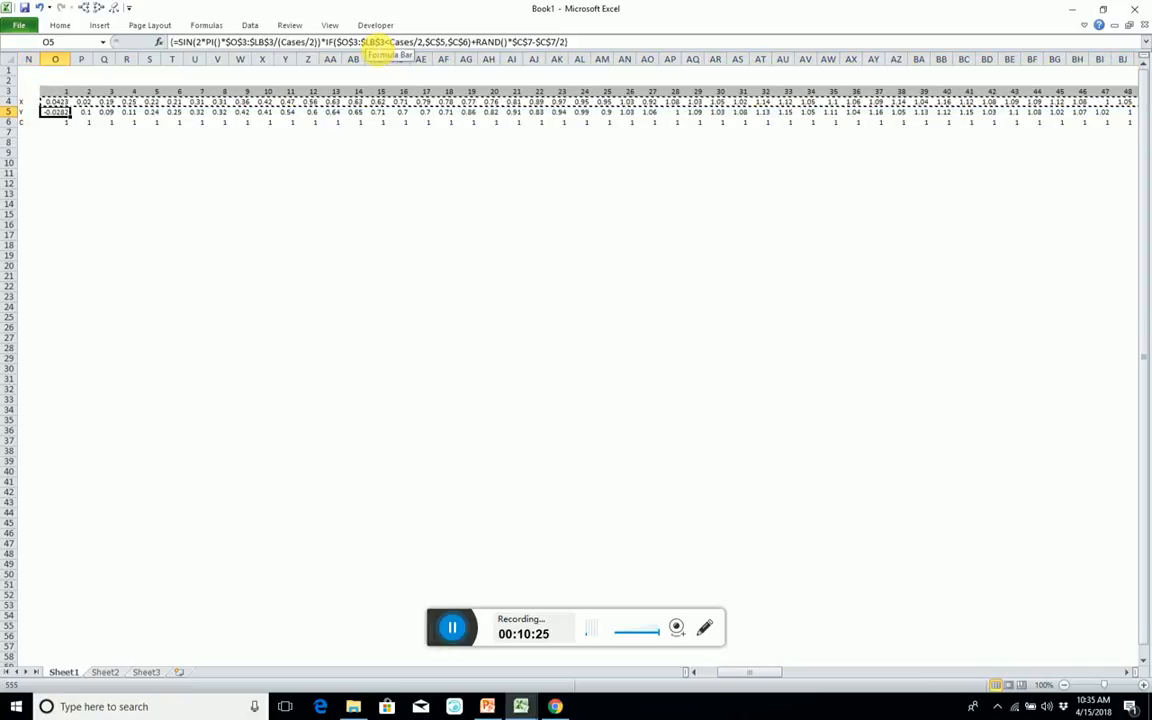
Trace the precedents of Y cell Q5 back to the input parameters in column C, and clear the arrows.
key("Right")
key("Right")
key("alt+m")
key("p")
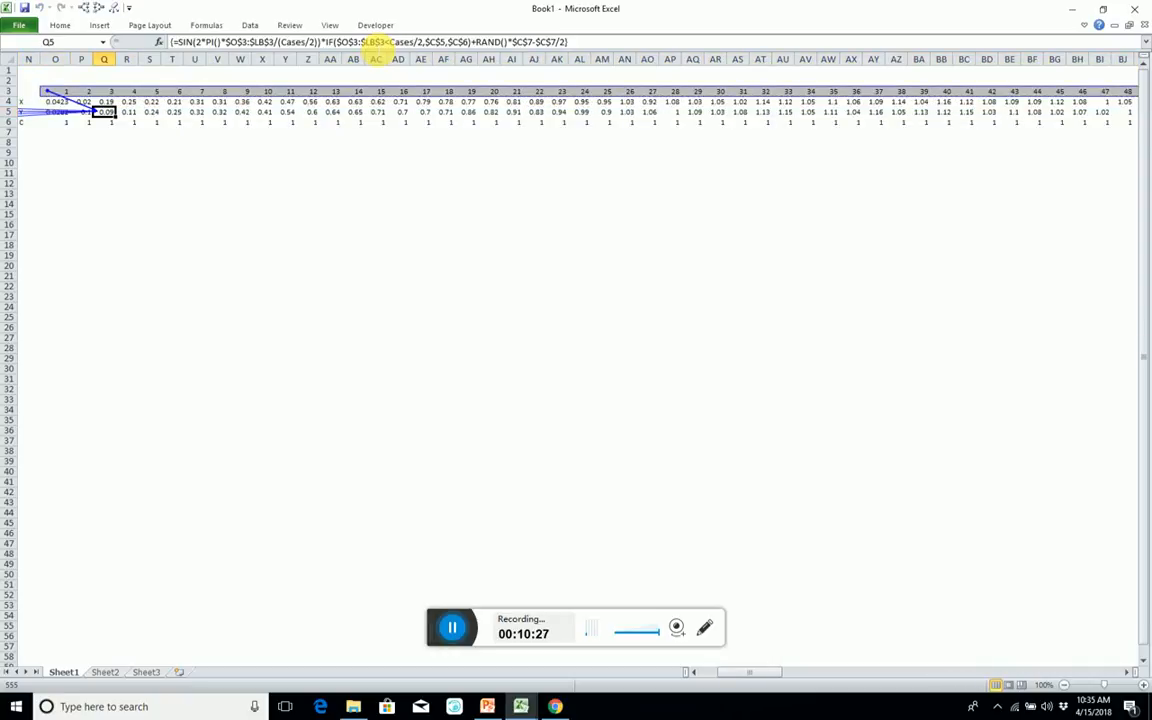
key("Left")
key("Left")
key("Left")
key("Left")
key("Left")
key("Left")
key("Left")
key("Left")
key("Left")
key("Left")
key("Left")
key("Left")
key("Left")
key("Left")
key("Left")
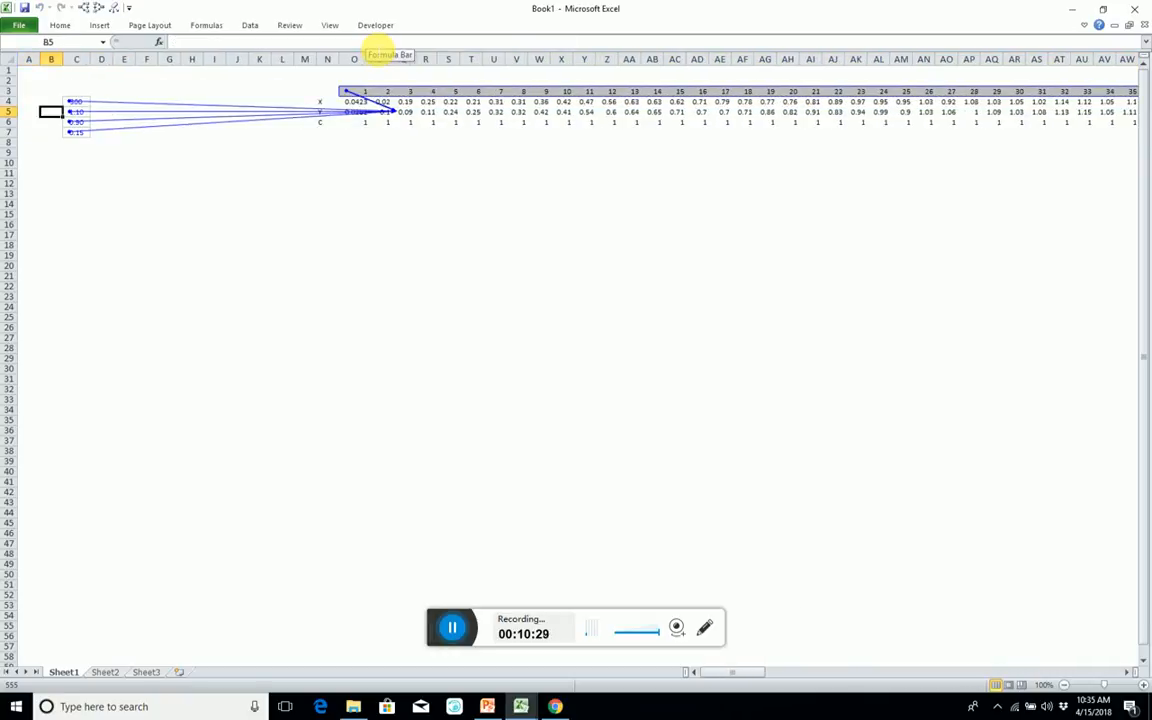
key("Right")
key("Right")
key("Right")
key("Right")
key("Right")
key("Right")
key("Right")
key("Right")
key("Right")
key("Right")
key("Right")
key("Right")
key("Right")
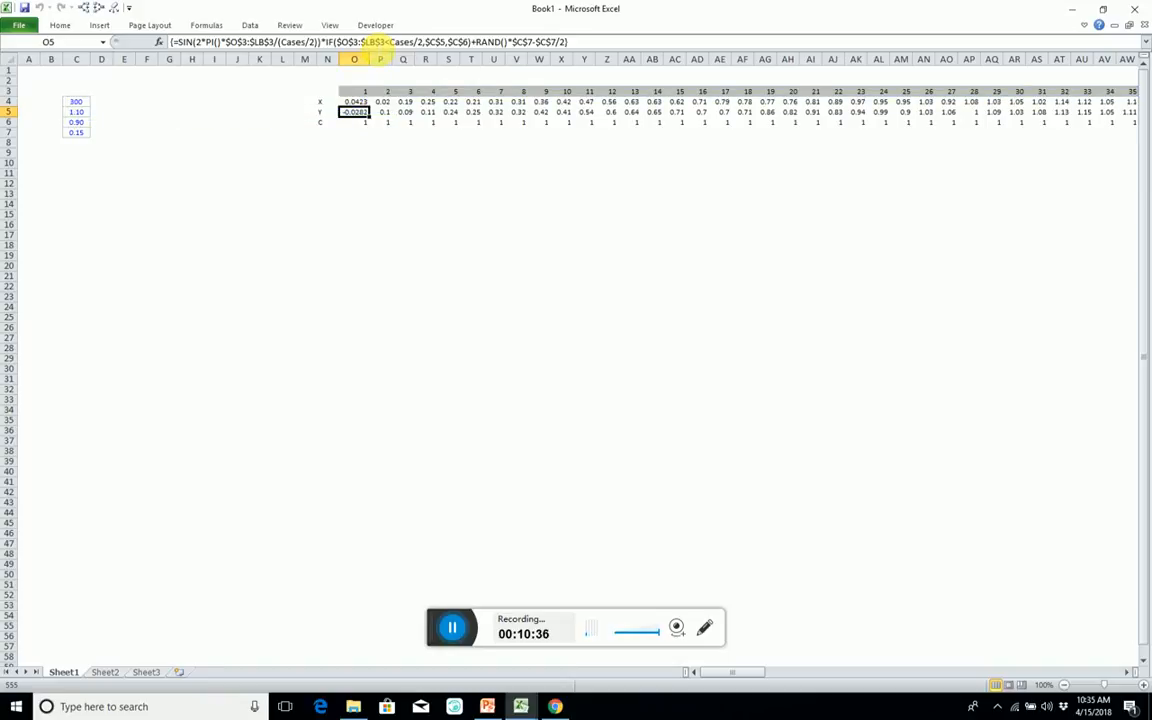
Trace the precedents of X cell P4 and Y cell S5 to check their array formula references.
left_click(398, 123)
left_click(352, 112)
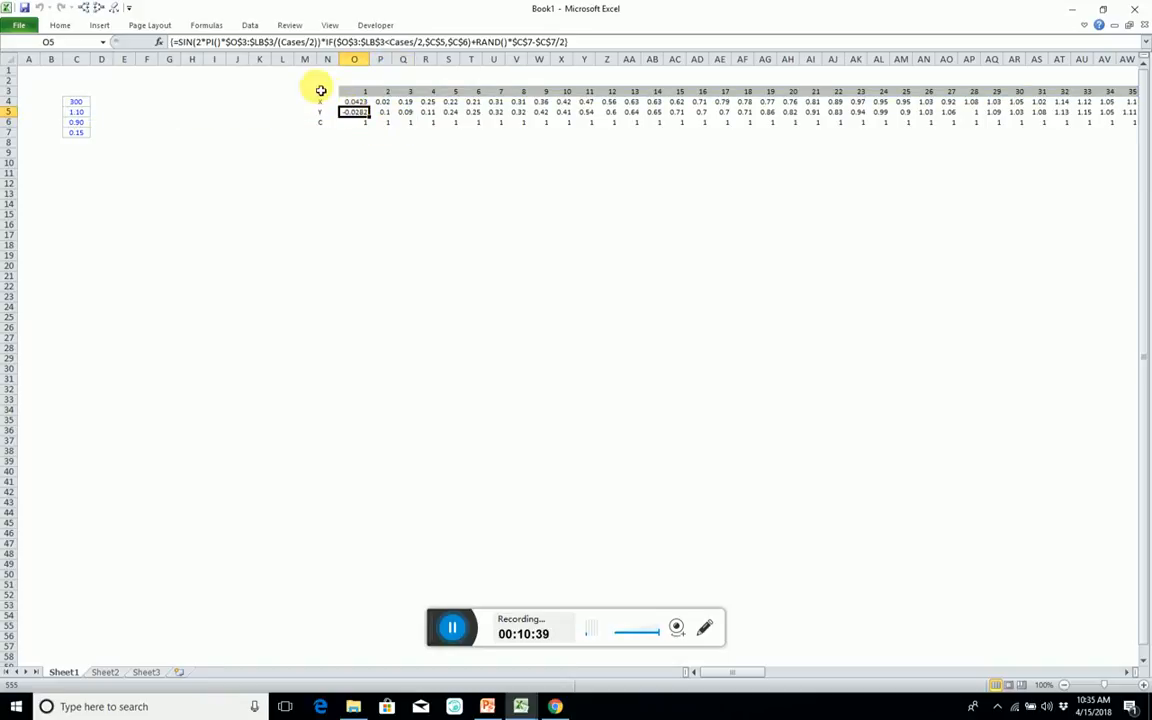
left_click(386, 104)
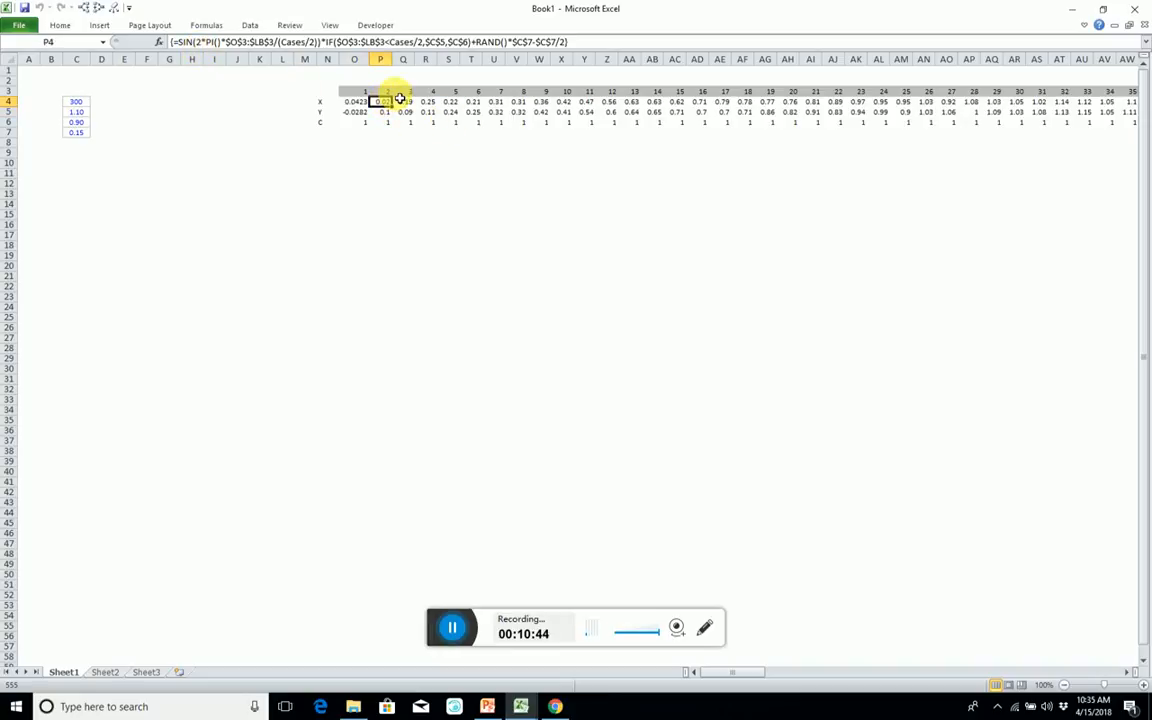
key("alt+m")
key("p")
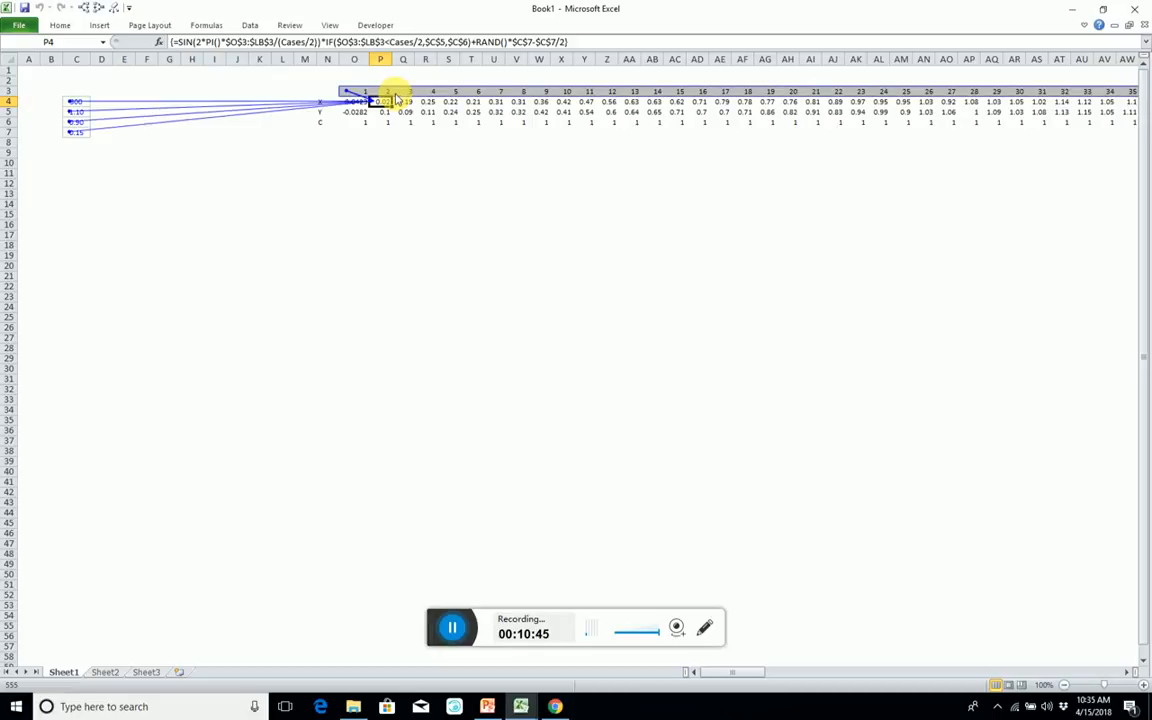
left_click(449, 114)
key("alt+m")
key("p")
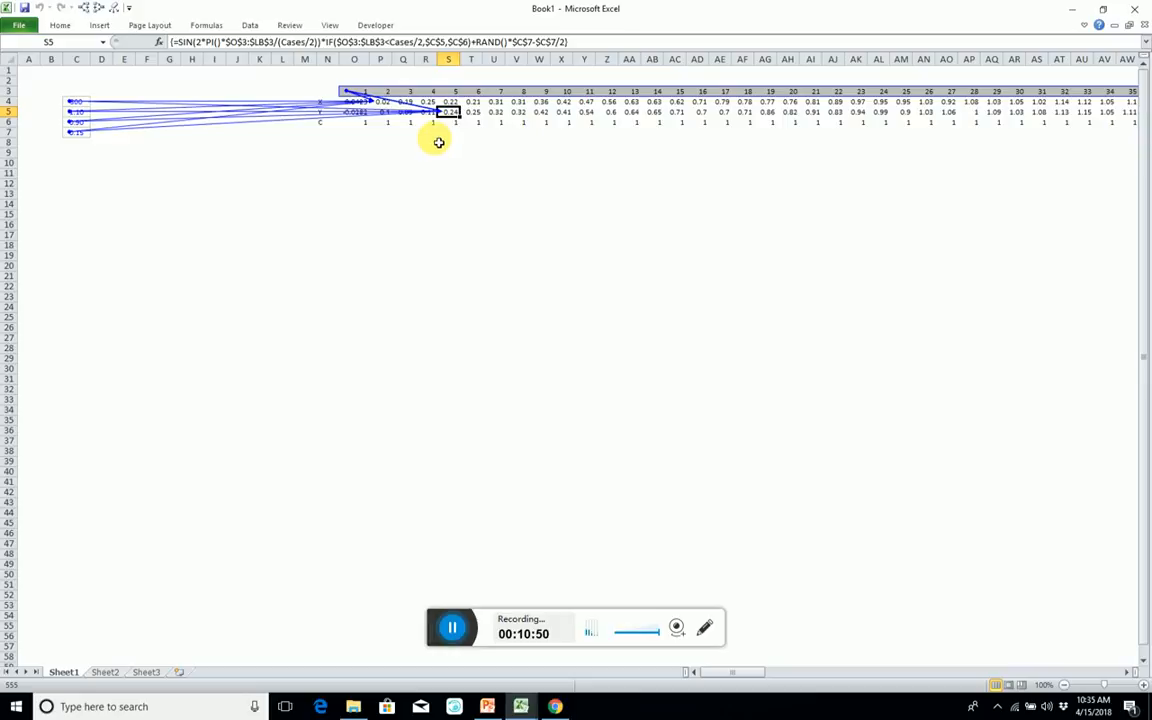
Recalculate the sheet several times to check the random X and Y values, and remove the precedent arrows.
left_click(436, 142)
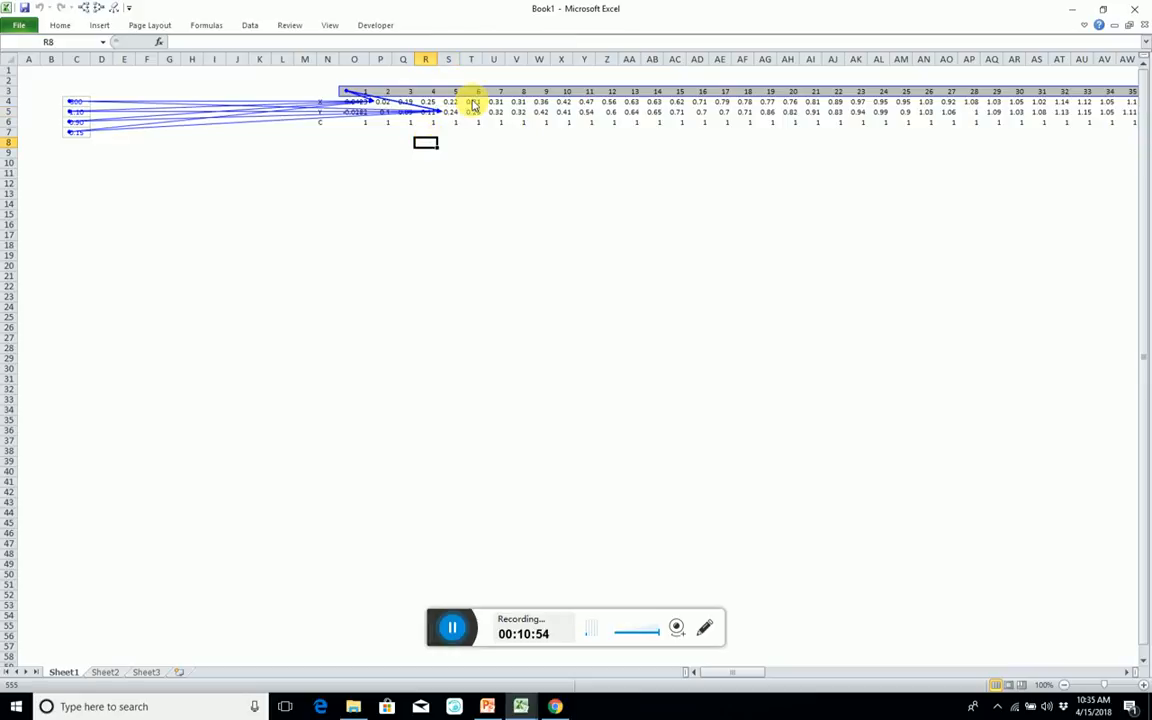
key("F9")
key("F9")
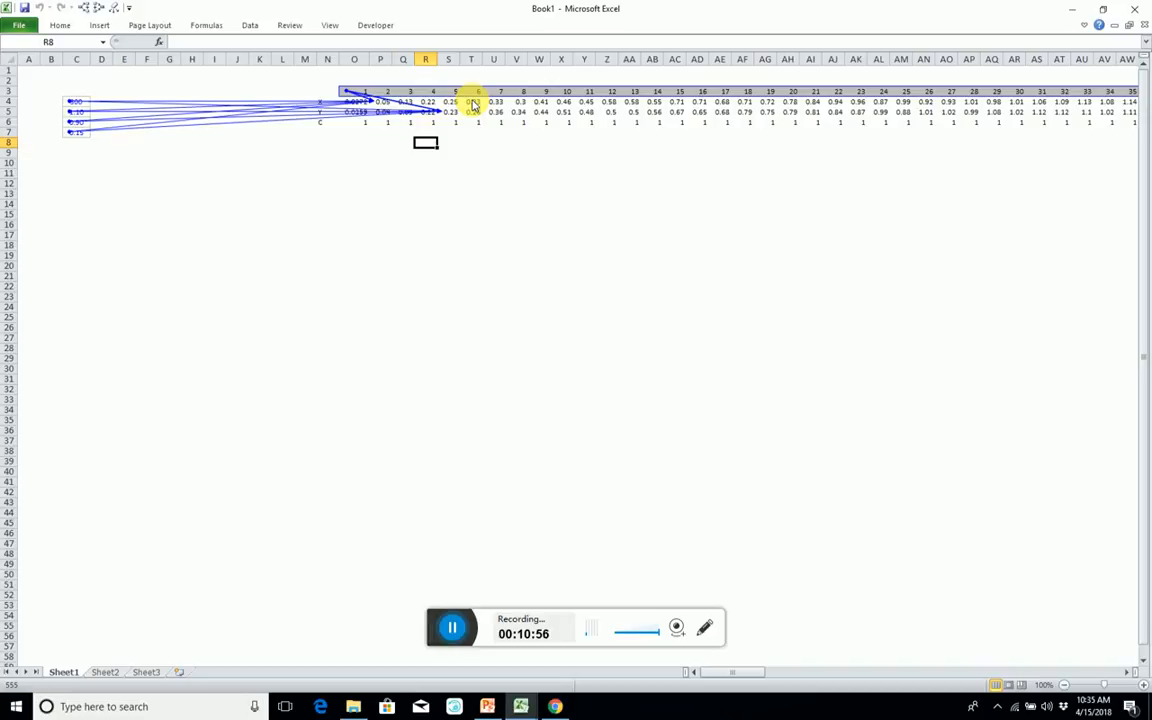
key("F9")
key("F9")
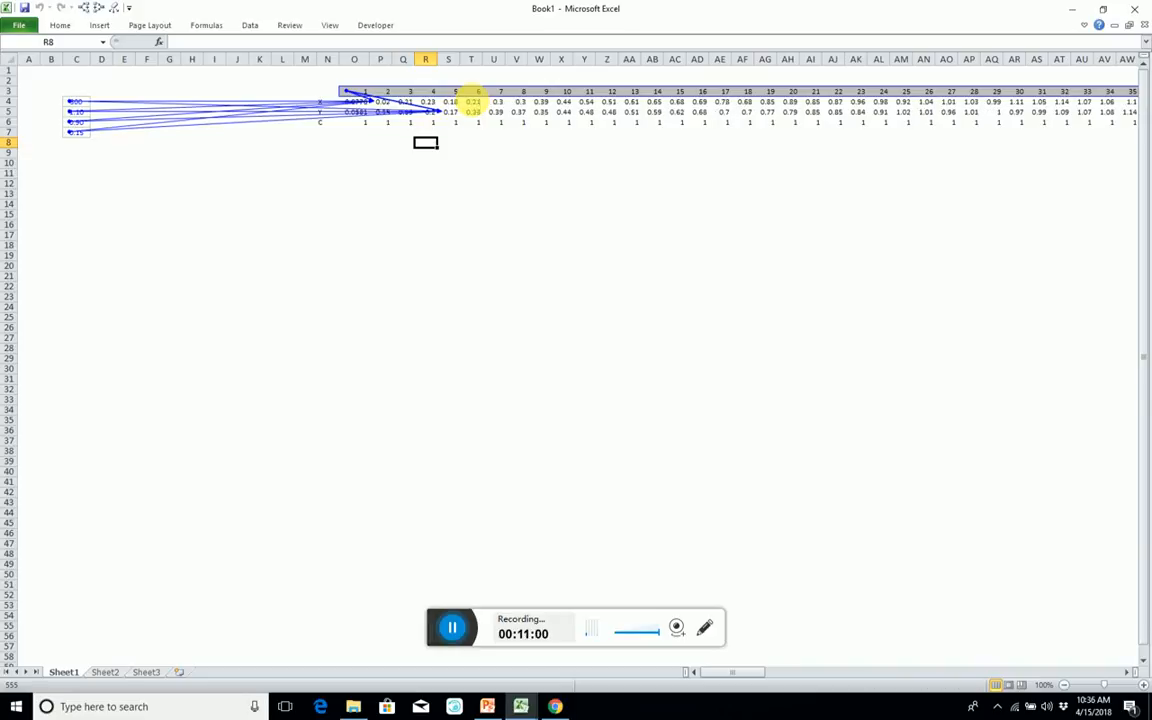
key("alt+6")
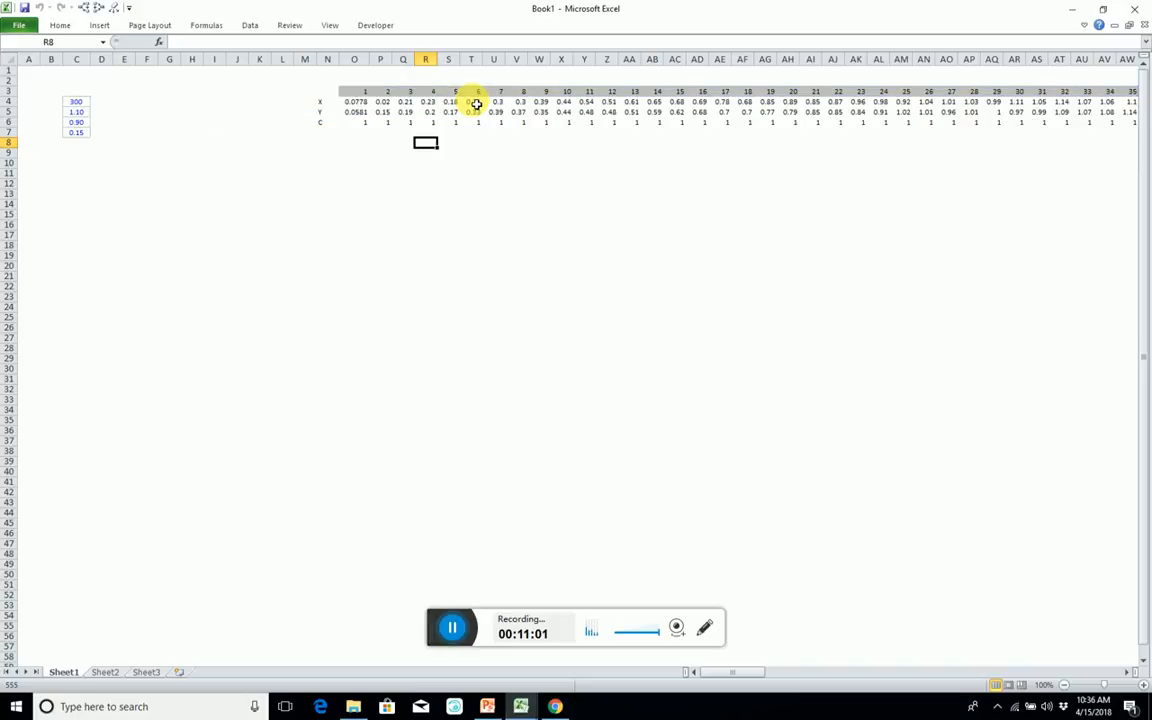
Replace SIN with COS in the Y row's array formula starting at O5 and re-enter it as an array formula.
left_click(358, 100)
left_click(360, 111)
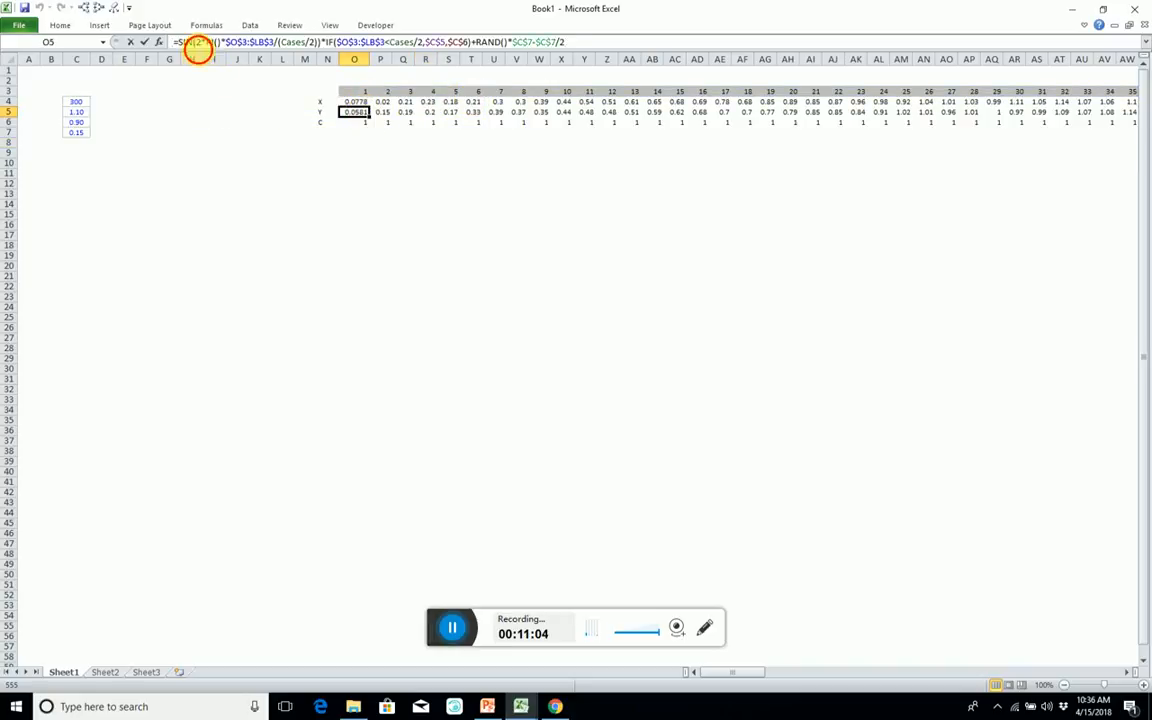
left_click(178, 42)
key("BackSpace")
key("BackSpace")
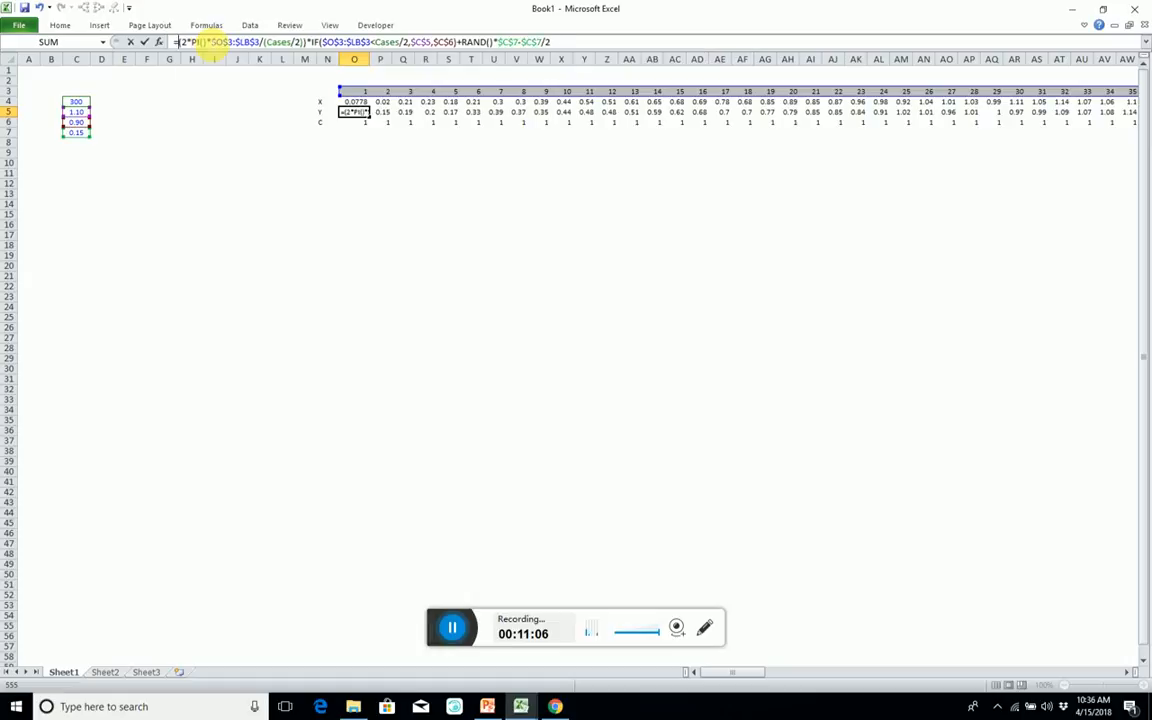
type("Cos")
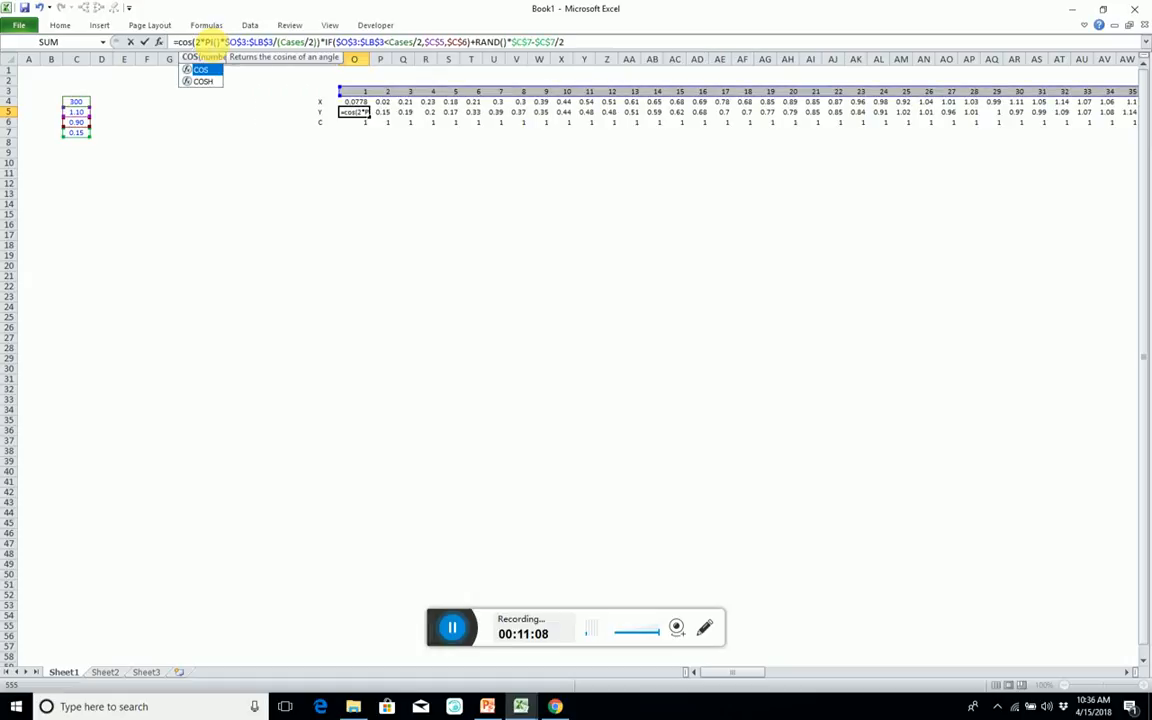
key("ctrl+shift+Return")
key("Down")
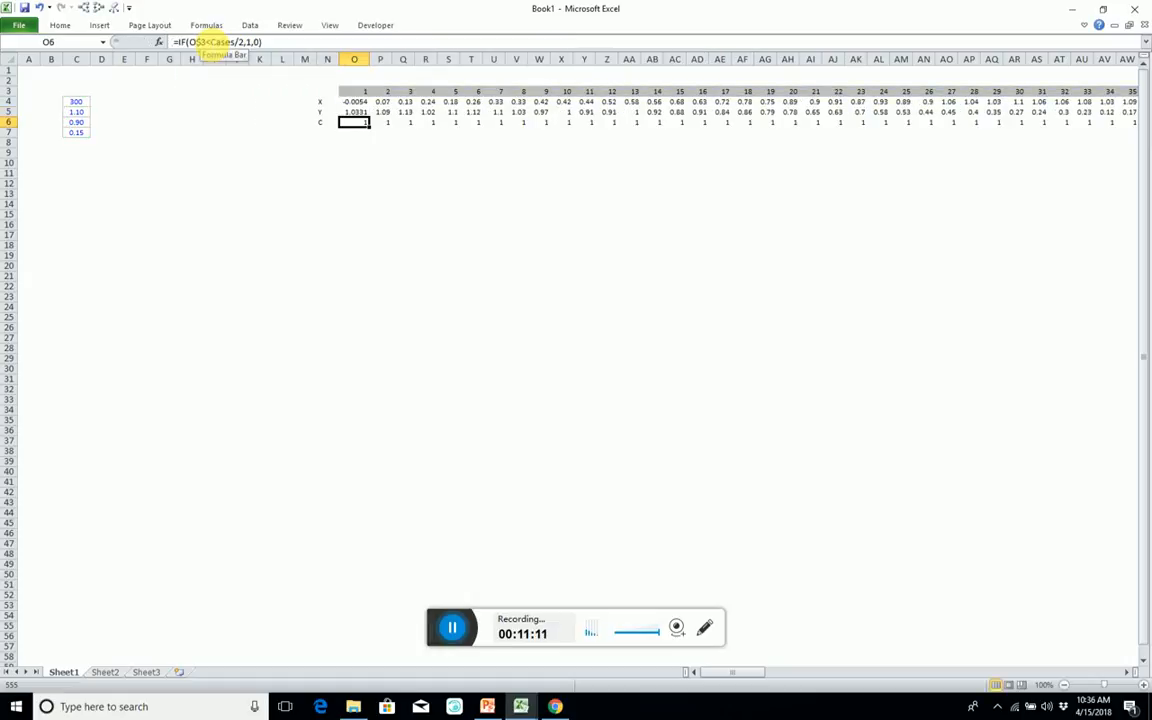
key("Up")
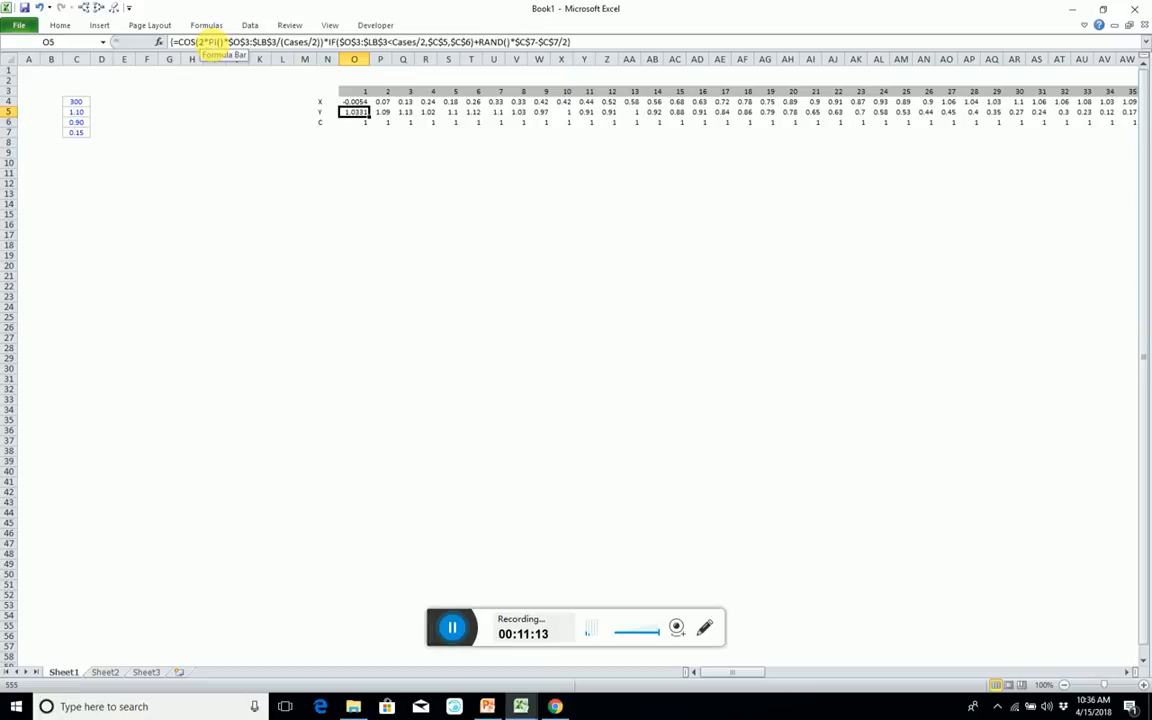
Copy the $O$3:$LB$3 reference from the Y formula and enter =IF($O$3:$LB$3<Cases/2,1,0) as an array formula across O6:LC6.
left_click_drag(277, 42, 232, 52)
key("ctrl+c")
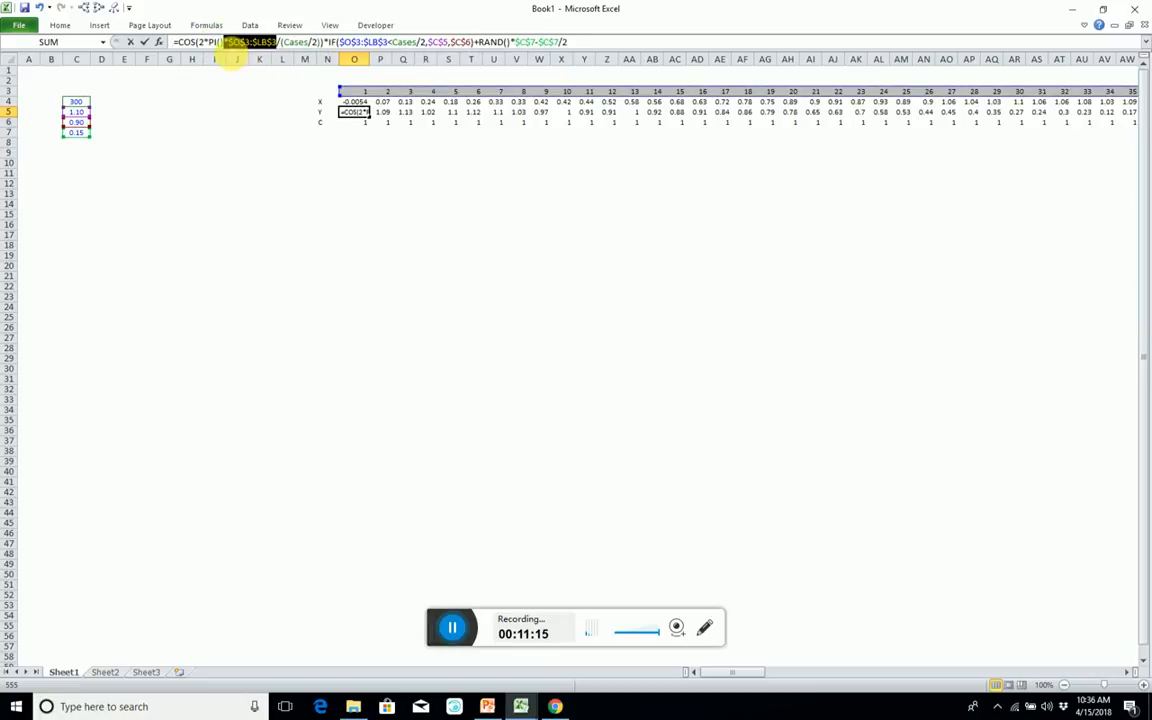
key("ctrl+shift+Return")
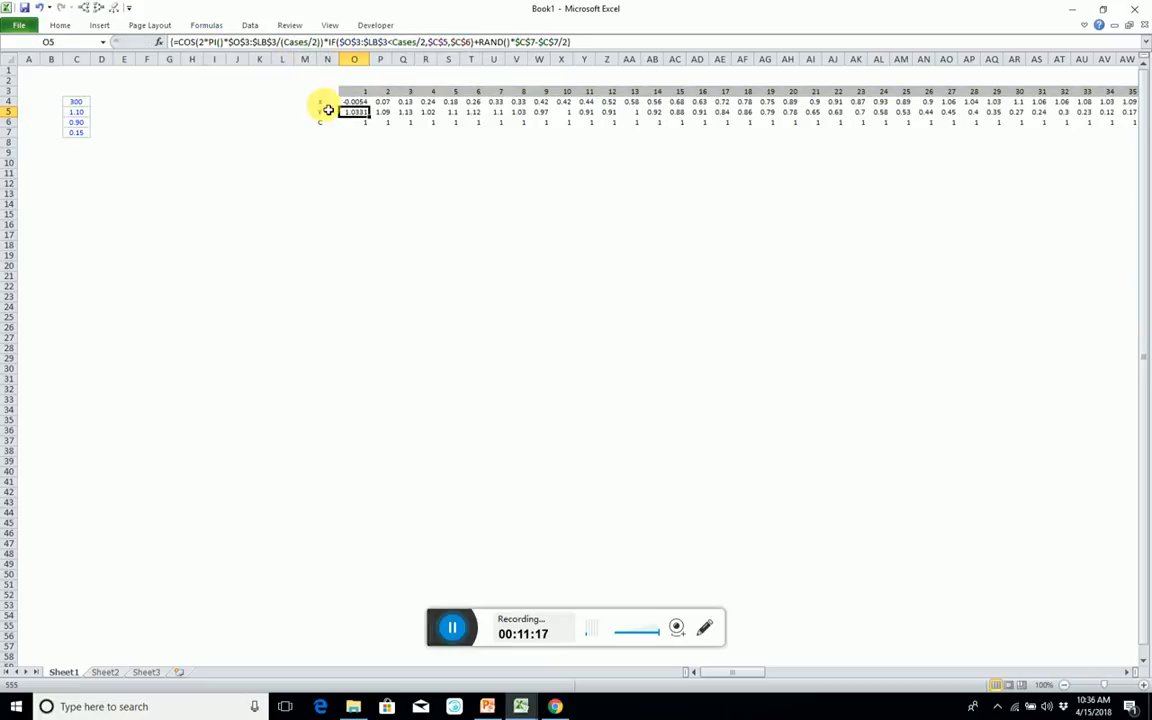
left_click(360, 124)
key("ctrl+shift+Right")
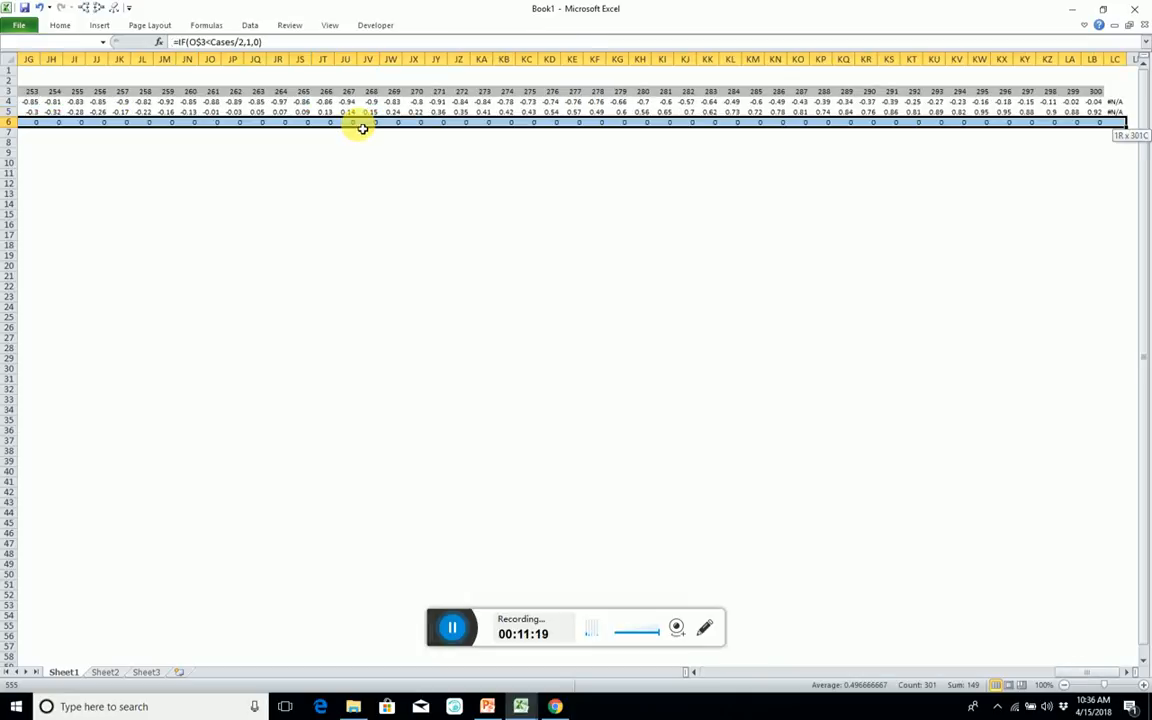
double_click(196, 42)
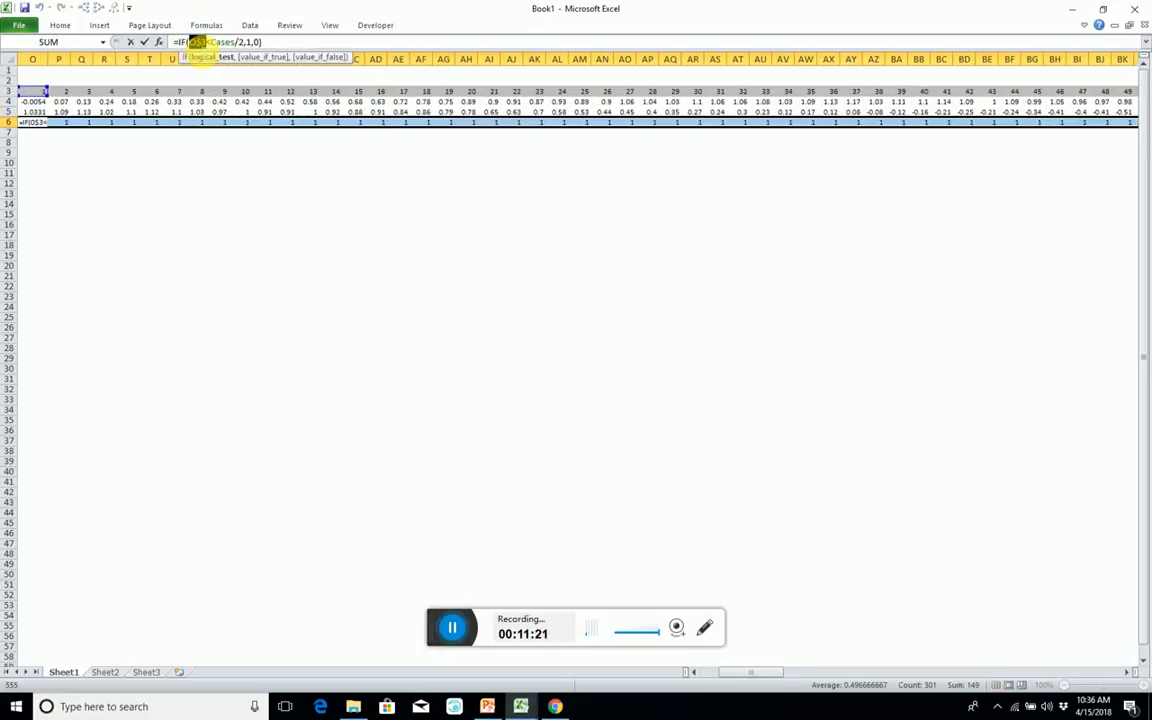
key("ctrl+v")
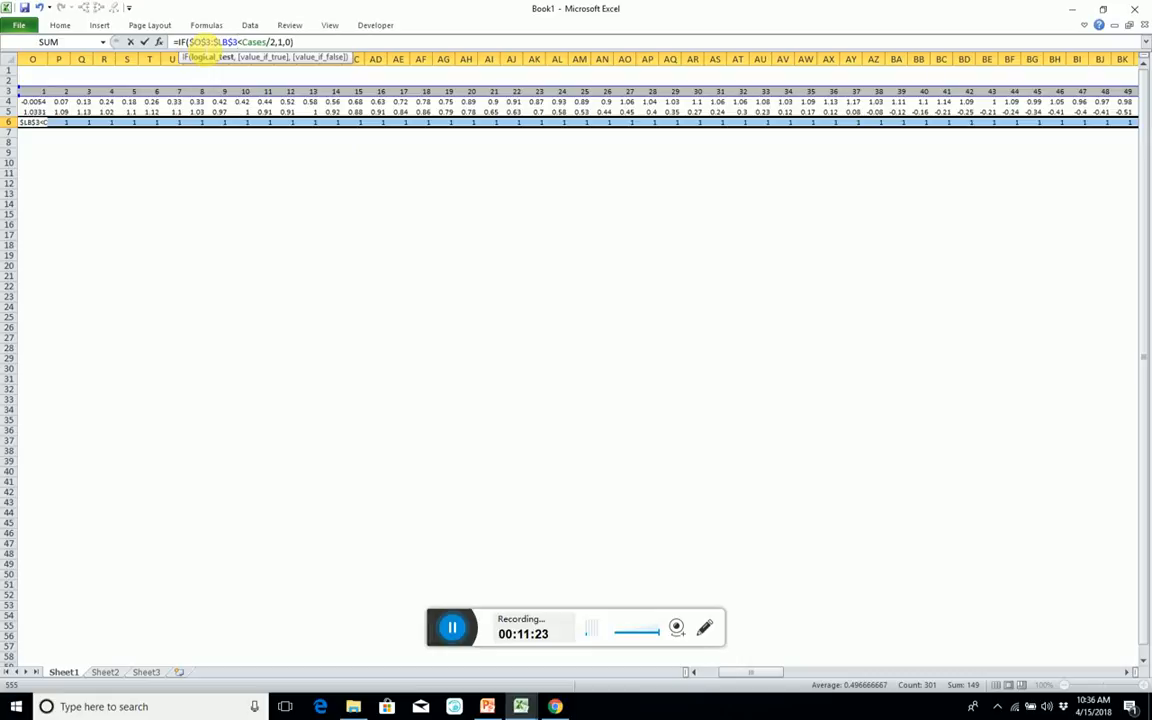
key("ctrl+shift+Return")
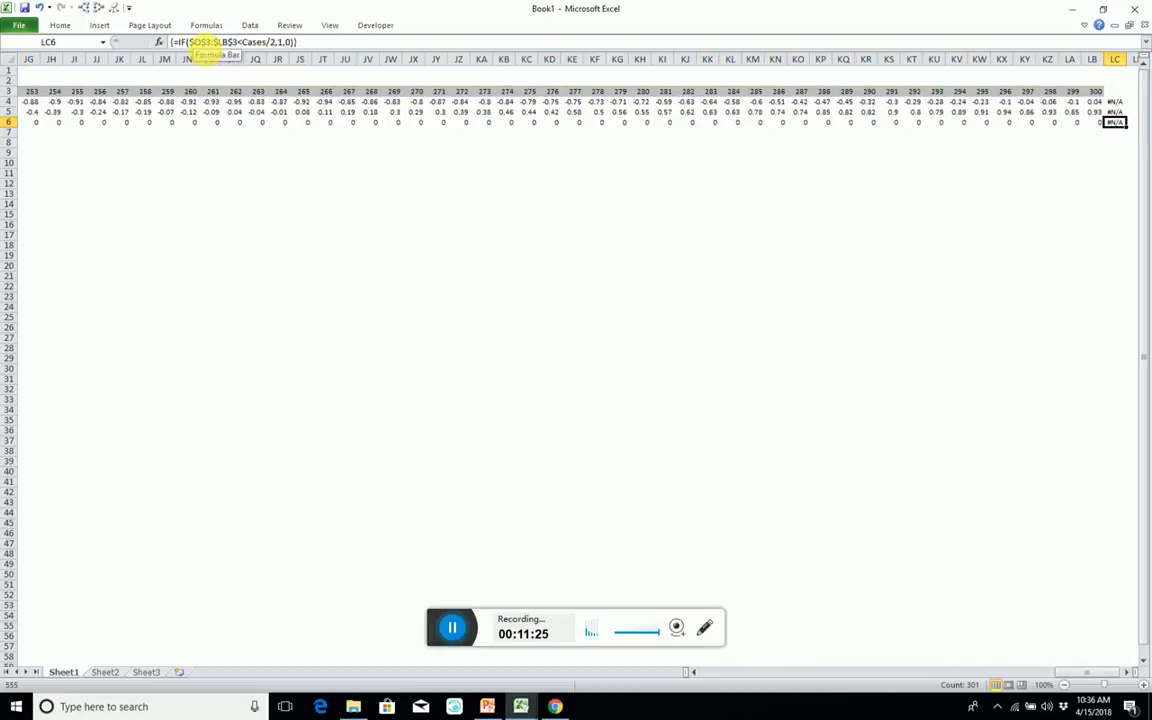
Examine the extra cells LC4:LC6 at the end of the X, Y and C rows against column LB.
key("Left")
key("Right")
key("Up")
key("Up")
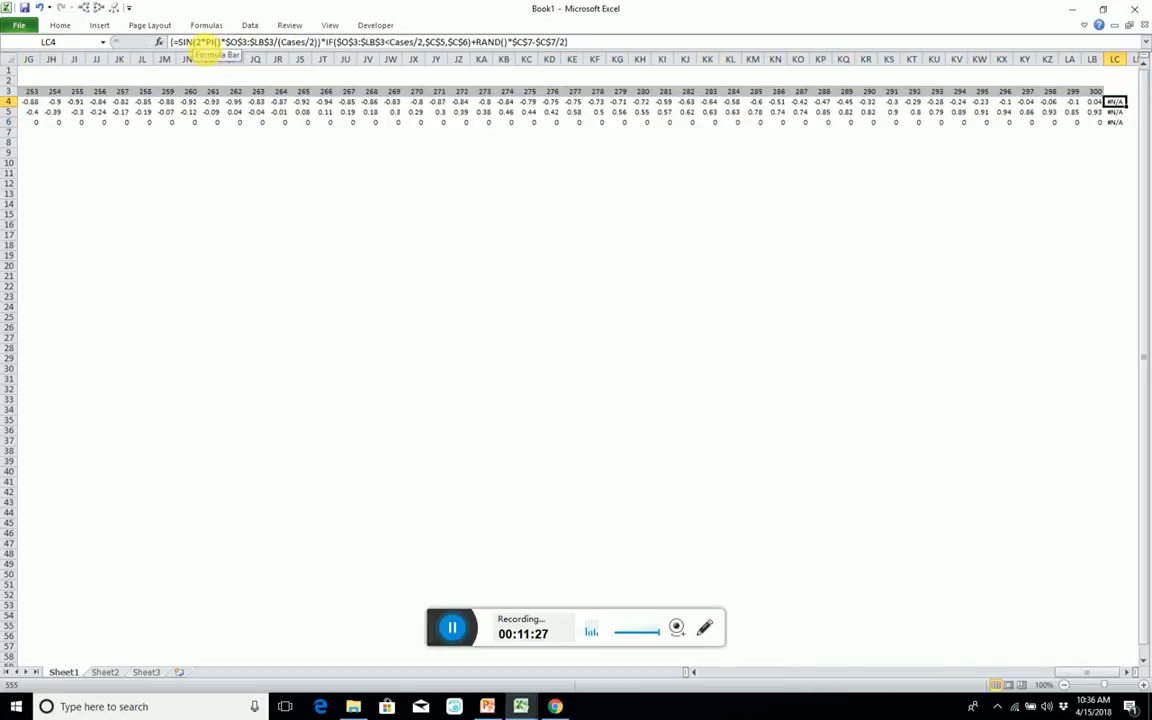
key("shift+Down")
key("shift+Down")
key("Left")
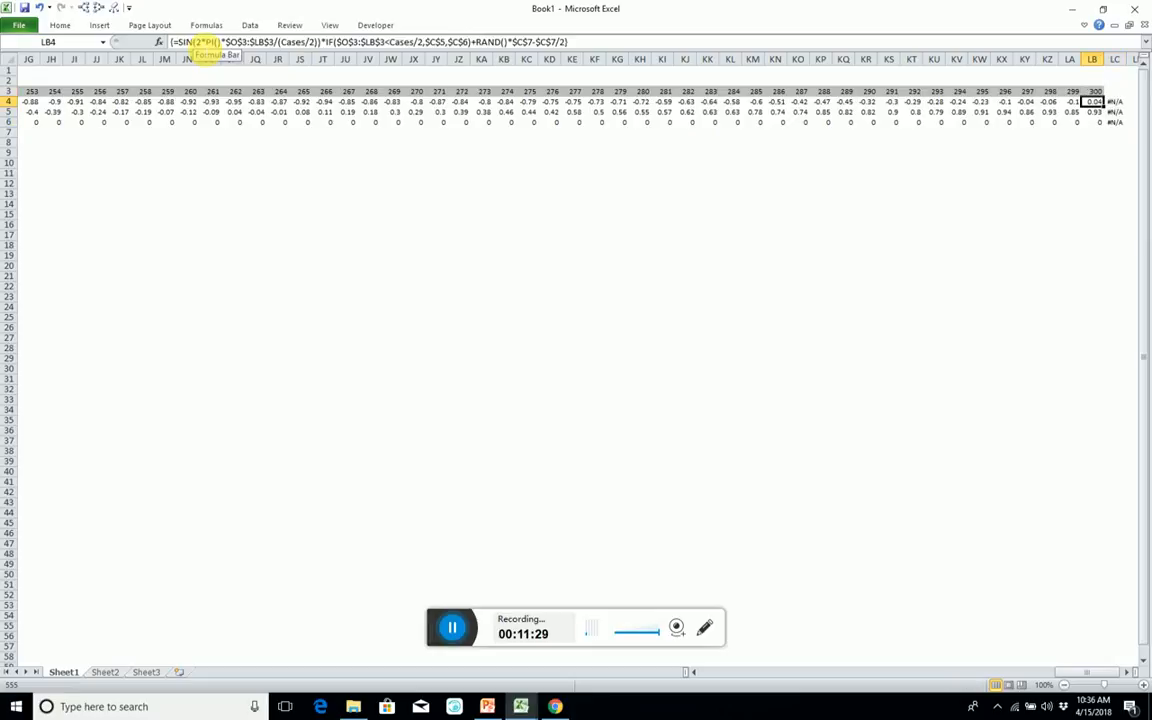
key("Right")
key("Left")
Convert the X row's array formula starting at O4 to plain text by removing its equals sign in all cells.
key("ctrl+Left")
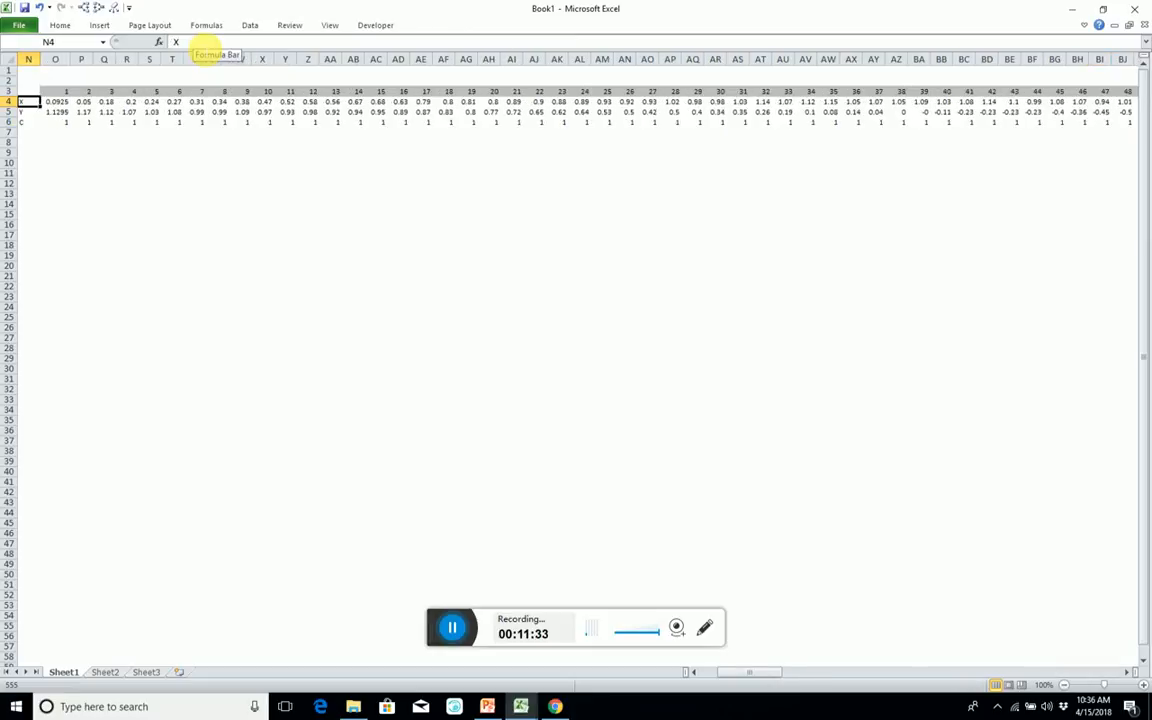
key("Left")
key("Left")
key("Left")
key("Left")
key("Left")
key("Right")
key("Right")
key("Right")
key("Right")
key("Right")
key("Right")
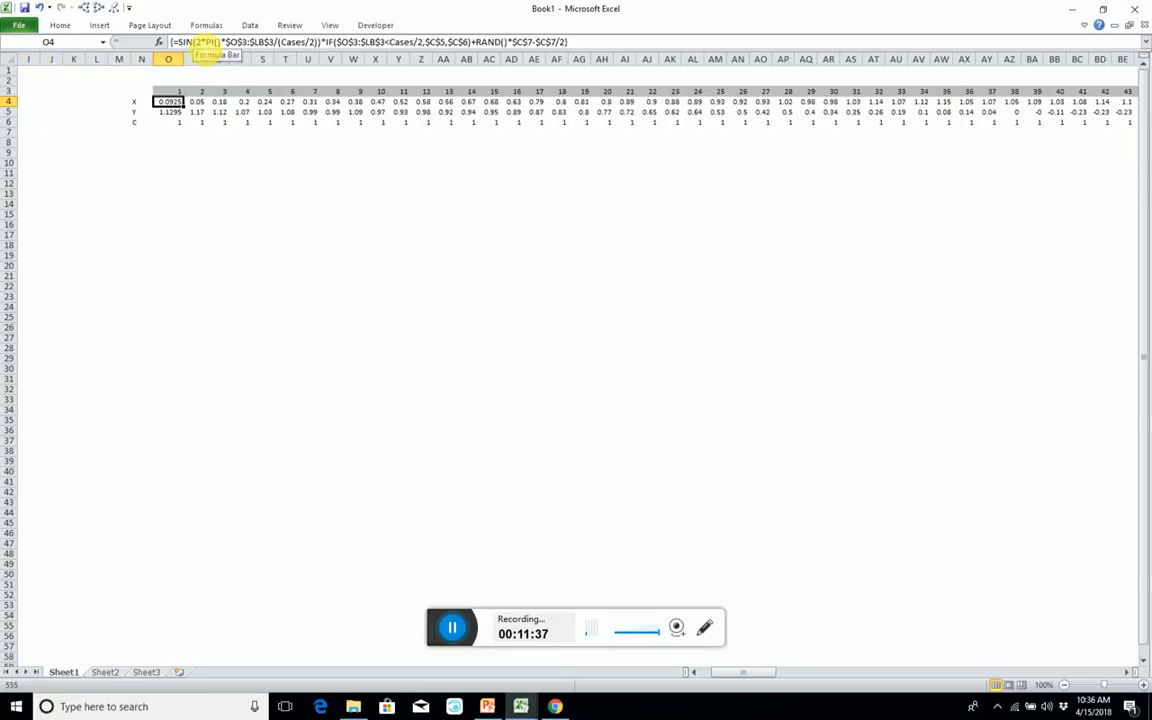
left_click(176, 42)
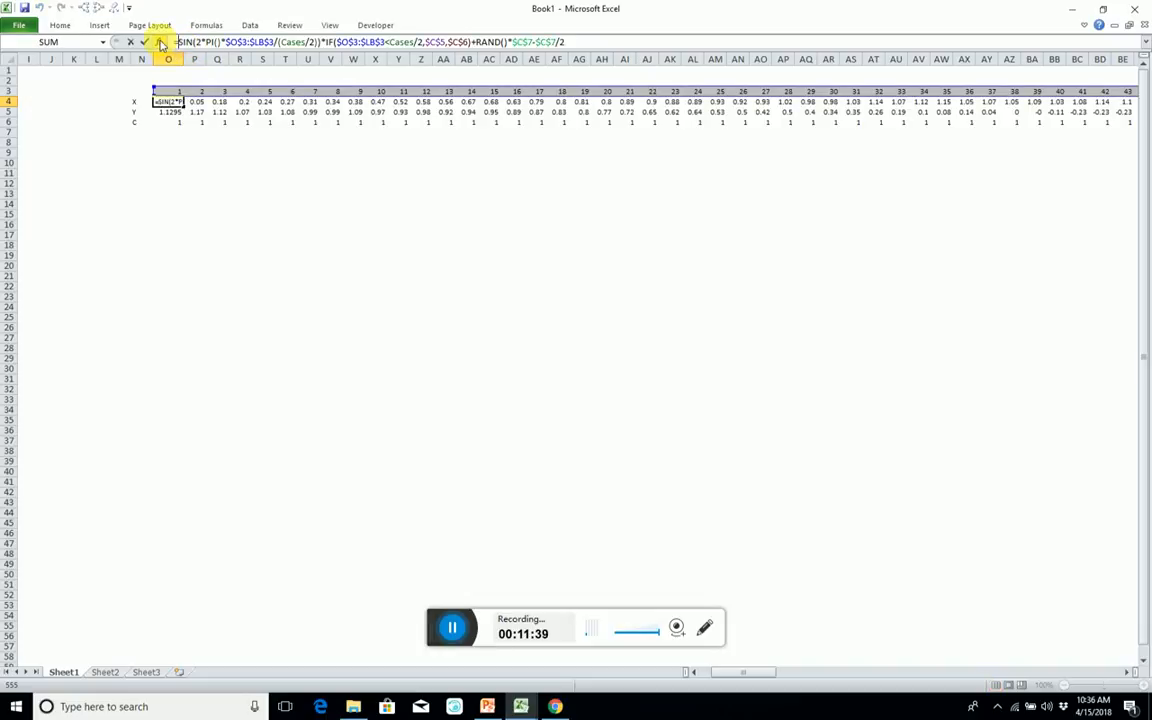
key("Escape")
key("ctrl+Return")
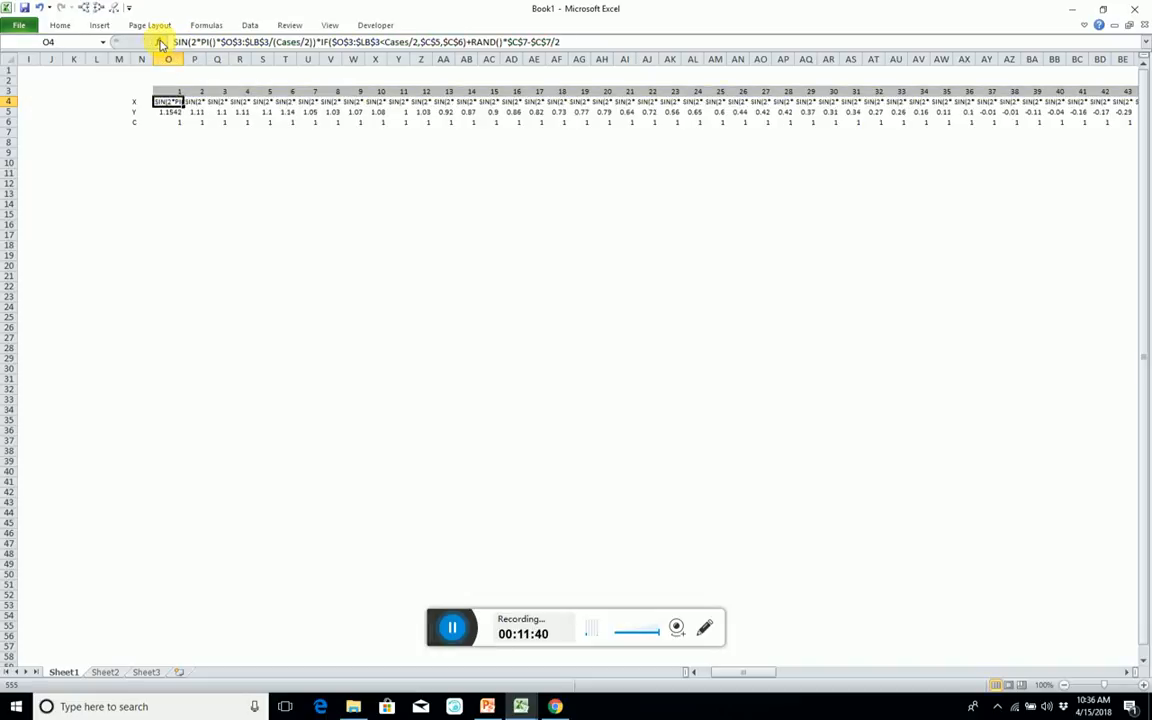
Convert the Y and C rows' array formulas starting at O5 and O6 to plain text by removing their equals signs.
key("Down")
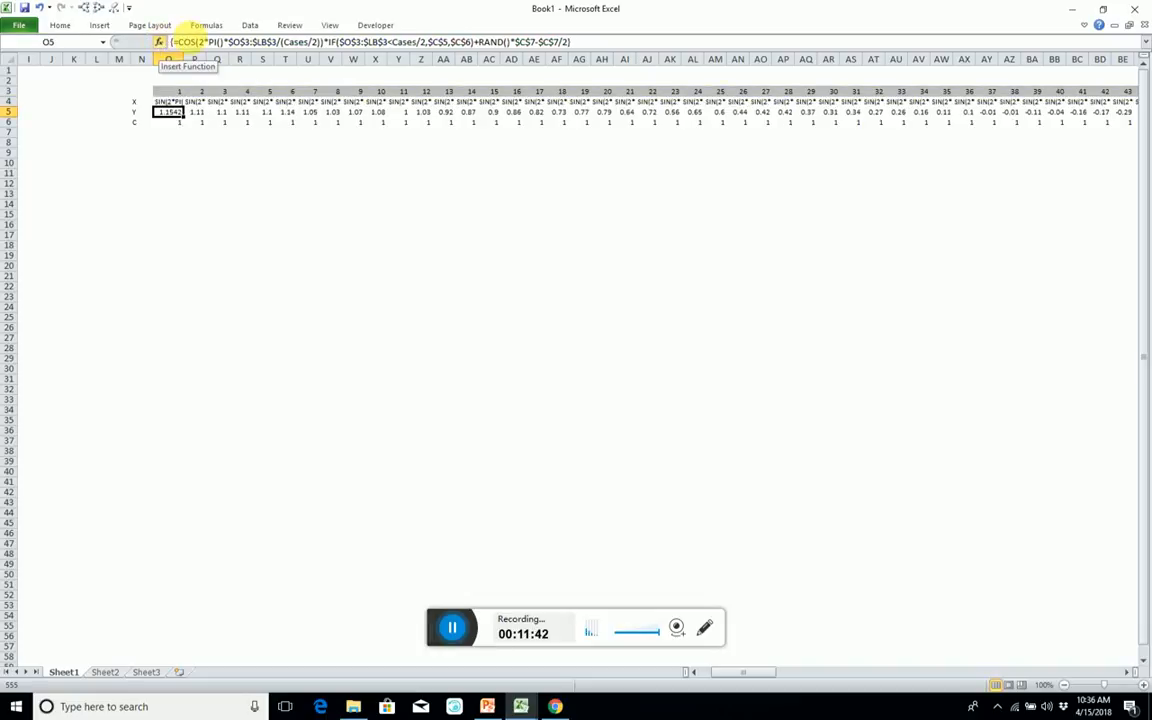
left_click(178, 42)
key("BackSpace")
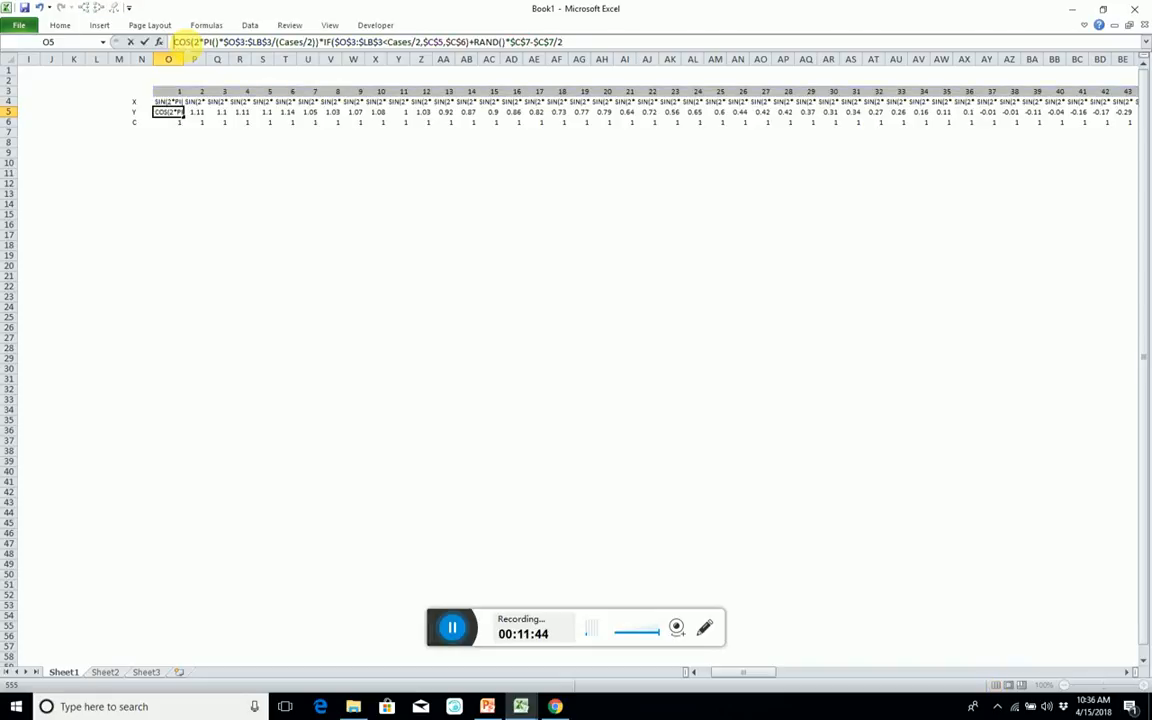
key("ctrl+Return")
key("Down")
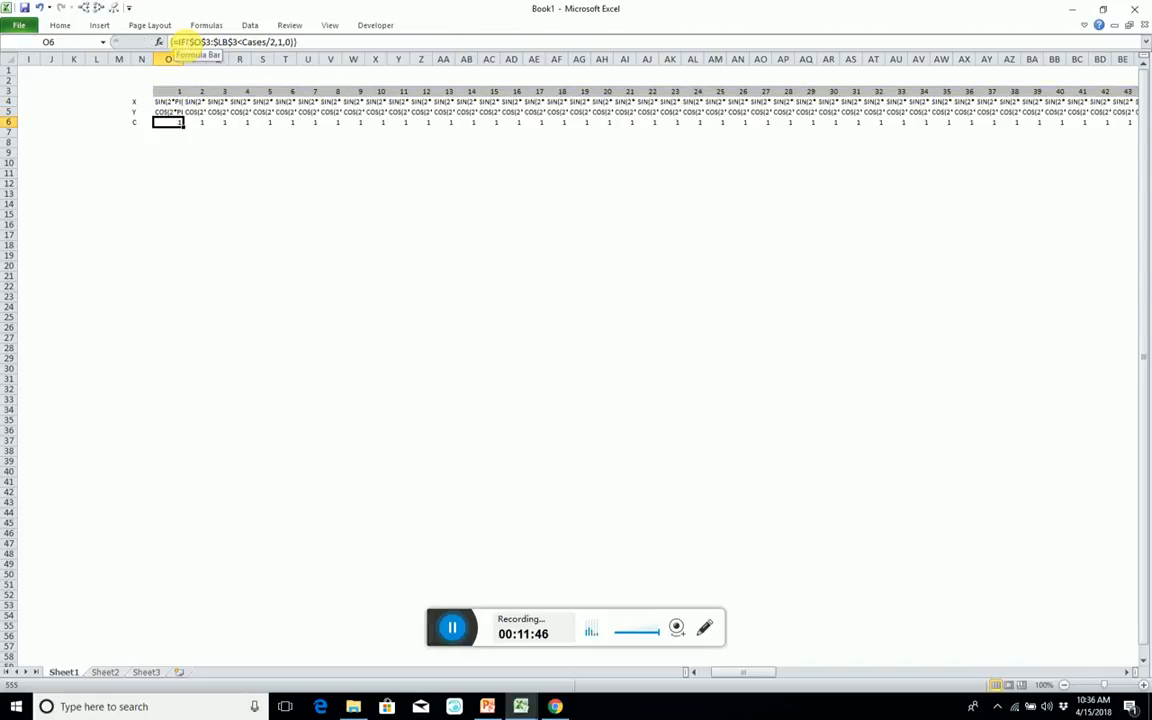
left_click(178, 42)
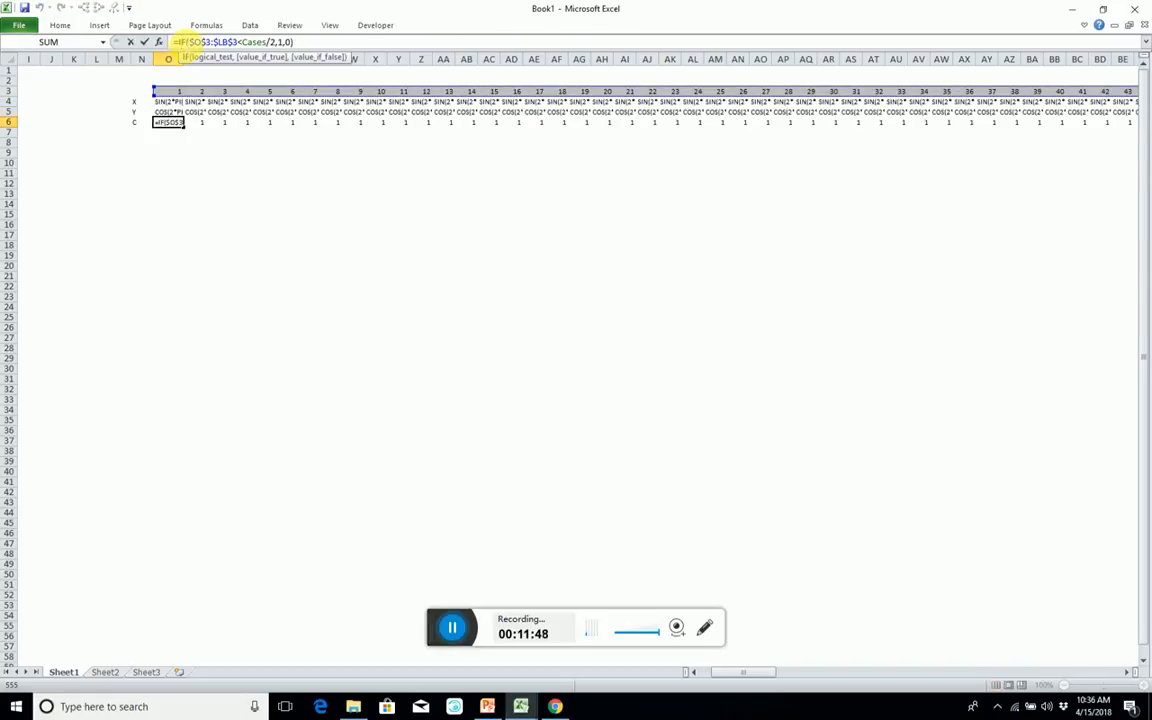
left_click(179, 42)
key("BackSpace")
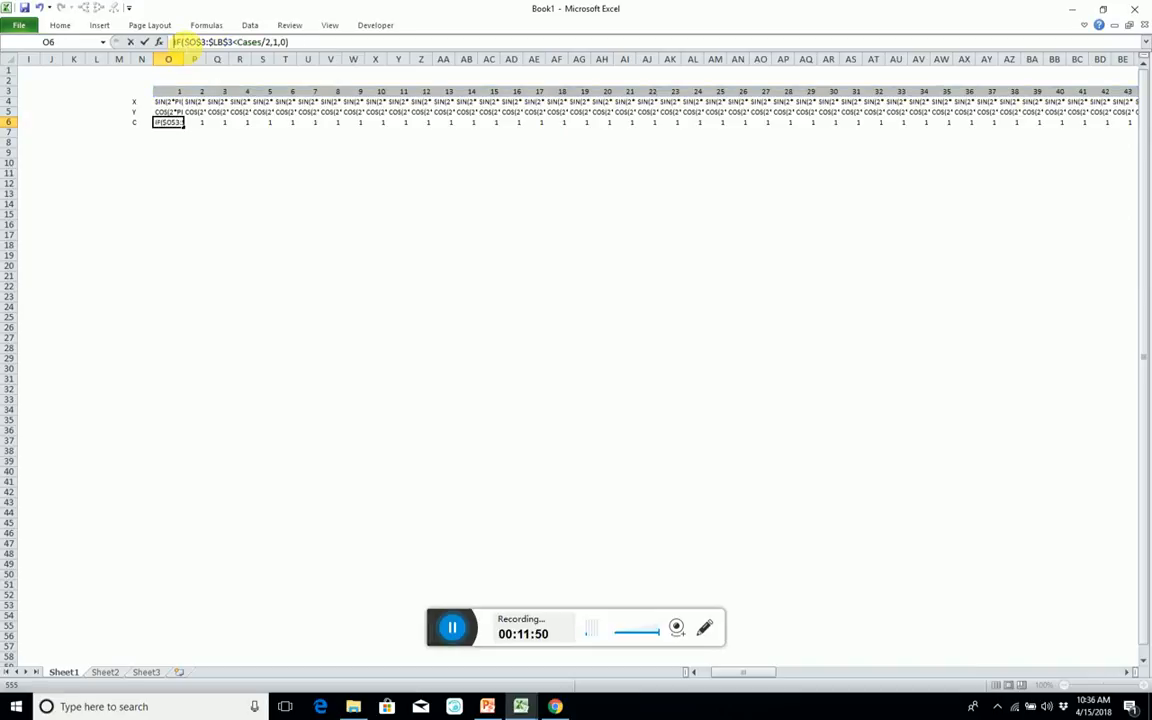
key("ctrl+Return")
Delete the contents of the surplus cells LC4:LC6 beyond case 300.
key("ctrl+Right")
key("Up")
key("Up")
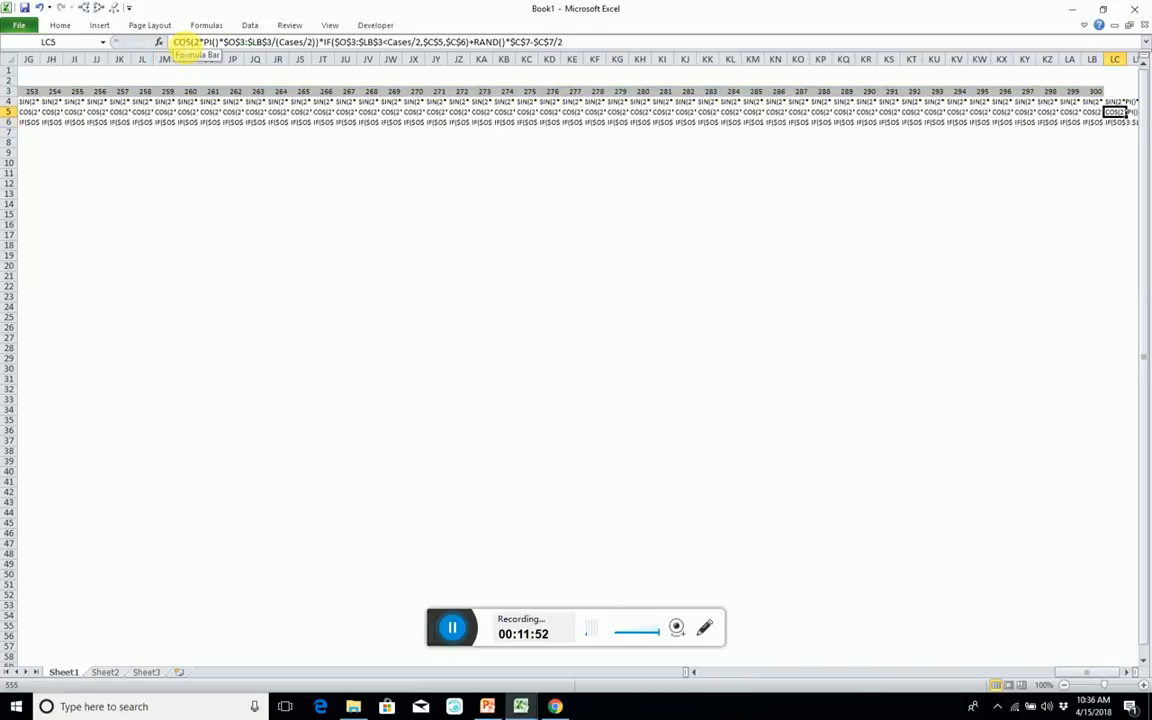
key("shift+Down")
key("shift+Down")
key("Delete")
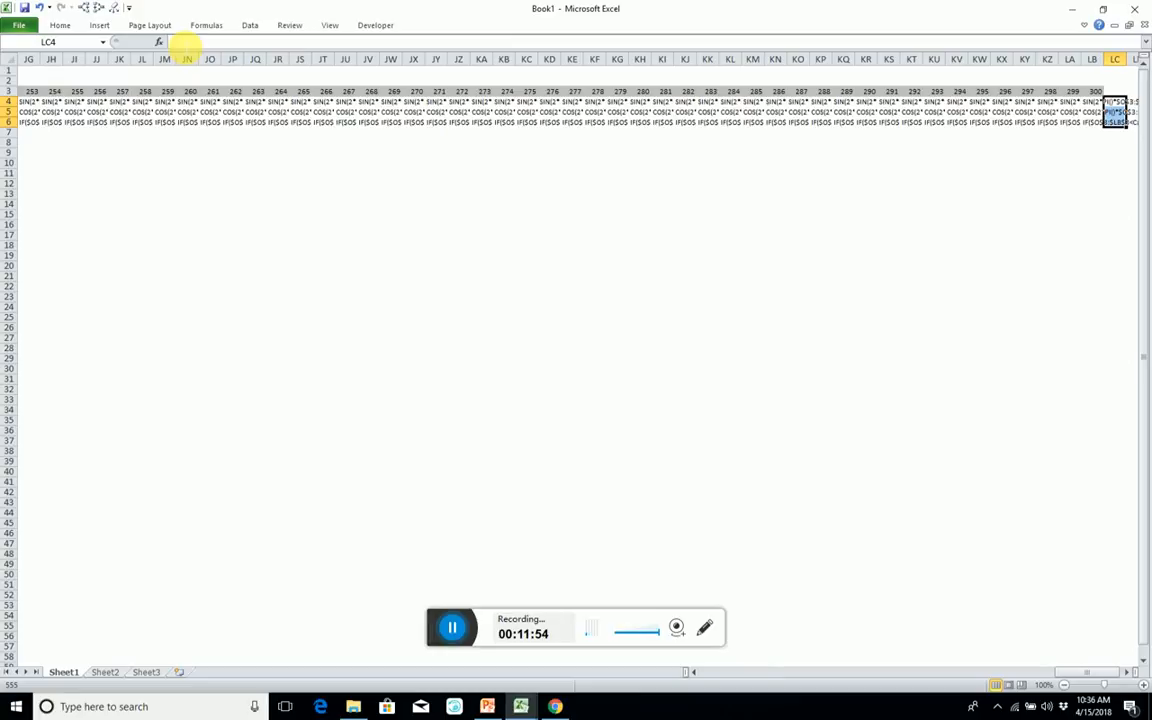
Restore the equals sign in the X formula and enter it as an array formula across O4:LB4.
key("Left")
key("ctrl+Left")
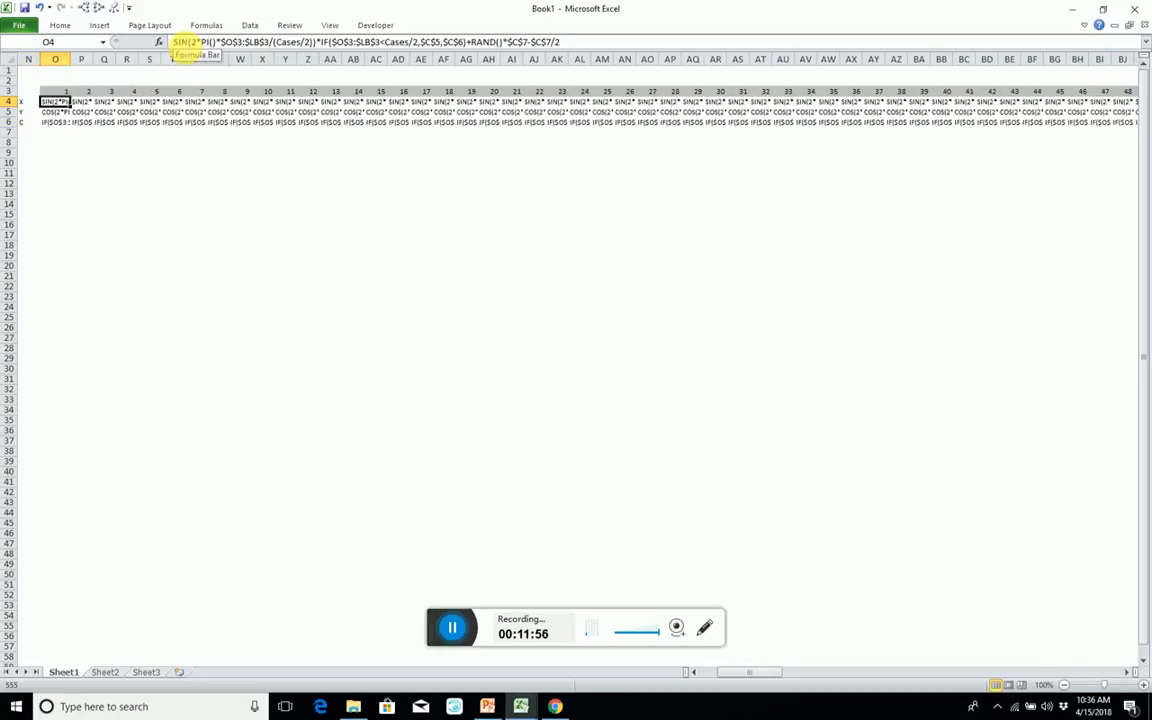
key("ctrl+shift+Right")
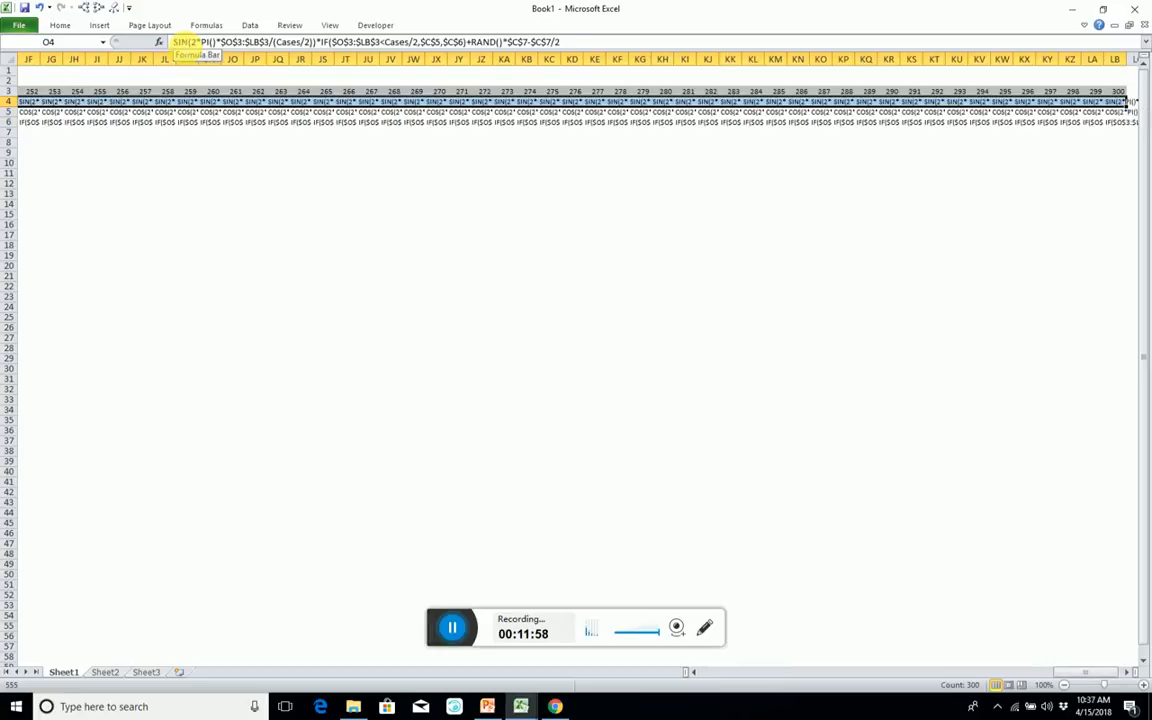
left_click(172, 42)
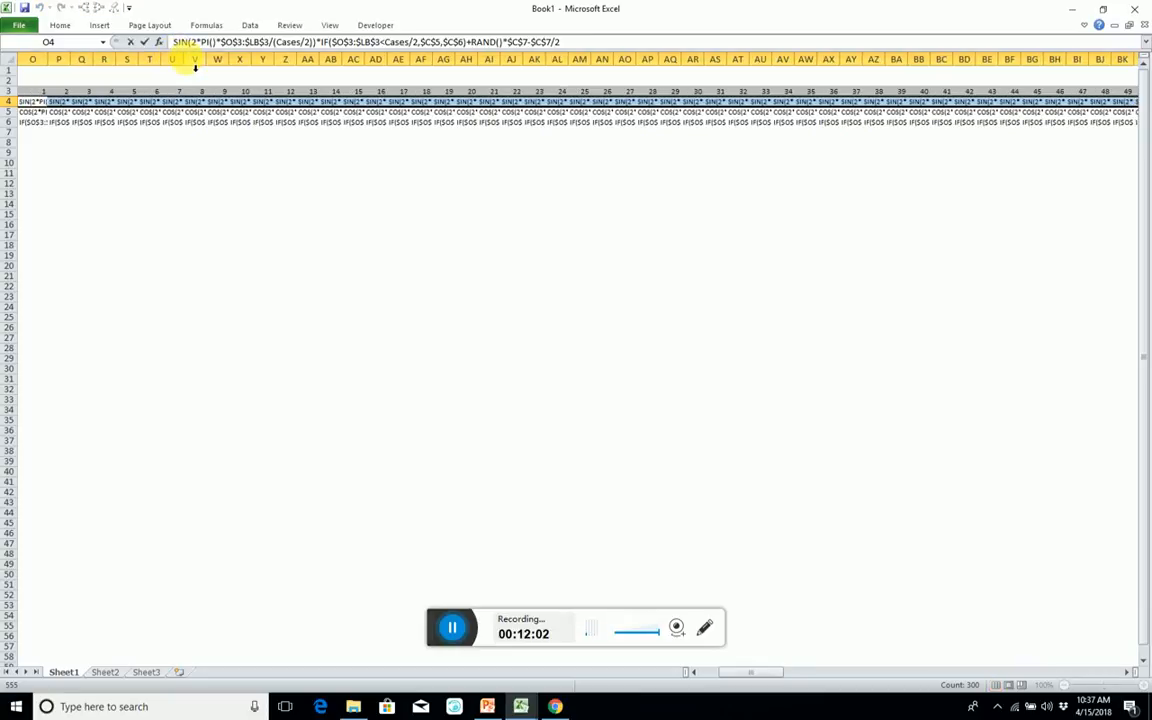
key("ctrl+shift+Return")
Restore the equals sign in the COS formula and enter it as an array formula across Y row O5:LB5.
key("Down")
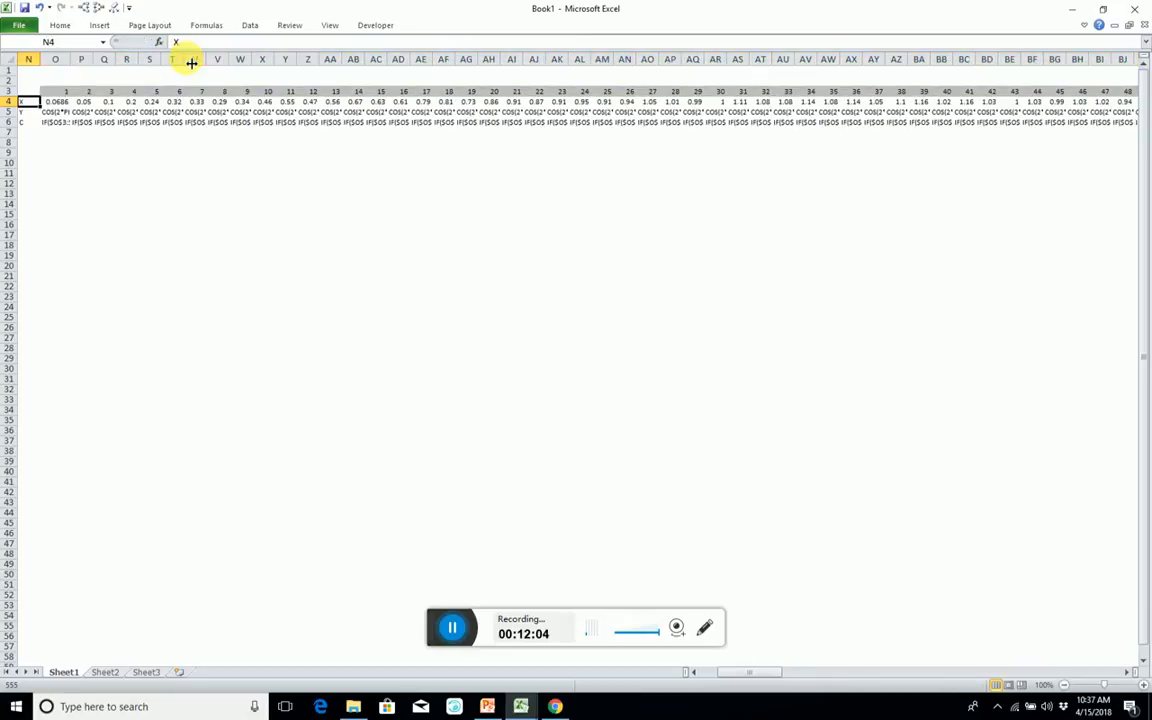
key("ctrl+shift+Right")
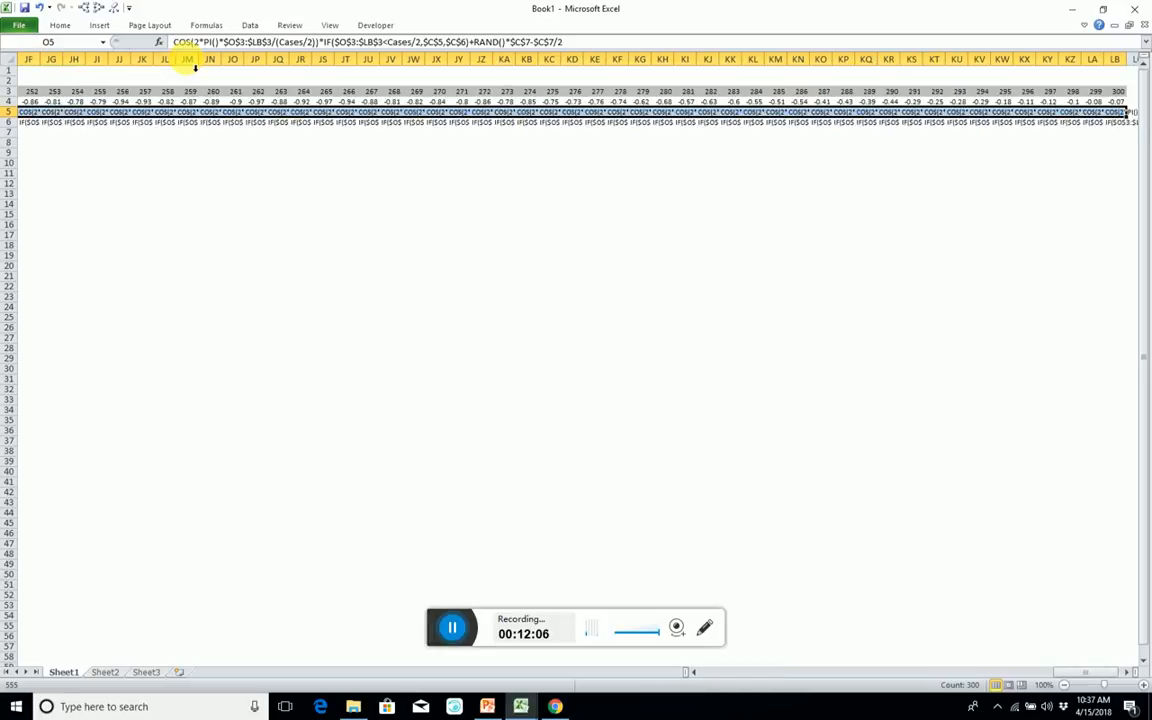
left_click(174, 42)
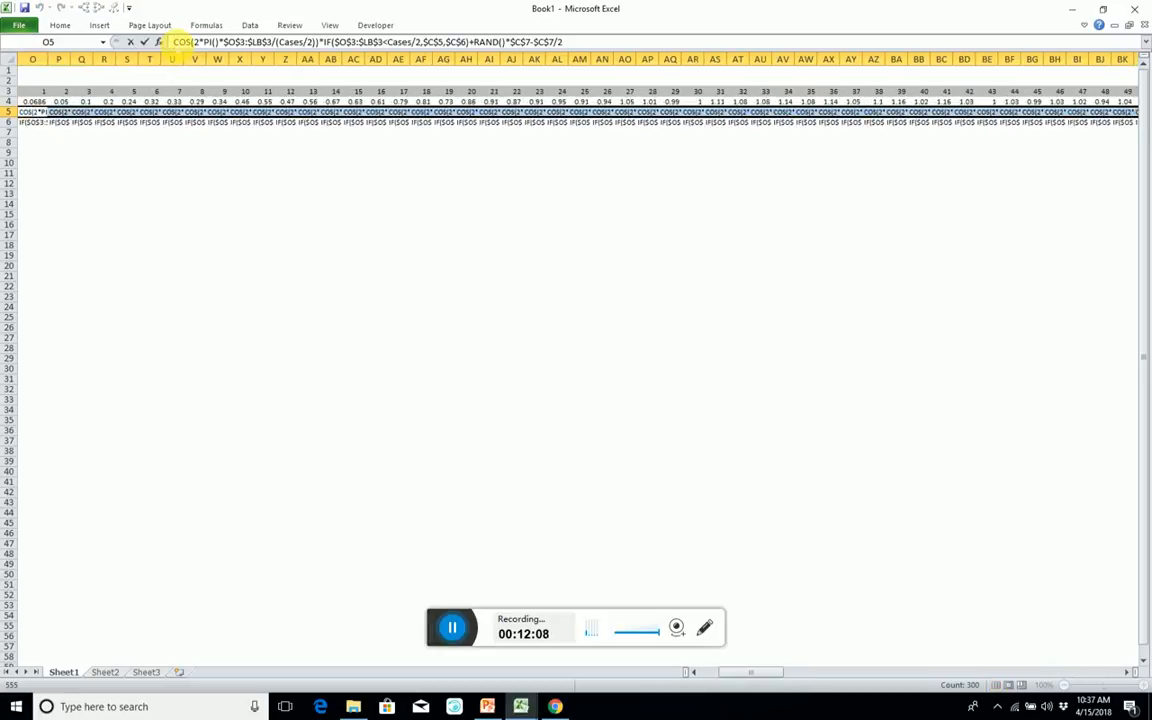
key("ctrl+Return")
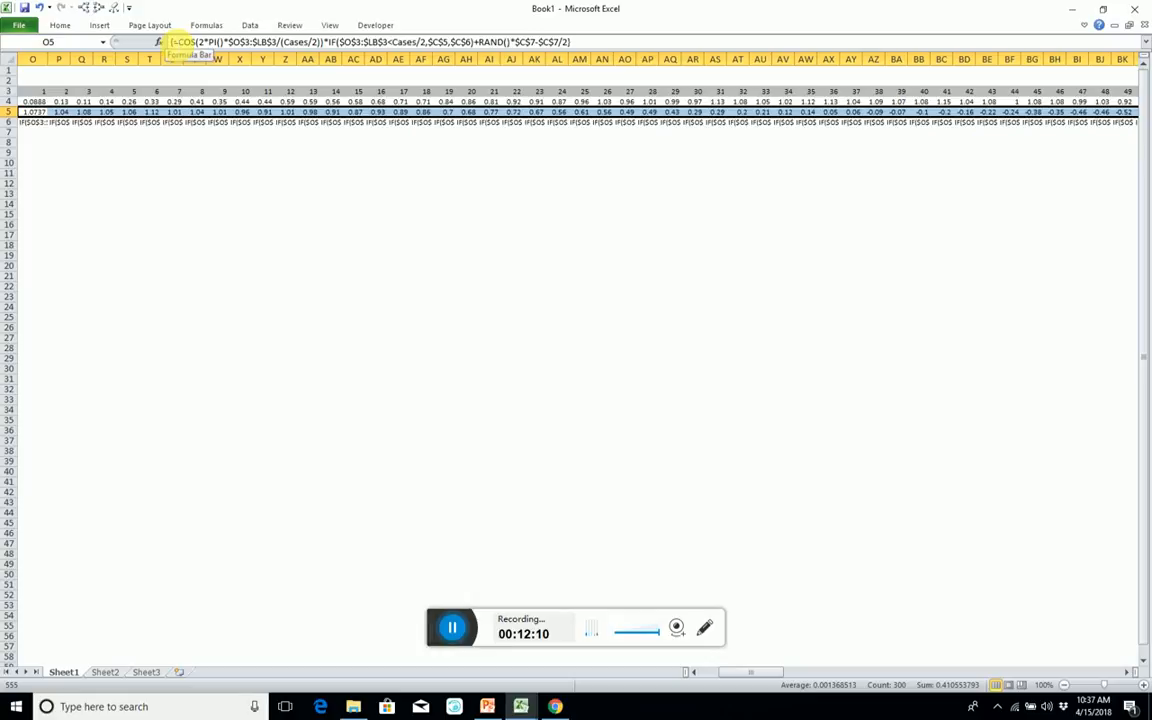
Restore the equals sign in the IF formula, enter it as an array formula across O6:LB6, and return to column A.
key("Left")
key("Down")
key("Right")
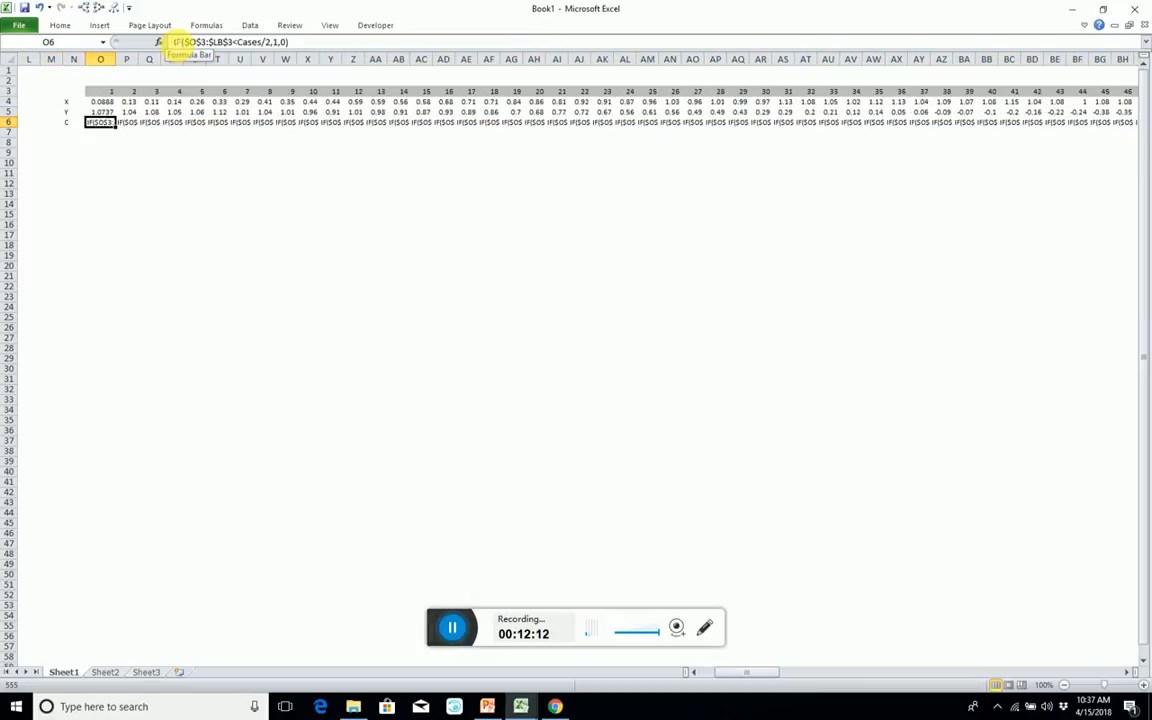
key("ctrl+shift+Right")
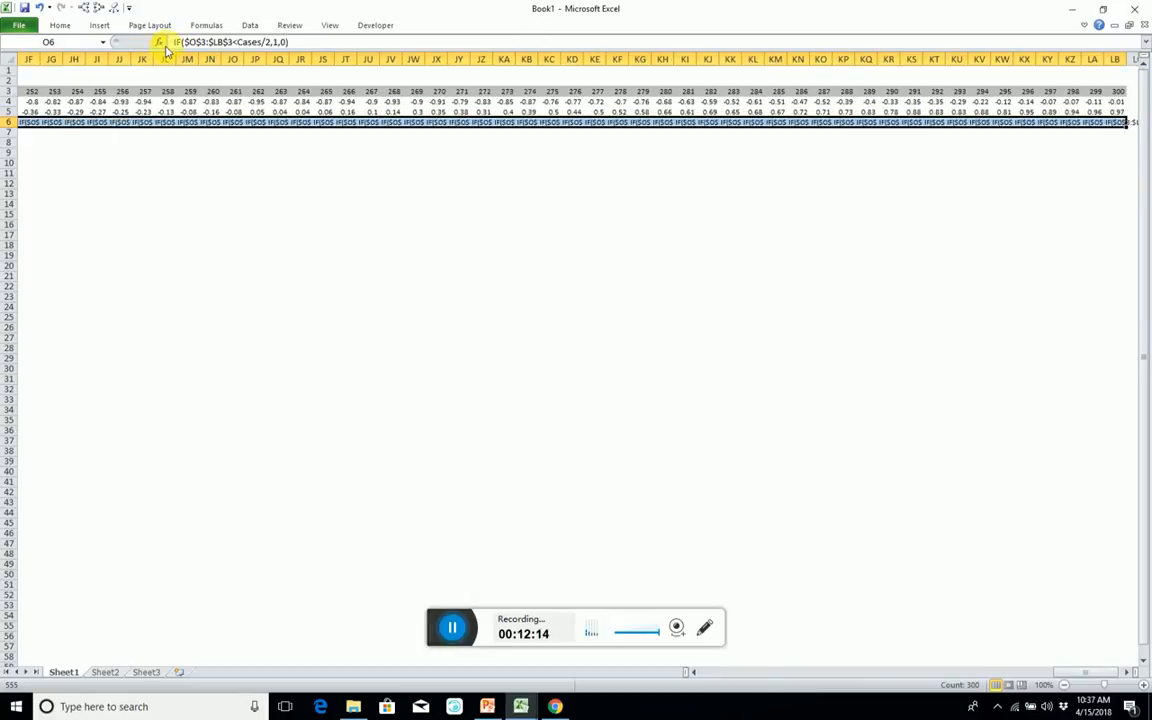
left_click(176, 42)
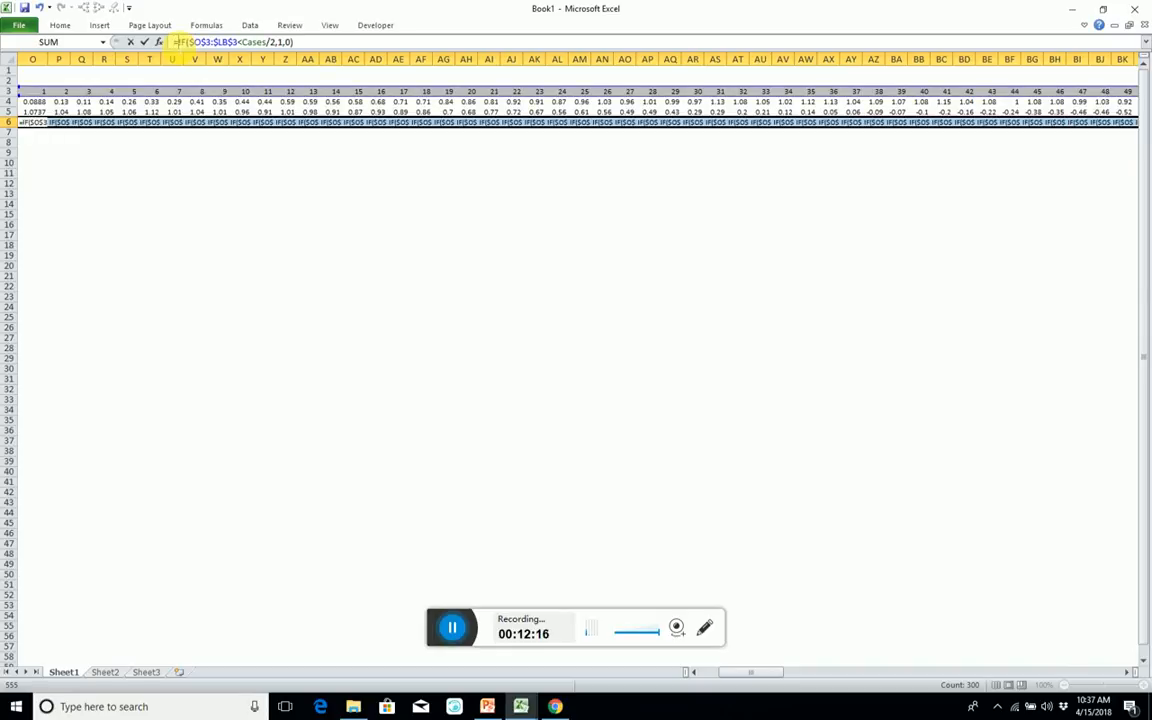
key("ctrl+Return")
key("Left")
key("Home")
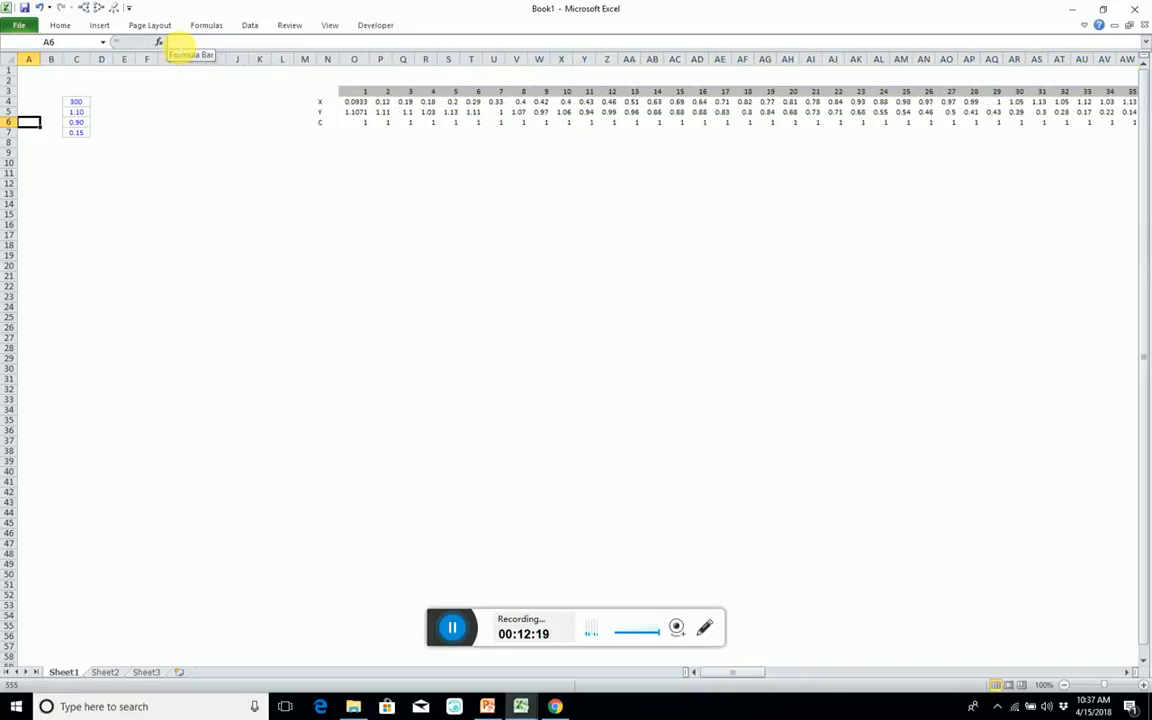
Label cells N8 and N9 as Black, below the X, Y and C row labels.
key("Right")
key("Right")
key("Right")
key("Right")
key("Right")
key("Right")
key("Right")
key("Right")
key("Right")
key("Right")
key("Right")
key("Right")
key("Down")
key("Down")
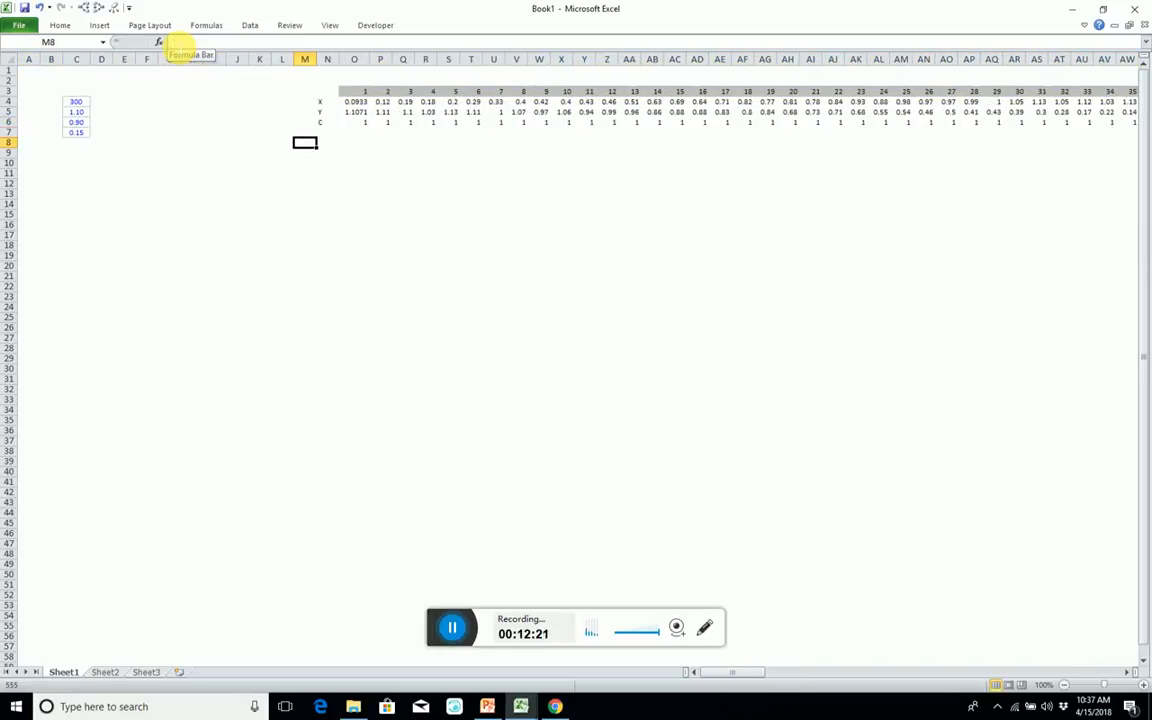
key("Right")
type("Red")
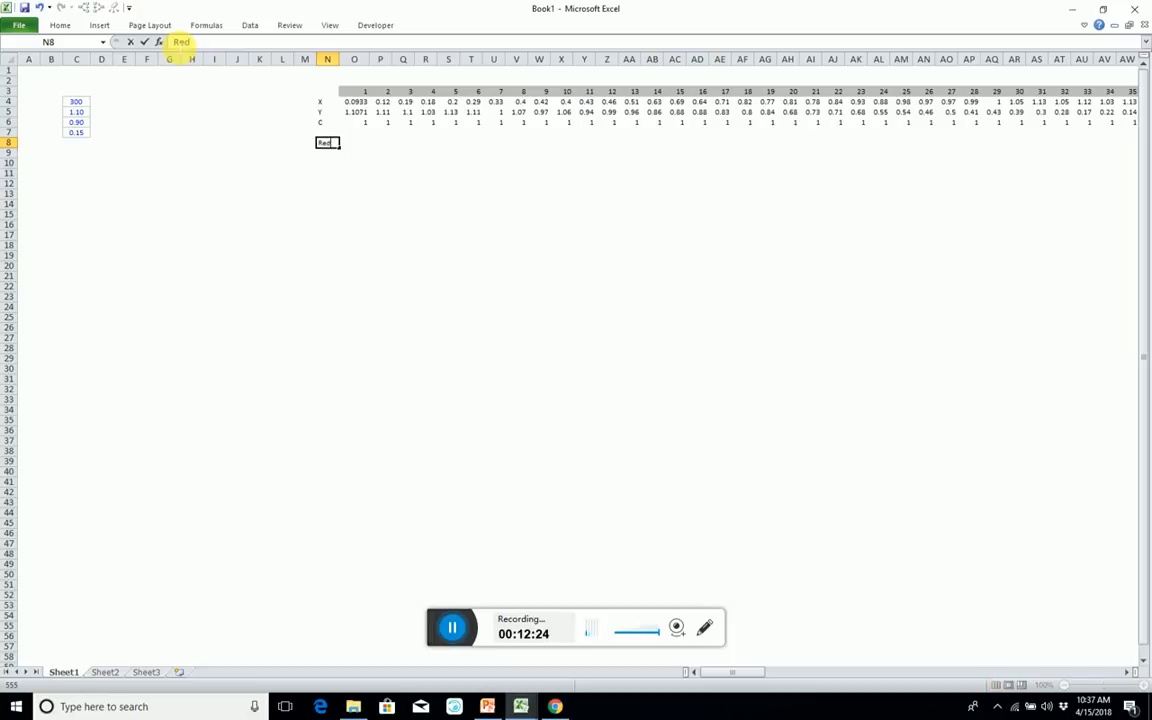
key("Escape")
type("Black")
key("Return")
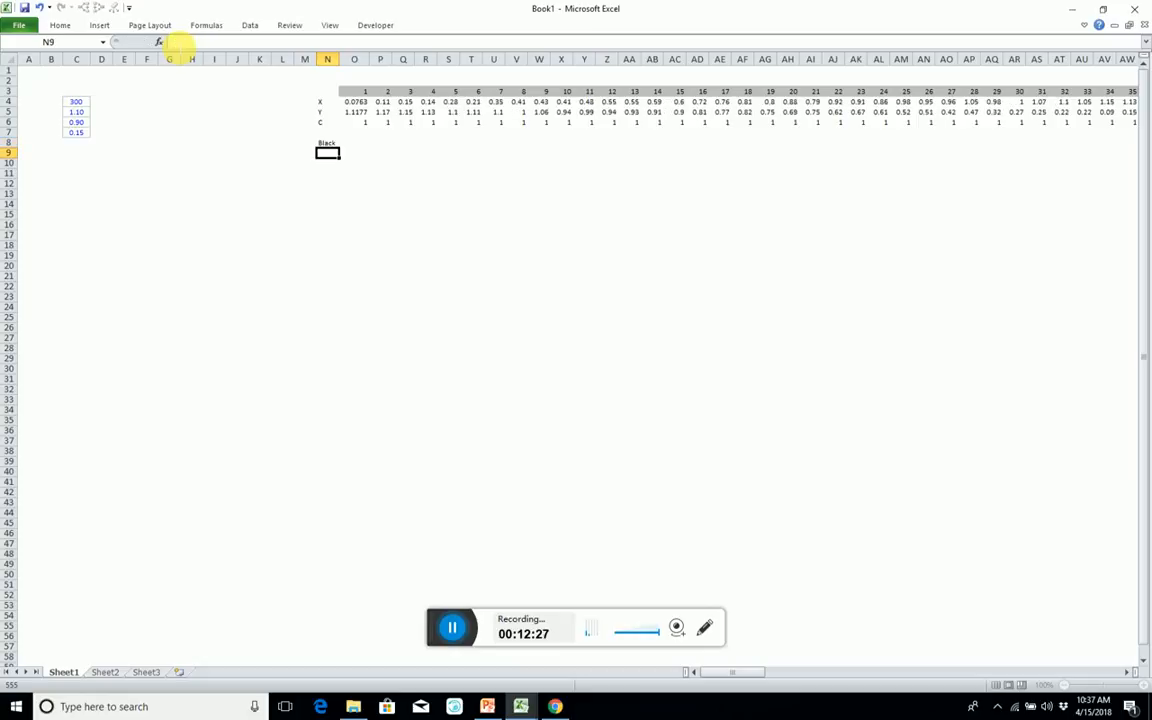
type("Black")
key("Return")
Label cells N10 and N11 as Red, directly below the two Black labels.
type("Red R")
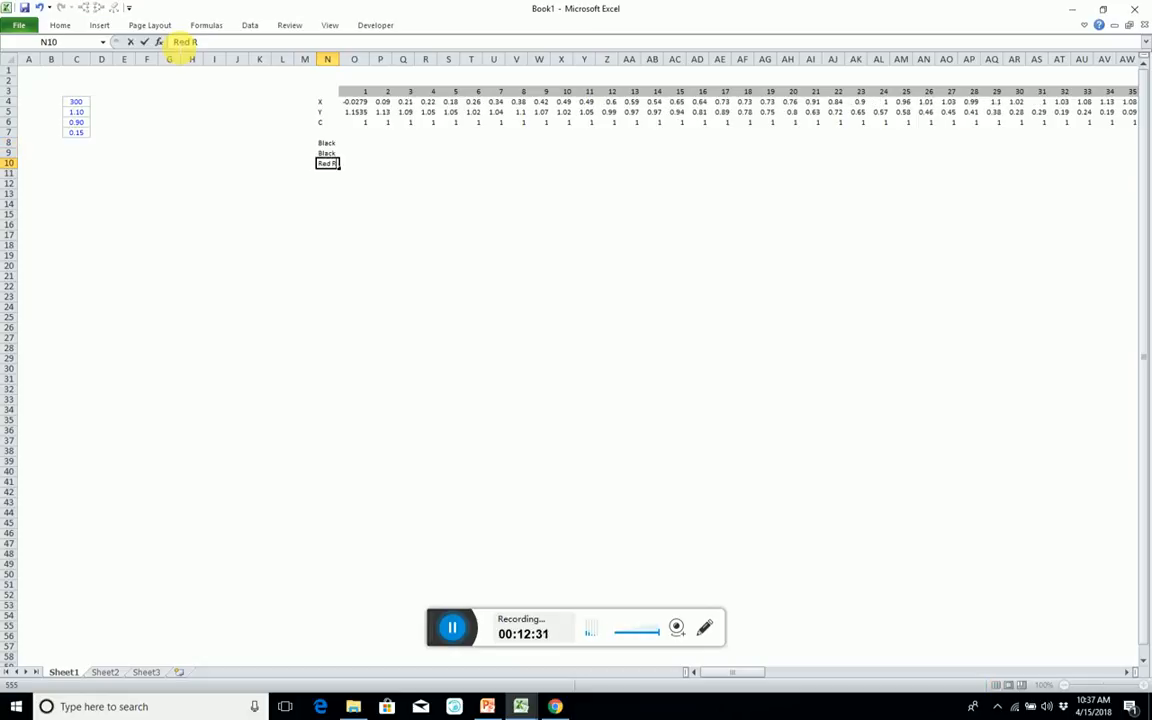
type("ed")
key("Return")
key("Up")
key("Down")
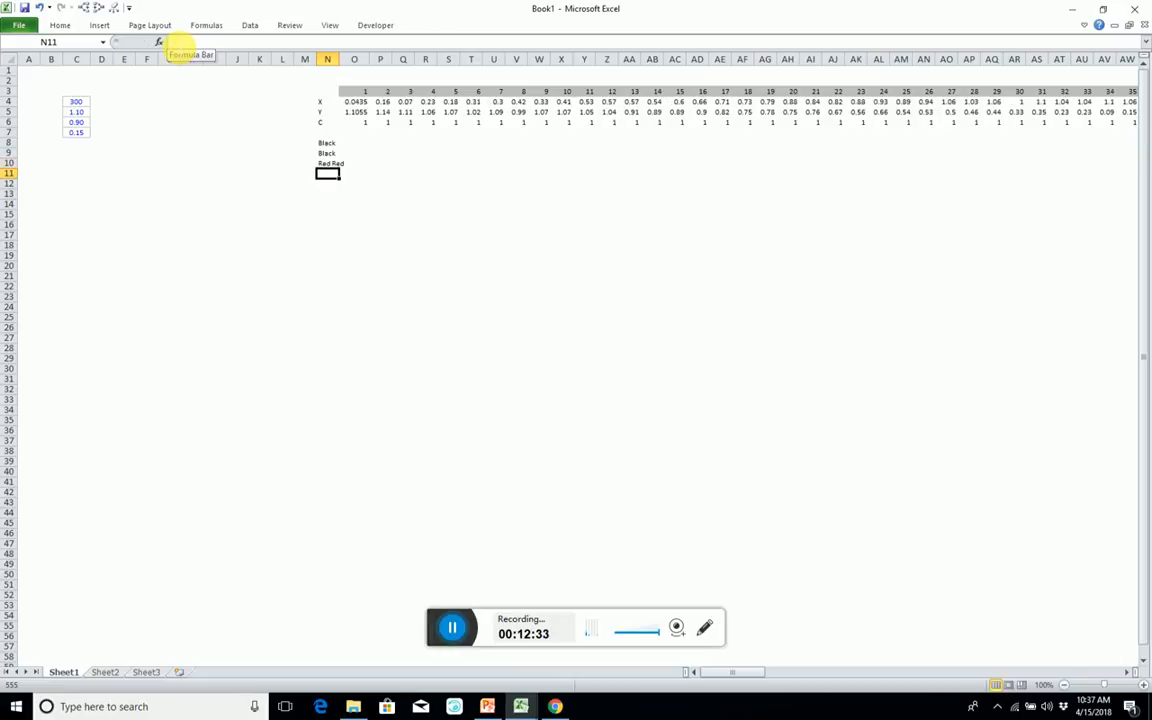
key("Up")
type("Red")
key("Return")
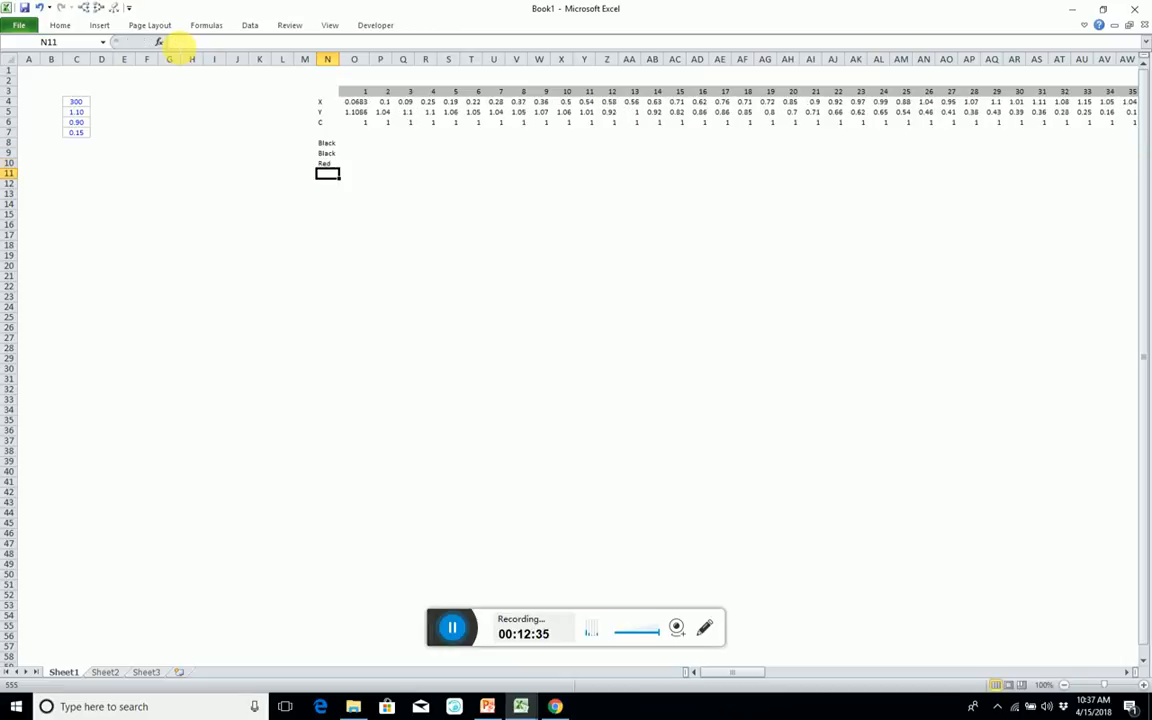
type("Red")
key("Return")
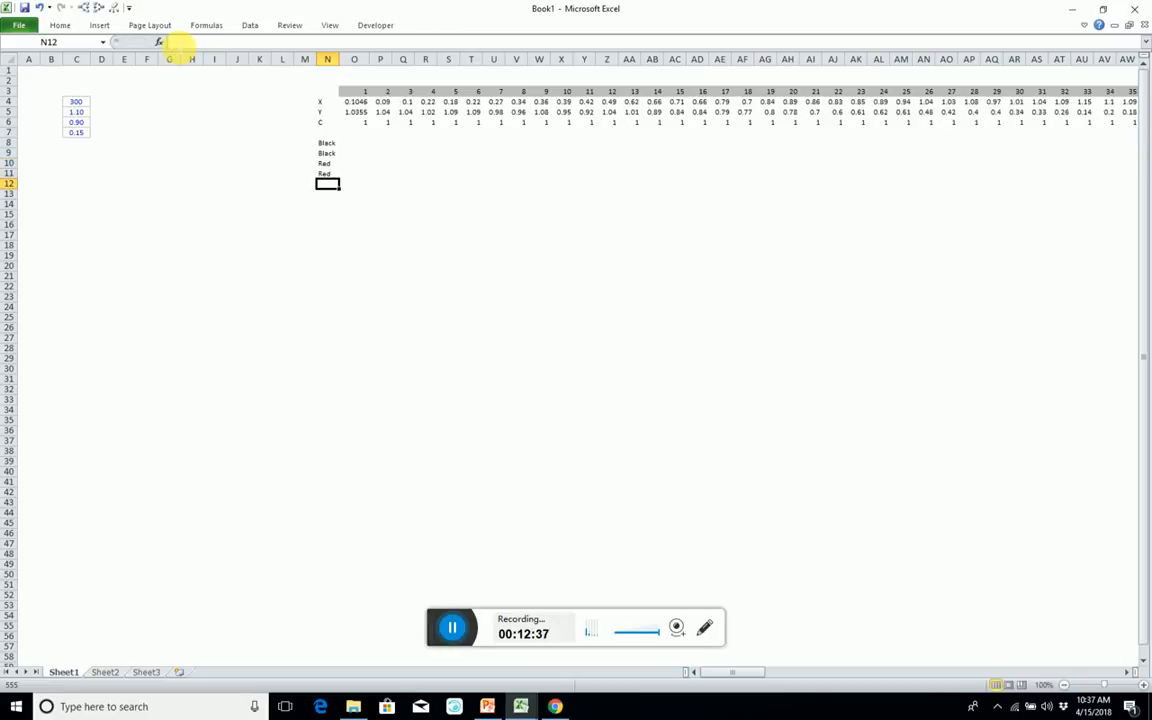
Select the two-row range O8:LB9 beside the Black labels, covering all 300 cases.
key("Up")
key("Up")
key("Up")
key("Up")
key("Right")
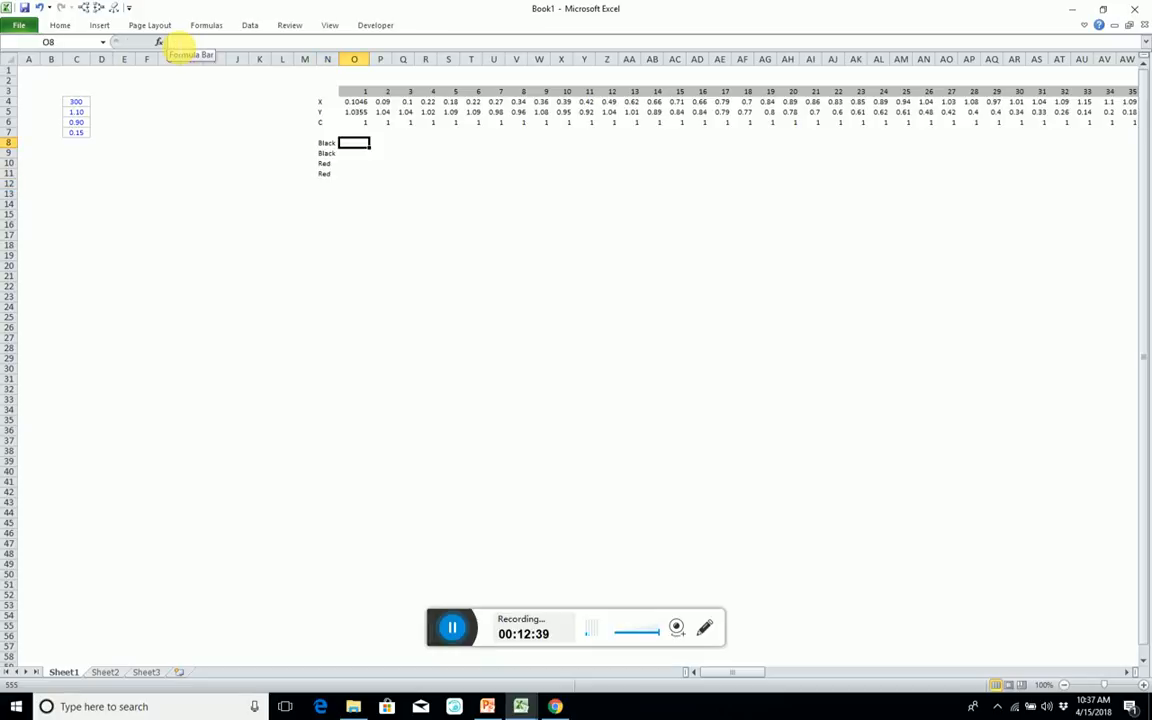
type("=if(")
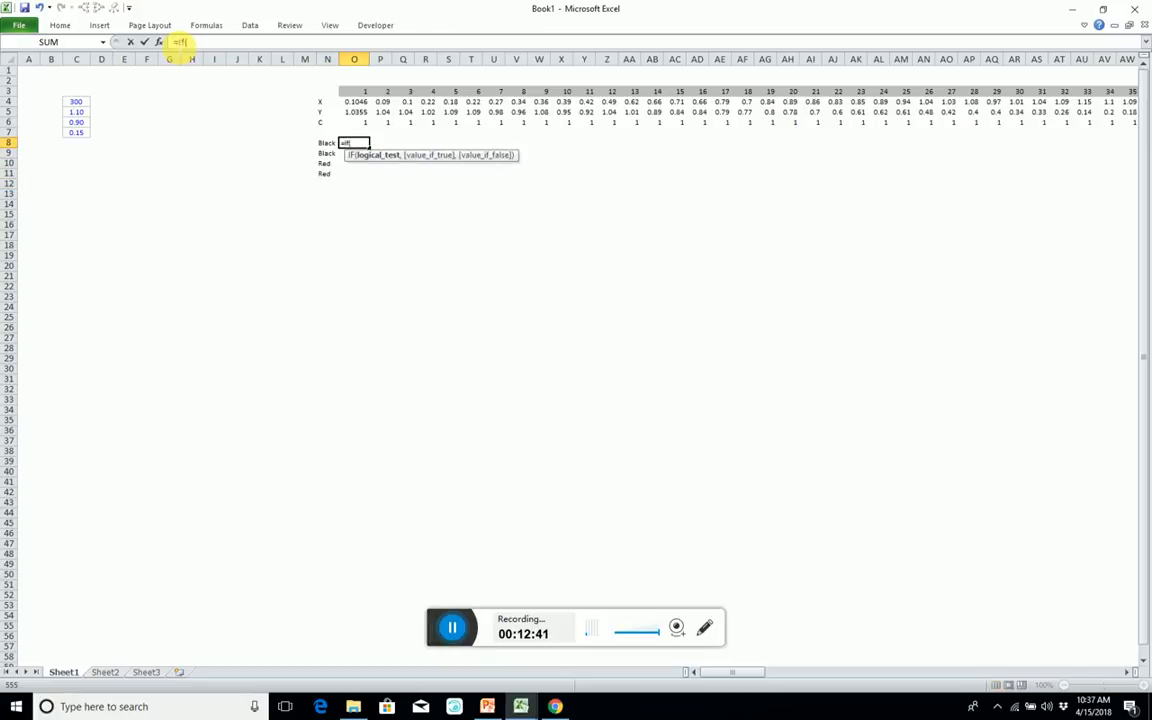
key("Escape")
key("shift+Right")
key("shift+Right")
key("shift+Right")
key("shift+Right")
key("shift+Right")
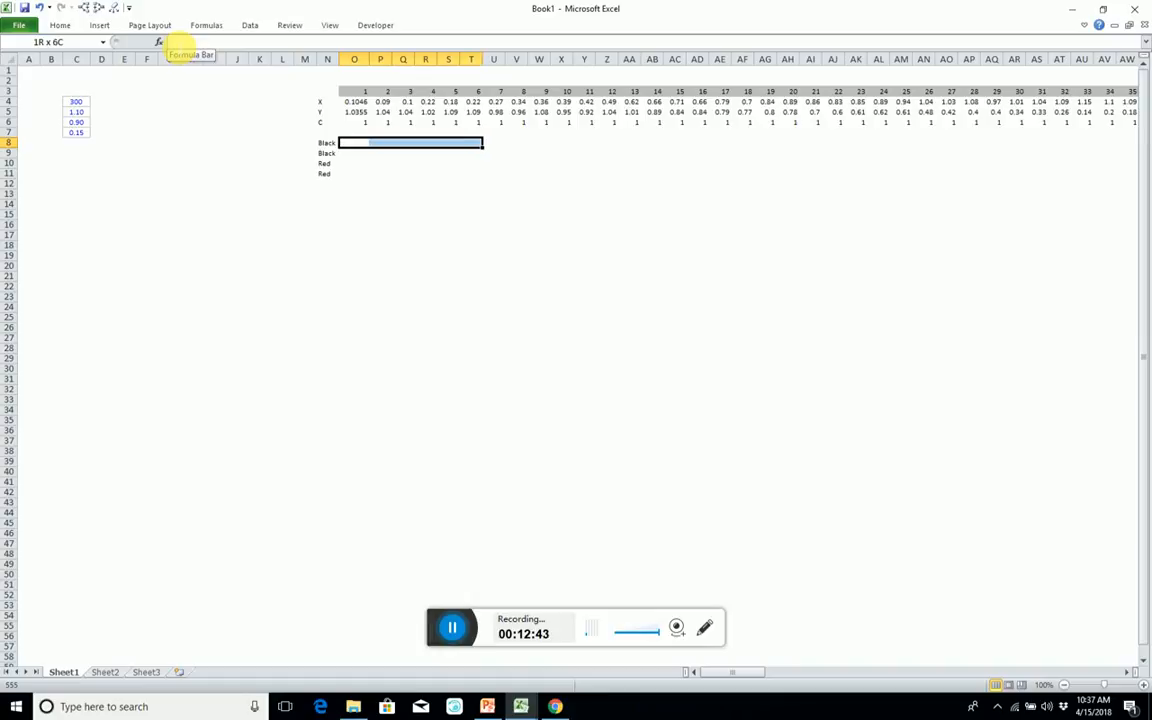
key("shift+Right")
key("shift+Right")
key("shift+Right")
key("shift+Right")
key("shift+Right")
key("shift+Right")
key("shift+Right")
key("shift+Right")
key("shift+Right")
key("shift+Right")
key("shift+Right")
key("shift+Right")
key("shift+Right")
key("shift+Right")
key("shift+Right")
key("shift+Right")
key("shift+Right")
key("shift+Right")
key("shift+Right")
key("shift+Right")
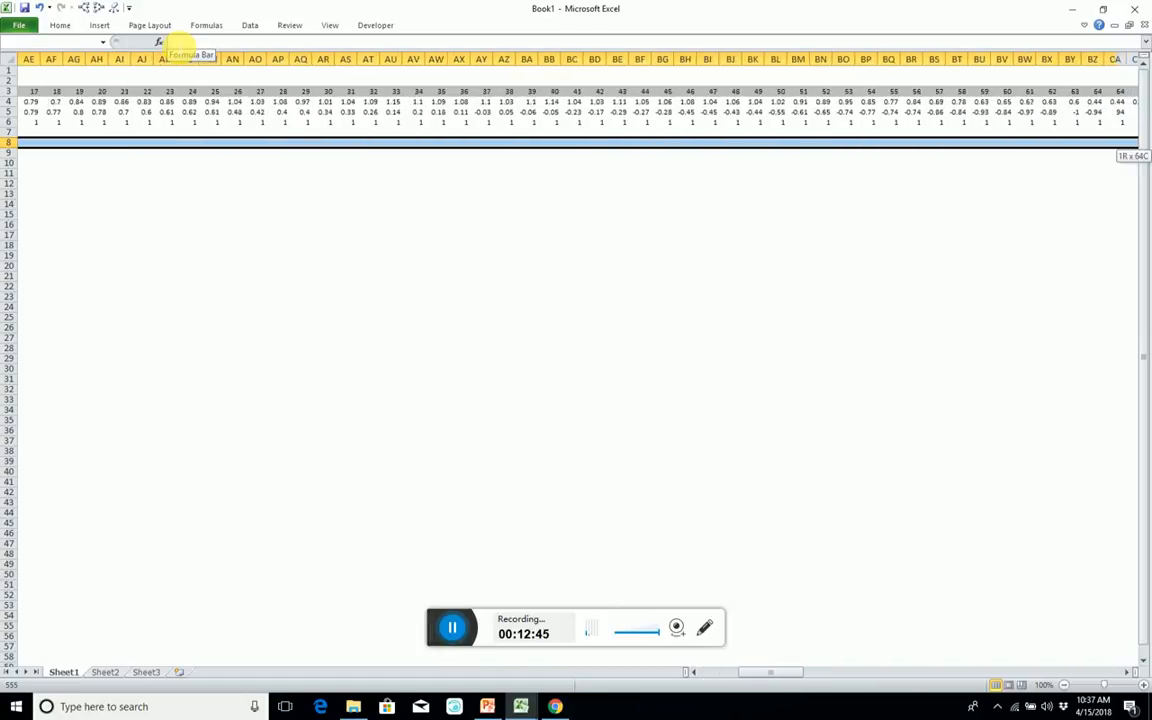
key("shift+Right")
key("shift+Right")
key("shift+Right")
key("shift+Right")
key("shift+Right")
key("shift+Right")
key("shift+Right")
key("shift+Right")
key("shift+Right")
key("shift+Right")
key("shift+Right")
key("shift+Right")
key("shift+Right")
key("shift+Right")
key("shift+Right")
key("shift+Right")
key("shift+Right")
key("shift+Right")
key("shift+Right")
key("shift+Right")
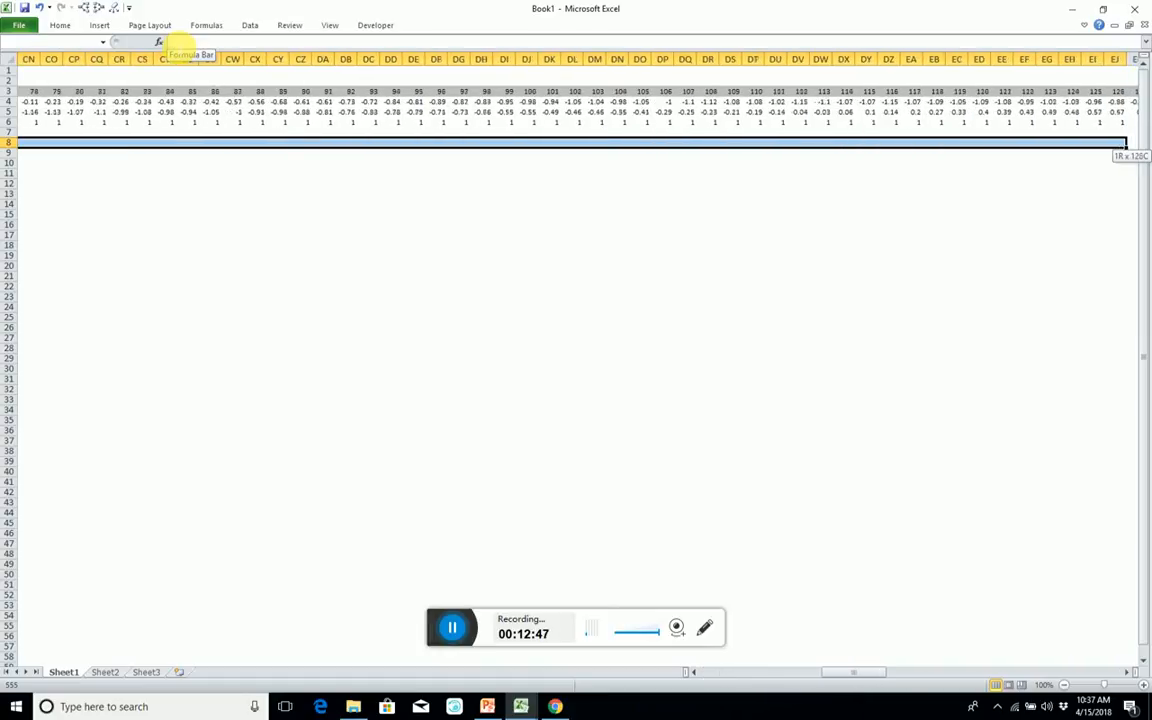
key("shift+Right")
key("shift+Right")
key("shift+Right")
key("shift+Right")
key("shift+Right")
key("shift+Right")
key("shift+Right")
key("shift+Right")
key("shift+Right")
key("shift+Right")
key("shift+Right")
key("shift+Right")
key("shift+Right")
key("shift+Right")
key("shift+Right")
key("shift+Right")
key("shift+Right")
key("shift+Right")
key("shift+Right")
key("shift+Right")
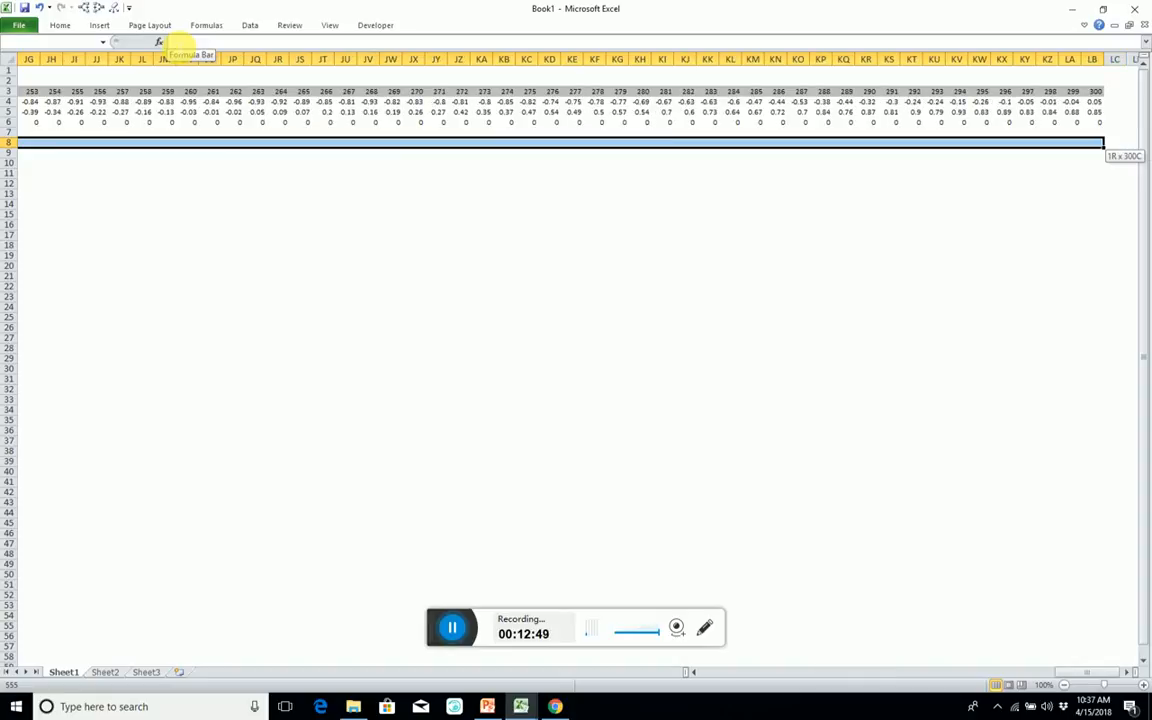
key("shift+Down")
Begin an IF formula in the selected Black rows that tests whether the class row $O$6:$LB$6 equals M8.
type("=")
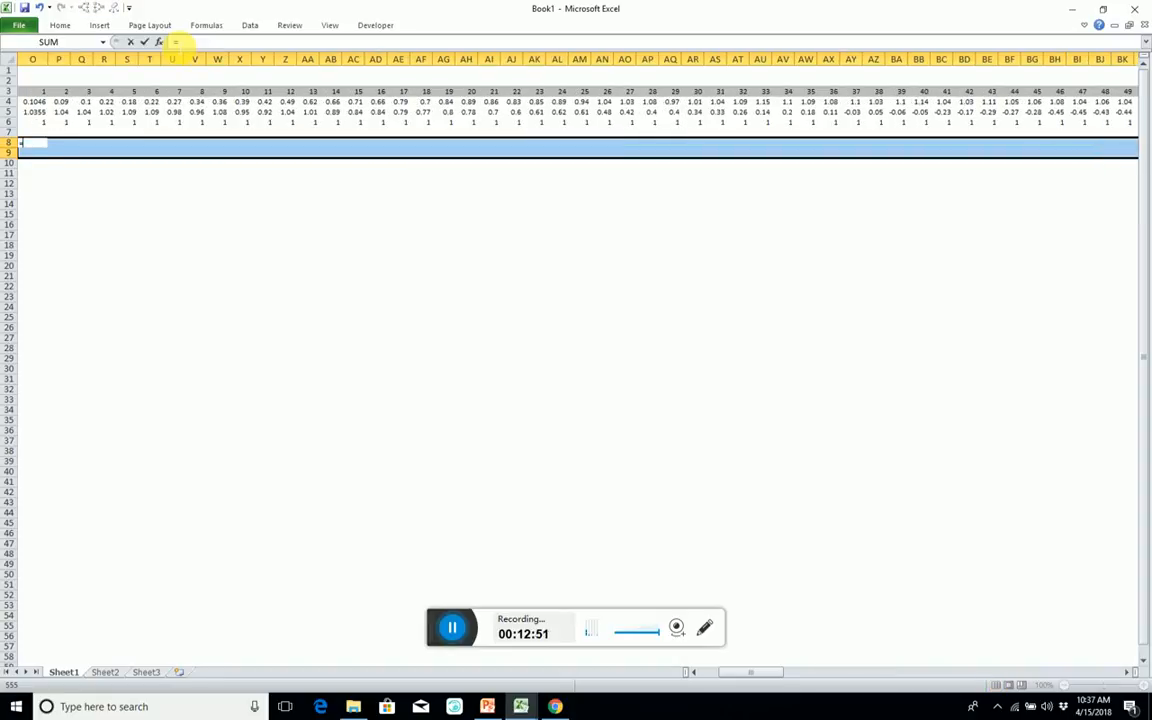
type("if(")
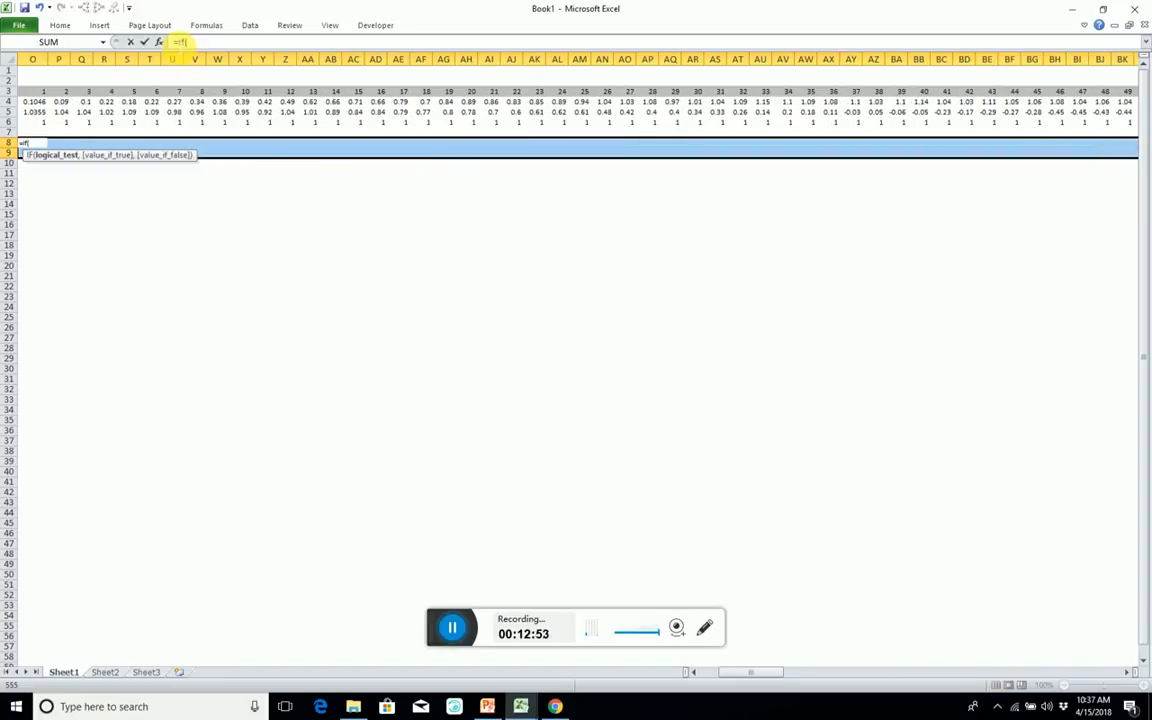
type("////")
key("BackSpace")
key("BackSpace")
key("BackSpace")
key("BackSpace")
left_click_drag(33, 122, 1124, 122)
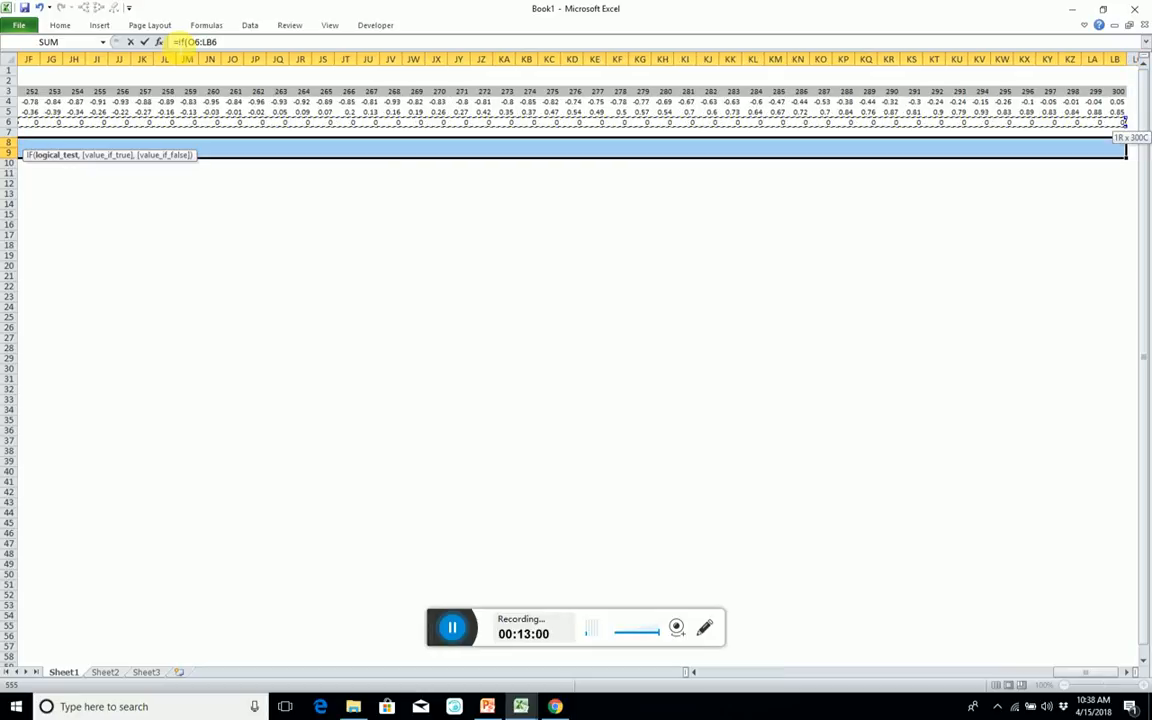
key("F4")
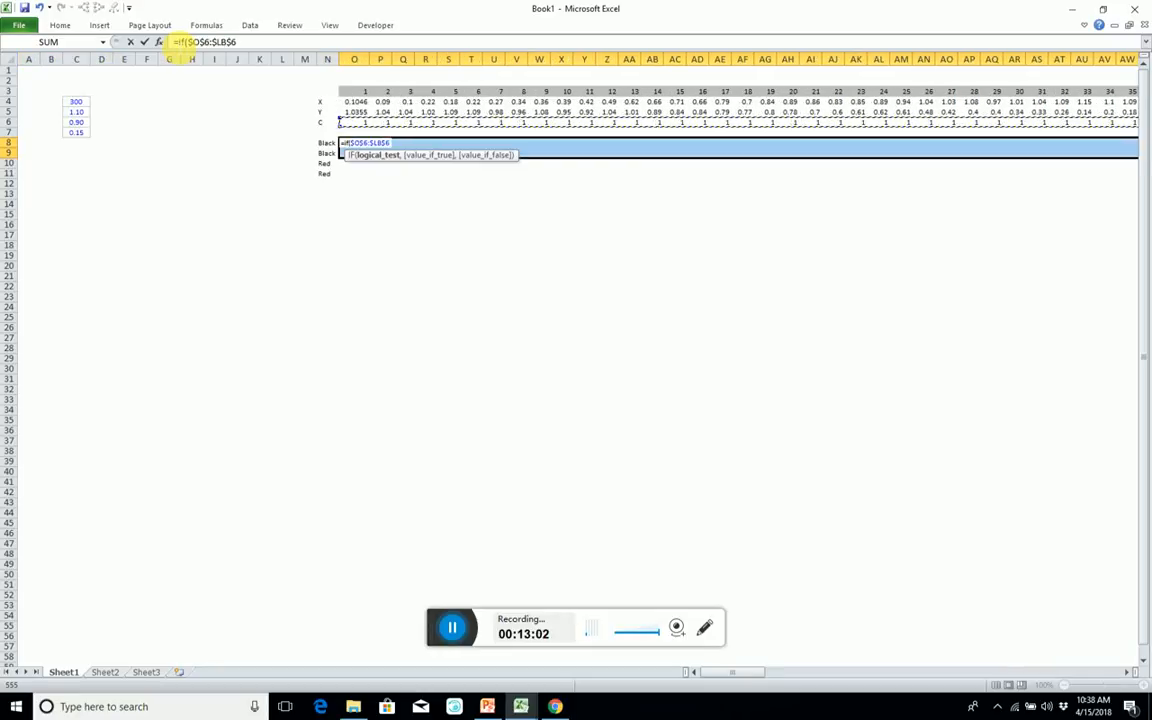
type("=")
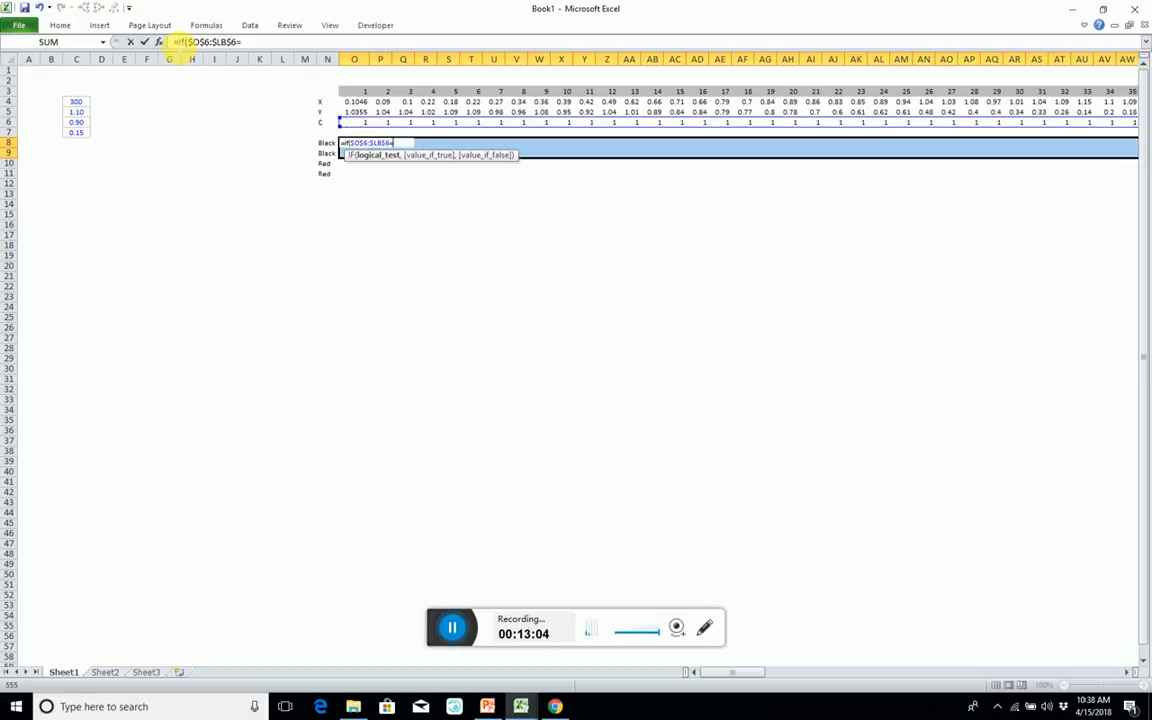
left_click(305, 144)
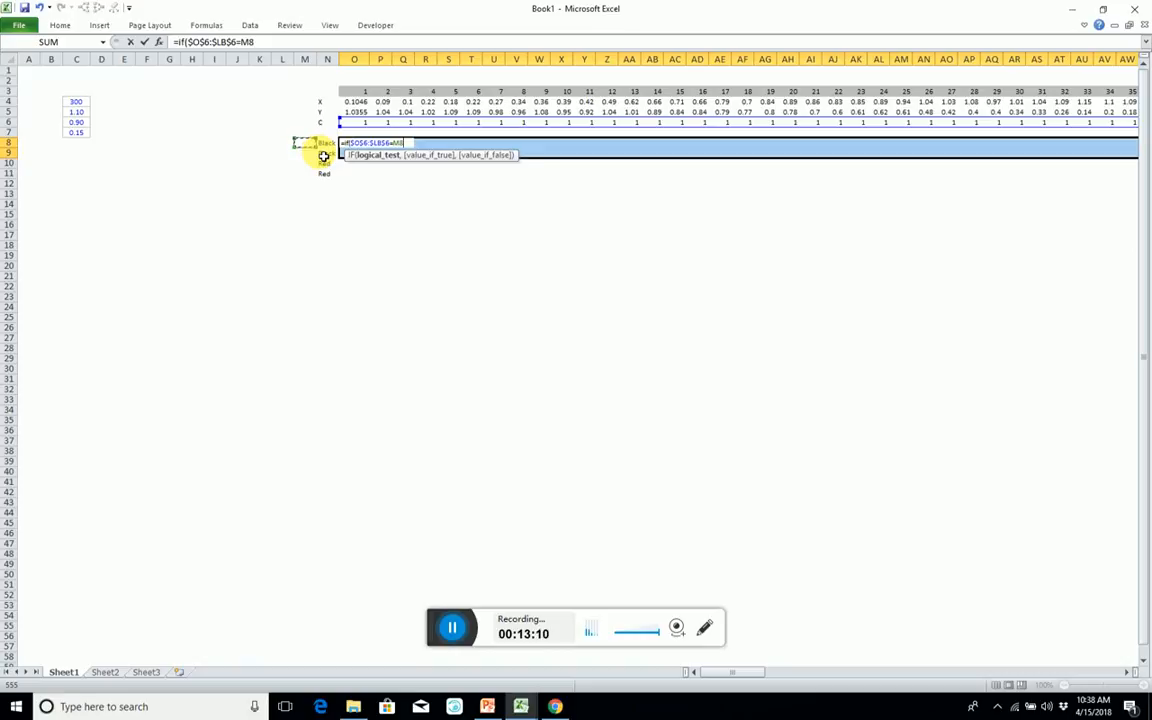
Make the IF return $O$4:$LB$5 when true and NA() otherwise, and enter it as an array formula across O8:LB9.
type(",")
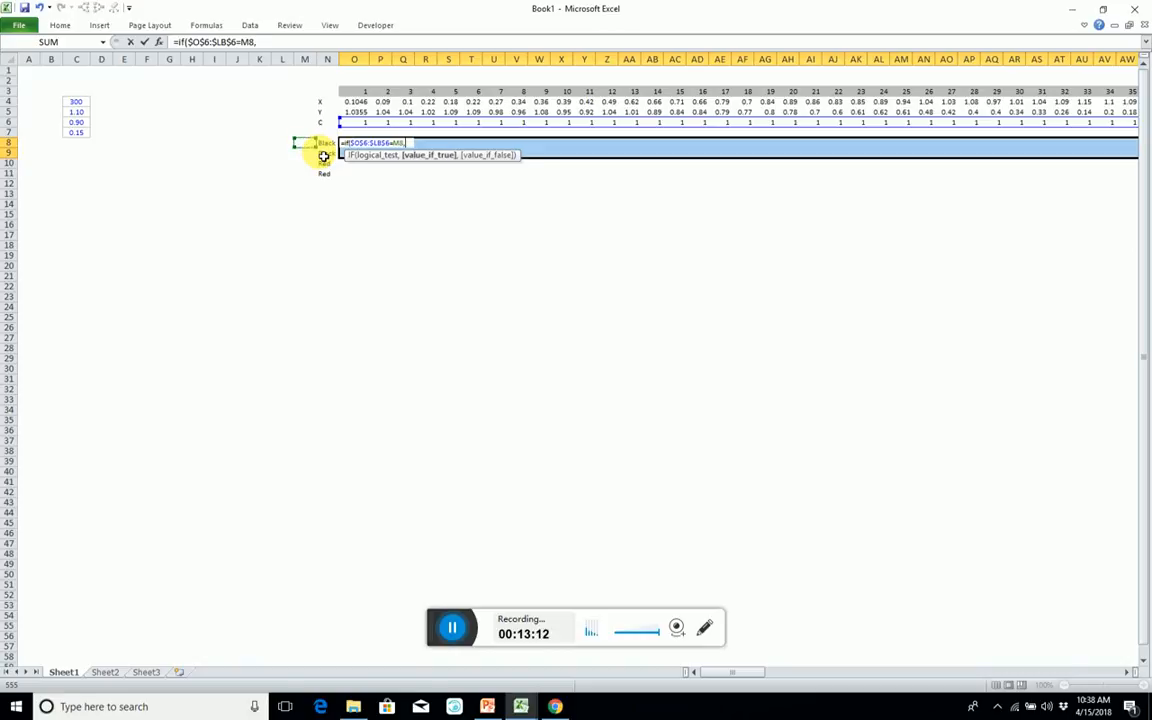
left_click(350, 104)
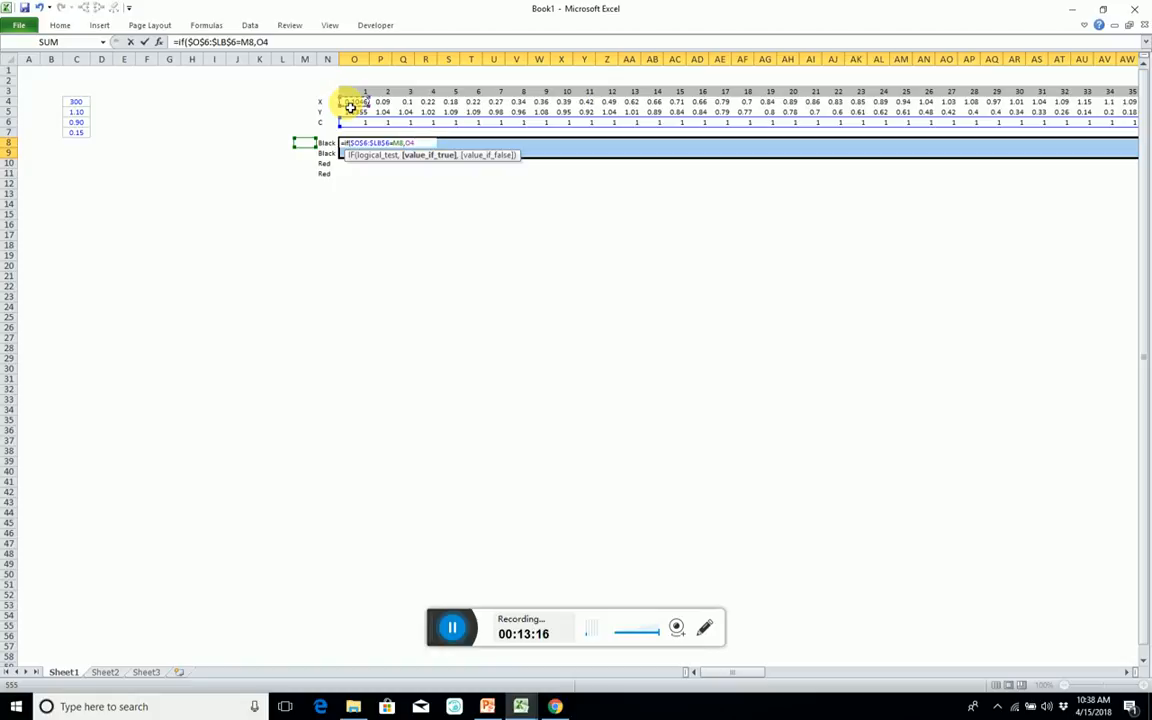
key("Right")
key("Left")
key("shift+Down")
key("ctrl+shift+Right")
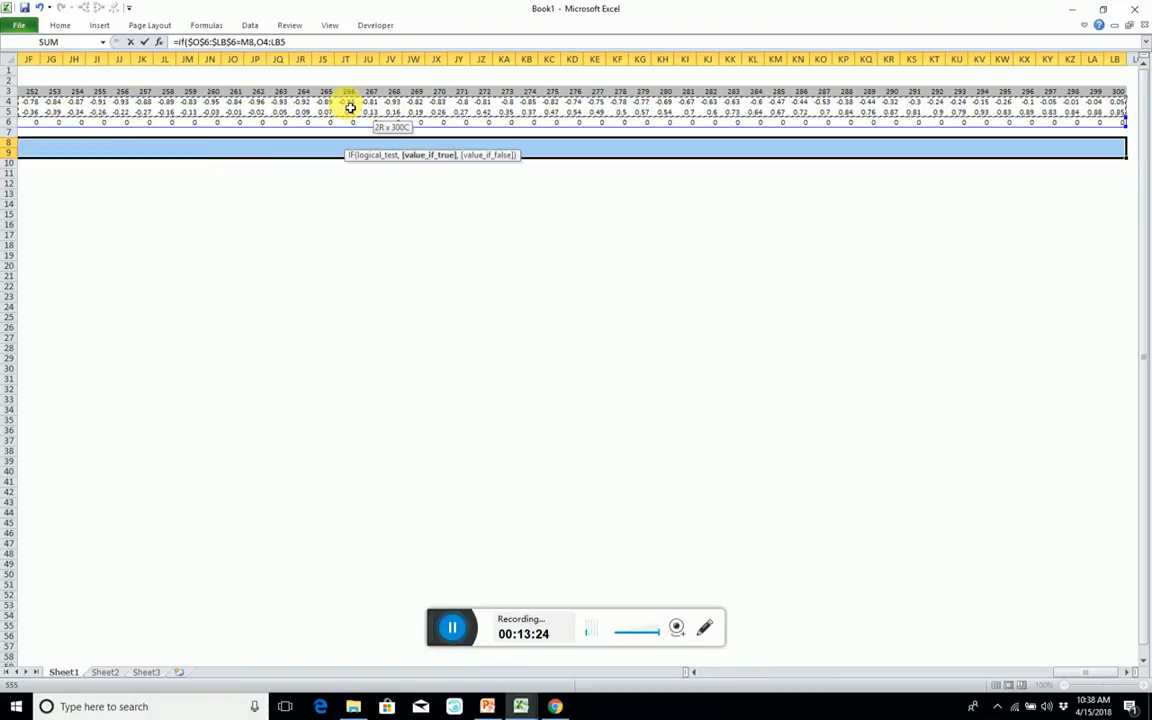
key("F4")
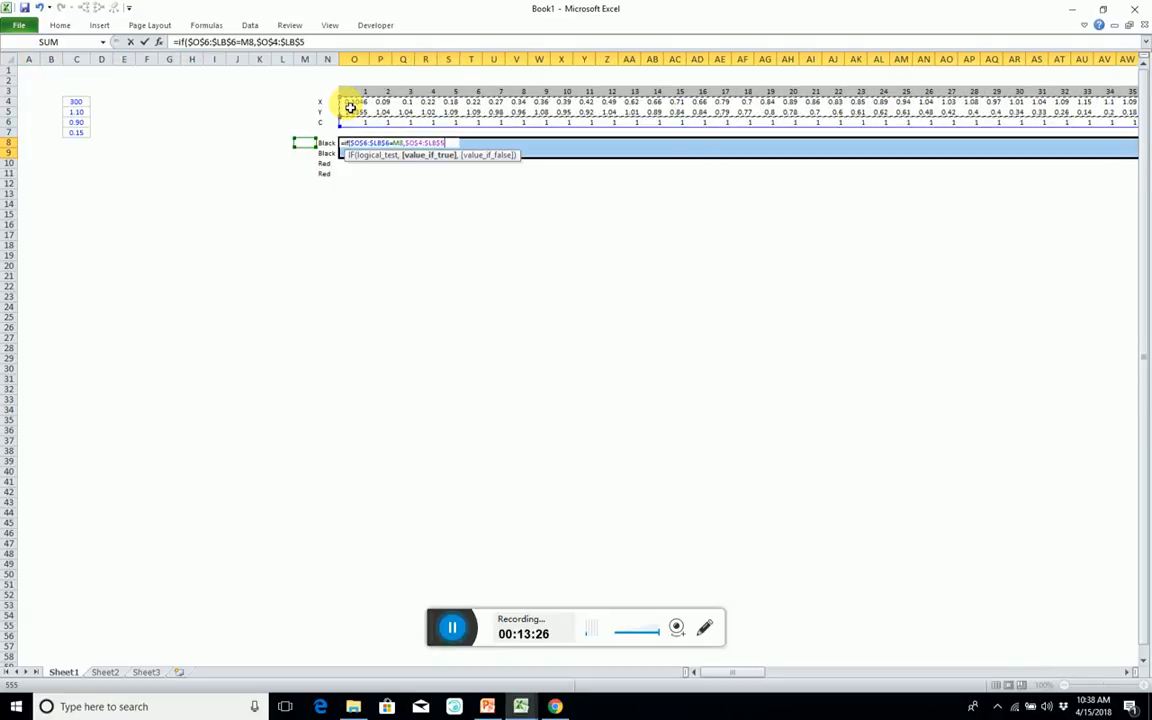
type(",")
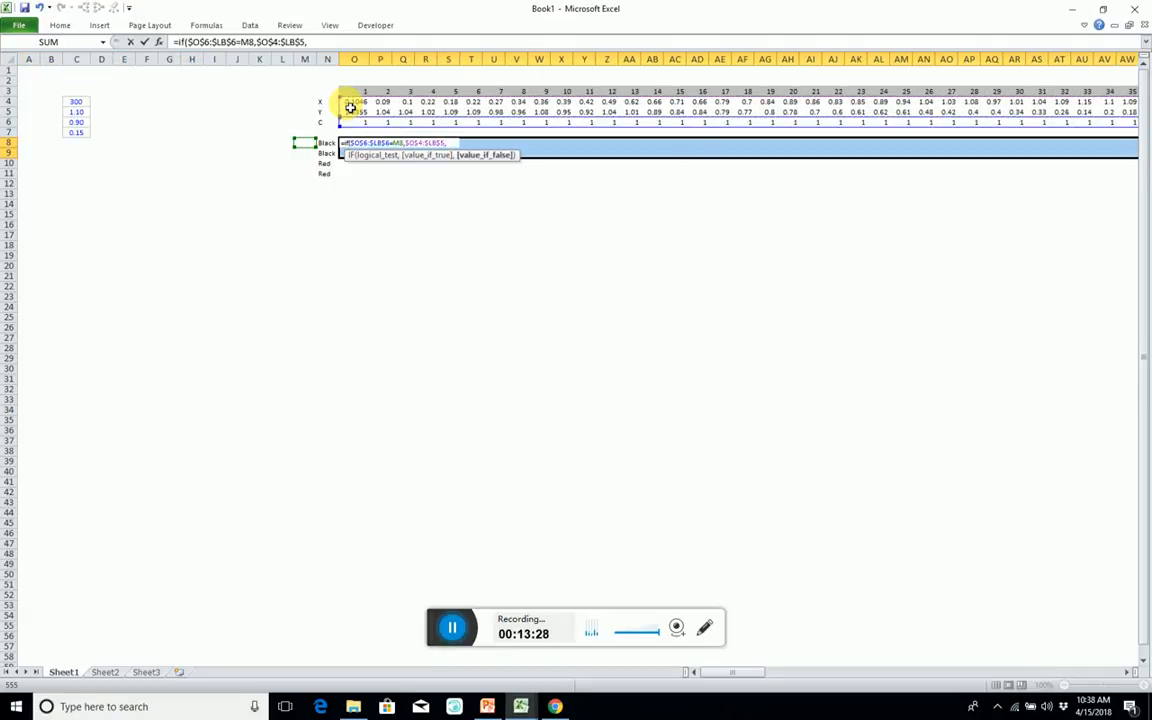
type("na(")
key("ctrl+shift+Return")
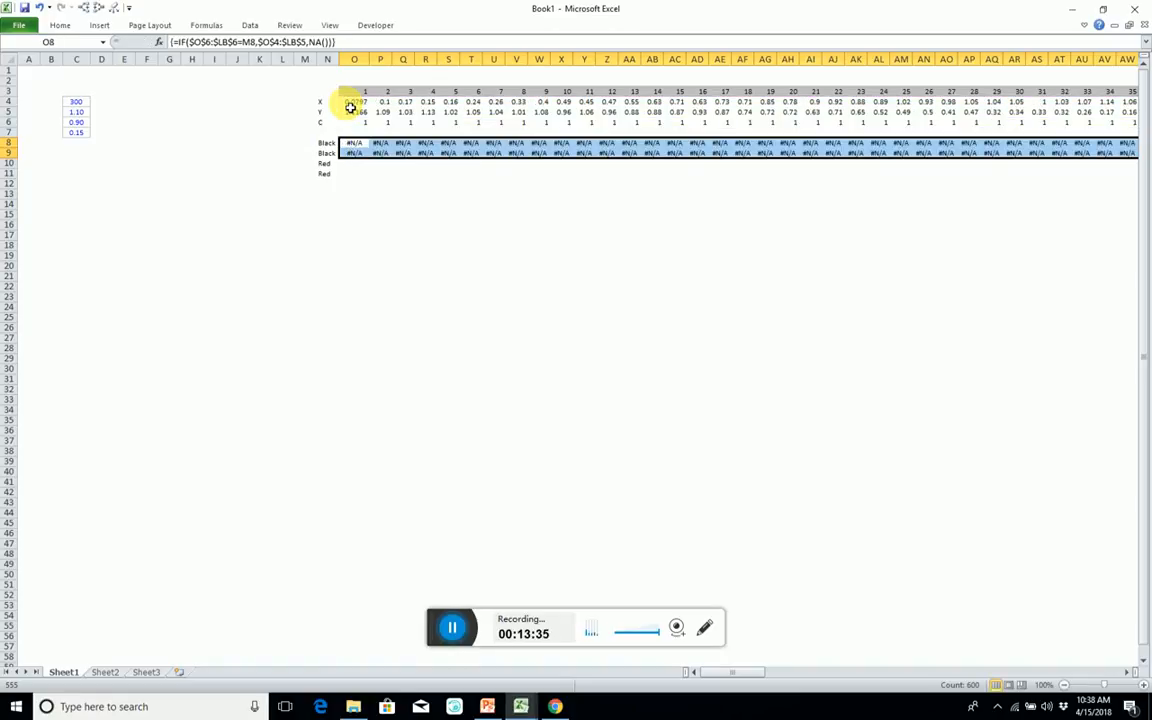
Enter 1 in M8 as the class value for the Black rows.
key("Left")
key("Left")
type("1")
key("Return")
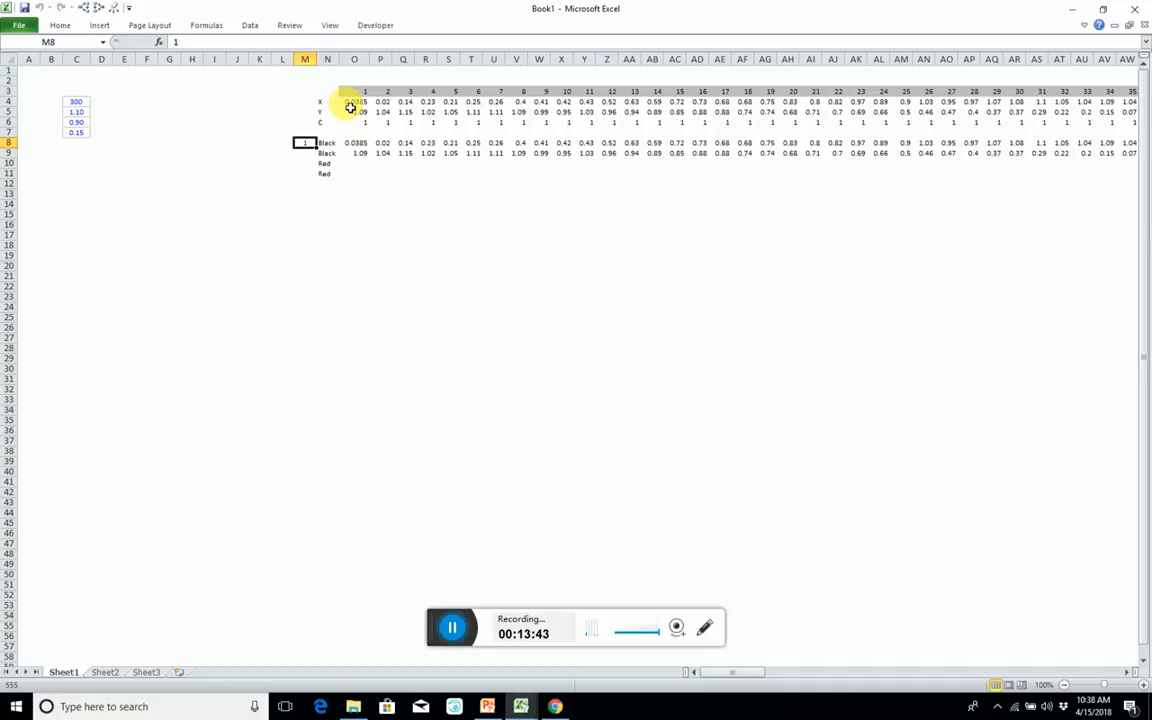
Enter =NOT(M8) in M10 as the opposite class value for the Red rows.
key("Down")
key("Down")
type("=")
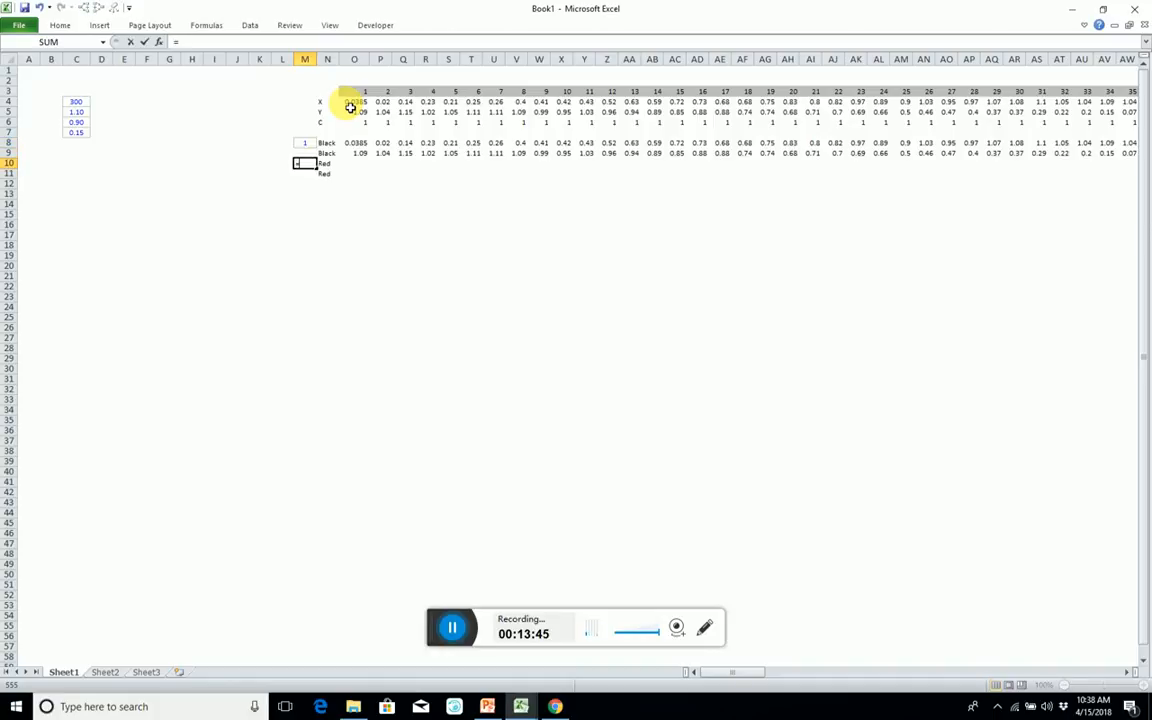
type("no")
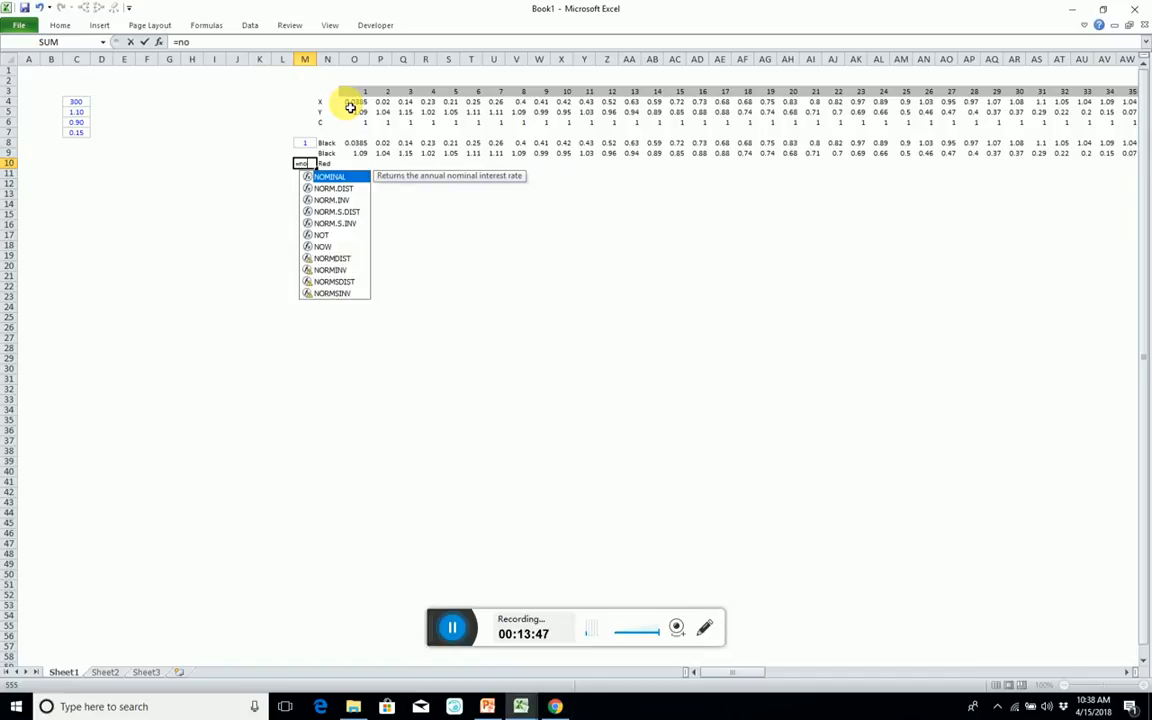
type("t(")
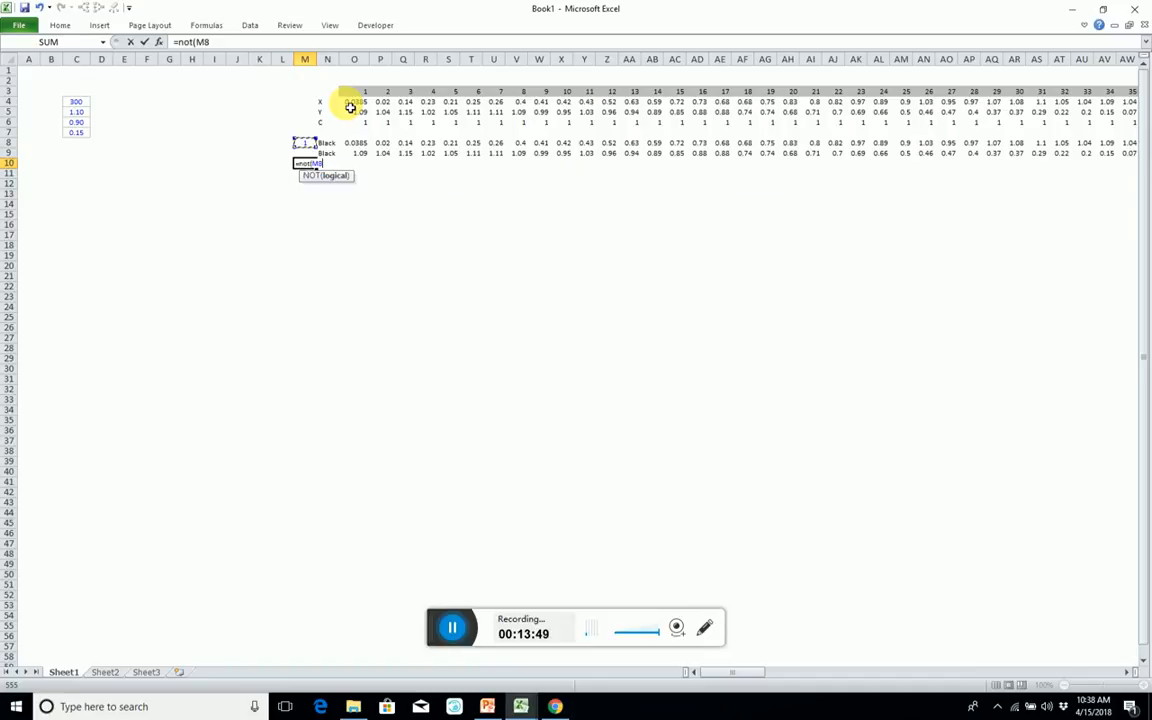
type(")")
key("Return")
key("Up")
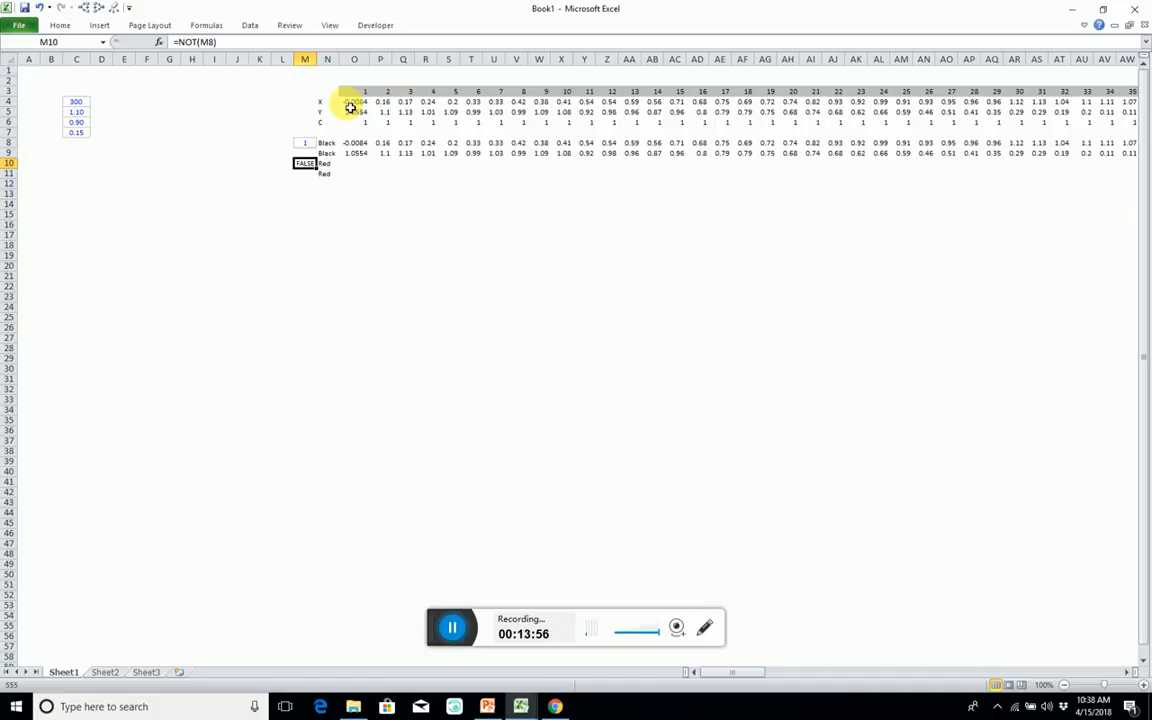
Copy the Black array formula range O8:LB9 into the two Red rows starting at O10.
key("Up")
key("Up")
key("Right")
key("Right")
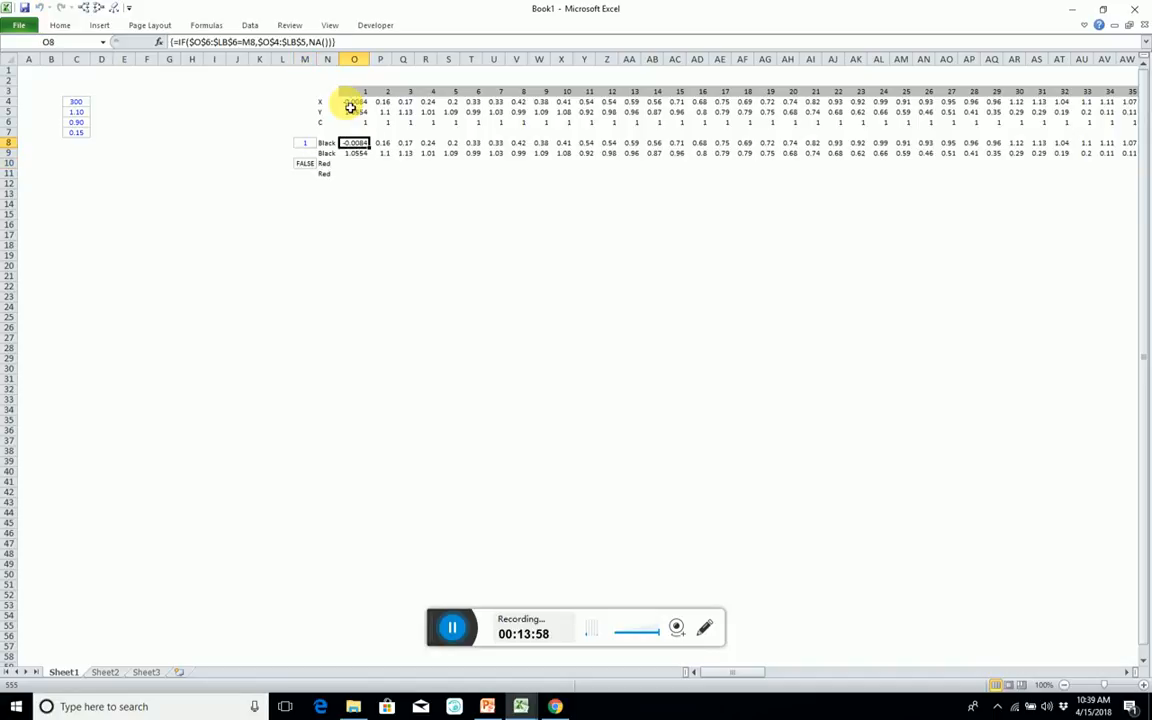
key("shift+Down")
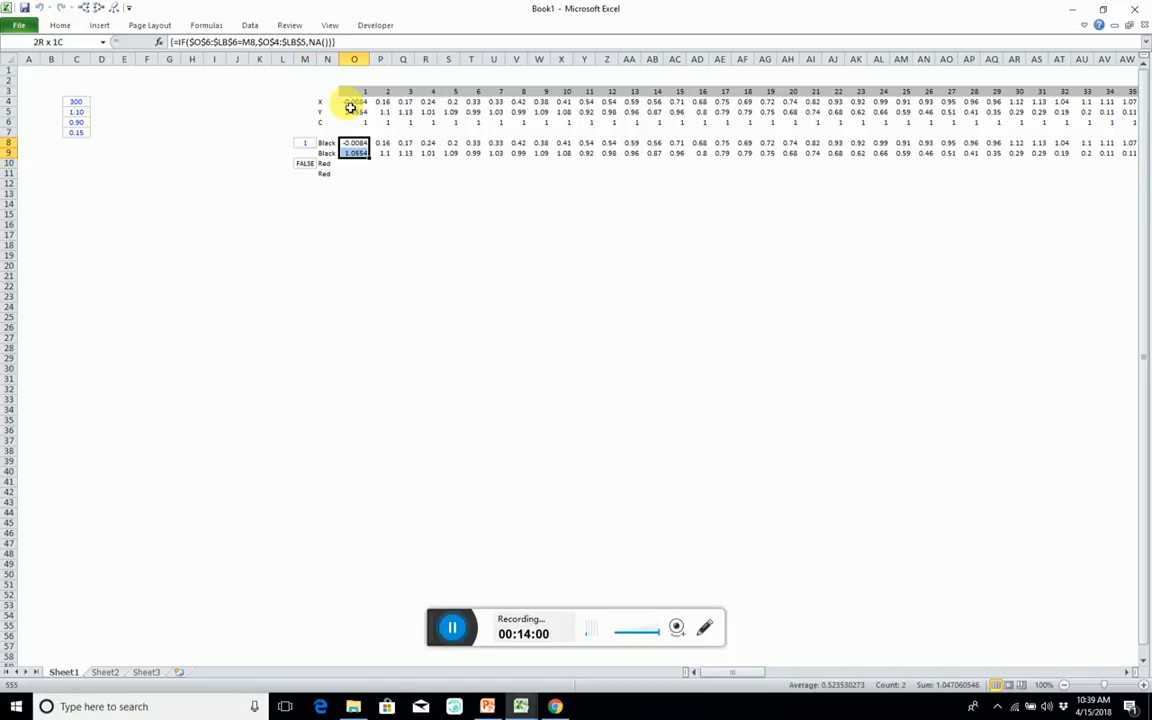
key("ctrl+shift+Right")
key("shift+Left")
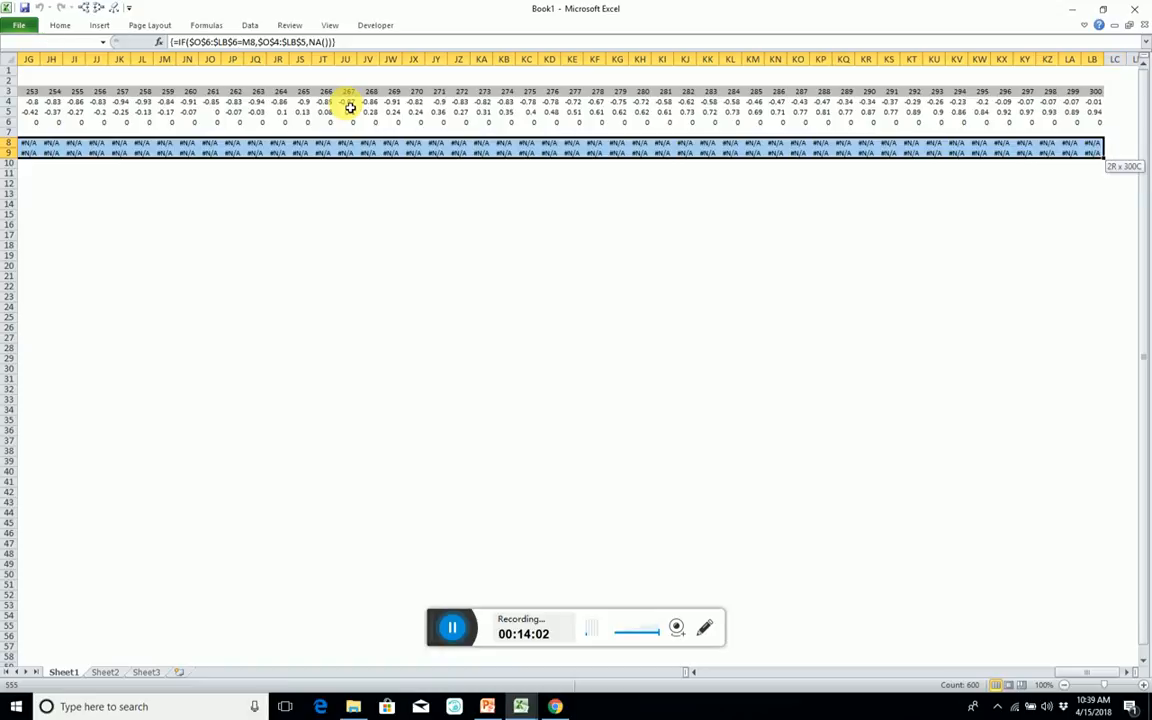
key("ctrl+c")
key("Down")
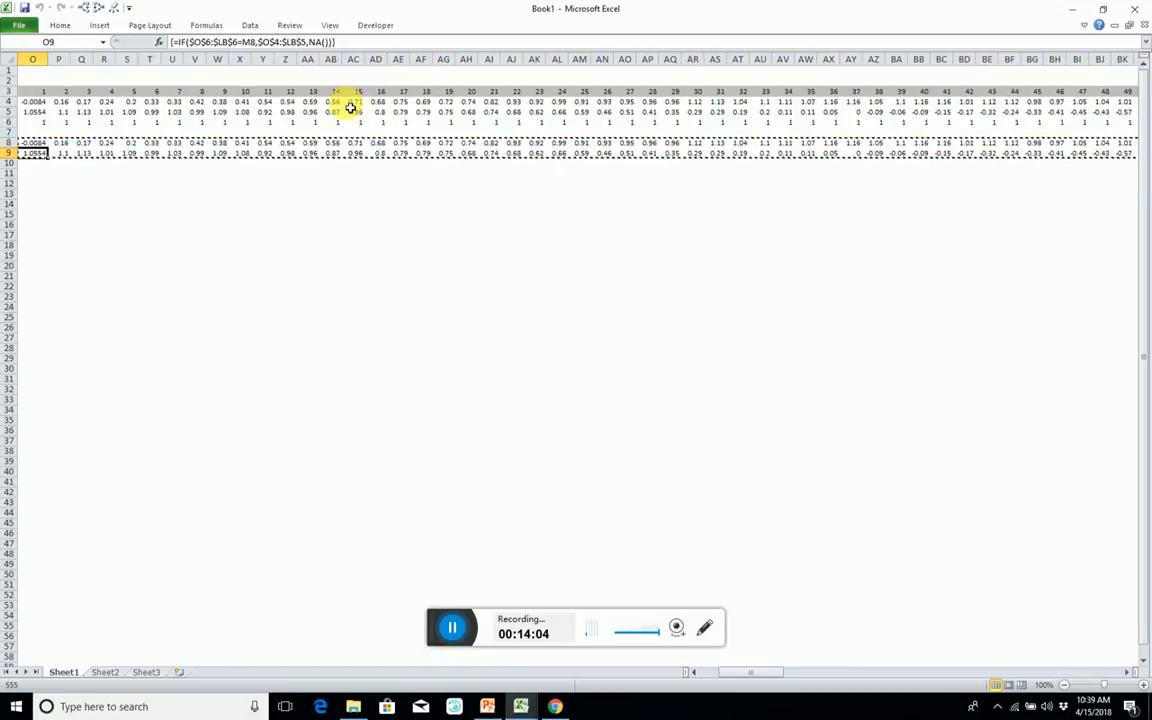
key("Down")
key("ctrl+v")
key("Left")
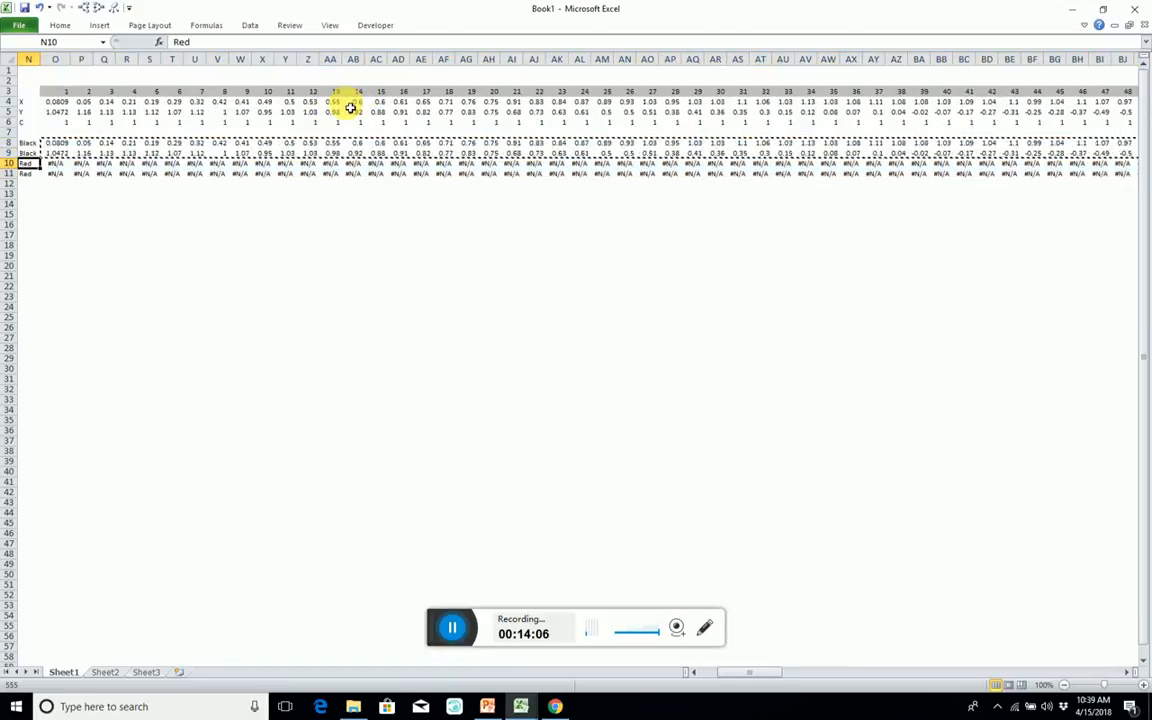
Trace the precedents of the Red array formula in cell P11.
key("Right")
key("Down")
key("Right")
key("alt+m")
key("p")
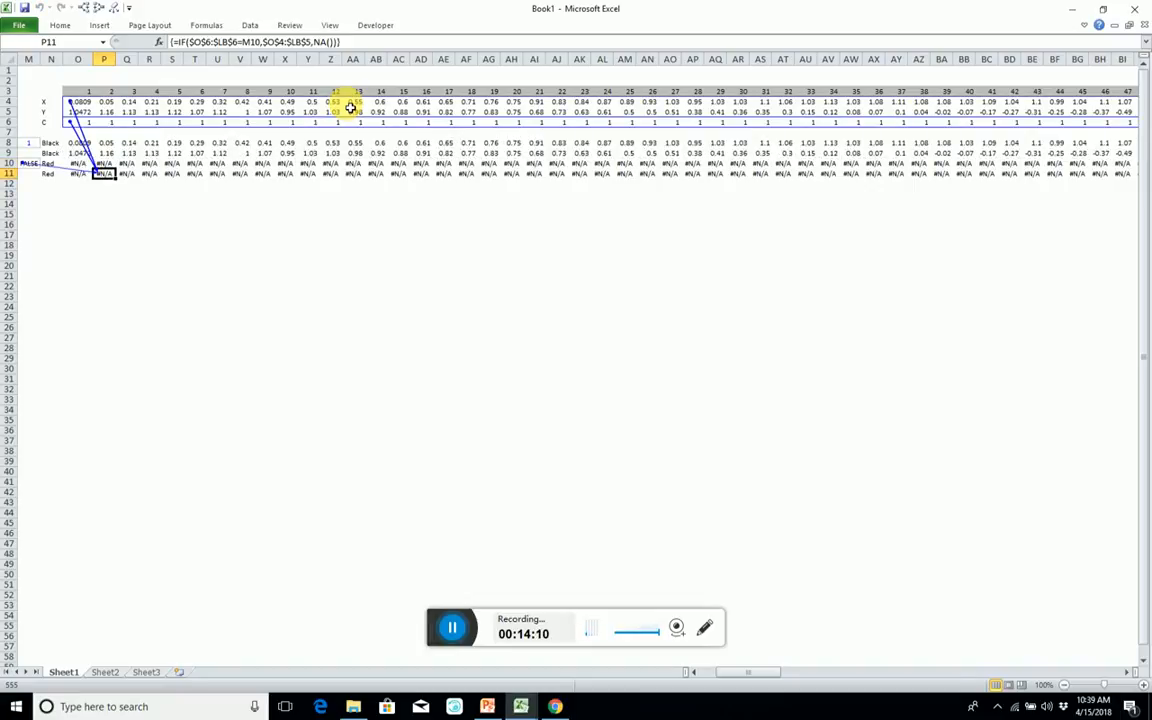
Replace the class value for the Red rows in M10 with 0 and check the Red rows through to the last column.
key("Left")
key("Left")
key("Left")
key("Up")
type("0")
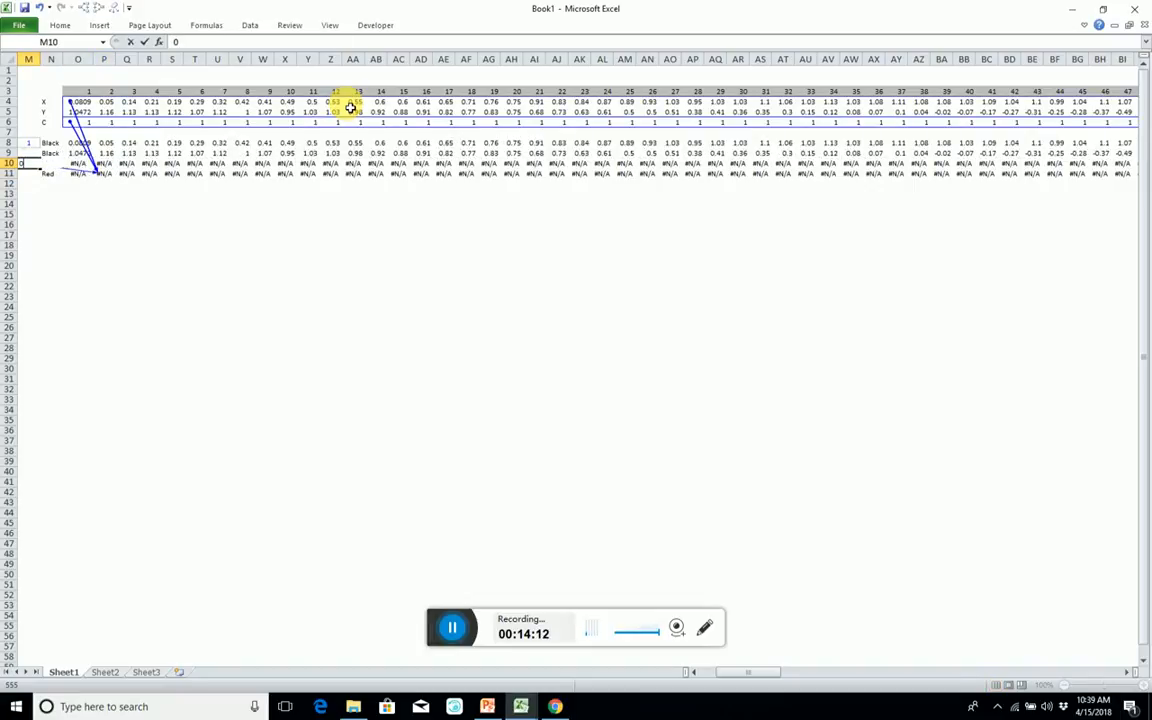
key("Return")
key("Right")
key("Right")
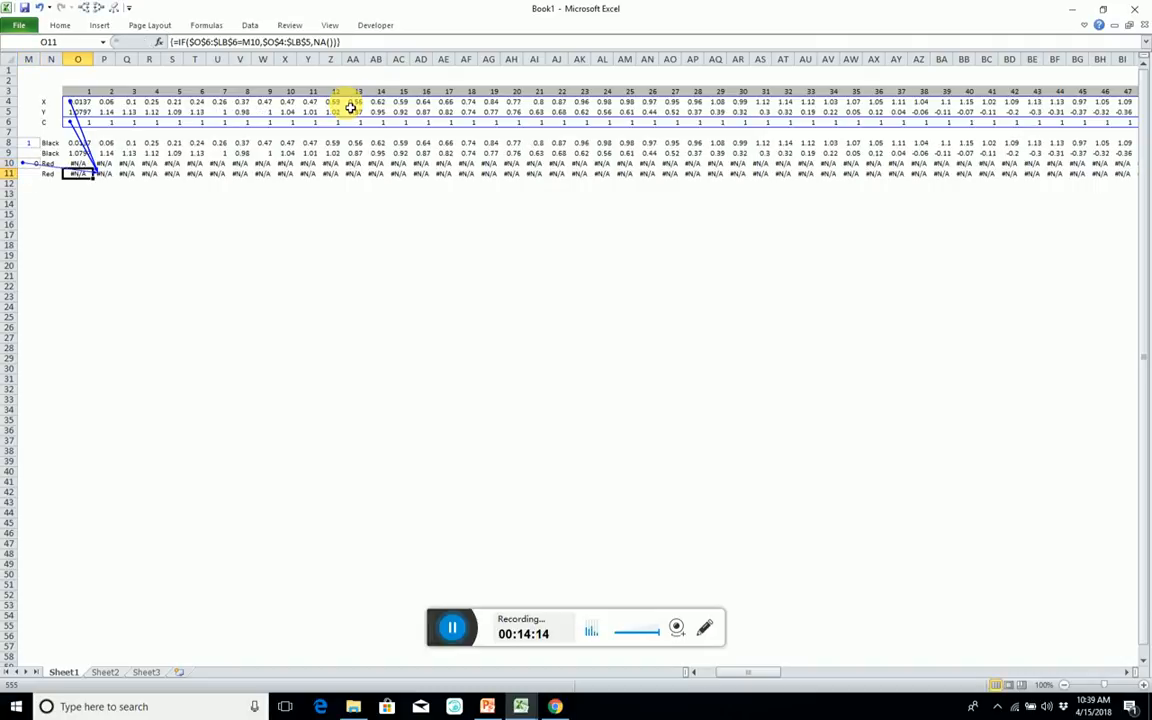
key("ctrl+Right")
key("Right")
key("Left")
key("ctrl+Left")
Insert a markers-only scatter chart from the Black and Red rows together, using the range O8:LC11.
key("Right")
key("Up")
key("Up")
key("Up")
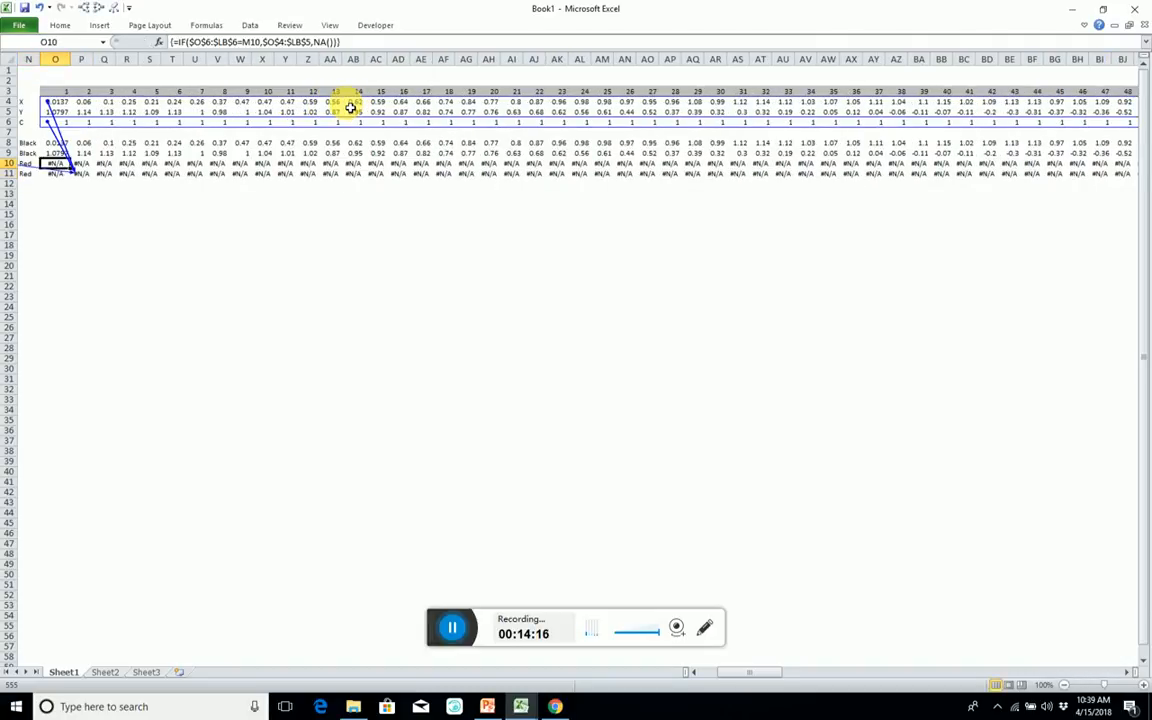
key("shift+Down")
key("shift+Down")
key("shift+Down")
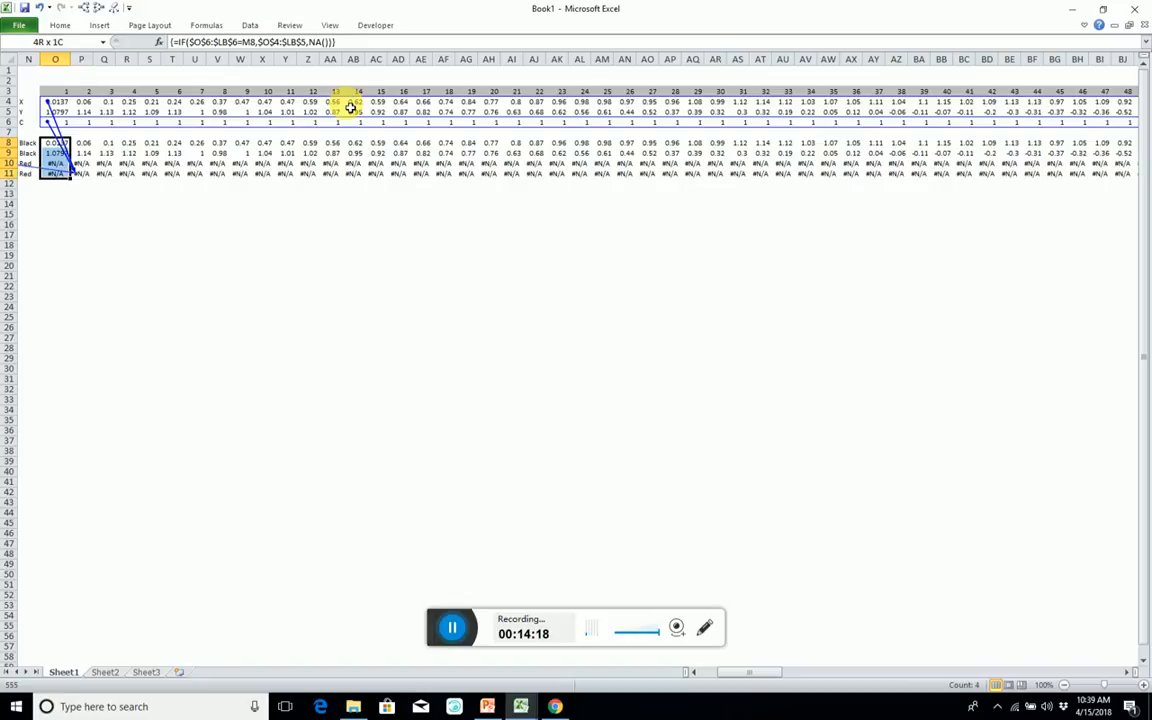
key("ctrl+shift+Right")
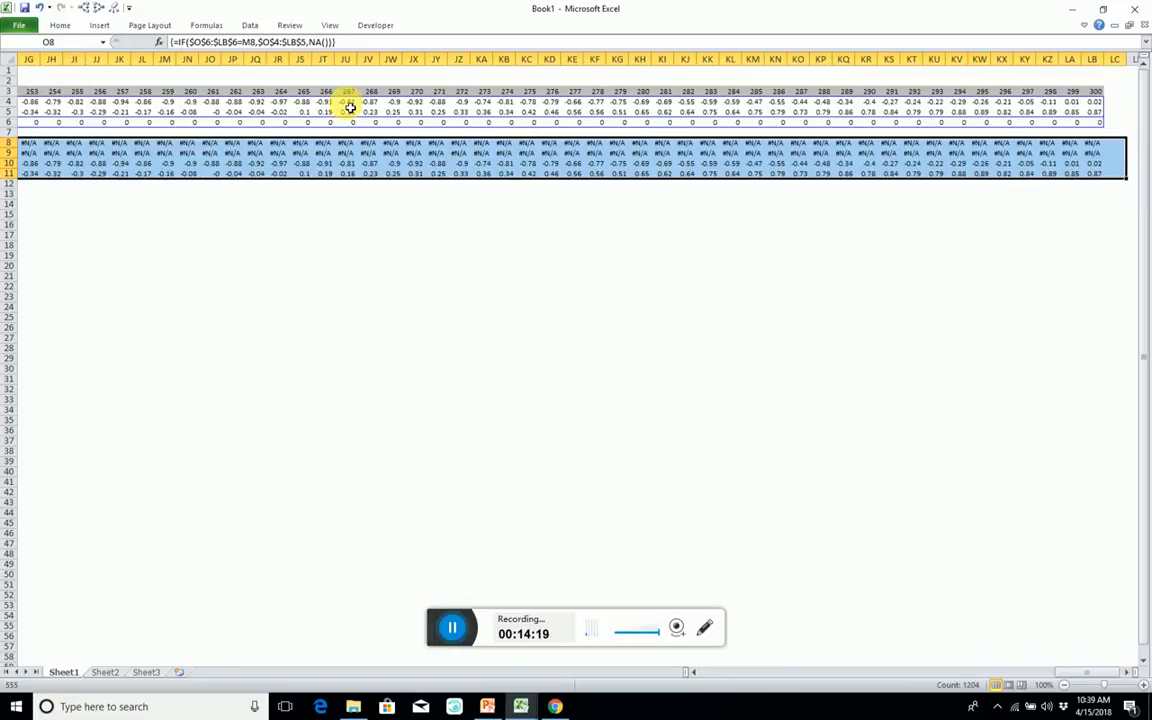
left_click(99, 25)
left_click(407, 52)
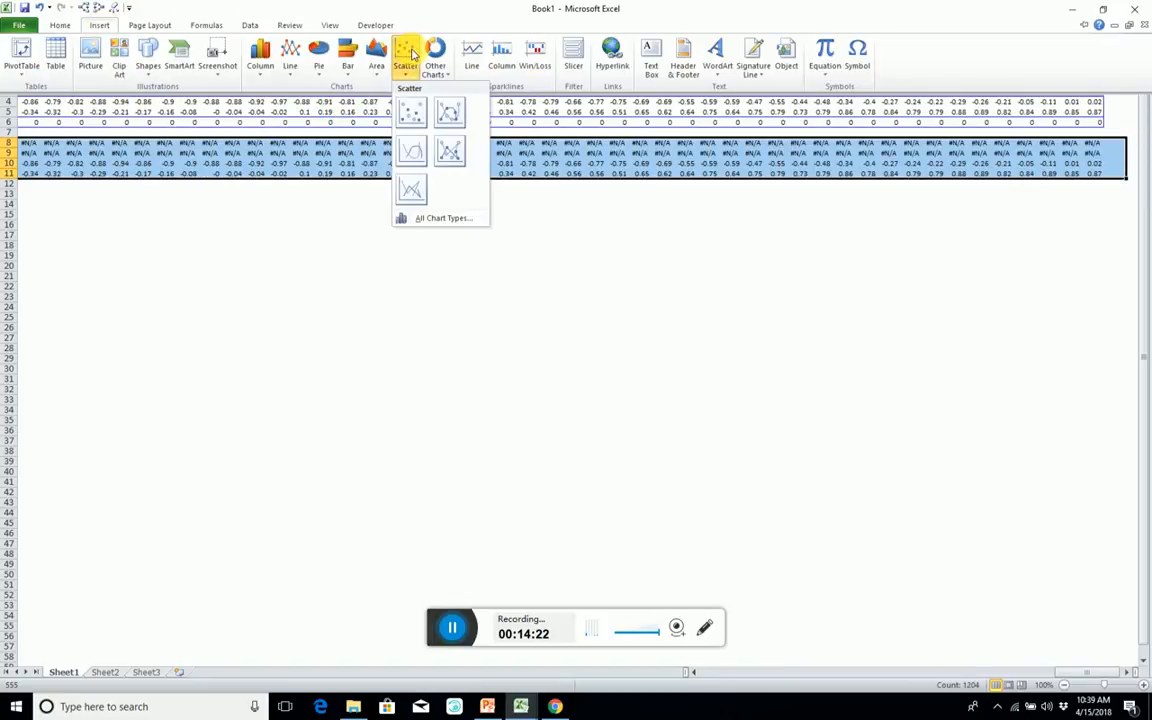
left_click(417, 108)
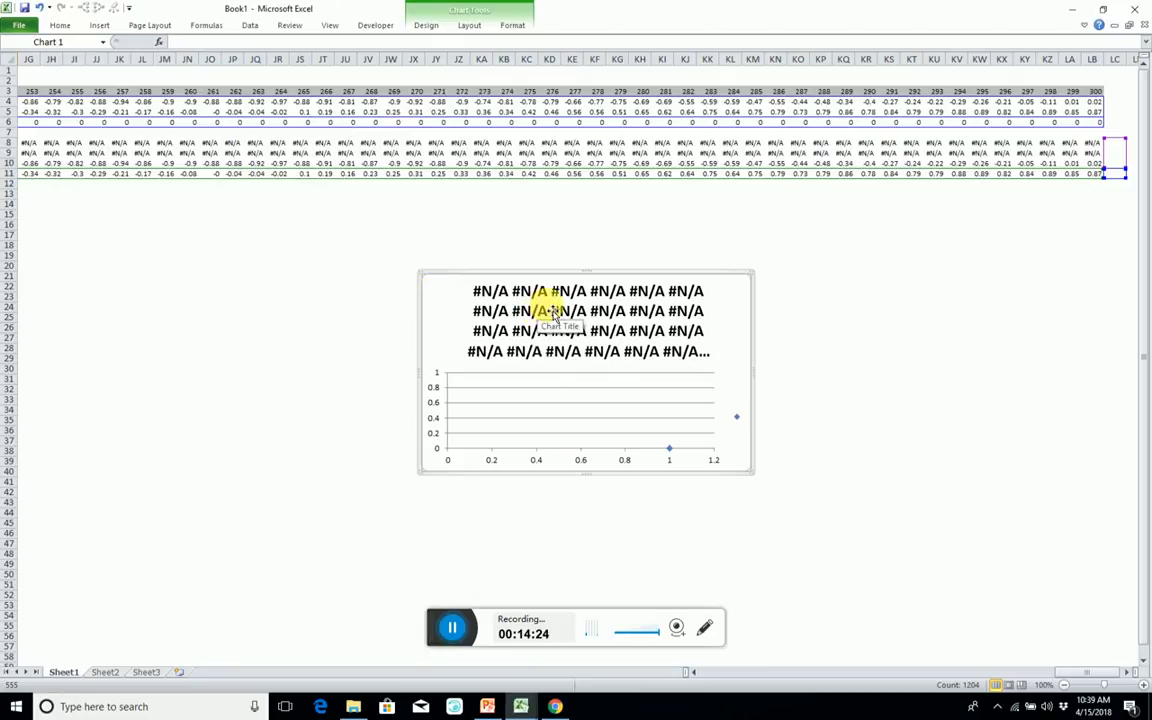
key("Escape")
left_click(412, 152)
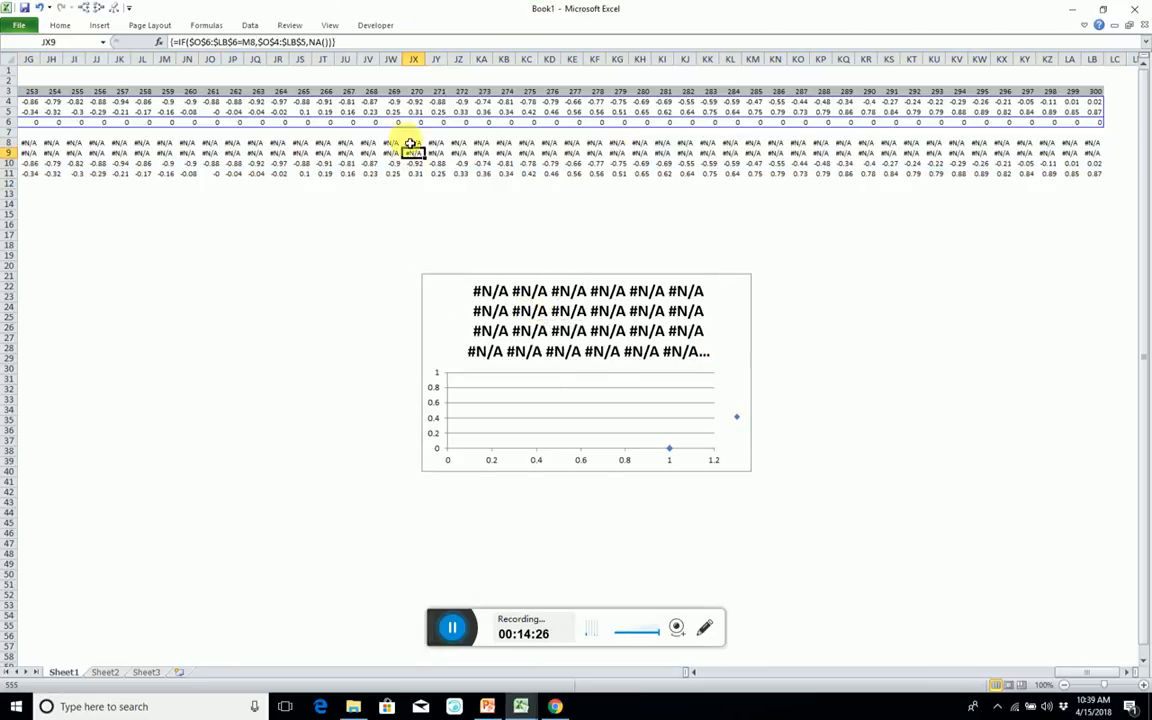
Try a scatter chart of only the two Black rows, including their labels in column N.
key("ctrl+Left")
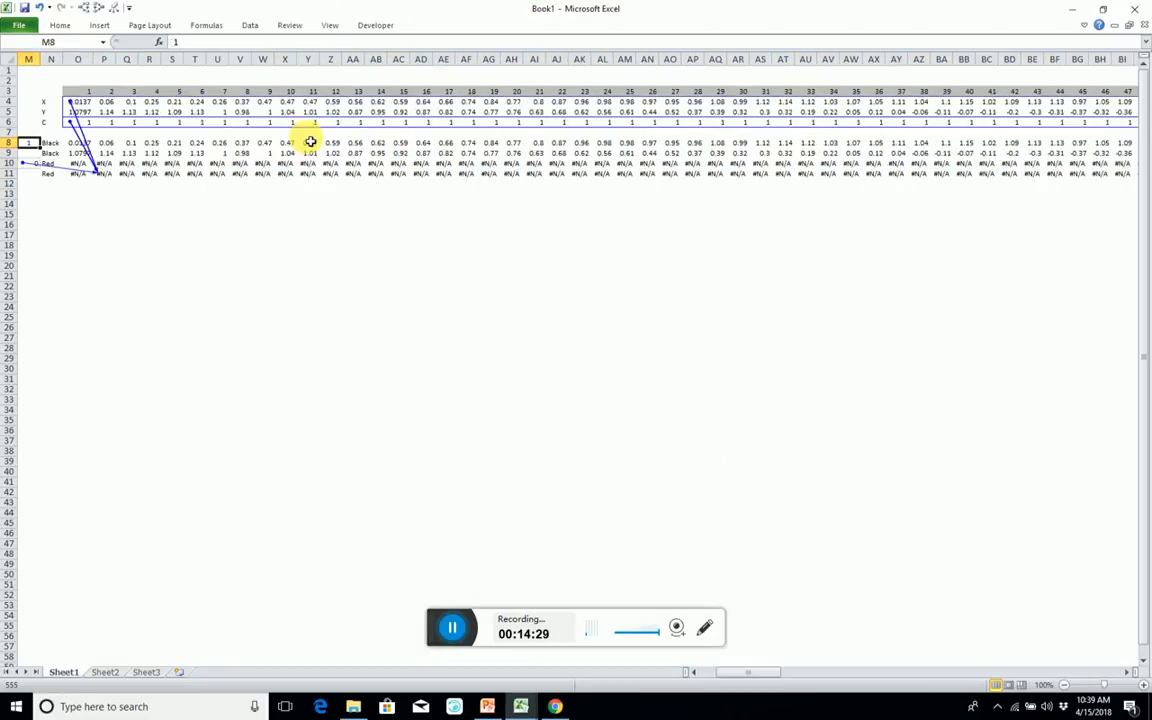
key("Right")
key("shift+Down")
key("ctrl+shift+Right")
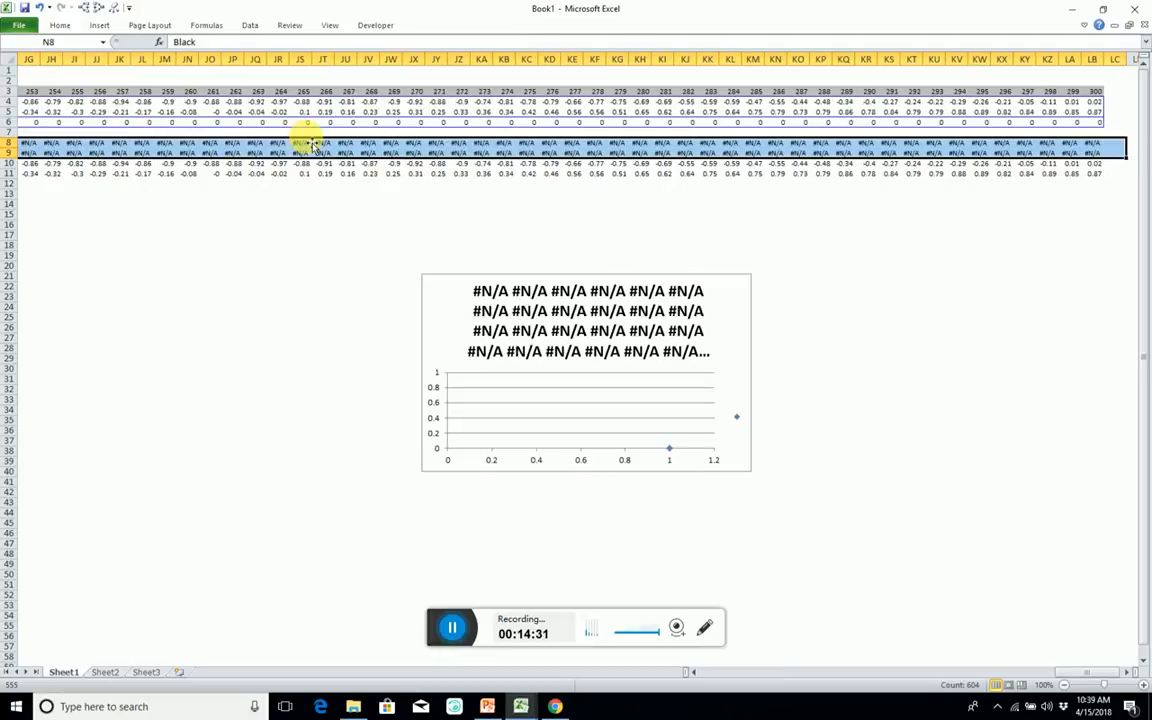
left_click(101, 24)
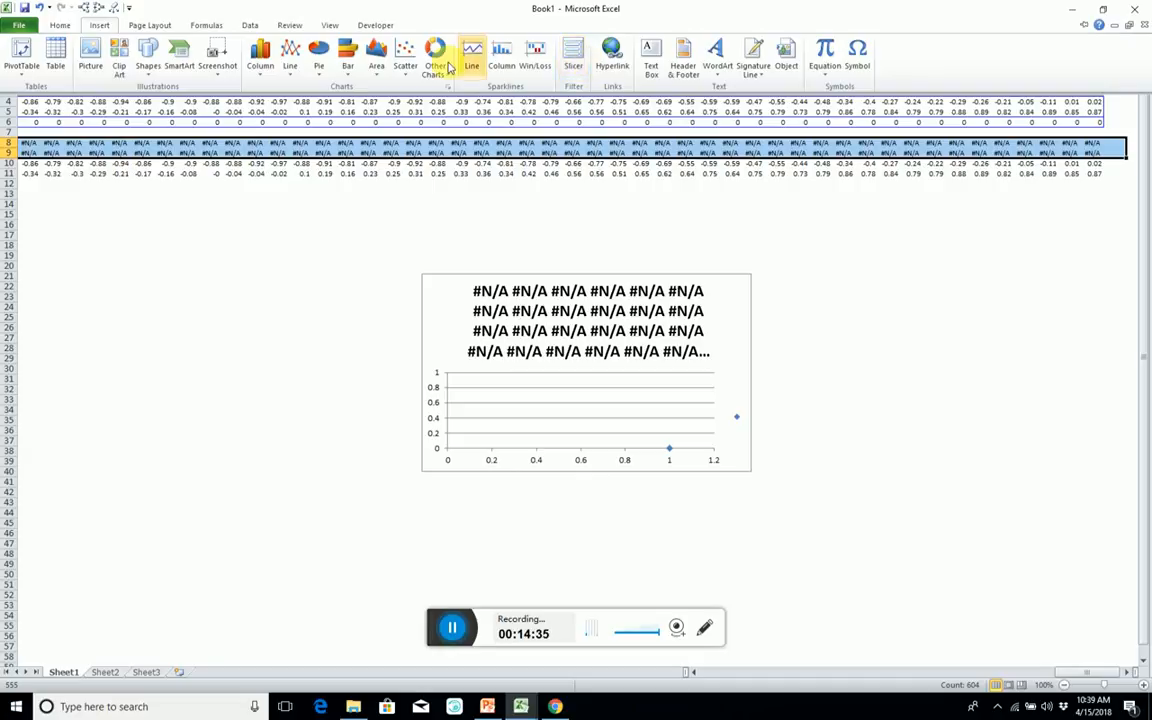
left_click(403, 60)
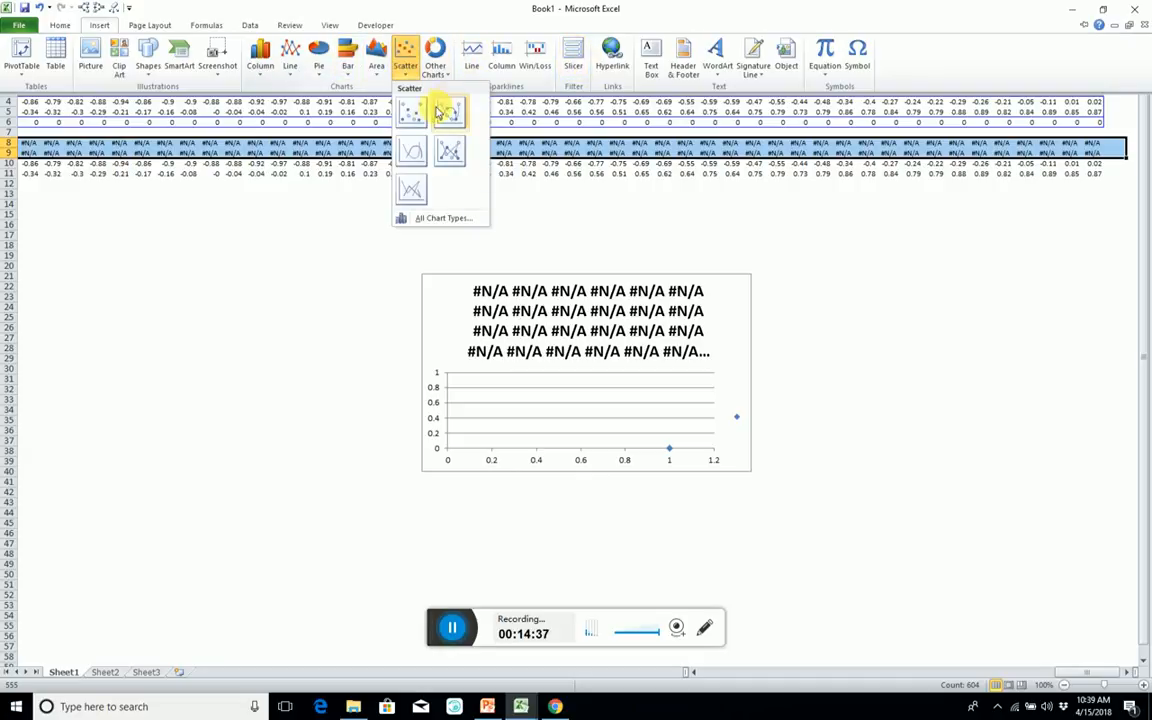
left_click(372, 104)
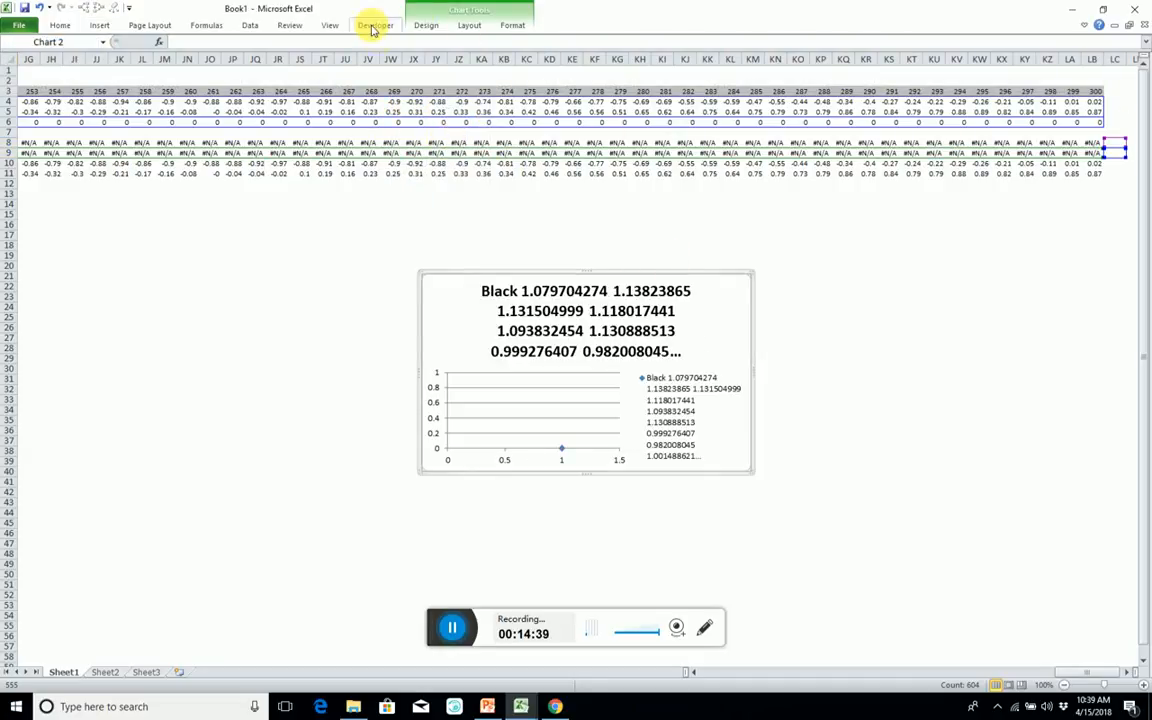
Undo the attempt to chart the labelled Black rows, keeping the Black data in rows 8 and 9.
key("ctrl+z")
key("ctrl+z")
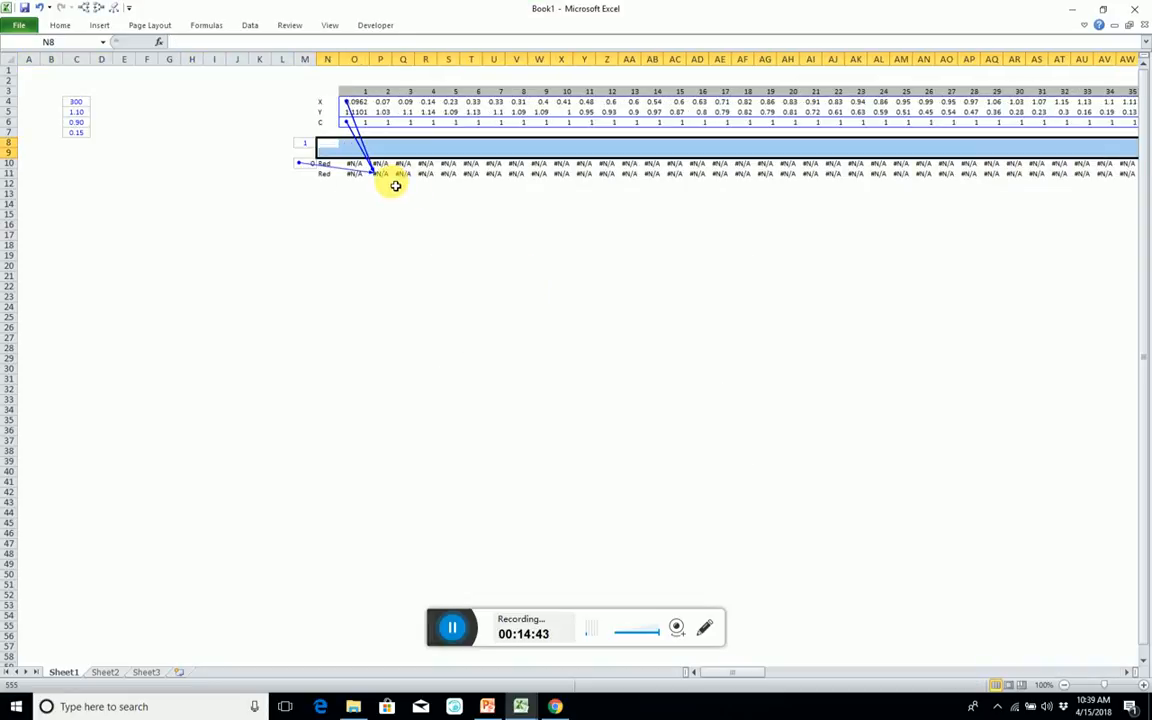
key("ctrl+z")
Select the Black rows from O8 to LC9 without their labels and delete the existing scatter chart.
left_click(385, 146)
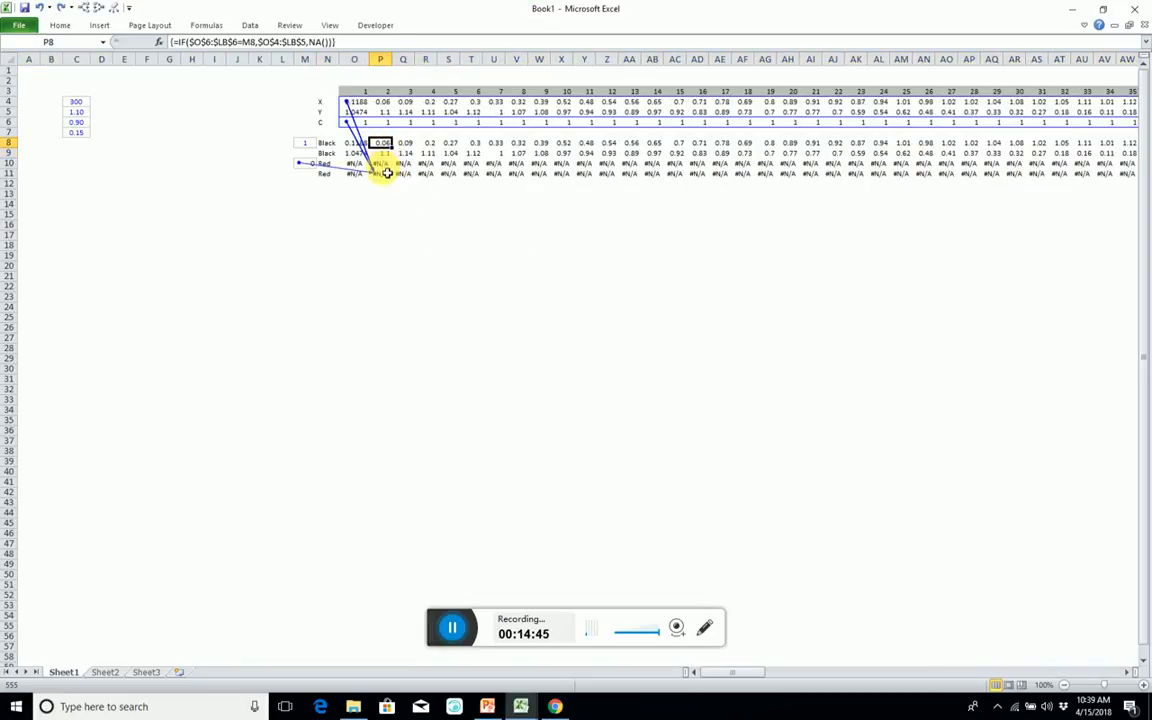
left_click(385, 166)
key("ctrl+Right")
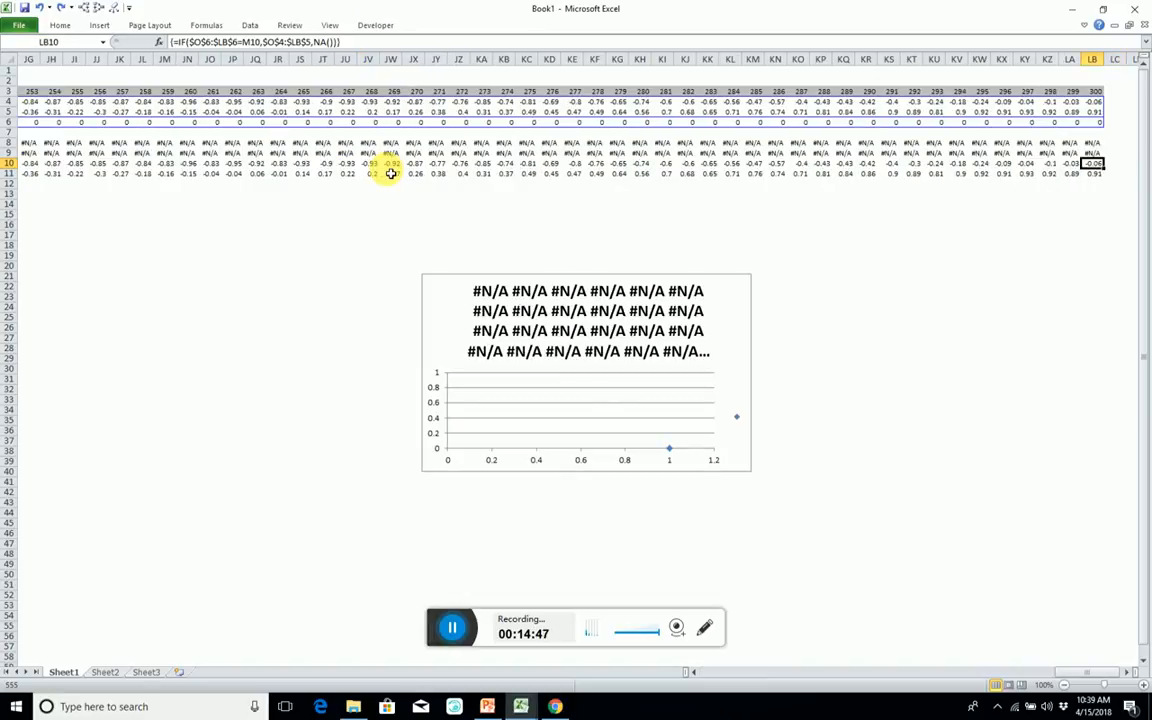
key("ctrl+Left")
key("Up")
key("Up")
key("Right")
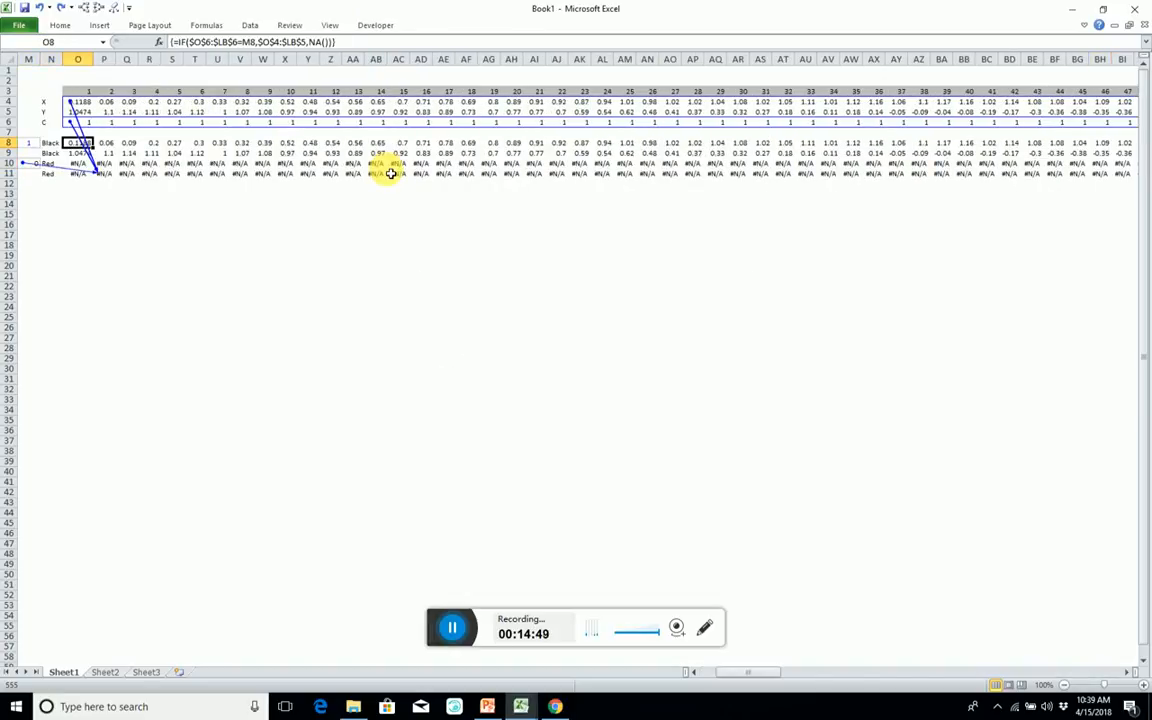
key("shift+Down")
key("ctrl+shift+Right")
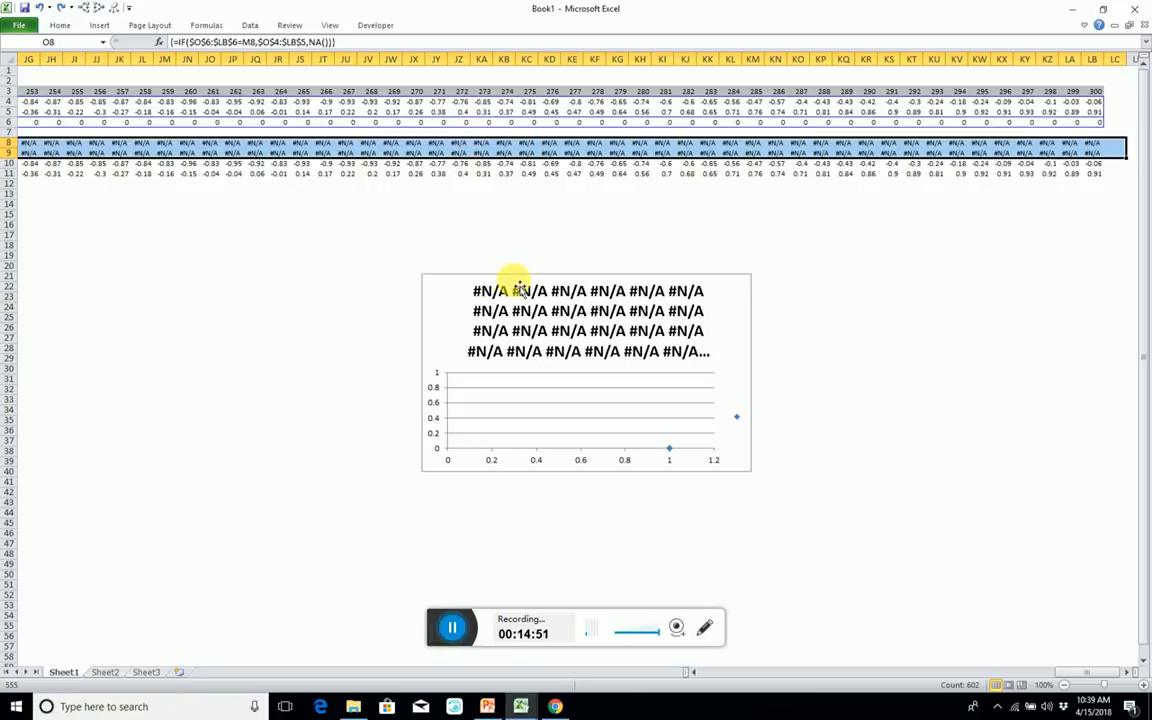
left_click(500, 277)
key("Delete")
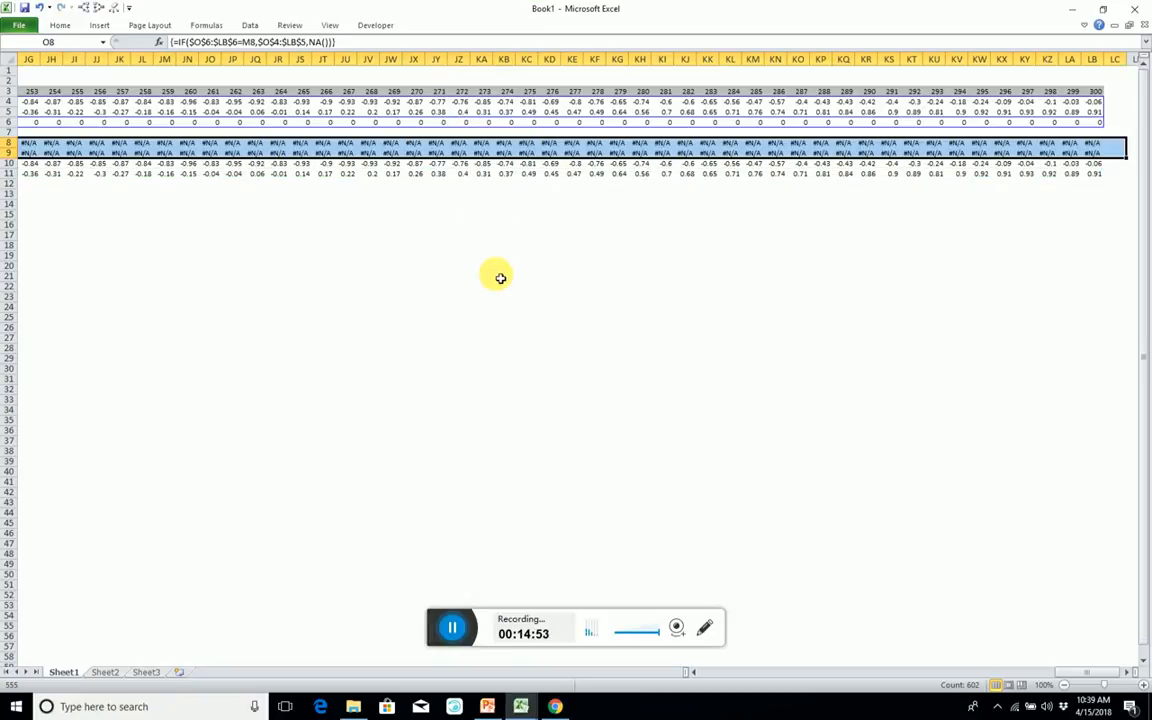
Insert a markers-only scatter chart from the selected Black values.
left_click(100, 24)
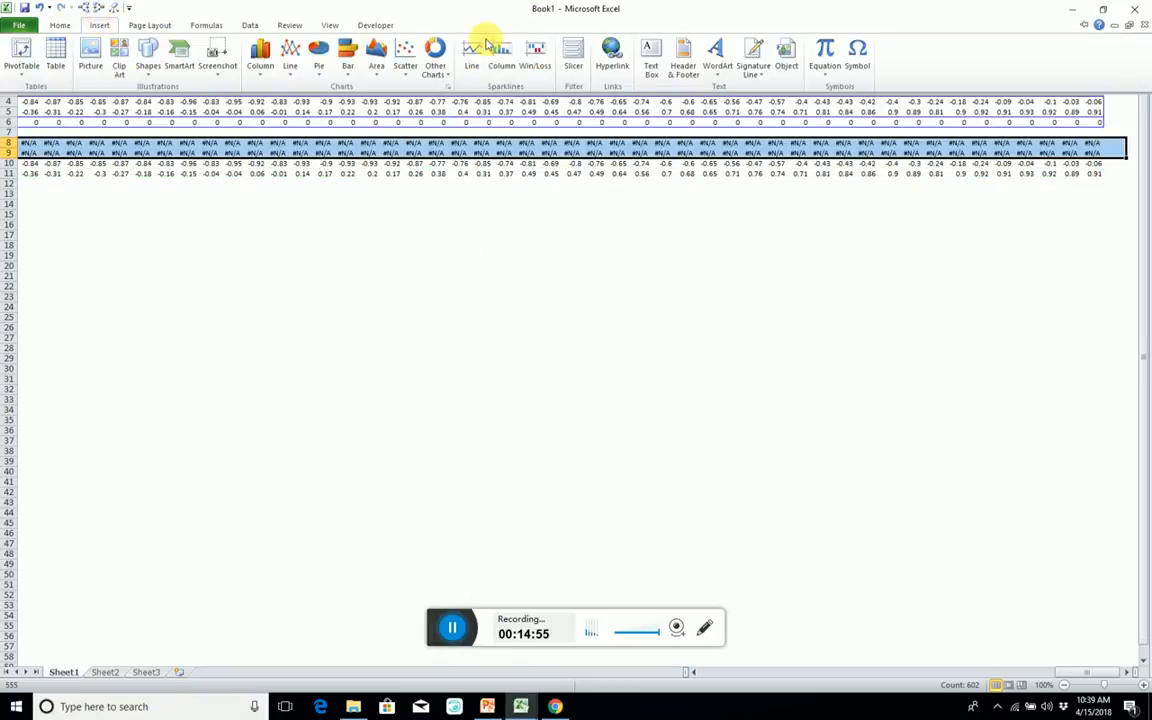
left_click(407, 55)
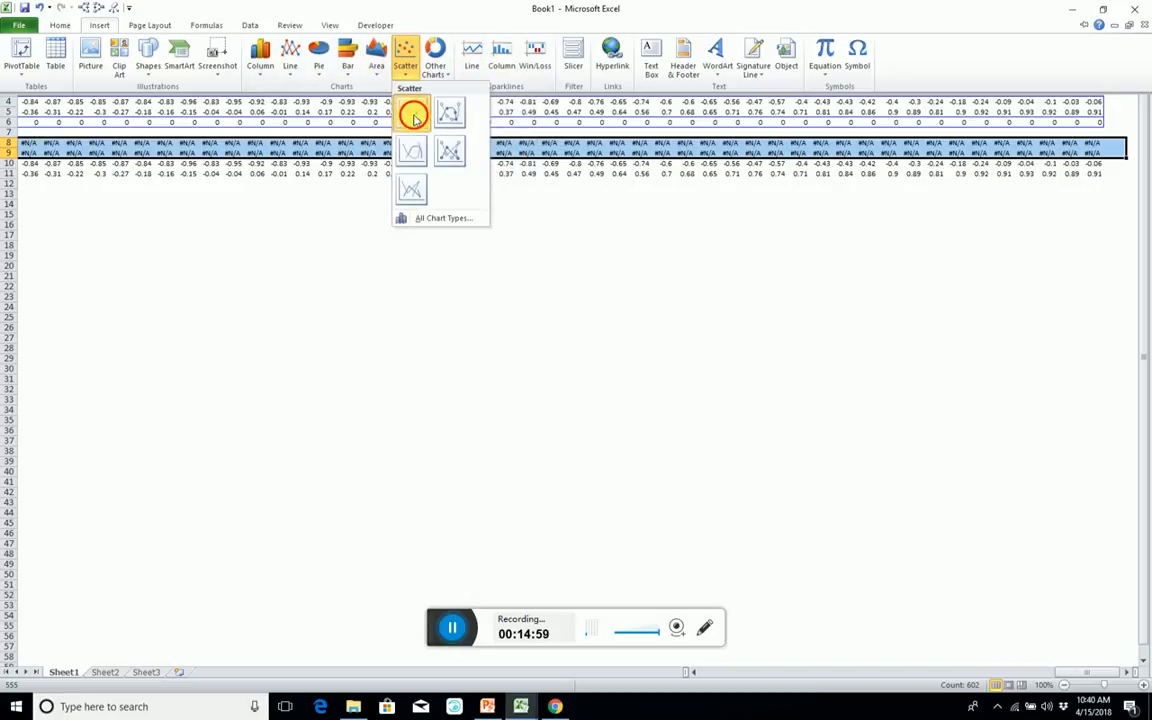
left_click(411, 113)
Switch the rows and columns in the new scatter chart's data source and return to the chart.
right_click(531, 404)
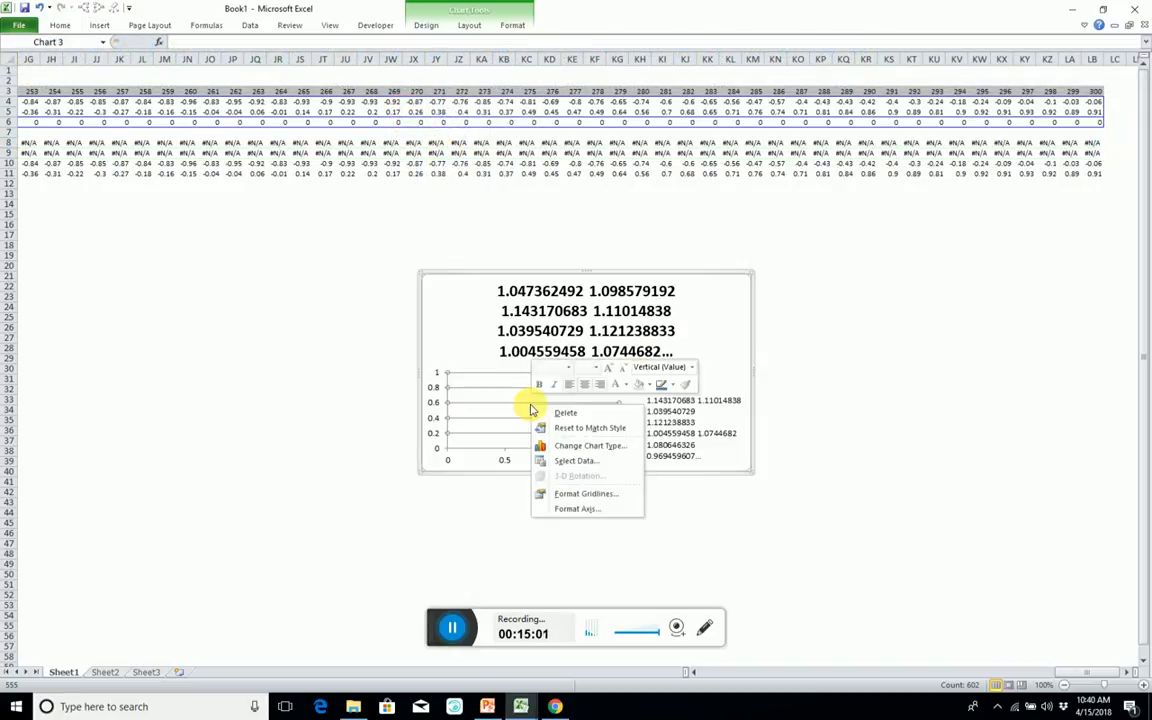
left_click(575, 461)
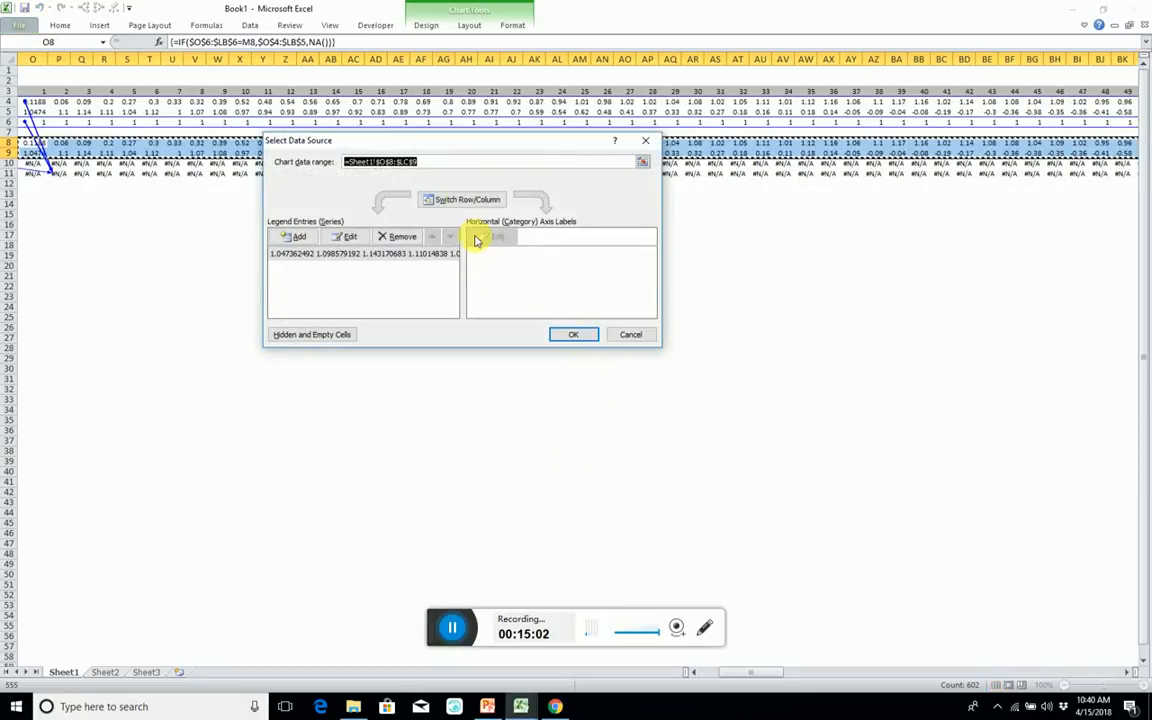
left_click(455, 203)
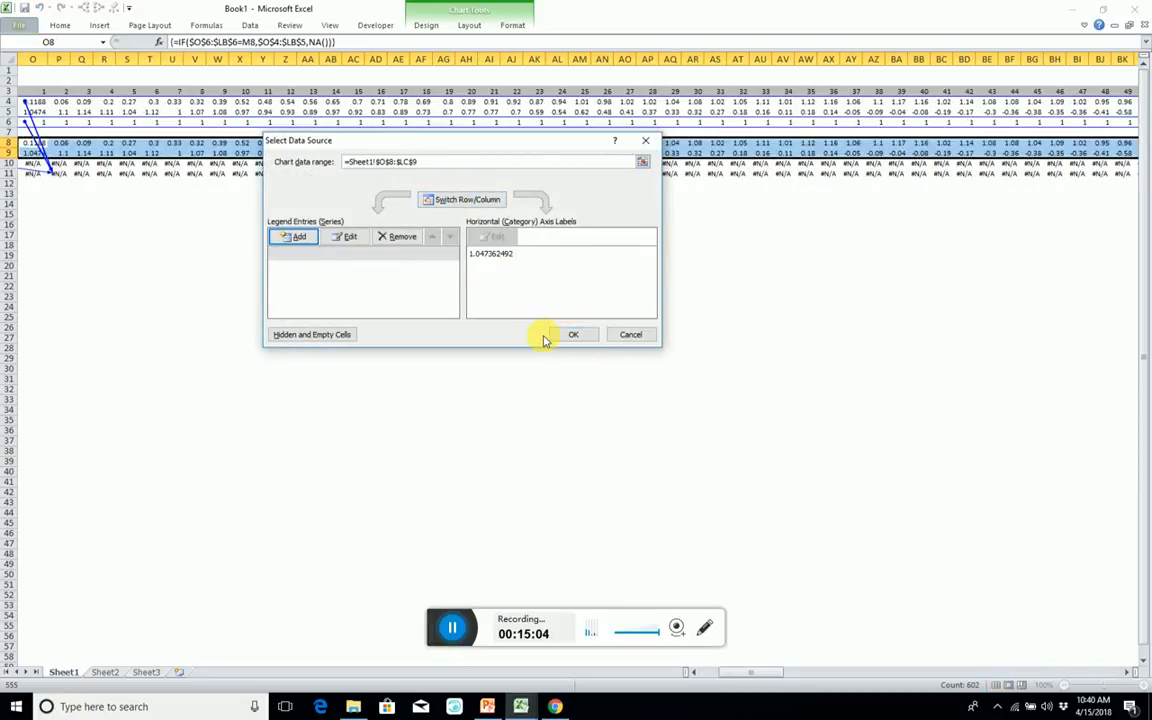
left_click(574, 334)
left_click(601, 321)
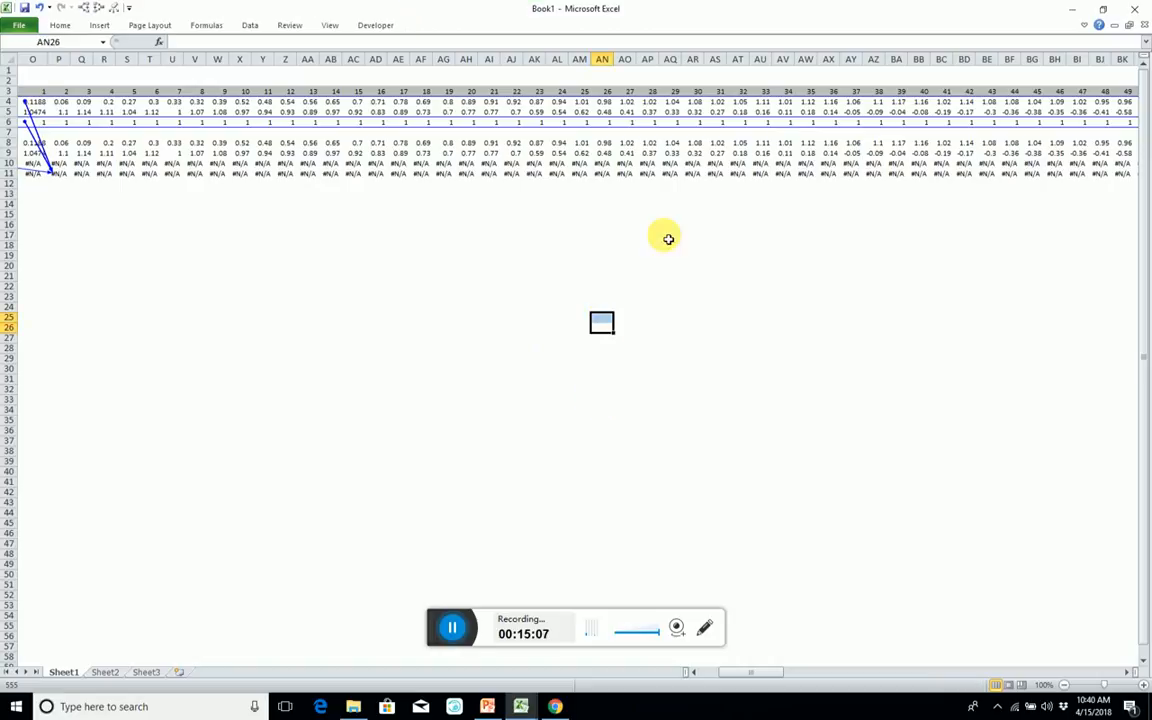
left_click(693, 166)
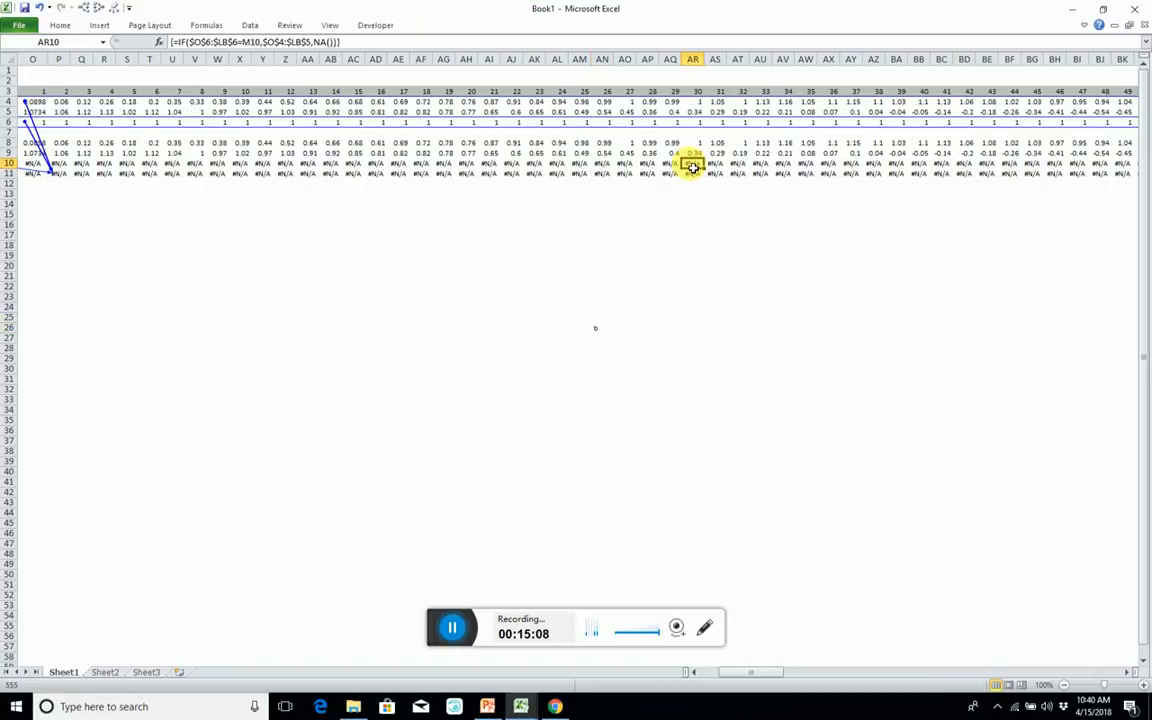
key("ctrl+Right")
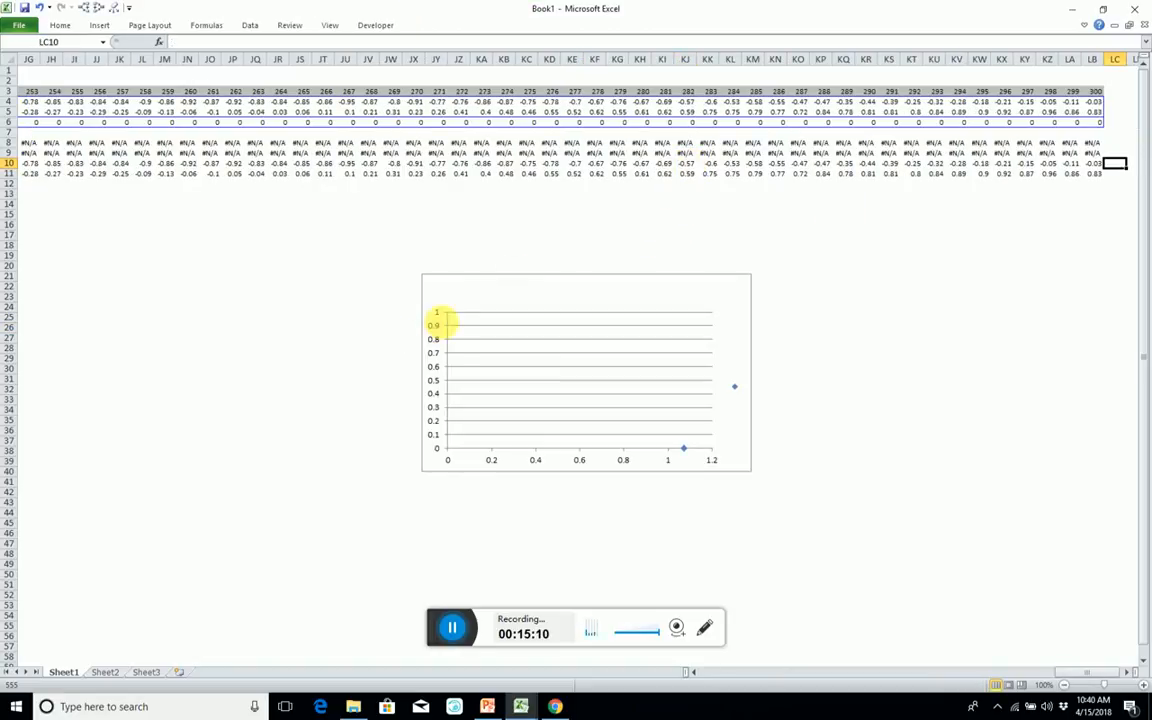
left_click(461, 284)
double_click(463, 285)
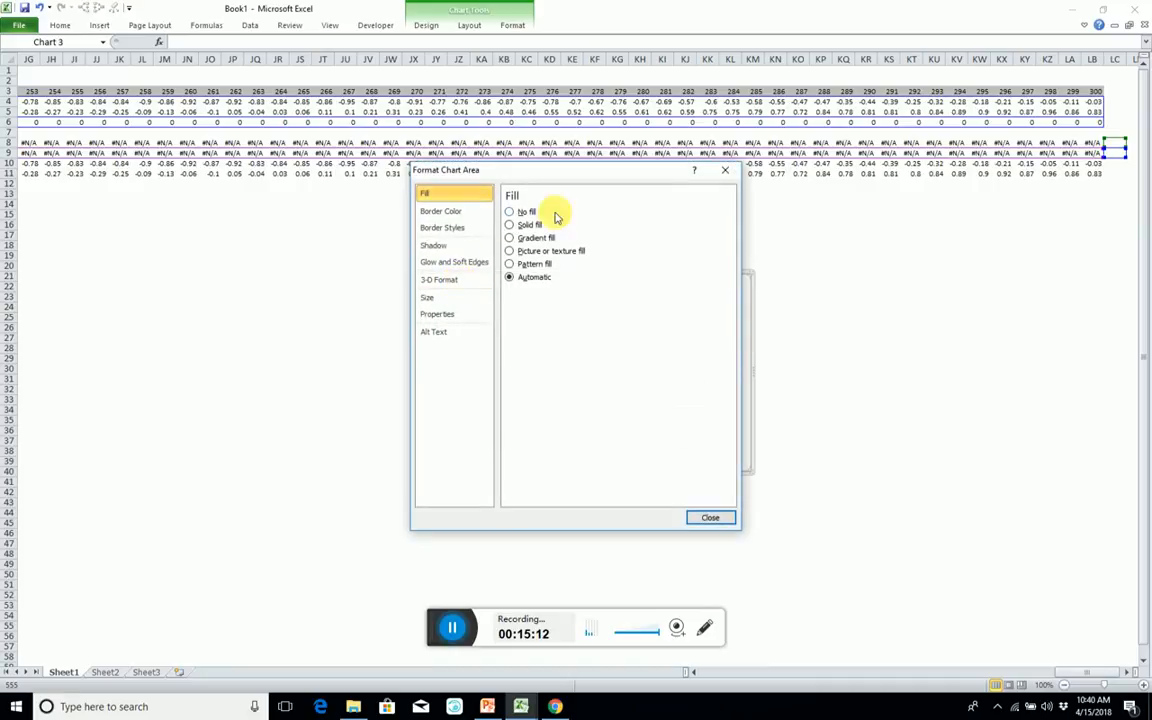
left_click(706, 516)
Start adding a new series in the scatter chart's data source.
right_click(489, 367)
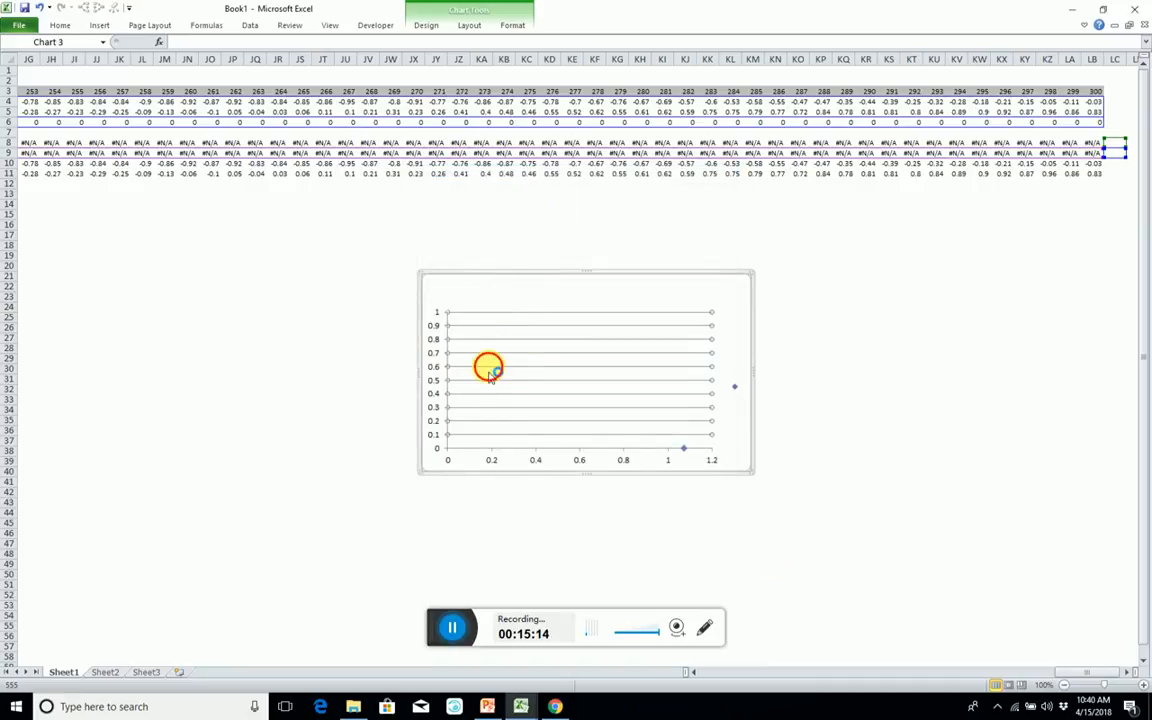
left_click(535, 426)
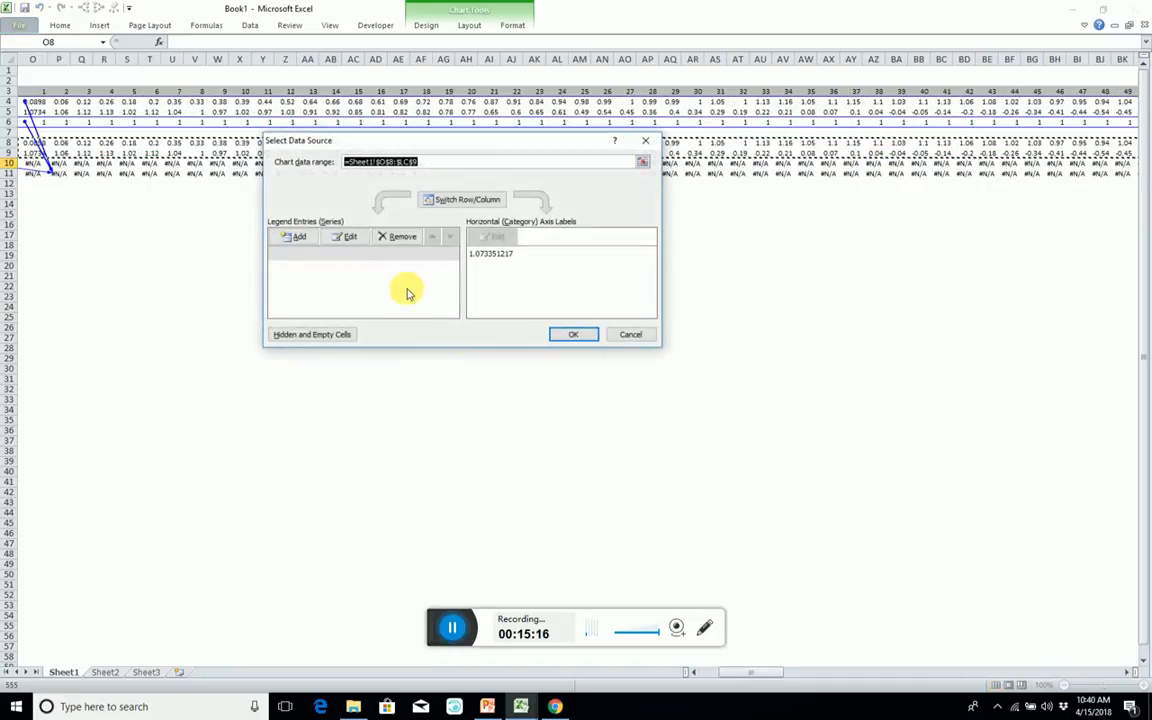
left_click(289, 237)
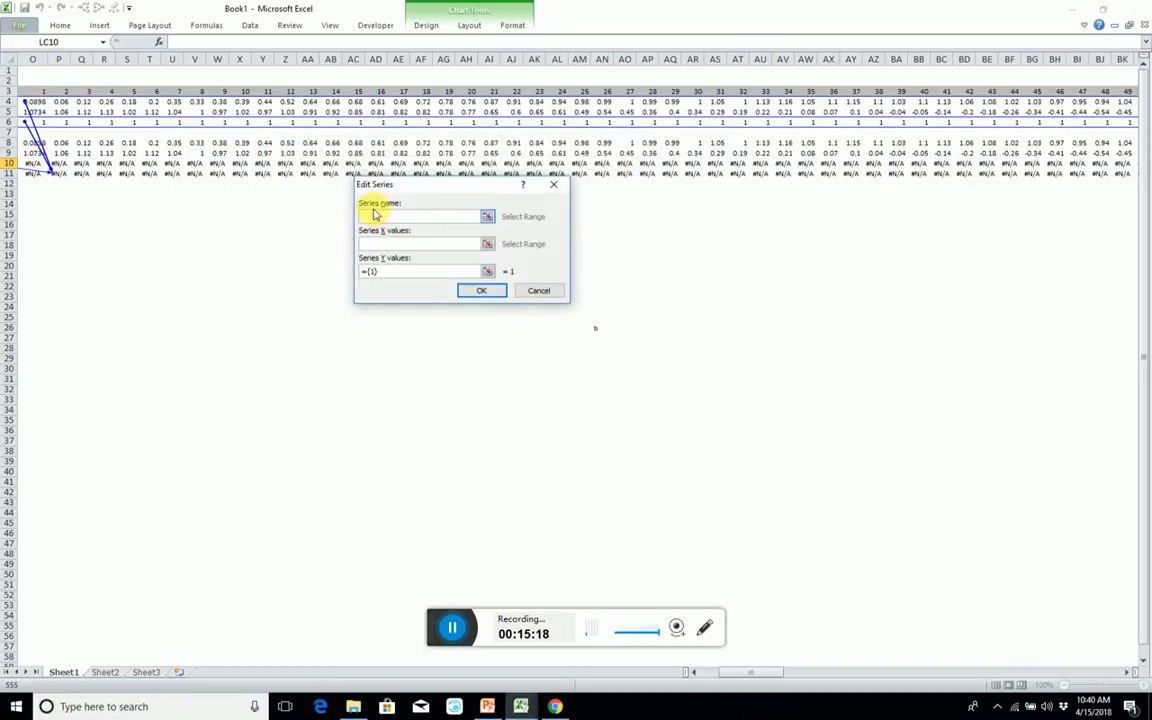
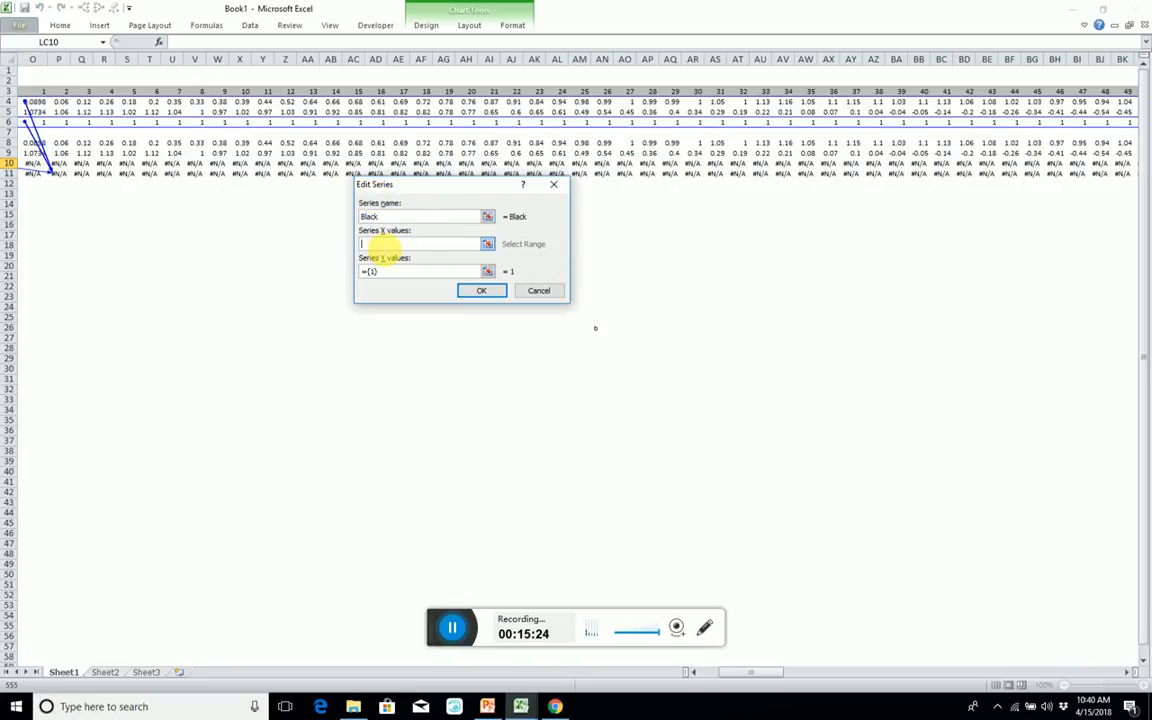
Set the Black series' X values to O8:LB8 and its Y values to O9:LB9, and accept the series.
left_click(166, 145)
key("ctrl+Left")
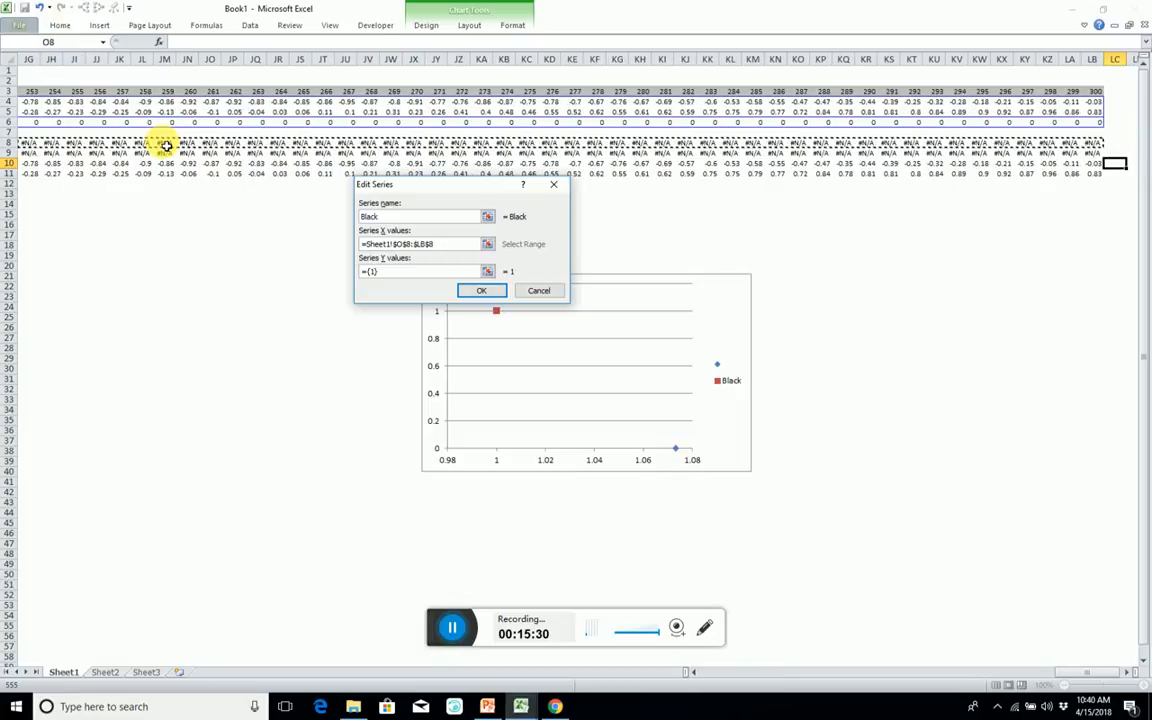
key("shift+Left")
left_click(437, 271)
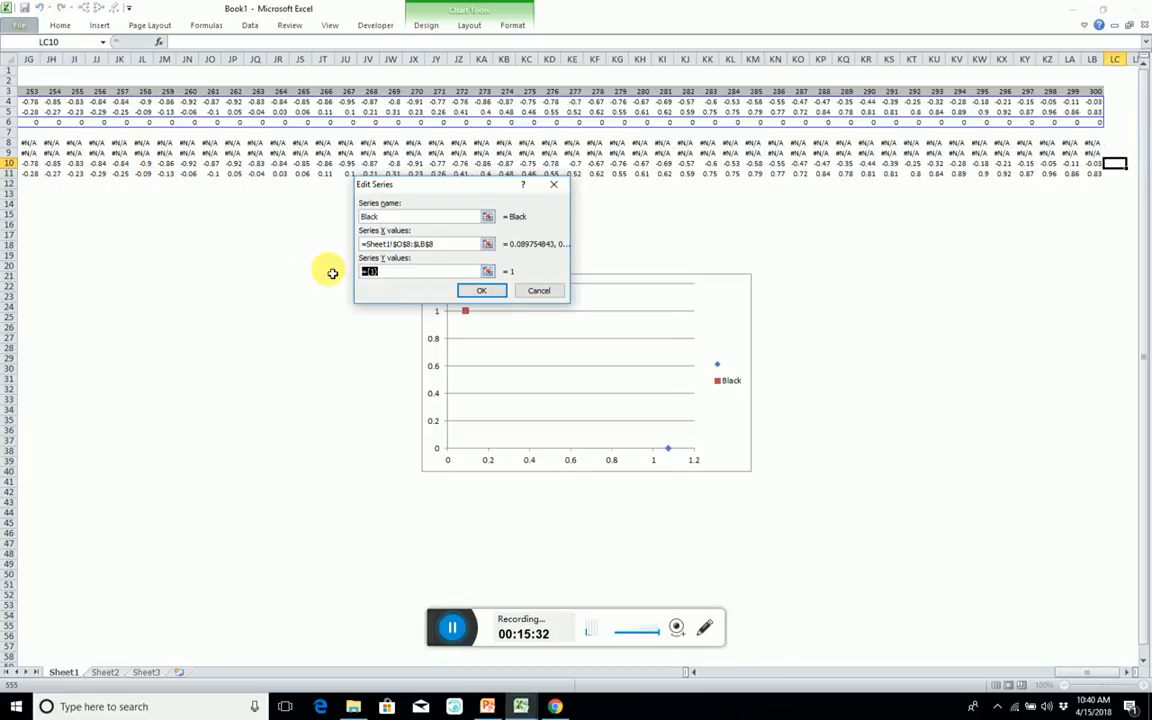
type("=")
left_click(175, 155)
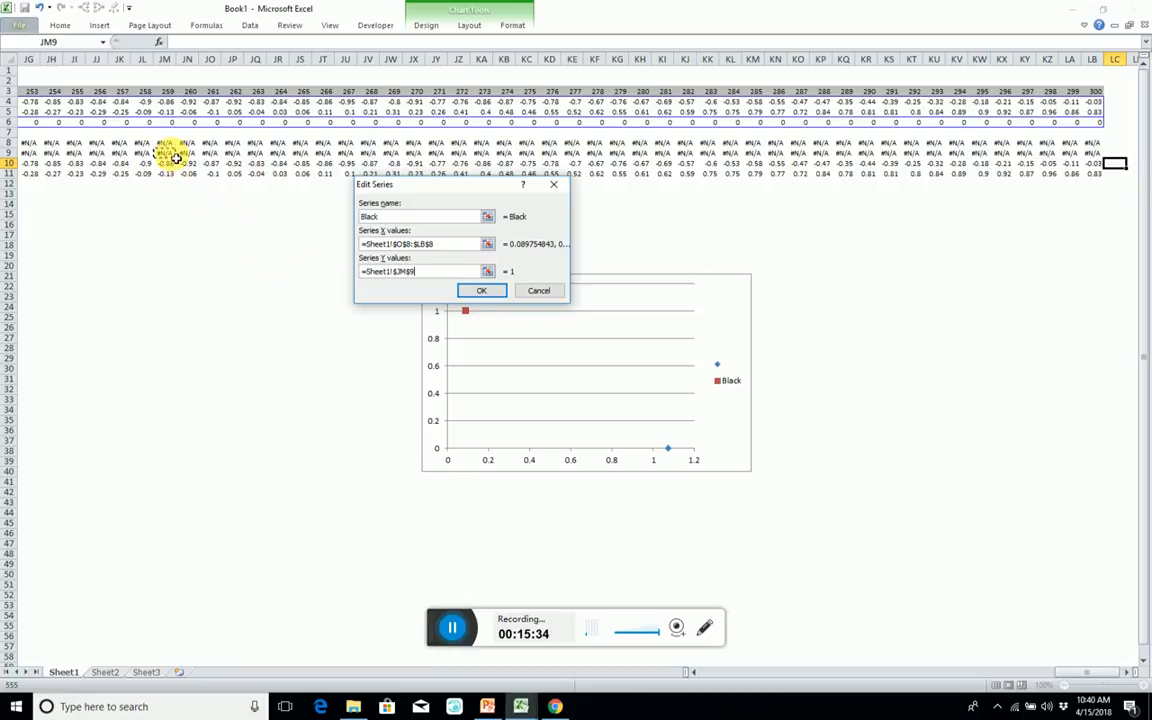
key("ctrl+Left")
key("ctrl+shift+Right")
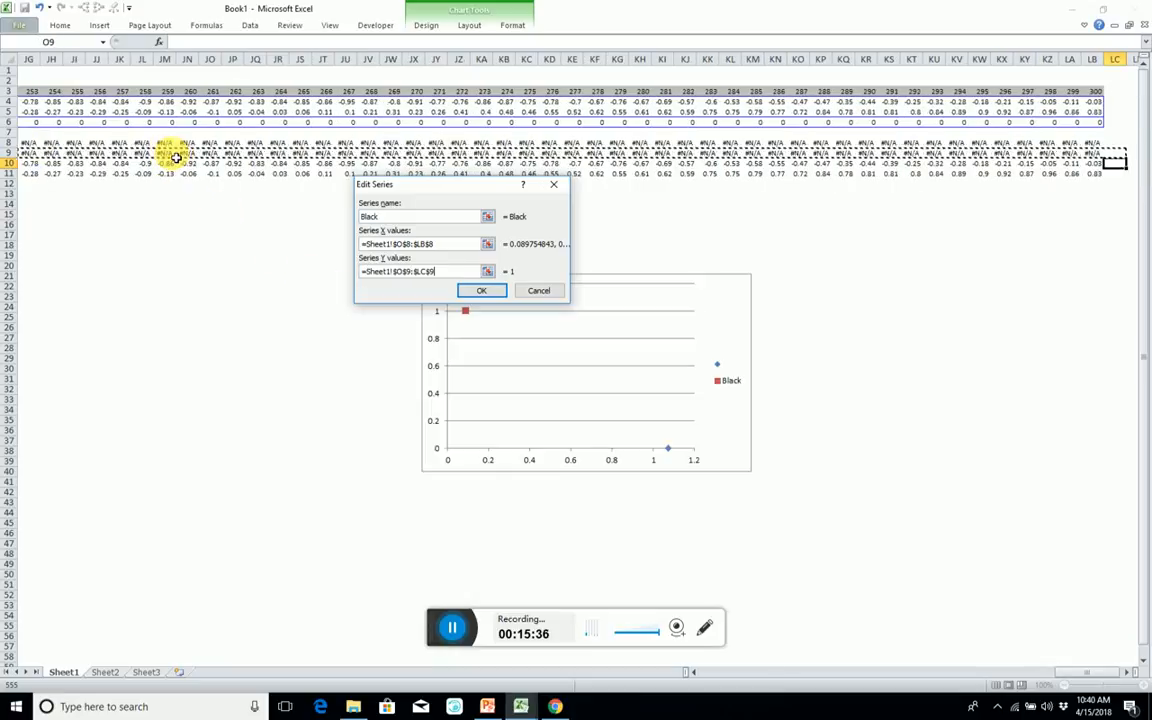
key("shift+Left")
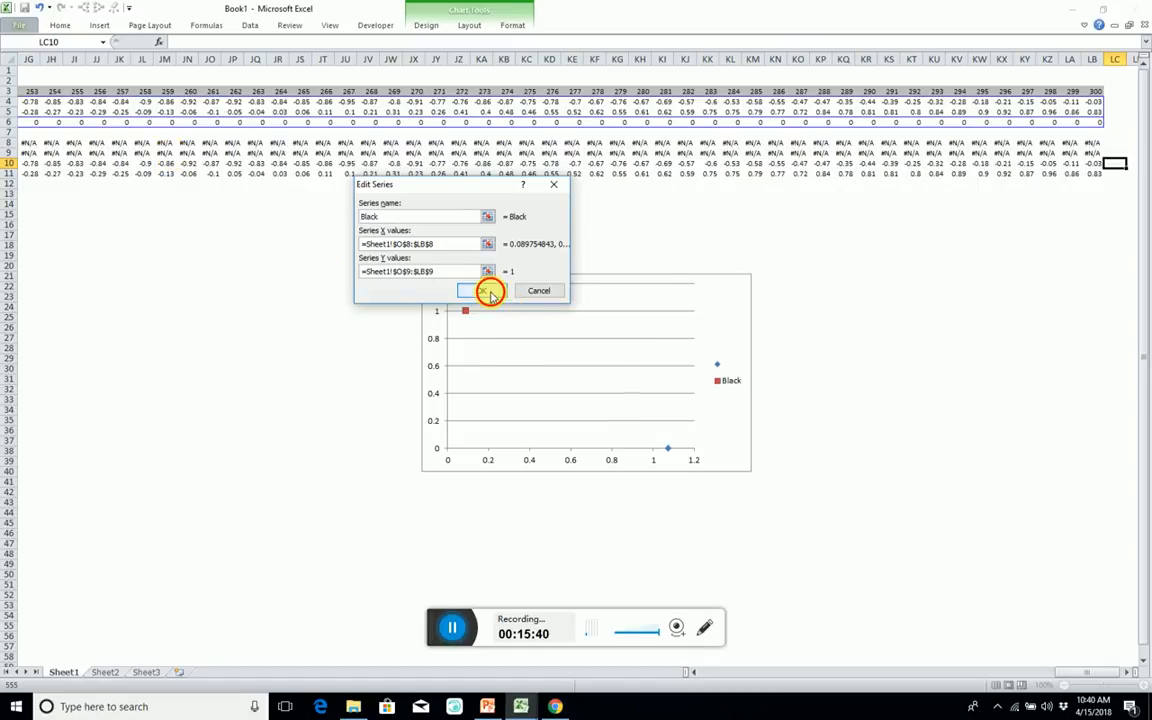
left_click(489, 291)
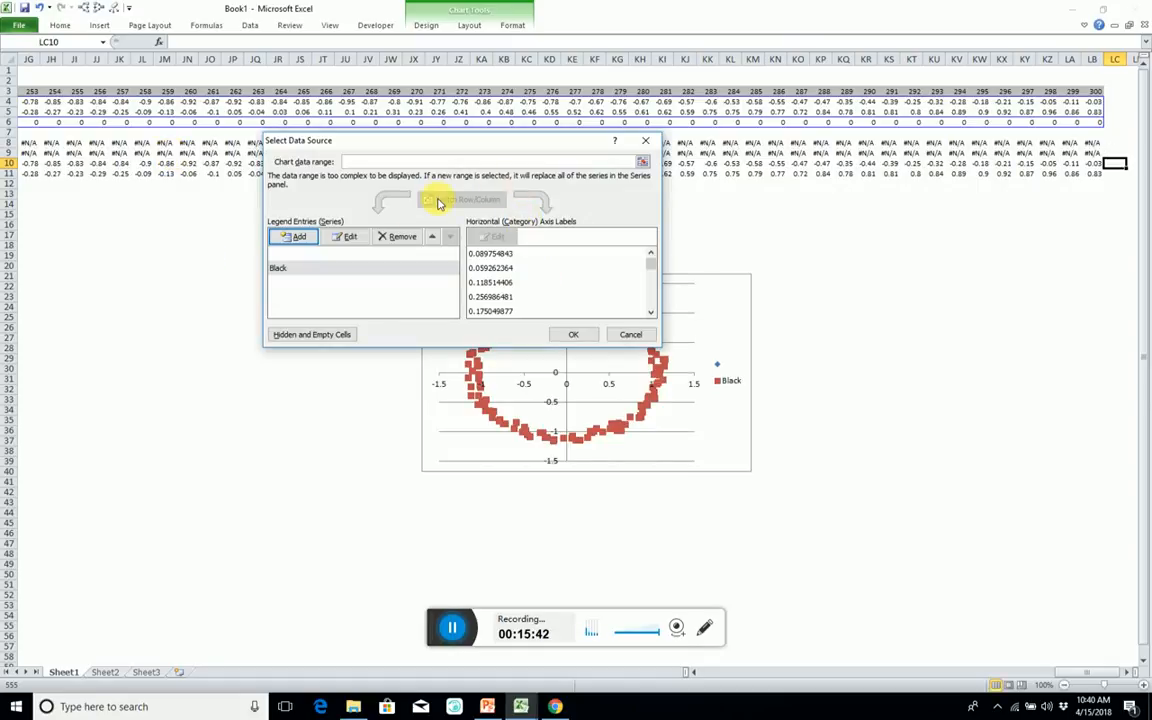
Add a second series named Red with X values from O10:LB10.
left_click(302, 238)
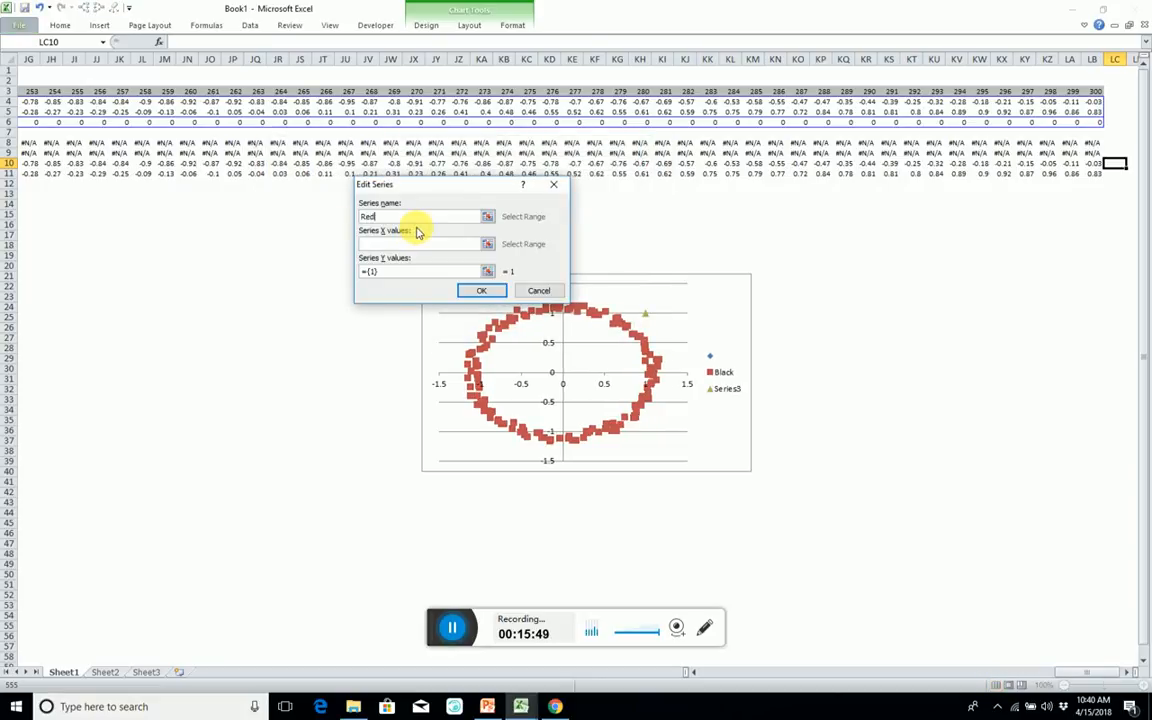
left_click(372, 243)
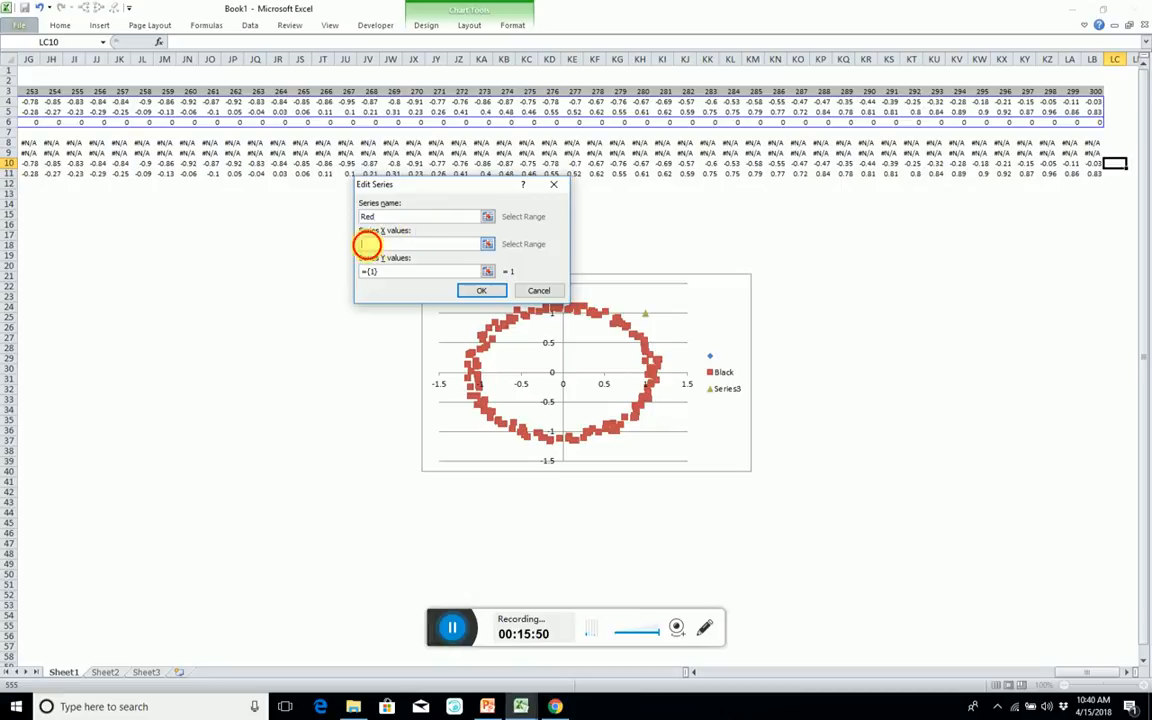
left_click(1101, 164)
key("ctrl+shift+Left")
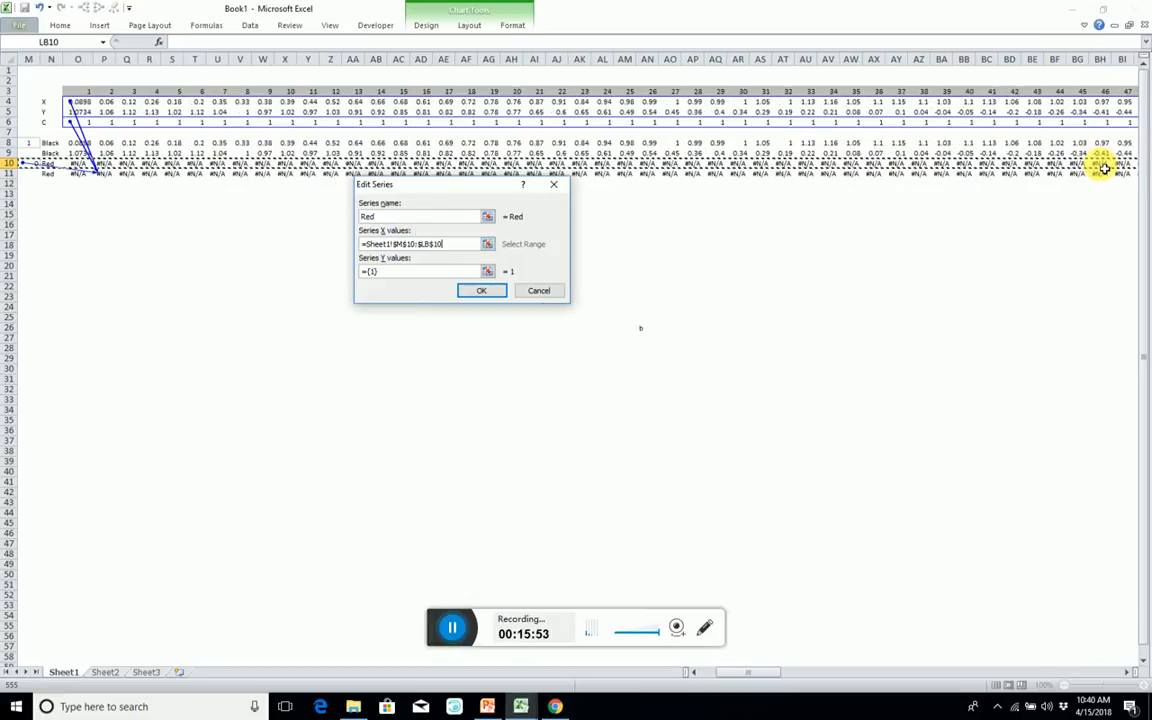
key("shift+Right")
key("shift+Right")
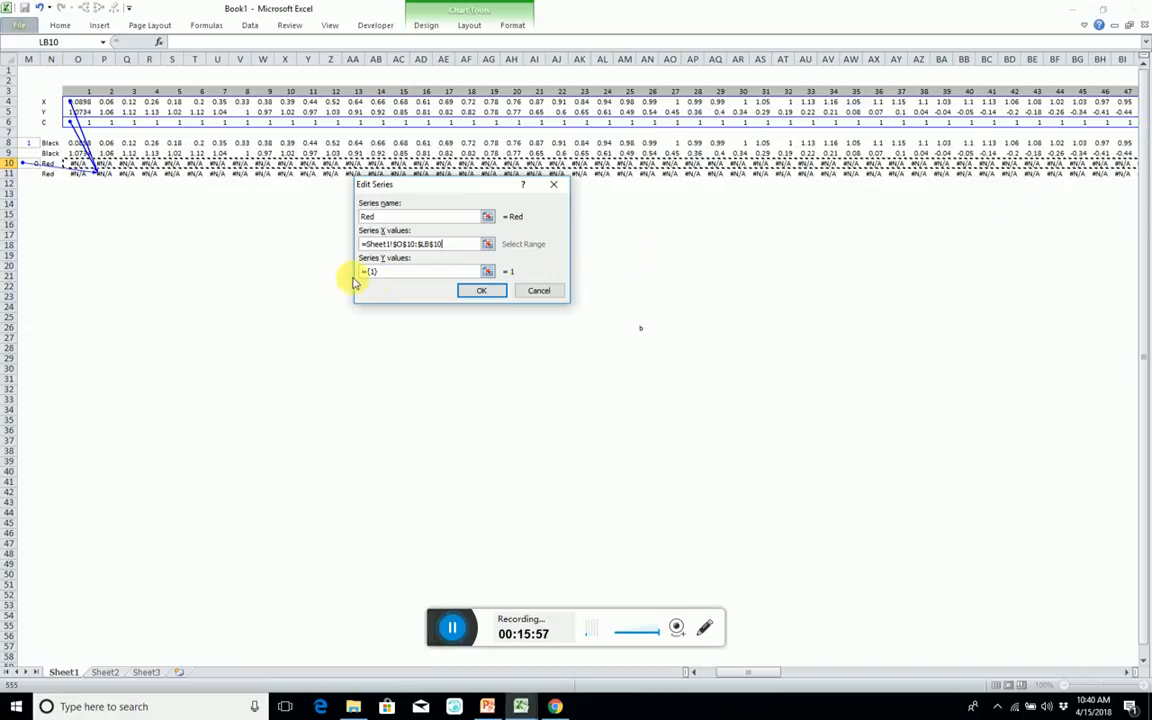
Set the Red series' Y values to O11:LB11, accept the series and dismiss the data source settings.
left_click_drag(362, 271, 329, 267)
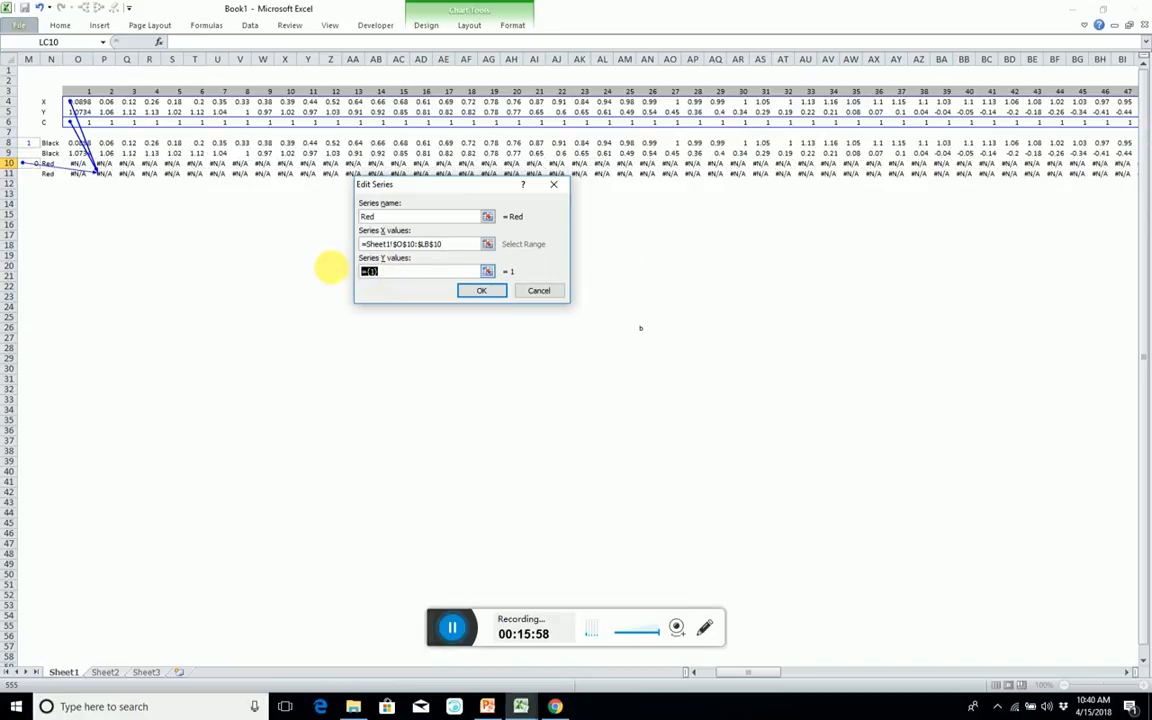
left_click(75, 175)
key("ctrl+shift+Right")
key("shift+Left")
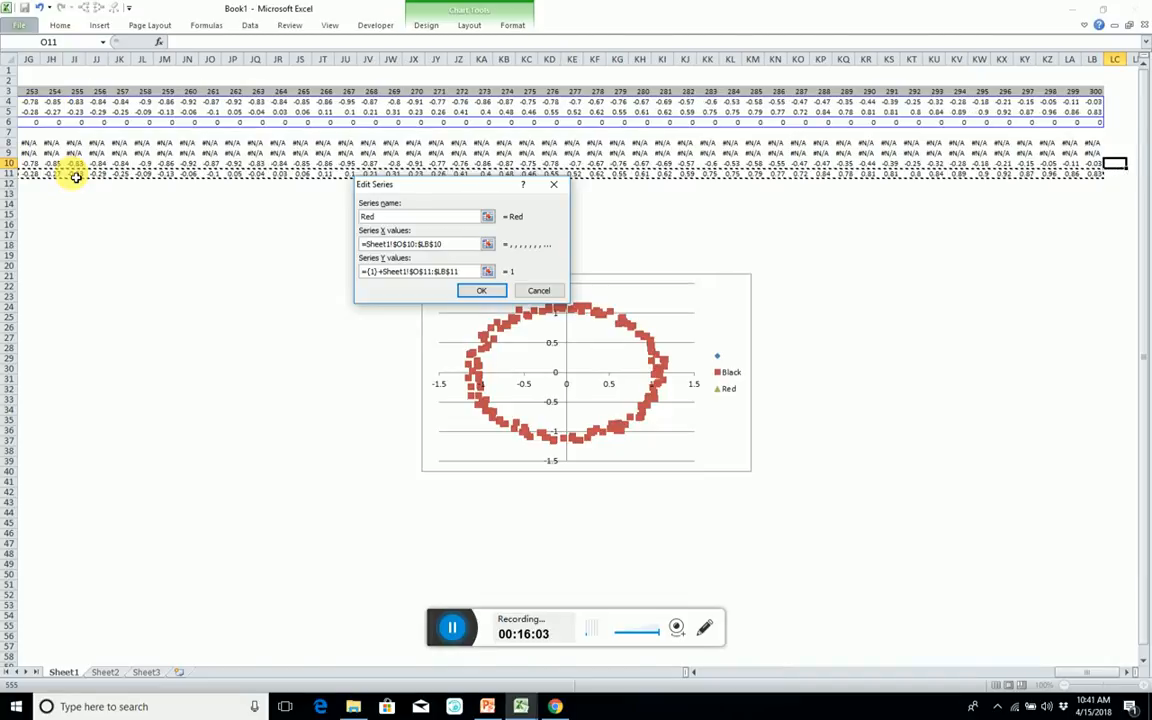
left_click(384, 272)
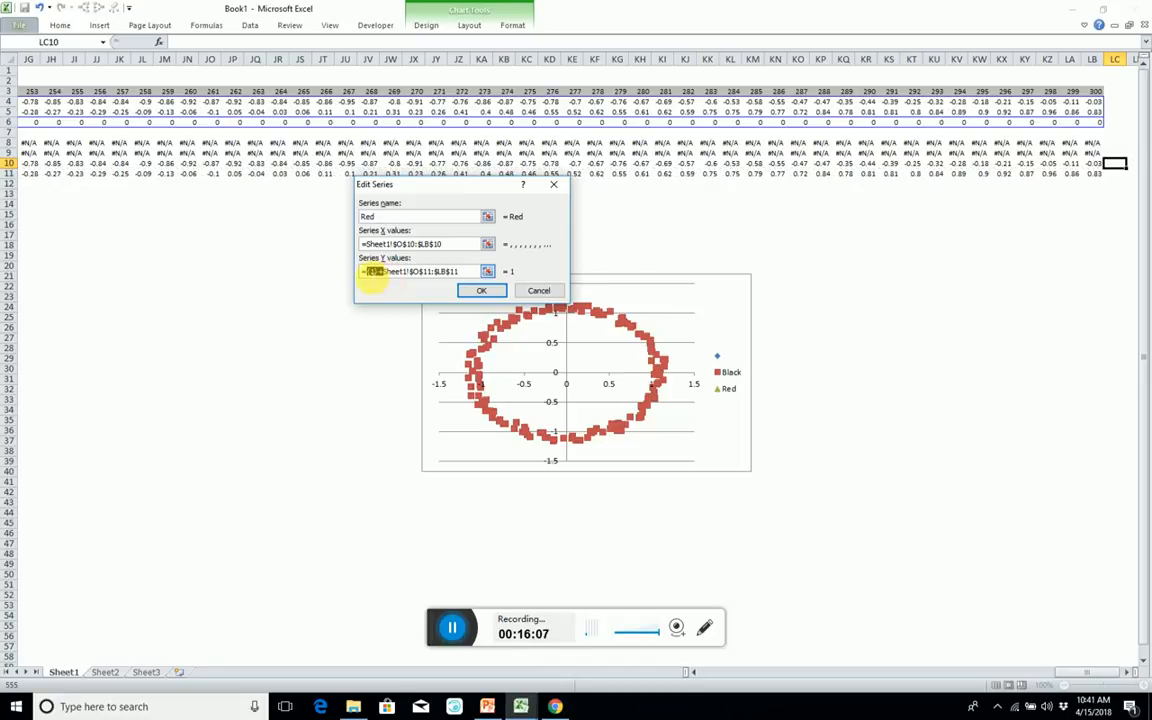
key("Delete")
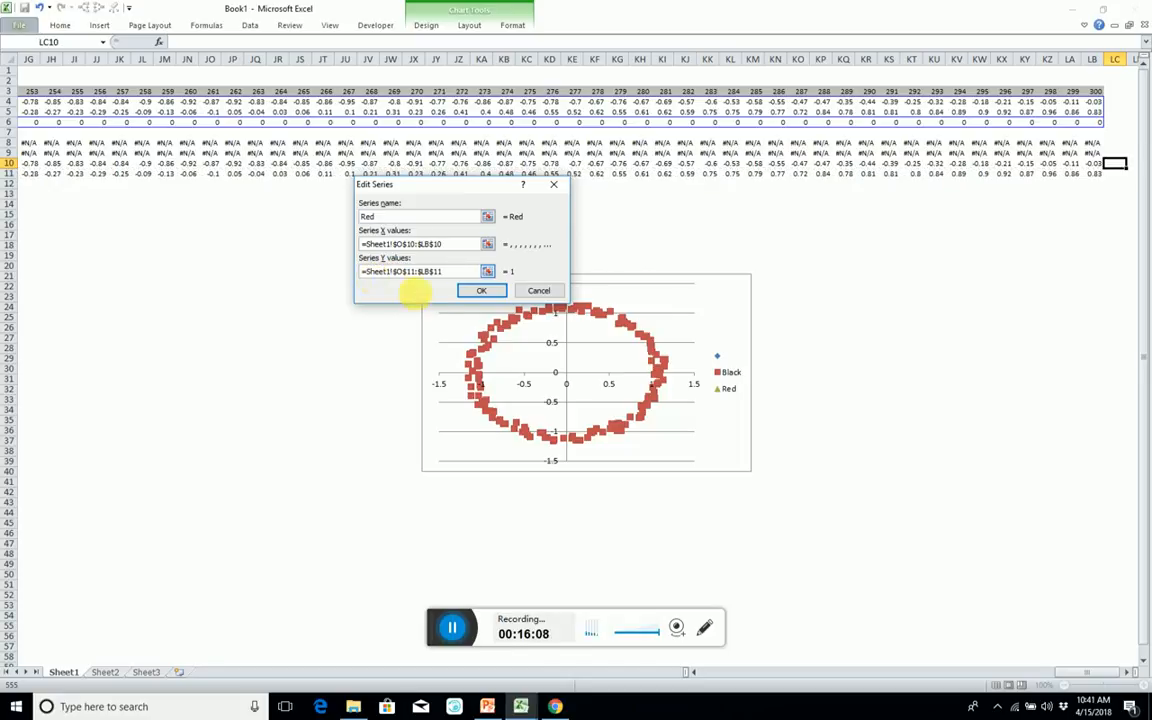
left_click(478, 290)
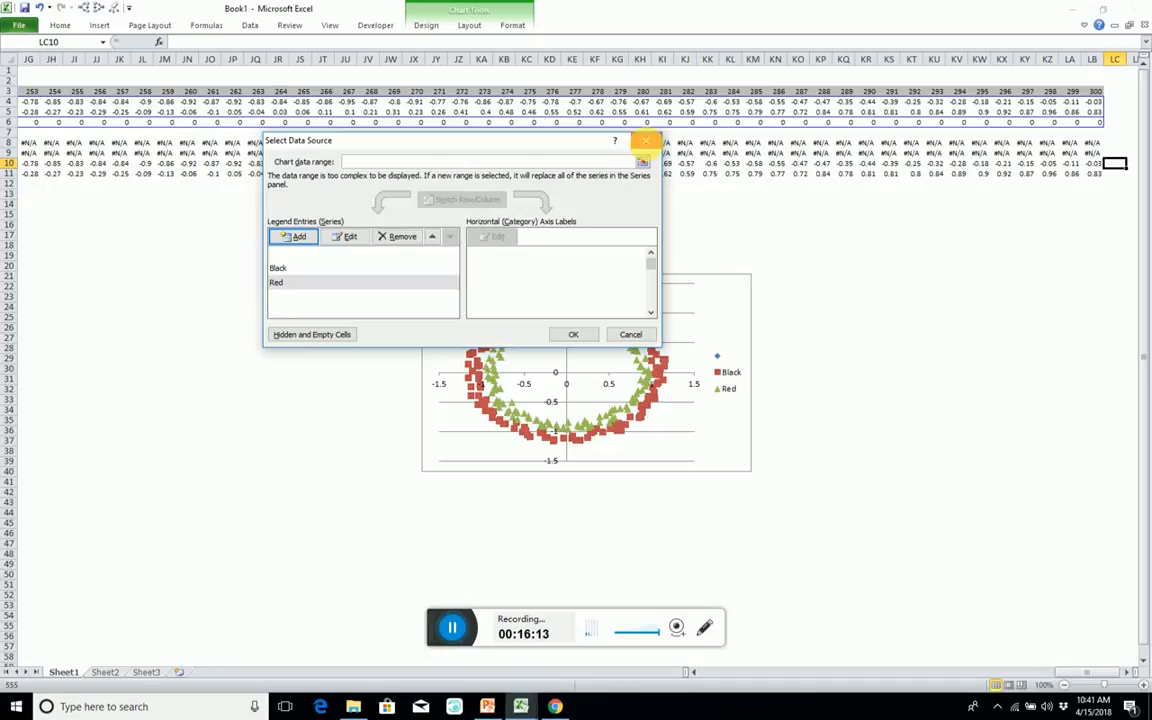
left_click(646, 146)
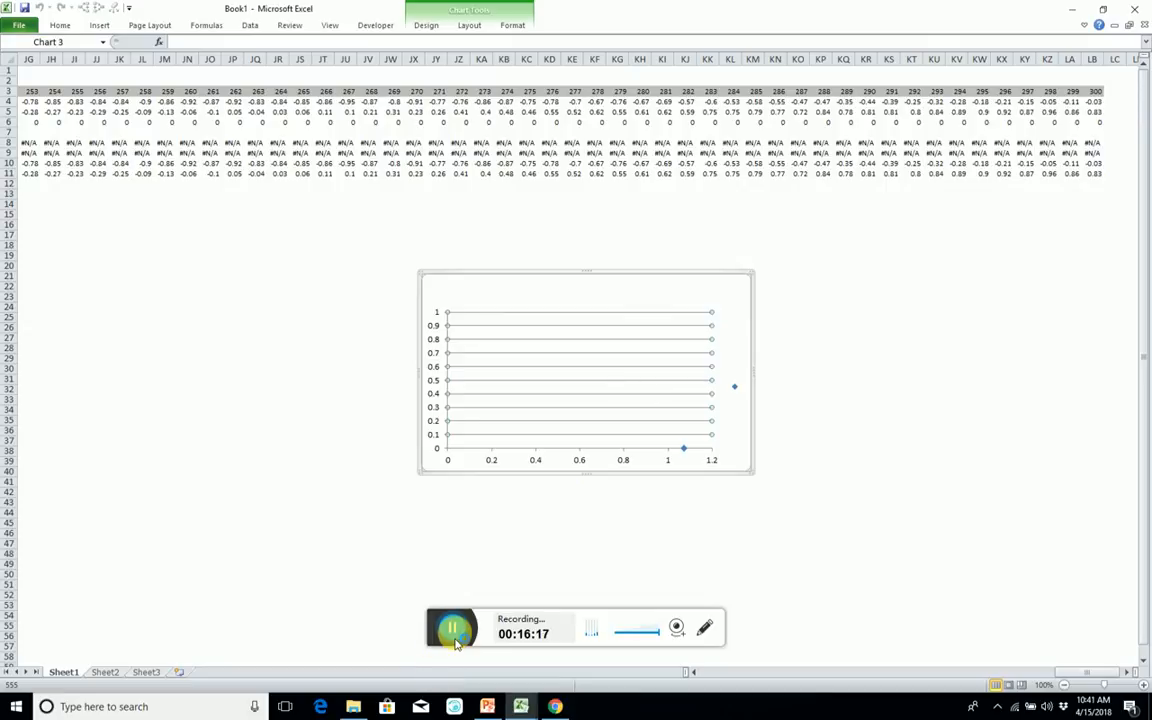
left_click(455, 640)
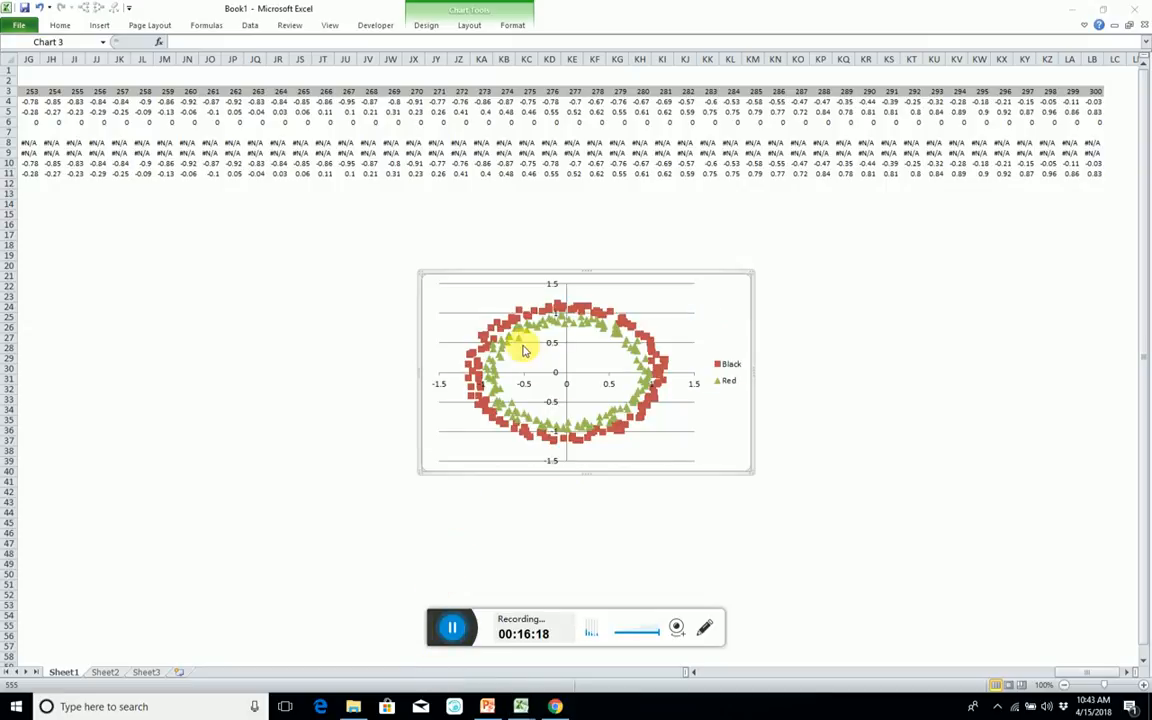
Open the Red series' formatting and shrink its Y value range to end at LB11.
left_click(521, 342)
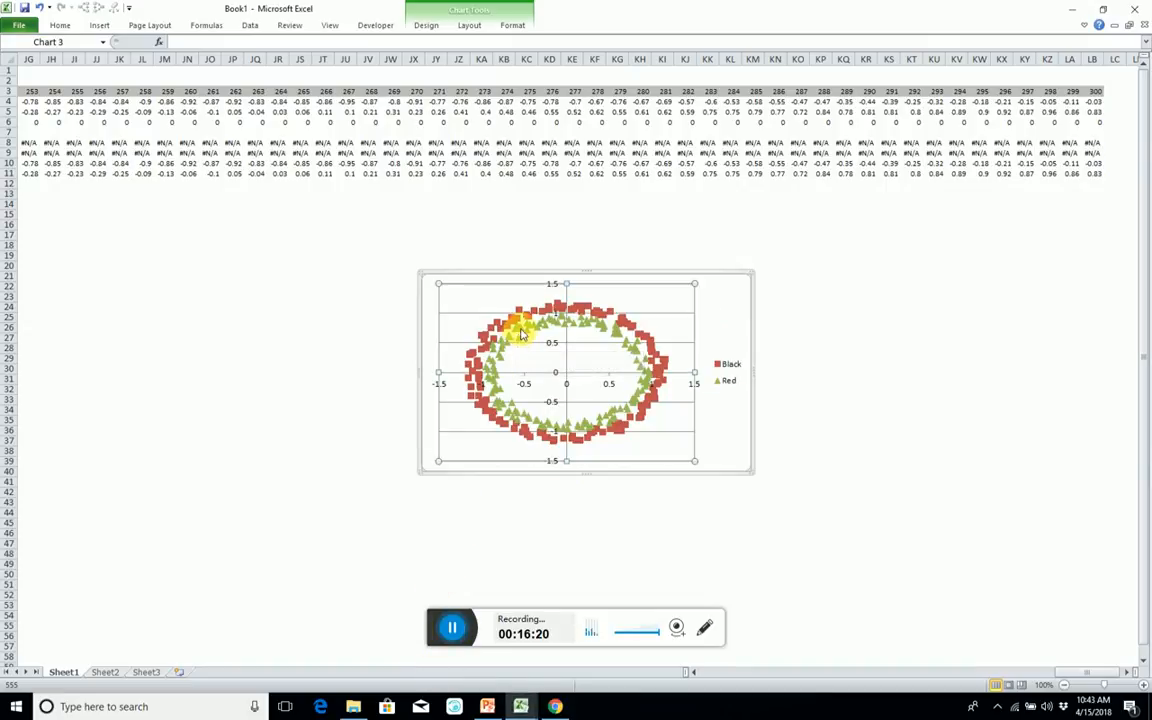
double_click(521, 335)
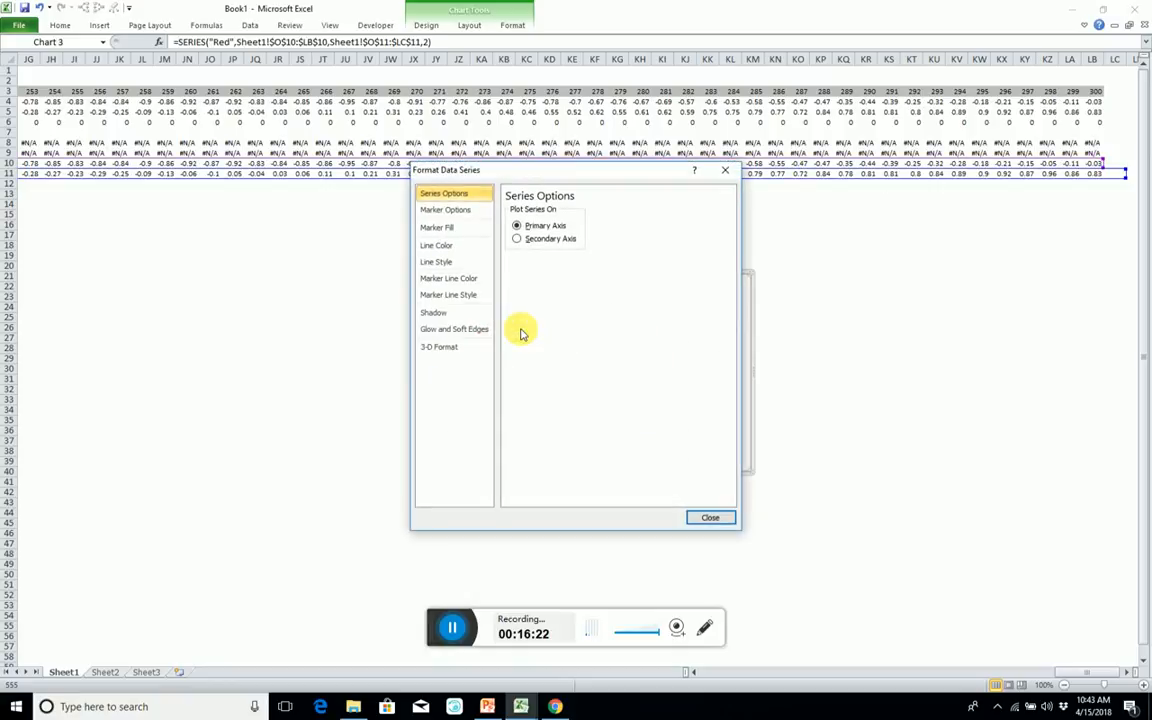
left_click_drag(1134, 185, 1106, 178)
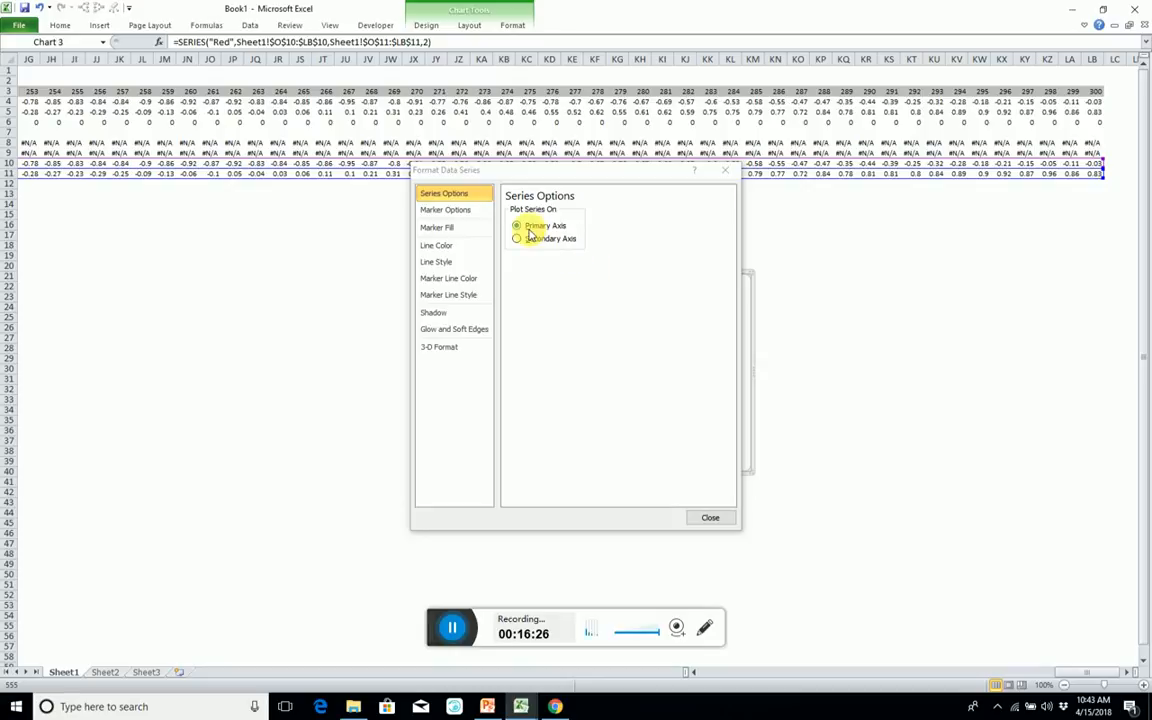
Change the Red series' markers to the built-in circle type.
left_click(461, 213)
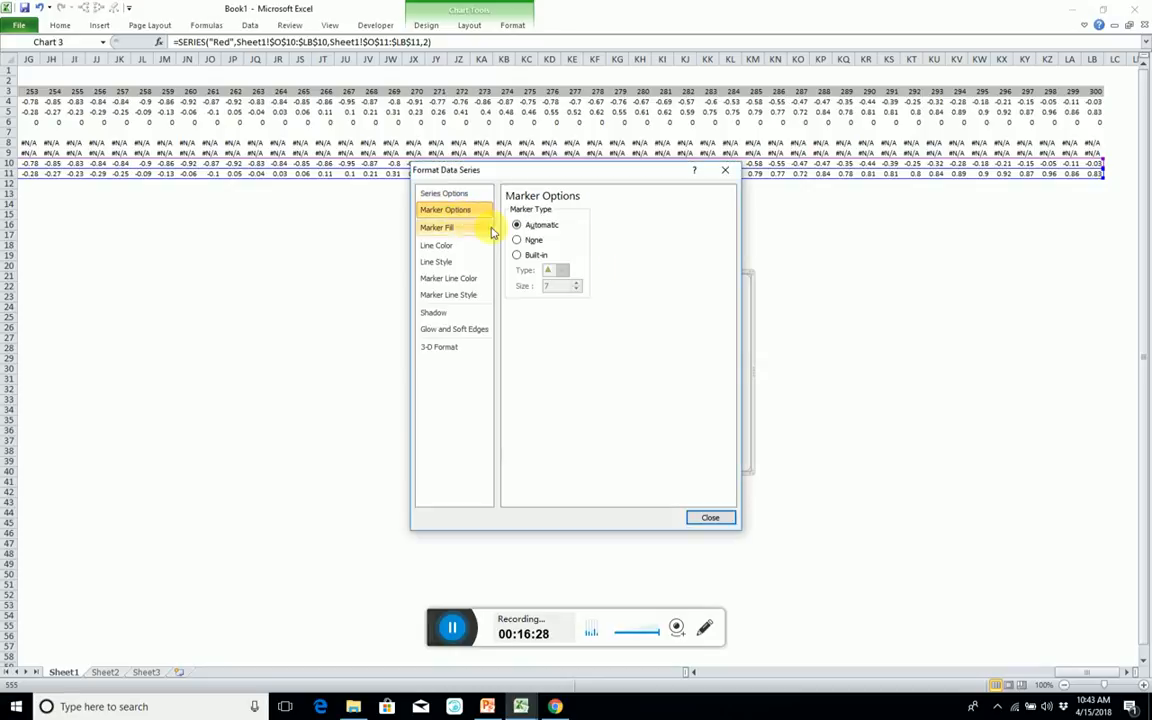
left_click(518, 256)
left_click(562, 270)
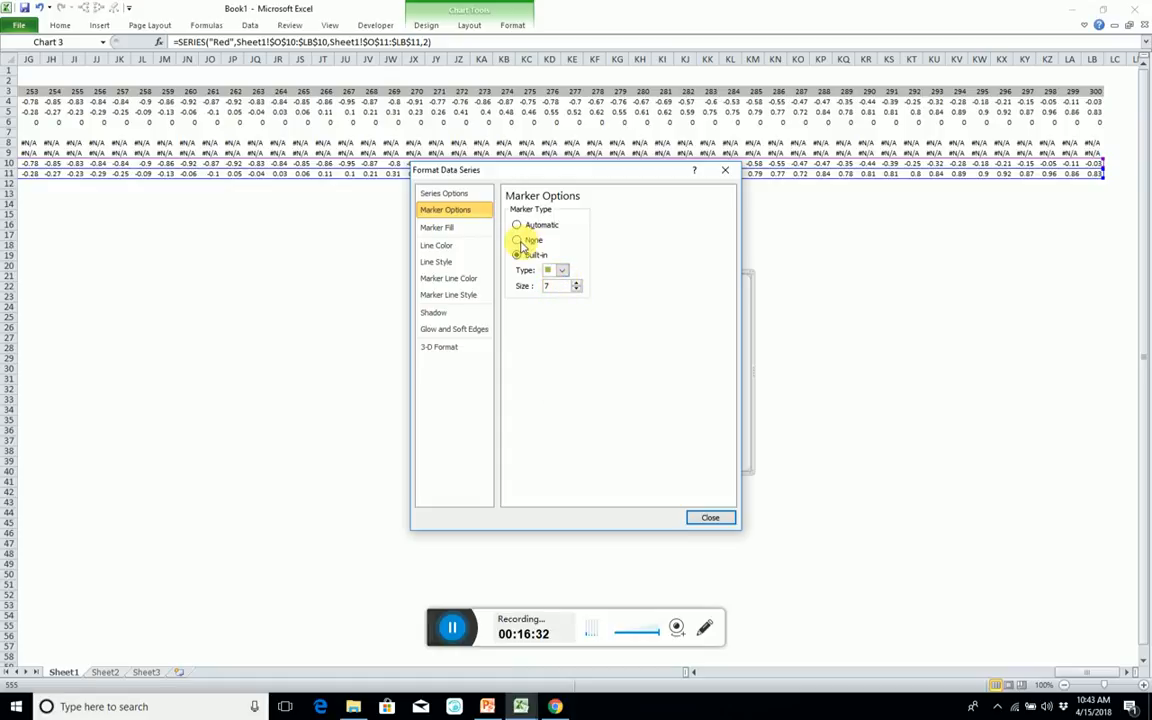
left_click(563, 272)
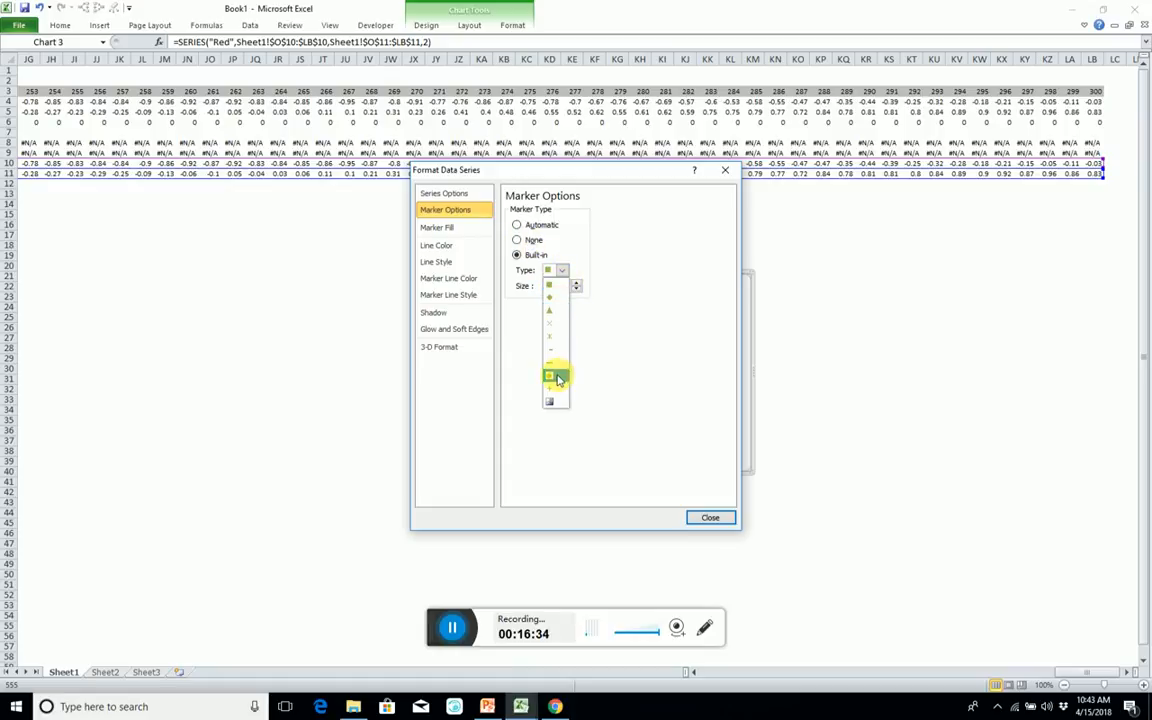
left_click(556, 374)
left_click_drag(583, 175, 540, 193)
left_click(520, 295)
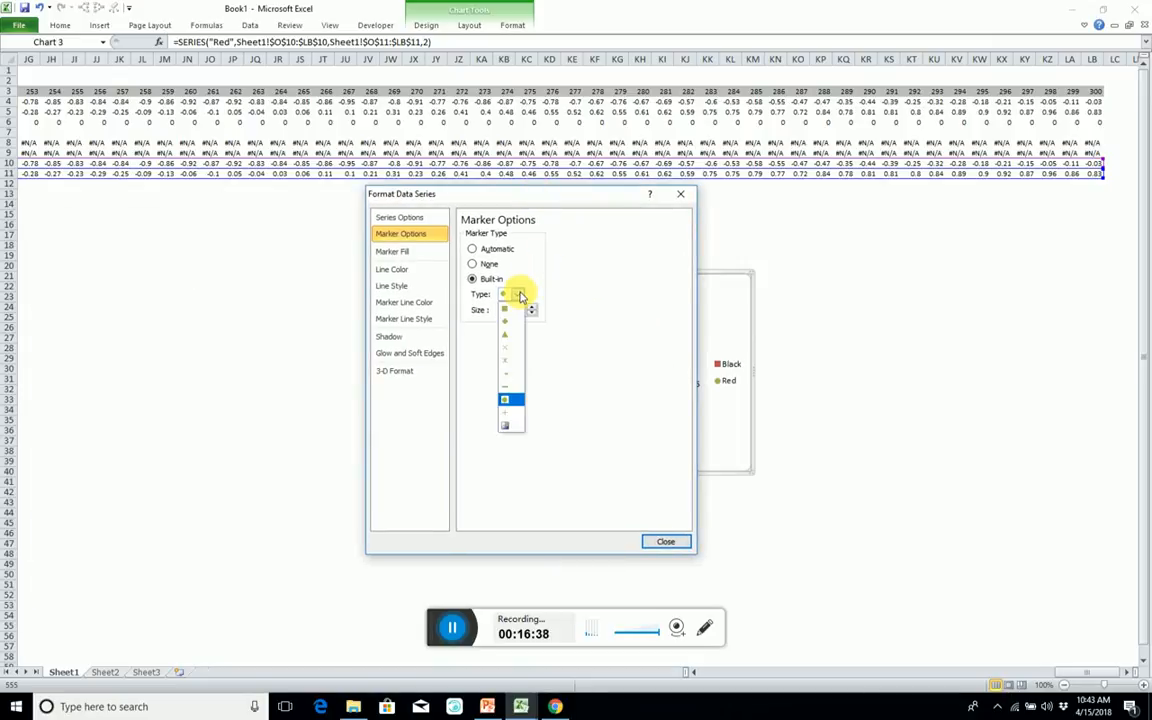
left_click(520, 296)
Give the Red series' markers a solid fill in standard red.
left_click(402, 251)
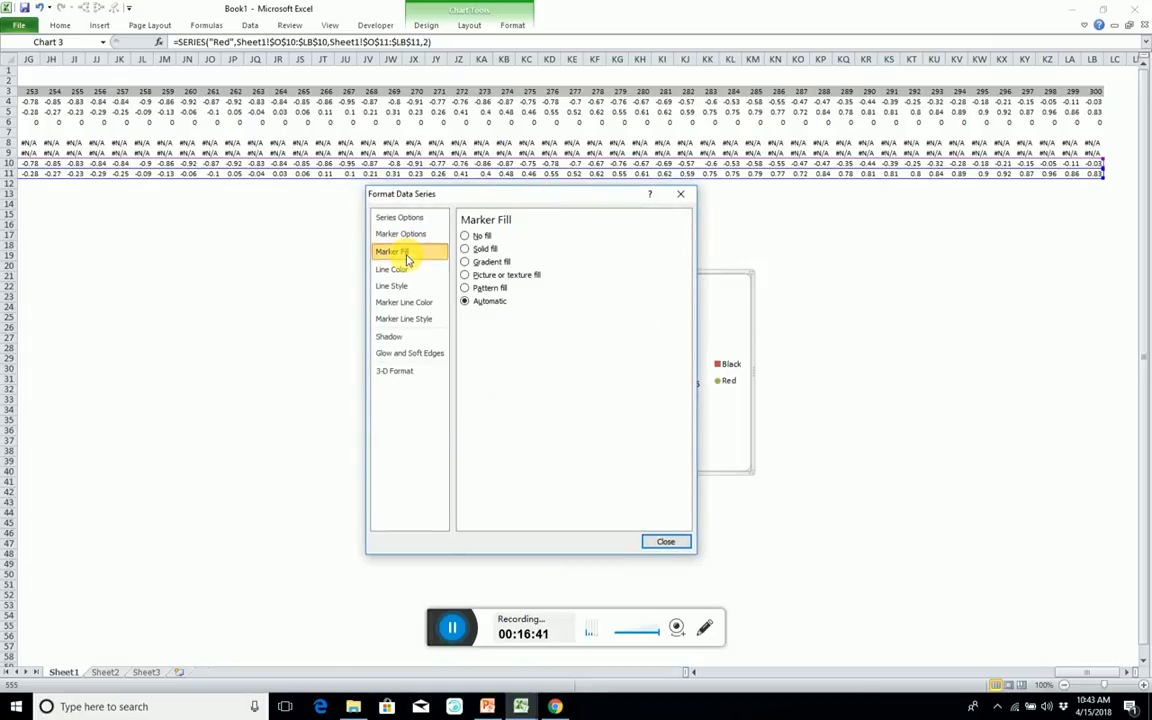
left_click(464, 248)
left_click(519, 333)
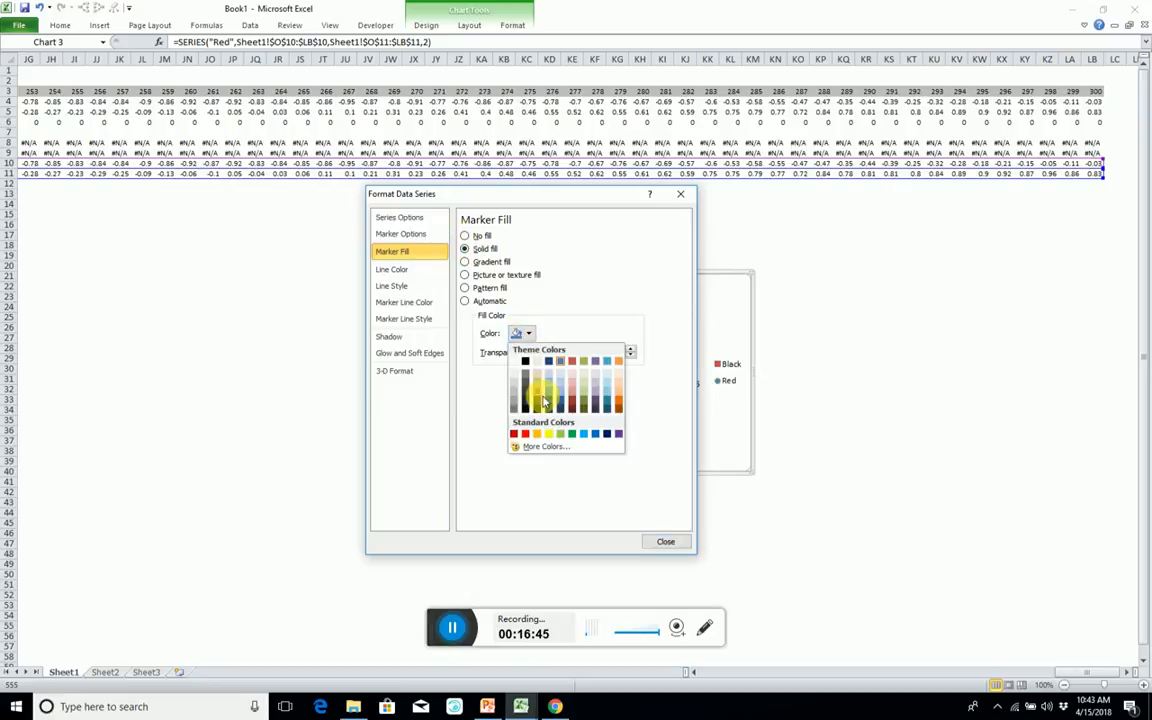
left_click(526, 434)
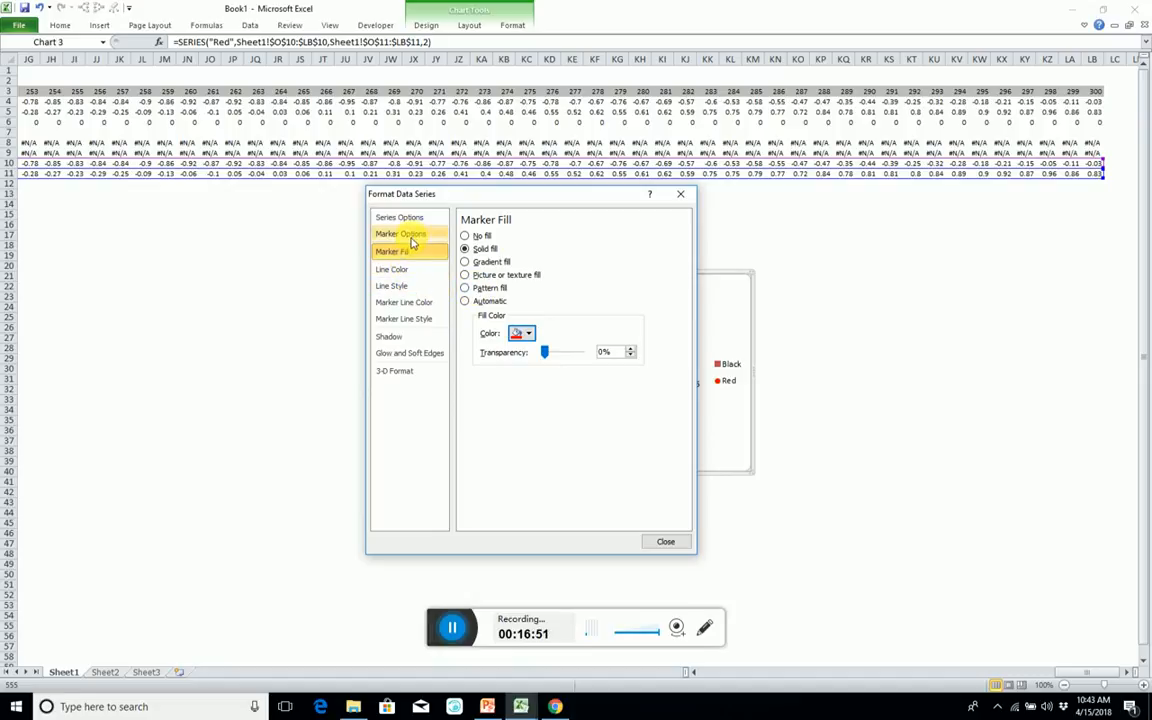
Remove the outline from the Red series' markers and finish formatting the series.
left_click(403, 302)
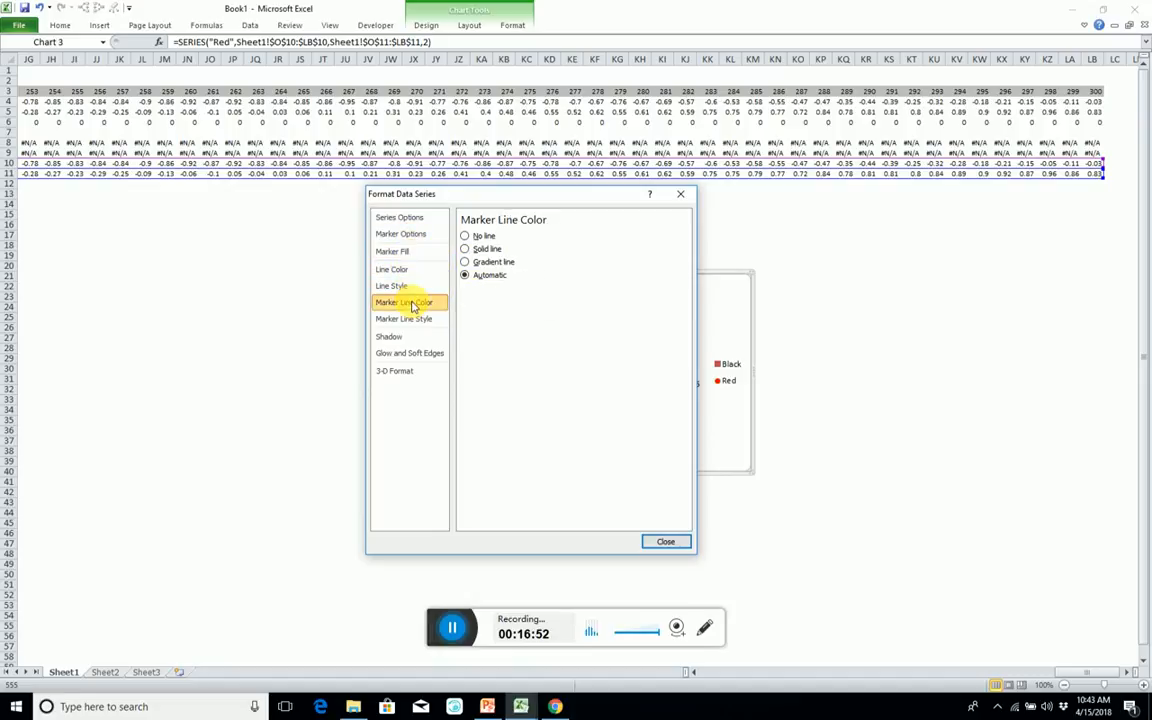
left_click(464, 235)
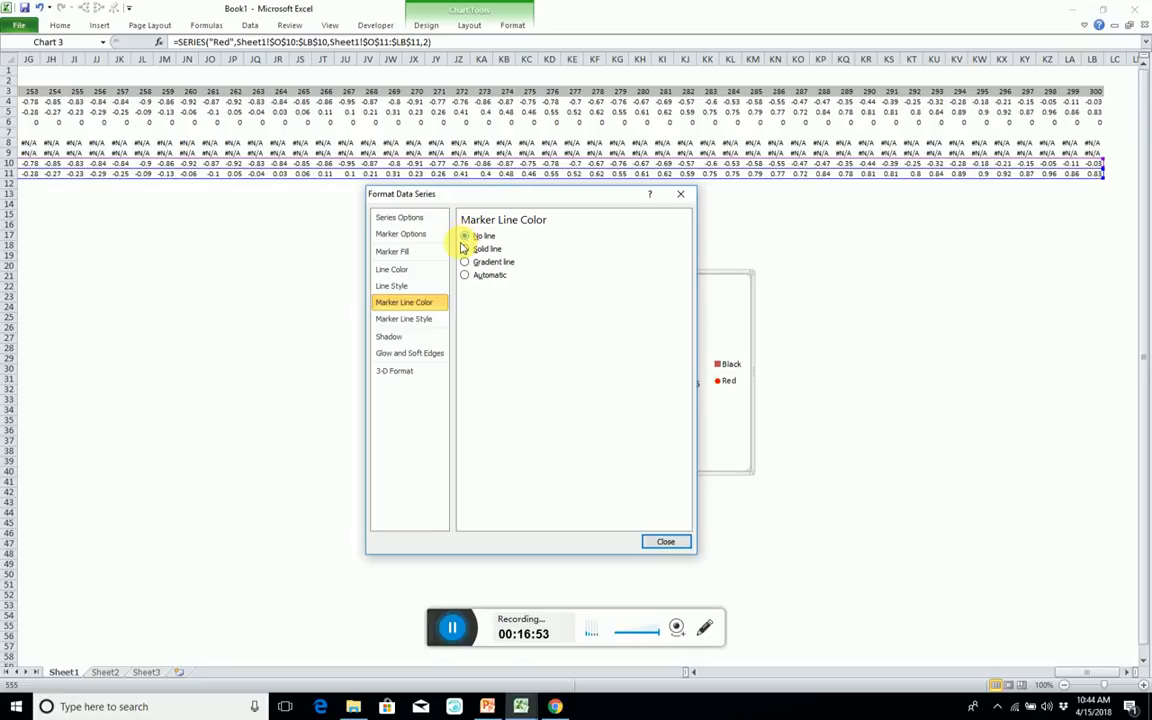
left_click(665, 541)
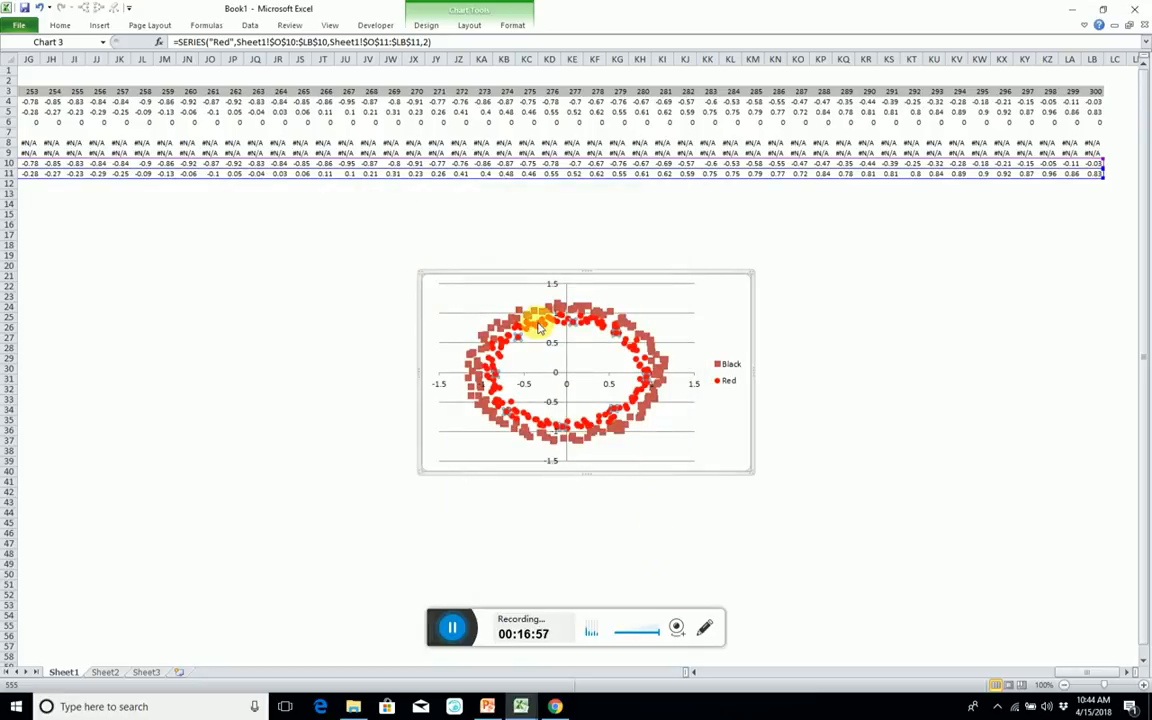
Change the Black series' markers to the built-in circle type with size 5.
double_click(532, 304)
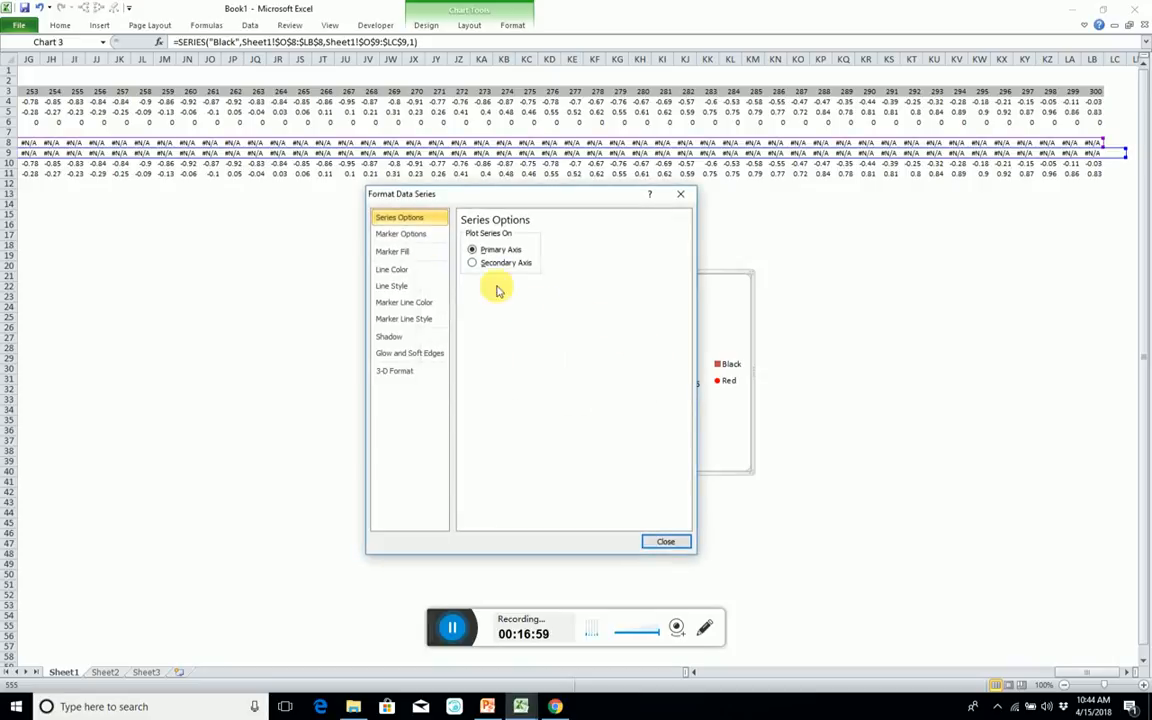
left_click(405, 233)
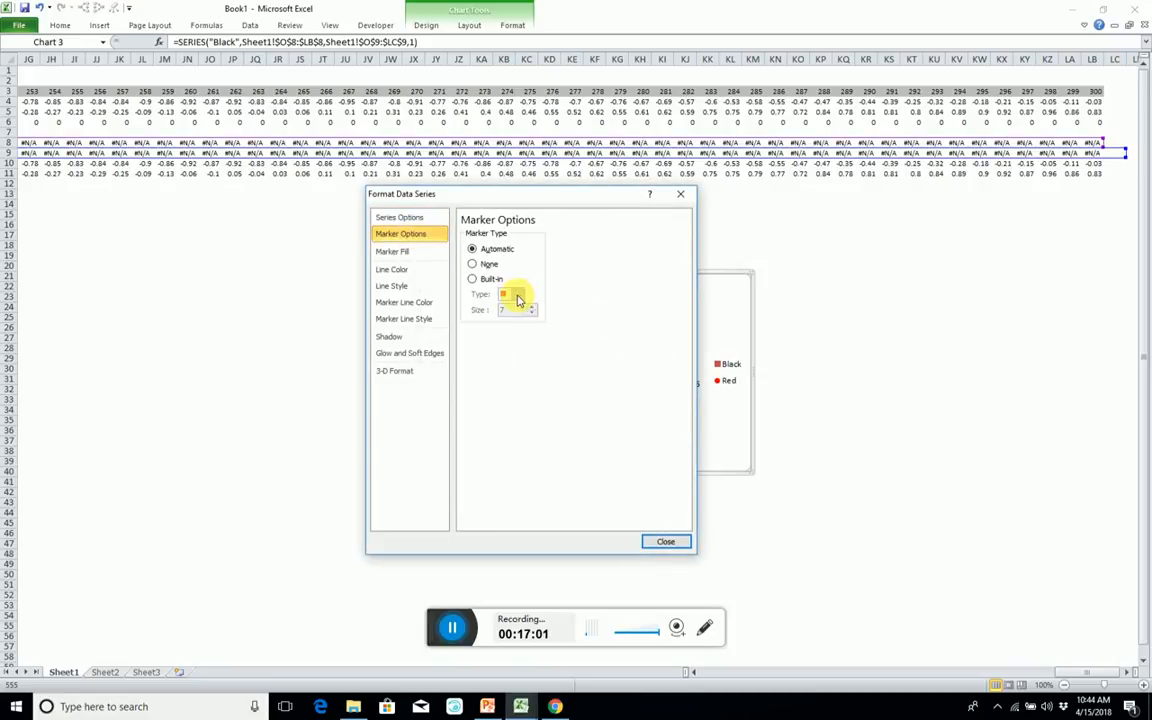
left_click(472, 279)
left_click(516, 294)
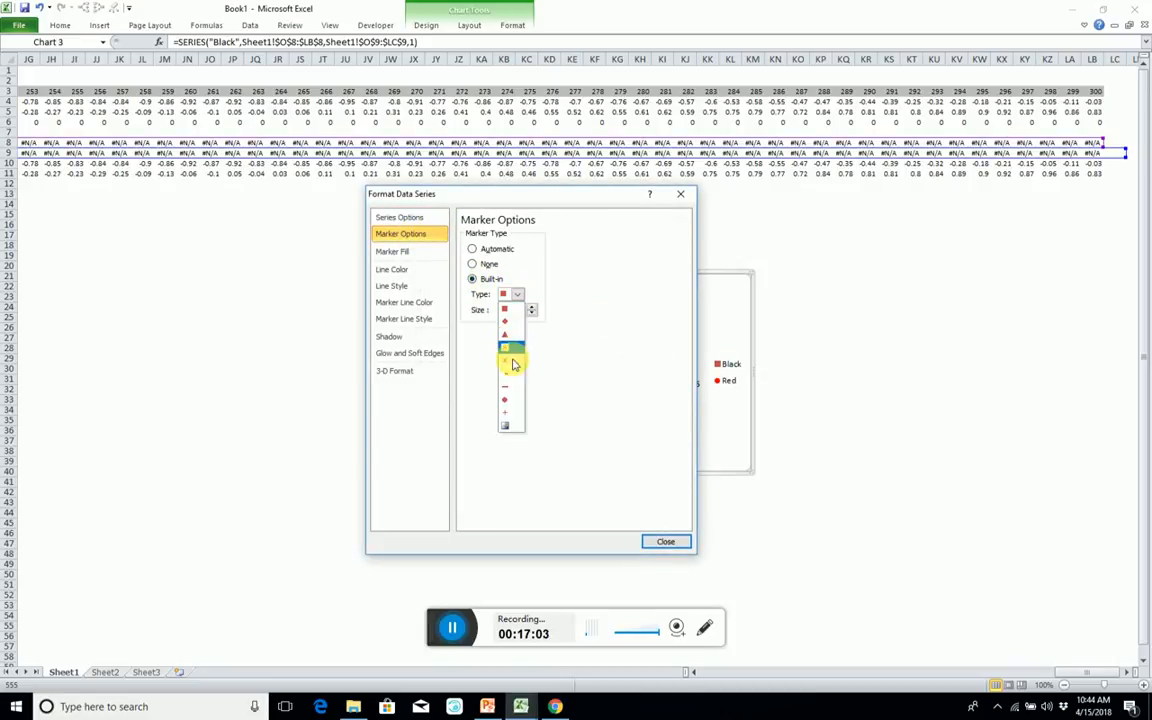
left_click(507, 402)
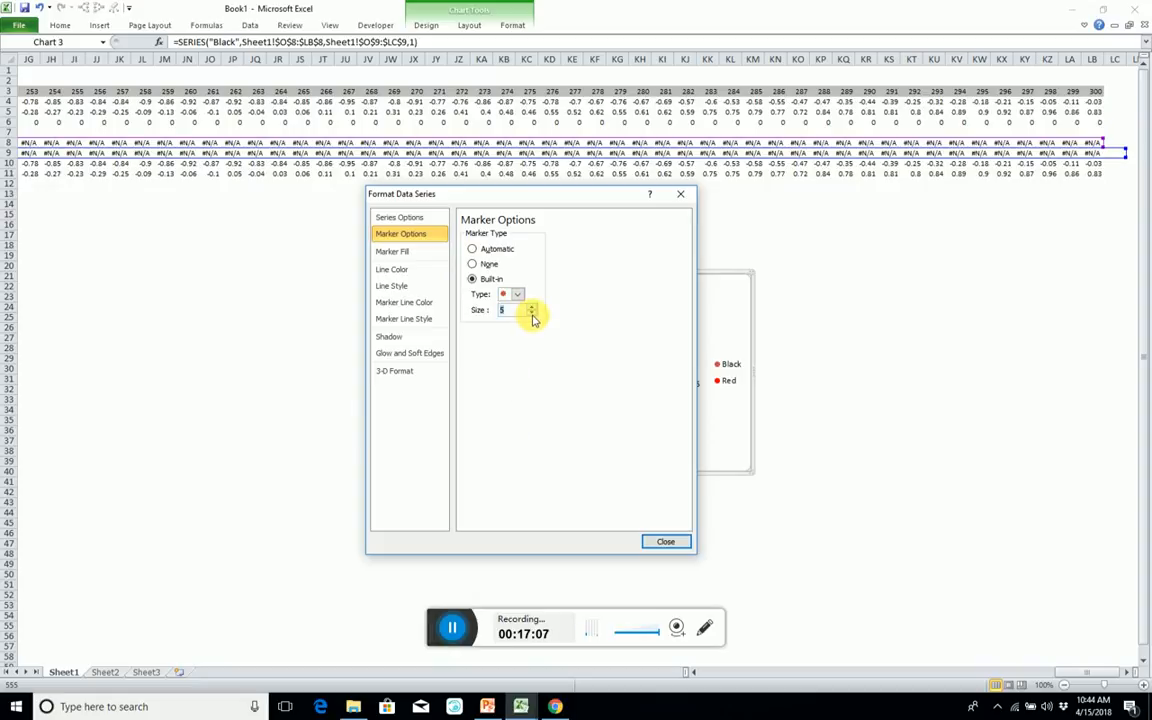
Give the Black series' markers a solid fill in the black theme colour.
left_click(422, 251)
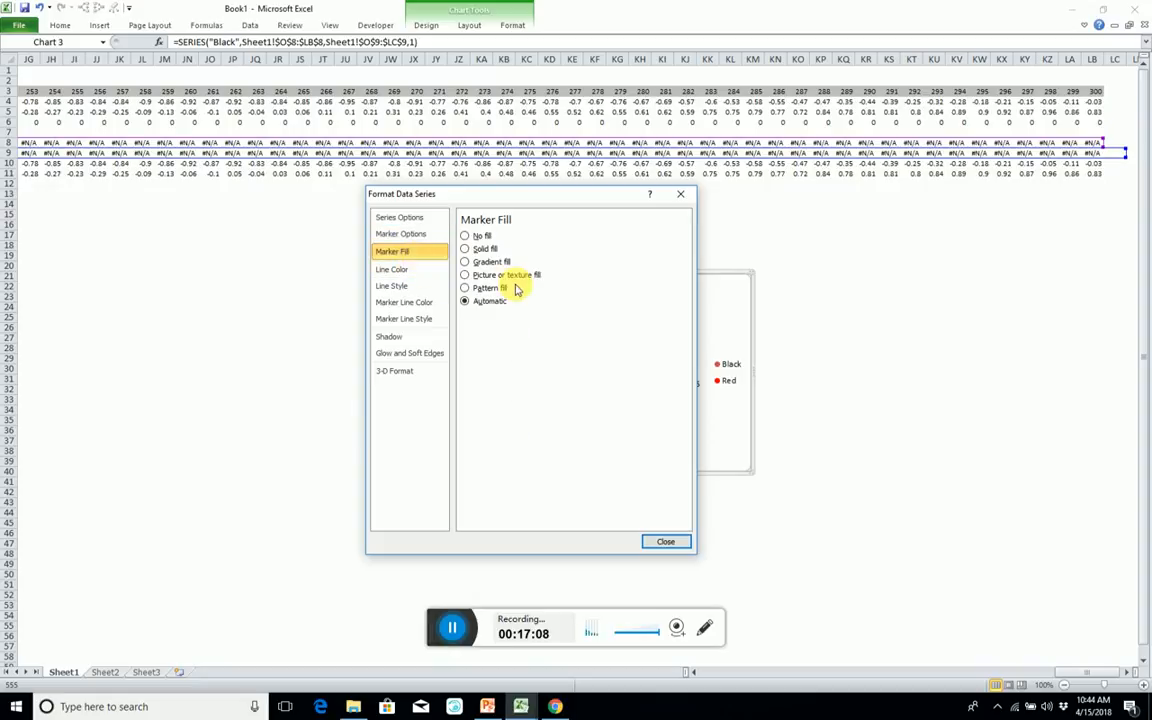
left_click(465, 249)
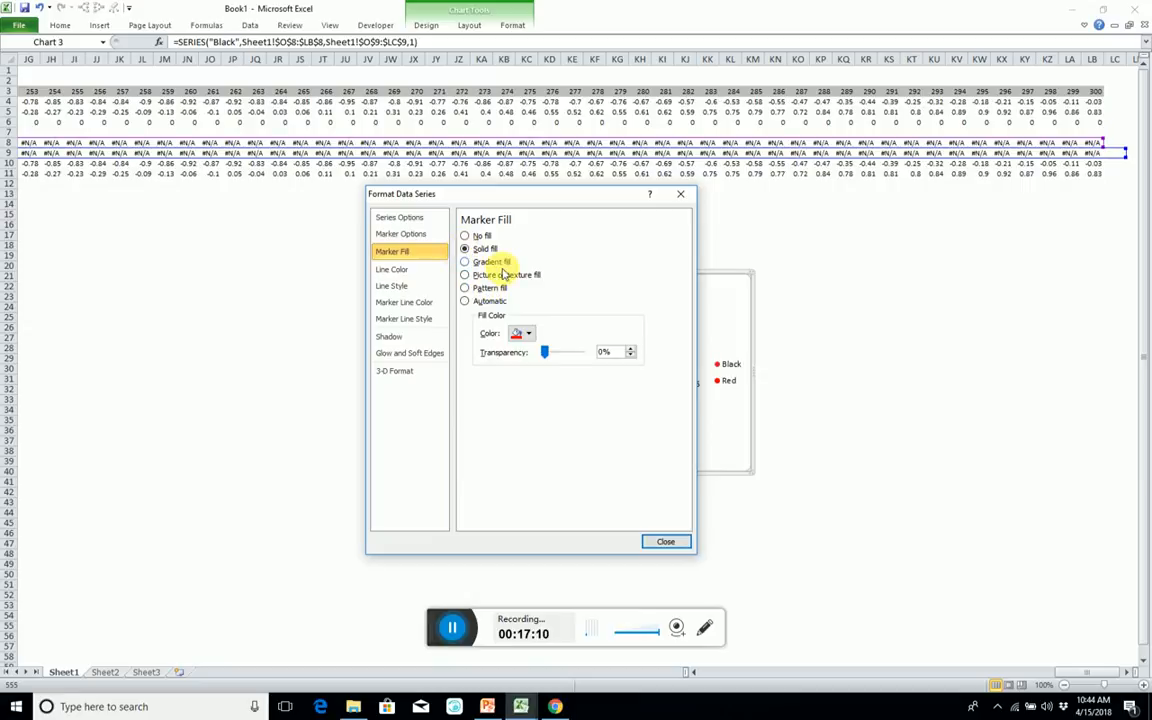
left_click(527, 334)
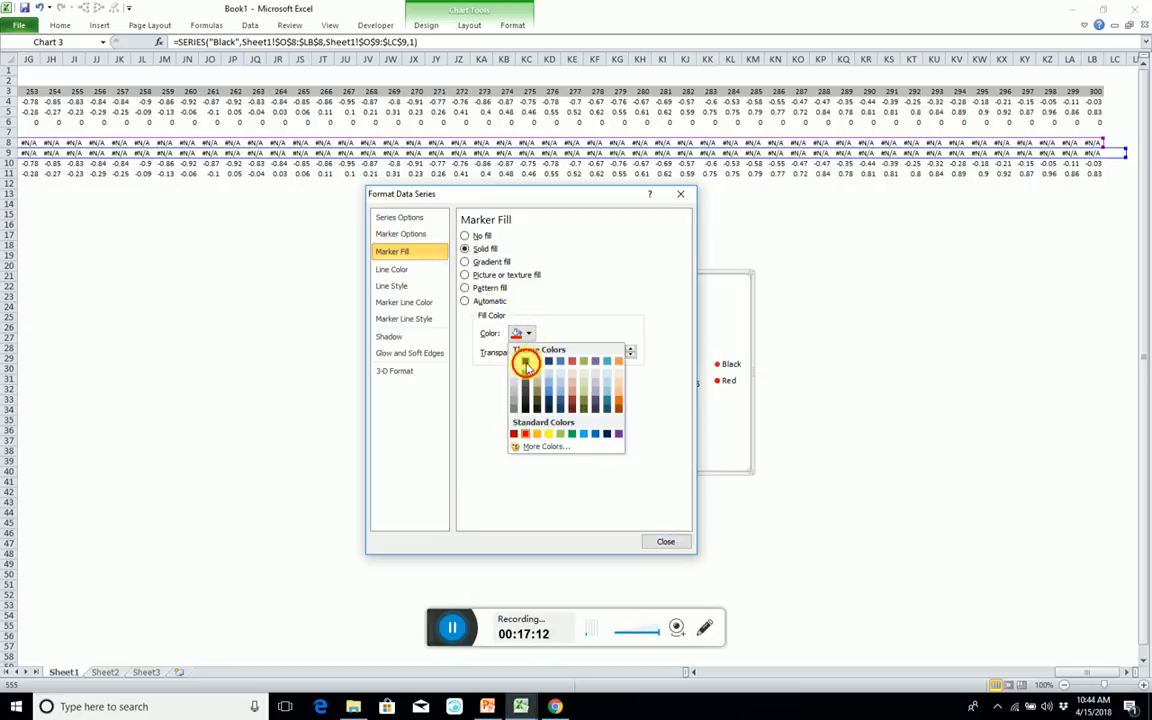
left_click(526, 364)
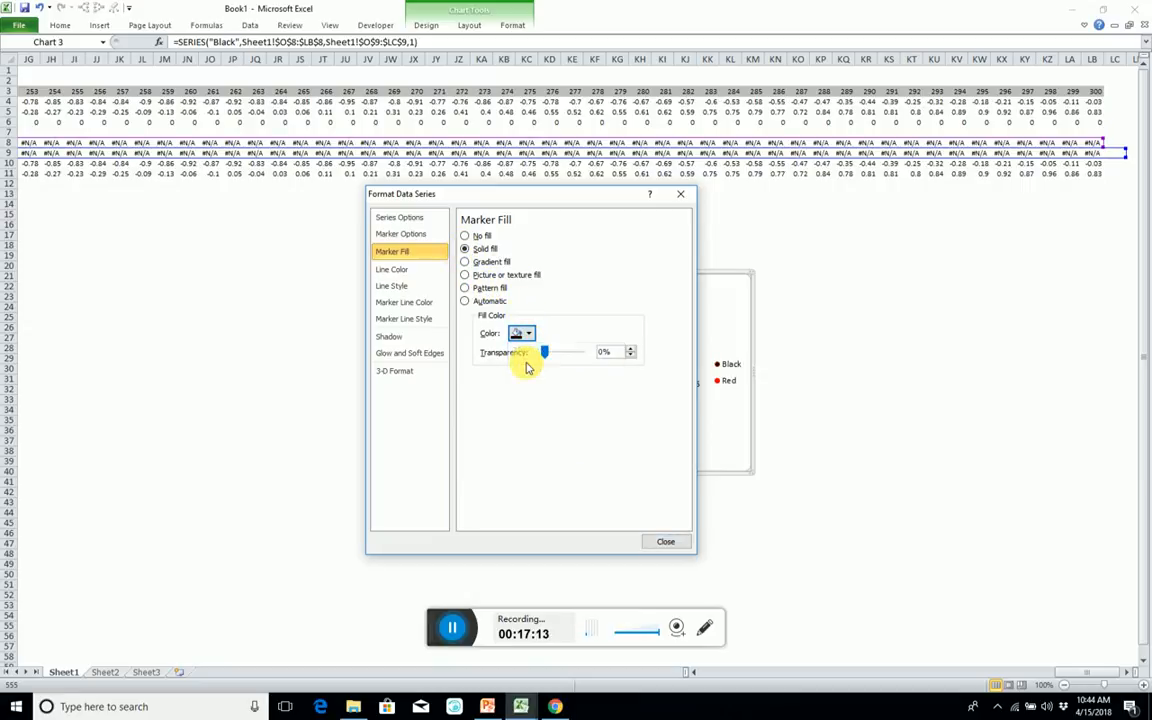
Remove the outline from the Black series' markers and stretch the chart's lower edge down to about row 48.
left_click(403, 302)
left_click(464, 235)
left_click(666, 542)
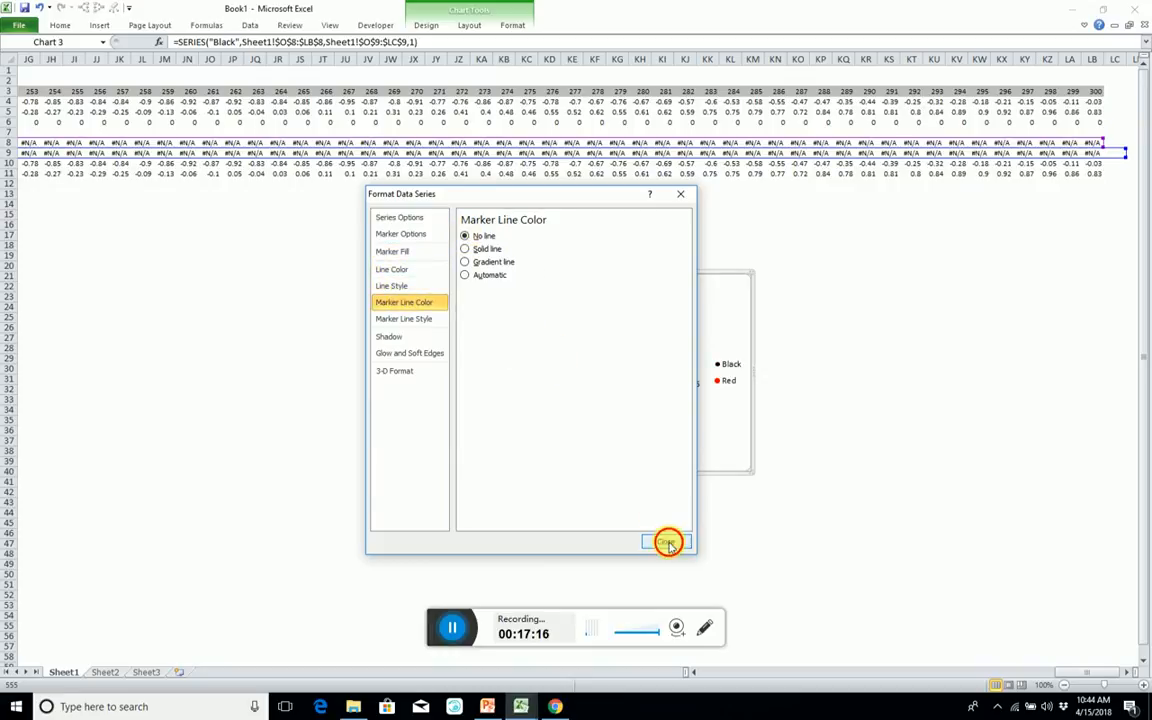
left_click_drag(585, 479, 586, 555)
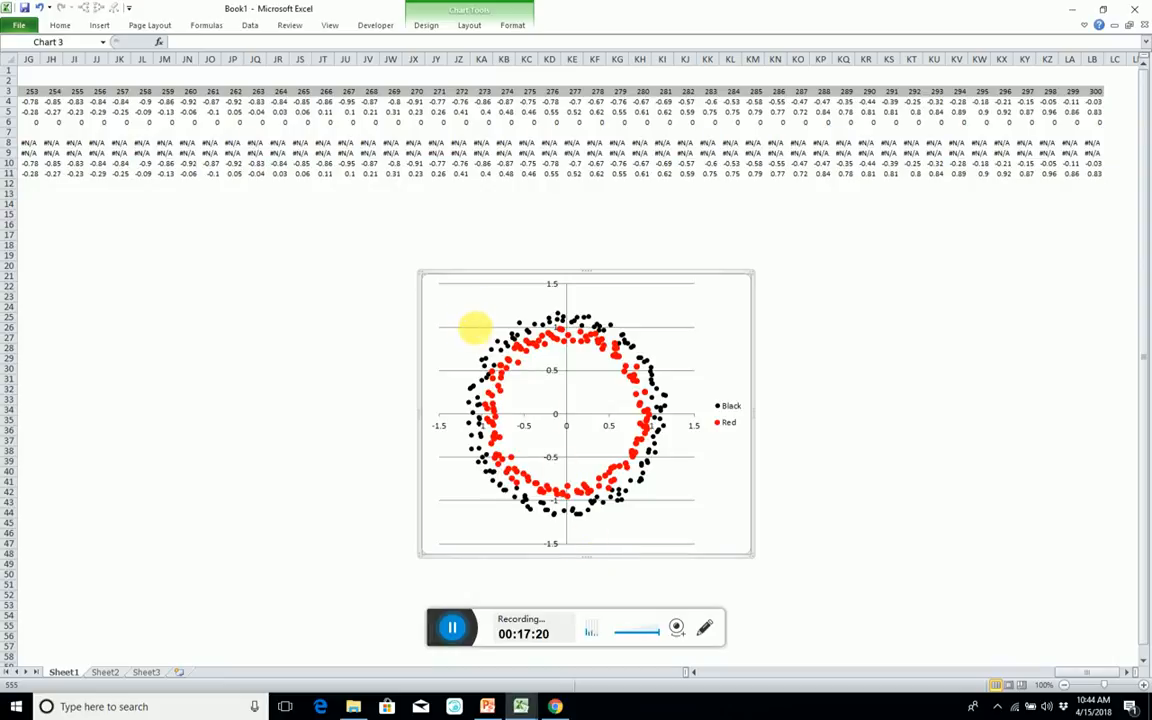
Fix the vertical axis's minimum at -1.5 and maximum at 1.5, and set its axis labels to Low.
double_click(557, 419)
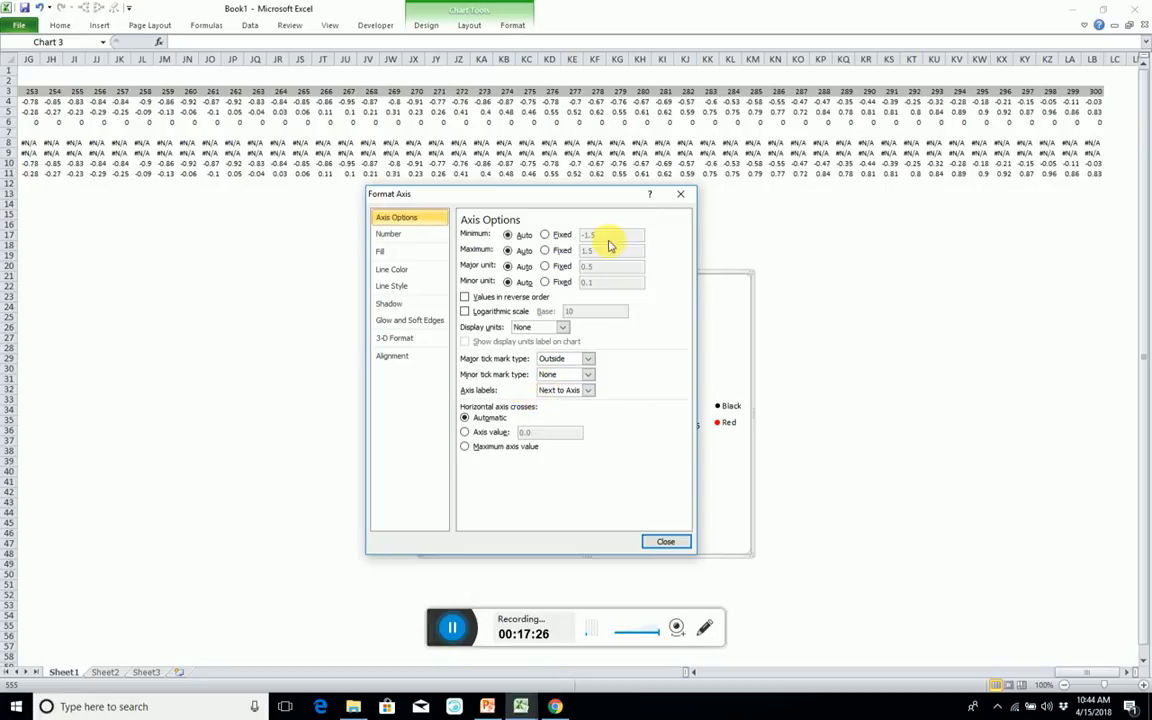
left_click(544, 234)
left_click(544, 250)
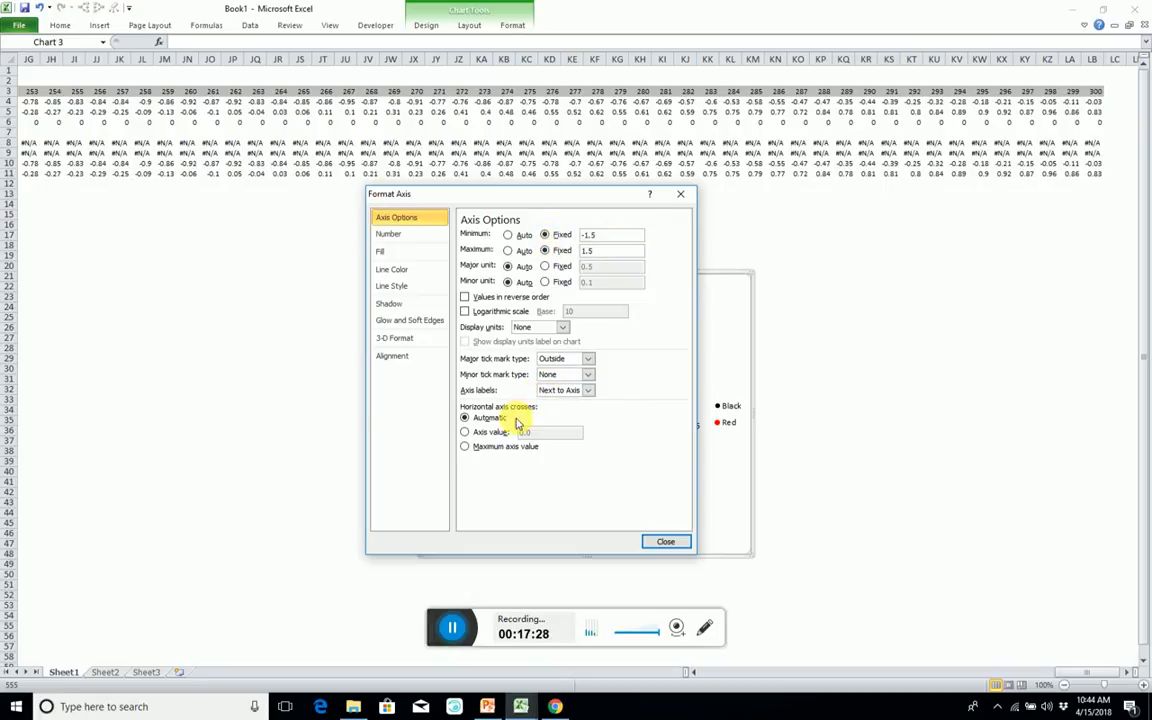
left_click(586, 391)
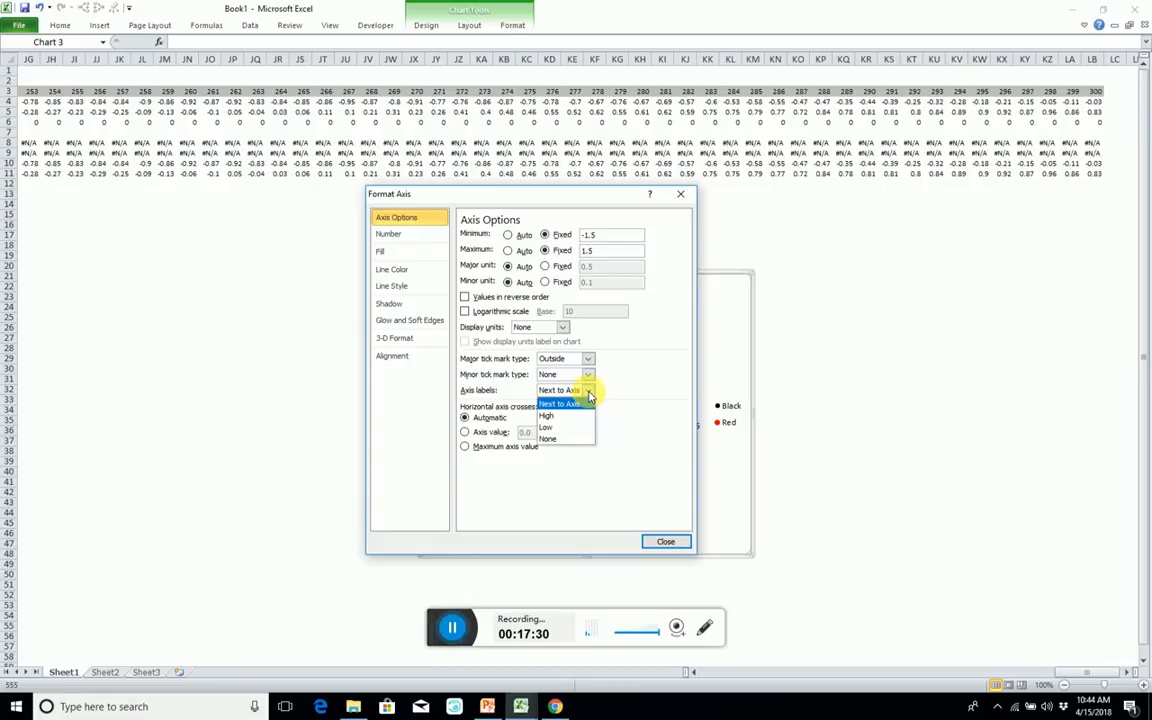
left_click(556, 427)
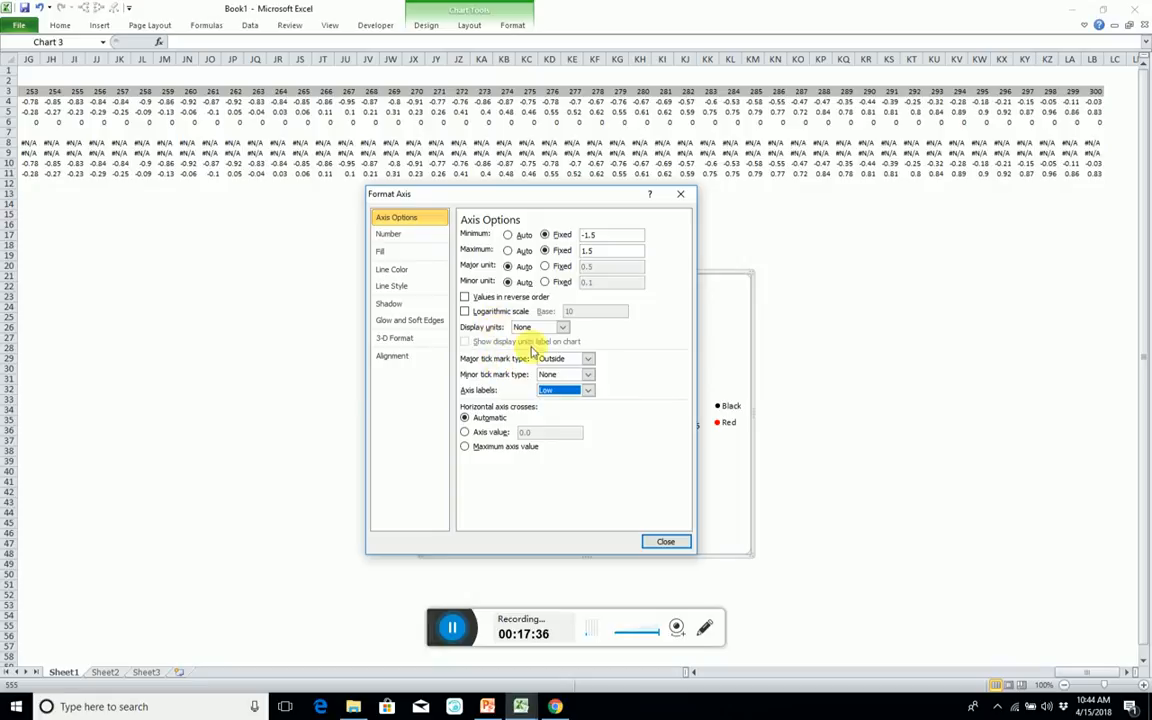
Set the vertical axis's major tick marks to None and its minor tick marks to Inside.
left_click(588, 375)
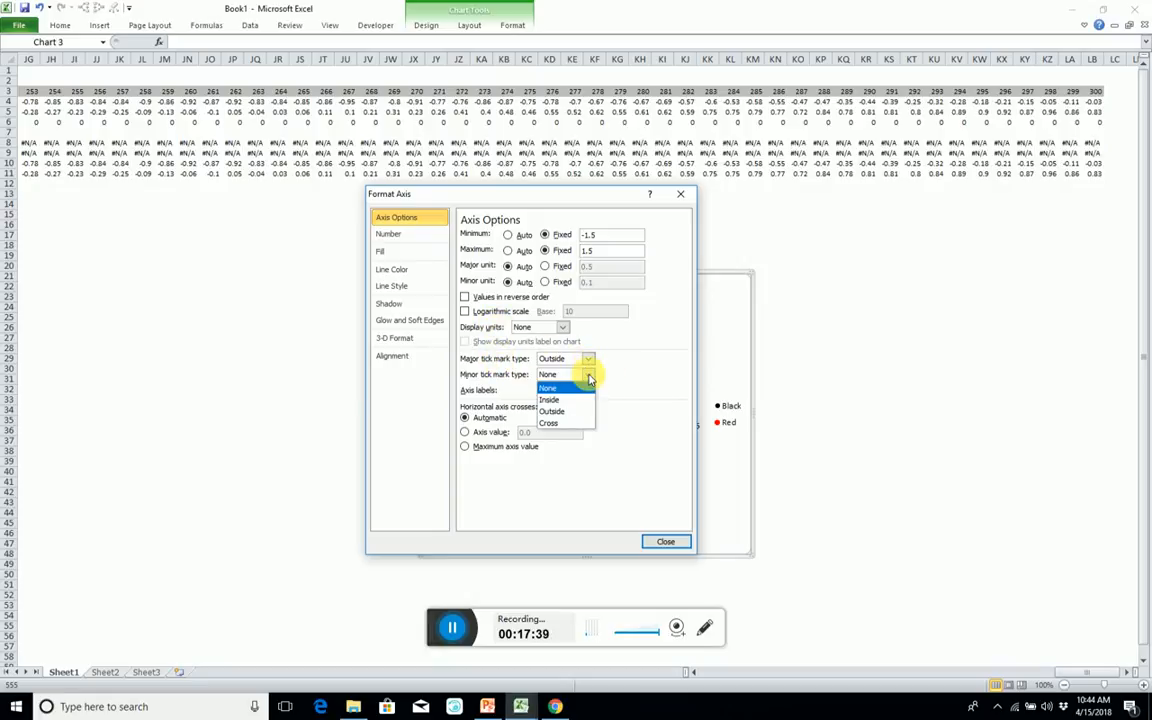
left_click(589, 361)
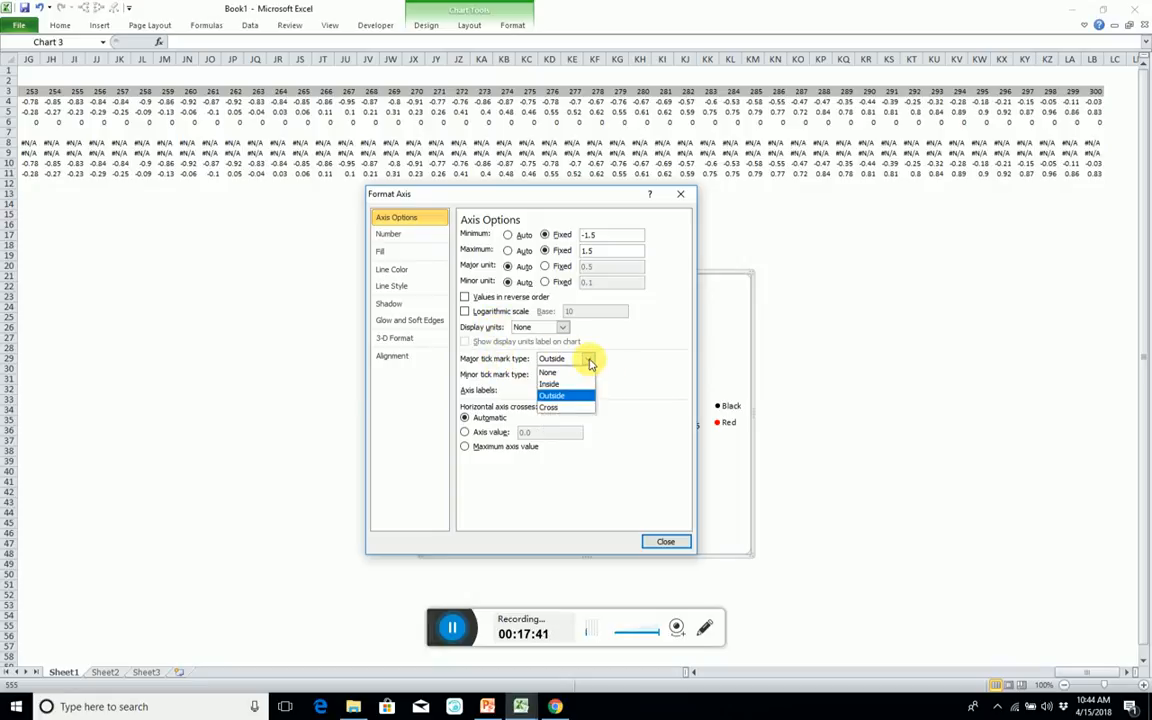
left_click(589, 373)
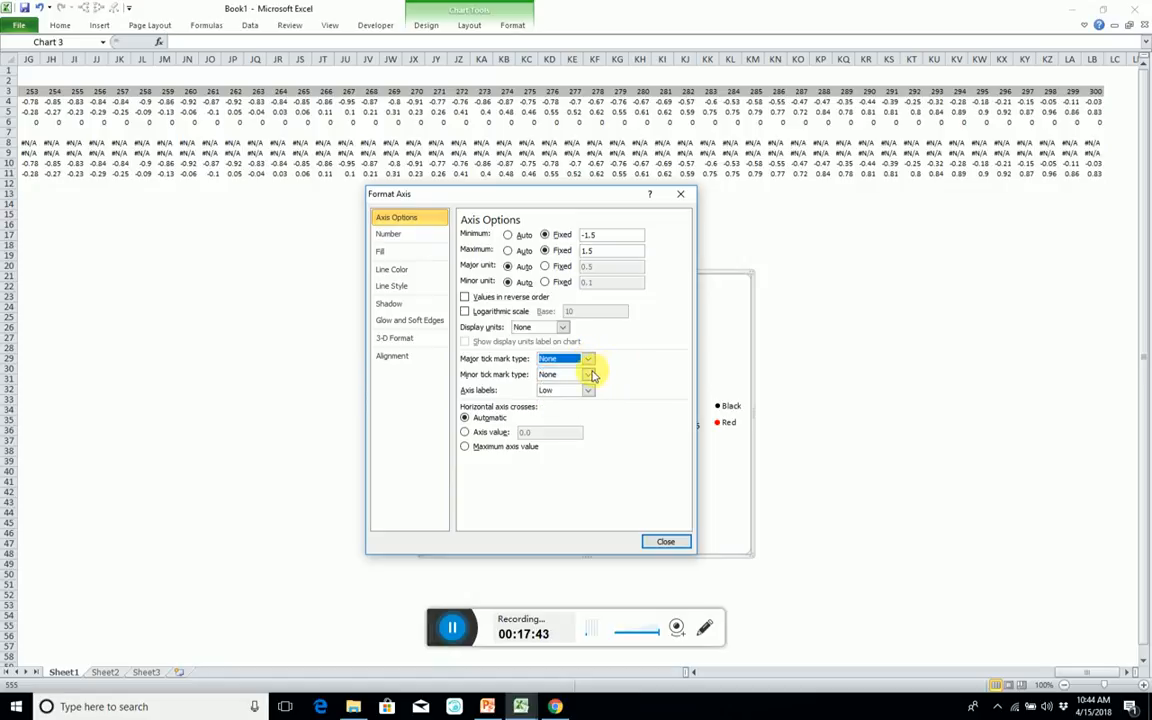
left_click(588, 375)
left_click(572, 404)
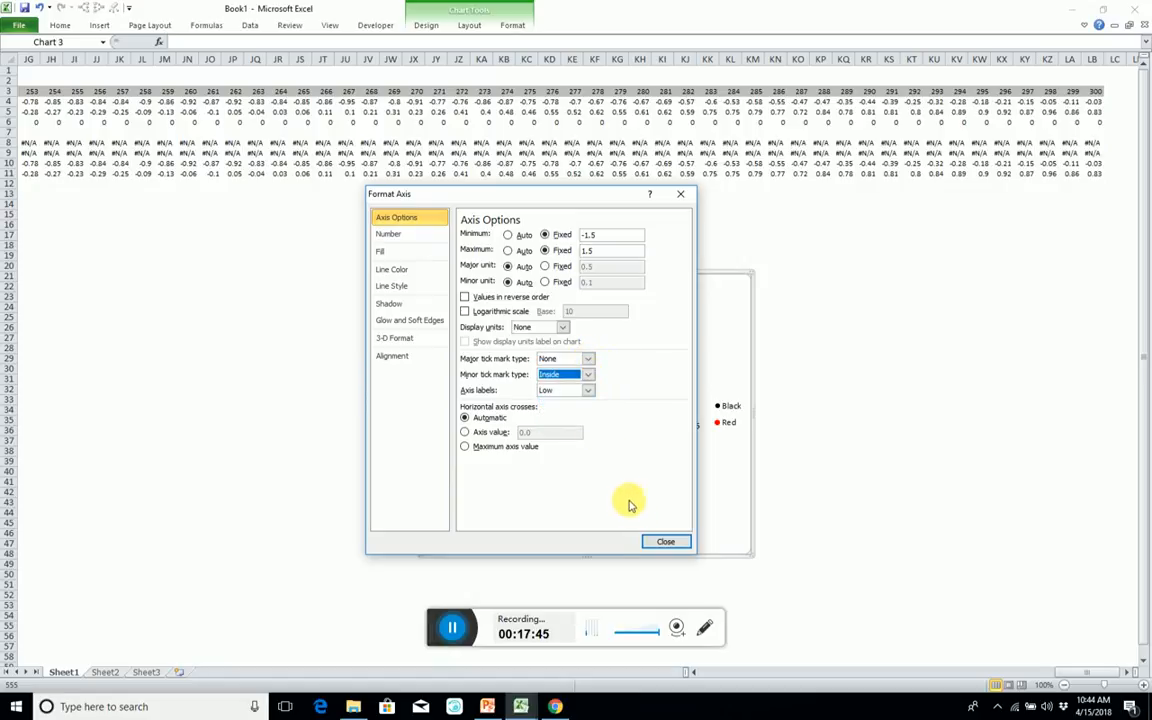
left_click(663, 541)
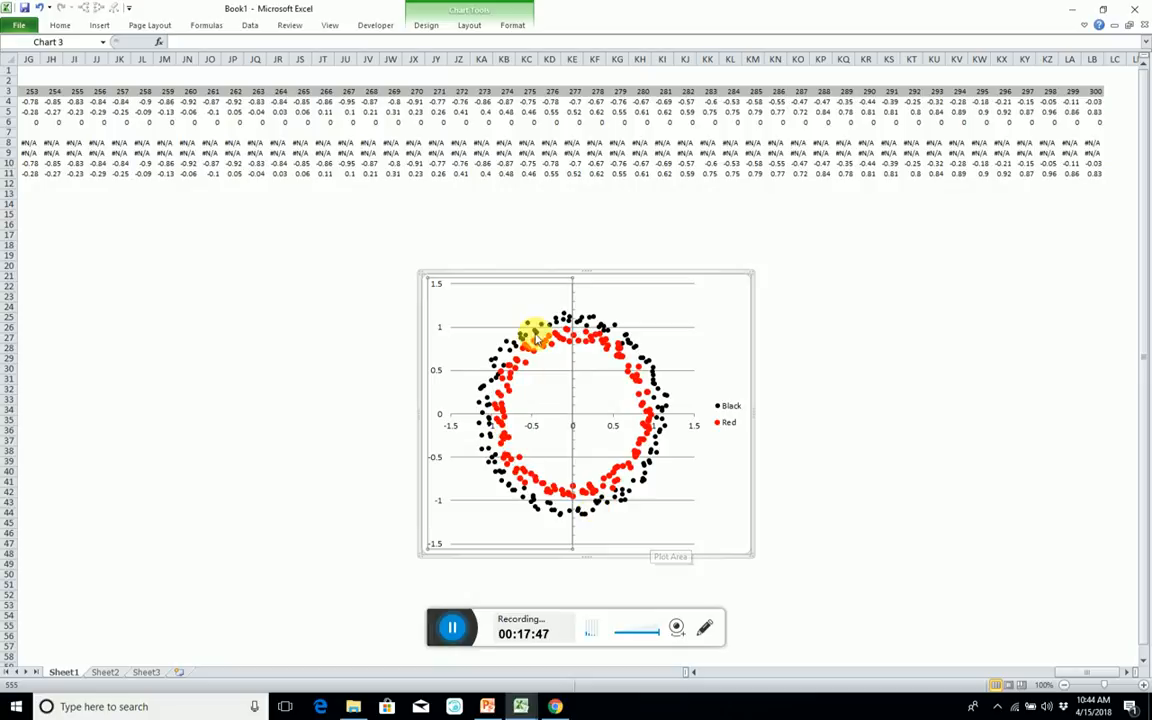
Change the vertical axis's major tick marks to Inside.
right_click(436, 288)
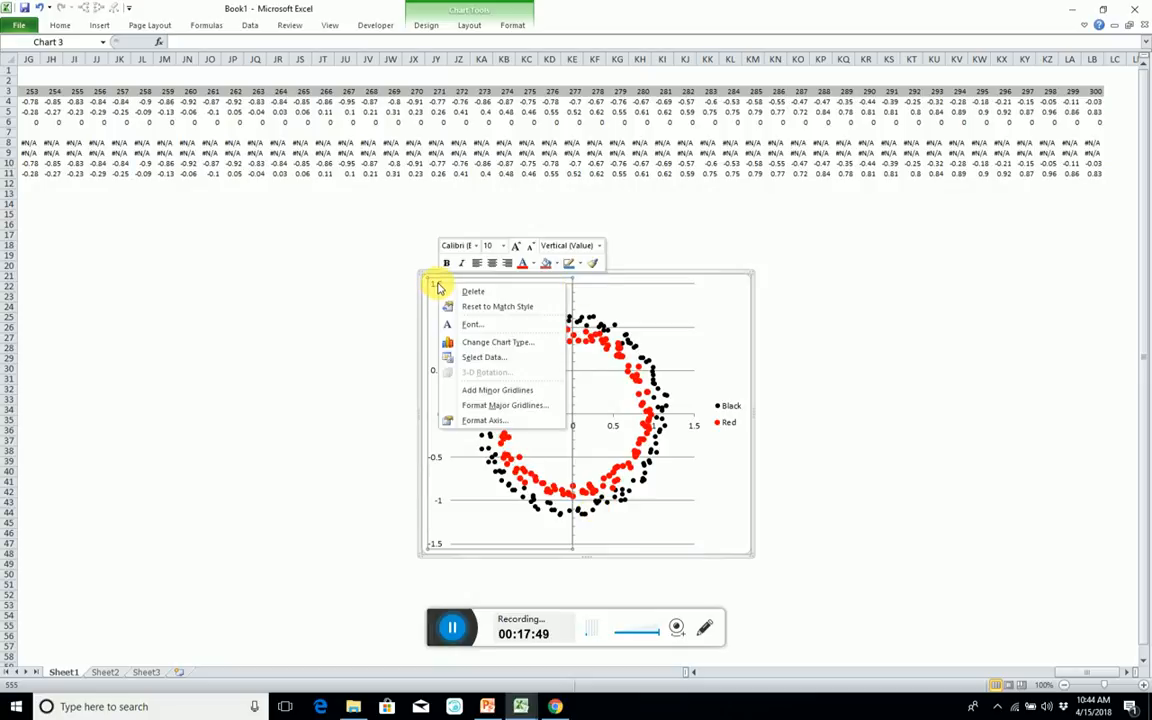
left_click(483, 420)
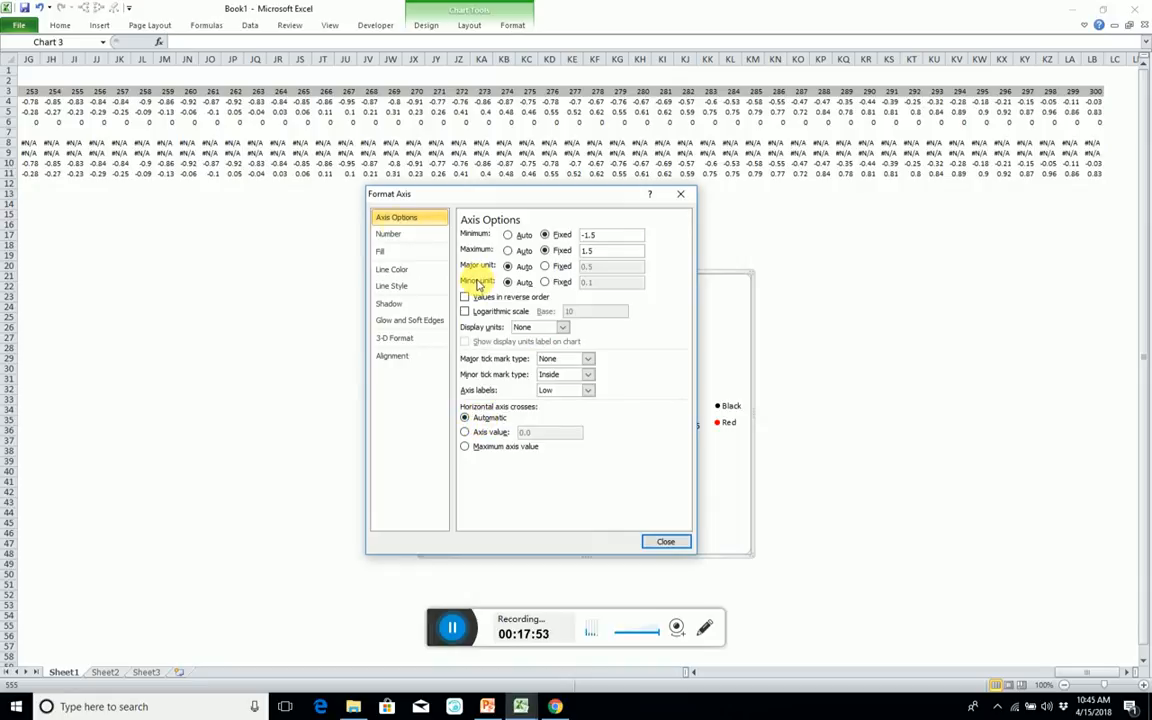
left_click(398, 232)
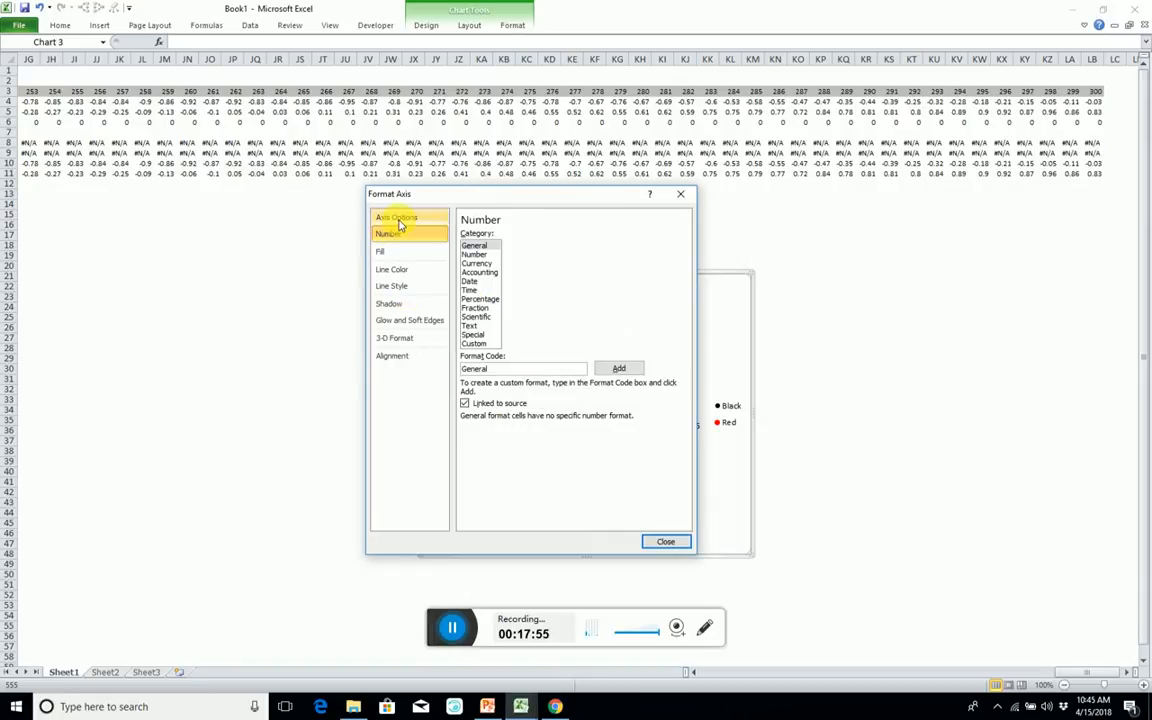
left_click(399, 220)
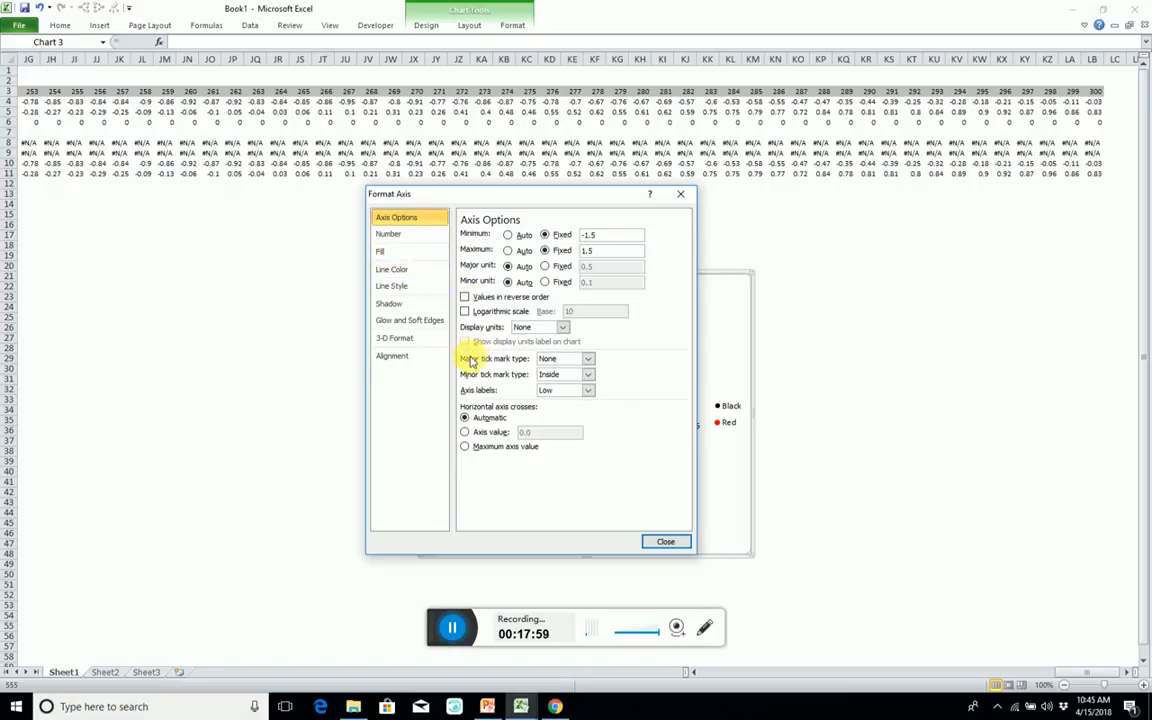
left_click(587, 359)
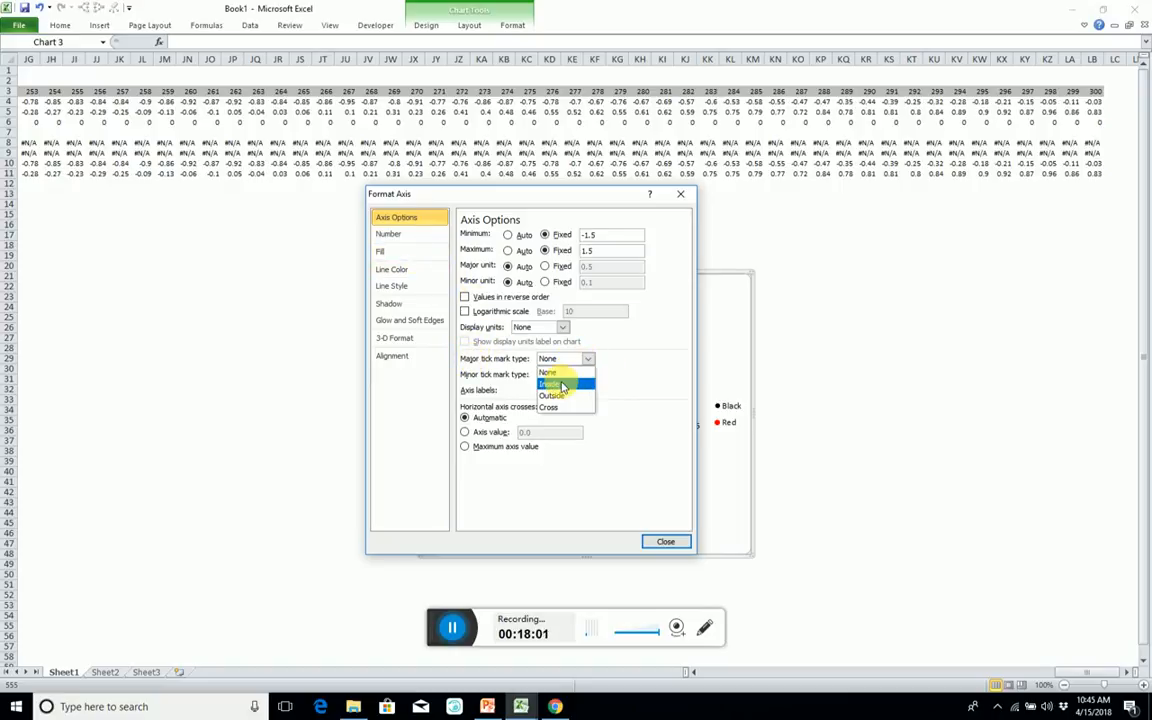
left_click(565, 387)
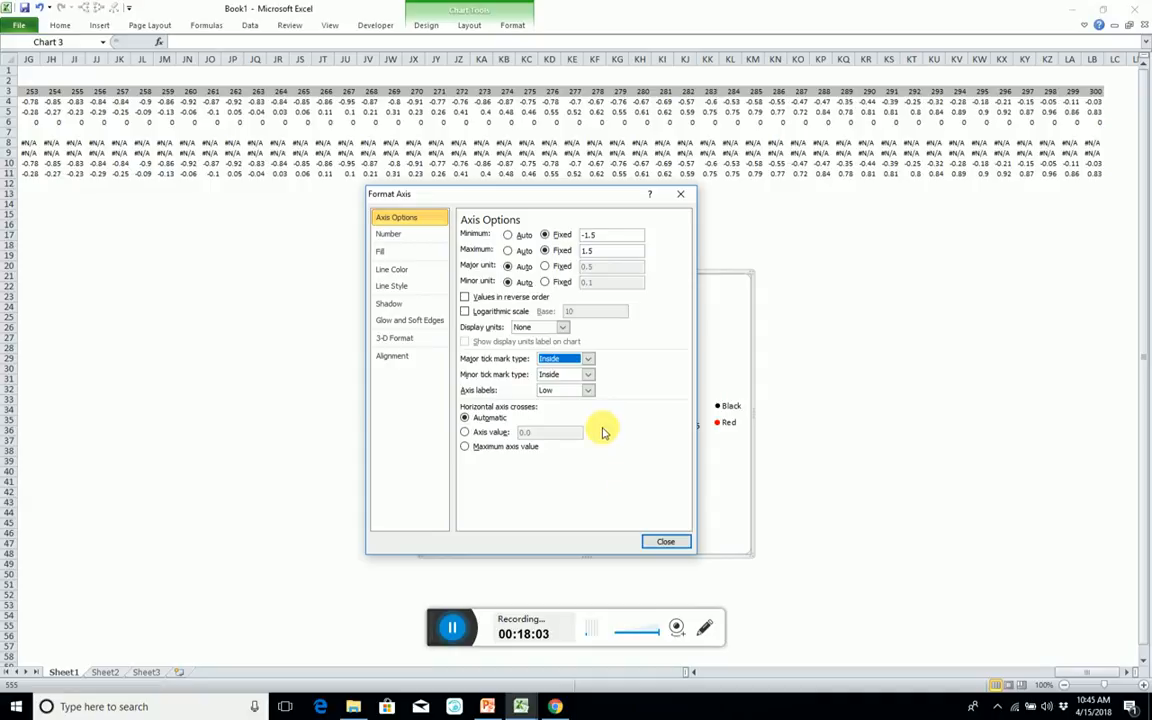
left_click(664, 542)
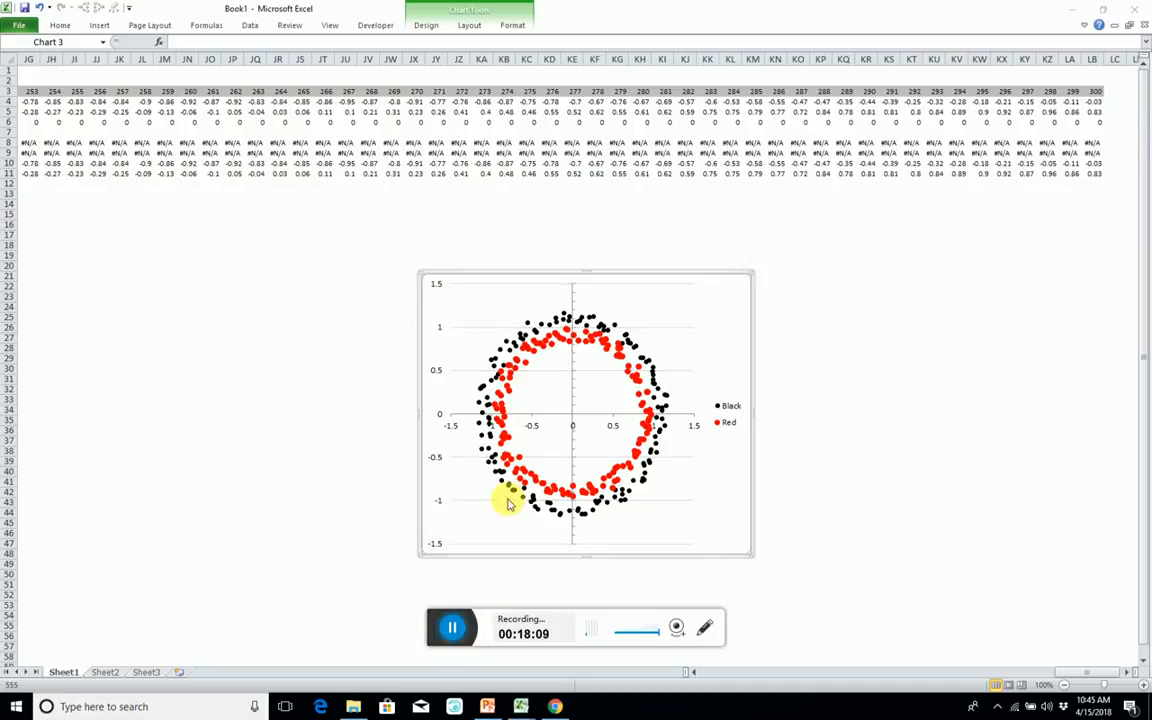
left_click(612, 418)
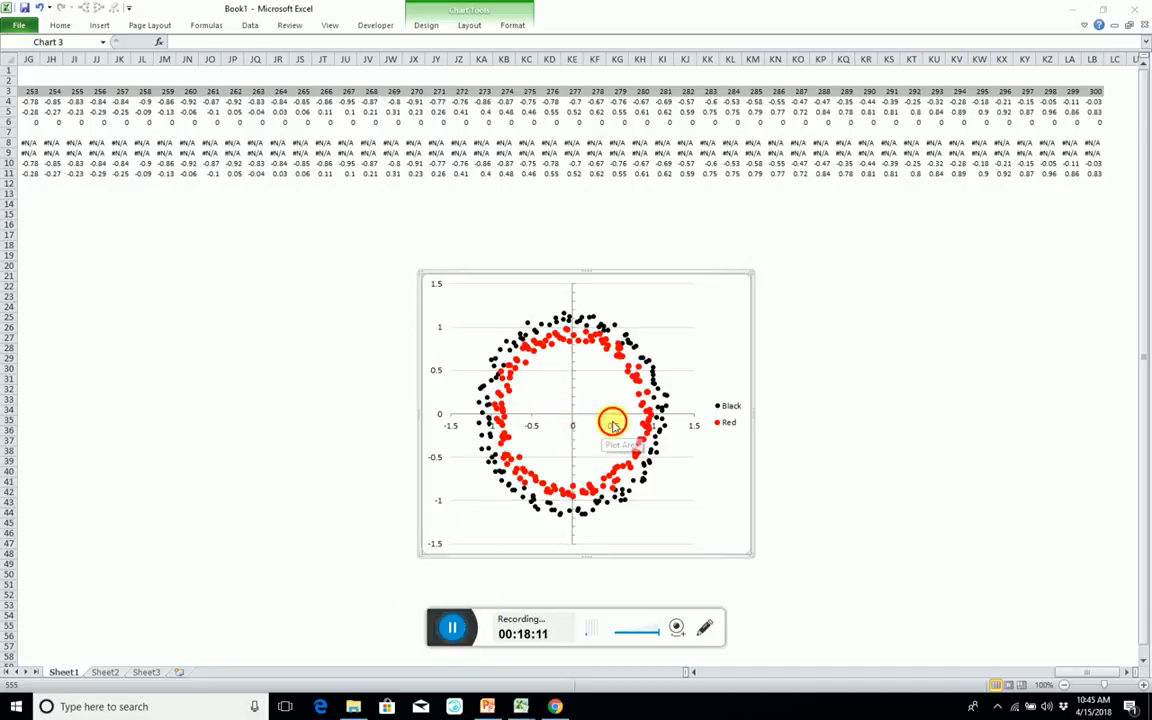
double_click(612, 425)
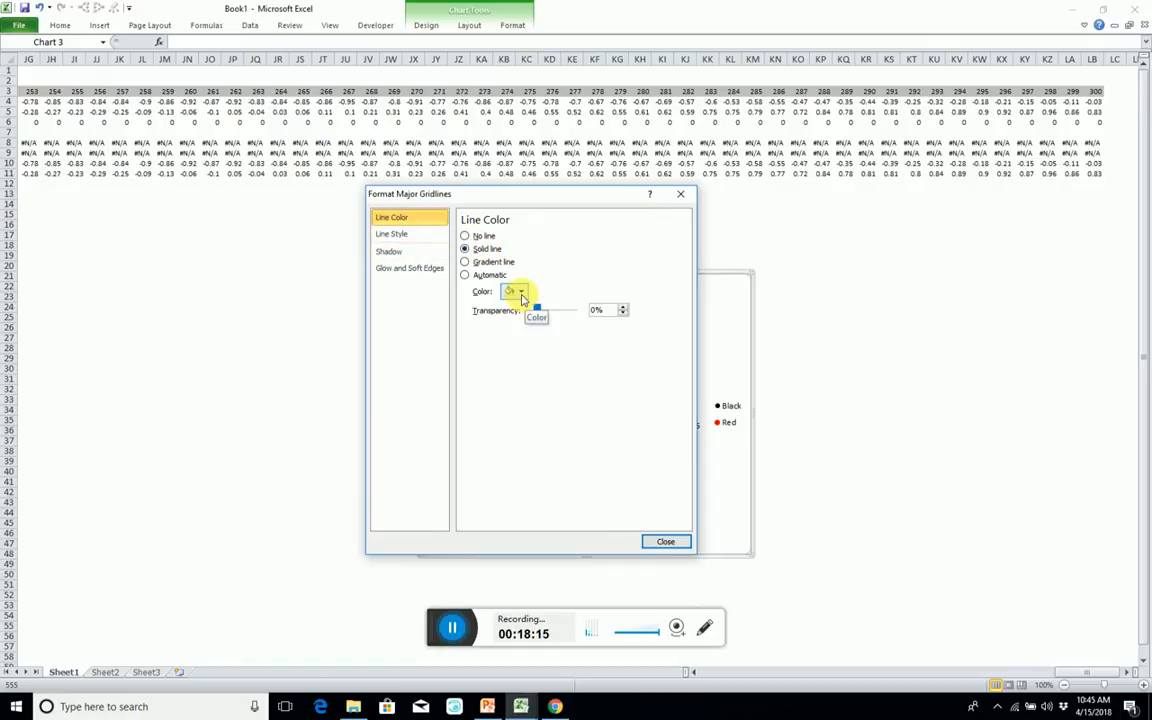
left_click(662, 540)
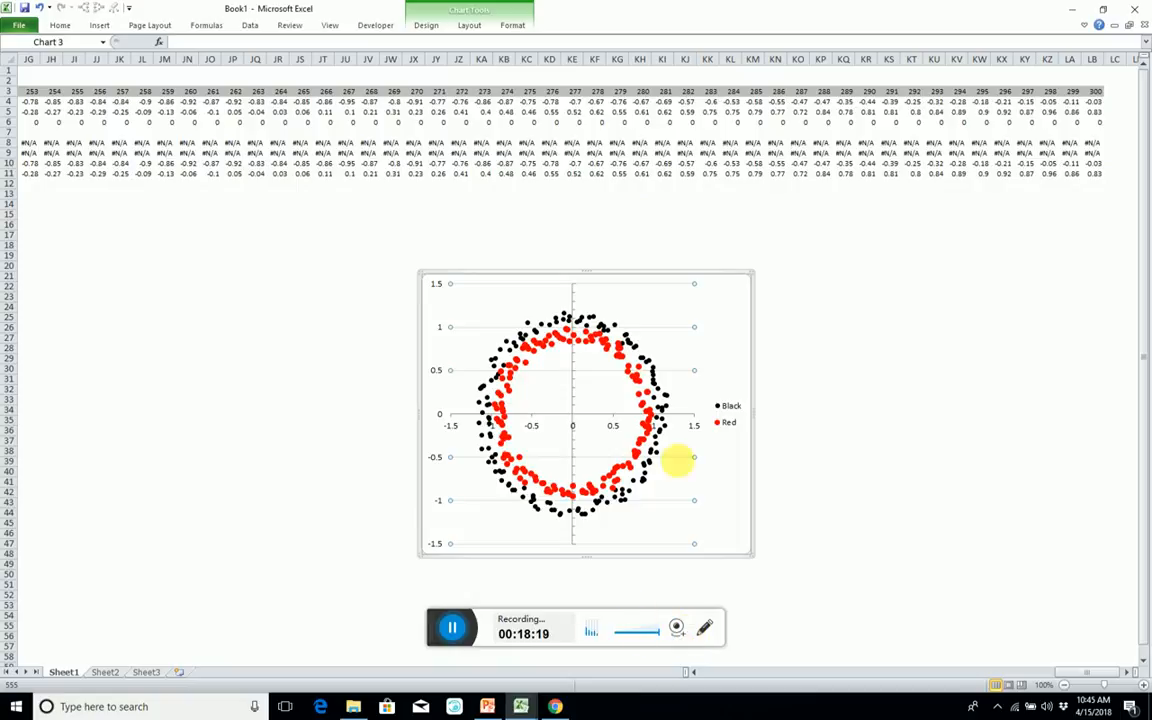
Add major gridlines for the horizontal axis and colour them as solid light grey lines.
right_click(531, 428)
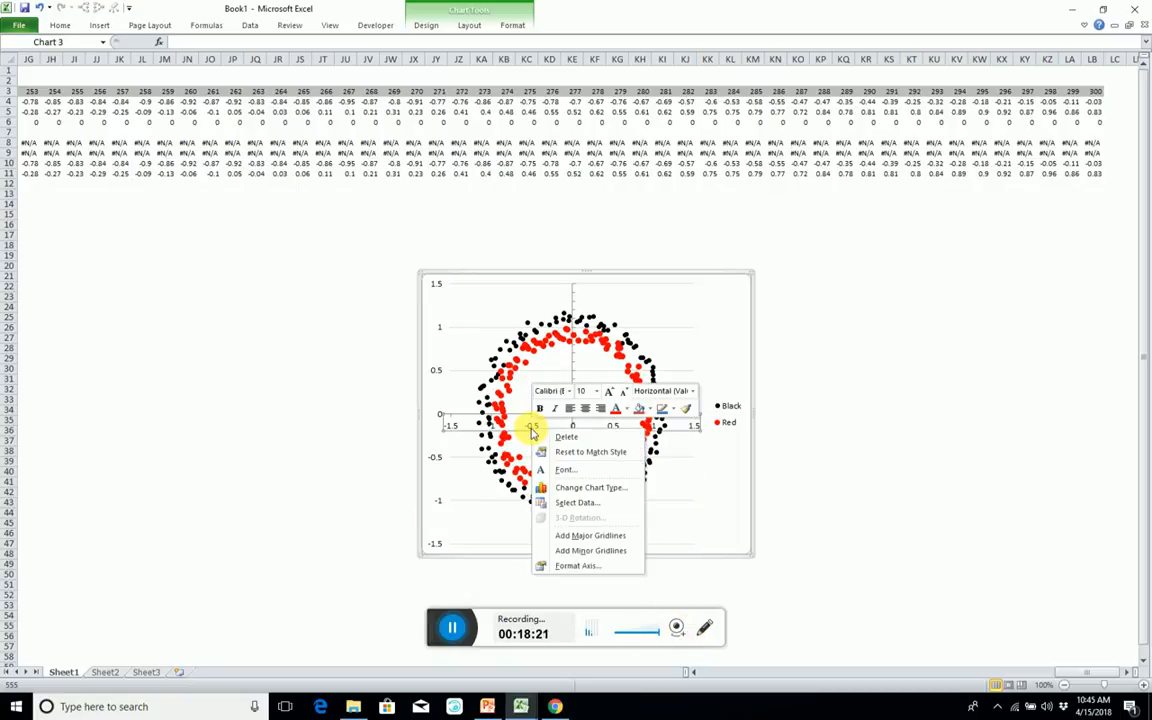
left_click(588, 535)
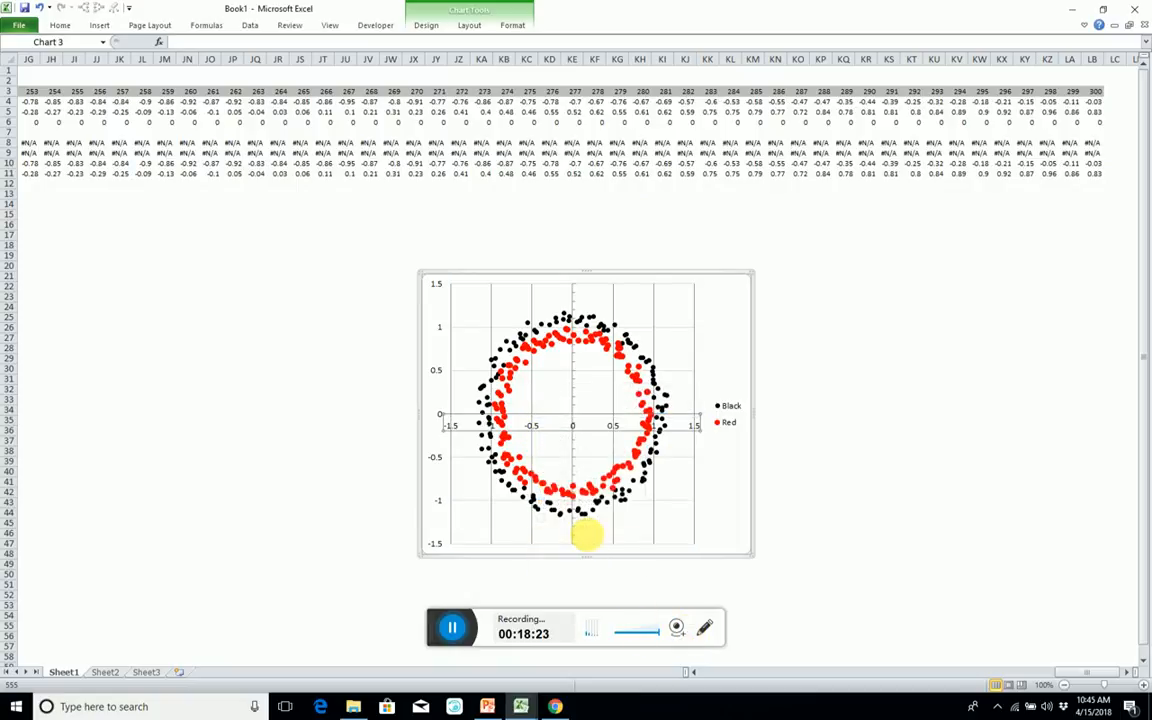
double_click(610, 305)
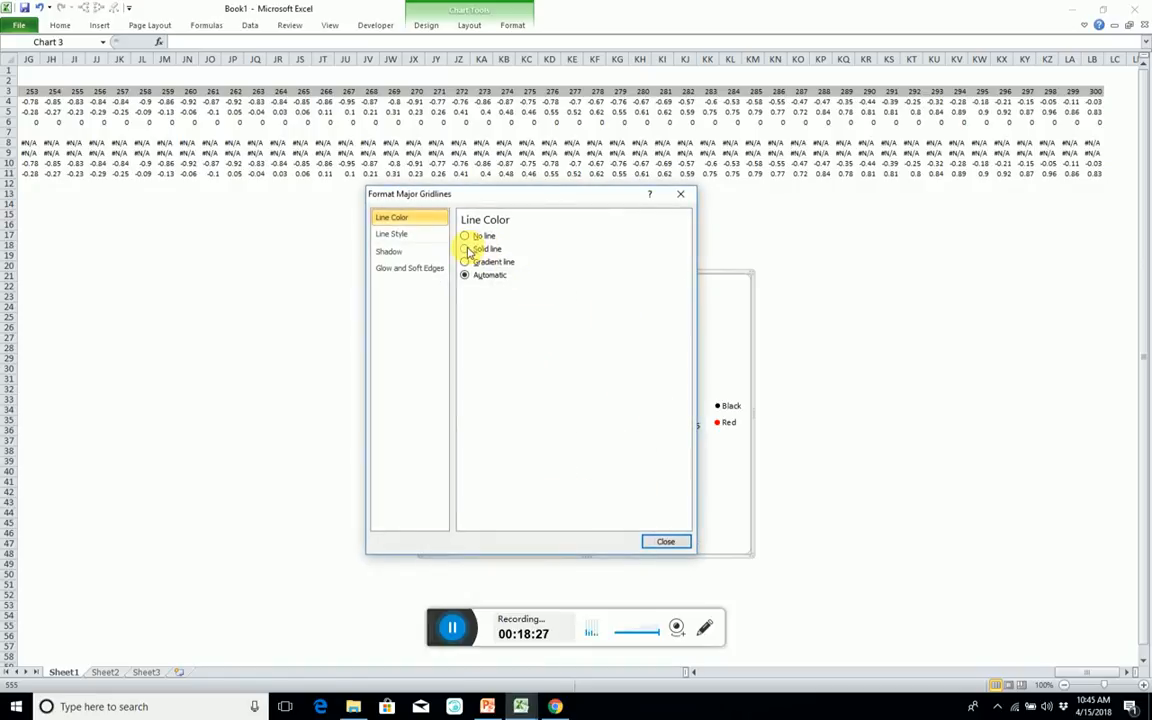
left_click(467, 249)
left_click(515, 291)
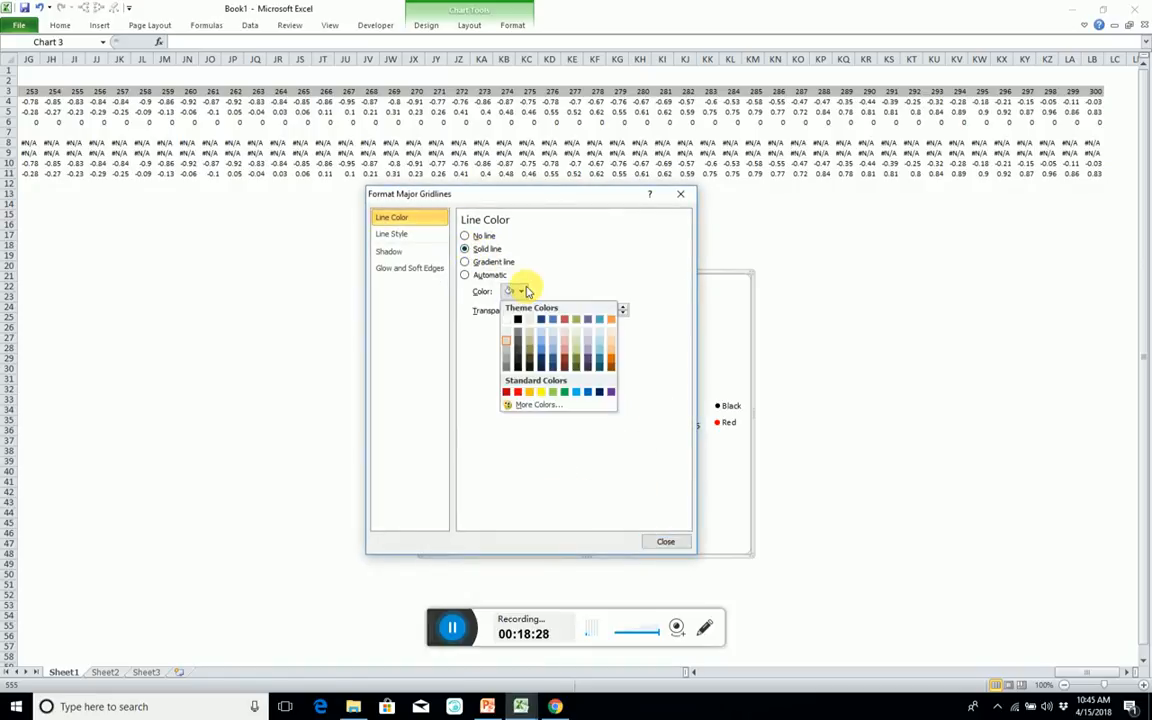
left_click(505, 342)
left_click(668, 543)
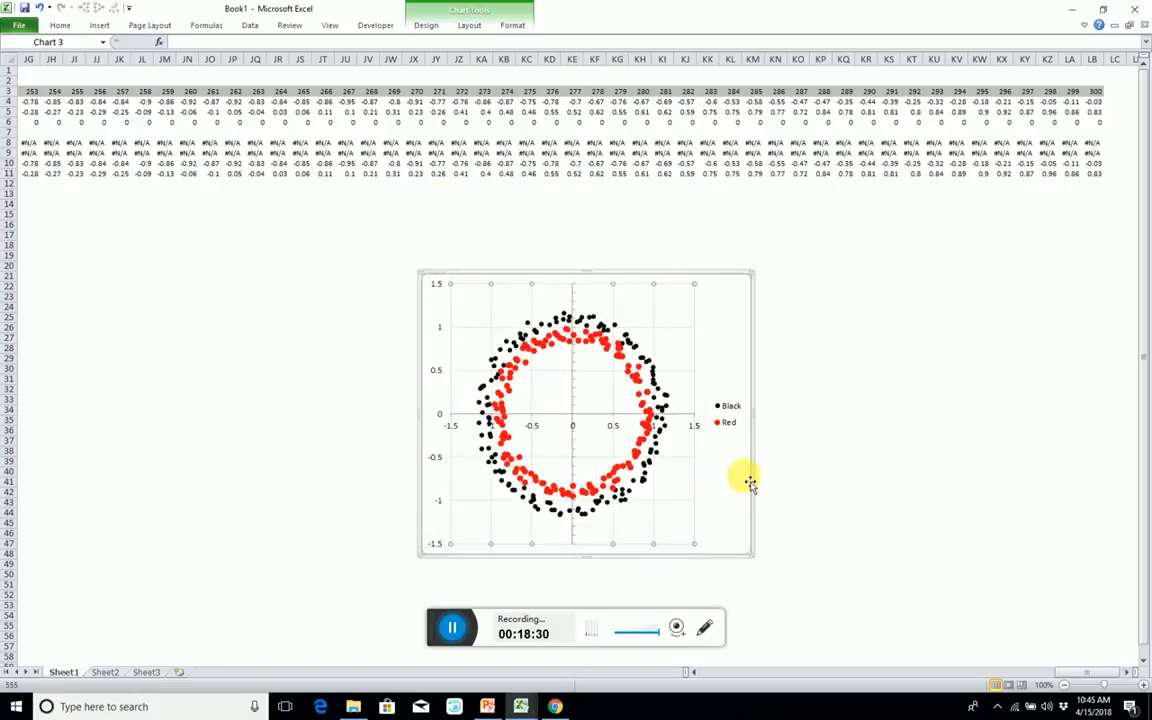
left_click(820, 379)
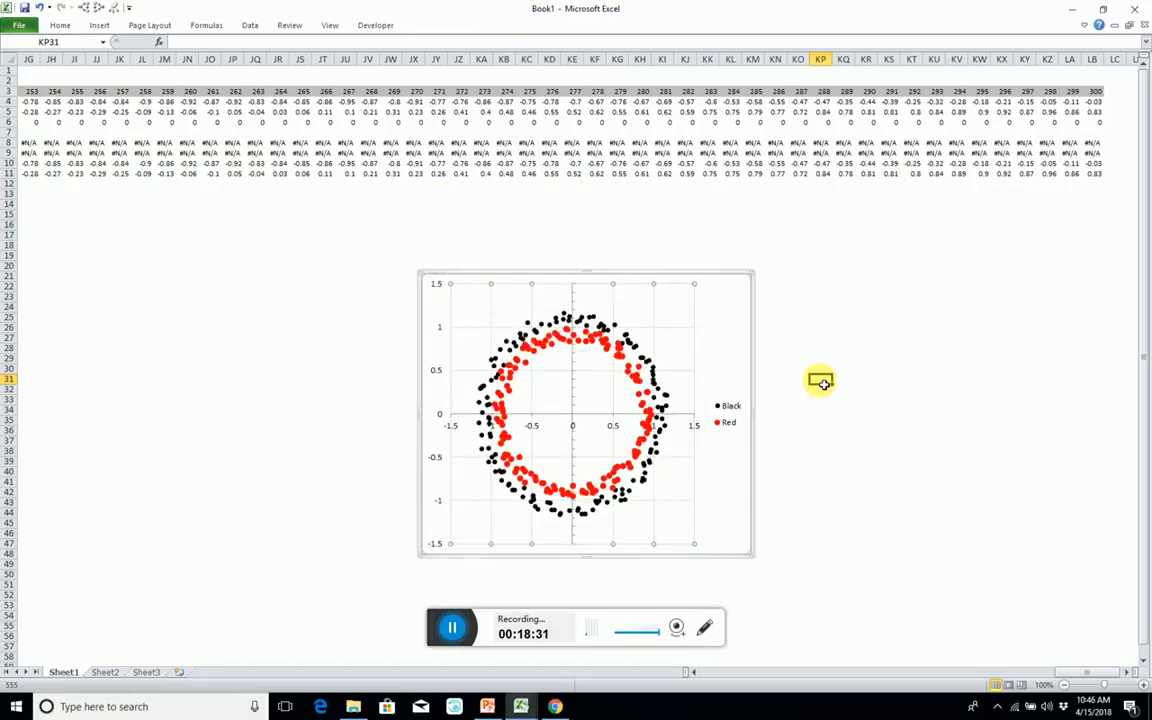
Remove the chart area's border by setting its line to No line.
double_click(464, 281)
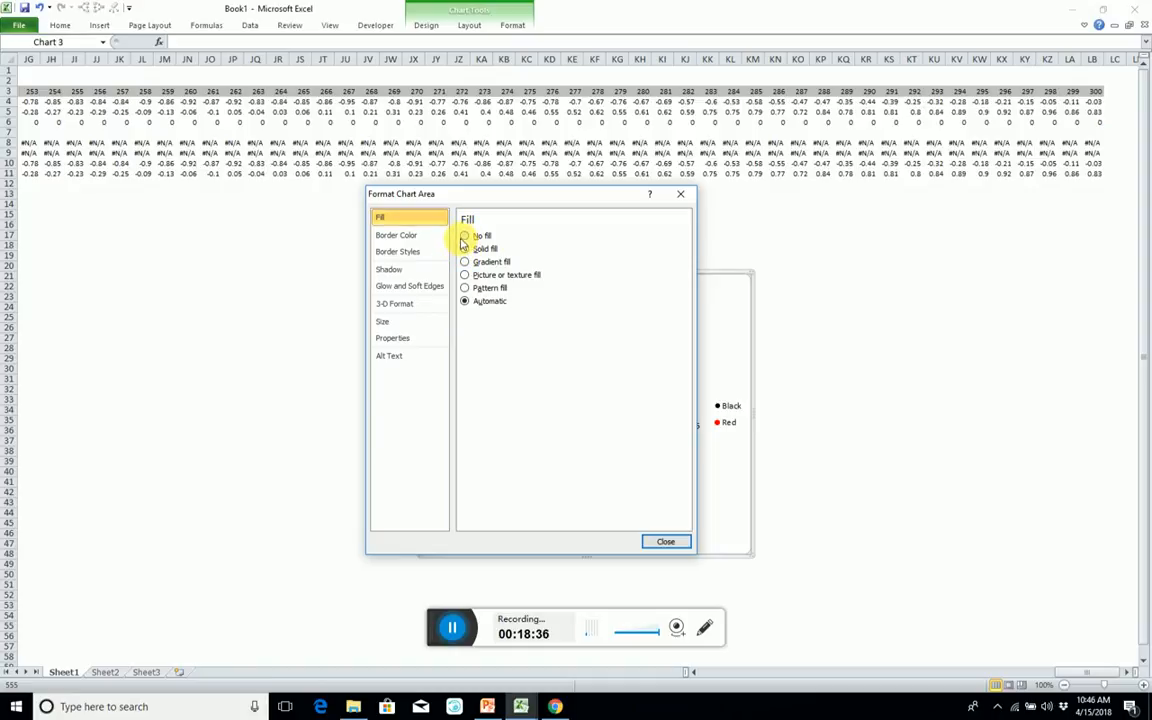
left_click(420, 234)
left_click(464, 236)
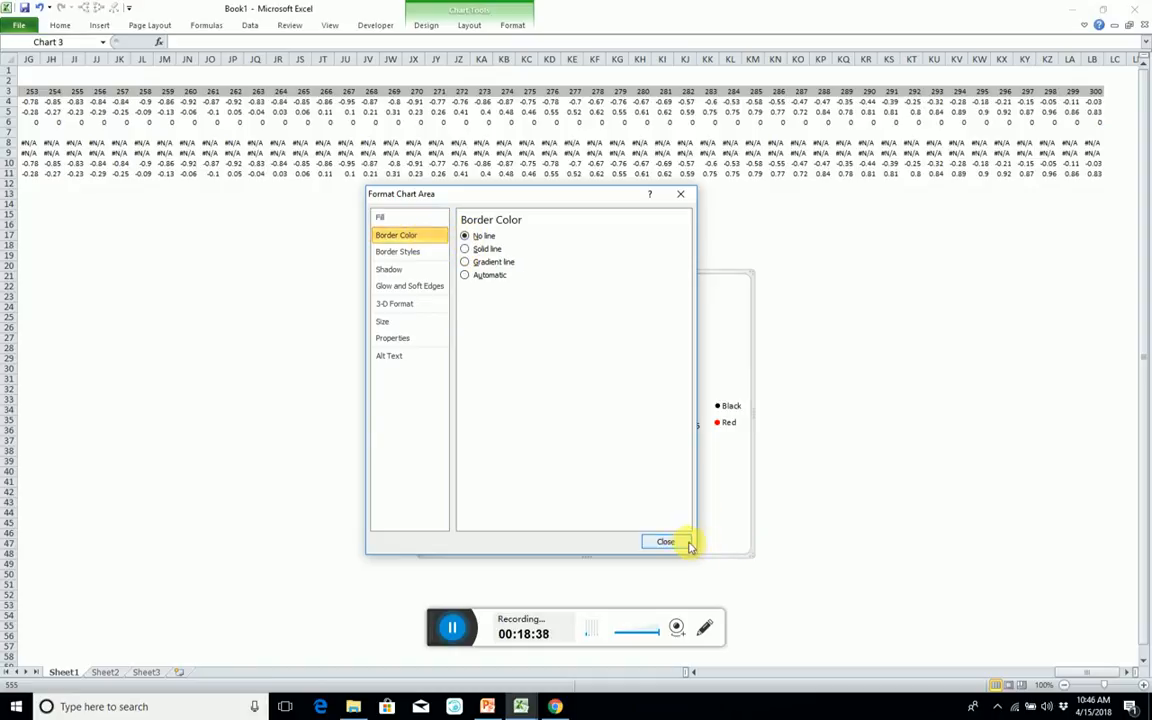
left_click(665, 542)
left_click(843, 389)
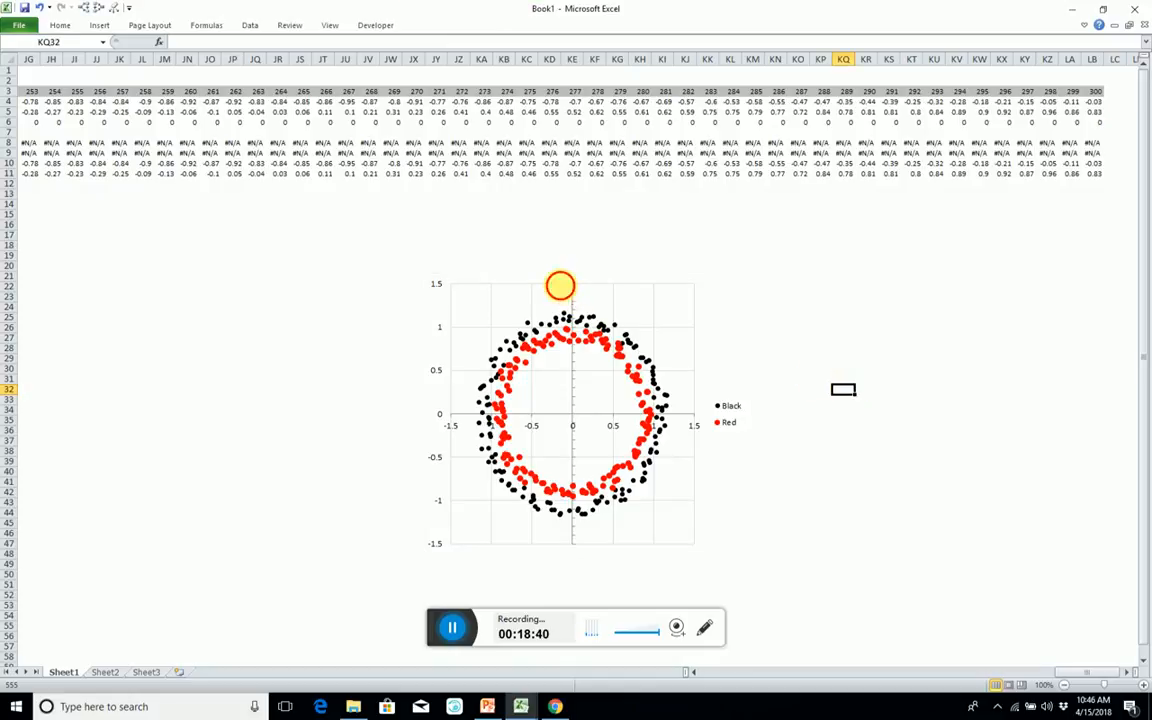
Move the ring scatter chart from Sheet1 to Sheet2, placing it at cell B4.
left_click(560, 286)
left_click(560, 281)
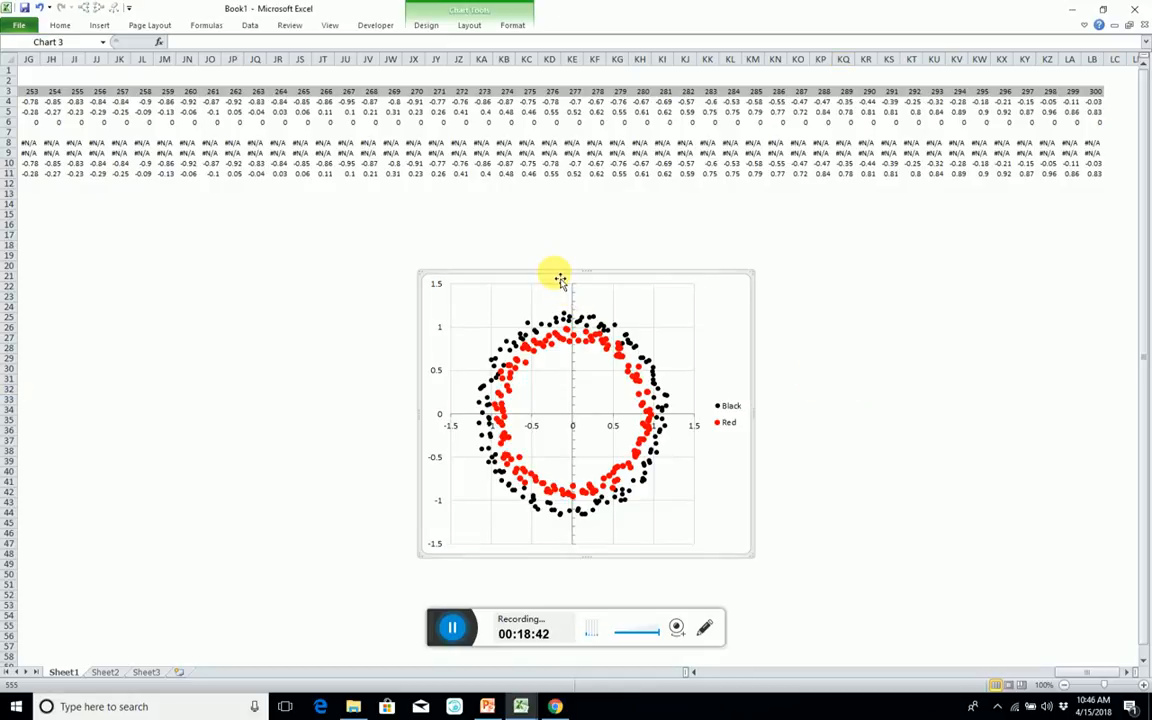
key("ctrl+x")
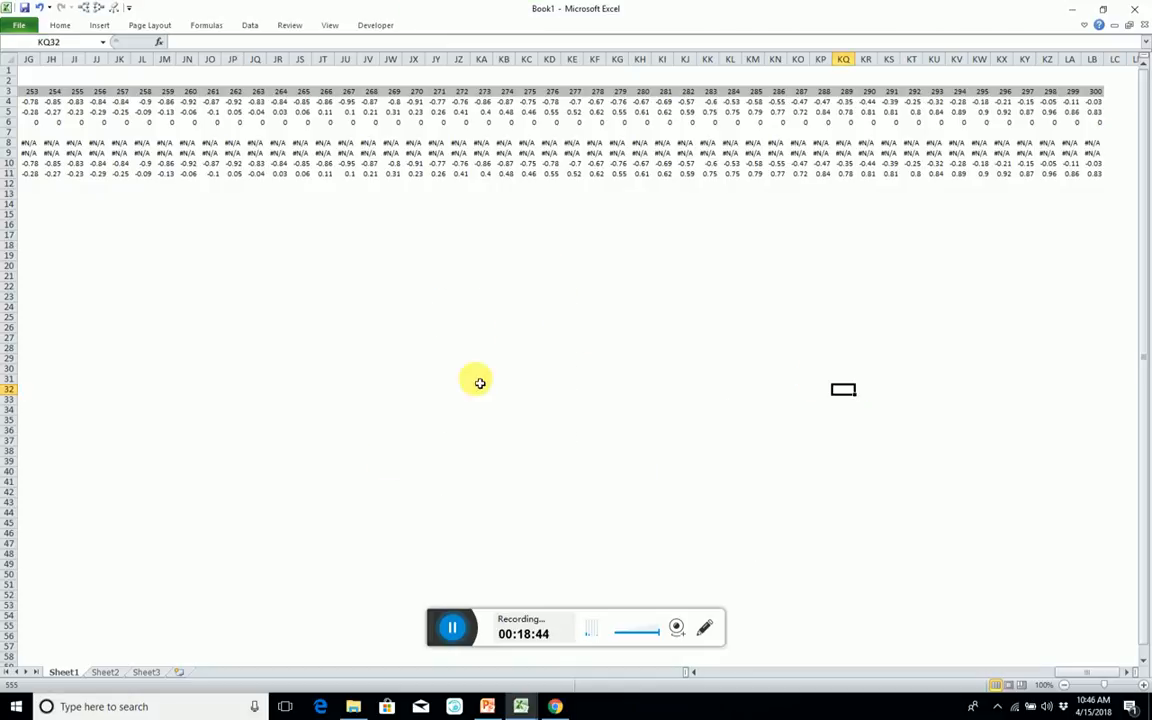
left_click(104, 672)
left_click(104, 116)
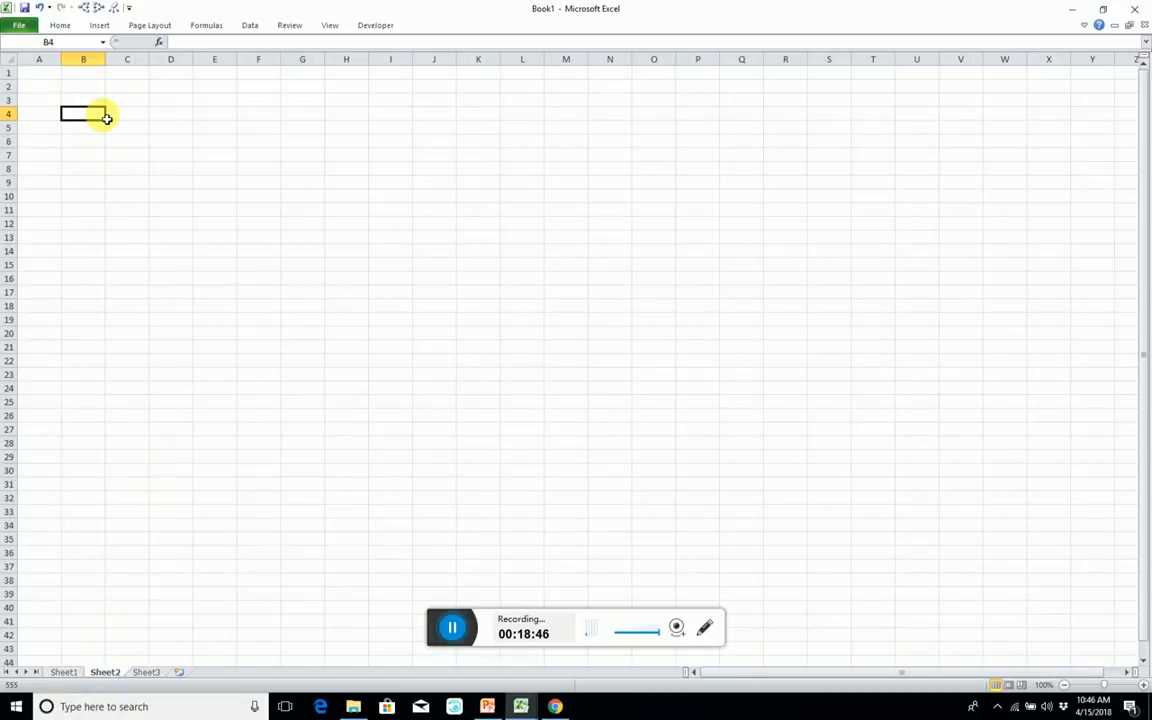
key("ctrl+v")
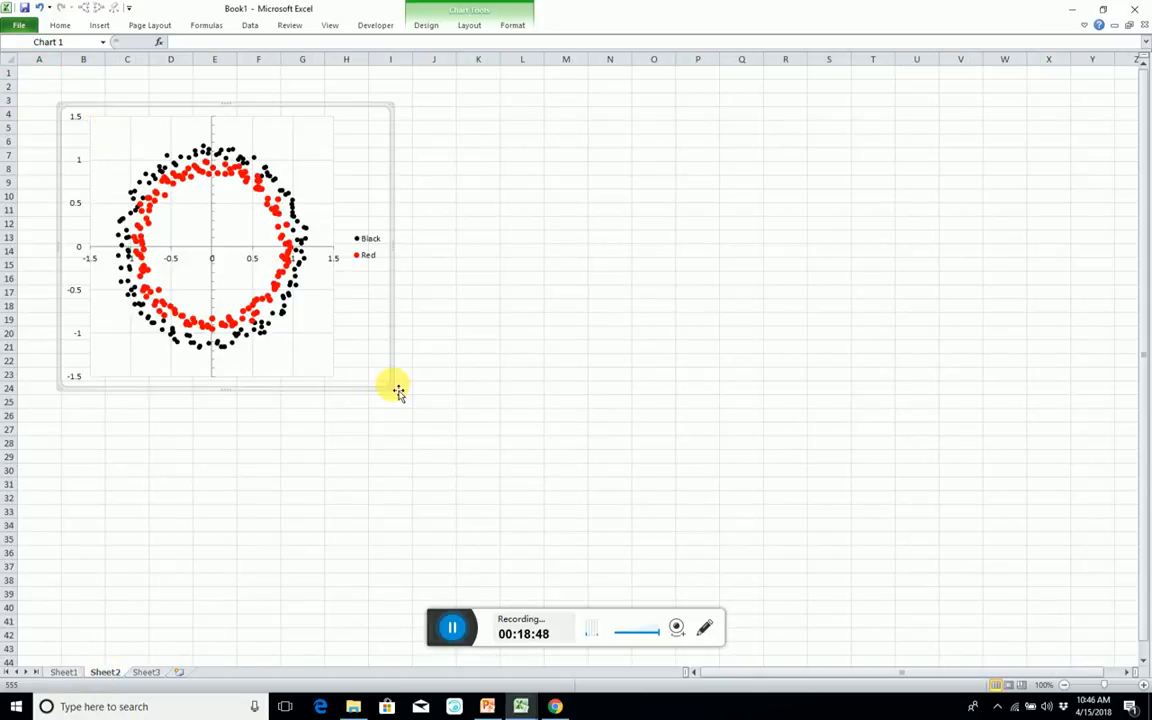
Enlarge the chart on Sheet2 to span about columns A to K and rows 3 to 33, so the rings look circular.
left_click_drag(390, 386, 443, 513)
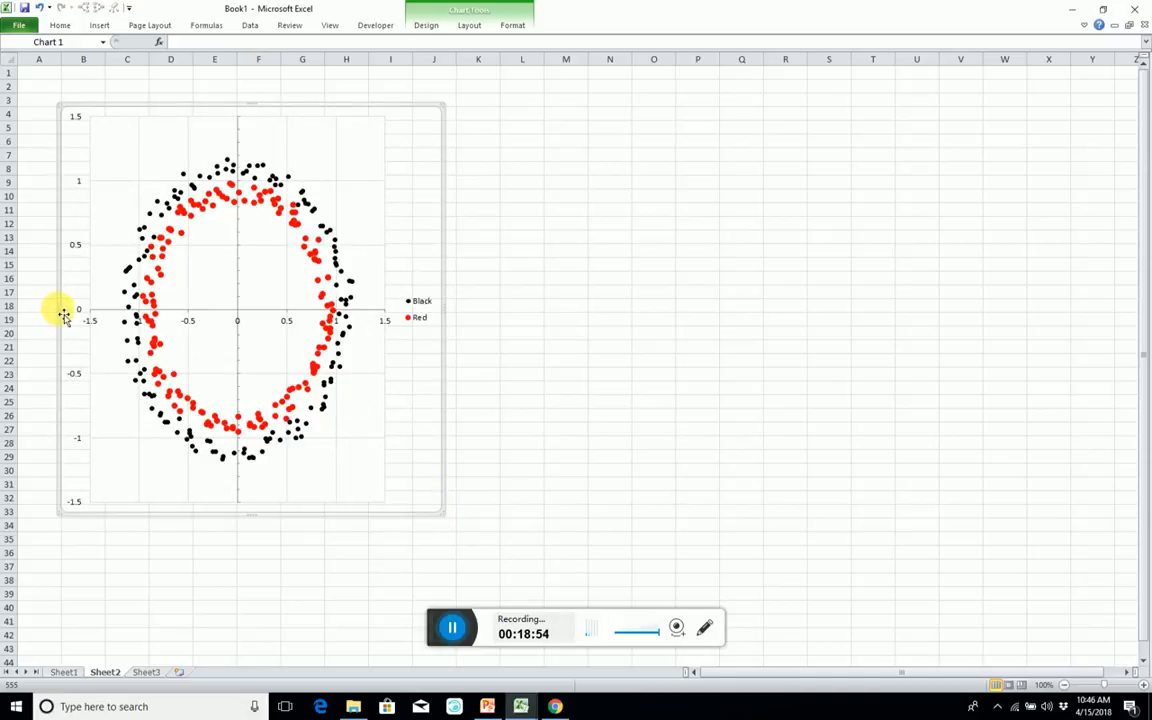
left_click_drag(63, 316, 22, 306)
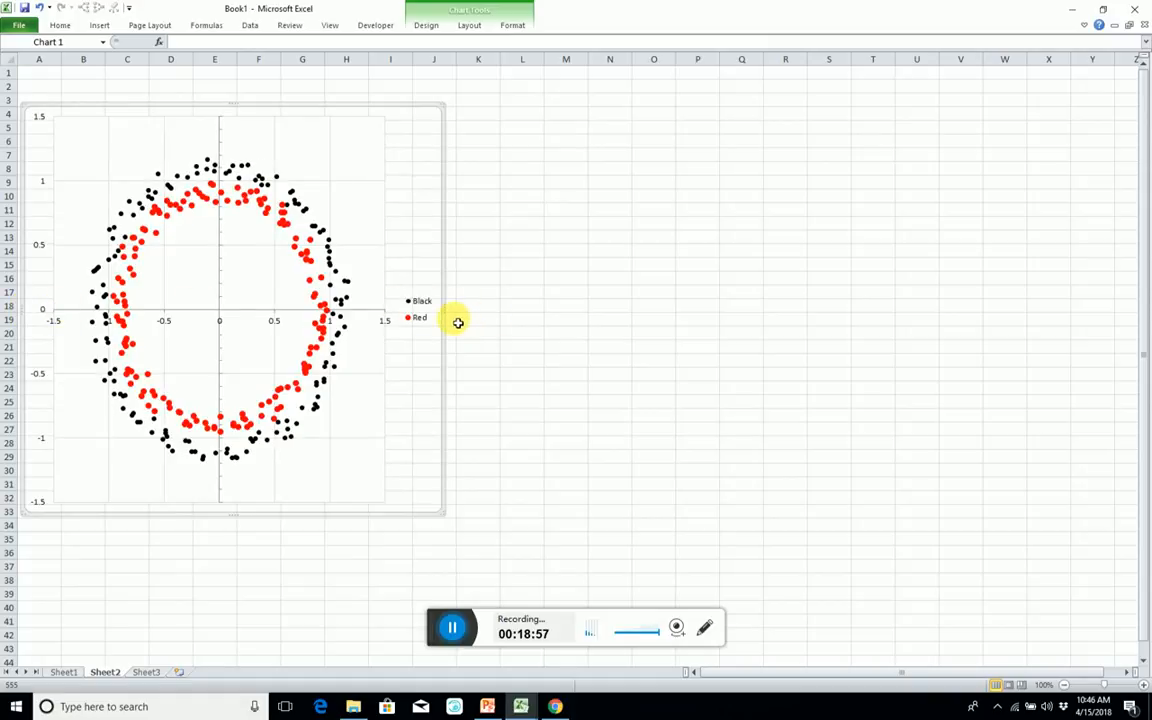
left_click_drag(447, 310, 501, 310)
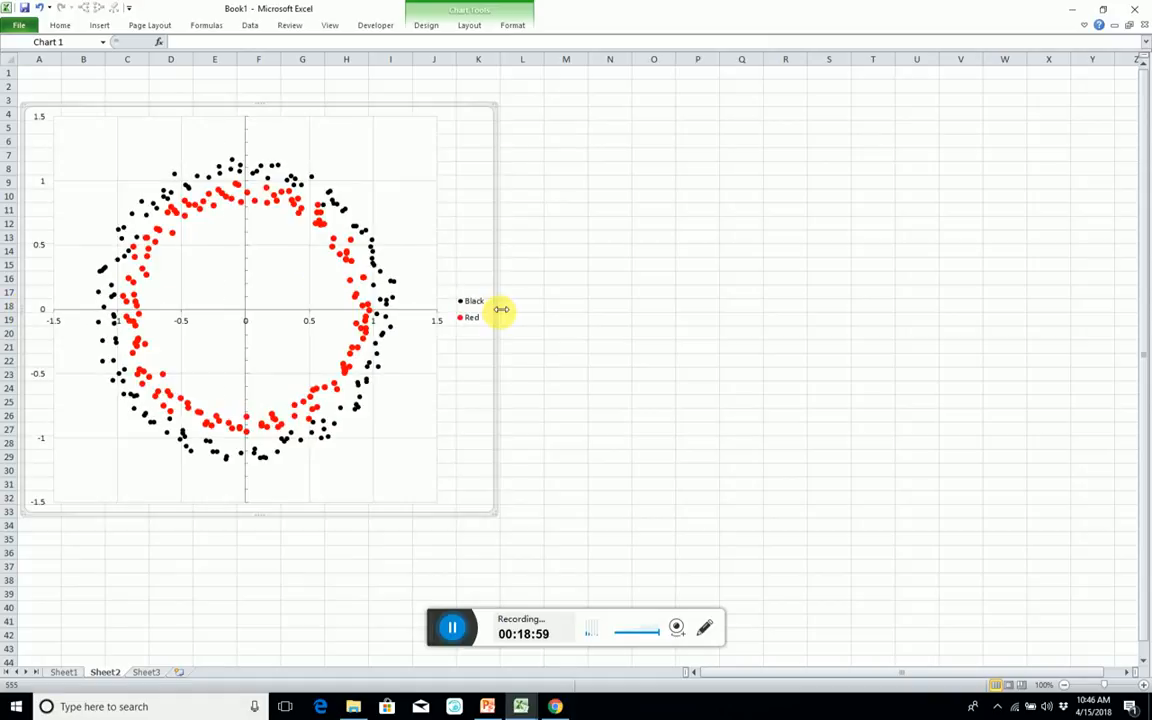
Fix the horizontal axis's minimum at -1.5 and its maximum at 1.5.
double_click(40, 246)
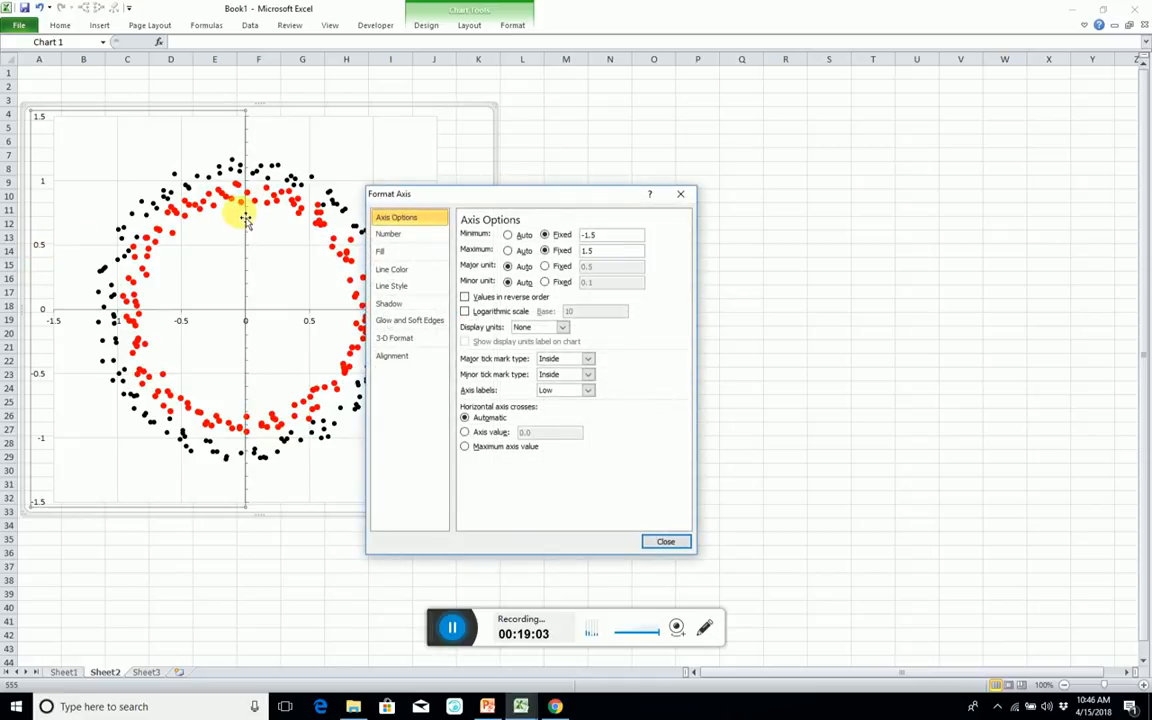
left_click(185, 321)
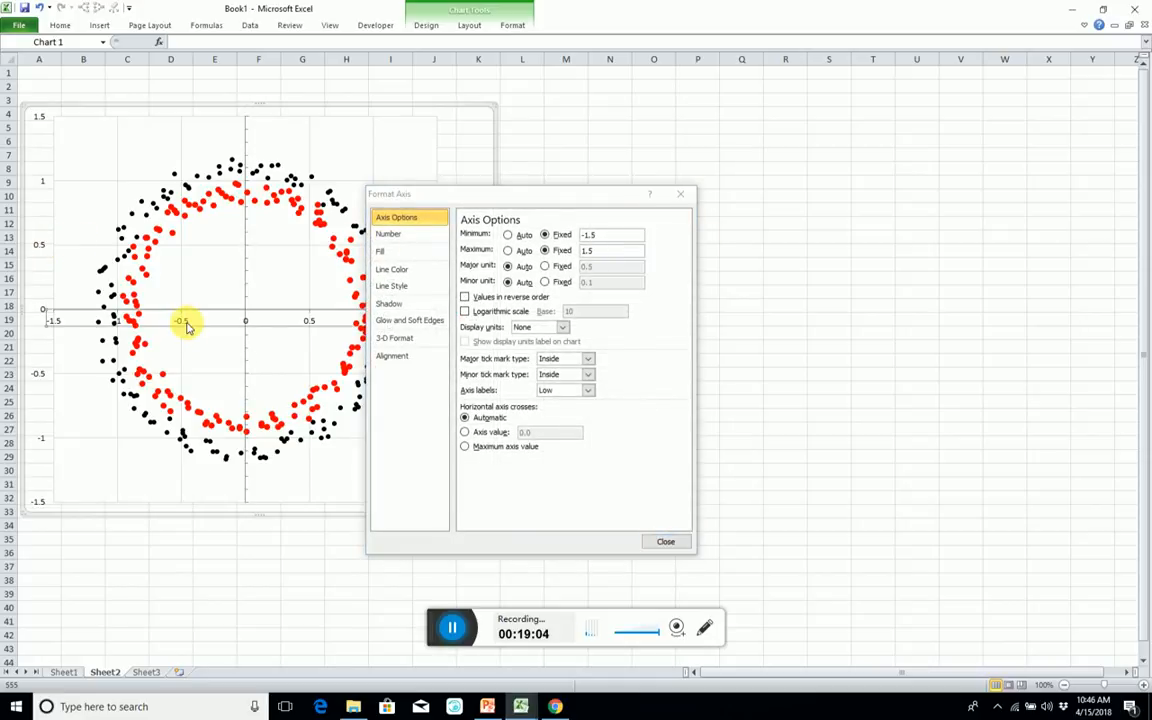
left_click(545, 235)
left_click(546, 252)
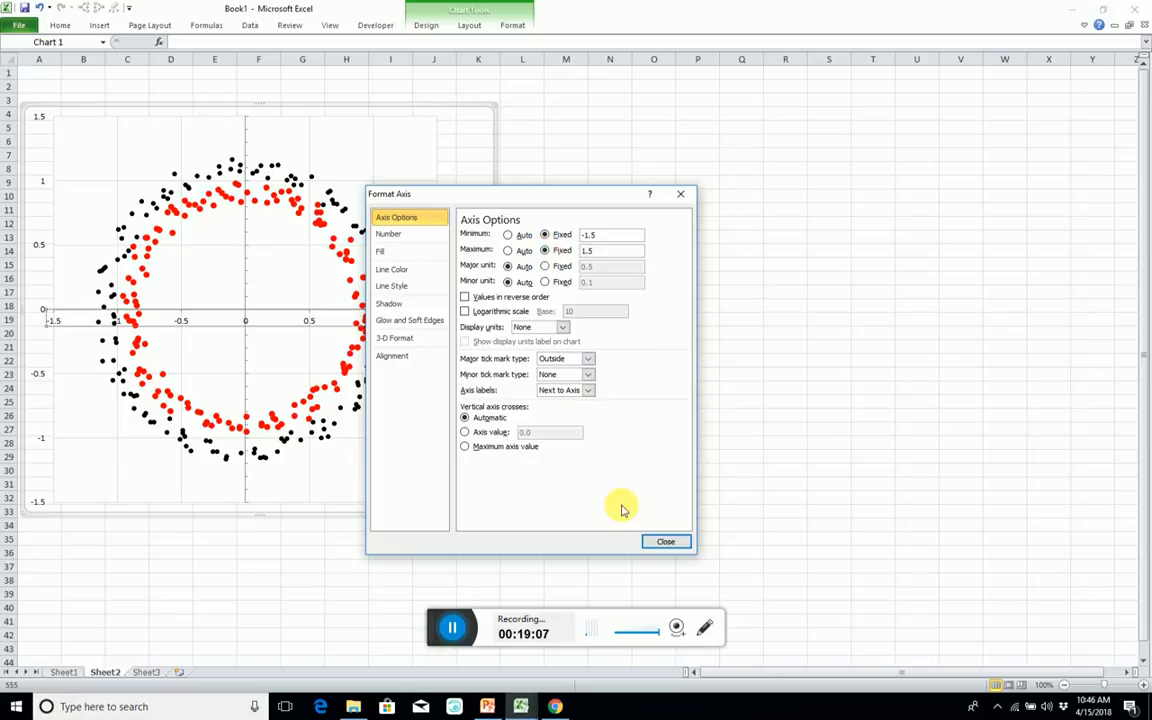
left_click(663, 541)
left_click(731, 209)
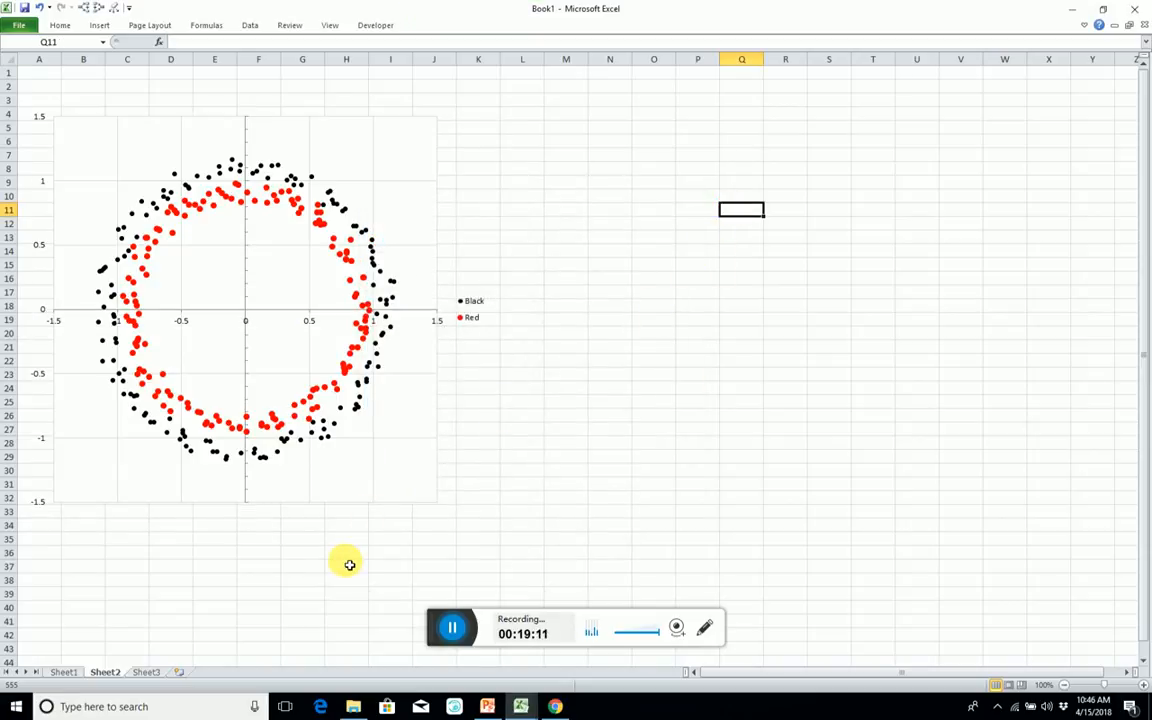
Rename Sheet1 as NN.
left_click(63, 672)
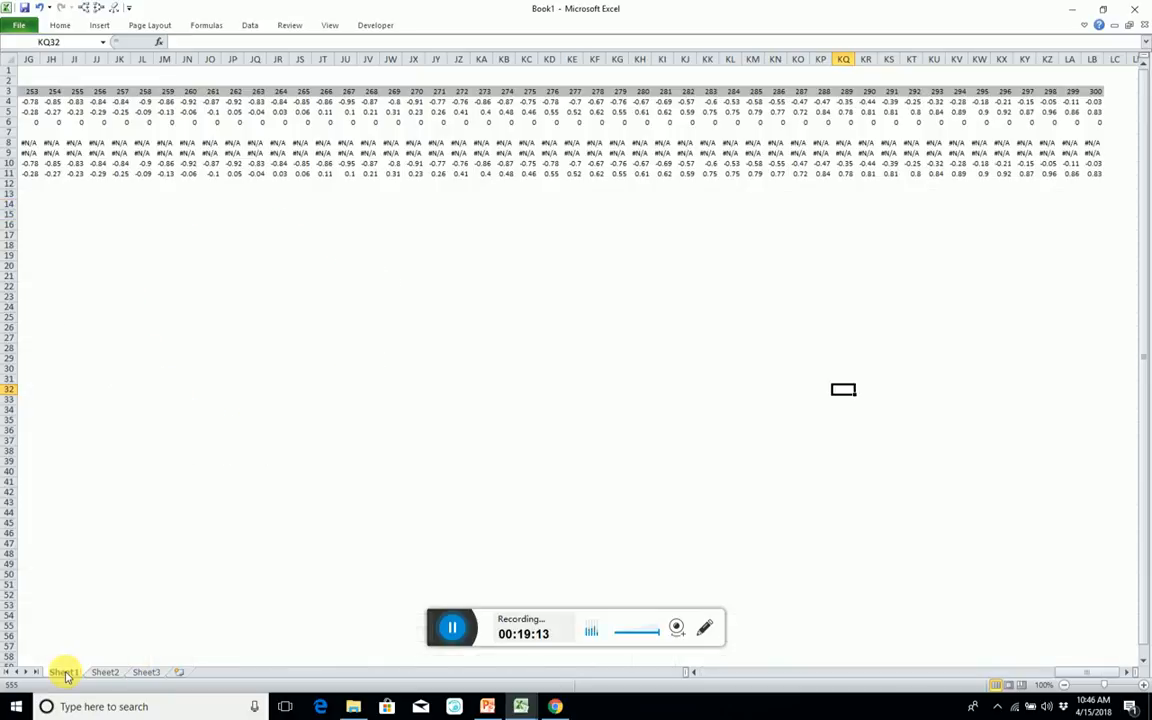
type("NN")
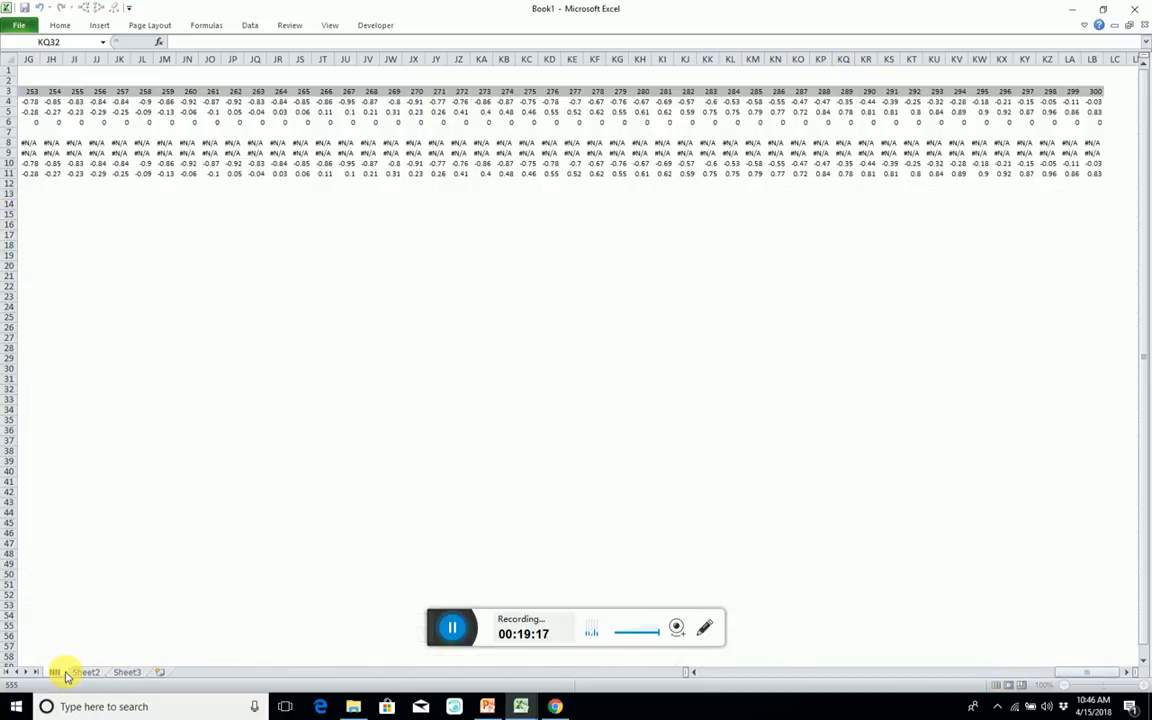
left_click(368, 143)
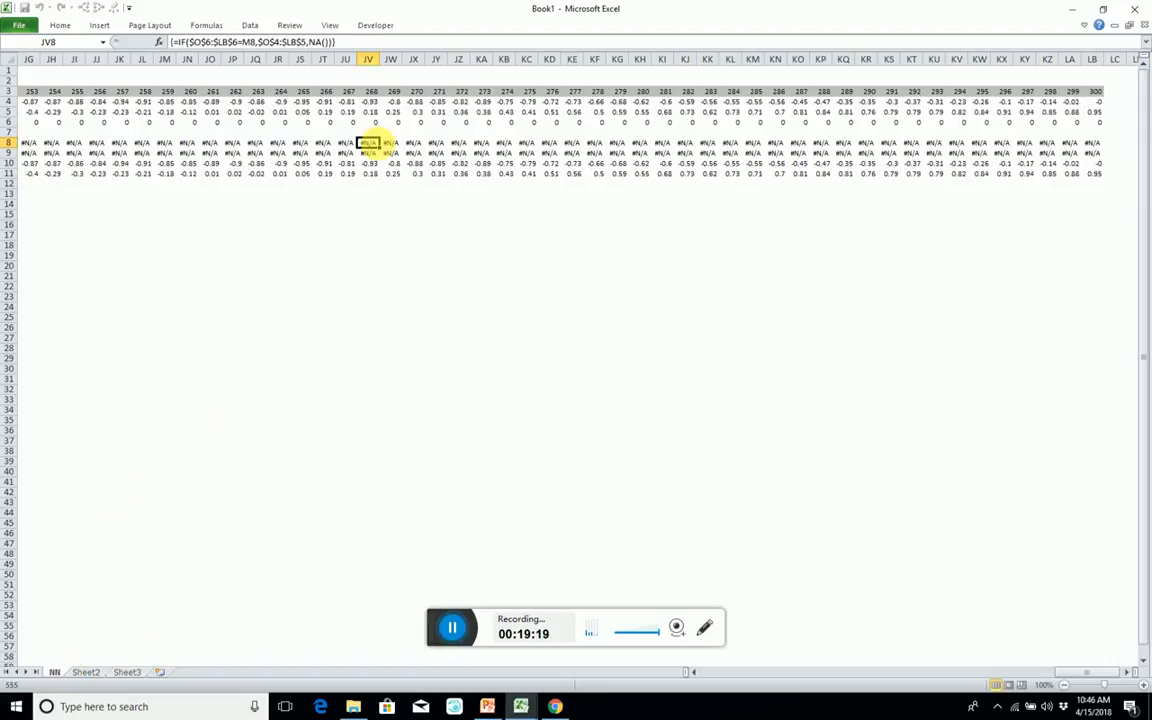
Number cells A13 to A22 on the NN sheet from 1 to 10.
key("Home")
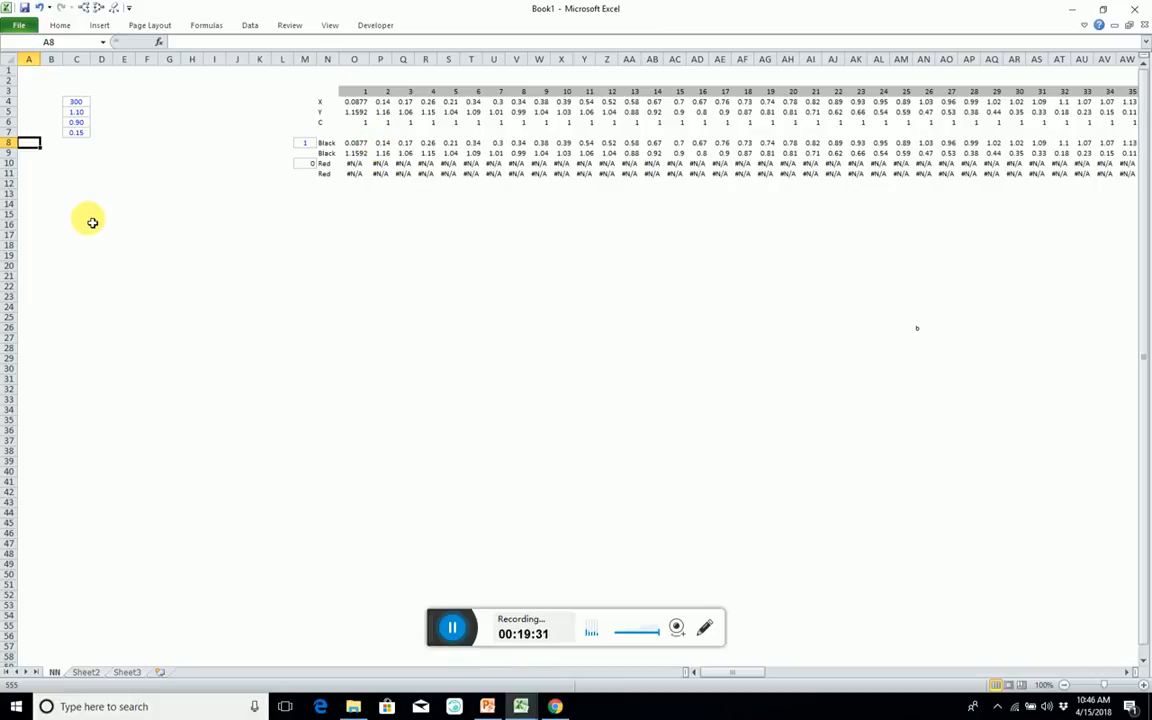
left_click(55, 195)
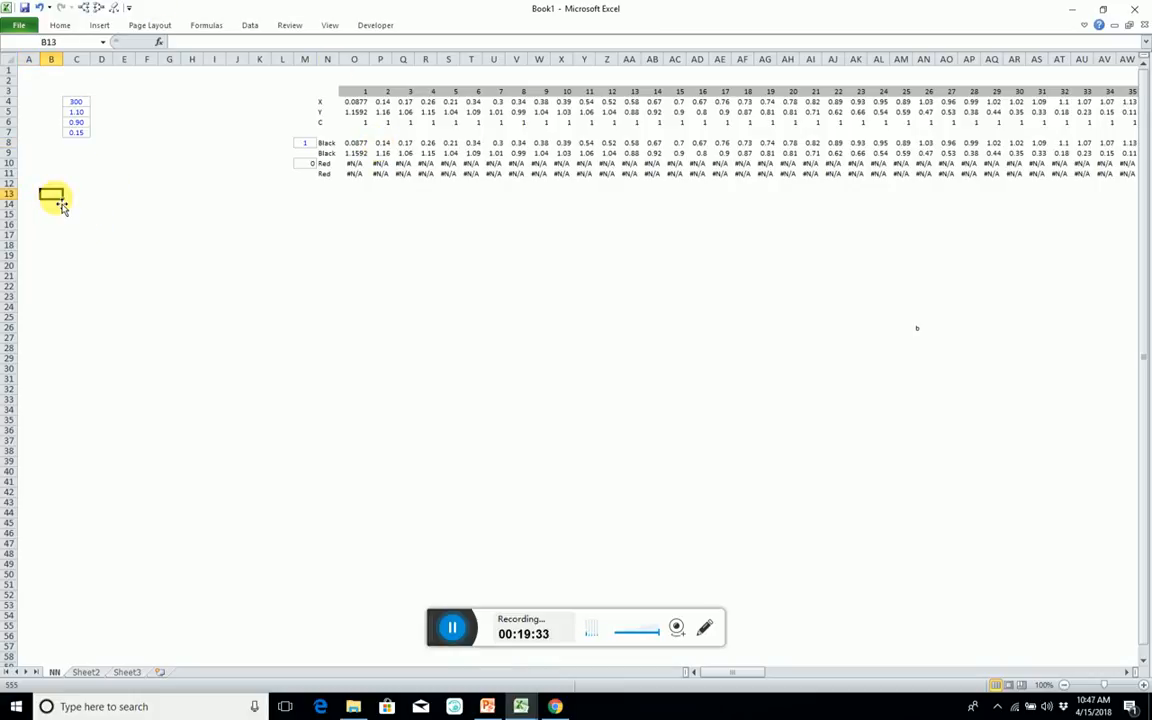
key("Left")
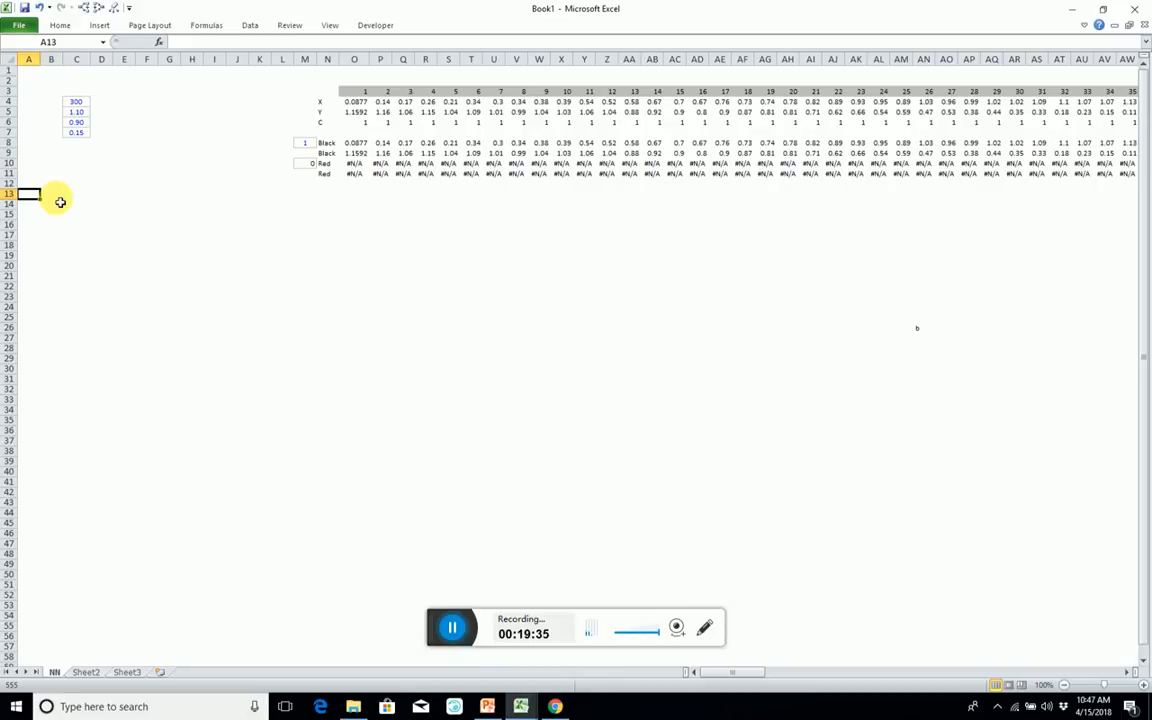
type("1")
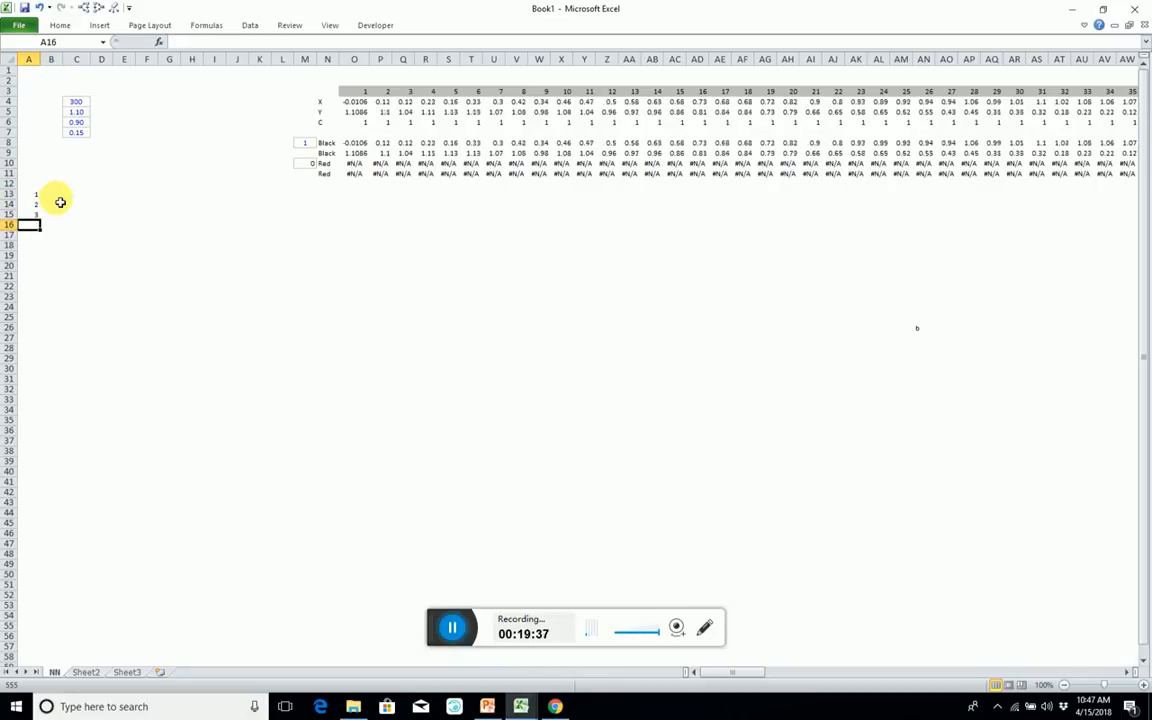
type(" 2 3 4 5 6 7 8 9 ")
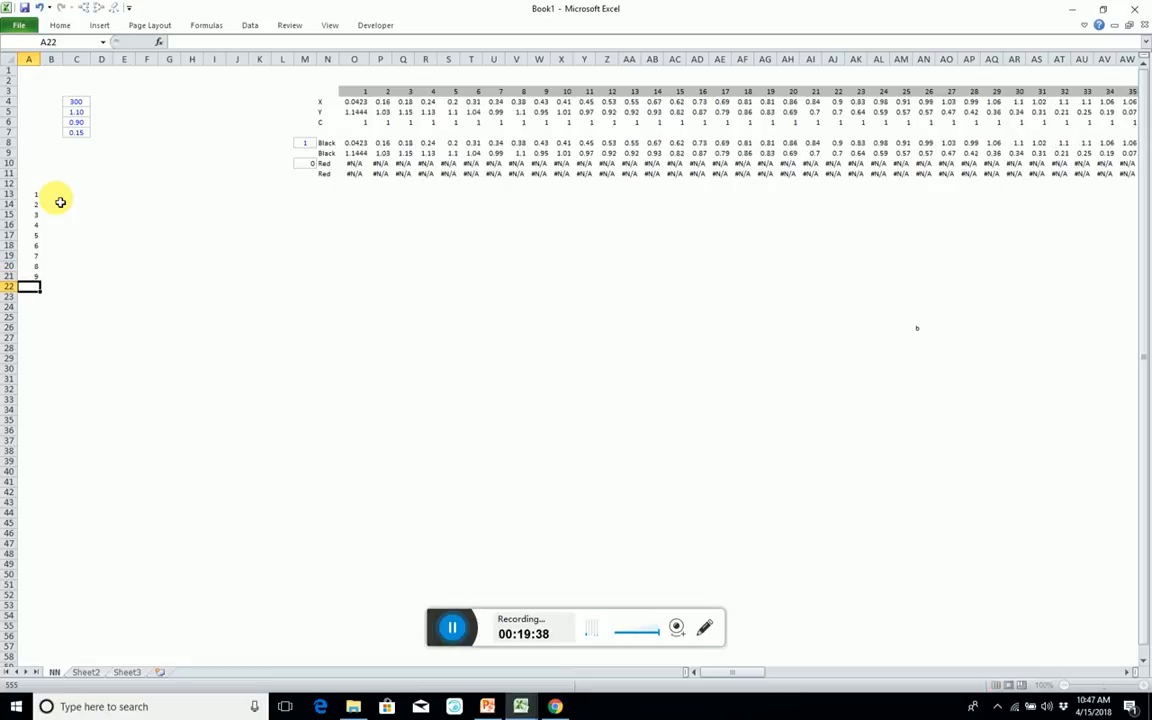
type("10")
key("Return")
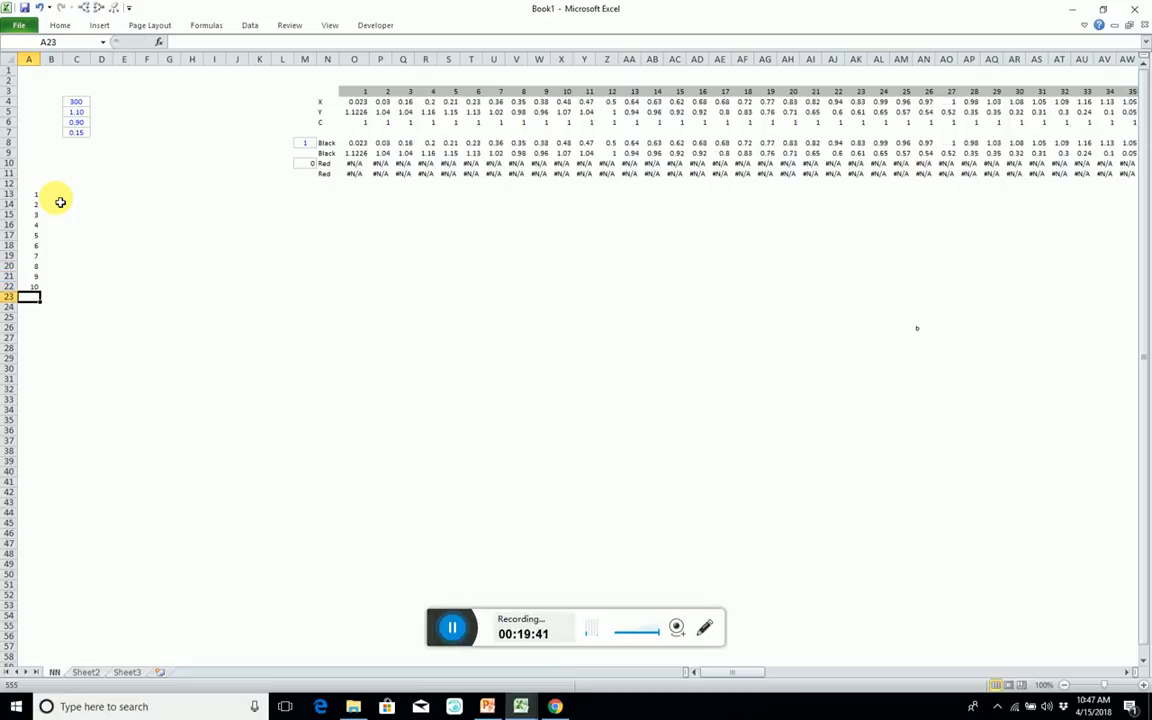
Centre-align the cells B13:C22 and give the block an outside border.
left_click_drag(51, 195, 76, 291)
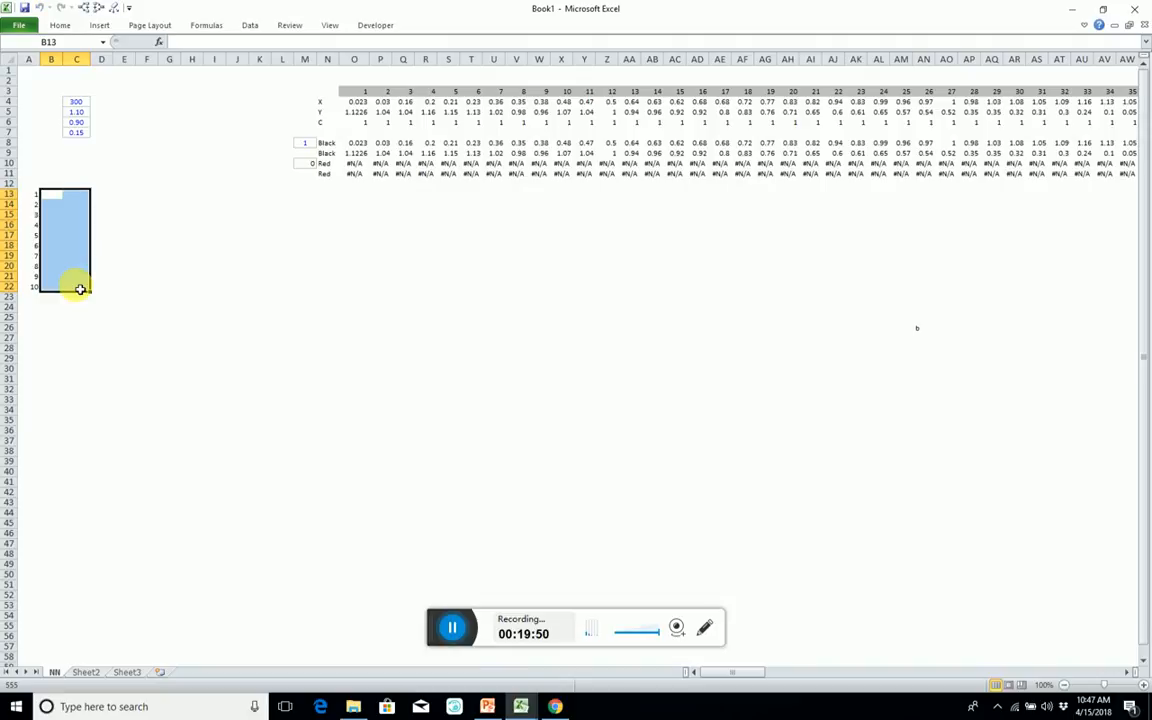
double_click(46, 27)
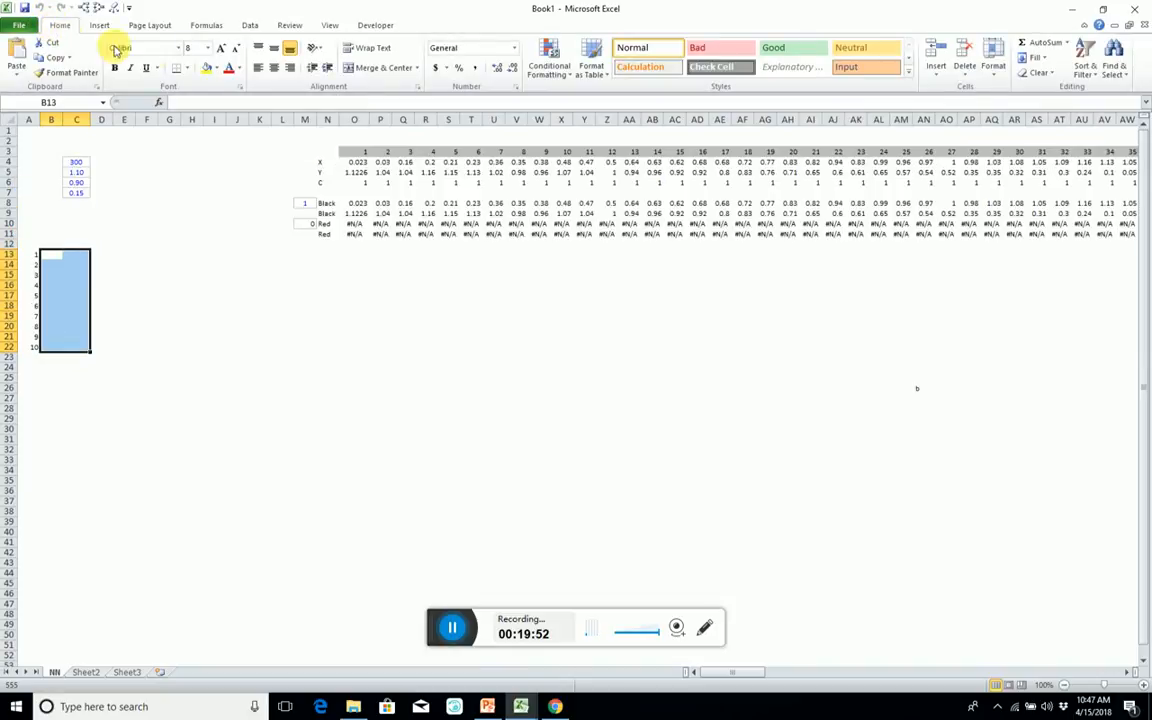
left_click(274, 68)
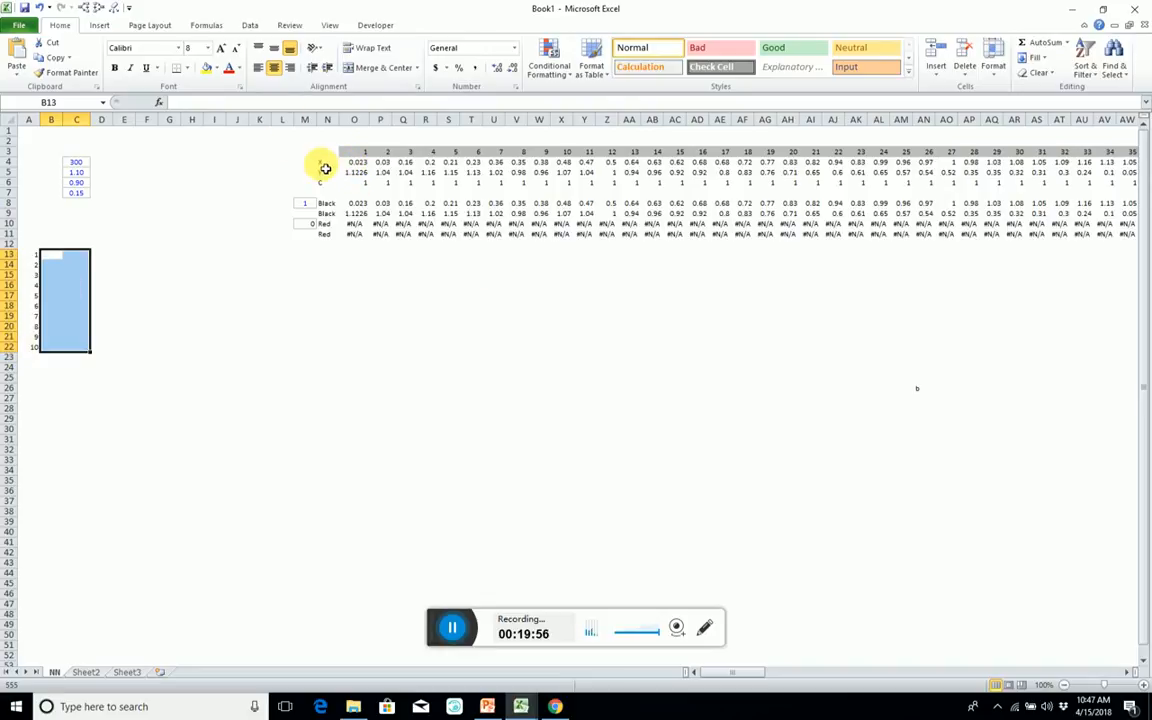
Enter the column headings X in B12 and Y in C12 above the bordered block.
left_click(51, 244)
type("X")
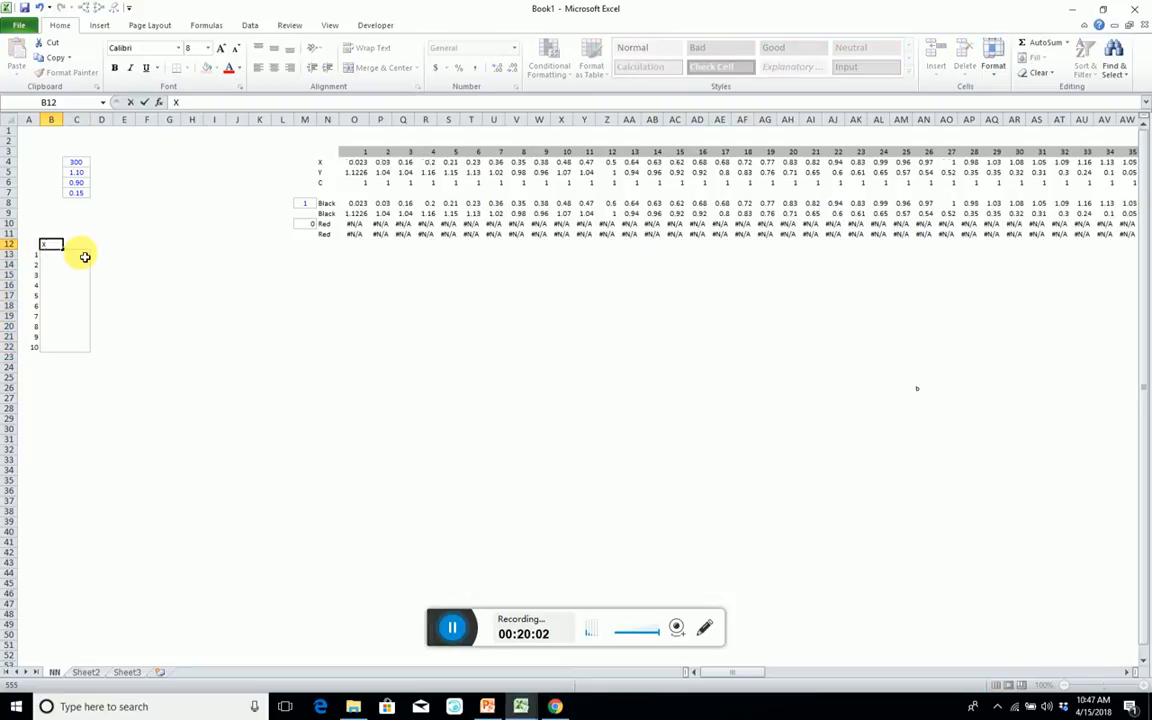
key("Tab")
type("F")
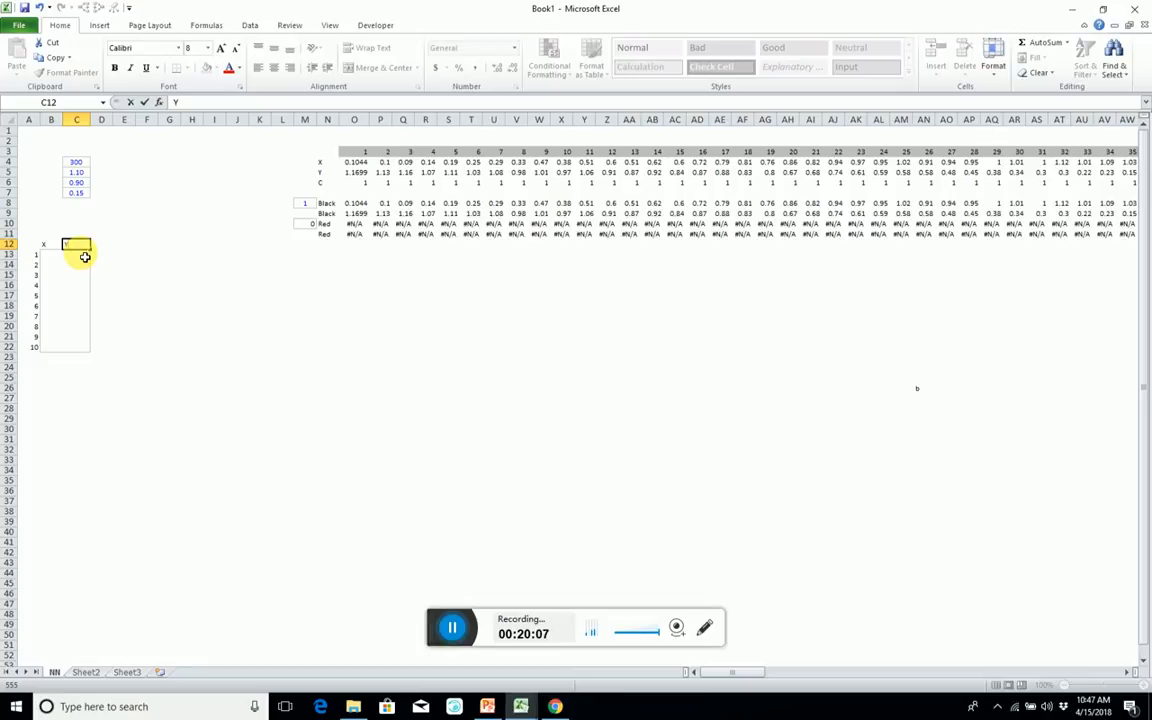
key("Escape")
type("Y")
key("Return")
key("Up")
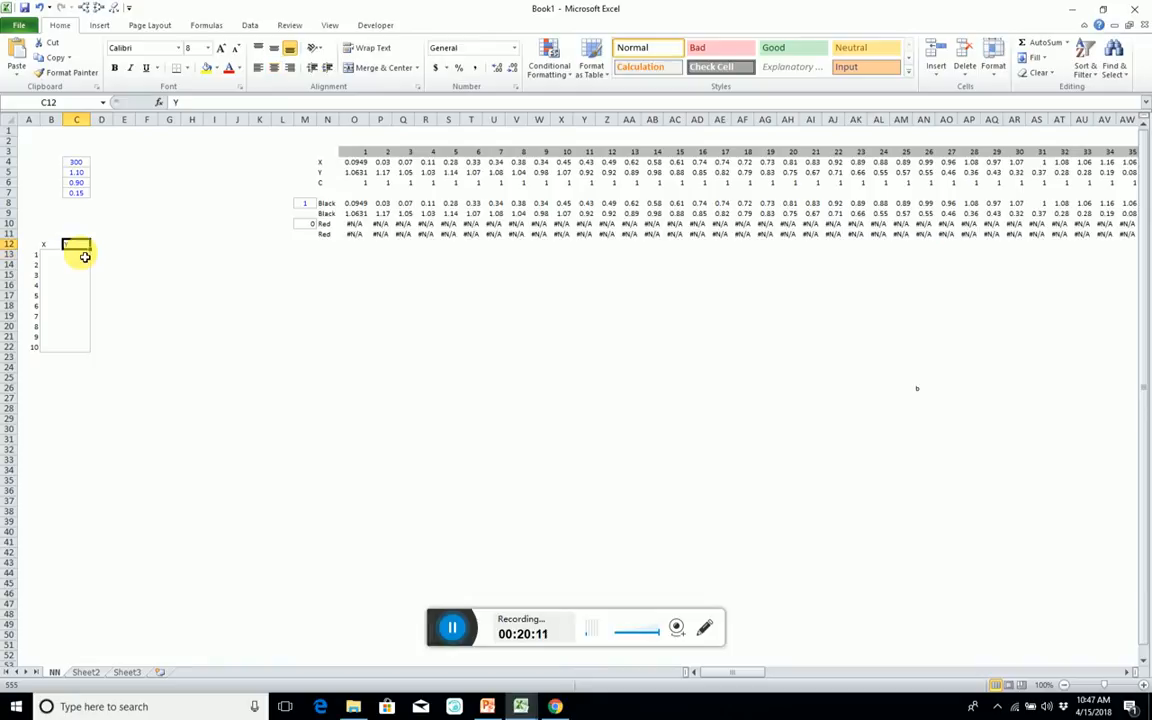
Centre the X and Y headings in B12 and C12 with text wrapping.
key("ctrl+shift+c")
key("Left")
key("Left")
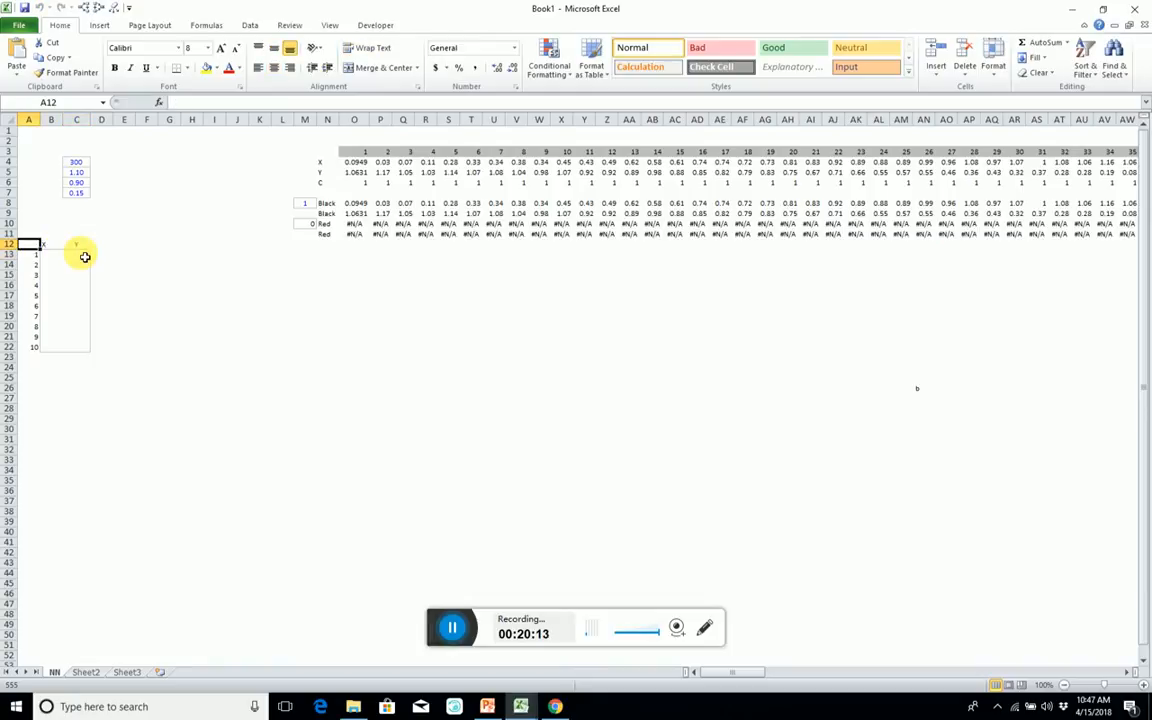
key("Right")
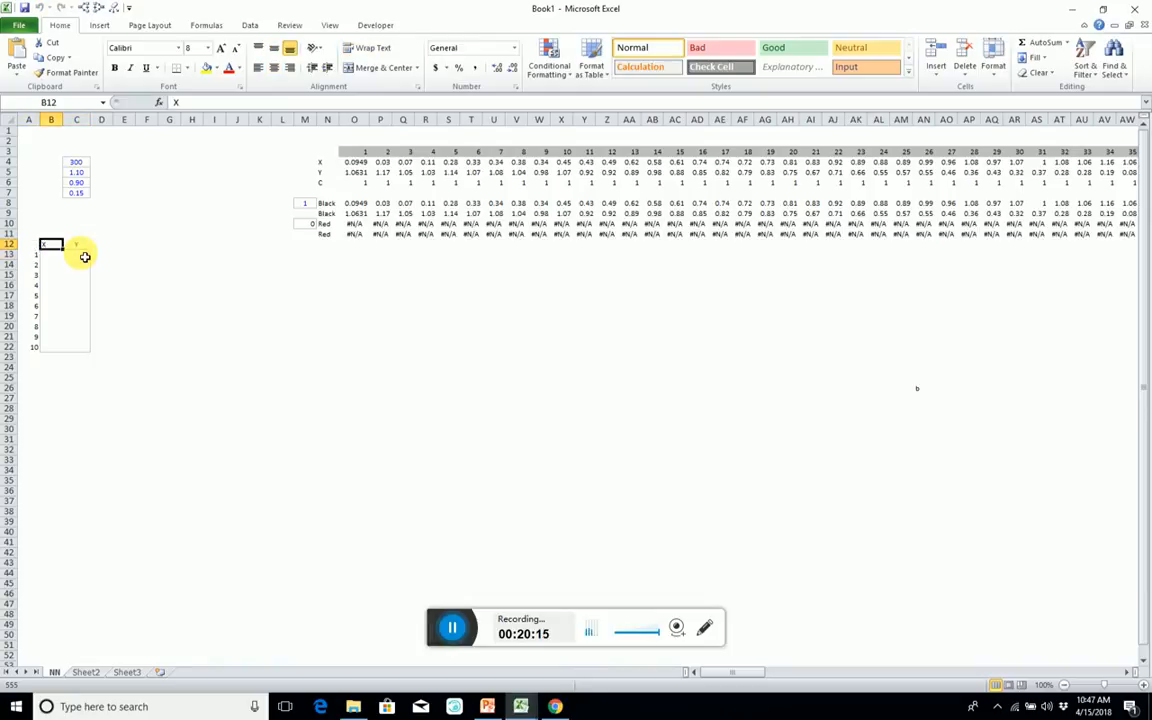
key("ctrl+shift+c")
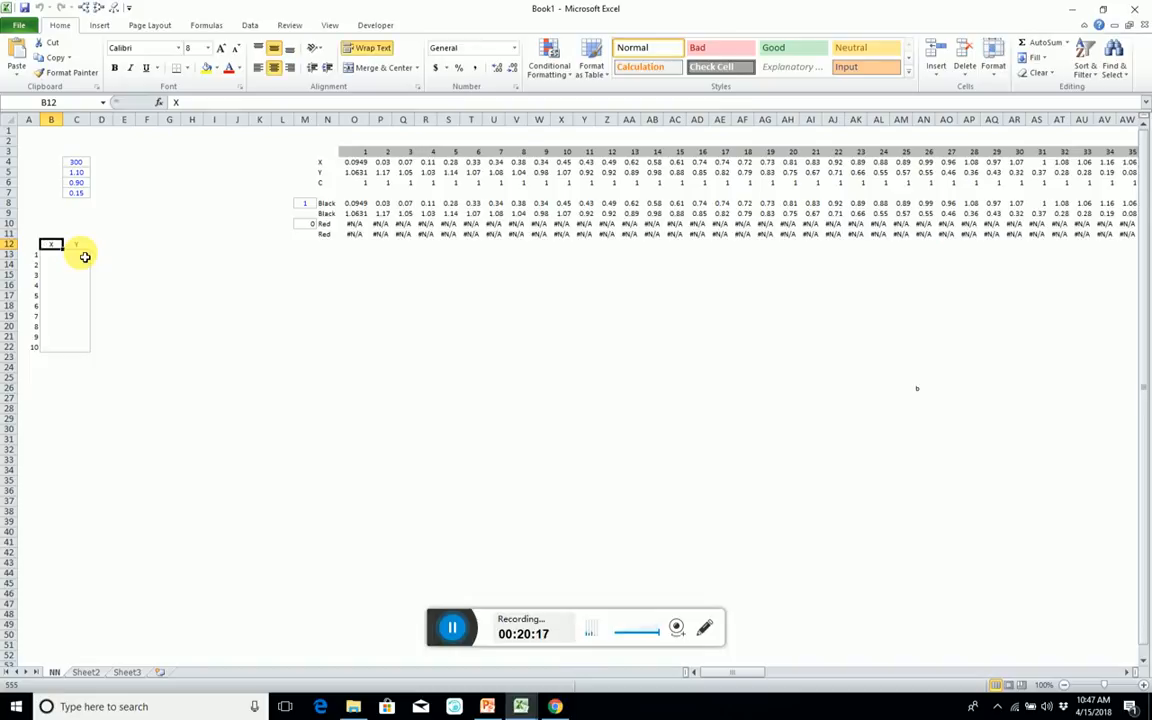
Copy the empty bordered Y-column cells C13:C22 to L13:L22.
left_click(51, 256)
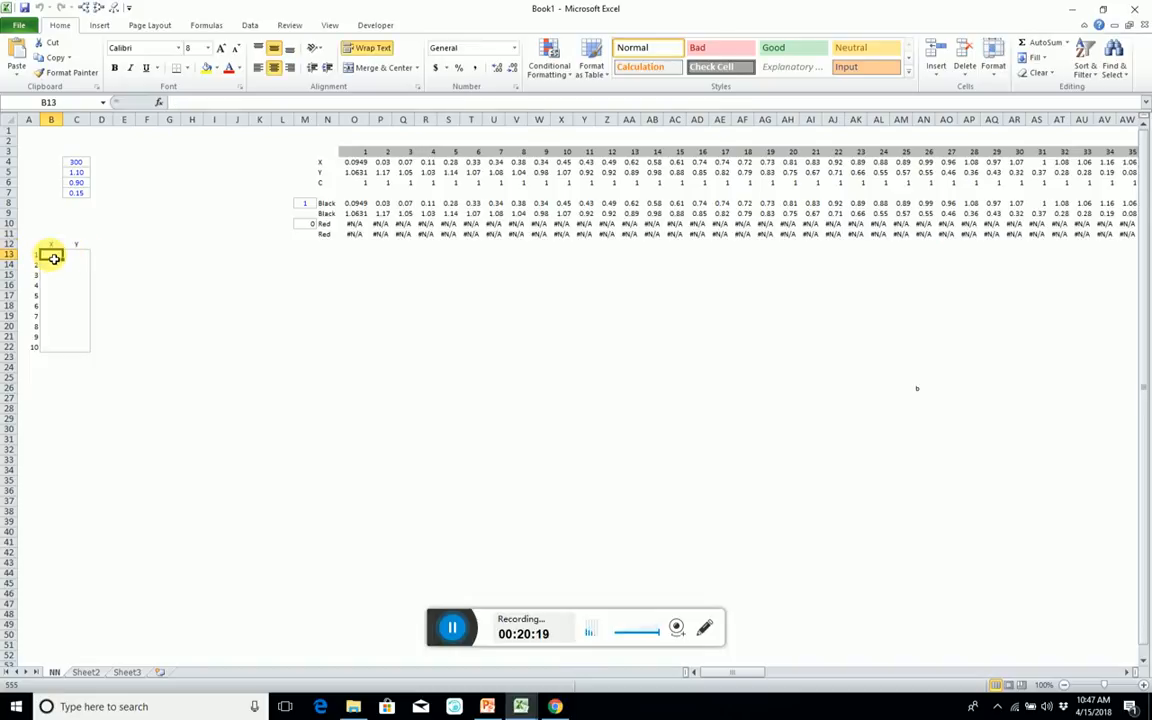
left_click_drag(54, 258, 75, 345)
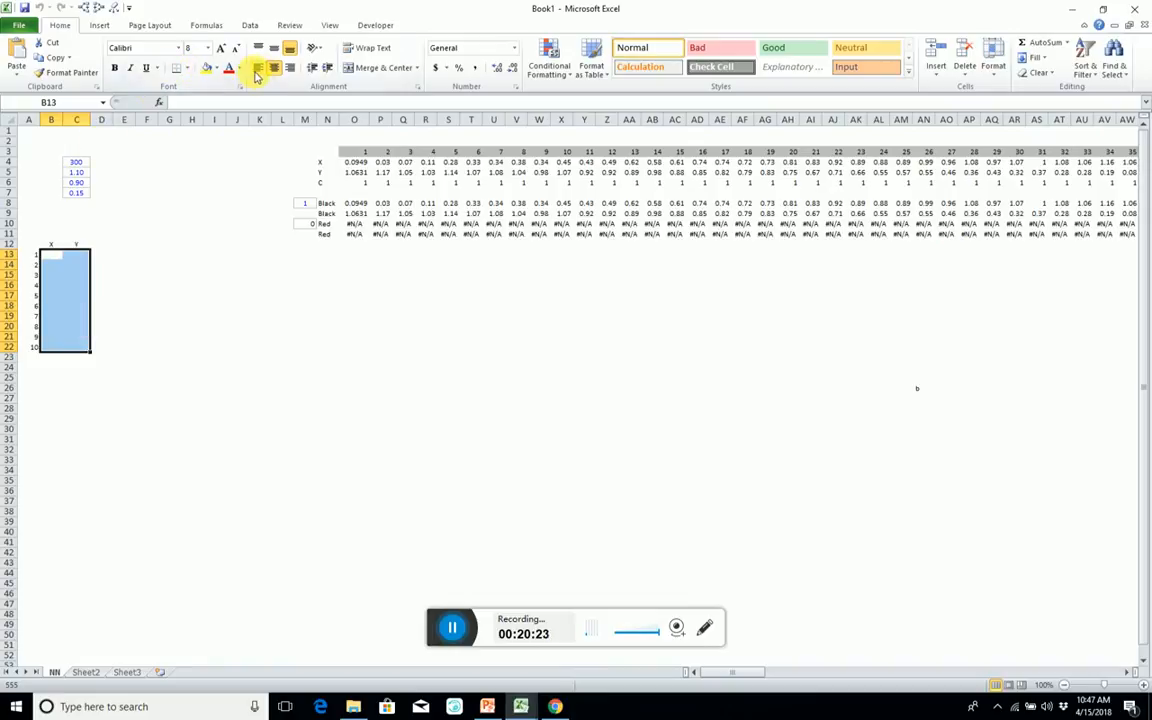
left_click_drag(76, 256, 81, 348)
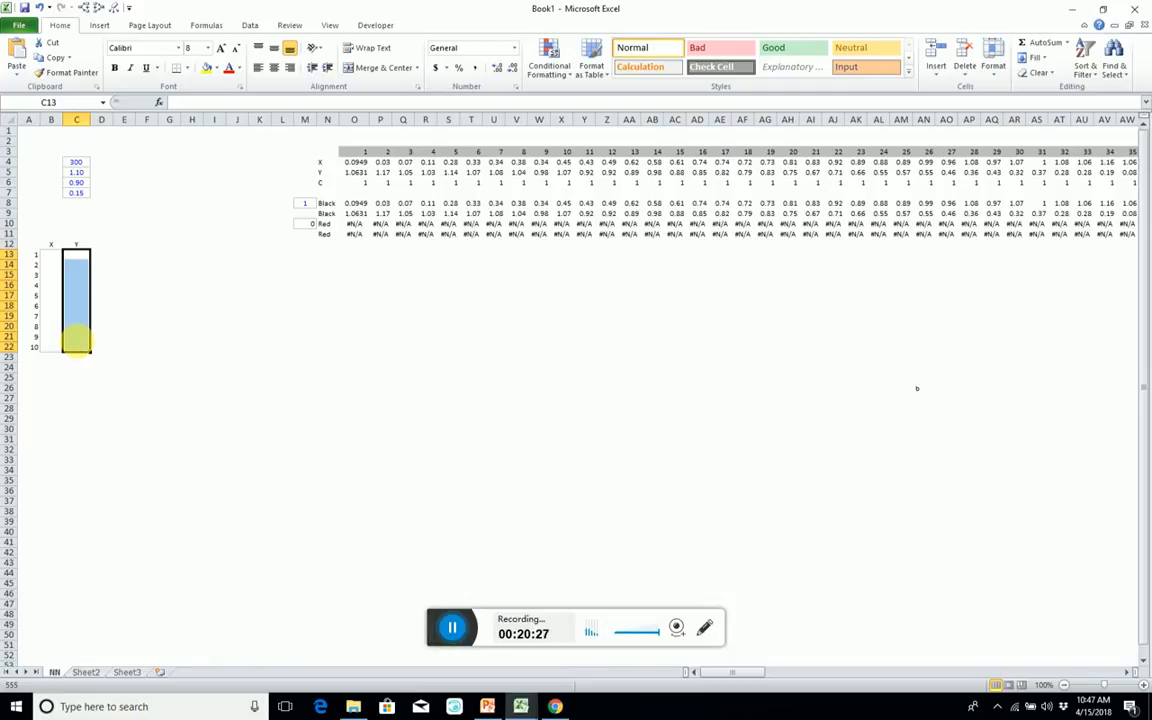
key("ctrl+c")
left_click(280, 246)
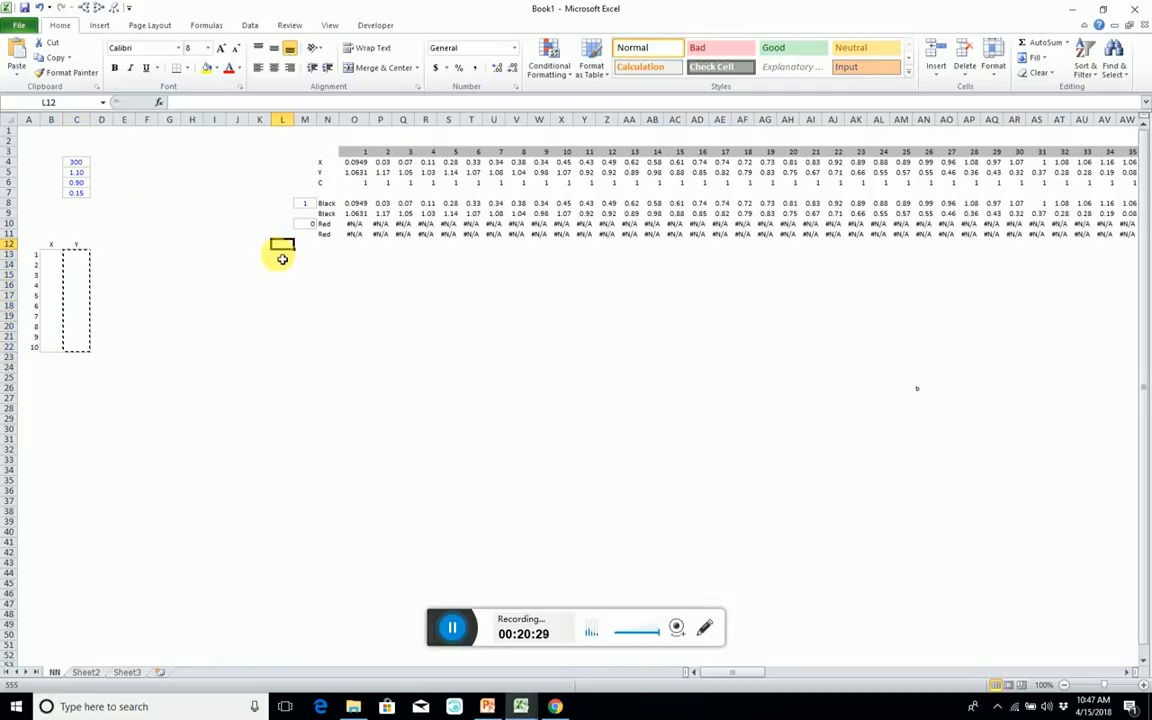
left_click(282, 256)
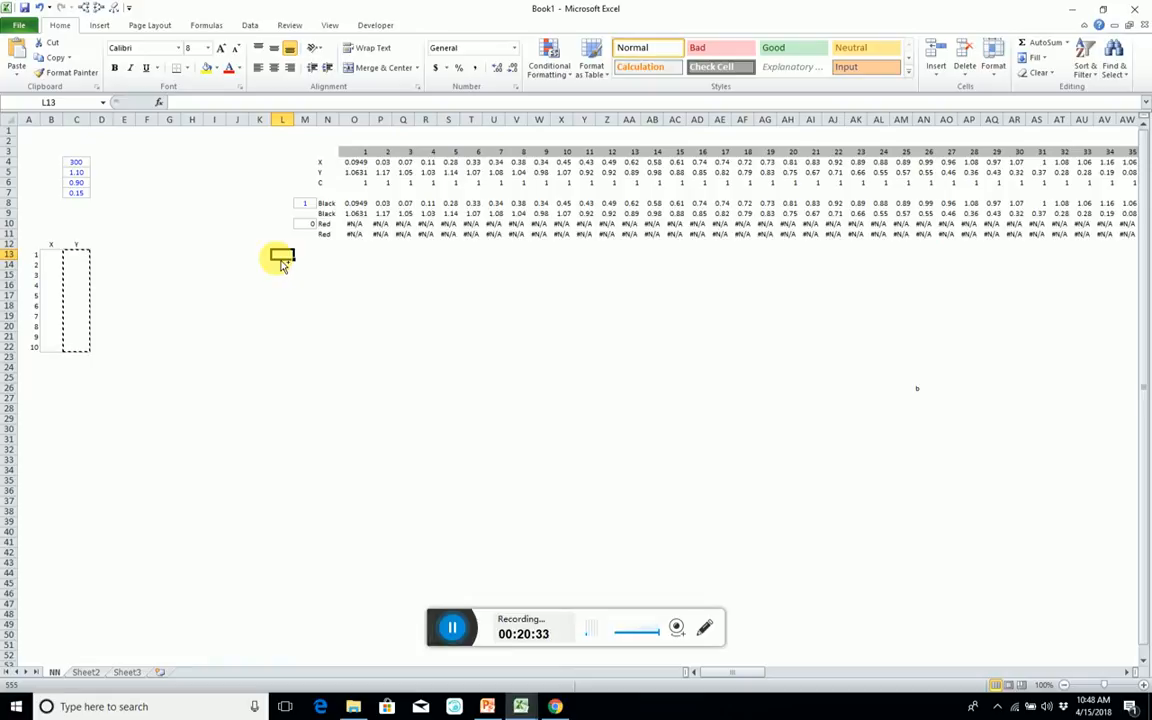
key("ctrl+v")
left_click(283, 245)
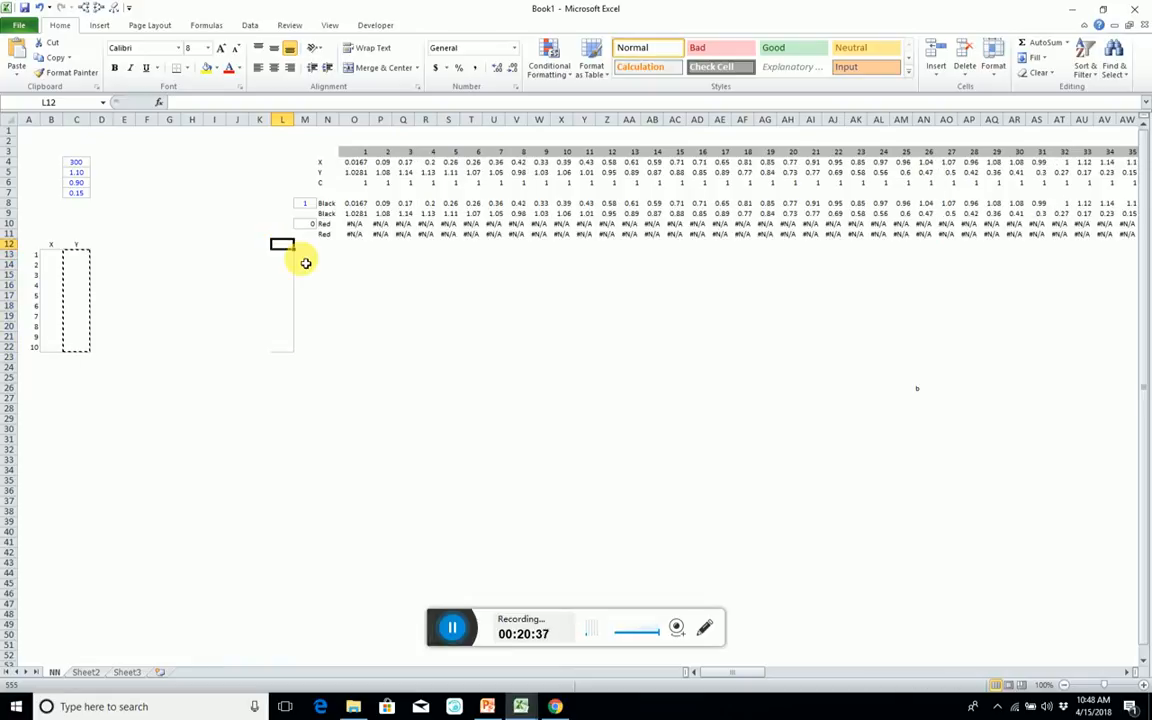
Enter the heading b1 in L12 and fill the cells L13:L22 below it with 0.
type("b")
key("BackSpace")
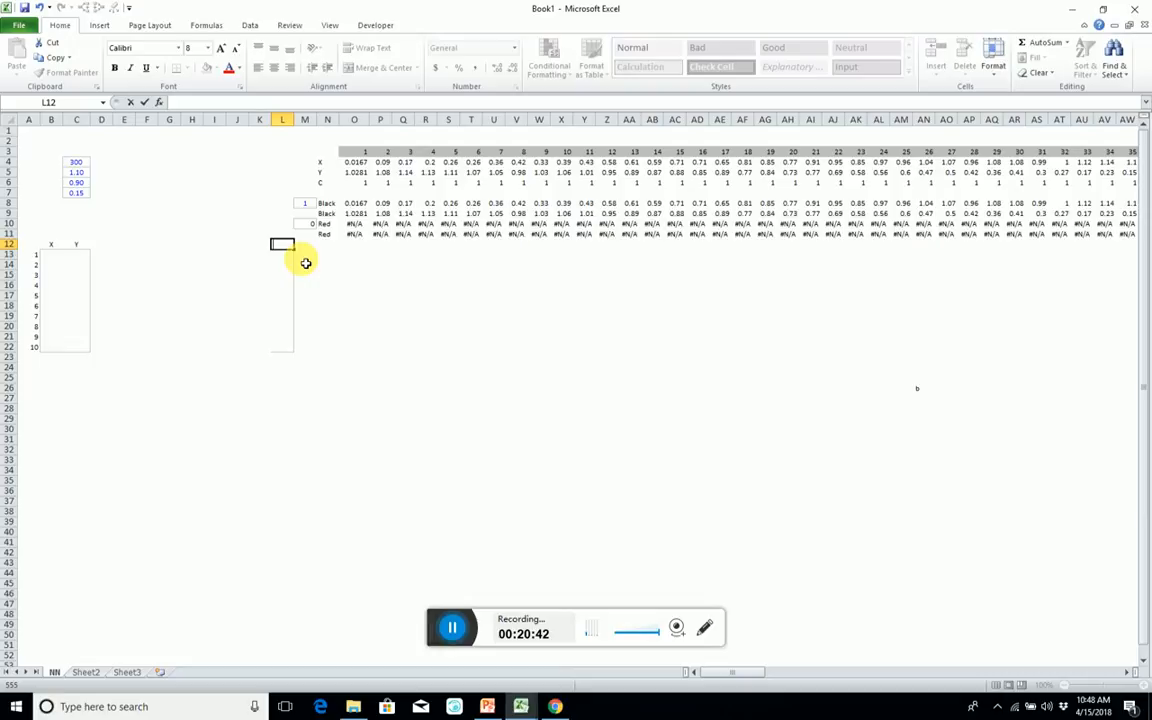
type("b1")
key("Return")
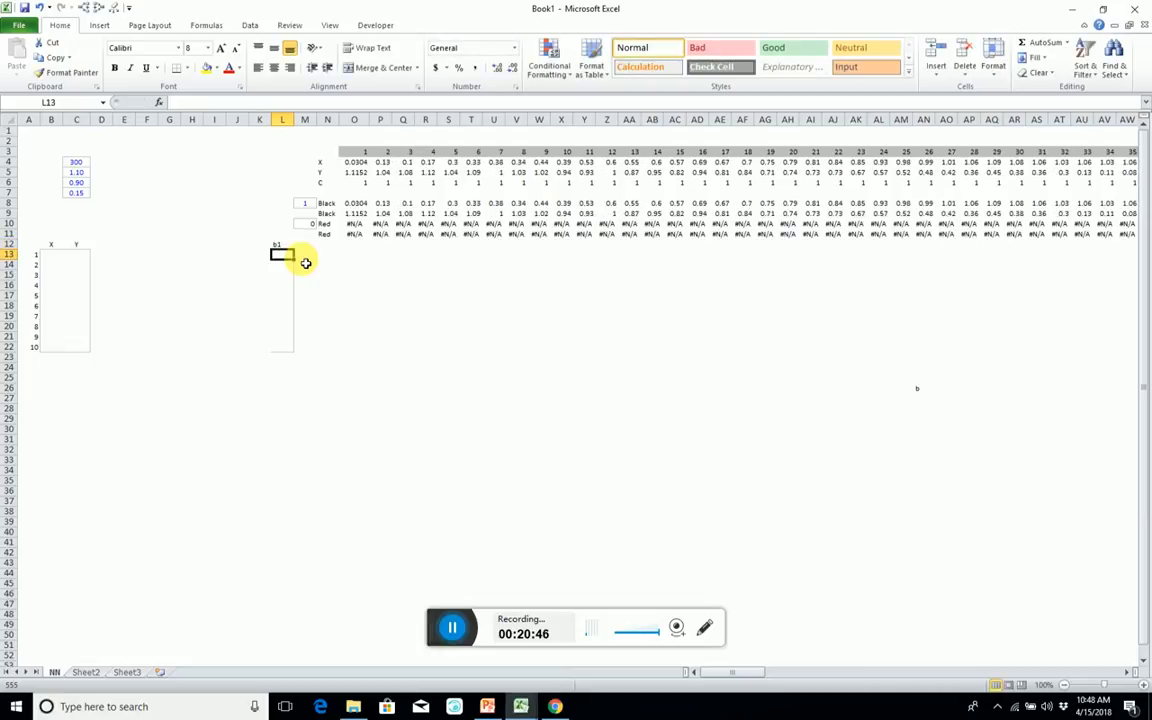
key("shift+Down")
key("shift+Down")
key("shift+Down")
key("shift+Down")
key("shift+Down")
key("shift+Down")
key("shift+Down")
key("shift+Down")
key("shift+Down")
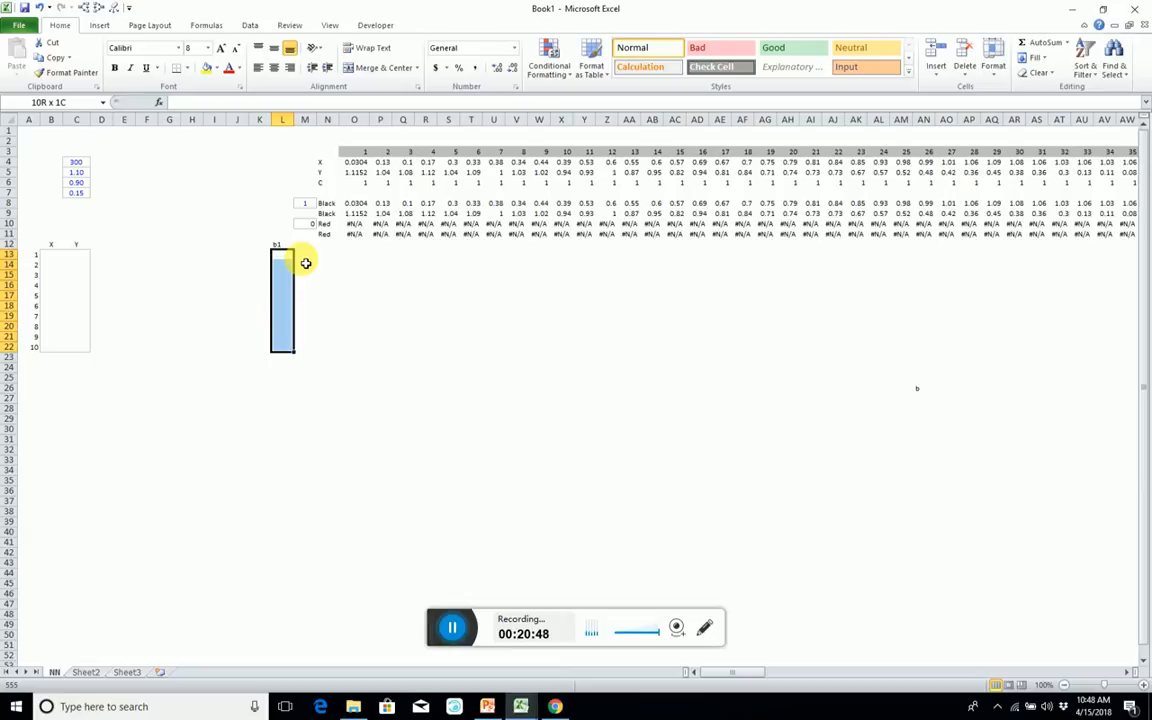
type("0")
key("ctrl+Return")
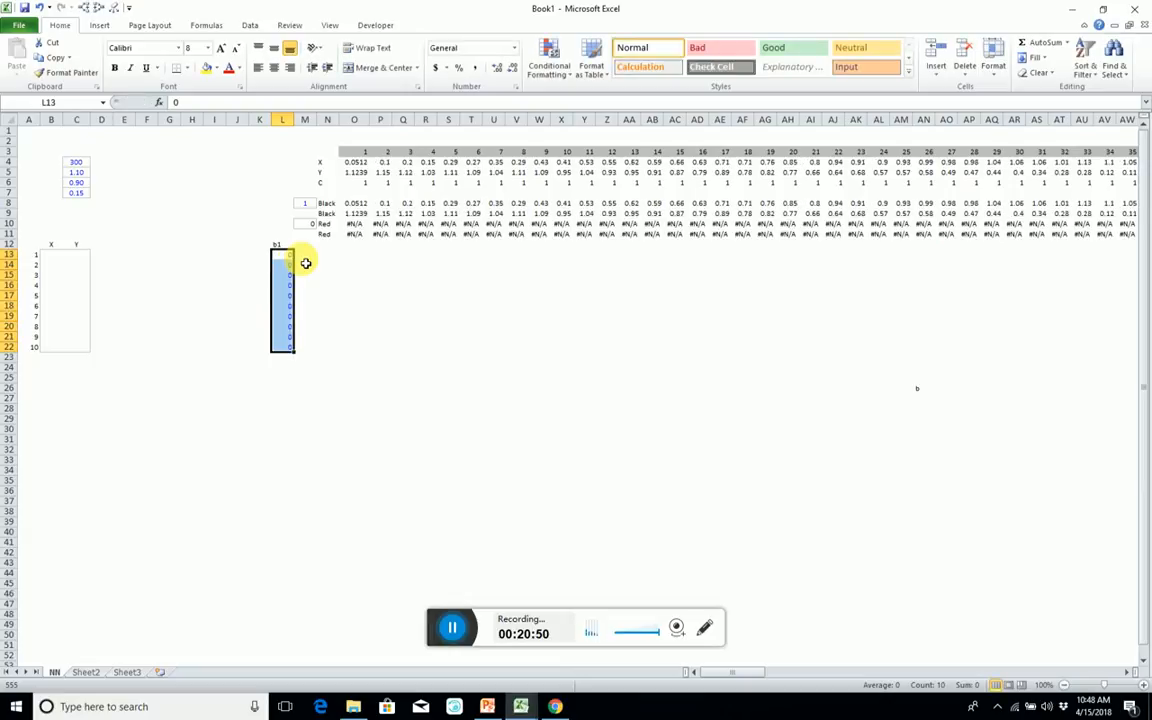
Centre-align the zero values in the b1 column, L13:L22.
right_click(285, 262)
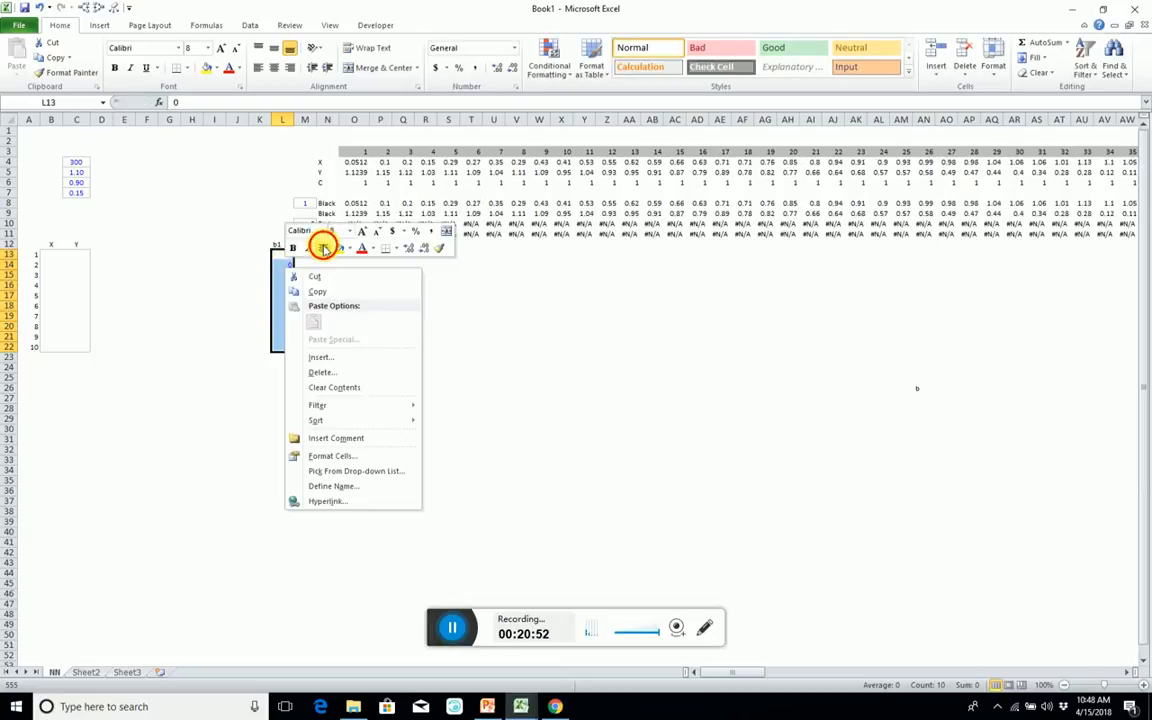
left_click(322, 248)
left_click(283, 292)
left_click(260, 326)
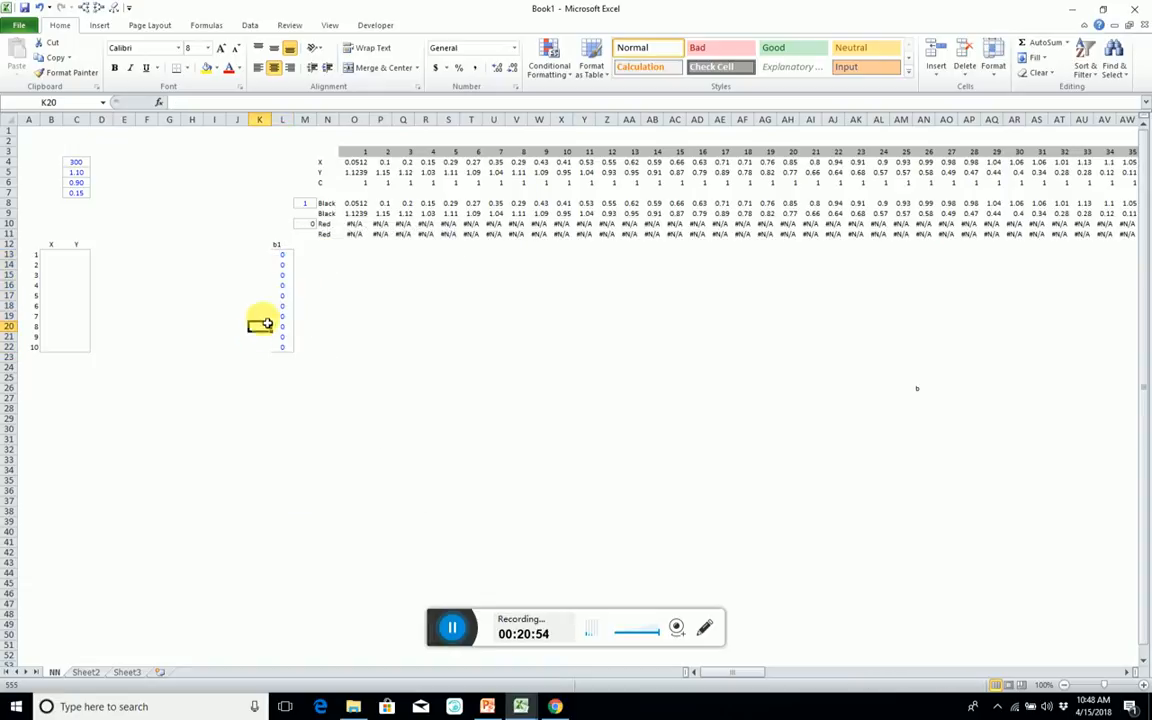
left_click(283, 254)
key("ctrl+shift+Down")
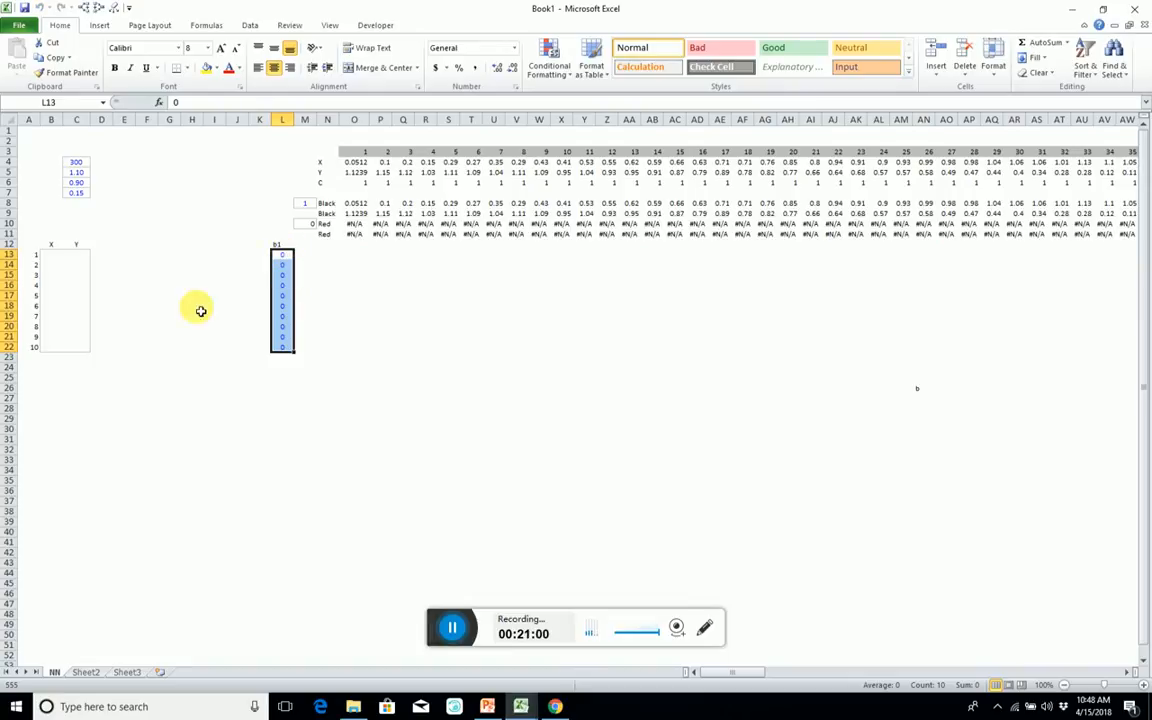
Start a formula for the X and Y weight block B13:C22 with =NORM.INV(RAND(),0,1).
left_click_drag(59, 260, 88, 346)
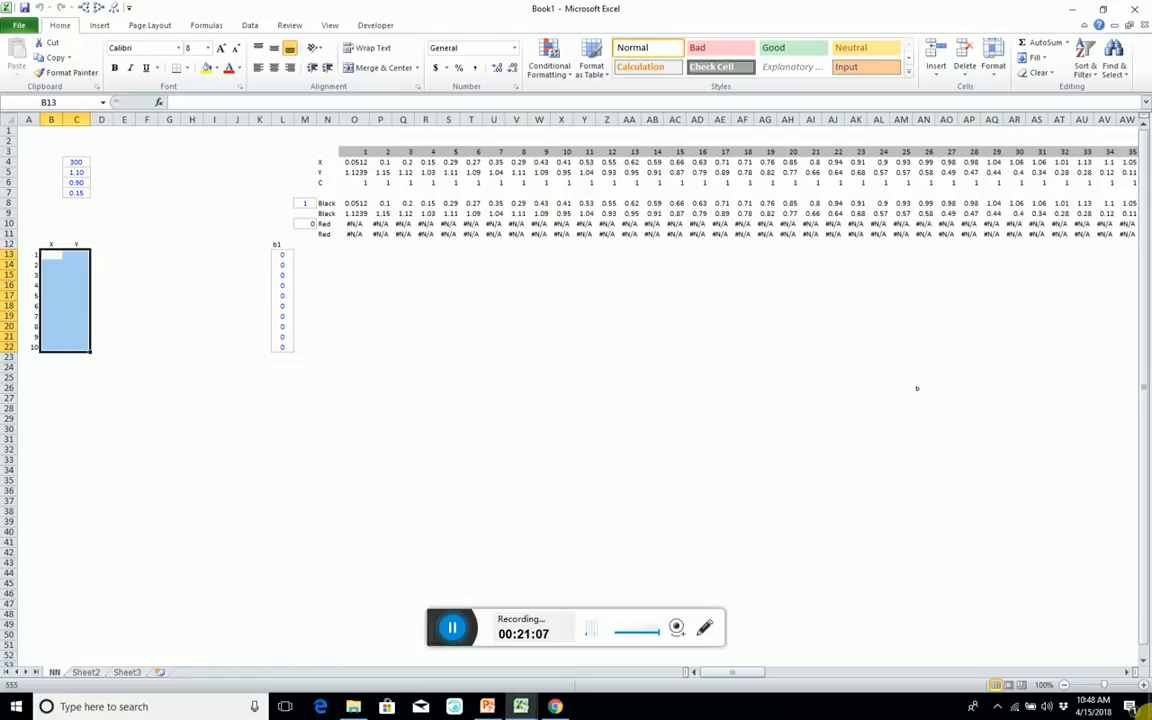
type("=norma")
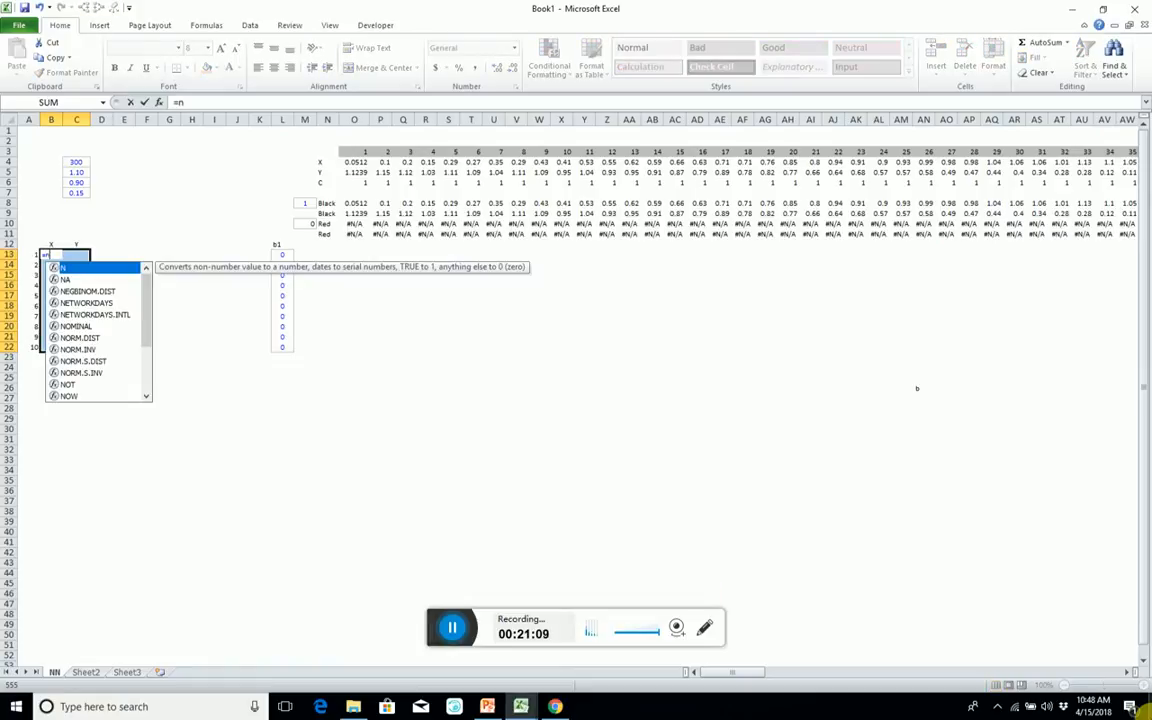
key("BackSpace")
key("BackSpace")
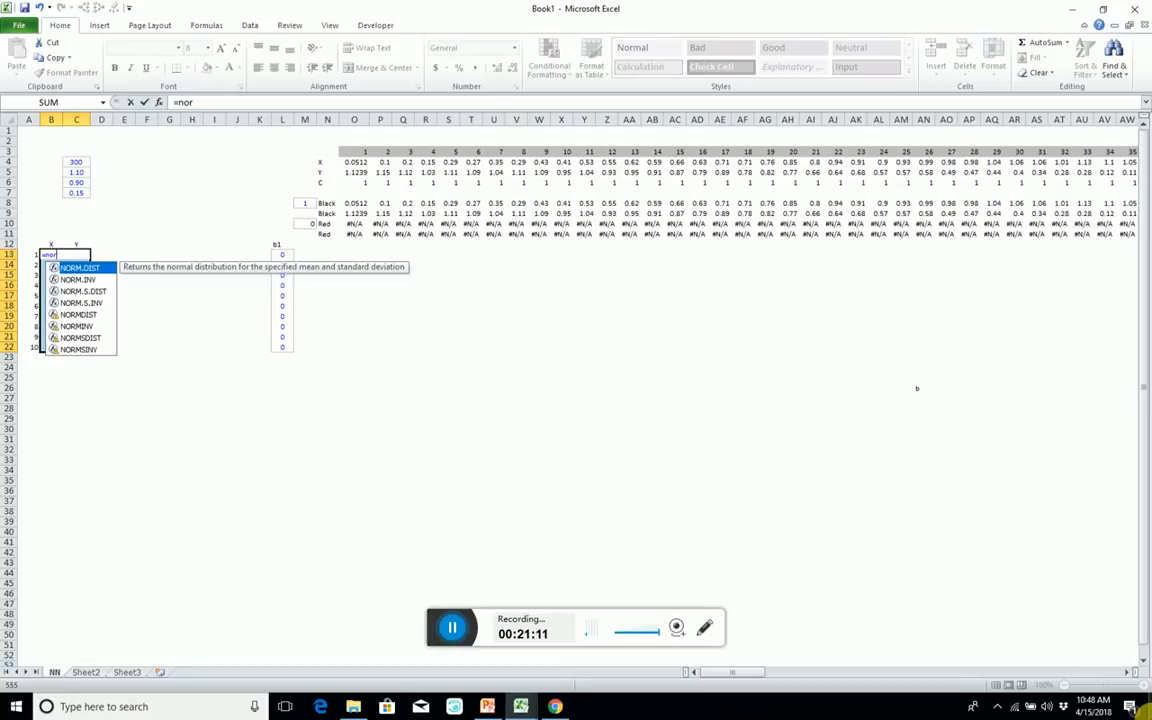
type("m")
key("Down")
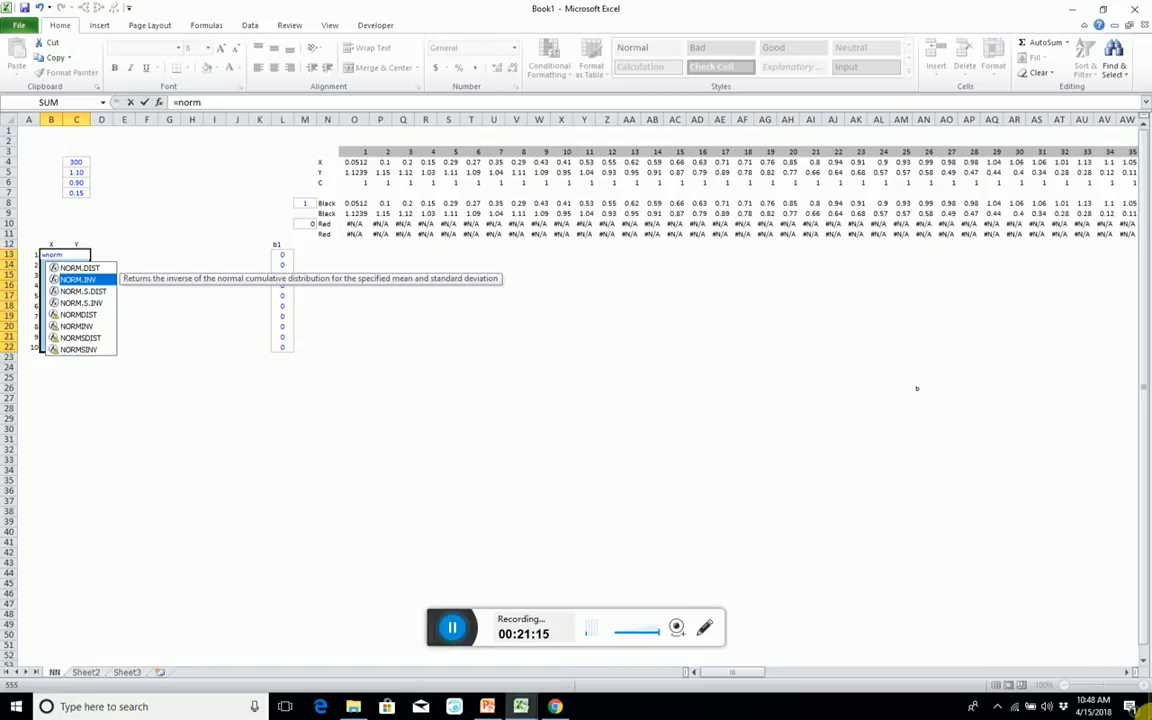
key("Tab")
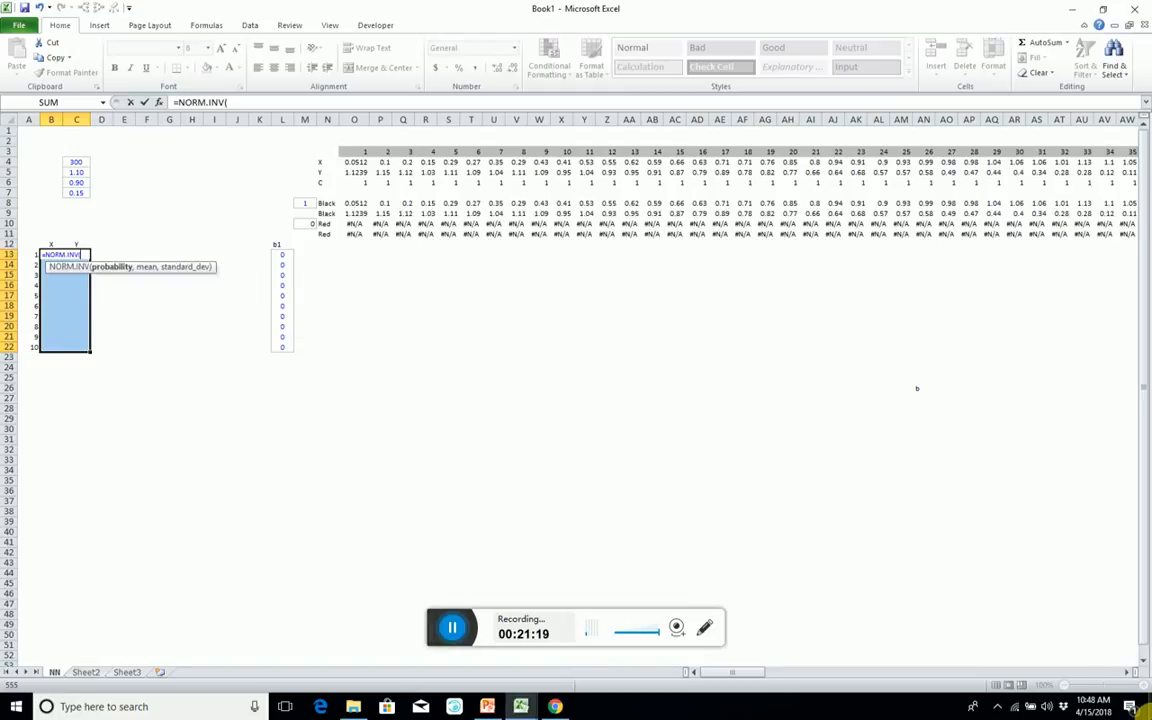
type("ra")
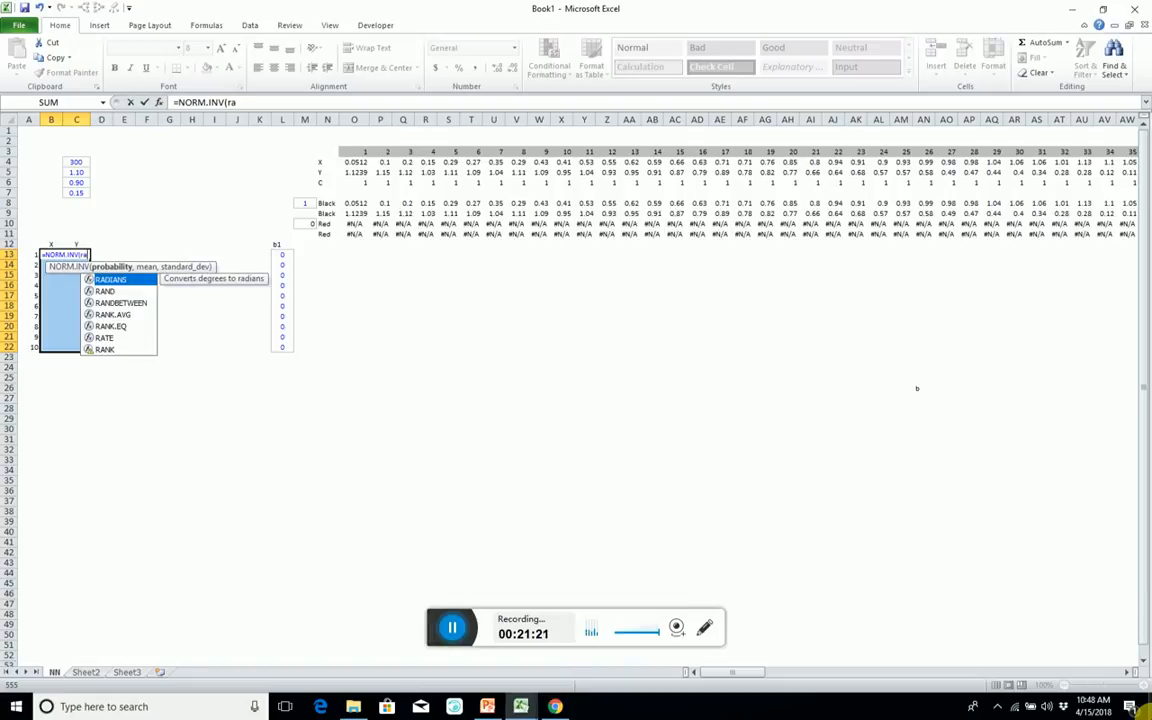
type("nd()")
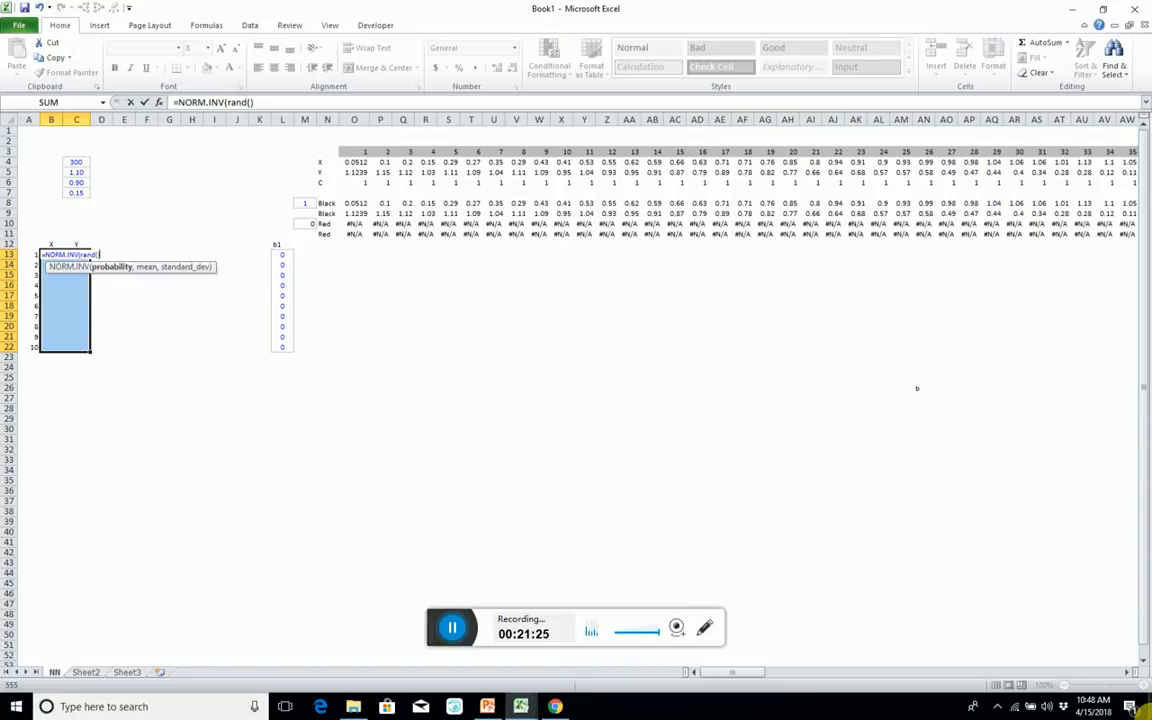
type(",0,1")
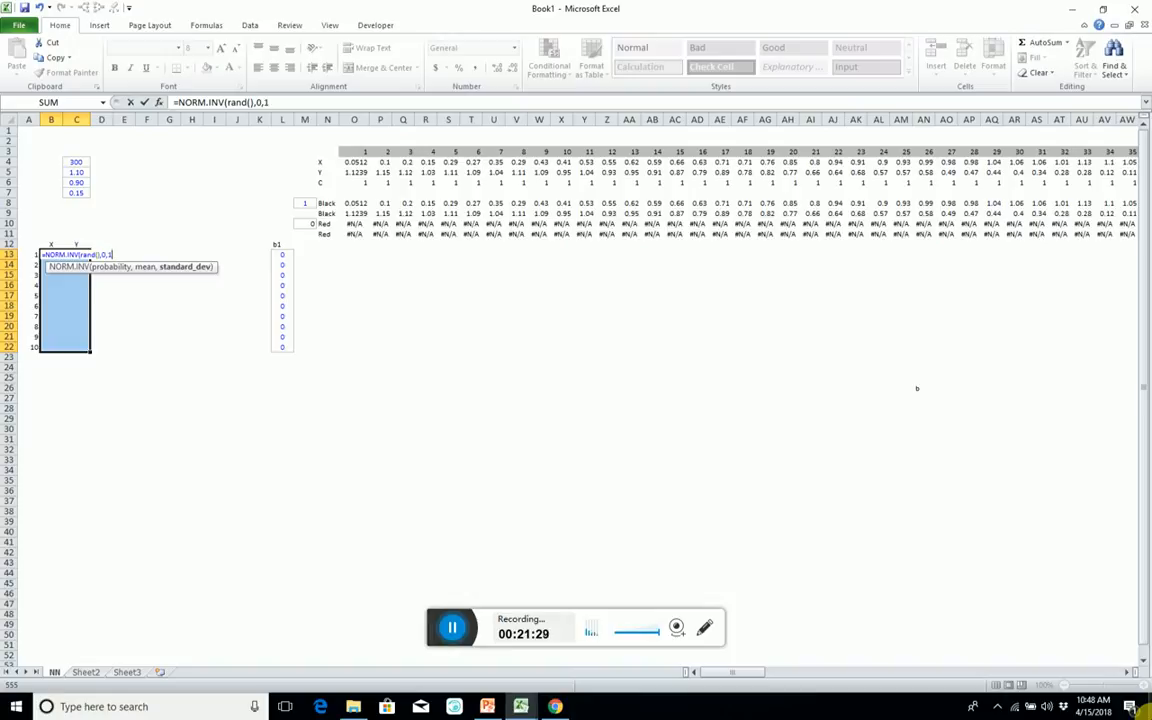
type(")")
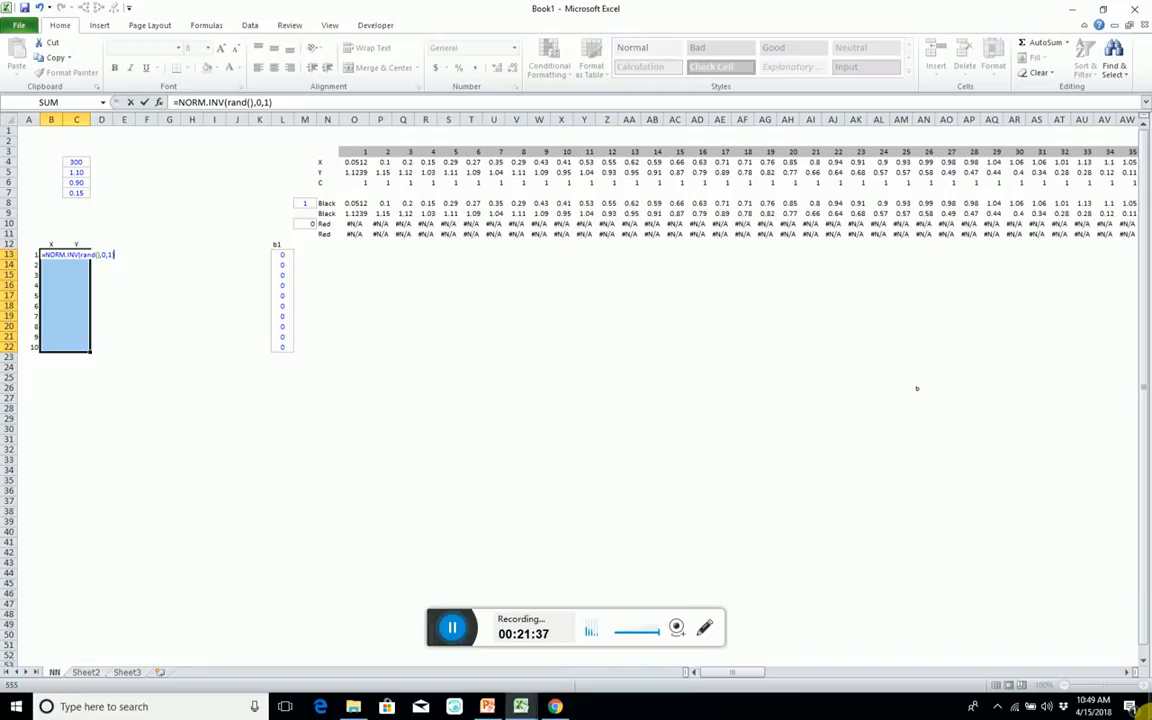
Multiply the weight formula by SQRT(2/2) and enter it as an array formula across B13:C22.
type("squ")
key("BackSpace")
type("r")
key("Tab")
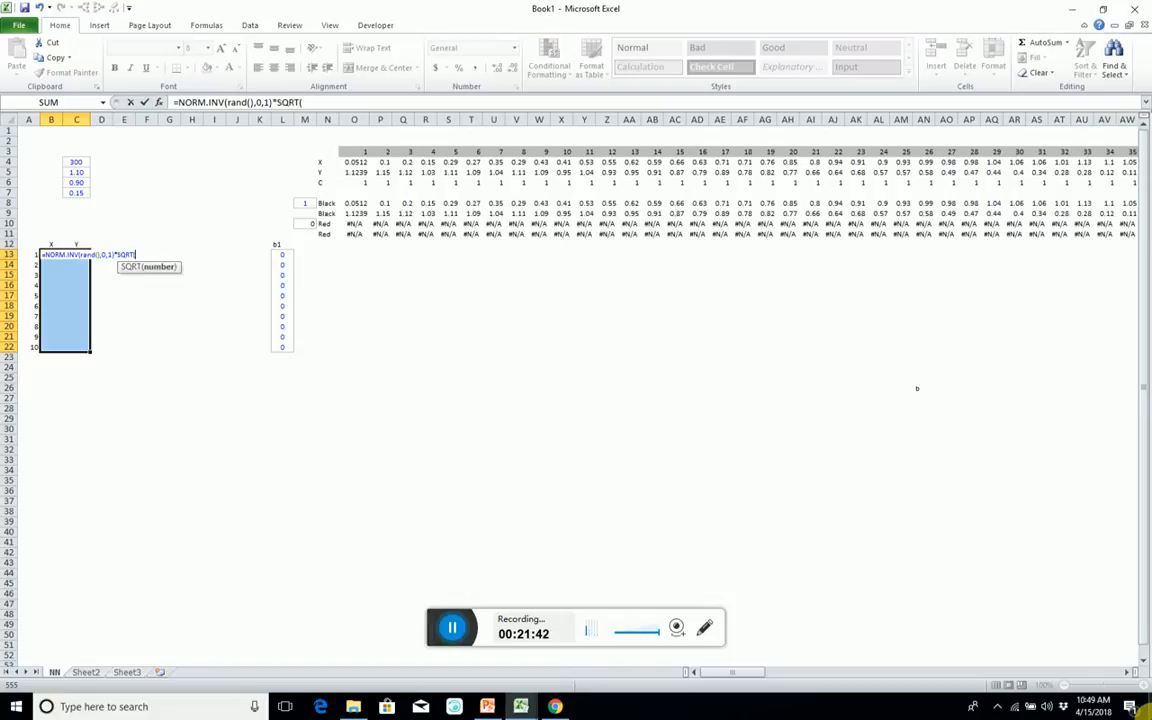
type("2/")
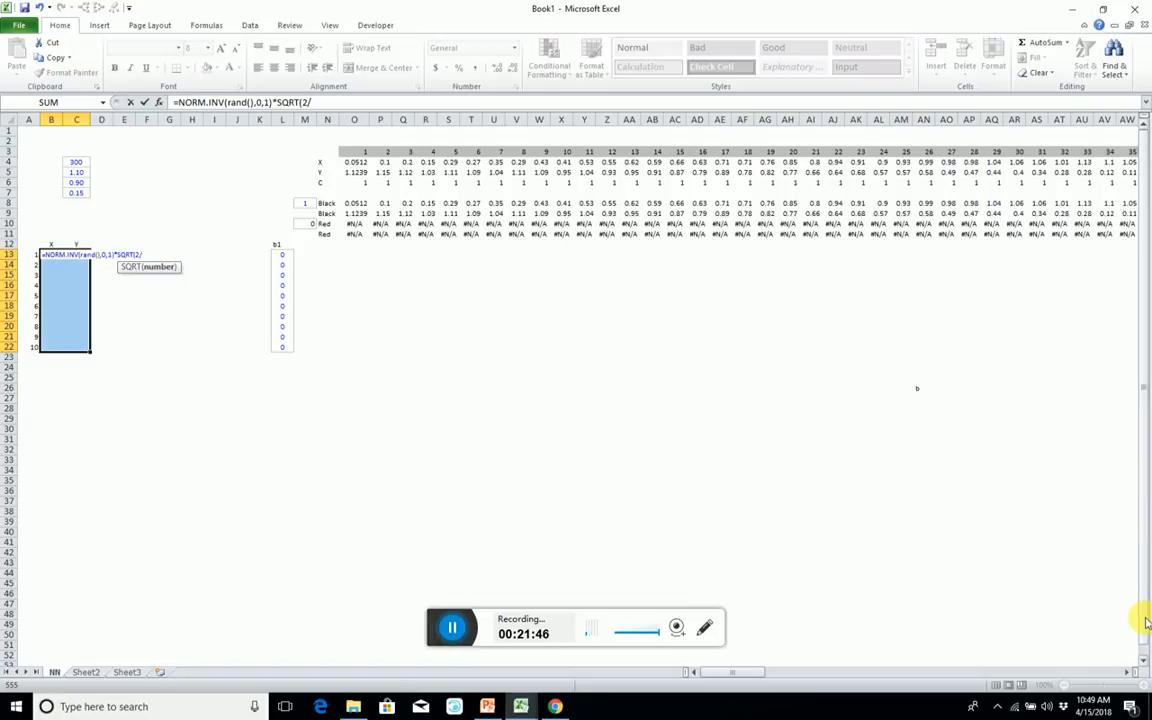
type("2")
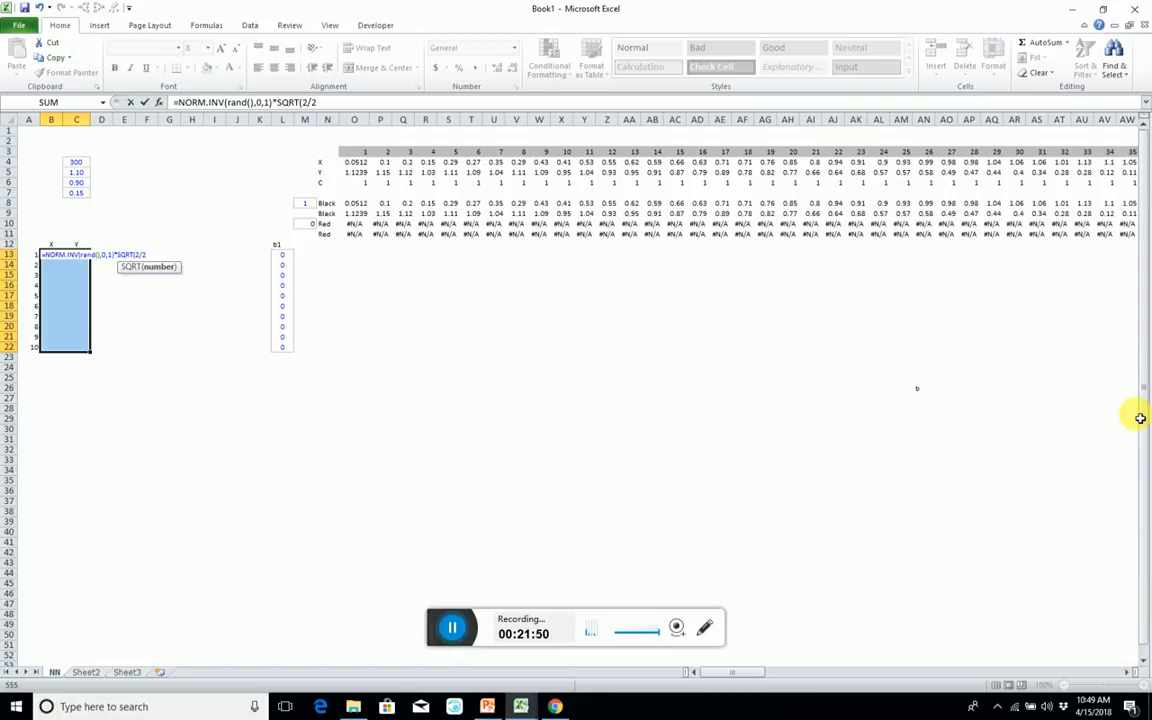
type(")")
key("ctrl+shift+Return")
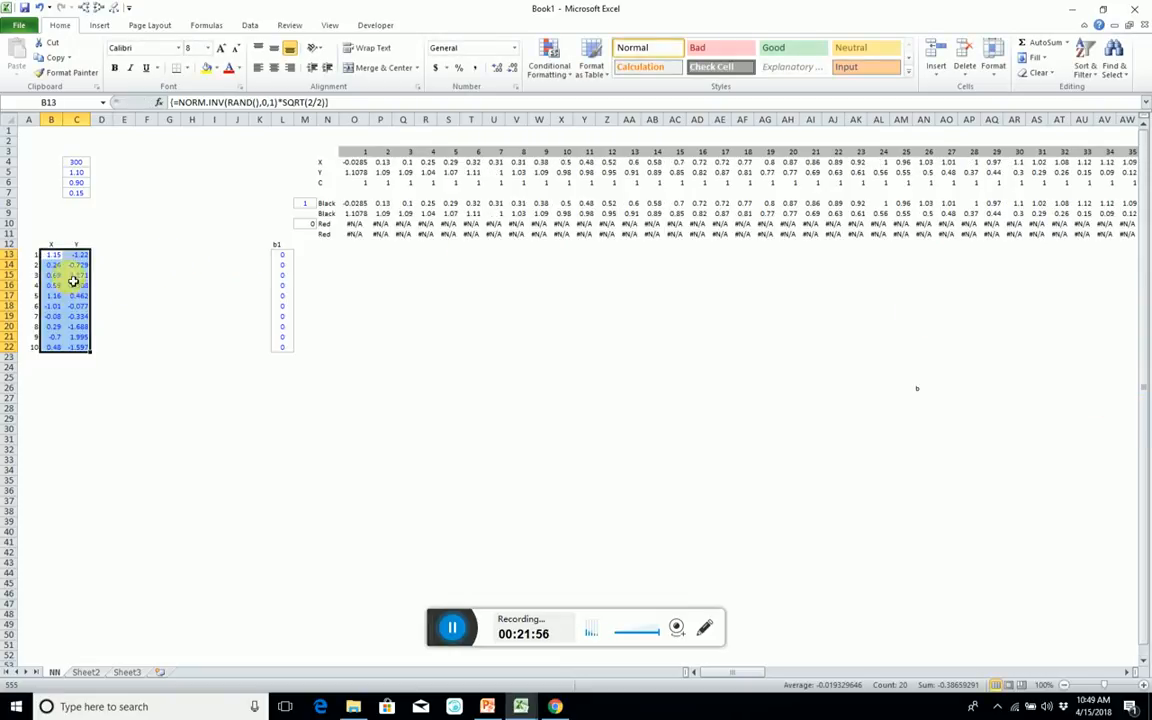
Copy the first Black data row, O8:LB8, into row 13 starting at O13.
left_click(352, 256)
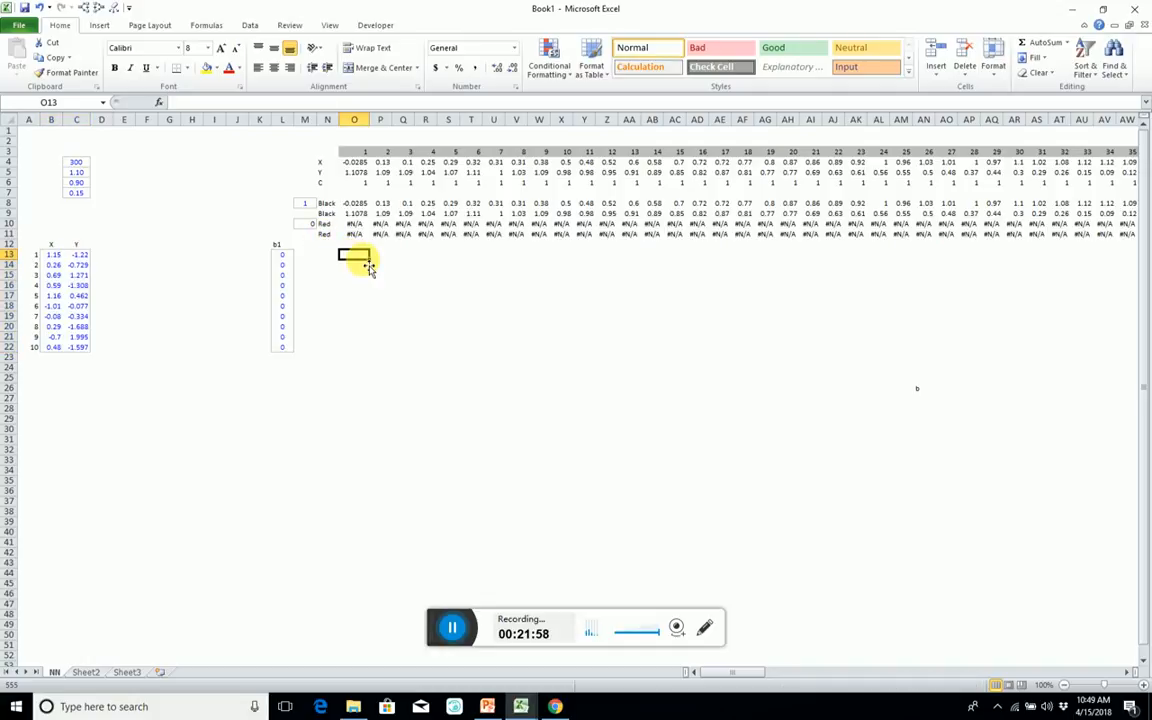
key("Up")
key("Up")
key("Up")
key("Up")
key("Up")
key("ctrl+shift+Right")
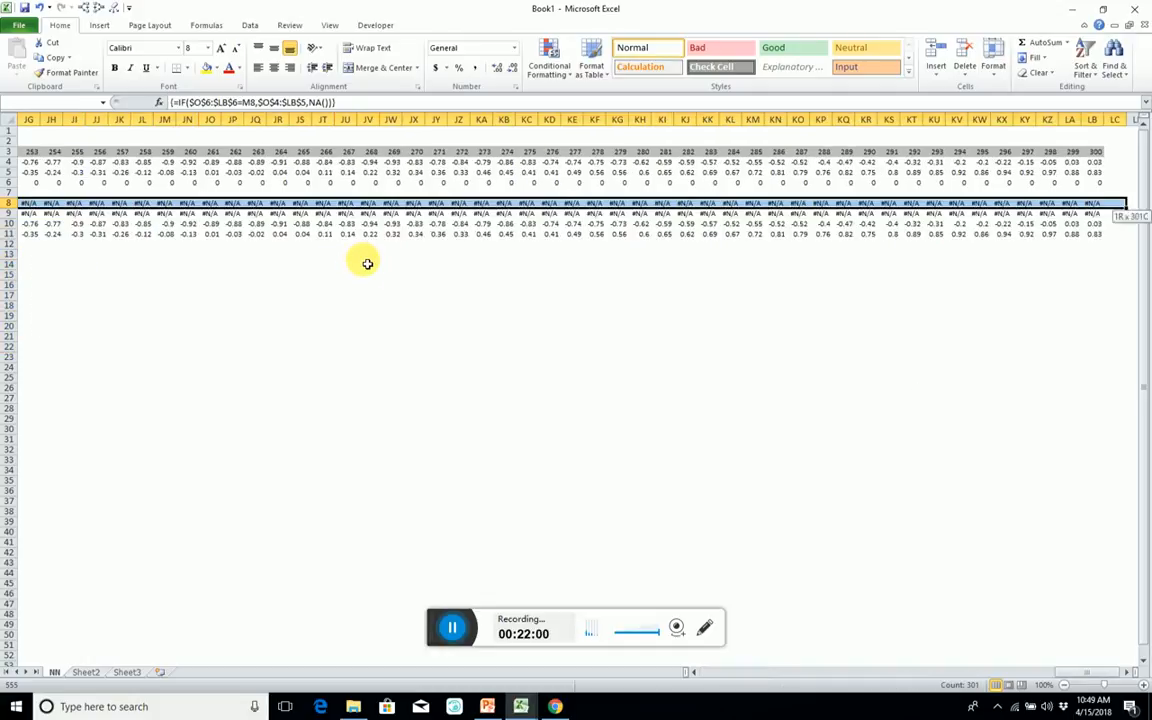
key("shift+Left")
key("ctrl+c")
key("Left")
key("Left")
key("Left")
key("Left")
key("Left")
key("Left")
key("Left")
key("Left")
key("Left")
key("Left")
key("Left")
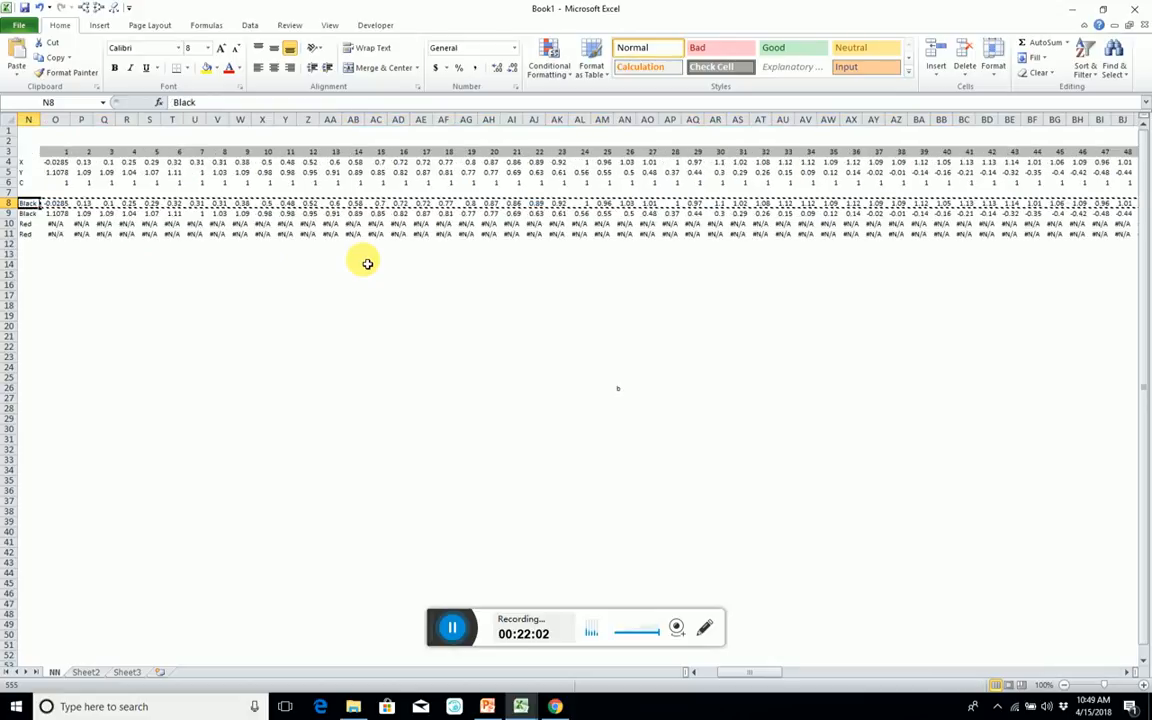
key("Left")
key("Left")
key("Left")
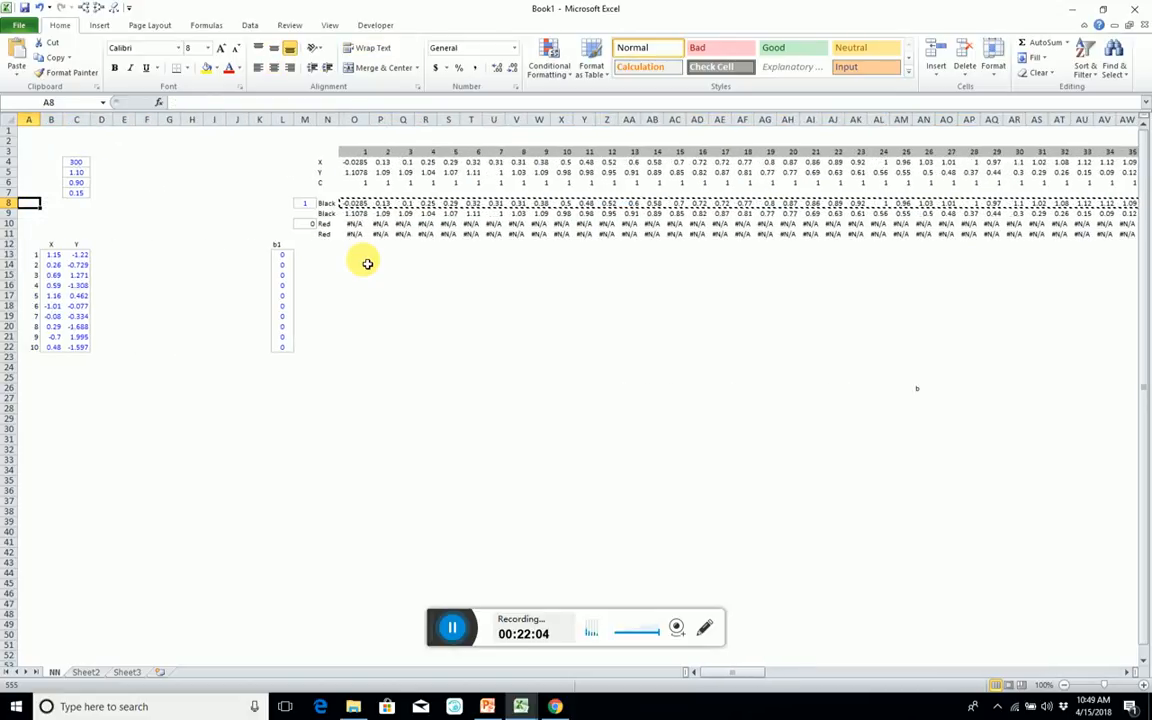
left_click(355, 256)
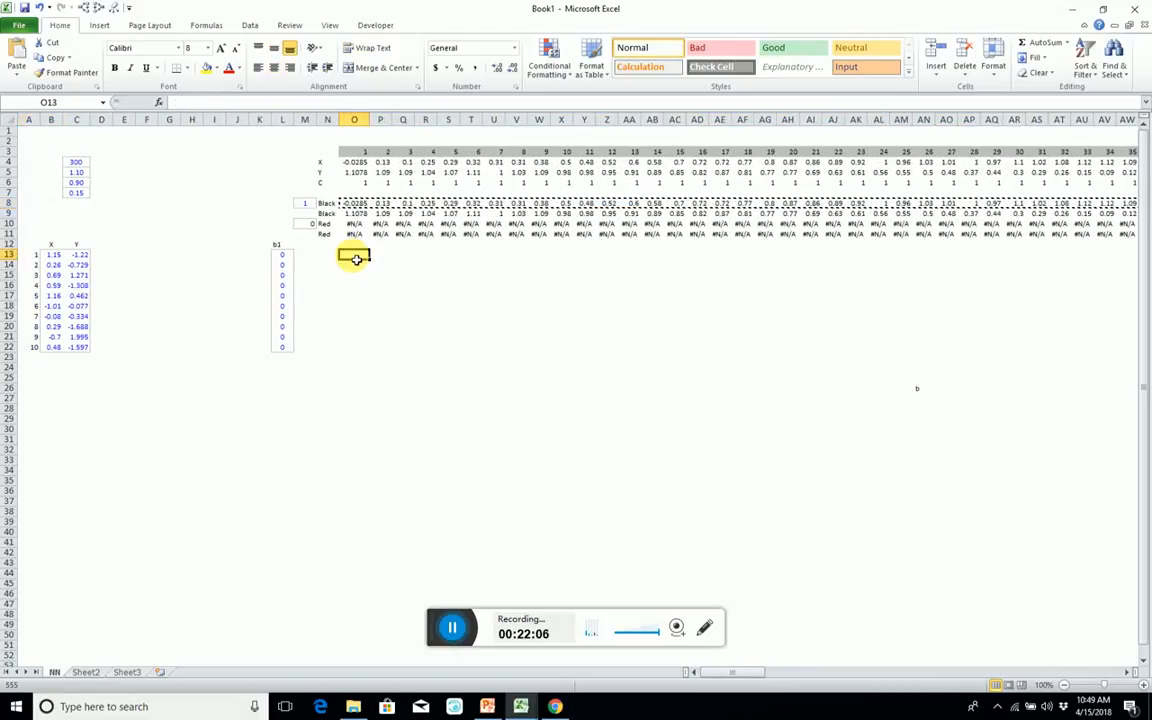
key("ctrl+v")
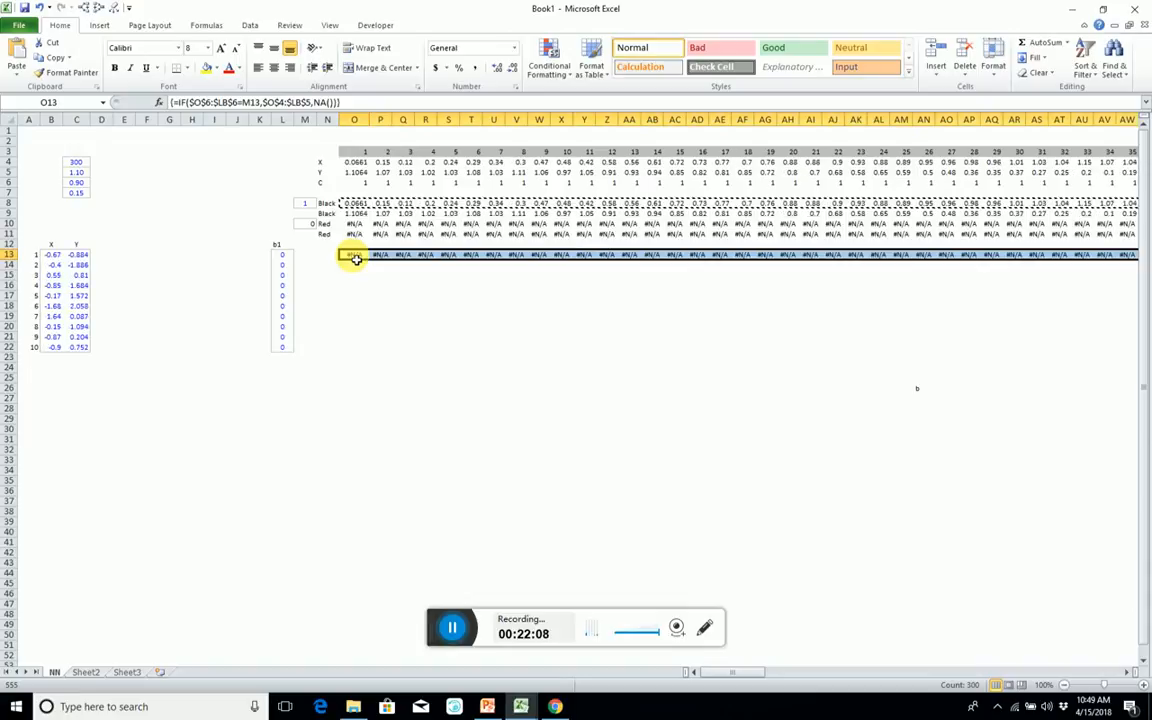
Freeze the panes at cell N12 so the rows above and the columns before it stay fixed.
left_click(325, 243)
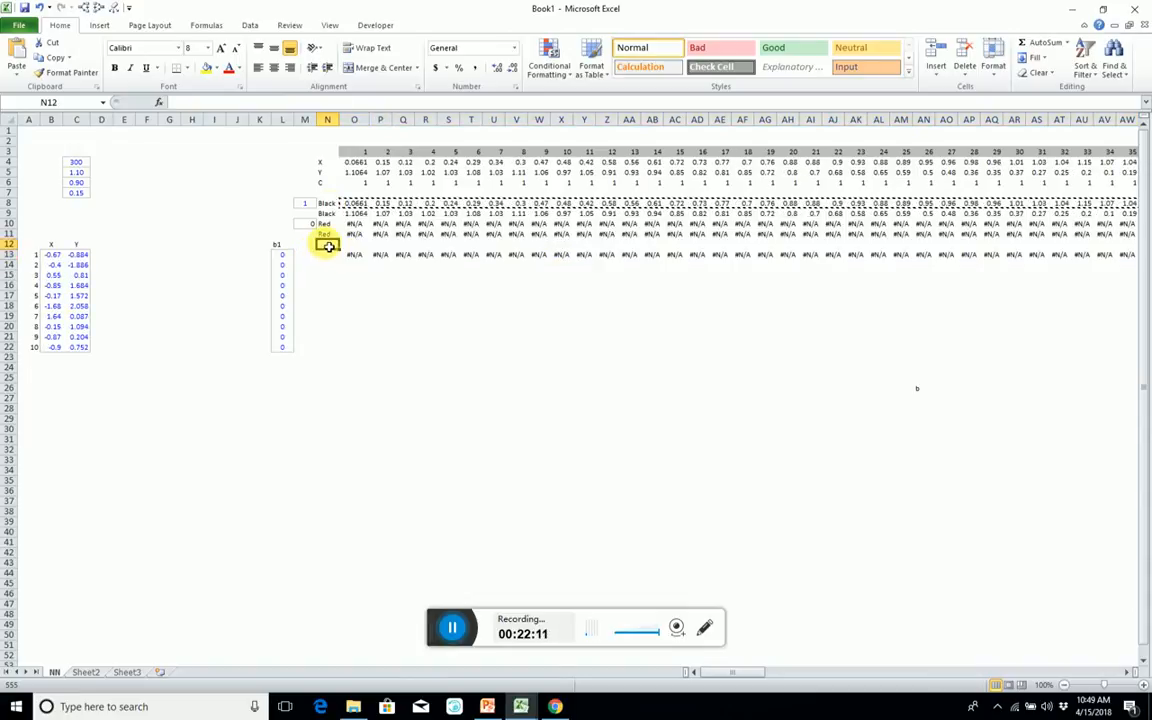
left_click(330, 25)
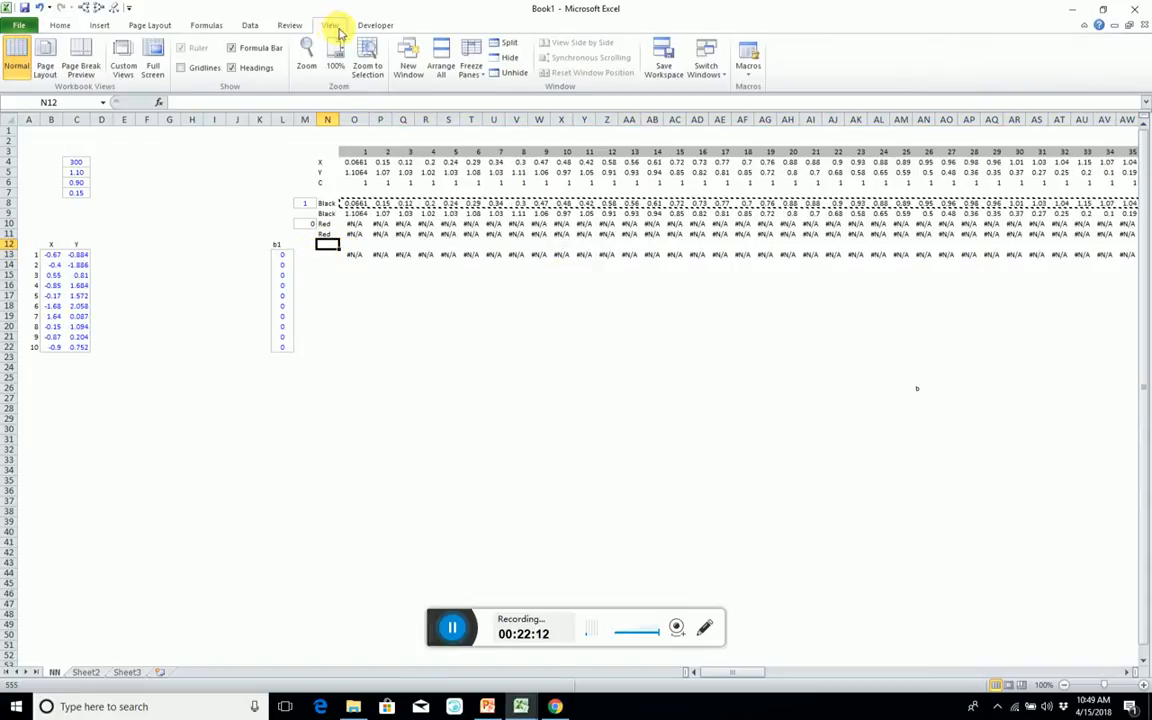
left_click(470, 70)
left_click(507, 97)
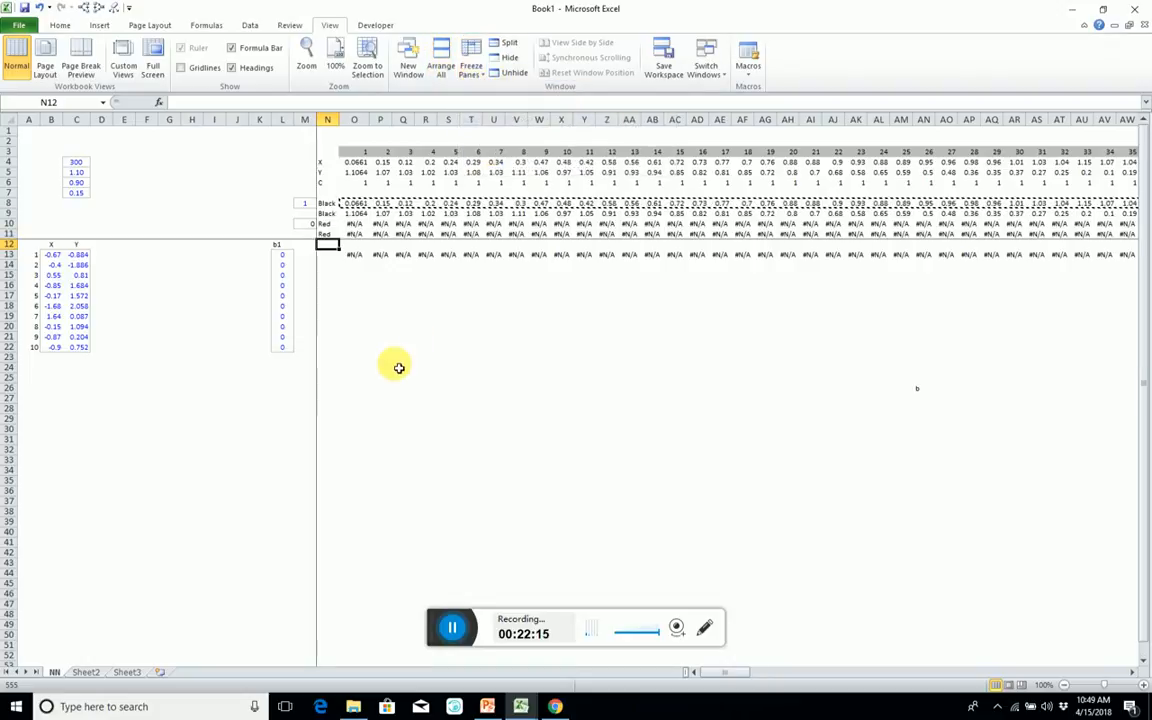
left_click(398, 363)
Insert an empty row above row 12, shifting the weight and bias blocks down one row.
left_click(355, 254)
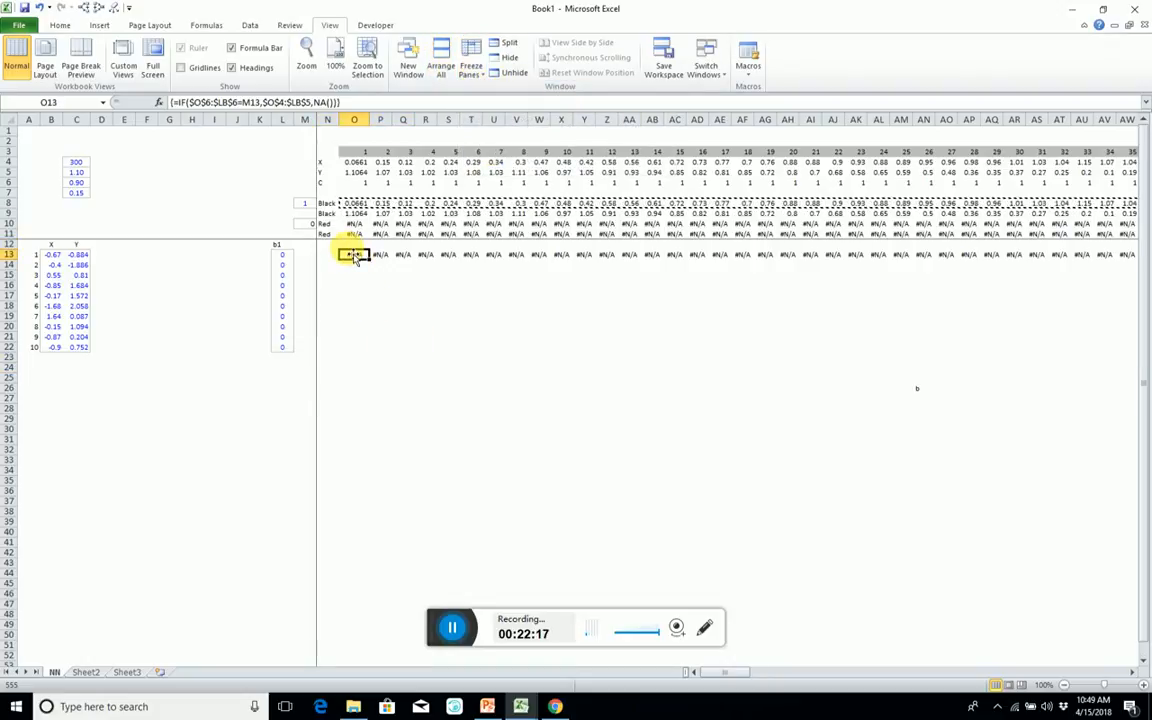
key("Up")
key("shift+space")
key("ctrl+shift+plus")
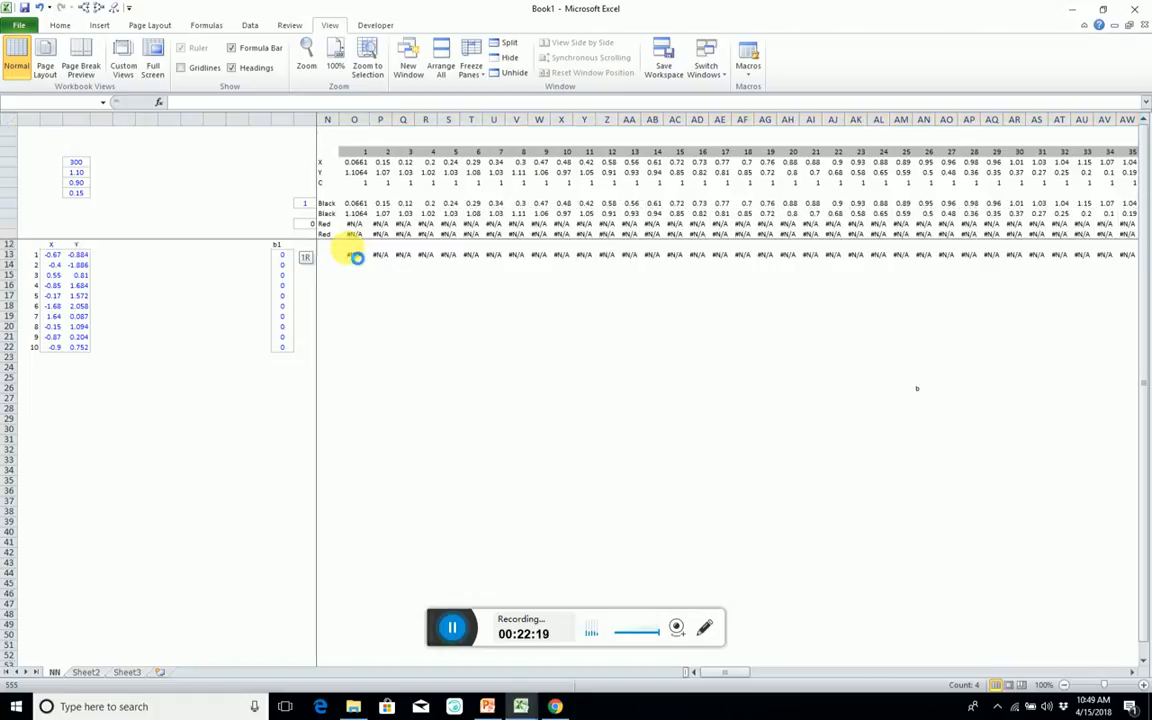
left_click(353, 248)
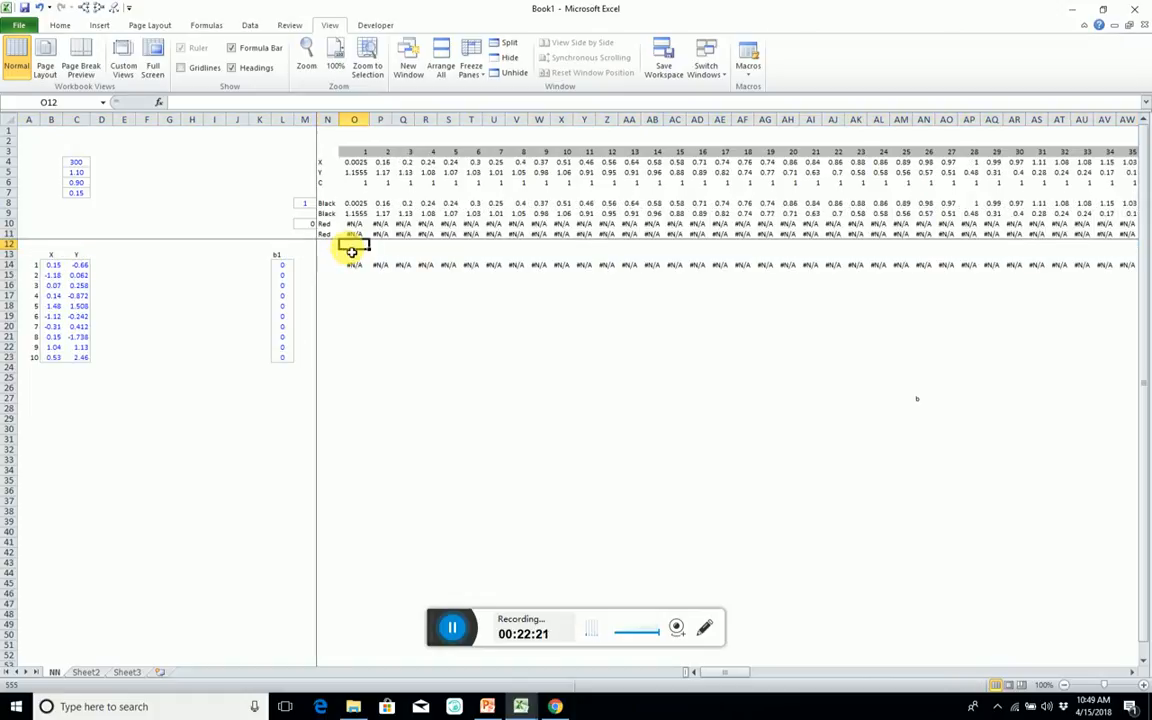
Enter the heading Z in O13 above the copied data row.
left_click(355, 256)
type("Z")
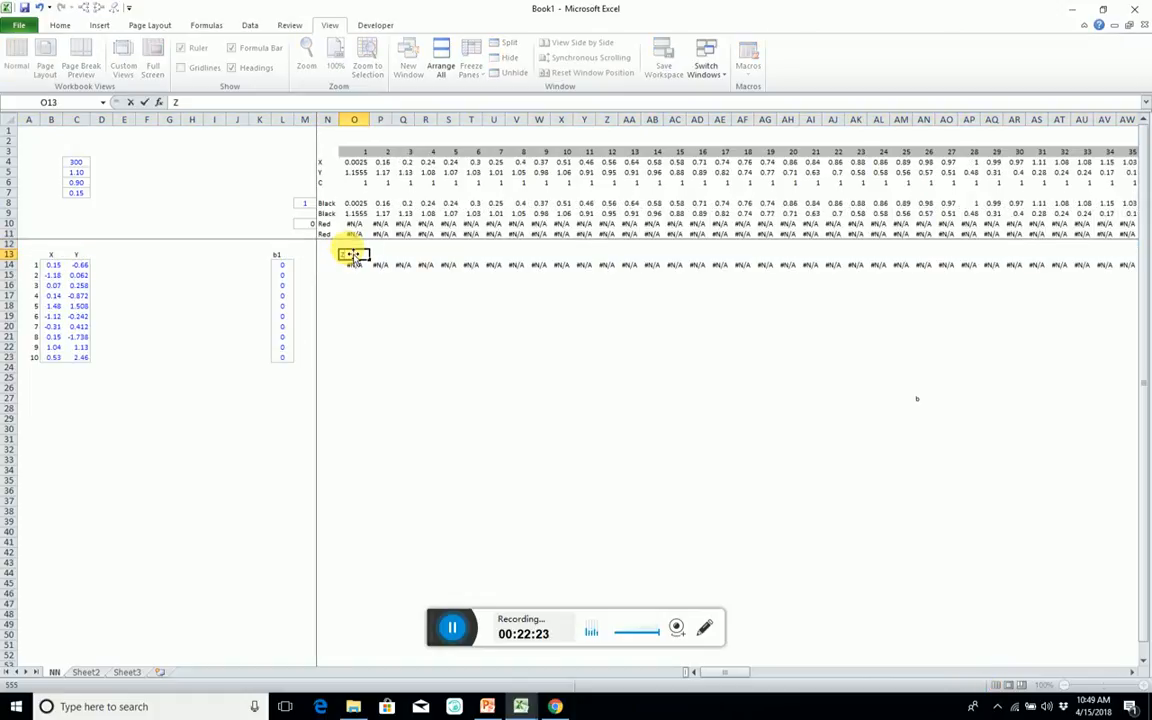
key("Return")
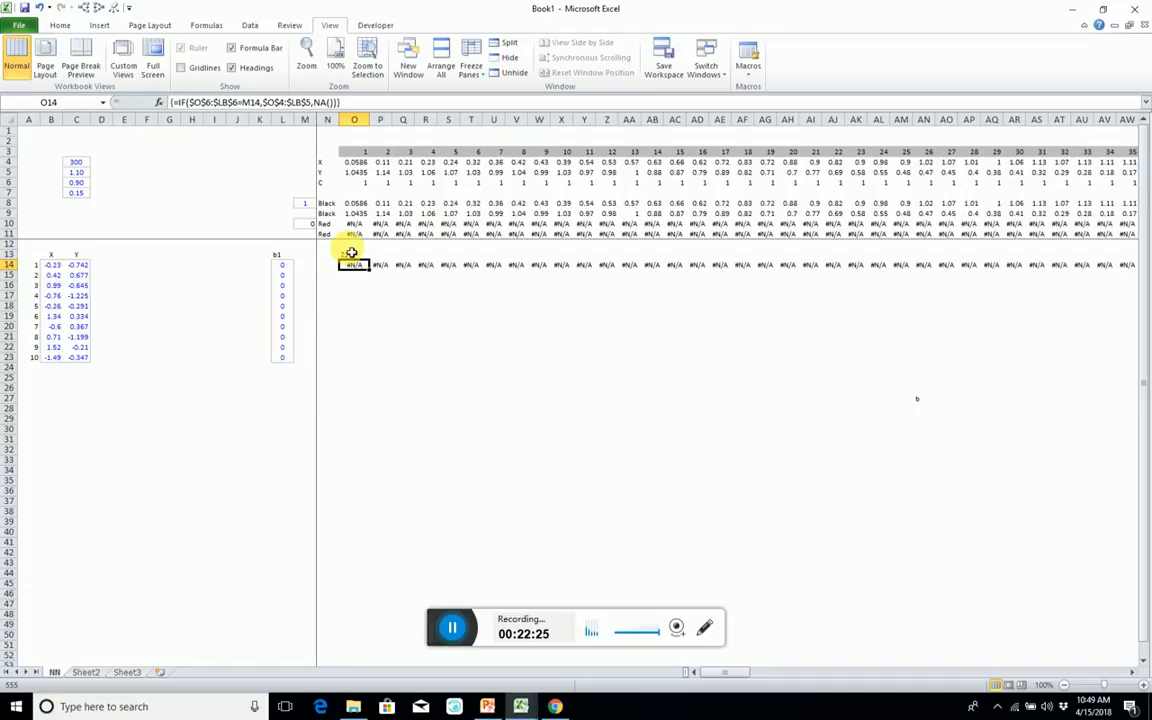
key("Up")
key("Up")
key("Up")
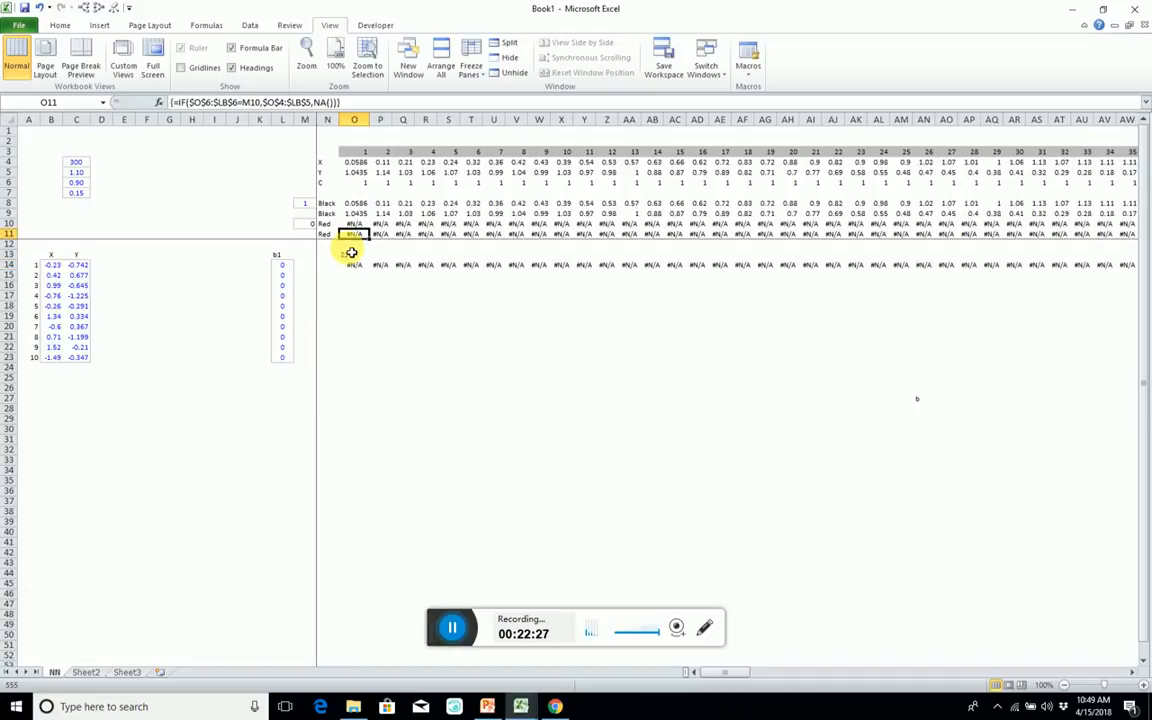
Across O14:LB23 below the Z1 heading, start an MMULT formula with the weights B14:C23 as its first array.
key("Down")
key("Down")
key("Down")
key("shift+Down")
key("shift+Down")
key("shift+Down")
key("shift+Down")
key("shift+Down")
key("shift+Down")
key("shift+Down")
key("shift+Down")
key("shift+Down")
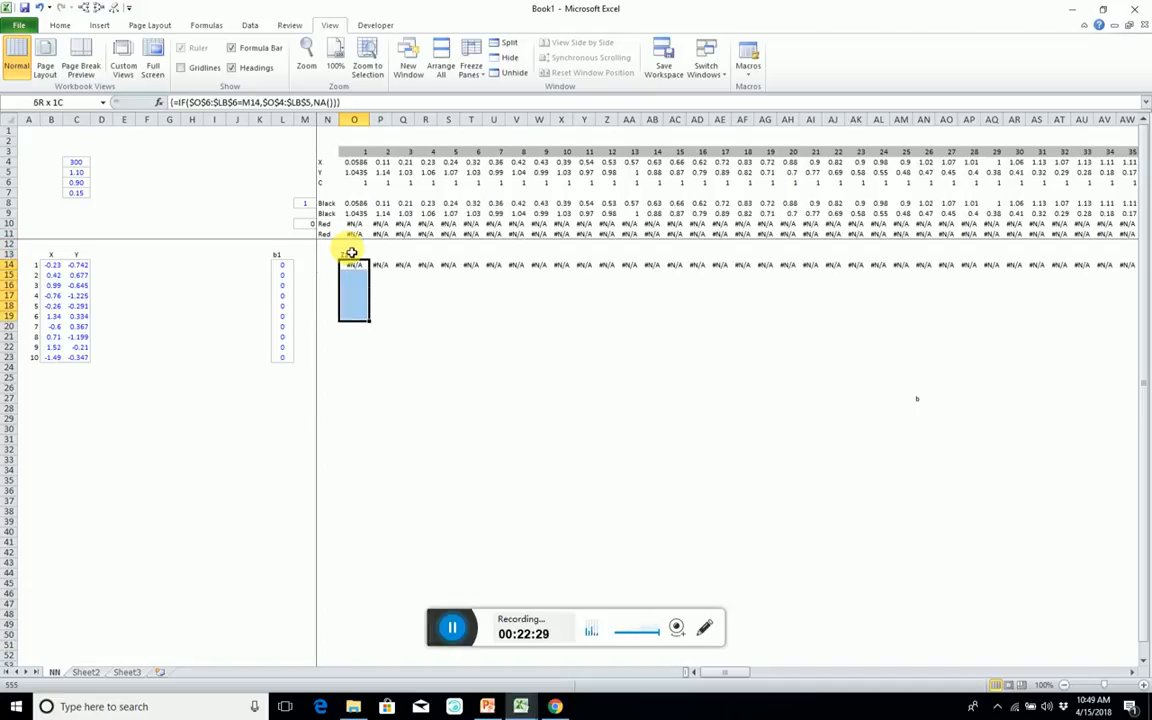
key("ctrl+shift+Right")
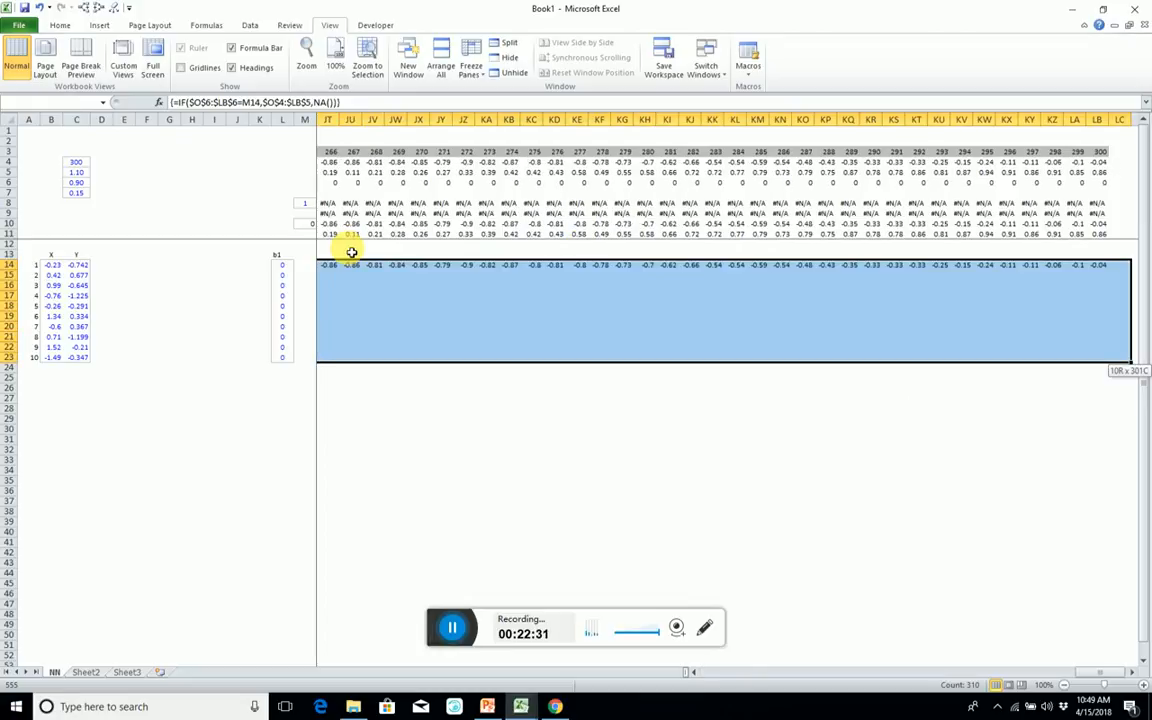
type("=")
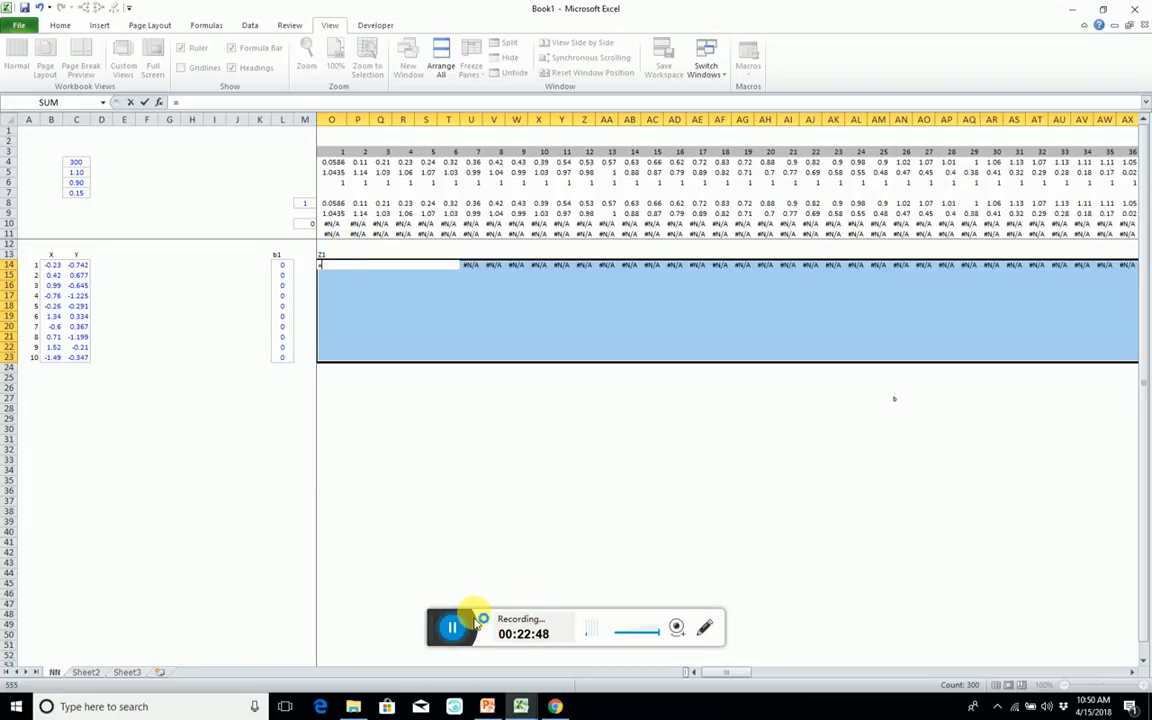
type("mm")
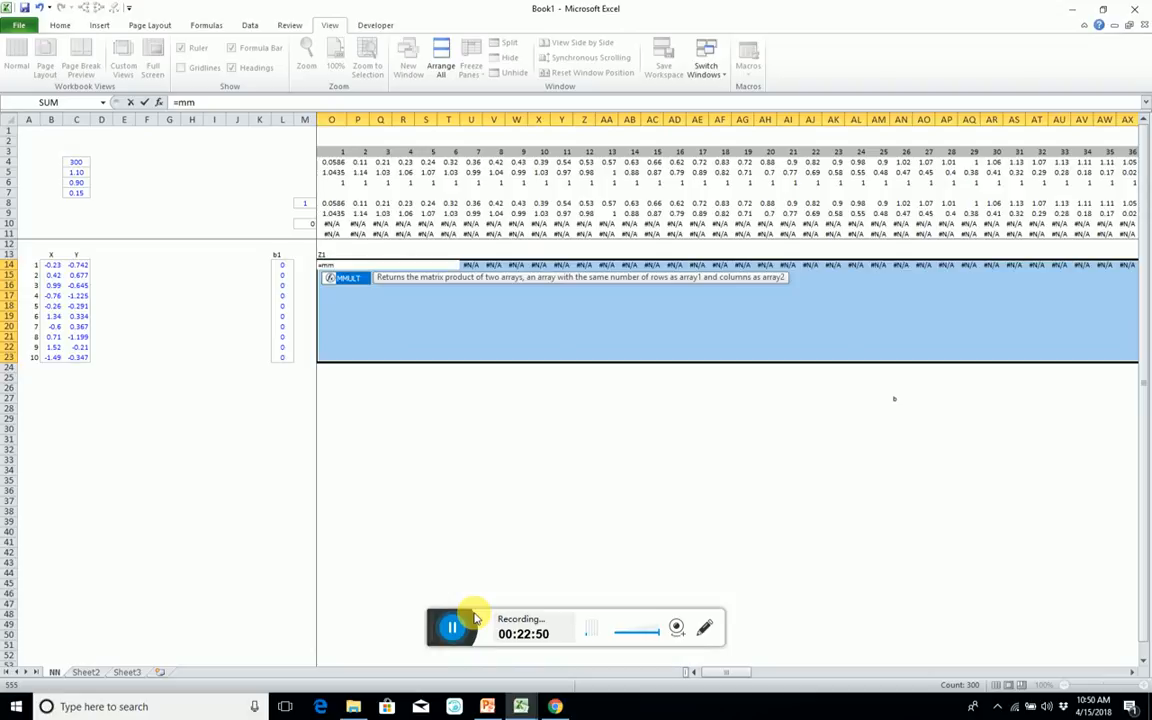
key("Tab")
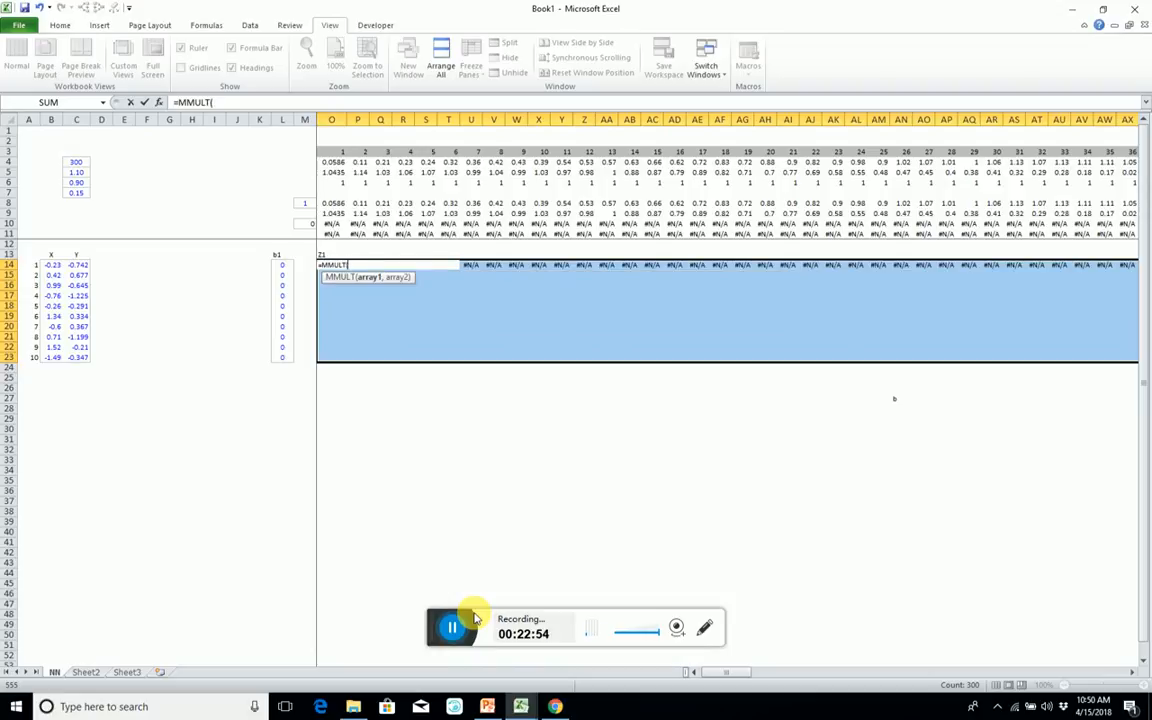
left_click(451, 626)
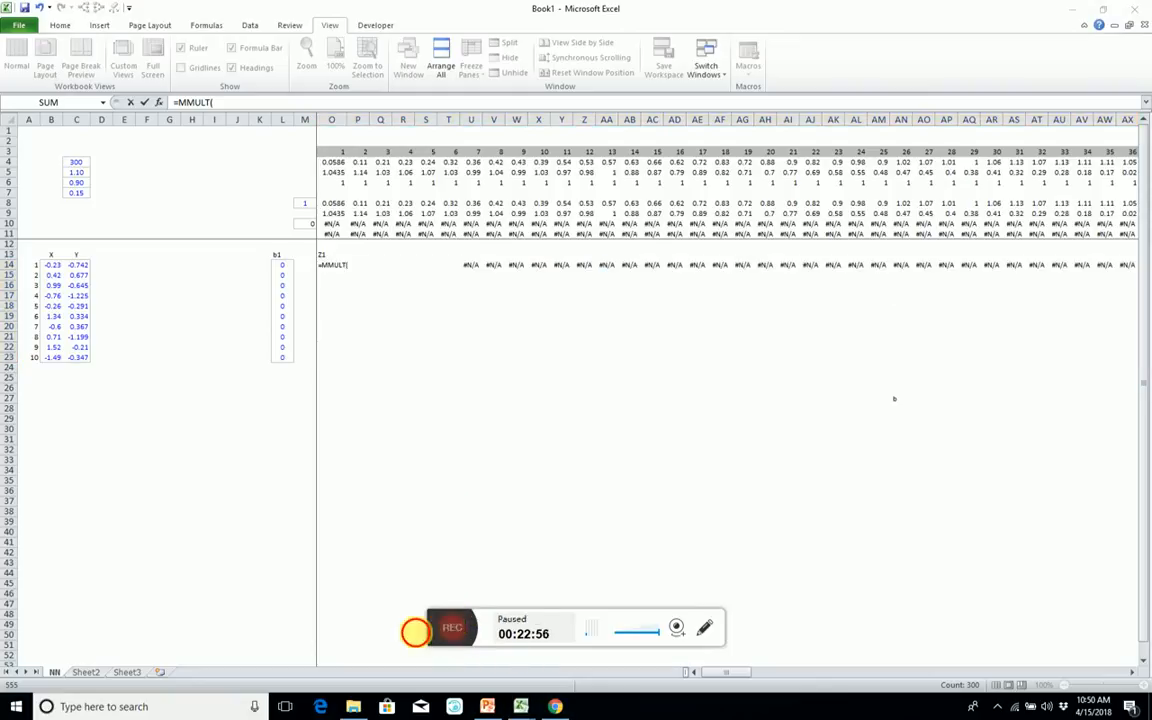
left_click(451, 627)
left_click(237, 103)
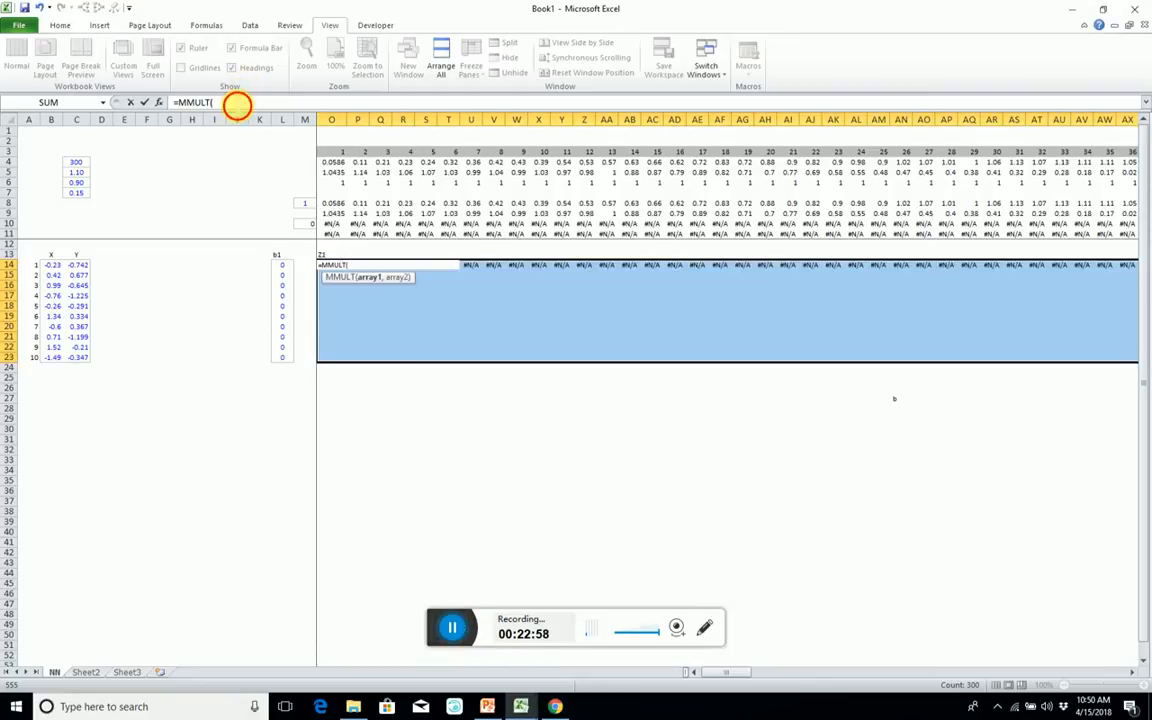
left_click_drag(50, 266, 80, 357)
type(",")
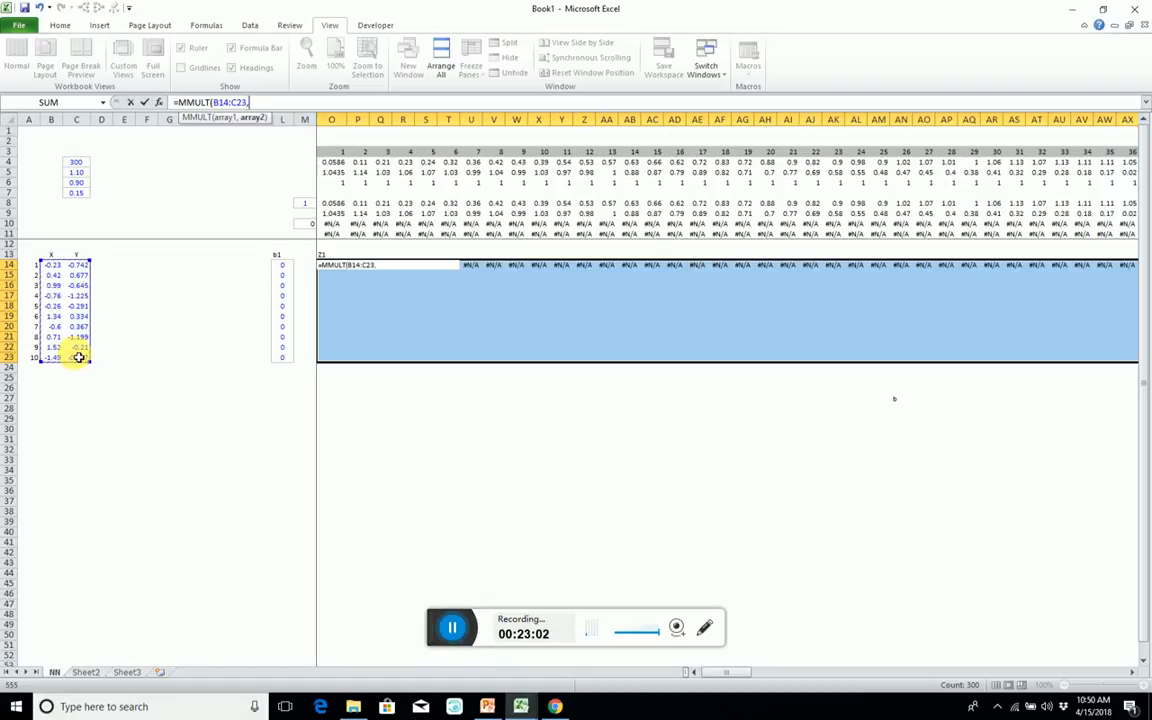
Use O4:LB5 as the second array, add biases L14:L23, enter the result as an array formula, and outline the block.
left_click(334, 162)
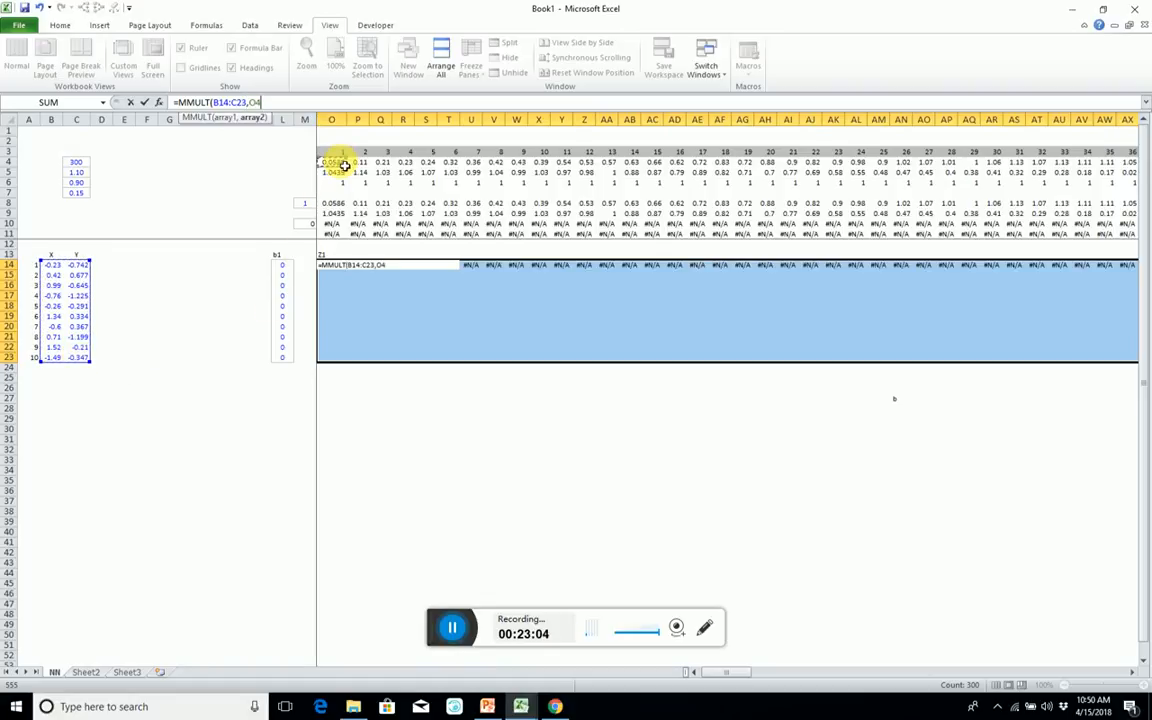
key("shift+Down")
key("ctrl+shift+Right")
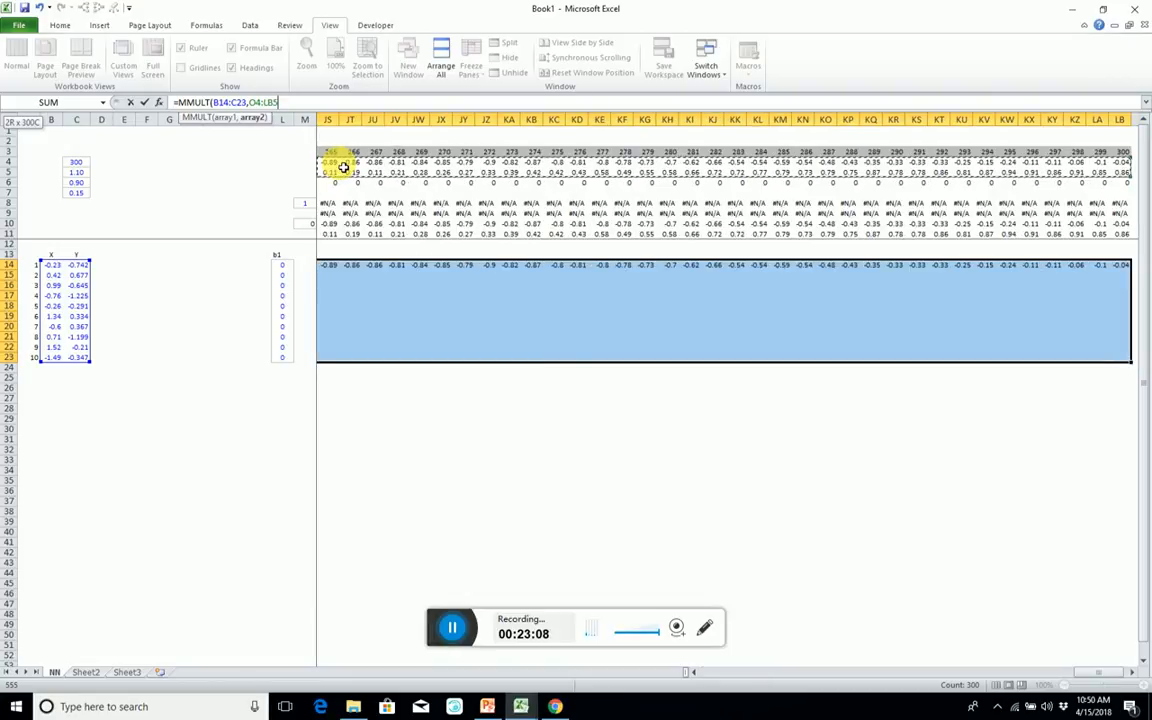
type(")+")
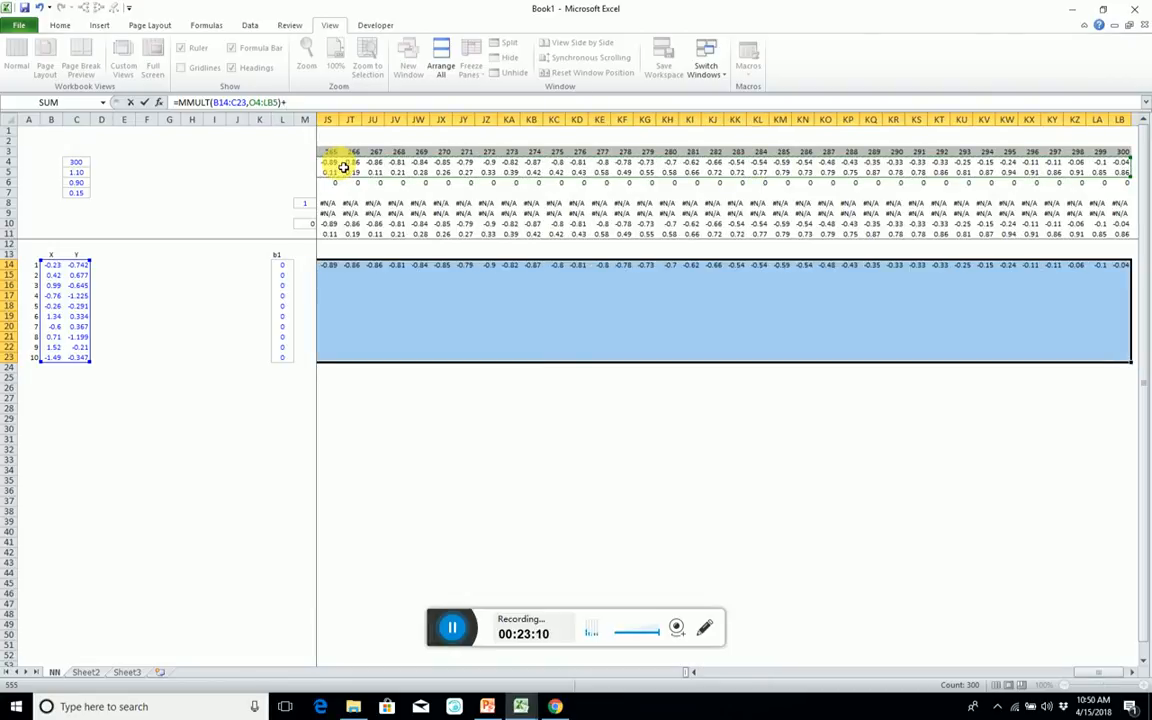
left_click_drag(282, 263, 287, 357)
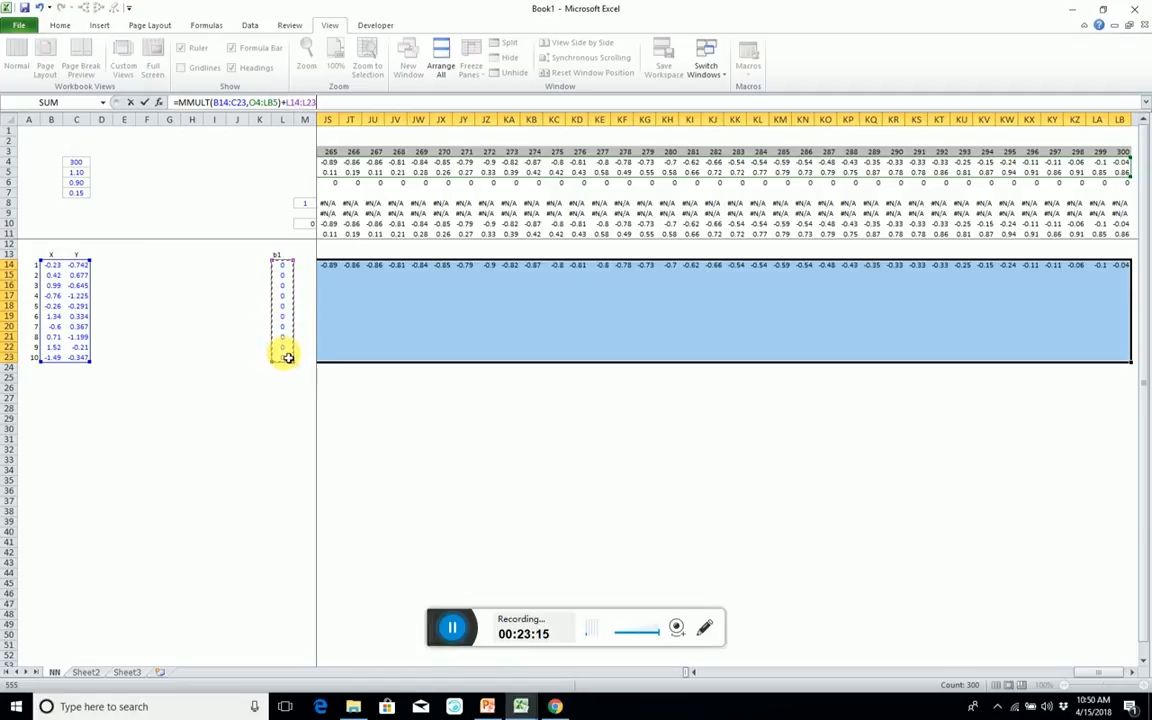
key("ctrl+shift+Return")
key("ctrl+shift+7")
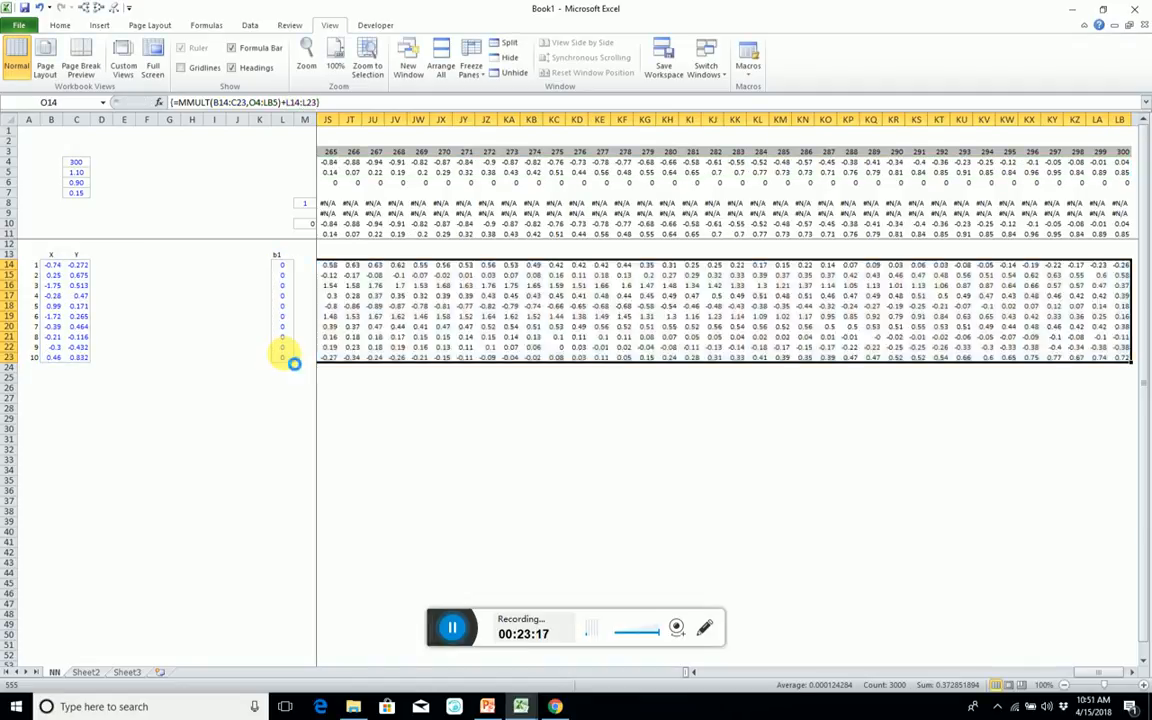
Copy the whole Z1 result block starting at O14 and paste it at O26.
key("Left")
key("Left")
key("Left")
key("Right")
key("Right")
key("Right")
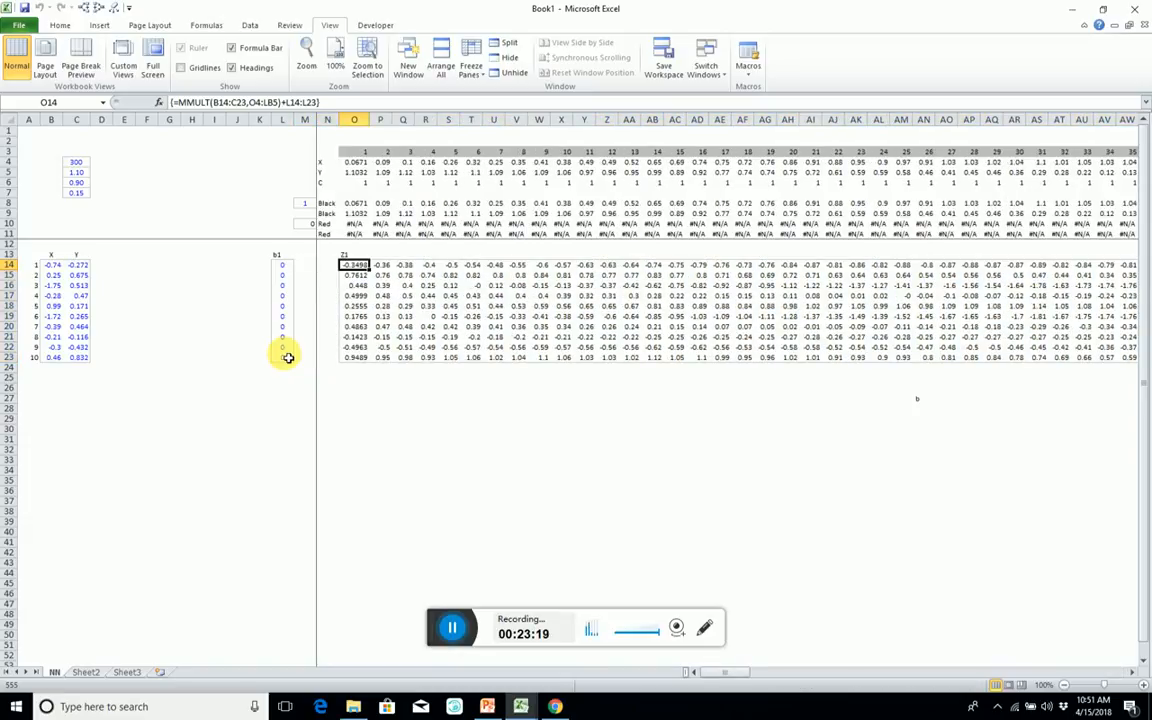
key("shift+Down")
key("shift+Down")
key("shift+Down")
key("shift+Down")
key("shift+Down")
key("shift+Down")
key("shift+Down")
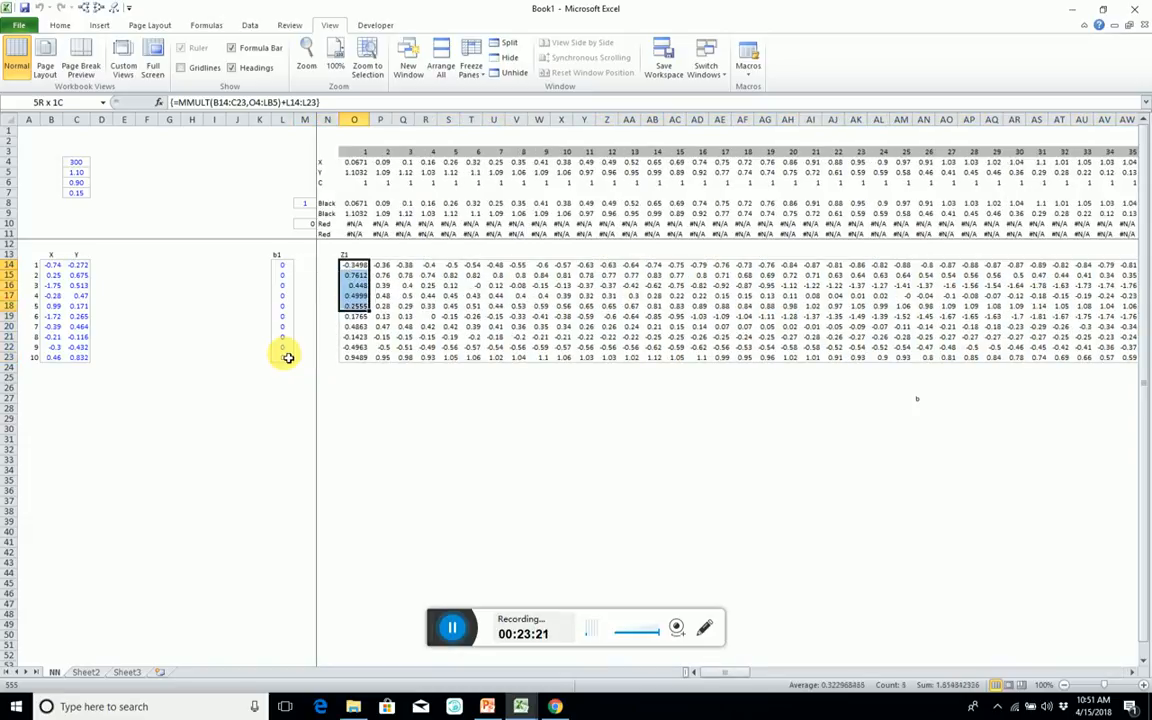
key("shift+Down")
key("shift+Down")
key("ctrl+shift+Right")
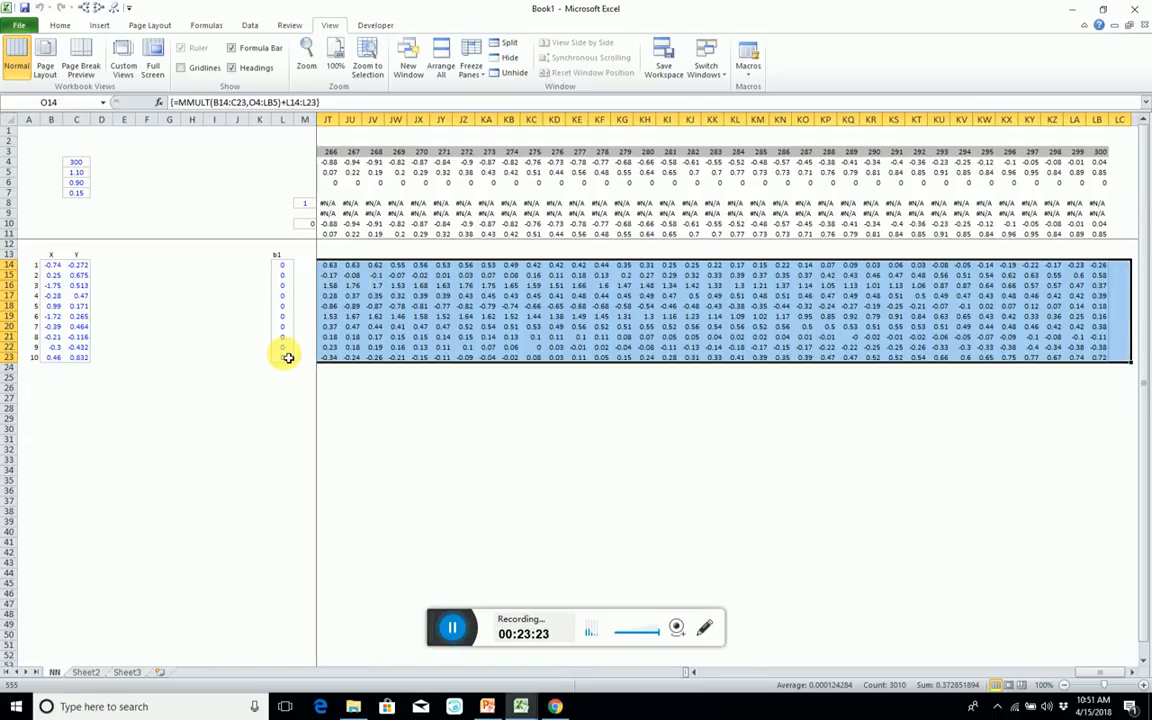
key("ctrl+c")
key("Down")
key("Down")
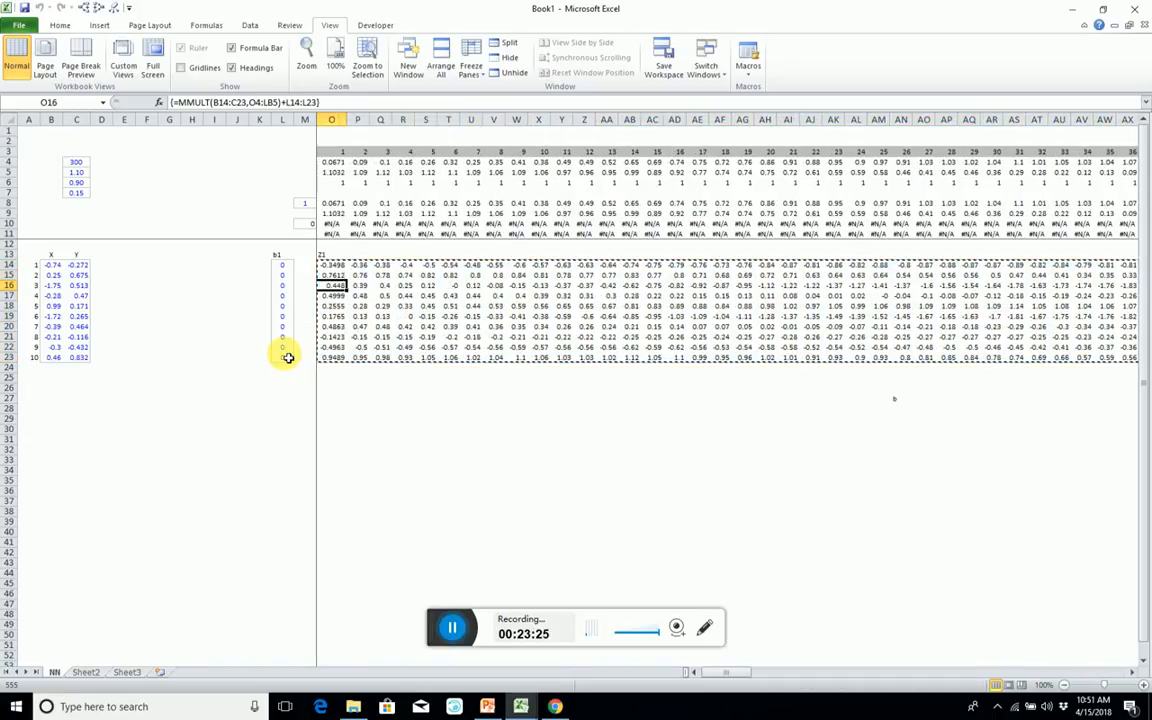
key("Down")
key("Down")
key("Down")
key("Down")
key("Down")
key("Down")
key("Down")
key("Down")
key("Down")
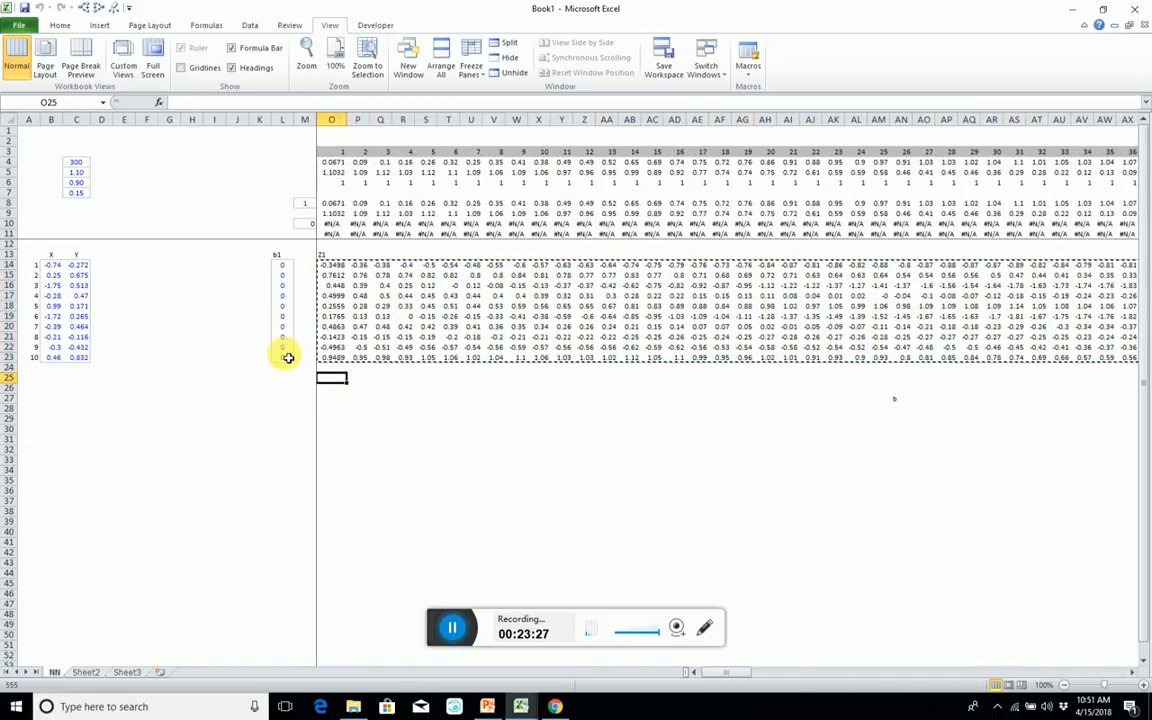
key("Down")
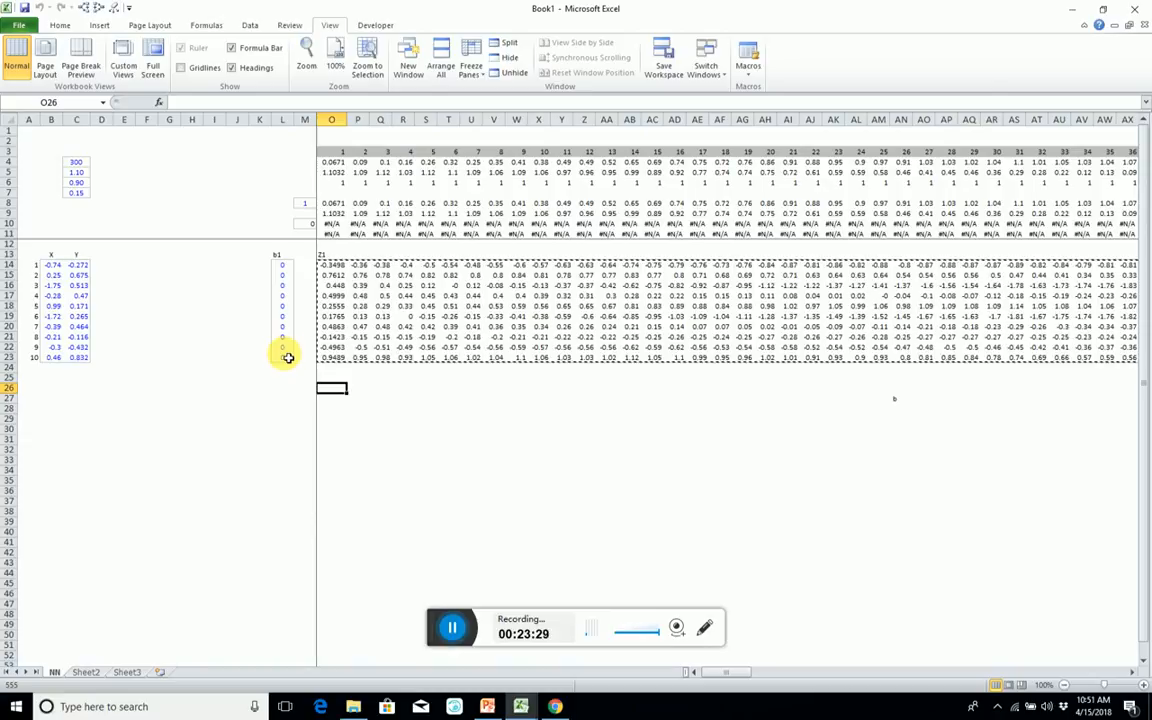
key("ctrl+v")
Enter the heading A1 in O25 above the pasted block.
key("Up")
type("A")
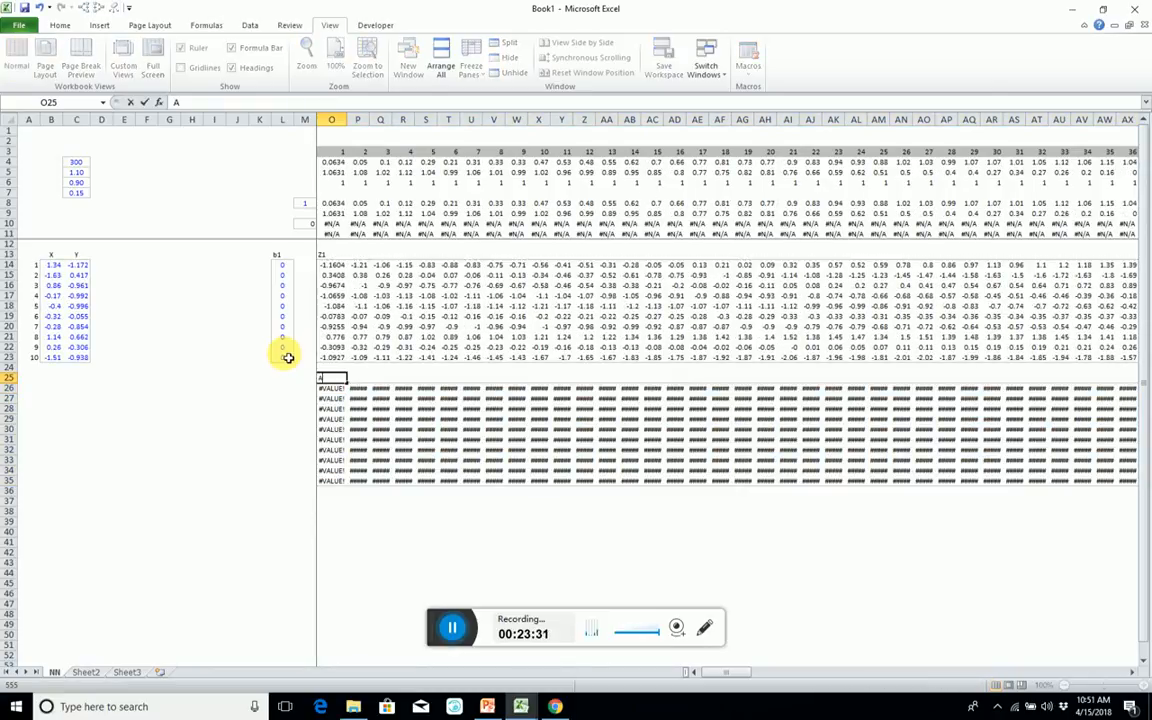
type("1")
key("Return")
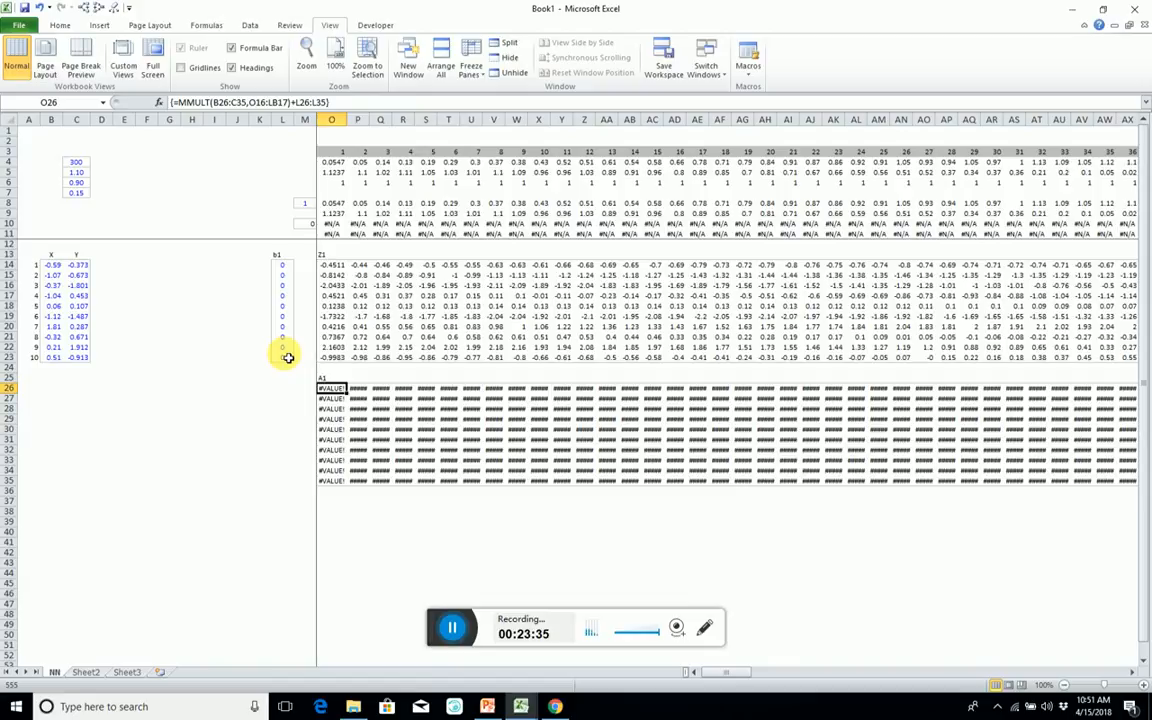
Try to enter =MAX(O14>0,1,0) as an ordinary formula in O26.
type("=max(")
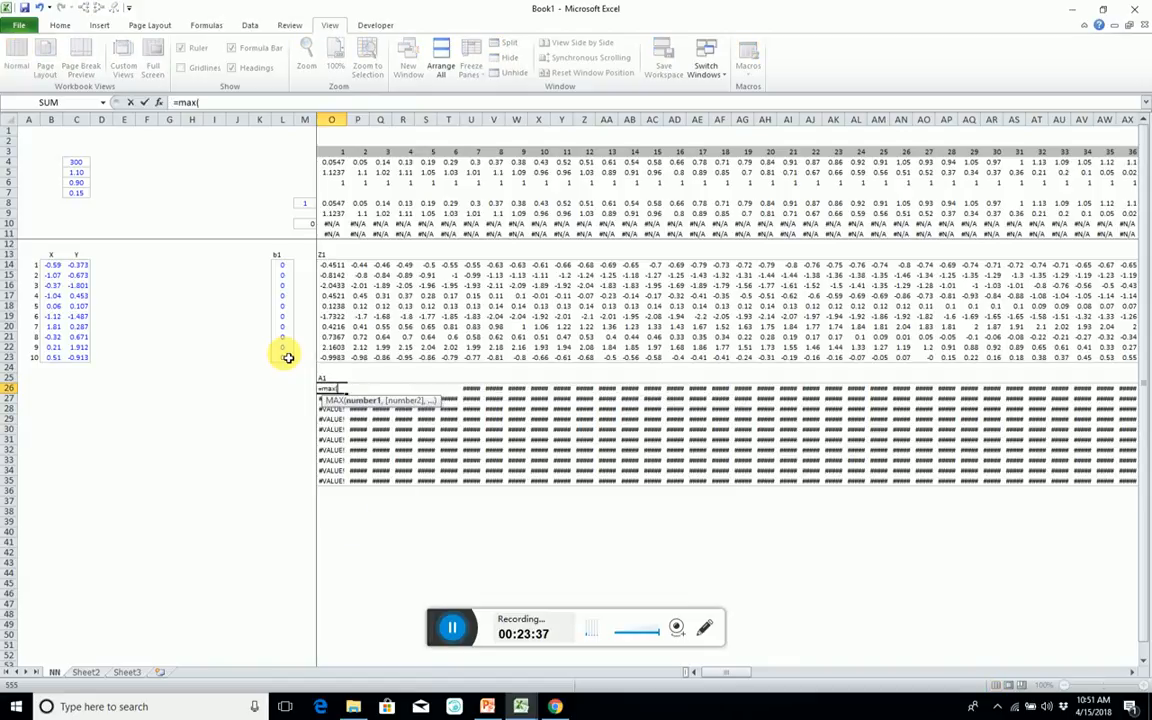
key("Up")
key("Up")
key("Up")
key("Up")
key("Up")
key("Up")
key("Up")
key("Up")
key("Up")
key("Up")
key("Up")
key("Up")
type(">0,1,")
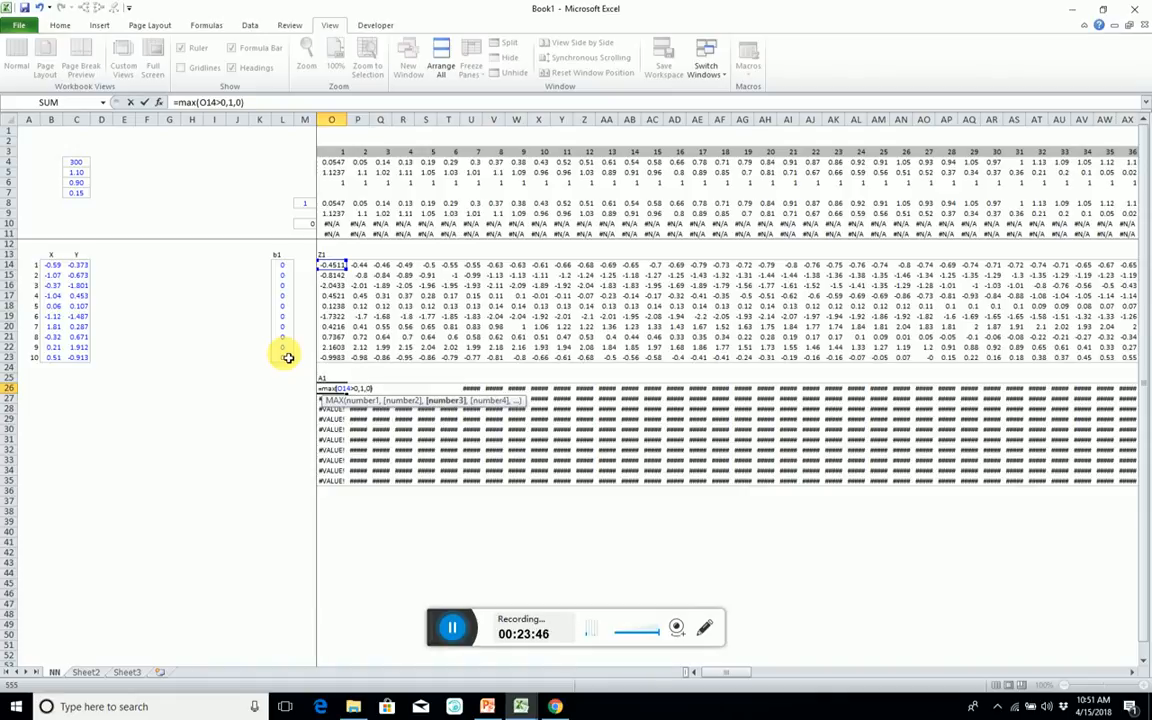
type("0)")
key("Return")
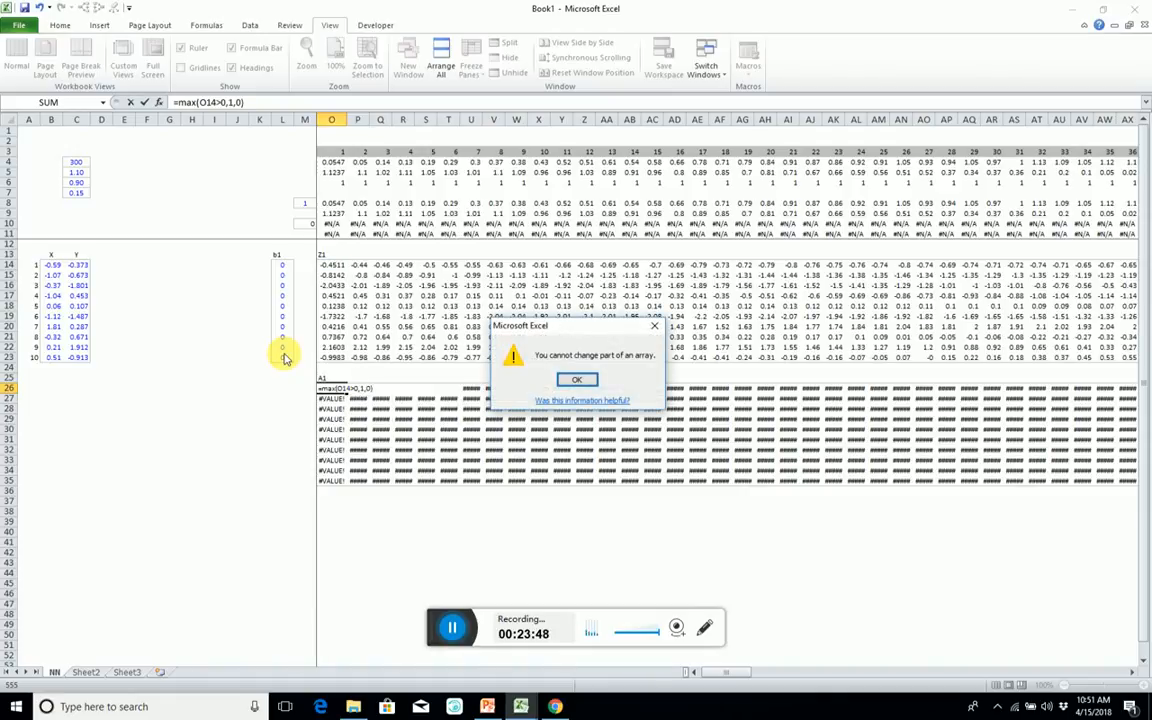
left_click(577, 379)
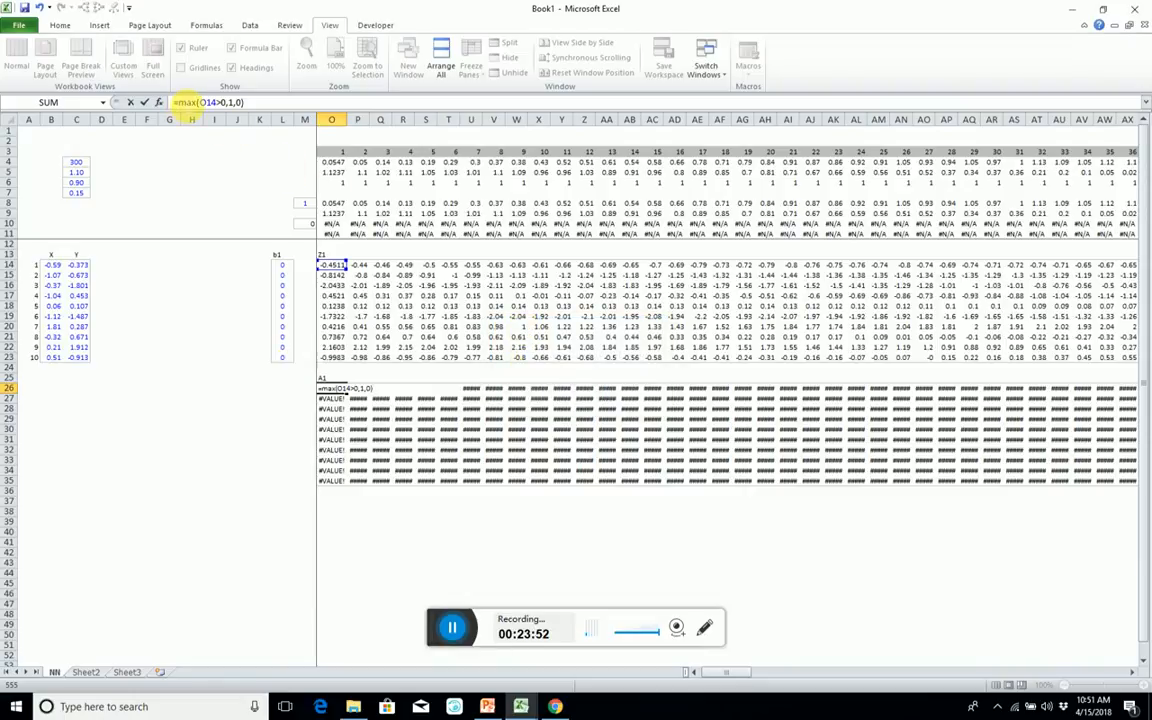
Enter the pending formula =MAX(O14>0,1,0) as an array formula across the entire A1 block.
left_click_drag(179, 103, 305, 105)
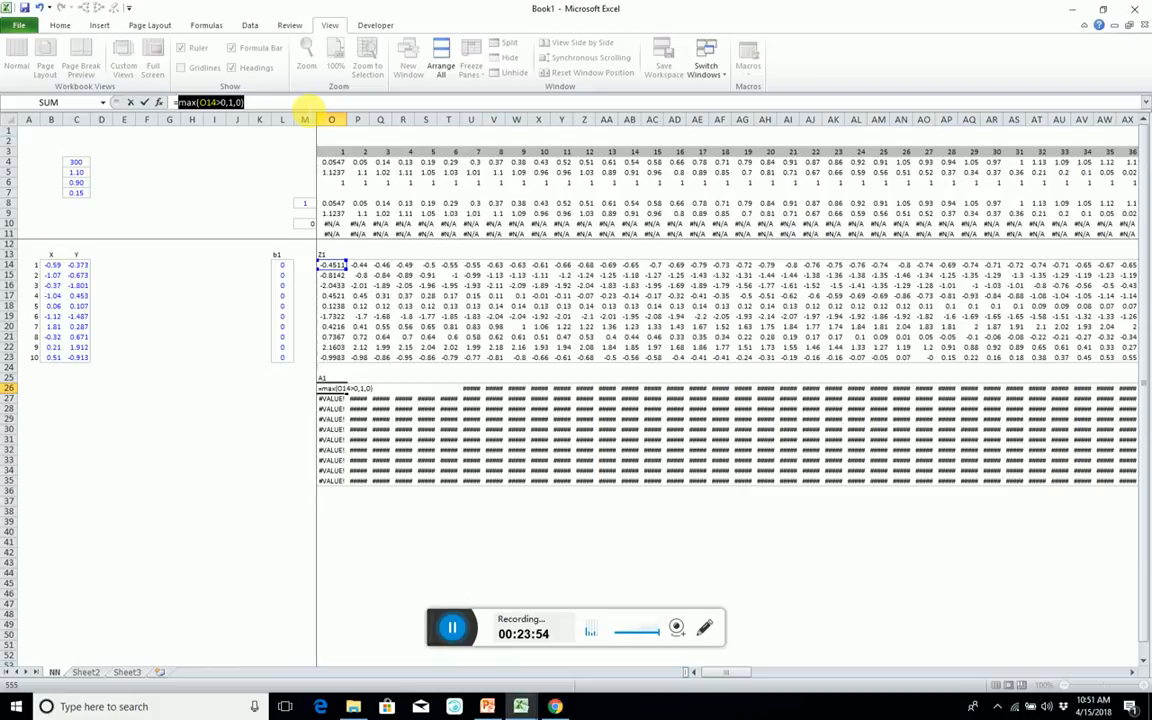
key("ctrl+shift+Return")
key("ctrl+shift+Down")
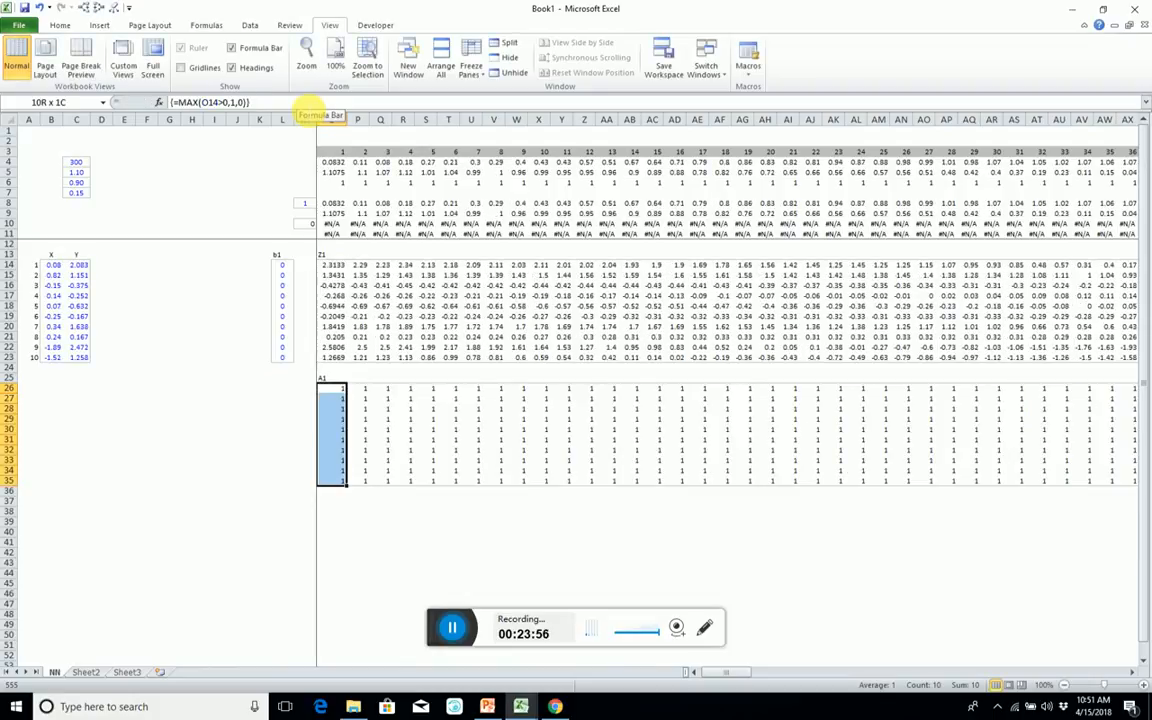
Try to overwrite only O26 with the ordinary formula =max(O14>0,1,0), then cancel the edit.
key("Up")
key("Down")
type("=")
key("ctrl+v")
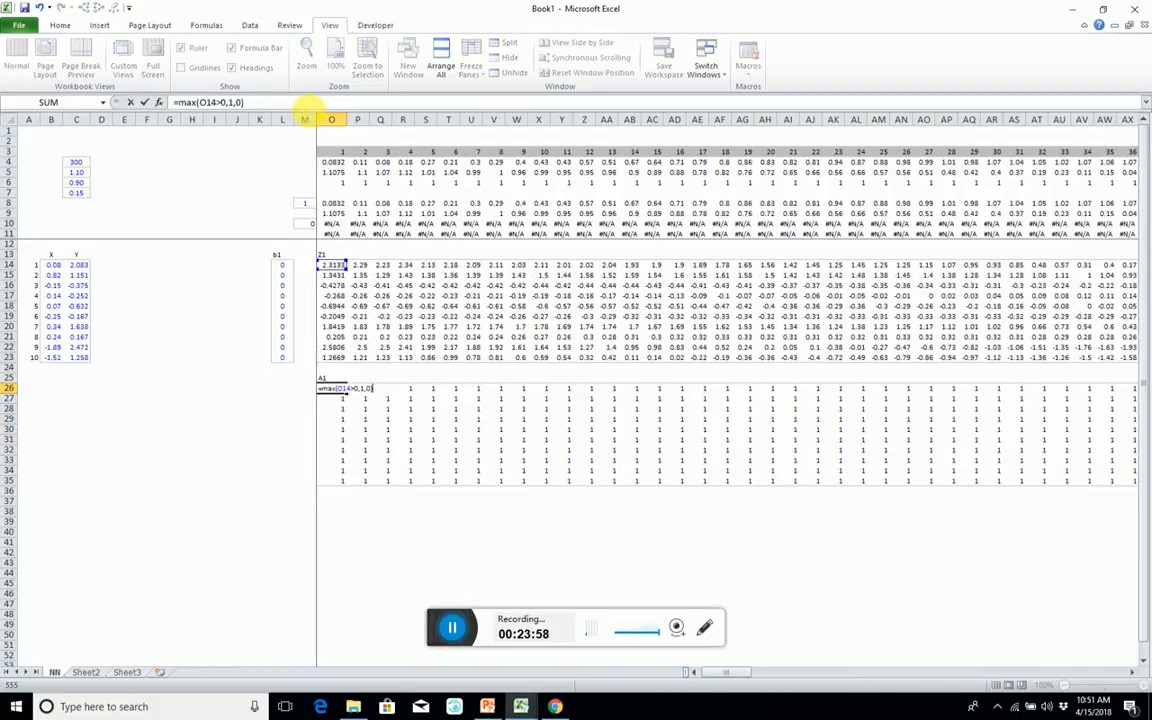
key("Return")
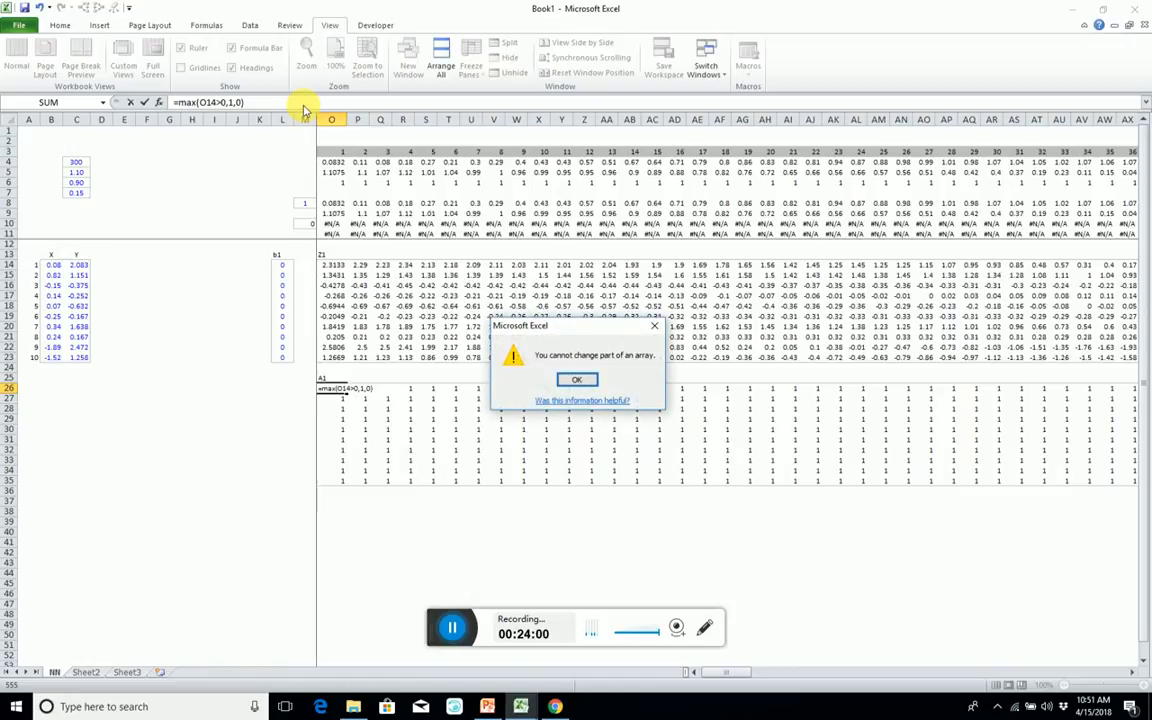
key("Return")
key("Escape")
Copy the MAX formula text from O26 and replace the A1 block's array formula with a plain = in every cell.
key("Right")
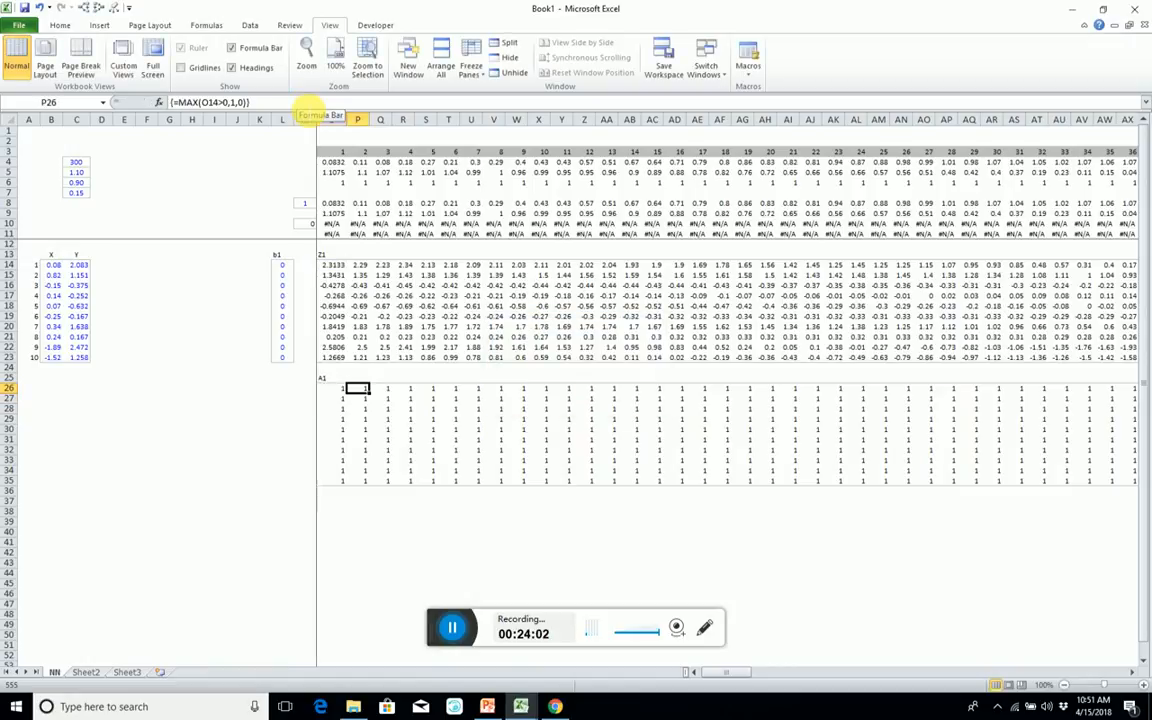
key("Left")
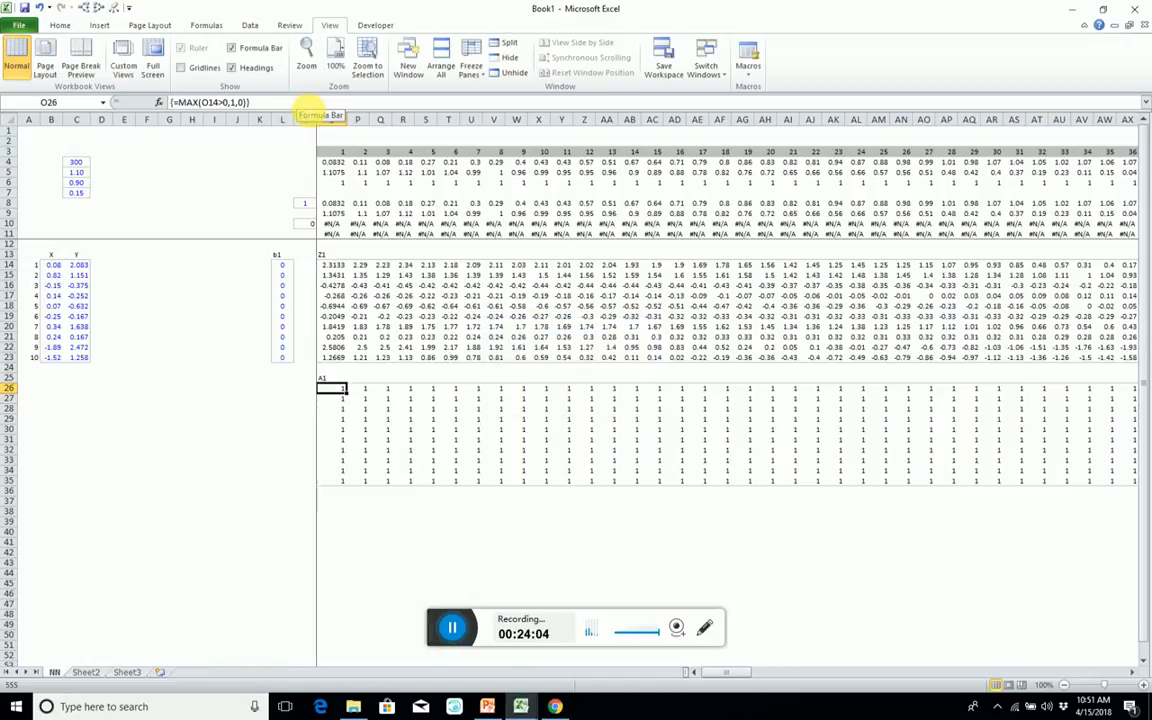
left_click_drag(174, 102, 402, 110)
key("ctrl+c")
type("=")
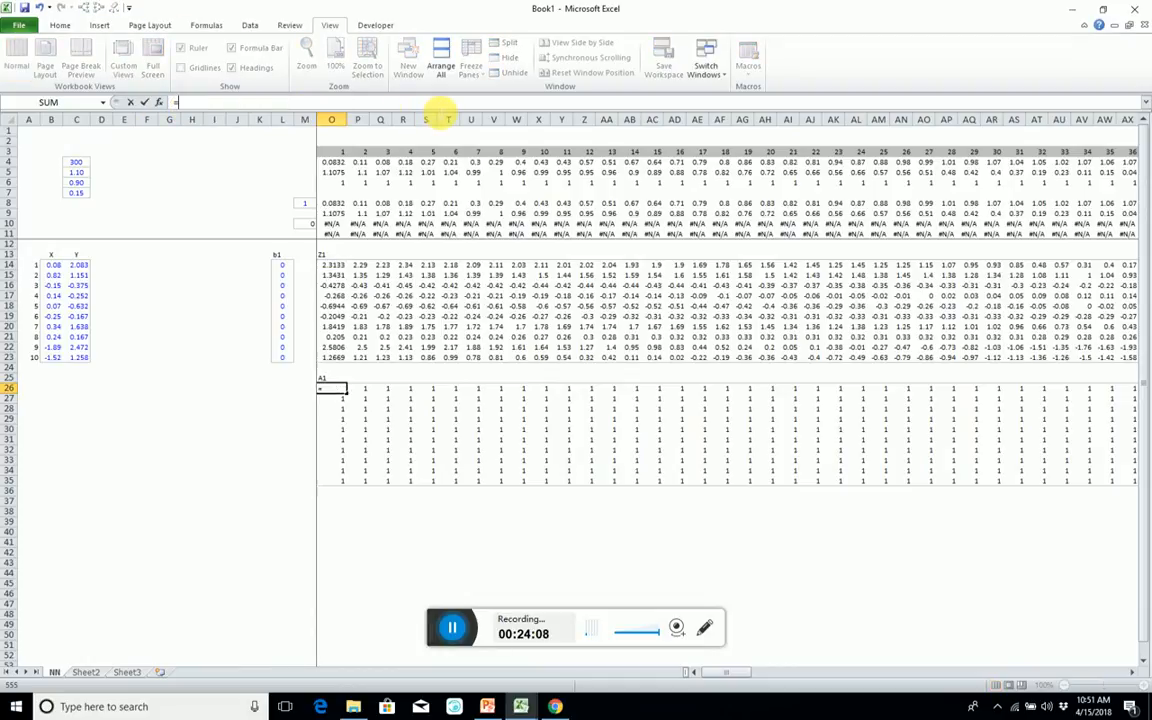
key("ctrl+Return")
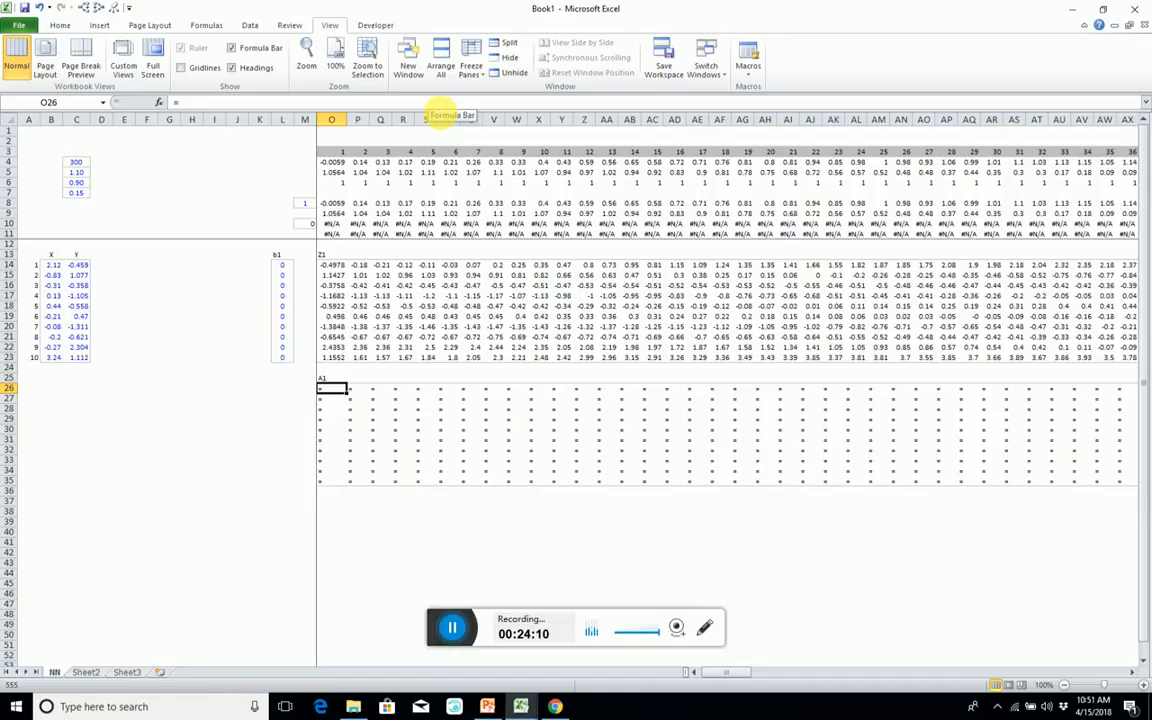
Complete O26 with the copied text as the ordinary formula =MAX(O14>0,1,0).
key("F2")
key("ctrl+v")
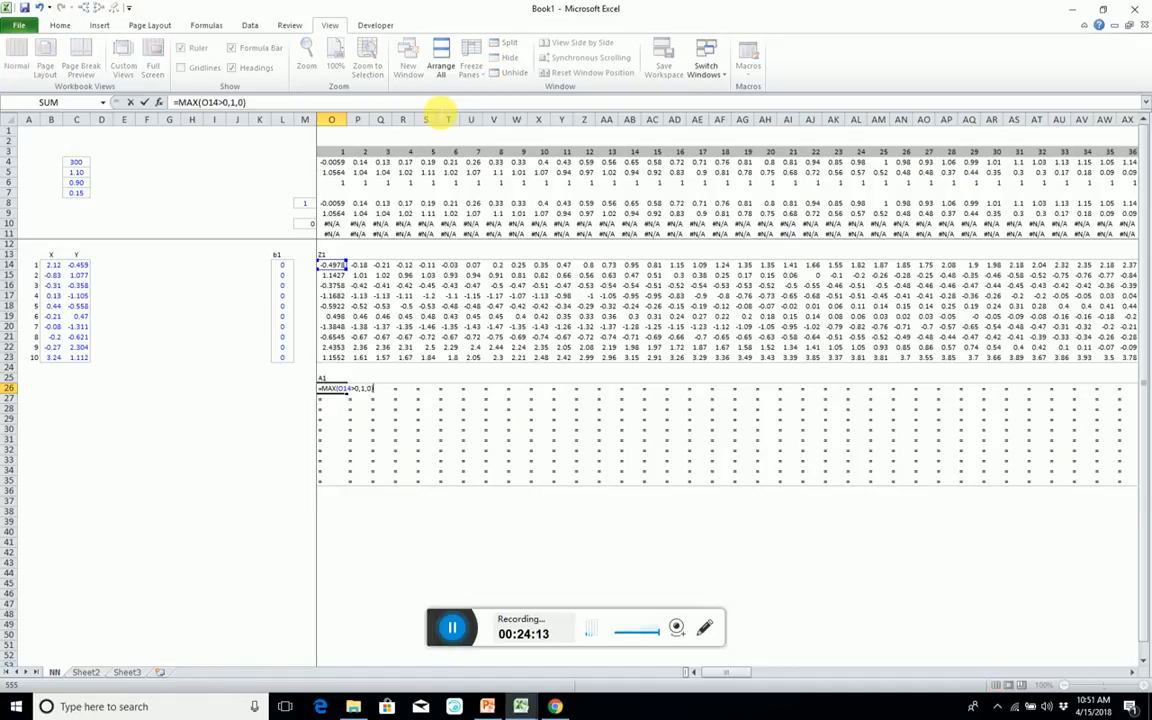
key("Return")
key("Up")
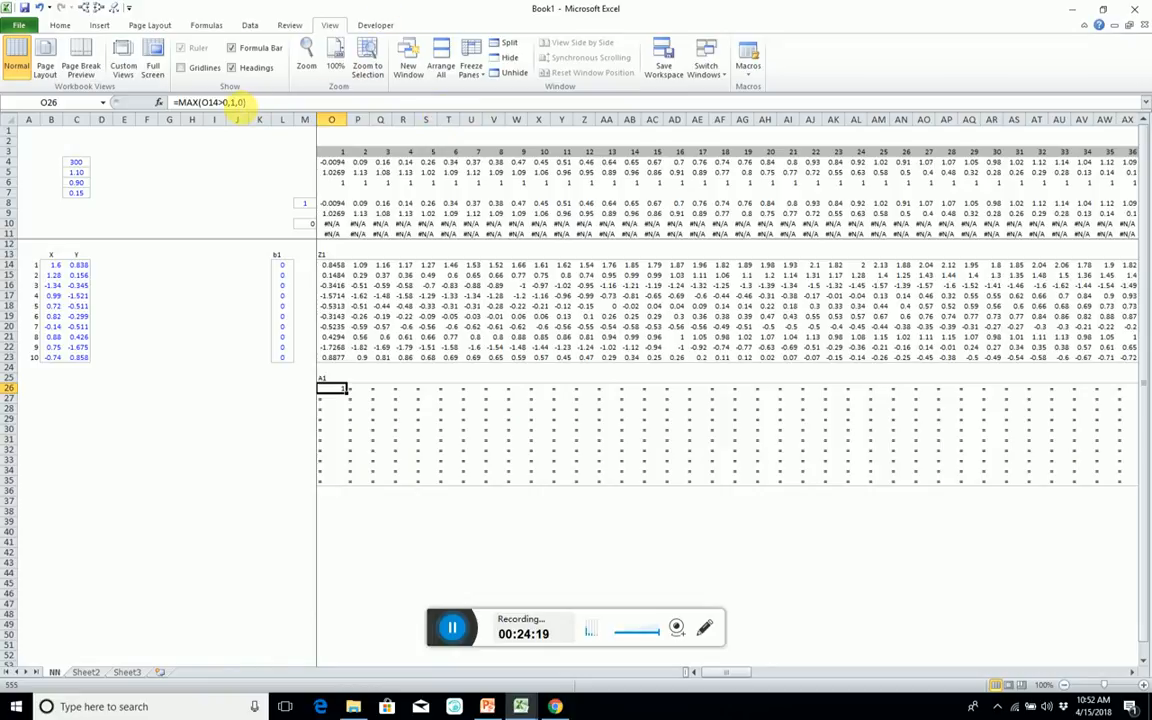
Change the formula in O26 to =MAX(O14>0,O14,0).
left_click(240, 102)
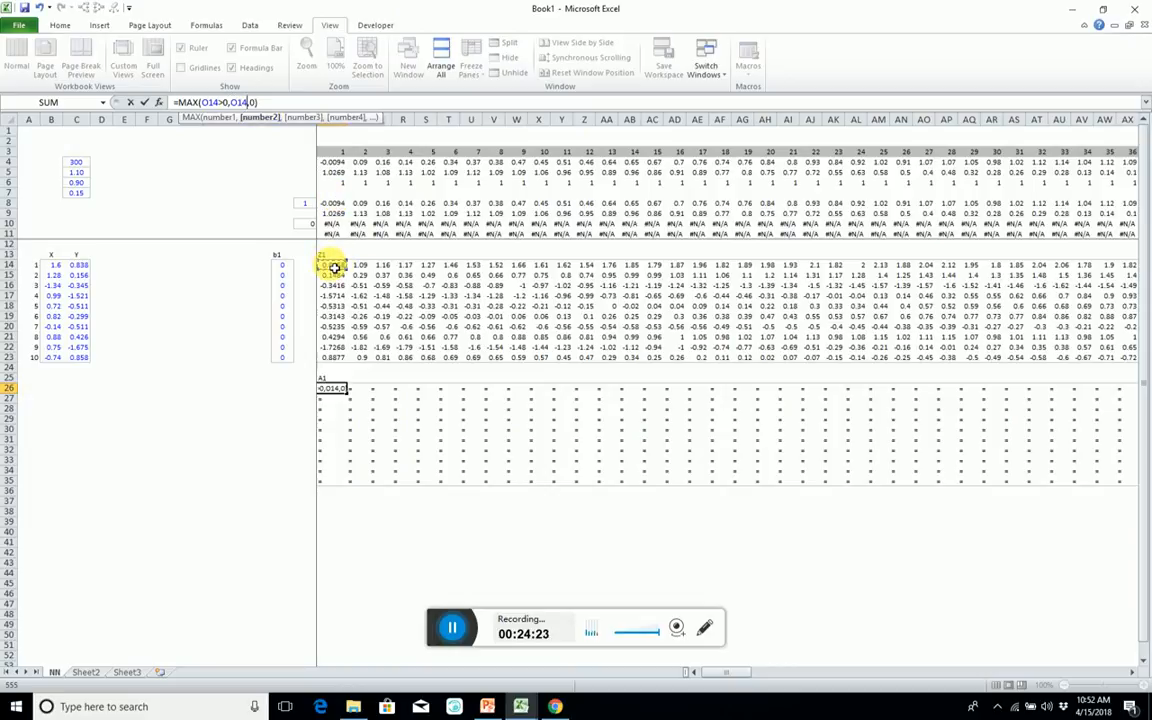
key("Return")
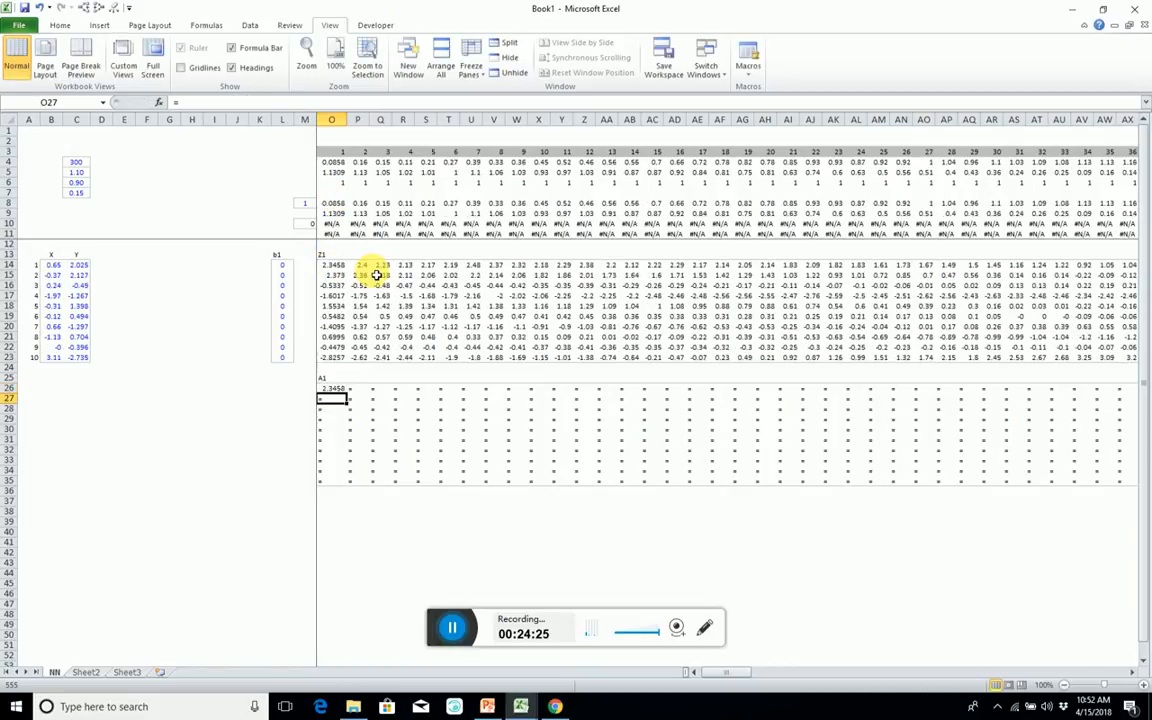
key("Up")
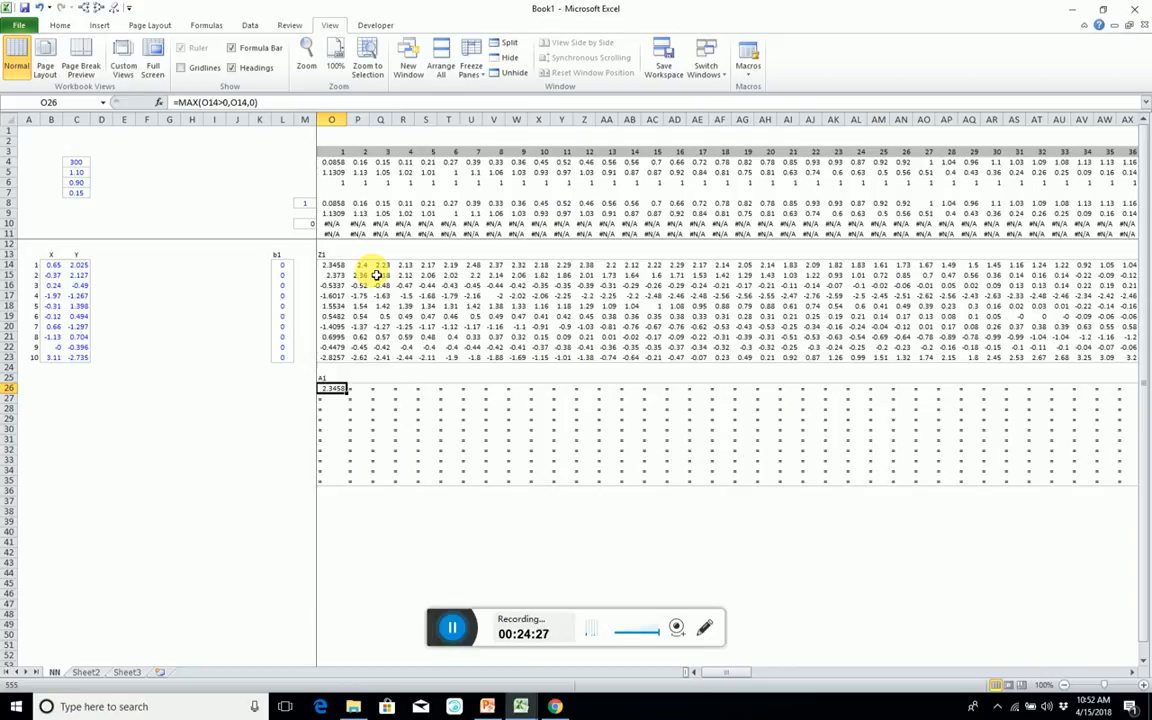
Copy O26 and paste it as formulas only across the whole A1 block, O26:LB35.
key("ctrl+c")
key("ctrl+shift+Down")
key("ctrl+shift+Right")
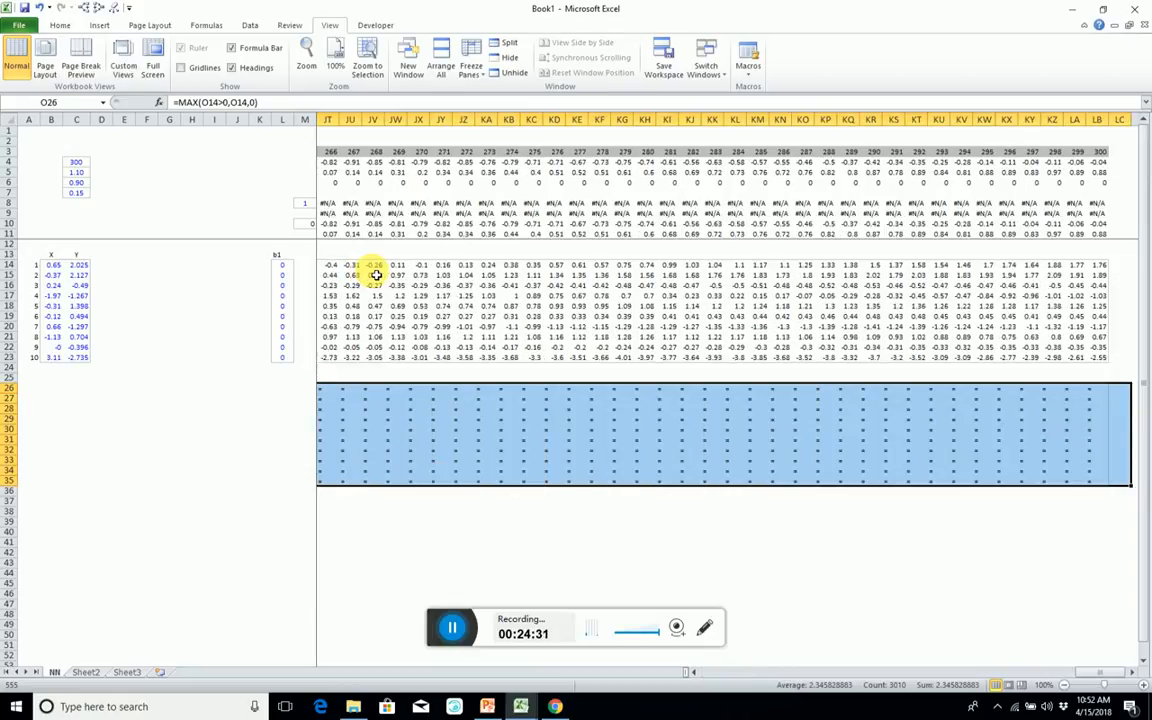
key("alt+e")
key("s")
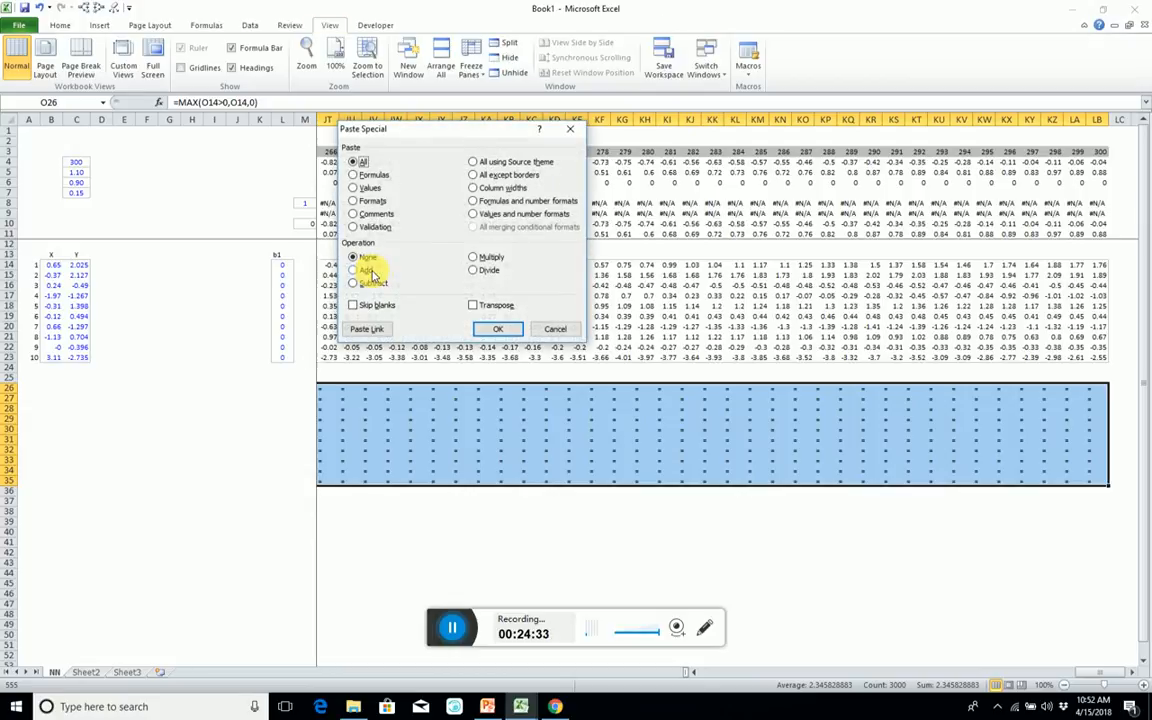
key("f")
key("Return")
key("Left")
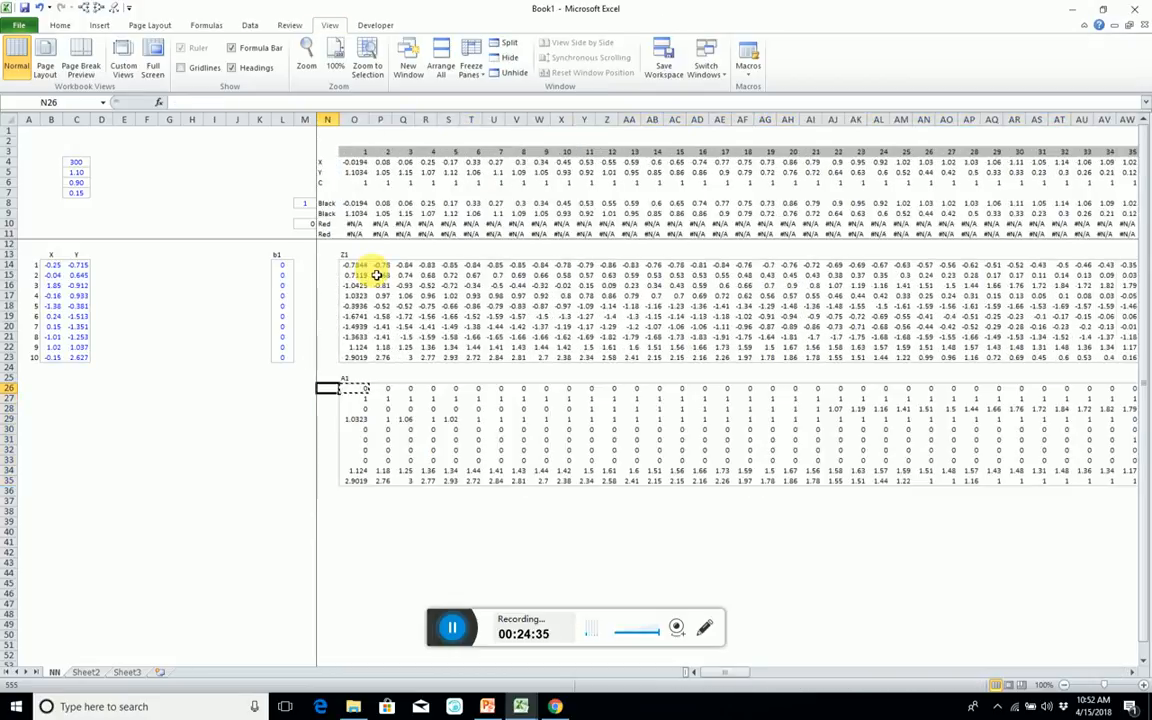
Format the values of the A1 block as numbers with two decimals.
key("Right")
key("ctrl+shift+Down")
key("ctrl+shift+Right")
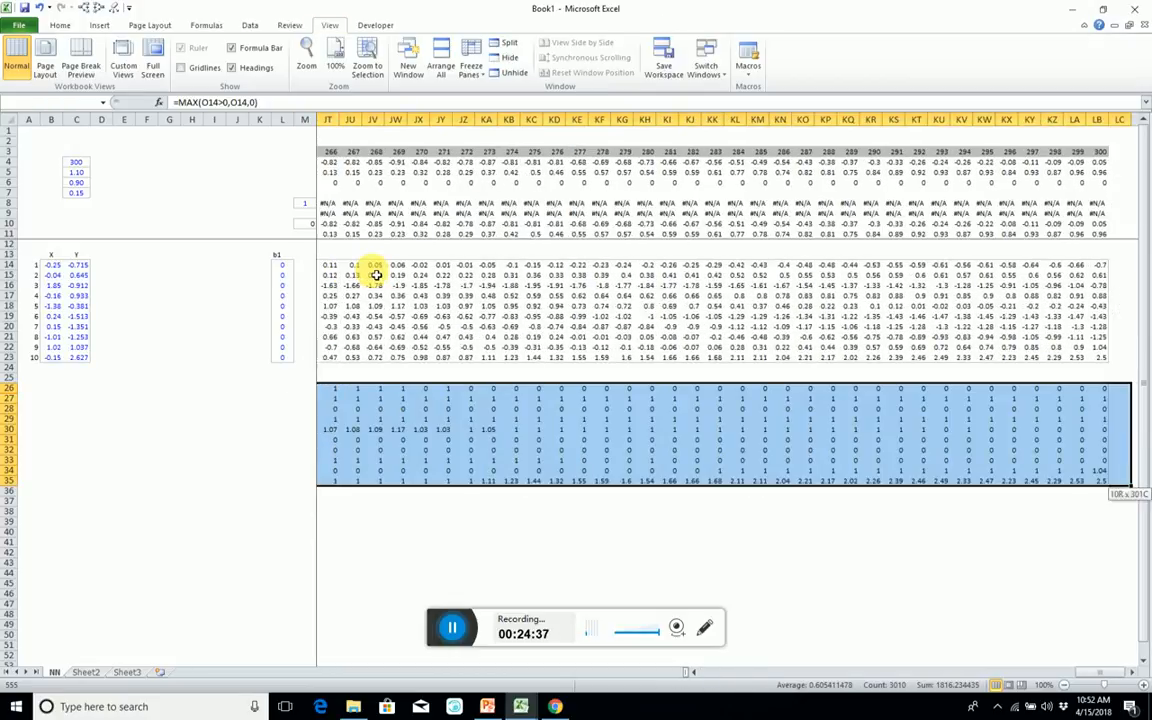
key("ctrl+shift+1")
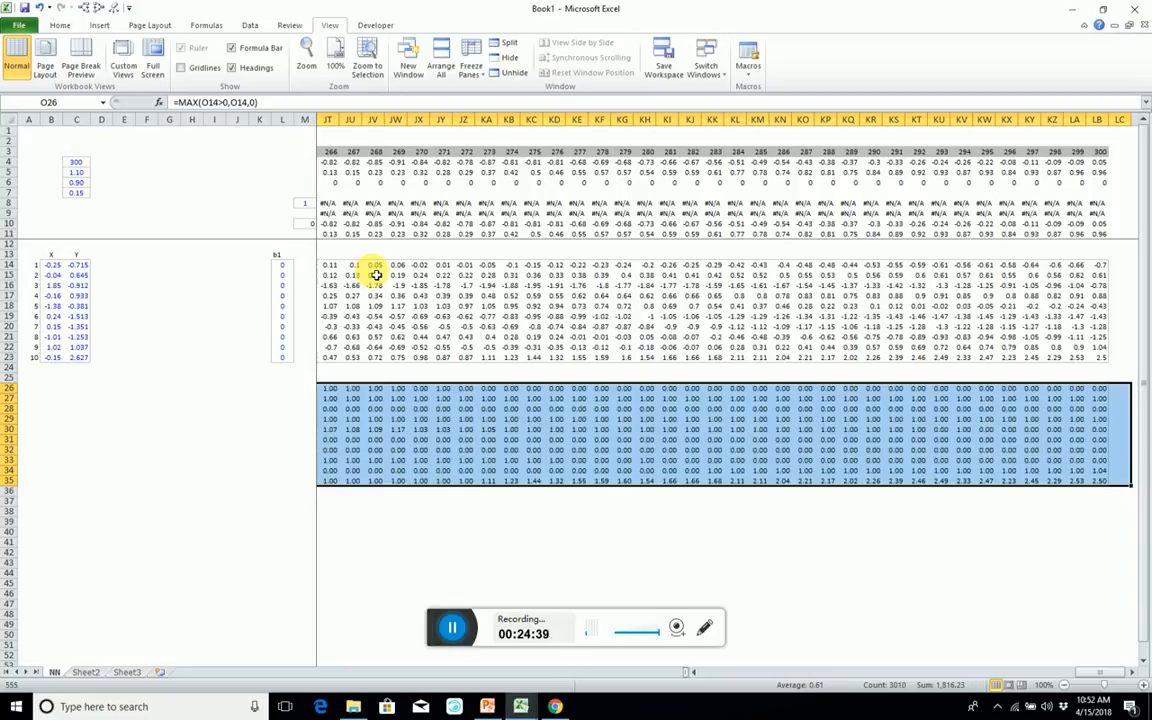
key("Left")
key("Left")
key("Right")
key("Right")
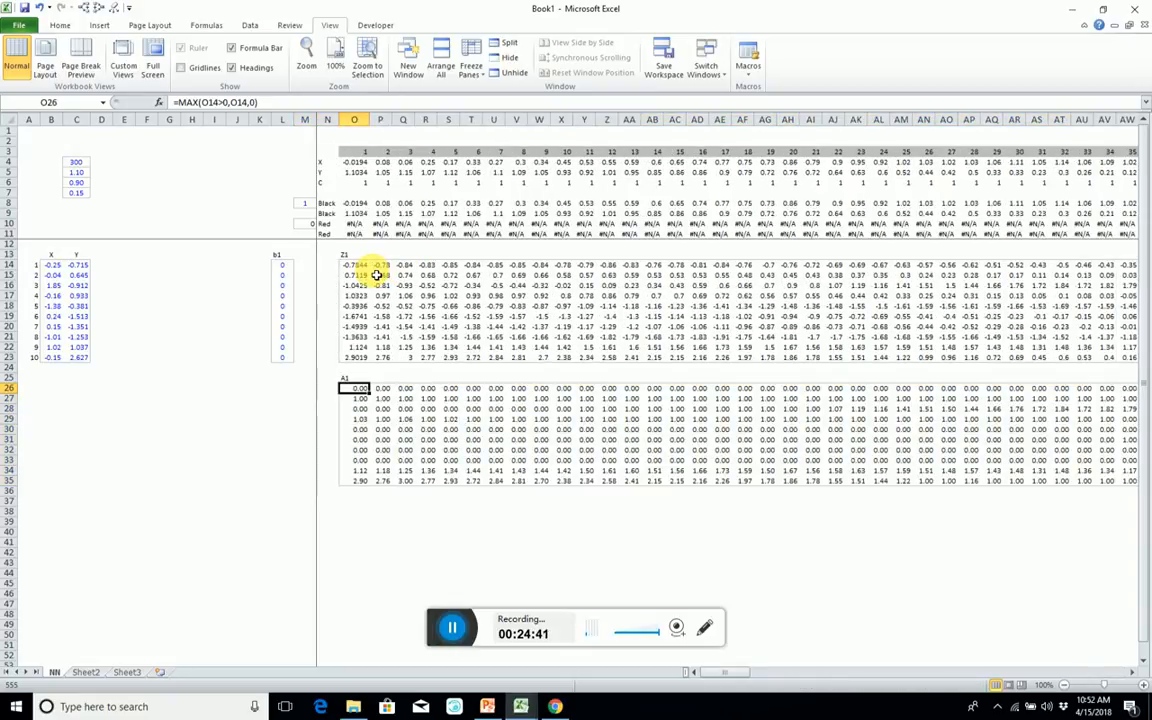
Format the Z1 block, O14:LB23, as numbers with two decimals.
key("Up")
key("Up")
key("Up")
key("Up")
key("Up")
key("Up")
key("Up")
key("Up")
key("Up")
key("Up")
key("Up")
key("Up")
key("ctrl+shift+Down")
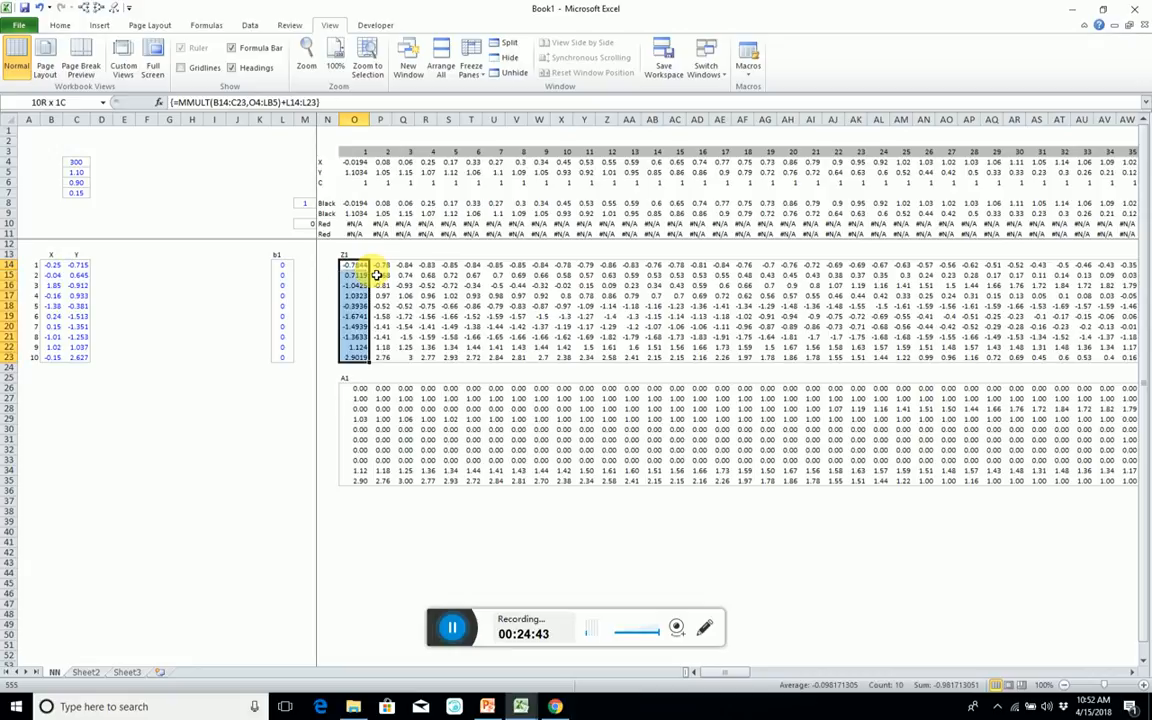
key("ctrl+shift+Right")
key("shift+Left")
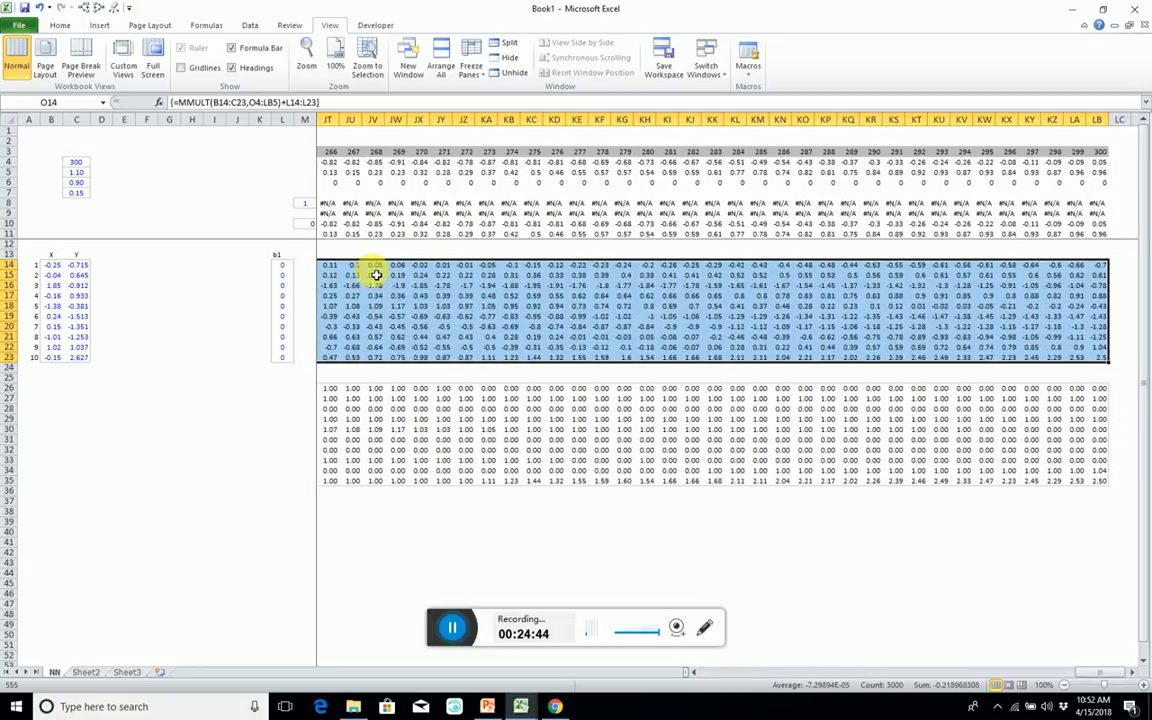
key("ctrl+shift+1")
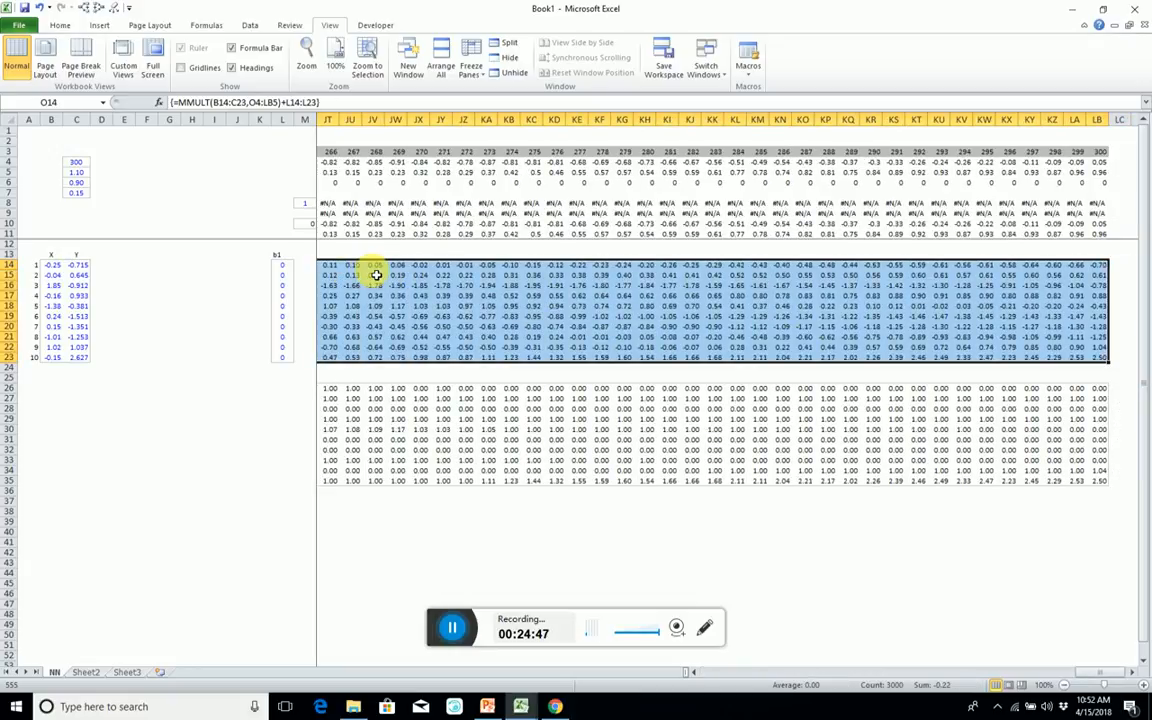
key("Left")
key("Left")
key("Left")
key("Left")
key("Left")
key("Left")
key("Left")
key("Left")
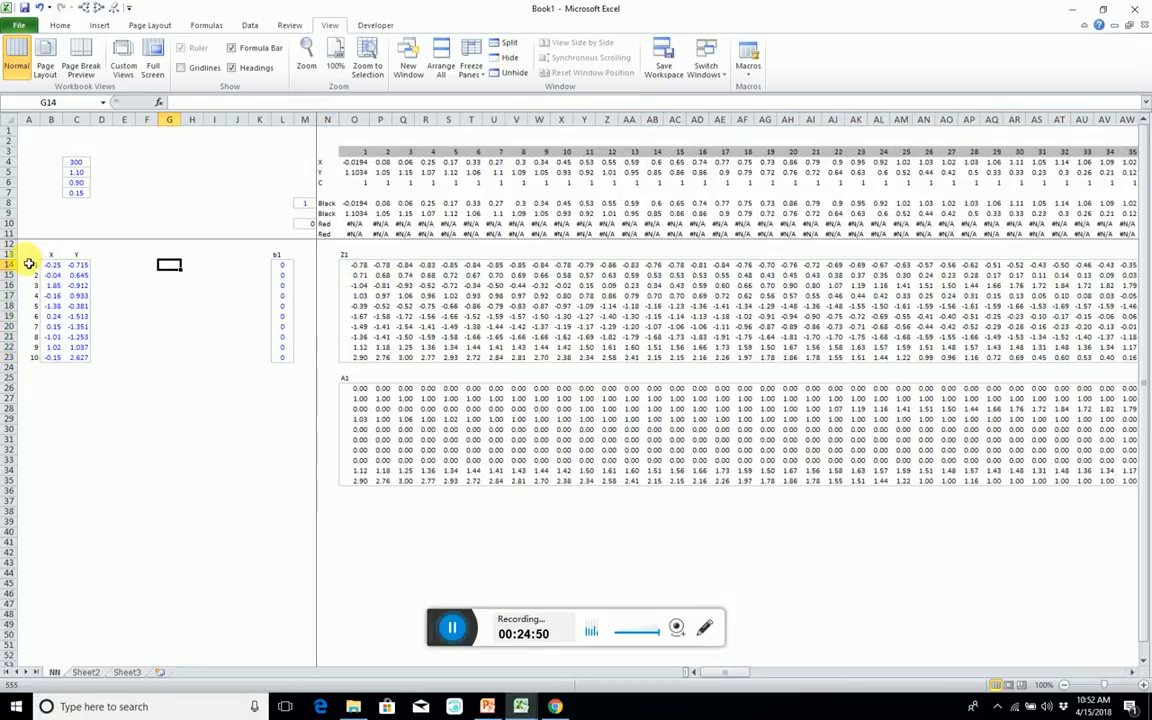
Copy the row numbers 1 to 10 from A14:A23 and paste them transposed into B37:K37.
left_click_drag(33, 270, 36, 361)
key("ctrl+c")
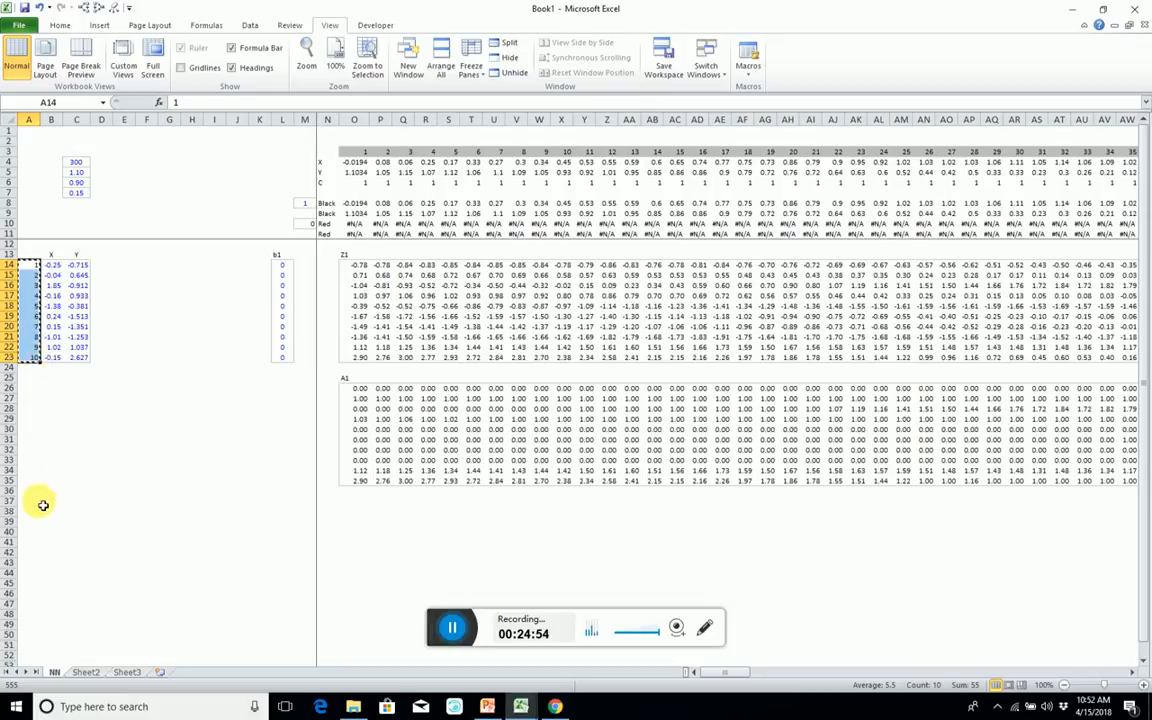
left_click(35, 502)
left_click(53, 502)
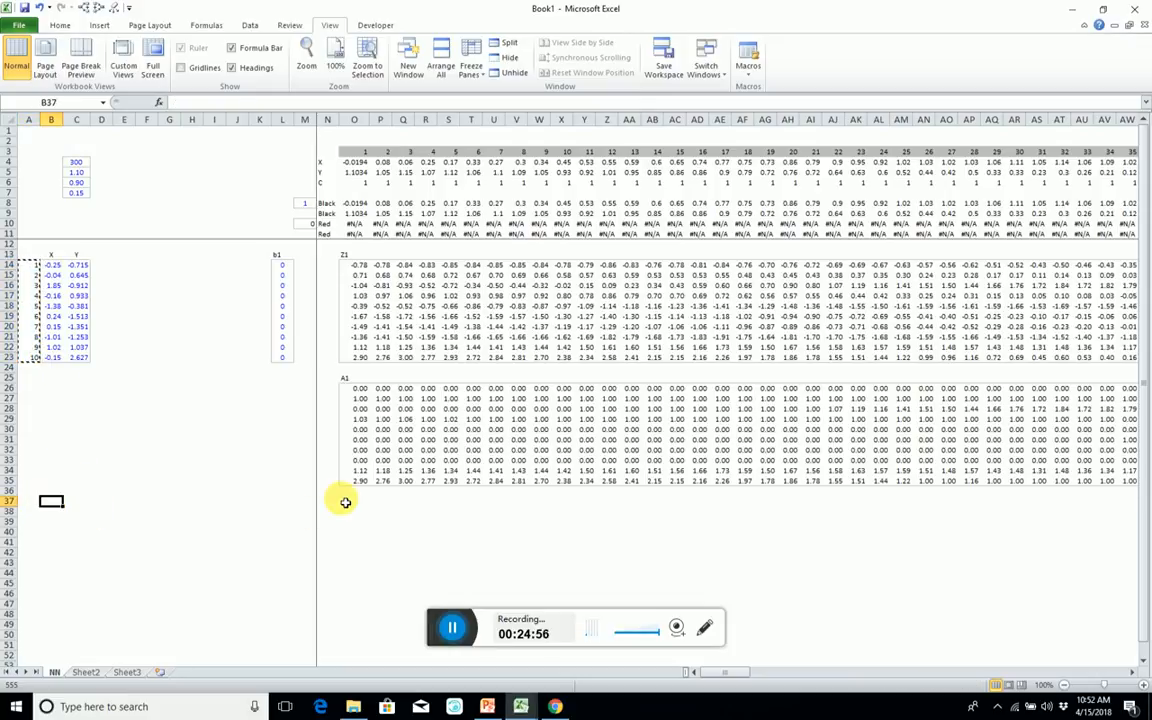
key("ctrl+alt+v")
key("e")
key("Return")
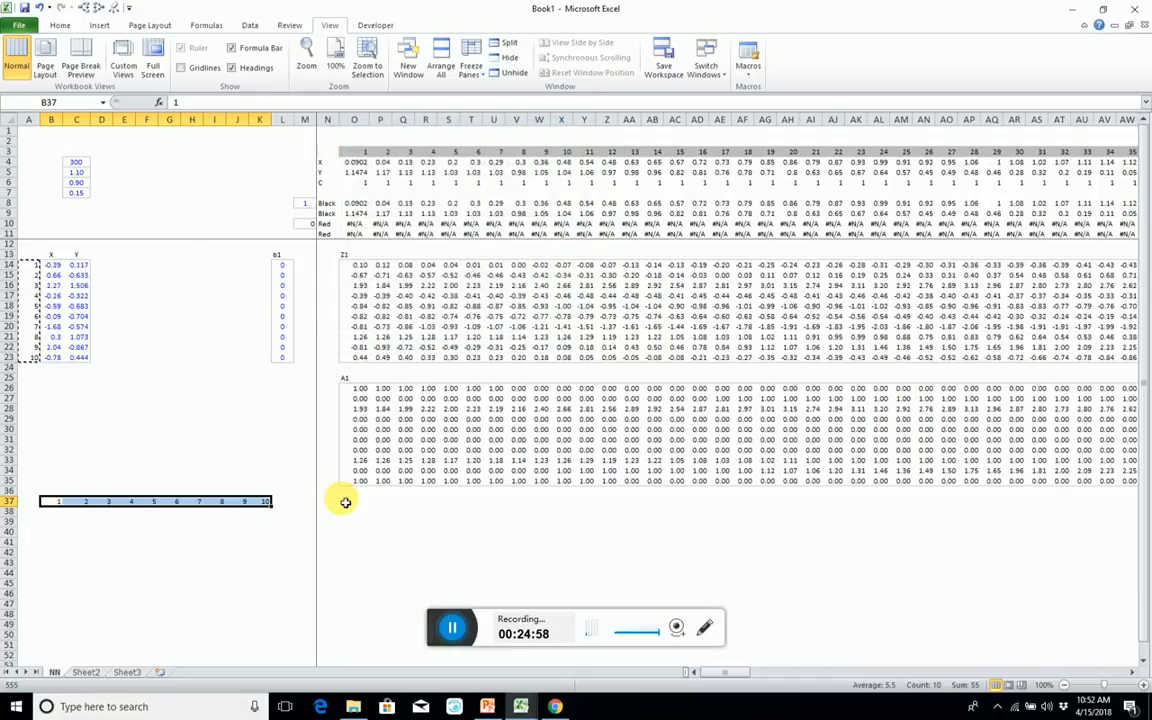
Copy the random weight formula from B14 into B38:K42 and format the new weights with two decimals.
left_click(51, 262)
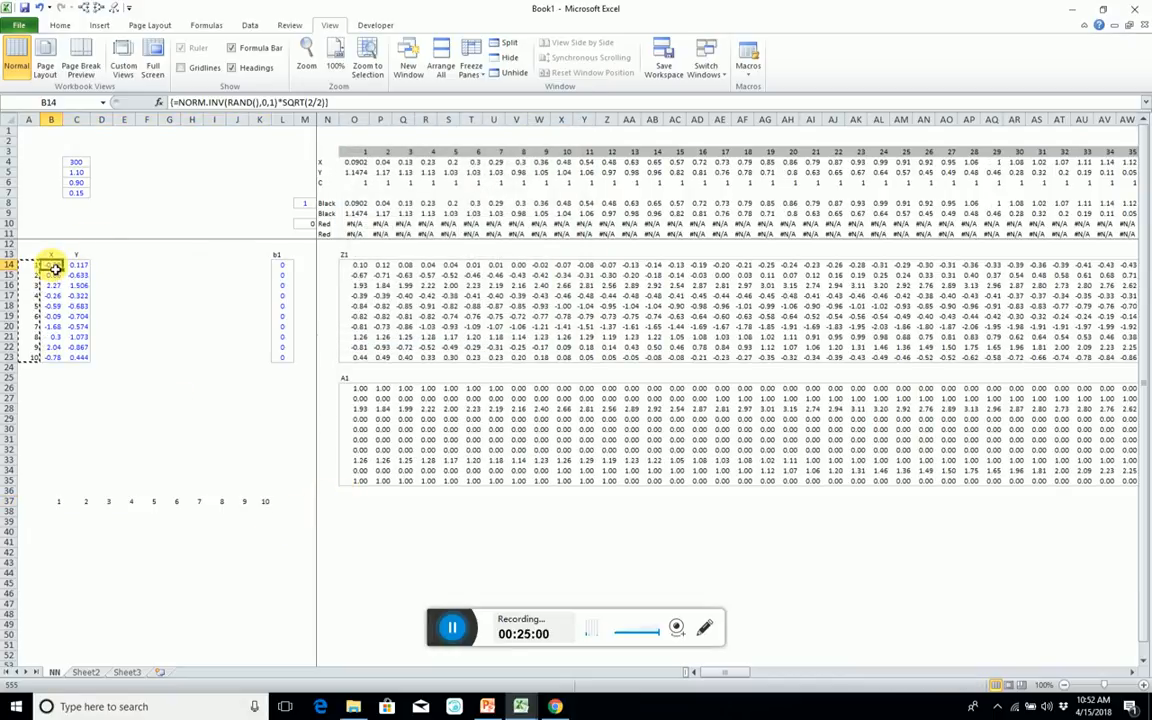
key("ctrl+c")
left_click_drag(51, 511, 258, 555)
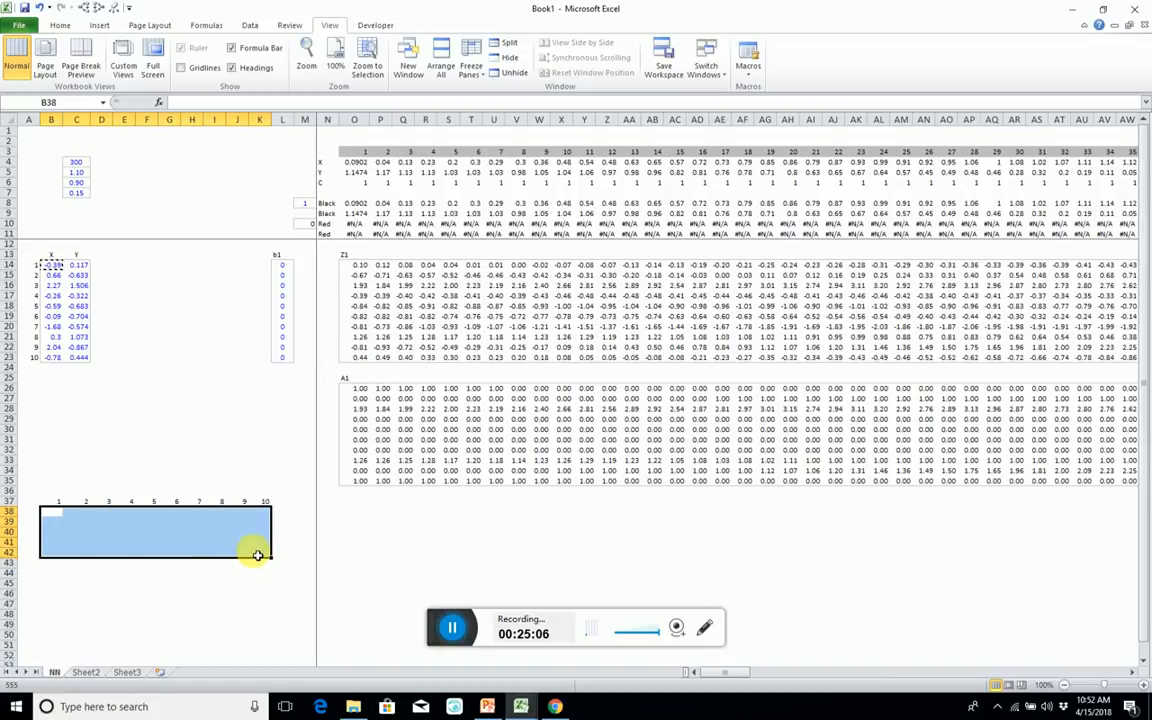
key("ctrl+v")
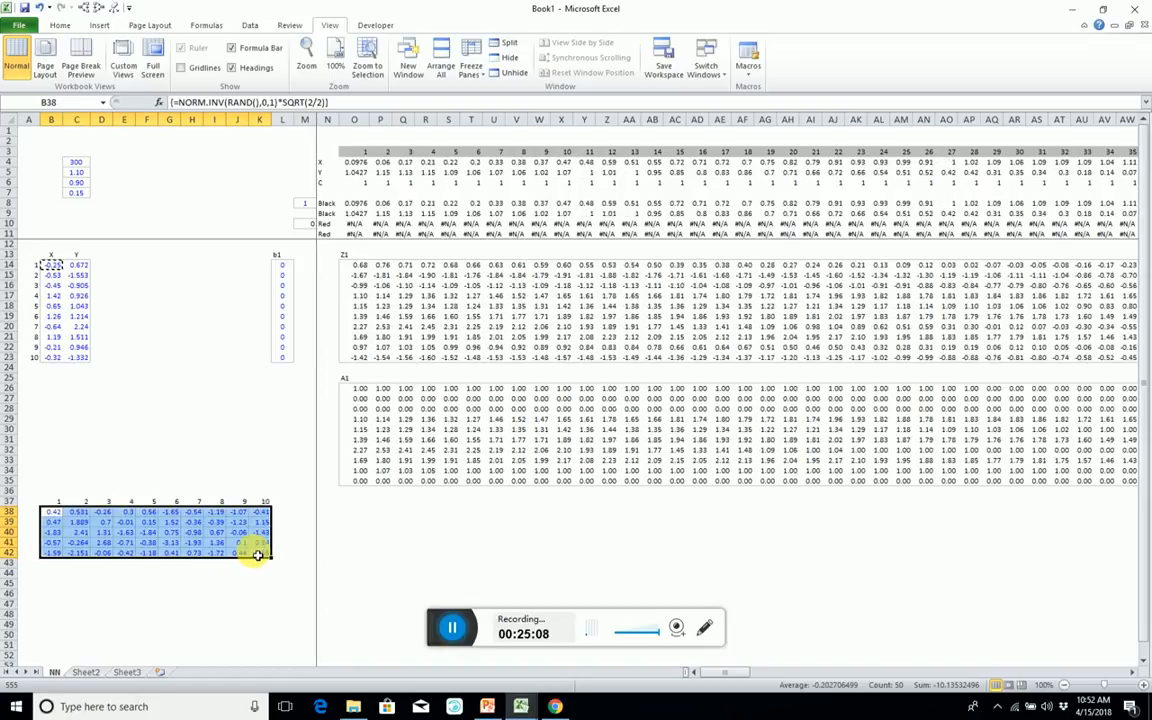
key("Escape")
key("ctrl+shift+1")
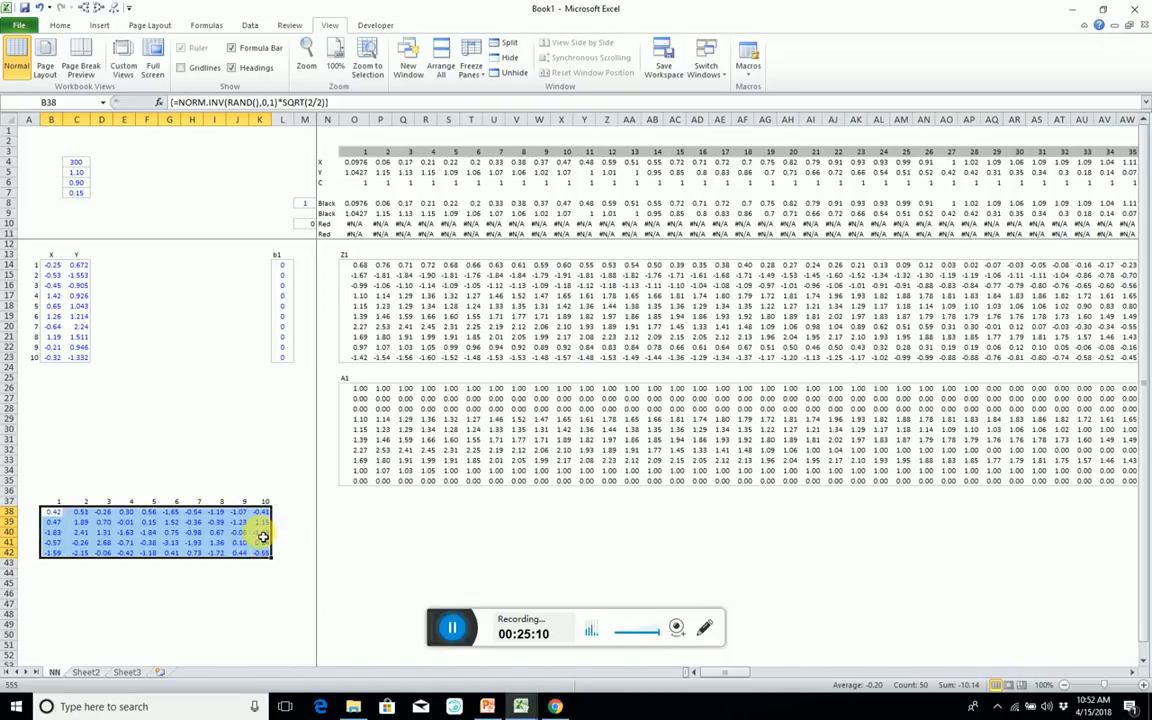
Move the weight formula from D40 onto D39, replacing the contents of D39.
left_click(174, 534)
left_click(103, 533)
left_click_drag(103, 528, 104, 522)
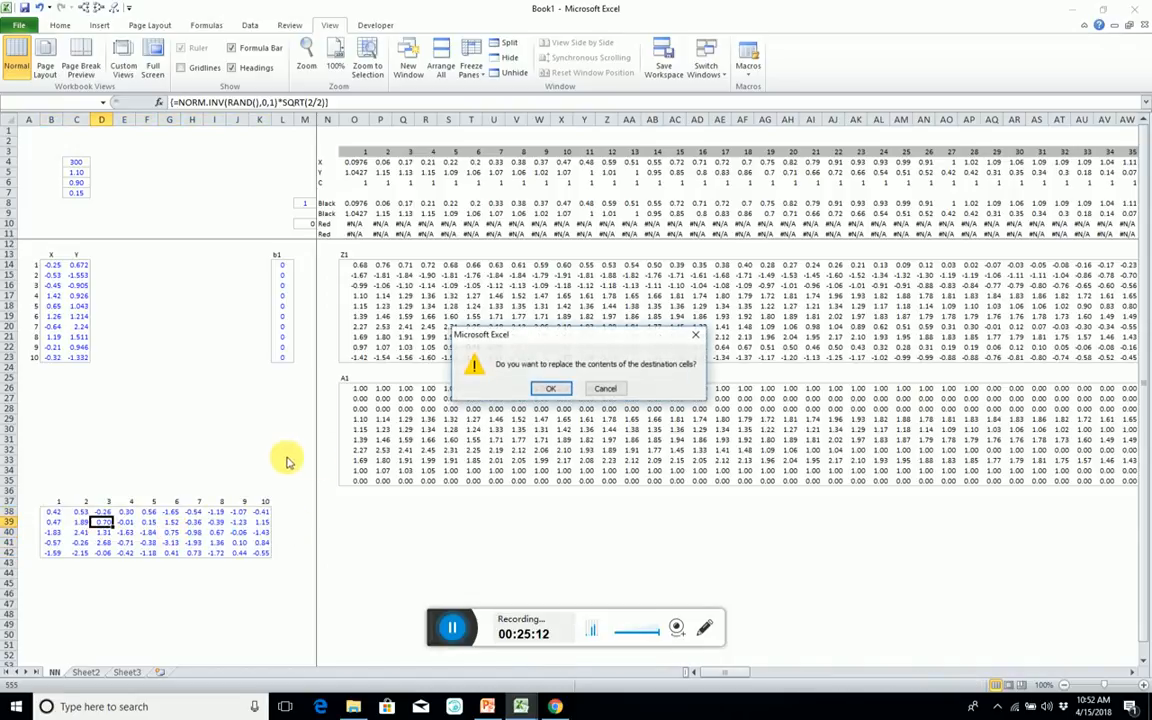
left_click(545, 388)
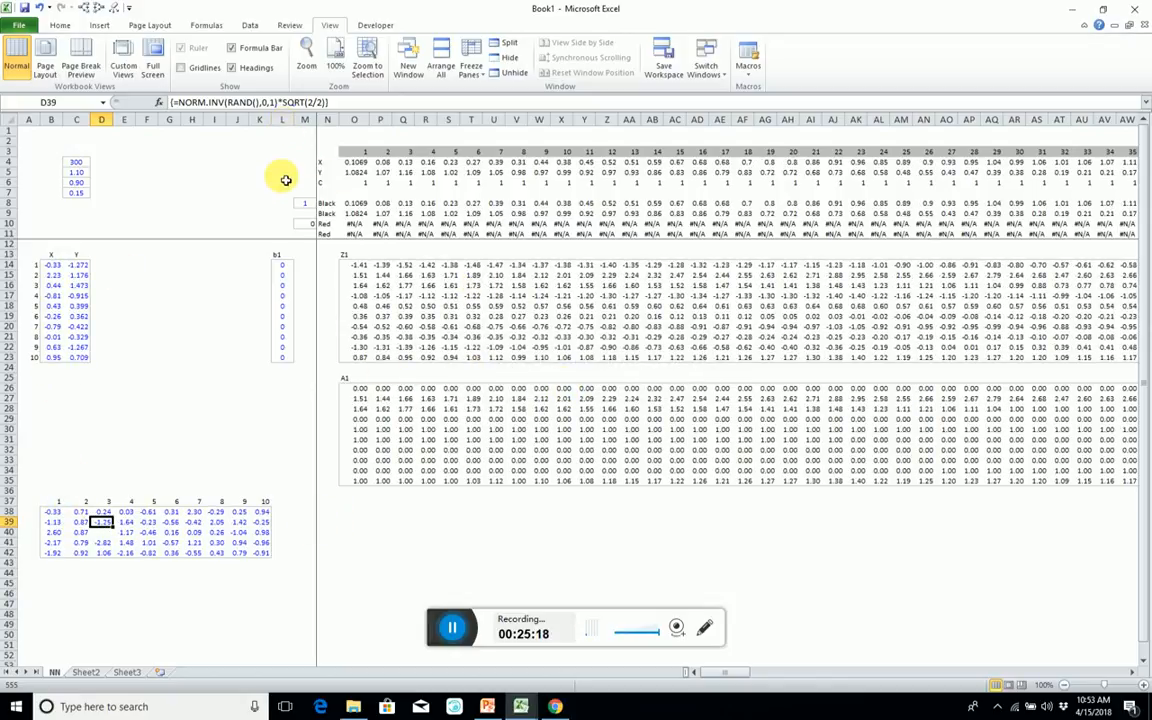
Move the b1 bias column from L13:L23 to M13:M23, and copy M13:M18 to M37.
left_click_drag(283, 254, 303, 360)
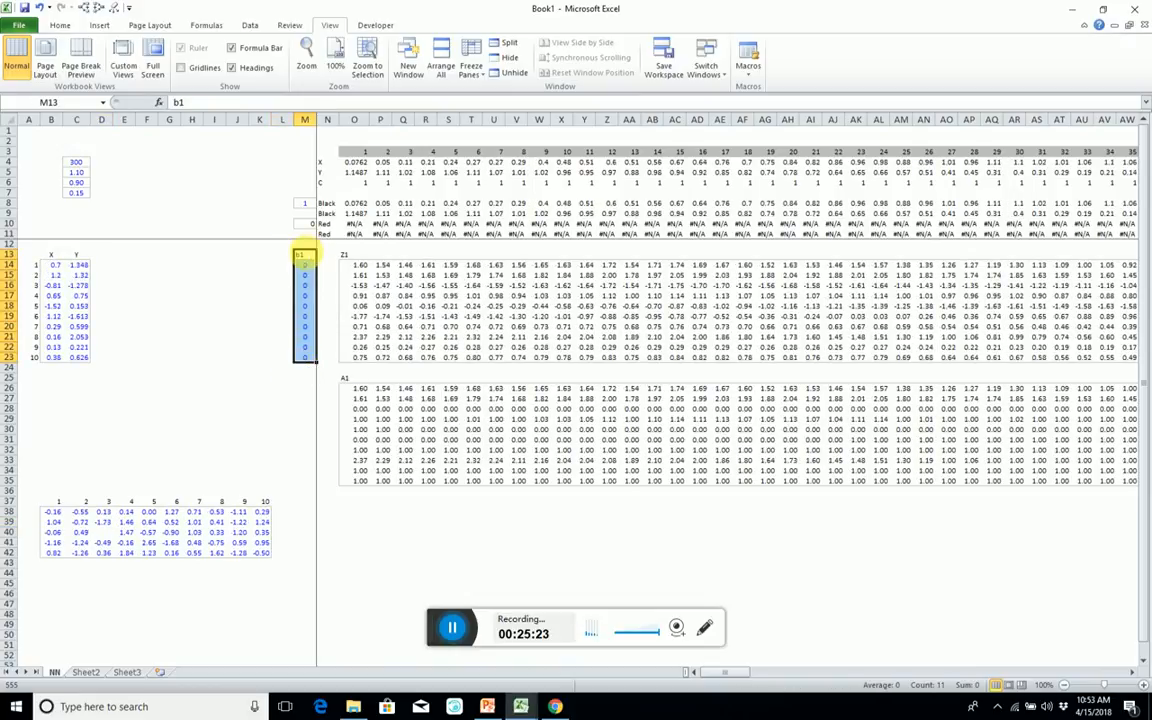
left_click_drag(303, 250, 313, 313)
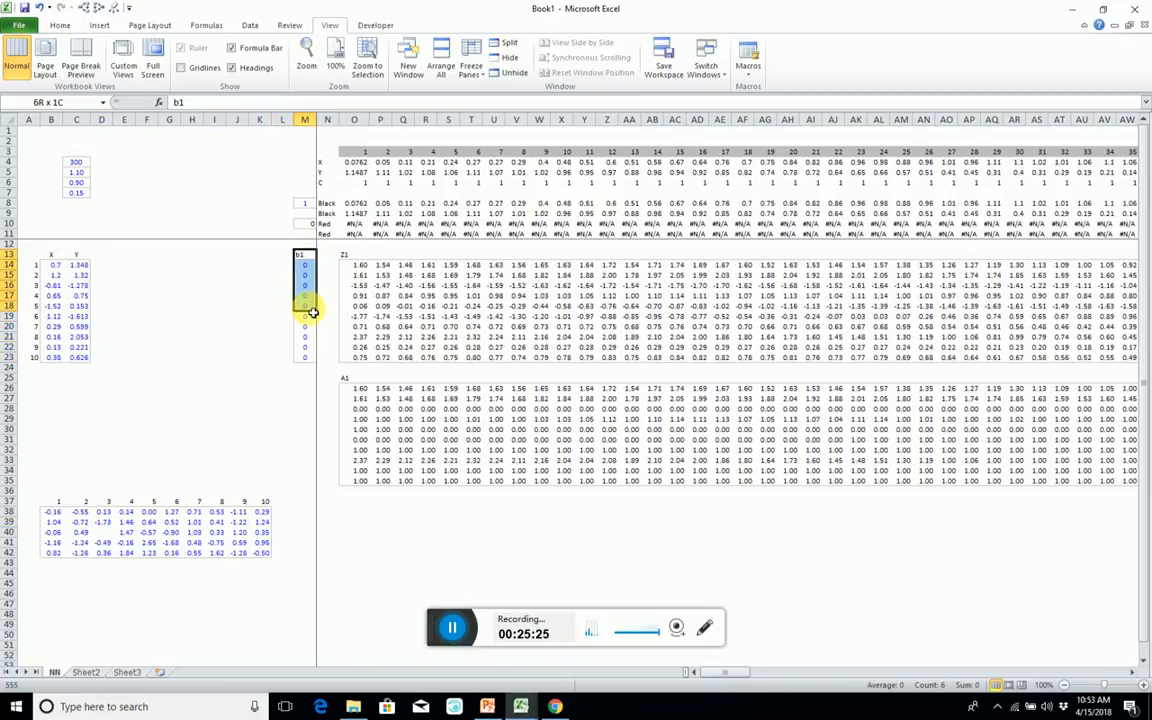
key("ctrl+c")
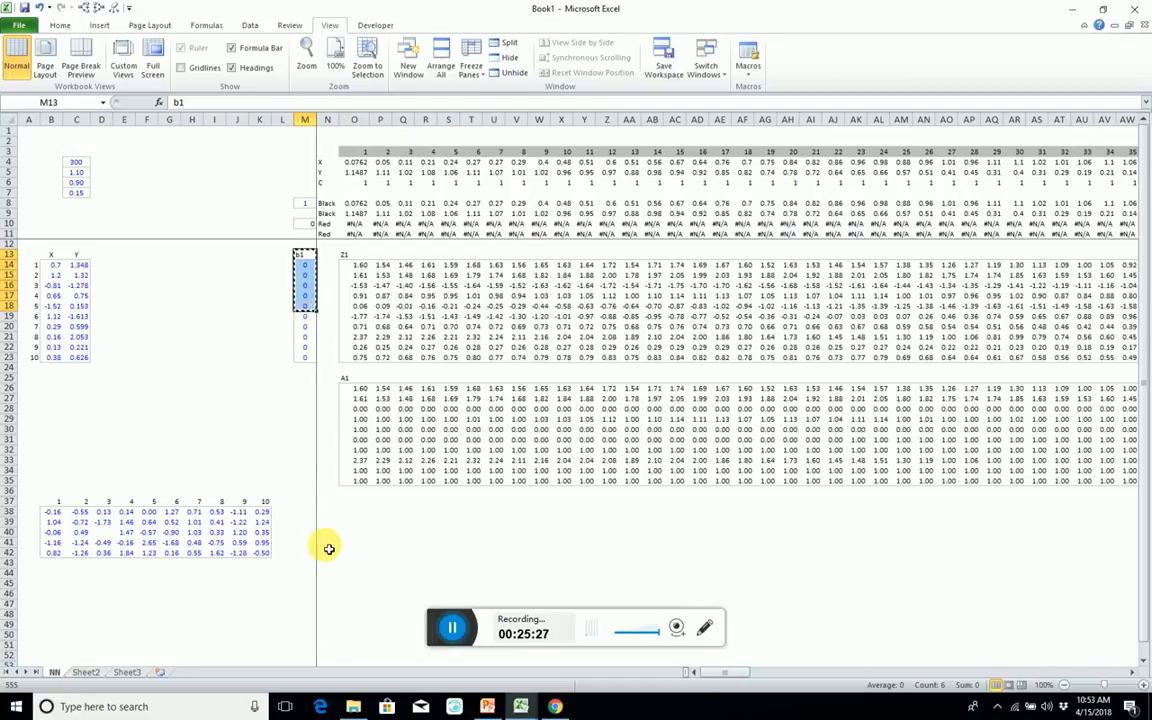
left_click(306, 503)
key("ctrl+v")
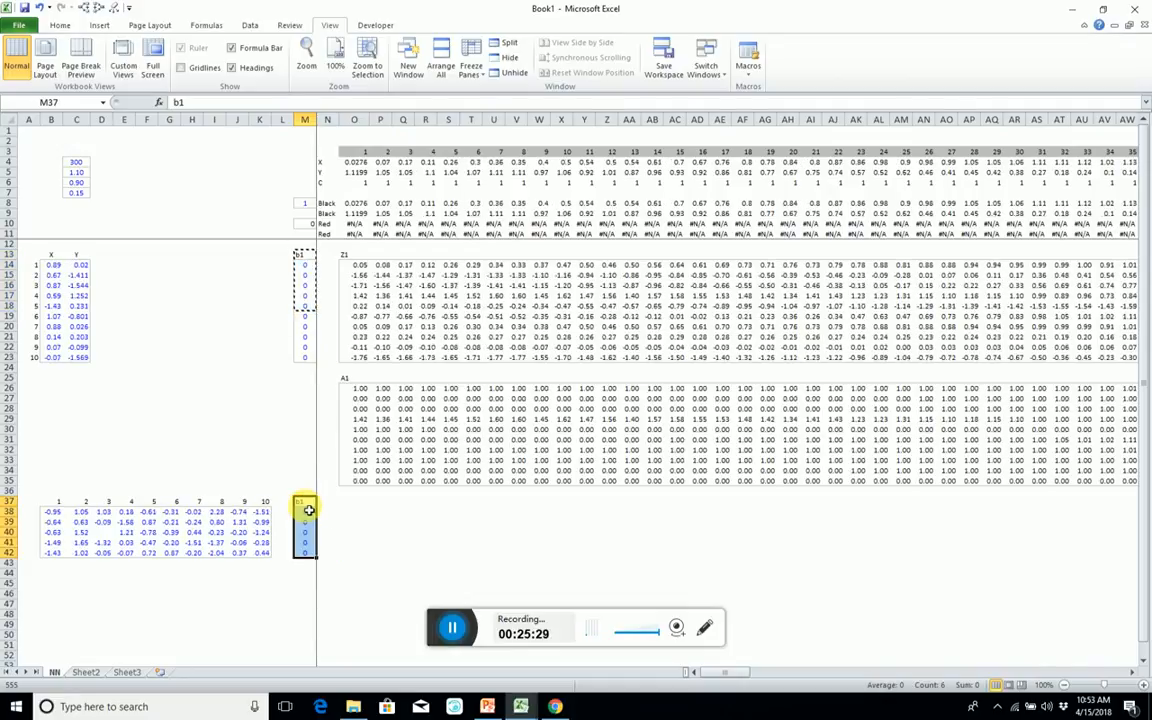
Rename the copied bias heading in M37 as b2.
type("b")
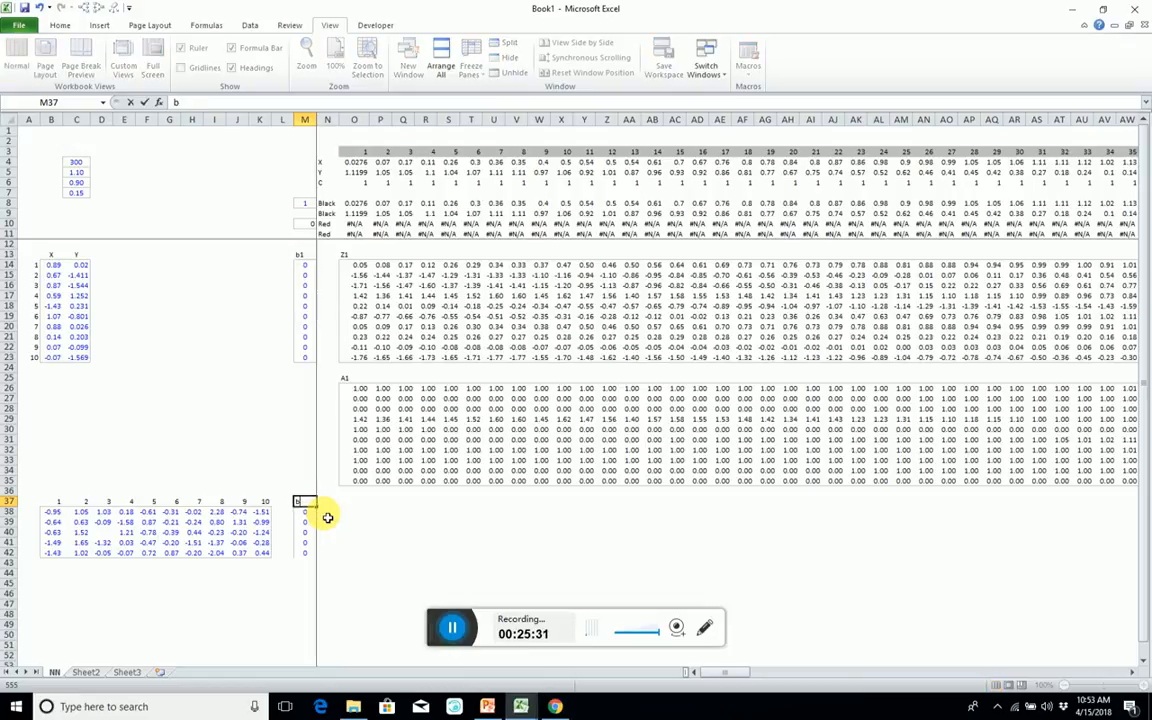
type("2")
key("Return")
key("ctrl+shift+Down")
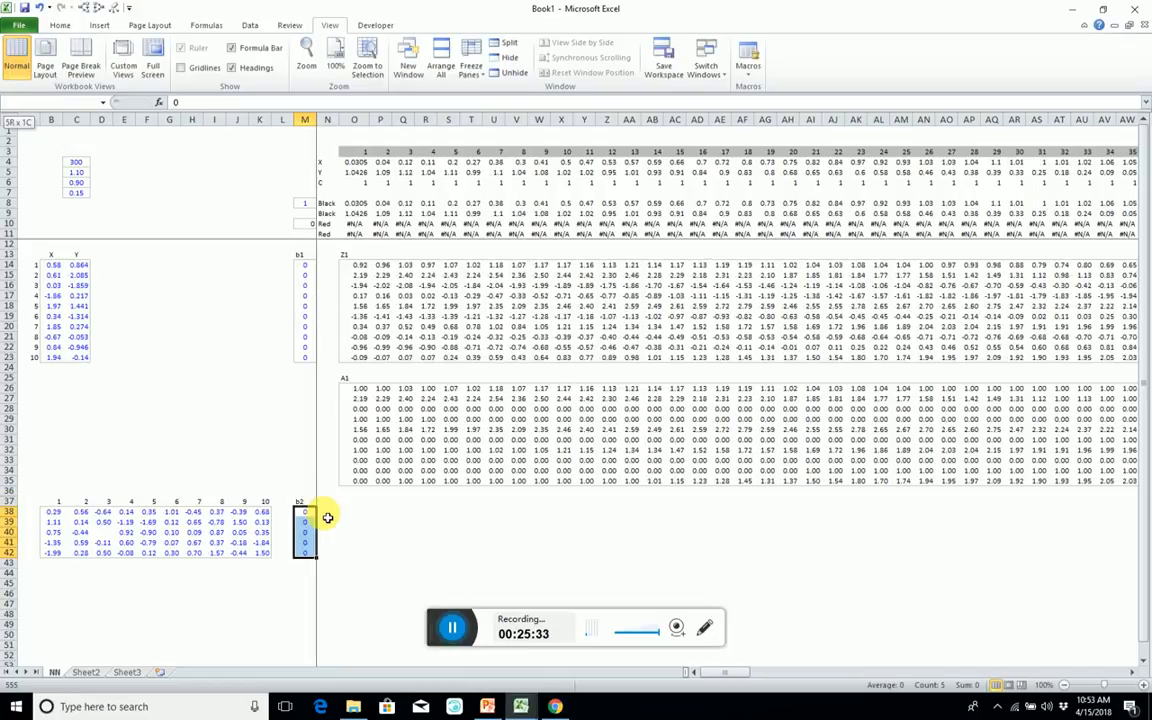
key("Up")
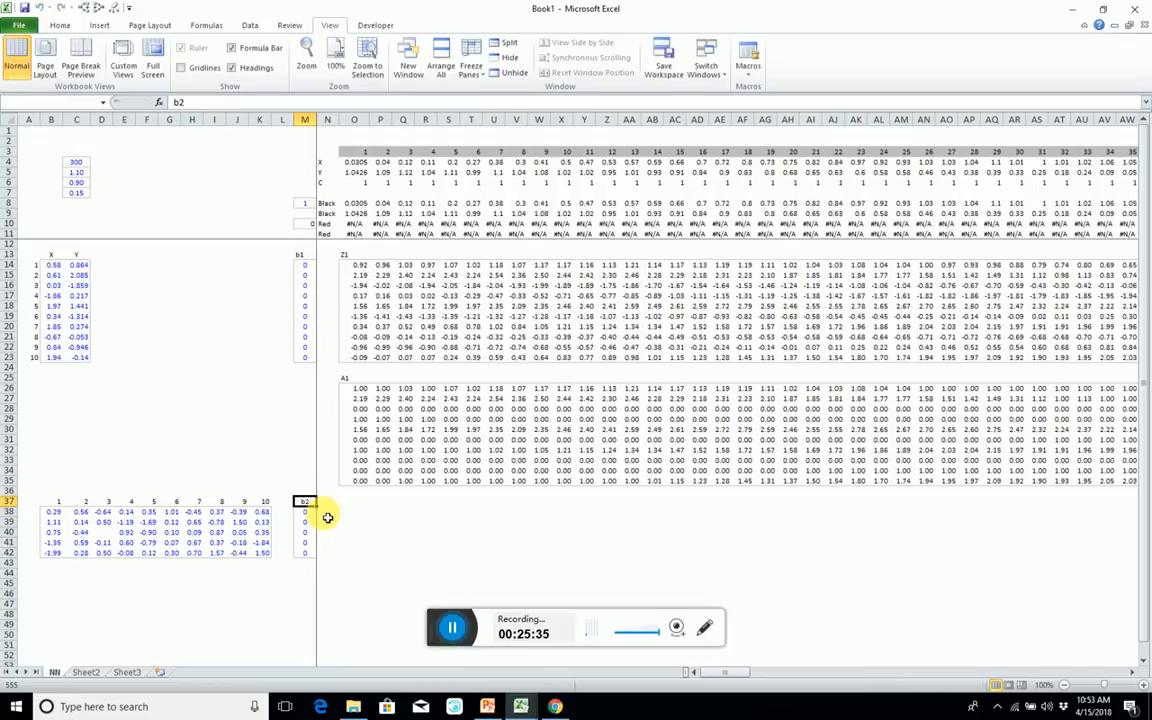
Replace the 1 in B37 with the heading W2.
key("Left")
key("Left")
key("Left")
key("Left")
key("Left")
key("Left")
key("Left")
key("Left")
key("Left")
key("Left")
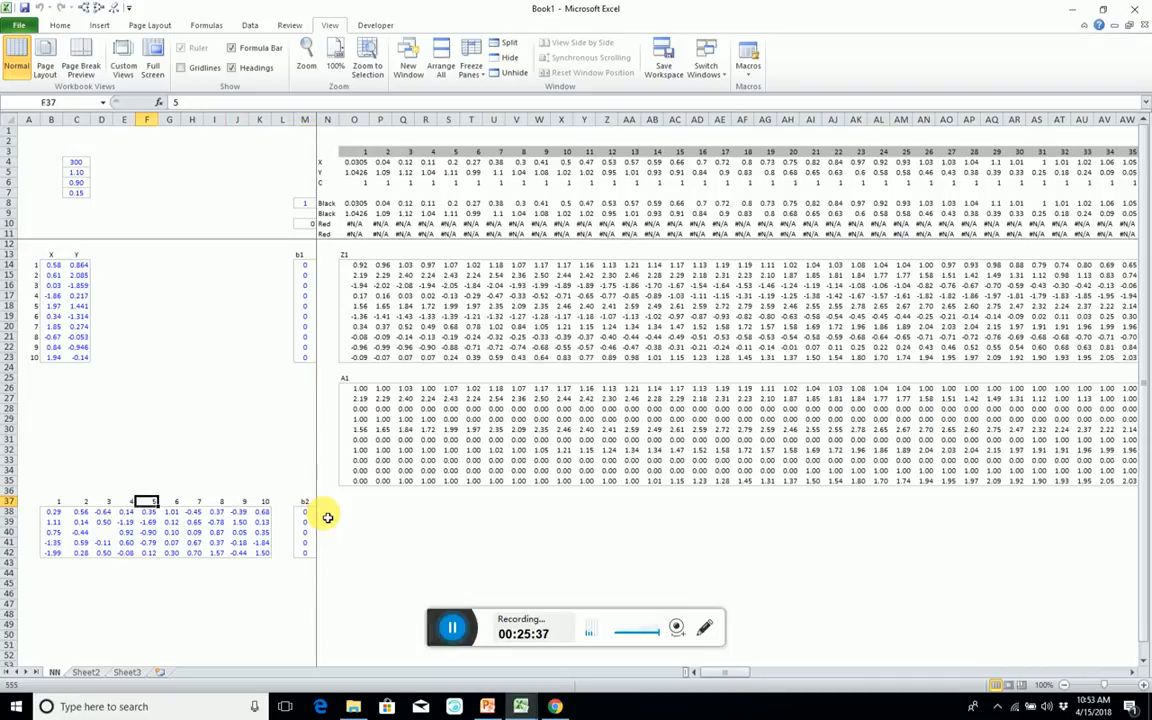
key("Left")
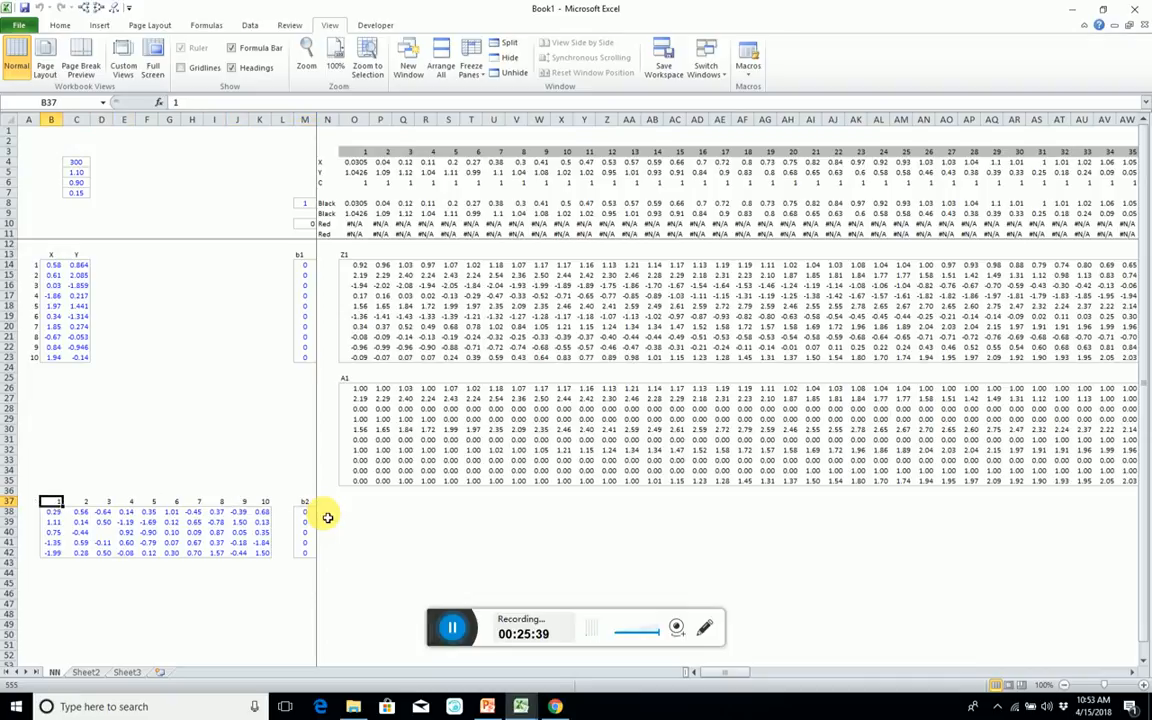
type("W2")
key("Left")
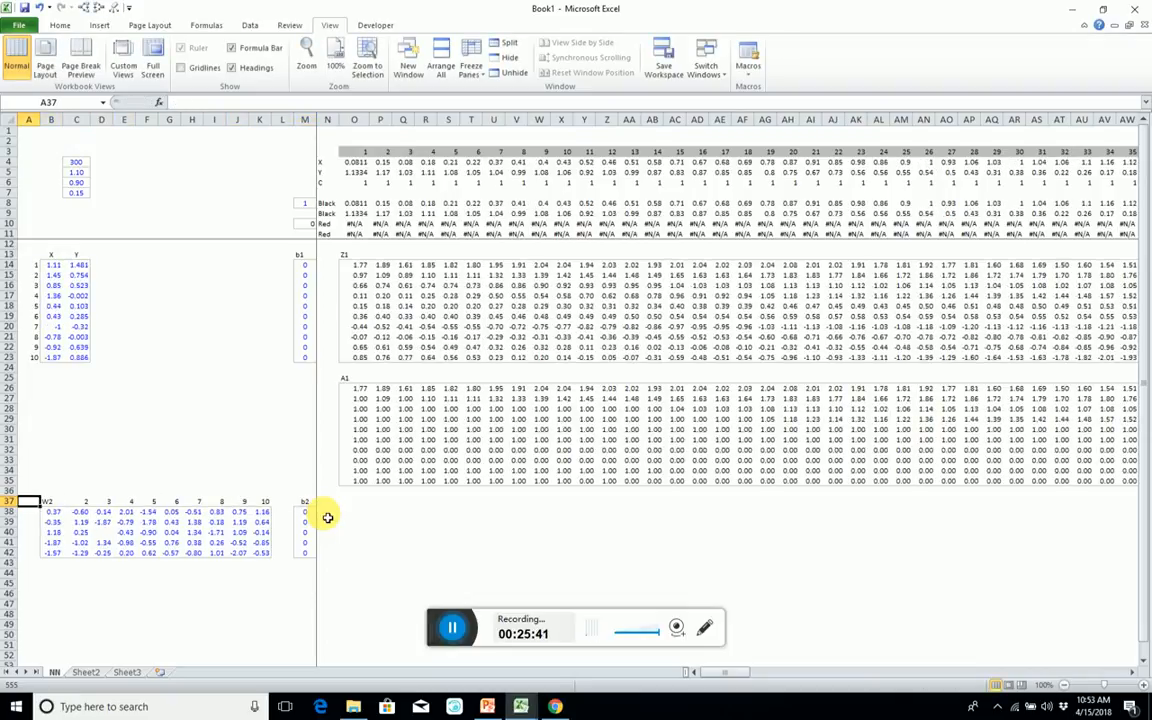
Number the second-layer weight rows 1 to 5 in A38:A42.
key("Down")
key("Down")
key("Down")
key("Down")
key("Down")
key("Down")
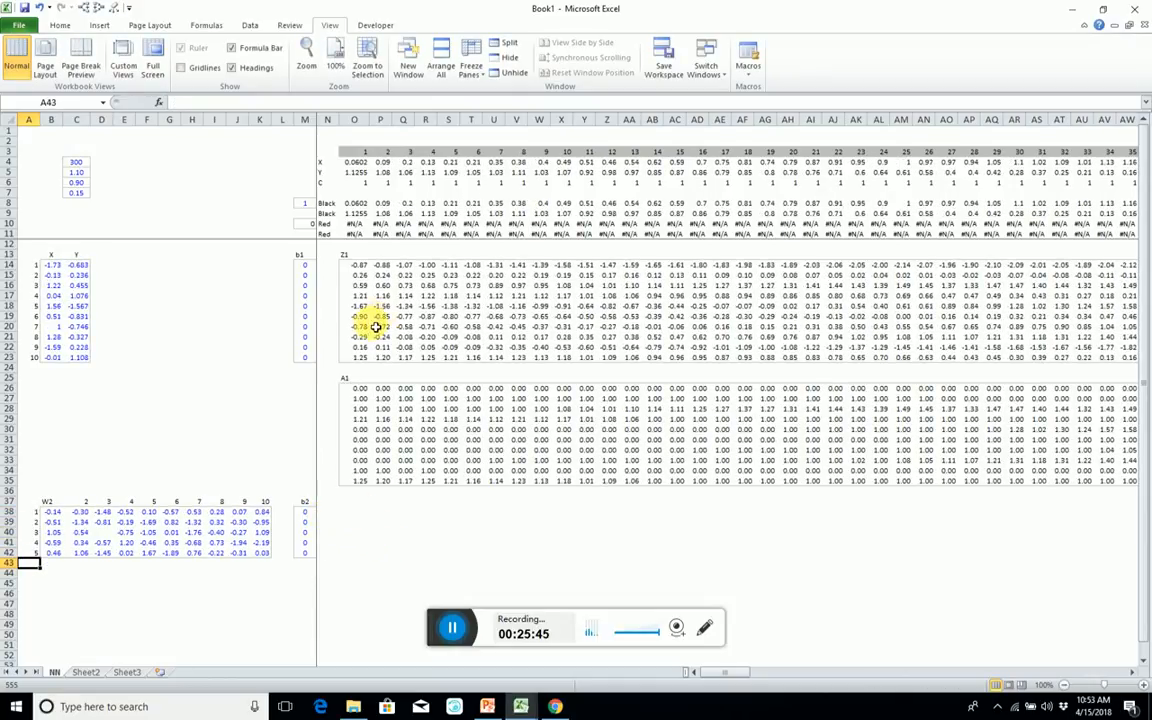
Copy the first four Z1 rows, O14:LB17, to the second-layer area starting at O38.
left_click(361, 266)
key("shift+Down")
key("shift+Down")
key("shift+Down")
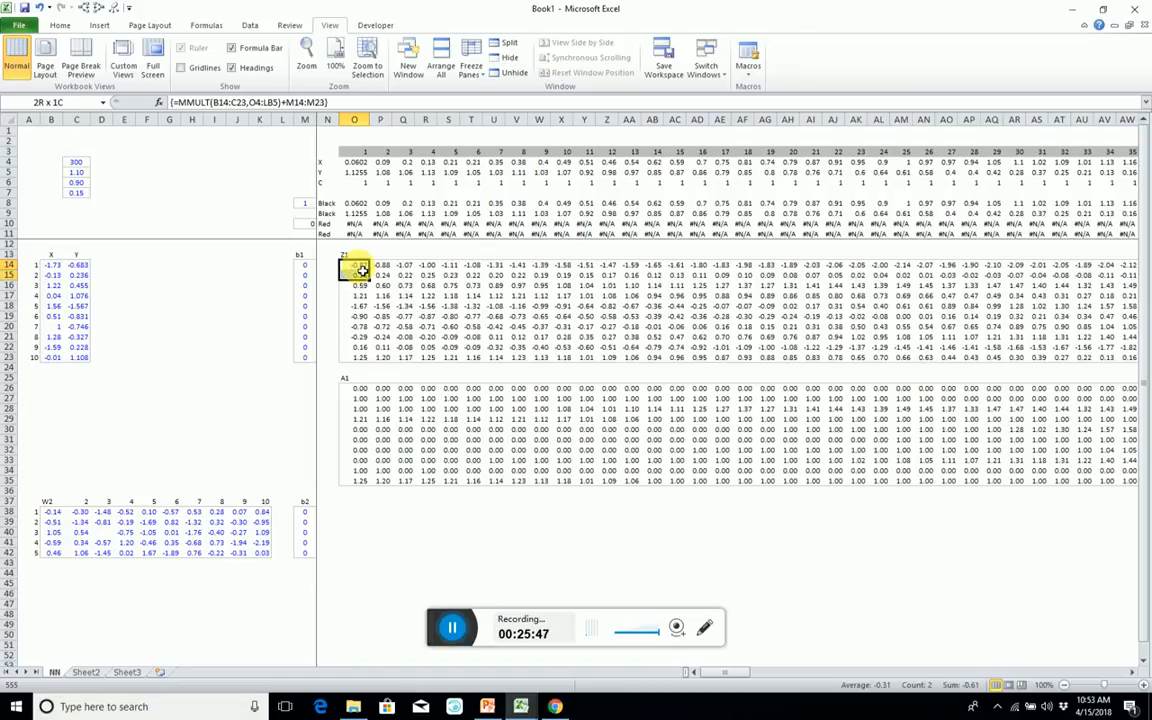
key("ctrl+shift+Right")
key("shift+Left")
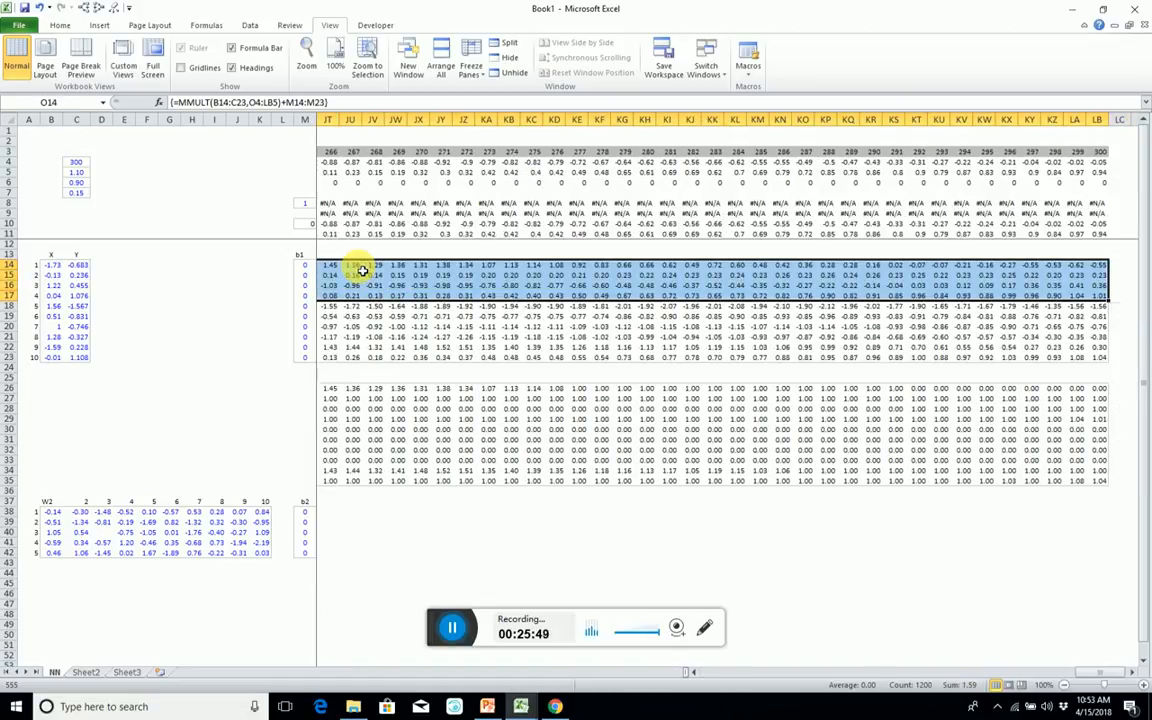
key("ctrl+c")
key("Down")
key("Down")
key("Down")
key("Down")
key("Down")
key("Down")
key("Down")
key("Down")
key("Down")
key("Down")
key("Down")
key("Down")
key("Down")
key("Down")
key("Down")
key("Down")
key("Down")
key("Down")
key("Down")
key("Down")
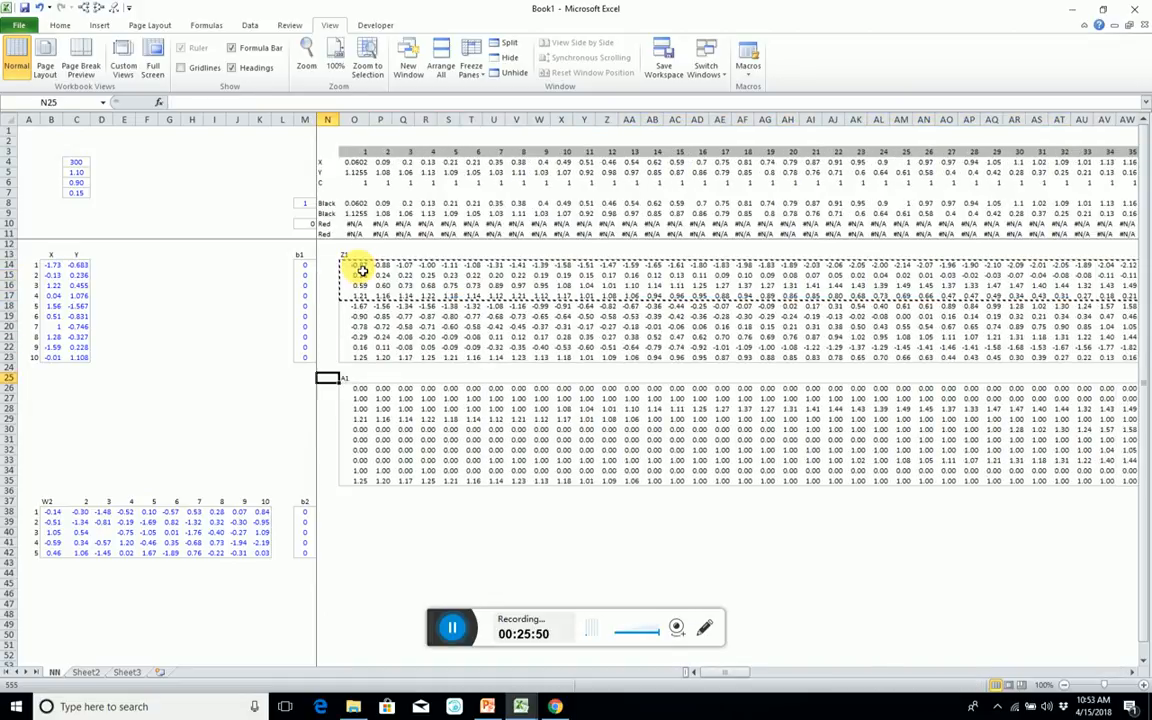
key("Down")
key("Down")
key("Down")
key("Down")
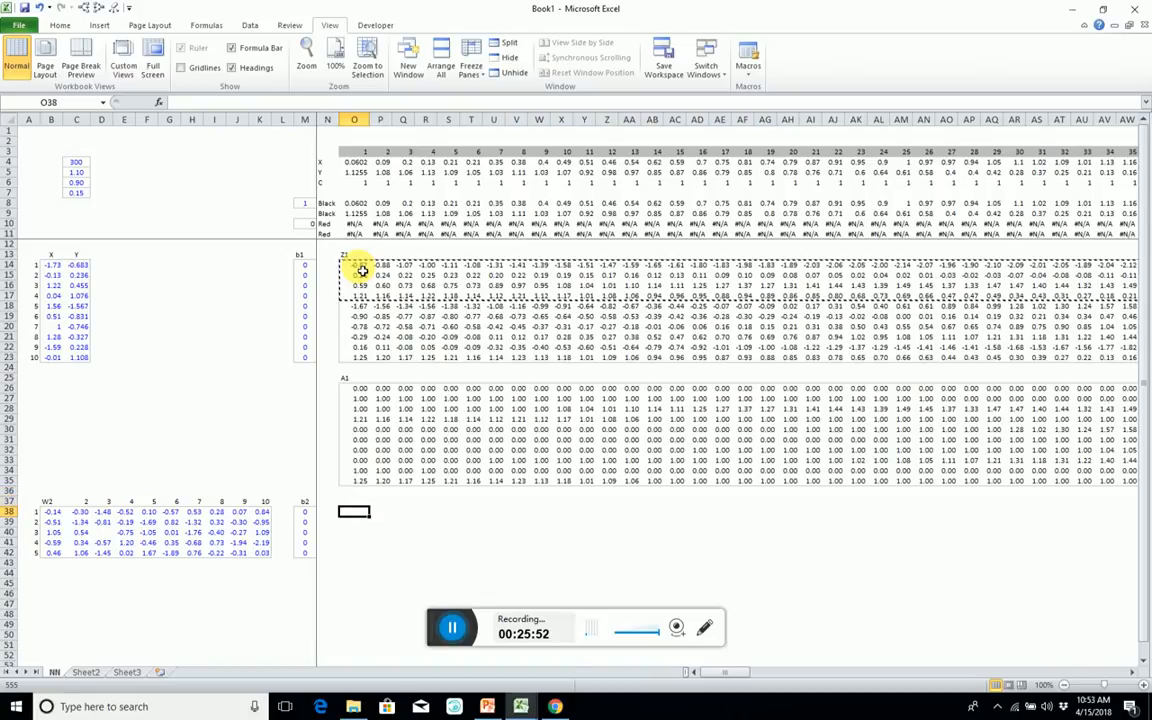
key("ctrl+v")
Copy row O41:LB41 into row 42 so the second-layer block has five rows.
key("Down")
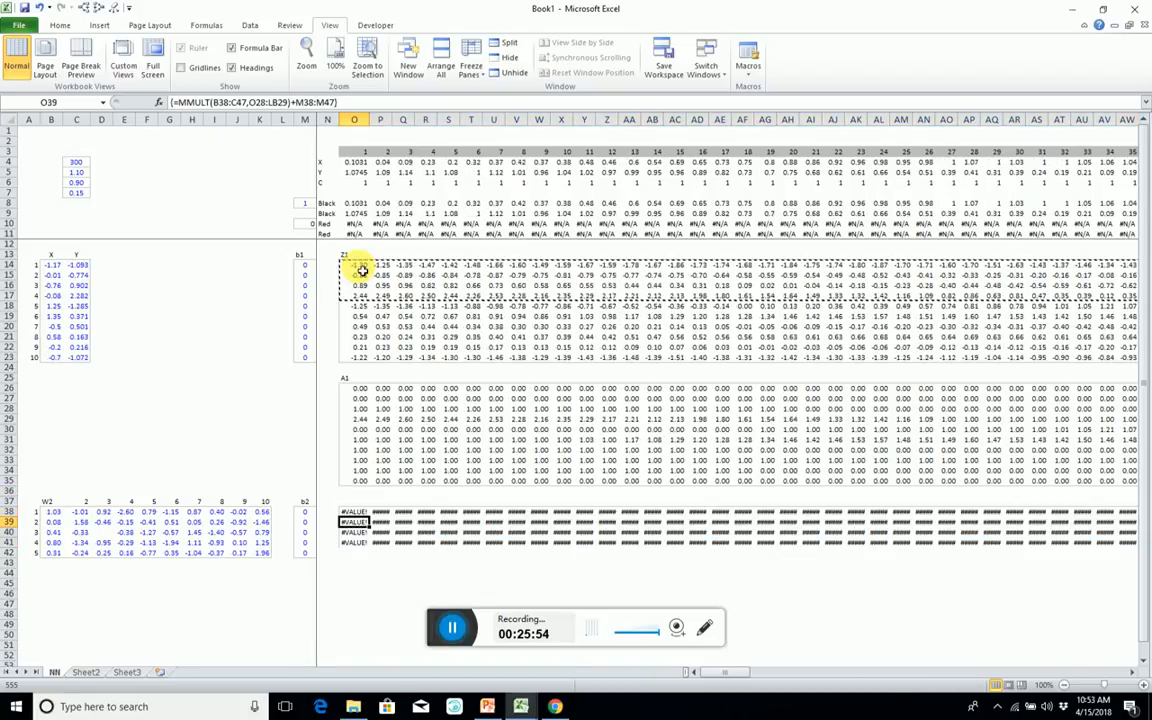
key("Down")
key("Down")
key("Down")
key("Up")
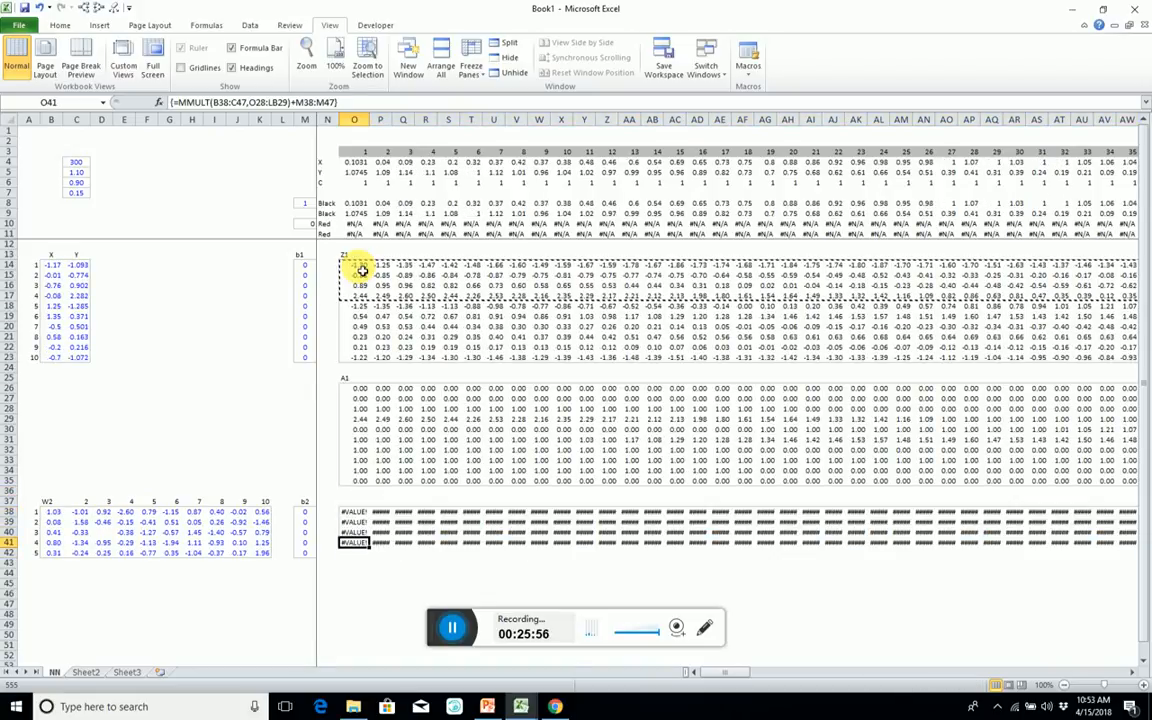
key("ctrl+shift+Right")
key("ctrl+c")
key("Down")
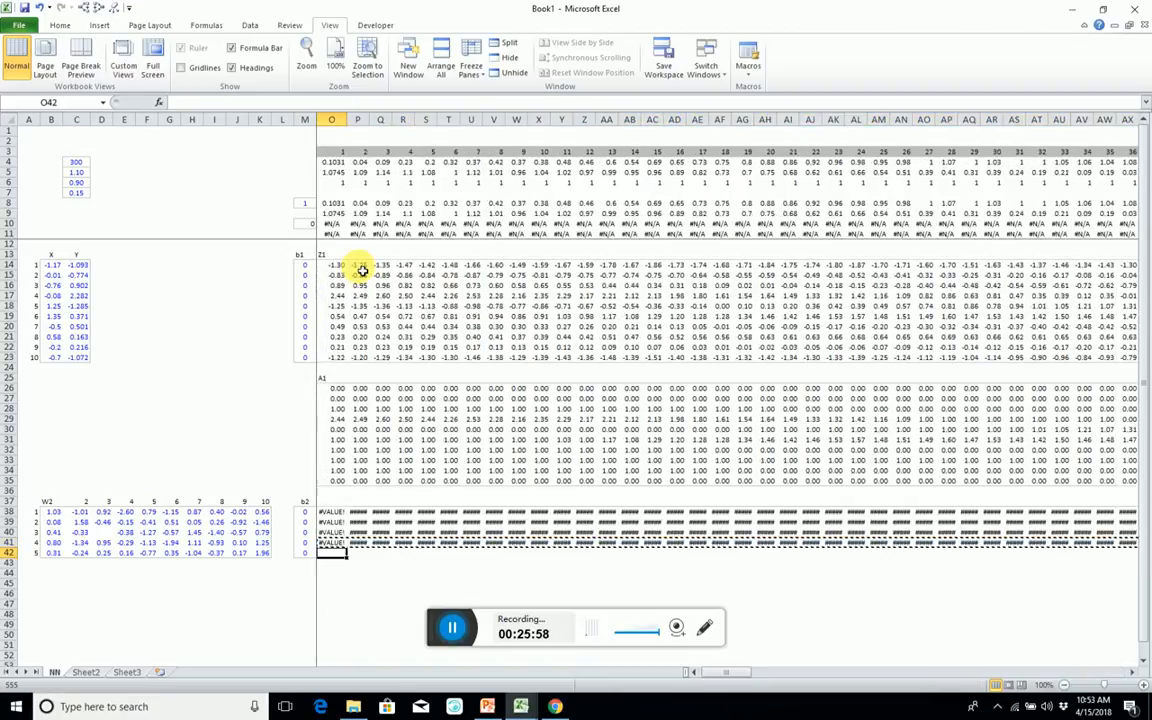
key("ctrl+v")
Enter the heading Z2 in O37 above the new second-layer block.
key("Up")
key("Up")
key("Up")
key("Up")
key("Up")
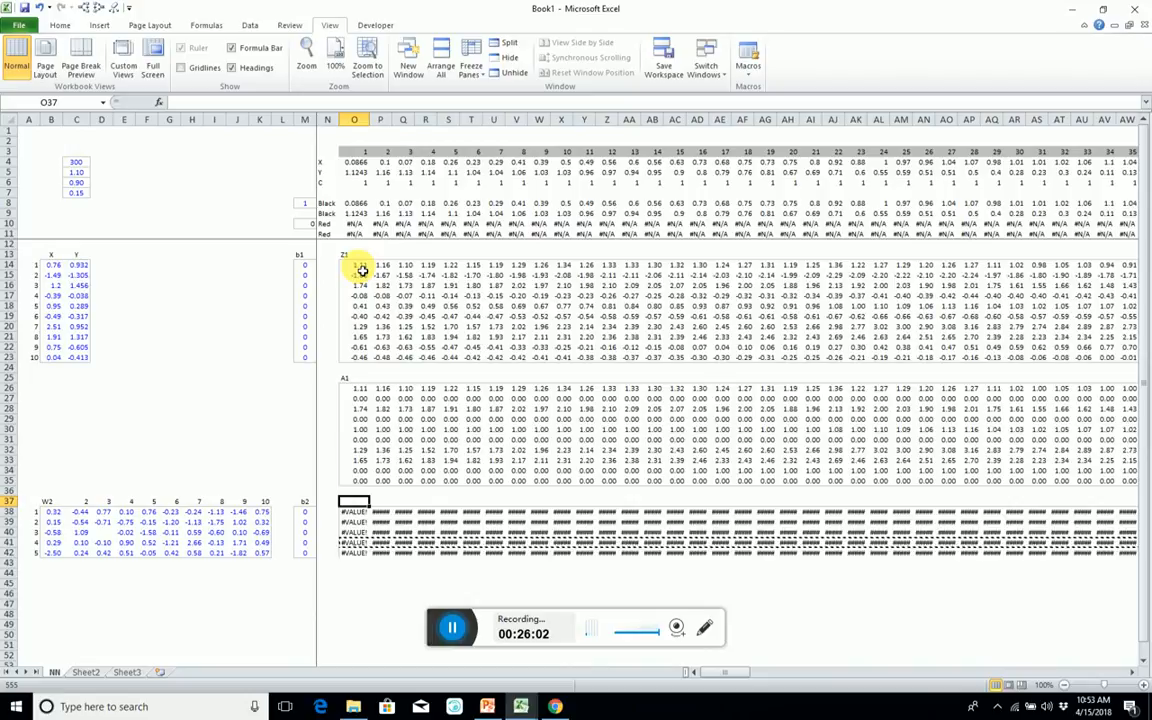
type("Z2")
key("Return")
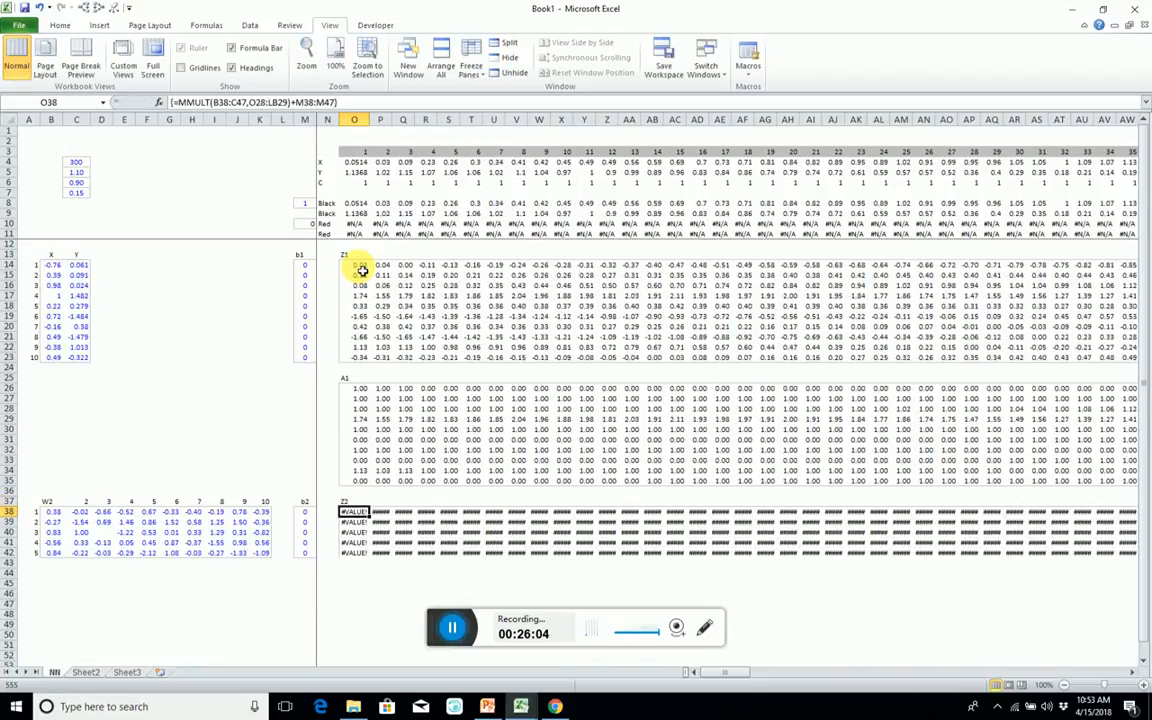
Begin an MMULT formula across O38:LB42 with the W2 weights B38:K42 as its first array.
key("ctrl+shift+Down")
key("ctrl+shift+Right")
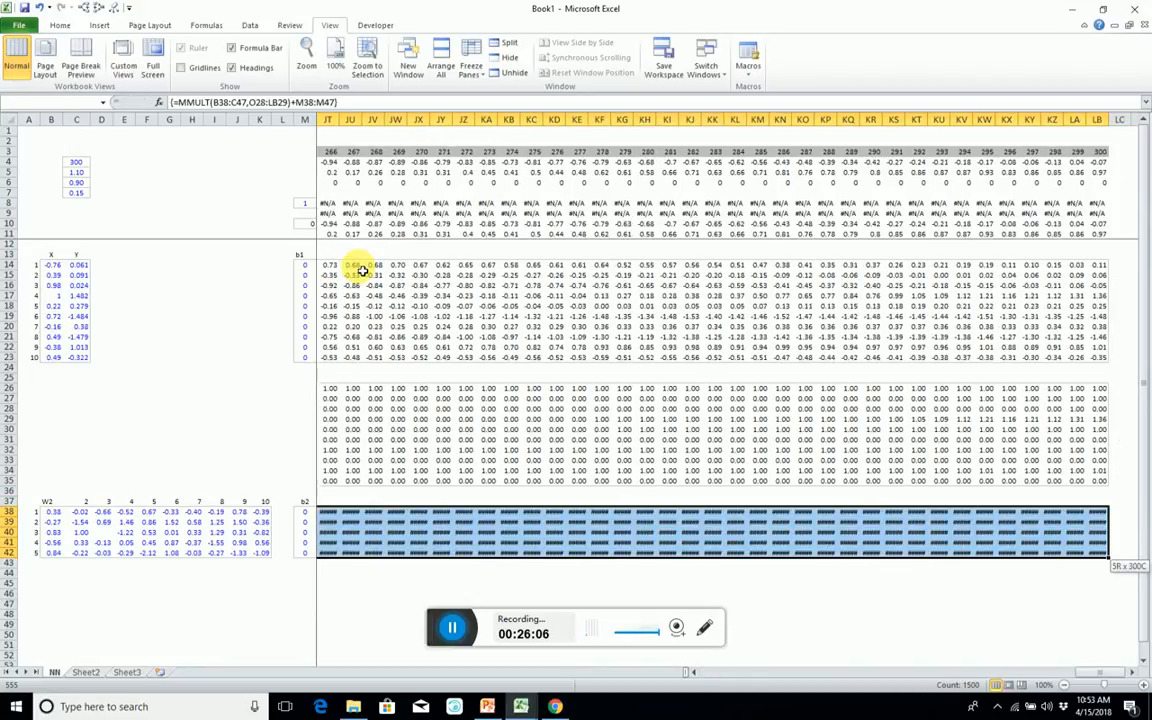
type("=mm")
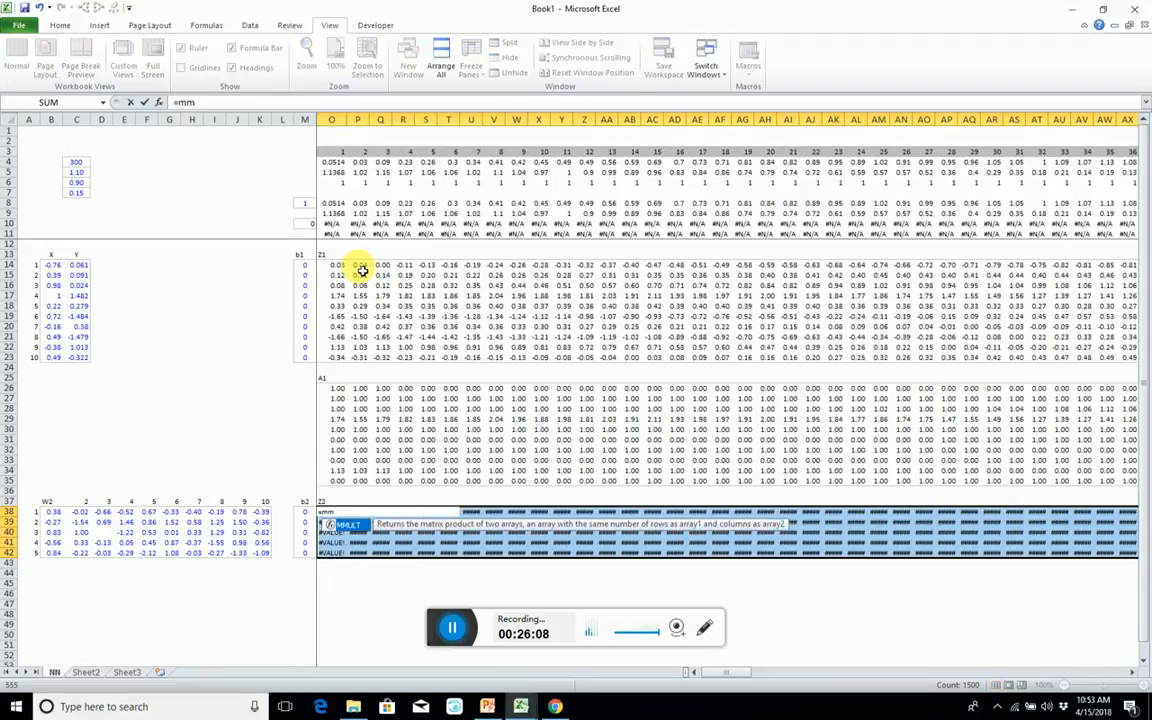
key("Tab")
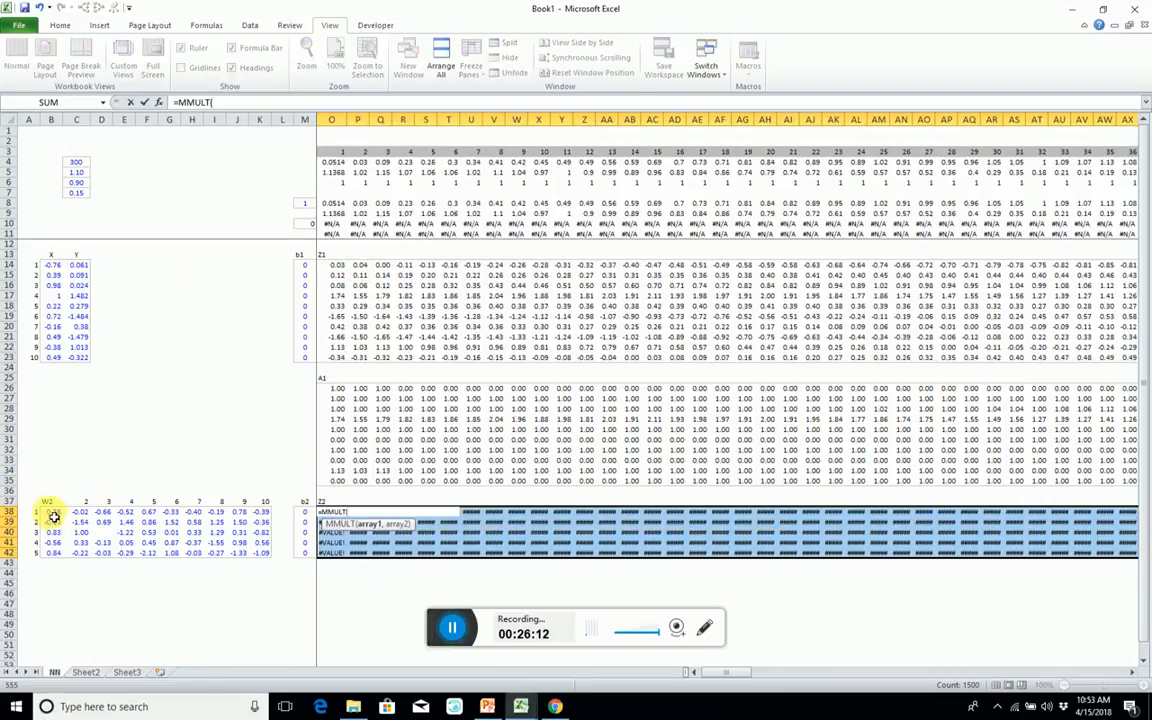
left_click_drag(48, 512, 260, 553)
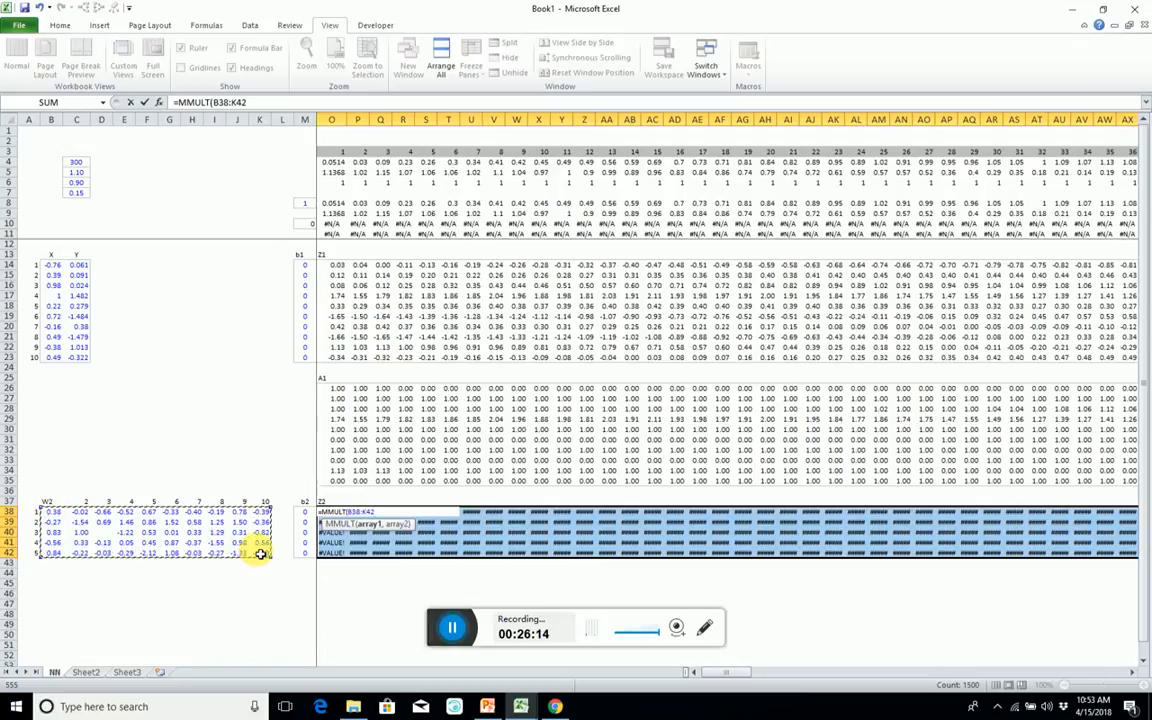
type("*")
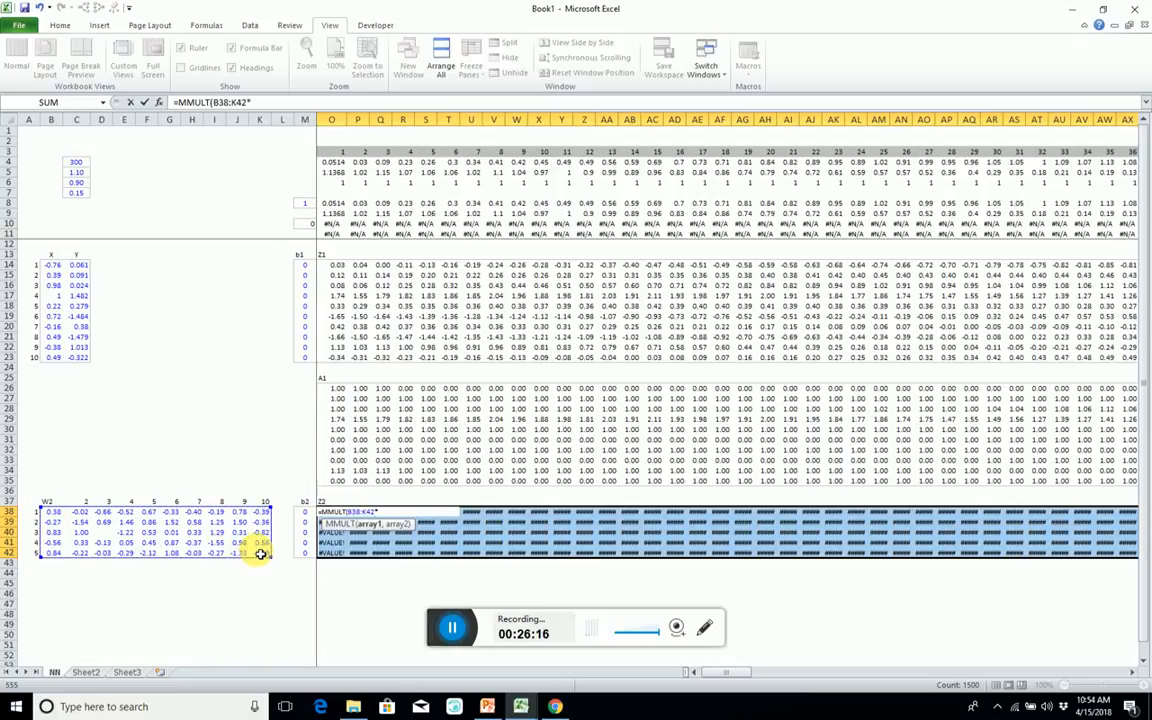
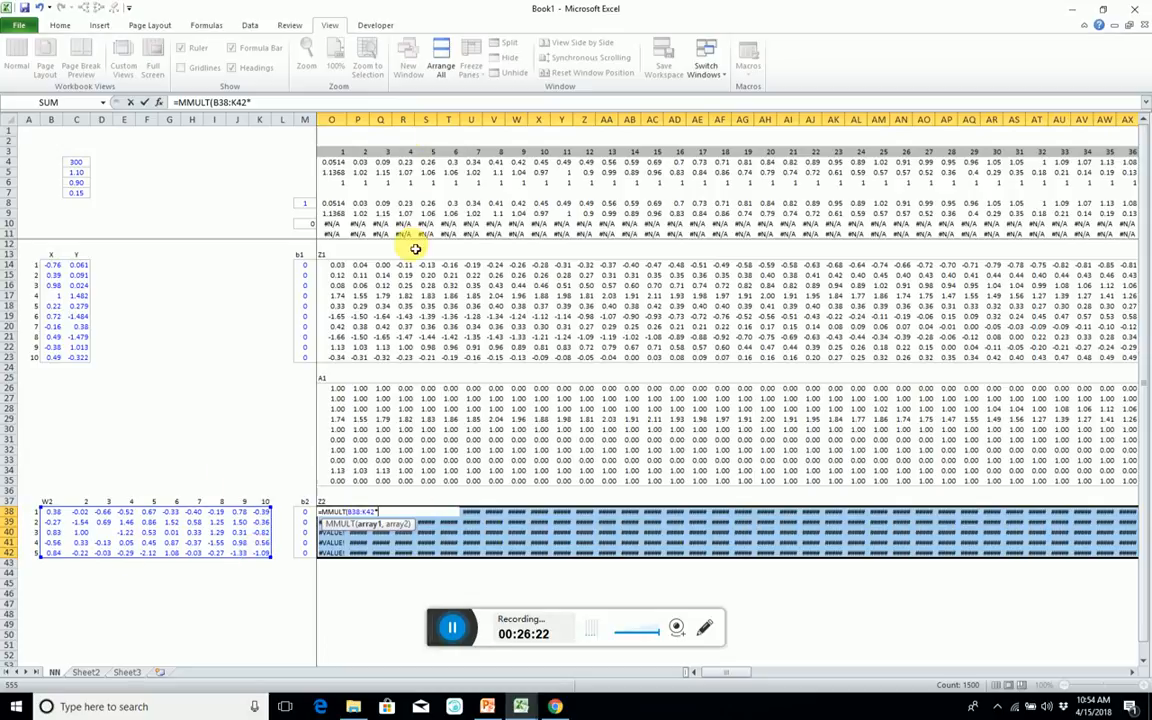
Extend the Z2 formula with the A1 block O26:LB35 inside MMULT and add the b2 biases M38:M42, and try to enter it.
left_click(340, 386)
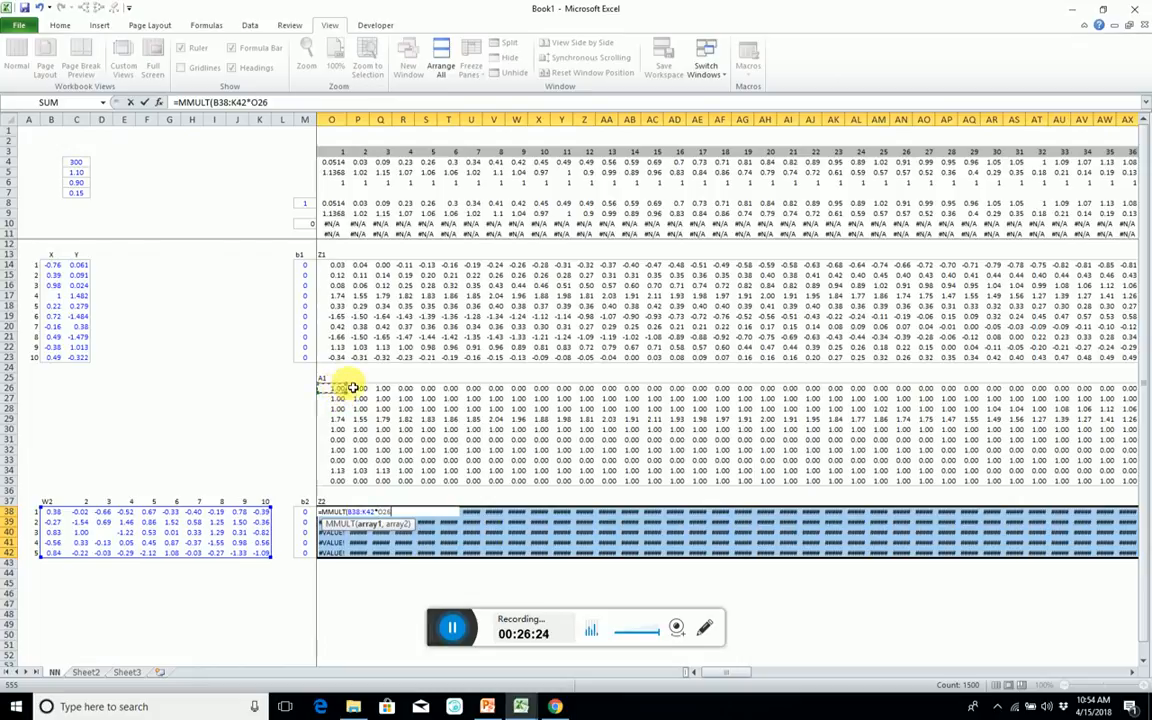
key("ctrl+shift+Down")
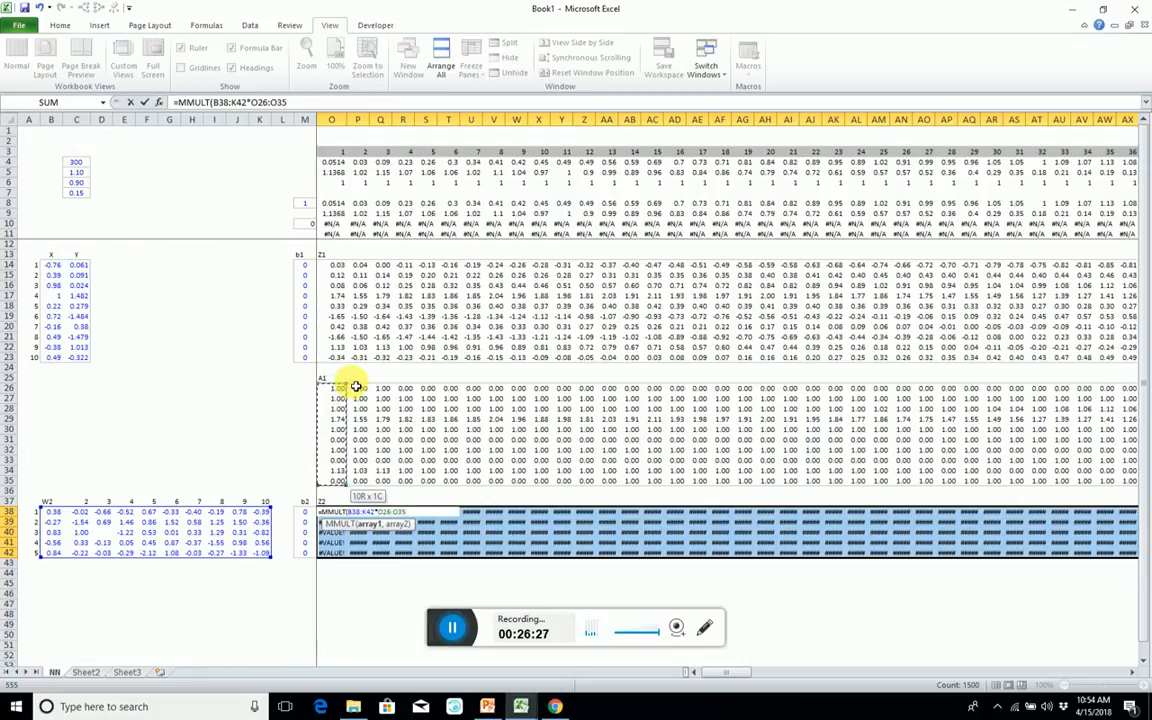
key("ctrl+shift+Right")
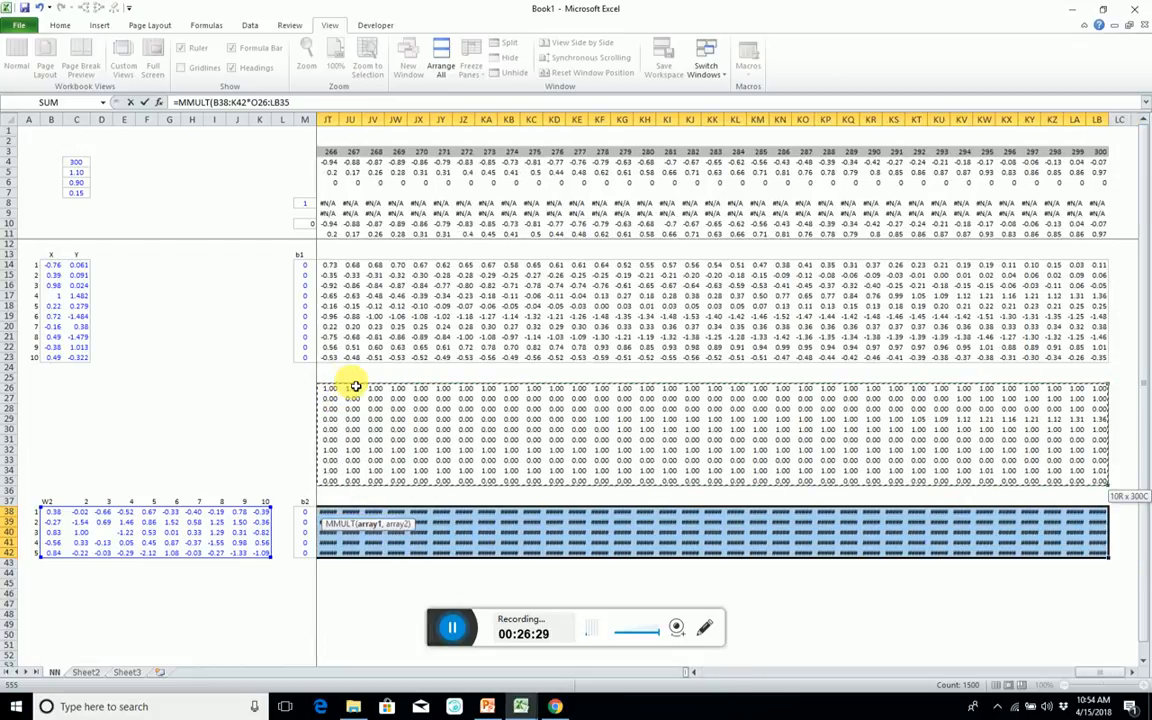
type(")")
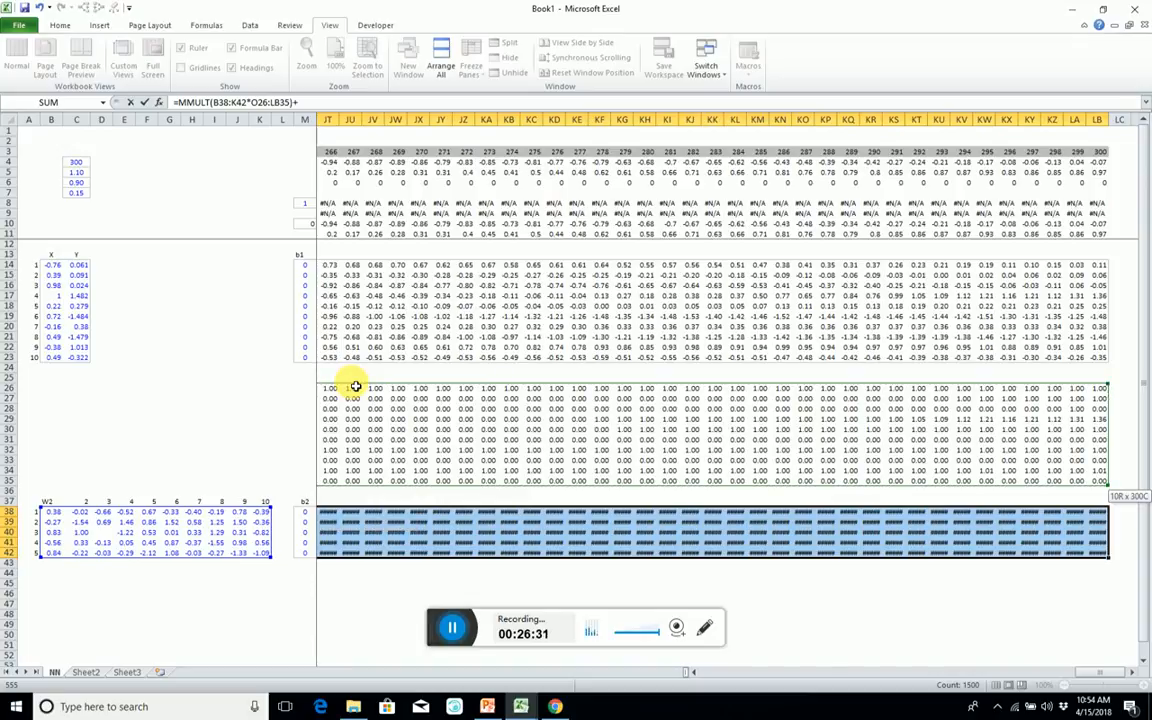
type("+")
left_click_drag(307, 511, 312, 560)
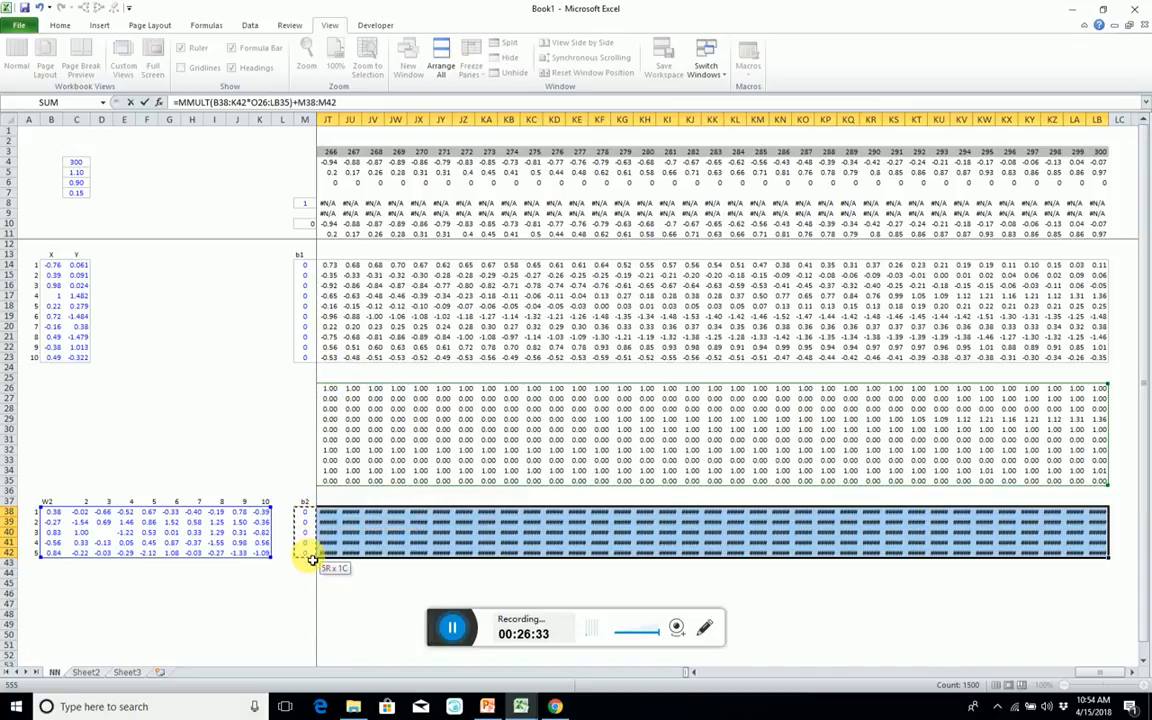
key("ctrl+shift+Return")
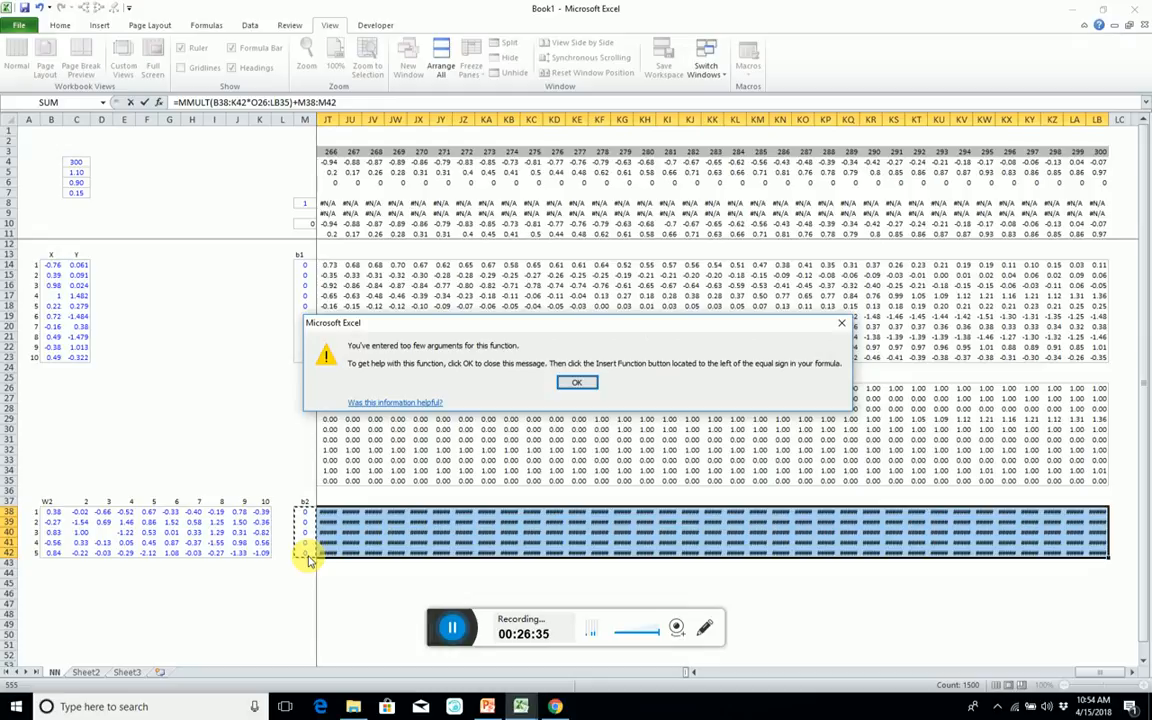
left_click(560, 387)
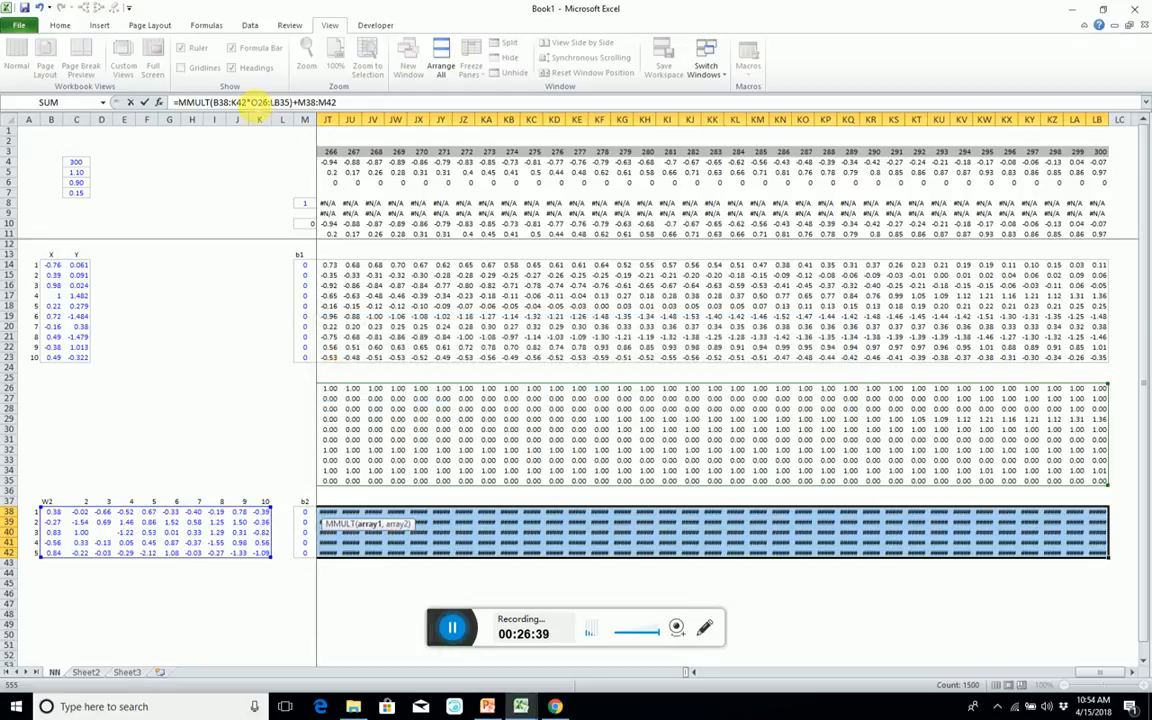
Replace the asterisk between the MMULT arrays with a comma and enter =MMULT(B38:K42,O26:LB35)+M38:M42 as an array formula in O38:LB42.
key("BackSpace")
type(",")
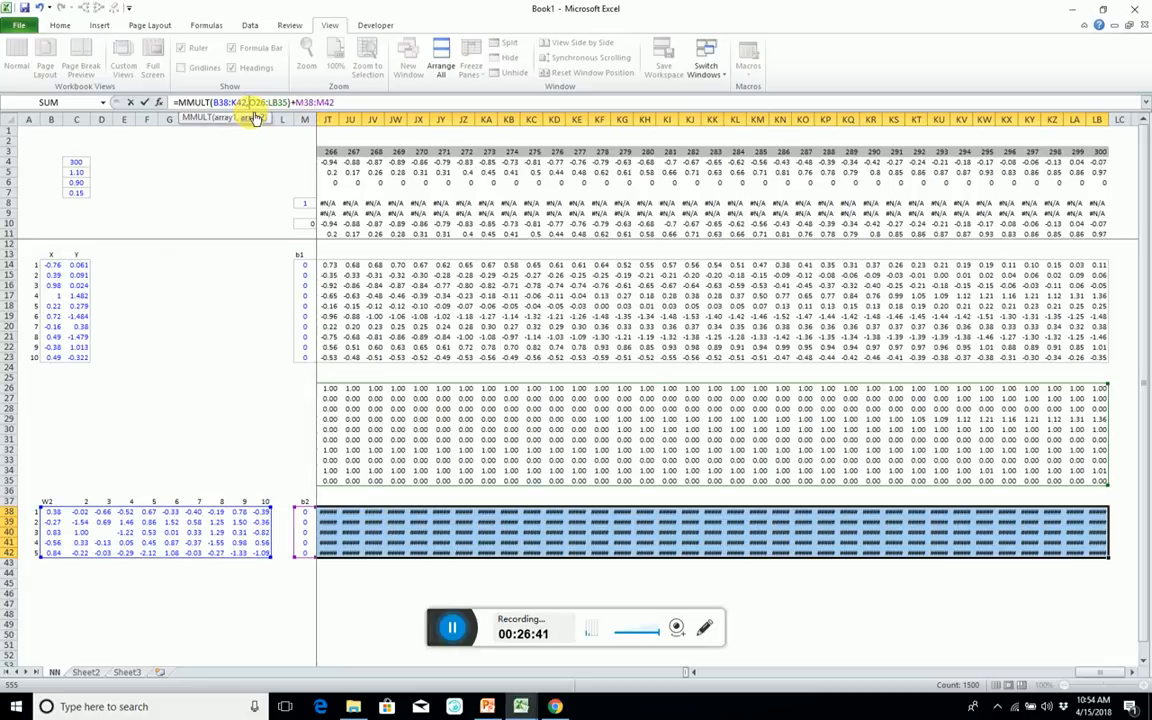
key("ctrl+shift+Return")
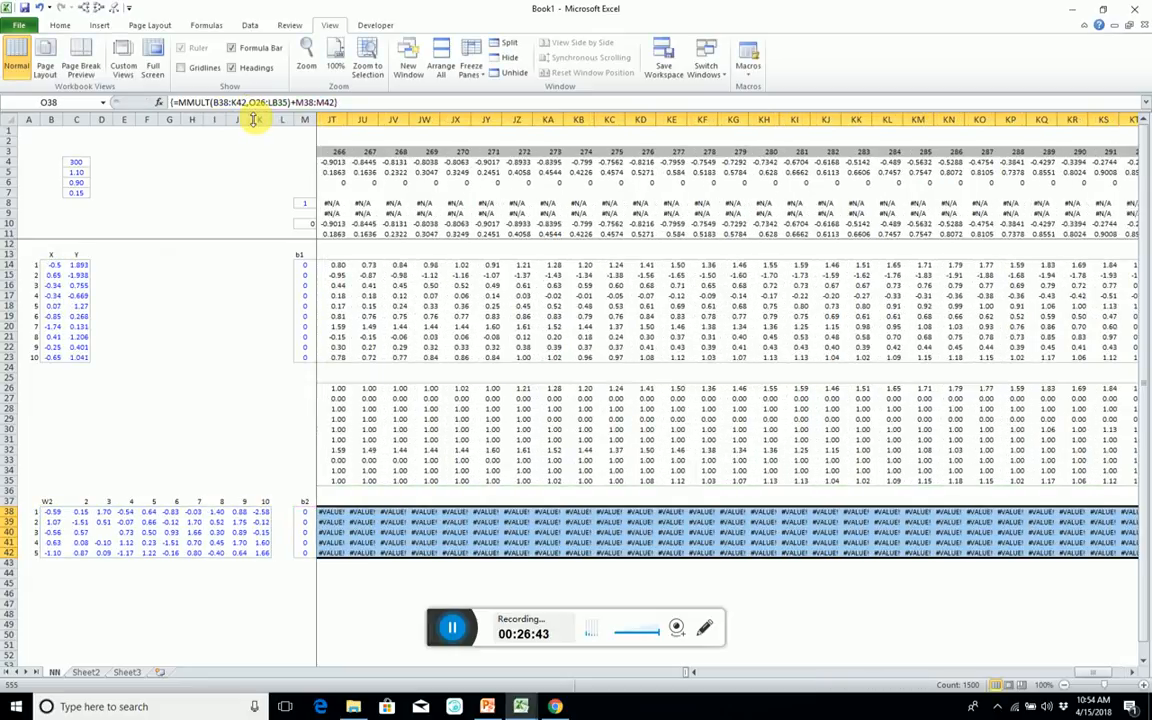
Trace the precedents of cell P39 in the Z2 block to inspect the formula's input ranges.
key("Left")
key("Left")
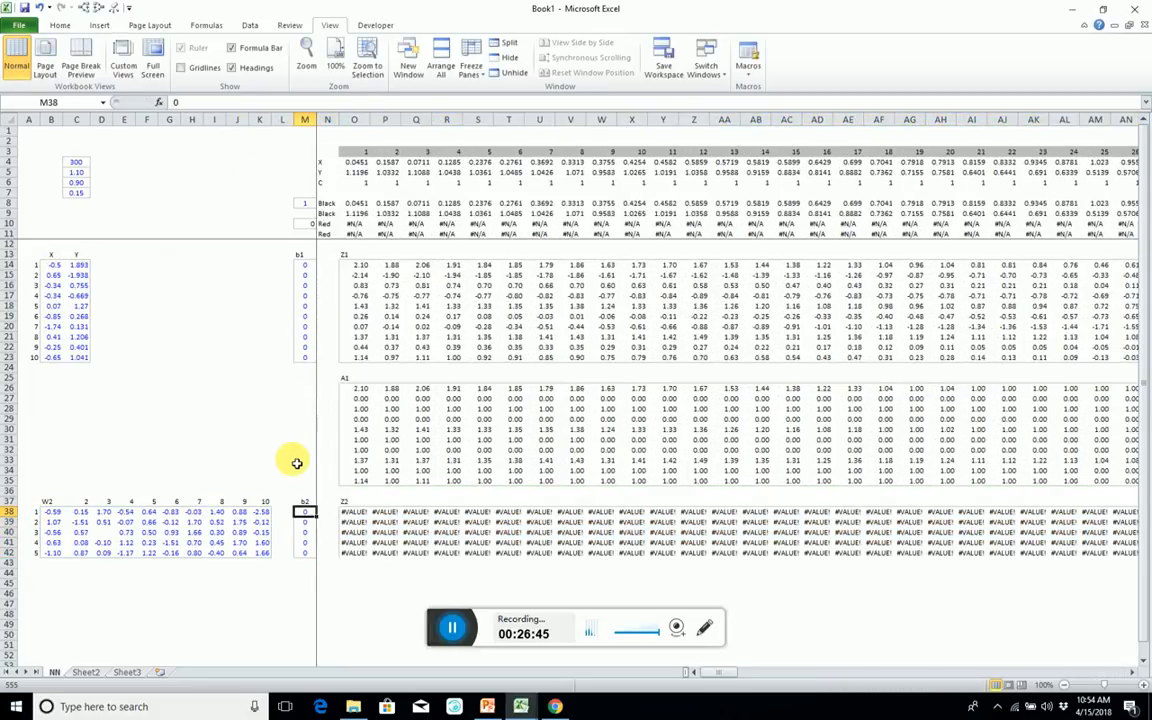
key("Right")
key("Right")
key("Right")
key("Down")
key("alt+4")
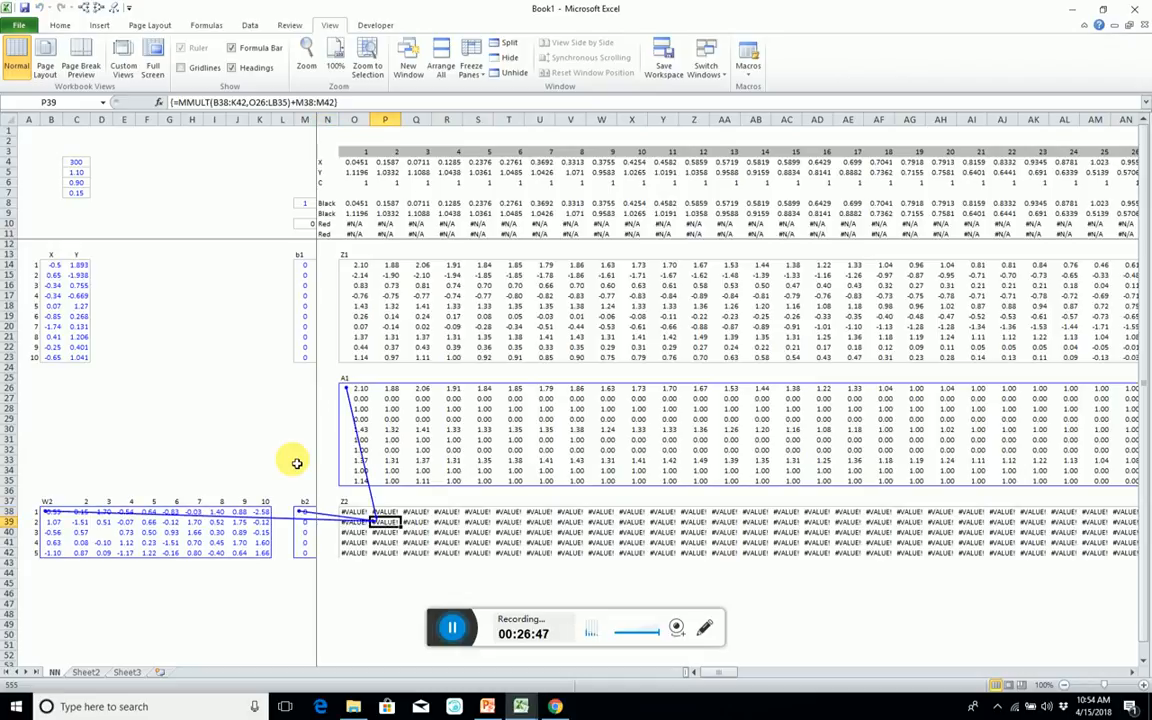
Fill the blank W2 weight cell D40 with the formula from the cell above.
left_click(100, 533)
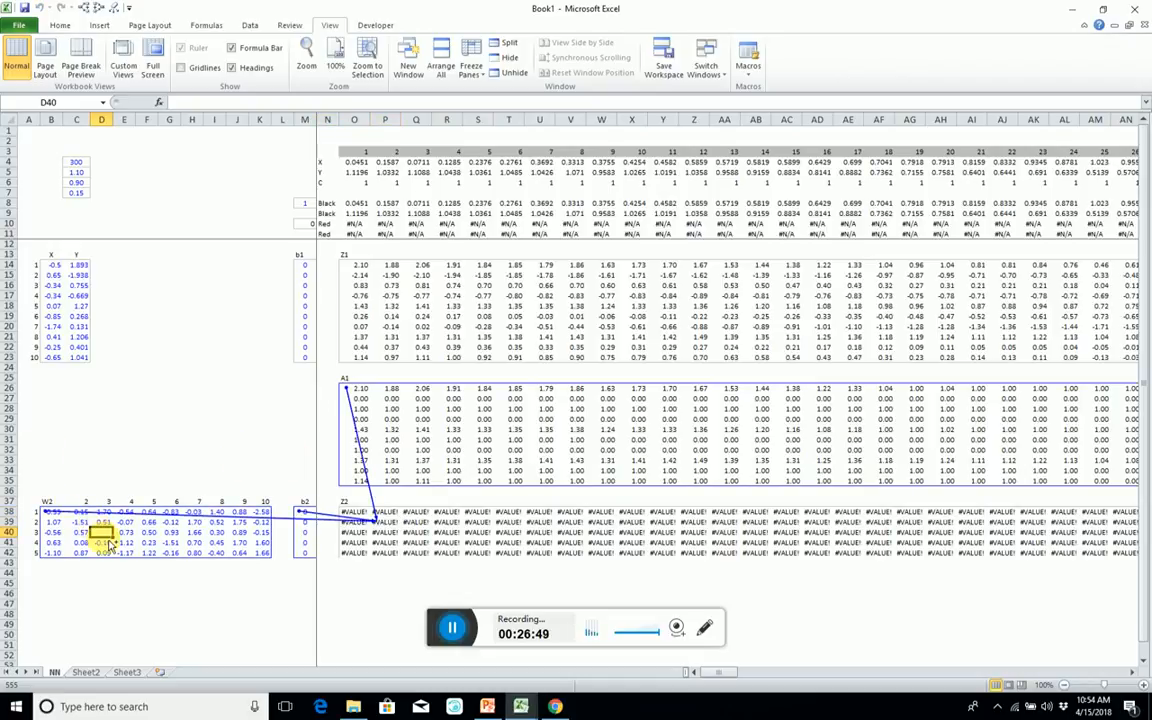
key("ctrl+d")
Select the whole Z2 block O38:LB42 to check its results and extent.
left_click(358, 522)
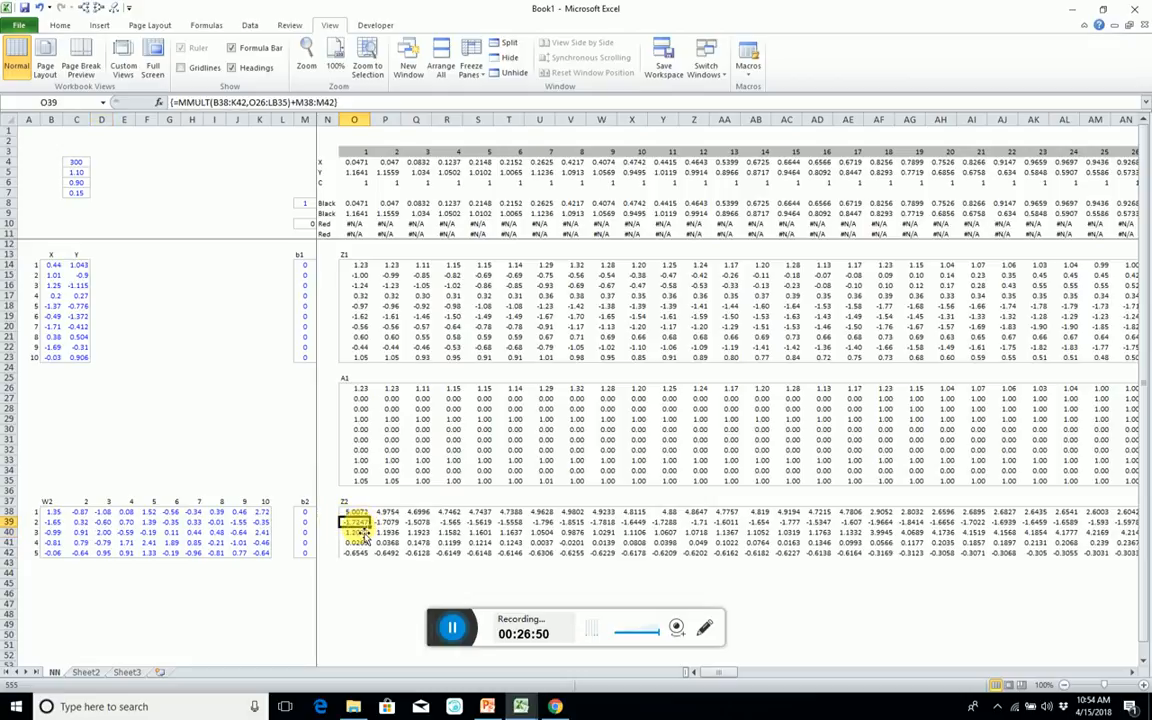
key("Up")
key("ctrl+shift+Down")
key("ctrl+shift+Right")
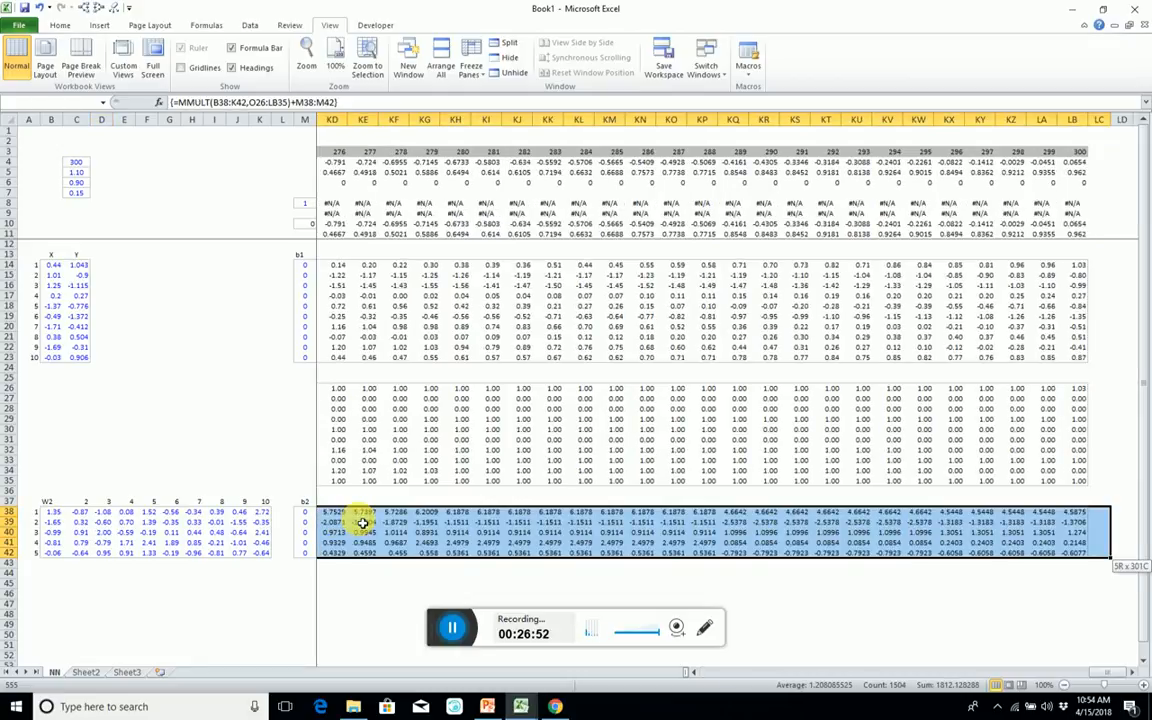
key("shift+Left")
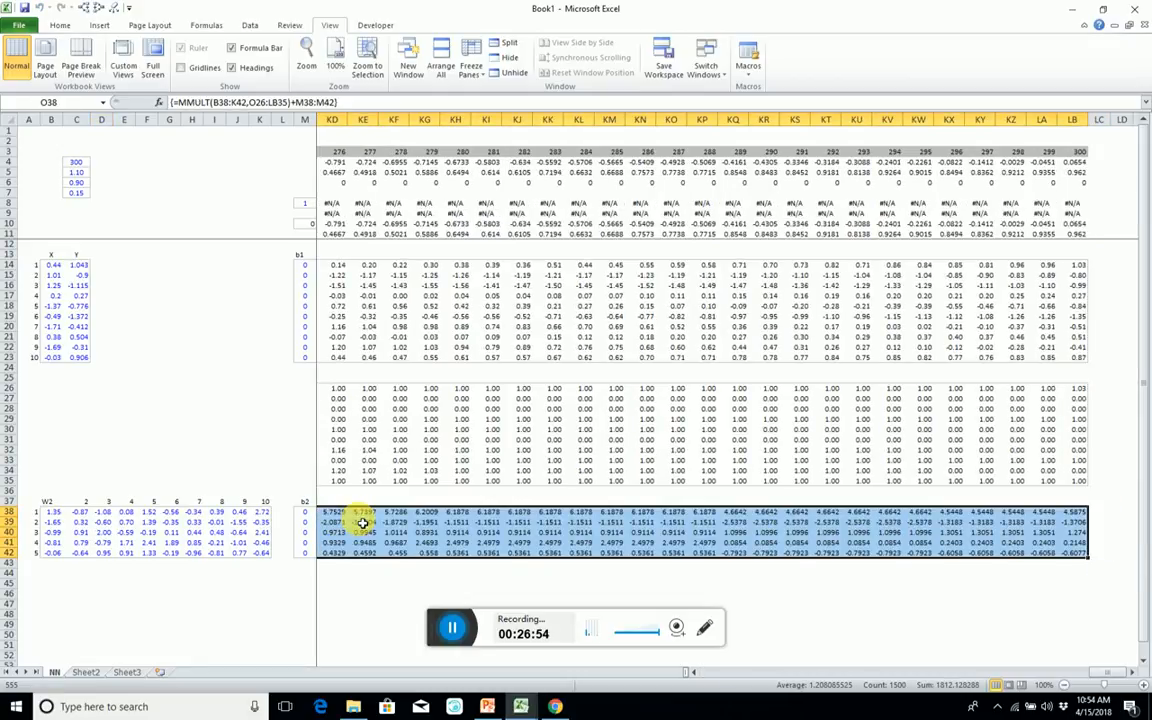
key("Left")
Copy the A1 heading with its first five rows, O25:LB30, to the area below Z2 starting at O44.
key("Right")
key("Up")
key("Up")
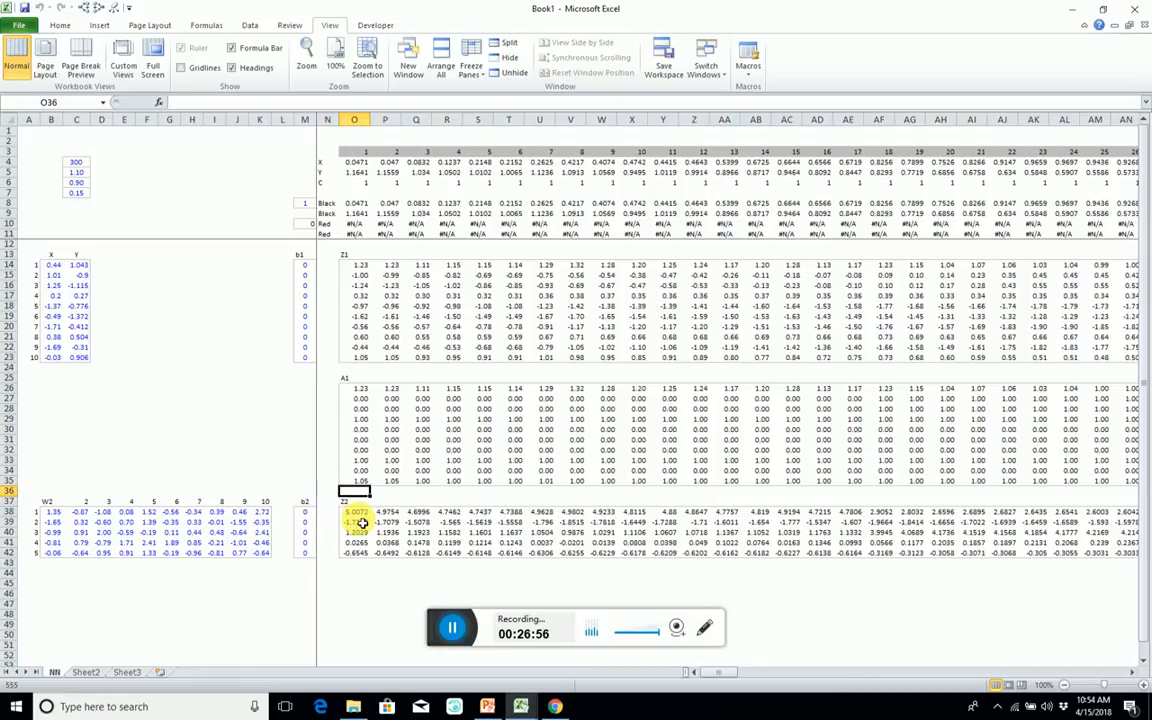
key("Up")
key("Up")
key("Up")
key("Up")
key("Up")
key("Up")
key("Up")
key("Up")
key("Up")
key("Up")
key("Up")
key("shift+Down")
key("shift+Down")
key("shift+Down")
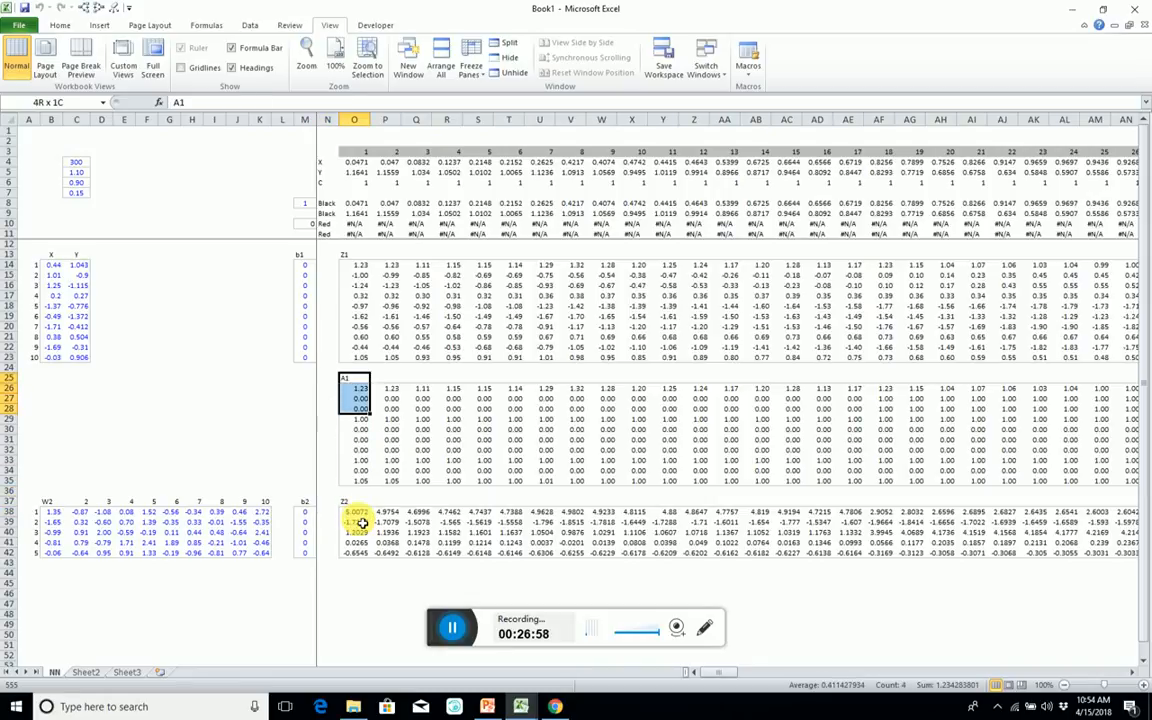
key("shift+Down")
key("shift+Down")
key("ctrl+shift+Right")
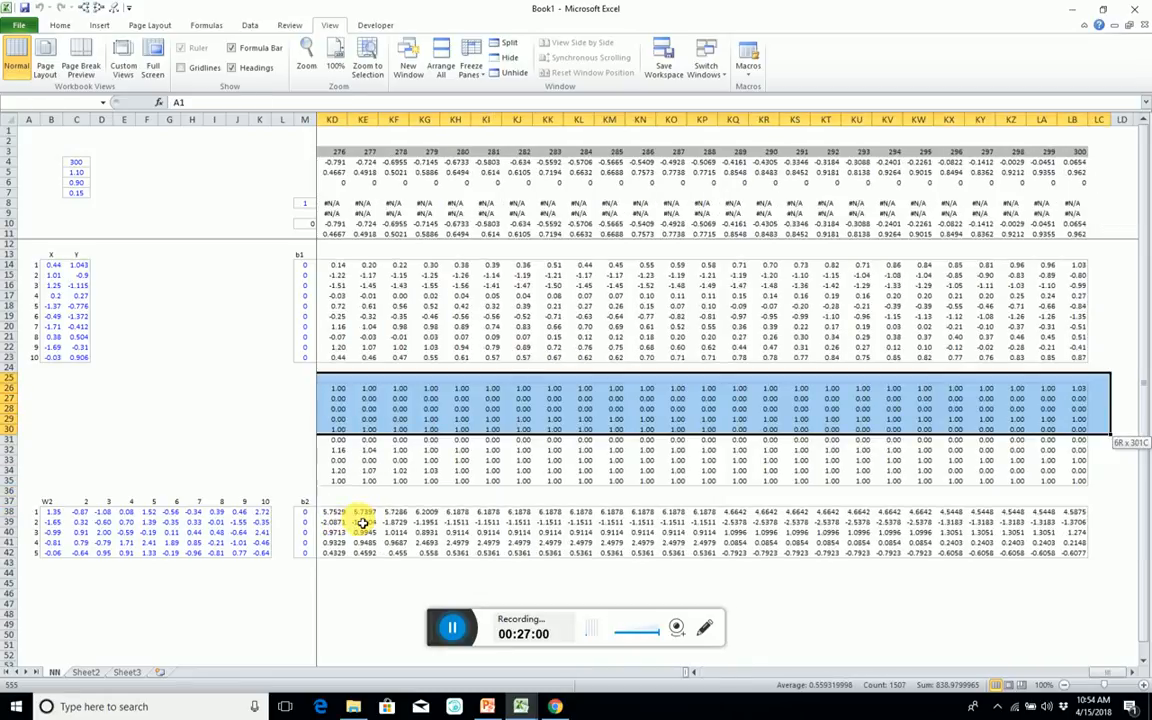
key("ctrl+c")
key("Down")
key("Down")
key("Down")
key("Down")
key("Down")
key("Down")
key("Down")
key("Down")
key("Down")
key("Down")
key("Down")
key("Down")
key("Down")
key("Down")
key("Down")
key("Down")
key("Down")
key("Down")
key("Down")
key("Down")
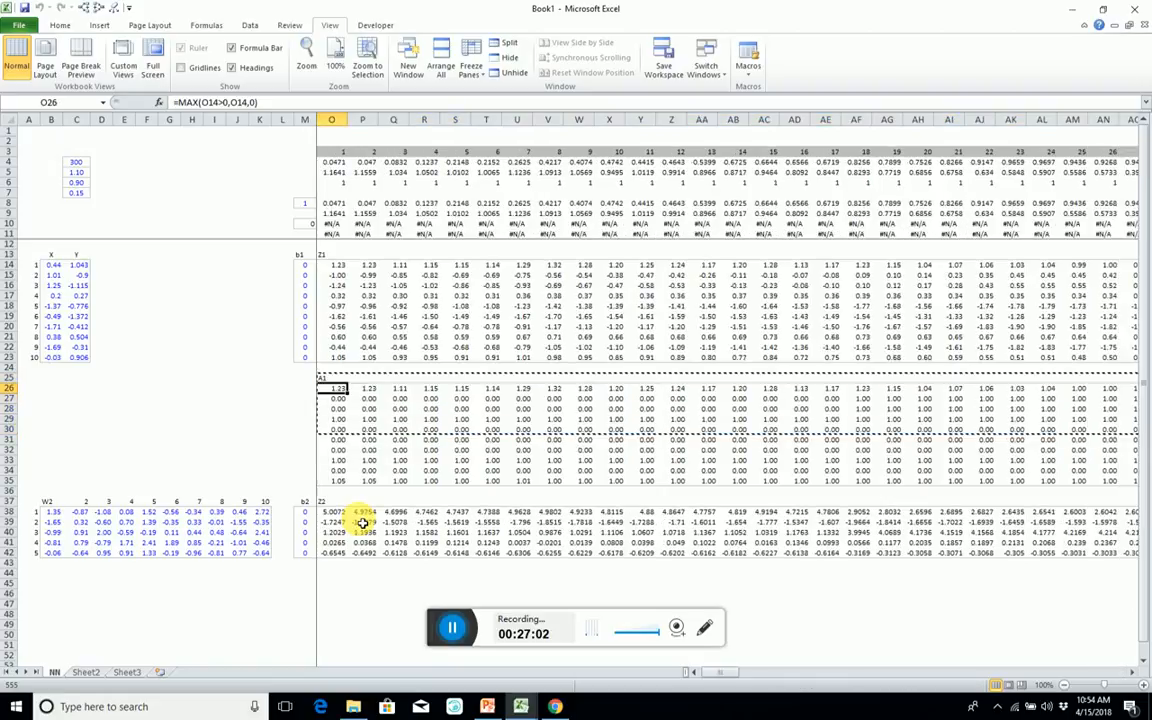
key("Up")
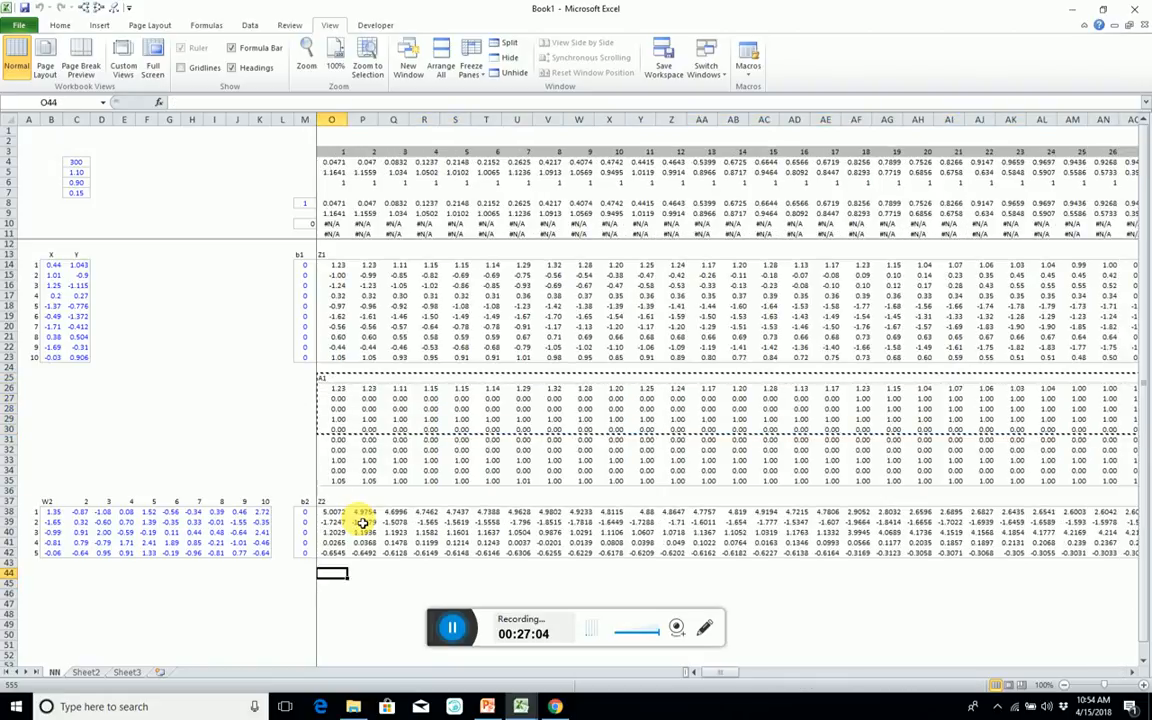
key("ctrl+v")
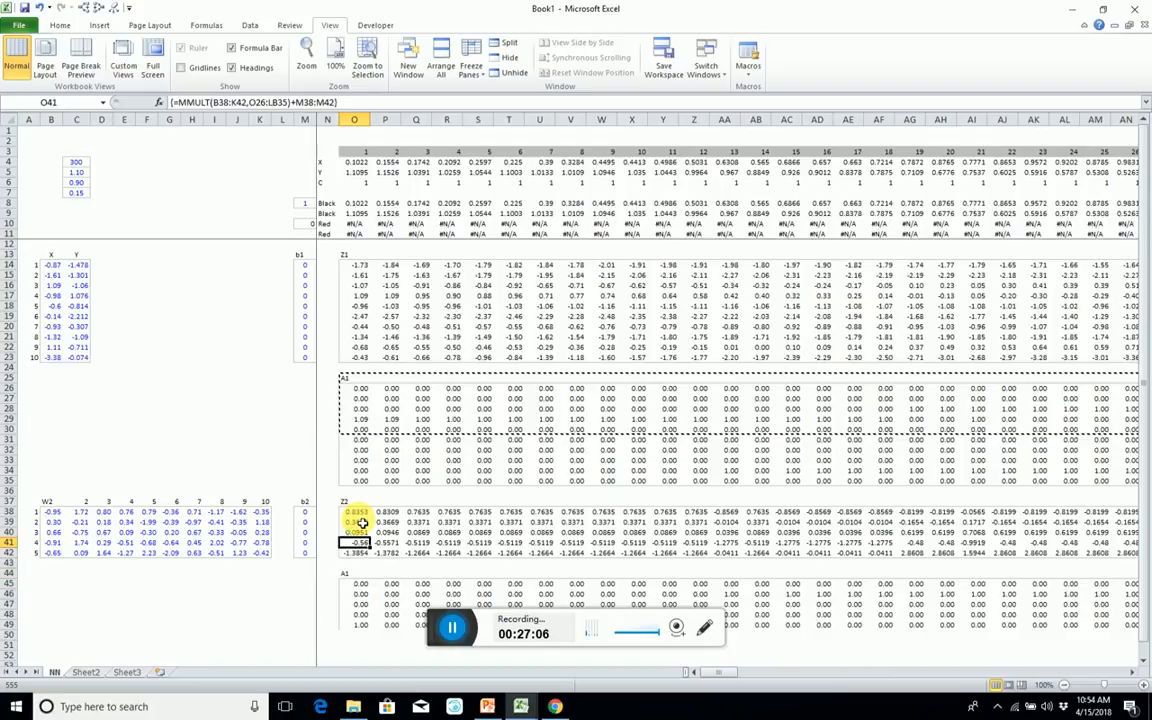
Change the heading in O44 to A2.
type("A")
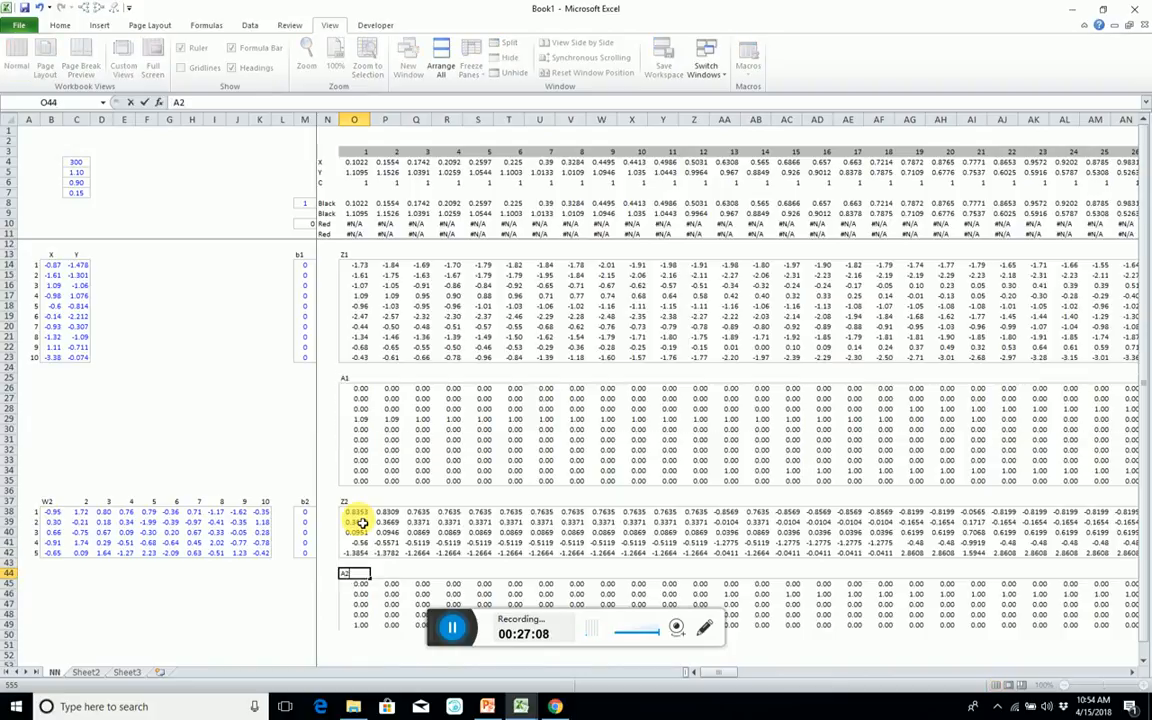
type("2")
key("Return")
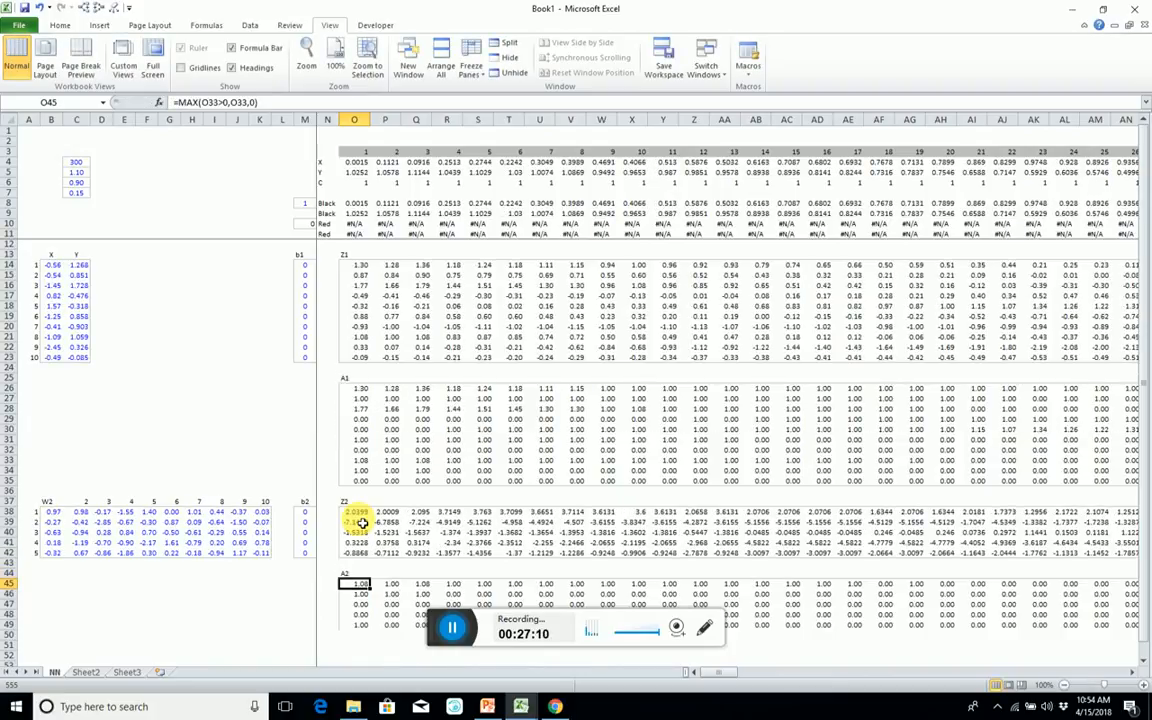
Point the activation formula in O45 to the first Z2 cell so that it reads =MAX(O38>0,O38,0).
key("F2")
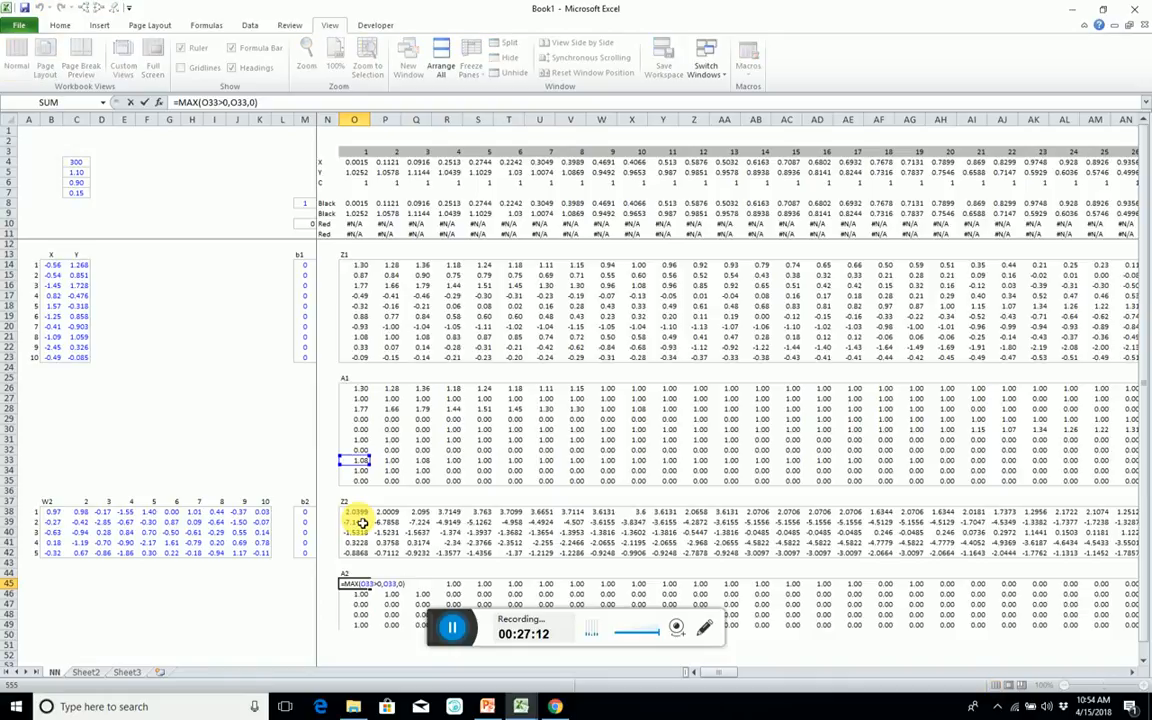
left_click_drag(363, 465, 362, 512)
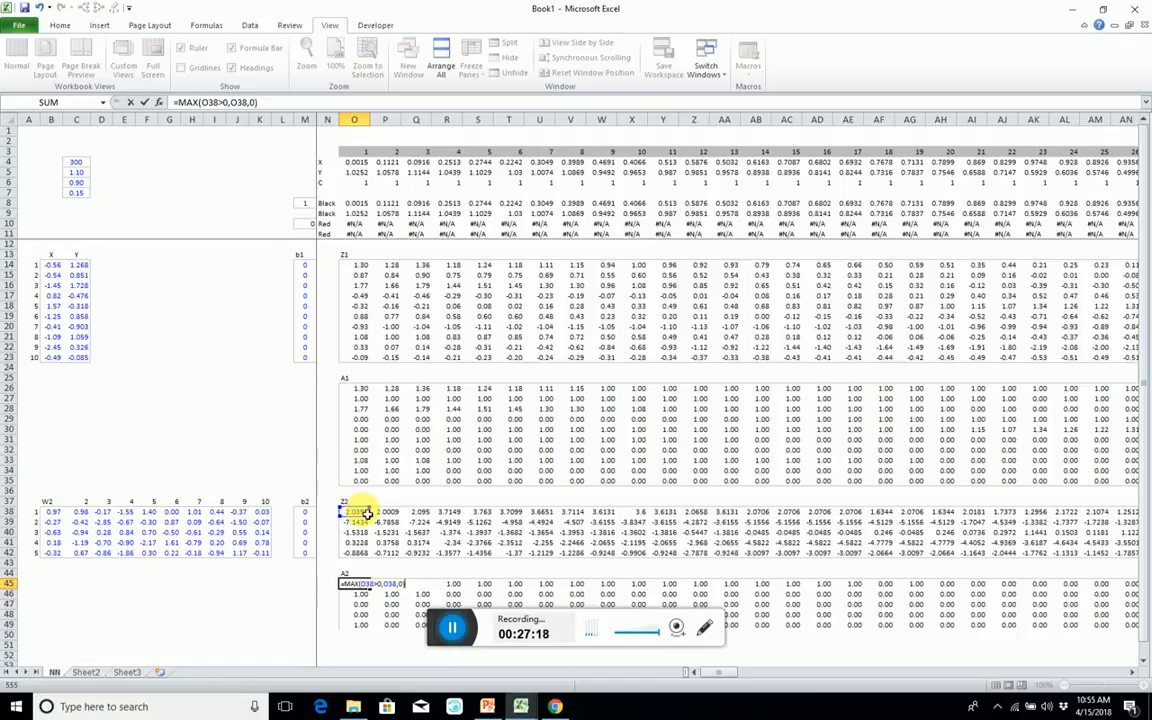
key("ctrl+Return")
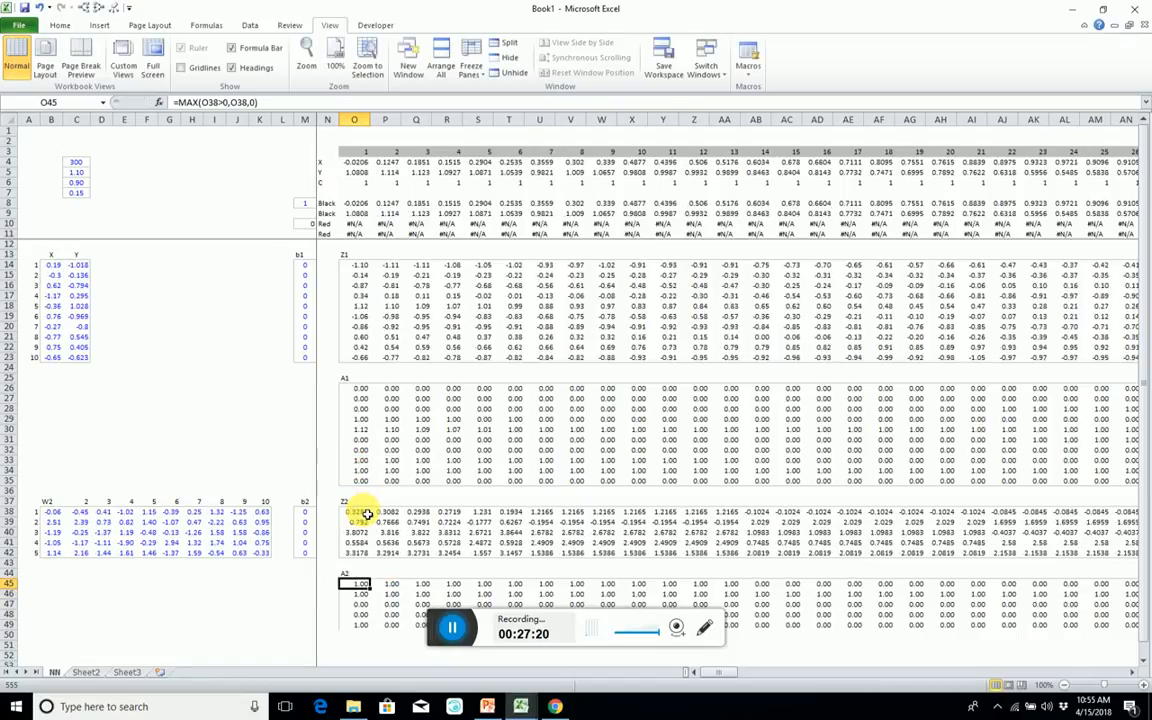
Paste only the formula of O45 across the whole A2 block O45:LB49.
key("ctrl+shift+End")
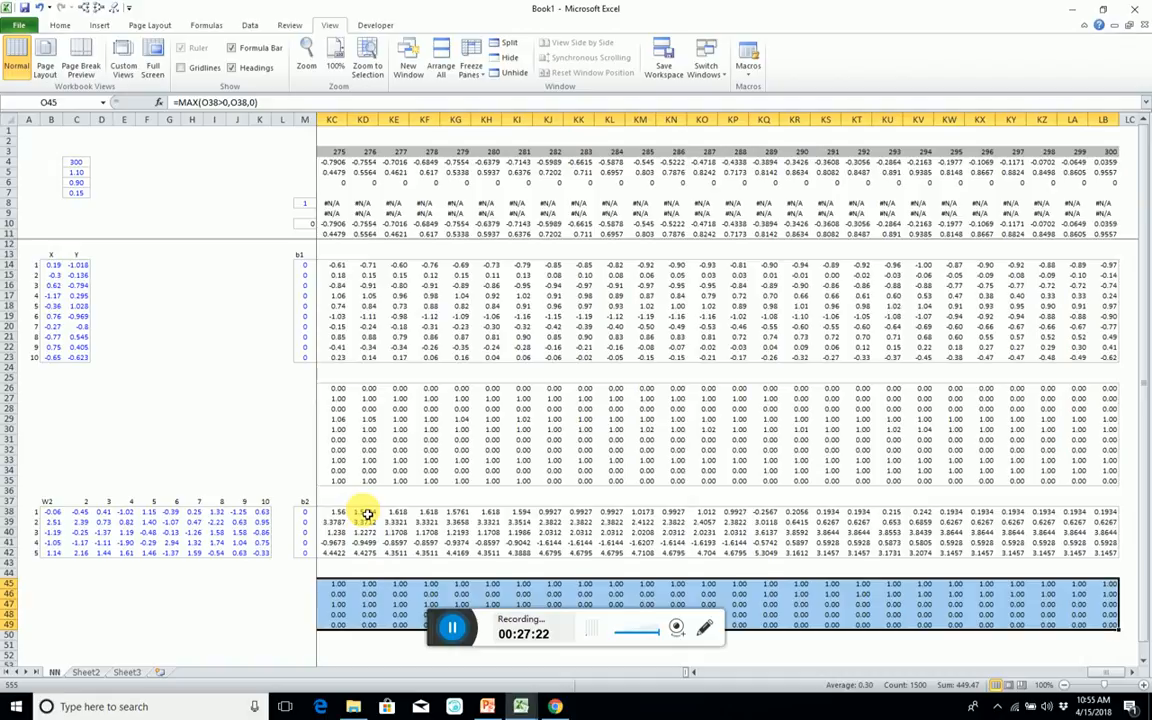
key("alt+e")
key("s")
key("v")
key("f")
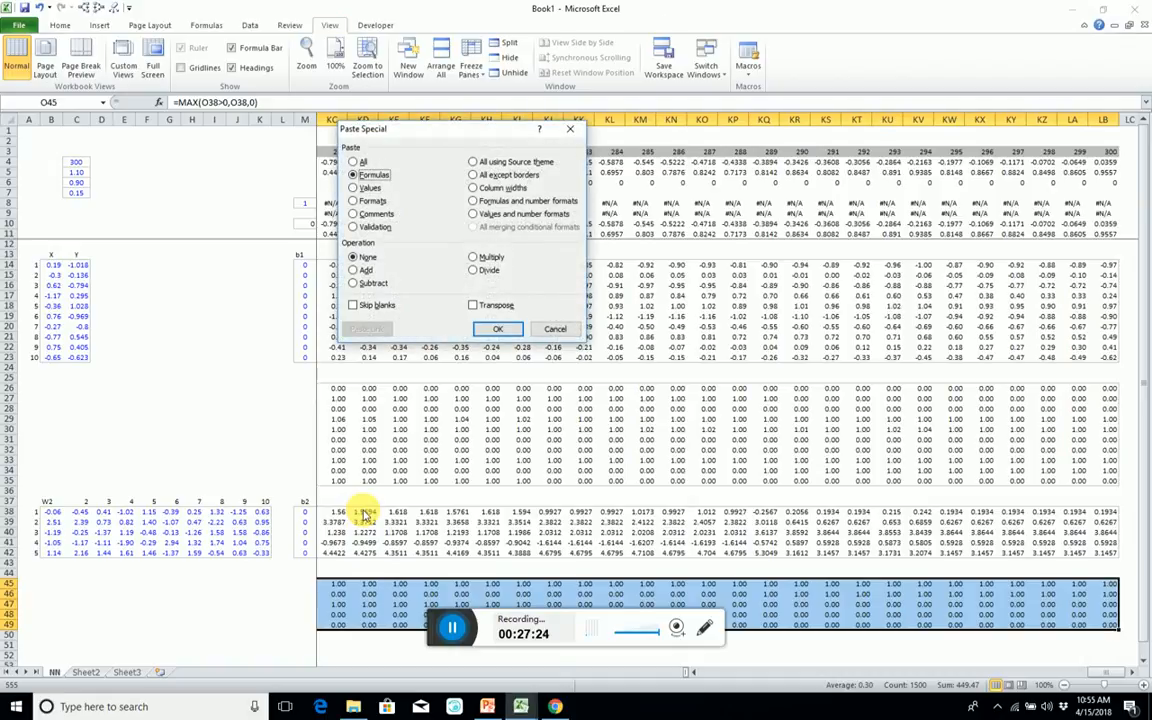
key("Return")
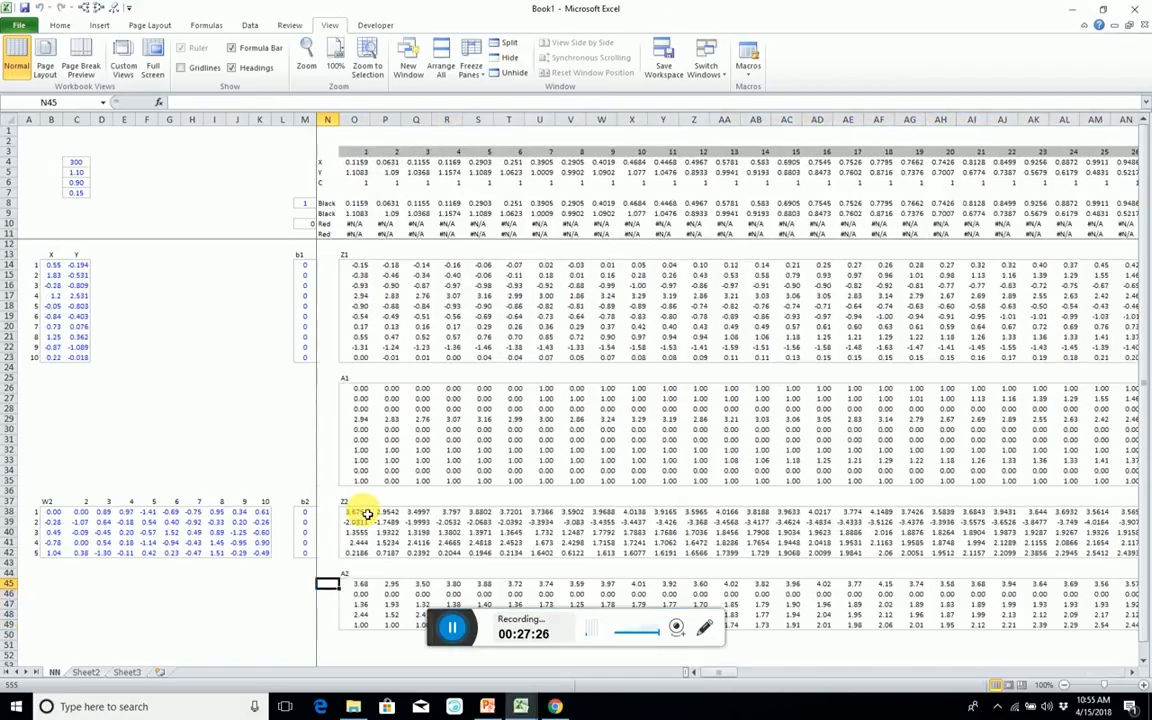
Copy the W2 heading and column numbers 2 to 5 from B37:F37 to row 51, starting at B51.
key("Left")
key("Left")
key("Left")
key("Left")
key("Left")
key("Left")
key("Left")
key("Left")
key("Left")
key("Left")
key("Left")
key("Left")
key("Left")
key("Left")
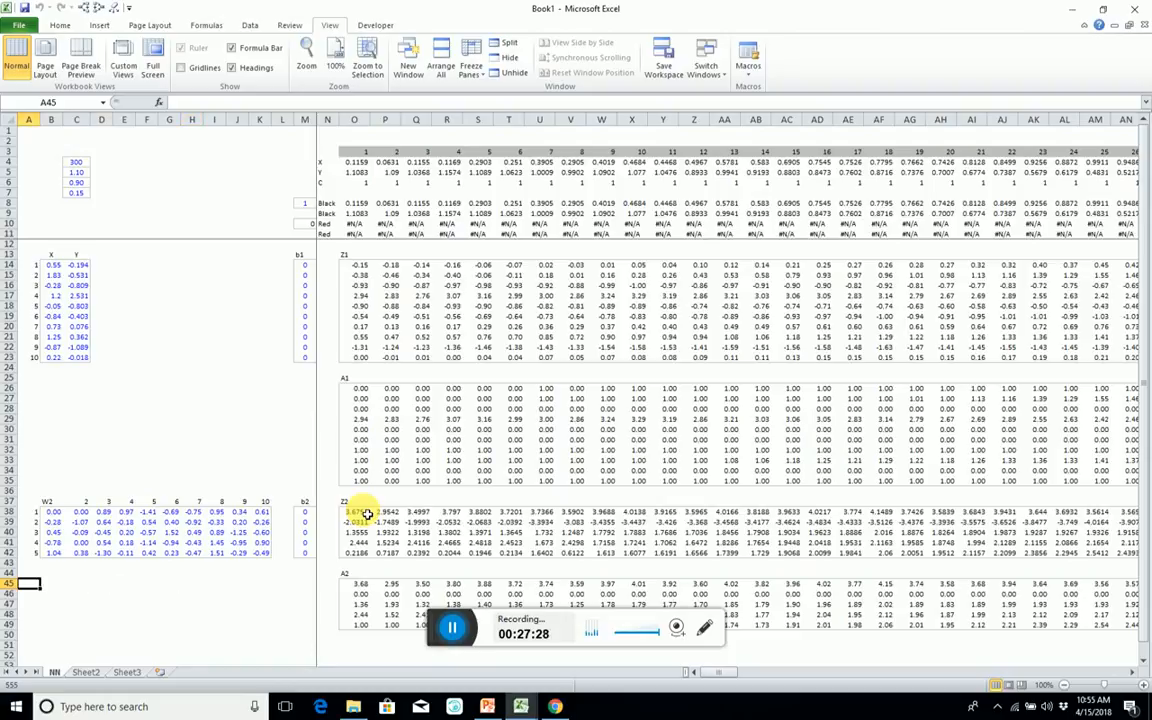
scroll(309, 386, "down", 4)
left_click(50, 379)
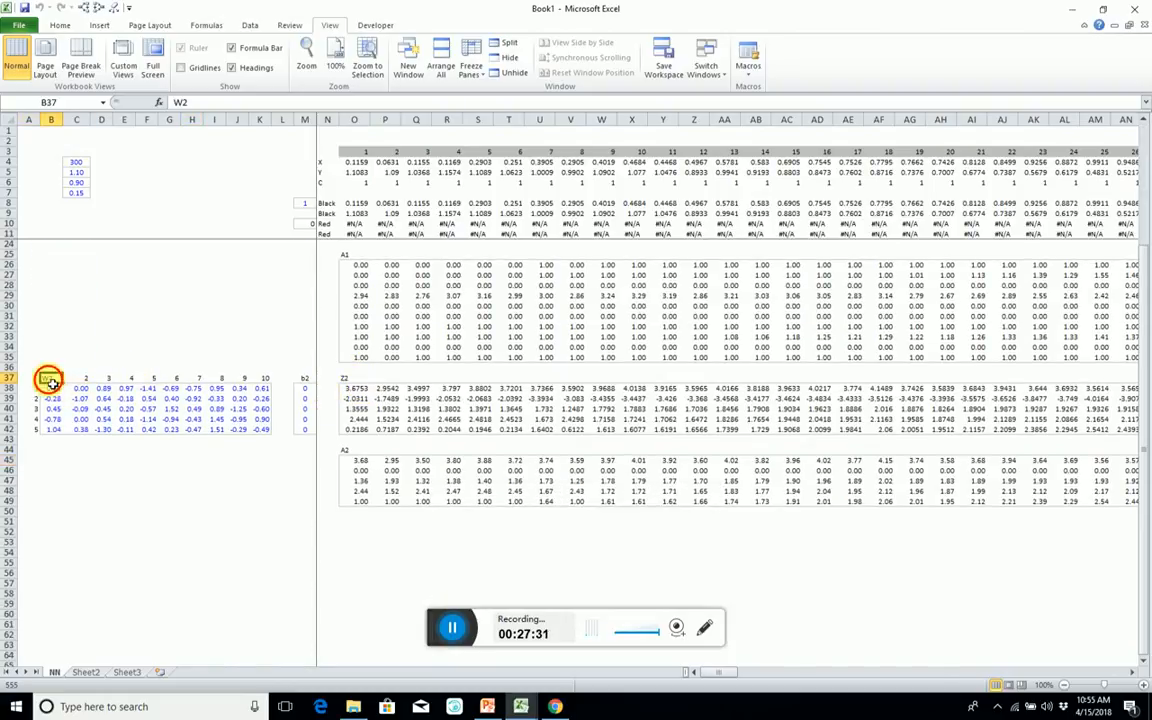
left_click_drag(50, 379, 147, 380)
key("ctrl+c")
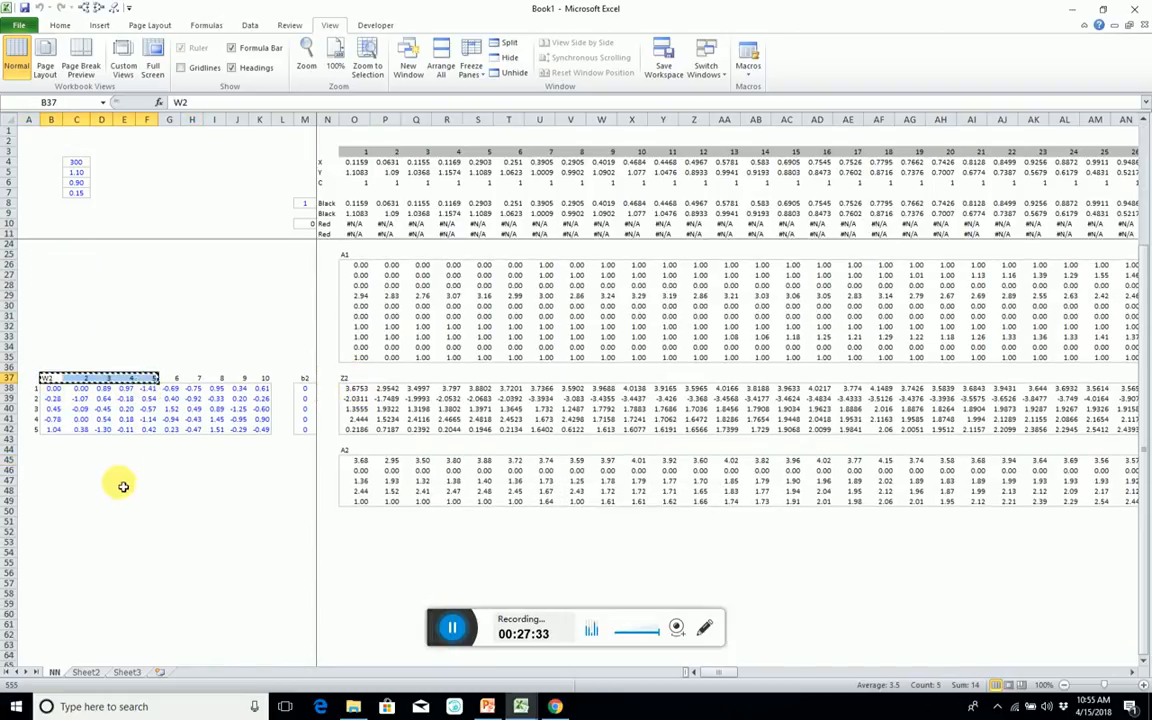
left_click(50, 521)
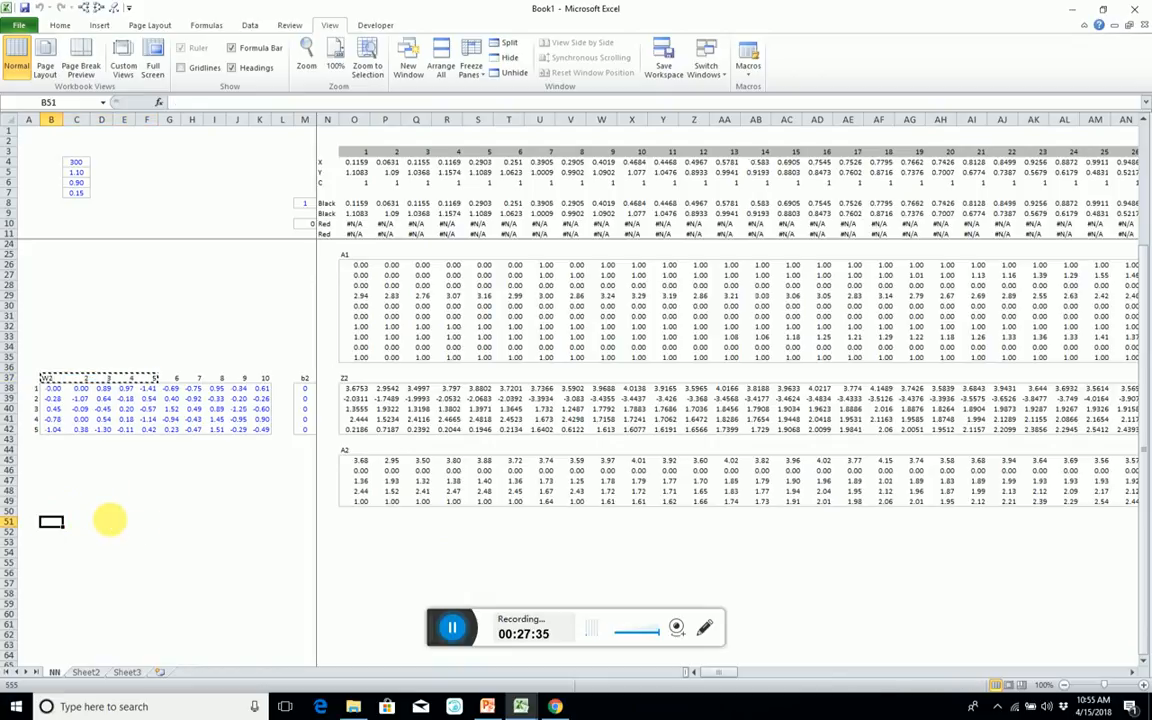
key("ctrl+v")
left_click(82, 523)
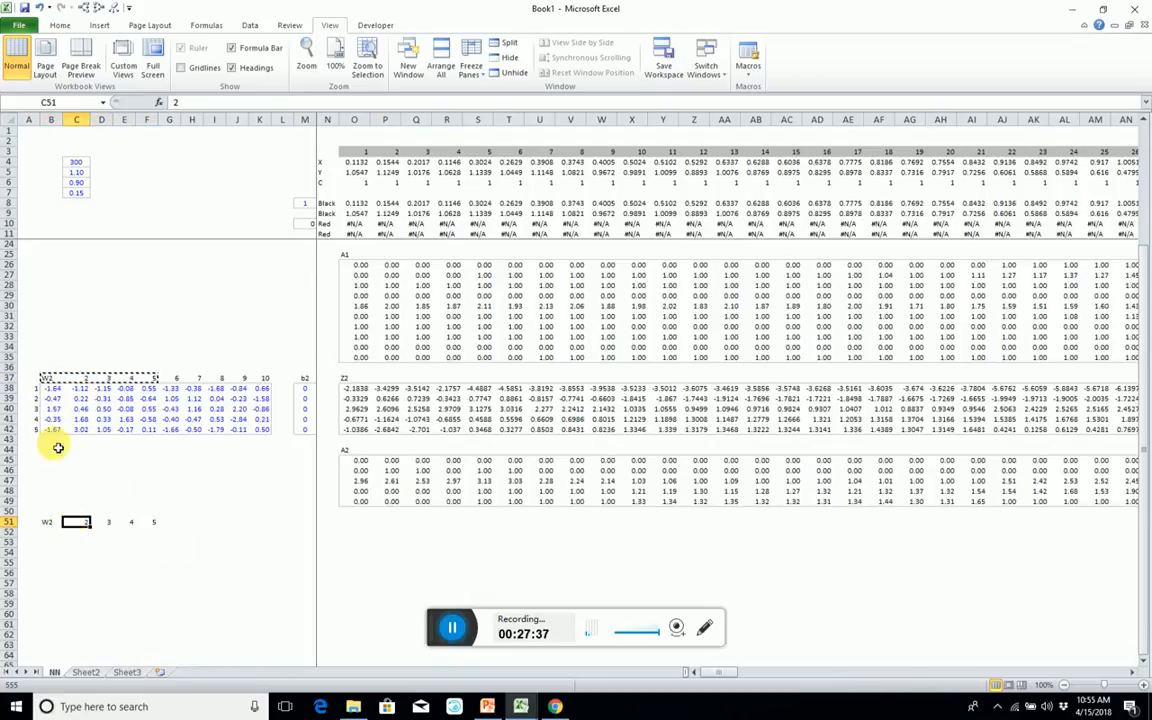
Copy the first five weights of W2's first row, B38:F38, into B52:F52.
left_click_drag(54, 390, 157, 393)
key("ctrl+c")
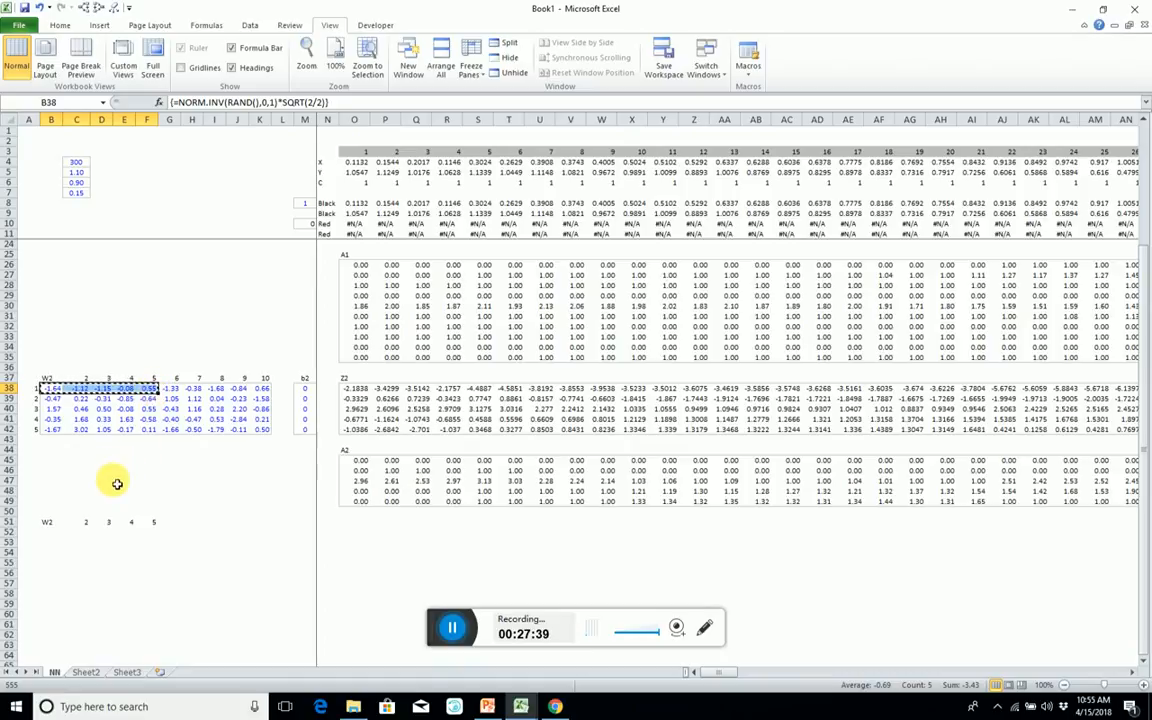
left_click_drag(44, 532, 156, 537)
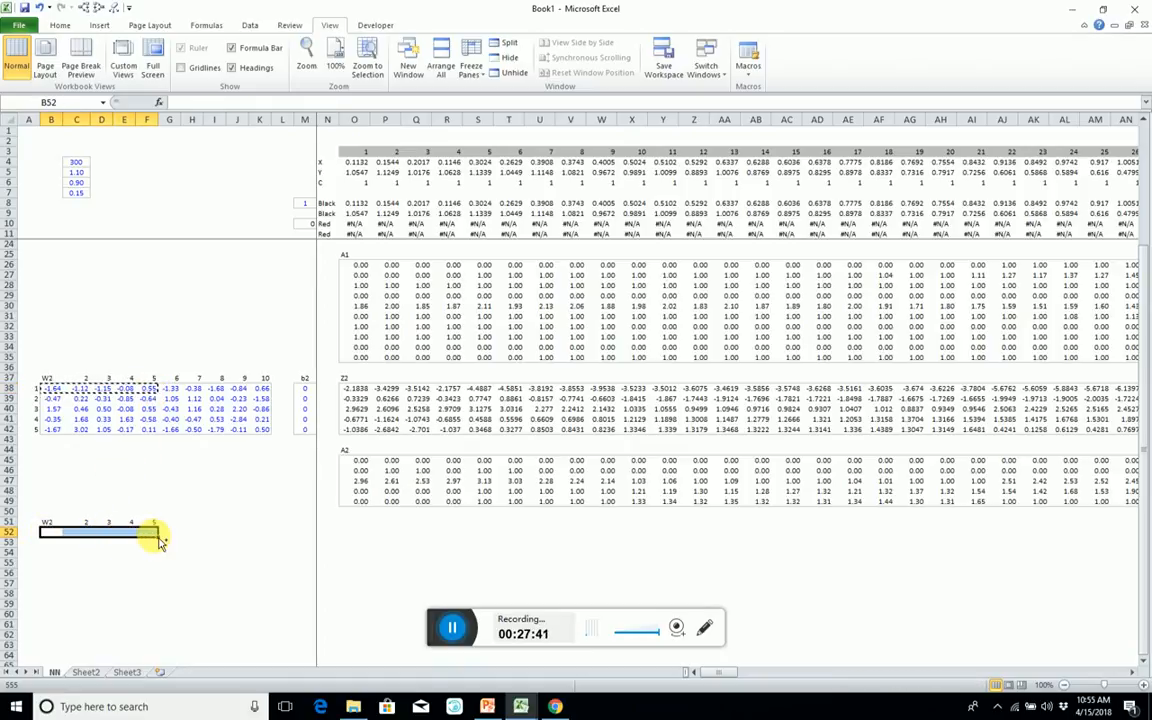
key("ctrl+v")
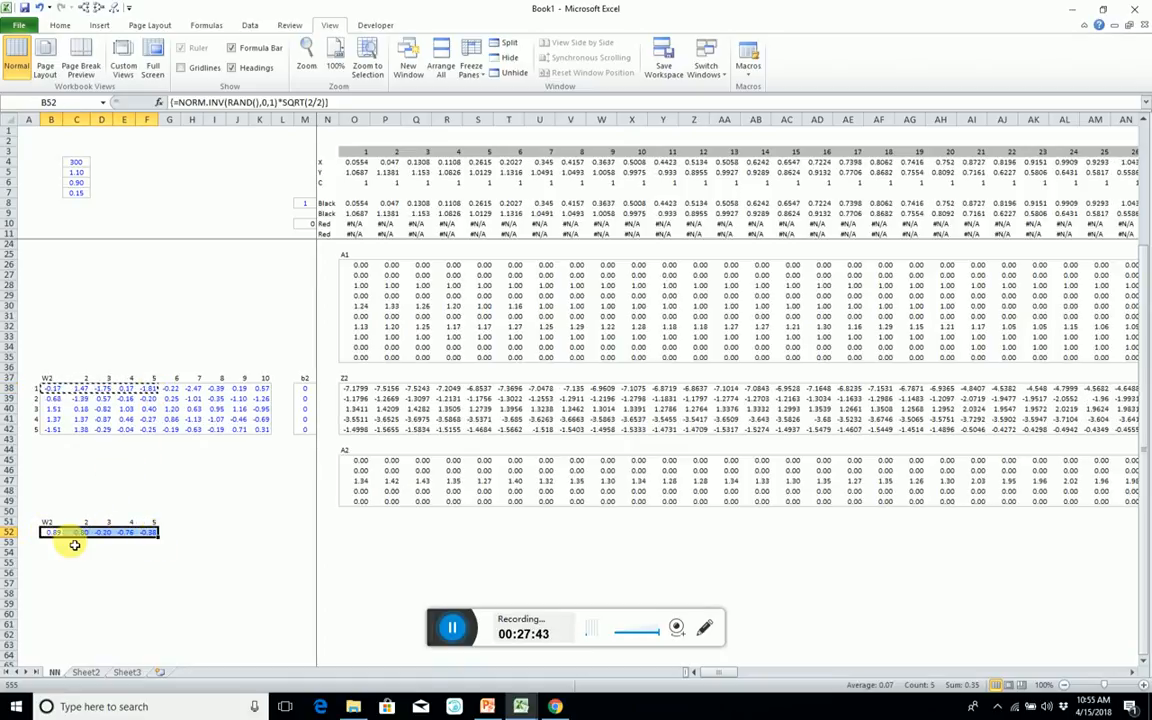
left_click(30, 532)
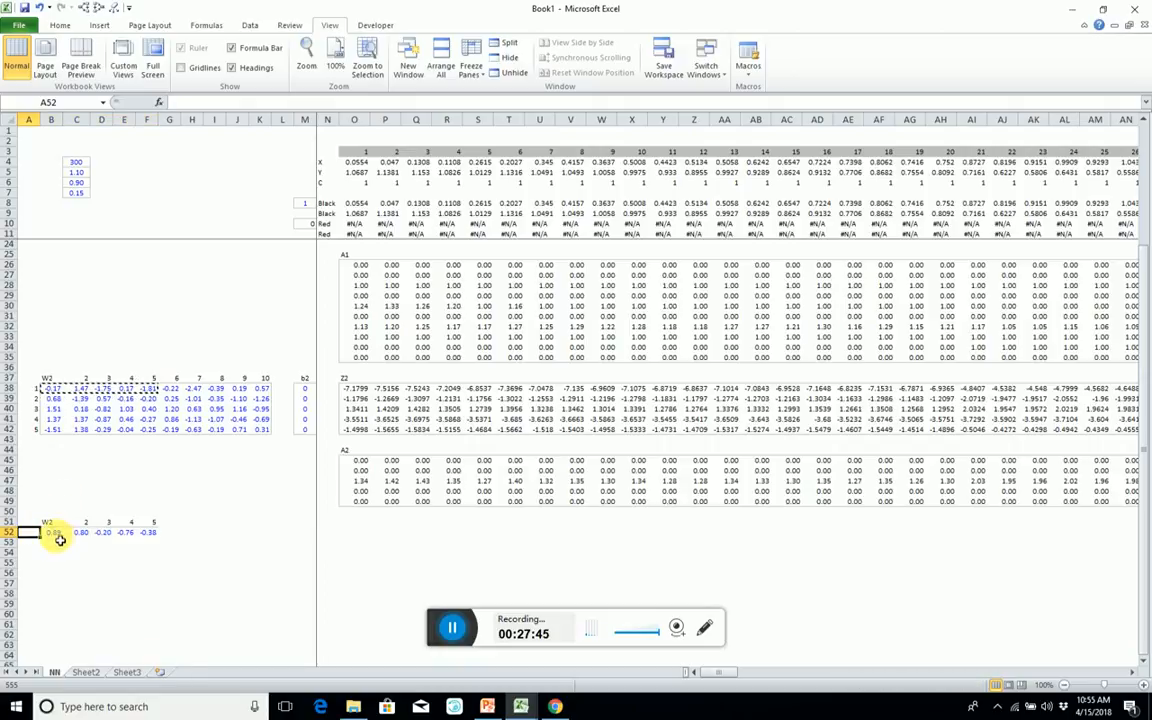
left_click_drag(55, 532, 146, 537)
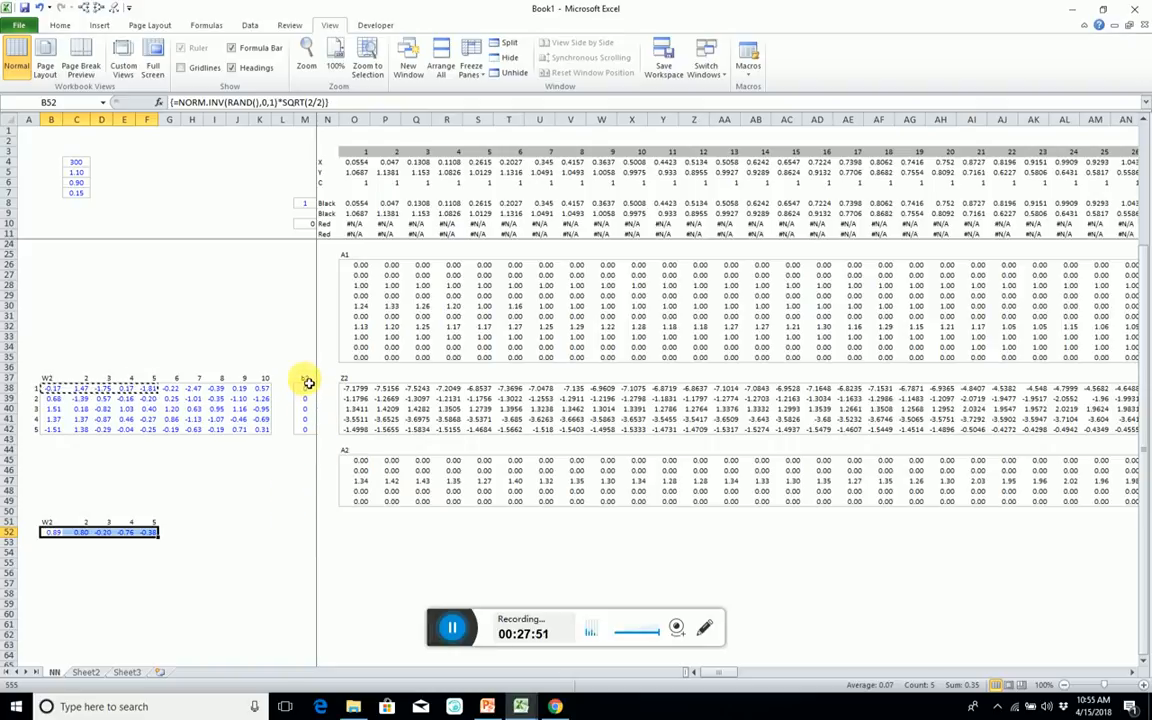
Copy the b2 heading and its first bias cell to M51:M52 and change the copied heading to b3.
left_click_drag(306, 381, 309, 390)
key("ctrl+c")
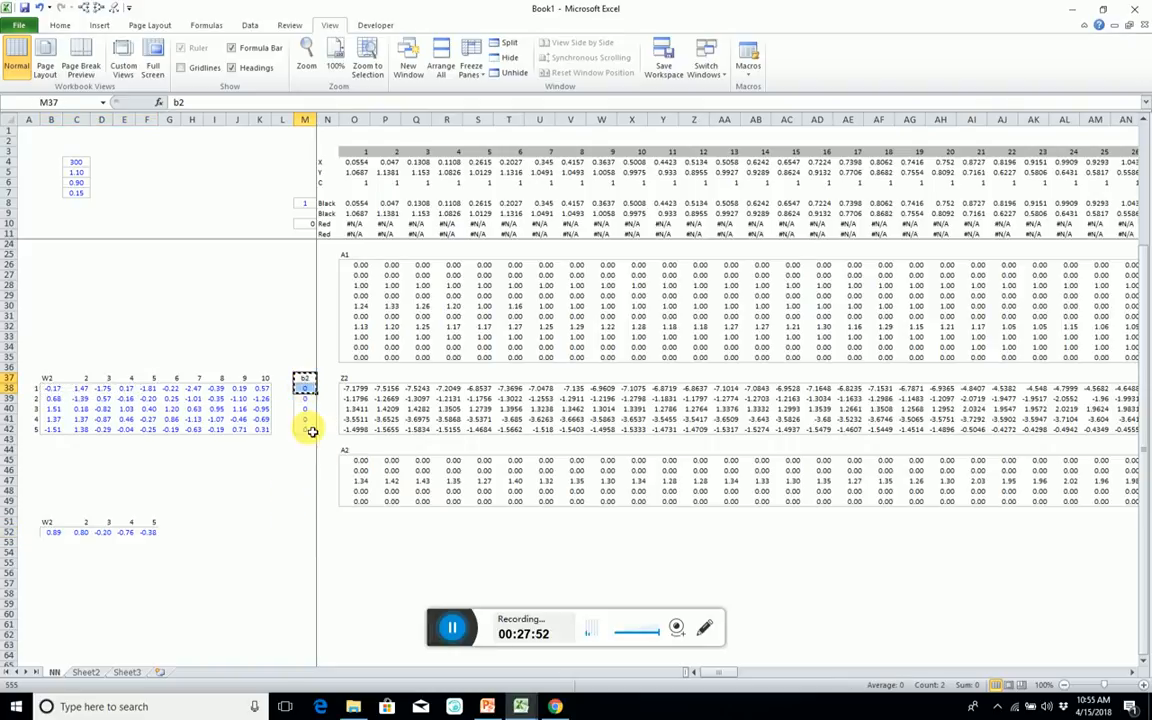
left_click(304, 523)
key("ctrl+v")
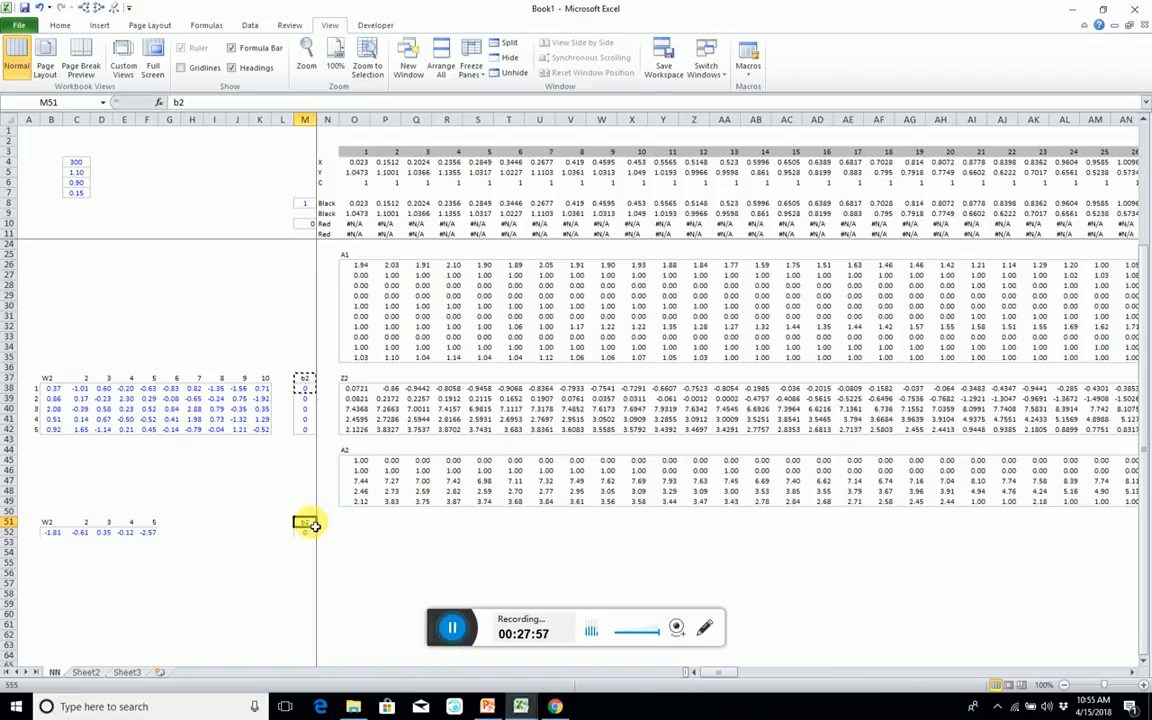
type("b3")
key("Return")
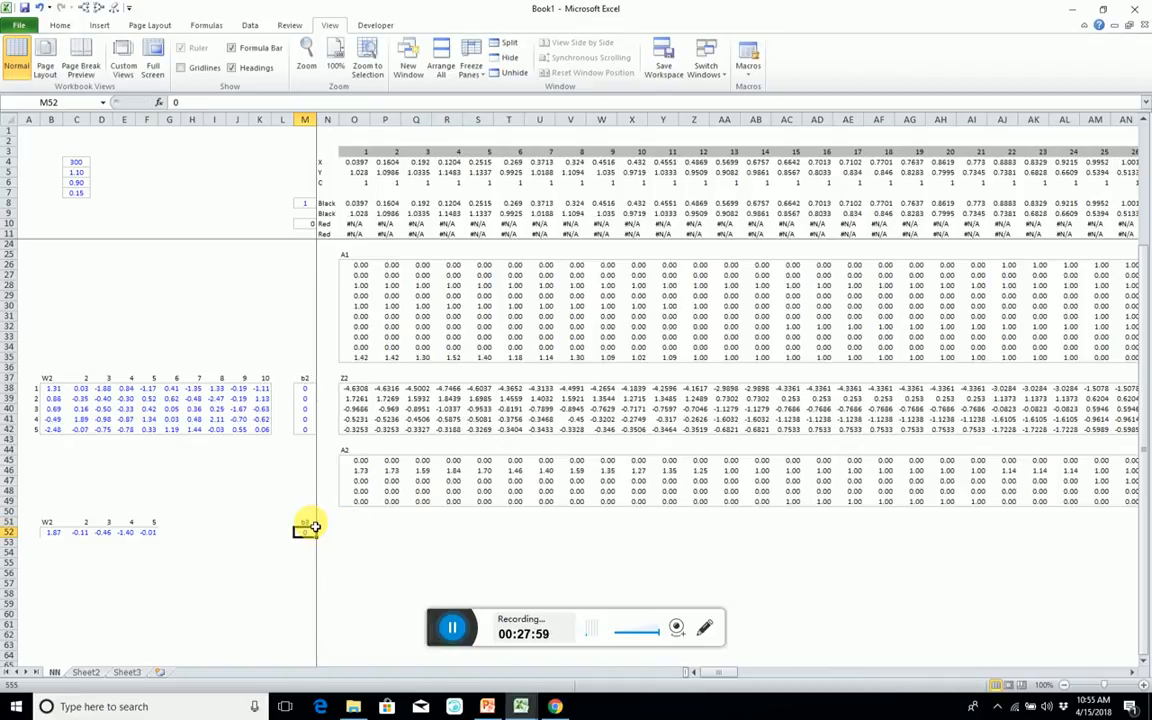
Set the heading in B51 to w2 and narrow column C slightly.
left_click(52, 523)
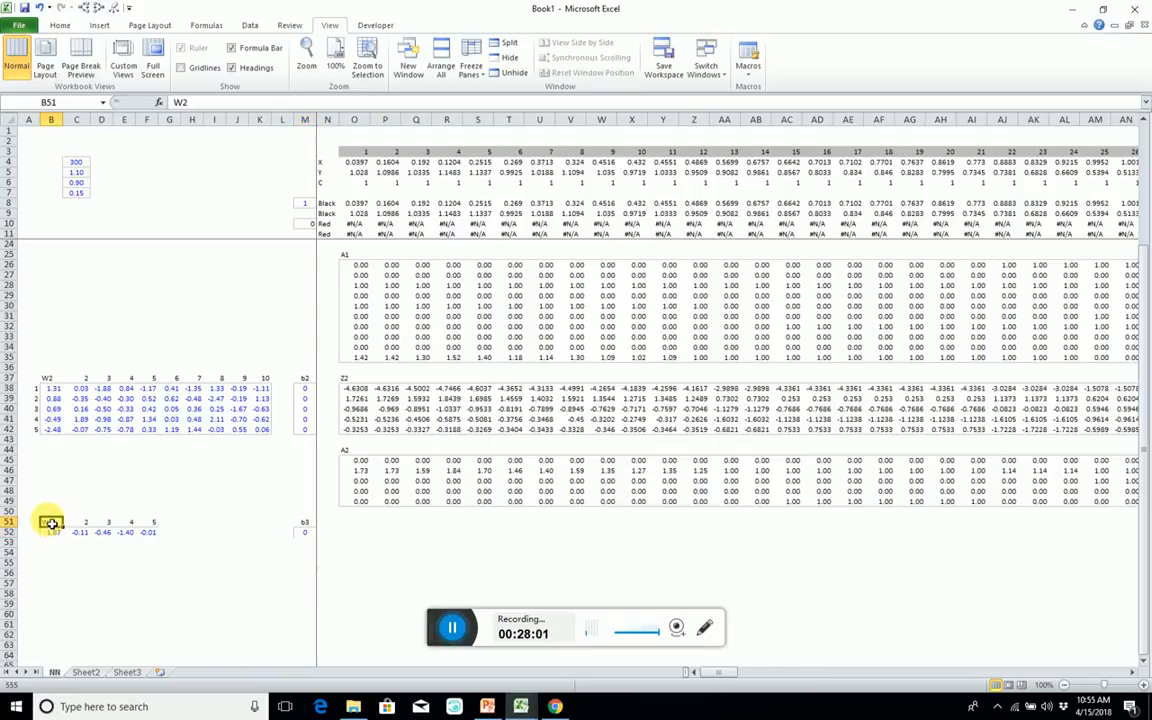
type("w2")
key("Return")
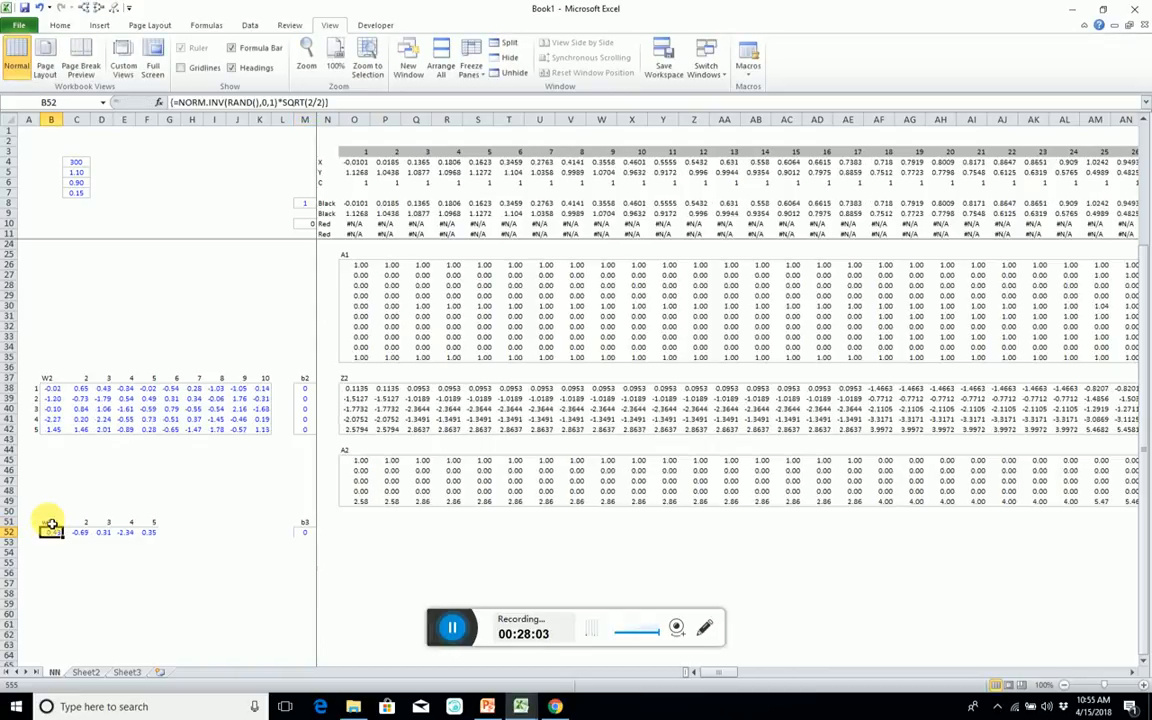
left_click_drag(94, 122, 85, 118)
left_click(209, 614)
left_click(50, 522)
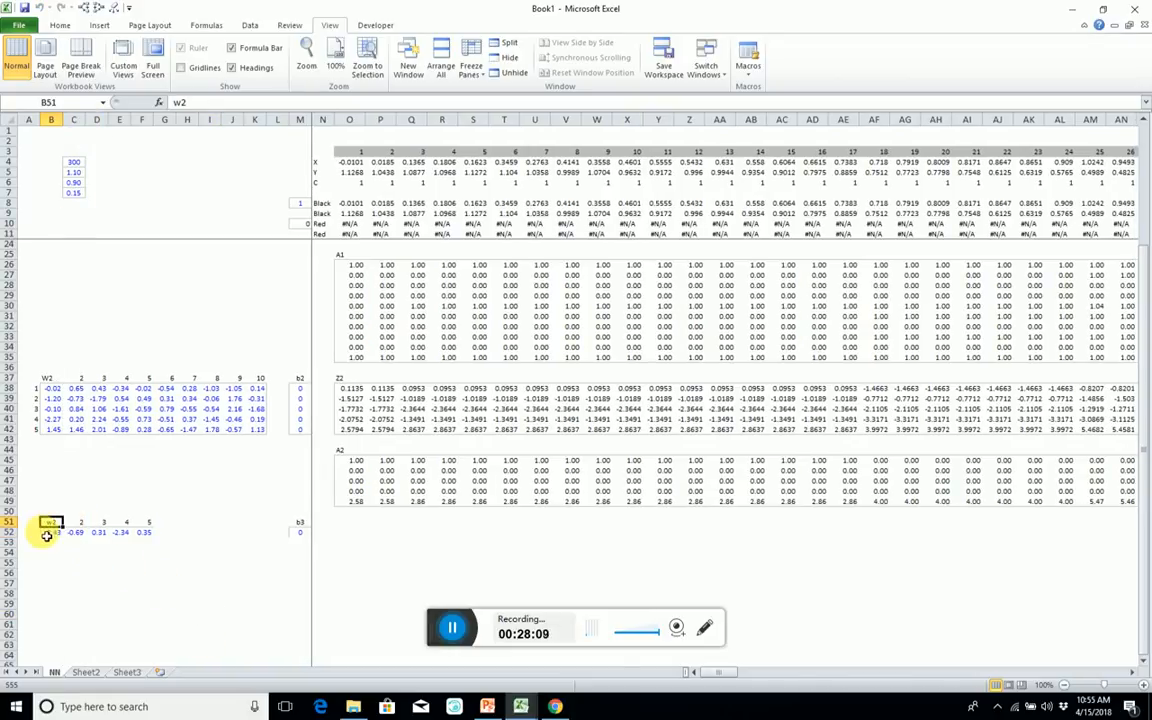
Outline the weight row B52:F52 and the bias cell M52 with borders.
left_click(51, 532)
key("ctrl+shift+Right")
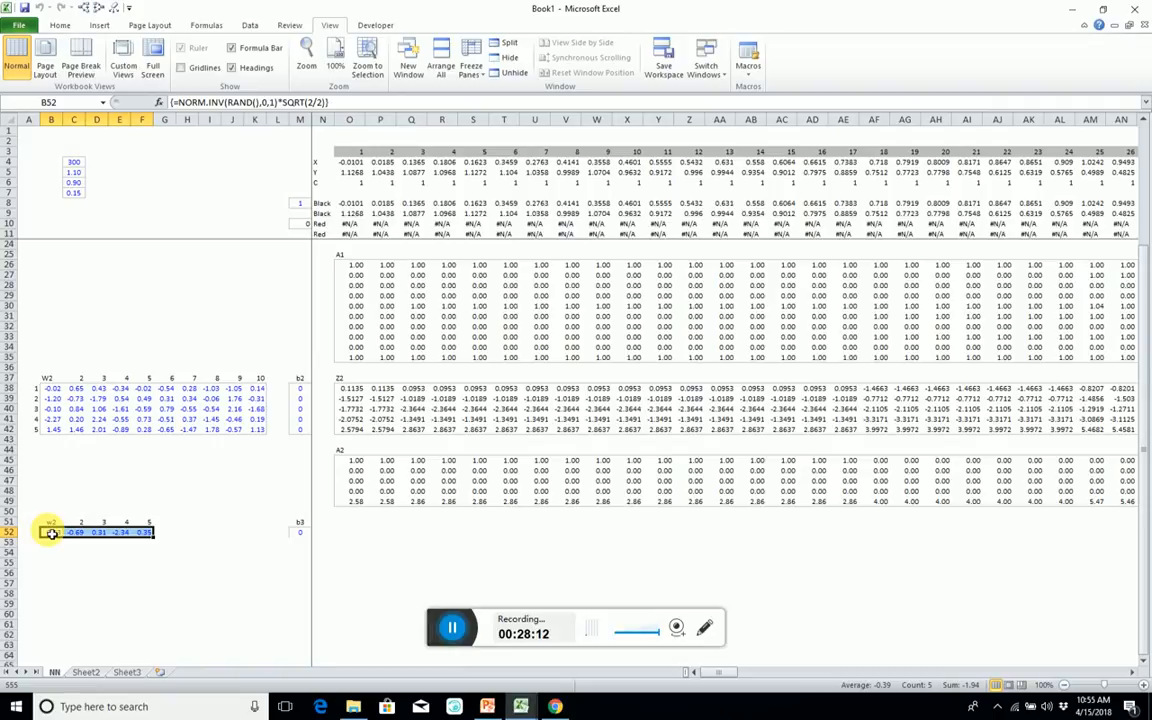
left_click(303, 532)
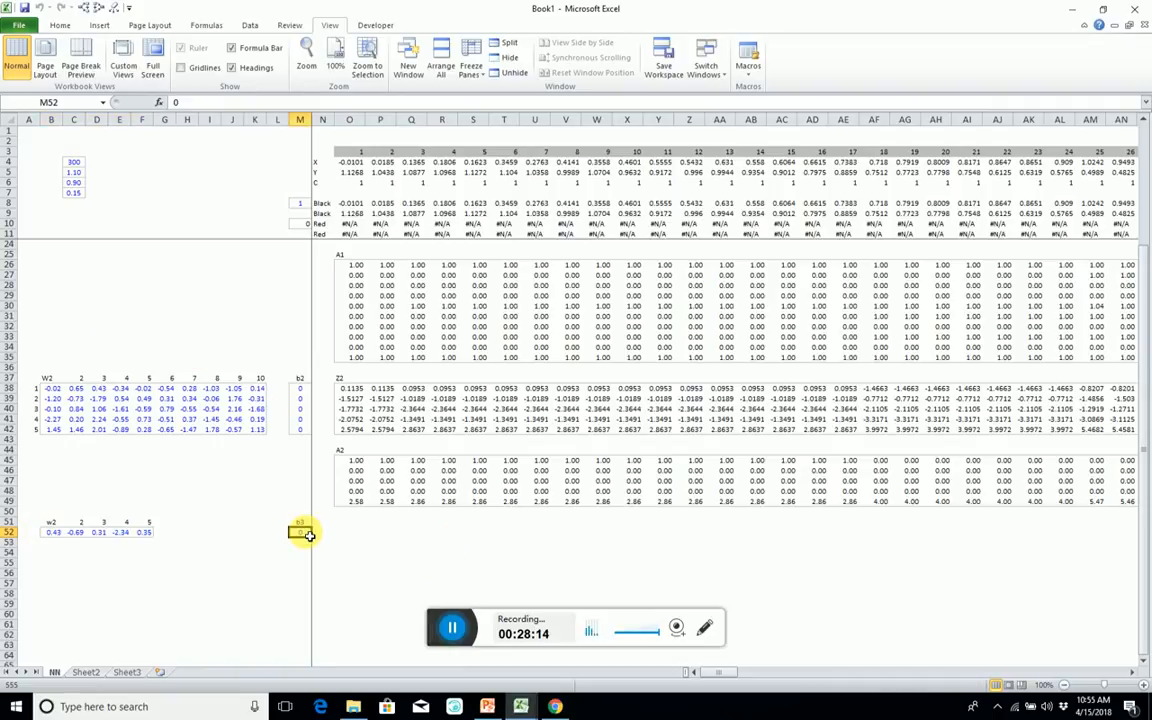
Copy the Z2 heading and its first row, O37:LB38, to row 51 starting at O51.
left_click(345, 380)
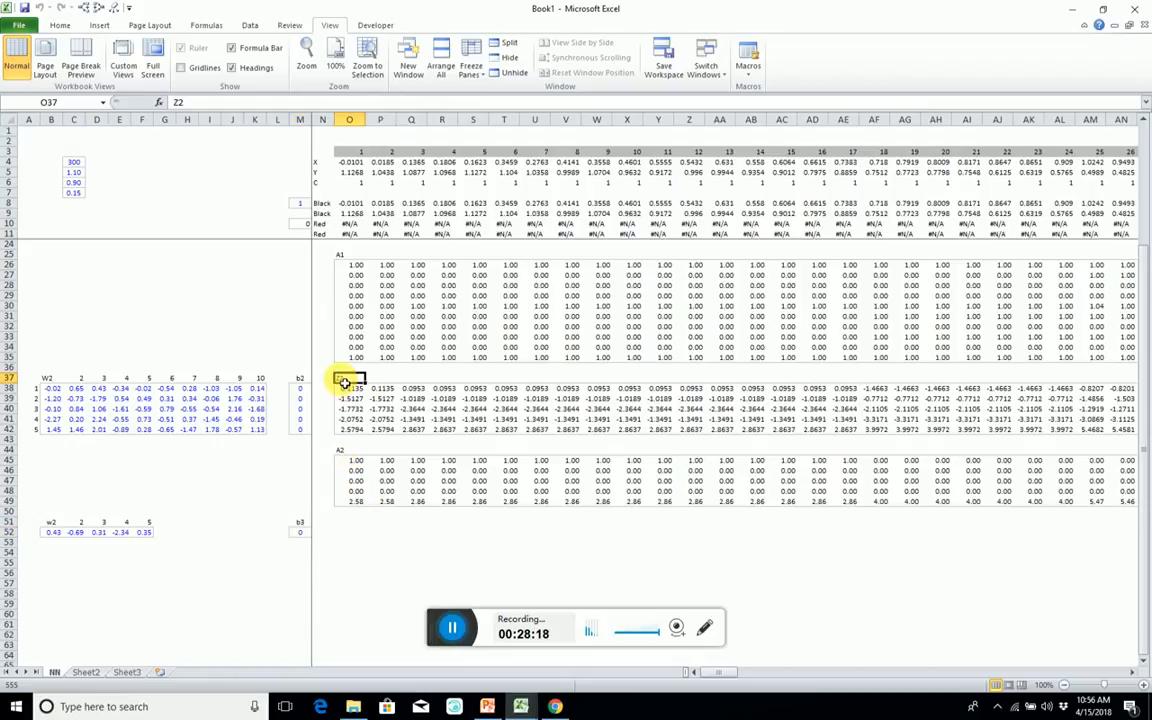
key("shift+Down")
key("ctrl+shift+Right")
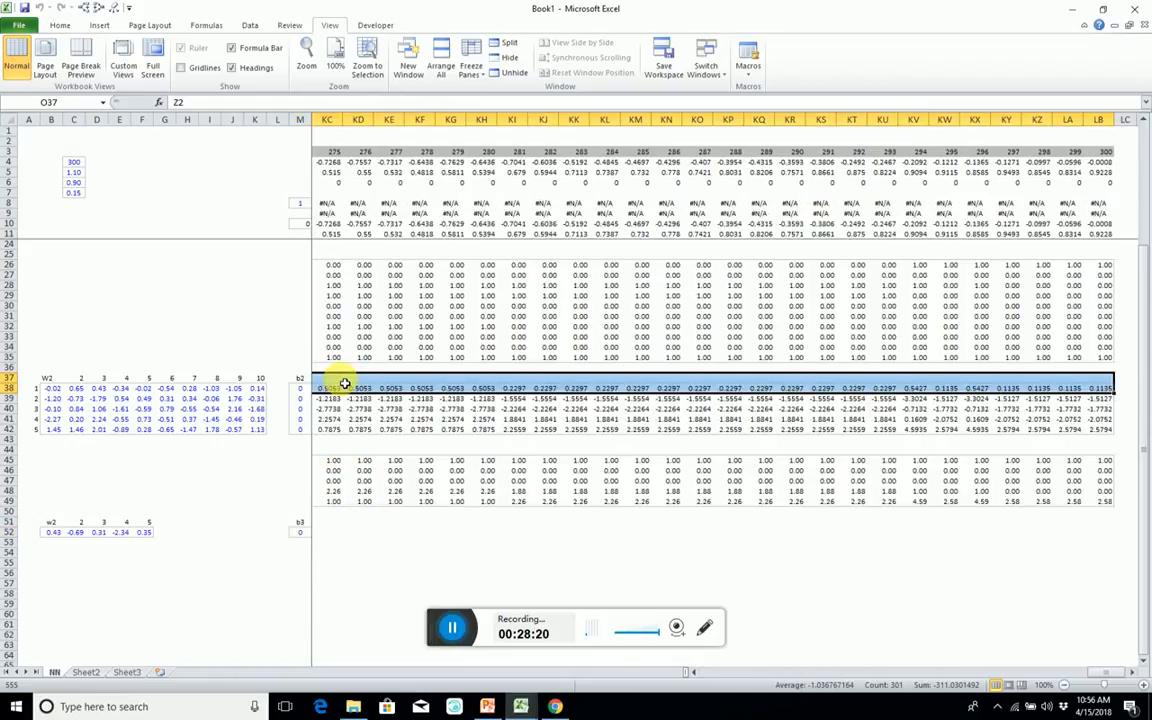
key("ctrl+c")
key("Down")
key("Down")
key("Down")
key("Down")
key("Down")
key("Down")
key("Down")
key("Down")
key("Down")
key("Down")
key("Down")
key("Down")
key("Down")
key("Down")
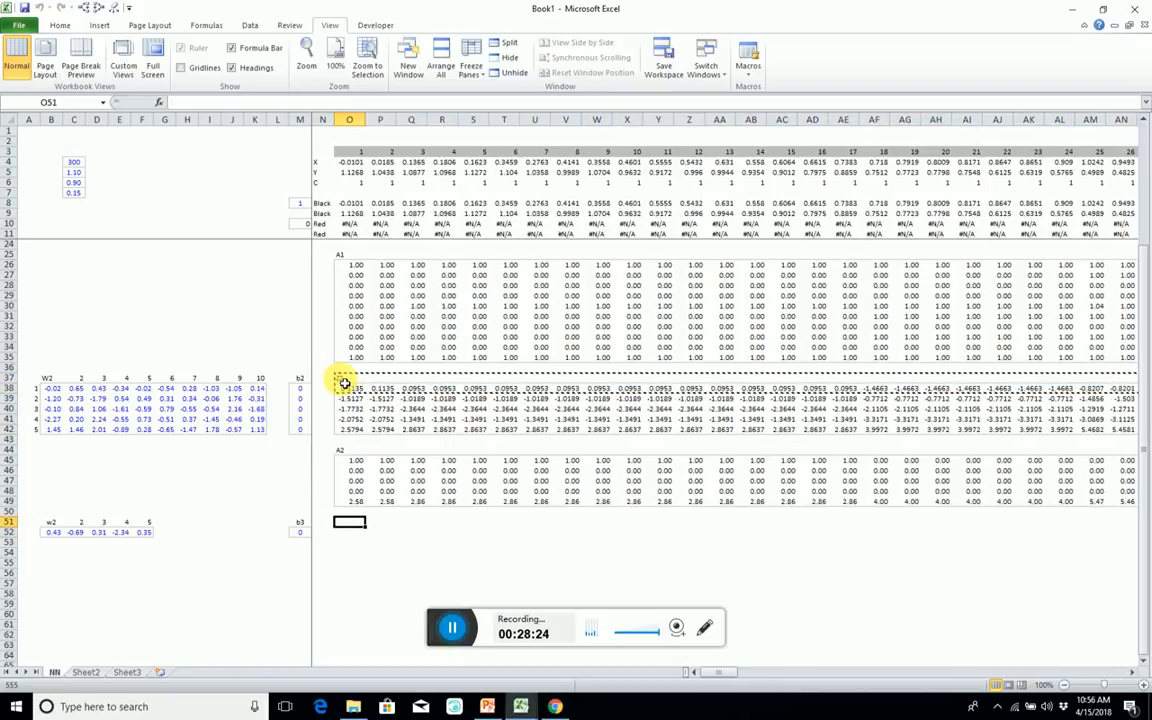
key("ctrl+v")
Change the array formula across O52:LB52 to =MMULT(B52:F52,O45:LB49)+M52.
key("Down")
key("ctrl+shift+Right")
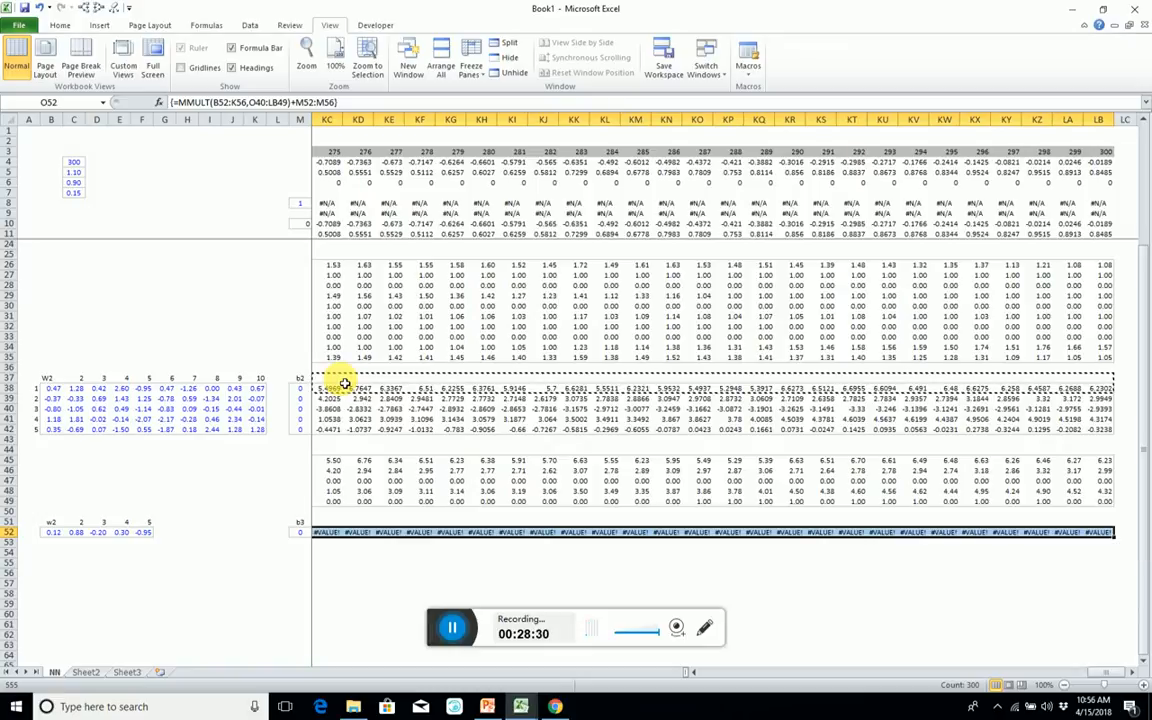
key("F2")
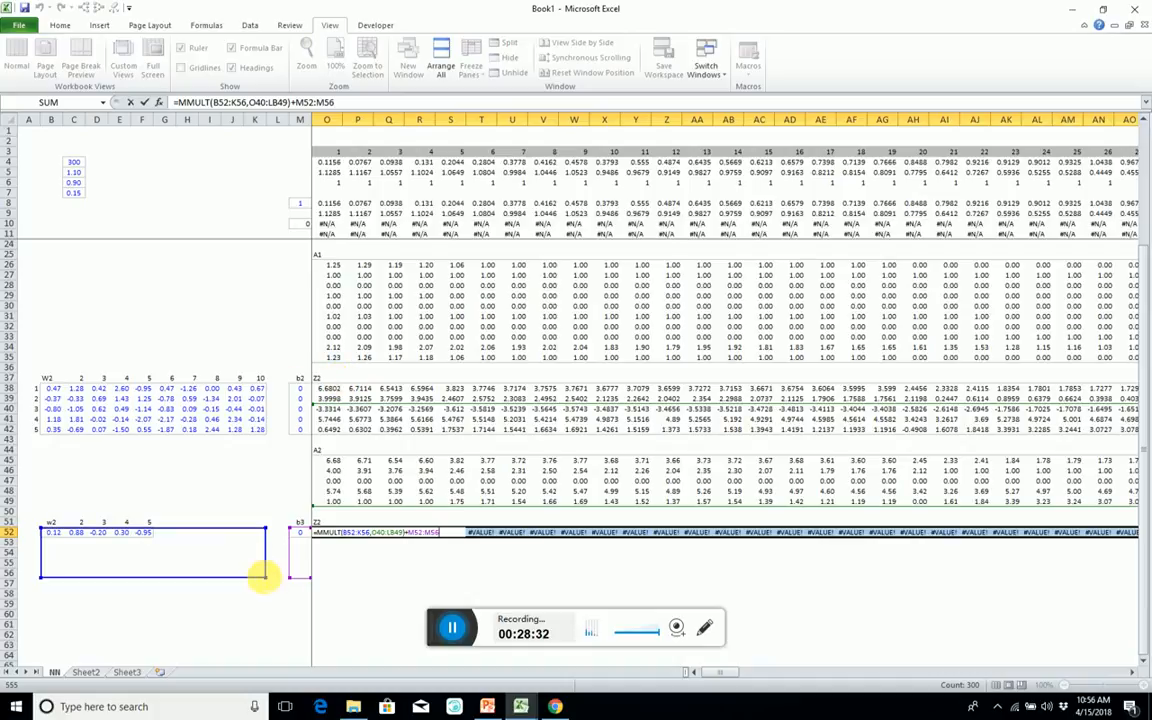
left_click_drag(270, 583, 154, 530)
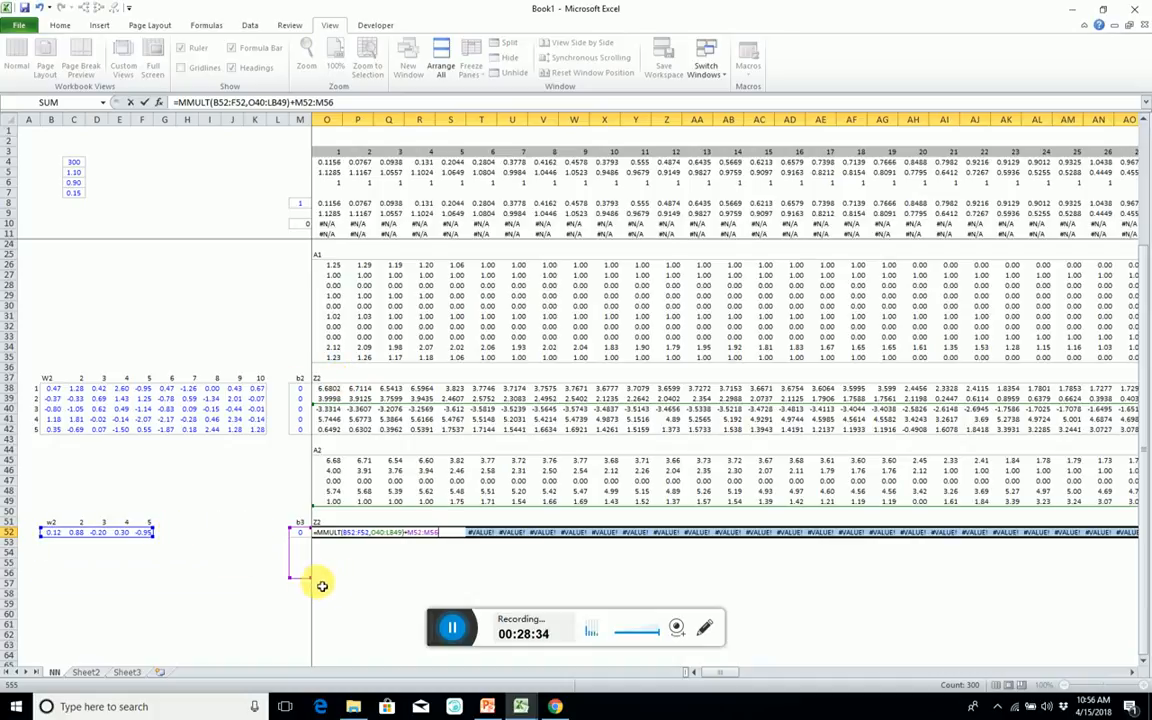
left_click_drag(288, 583, 303, 543)
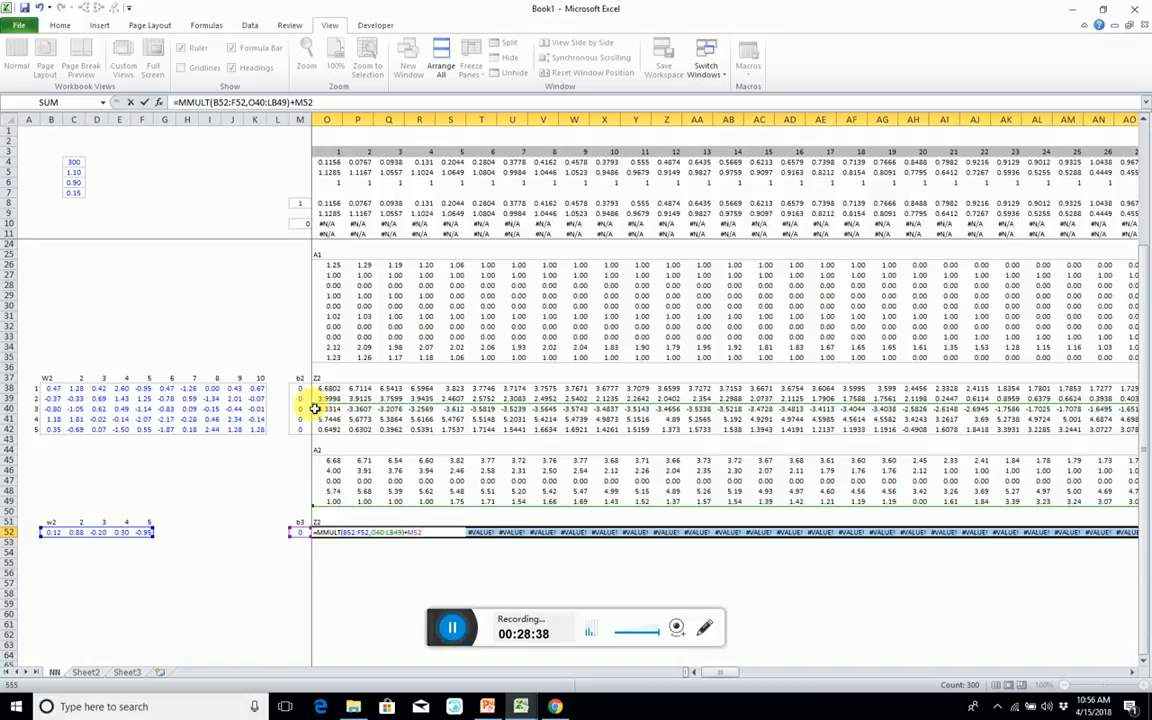
left_click_drag(314, 409, 325, 464)
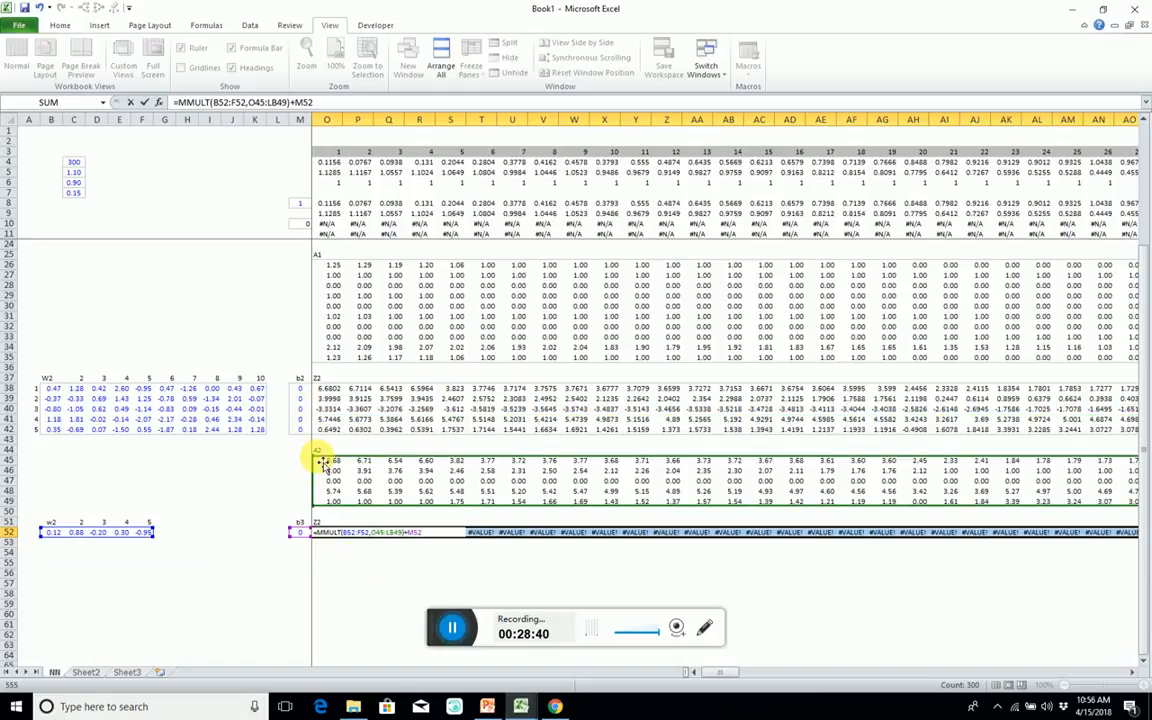
key("ctrl+shift+Return")
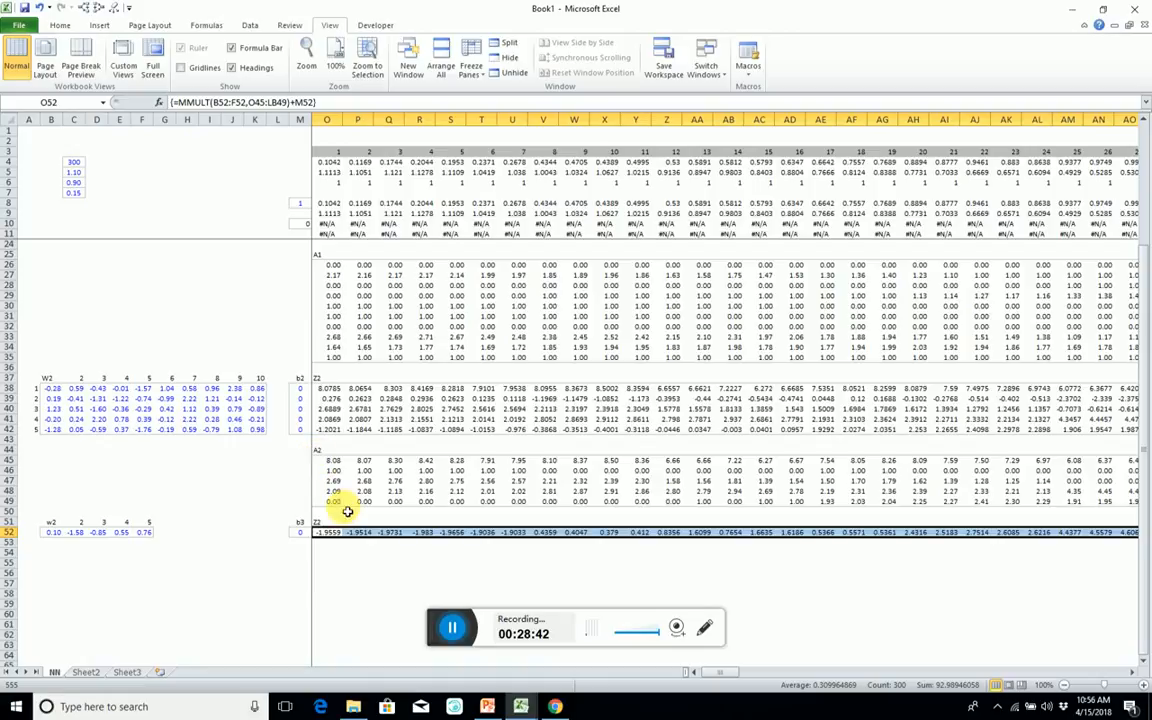
Format O52:LB52 as numbers with two decimals and change the heading in O51 to Z3.
key("ctrl+shift+1")
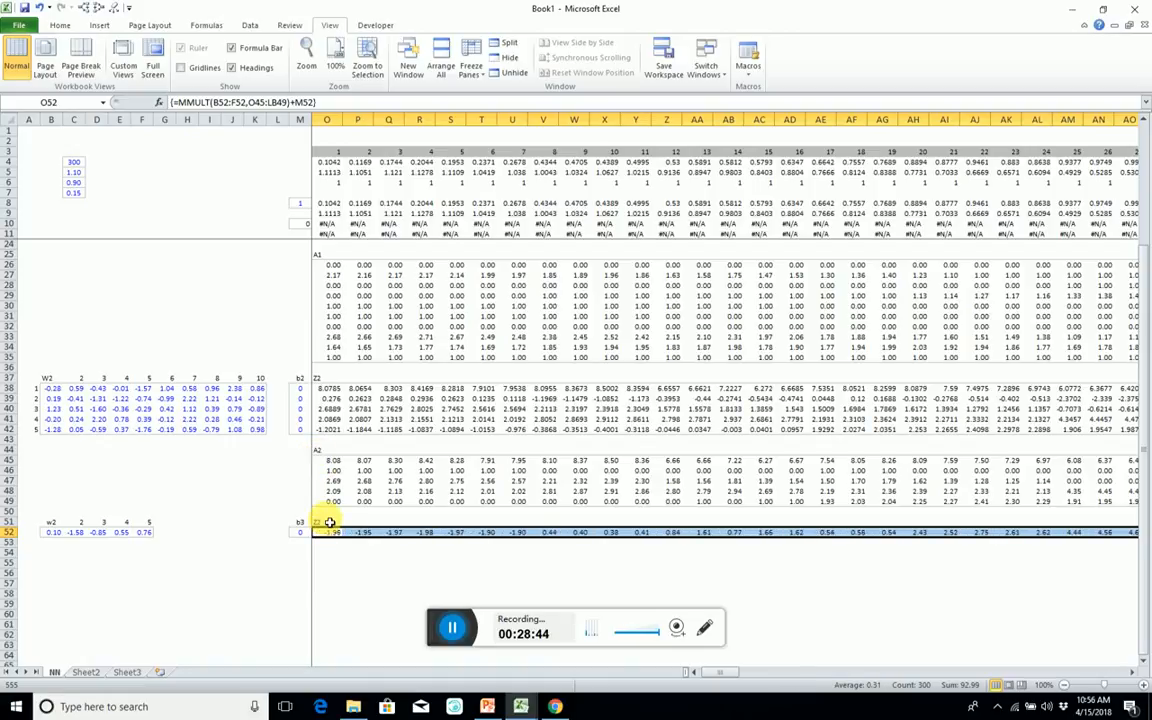
left_click(330, 521)
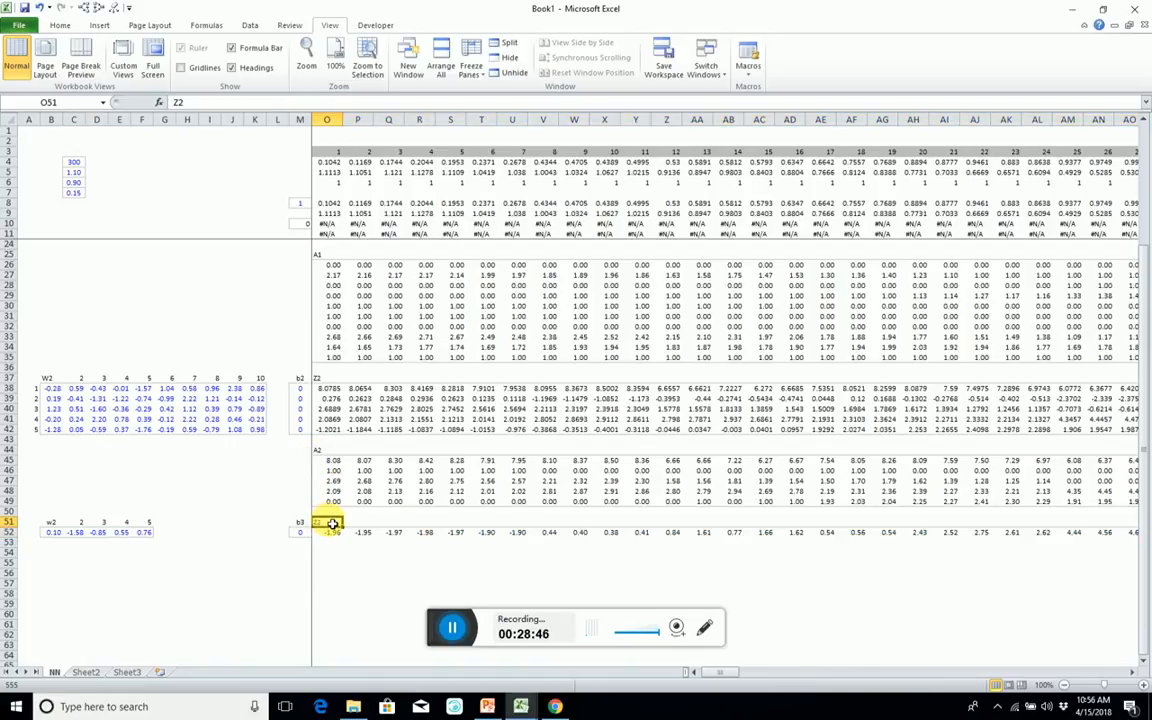
key("Return")
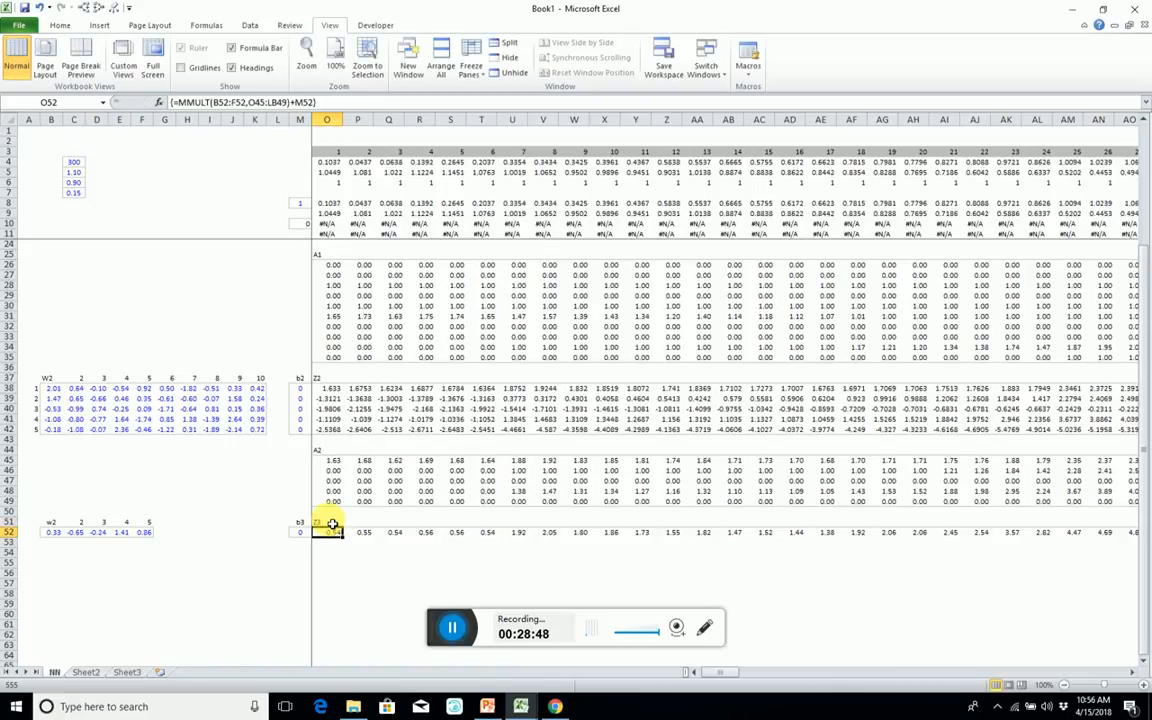
Outline the Z3 row O52:LB52 with a border.
key("Left")
key("Right")
key("ctrl+shift+Right")
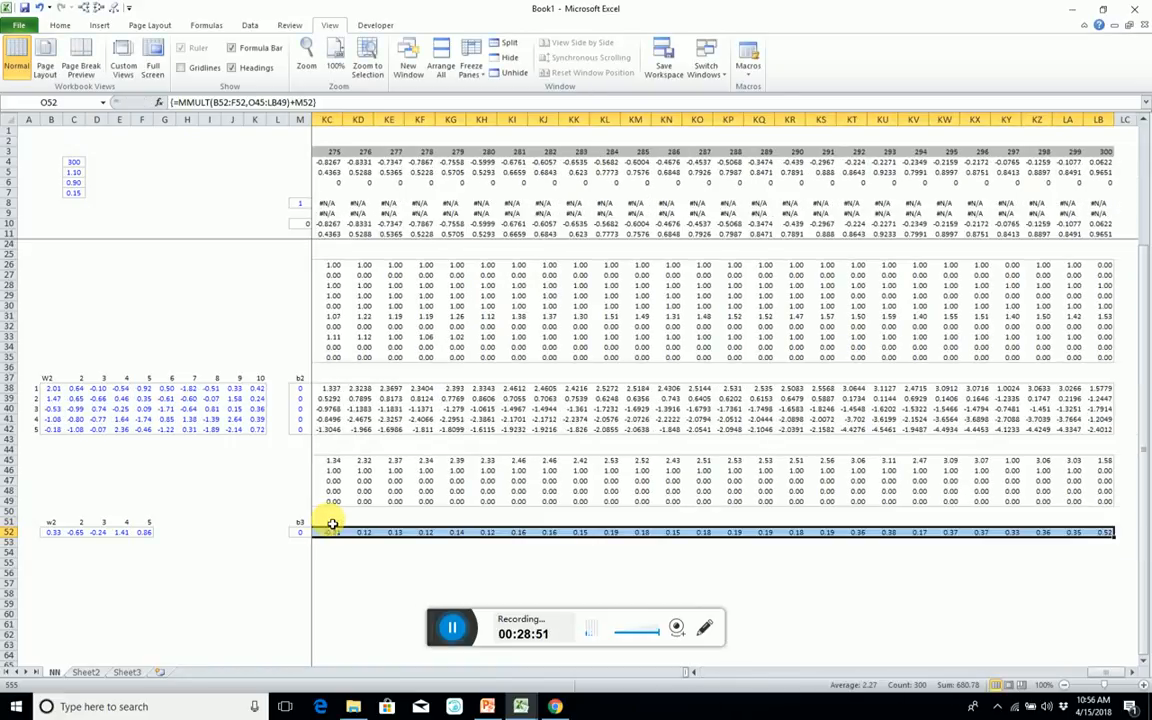
Copy the first A2 row, O45:LB45, to row 55 starting at O55 and enter the heading A3 in O54.
key("Up")
key("Up")
key("Up")
key("Up")
key("Up")
key("Up")
key("Up")
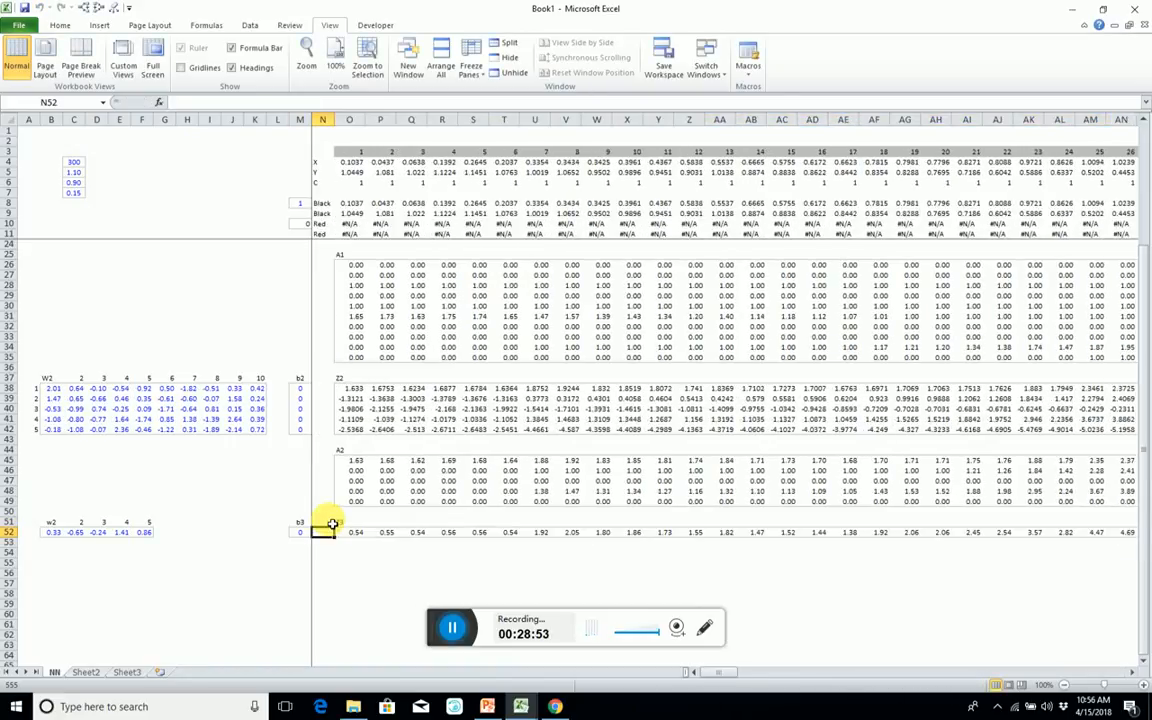
key("ctrl+shift+Right")
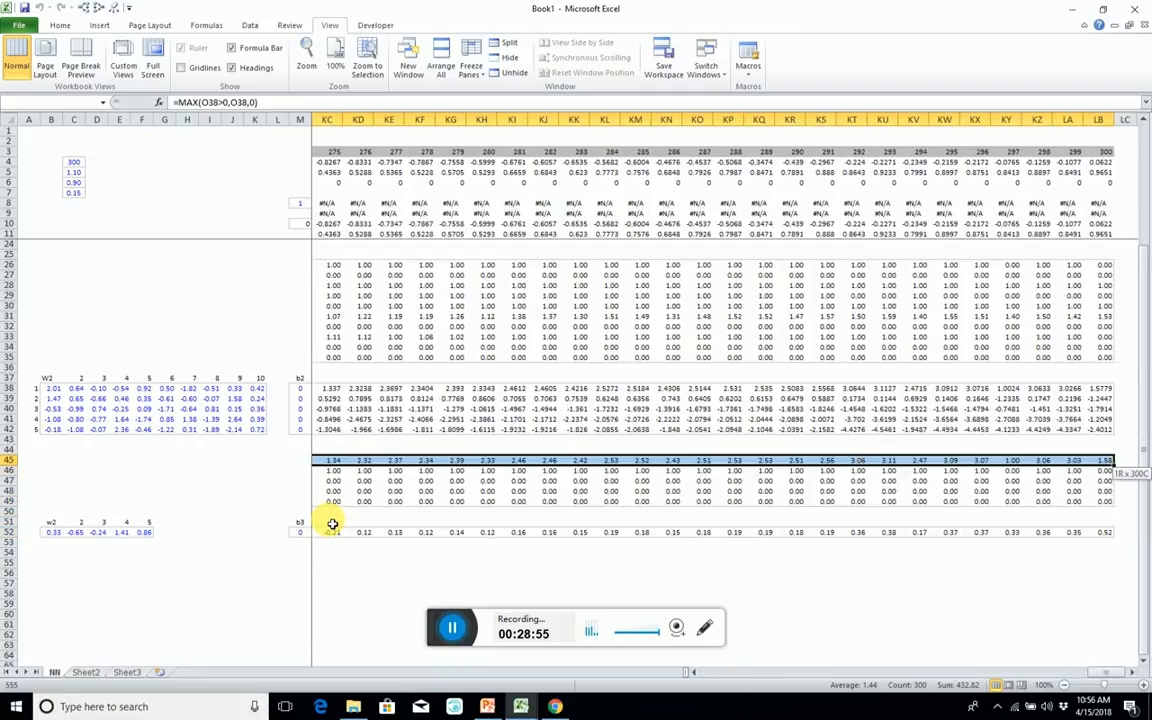
key("ctrl+c")
key("Down")
key("Down")
key("Down")
key("Down")
key("Down")
key("Down")
key("Down")
key("Down")
key("Down")
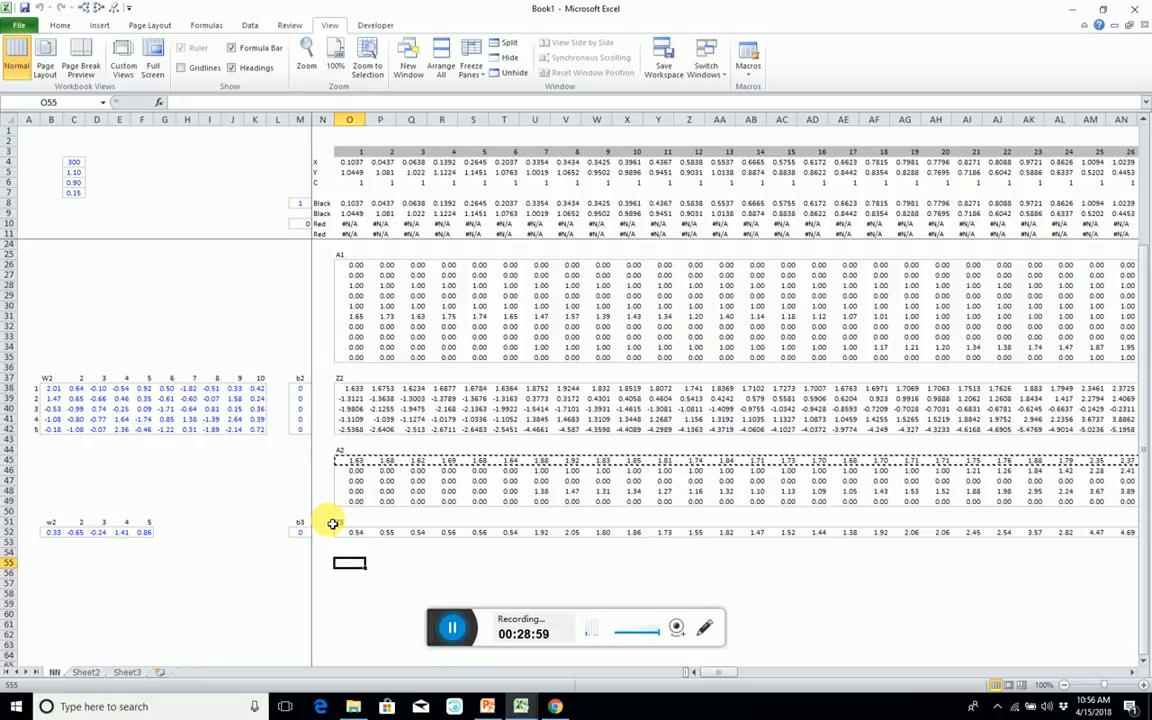
key("ctrl+v")
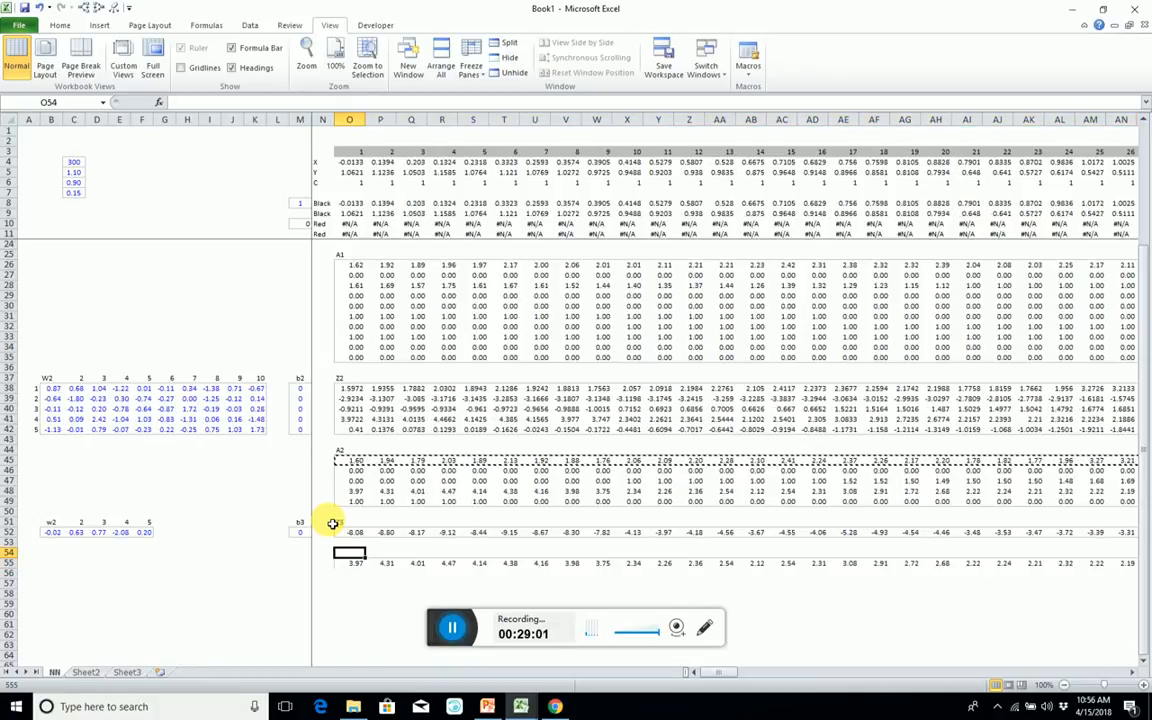
type("A3")
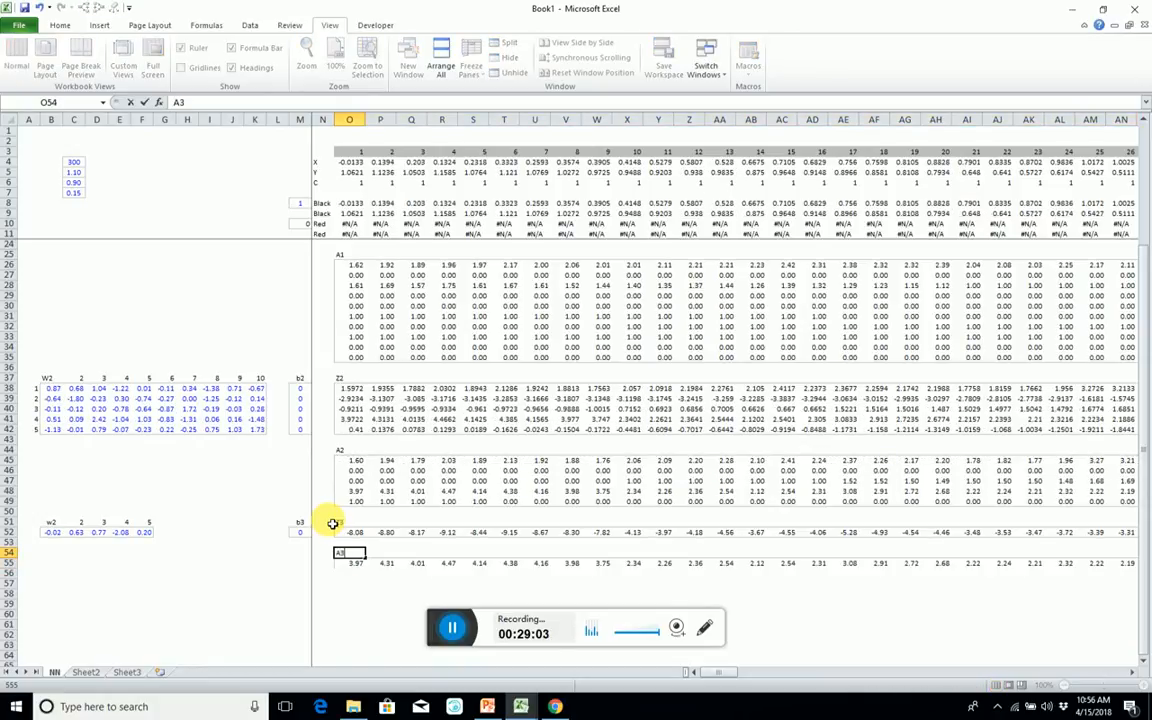
key("Return")
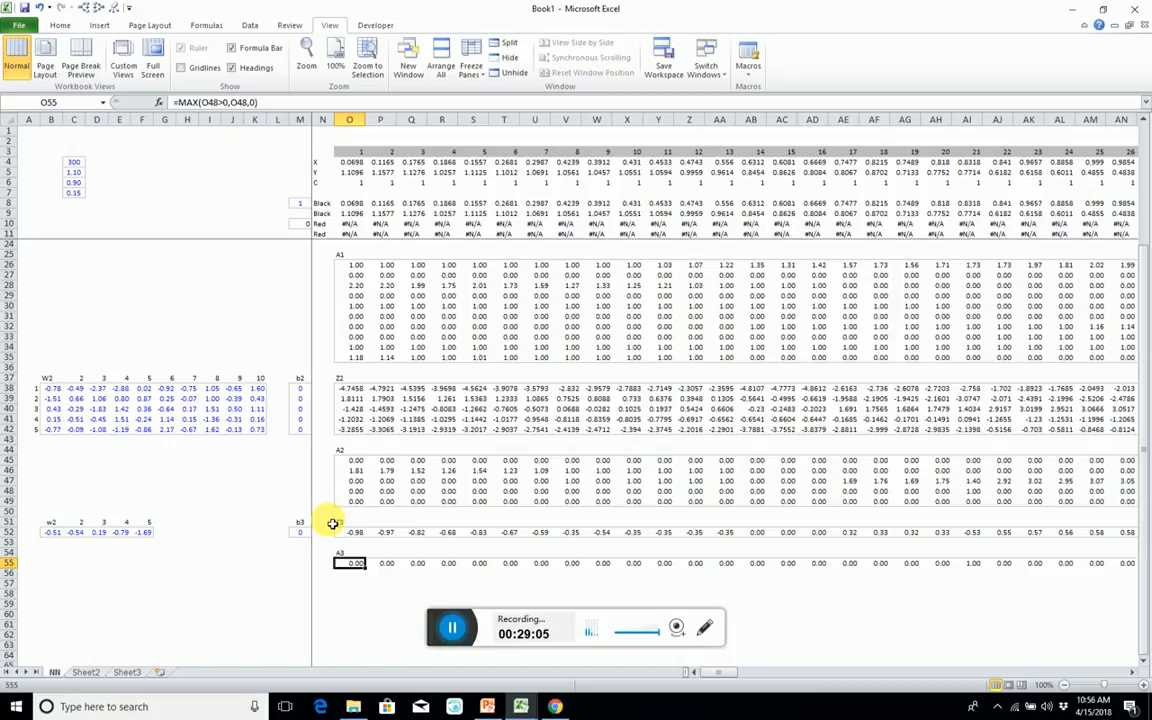
Enter the sigmoid array formula =1/(1+EXP(-O52:LB52)) across the A3 row O55:LB55.
key("ctrl+shift+Right")
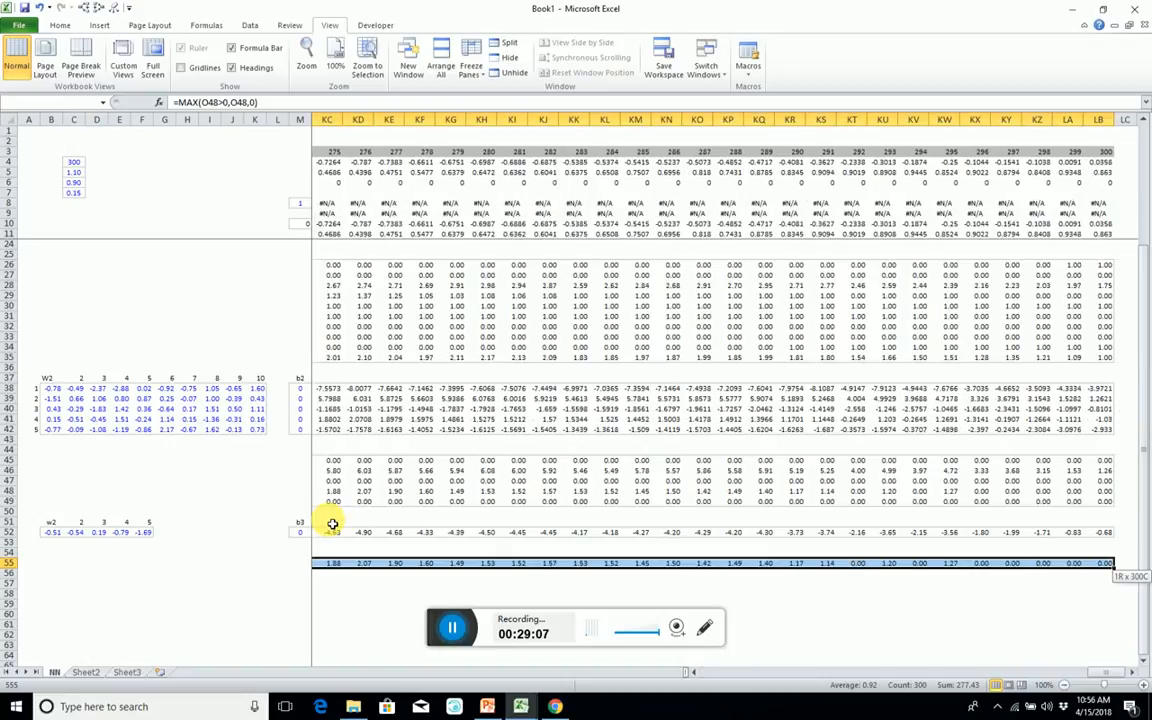
type("=1/(1")
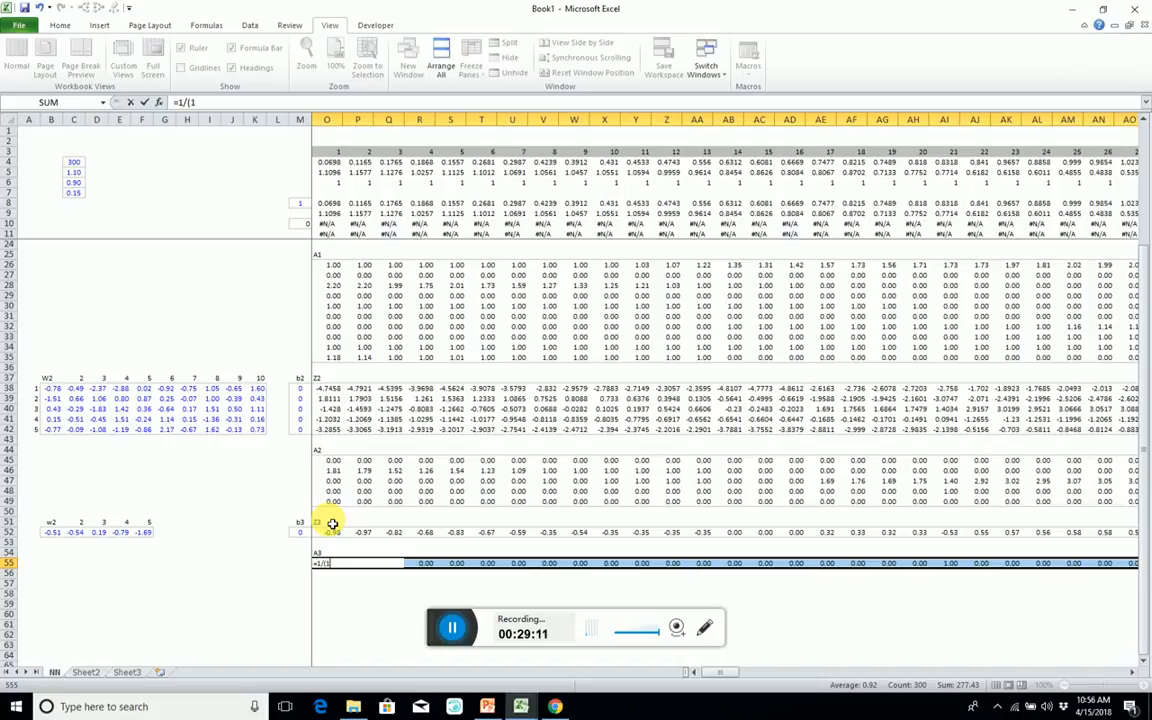
type("+exp(")
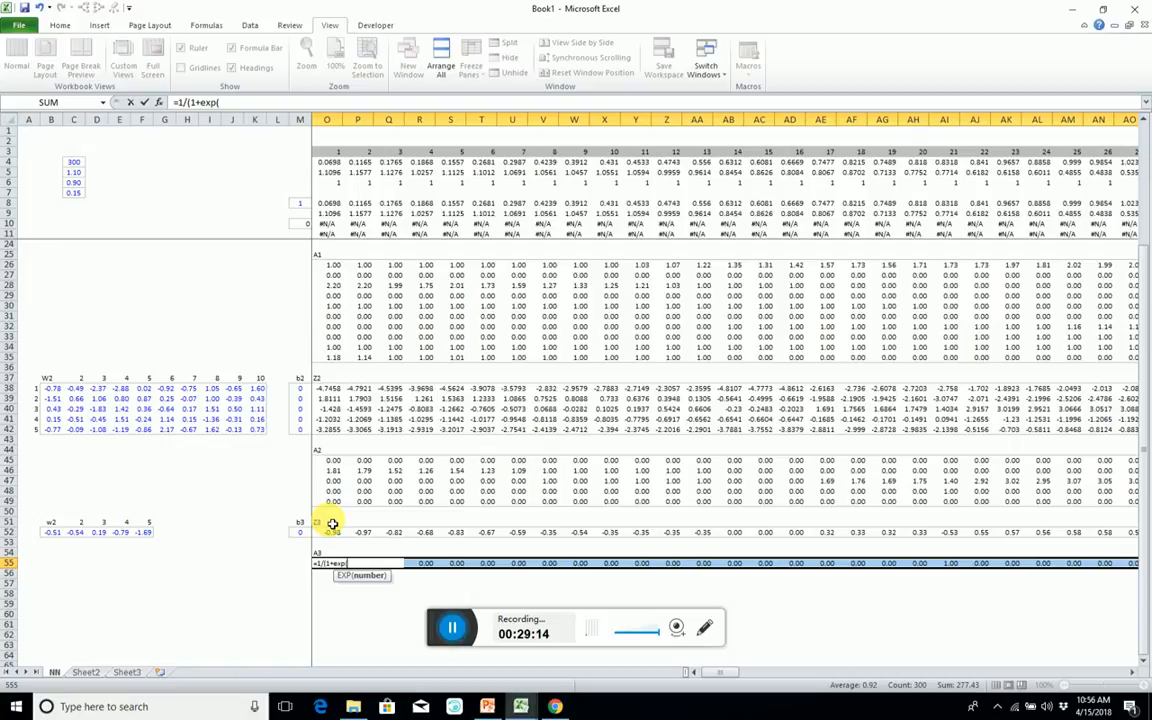
left_click(333, 523)
key("ctrl+shift+Right")
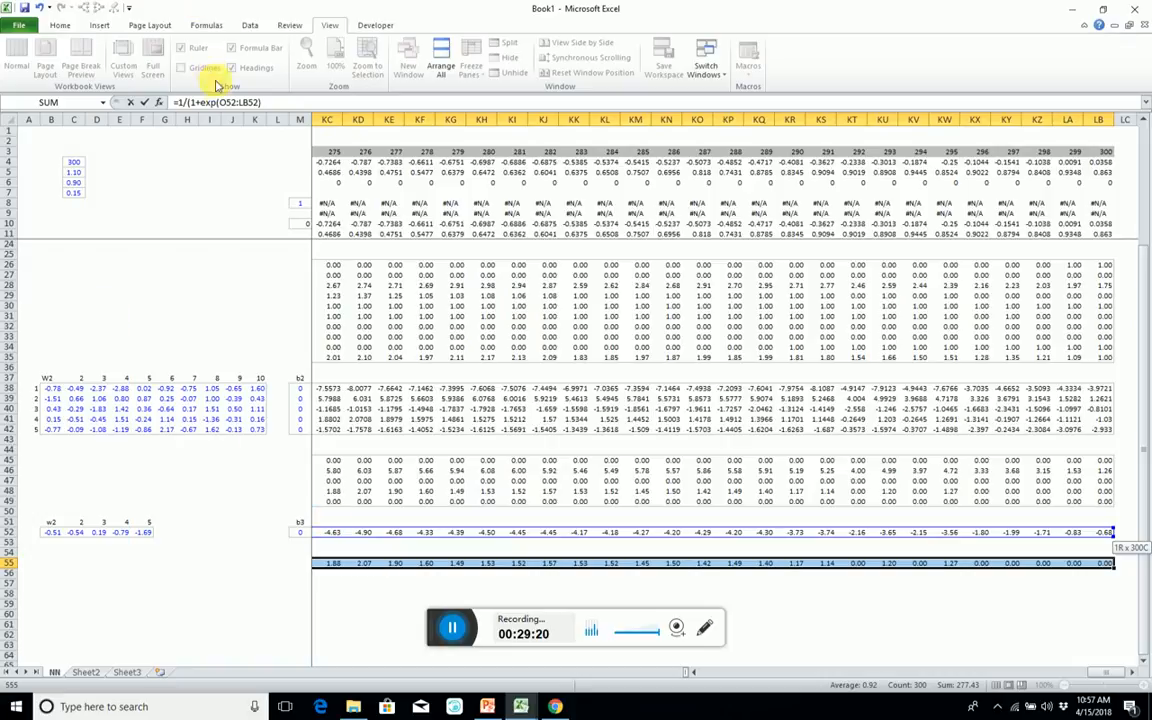
left_click(225, 103)
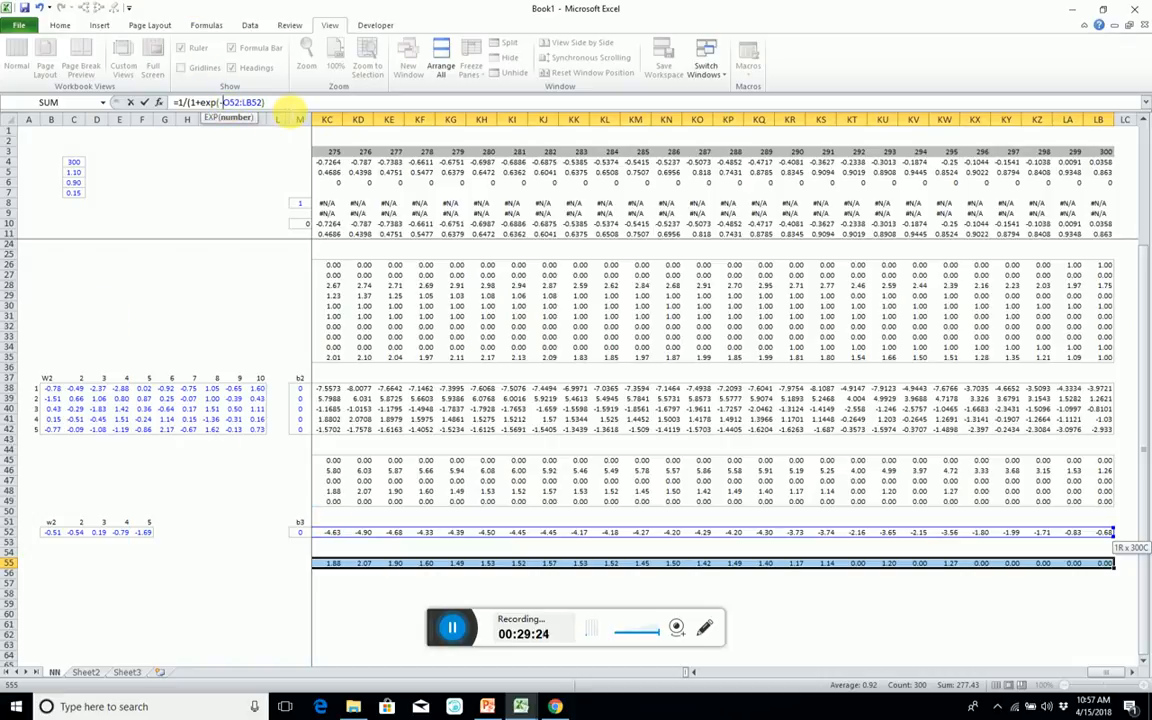
left_click(290, 105)
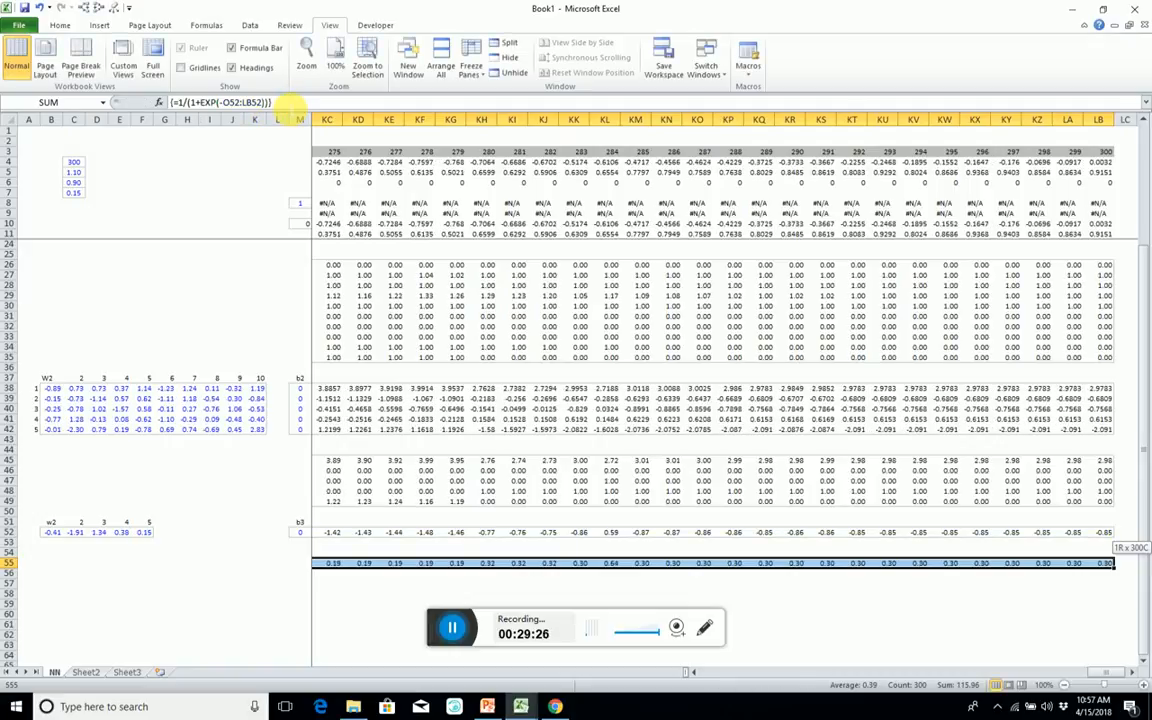
key("ctrl+shift+Return")
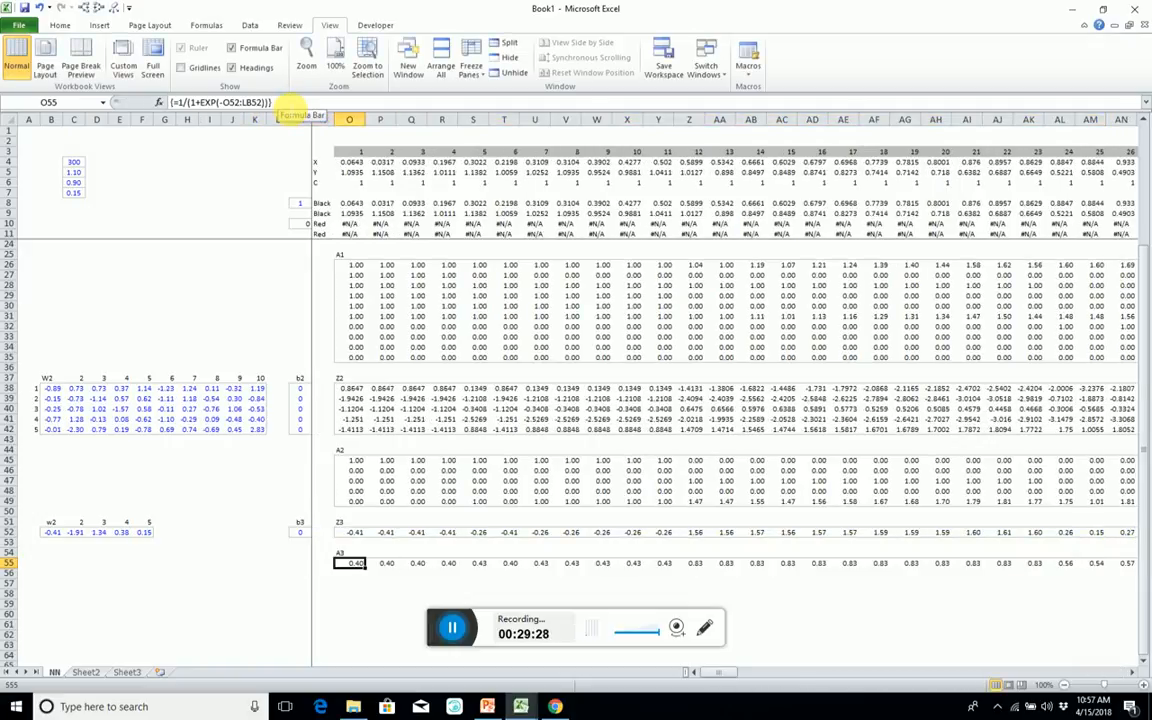
Examine the A3 outputs across row 55 against the X and Y inputs in O4:O5.
key("ctrl+shift+Right")
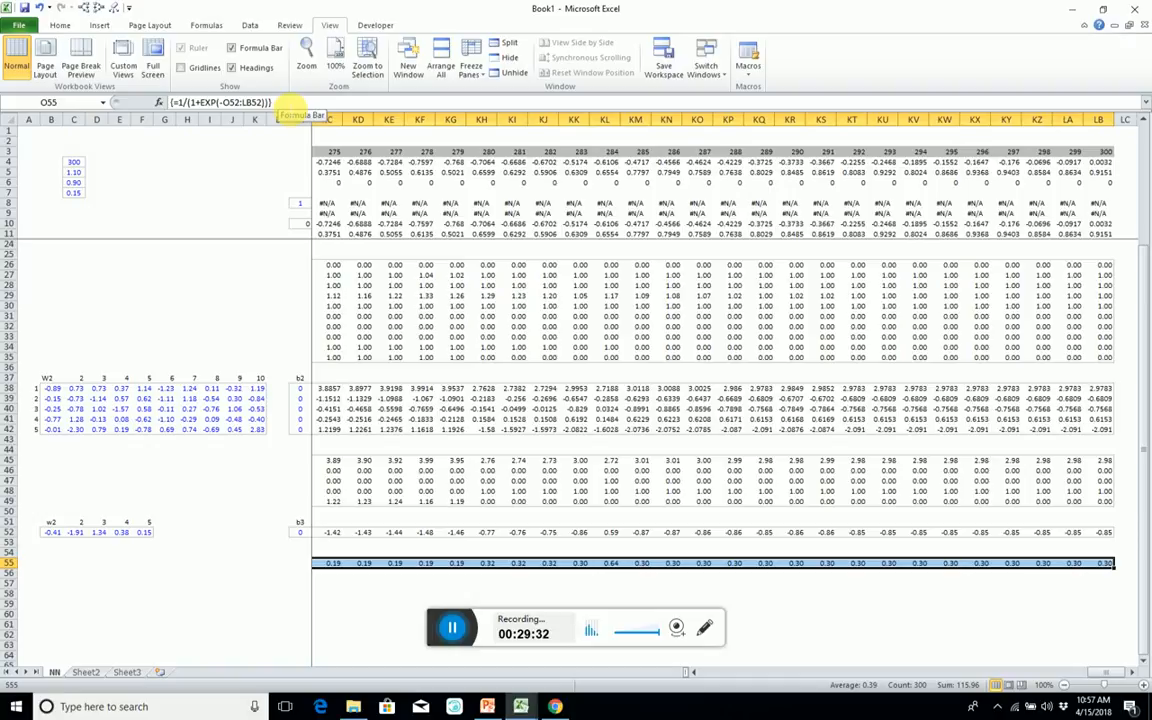
key("ctrl+shift+Left")
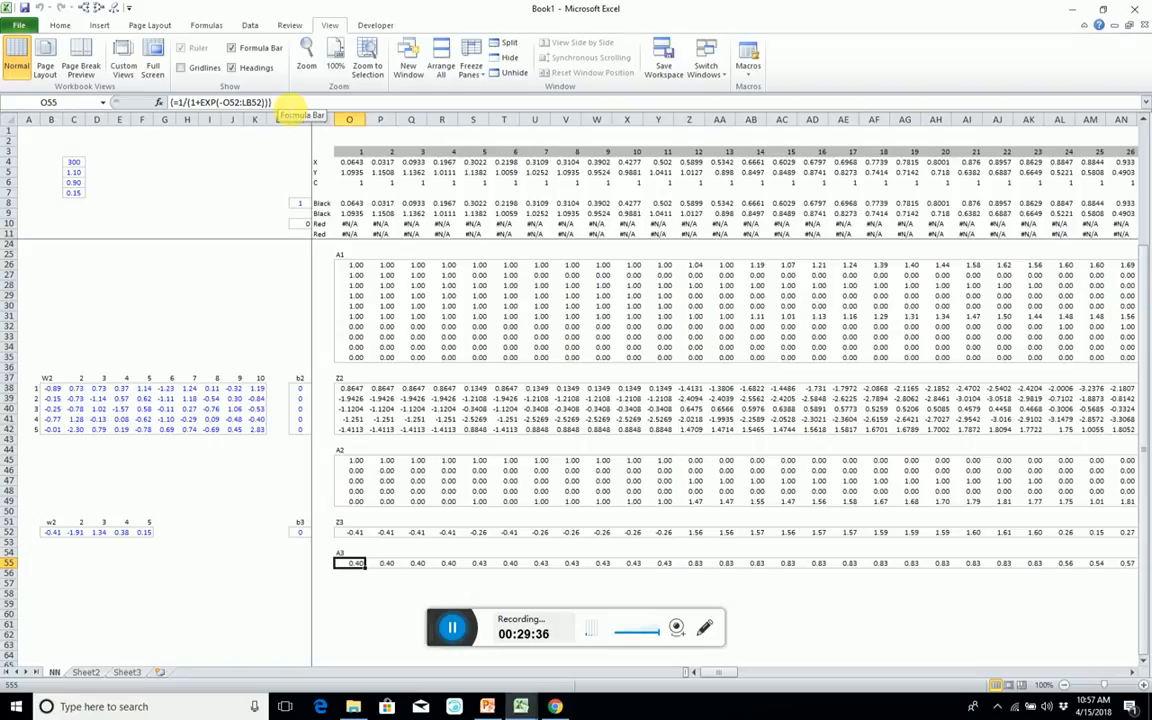
left_click_drag(352, 162, 358, 175)
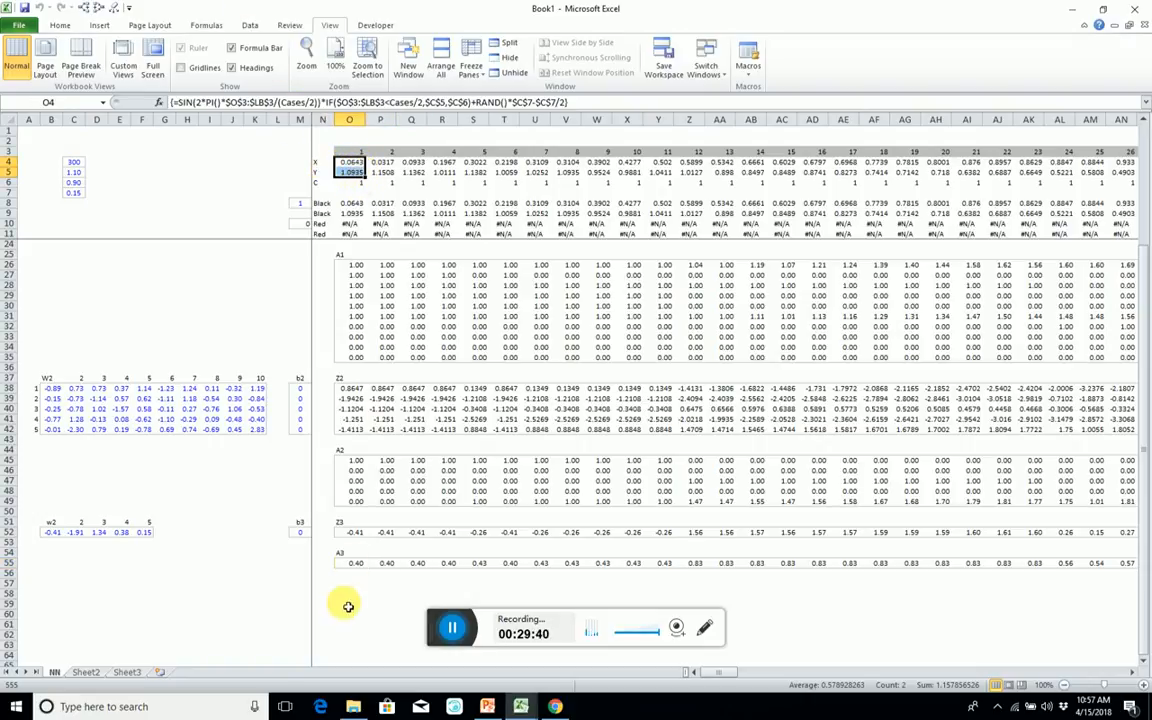
left_click(354, 563)
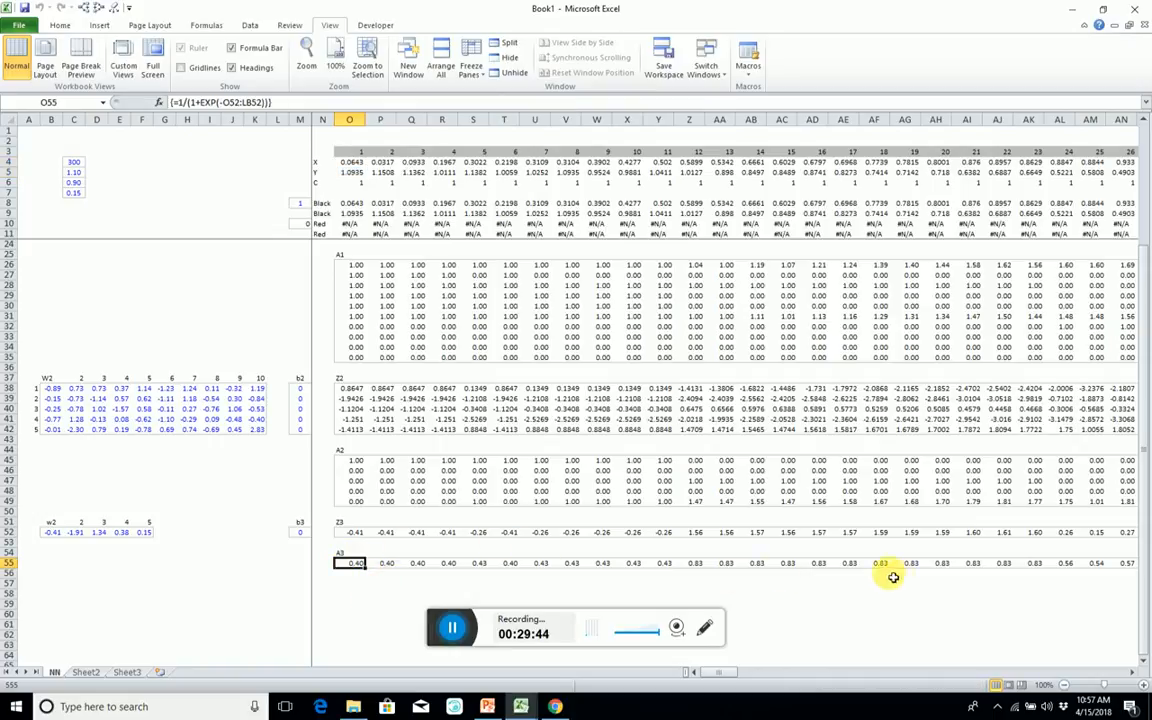
left_click(690, 566)
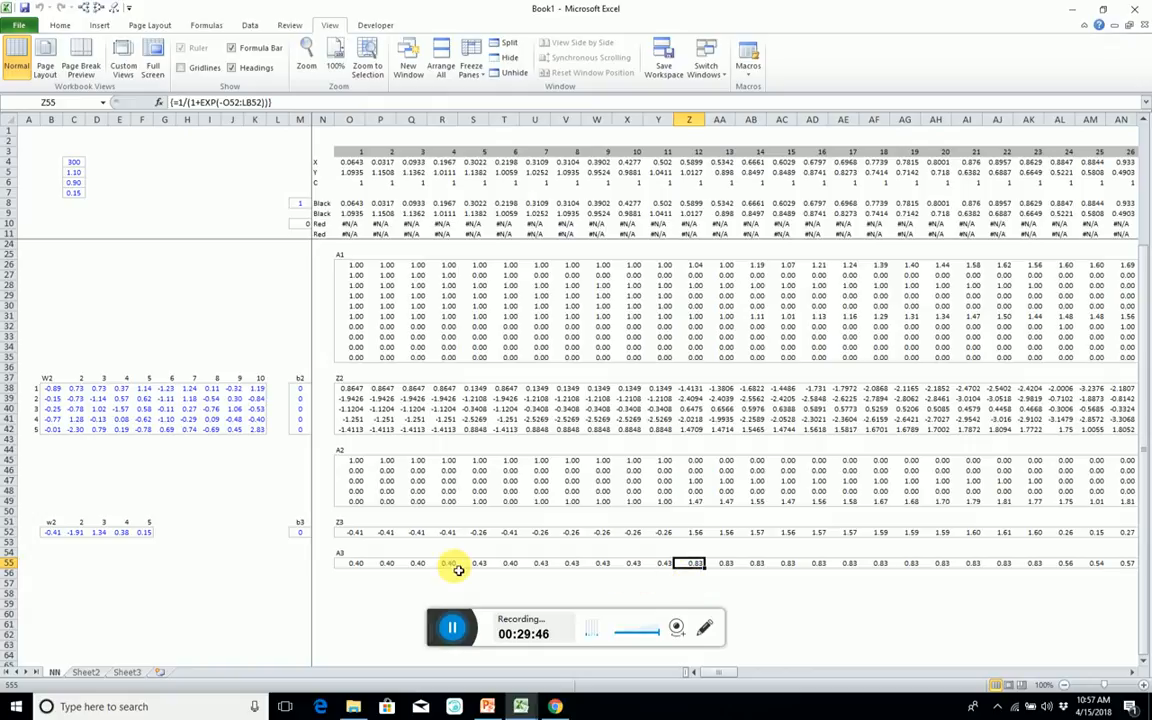
left_click(407, 566)
Change the W2 weights' array formula across B38:K42 to =NORM.INV(RAND(),0,1)*SQRT(2/A23).
scroll(122, 365, "up", 4)
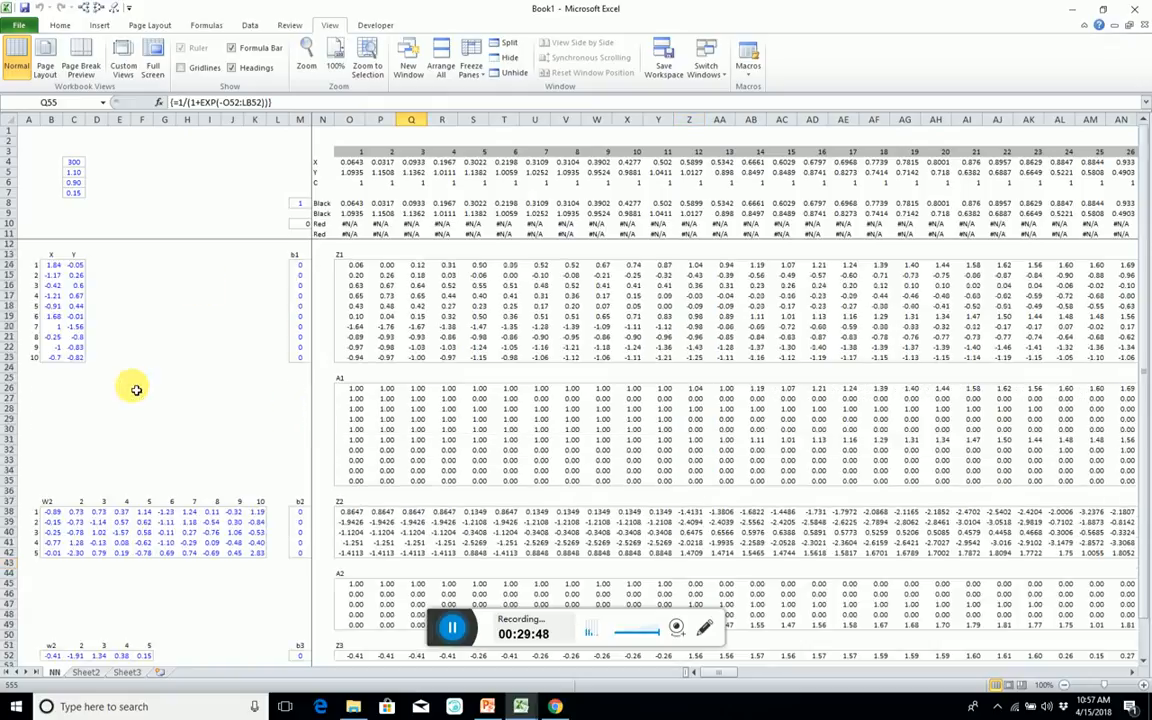
left_click(58, 264)
left_click(51, 513)
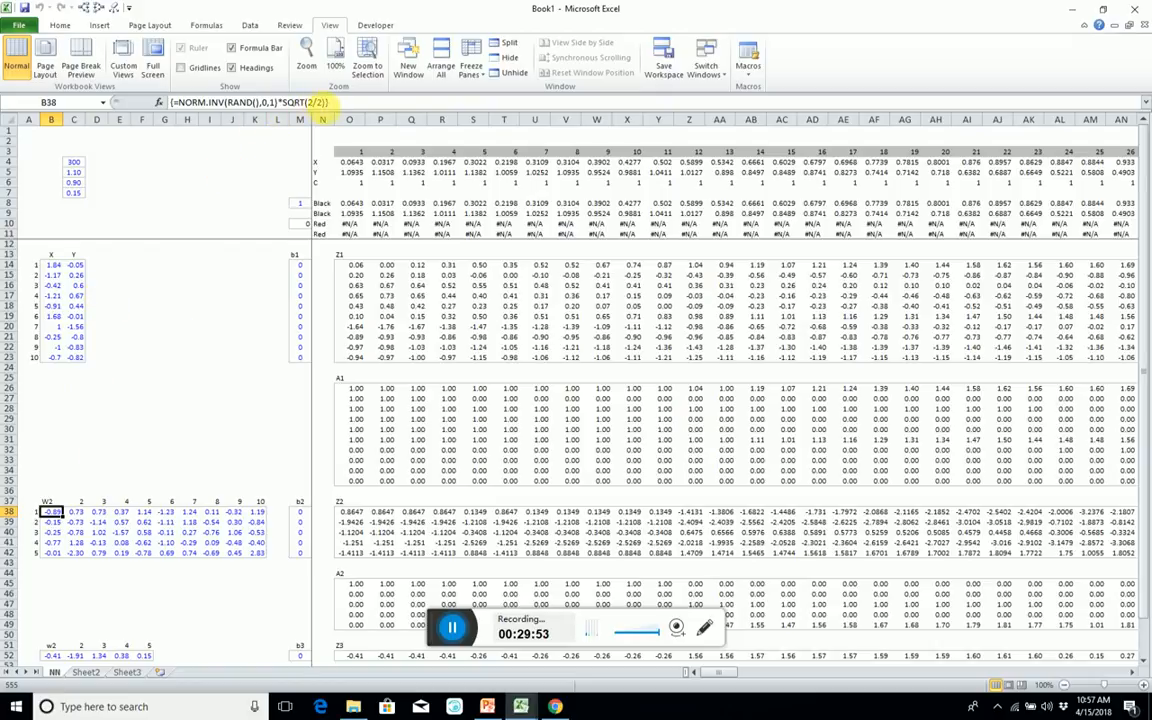
left_click(318, 102)
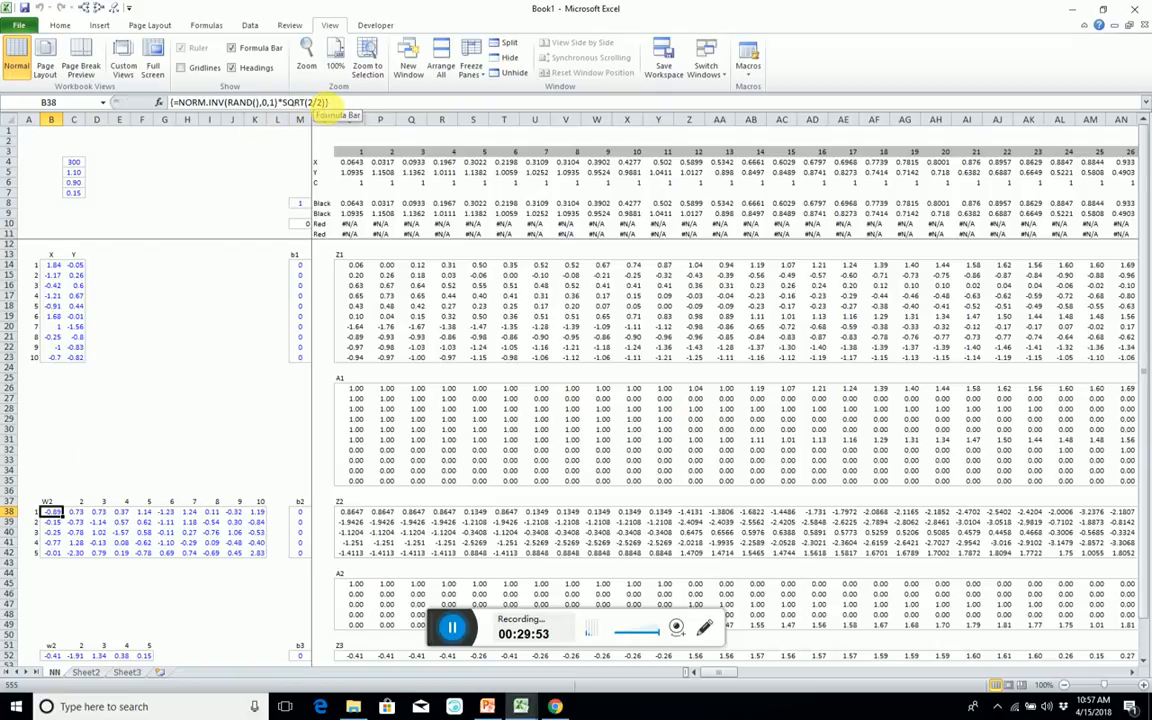
left_click(38, 360)
key("ctrl+shift+Return")
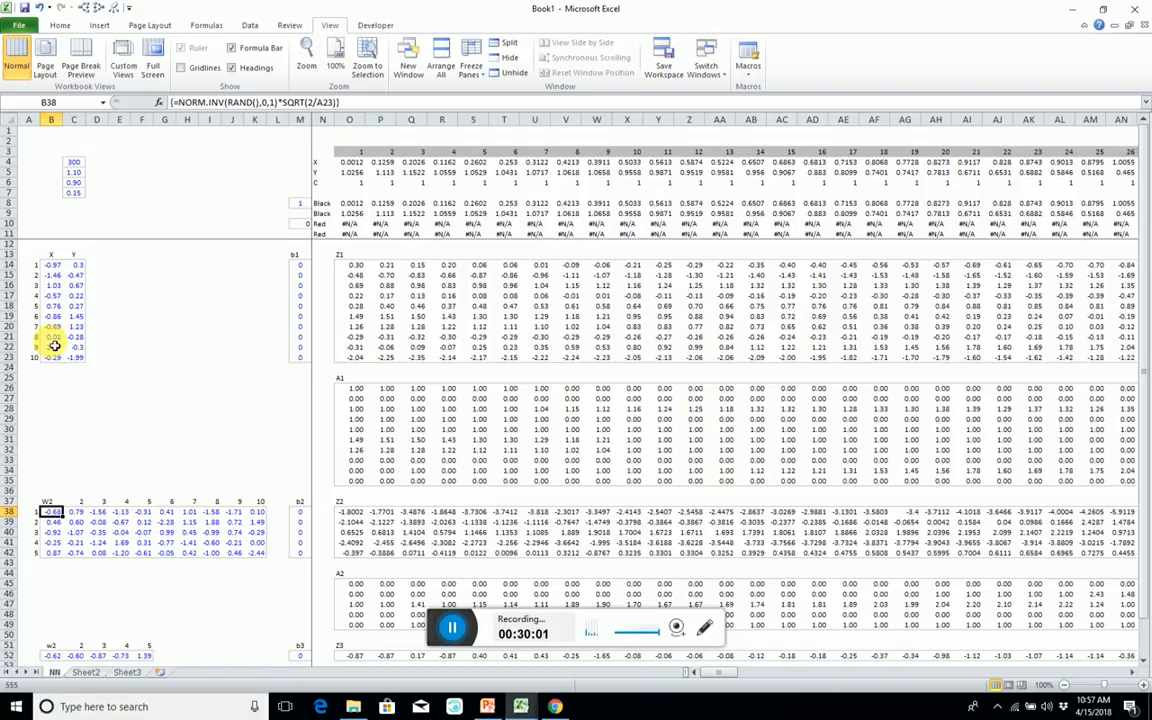
key("ctrl+slash")
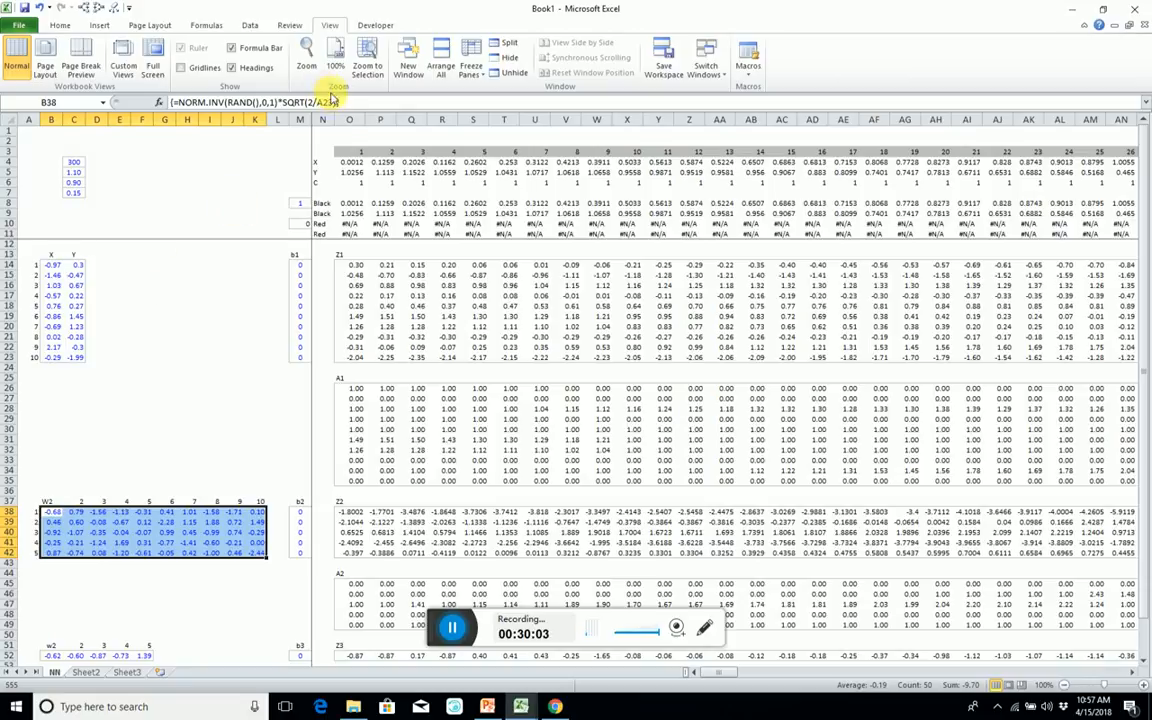
left_click(334, 102)
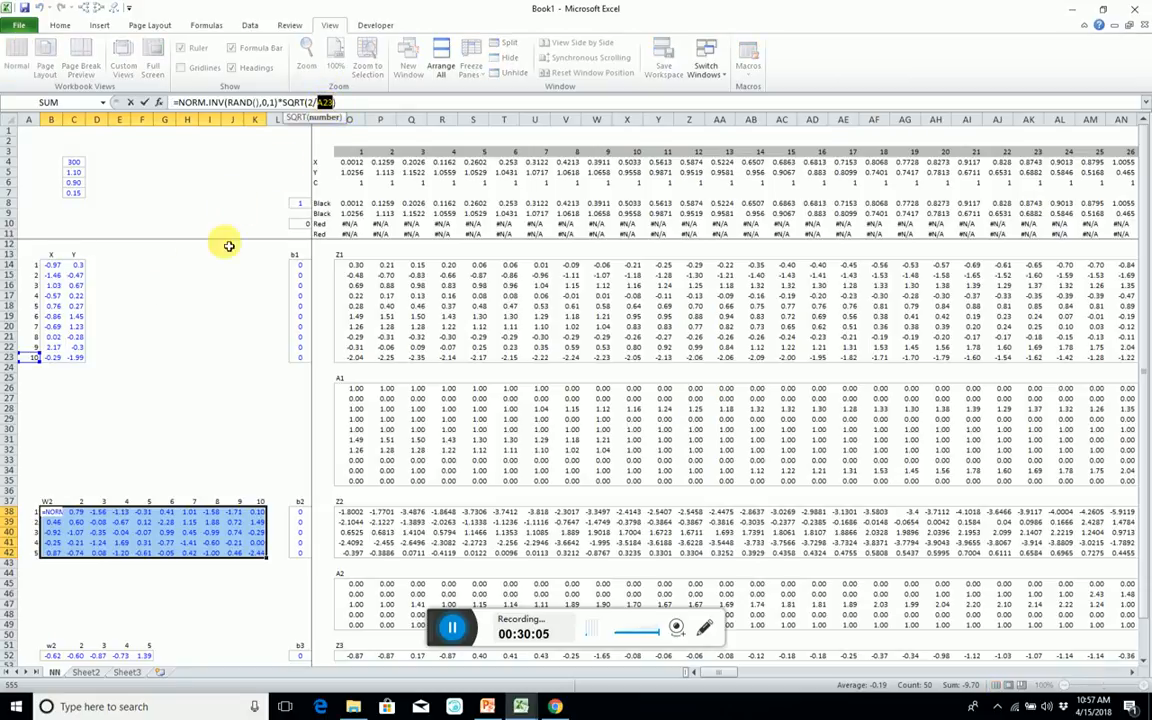
left_click(35, 358)
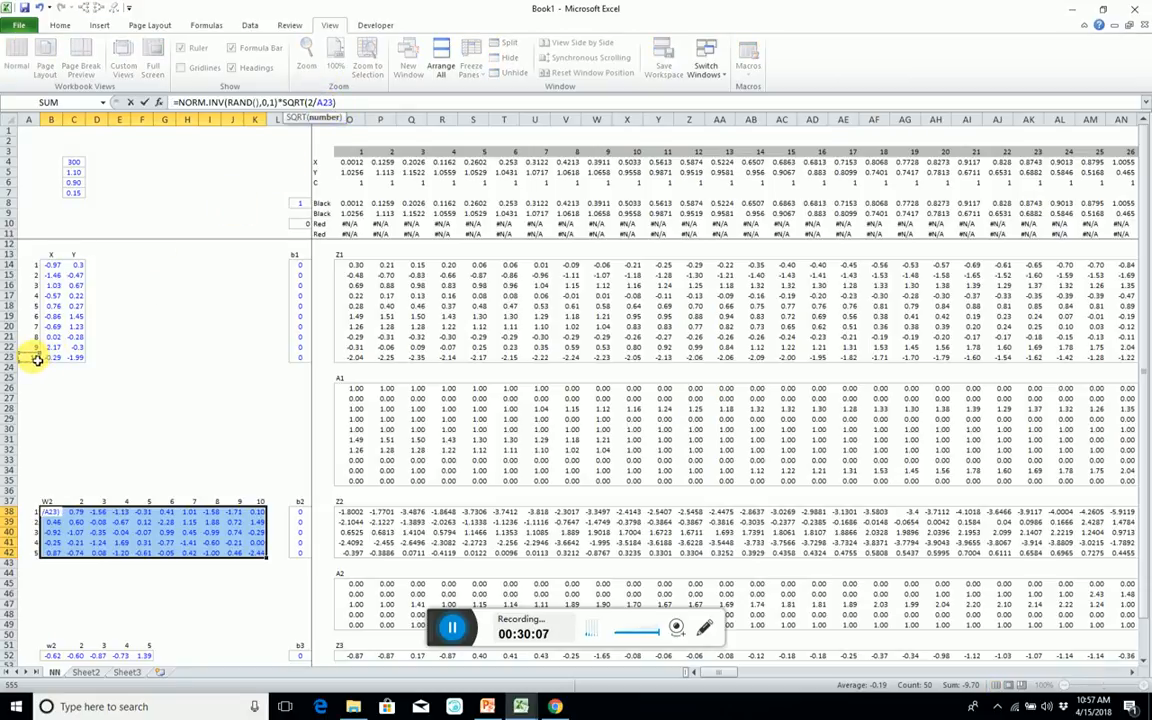
key("ctrl+shift+Return")
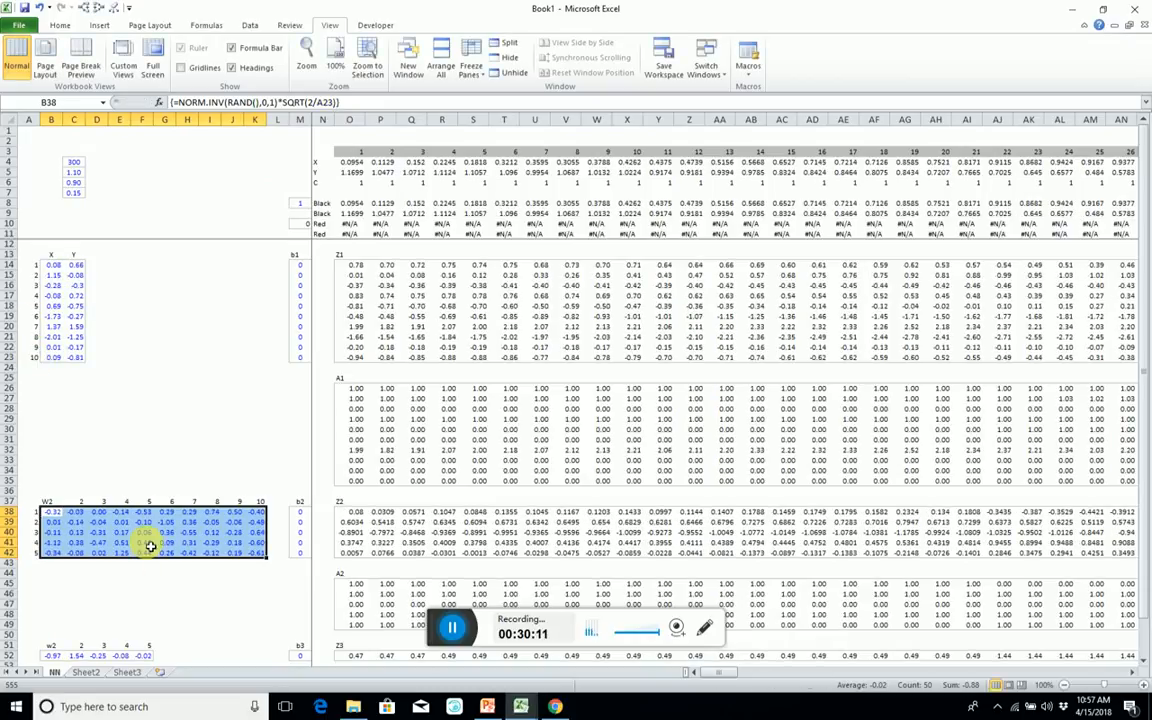
Change the third-layer weights' array formula across B52:F52 to =NORM.INV(RAND(),0,1)*SQRT(2/A42).
scroll(244, 440, "down", 3)
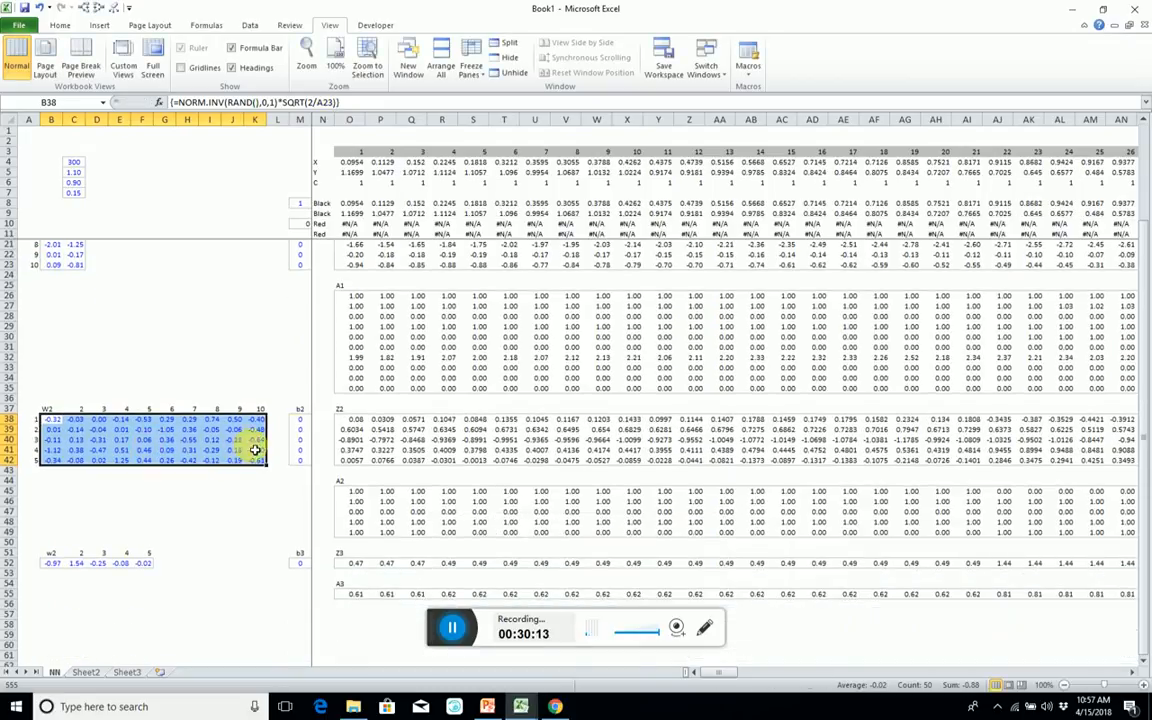
left_click(300, 440)
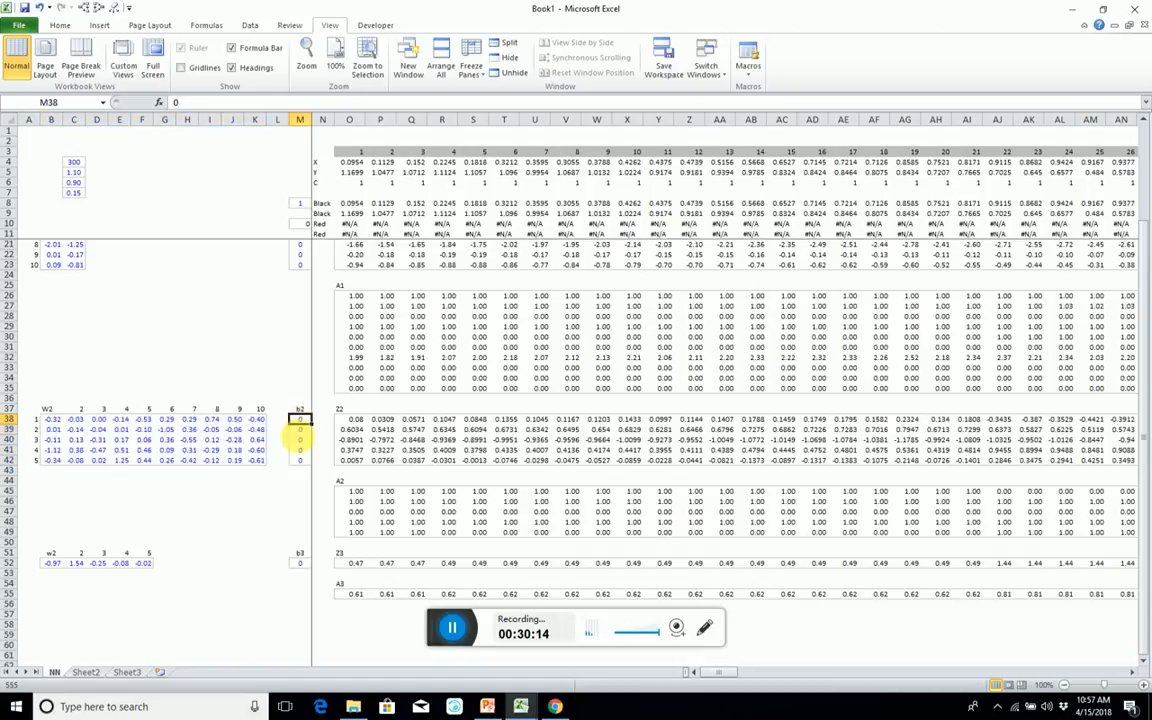
left_click(58, 565)
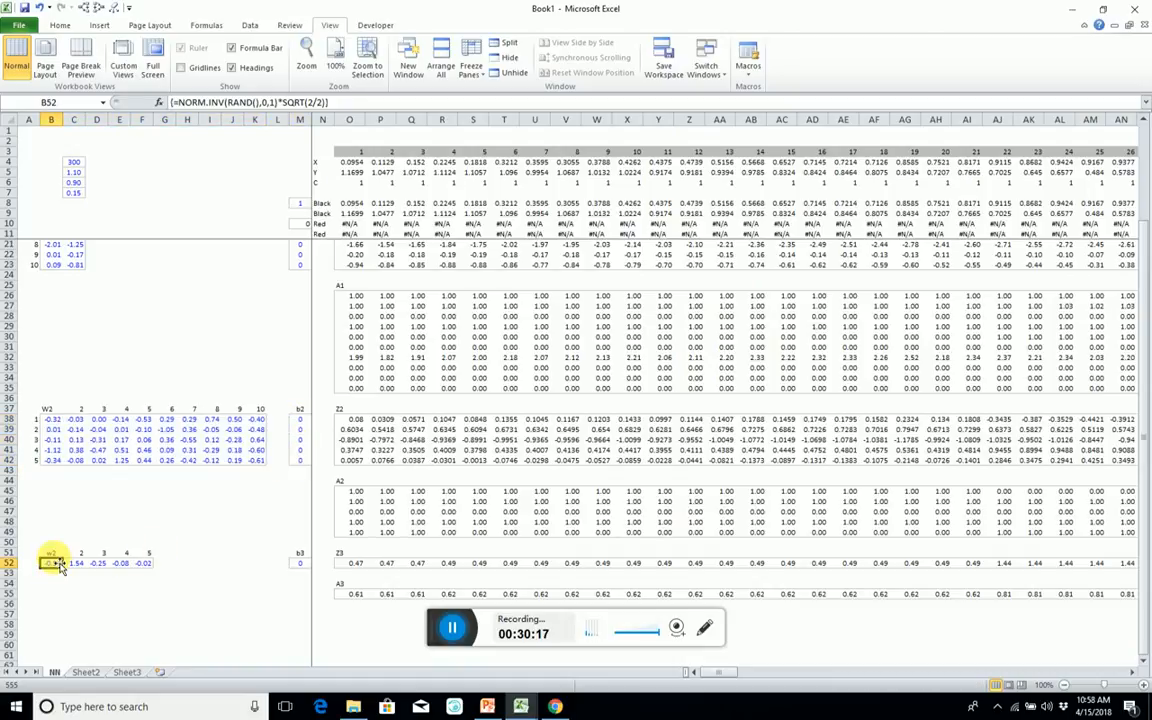
left_click_drag(58, 565, 150, 564)
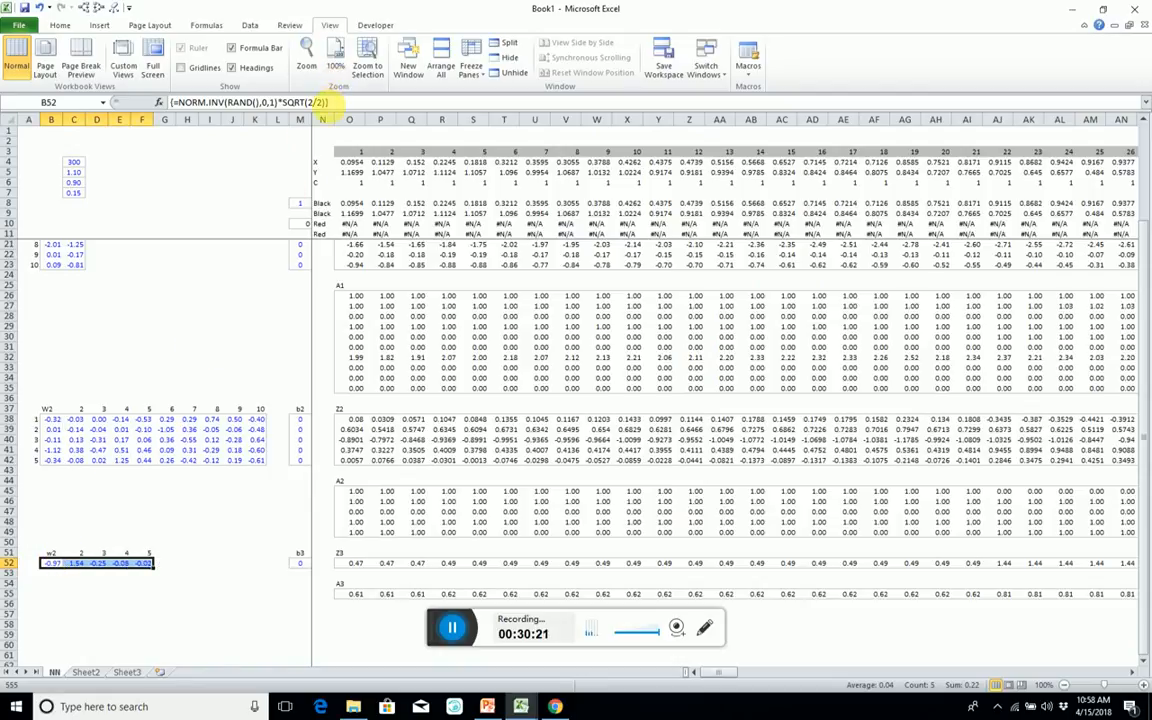
double_click(319, 102)
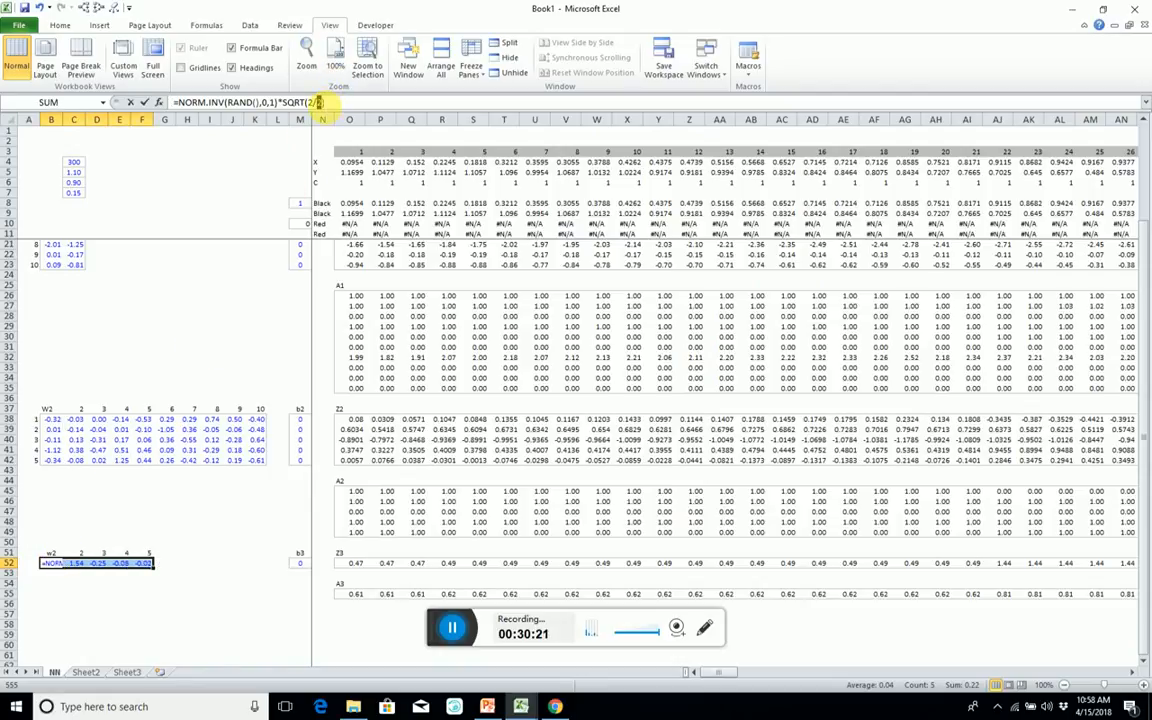
left_click(35, 461)
key("ctrl+shift+Return")
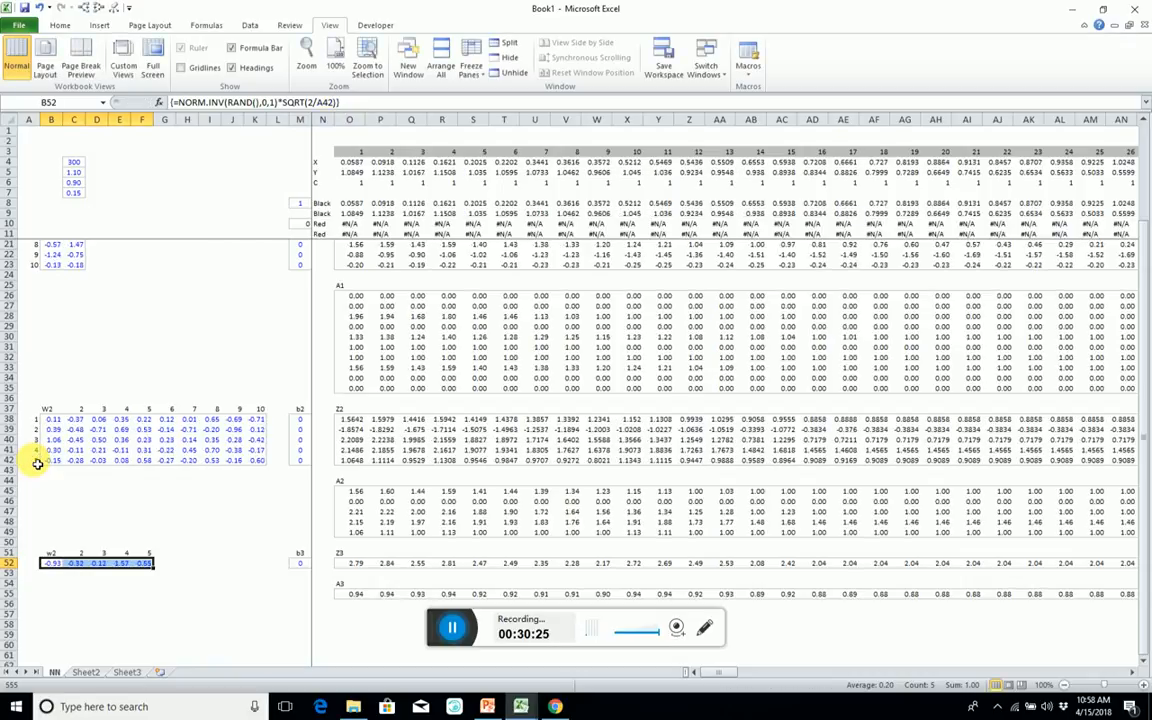
key("Right")
key("Right")
key("Left")
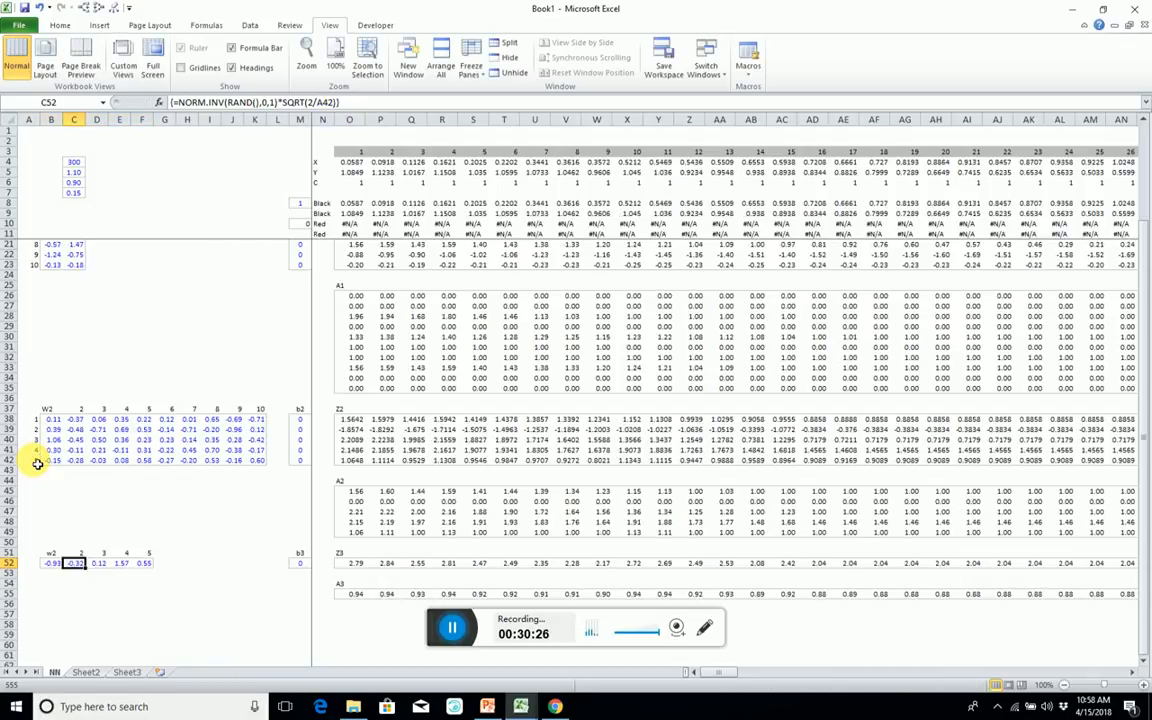
key("Right")
key("Right")
key("Right")
key("Right")
key("Right")
key("Right")
key("Right")
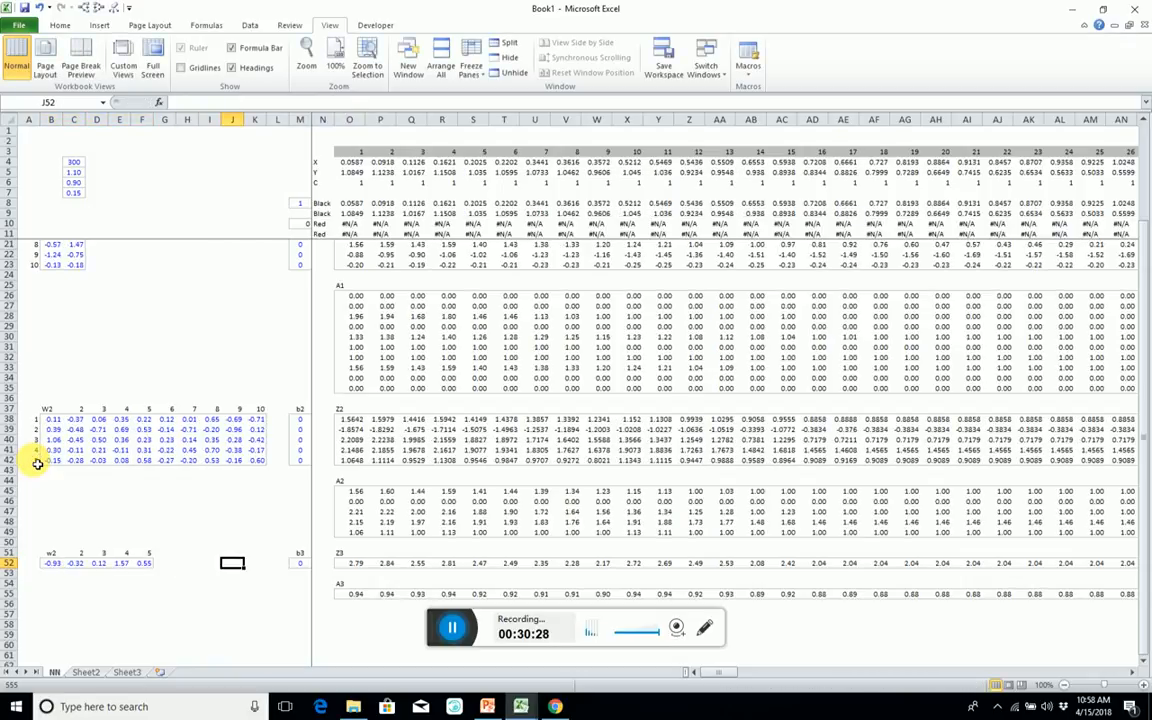
Change the third-layer weights' heading in B51 to W3.
left_click(51, 557)
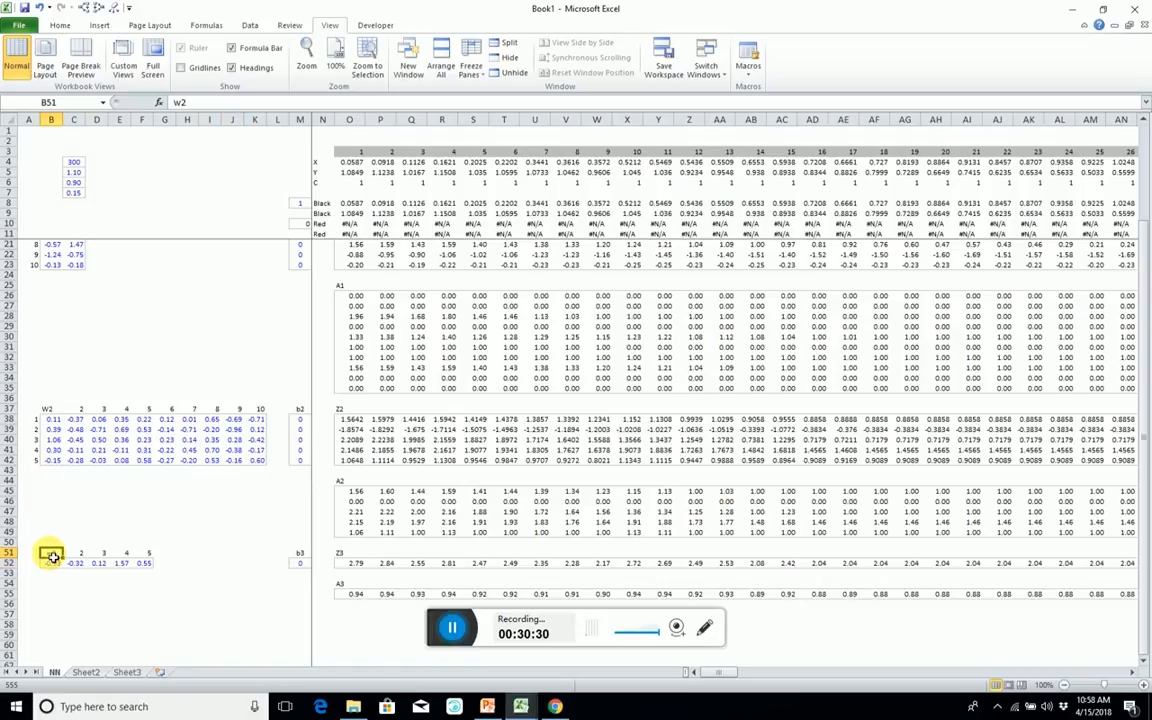
type("W3")
key("Return")
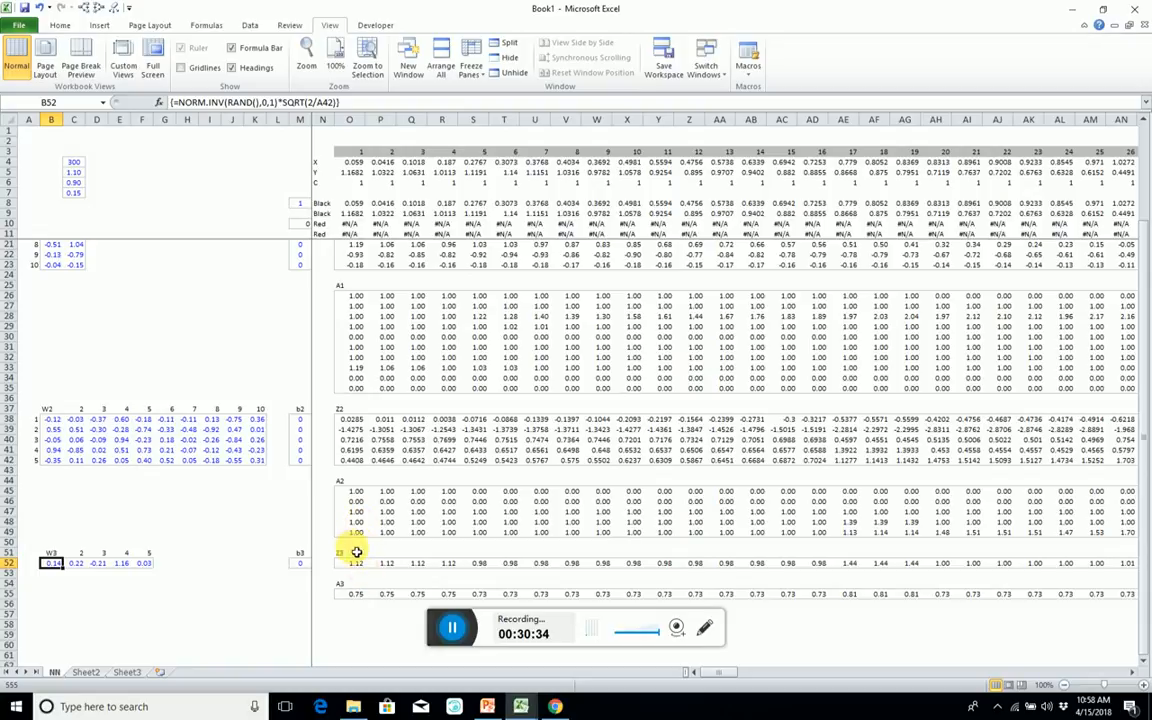
Clear the X and Y headings above the first-layer weights in B13:C13.
scroll(356, 551, "up", 3)
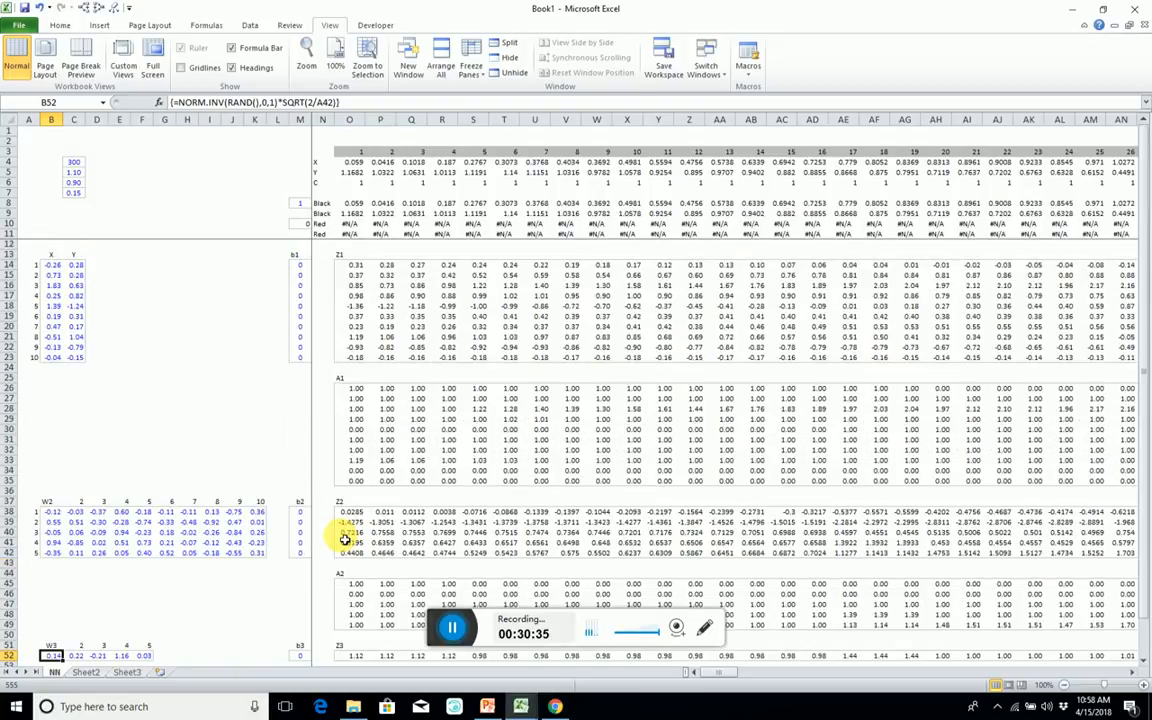
left_click(300, 256)
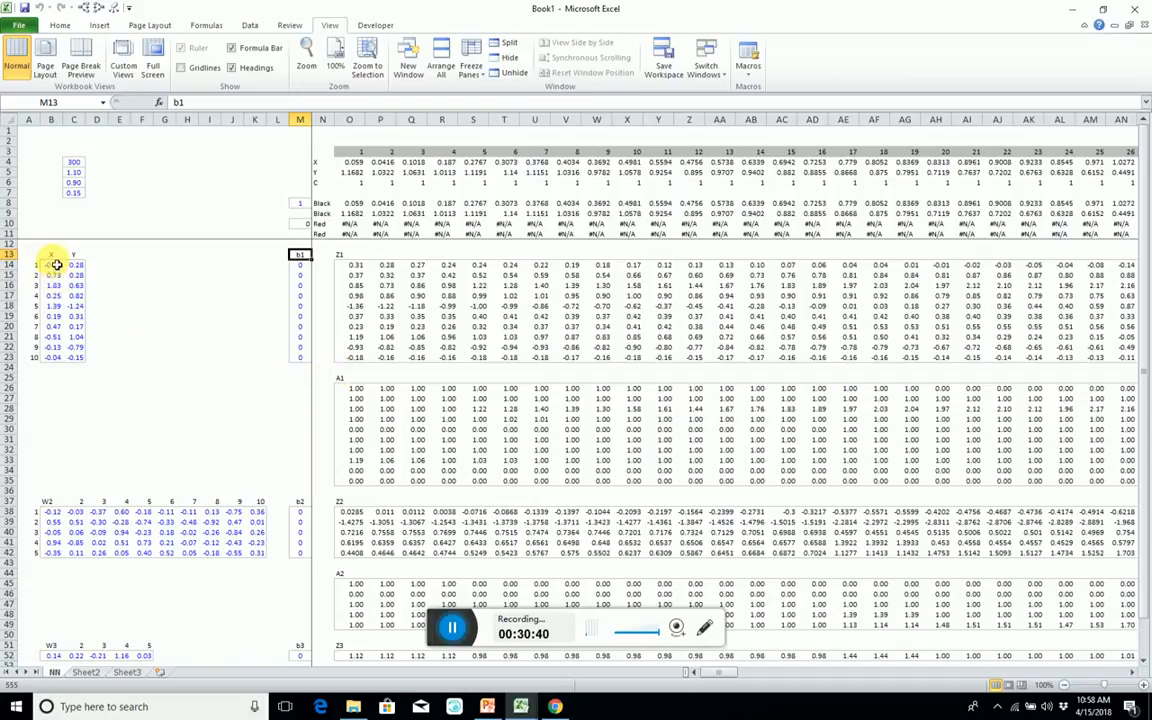
left_click_drag(52, 257, 72, 260)
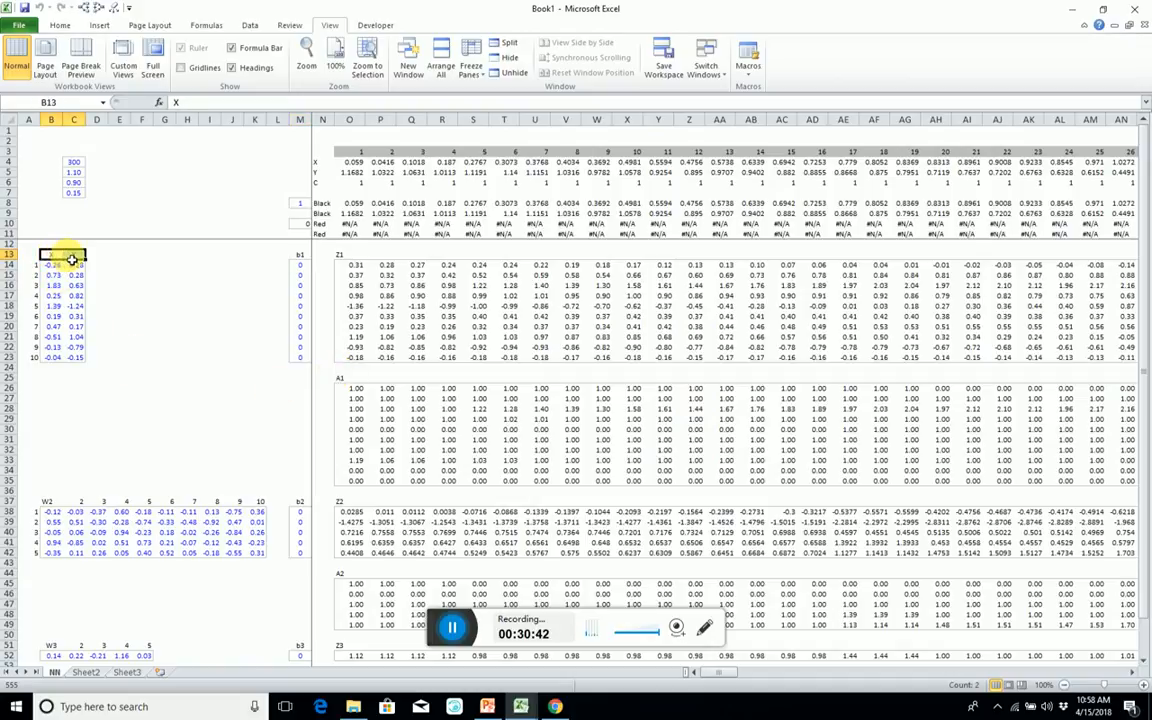
key("Delete")
key("Left")
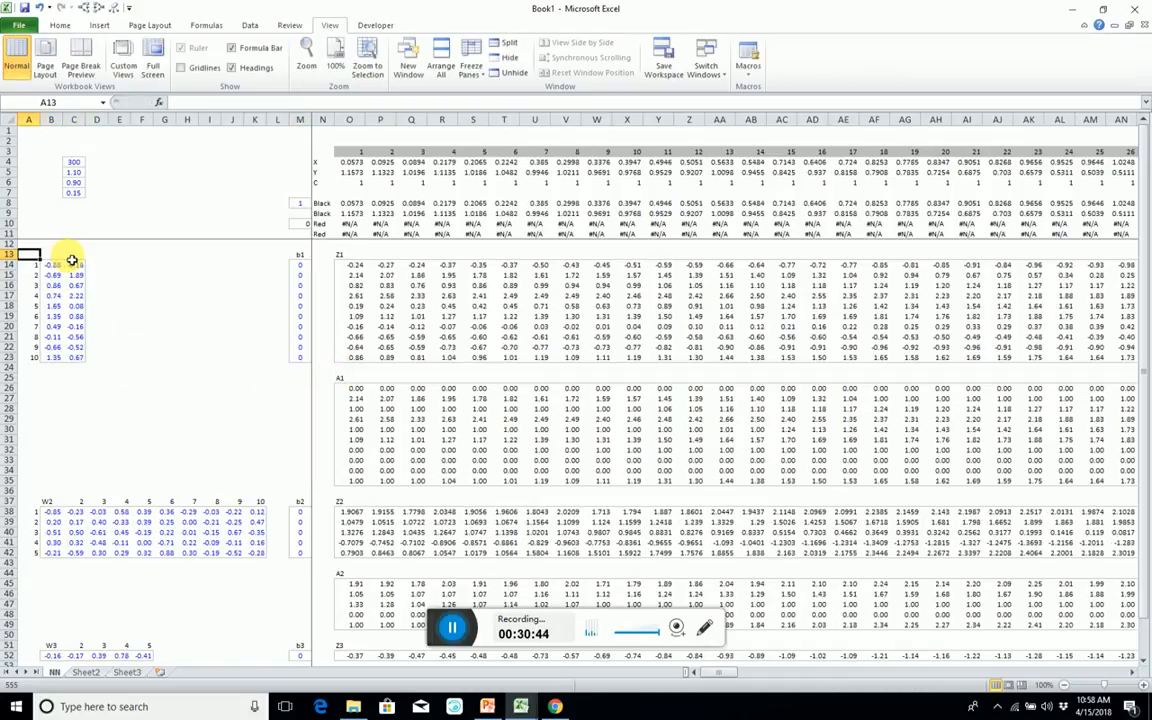
Enter the heading W1 above the first-layer weights in B13.
key("Right")
type("W")
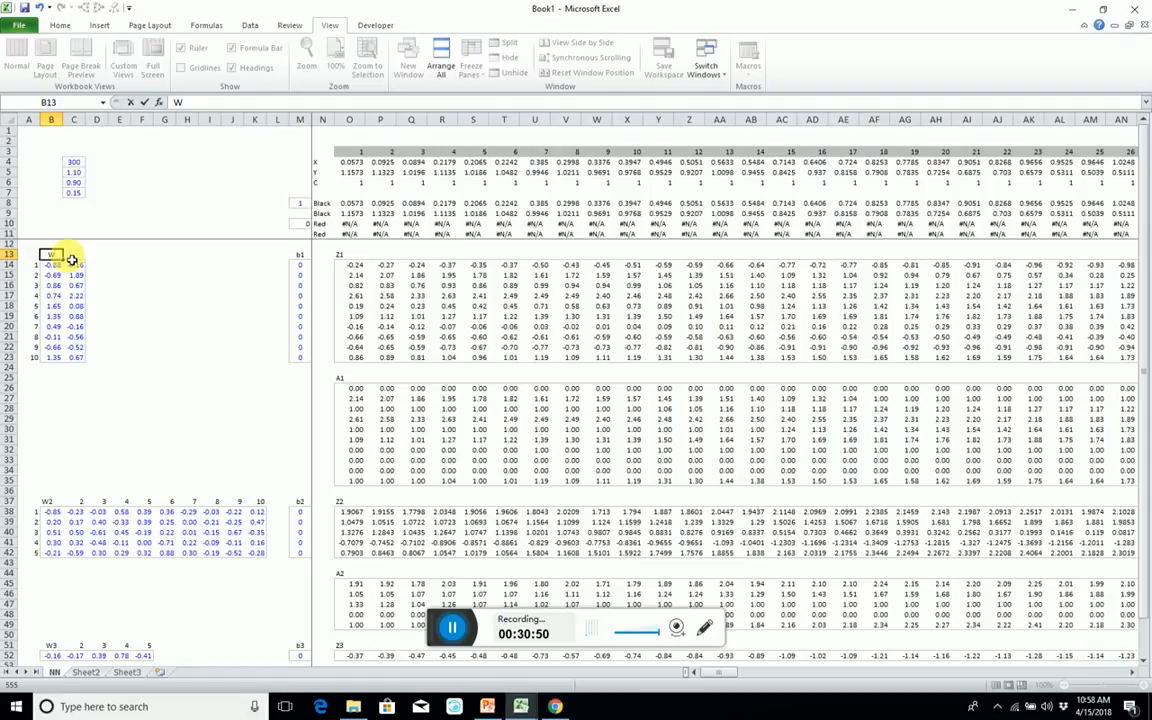
type("1")
key("Return")
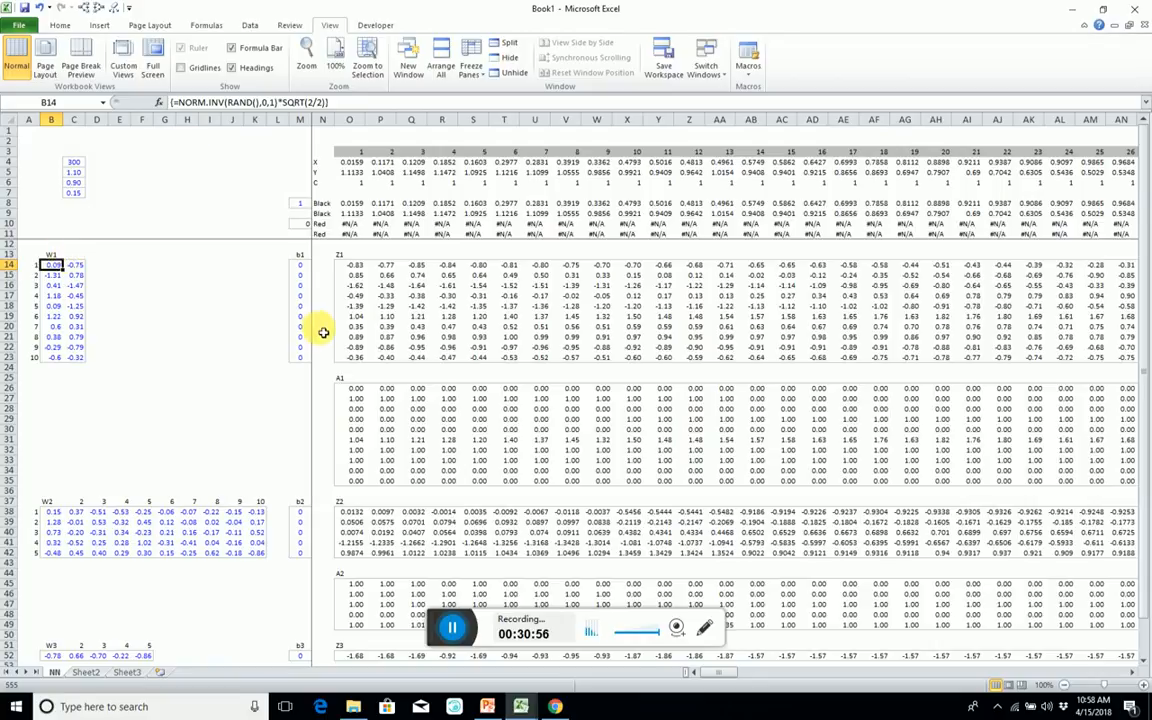
Copy the whole A3 output row O55:LB55 into row 58, starting at O58.
scroll(321, 329, "down", 5)
left_click(350, 563)
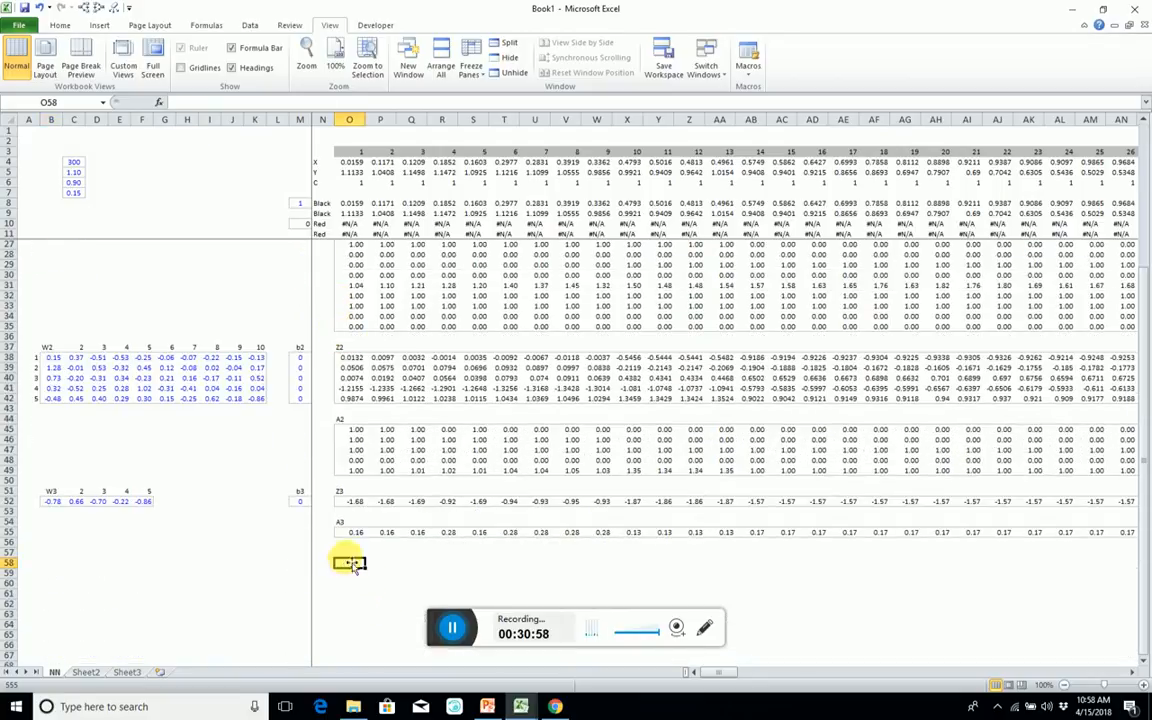
left_click(349, 533)
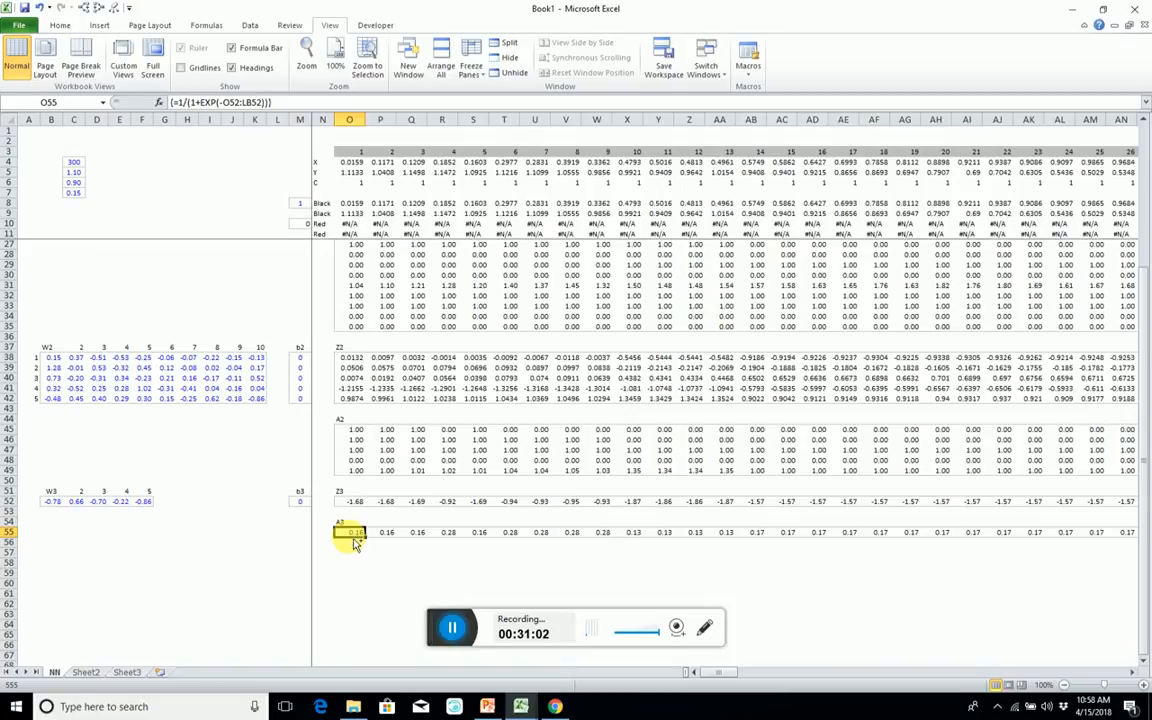
key("ctrl+shift+Right")
key("ctrl+c")
key("Left")
key("Left")
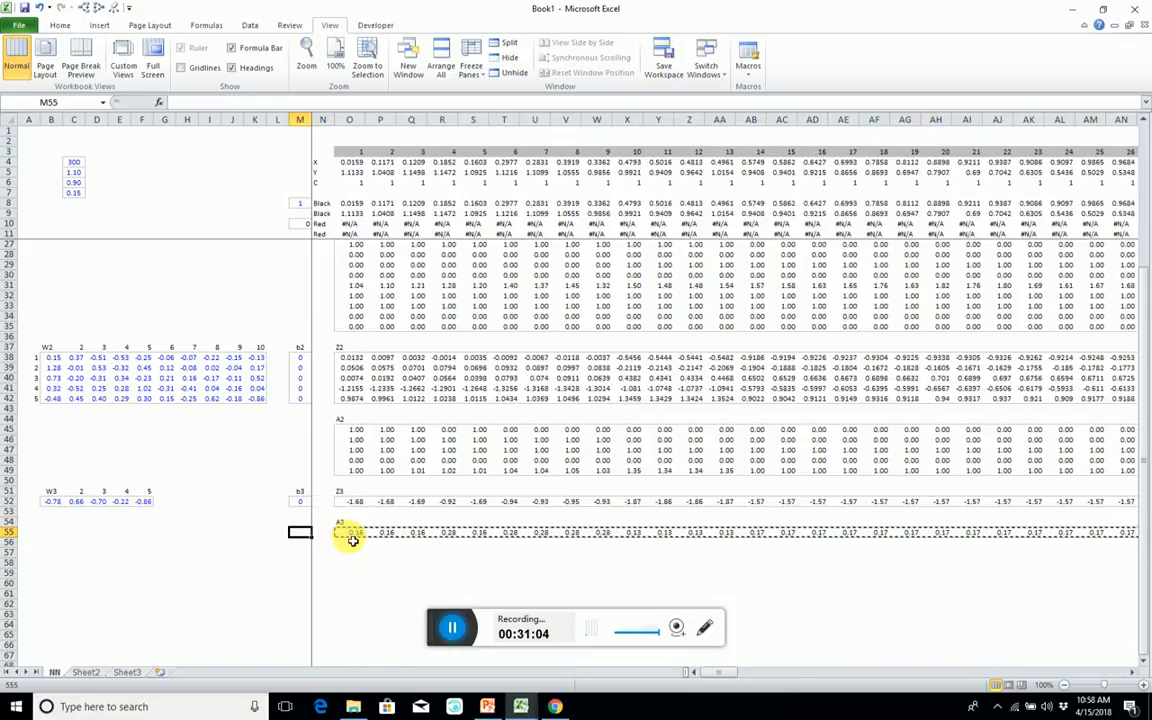
key("Right")
key("Down")
key("Down")
key("Down")
key("Right")
key("Up")
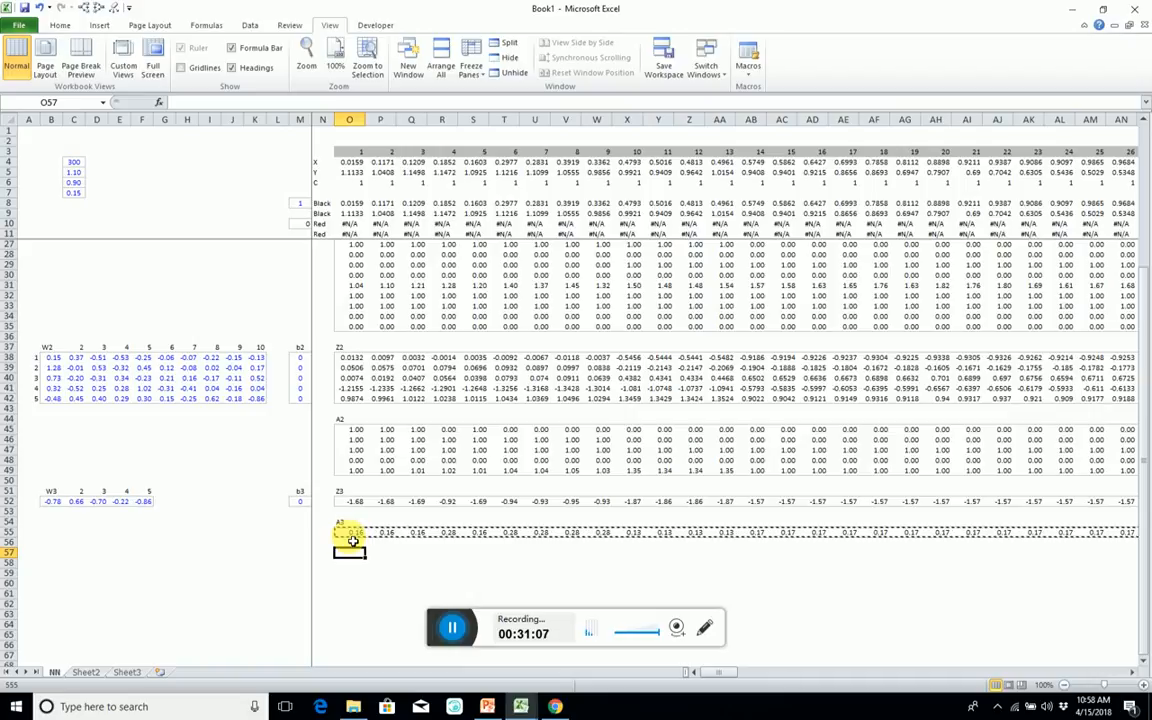
key("Down")
key("ctrl+v")
key("Left")
key("Right")
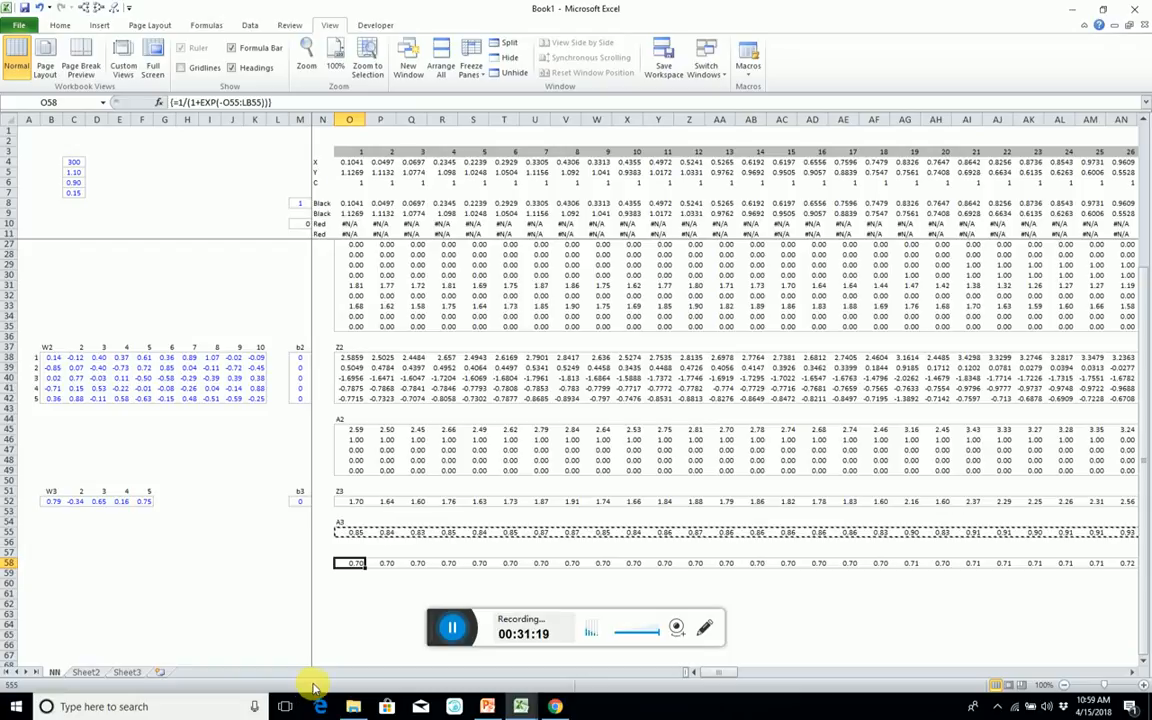
Begin a replacement formula across O58:LB58 with the class-label term =O6:LB6*log(O55:LB55).
key("ctrl+shift+Right")
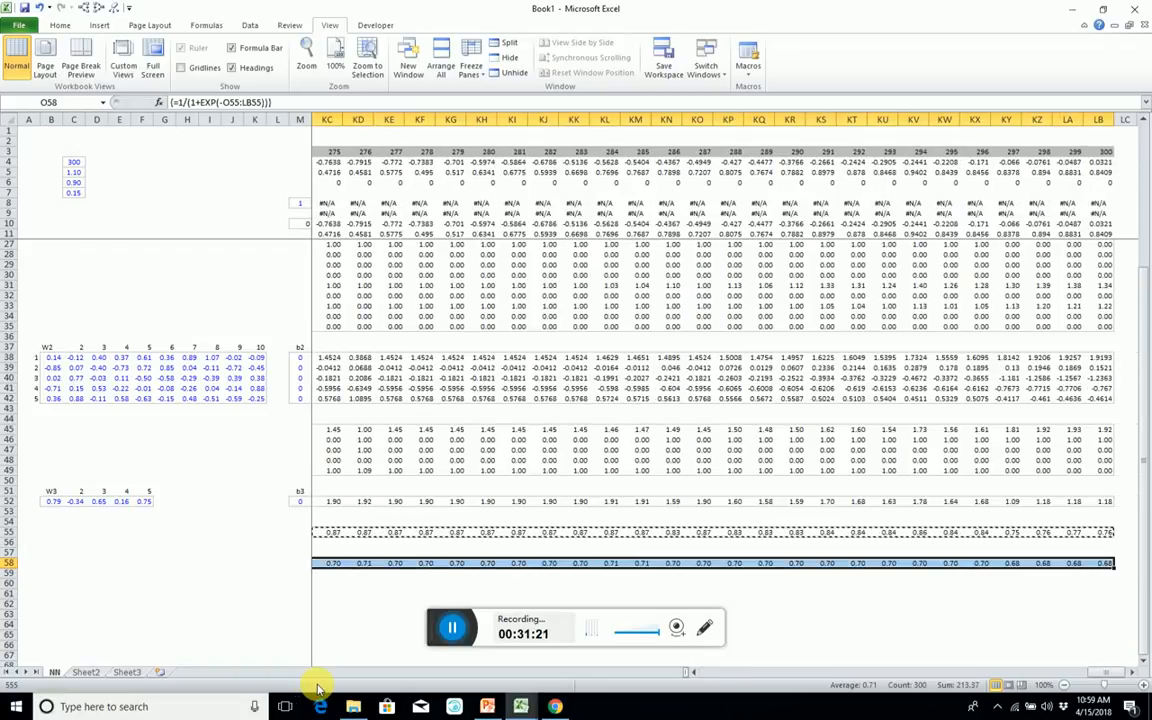
type("=")
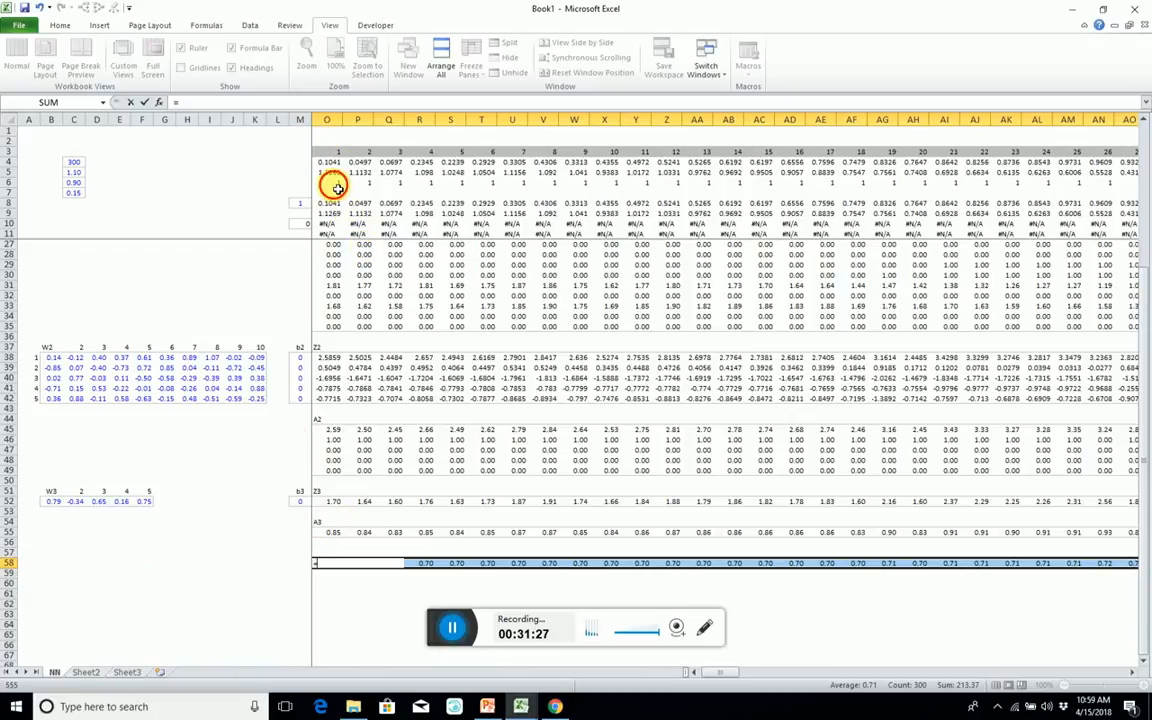
left_click(336, 186)
key("ctrl+shift+Right")
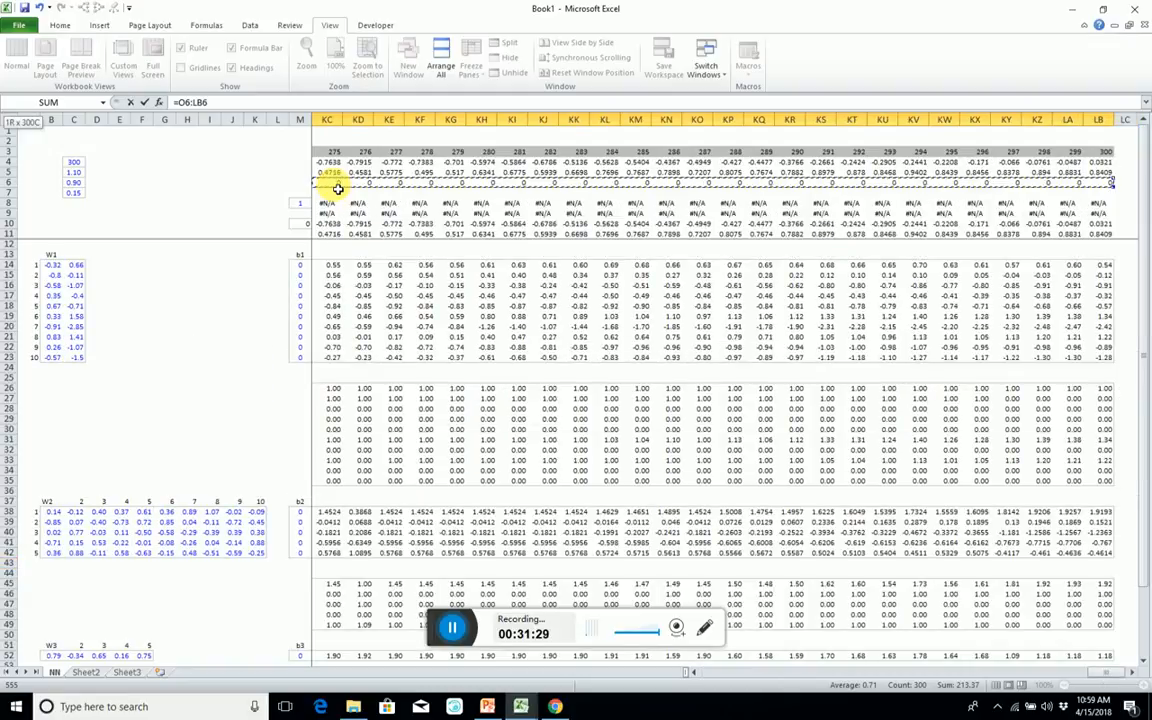
type("*log(")
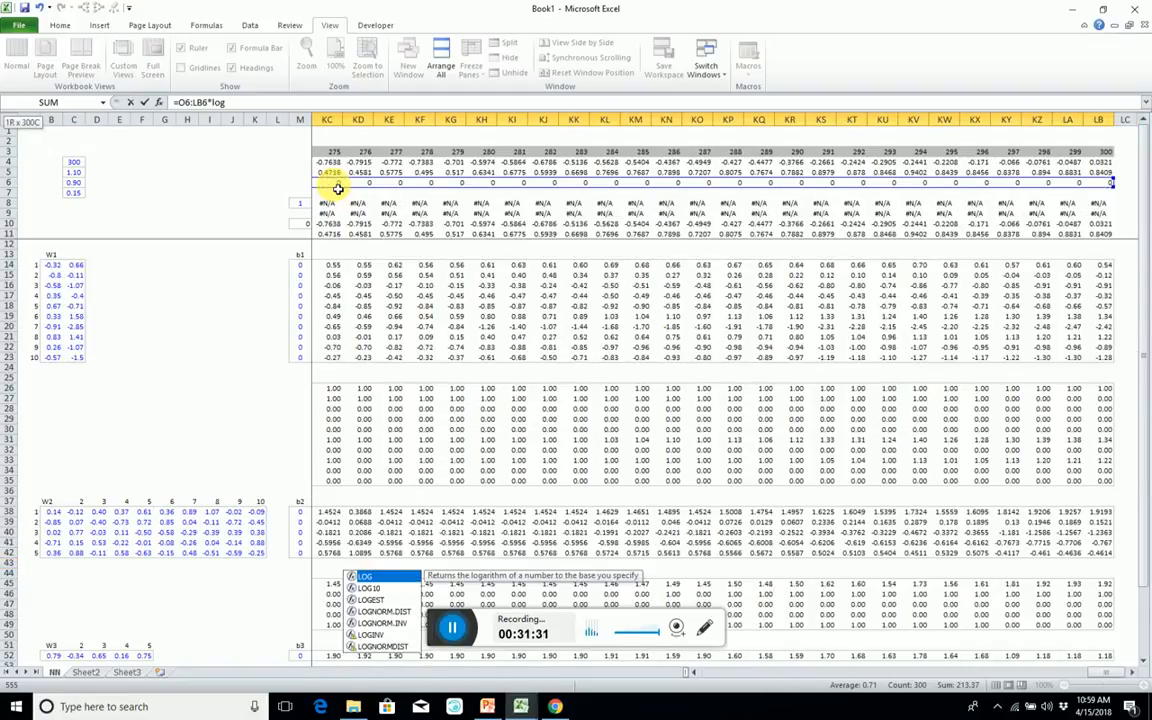
key("Up")
key("Up")
key("Up")
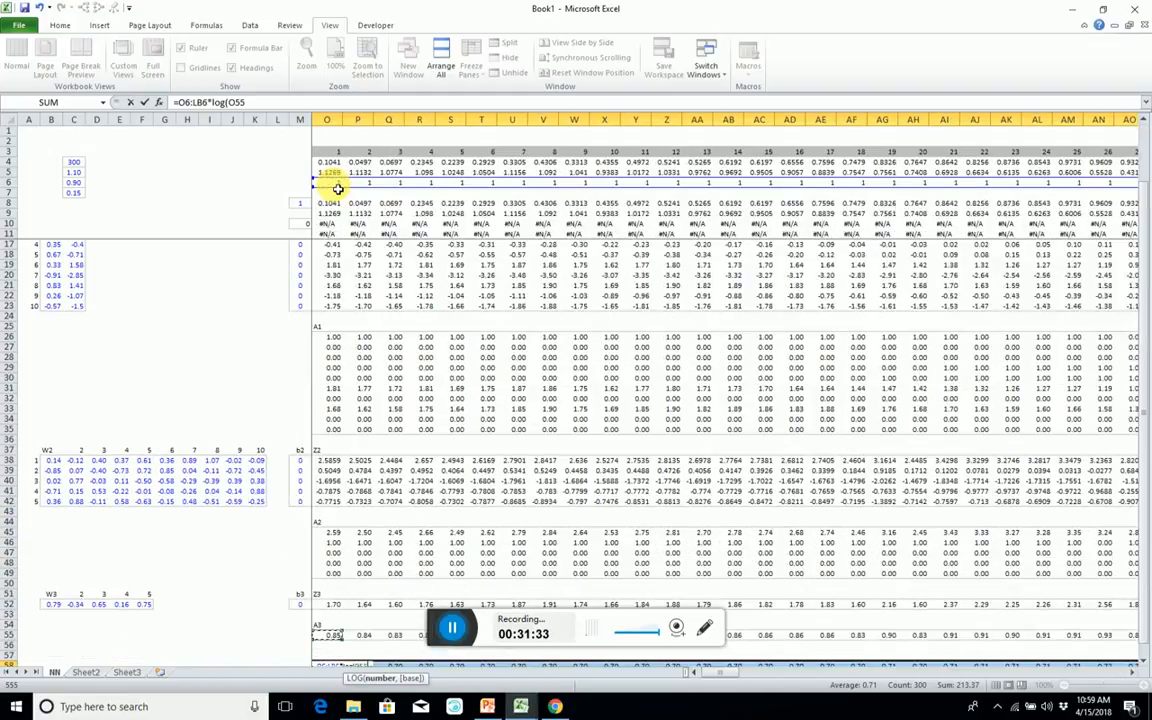
key("ctrl+shift+Right")
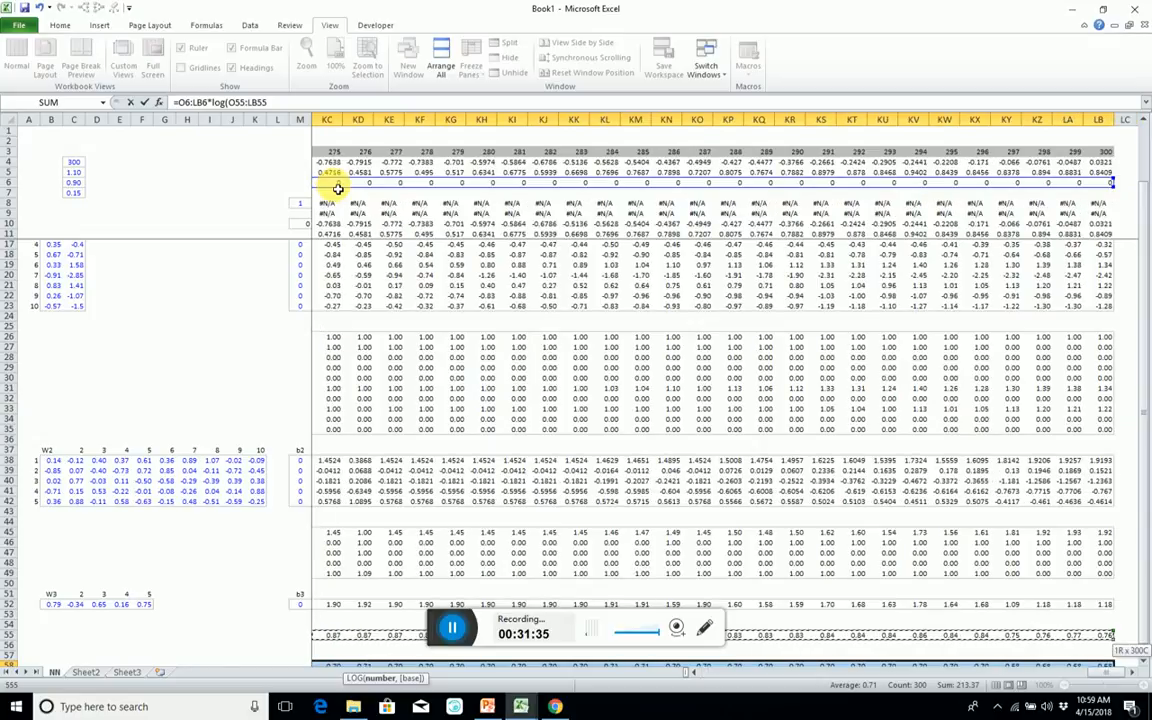
type(")+(1-")
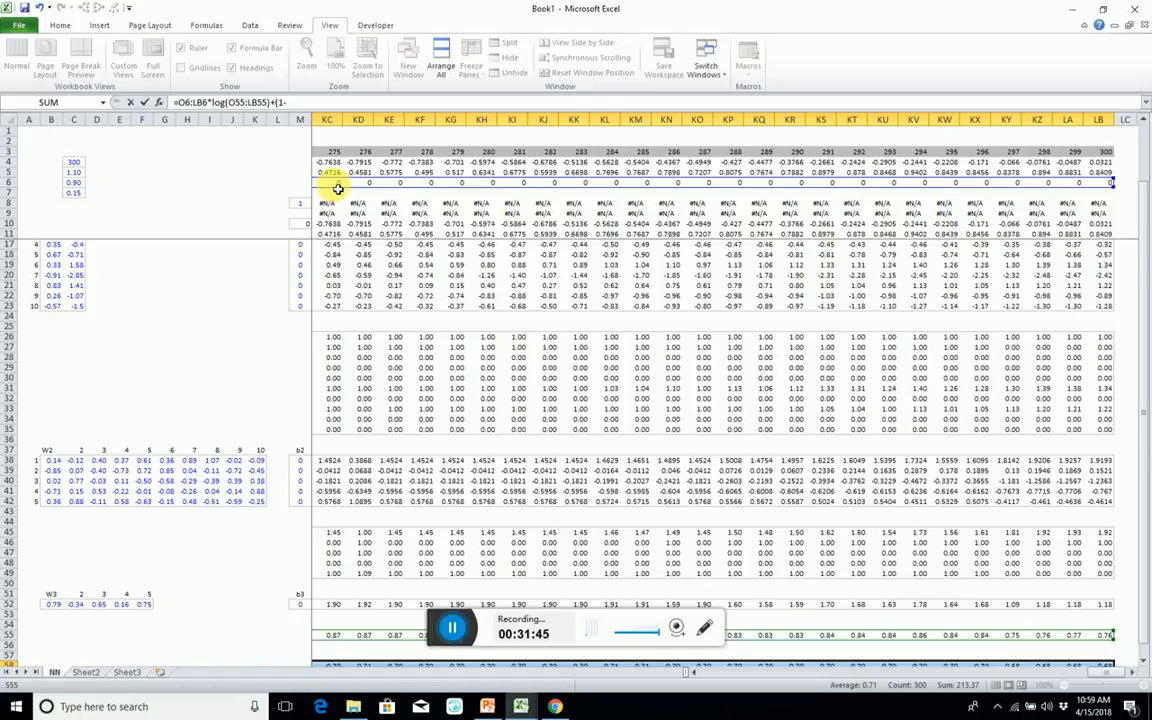
Extend the row 58 formula with the second term +(1-O6:LB6)*(1-log(O55:LB55)).
left_click(327, 185)
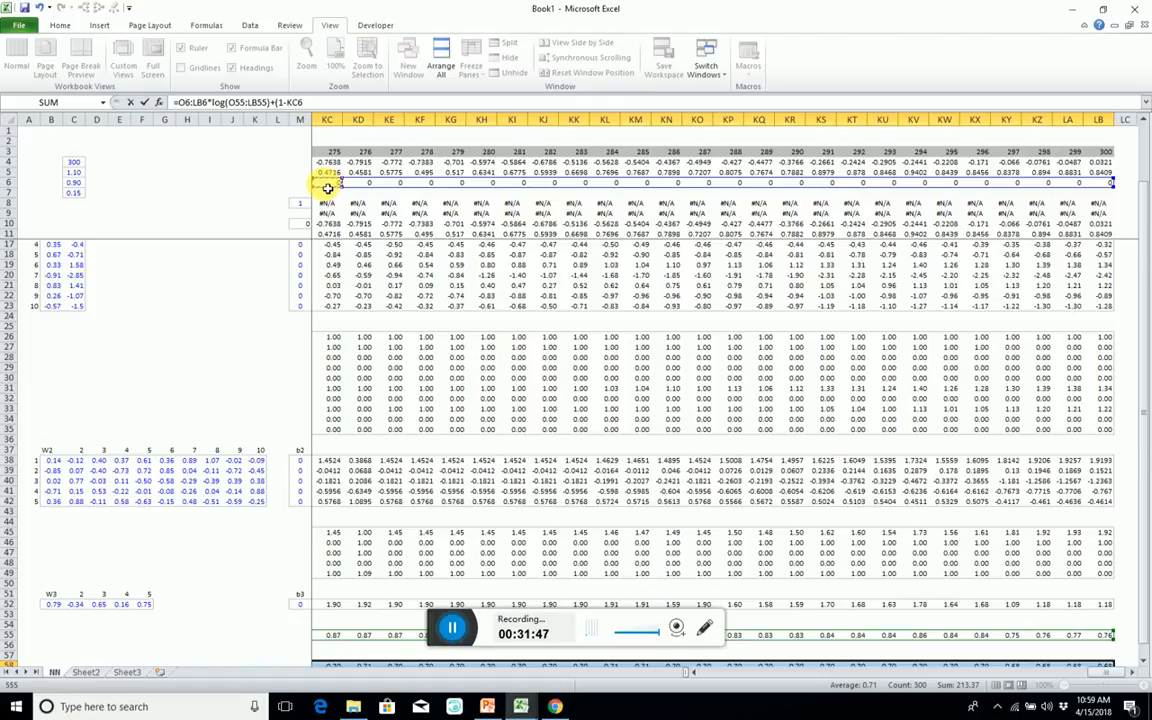
key("ctrl+Left")
key("ctrl+shift+Right")
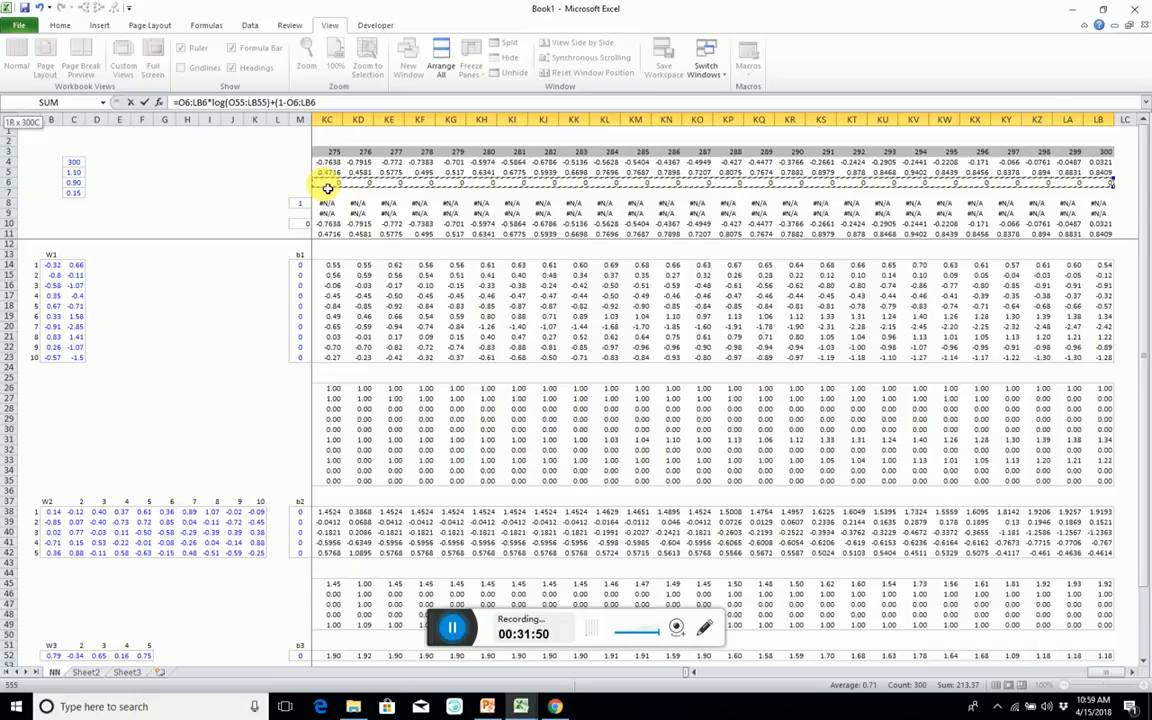
type(")*(")
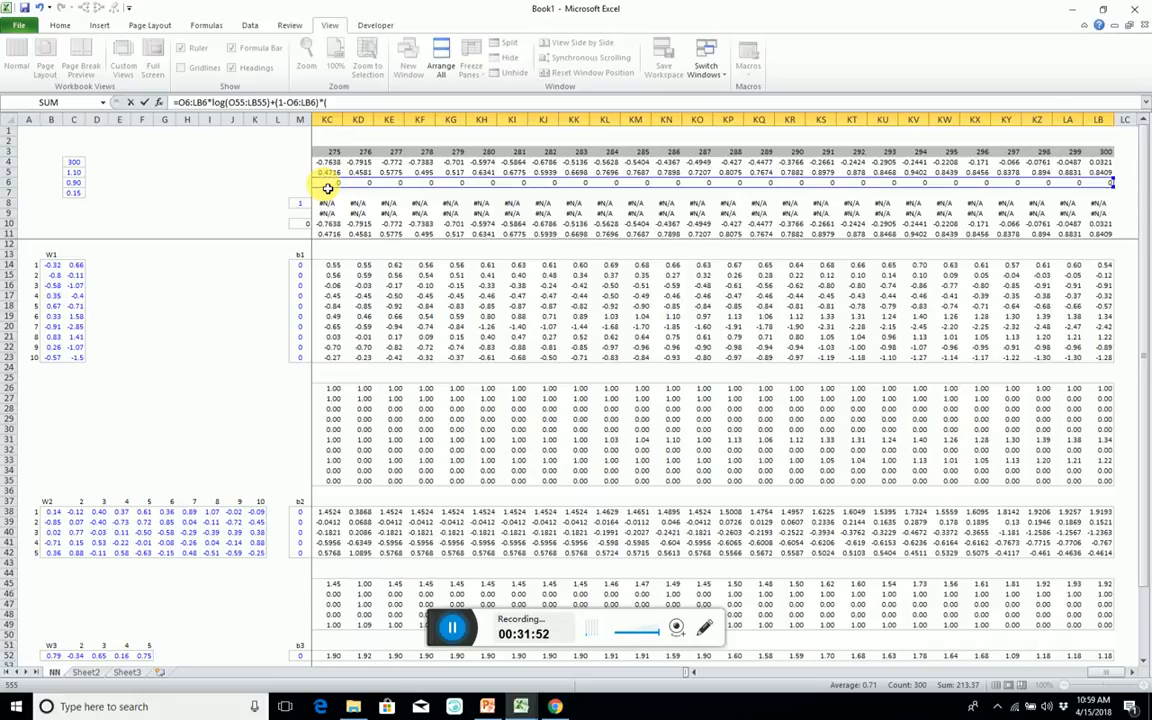
type("1-log")
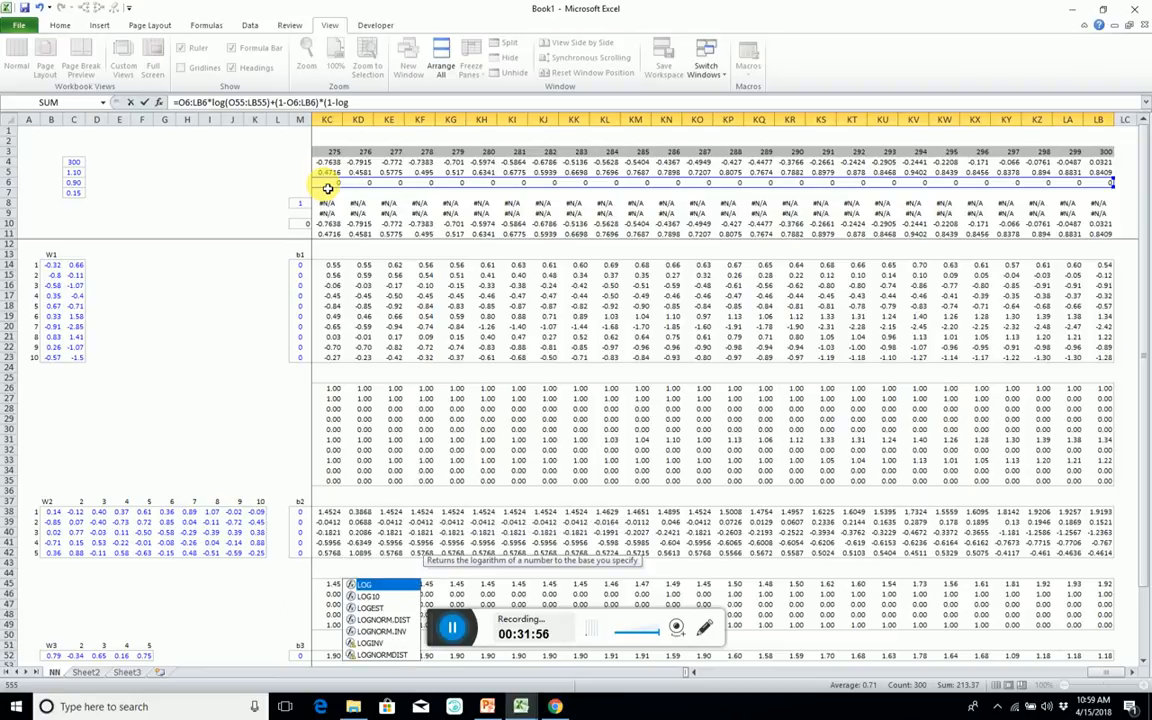
type("(")
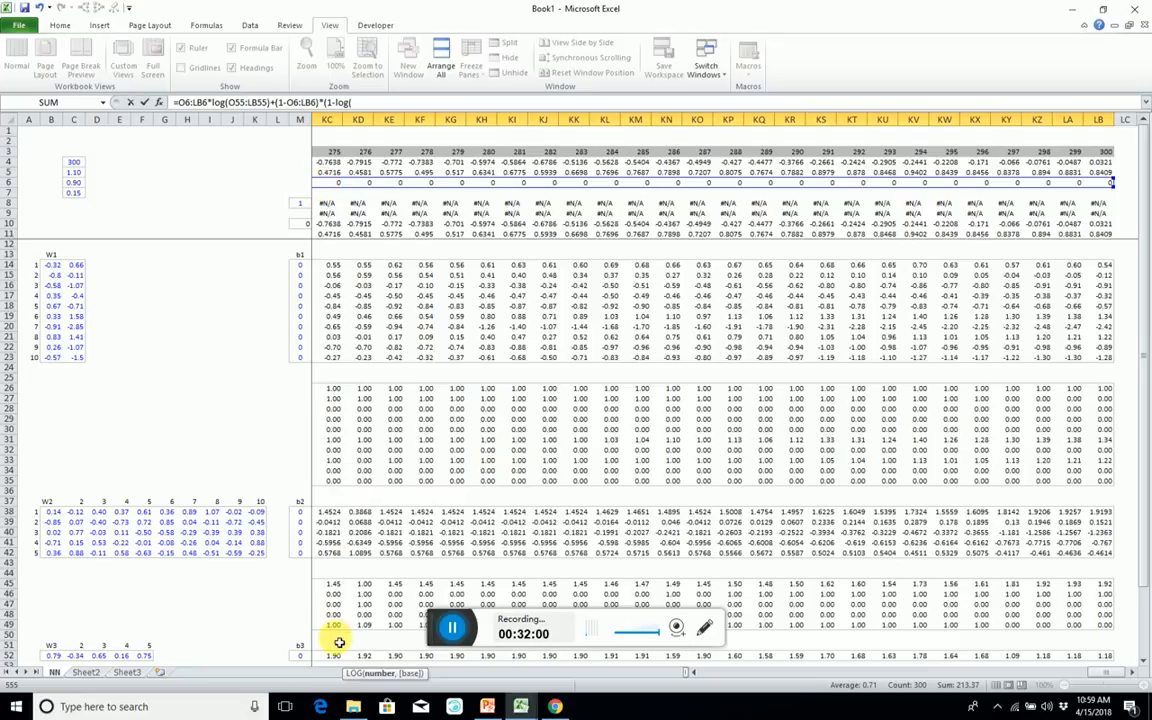
key("Up")
key("Up")
key("Up")
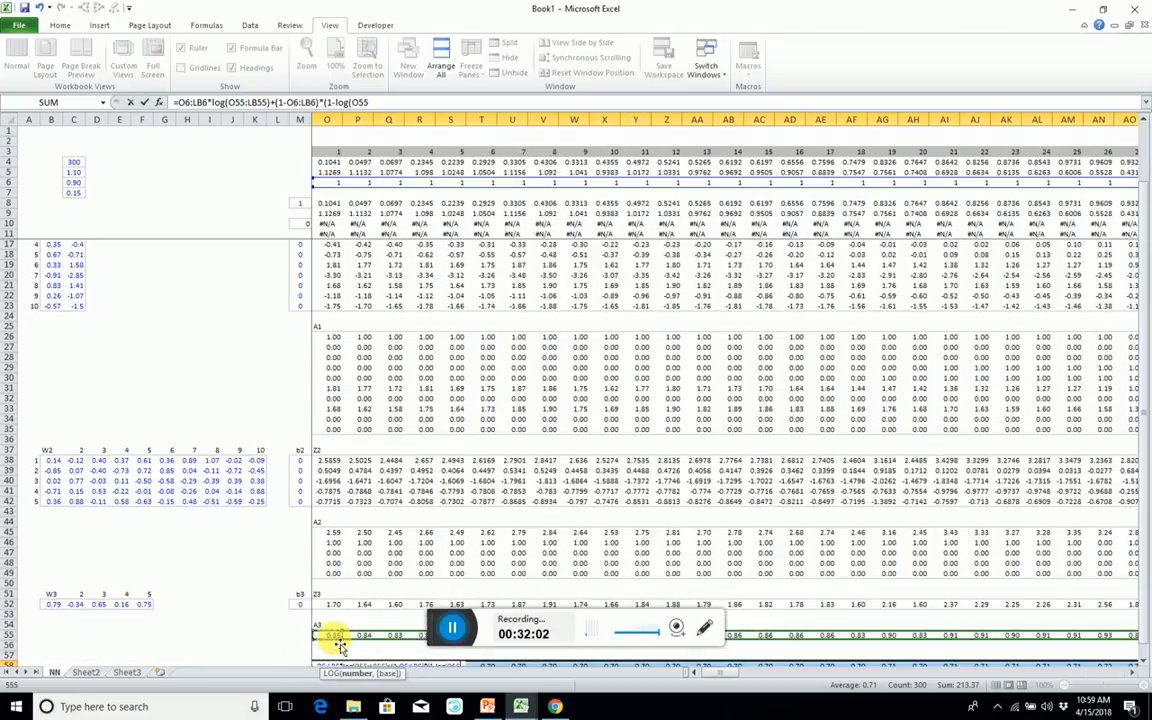
key("ctrl+shift+Right")
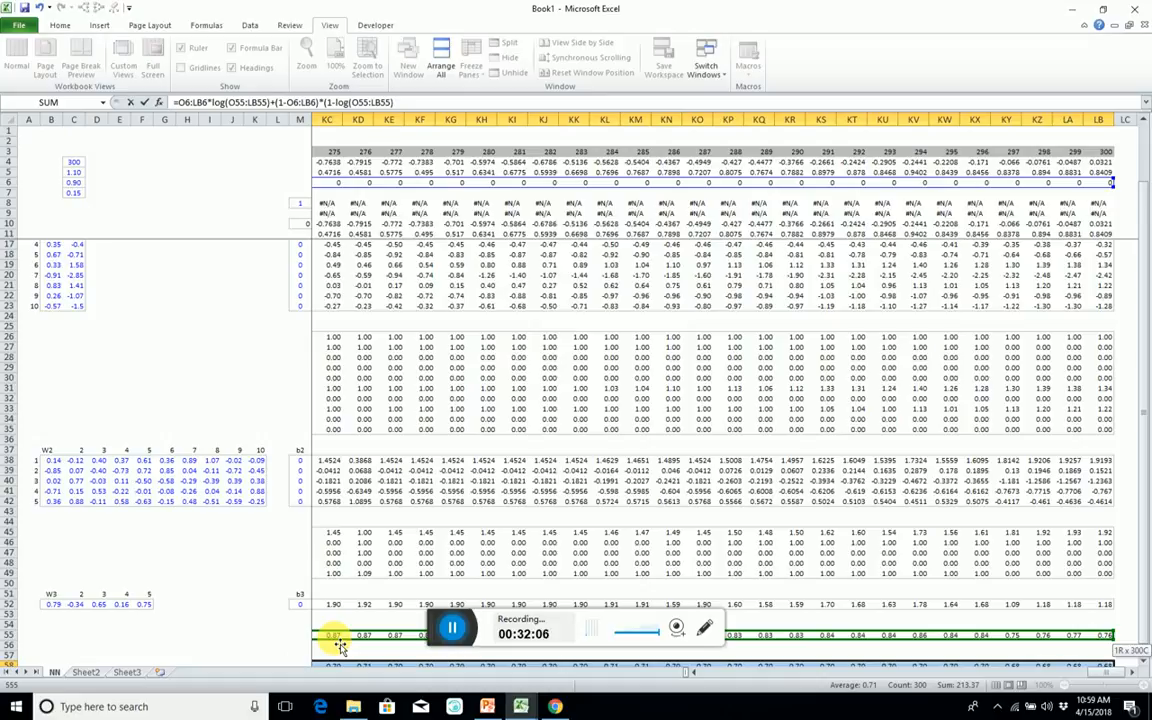
type("))")
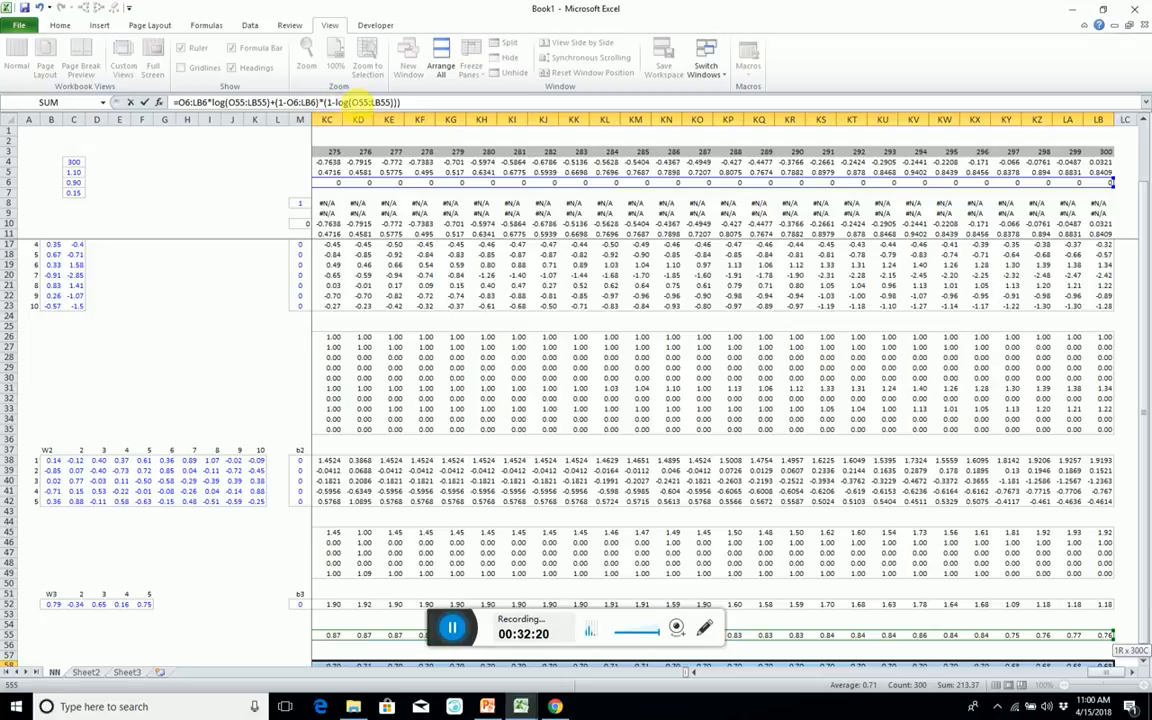
Correct the formula's second term to (1-O6:LB6)*LOG(1-O55:LB55) and enter it as an array formula across O58:LB58.
left_click(353, 102)
type("1-")
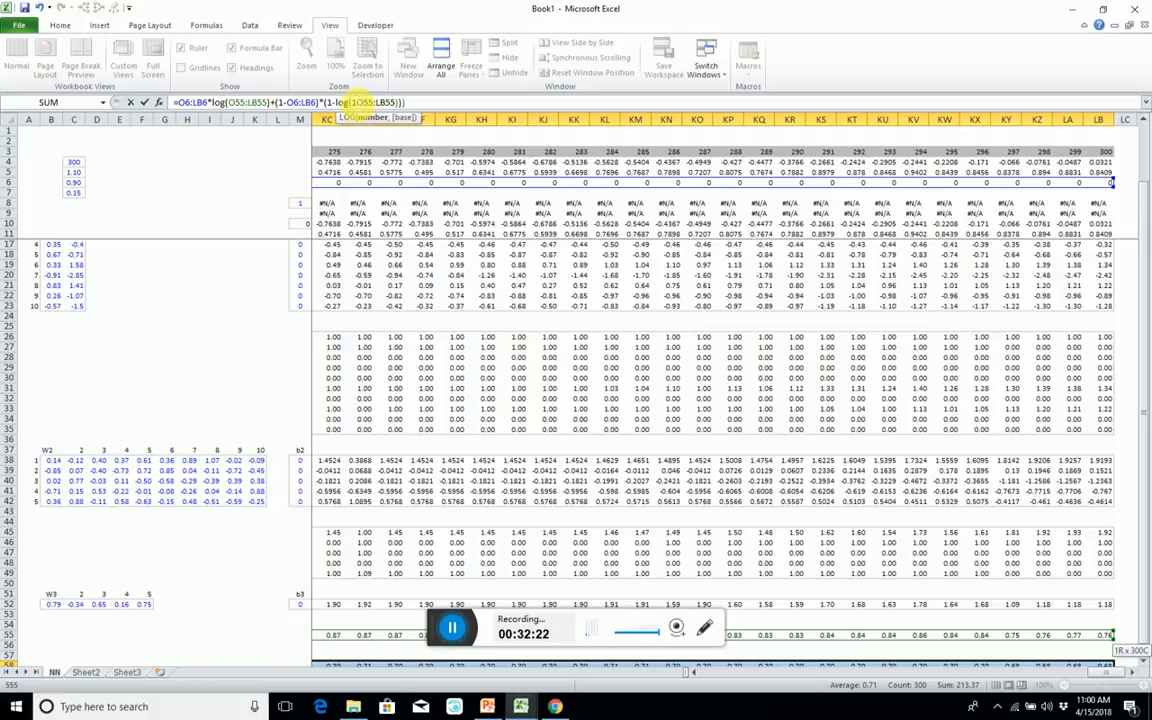
left_click(330, 102)
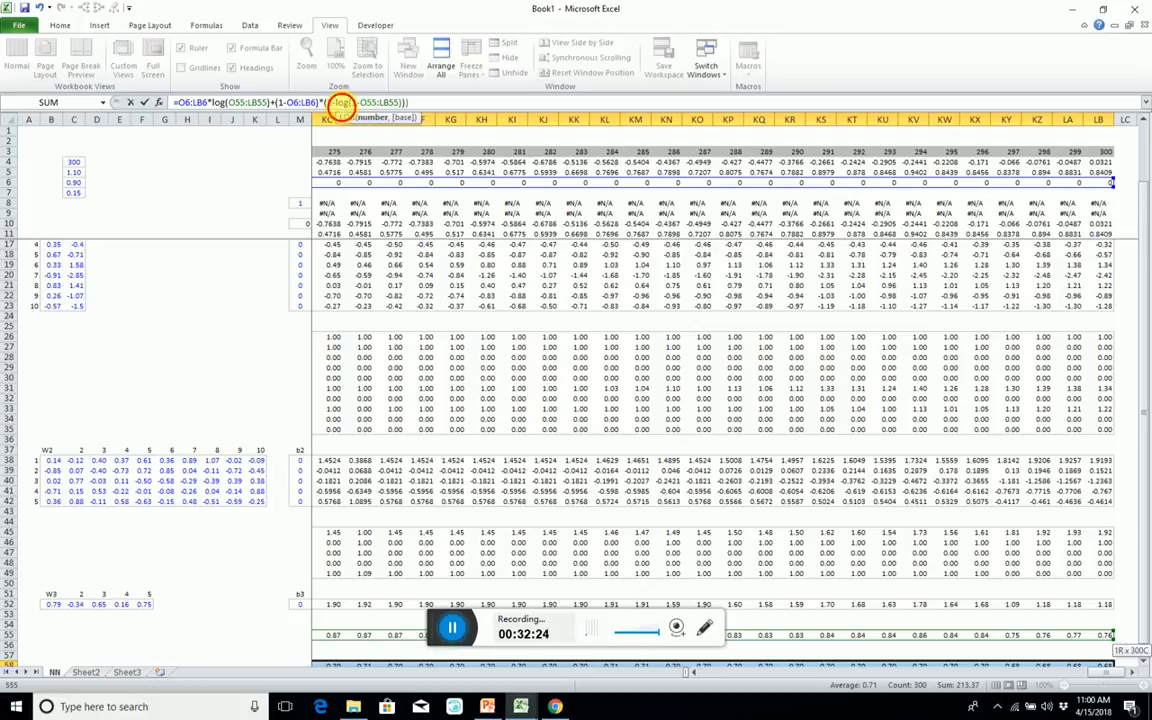
key("BackSpace")
key("BackSpace")
key("BackSpace")
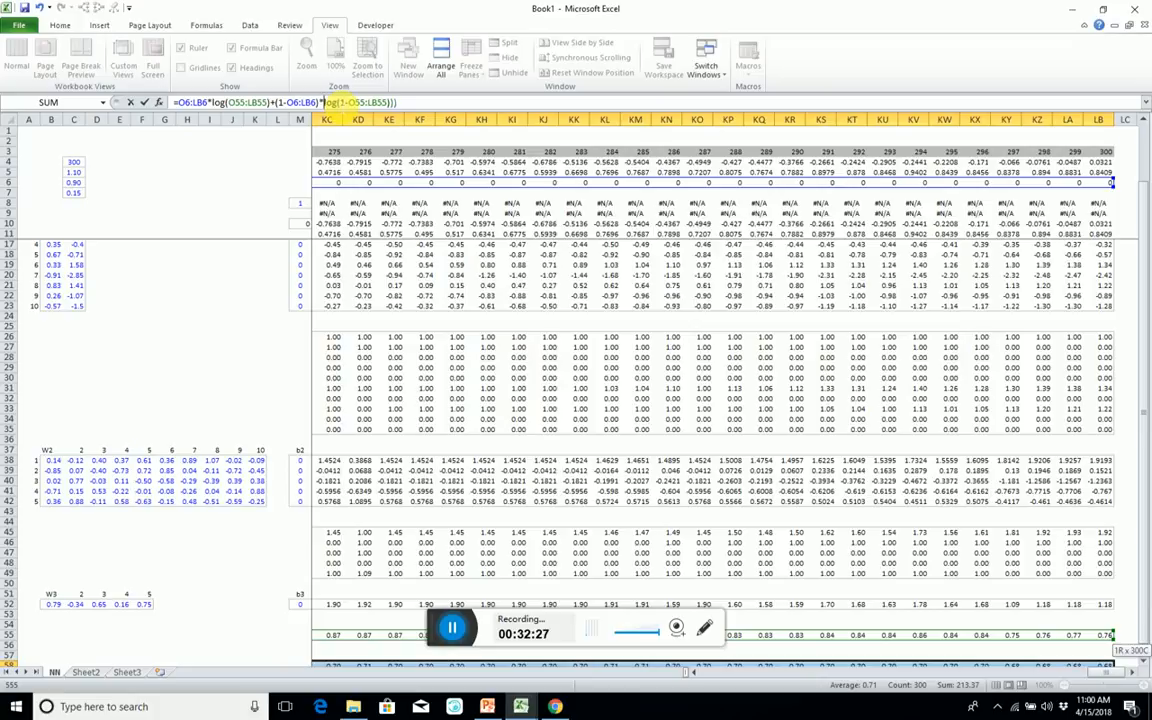
left_click(411, 103)
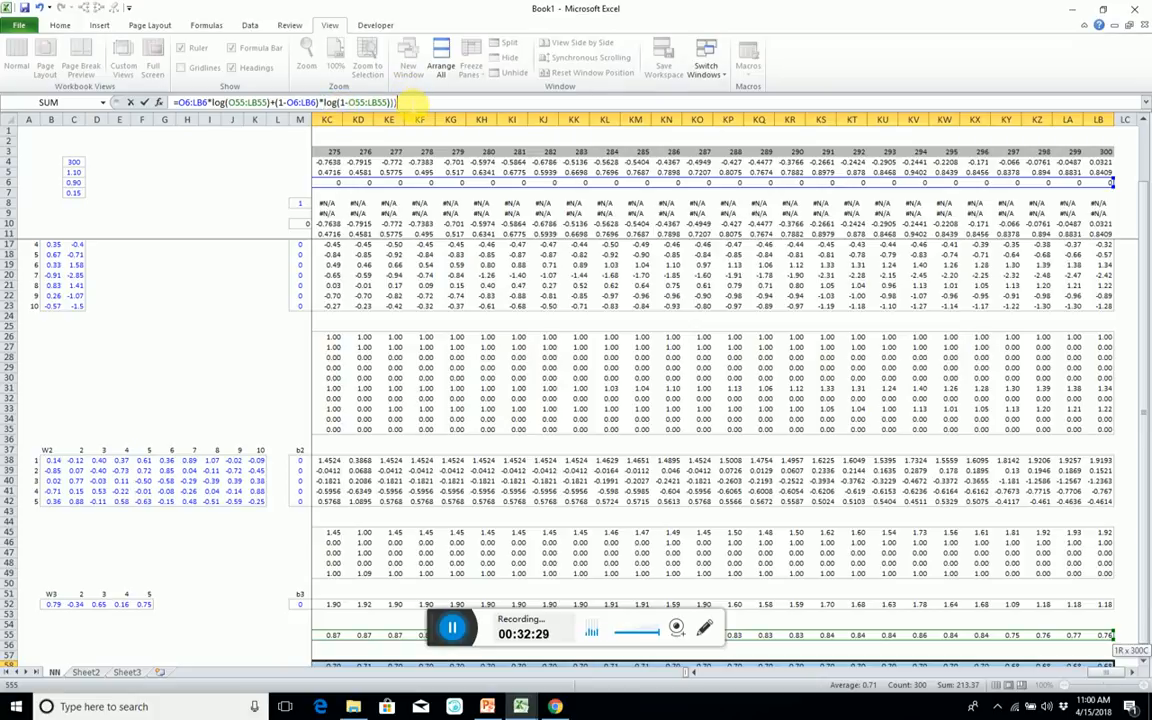
key("BackSpace")
key("Escape")
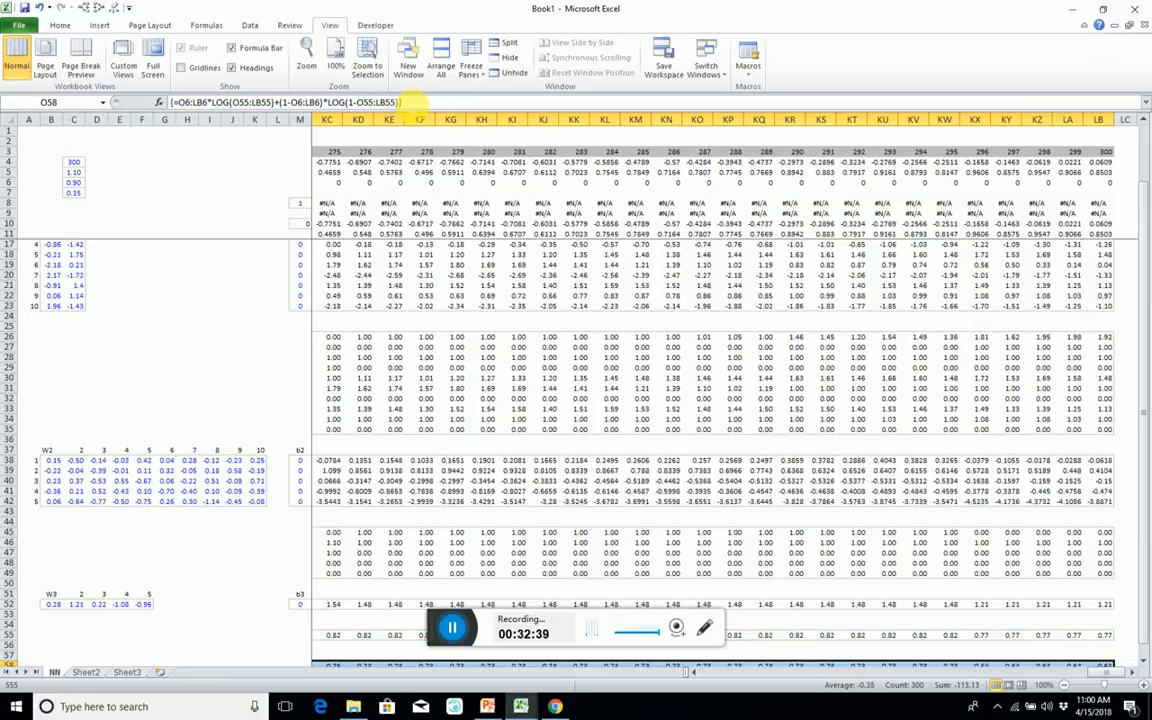
Copy the first loss cell O58 into M58, carrying over its formatting.
key("Right")
key("Right")
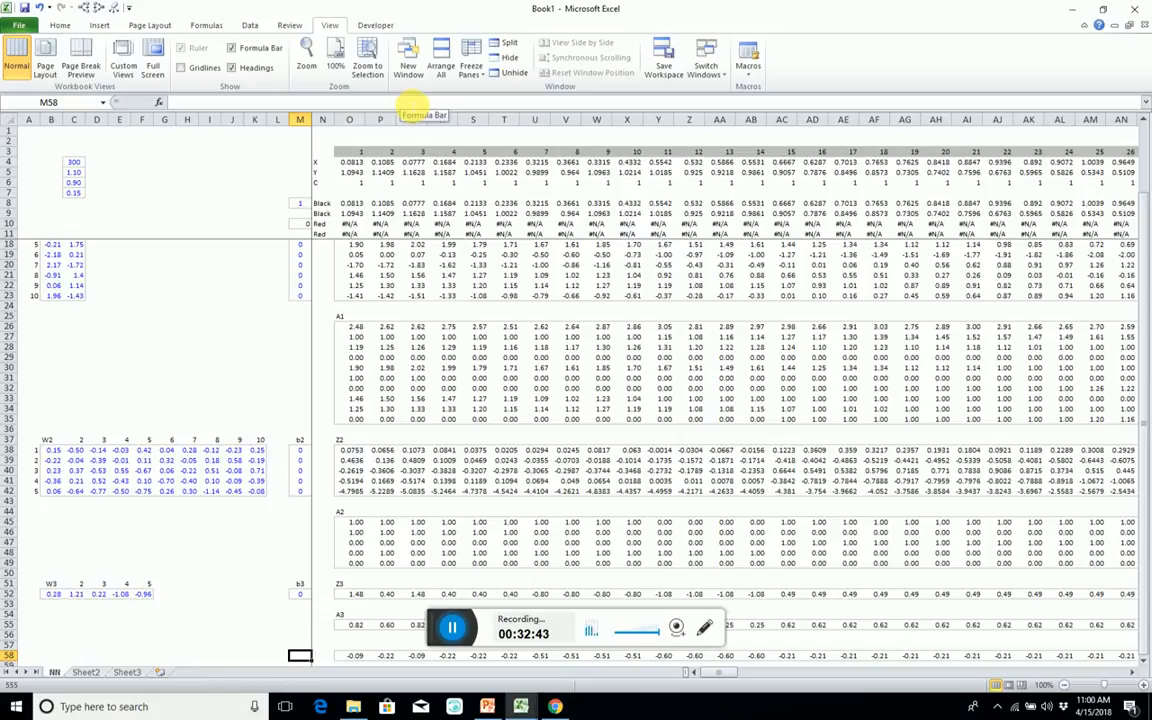
key("Right")
key("Right")
key("ctrl+c")
key("Left")
key("Left")
key("ctrl+v")
key("ctrl+Down")
key("ctrl+Up")
key("Up")
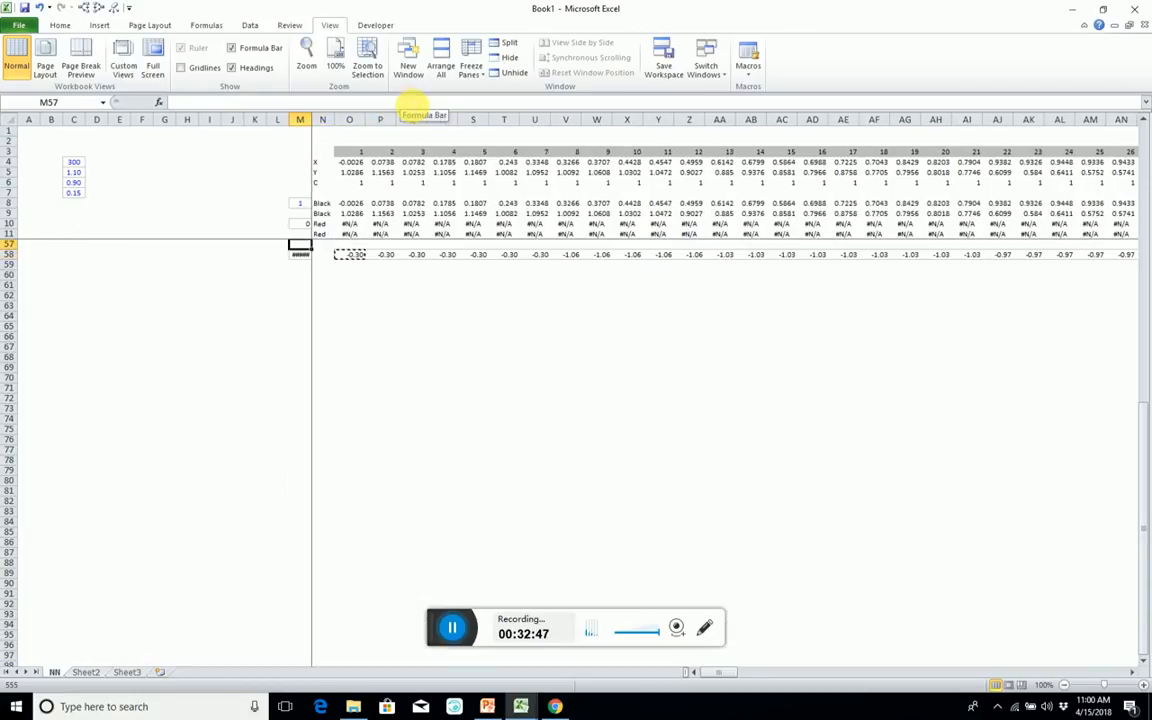
Replace the content of M58 with =SUM(O58:LB58)/Cases to average the loss row.
key("Down")
type("=sum(")
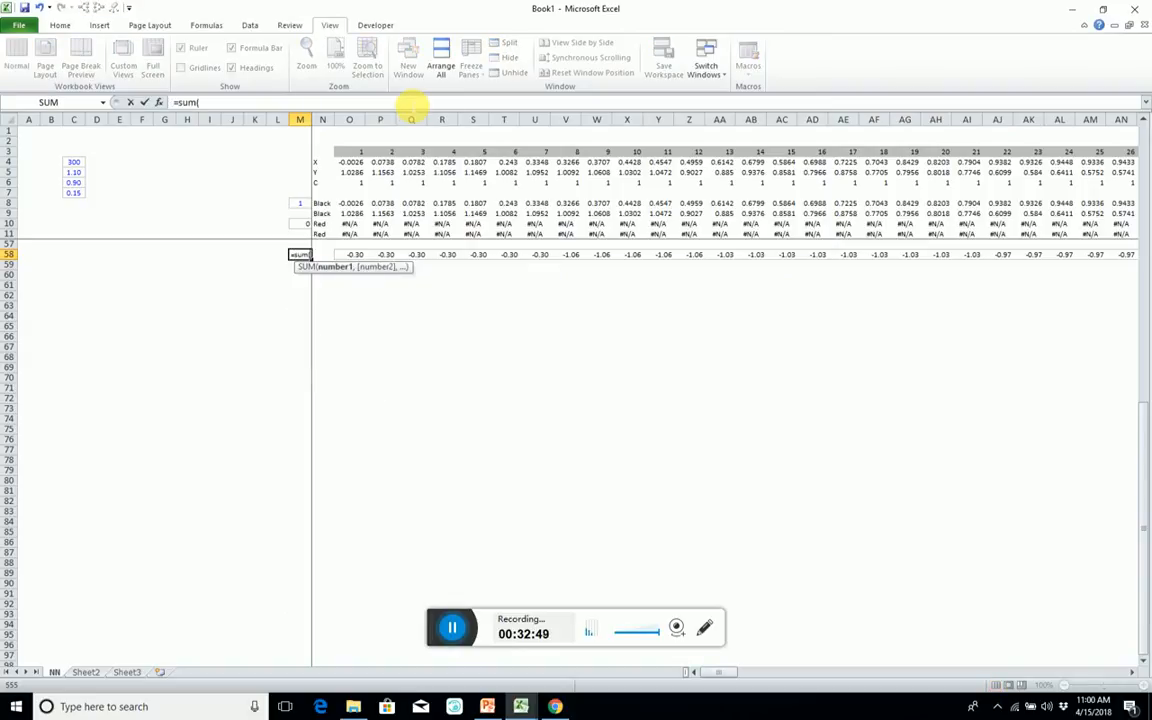
key("Right")
key("Right")
key("ctrl+shift+Right")
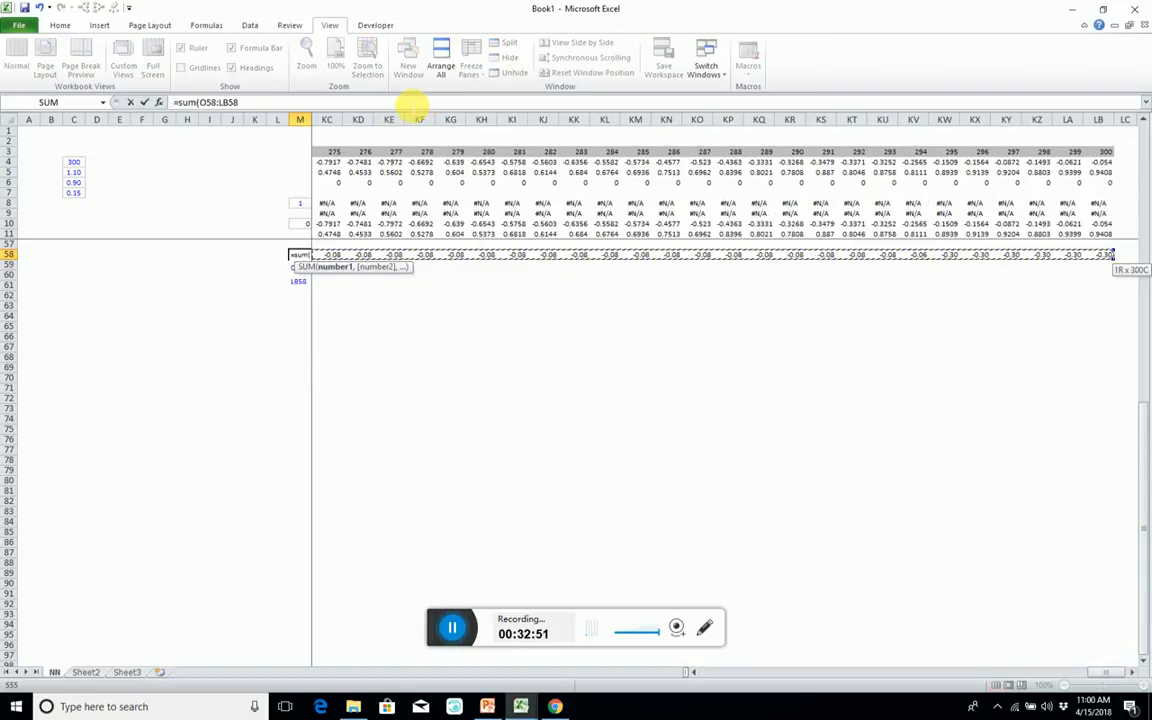
type(")/cas")
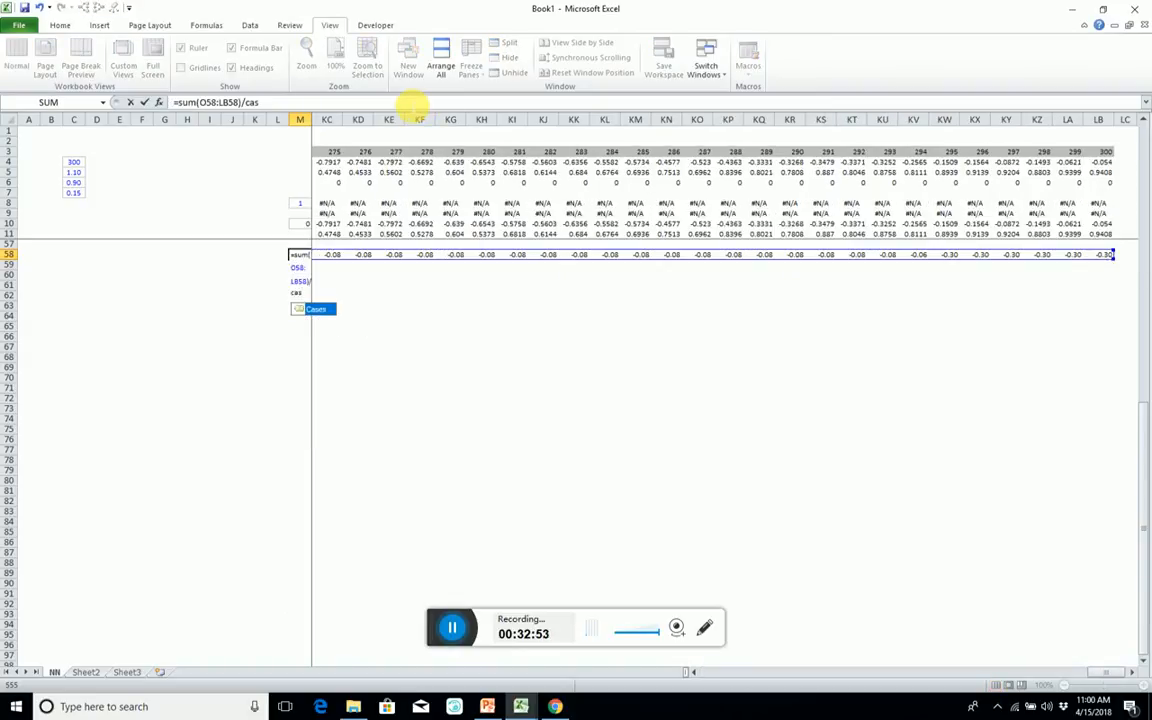
key("Tab")
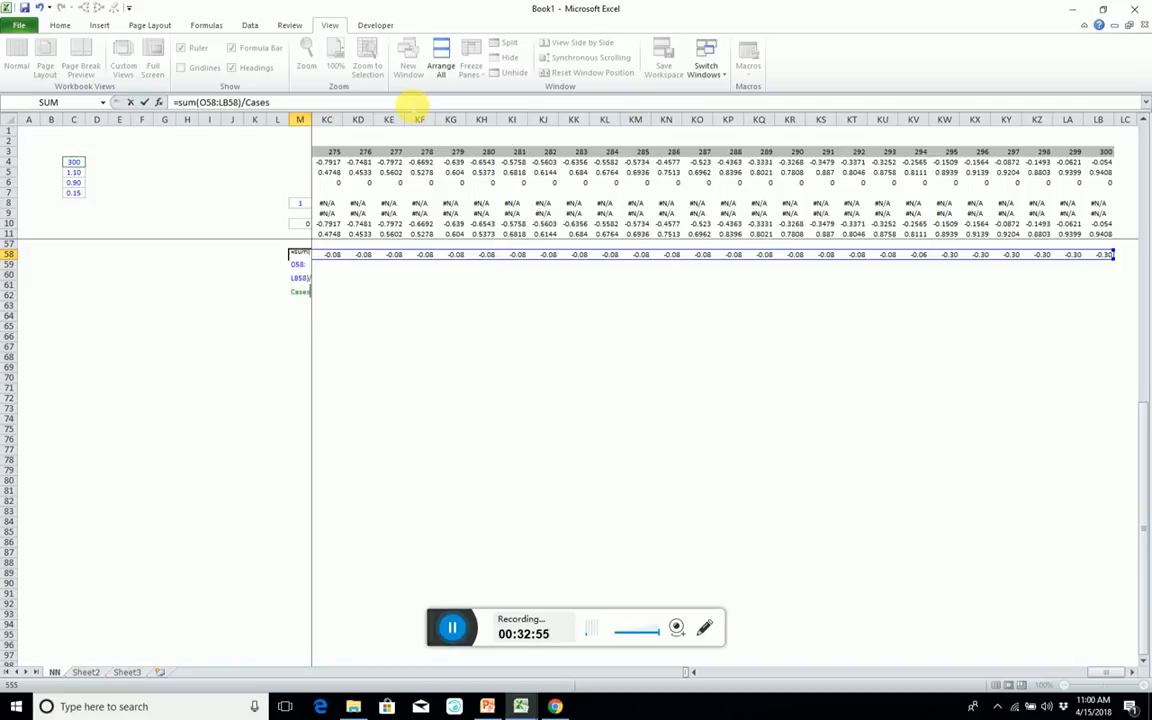
key("Return")
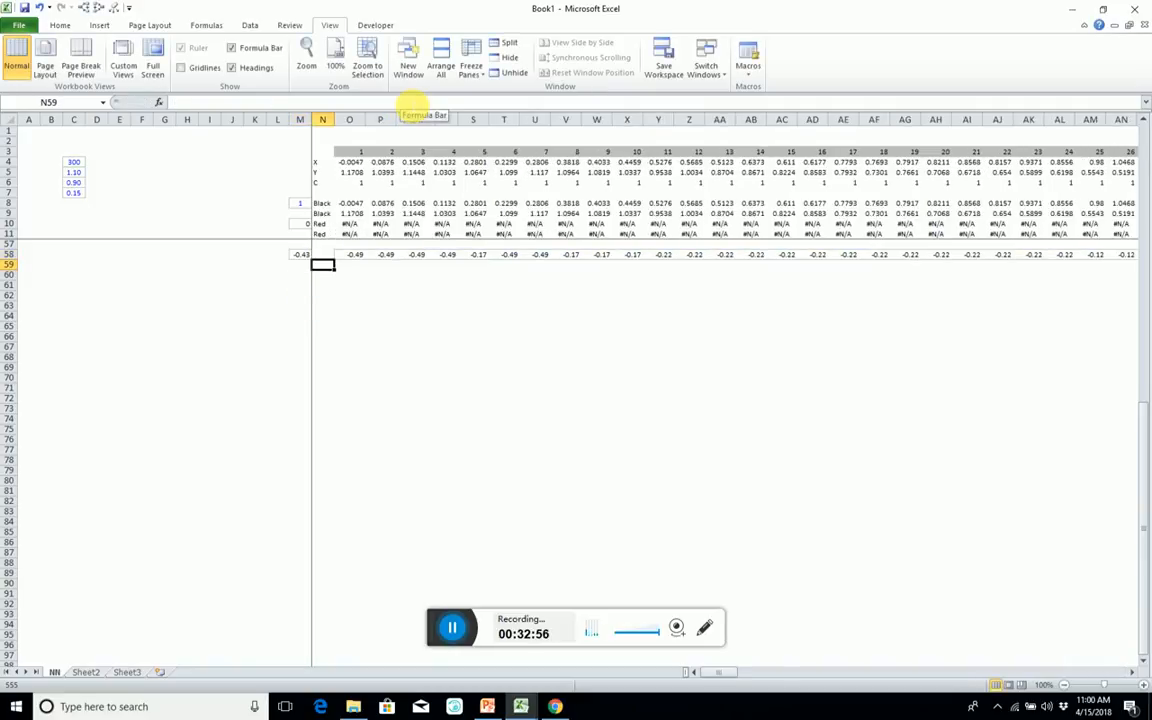
Label the average cost cell with J in M57 and the loss row with L in O57.
key("Up")
key("Up")
type("J")
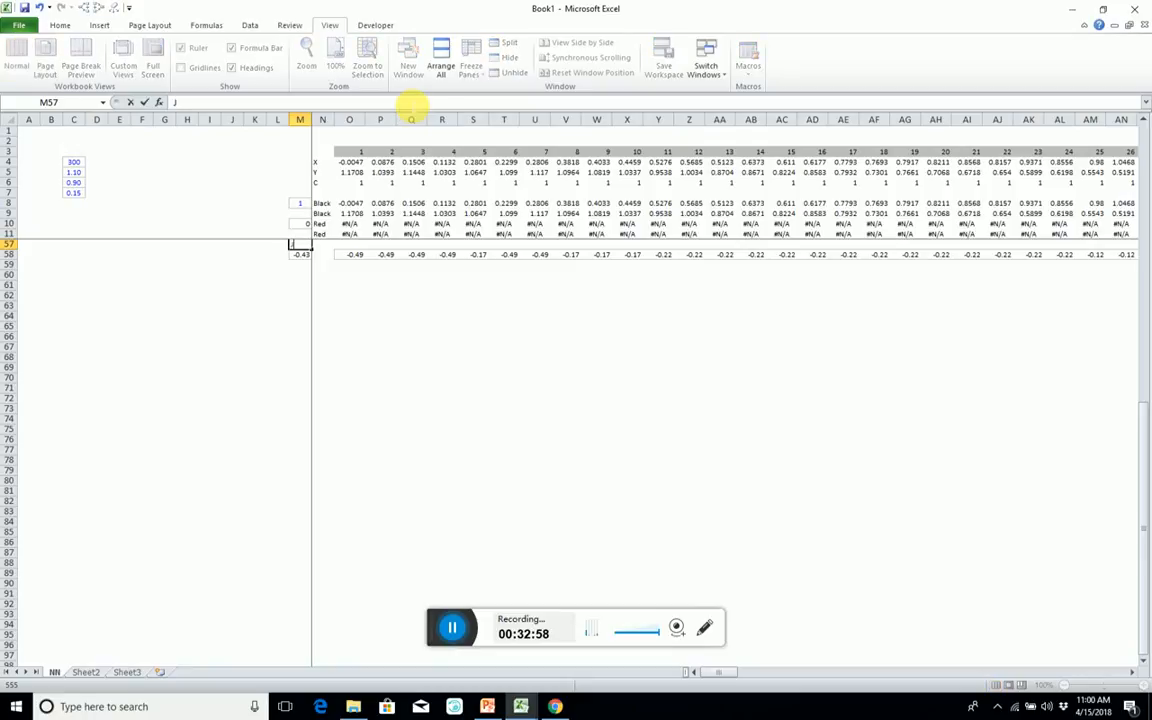
key("Right")
key("Right")
type("L")
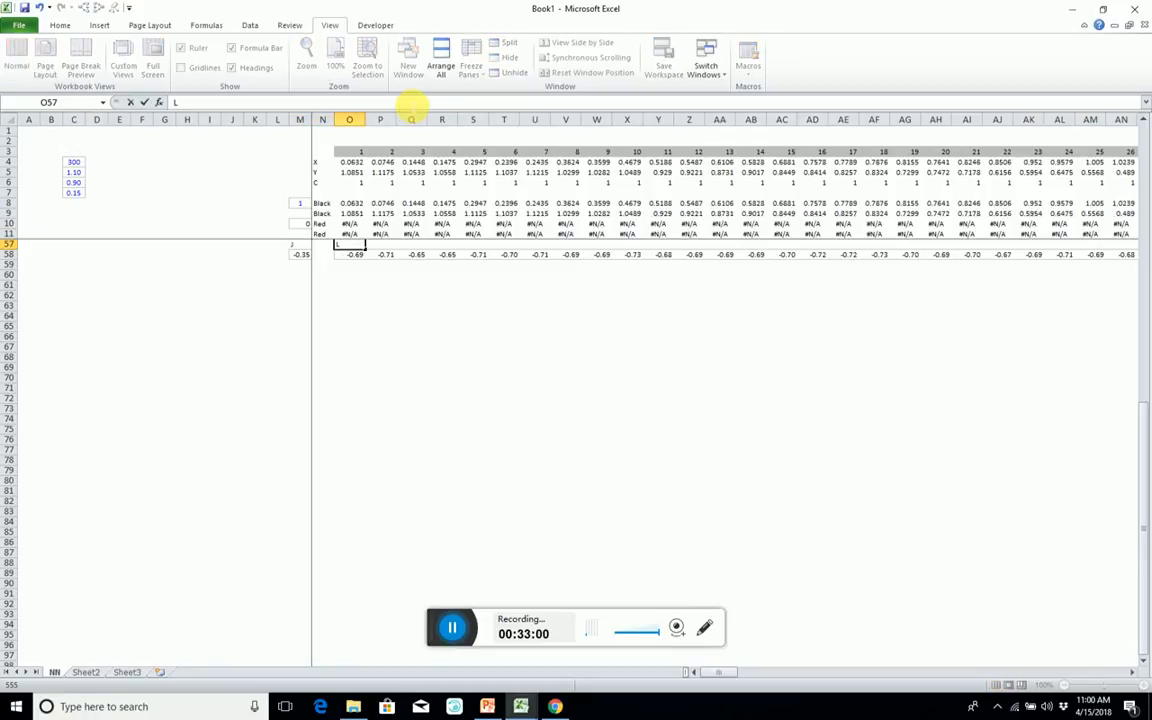
key("Left")
key("Left")
key("Left")
key("Left")
key("Left")
key("Left")
key("Left")
key("Left")
key("Left")
key("Left")
key("Left")
key("Left")
key("Left")
key("Left")
key("Up")
key("Up")
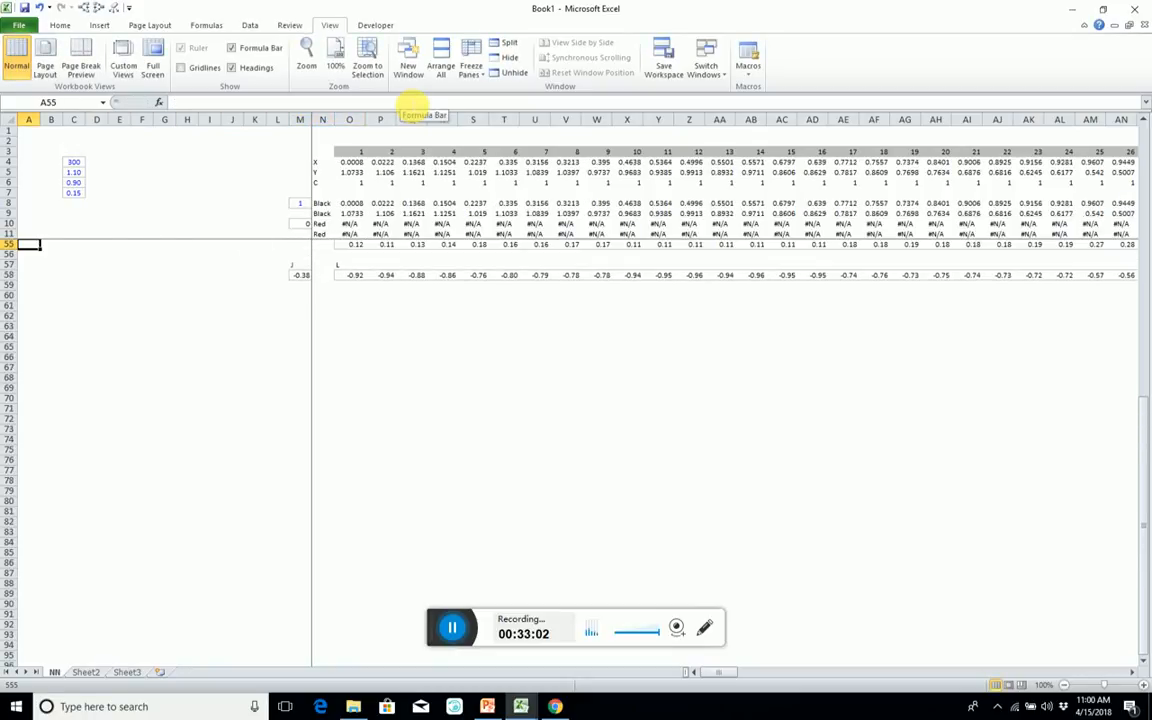
Examine the whole forward pass from the W1 and Z1 blocks down to the loss row L at 70% zoom.
scroll(474, 160, "up", 15)
scroll(528, 68, "down", 3)
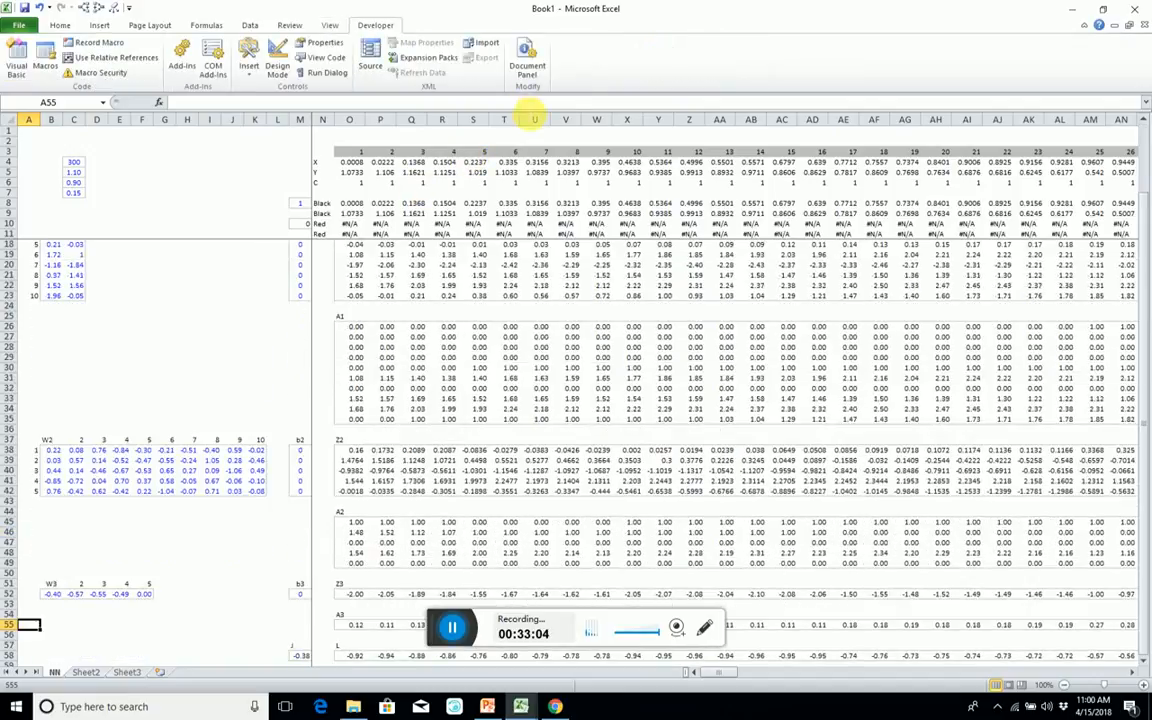
scroll(447, 301, "down", 2)
scroll(457, 302, "up", 2)
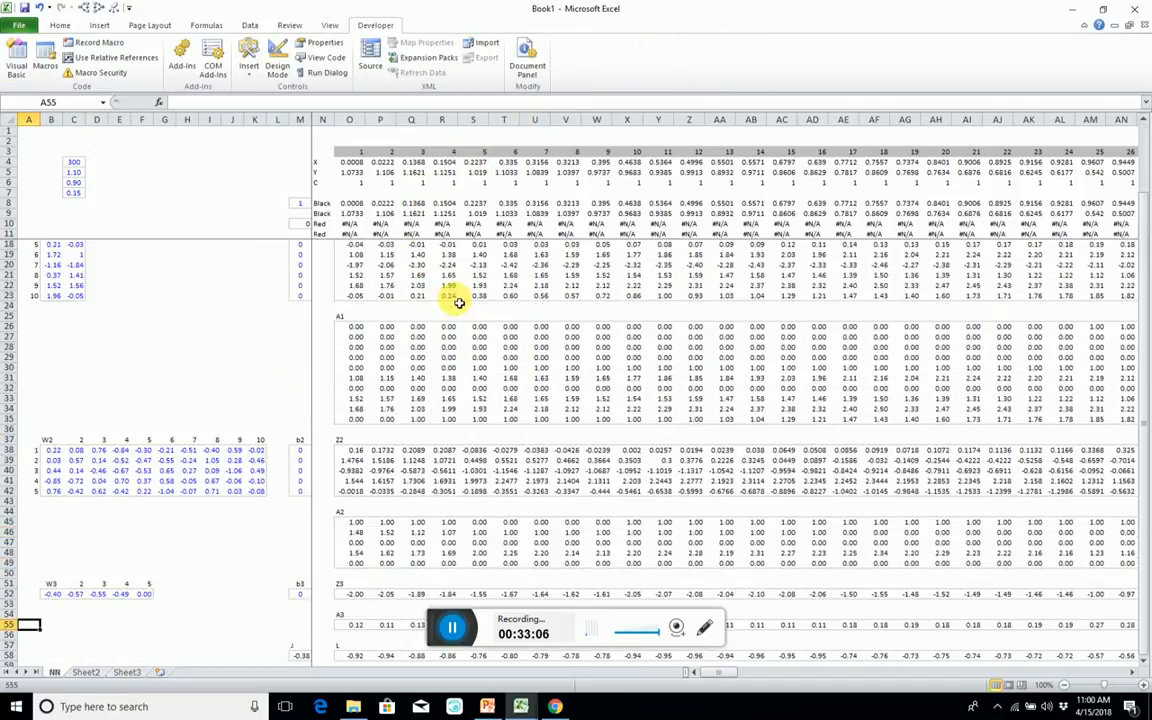
scroll(462, 298, "down", 2)
scroll(466, 288, "down", 1)
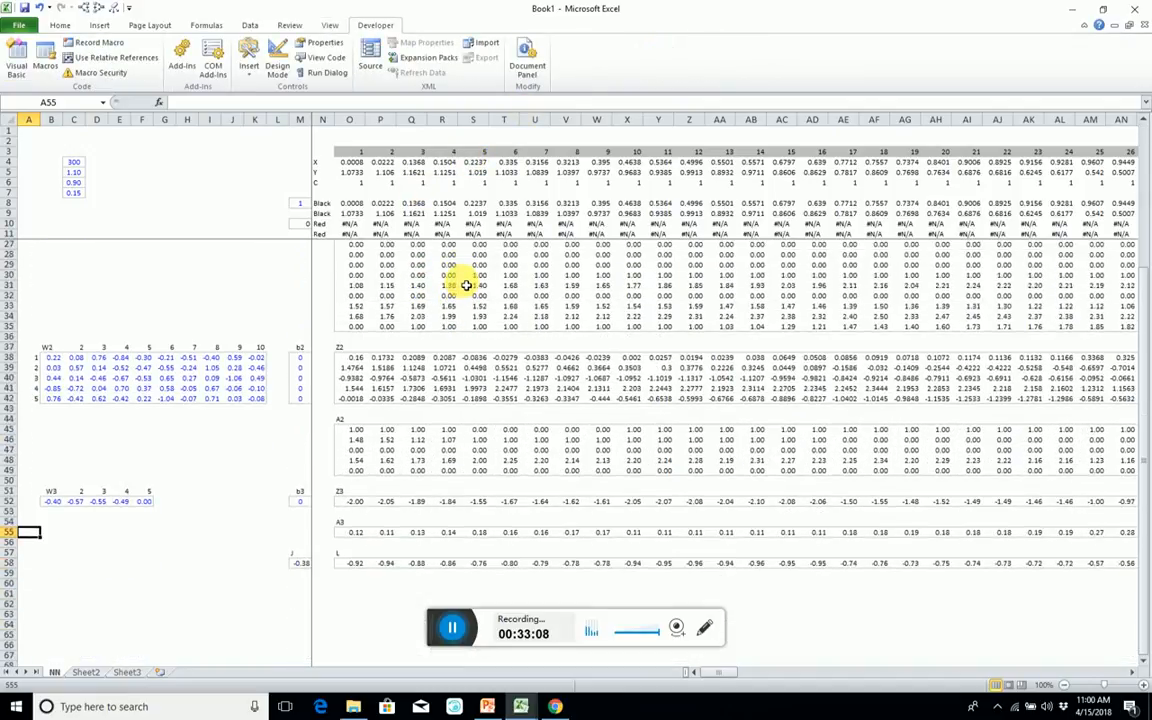
scroll(466, 286, "up", 5)
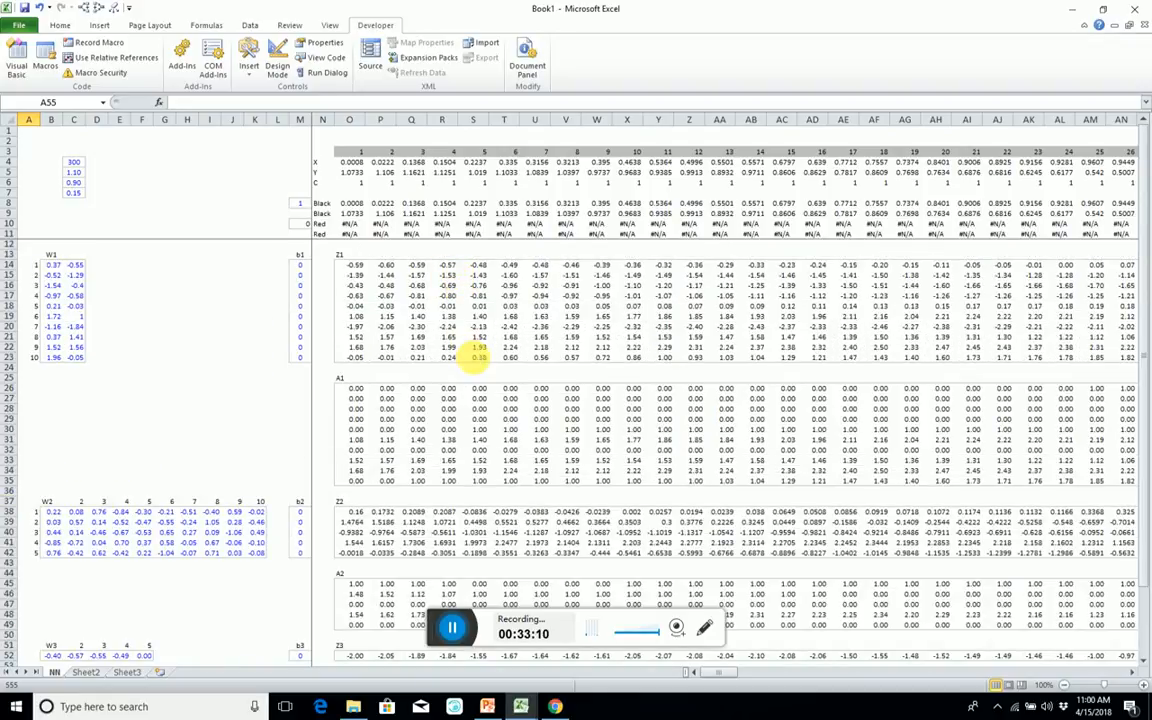
scroll(477, 360, "down", 3)
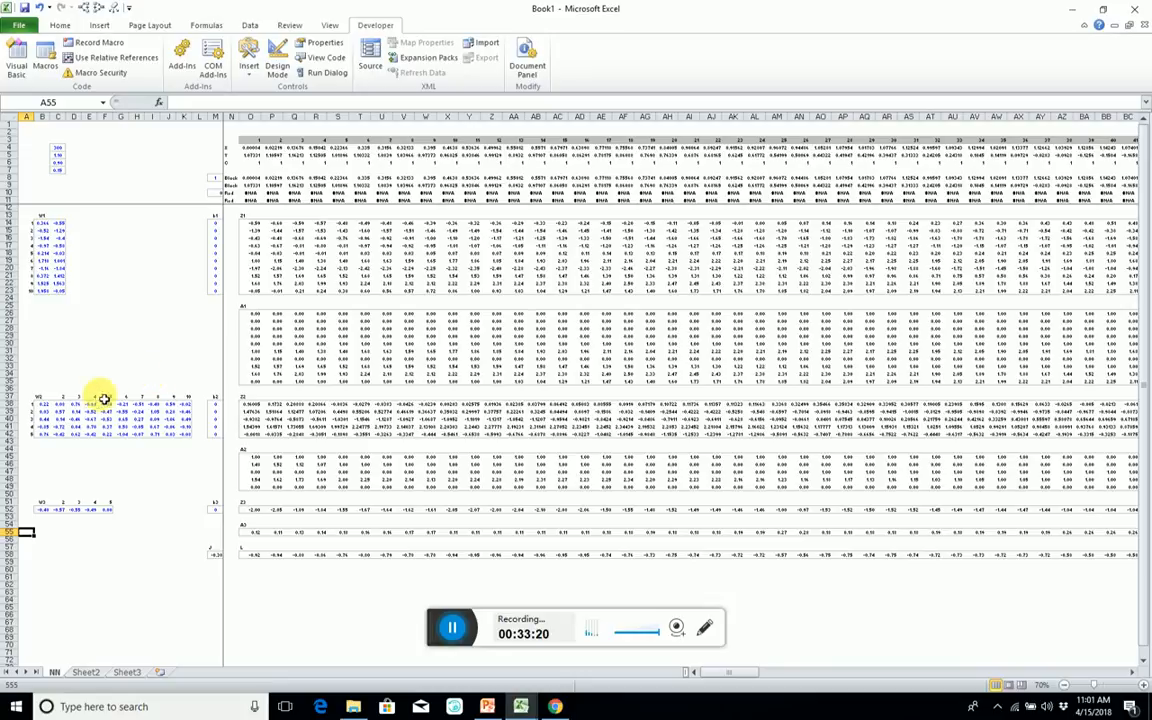
scroll(155, 446, "down", 2)
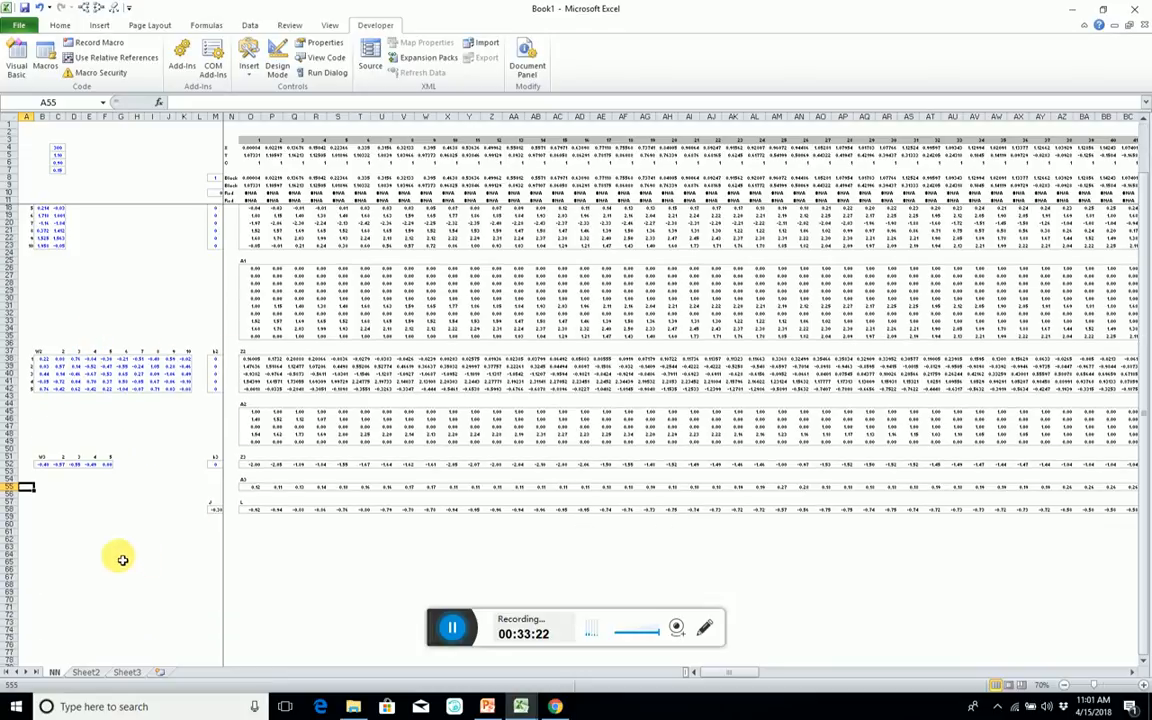
left_click(20, 519)
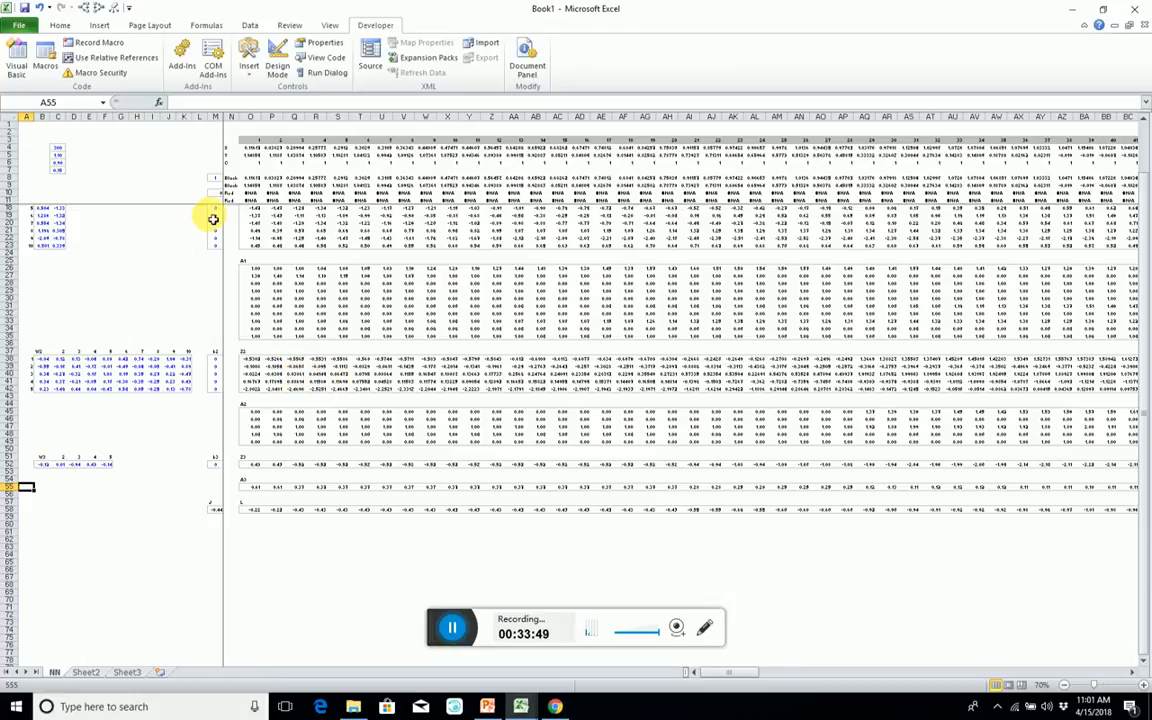
scroll(286, 270, "up", 2)
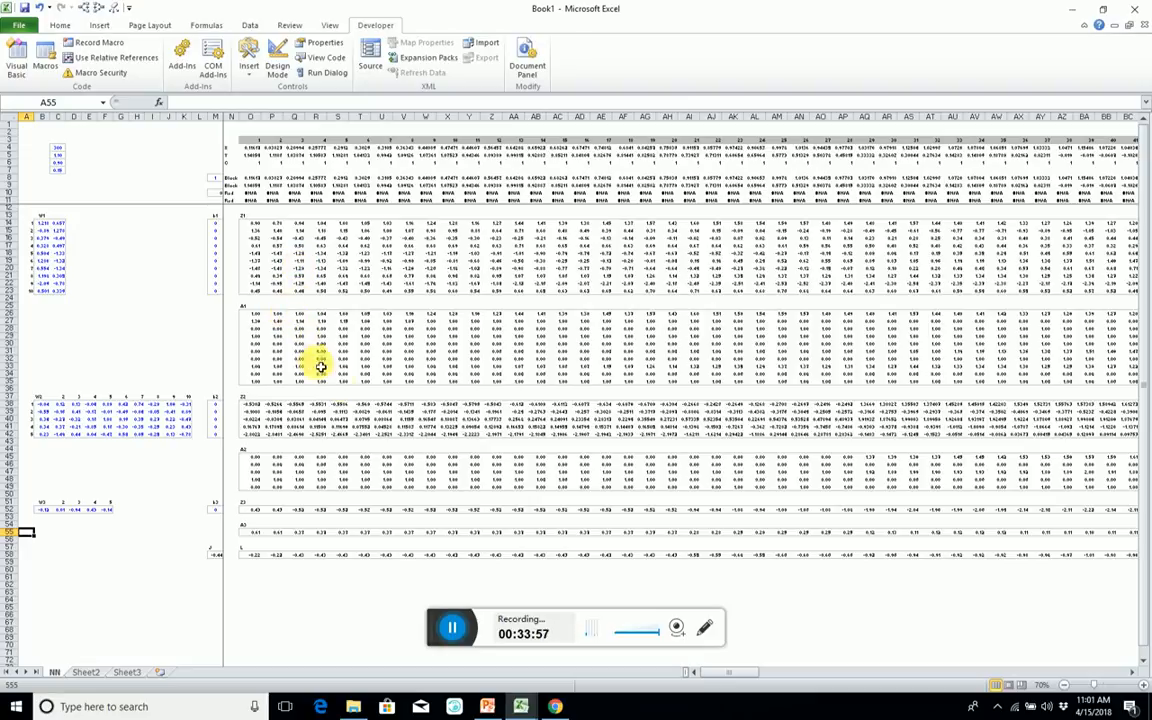
left_click(452, 628)
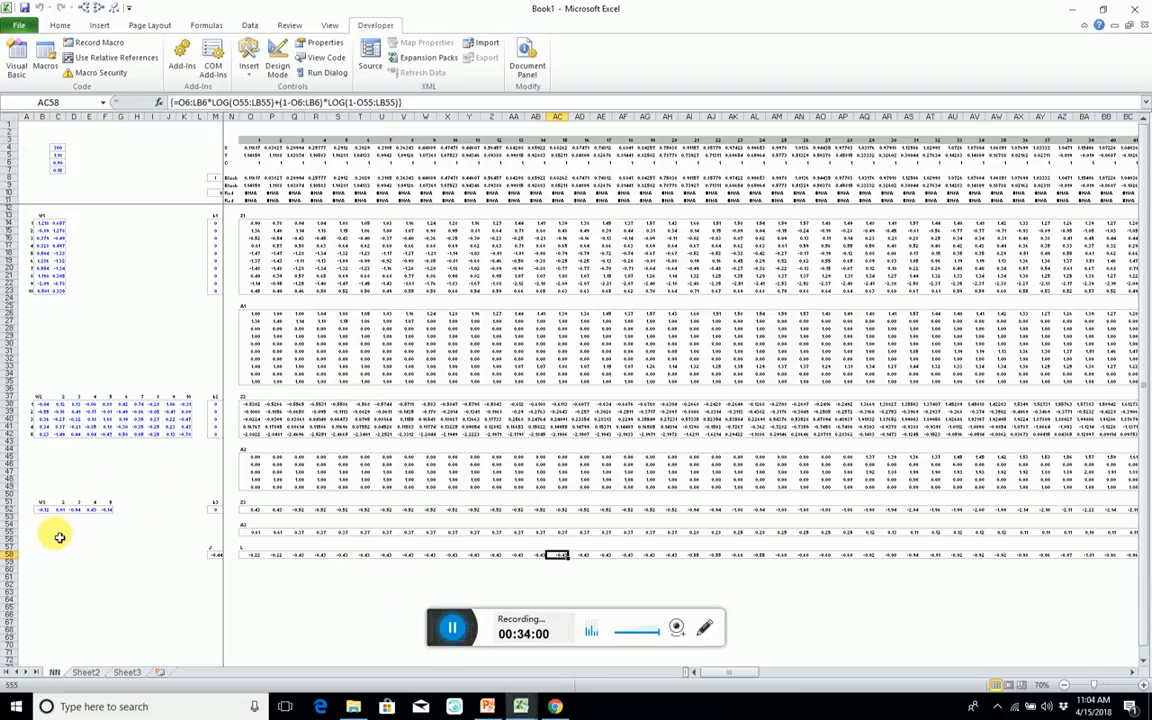
Copy rows 55 and 56 and insert the copies above row 57.
left_click(58, 533)
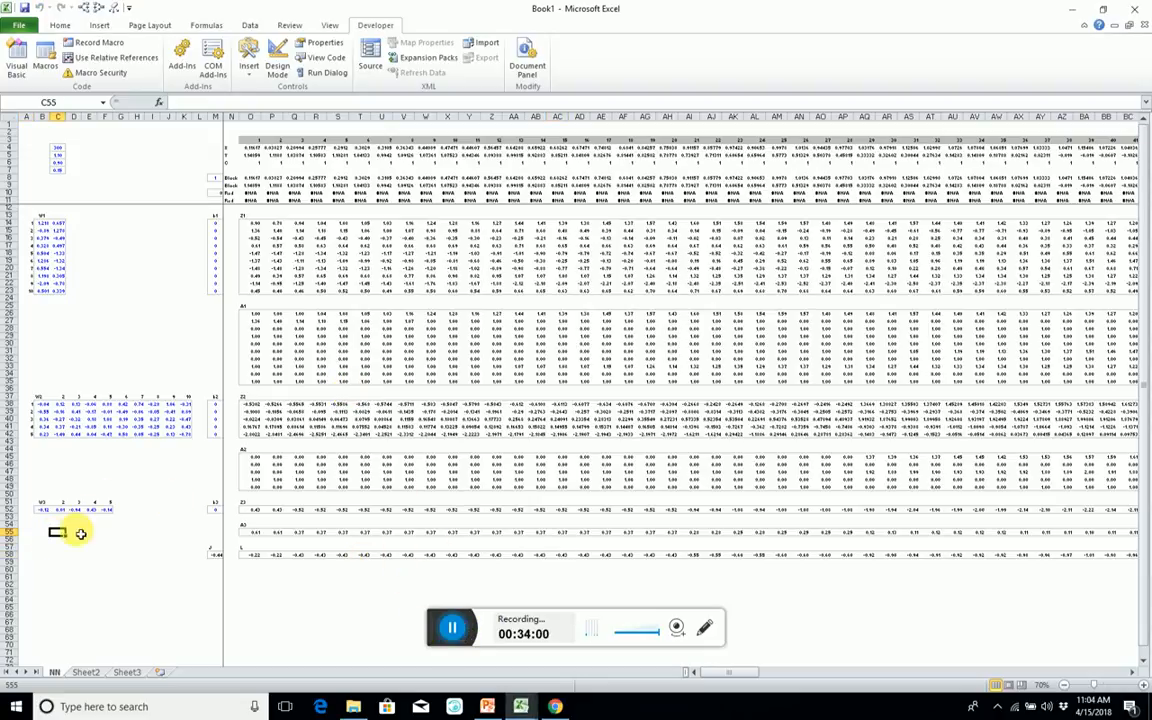
key("Left")
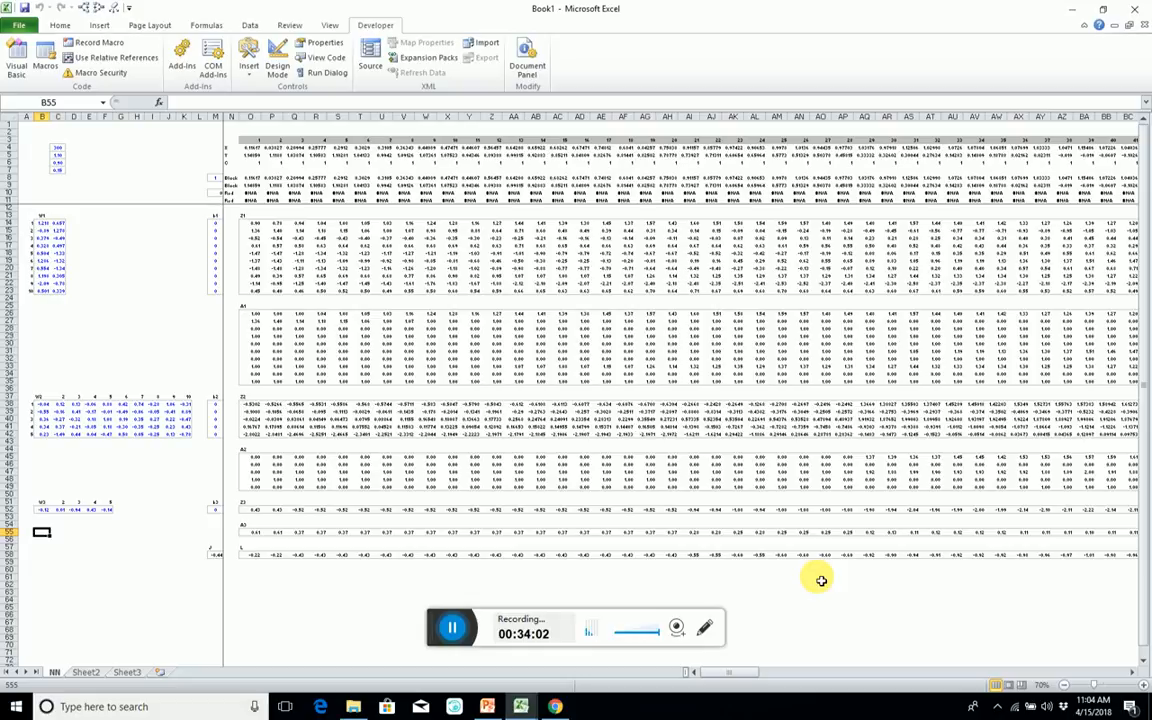
key("Left")
key("shift+space")
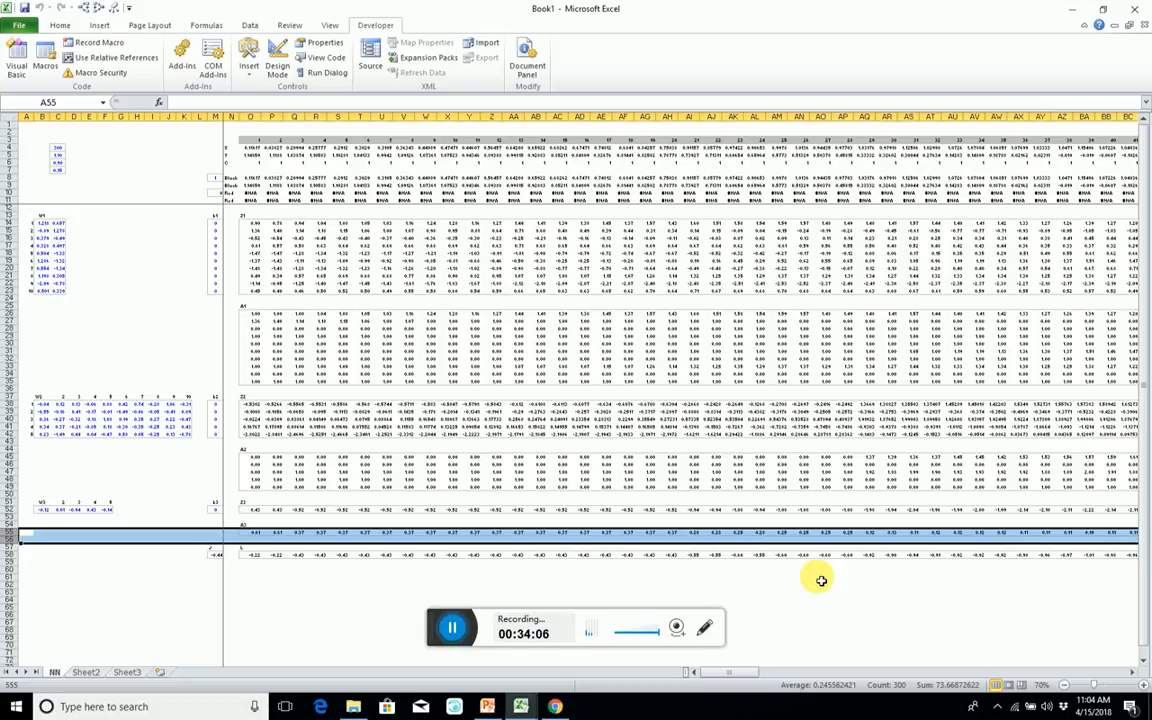
key("ctrl+c")
key("Down")
key("Down")
key("shift+space")
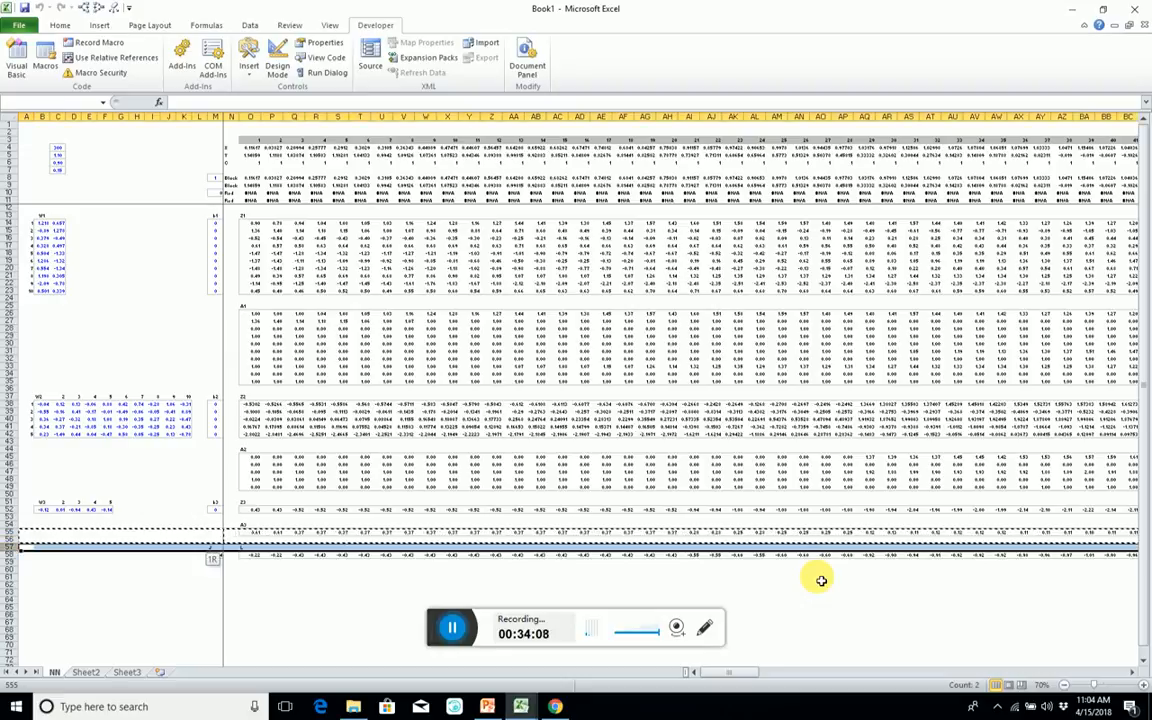
key("ctrl+shift+plus")
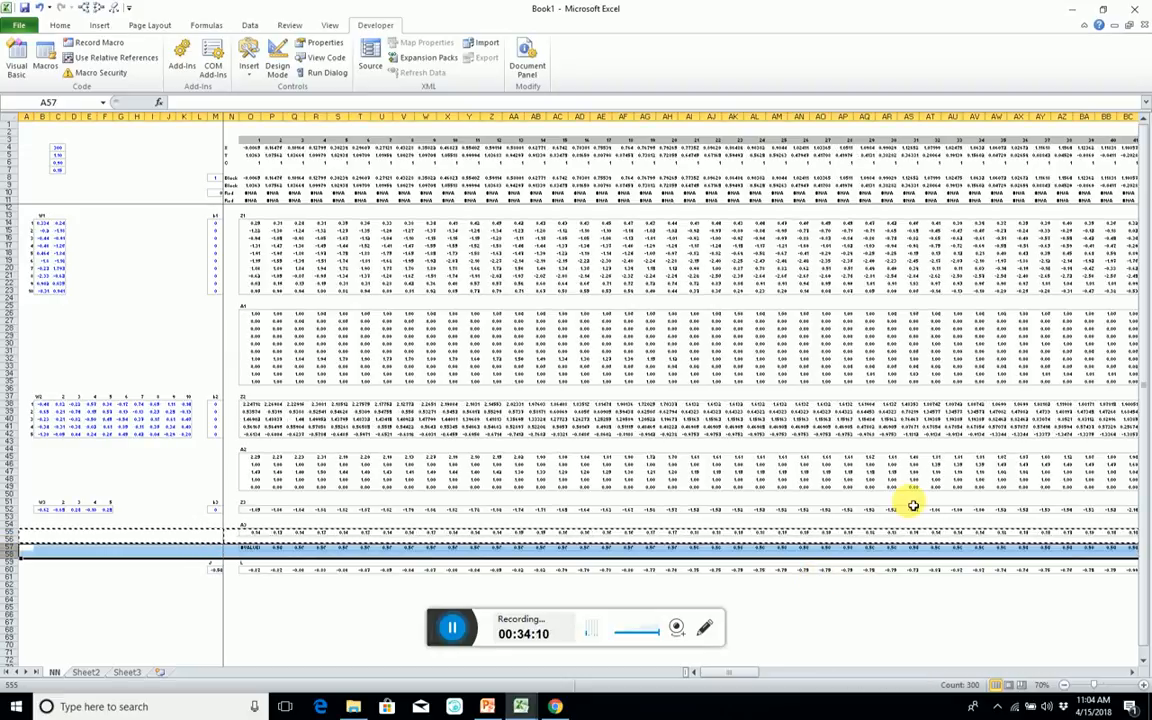
Insert a blank row above the copied A3 row and label it dZ3 in O57.
left_click(249, 548)
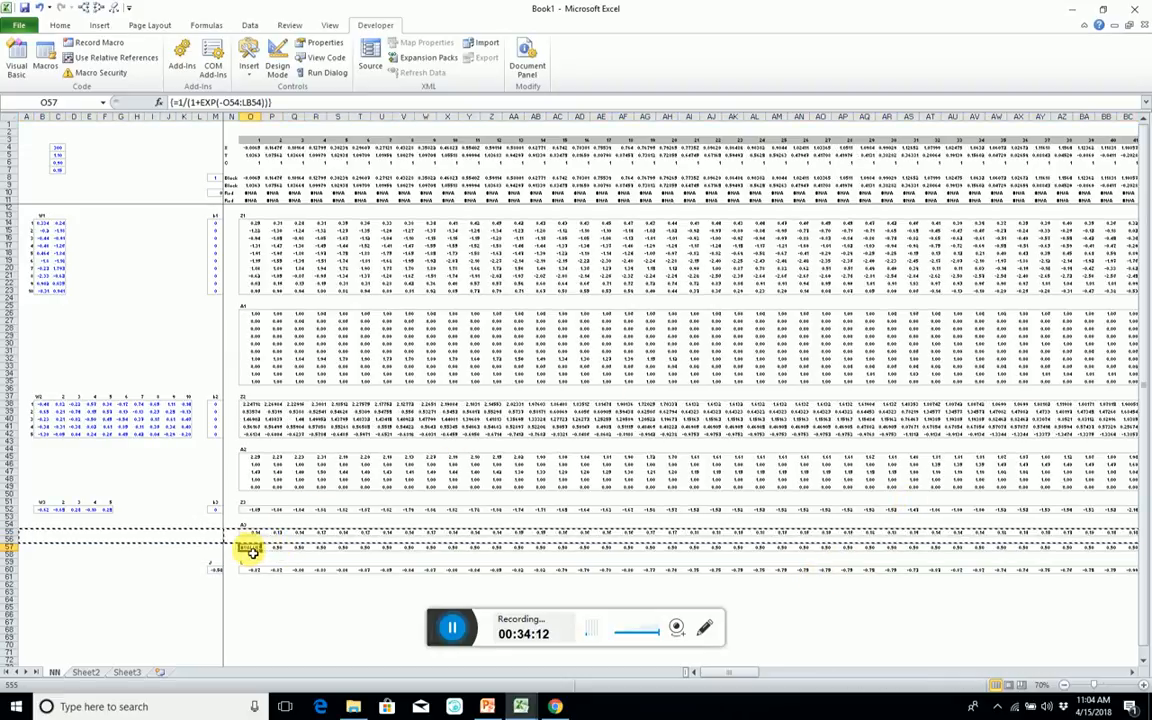
key("Delete")
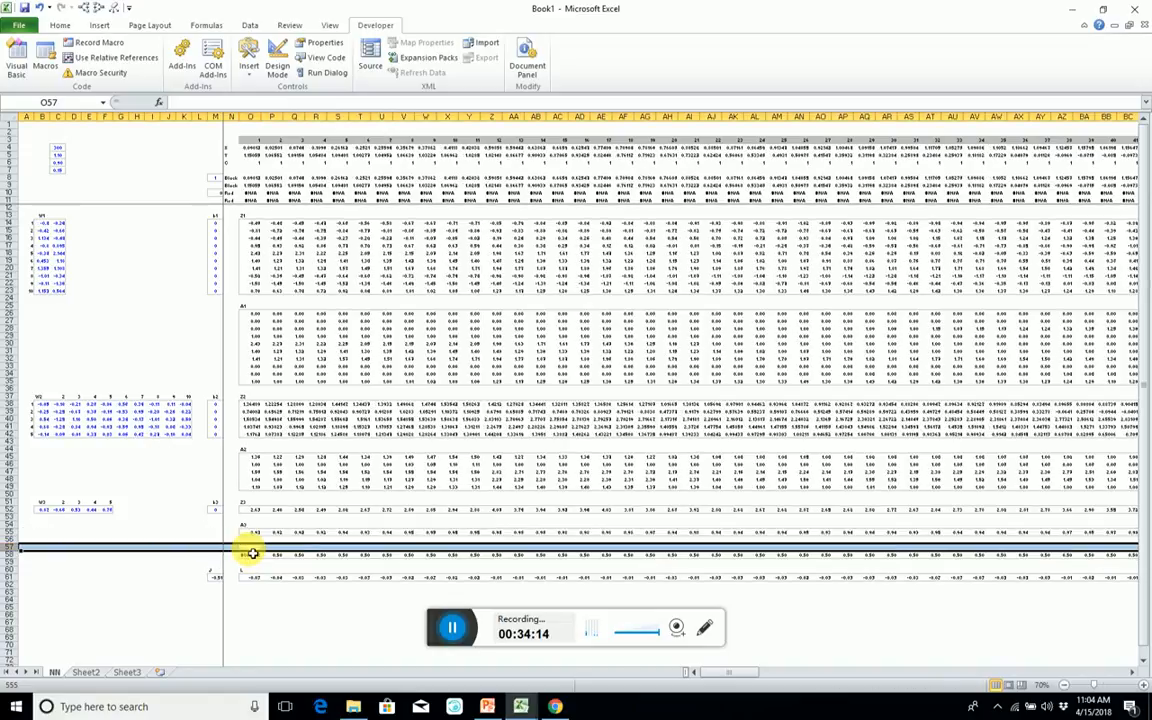
left_click(249, 549)
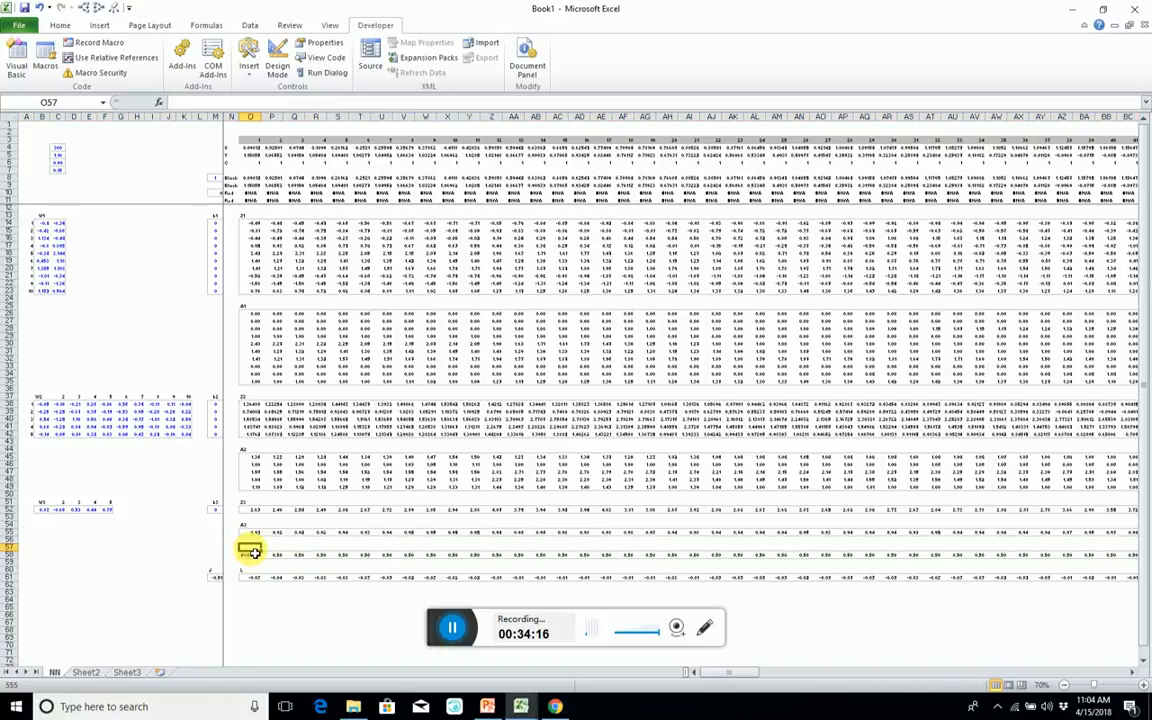
type("dZ3")
key("Return")
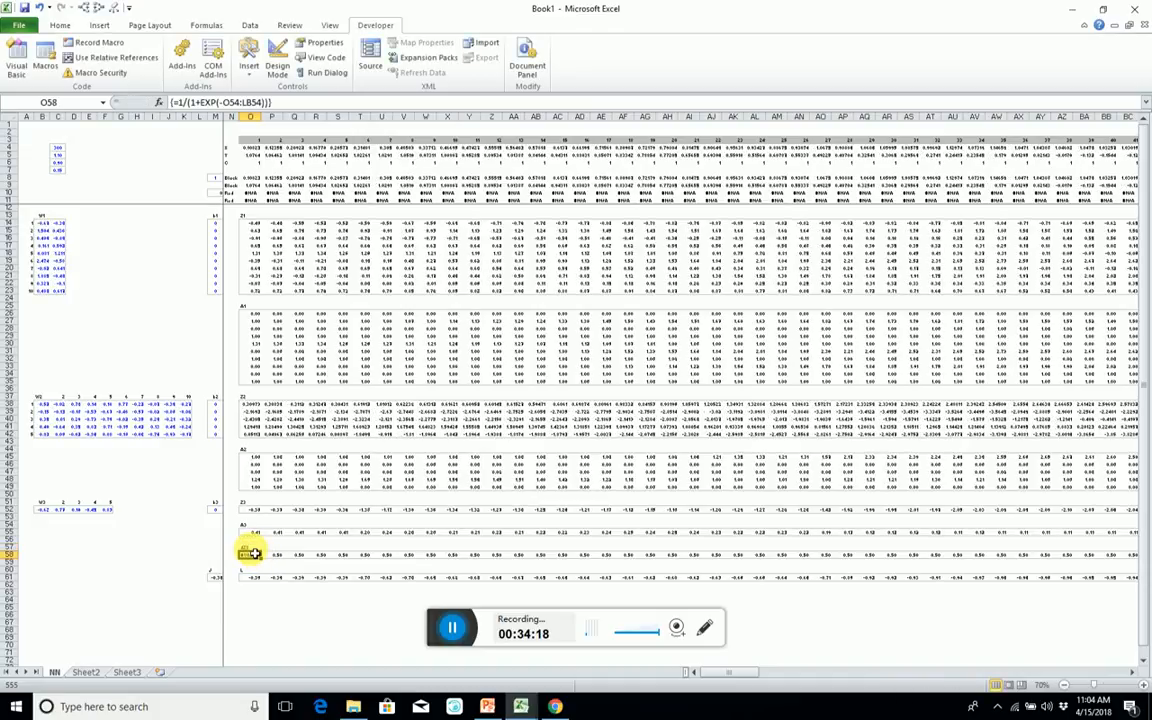
Replace the contents of O58:LB58 with the array formula =O55:LB55-O6:LB6.
key("ctrl+shift+Right")
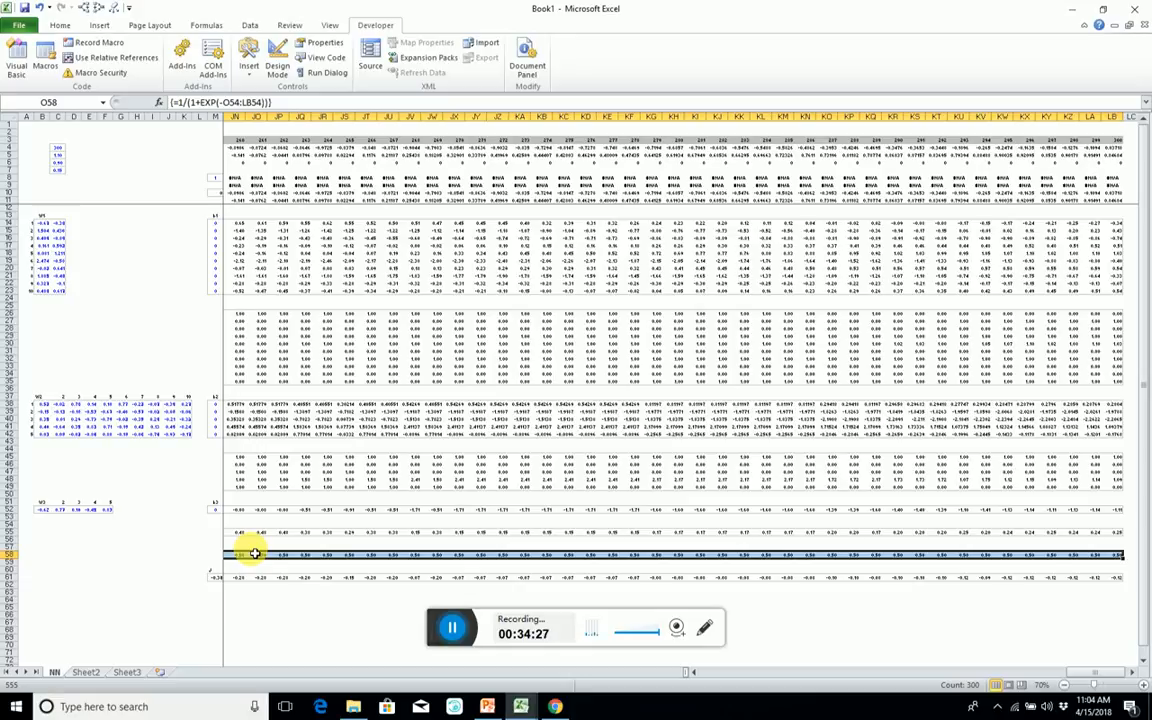
type("=")
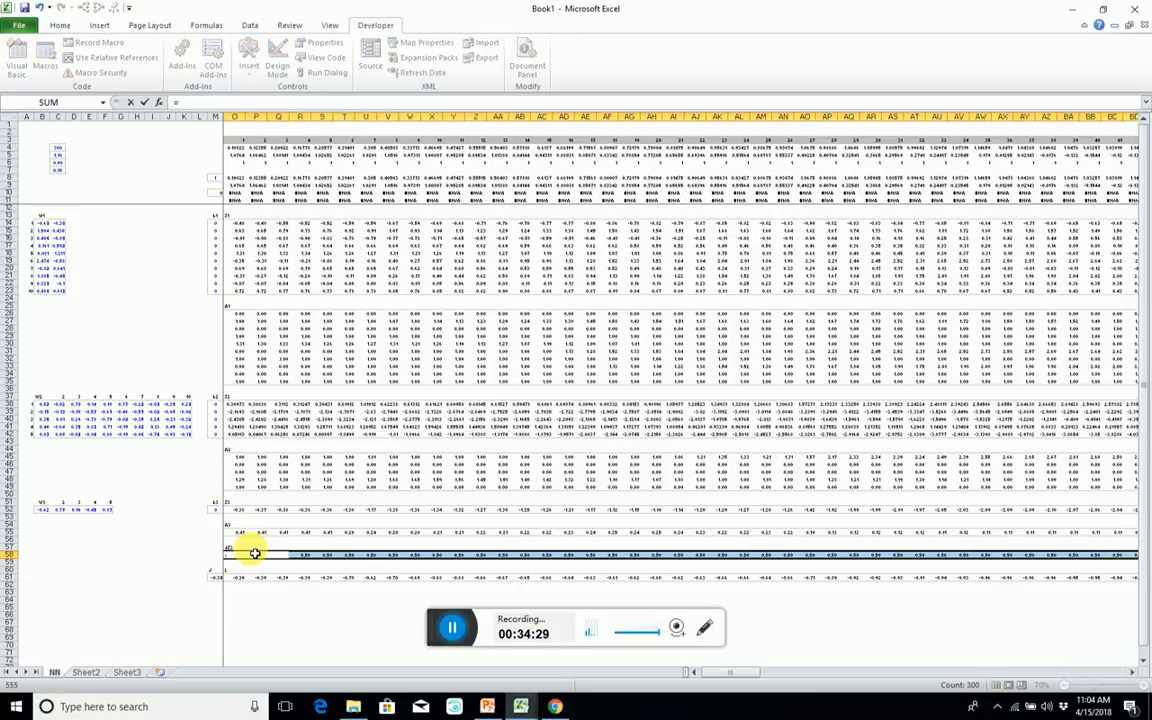
key("Up")
key("Up")
key("Up")
key("ctrl+shift+Right")
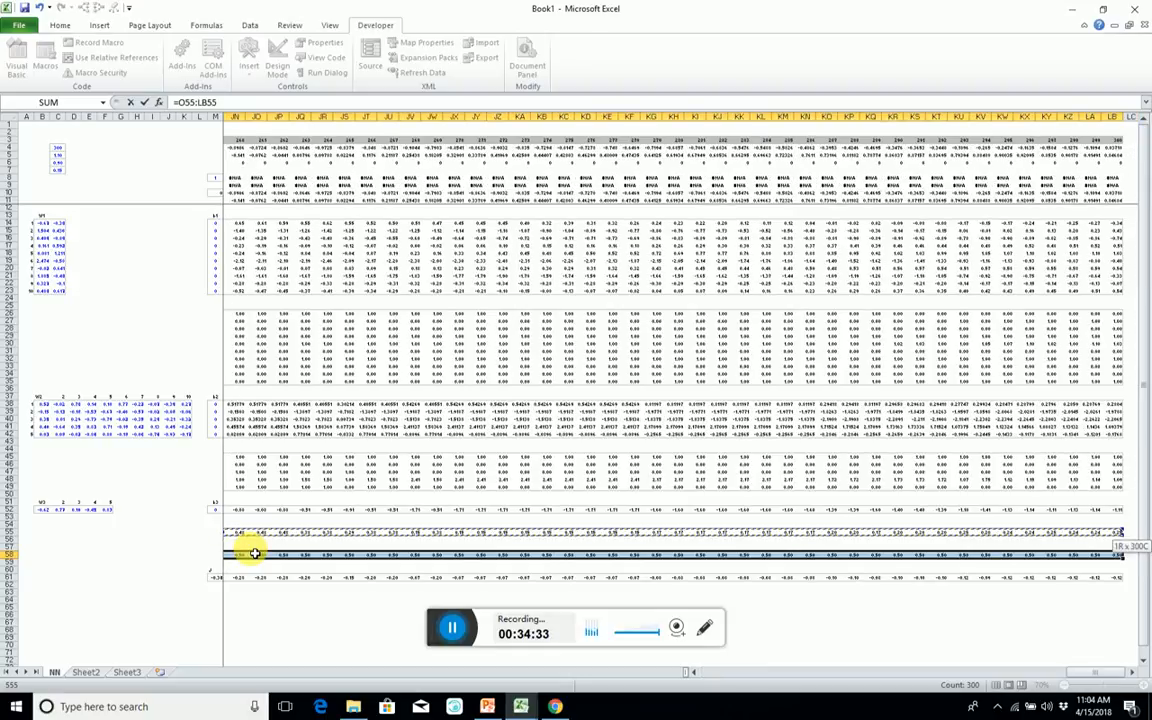
type("-")
key("Up")
key("Up")
key("Up")
key("Up")
key("Up")
key("Up")
key("Up")
key("Up")
key("Up")
key("Up")
key("Up")
key("Up")
key("Up")
key("Up")
key("Up")
key("Up")
key("Up")
key("Up")
key("Up")
key("Up")
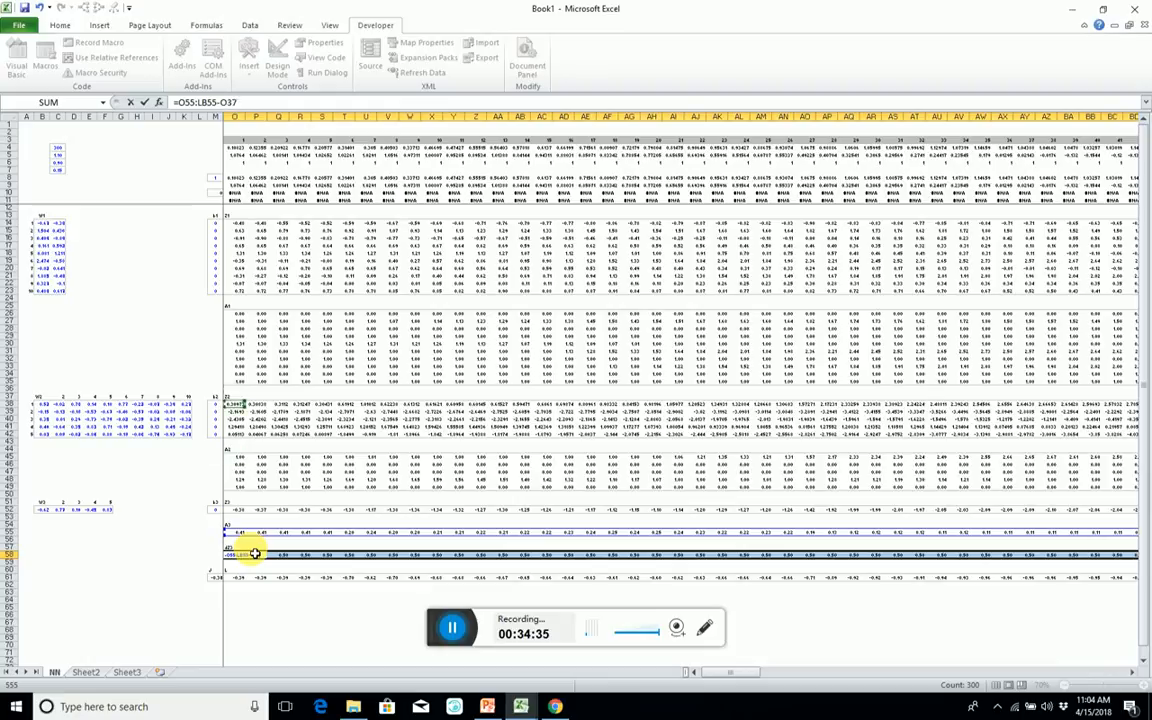
key("Up")
key("Up")
key("Up")
key("Up")
key("Up")
key("Up")
key("Up")
key("Up")
key("Up")
key("Up")
key("Up")
key("Up")
key("Up")
key("Up")
key("Up")
key("Up")
key("Up")
key("ctrl+shift+Right")
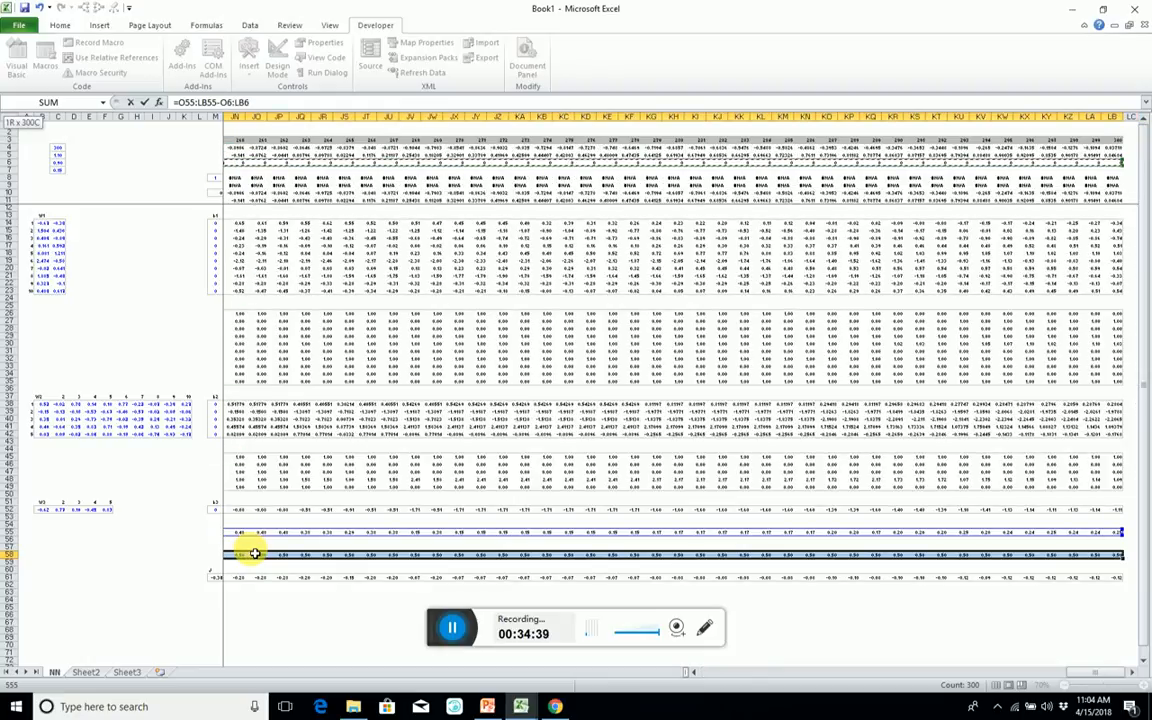
key("ctrl+shift+Return")
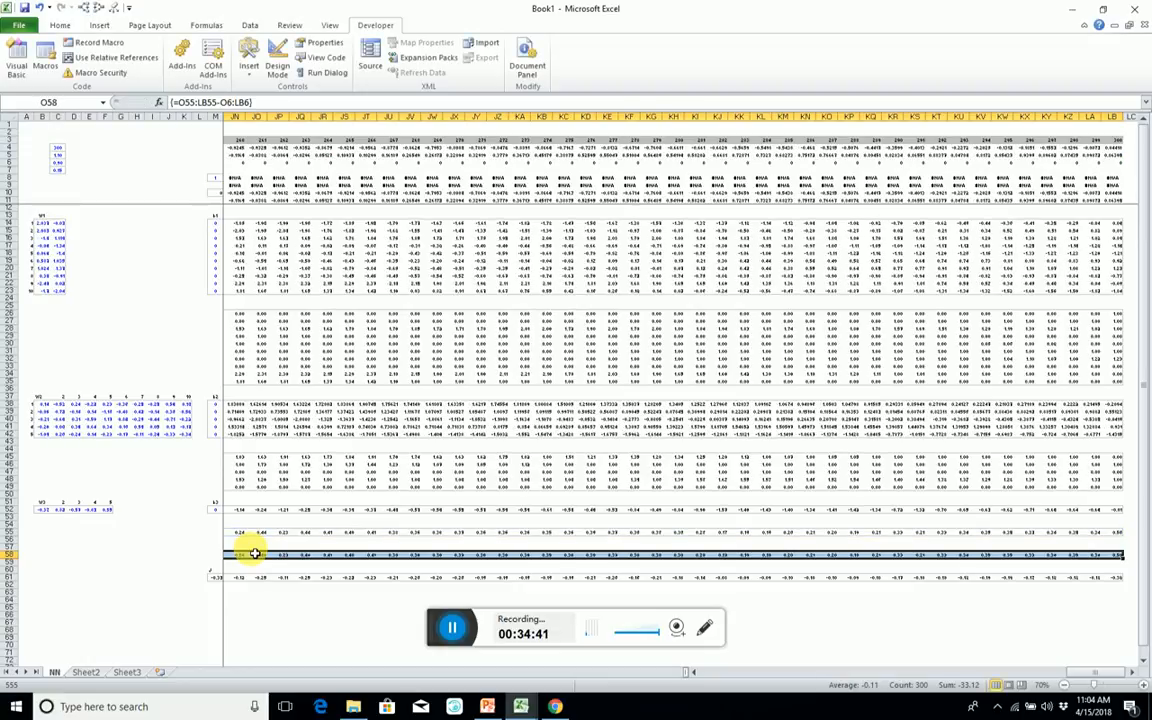
Copy the W3 and b3 block B51:M52 with its labels and paste it at B57, beside the dZ3 row.
key("Left")
key("Left")
key("Left")
key("Right")
key("Up")
key("Up")
key("Up")
key("Up")
key("Up")
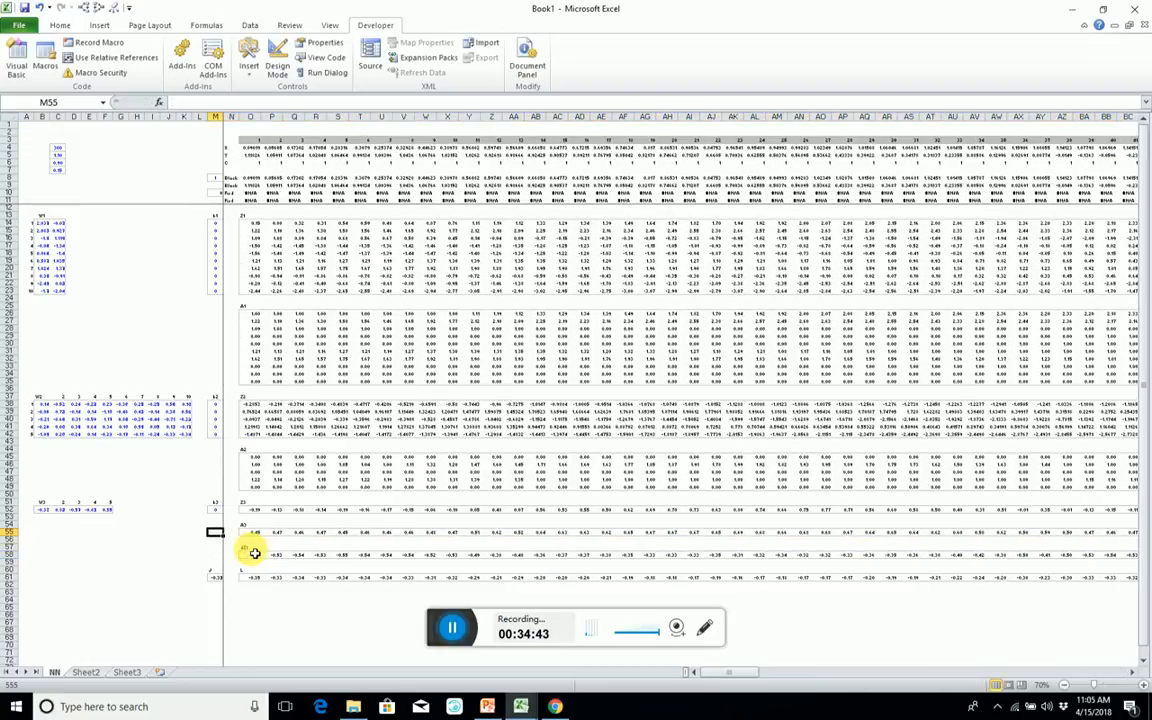
key("Up")
key("Left")
key("Left")
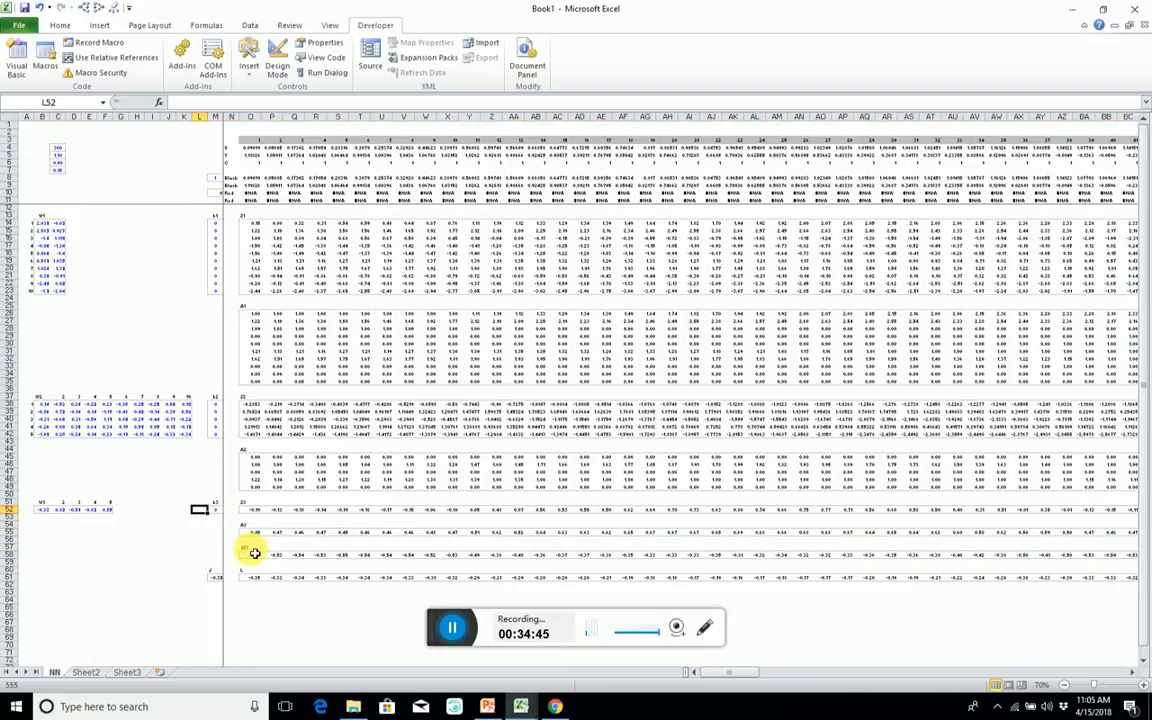
key("Up")
key("Left")
key("Left")
key("Left")
key("Left")
key("Left")
key("Left")
key("Left")
key("Left")
key("Left")
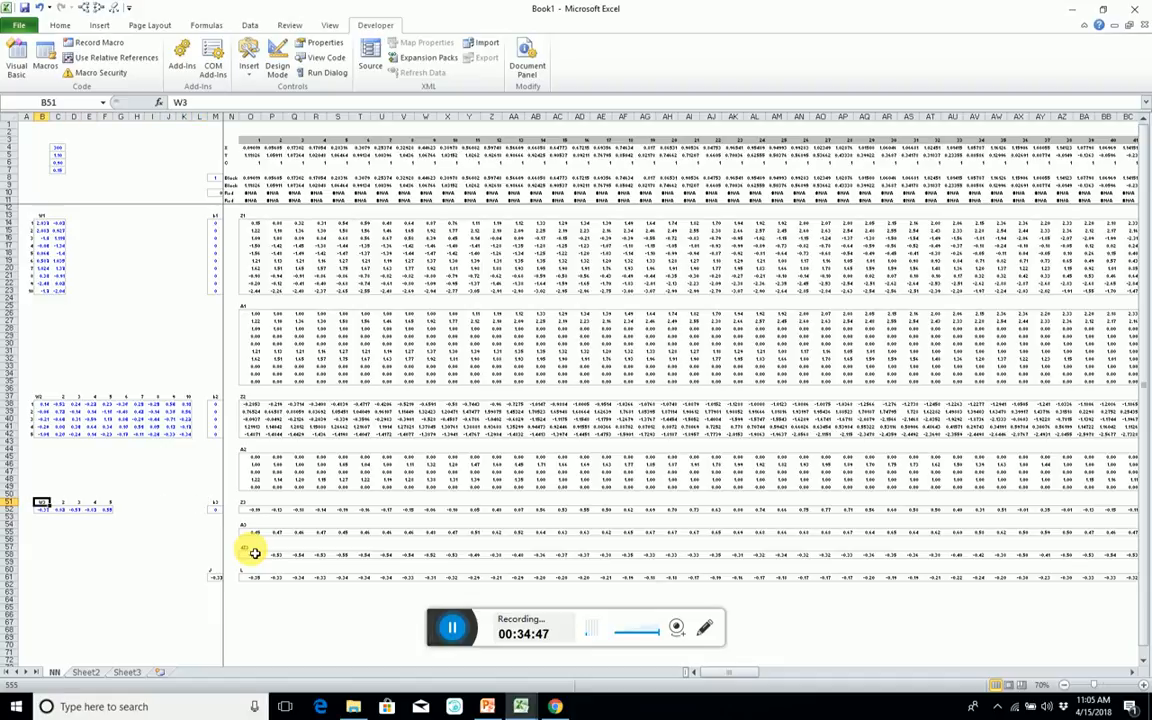
key("shift+Right")
key("shift+Right")
key("shift+Right")
key("shift+Right")
key("shift+Right")
key("shift+Right")
key("shift+Right")
key("shift+Right")
key("shift+Right")
key("shift+Right")
key("shift+Right")
key("shift+Down")
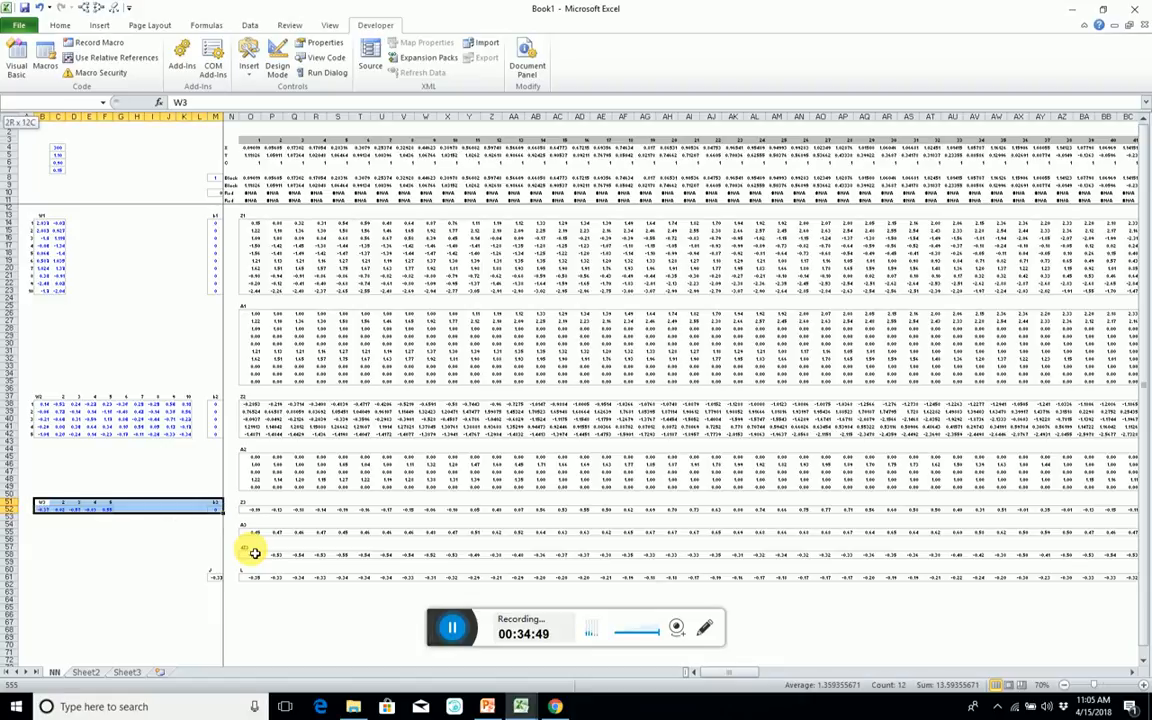
key("ctrl+c")
key("Down")
key("Down")
key("Down")
key("Down")
key("Down")
key("Down")
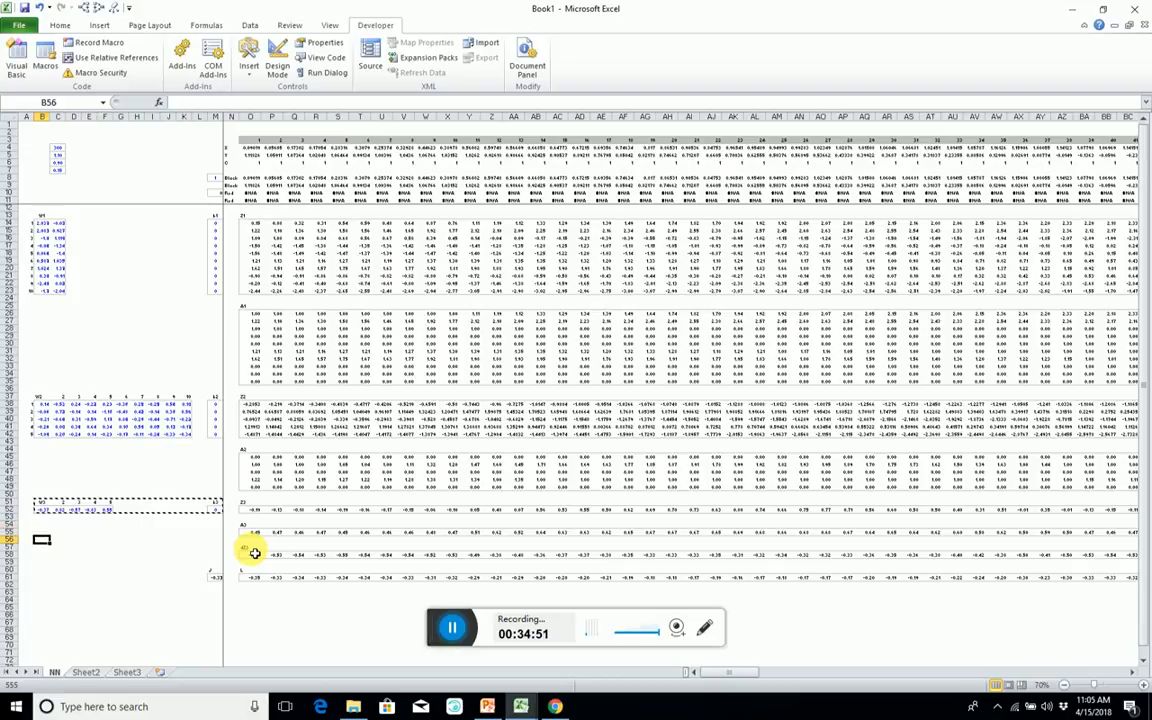
key("ctrl+v")
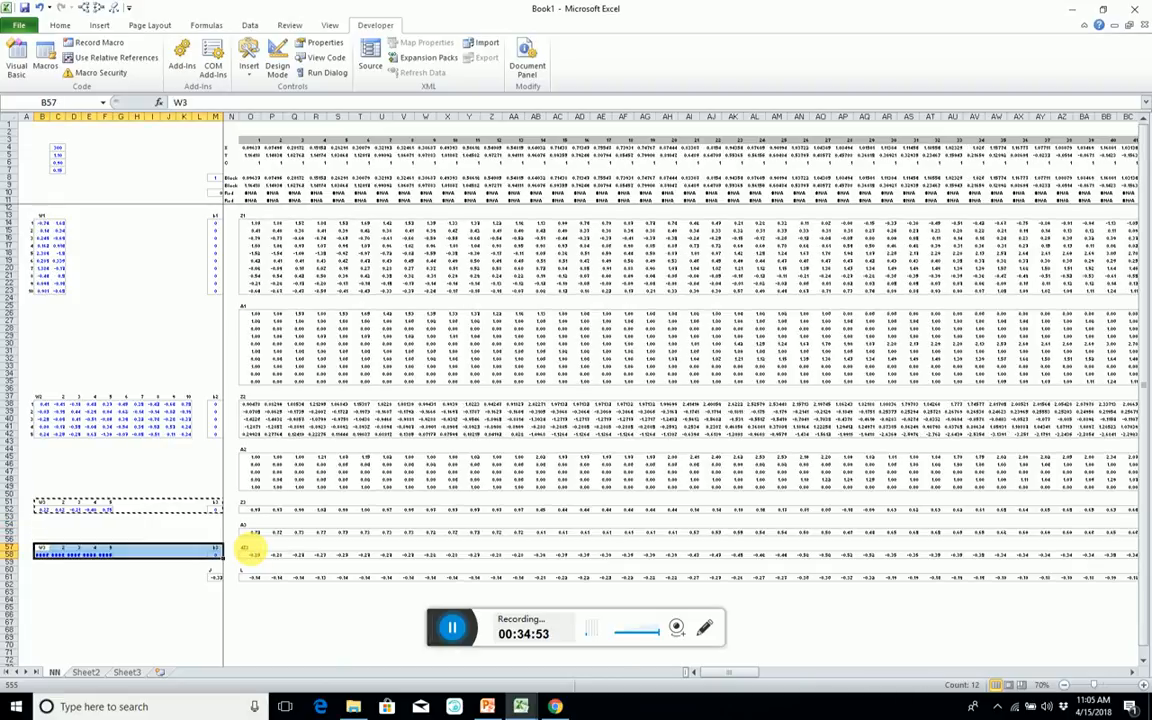
Relabel the copied b3 heading in M57 as db3.
key("Right")
key("Right")
key("Right")
key("Right")
key("Right")
key("Right")
key("Right")
key("Right")
key("Right")
key("Right")
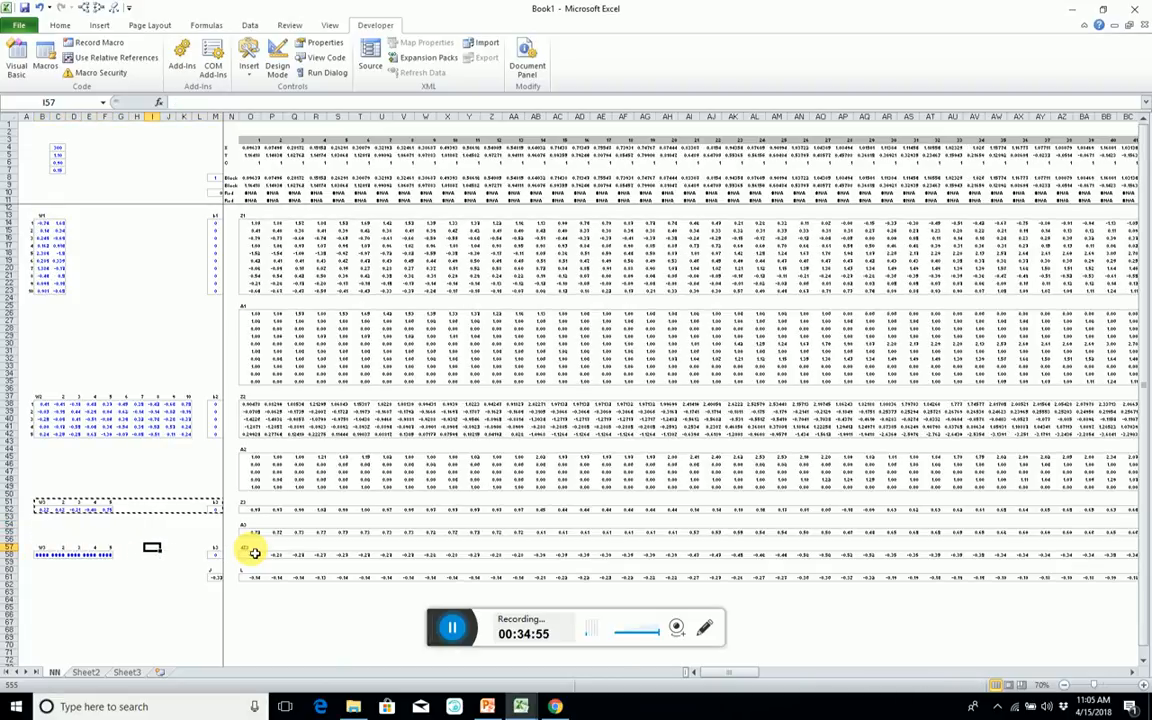
key("Right")
type("d")
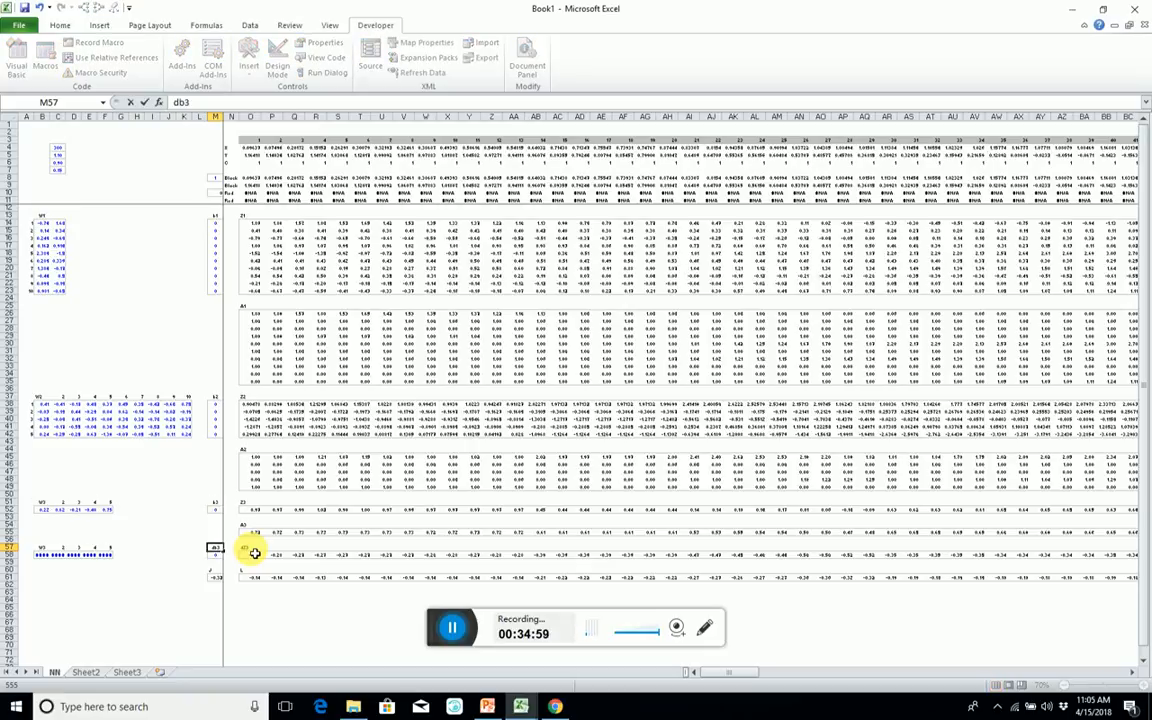
key("Return")
Enter =SUM(O58:LB58)/cas in M58 to divide the sum of the dZ3 row by the number of cases.
type("=sum(")
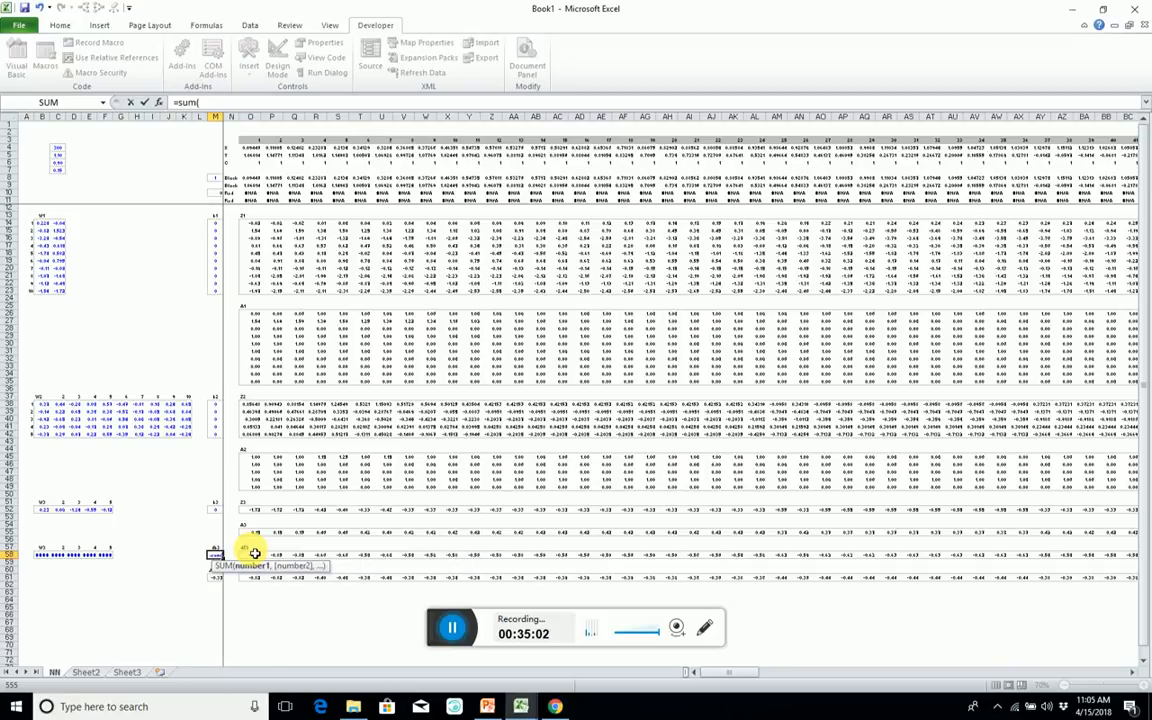
left_click(255, 553)
key("ctrl+shift+Right")
type("/cas")
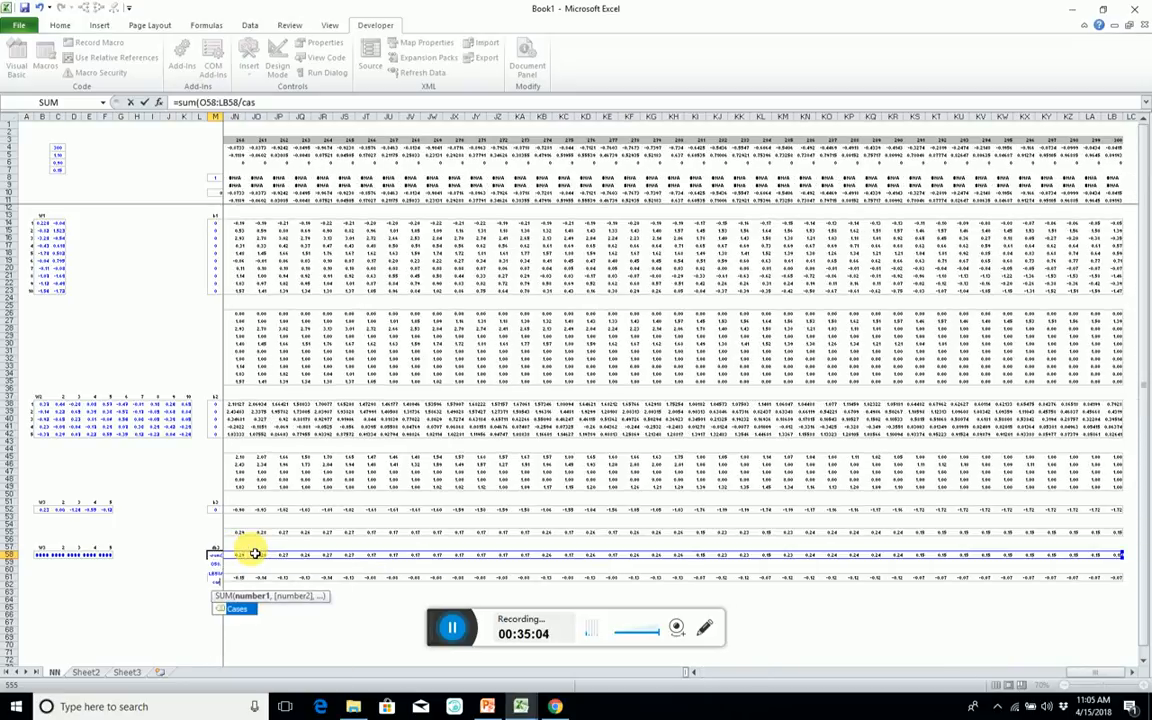
type("e")
key("BackSpace")
key("BackSpace")
key("BackSpace")
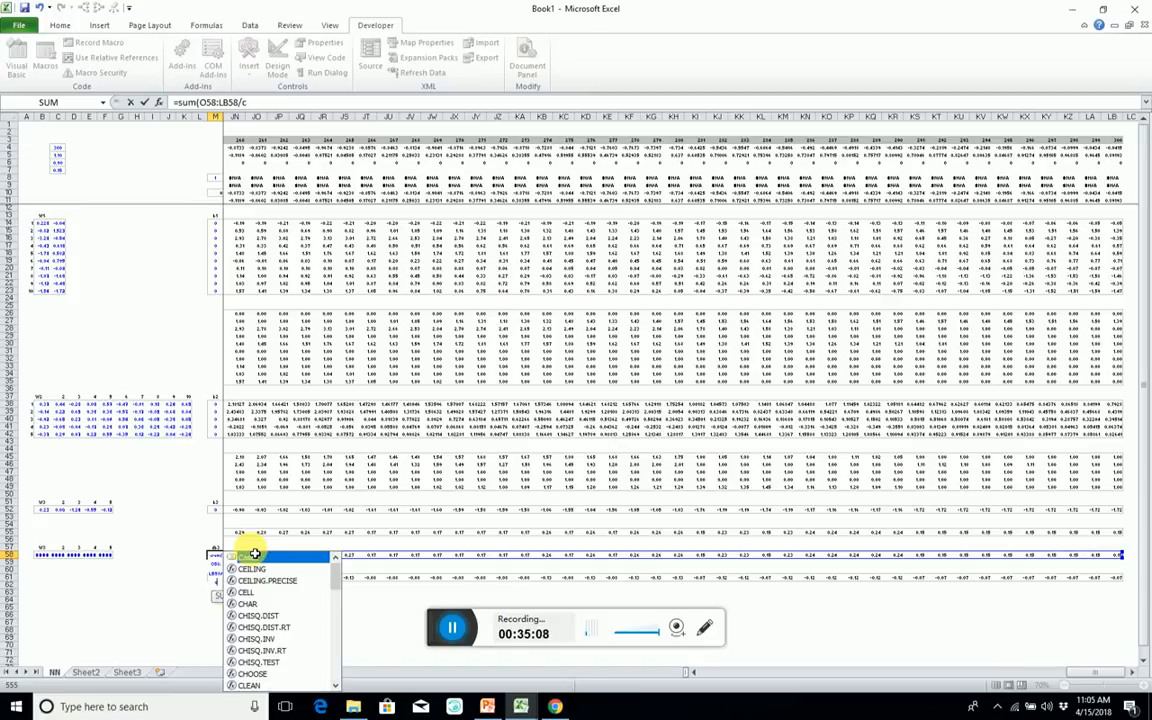
key("BackSpace")
key("BackSpace")
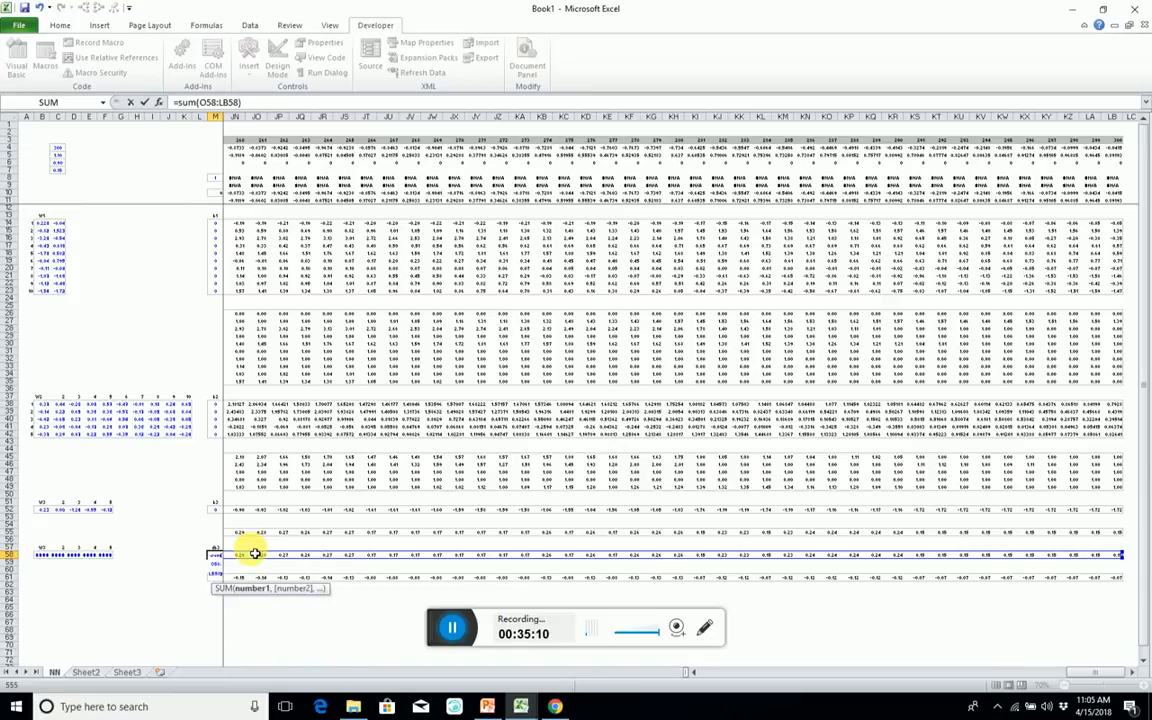
type(")/cas")
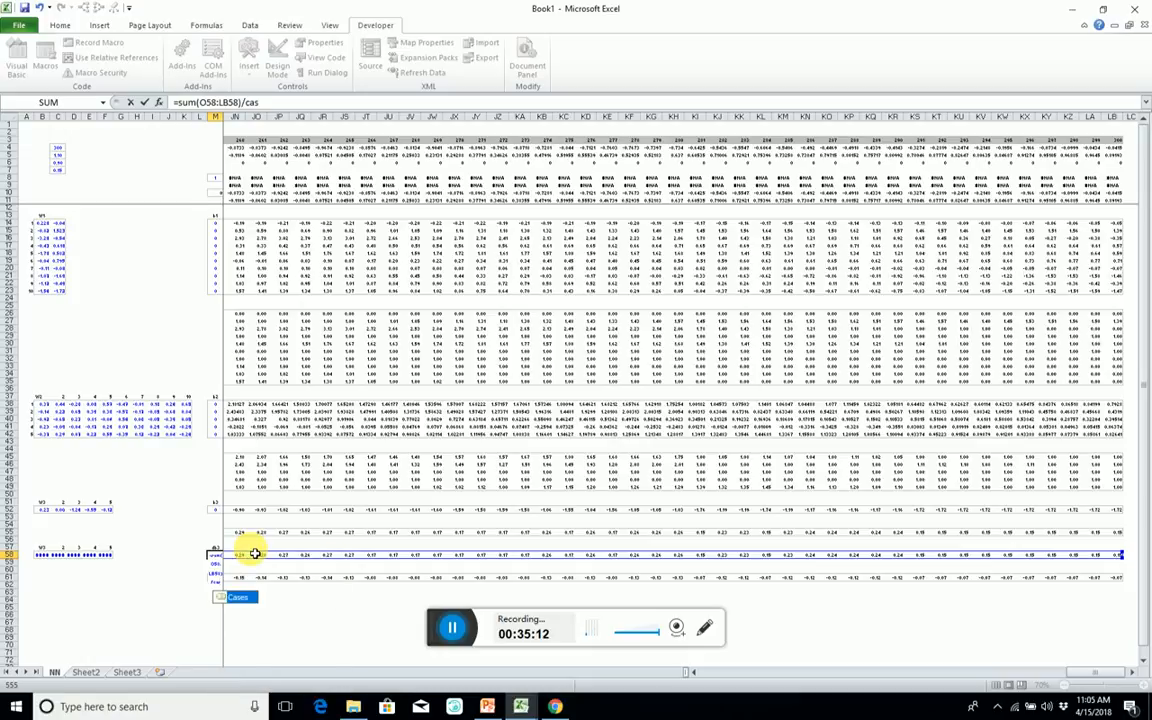
key("Return")
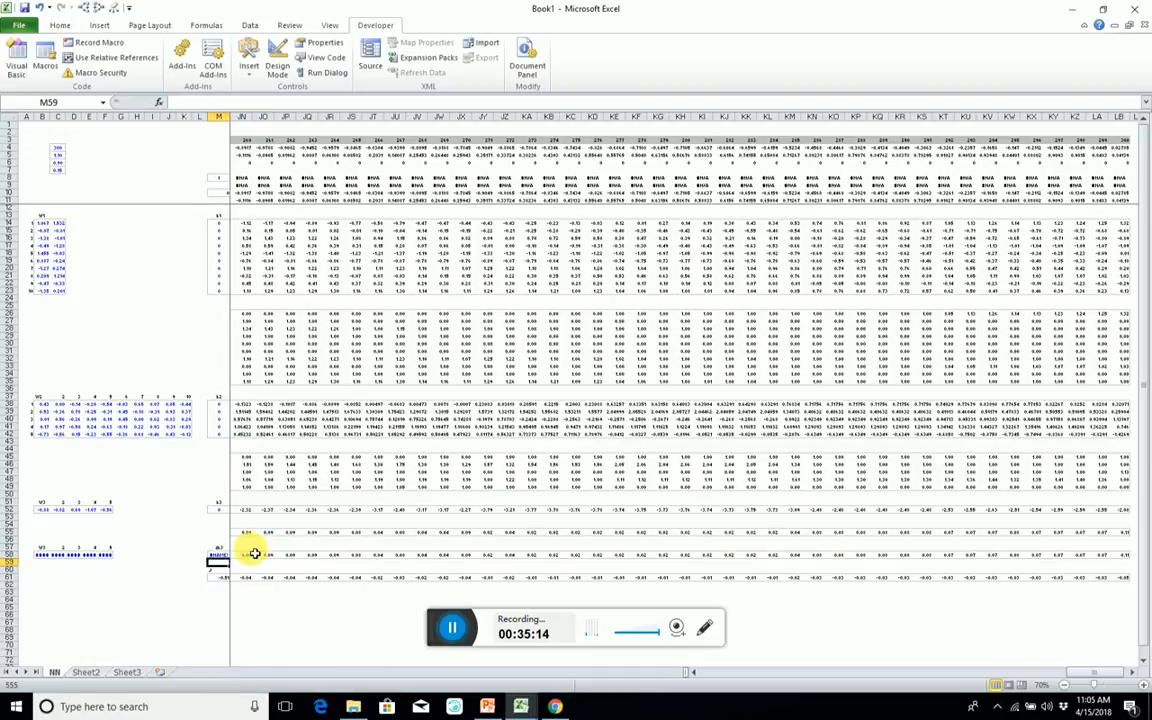
Correct the divisor in M58's formula to Cases, entering it as an array formula, and narrow column M.
key("Up")
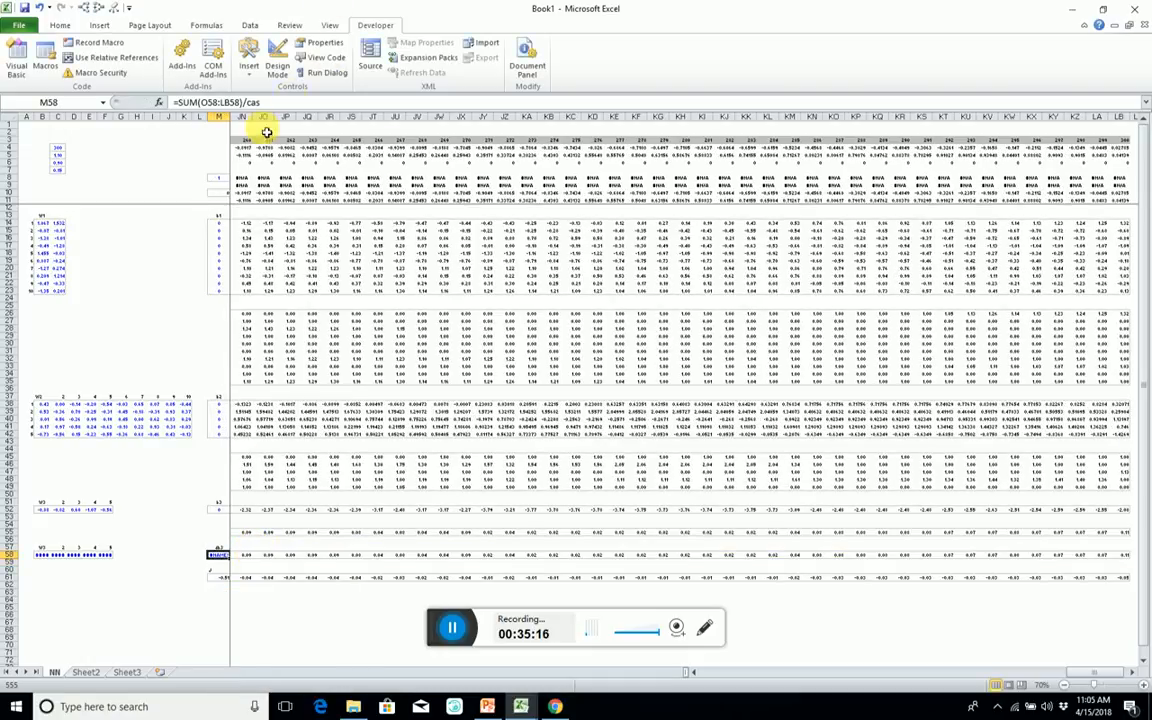
left_click(262, 101)
type("esx")
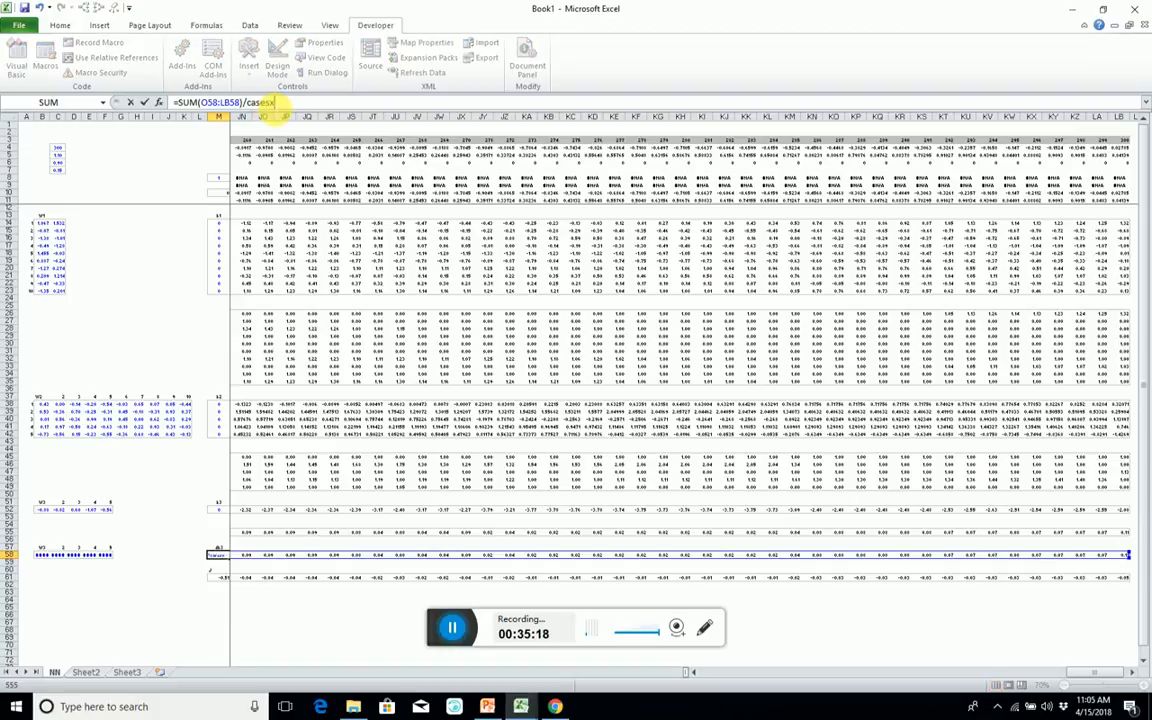
key("BackSpace")
key("ctrl+Return")
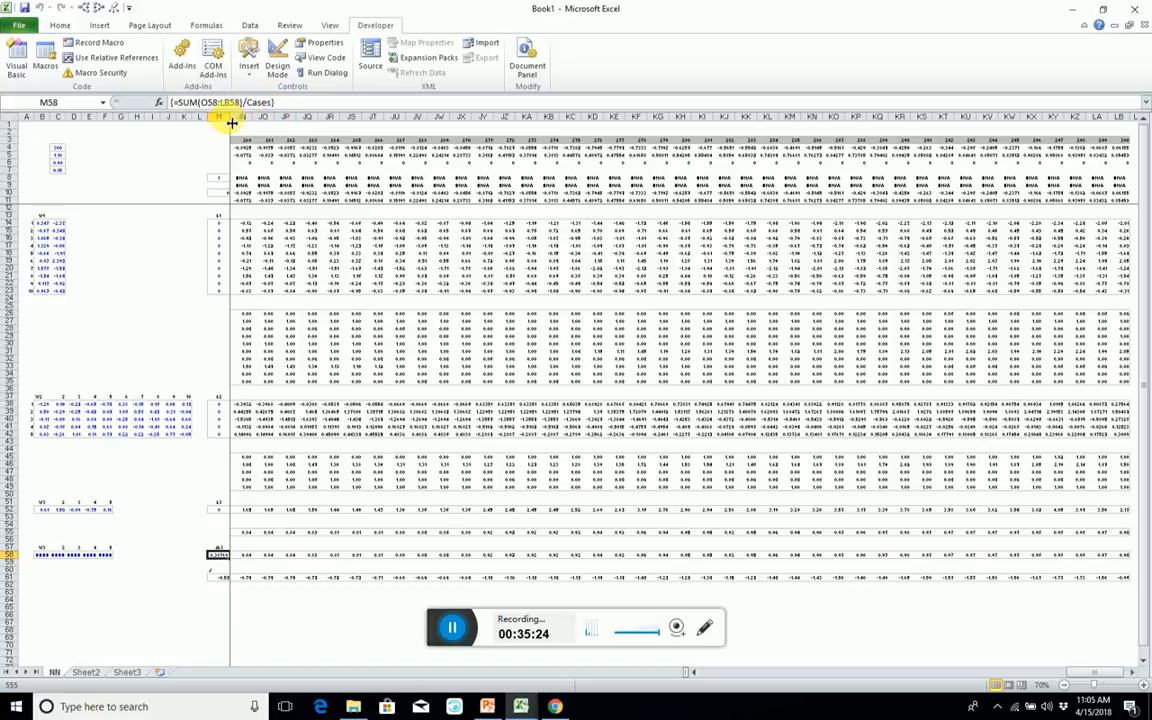
left_click_drag(231, 122, 222, 121)
left_click(298, 593)
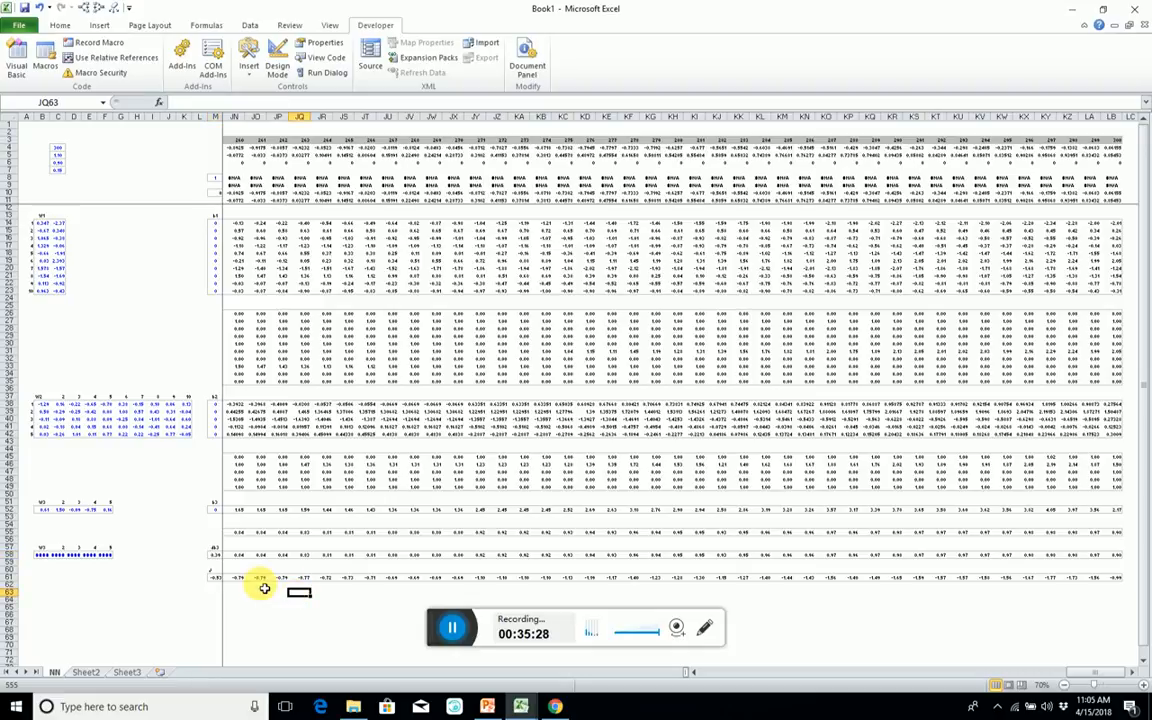
Start an MMULT formula across B58:F58 with the dZ3 range O58:LB58 as its first array.
left_click(75, 555)
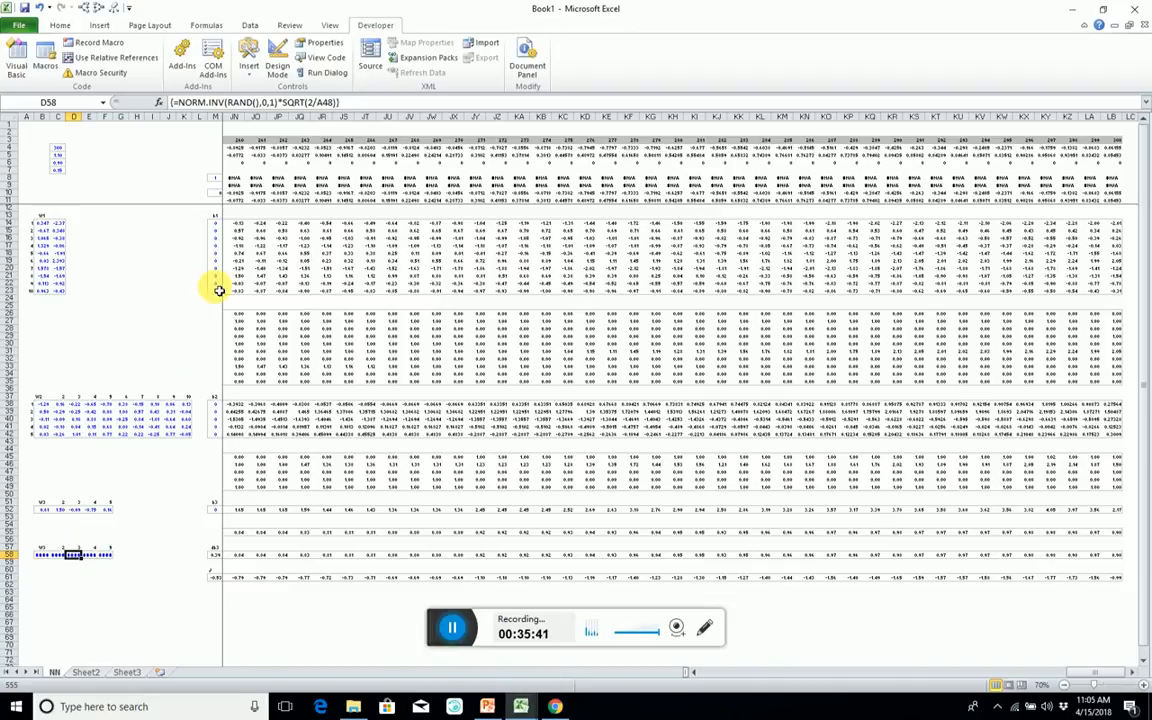
left_click_drag(41, 555, 105, 555)
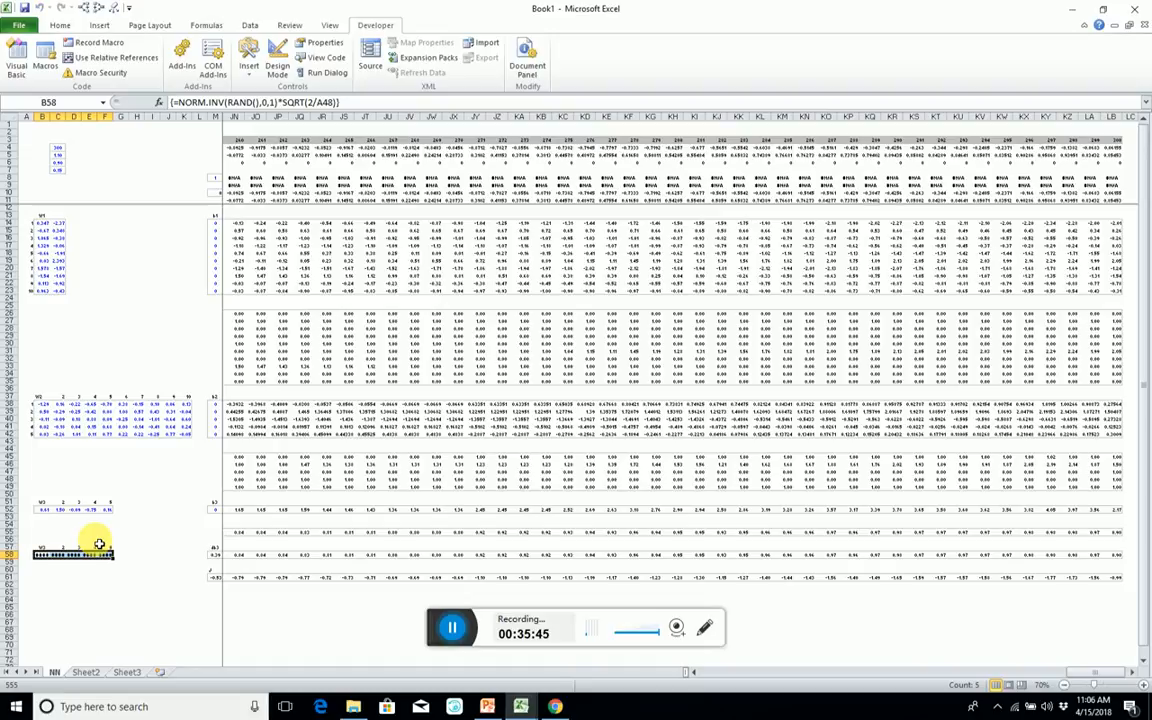
type("=")
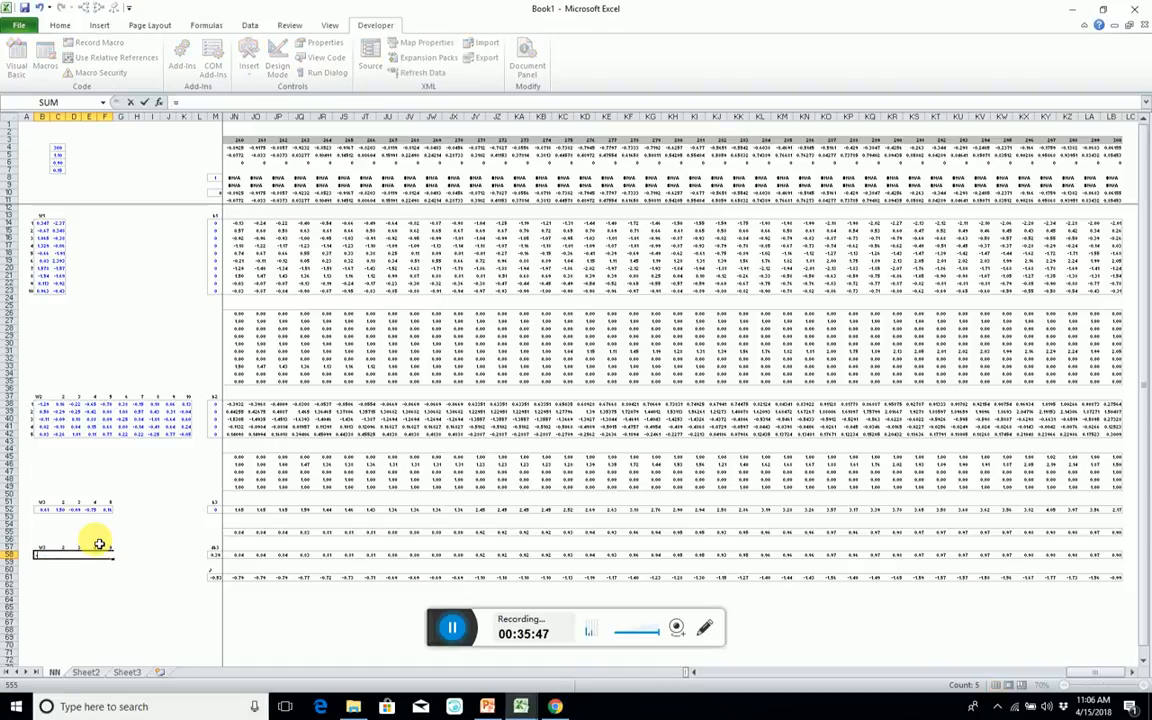
type("mm")
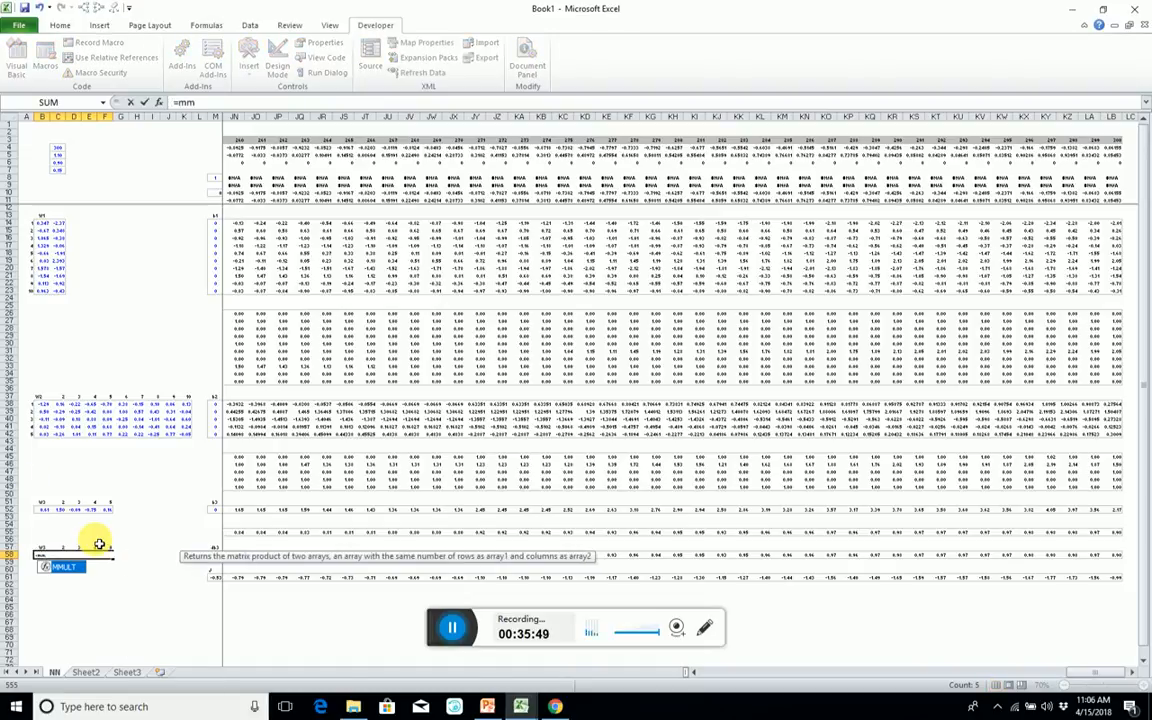
type("u")
key("Tab")
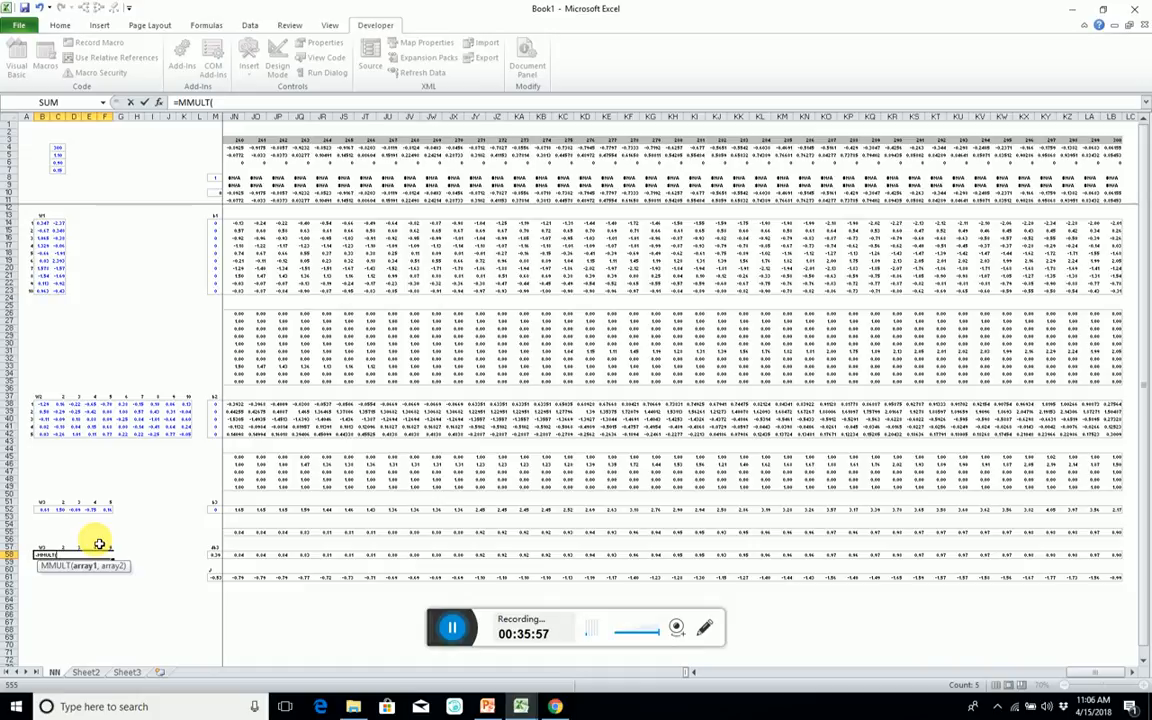
key("Right")
key("Right")
key("Right")
key("Right")
key("Right")
key("Right")
key("Right")
key("Right")
key("Right")
key("Right")
key("Right")
key("Right")
key("Right")
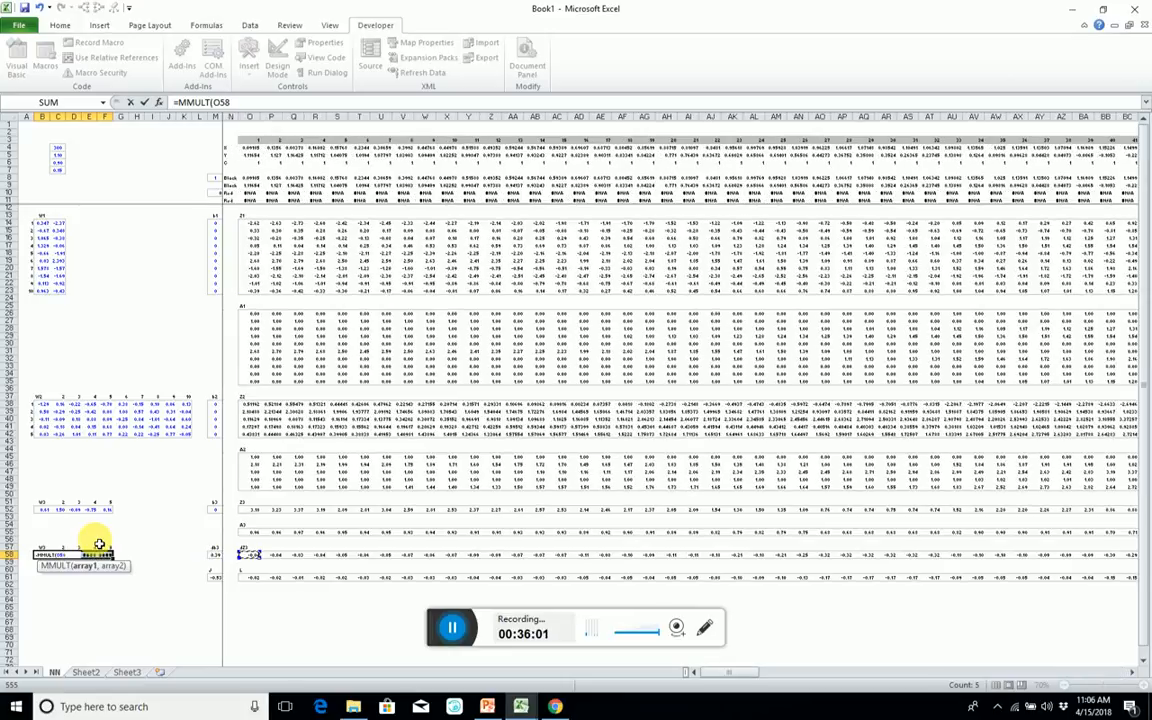
key("ctrl+shift+Right")
type(",")
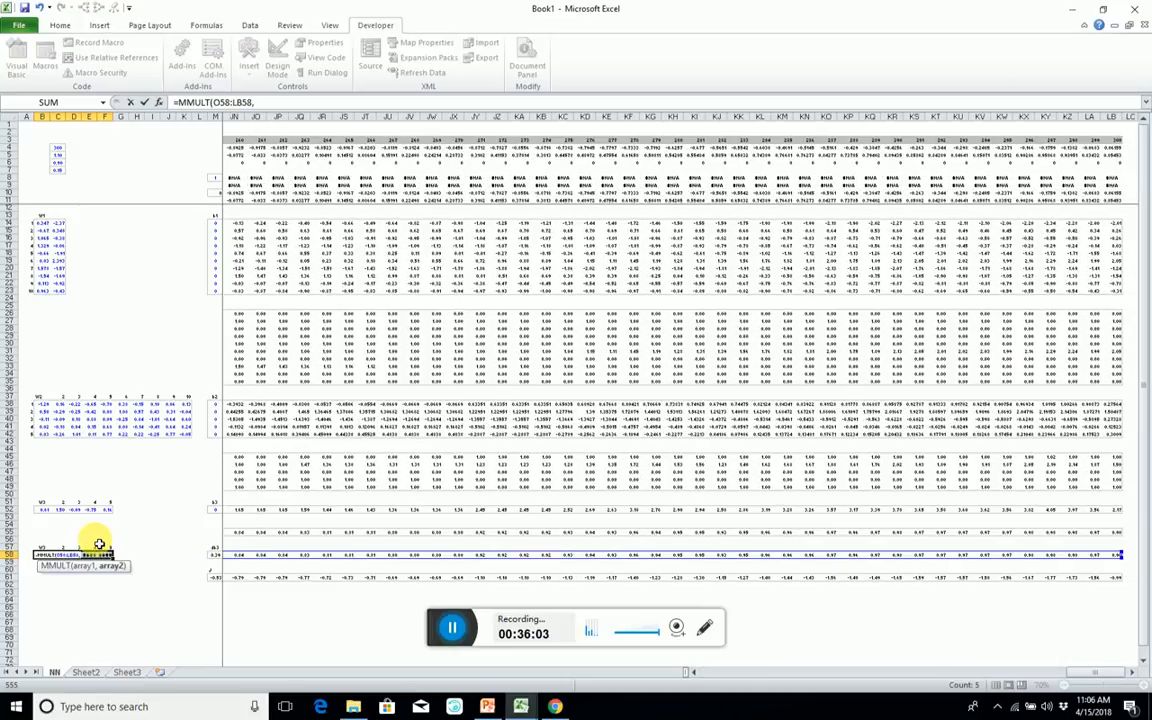
type("tra")
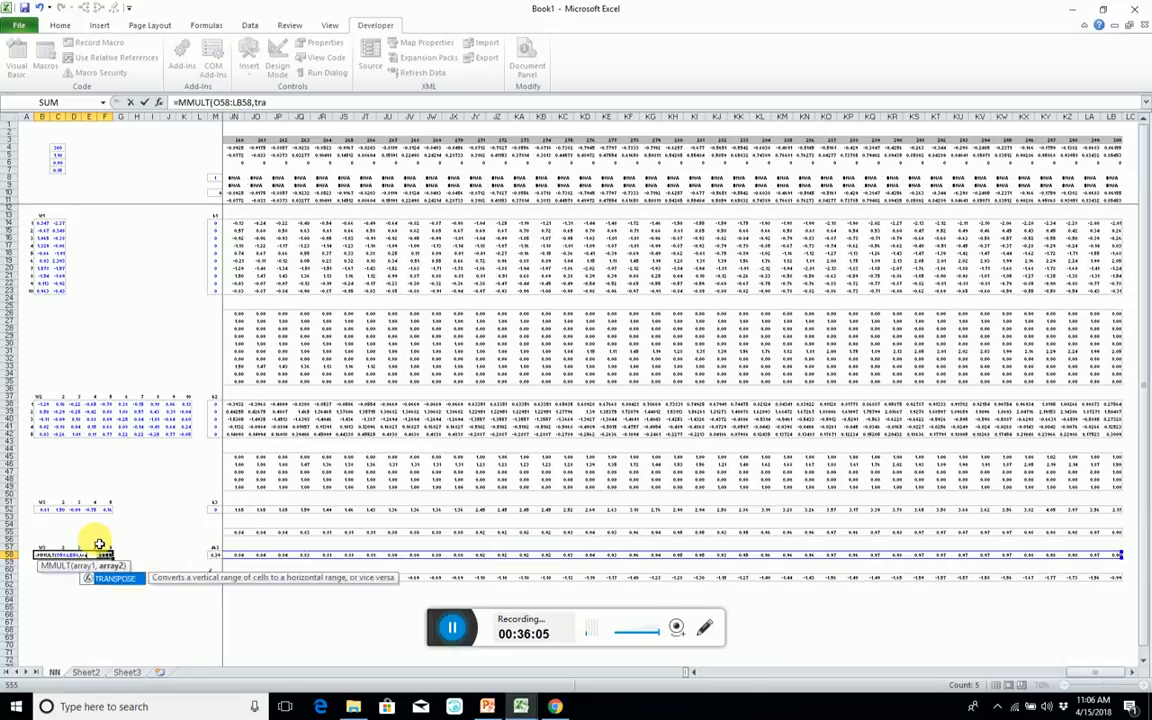
type("bspose")
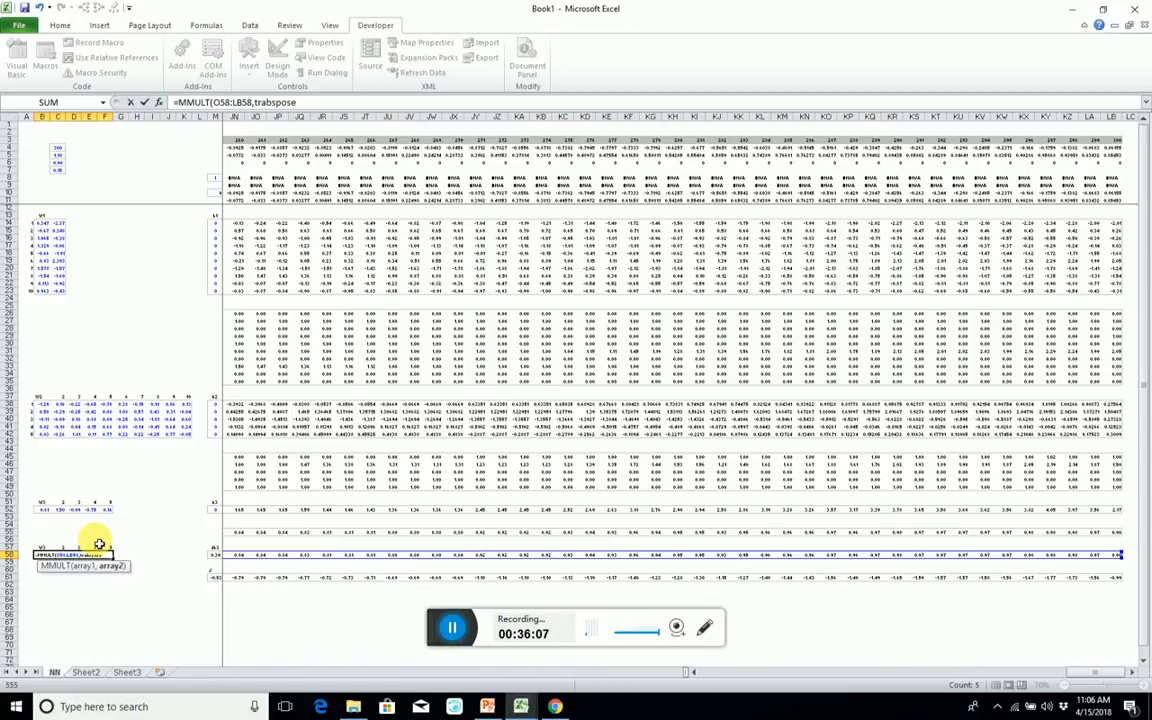
Complete the B58:F58 formula with TRANSPOSE(O45:LB49) as the second array and enter it as an array formula.
key("BackSpace")
key("BackSpace")
key("BackSpace")
key("BackSpace")
key("BackSpace")
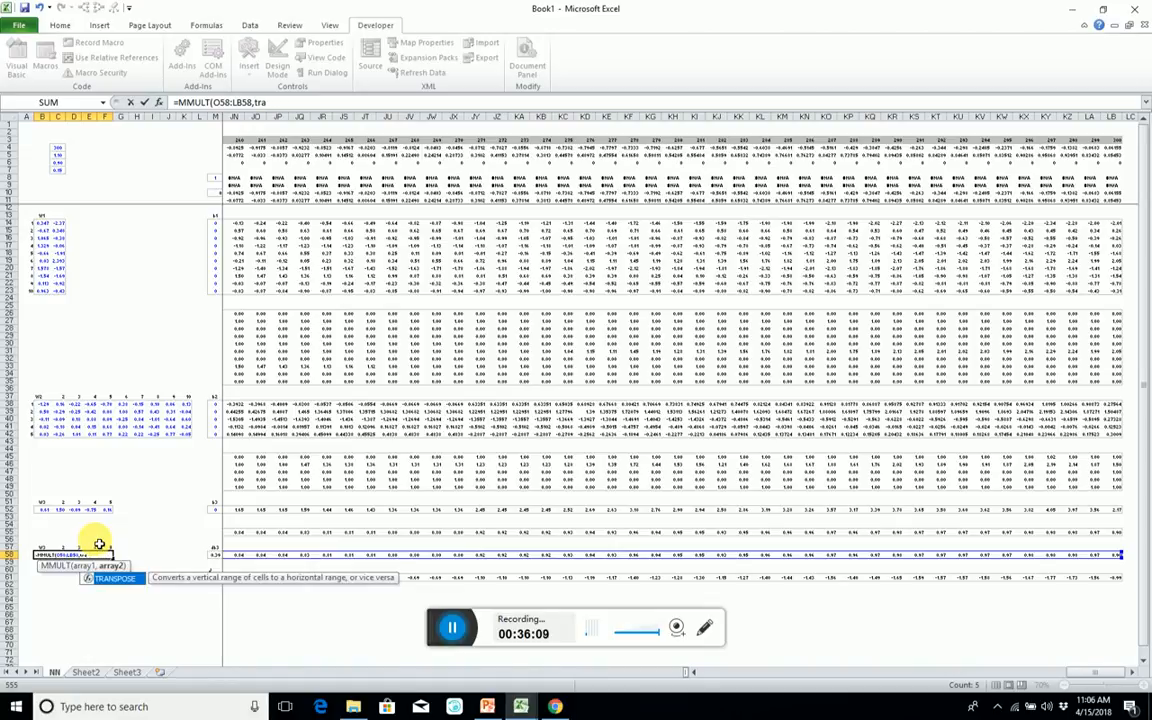
type("ns")
key("Tab")
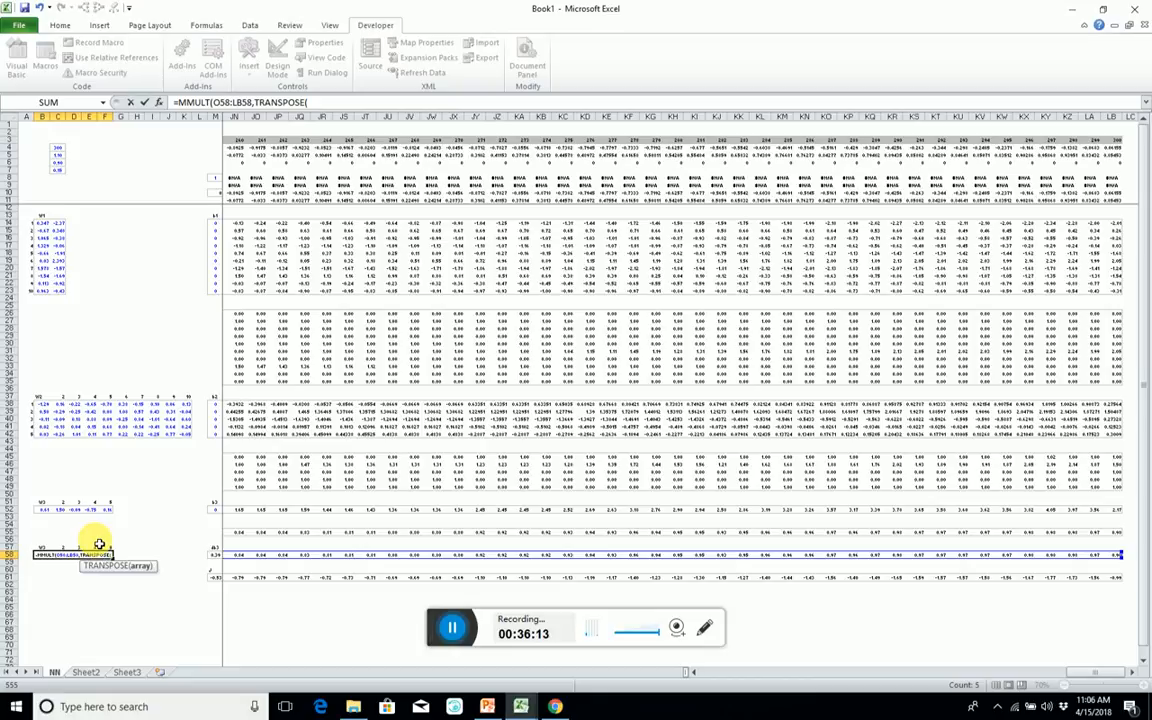
key("Up")
key("Up")
key("Up")
key("Up")
key("Up")
key("Up")
key("Up")
key("Up")
key("Up")
key("Up")
key("Up")
key("Up")
key("Up")
key("Up")
key("Up")
key("Up")
key("Up")
key("Up")
key("Up")
key("Right")
key("Right")
key("Right")
key("Right")
key("Right")
key("Right")
key("Right")
key("Right")
key("Right")
key("Right")
key("Right")
key("Right")
key("Right")
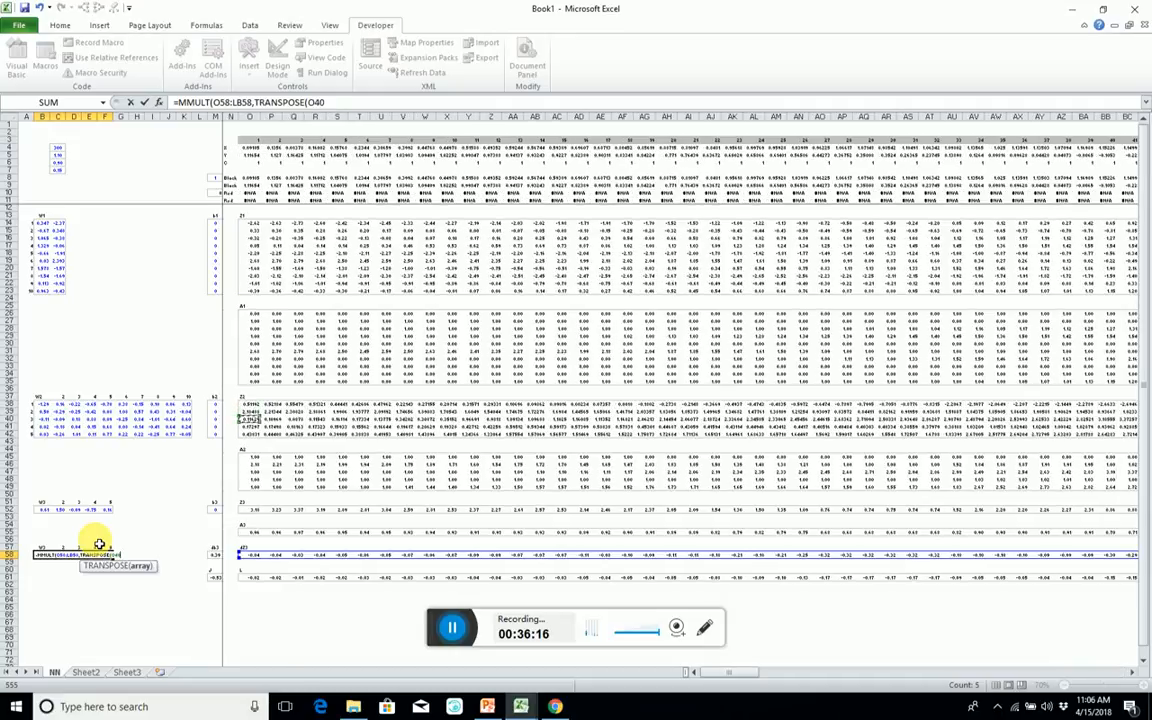
key("Down")
key("Down")
key("Down")
key("Down")
key("Down")
key("Down")
key("shift+Down")
key("shift+Down")
key("shift+Down")
key("shift+Down")
key("ctrl+shift+Right")
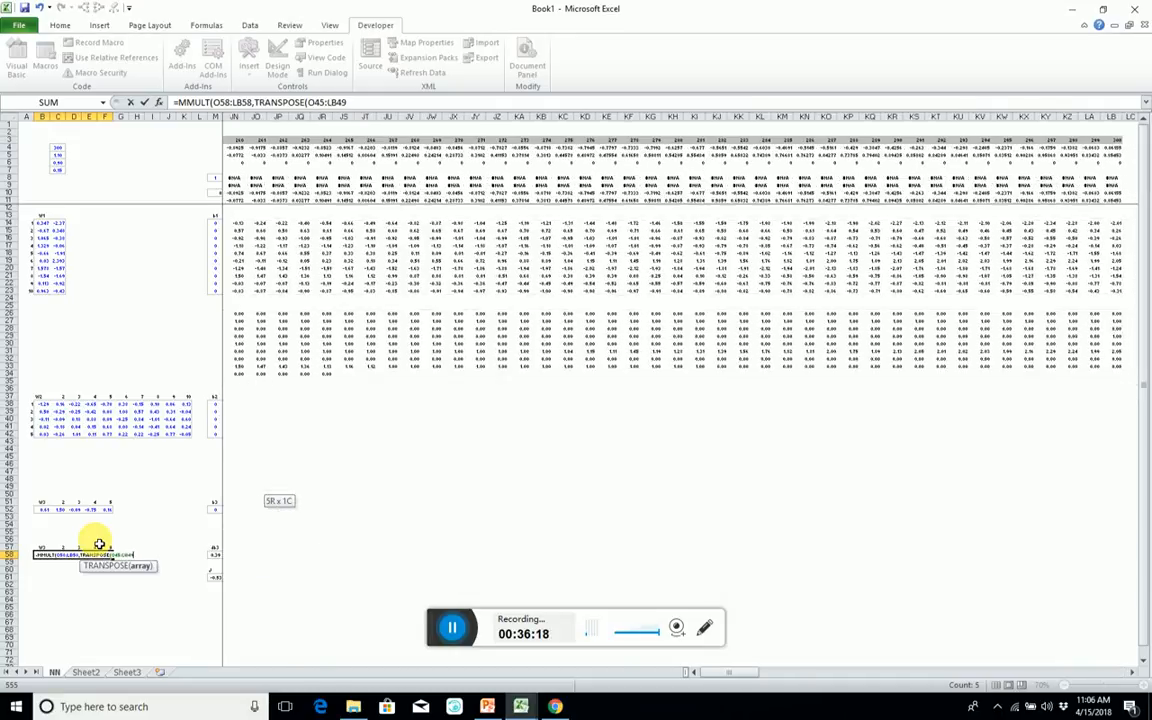
type("))")
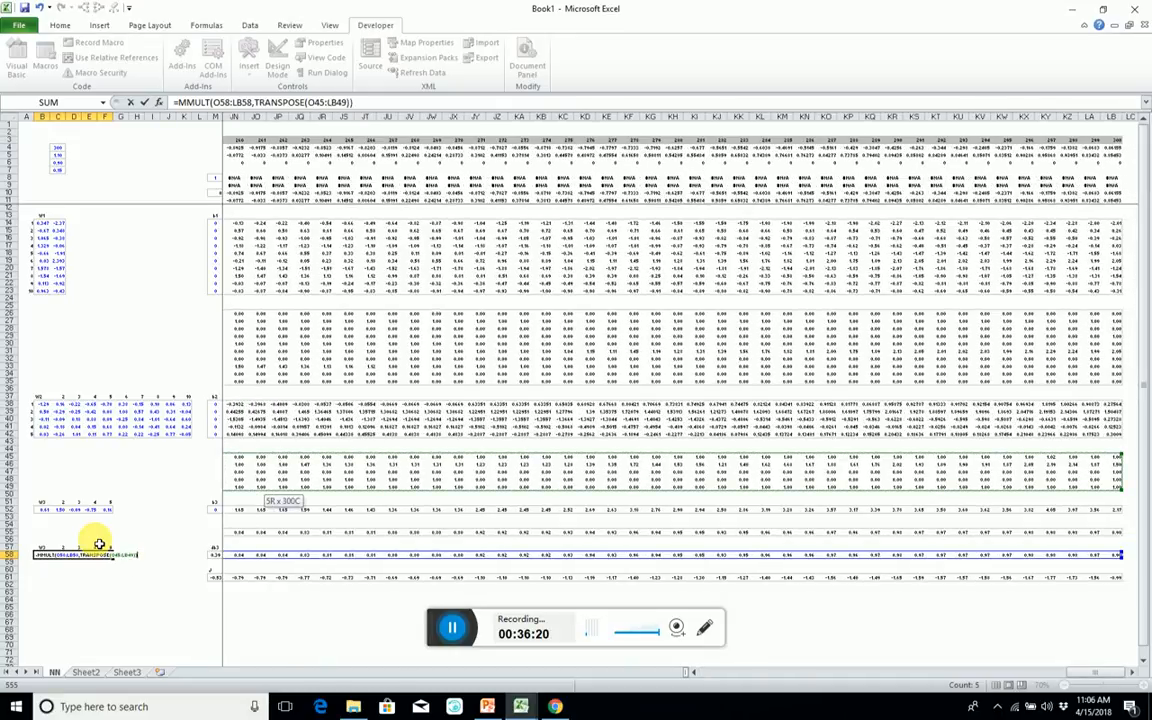
key("ctrl+shift+Return")
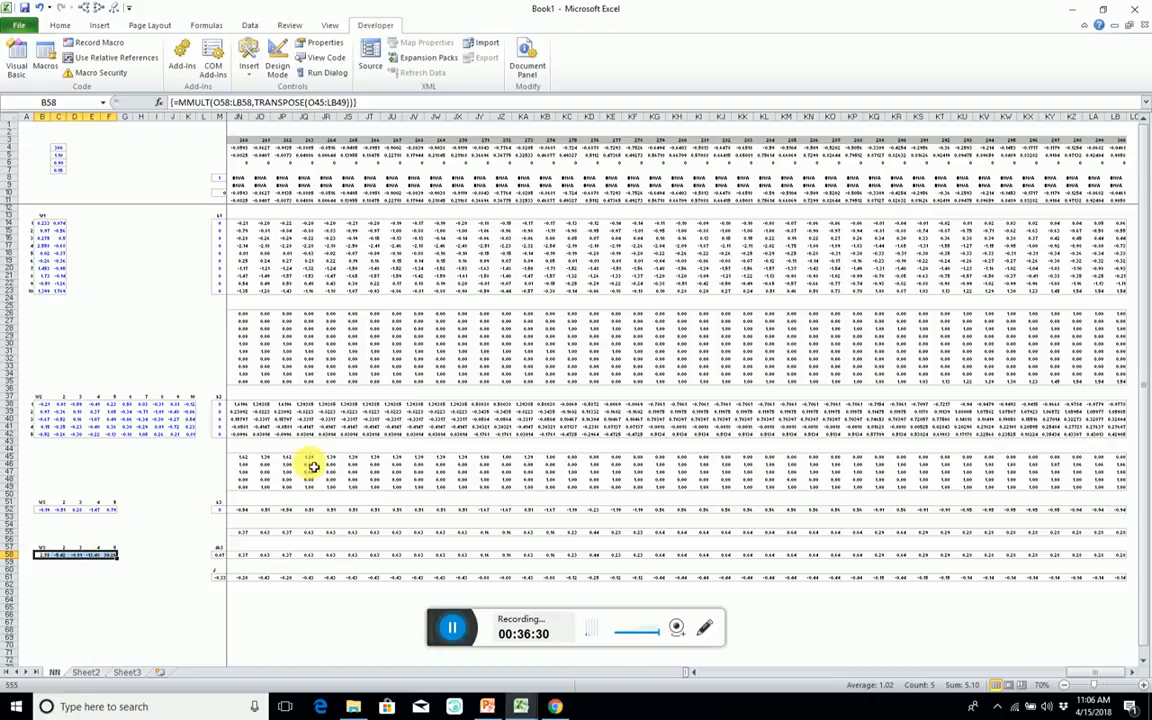
Copy the A2 rows 45 to 50 and insert the copies above row 51.
double_click(18, 461)
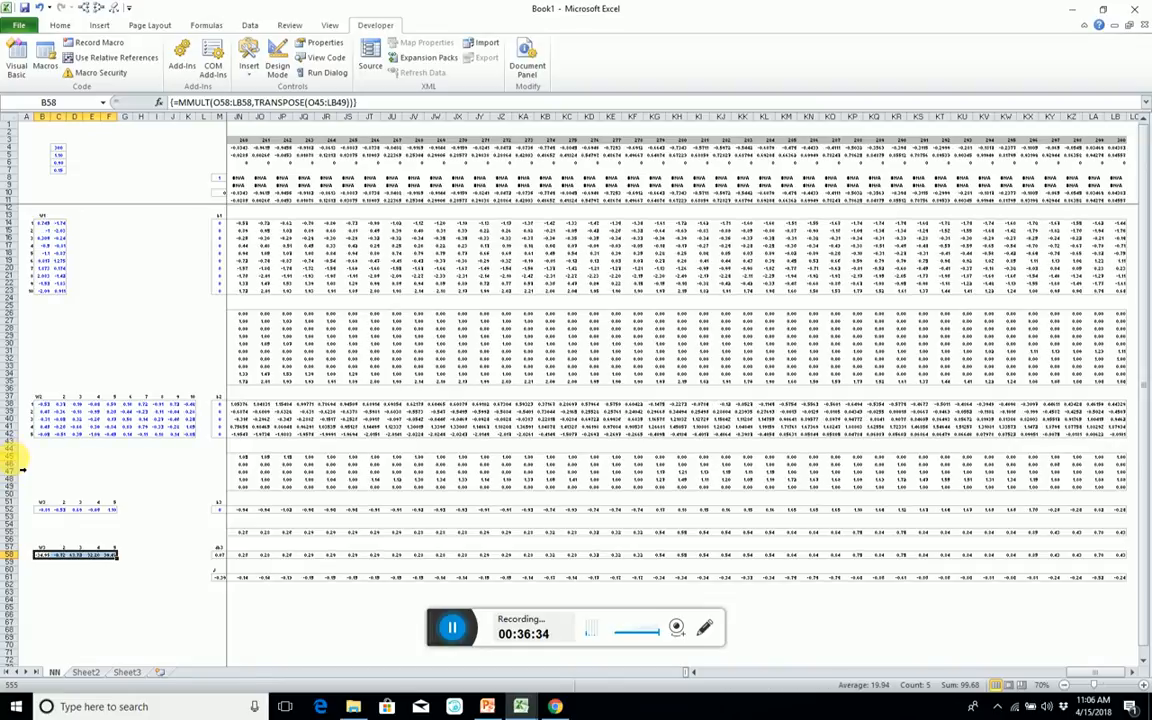
left_click_drag(12, 457, 19, 503)
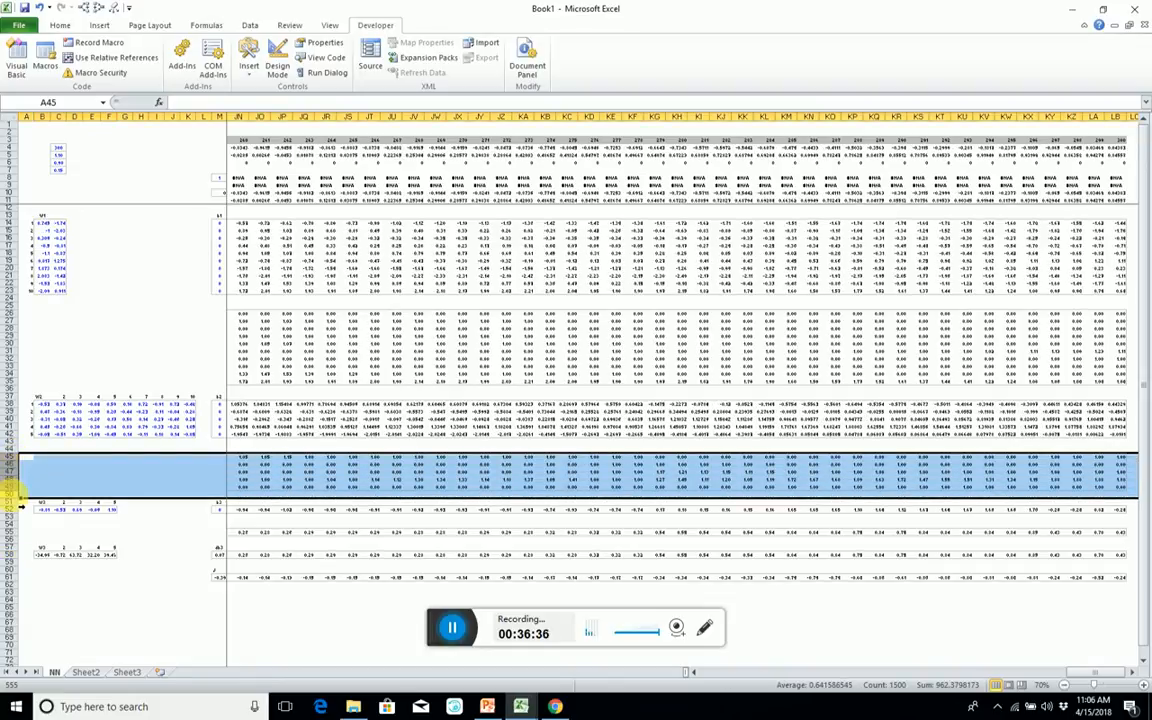
key("ctrl+c")
left_click(18, 508)
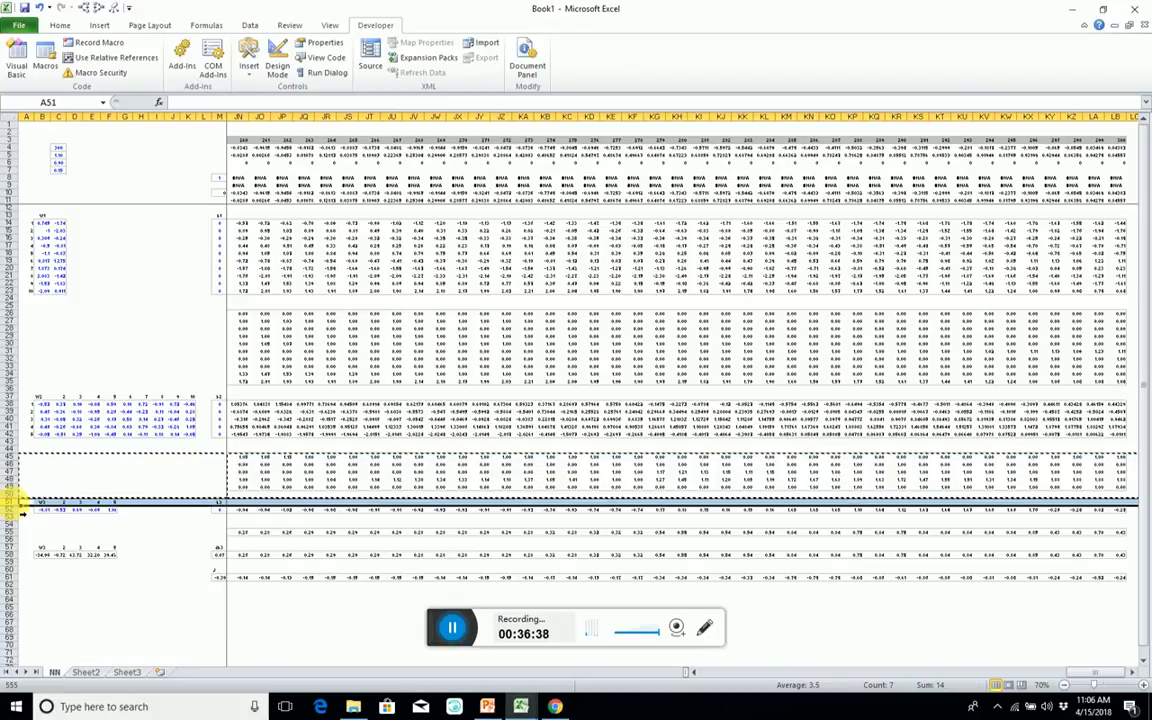
key("ctrl+shift+plus")
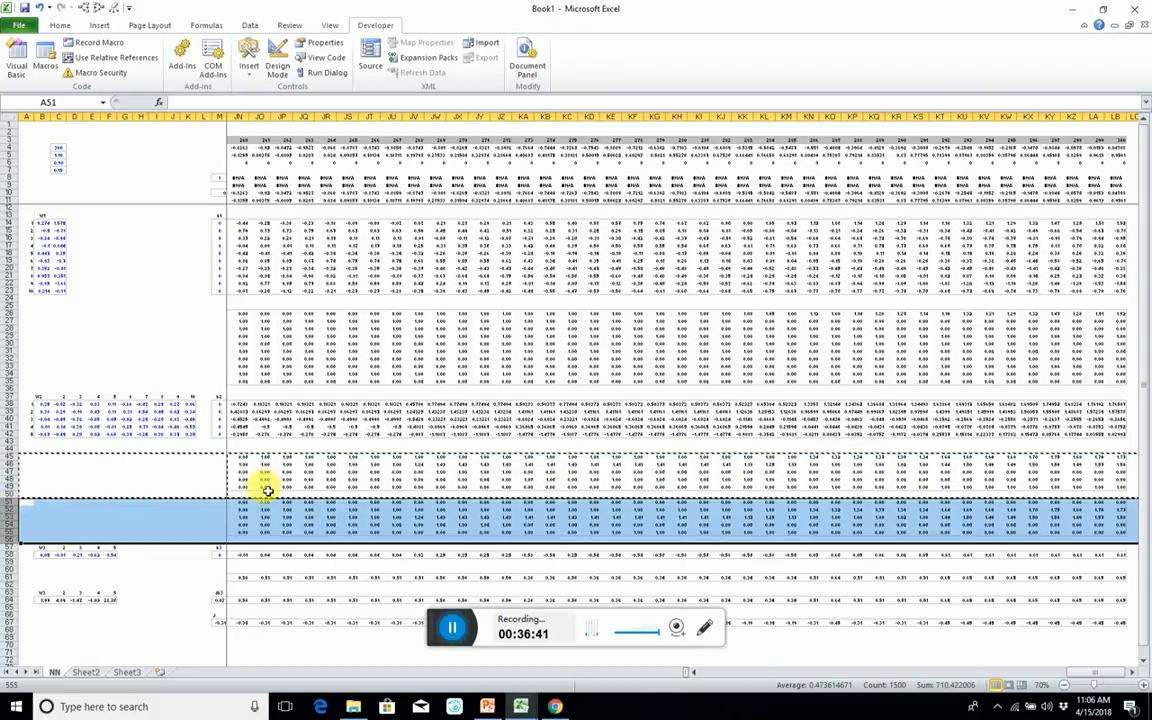
Clear the copy selection and insert a blank row at row 51, above the copied A2 block.
left_click(220, 517)
key("Right")
key("Up")
key("Up")
key("Up")
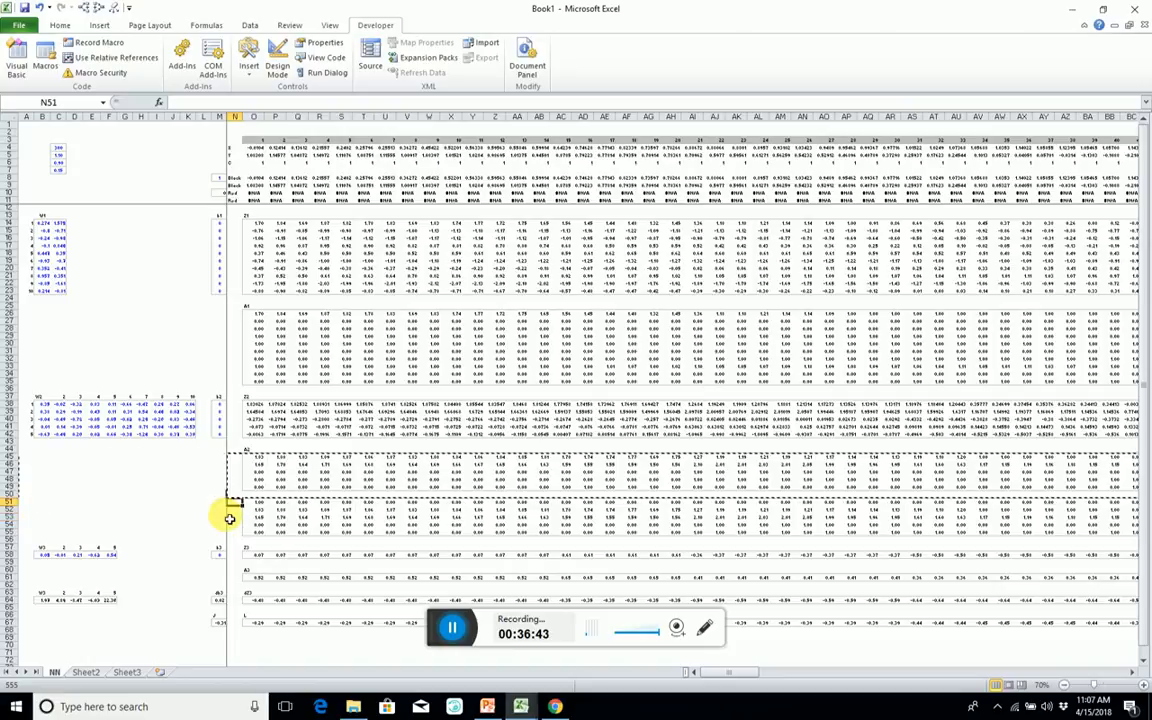
key("Down")
key("shift+space")
key("Escape")
key("ctrl+shift+plus")
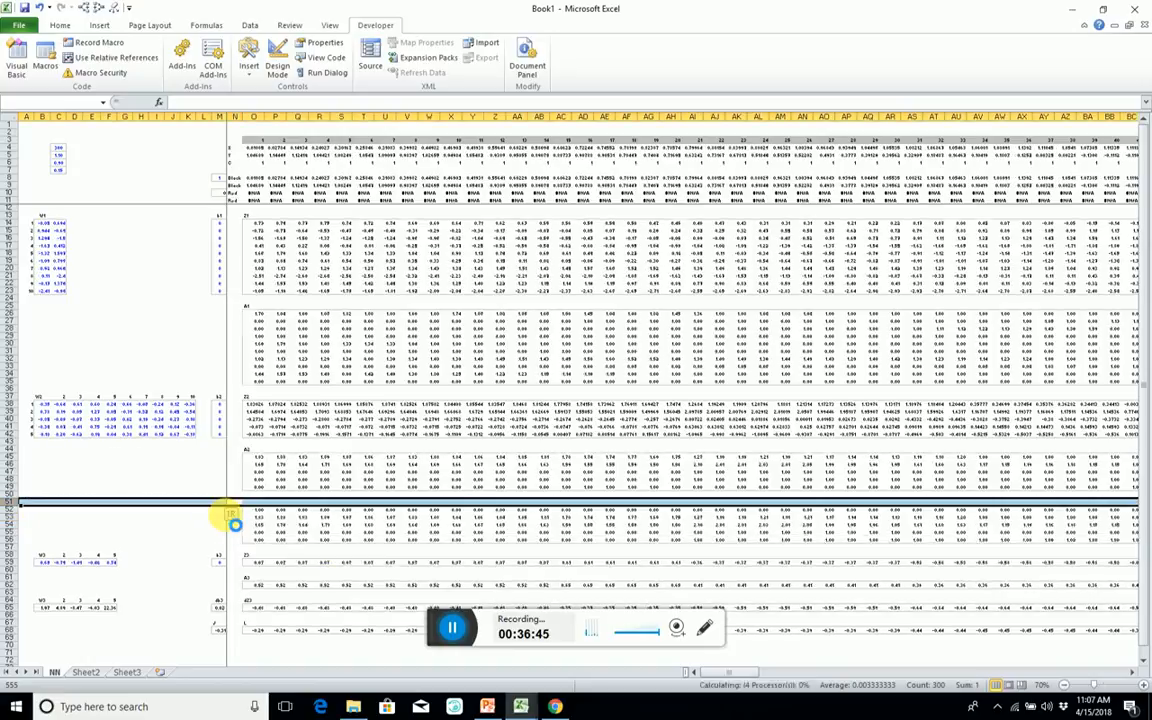
key("Right")
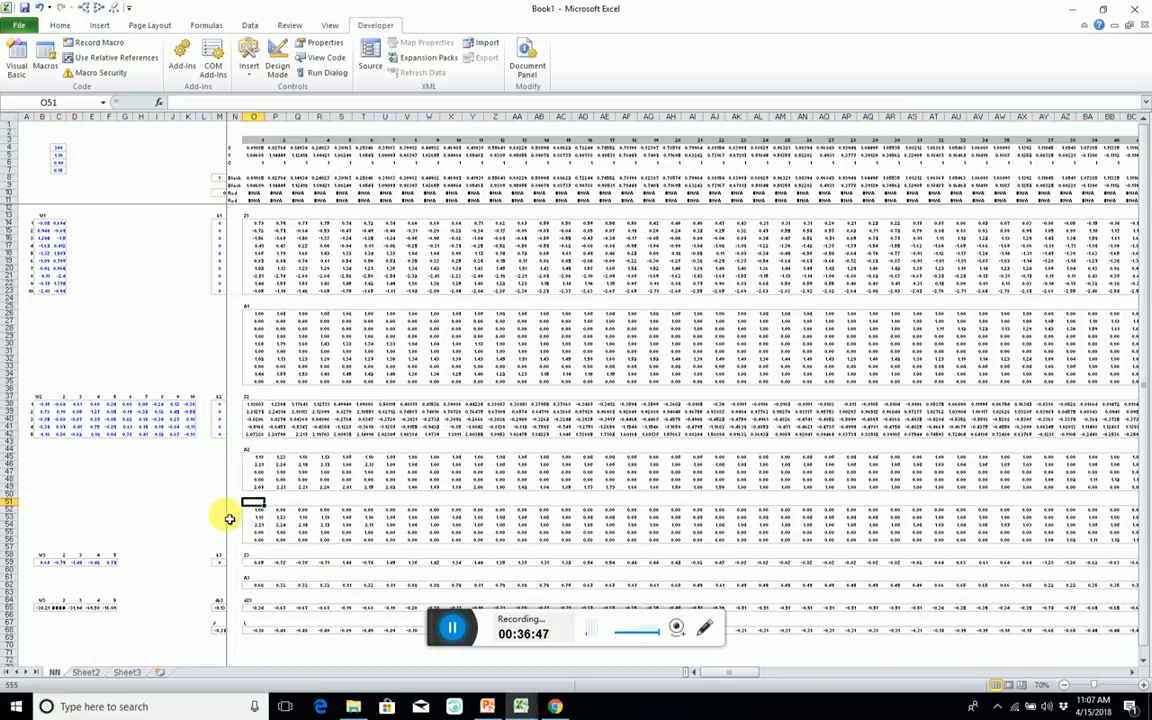
Label the copied block below A2 as dZ2 in cell O51.
type("dZ")
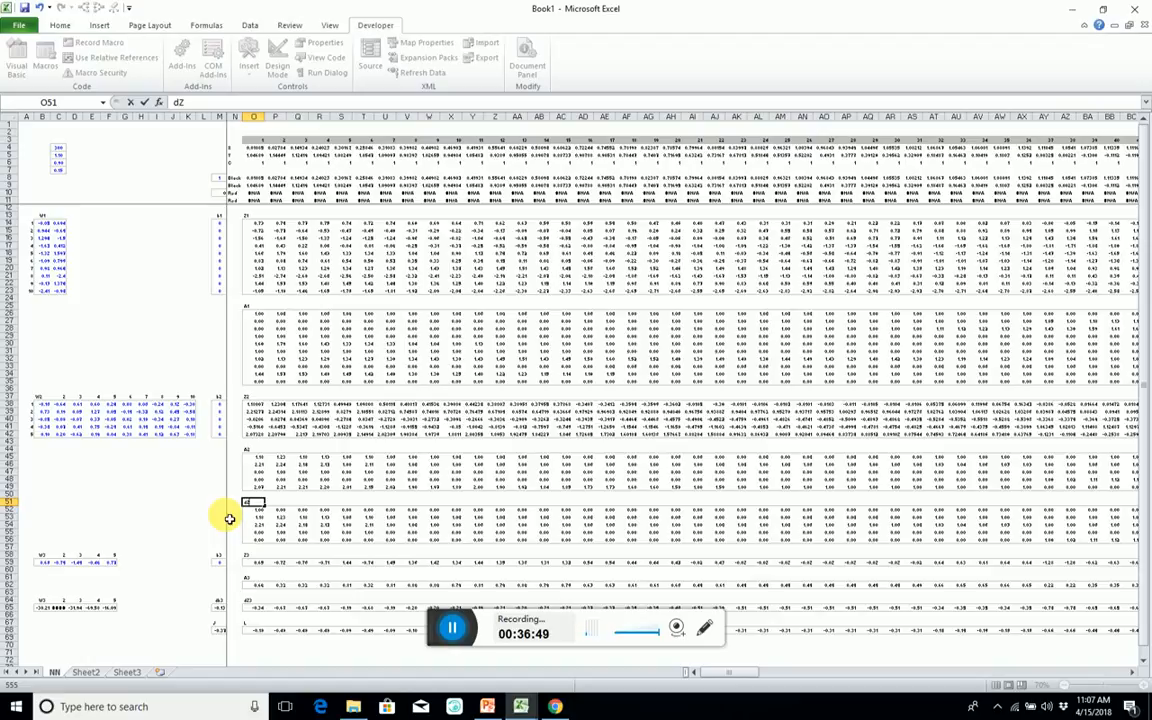
type("2")
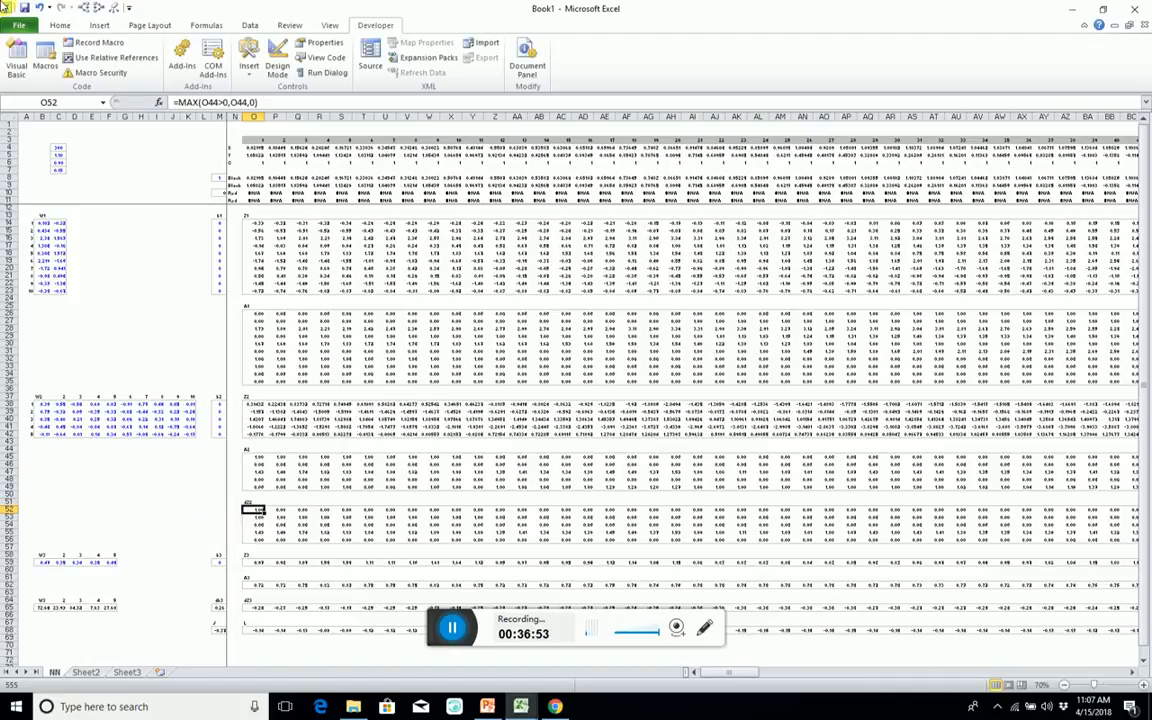
Start an MMULT formula across the dZ2 range O52:LB56 with TRANSPOSE of the W3 weights B59:F59 as its first array.
key("ctrl+shift+Down")
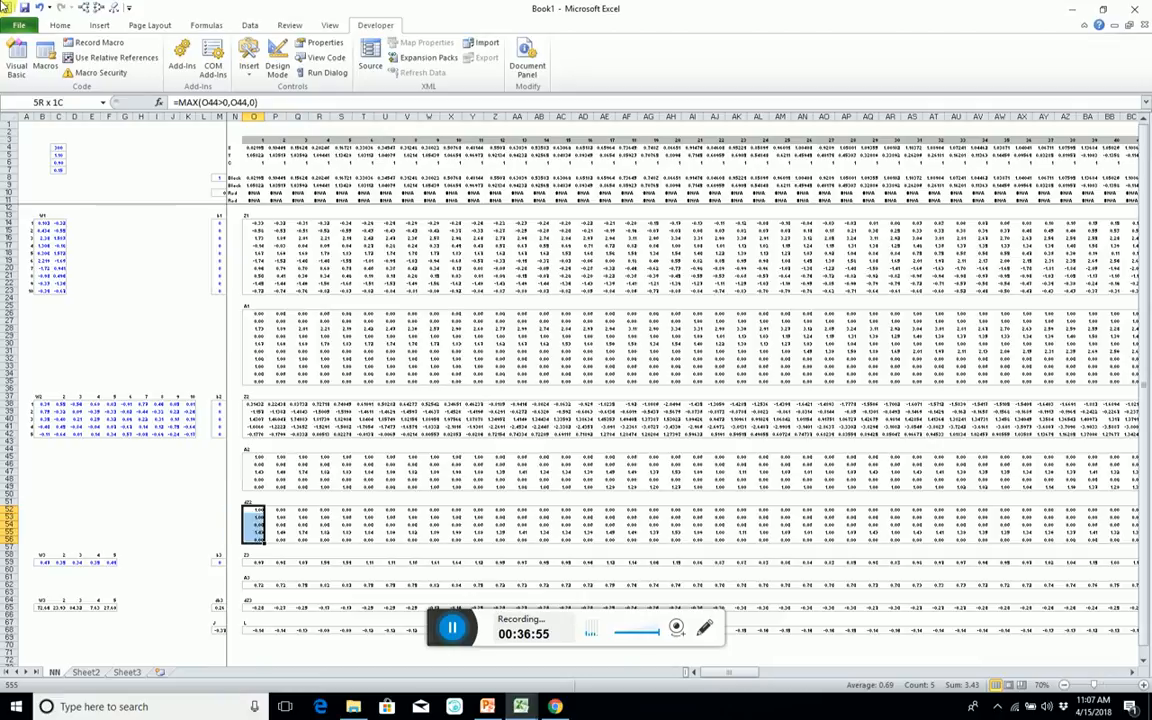
key("ctrl+shift+Right")
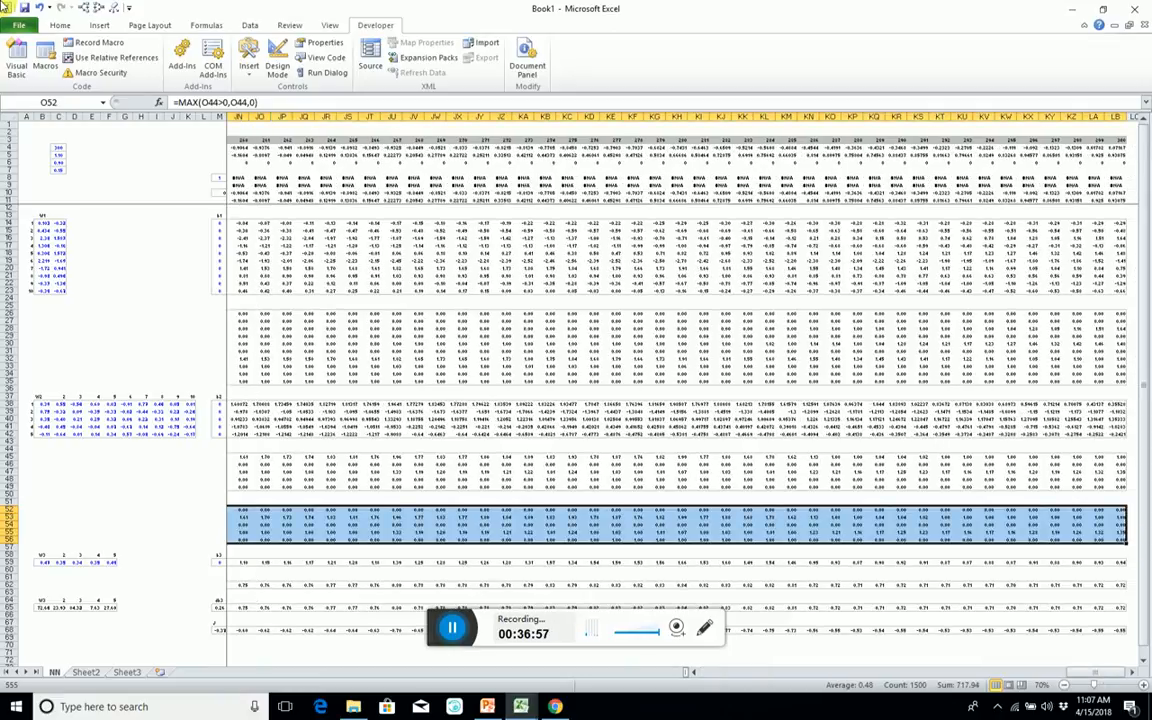
type("=mm")
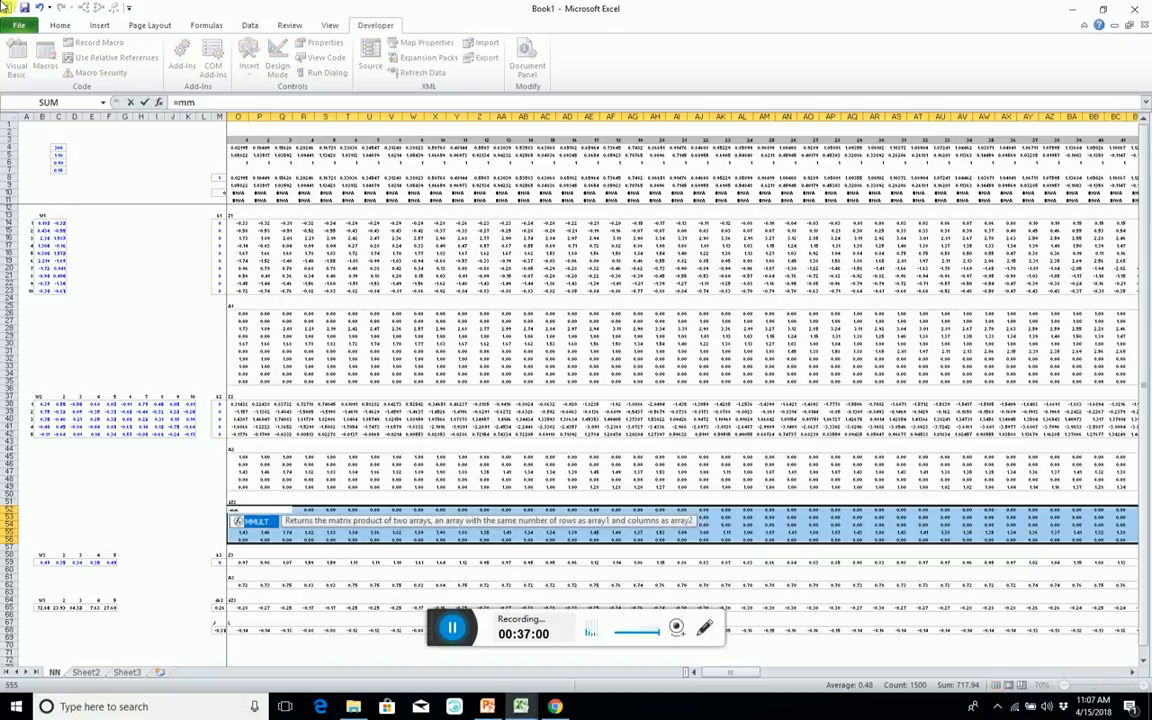
key("Tab")
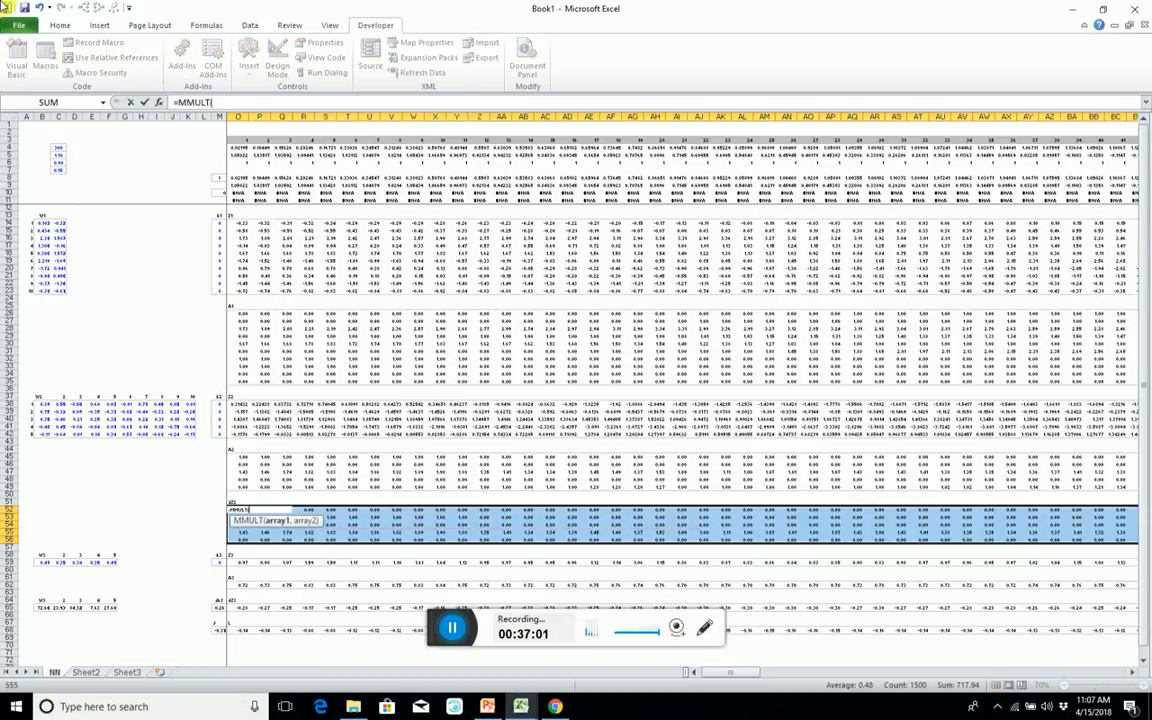
type("transpose")
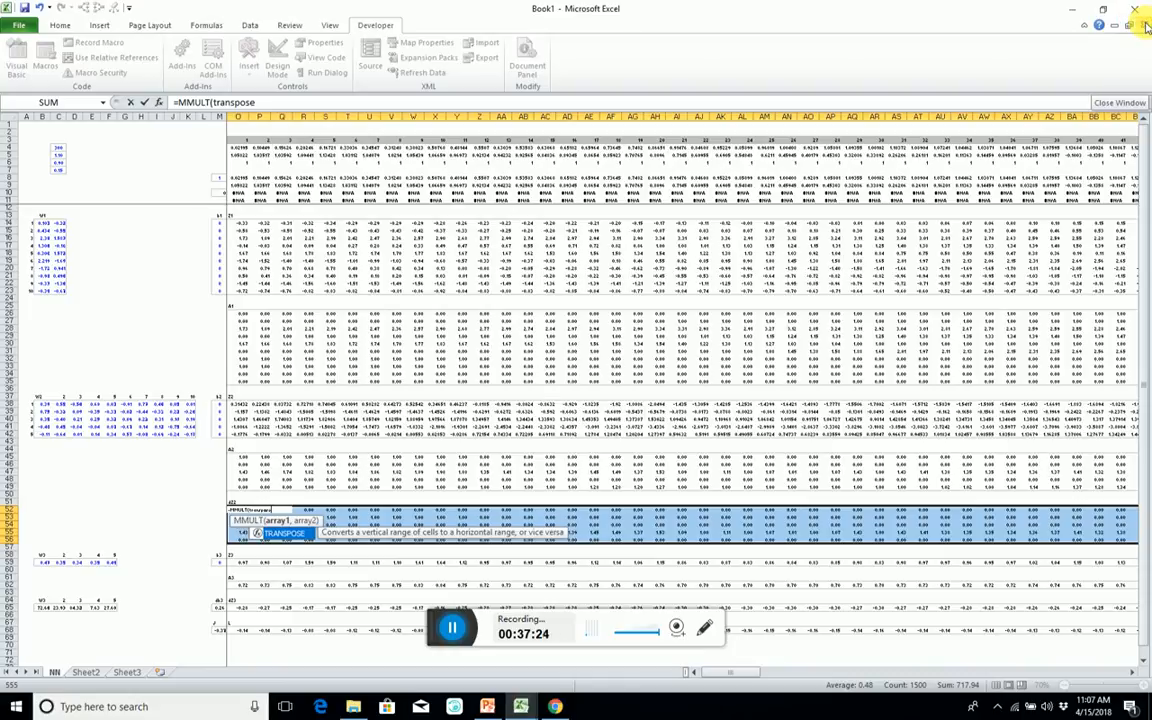
left_click(42, 562)
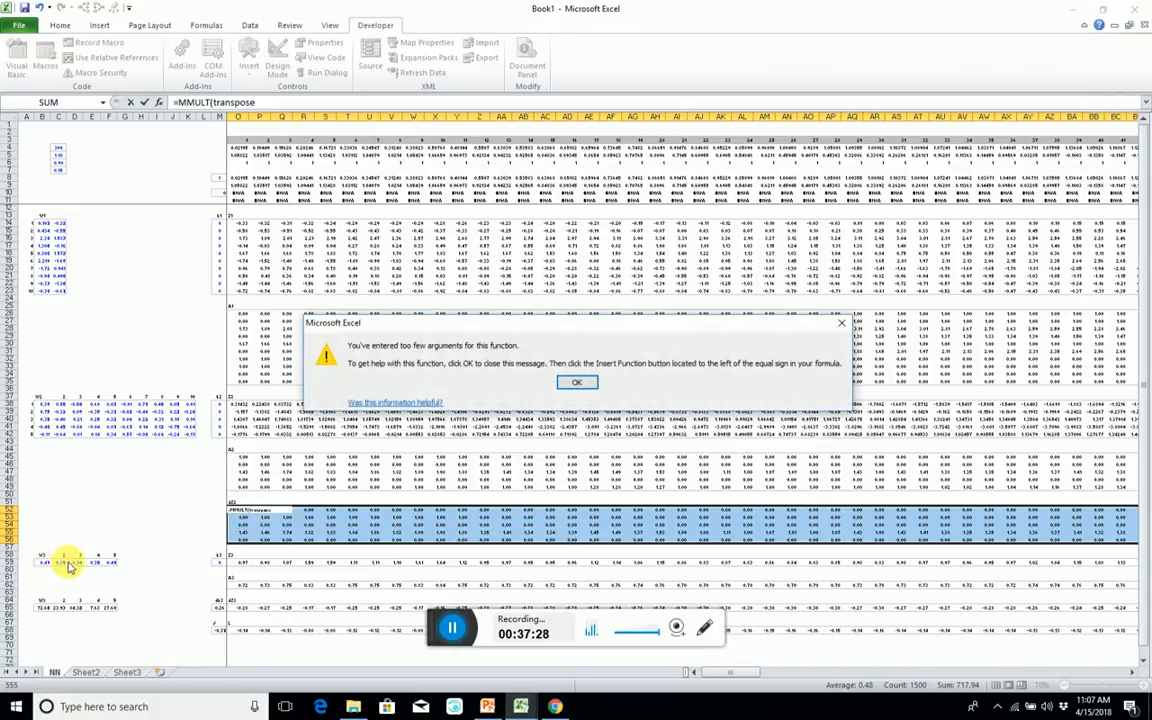
left_click(582, 382)
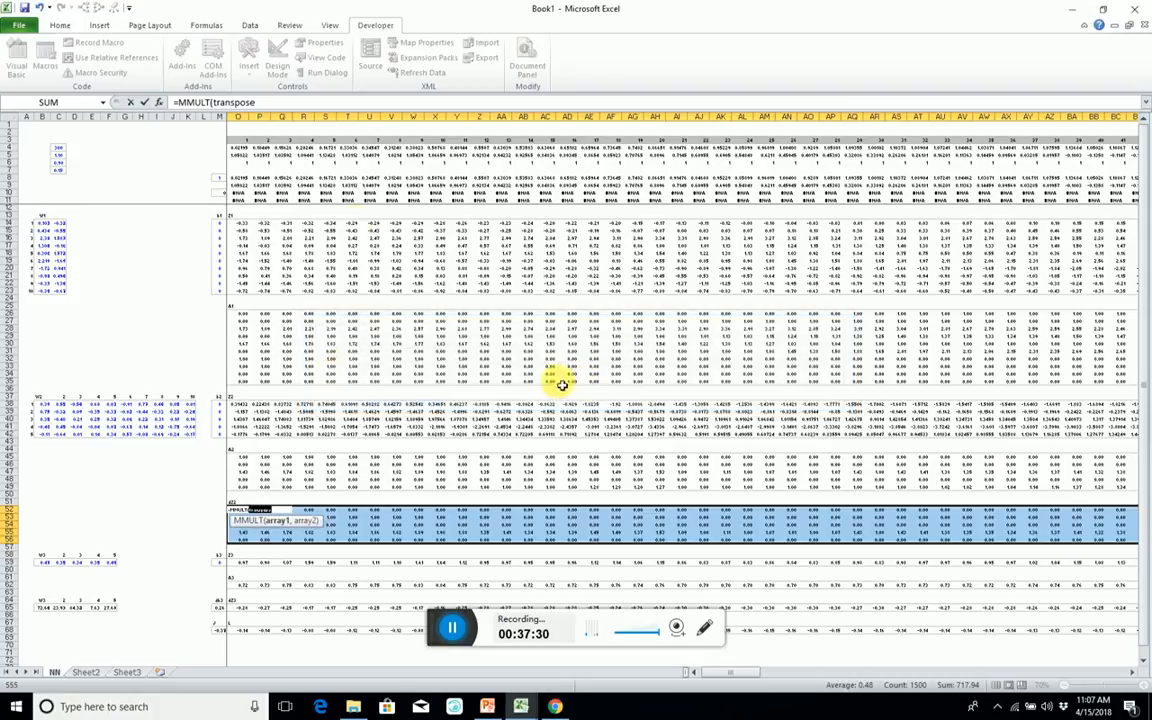
type("(")
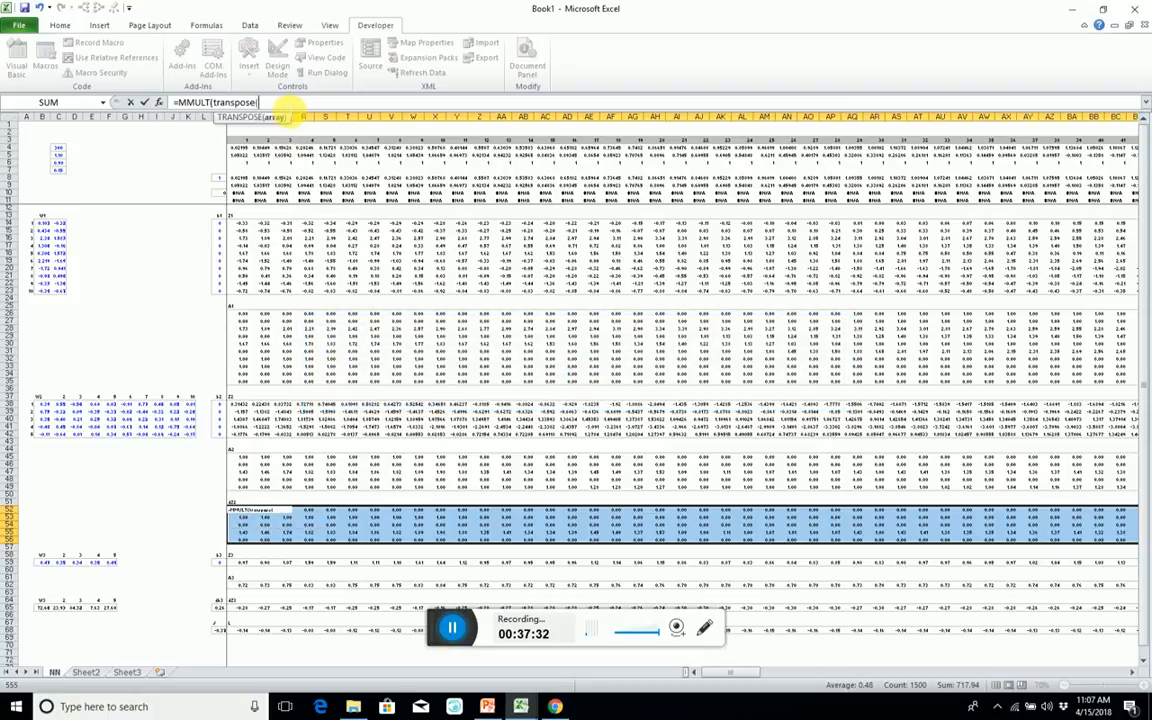
left_click_drag(38, 563, 110, 565)
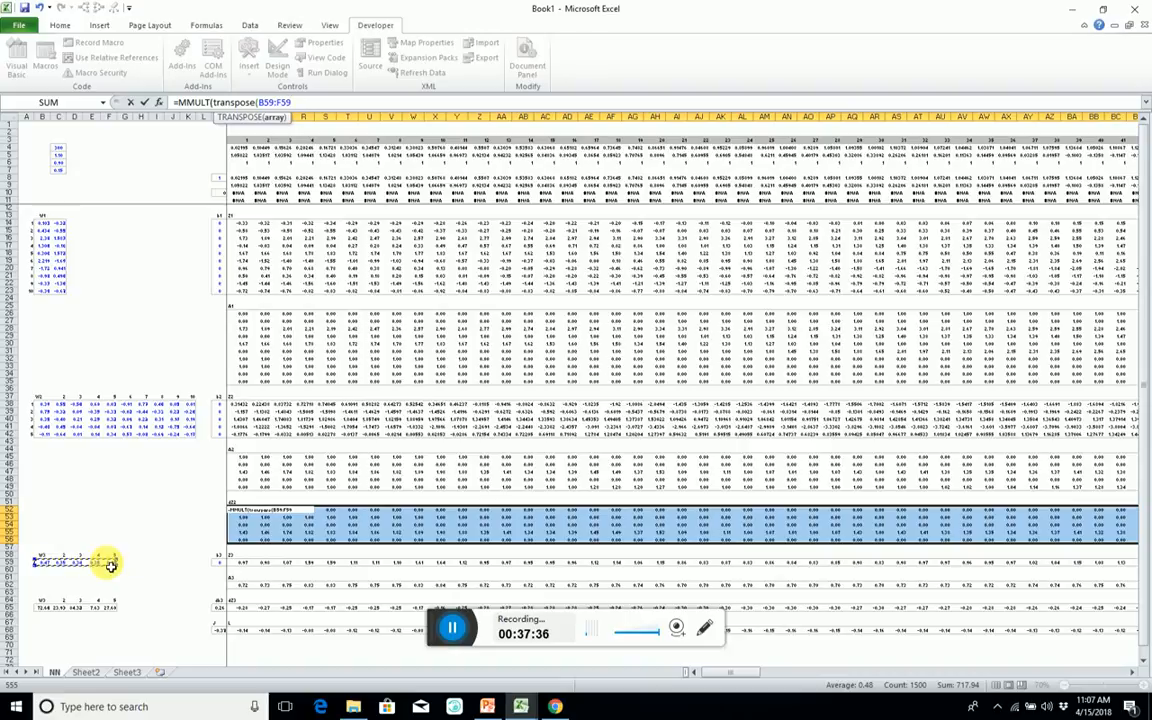
Add the Z2 range O38:LB42 as the second array, close the TRANSPOSE parenthesis after B59:F59, and enter it as an array formula.
type(",")
left_click(240, 405)
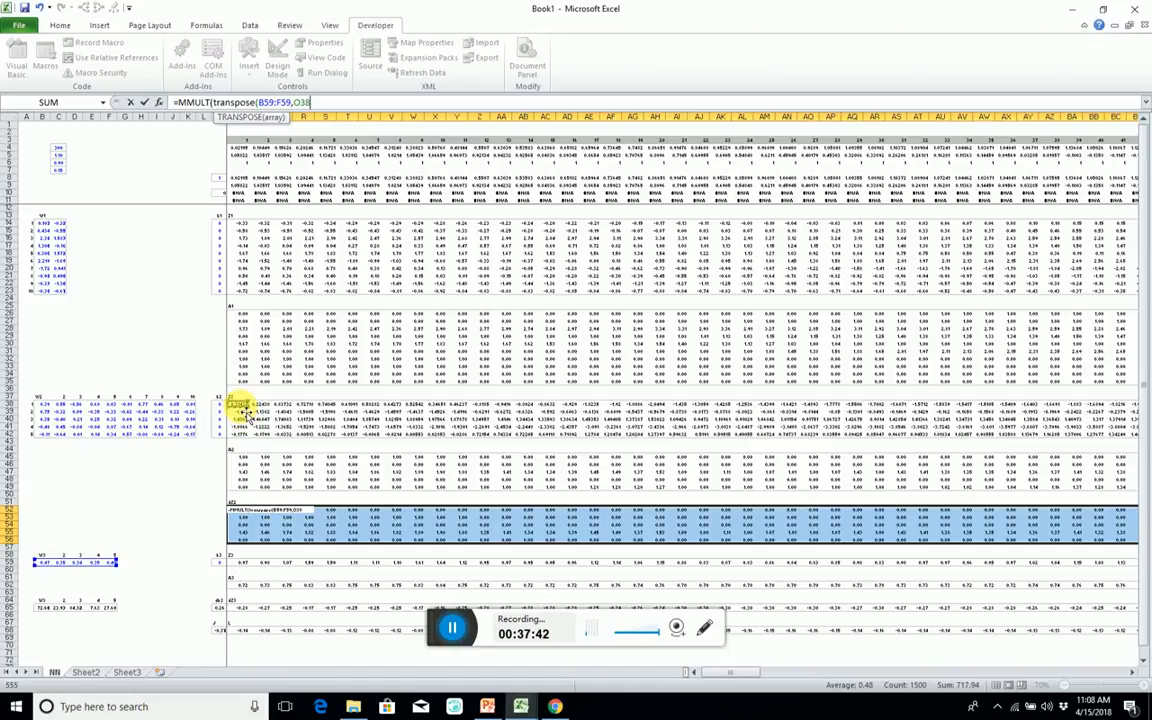
left_click_drag(245, 411, 244, 410)
key("shift+Down")
key("shift+Down")
key("shift+Down")
key("ctrl+shift+Right")
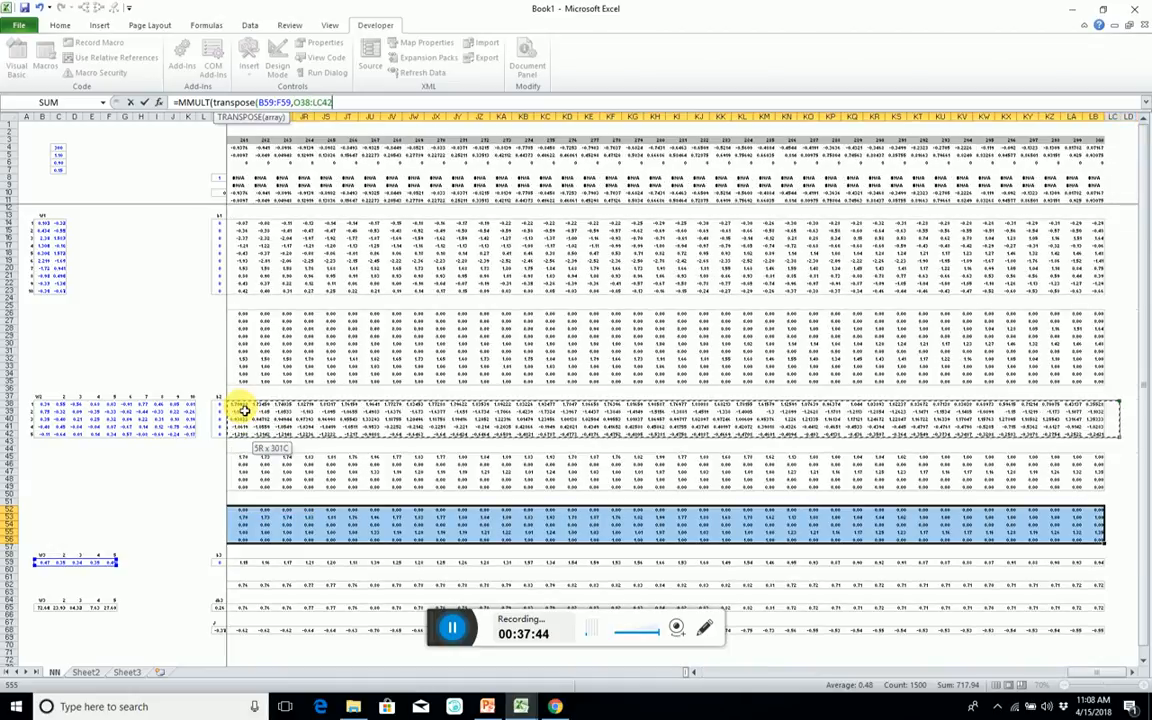
key("ctrl+shift+Return")
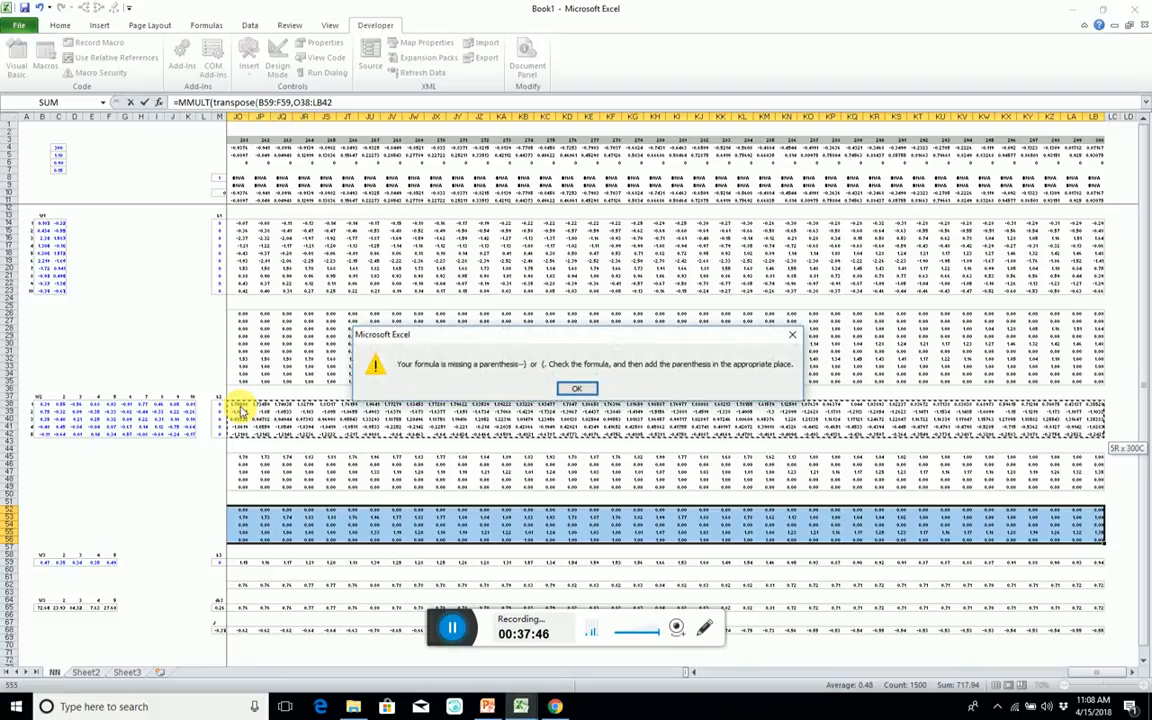
left_click(584, 390)
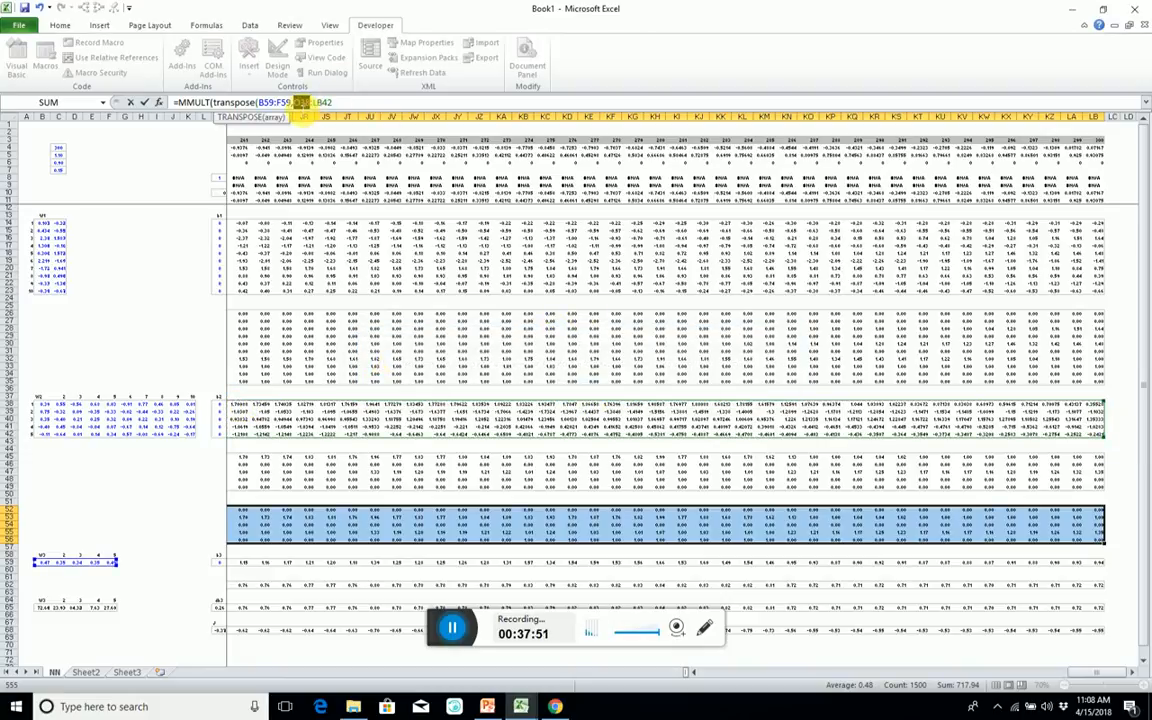
type(")")
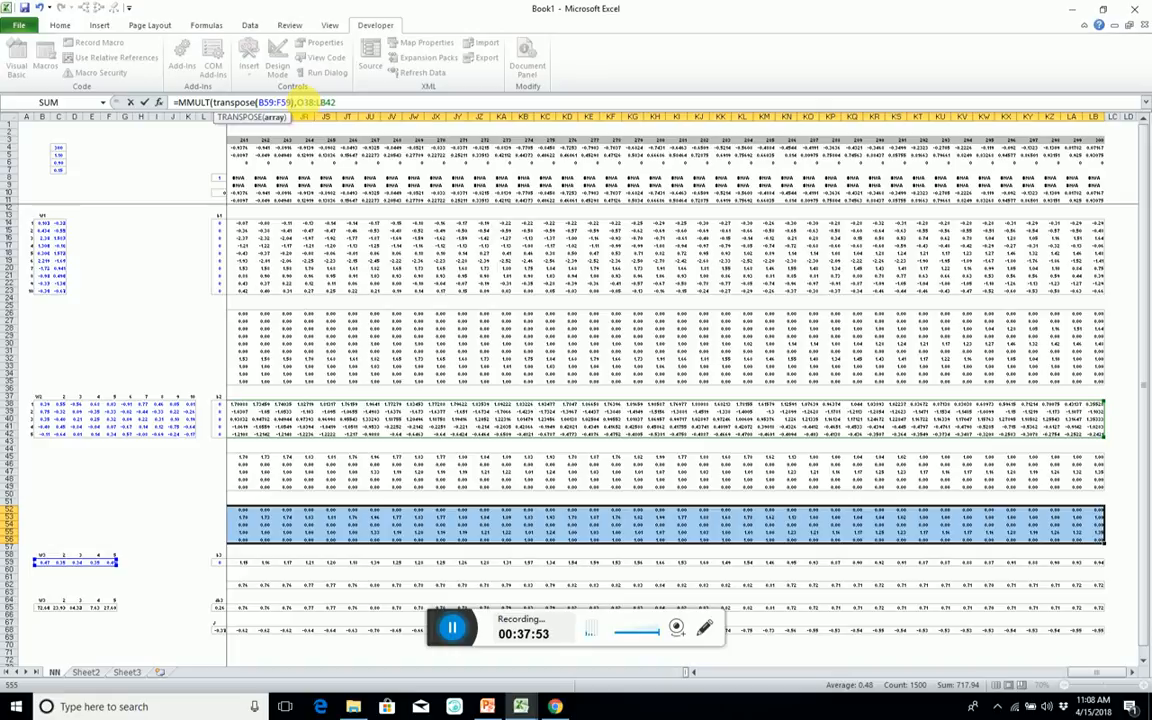
left_click(357, 101)
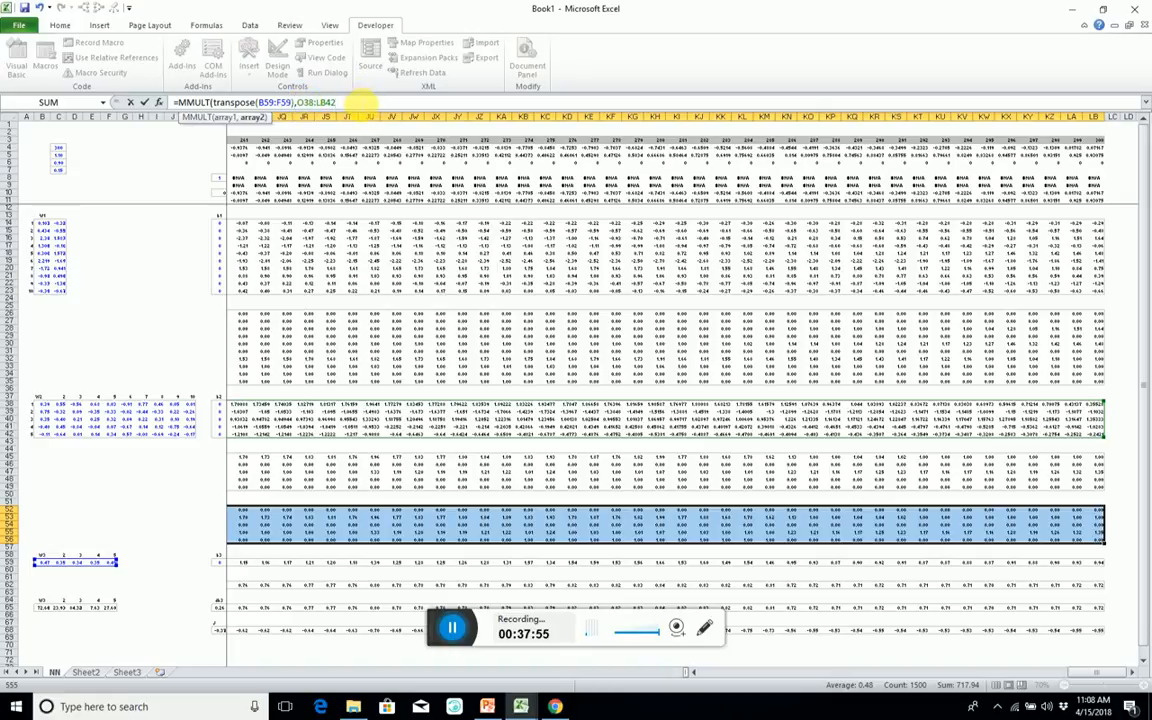
key("ctrl+shift+Return")
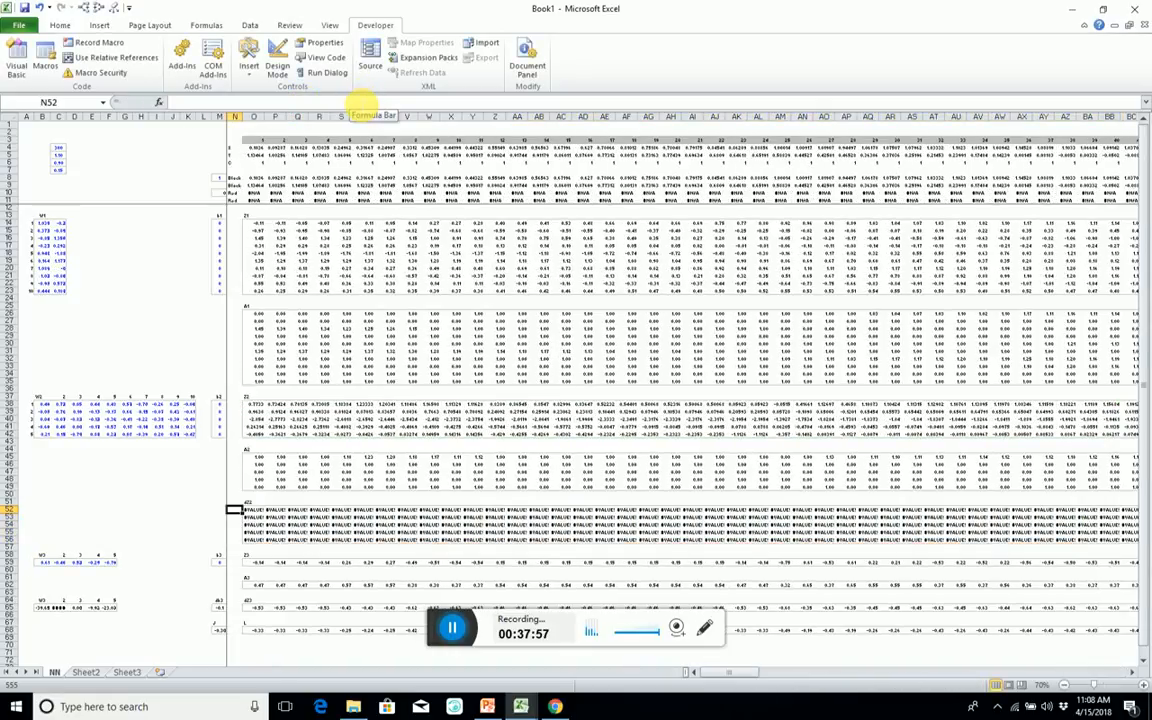
Examine the array formula and the ranges it references from several cells of the dZ2 block, including its far end.
key("Right")
key("ctrl+Right")
key("Left")
key("Left")
key("Left")
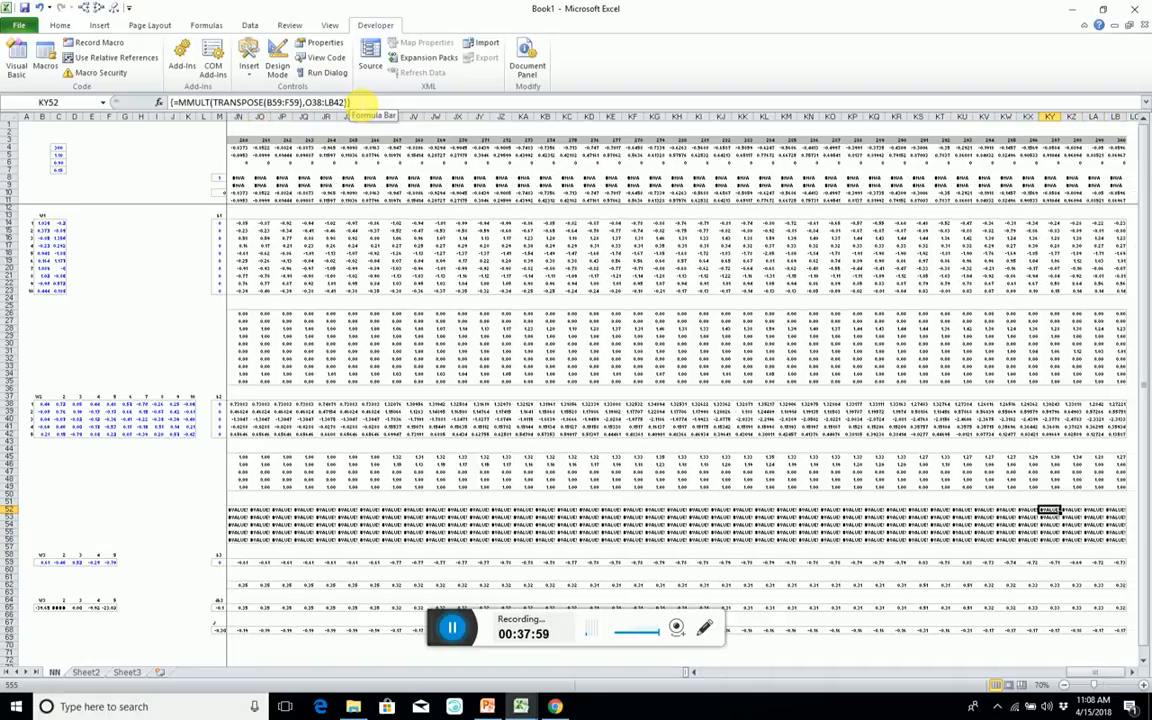
key("ctrl+Left")
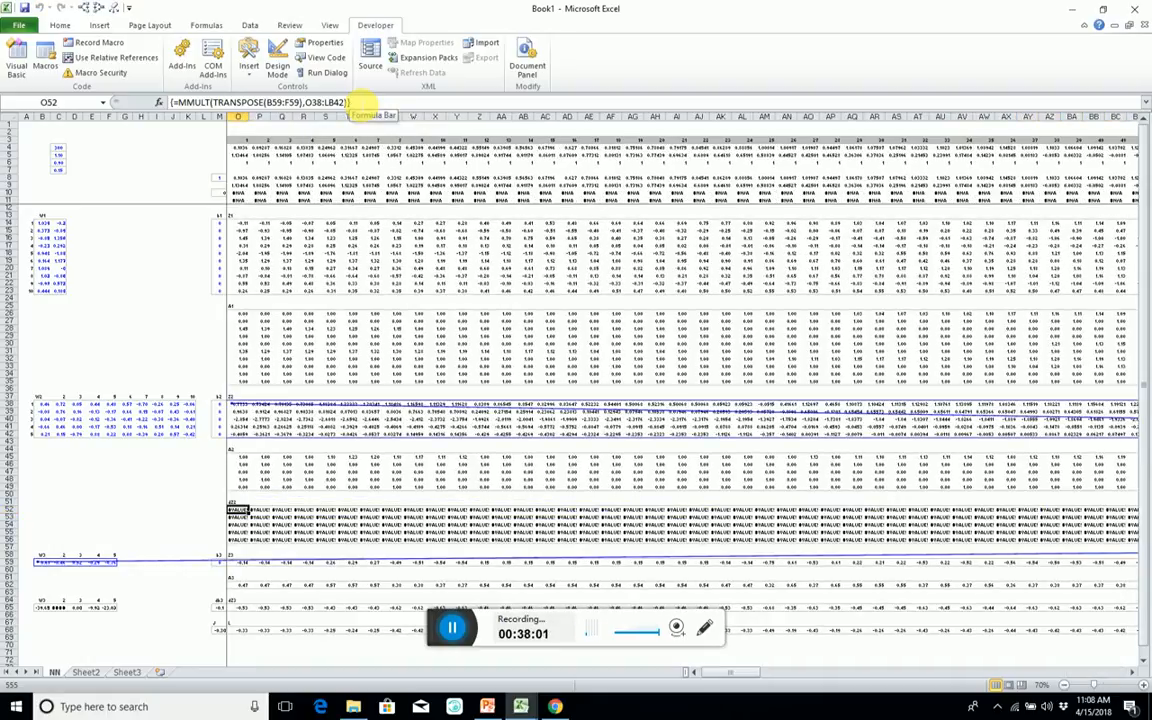
key("ctrl+Left")
key("Right")
key("Right")
key("Right")
key("Right")
key("Right")
key("Right")
key("Right")
key("Right")
key("Right")
key("Right")
key("Right")
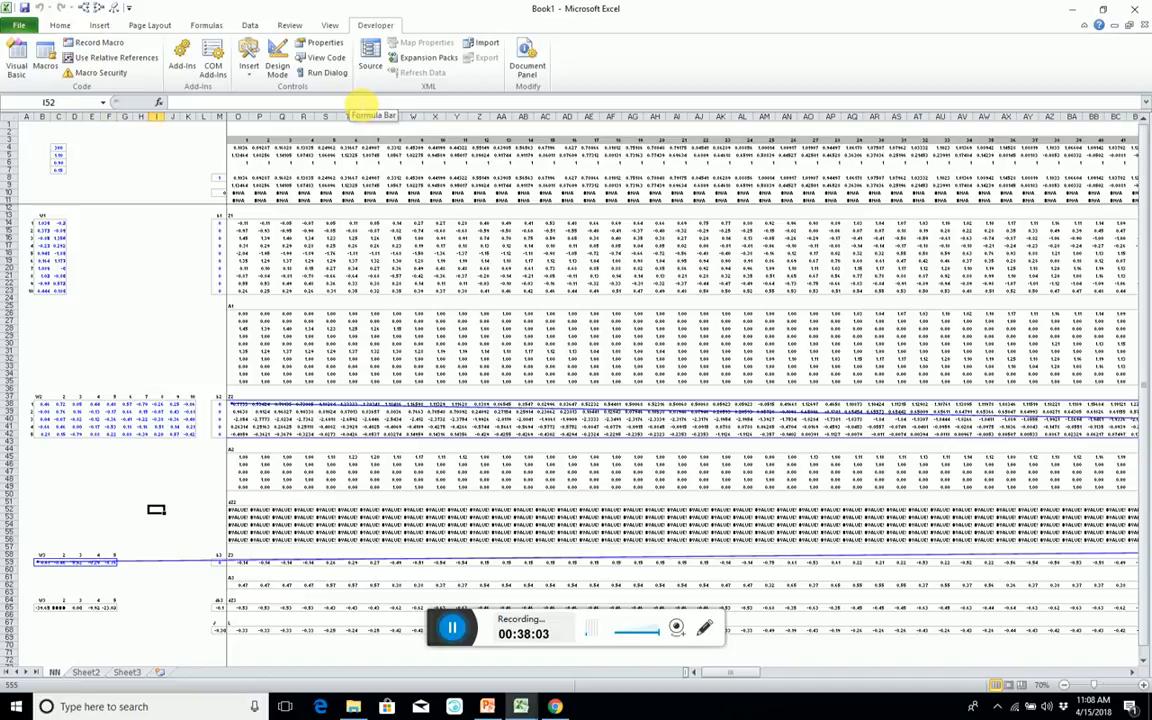
key("Right")
key("Right")
key("Right")
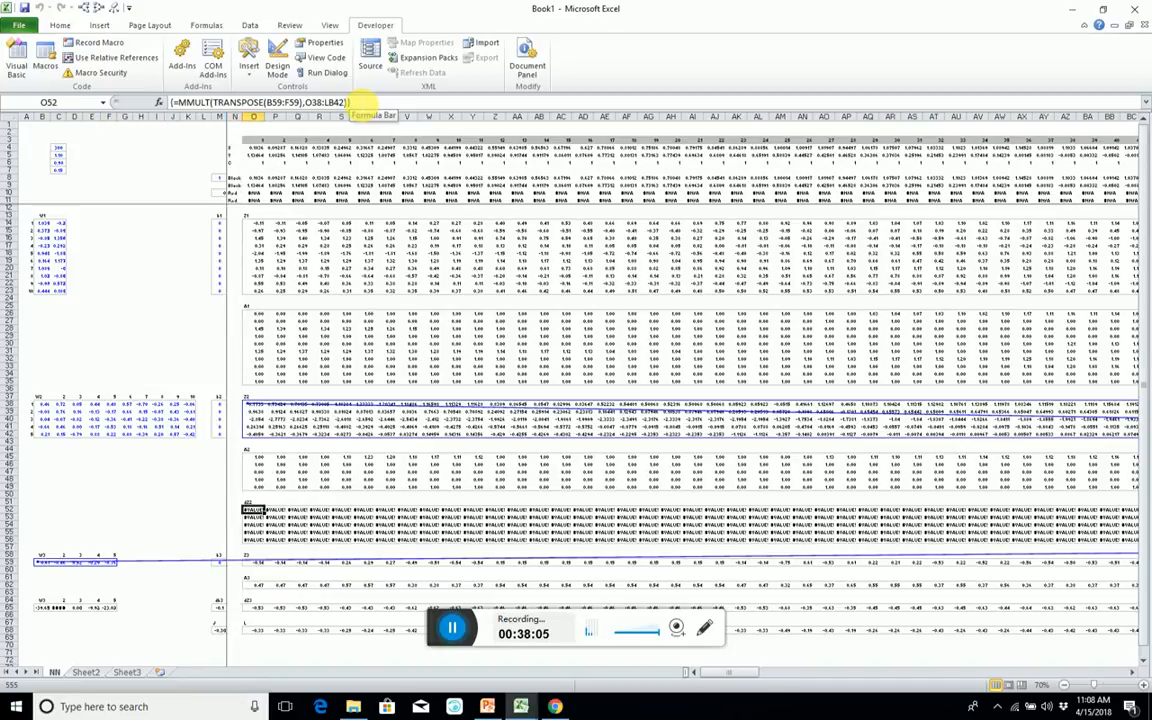
key("Right")
key("Down")
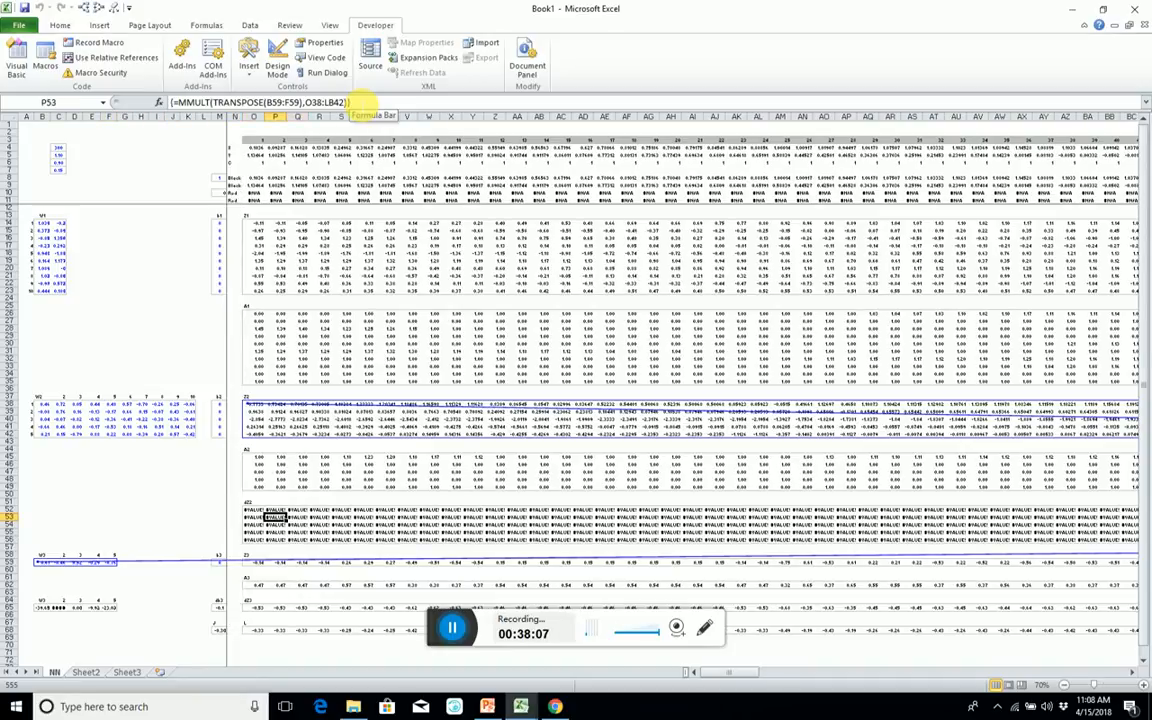
key("Down")
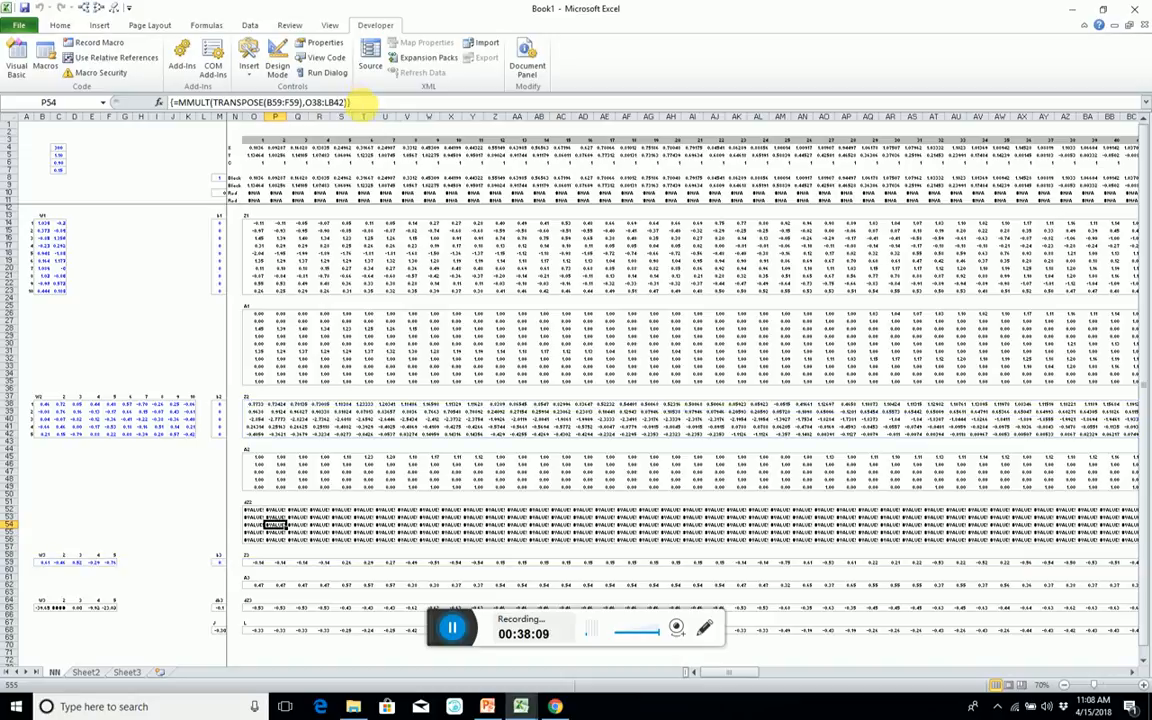
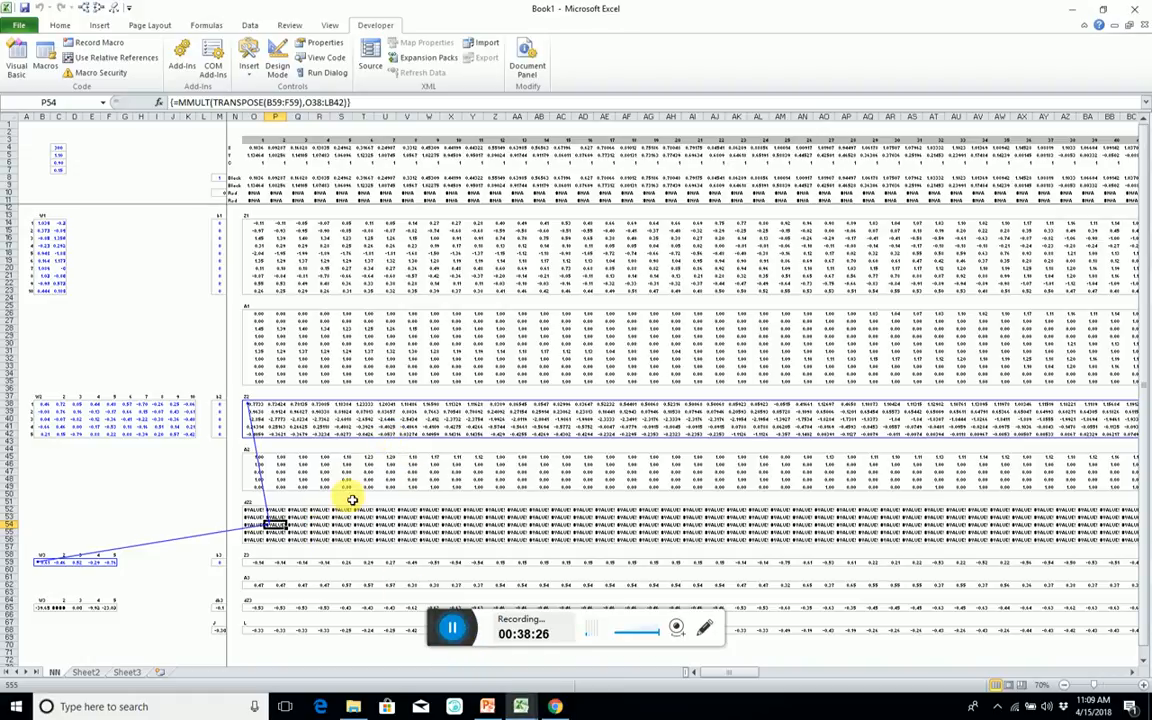
Clear the precedent arrows and change the second MMULT array in the dZ2 formula to the dZ3 row O65:LB65.
key("alt+6")
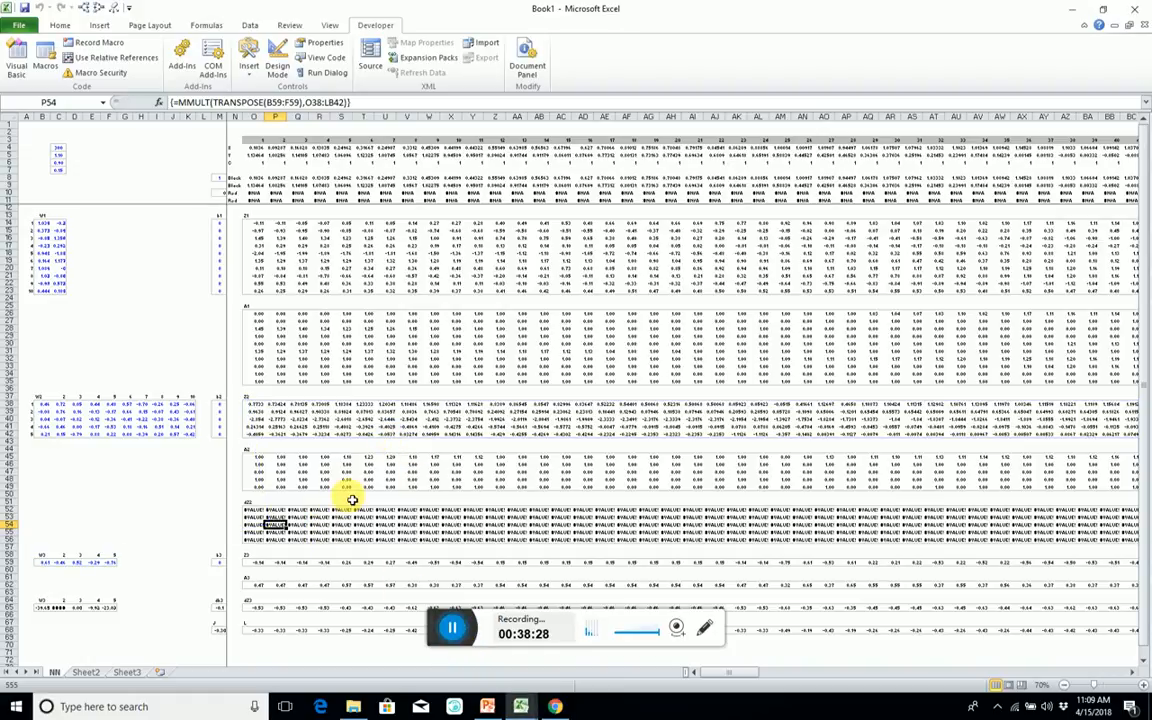
key("F2")
left_click_drag(358, 439, 357, 640)
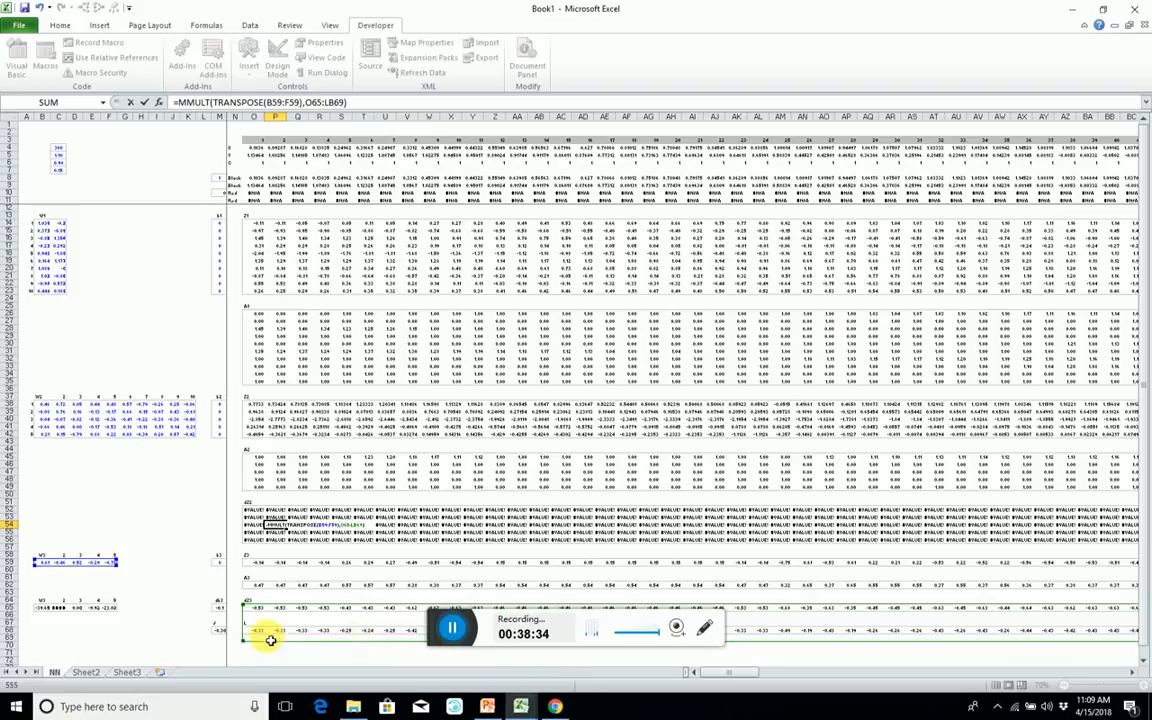
left_click_drag(244, 643, 249, 612)
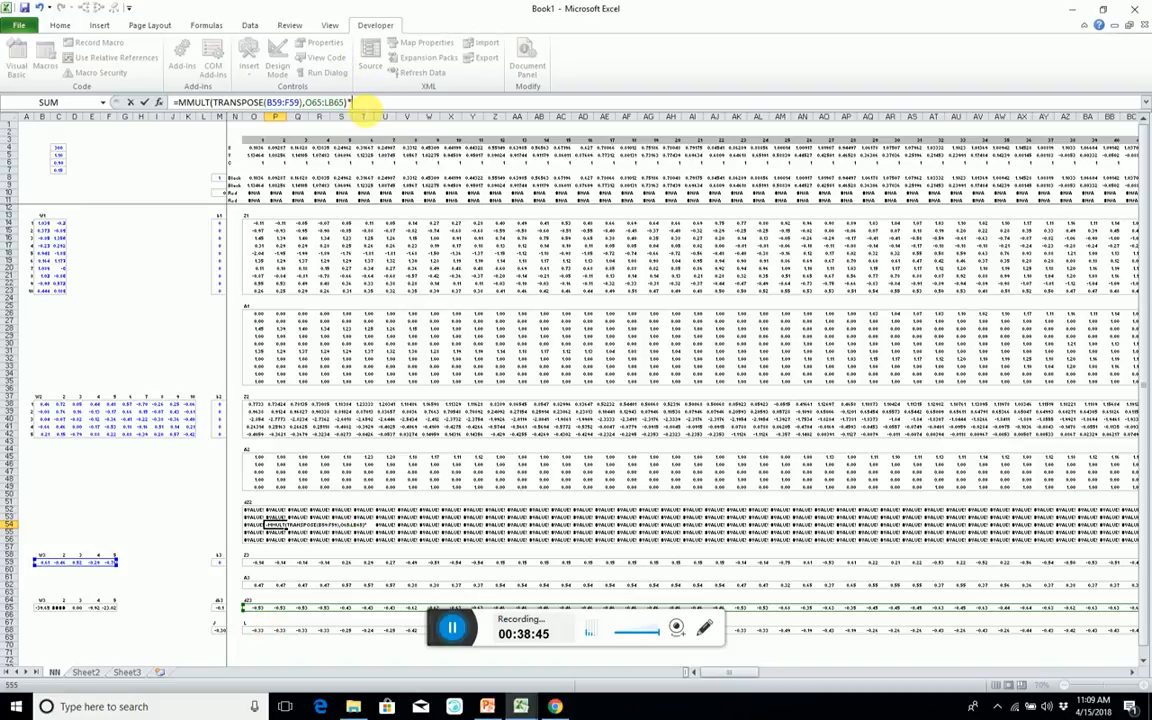
Multiply the dZ2 formula's MMULT by IF(O38:LC42<0,0,1) over the Z2 values and enter it as an array formula.
type("IF(")
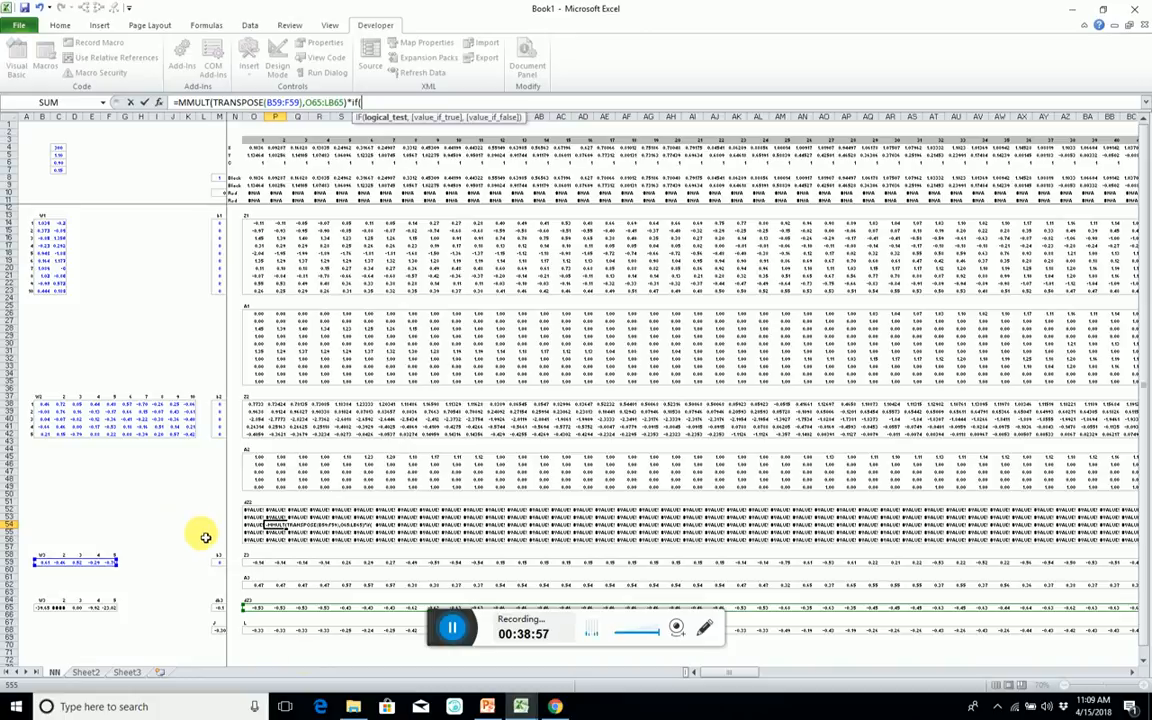
left_click(253, 405)
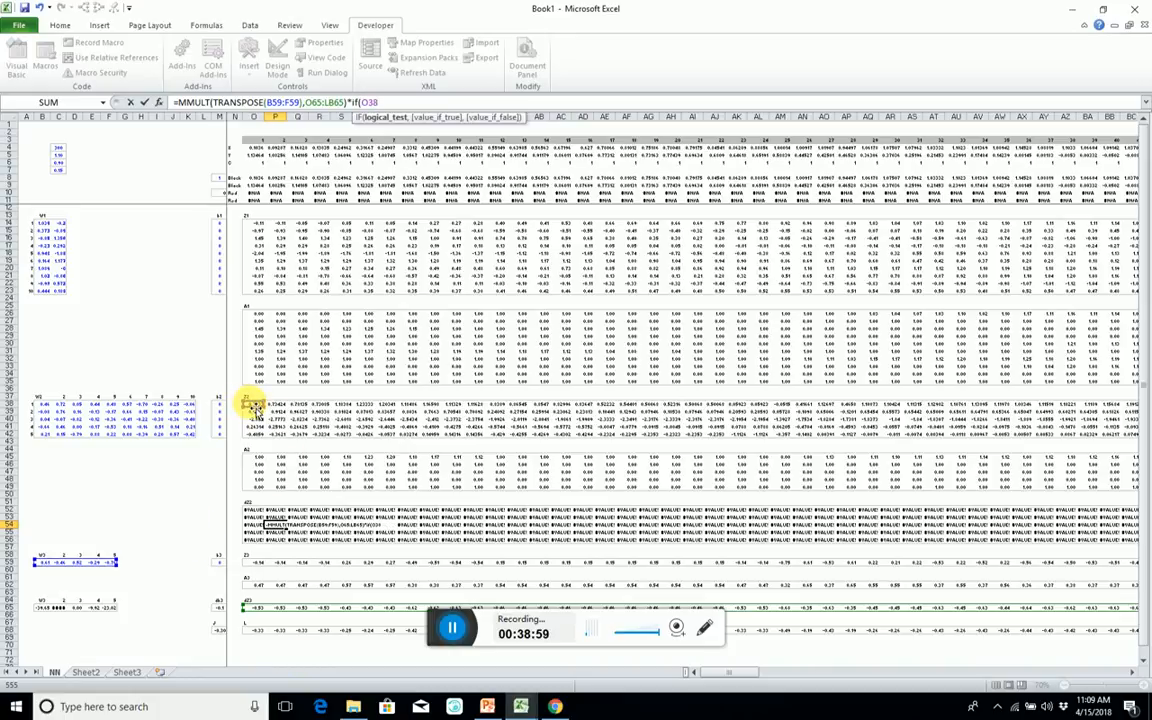
key("ctrl+shift+Down")
key("ctrl+shift+Right")
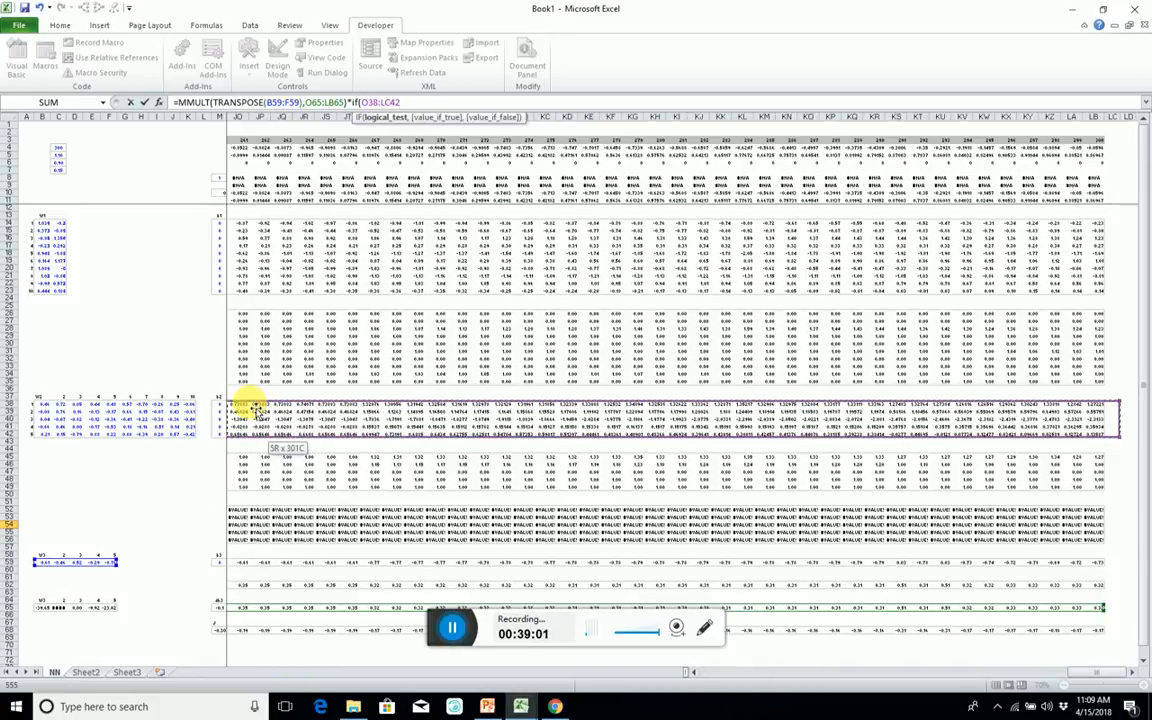
type("<0,")
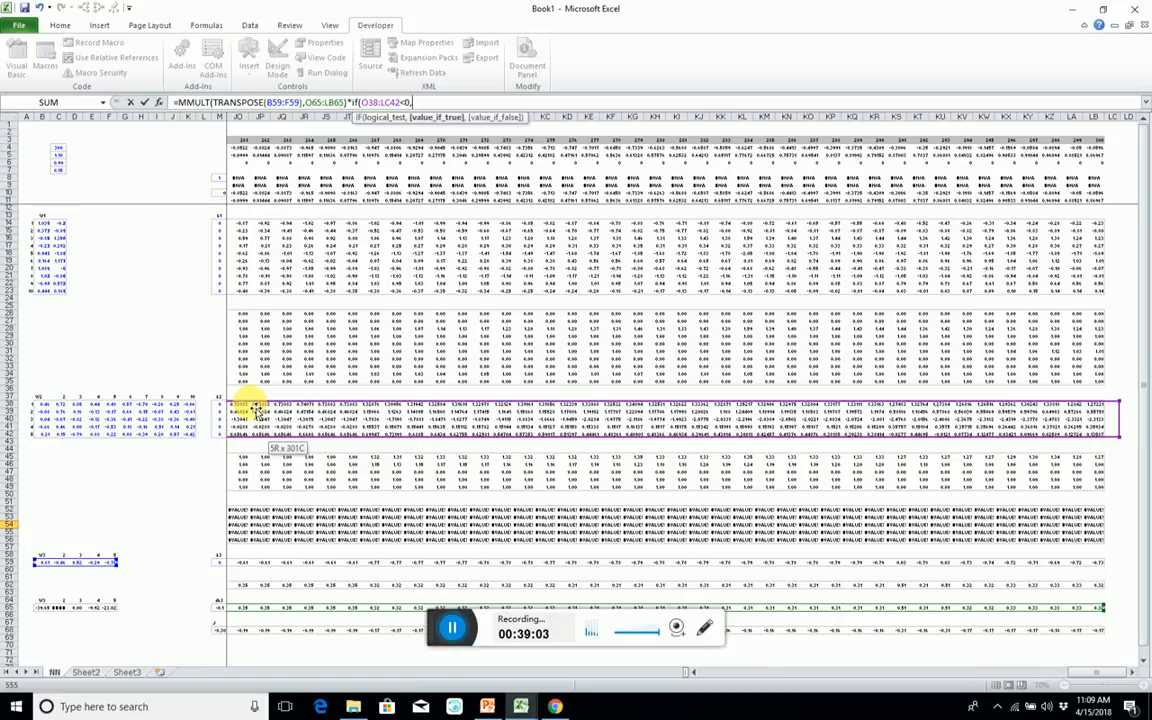
type("0,1")
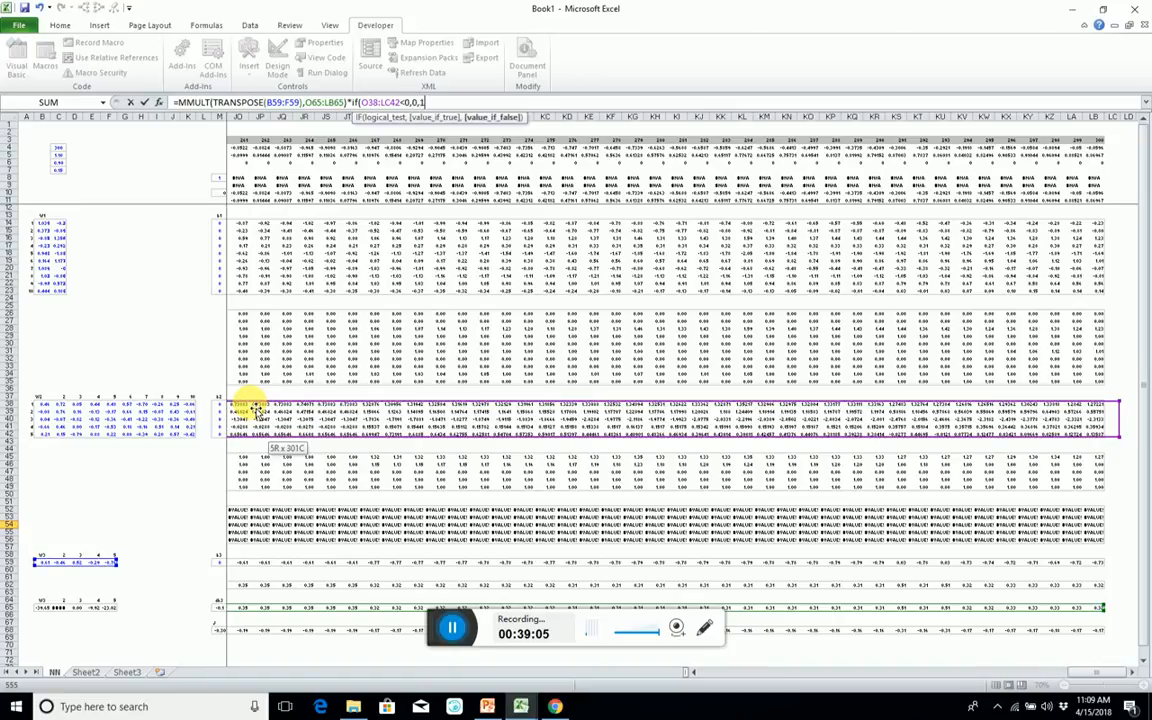
type(")")
key("ctrl+shift+Return")
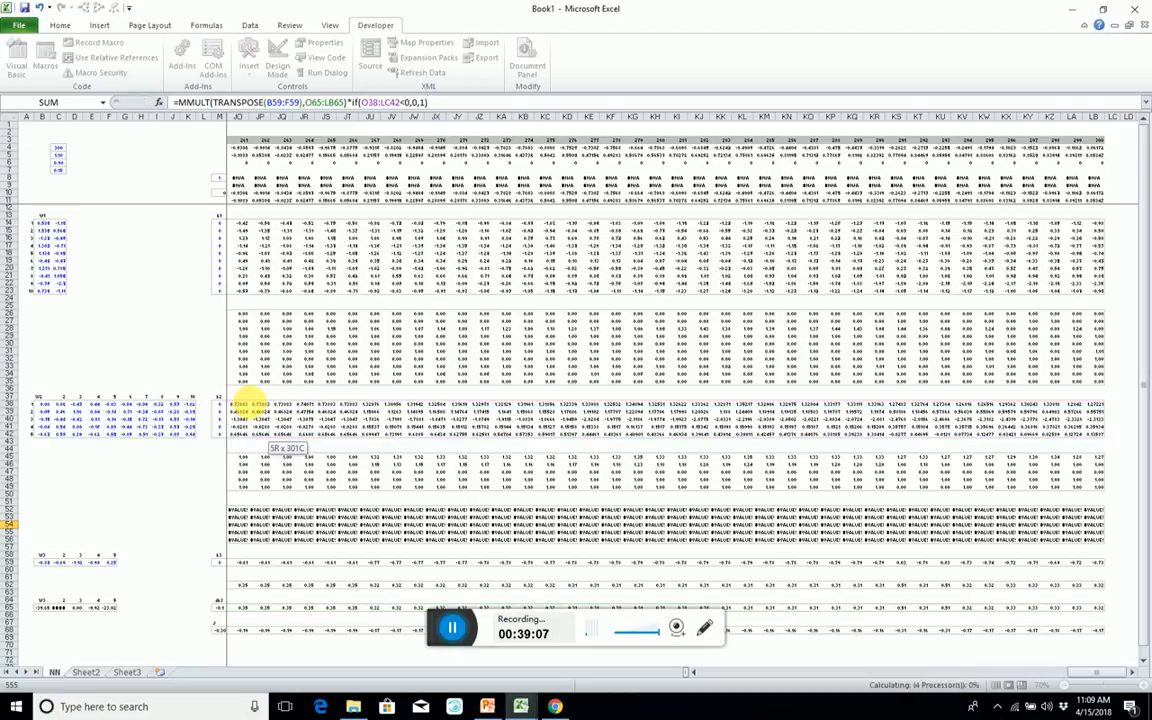
Copy the W2 and b2 block A37:M42 and paste it at A51 beside the dZ2 block.
key("Left")
key("Left")
key("Left")
key("Left")
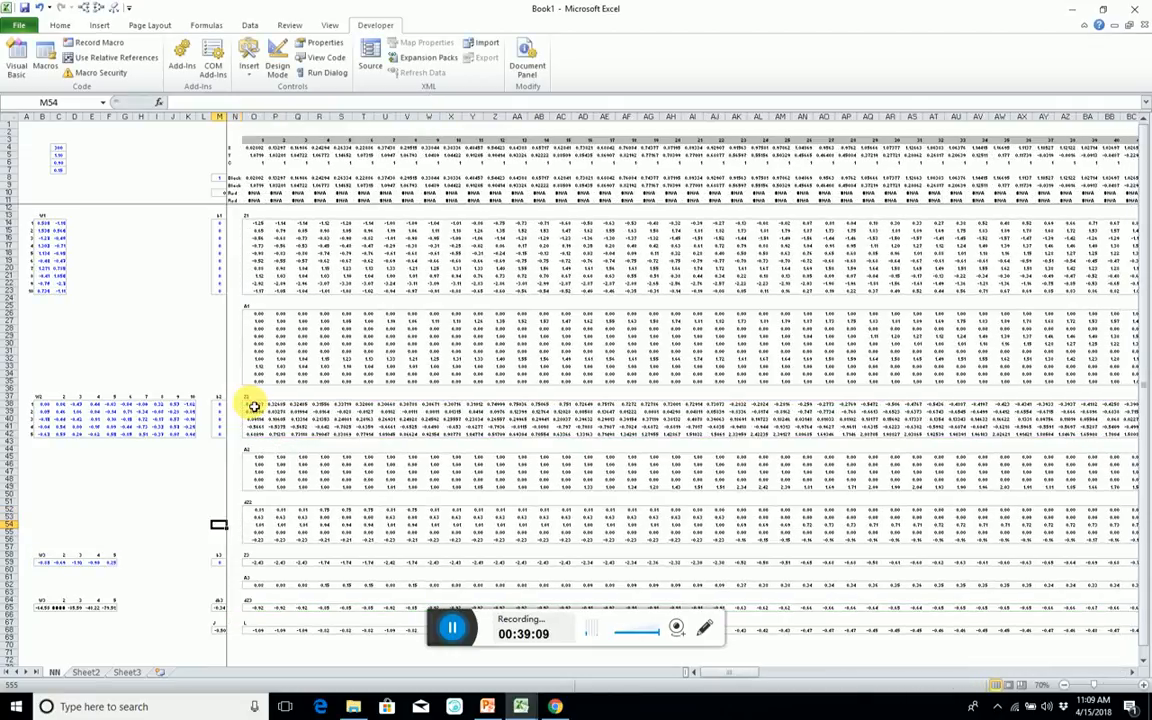
key("Left")
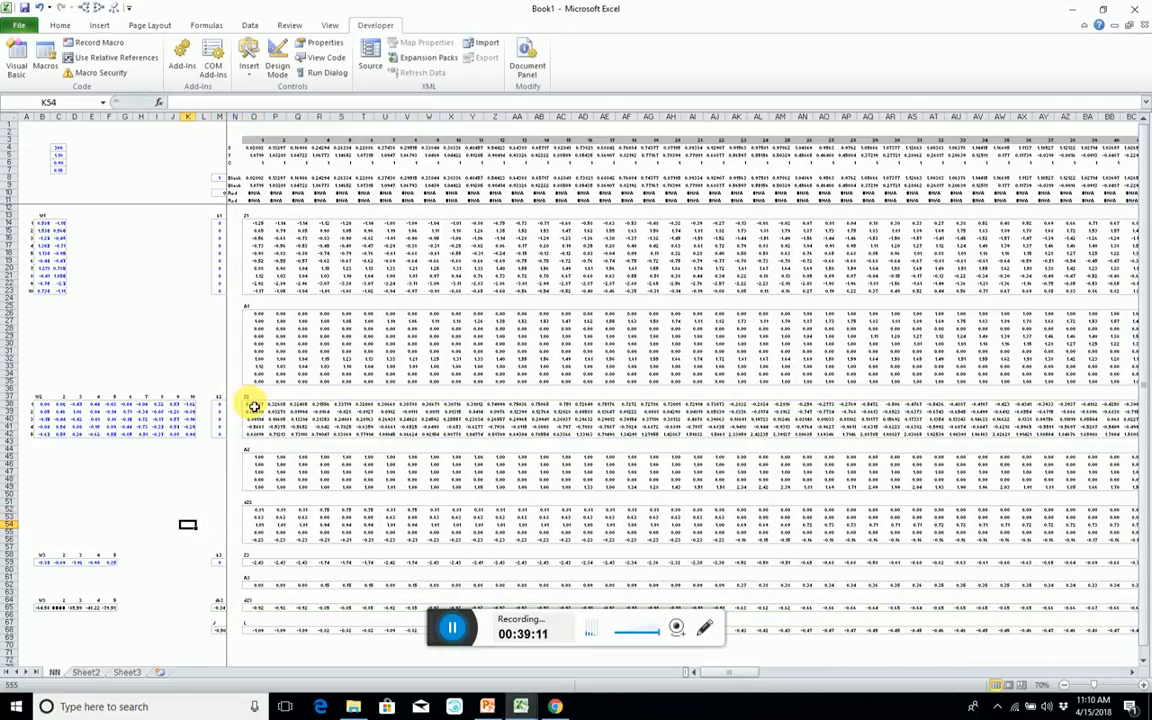
left_click_drag(37, 401, 222, 437)
key("ctrl+c")
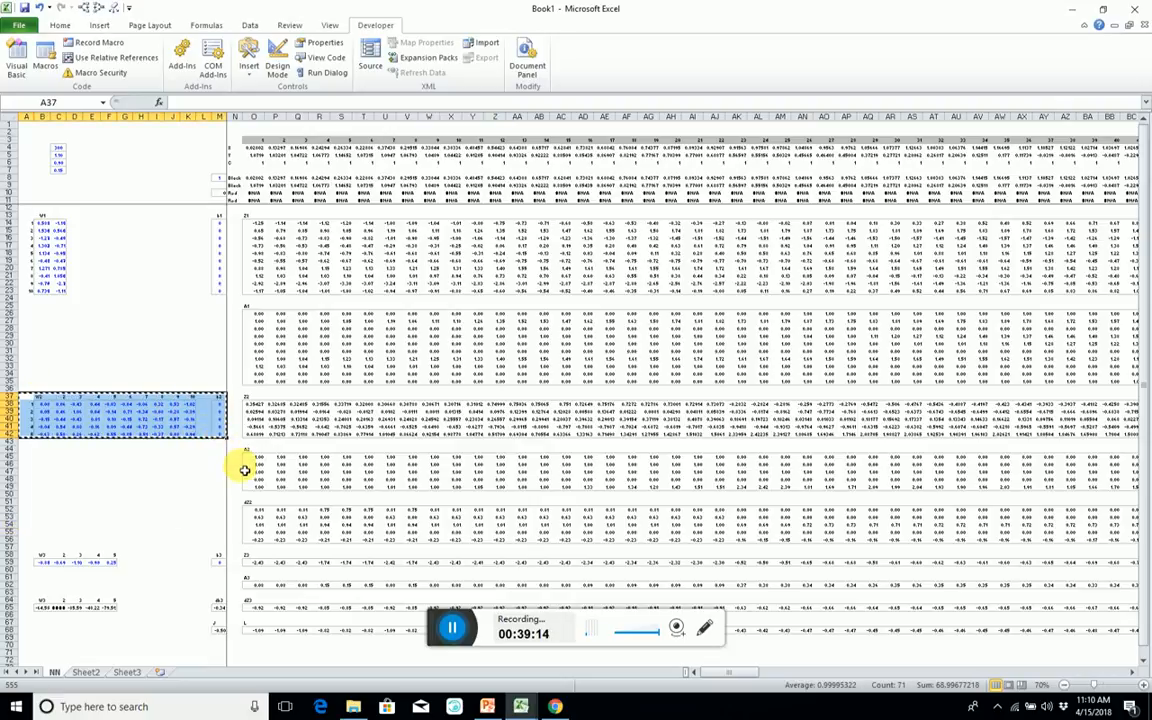
left_click(30, 508)
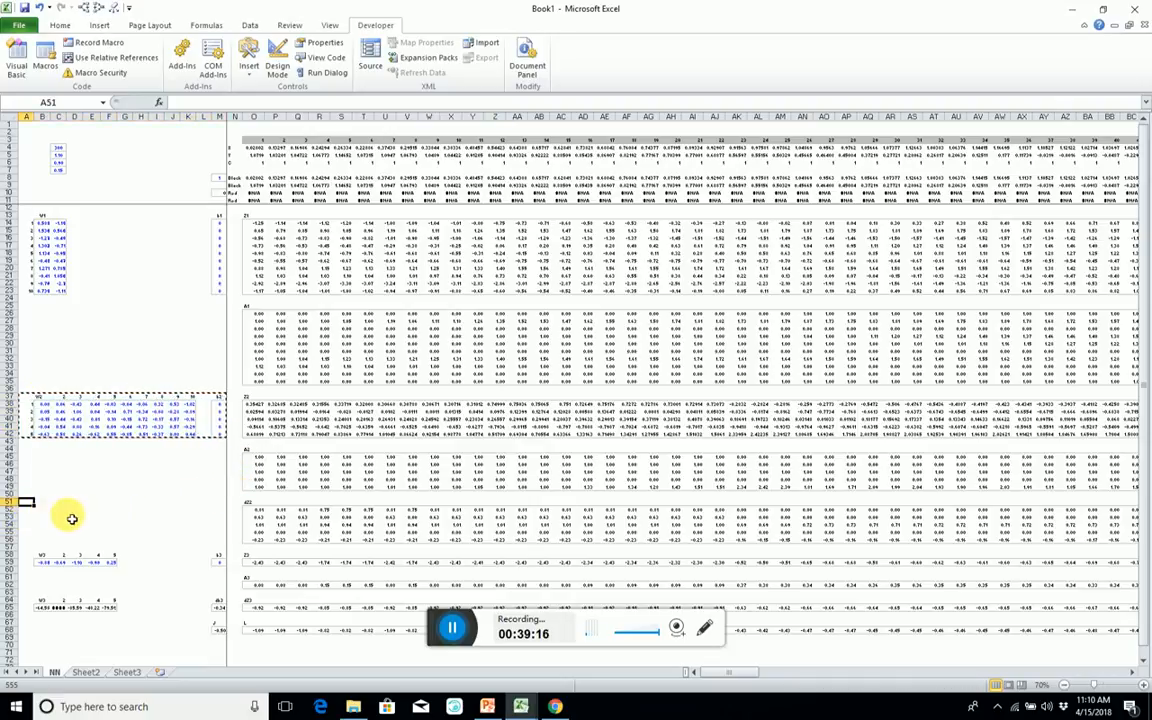
key("ctrl+v")
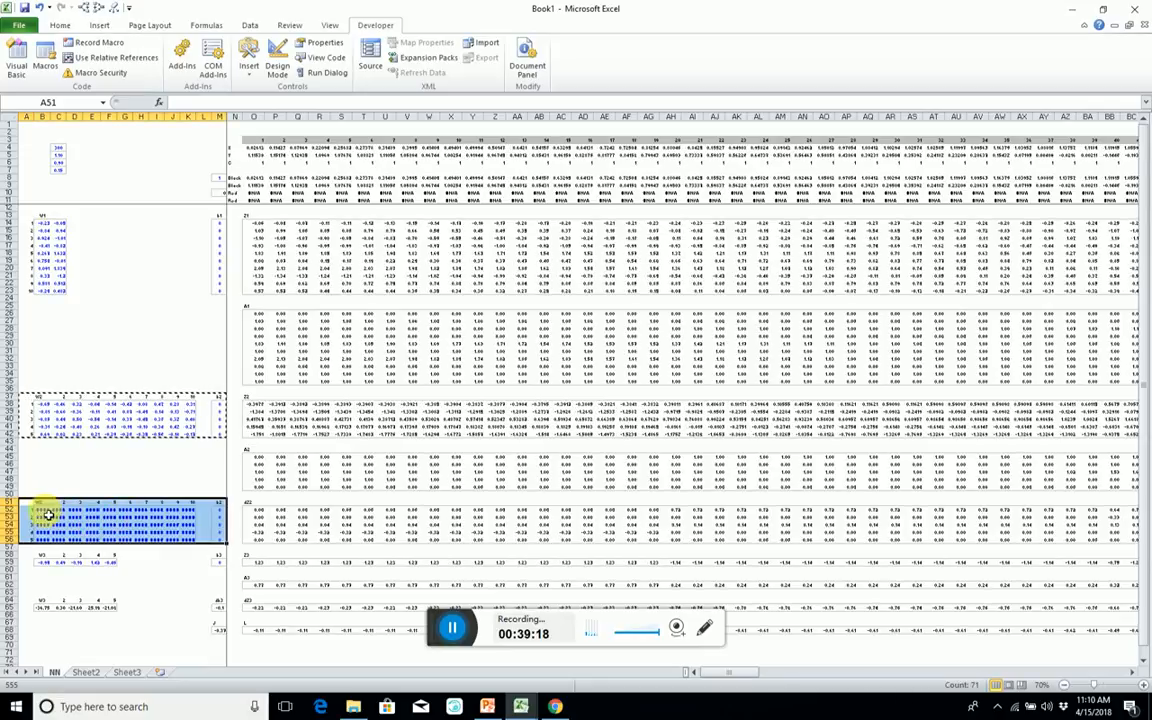
Enter =SUM(O52:LB56)/Cases in M52, the first cell of the copied b2 column.
left_click_drag(44, 512, 190, 543)
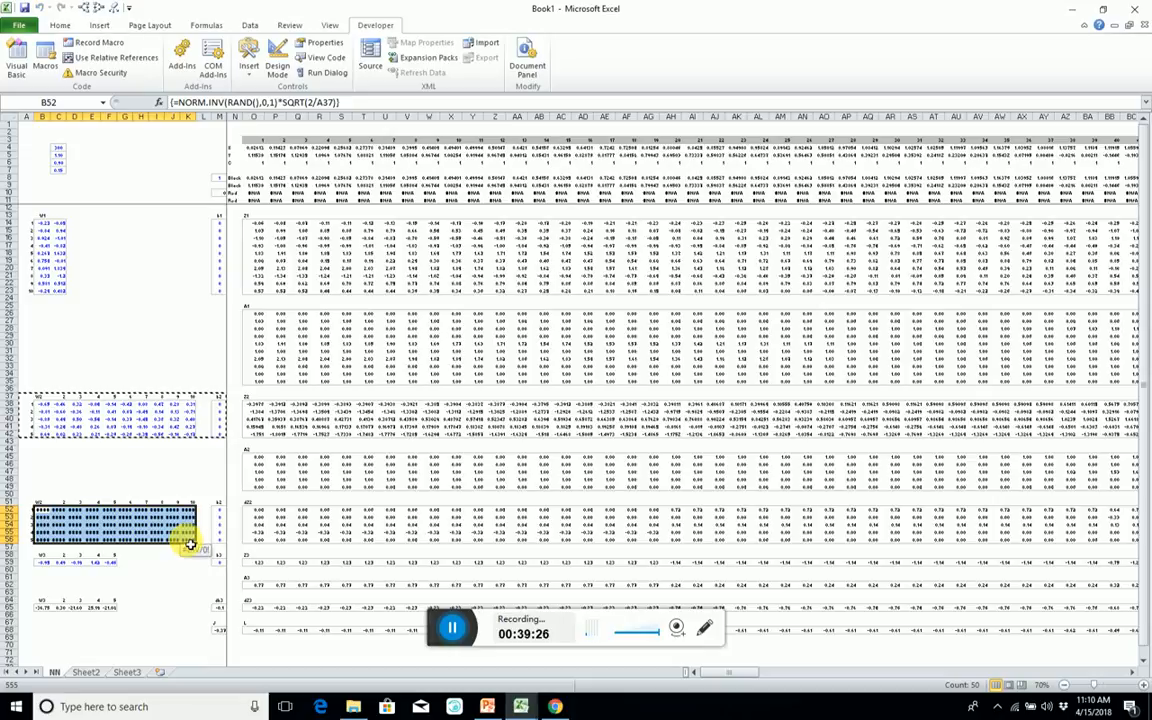
left_click_drag(222, 511, 228, 540)
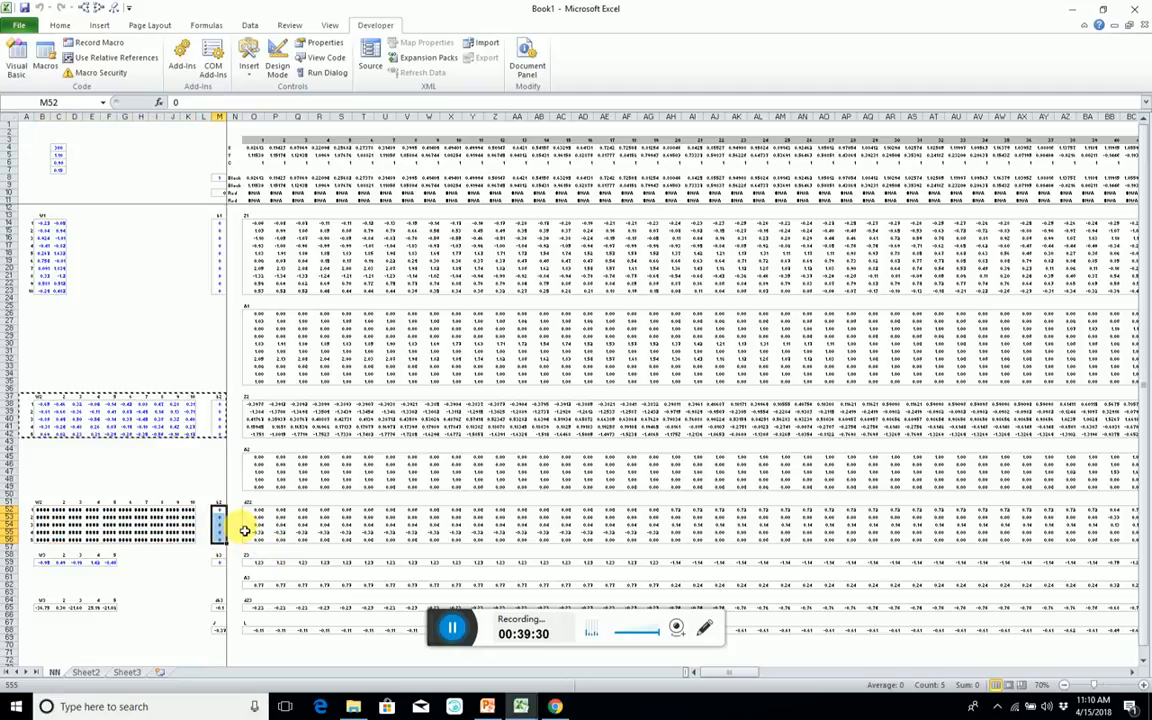
type("=sum(")
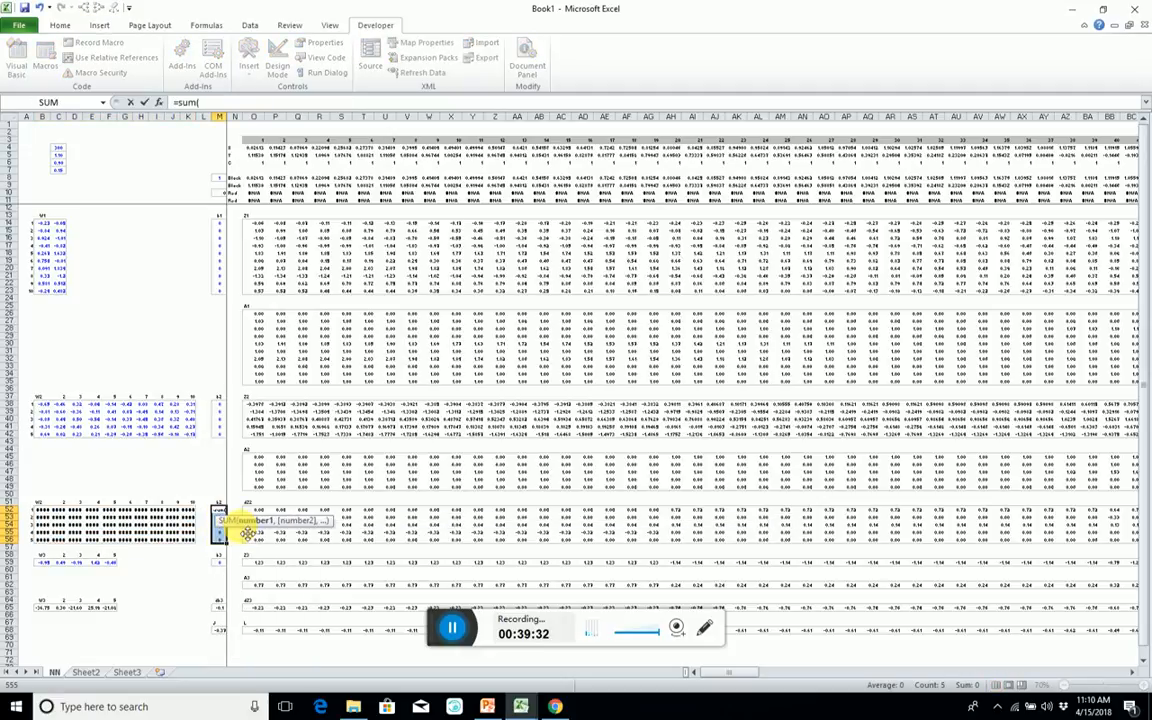
left_click_drag(251, 511, 247, 537)
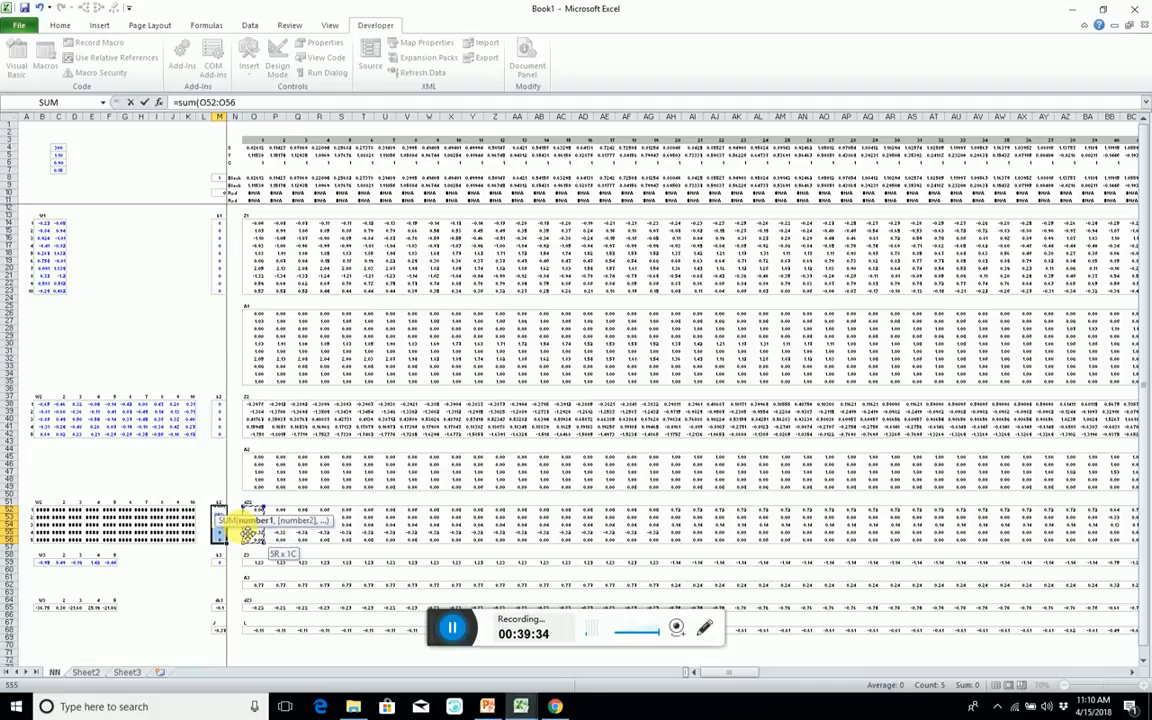
key("ctrl+shift+Right")
type(")/cas")
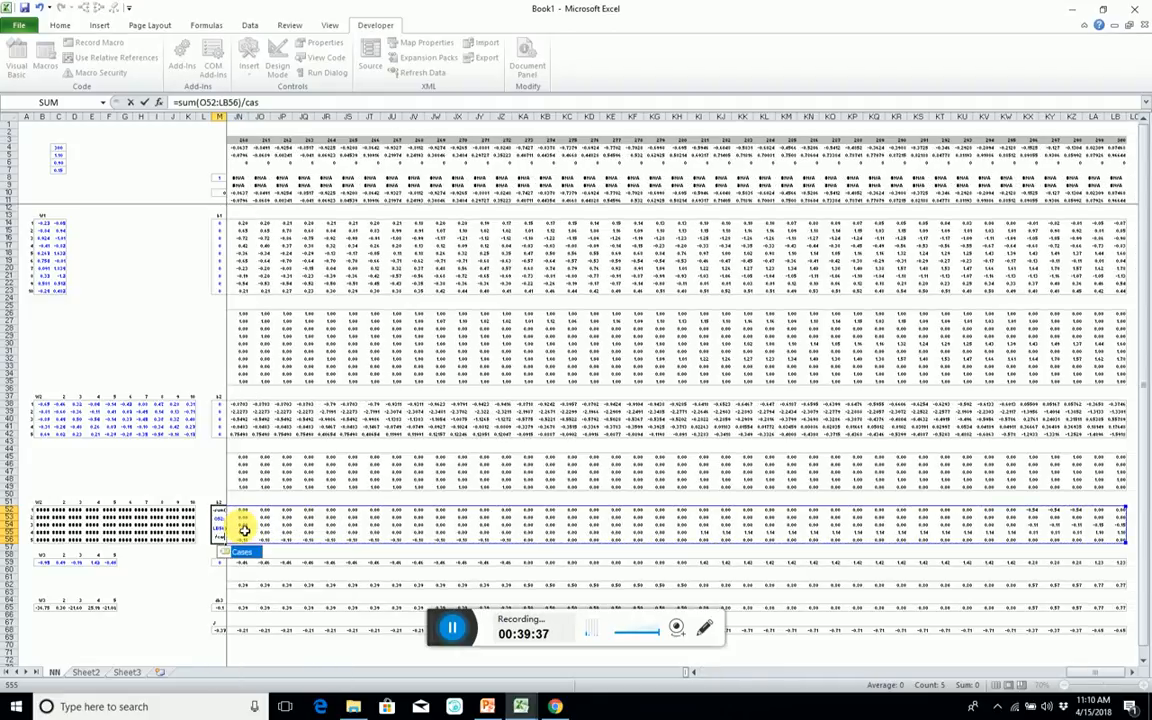
key("Tab")
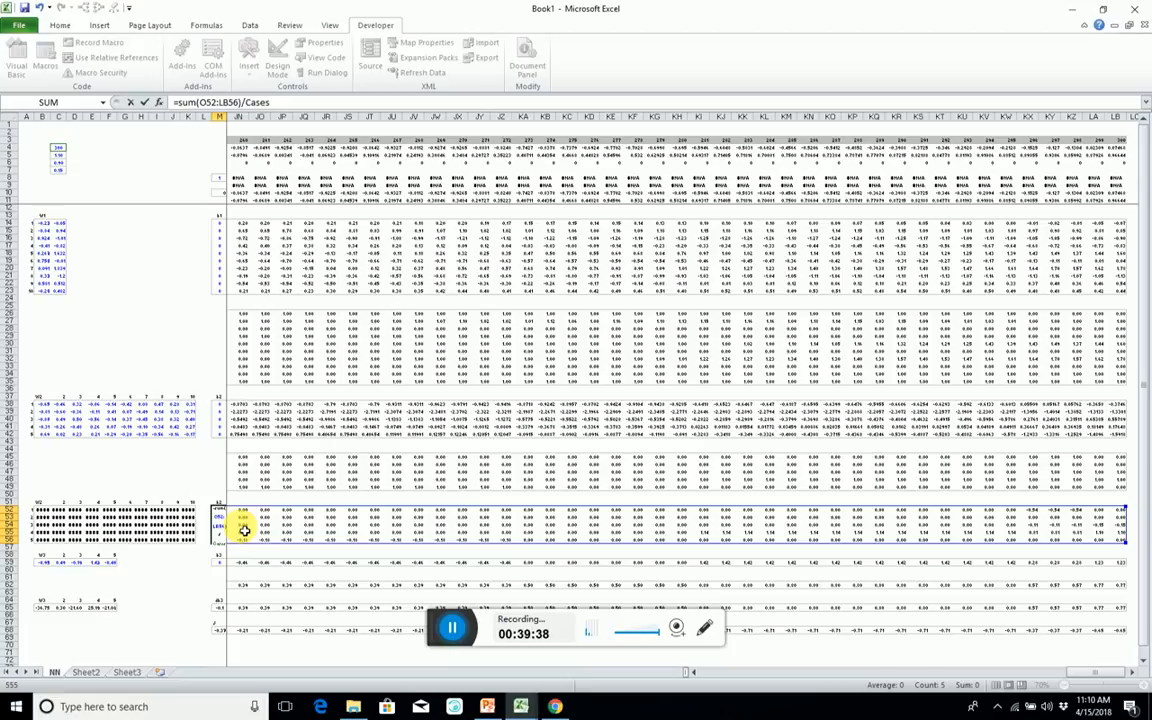
key("Return")
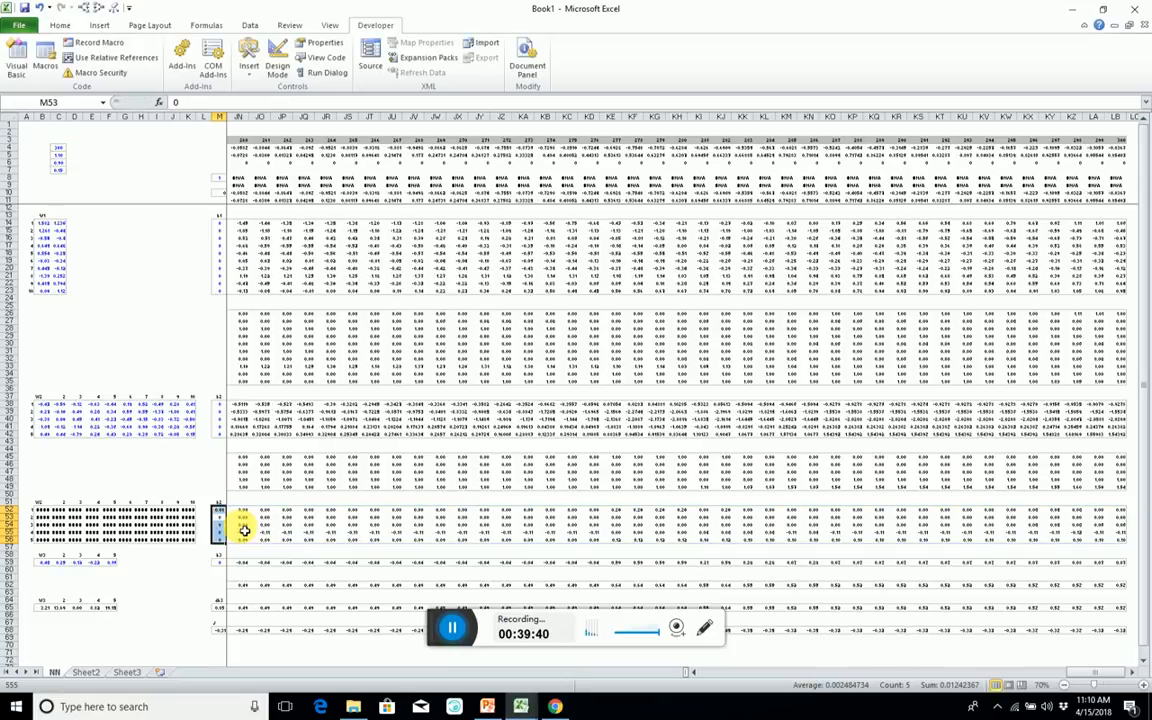
Re-enter the SUM(O52:LB56)/Cases formula as a single array formula across M52:M56.
key("Up")
key("F2")
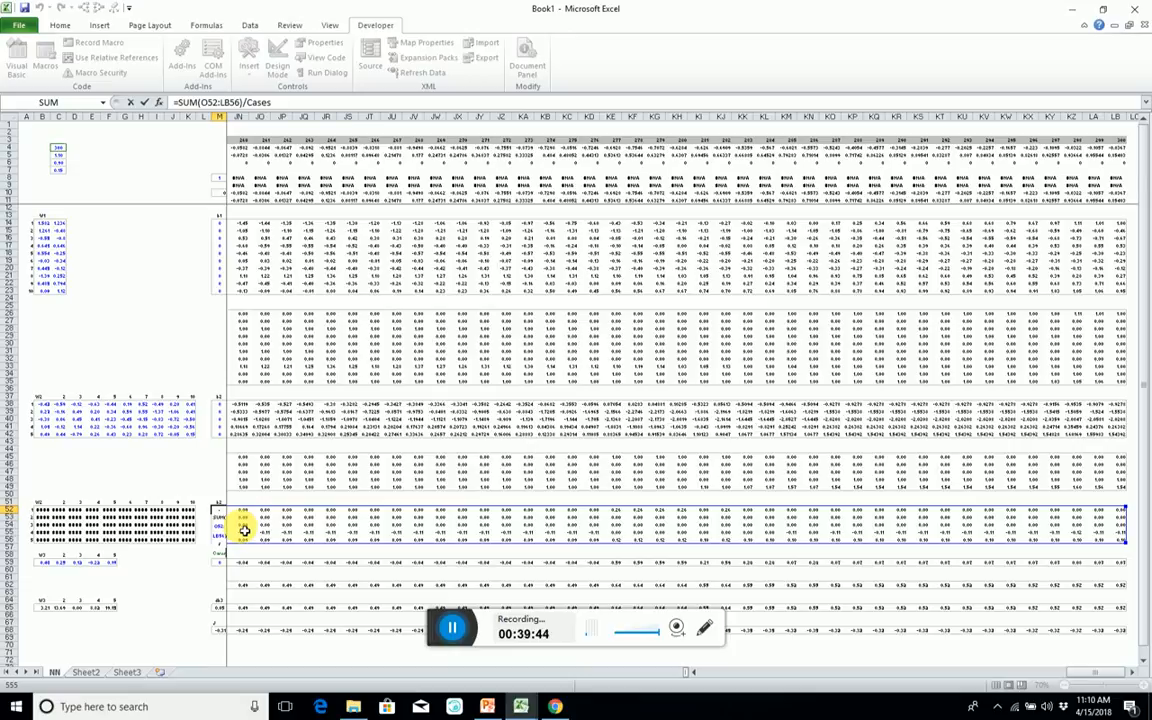
key("Escape")
key("shift+Down")
key("shift+Down")
key("shift+Down")
key("shift+Down")
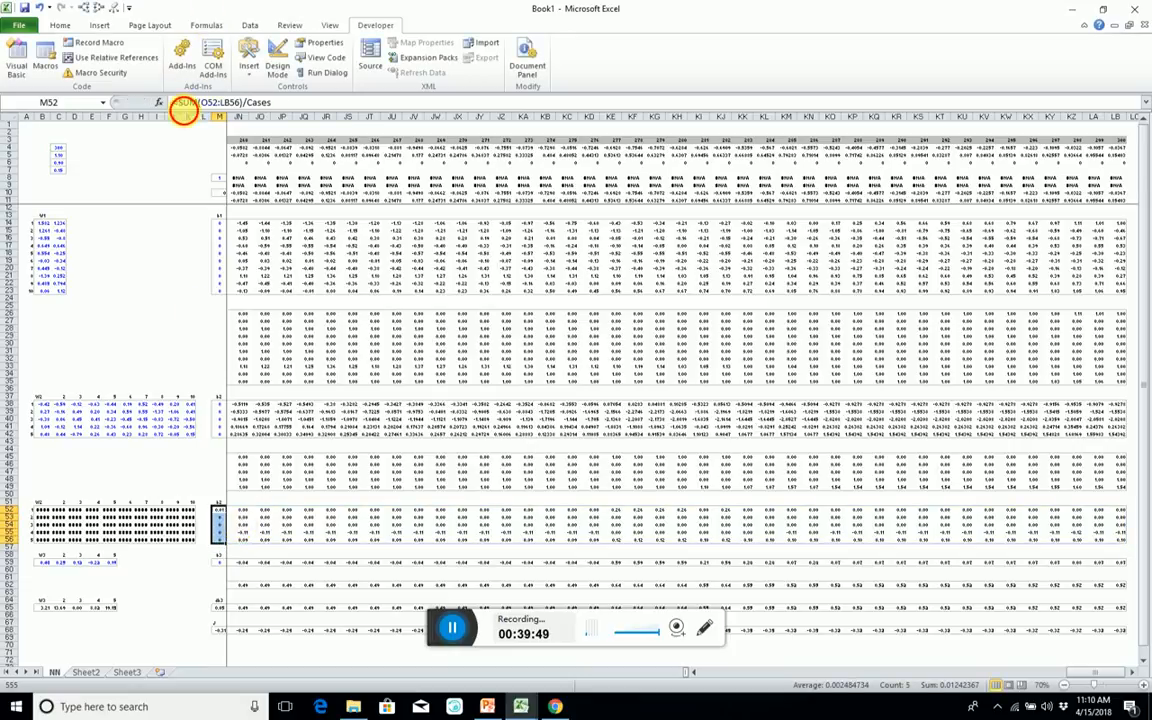
left_click(182, 106)
key("ctrl+shift+Return")
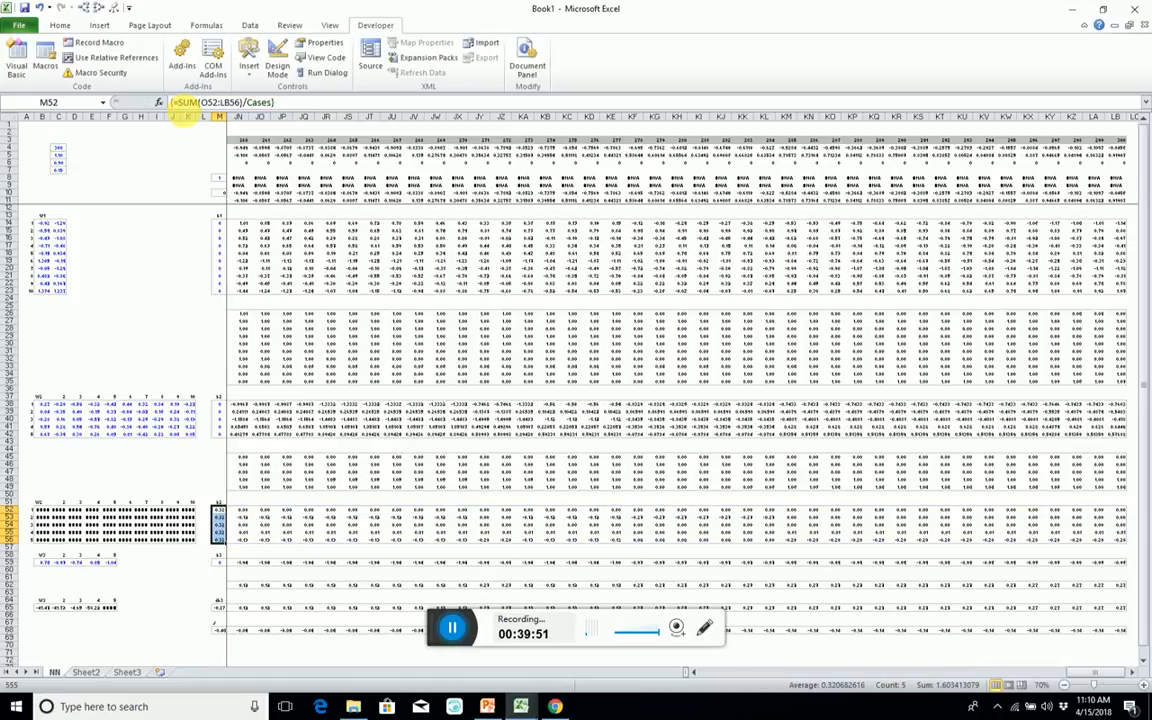
Start an MMULT formula across the copied W2 weights range B52:K56.
key("Left")
key("Left")
key("Left")
key("Left")
key("Left")
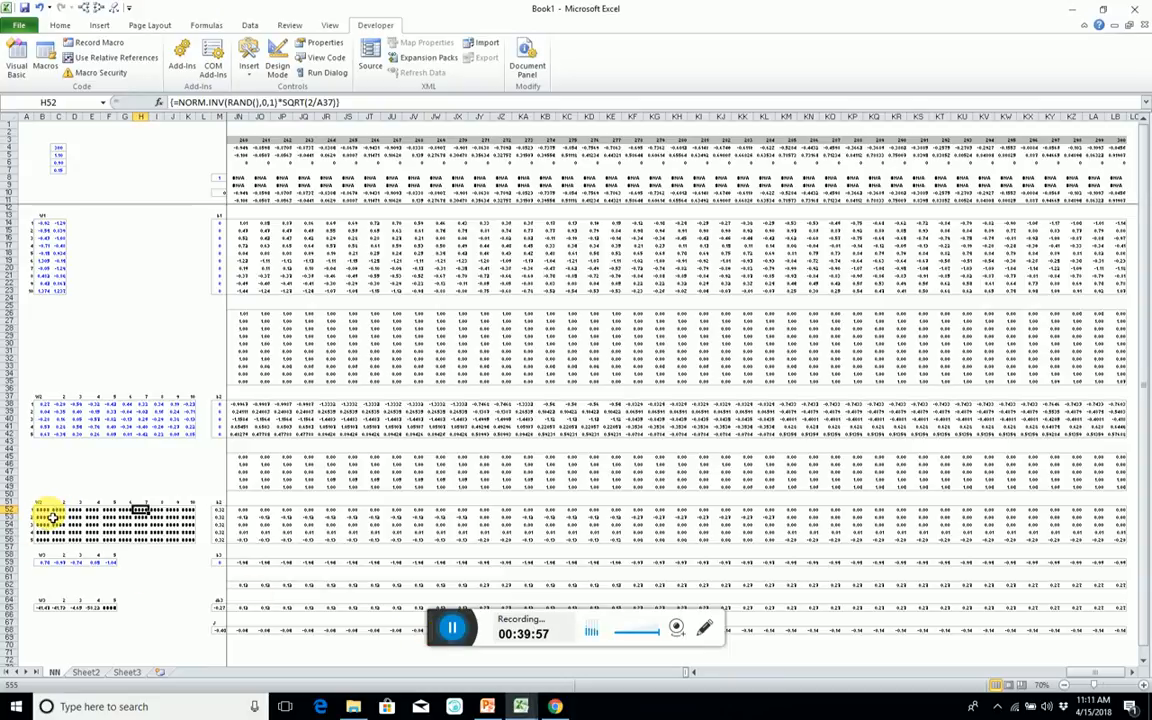
key("Left")
key("Left")
key("Left")
key("Left")
key("Left")
key("Left")
left_click_drag(45, 510, 52, 517)
key("shift+Right")
key("shift+Right")
key("shift+Right")
key("shift+Right")
key("shift+Right")
key("shift+Right")
key("shift+Right")
key("shift+Right")
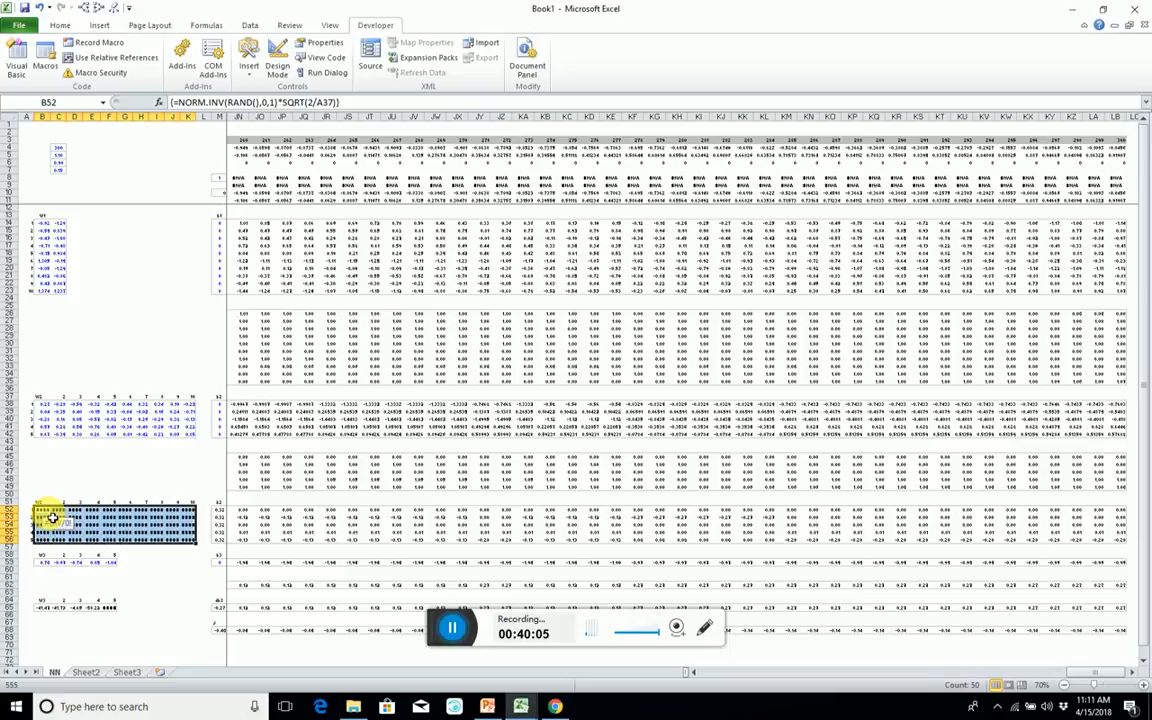
type("=")
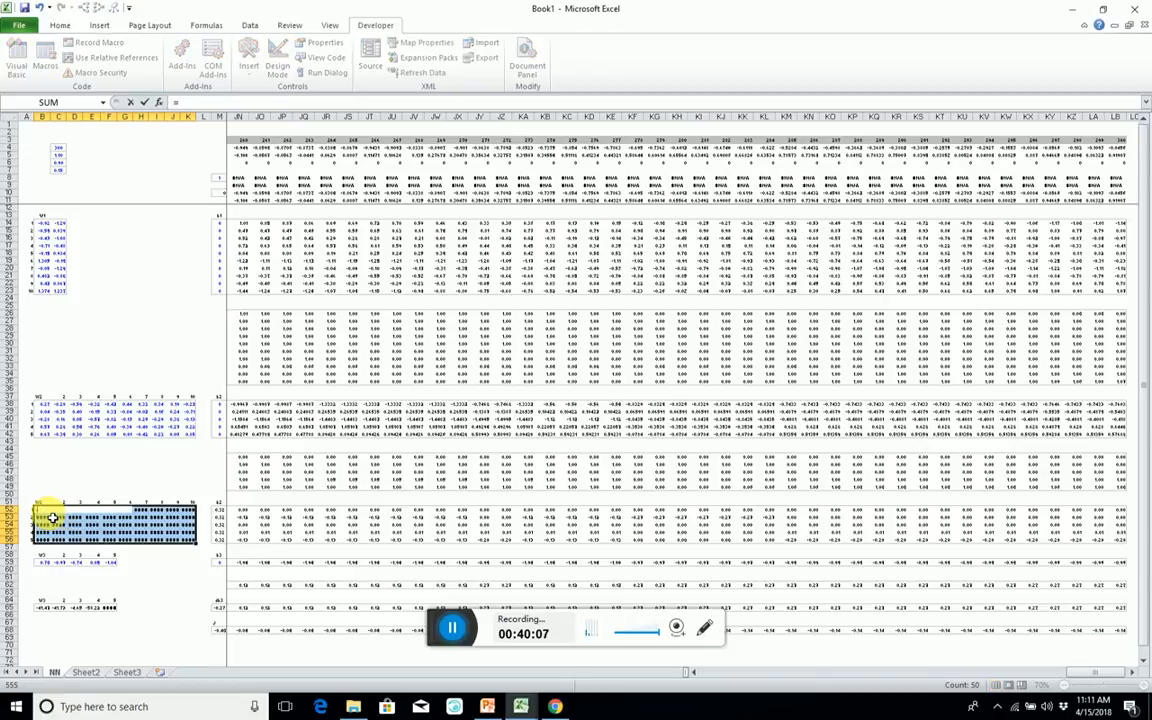
type("mmult")
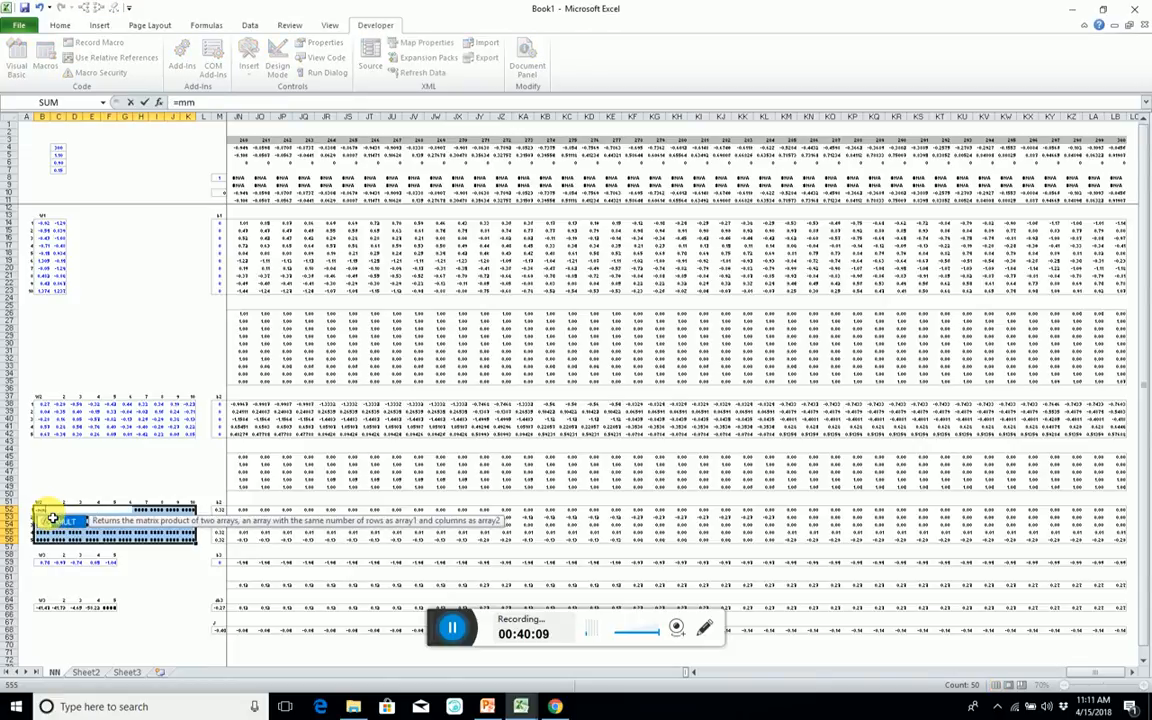
key("Tab")
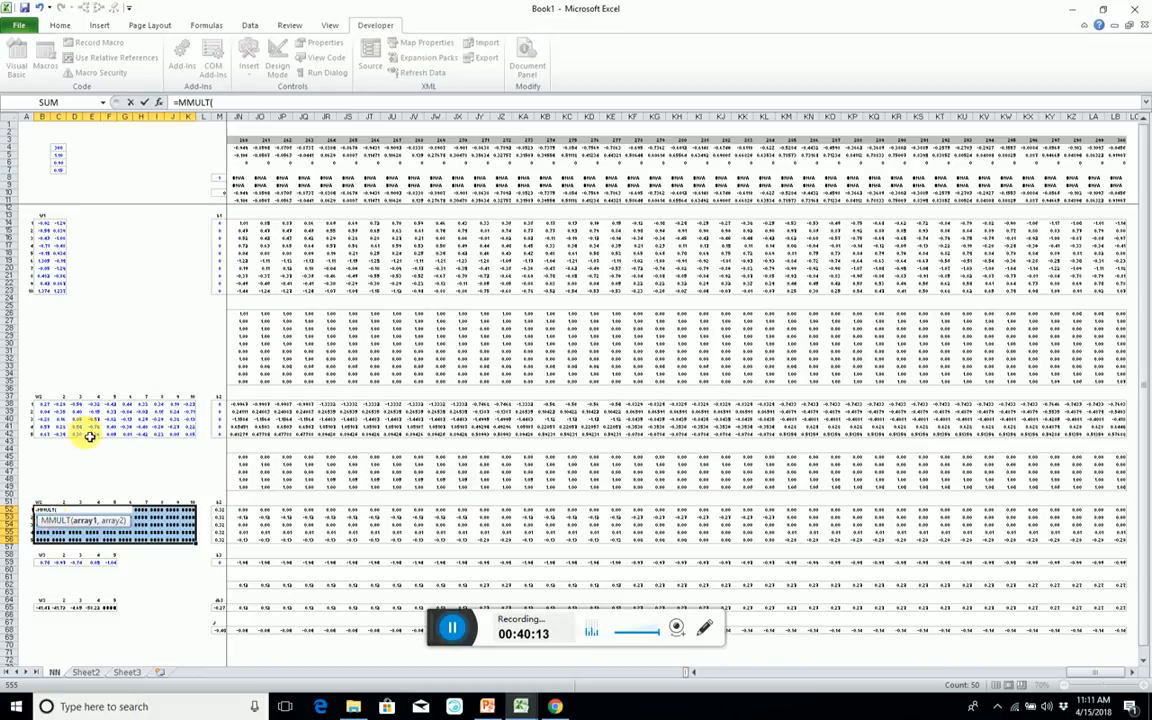
Set the A1 activations range O26:LC35 as the first MMULT array.
left_click(247, 315)
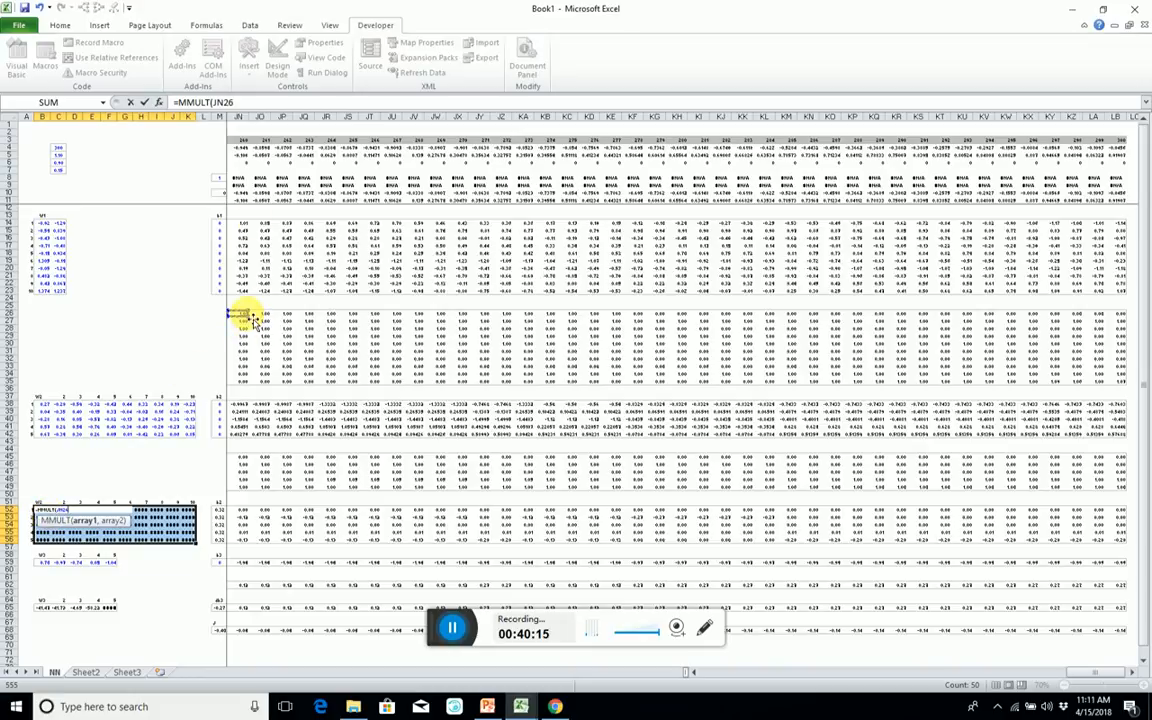
key("ctrl+Left")
key("Right")
key("Left")
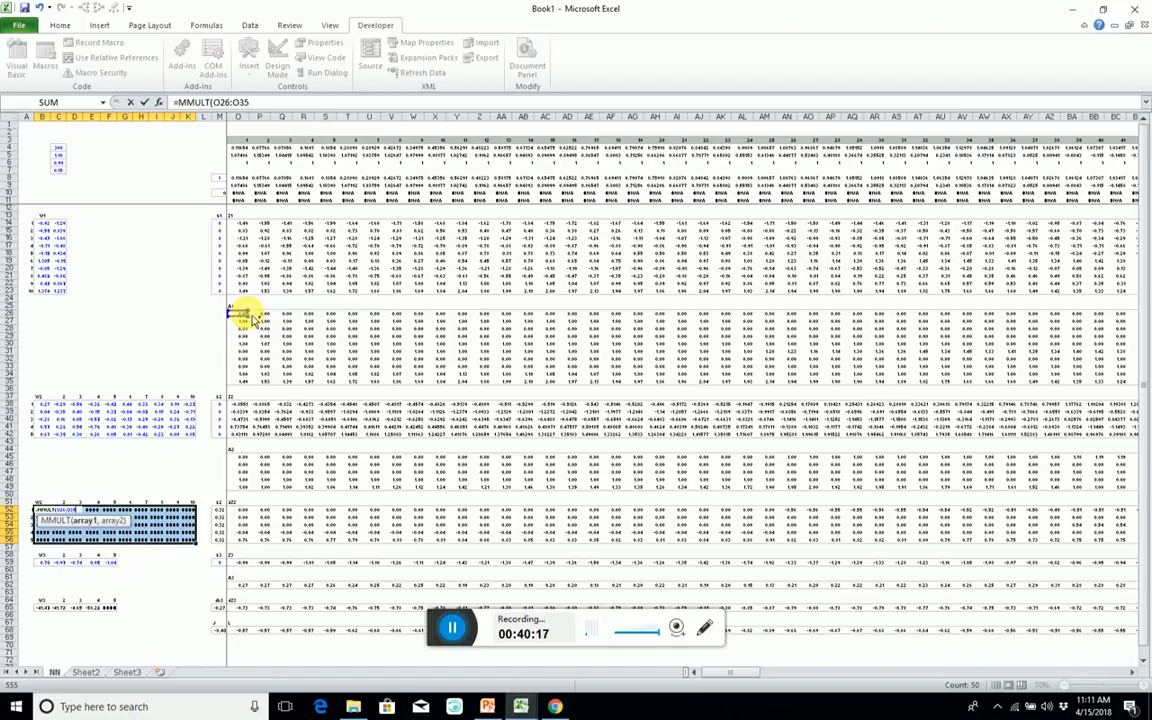
key("ctrl+shift+Down")
key("ctrl+shift+Right")
type(",")
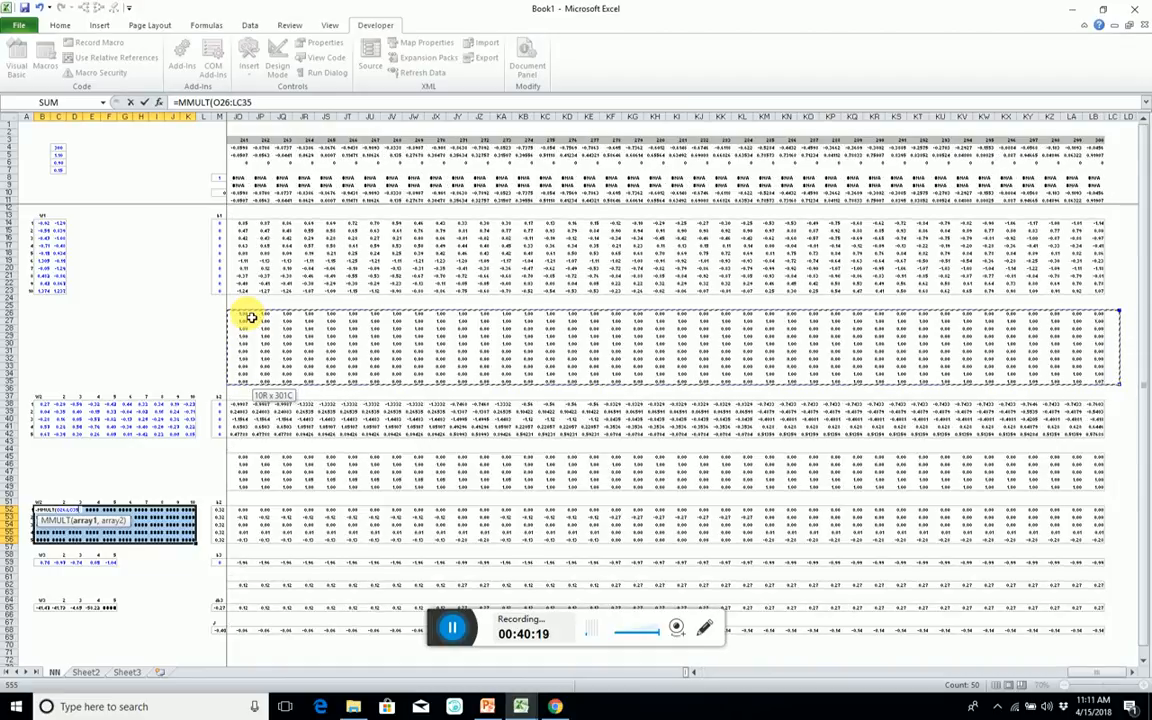
type("transpose")
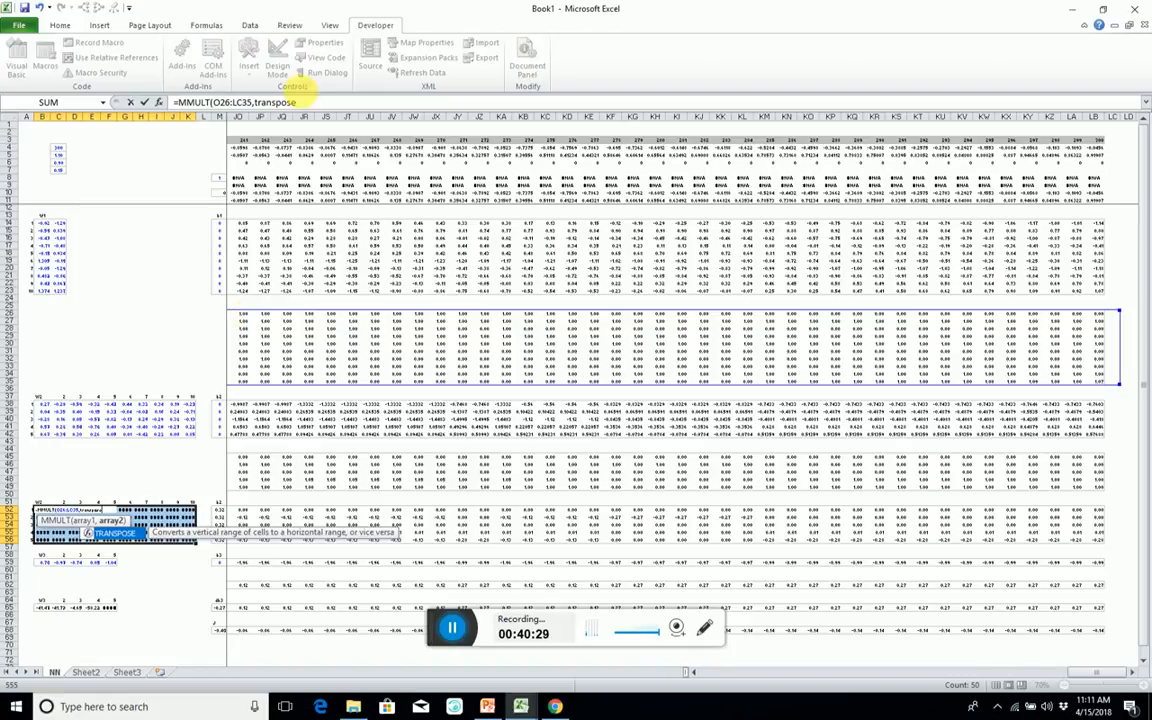
double_click(218, 103)
left_click_drag(237, 103, 256, 103)
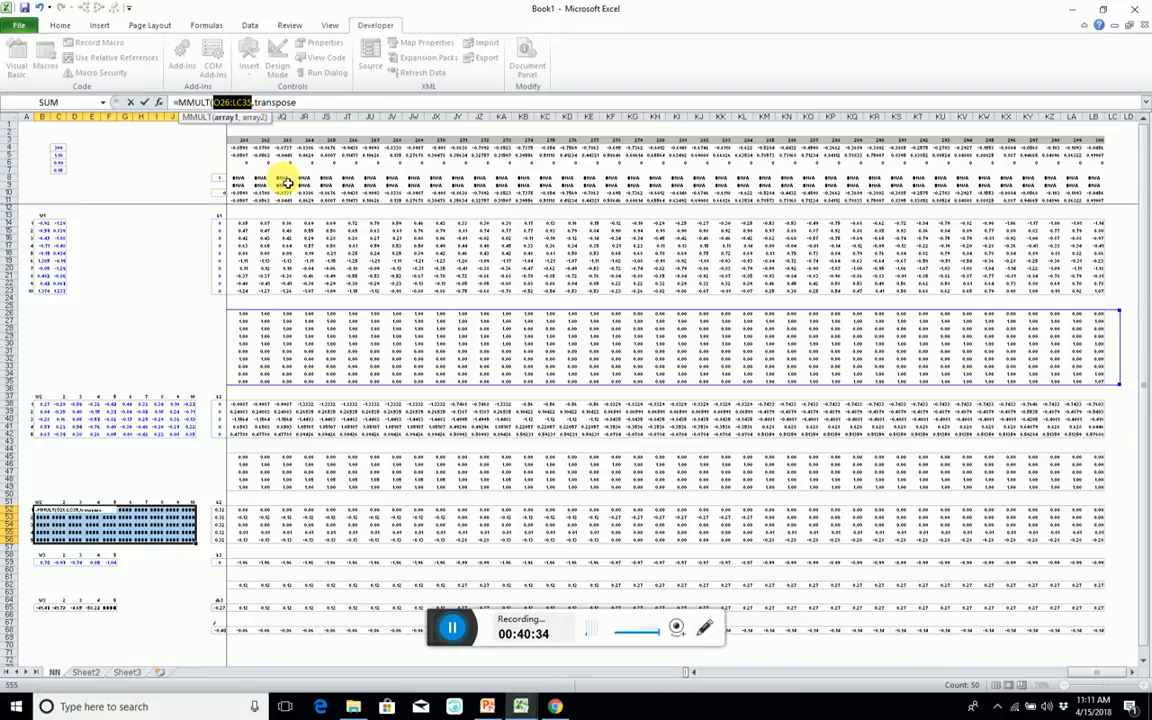
left_click(298, 103)
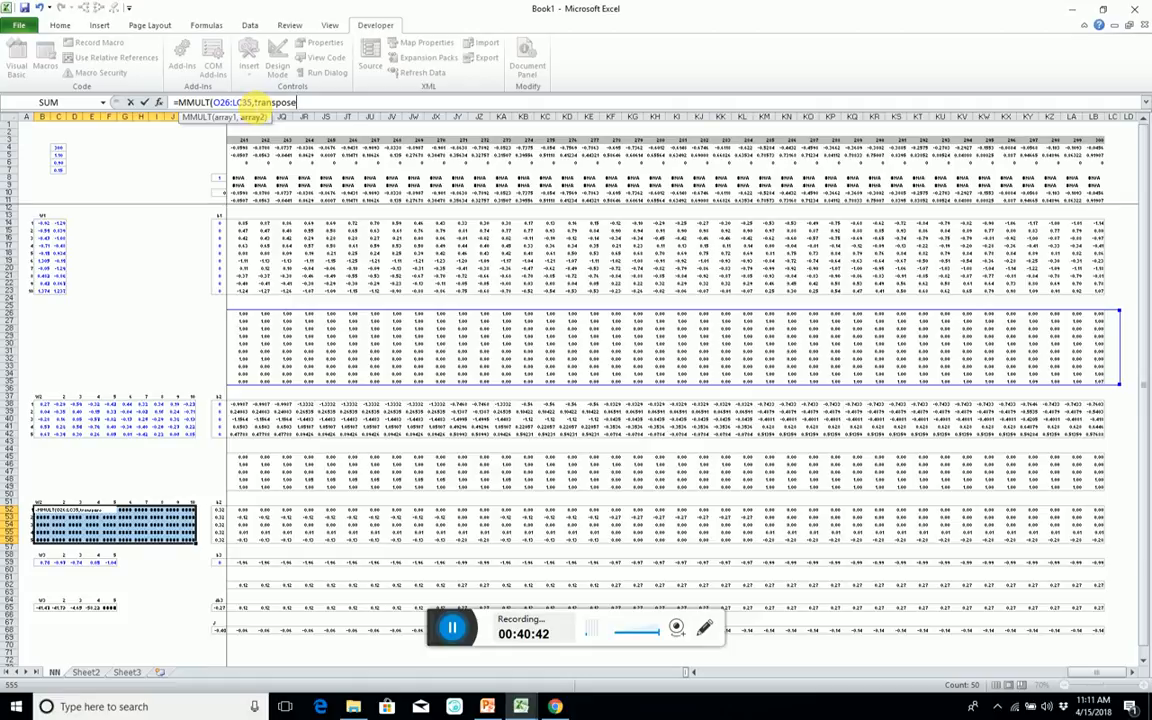
left_click_drag(251, 103, 213, 103)
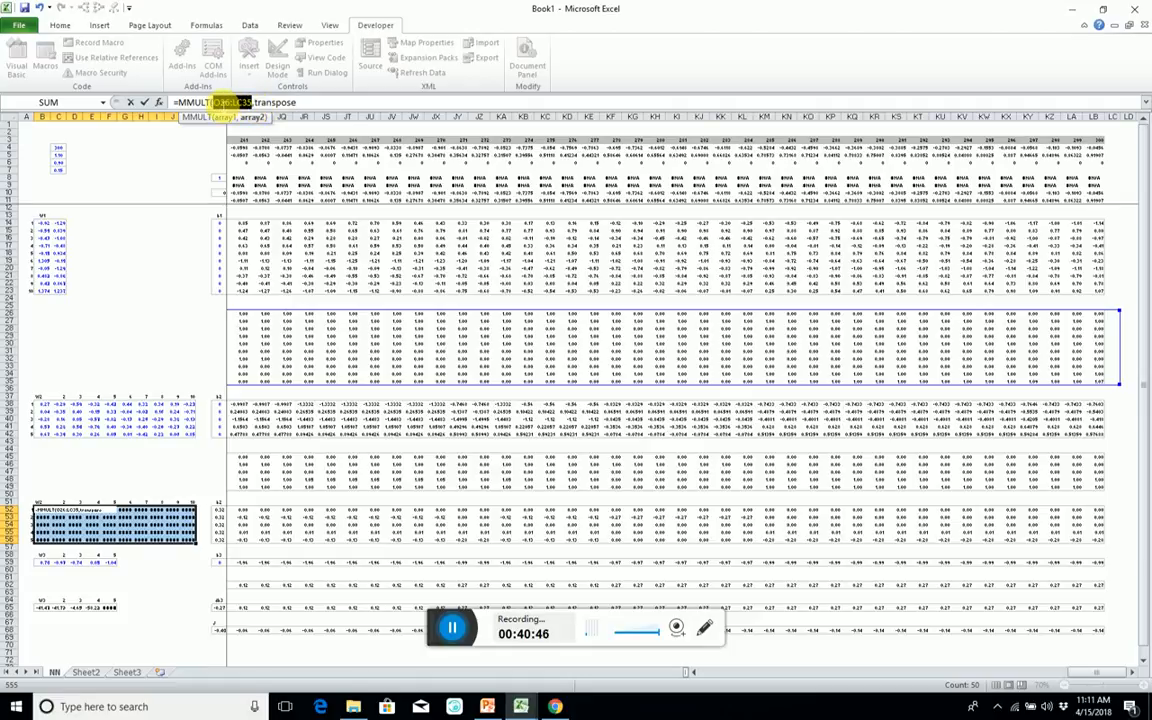
left_click(44, 514)
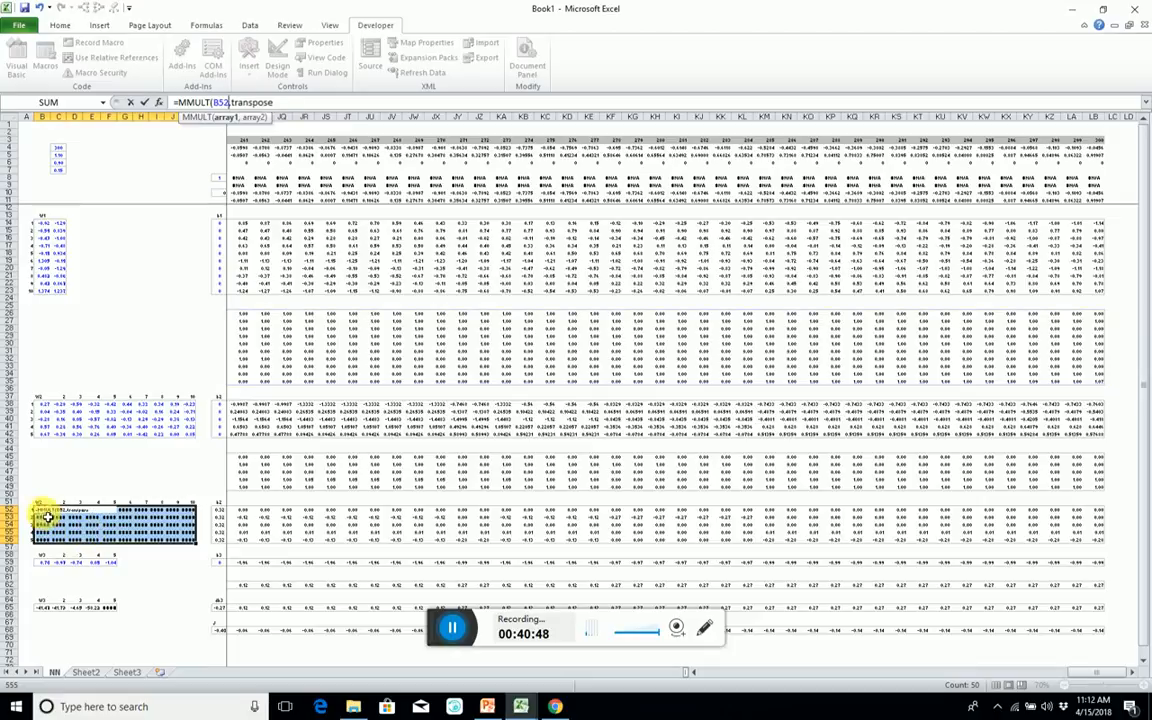
left_click_drag(44, 514, 192, 538)
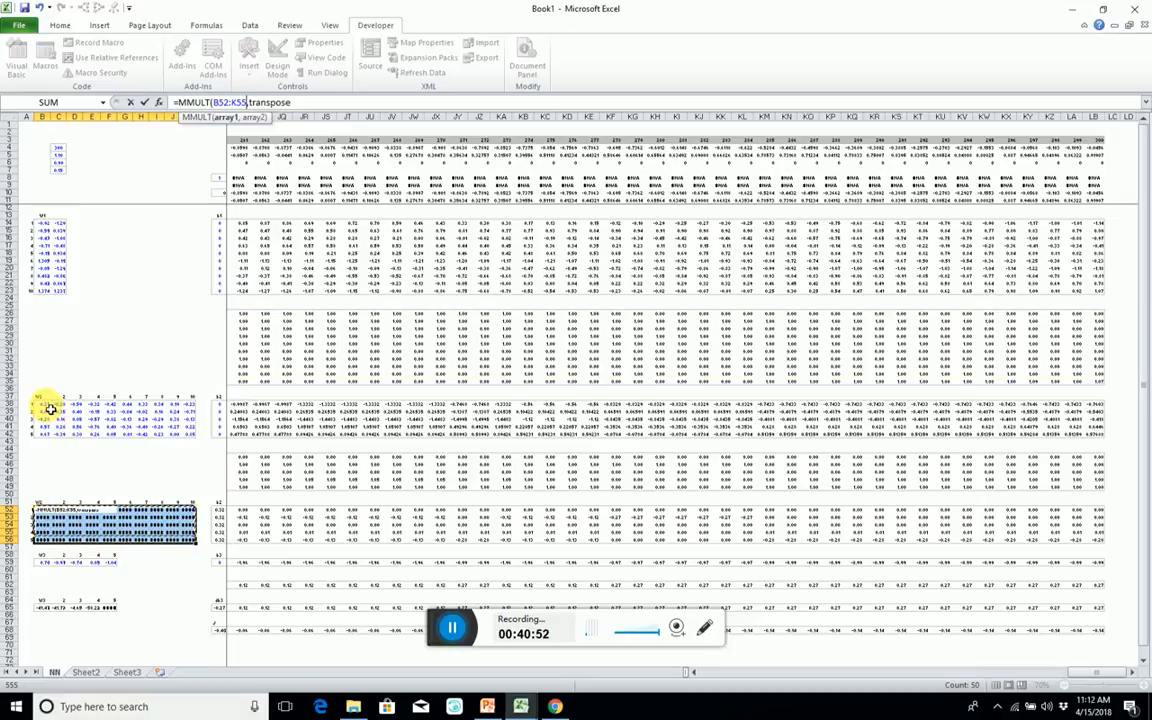
key("Escape")
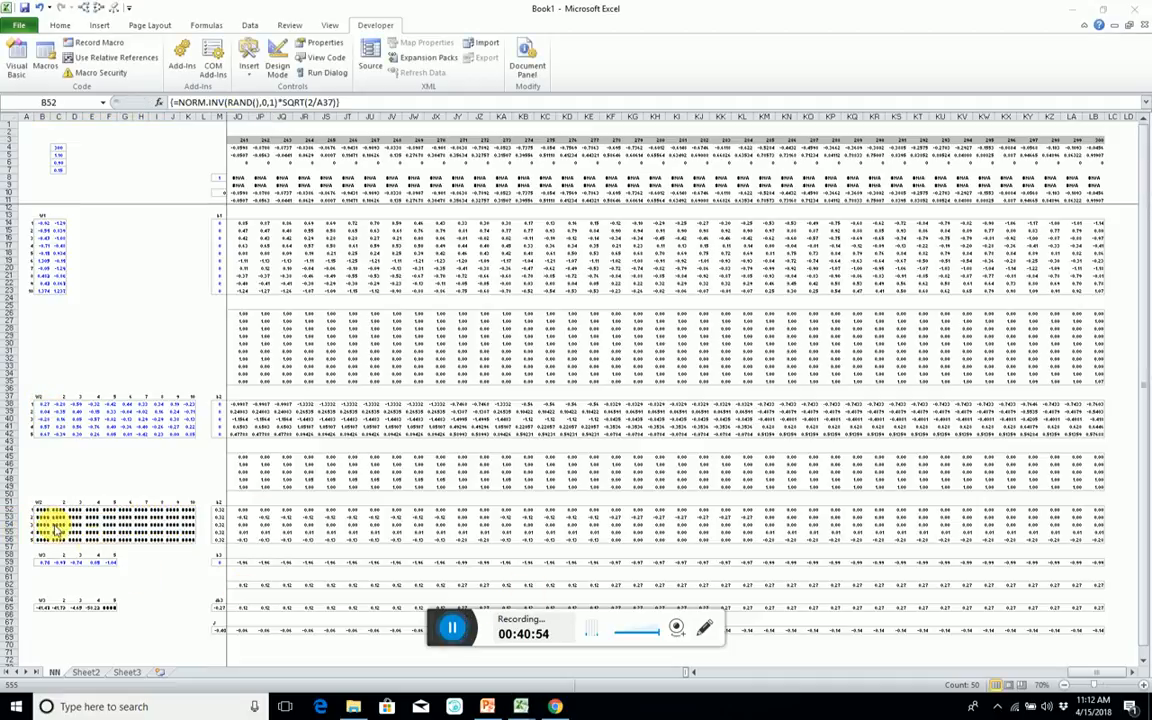
double_click(41, 511)
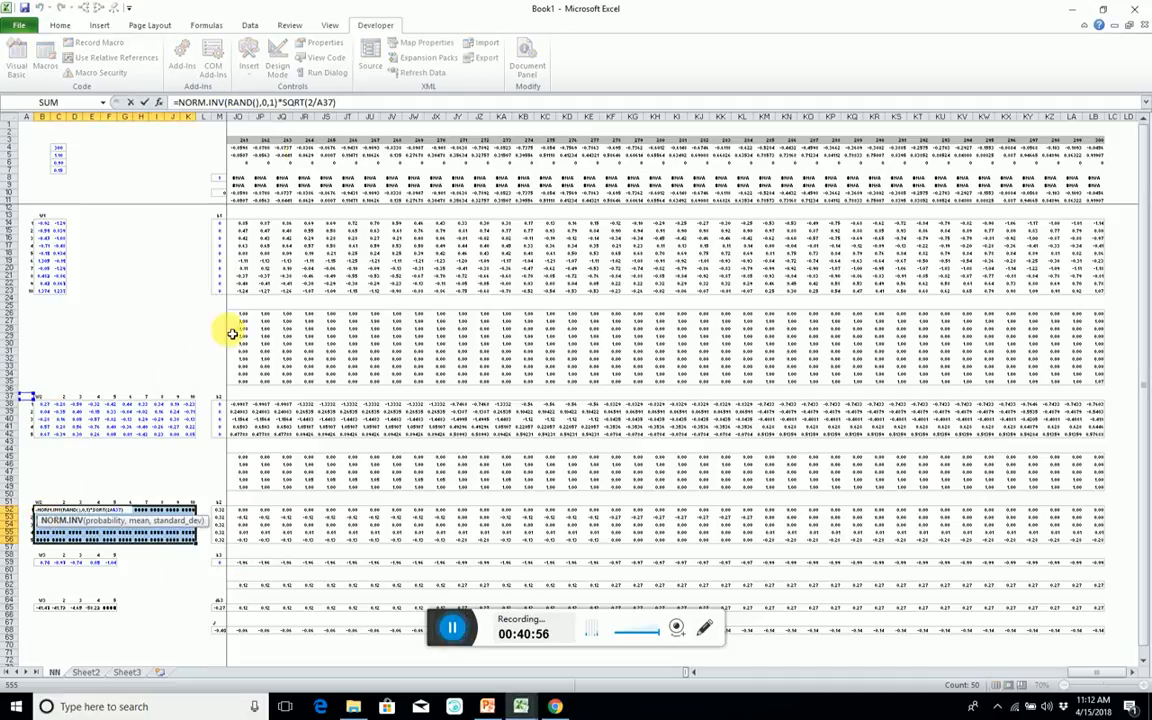
key("Escape")
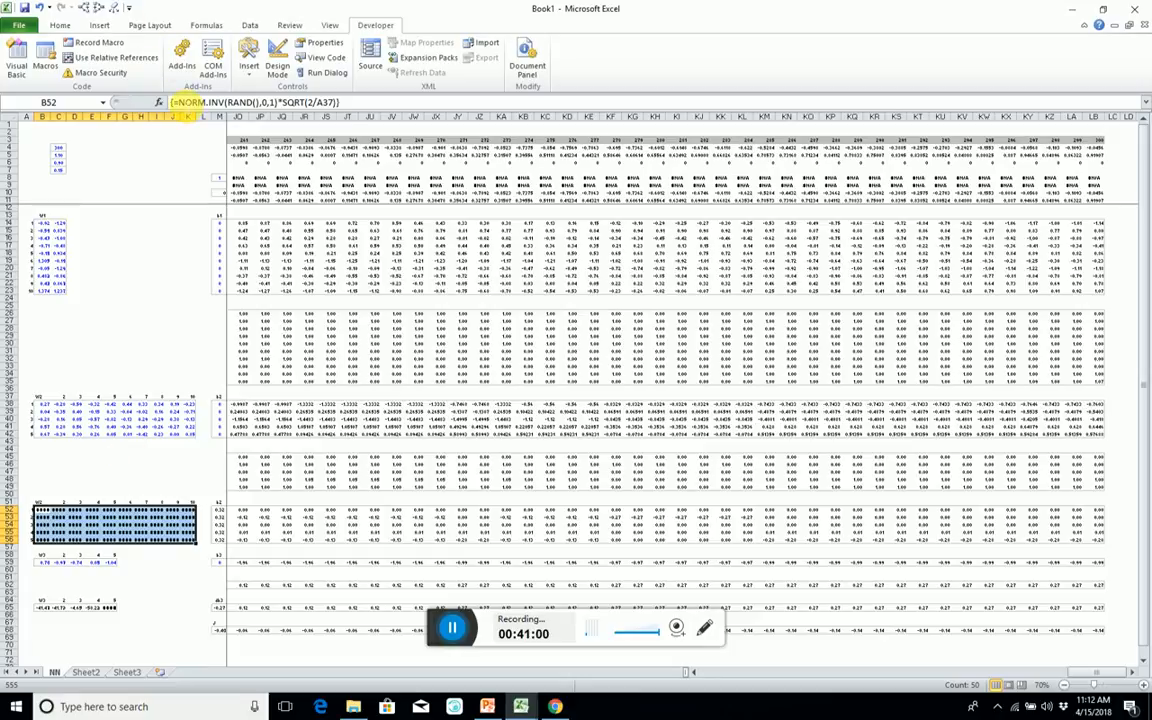
Replace the NORM.INV formula in B52:K56 with an MMULT of the dZ2 range O52:LB56 and a TRANSPOSE as the second array.
left_click_drag(177, 102, 590, 160)
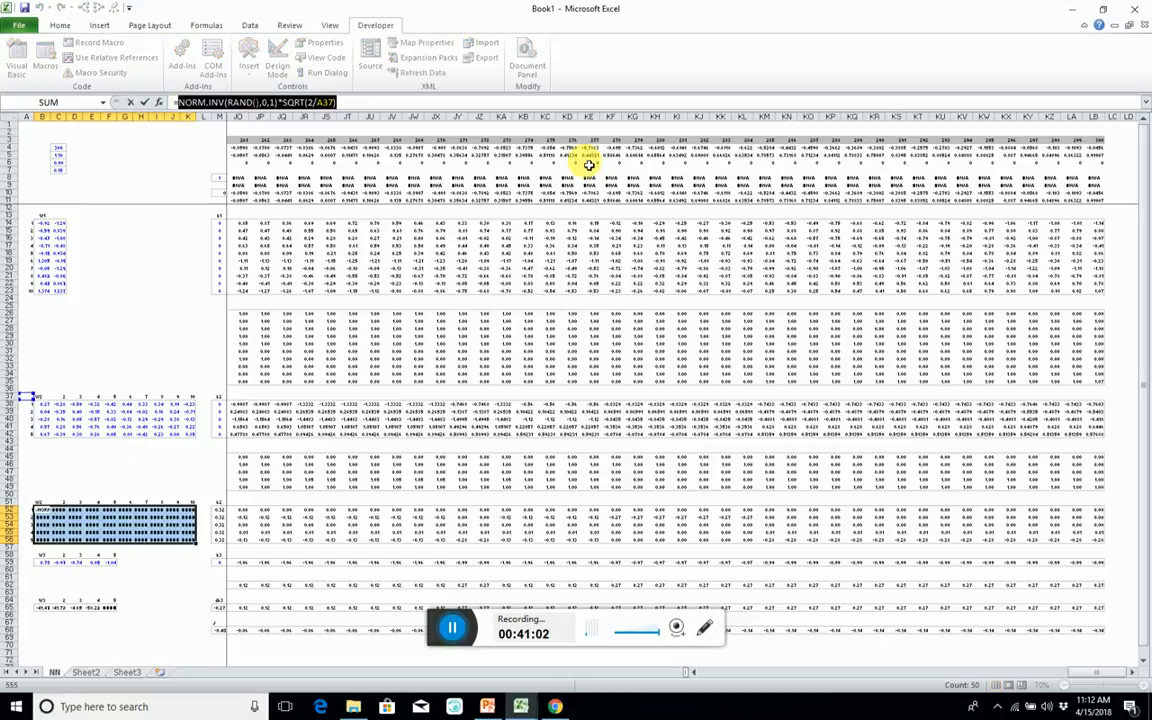
type("transpose")
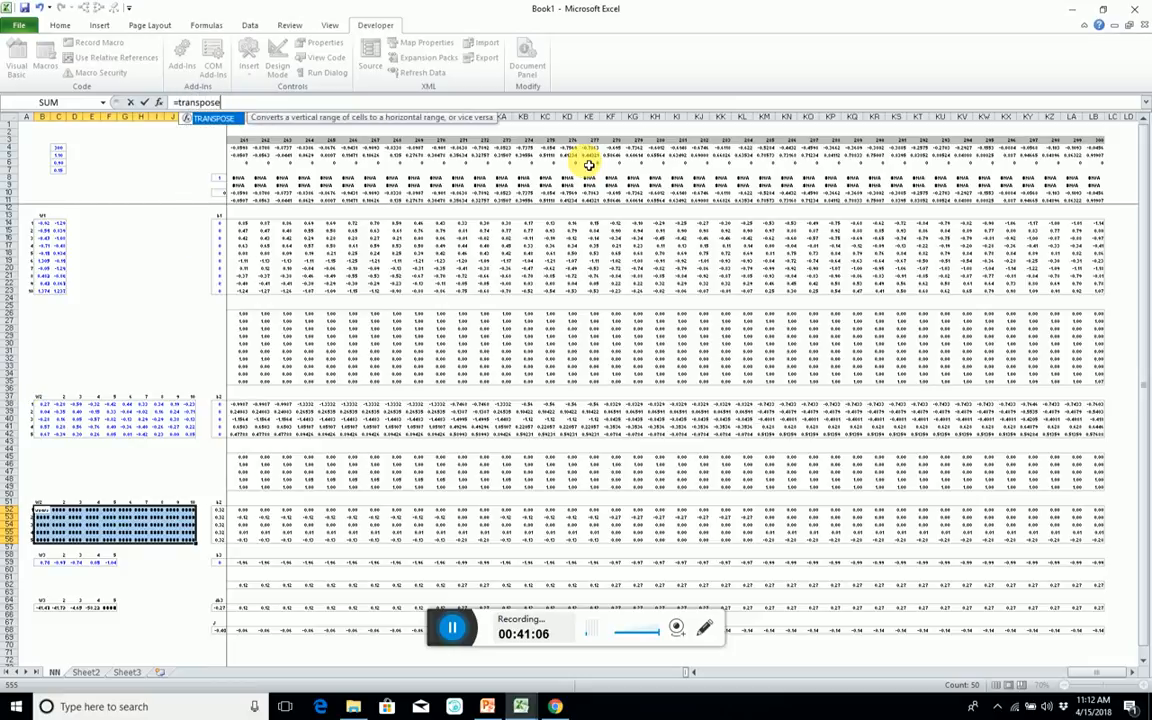
type("(")
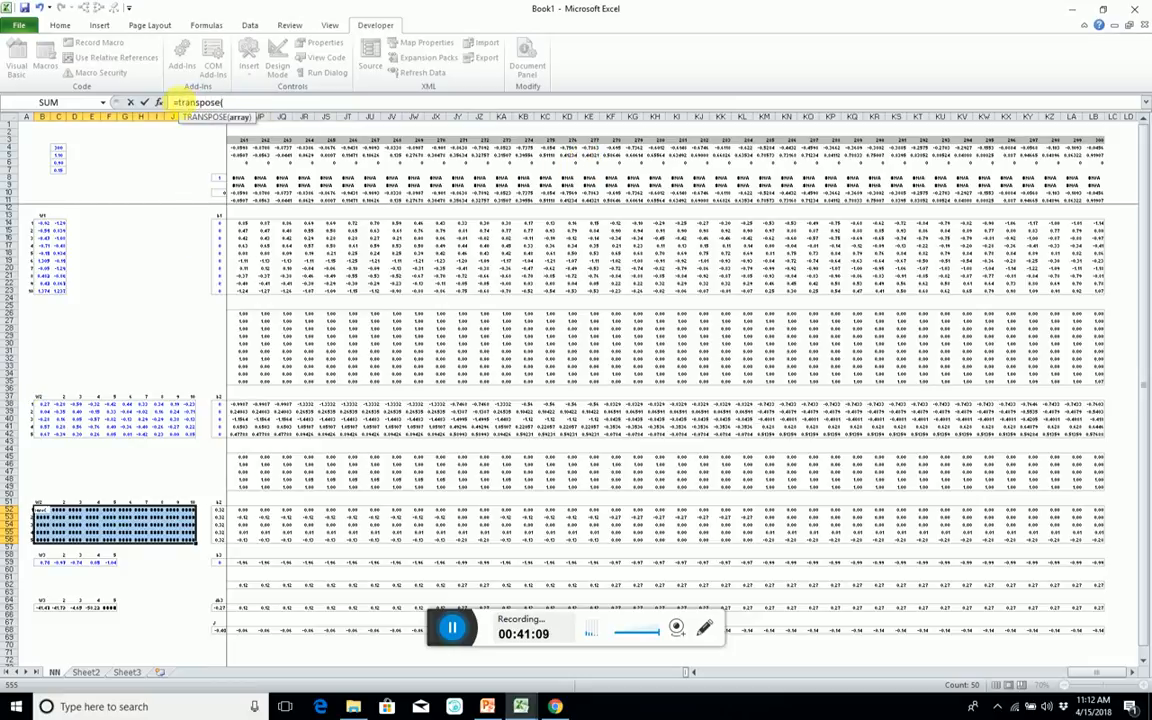
left_click(180, 103)
type("mmul")
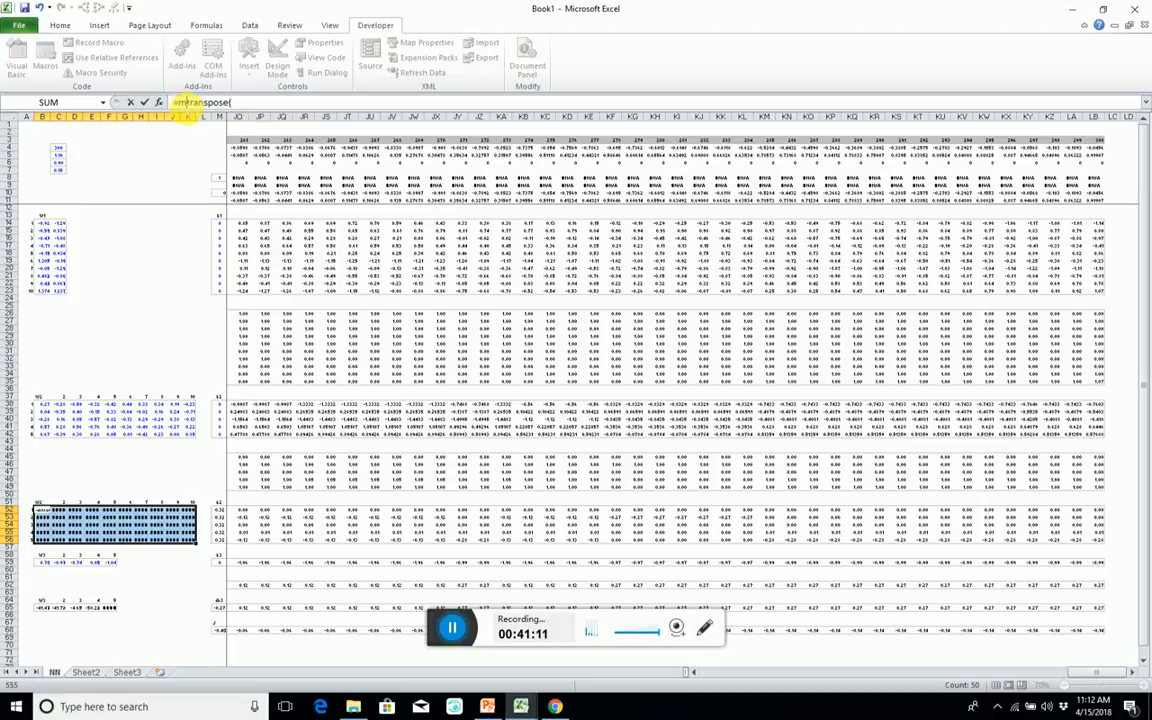
key("Tab")
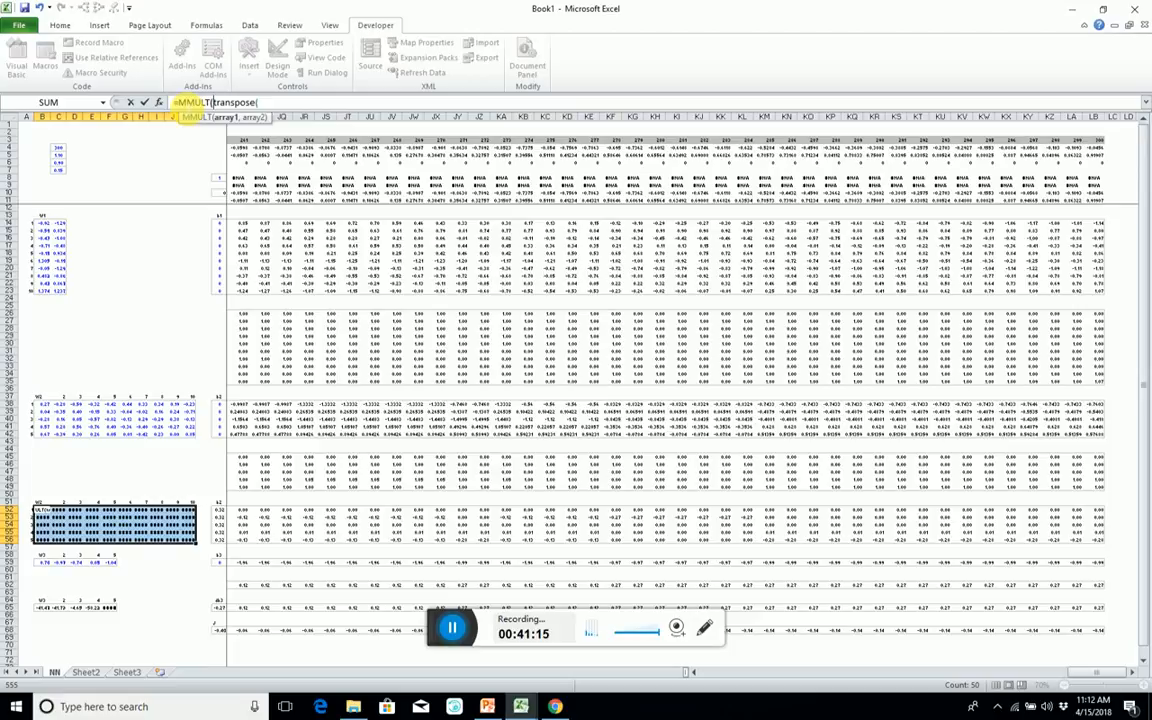
left_click(219, 512)
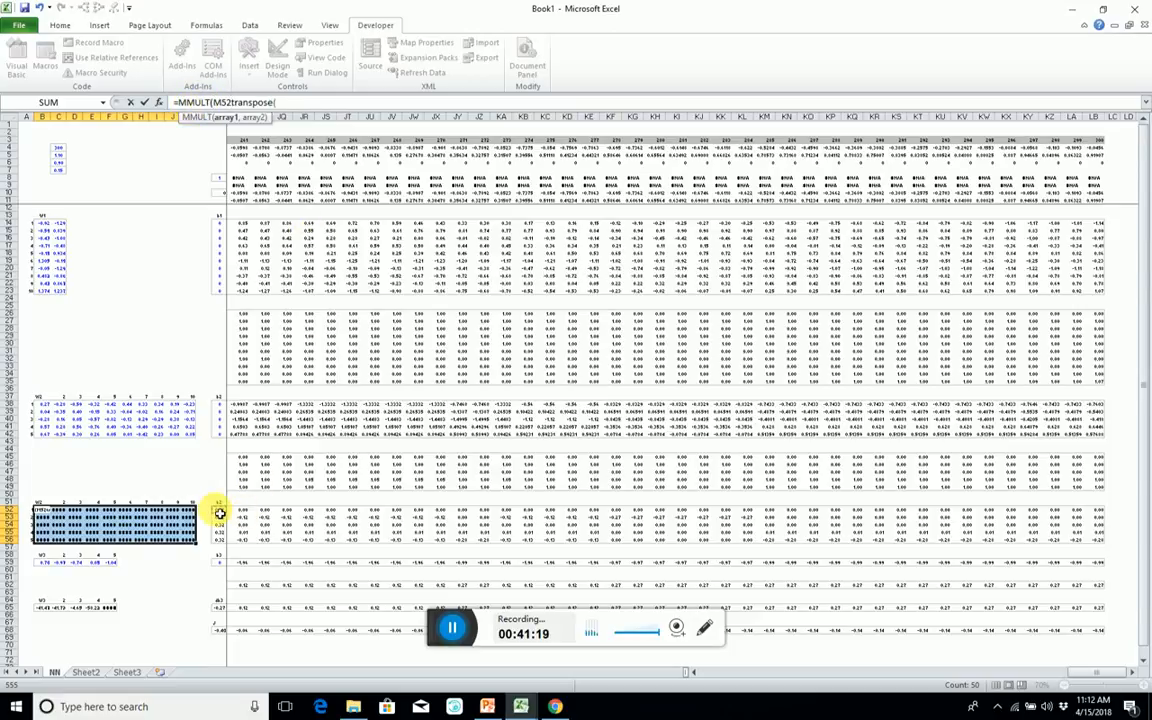
key("ctrl+shift+Right")
key("ctrl+shift+Down")
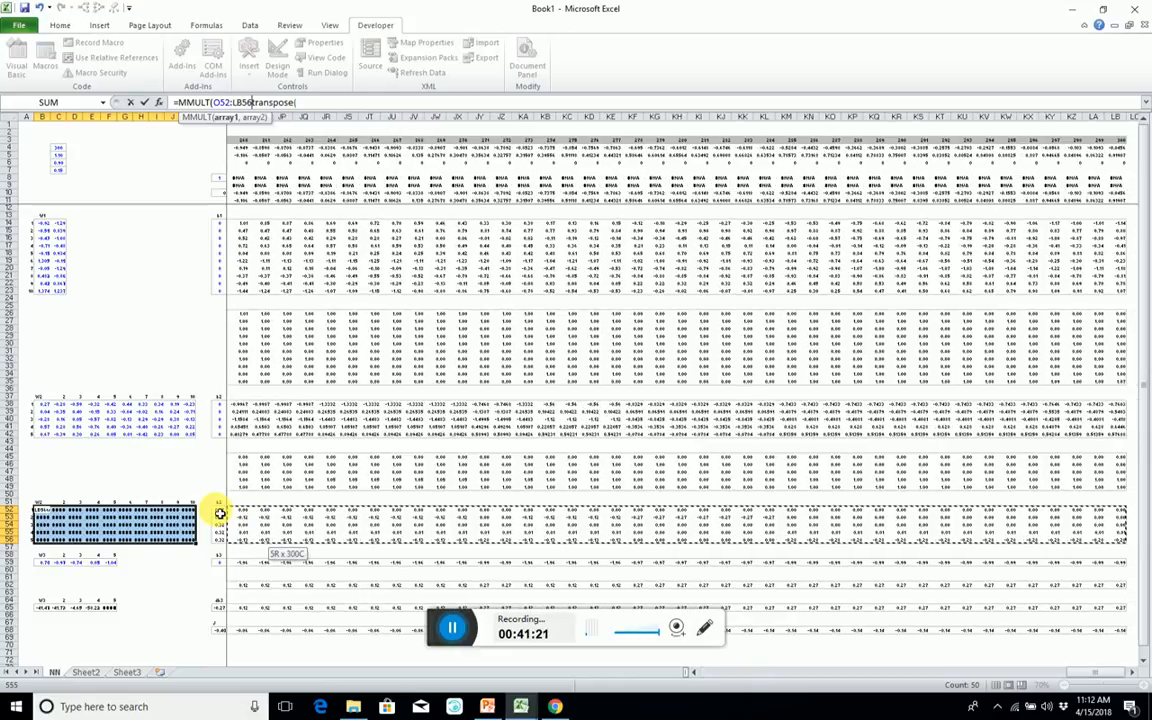
type(",")
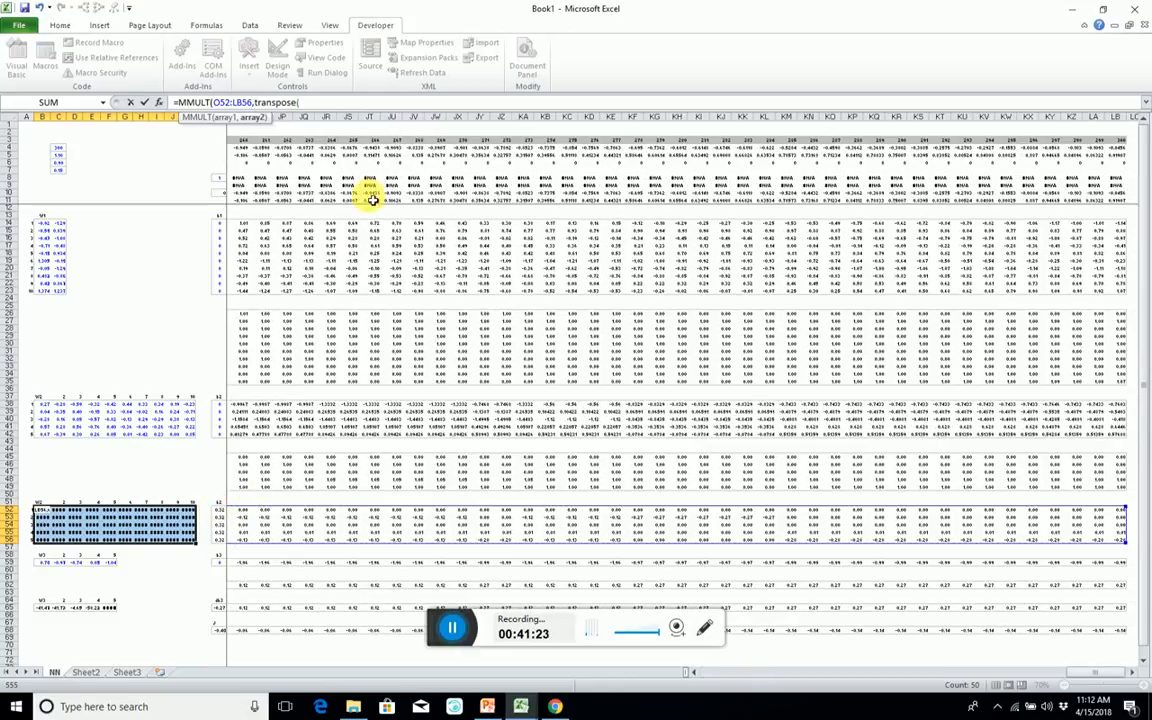
Transpose the A1 range O26:LC35 as the second MMULT array, divide by Cases, and enter it as an array formula across B52:K56.
left_click(308, 106)
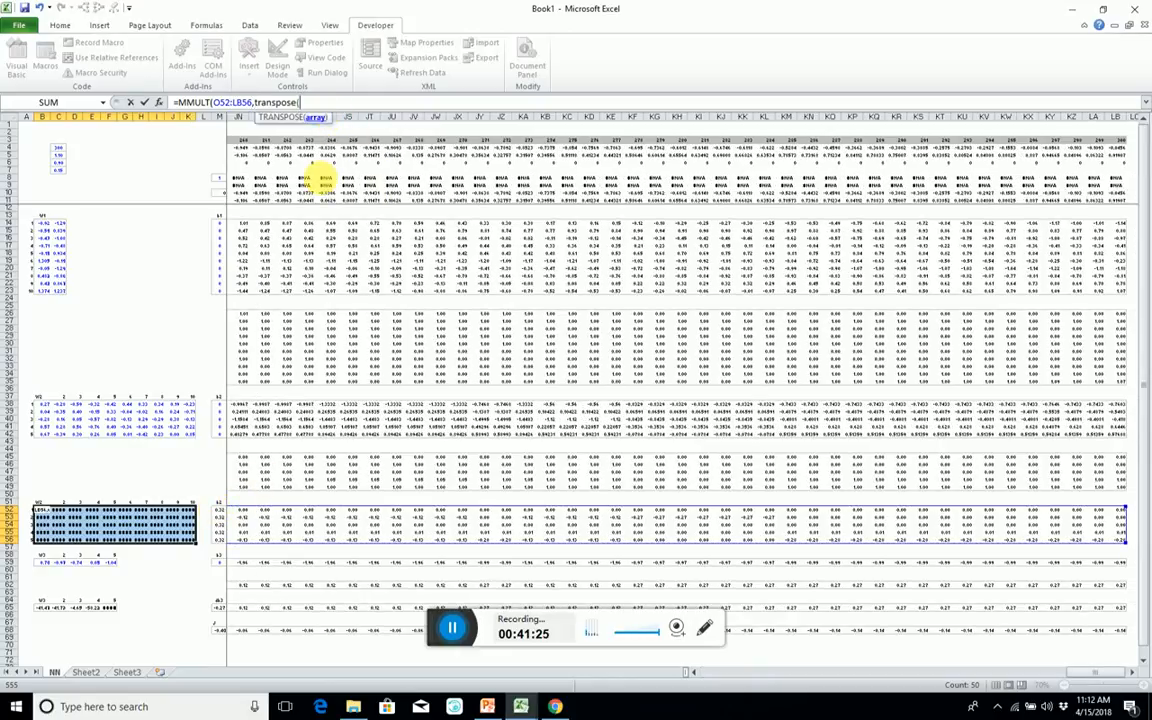
left_click(246, 315)
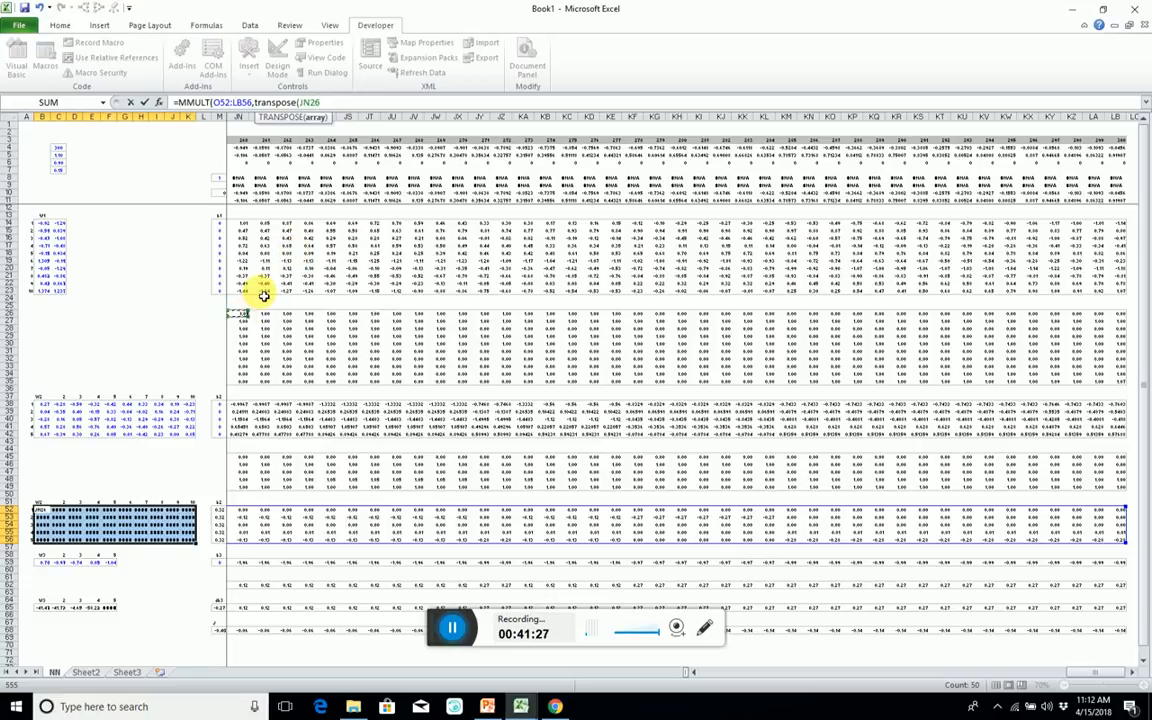
key("ctrl+Left")
key("ctrl+shift+Down")
key("ctrl+shift+Right")
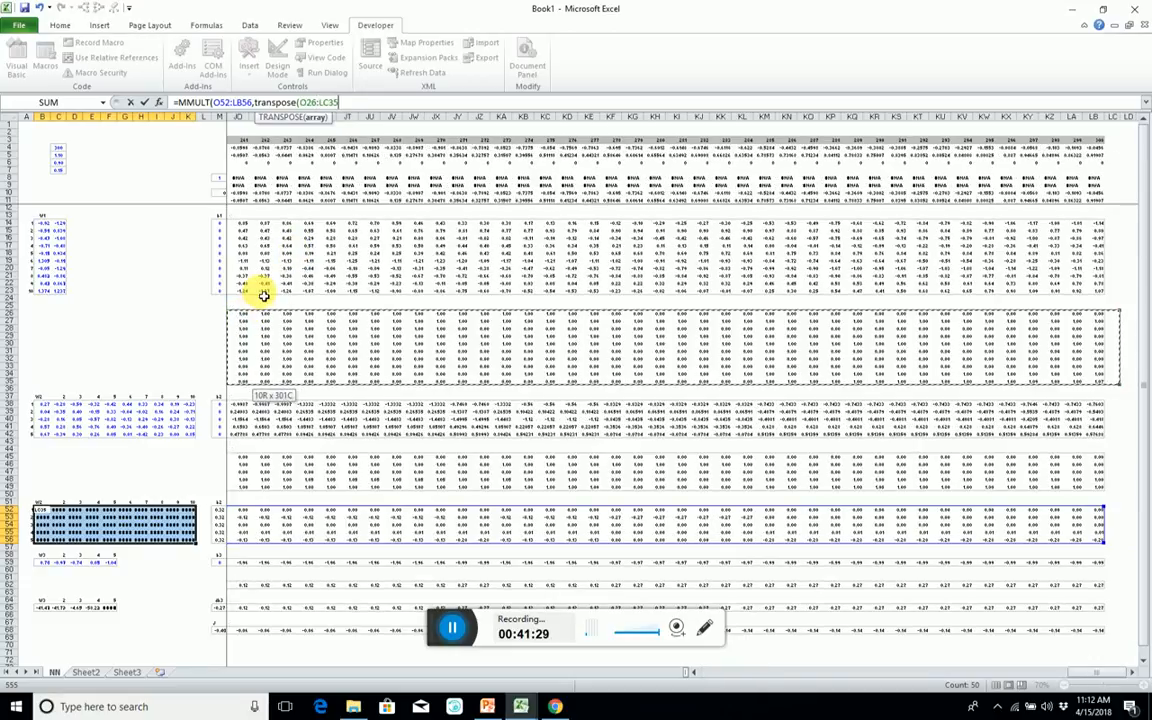
type(")")
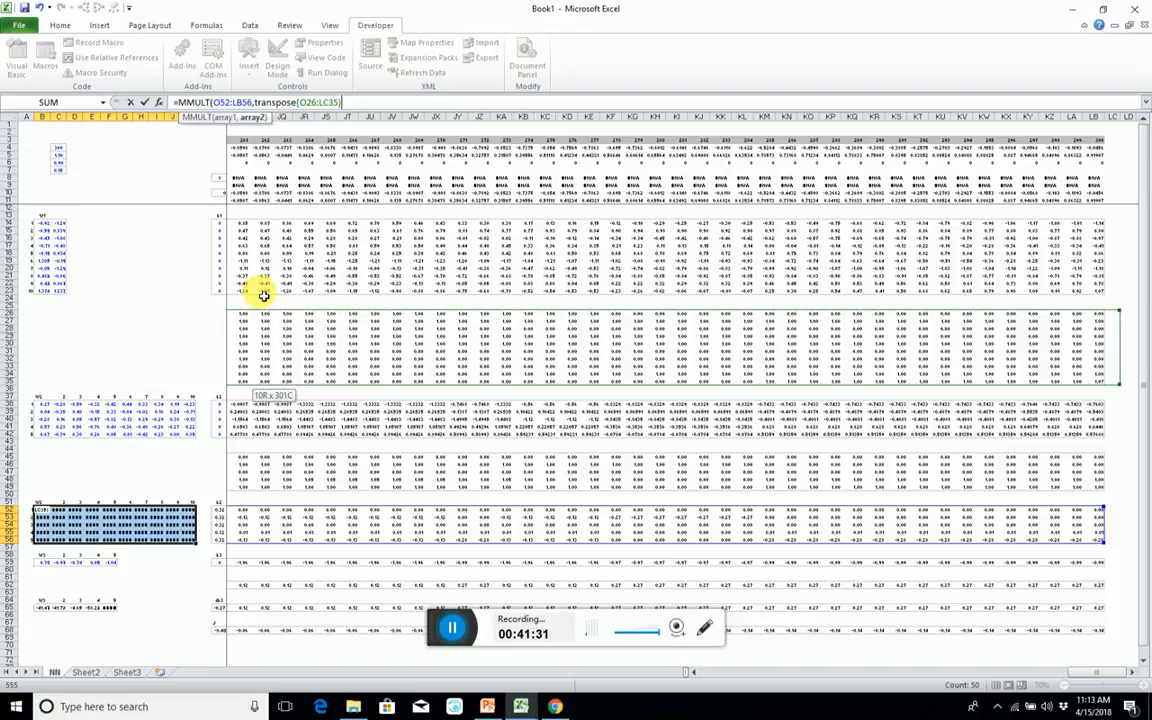
type(")/Cases")
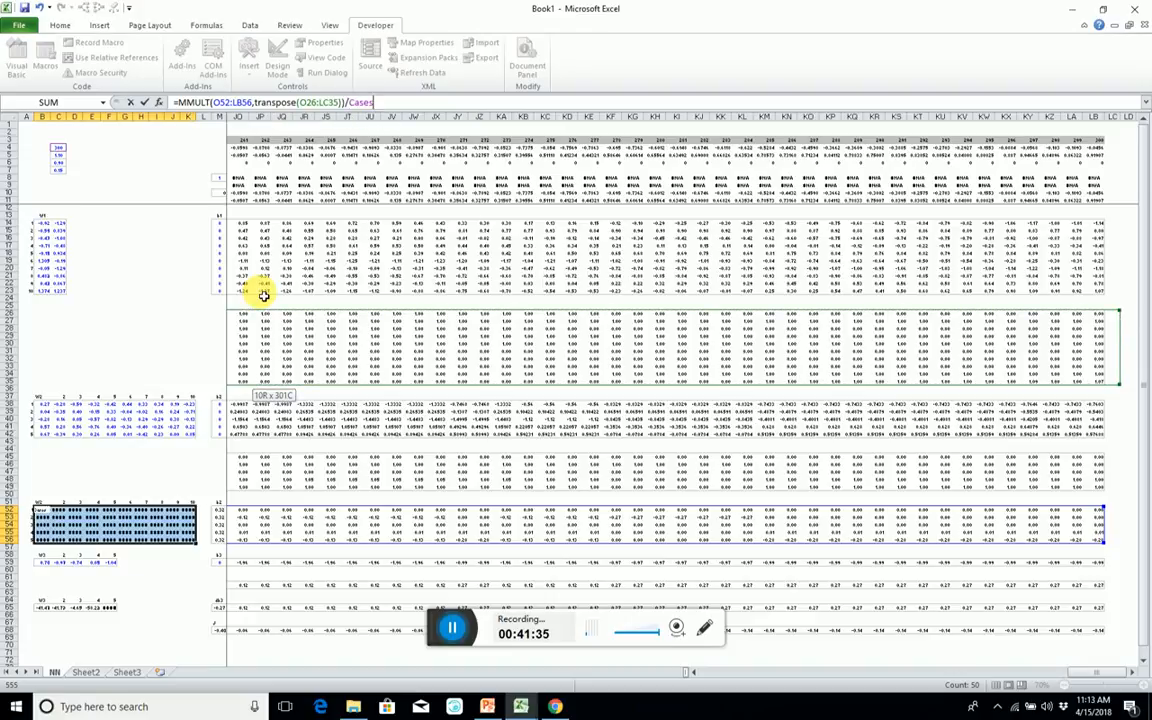
key("ctrl+shift+Return")
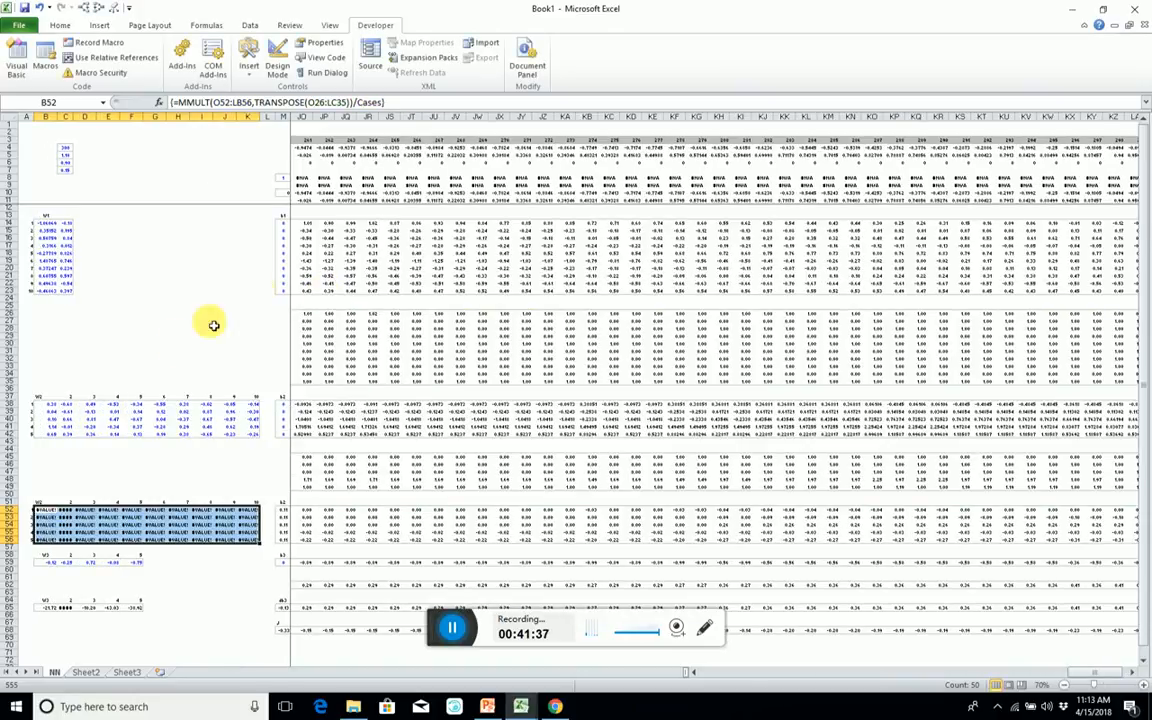
Trace the precedents of the dW2 array formula and correct its transposed A1 range to O26:LB35, re-entering it as an array.
left_click(130, 527)
key("alt+4")
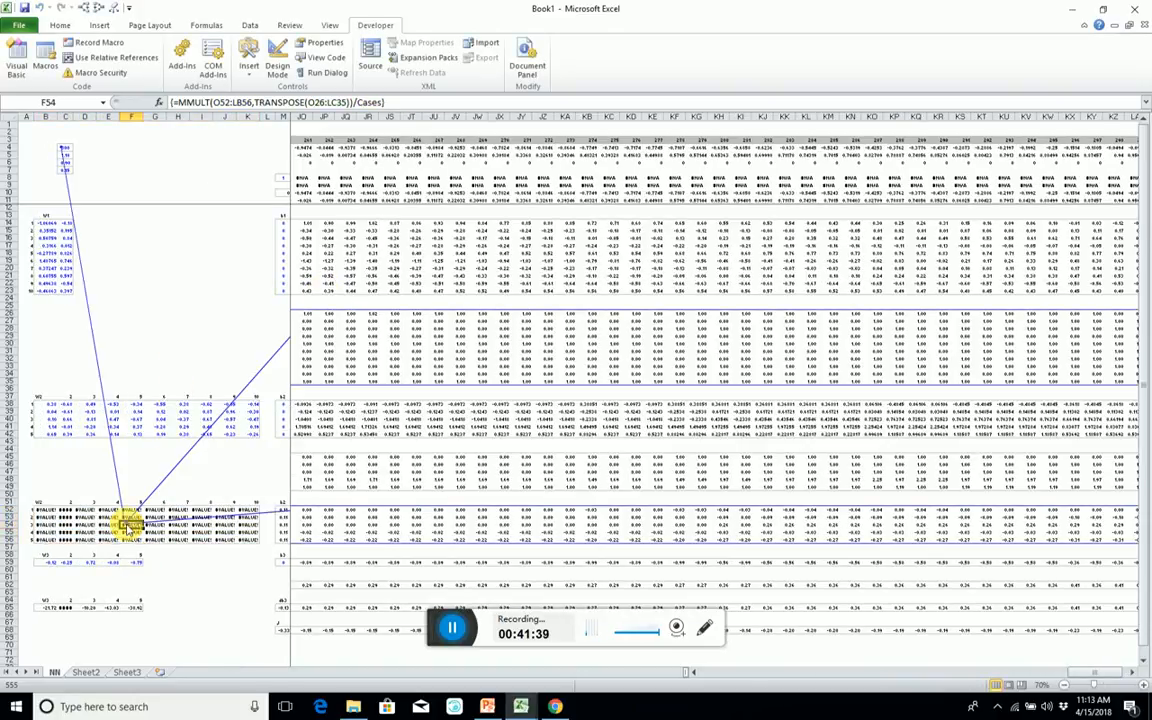
double_click(267, 417)
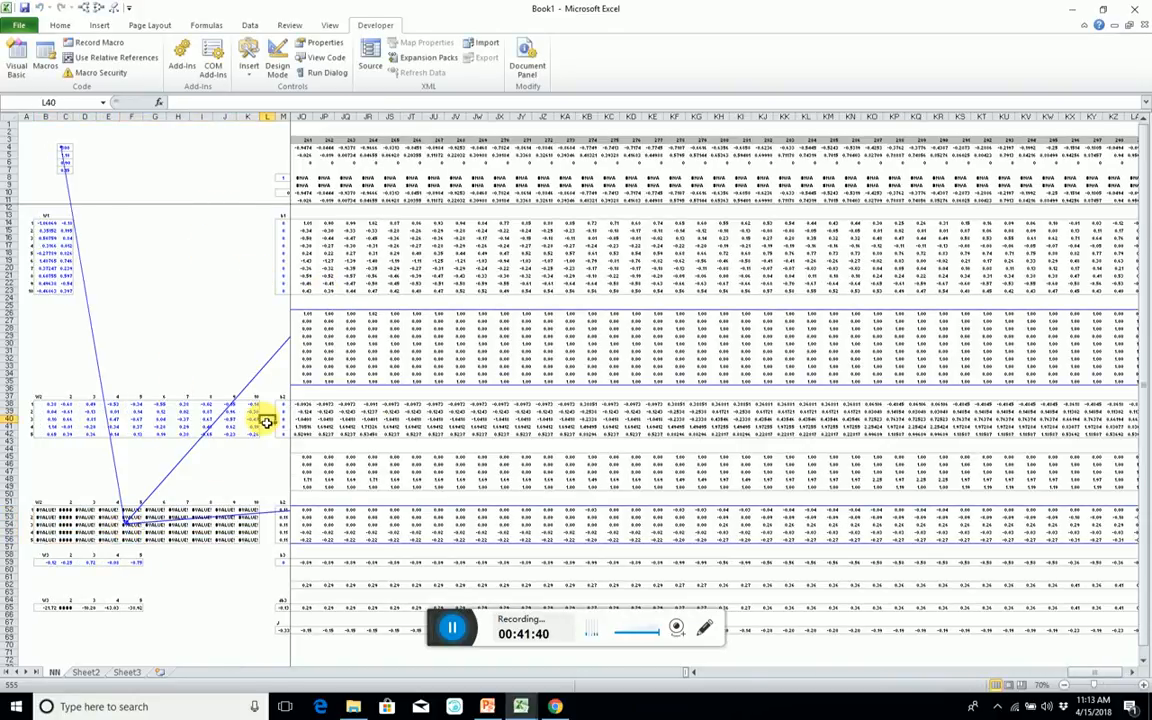
left_click(135, 543)
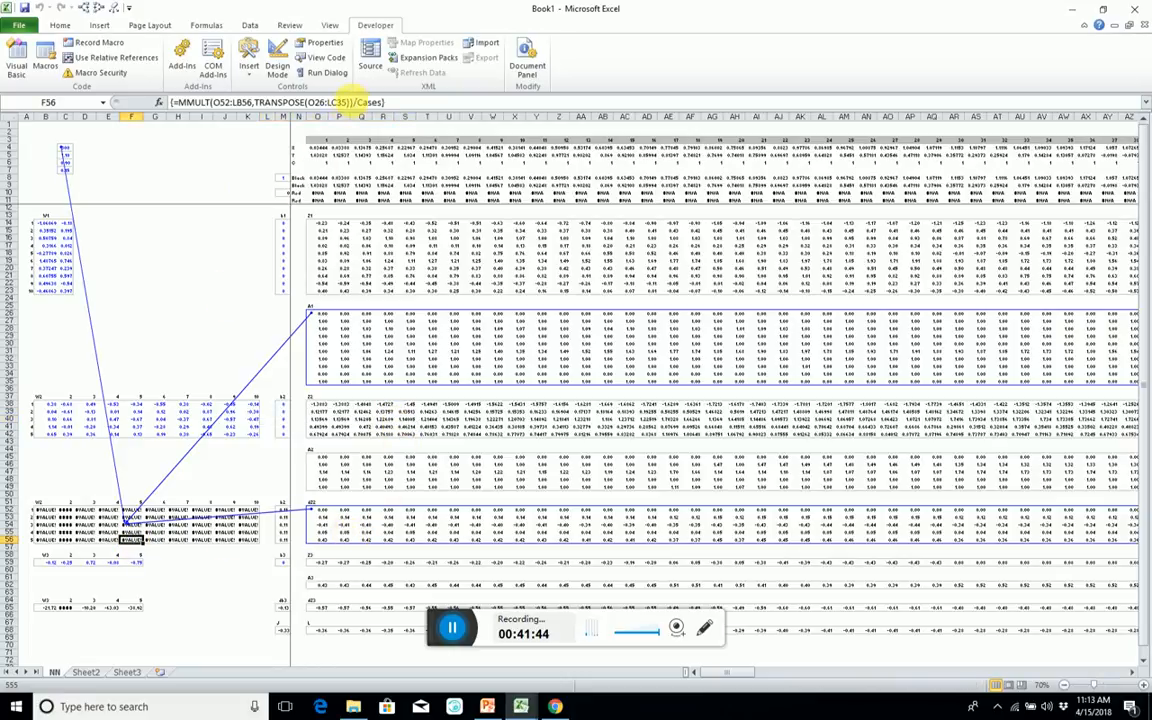
left_click(337, 103)
key("BackSpace")
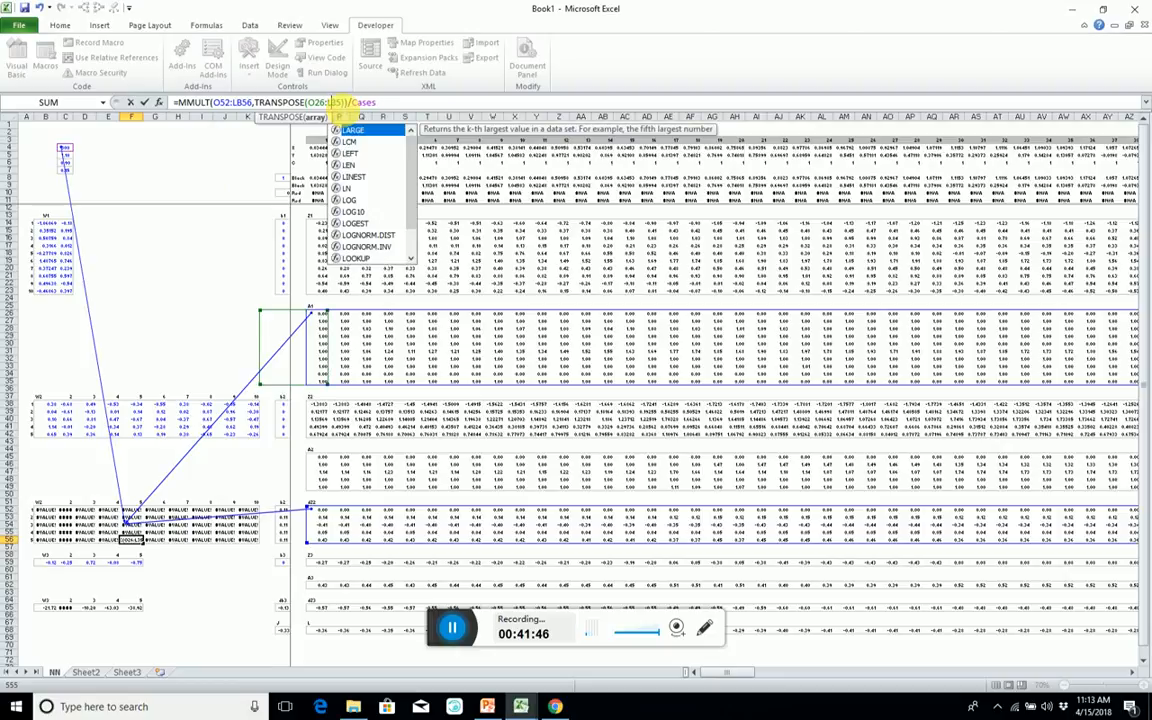
type("b")
key("ctrl+shift+Return")
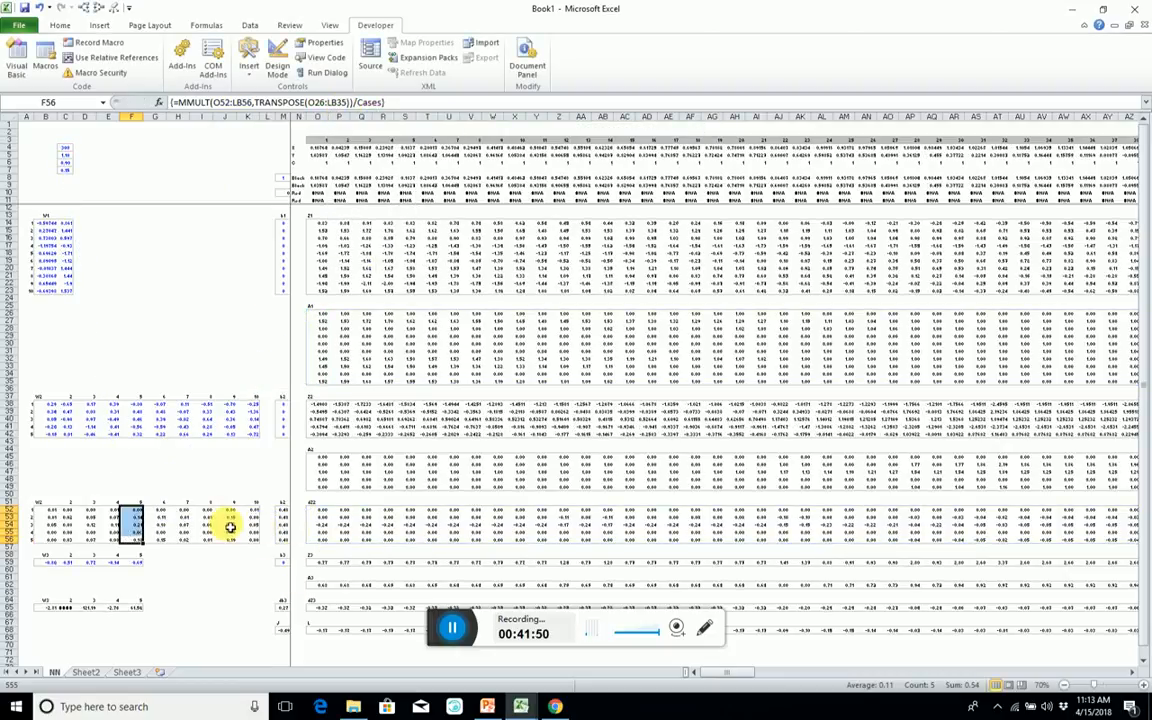
Insert a copy of the W1, b1 and Z1 block from rows 13 to 24 above the W2 block at row 37.
left_click(382, 525)
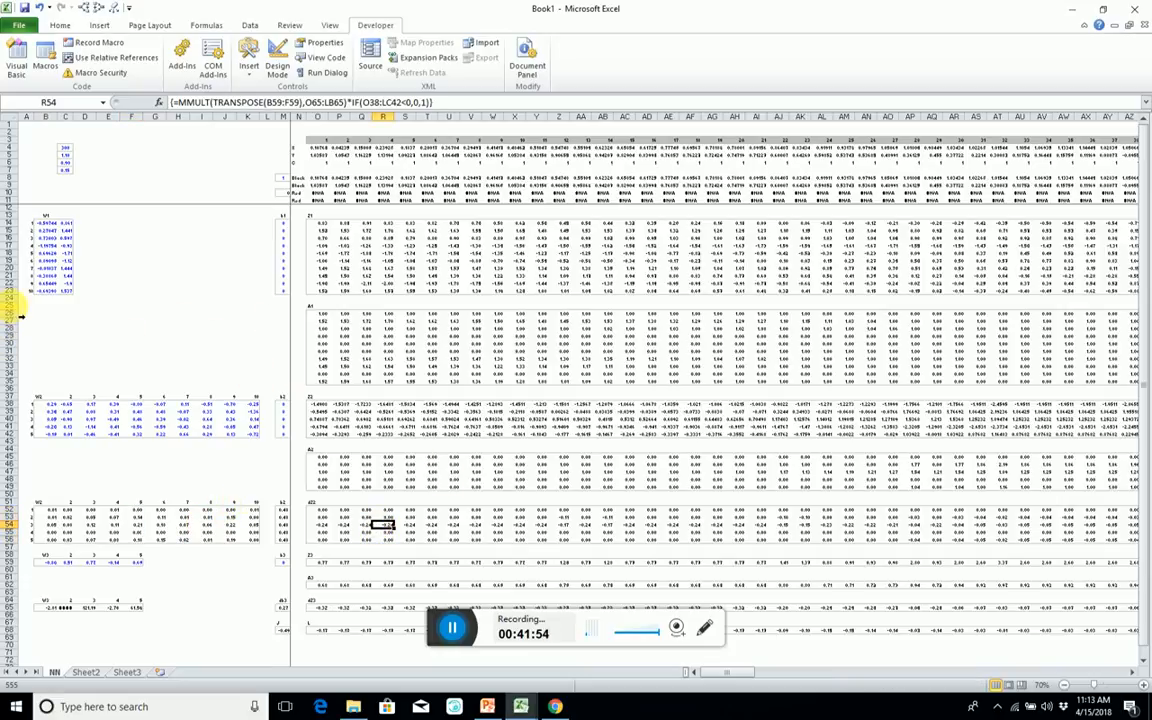
left_click(14, 313)
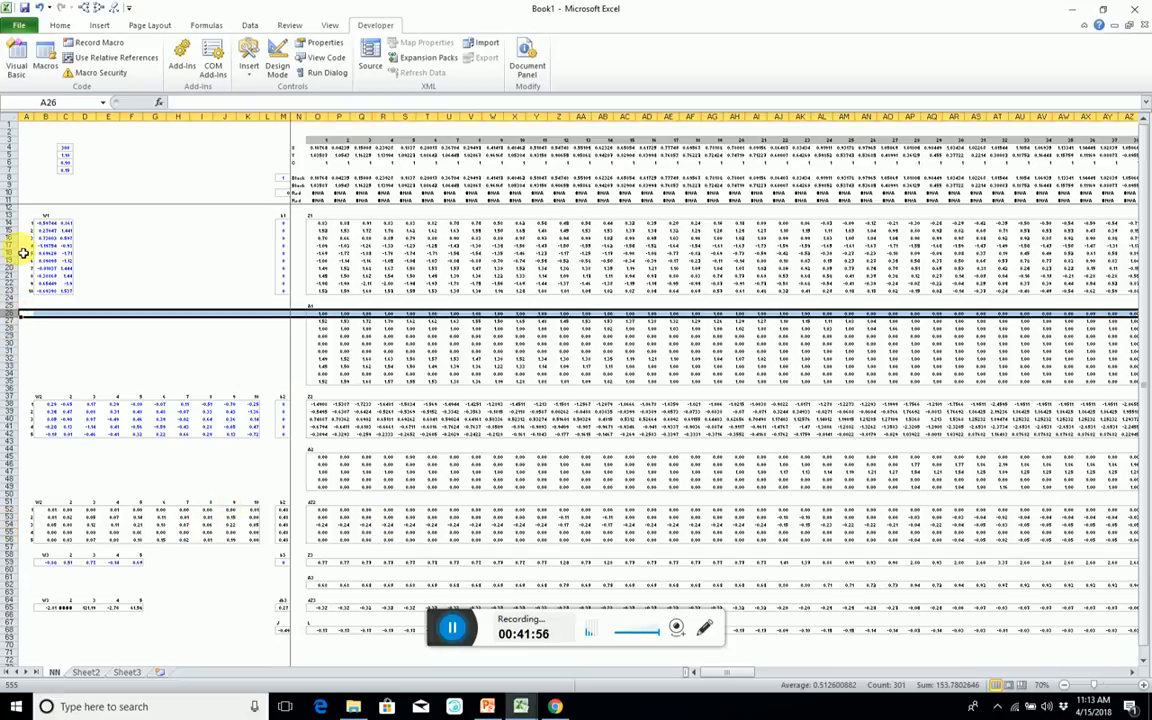
left_click(13, 215)
left_click_drag(18, 215, 22, 307)
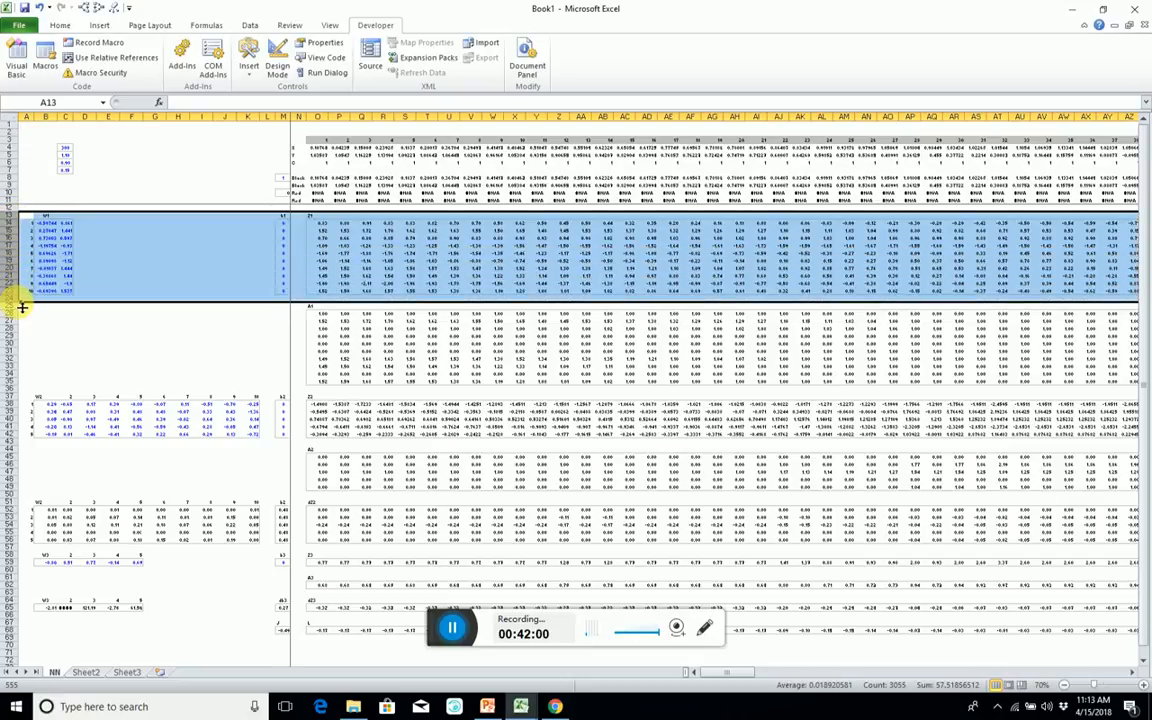
key("ctrl+c")
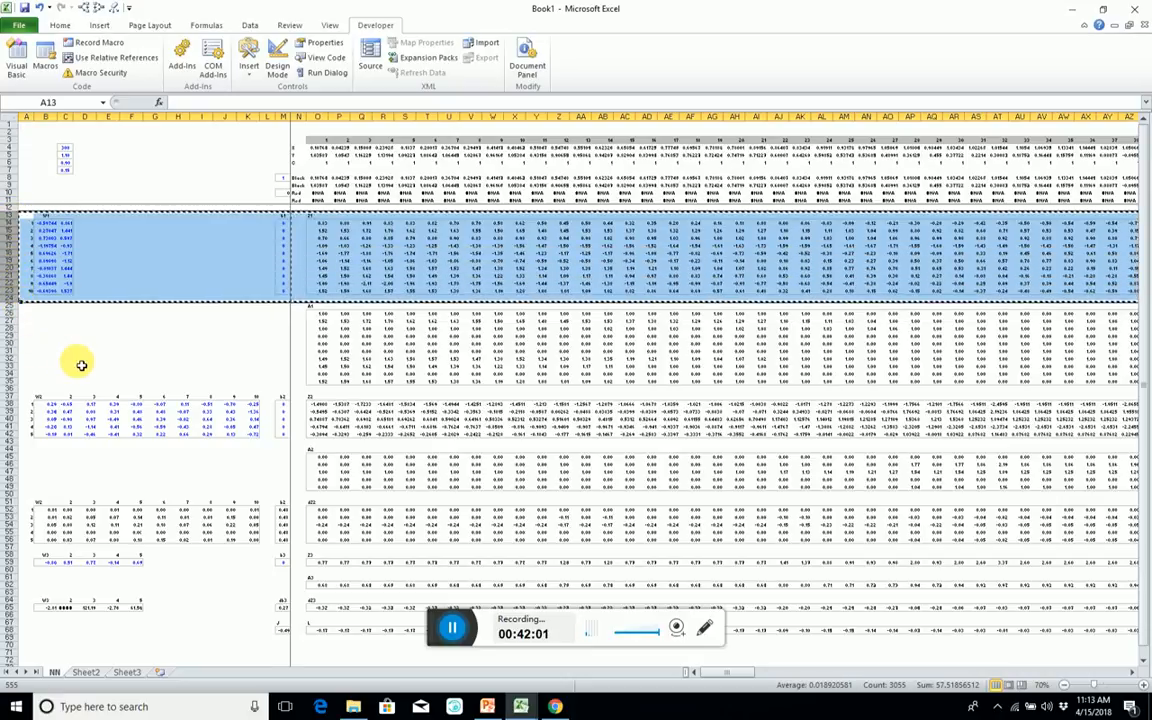
left_click(17, 399)
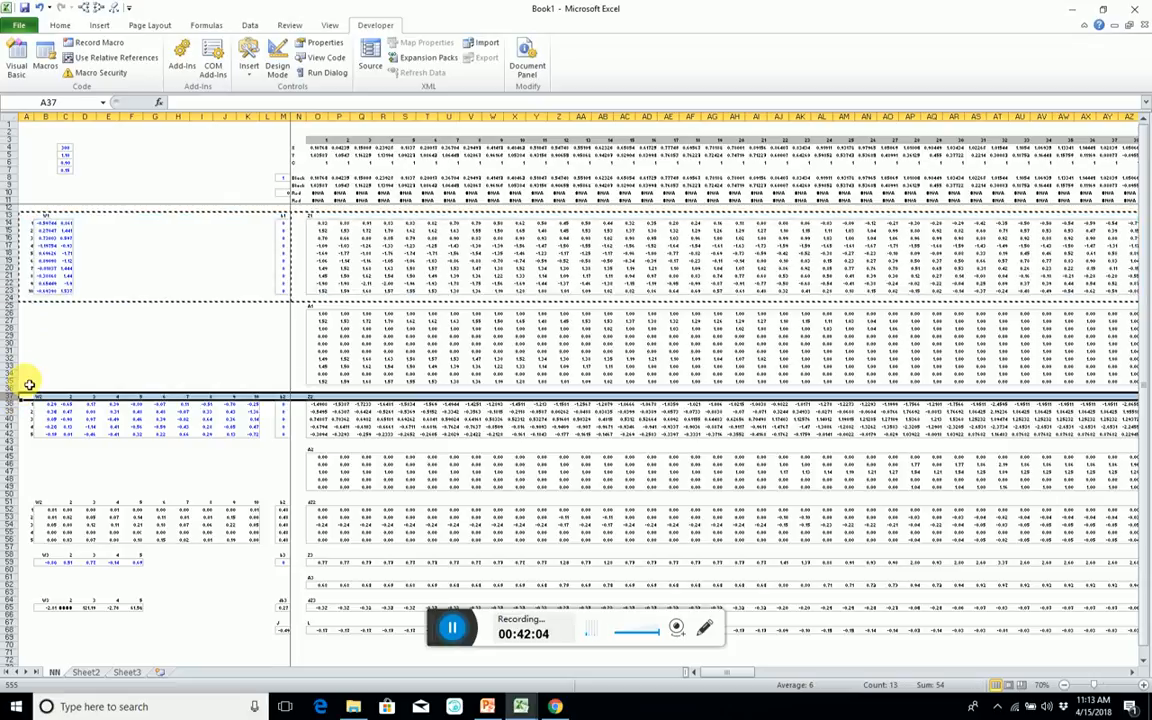
key("ctrl+plus")
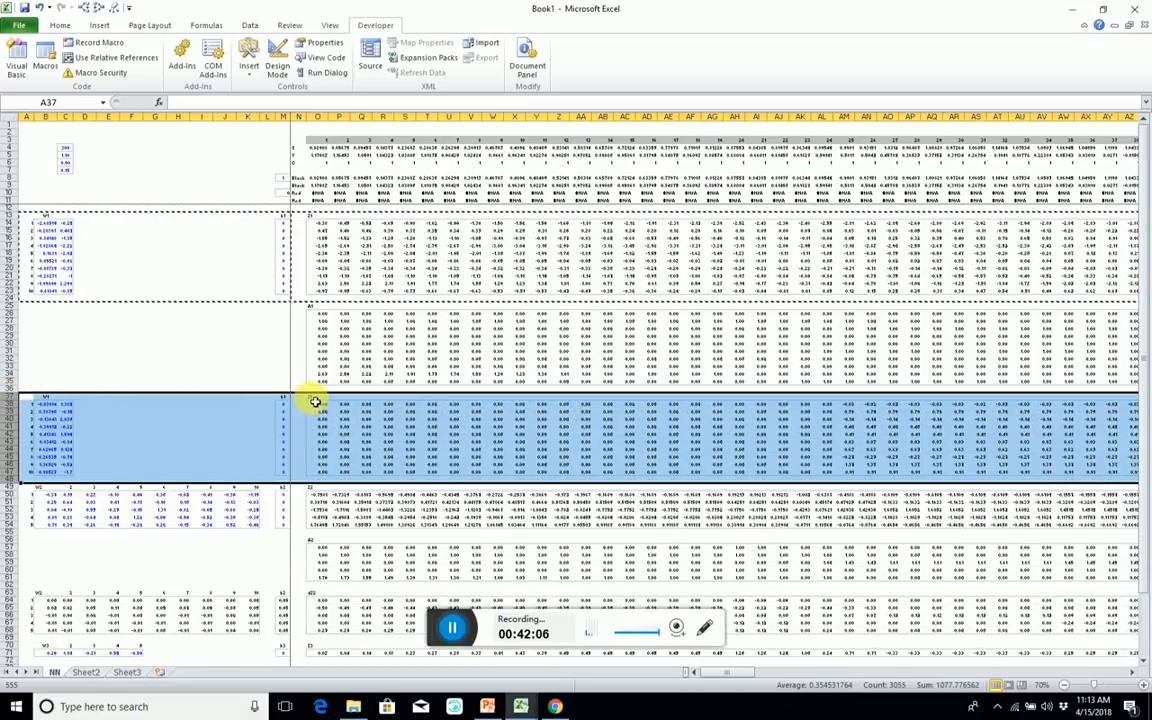
left_click(315, 400)
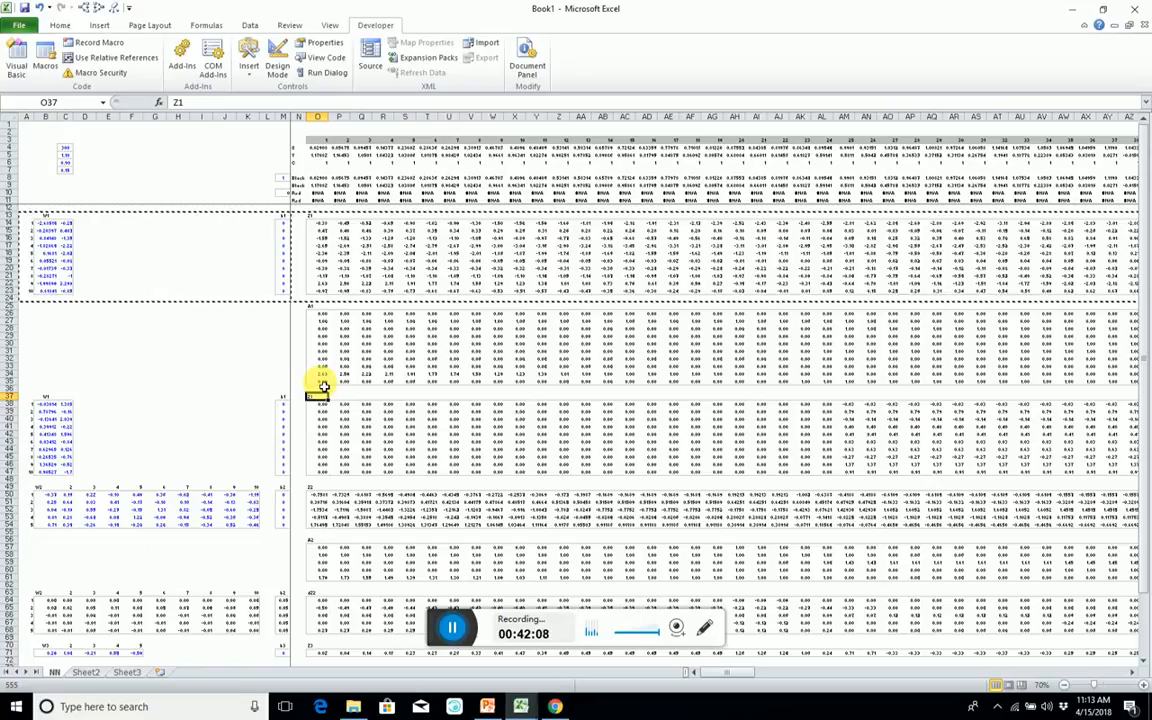
Relabel the copied block's Z1 heading in O37 as dZ1 and its b1 heading in M37 as db1.
type("d")
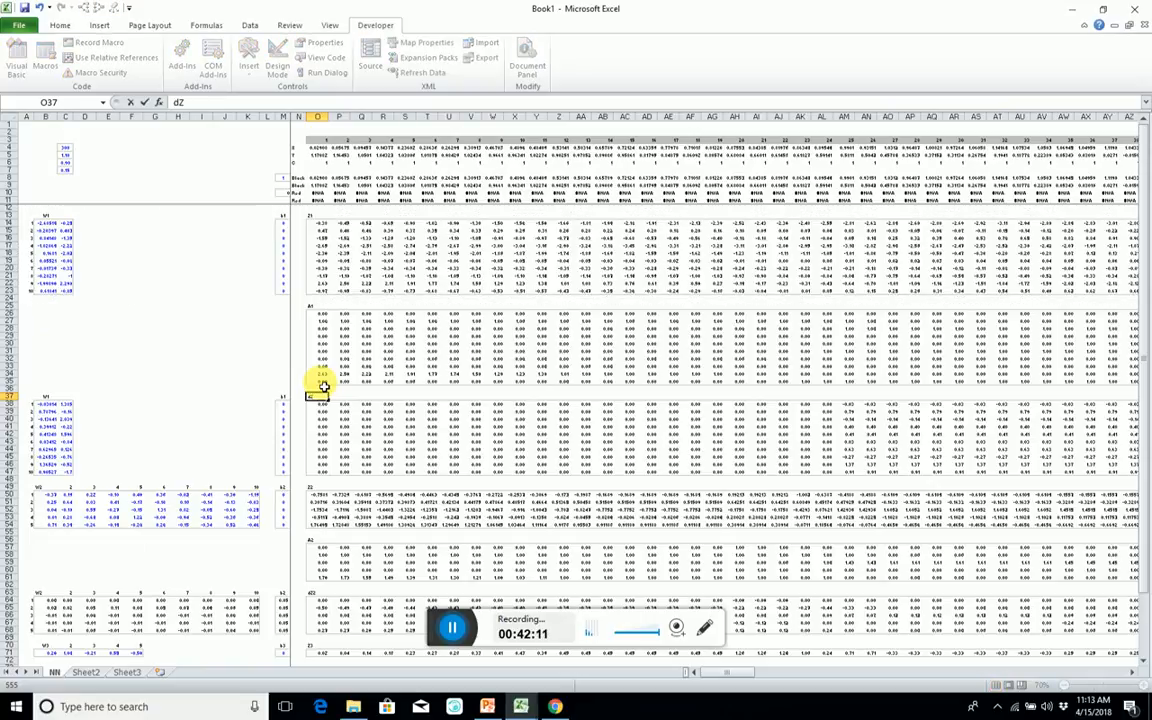
key("Return")
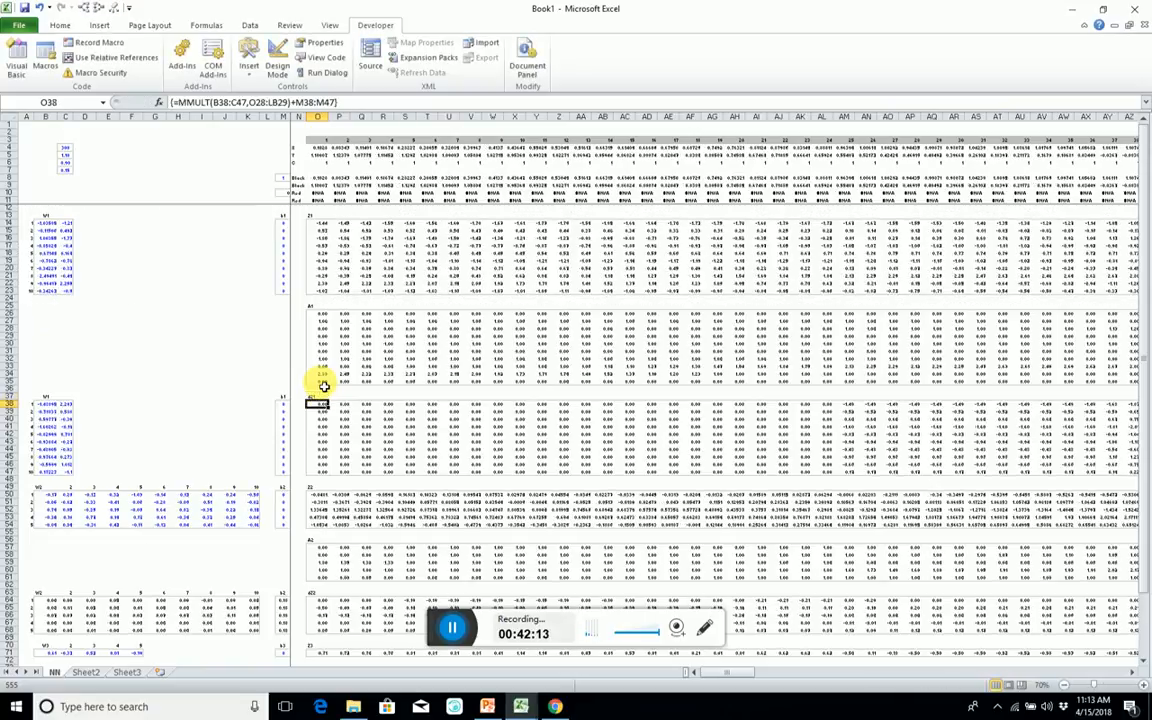
key("Up")
key("Left")
key("Left")
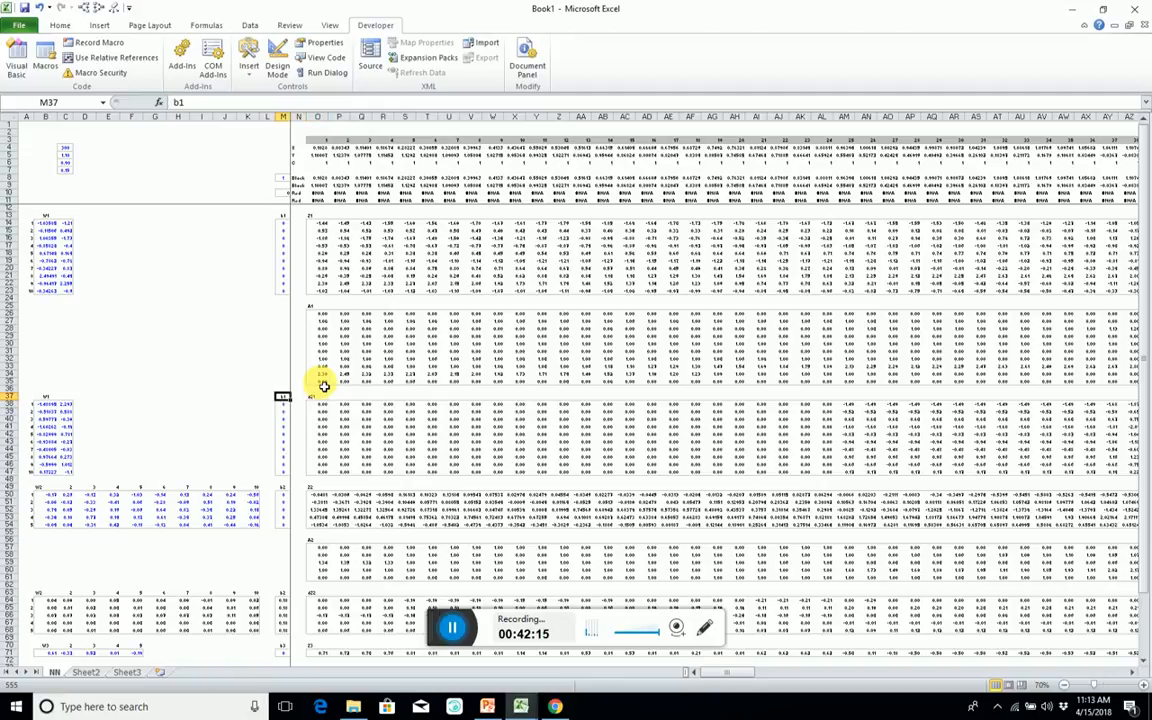
type("db1")
Relabel the copied block's W1 heading in B37 as dW1.
key("Left")
key("Left")
key("Left")
key("Left")
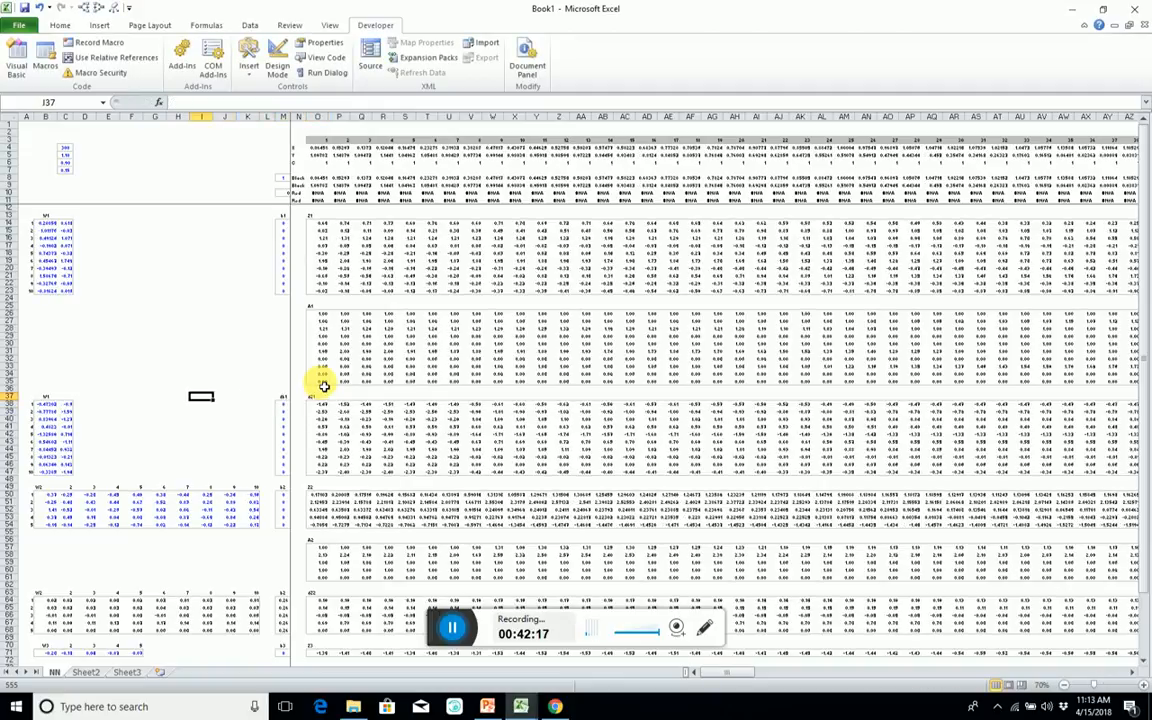
key("Left")
key("Left")
key("Left")
key("Left")
key("Left")
key("Left")
key("Left")
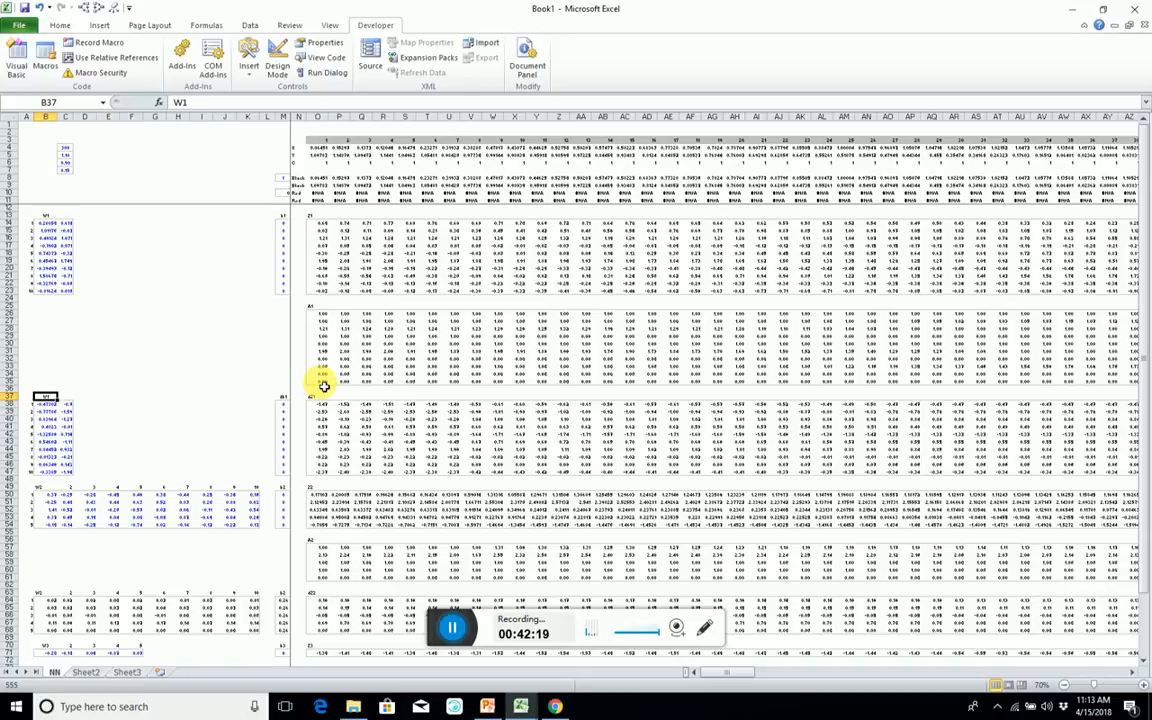
type("Dw")
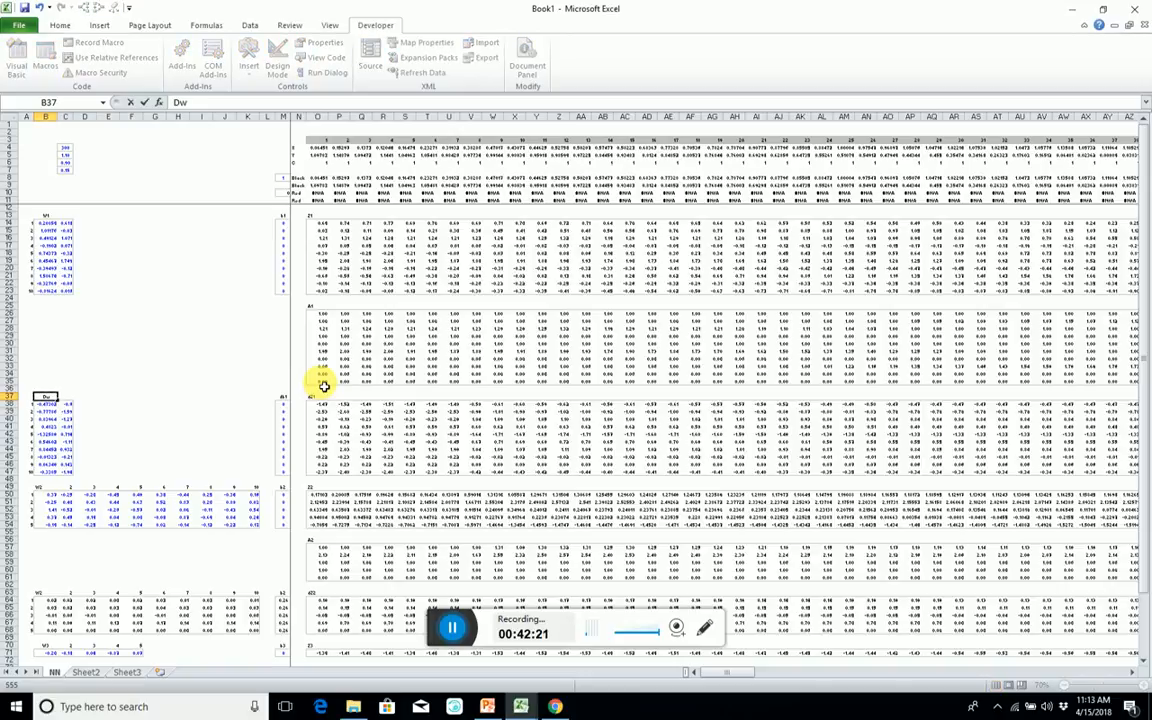
key("BackSpace")
key("BackSpace")
type("dW")
key("Return")
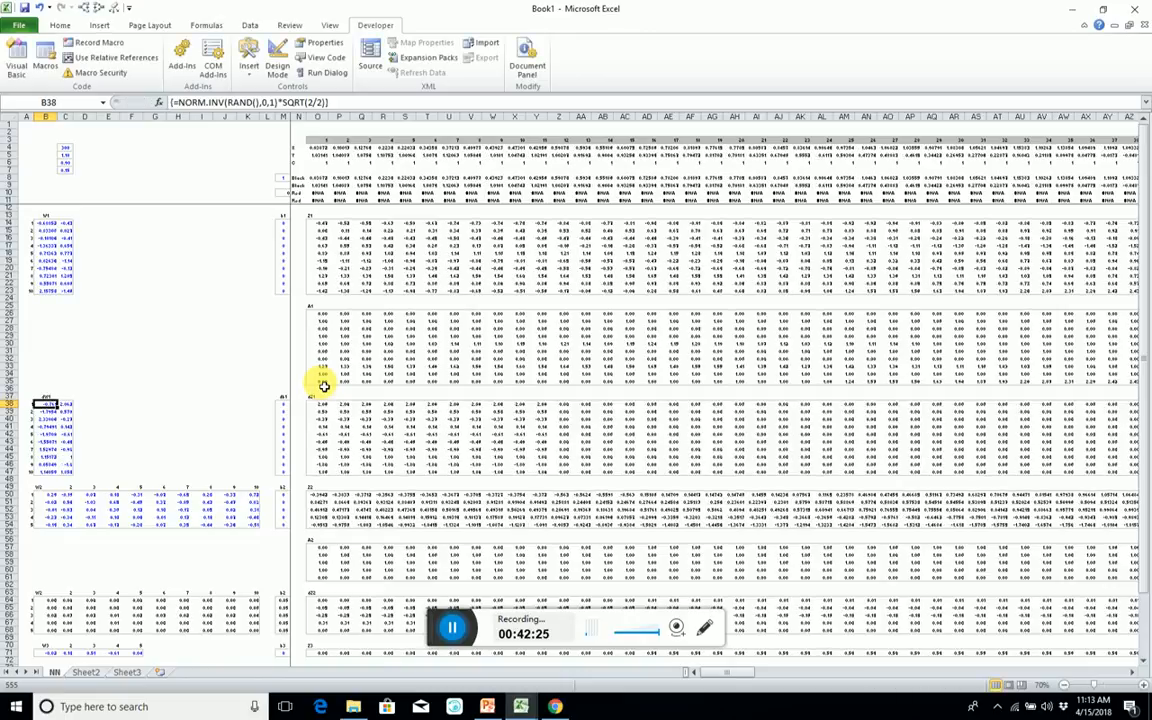
Format the dW1 values in B38:C47 as numbers with two decimals.
key("ctrl+shift+Right")
key("ctrl+shift+Down")
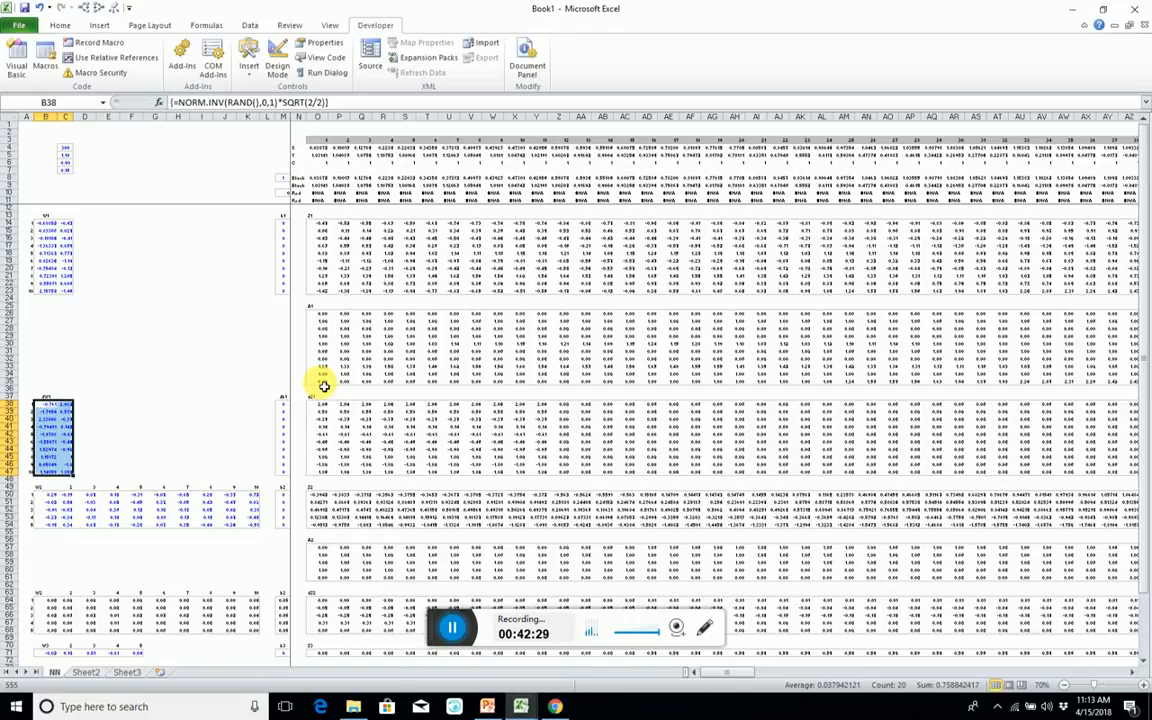
key("ctrl+shift+1")
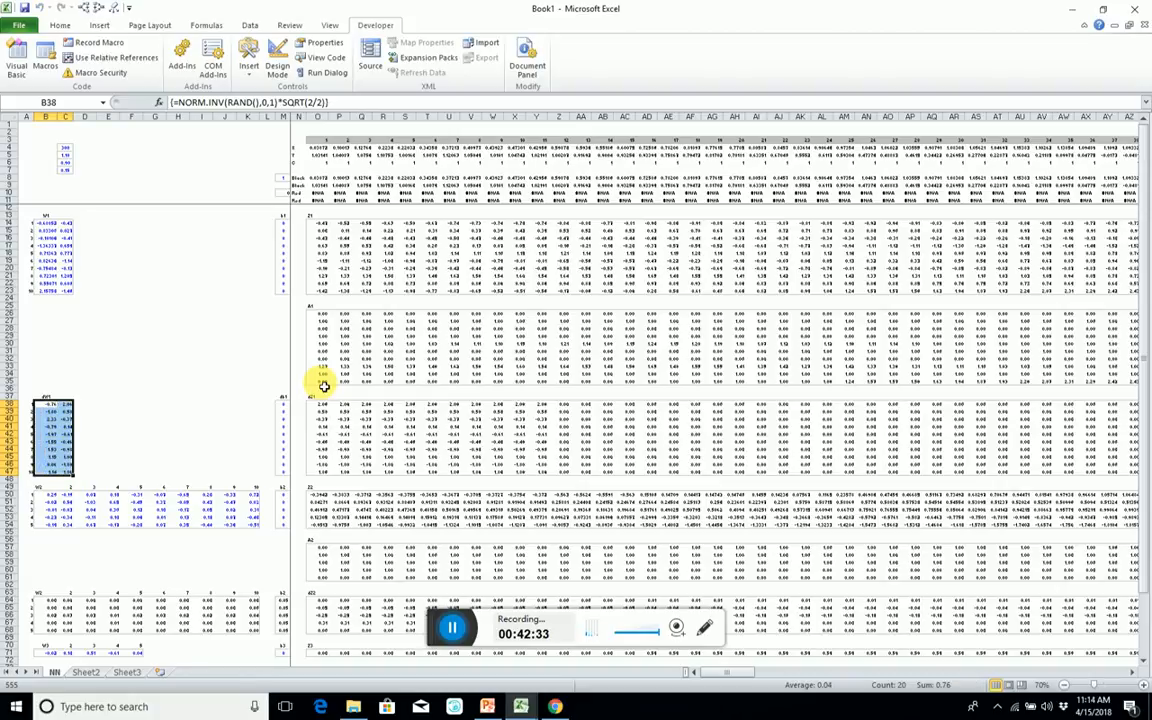
Start an MMULT formula across B38:C47 with the dZ1 range O38:LC47 as the first array.
type("=mm")
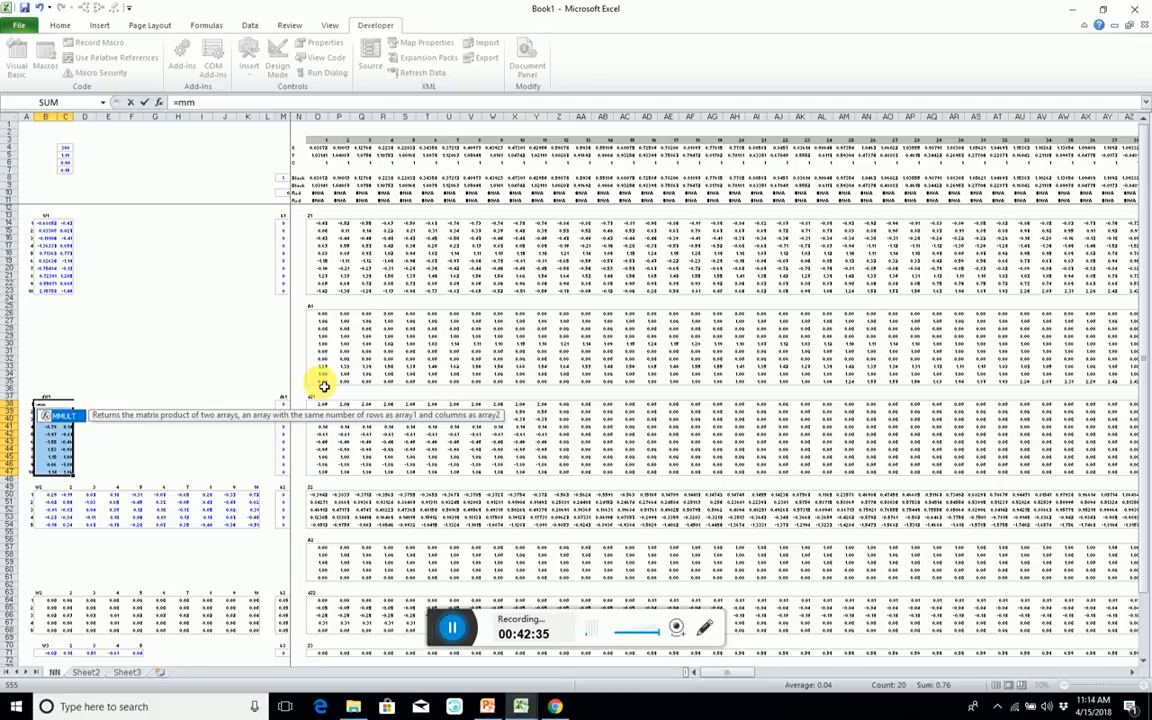
key("Tab")
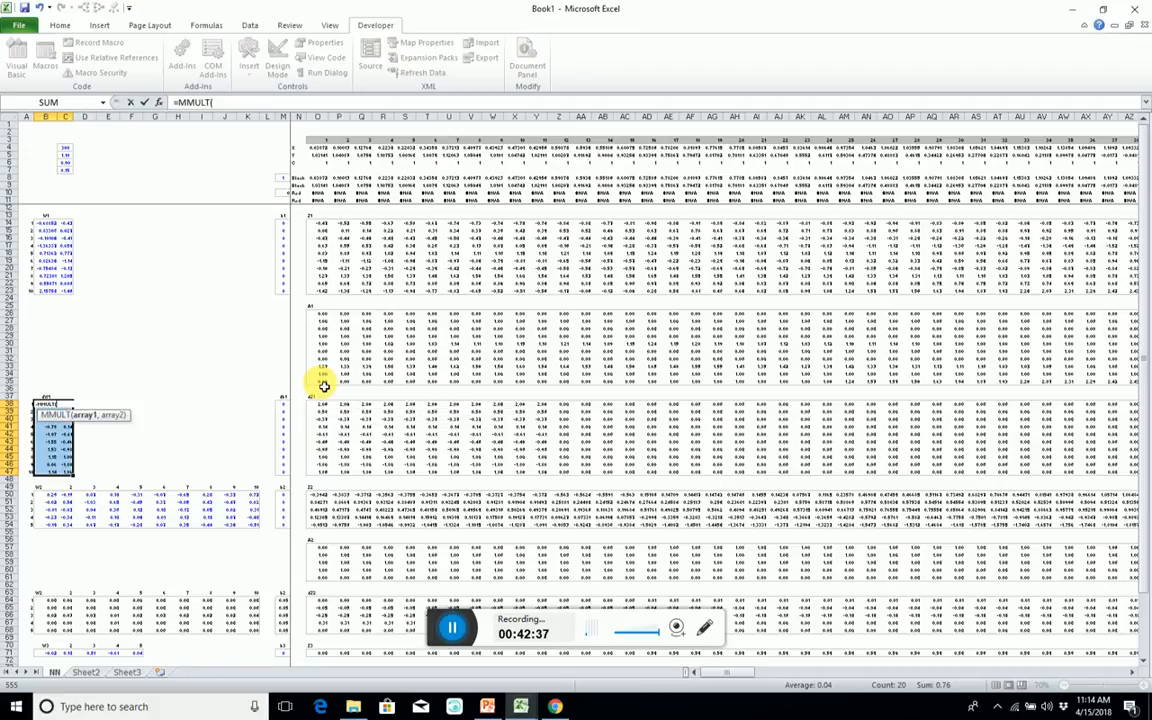
left_click(318, 402)
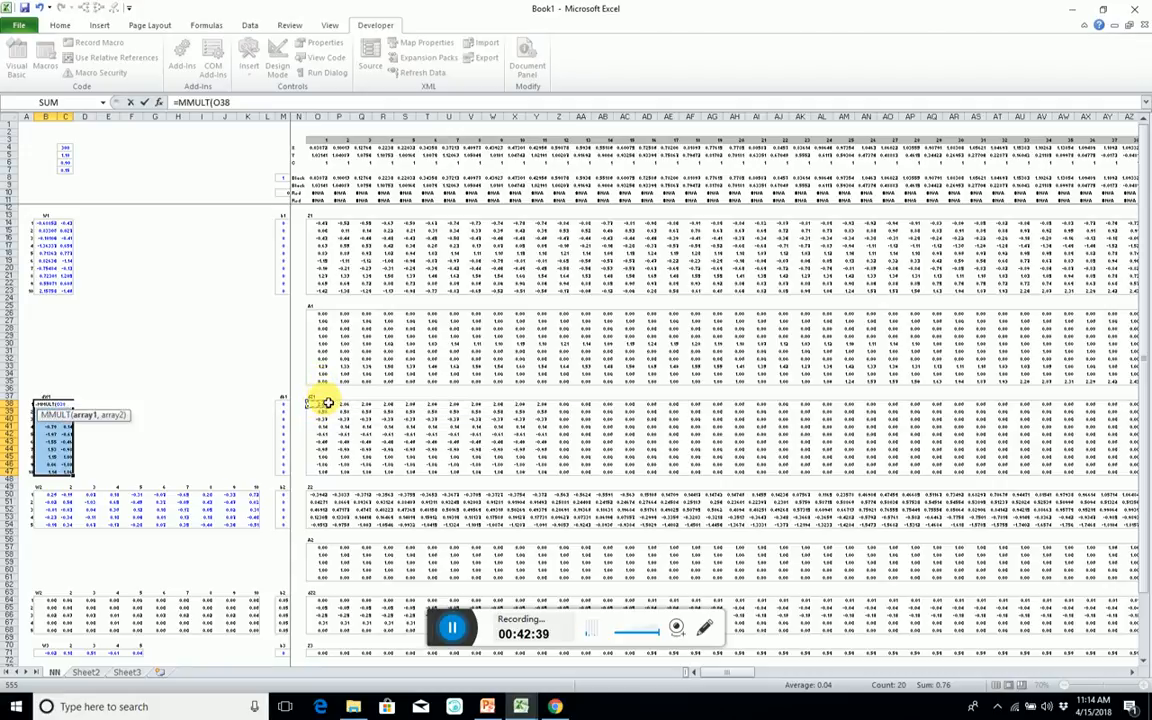
key("ctrl+shift+Down")
key("ctrl+shift+Right")
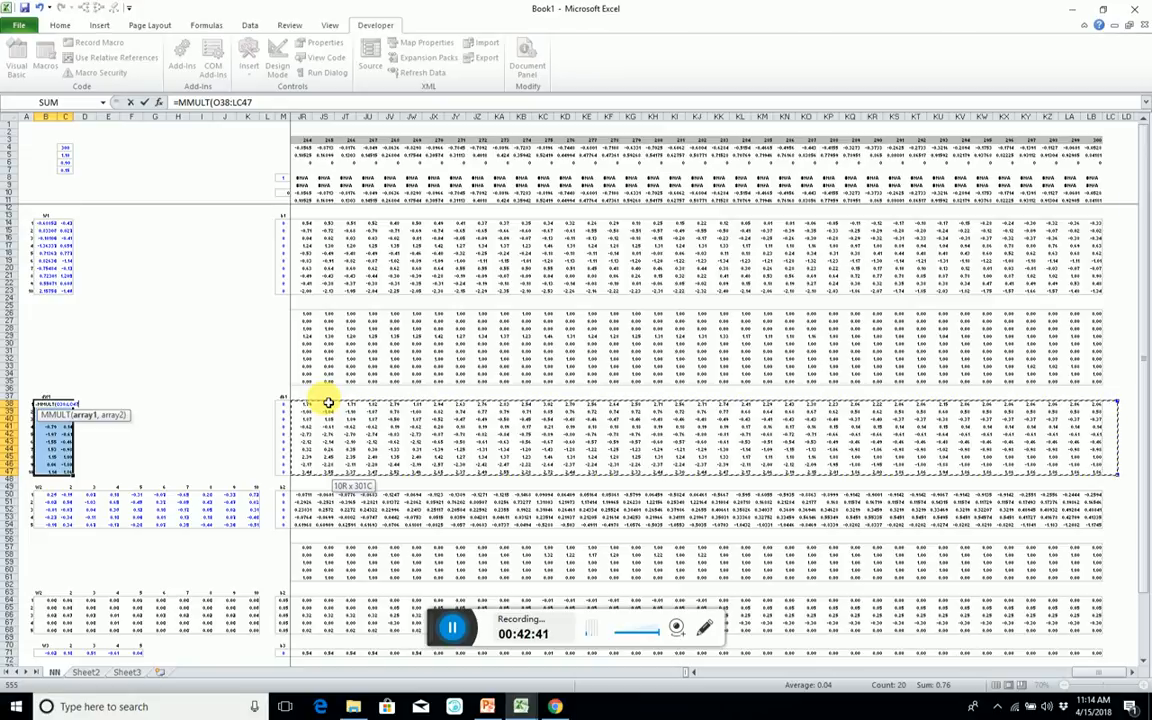
type(")")
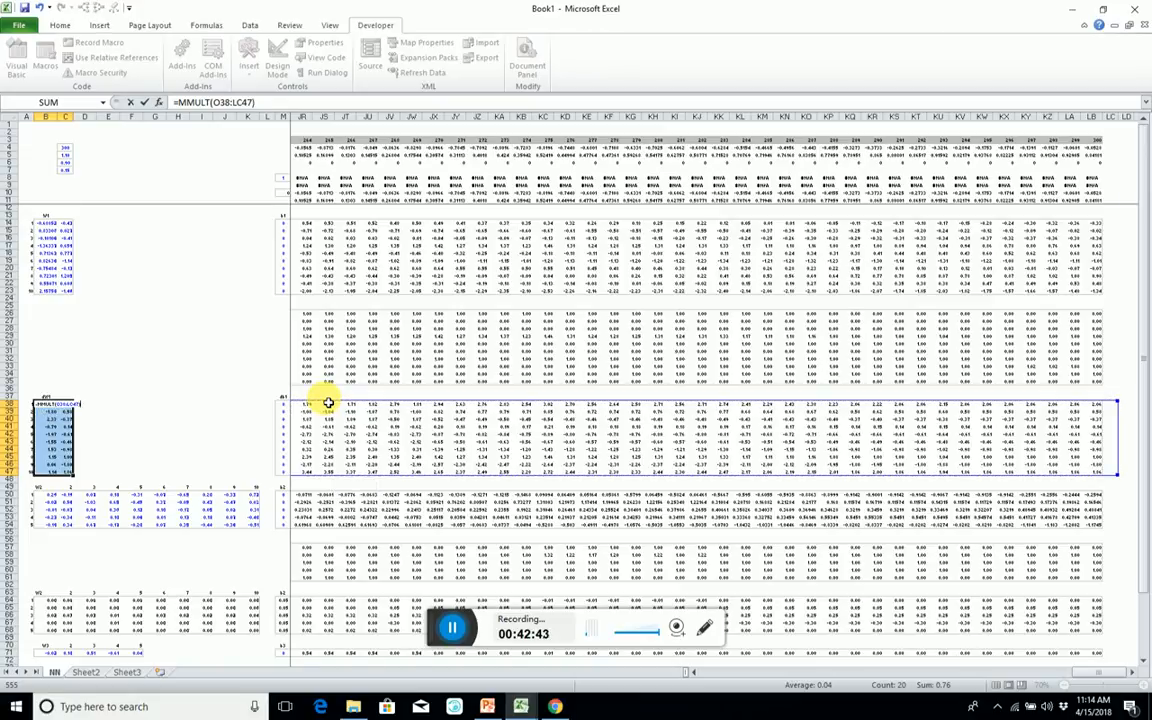
key("BackSpace")
type(",")
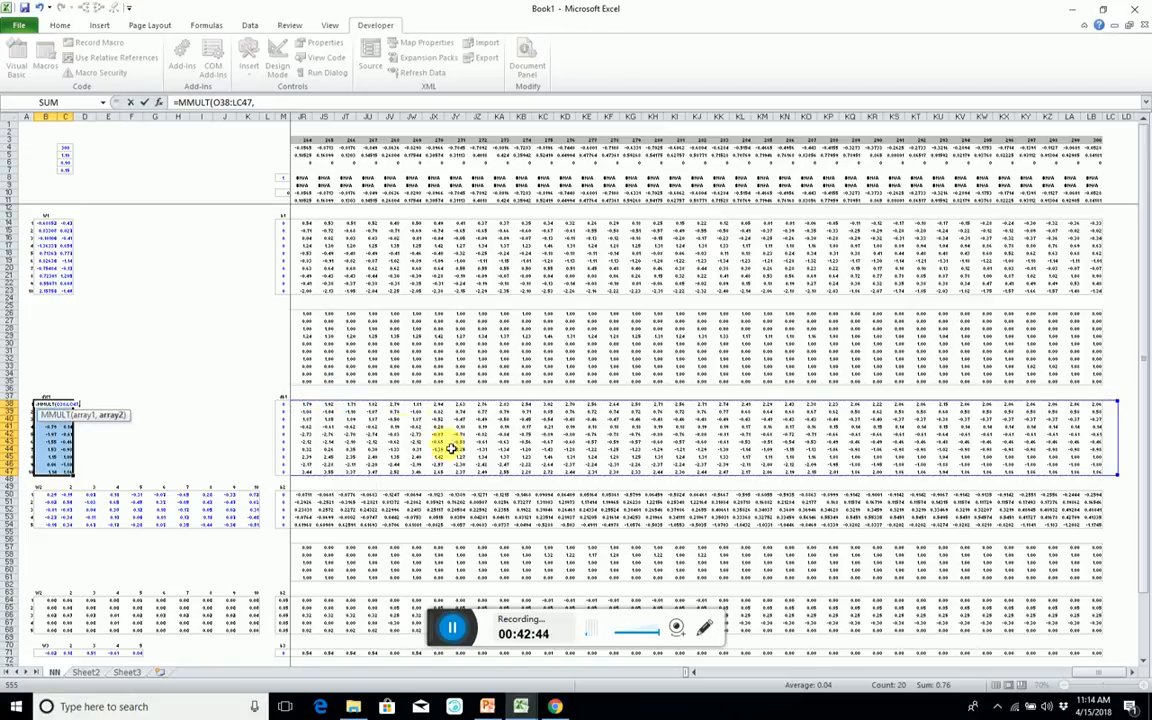
Use the input range O4:LB5 as the second MMULT array, divide by Cases, and enter the dW1 formula as an array.
left_click(286, 150)
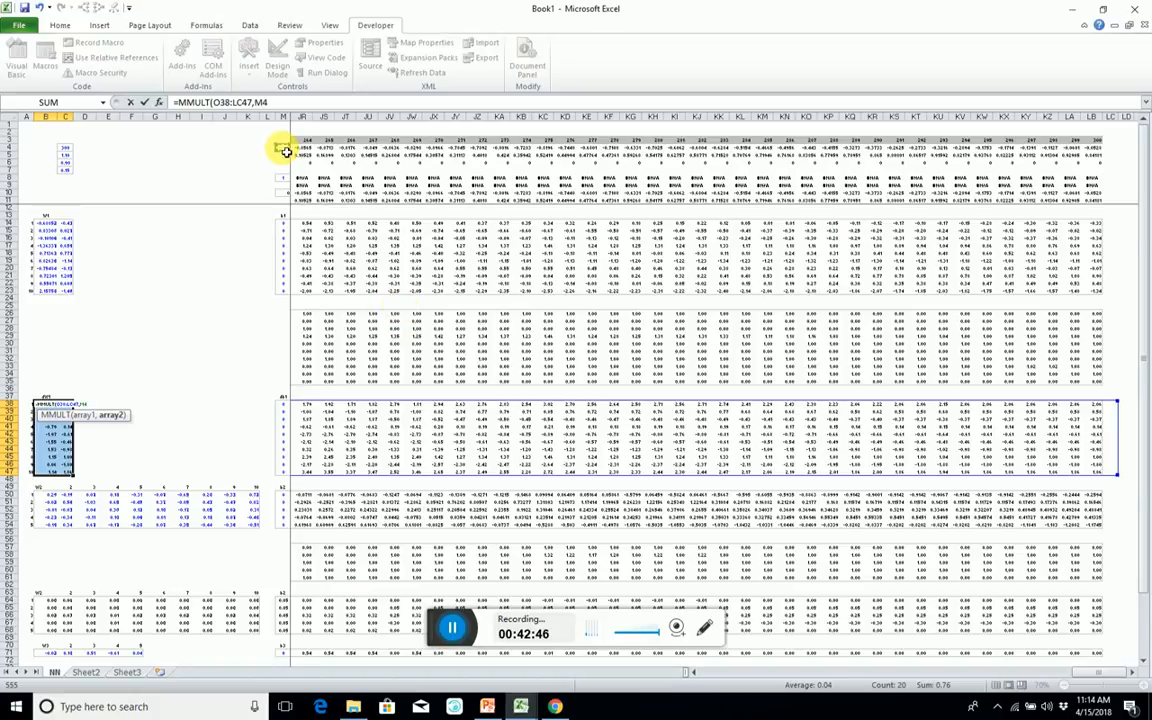
left_click_drag(286, 150, 286, 150)
type(")")
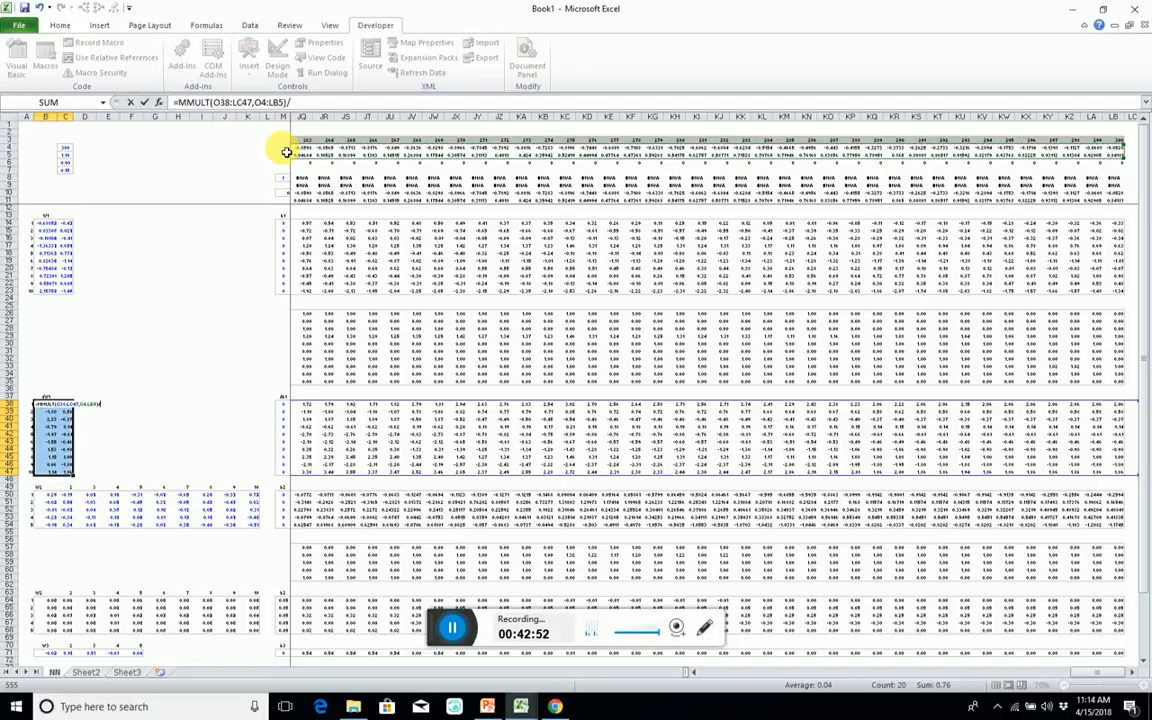
type("/Cases")
key("ctrl+shift+Return")
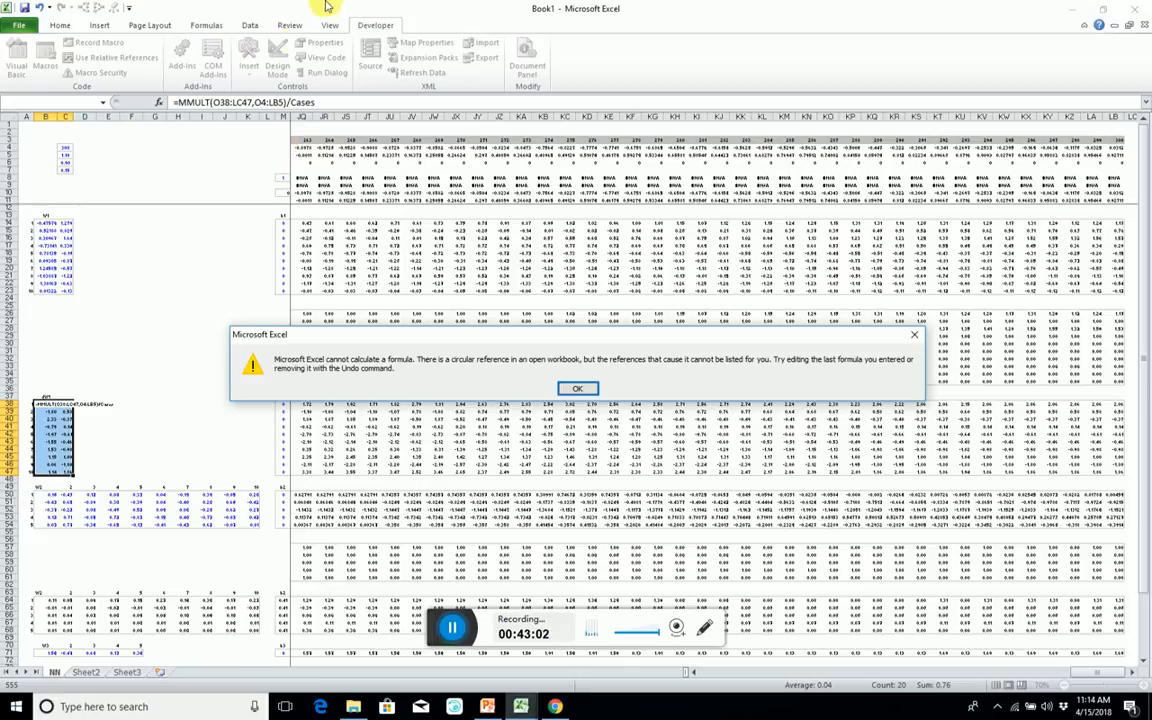
Correct the first MMULT range in the dW1 formula to O38:LB47 and re-enter it as an array.
left_click(577, 388)
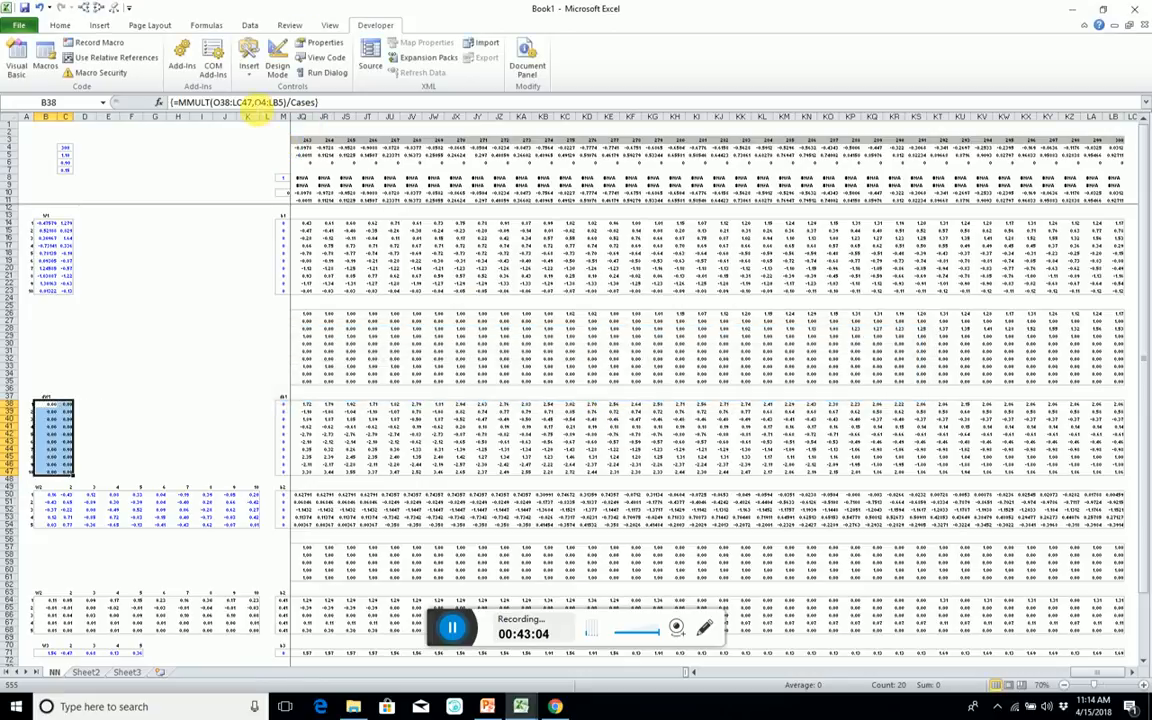
left_click(244, 102)
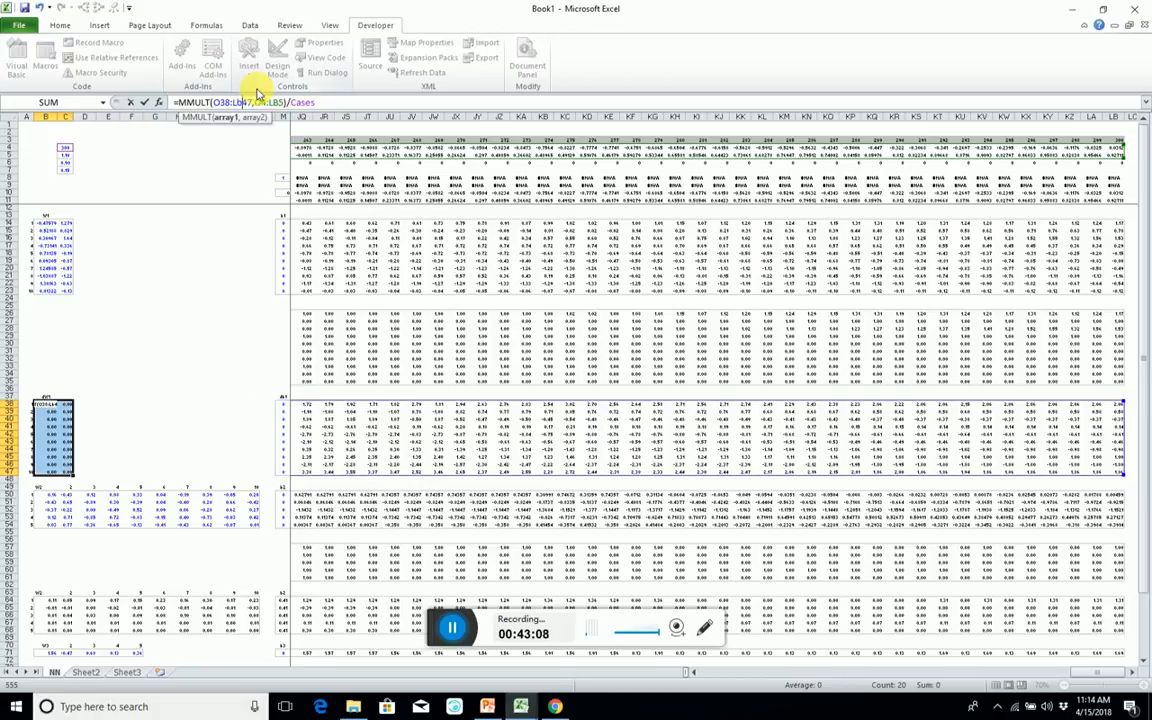
key("ctrl+shift+Return")
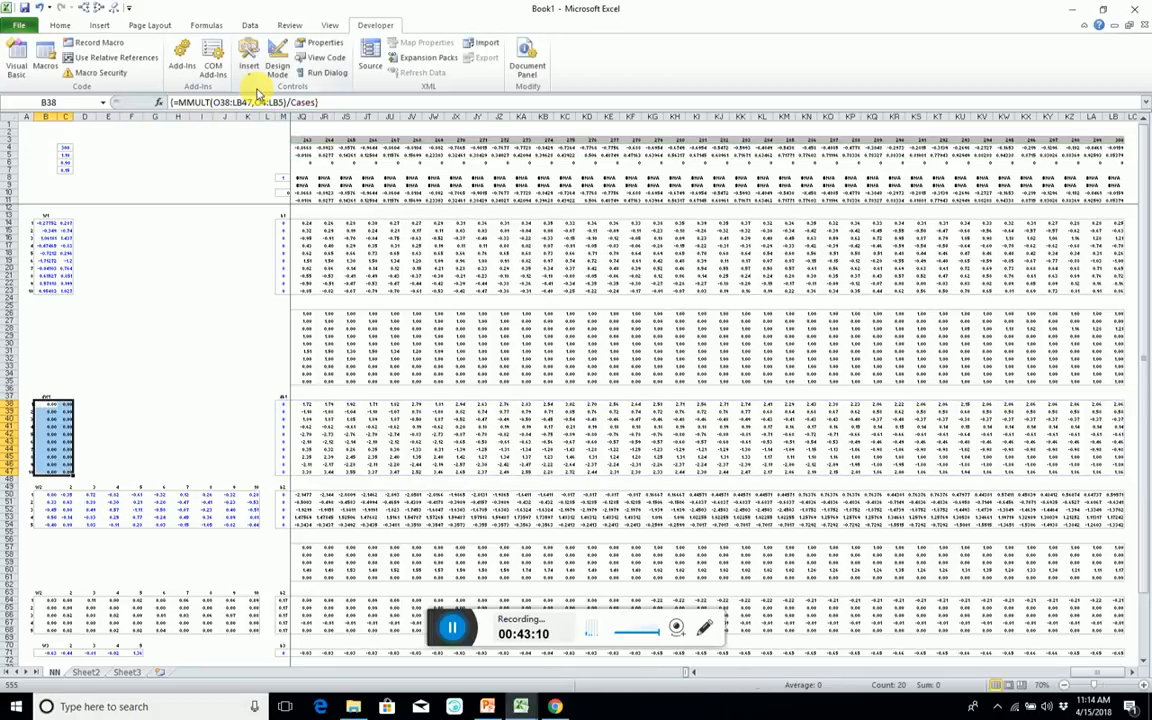
Select the db1 cells M38:M47 and start a SUM formula in them.
left_click(286, 429)
key("Right")
key("Right")
key("Left")
key("Left")
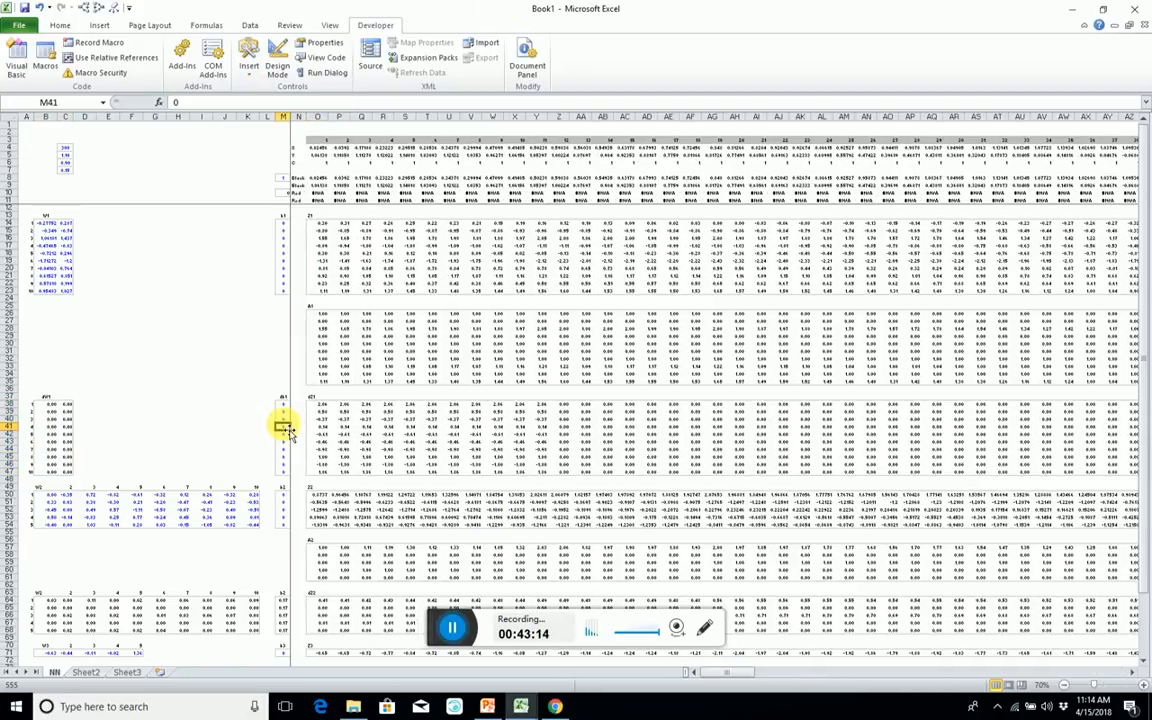
key("Up")
key("Up")
key("Up")
key("ctrl+shift+Down")
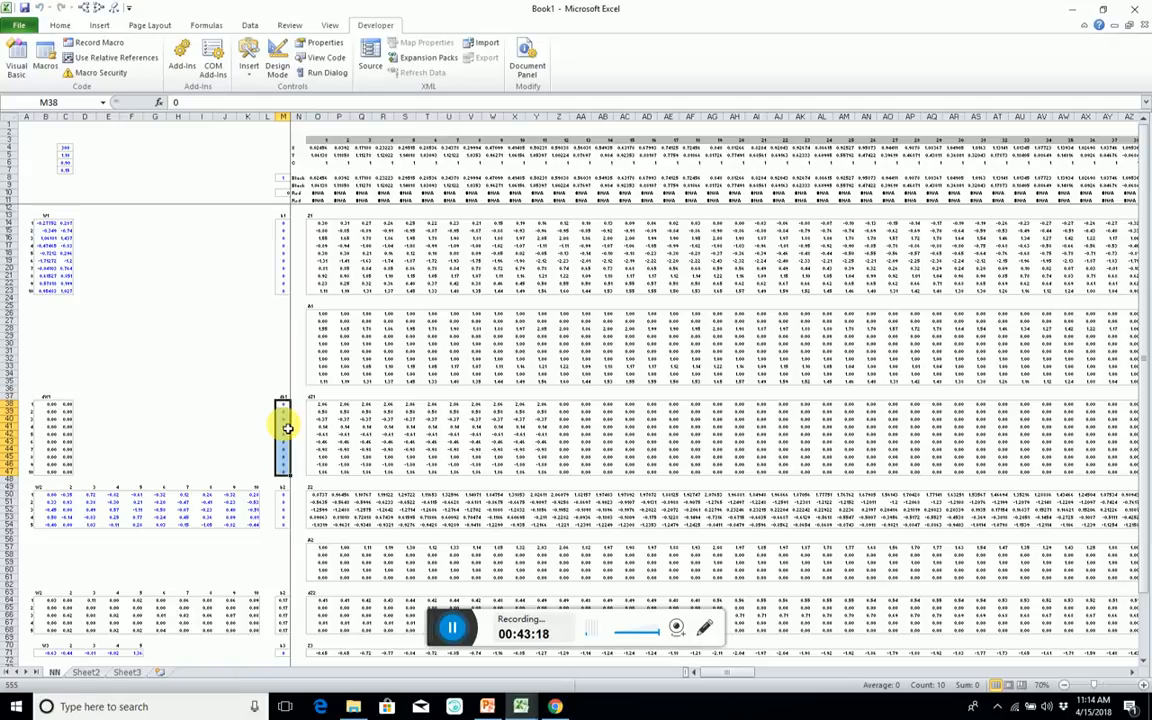
type("=sum(")
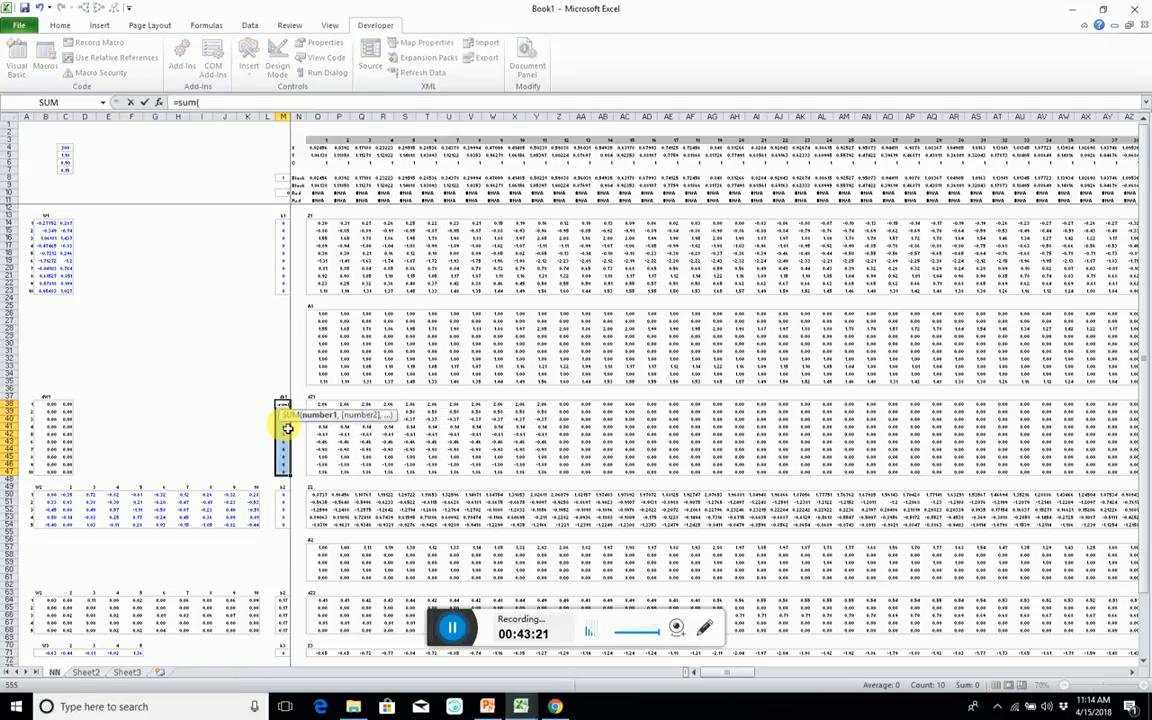
Sum the dZ1 range O38:LB47, divide by Cases, and enter it as an array formula across M38:M47.
key("Right")
key("Right")
key("ctrl+shift+Down")
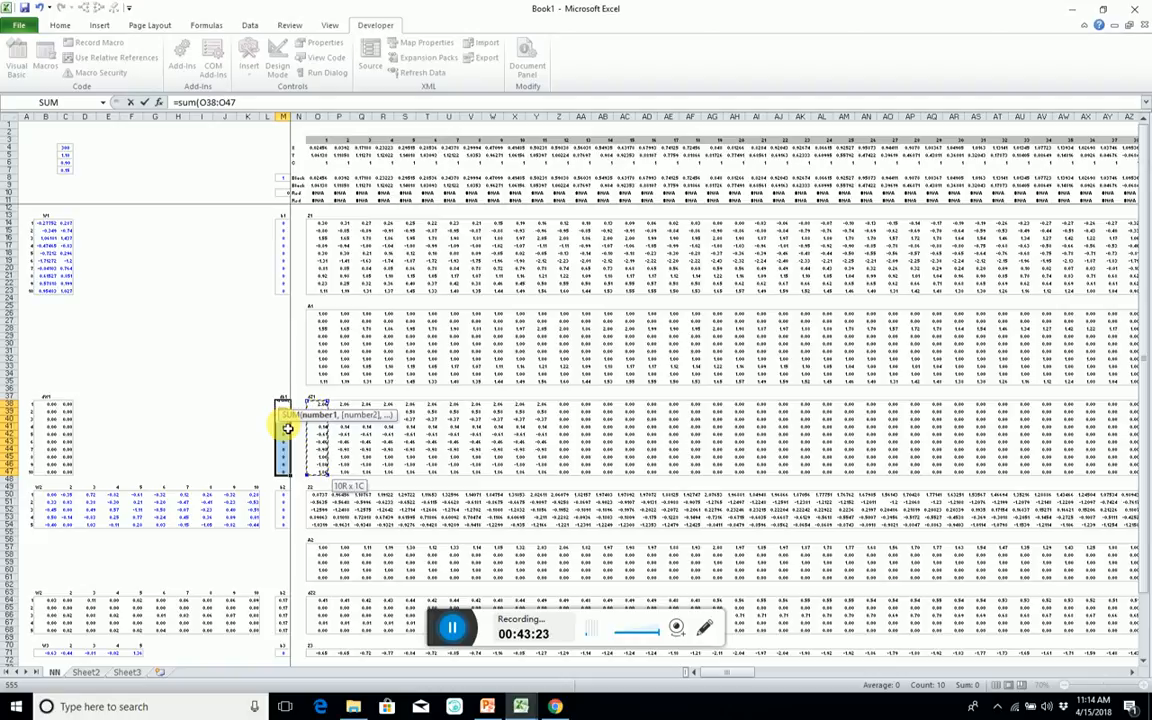
key("ctrl+shift+Right")
key("shift+Left")
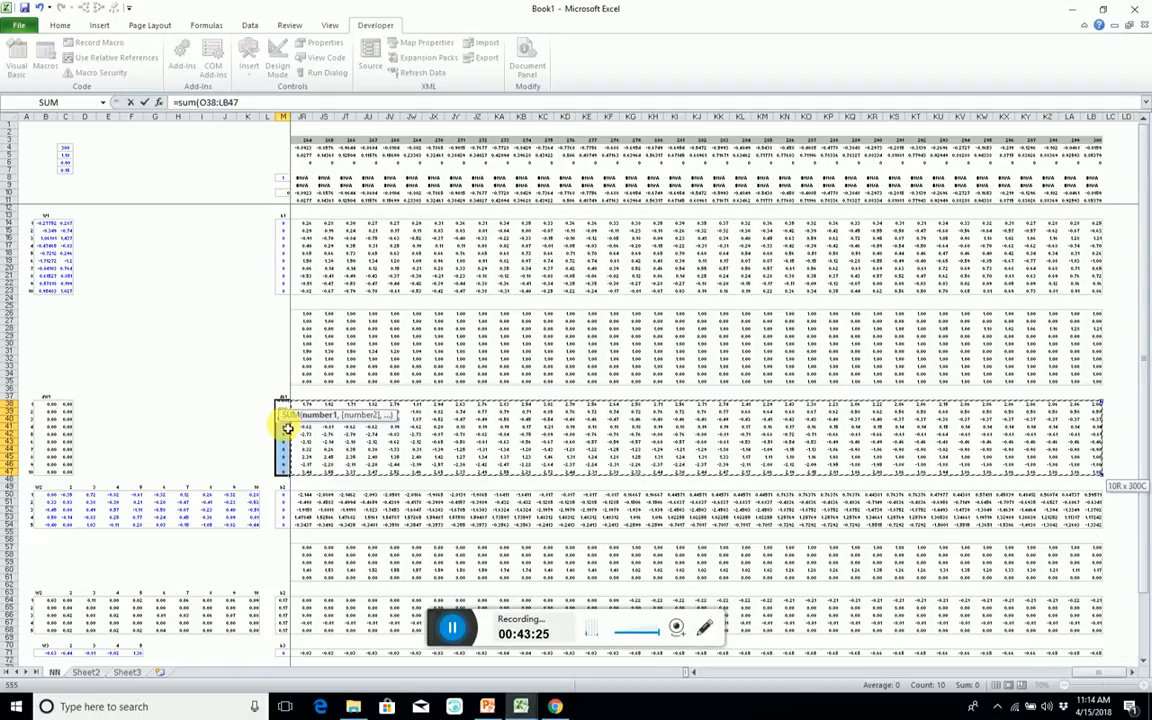
type(")/")
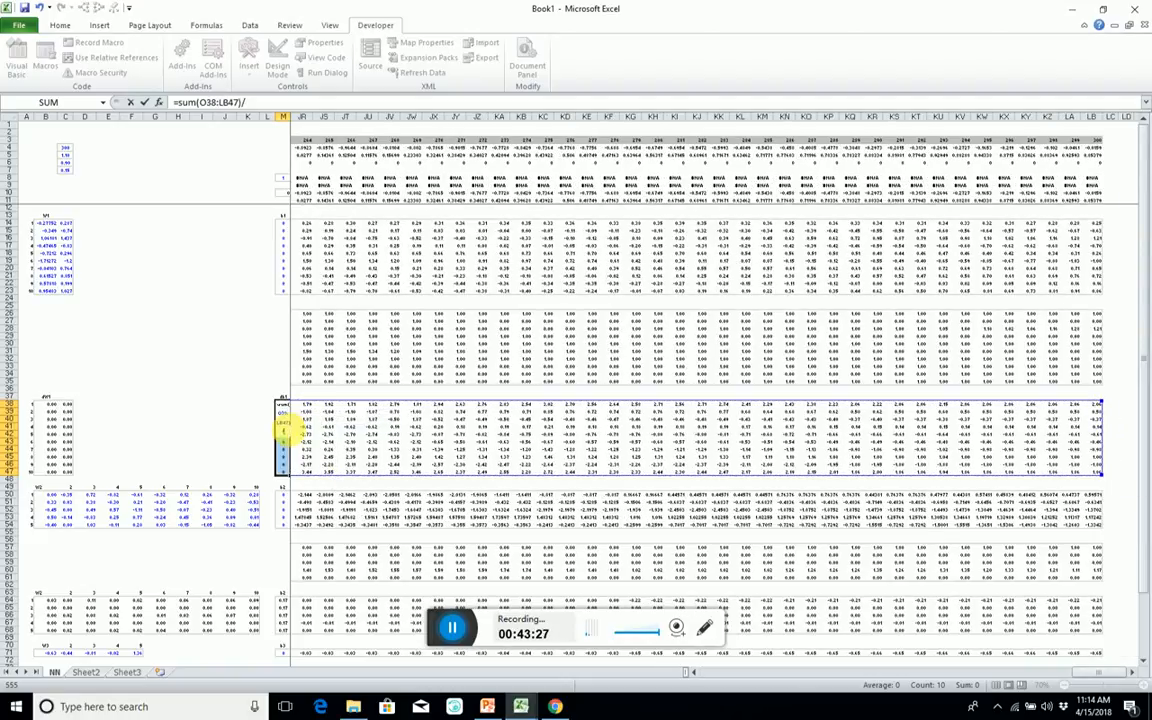
type("case")
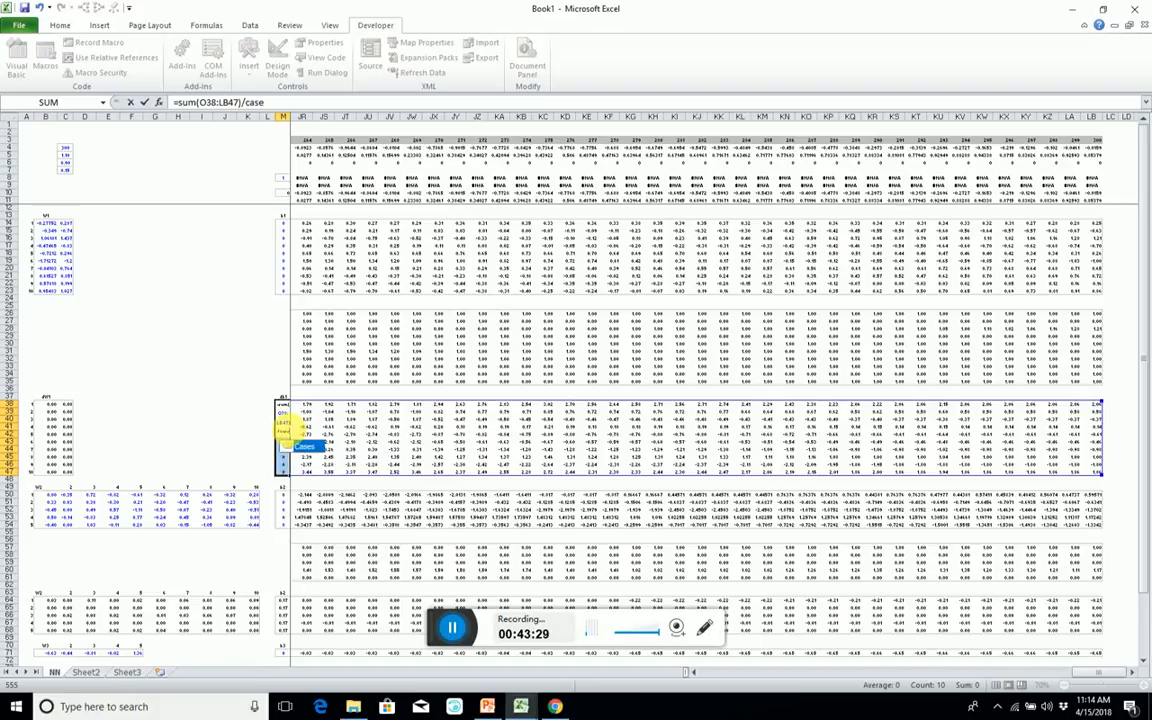
key("Tab")
key("ctrl+shift+Return")
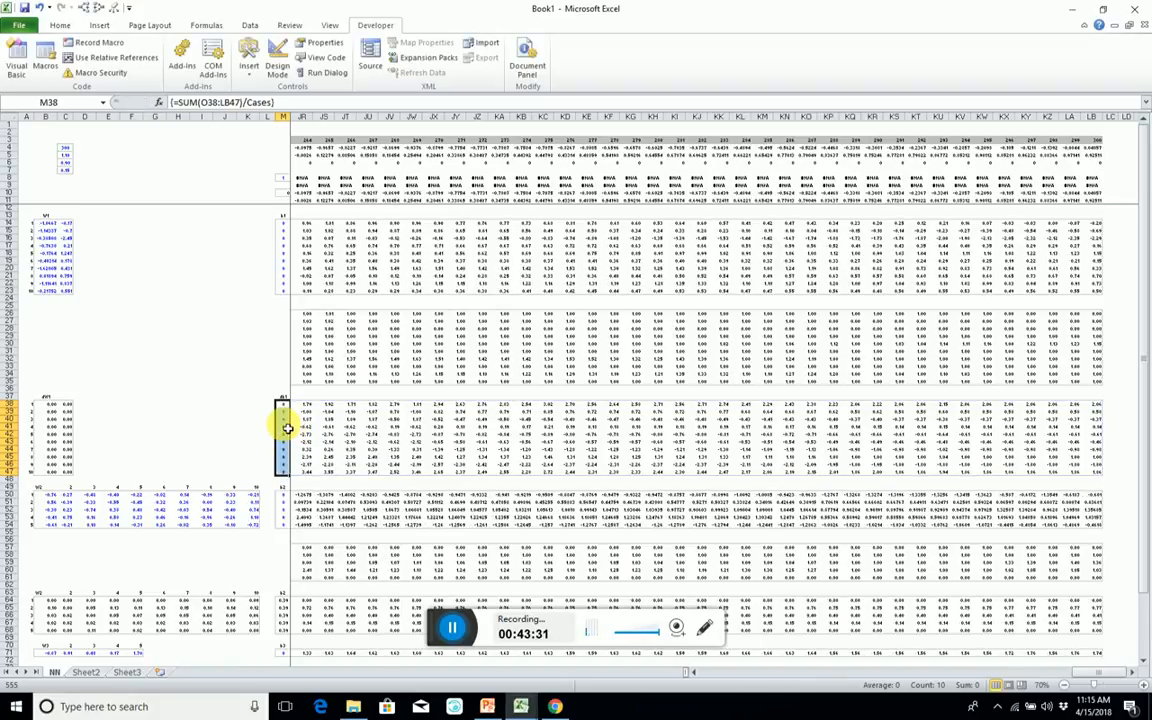
Select the dZ1 block O38:LB47 and start a new MMULT formula in it.
key("Right")
key("Right")
key("Right")
key("Left")
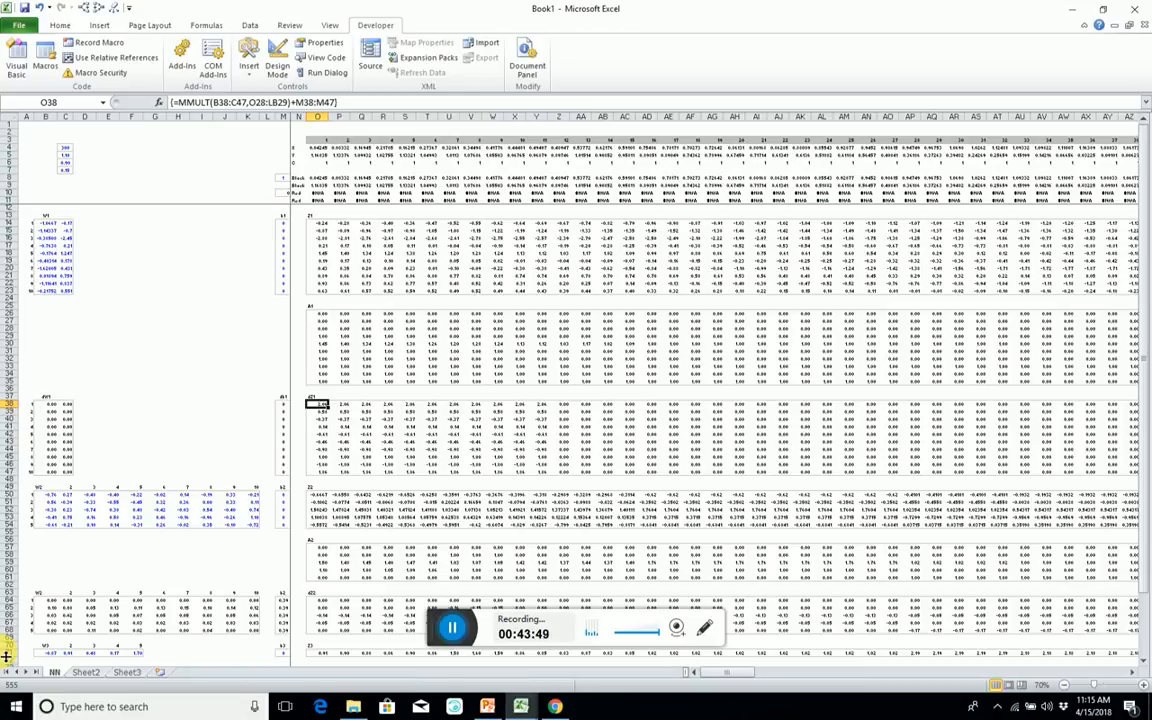
scroll(8, 632, "down", 3)
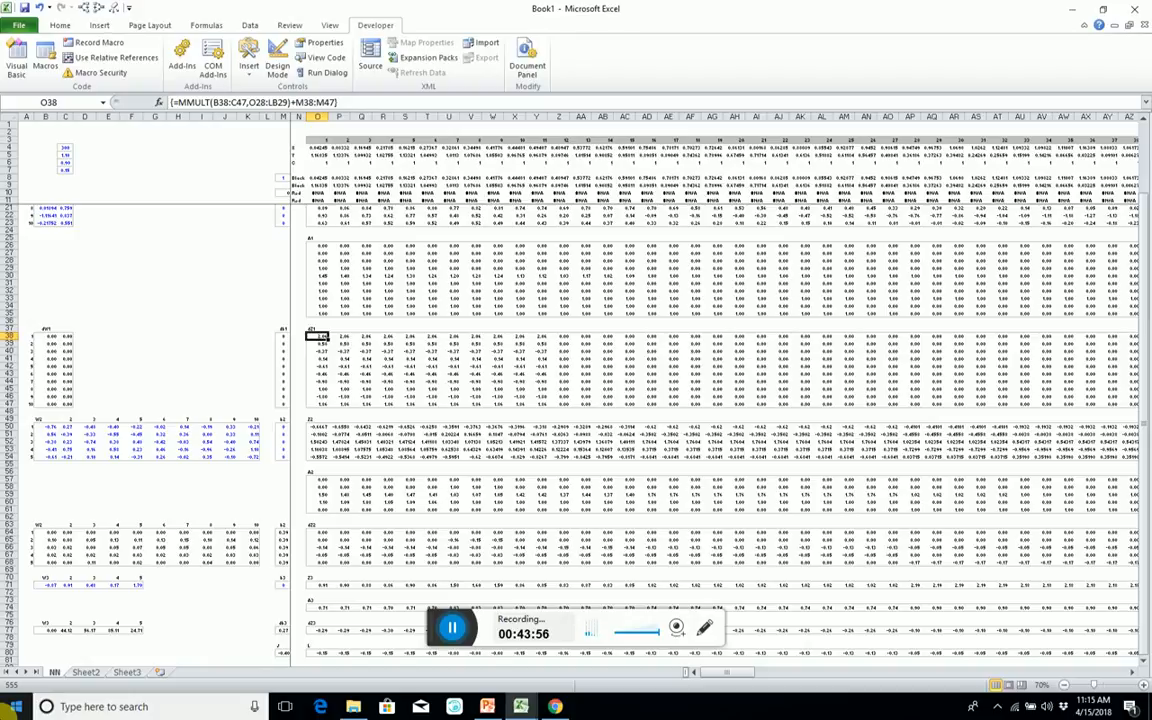
left_click_drag(316, 337, 316, 404)
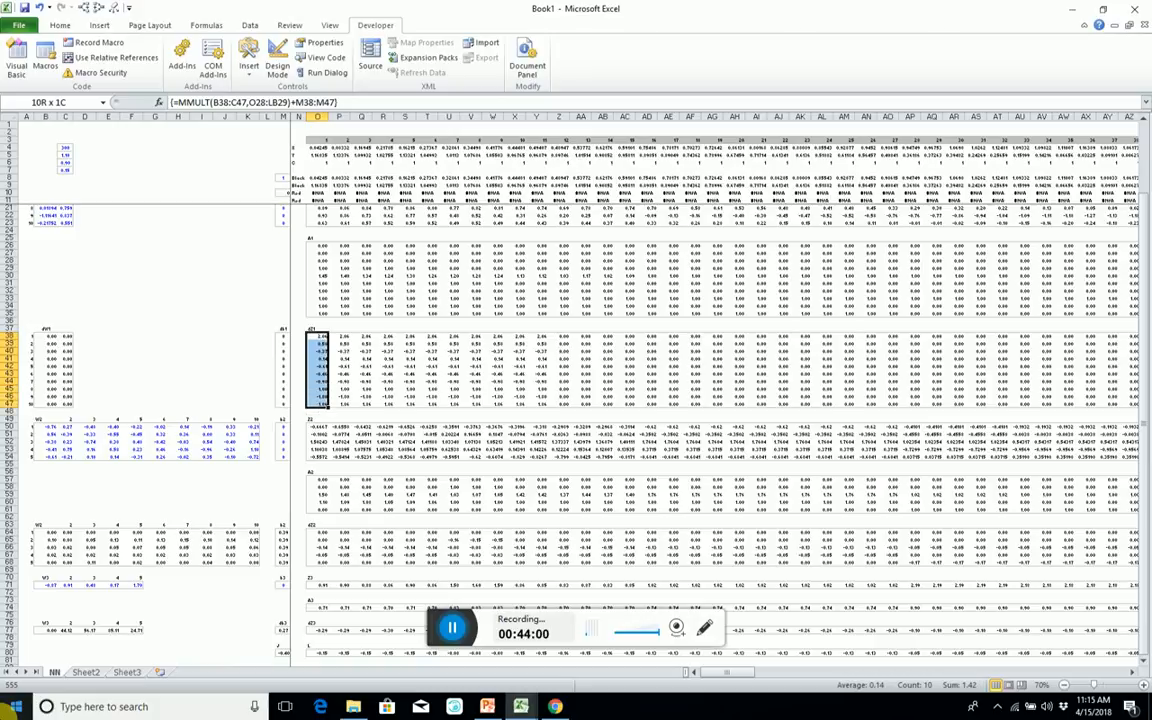
key("ctrl+shift+Right")
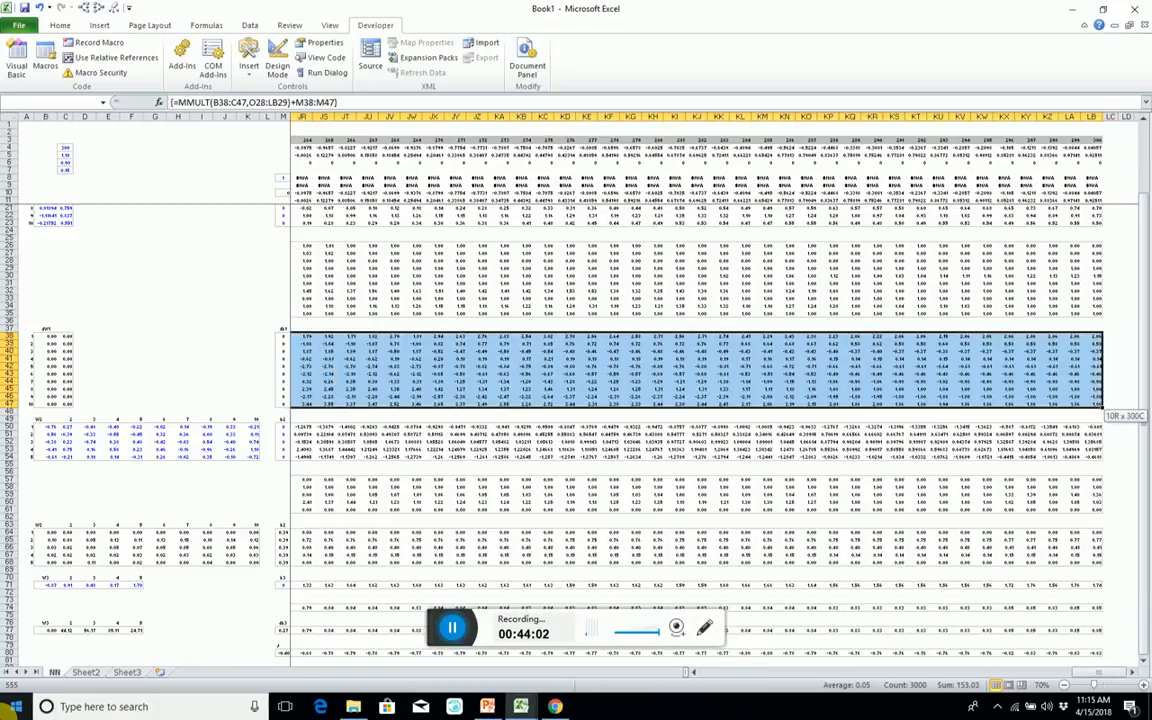
type("=MMULT(")
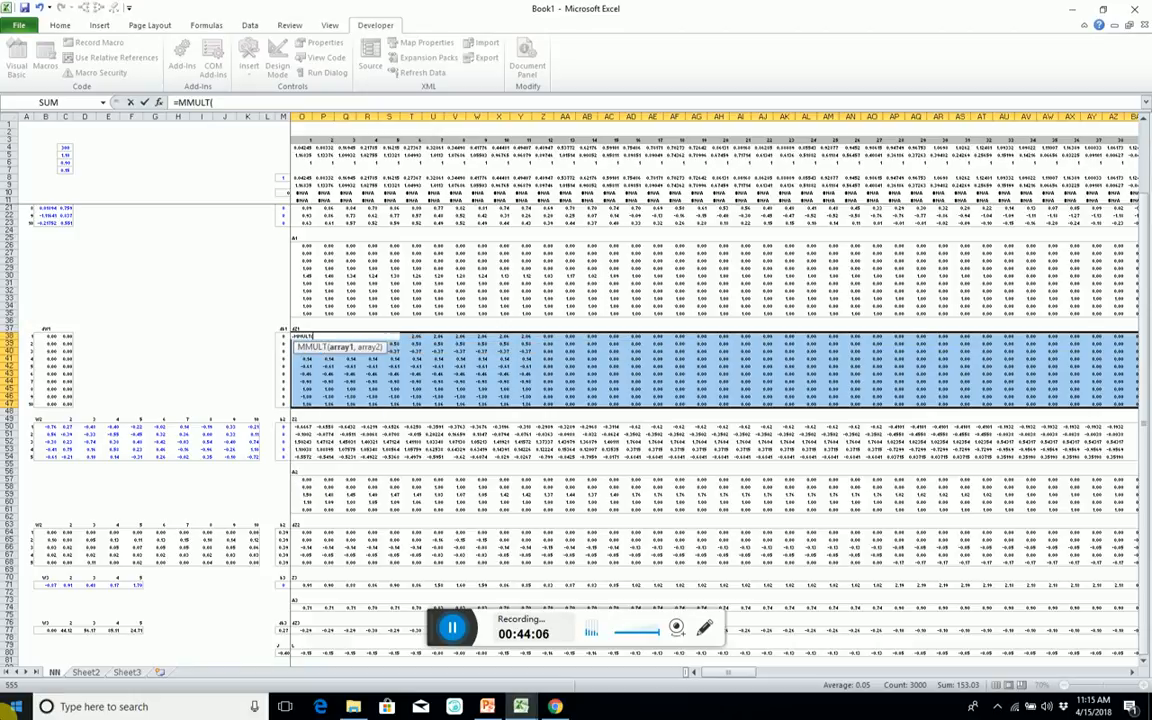
type("trans")
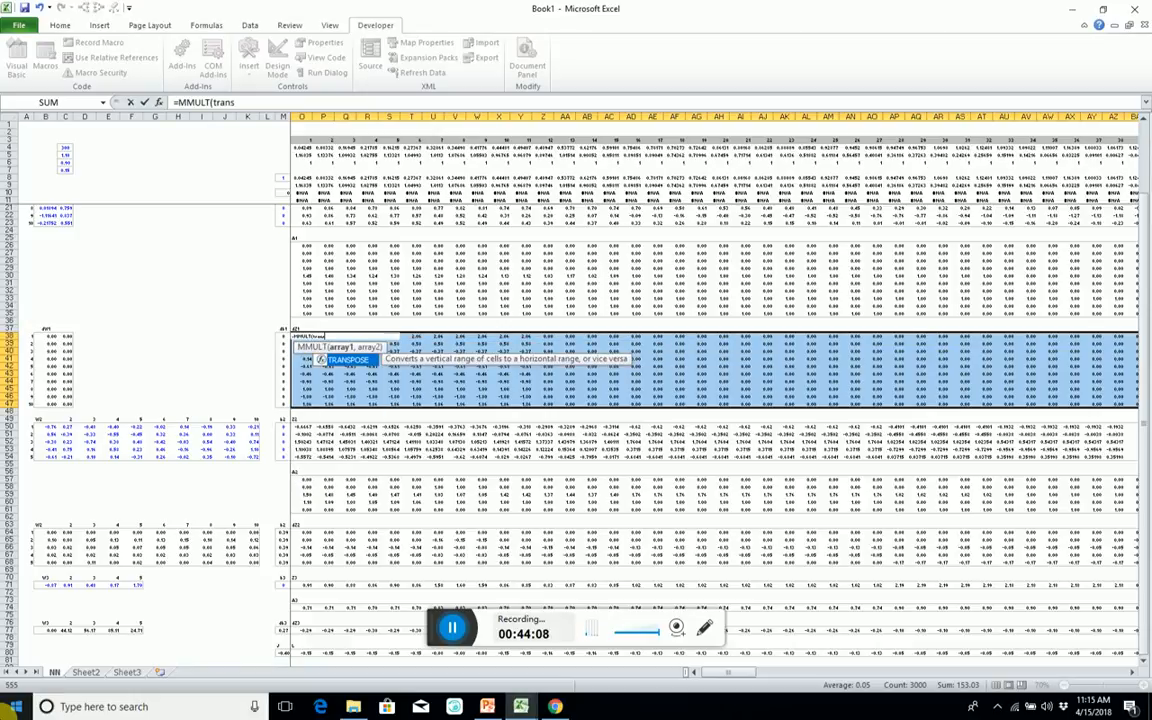
type("pose(")
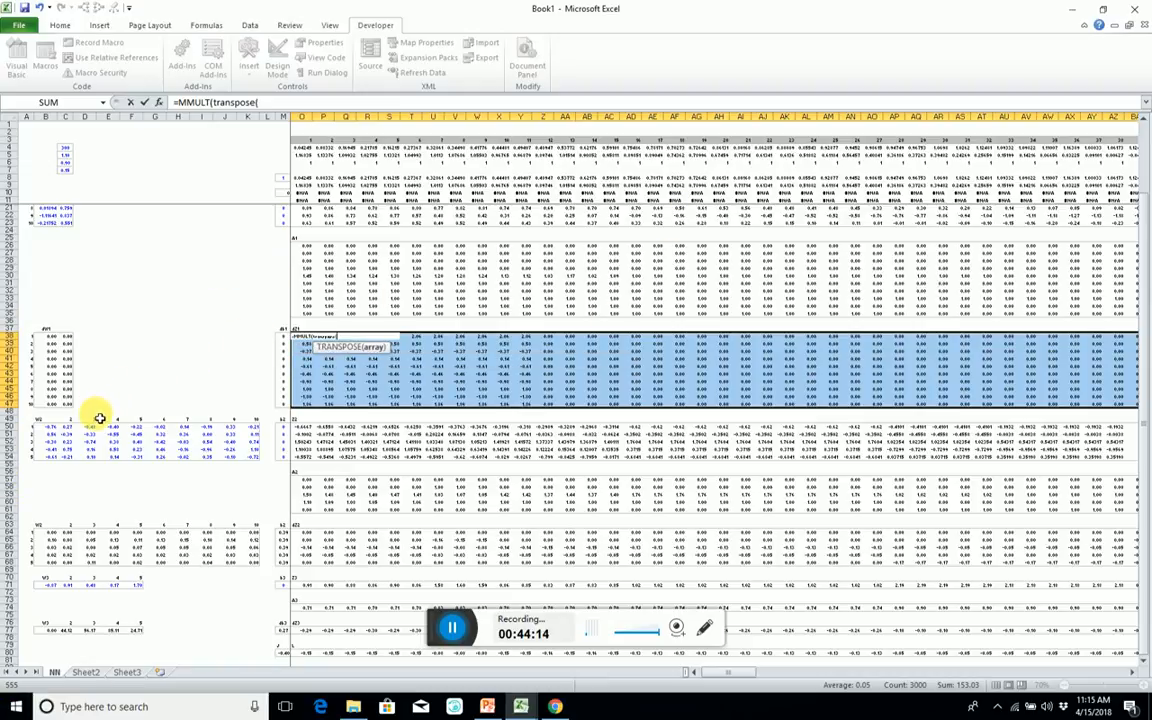
Use the transpose of the W2 weights B50:K54 as the first MMULT array.
left_click(46, 428)
left_click_drag(49, 429, 247, 459)
type("),")
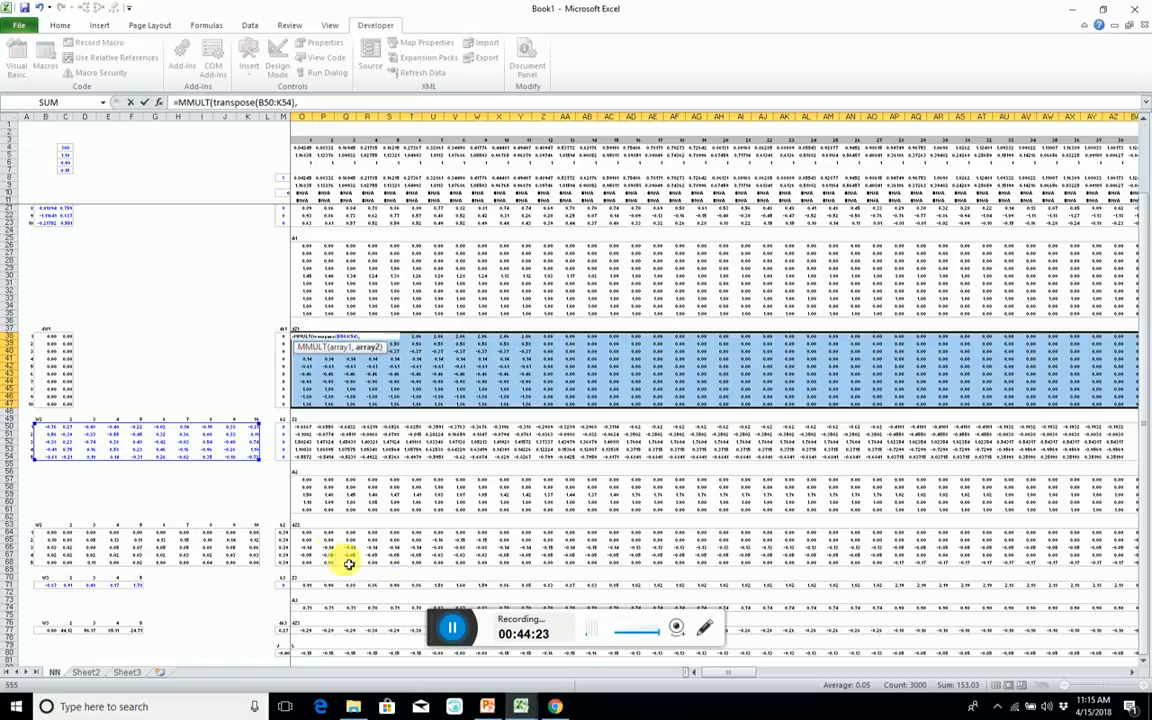
Use the dZ2 range O64:LB68 as the second MMULT array and close the function.
left_click(308, 533)
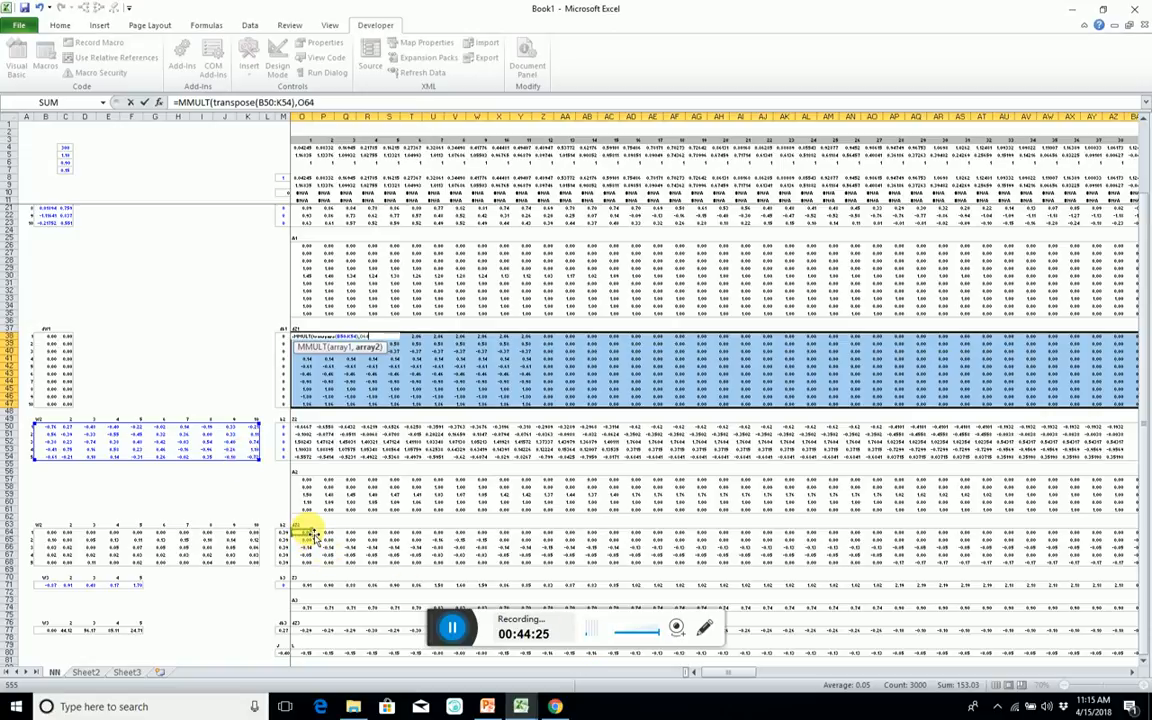
key("shift+Down")
key("shift+Down")
key("shift+Down")
key("shift+Down")
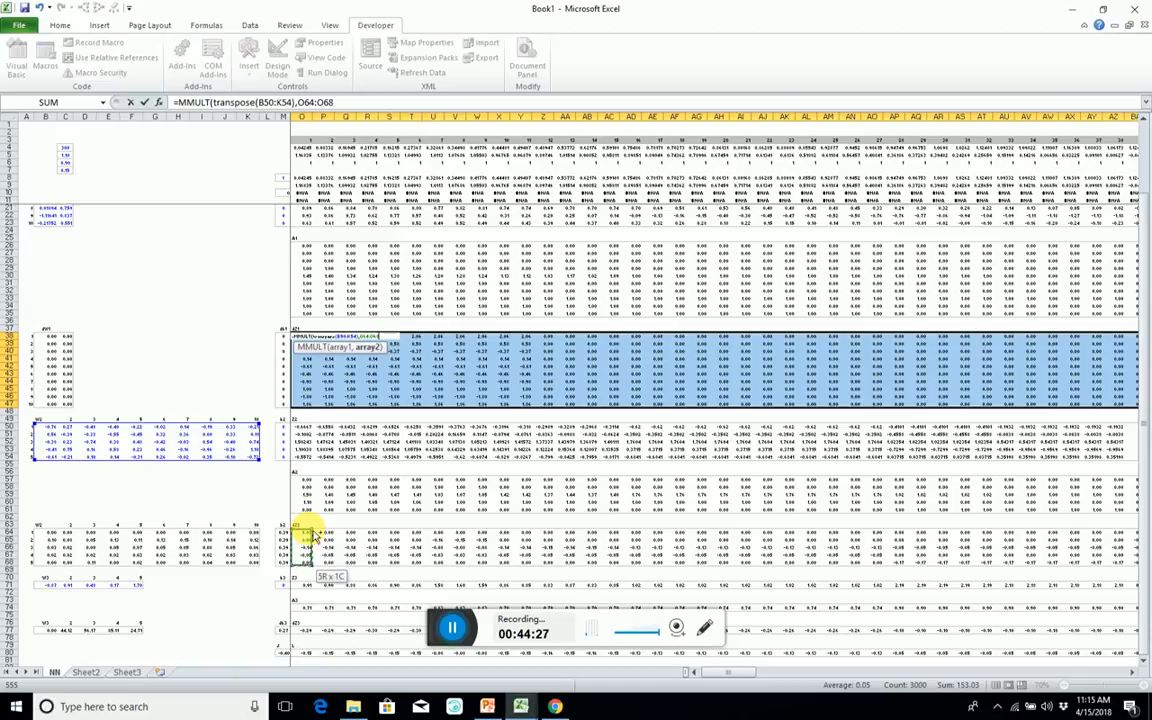
key("ctrl+shift+Right")
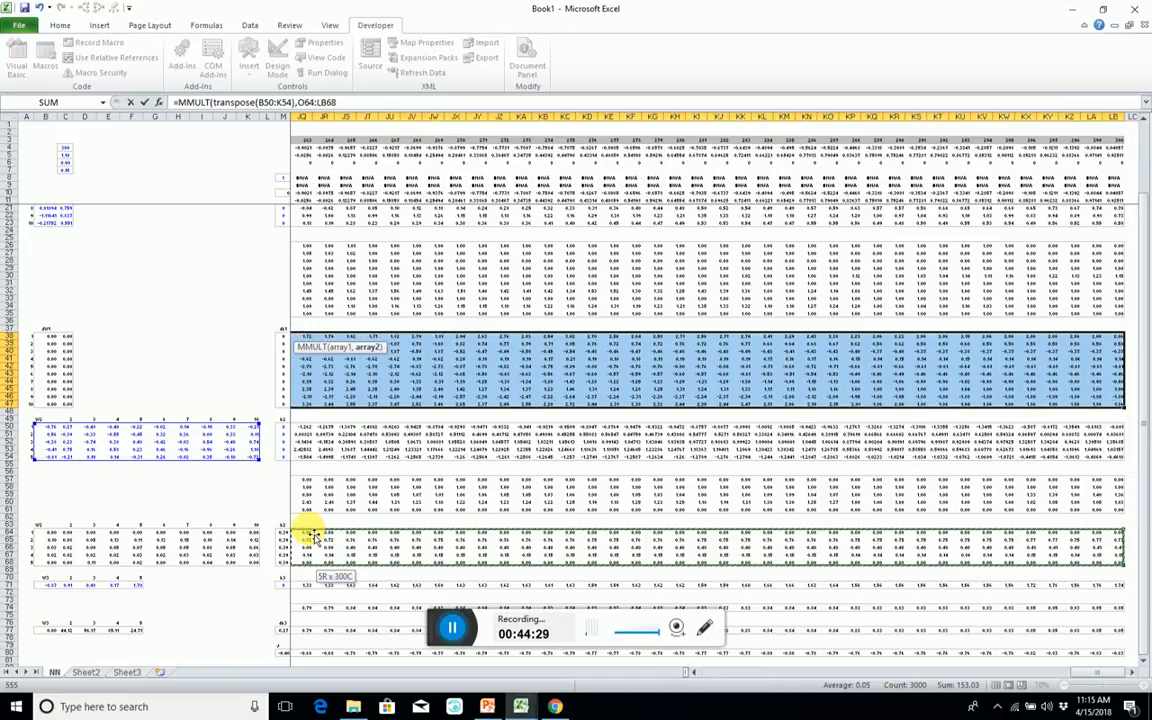
type(")")
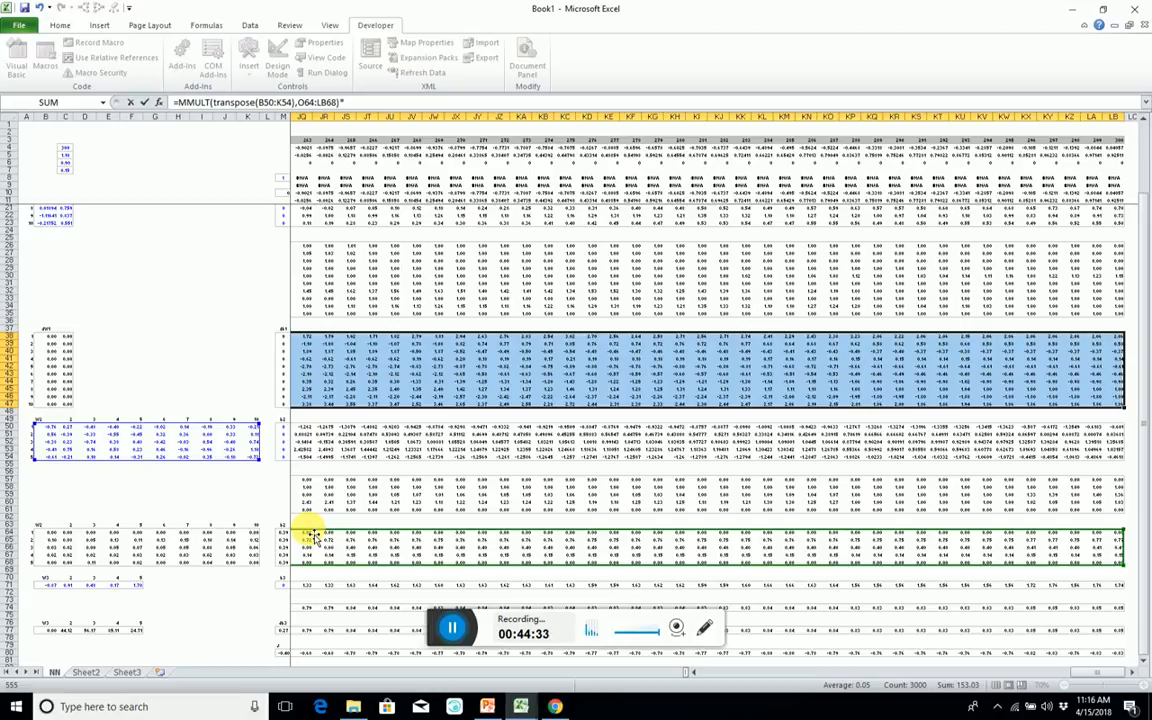
type("*if(")
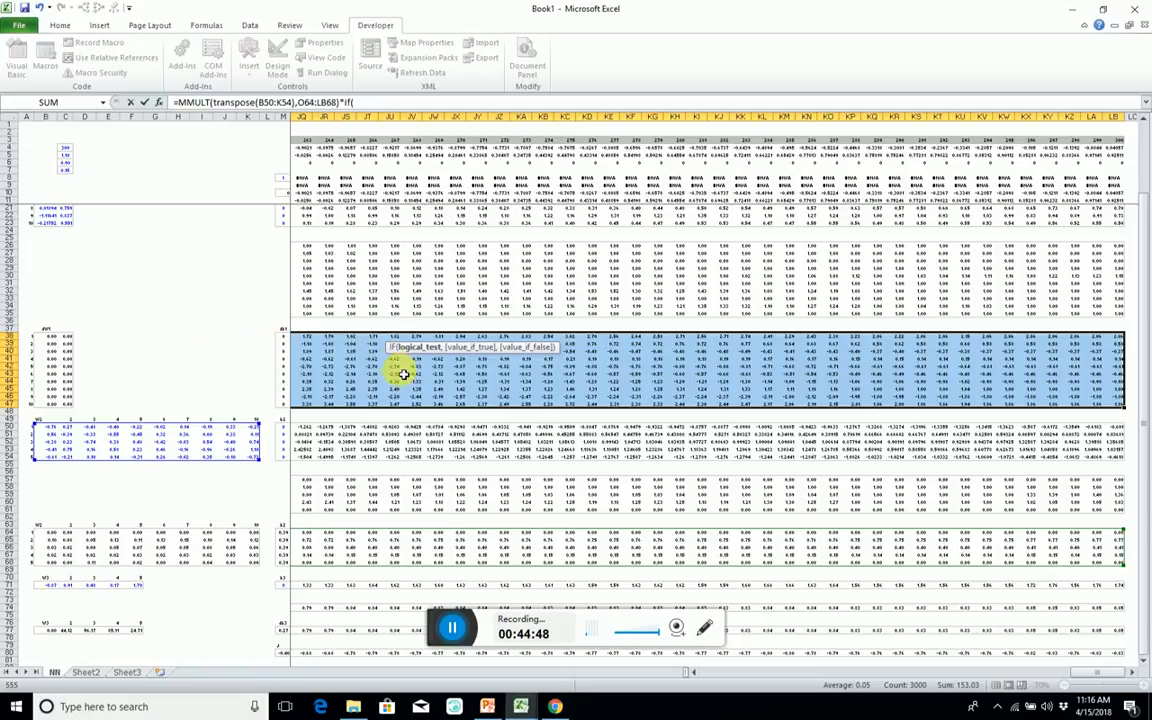
Multiply the MMULT by an IF function whose logical test starts at the first Z1 cell, O14.
left_click(271, 263)
key("Up")
key("Up")
key("Up")
key("Right")
key("Right")
key("Right")
key("Right")
key("Right")
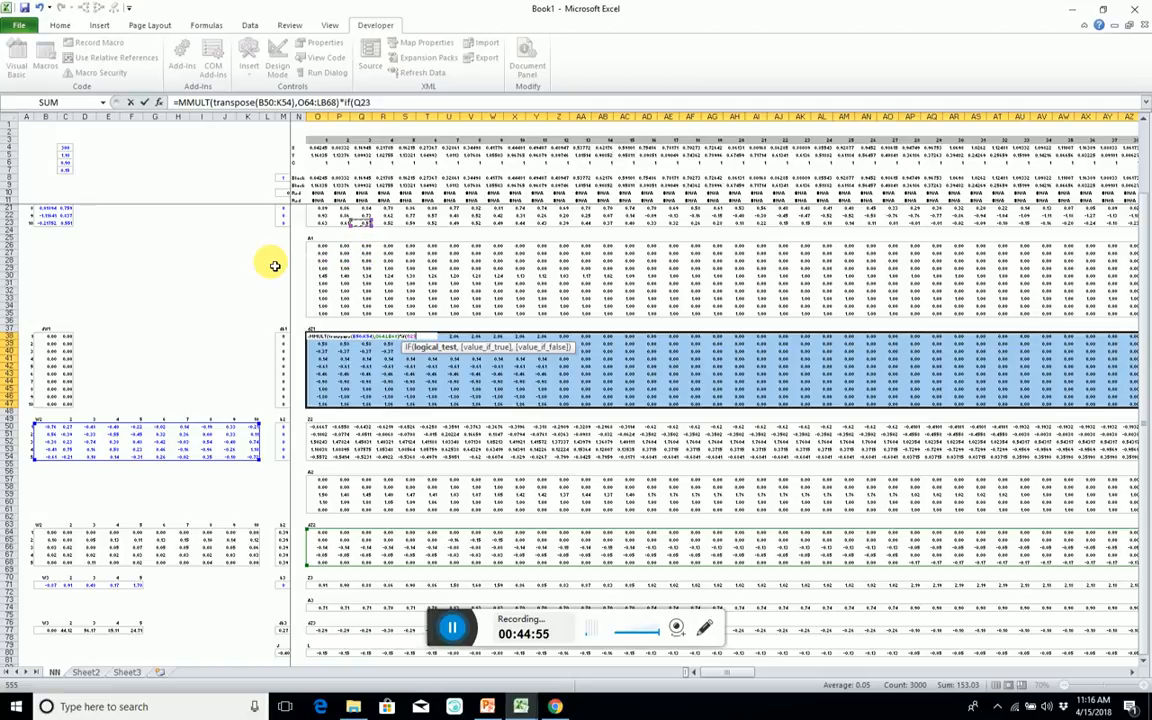
key("Left")
key("Left")
key("Up")
key("Up")
key("Up")
key("Up")
key("Up")
key("Up")
key("Up")
key("Up")
key("Up")
key("Up")
key("Up")
key("Up")
key("Down")
key("Down")
key("Down")
key("Down")
key("Down")
key("Down")
key("Down")
key("Down")
key("Down")
key("Down")
key("Down")
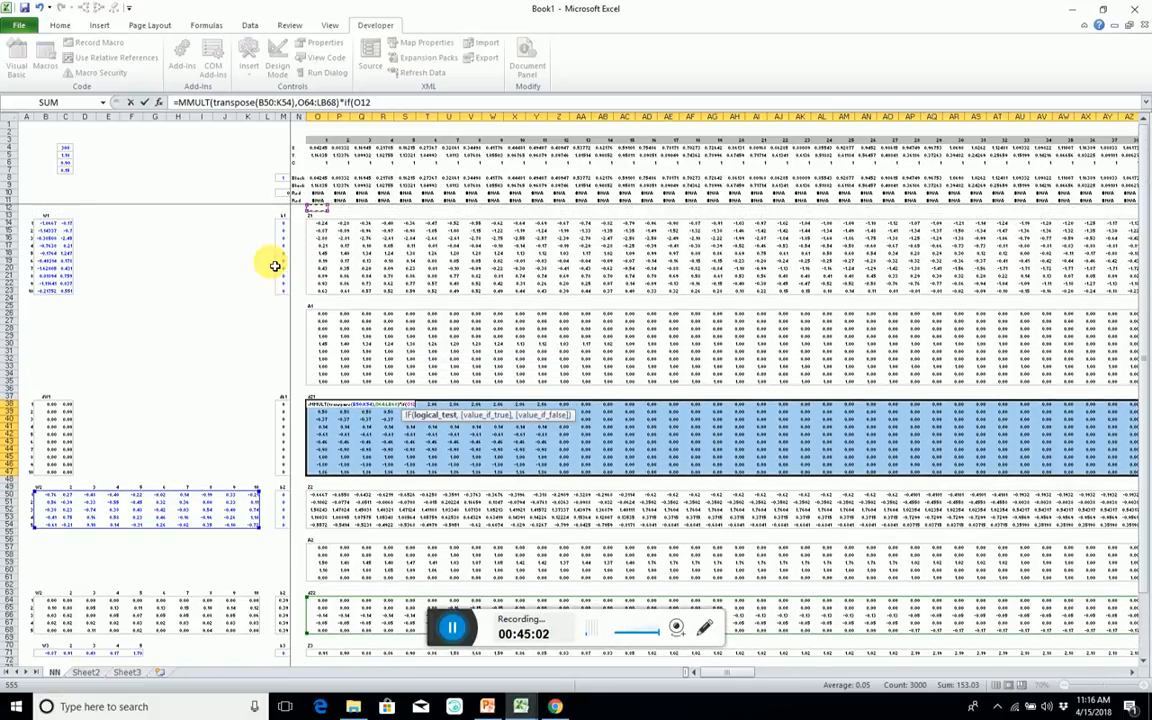
key("Down")
key("Down")
key("Down")
key("Down")
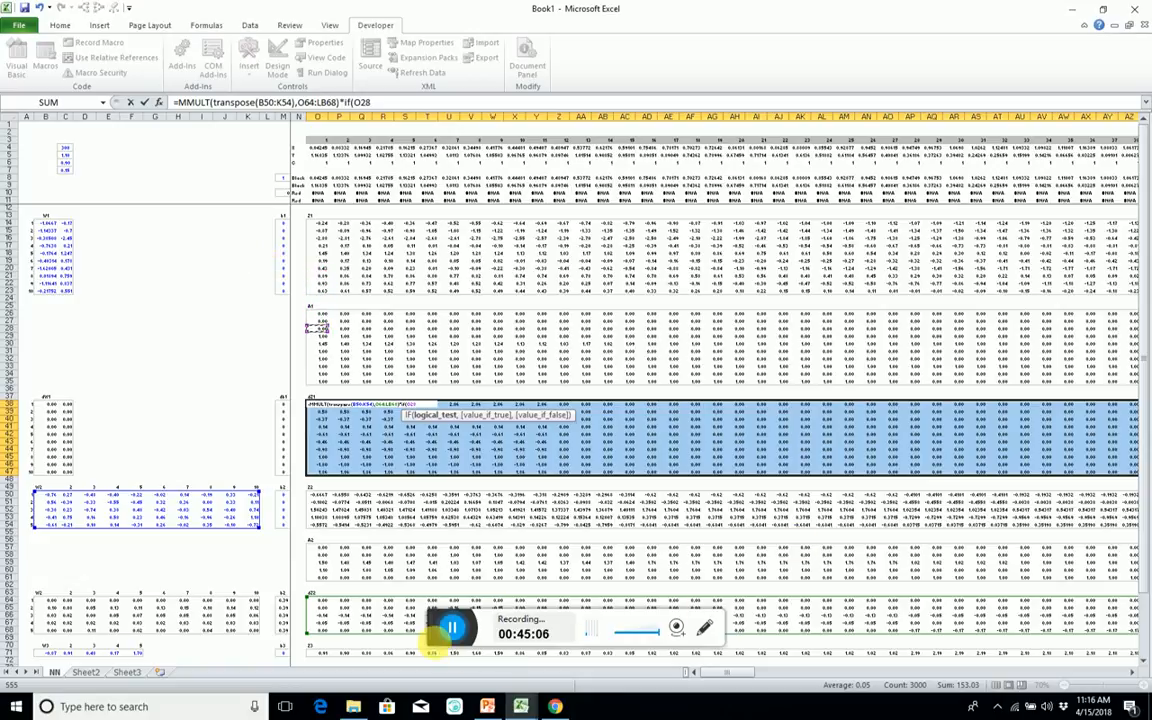
key("Up")
key("Up")
key("Up")
key("Up")
key("Up")
key("Up")
key("Up")
key("Up")
key("Up")
key("Up")
key("Up")
key("Up")
key("Up")
key("Up")
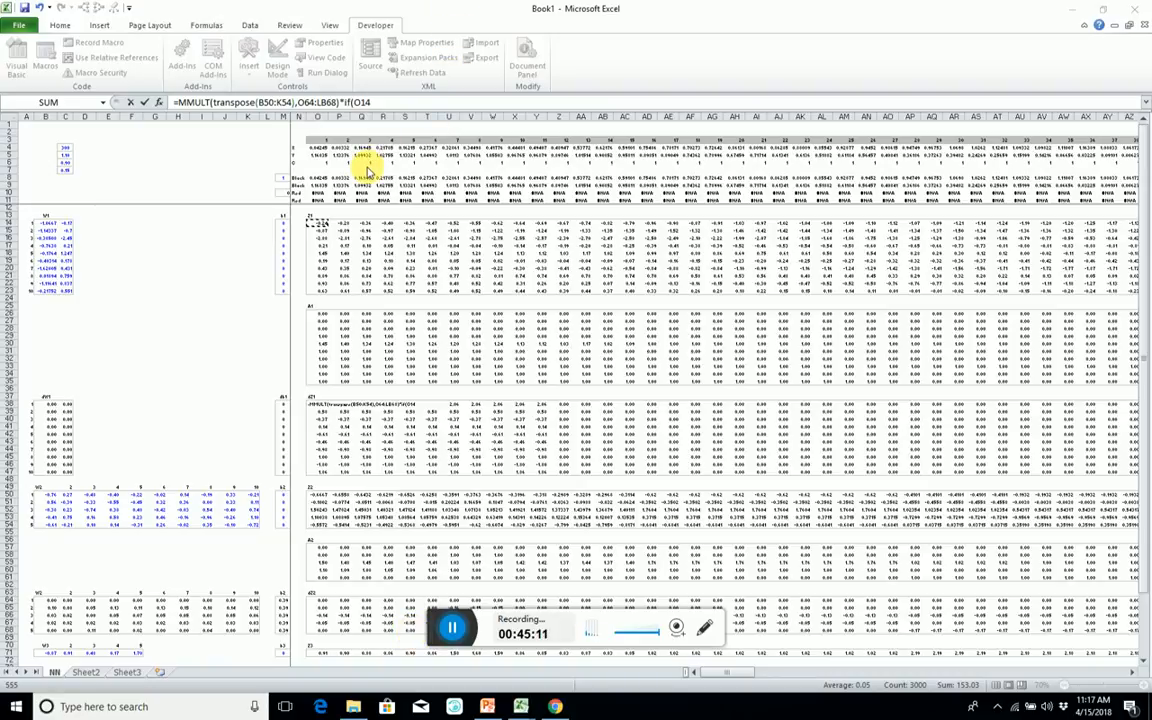
Extend the IF test range to O14:LB23, return 0 below zero and 1 otherwise, and enter the dZ1 formula as an array.
left_click(383, 103)
key("shift+Down")
key("shift+Down")
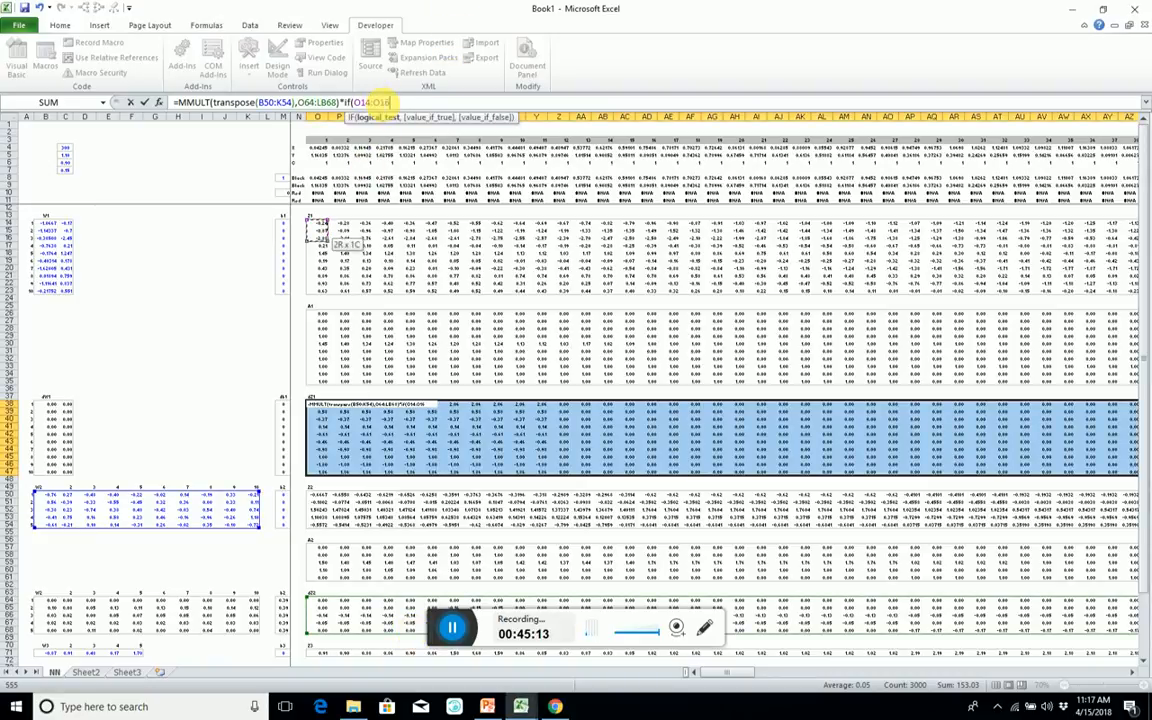
key("shift+Down")
key("shift+Down")
key("shift+Down")
key("shift+Down")
key("shift+Down")
key("shift+Down")
key("shift+Down")
key("ctrl+shift+Right")
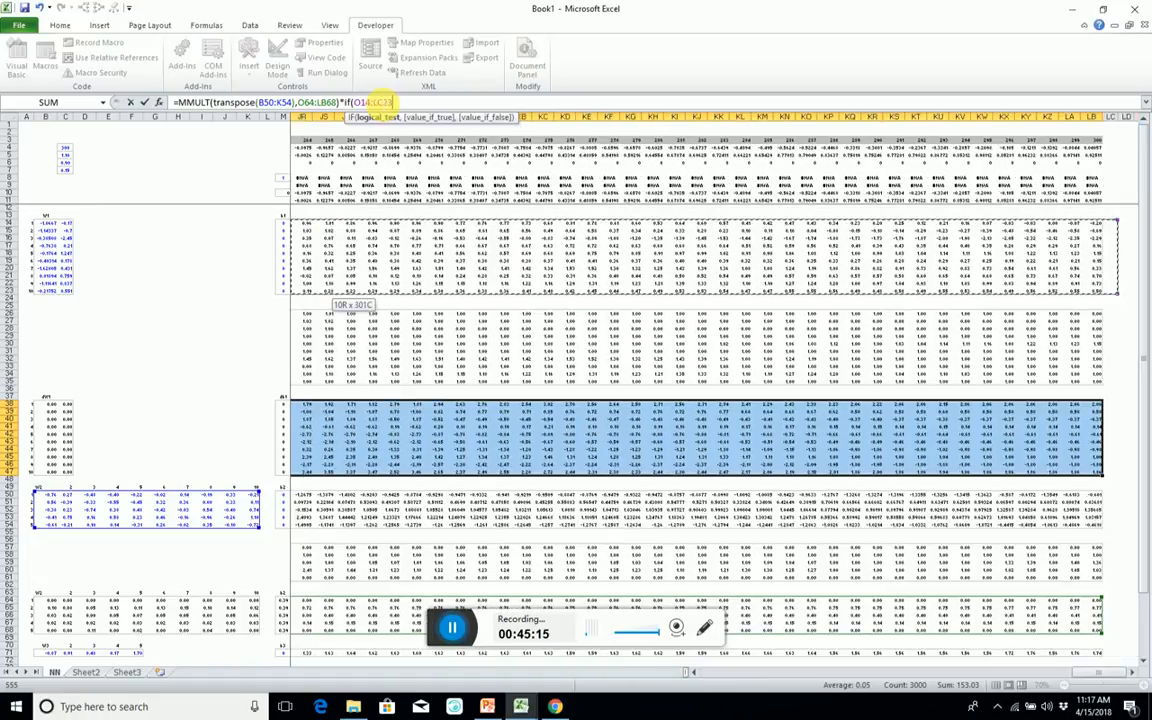
key("shift+Left")
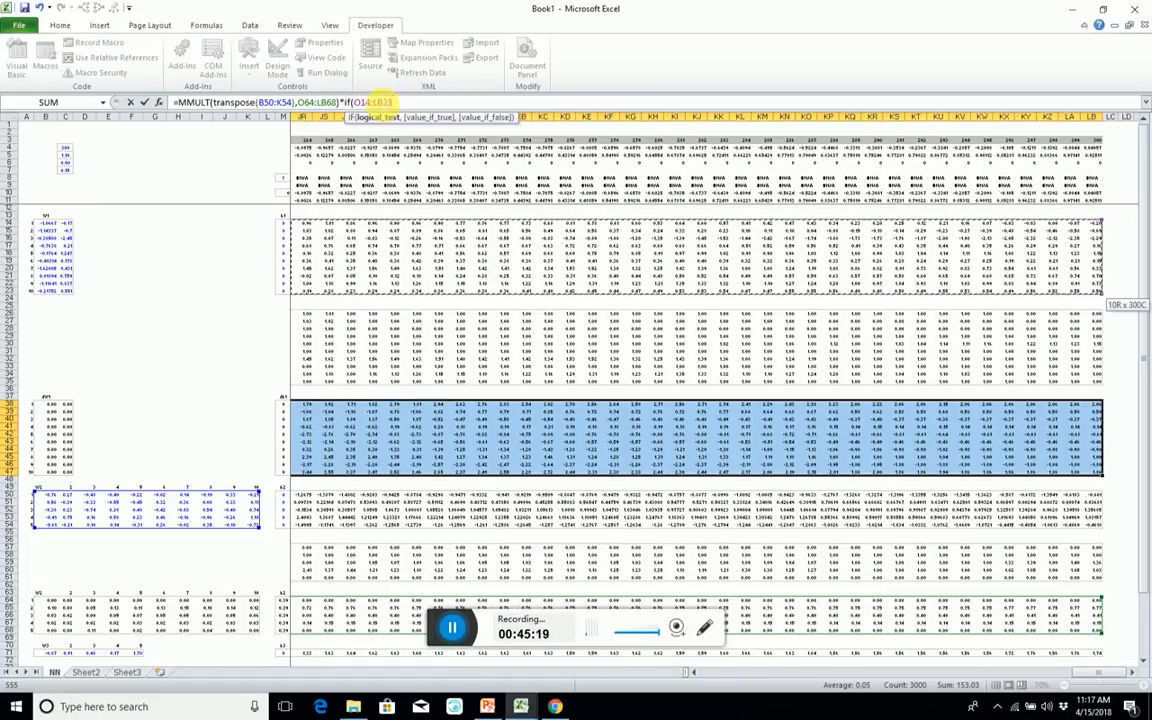
type("<0,0,1")
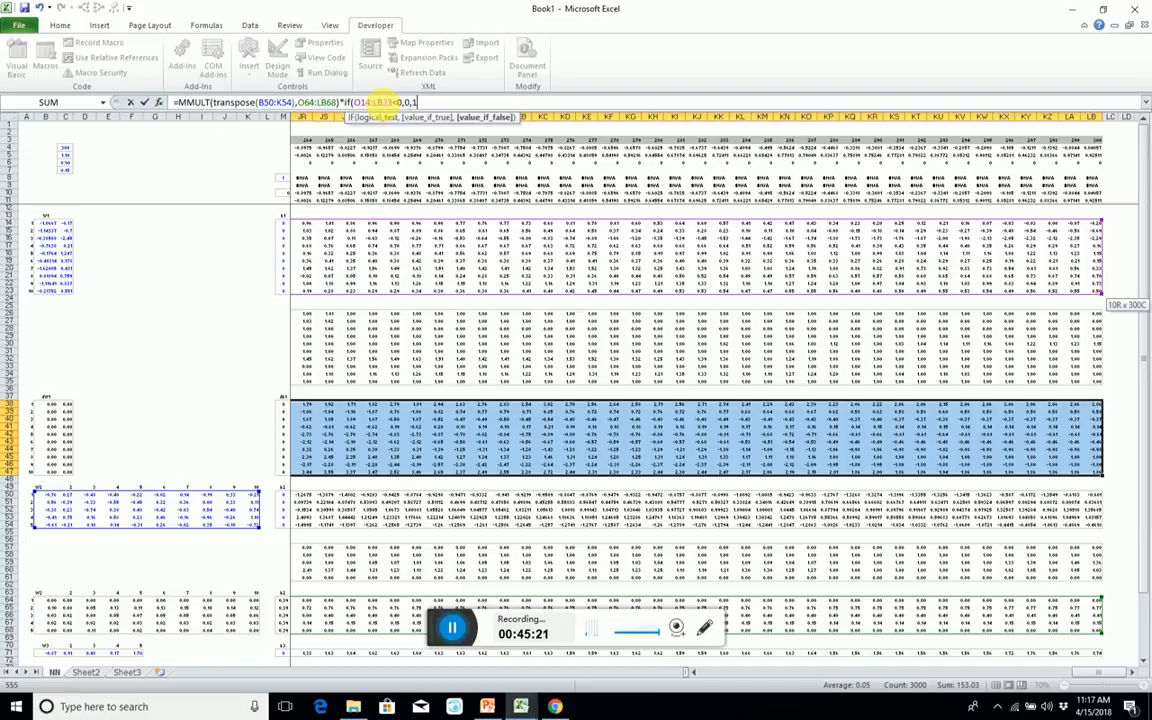
type(")")
key("ctrl+shift+Return")
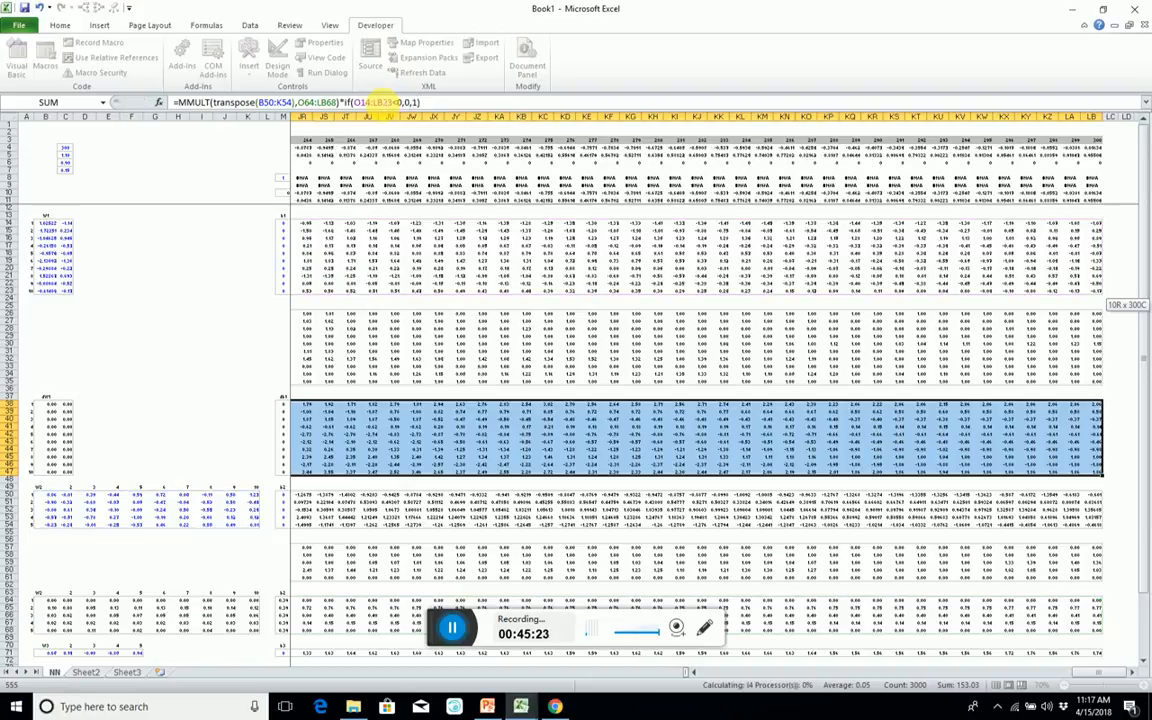
Trace the precedents of dZ1 cell Q40 to check which ranges its formula uses.
key("Left")
key("Left")
key("Left")
key("Right")
key("Right")
key("Right")
key("Right")
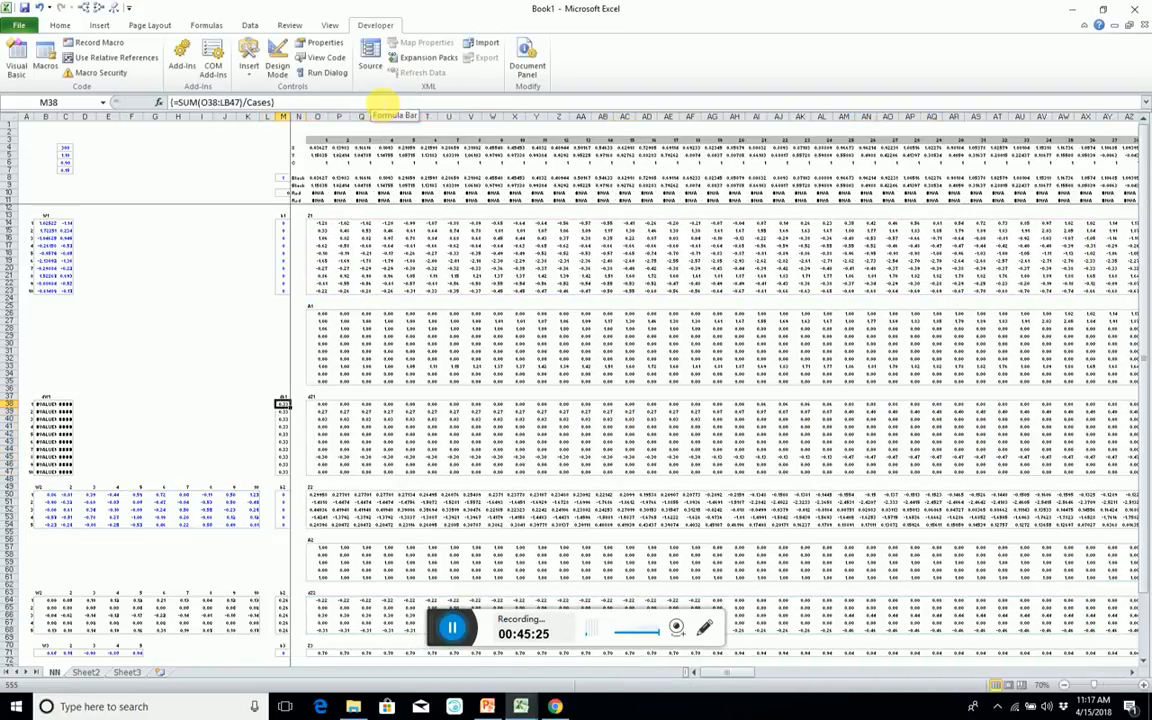
key("Down")
key("Down")
key("Right")
key("alt+4")
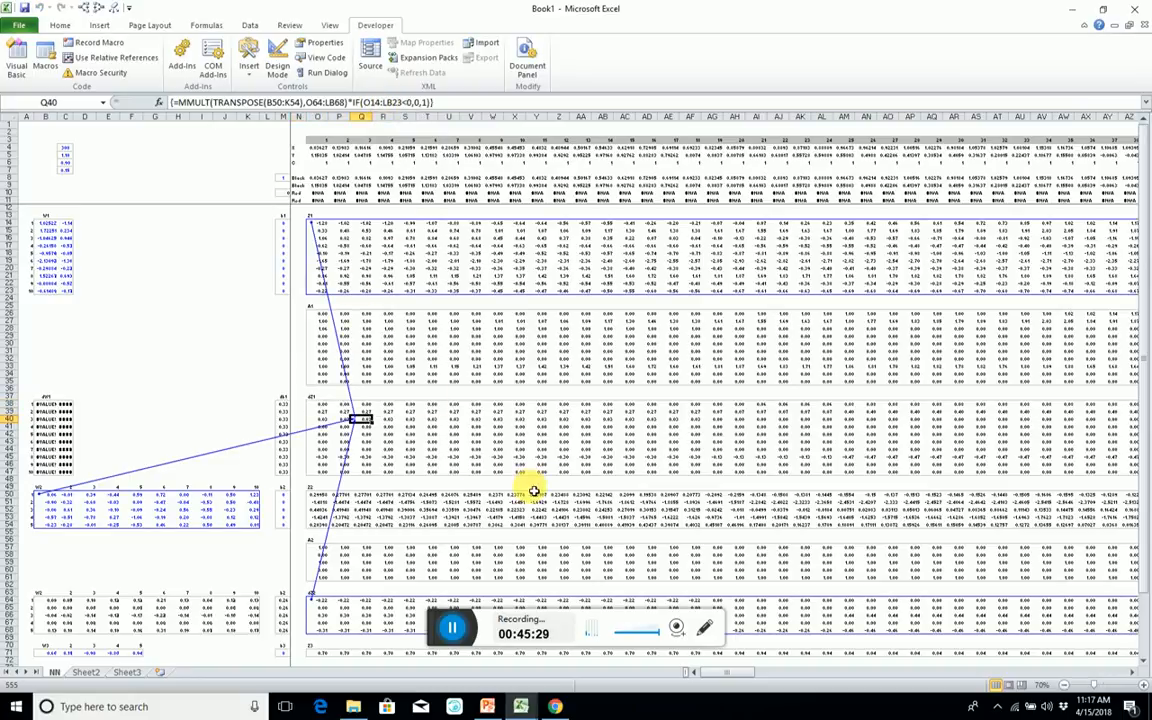
Clear the existing trace arrows and trace the precedents of Z2 cell AB52.
left_click(605, 511)
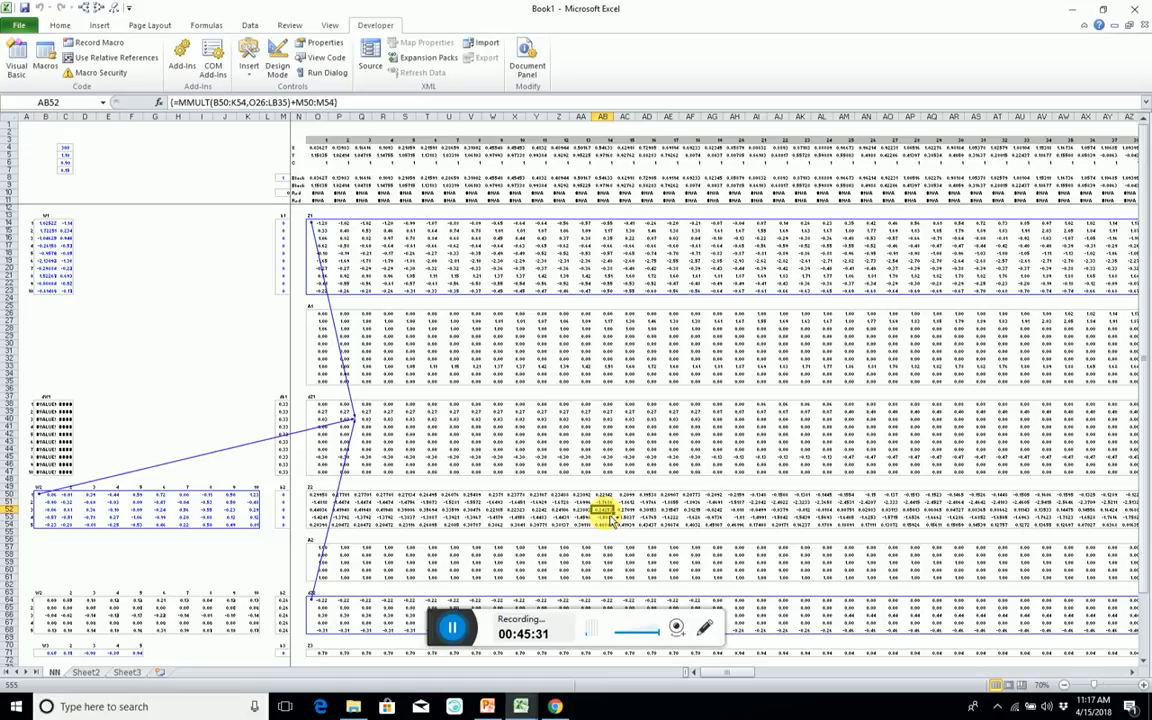
key("alt+4")
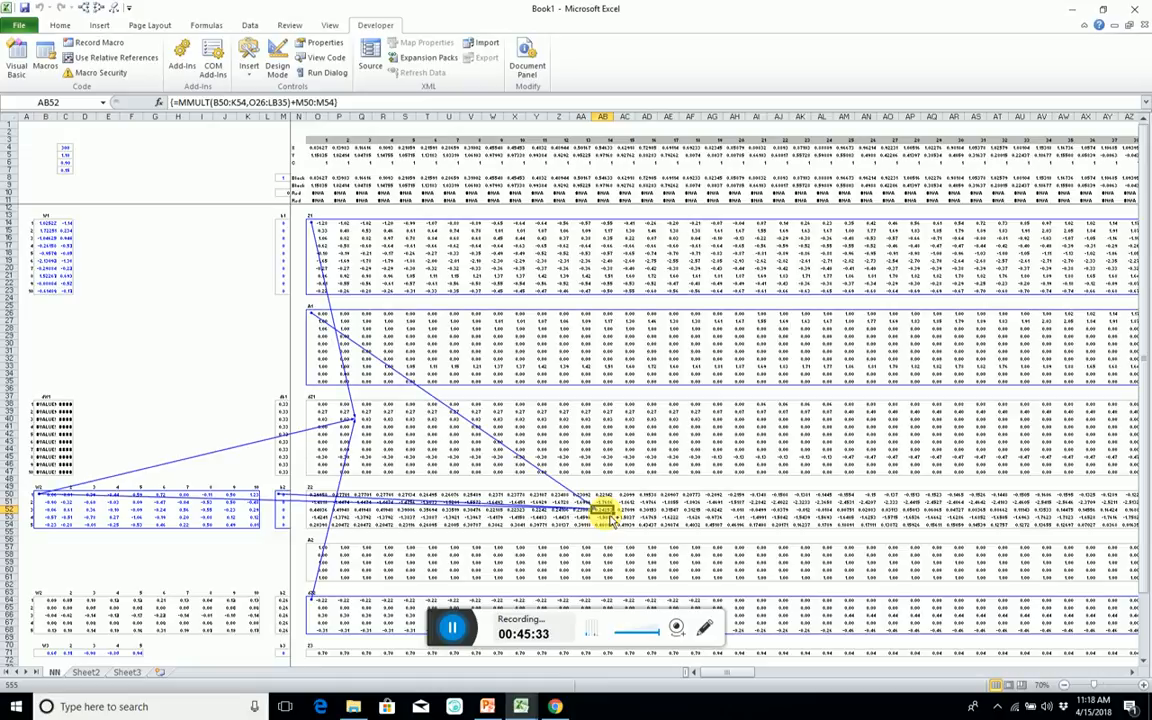
key("alt+6")
key("alt+4")
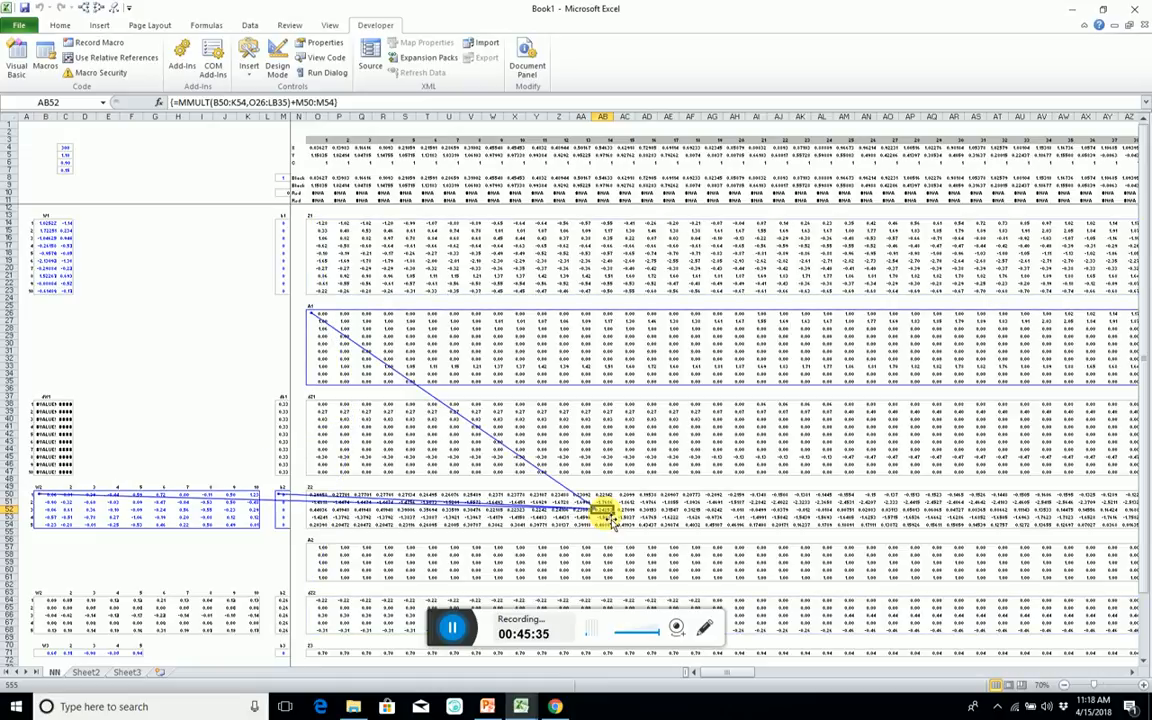
Clear the arrows and trace the precedents of dZ2 cell R68.
scroll(412, 558, "down", 2)
scroll(412, 558, "down", 2)
left_click(391, 540)
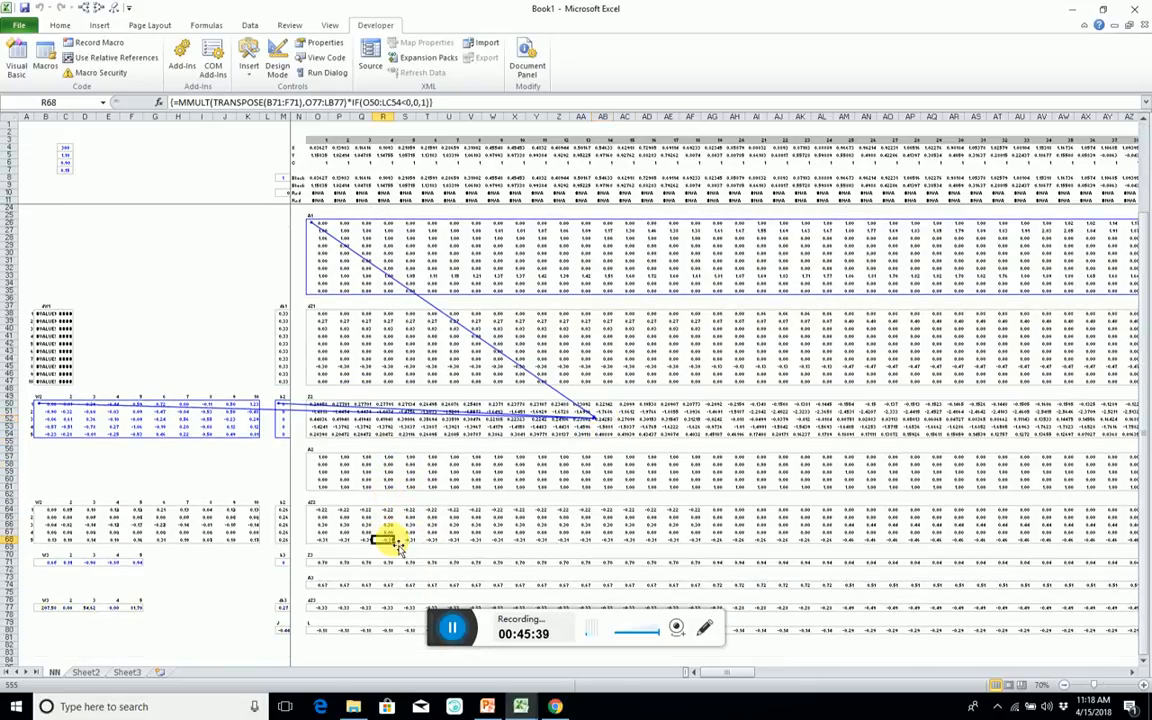
key("alt+6")
key("alt+4")
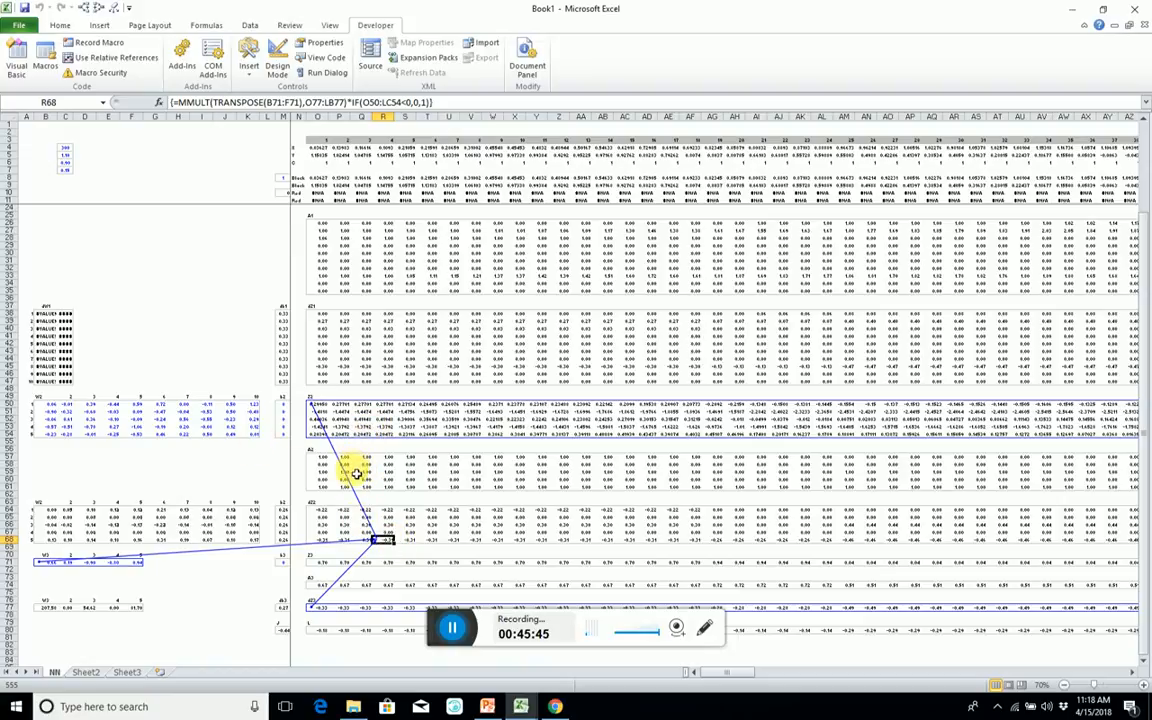
Check the dZ2 formula in V65 and trace the precedents of dZ3 cell T77.
scroll(352, 470, "down", 1)
scroll(360, 470, "up", 5)
scroll(282, 390, "down", 5)
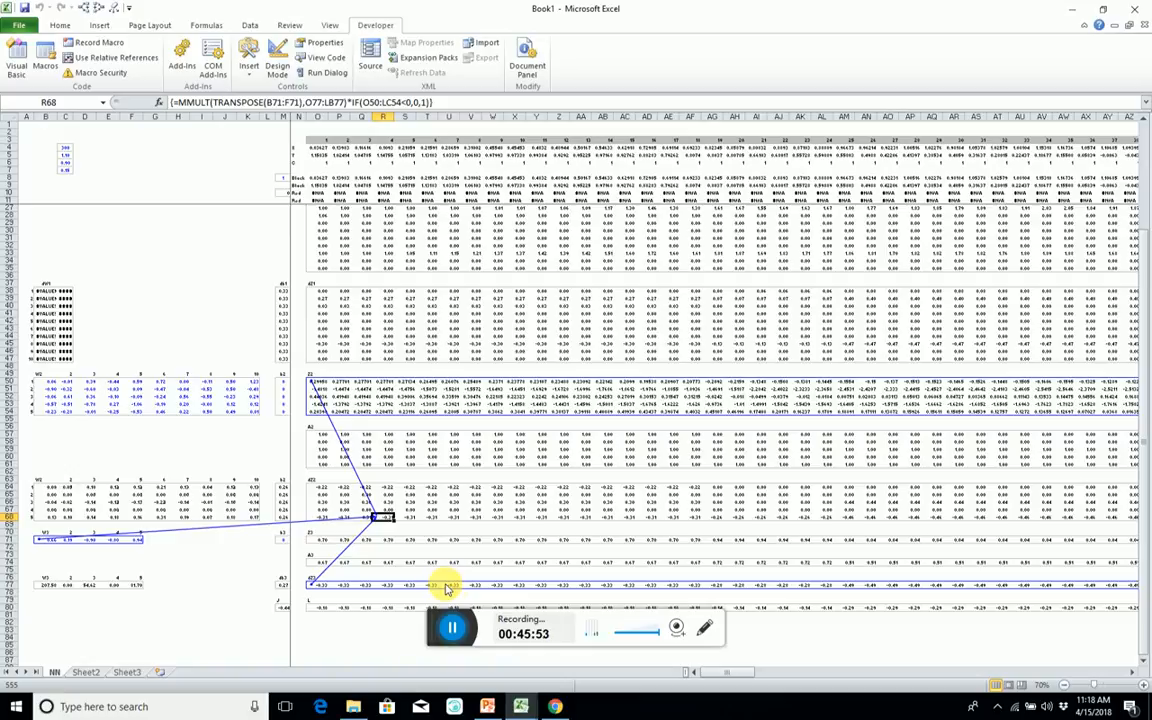
left_click(474, 495)
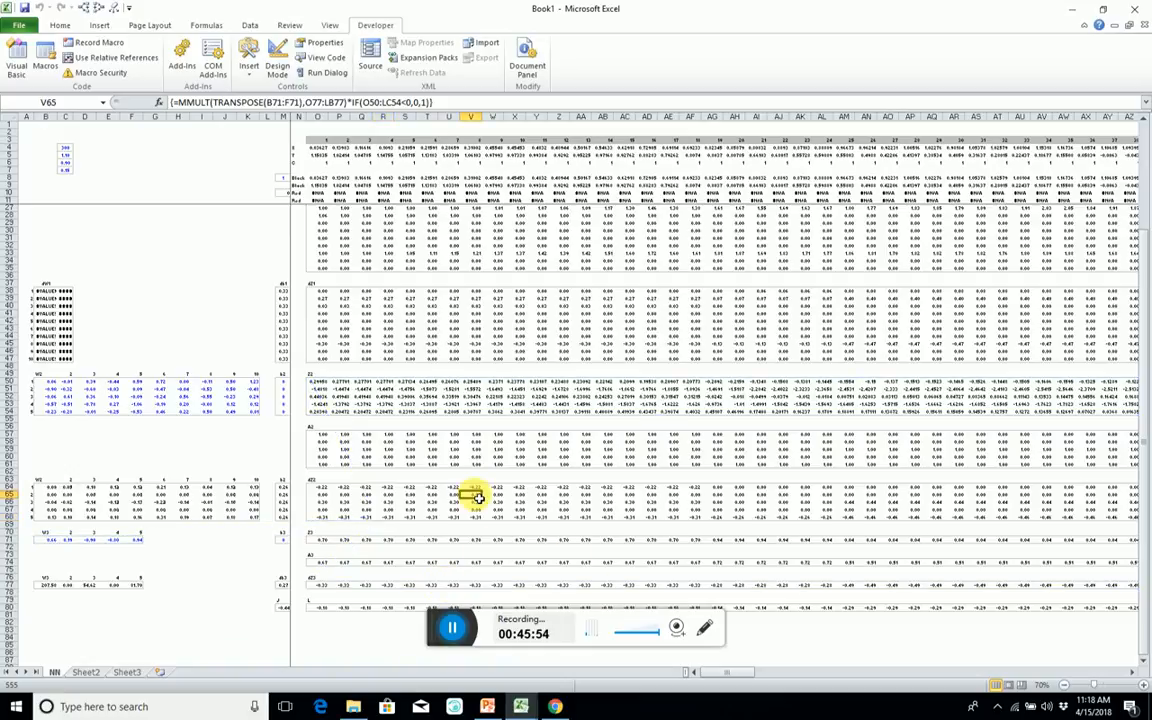
left_click(437, 586)
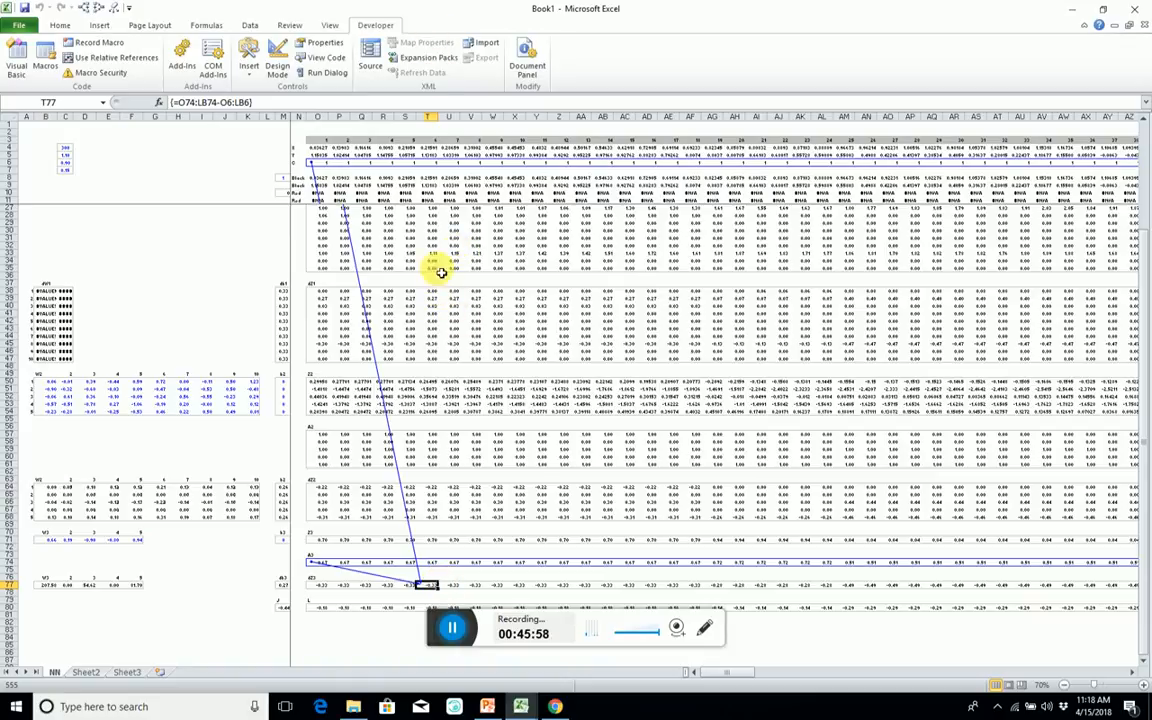
Correct the dW1 array formula so its second MMULT argument is TRANSPOSE(O4:LB5), keeping the division by Cases.
left_click(46, 310)
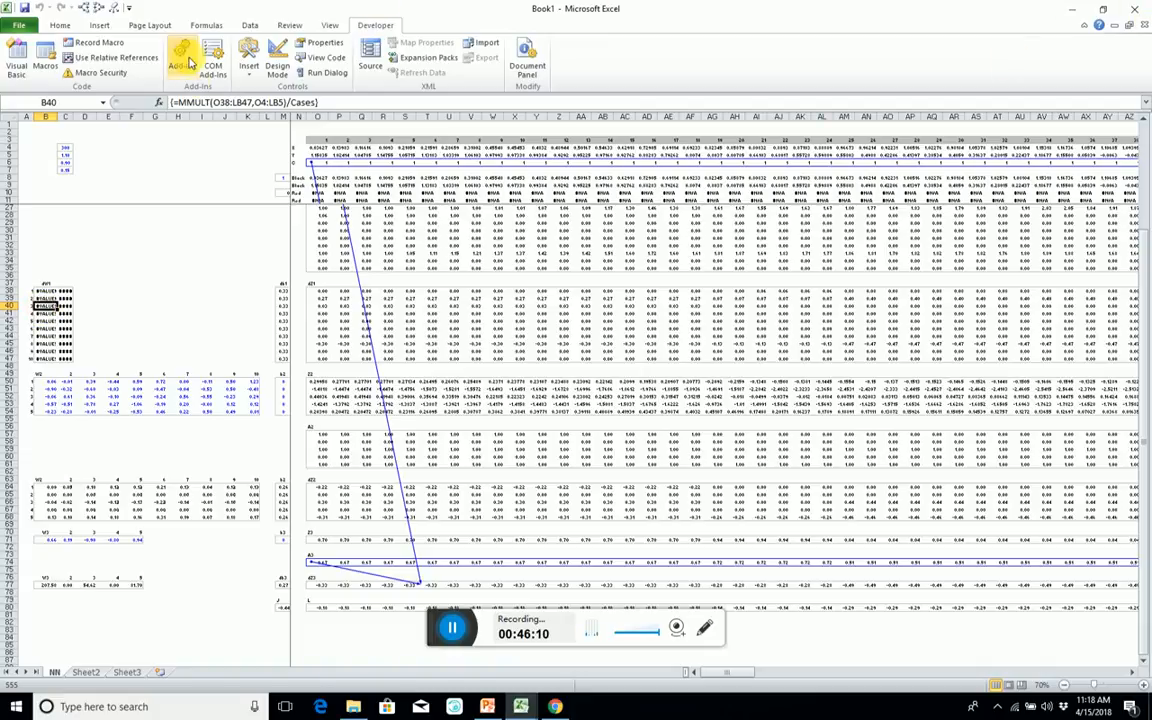
left_click(257, 103)
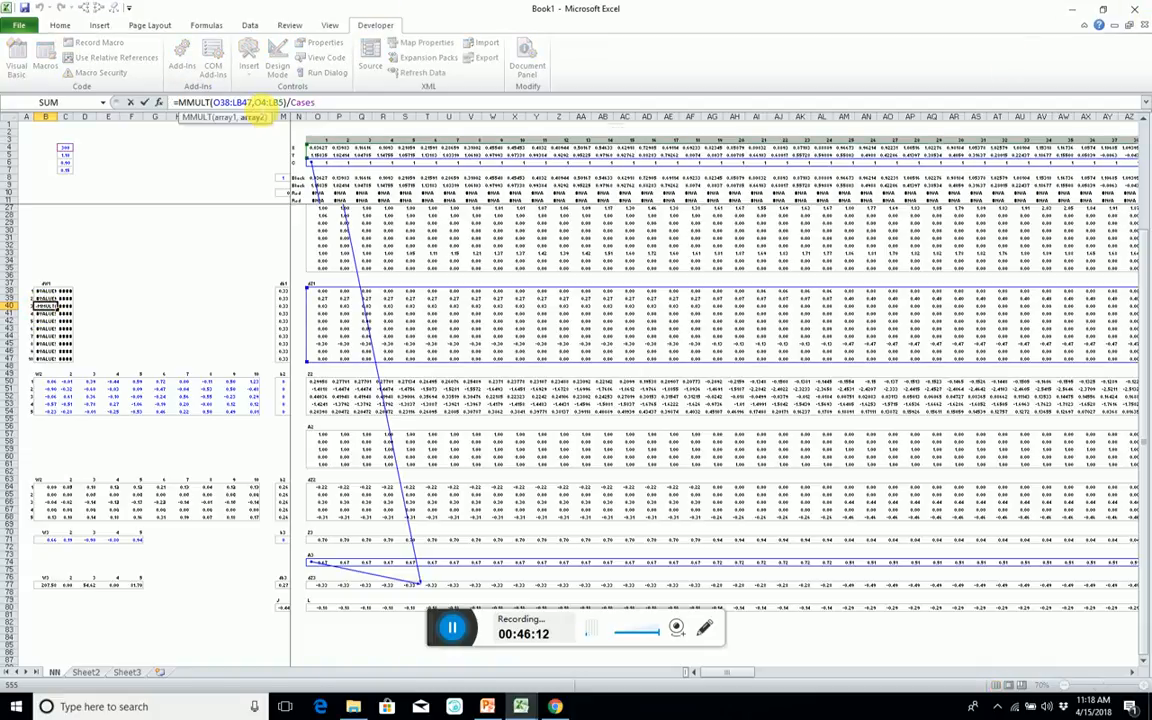
type("transpose(")
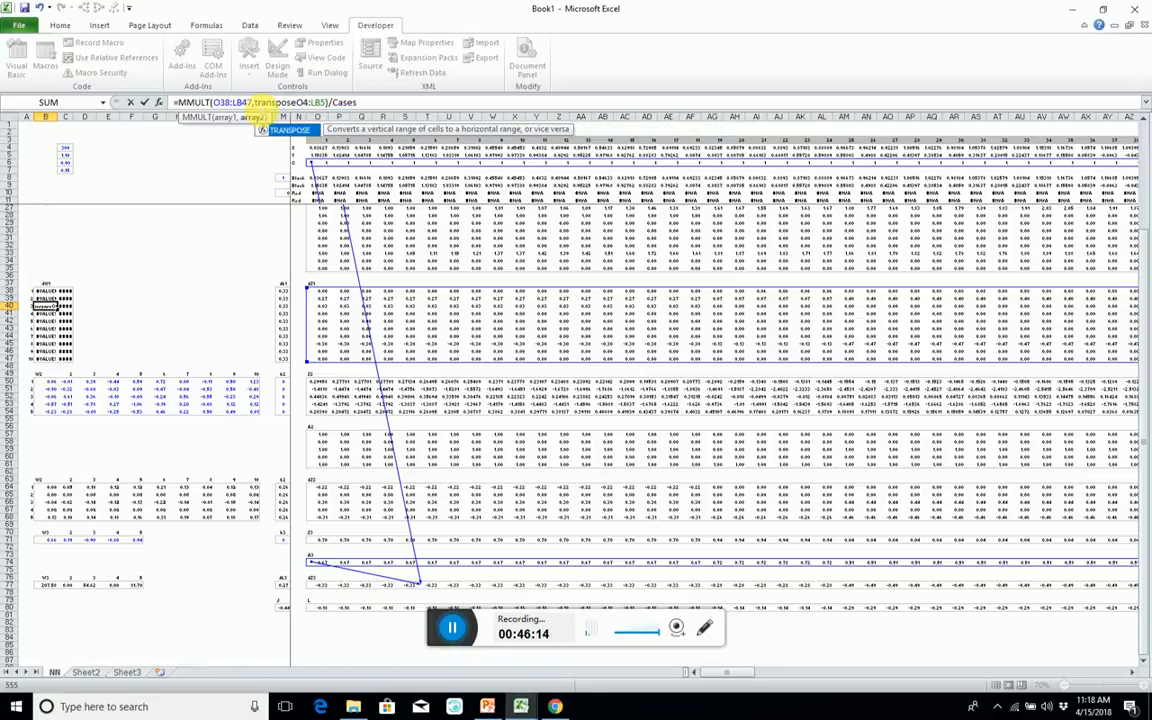
type("(")
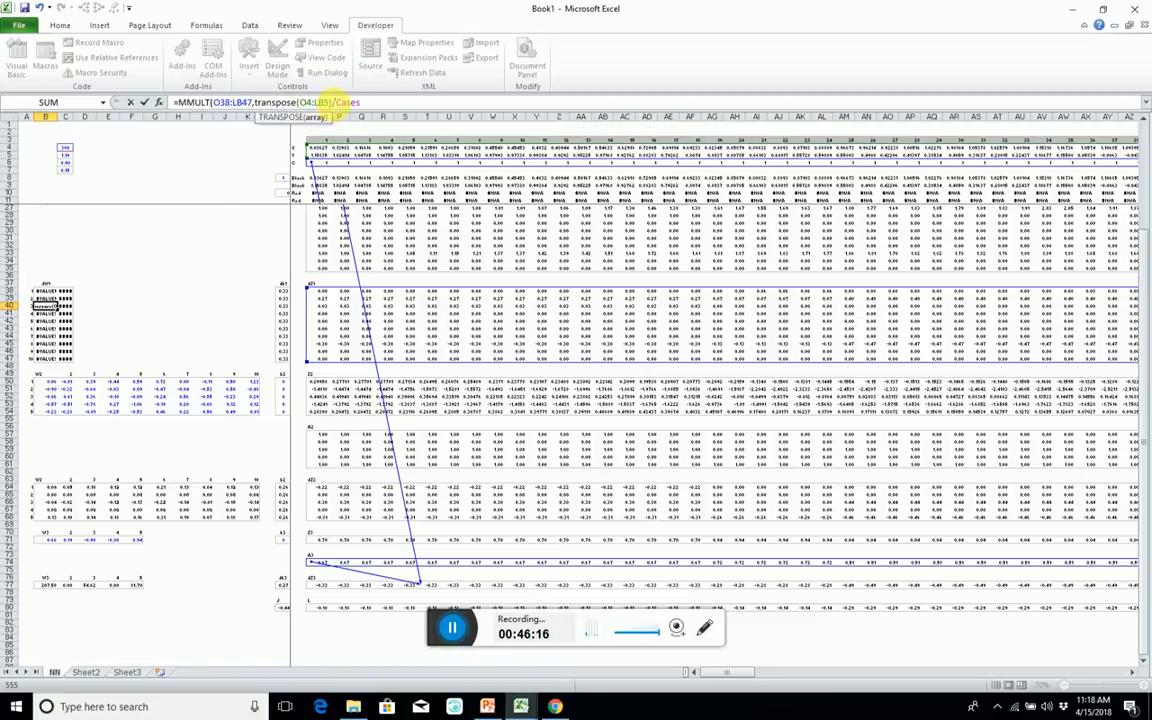
left_click(332, 103)
type(")")
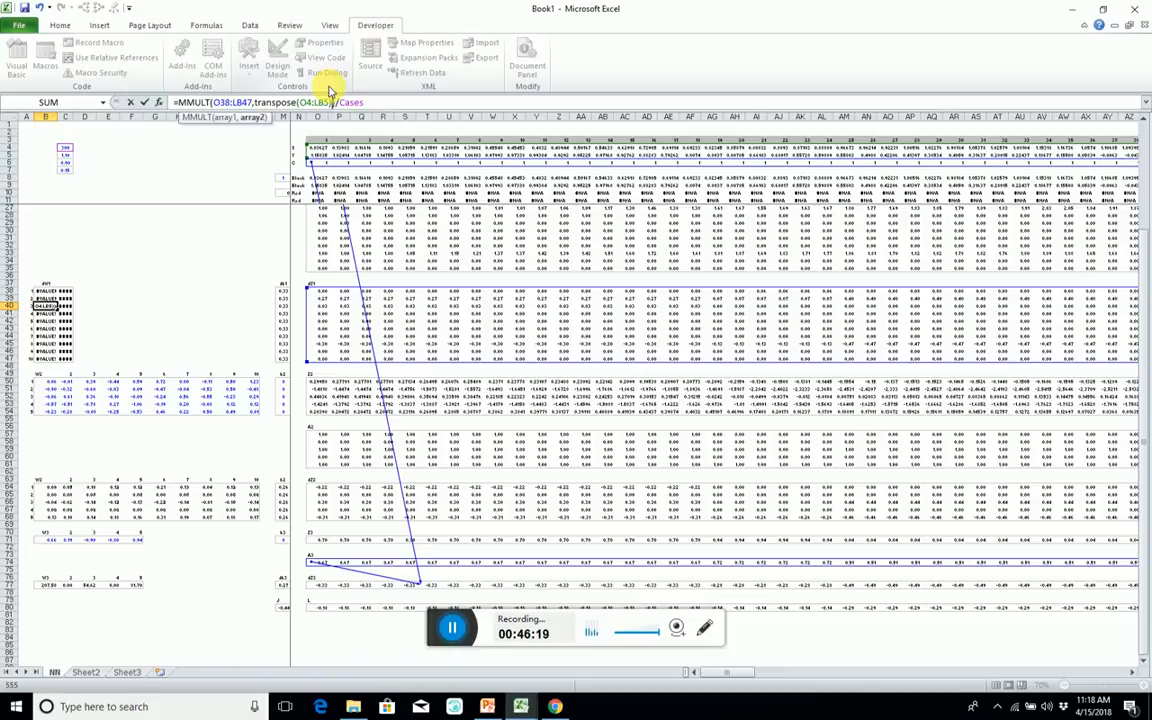
key("ctrl+shift+Return")
Check the A1 formula in V33 and the Z1 formula in R20.
left_click(466, 255)
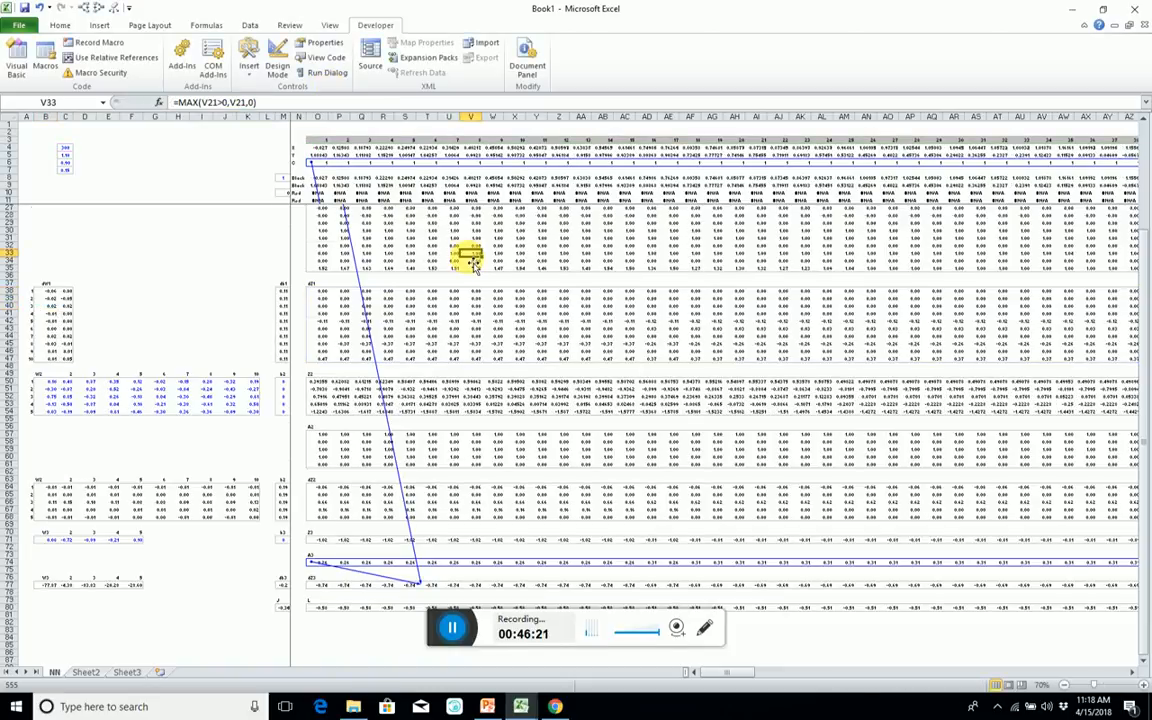
scroll(473, 262, "up", 5)
left_click(380, 267)
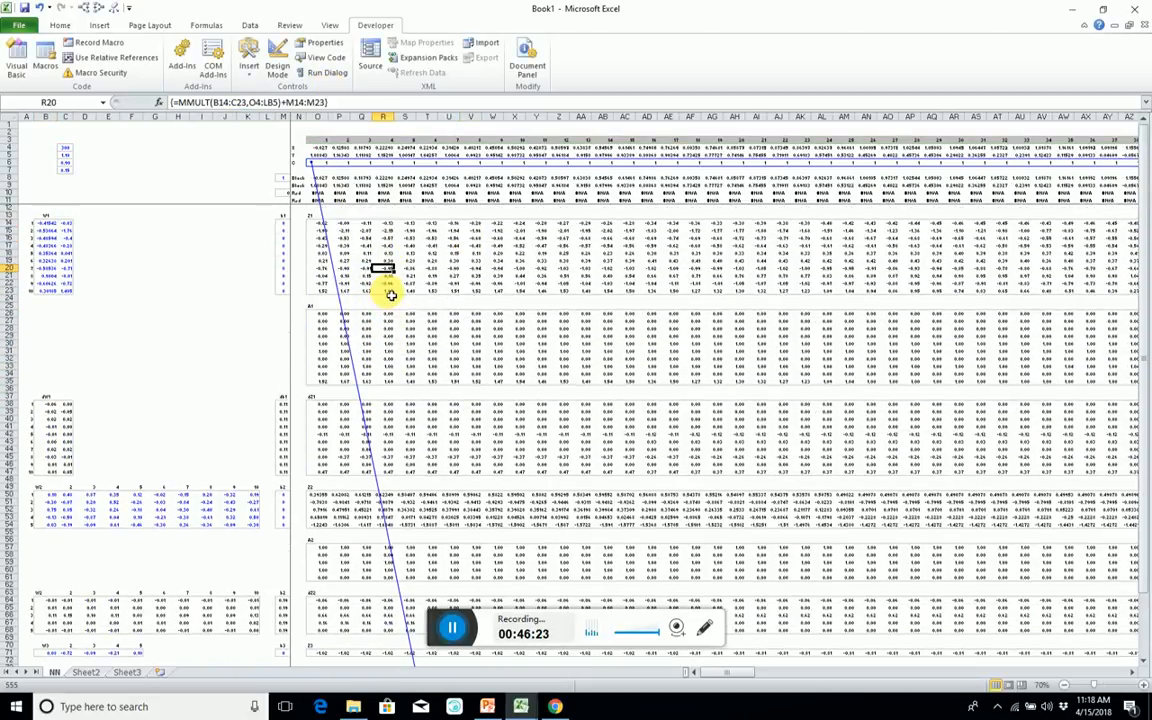
left_click(491, 297)
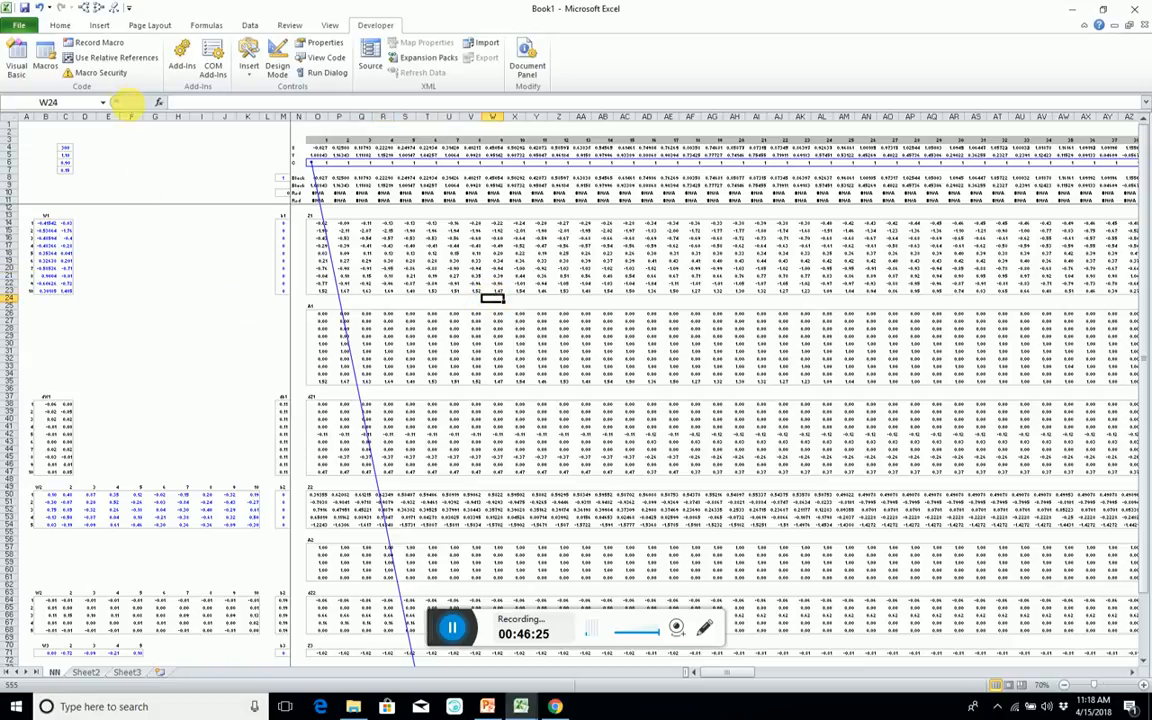
scroll(92, 270, "down", 3)
scroll(95, 265, "up", 3)
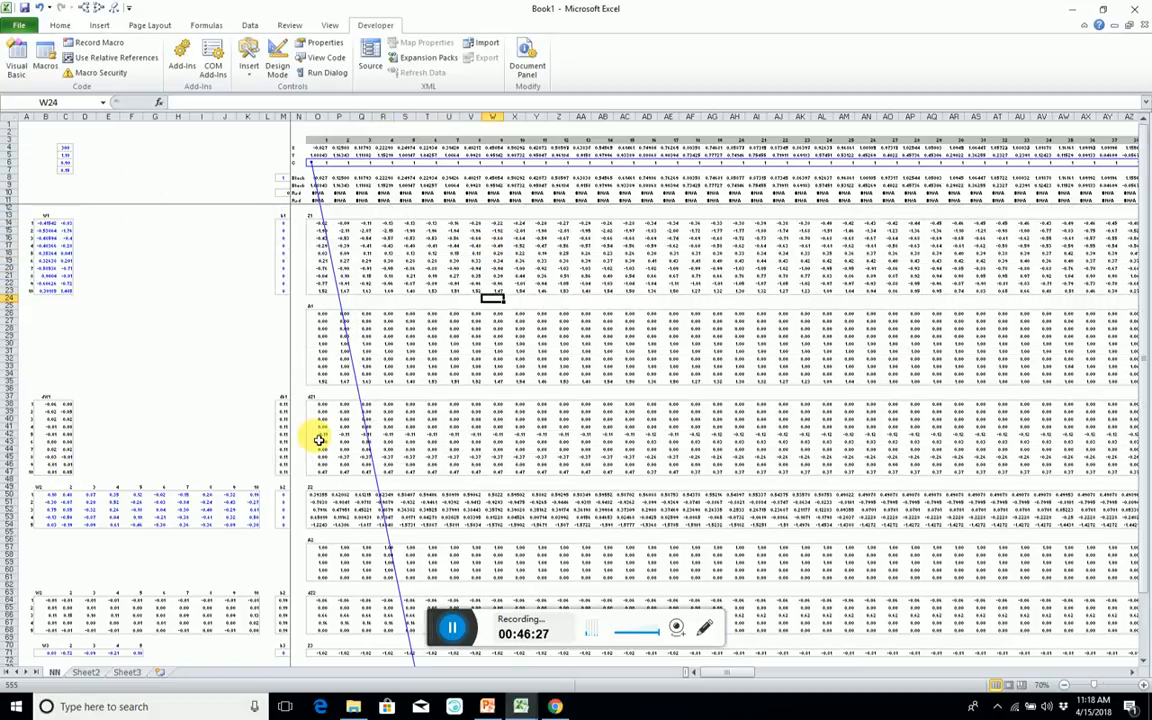
Move the W2, b2 and Z2 block in rows 49 to 55 so that it starts at row 25, below the W1 block.
scroll(318, 440, "down", 2)
left_click(15, 441)
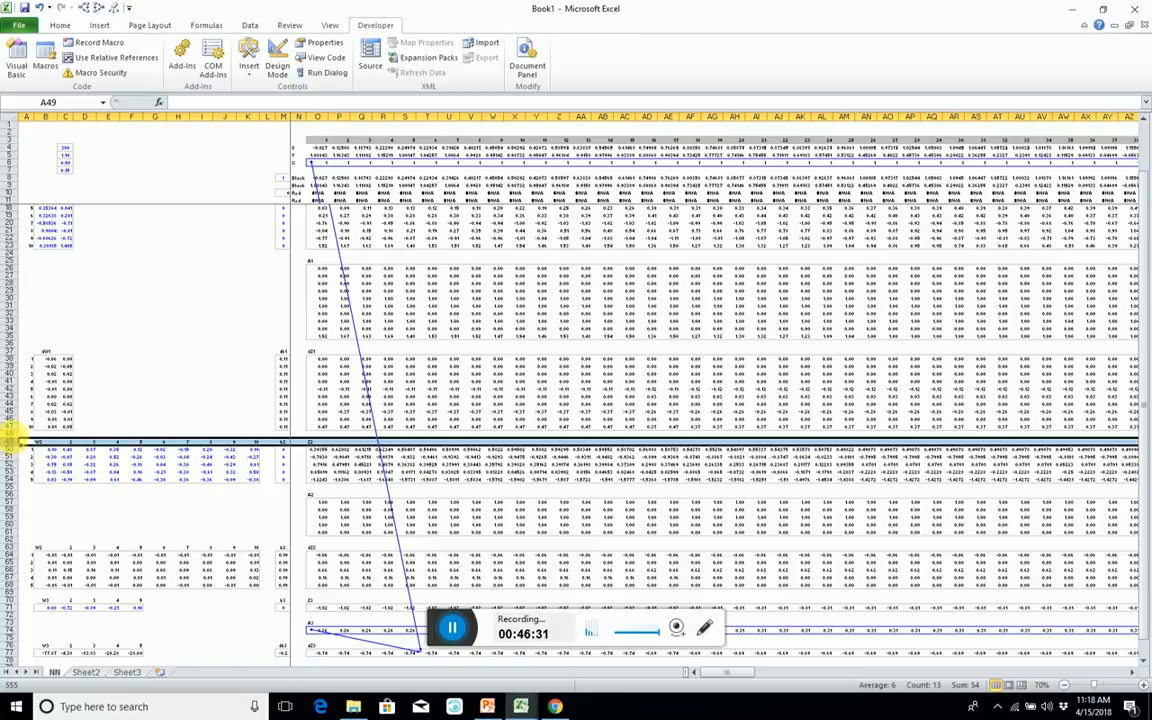
mouse_move(17, 448)
left_mouse_down()
mouse_move(17, 492)
mouse_move(18, 476)
left_mouse_up()
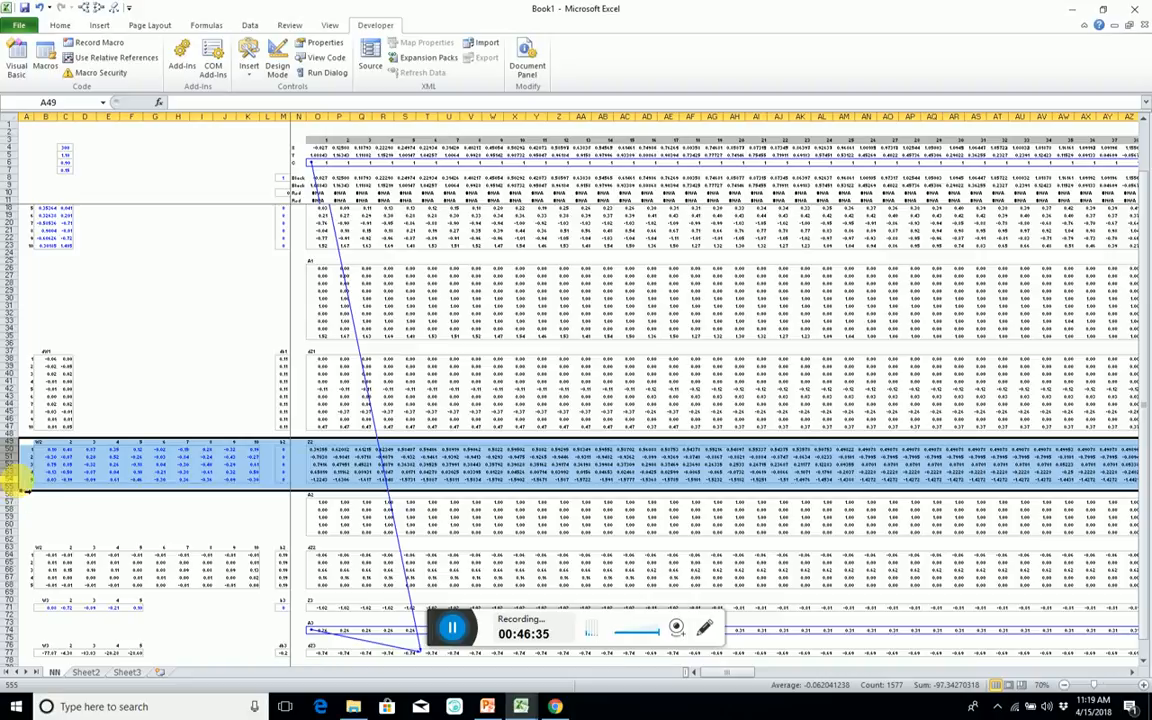
key("ctrl+c")
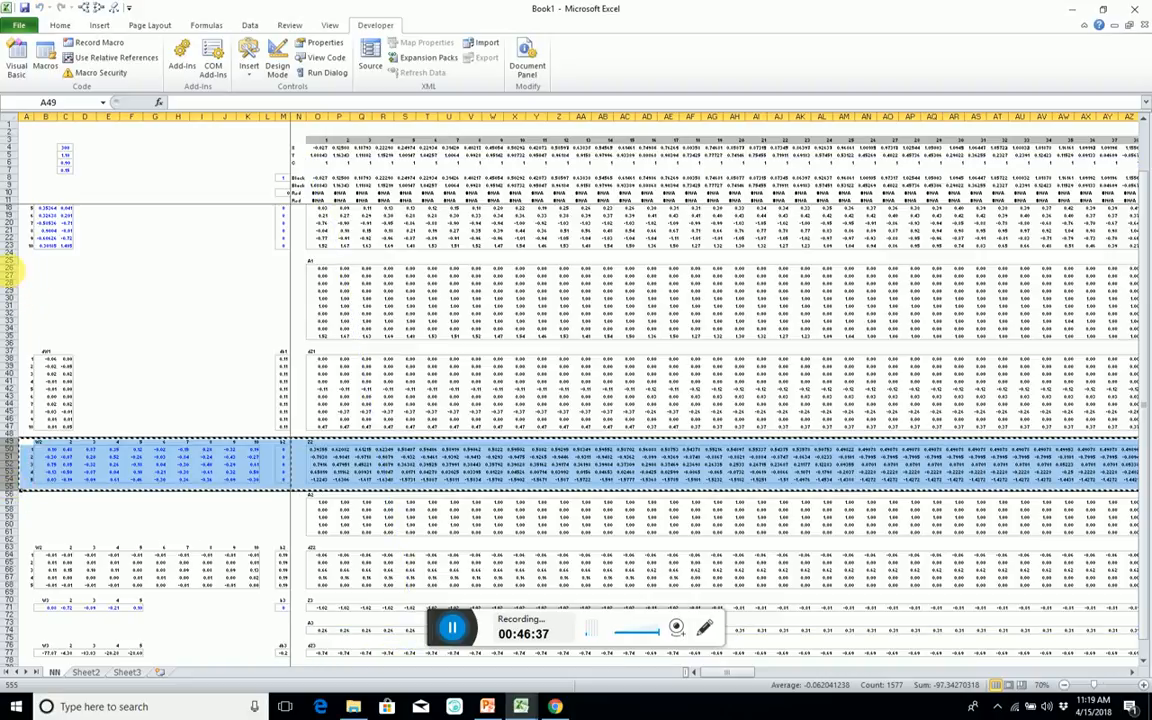
left_click(15, 260)
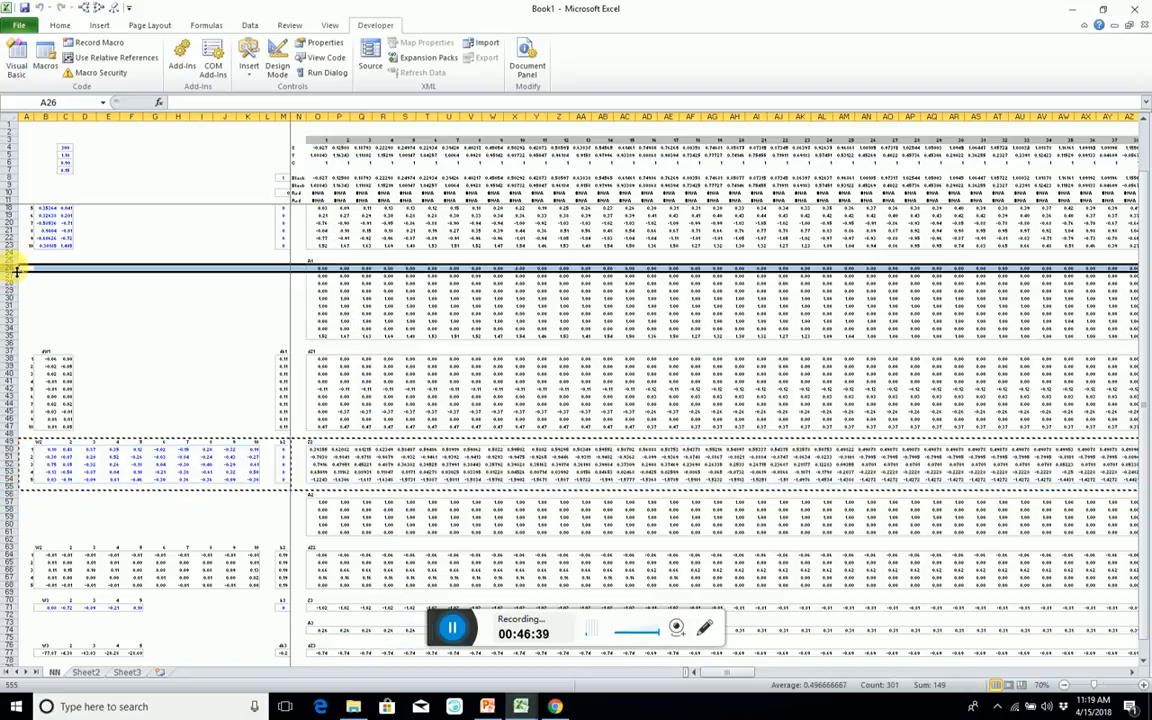
key("ctrl+v")
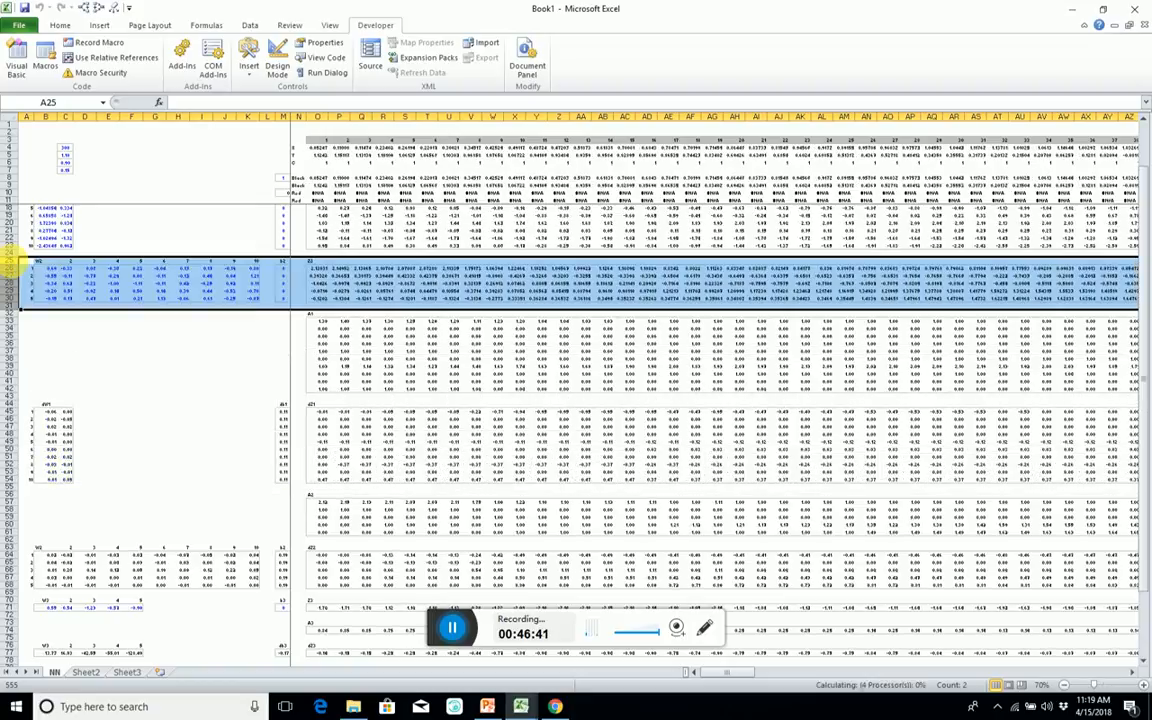
Move the W3, b3 and Z3 block in rows 70 to 72 so that it starts at row 32, below the W2 block.
scroll(6, 290, "down", 7)
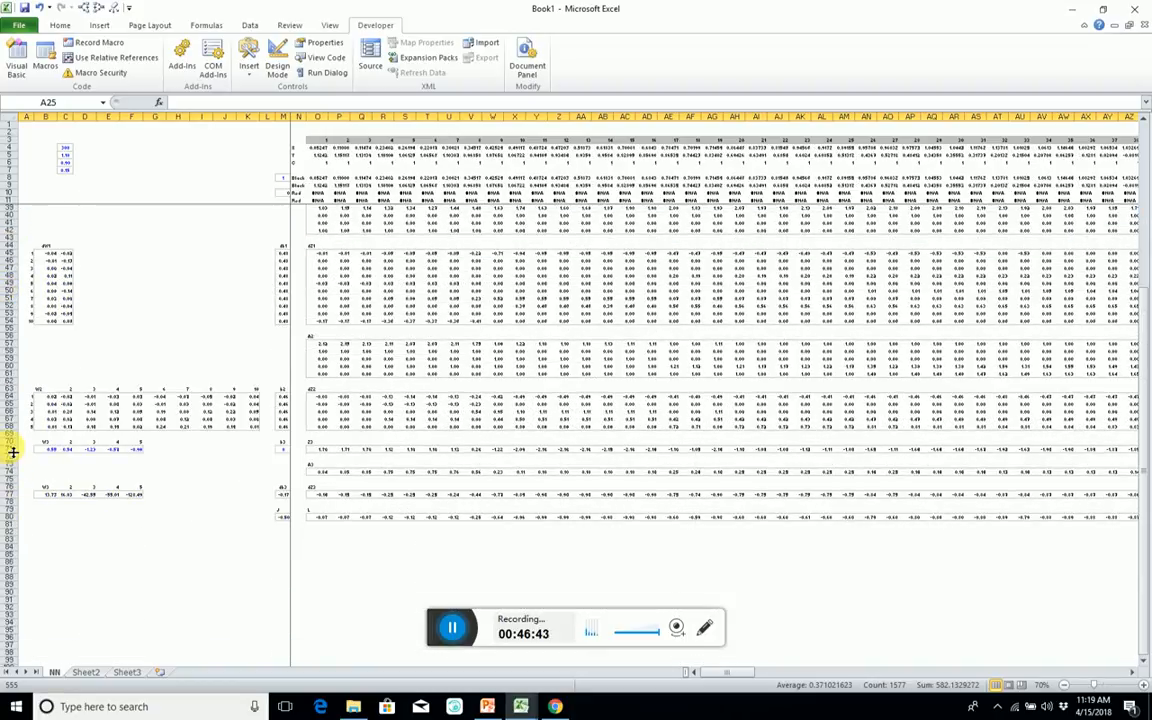
left_click_drag(18, 455, 18, 462)
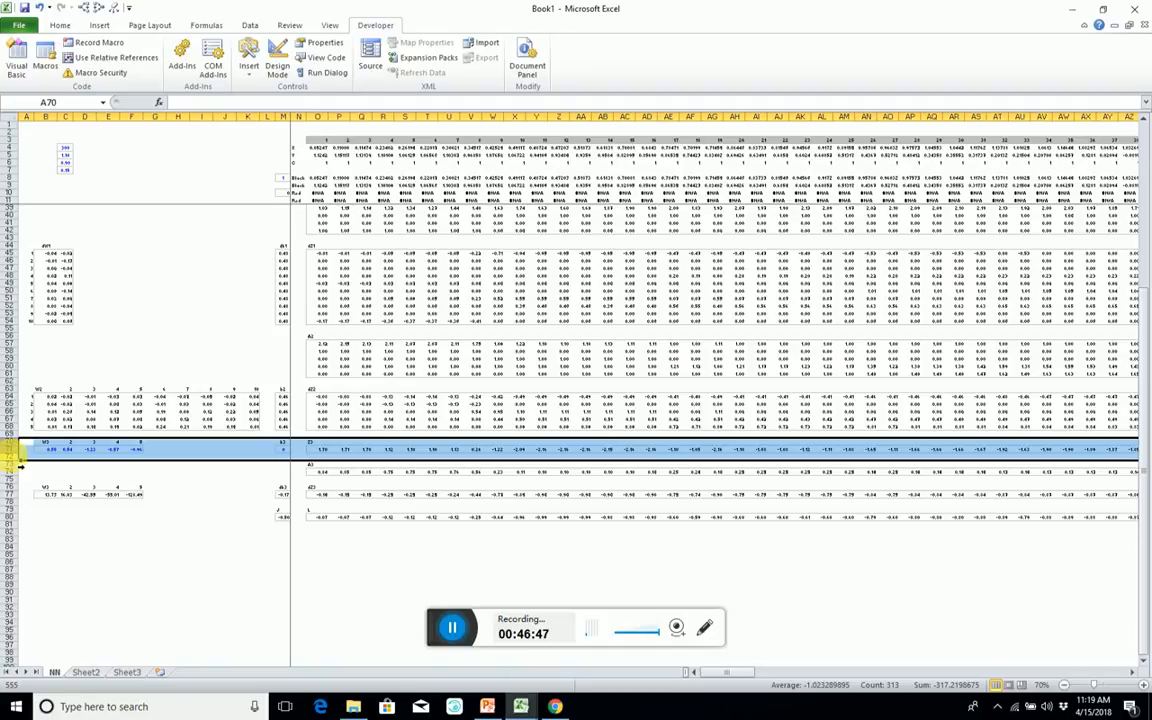
scroll(20, 430, "up", 8)
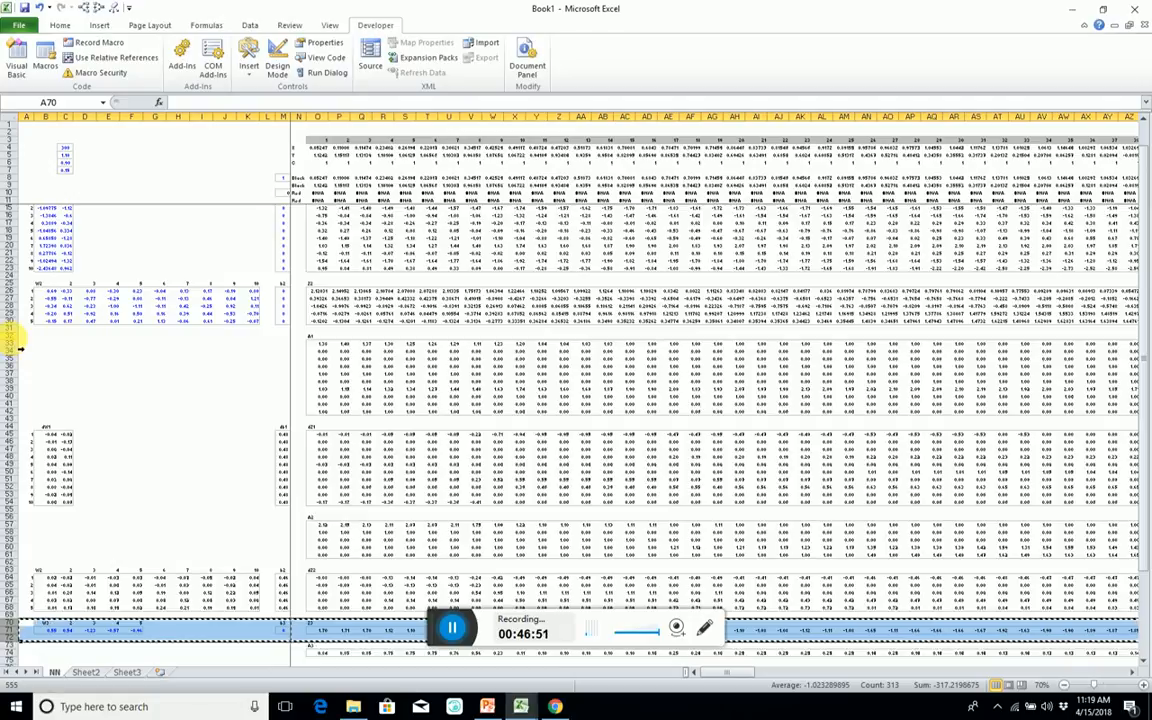
left_click(15, 336)
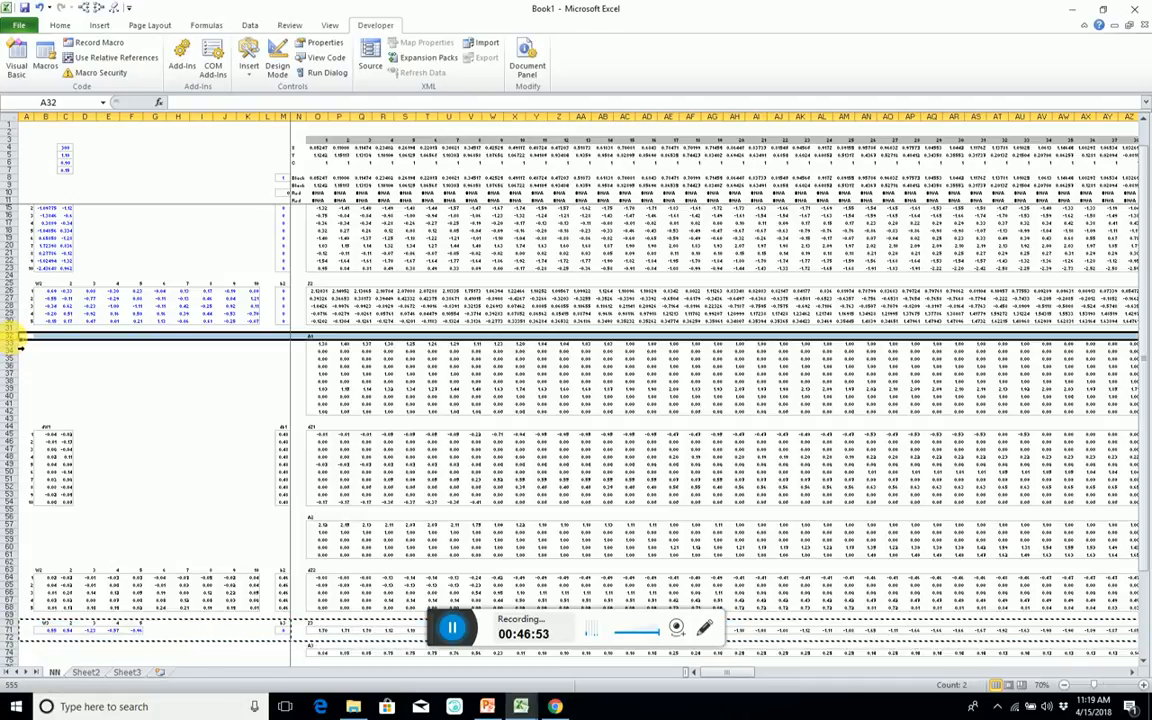
key("ctrl+shift+plus")
left_click(103, 430)
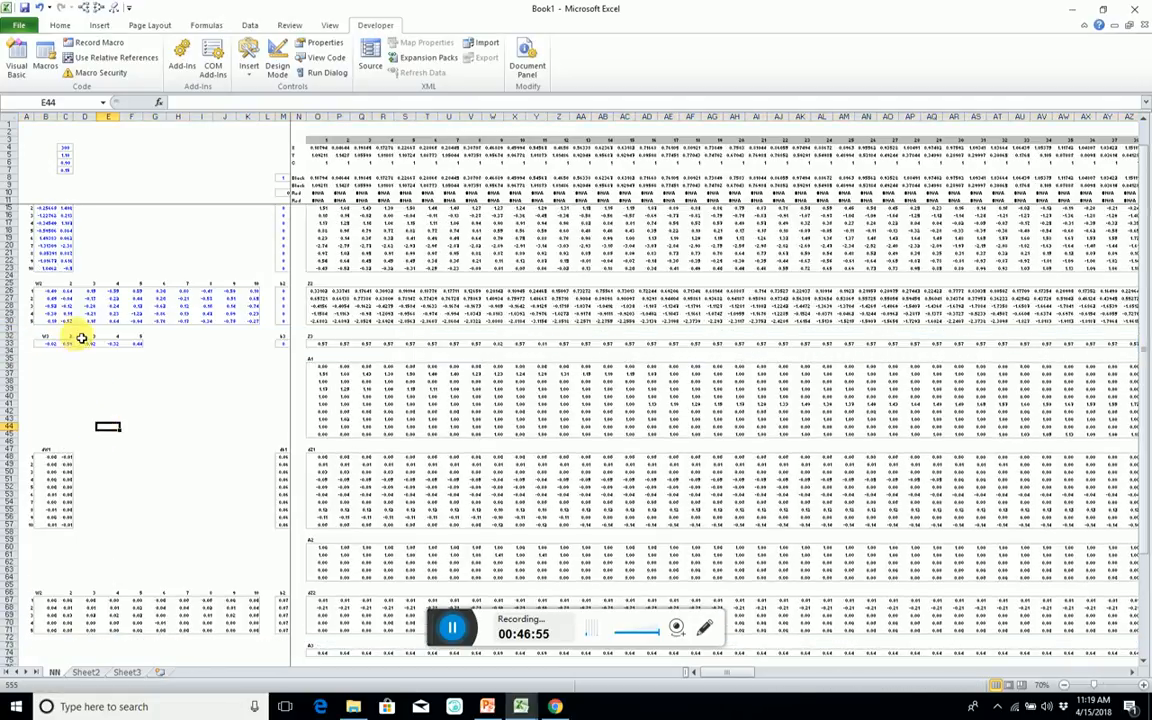
Define the workbook-level name Params for the weight and bias range B14:M33.
scroll(60, 290, "up", 1)
left_click(44, 220)
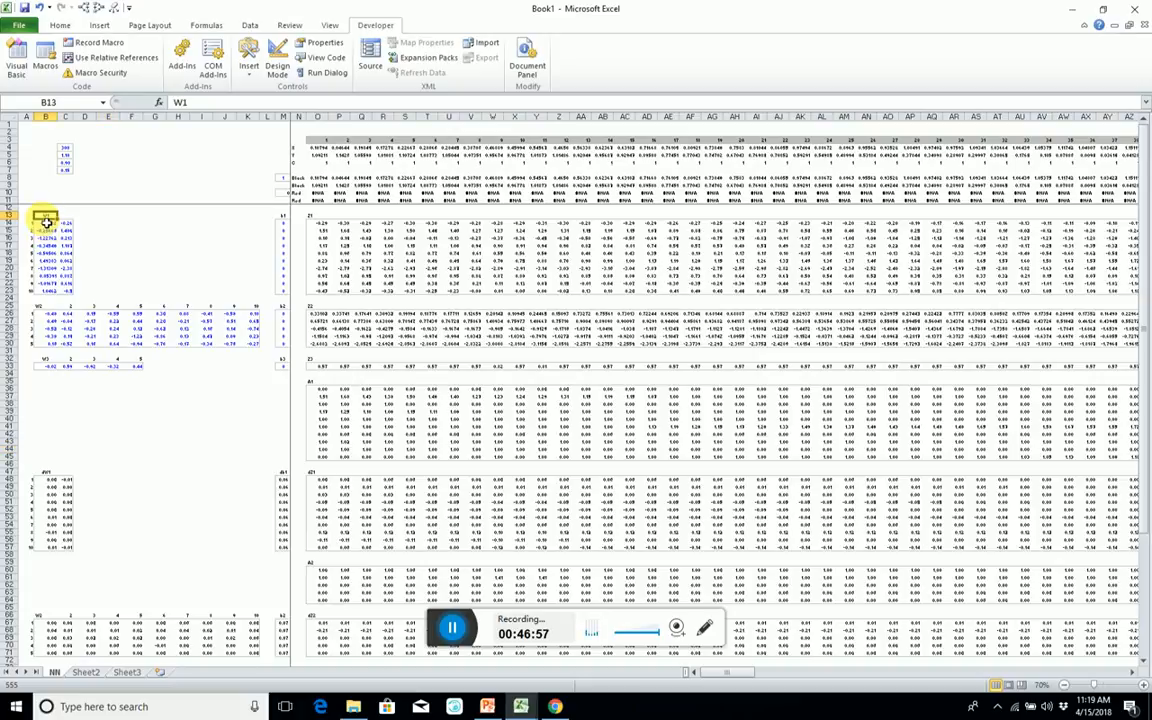
left_click_drag(44, 228, 283, 371)
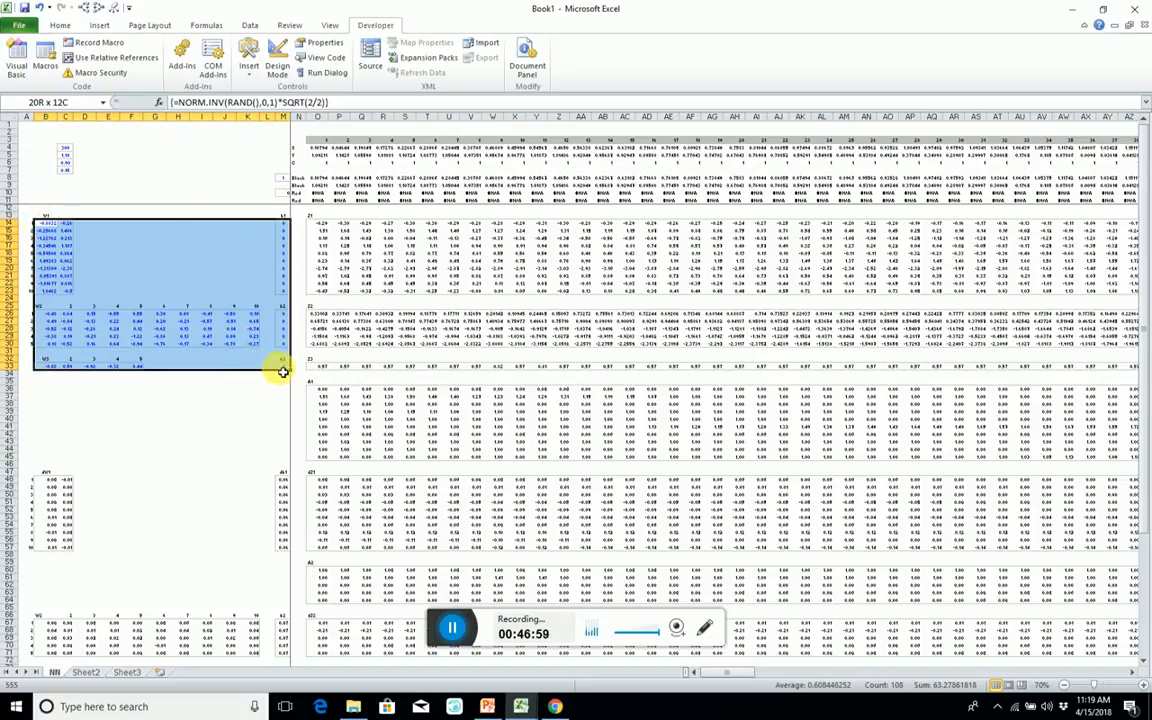
key("ctrl+F3")
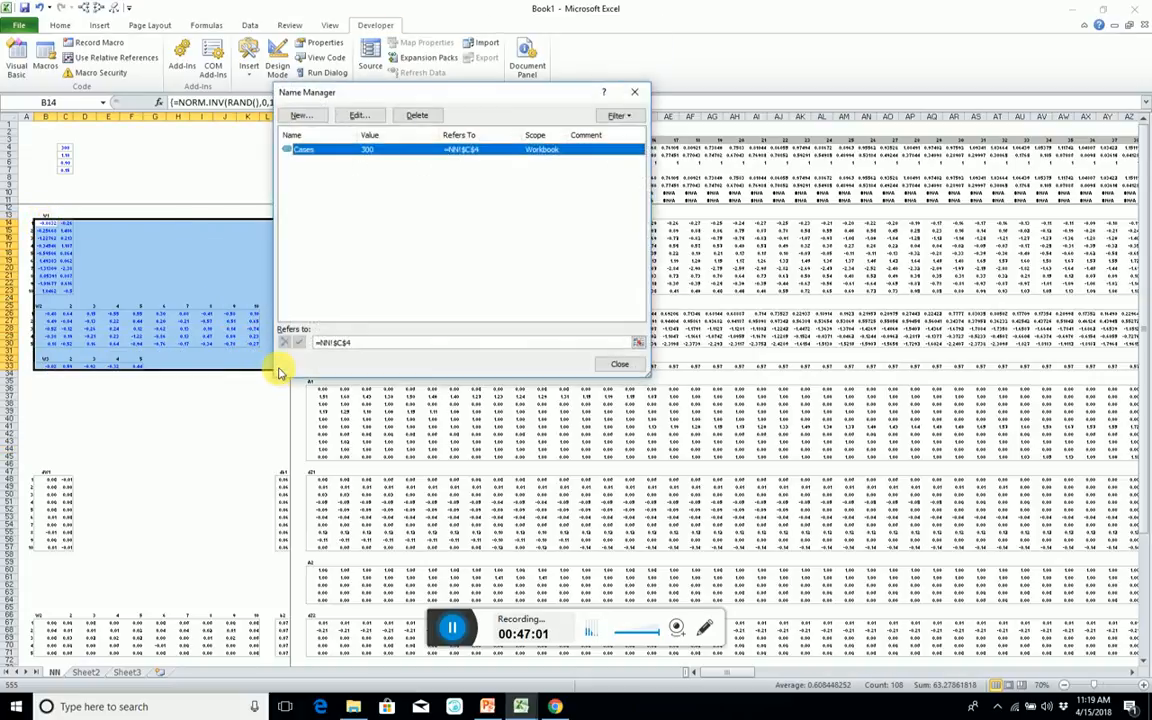
key("alt+n")
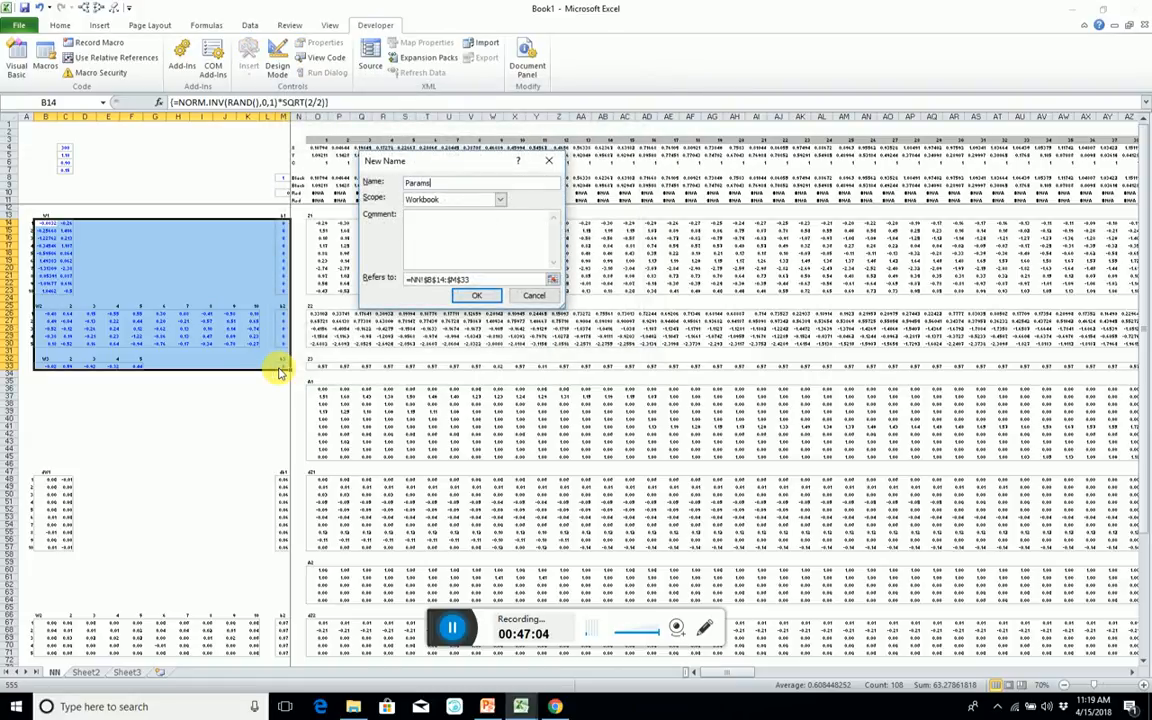
type("Params")
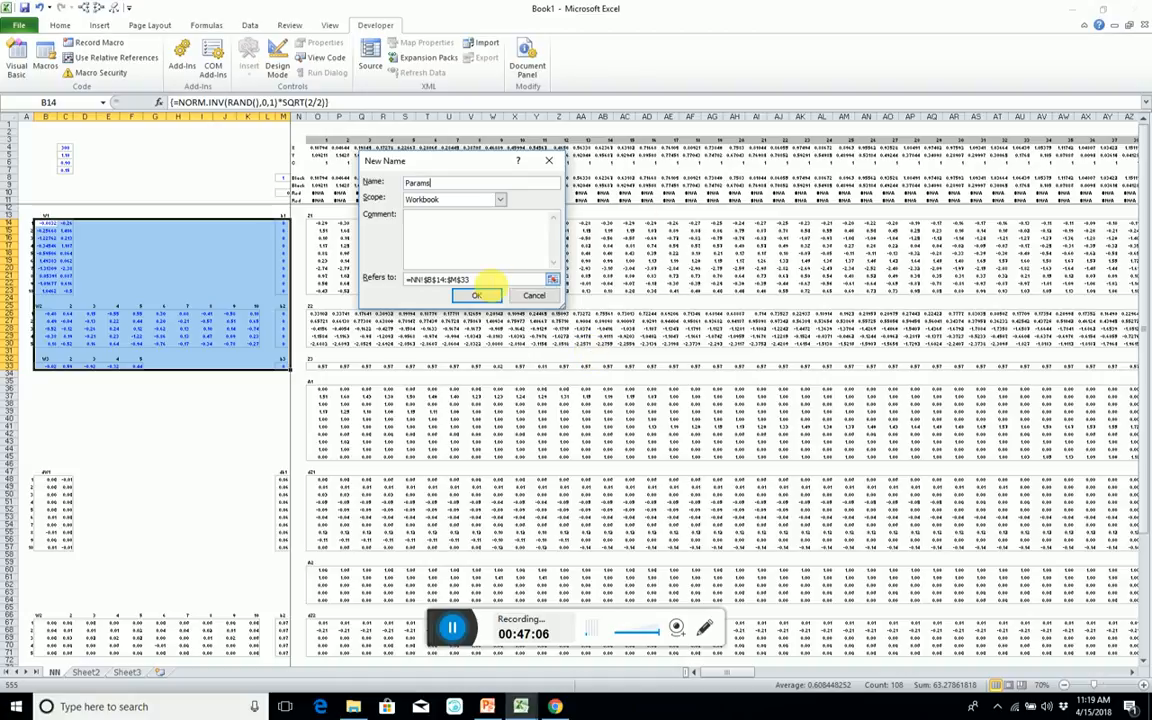
left_click(477, 295)
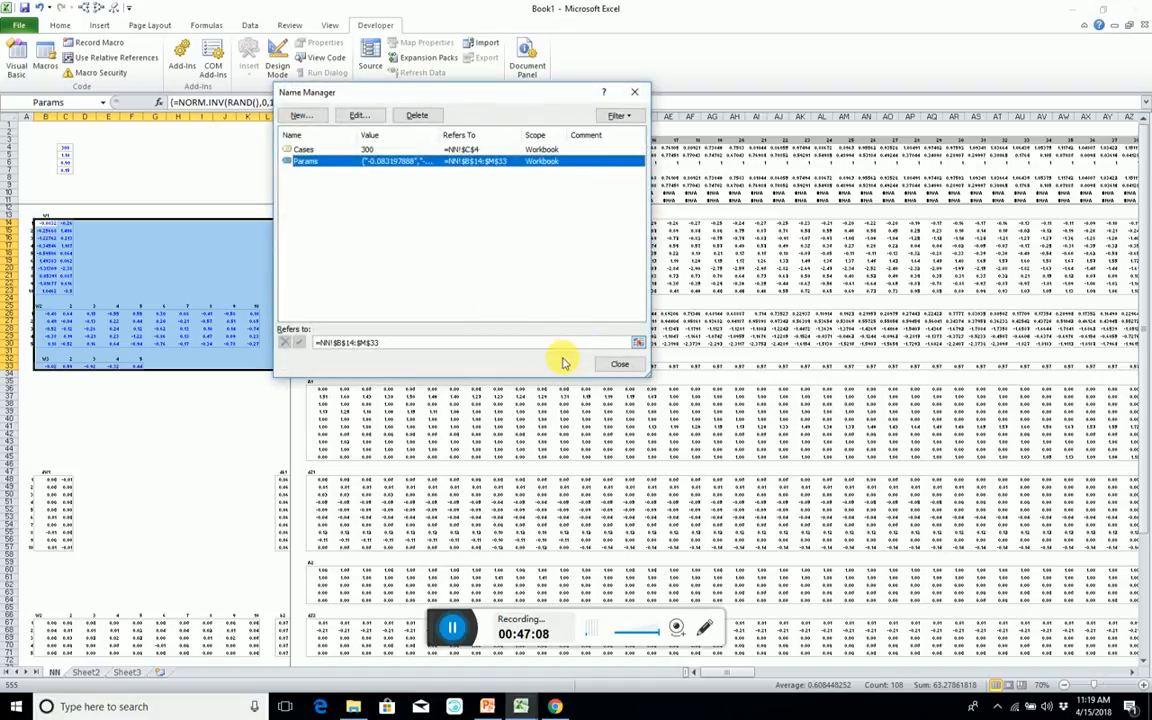
left_click(614, 363)
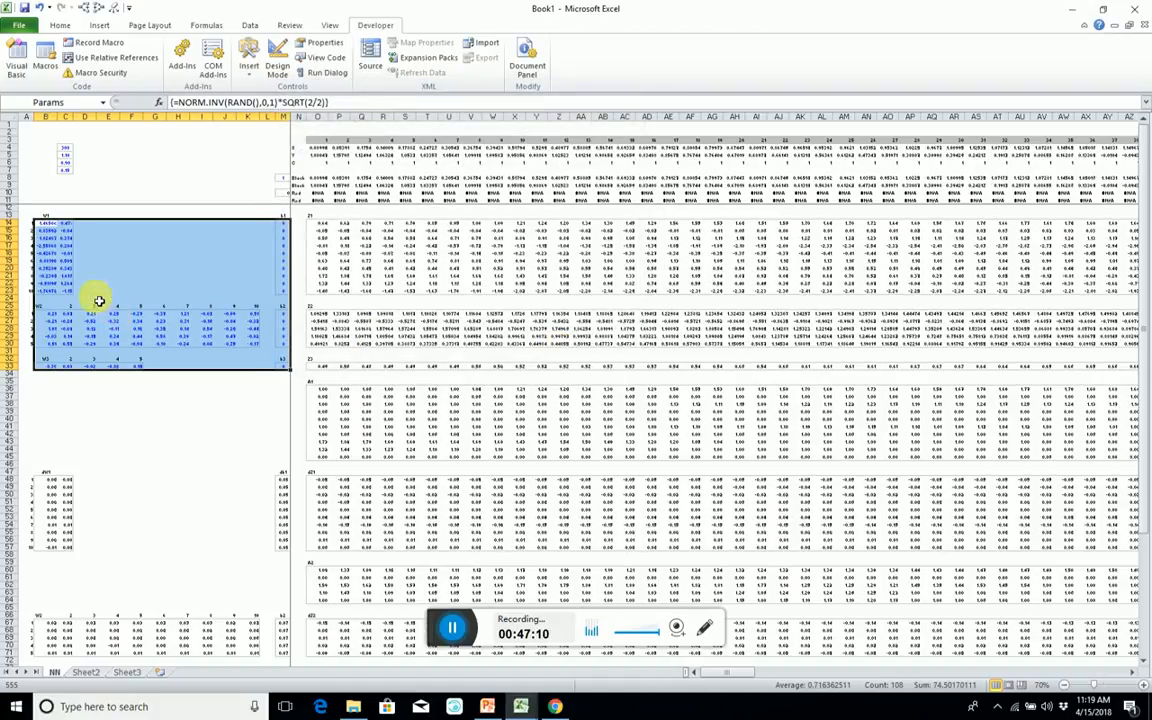
Copy the labelled weight and bias block A13:M33 to the empty area starting at A86.
left_click_drag(35, 217, 282, 371)
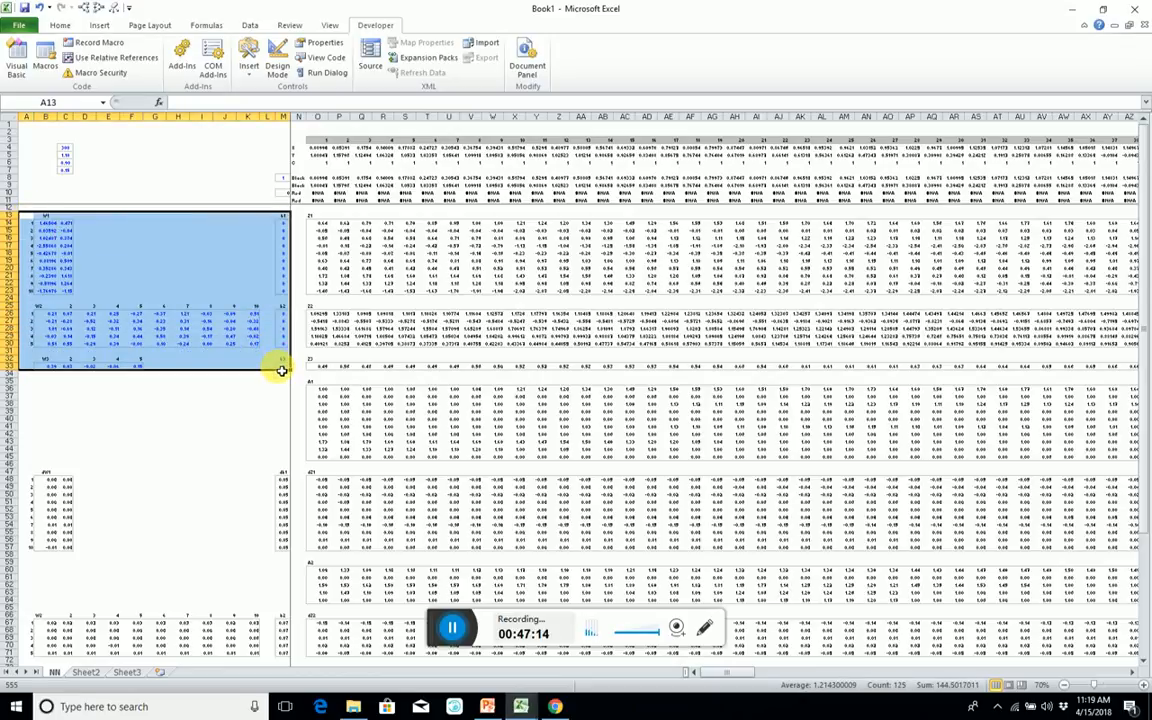
scroll(203, 393, "down", 14)
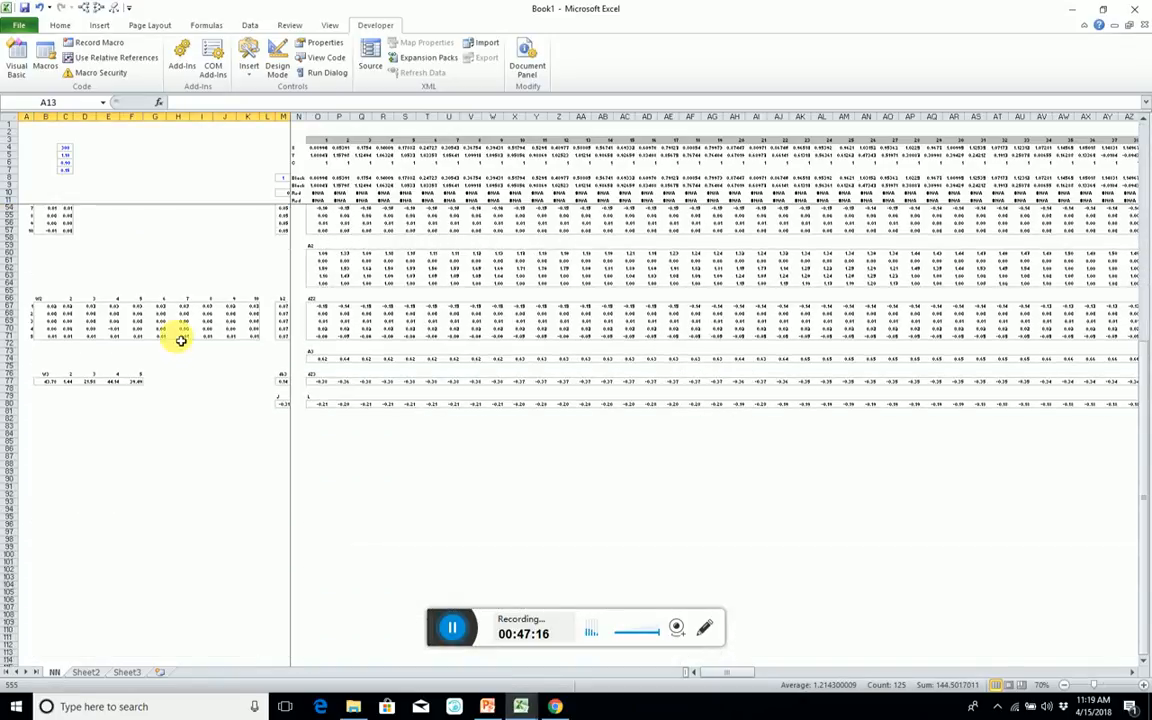
scroll(41, 432, "up", 14)
scroll(44, 391, "down", 15)
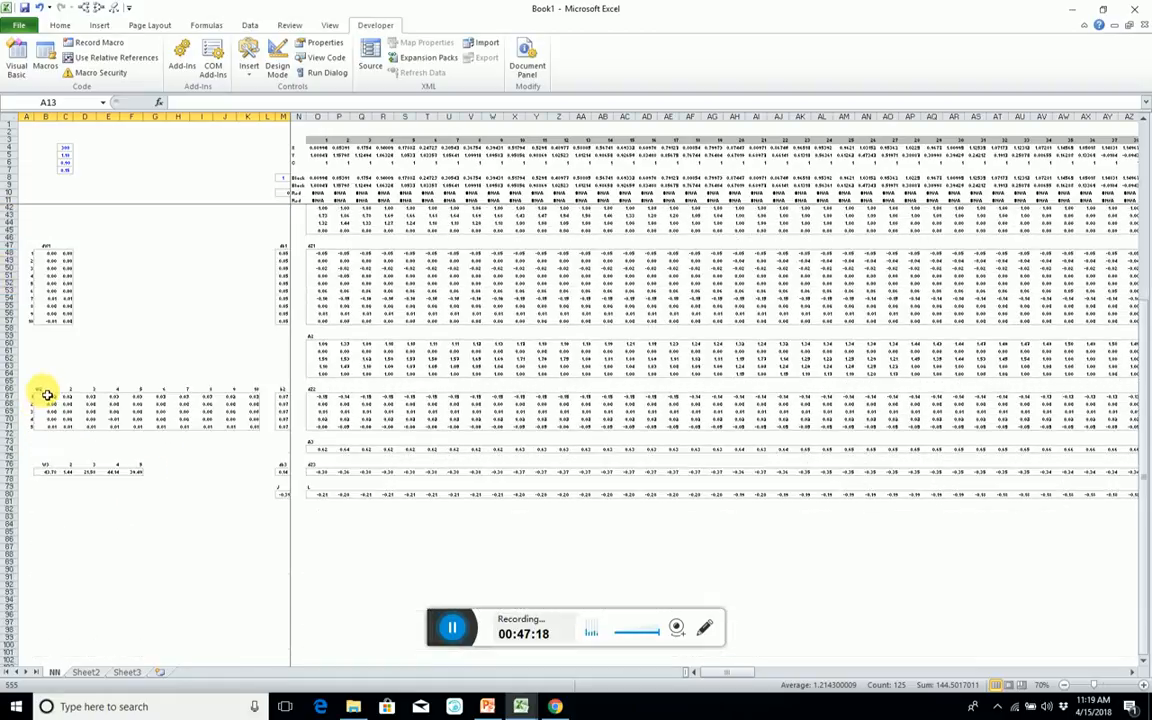
left_click(21, 429)
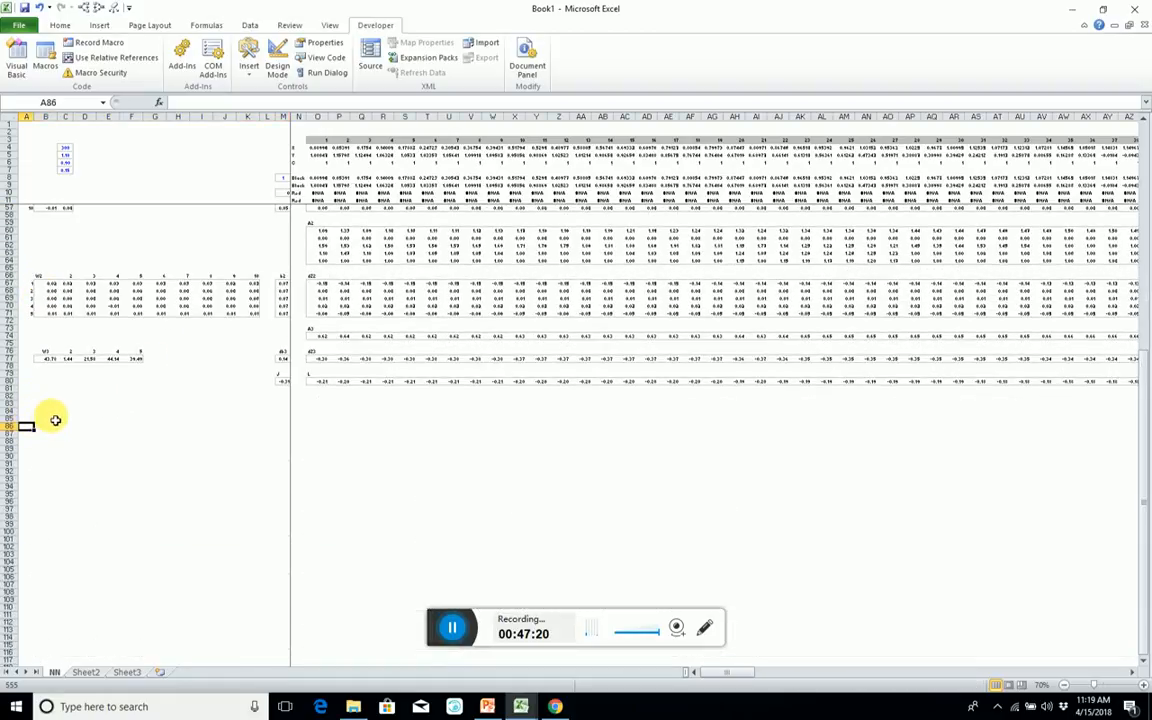
key("ctrl+v")
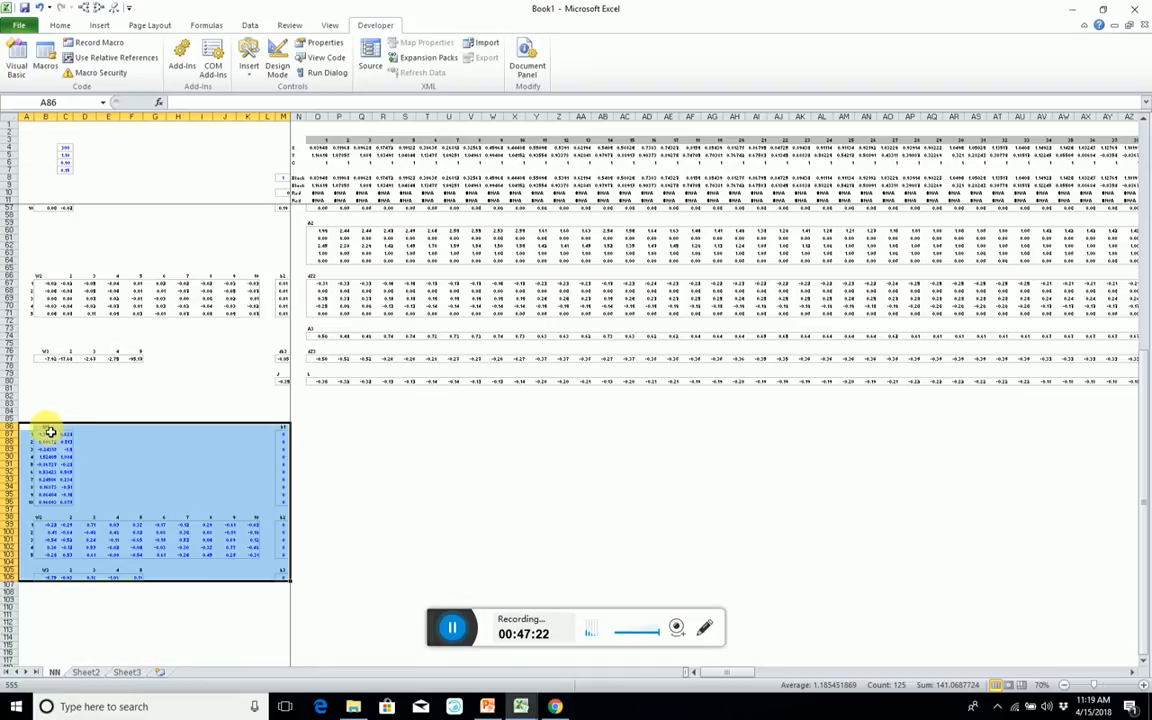
Define the workbook-level name ParamsInit for the copied block B86:M106.
left_click_drag(46, 430, 285, 580)
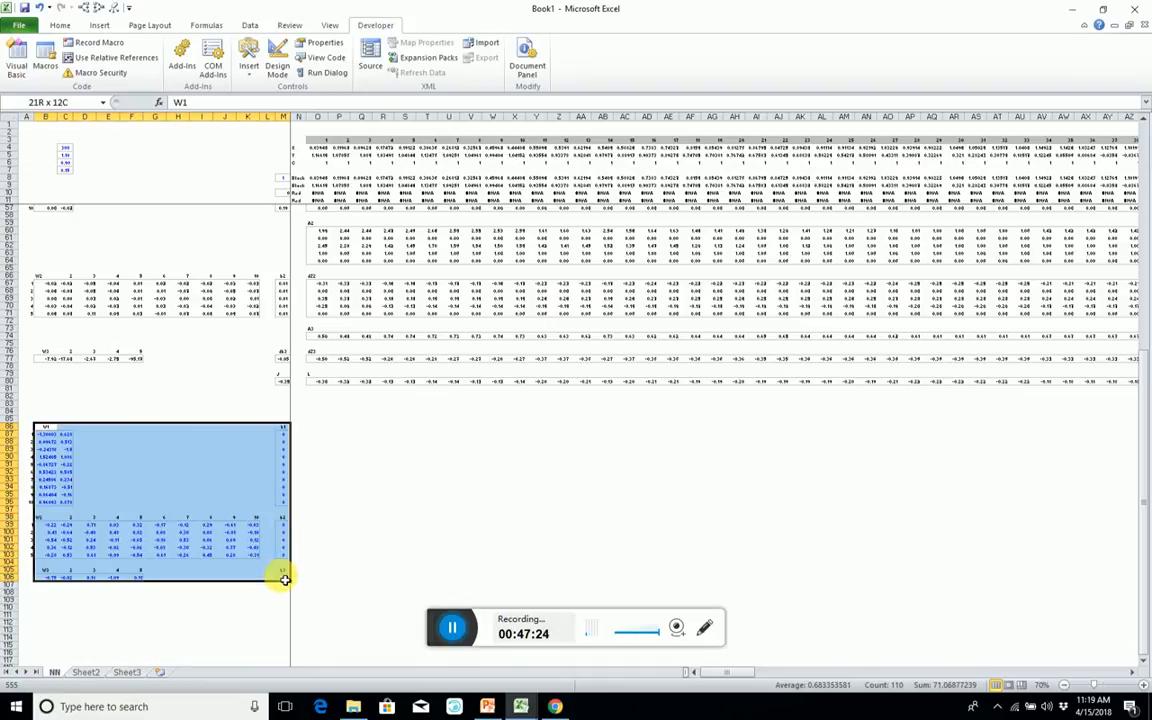
key("alt+i")
key("n")
key("d")
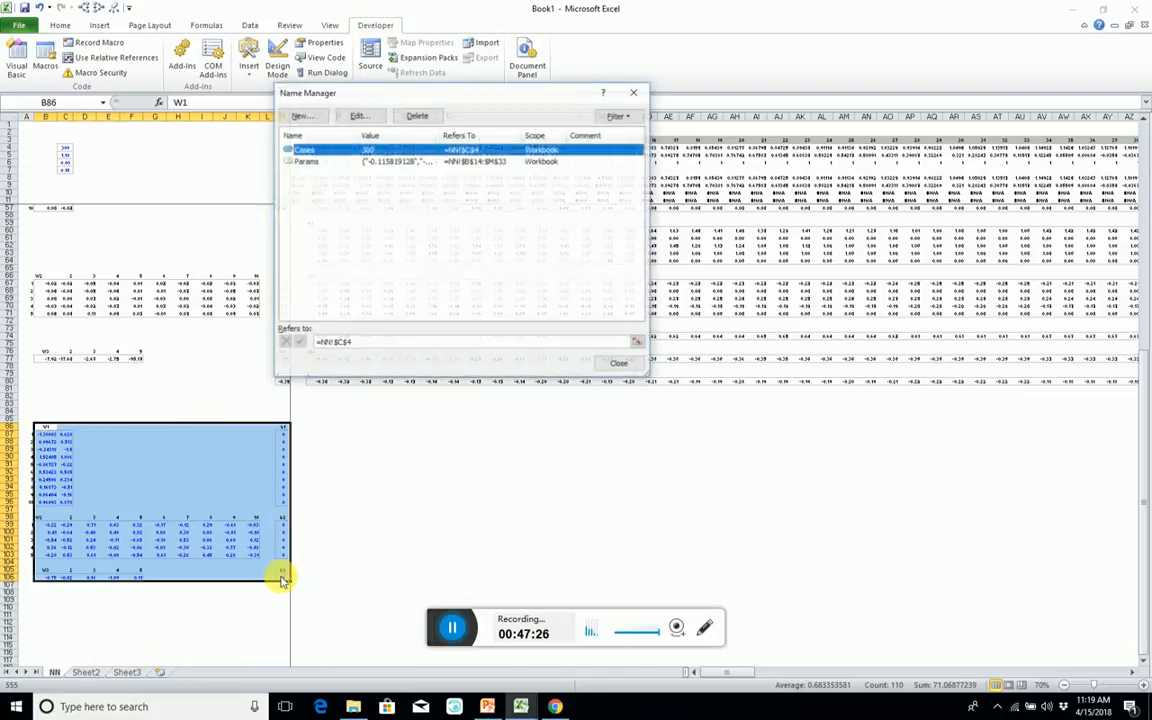
key("alt+n")
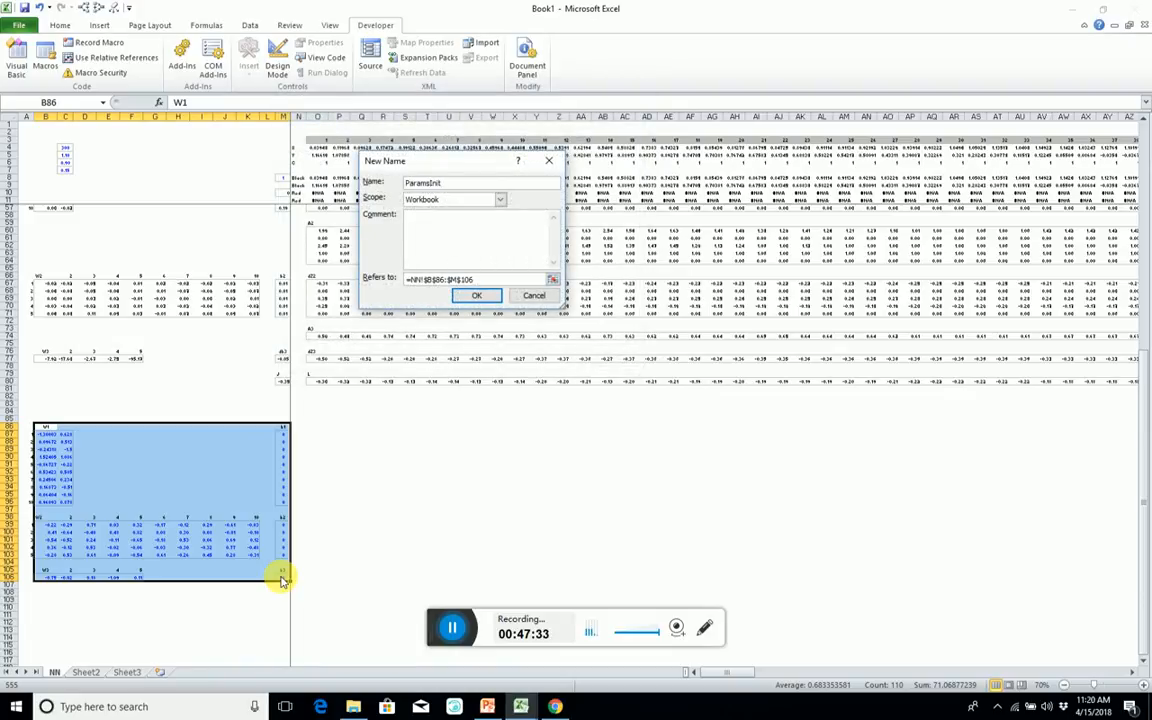
key("Return")
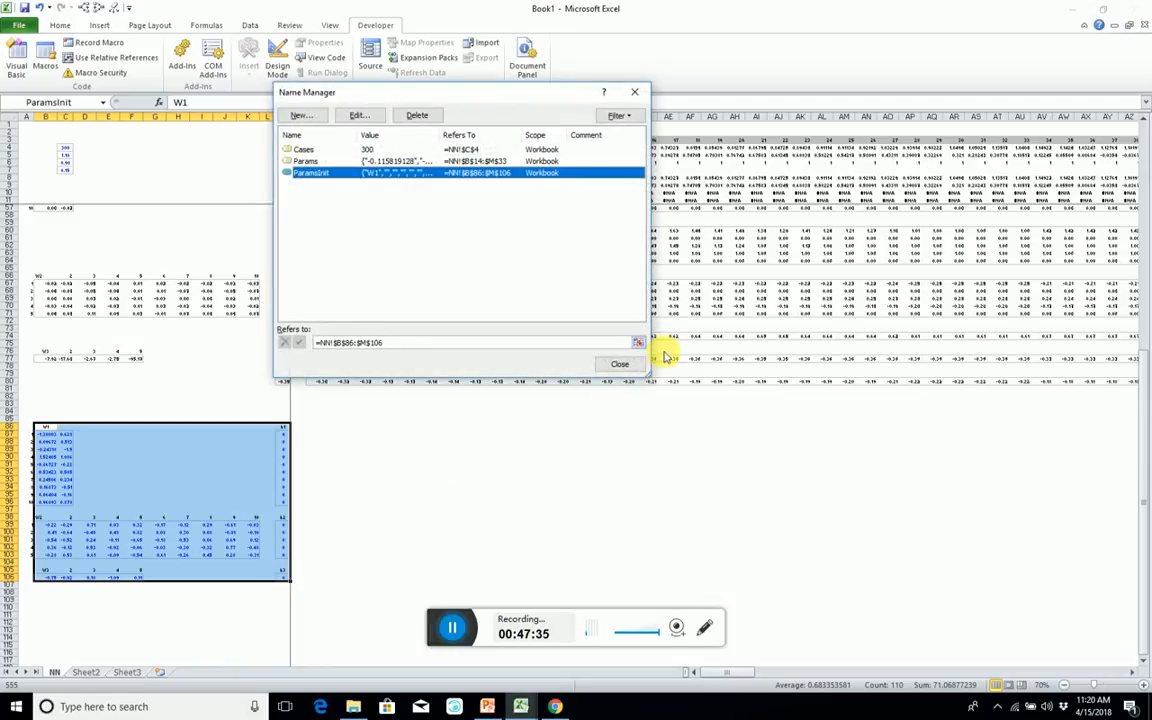
Replace the A96 reference with 10 in the initial W2 array formula at B99, making it NORM.INV(RAND(),0,1)*SQRT(2/10).
left_click(620, 367)
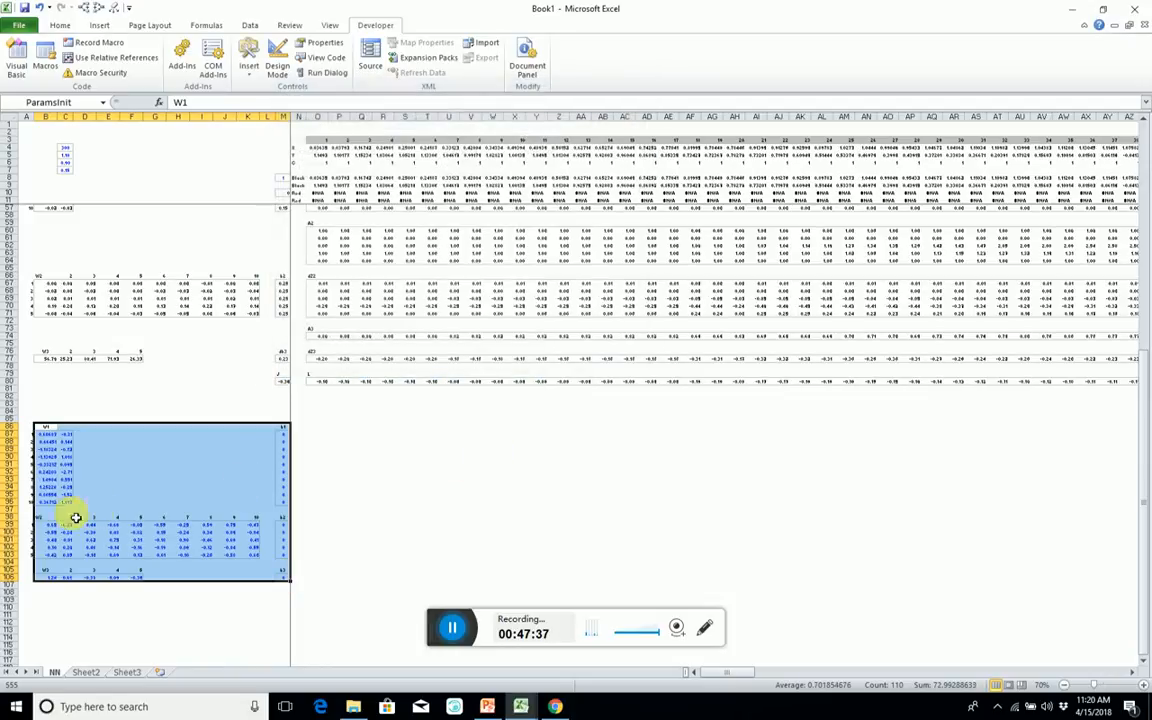
left_click(47, 465)
left_click(109, 543)
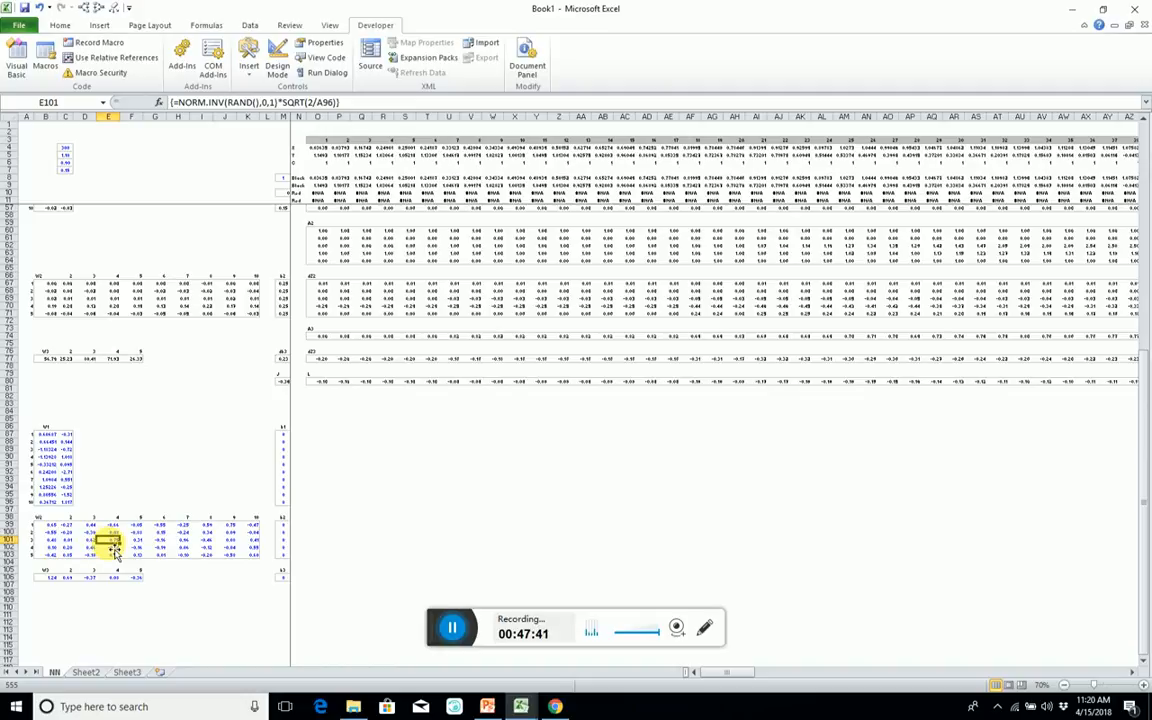
left_click(46, 525)
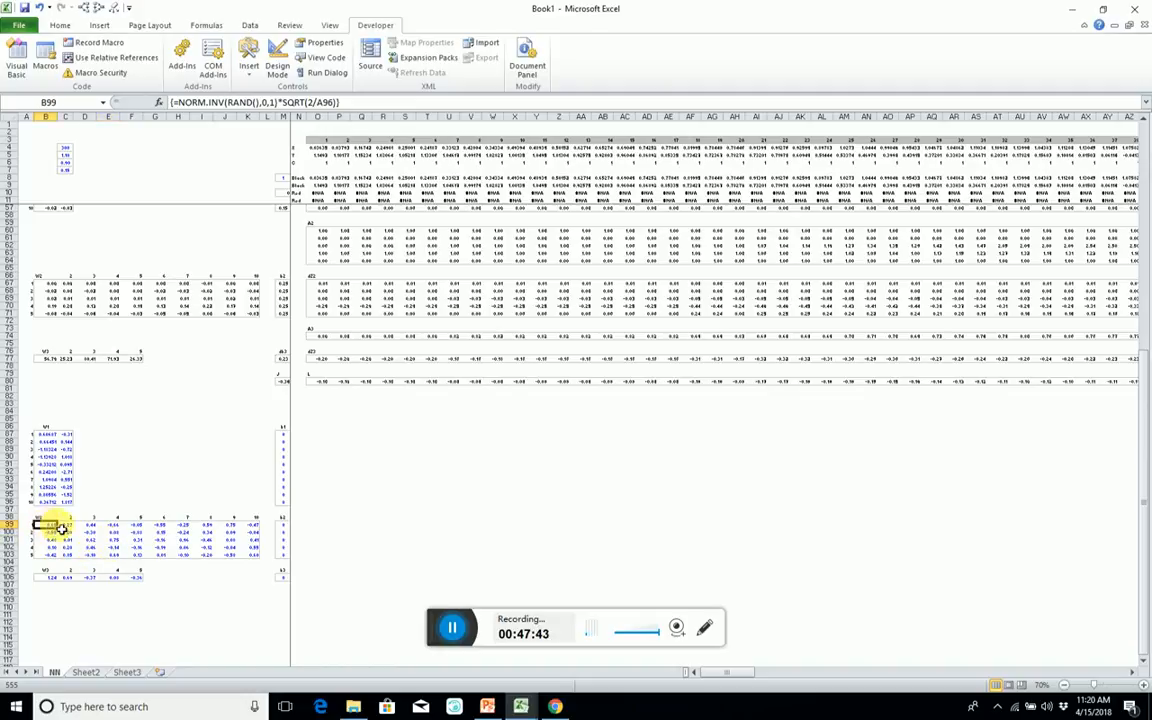
double_click(327, 102)
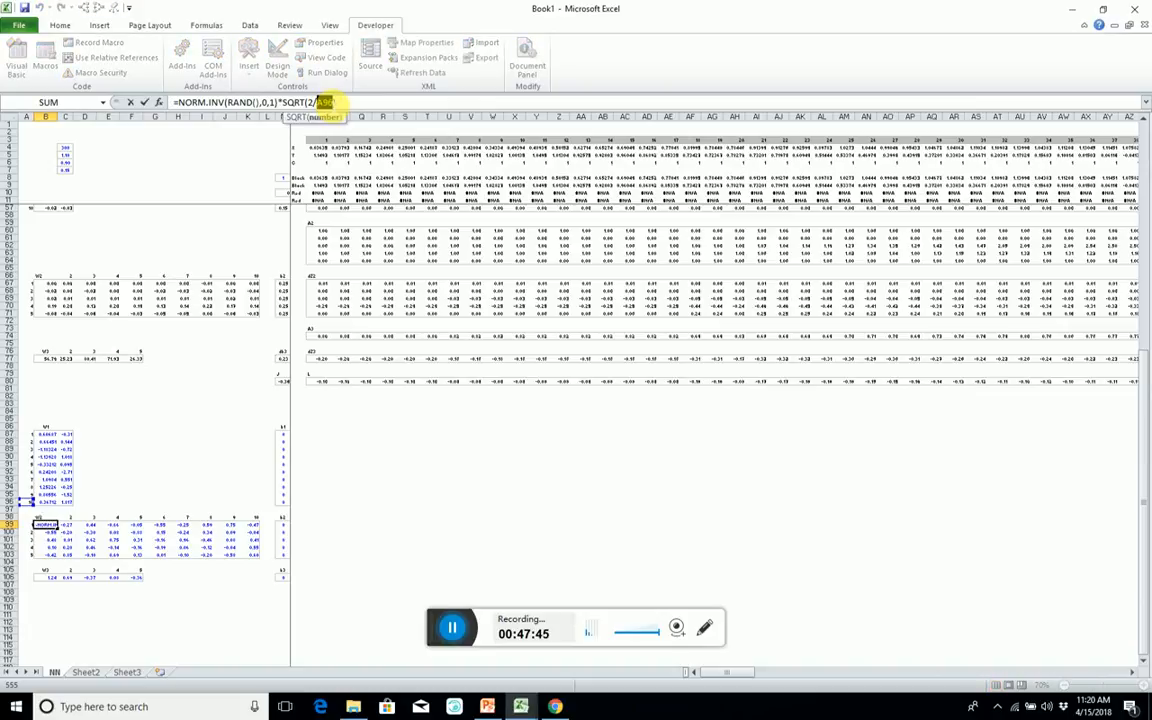
type("10")
key("ctrl+shift+Return")
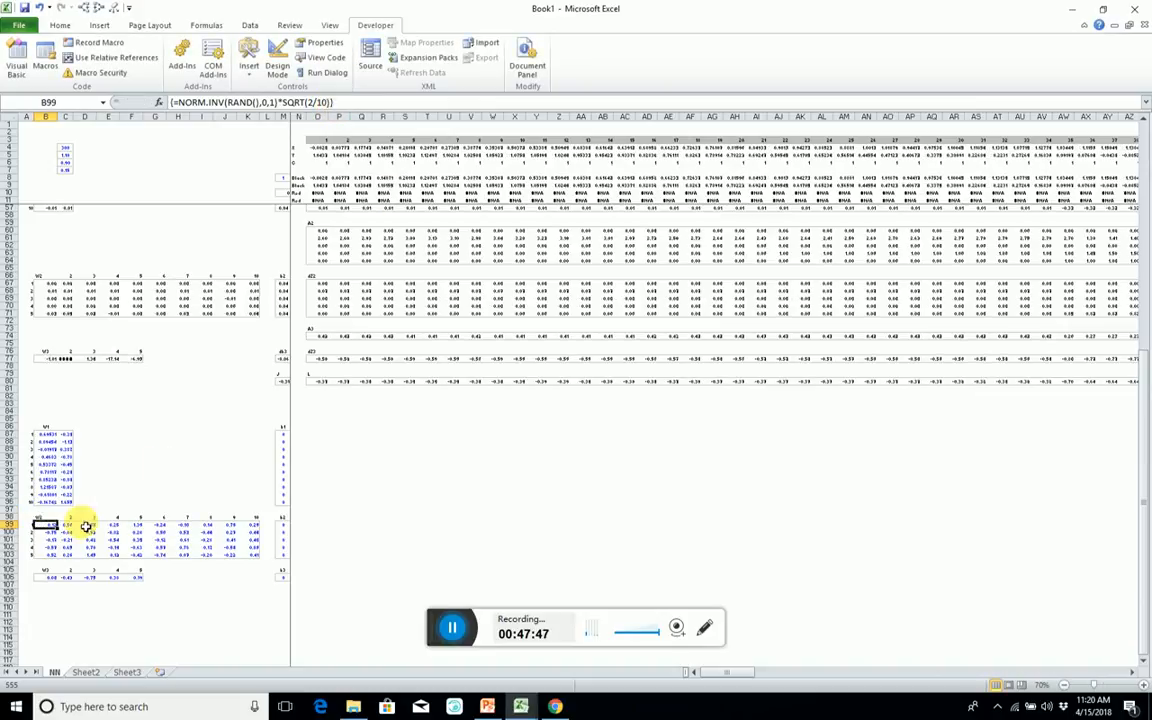
Replace the A103 reference with 5 in the initial W3 array formula at B106, making it NORM.INV(RAND(),0,1)*SQRT(2/5).
left_click(47, 577)
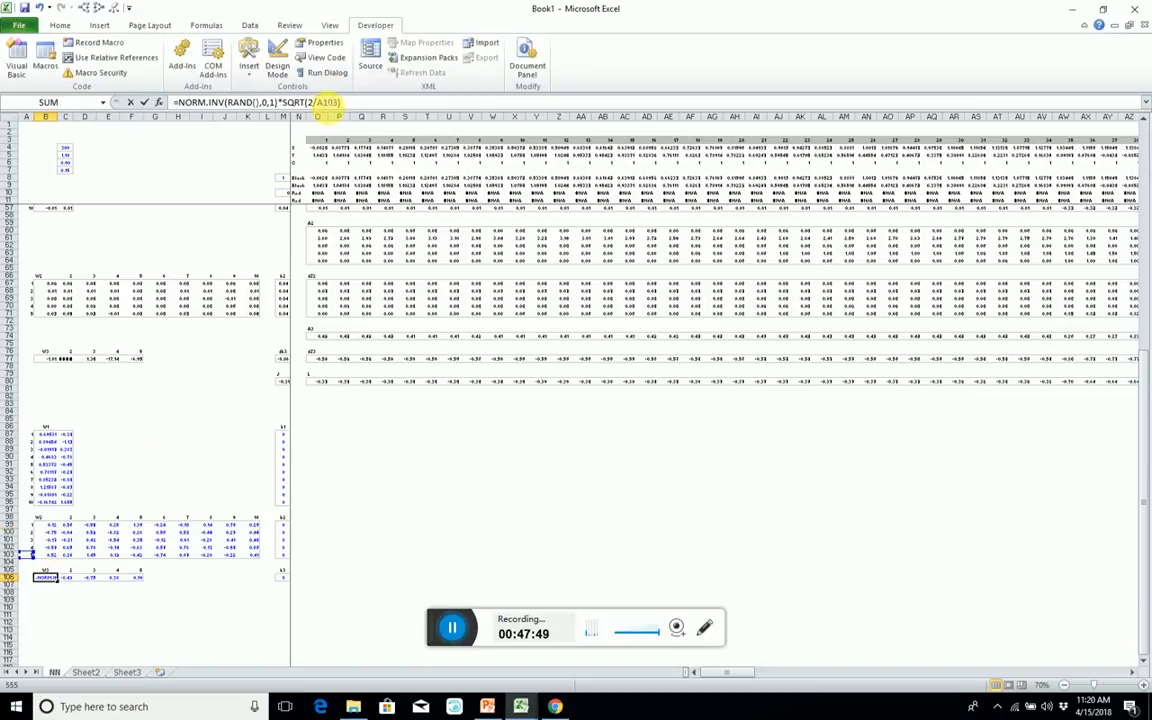
double_click(325, 102)
type("5")
key("ctrl+shift+Return")
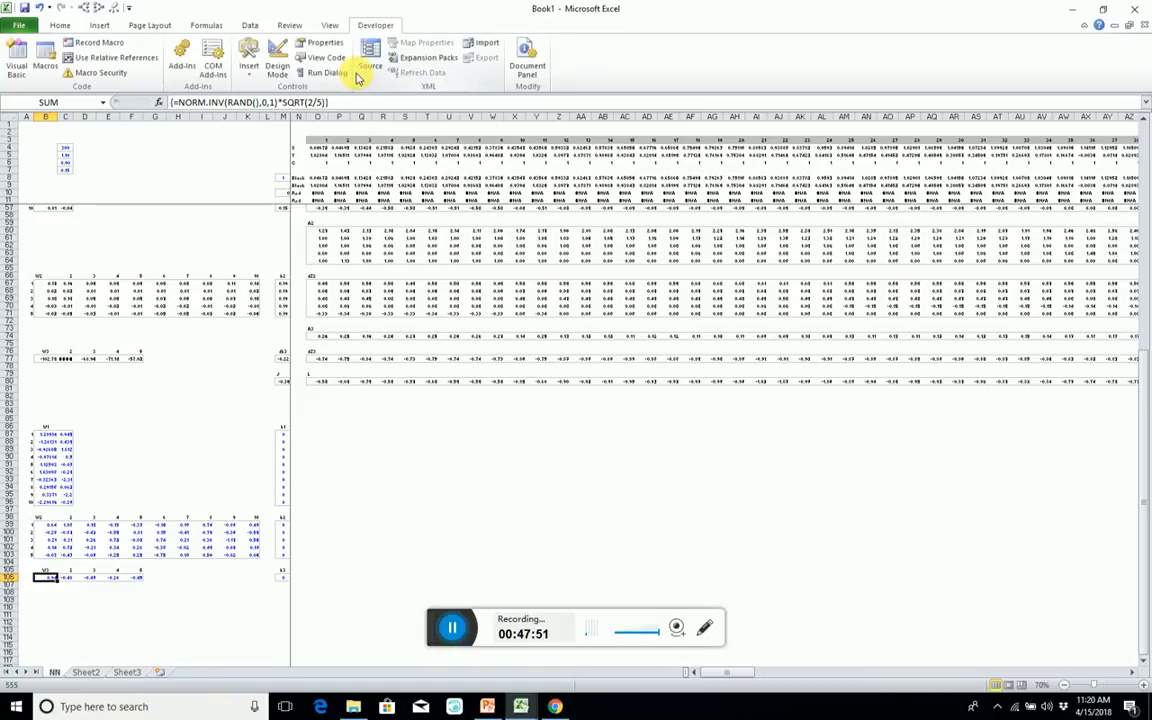
Check the scaling formulas in the initial W3, W2 and W1 blocks between rows 87 and 106.
key("Down")
key("Up")
key("Right")
key("Right")
key("Left")
key("Up")
key("Up")
key("Up")
key("Up")
key("Right")
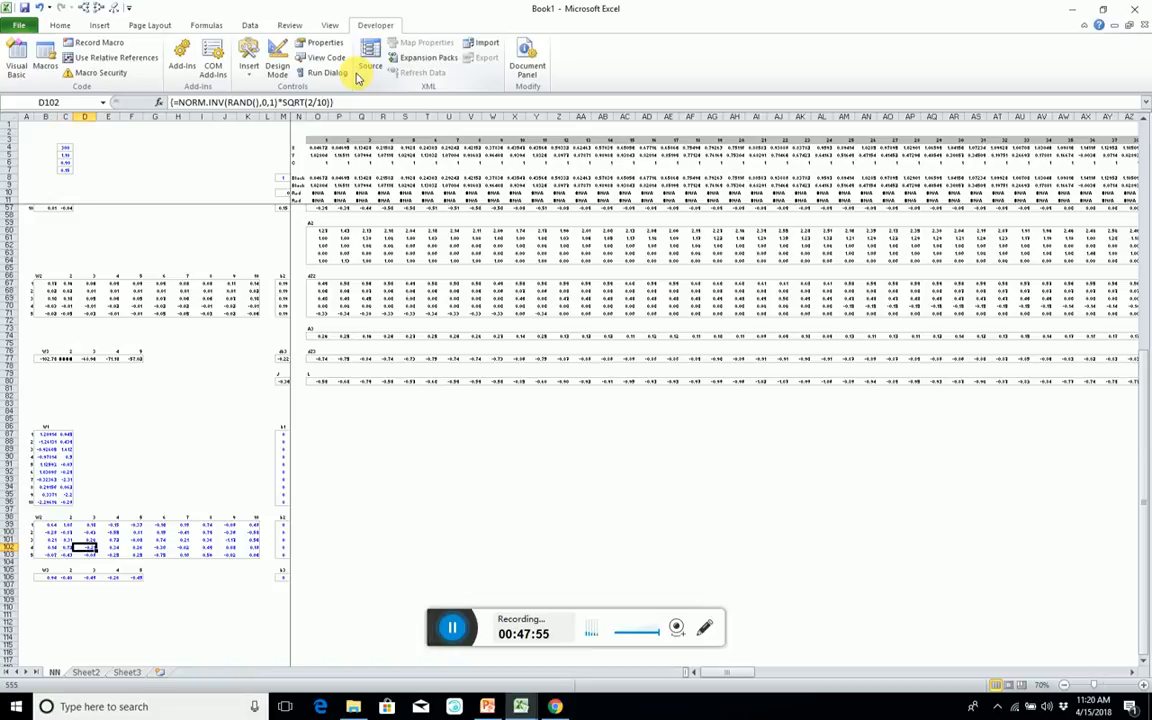
key("Left")
key("Left")
key("Left")
key("Right")
key("Up")
key("Up")
key("Up")
key("Up")
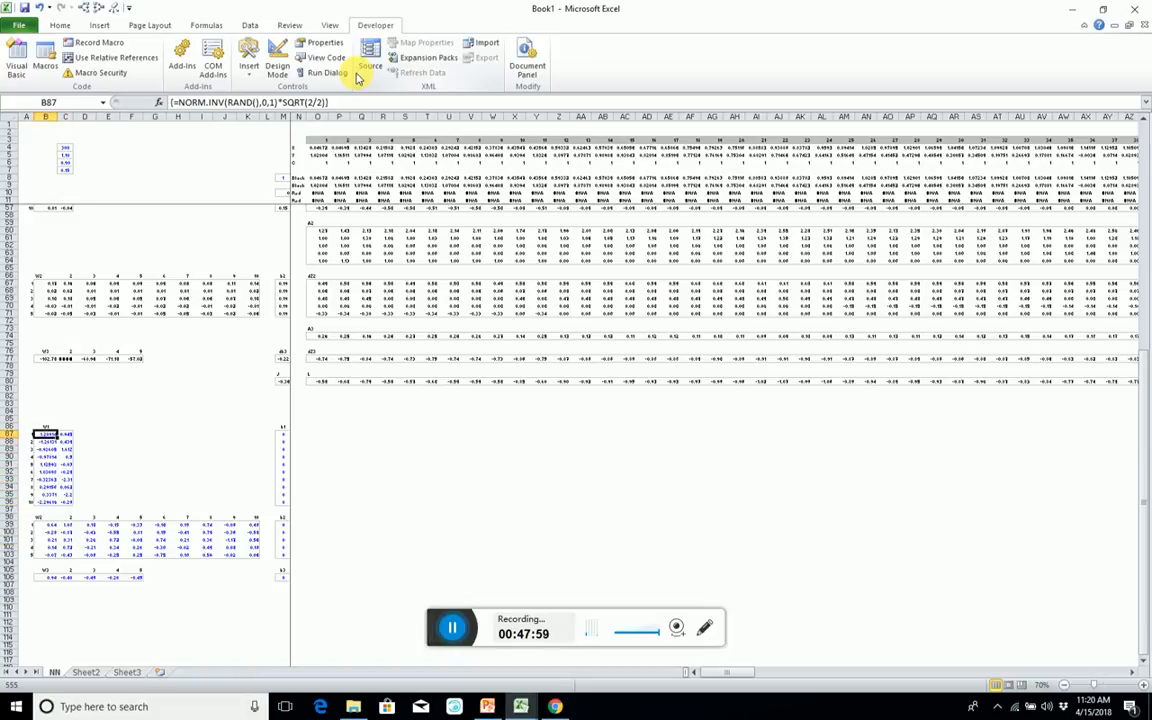
Format the initial W1 weights in B87:C96 as numbers with two decimals.
key("shift+Down")
key("shift+Down")
key("shift+Down")
key("shift+Down")
key("shift+Down")
key("shift+Down")
key("shift+Down")
key("shift+Down")
key("shift+Down")
key("shift+Right")
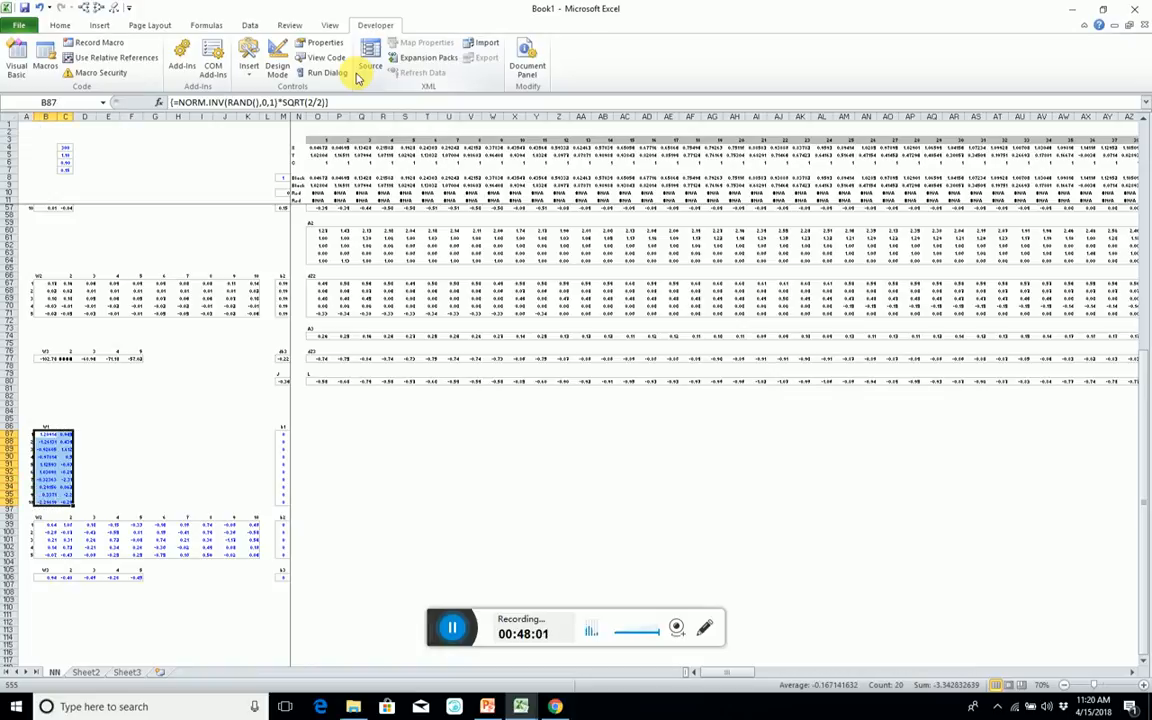
key("ctrl+shift+1")
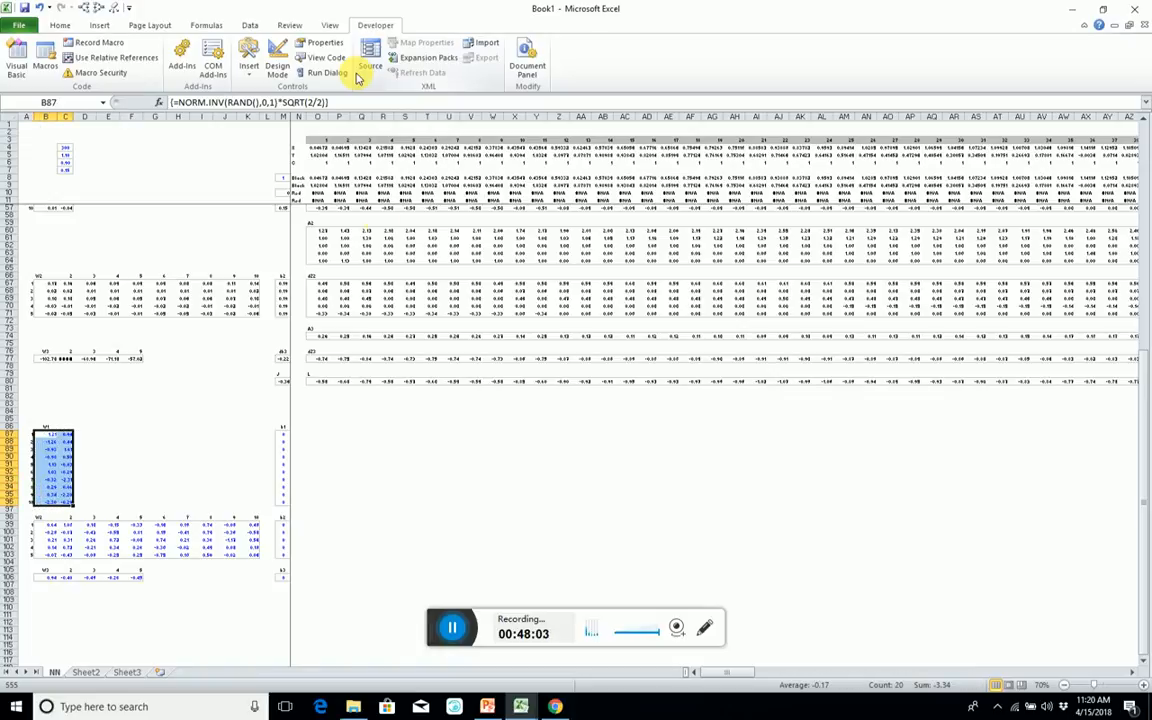
left_click_drag(251, 444, 289, 444)
left_click(421, 473)
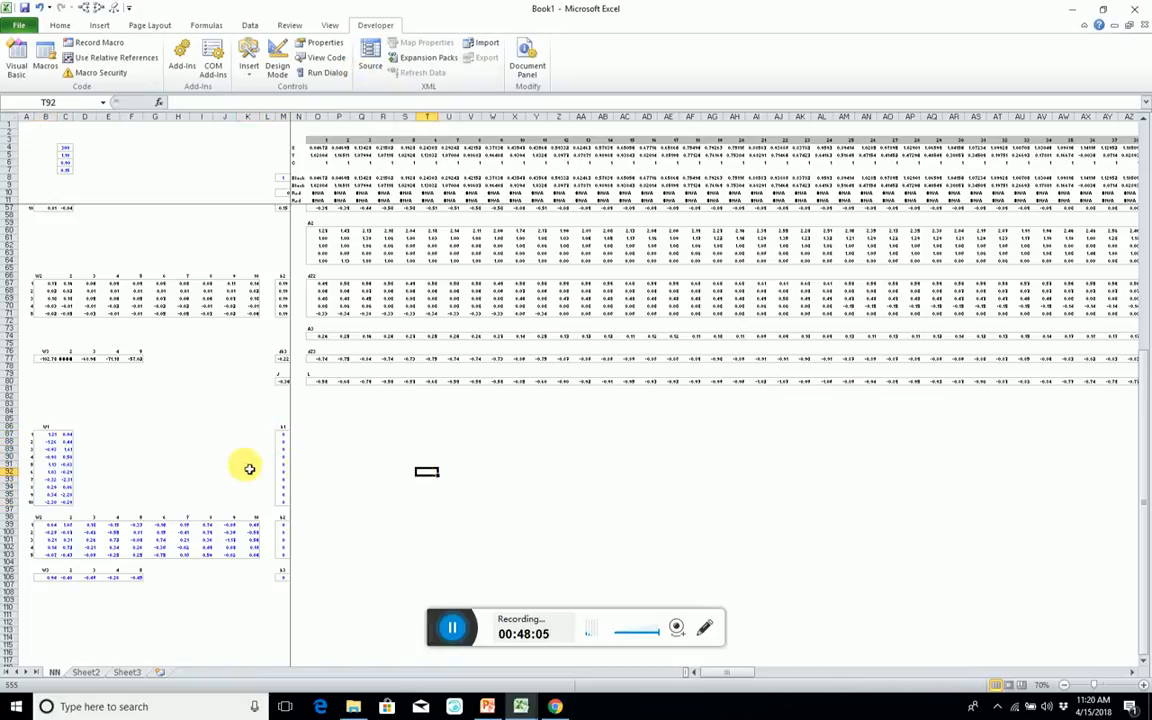
Narrow column B slightly.
scroll(185, 452, "up", 6)
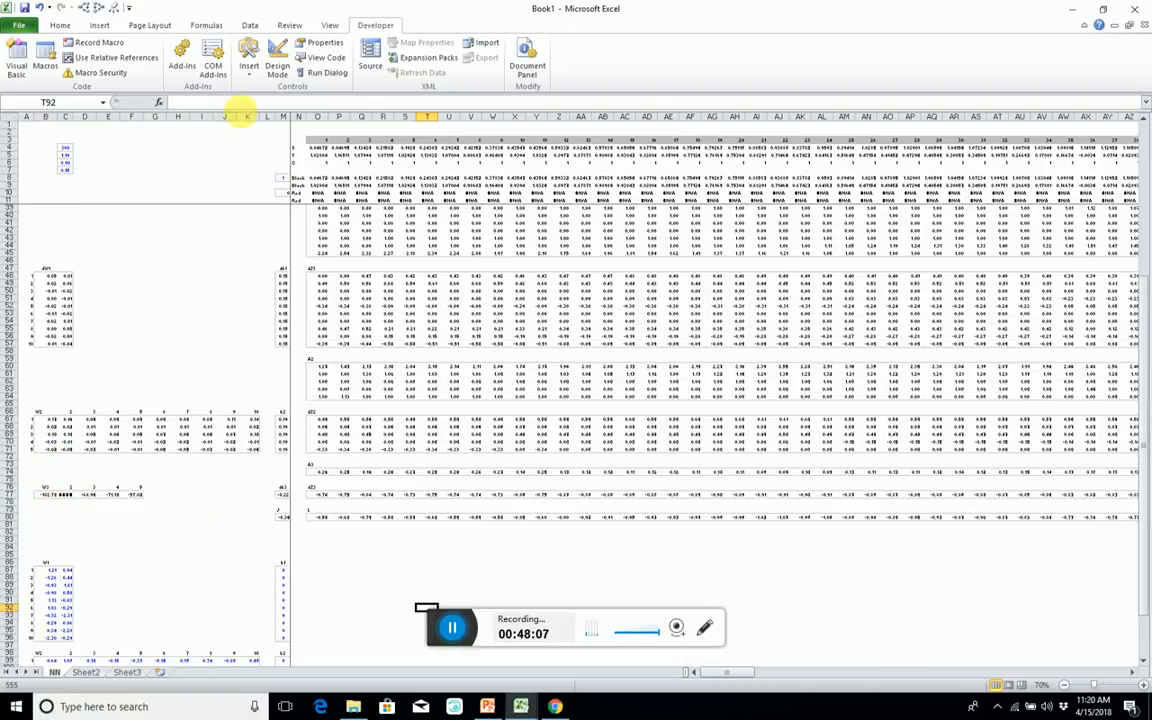
left_click_drag(64, 125, 58, 120)
left_click(123, 231)
Review the current weight cells, the Z1 formula, and the placement of the Params and ParamsInit ranges on the sheet.
scroll(123, 231, "up", 9)
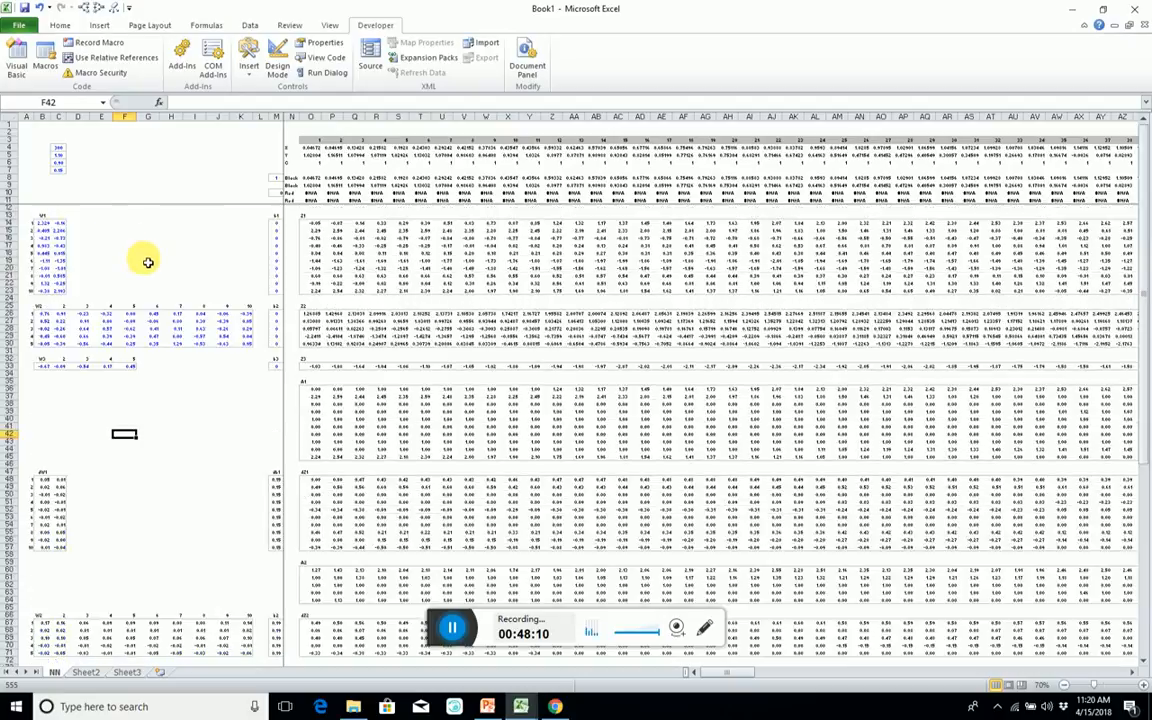
left_click(45, 225)
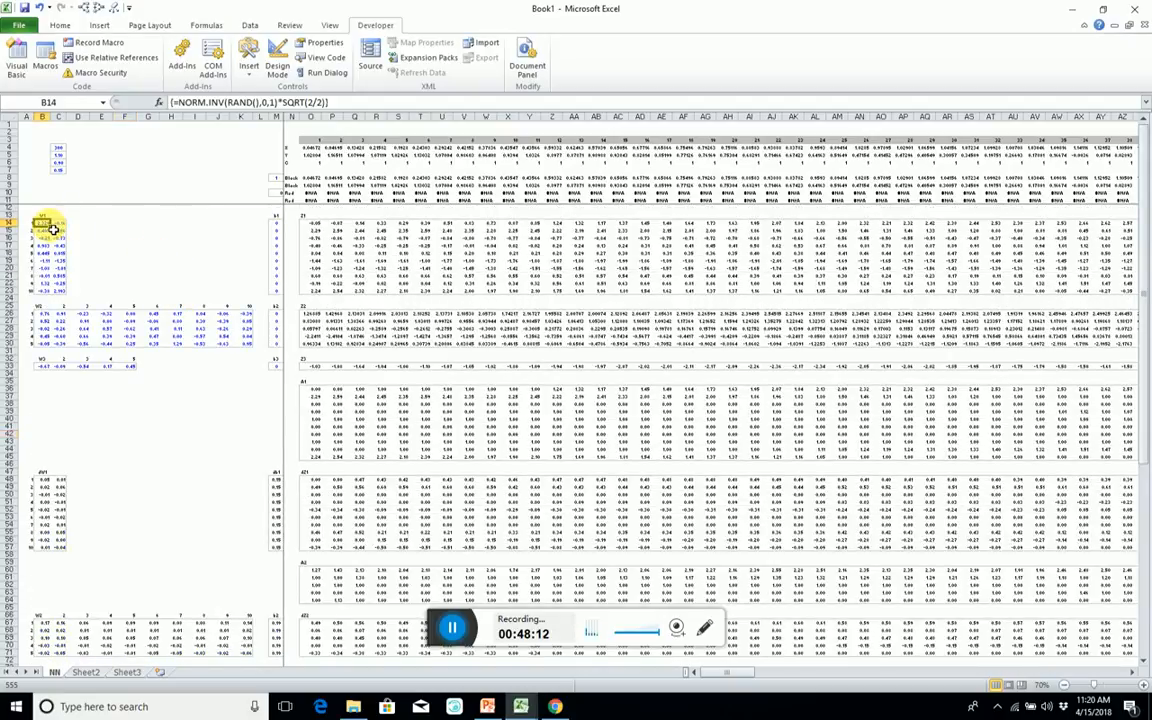
left_click(116, 325)
left_click(103, 365)
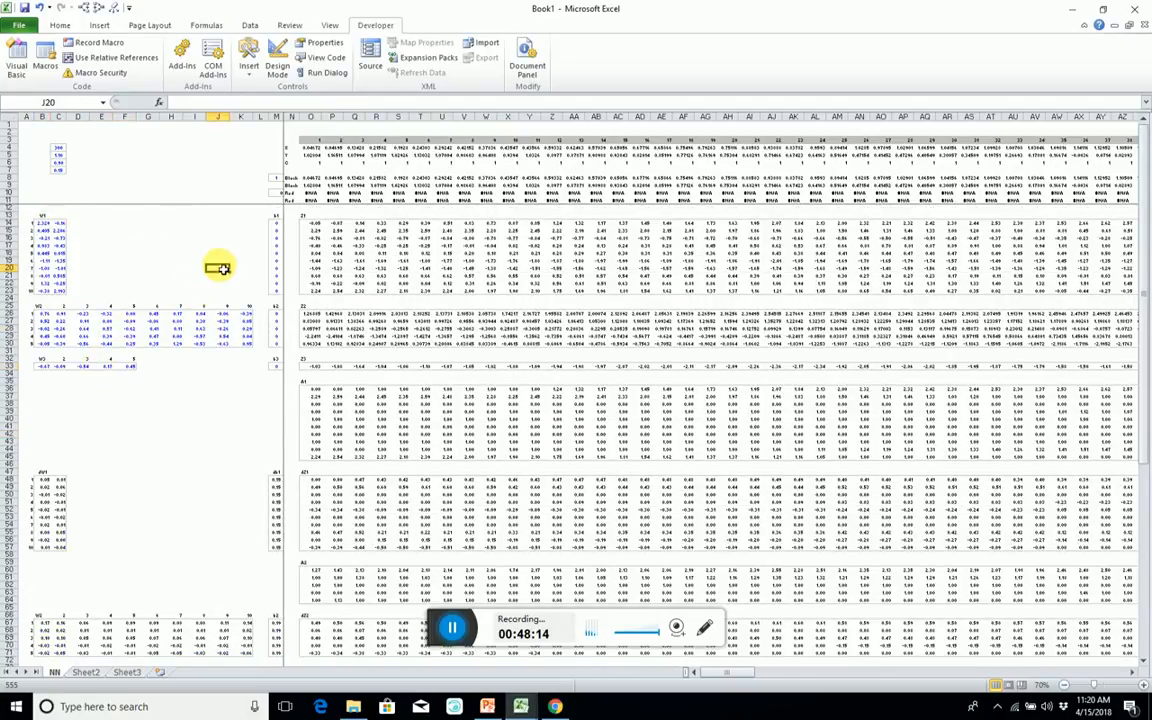
left_click(353, 268)
scroll(55, 250, "up", 7)
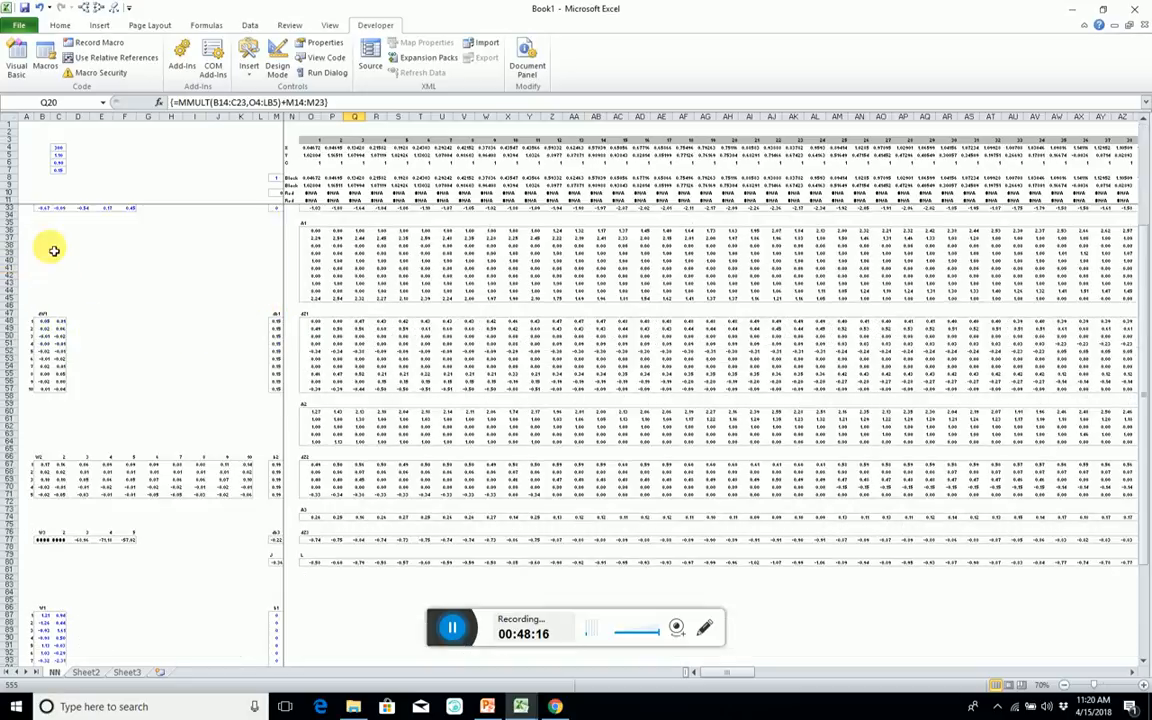
scroll(60, 270, "down", 7)
scroll(38, 232, "down", 3)
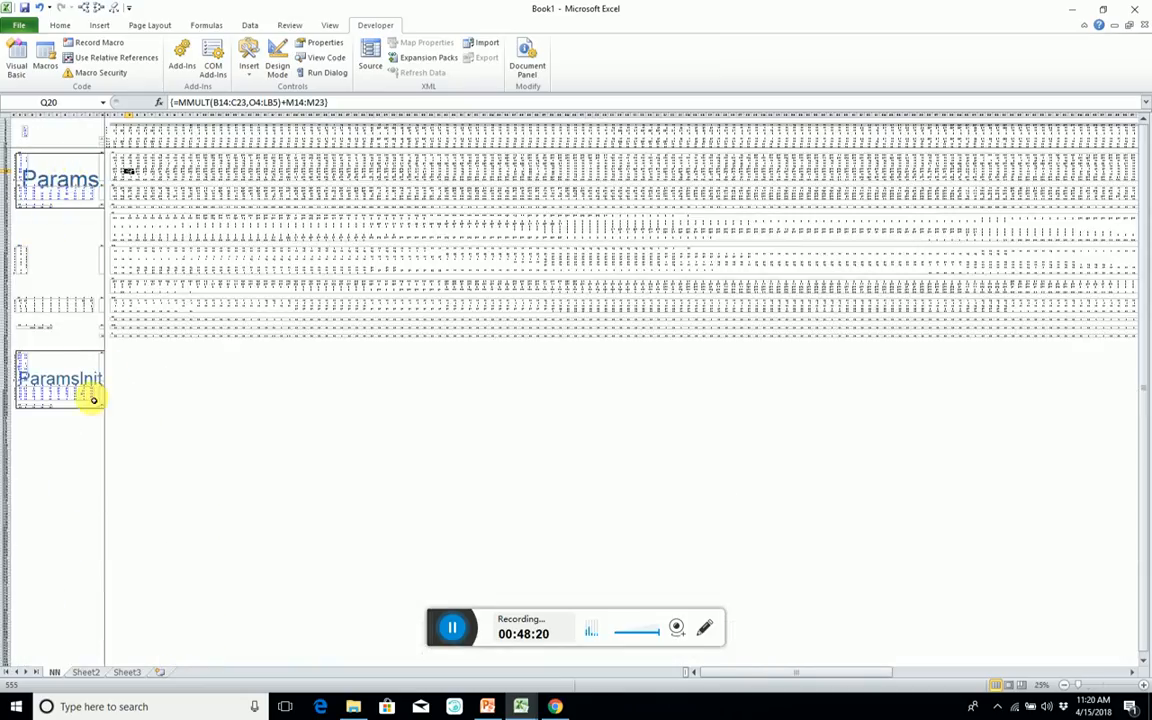
scroll(62, 380, "up", 3)
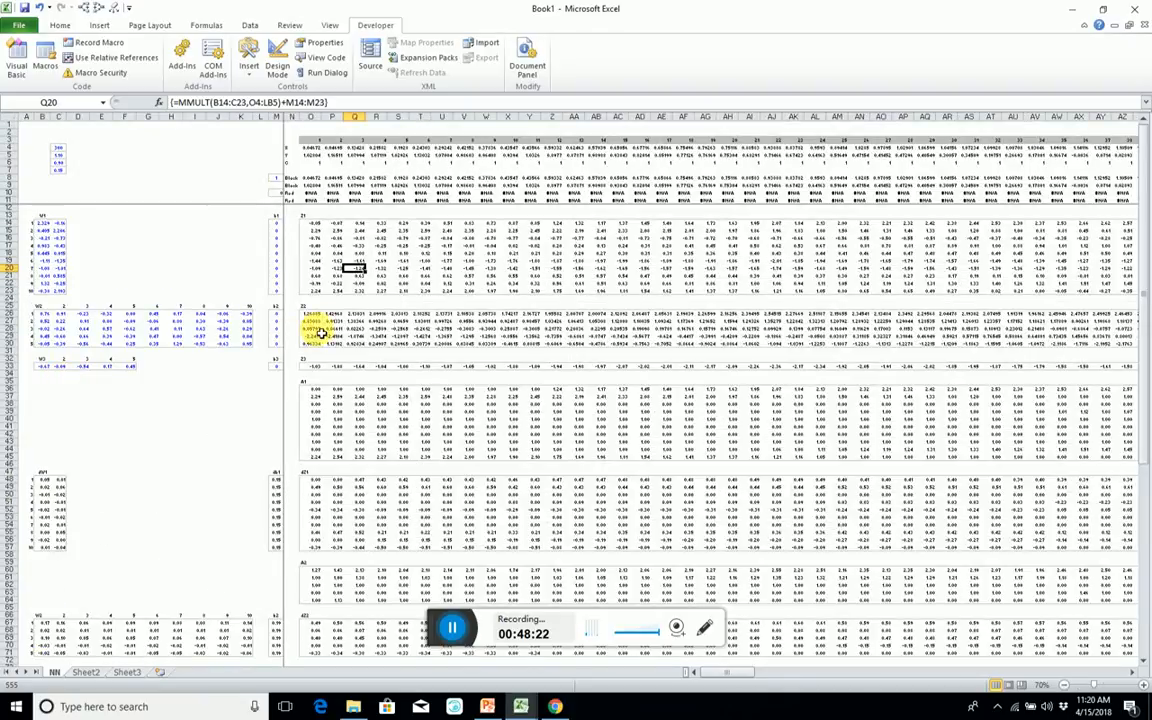
scroll(545, 270, "down", 3)
scroll(355, 314, "up", 8)
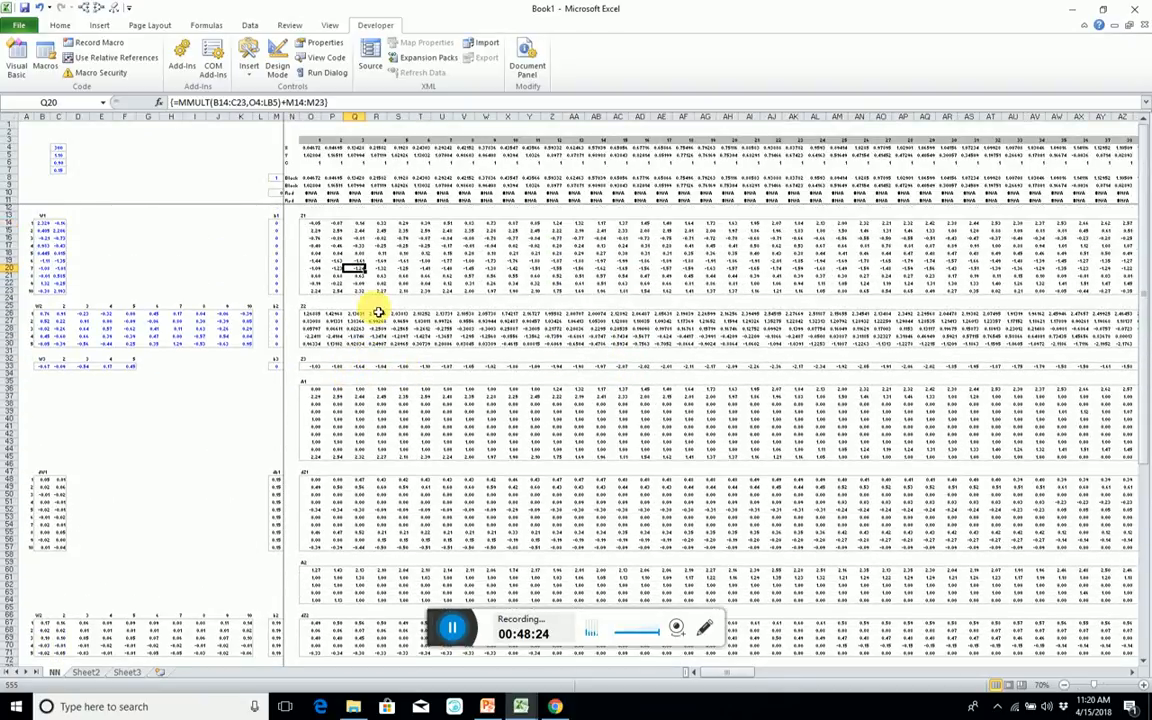
Move the A2 block in rows 59 to 65 up to row 47, directly below the A1 block.
scroll(143, 425, "down", 4)
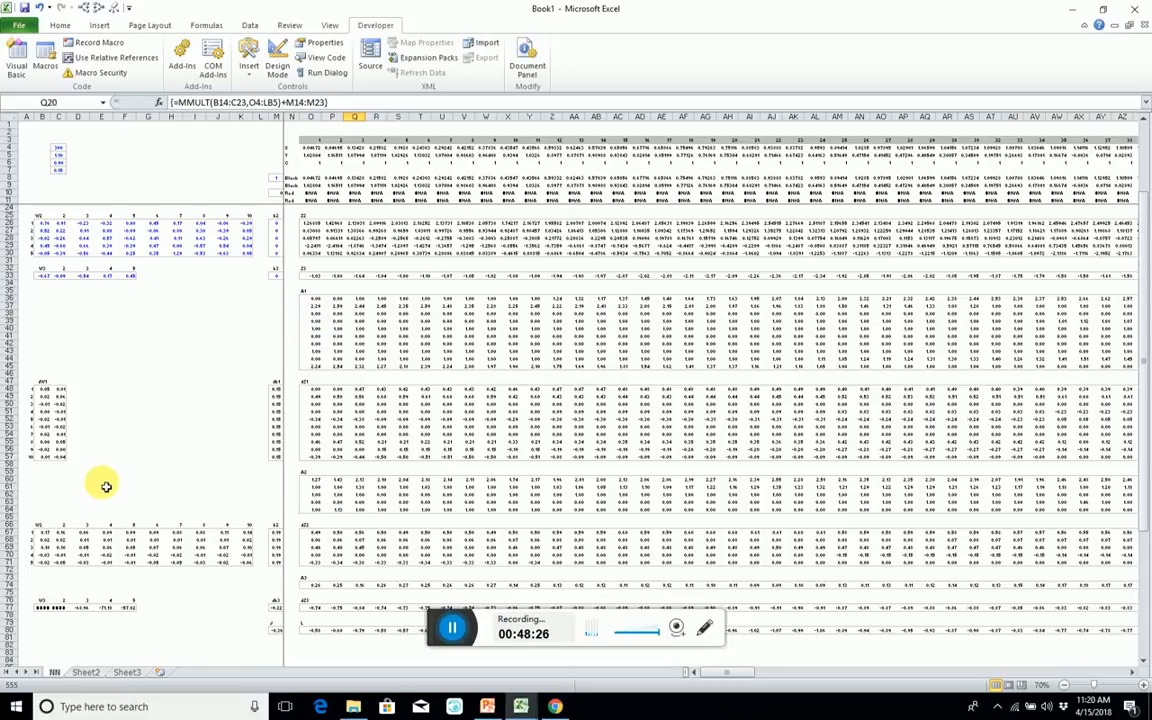
left_click(21, 481)
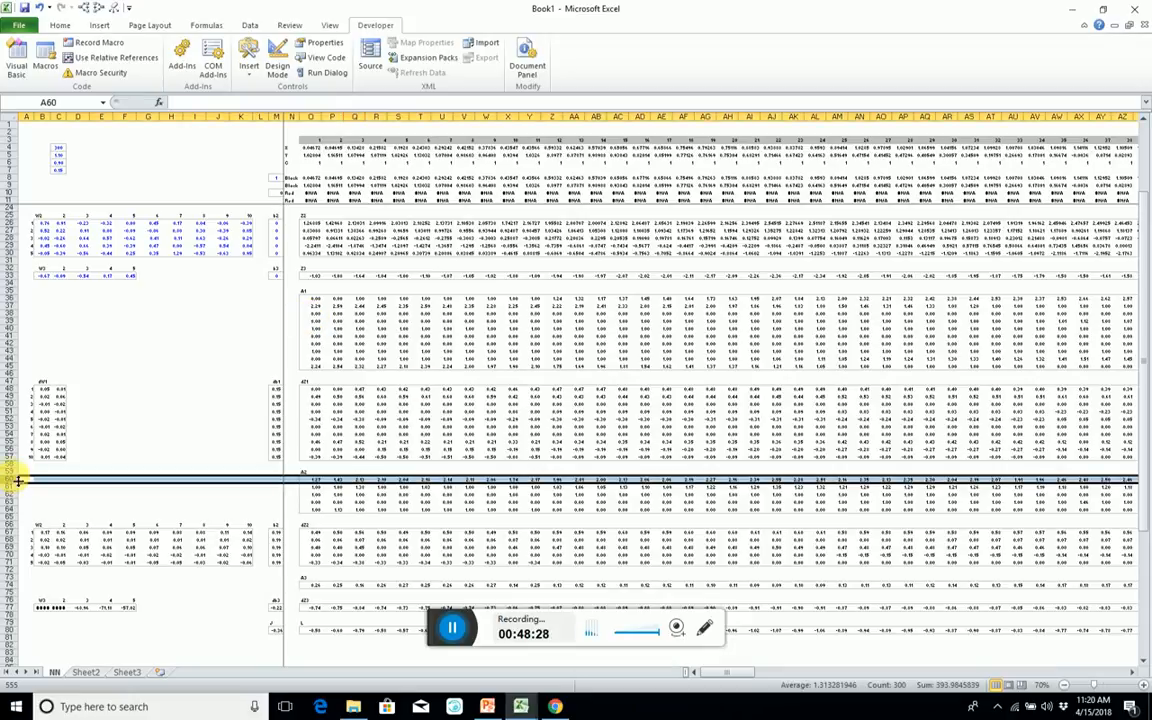
left_click_drag(18, 481, 29, 515)
key("ctrl+c")
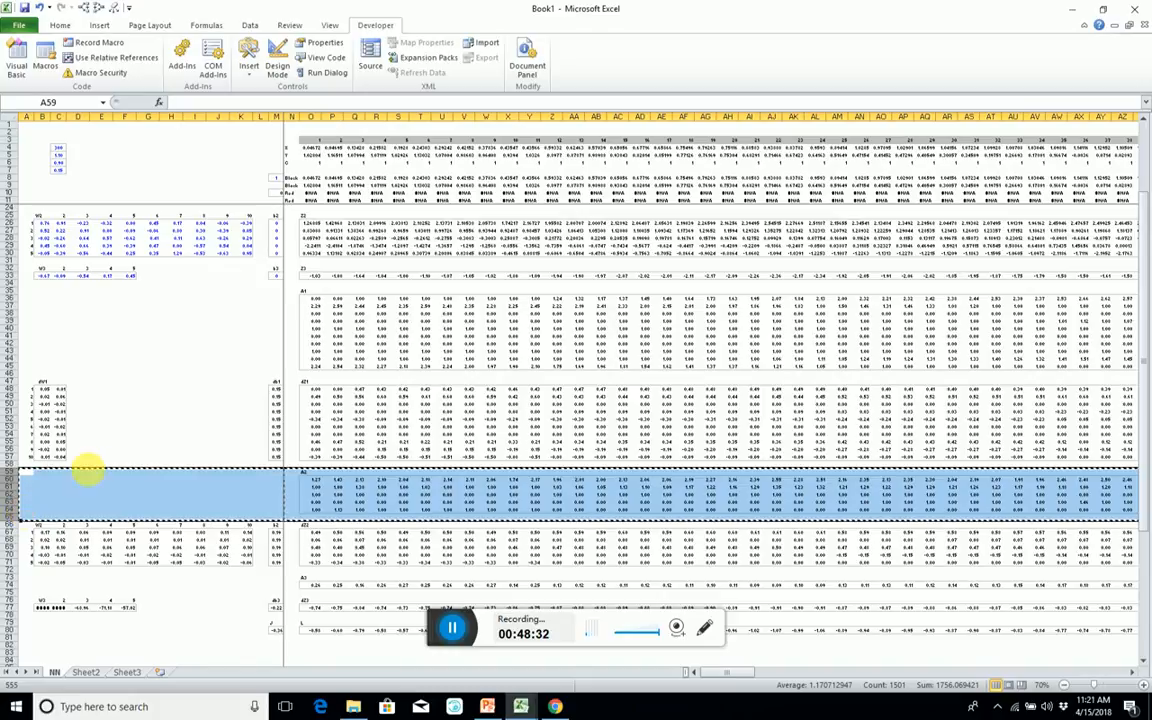
left_click(12, 380)
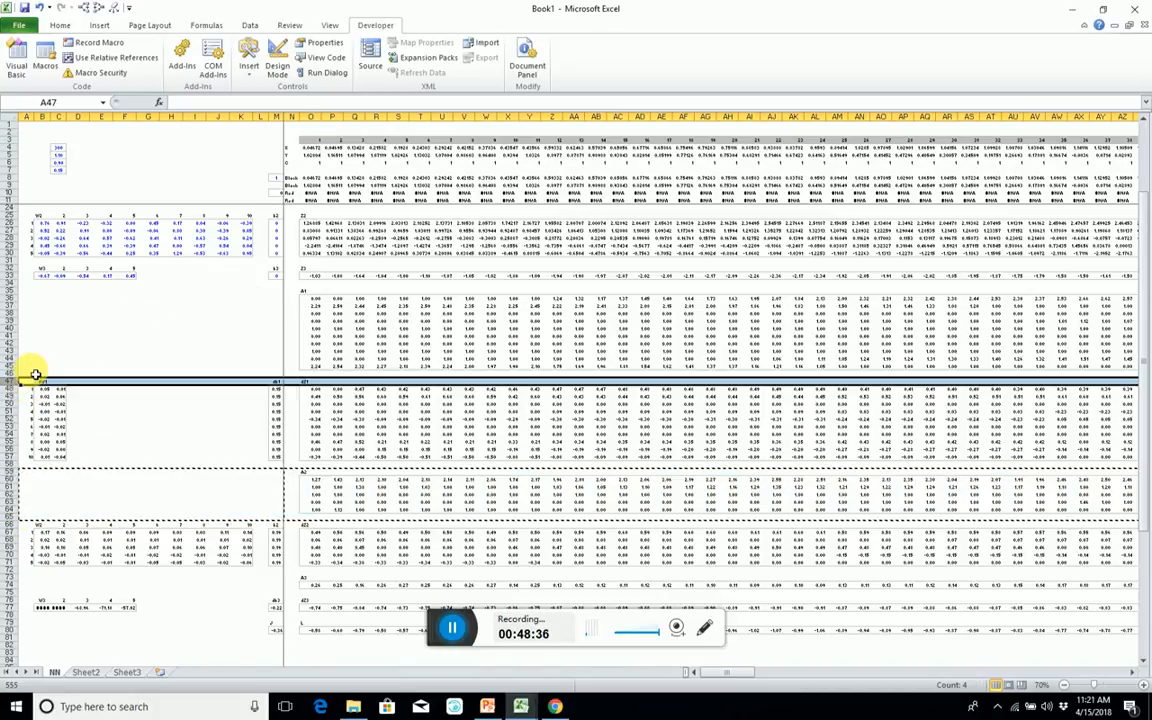
key("ctrl+plus")
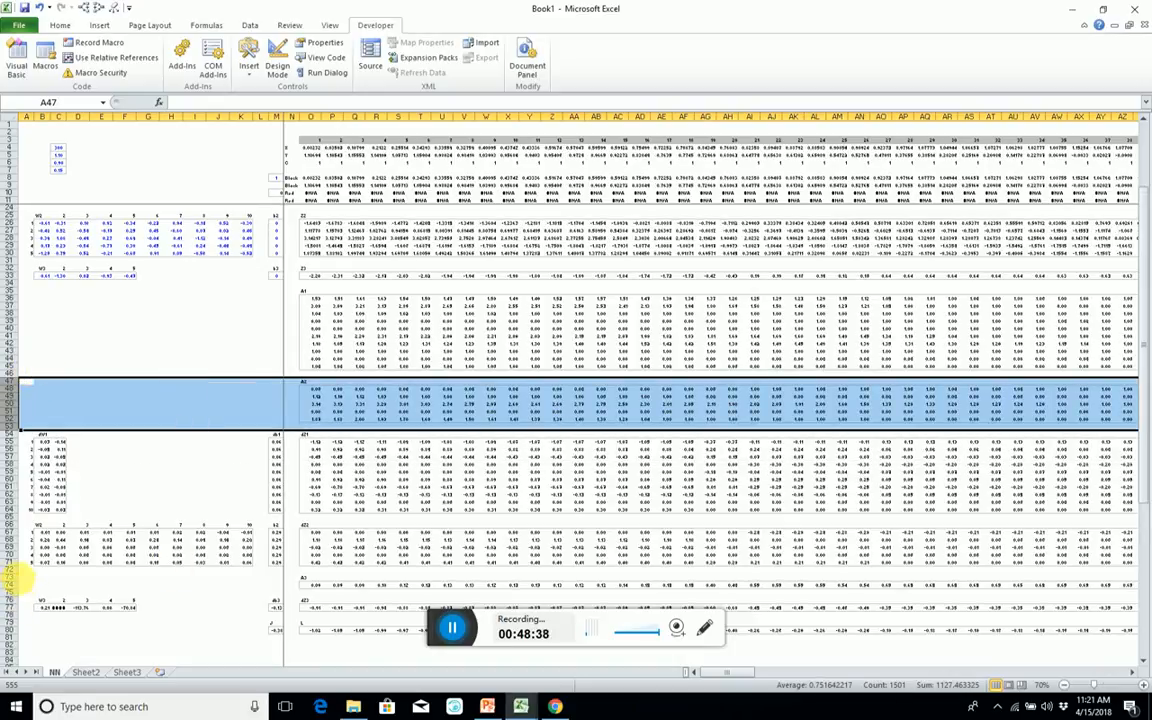
Move the A3 block in rows 73 to 75 up to row 54, directly below the A2 block.
left_click(18, 586)
left_click_drag(14, 577, 14, 592)
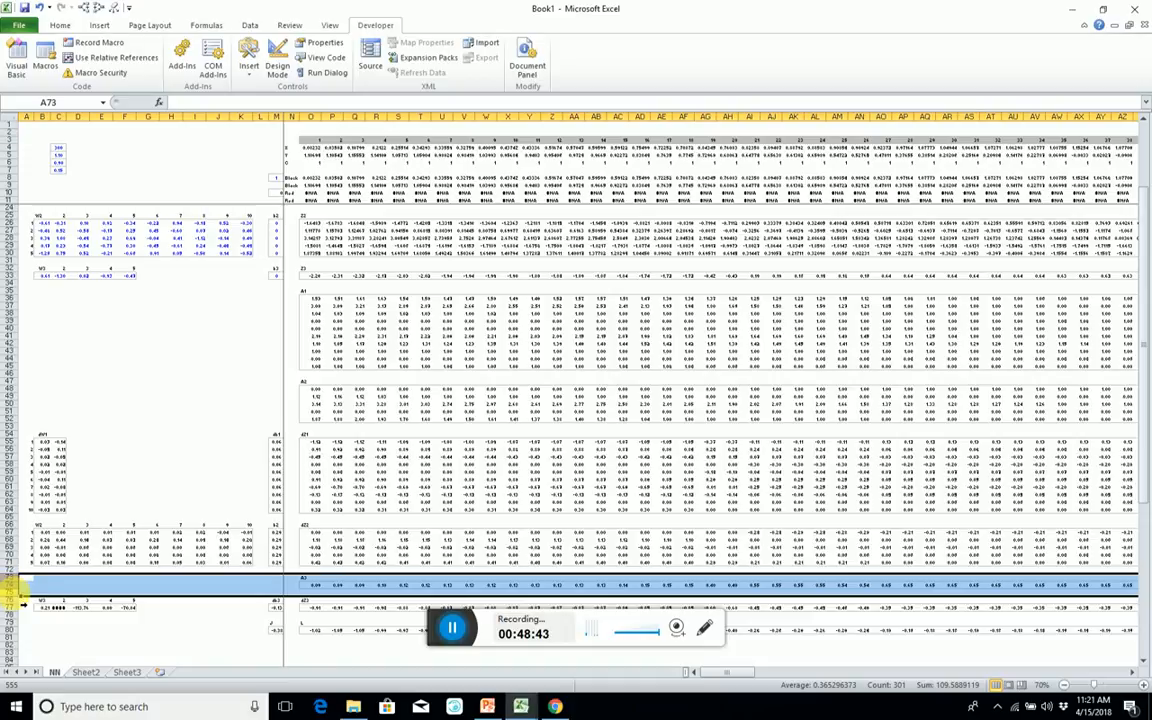
key("ctrl+c")
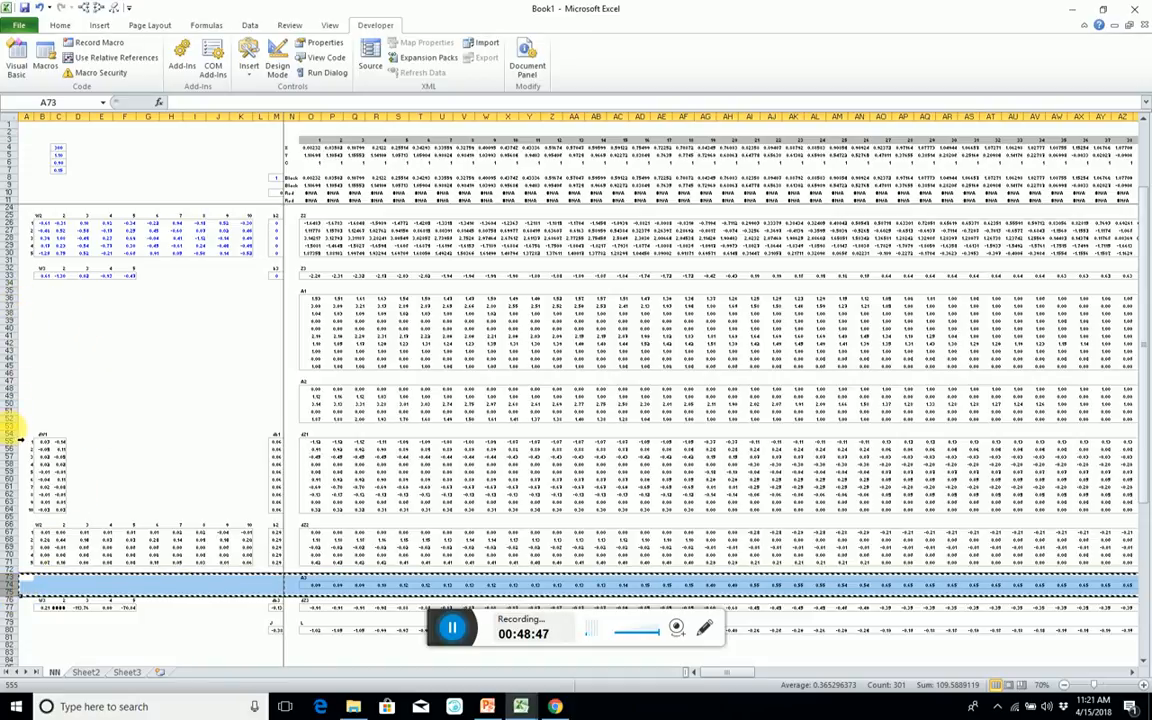
left_click(19, 433)
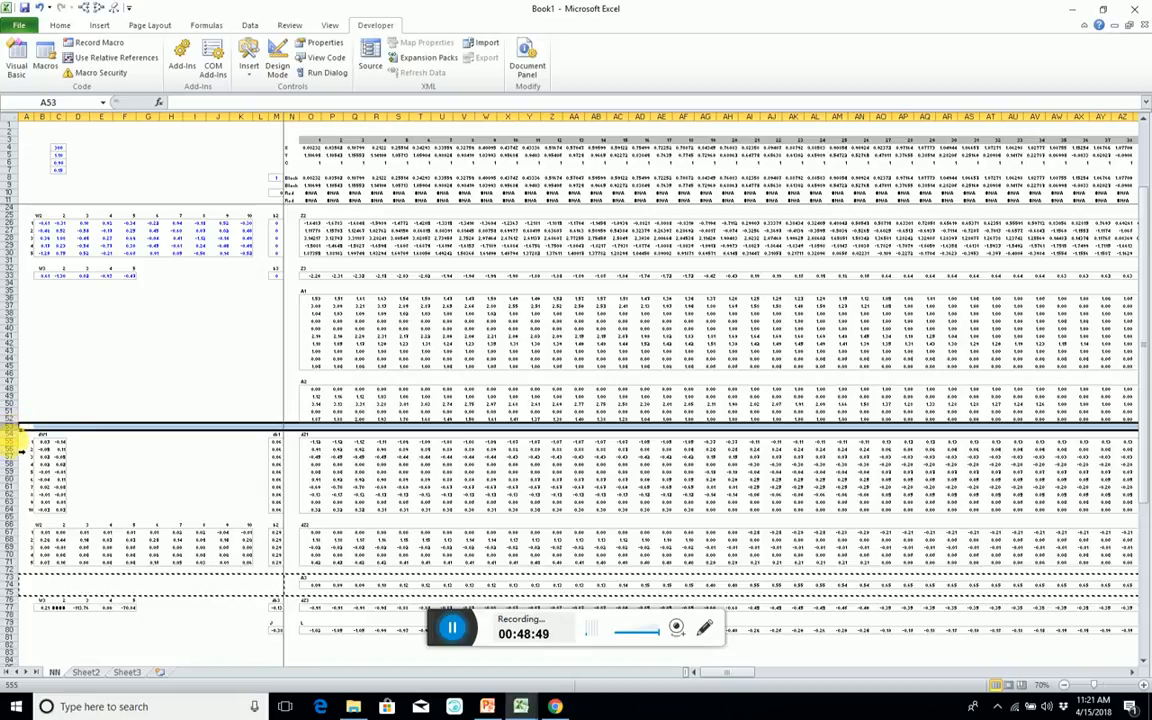
left_click(12, 435)
key("ctrl+shift+plus")
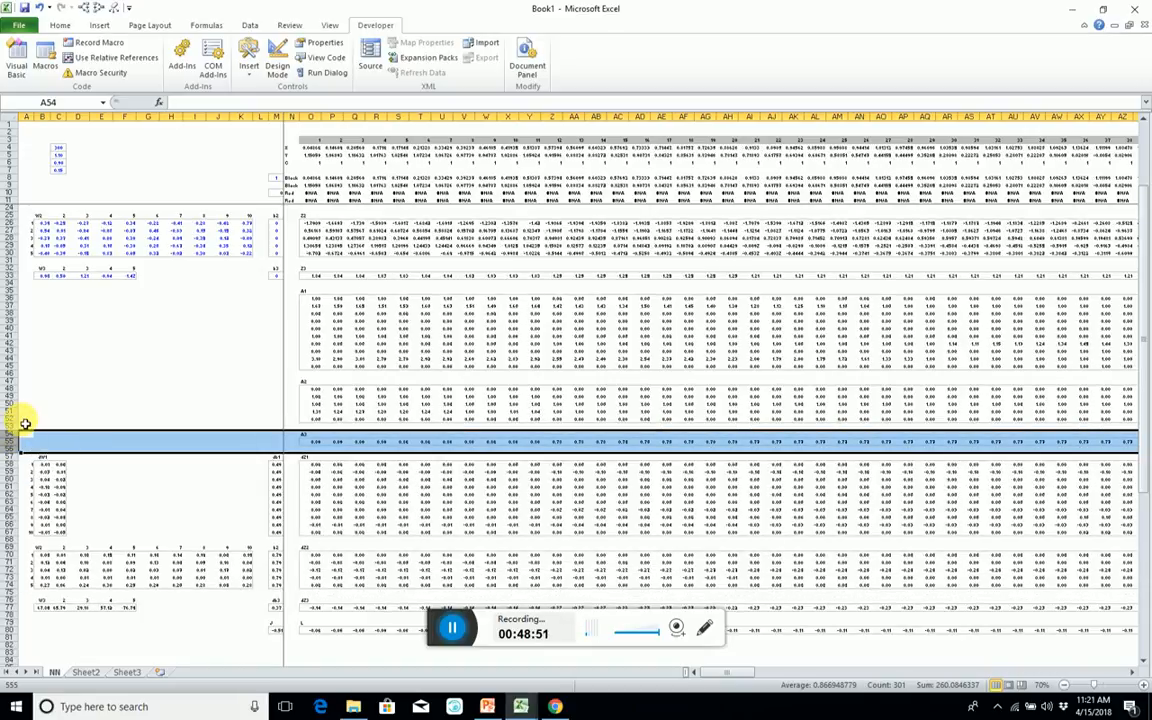
left_click(147, 342)
Copy the labelled gradient block A57:M77 to the empty area starting at A35, below the W3 block.
scroll(116, 437, "down", 1)
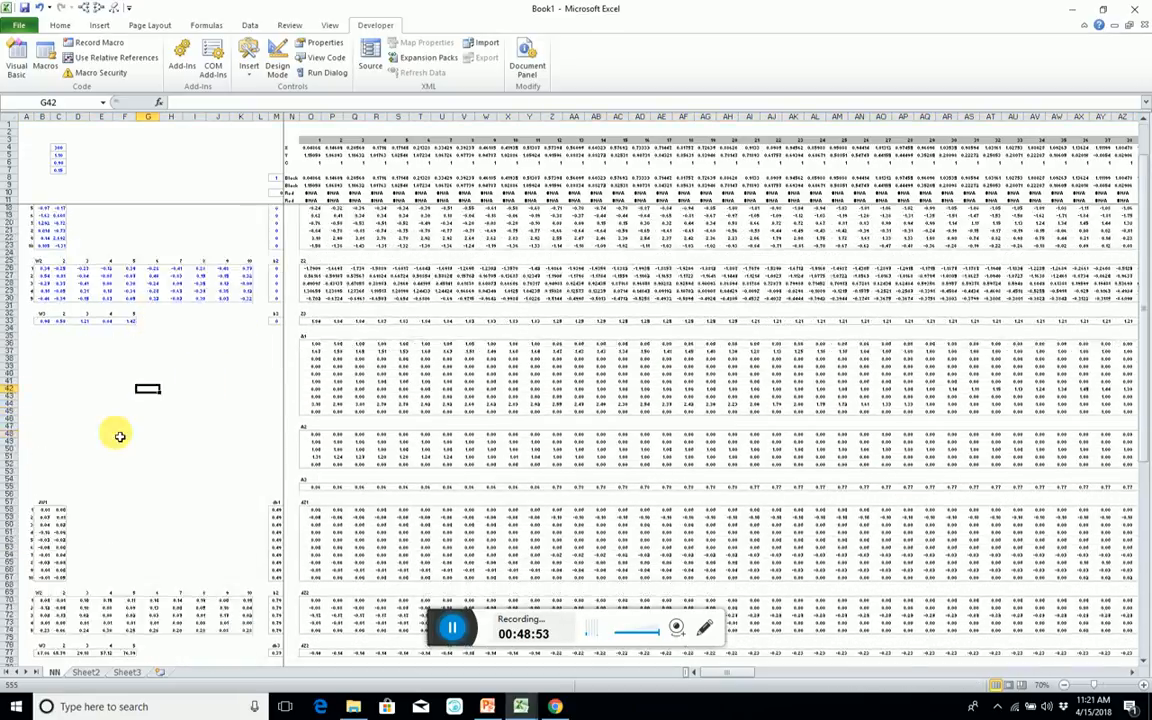
left_click_drag(45, 436, 225, 537)
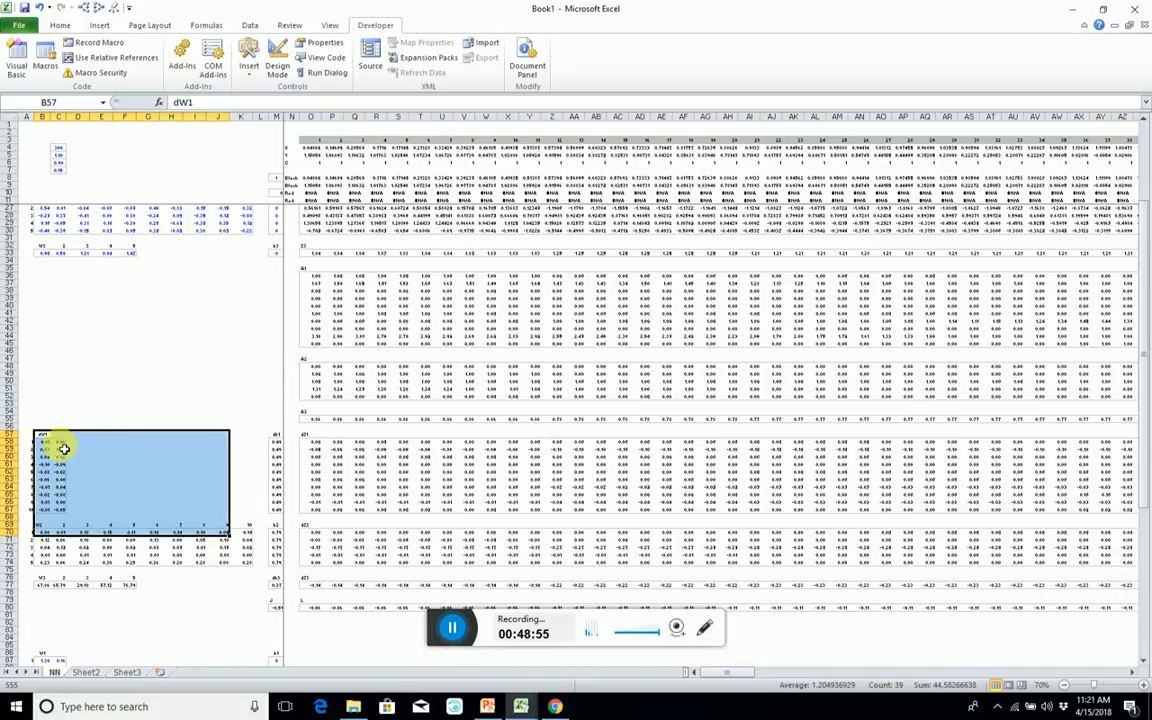
left_click_drag(30, 437, 277, 587)
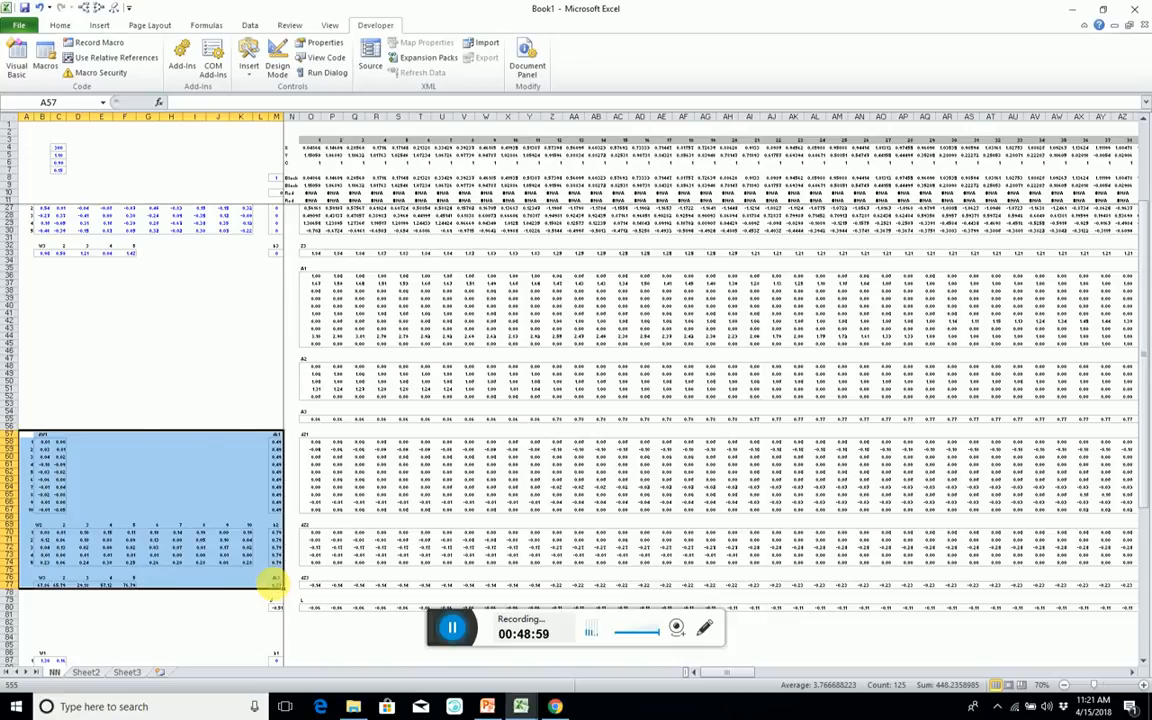
key("ctrl+c")
left_click(26, 275)
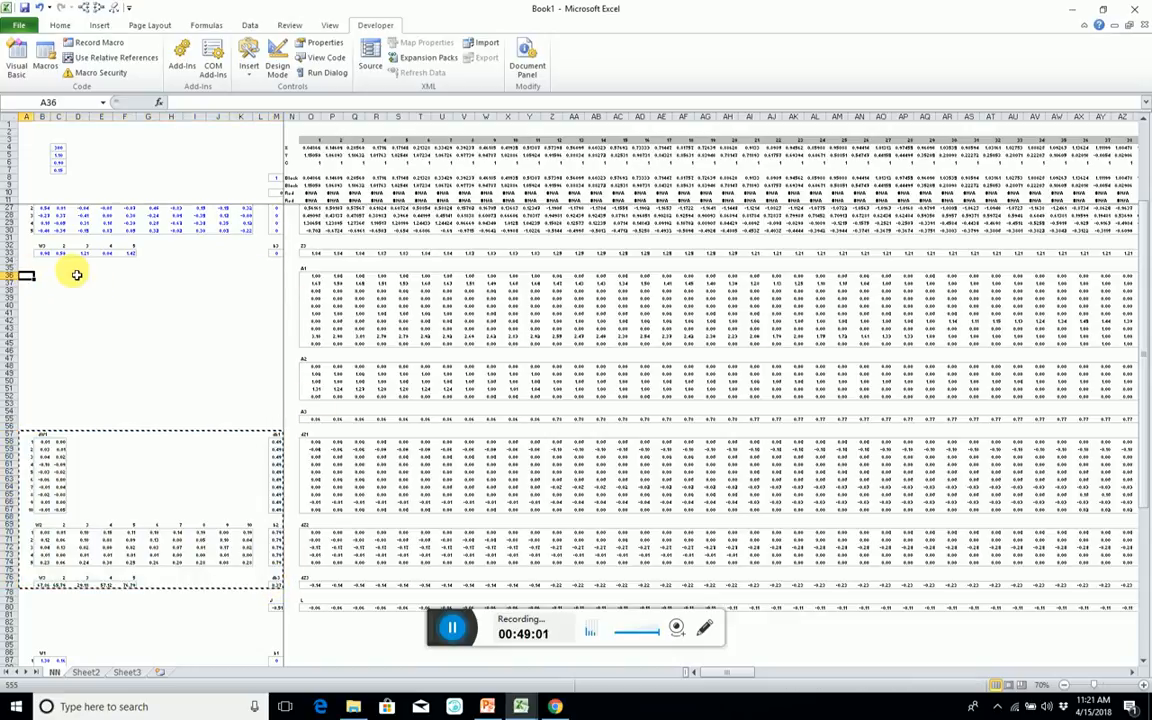
key("Up")
key("Right")
key("ctrl+v")
Fill B36:M55 with the array formula =B14:M33-learnRate*B58:M77 to calculate the updated parameters.
key("Down")
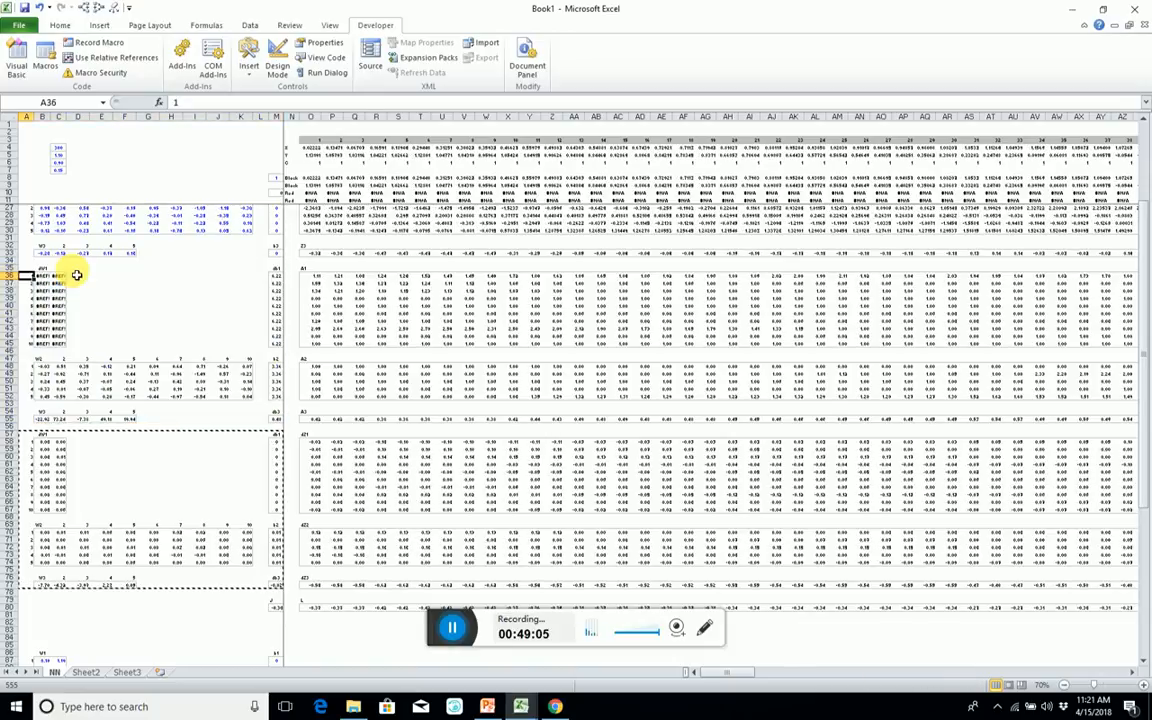
key("Right")
key("shift+Down")
key("shift+Down")
key("shift+Down")
key("shift+Down")
key("shift+Down")
key("shift+Down")
key("shift+Down")
key("shift+Down")
key("shift+Down")
key("shift+Down")
key("shift+Down")
key("shift+Down")
key("shift+Down")
key("shift+Down")
key("shift+Down")
key("shift+Down")
key("shift+Down")
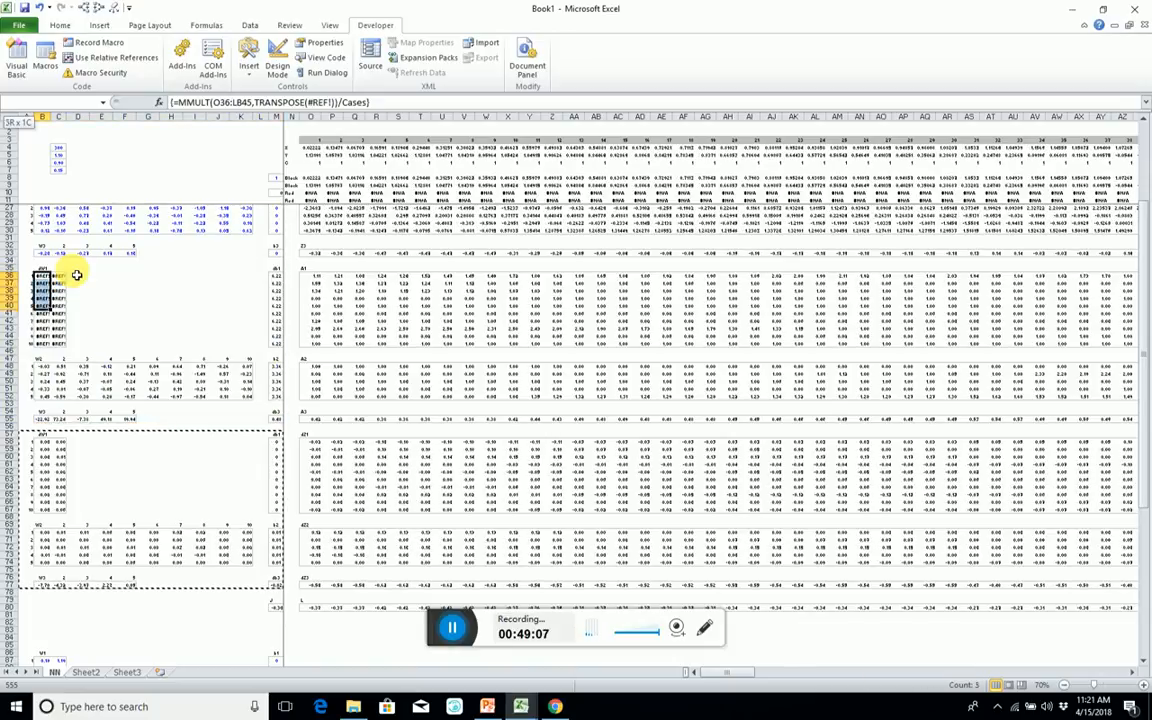
key("shift+Down")
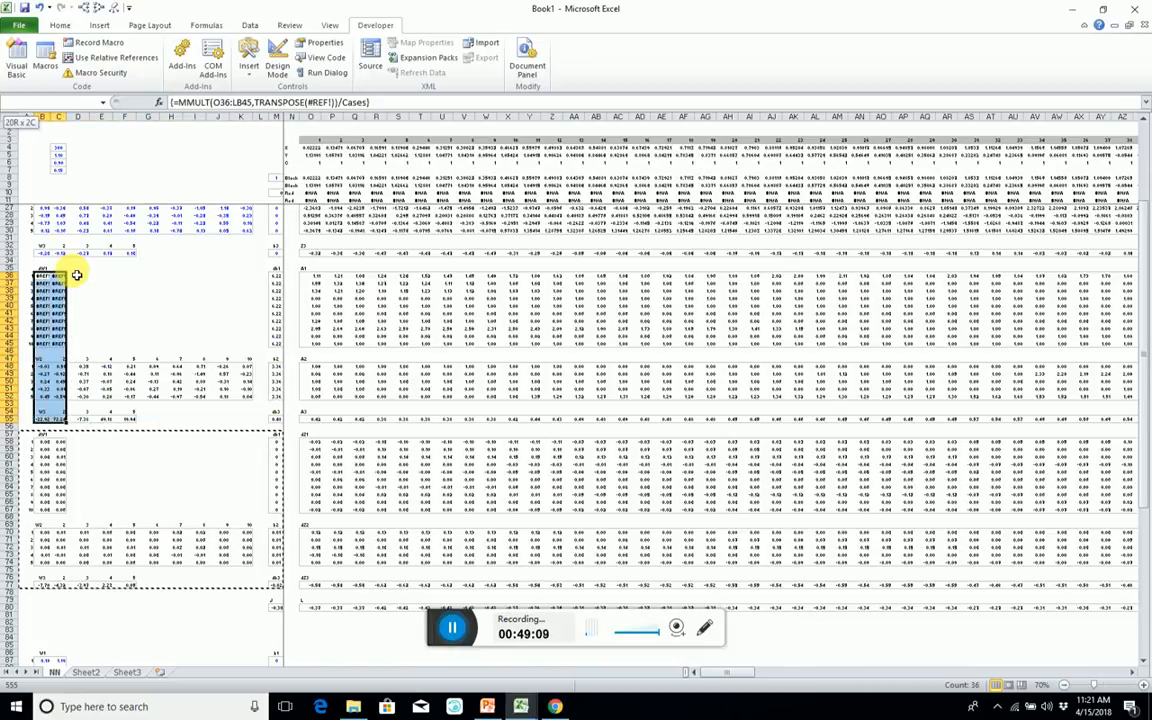
key("shift+Right")
key("shift+Right")
key("shift+Right")
key("shift+Right")
key("shift+Right")
key("shift+Right")
key("shift+Right")
key("shift+Right")
key("shift+Right")
key("shift+Right")
key("shift+Right")
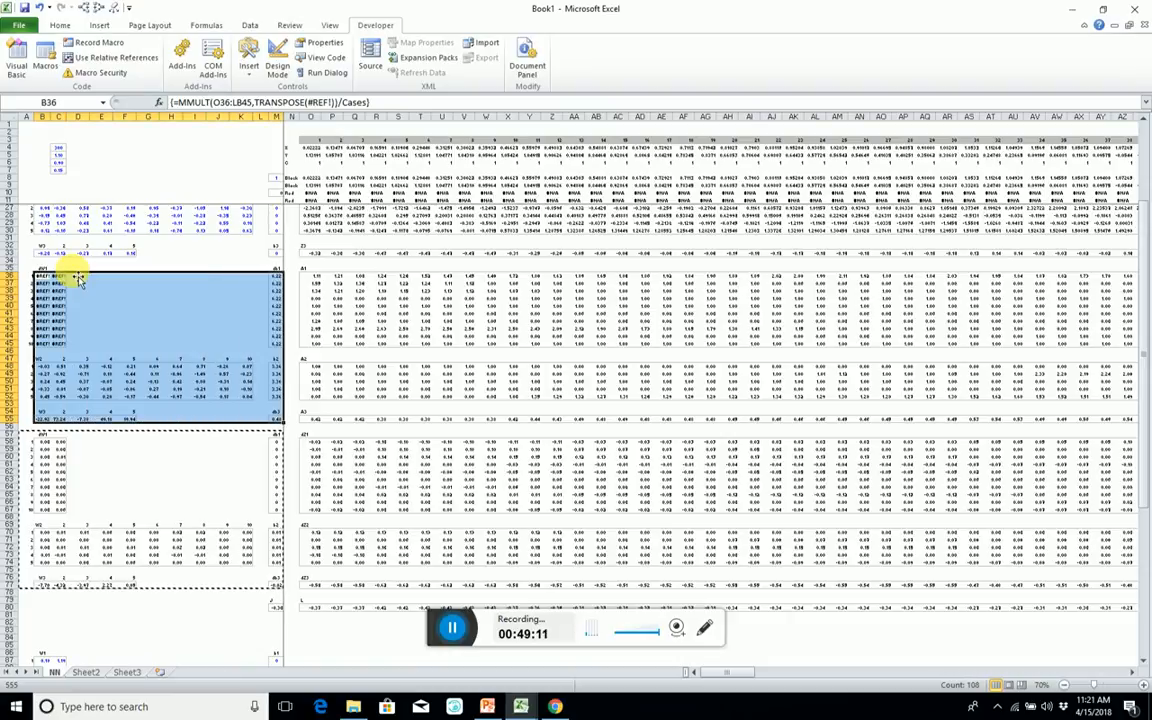
type("=")
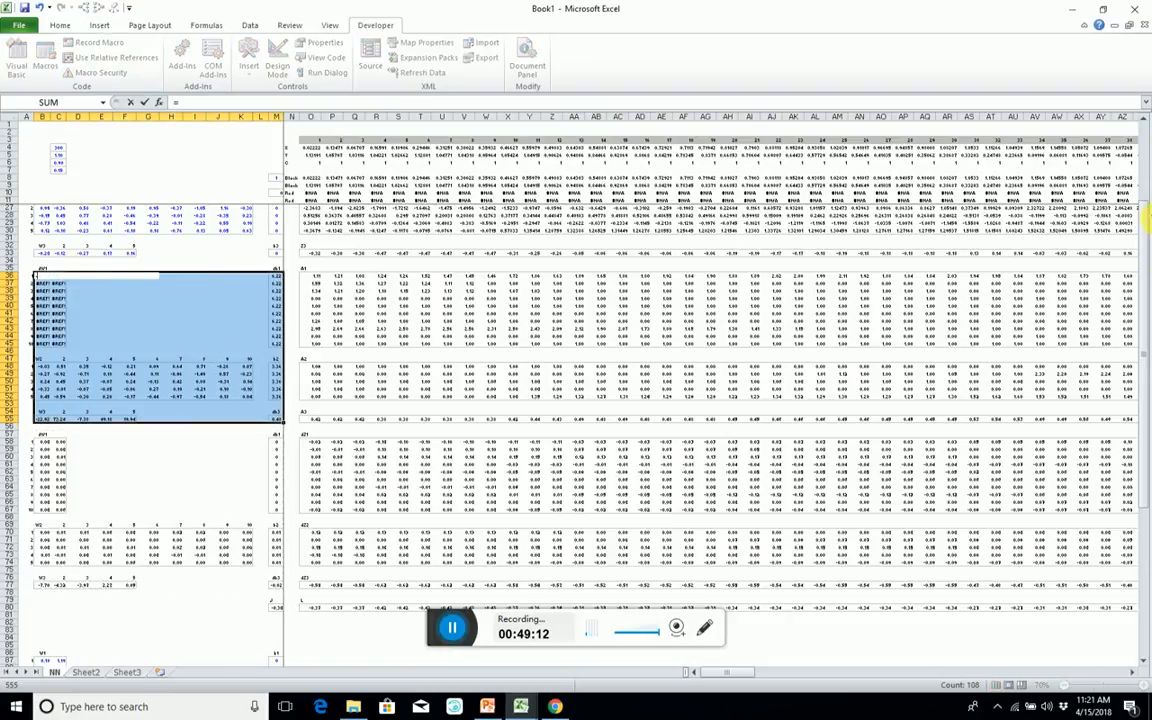
scroll(1128, 200, "up", 5)
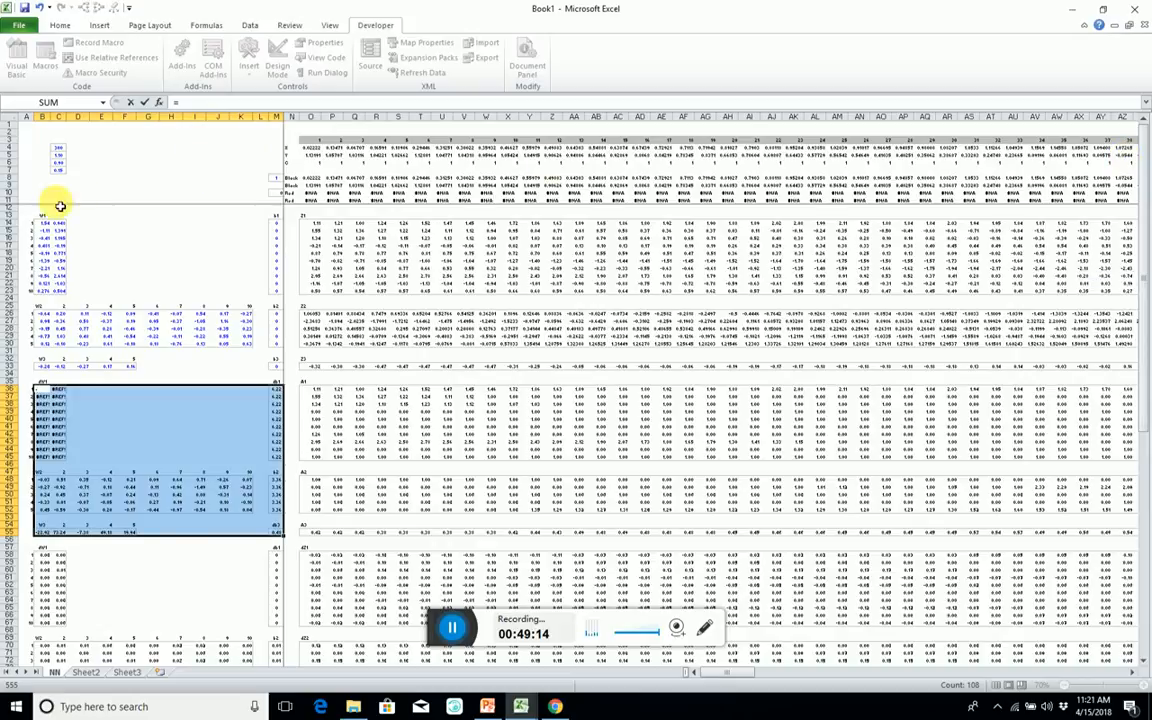
left_click_drag(45, 226, 288, 376)
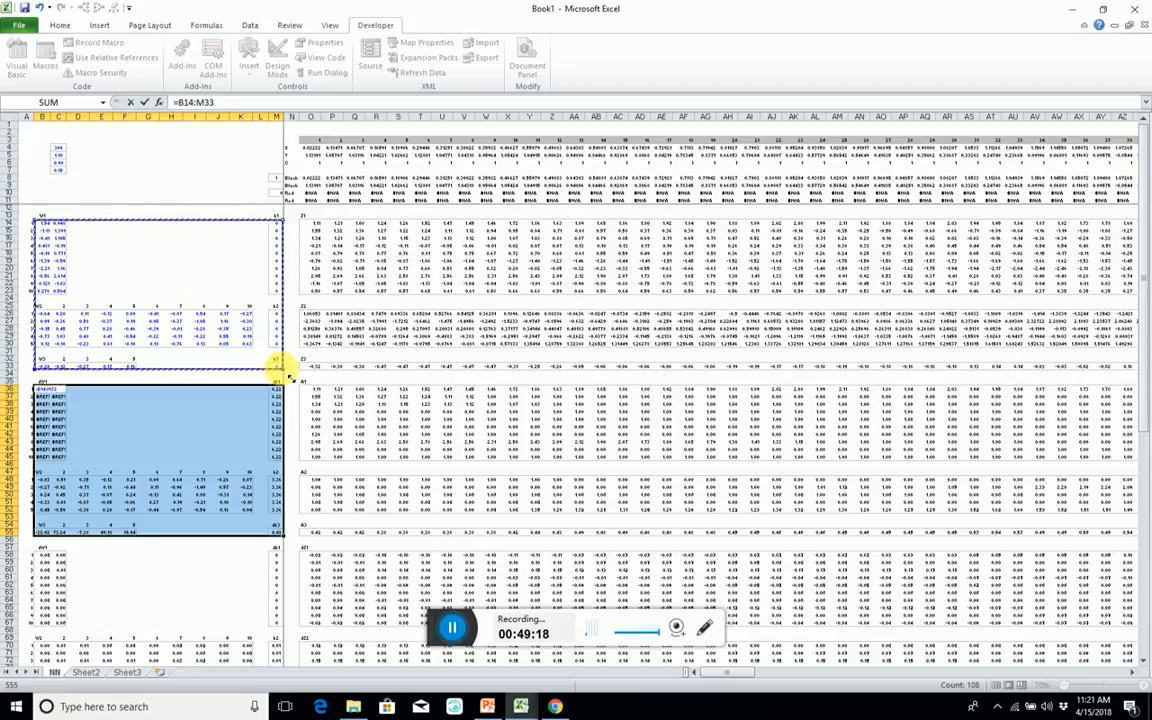
type("-lear")
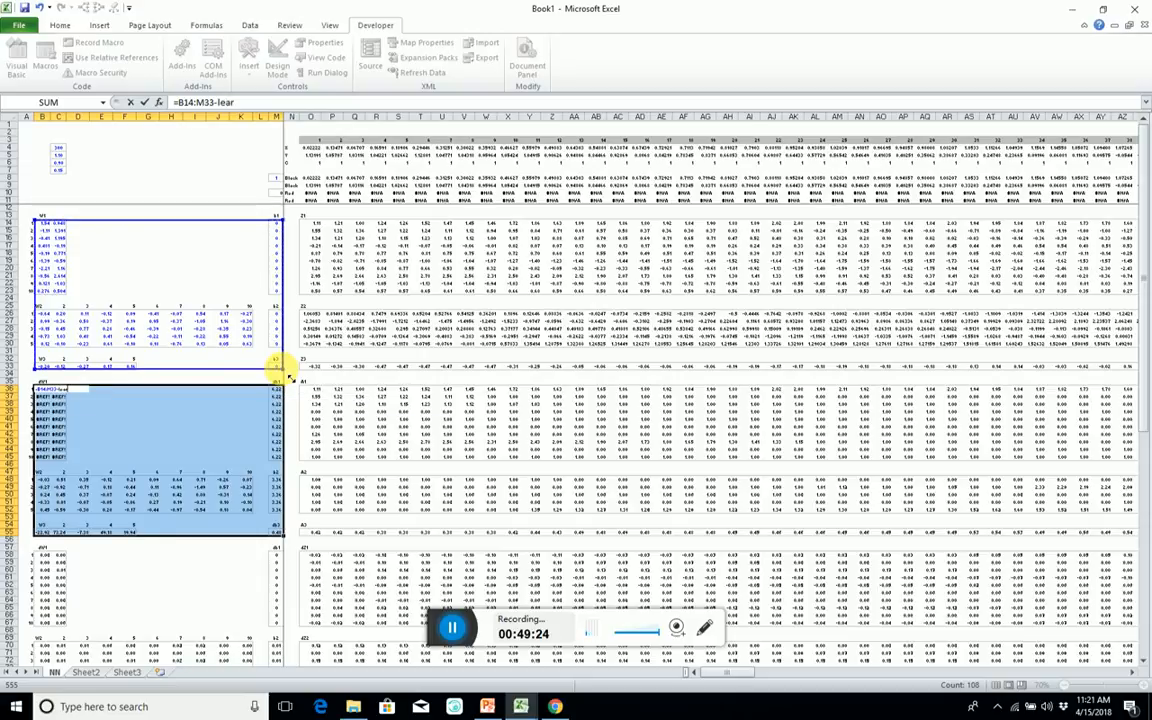
type("nRate*")
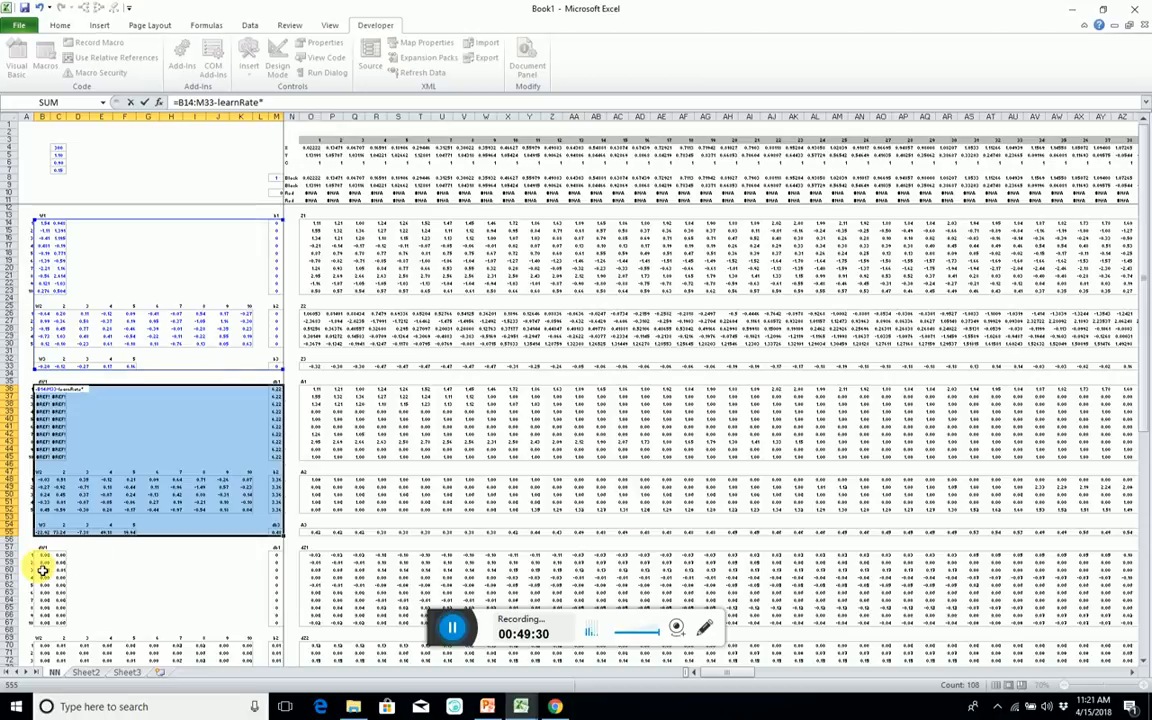
left_click_drag(47, 558, 275, 572)
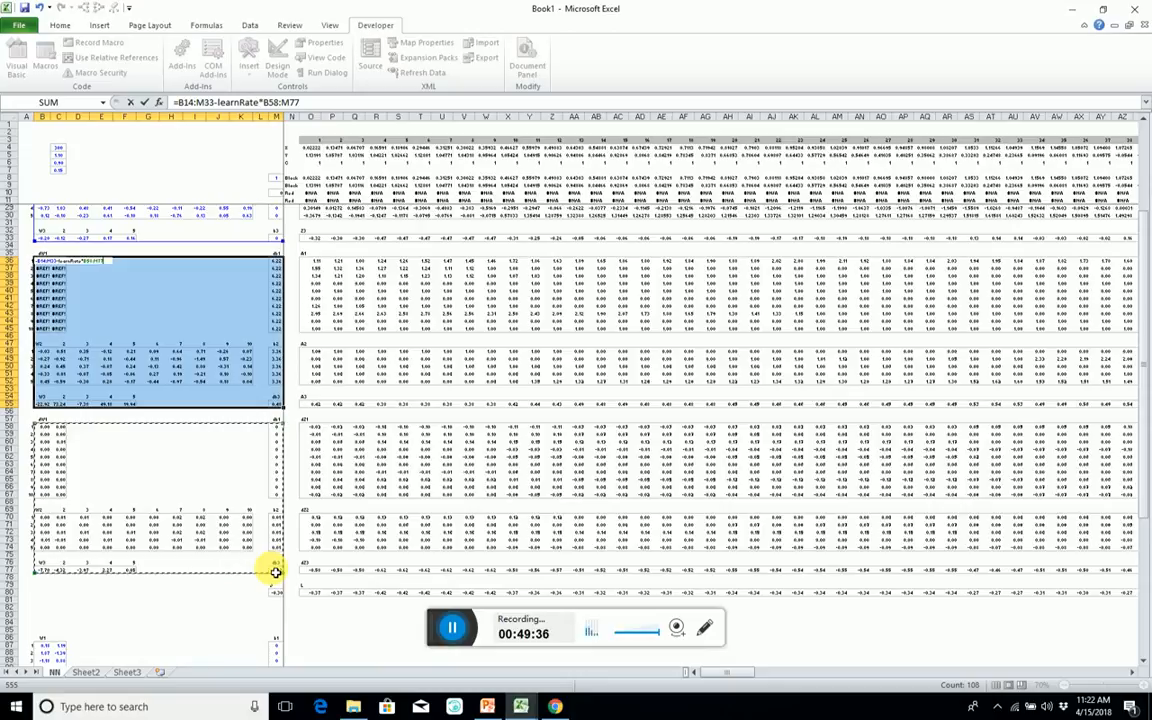
key("ctrl+shift+Return")
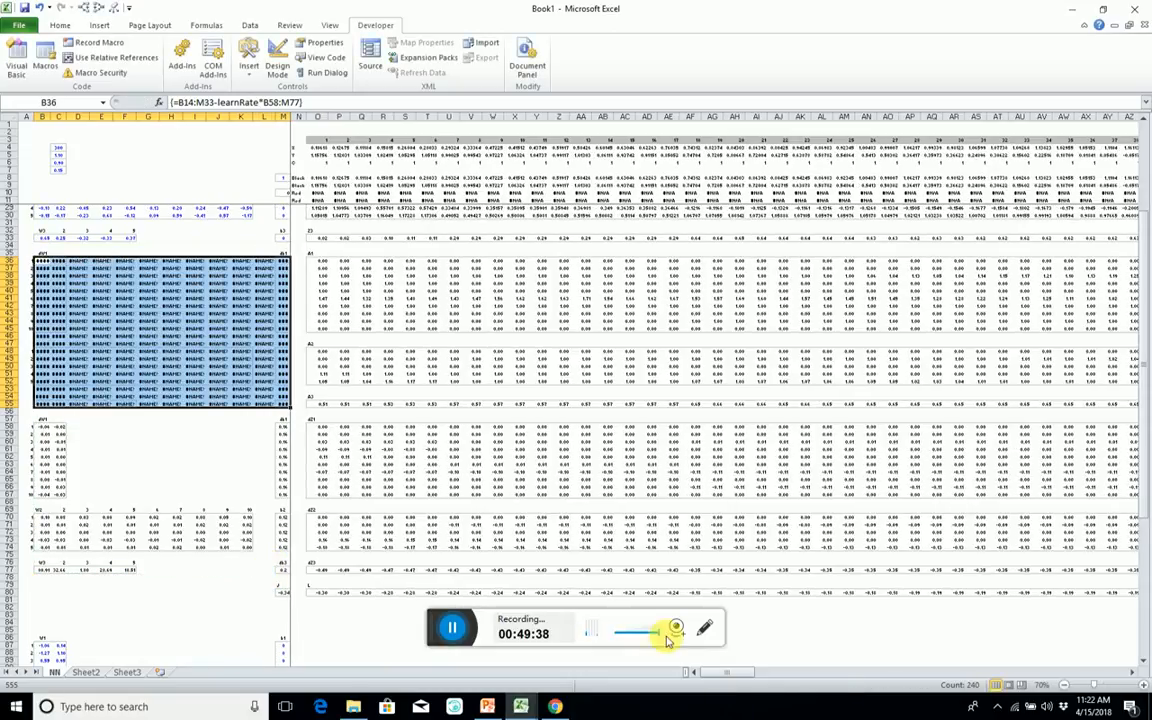
left_click(99, 329)
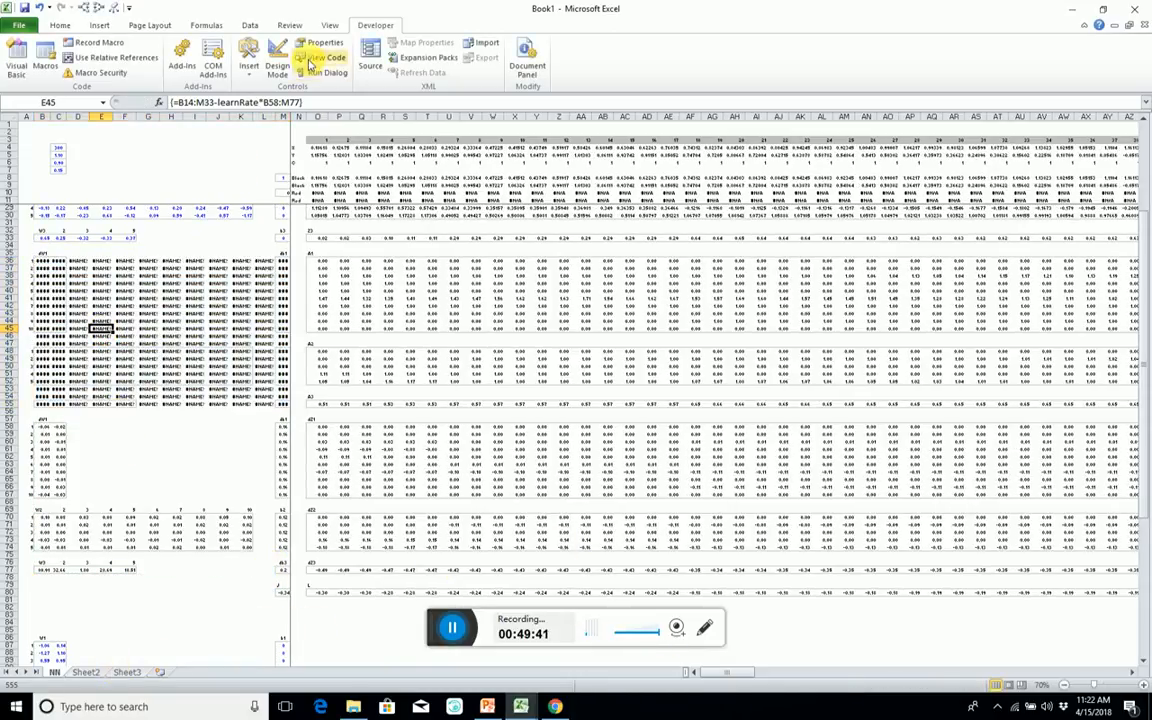
double_click(238, 103)
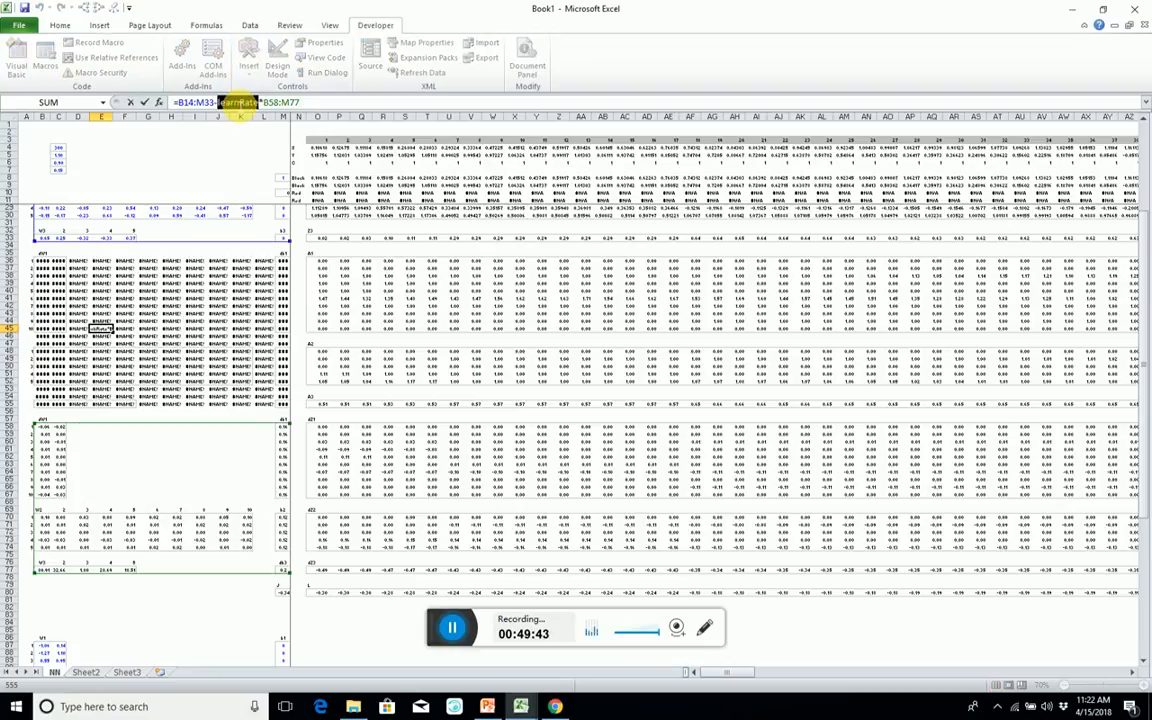
left_click(95, 673)
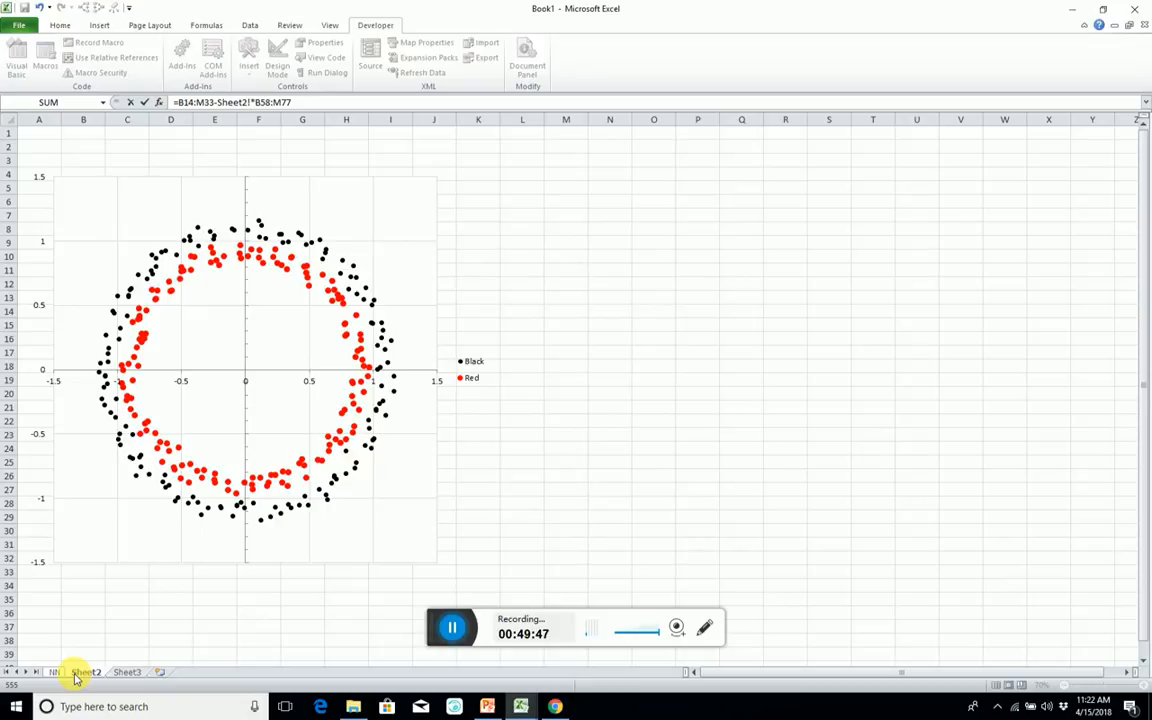
left_click(85, 628)
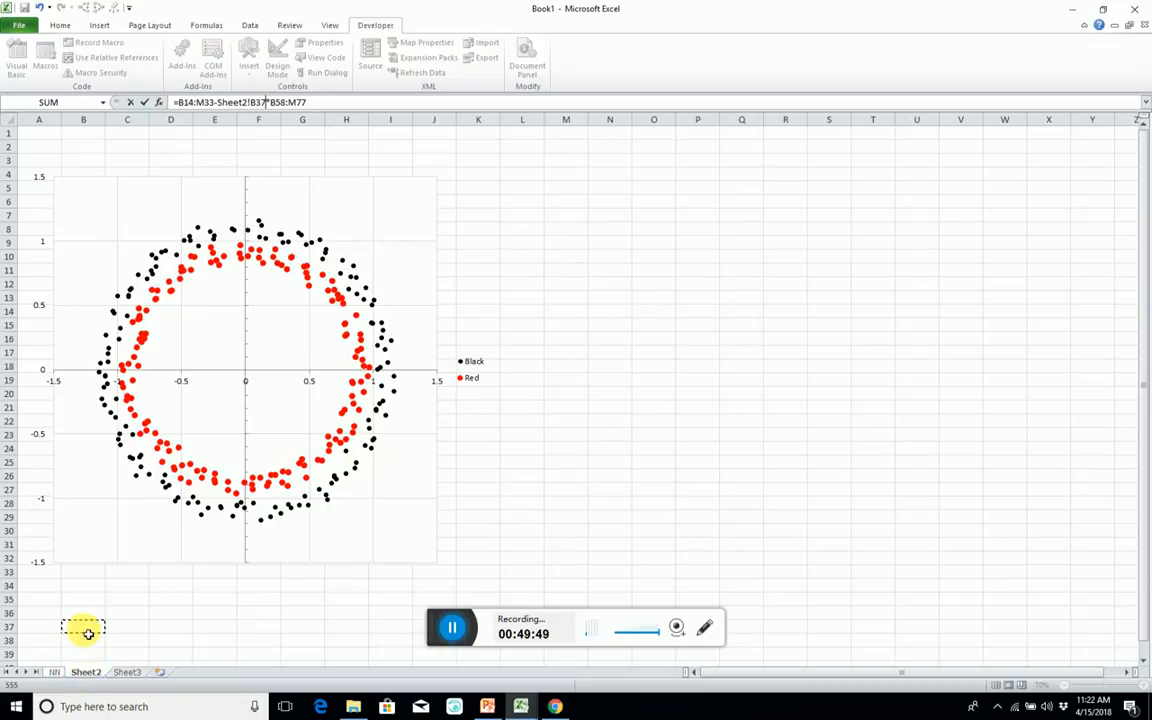
left_click(105, 600)
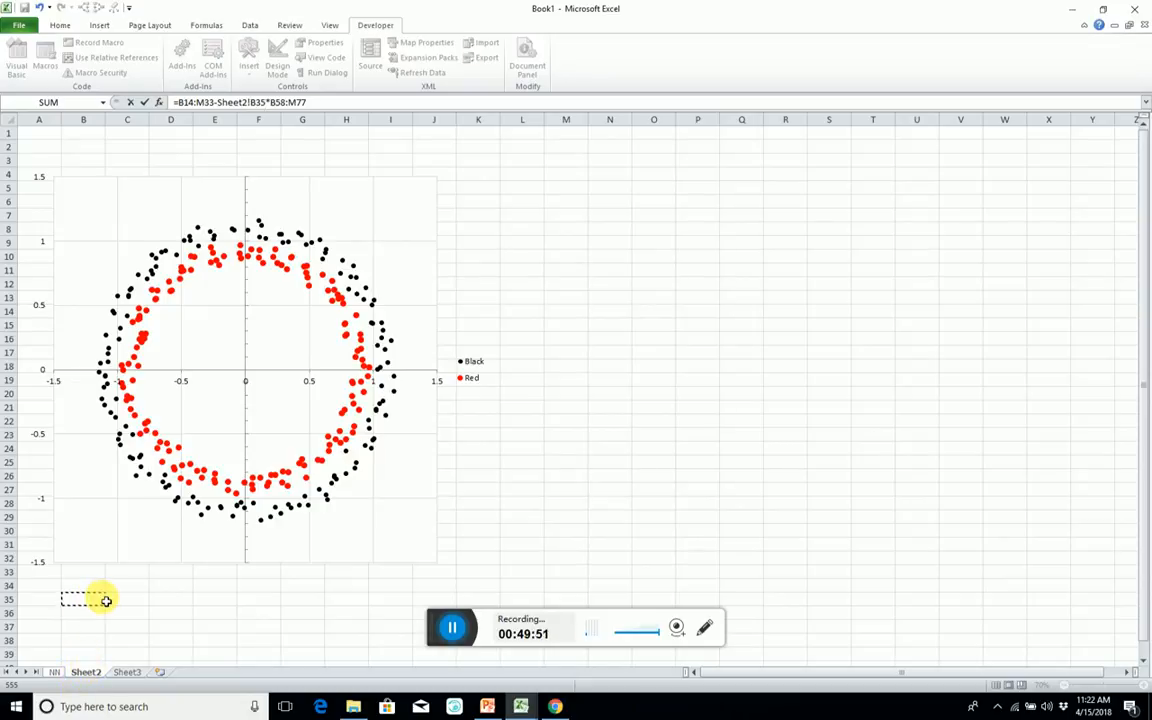
key("ctrl+shift+Return")
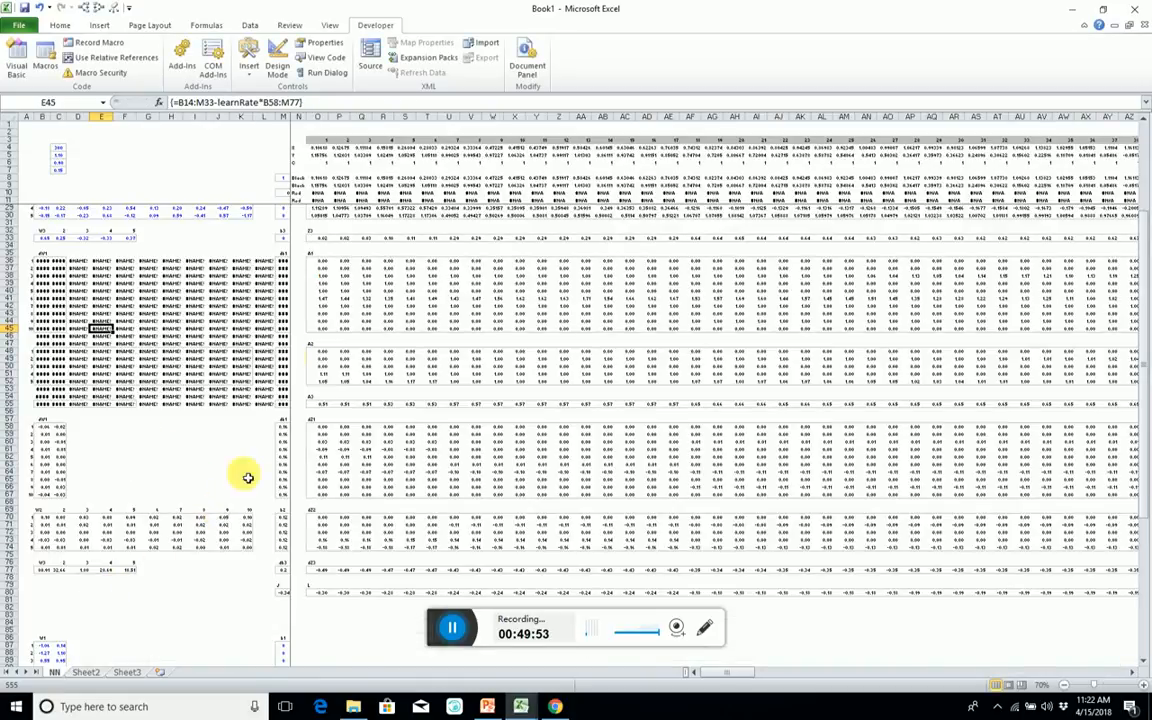
Rename Sheet2, which holds the ring scatter chart, as Dash.
left_click(81, 672)
double_click(81, 672)
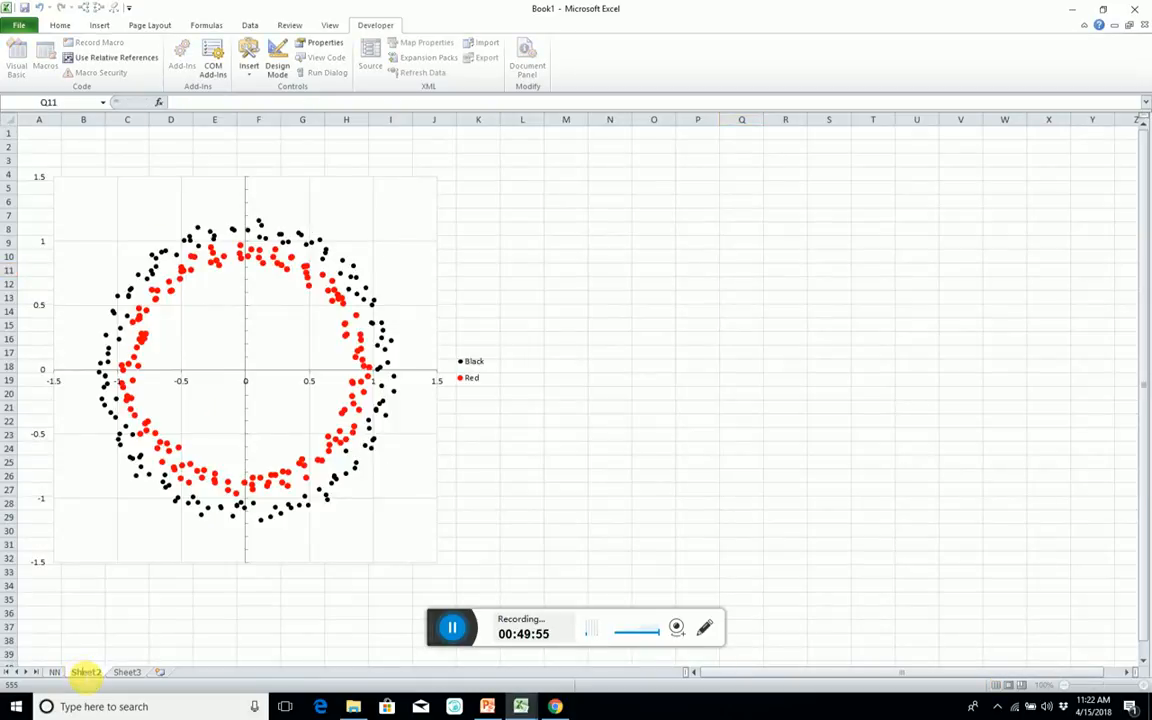
type("Dash")
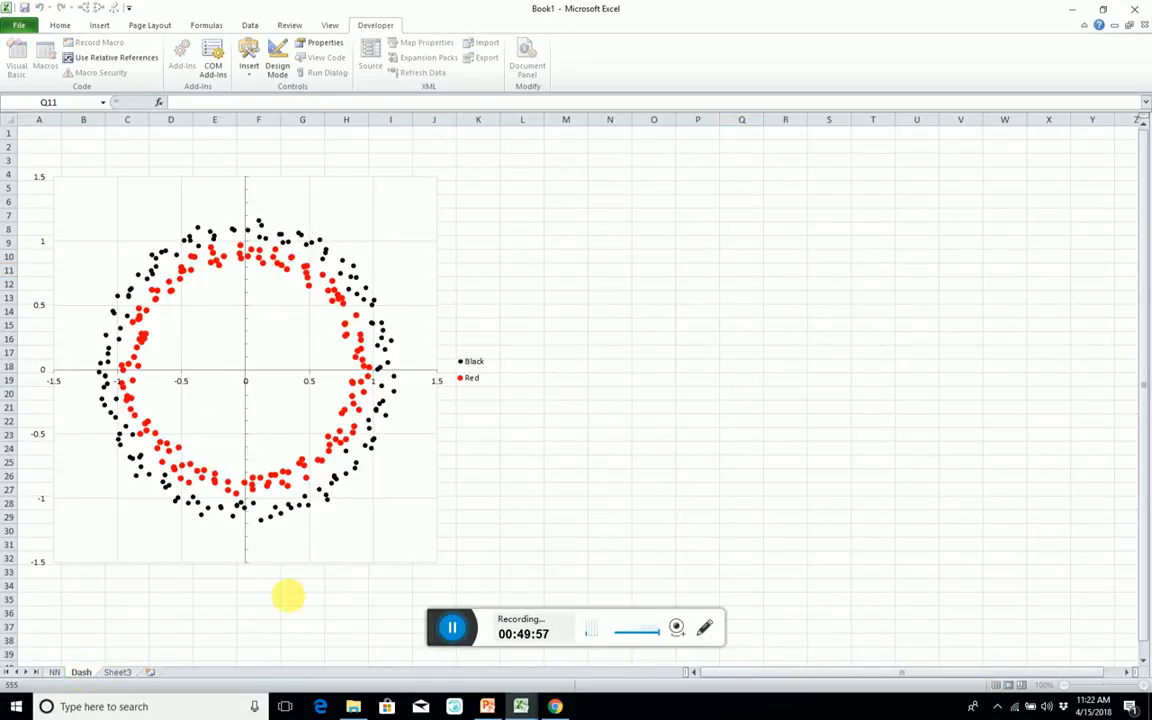
key("Return")
left_click(474, 552)
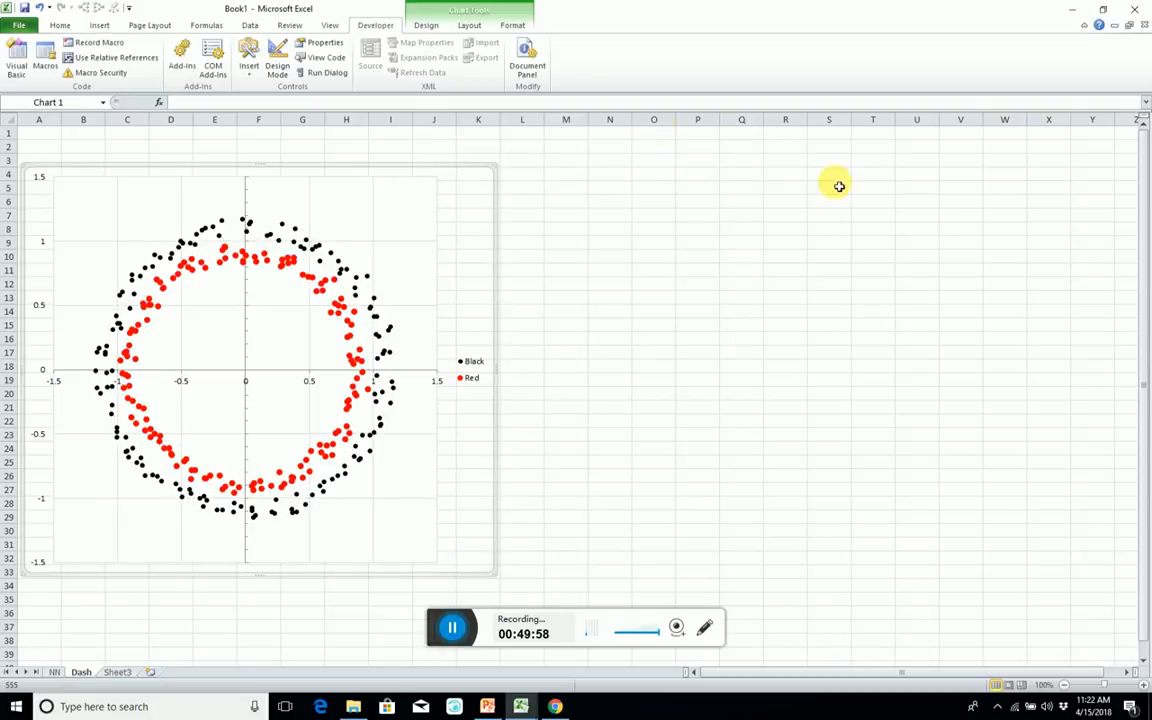
Enter 0.1 as the learning rate value in cell V4 of the Dash sheet.
left_click(960, 176)
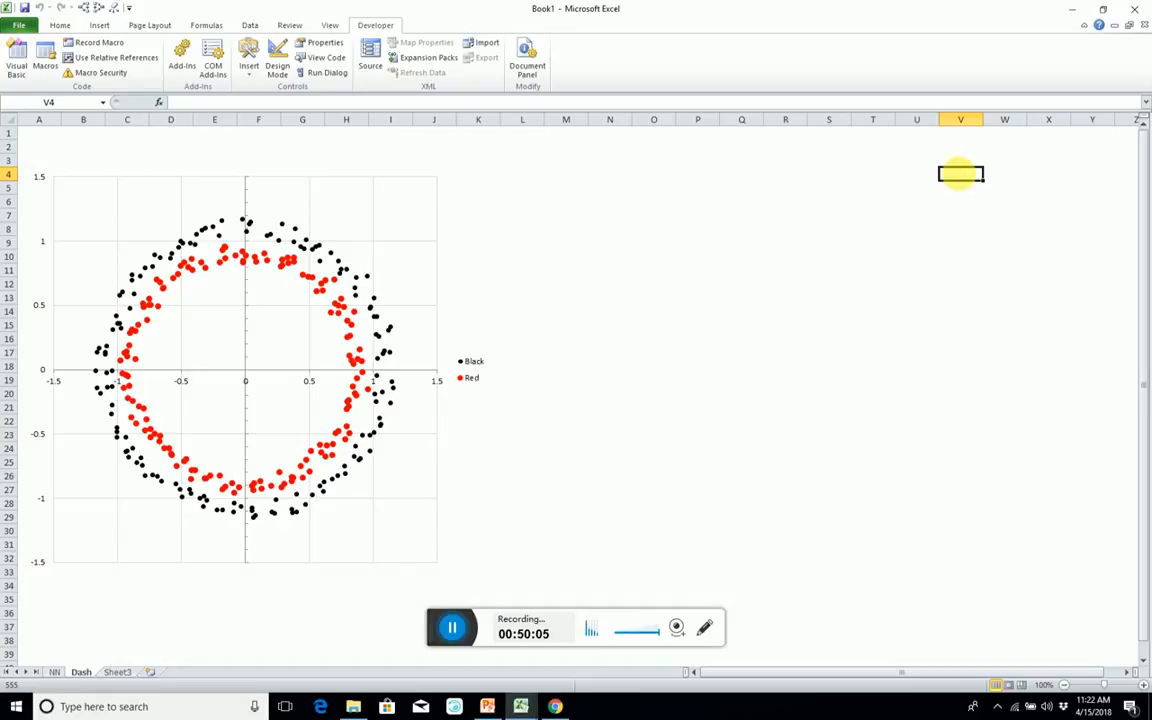
double_click(962, 176)
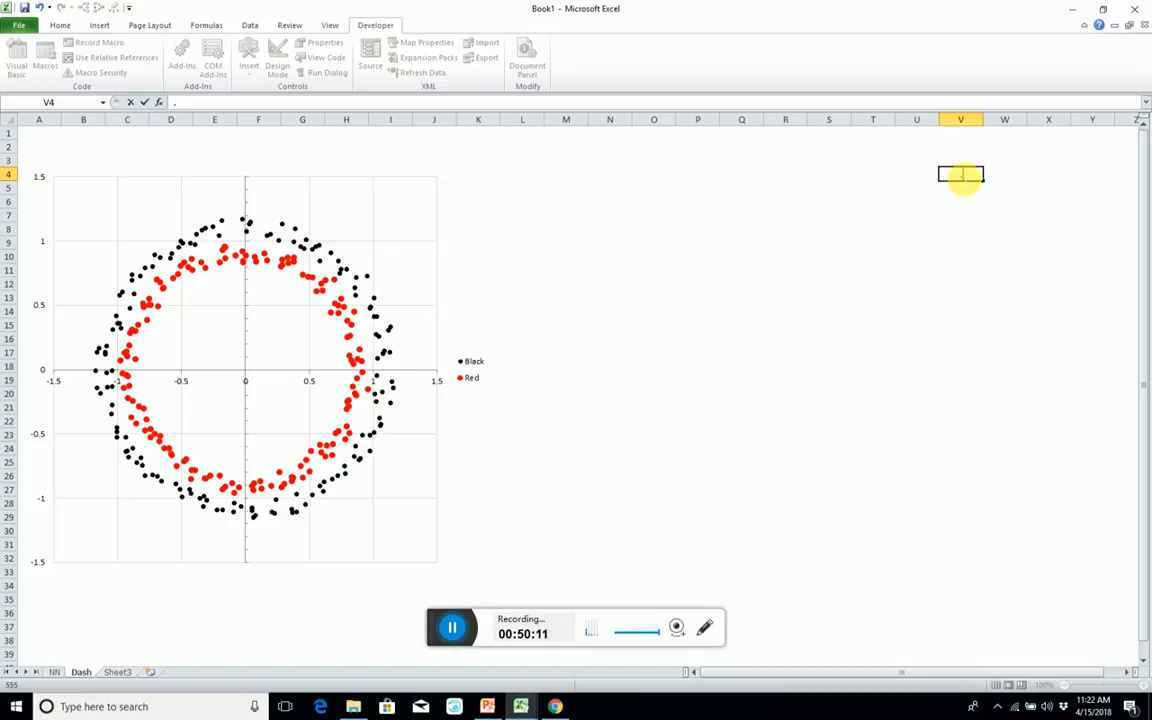
key("Return")
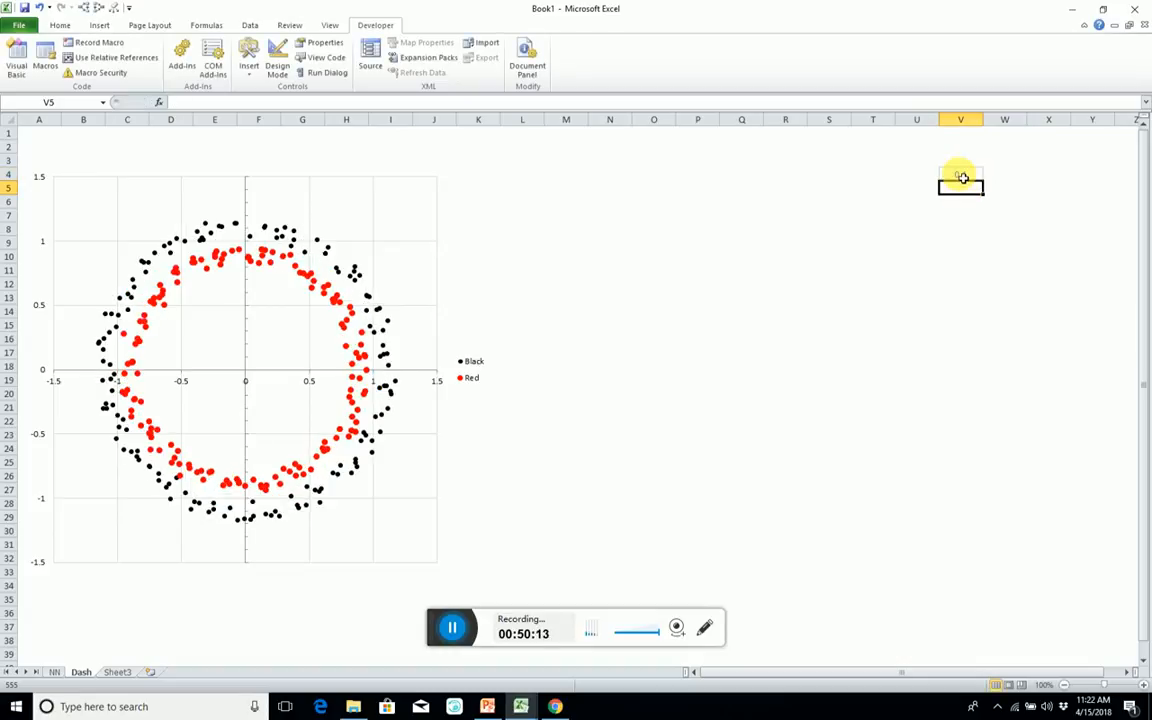
Label the learning rate value by entering "Learning Rate" in cell V3, correcting any misspelling.
key("Up")
key("Up")
key("Right")
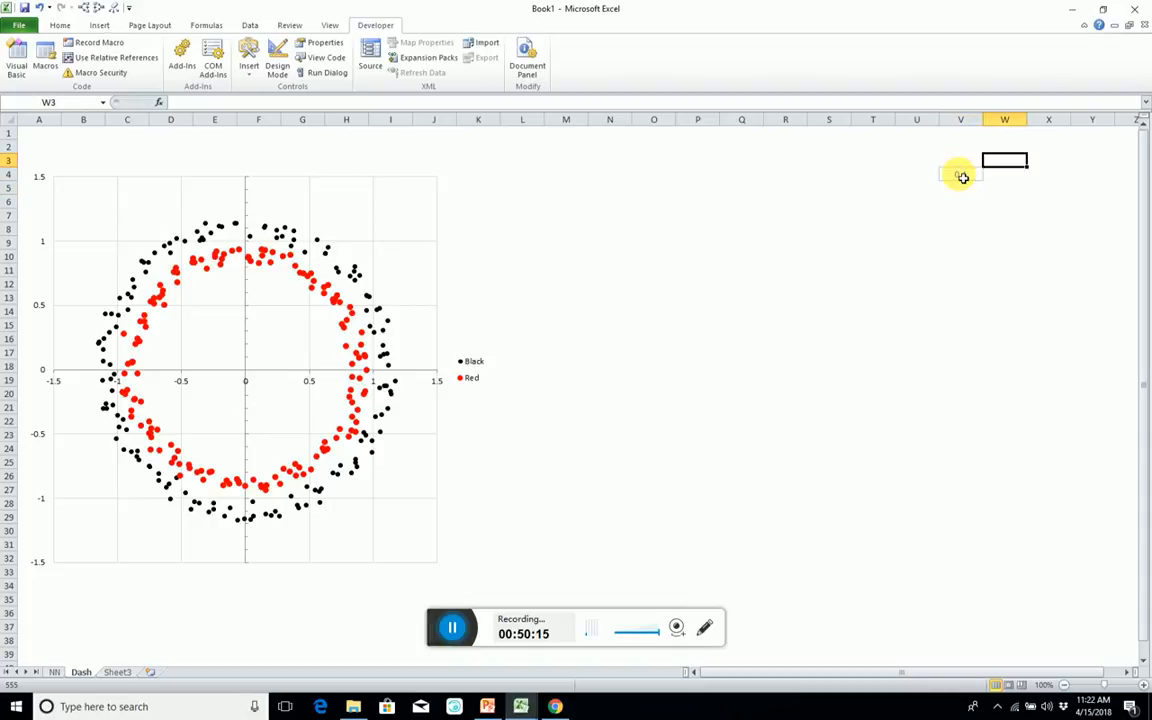
key("Down")
key("Up")
key("Left")
type("Le")
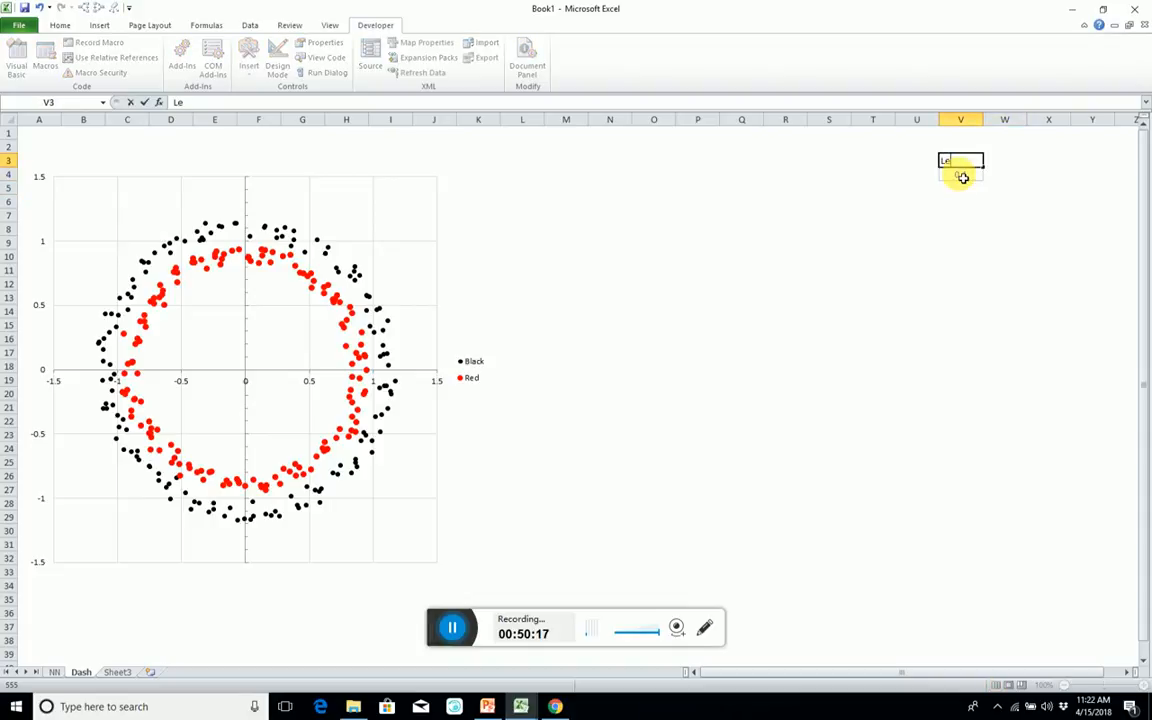
type("asrning REAte")
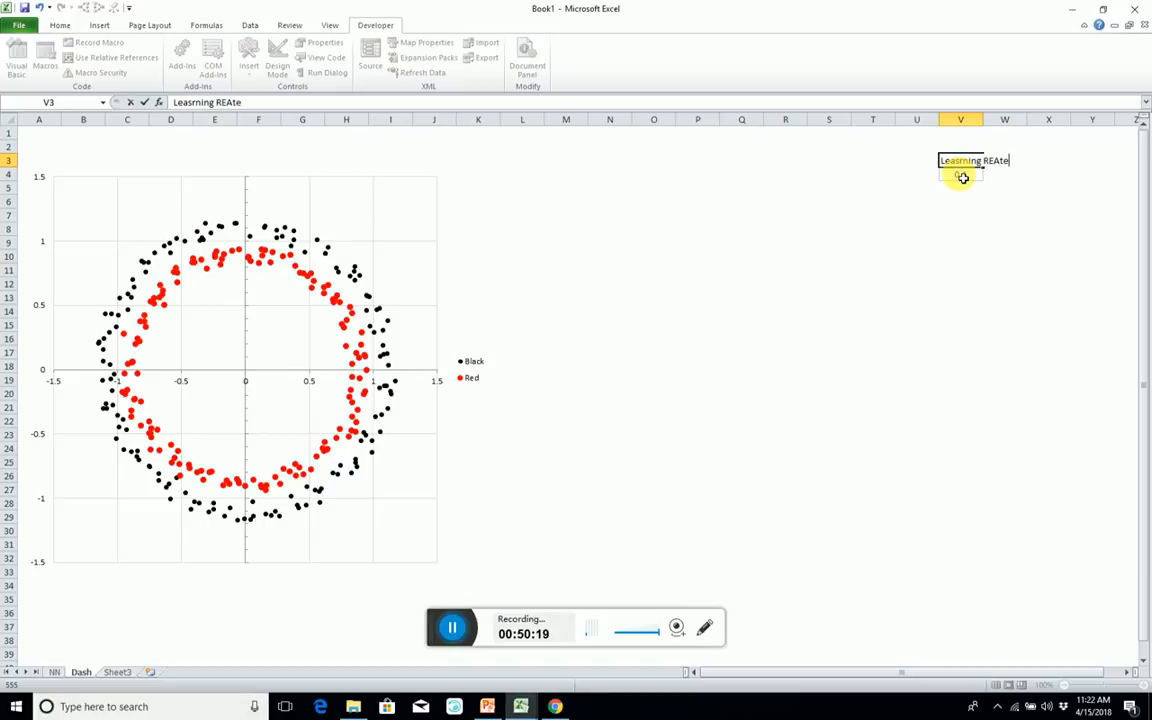
key("Return")
key("Up")
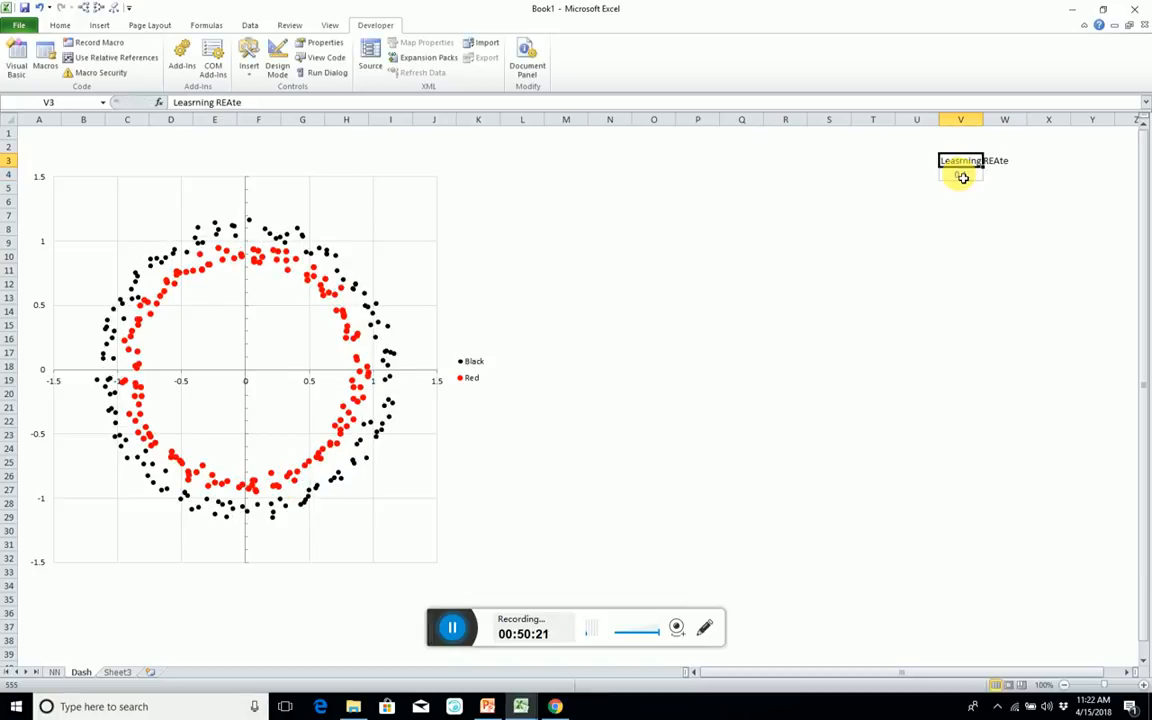
key("F2")
key("BackSpace")
key("BackSpace")
key("BackSpace")
key("BackSpace")
key("BackSpace")
key("BackSpace")
key("BackSpace")
key("BackSpace")
key("BackSpace")
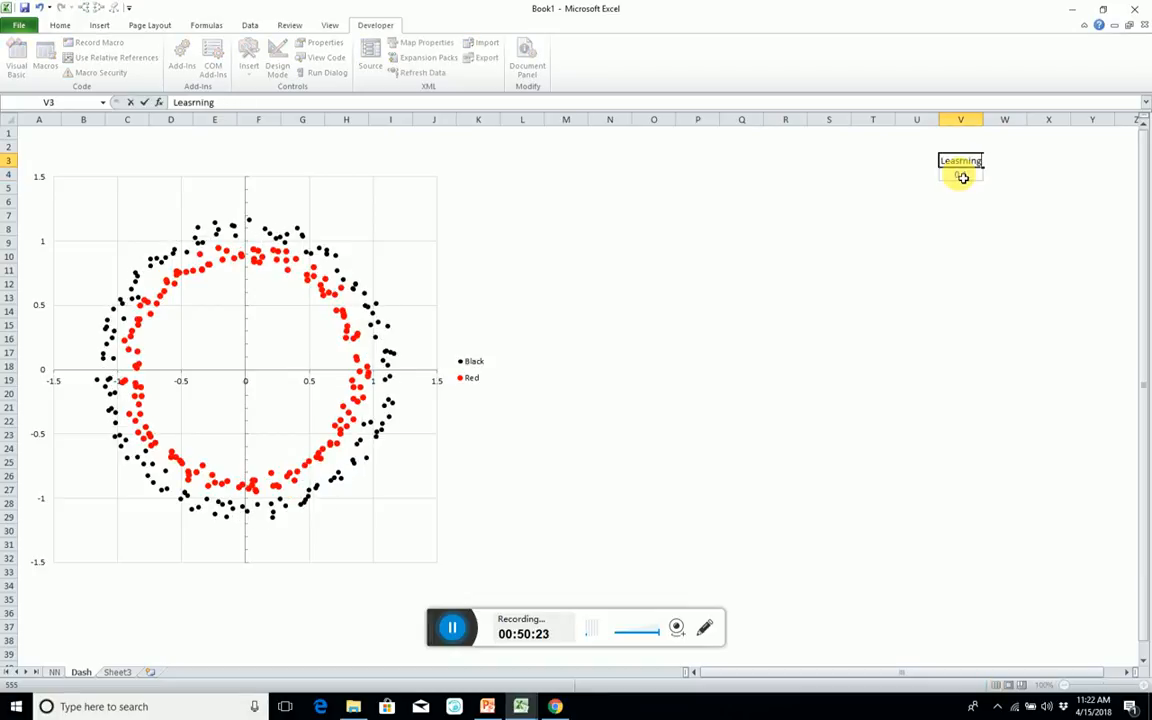
key("BackSpace")
key("BackSpace")
key("BackSpace")
type("rning Rate")
key("Return")
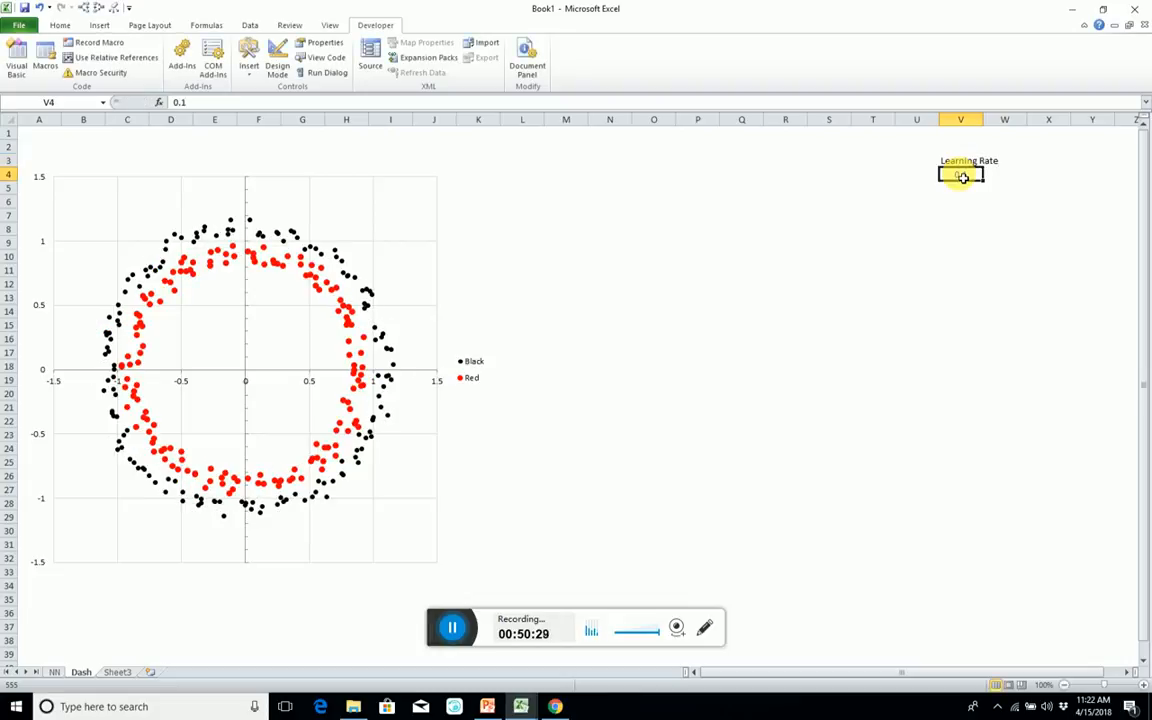
Define the workbook name learnRate for cell V4 on the Dash sheet.
key("ctrl+F3")
key("alt+n")
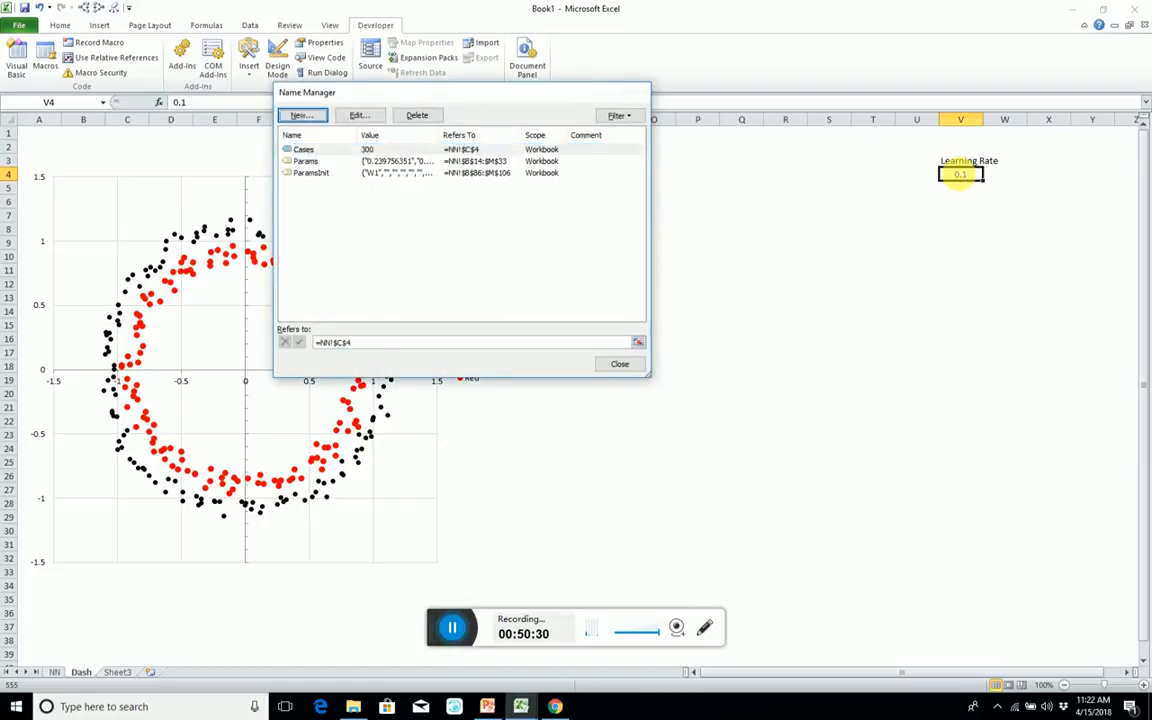
type("learnRate")
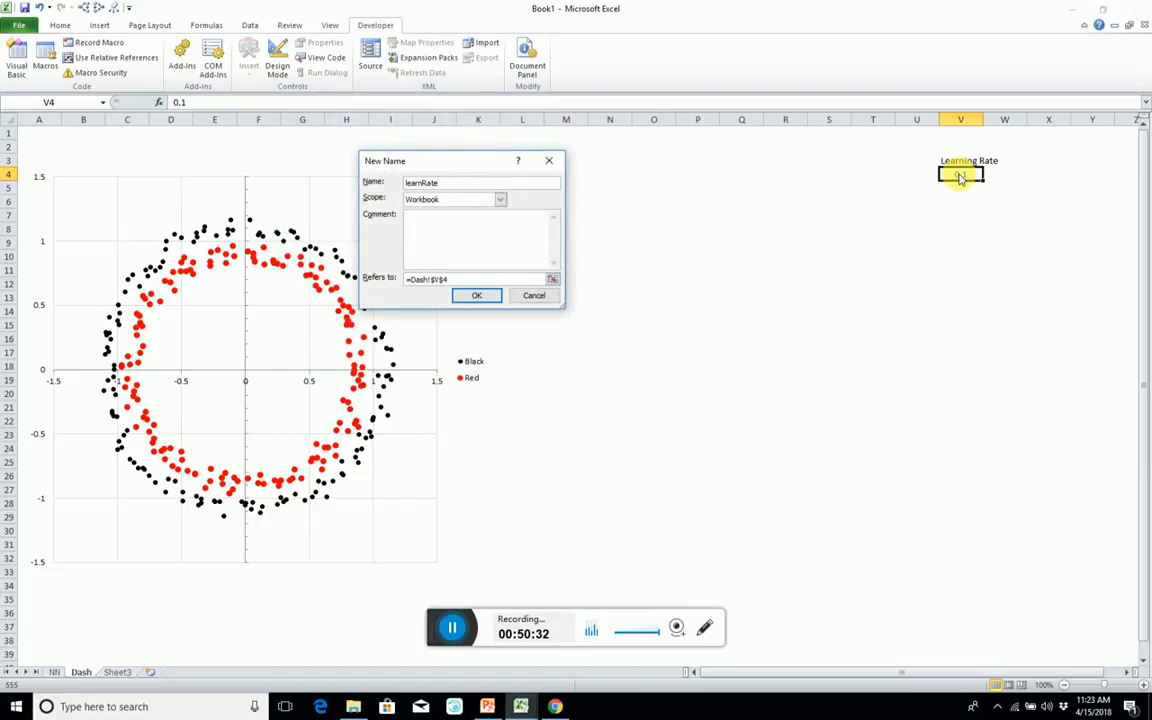
left_click(478, 296)
left_click(622, 366)
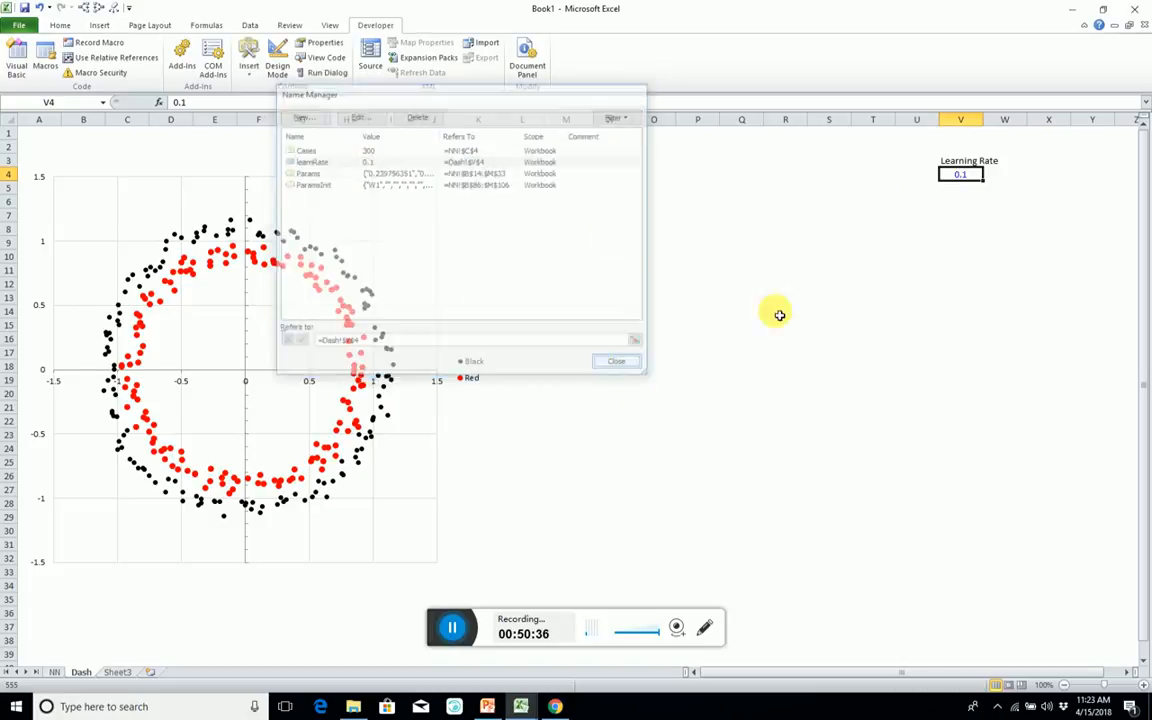
left_click(917, 270)
left_click(957, 188)
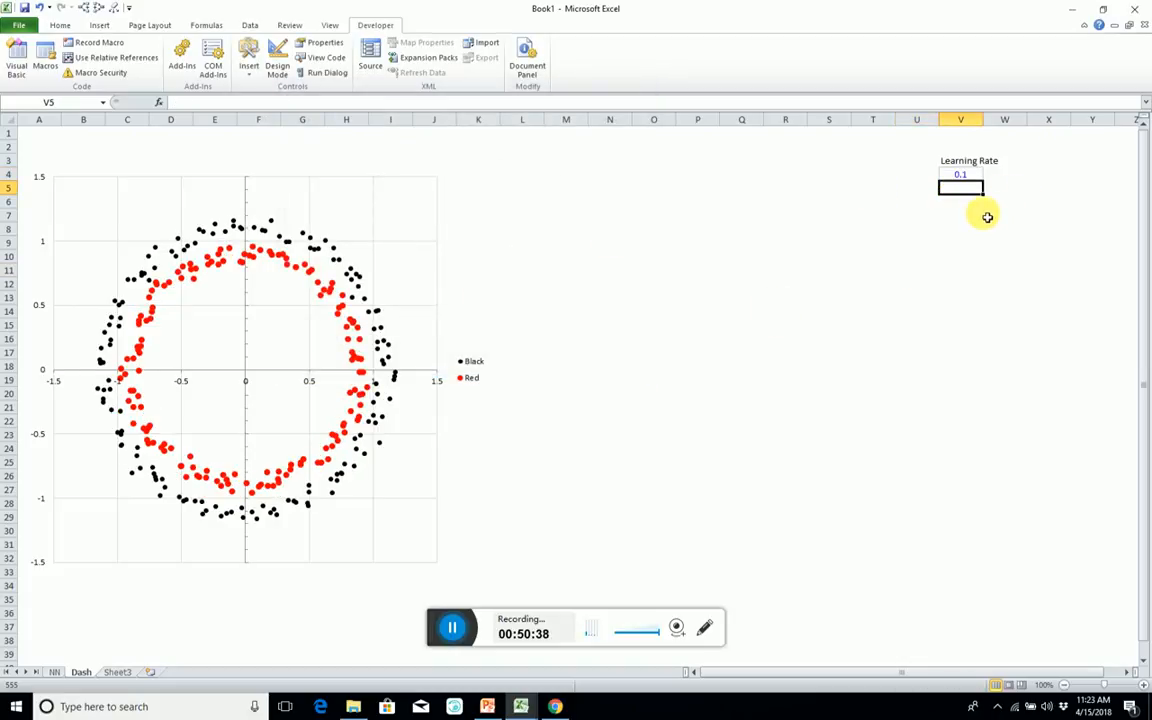
left_click(956, 214)
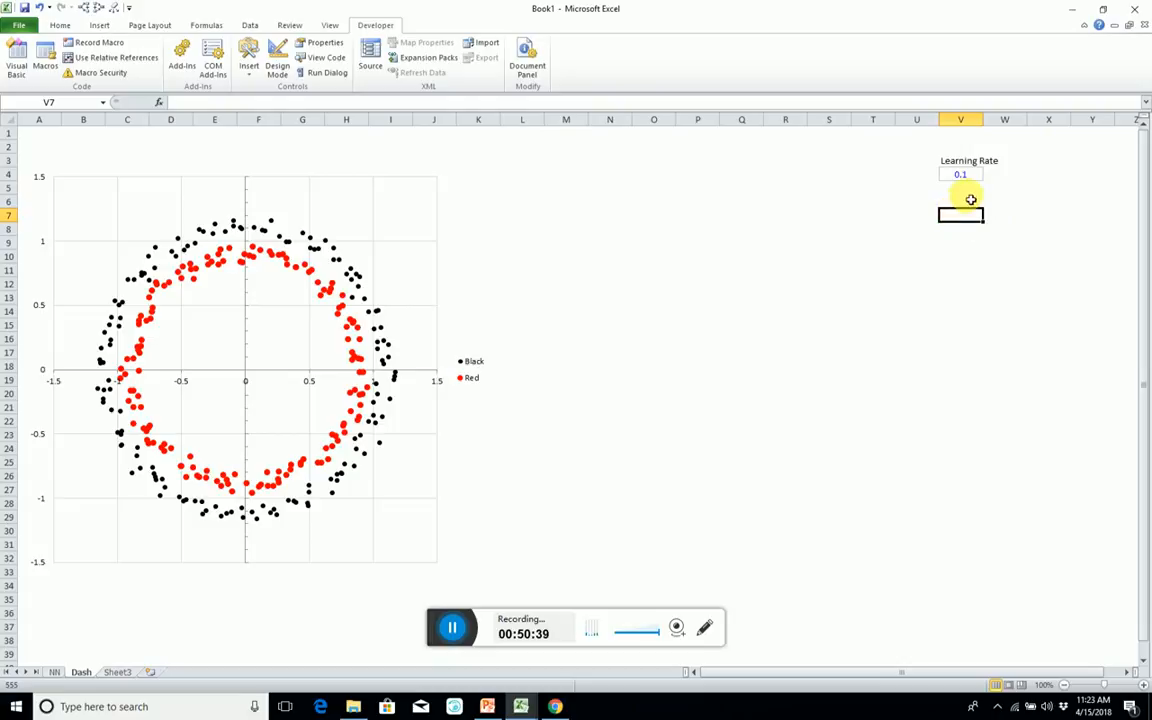
left_click(1085, 174)
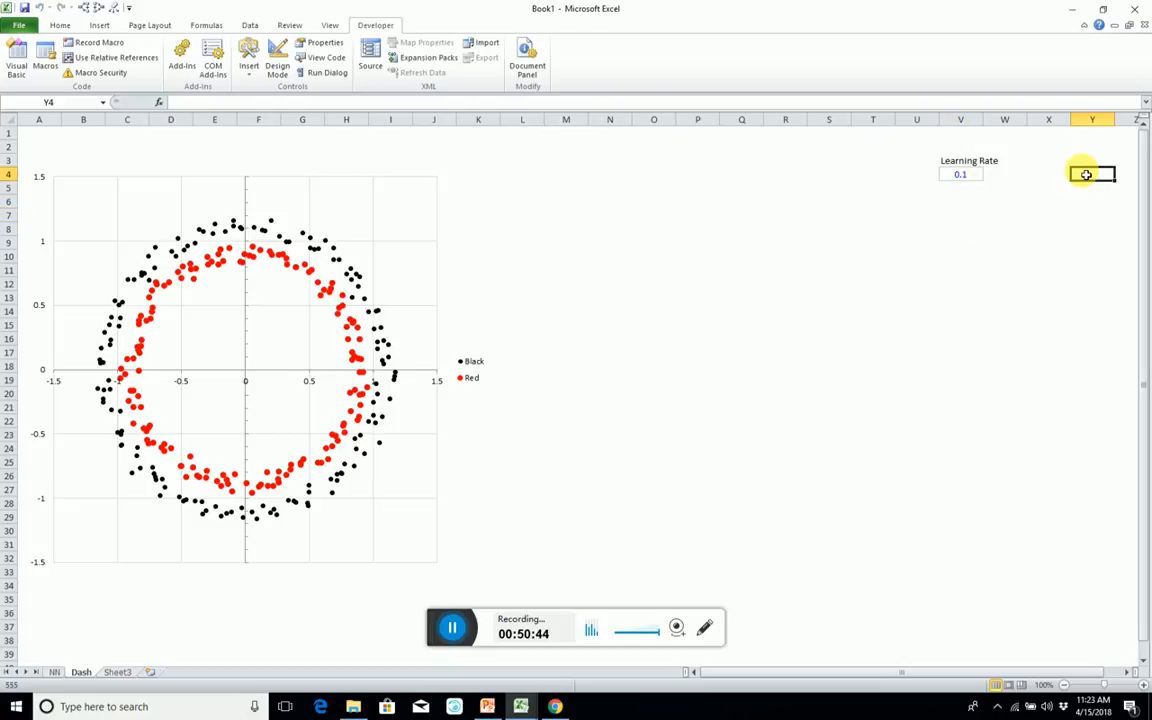
Enter the formula =cost in cell Y4 of the Dash sheet.
type("=")
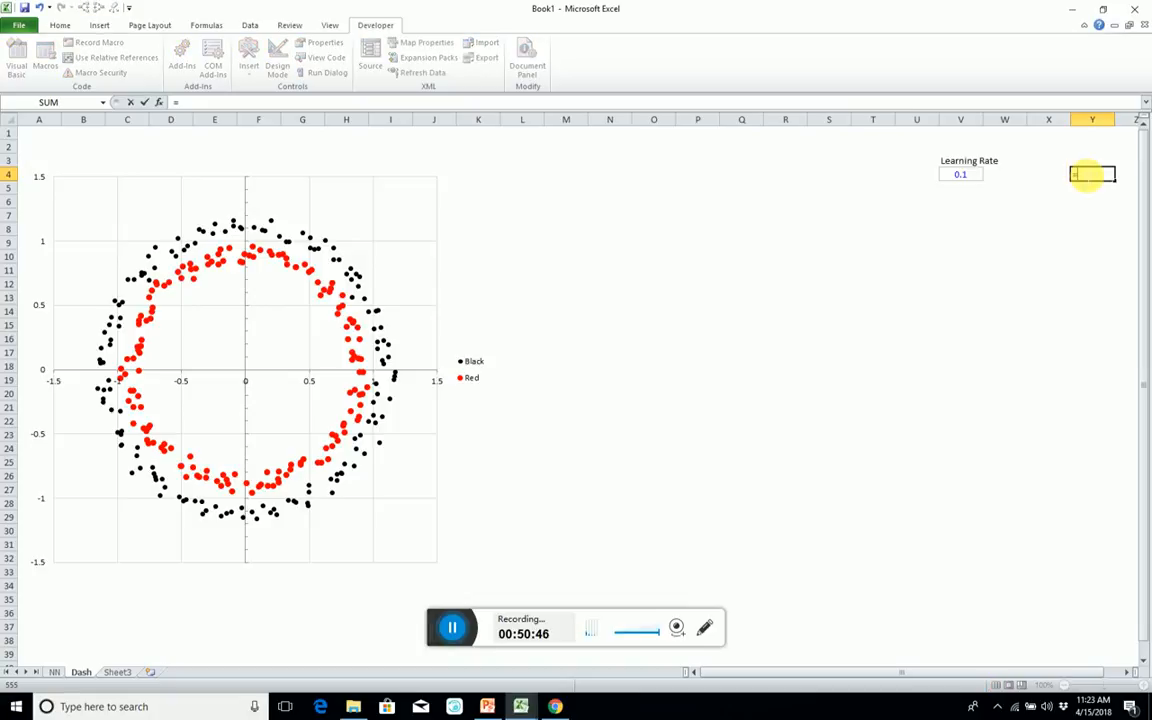
type("cost")
key("Return")
left_click(1086, 175)
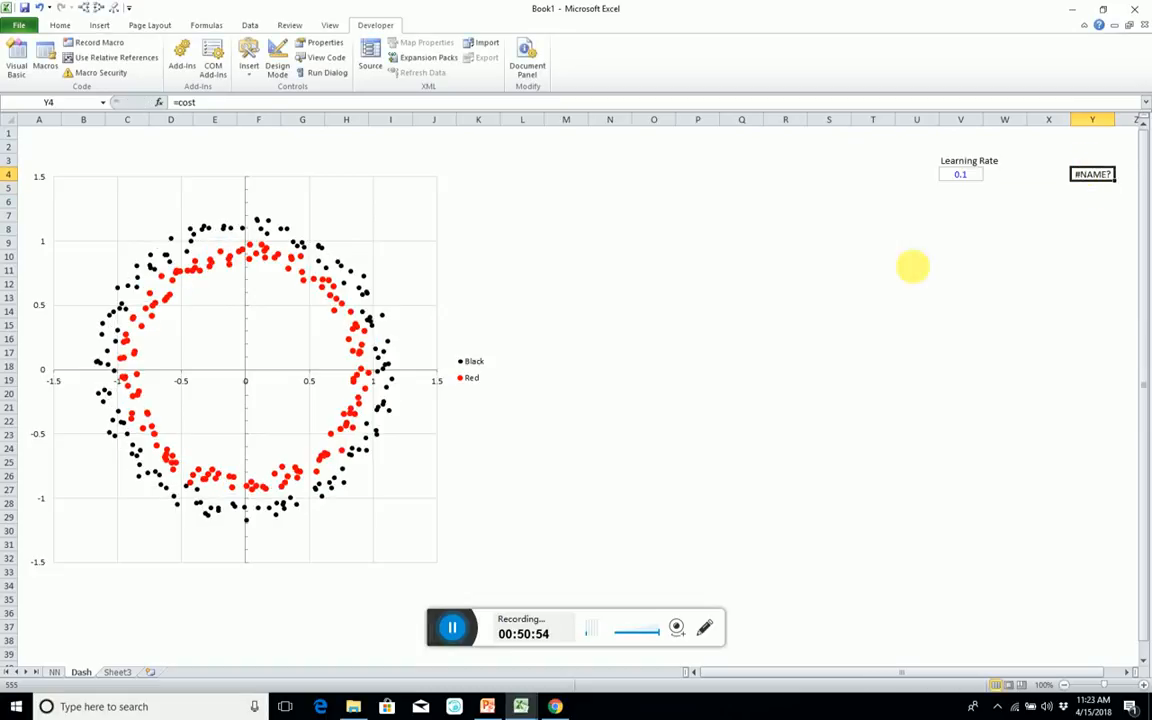
Define the workbook name Cost for cell M80 on the NN sheet.
left_click(54, 673)
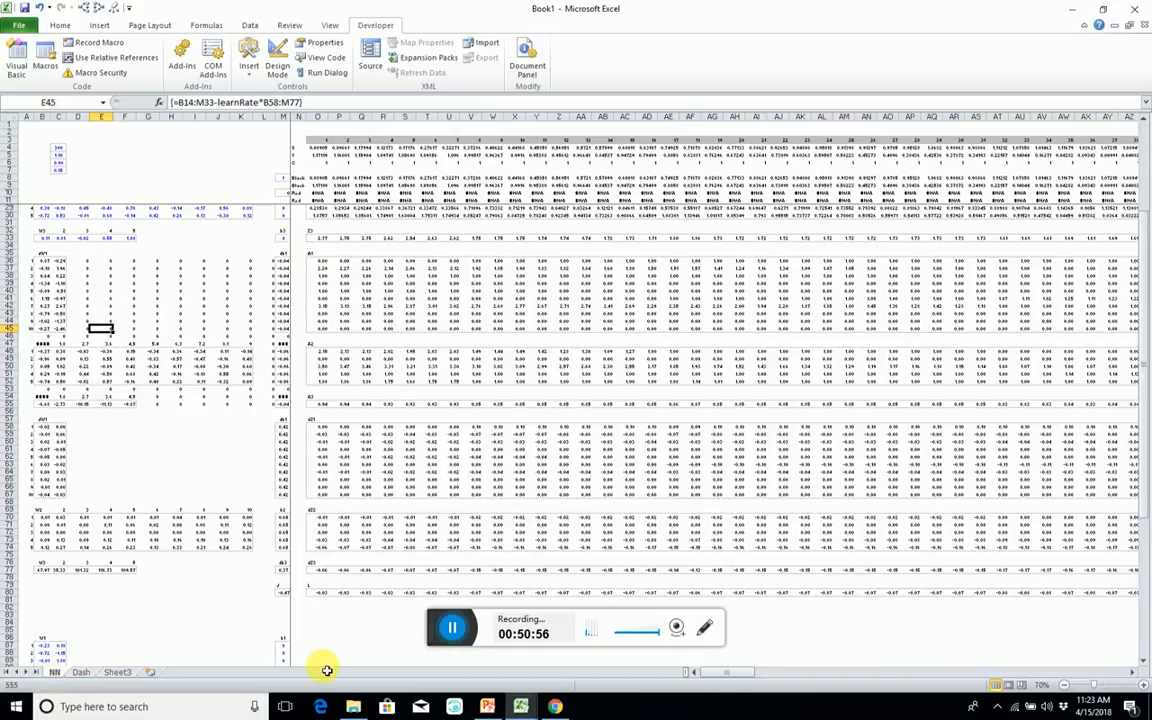
left_click(283, 592)
left_click(296, 587)
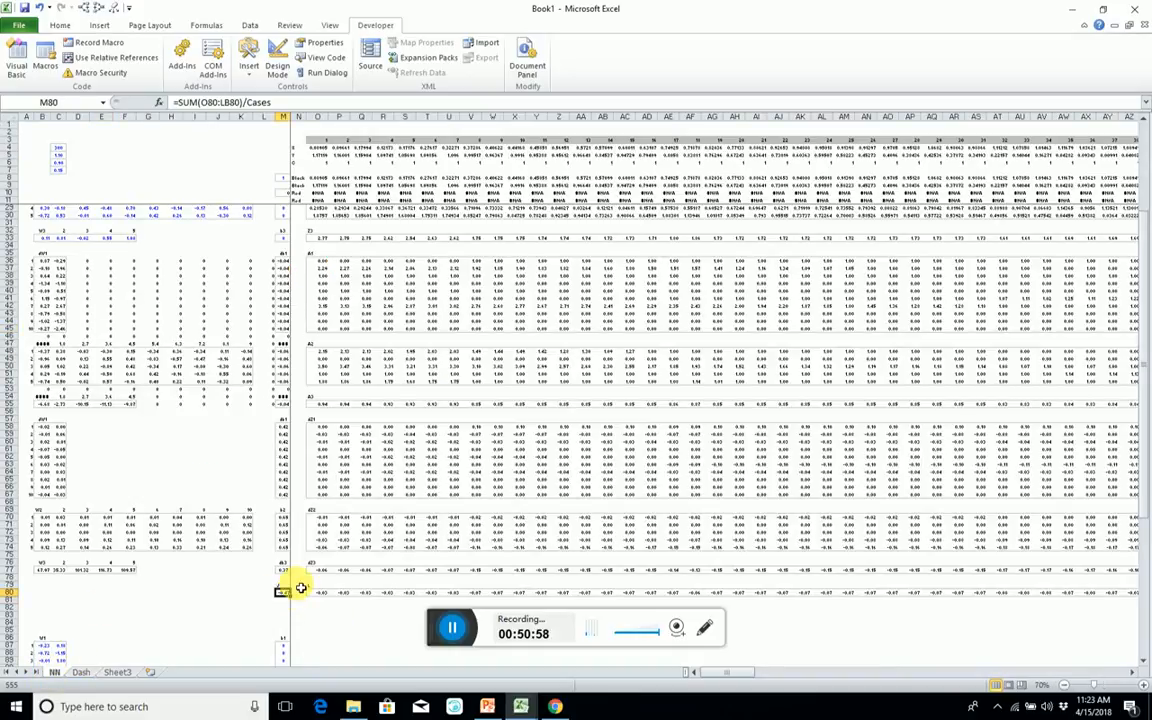
key("ctrl+F3")
key("alt+n")
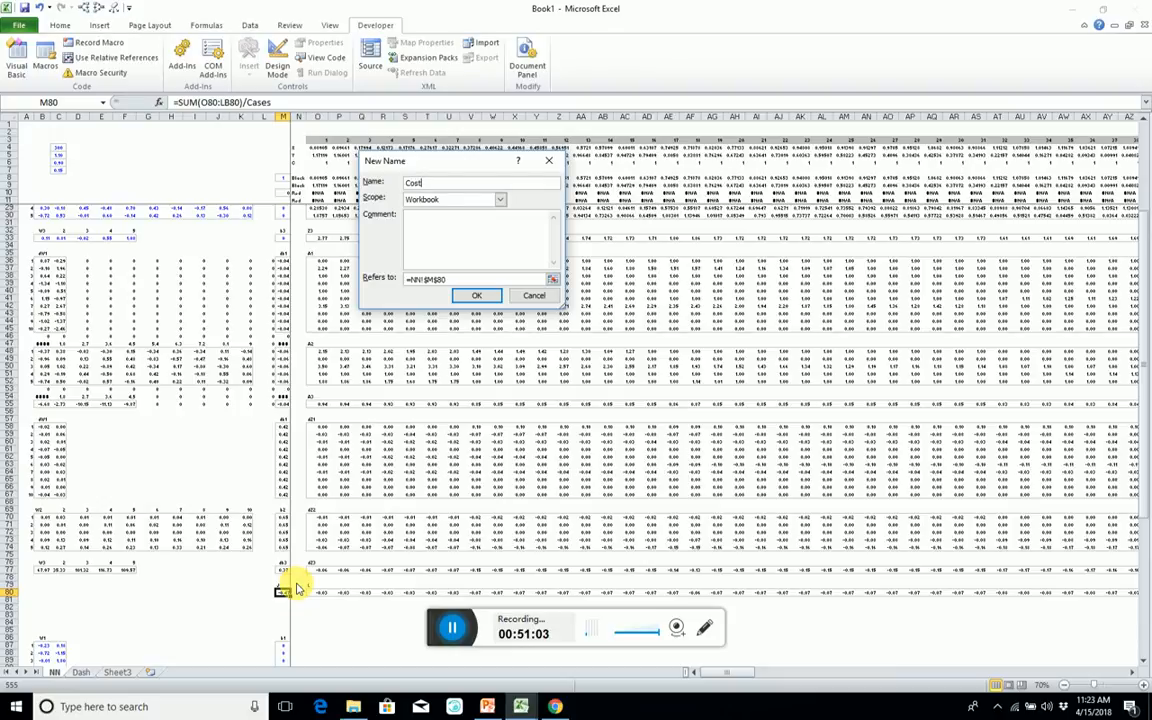
key("Return")
left_click(622, 367)
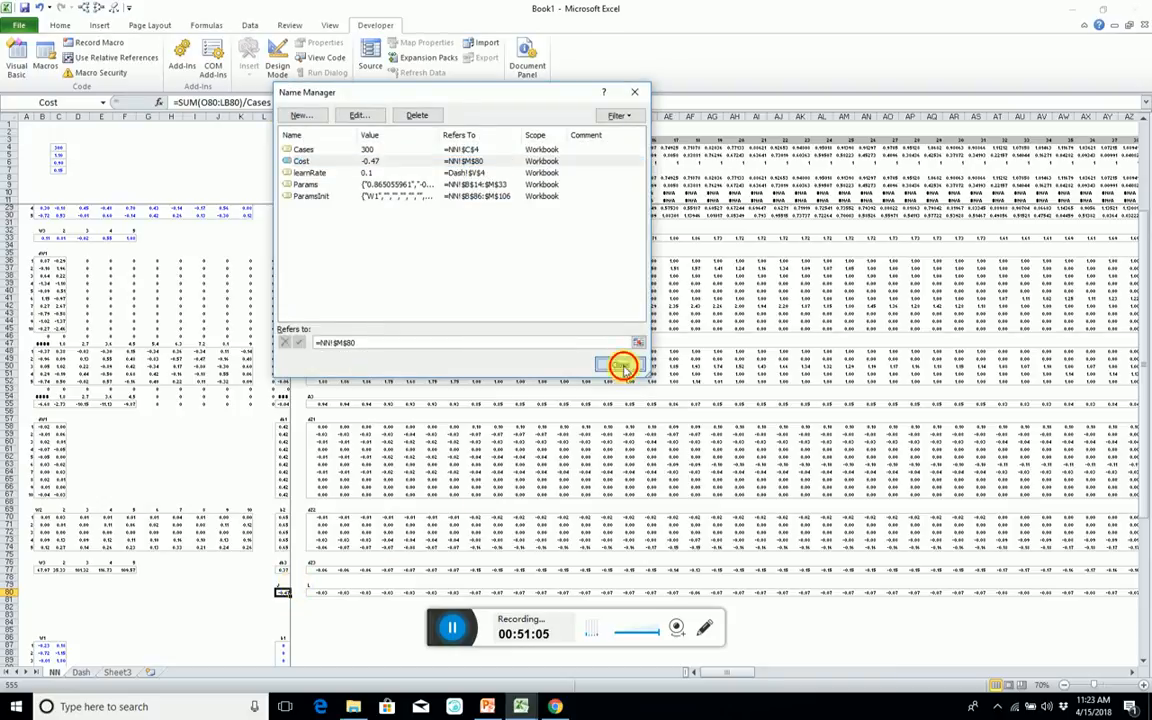
Label the cost value on the Dash sheet by entering "Cost" in cell Y3, and centre the label.
left_click(80, 672)
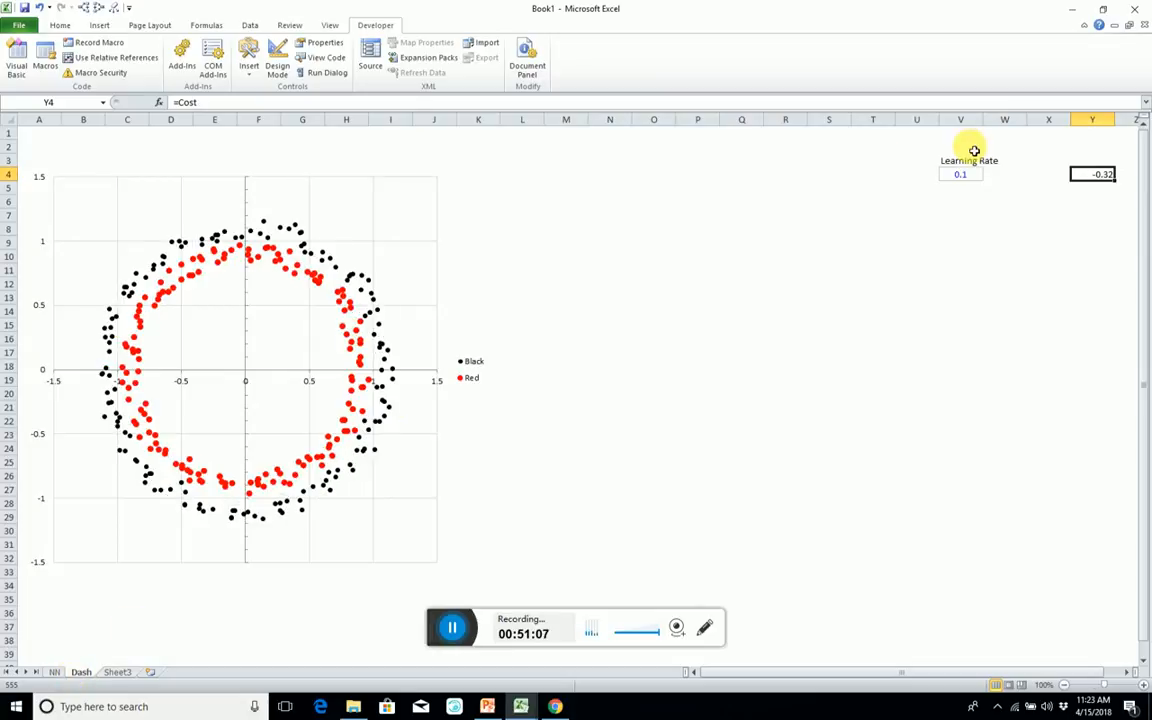
left_click(1097, 164)
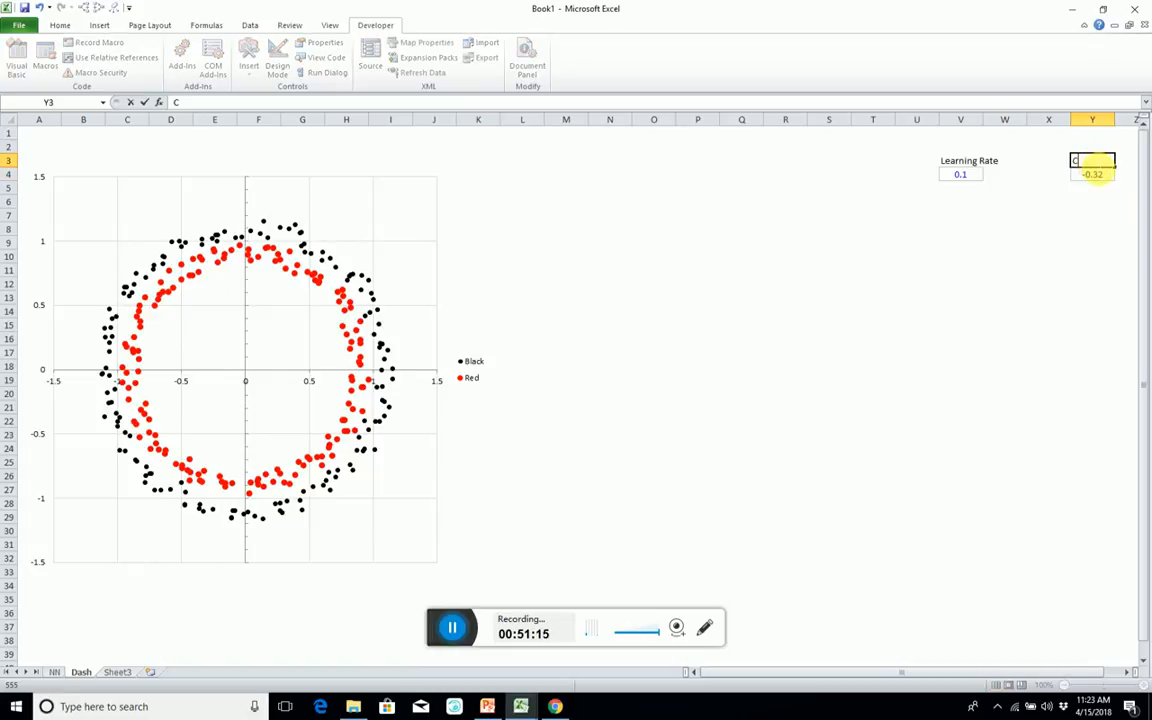
type("Cost")
key("Return")
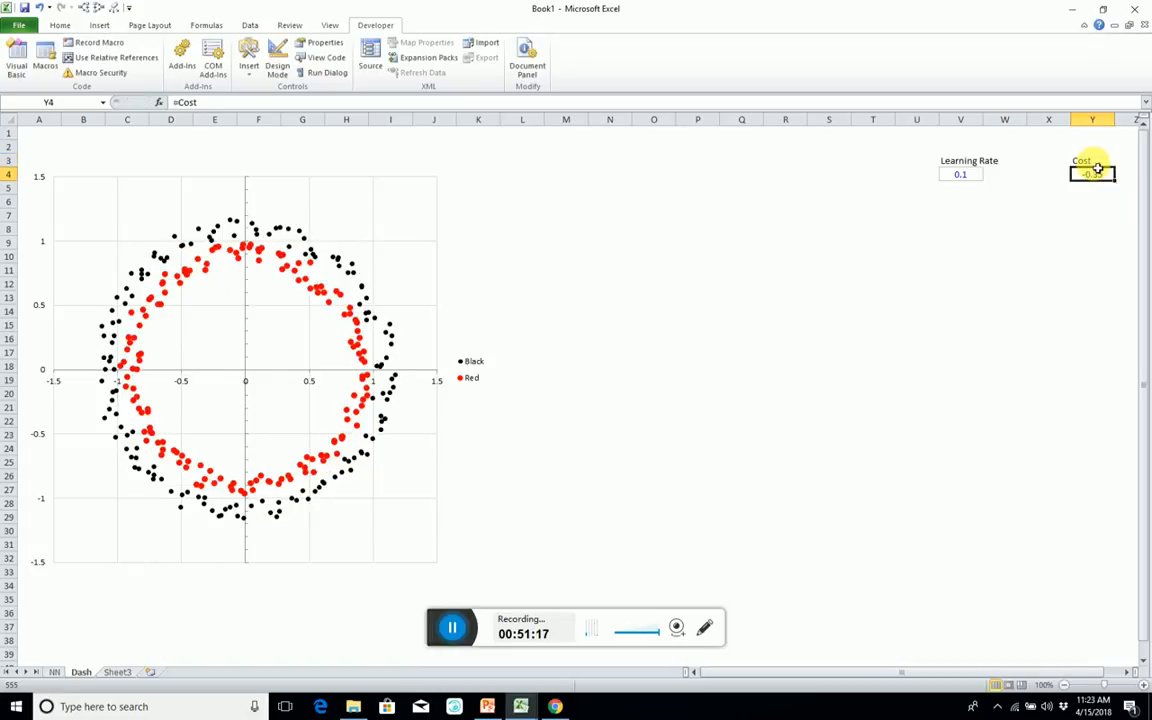
left_click(1096, 162)
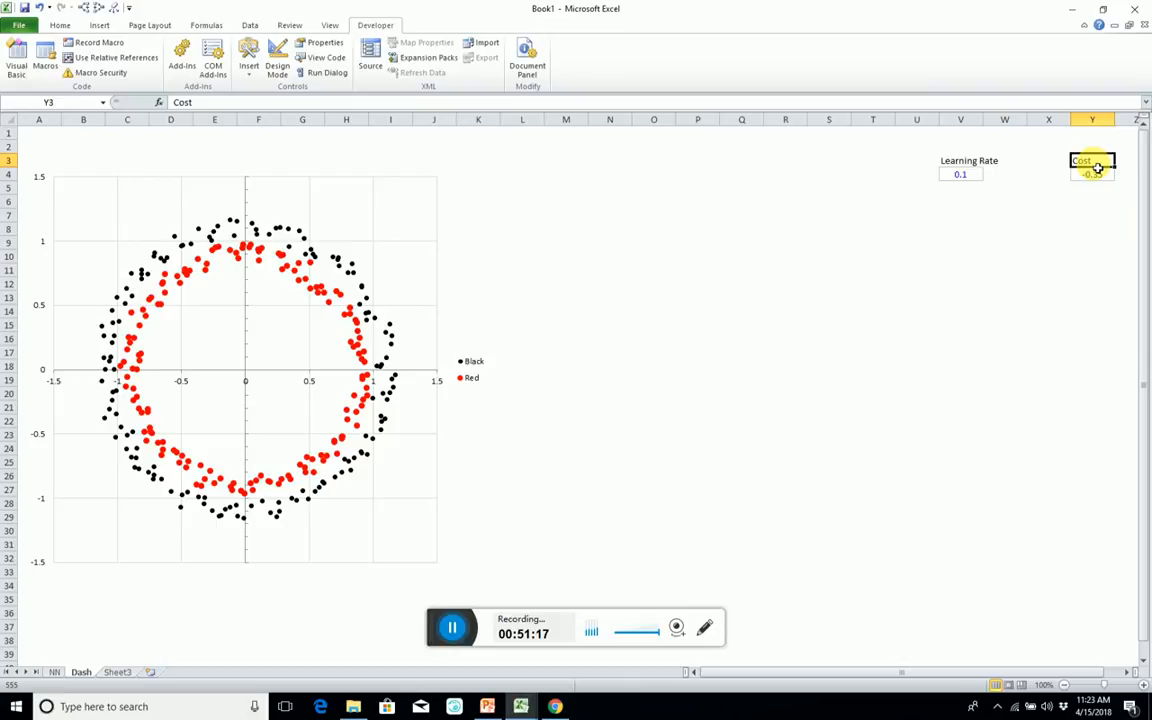
Enter the label "Iterations" in cell V7 of the Dash sheet, below the learning rate.
left_click(957, 258)
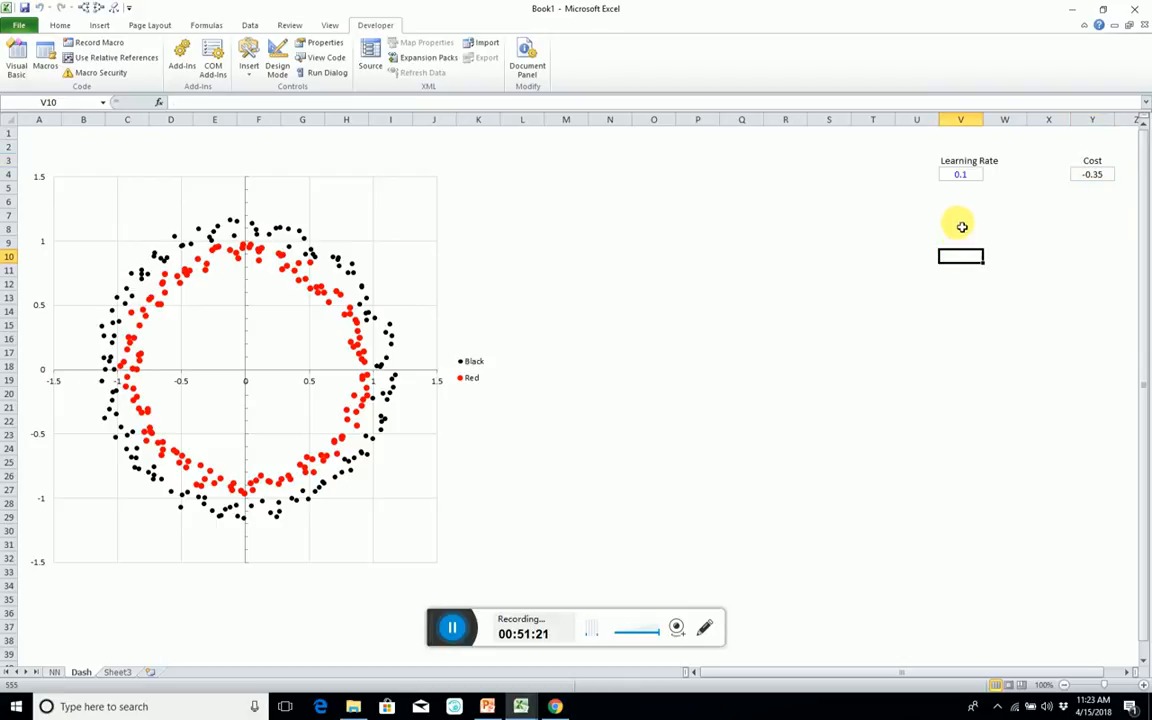
left_click(961, 218)
type("Iterations")
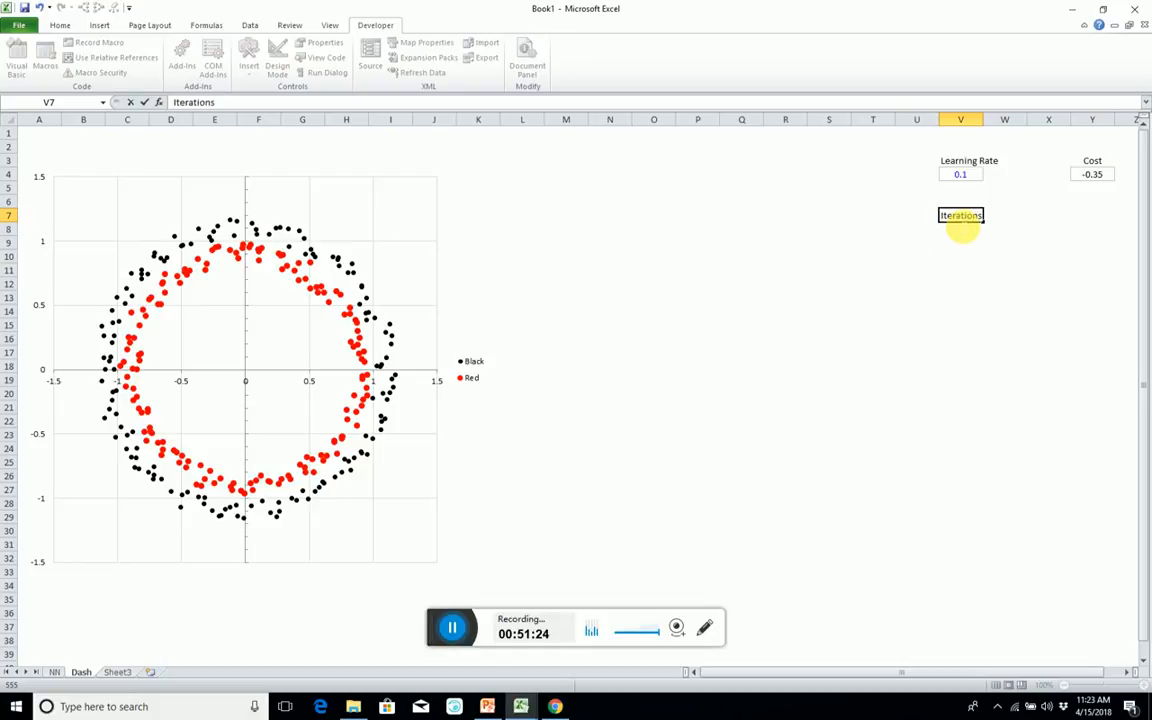
left_click(963, 229)
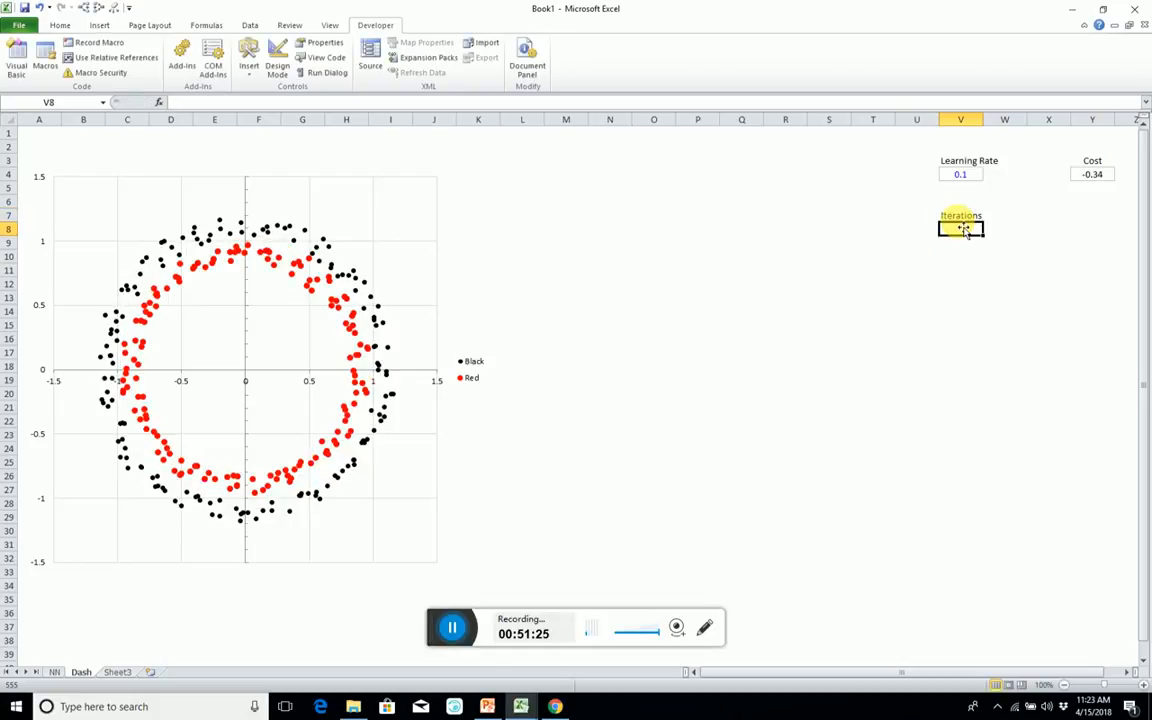
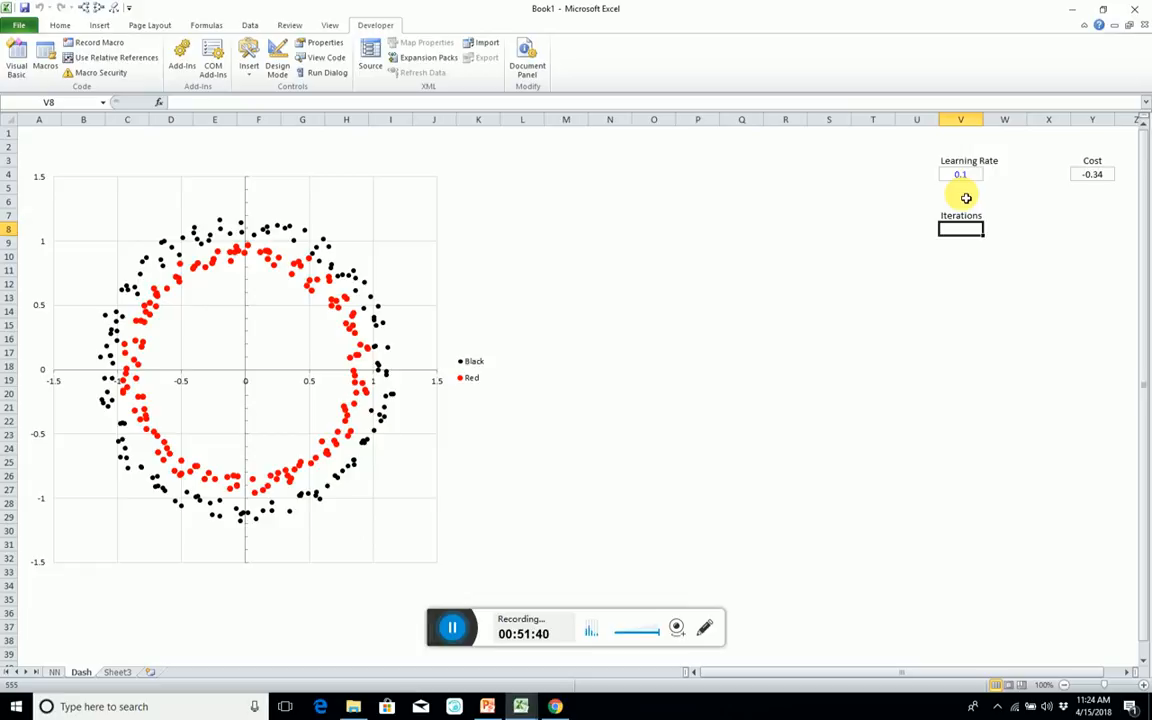
Set the Iterations value in V8 to 1000 and define the workbook name Iterations for that cell.
type("1000")
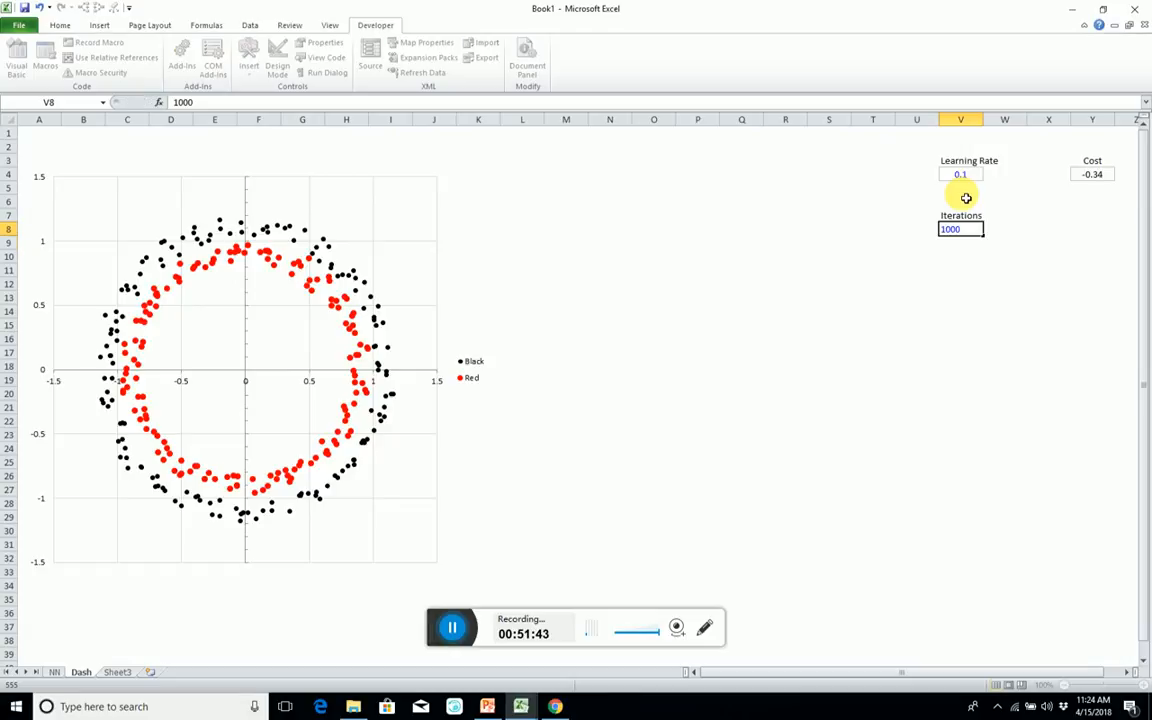
key("Return")
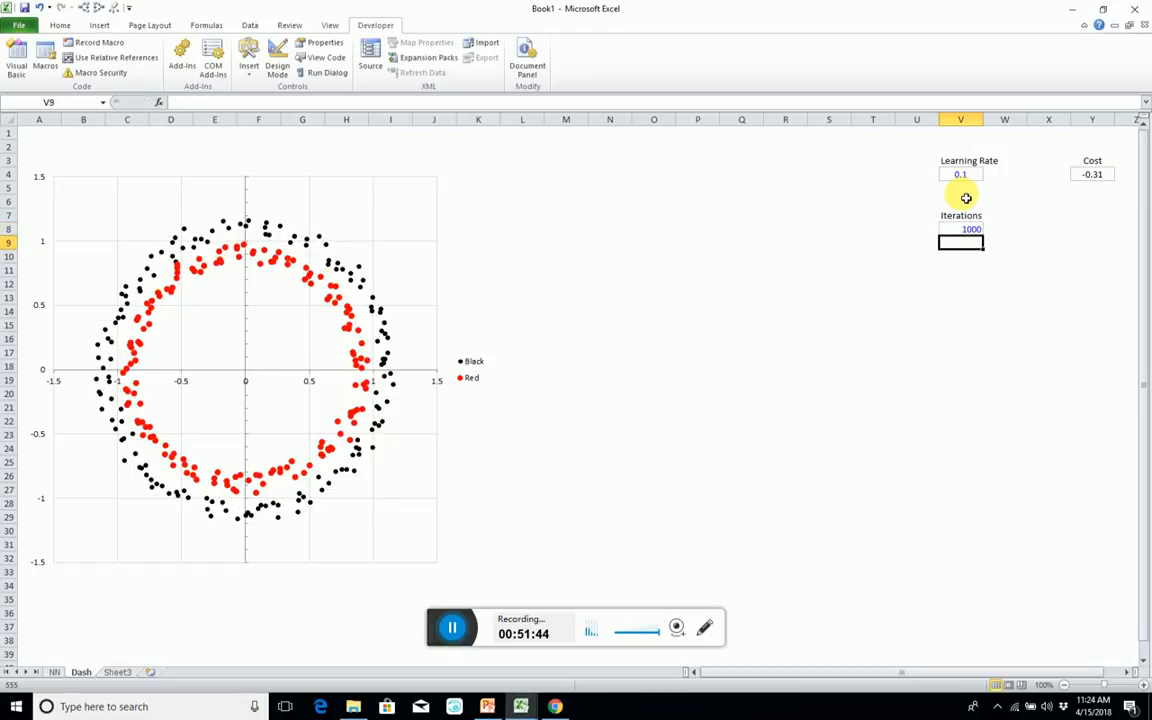
key("Up")
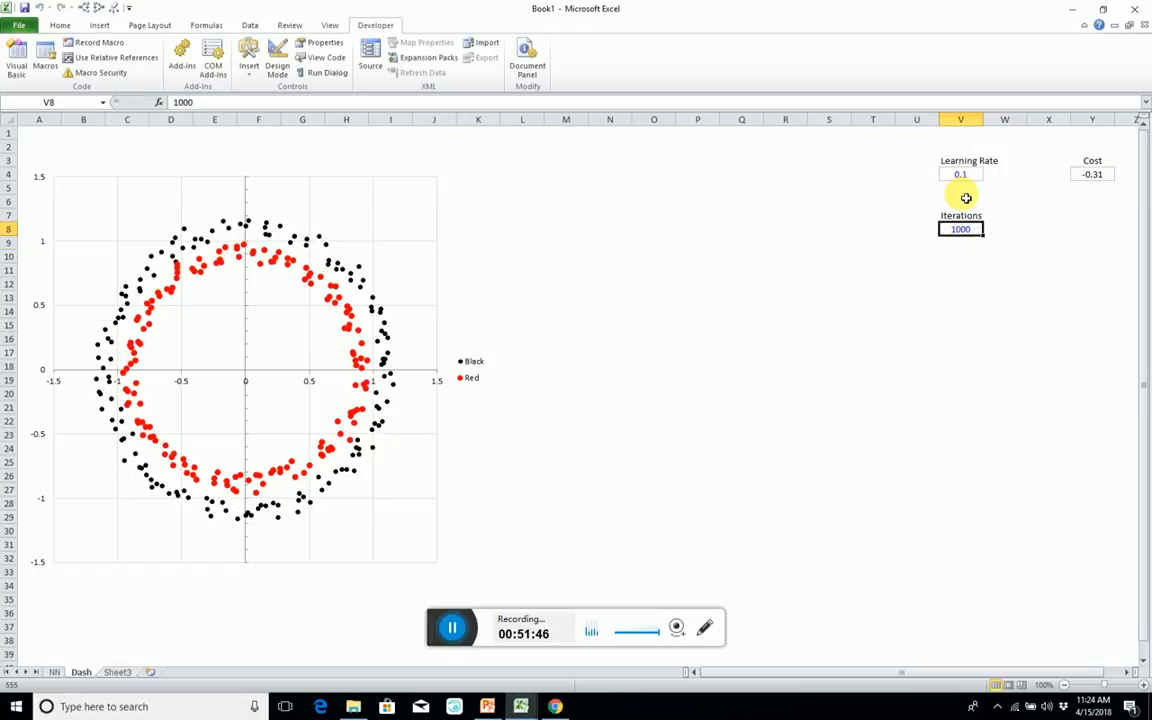
key("alt+i")
key("n")
type("d")
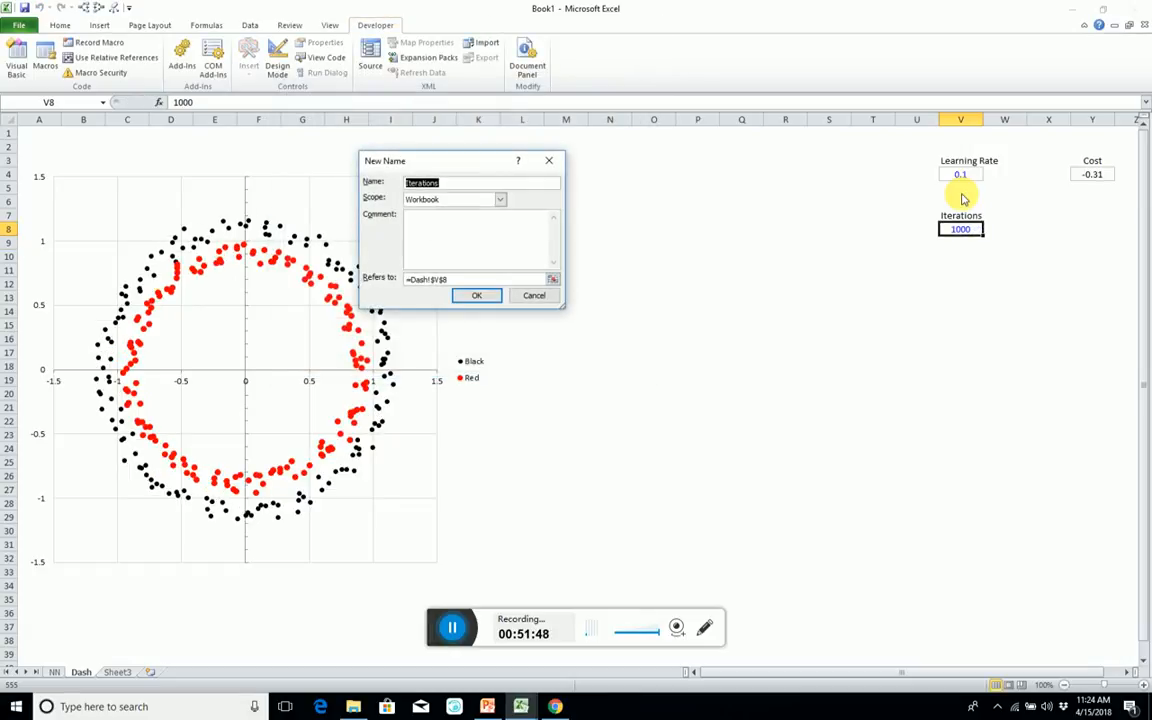
type("Iterations")
key("Return")
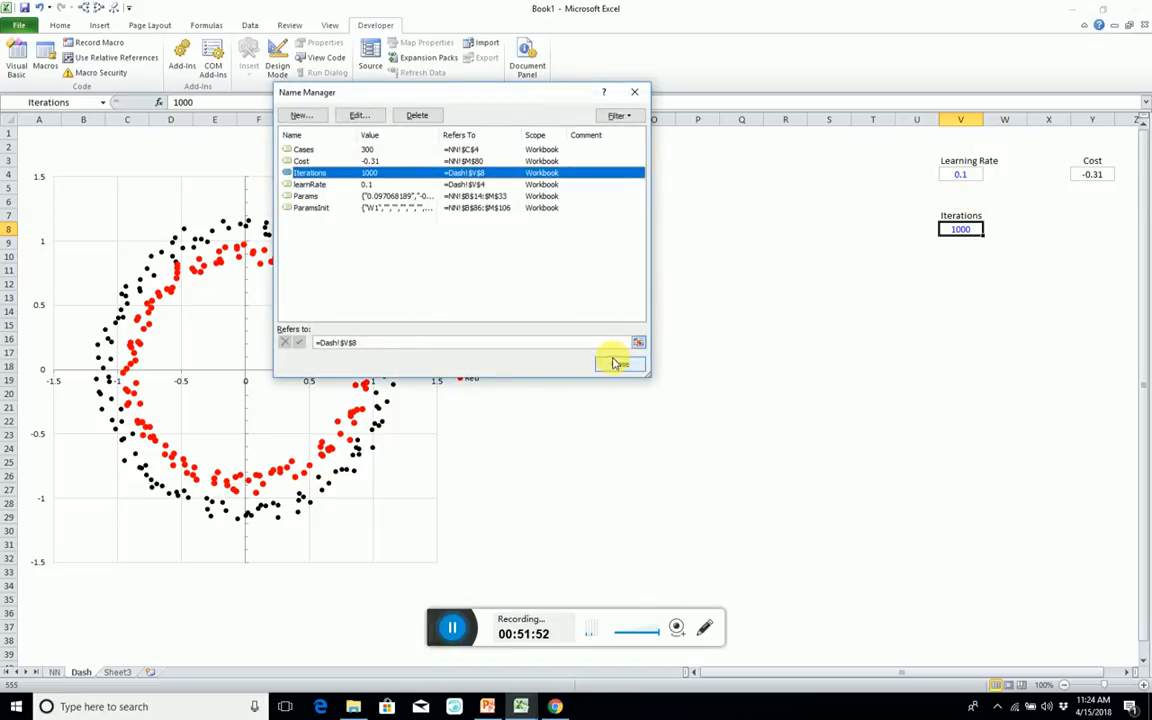
left_click(616, 363)
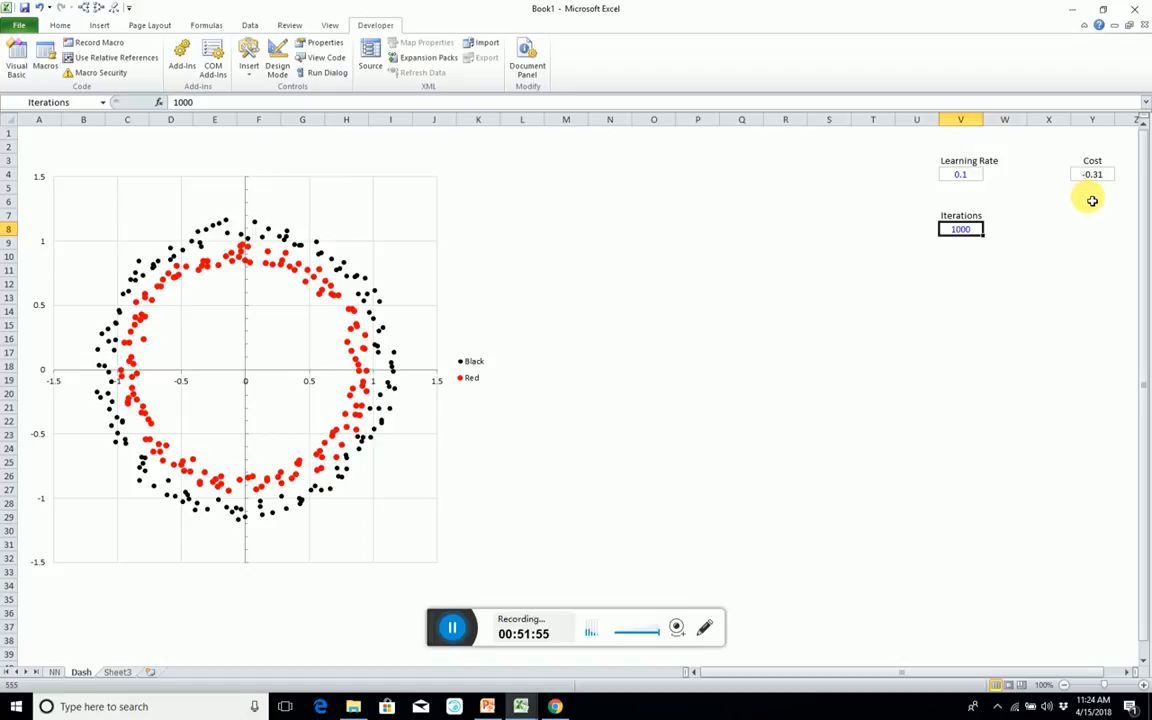
Enter 1 and 2 in AA4 and AA5 and extend the number series down the column to 1025.
left_click(1093, 202)
key("Down")
key("Down")
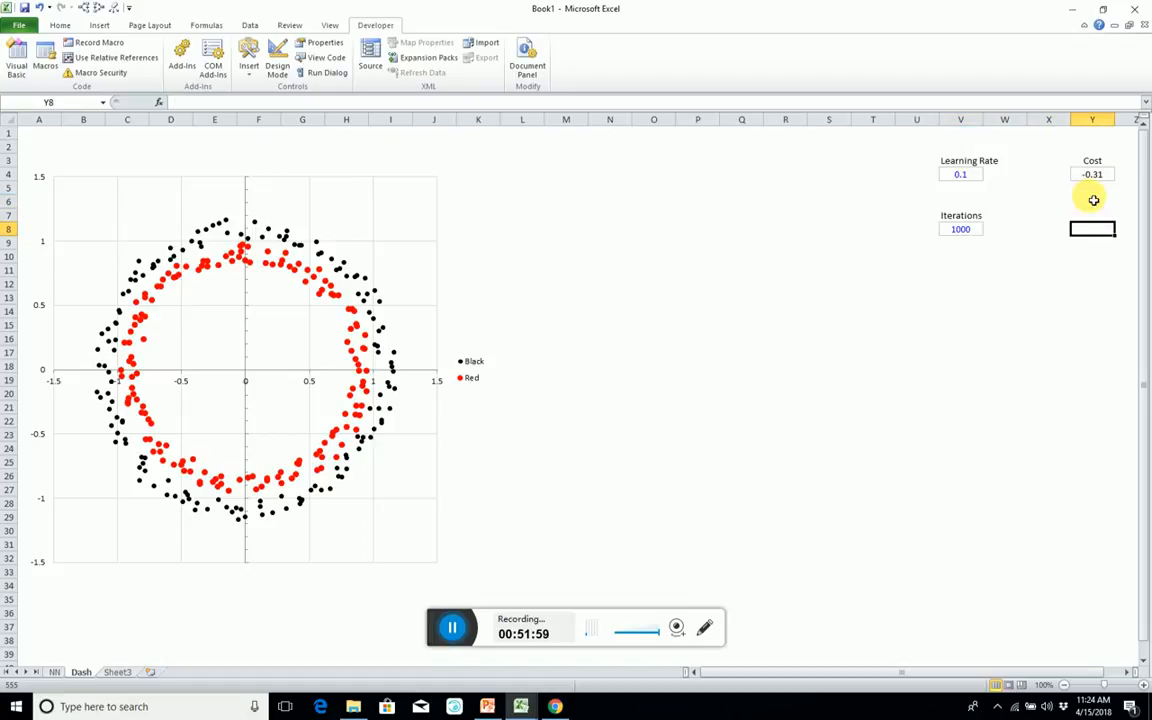
key("Right")
key("Right")
key("Left")
key("Up")
key("Up")
key("Up")
key("Right")
key("Up")
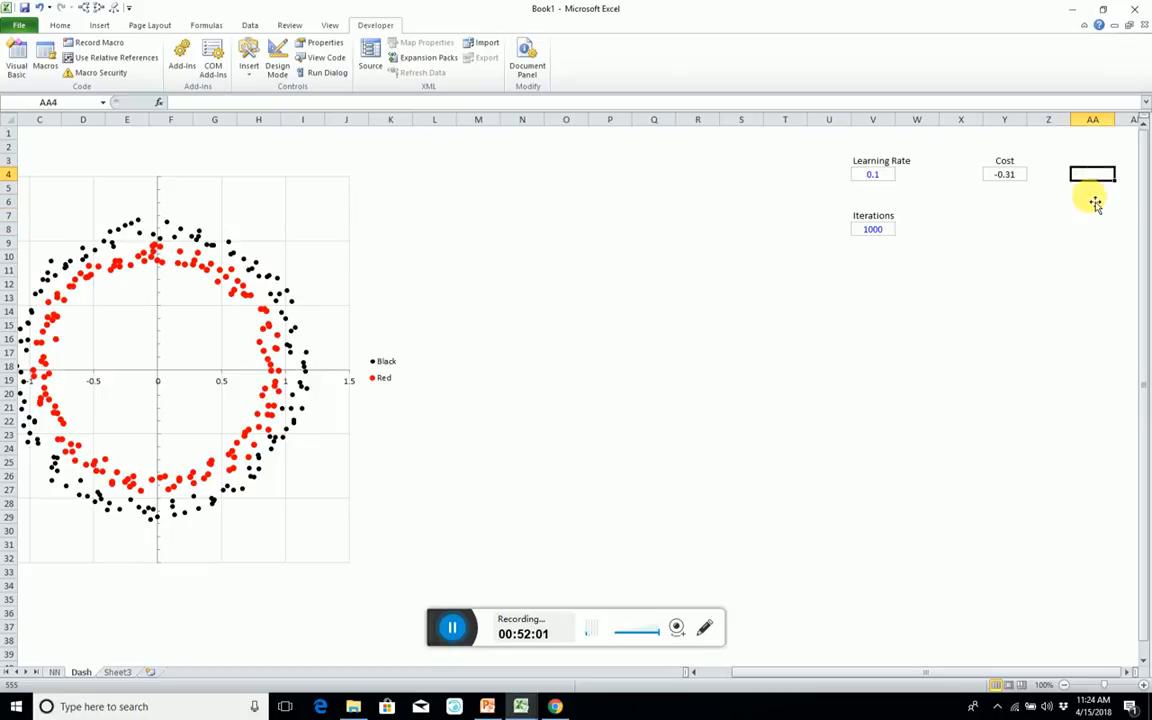
type("1")
key("Return")
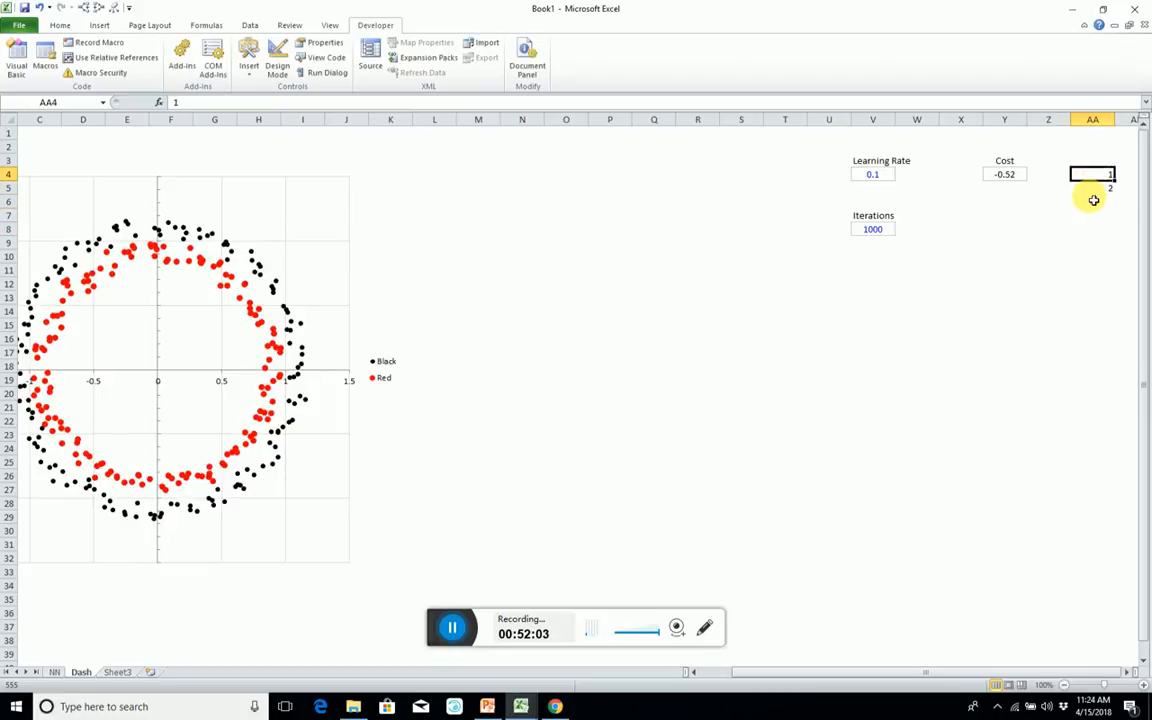
left_click_drag(1075, 170, 1140, 548)
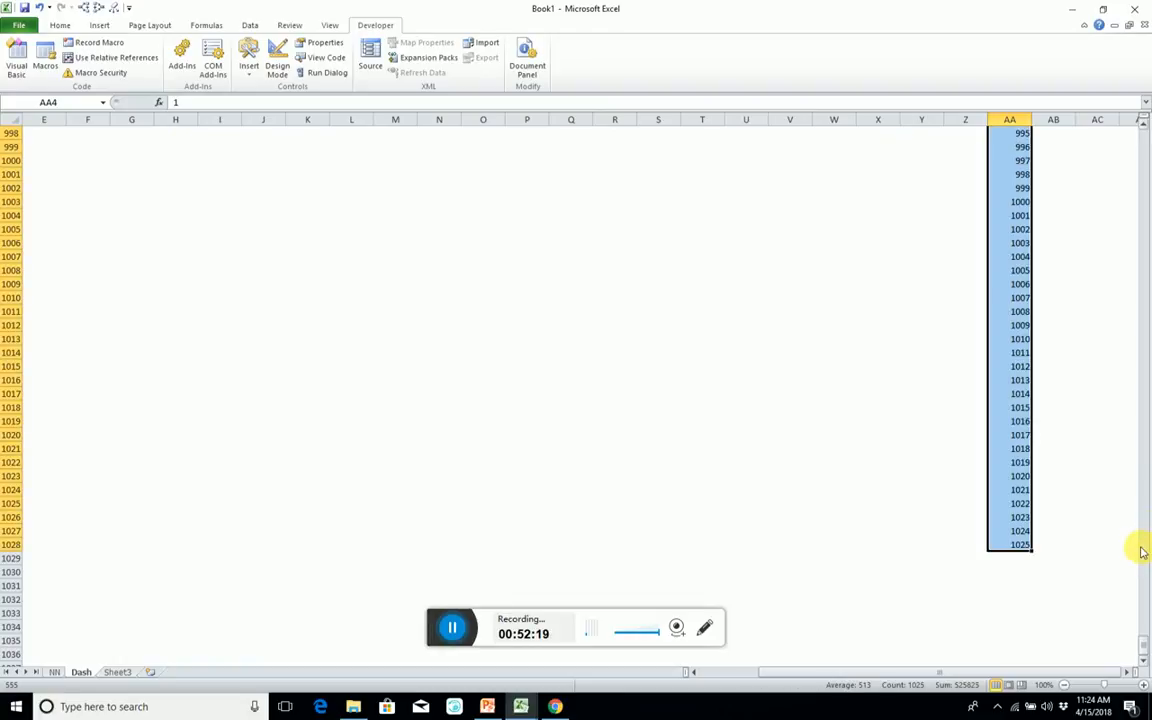
Clear the numbers above 1000 from the series, in cells AA1004:AA1028.
left_click(1016, 215)
key("ctrl+shift+Down")
key("BackSpace")
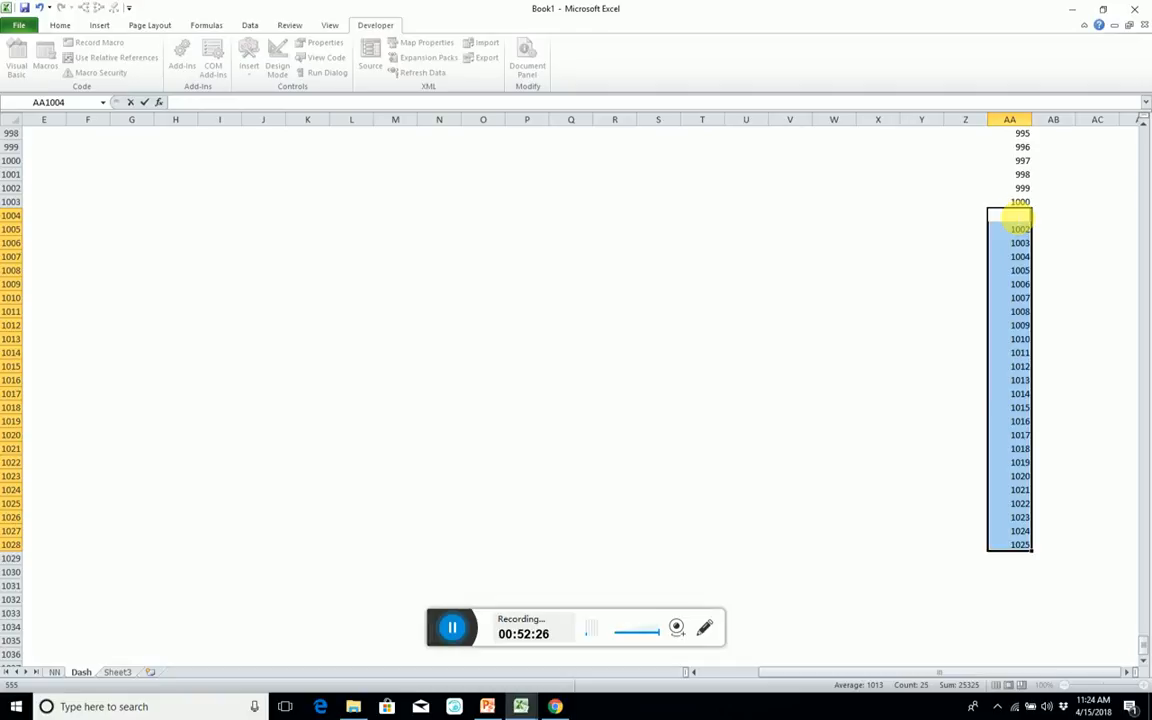
key("Escape")
key("Delete")
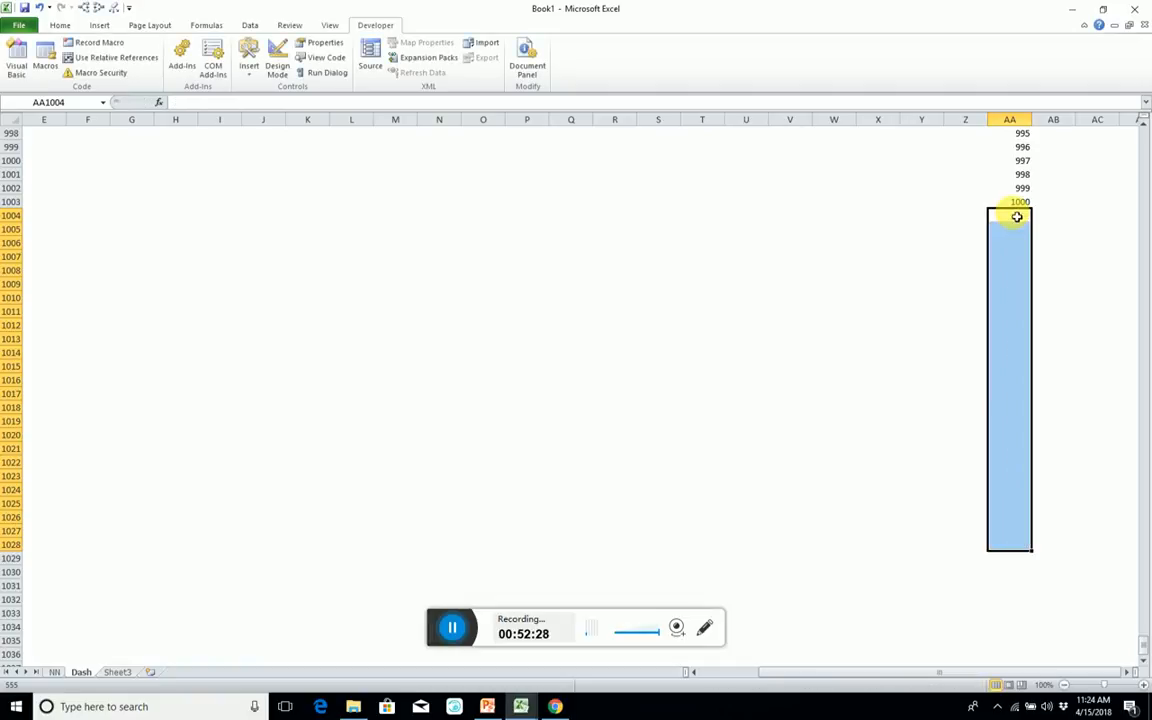
Put a marker "c" in AB1004 and define the name Results for the blank range AB4:AB1003.
left_click(1019, 205)
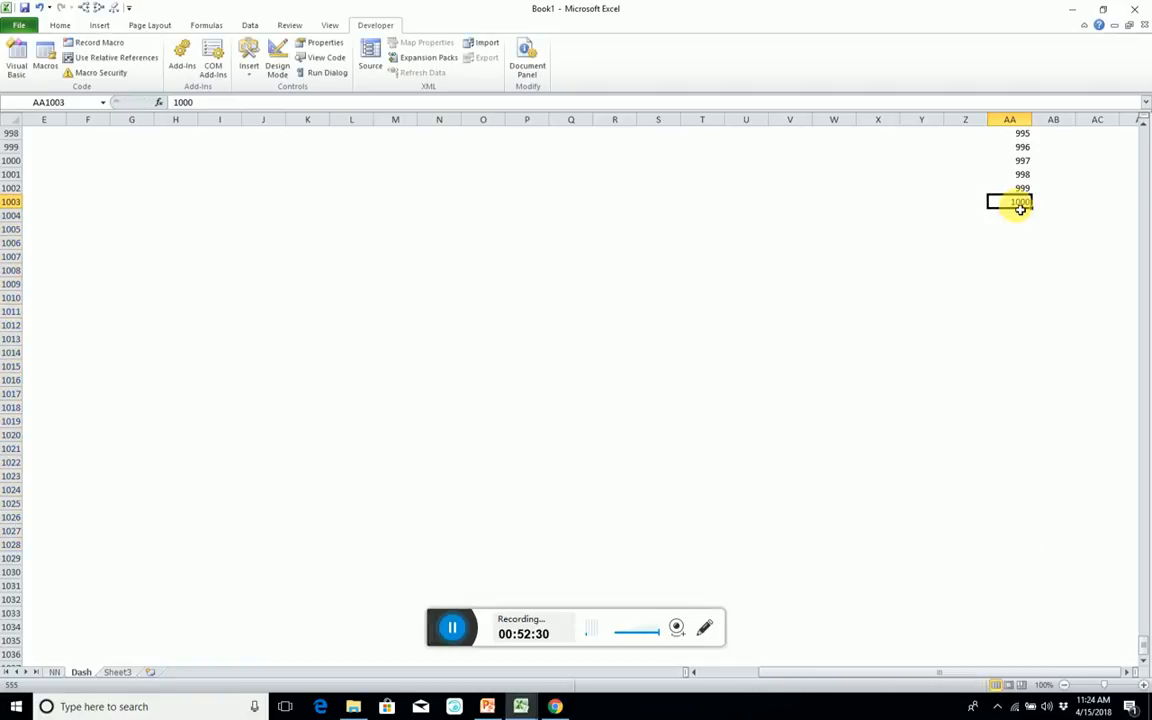
key("Right")
key("Down")
key("Up")
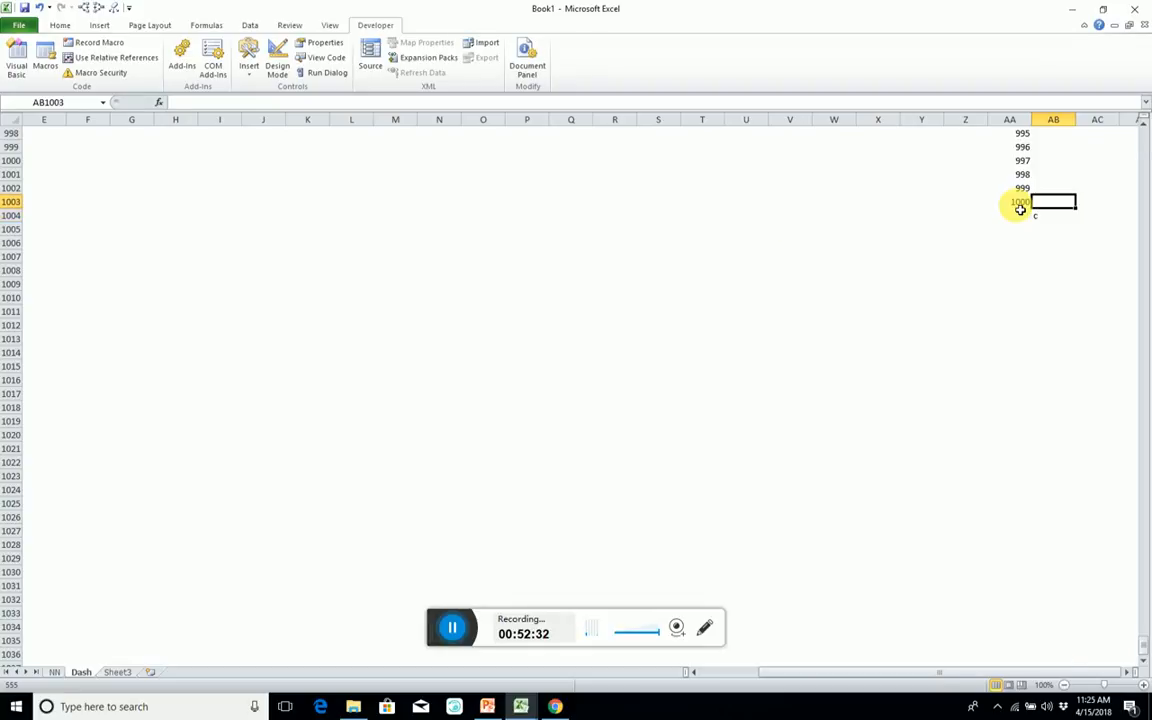
key("ctrl+shift+Up")
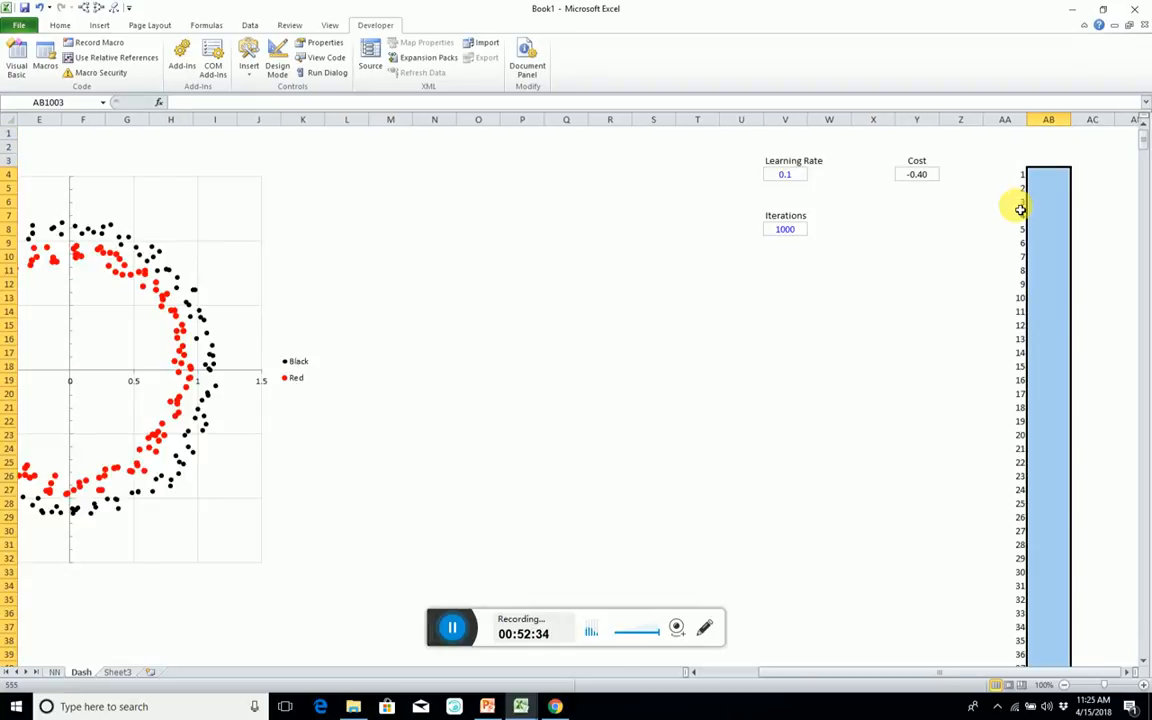
key("alt+i")
key("n")
key("d")
key("alt+n")
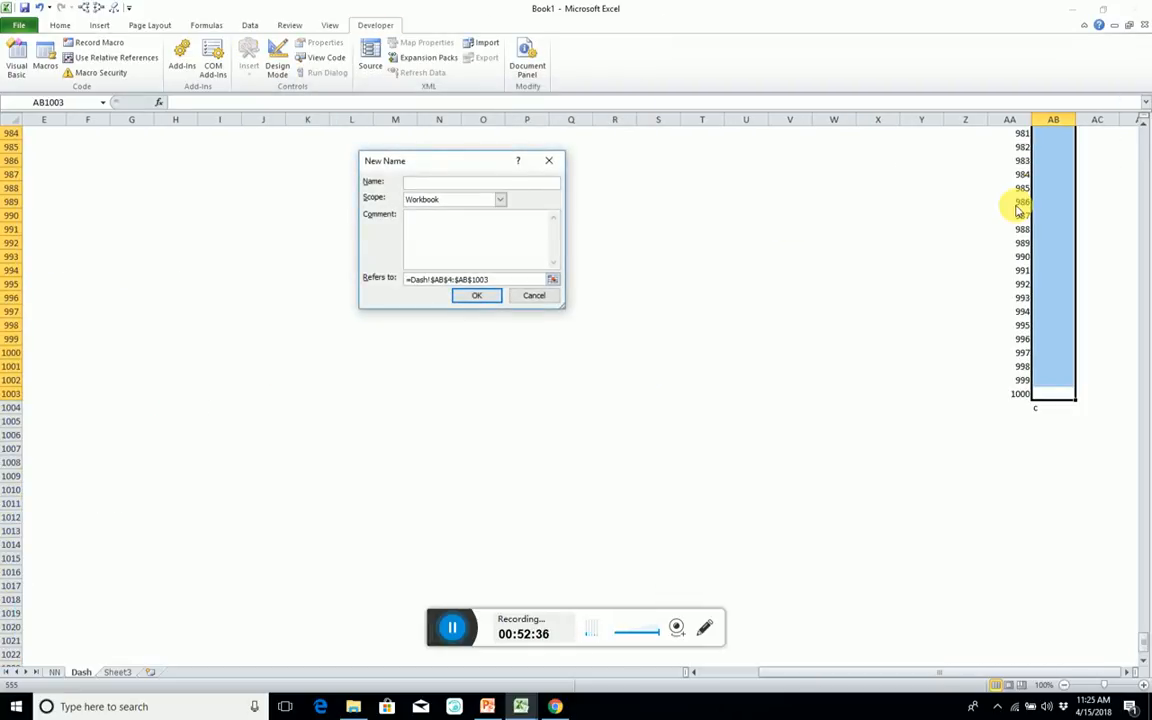
type("Results")
key("Return")
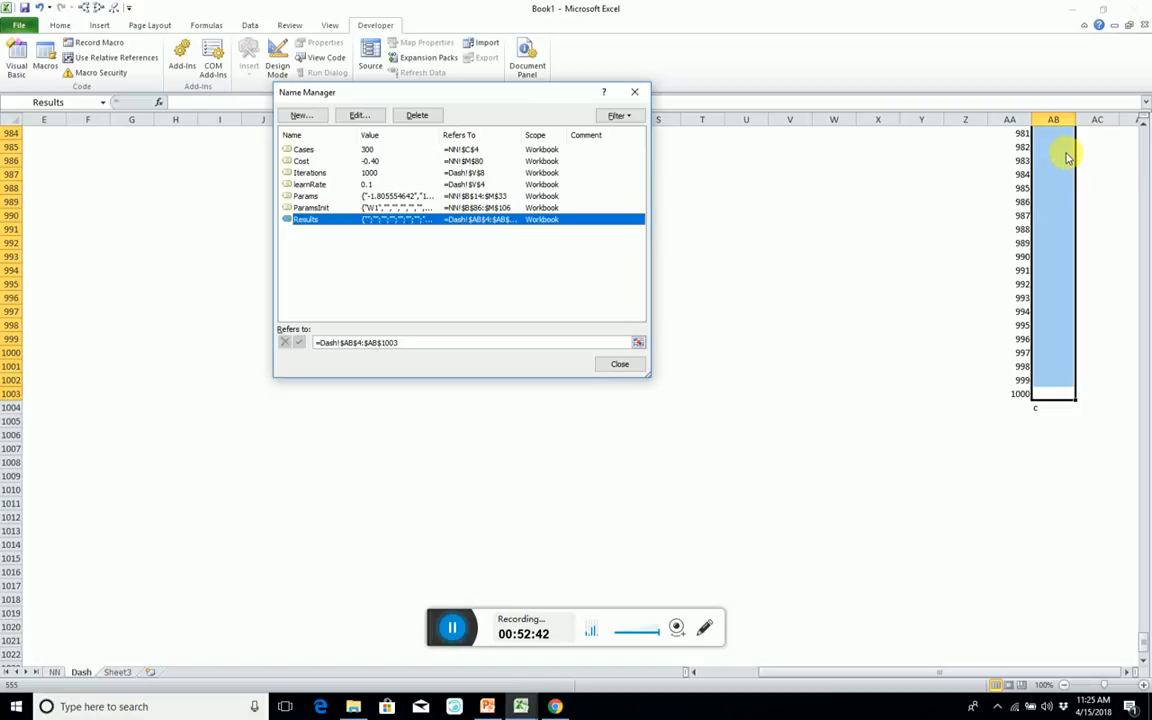
left_click(619, 363)
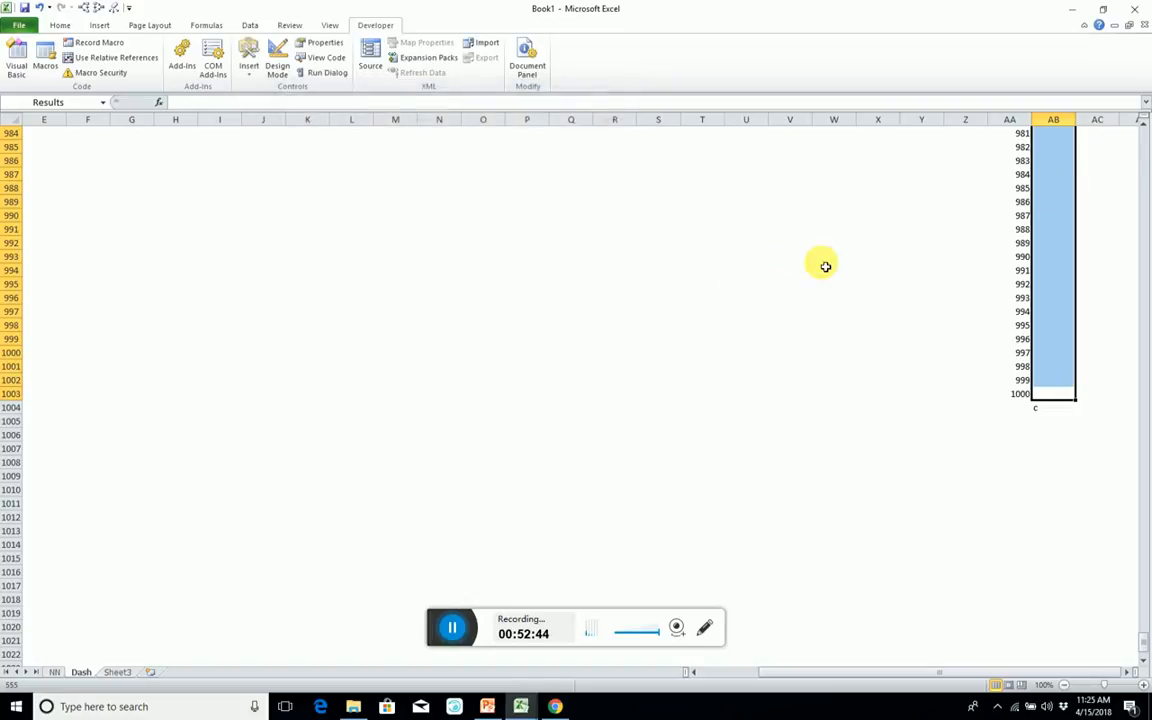
Format the Results range AB4:AB1003 as percentage with centred alignment and an outline border.
left_click(1048, 203)
key("Down")
key("Down")
key("Down")
key("Down")
key("Down")
key("Down")
key("Down")
key("Down")
key("Down")
key("Down")
key("Down")
key("Down")
key("Down")
key("Down")
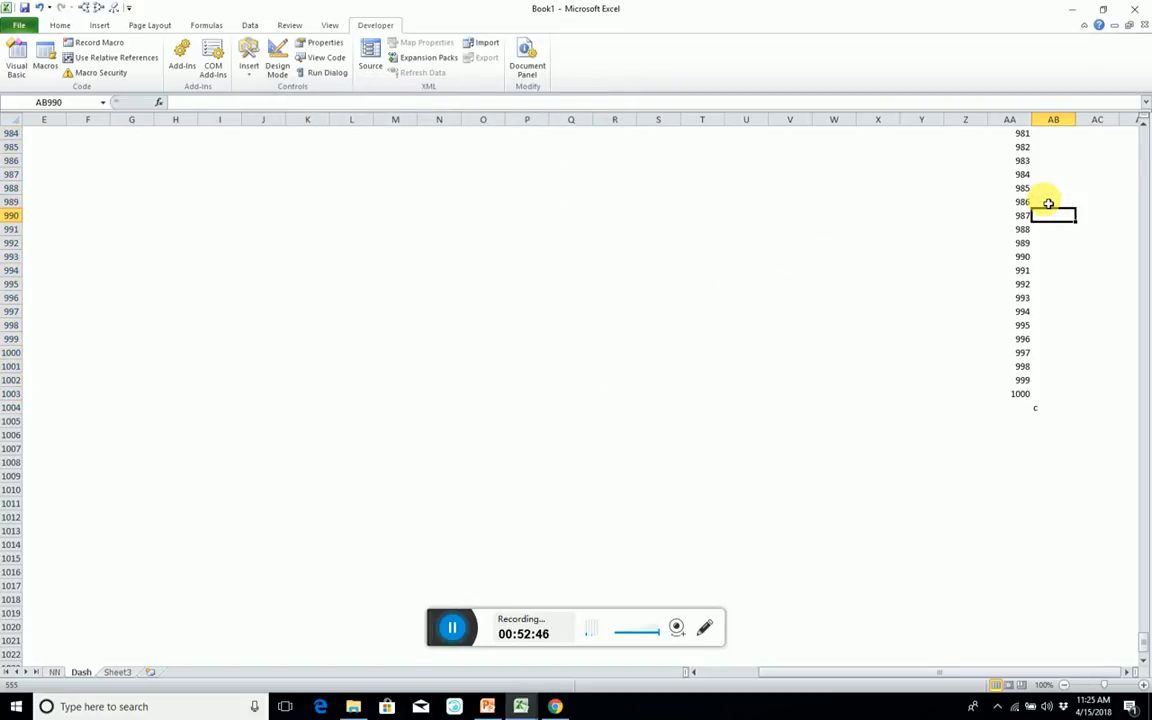
key("ctrl+shift+Up")
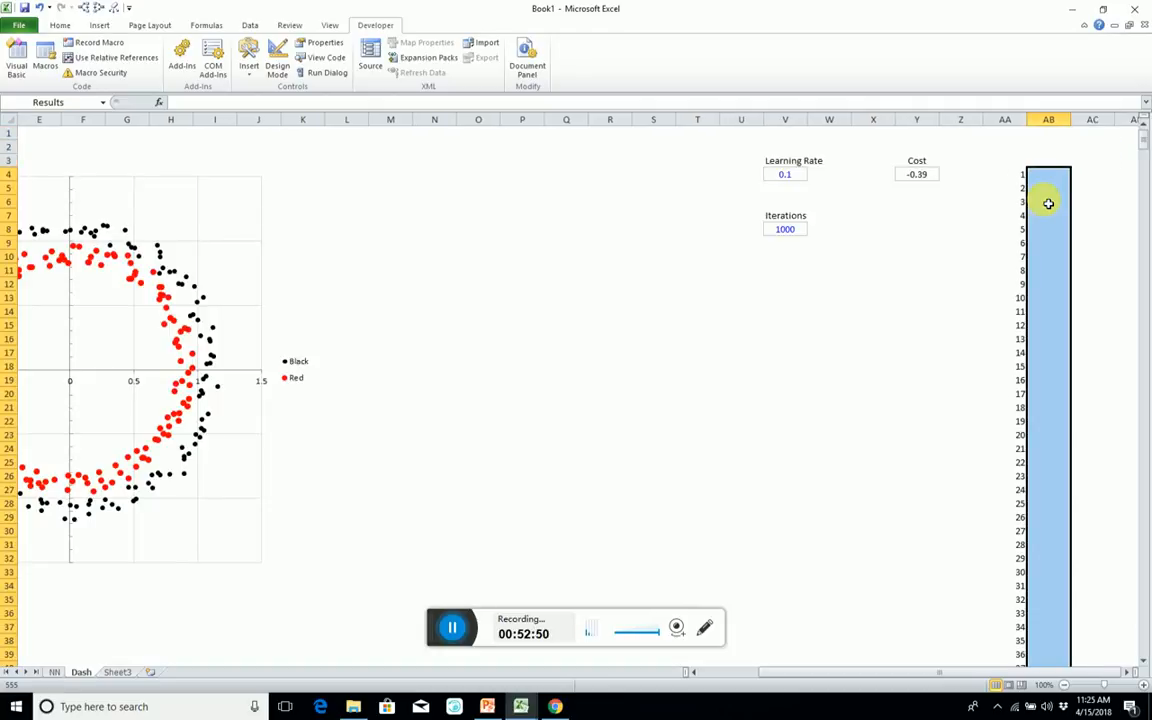
key("ctrl+BackSpace")
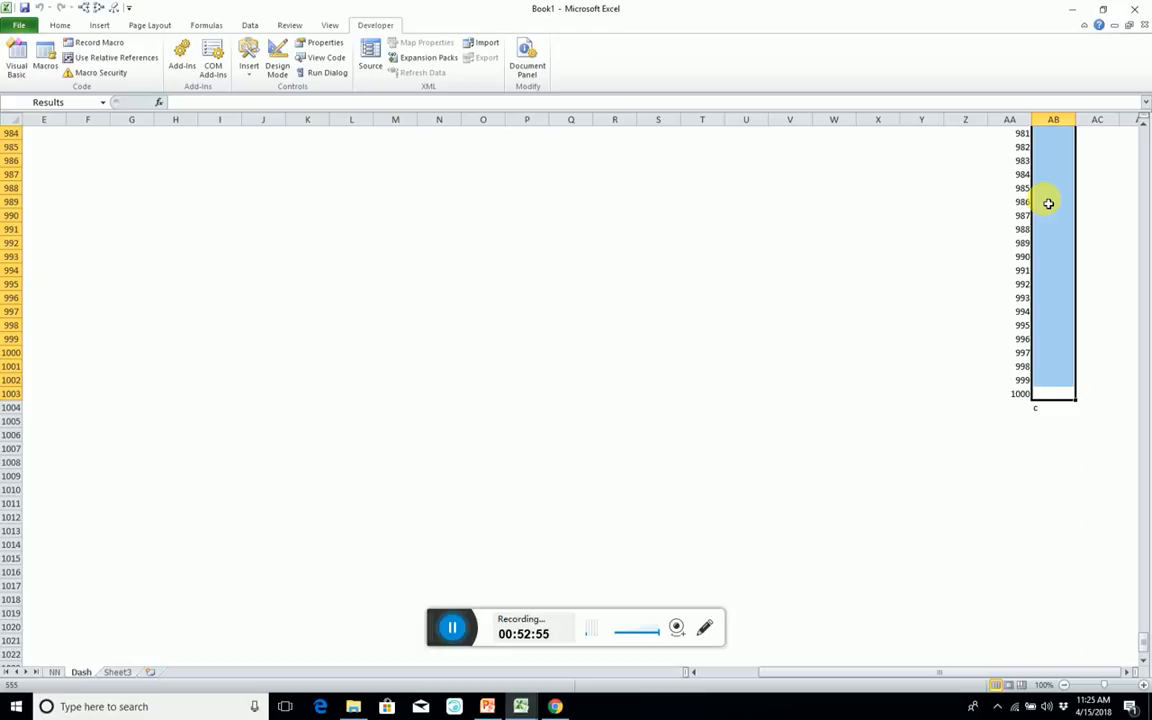
left_click(60, 27)
left_click(272, 67)
Add the header "Results" in AB3 above the formatted range.
scroll(797, 237, "up", 20)
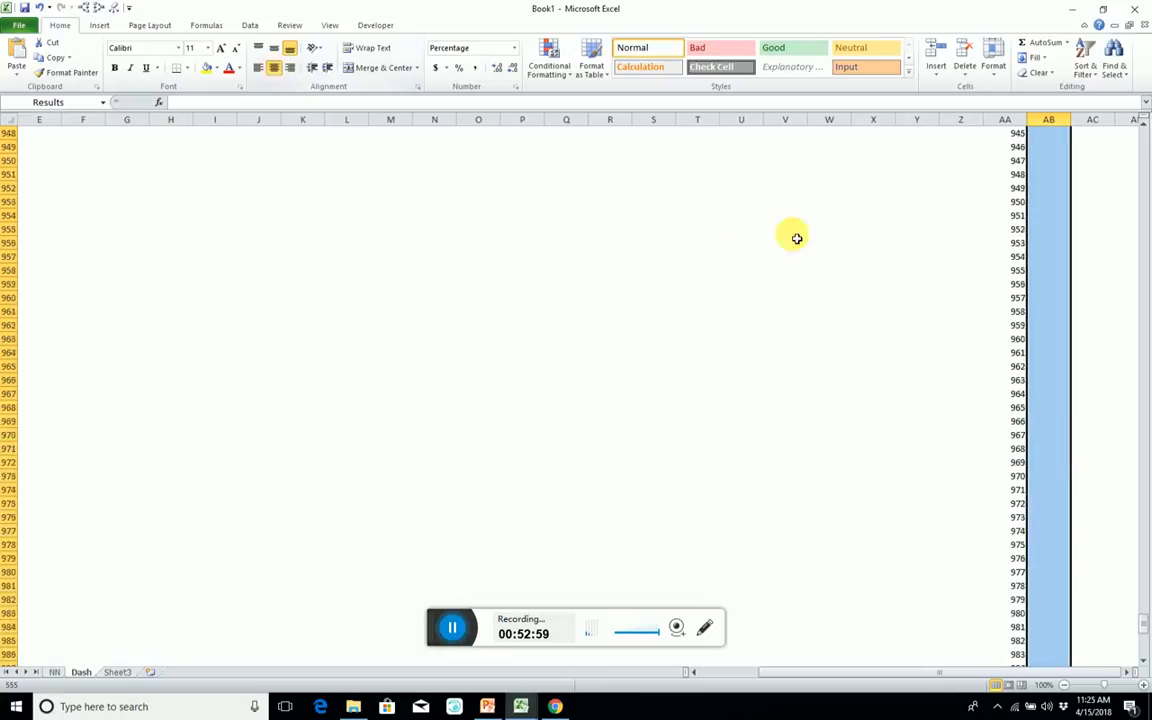
scroll(1035, 195, "up", 12)
left_click(1032, 188)
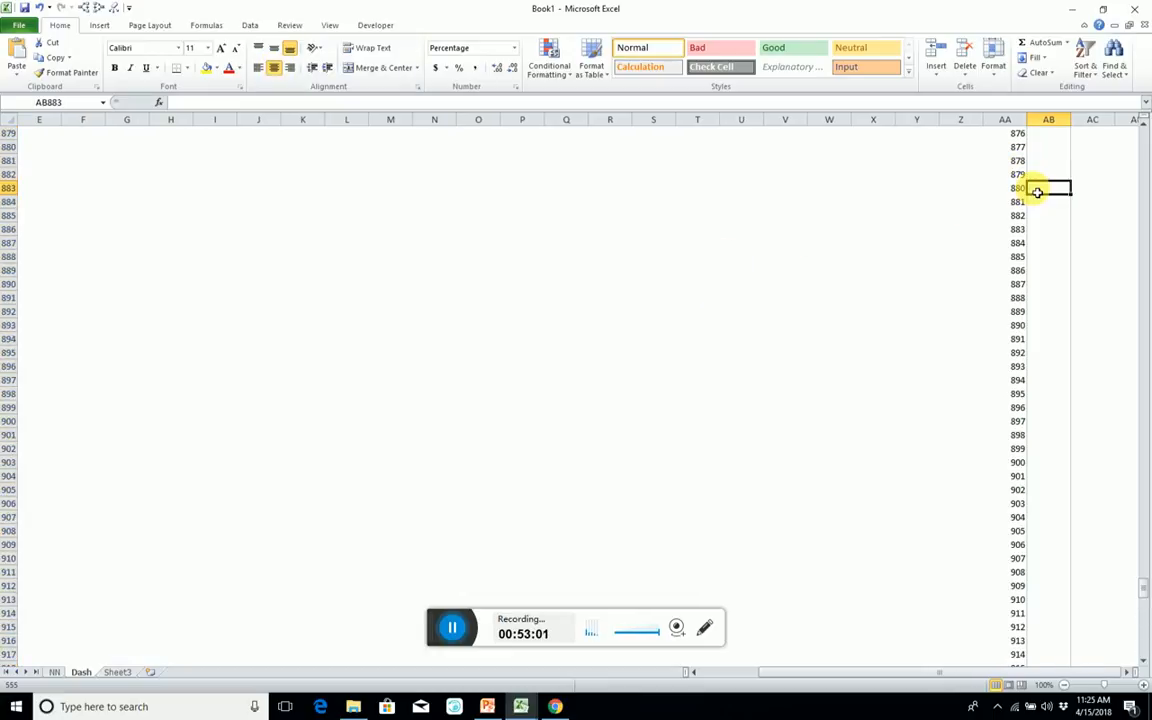
key("ctrl+Up")
key("ctrl+Down")
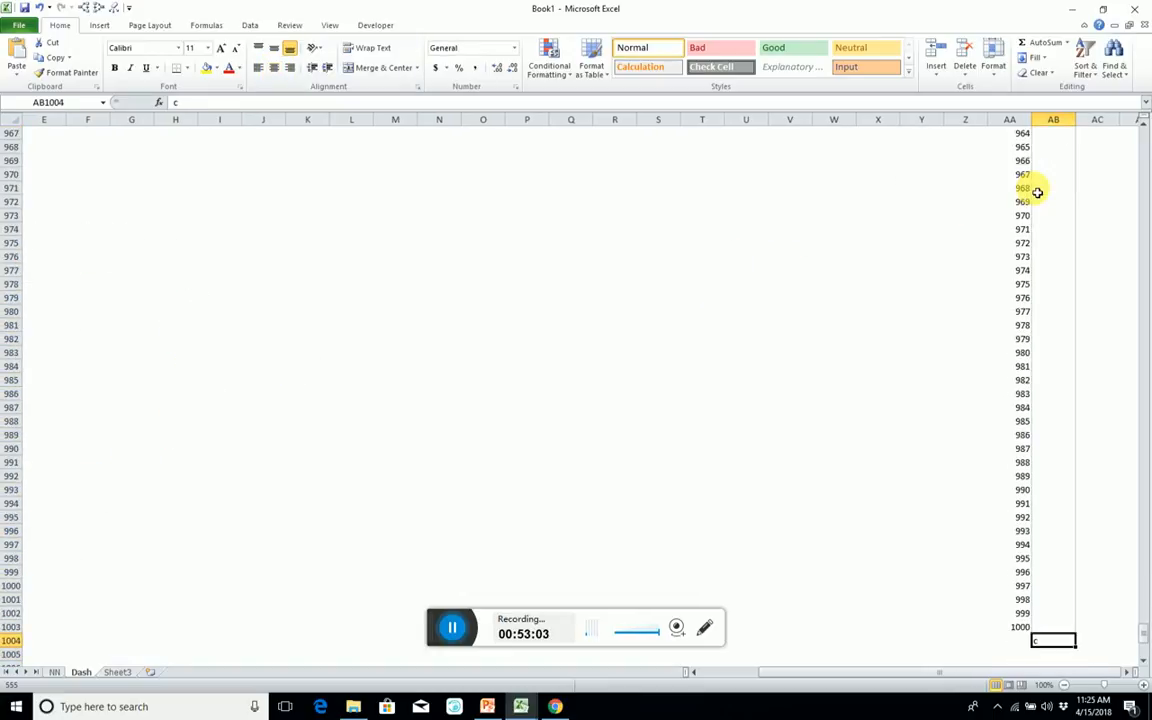
key("ctrl+Up")
key("Down")
key("Down")
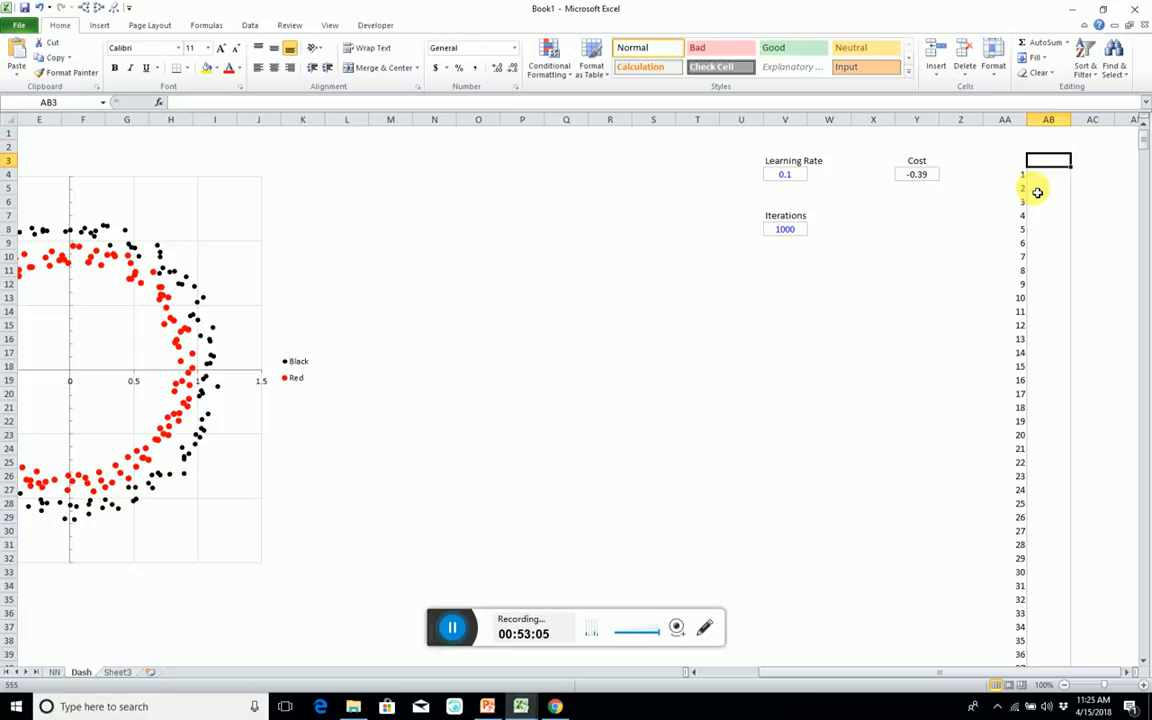
type("Results")
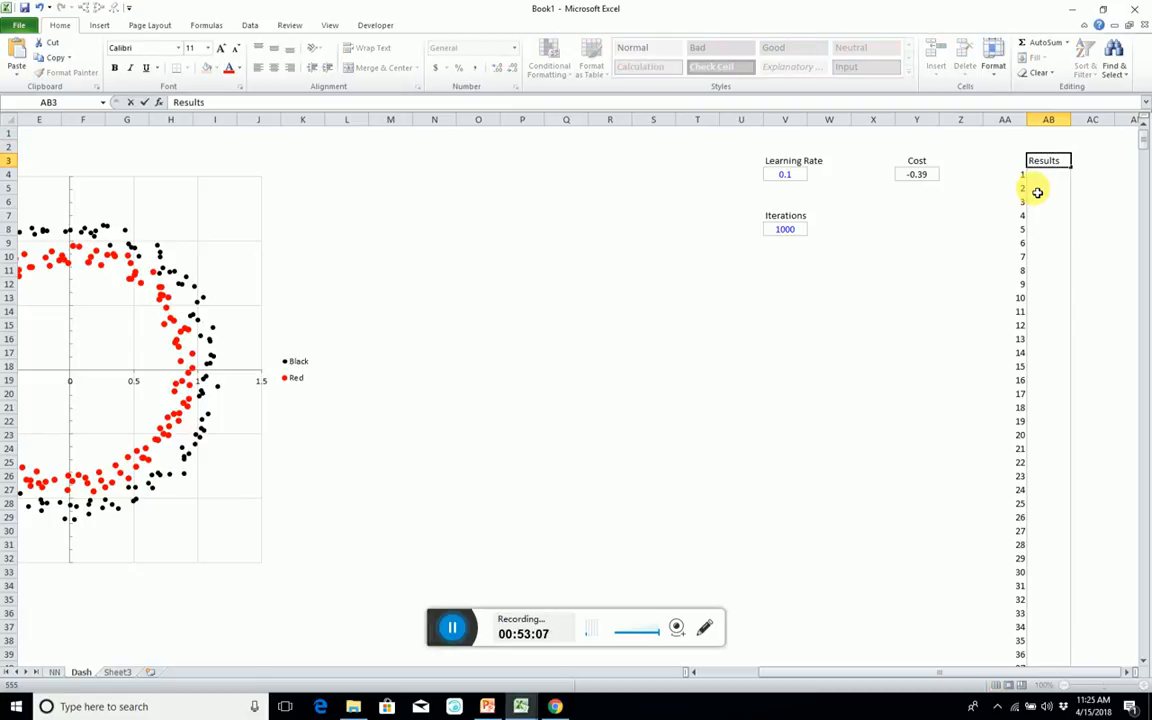
key("Return")
Add the header "Iteration" in AA3 above the number series.
key("Left")
key("Up")
type("Iteration")
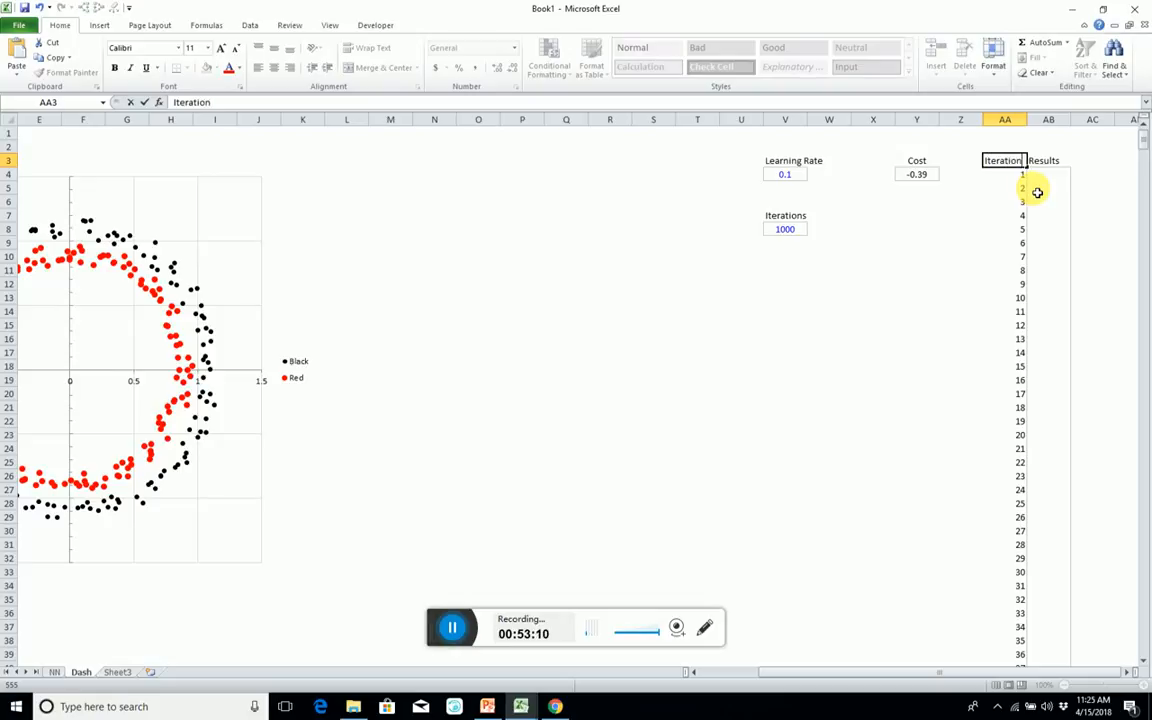
key("Return")
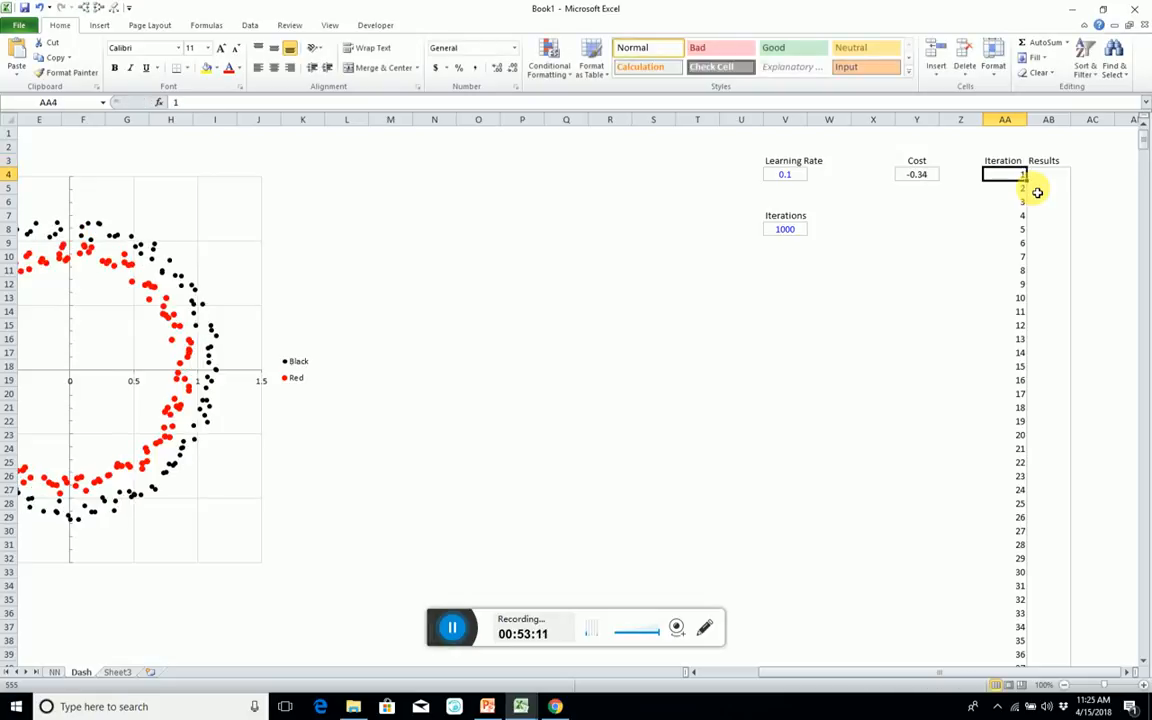
Delete four blank columns between the scatter chart and the Learning Rate cells, two at a time from column O.
left_click(600, 216)
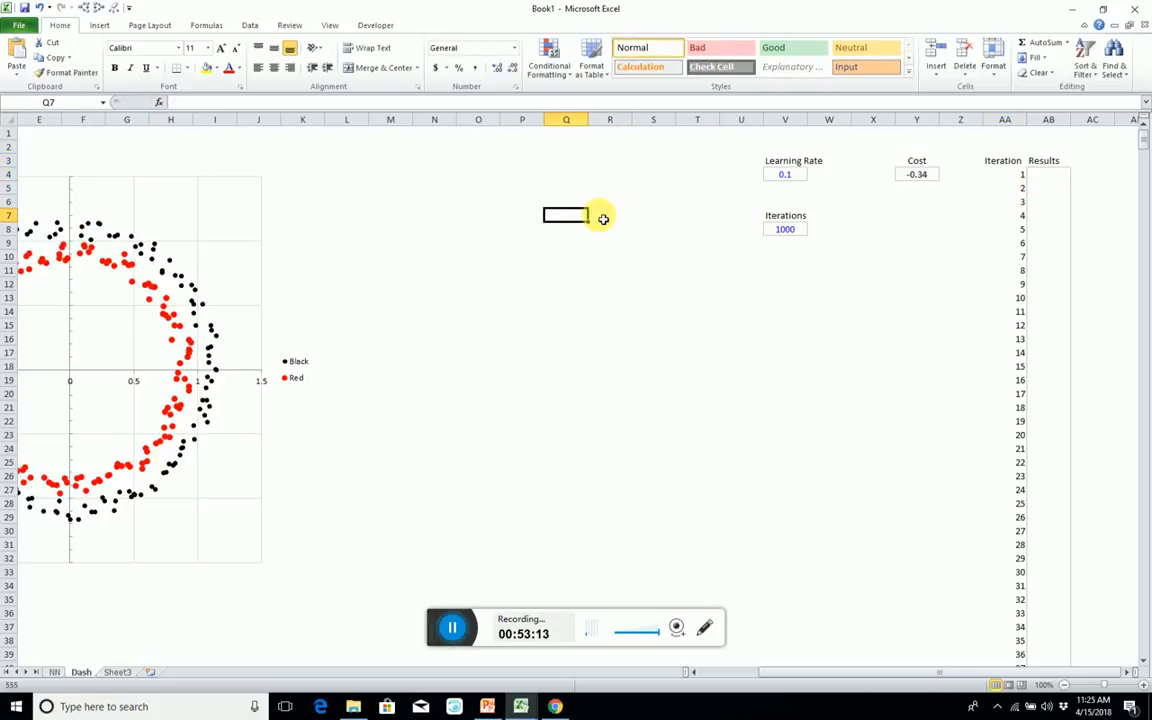
key("Left")
key("Left")
key("Left")
key("Left")
key("Left")
key("Left")
key("Left")
key("Left")
key("Left")
key("Left")
key("Left")
key("Left")
key("Left")
key("Left")
key("Left")
key("Left")
key("Right")
key("Right")
key("Right")
key("Right")
key("Right")
key("Right")
key("Right")
key("Right")
key("Right")
key("Right")
key("Right")
key("Right")
key("Right")
key("Right")
key("Right")
key("Right")
key("Right")
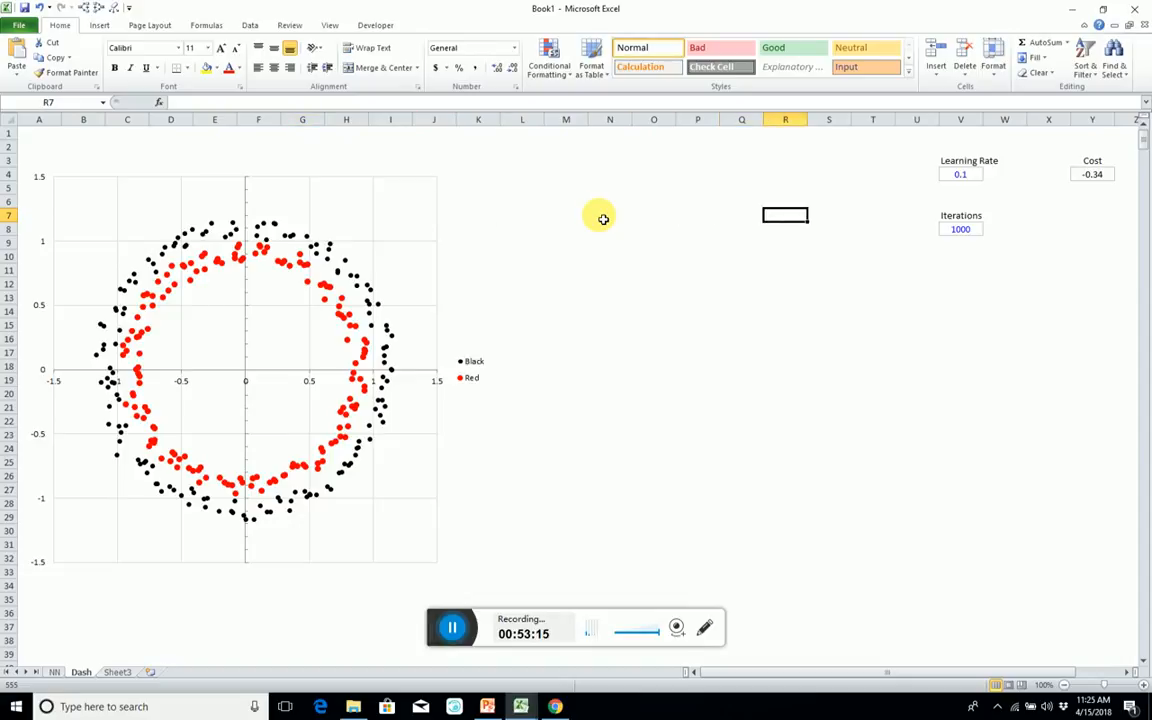
key("Left")
key("Left")
key("Left")
key("ctrl+space")
key("shift+Right")
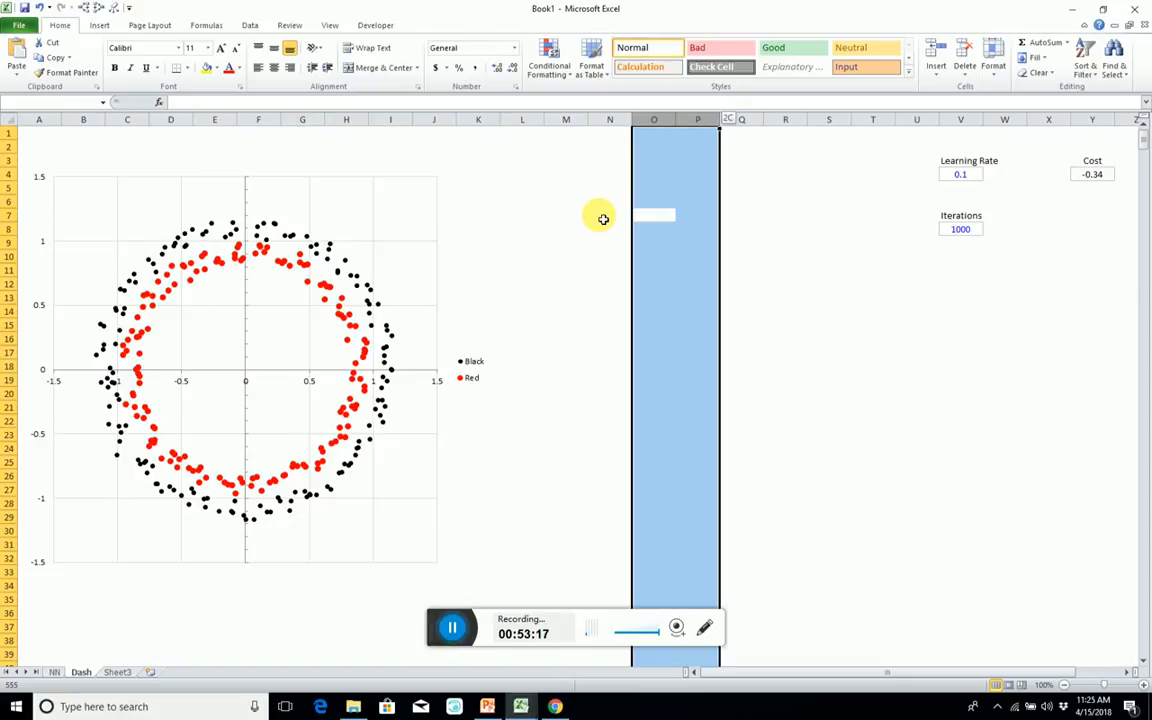
key("ctrl+minus")
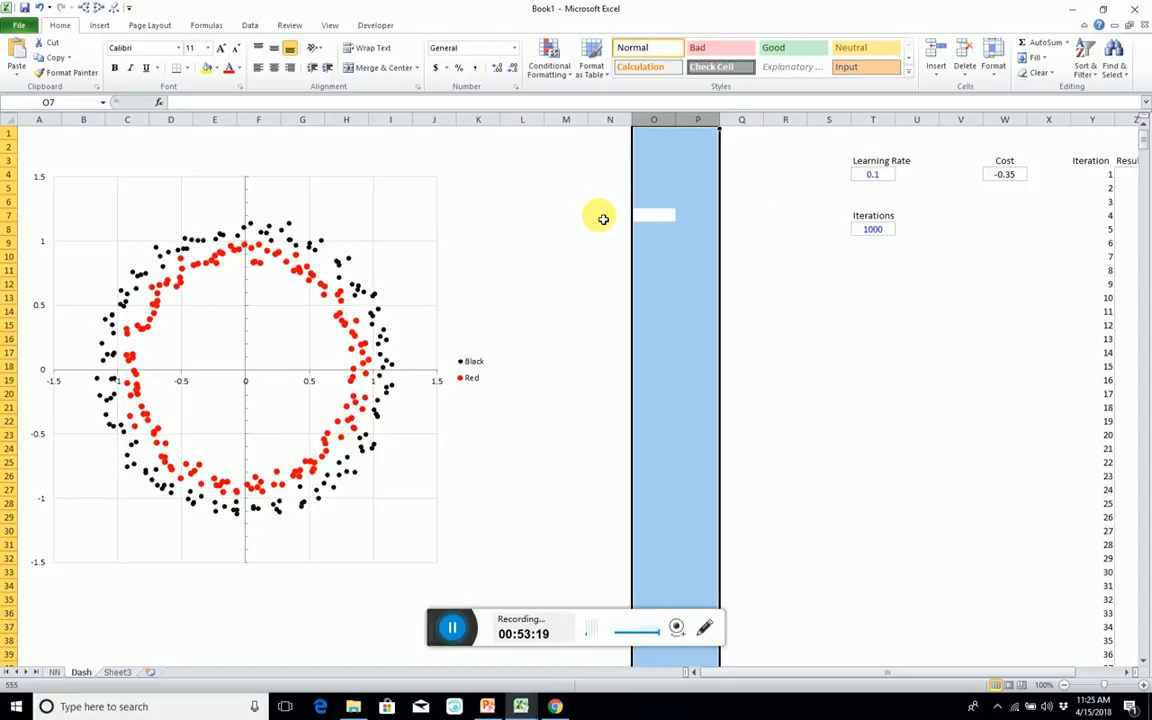
key("ctrl+minus")
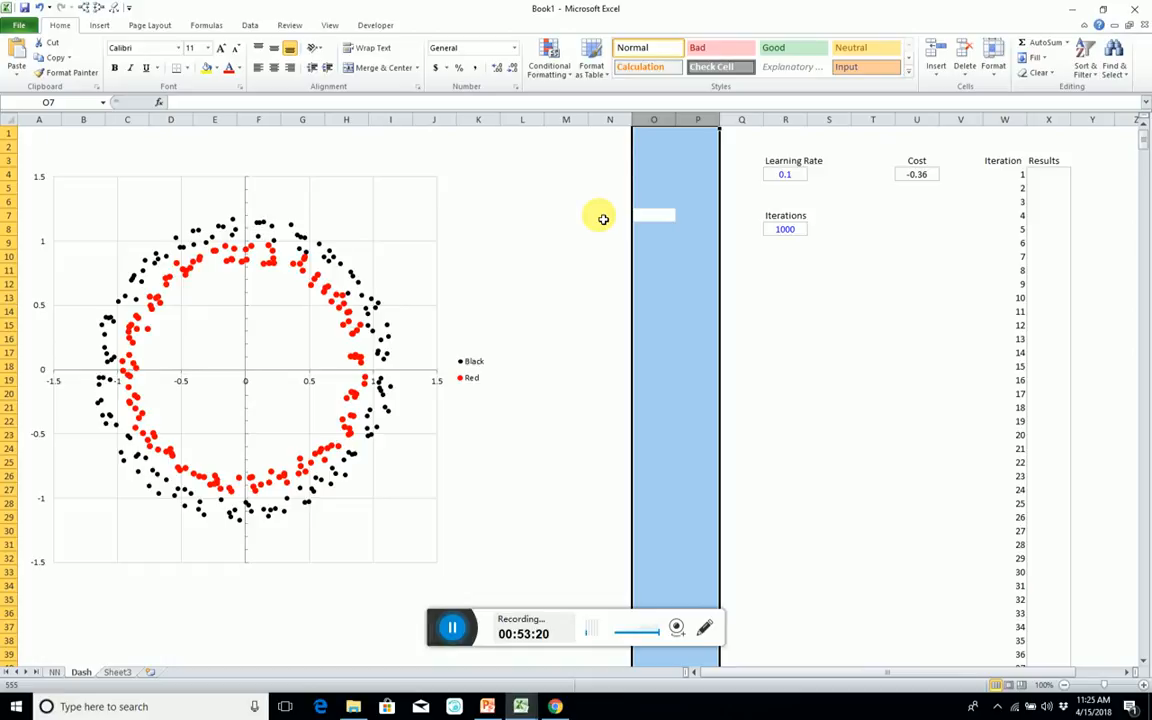
Fill the first 23 Results cells, X4:X26, with a test value of 10%.
left_click(1010, 175)
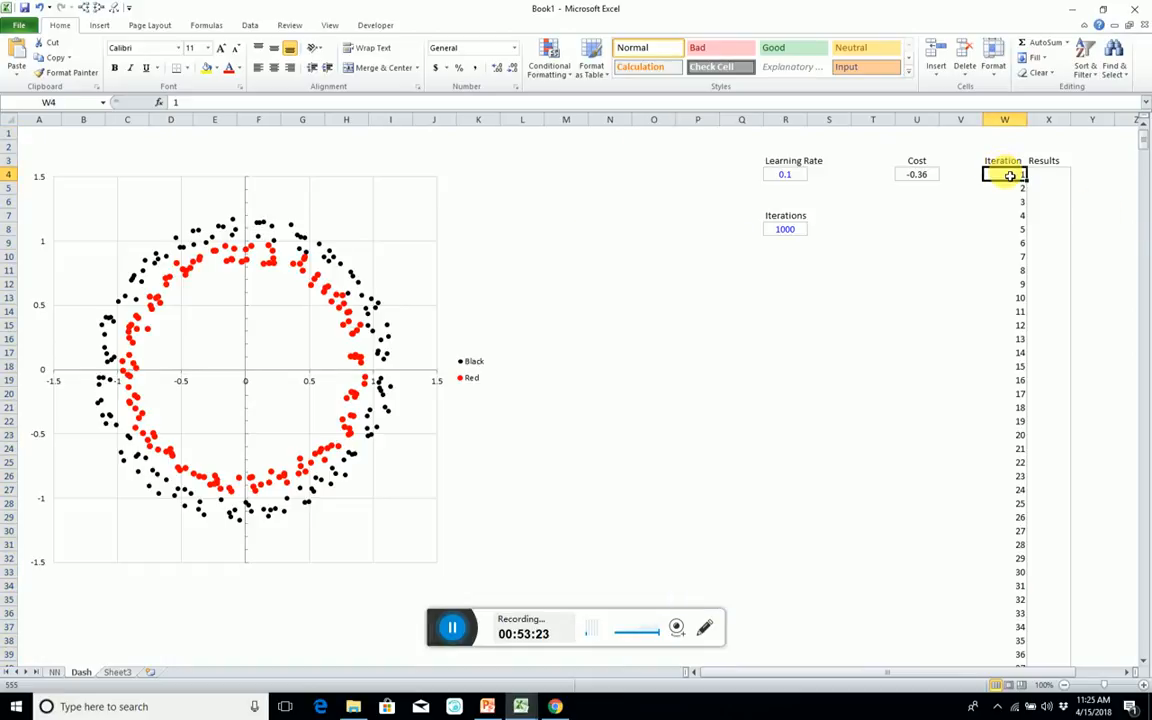
left_click_drag(1064, 175, 1066, 476)
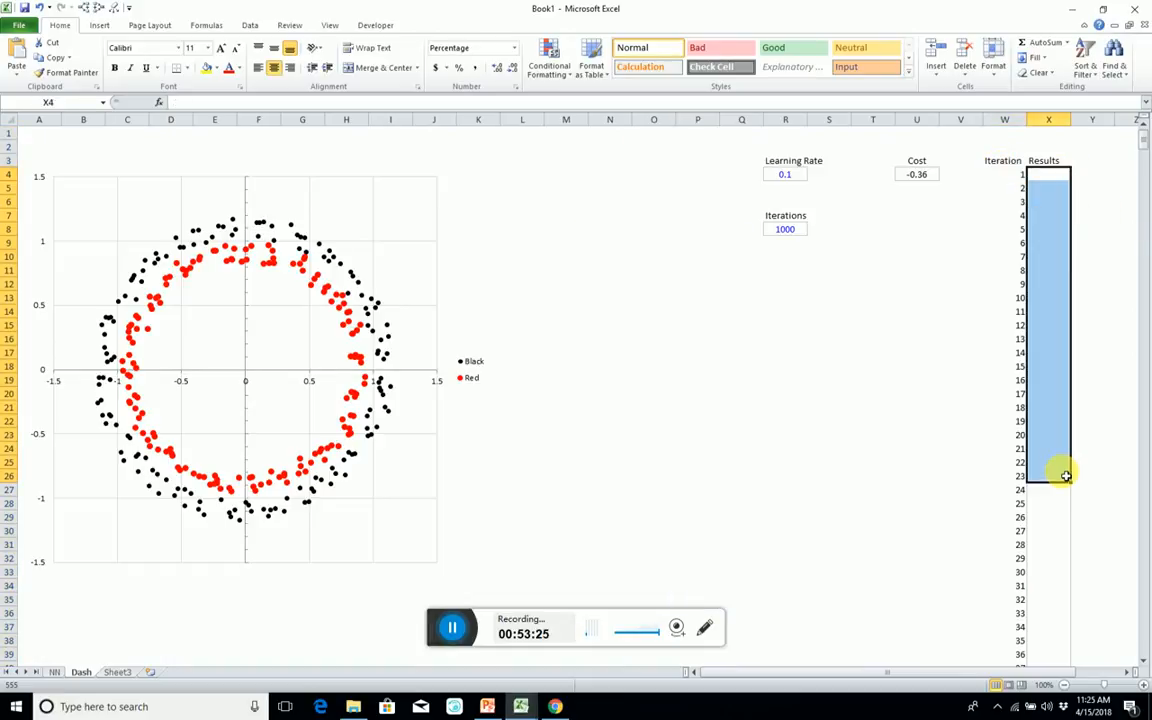
type("10")
key("ctrl+Return")
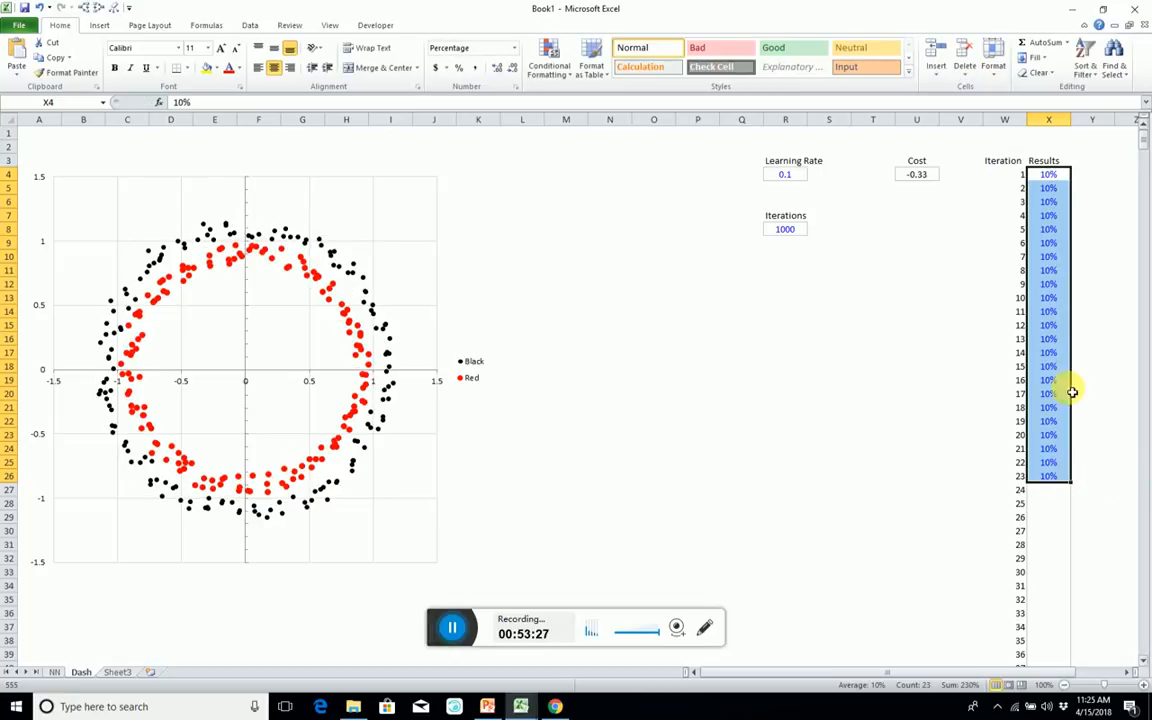
Insert a markers-only scatter chart from the iteration and results data in W4:X1003.
left_click(1014, 177)
key("shift+Right")
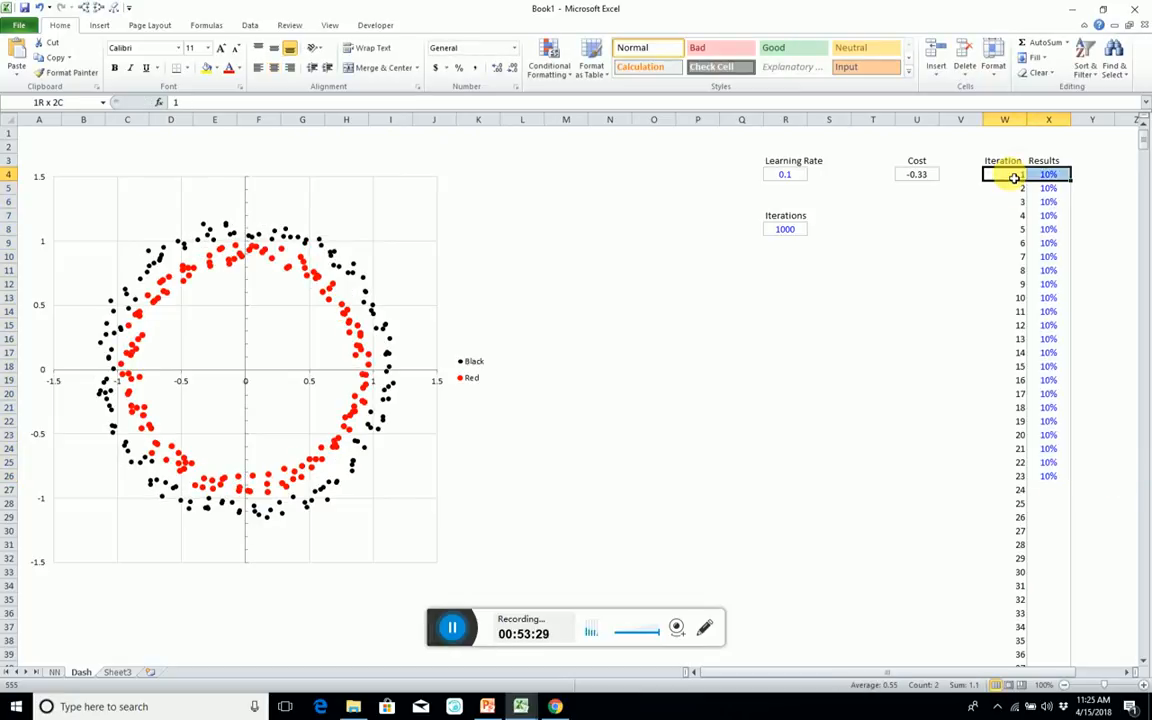
key("ctrl+shift+Down")
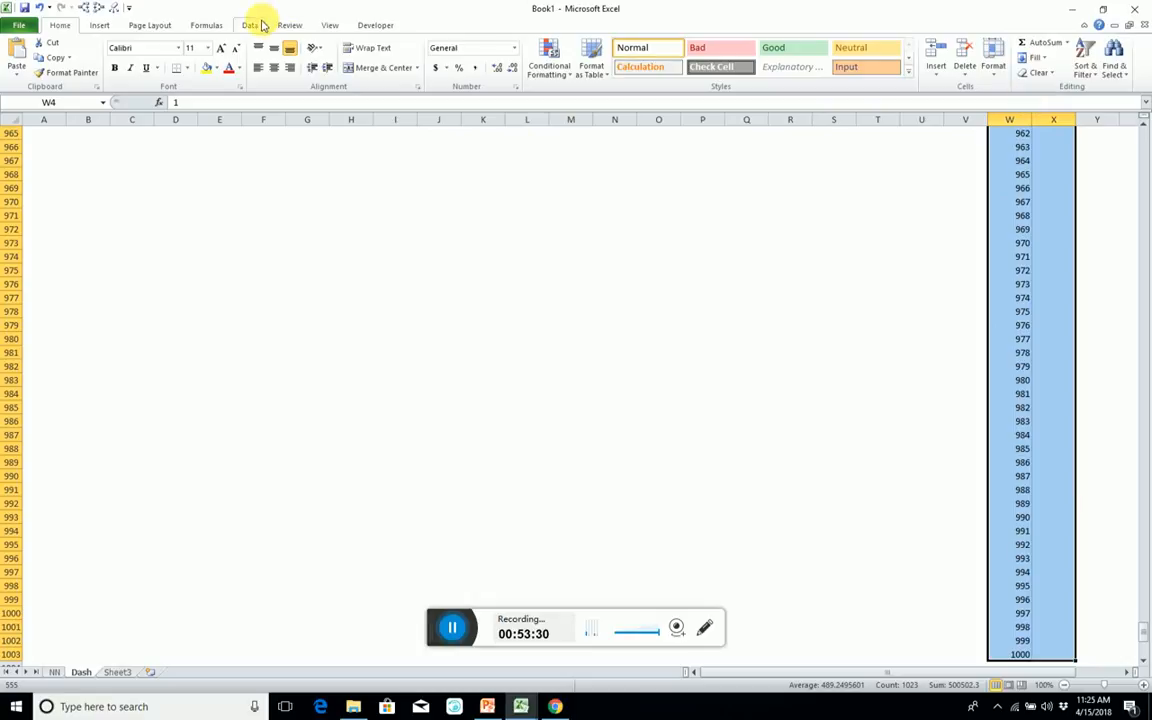
left_click(99, 25)
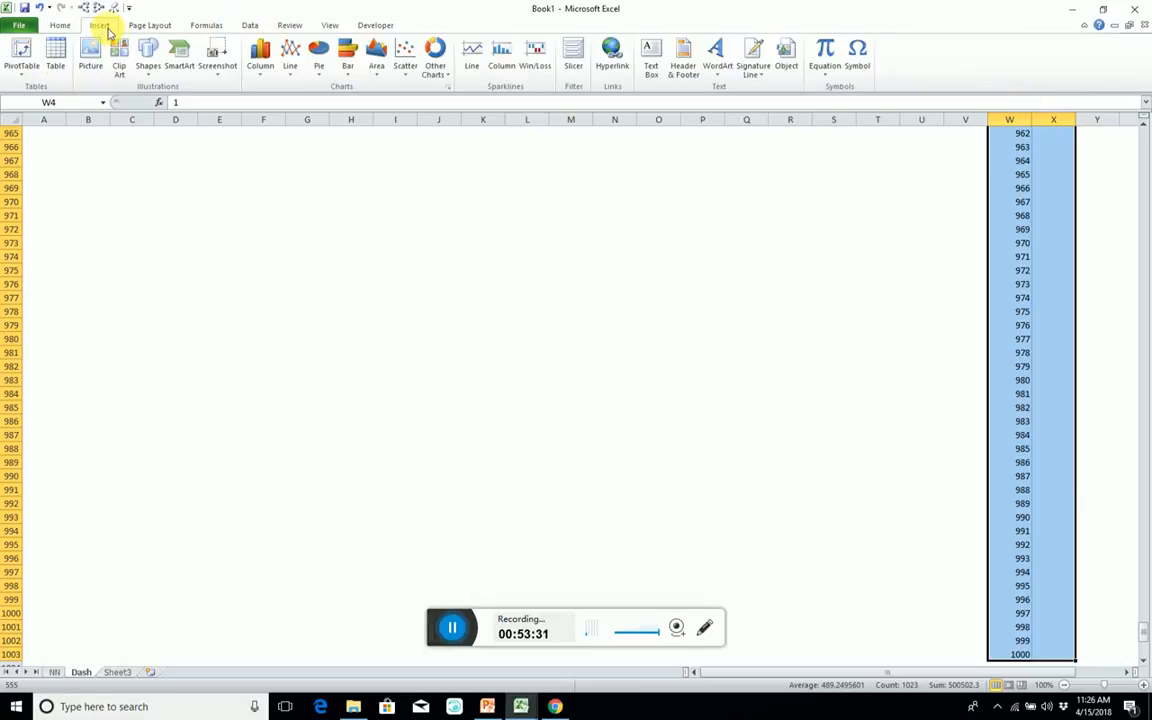
left_click(471, 57)
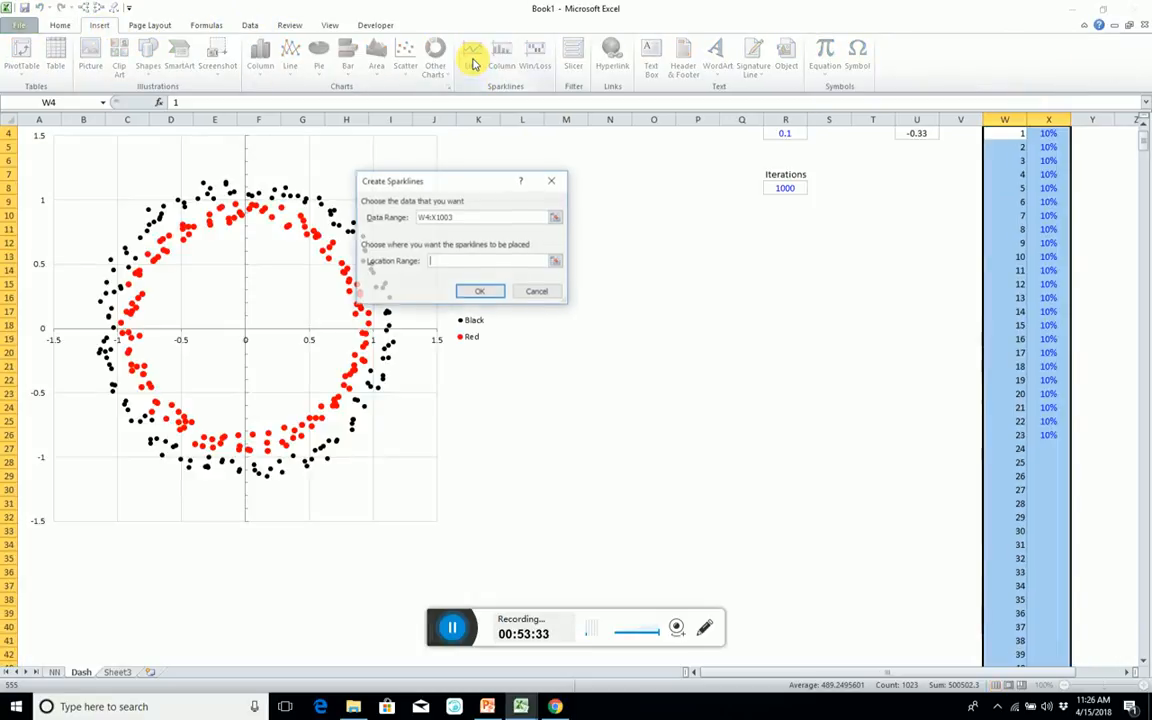
left_click(536, 291)
left_click(403, 45)
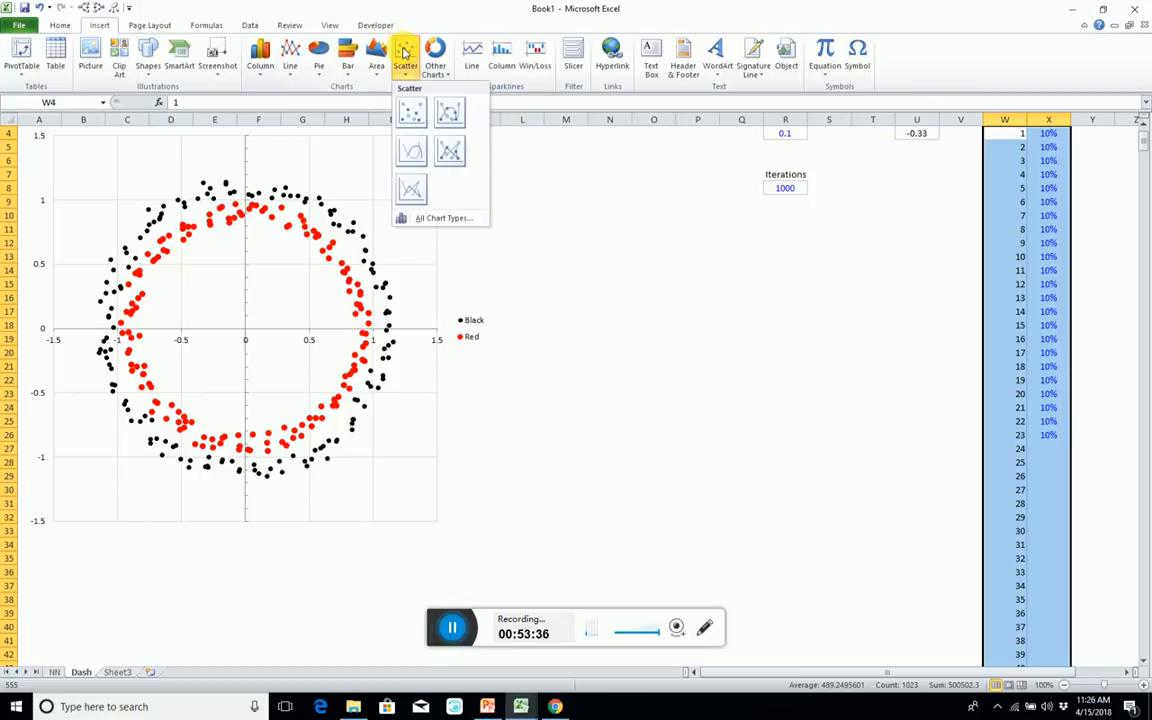
left_click(425, 112)
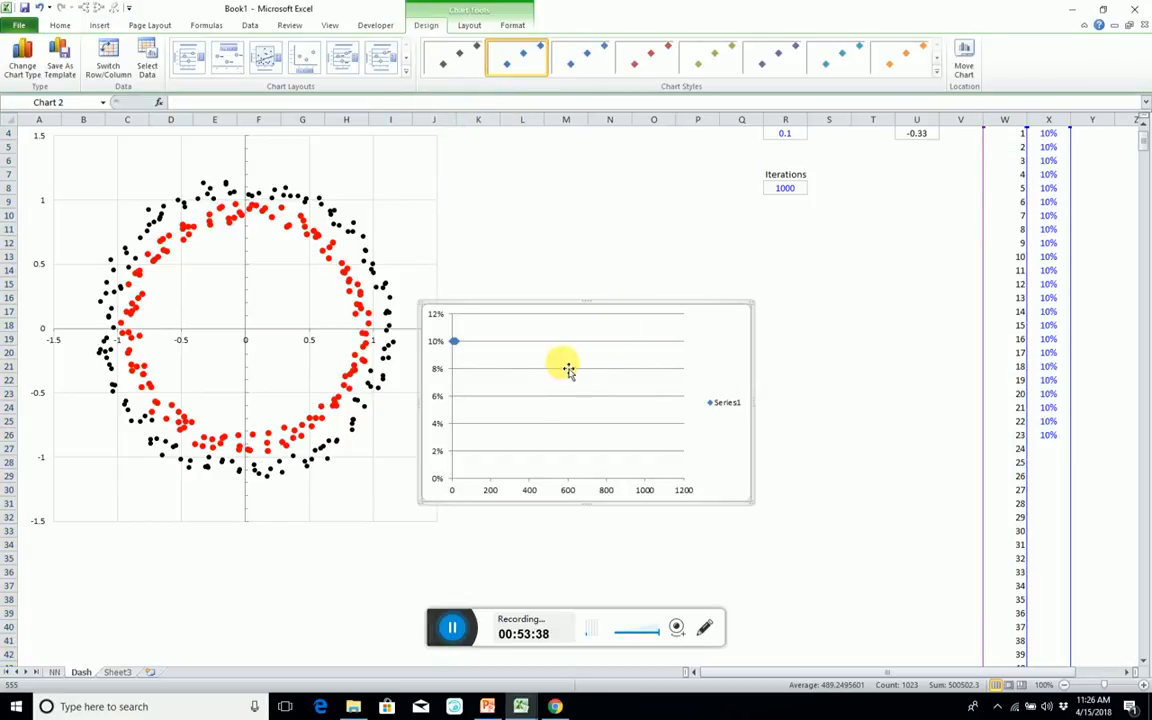
Enlarge the new chart and place it beside the circle scatter chart, covering about K8 to T32.
double_click(641, 482)
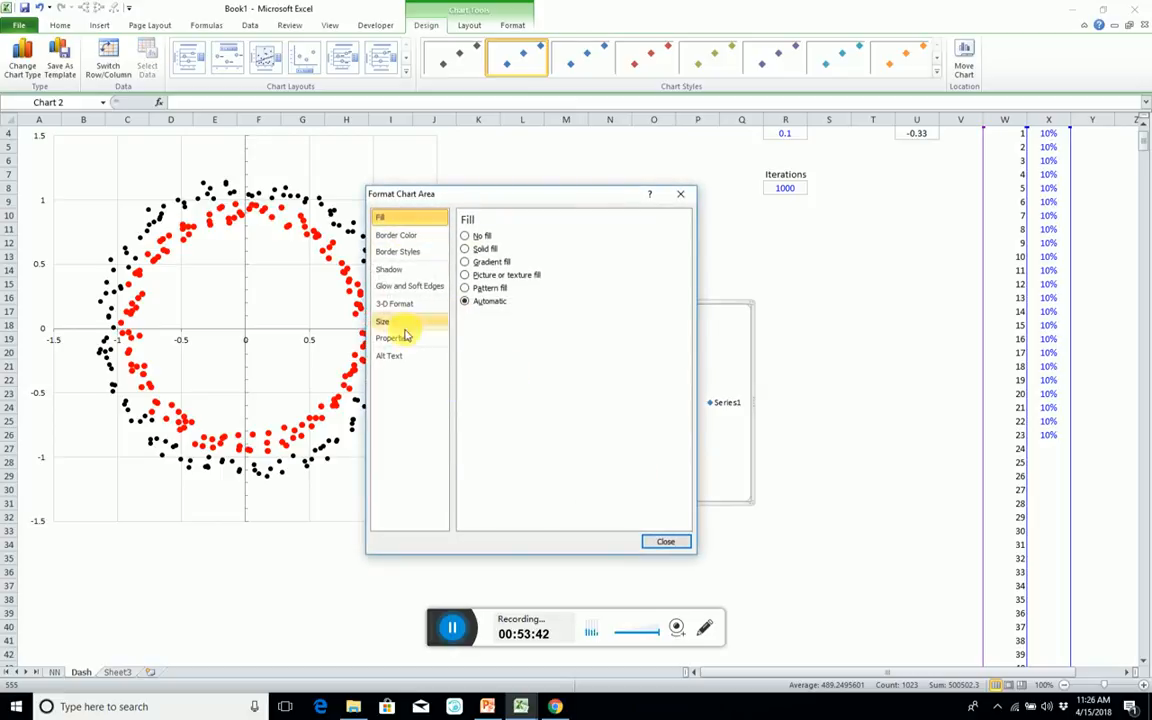
left_click(668, 545)
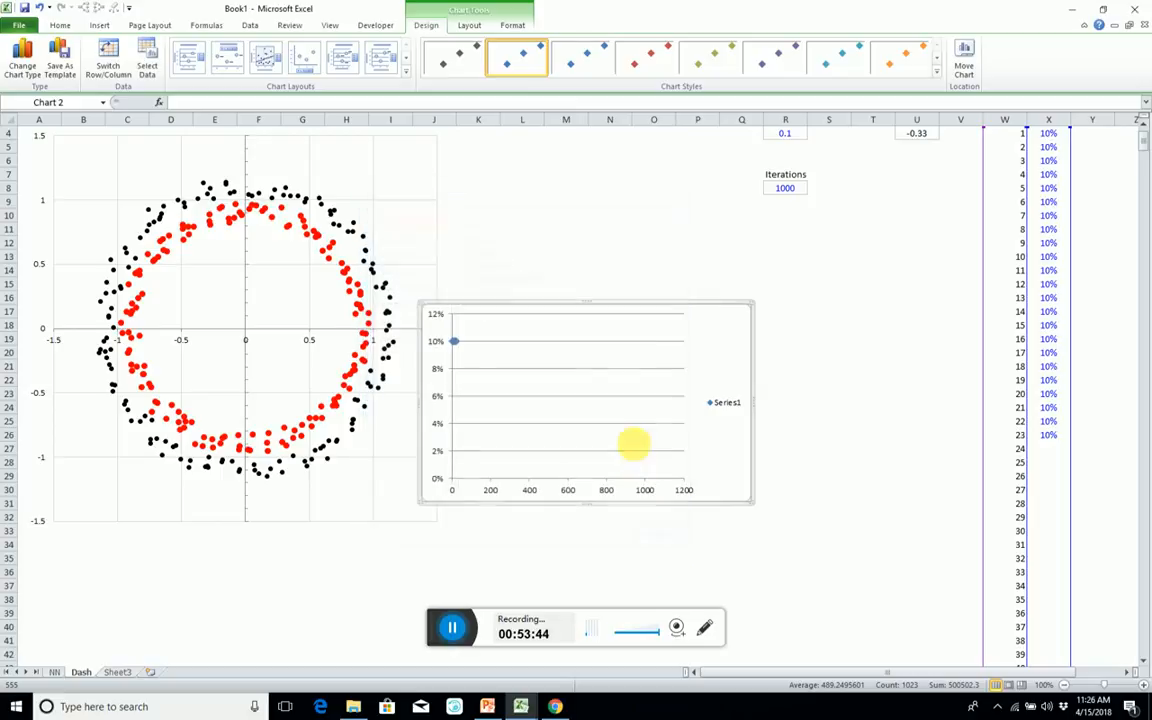
left_click_drag(586, 303, 604, 172)
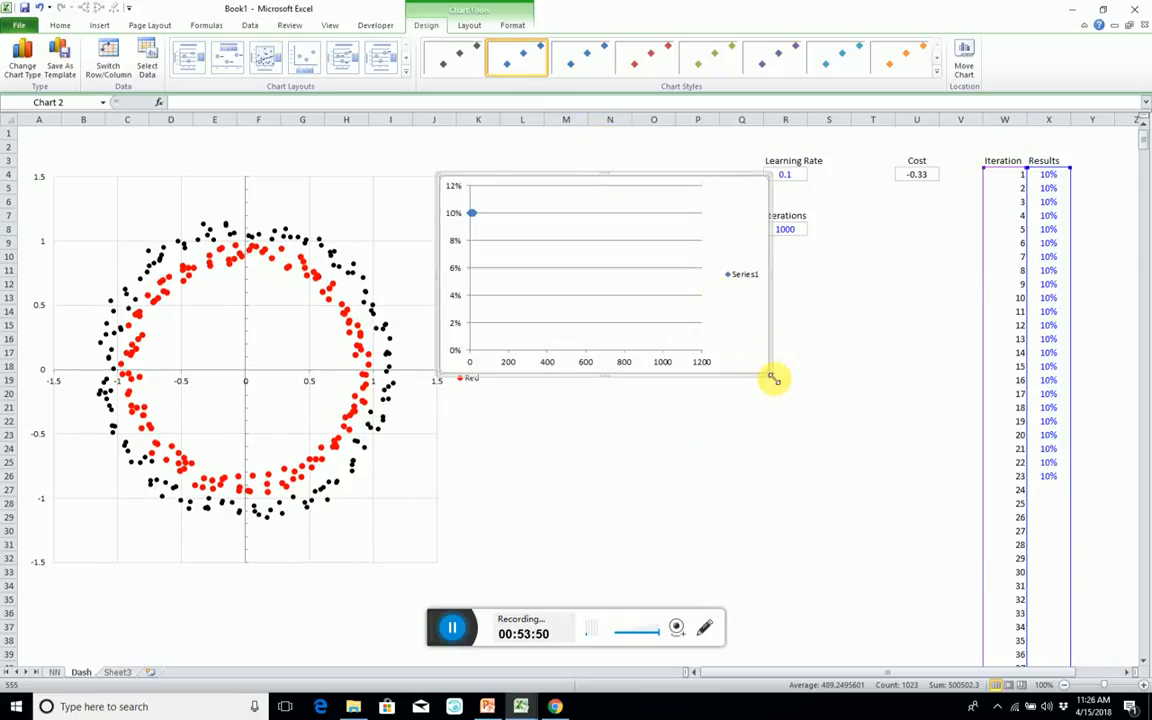
left_click_drag(773, 378, 859, 510)
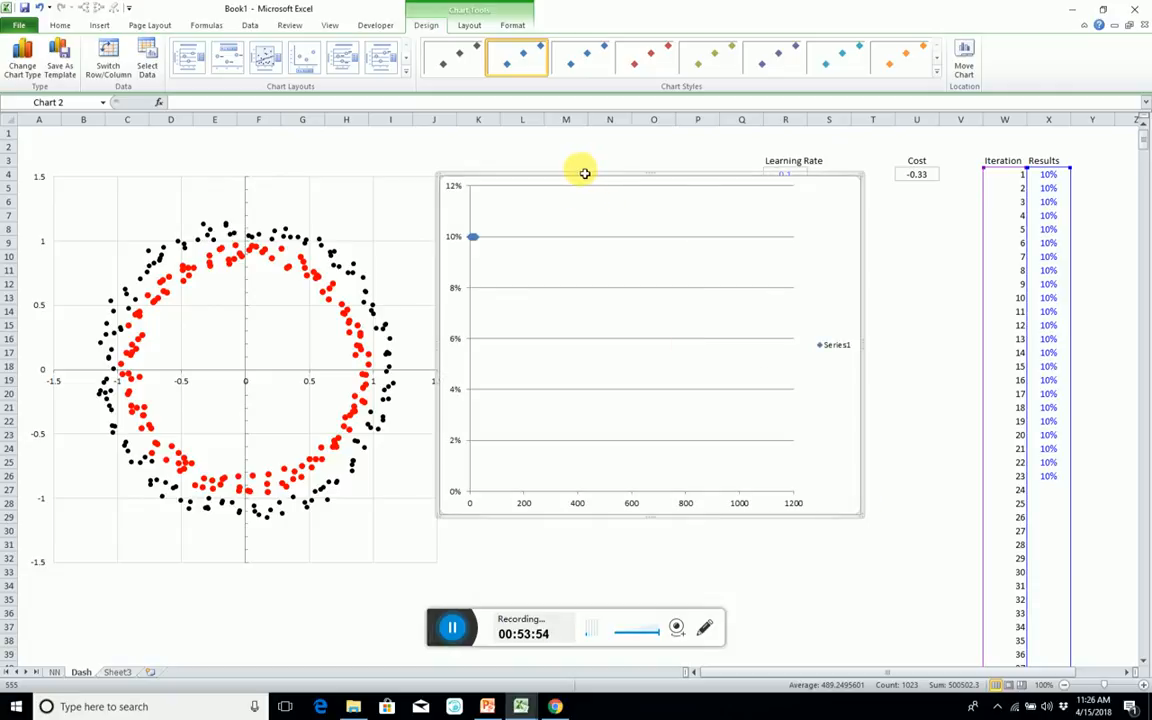
left_click_drag(584, 182, 629, 249)
Set the border colour of the new chart's plot area to No line.
left_click(641, 313)
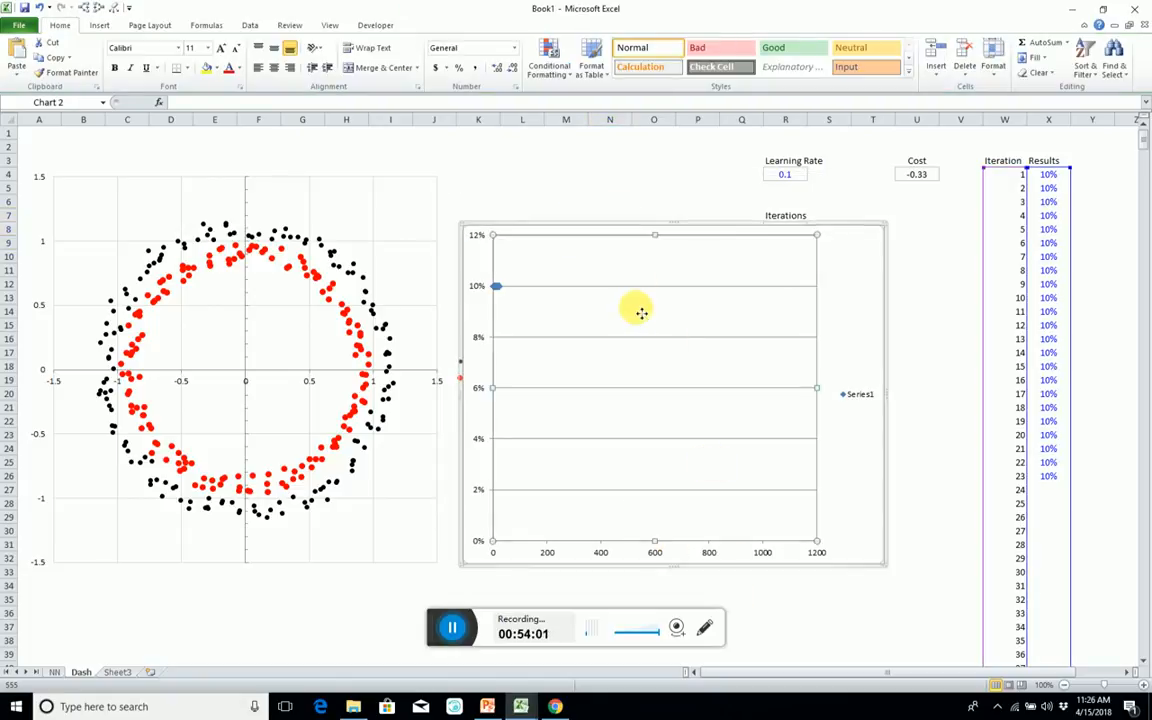
double_click(641, 313)
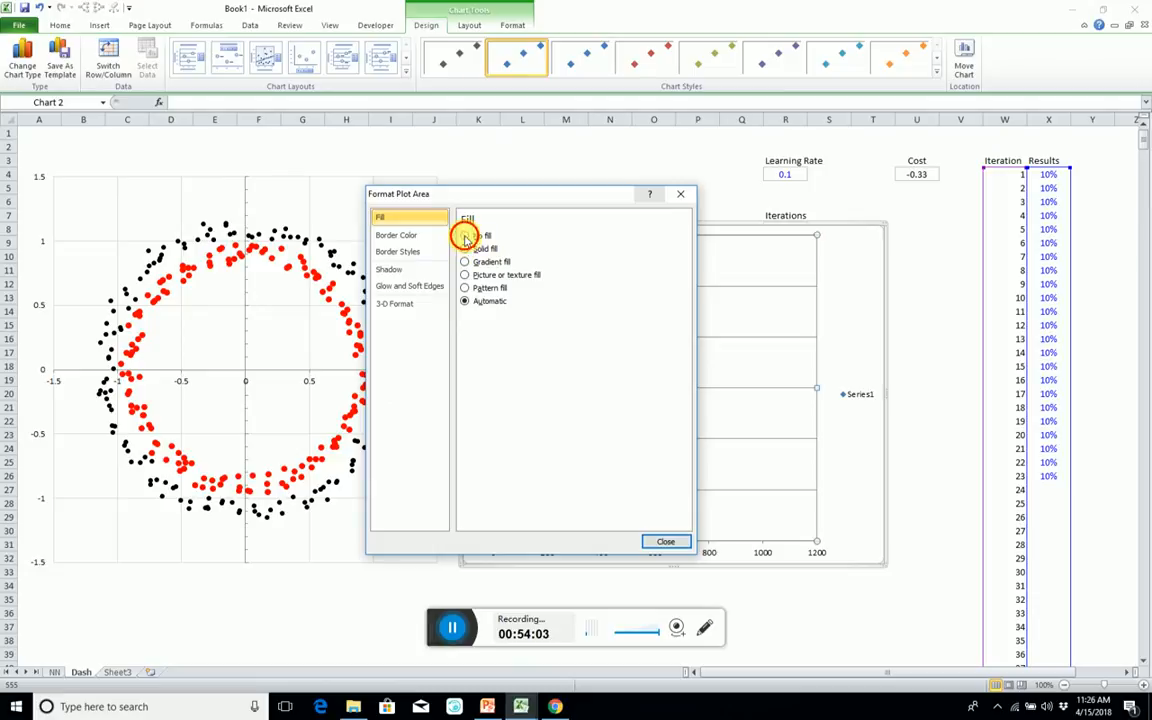
left_click(405, 235)
left_click(465, 237)
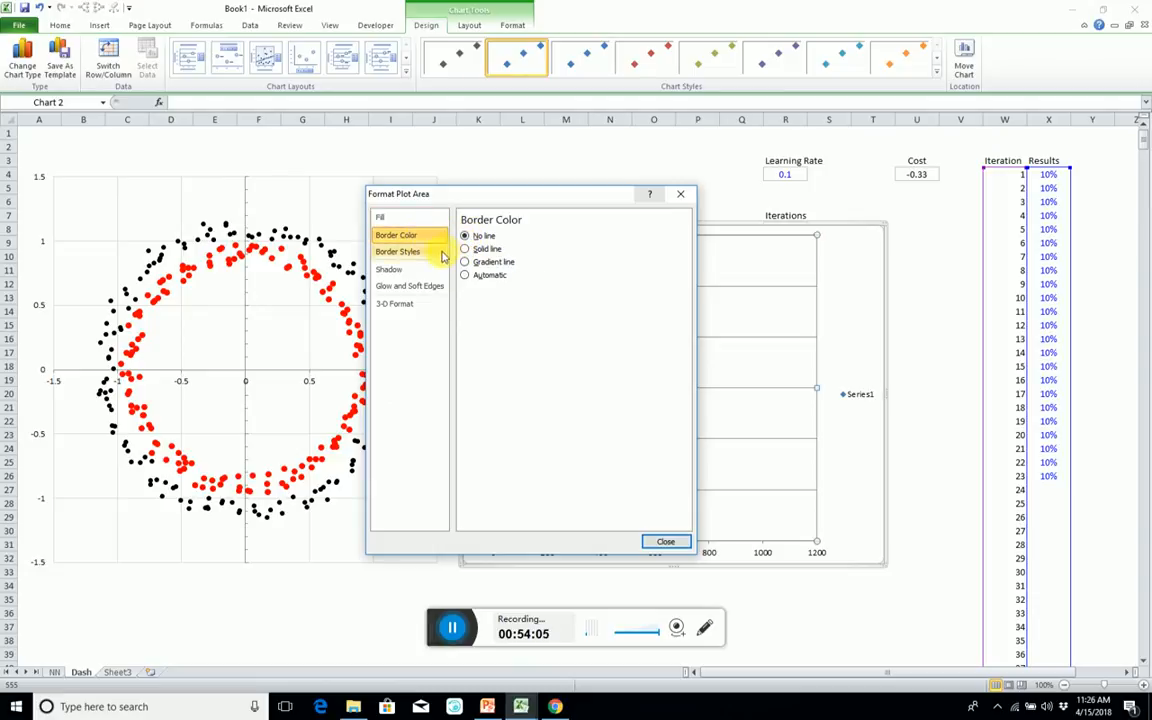
left_click(665, 541)
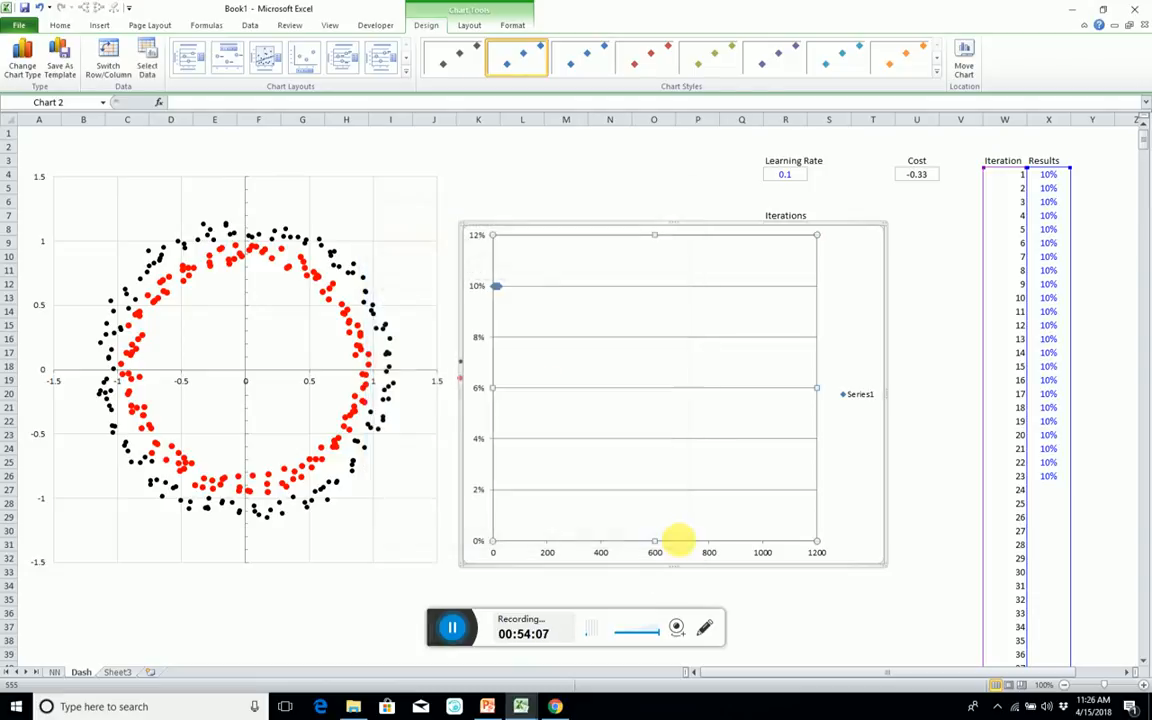
Add major gridlines to the horizontal axis of the new chart.
right_click(655, 551)
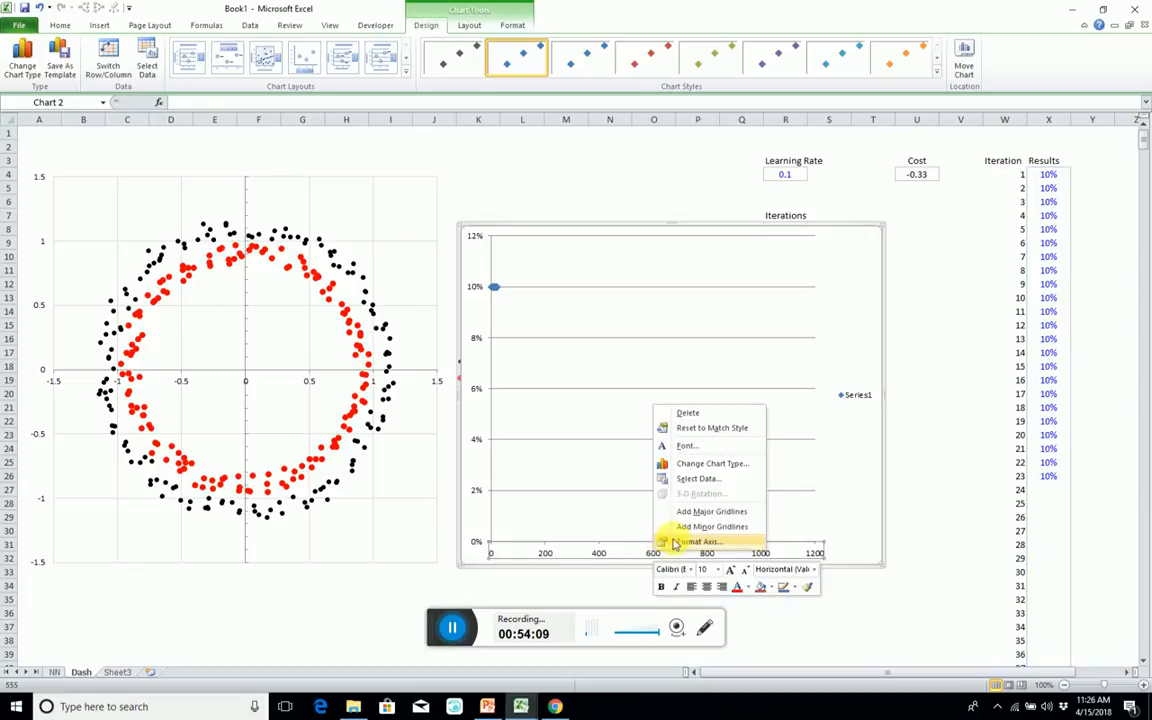
left_click(700, 511)
left_click(855, 397)
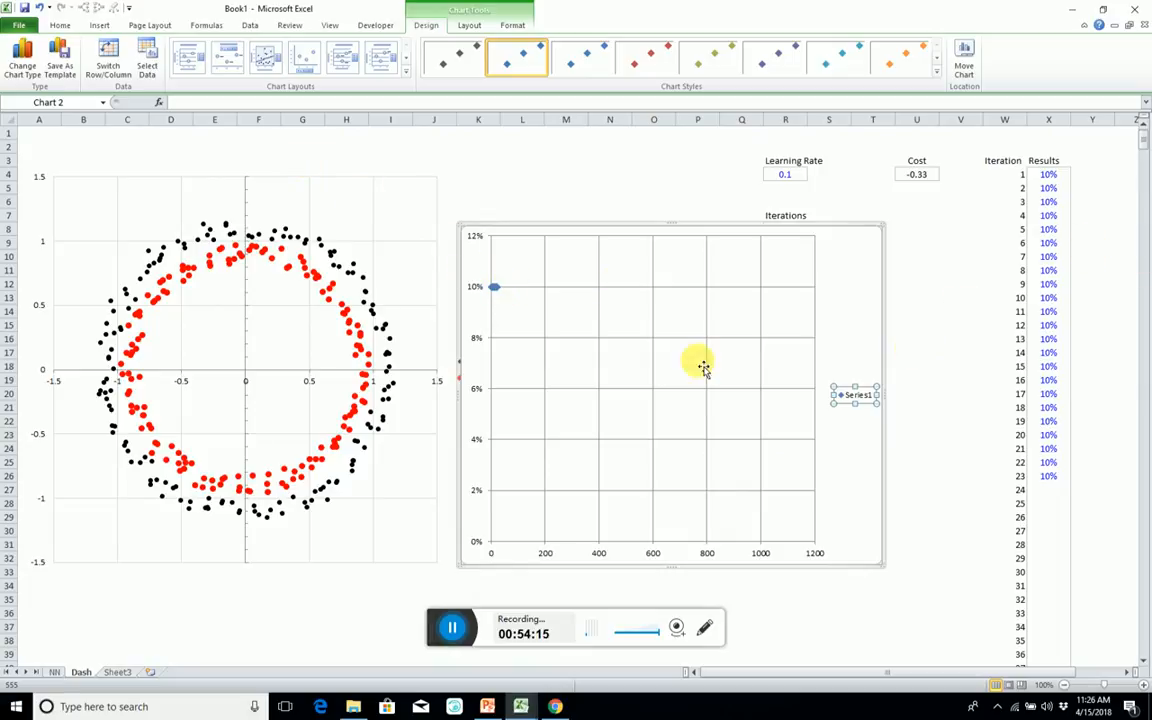
Name the new chart's data series "Cost" in its SERIES formula.
left_click(493, 287)
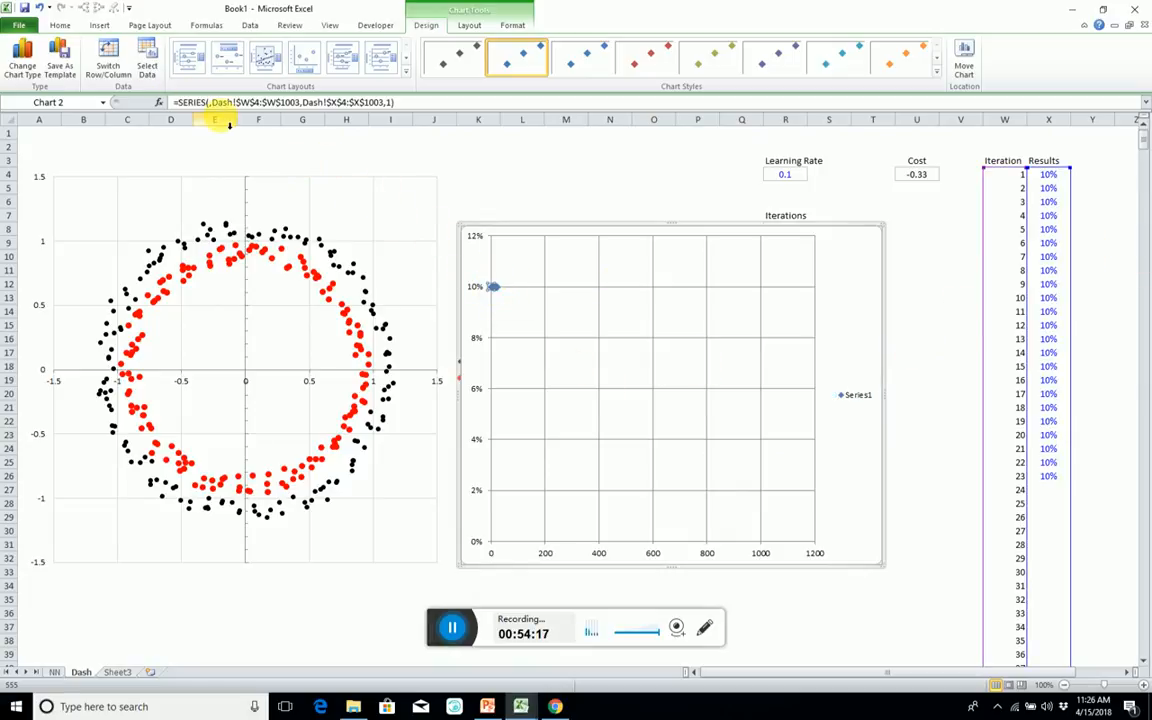
left_click(210, 102)
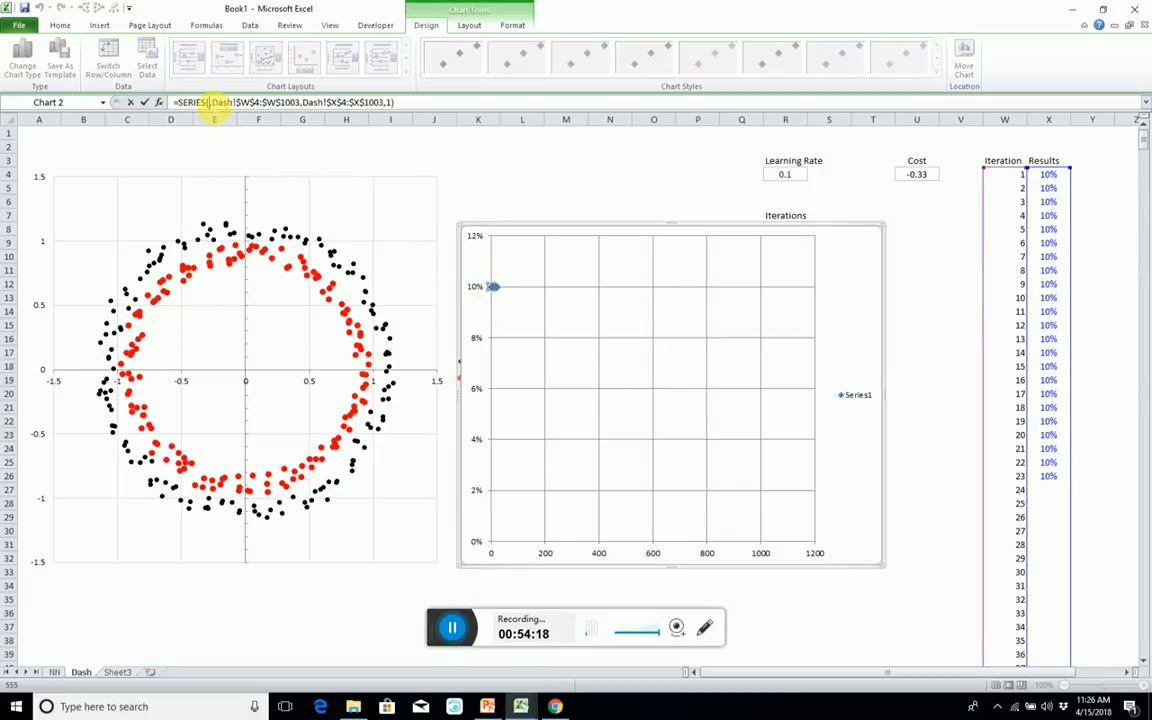
left_click(1043, 162)
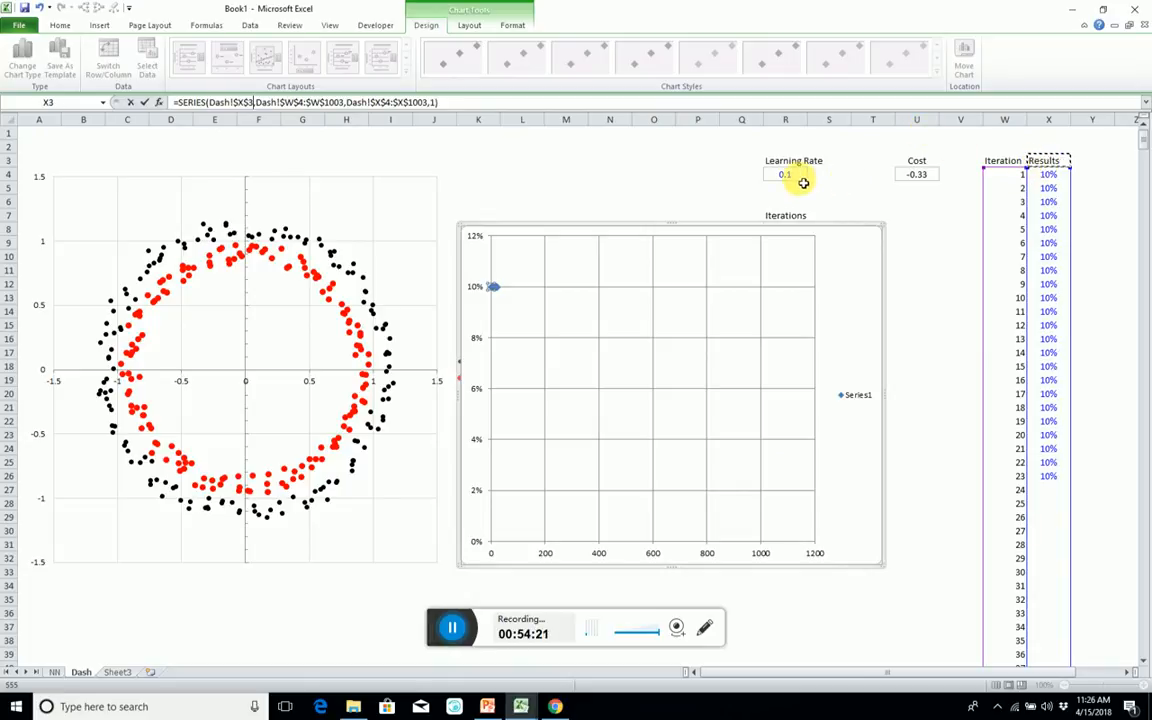
key("BackSpace")
key("BackSpace")
key("BackSpace")
key("BackSpace")
key("BackSpace")
key("BackSpace")
key("BackSpace")
key("BackSpace")
key("BackSpace")
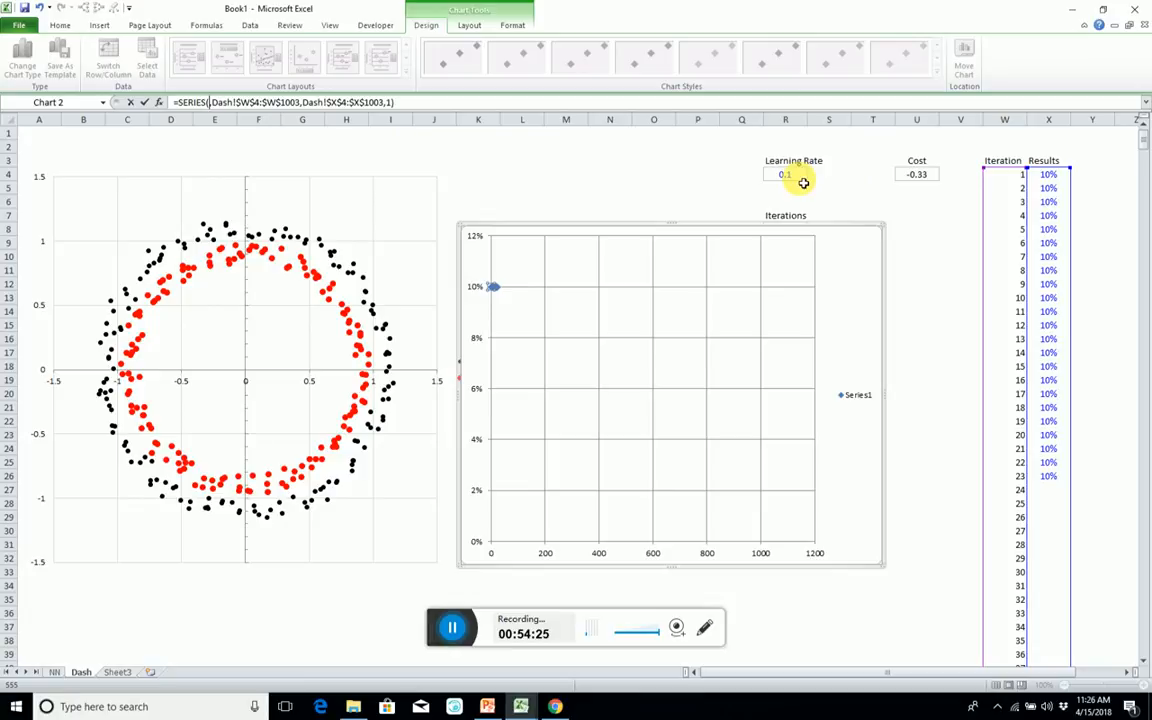
type("\"")
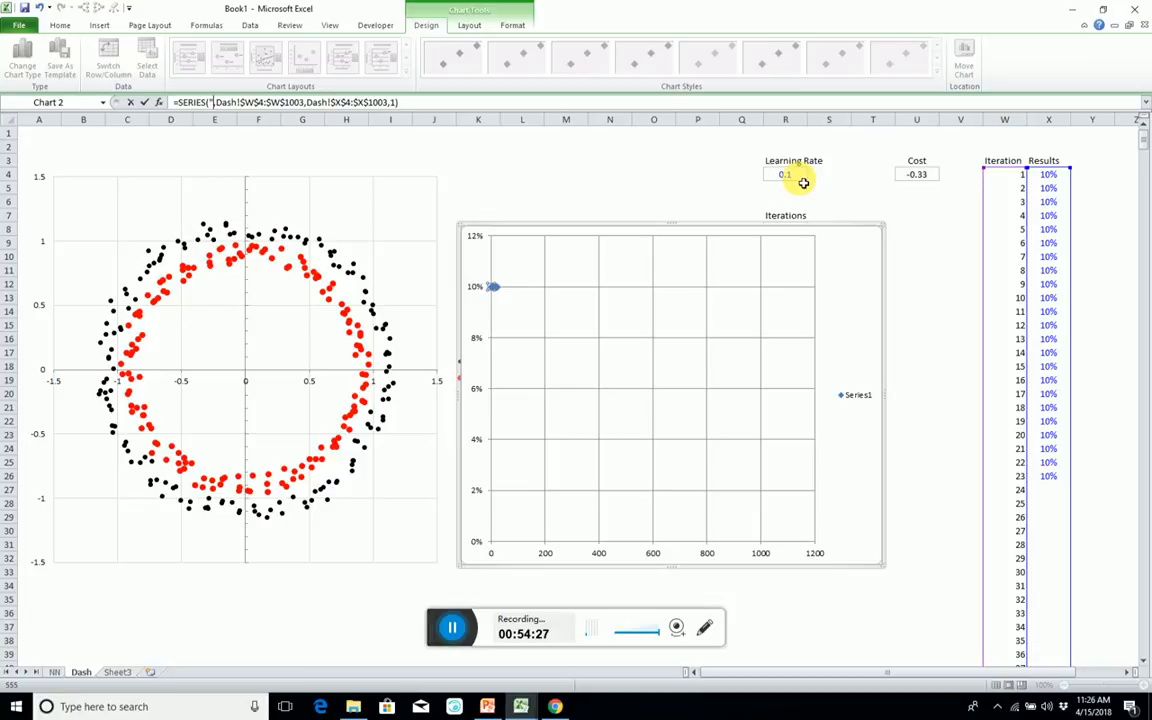
type("Cost")
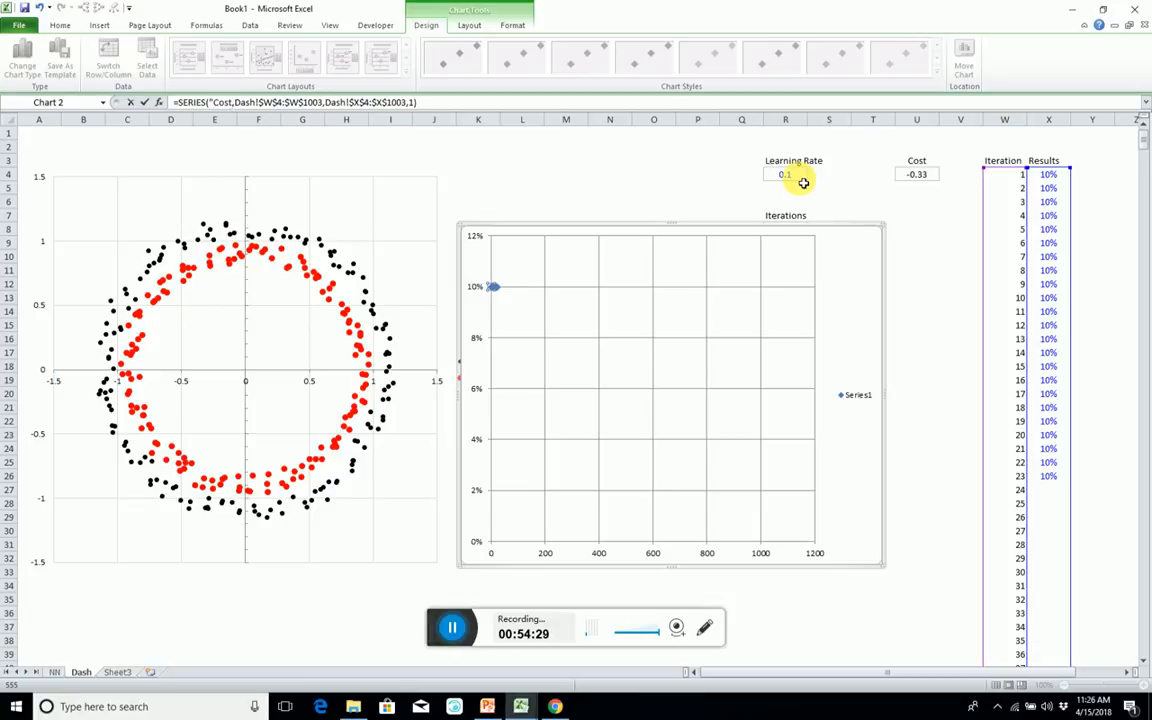
type("\"")
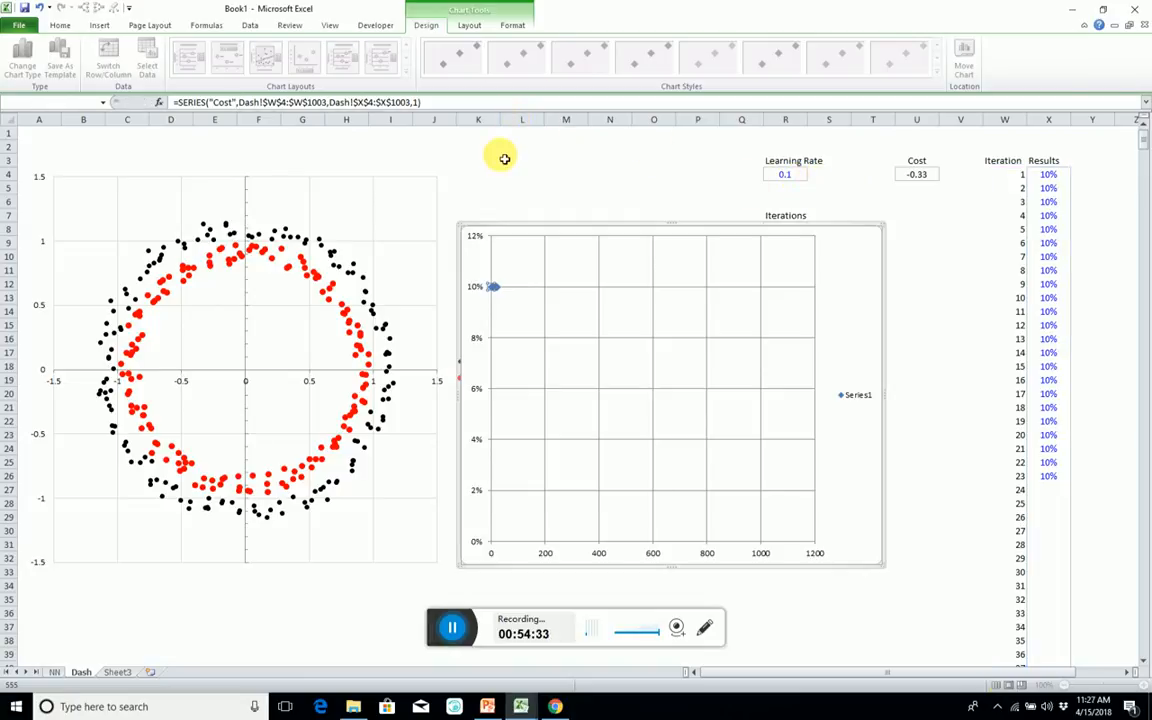
key("Return")
Format the Cost chart's chart area with No fill and a No line border.
left_click(563, 176)
left_click(566, 320)
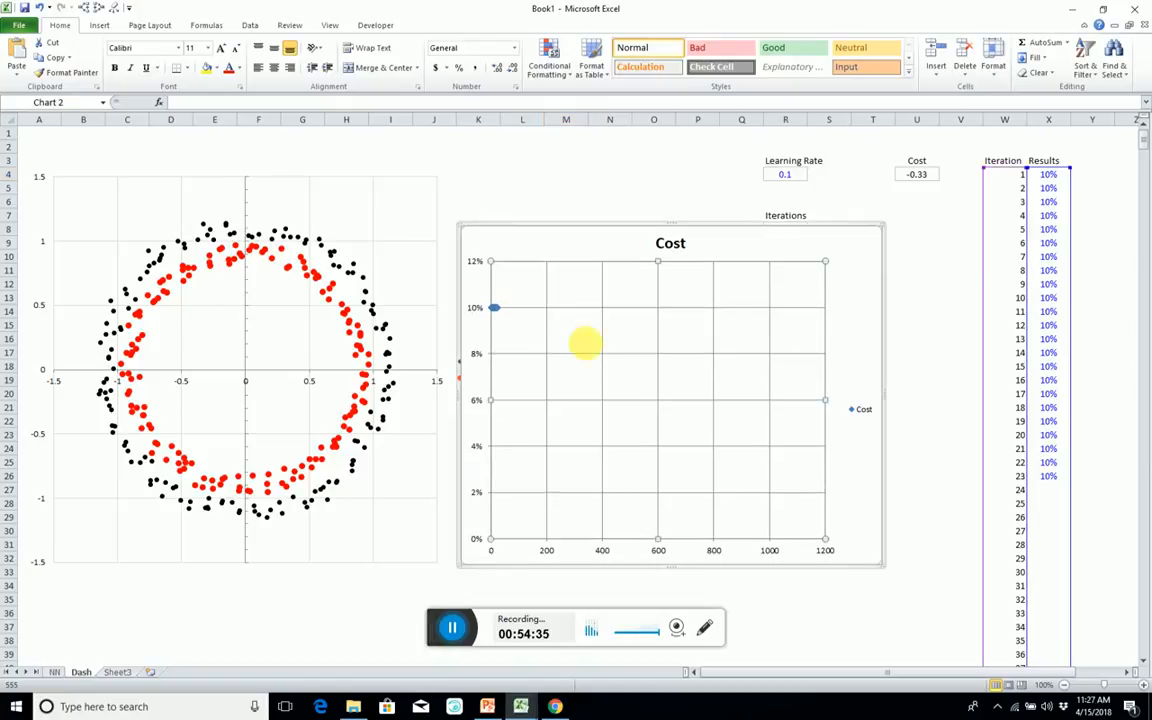
left_click(609, 190)
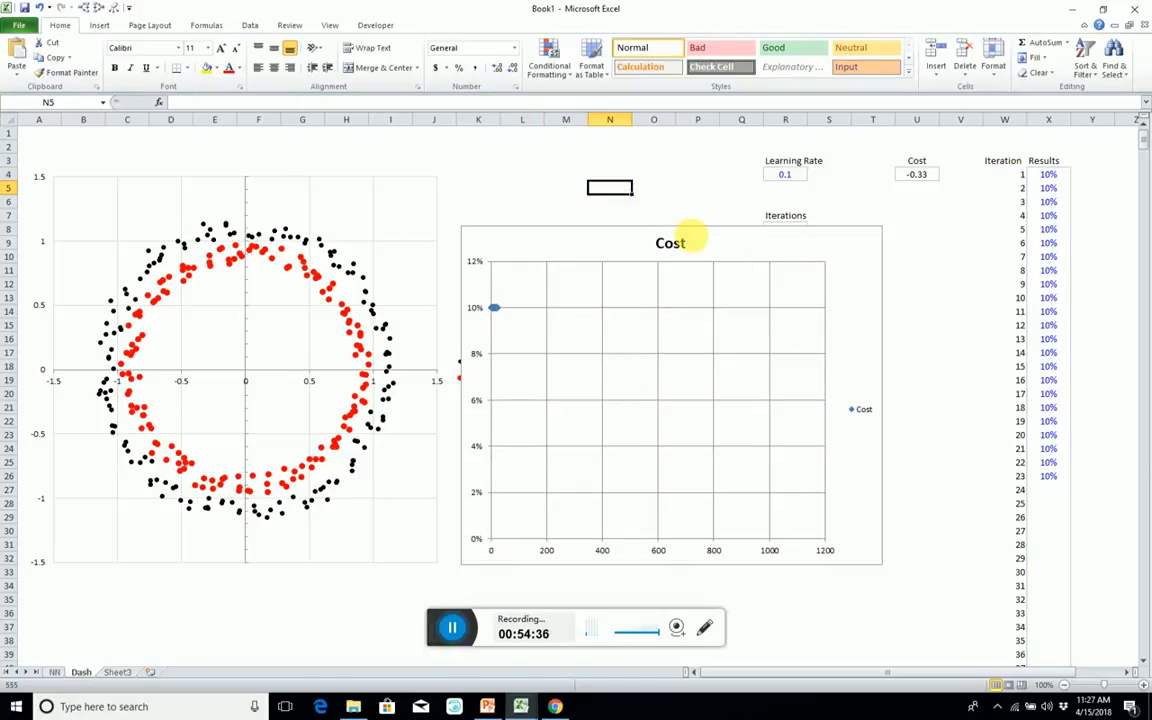
double_click(695, 238)
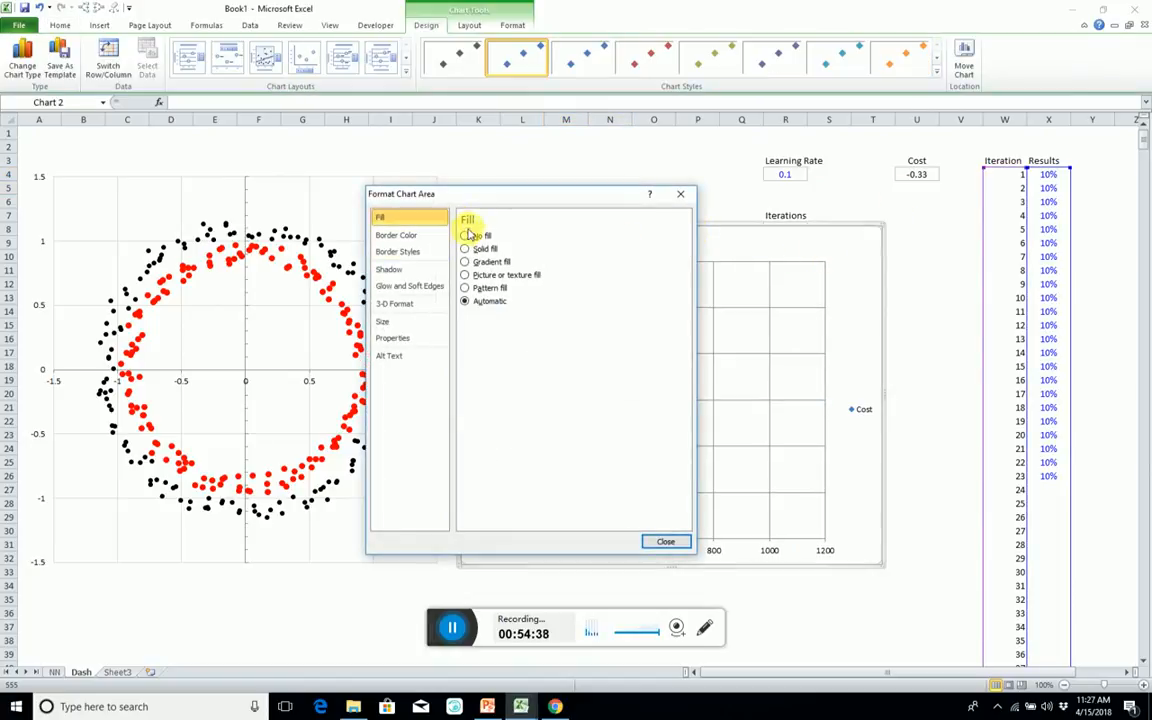
left_click(420, 235)
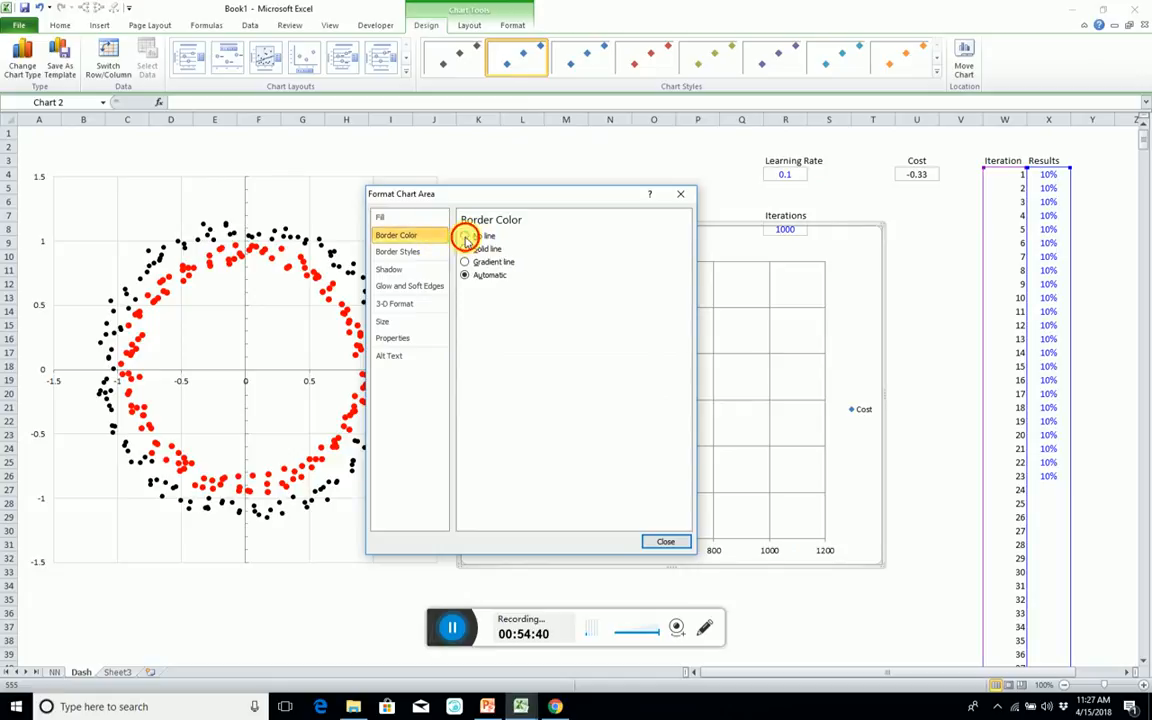
left_click(668, 541)
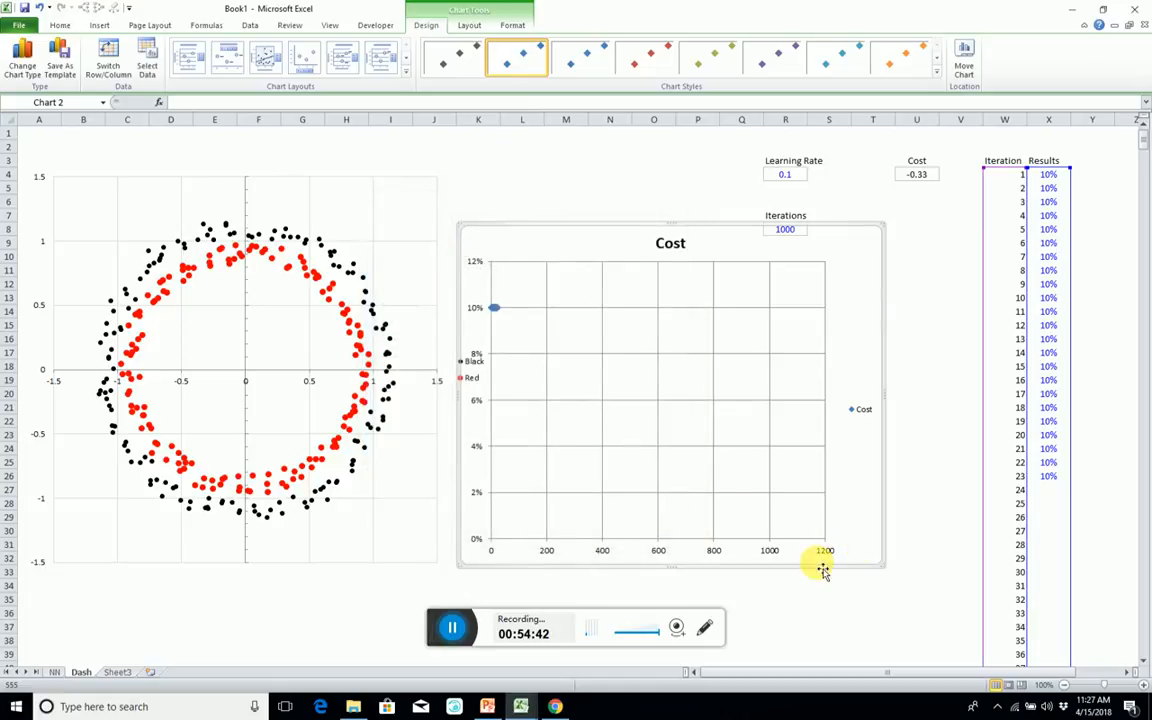
Move the Cost chart down and slightly left so it sits just below the Iterations value cell.
left_click(608, 217)
left_click(562, 270)
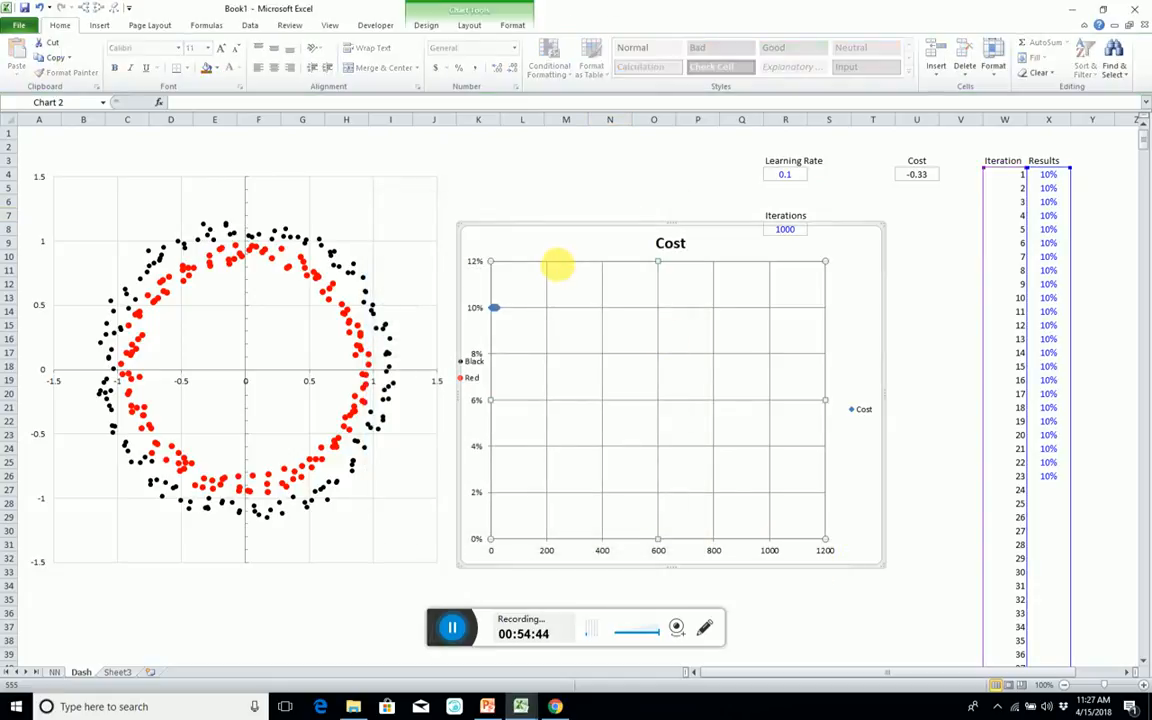
mouse_move(571, 234)
left_mouse_down()
mouse_move(569, 262)
mouse_move(558, 249)
left_mouse_up()
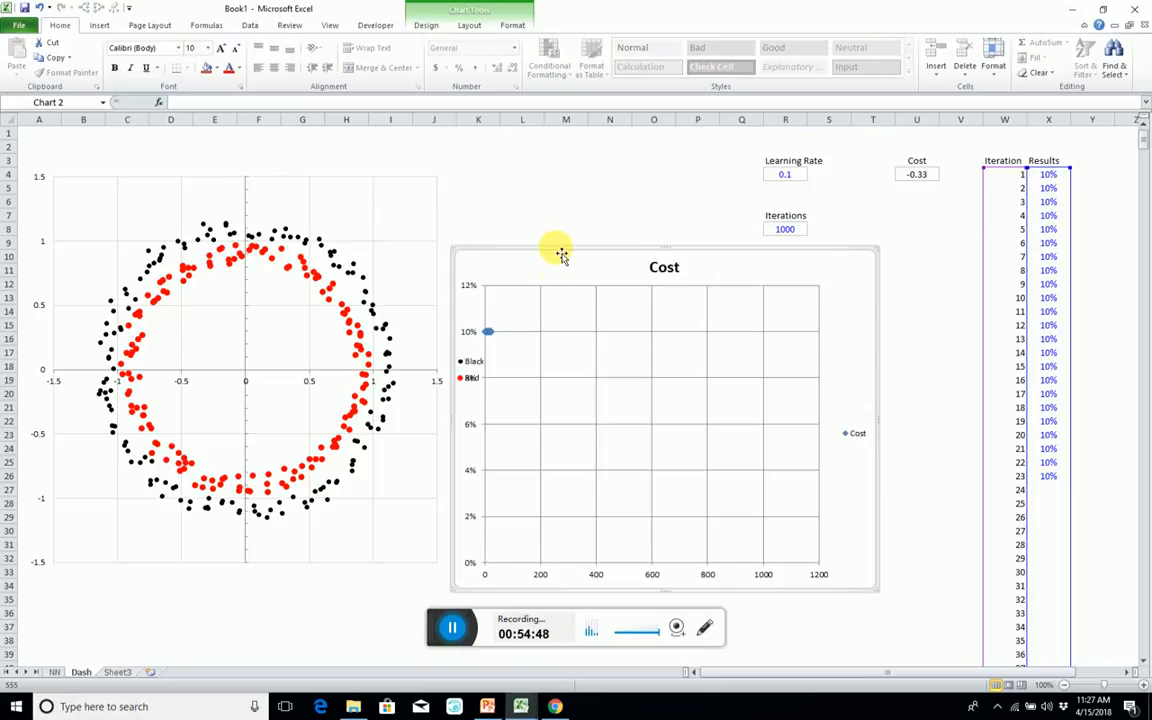
Format the Cost chart's vertical and horizontal gridlines as solid light grey lines.
double_click(541, 549)
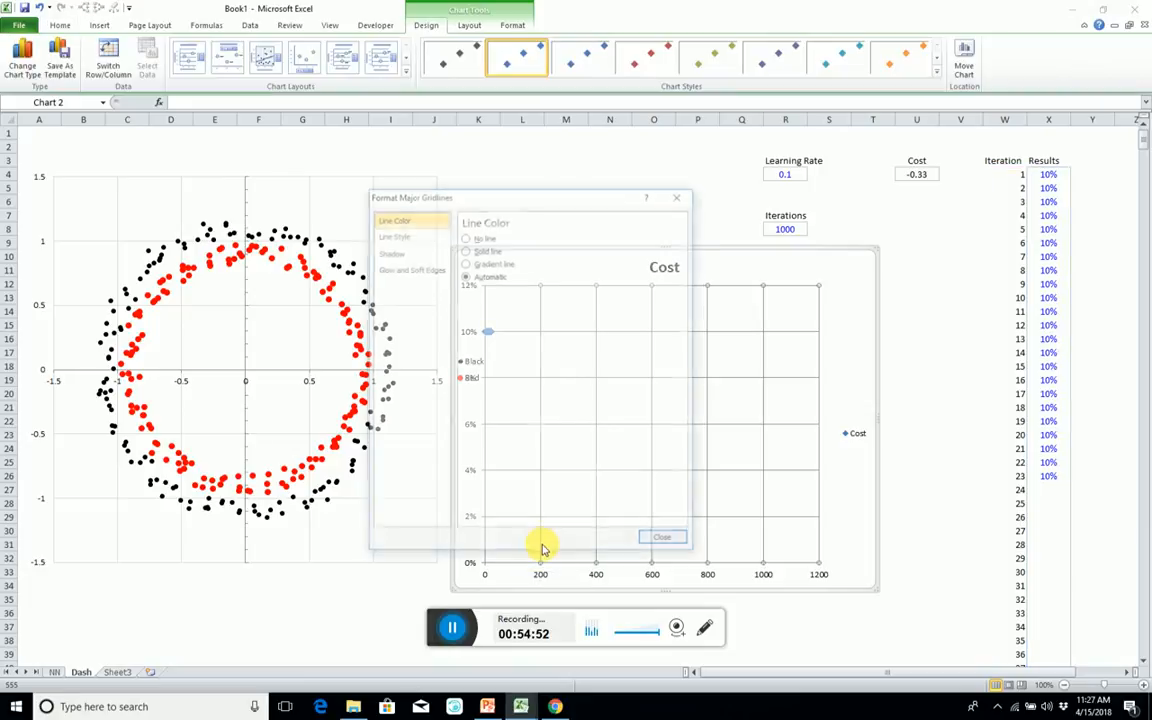
left_click(470, 250)
left_click(519, 291)
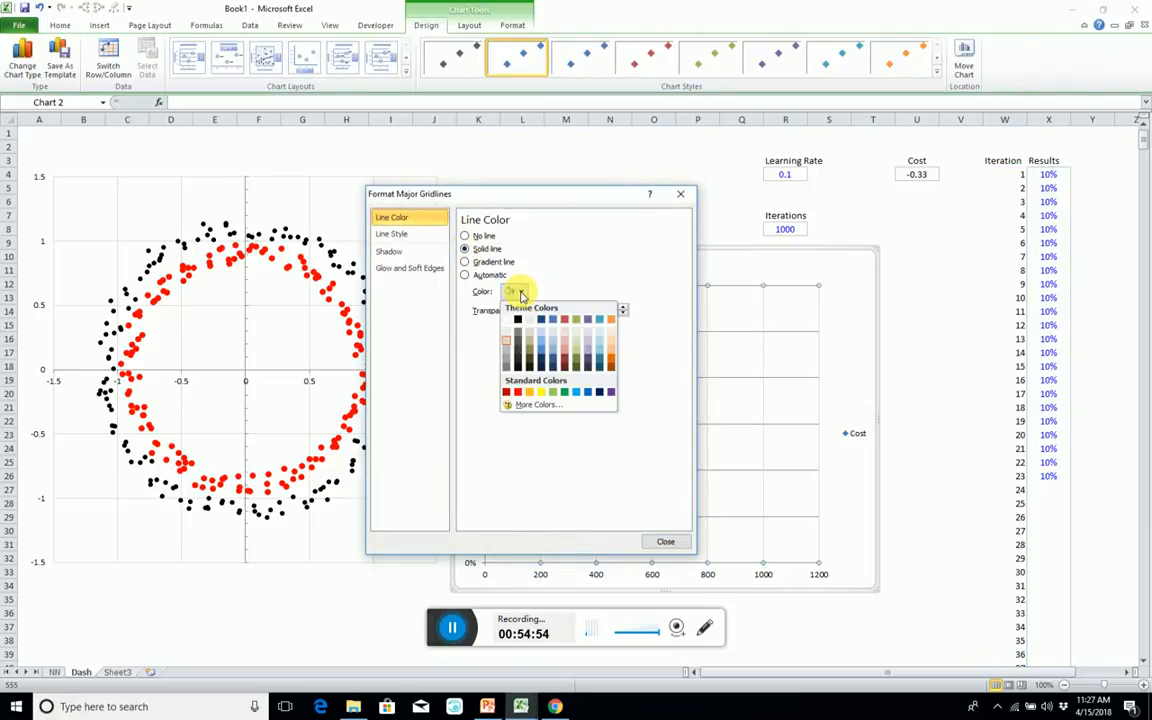
left_click(506, 333)
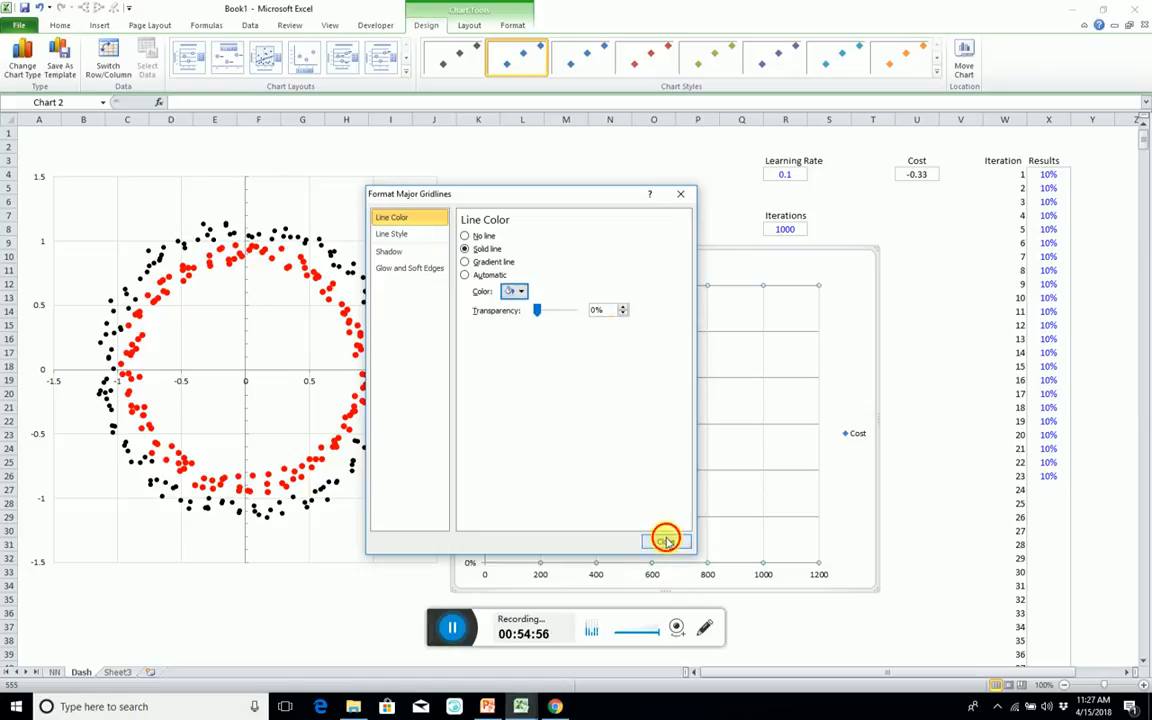
left_click(665, 541)
left_click(726, 428)
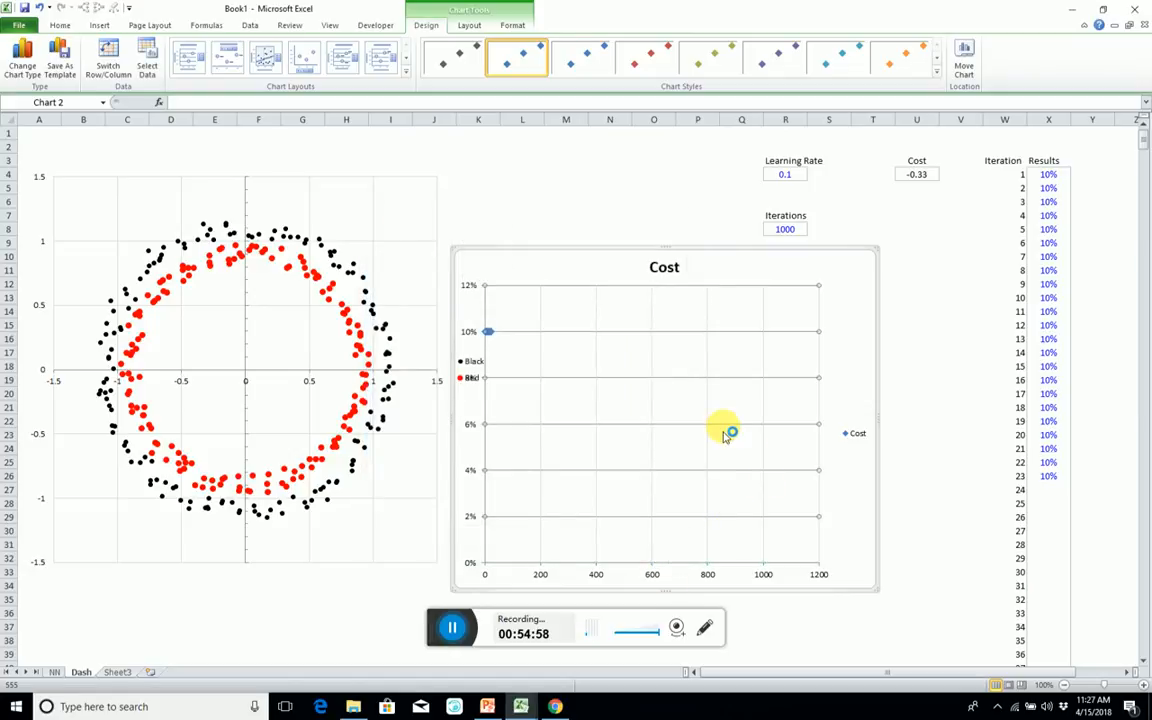
key("Delete")
Delete the Cost chart's title and enlarge the chart slightly outward from its upper-right corner.
left_click(945, 312)
left_click(664, 267)
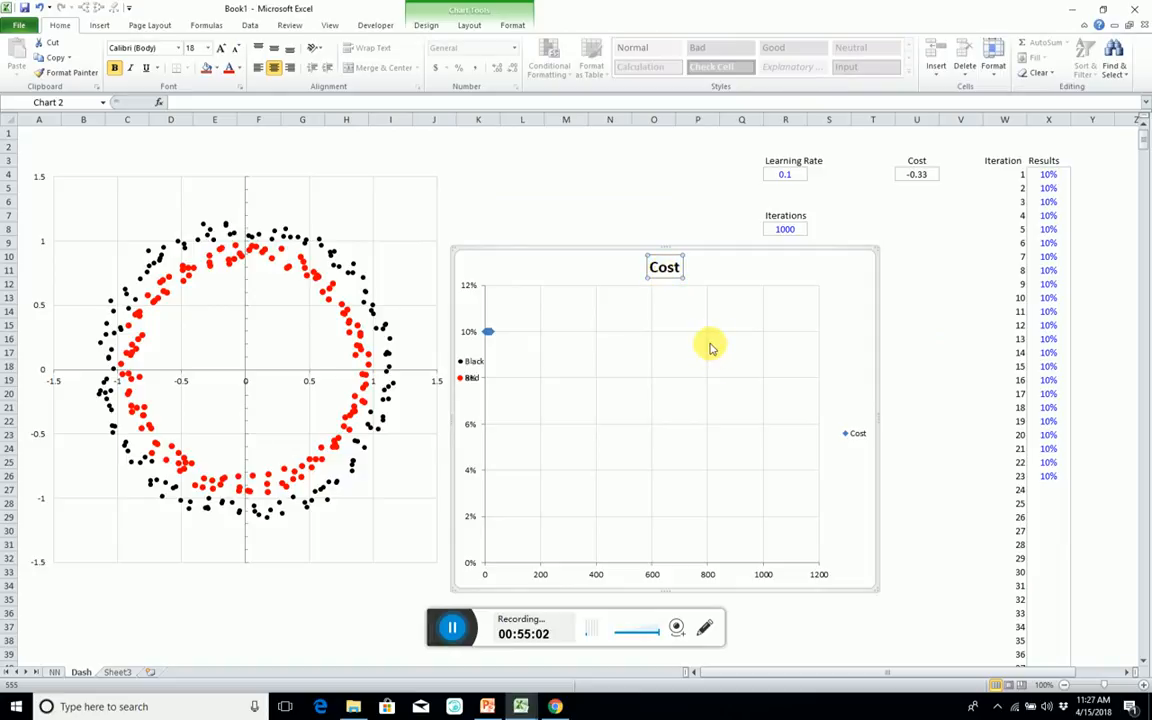
key("Delete")
left_click(665, 309)
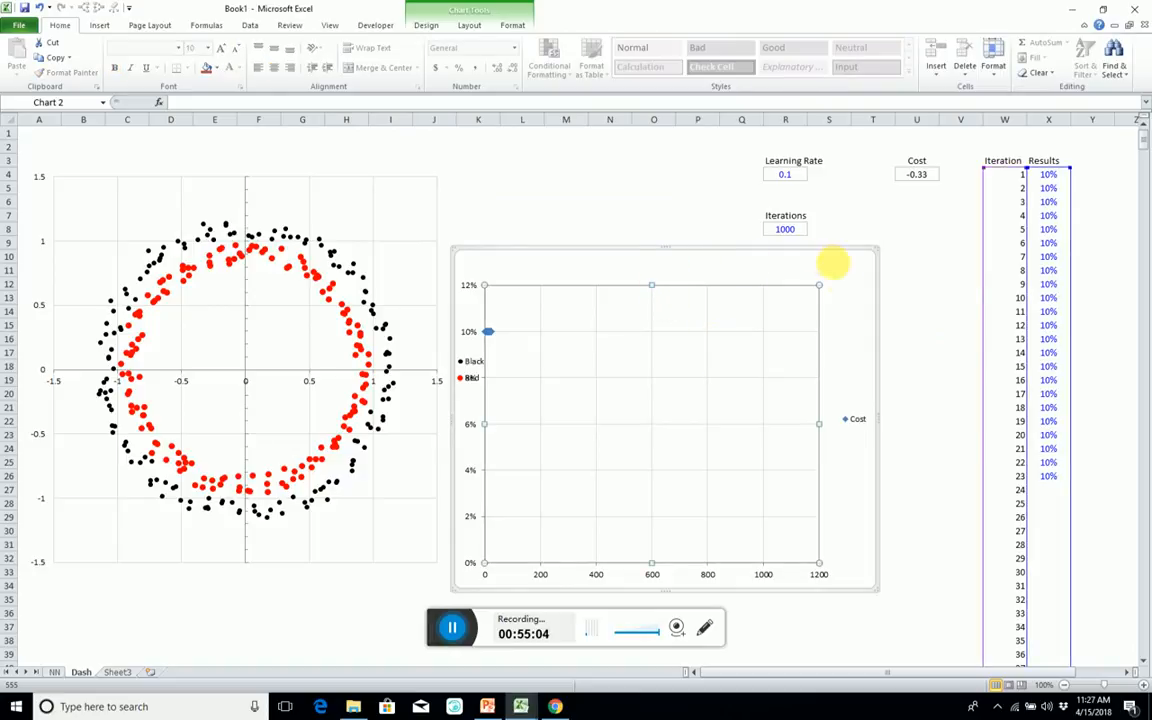
left_click_drag(880, 248, 903, 239)
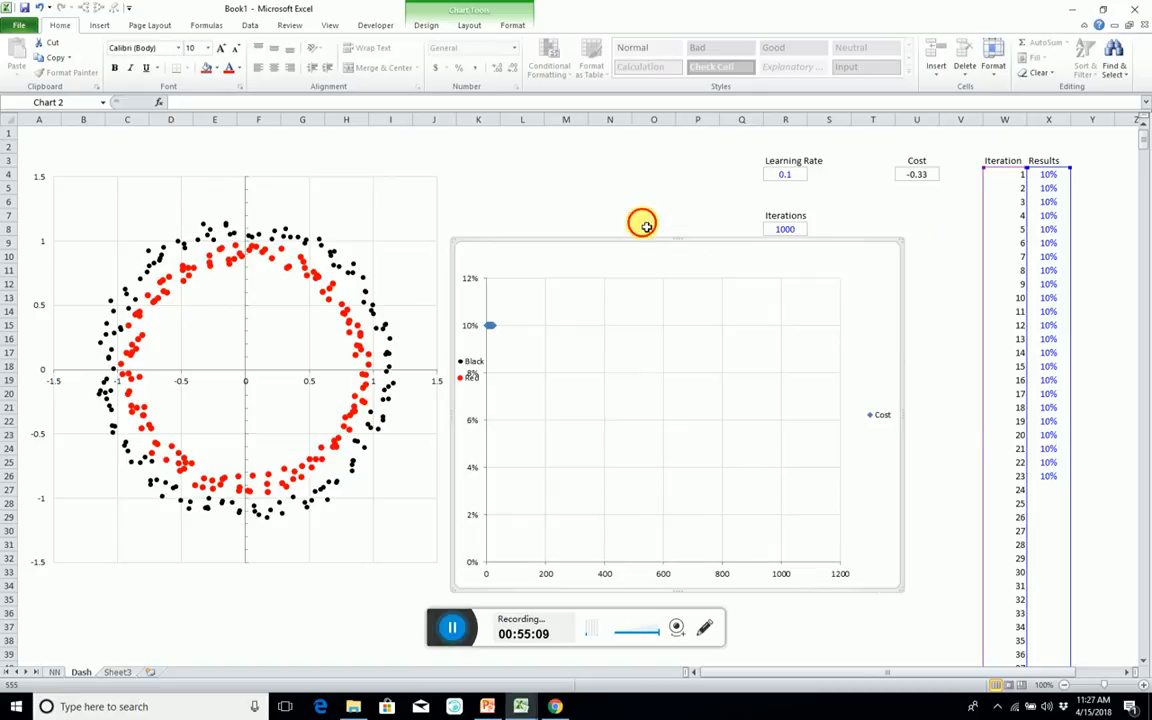
left_click(645, 226)
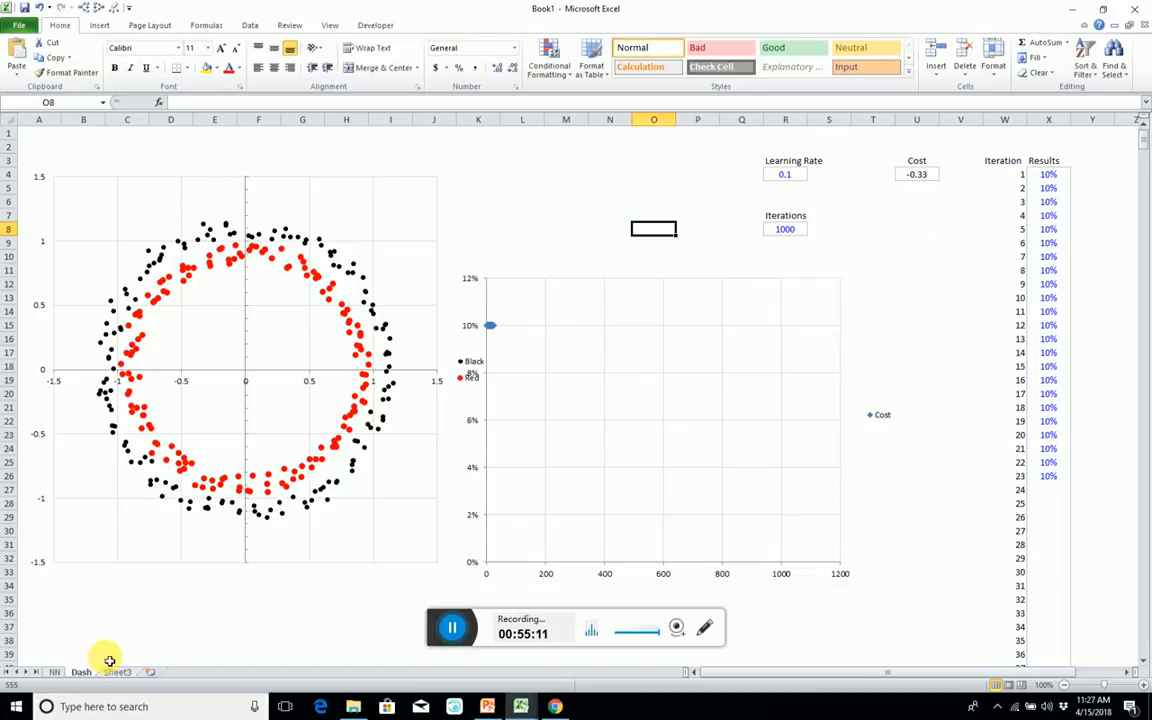
On the NN sheet, apply the custom number format General;;"" to D36:L46 to hide the zeros.
left_click(55, 673)
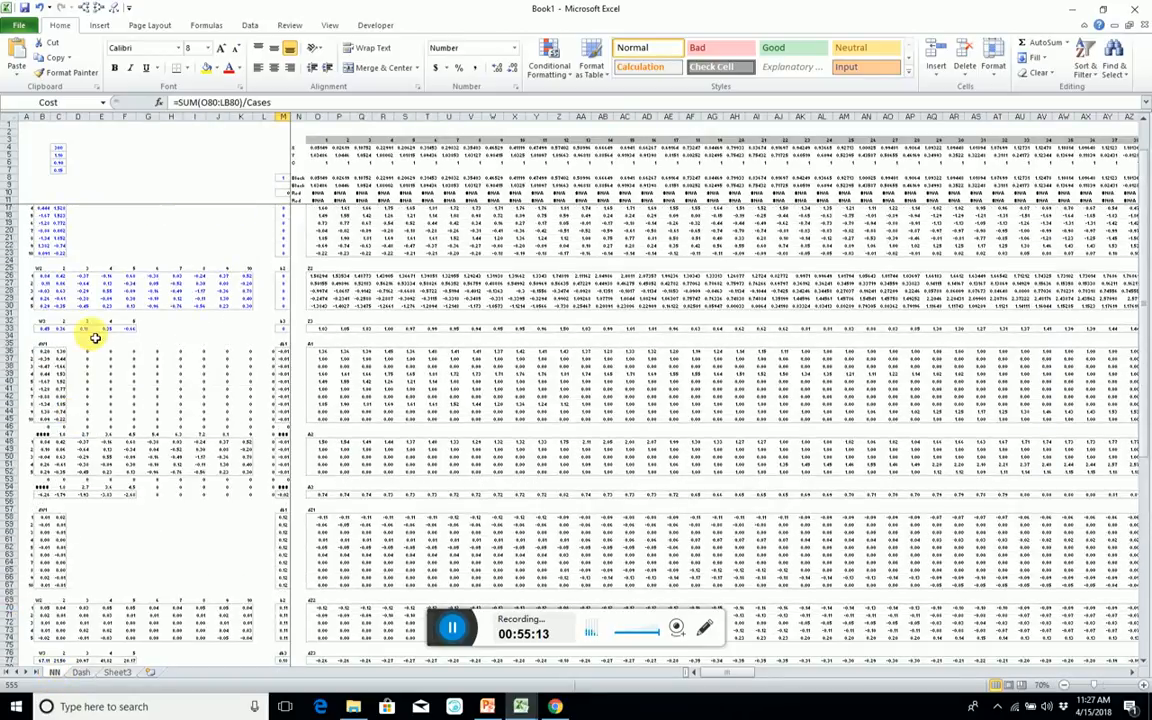
scroll(90, 329, "up", 4)
left_click_drag(90, 355, 260, 424)
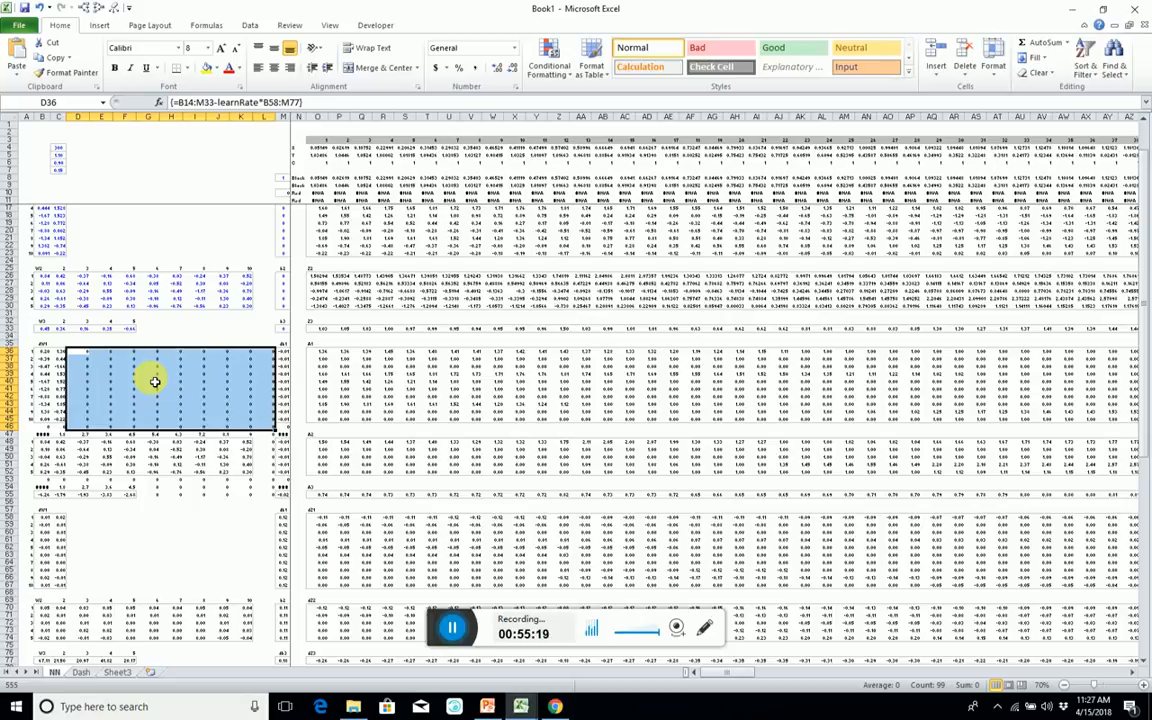
right_click(155, 381)
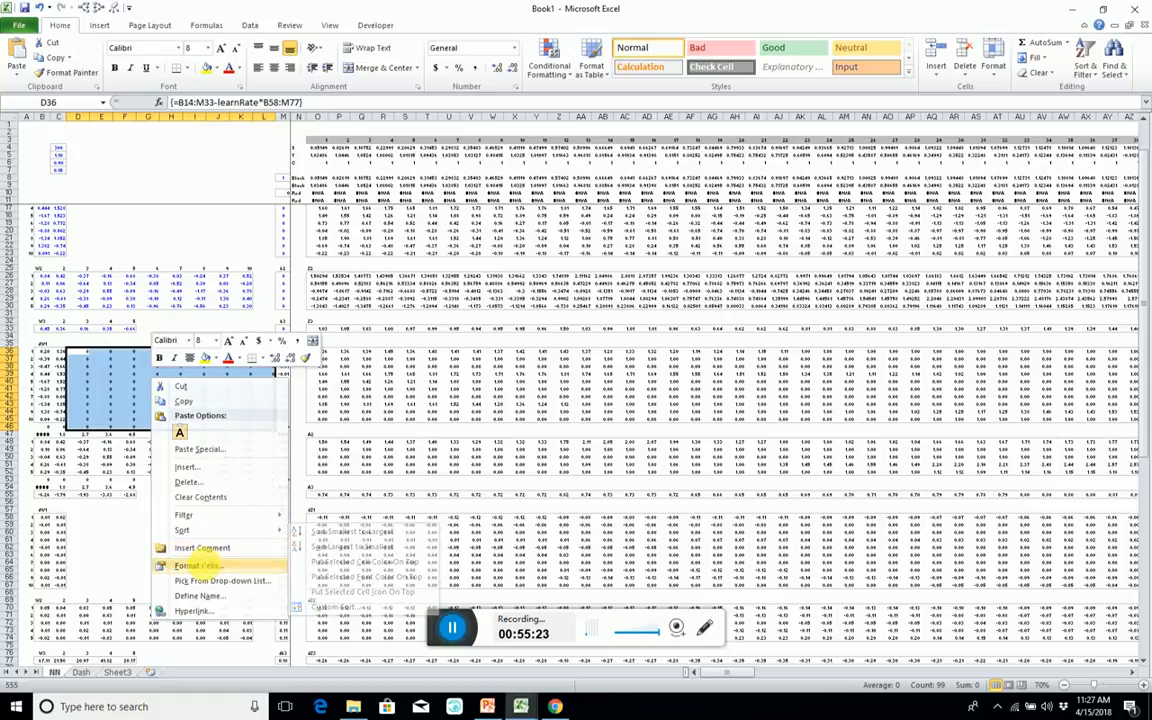
left_click(200, 566)
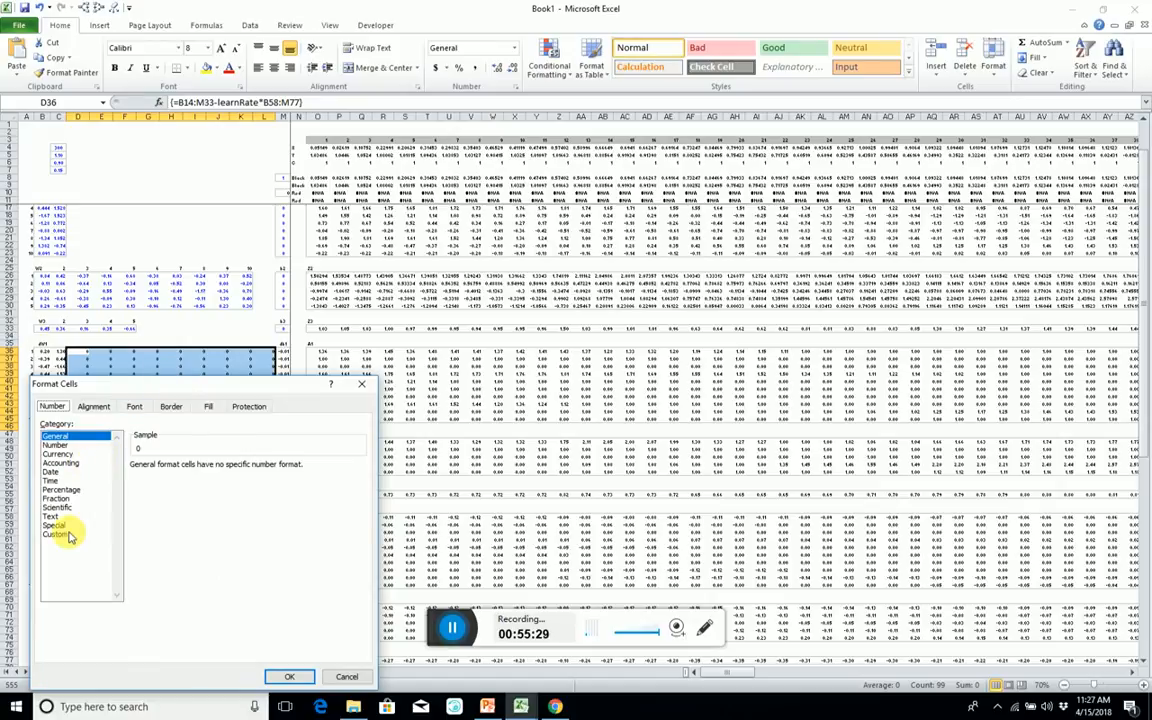
left_click(58, 534)
left_click(172, 479)
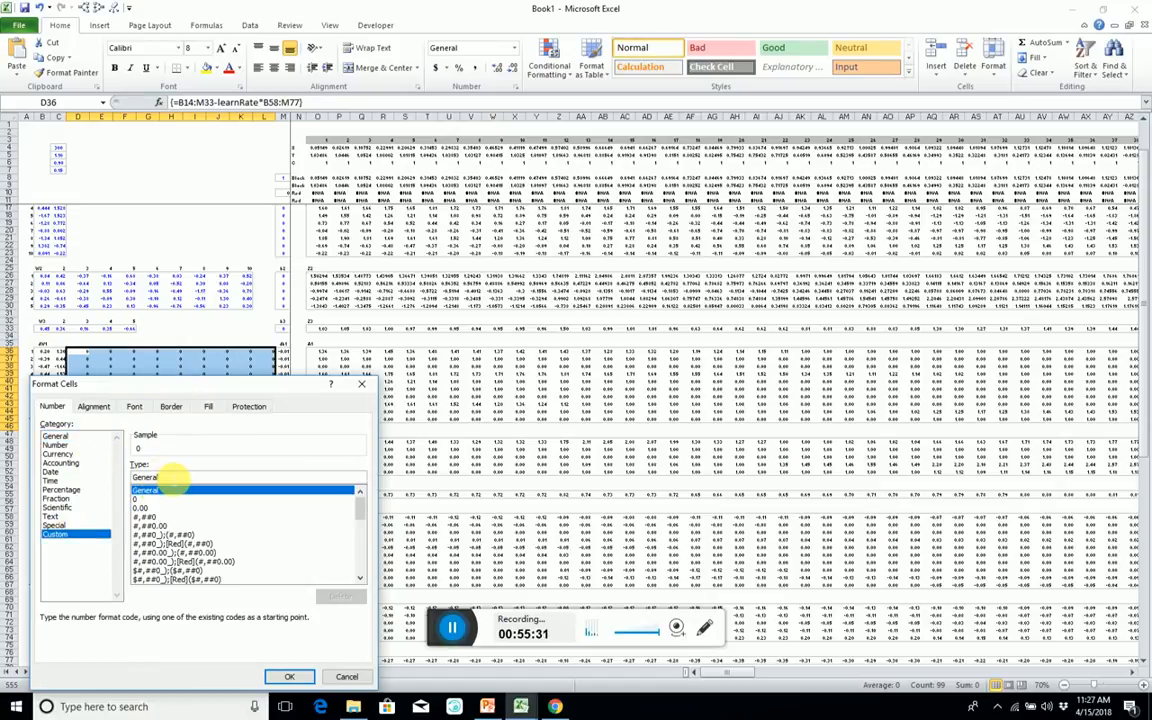
type(";;")
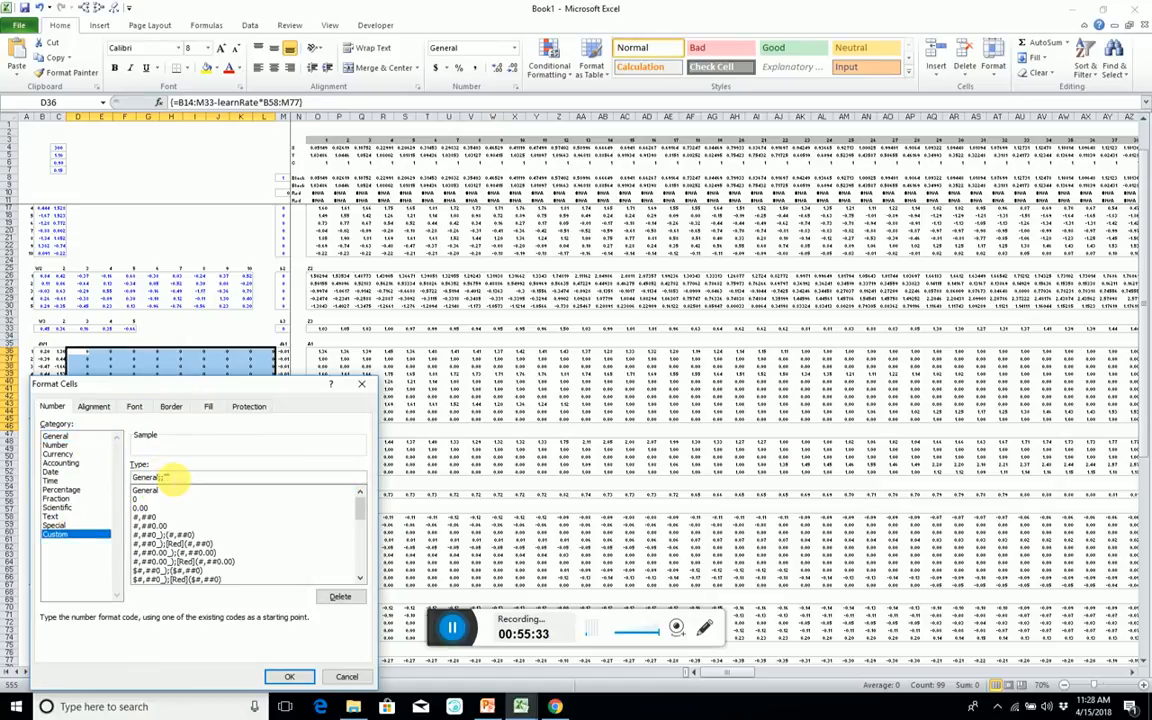
key("Return")
Repeat the zero-hiding format on A46:C46, row 53, L46:L54 and G54:K55 around the updated weight blocks.
mouse_move(77, 432)
left_mouse_down()
mouse_move(42, 430)
mouse_move(62, 430)
left_mouse_up()
key("F4")
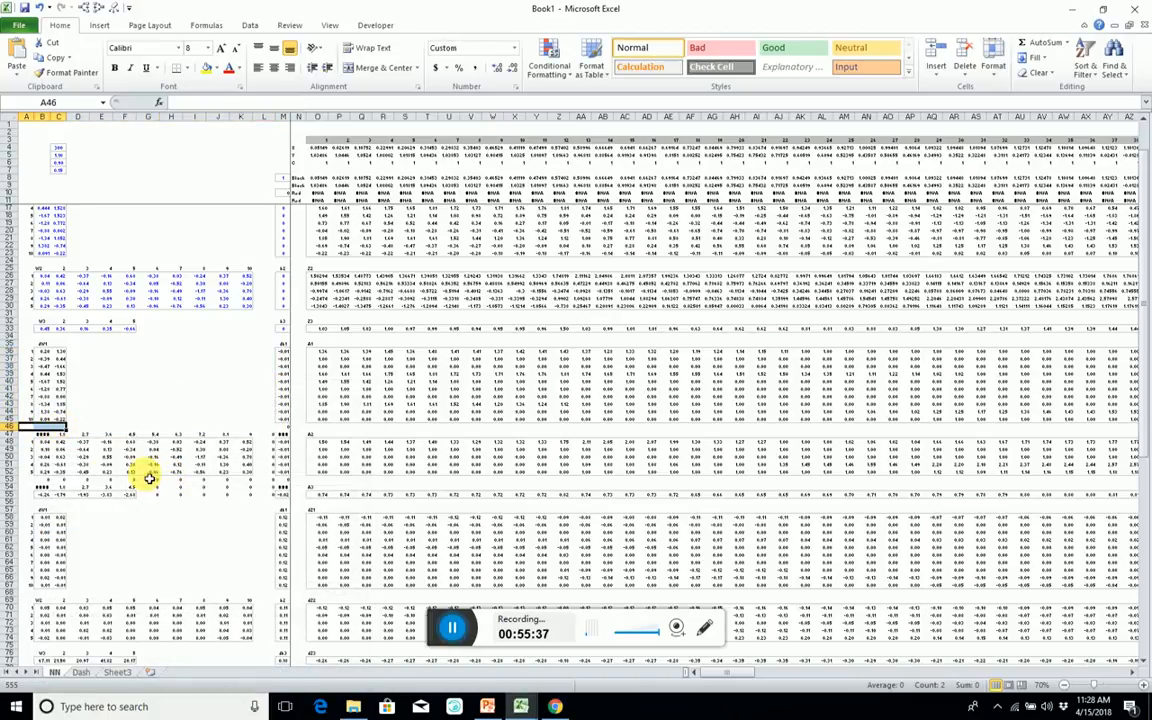
left_click_drag(47, 484, 288, 479)
left_click_drag(273, 432, 273, 491)
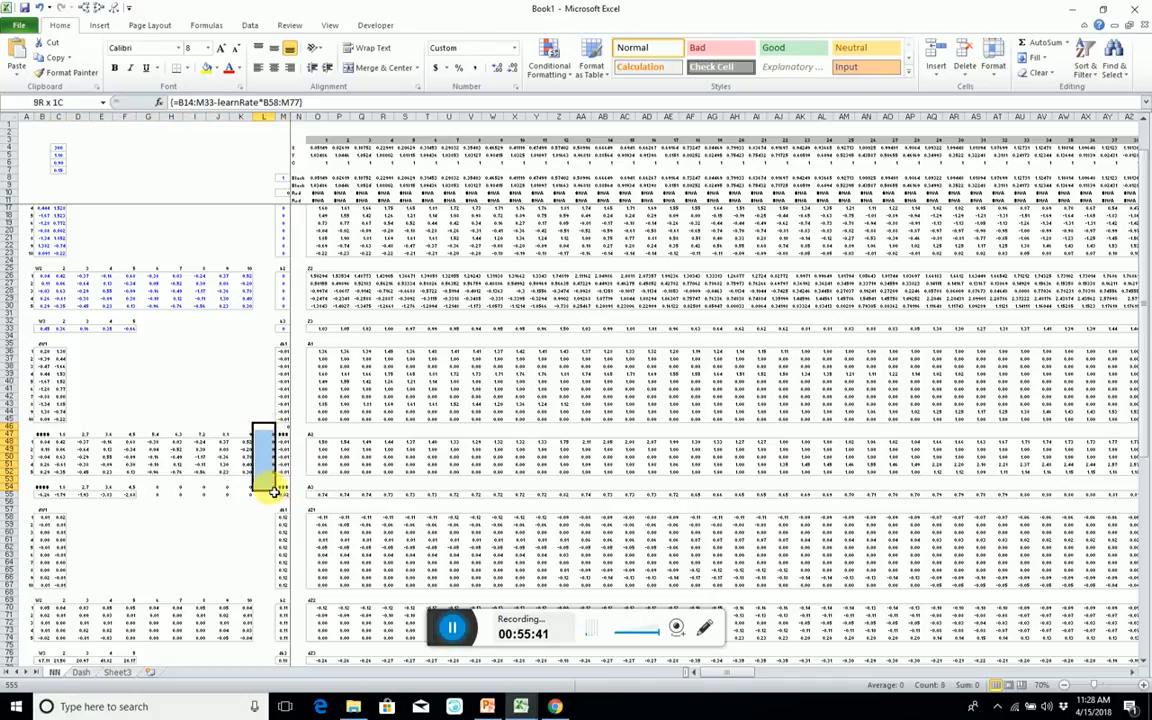
left_click_drag(145, 489, 270, 497)
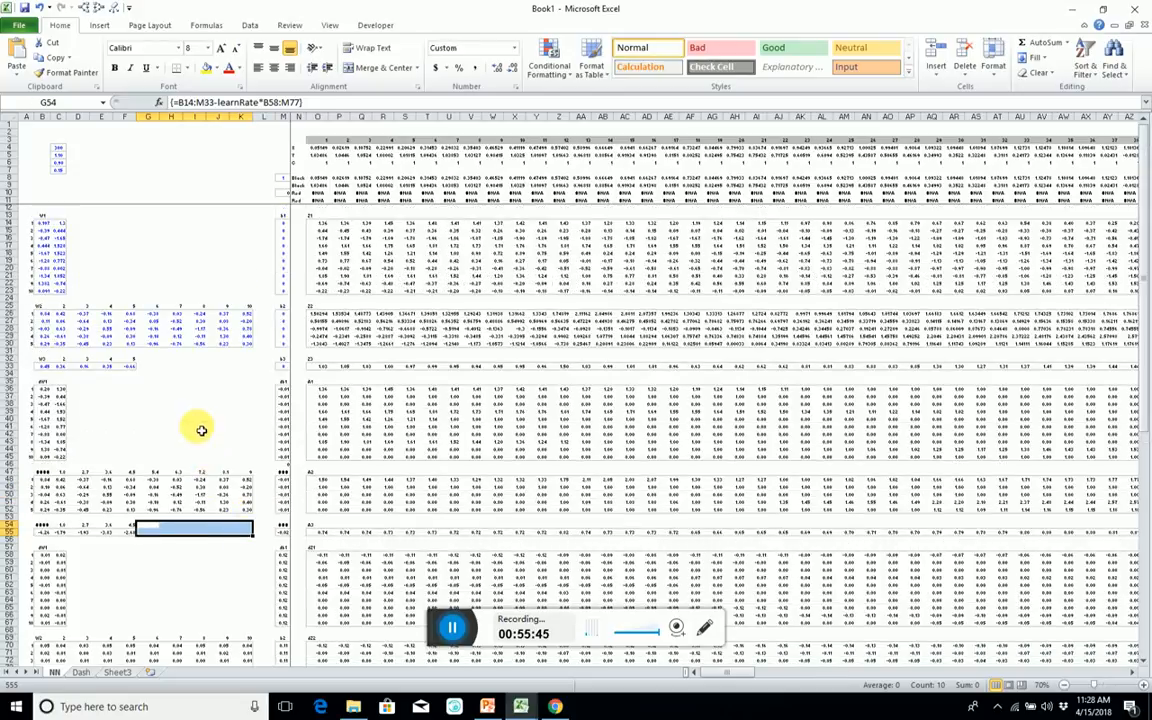
Repeat the zero-hiding format on the blank cells around the original weights, including D14:L23, L26:L30 and G33:L33.
left_click_drag(72, 222, 275, 288)
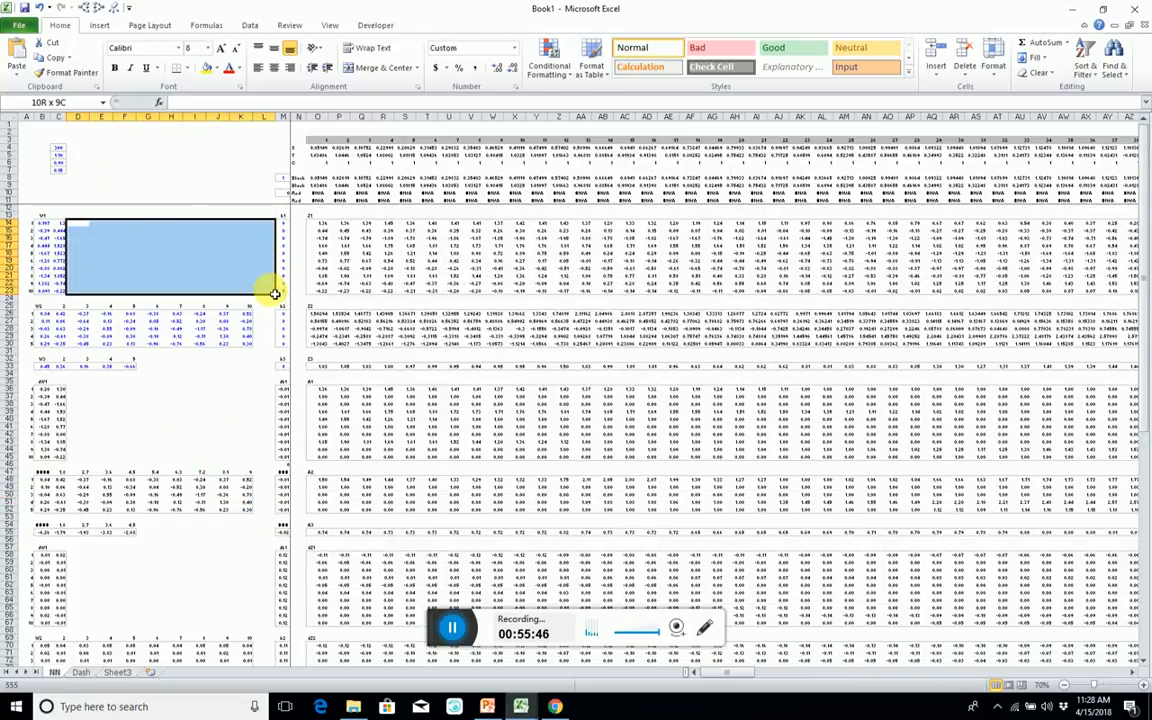
left_click(43, 300)
left_click_drag(43, 300, 273, 345)
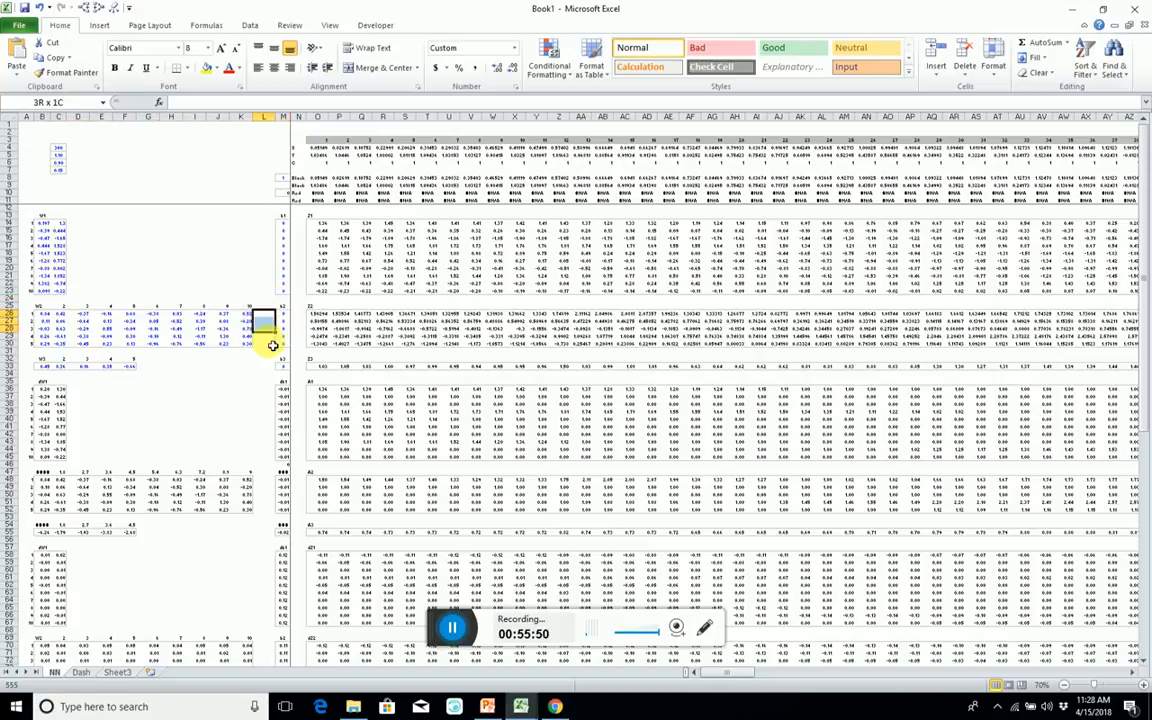
left_click_drag(147, 366, 265, 371)
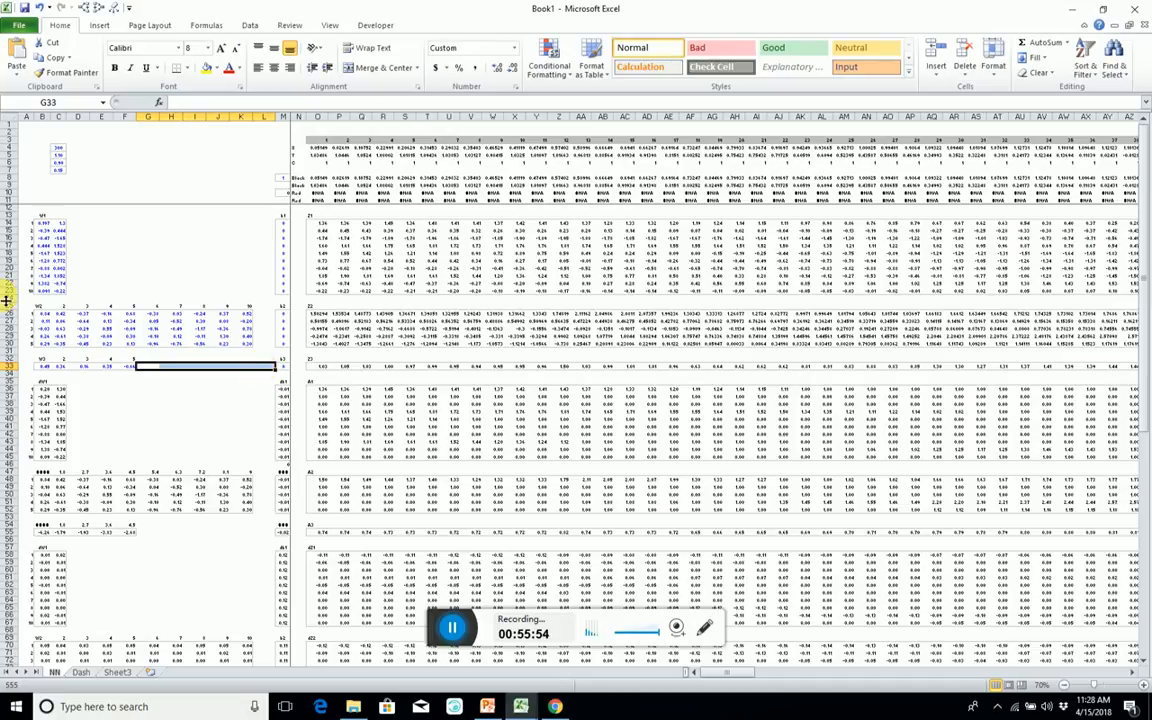
Clear the column numbers beside the original W2 and W3 labels in C25:K25 and C32:F32.
left_click_drag(60, 314, 243, 312)
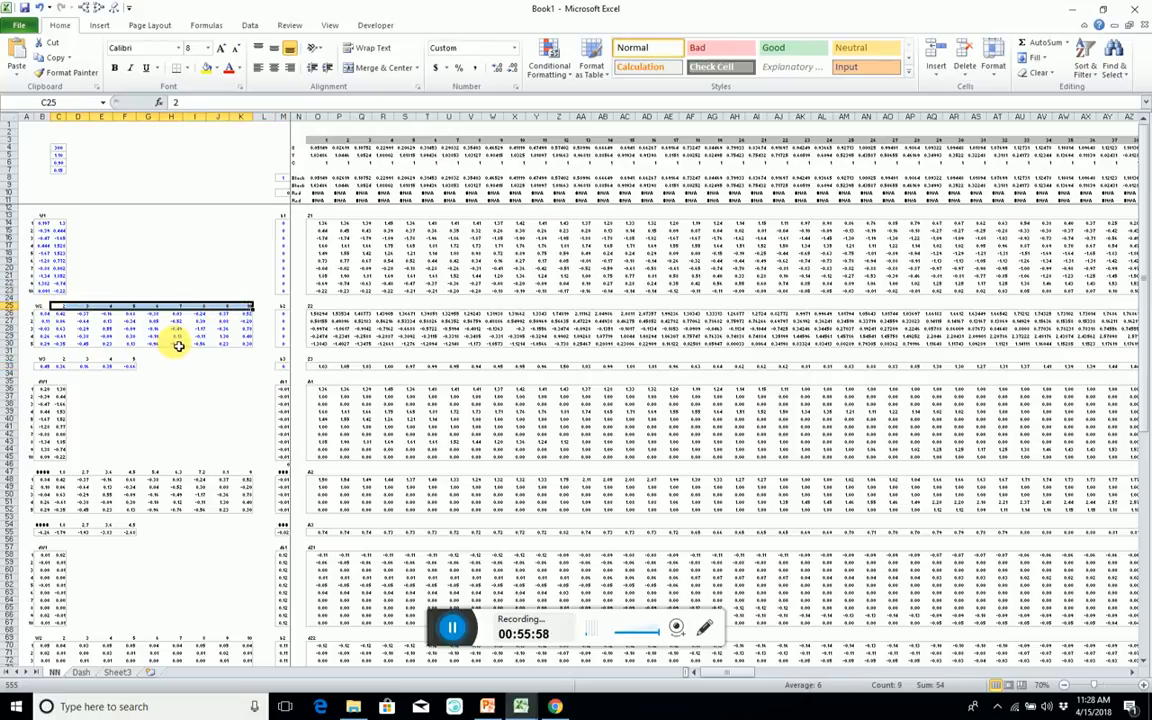
key("Delete")
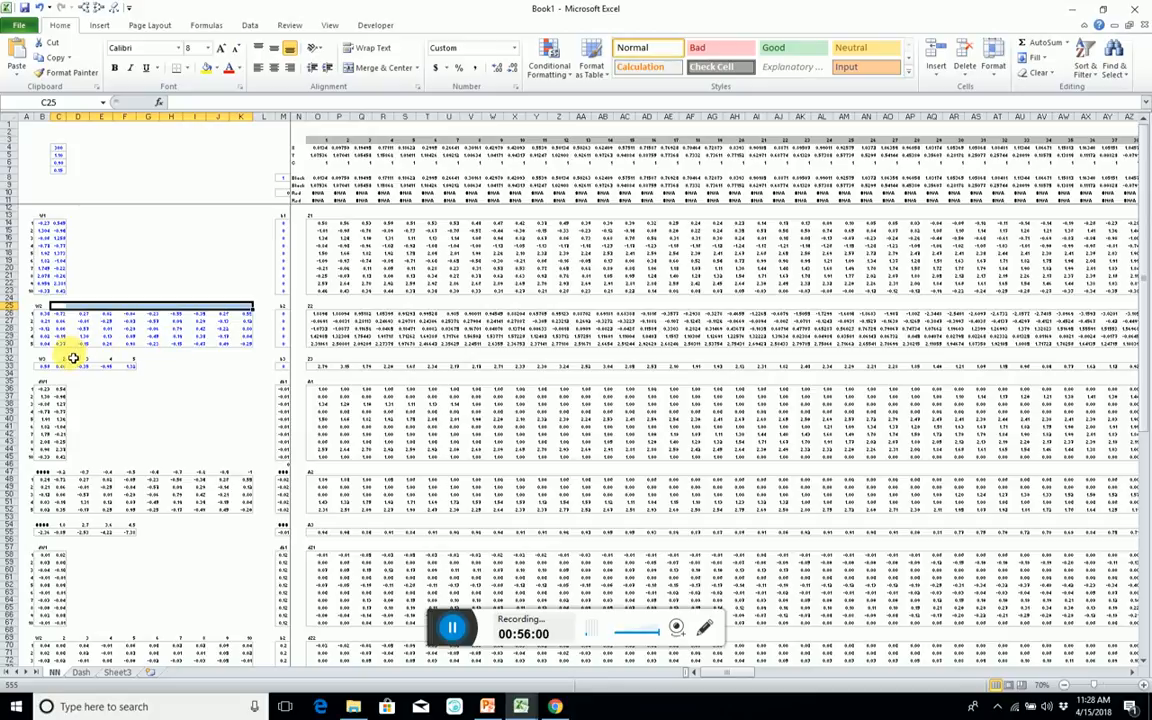
left_click_drag(57, 355, 121, 360)
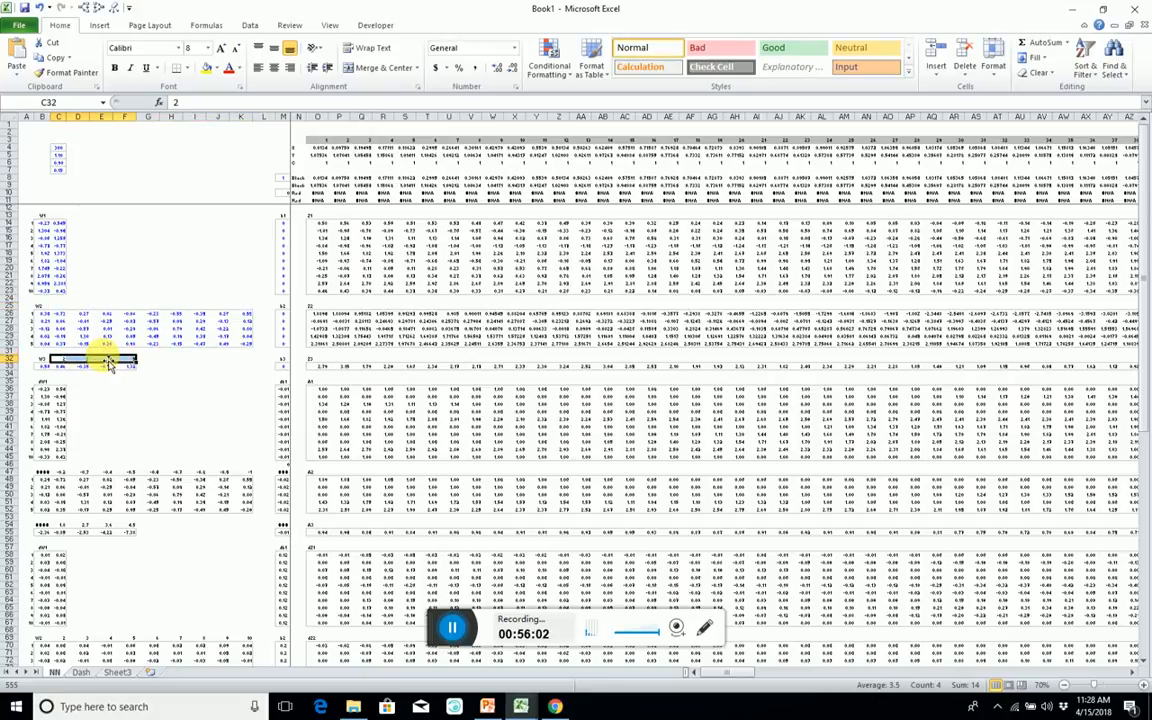
Try to clear the numbers in C47:K47, re-entering the array formula =B14:M33-learnRate*B58:M77 between attempts.
left_click_drag(45, 472, 243, 477)
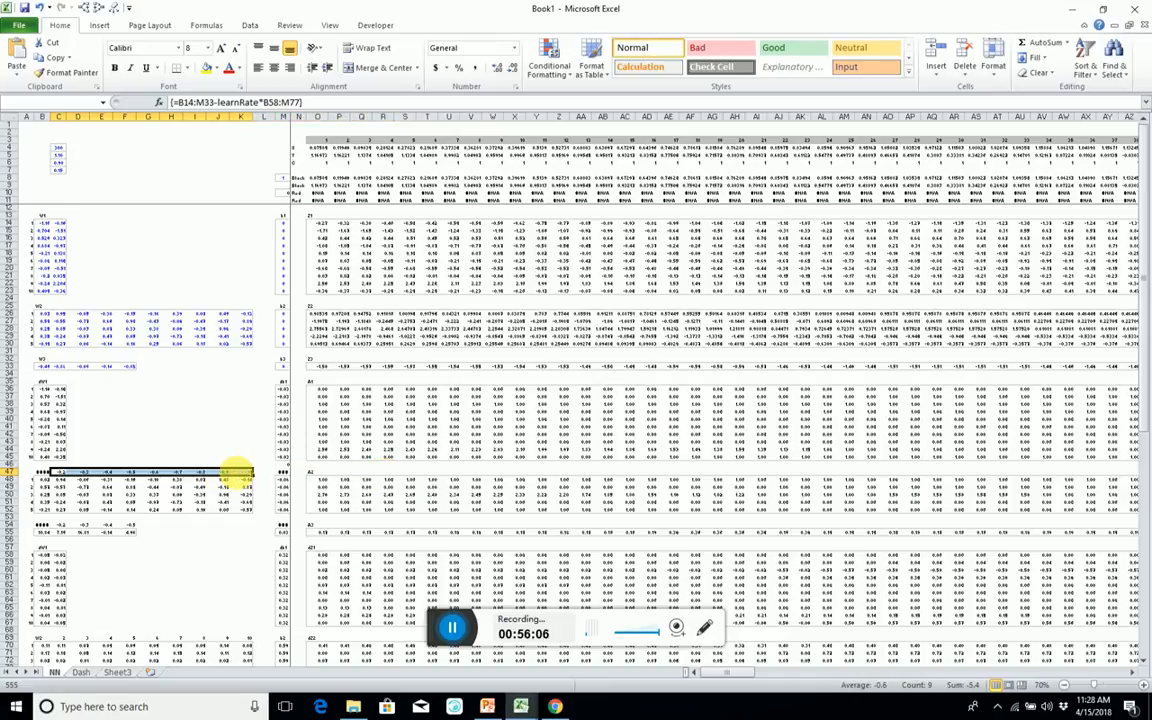
key("Delete")
key("Escape")
key("Delete")
key("Escape")
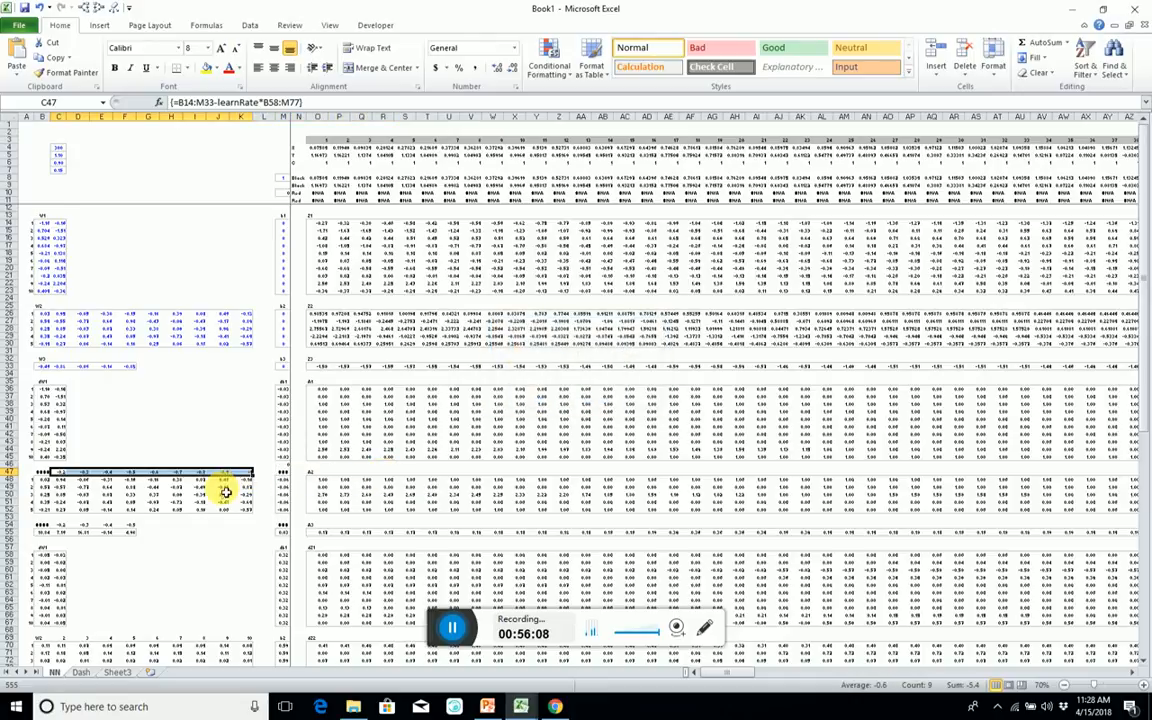
key("Delete")
key("Escape")
key("Delete")
key("Escape")
key("F2")
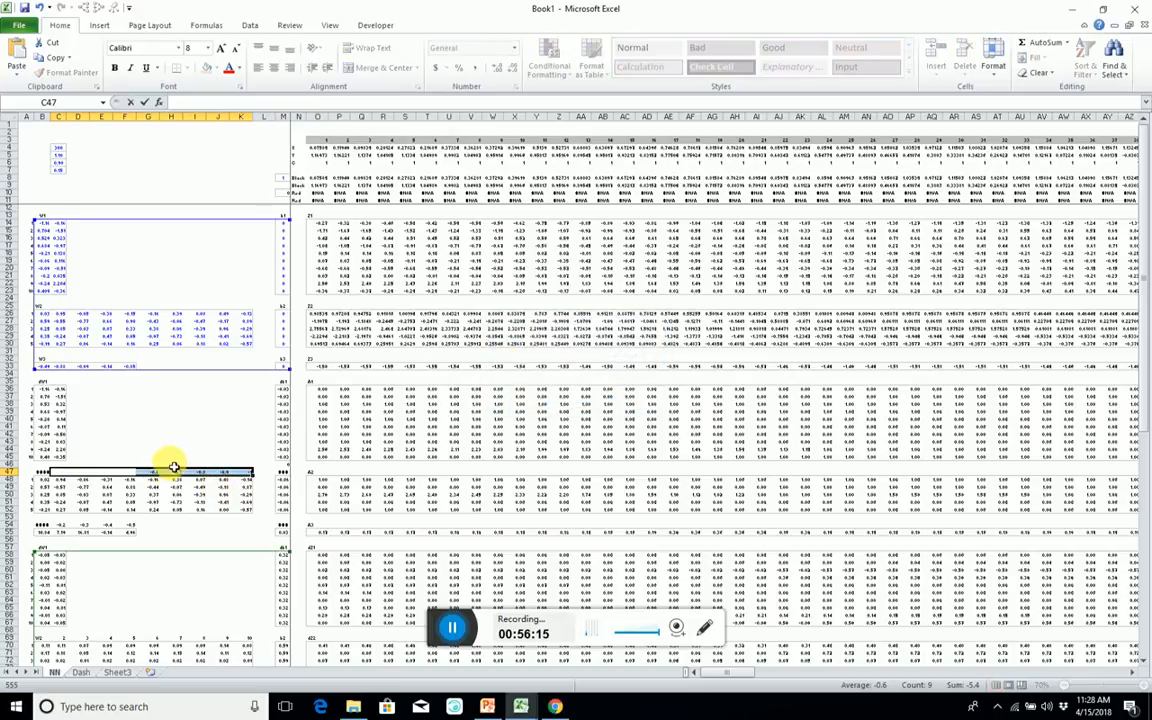
key("ctrl+shift+Return")
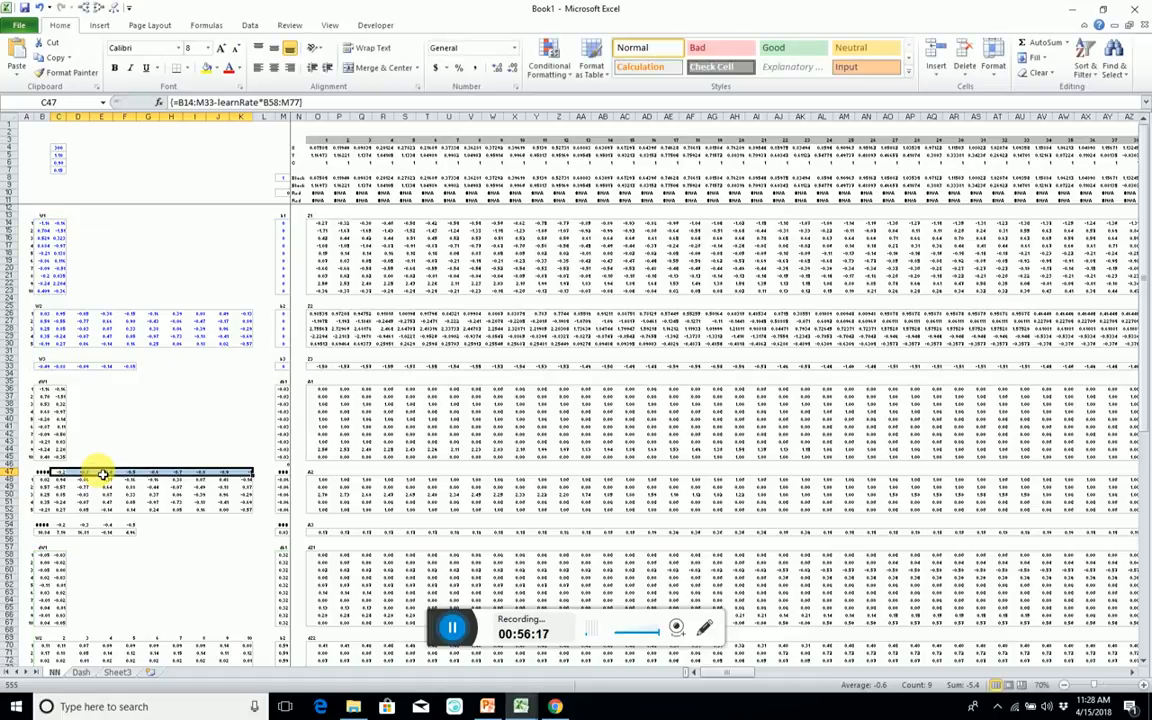
key("Delete")
key("Escape")
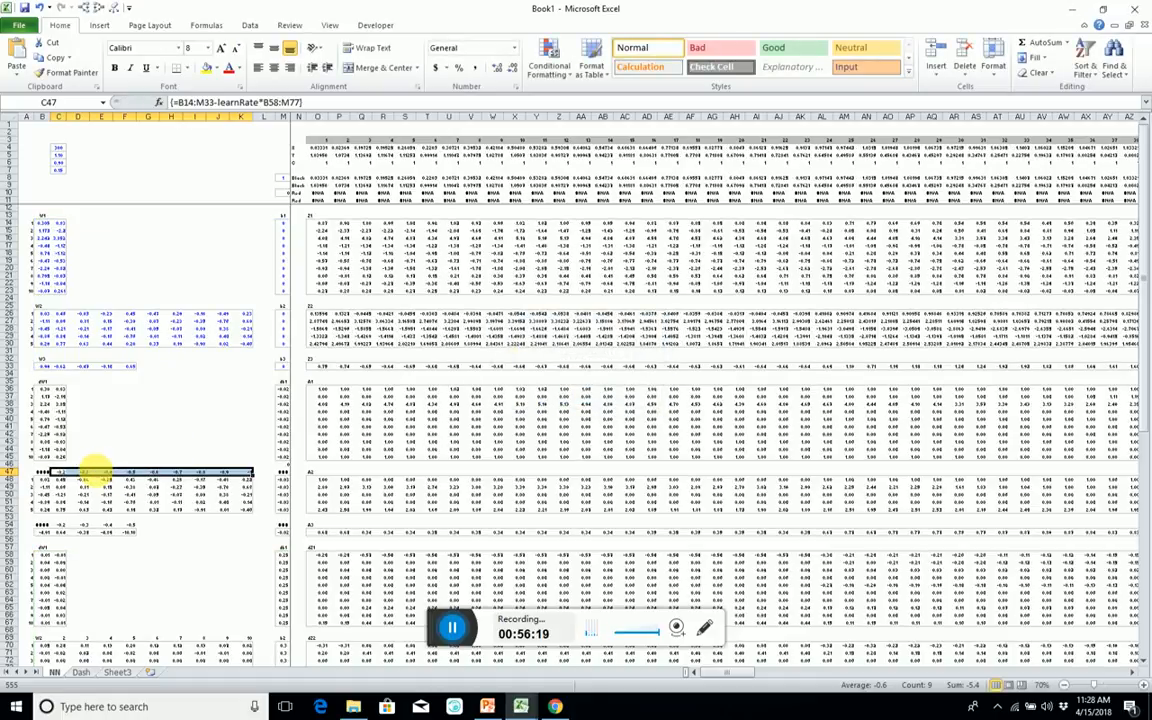
Examine the array formula cells in rows 47 and 54 and trace the precedents of cell F51.
left_click(95, 471)
left_click(58, 473)
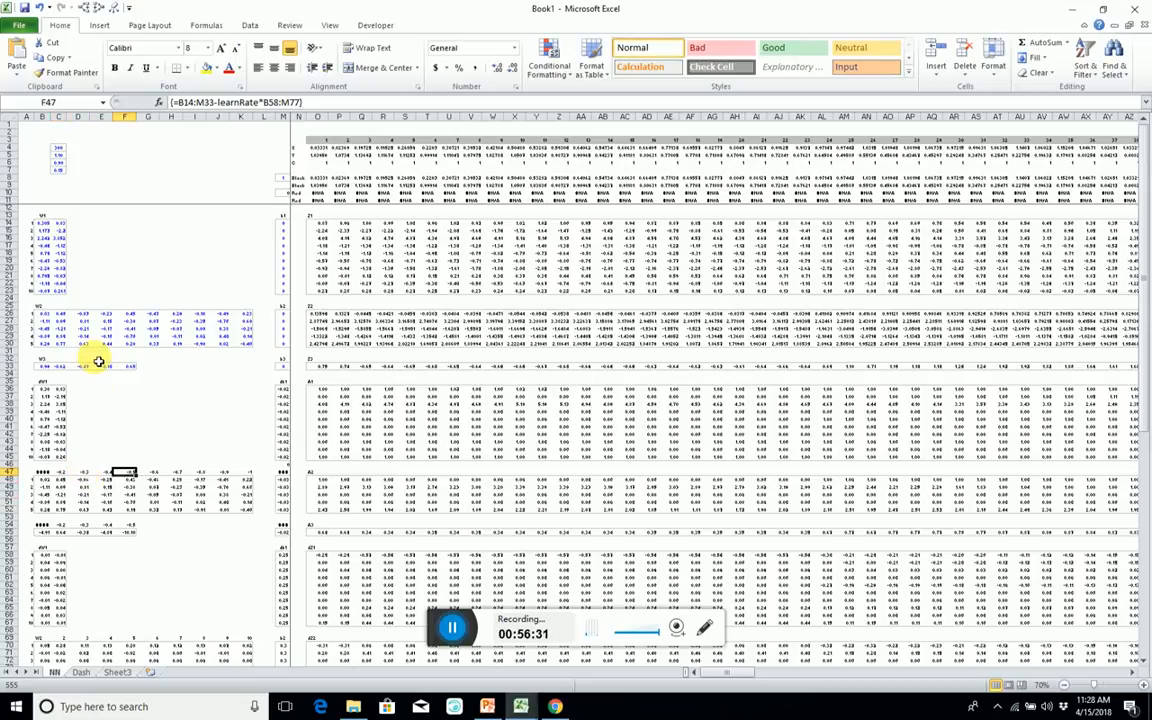
scroll(100, 358, "down", 6)
scroll(85, 400, "up", 3)
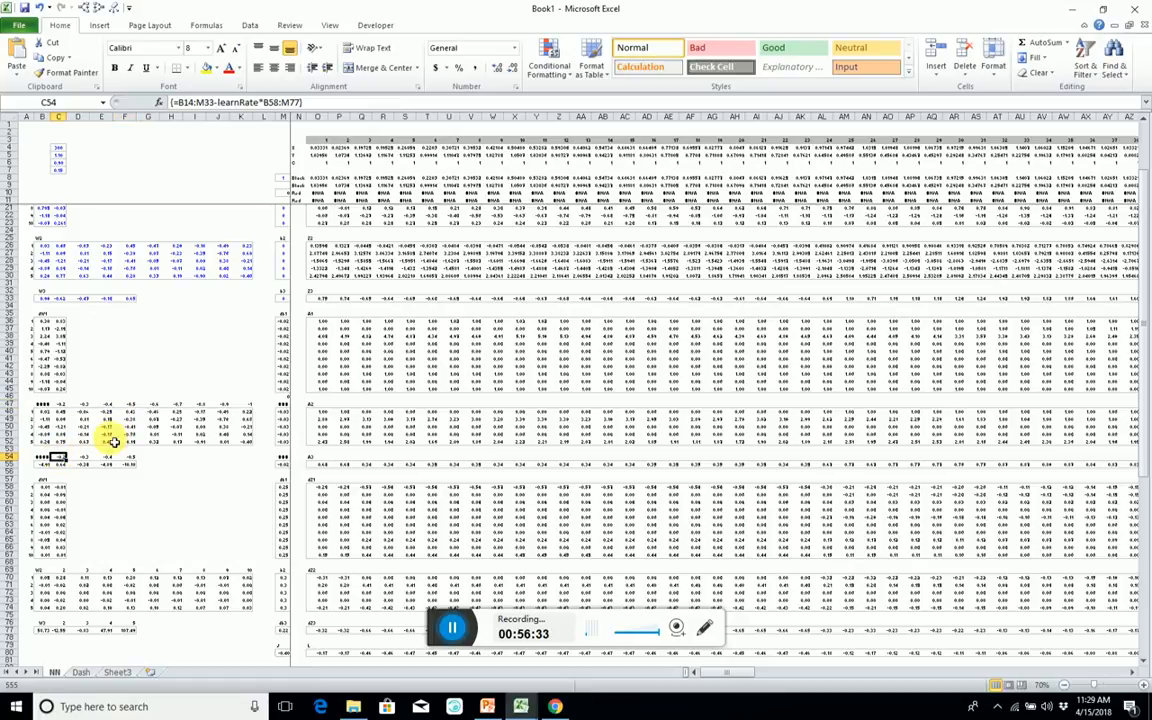
left_click(122, 433)
key("alt+4")
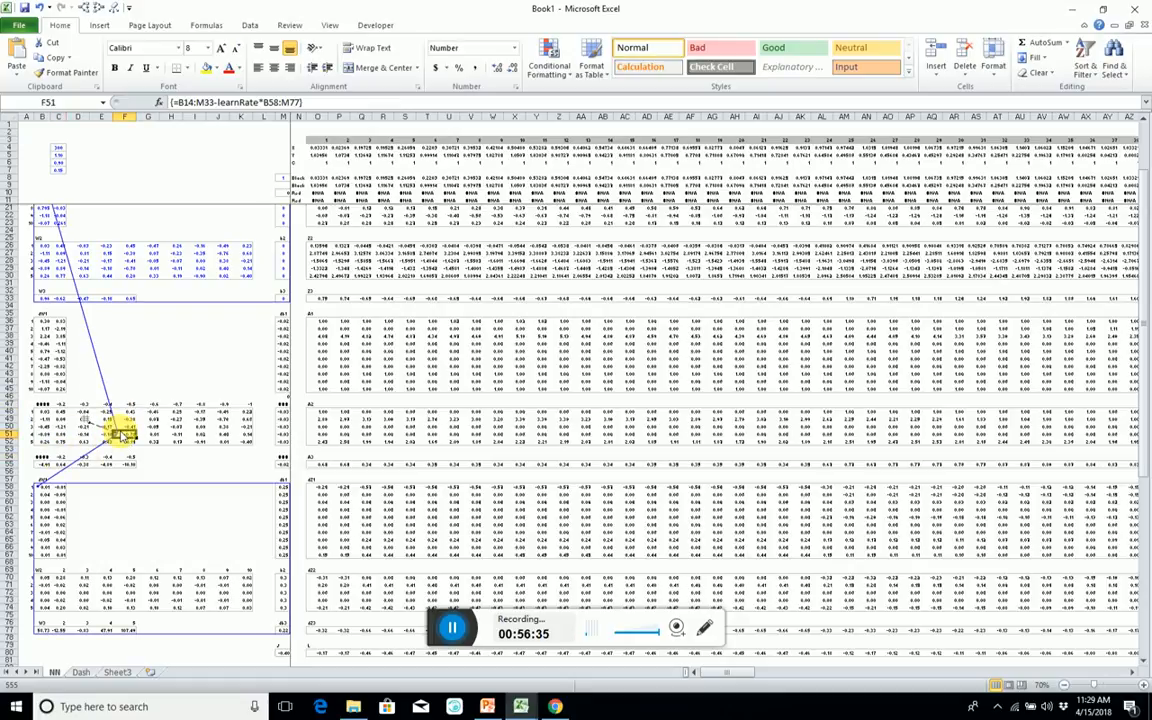
Clear the column numbers beside the W2 and W3 gradient labels in C69:K69 and C76:F76.
left_click_drag(58, 570, 252, 575)
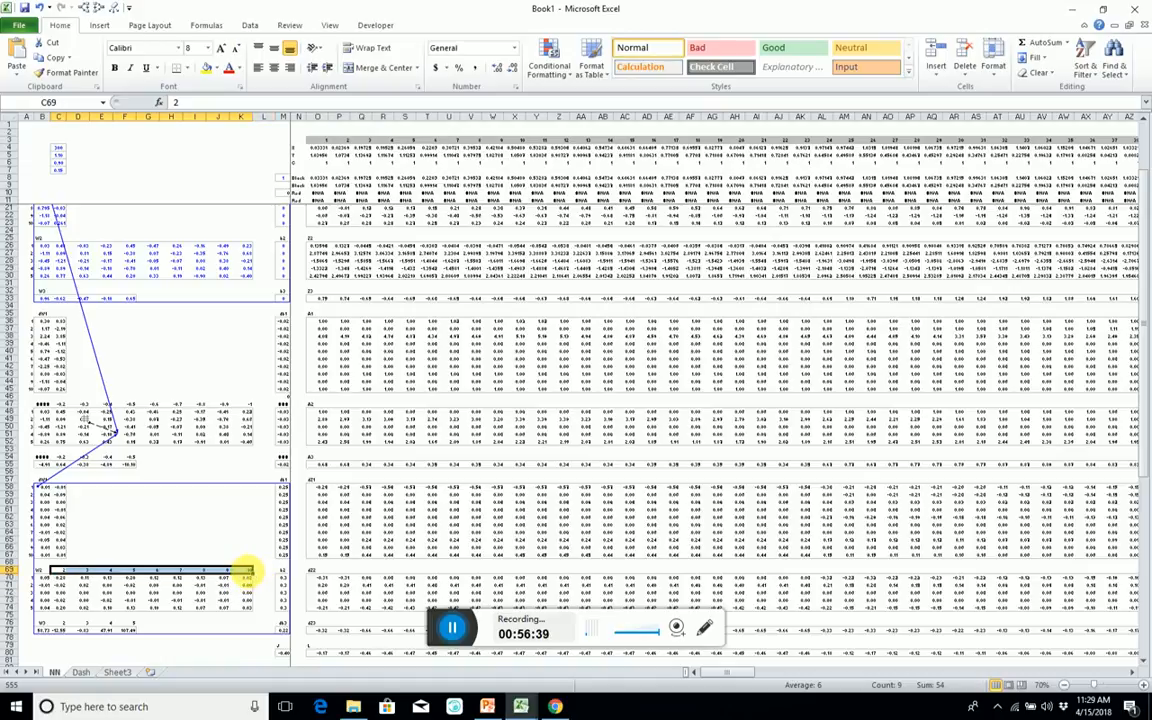
key("Delete")
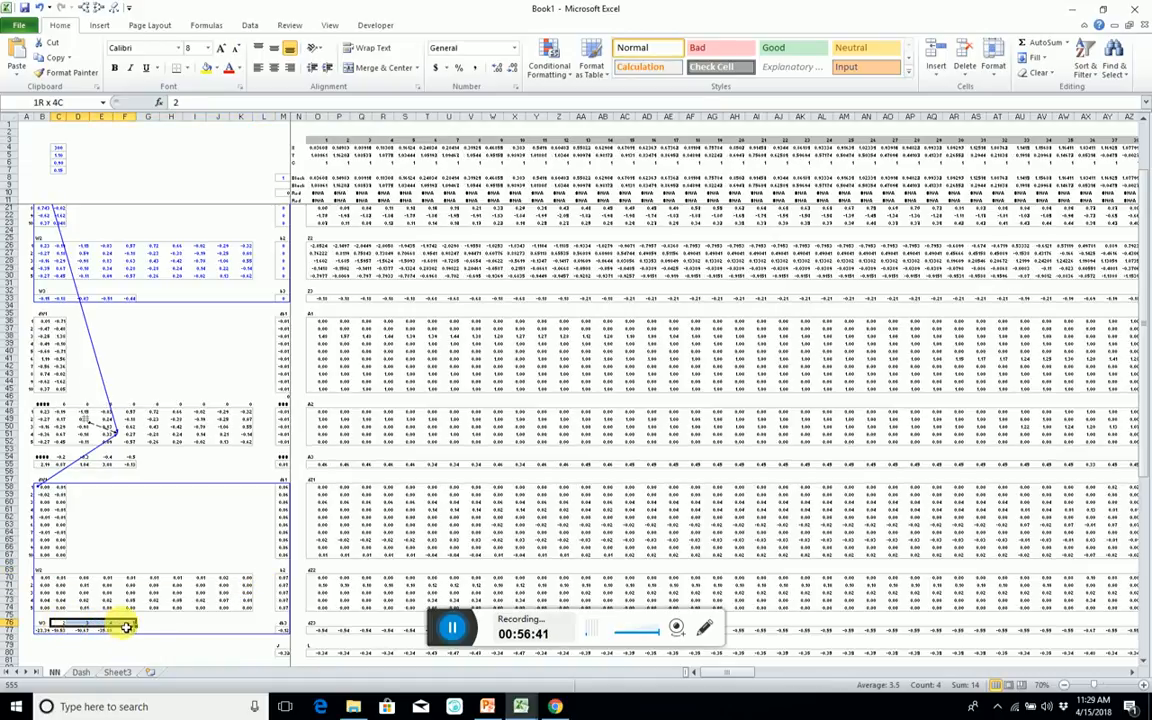
left_click(147, 380)
Hide the zeros in C47:K47 and C54:F54 of the updated-weight block with the custom number format ;;.
left_click_drag(52, 404, 256, 409)
right_click(250, 404)
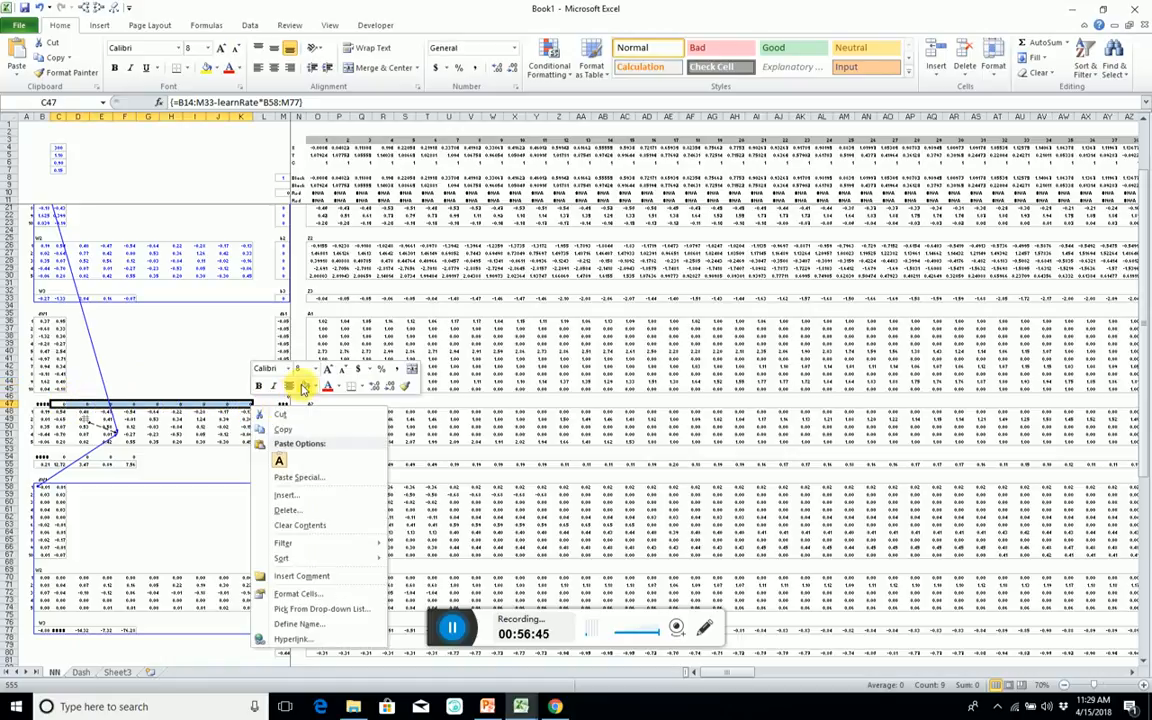
left_click(301, 594)
left_click(155, 534)
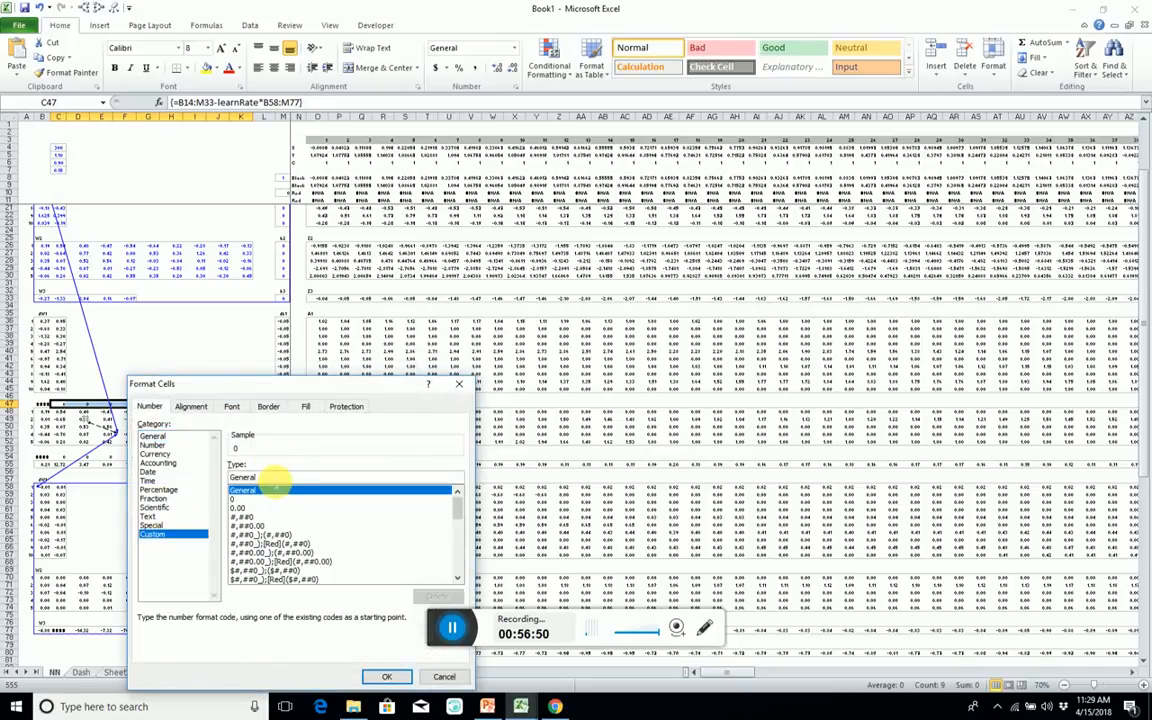
type(";;;")
key("Return")
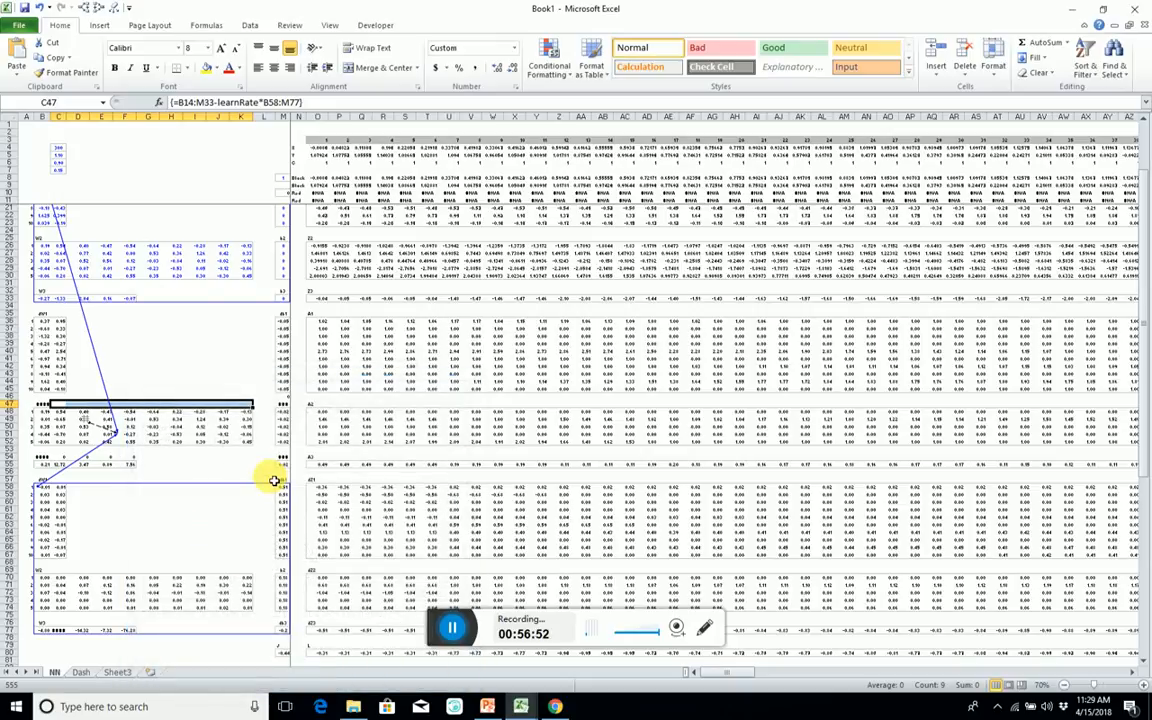
left_click_drag(64, 458, 123, 458)
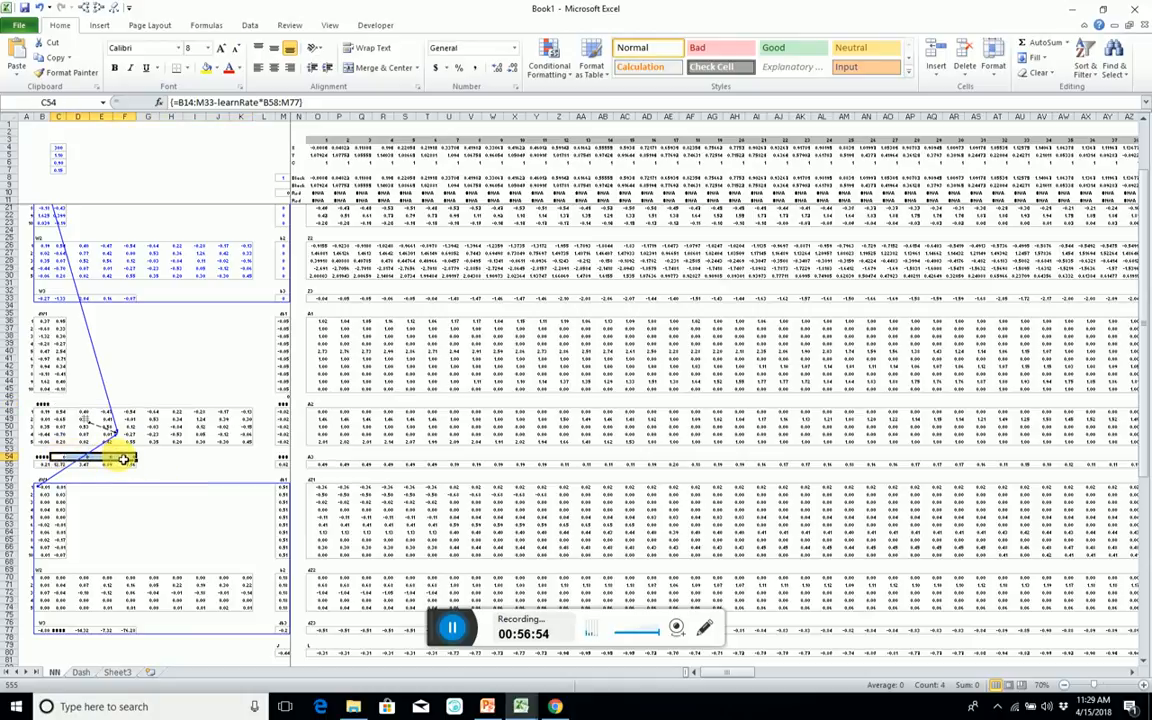
Apply the same zero-hiding format to the original weight block's blank cells, including C32:L32, L26:L30, C25:L25, B24:M24 and D14:L23.
left_click_drag(51, 290, 270, 296)
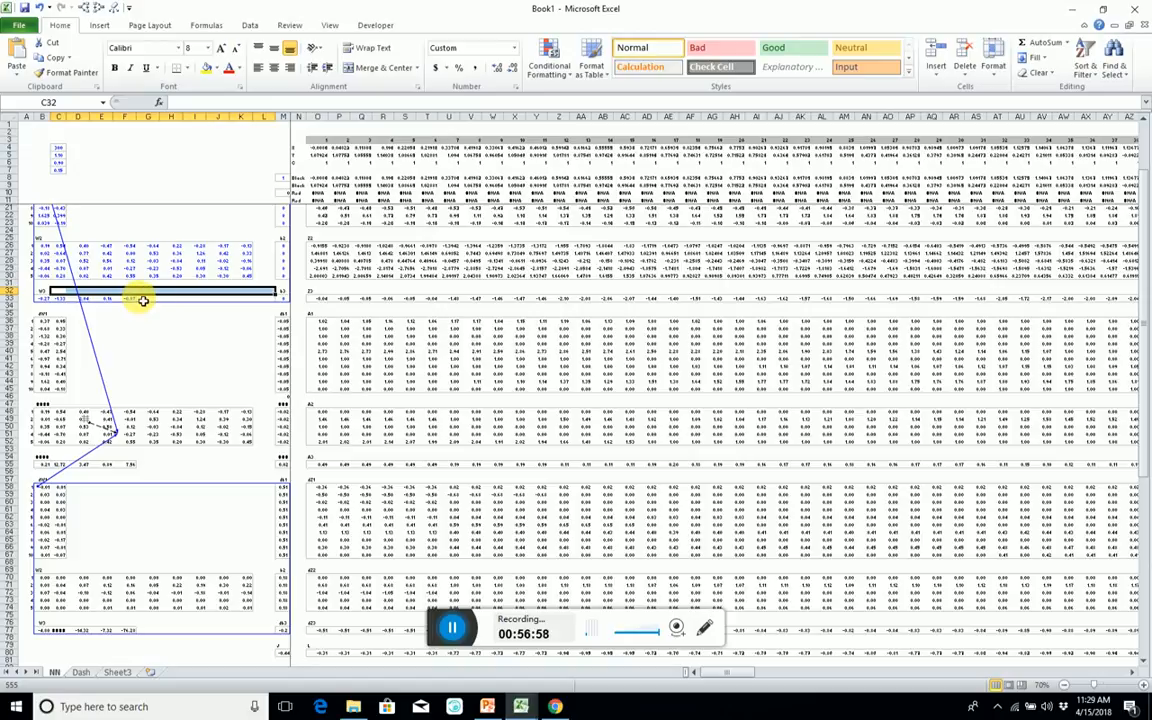
left_click_drag(143, 300, 268, 303)
left_click_drag(42, 284, 264, 276)
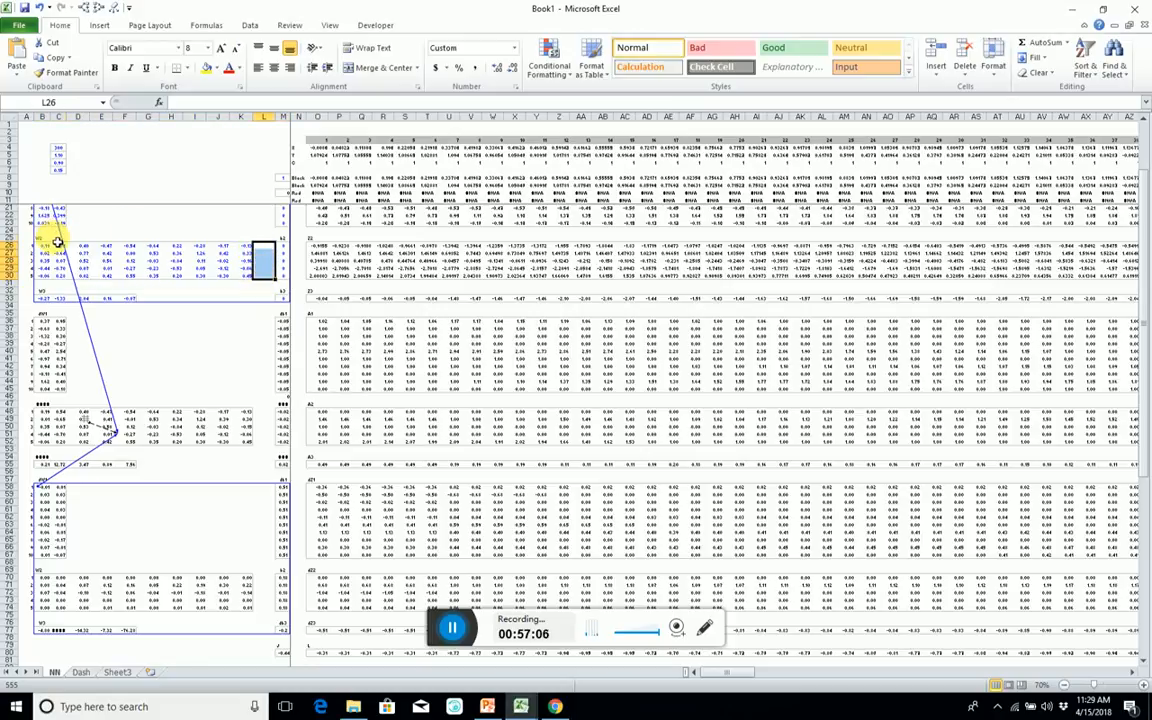
left_click_drag(55, 238, 260, 237)
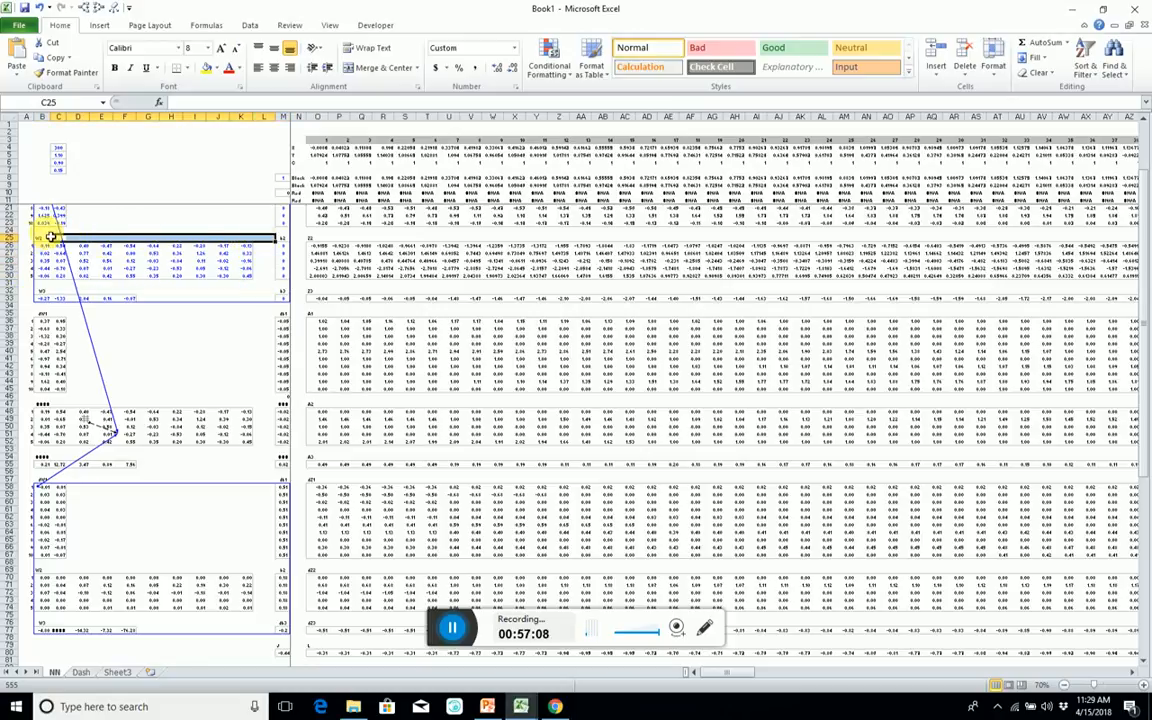
left_click_drag(50, 232, 262, 230)
scroll(194, 205, "up", 3)
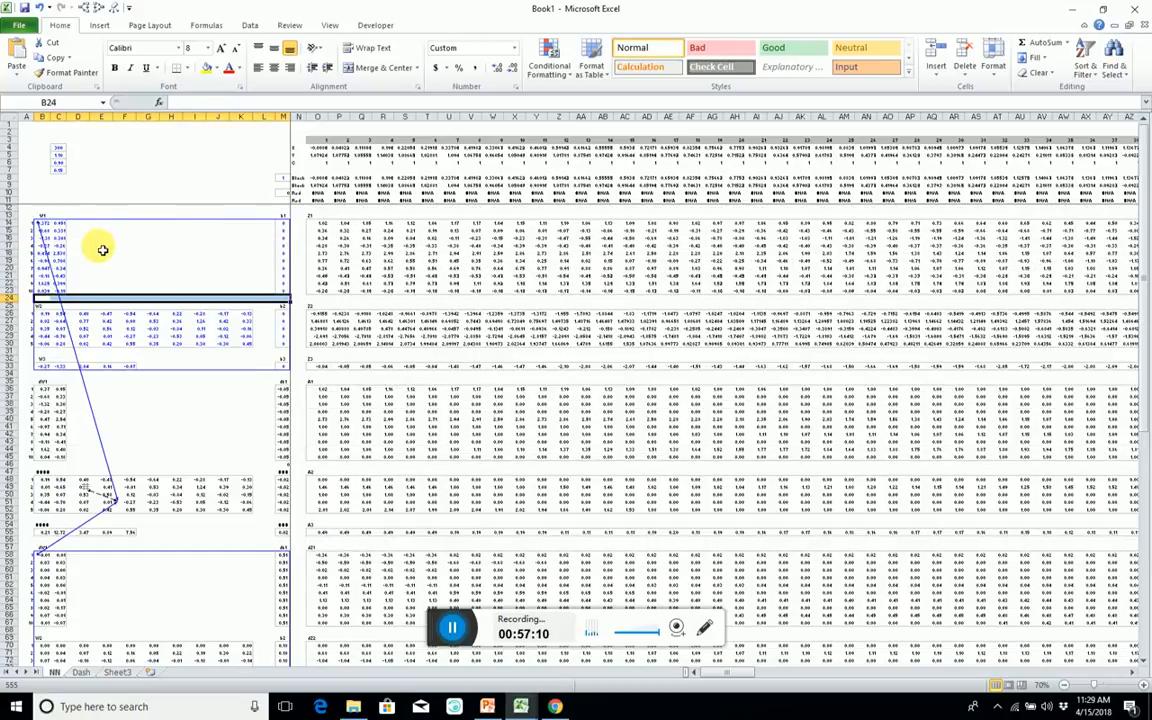
left_click_drag(77, 224, 254, 291)
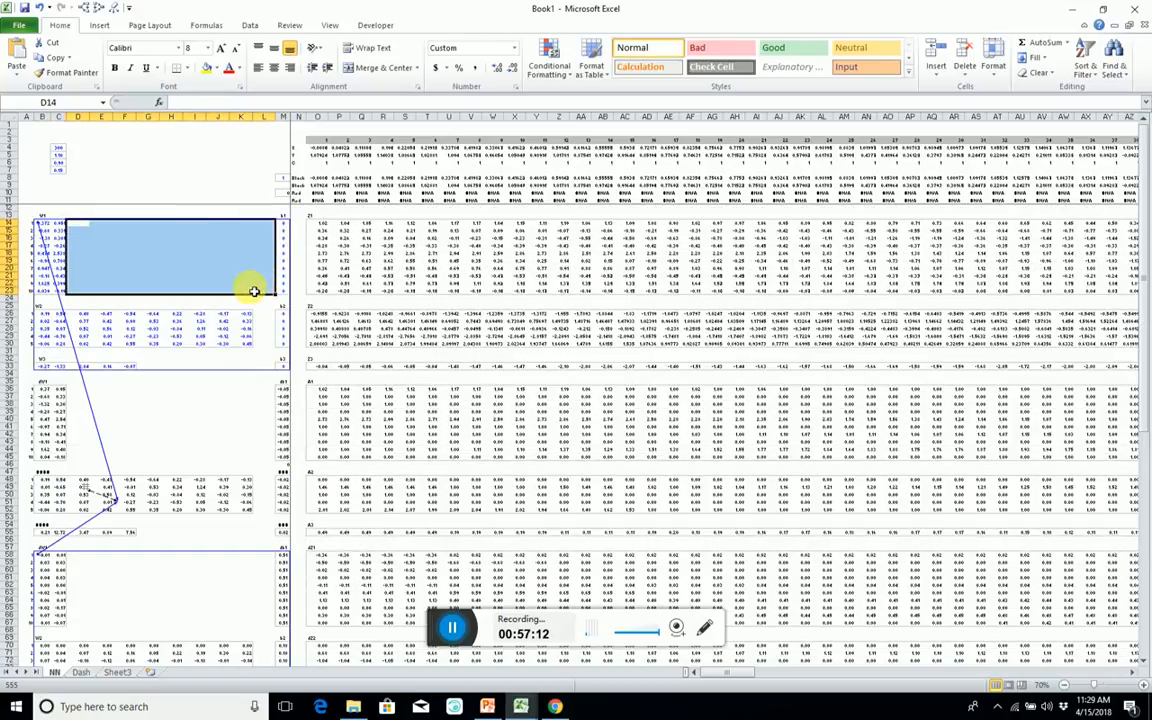
left_click(220, 270)
scroll(162, 355, "down", 4)
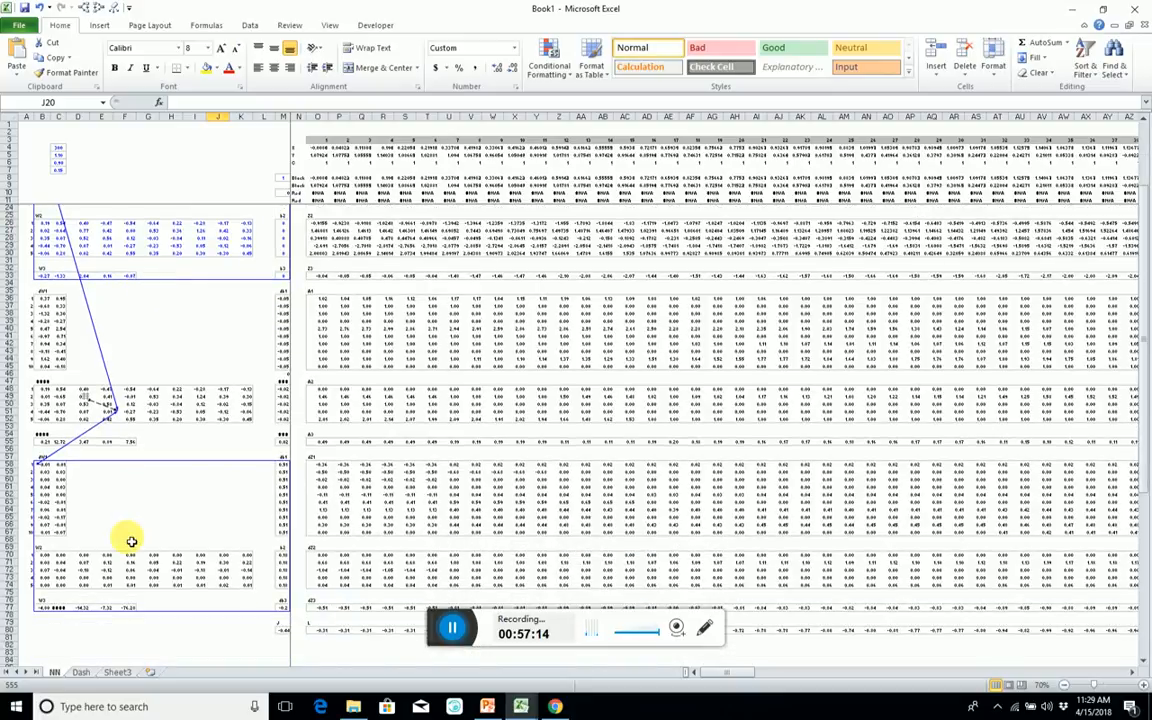
left_click_drag(54, 470, 98, 504)
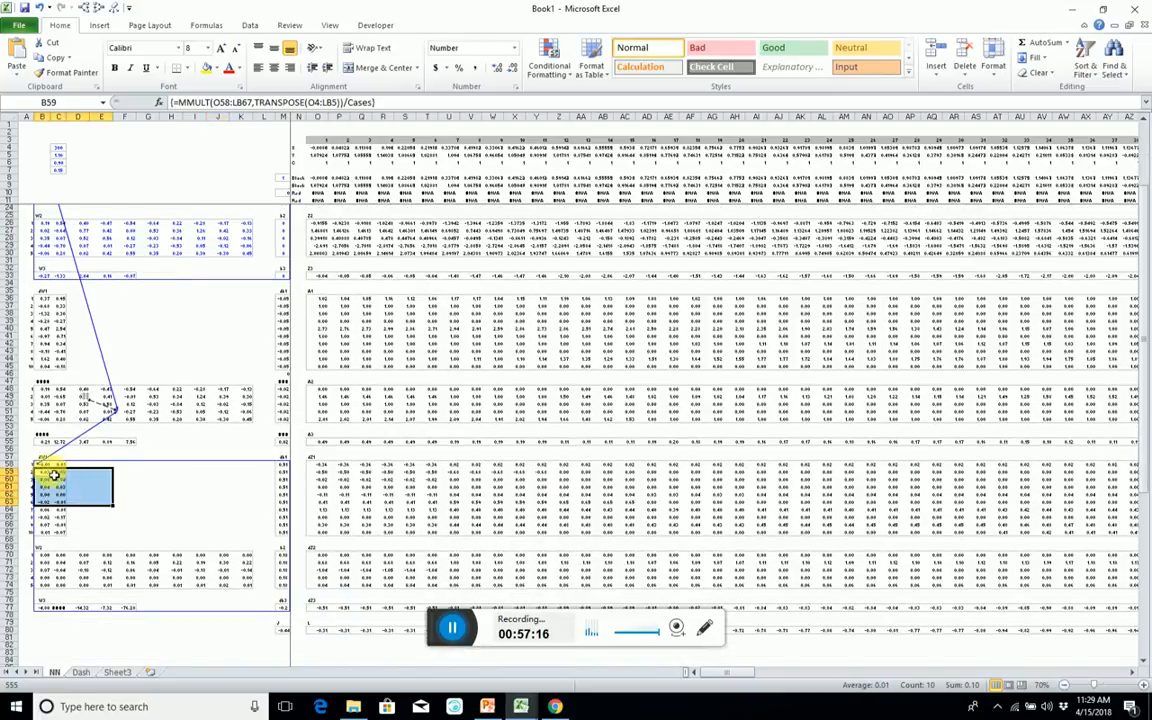
left_click_drag(50, 468, 287, 612)
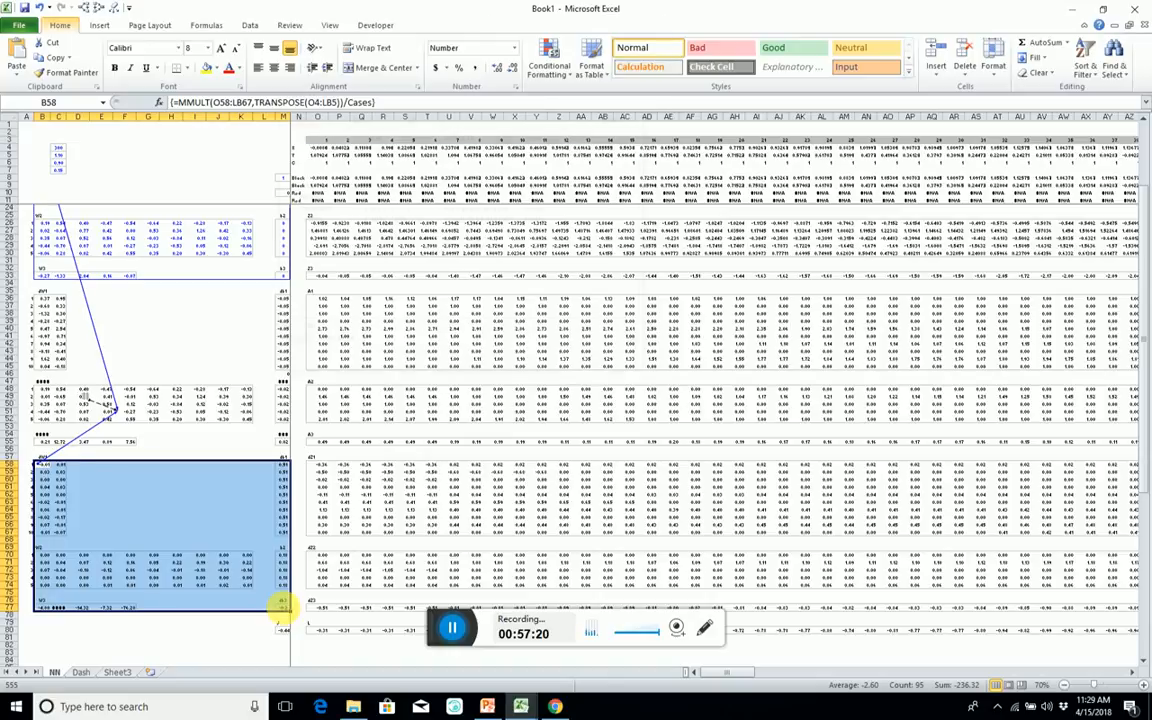
key("ctrl+F3")
key("alt+n")
key("Return")
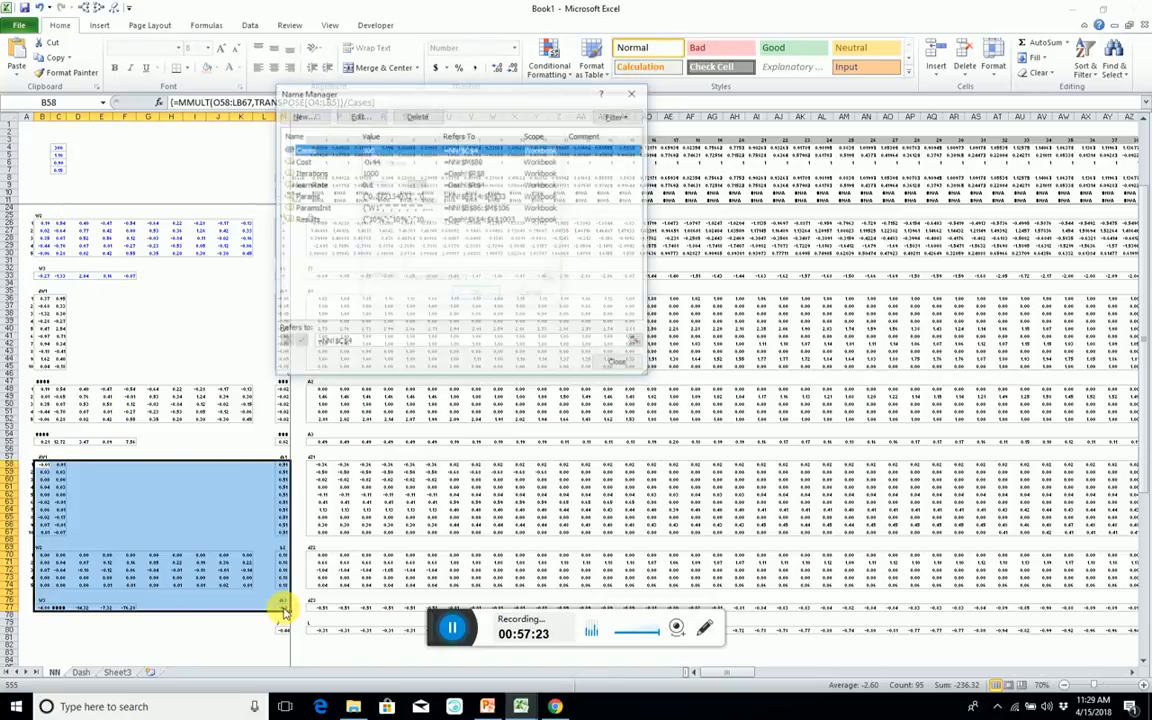
key("Escape")
Label the updated-parameter block by entering Update in B35 and filling it across to C35.
left_click(150, 306)
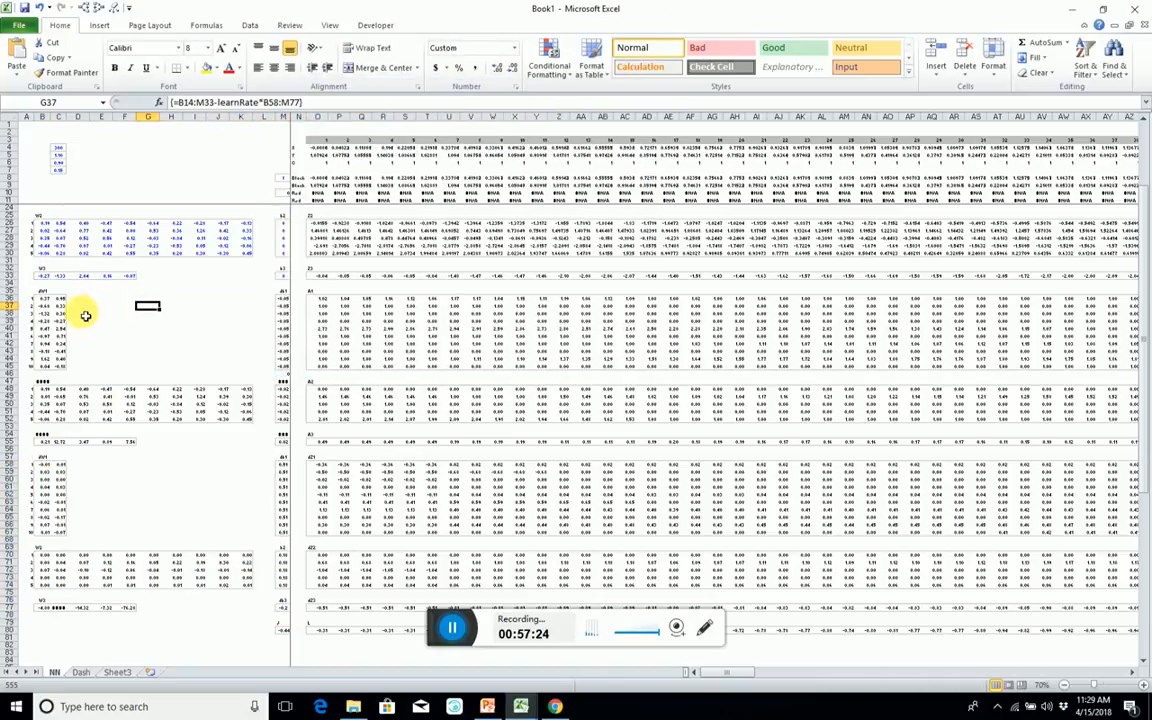
left_click(42, 291)
type("Update")
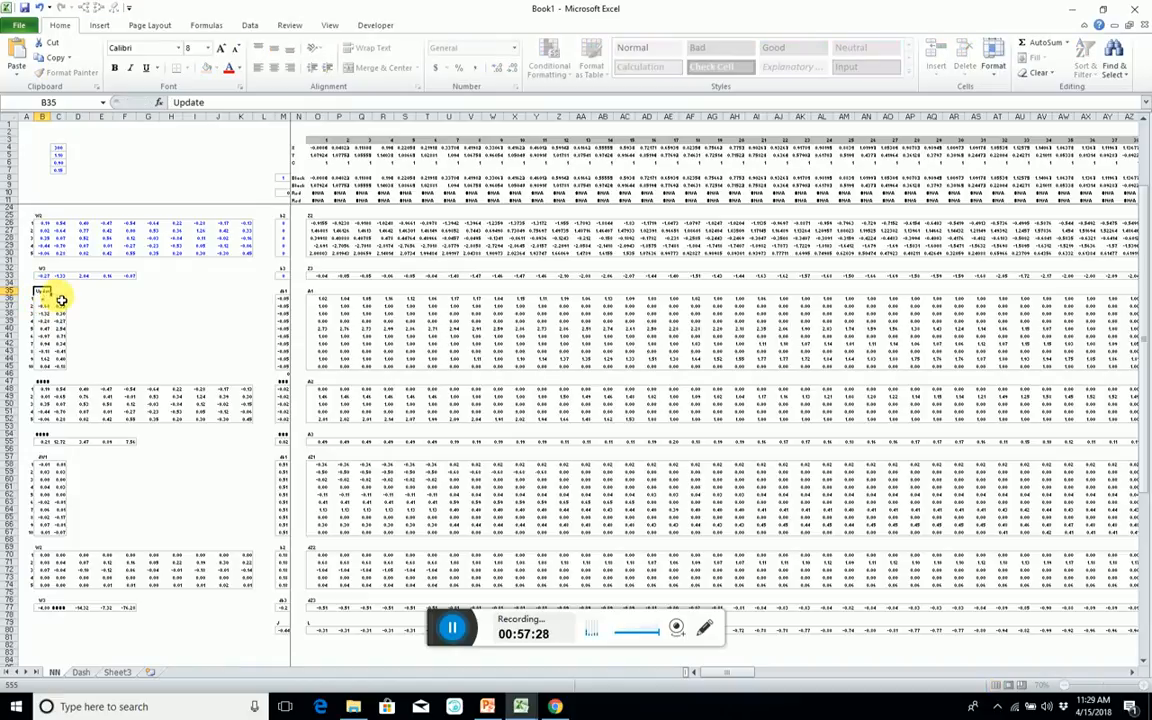
key("Return")
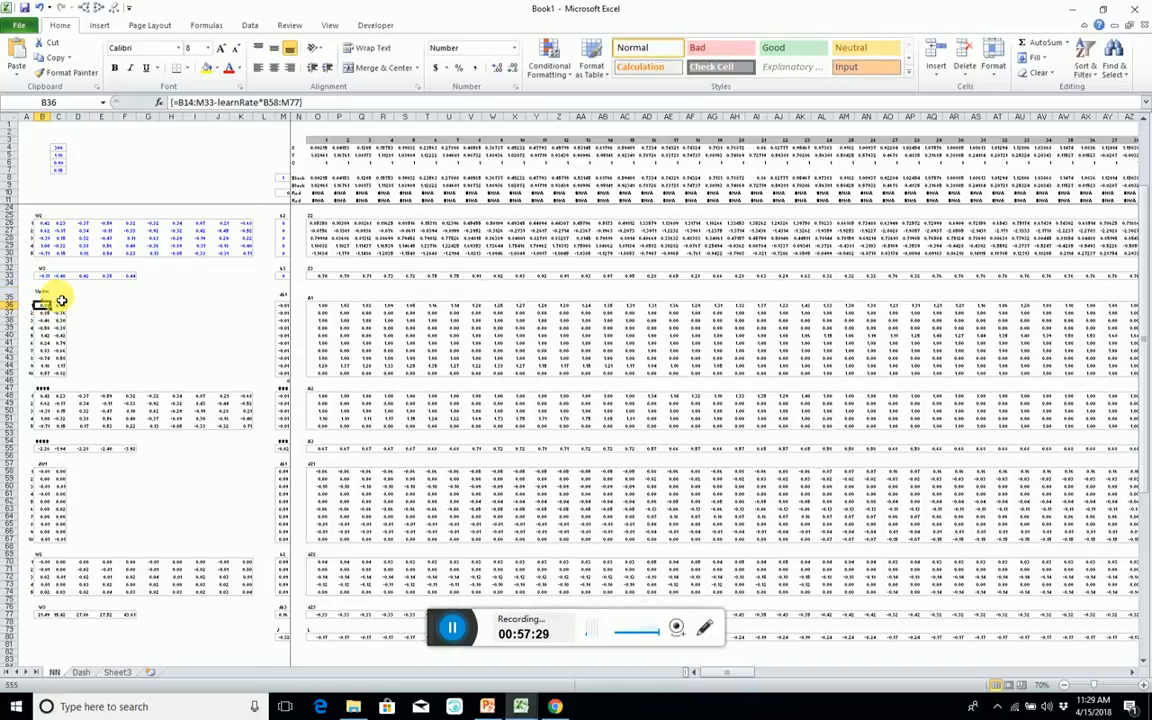
left_click(44, 293)
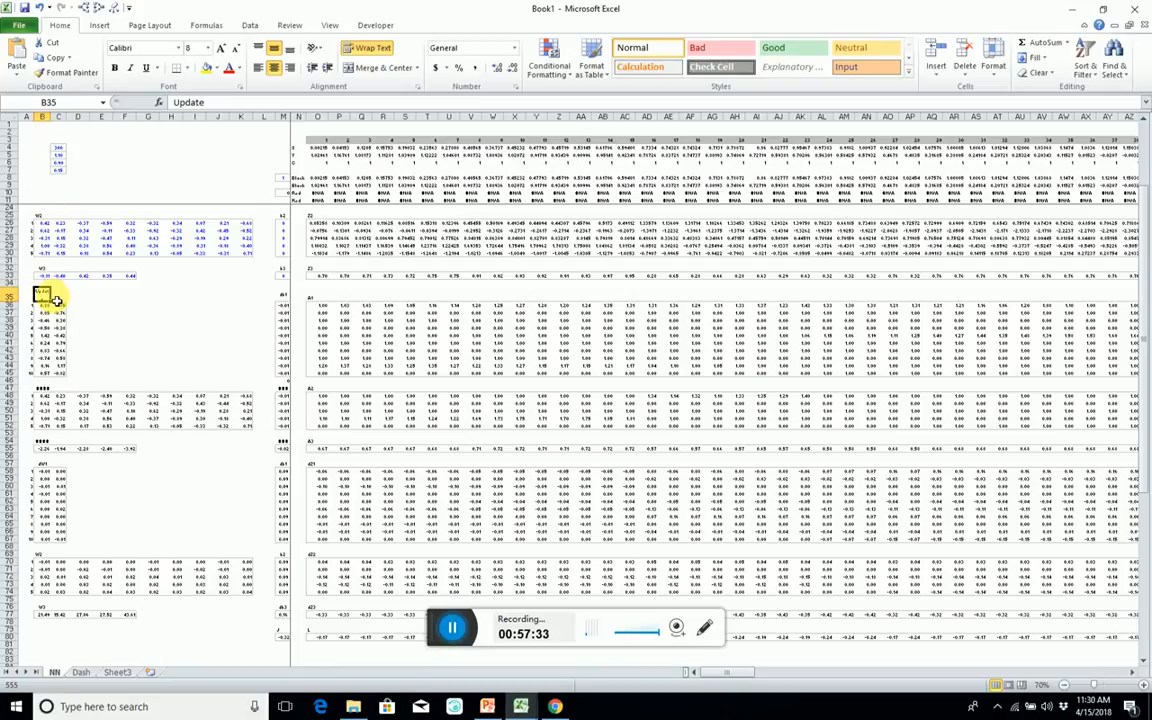
left_click_drag(50, 301, 72, 301)
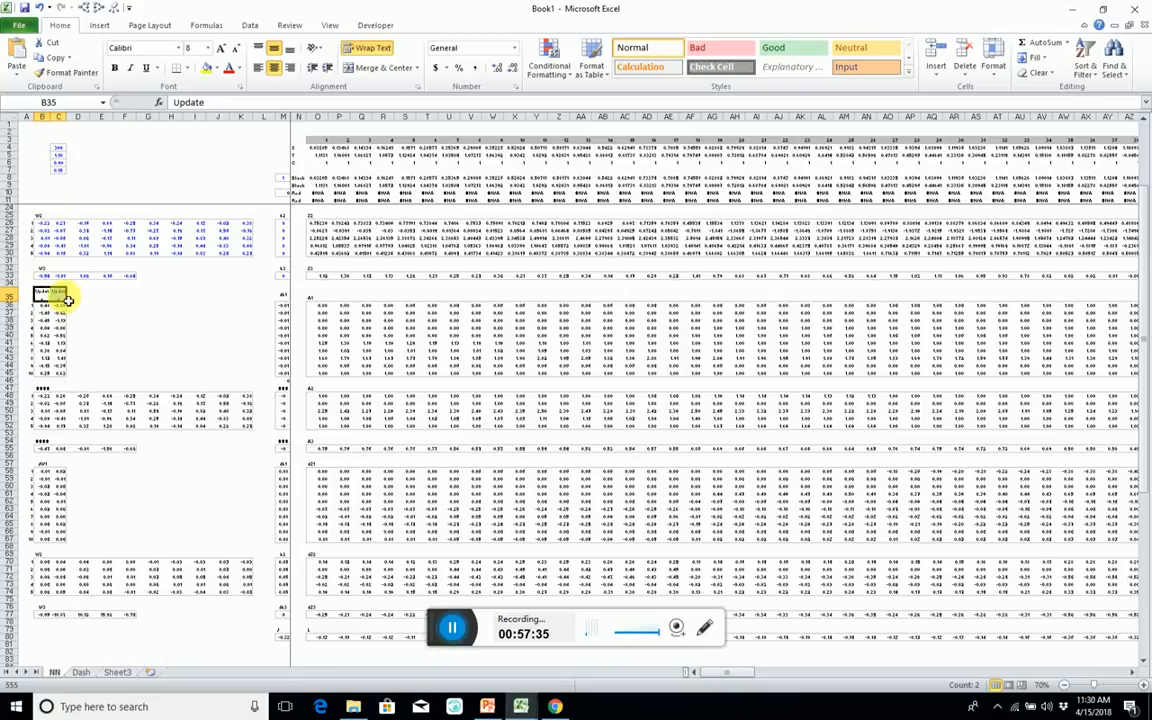
left_click(61, 296)
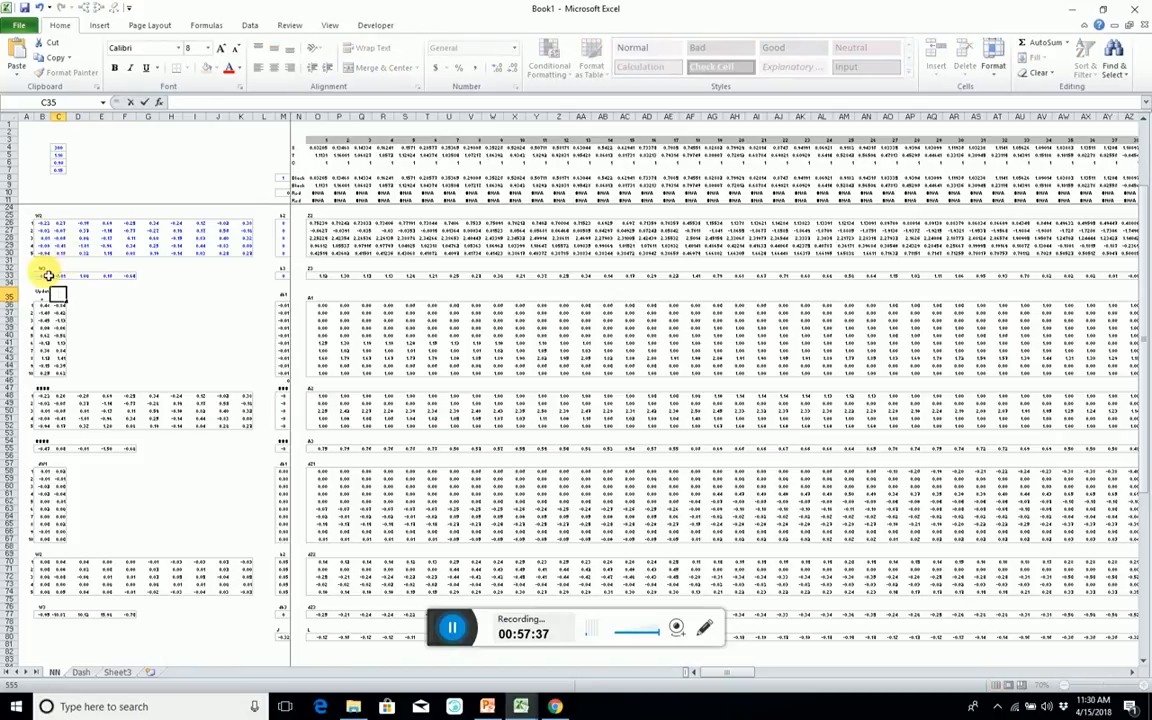
Define the workbook-level name ParamsUpdate for the updated-parameter block B36:M55 on the NN sheet.
left_click_drag(19, 295, 283, 440)
left_click(96, 321)
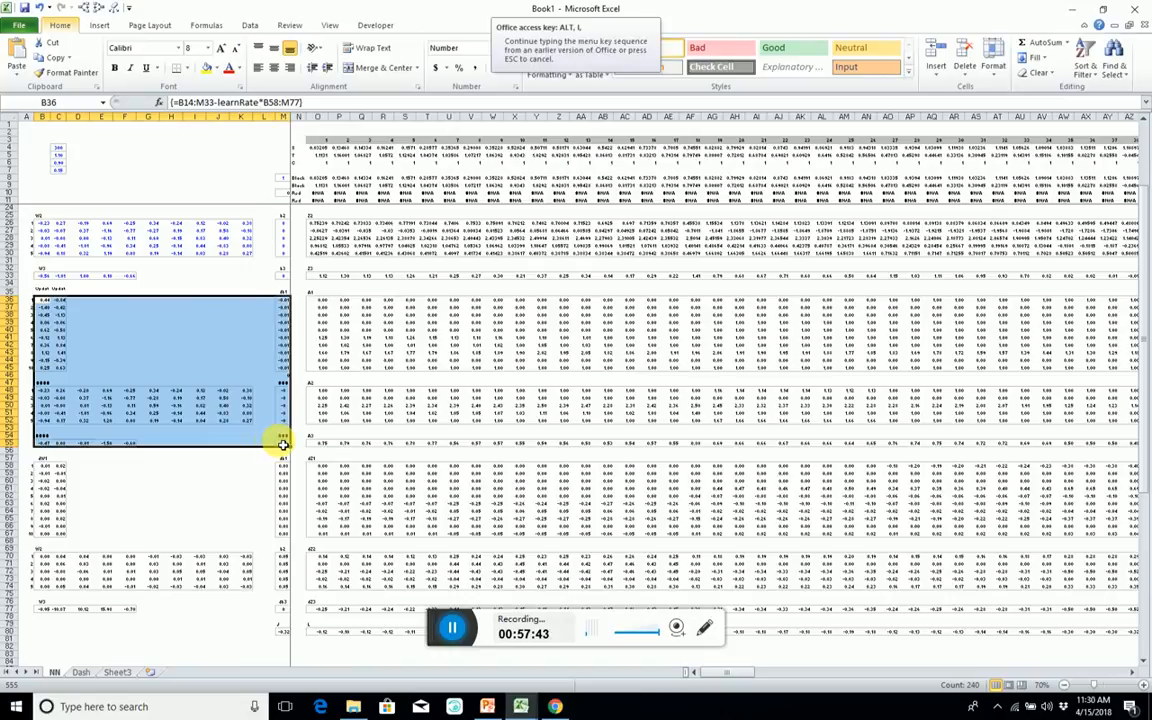
key("ctrl+F3")
key("alt+n")
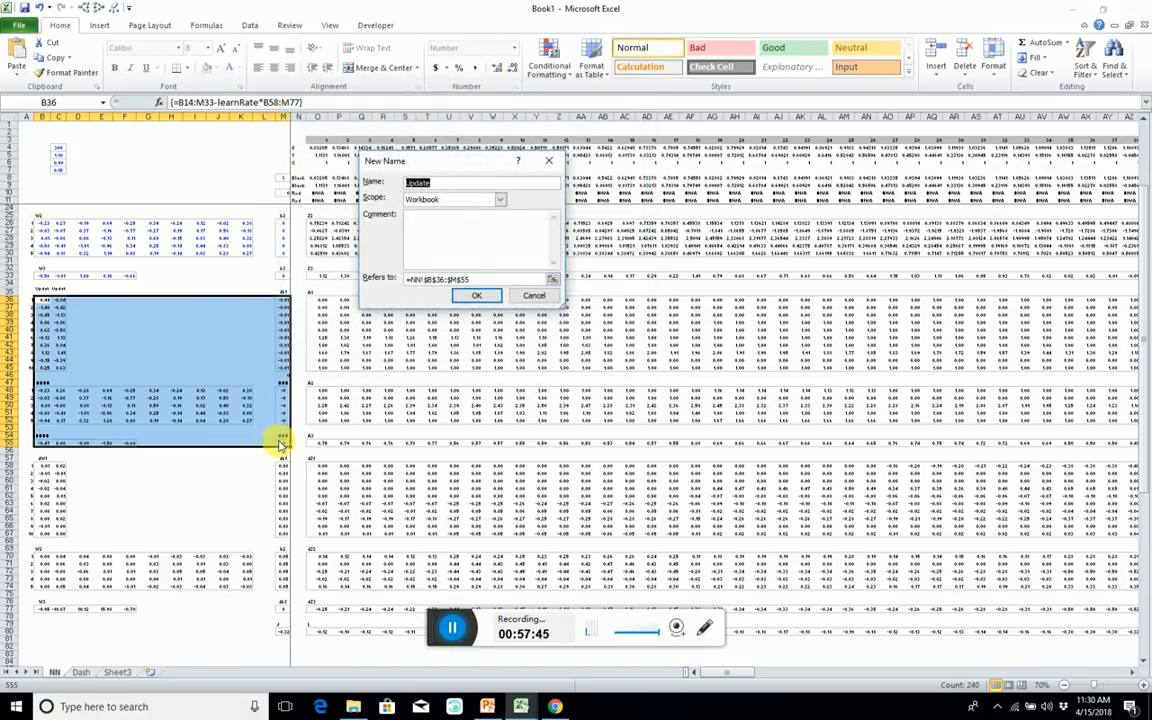
type("Params")
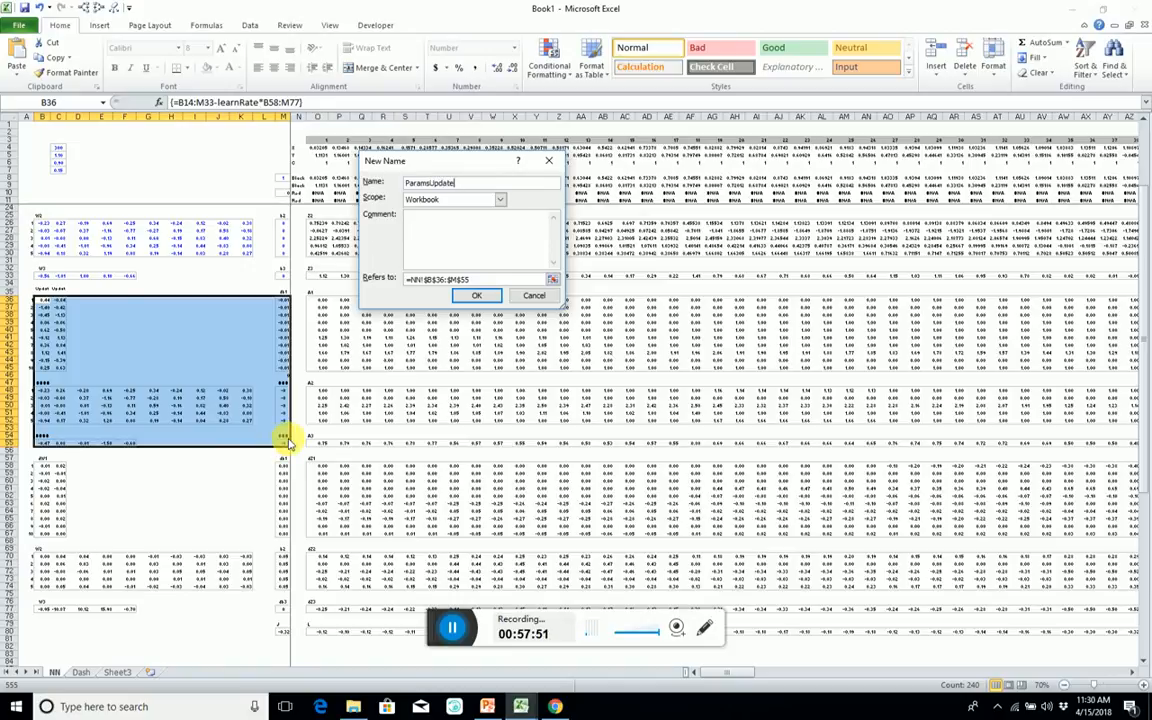
left_click_drag(458, 183, 406, 183)
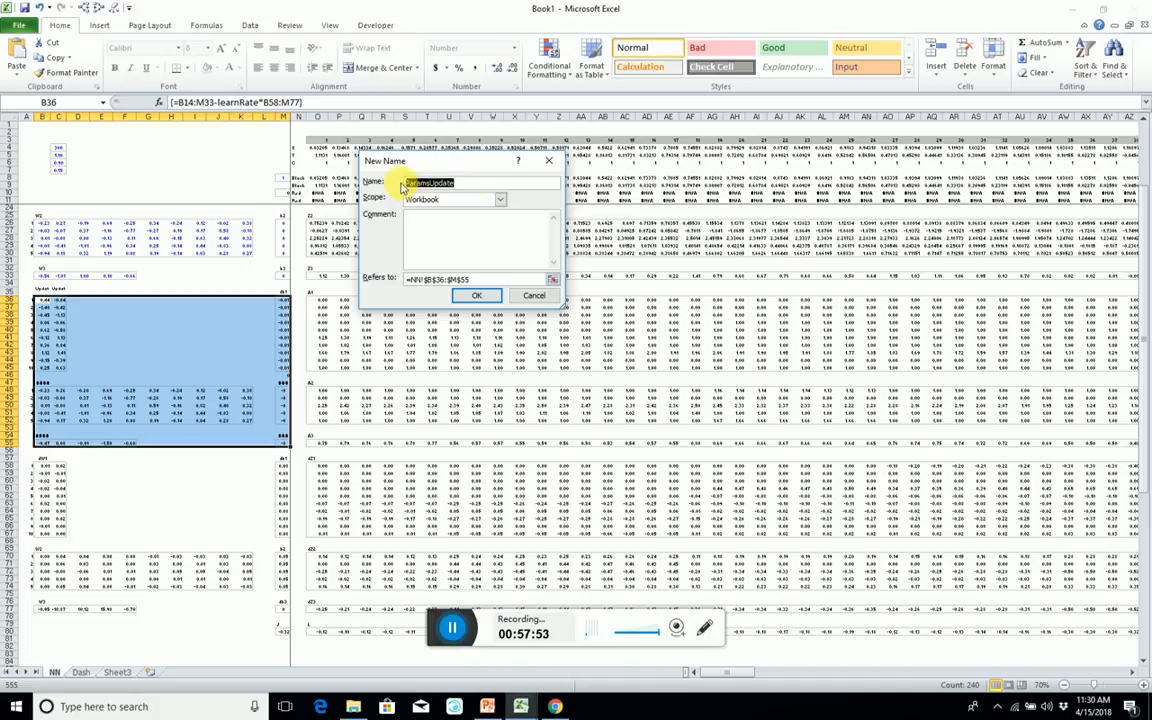
left_click(480, 296)
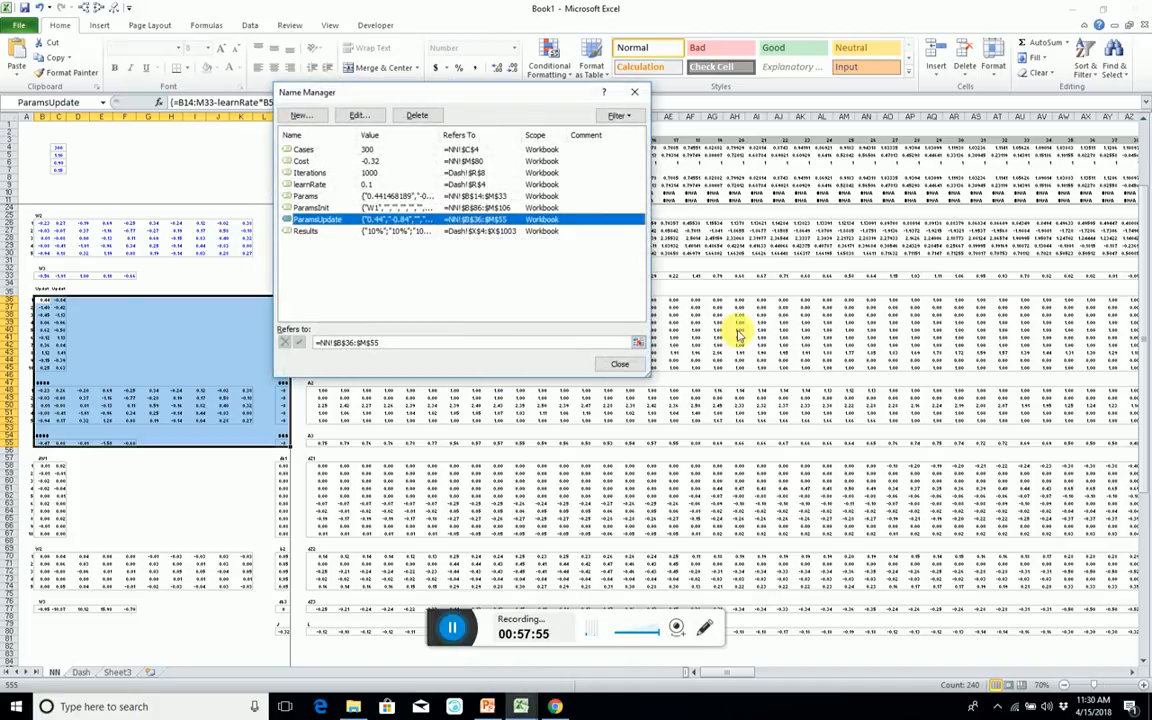
left_click(638, 364)
left_click(776, 331)
Go to the Dash sheet and open the Visual Basic editor.
left_click(79, 672)
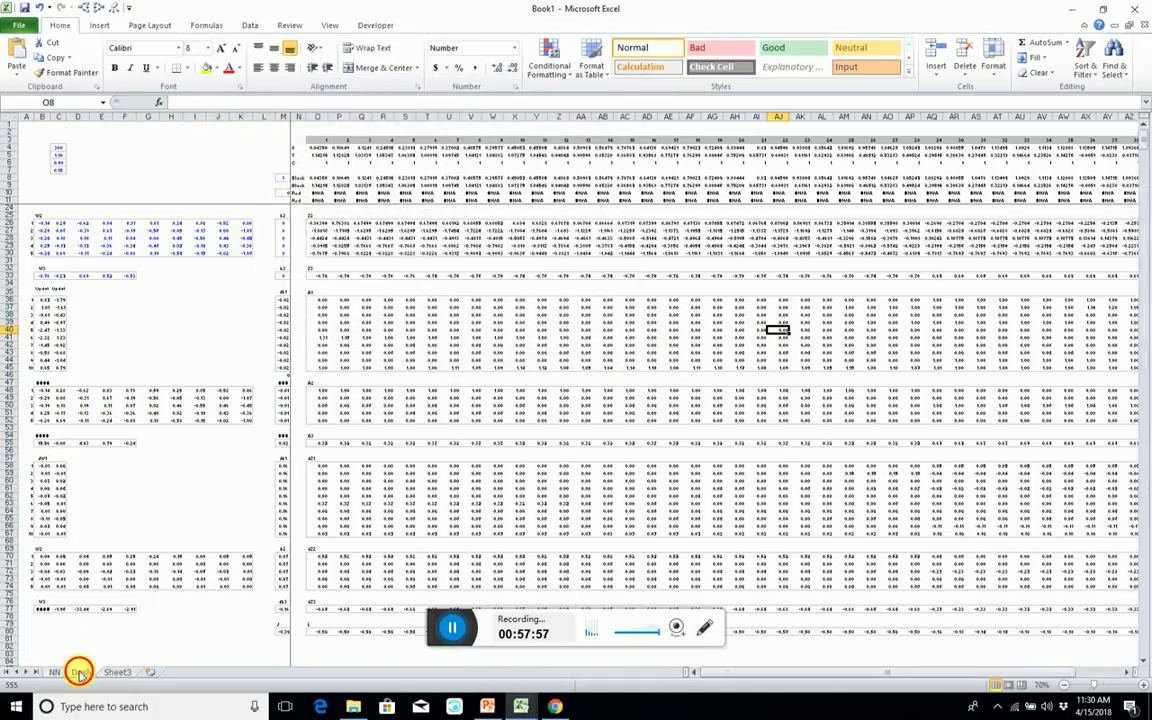
left_click(600, 188)
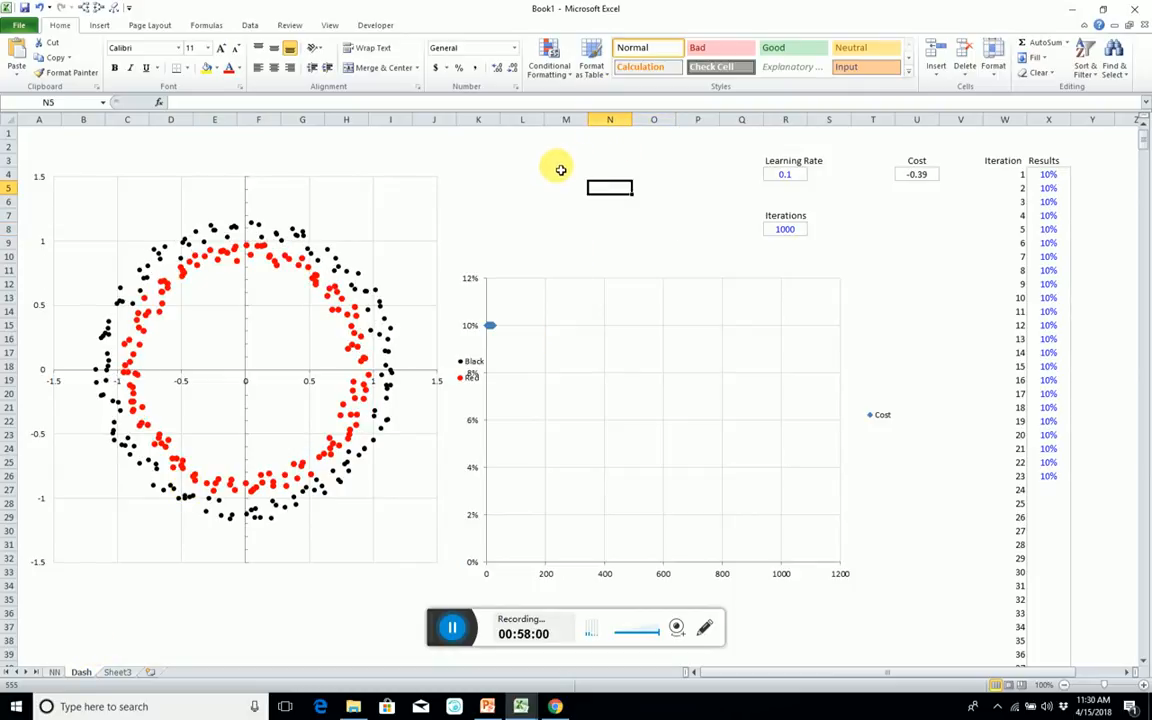
key("alt+F11")
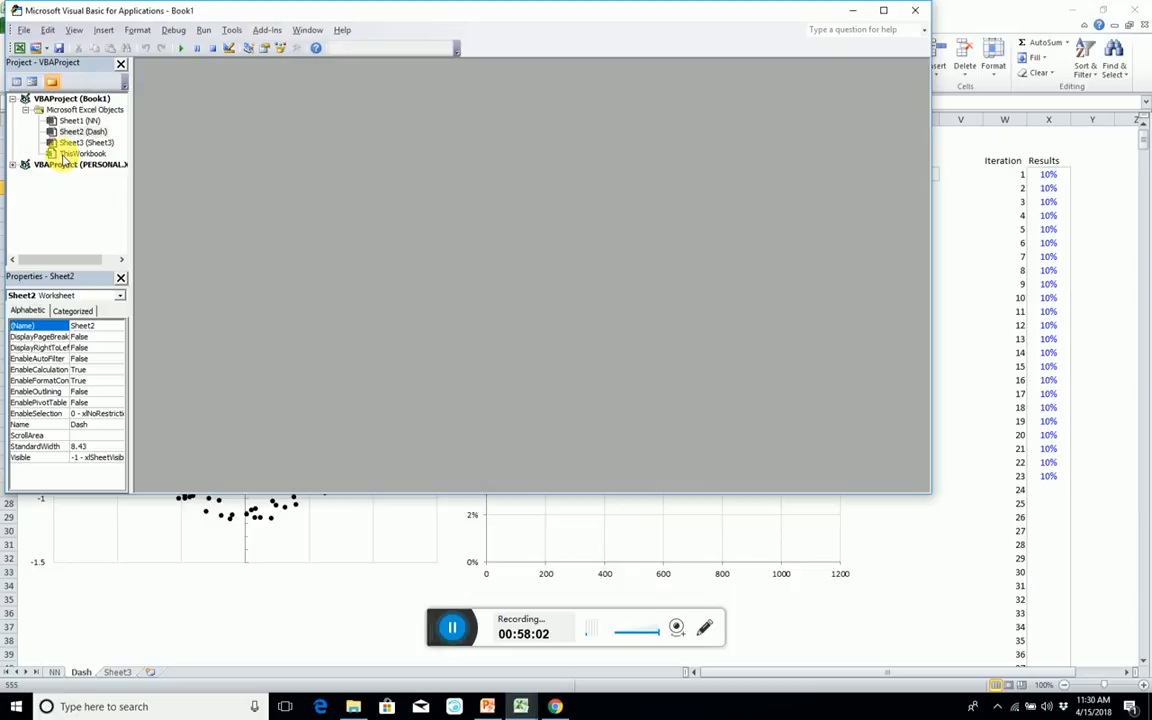
right_click(55, 112)
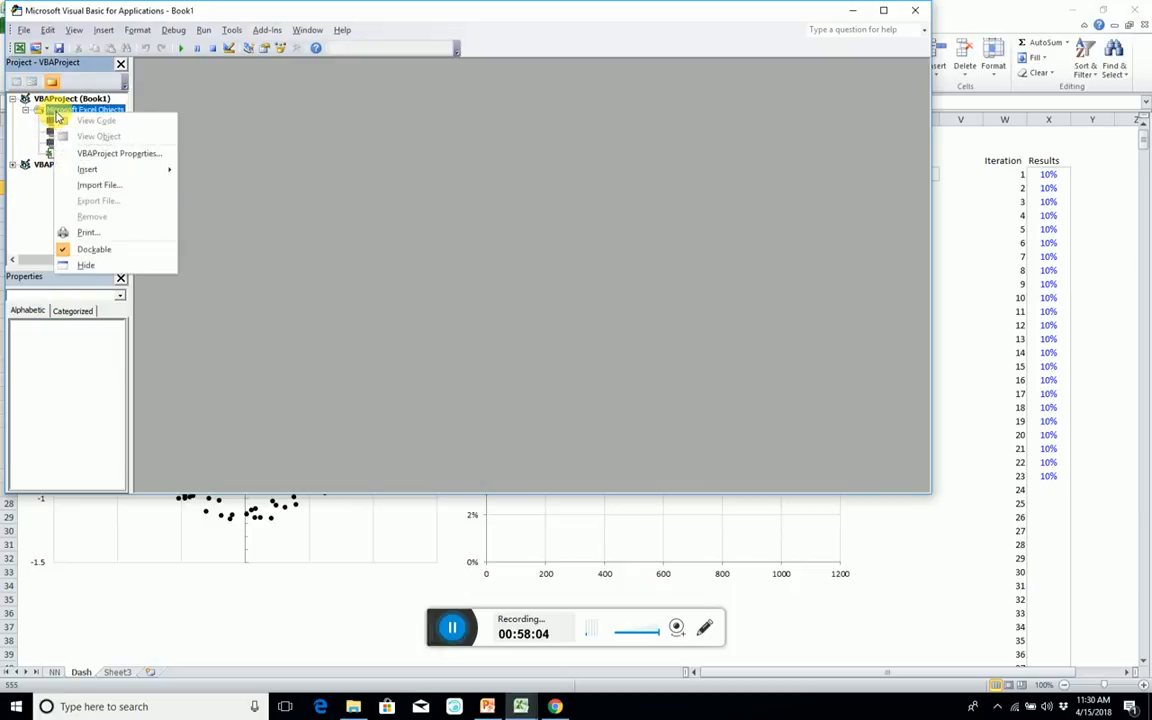
left_click(99, 185)
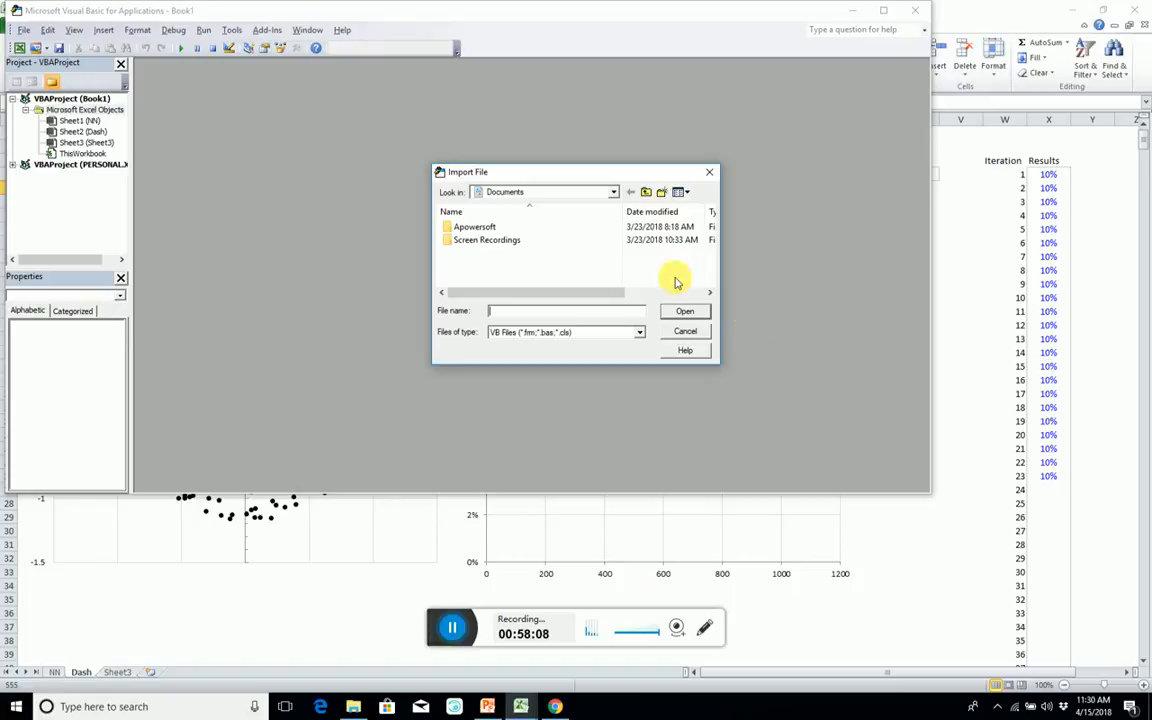
left_click(685, 331)
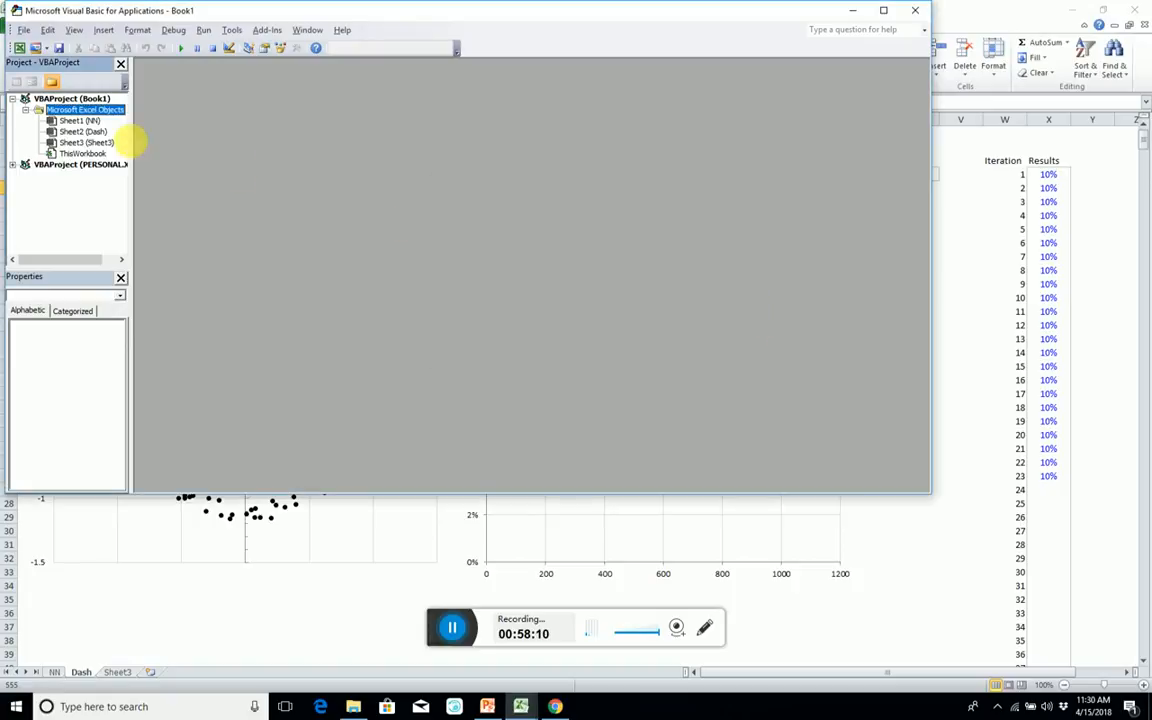
Insert a new code module into the Book1 project and declare an empty procedure, Sub initialise().
right_click(33, 113)
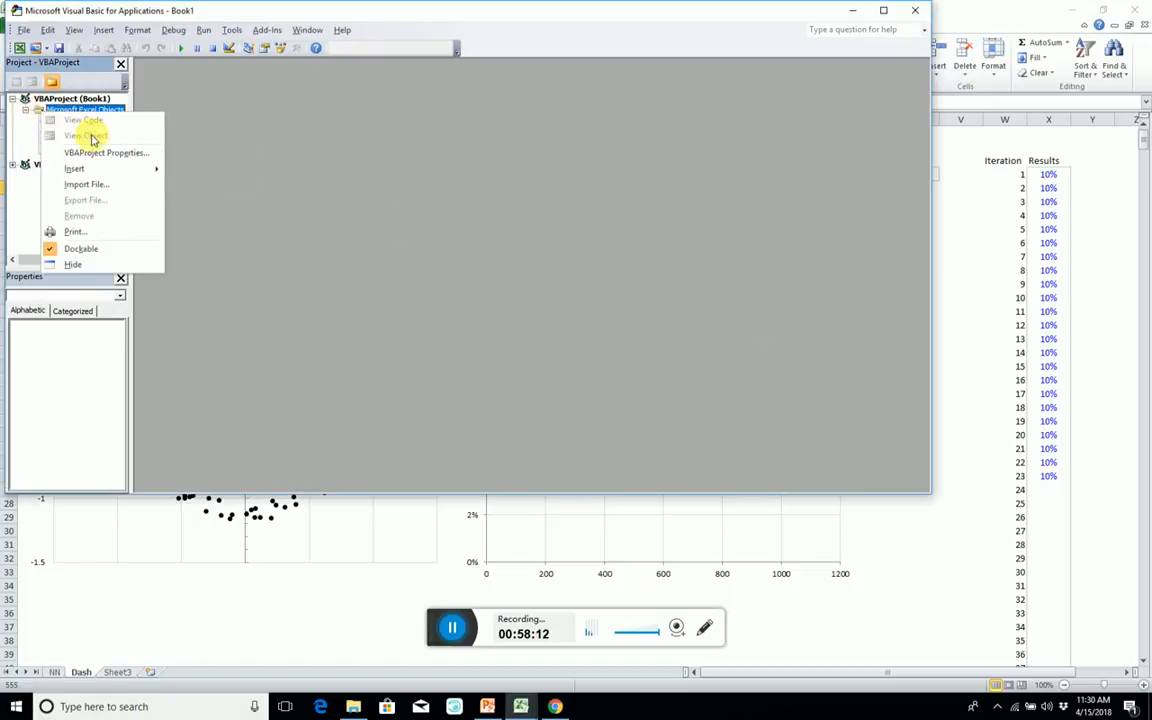
mouse_move(80, 172)
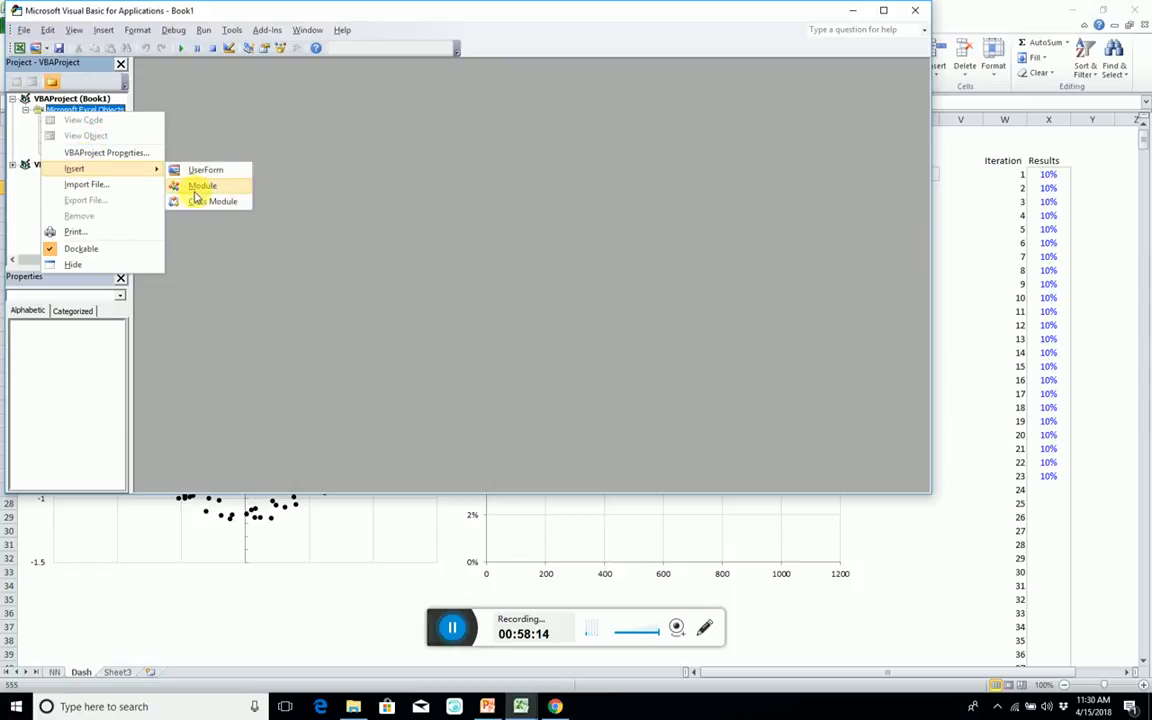
left_click(195, 186)
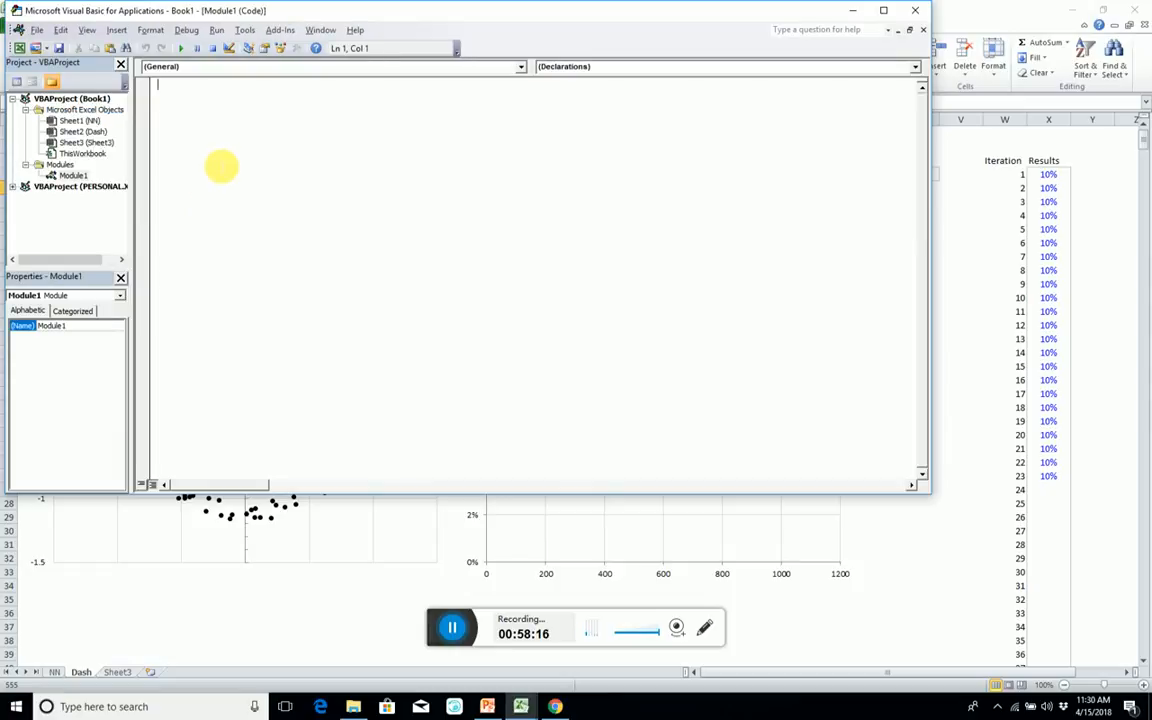
type("aub")
type(" in")
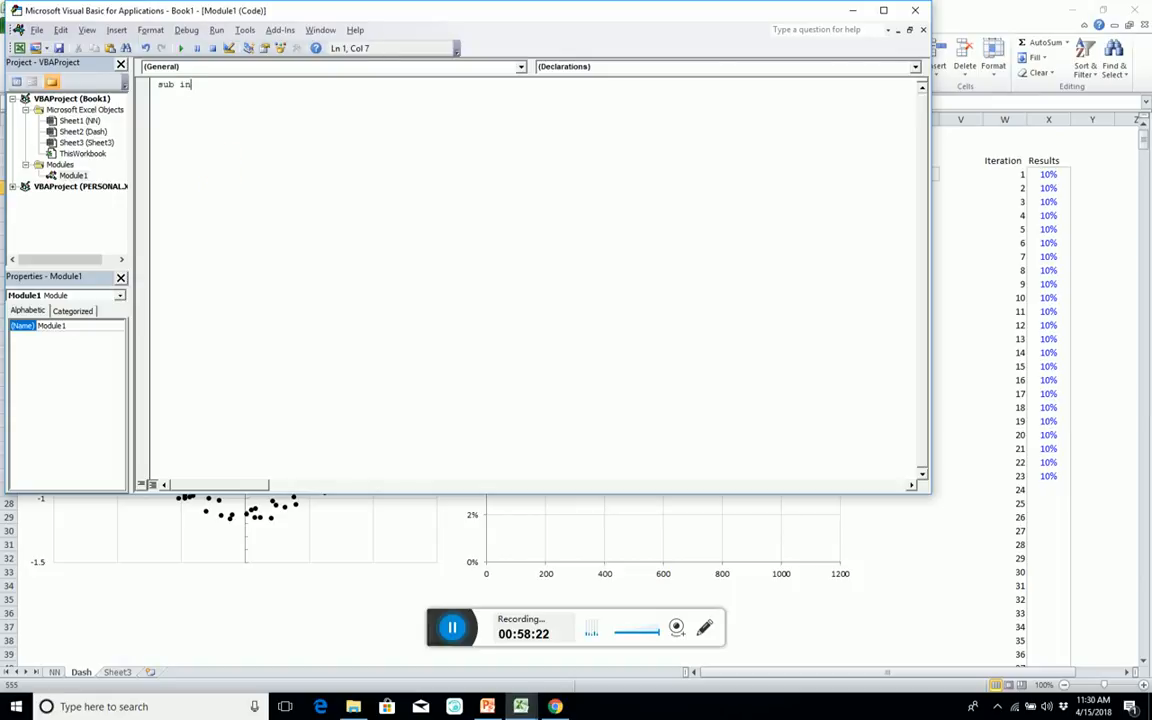
type("itialise()")
key("Return")
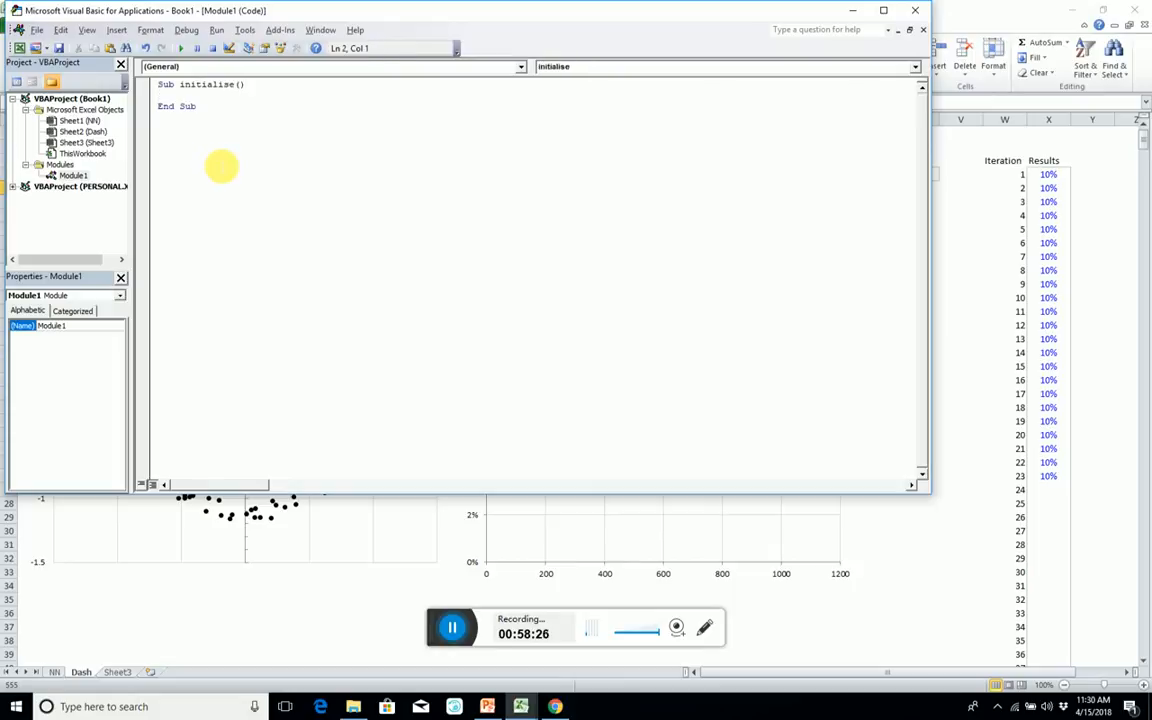
Start an indented assignment statement to Range("Params") inside the initialise procedure.
key("Return")
key("Return")
key("Tab")
type("r")
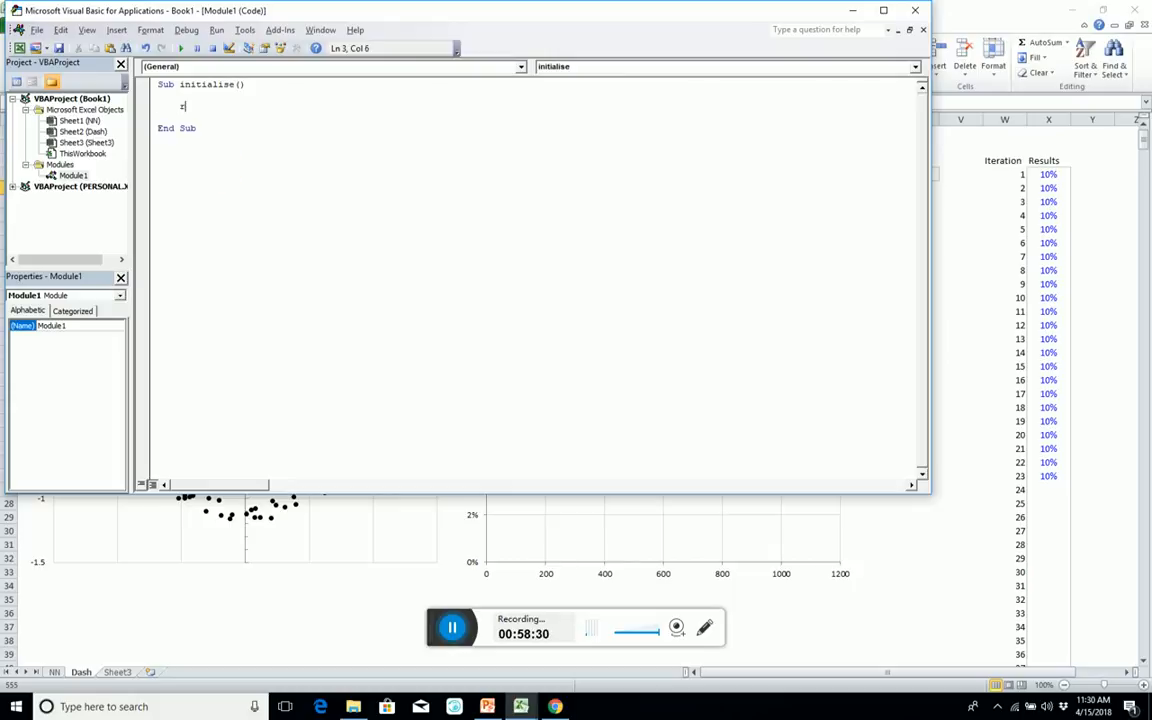
type("ange")
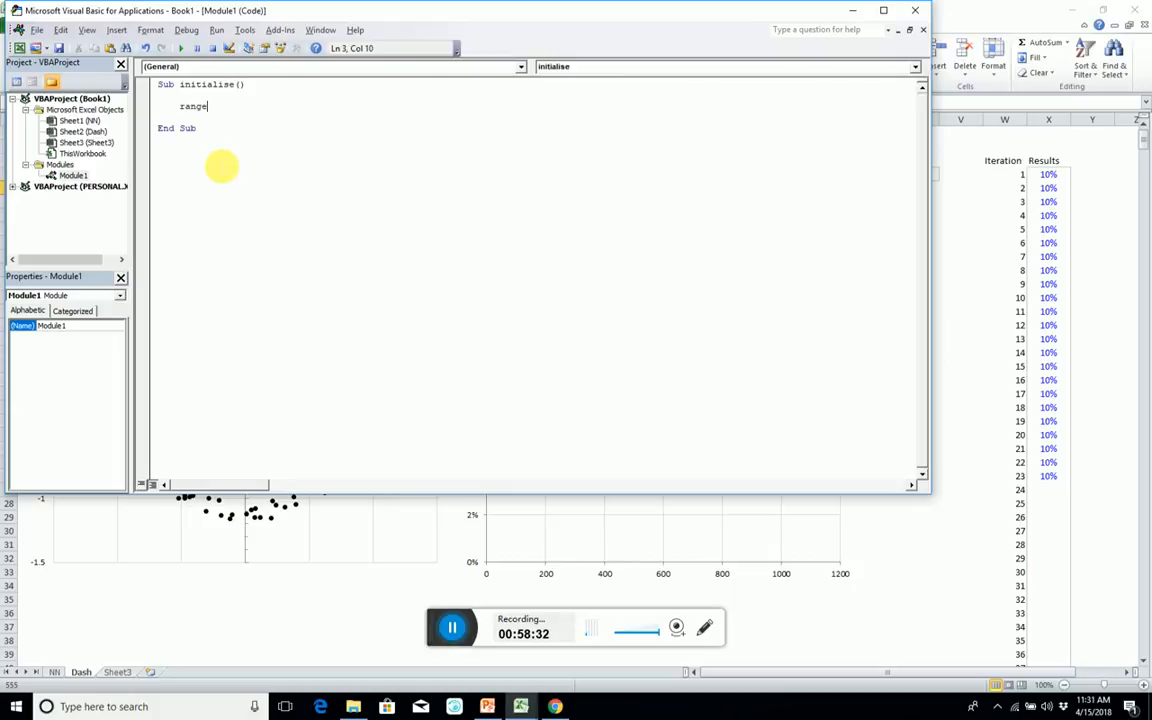
type("(\"")
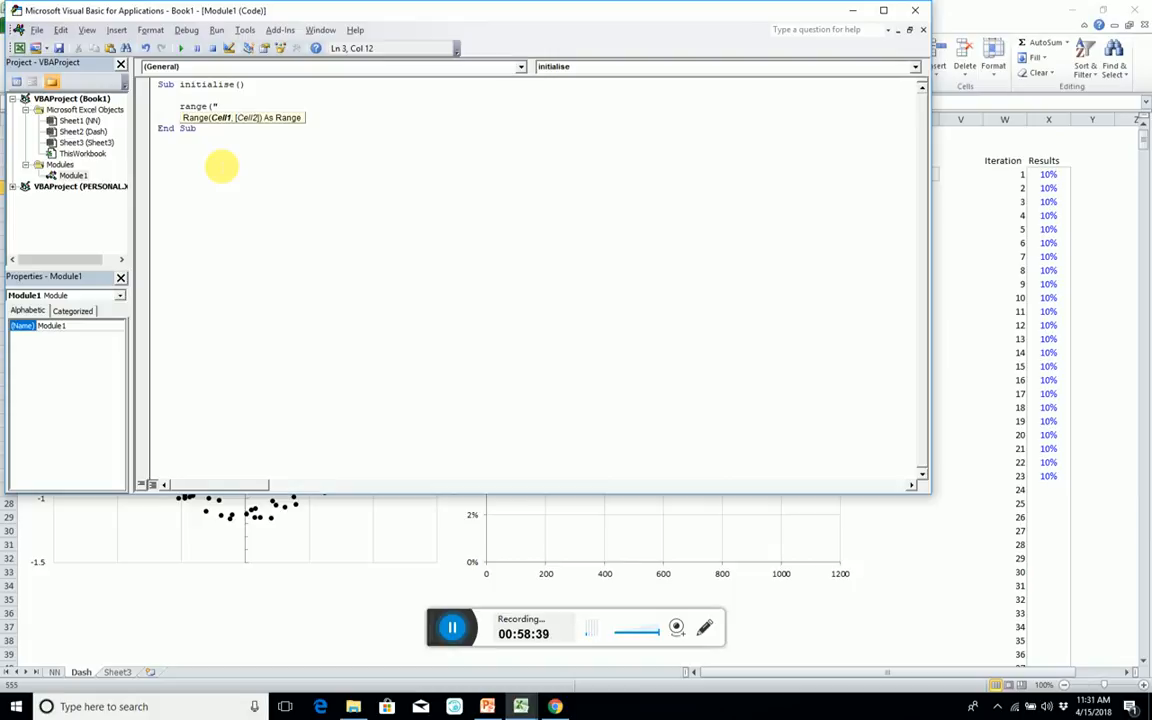
type("Params")
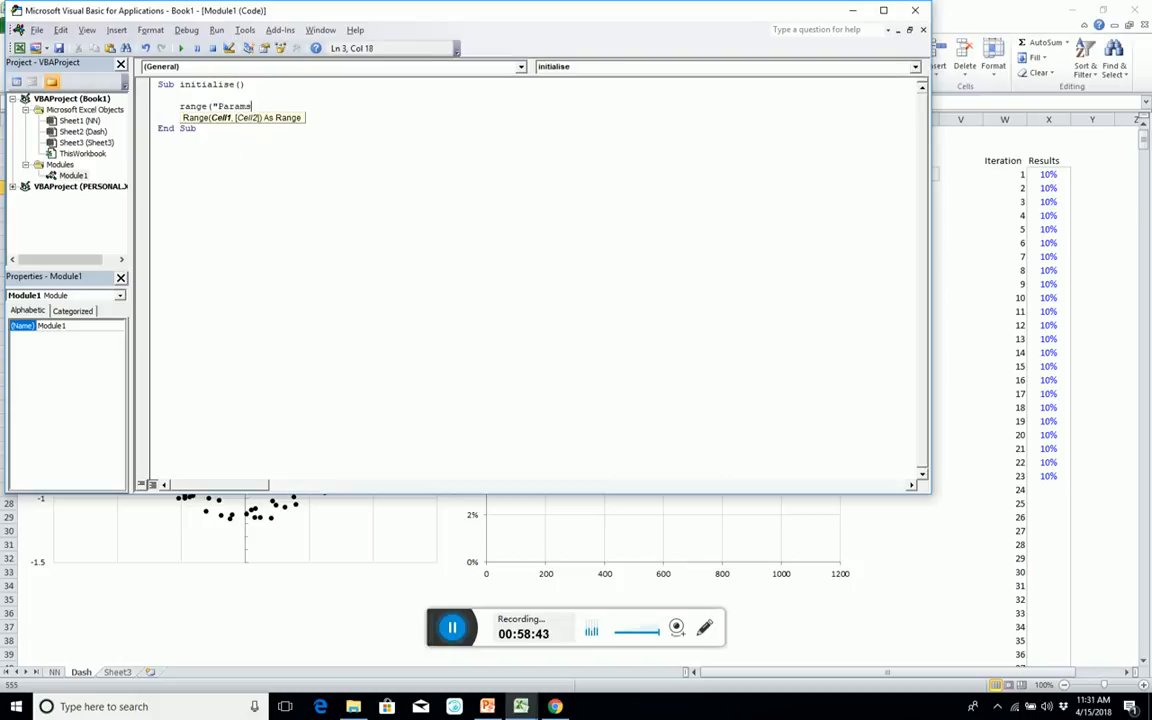
type("\")")
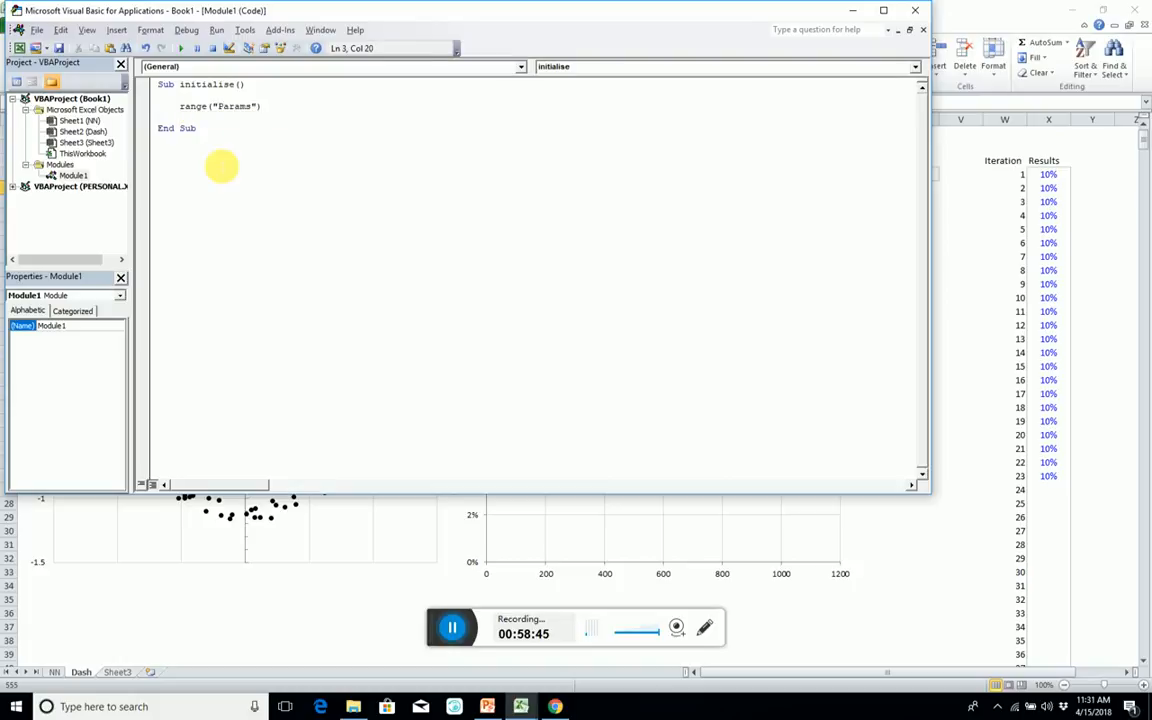
type("=")
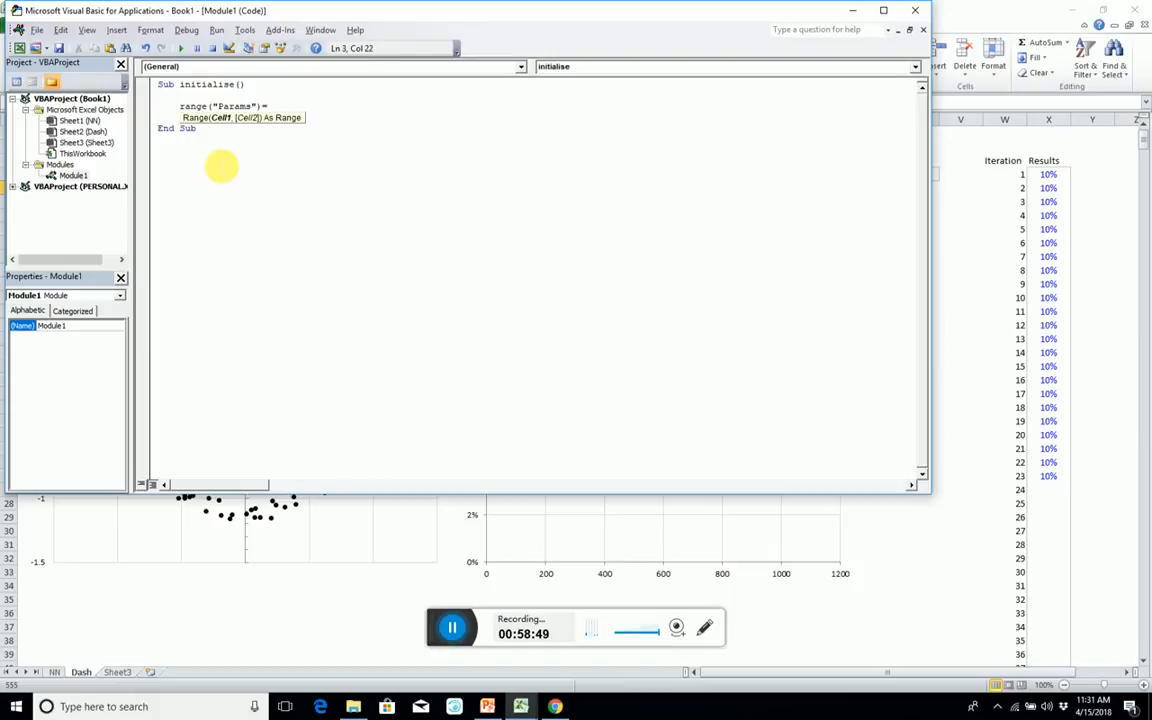
type(" range")
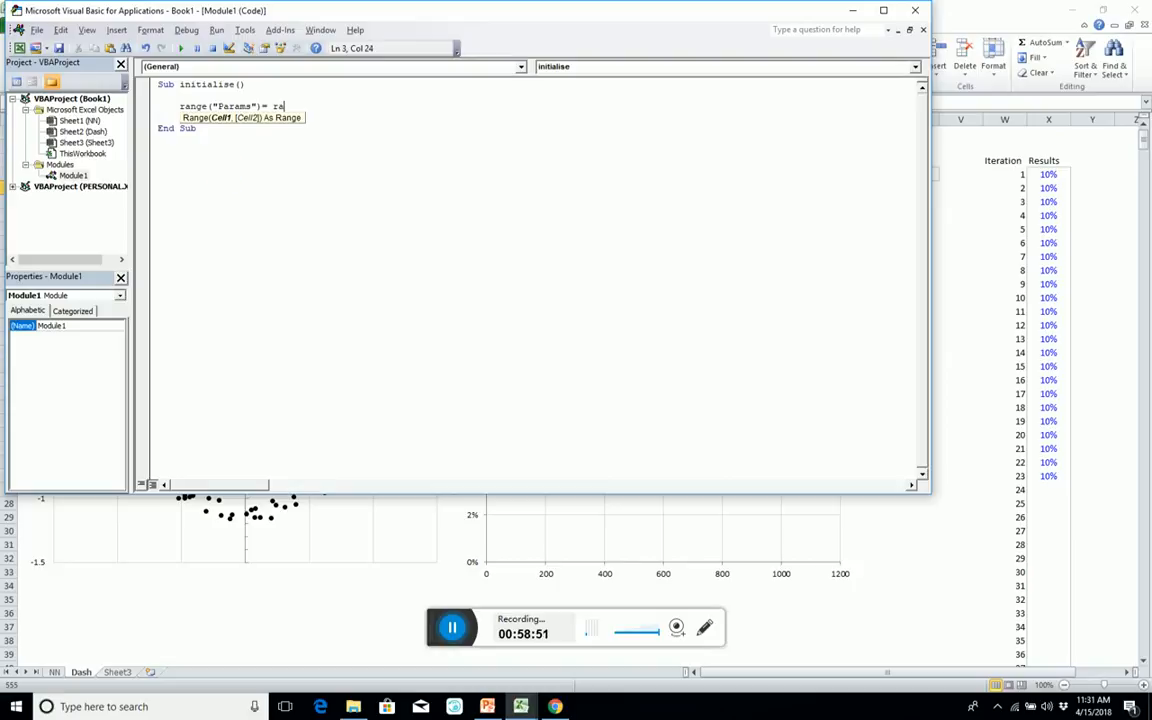
type("(")
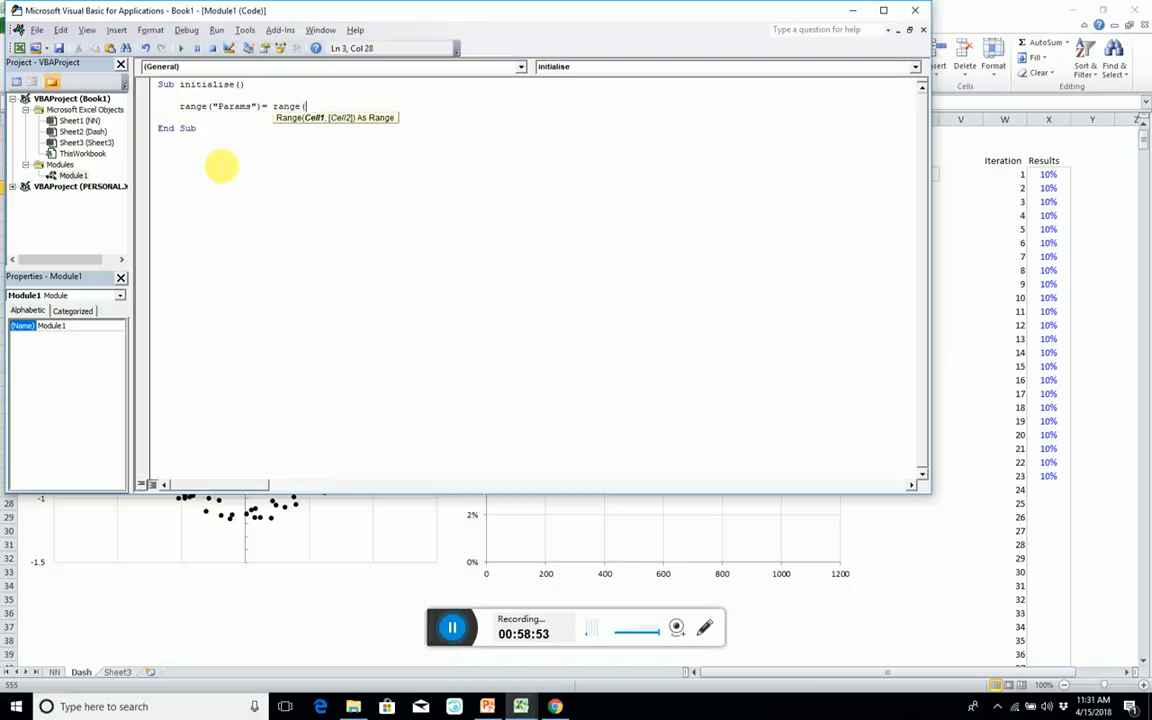
type("Pa")
Complete the Params assignment with Range("ParamsInit").Value as its source.
key("BackSpace")
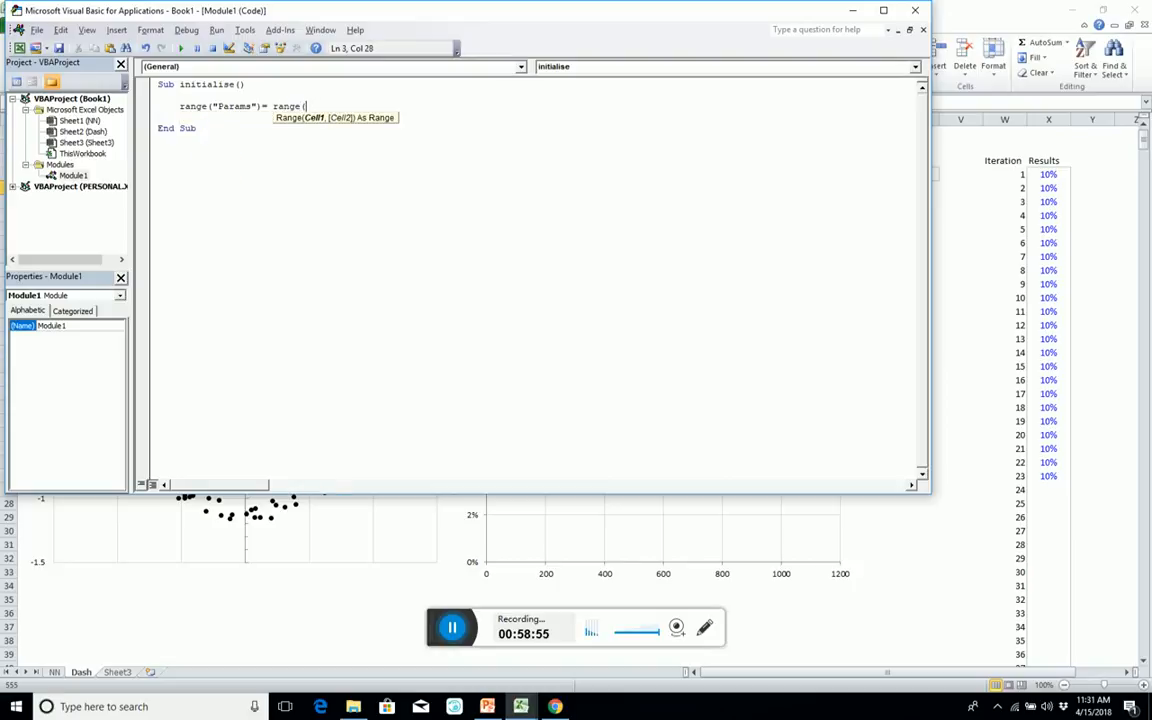
type("\"ParamsUpdate")
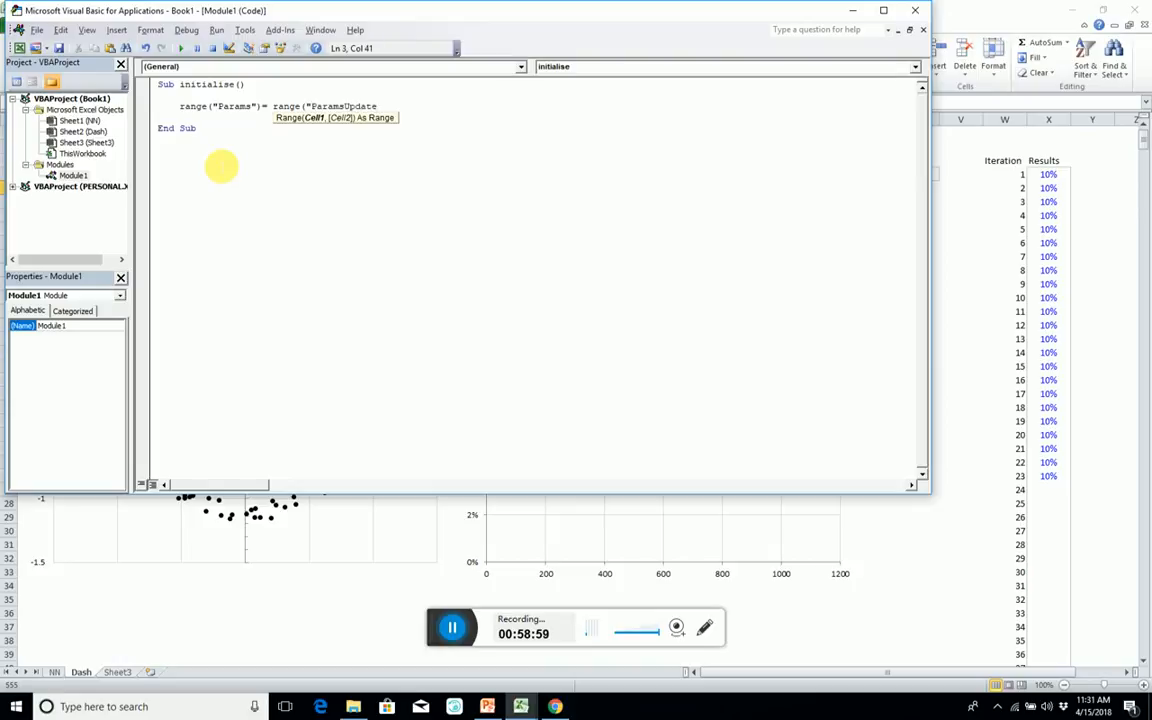
key("BackSpace")
key("BackSpace")
key("BackSpace")
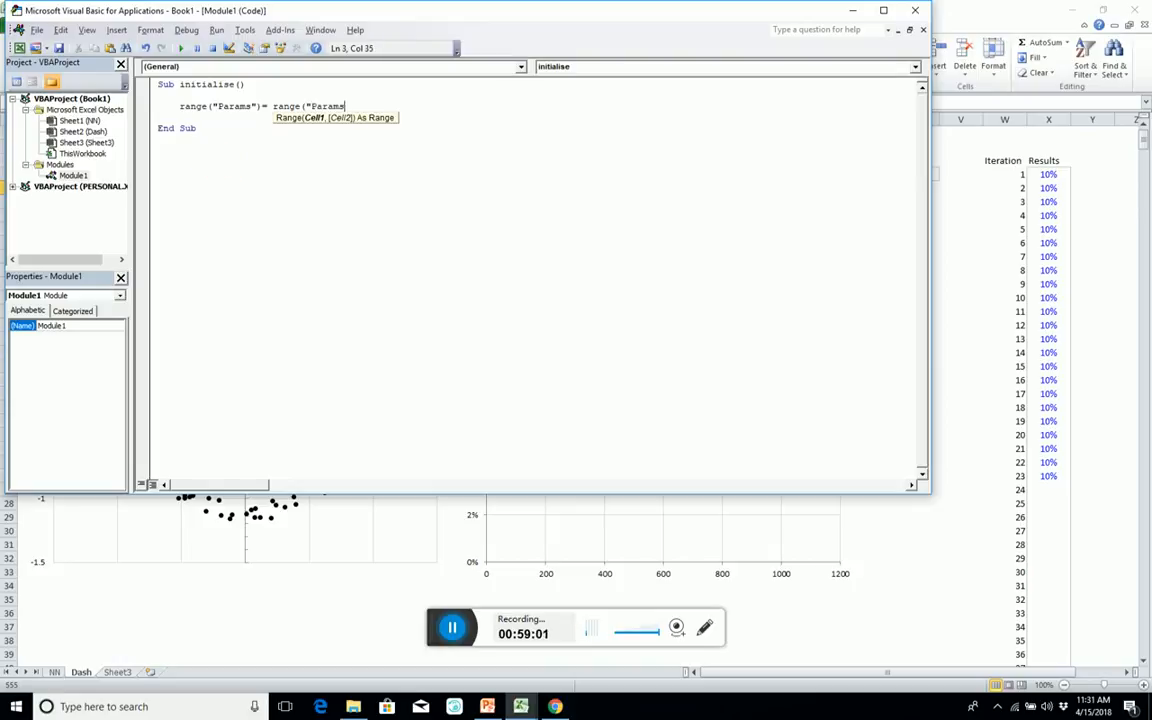
type("Initialisat")
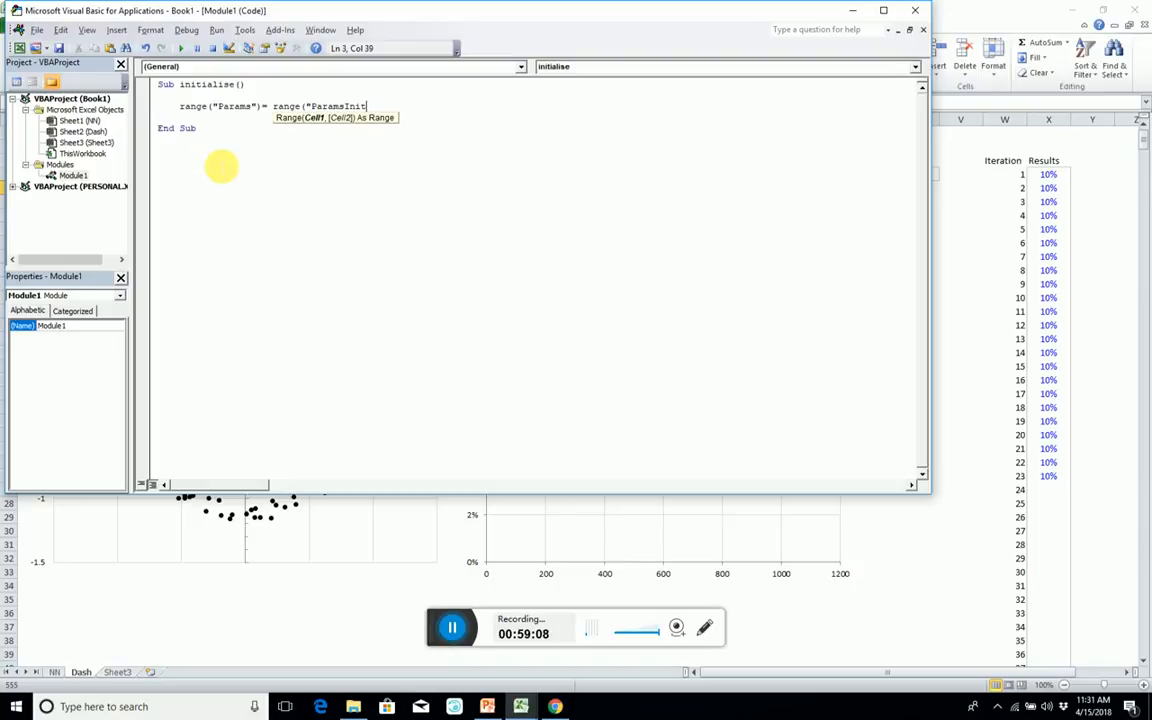
type("\")")
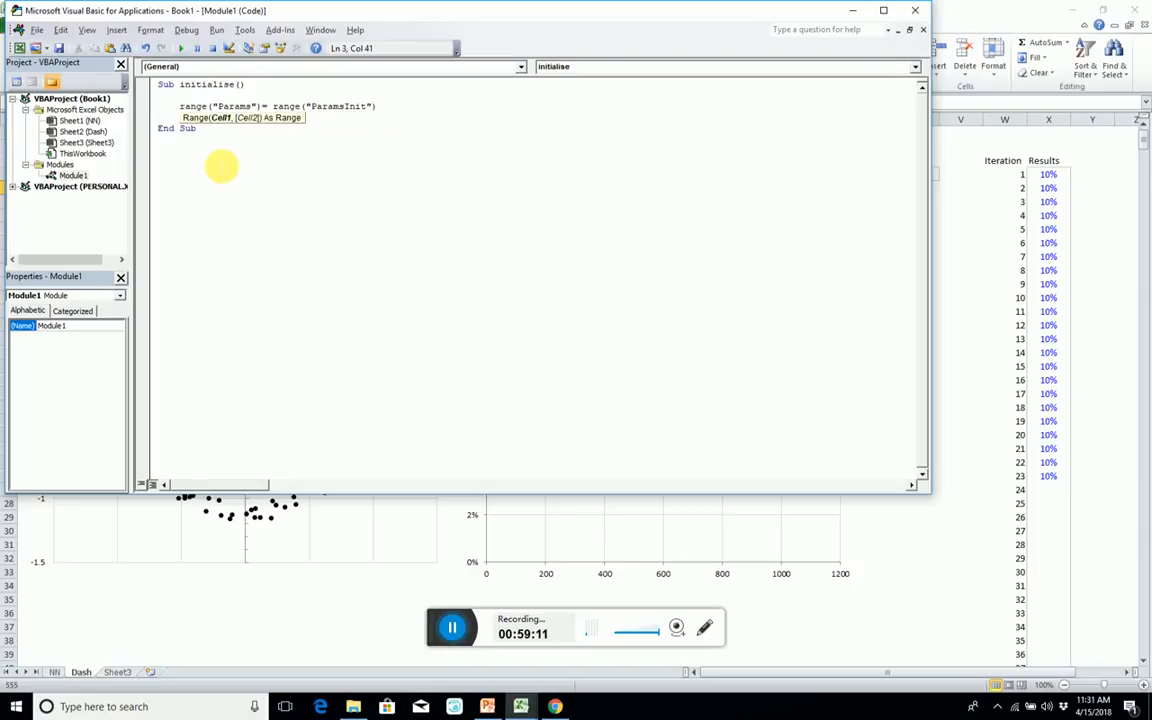
type(".value")
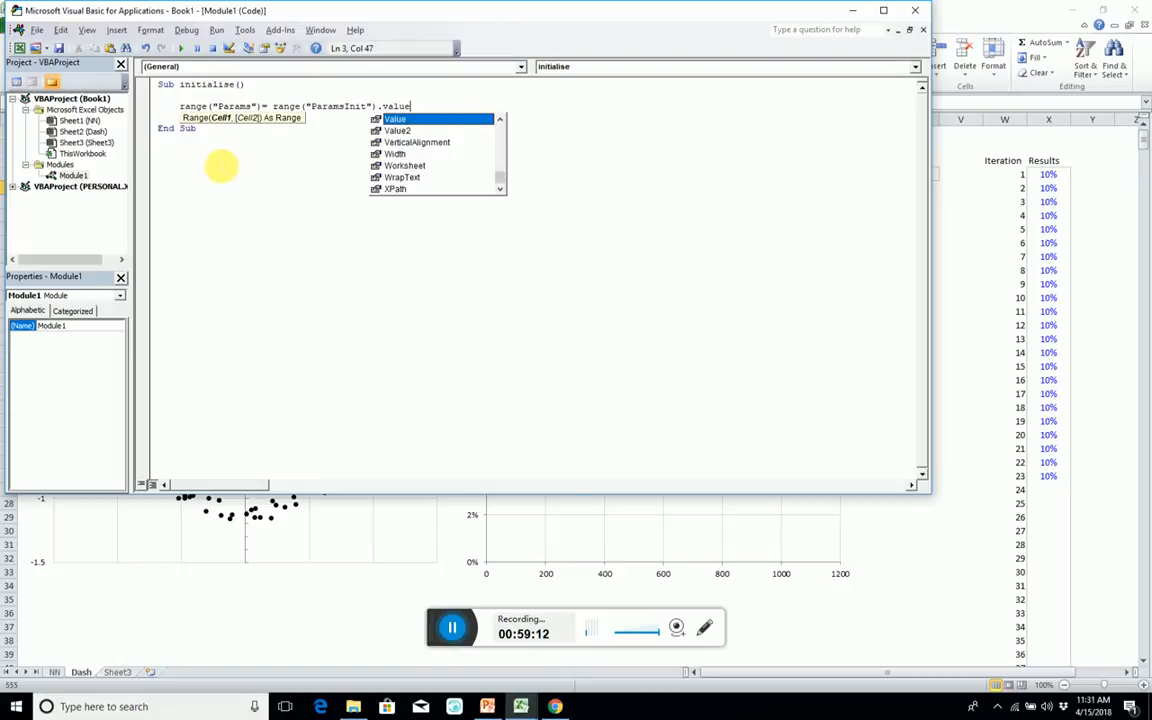
key("Return")
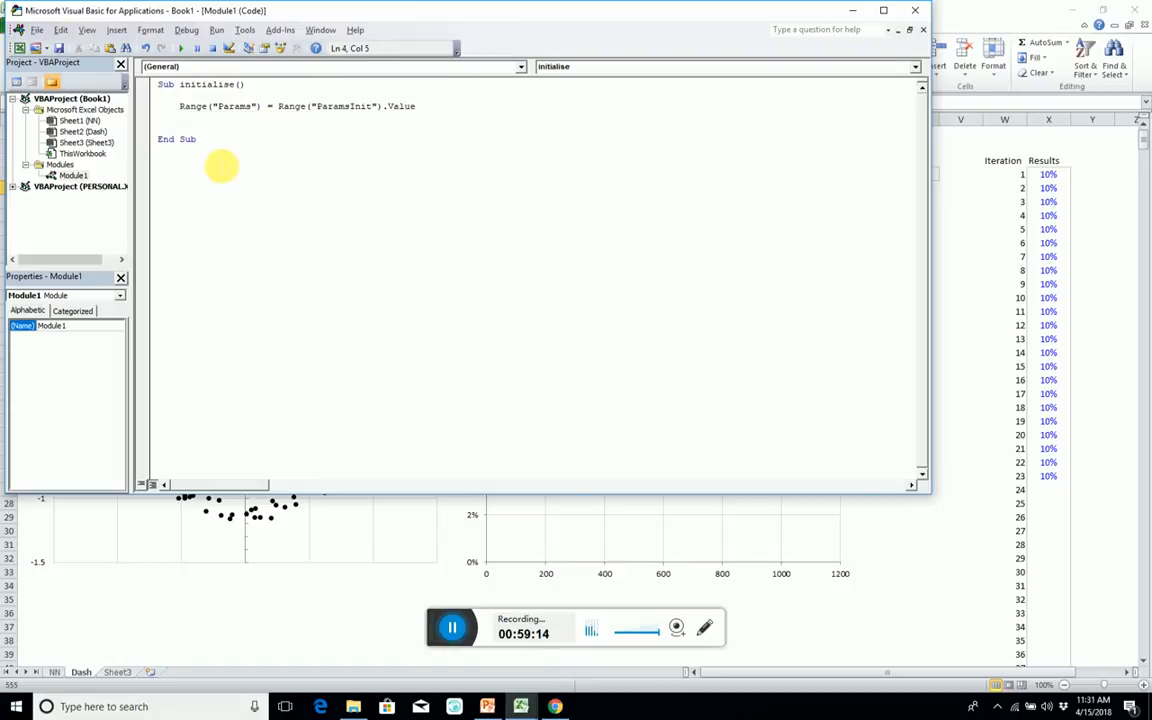
Duplicate the Range("Params") = part onto the following line and change its range name to Results.
left_click_drag(180, 106, 271, 107)
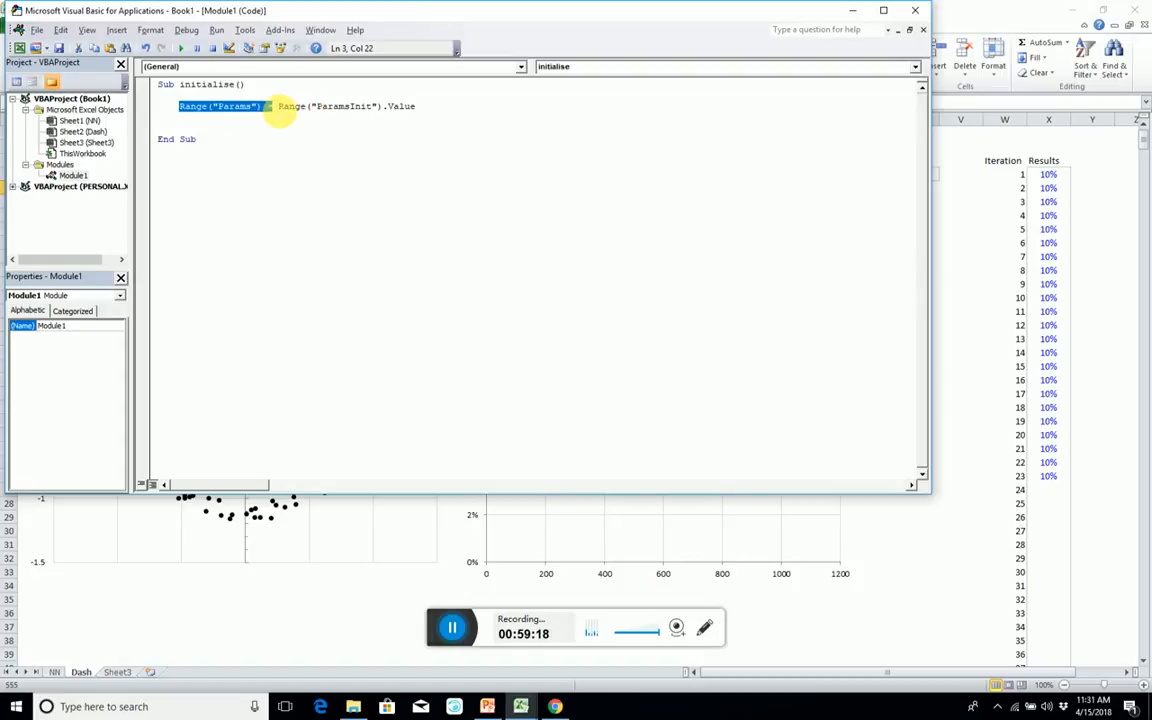
key("ctrl+c")
left_click(188, 118)
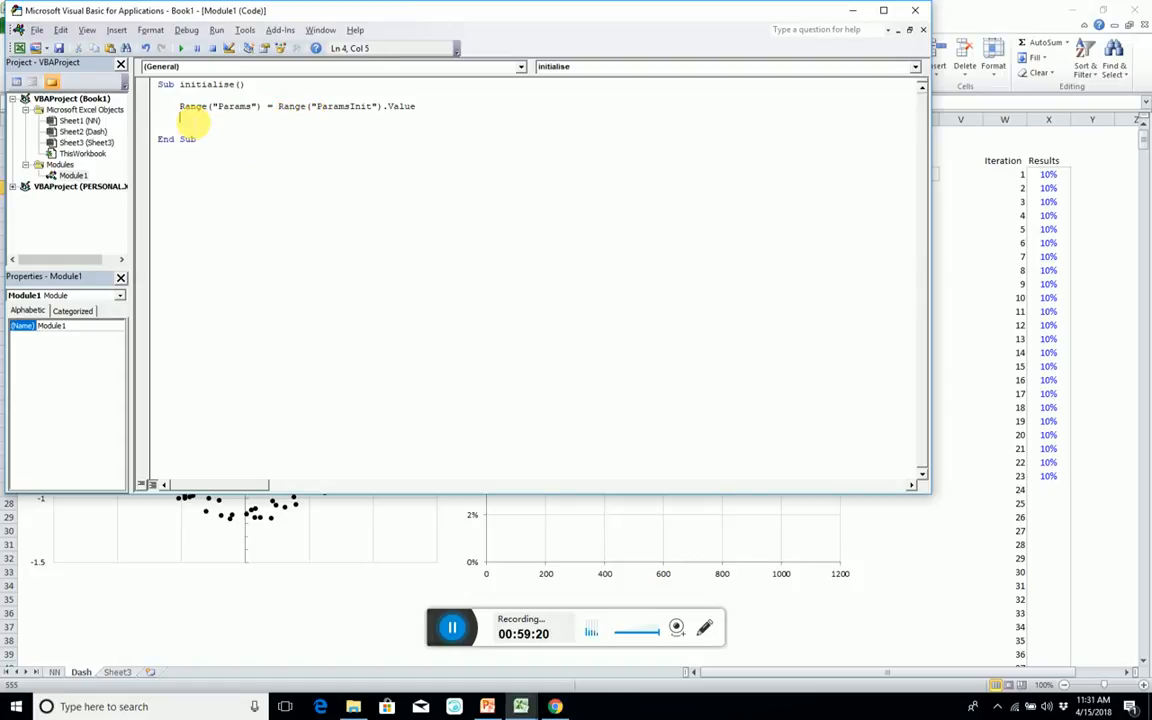
key("ctrl+v")
double_click(248, 119)
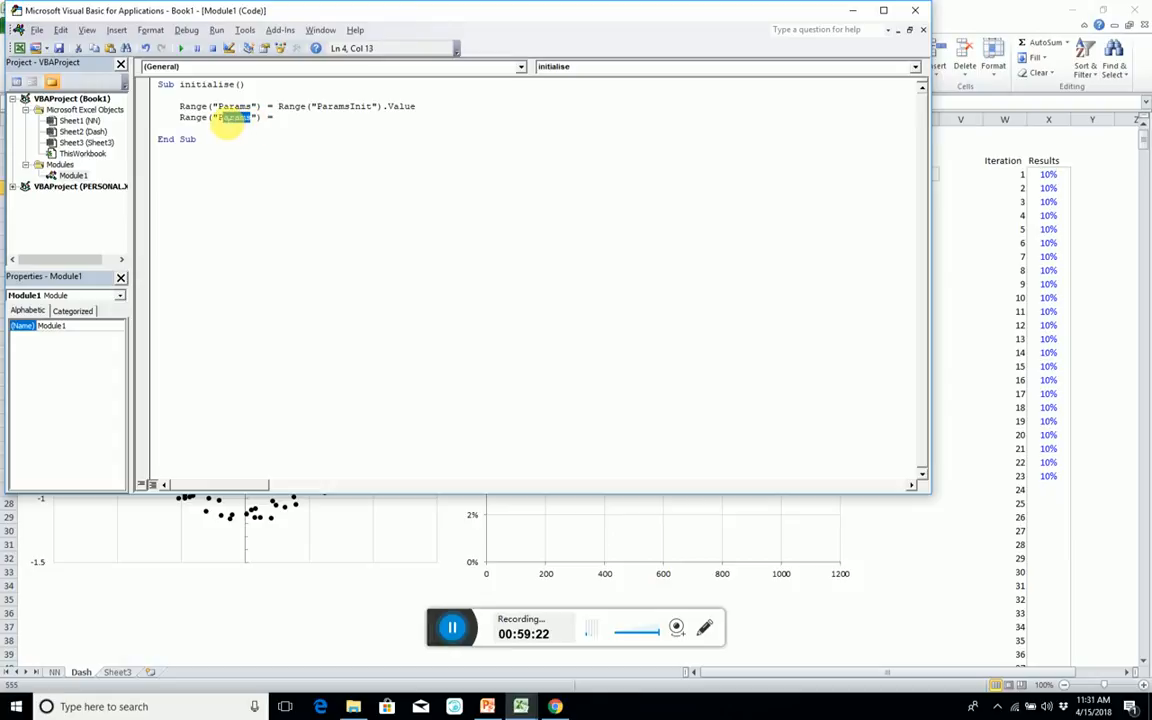
type("Resu")
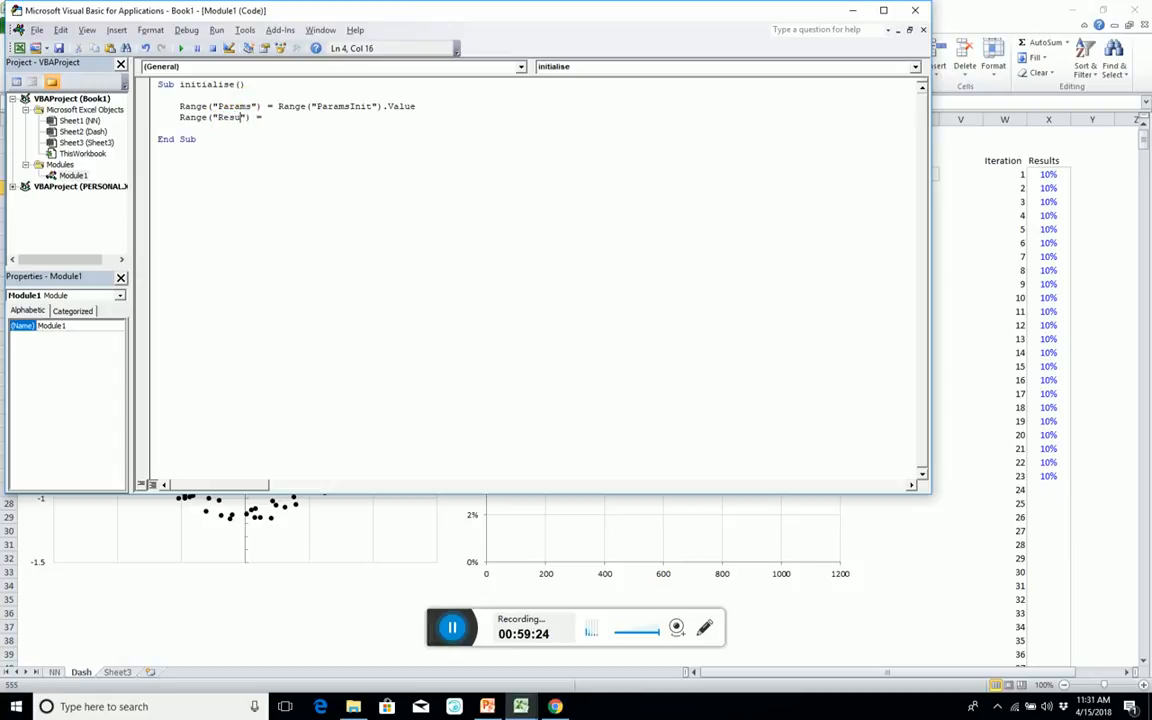
type("lts")
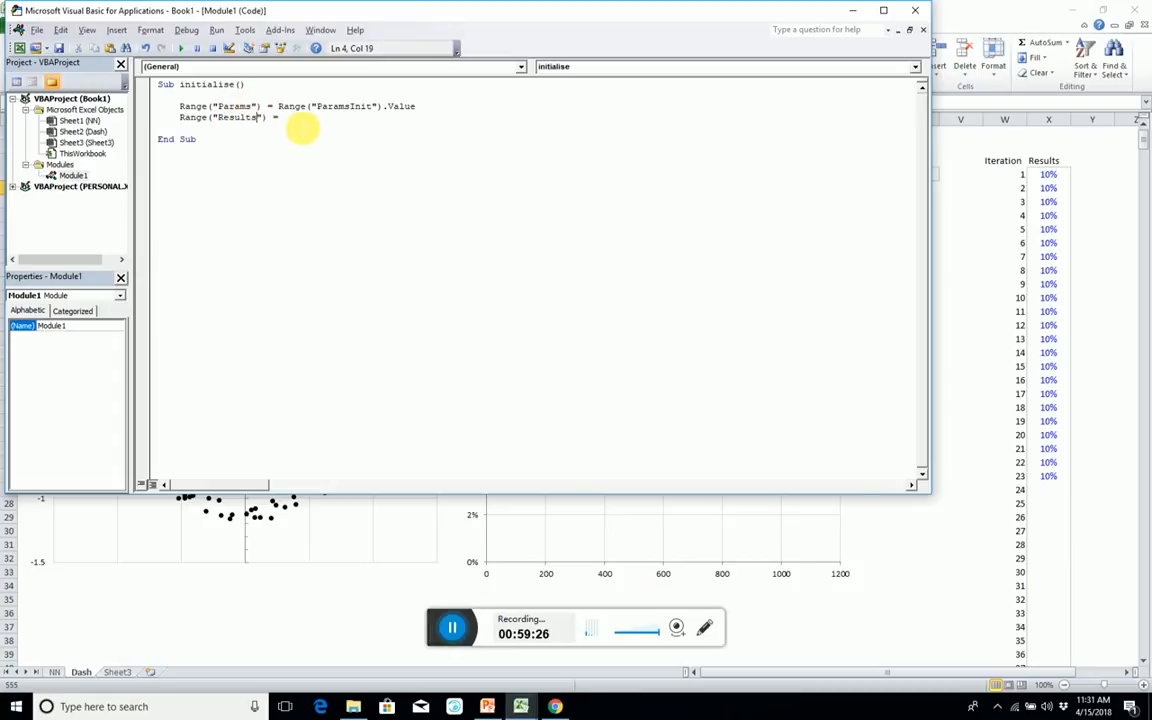
Assign the formula string "=na()" to the Results range, leaving no extra blank line before End Sub.
left_click(290, 118)
type("\"")
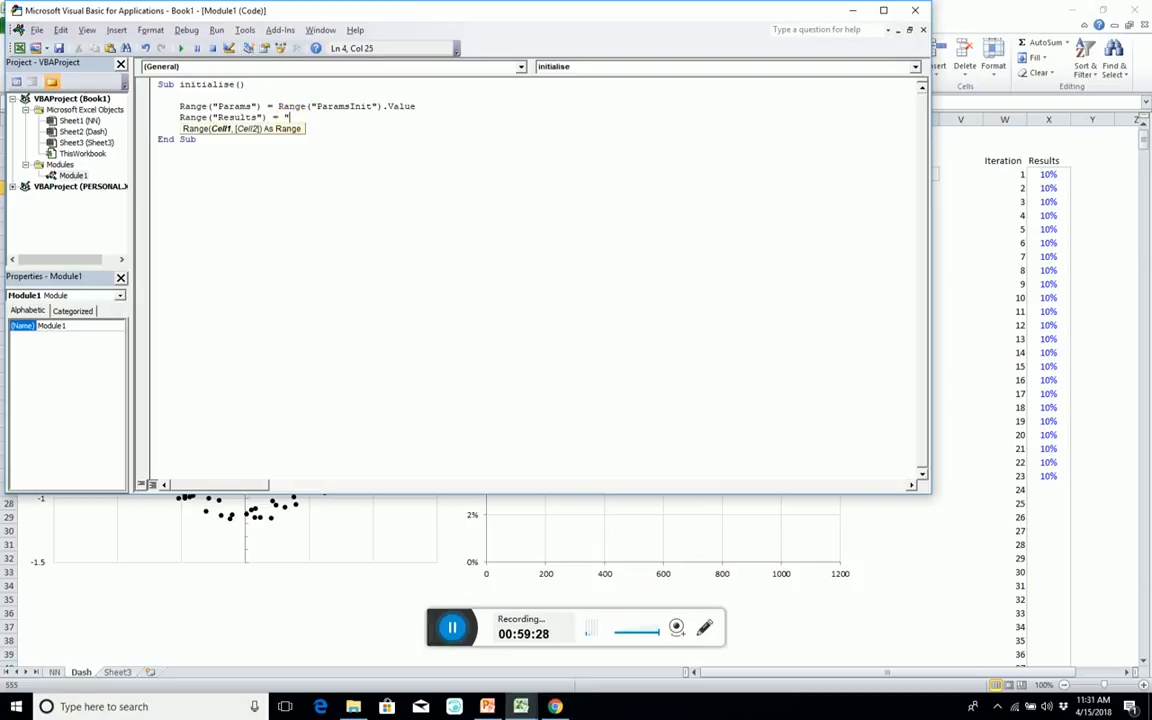
type("=n a")
key("BackSpace")
key("BackSpace")
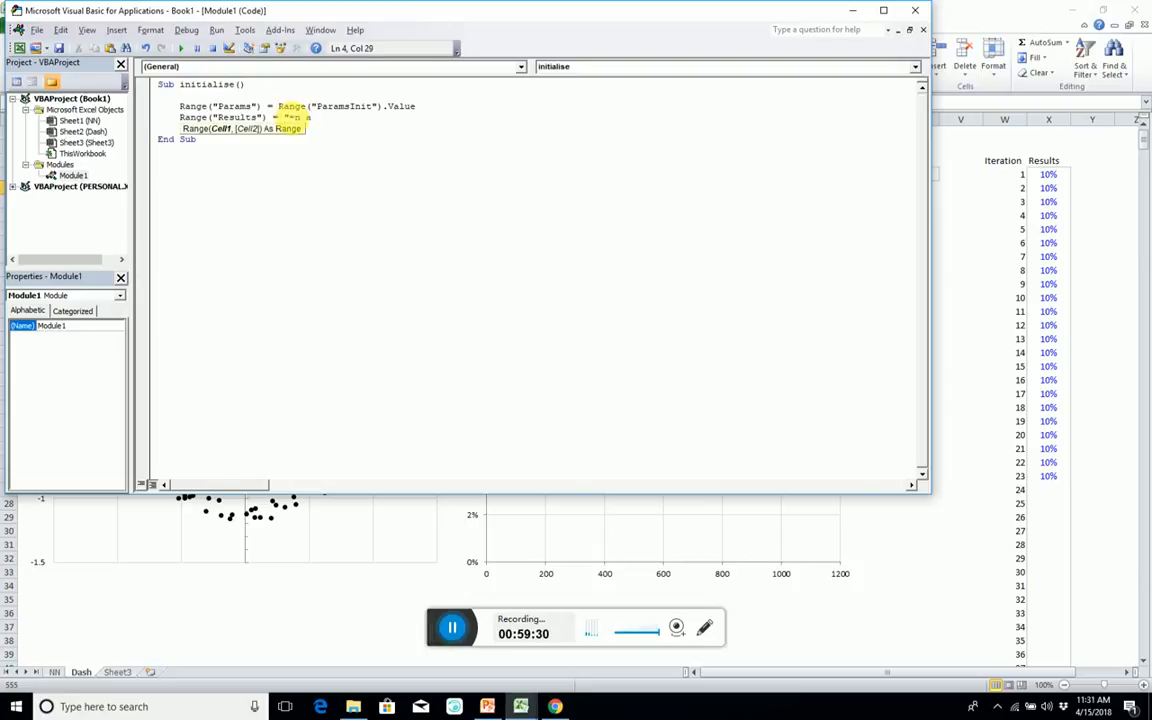
type("a()")
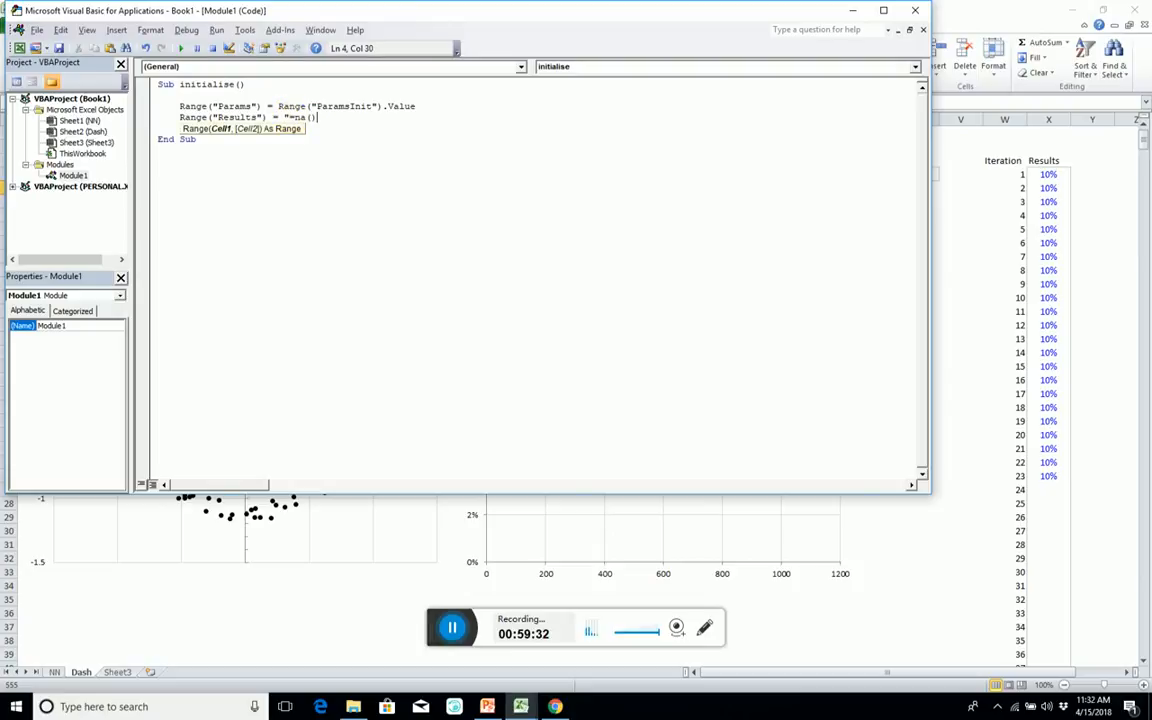
type("\"")
key("Return")
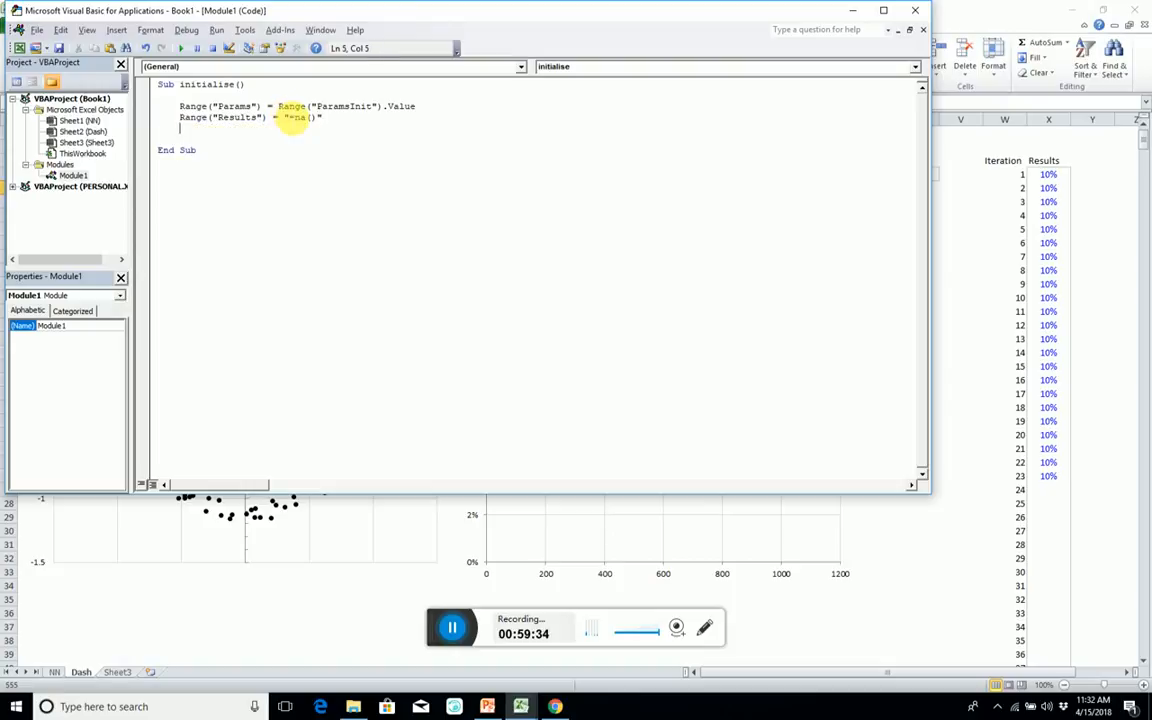
key("BackSpace")
key("BackSpace")
left_click(315, 152)
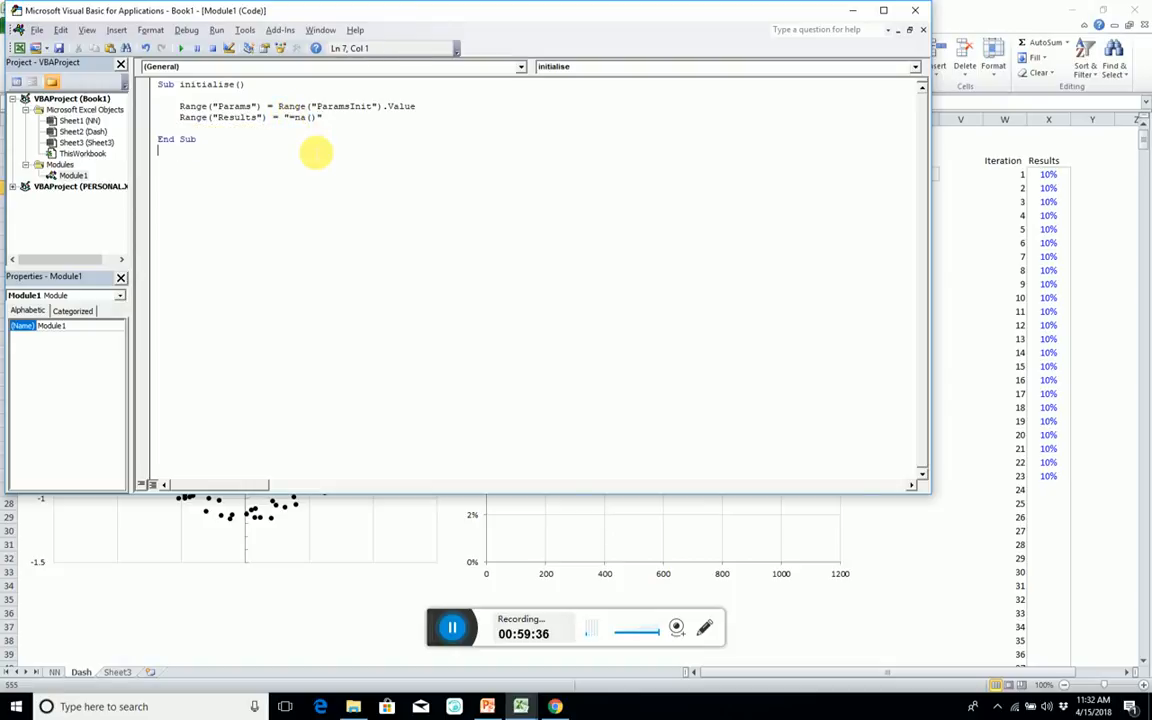
Return to the workbook and examine the extents of the Params, ParamsUpdate and ParamsInit blocks on the NN sheet.
key("alt+F11")
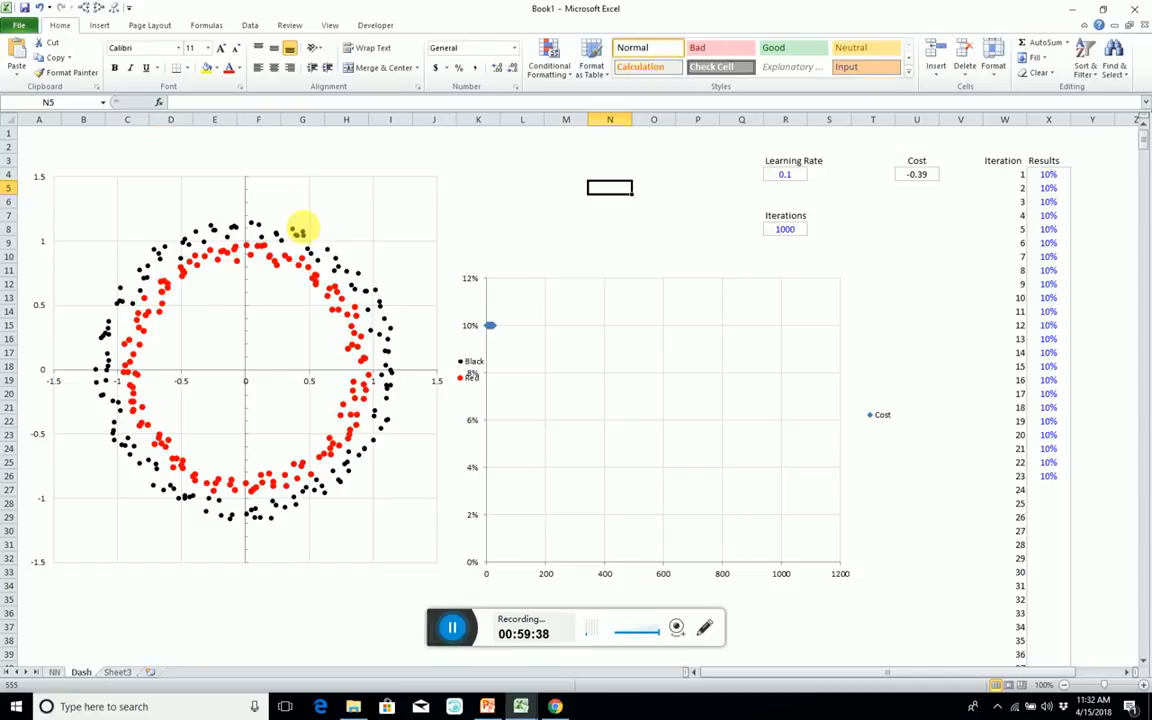
left_click(54, 672)
scroll(50, 255, "down", 10)
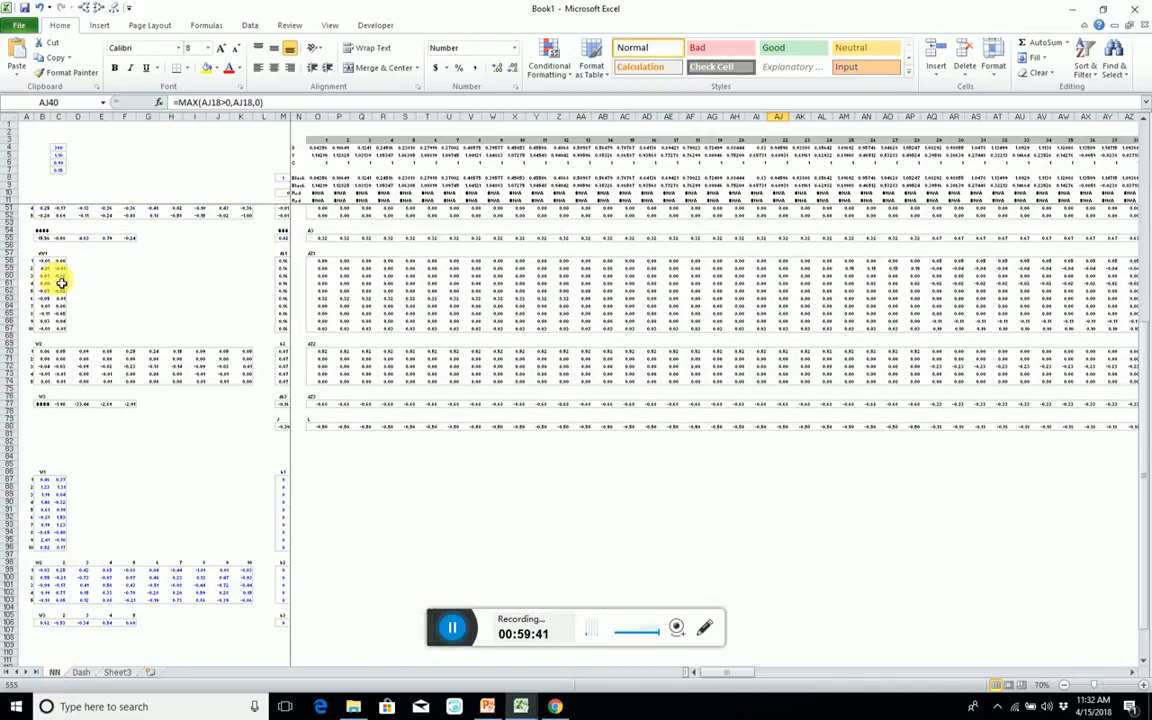
left_click_drag(36, 478, 288, 622)
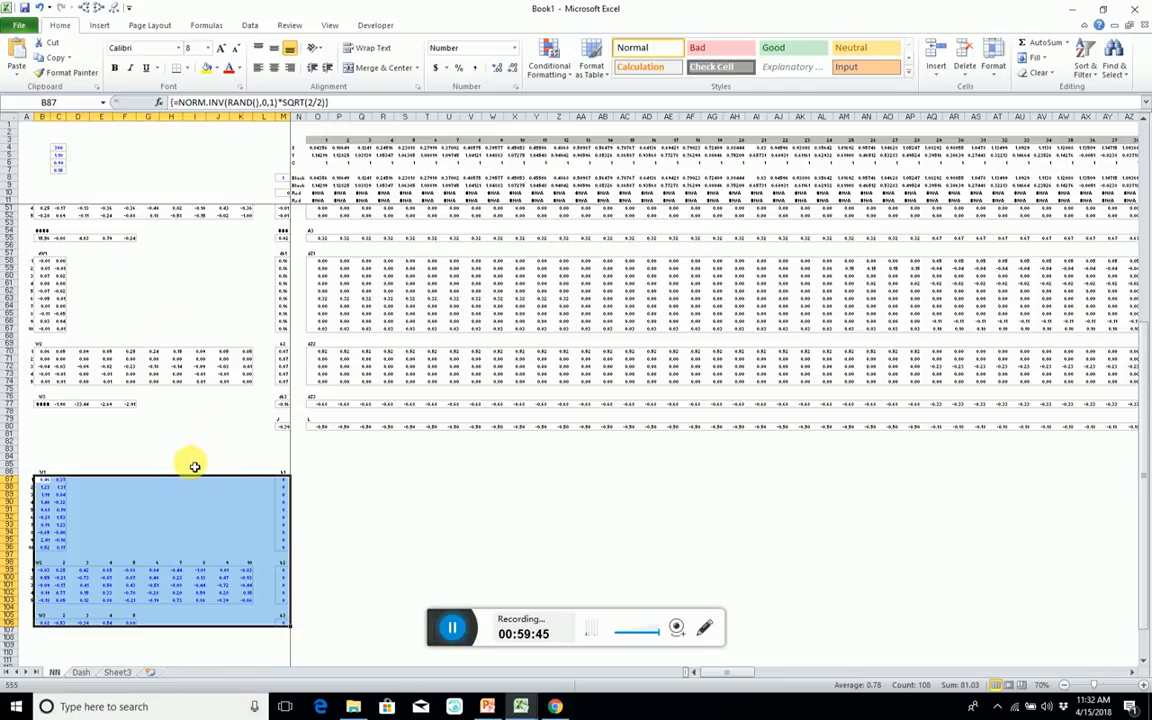
scroll(110, 380, "up", 13)
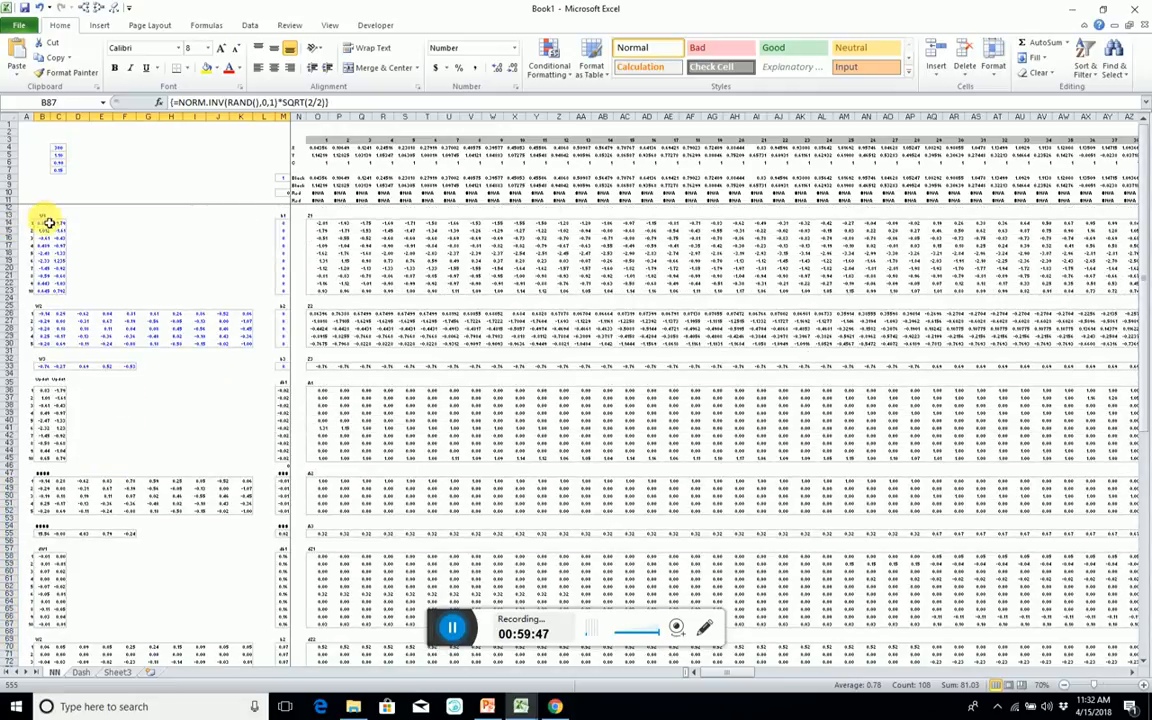
scroll(64, 244, "down", 4)
scroll(72, 262, "up", 1)
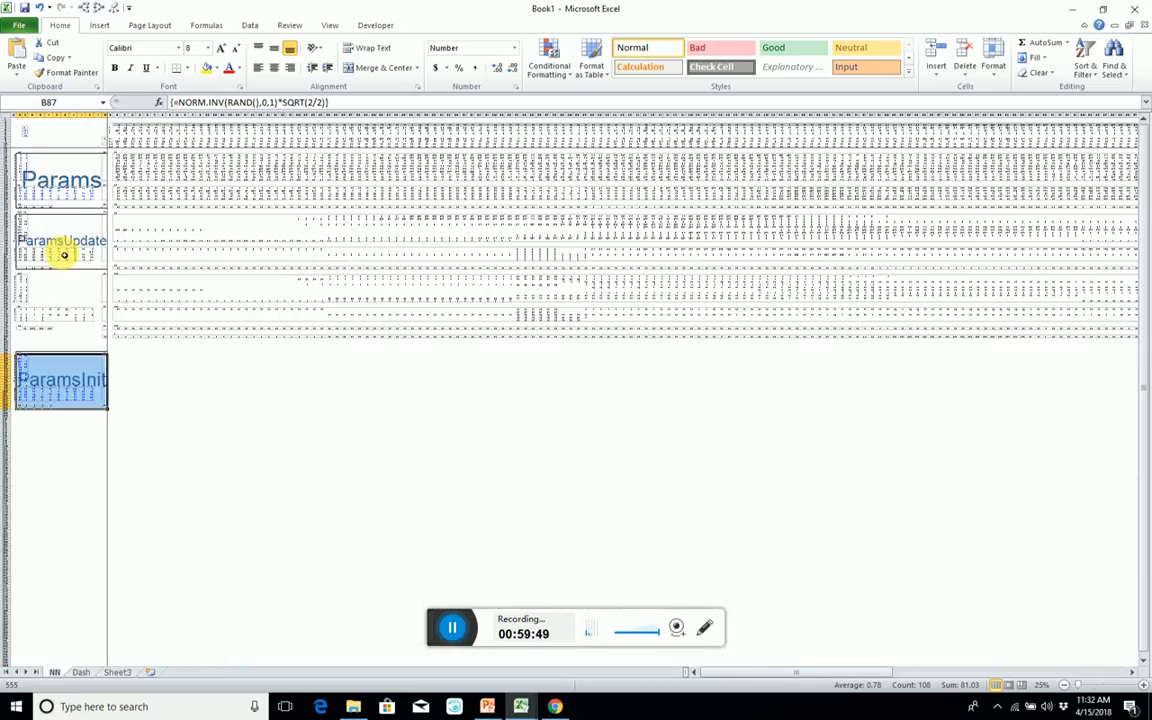
left_click(207, 410)
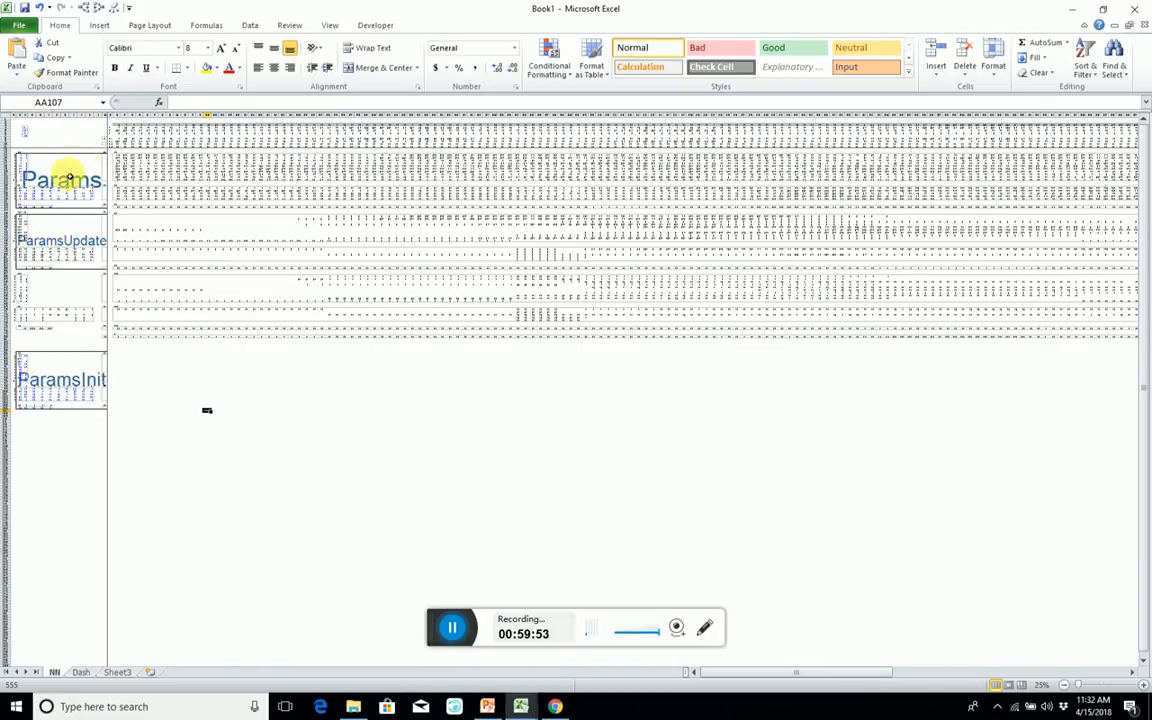
Correct the ParamsInit named range so it refers to =NN!$B$87:$M$106.
left_click(20, 353)
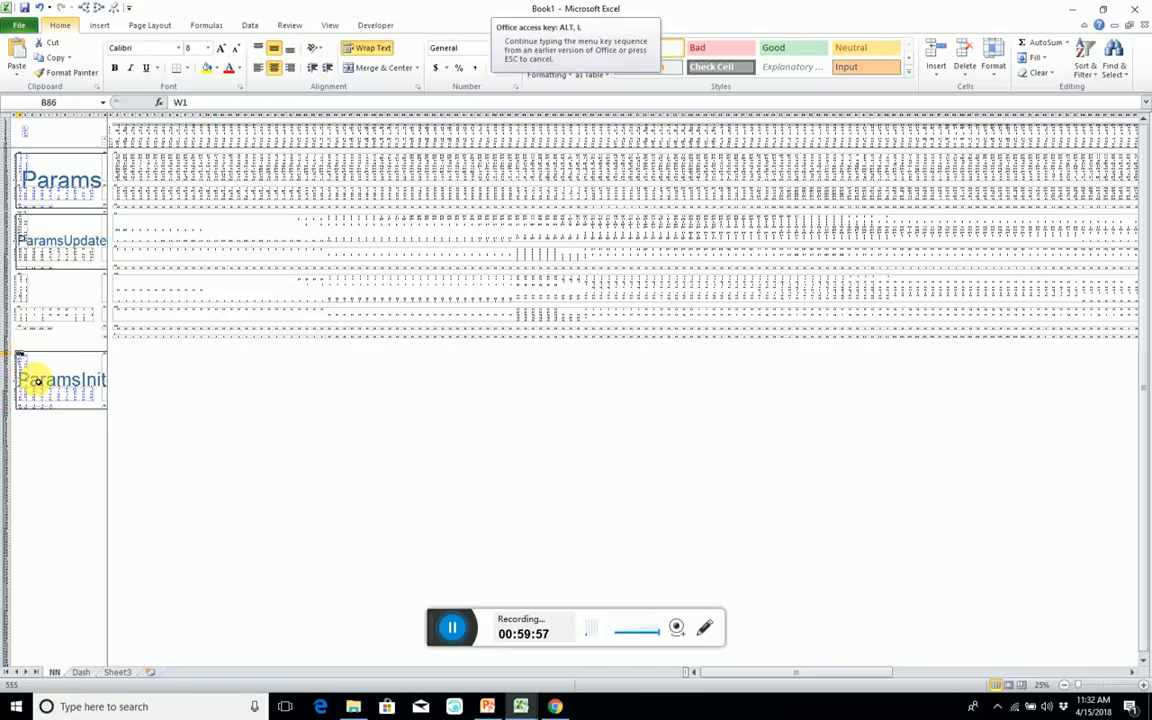
key("ctrl+F3")
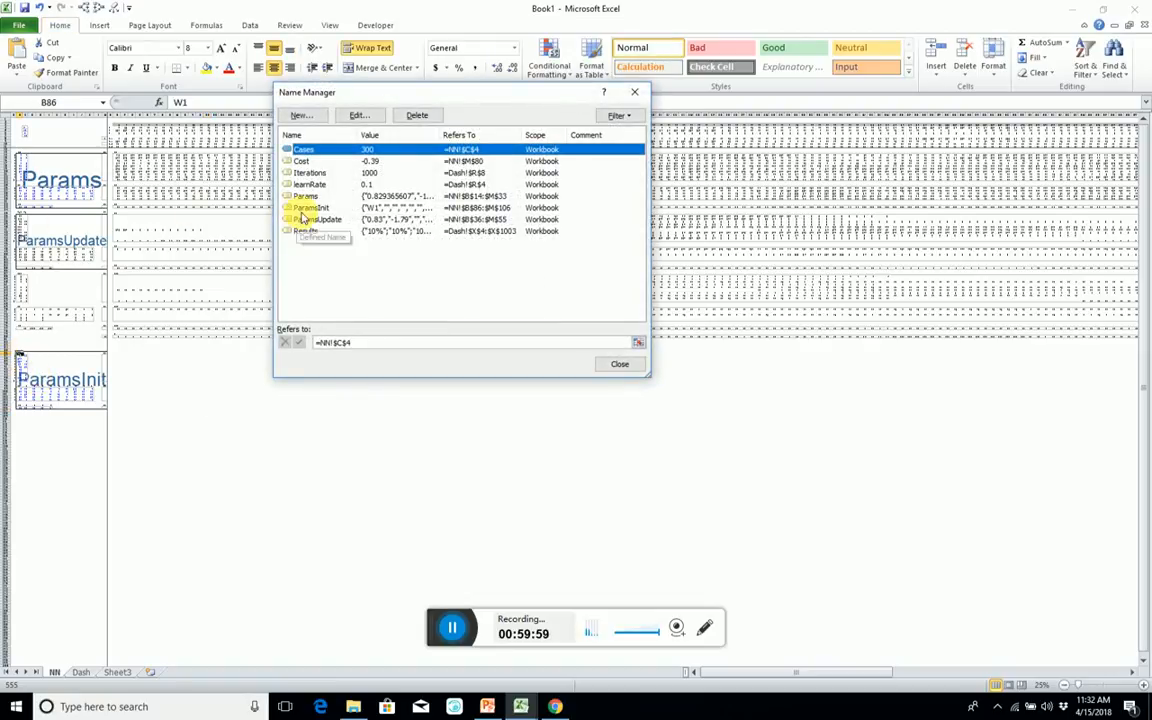
double_click(308, 207)
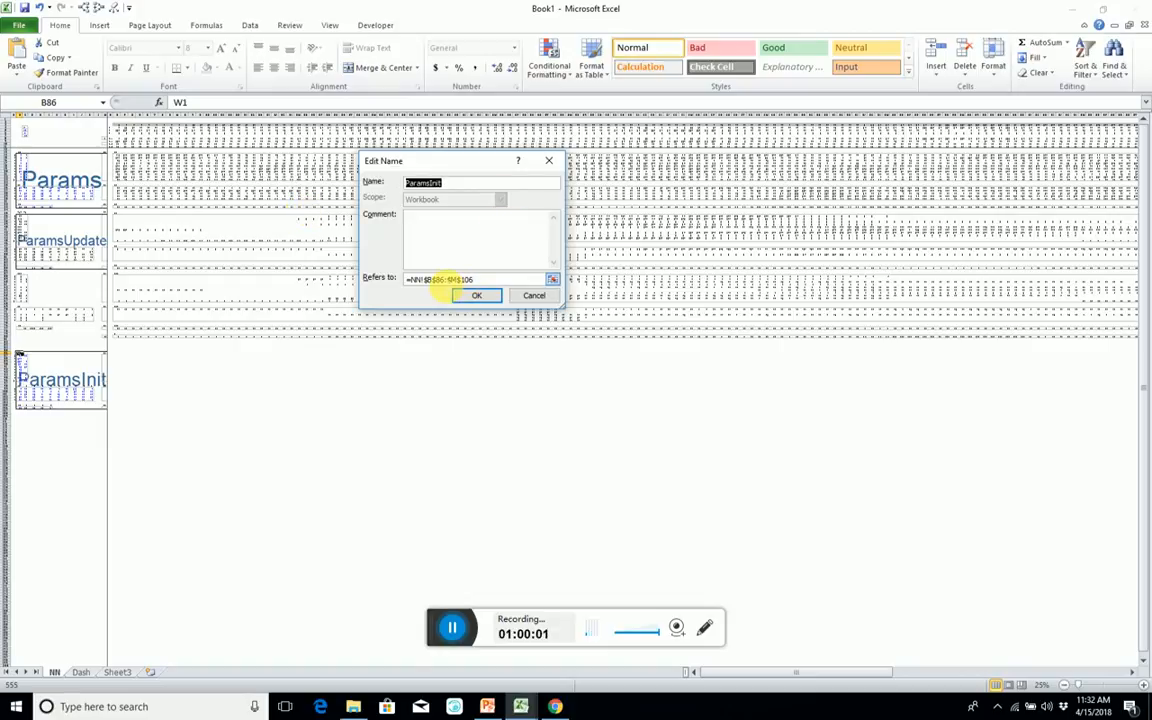
left_click(440, 280)
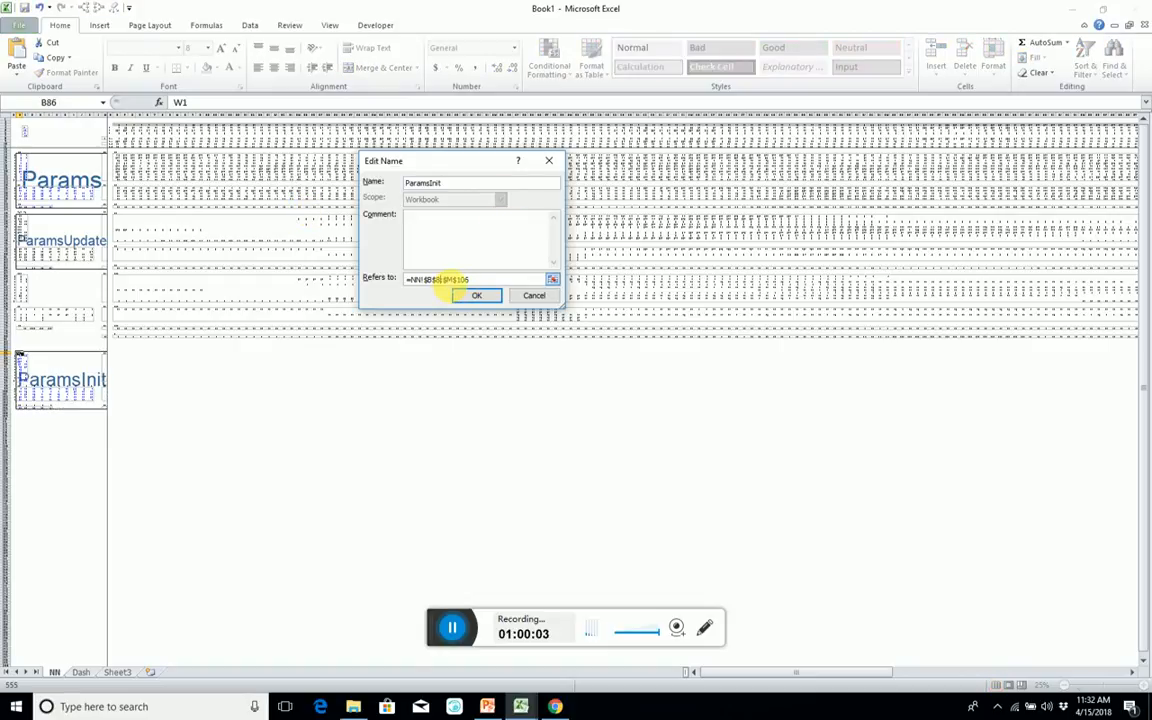
double_click(445, 183)
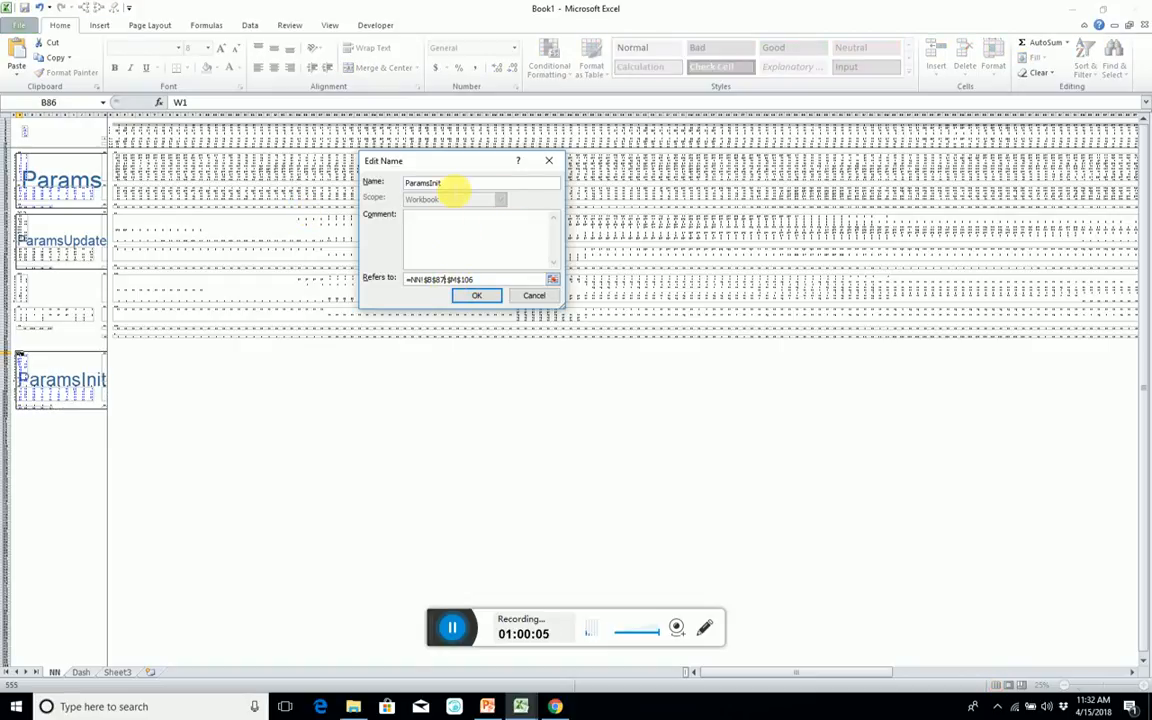
left_click(477, 295)
left_click(604, 364)
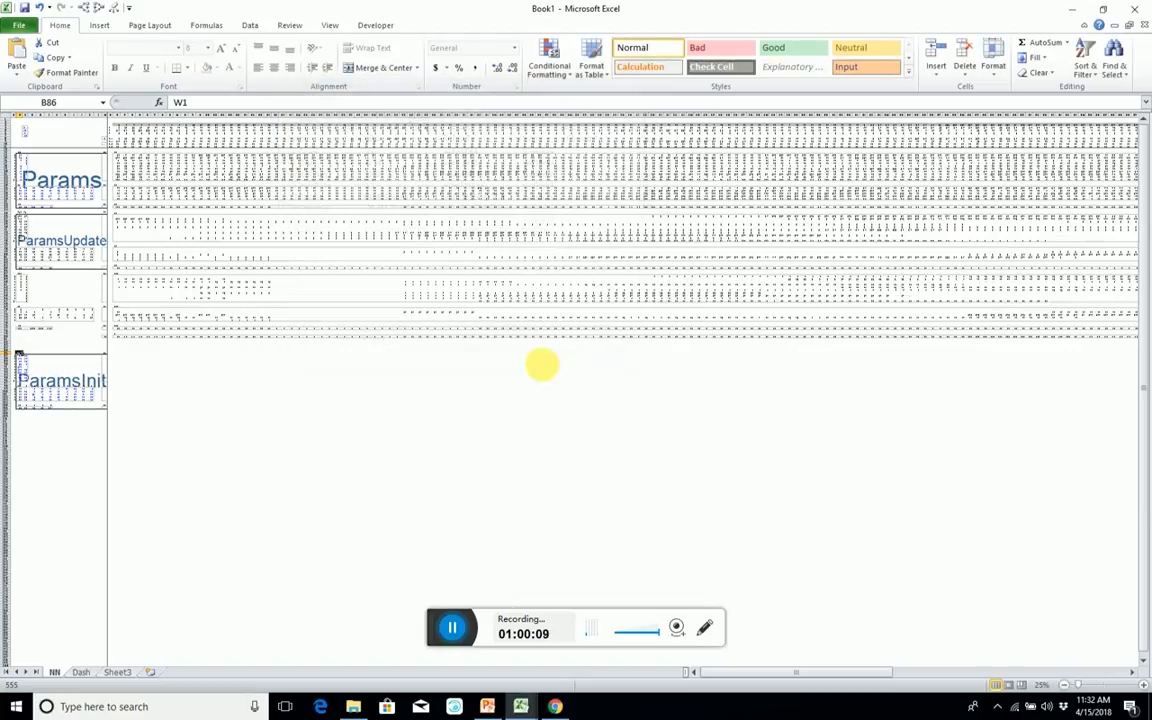
In the VBA editor, duplicate the whole initialise macro below the original and rename the copy Learn.
key("alt+F11")
double_click(341, 107)
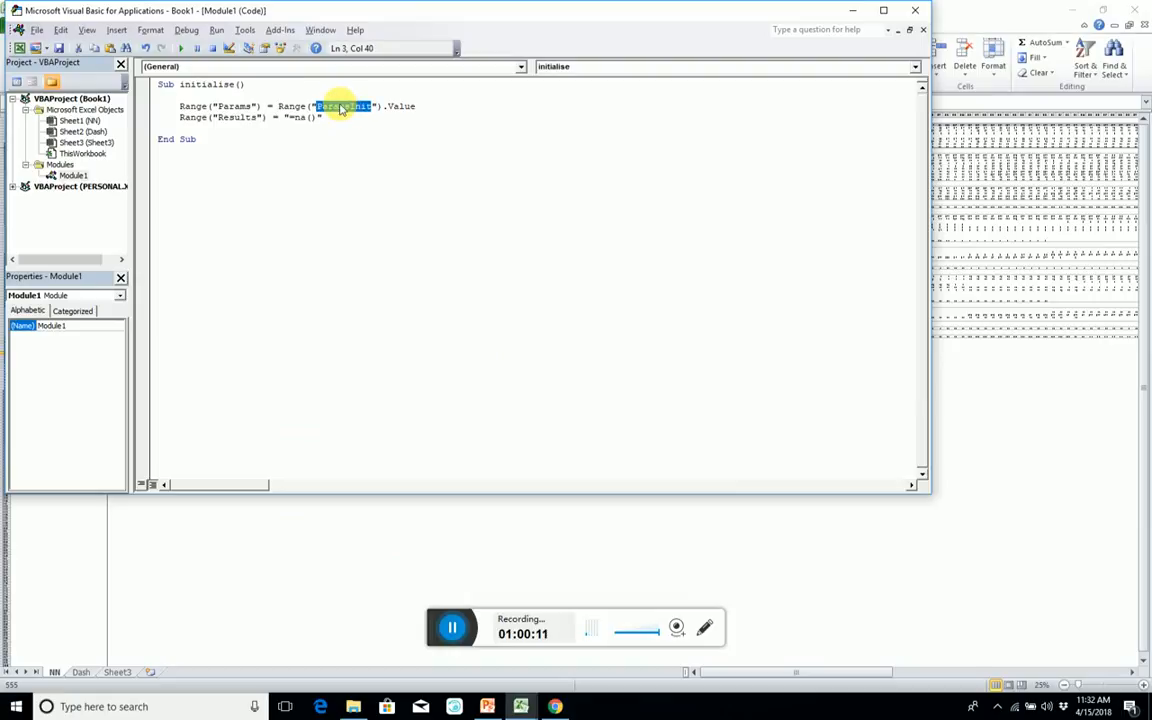
left_click(375, 150)
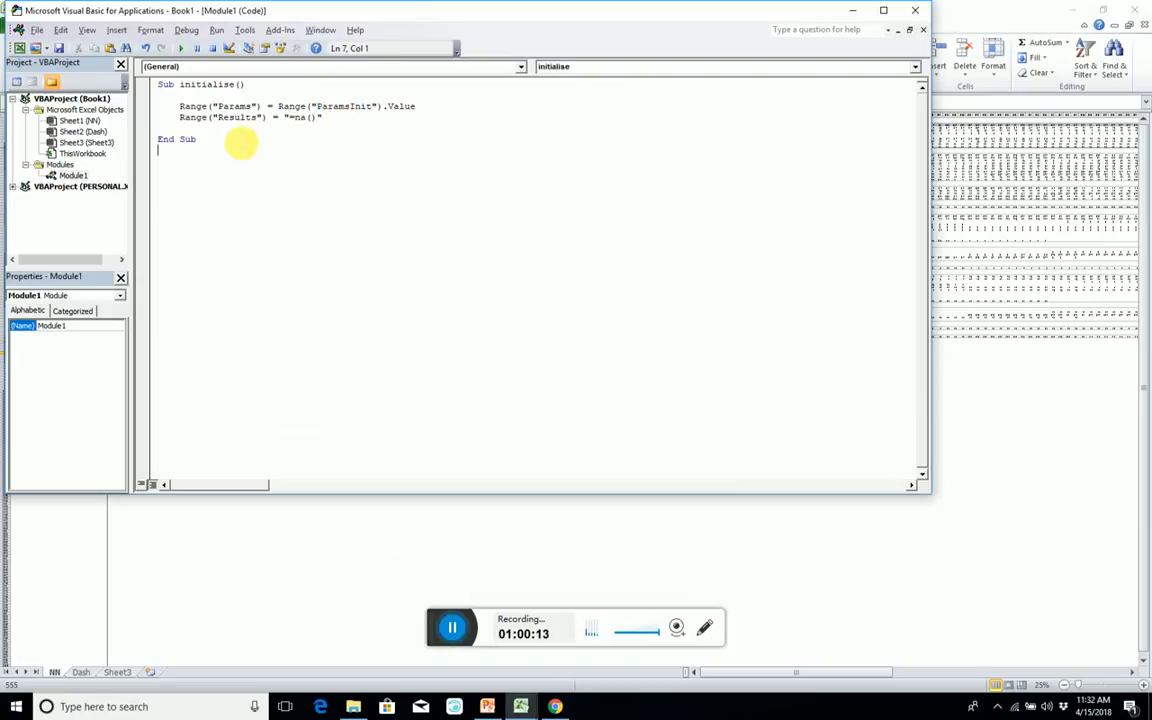
left_click_drag(213, 154, 141, 88)
key("ctrl+c")
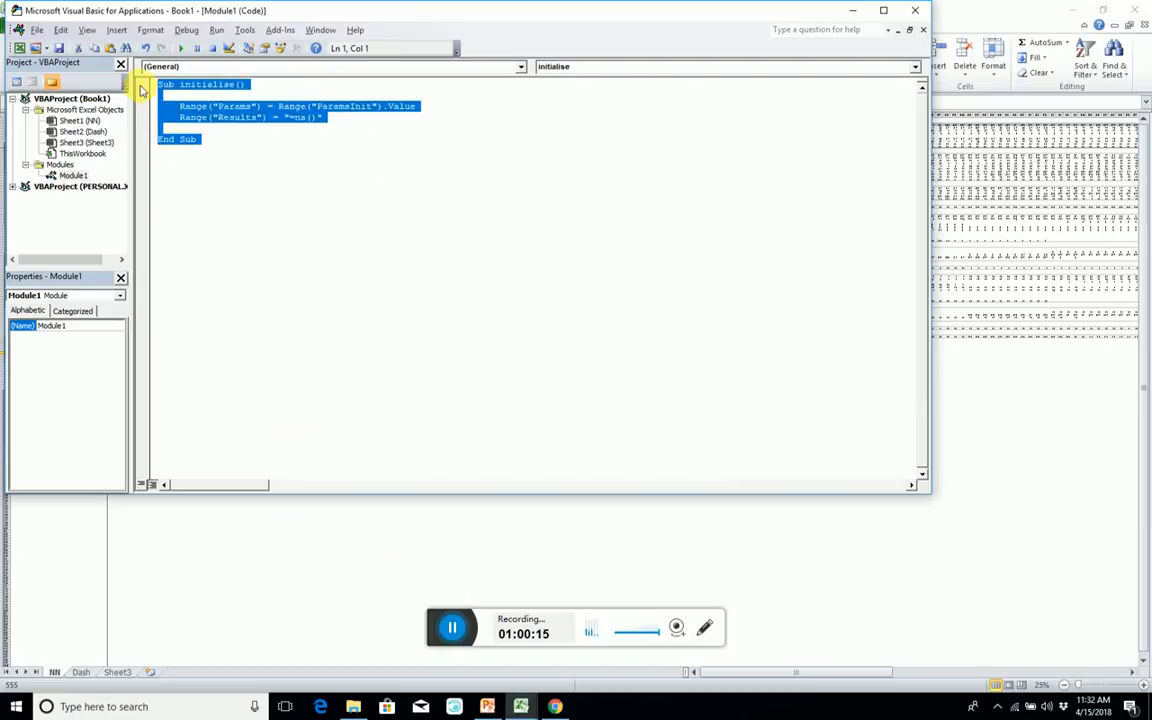
left_click(176, 169)
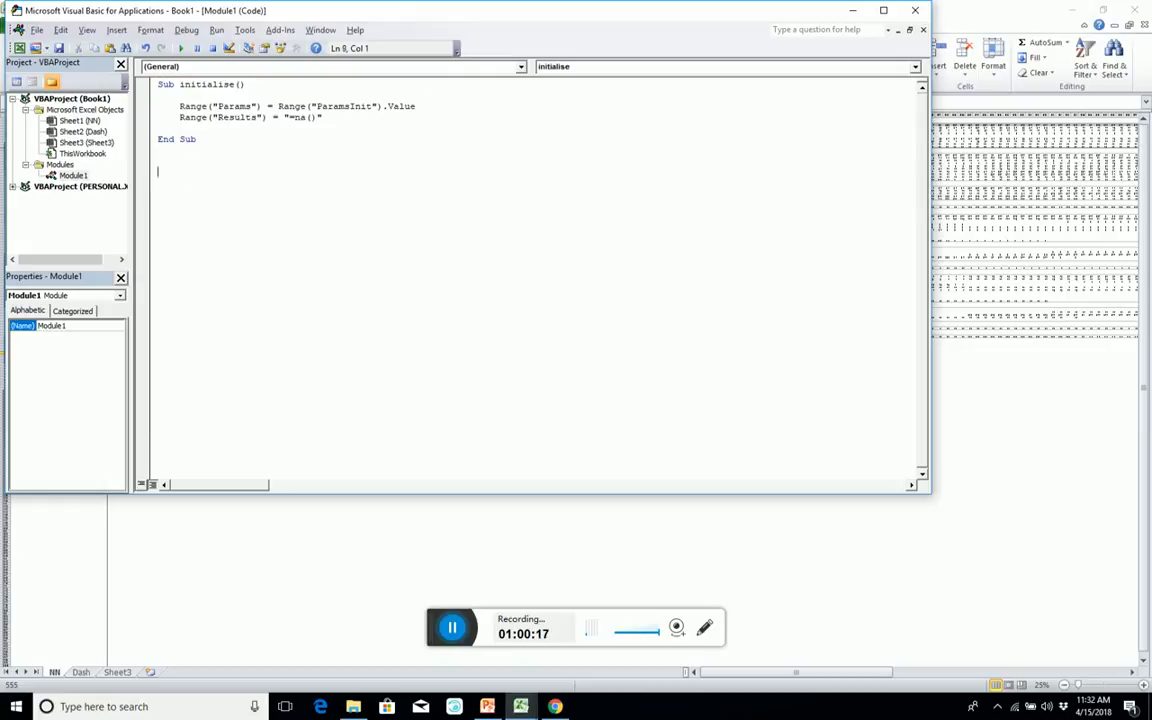
key("ctrl+v")
double_click(212, 172)
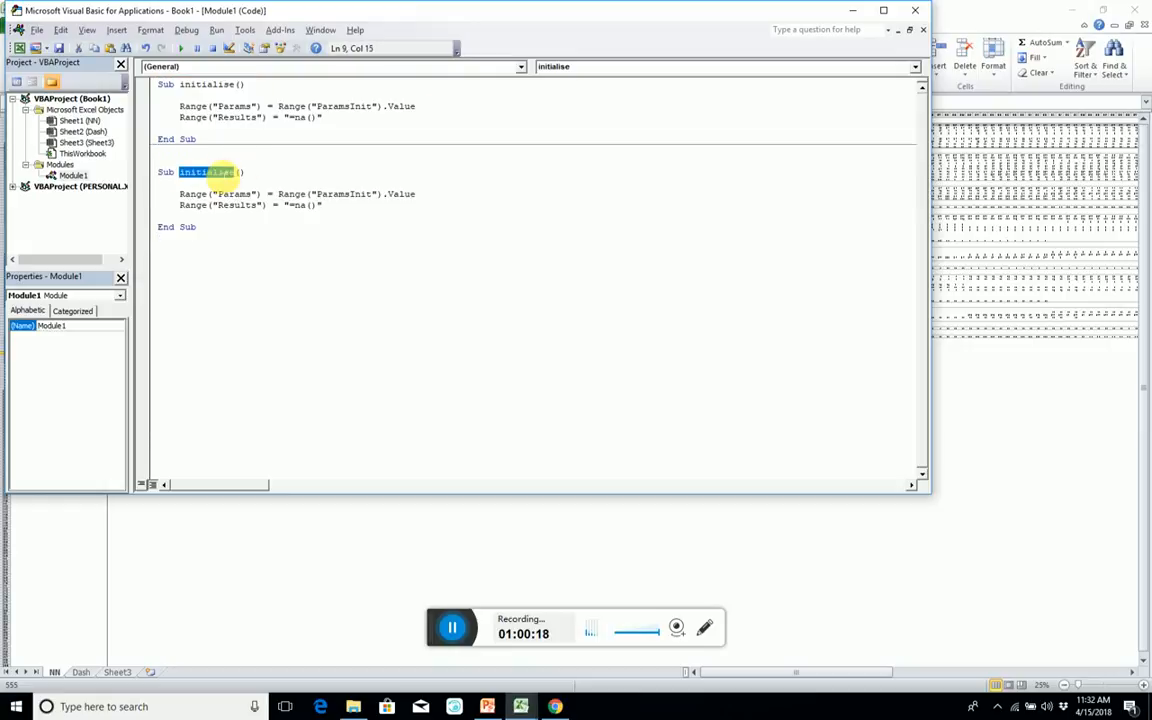
type("Learn")
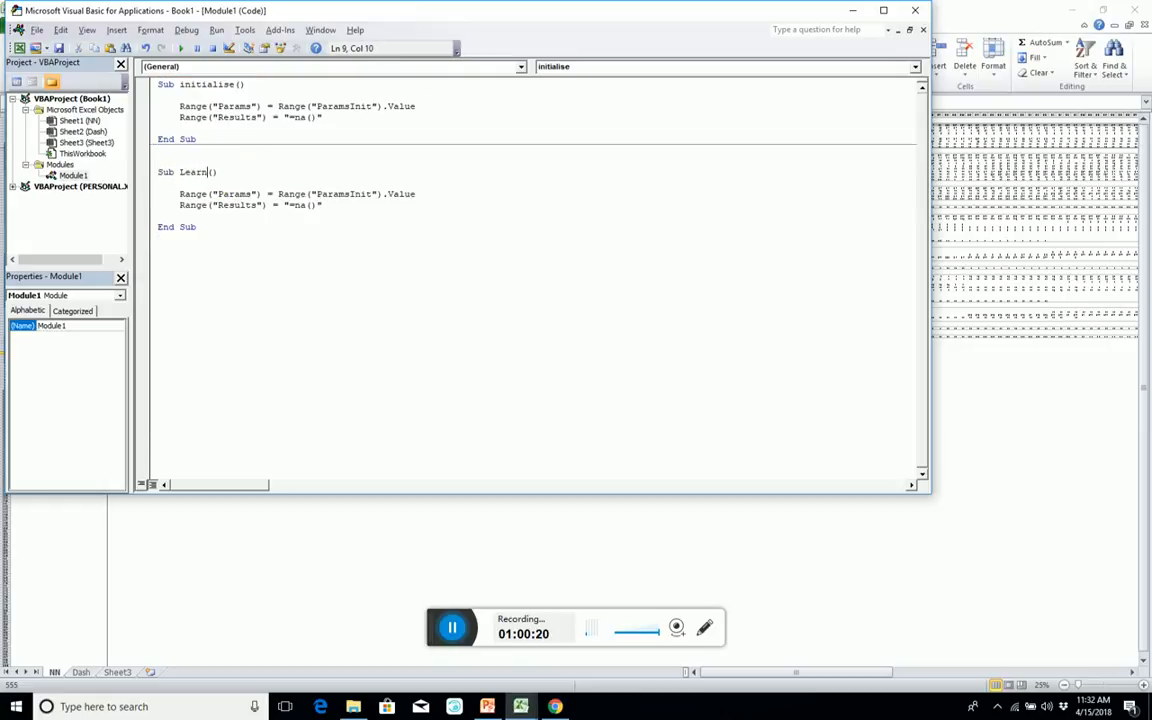
Change the source range of the Params assignment in Learn to ParamsUpdate and check that block on the NN sheet.
left_click(252, 194)
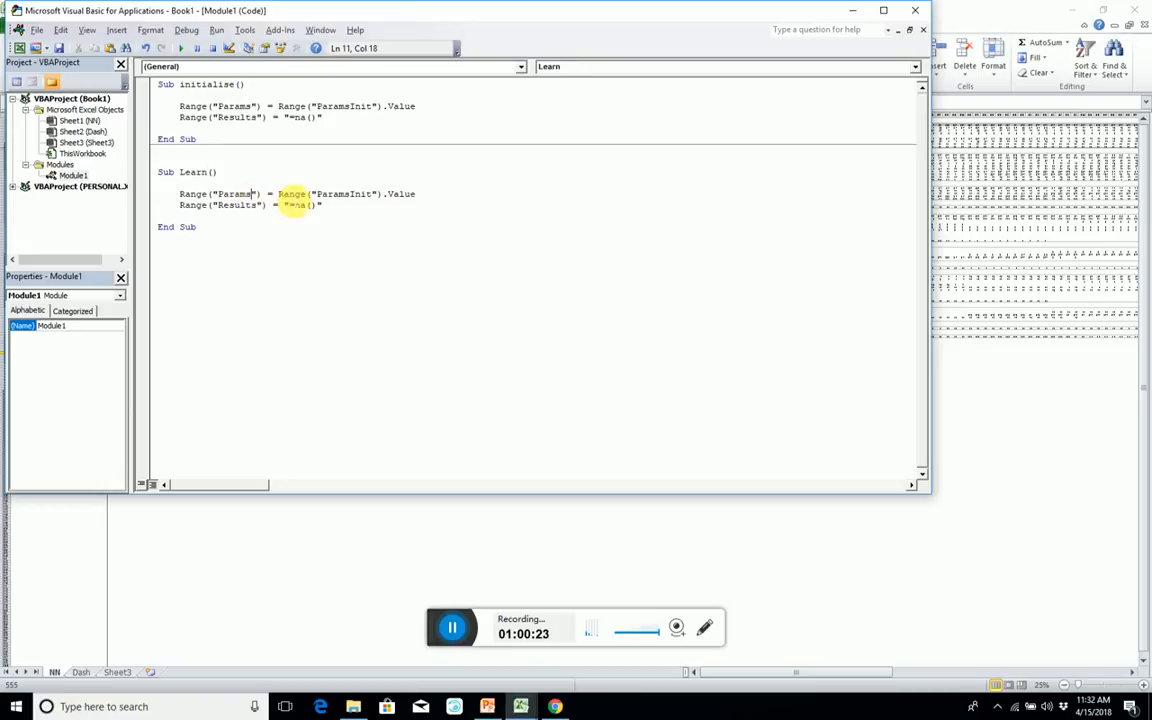
left_click_drag(375, 197, 357, 197)
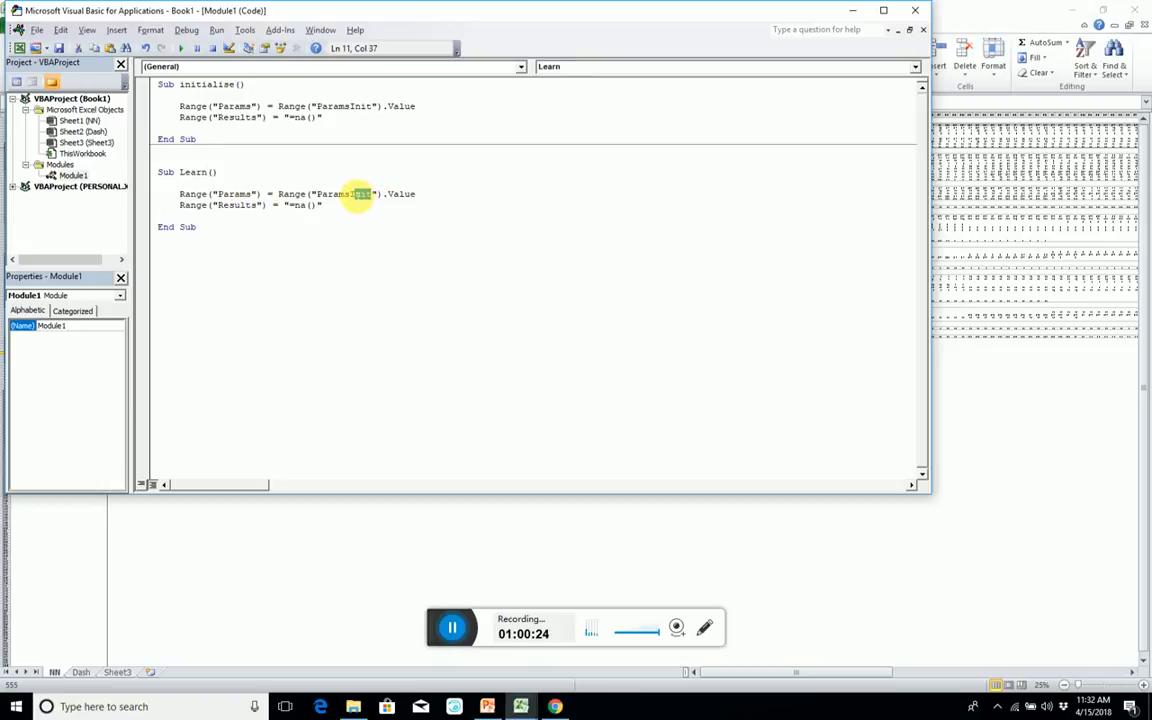
key("BackSpace")
key("BackSpace")
type("Update")
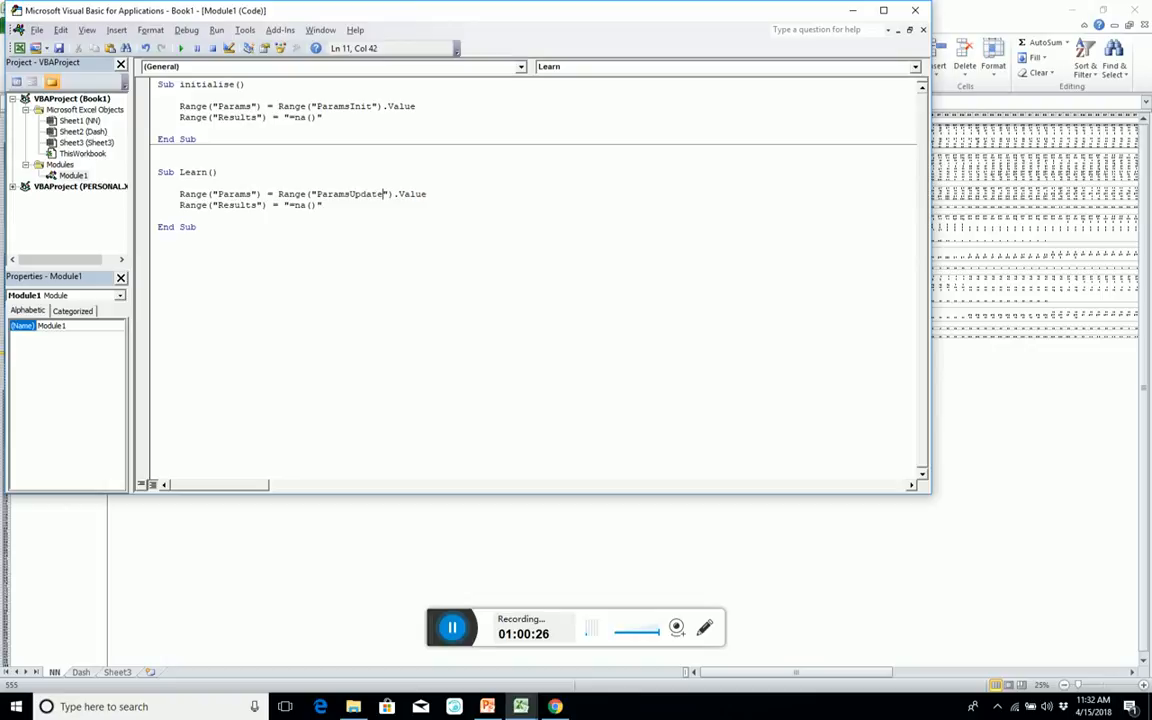
key("alt+F11")
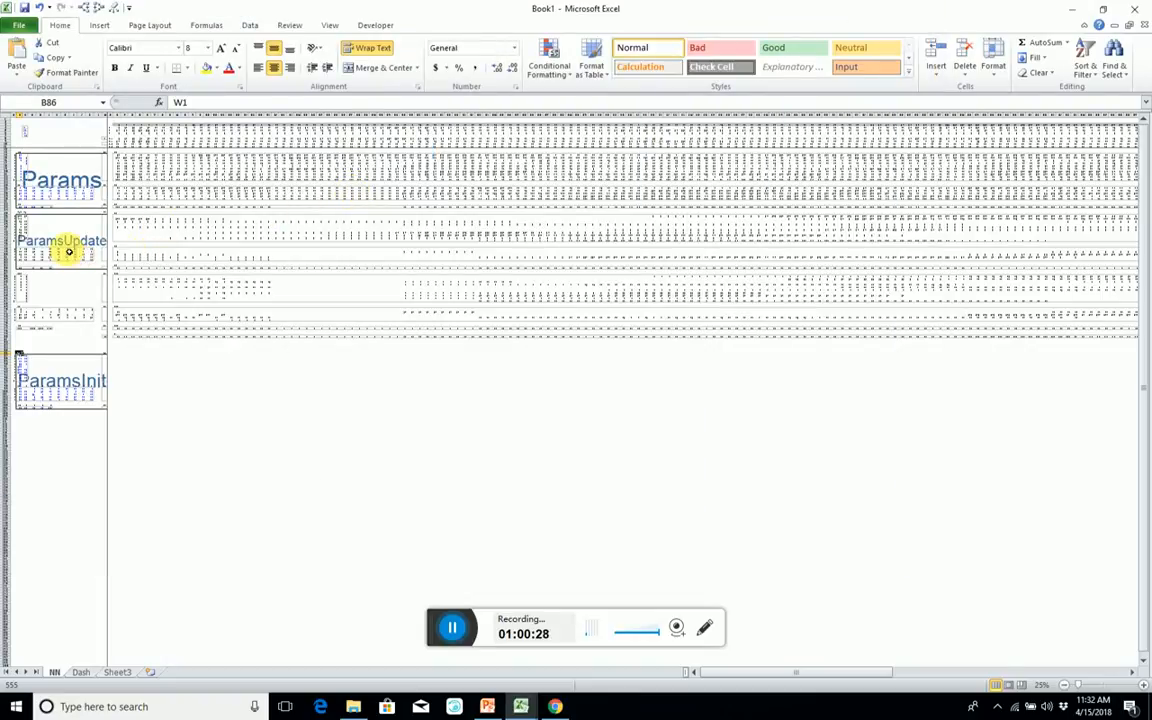
key("alt+space")
key("alt+Tab")
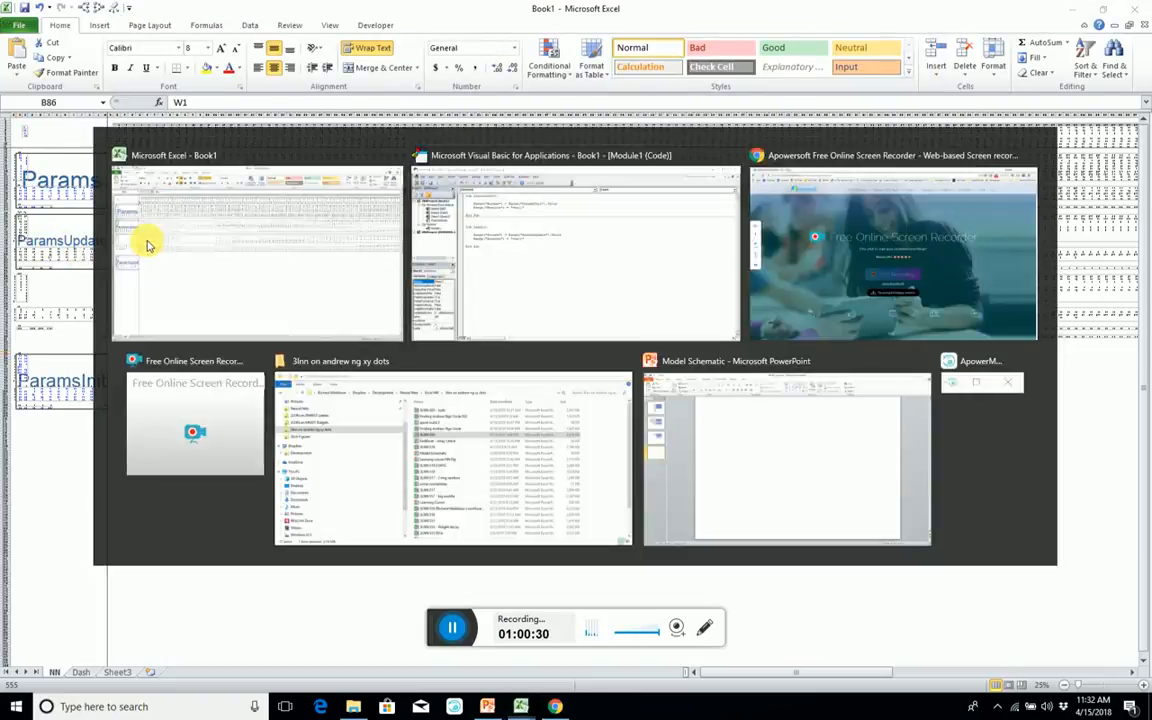
Add the loop line For x = 1 To Range("Iterations").Value above the assignments in Learn, leaving blank space before it.
left_click(374, 214)
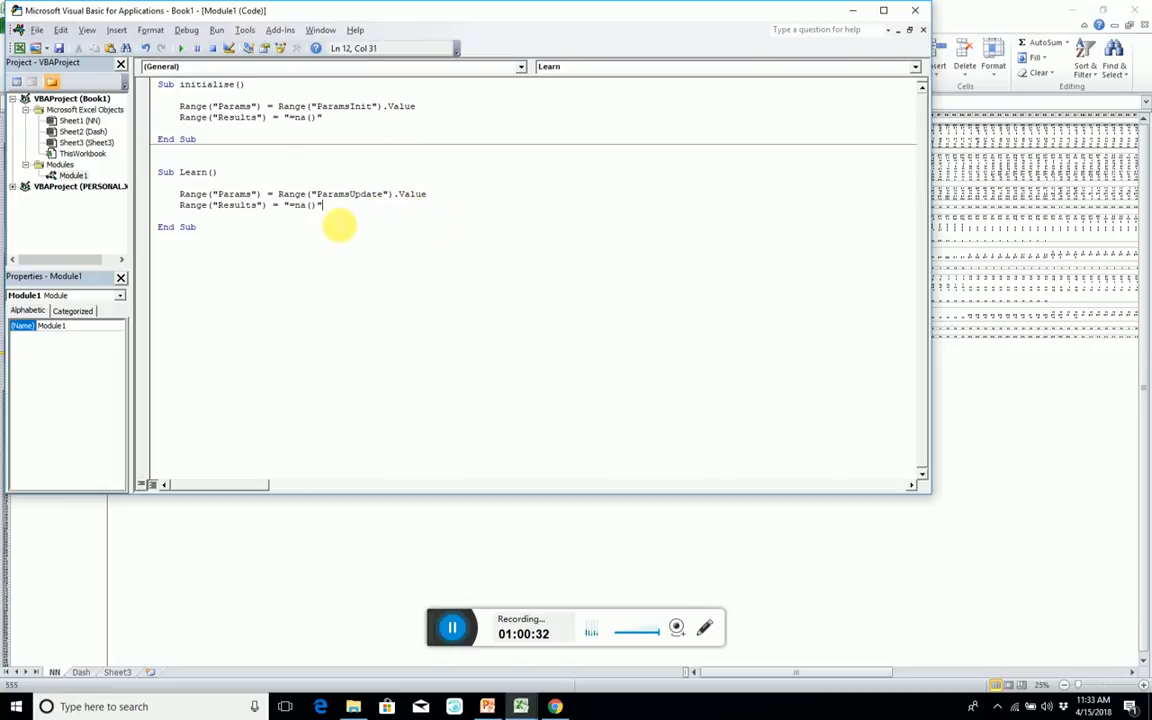
key("Return")
key("Return")
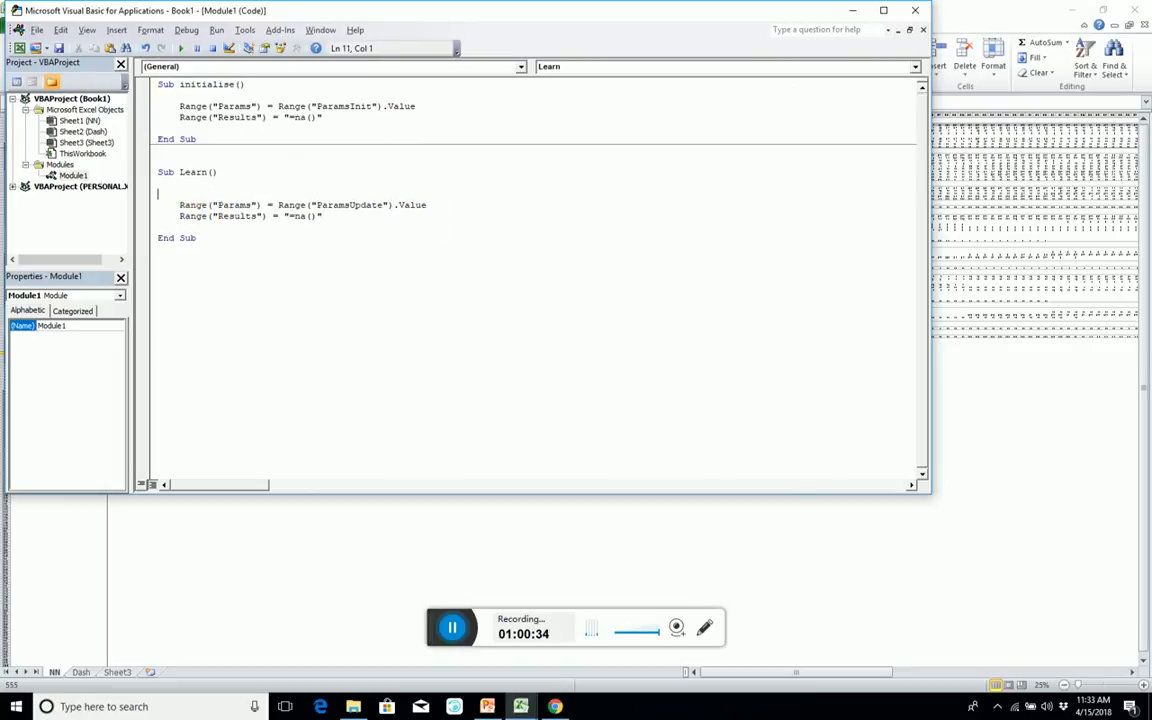
type("f")
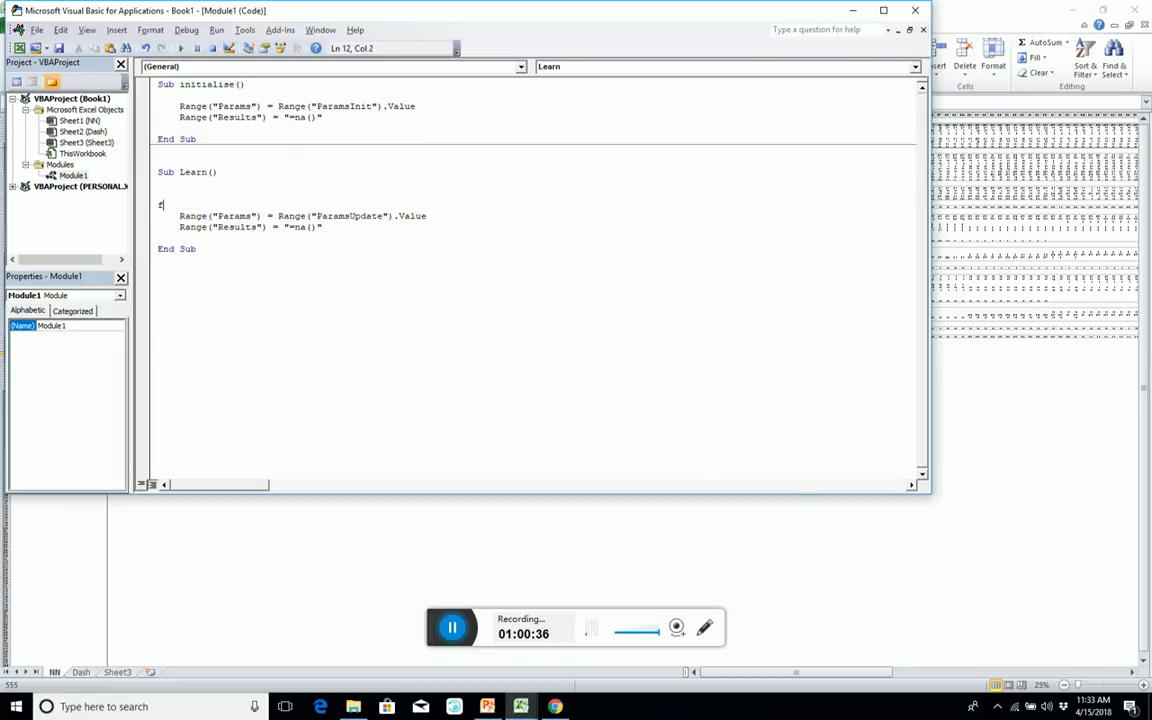
type("or x ")
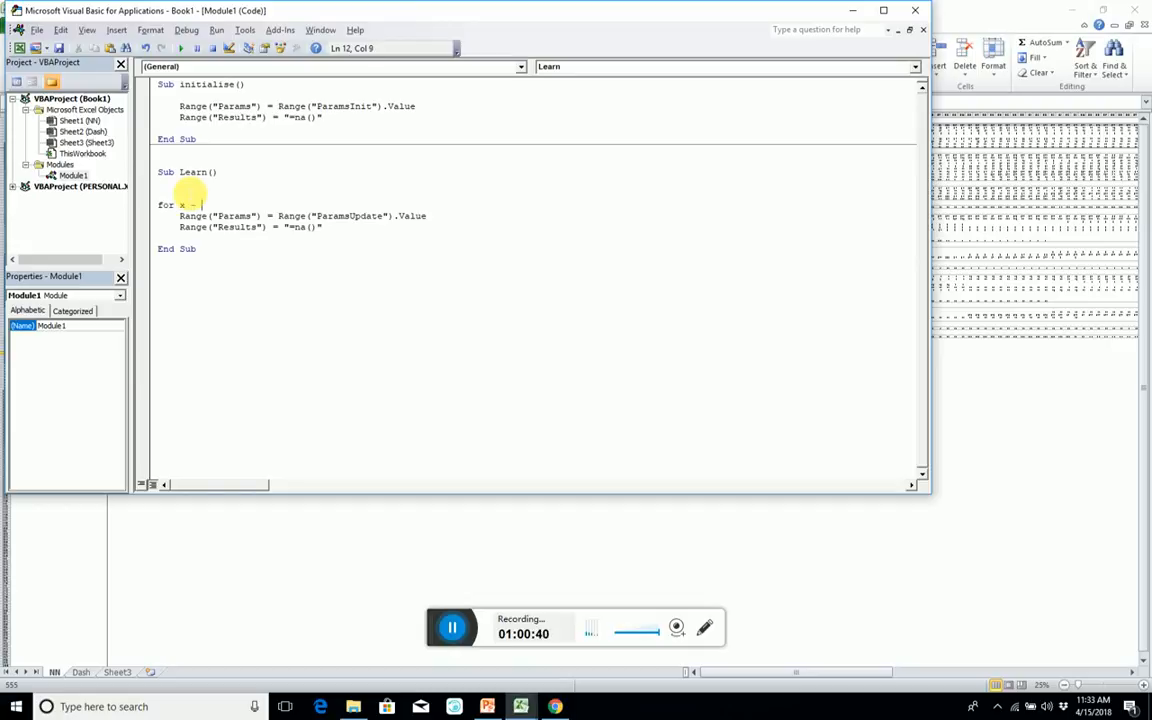
type("= 1 t")
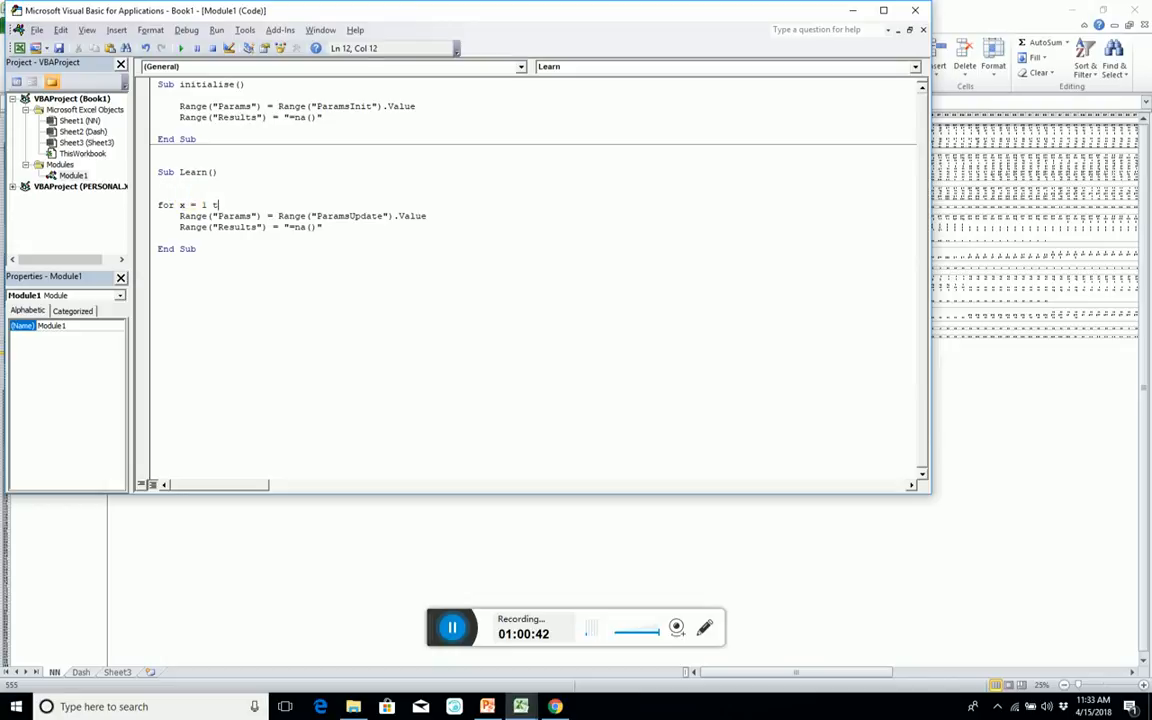
type("o Range(\"")
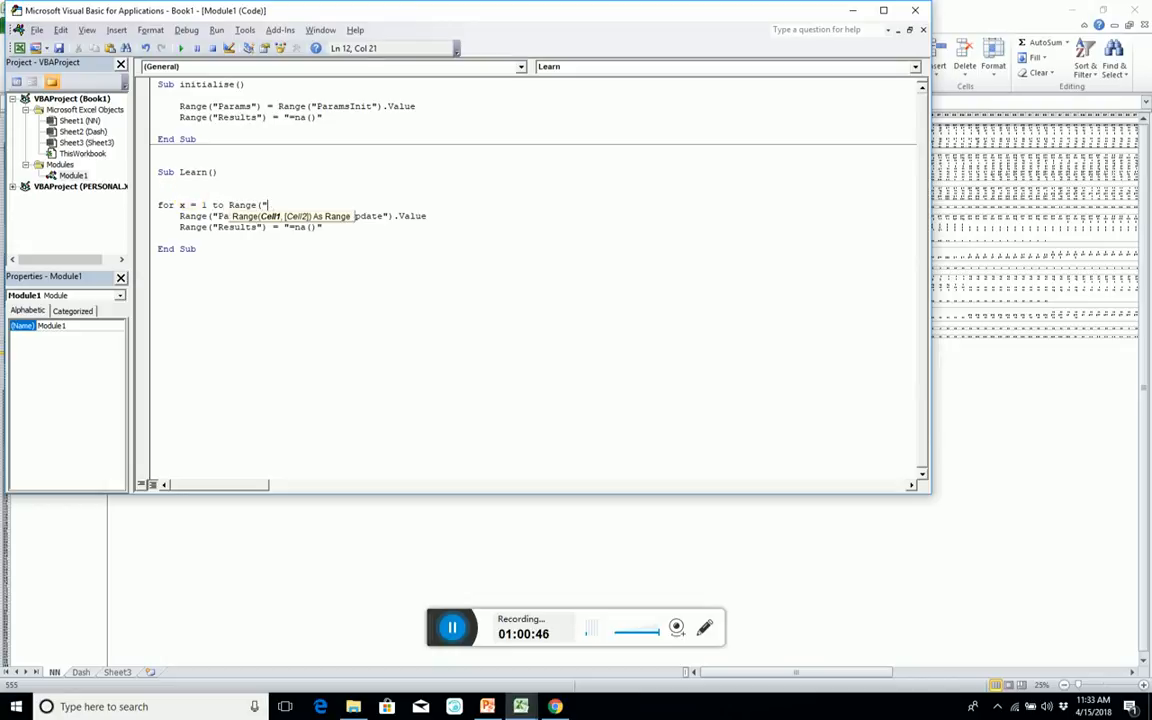
type("Iterations\").value")
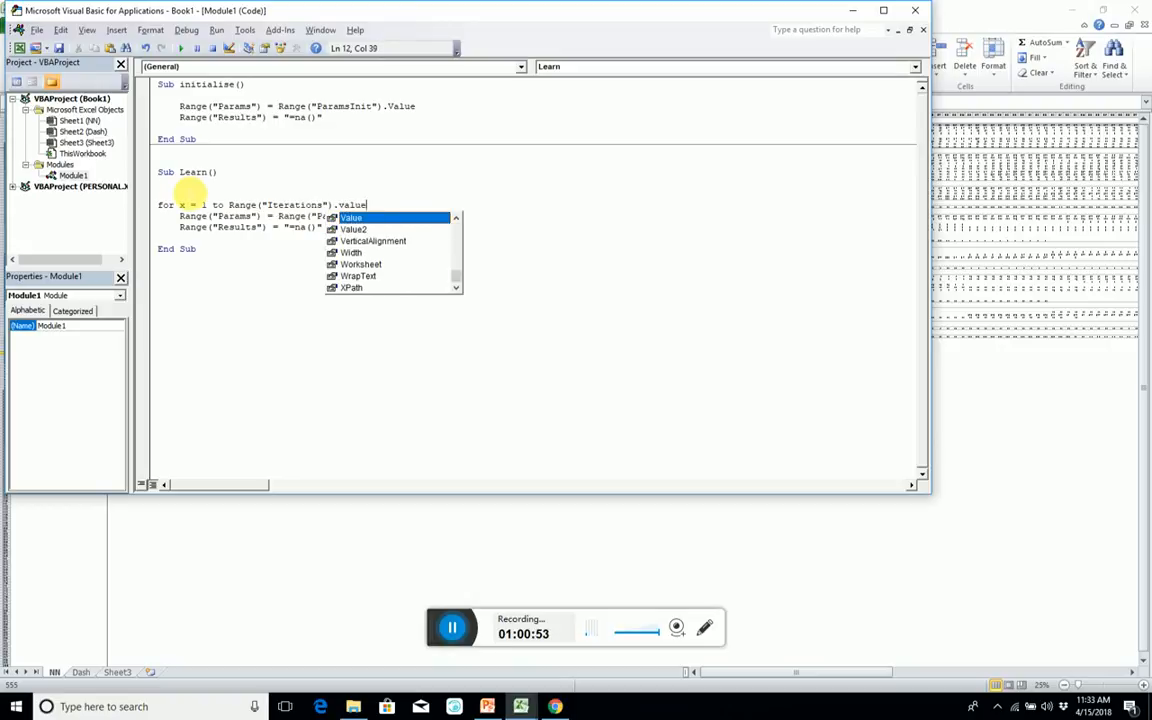
left_click(293, 194)
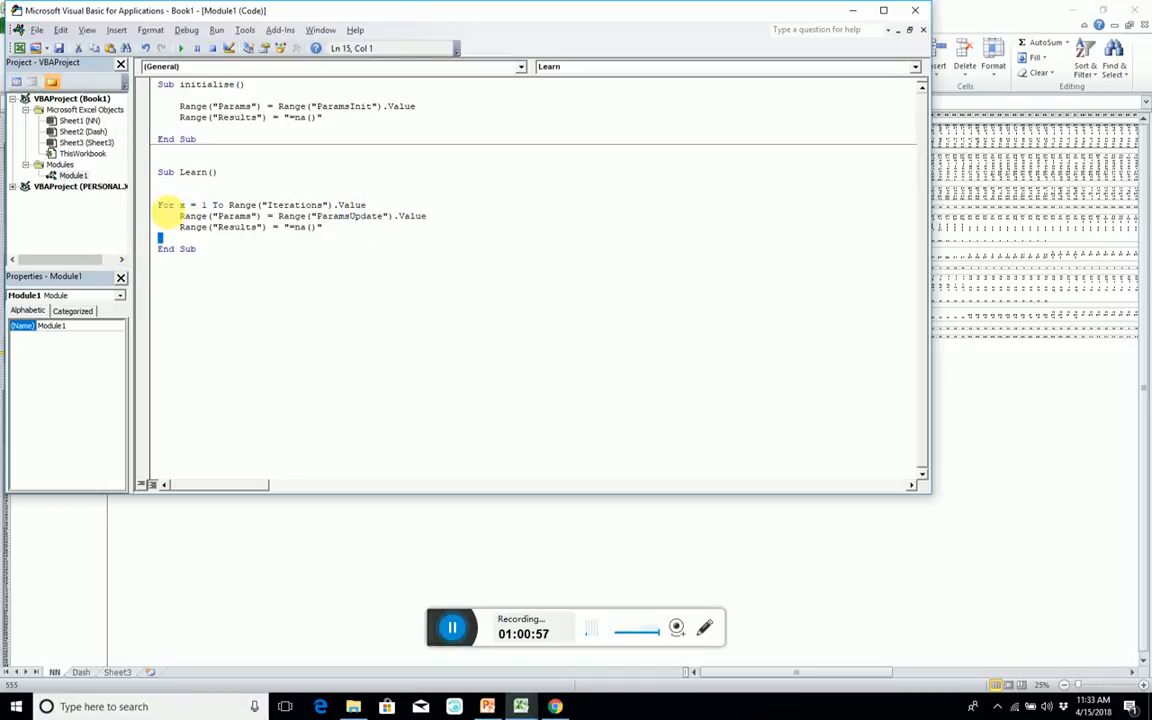
Close the loop with Next x after the Results line, leaving a blank line before End Sub.
type("Next ")
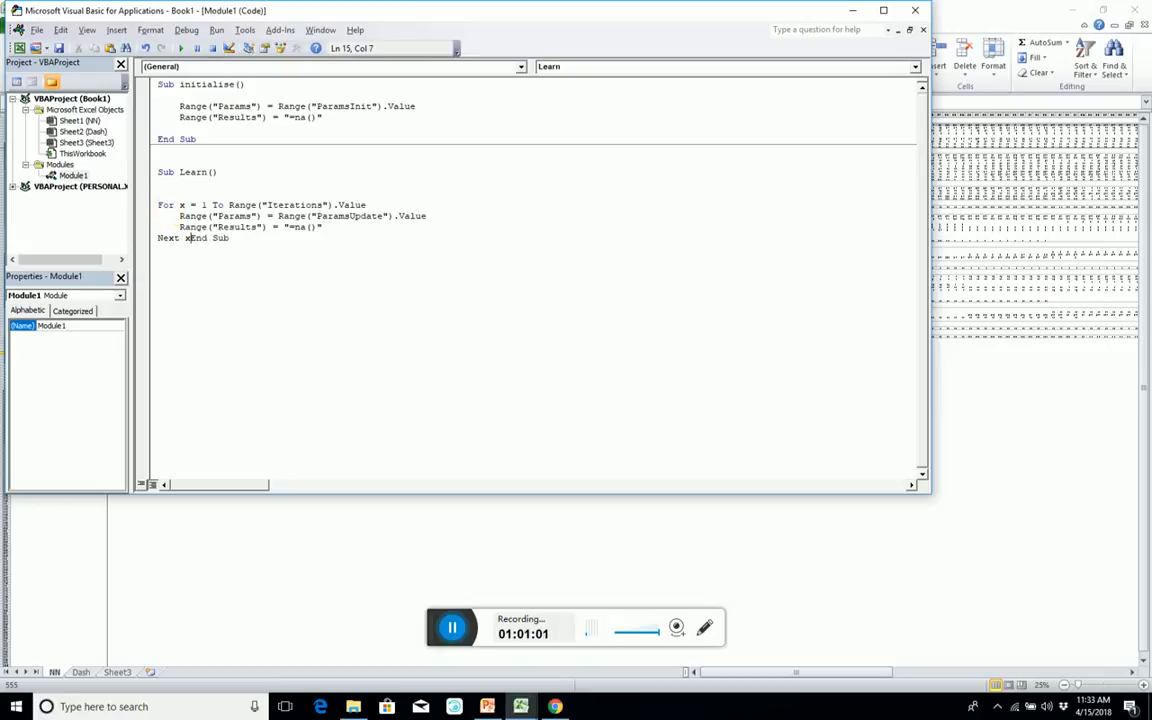
type("x")
key("Return")
key("Return")
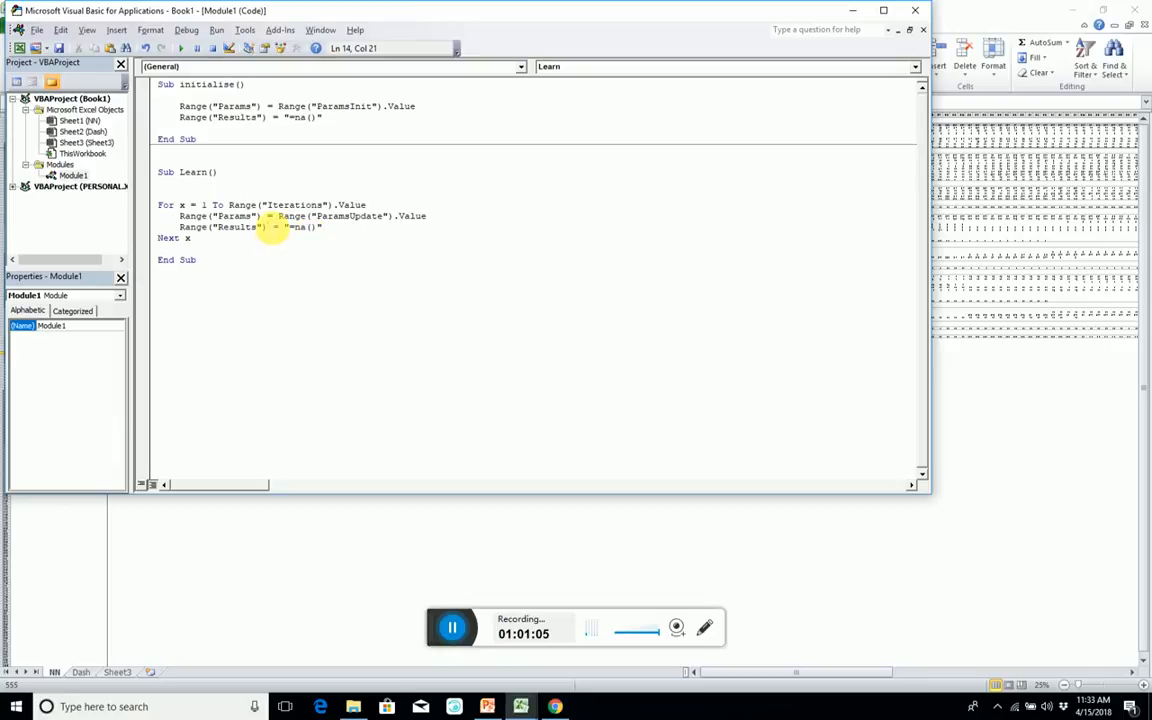
Make the Results assignment in the Learn loop target the individual cell .Cells(x, 1).
type(".cells")
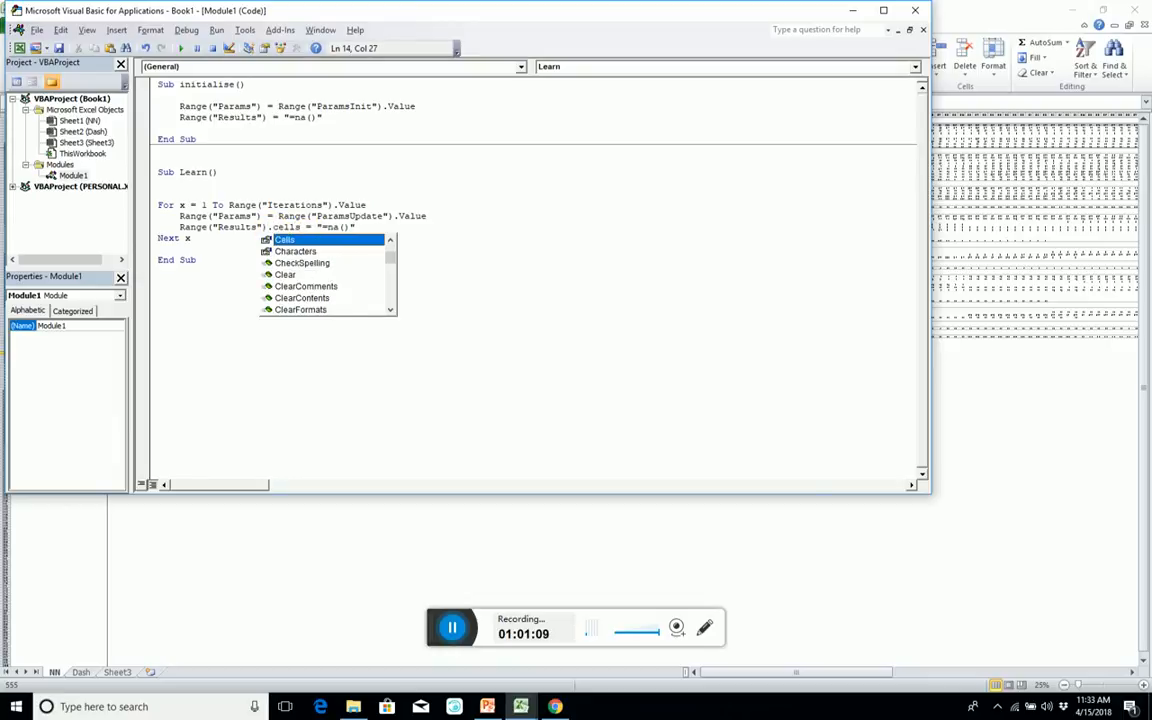
type("(")
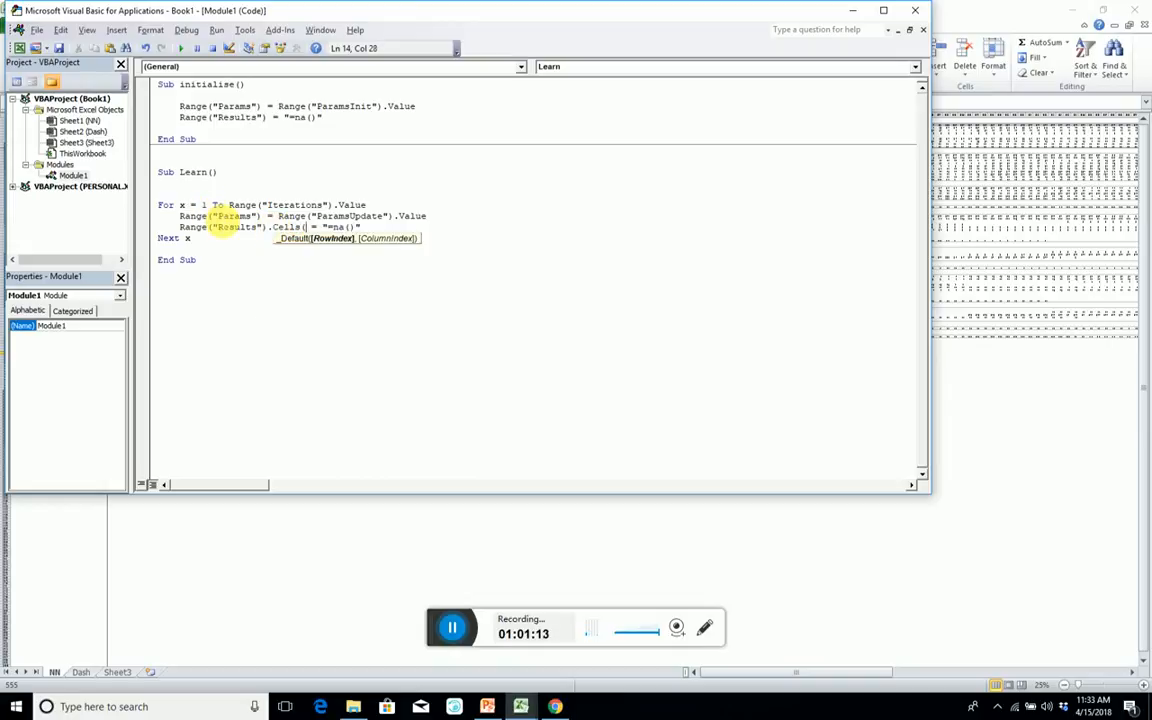
type("x")
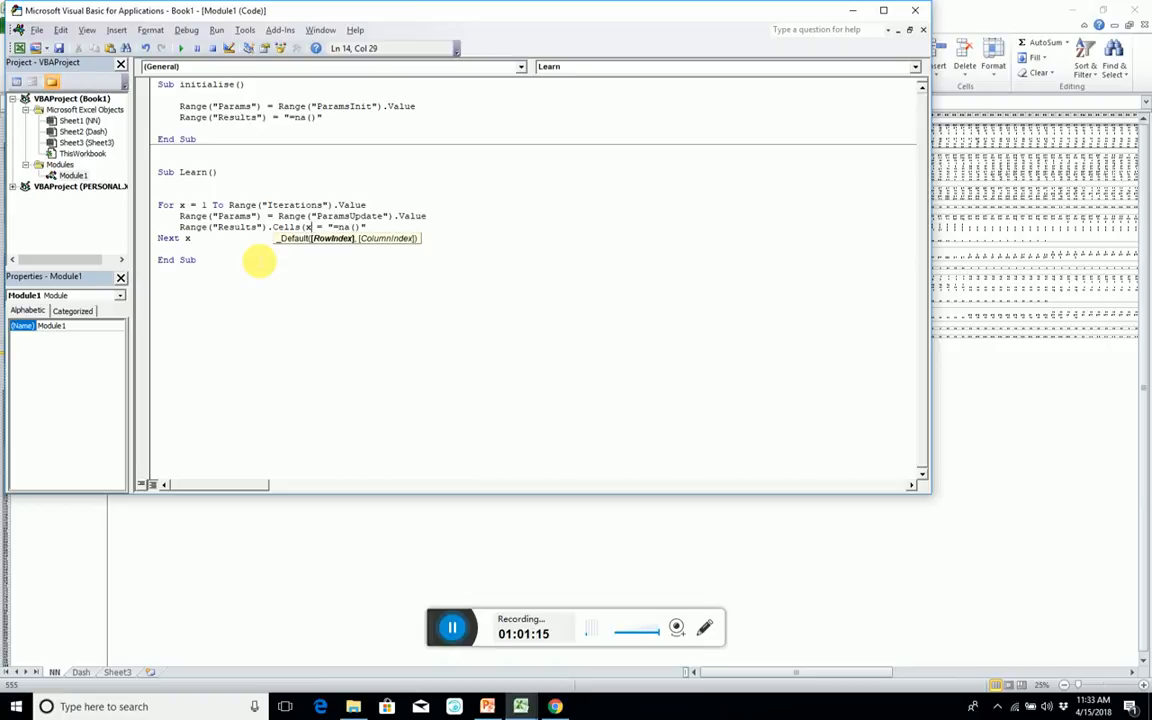
type(",1")
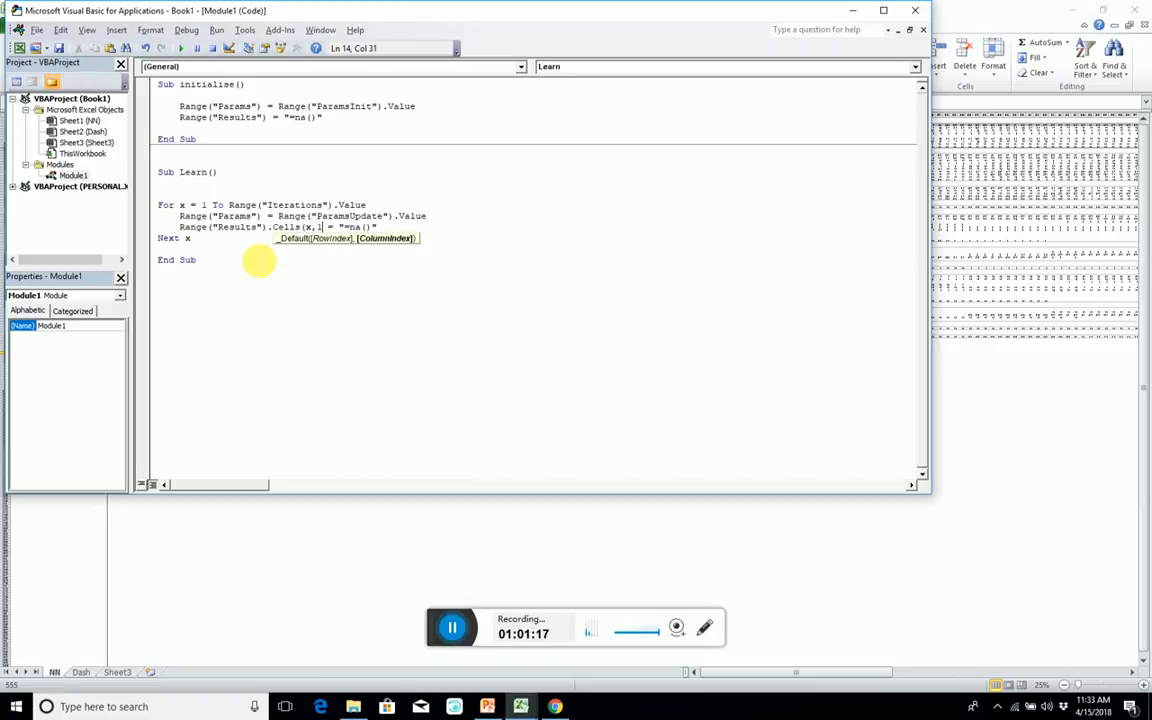
type(")")
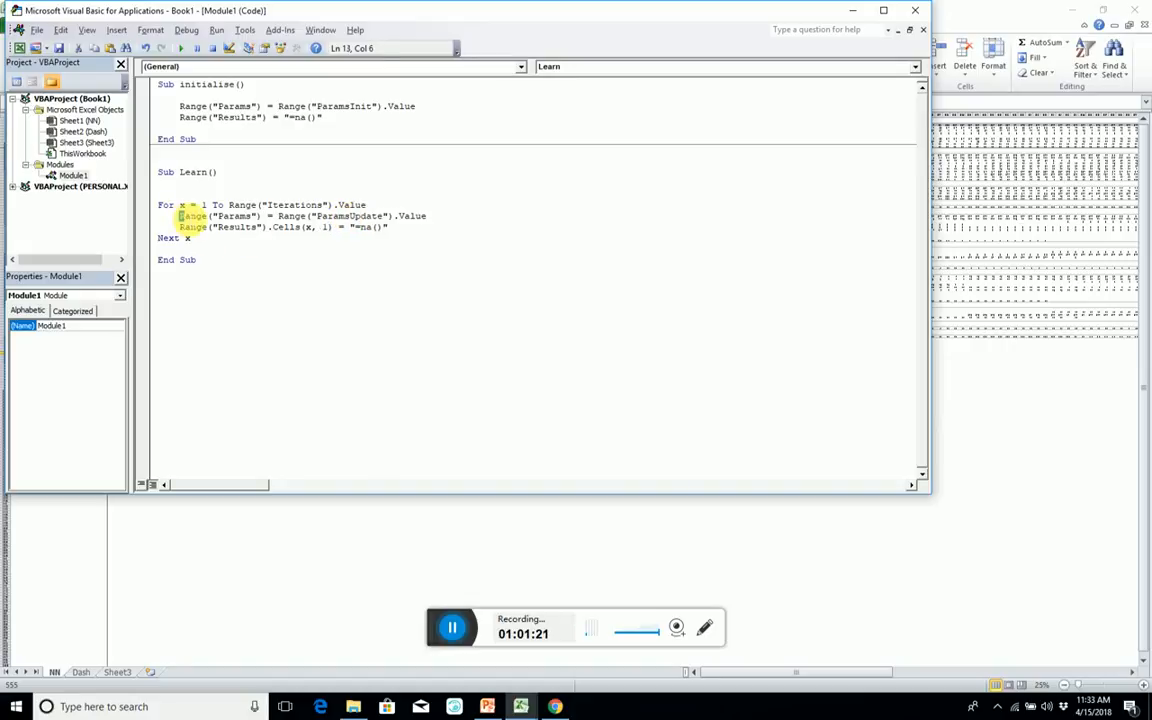
Make the Results assignment in the Learn loop store Range("Cost").Value instead of the "=na()" formula.
left_click_drag(179, 216, 428, 222)
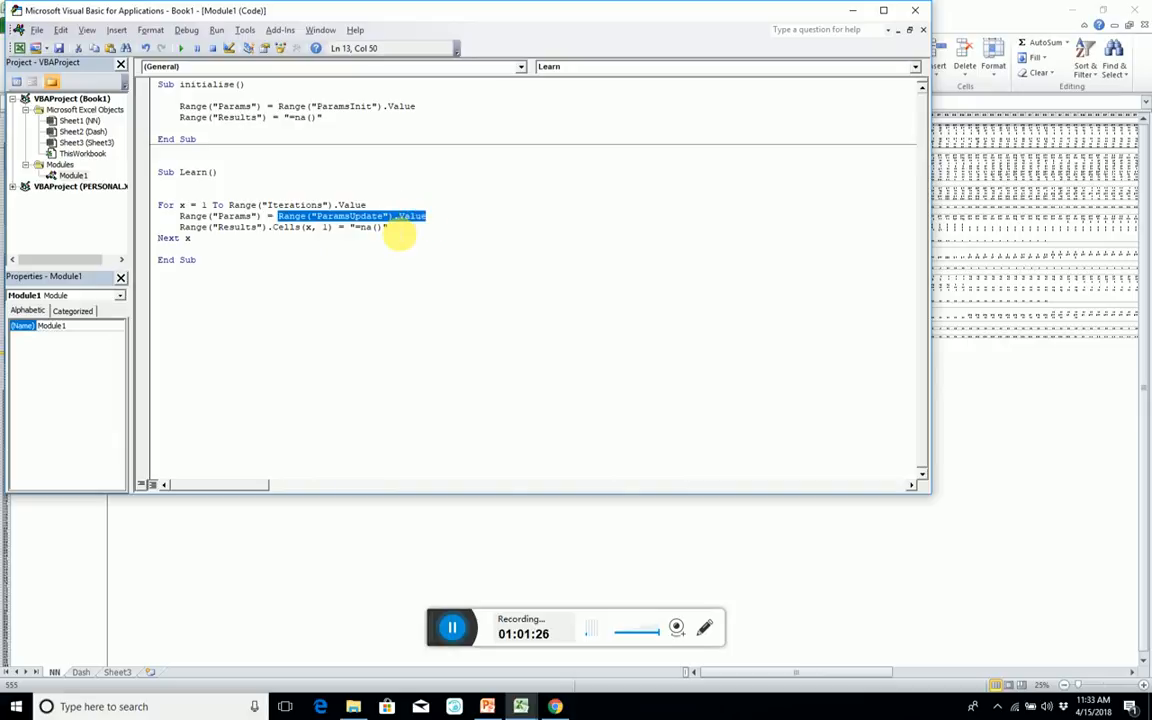
left_click_drag(349, 227, 421, 232)
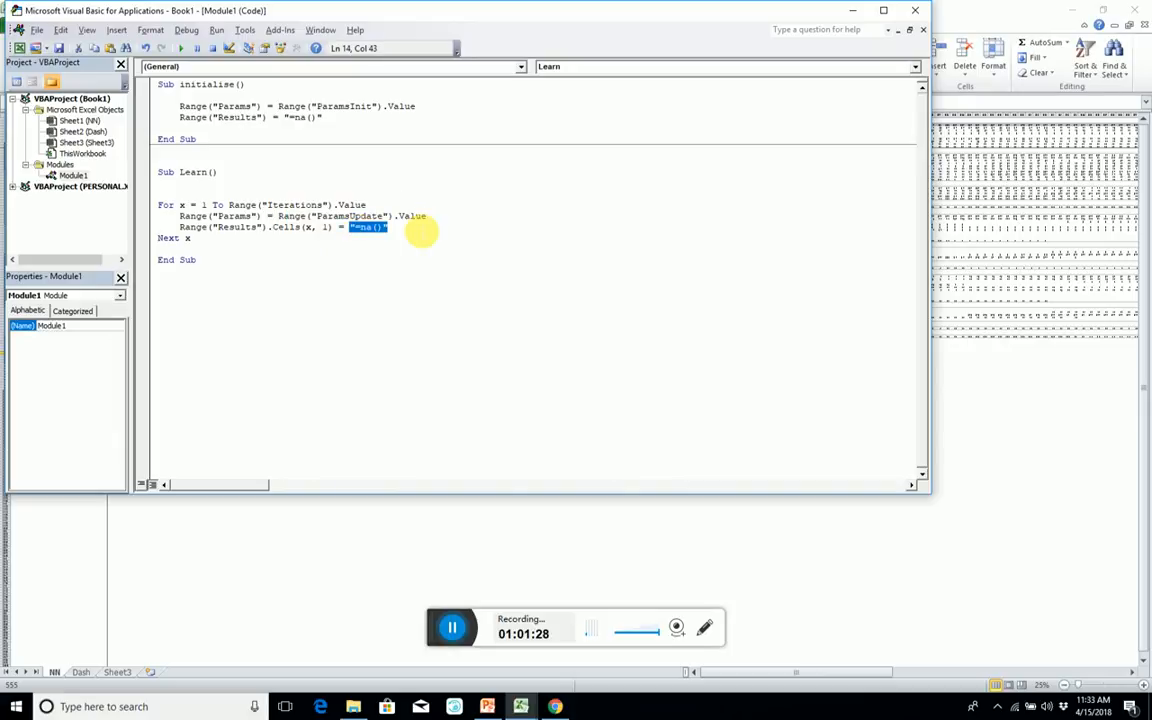
type("Range(\"ParamsUpdate\").Value")
double_click(405, 228)
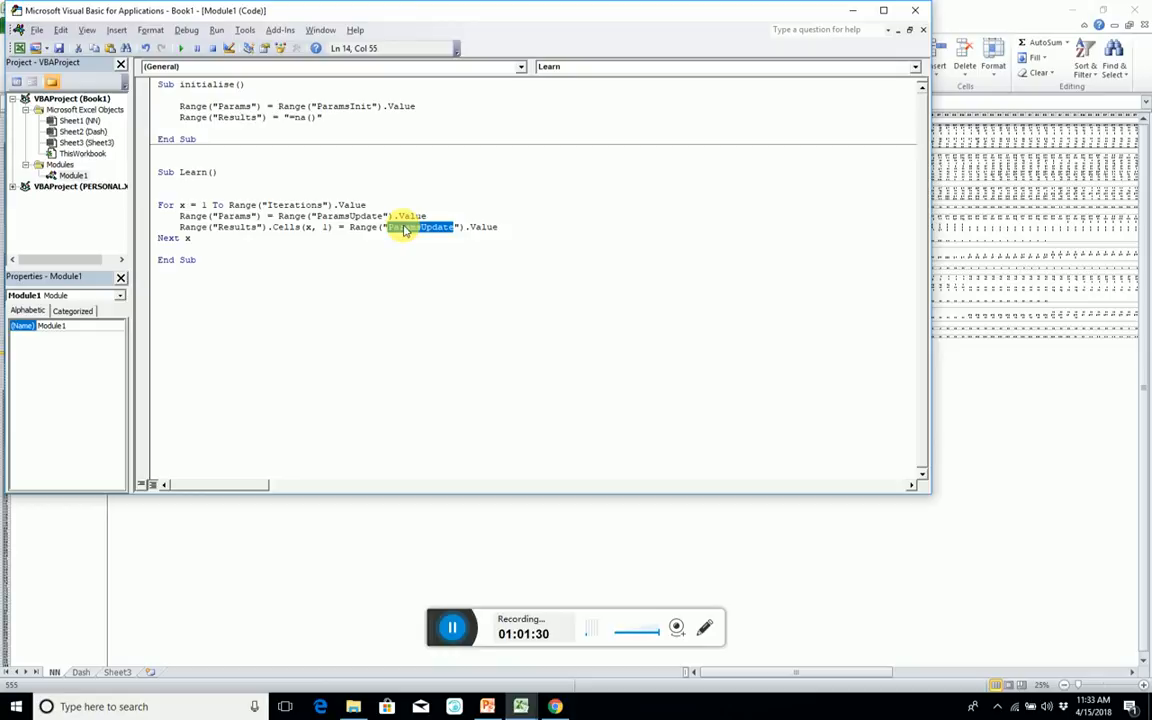
type("Cost")
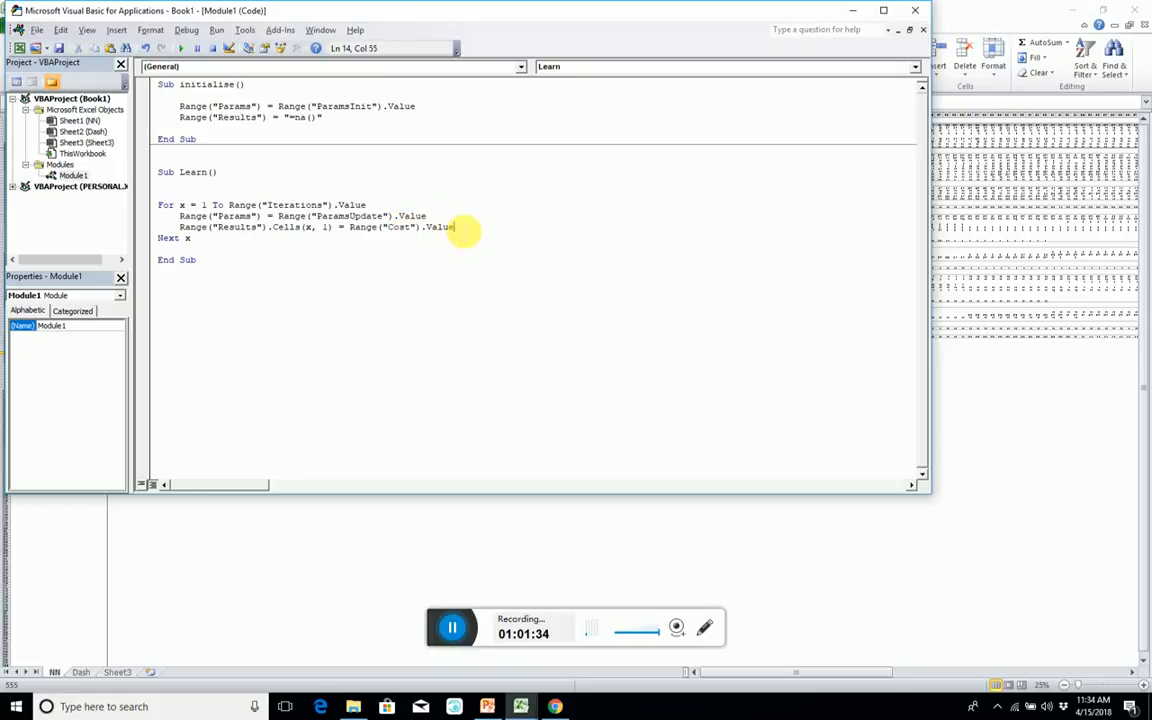
key("ctrl+End")
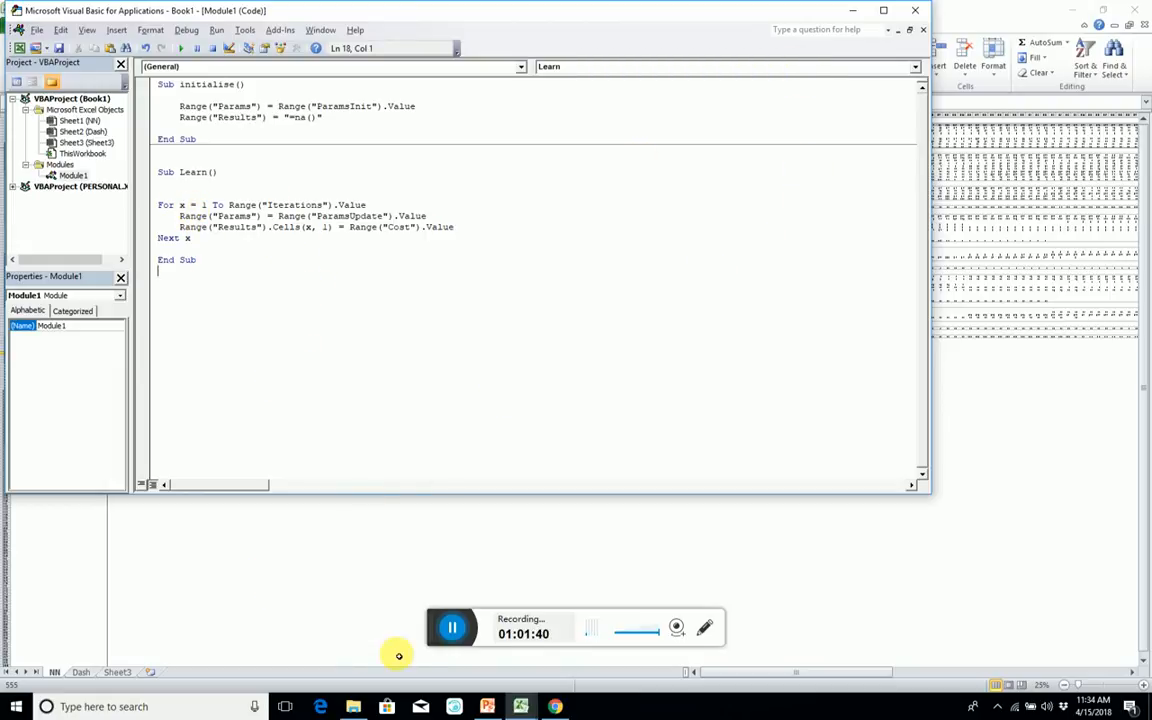
Return from the code editor to the workbook and bring up the Dash sheet with the developer controls.
left_click(244, 542)
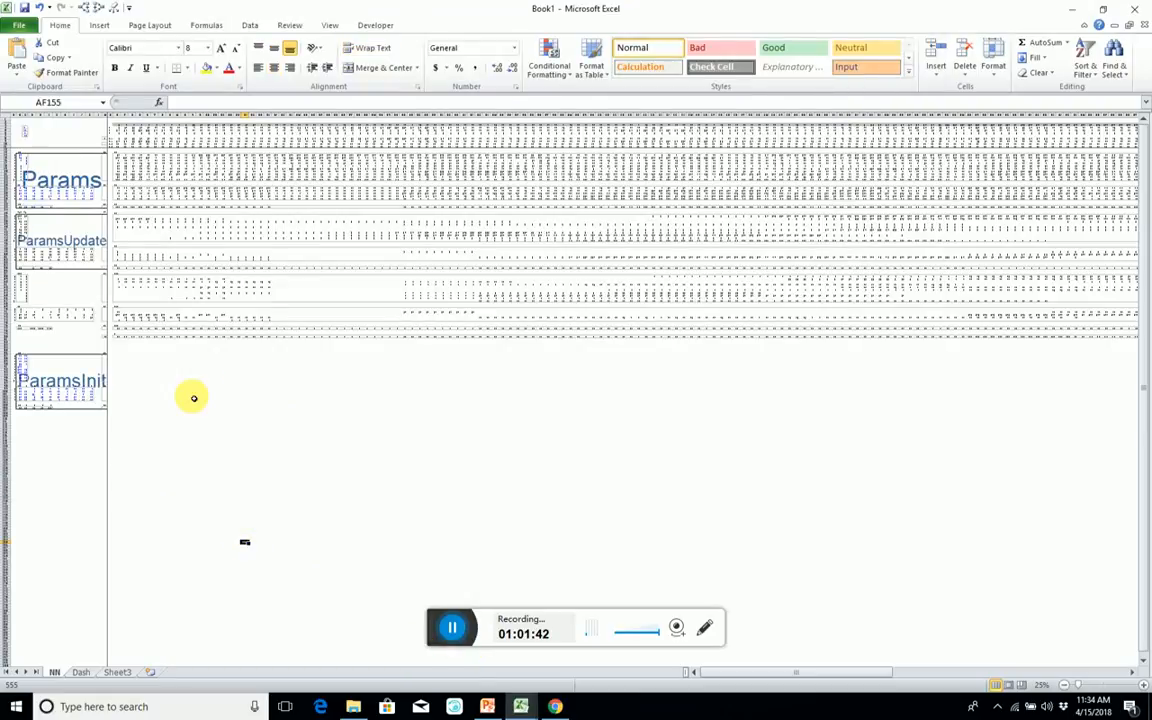
left_click(81, 671)
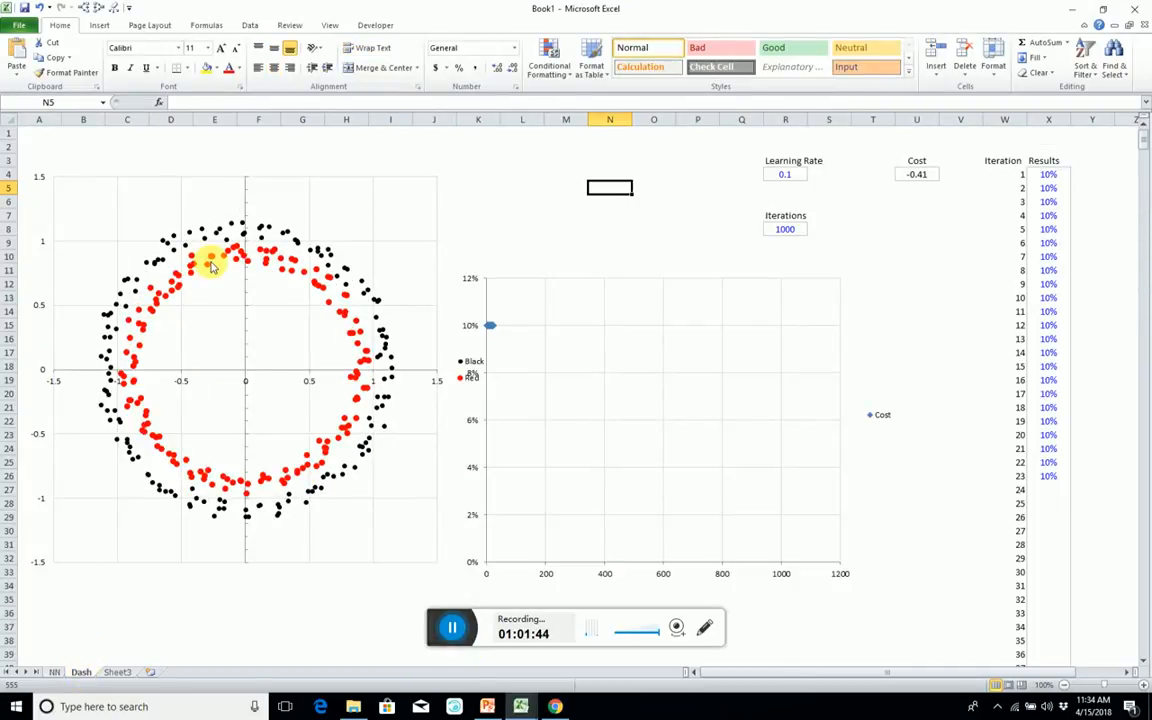
left_click(660, 215)
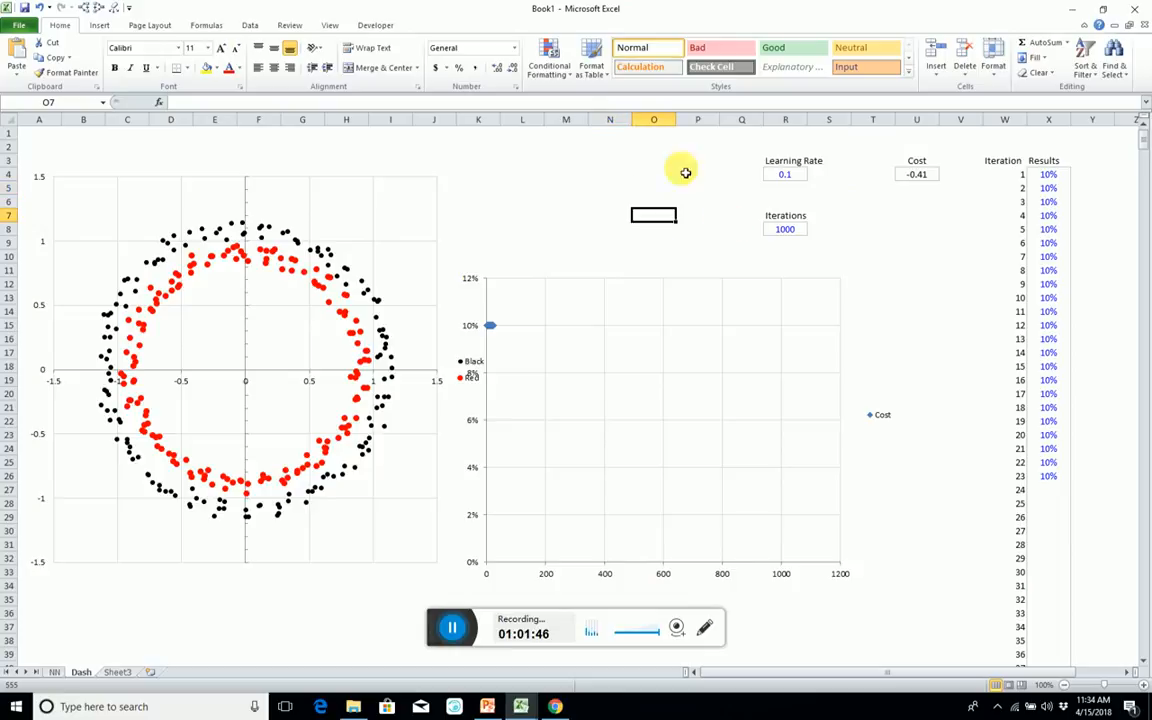
left_click(374, 25)
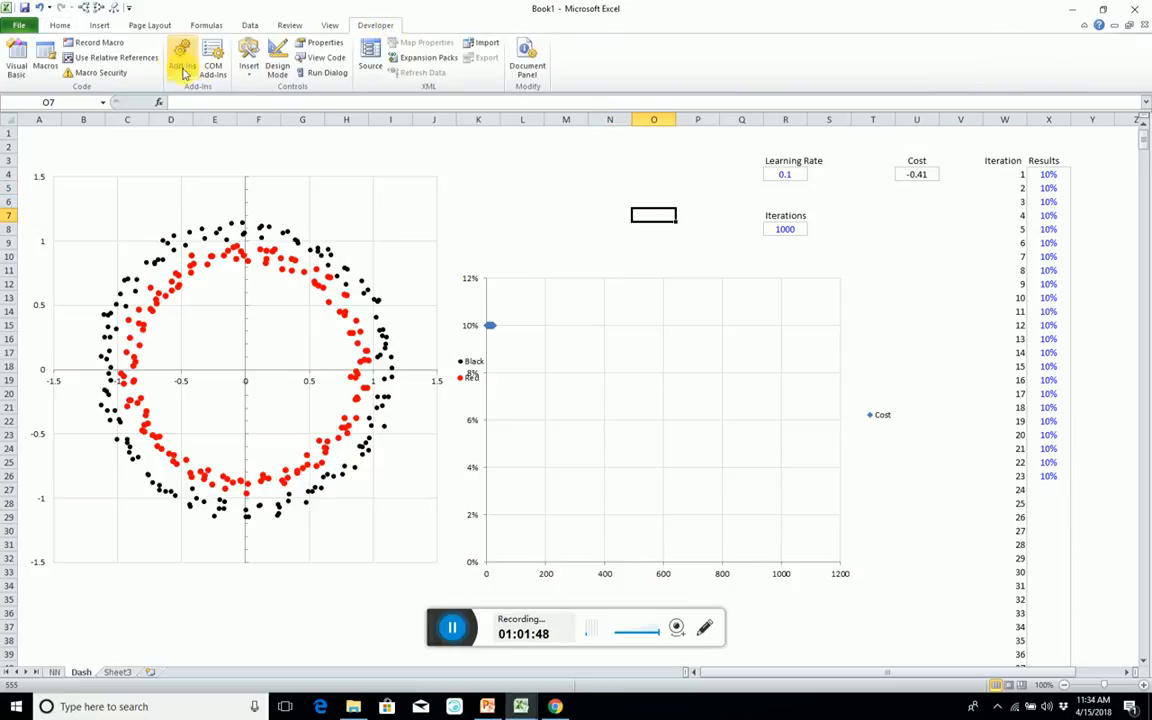
Draw an ActiveX command button just below the Cost cell on the Dash sheet.
left_click(249, 60)
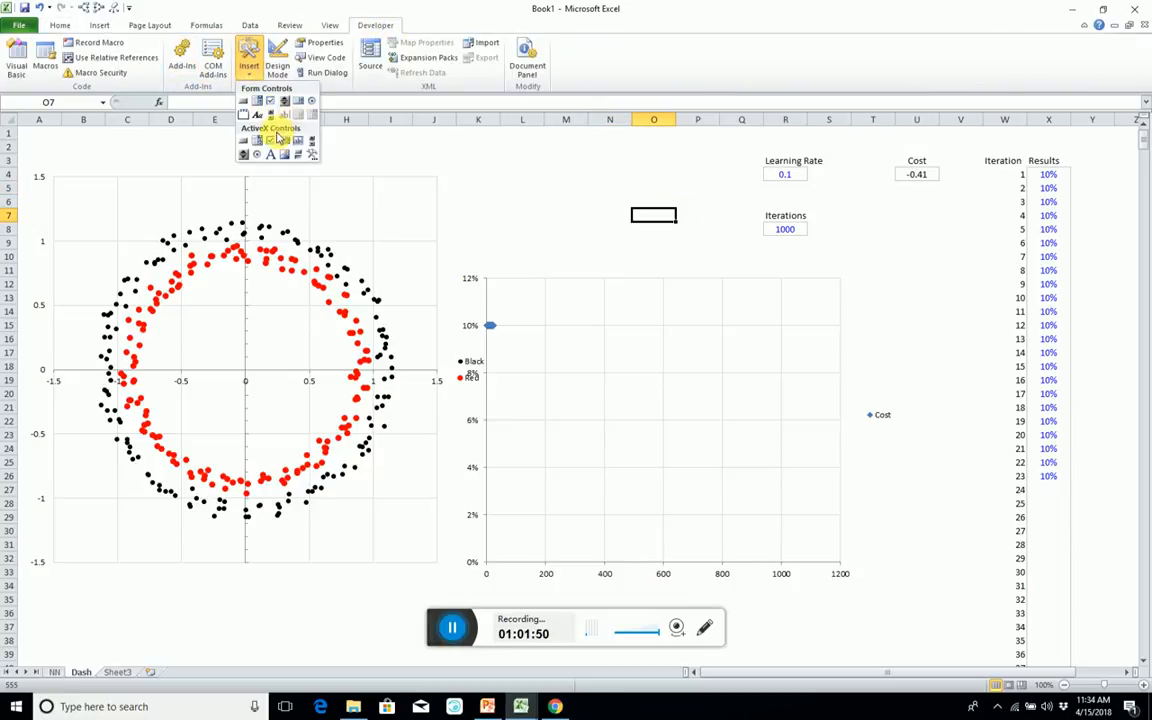
left_click(243, 140)
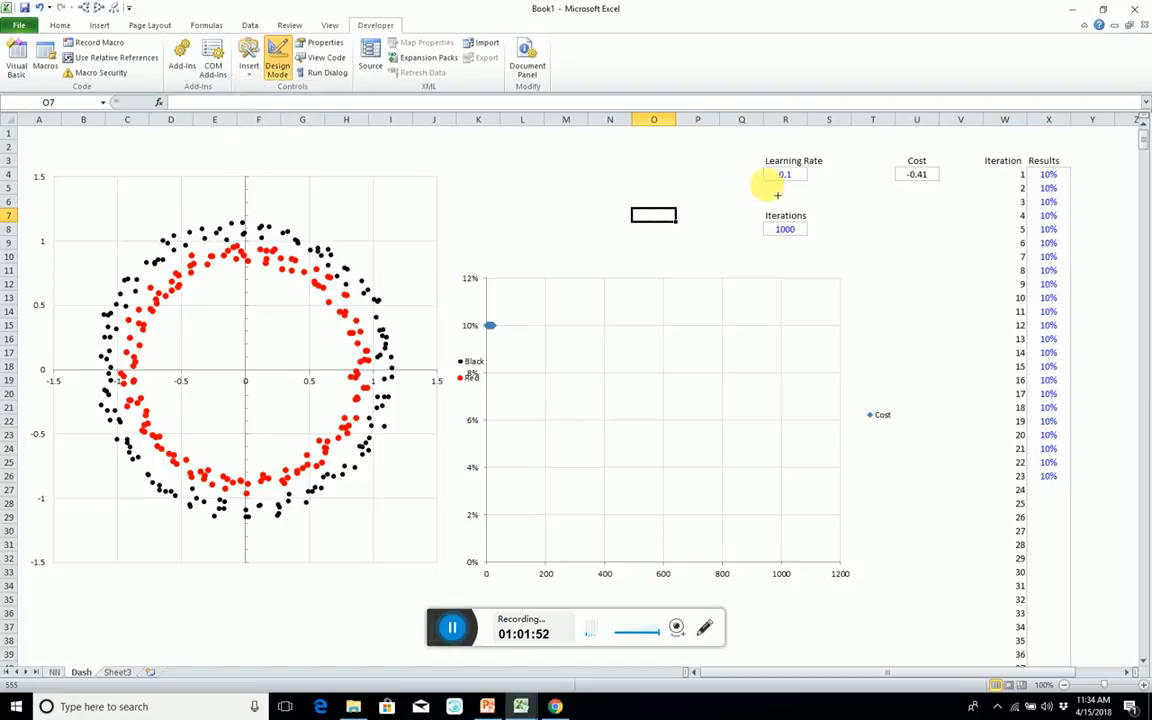
left_click_drag(910, 201, 918, 230)
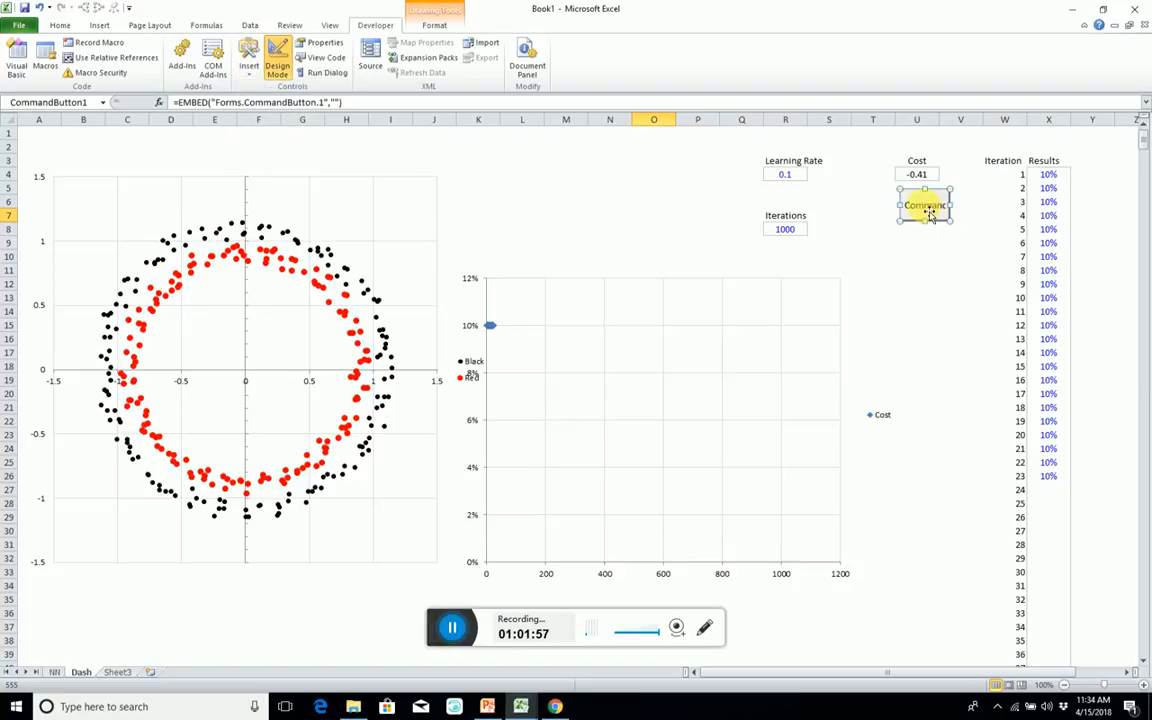
Try to find a way to assign a macro to the ActiveX command button, checking its code and object options.
double_click(924, 205)
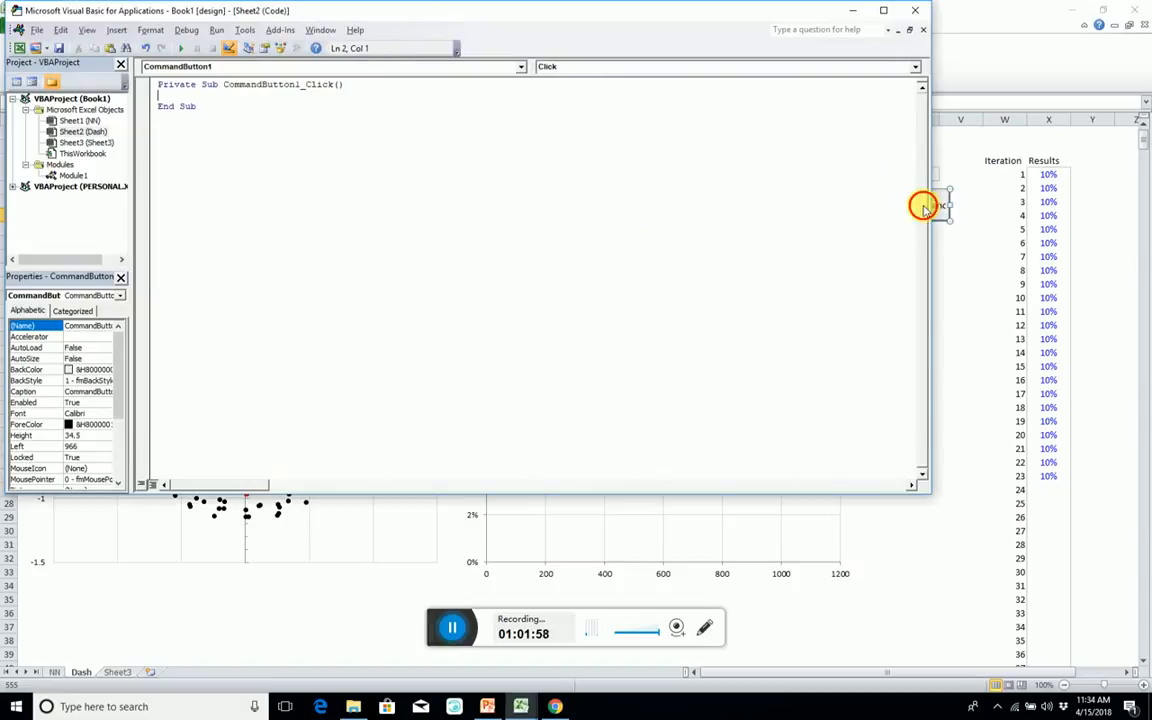
left_click(852, 10)
right_click(926, 205)
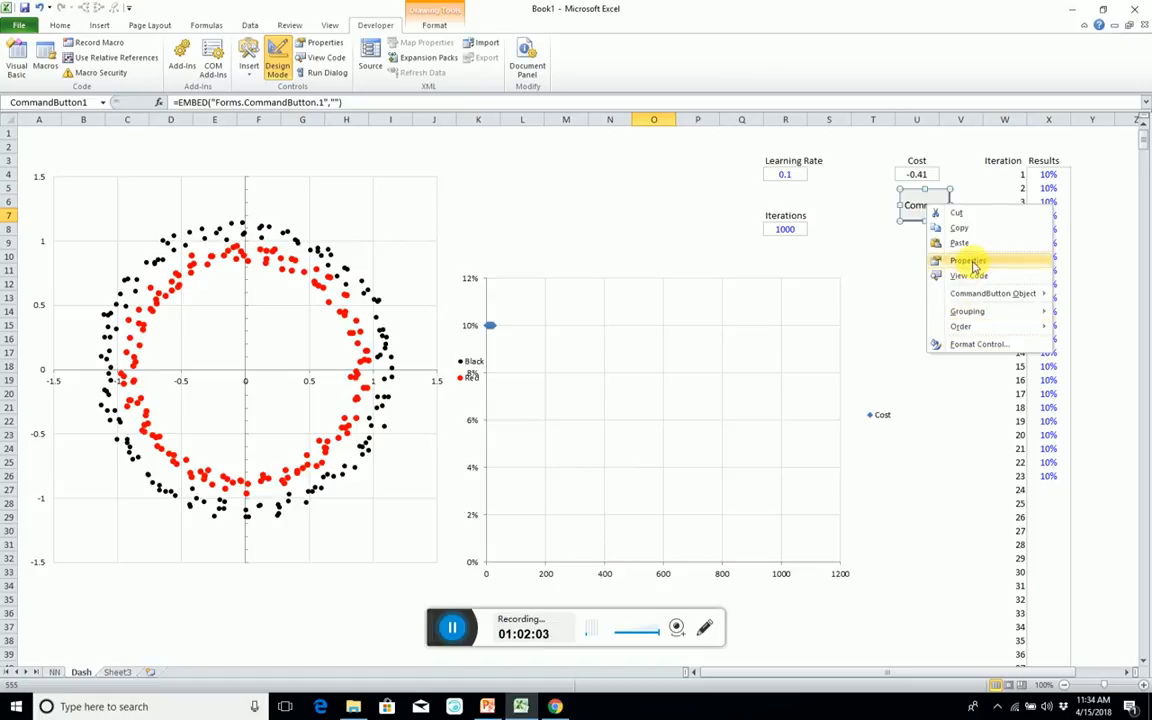
left_click(929, 206)
right_click(921, 203)
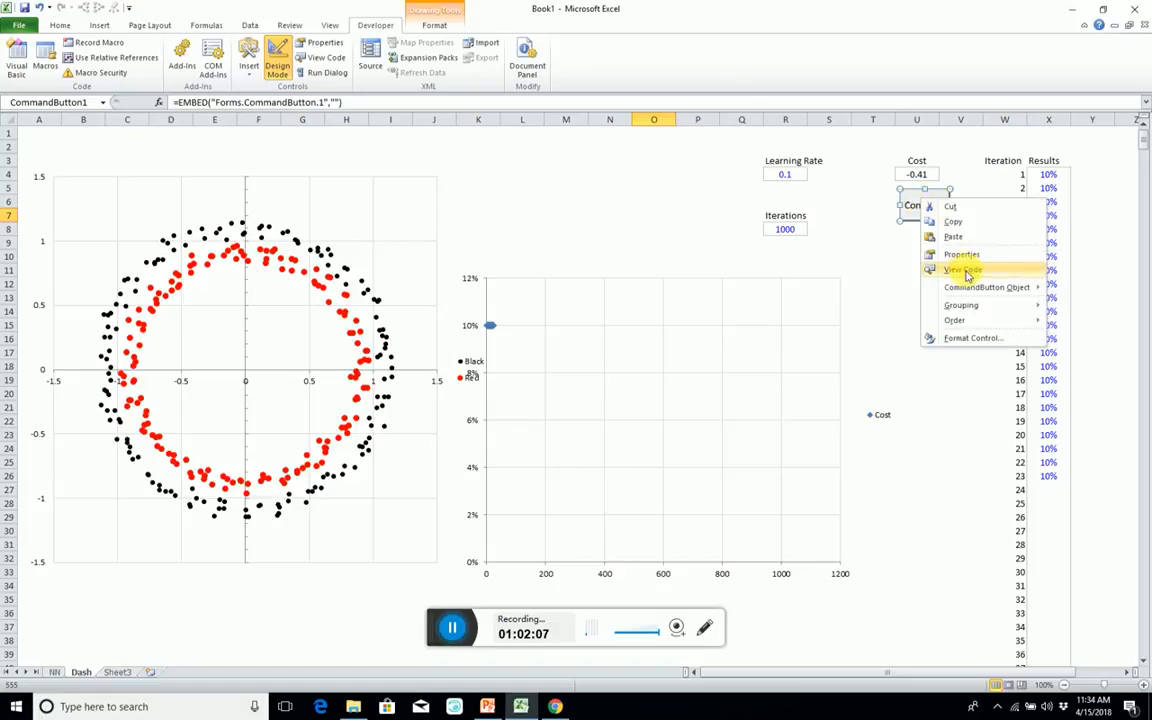
mouse_move(968, 291)
left_click(890, 269)
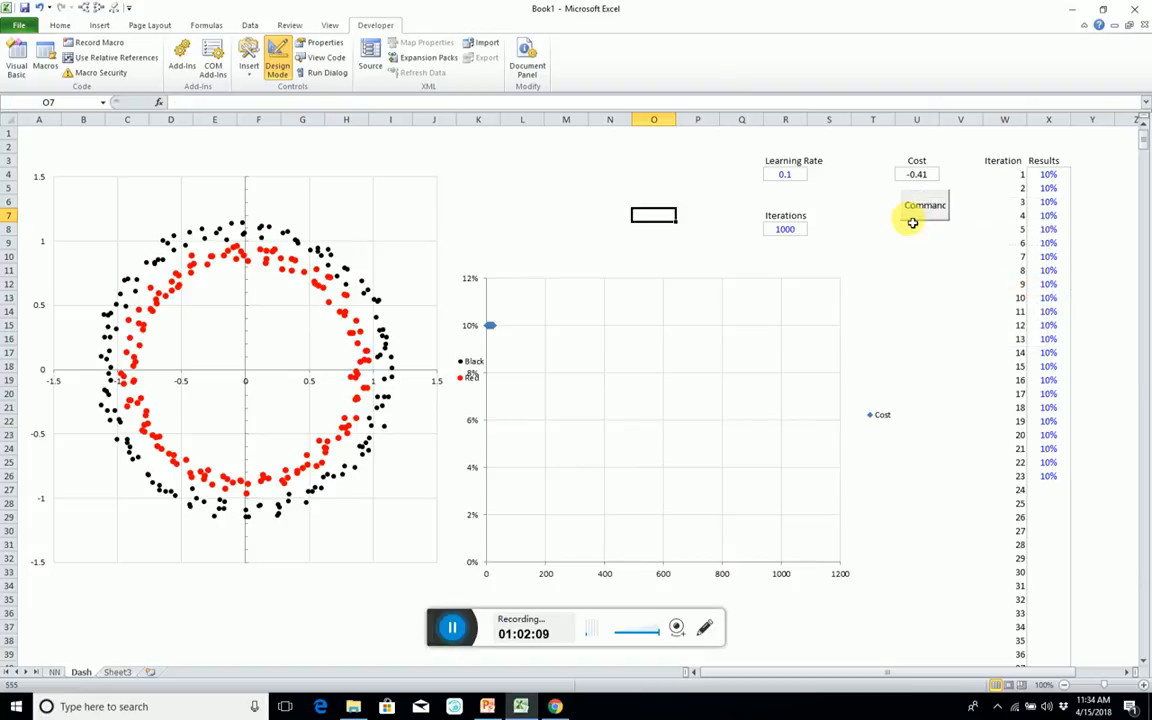
Draw a form control button below the ActiveX command button, covering about rows 9 to 11 around column U.
left_click(249, 56)
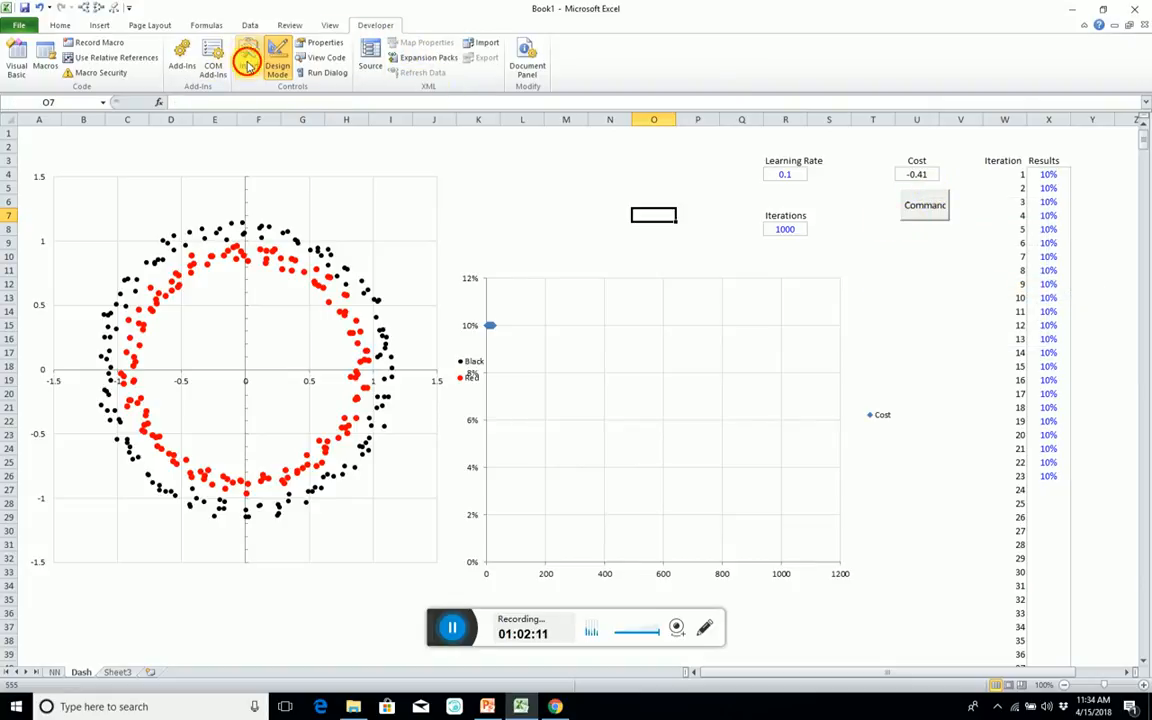
left_click(258, 113)
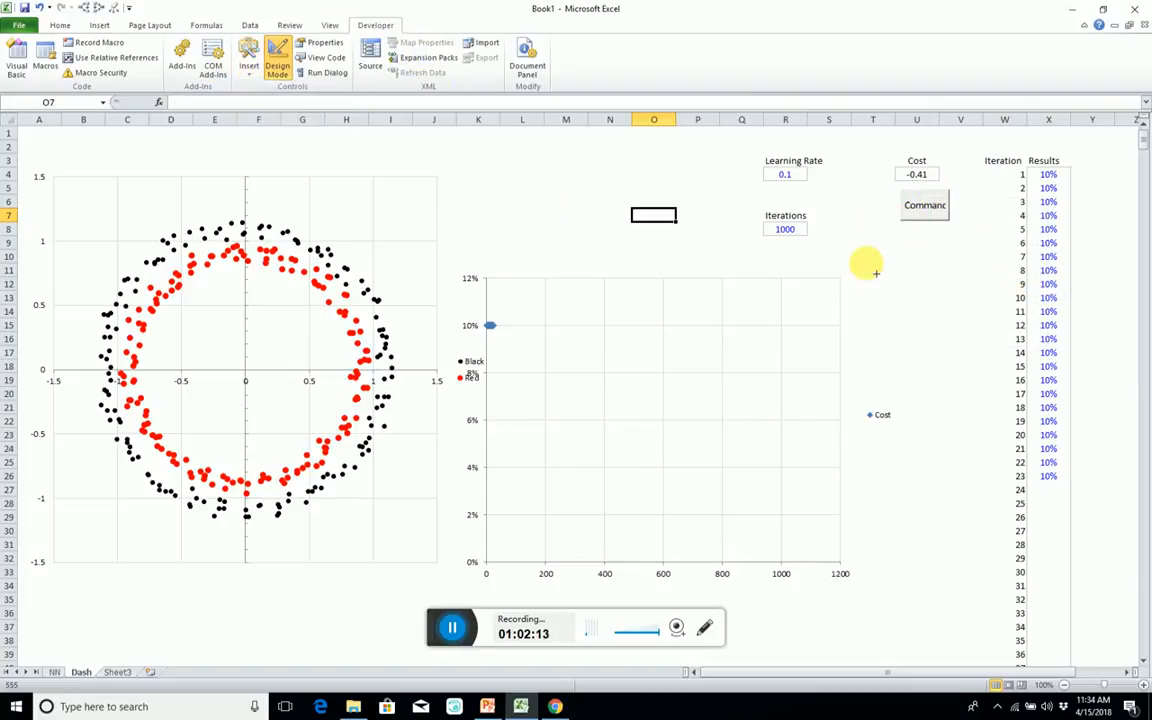
left_click_drag(885, 237, 950, 272)
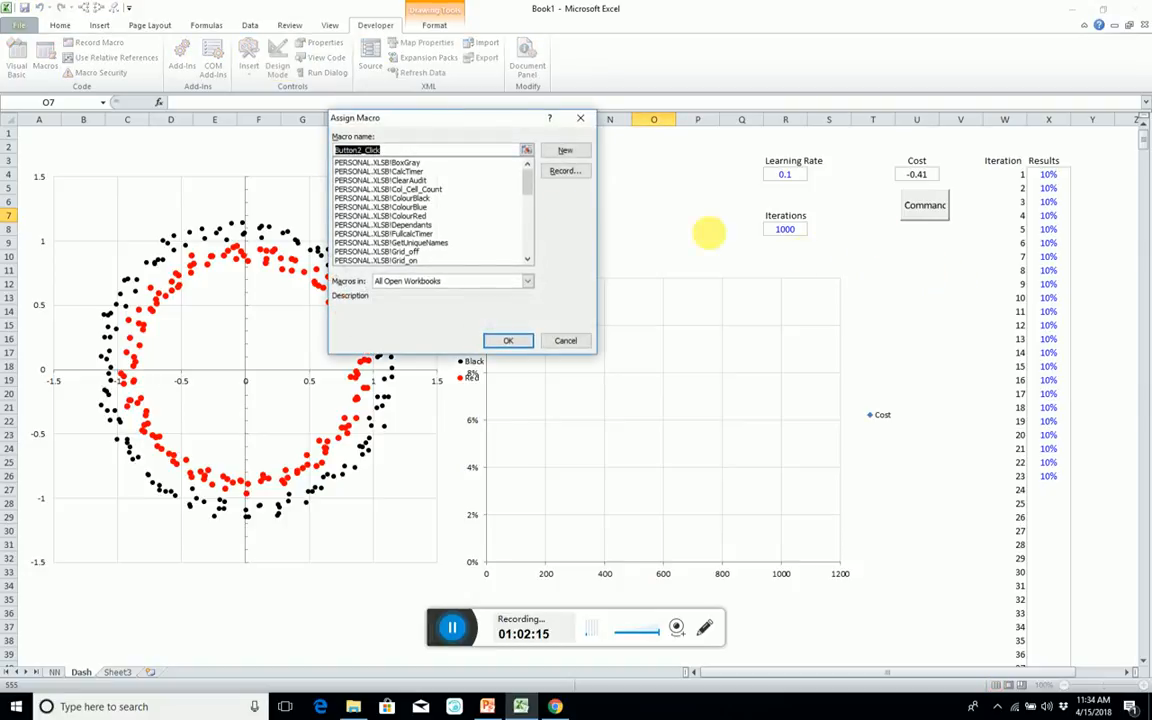
Assign the Learn macro from This Workbook to the new form button and caption it Learn.
left_click(524, 281)
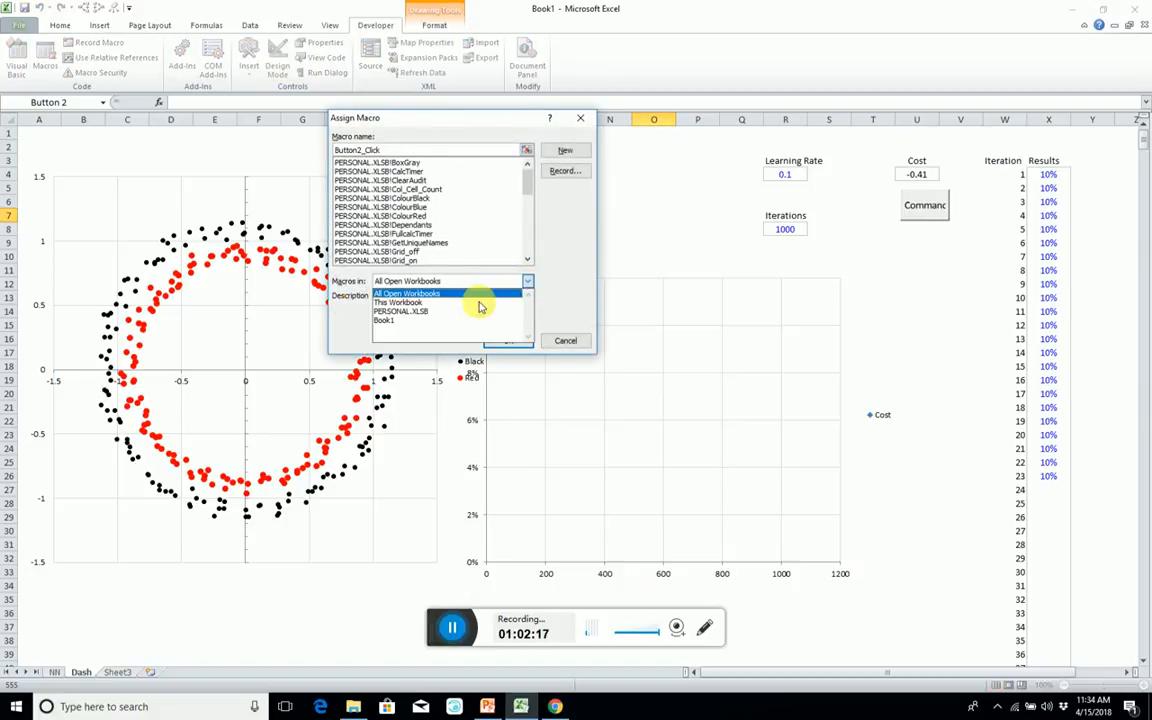
left_click(424, 303)
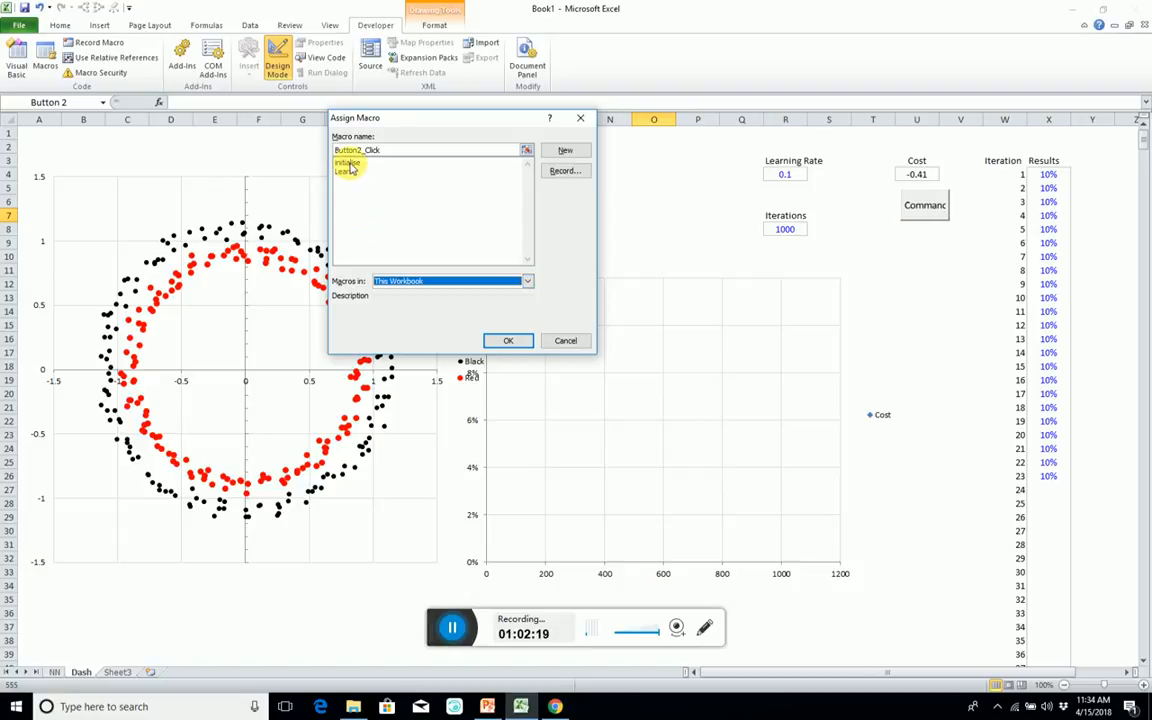
left_click(346, 171)
left_click(508, 340)
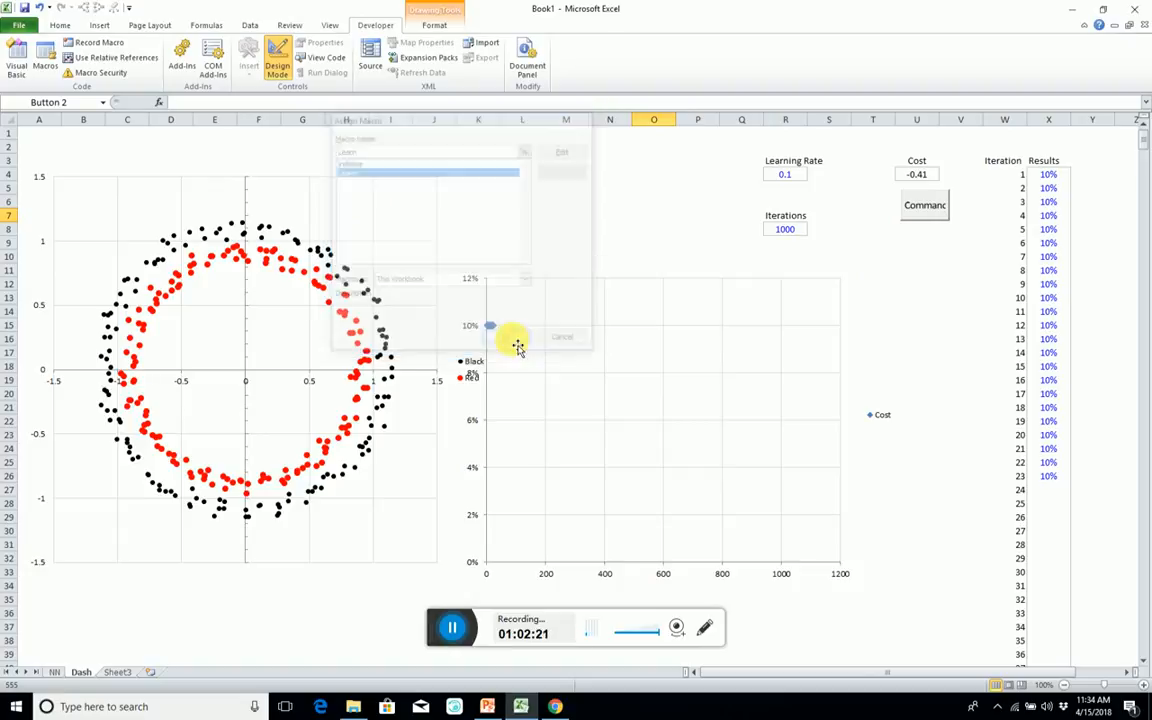
left_click(930, 255)
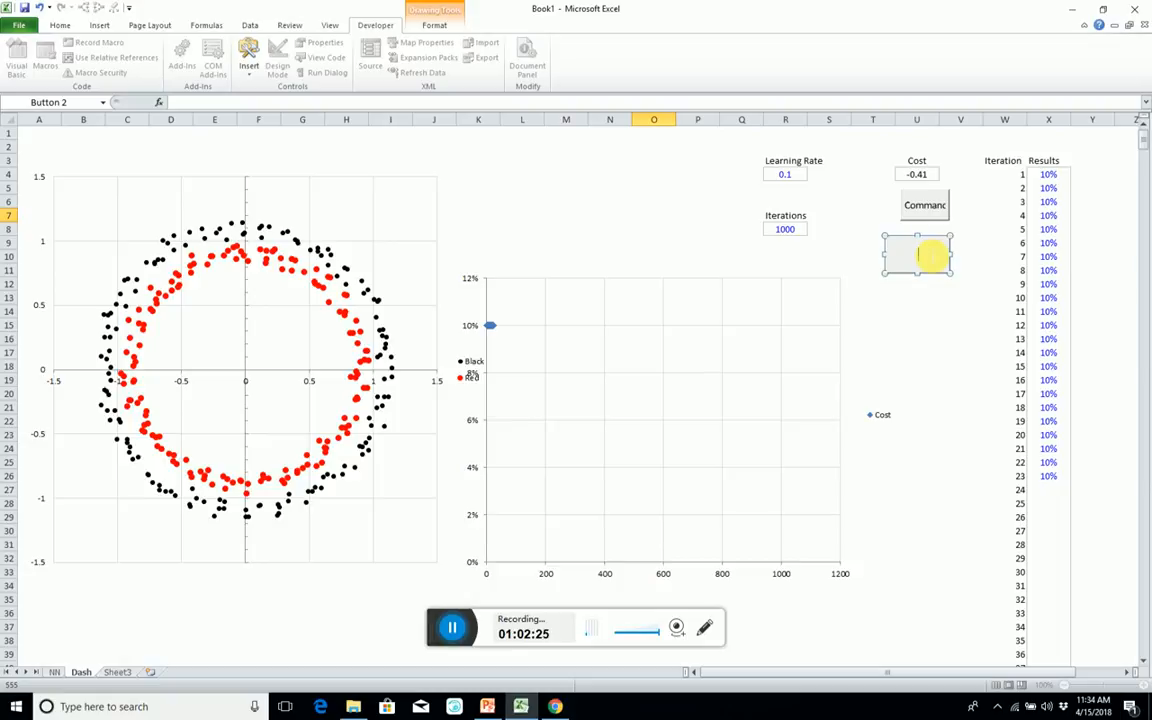
left_click(962, 325)
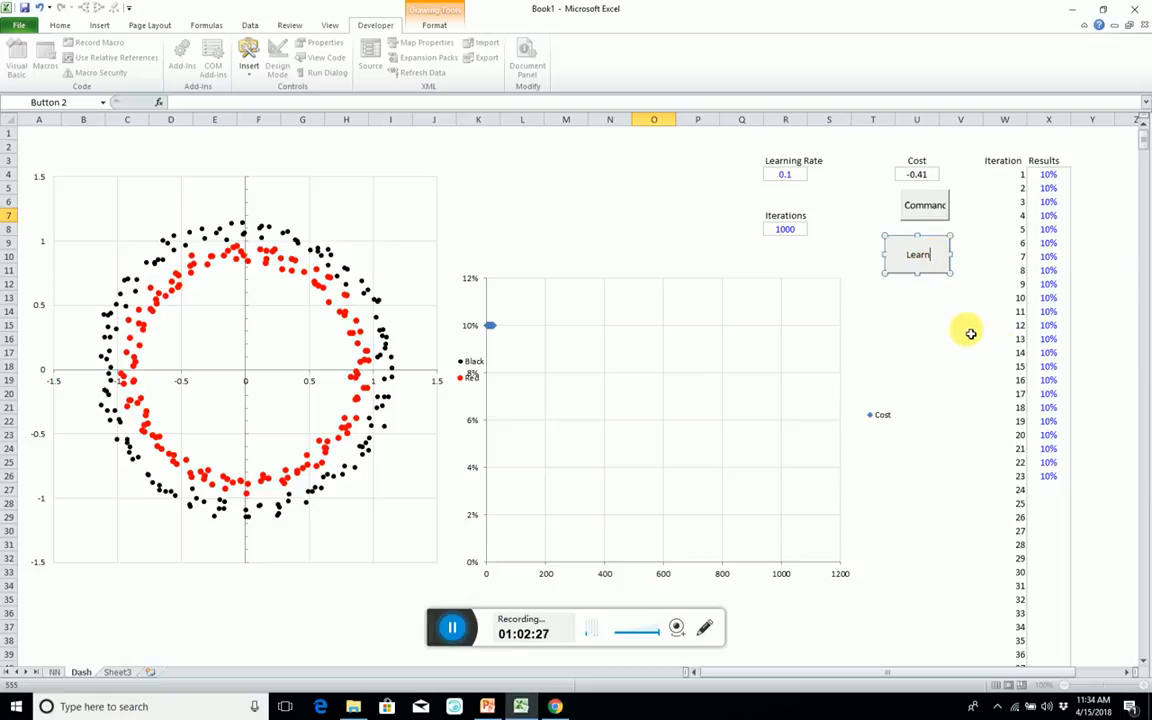
Remove the unneeded ActiveX command button below the Cost cell and run the Learn macro from its button.
left_click(927, 204)
right_click(938, 208)
left_click(953, 217)
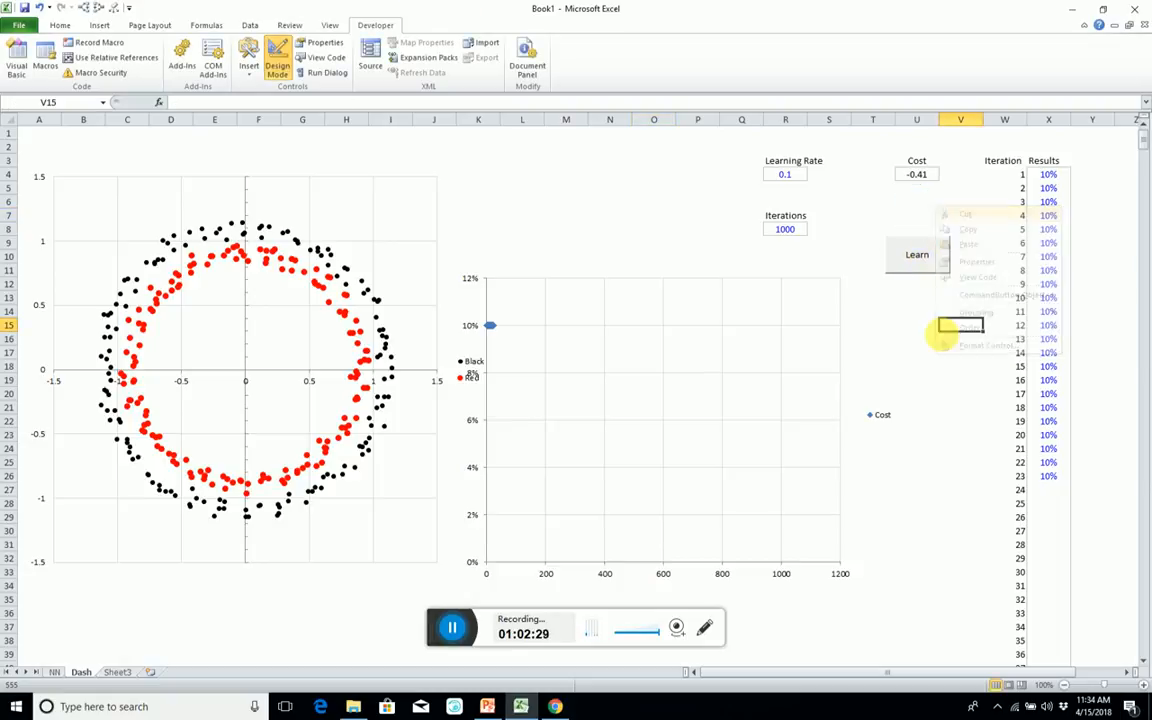
left_click(932, 326)
left_click(923, 256)
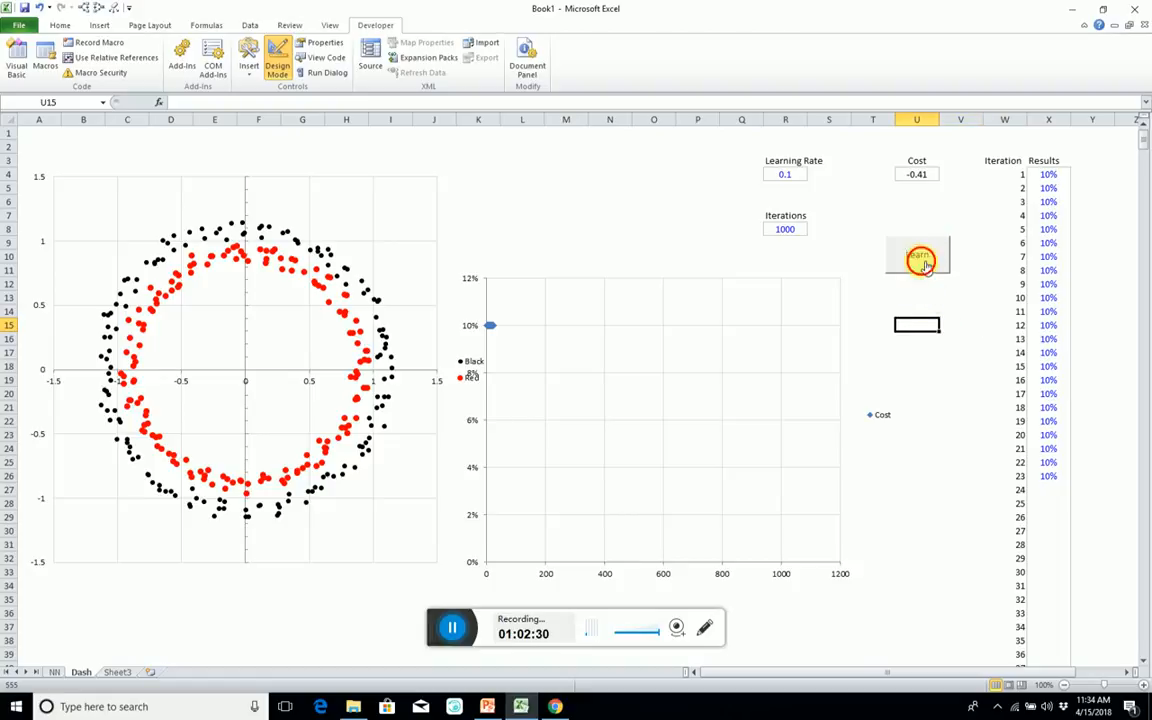
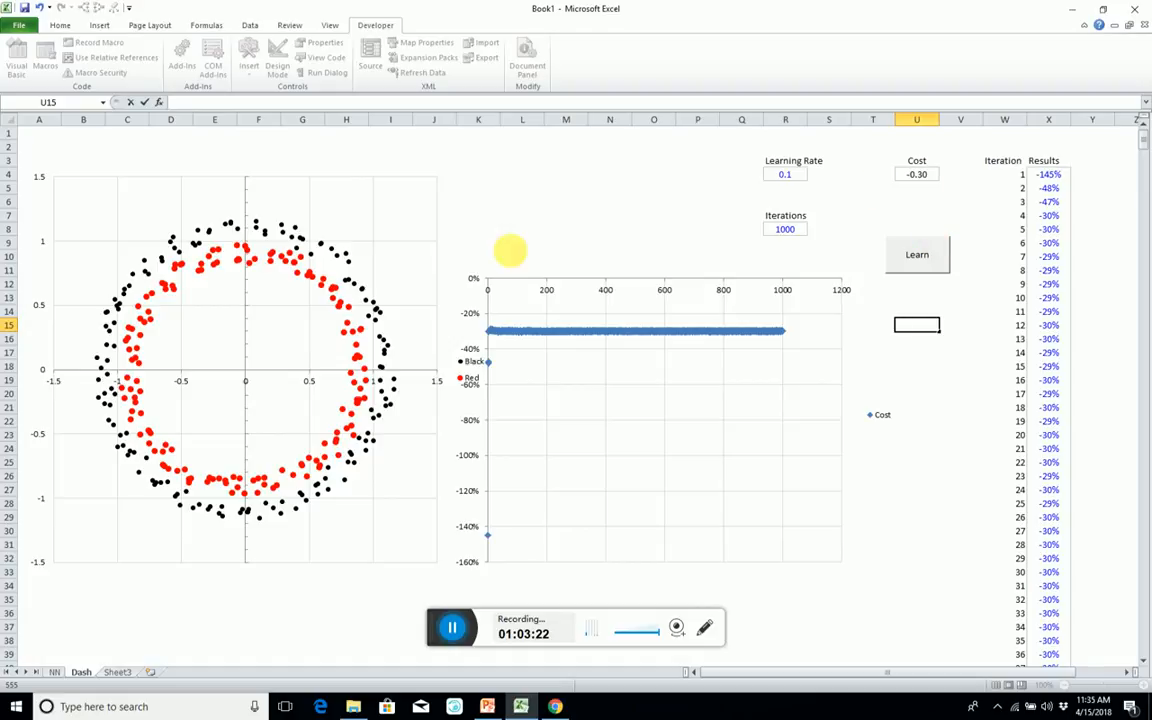
Examine the weight update and gradient formulas on the NN sheet, including those for dW1, db1, W2 and b2.
left_click(510, 187)
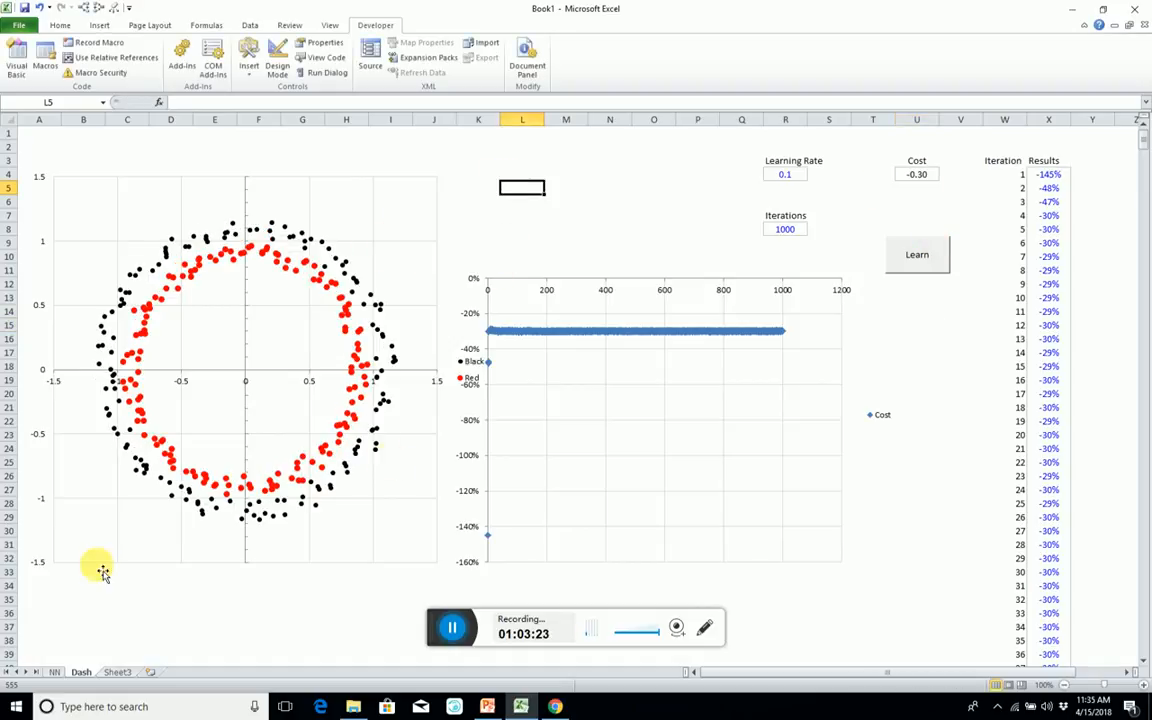
left_click(62, 672)
left_click(82, 265)
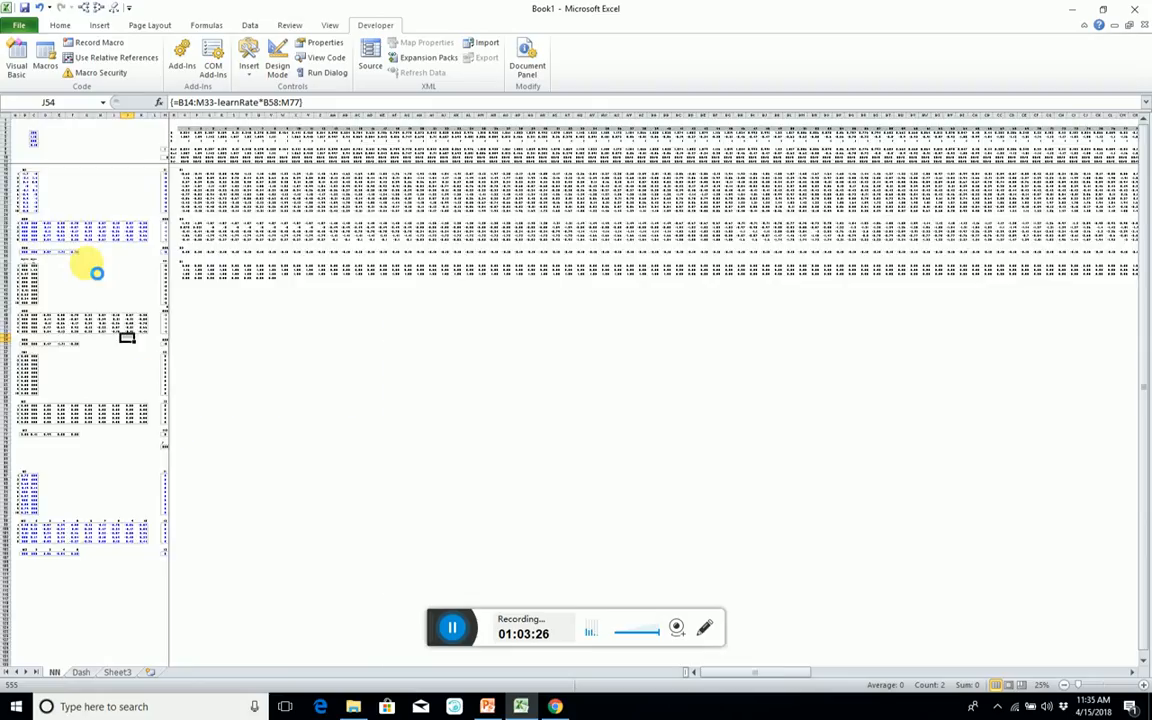
scroll(95, 271, "up", 6)
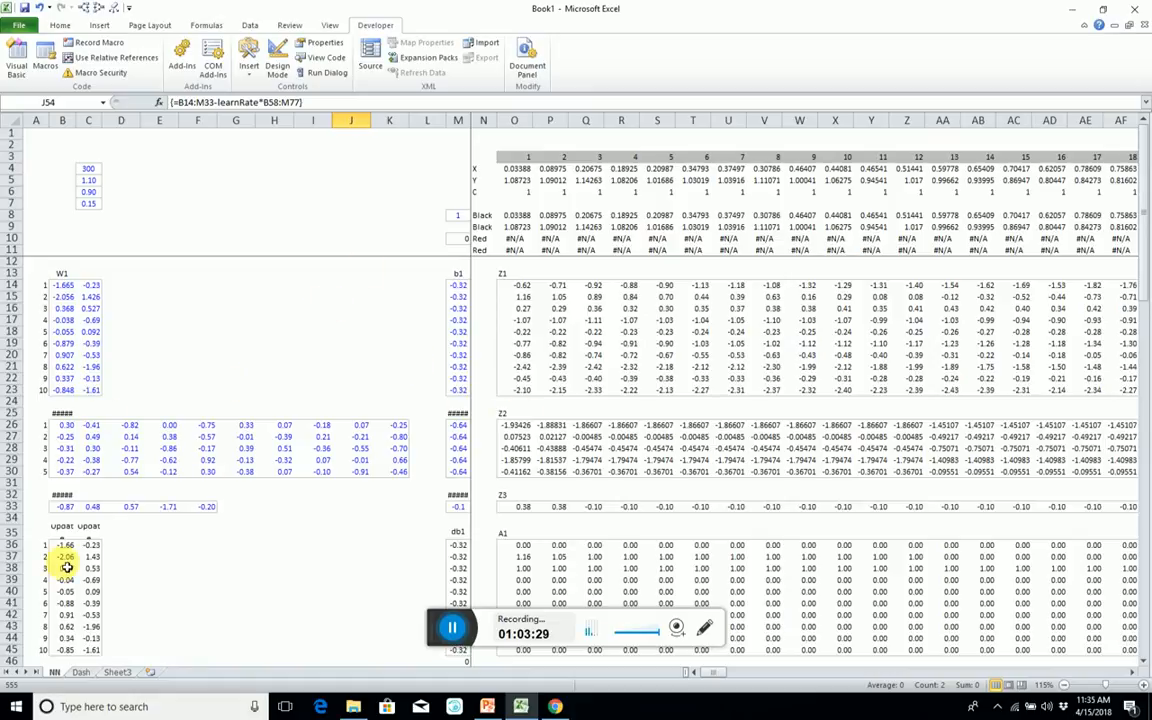
scroll(66, 567, "down", 4)
left_click(82, 431)
scroll(152, 533, "down", 2)
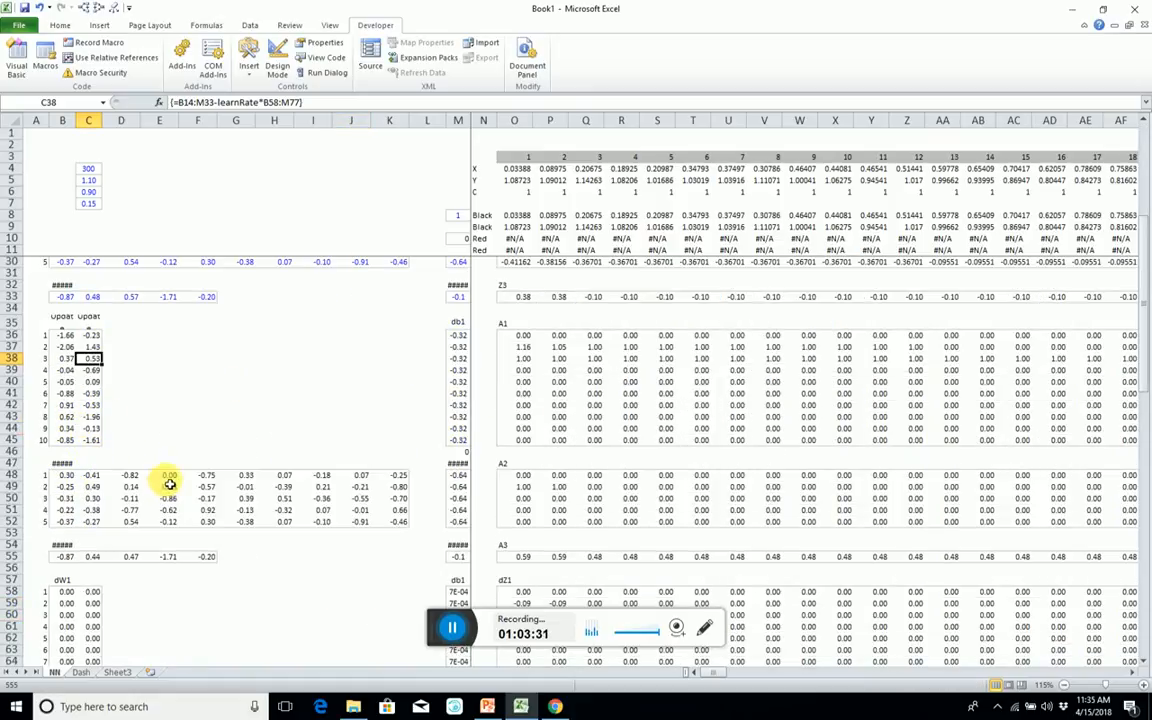
scroll(245, 458, "down", 3)
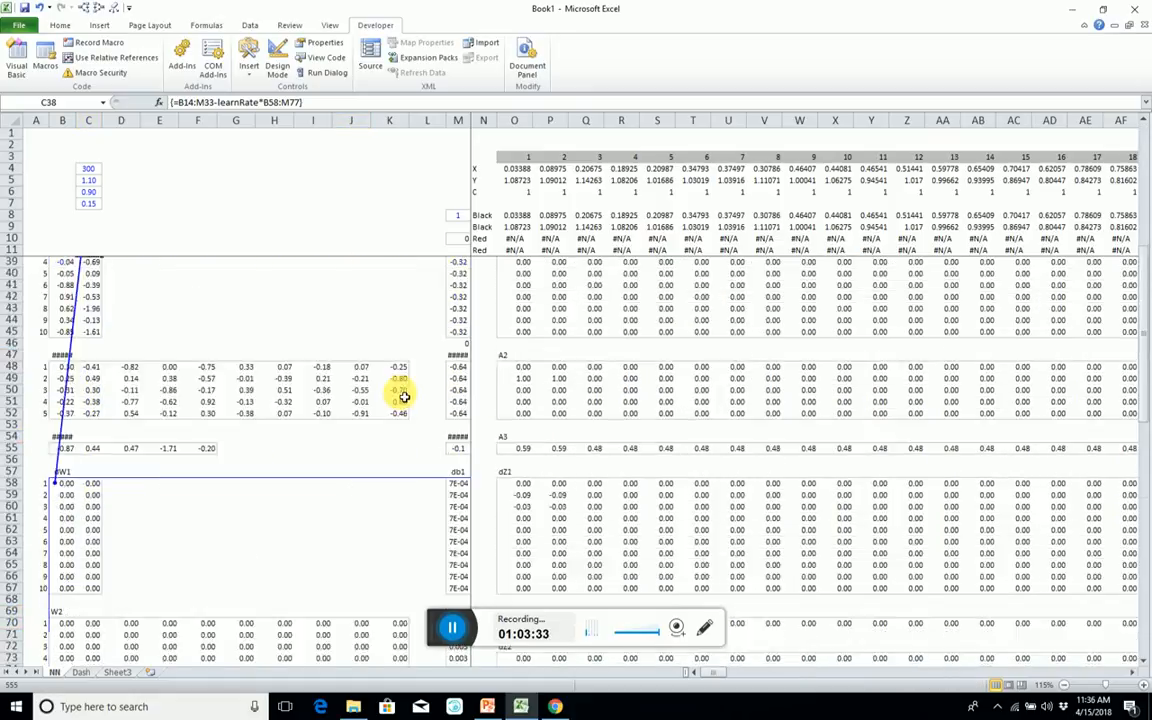
left_click(66, 518)
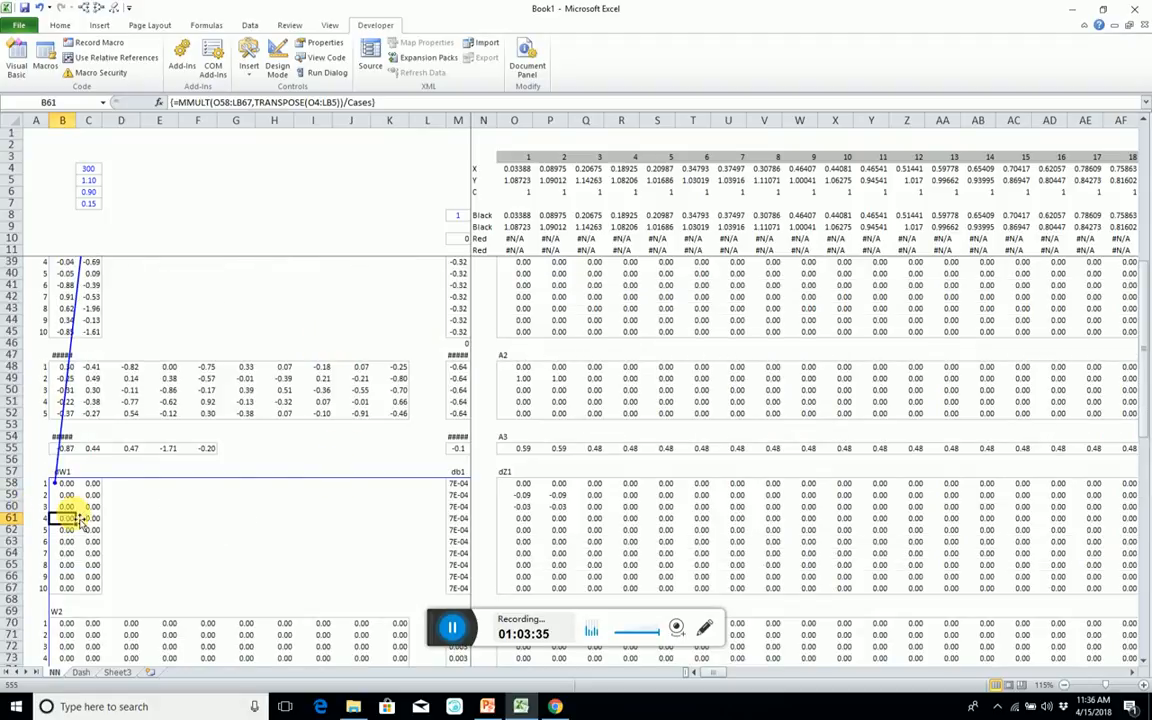
left_click(456, 530)
scroll(250, 495, "down", 4)
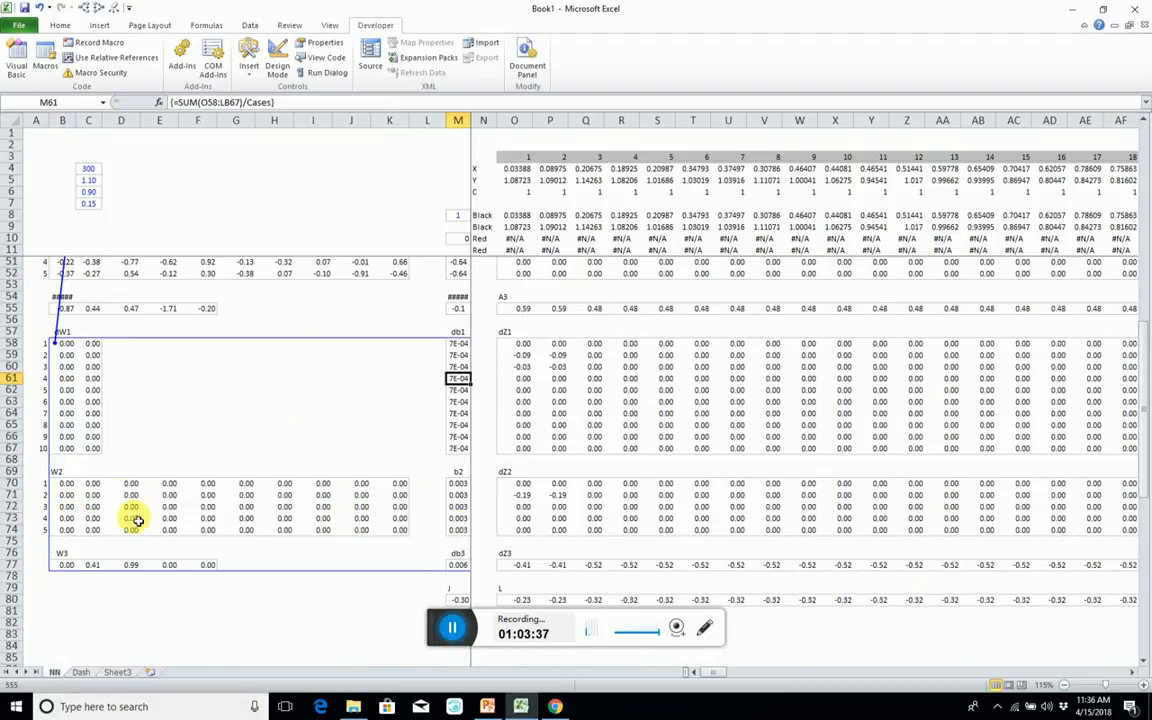
left_click(121, 494)
left_click(457, 506)
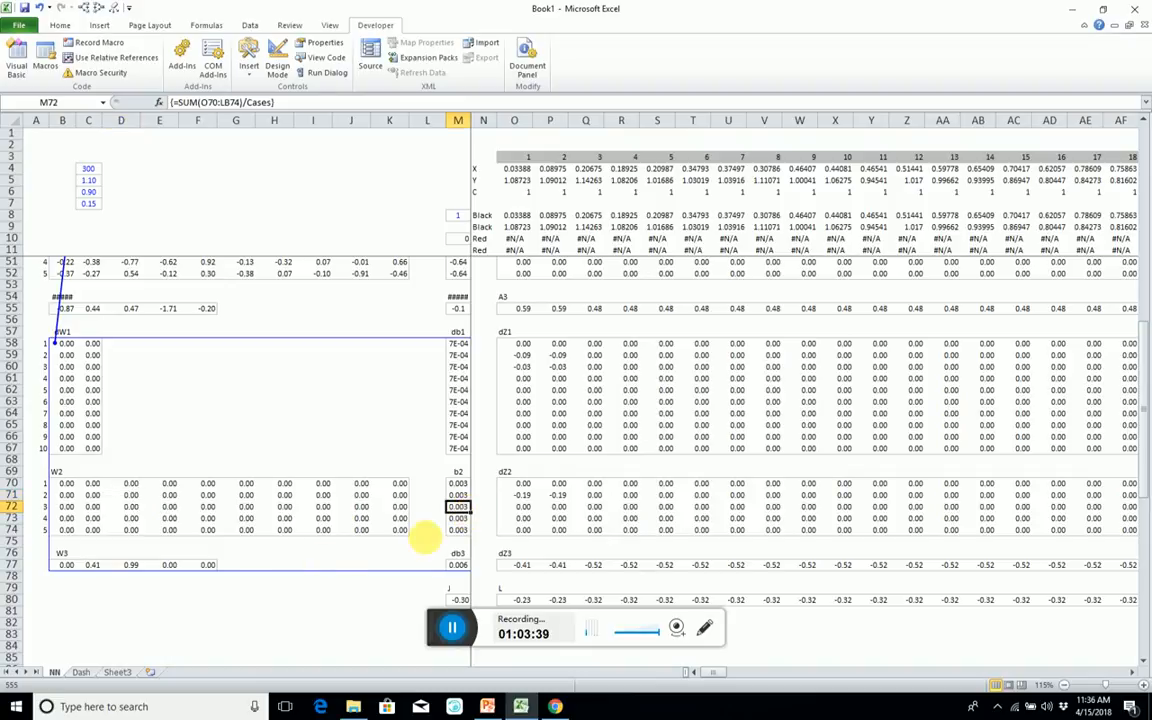
Correct the W3 gradient array formula in row 77 to =MMULT(O77:LB77,TRANSPOSE(O48:LB52))/Cases and check the db3 formula in M77.
left_click(155, 567)
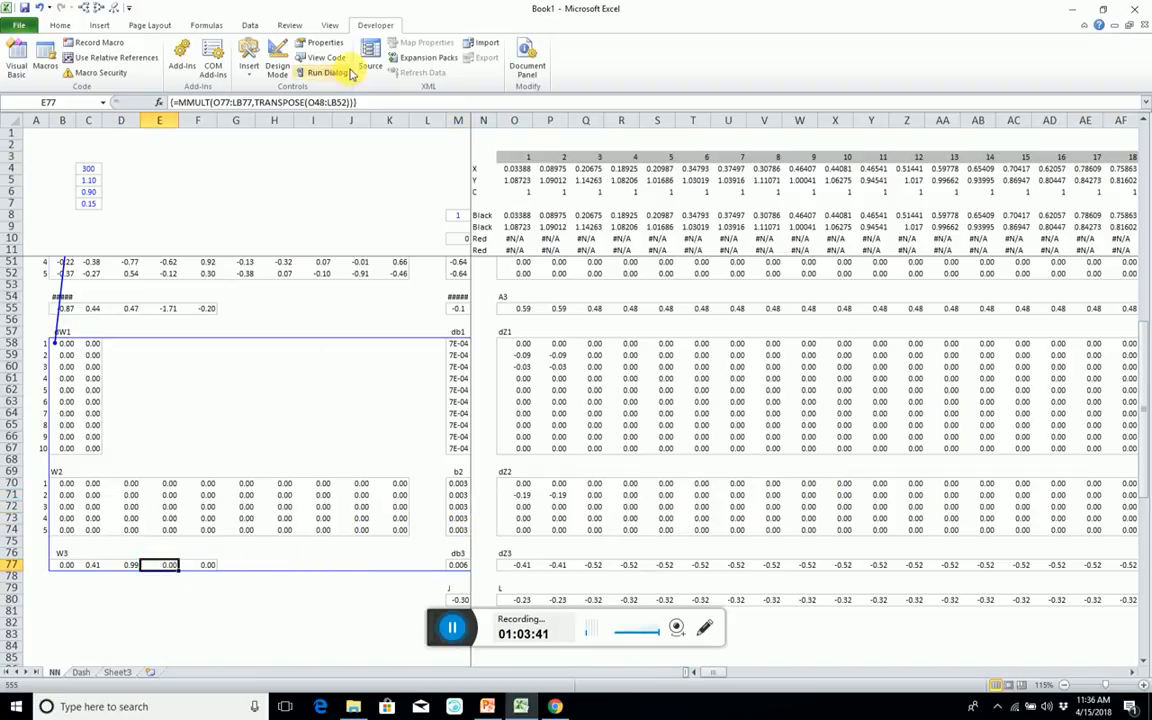
left_click(378, 101)
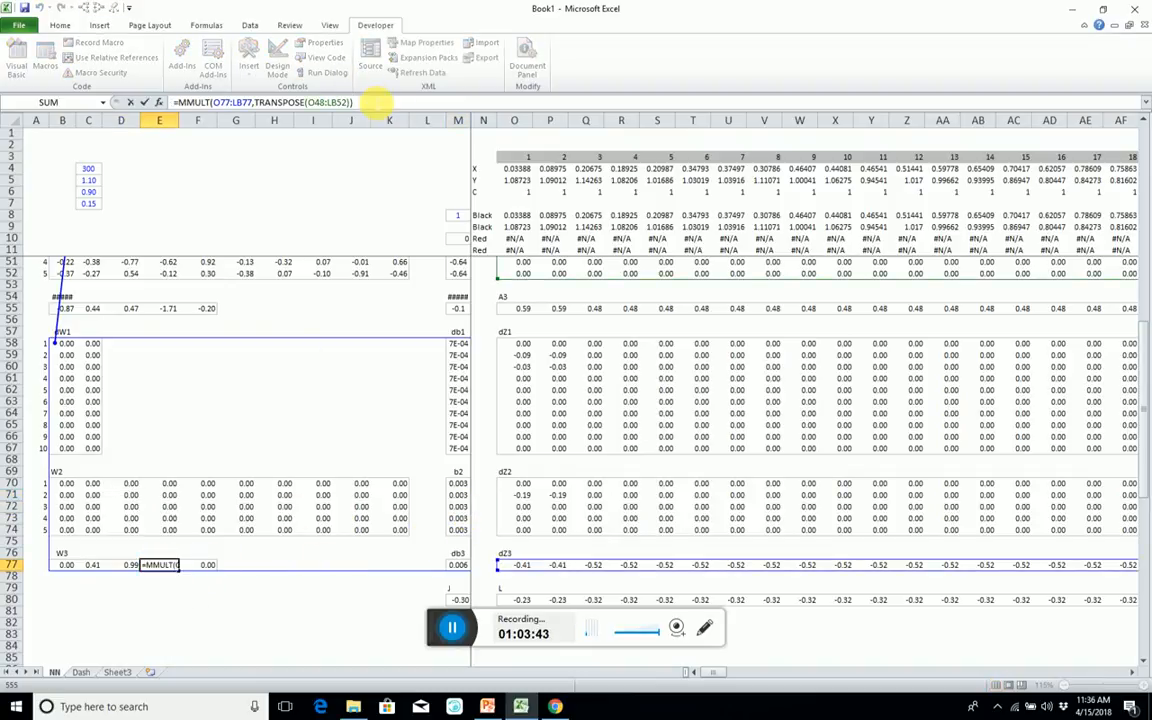
type("/cas")
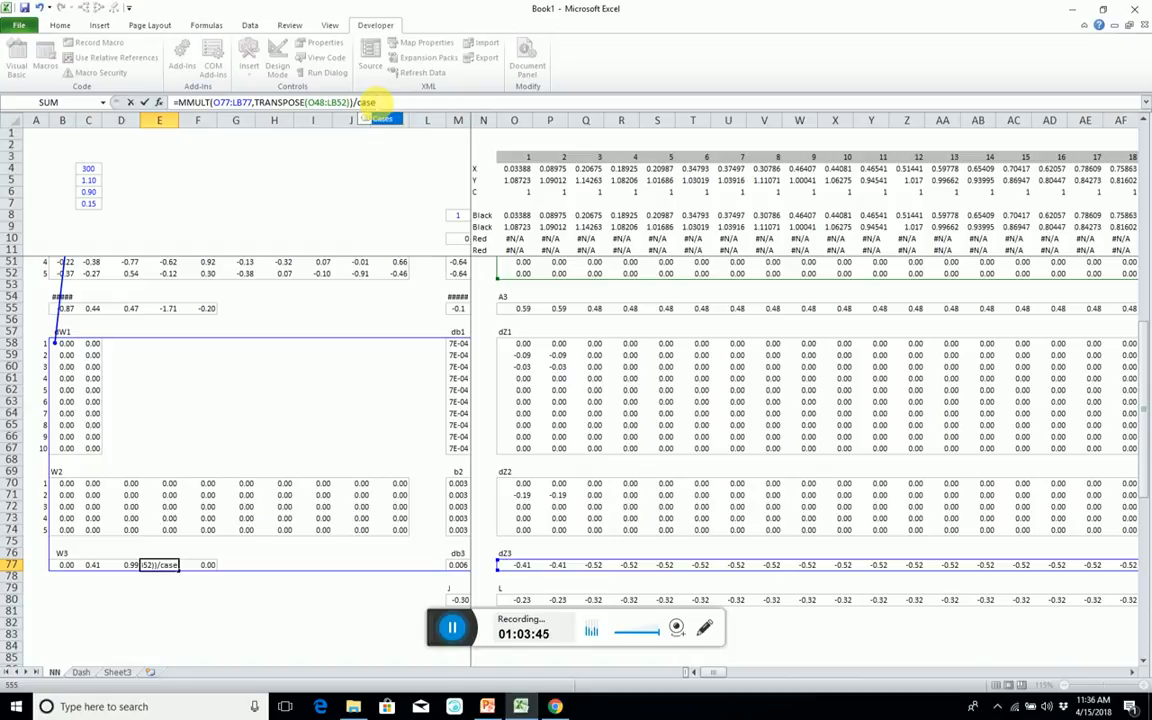
type("e")
key("Tab")
key("ctrl+shift+Return")
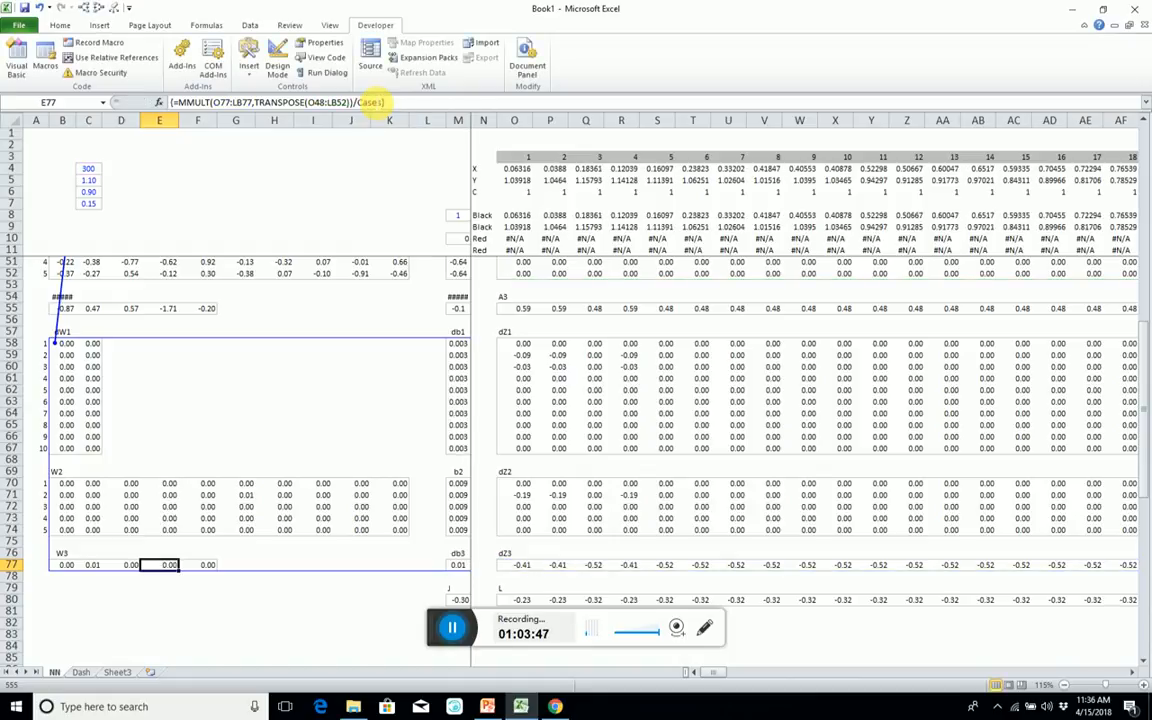
left_click(458, 566)
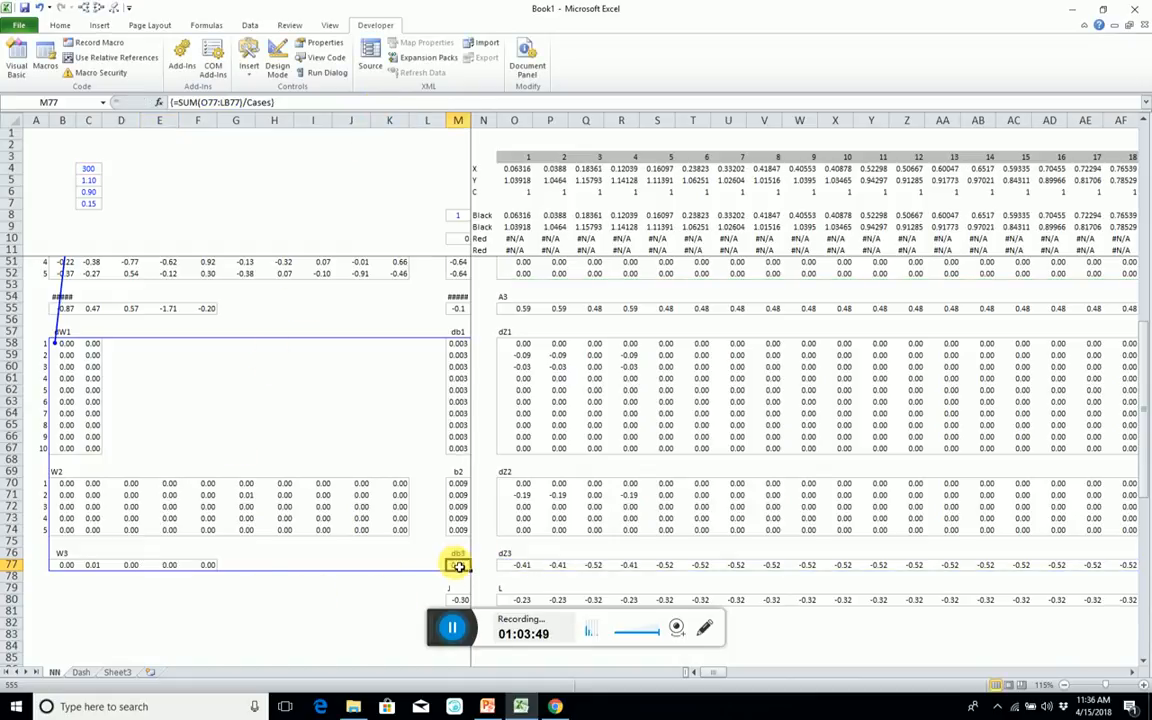
Duplicate the Learn button on the Dash sheet and place the copy directly below it, around rows 13 to 15.
left_click(81, 672)
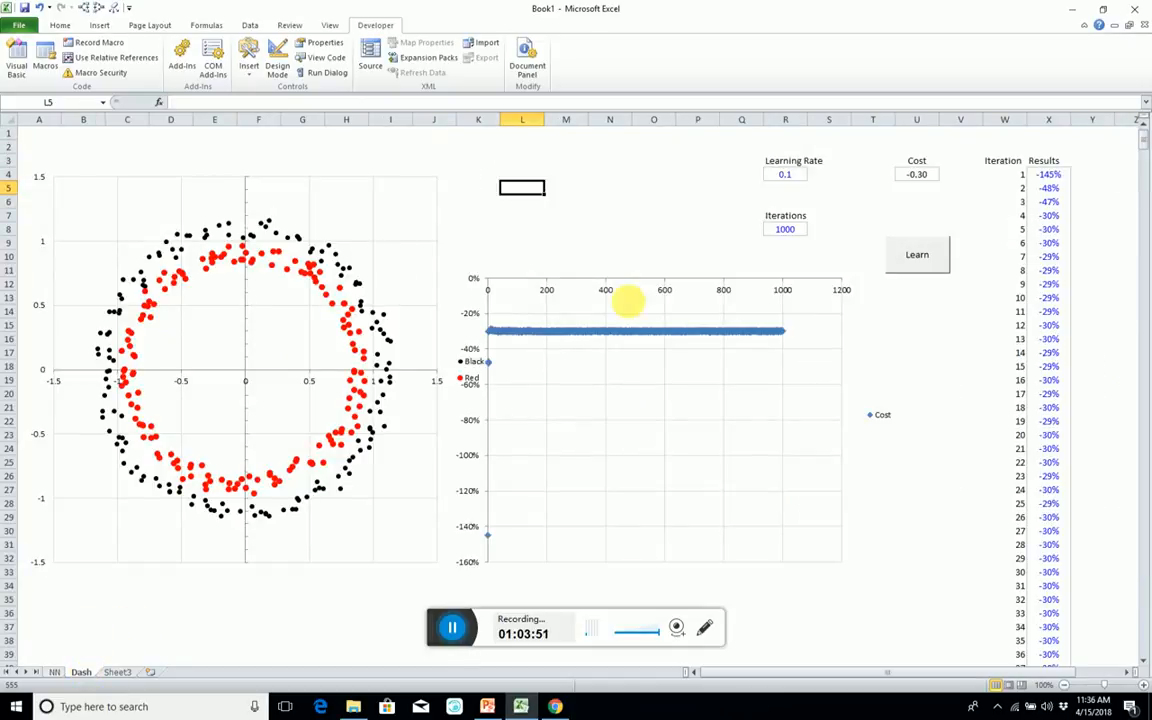
right_click(914, 268)
left_click(945, 290)
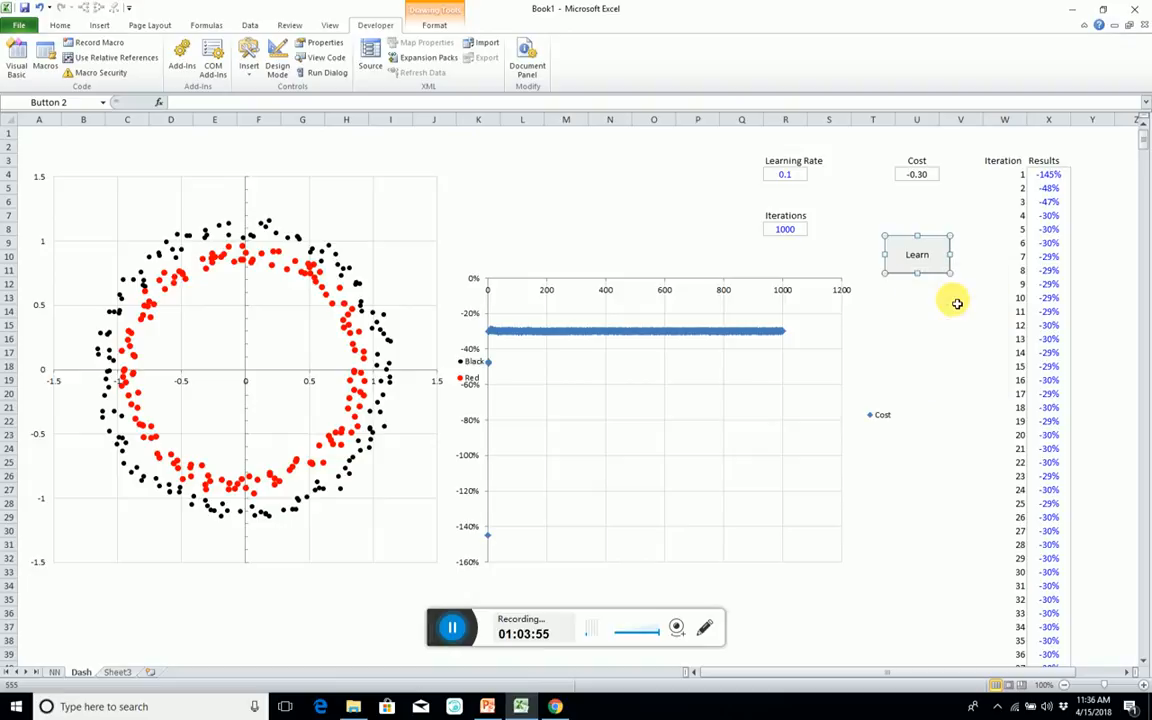
key("ctrl+v")
left_click_drag(945, 285, 936, 330)
Assign the initialise macro to the copied button.
right_click(924, 313)
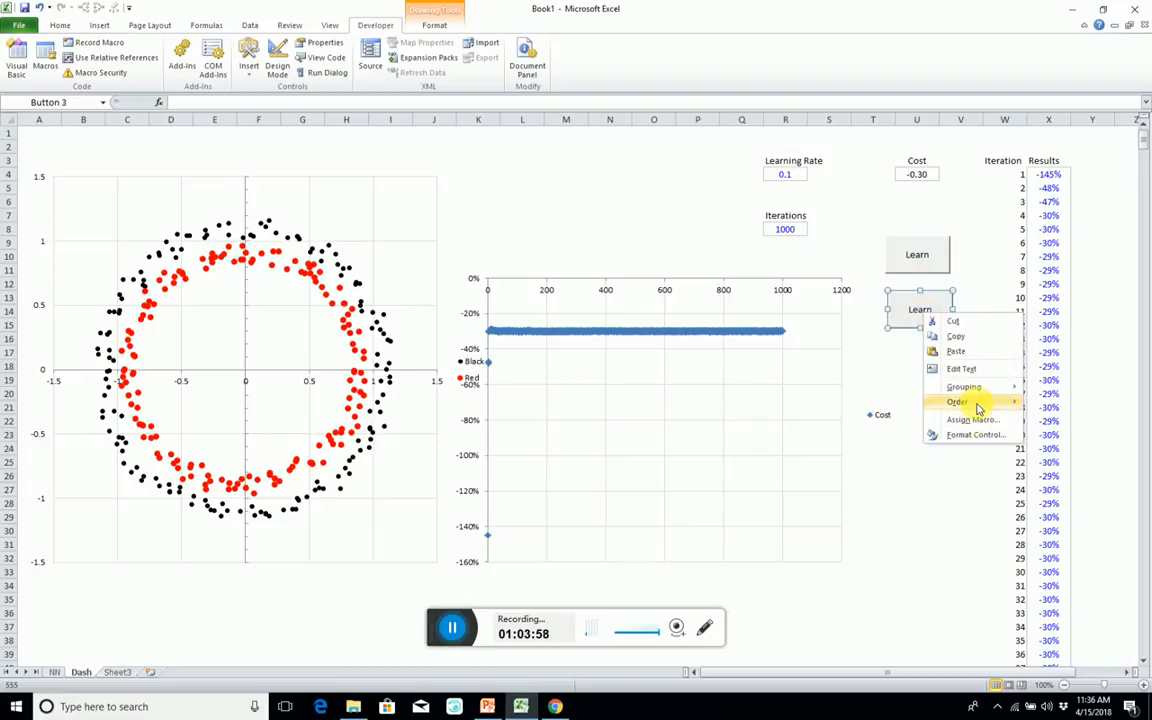
left_click(972, 419)
left_click(887, 342)
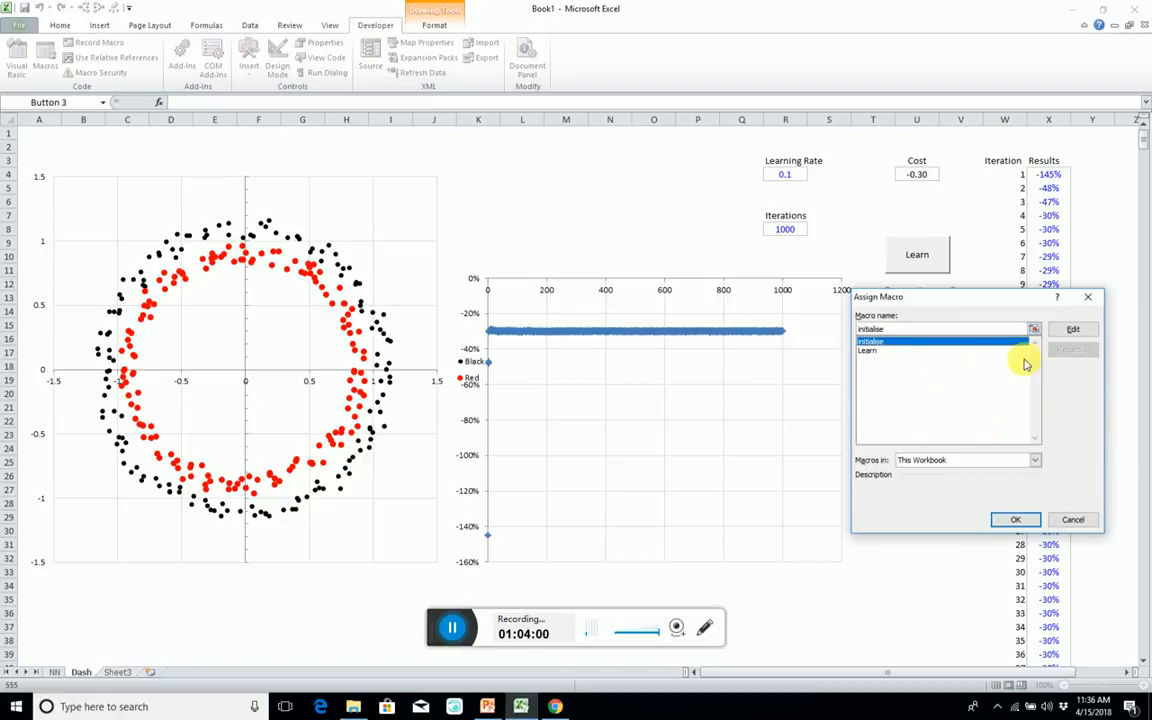
left_click(1012, 520)
left_click(947, 378)
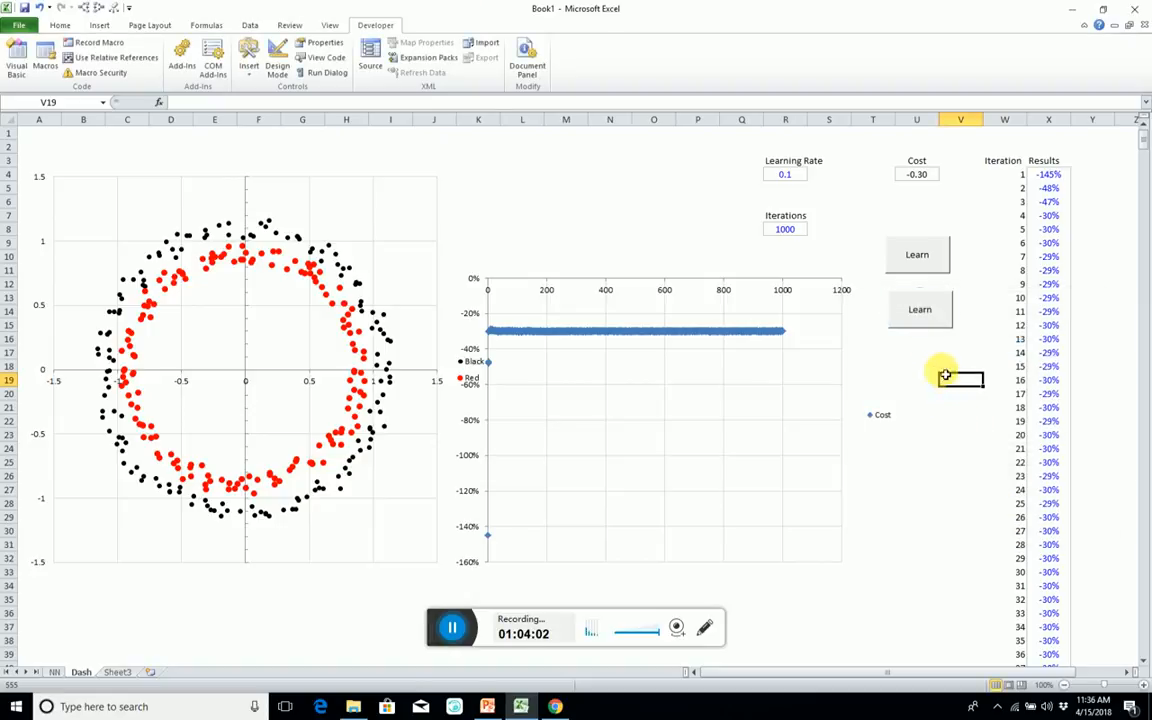
Caption the copied button Initialise and run its macro to reset the network.
right_click(921, 315)
left_click(920, 314)
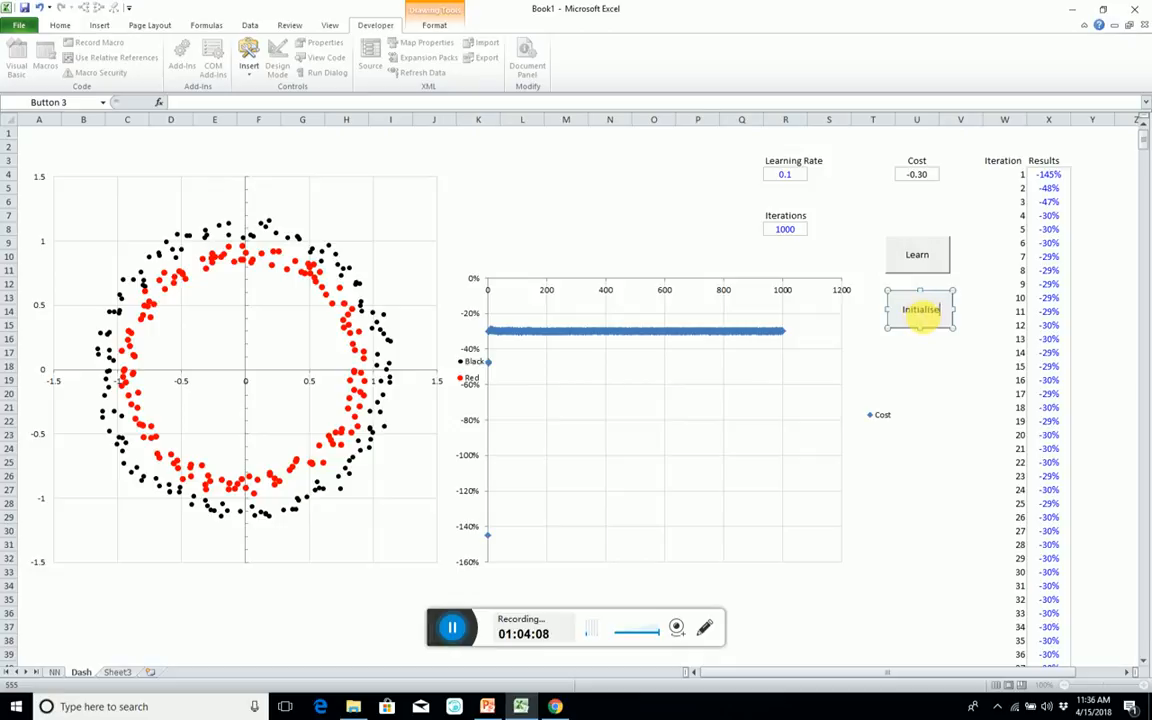
left_click(922, 381)
left_click(919, 310)
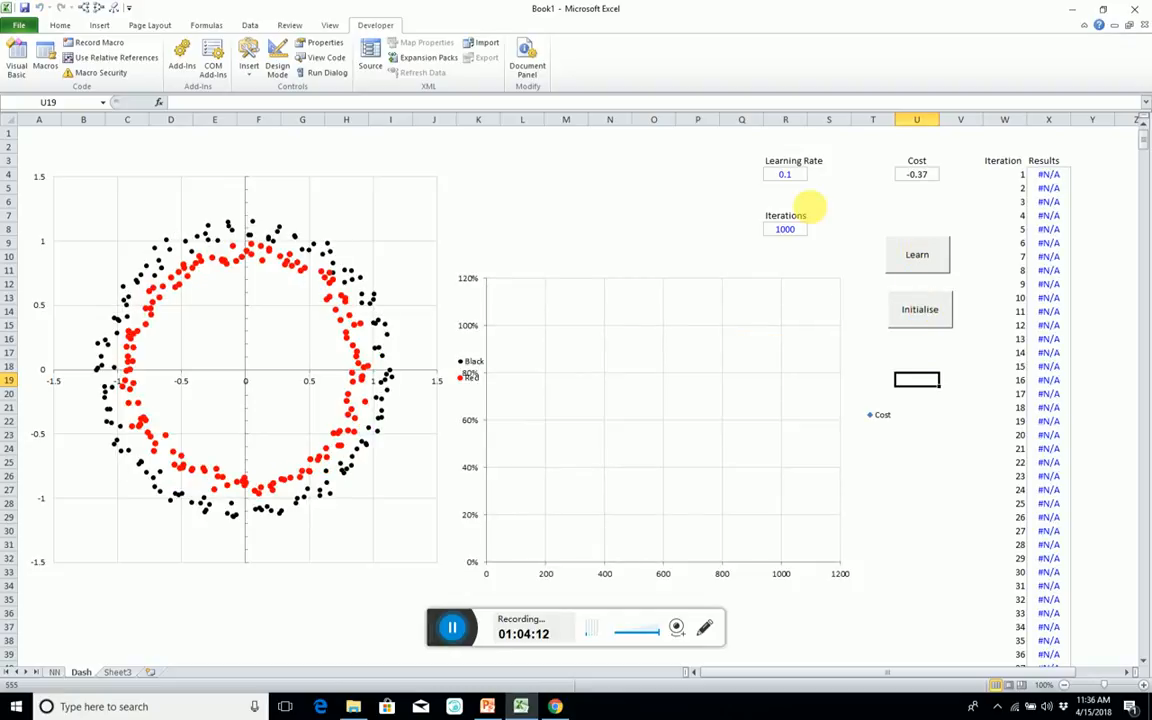
Set Iterations to 500 and run the Learn macro to train the network.
left_click(790, 229)
type("50")
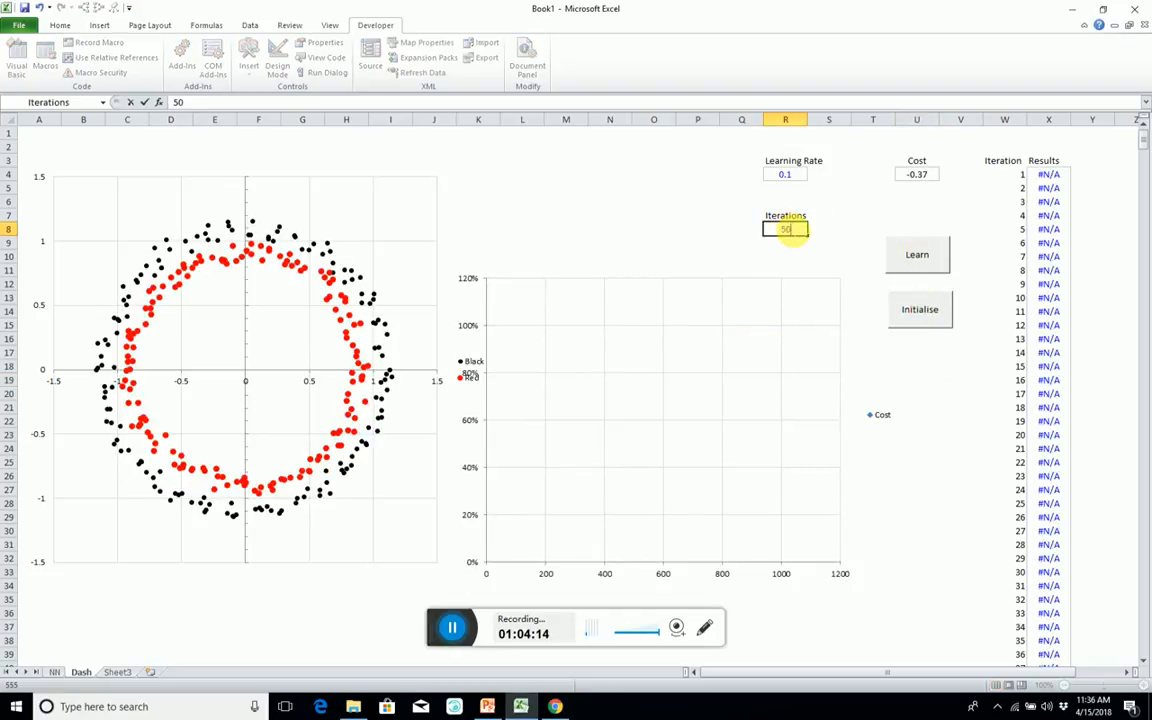
key("Return")
left_click(929, 261)
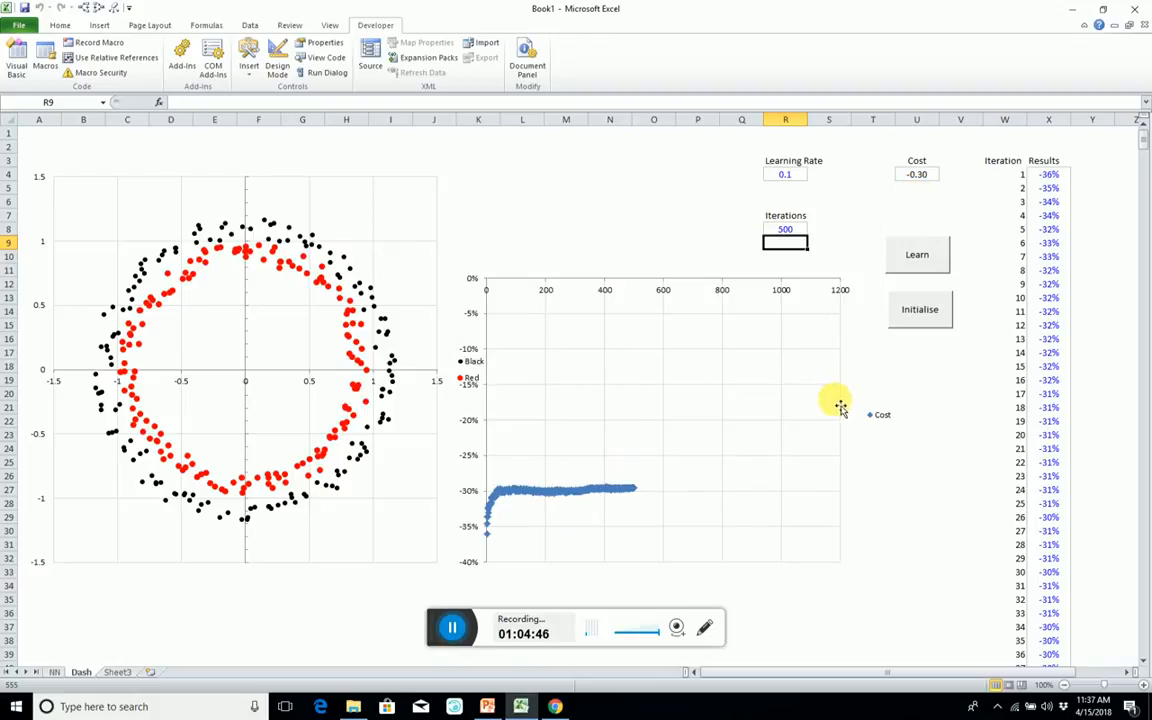
left_click(462, 627)
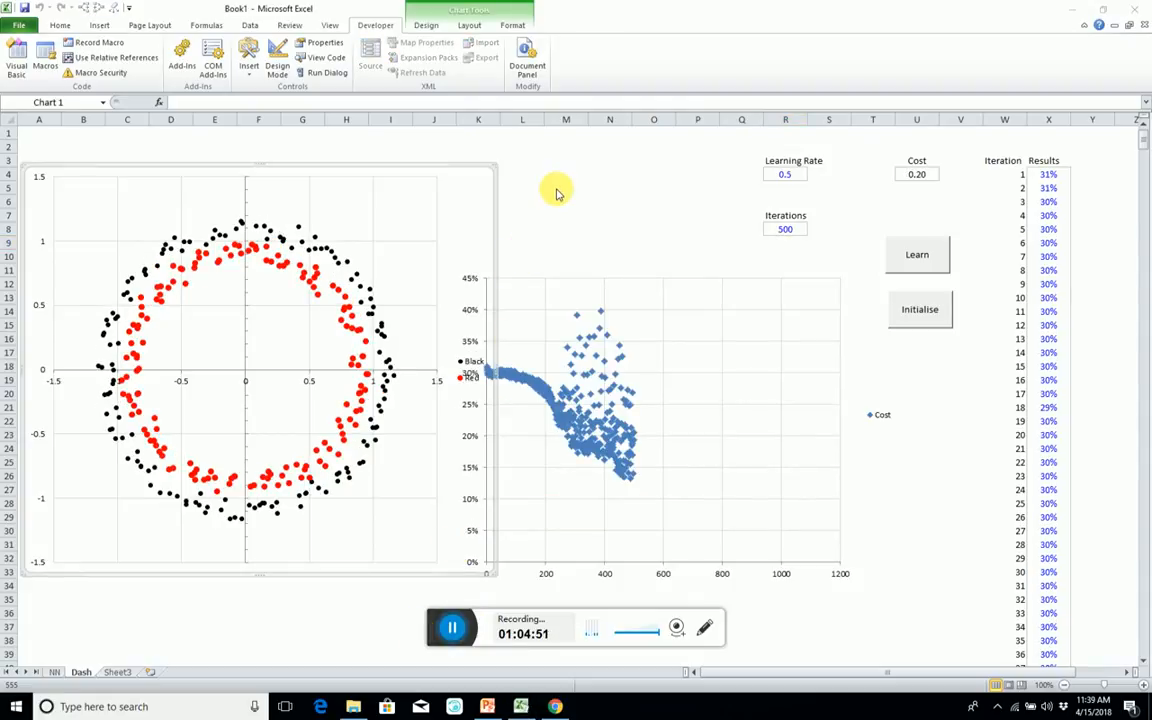
Format the Cost series with built-in circle markers of size 5.
left_click(556, 175)
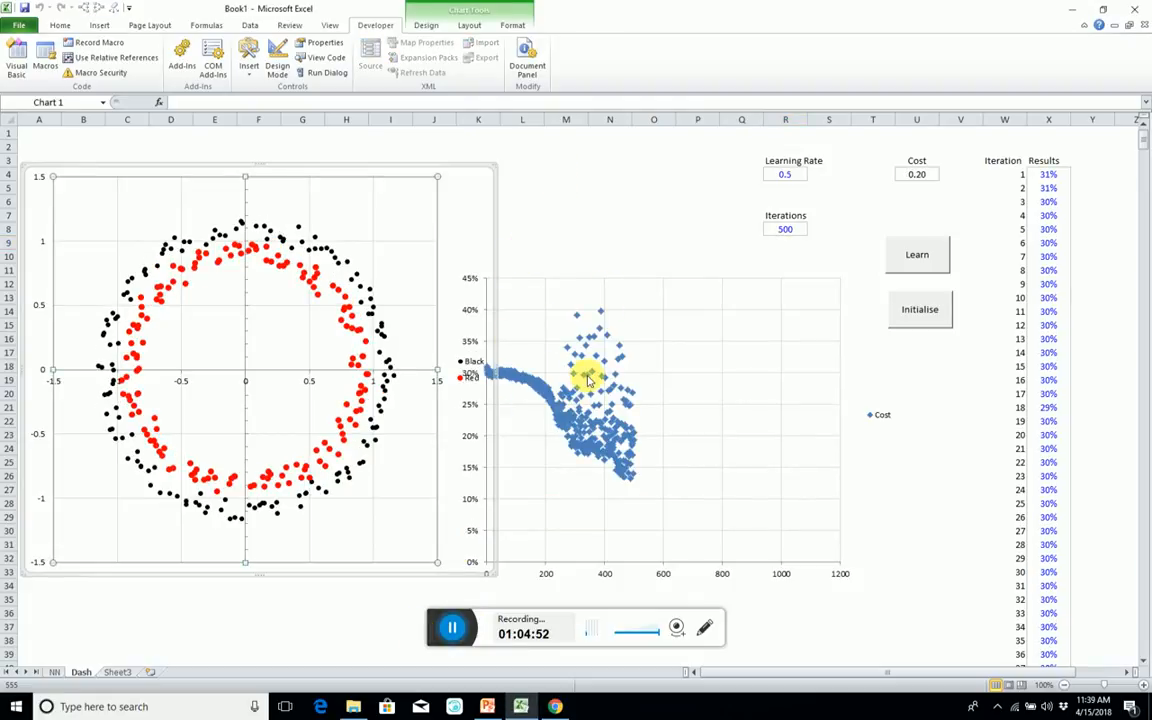
double_click(586, 340)
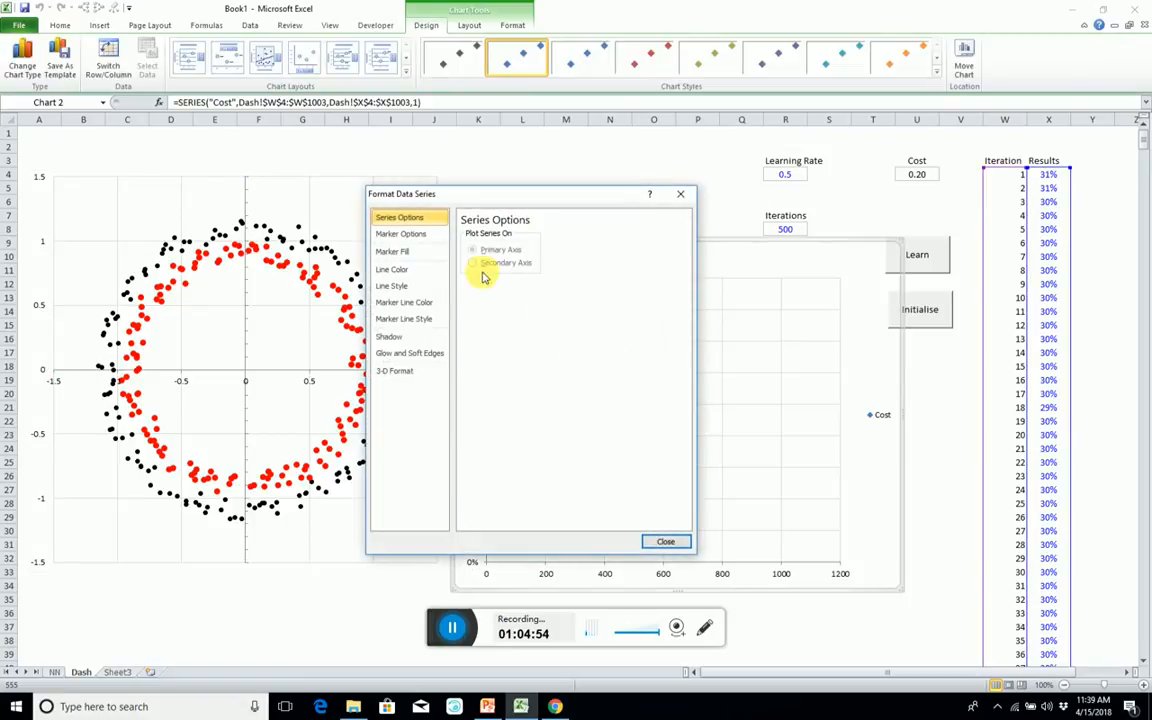
left_click(401, 234)
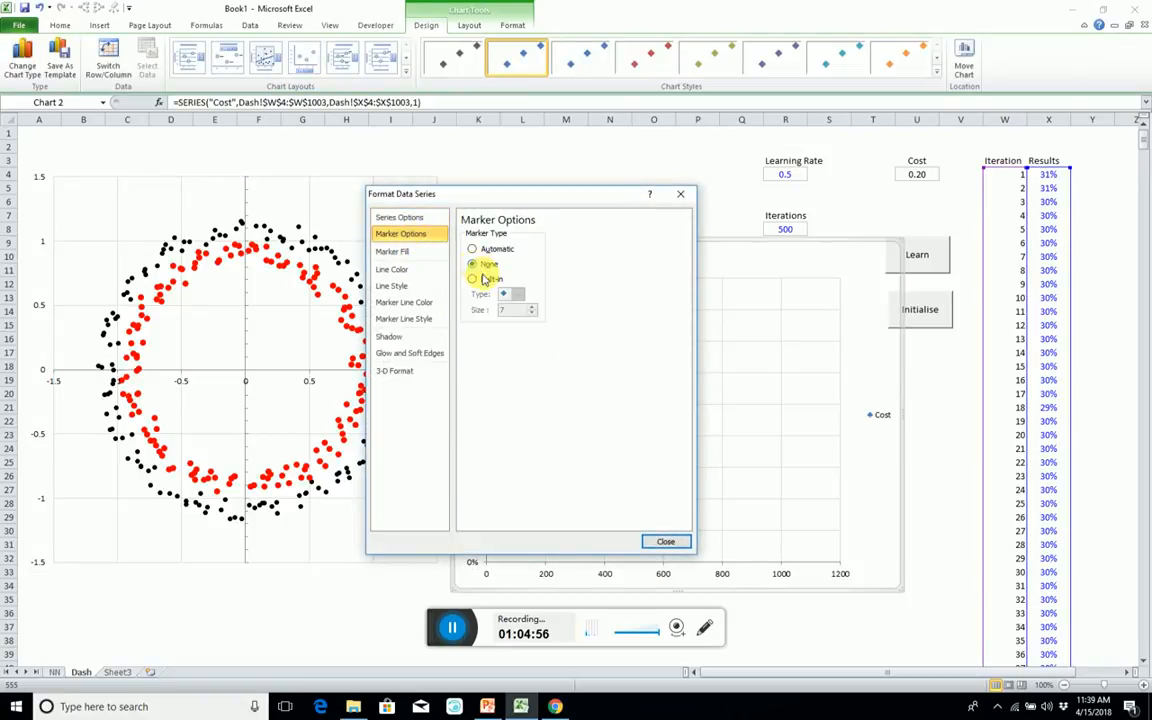
left_click(480, 279)
left_click(516, 294)
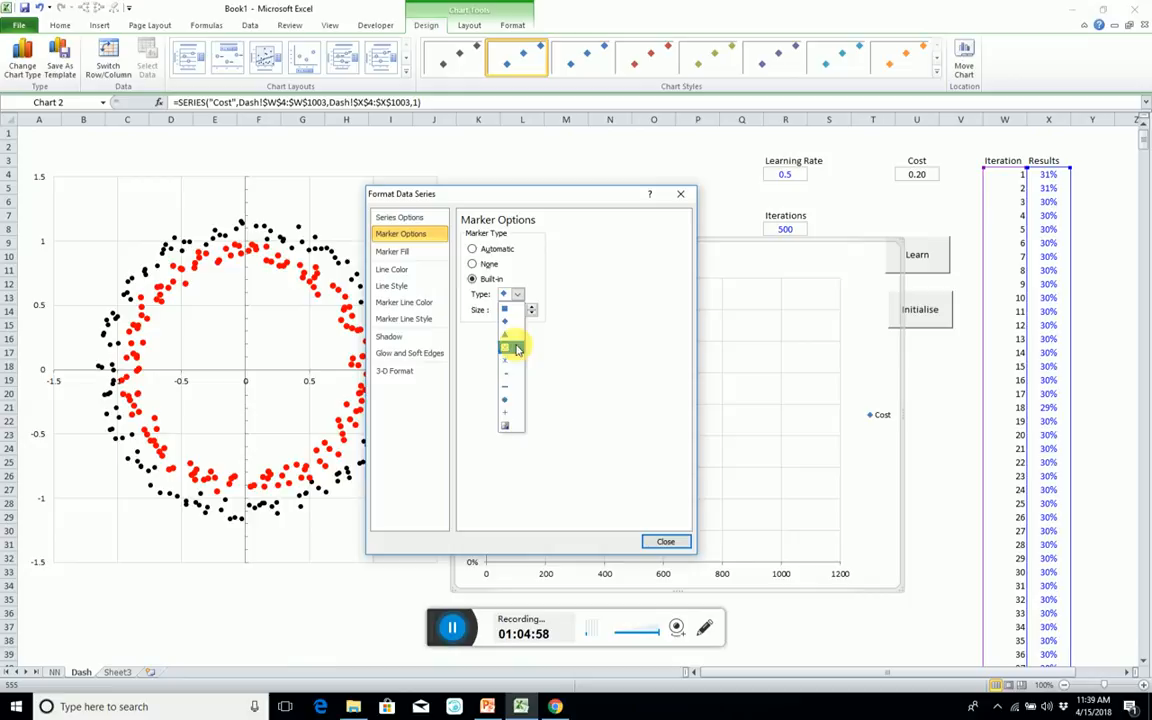
left_click(514, 403)
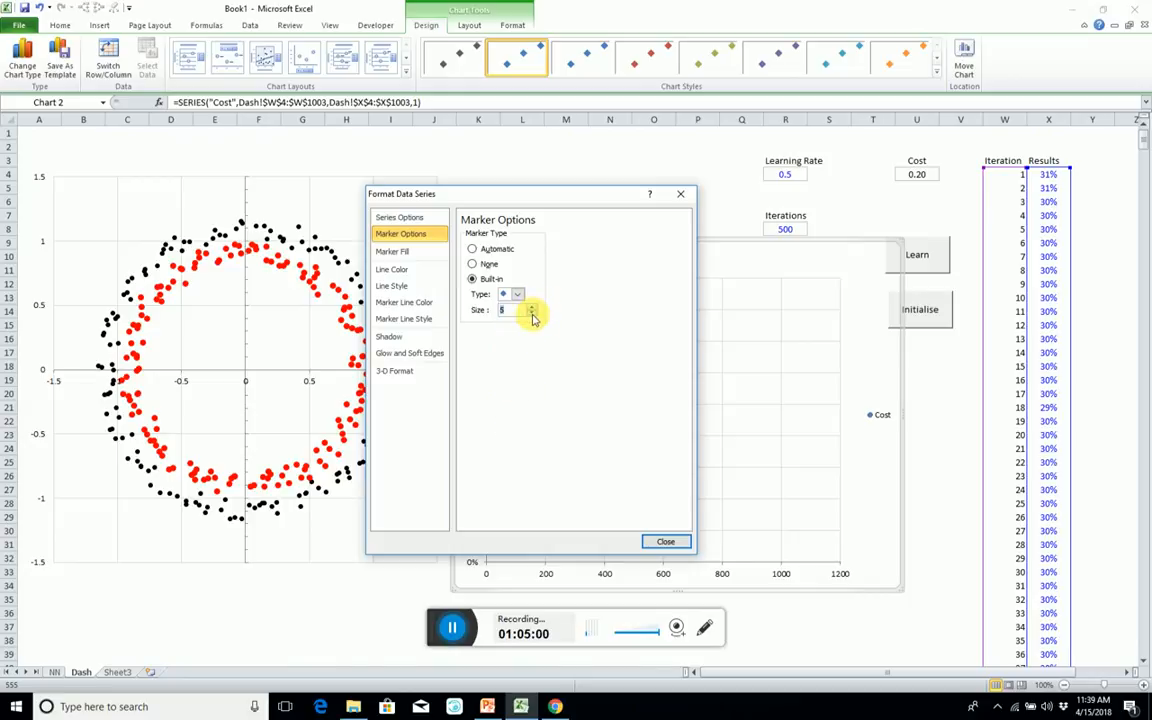
left_click(665, 541)
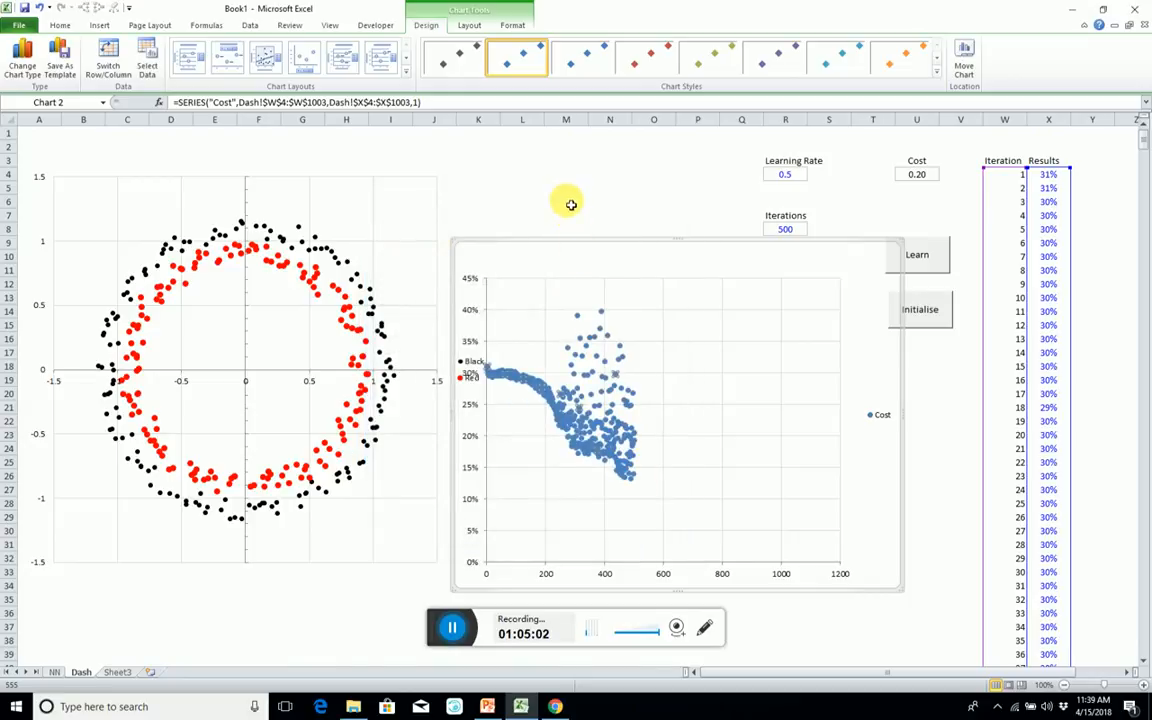
left_click(570, 204)
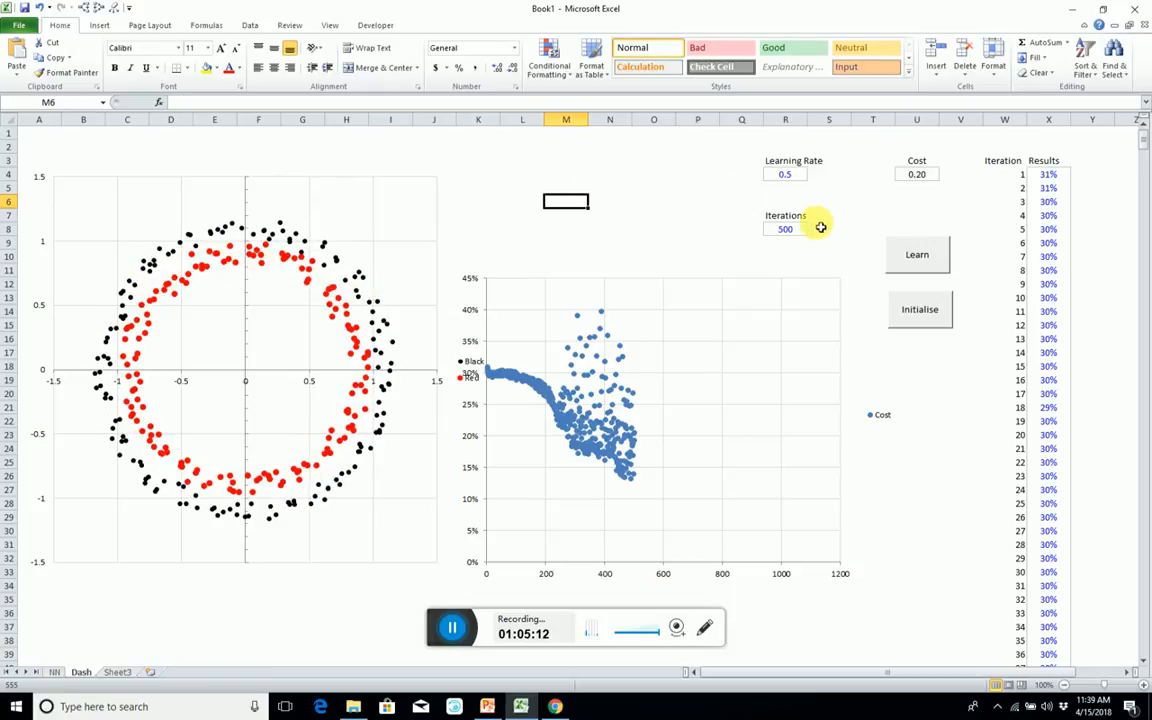
Set the Learning Rate to 0.2 and retrain the network from freshly initialised weights.
left_click(785, 174)
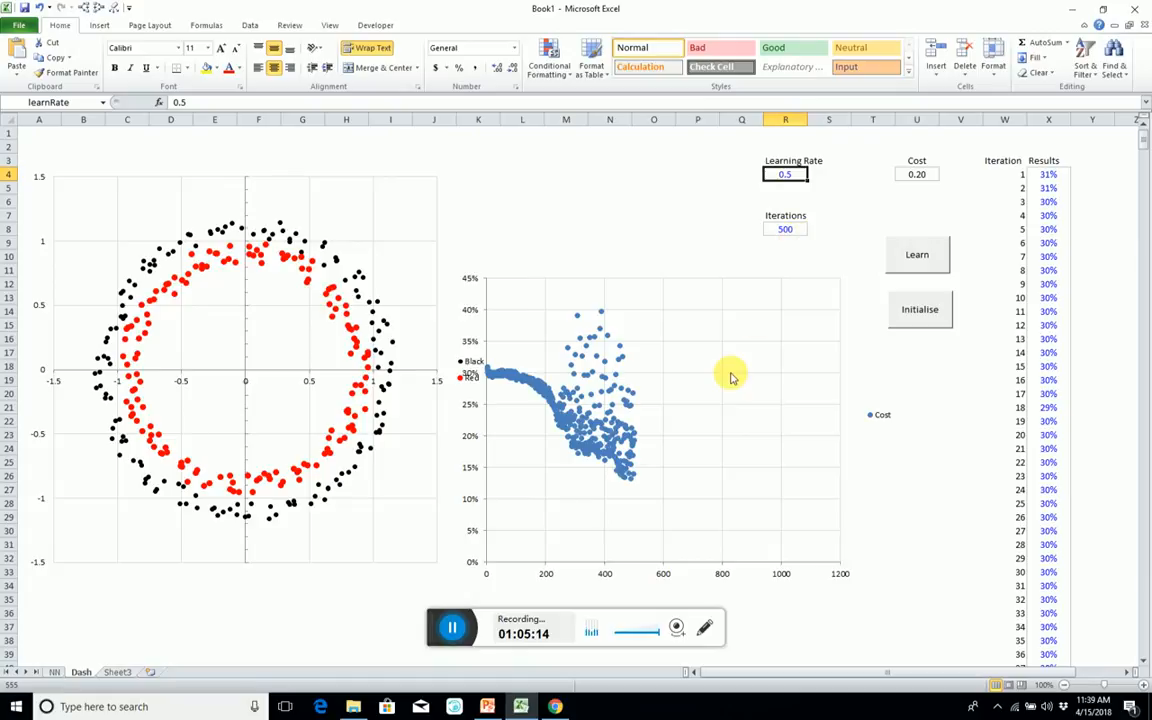
type(".")
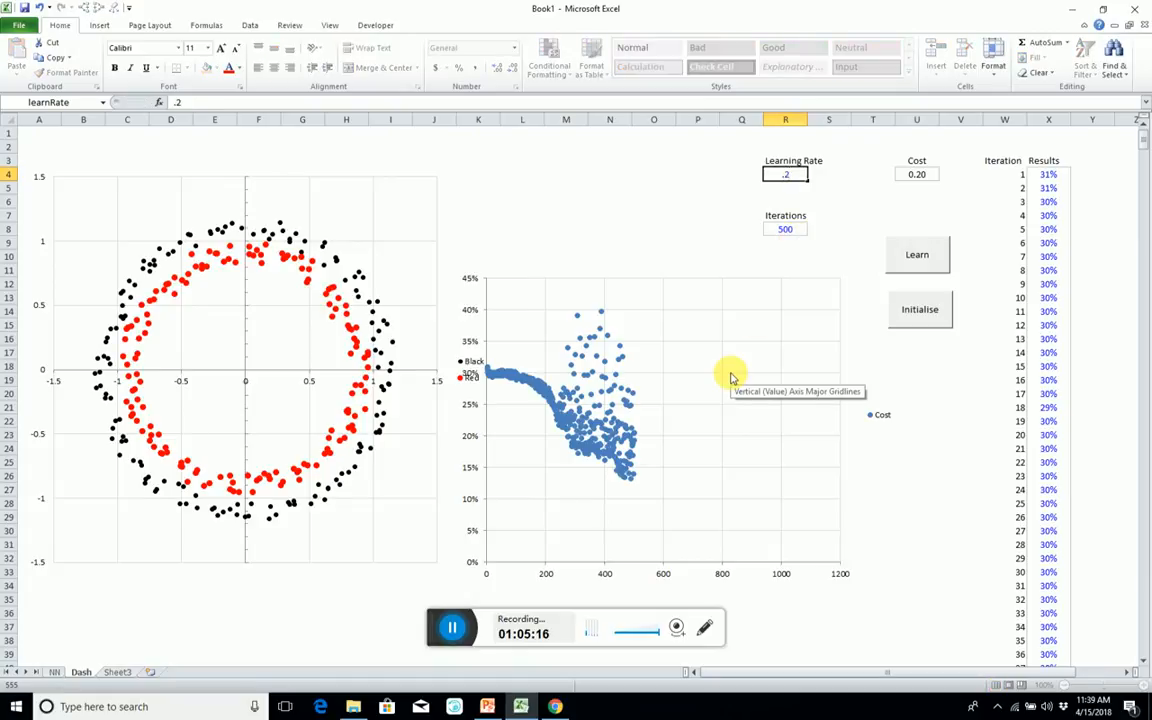
type("2")
key("Return")
left_click(940, 306)
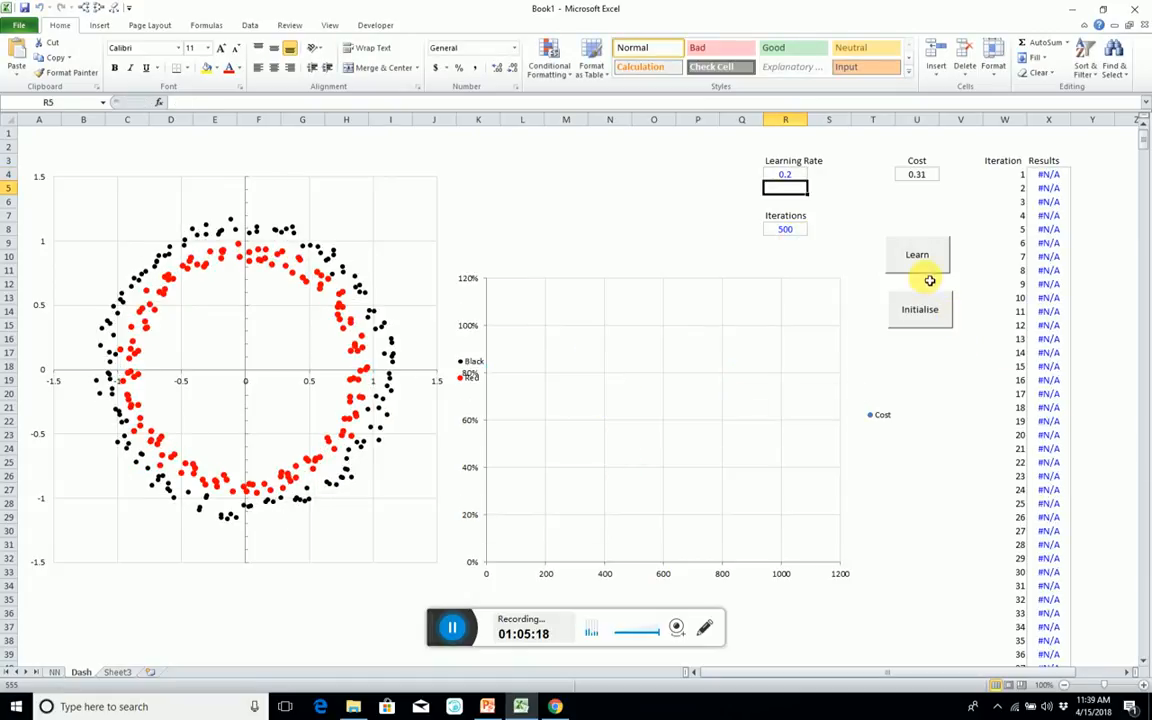
left_click(920, 254)
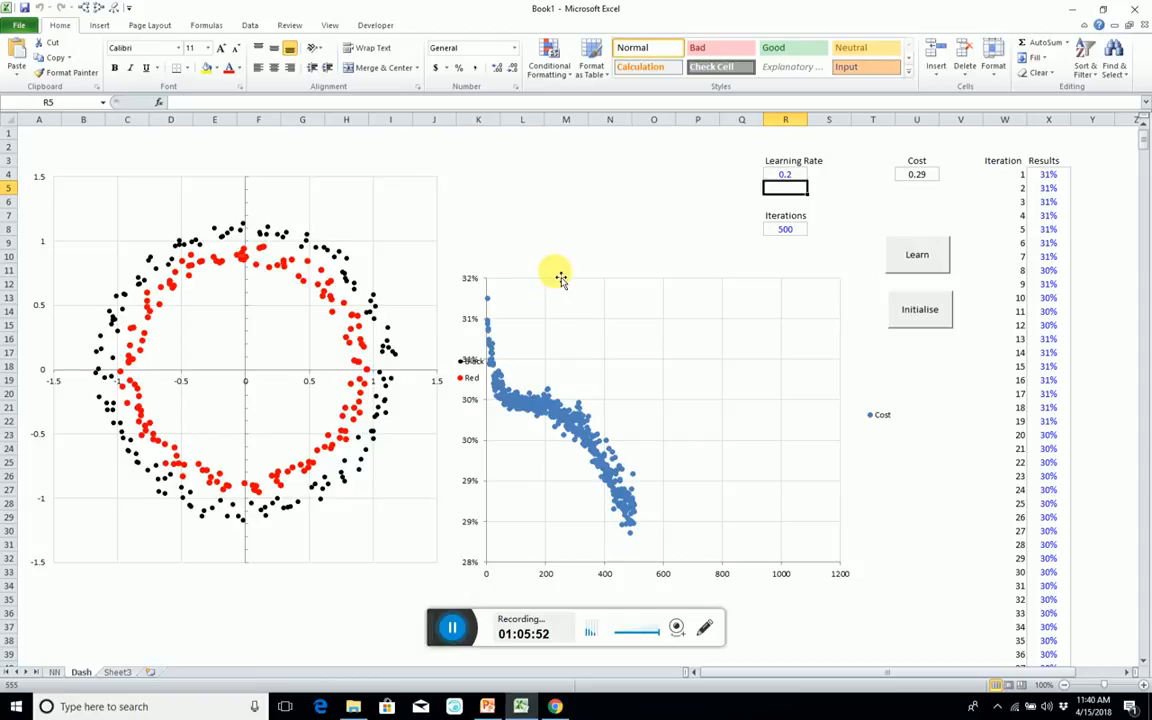
Reposition the Cost chart just beside the scatter chart and place the Black/Red legend at the scatter chart's upper corner.
left_click_drag(561, 282, 597, 279)
left_click(472, 380)
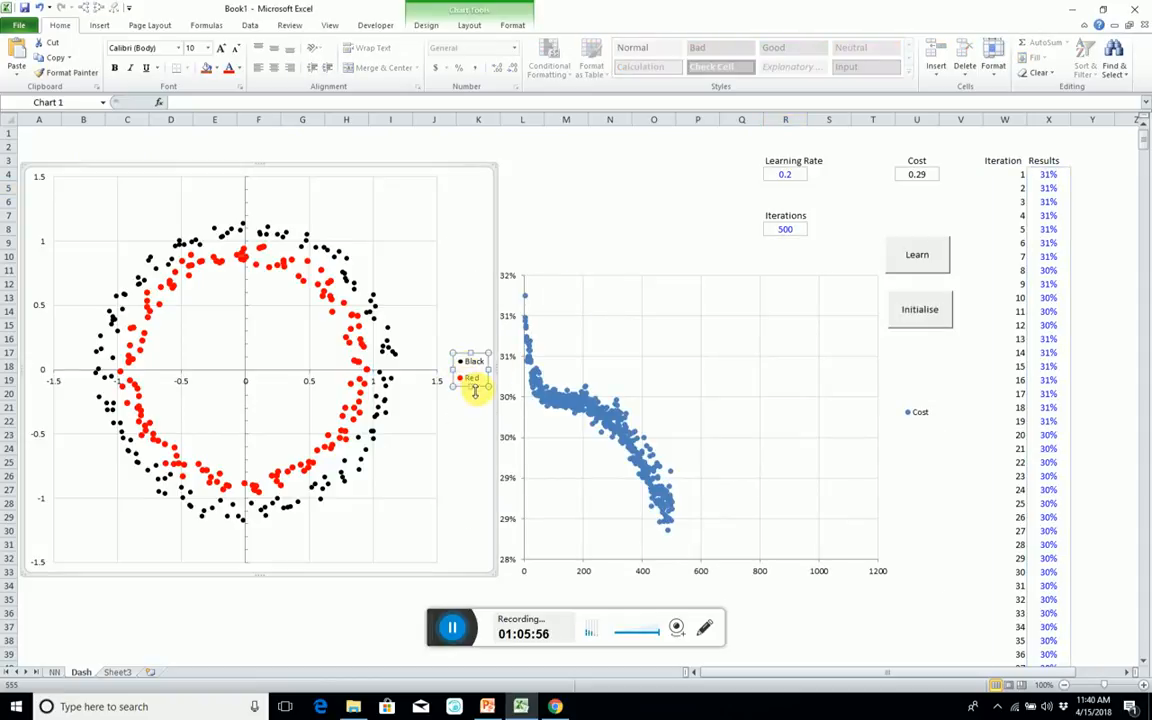
left_click_drag(483, 392, 479, 211)
left_click(556, 268)
left_click_drag(558, 244, 515, 237)
left_click(535, 206)
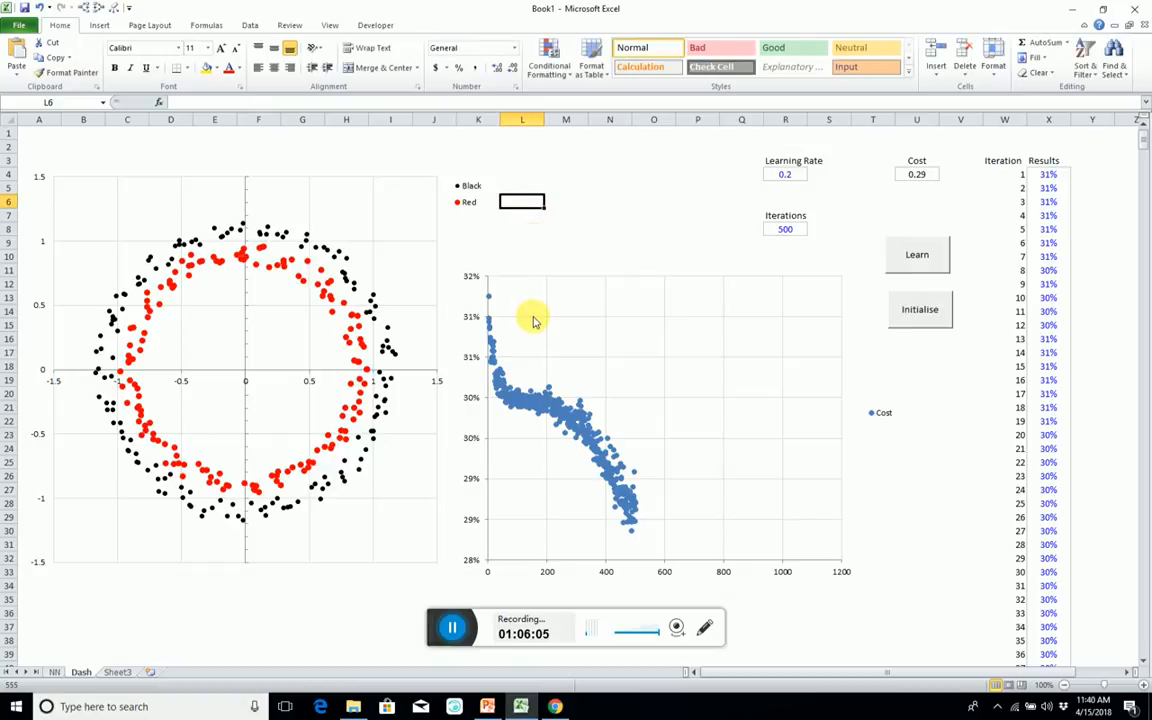
Move the NN sheet between Dash and Sheet3.
left_click(112, 672)
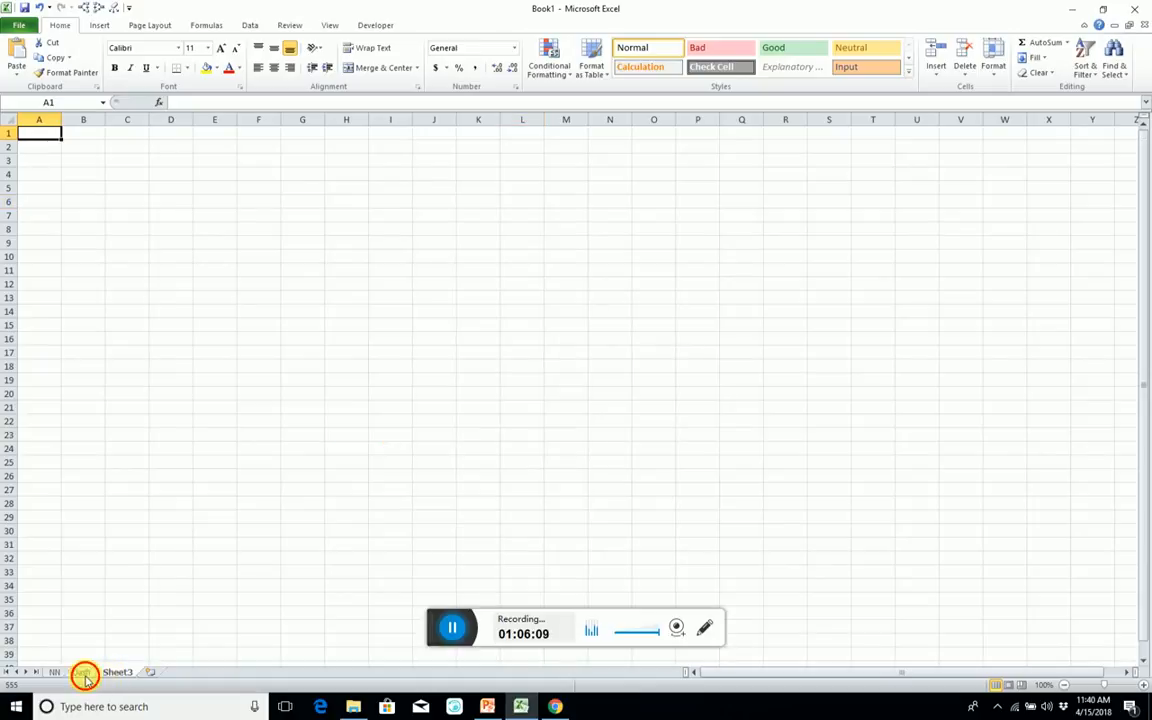
left_click(83, 672)
left_click_drag(50, 672, 123, 670)
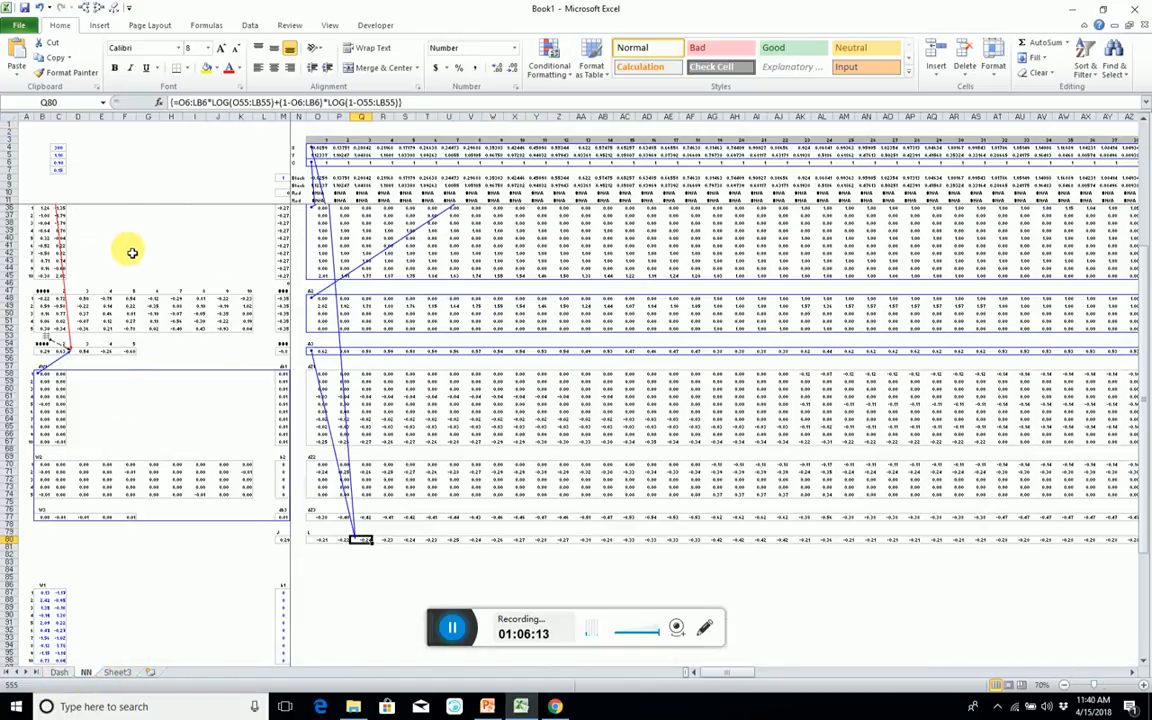
scroll(132, 252, "up", 8)
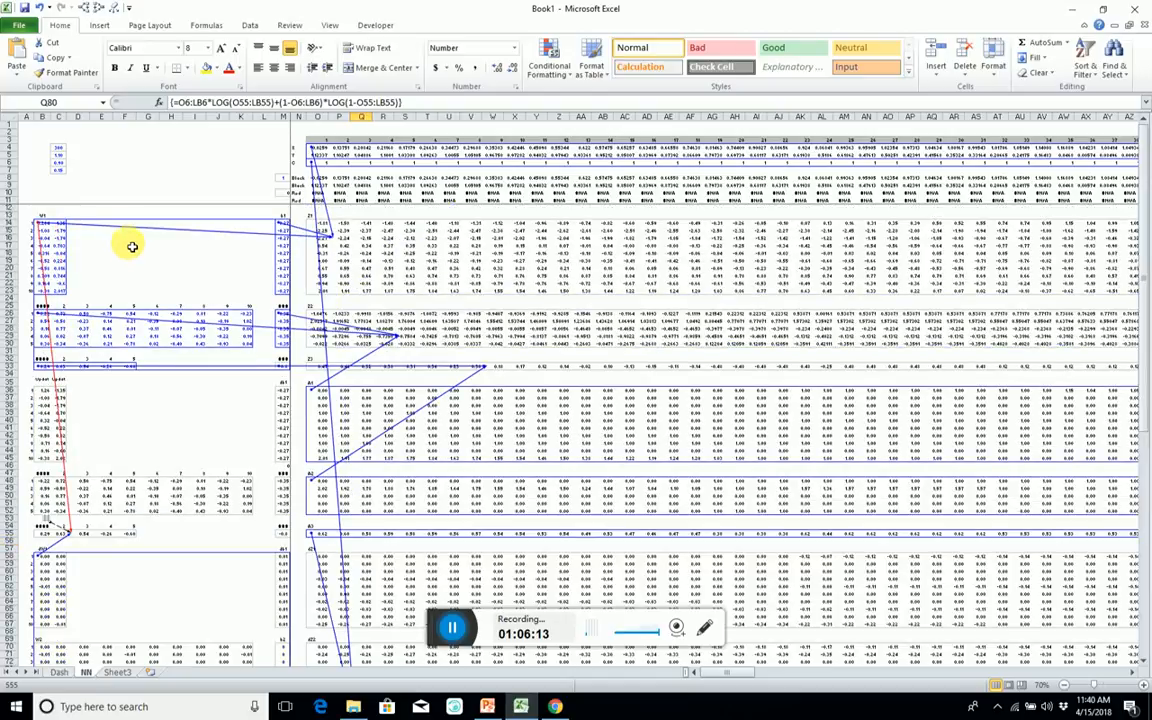
Try to duplicate the NN sheet in front of Sheet3.
right_click(86, 673)
left_click(123, 566)
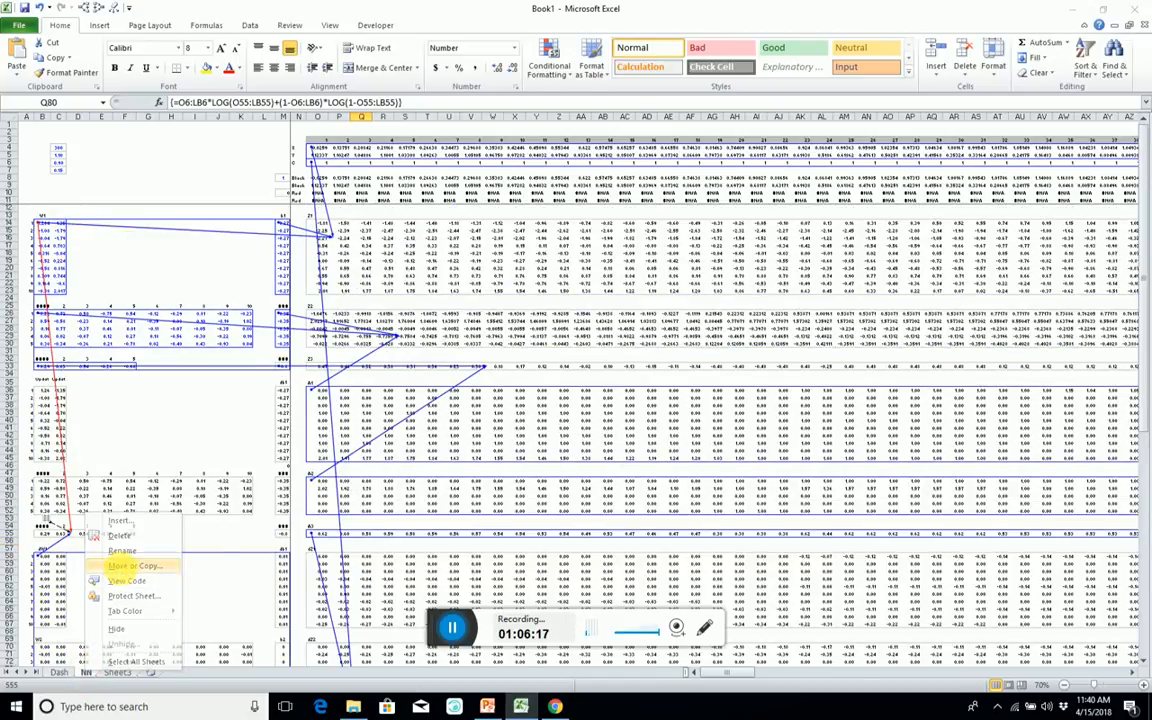
left_click(42, 561)
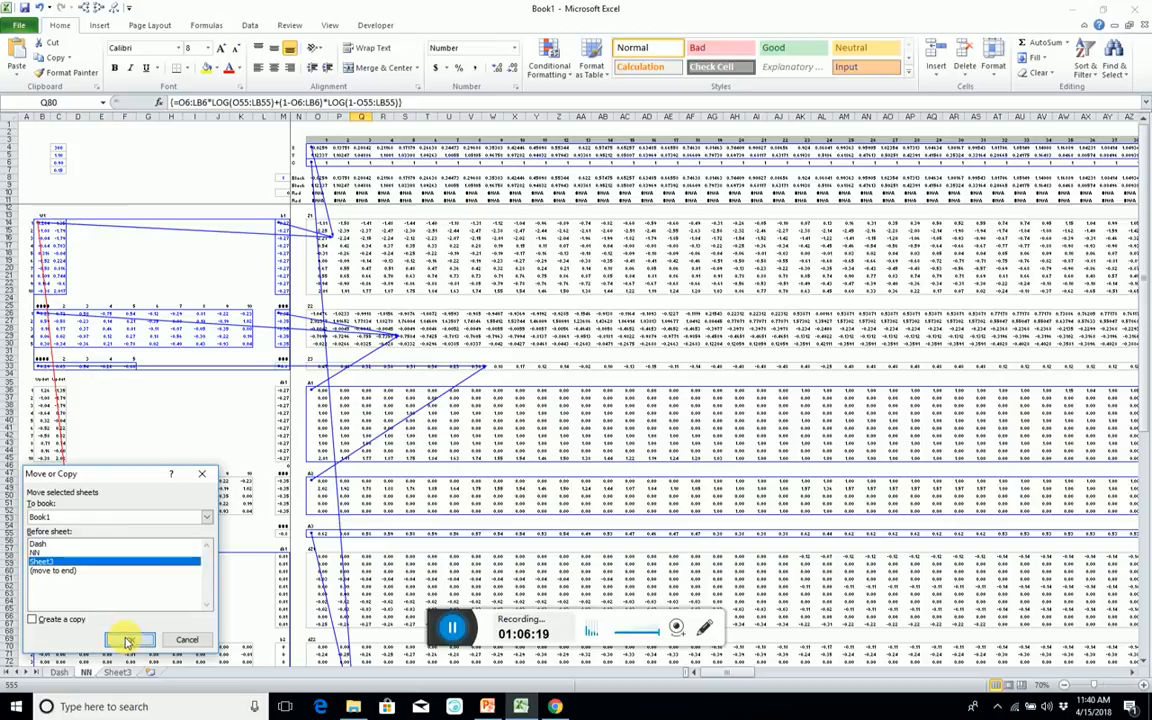
left_click(129, 640)
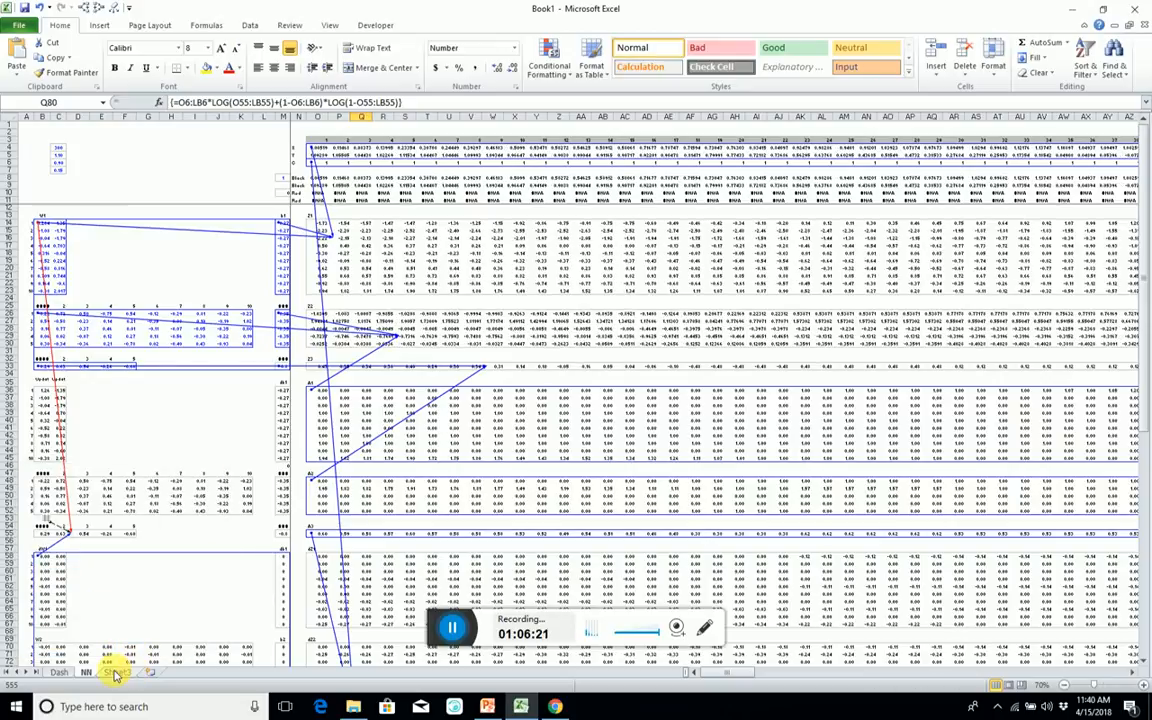
left_click(113, 673)
left_click(86, 672)
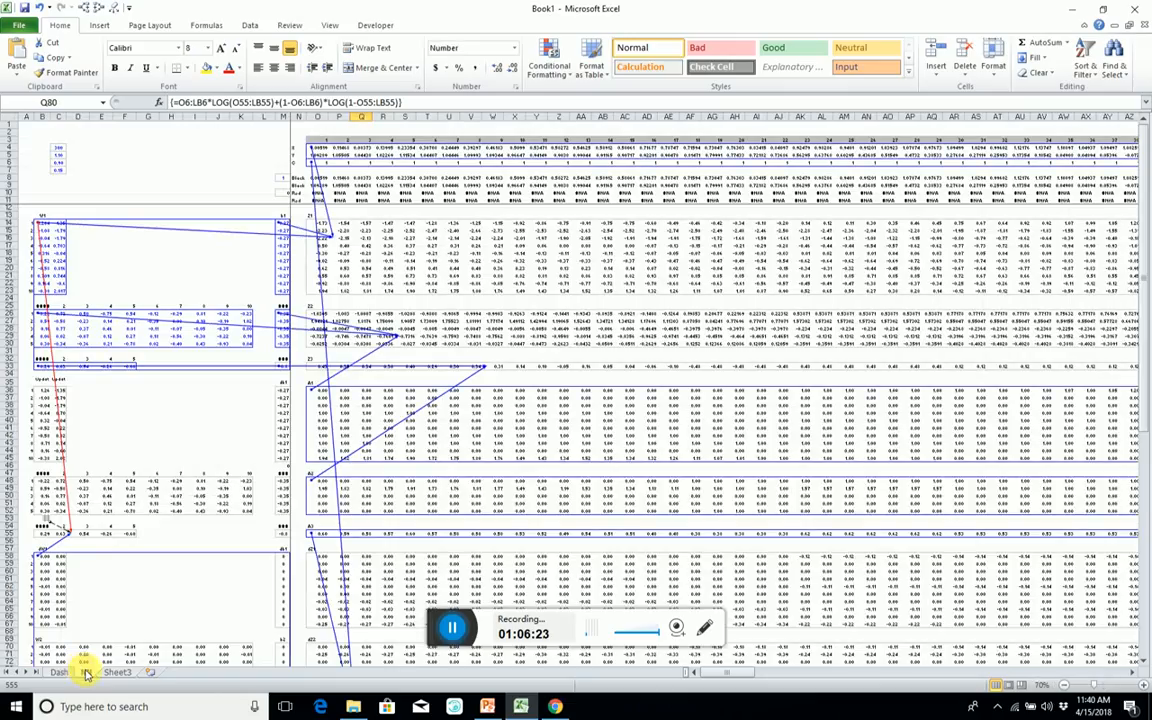
Create a copy of the NN sheet and place the copy between NN and Sheet3.
right_click(86, 672)
left_click(117, 568)
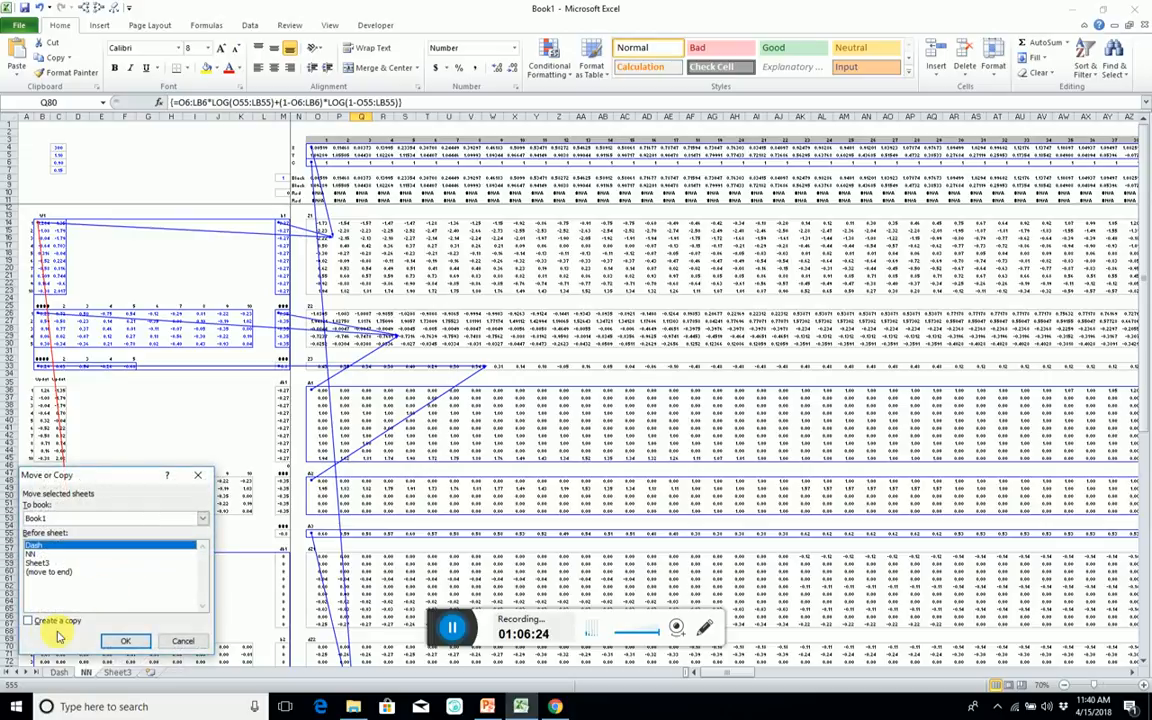
left_click(27, 620)
left_click(115, 638)
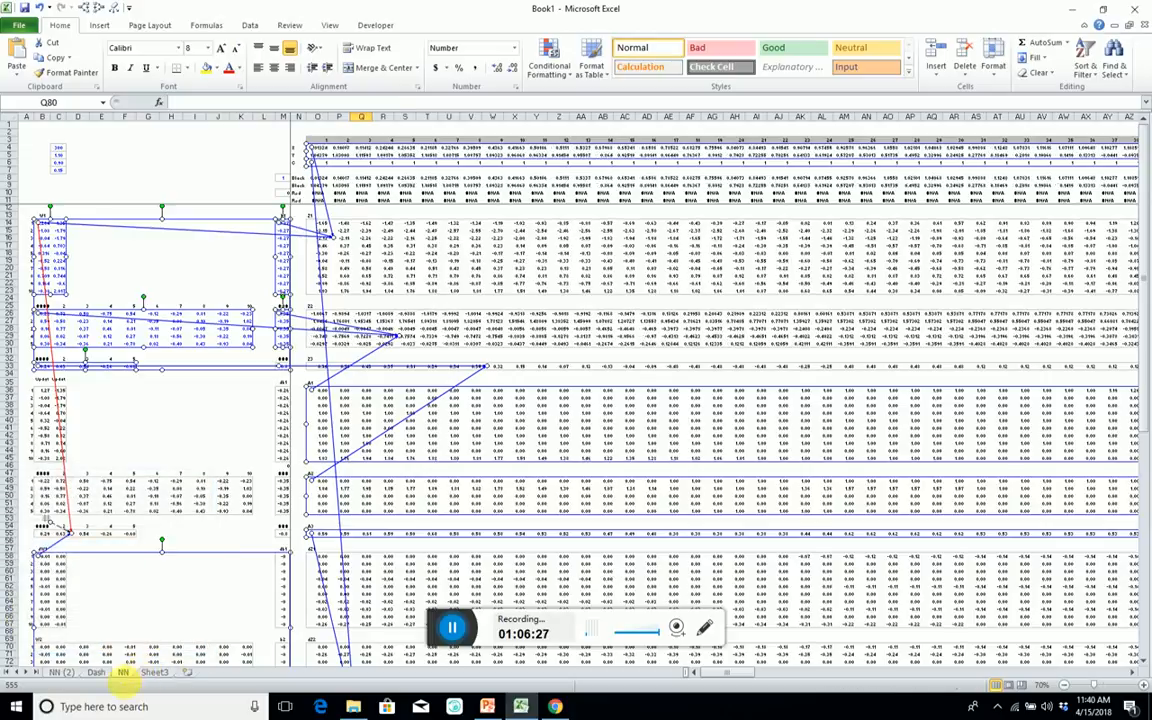
left_click_drag(72, 675, 173, 668)
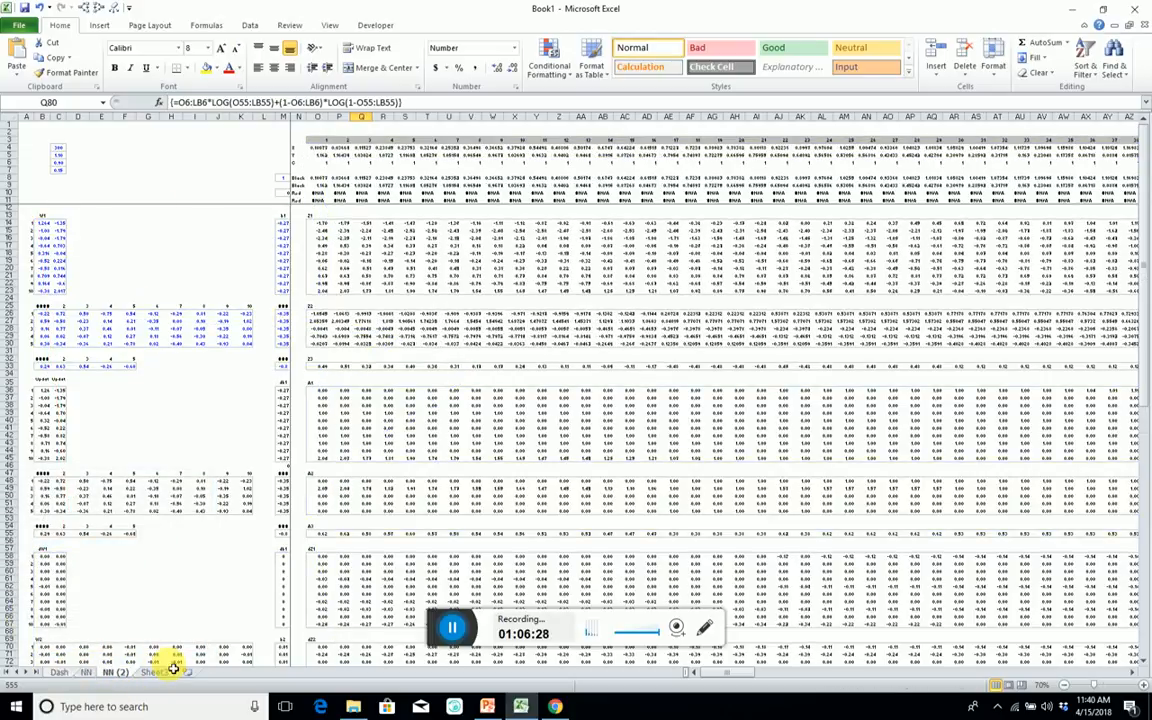
Delete rows 57 to 80, holding the gradient and cost calculations, from the NN (2) sheet.
left_click(318, 275)
scroll(333, 375, "down", 4)
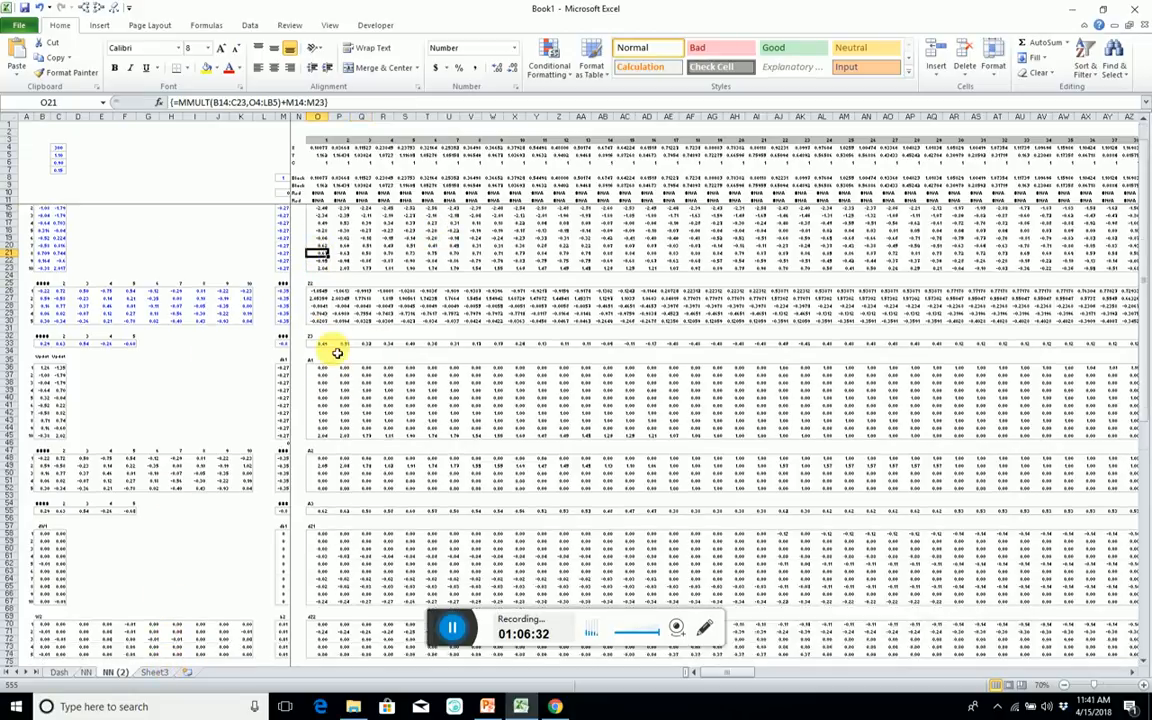
scroll(392, 268, "down", 3)
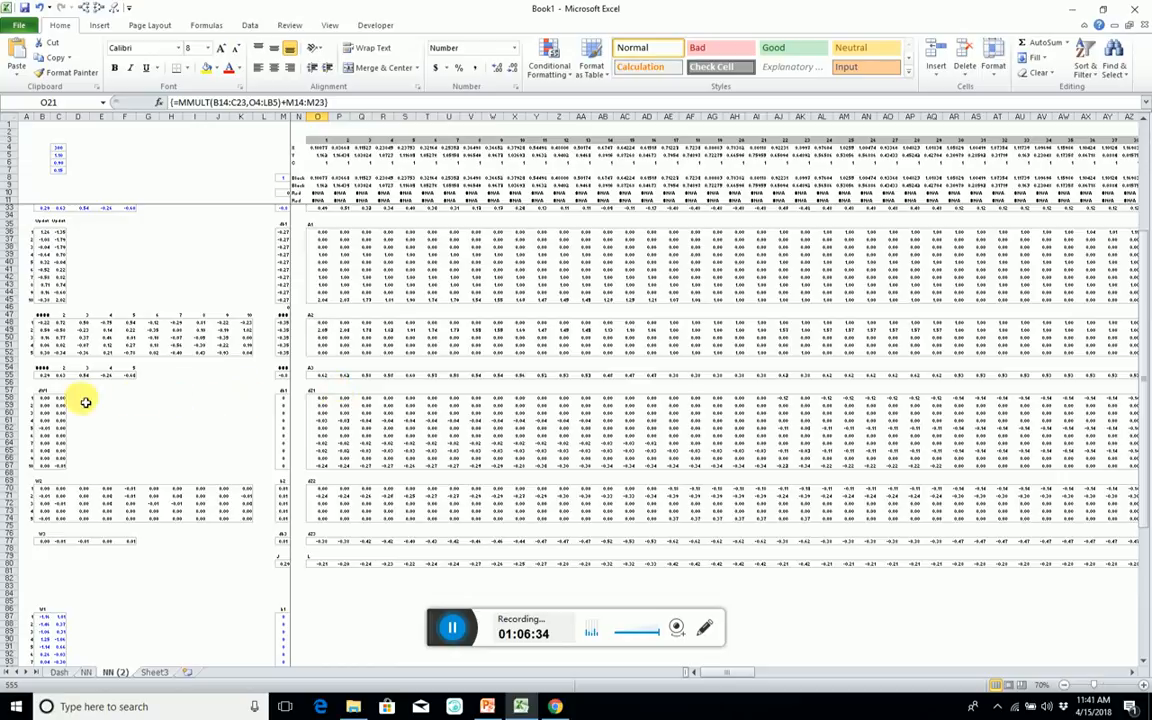
left_click_drag(14, 392, 42, 568)
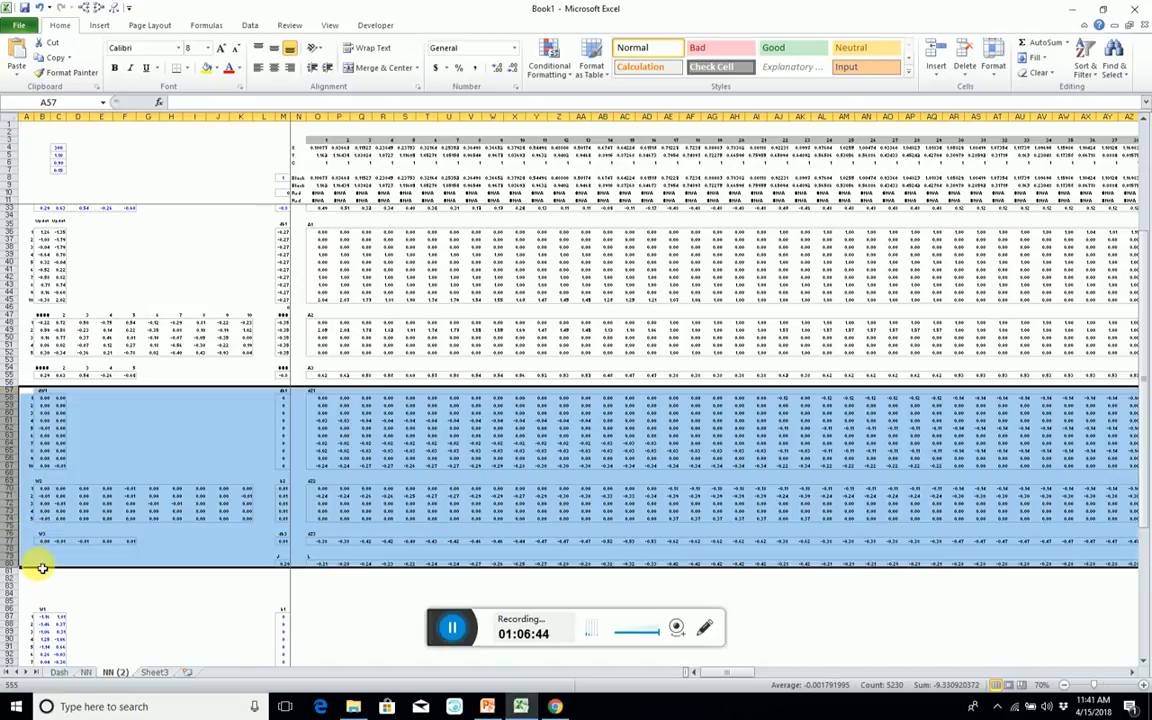
key("Delete")
key("ctrl+minus")
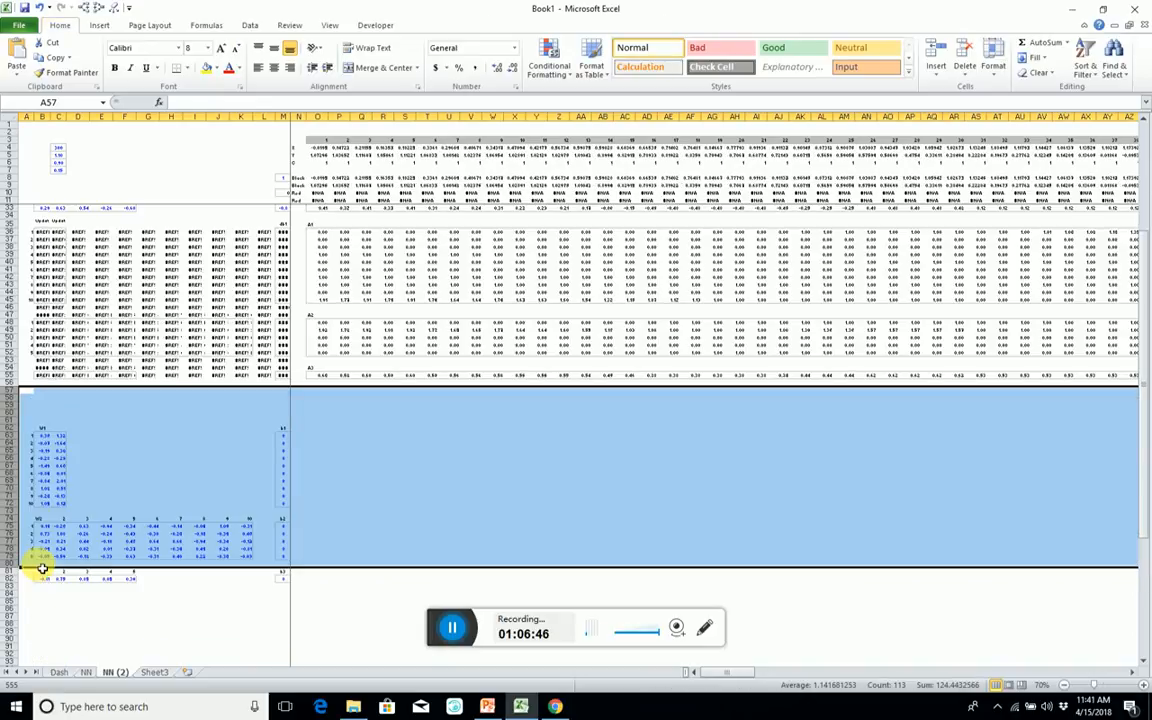
Clear the updated-parameter block with #REF! errors in rows 35 to 55 of NN (2), beside the A1 to A3 activations.
scroll(105, 280, "up", 8)
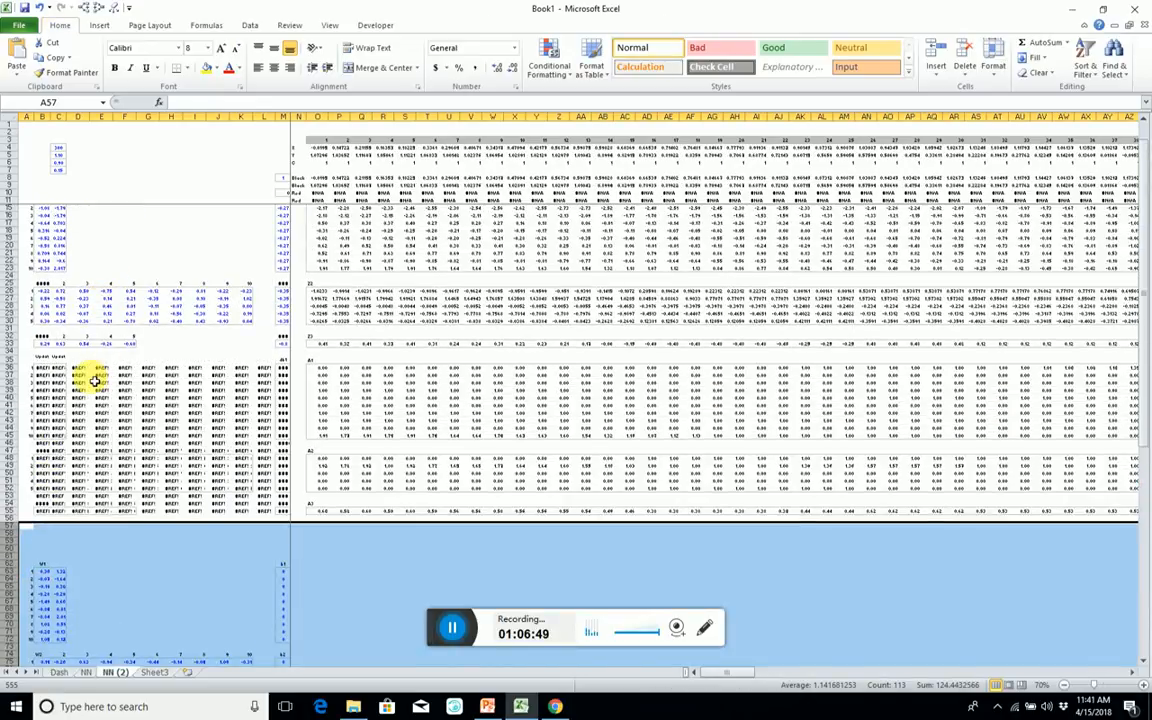
left_click_drag(40, 519, 276, 357)
left_click(185, 421)
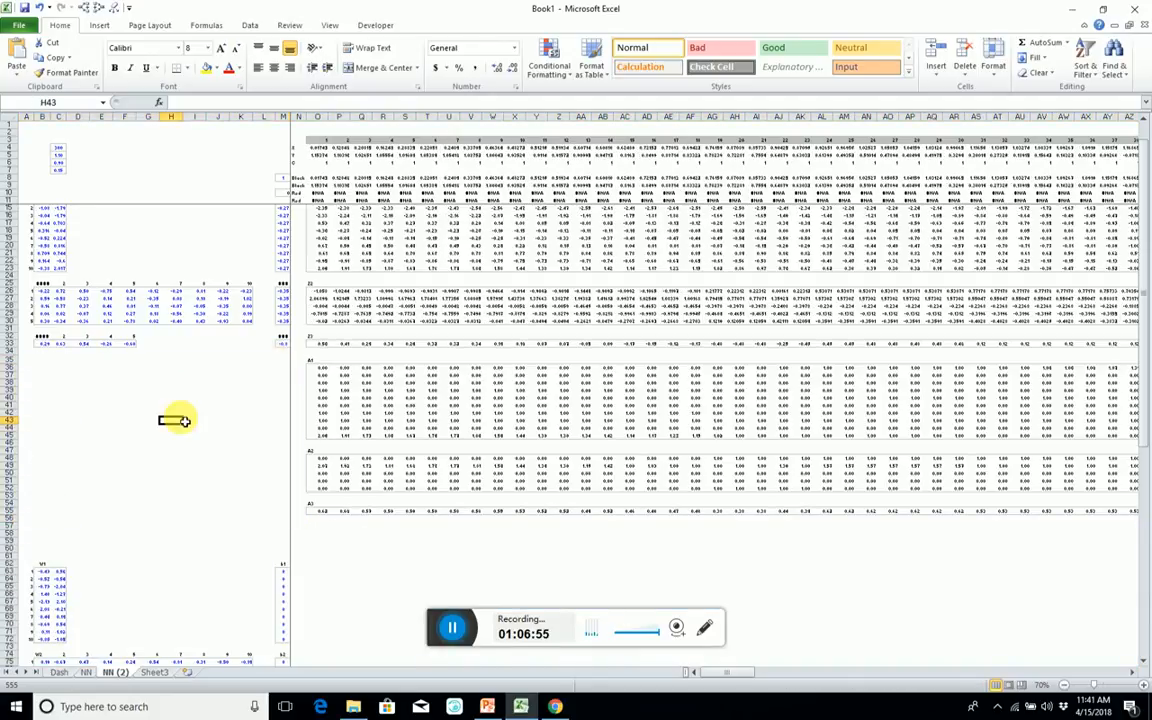
Remove the initial weights and biases block from row 59 downward on NN (2).
scroll(176, 408, "up", 1)
scroll(200, 375, "down", 7)
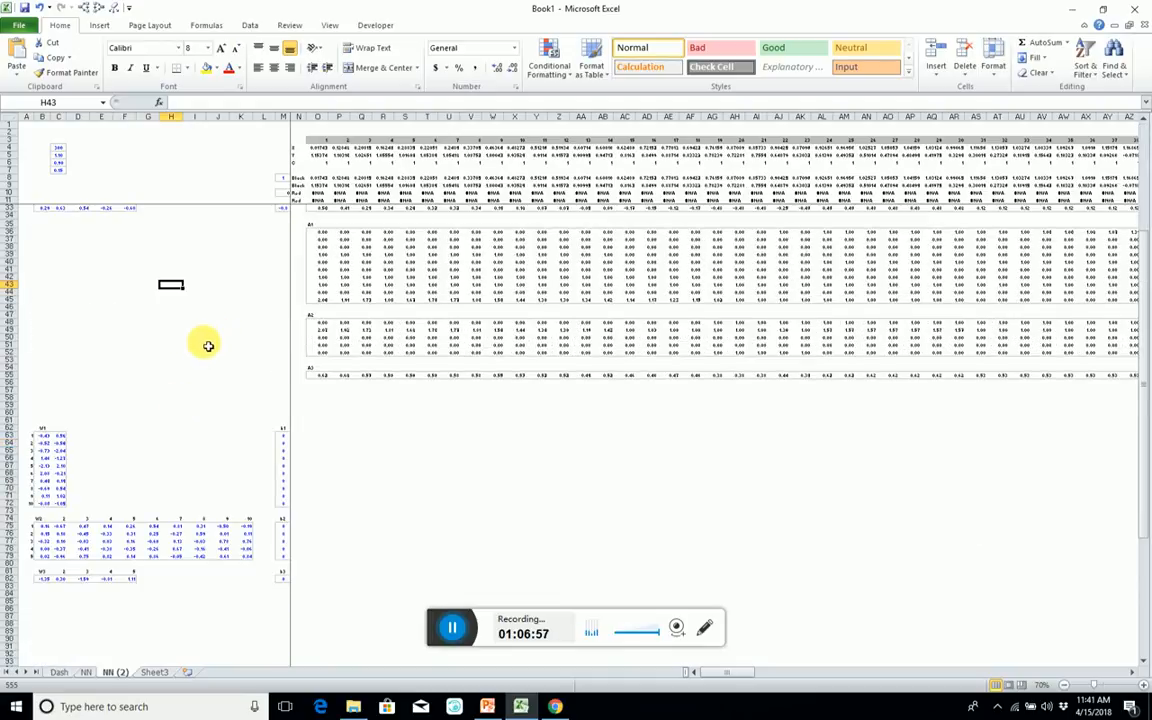
scroll(204, 347, "up", 3)
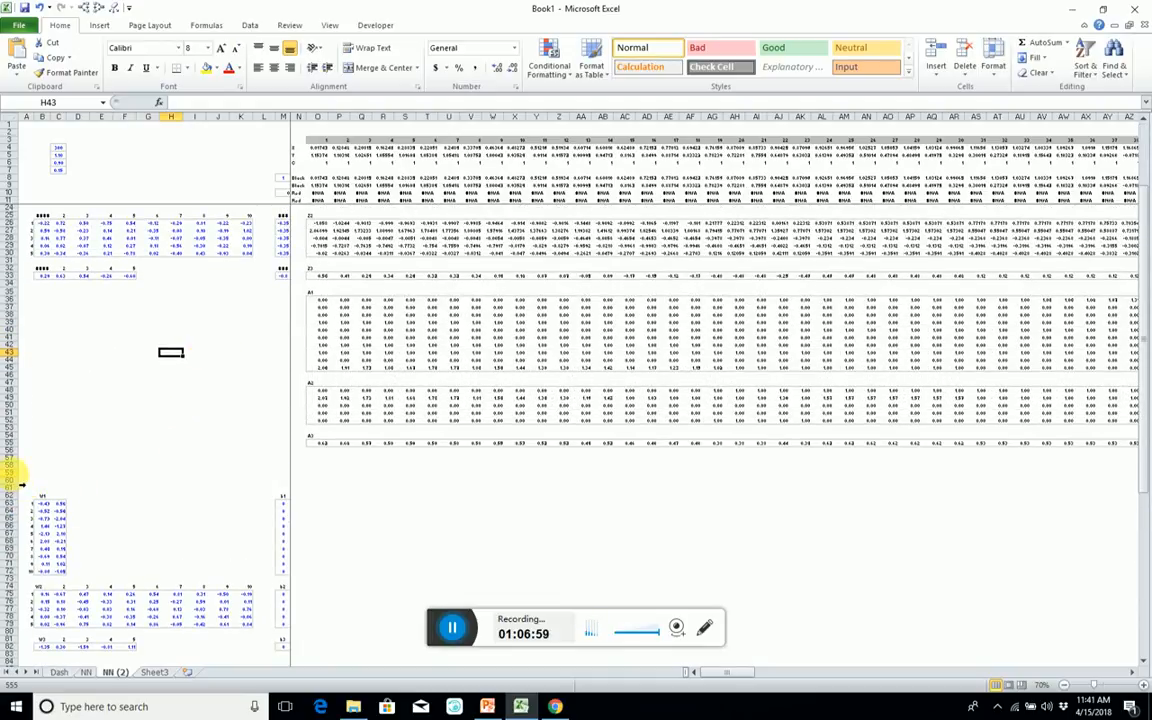
left_click_drag(20, 483, 10, 674)
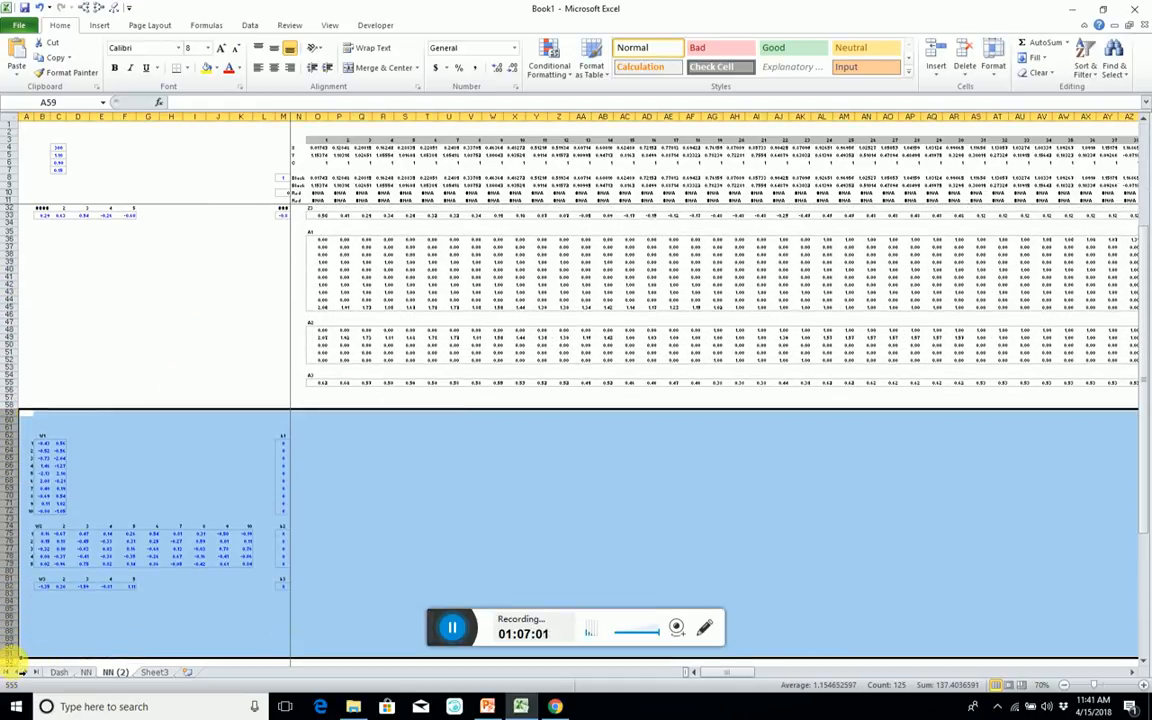
scroll(163, 262, "up", 7)
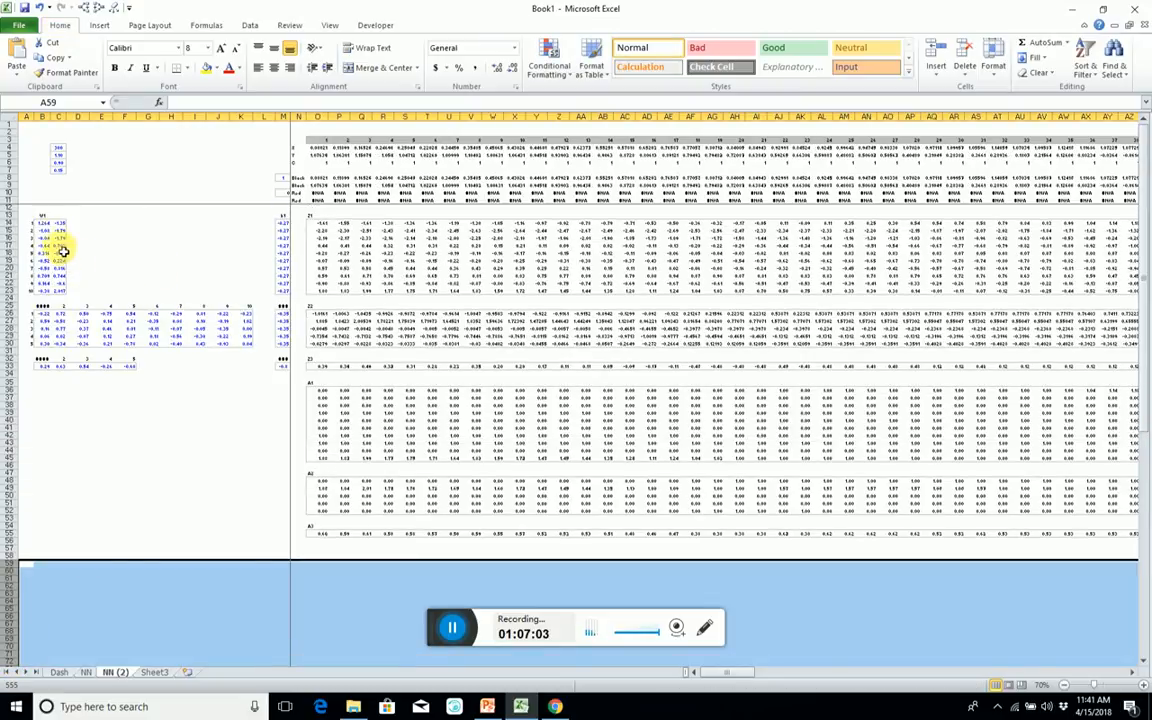
Delete the defined names Cost, ParamsInit, Params, ParamsUpdate and Cases that are scoped to NN (2).
left_click(45, 223)
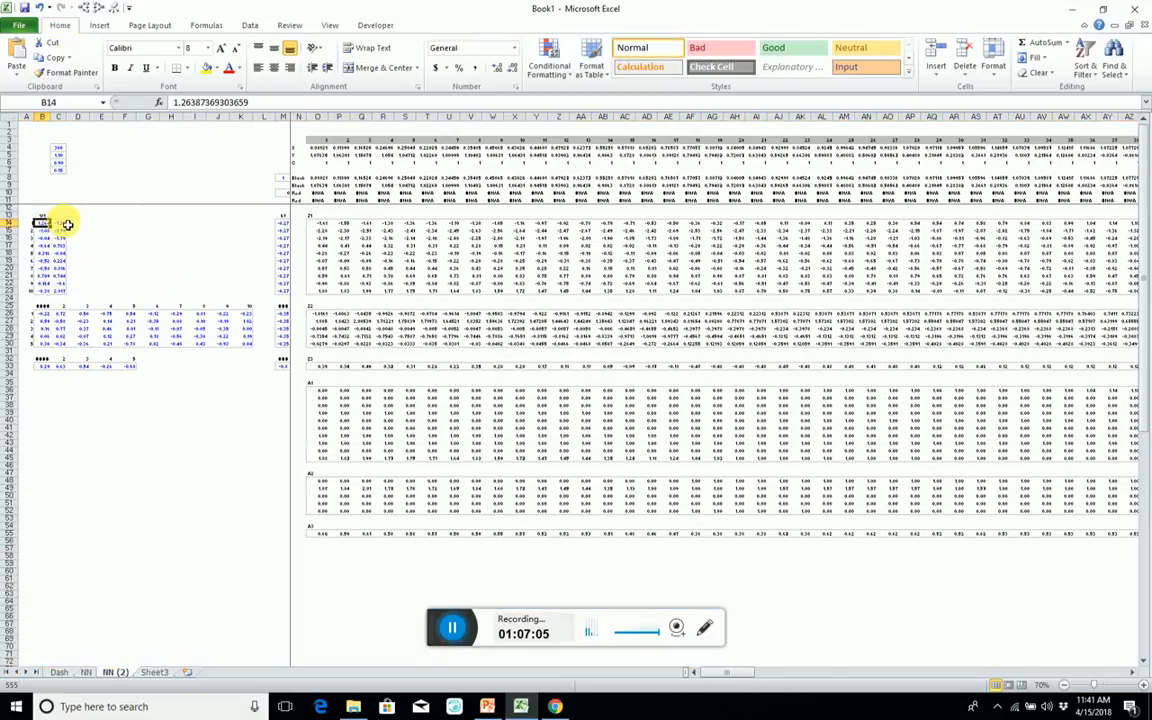
scroll(65, 224, "down", 4, "ctrl")
scroll(68, 228, "up", 3, "ctrl")
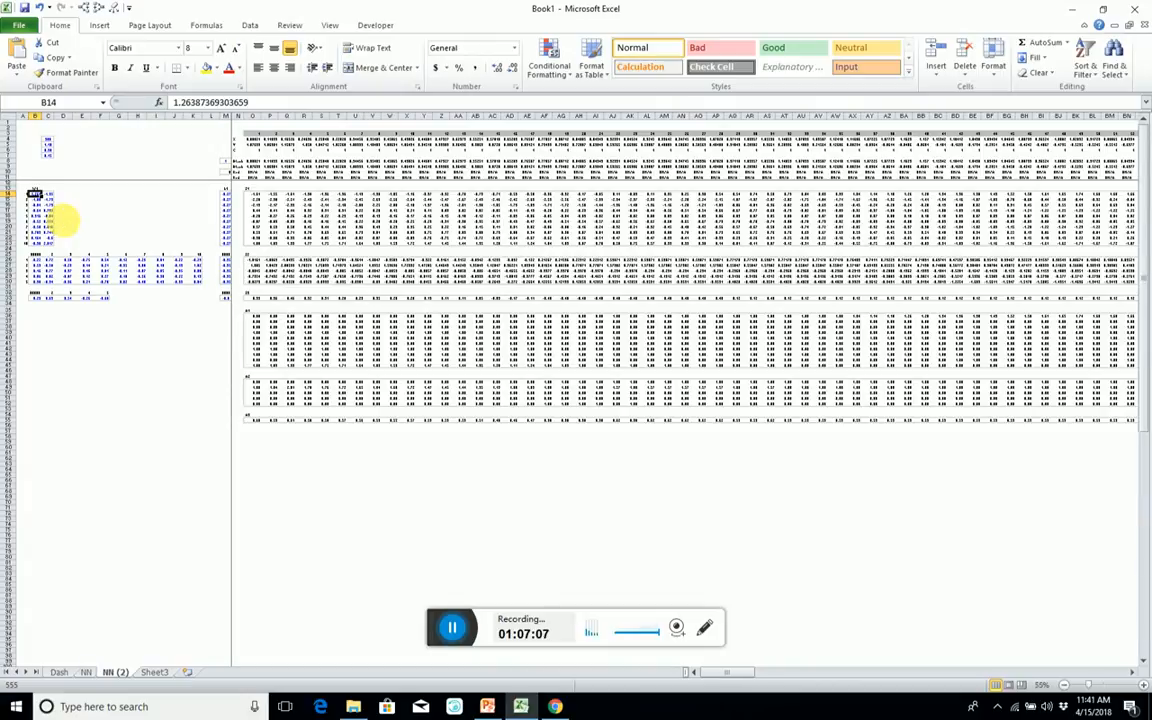
scroll(62, 222, "up", 2, "ctrl")
key("alt+m")
key("n")
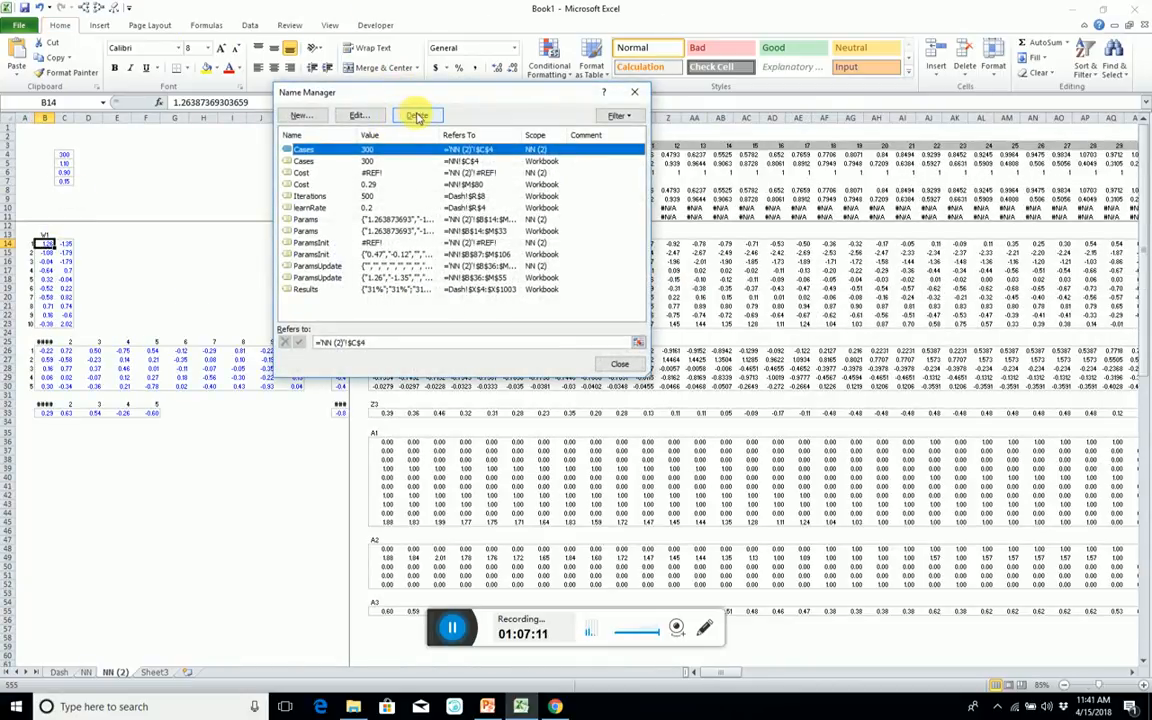
left_click(472, 135)
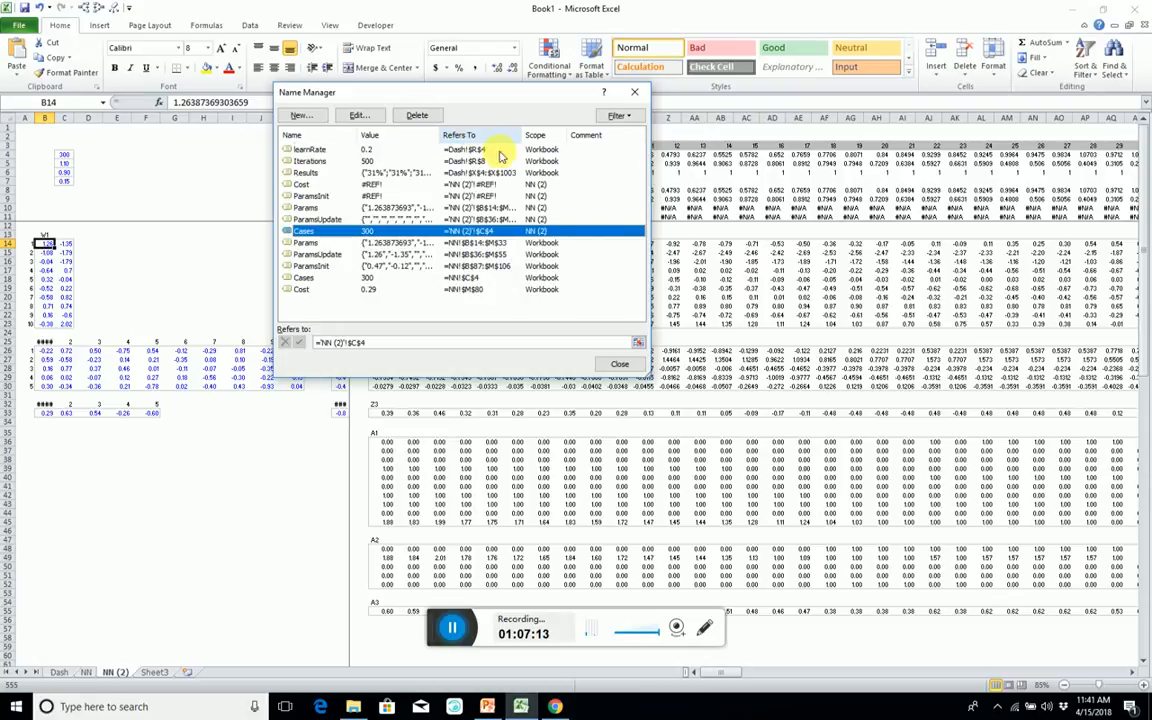
left_click(373, 186)
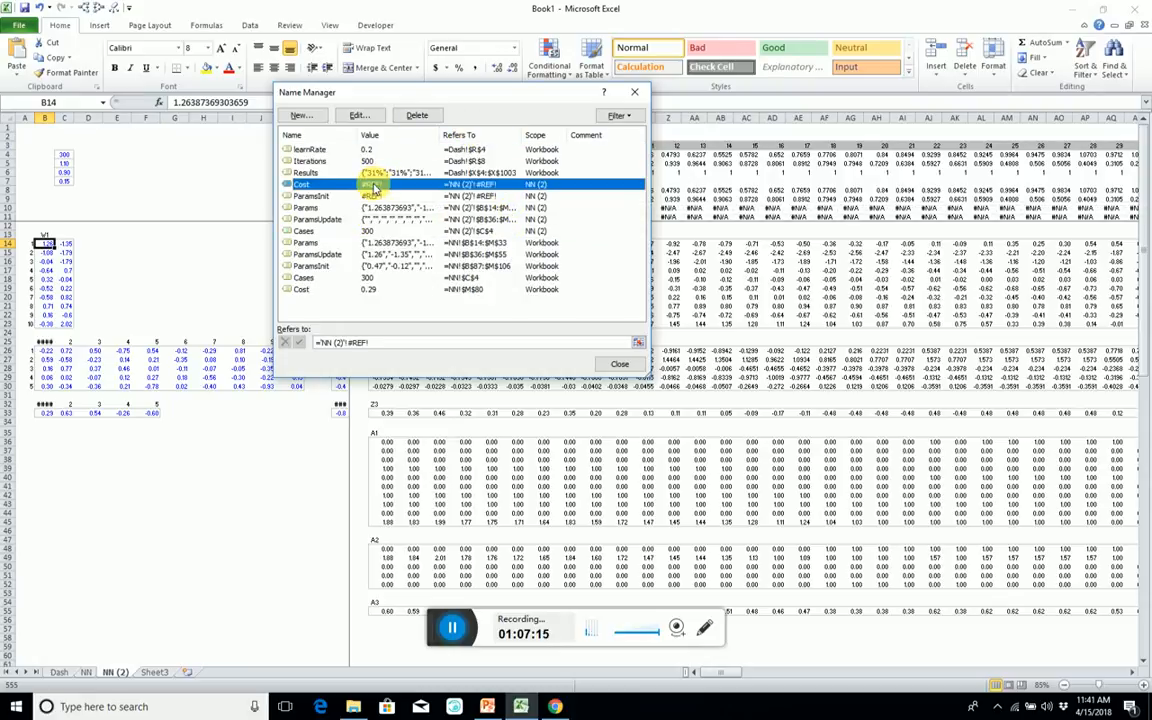
left_click(407, 231, "shift")
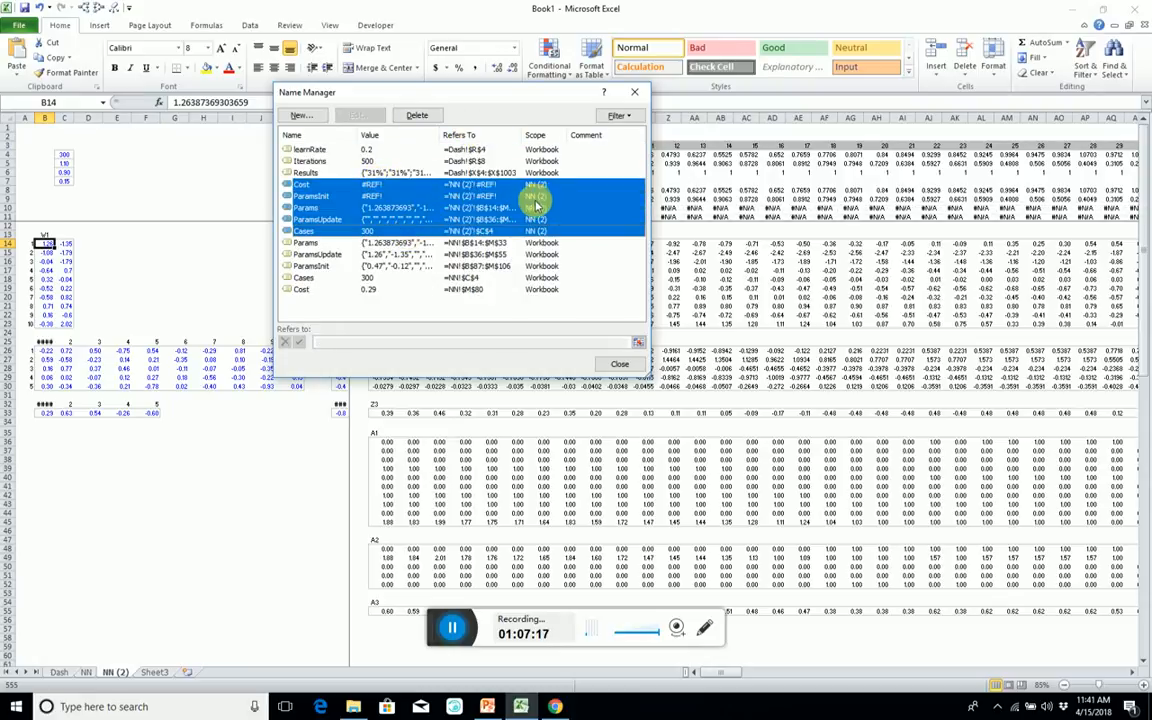
left_click(414, 115)
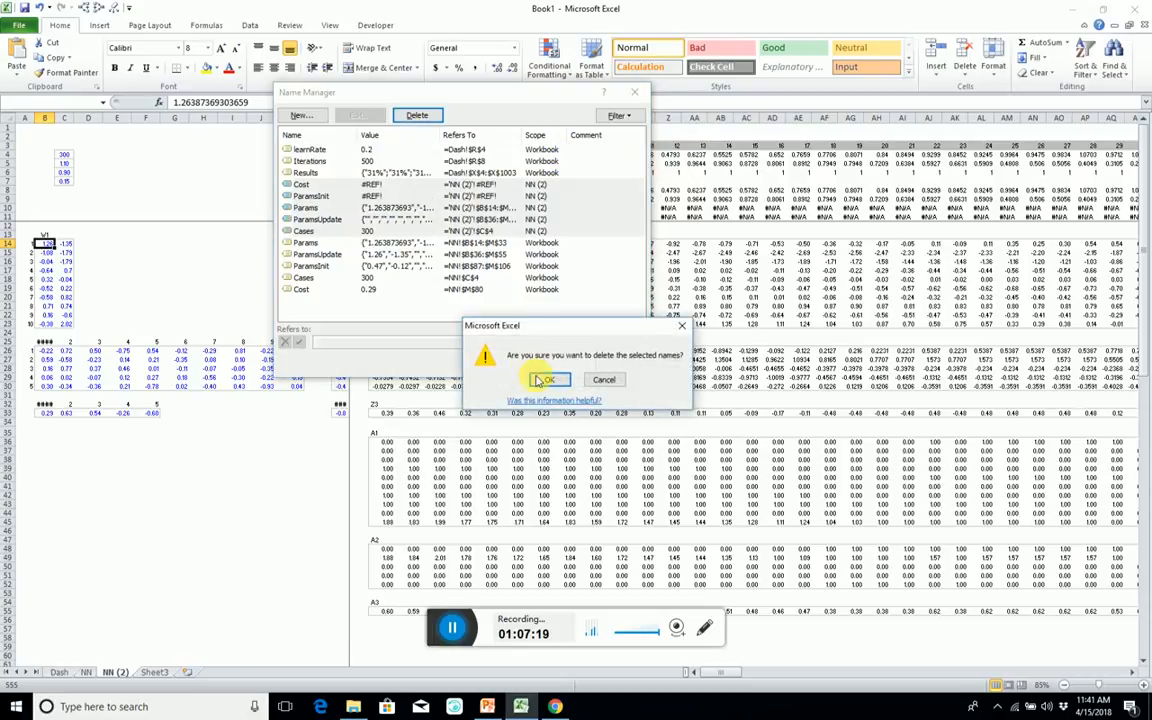
left_click(549, 379)
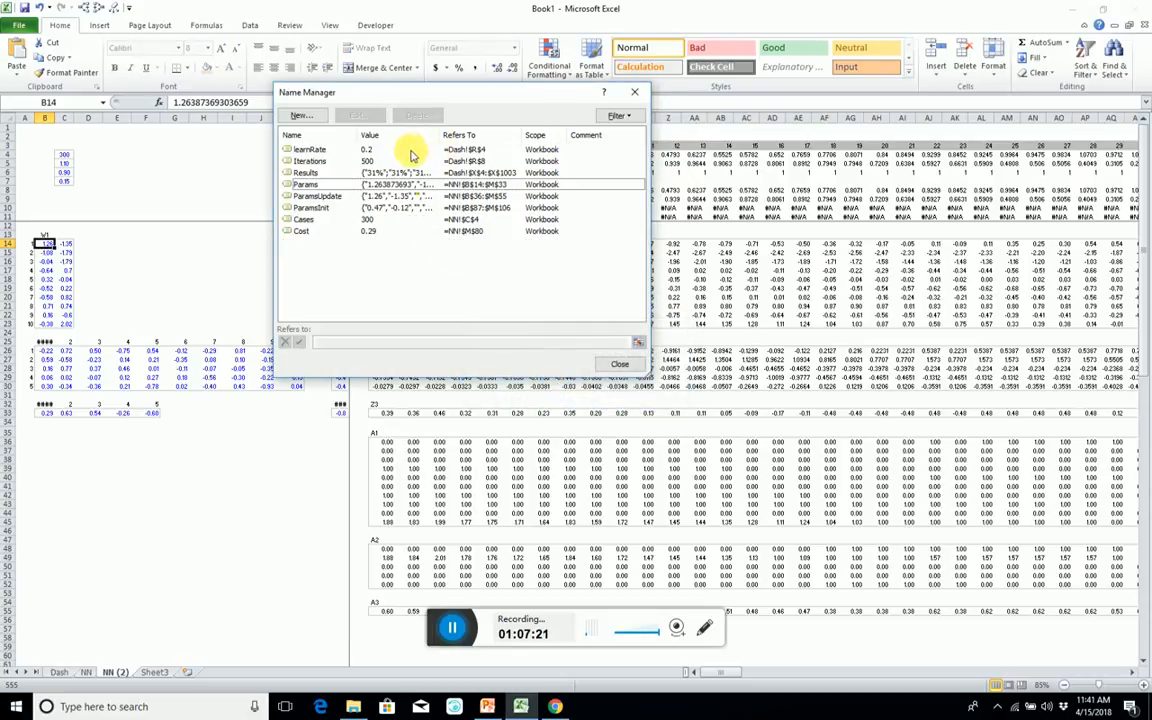
left_click(496, 451)
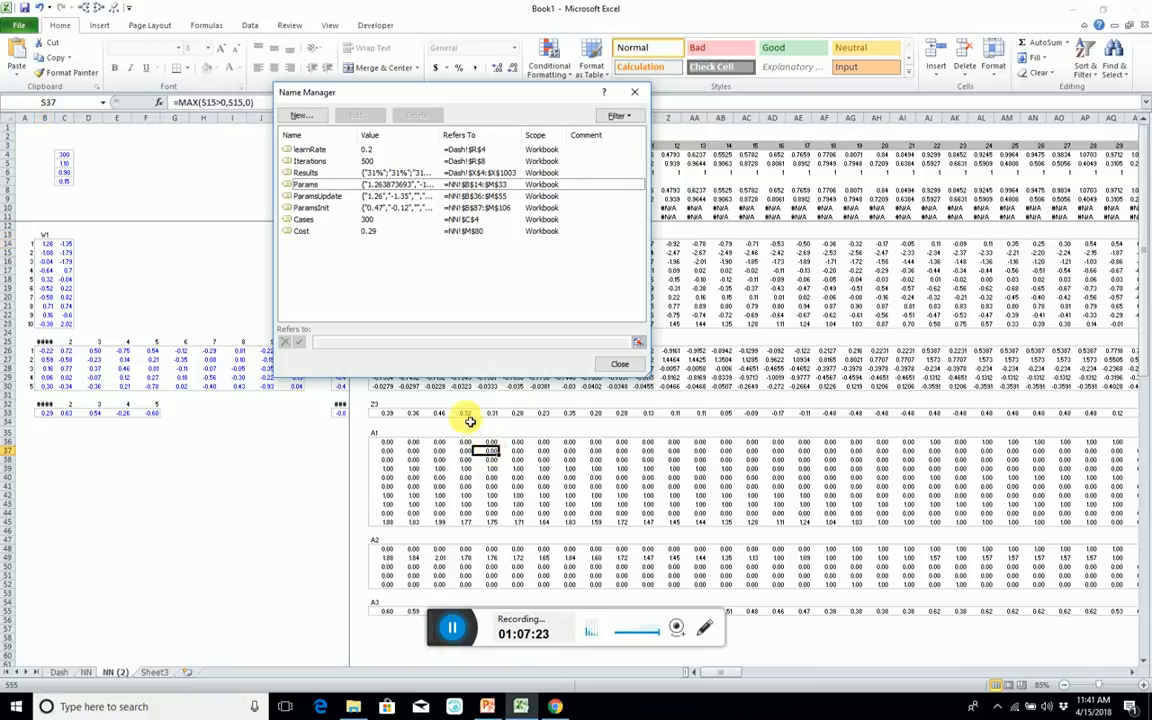
left_click(620, 363)
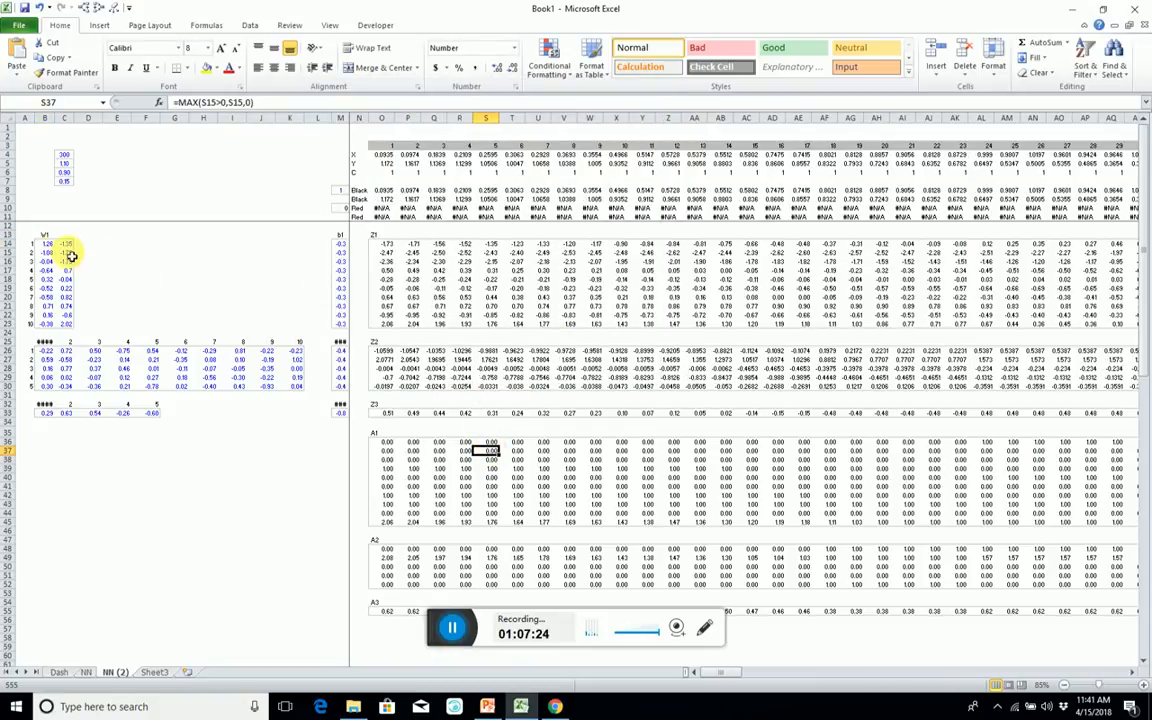
Link the whole weights and biases block B14:M33 on NN (2) to the trained parameters with the array formula =Params.
left_click_drag(44, 244, 338, 415)
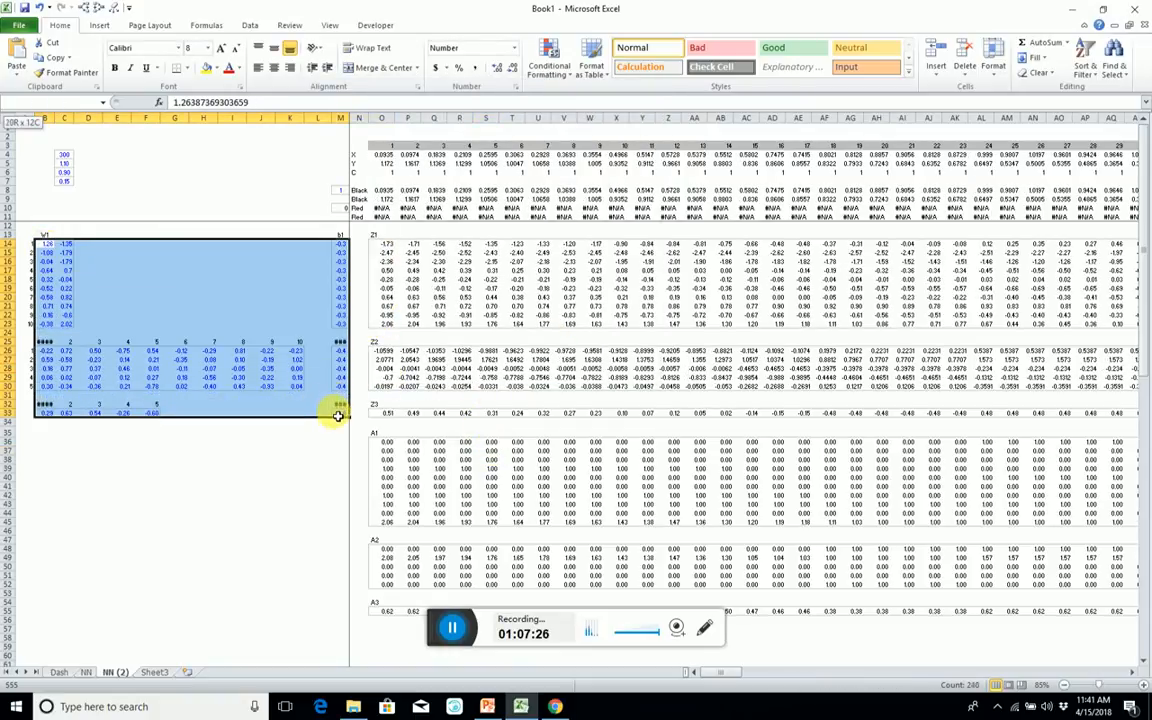
type("=")
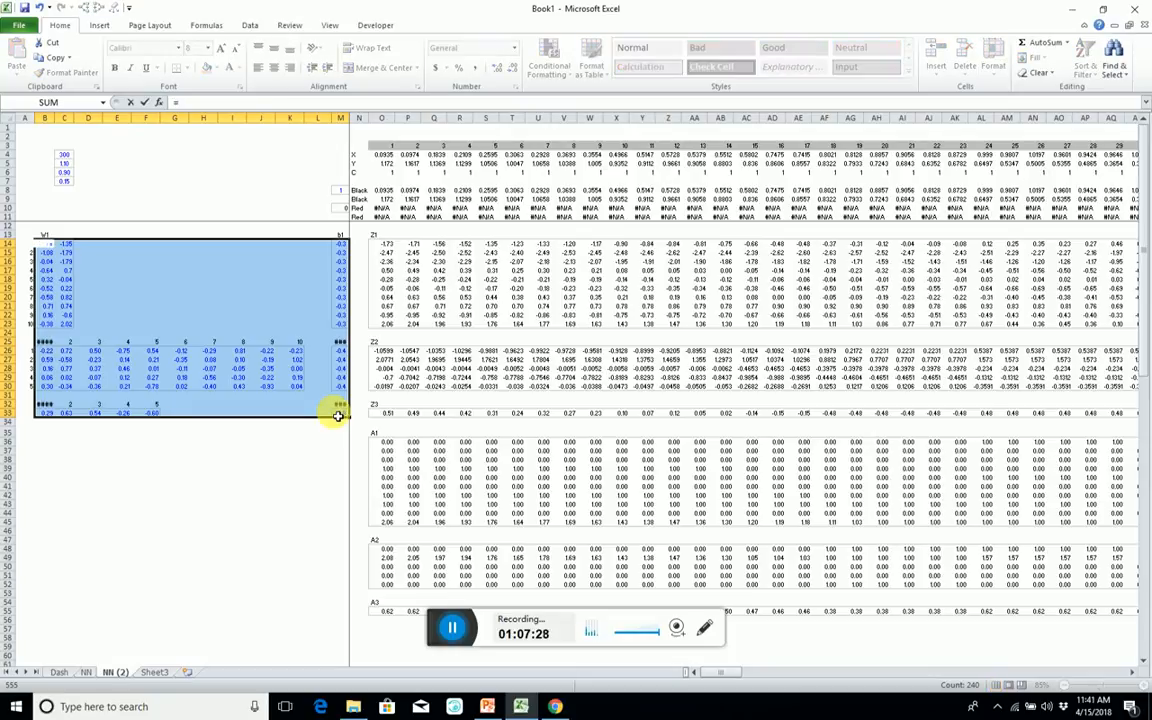
type("params")
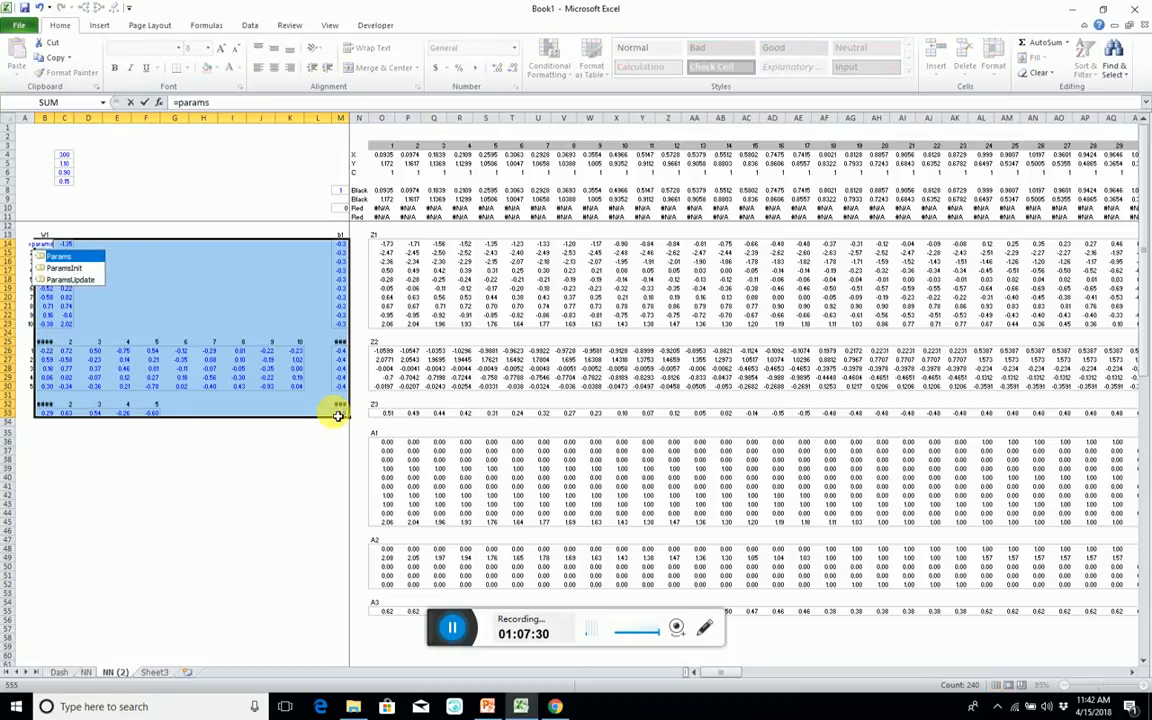
key("ctrl+shift+Return")
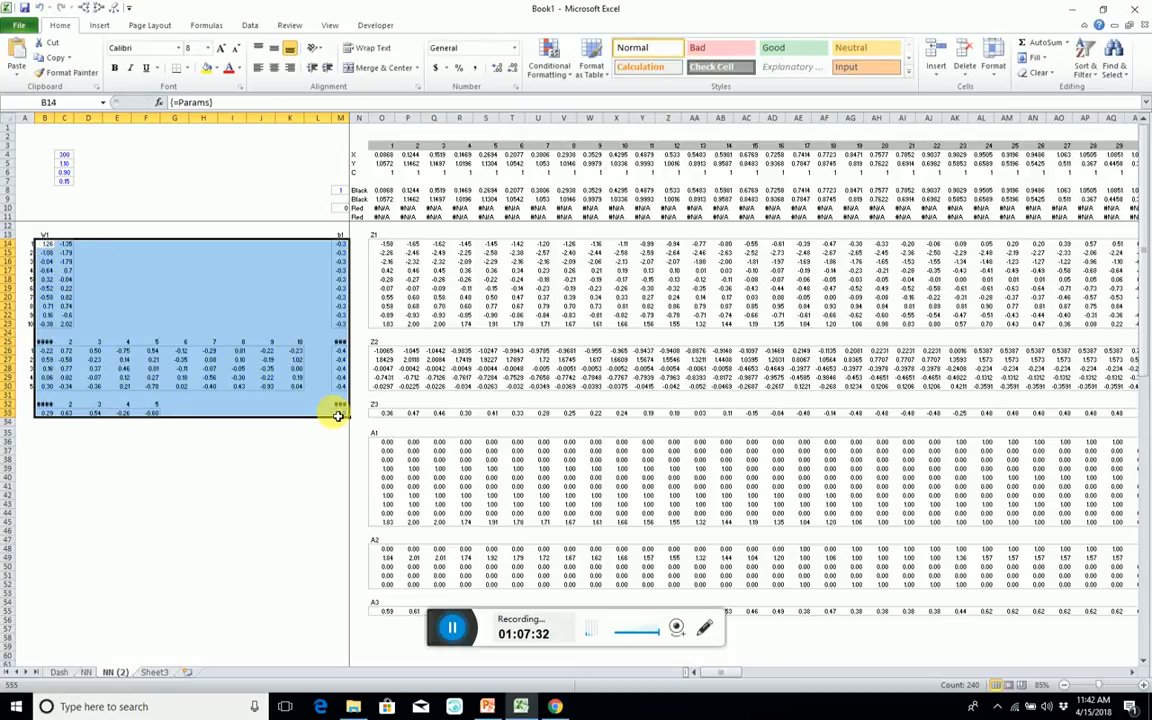
Trace the precedents of the Z1, Z2 and Z3 blocks to check which weights, biases and inputs they use.
left_click(483, 287)
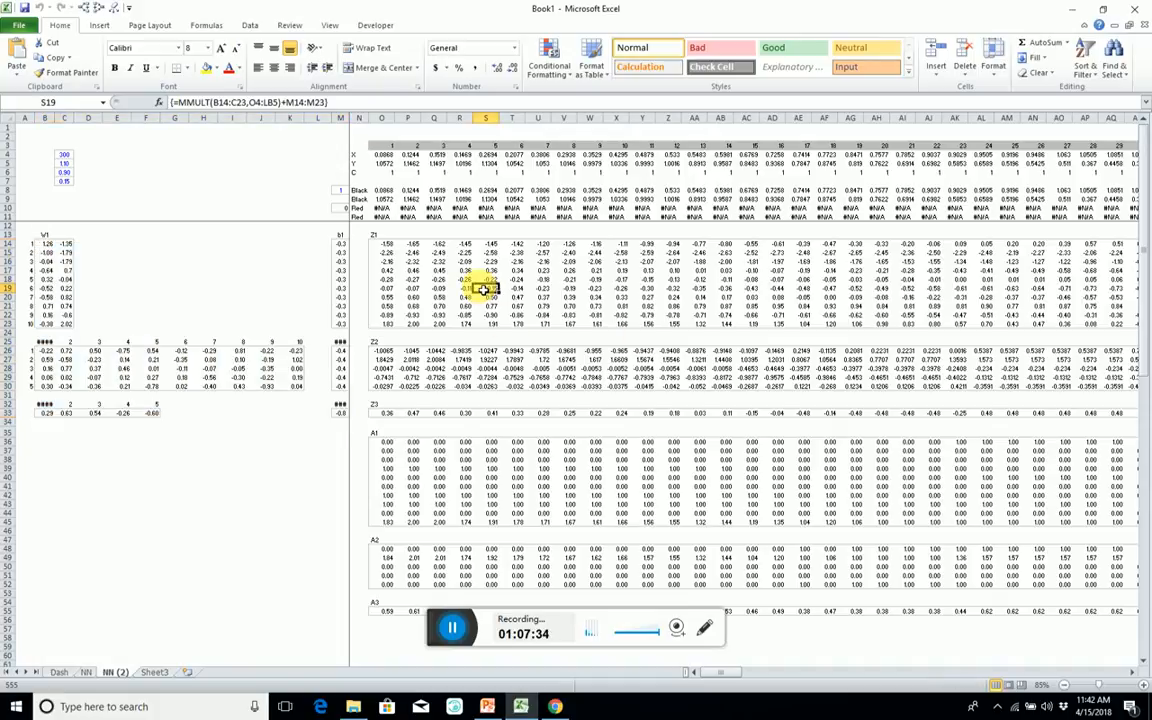
left_click(411, 290)
key("alt+4")
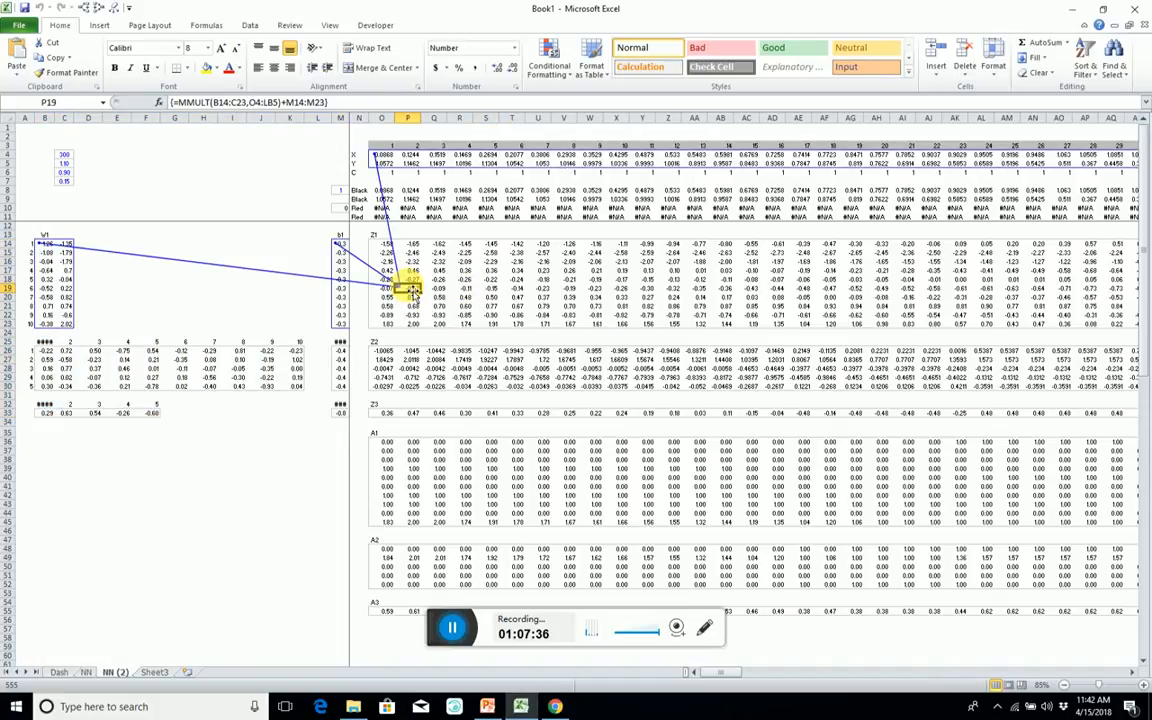
left_click(587, 378)
key("alt+4")
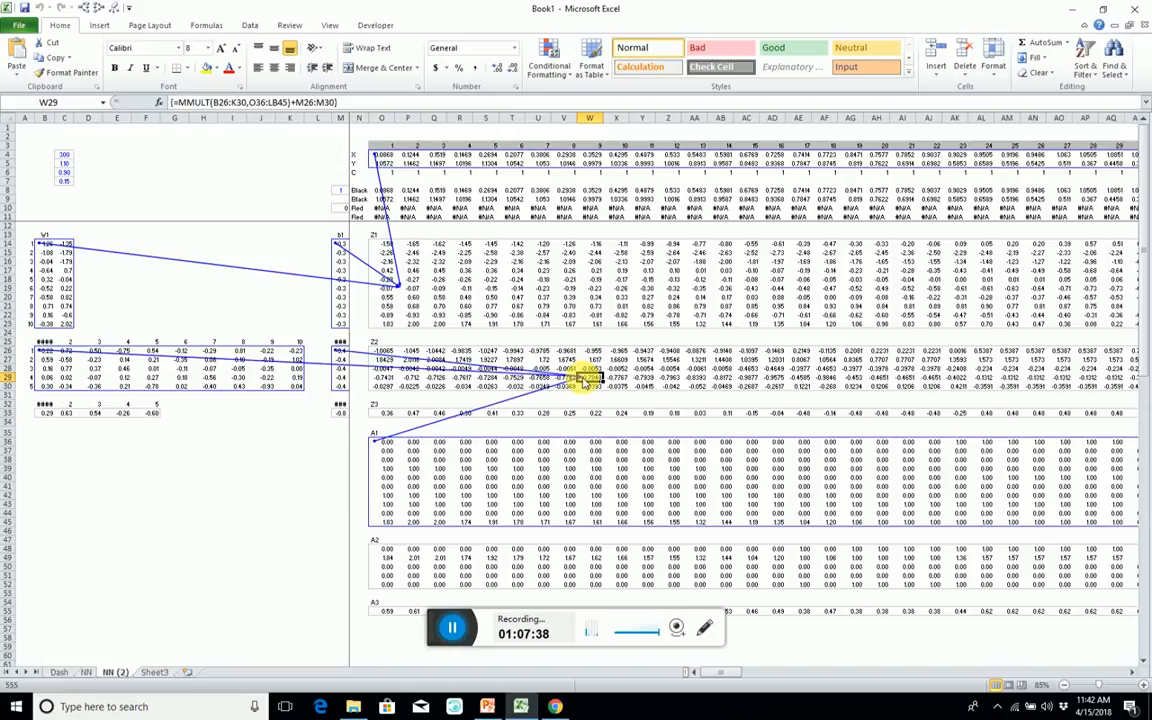
left_click(752, 411)
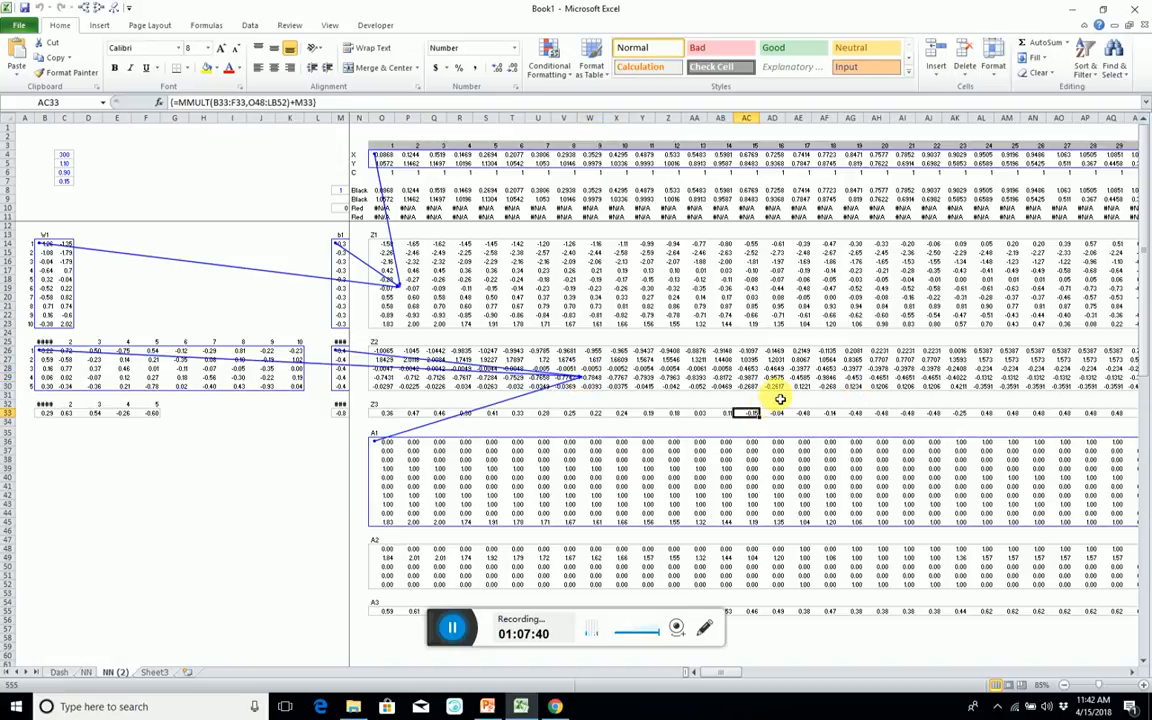
key("alt+4")
left_click(432, 243)
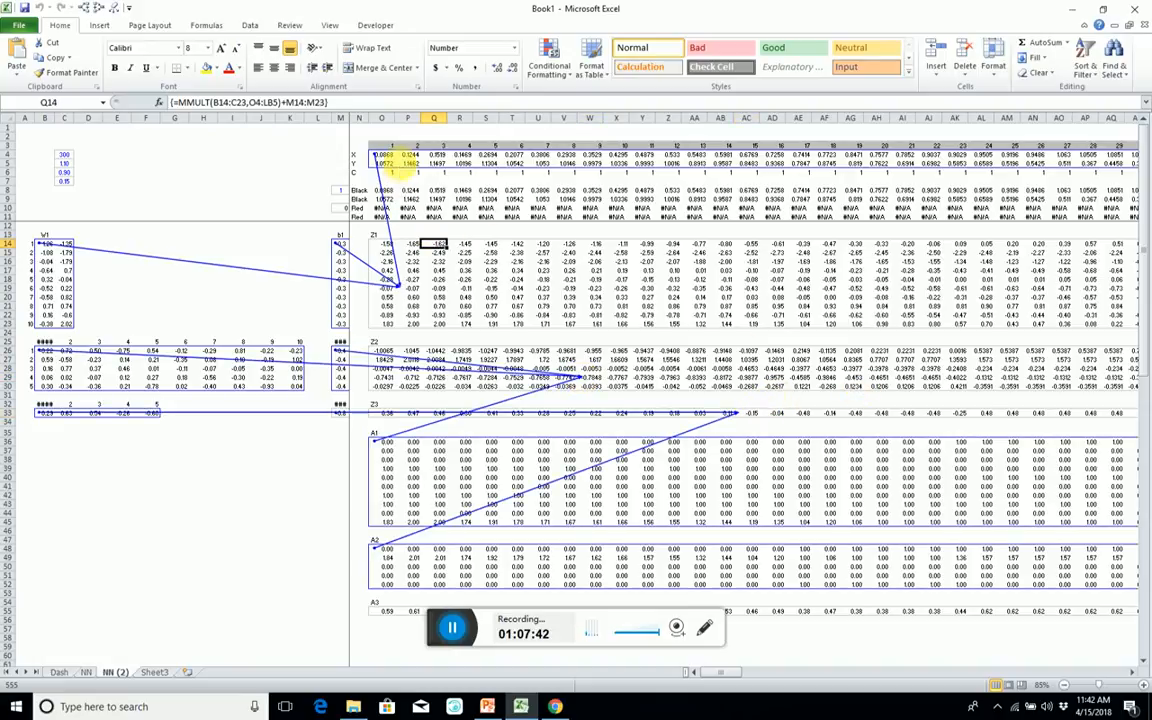
Turn the X and Y array formulas in rows 4 and 5 into plain text by removing their leading equals signs.
left_click(405, 157)
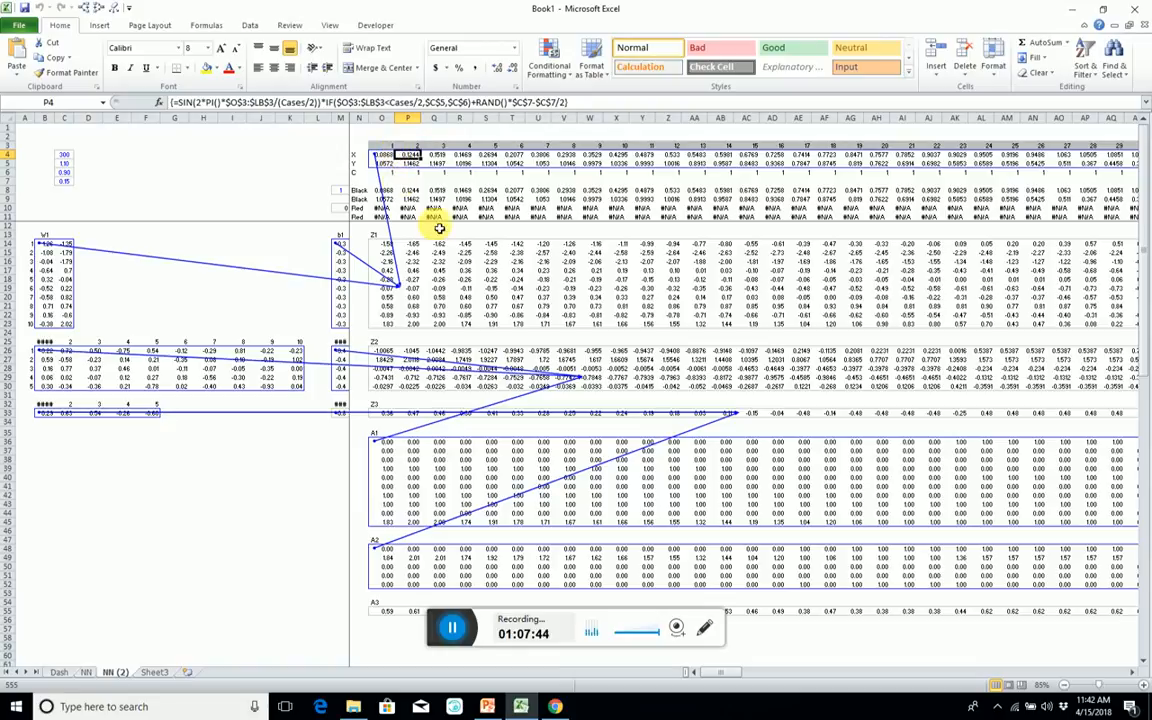
left_click(482, 158)
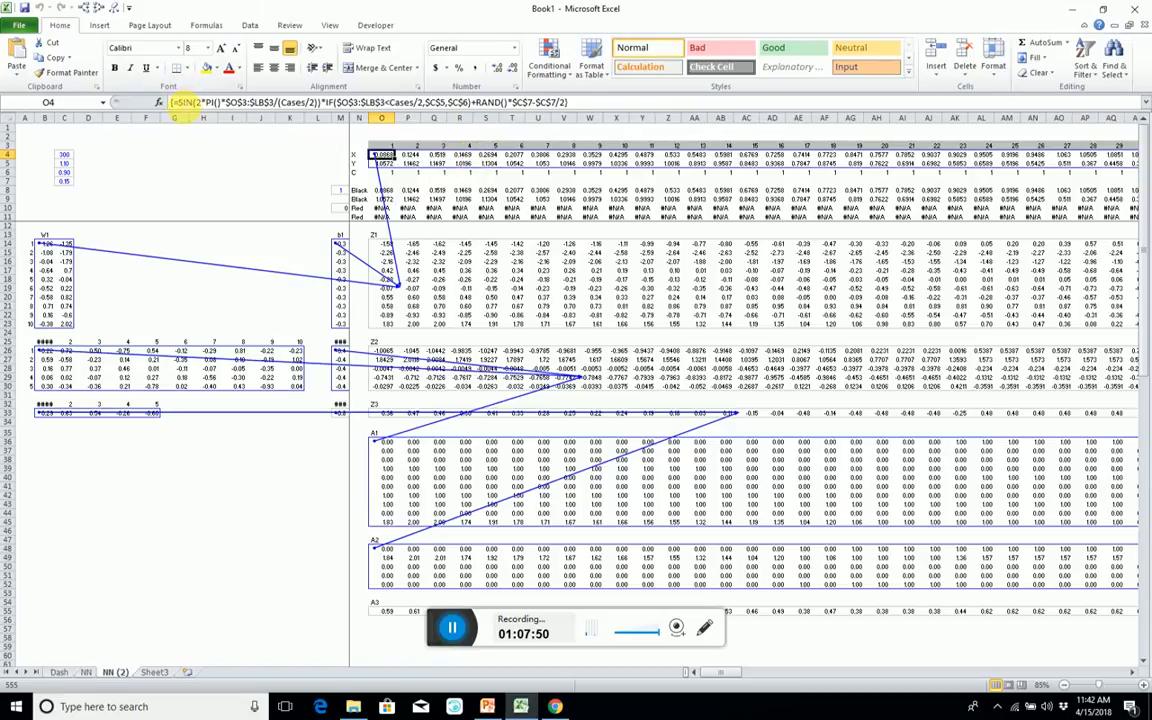
left_click(177, 102)
key("Escape")
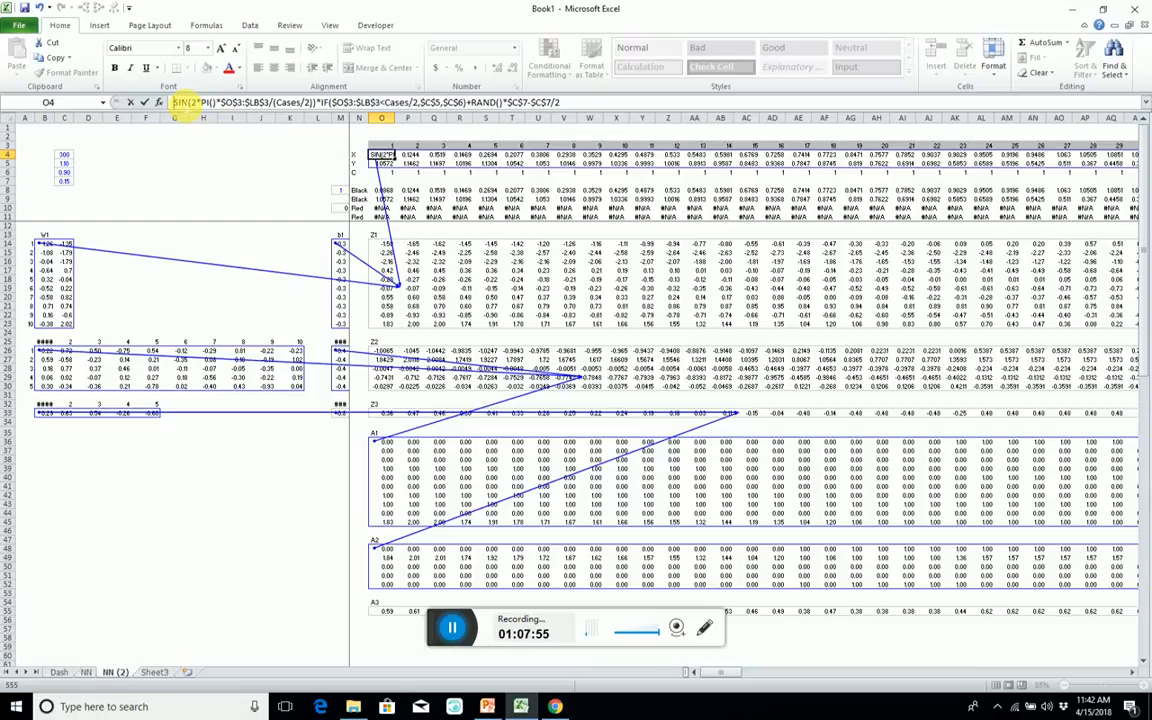
key("ctrl+shift+Return")
key("Down")
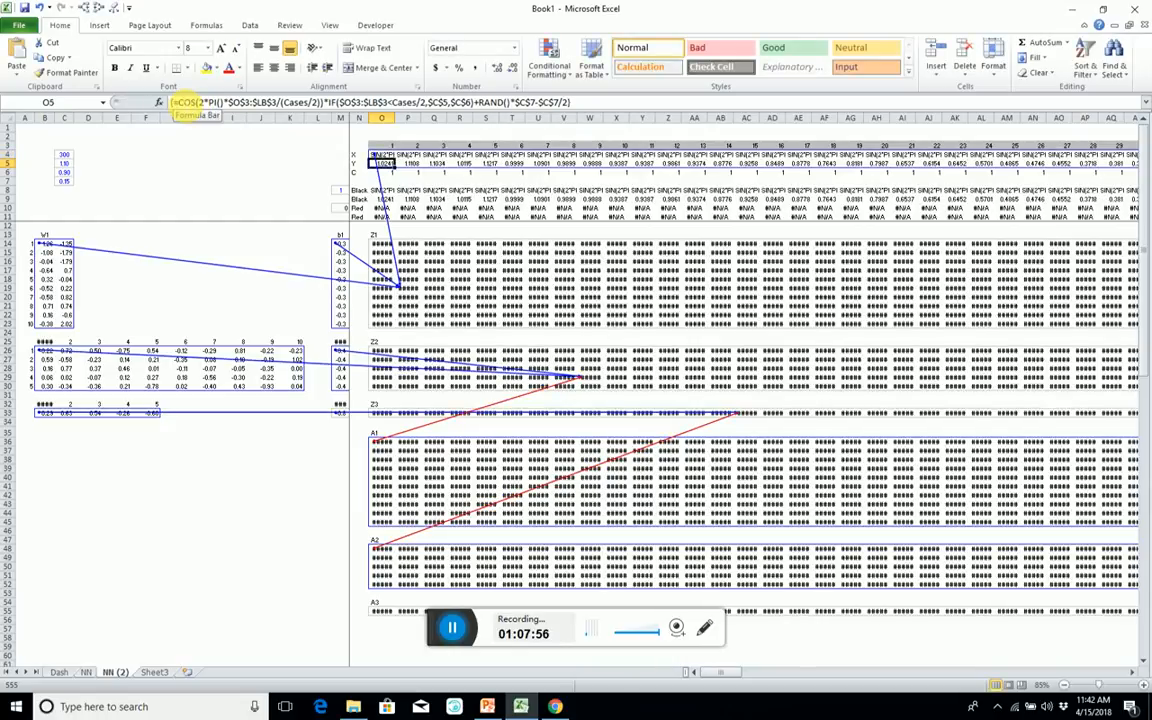
left_click(180, 104)
key("BackSpace")
key("ctrl+shift+Return")
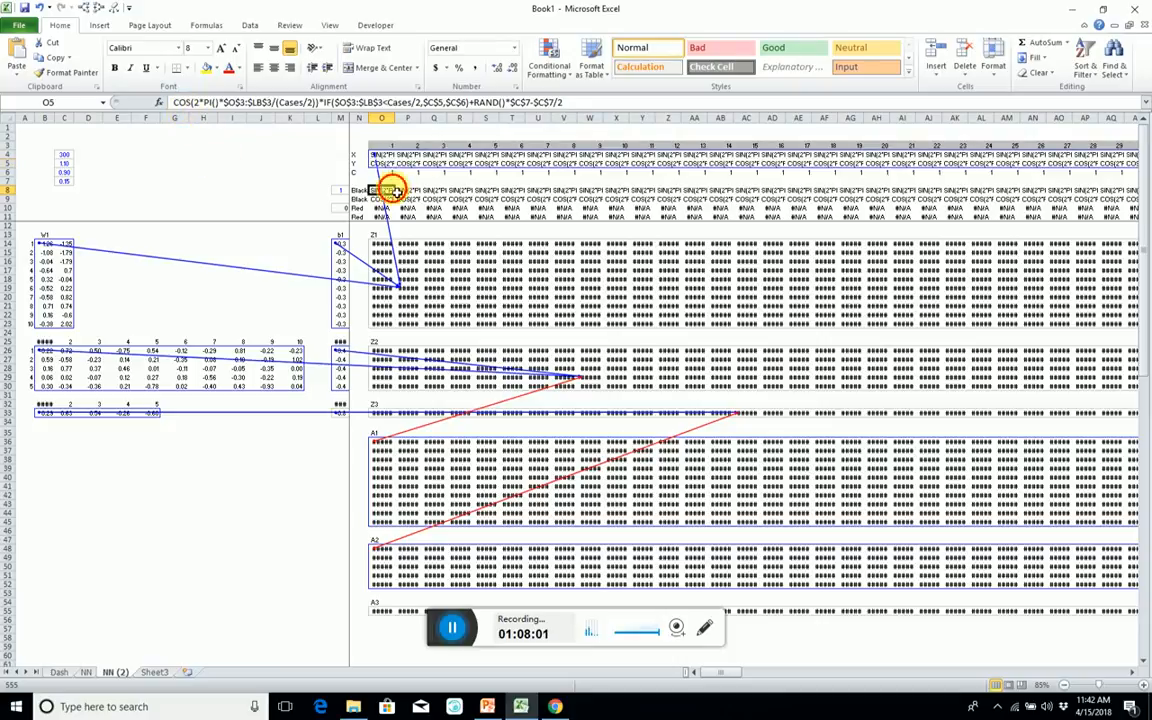
Turn the Black and Red array formulas in rows 8 to 11 into plain text by removing their leading equals signs.
left_click(386, 189)
left_click(176, 102)
key("BackSpace")
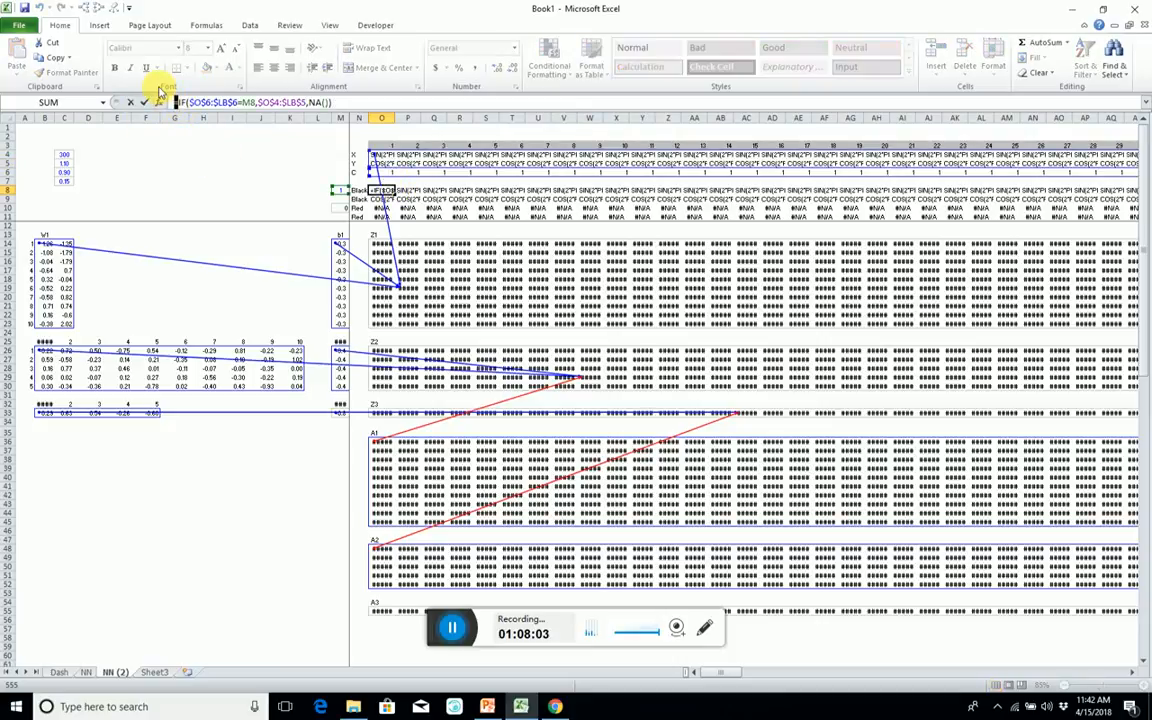
key("ctrl+shift+Return")
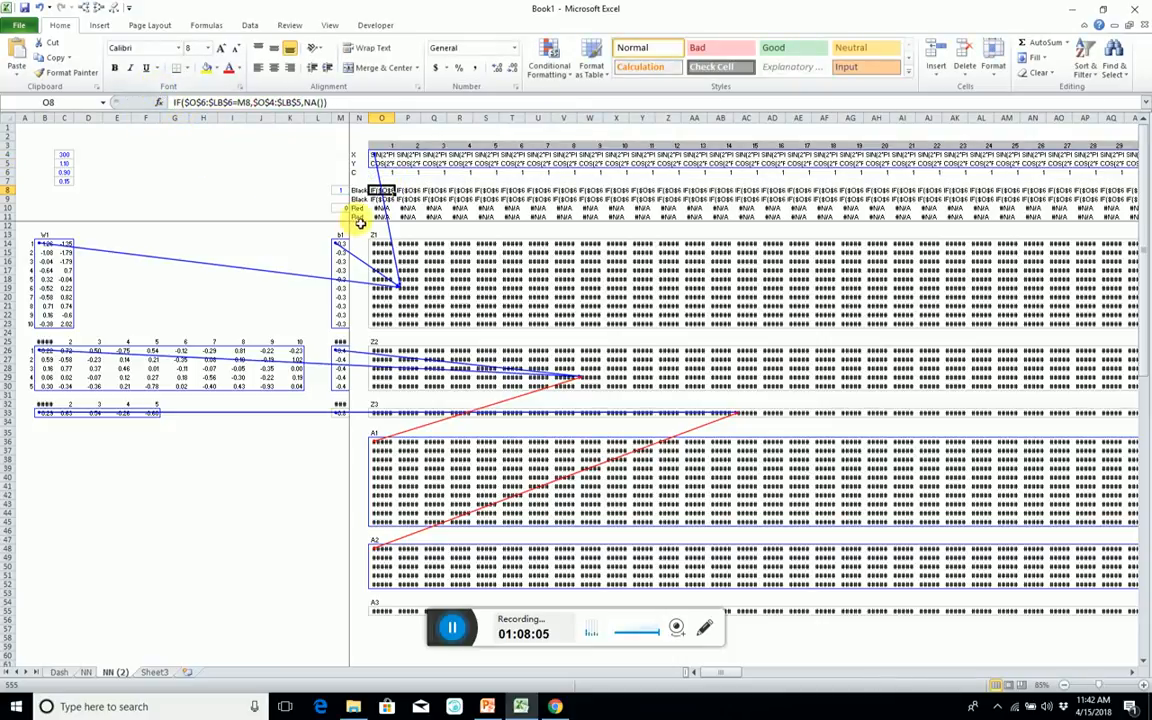
left_click(380, 199)
left_click(380, 207)
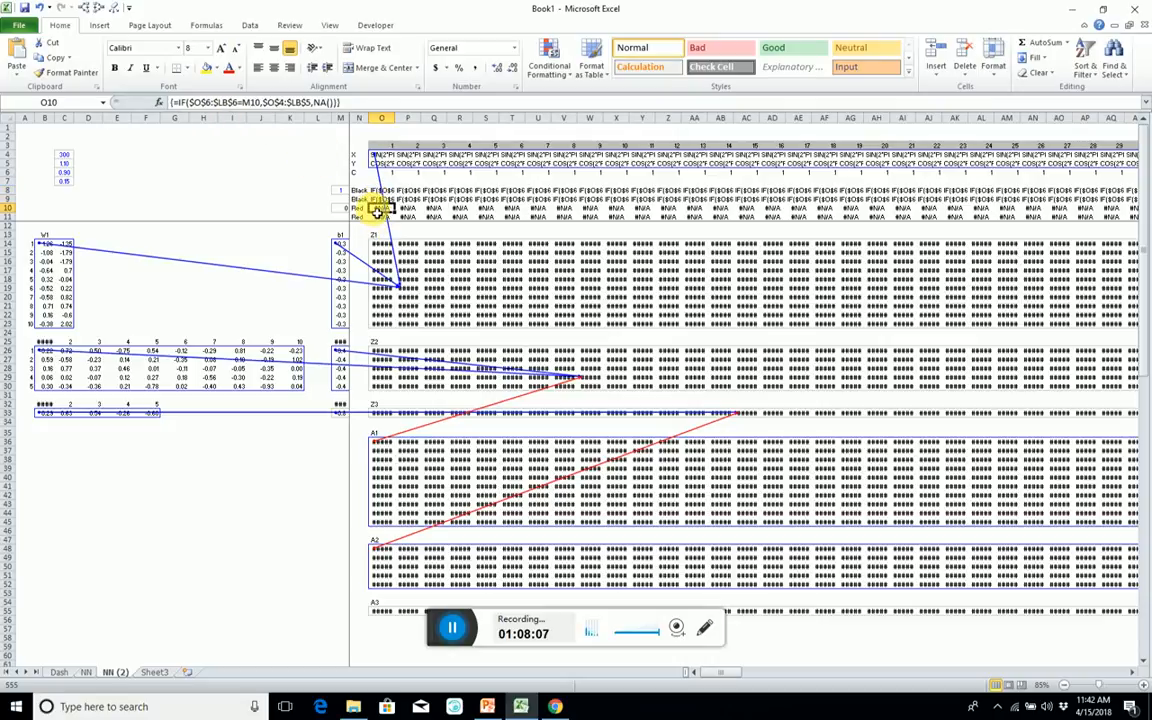
left_click(172, 102)
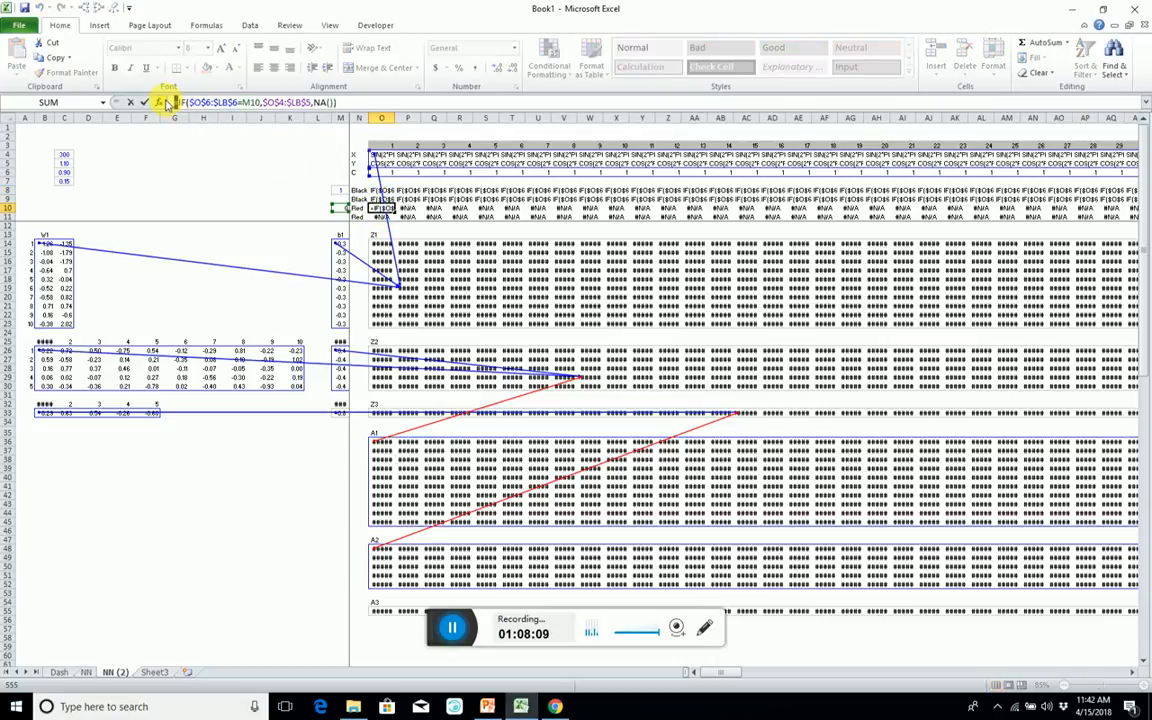
key("BackSpace")
key("ctrl+shift+Return")
Convert the MMULT array formulas of Z1, Z2 and Z3 to plain text by removing their leading equals signs.
left_click(381, 243)
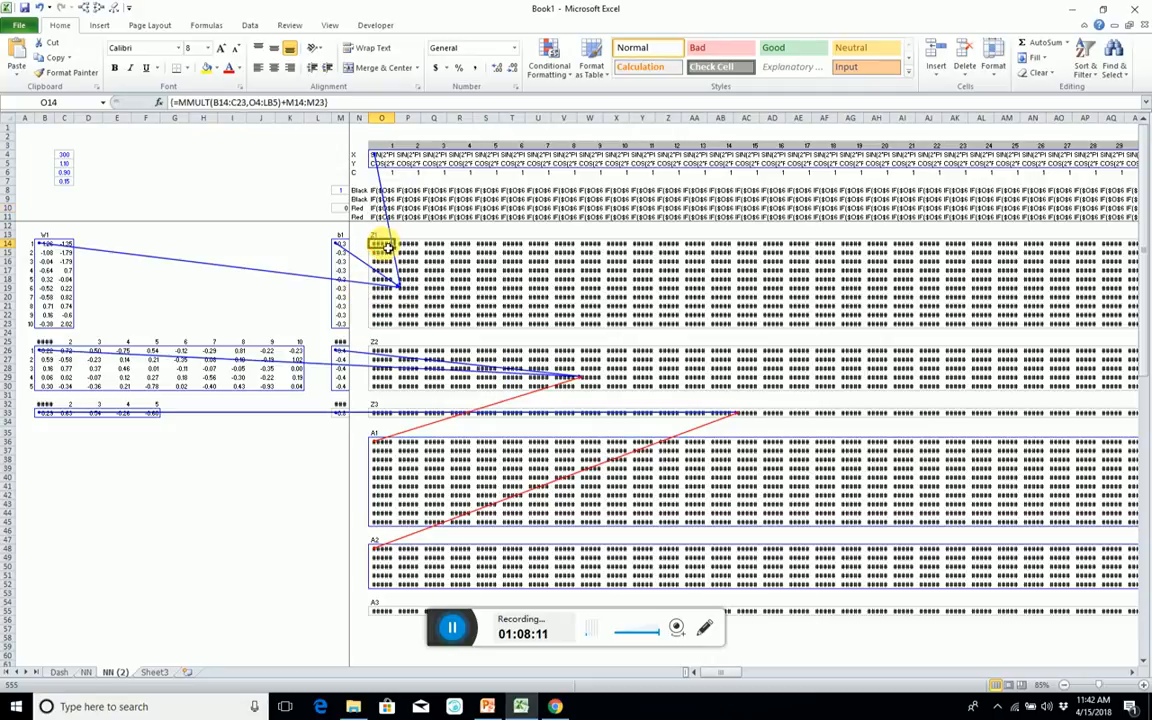
left_click(174, 102)
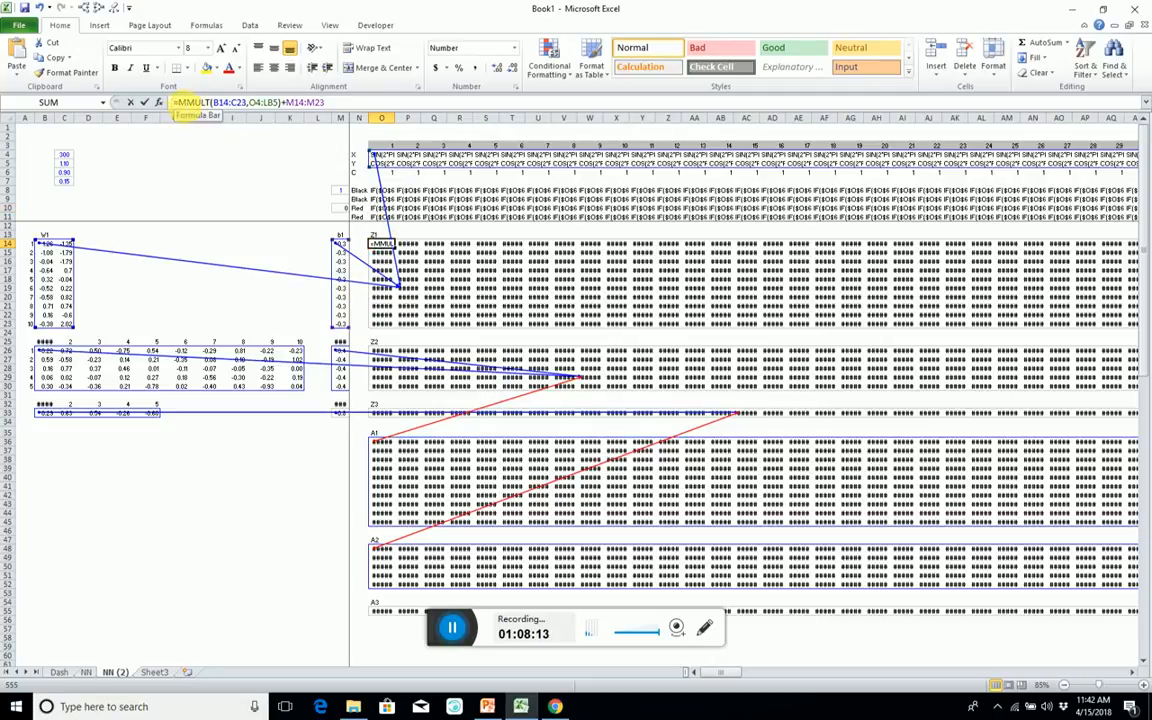
key("BackSpace")
key("ctrl+shift+Return")
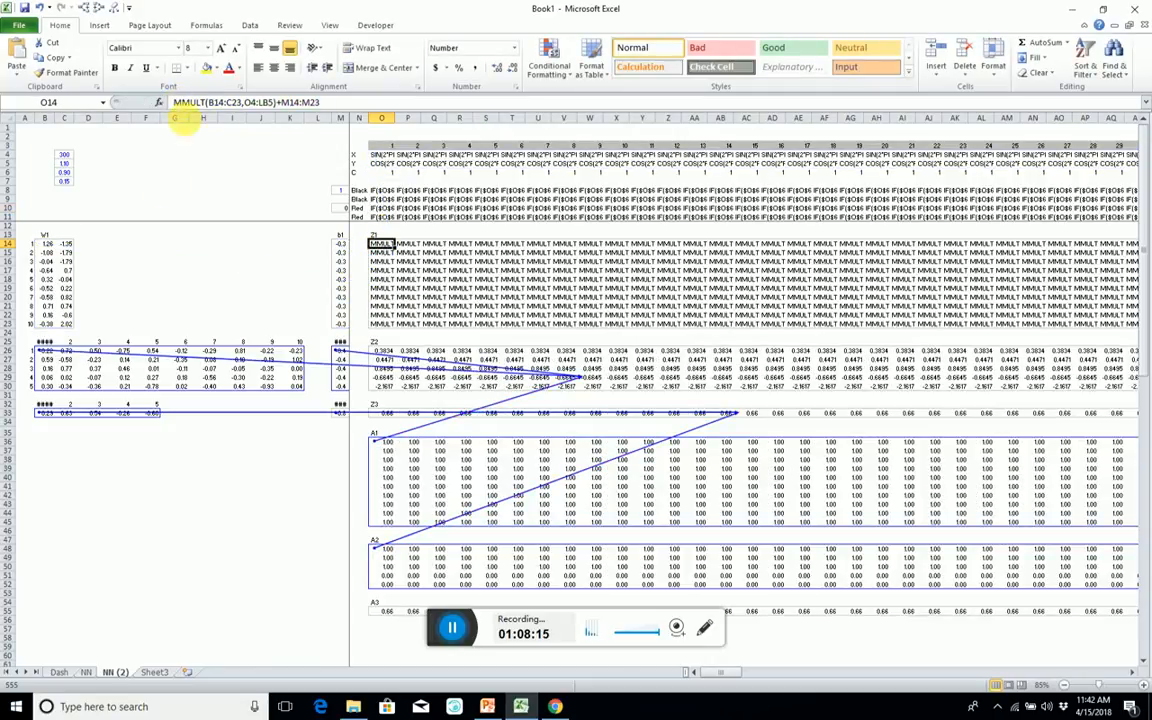
left_click(383, 377)
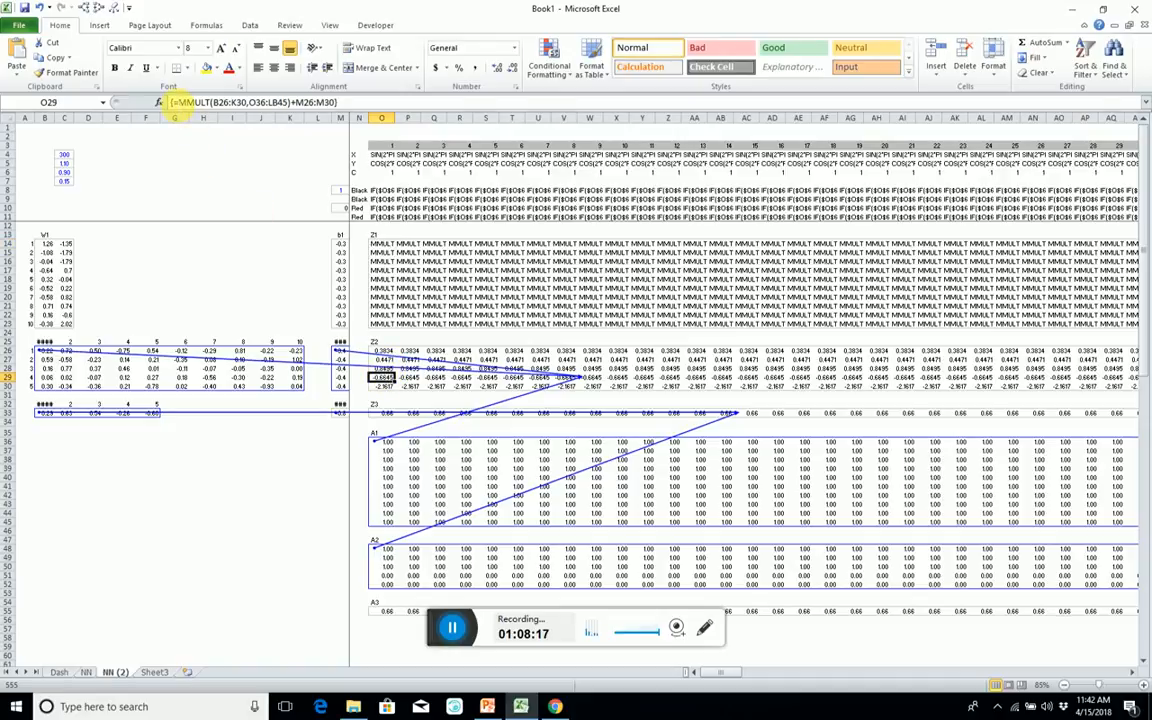
left_click(173, 102)
key("BackSpace")
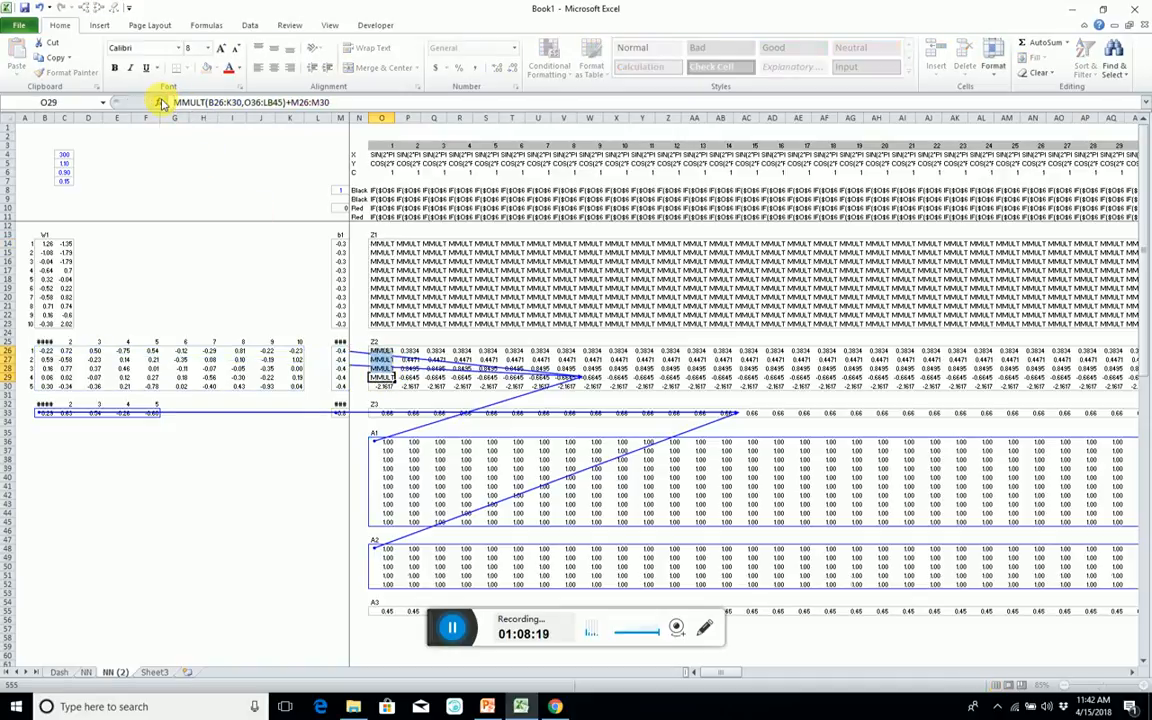
key("ctrl+shift+Return")
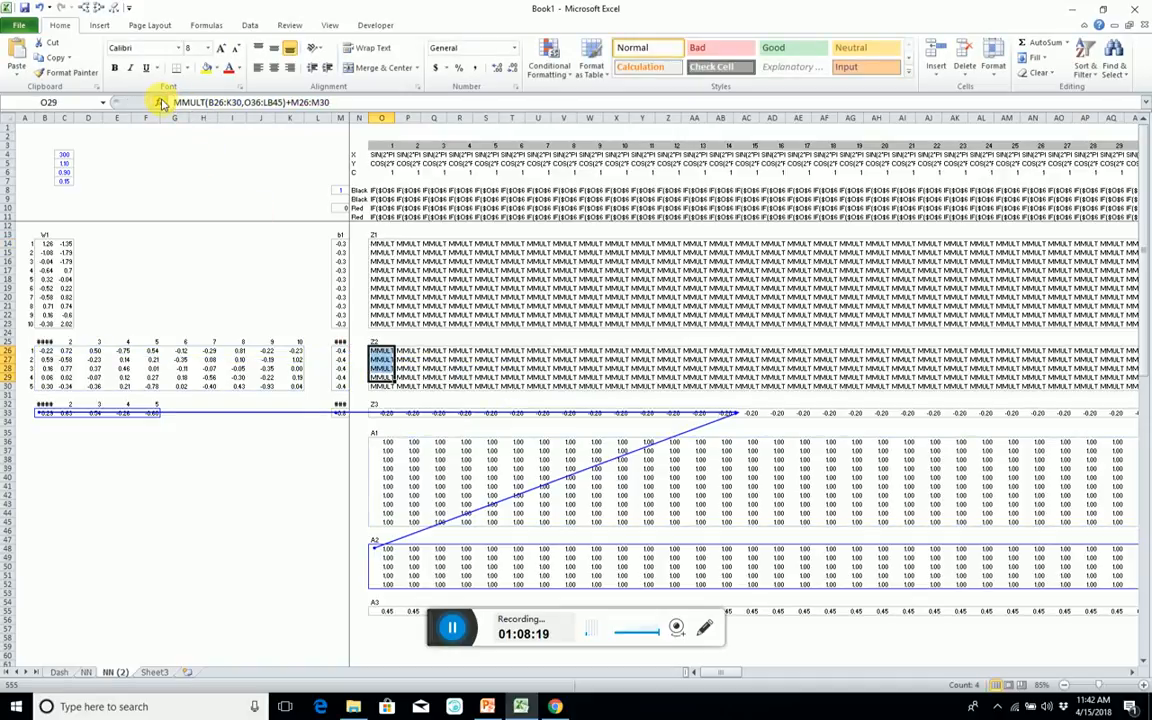
left_click(826, 413)
left_click(171, 101)
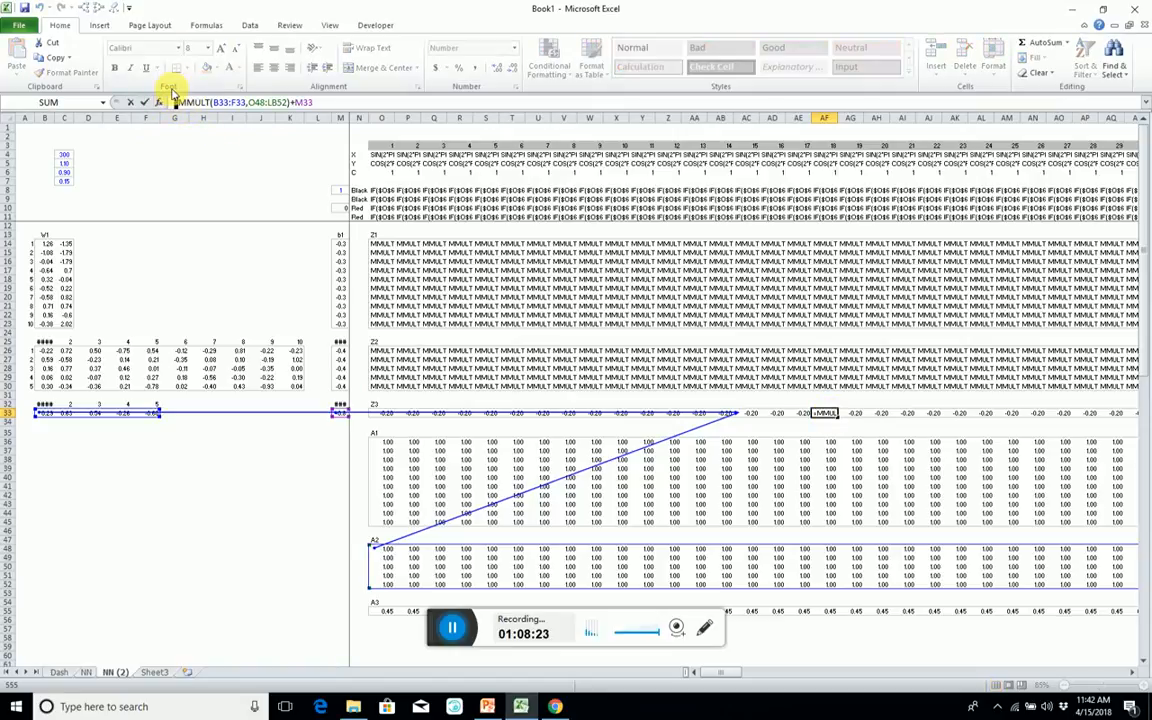
key("BackSpace")
key("ctrl+shift+Return")
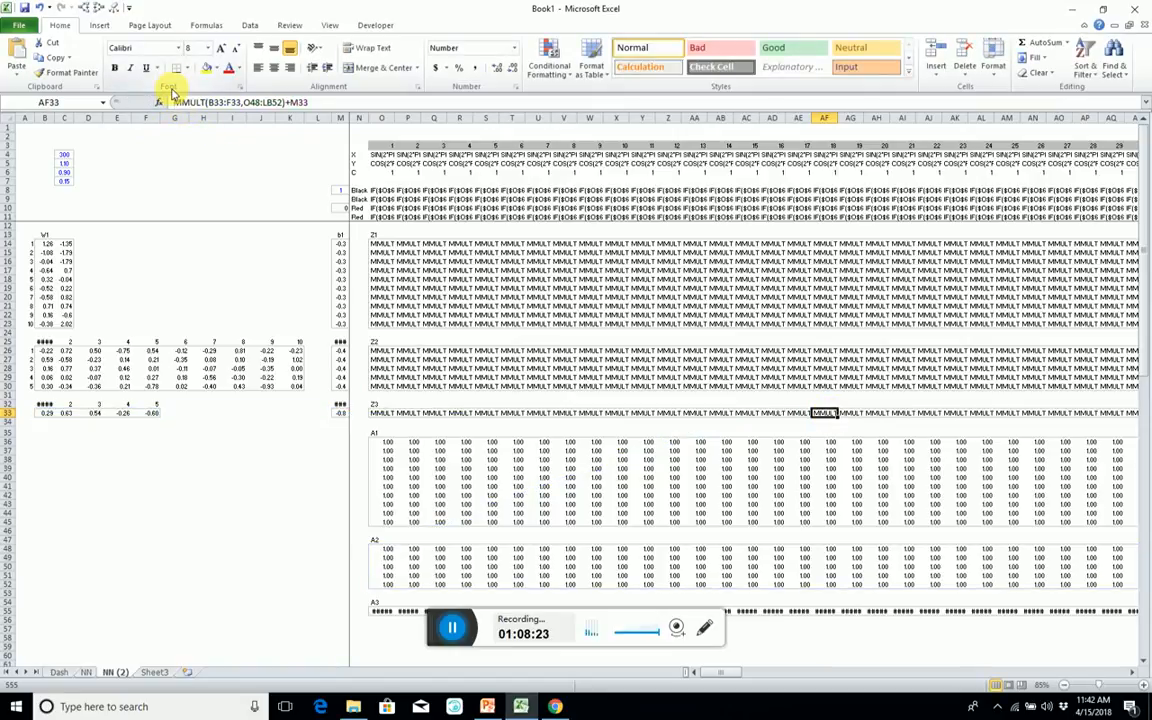
Extend the case numbering in row 3 from LC3 to the sheet's last column by copying the previous-cell-plus-1 formula.
left_click(621, 162)
key("ctrl+Right")
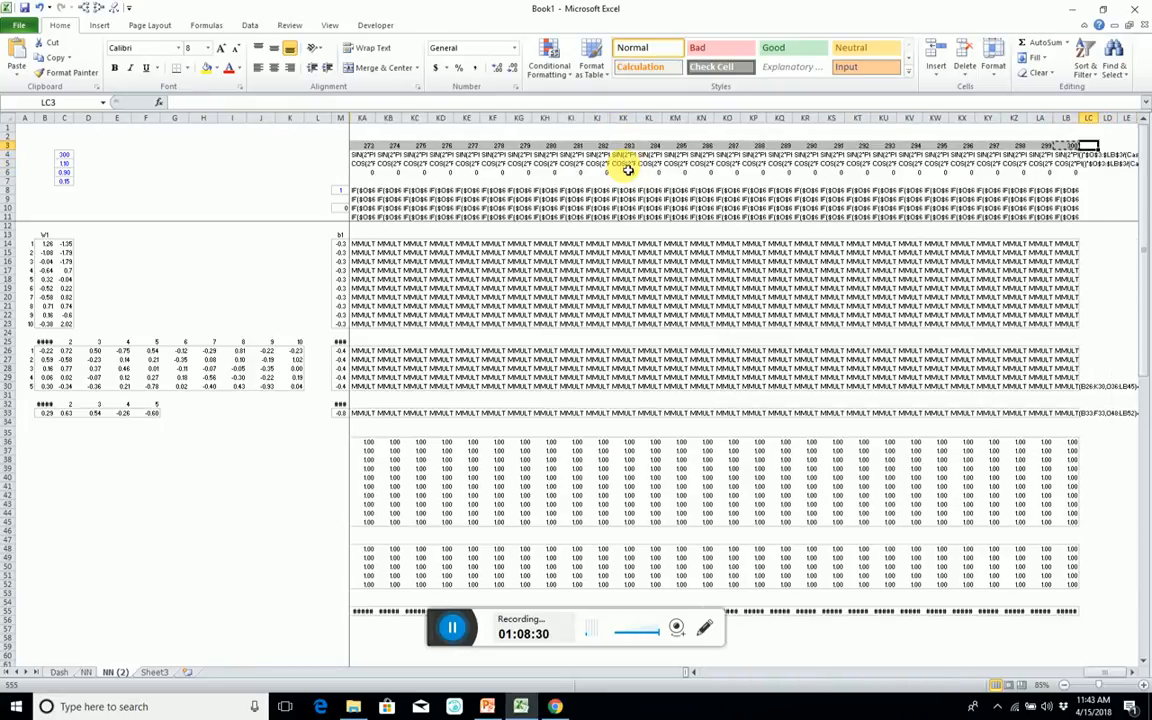
key("ctrl+shift+Right")
key("ctrl+v")
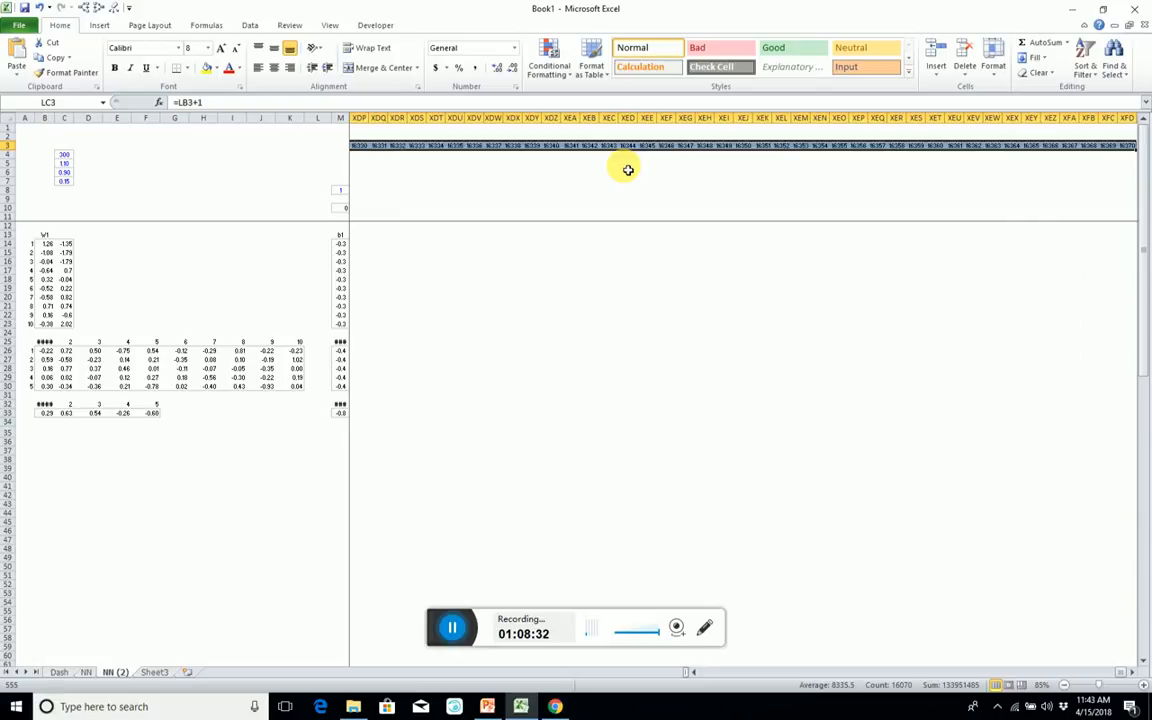
key("Right")
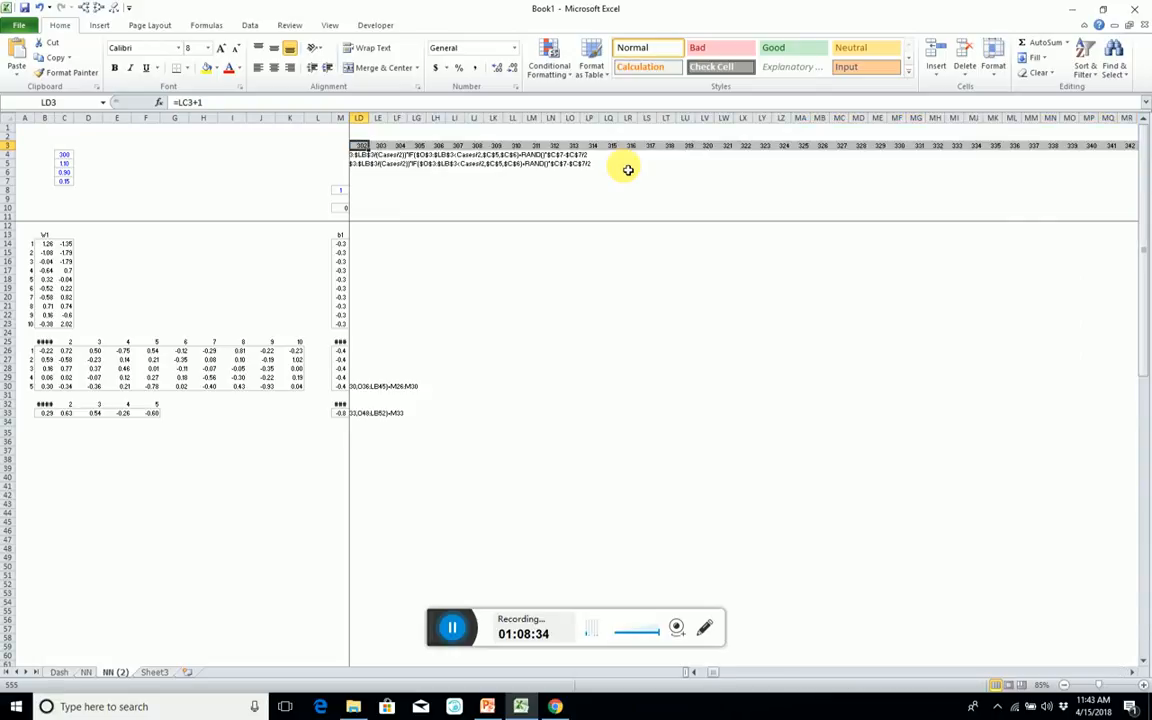
key("ctrl+Left")
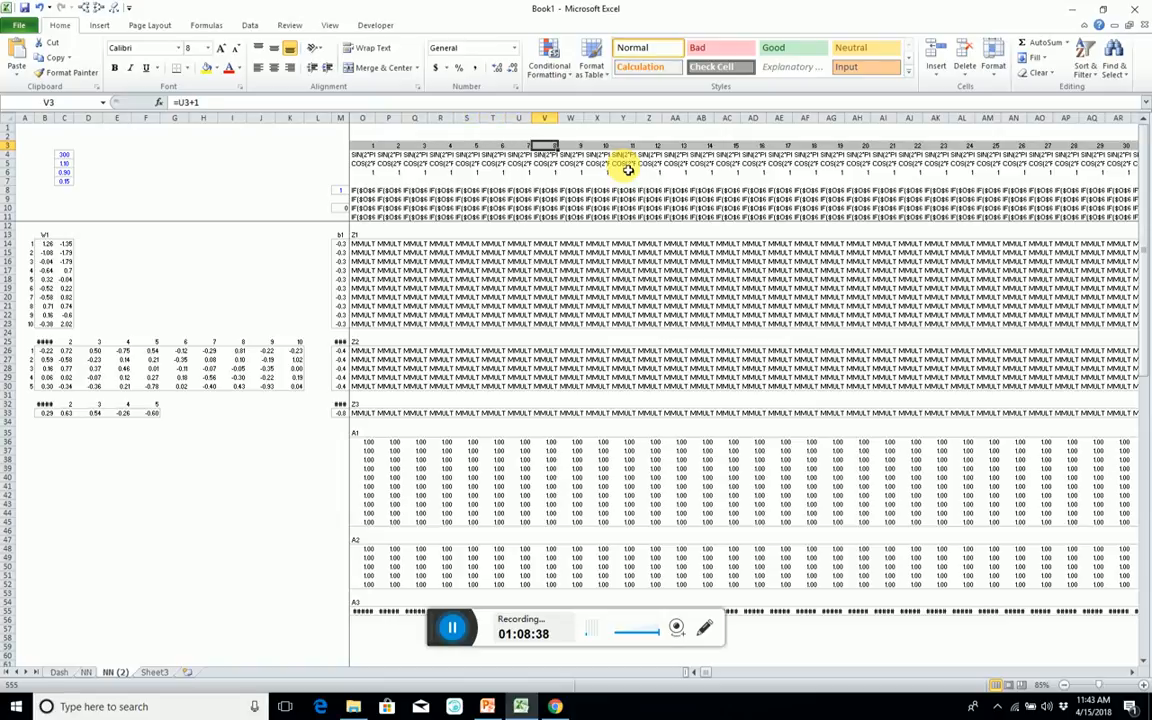
key("ctrl+Right")
key("ctrl+Left")
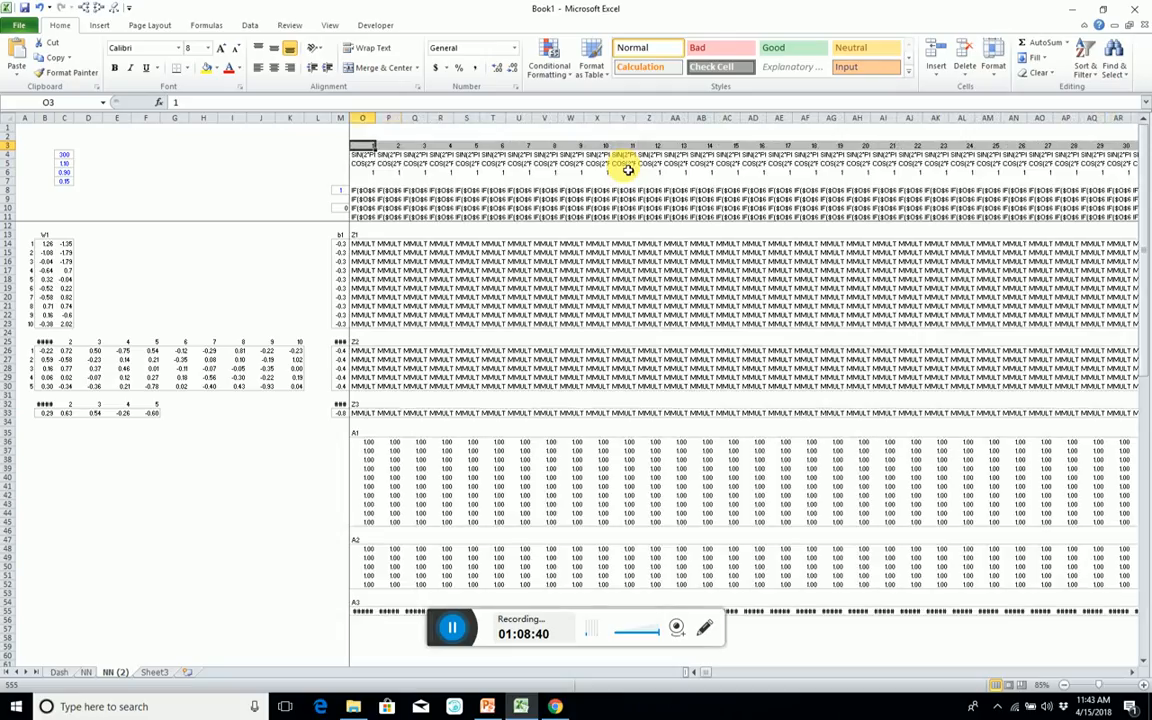
key("Right")
key("Right")
key("Right")
key("Right")
key("Right")
key("Right")
key("Right")
key("Right")
key("Right")
key("Right")
key("Right")
key("Right")
key("Right")
key("Right")
key("Right")
key("Right")
key("Right")
key("Right")
key("Right")
key("Right")
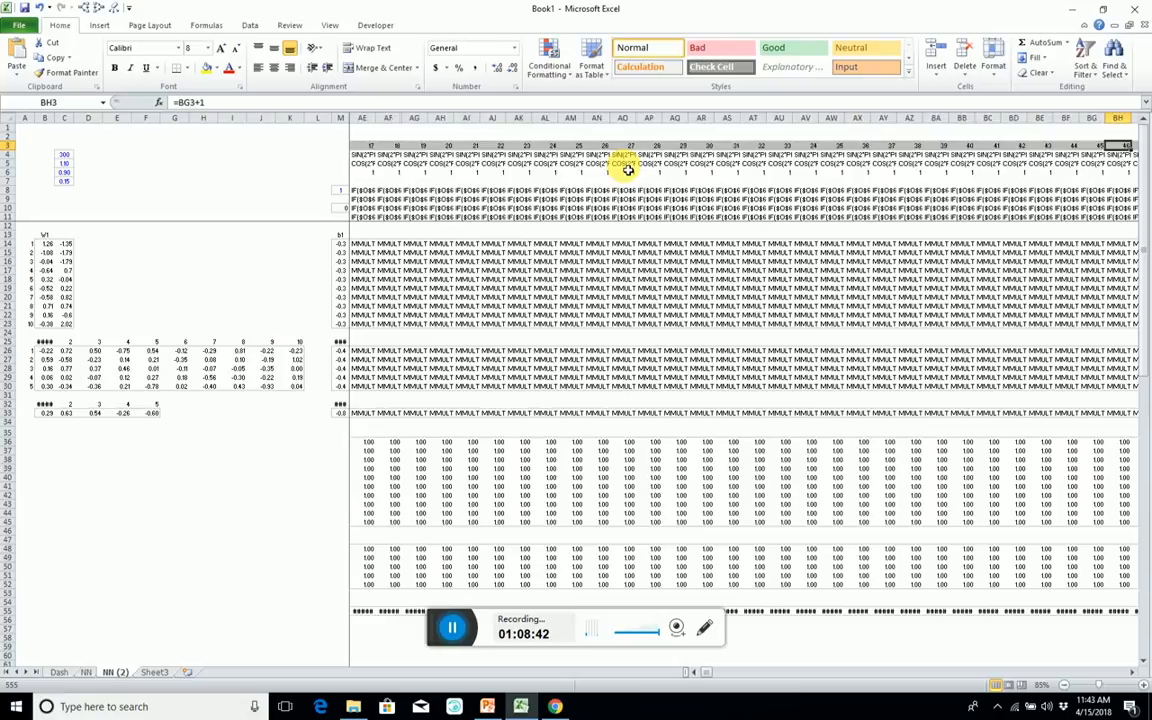
key("Right")
key("Right")
key("Right")
key("Right")
key("Right")
key("Right")
key("Right")
key("Right")
key("Right")
key("Right")
key("Right")
key("Right")
key("Right")
key("Right")
key("Right")
key("Right")
key("Right")
key("Right")
key("Right")
key("Right")
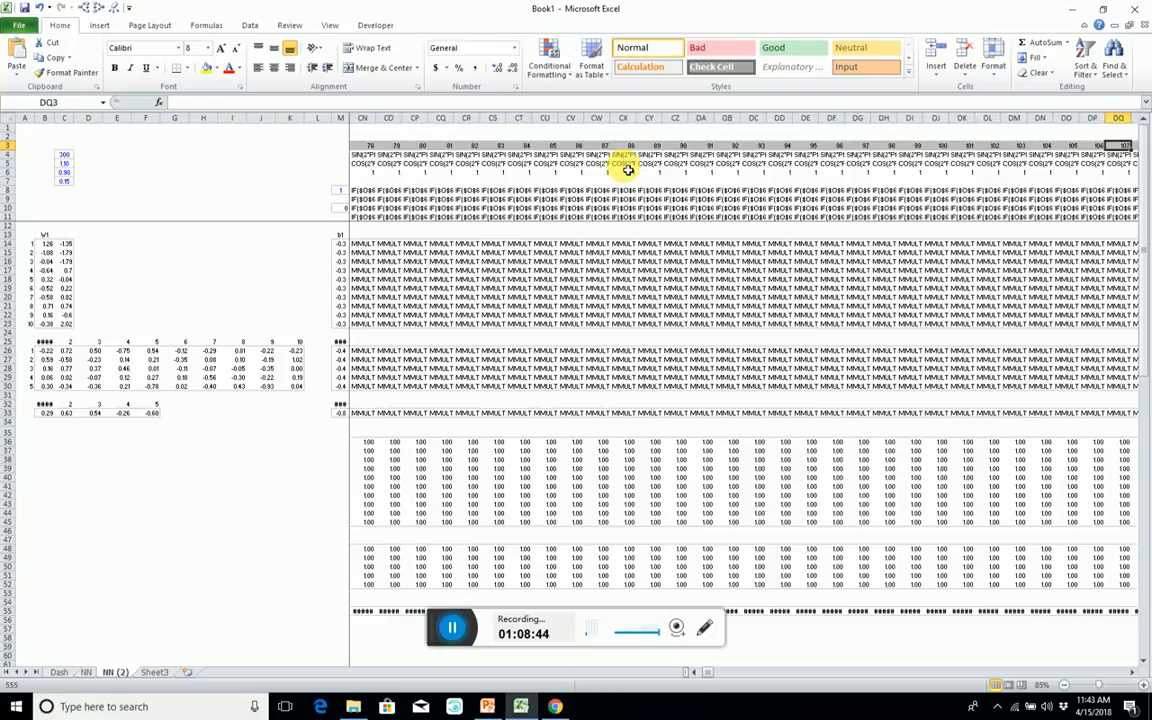
Delete all columns from CRS to the sheet's last column so the row 3 case numbering stops at 2500.
left_click(1090, 676)
left_click_drag(1090, 676, 1080, 674)
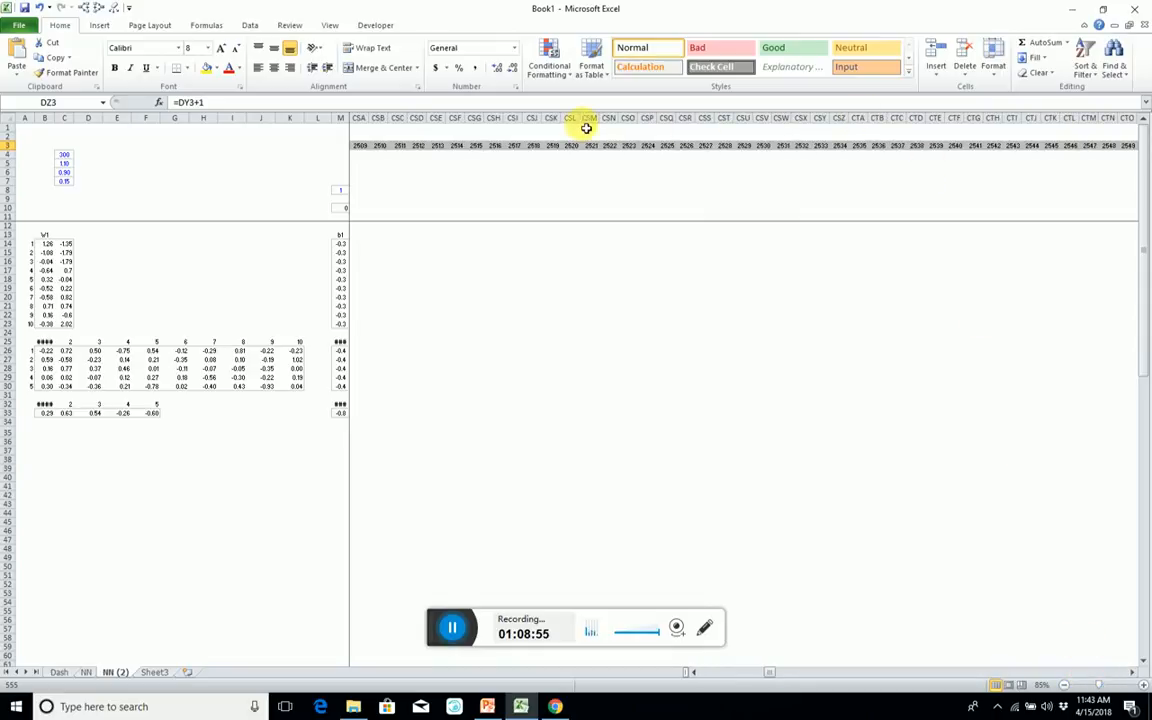
left_click(361, 118)
key("Left")
key("Left")
key("Left")
key("Left")
key("Left")
key("Left")
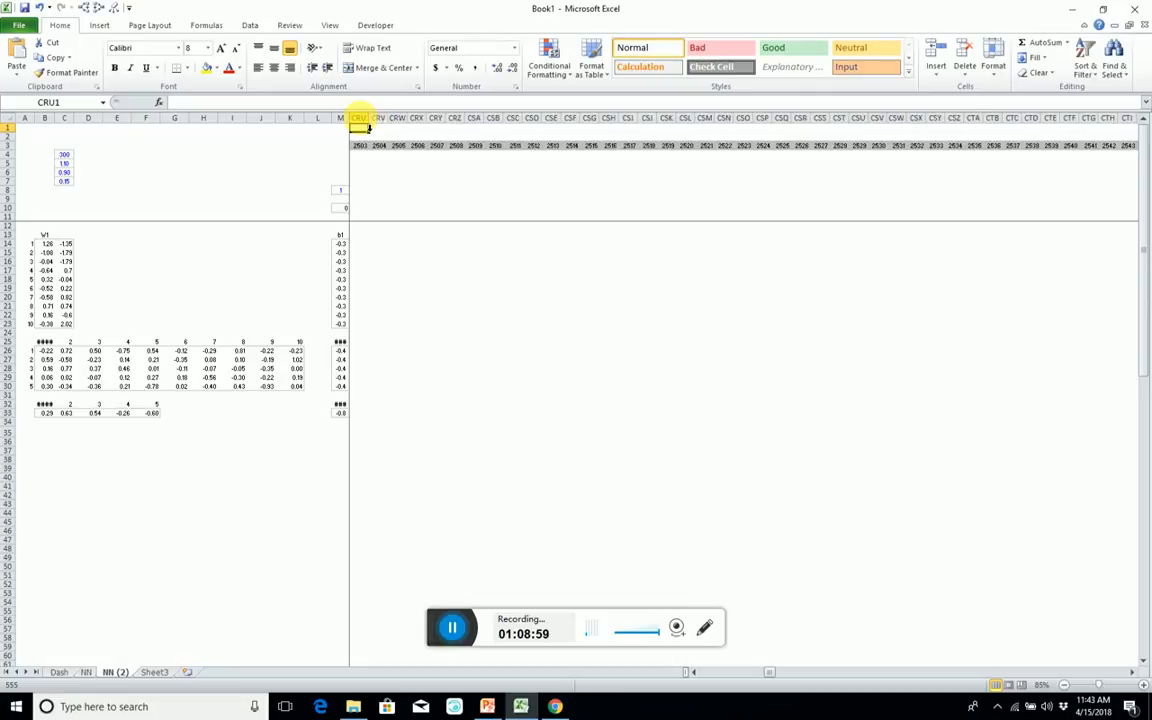
key("Left")
key("Left")
key("Left")
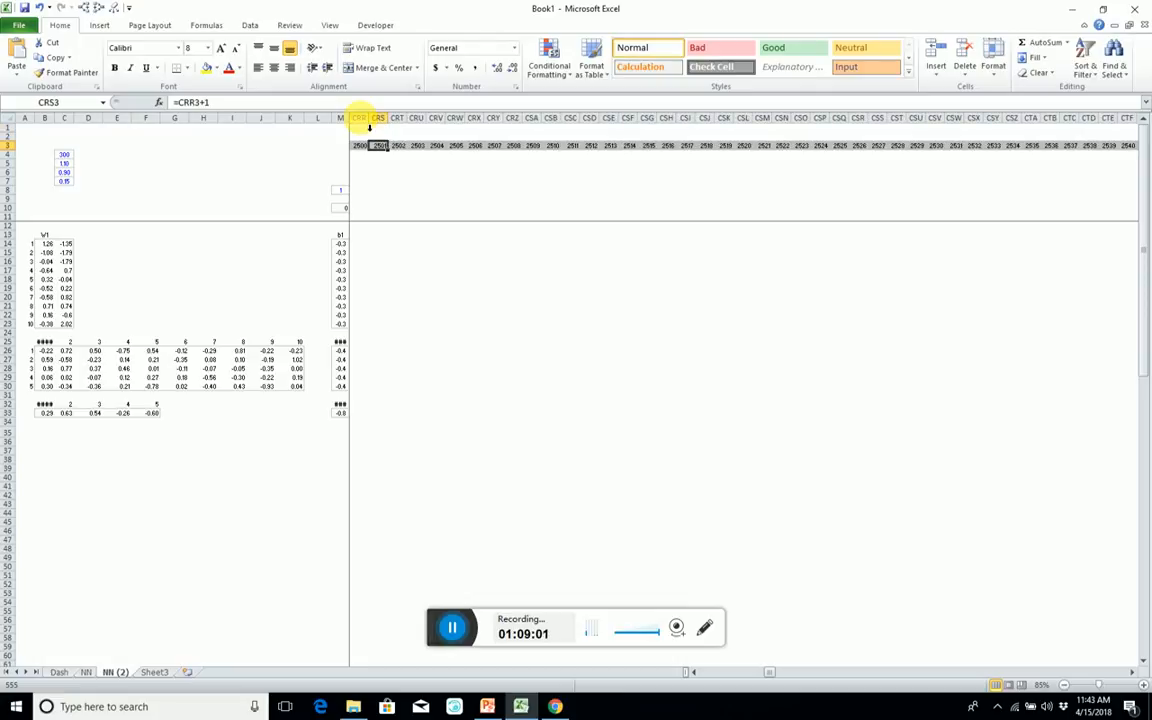
left_click(370, 120)
key("ctrl+shift+Right")
key("Delete")
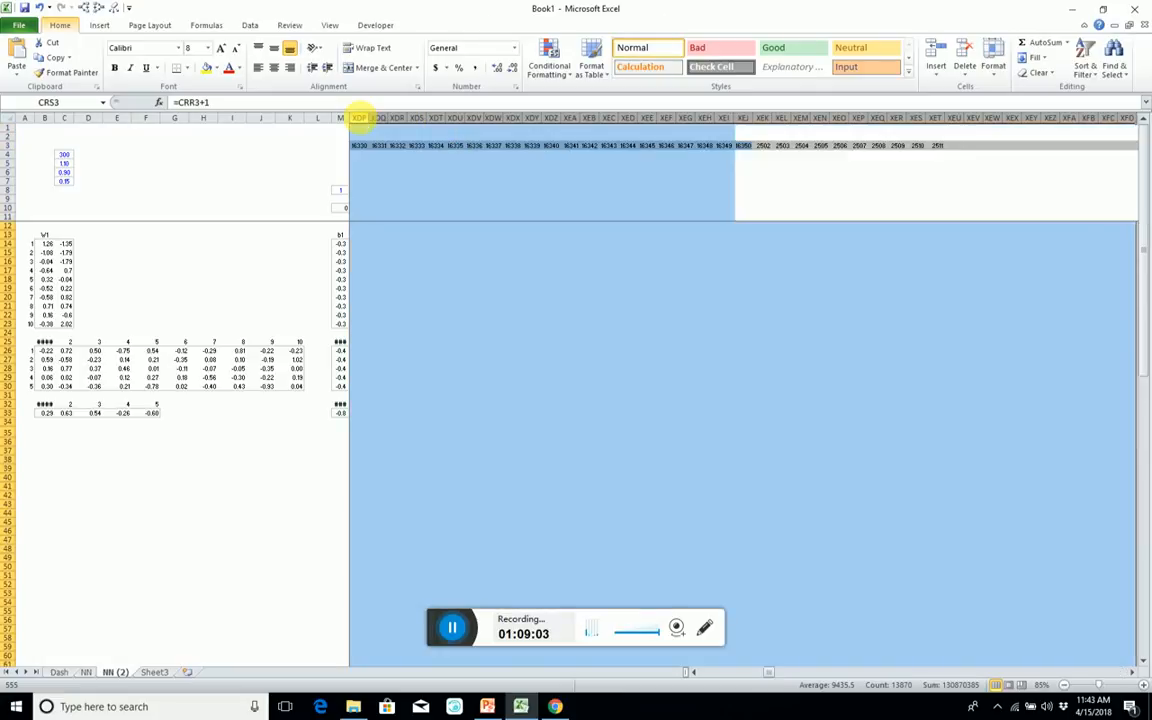
Select and copy the full columns from LC to CRR, covering cases 301 to 2500.
key("Left")
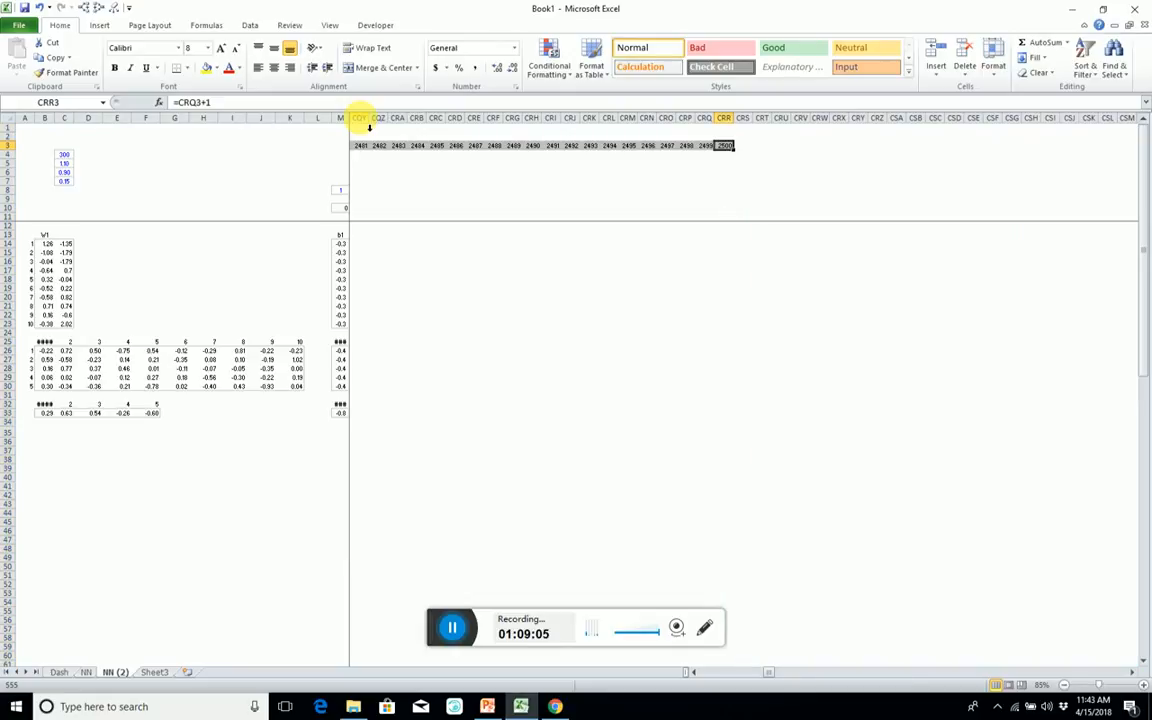
key("ctrl+space")
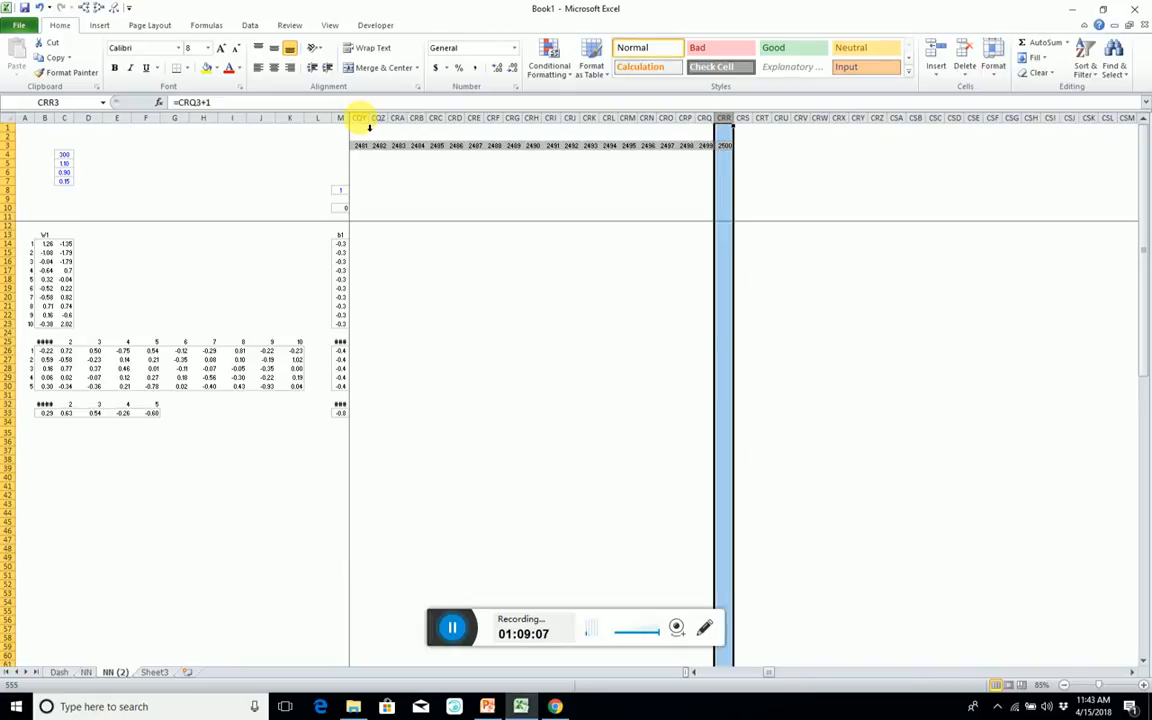
key("ctrl+shift+Left")
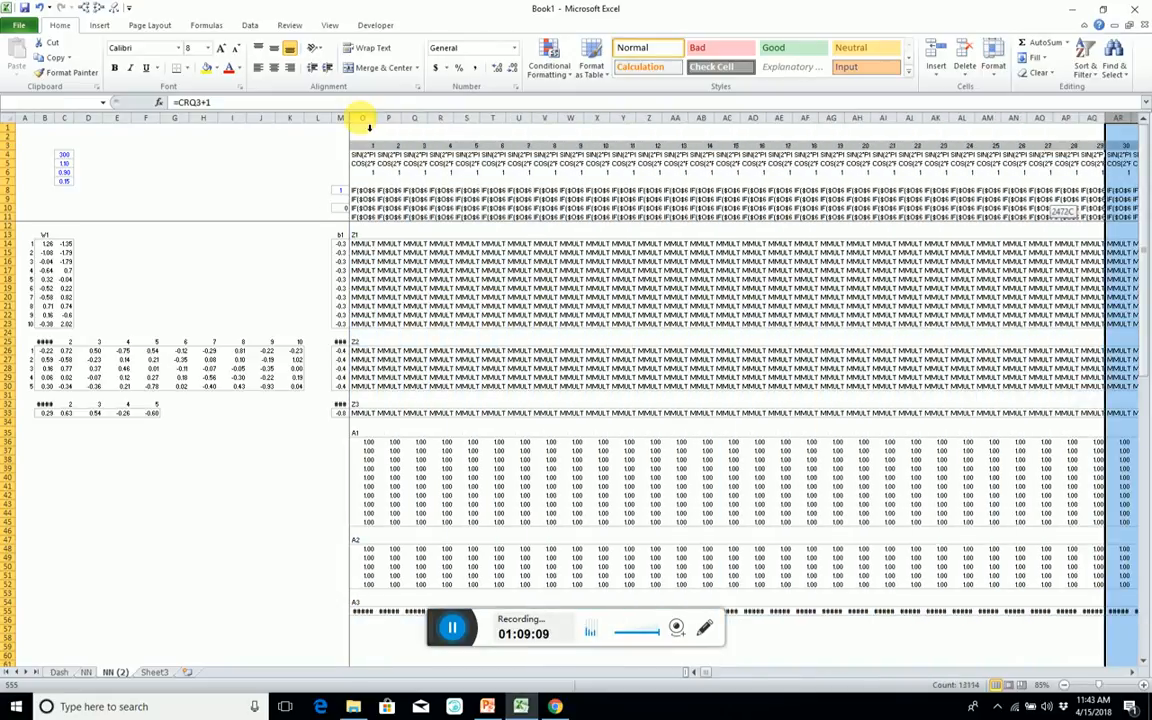
key("shift+Right")
key("shift+Right")
key("shift+Right")
key("shift+Right")
key("shift+Right")
key("shift+Right")
key("shift+Right")
key("shift+Right")
key("shift+Right")
key("shift+Right")
key("shift+Right")
key("shift+Right")
key("shift+Right")
key("shift+Right")
key("shift+Right")
key("shift+Right")
key("shift+Right")
key("shift+Right")
key("shift+Right")
key("shift+Right")
key("shift+Right")
key("shift+Right")
key("shift+Right")
key("shift+Right")
key("shift+Right")
key("shift+Right")
key("shift+Right")
key("shift+Right")
key("shift+Right")
key("shift+Right")
key("shift+Right")
key("shift+Right")
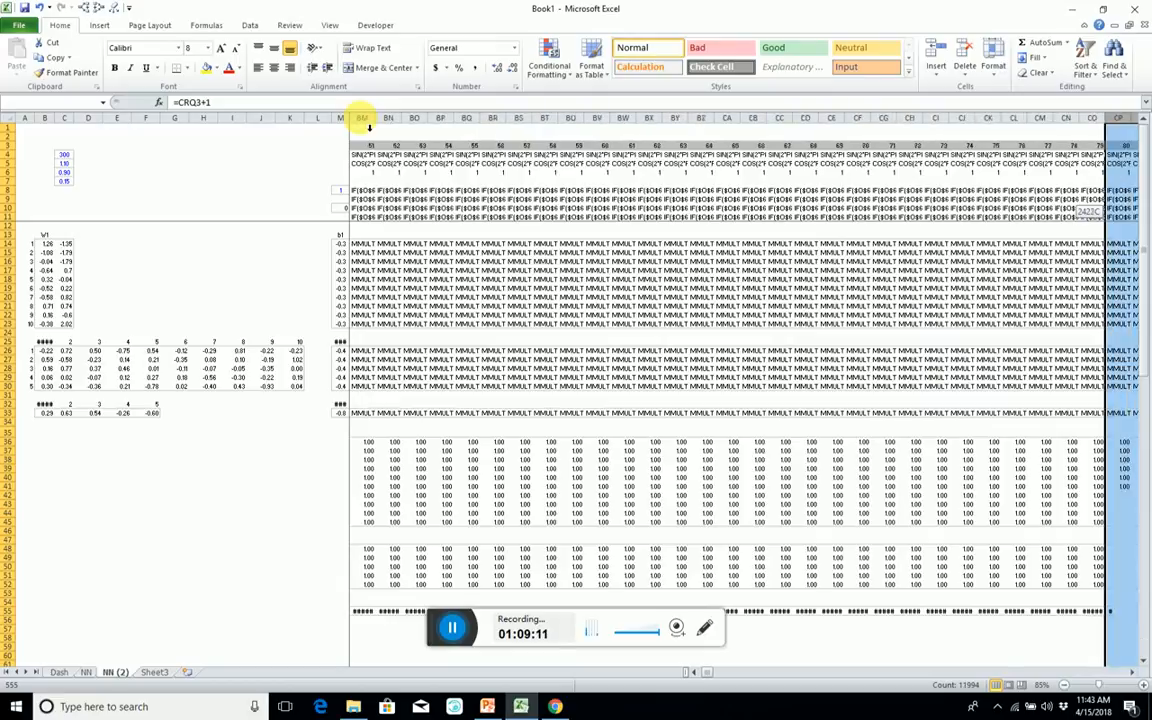
key("shift+Right")
key("shift+Right")
key("shift+Right")
key("shift+Right")
key("shift+Right")
key("shift+Right")
key("shift+Right")
key("shift+Right")
key("shift+Right")
key("shift+Right")
key("shift+Right")
key("shift+Right")
key("shift+Right")
key("shift+Right")
key("shift+Right")
key("shift+Right")
key("shift+Right")
key("shift+Right")
key("shift+Right")
key("shift+Right")
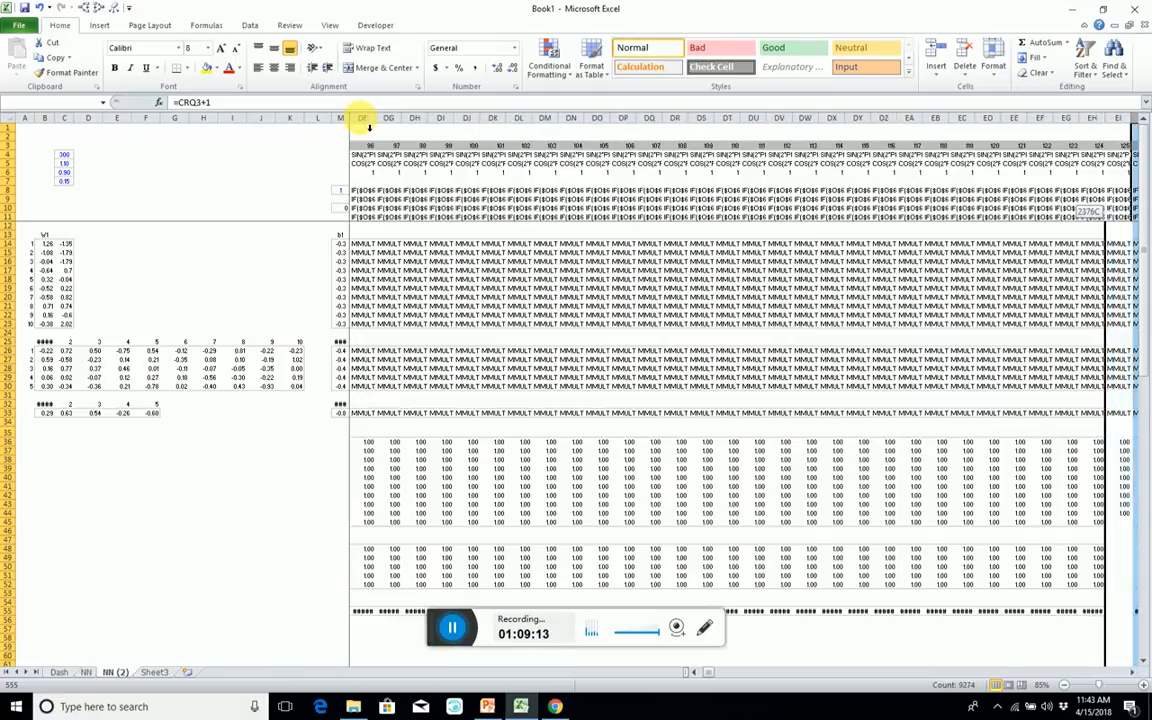
key("shift+Right")
key("shift+Right")
key("shift+Right")
key("shift+Right")
key("shift+Right")
key("shift+Right")
key("shift+Right")
key("shift+Right")
key("shift+Right")
key("shift+Right")
key("shift+Right")
key("shift+Right")
key("shift+Right")
key("shift+Right")
key("shift+Right")
key("shift+Right")
key("shift+Right")
key("shift+Right")
key("shift+Right")
key("shift+Right")
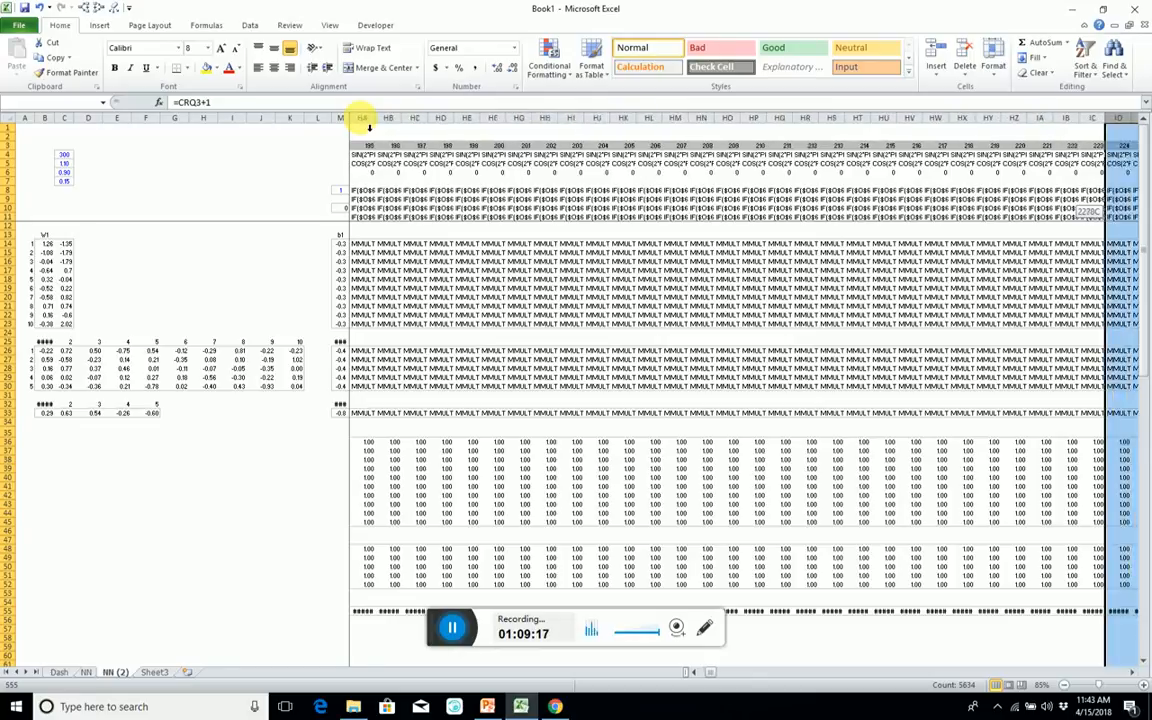
key("shift+Right")
key("shift+Right")
key("shift+Right")
key("shift+Right")
key("shift+Right")
key("shift+Right")
key("shift+Right")
key("shift+Right")
key("shift+Right")
key("shift+Right")
key("shift+Right")
key("shift+Right")
key("shift+Right")
key("shift+Right")
key("shift+Right")
key("shift+Right")
key("shift+Right")
key("shift+Right")
key("shift+Right")
key("shift+Right")
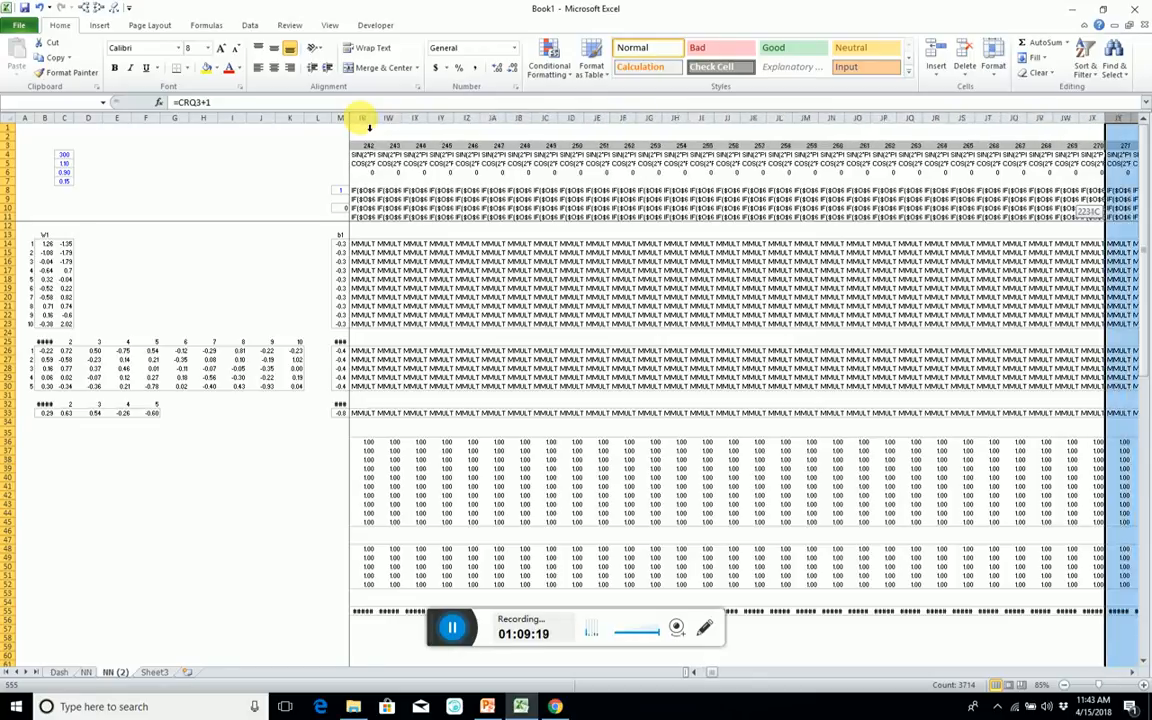
key("shift+Right")
key("shift+Right")
key("shift+Right")
key("shift+Right")
key("shift+Right")
key("shift+Right")
key("shift+Right")
key("shift+Right")
key("shift+Right")
key("shift+Right")
key("shift+Right")
key("shift+Right")
key("shift+Right")
key("shift+Right")
key("shift+Right")
key("shift+Right")
key("shift+Right")
key("shift+Right")
key("shift+Right")
key("shift+Right")
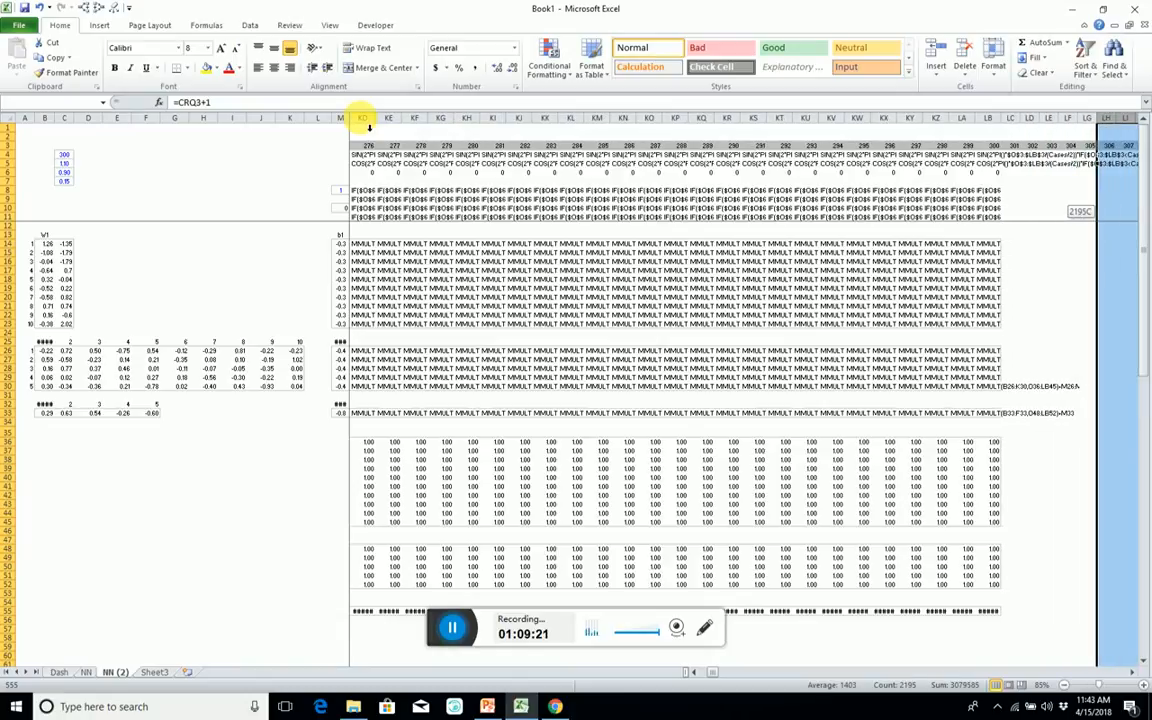
key("shift+Left")
key("shift+Left")
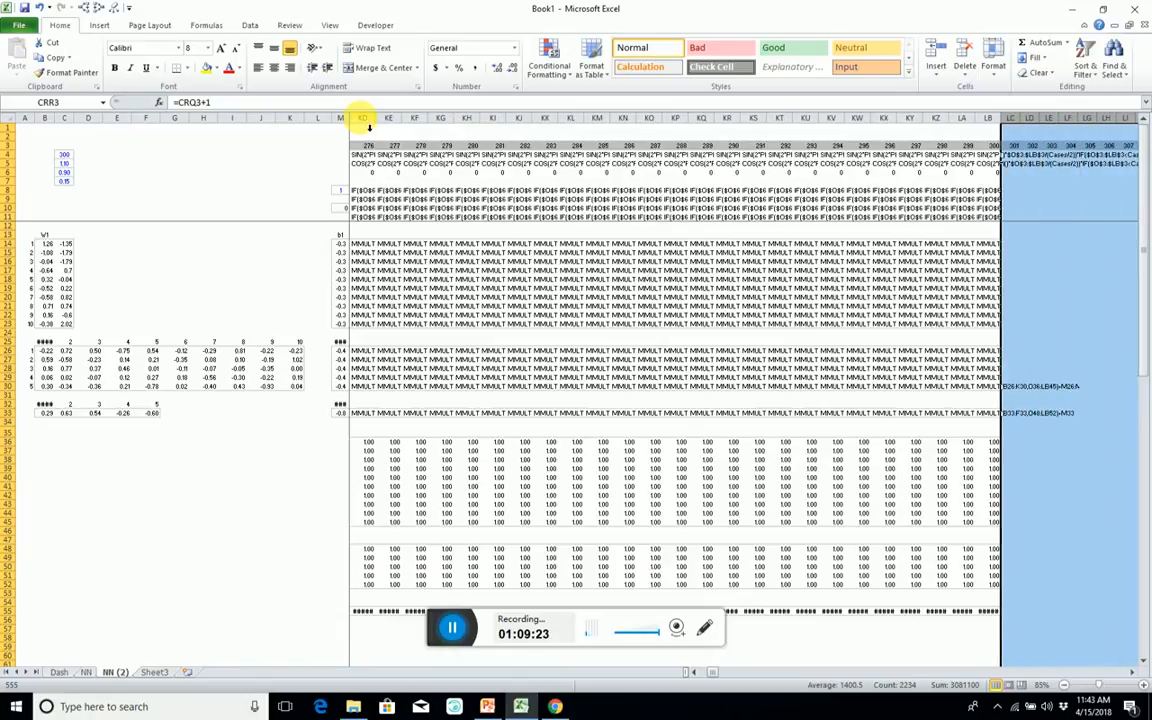
Try to insert the copied columns before column LB, the column of case 300.
key("Left")
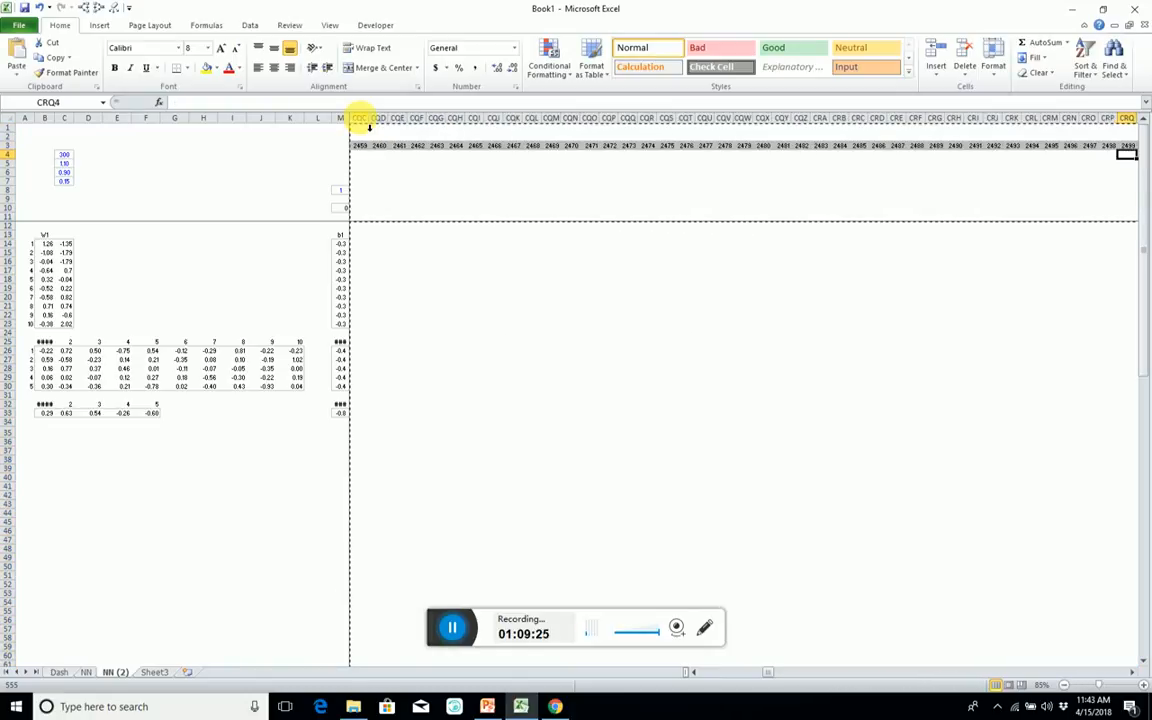
key("ctrl+Left")
key("ctrl+space")
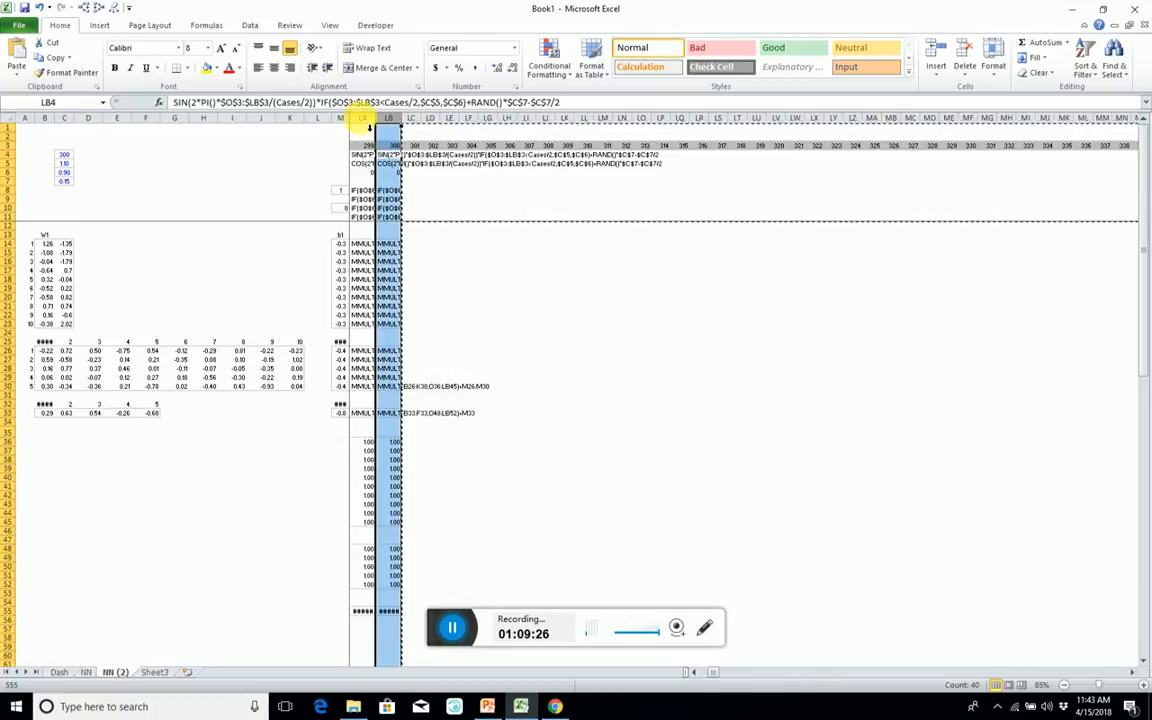
key("ctrl+plus")
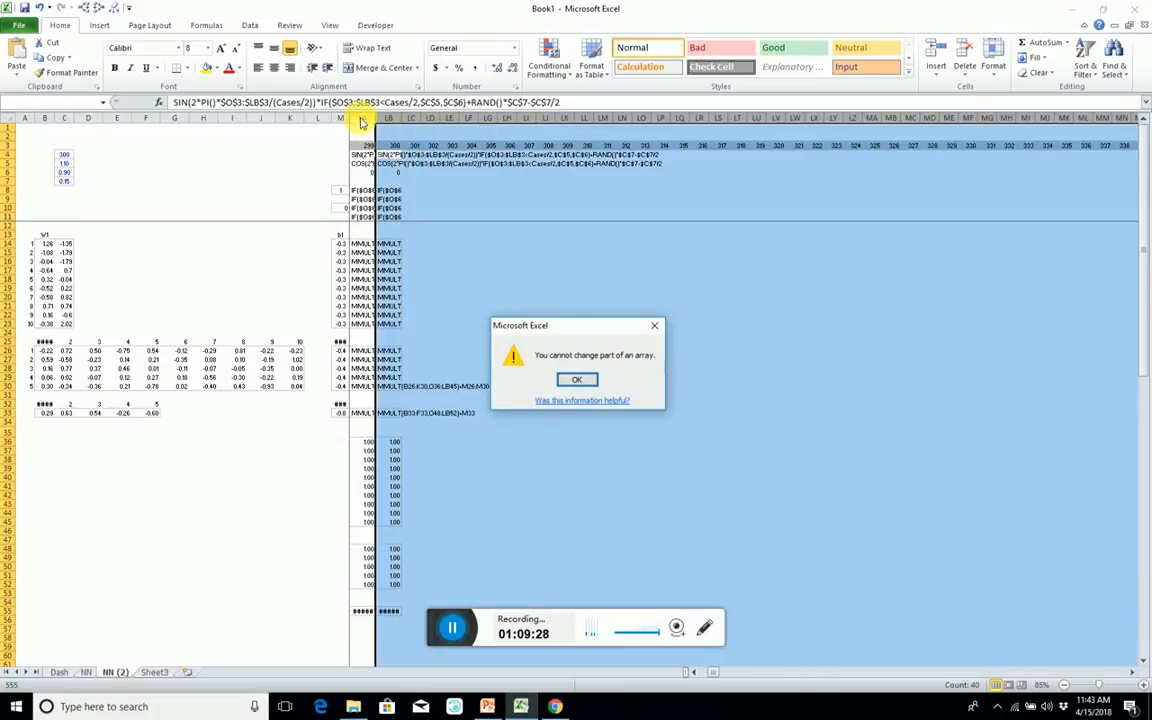
key("Escape")
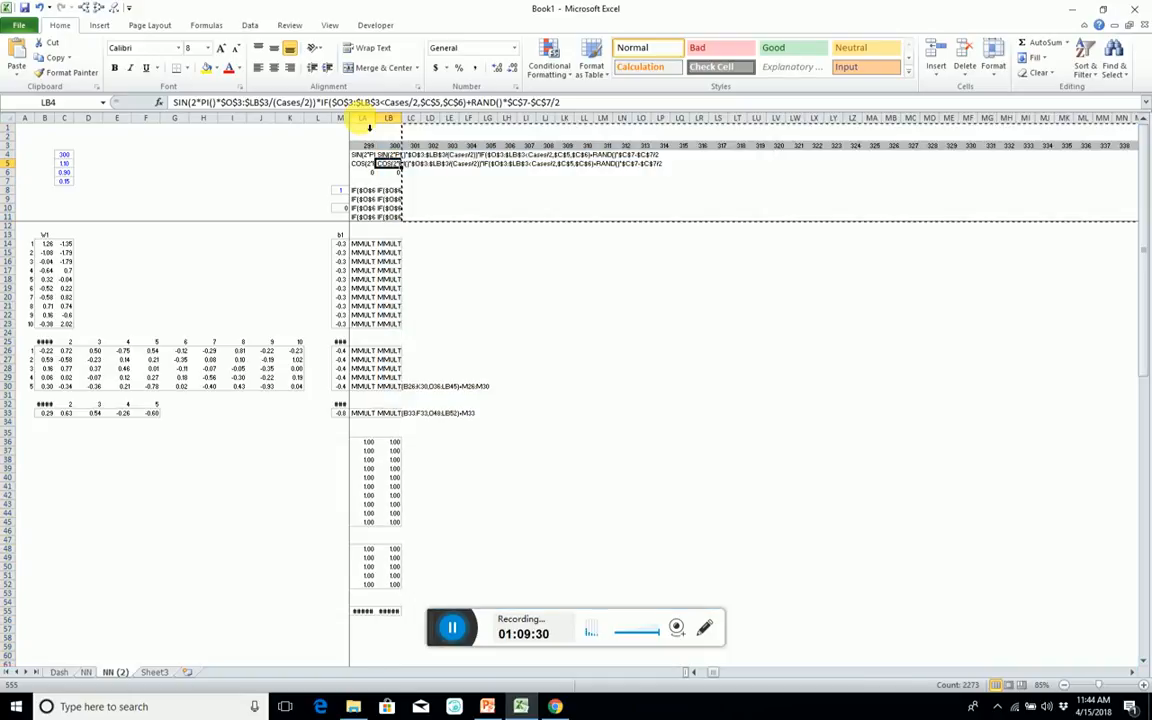
Turn the IF array formula in row 6 into plain text by removing its leading equals sign.
key("Down")
key("Down")
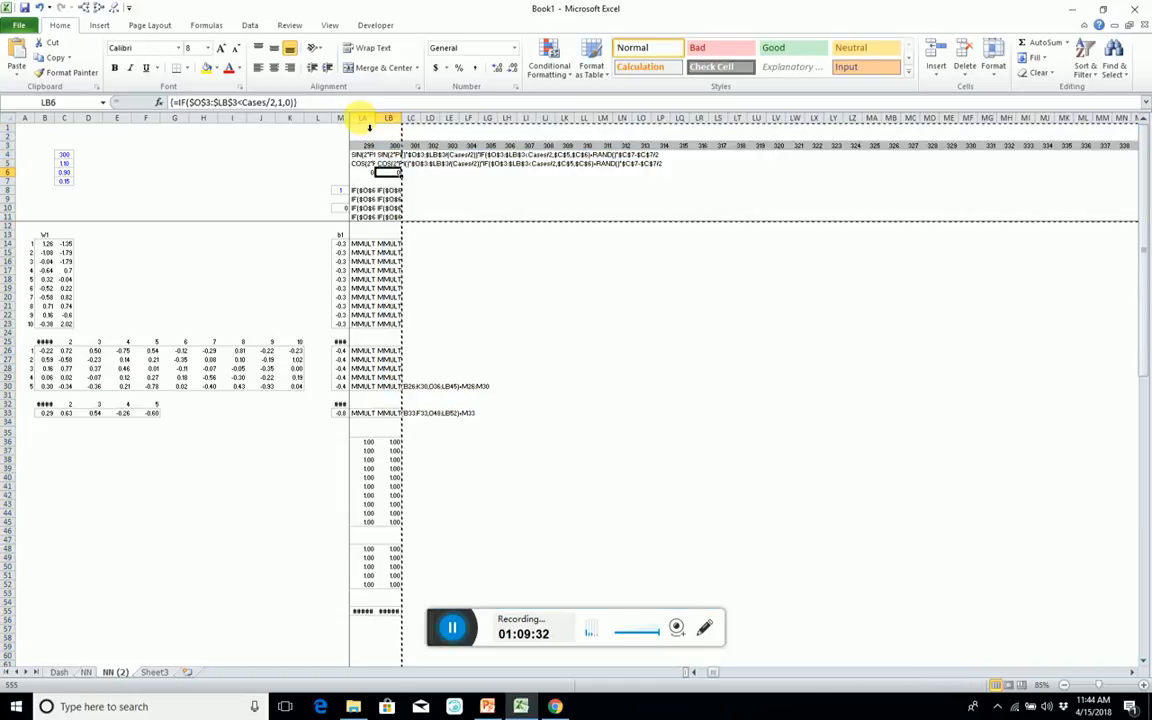
left_click(182, 102)
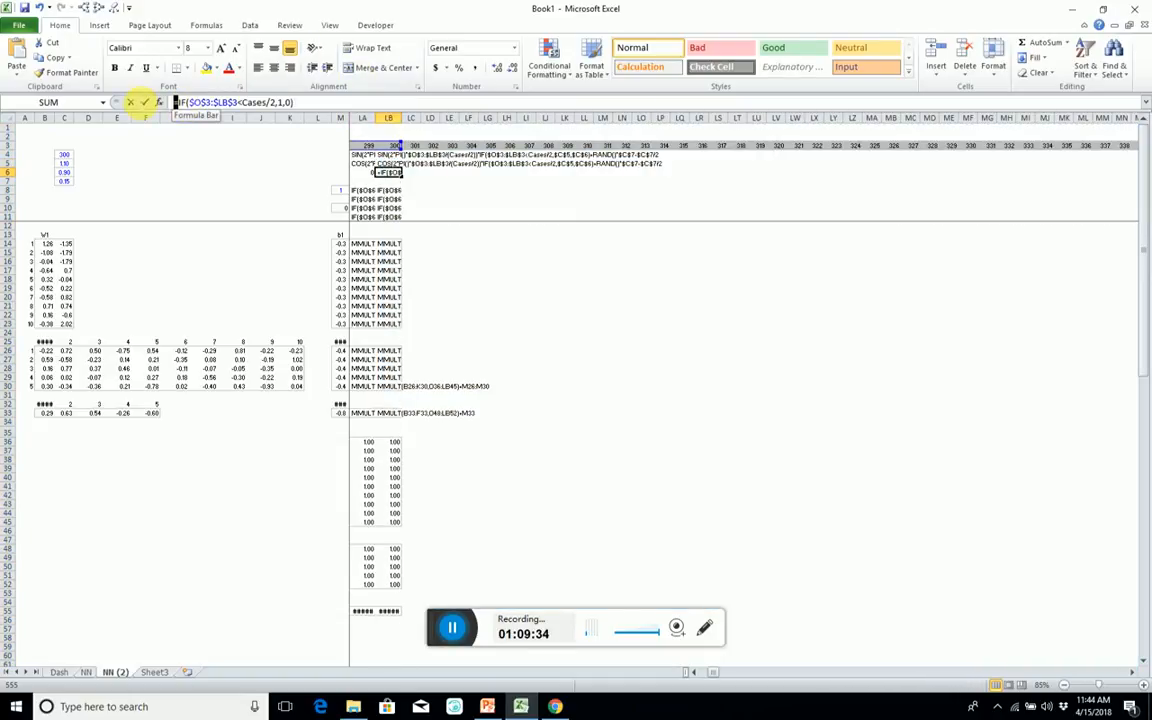
key("Delete")
key("ctrl+shift+Return")
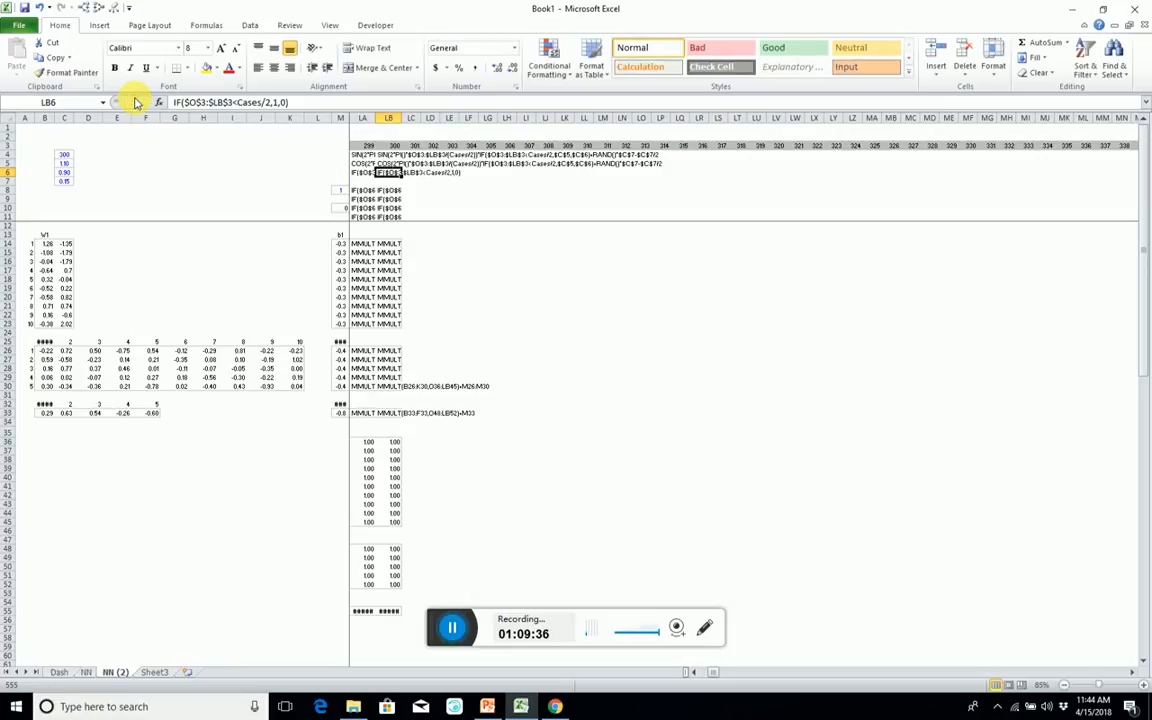
Copy the columns for cases 301 to 2500 again and retry inserting them before column LB.
key("Up")
key("Right")
key("ctrl+shift+Right")
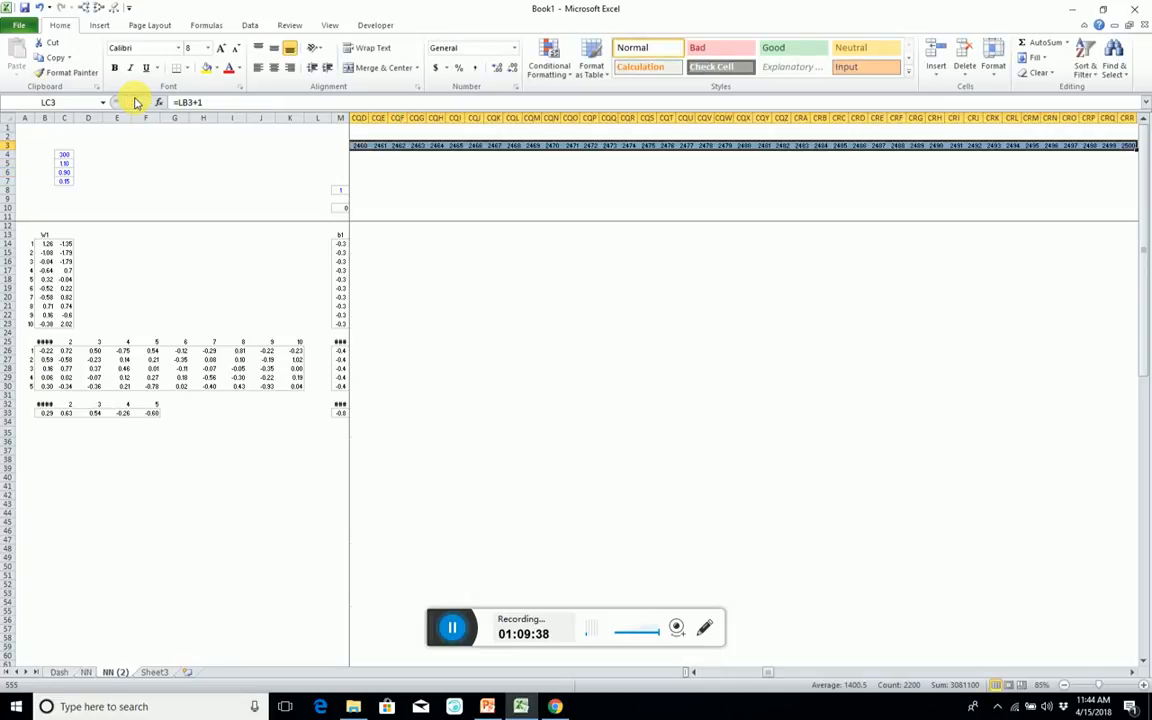
key("ctrl+shift+Down")
key("ctrl+c")
key("Left")
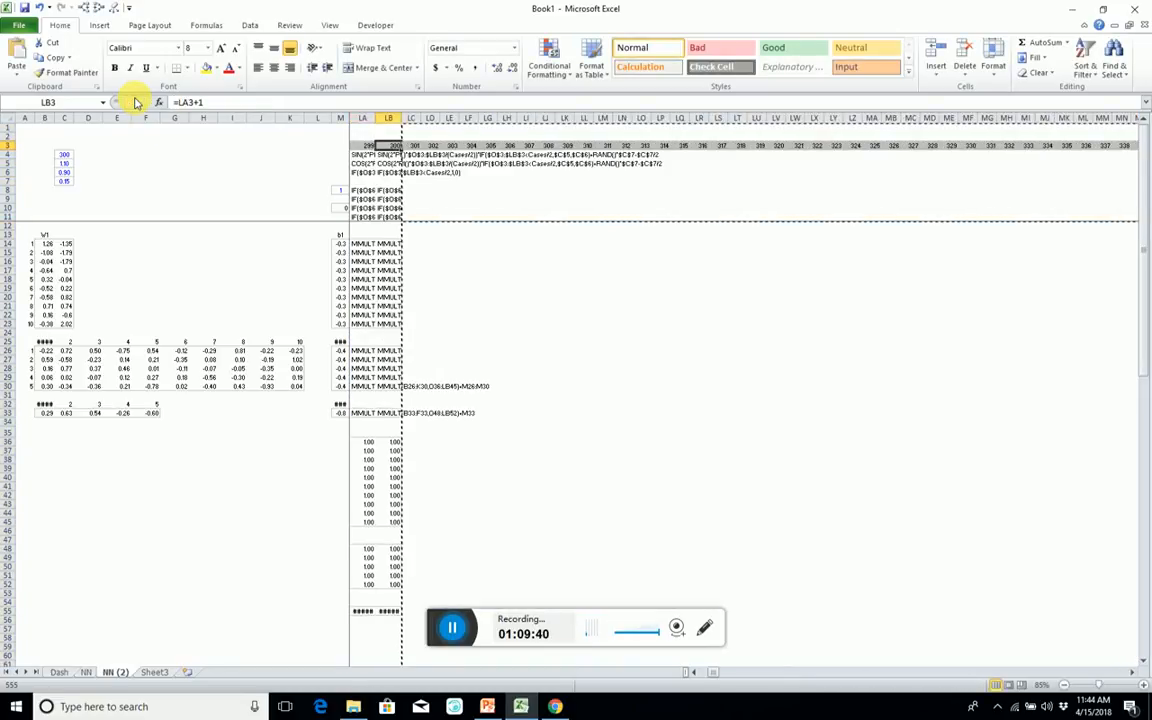
key("ctrl+space")
key("ctrl+shift+Right")
key("ctrl+v")
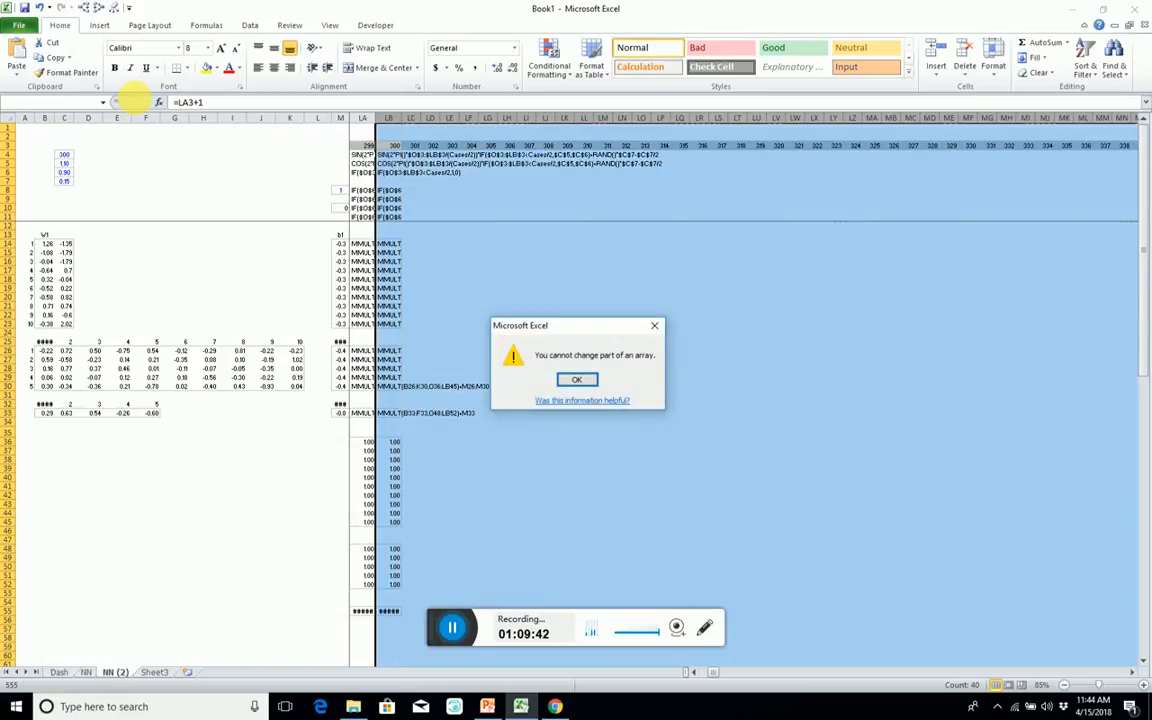
key("Escape")
Check the formulas in column LB down to row 45 for any array formula that is still active.
key("Down")
key("Down")
key("Down")
key("Down")
key("Down")
key("Down")
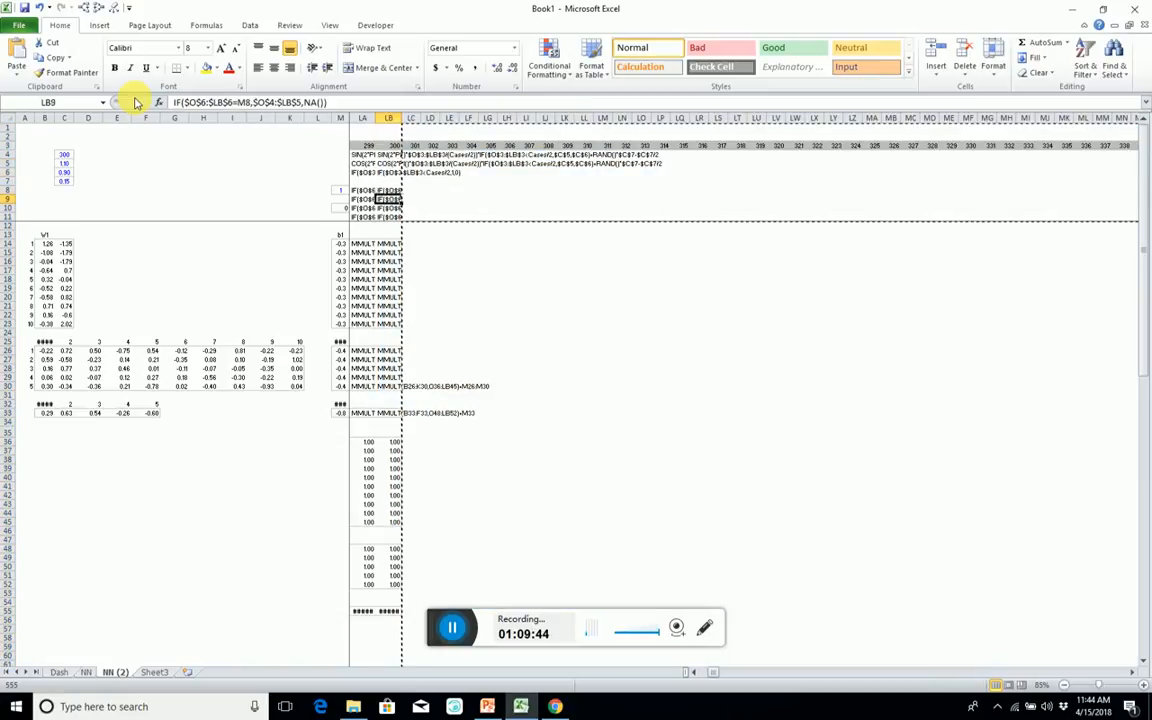
key("Down")
key("Down")
key("Down")
key("Down")
key("Down")
key("Down")
key("Down")
key("Down")
key("Down")
key("Down")
key("Down")
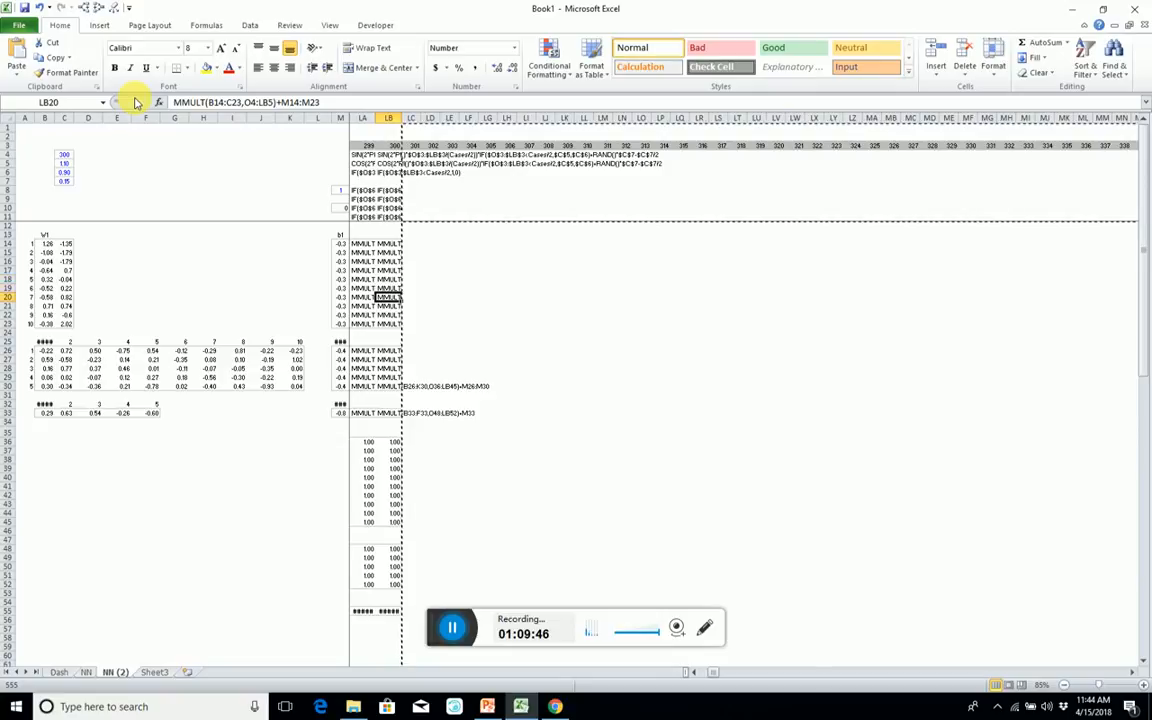
key("Down")
key("Down")
key("Down")
key("Down")
key("Down")
key("Down")
key("Down")
key("Down")
key("Down")
key("Down")
key("Down")
key("Down")
key("Down")
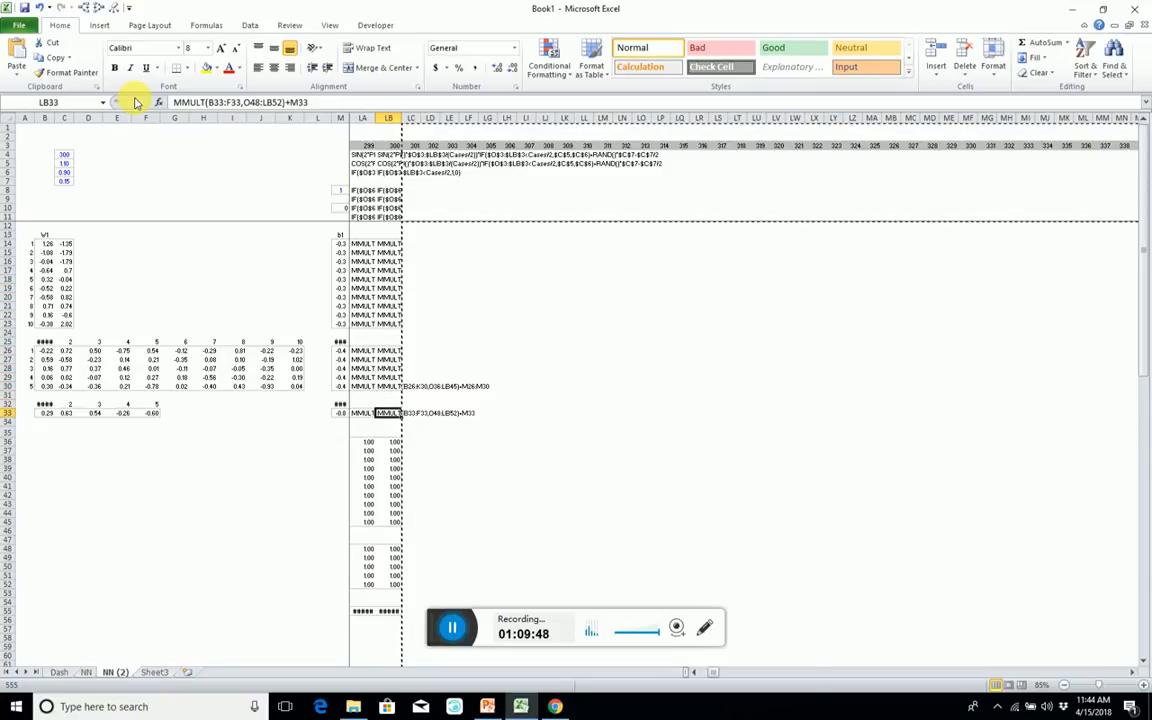
Turn the A3 sigmoid array formula in row 55 into plain text by removing its leading equals sign.
key("Down")
key("Down")
key("Down")
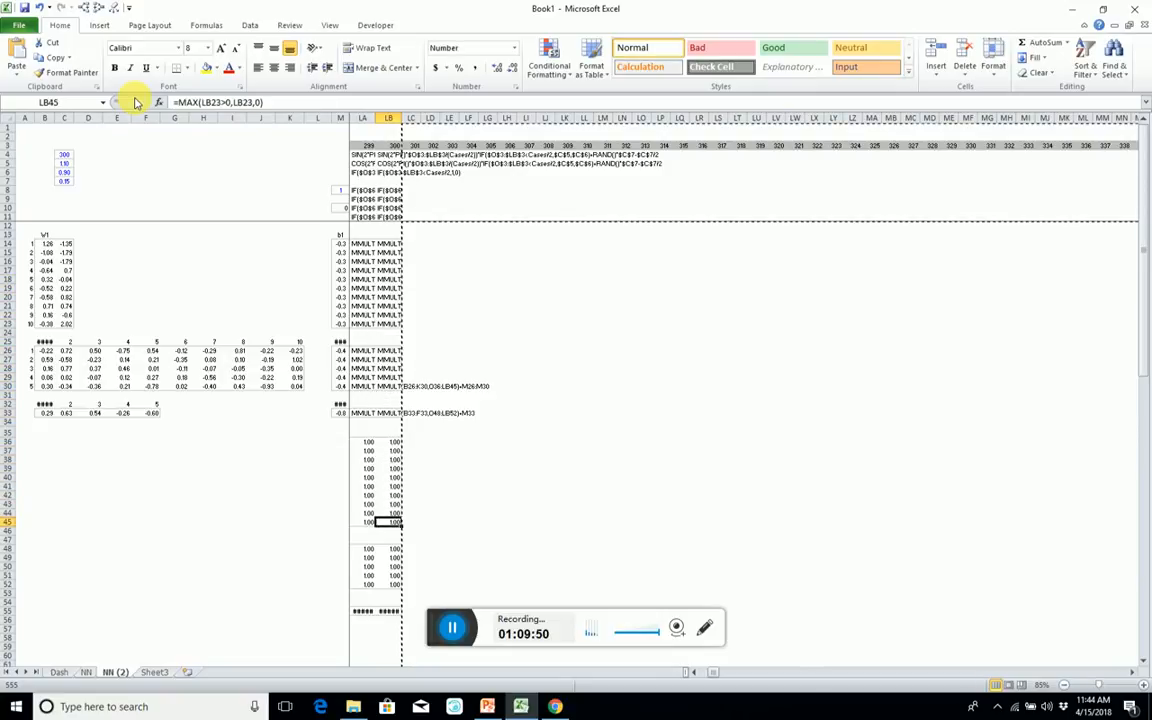
key("Down")
key("Down")
key("Down")
key("Down")
key("Down")
key("Down")
key("Down")
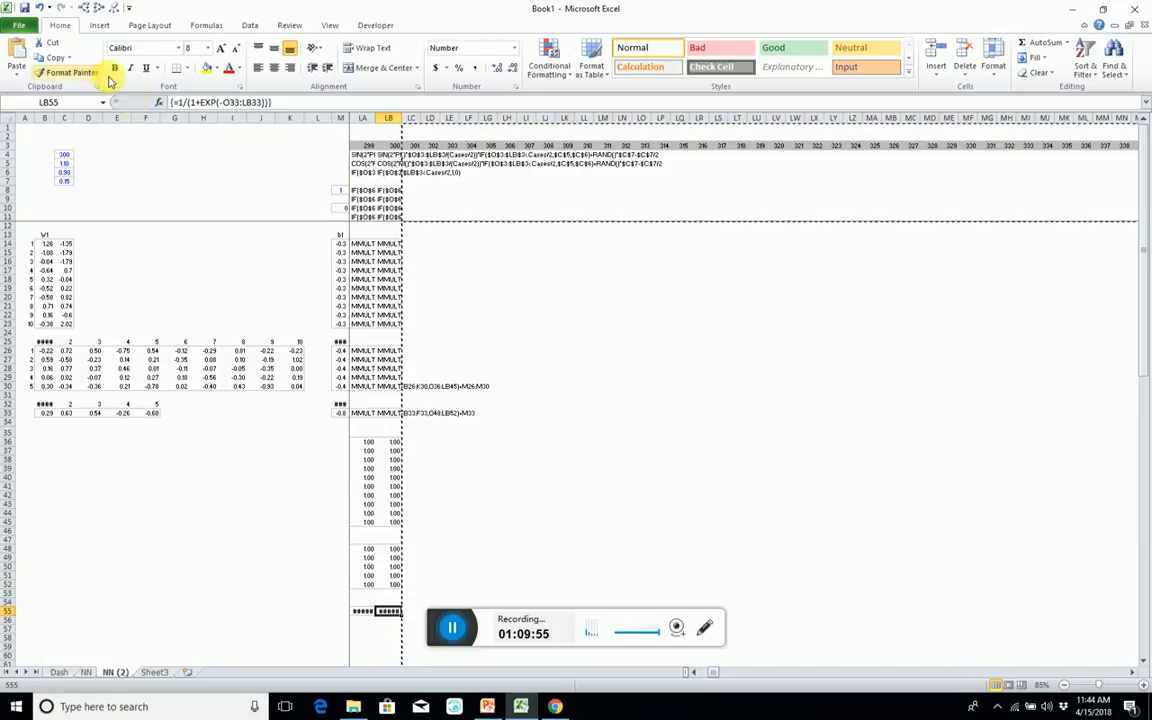
key("F2")
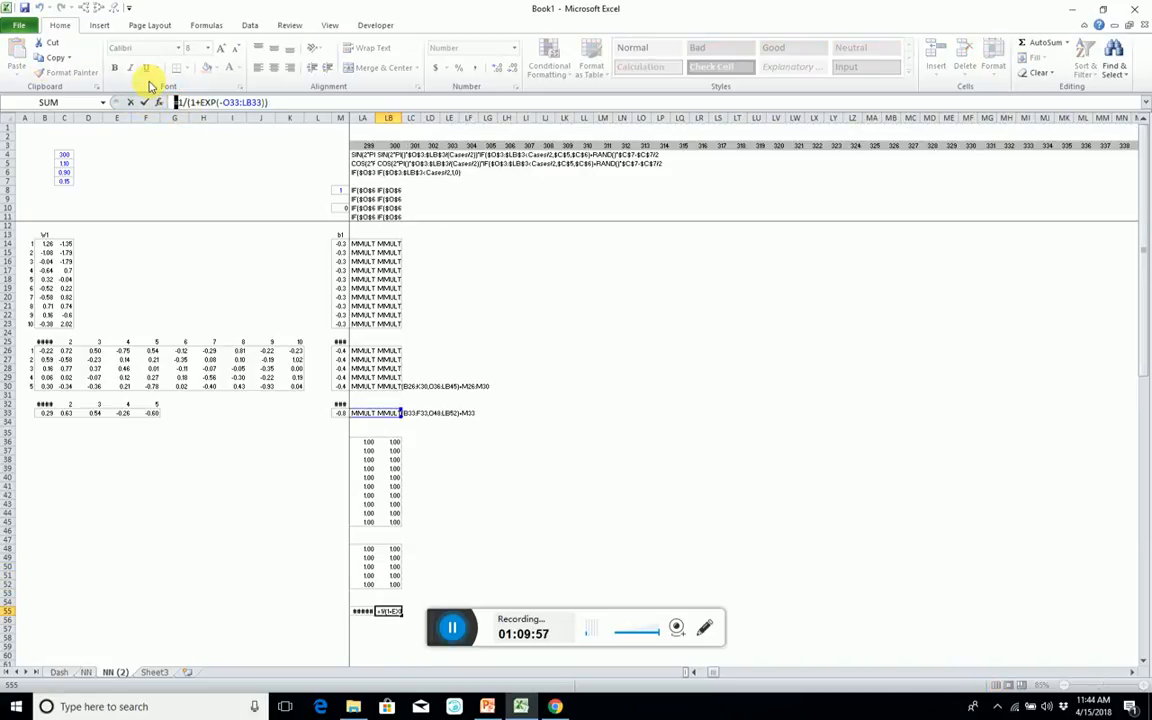
key("ctrl+shift+Return")
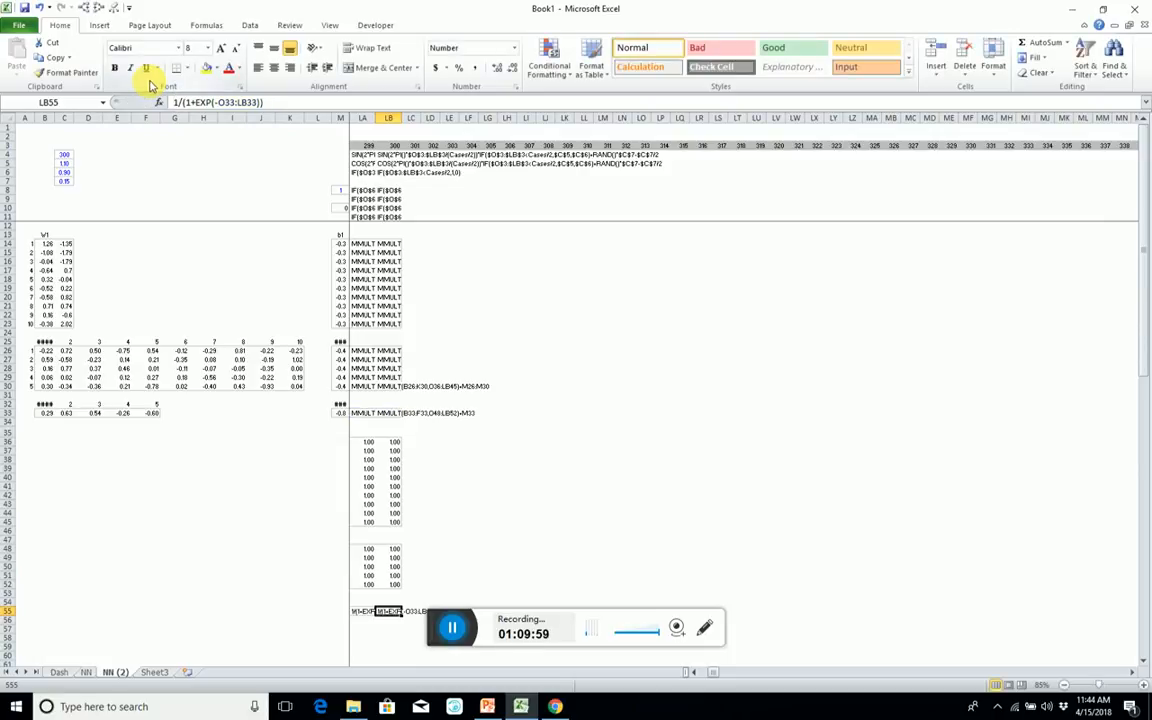
Copy the columns for cases 301 to 2500 and insert them before column LB, continuing despite the large operation.
left_click(412, 145)
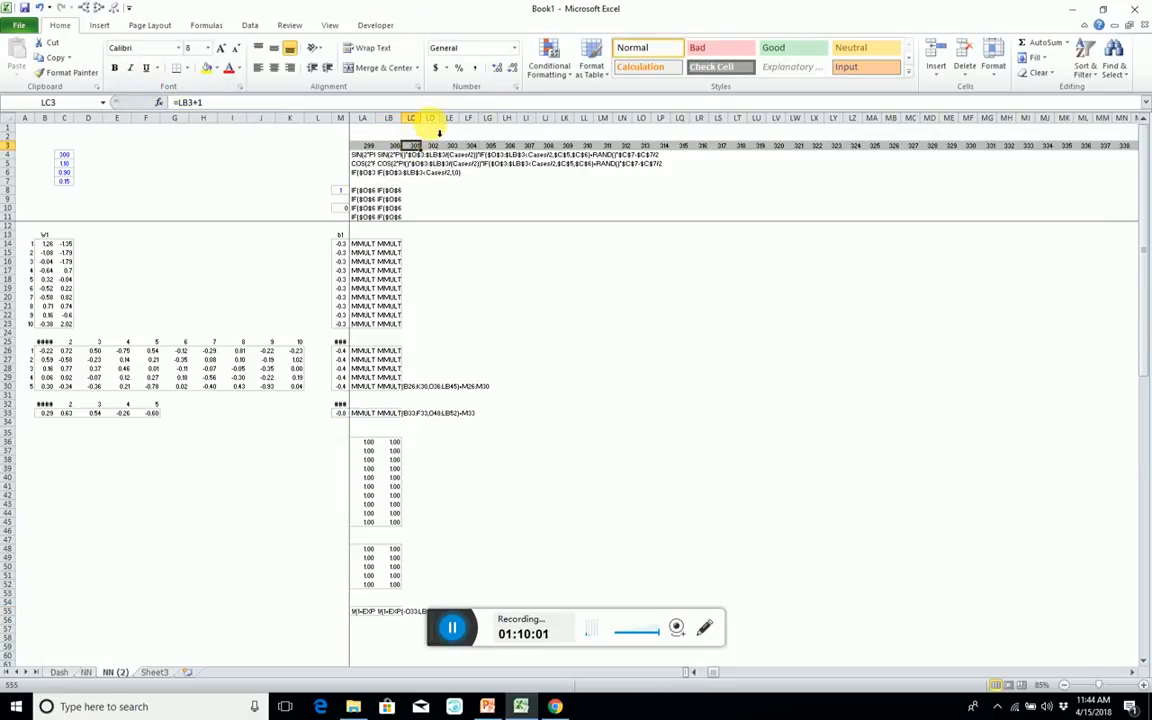
key("ctrl+shift+Right")
key("ctrl+shift+Down")
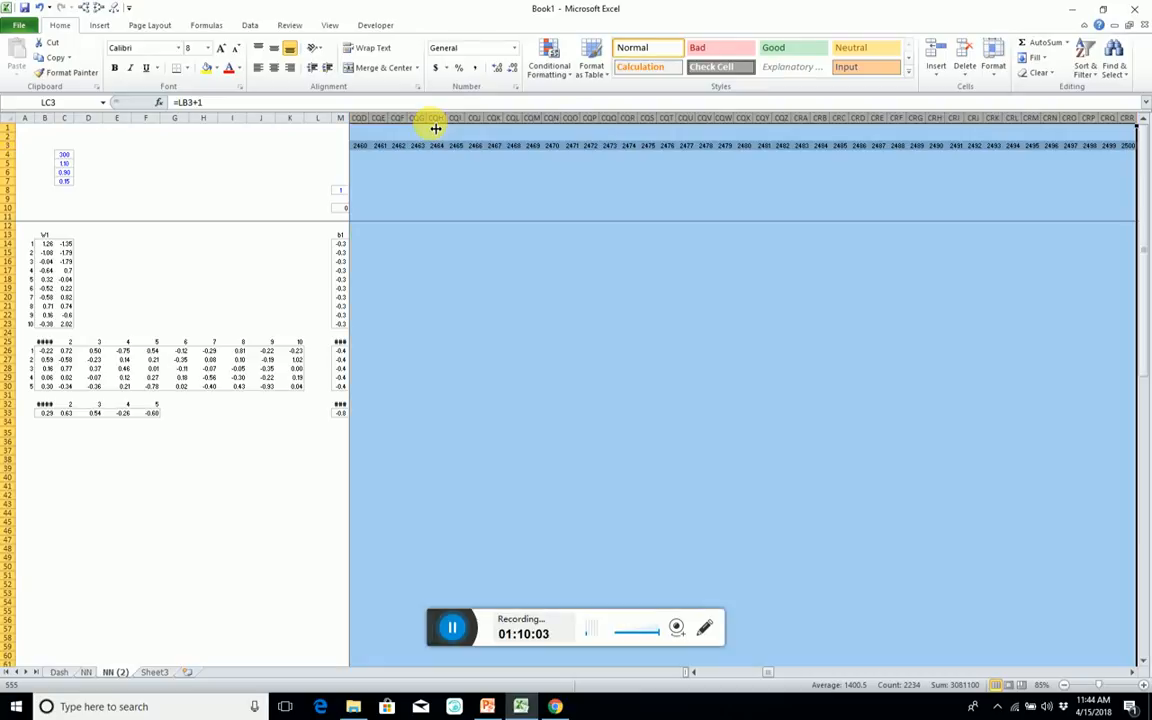
key("ctrl+c")
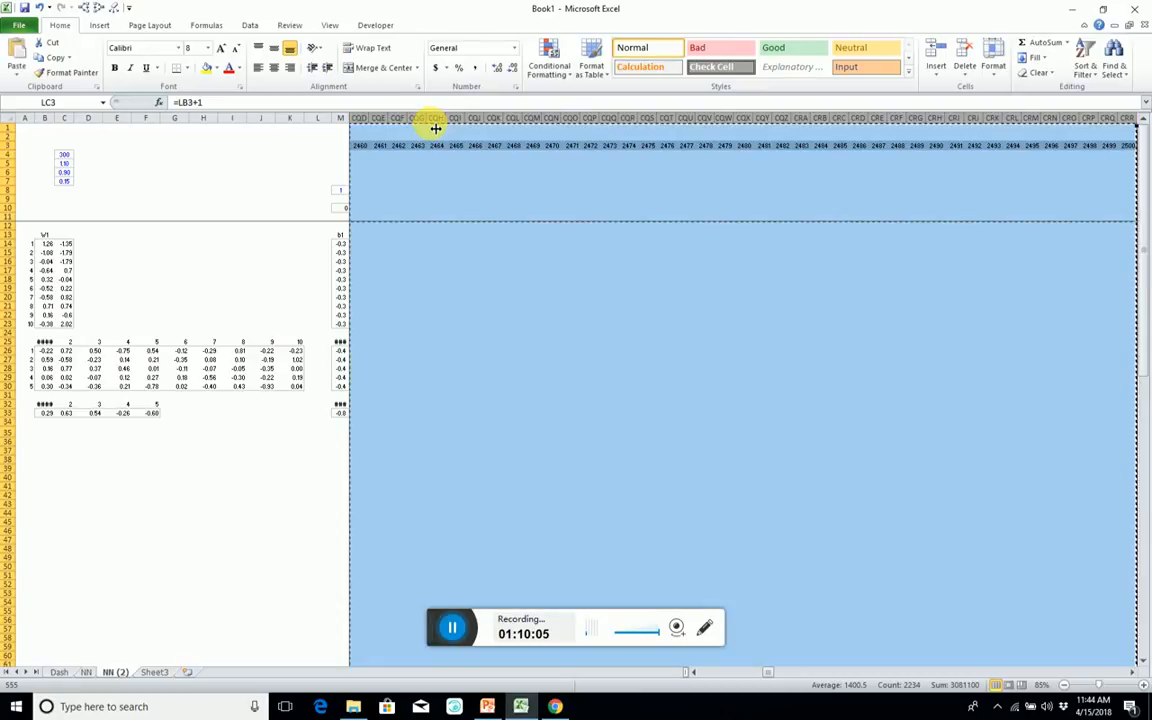
key("Left")
key("Left")
key("Right")
key("ctrl+space")
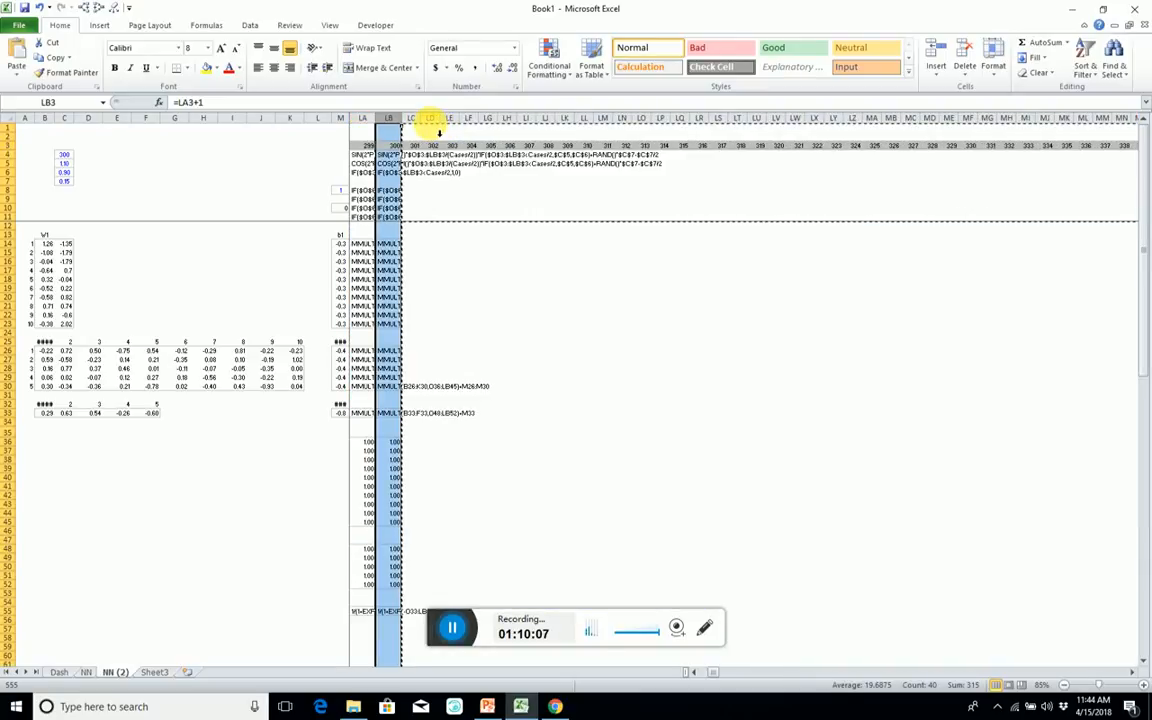
key("ctrl+shift+Right")
key("ctrl+v")
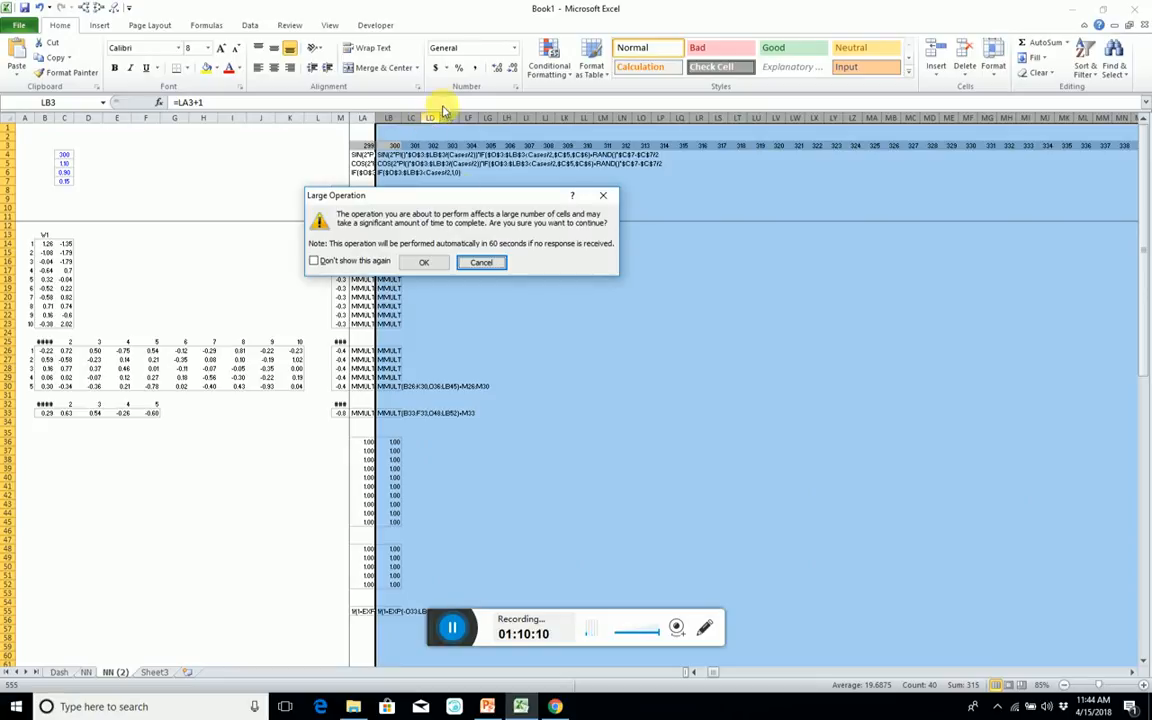
left_click(424, 261)
Copy the case-number formula from LA3 into LB3.
left_click(370, 191)
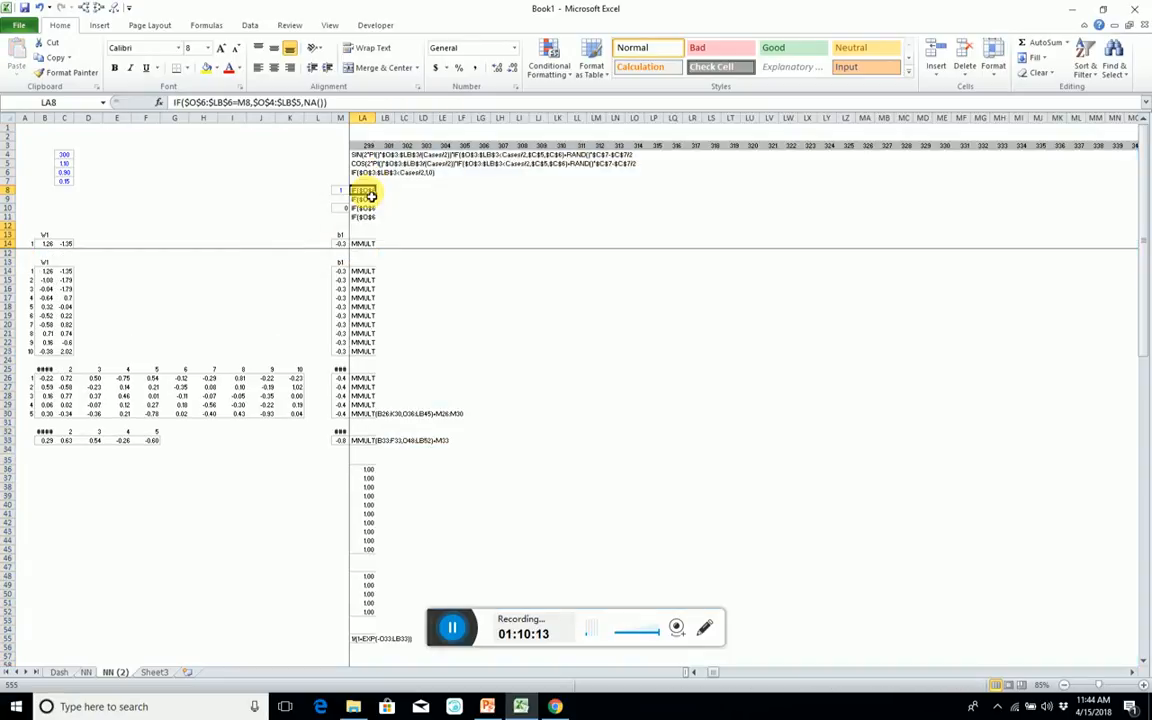
key("Right")
key("Up")
key("Up")
key("Up")
key("Up")
key("Up")
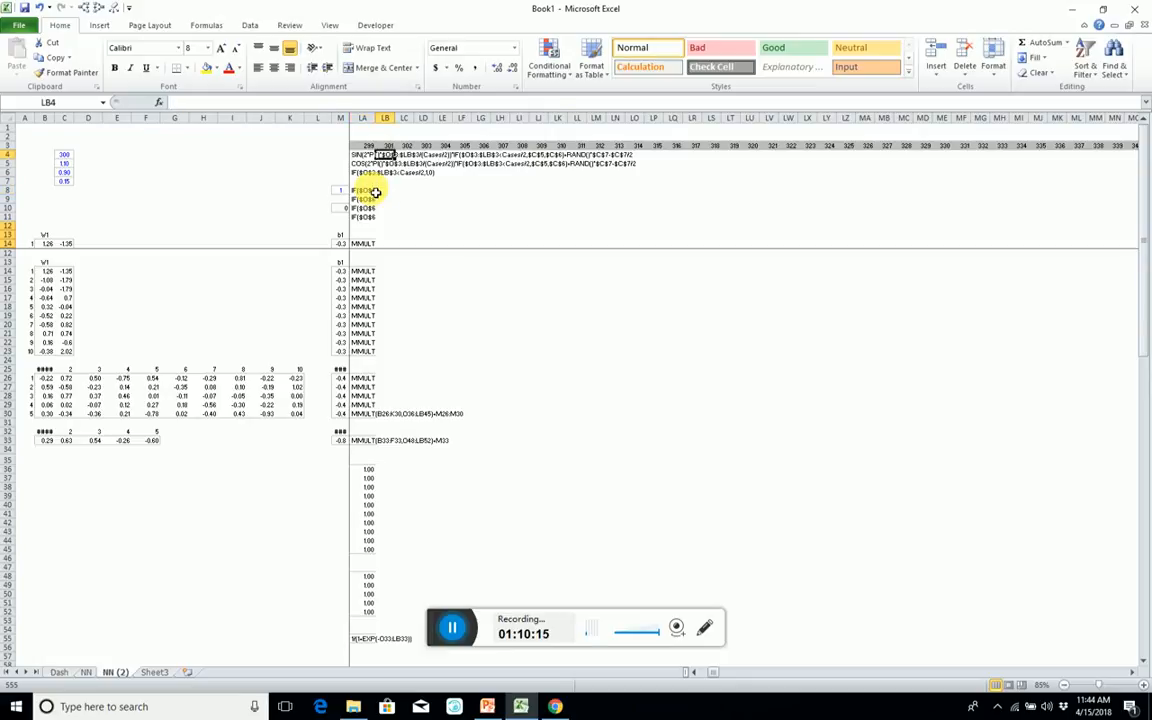
key("Left")
key("ctrl+c")
key("Right")
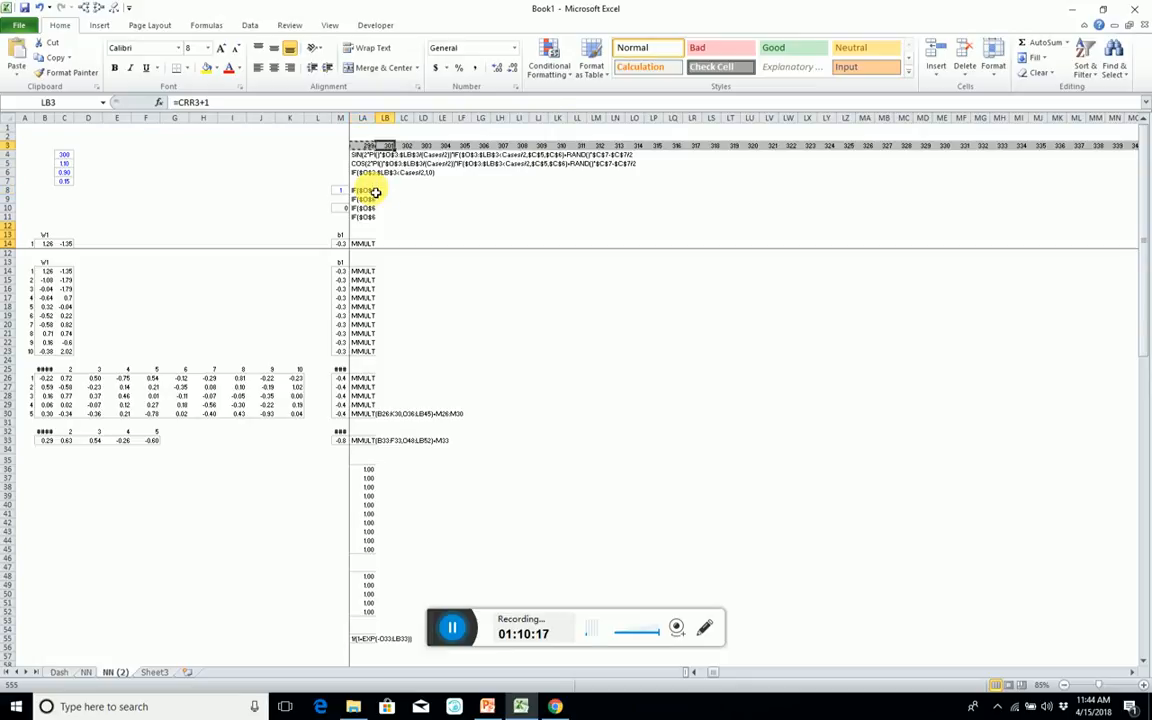
key("ctrl+v")
key("Left")
key("Left")
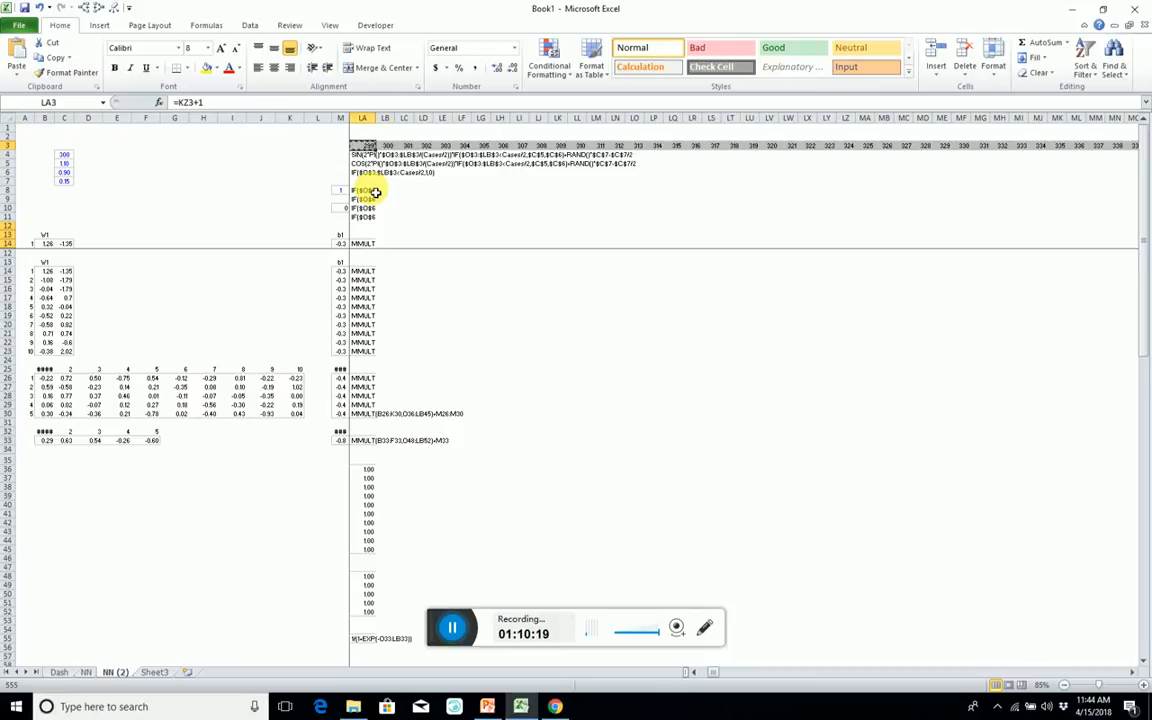
Restore the leading equals sign of the X row's SIN formula and enter it as an array formula across O4:CRR4.
key("Down")
key("Left")
key("Left")
key("Right")
key("Right")
key("Right")
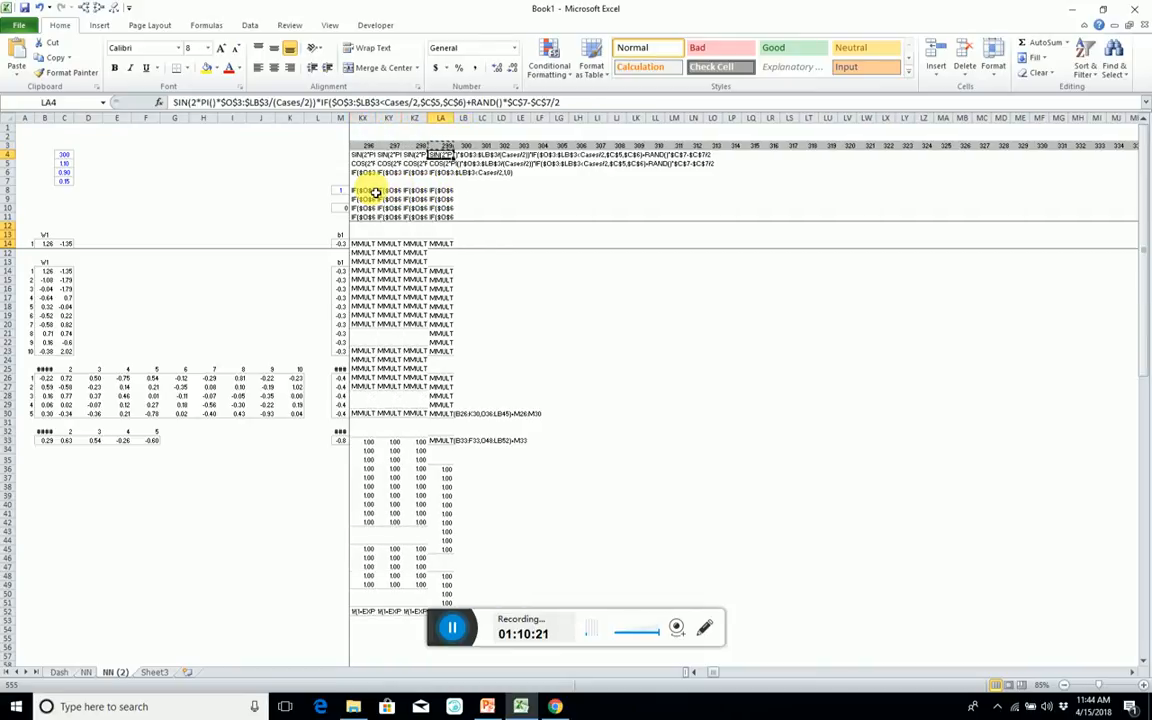
key("ctrl+Left")
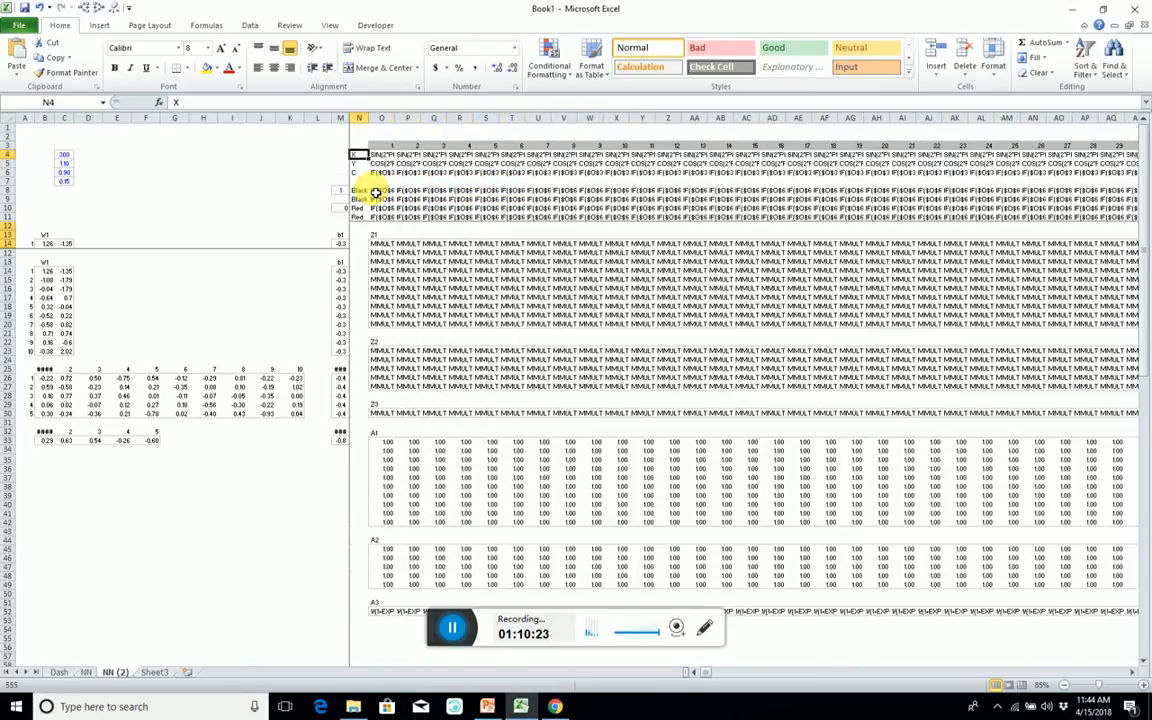
key("Right")
key("ctrl+shift+Right")
key("ctrl+shift+Right")
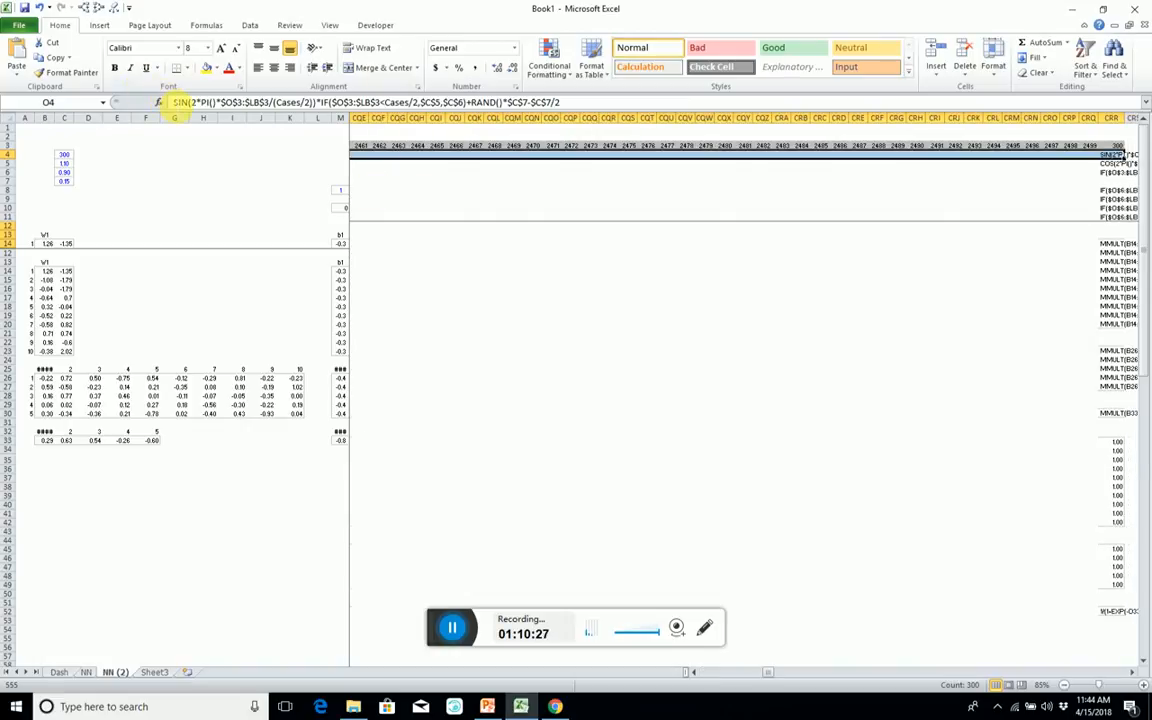
left_click(175, 104)
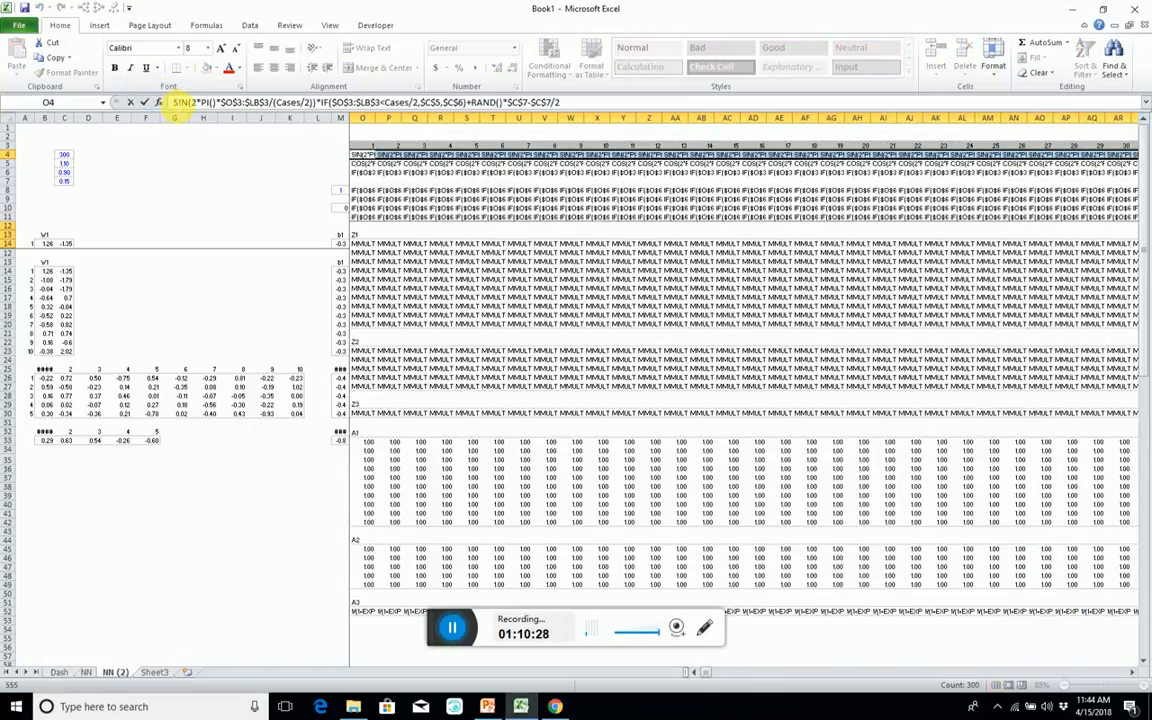
key("ctrl+shift+Return")
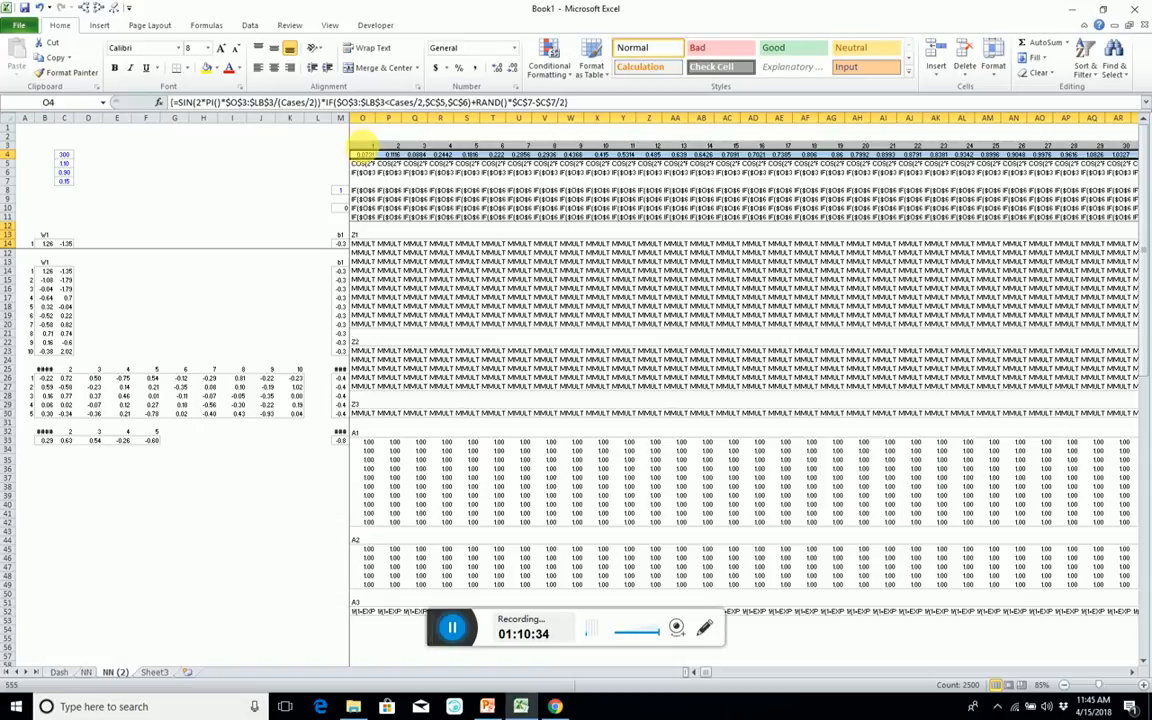
Examine the formulas in O4 to O6 and follow the case-number row 3 to its last column.
left_click(367, 147)
key("Down")
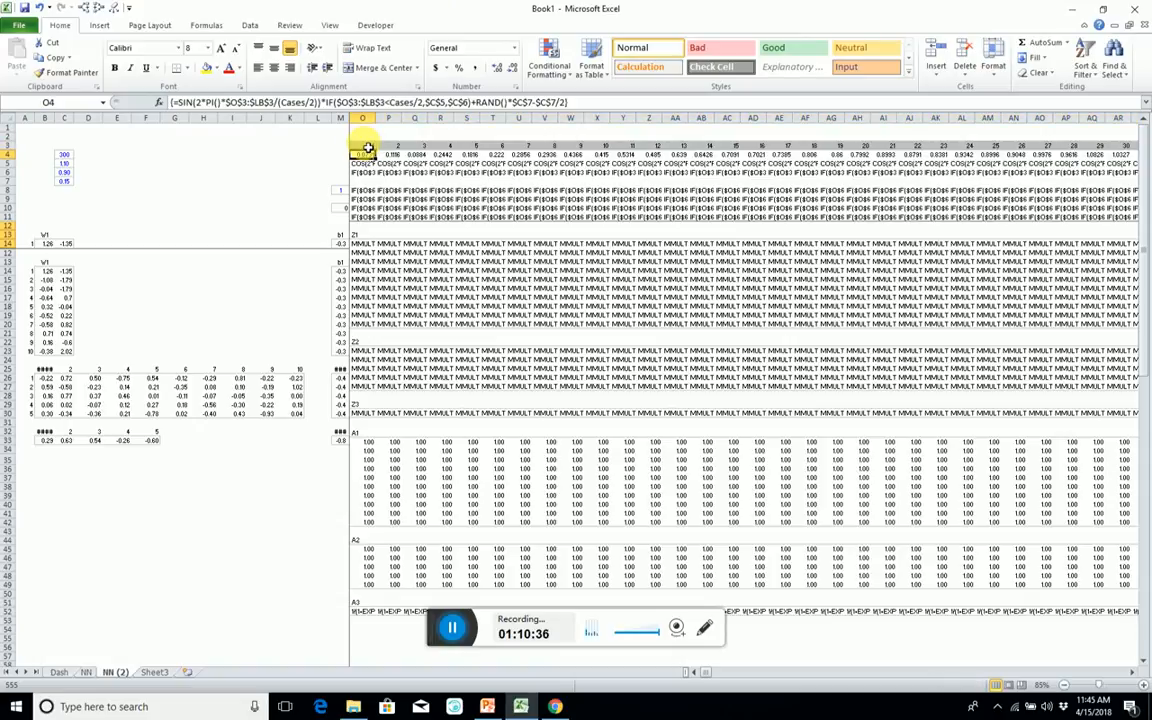
key("Down")
key("Left")
key("Left")
key("Right")
key("Right")
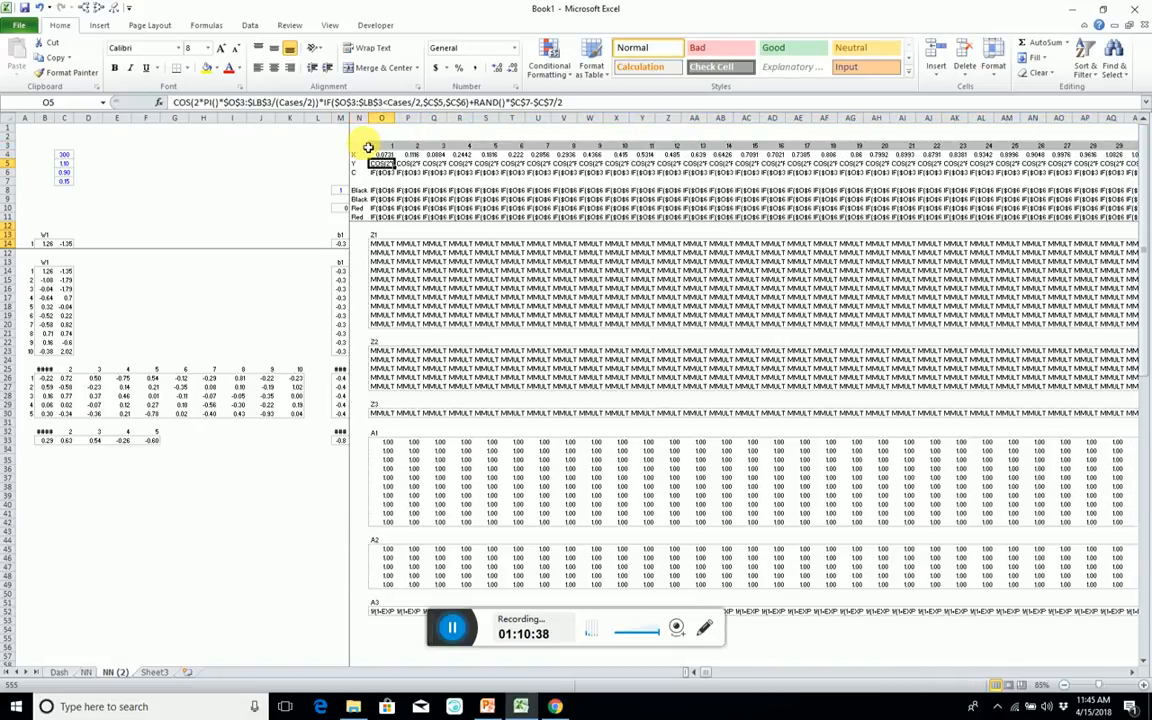
key("Down")
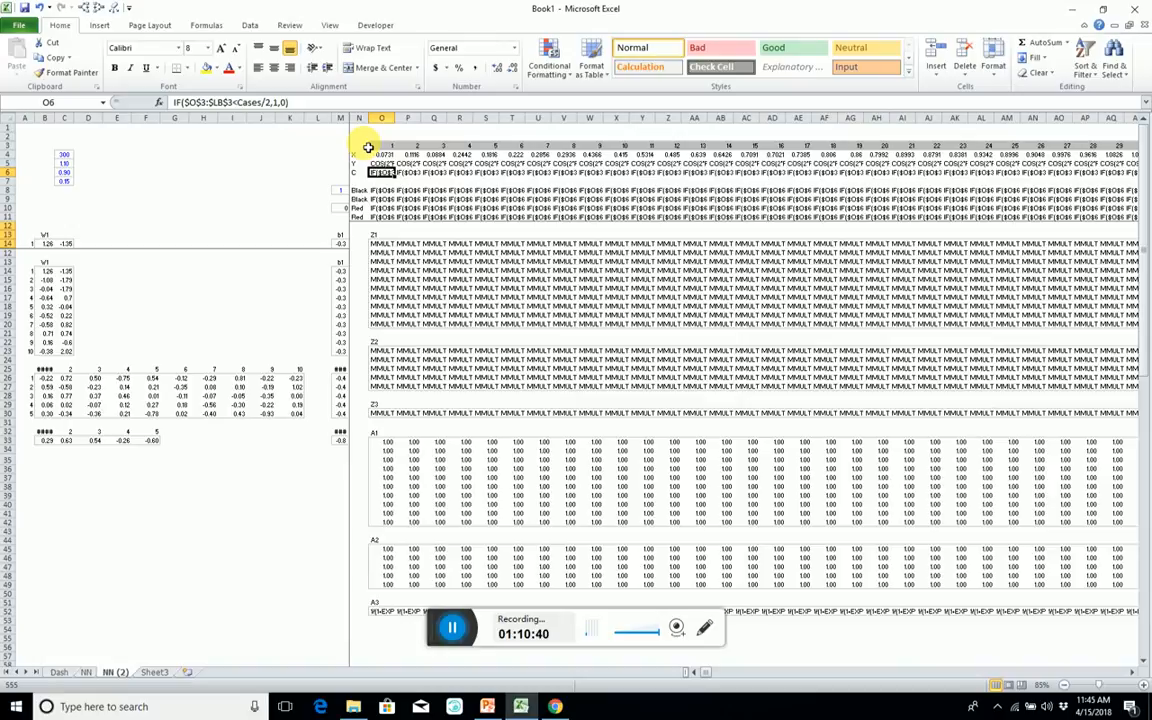
key("ctrl+Right")
key("Up")
key("Up")
key("Up")
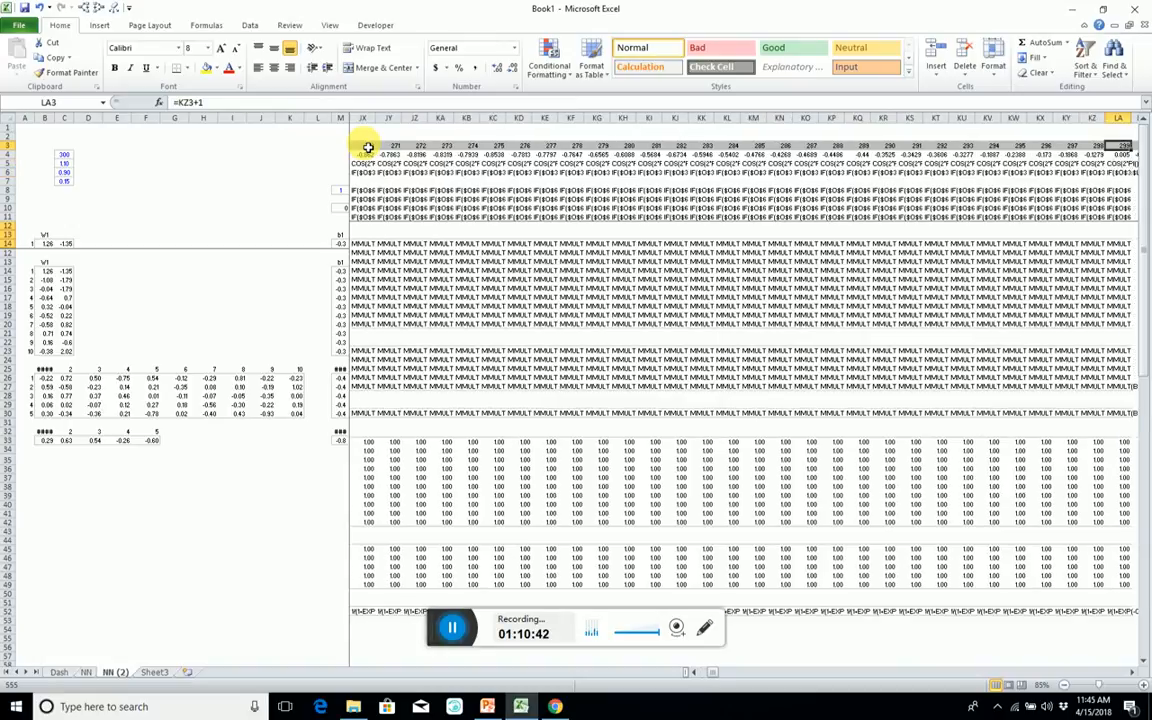
key("ctrl+Right")
key("ctrl+Left")
key("Left")
key("Left")
key("Left")
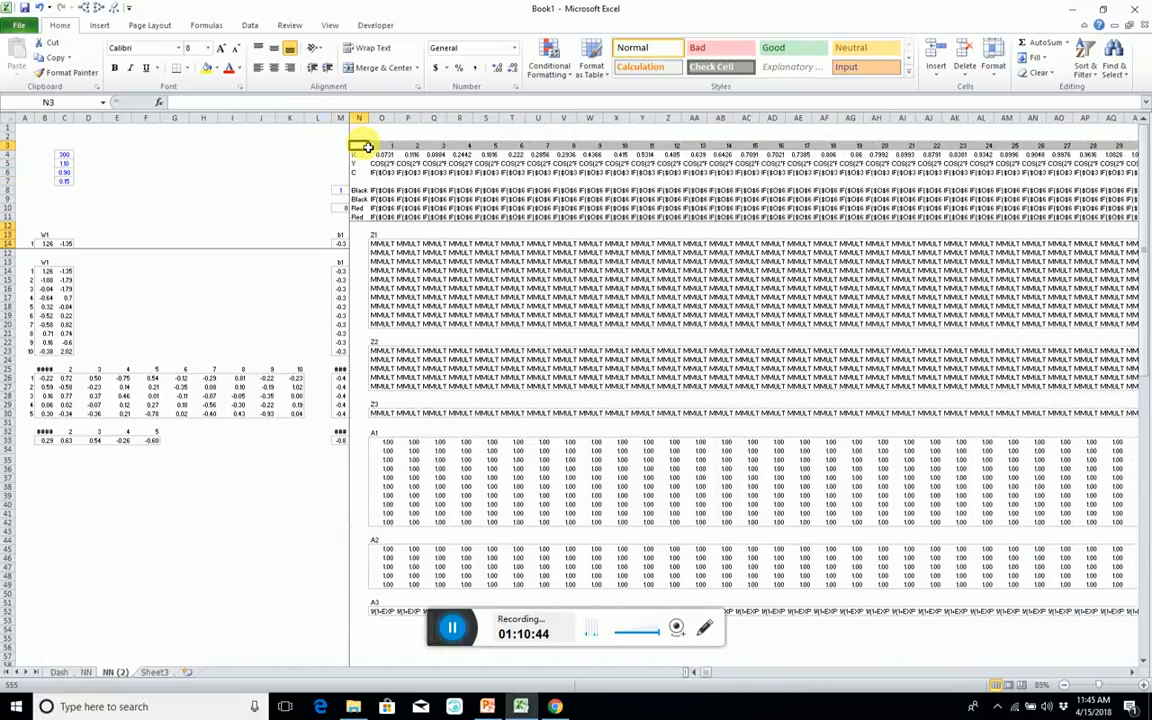
Extend the second array in the Z1 MMULT formula text in O14 to O4:CRR5.
key("Down")
key("Right")
key("Right")
key("Down")
key("Down")
key("Down")
key("Down")
key("Down")
key("Down")
key("Down")
key("Down")
key("Down")
key("Down")
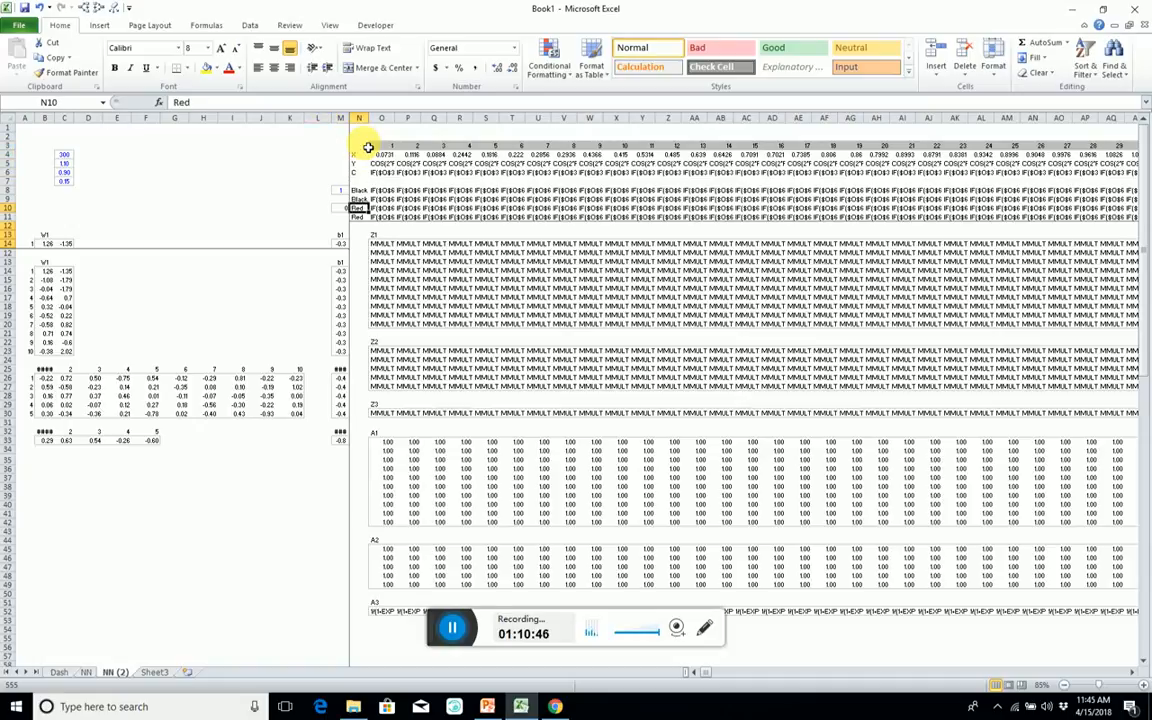
key("Right")
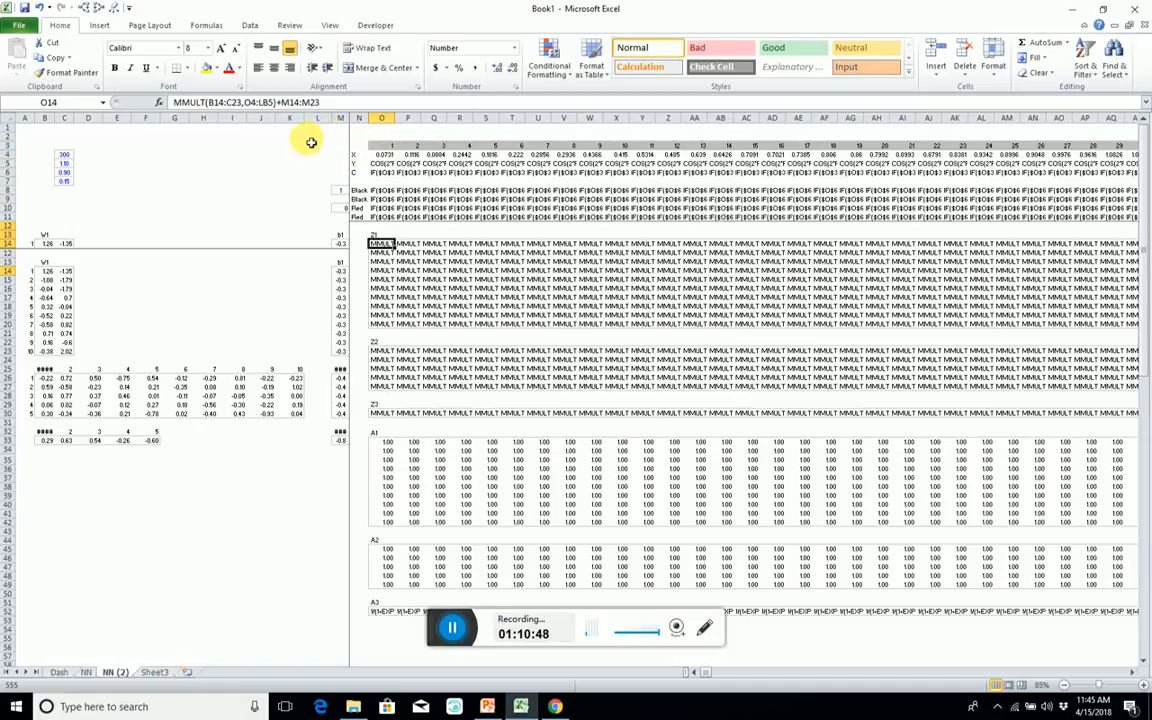
left_click(263, 103)
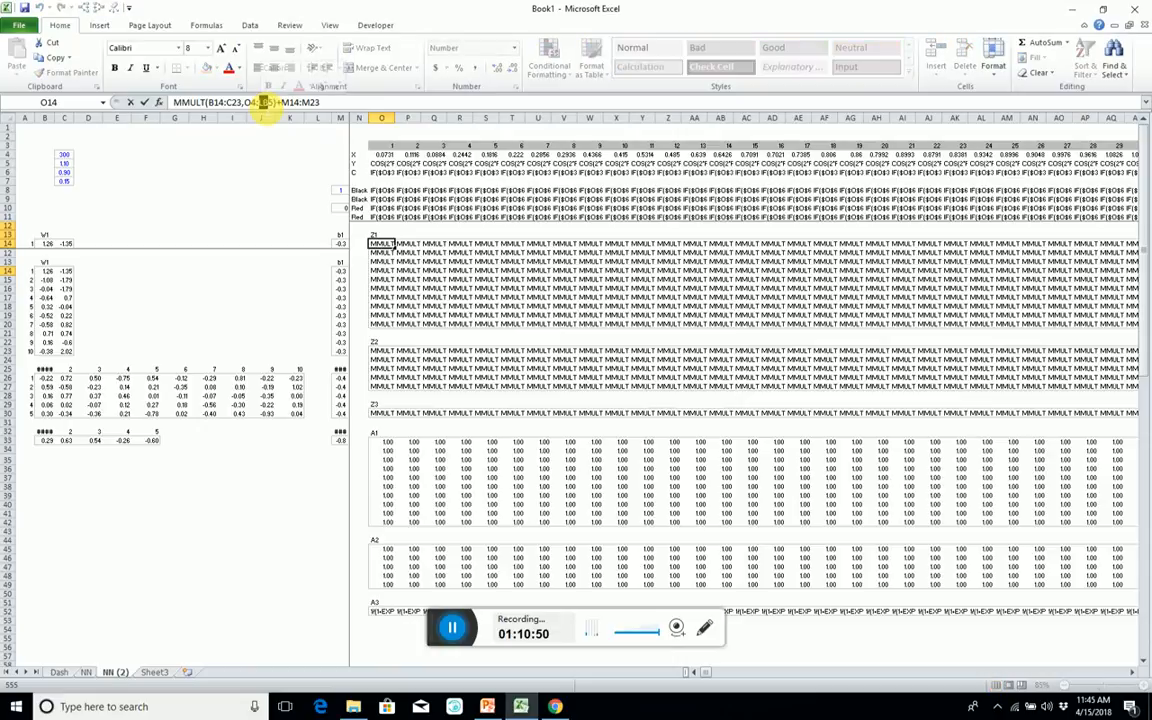
type("crr")
key("ctrl+shift+Return")
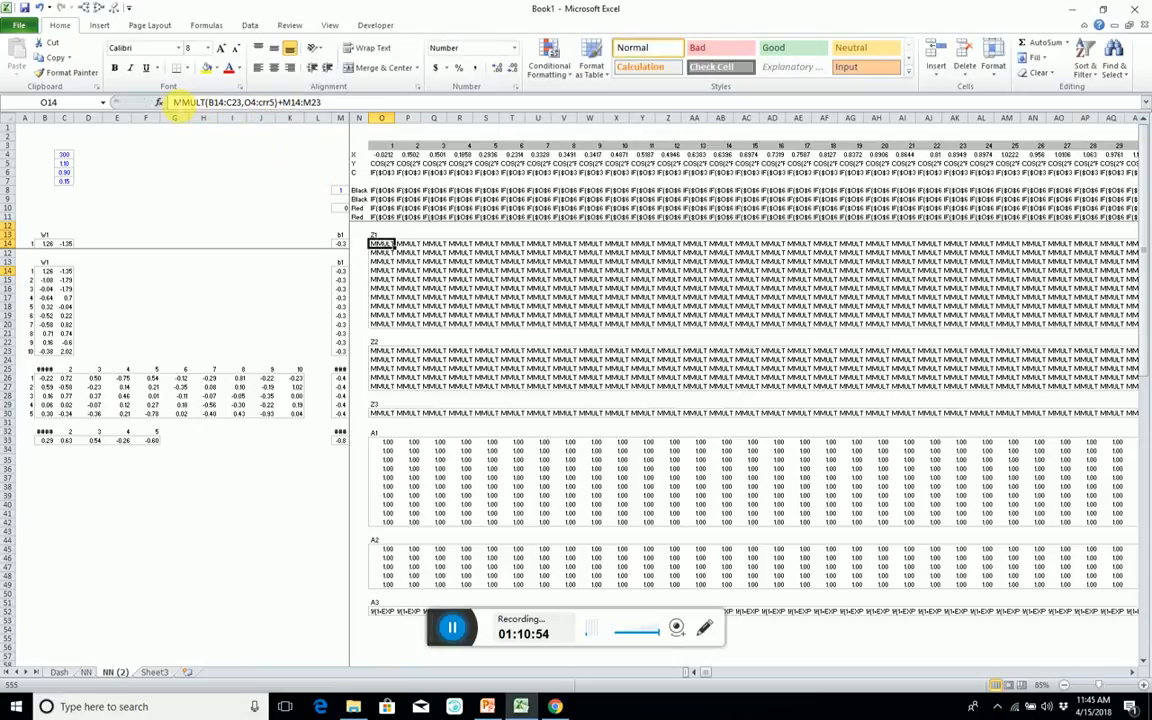
Restore the equals sign of the Z1 formula and enter =MMULT(B14:C23,O4:CRR5)+M14:M23 as an array across O14:CRR23.
left_click(185, 103)
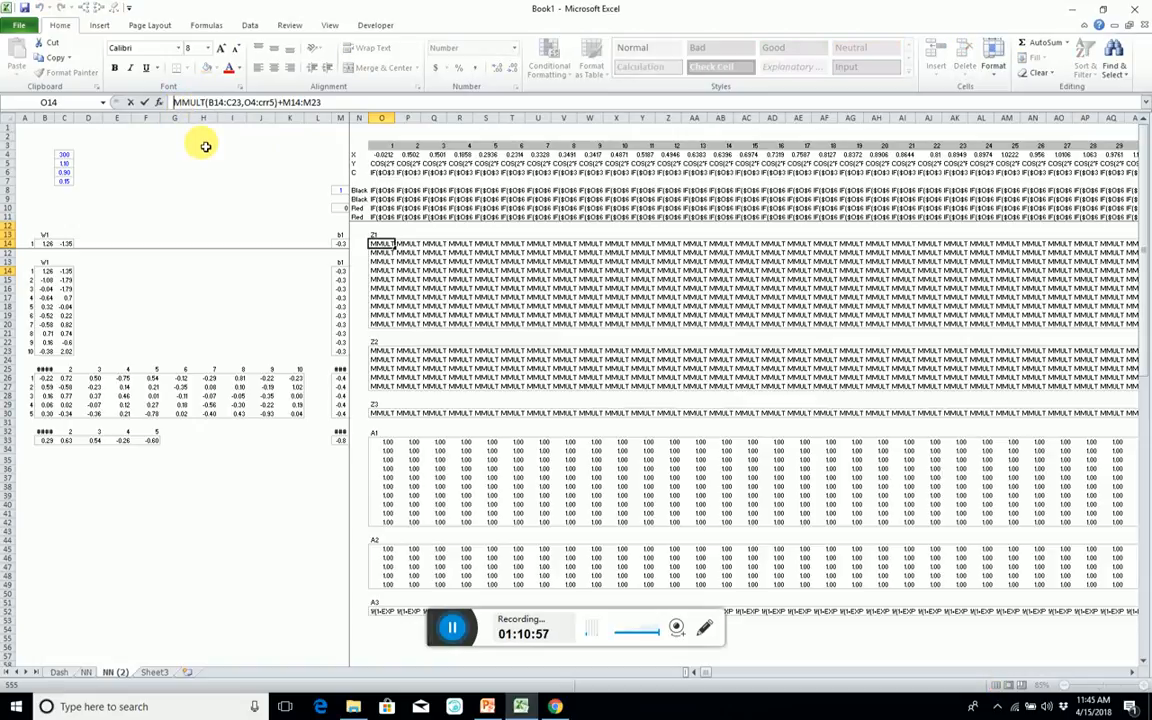
key("ctrl+a")
key("Escape")
key("ctrl+shift+Down")
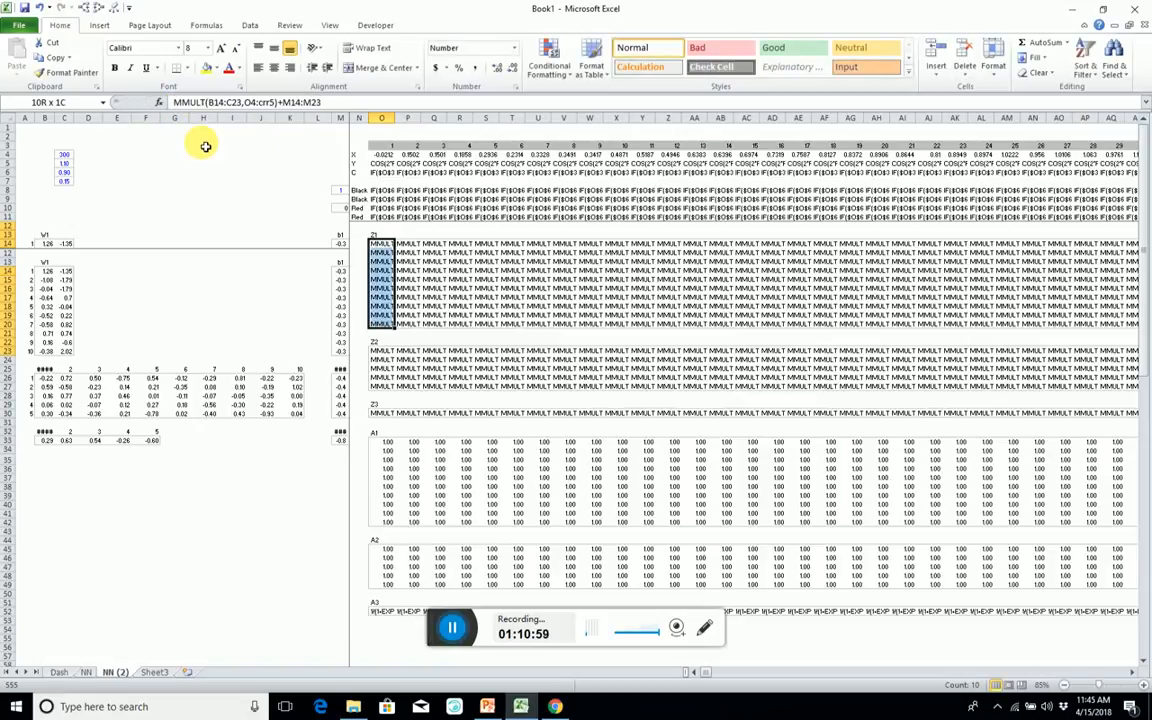
key("ctrl+shift+Right")
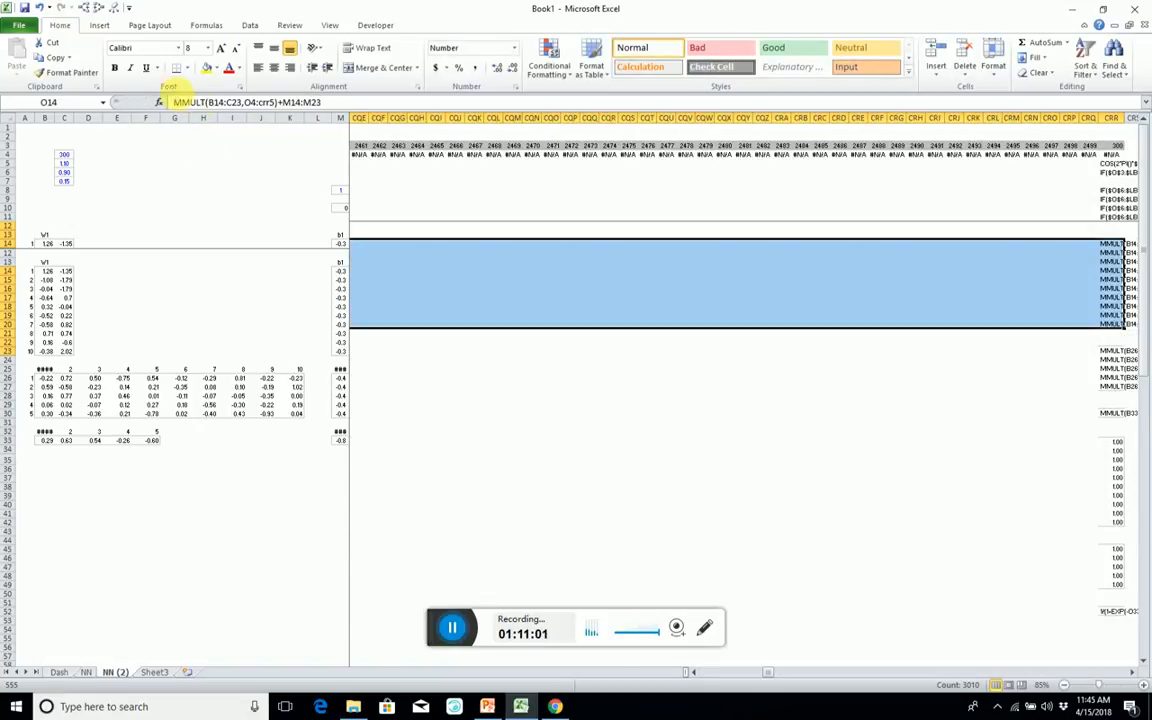
left_click(177, 102)
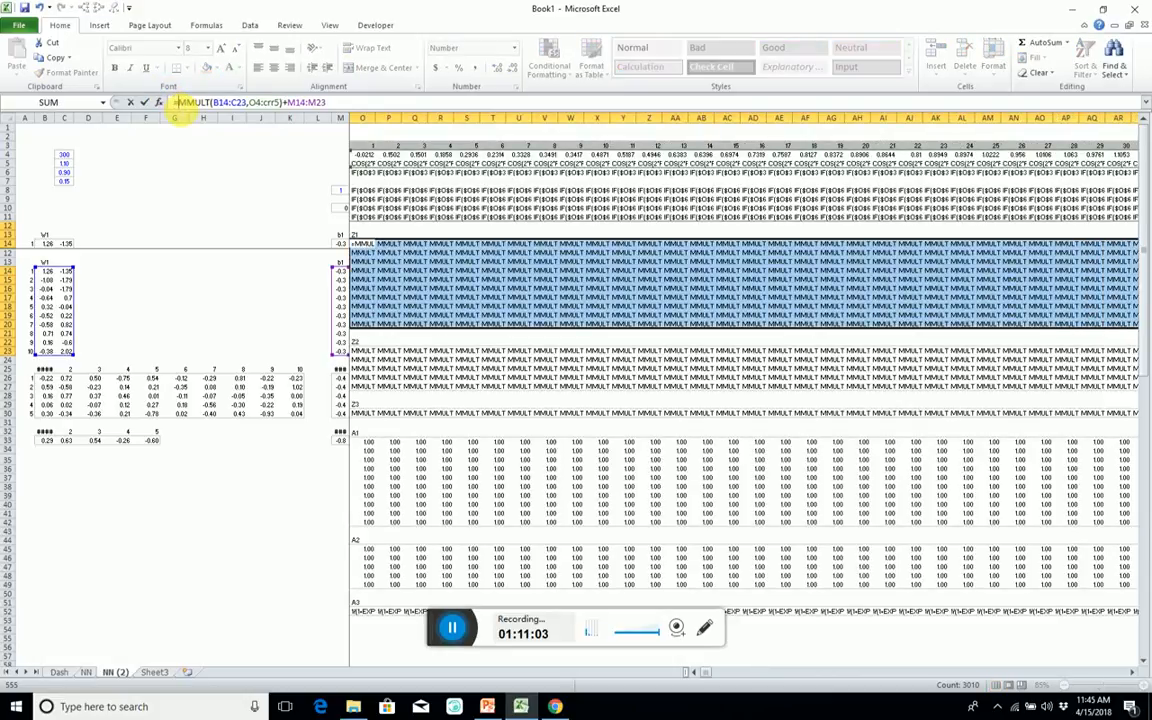
key("ctrl+shift+Return")
key("Down")
key("Down")
key("Down")
key("Down")
key("Down")
key("Down")
key("Down")
key("Down")
key("Down")
key("Down")
key("Down")
key("Down")
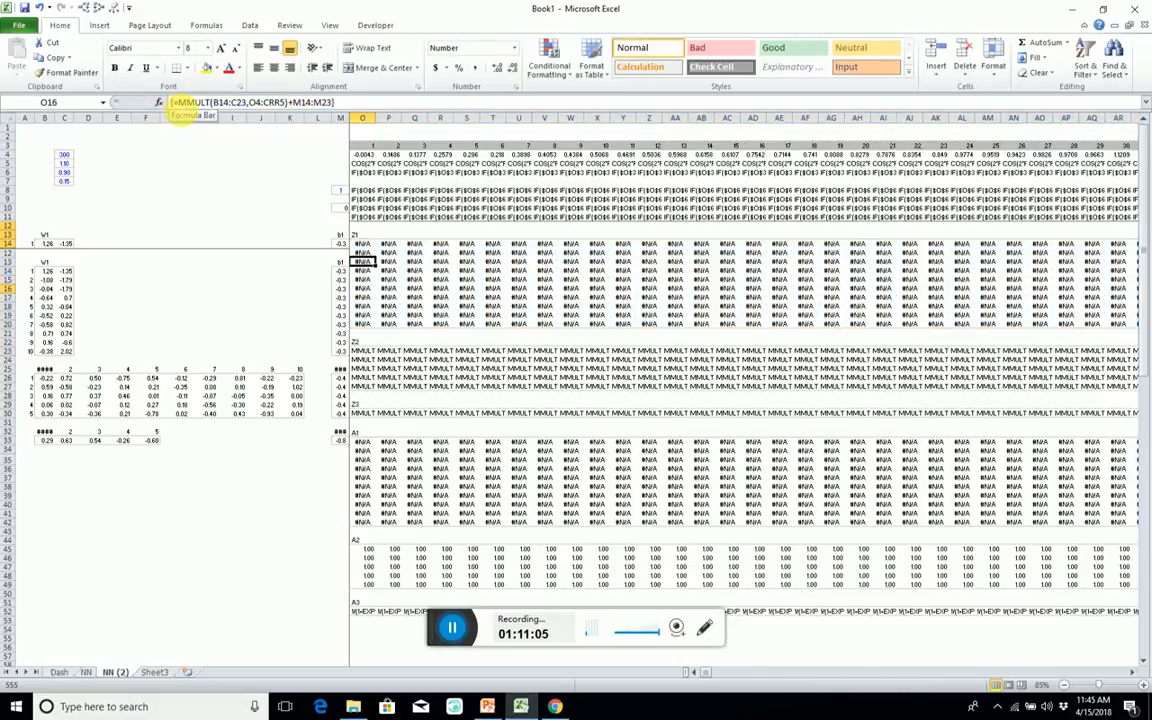
key("shift+Down")
key("shift+Down")
key("shift+Down")
key("shift+Down")
key("ctrl+shift+Right")
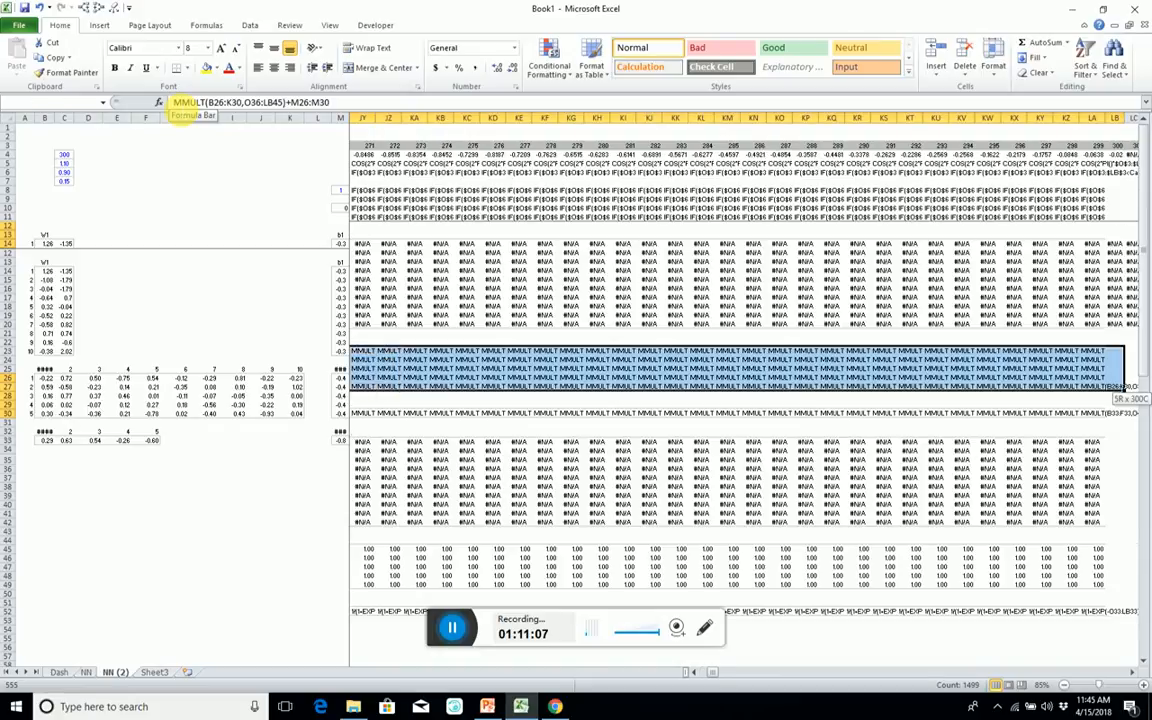
left_click(180, 102)
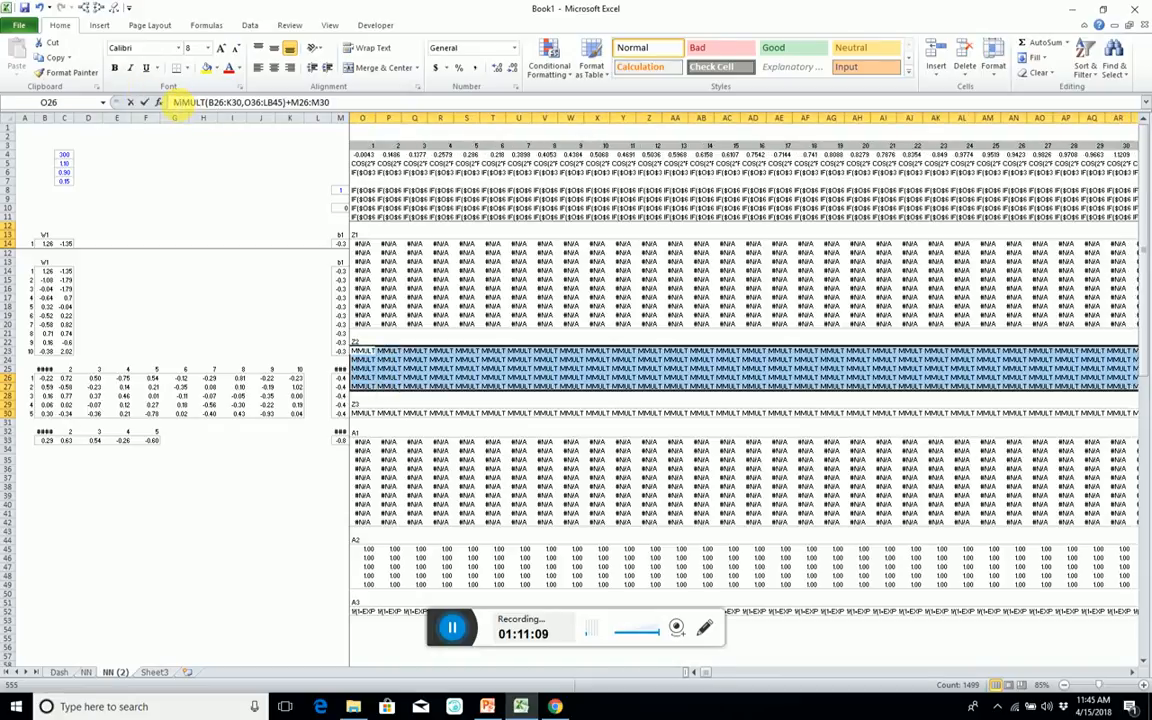
key("shift+End")
key("Escape")
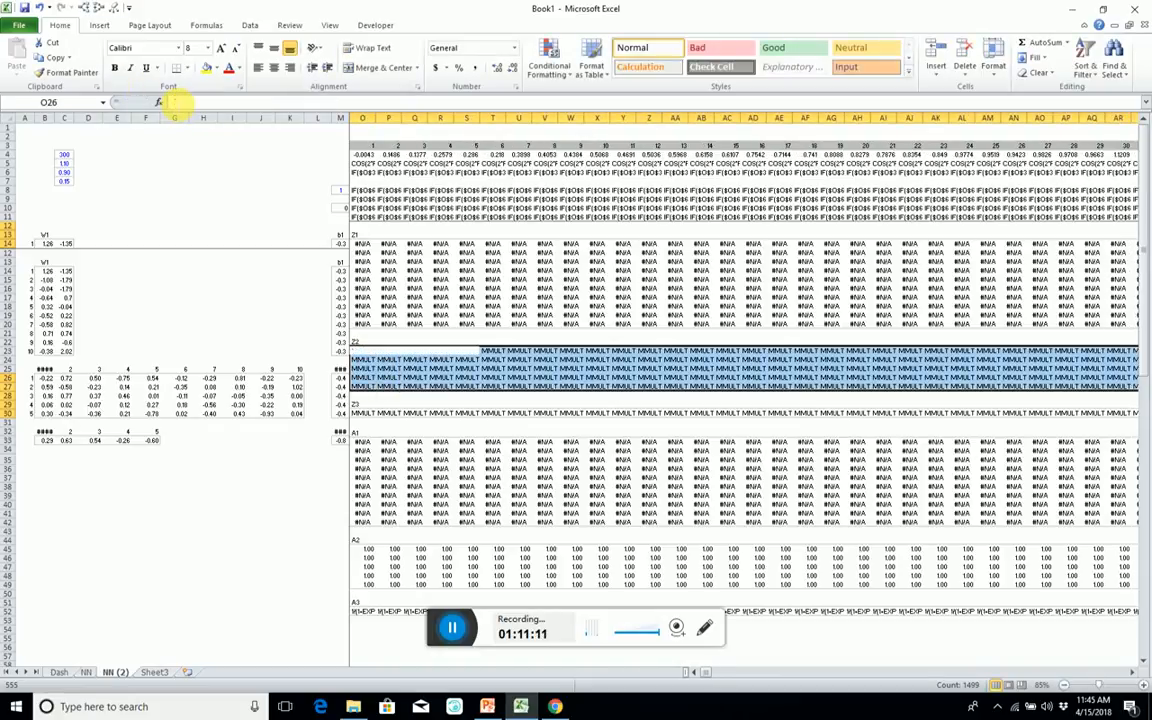
Enter =MMULT(B26:K30,O36:CRR45)+M26:M30 as the Z2 array formula across O26:CRR30.
key("Left")
key("Down")
key("Right")
key("Up")
key("shift+Down")
key("shift+Down")
key("shift+Down")
key("shift+Down")
key("ctrl+shift+Right")
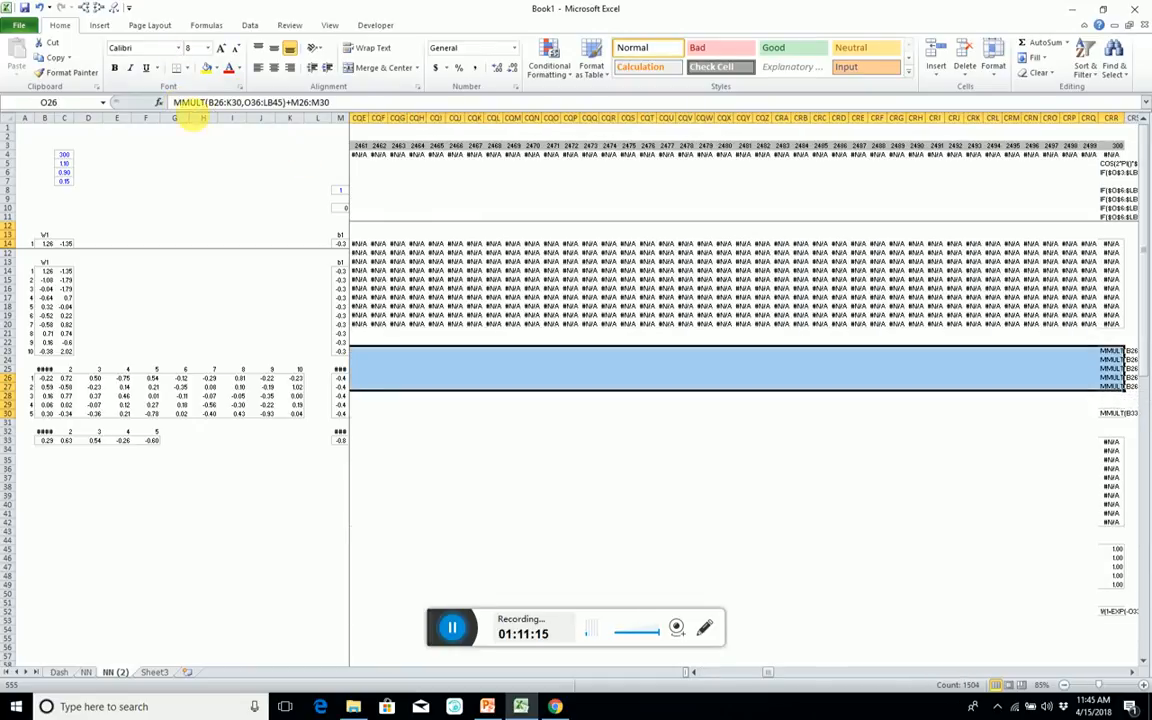
left_click(185, 102)
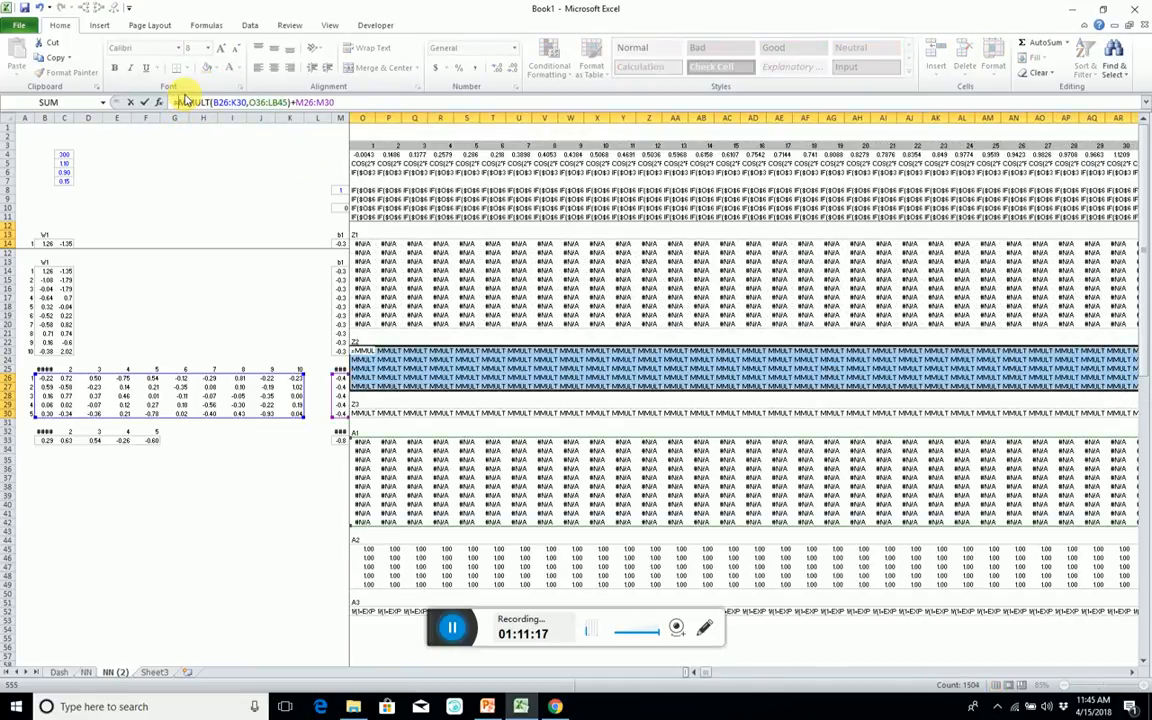
left_click(275, 103)
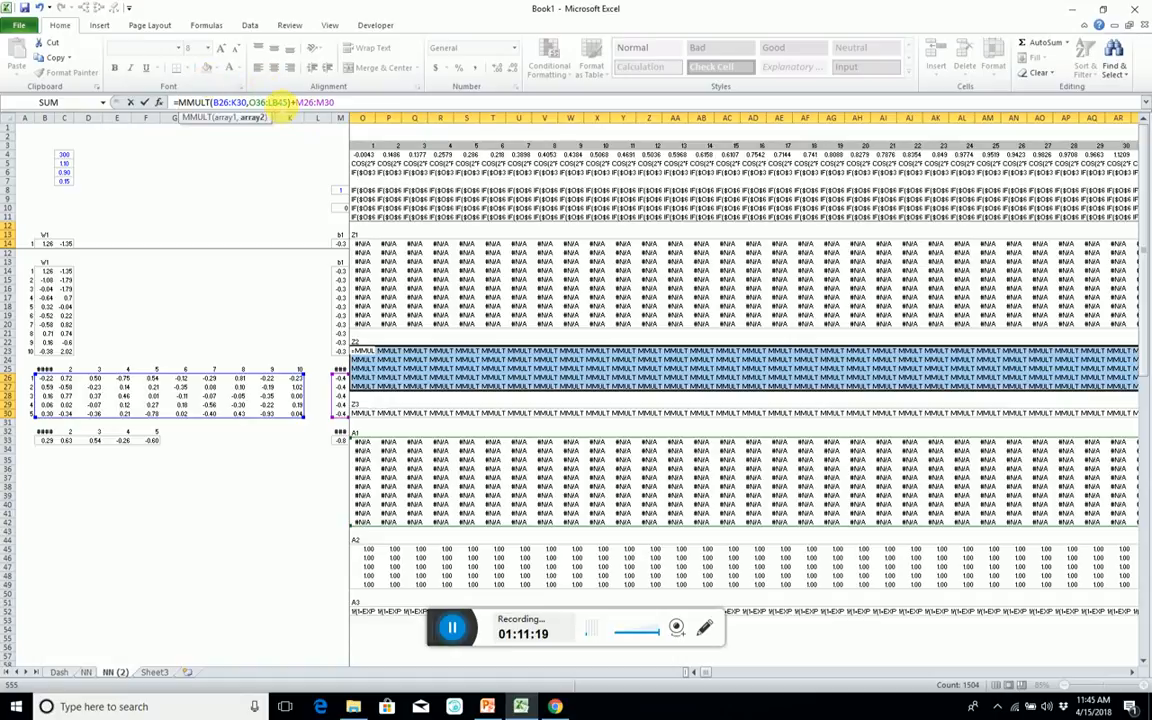
type("cm")
key("ctrl+shift+Return")
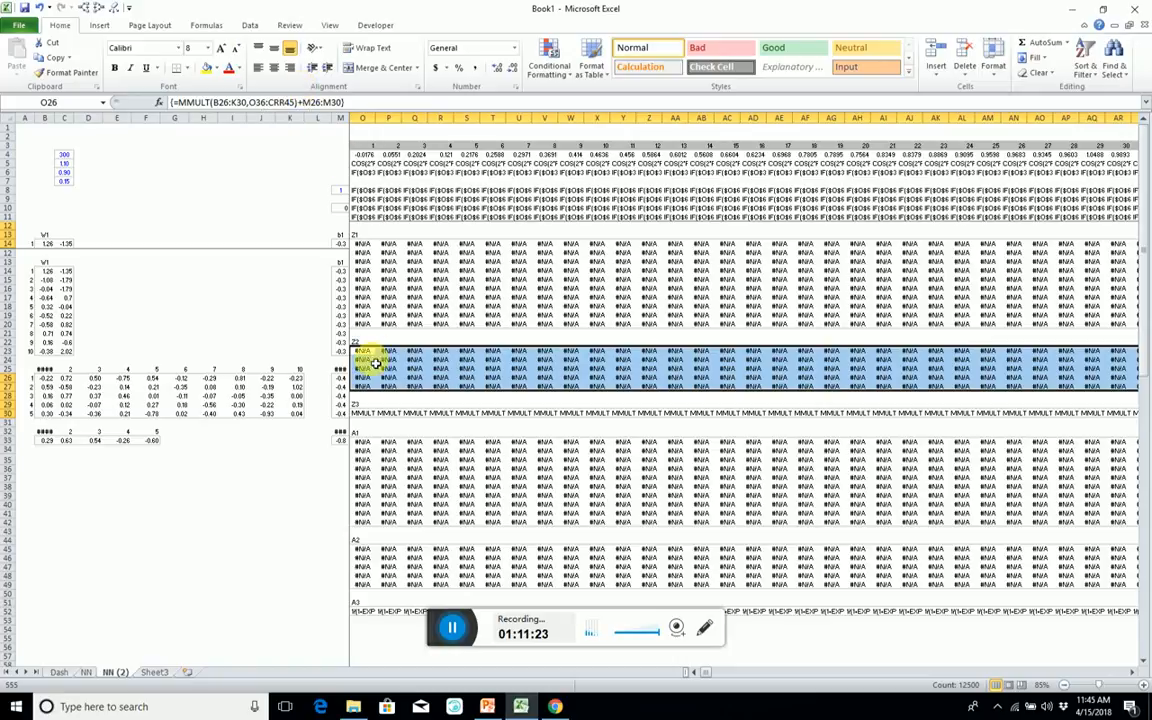
Restore the equals sign of the Z3 formula in O33 and extend its second array, entering =MMULT(B33:F33,O48:CRR52)+M33 as an array.
left_click(367, 434)
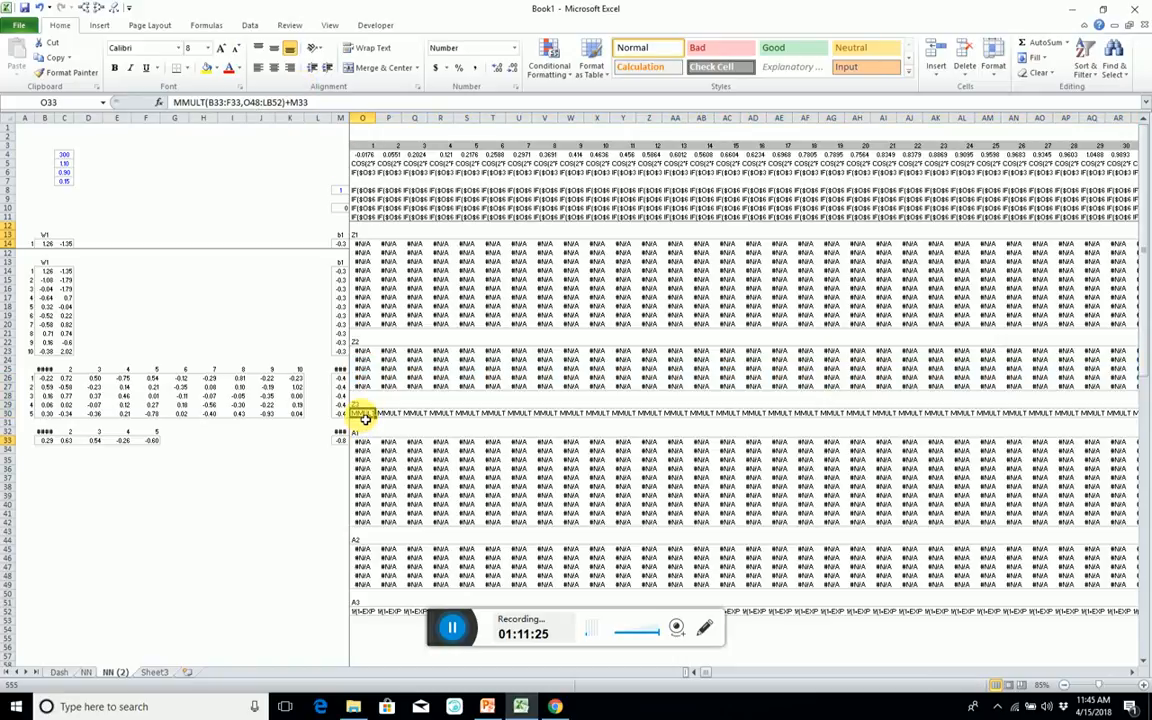
scroll(365, 419, "left", 1)
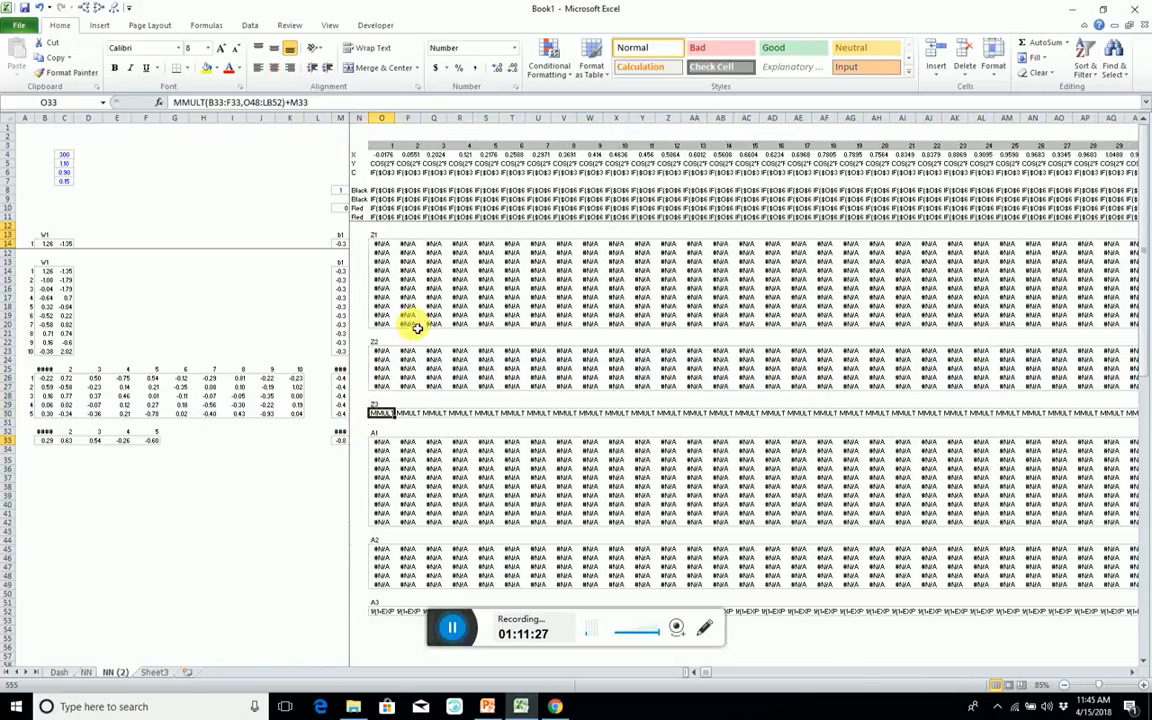
left_click(174, 103)
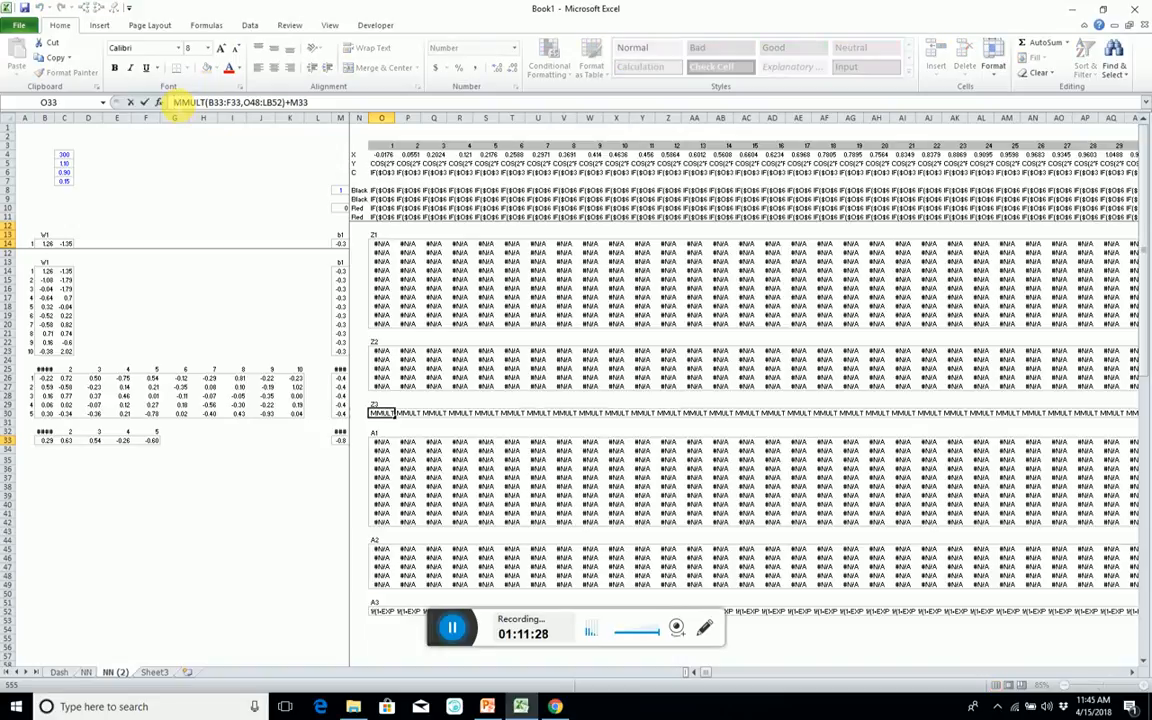
type("=")
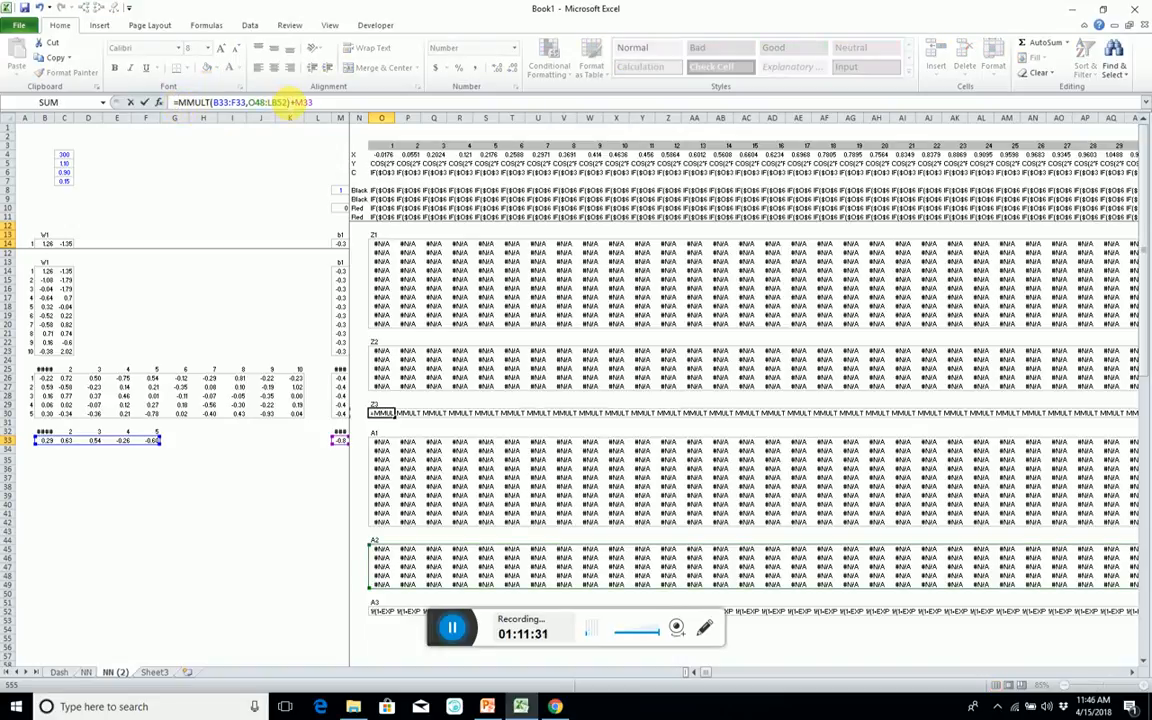
left_click_drag(279, 104, 269, 103)
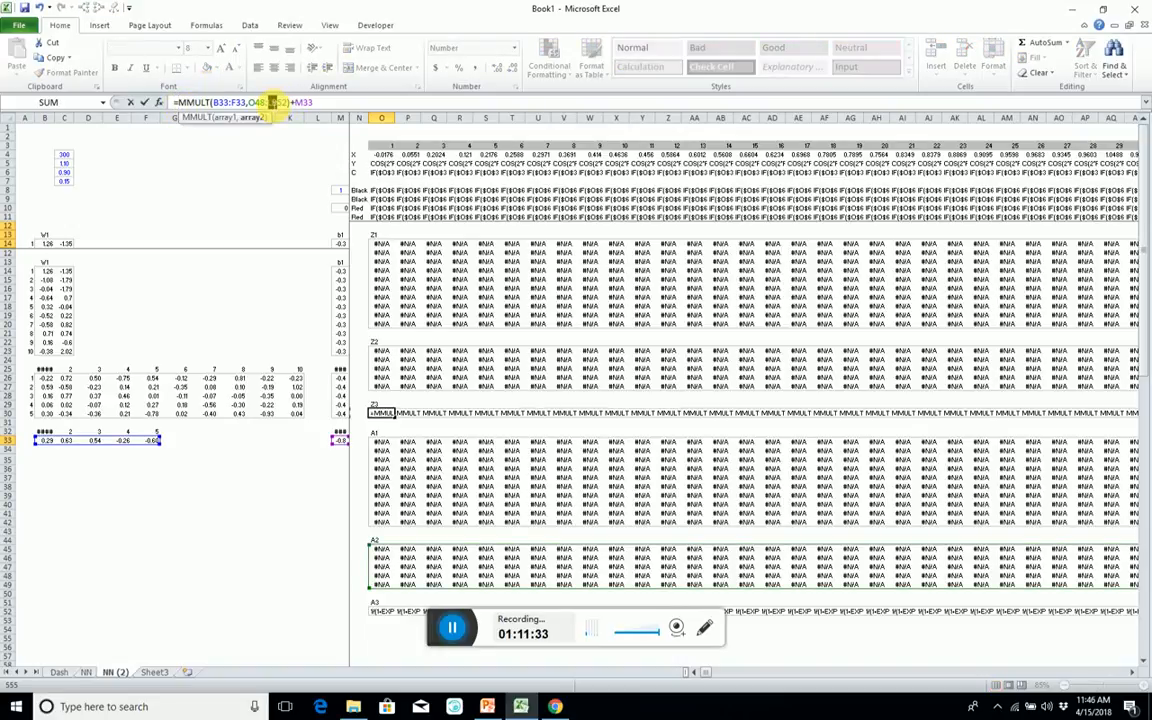
type("cn")
key("ctrl+shift+Return")
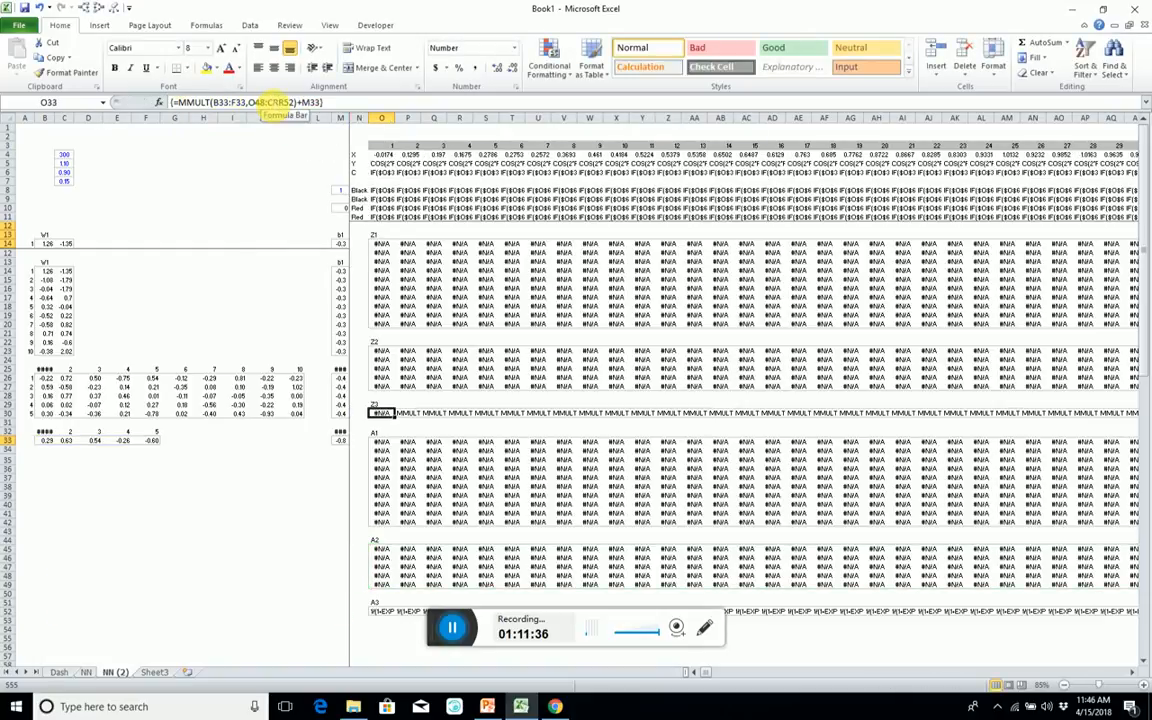
Move the Z3 formula text out of O33 and re-enter it as one array formula across O33:CRR33.
left_click_drag(181, 103, 717, 135)
key("ctrl+c")
key("Delete")
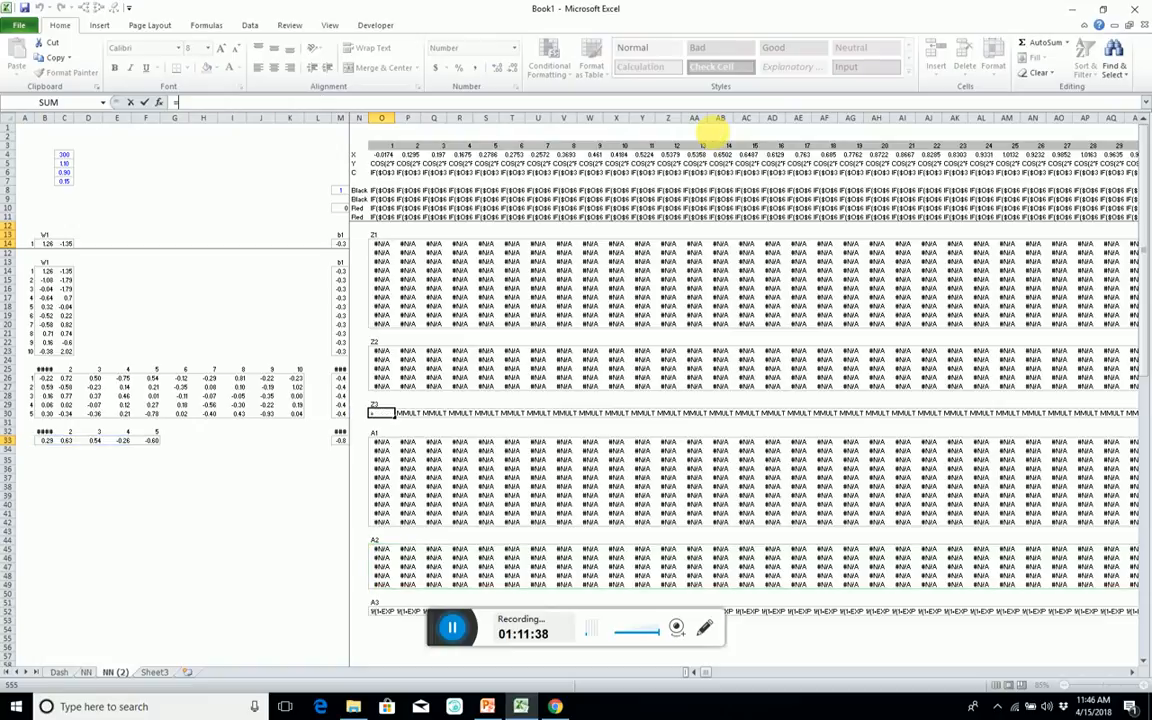
key("Escape")
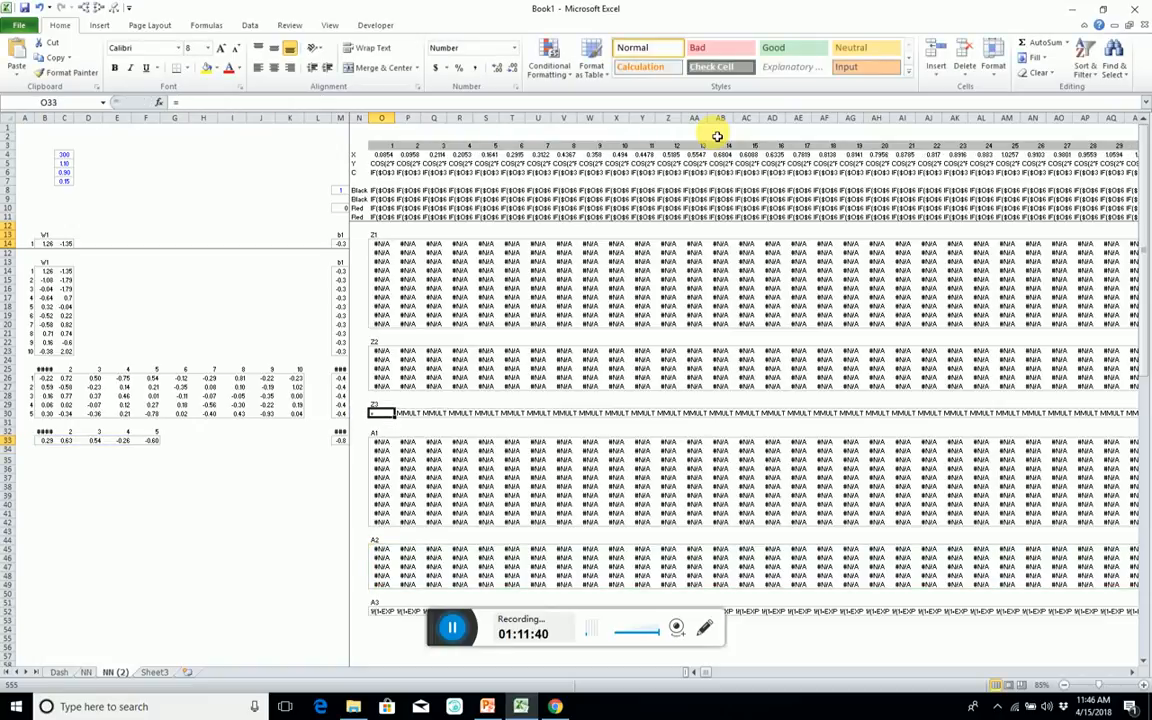
key("ctrl+shift+Right")
key("F2")
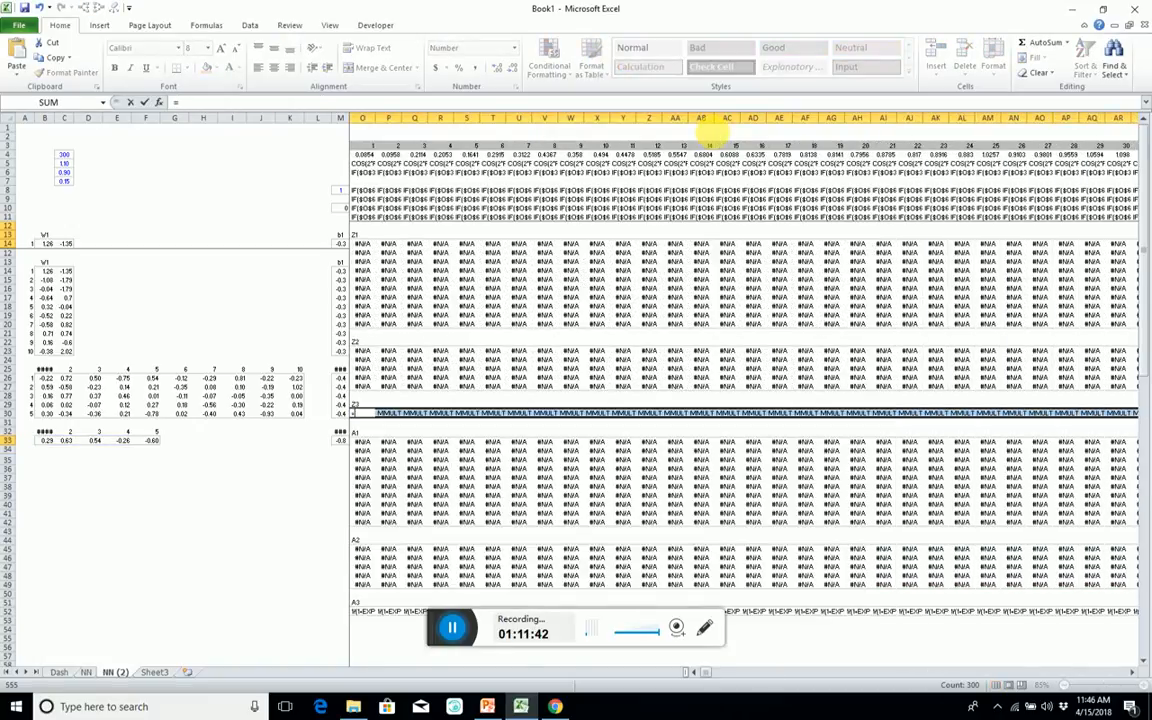
key("ctrl+v")
key("ctrl+shift+Return")
Copy the A1 formulas, starting with =MAX(O14>0,O14,0) in O36, across all cases to column CRR in rows 36 to 45.
key("Down")
key("Down")
key("Down")
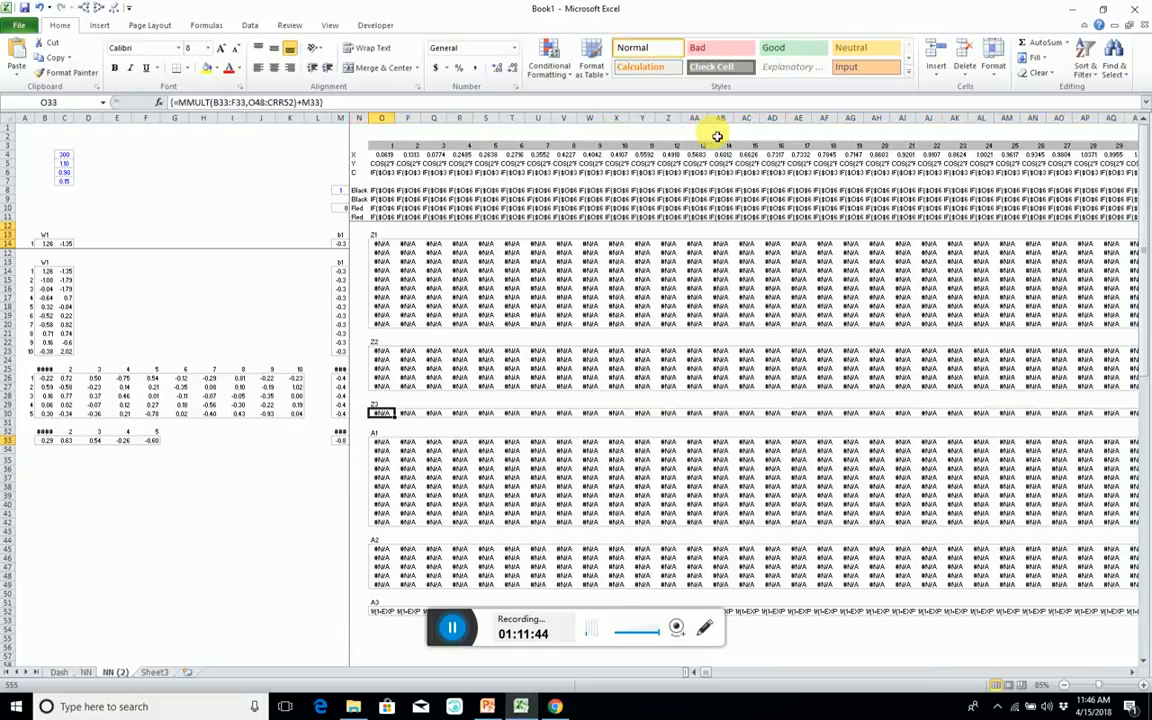
key("ctrl+shift+Down")
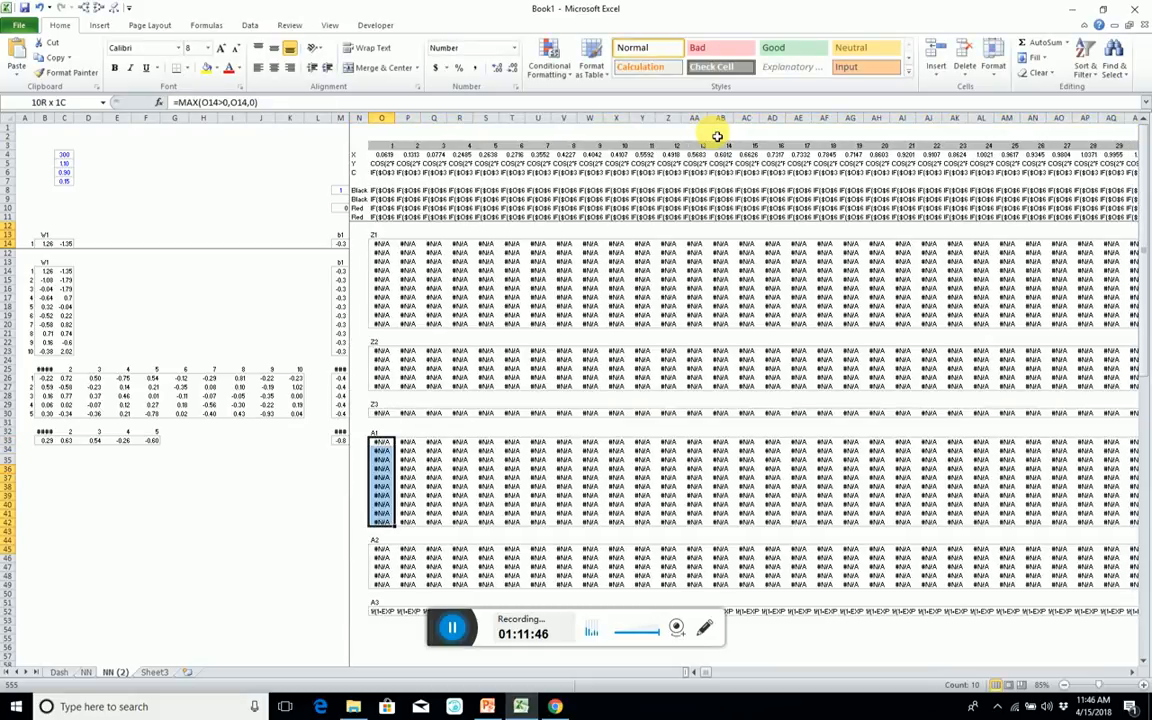
key("ctrl+shift+Right")
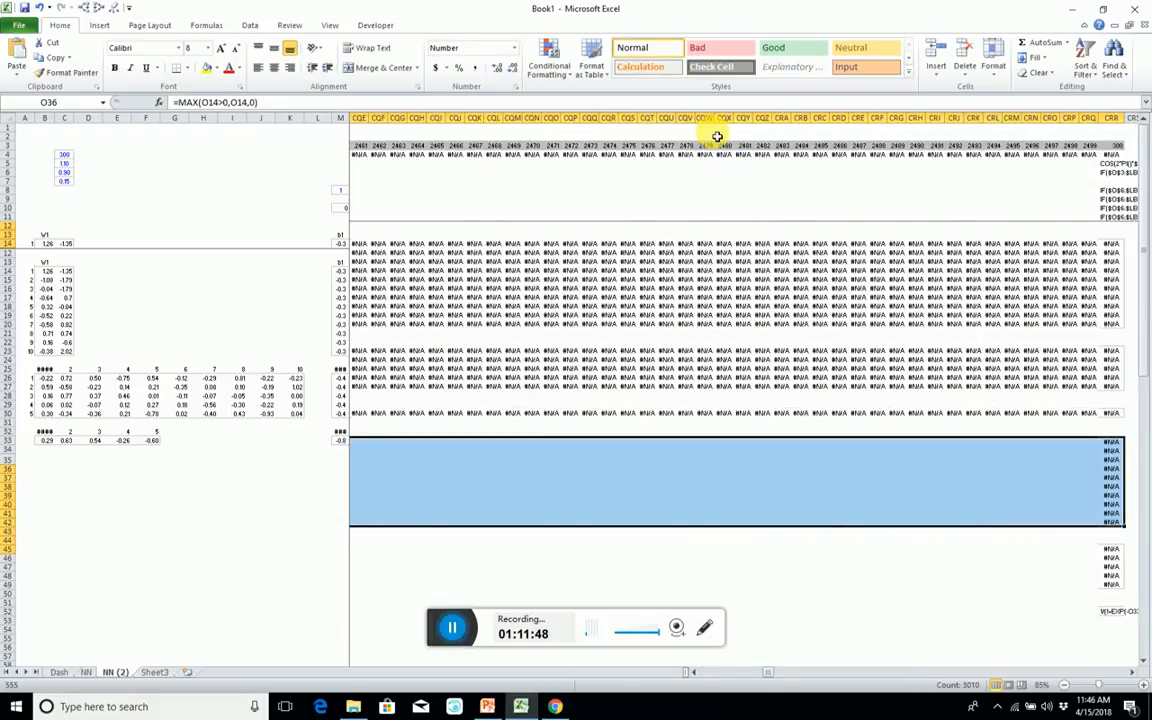
key("ctrl+c")
key("ctrl+shift+Left")
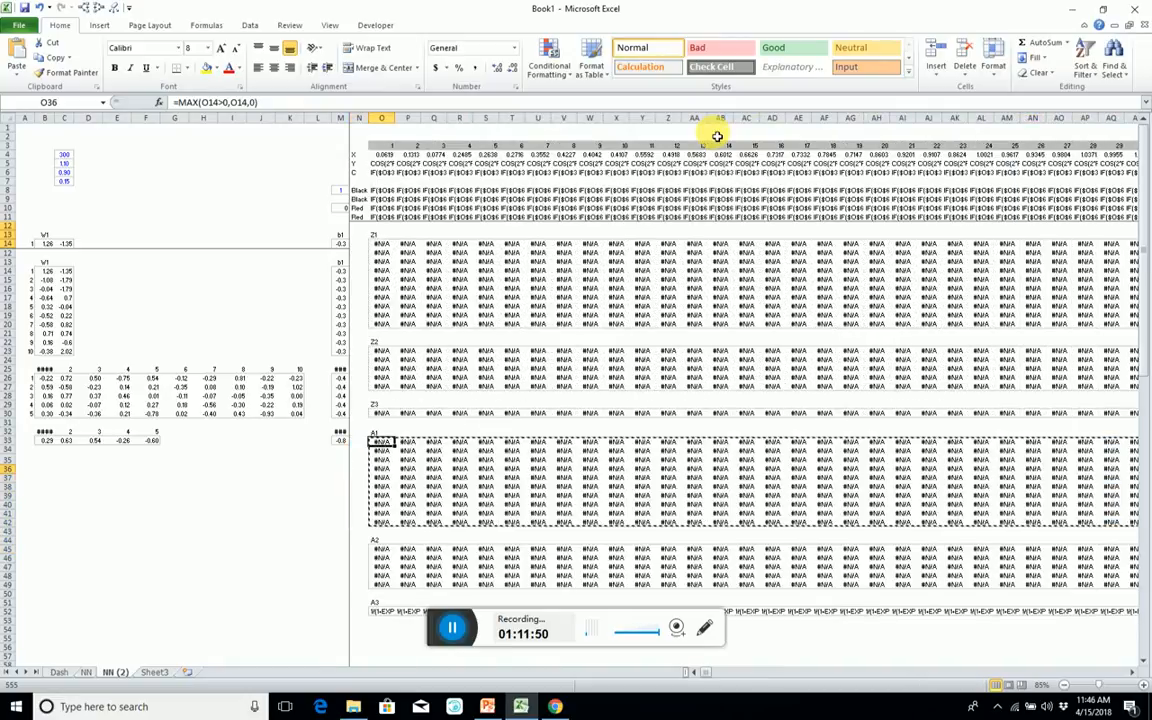
key("ctrl+shift+Right")
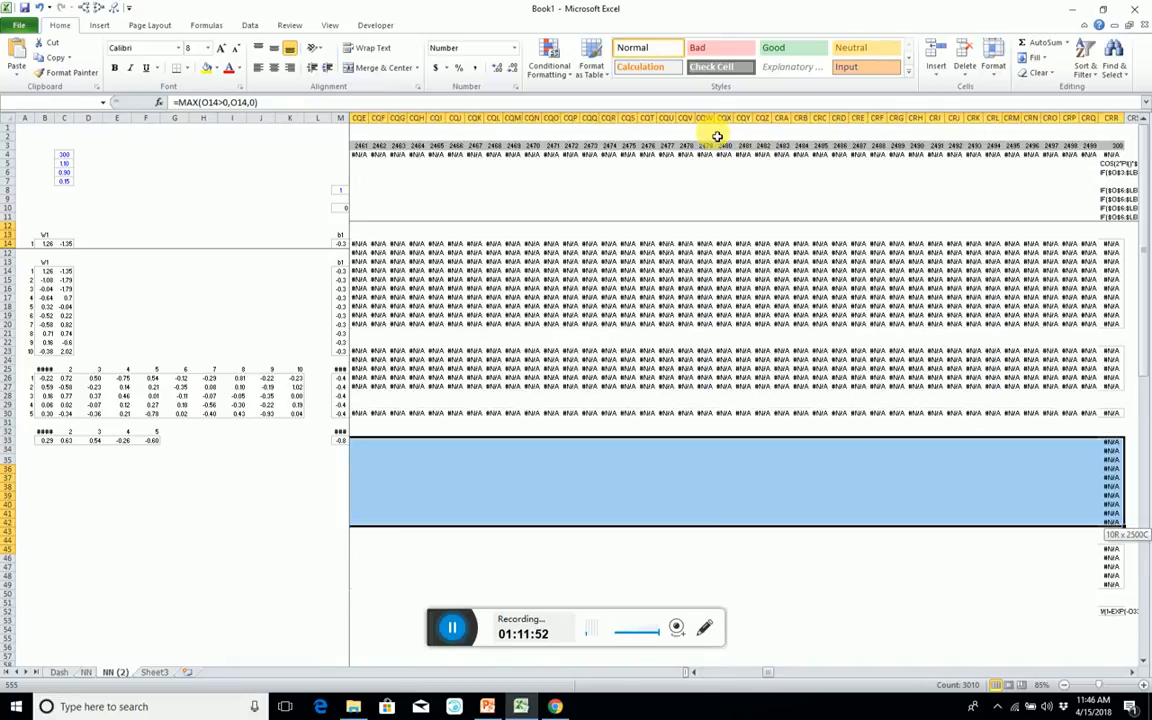
key("ctrl+v")
Copy the A2 MAX formulas in O48:O52 across P48:CRR52.
key("Left")
key("Down")
key("Down")
key("Down")
key("Down")
key("Down")
key("Down")
key("Down")
key("Down")
key("Down")
key("Down")
key("Down")
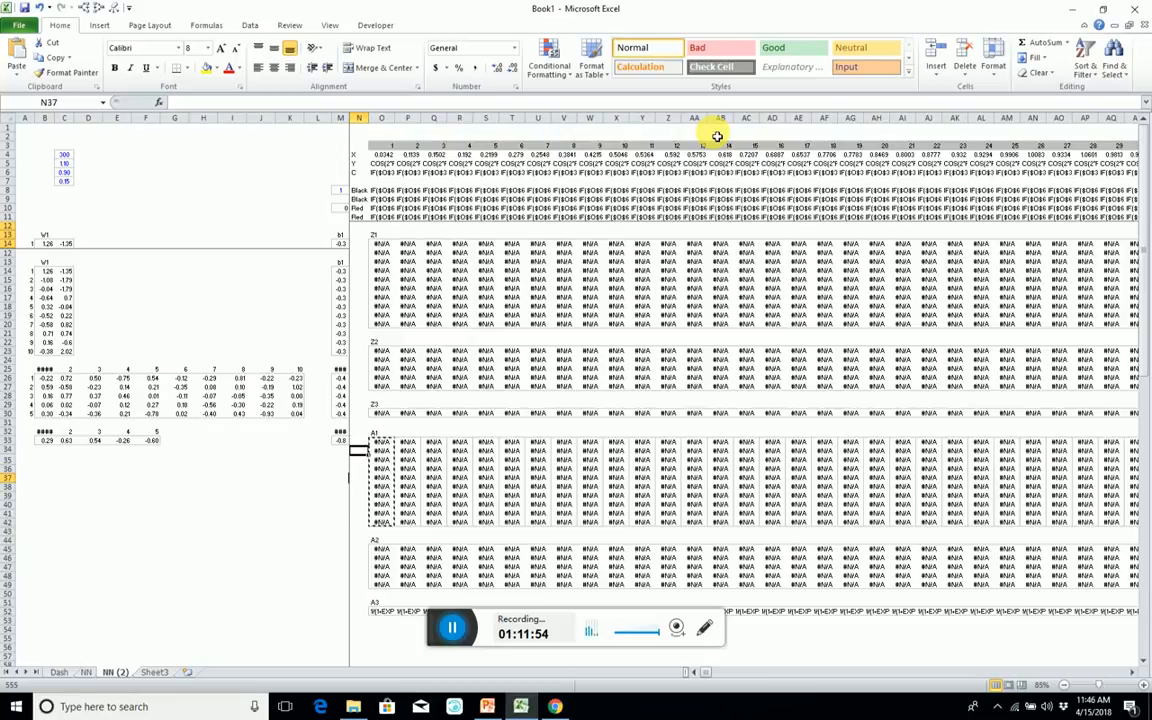
key("Right")
key("Down")
key("ctrl+shift+Down")
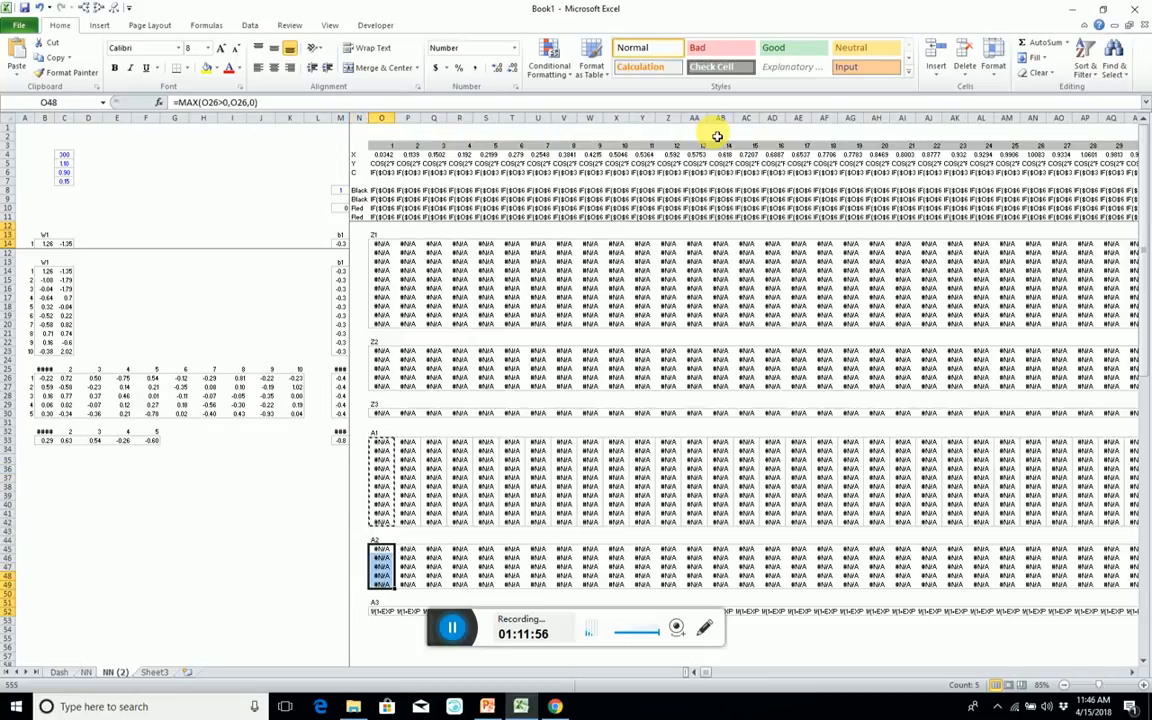
key("ctrl+c")
key("Right")
key("ctrl+shift+Down")
key("ctrl+shift+Right")
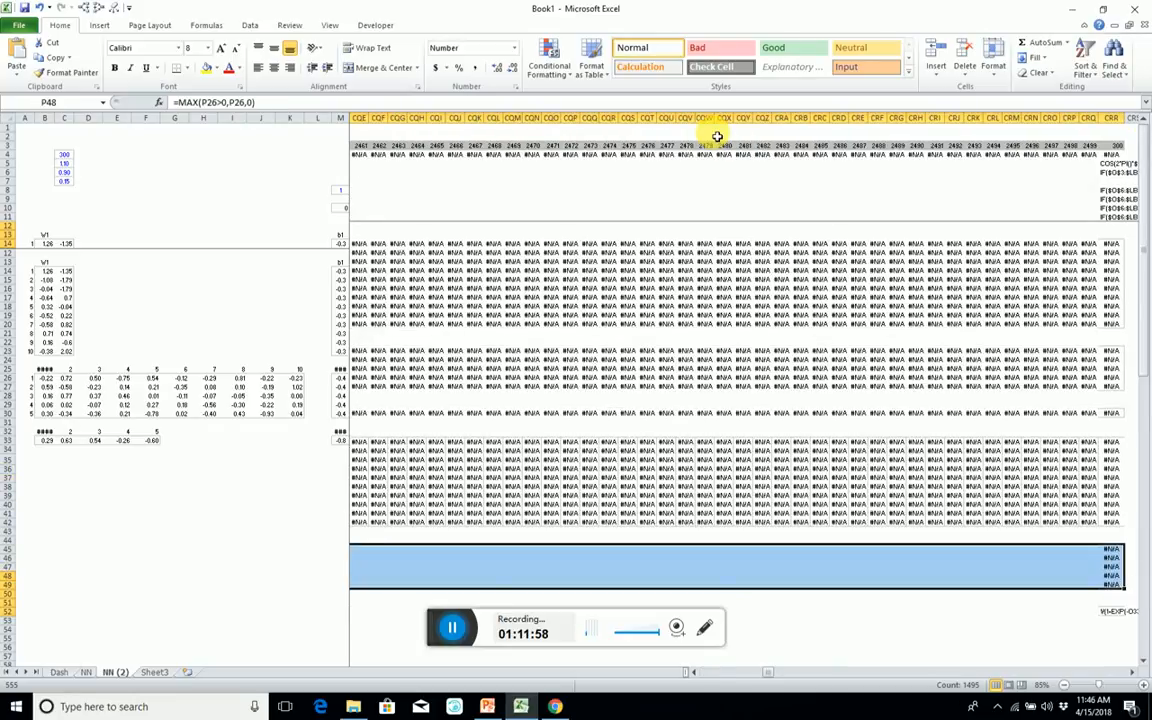
key("ctrl+v")
Restore the equals sign of the A3 formula and enter =1/(1+EXP(-O33:CRR33)) as an array across O55:CRR55.
key("Left")
key("Down")
key("Down")
key("Down")
key("Down")
key("Down")
key("Down")
key("Down")
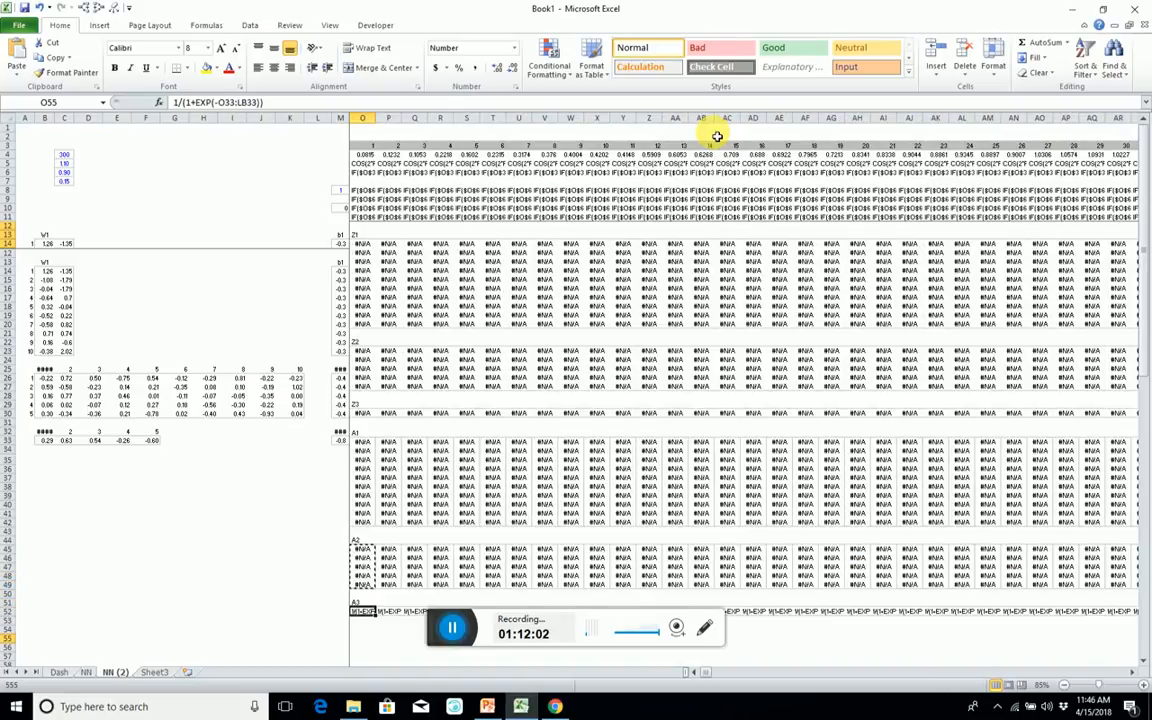
key("Down")
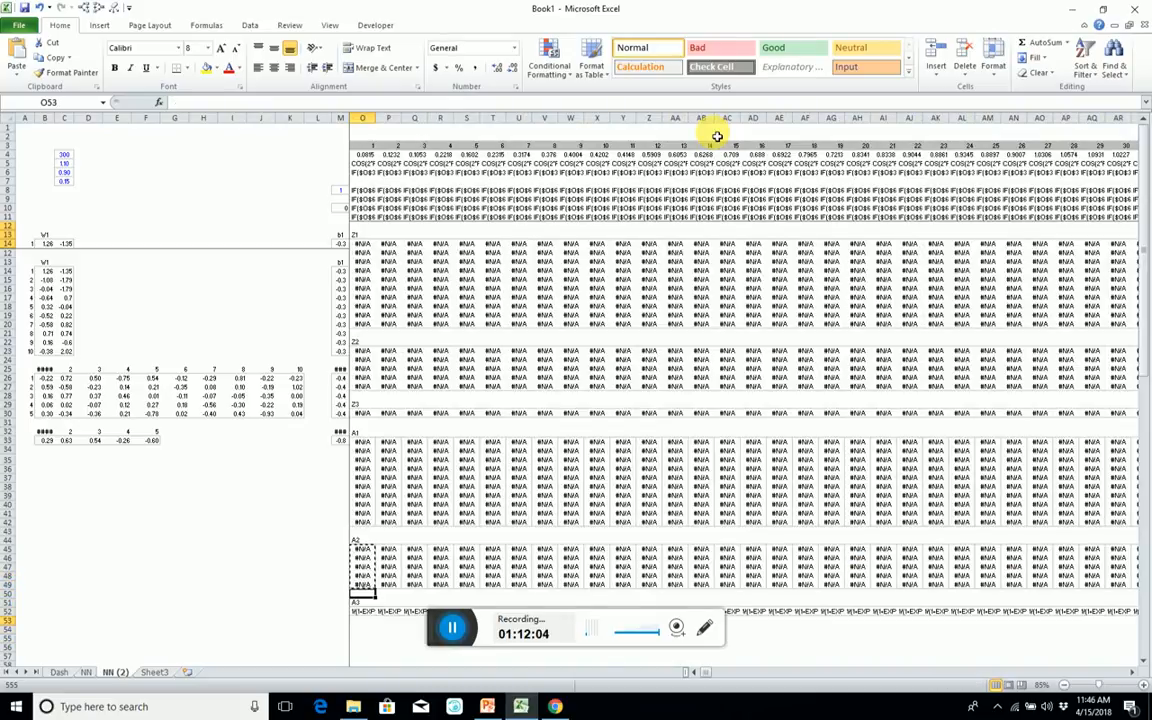
key("Up")
key("ctrl+shift+Right")
key("ctrl+shift+Right")
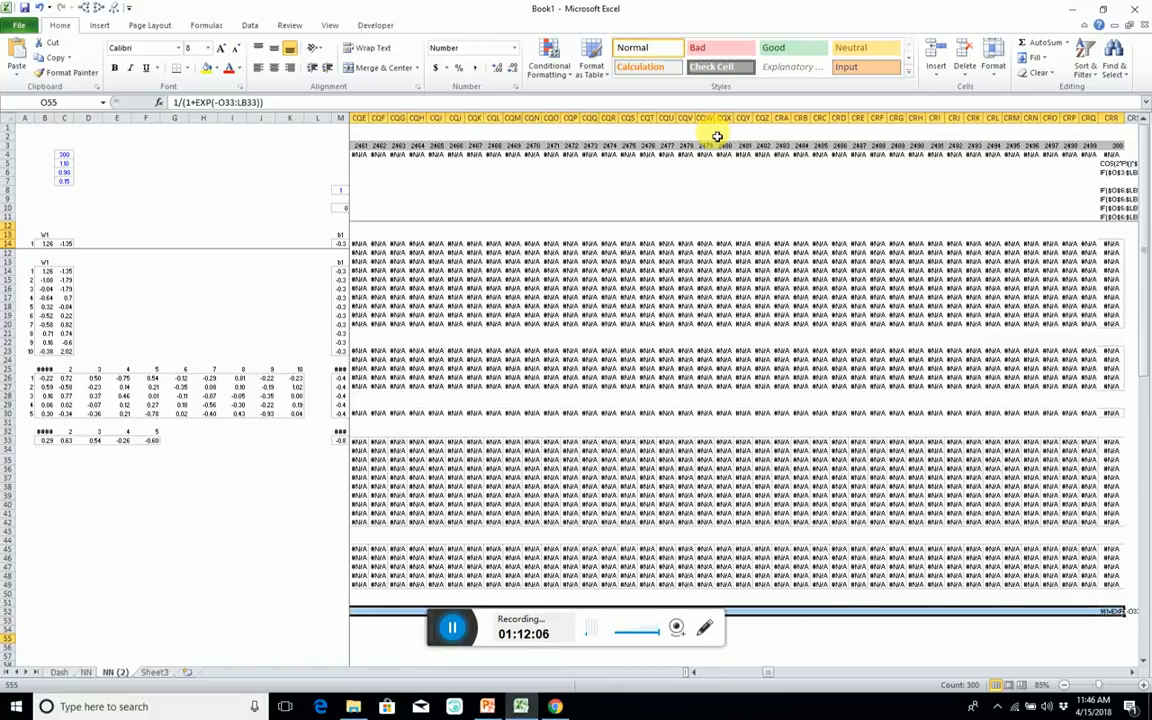
left_click(176, 102)
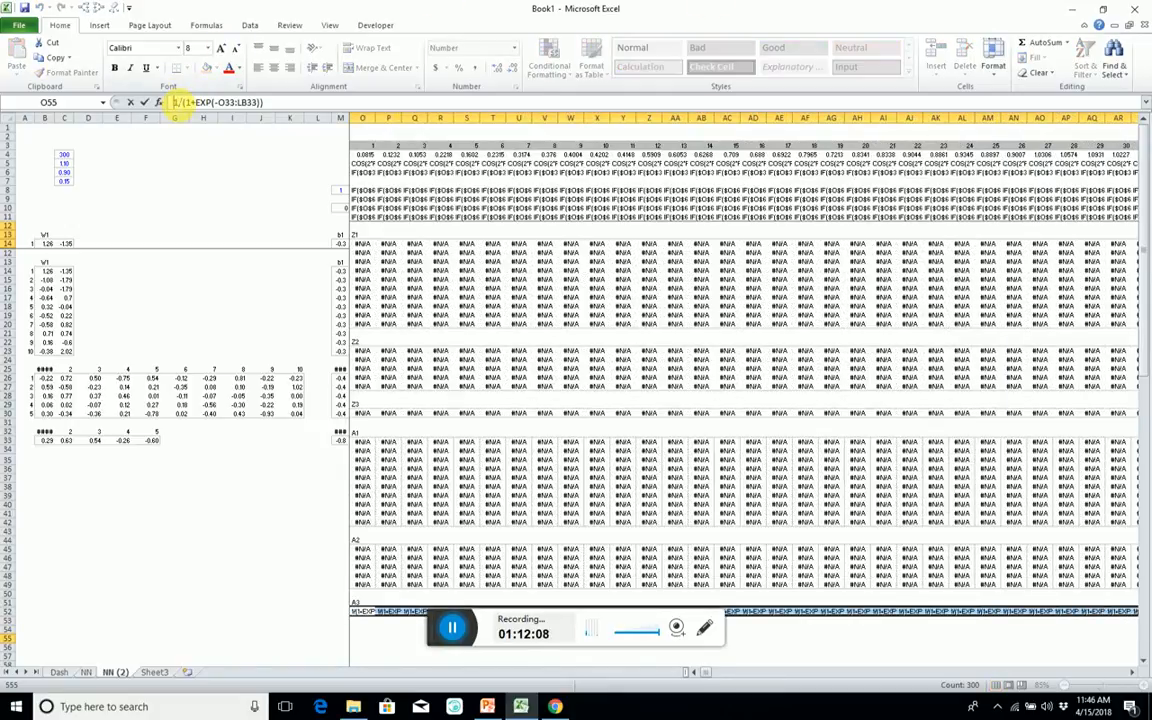
type("=")
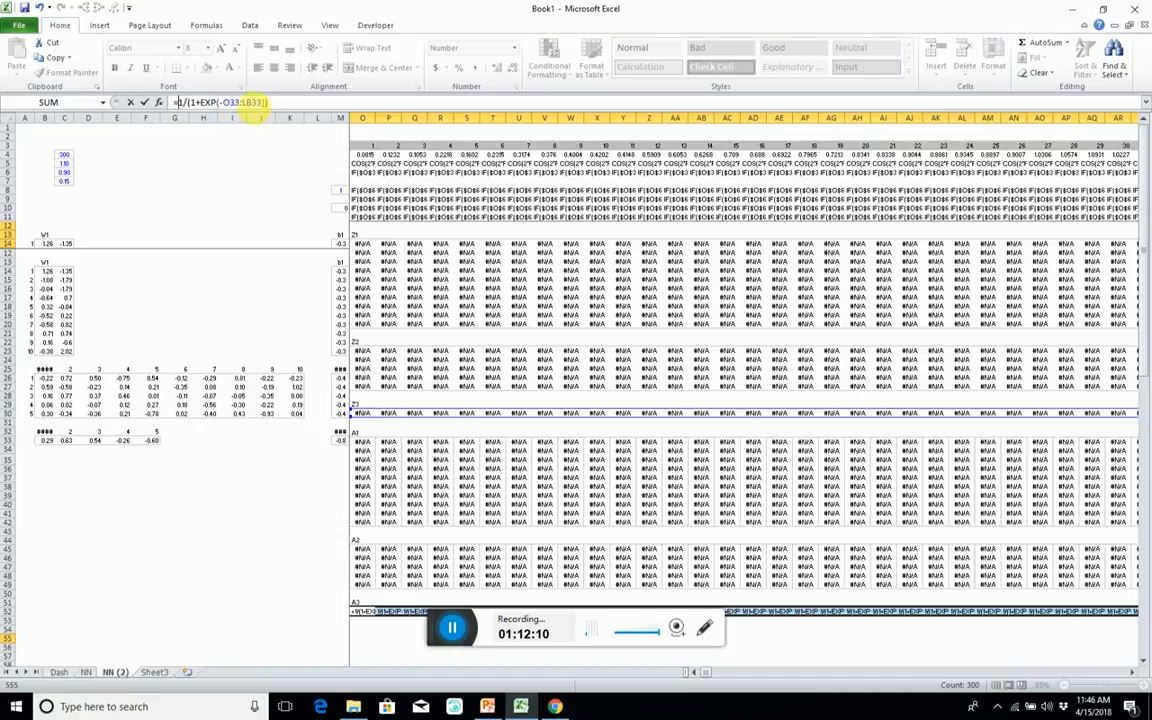
left_click_drag(252, 104, 240, 104)
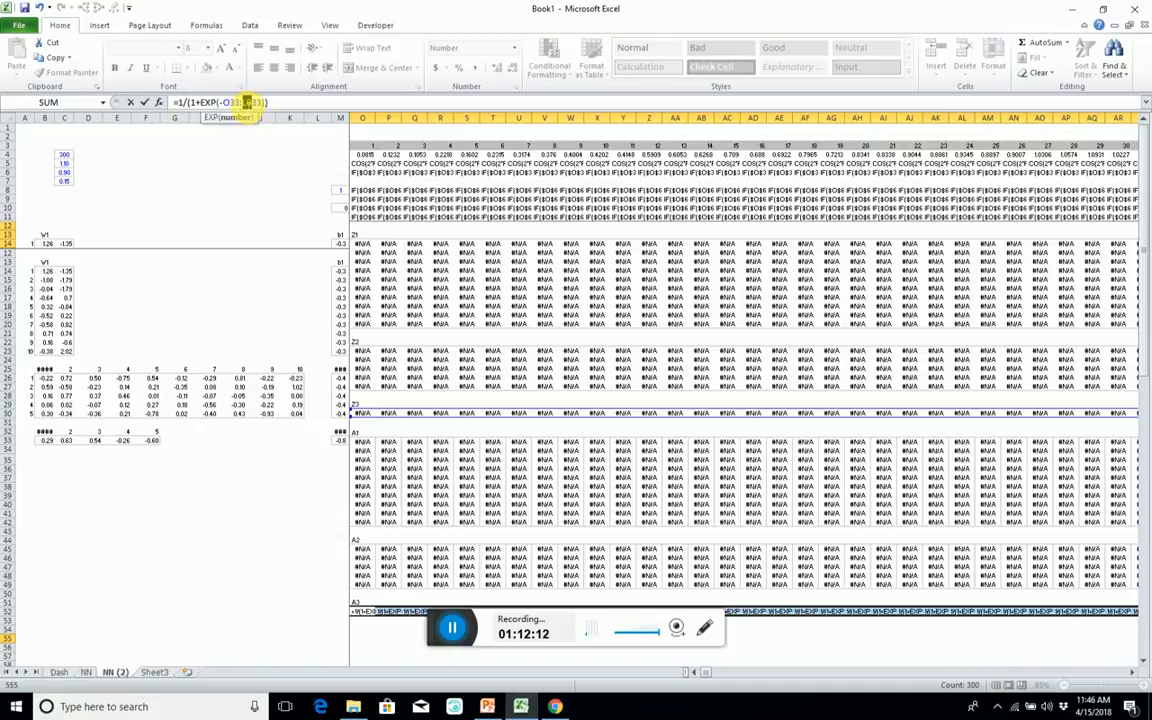
type("ct")
key("ctrl+shift+Return")
Review the sheet from A3 back up through Z2 to the Black and Red class formulas in O8 and O10.
key("Up")
key("Up")
key("Up")
key("Up")
key("Up")
key("Up")
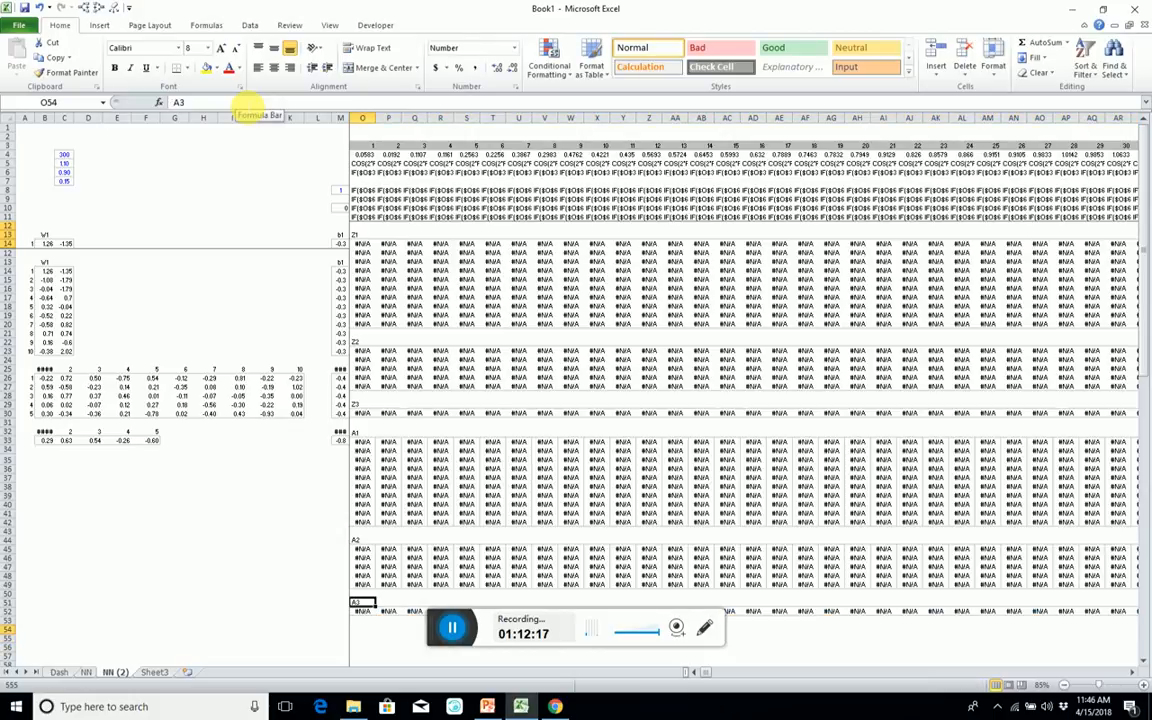
key("Up")
key("Up")
key("Up")
key("Up")
key("Up")
key("Up")
key("Up")
key("Up")
key("Up")
key("Up")
key("Up")
key("Up")
key("Up")
key("Up")
key("Up")
key("Up")
key("Up")
key("Up")
key("Up")
key("Up")
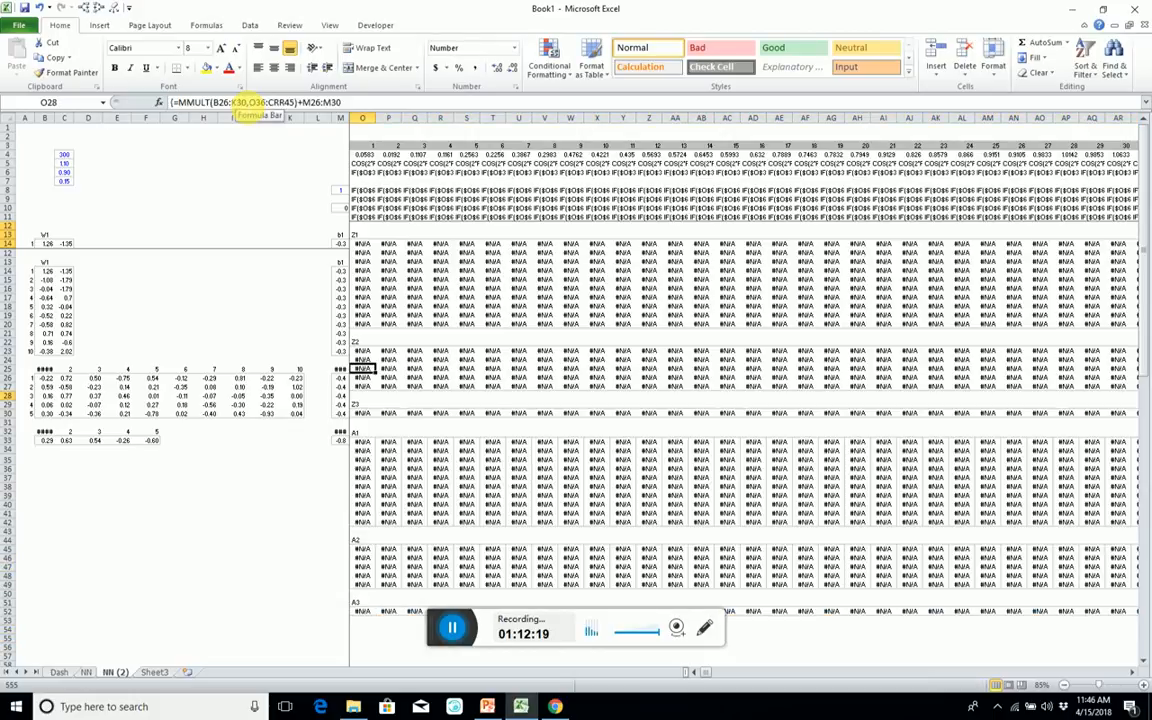
key("Left")
key("Left")
key("Left")
key("Left")
key("Left")
key("Left")
key("Left")
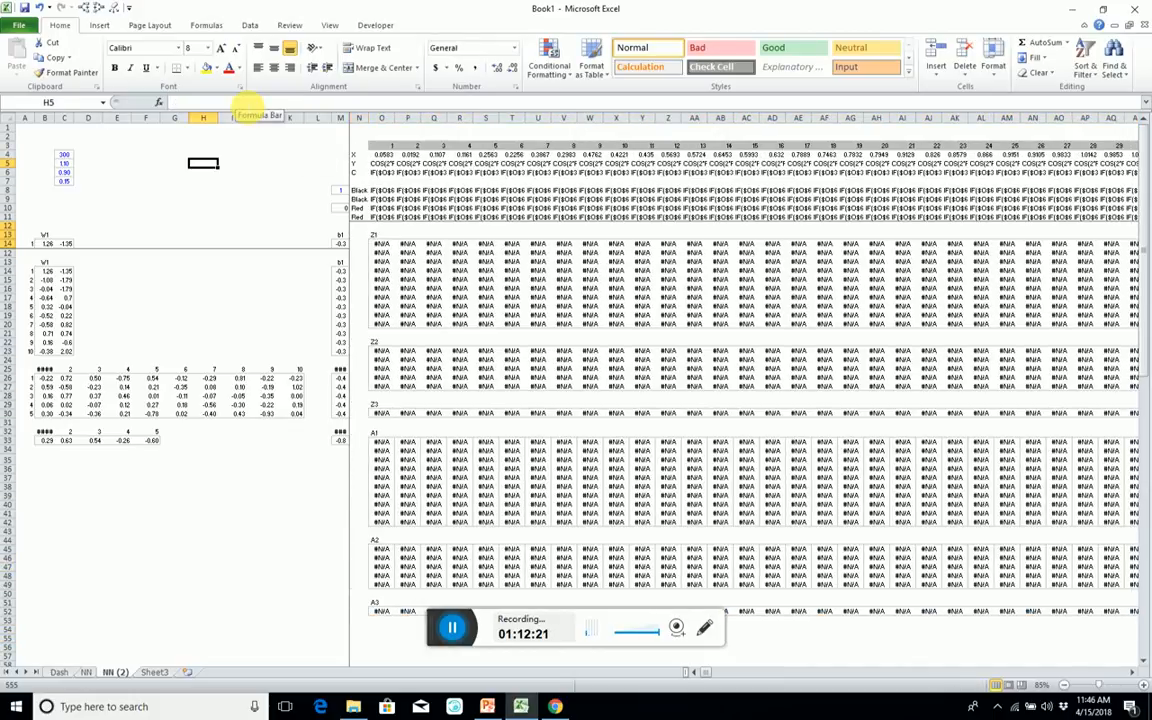
key("Right")
key("Right")
key("Right")
key("Right")
key("Right")
key("Right")
key("Right")
key("Right")
key("Right")
key("Down")
key("Down")
key("Down")
key("Left")
key("Left")
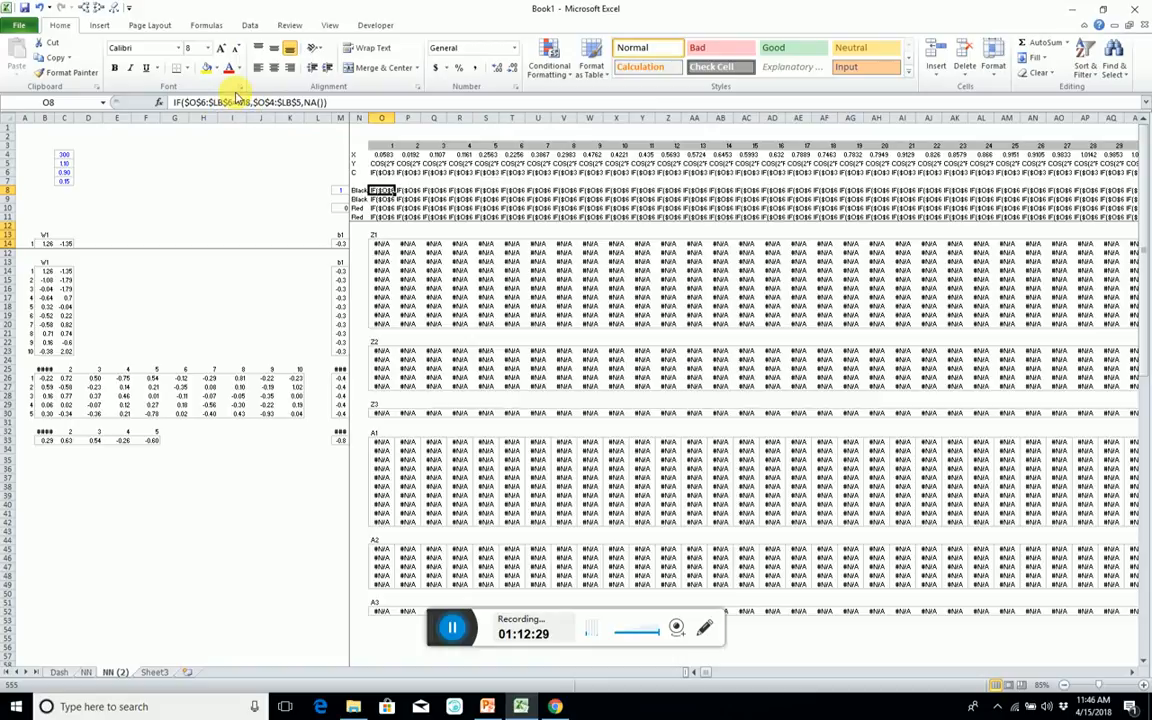
key("ctrl+shift+Down")
key("ctrl+shift+Right")
key("Up")
key("Down")
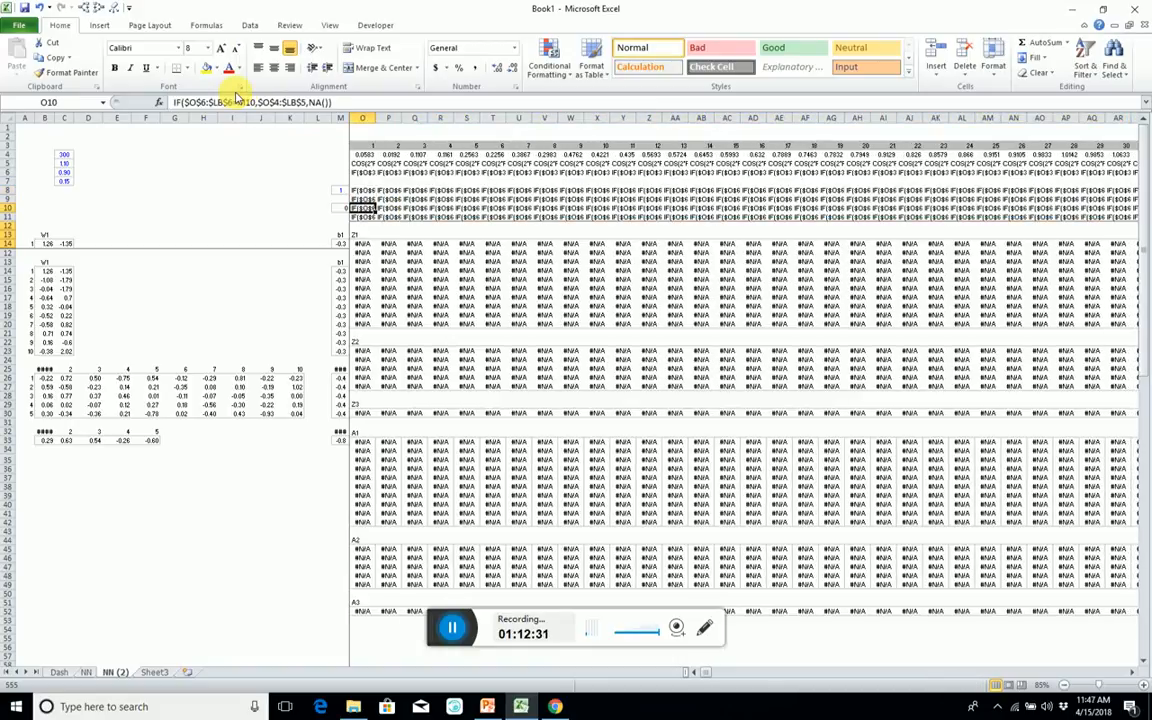
key("Left")
key("Right")
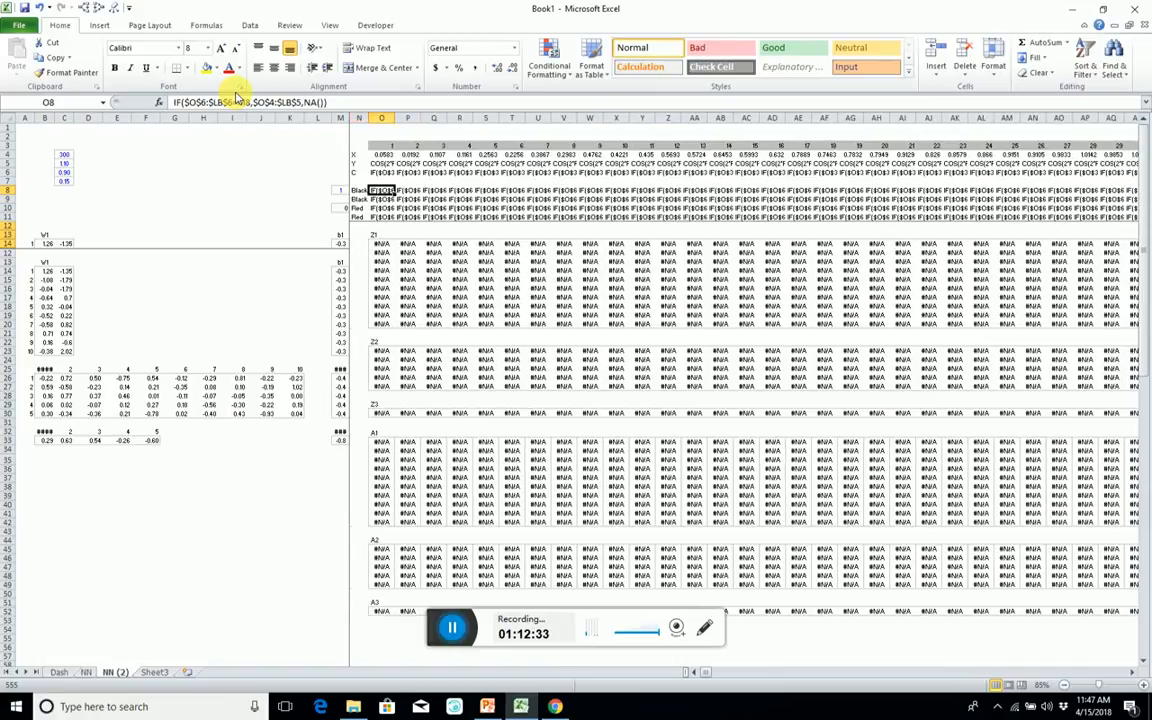
Enter =IF($O$55:$LB$55>0.5,$O$4:$LB$5,NA()) as an array formula across the two Black rows, O8:CRR9.
key("shift+Down")
key("ctrl+shift+Right")
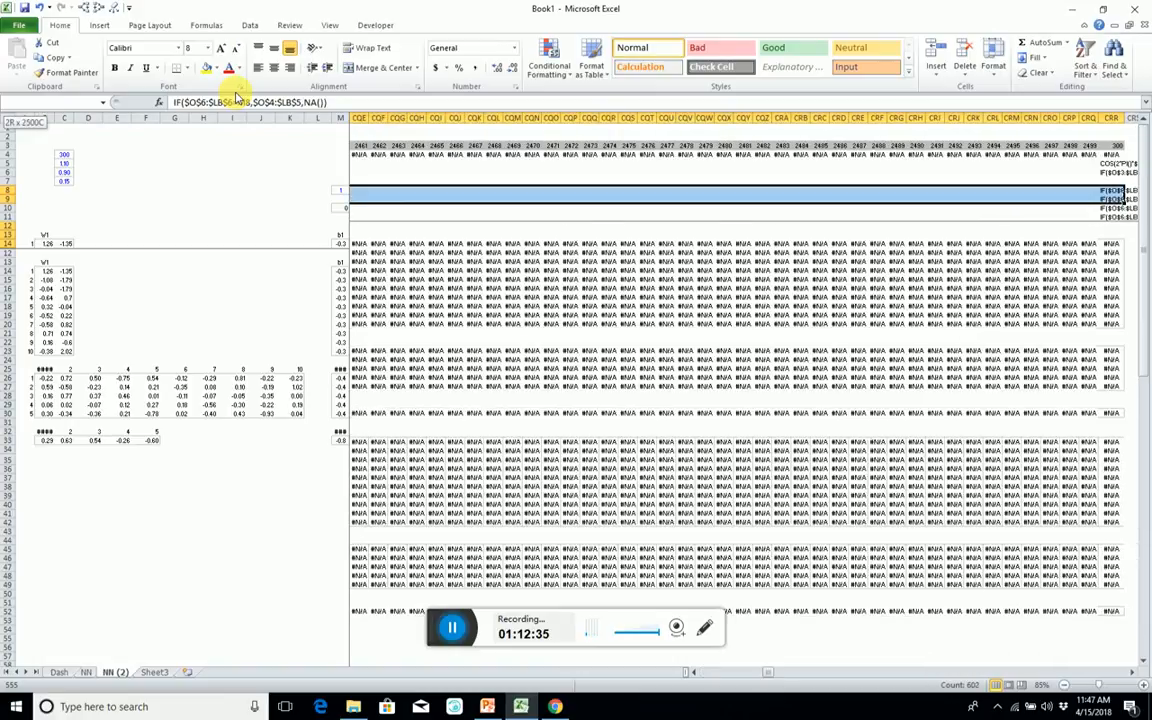
left_click(175, 103)
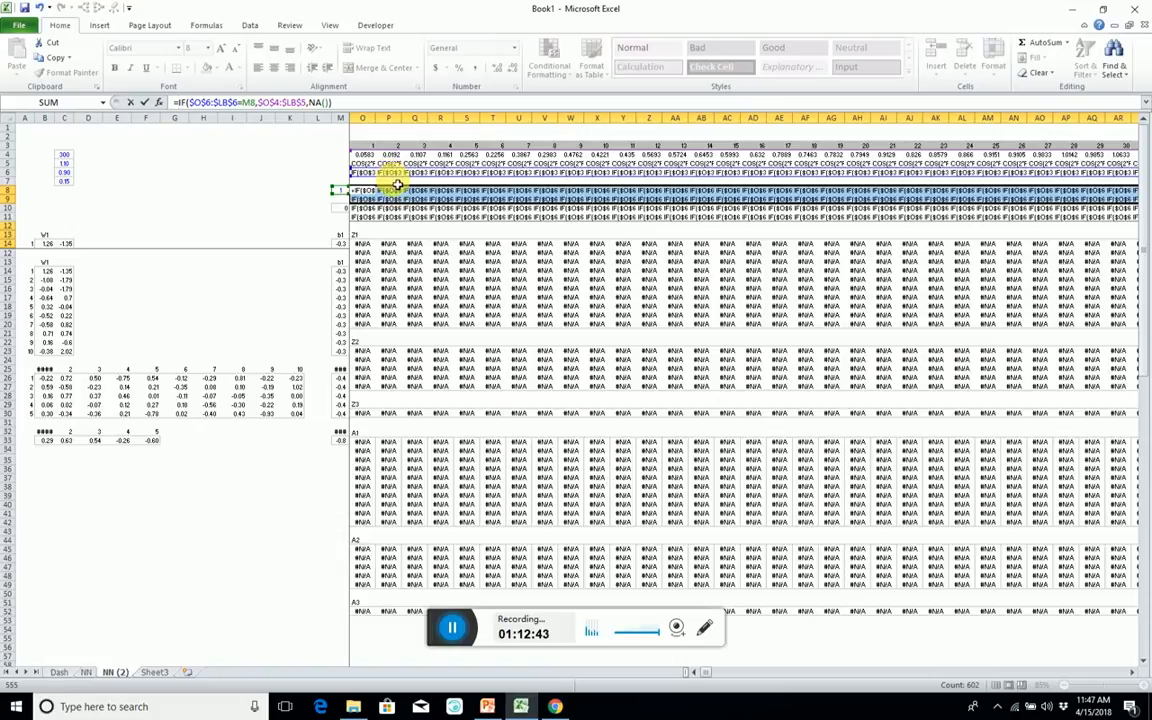
left_click_drag(393, 177, 380, 613)
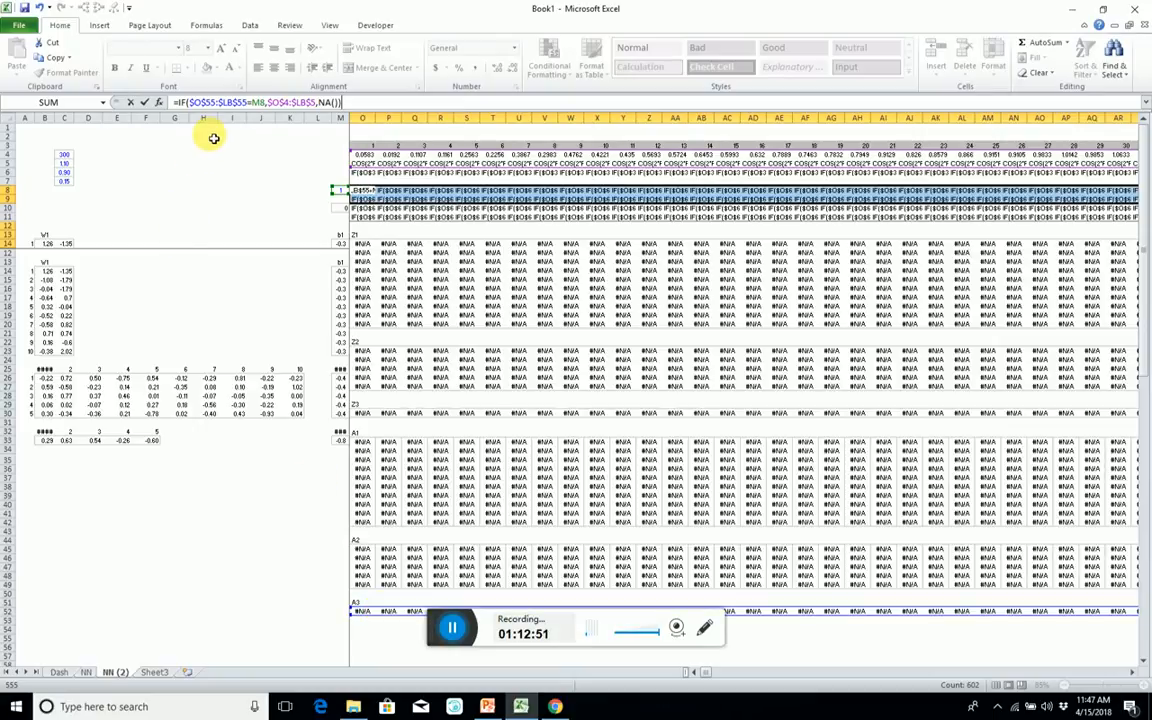
double_click(256, 103)
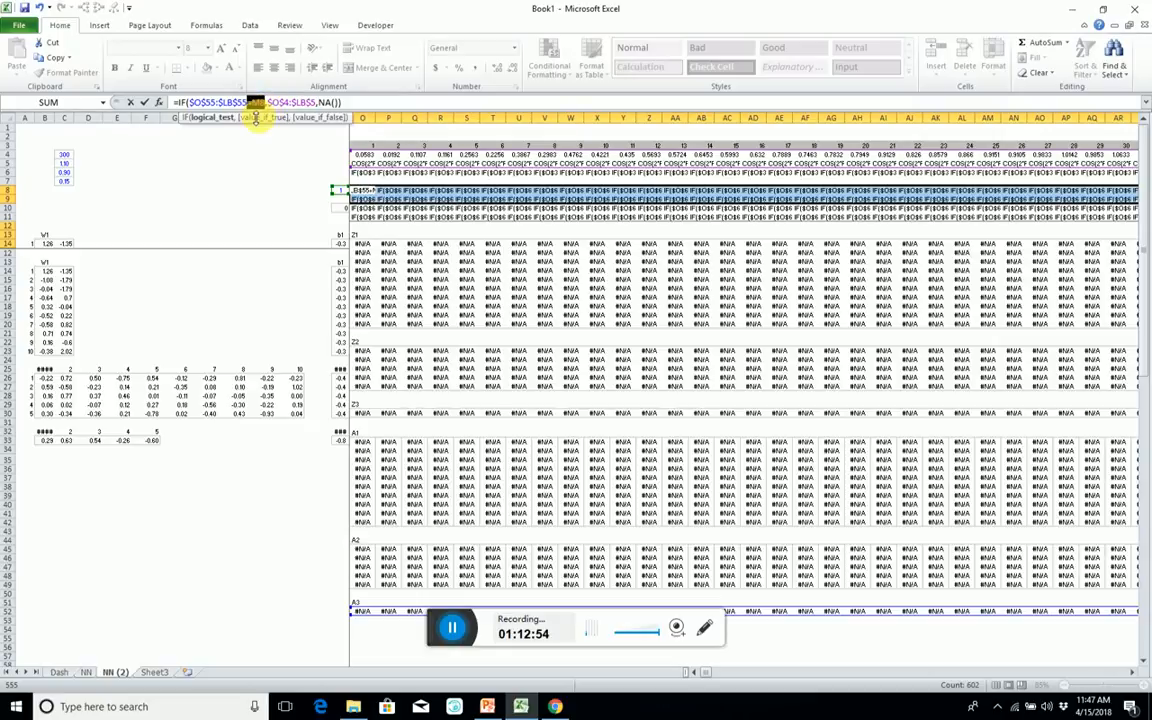
type(">.5")
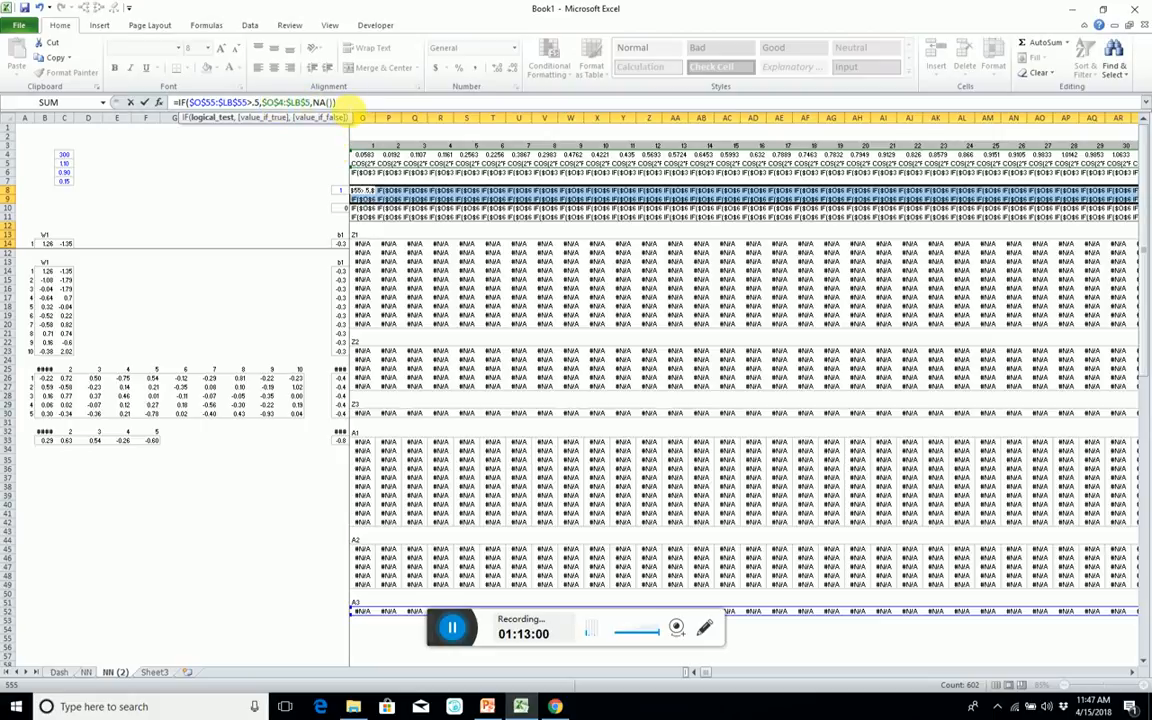
key("ctrl+shift+Return")
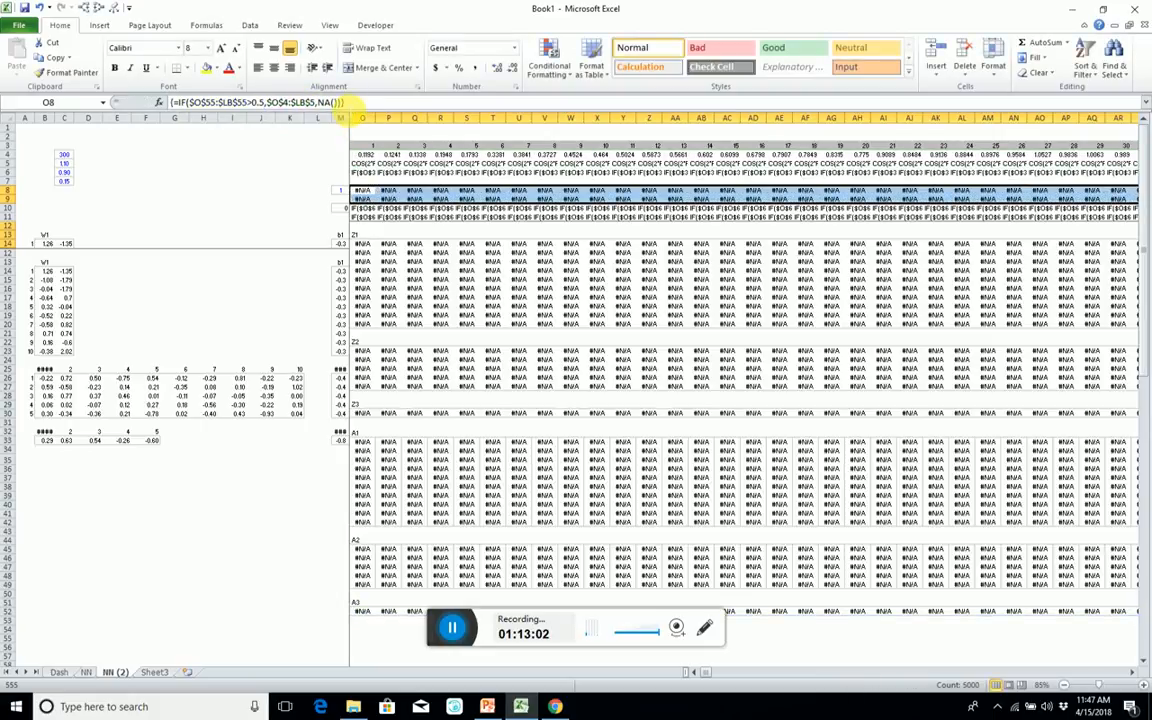
Restore the equals sign of the Red class formula for the two Red rows, O10:CRR11.
key("Left")
key("Right")
key("Down")
key("Down")
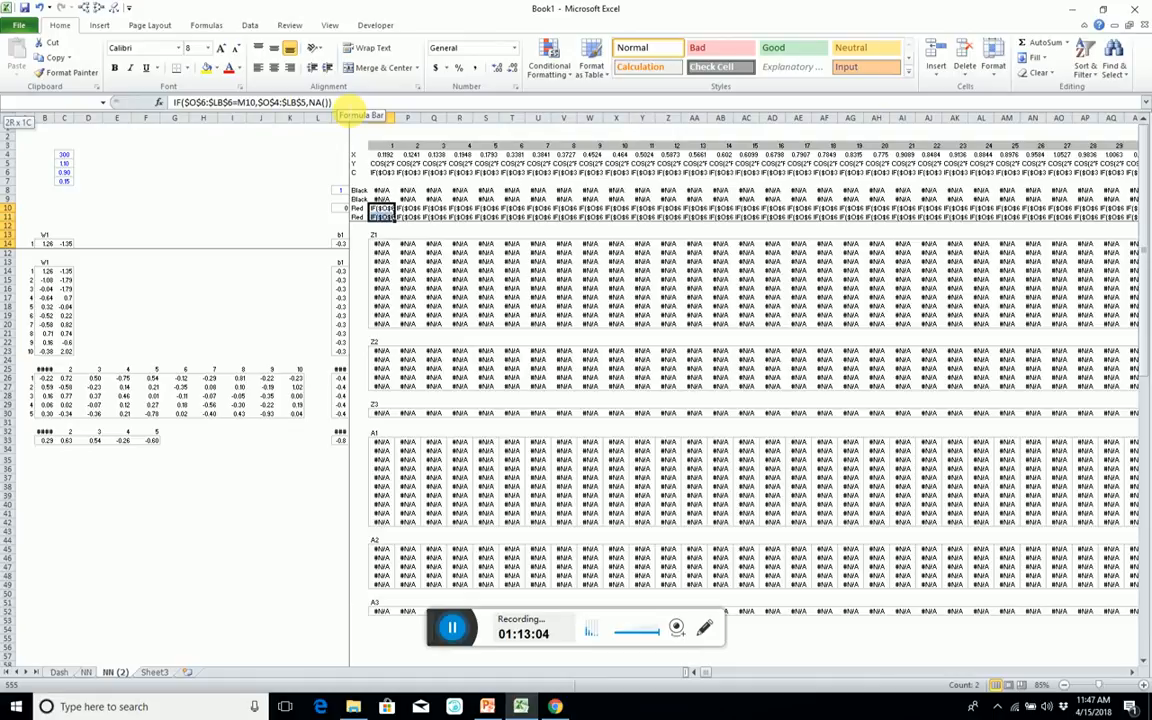
key("ctrl+shift+Right")
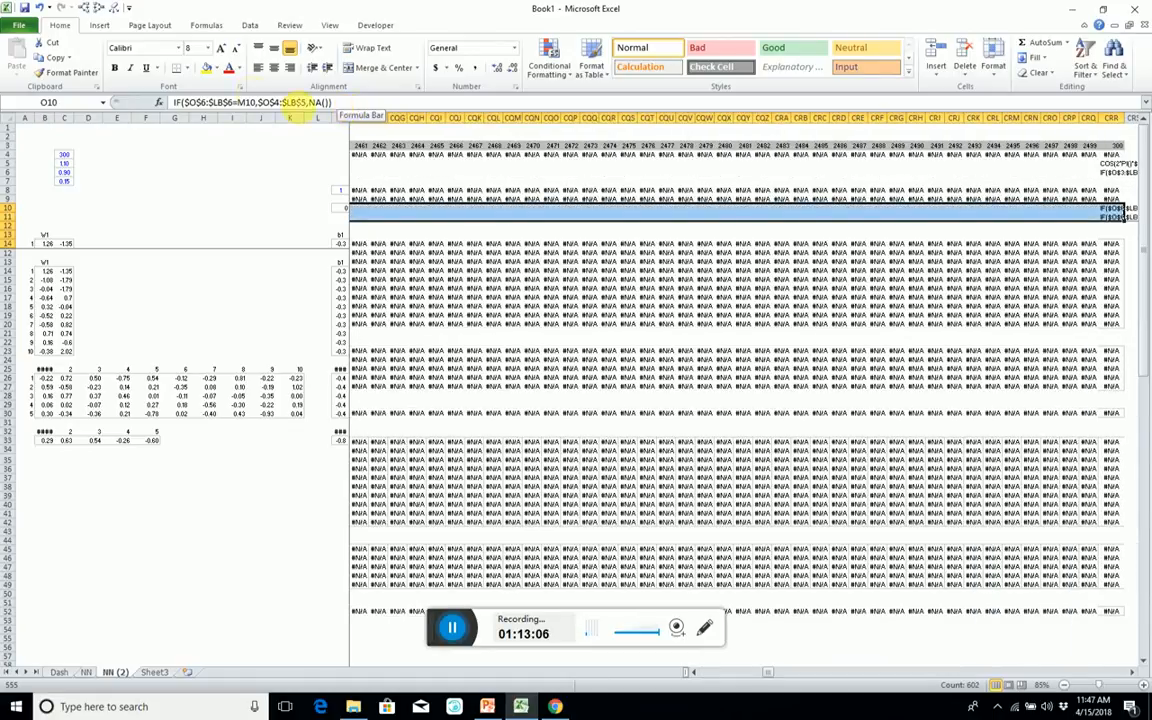
left_click(175, 103)
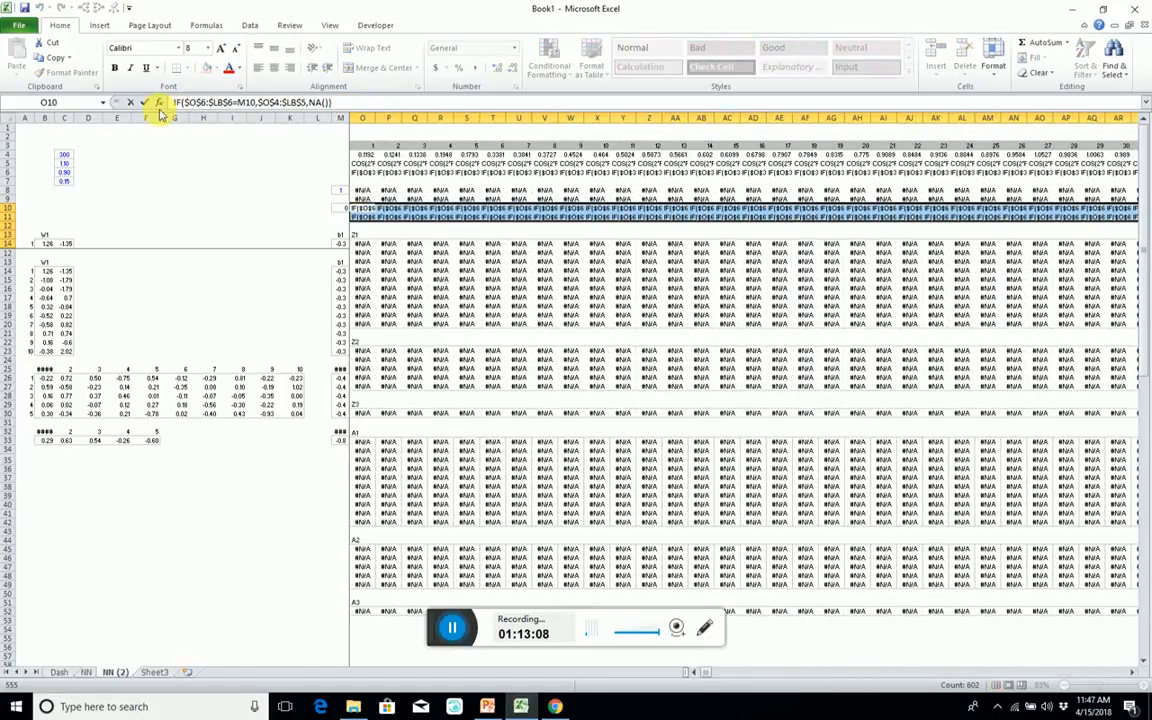
type("=")
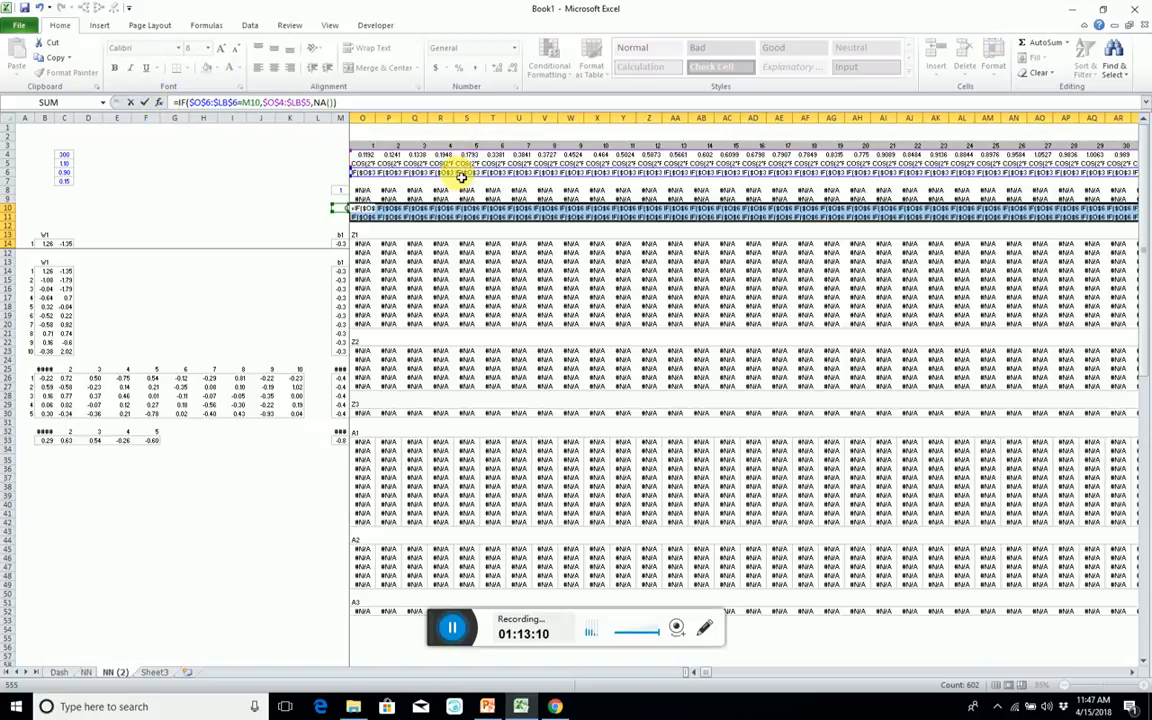
Change the Red rows' test to $O$55:$LB$55<0.5 and enter =IF($O$55:$LB$55<0.5,$O$4:$LB$5,NA()) as an array across O10:CRR11.
left_click_drag(461, 183, 458, 616)
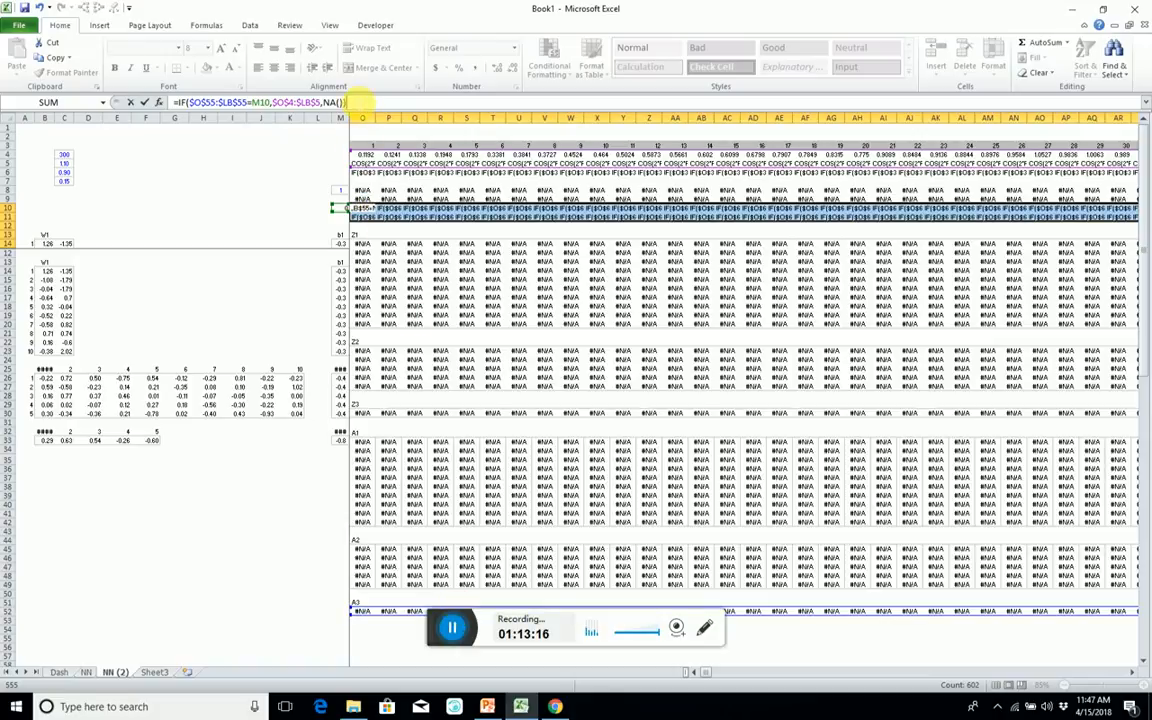
double_click(258, 103)
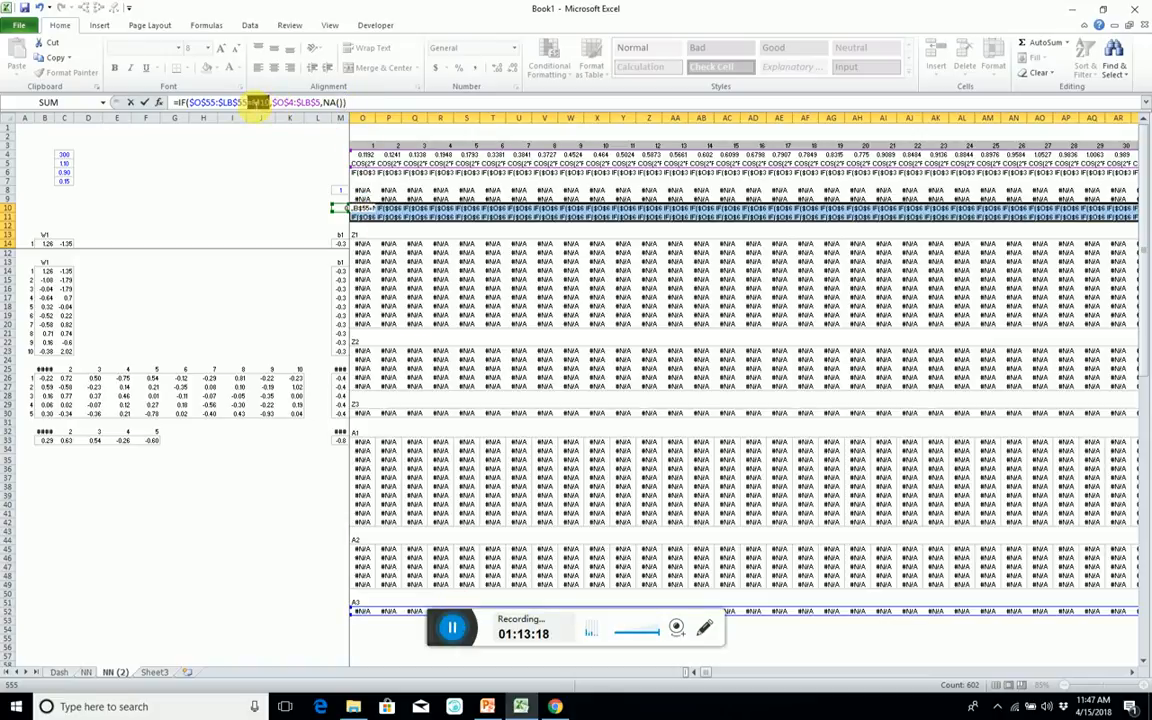
key("Delete")
key("Delete")
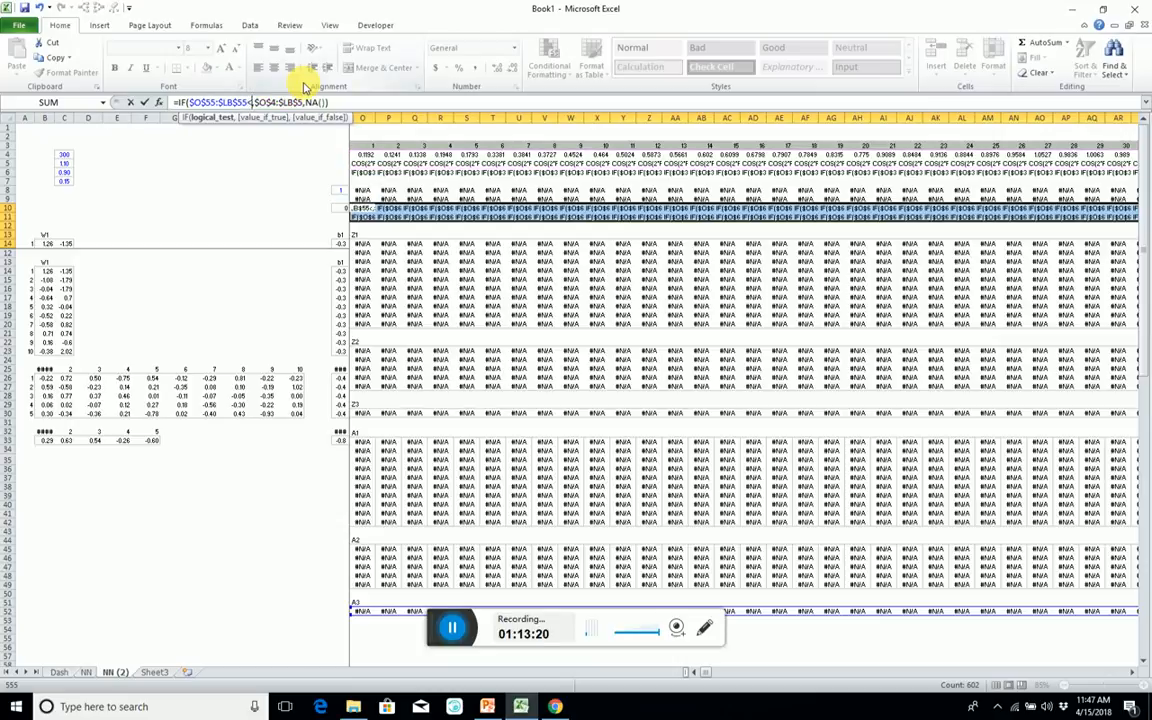
type("0,")
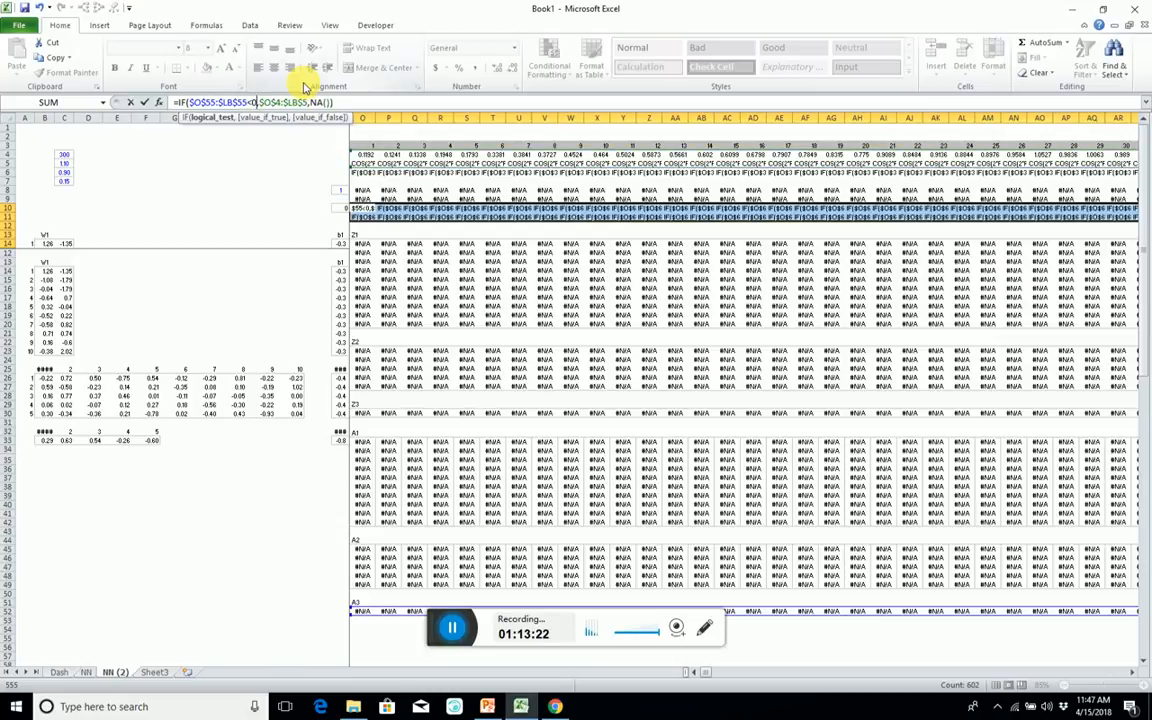
type(".5")
key("ctrl+shift+Return")
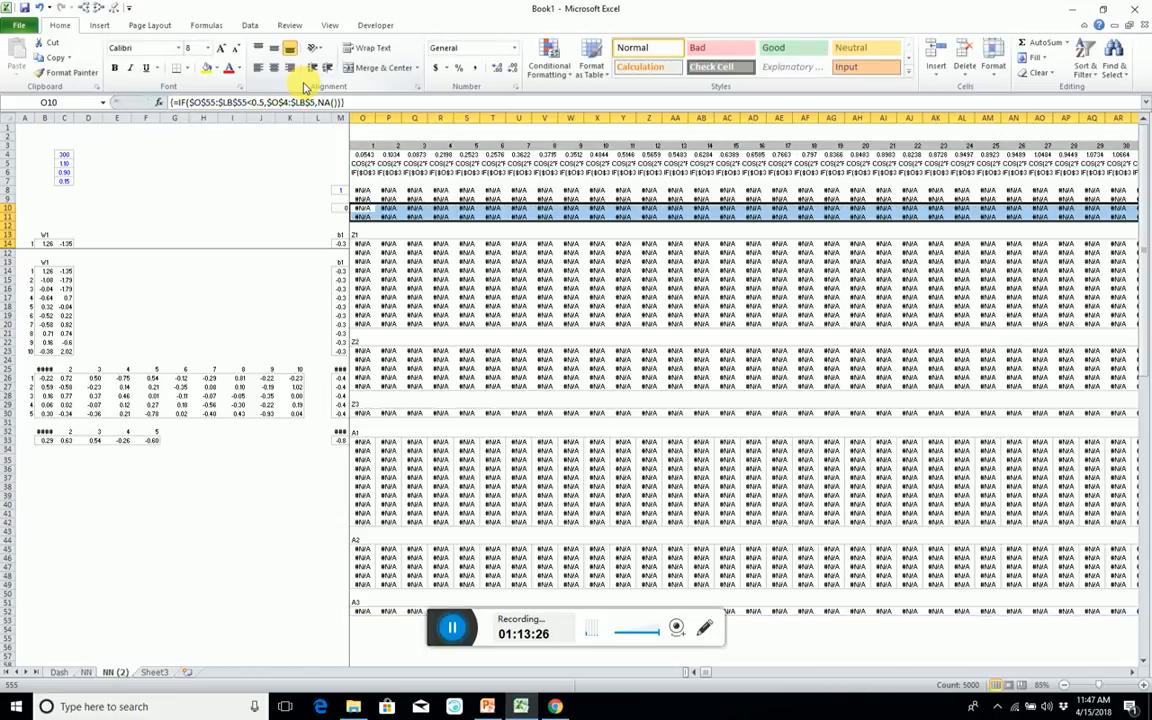
Check the Red row formula out to its far end at CRR10, and inspect the X formula in O4.
key("Left")
key("Right")
key("Left")
key("Left")
key("Right")
key("Right")
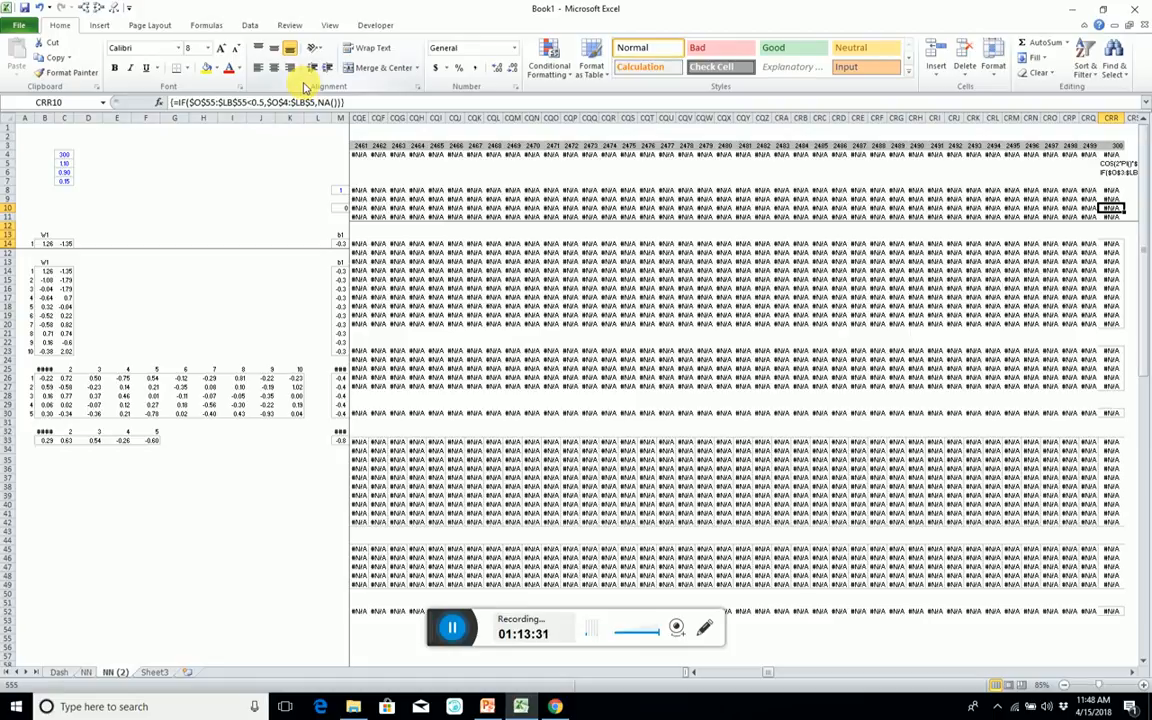
key("ctrl+Left")
key("Right")
key("Right")
key("Up")
key("Up")
key("Up")
key("Up")
key("Up")
key("Up")
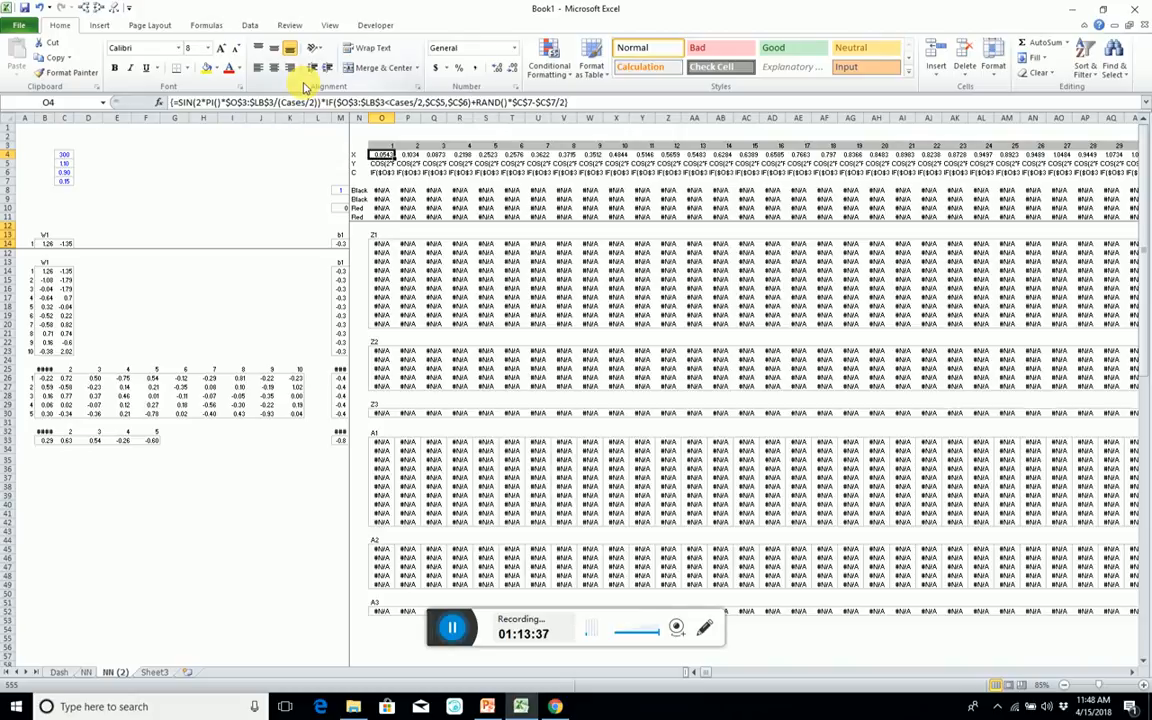
key("Left")
key("Left")
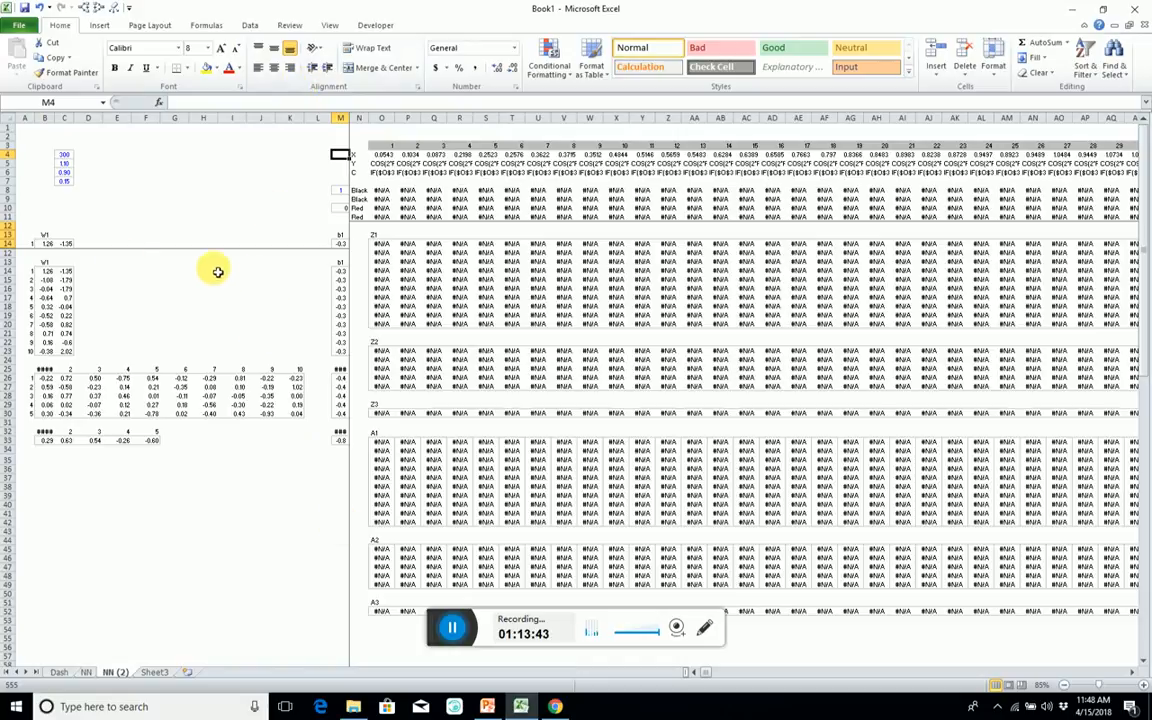
Set the number of cases in C4 to 50 and the value below it in C5 to 1.5.
left_click(65, 155)
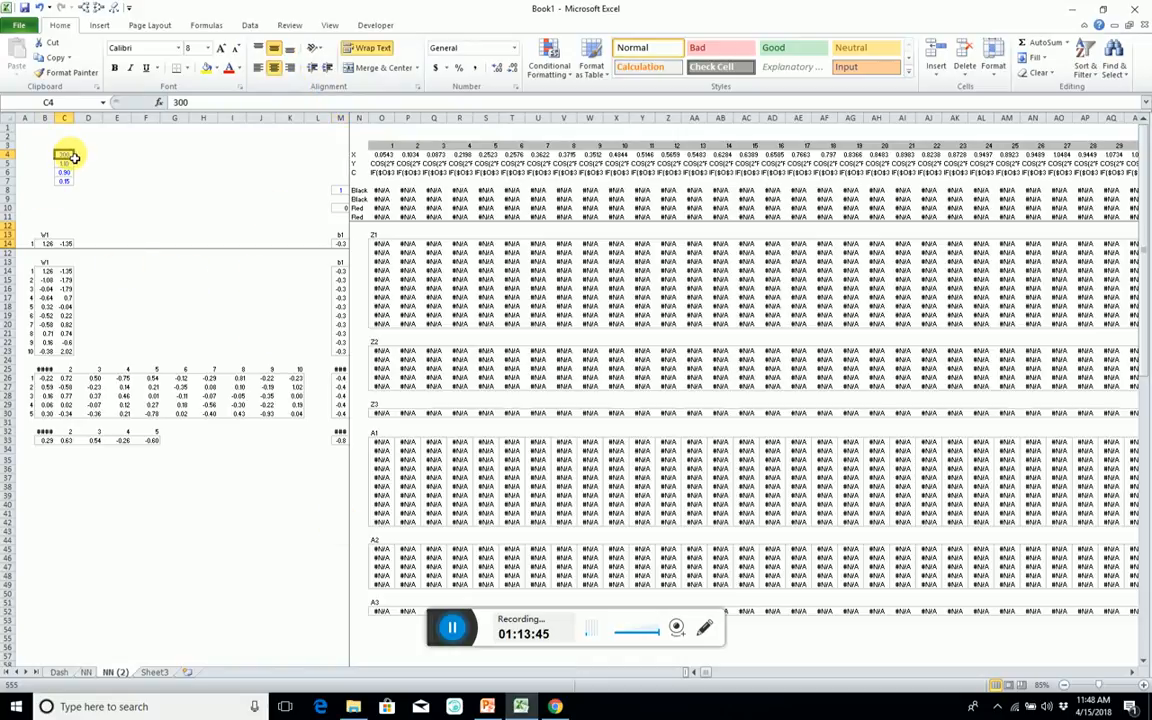
type("50")
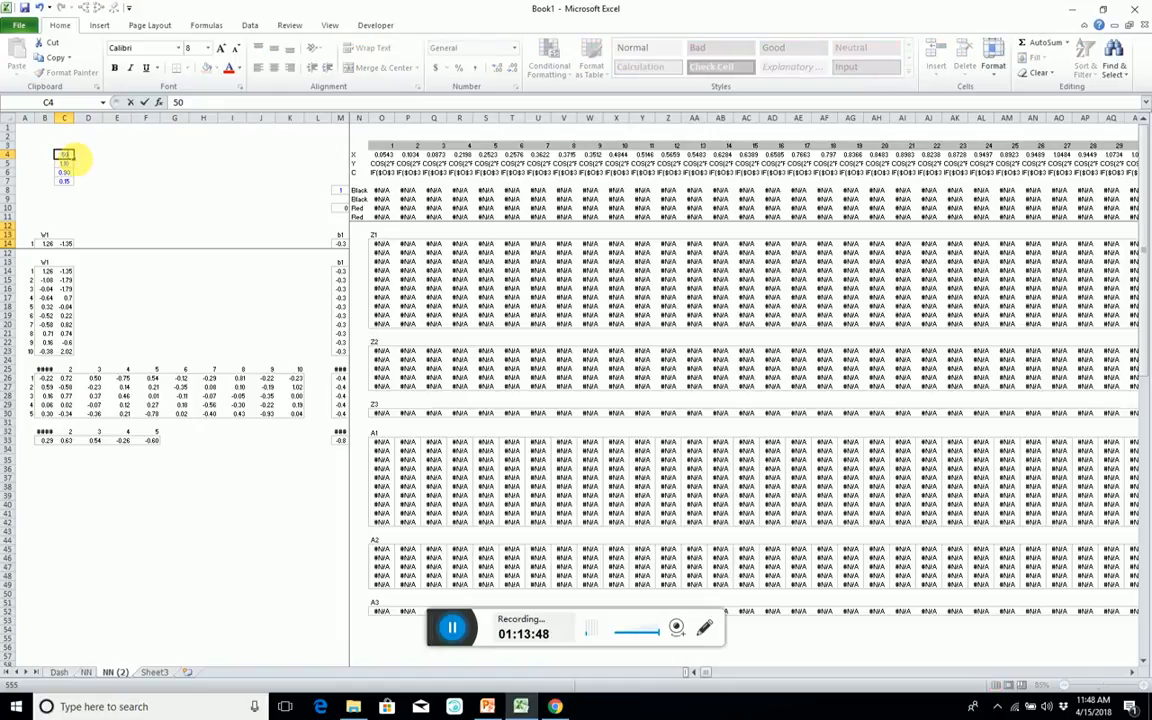
key("Return")
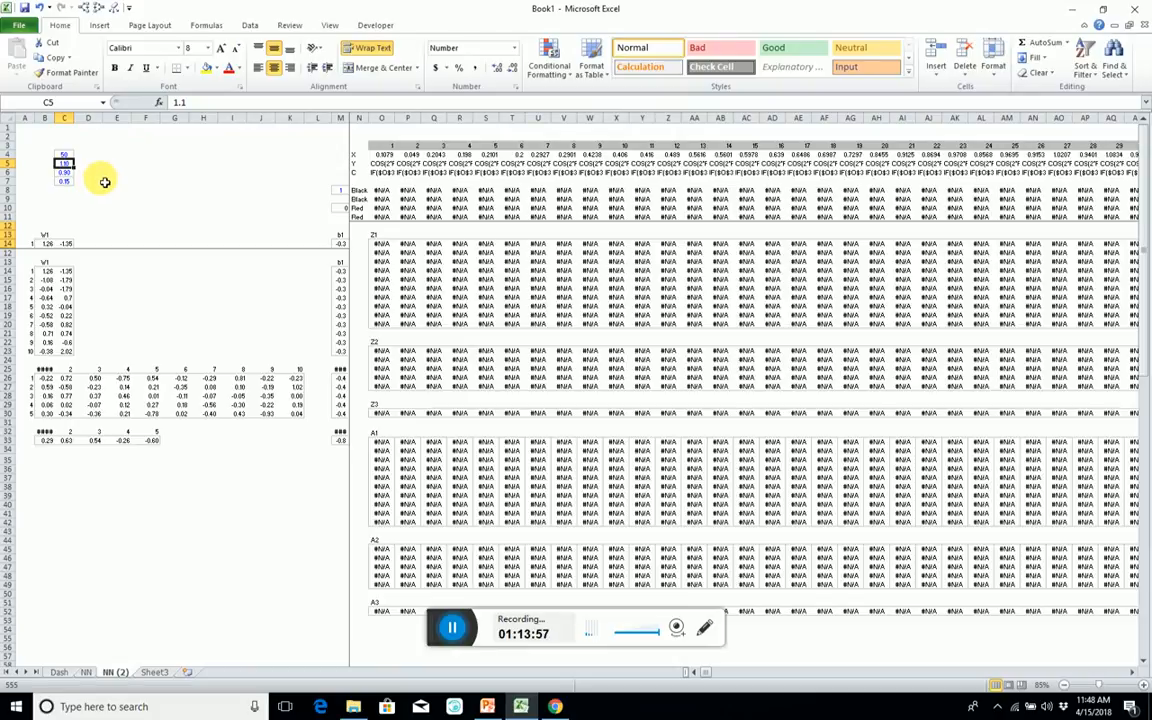
type("1.5")
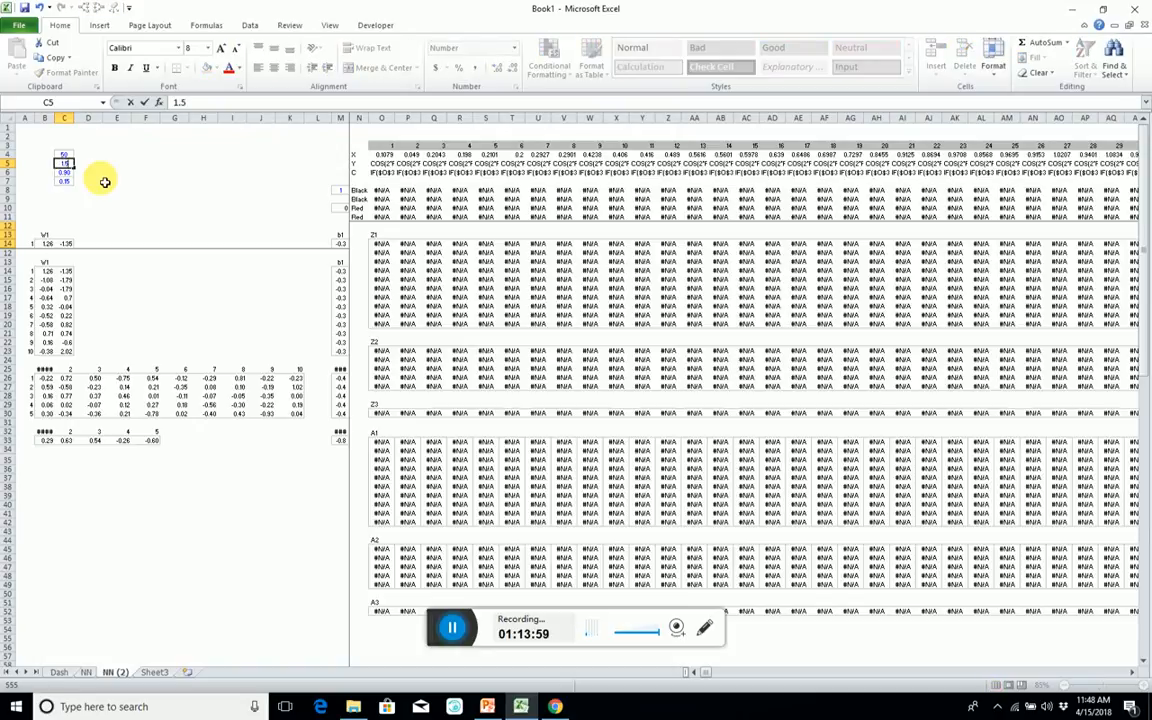
key("BackSpace")
key("Return")
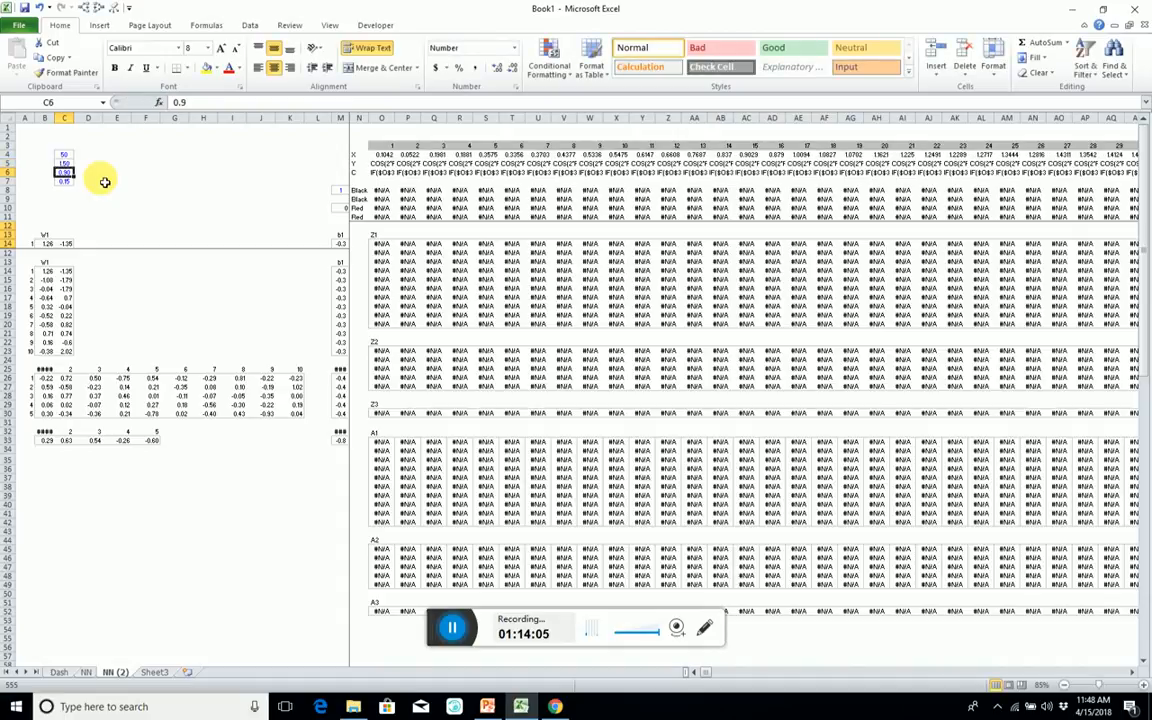
Replace the value in C6 with the formula =(C5*2).
type("=")
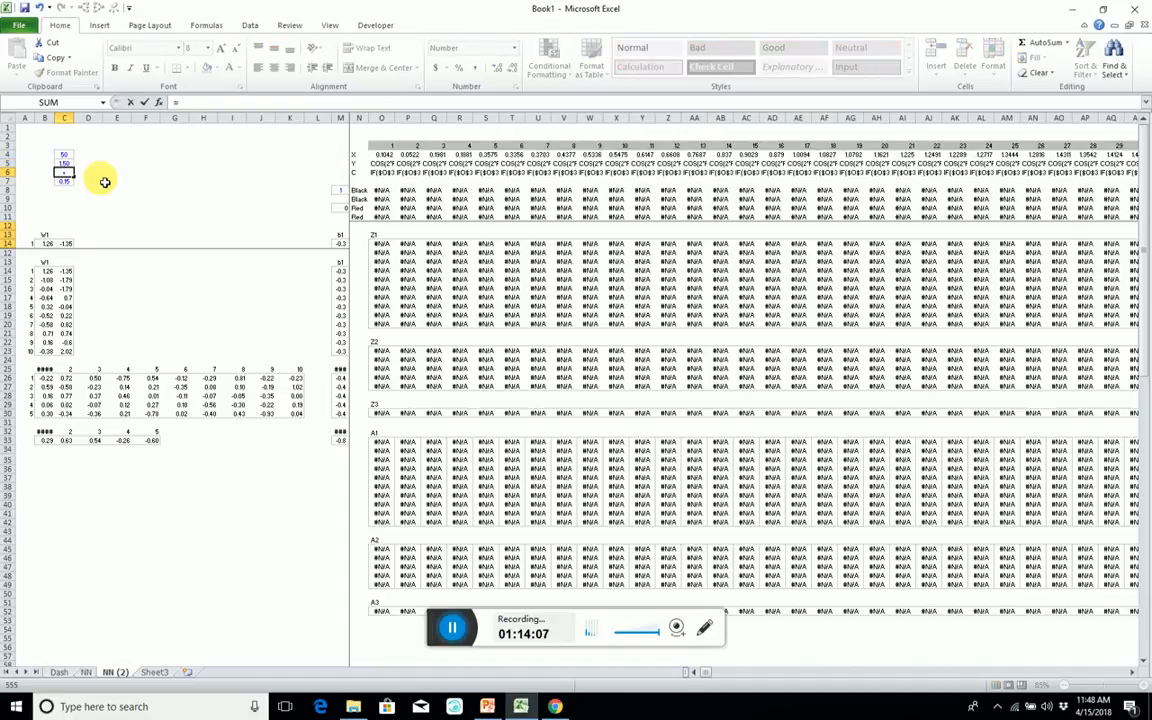
key("Up")
type("*2)")
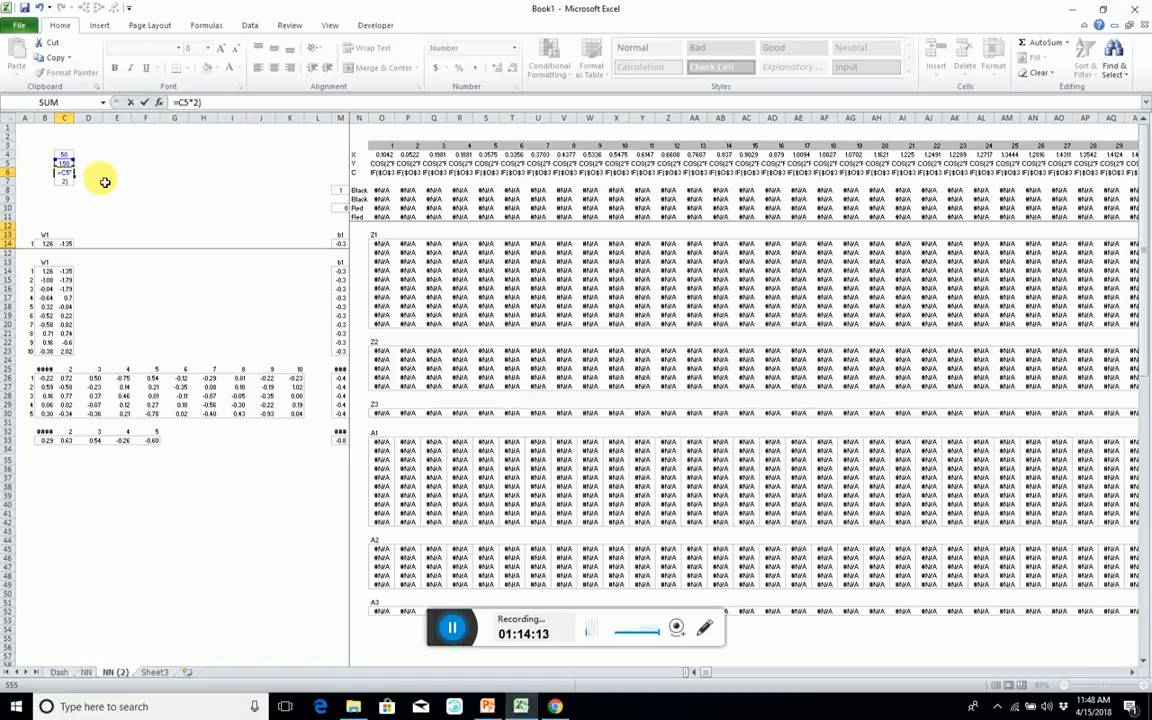
left_click(179, 103)
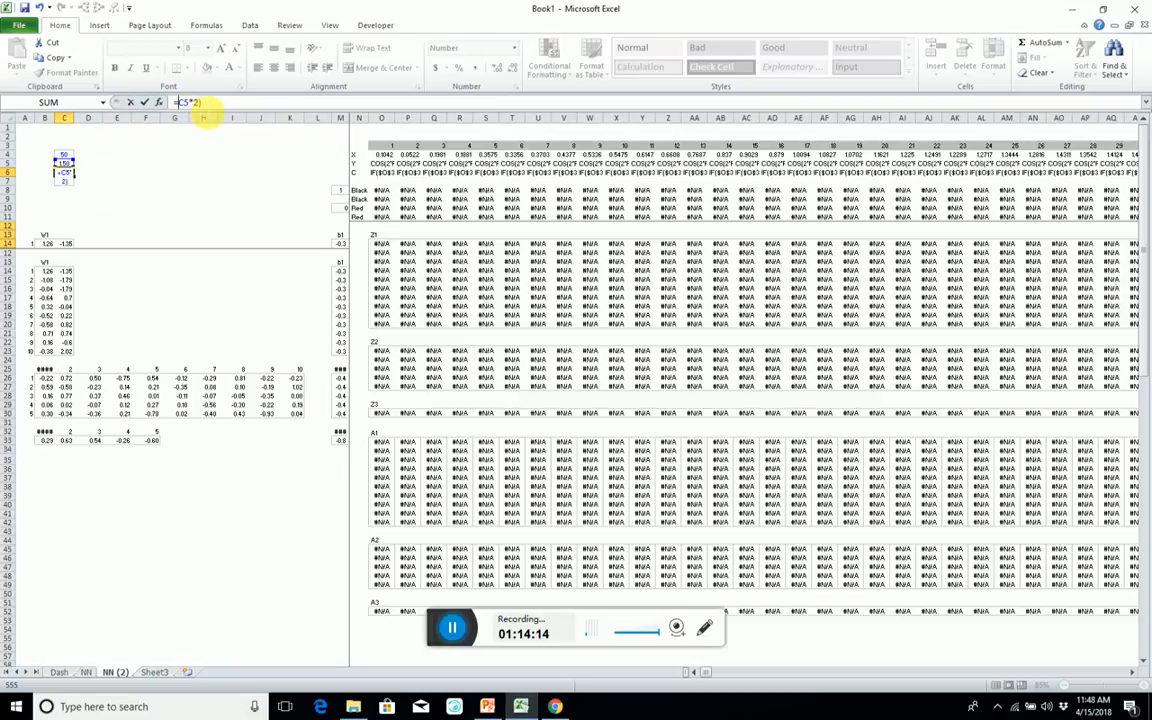
type("(")
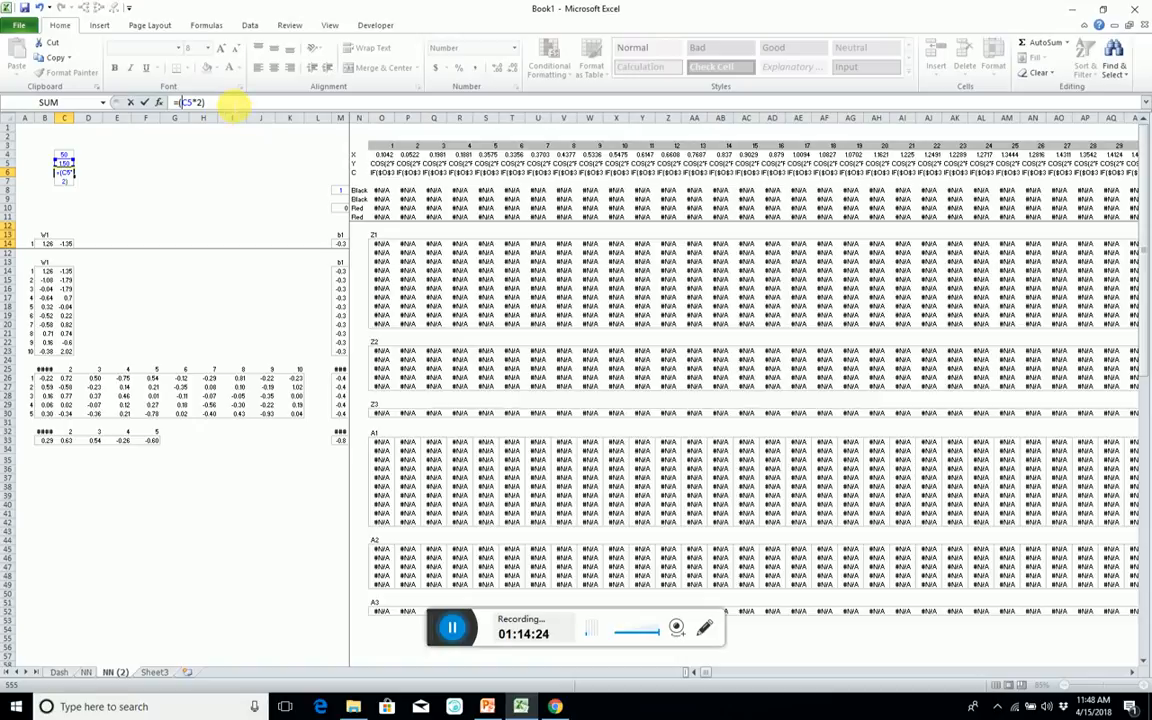
left_click(66, 156)
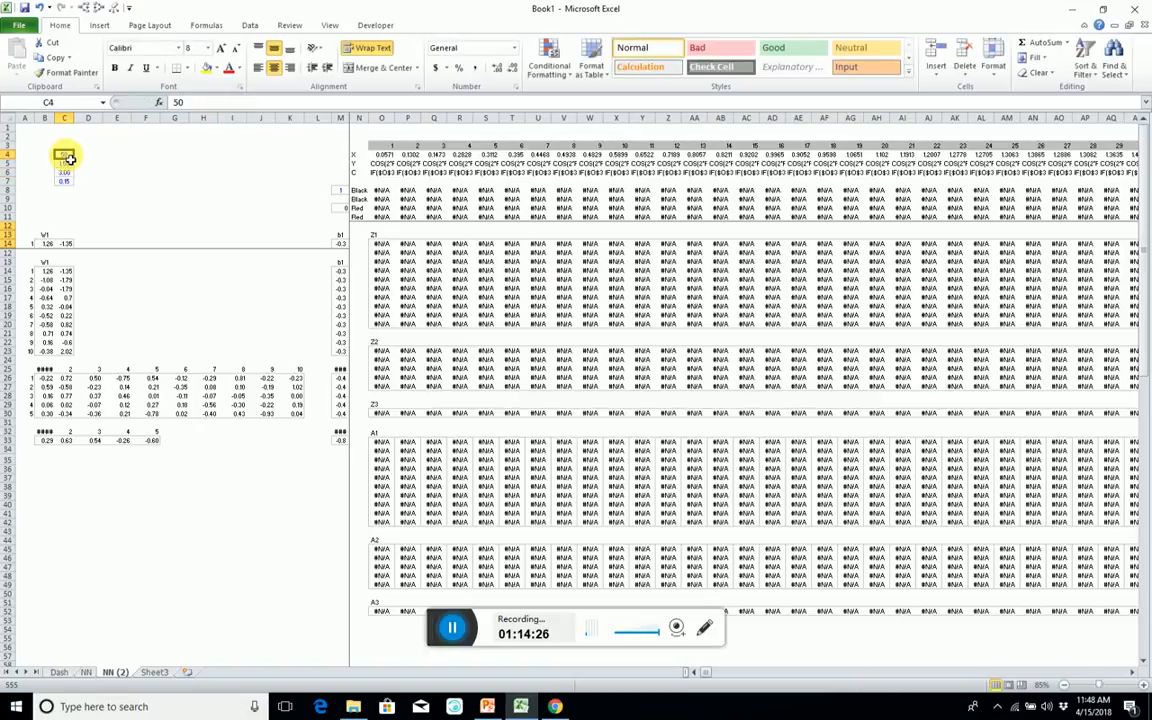
Extend the formula in C6 to =(C5*2)/(C4-1) and clear the noise value in C7.
left_click(66, 174)
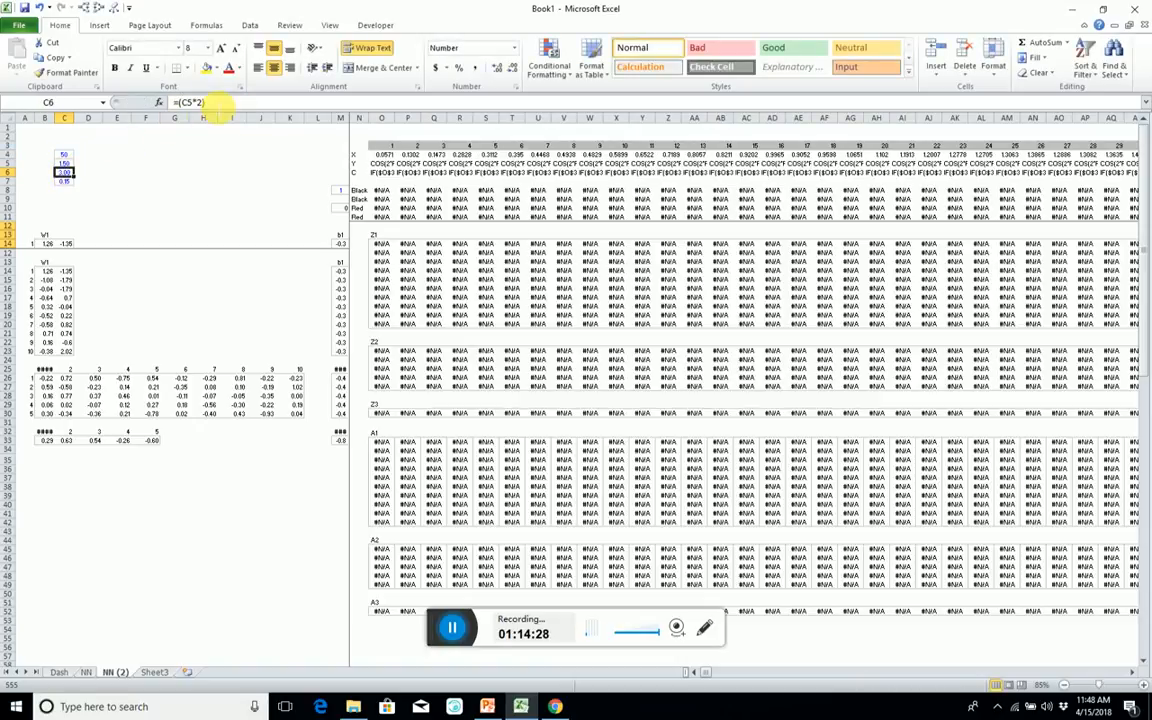
left_click(216, 103)
type("/(")
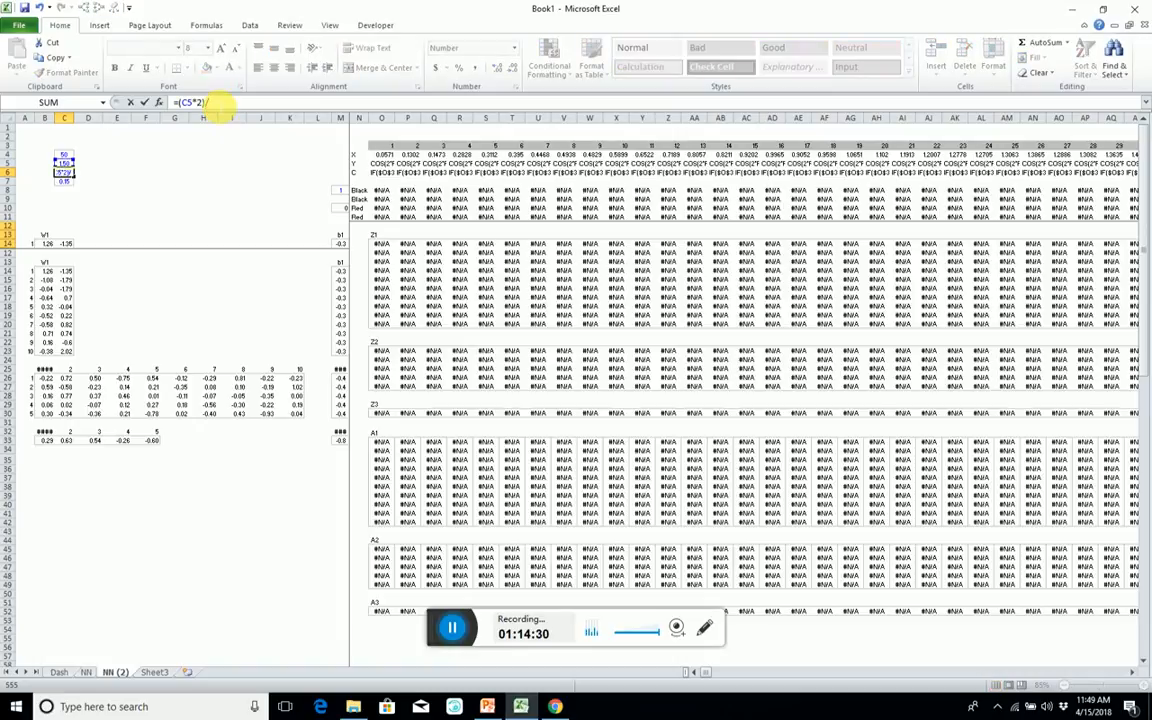
left_click(64, 155)
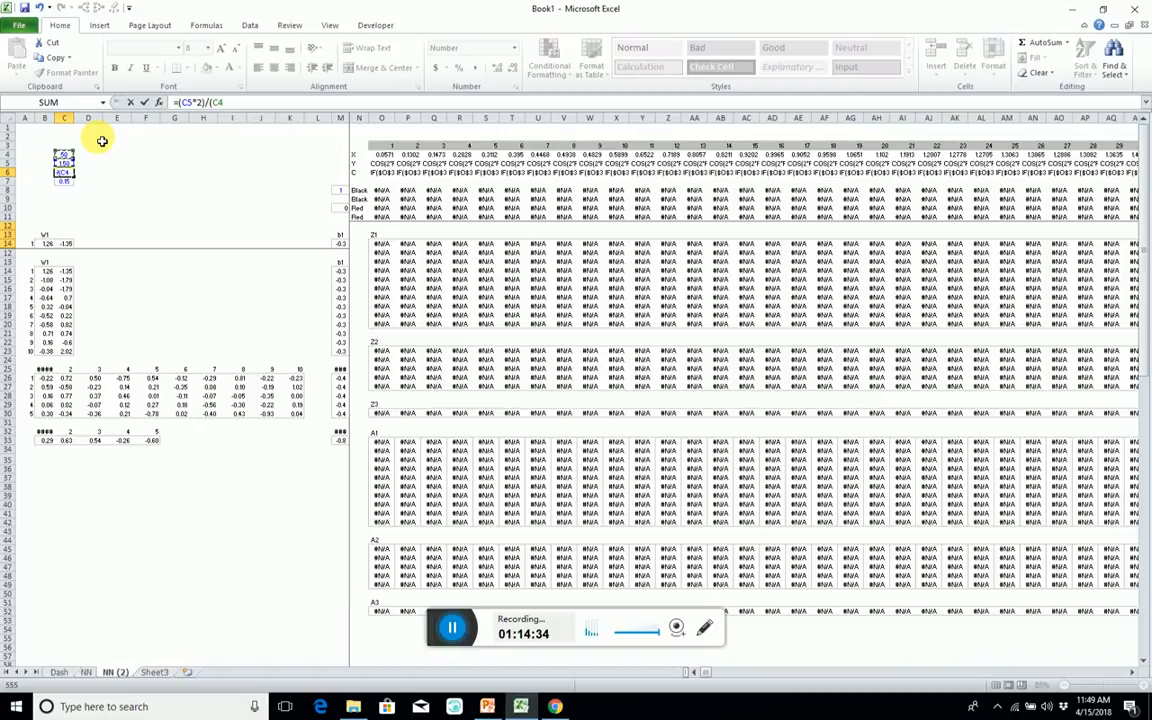
type("-1)")
key("Return")
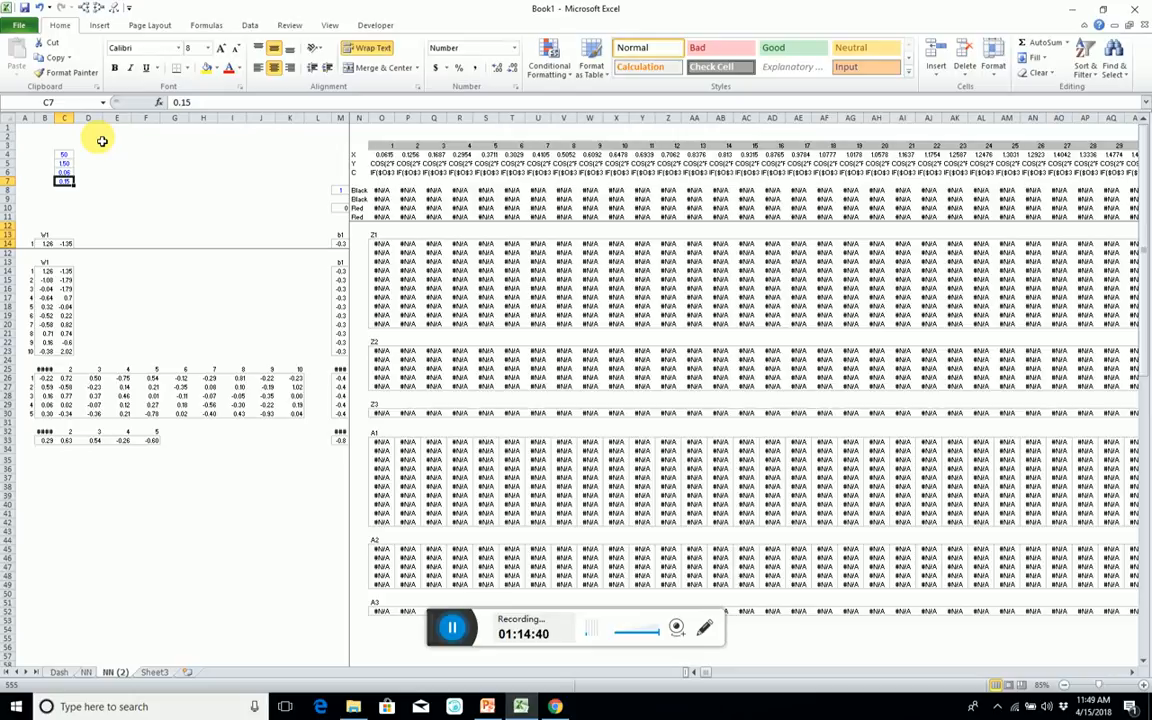
key("Delete")
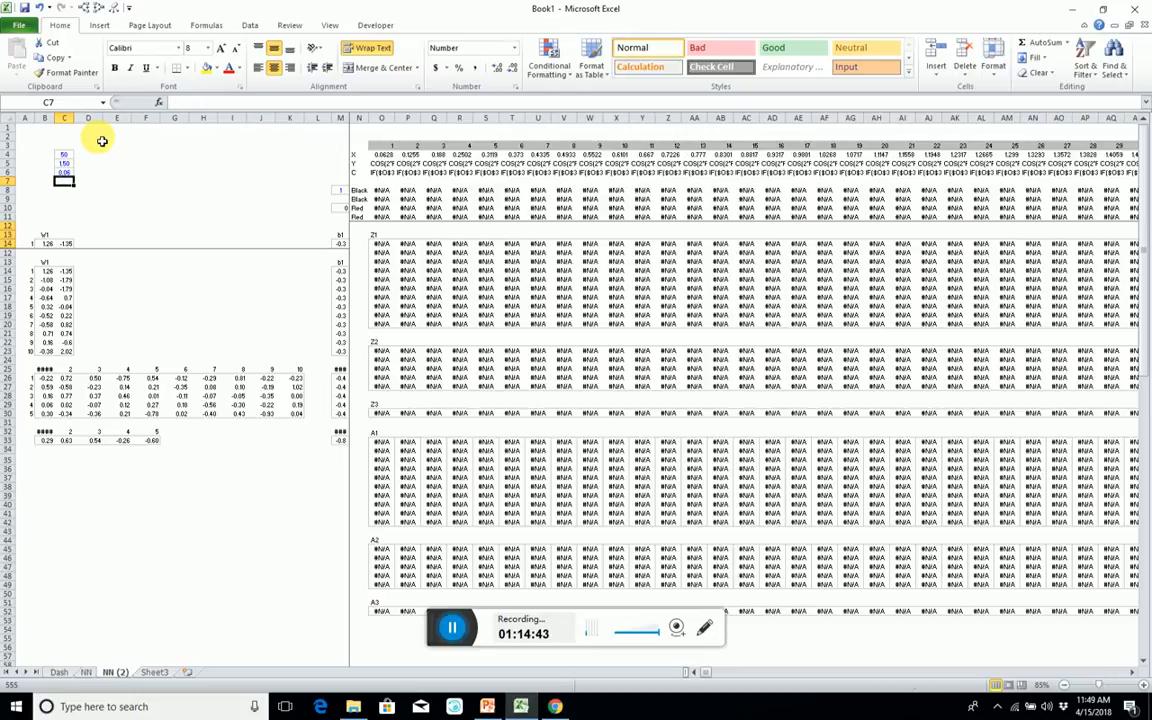
Start replacing the X row from O4 to CRR4 with a formula beginning =C5-C6*MOD(.
left_click(389, 154)
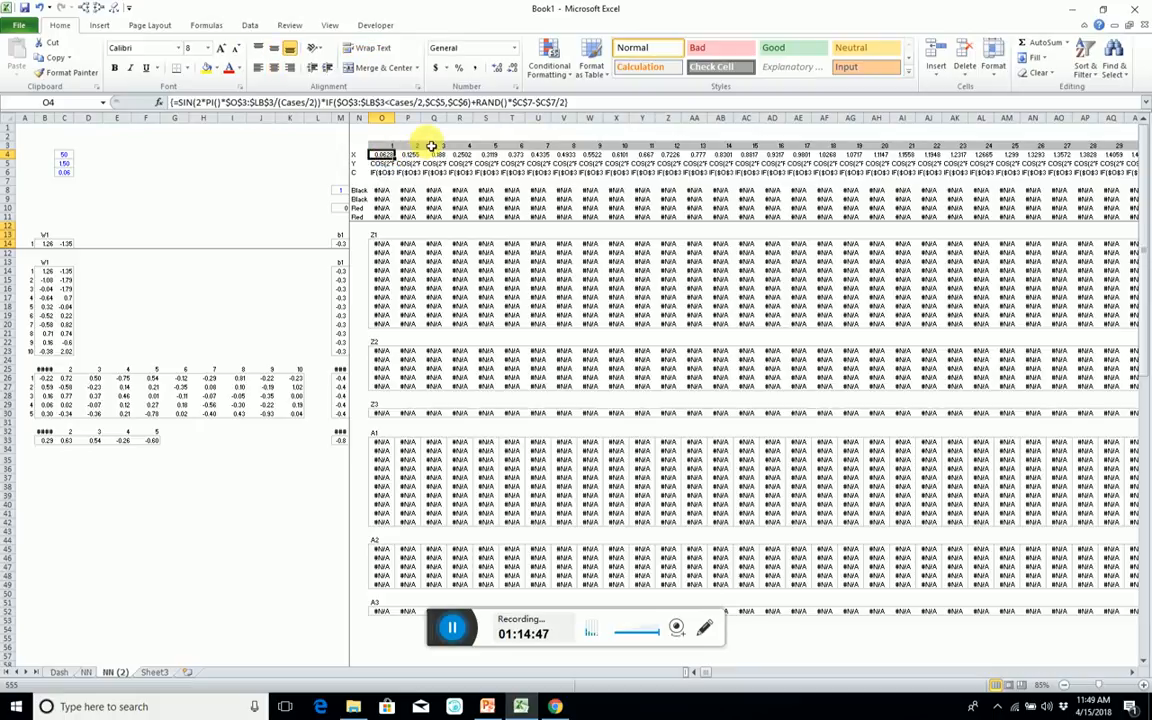
key("ctrl+shift+Right")
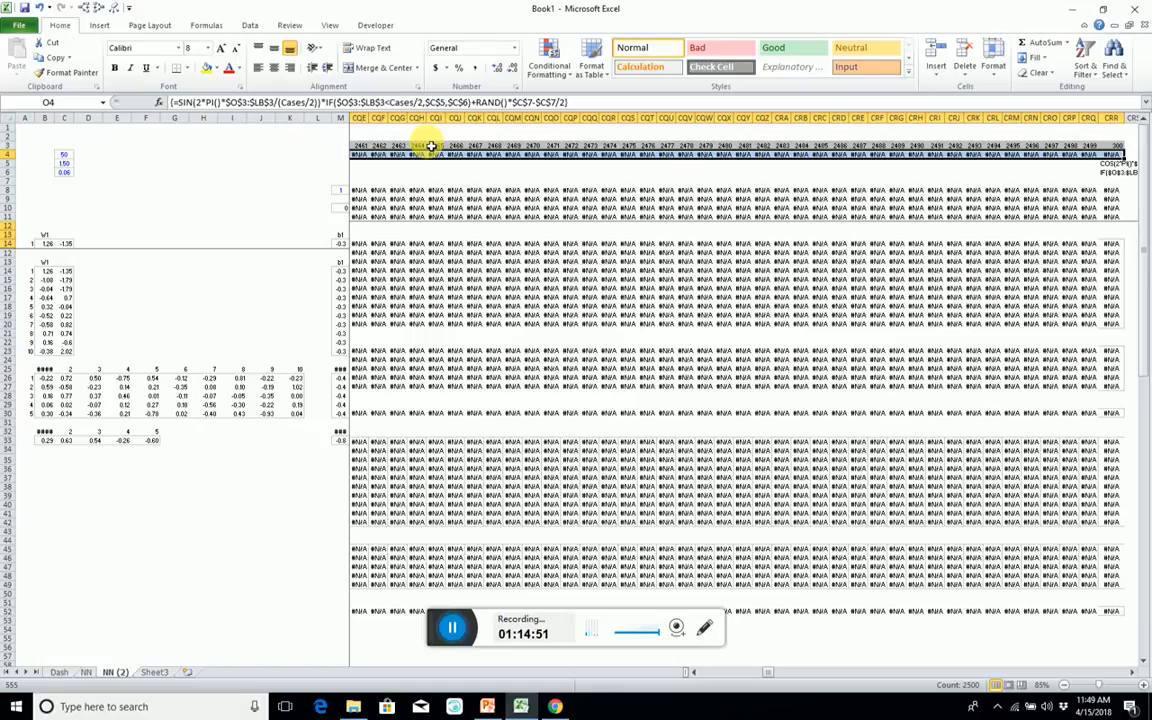
type("=")
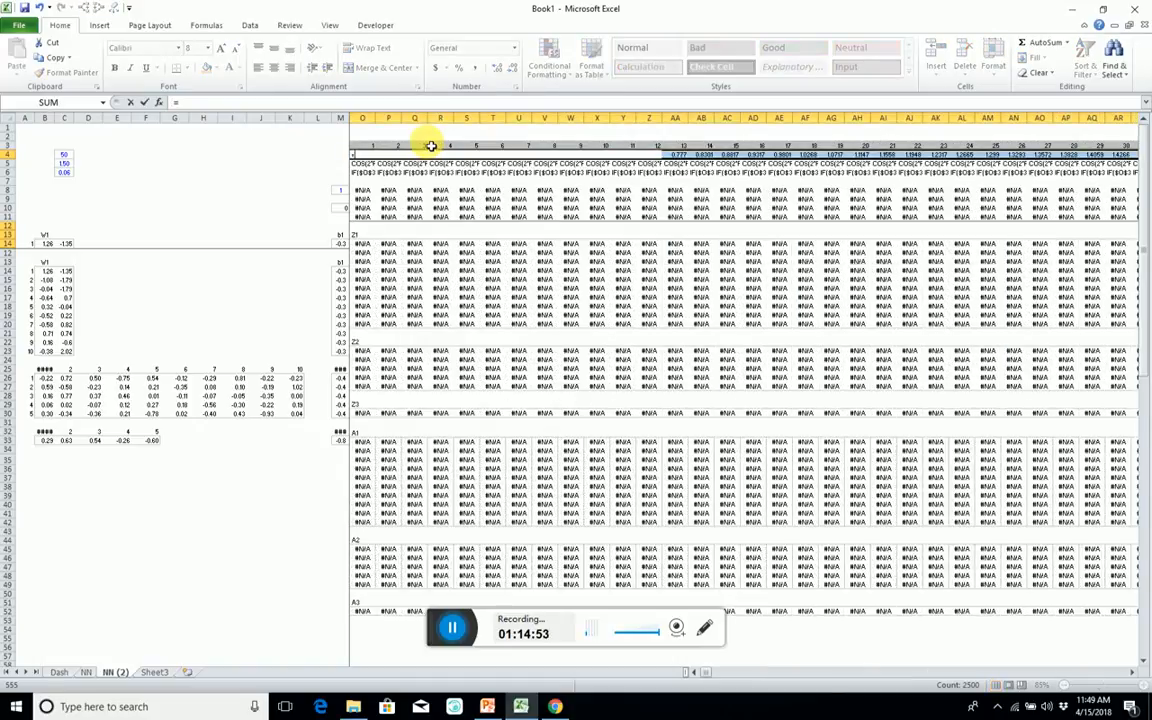
left_click(64, 164)
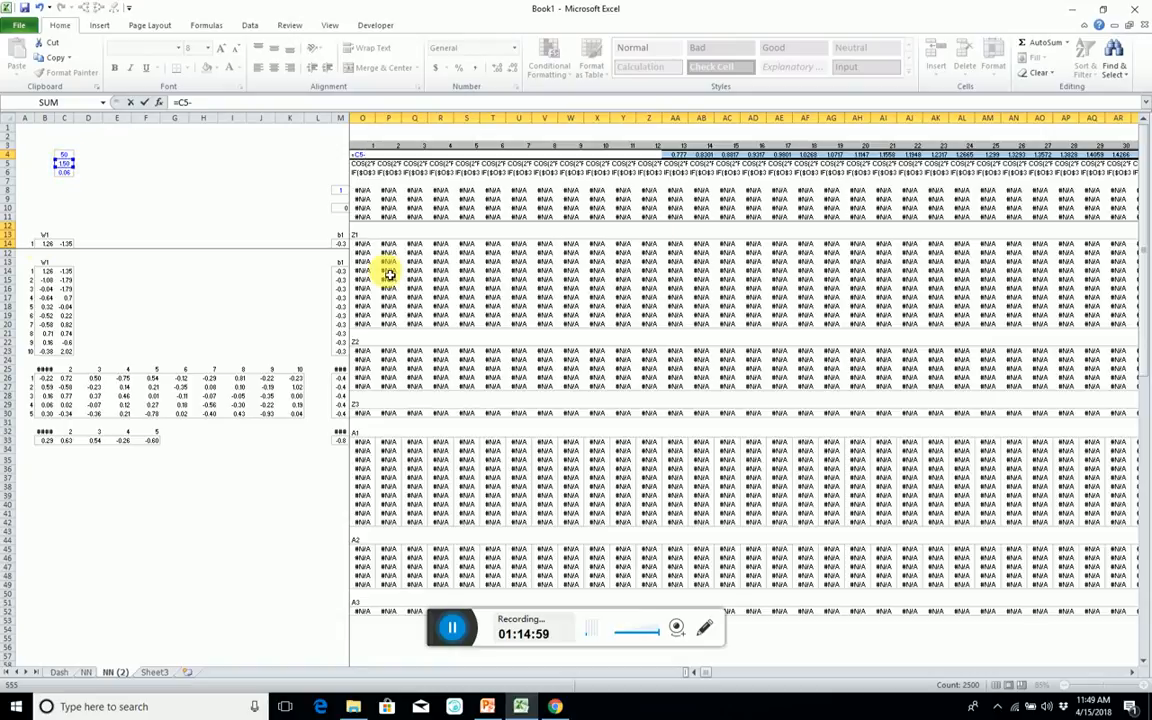
type("-")
left_click(60, 173)
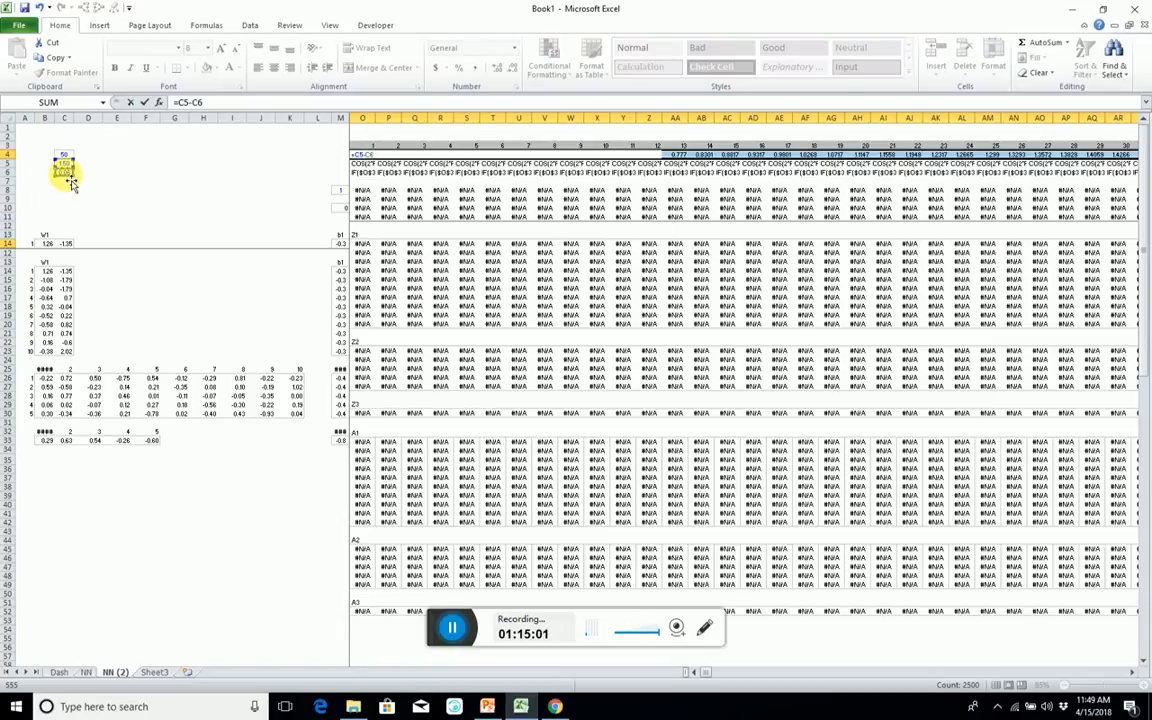
type("*M")
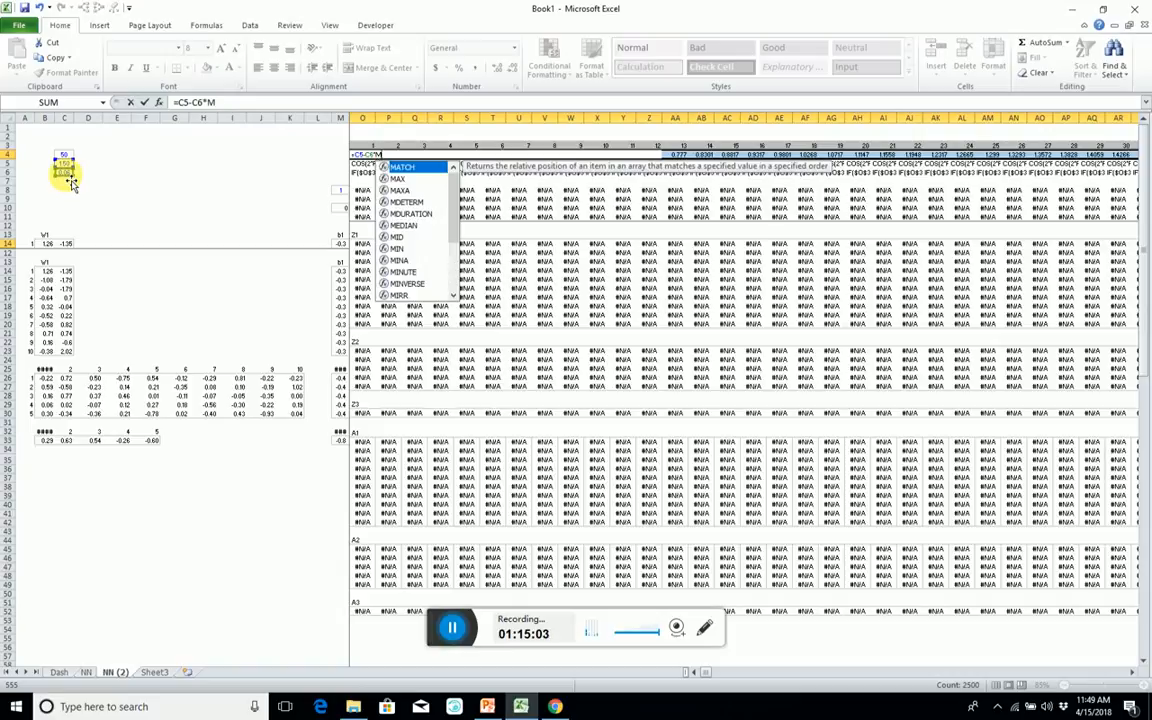
type("od")
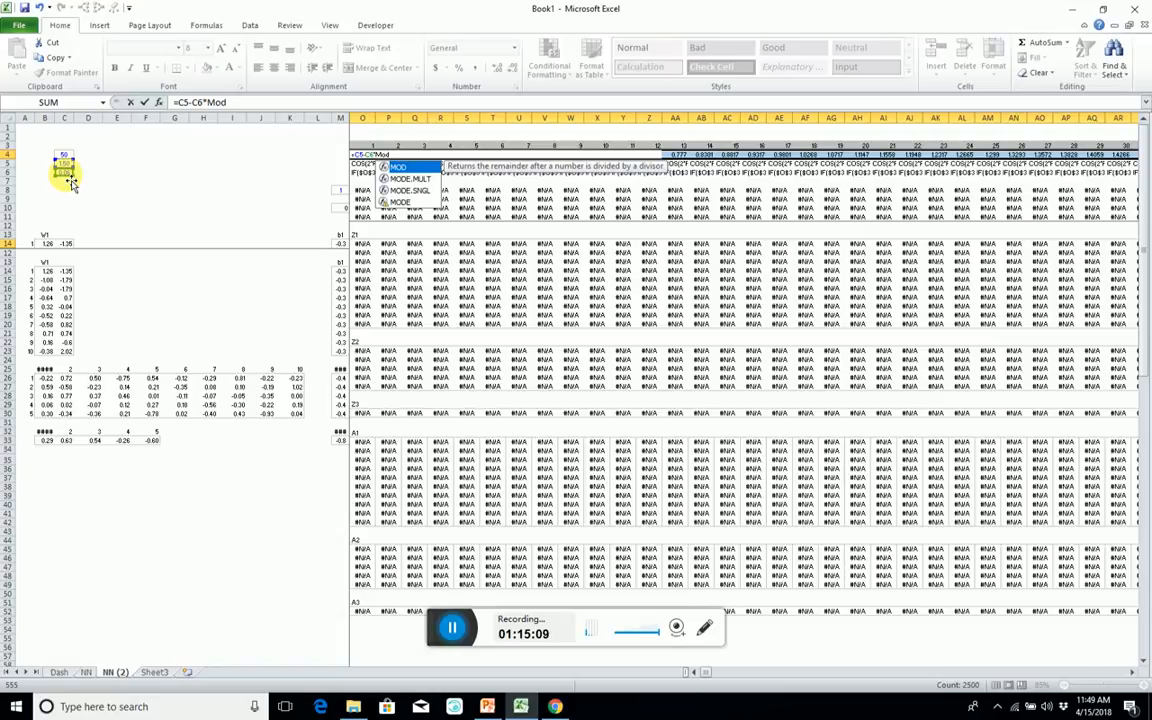
type("(")
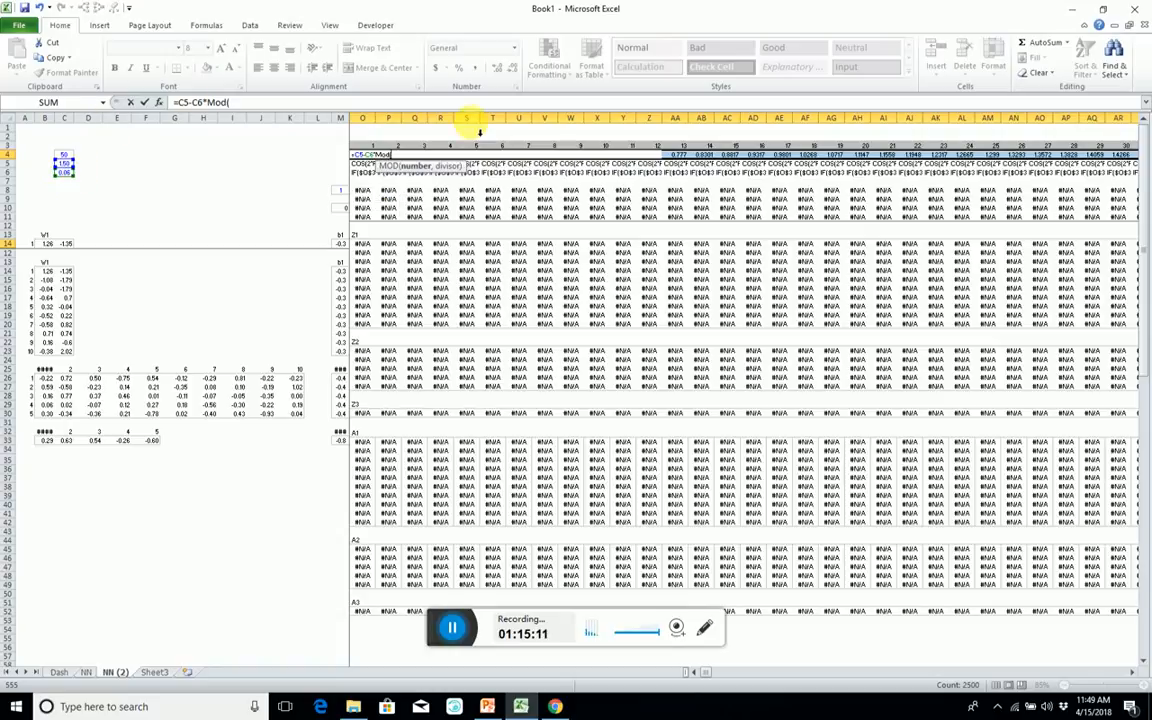
key("Return")
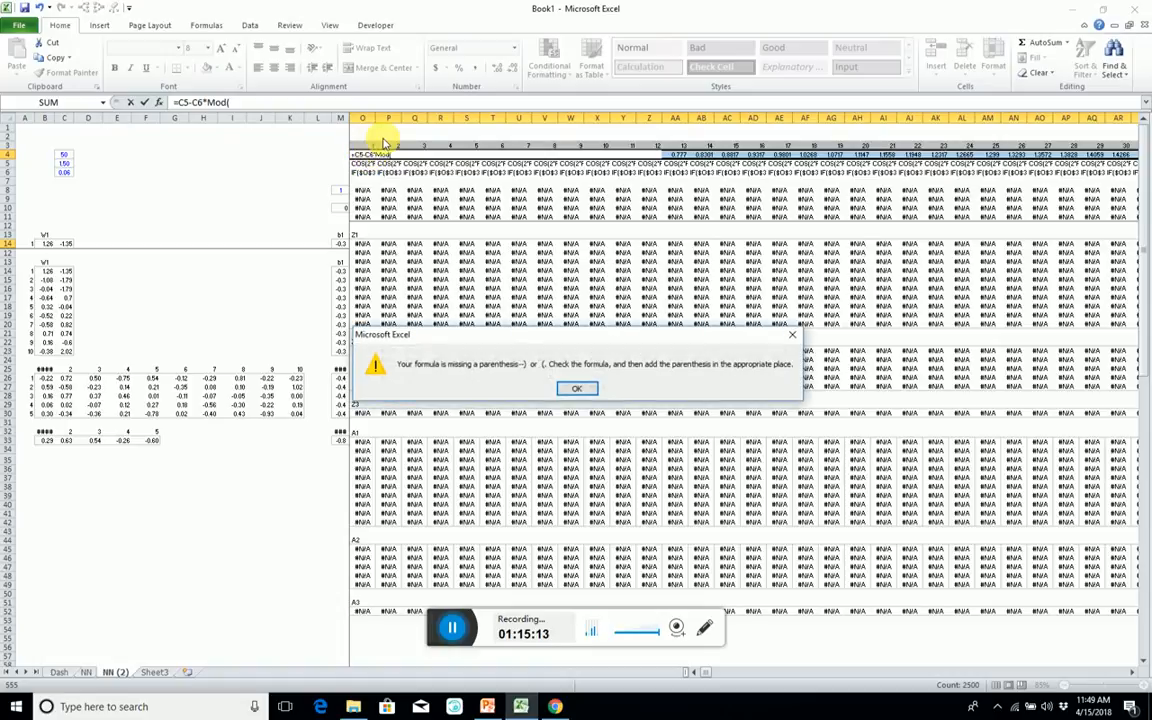
key("Return")
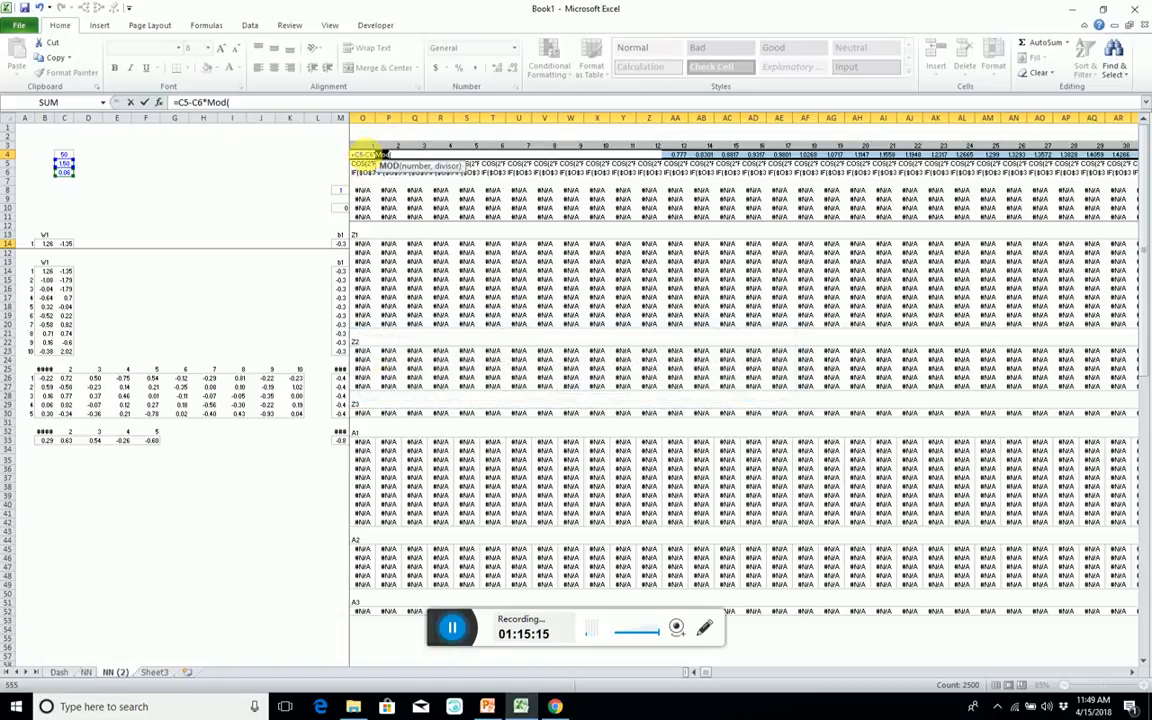
Complete the X row as the array formula =C5-C6*MOD(O3:CRR3,C4) across O4:CRR4.
left_click(372, 148)
key("ctrl+shift+Right")
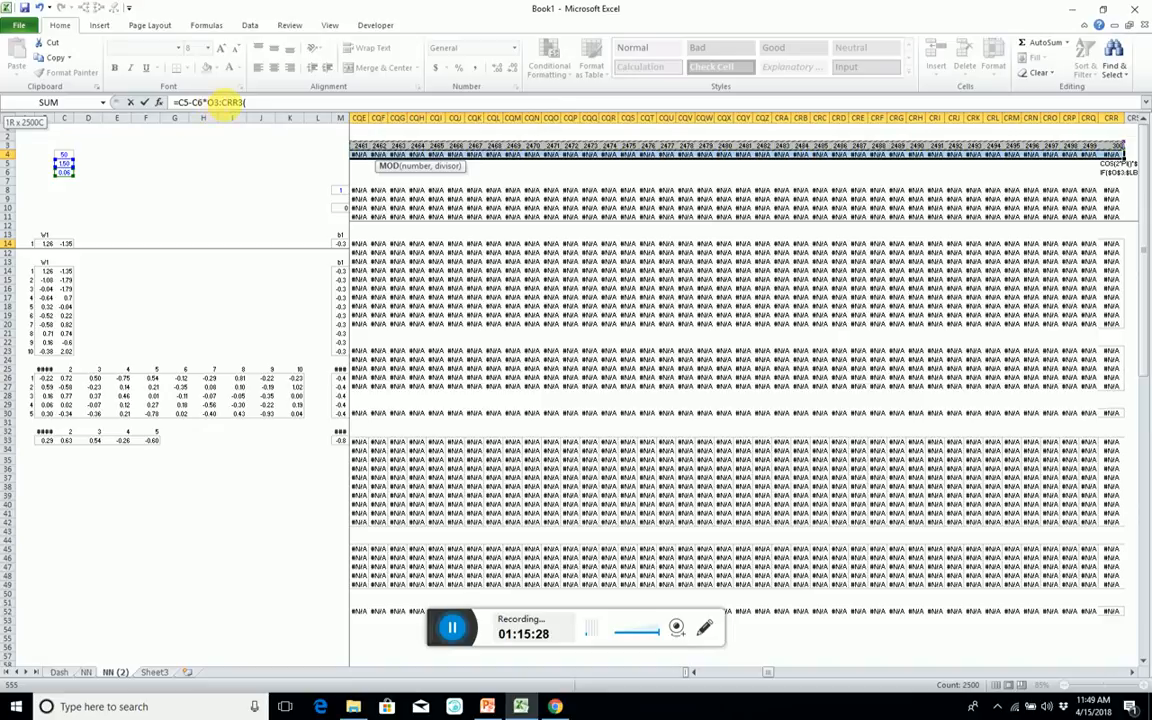
left_click(213, 103)
type("m")
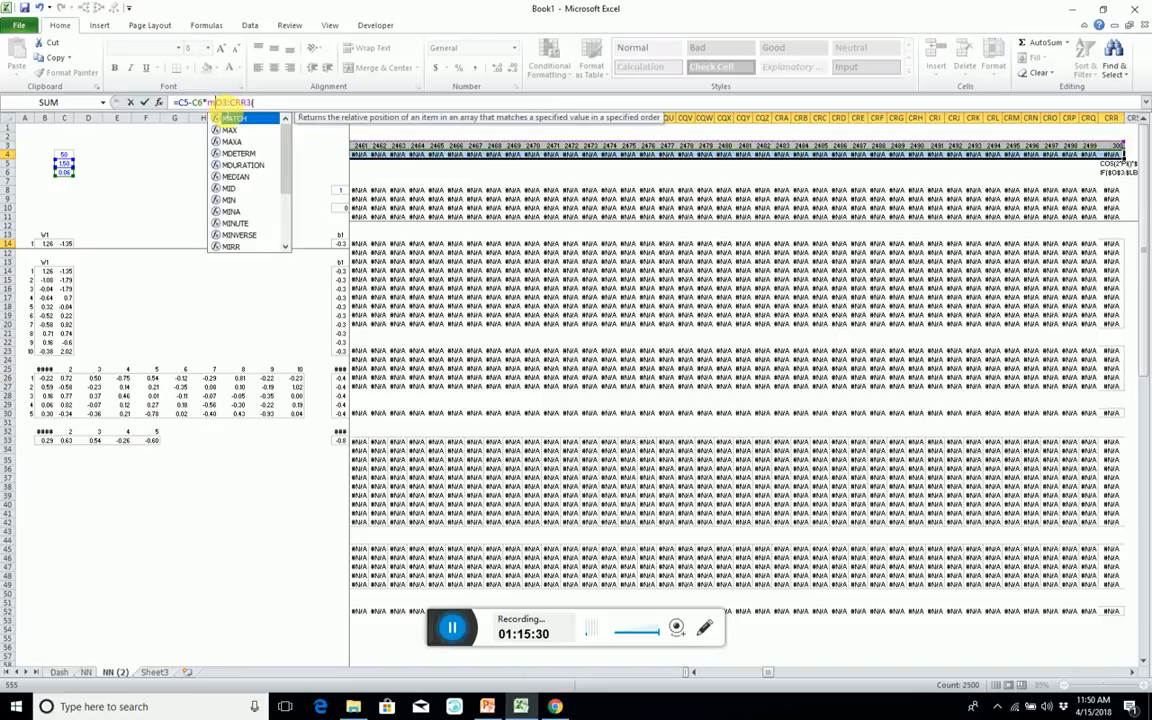
type("od(")
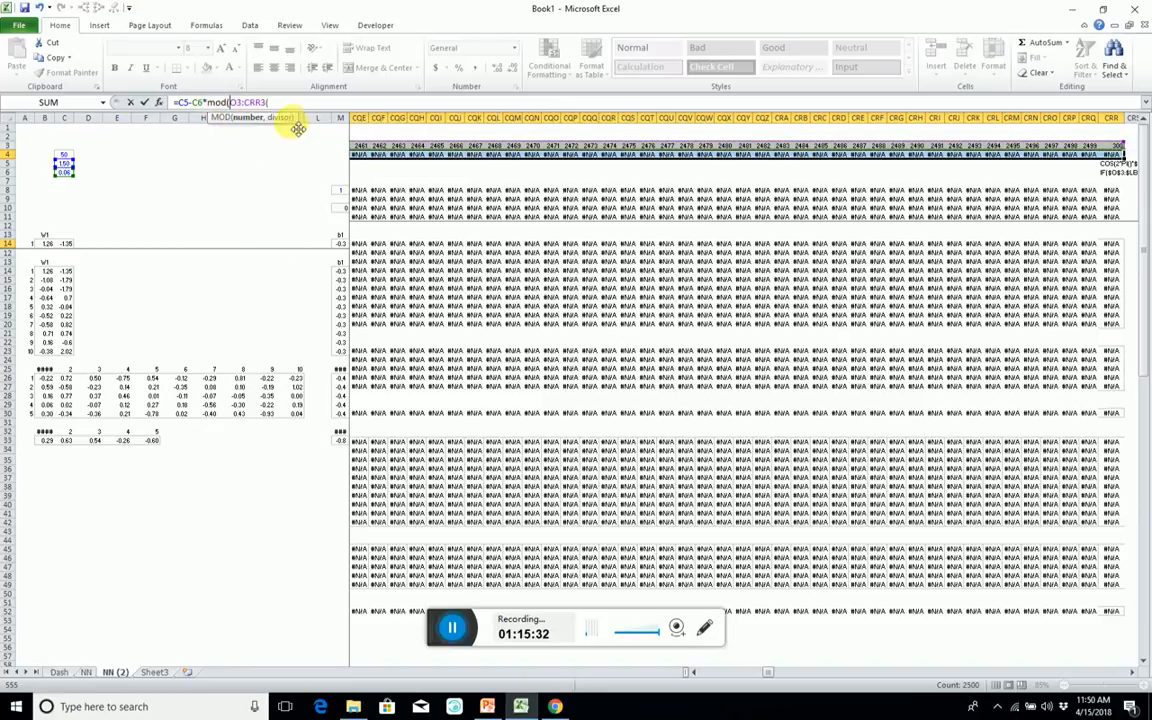
left_click(273, 102)
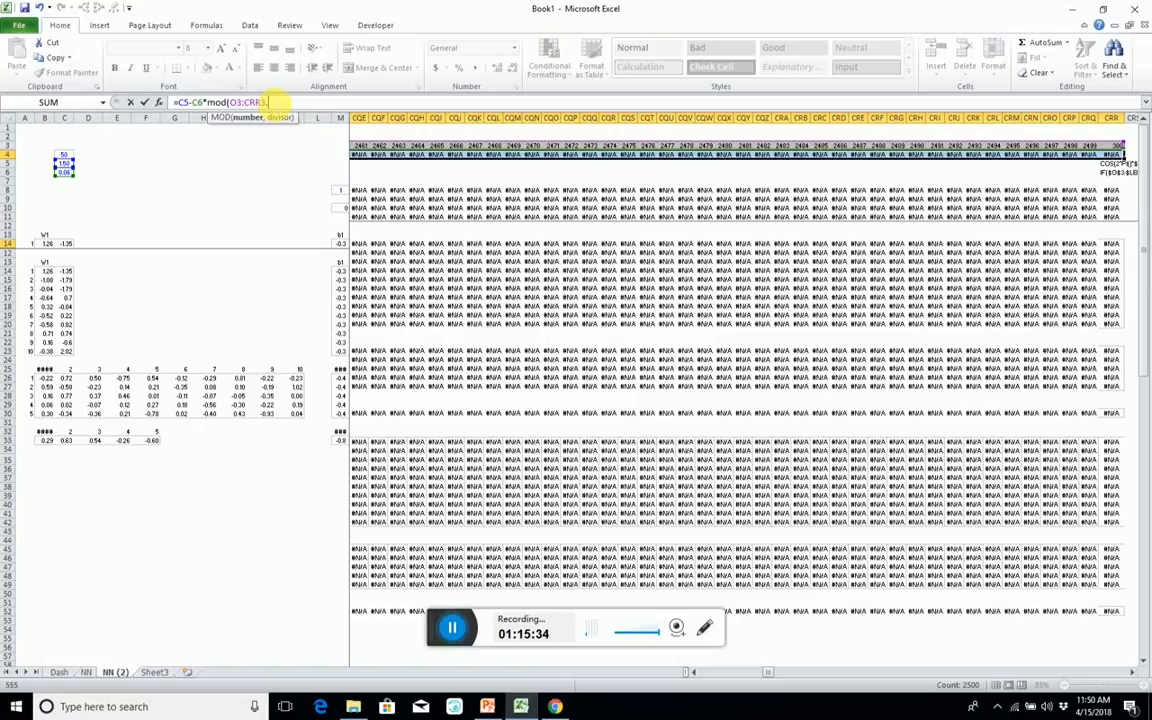
type(",")
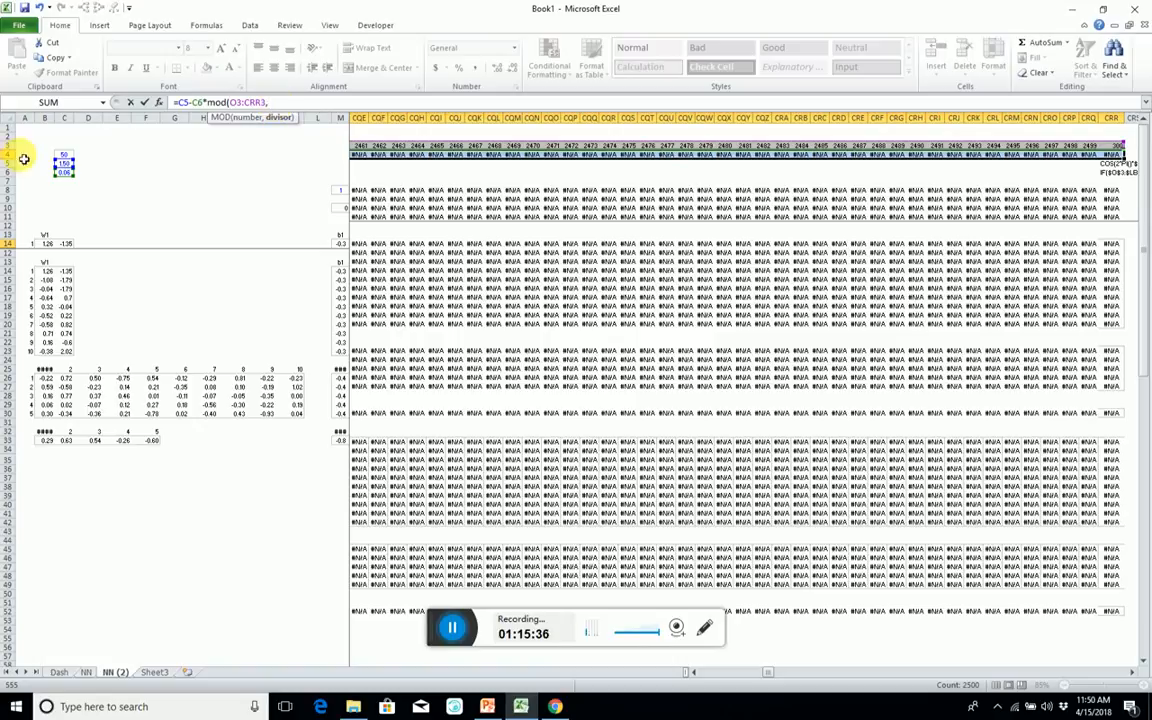
left_click(64, 155)
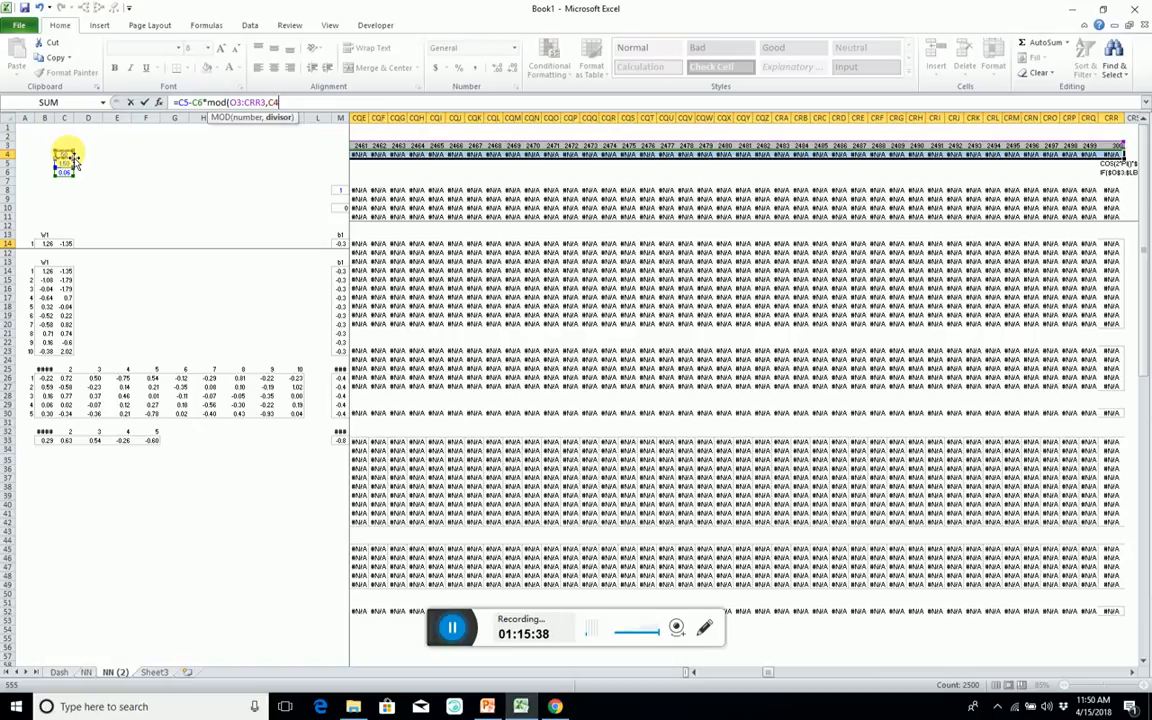
type(")")
key("ctrl+shift+Return")
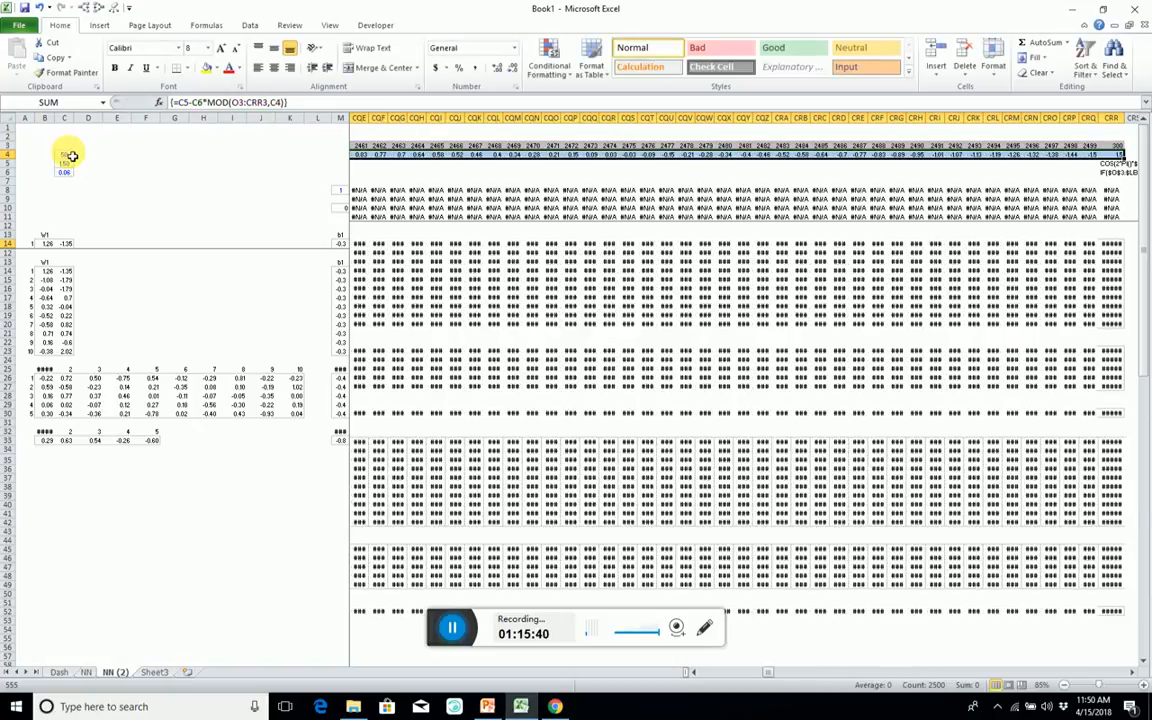
Copy the case-number formula =O3+1 from P3 across row 3 through CRR3.
key("Left")
key("Up")
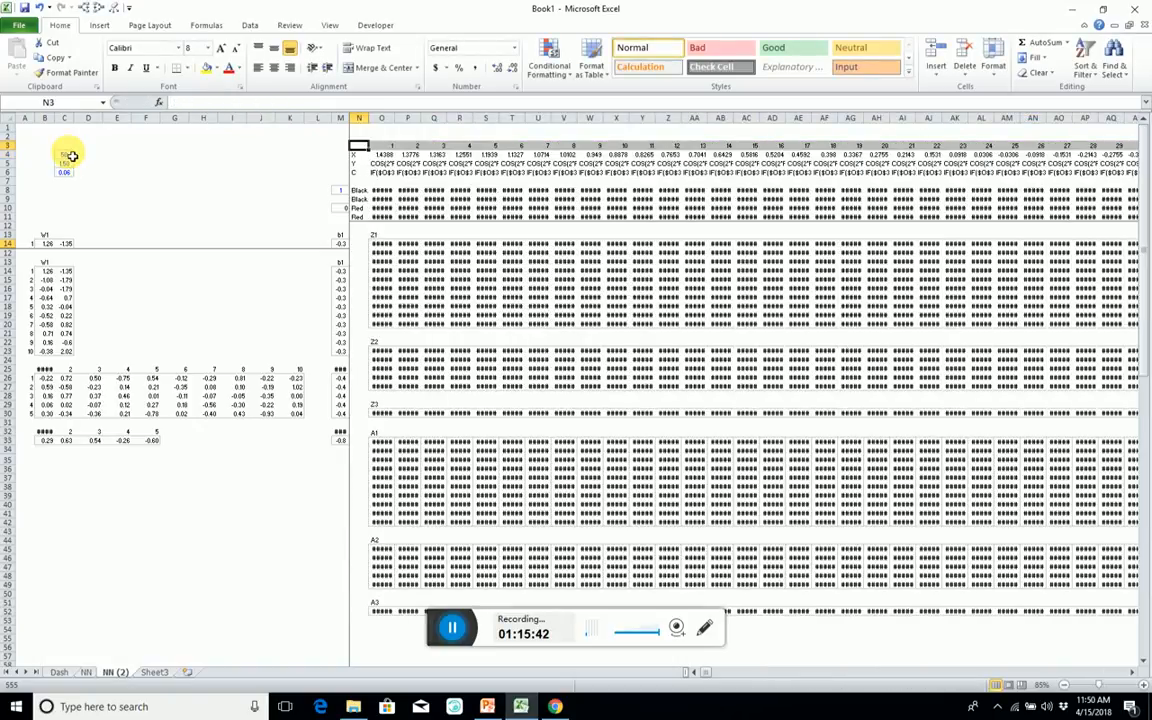
key("Right")
key("Right")
key("ctrl+shift+Right")
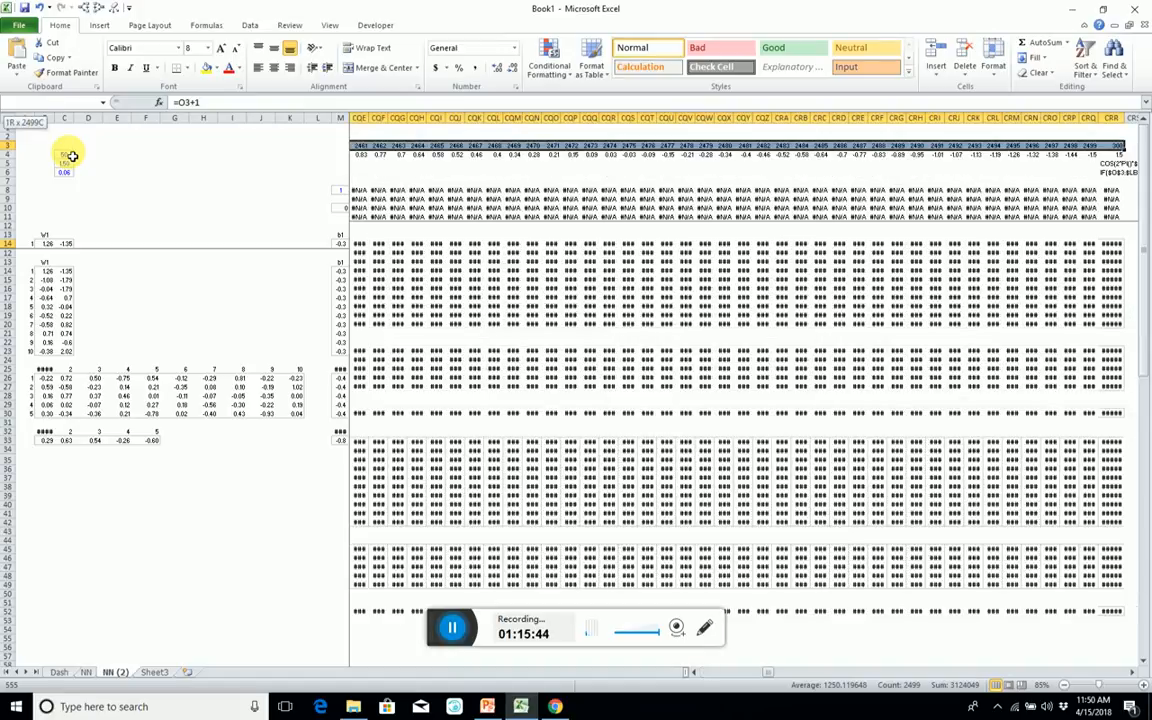
key("Left")
key("Left")
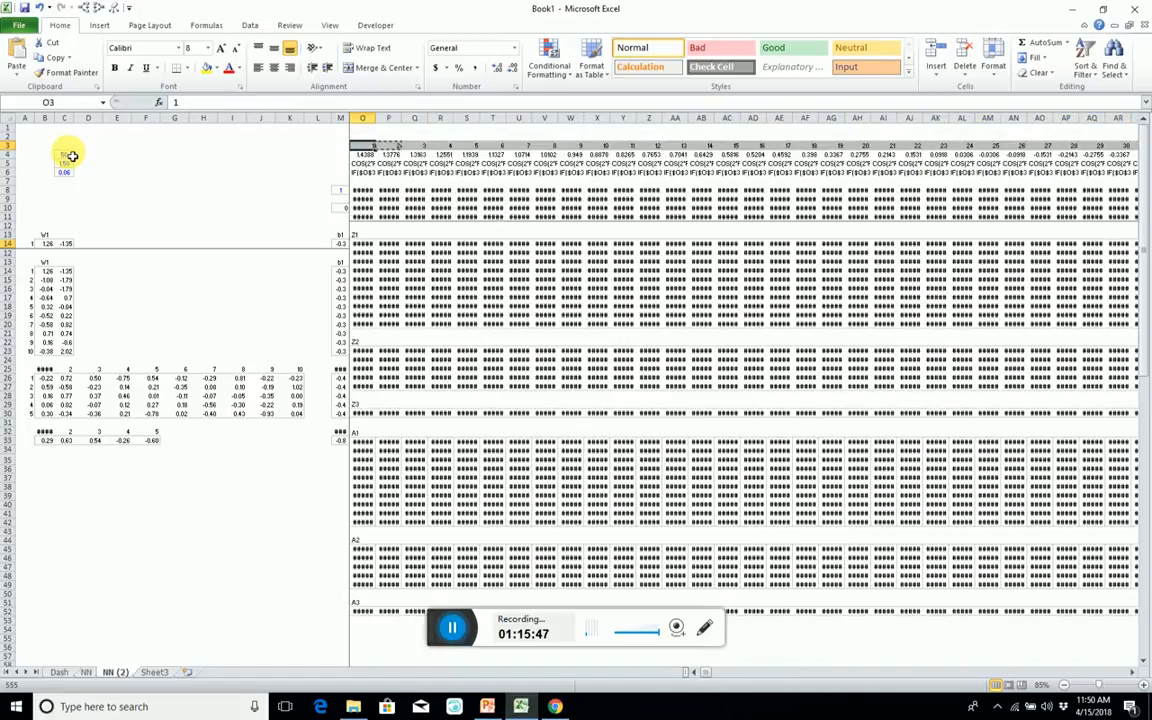
Start replacing the Y row from O5 to CRR5 with a formula beginning =C5-C6*.
key("Down")
key("Down")
key("Right")
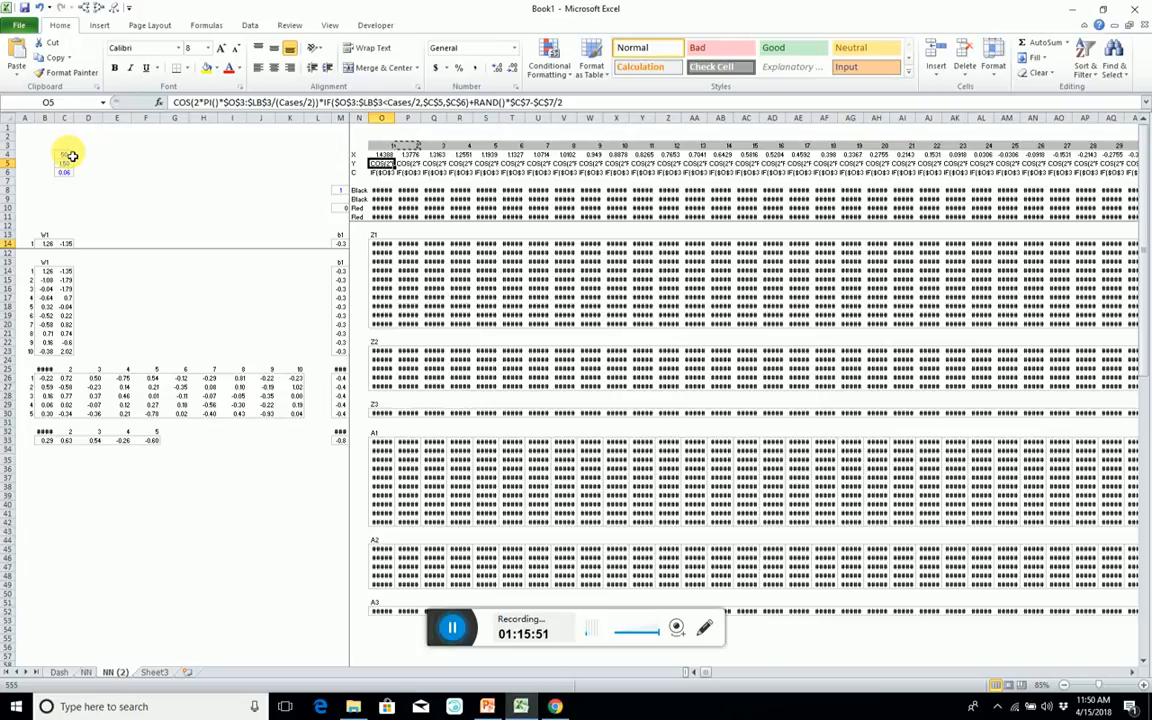
key("ctrl+shift+Right")
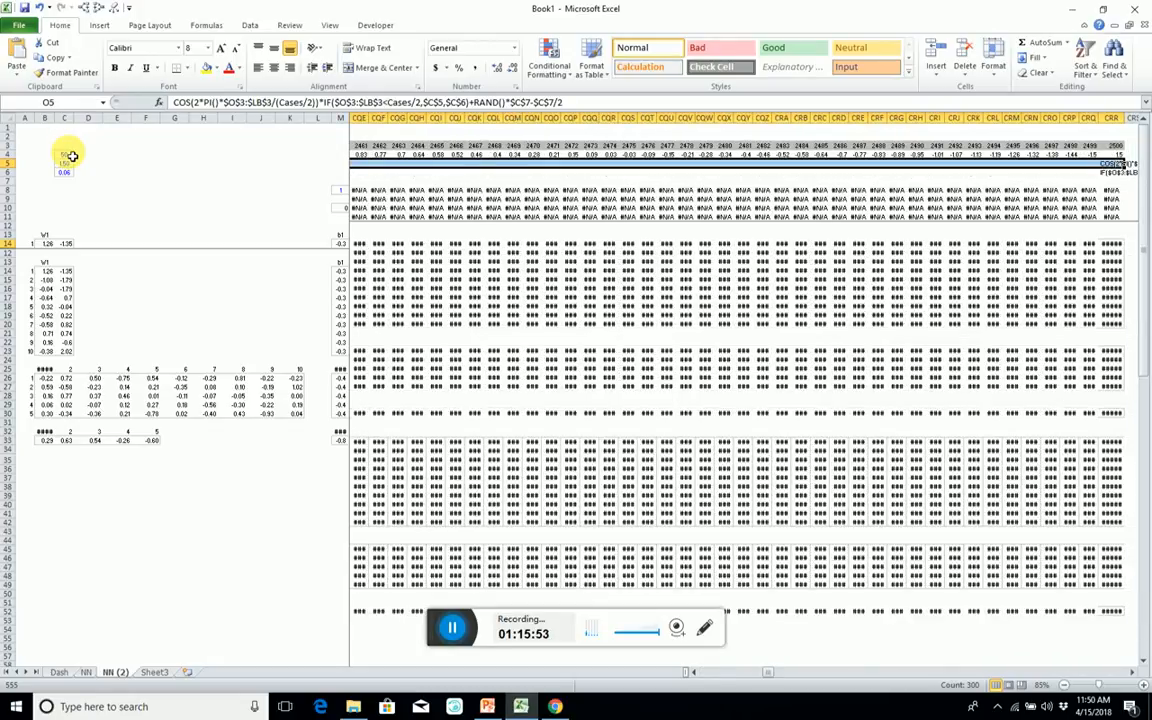
type("=")
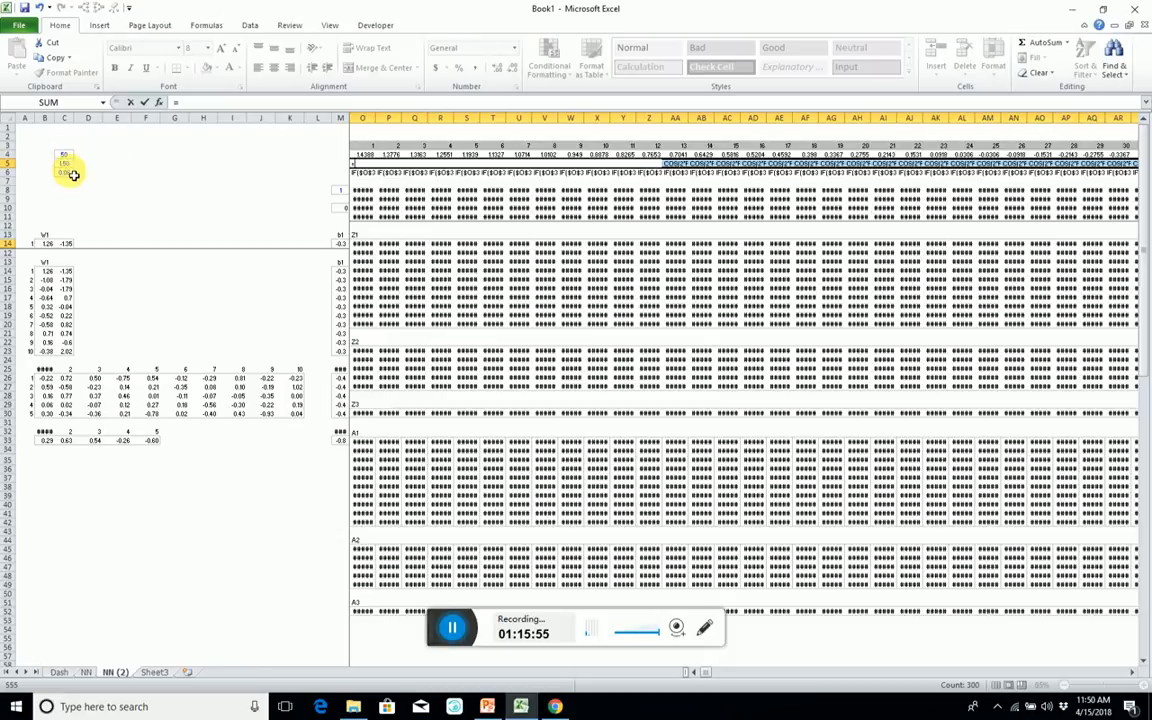
left_click(64, 163)
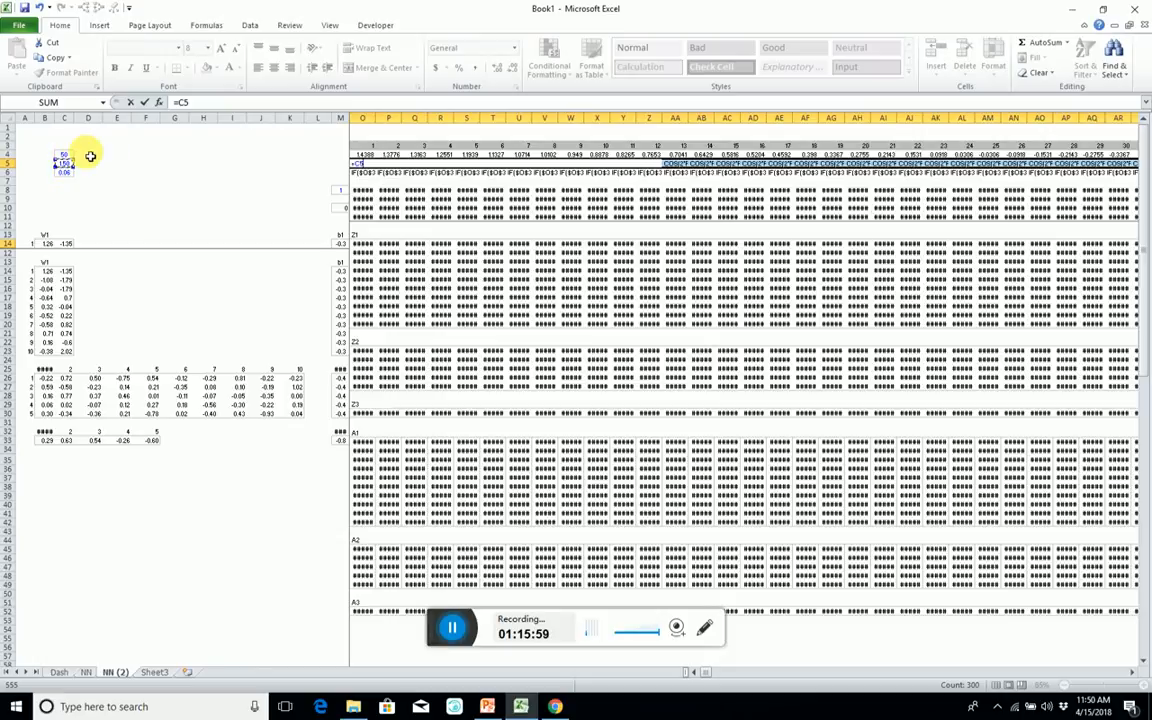
type("-")
left_click(64, 171)
type("*in")
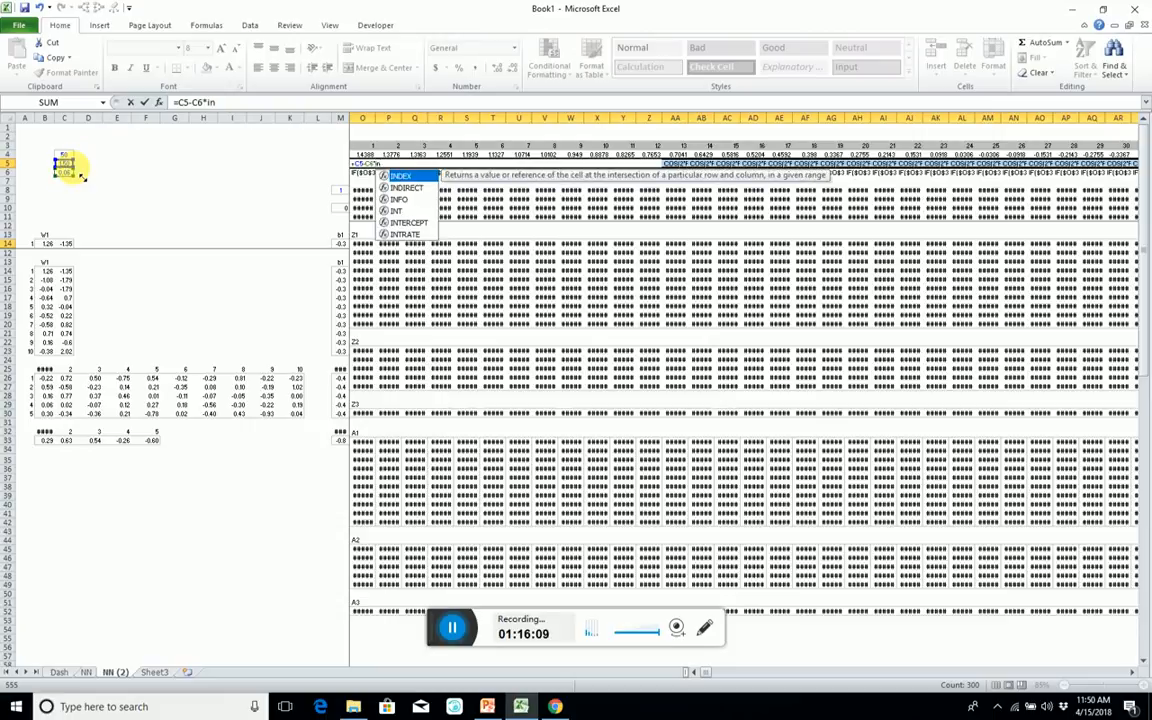
type("t(")
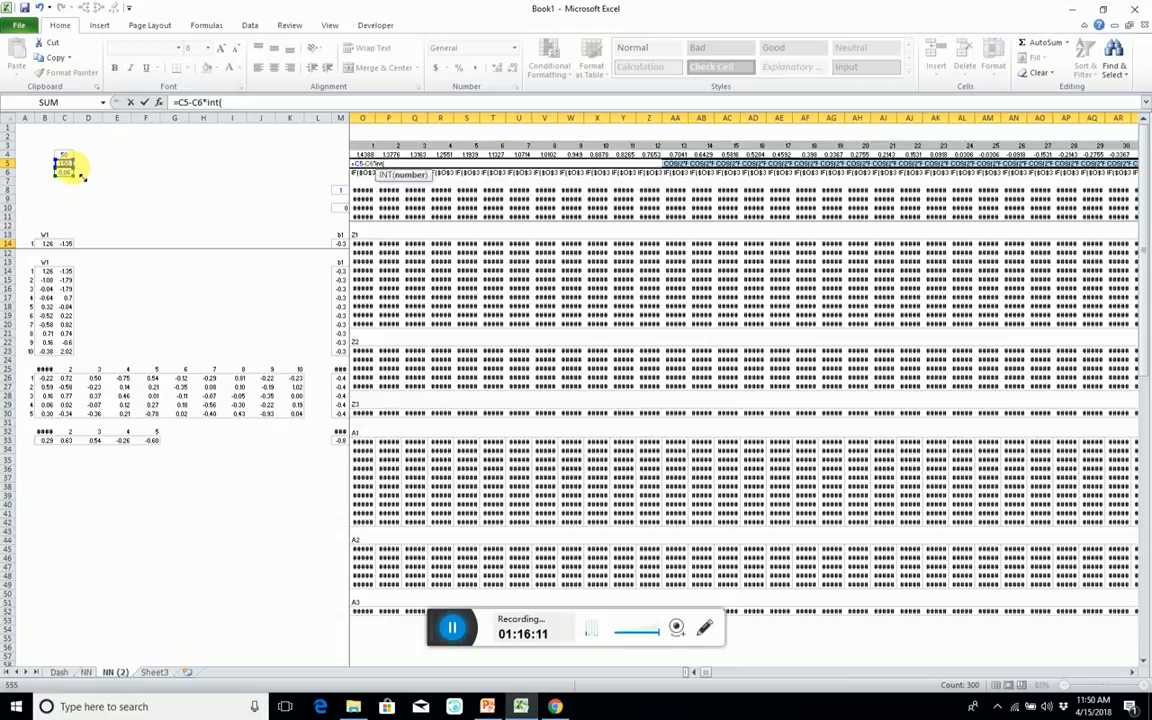
Continue the Y row formula with int(O3:CRR3/ to divide the case numbers inside an INT function.
left_click(366, 149)
key("ctrl+shift+Right")
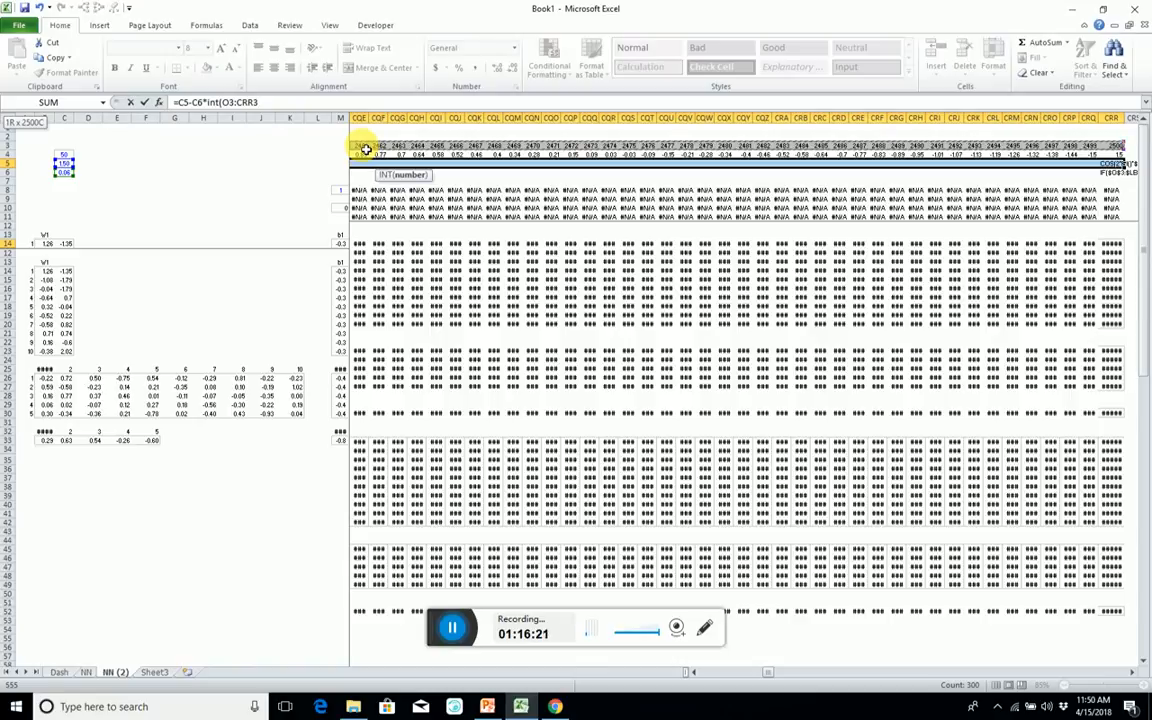
type("/")
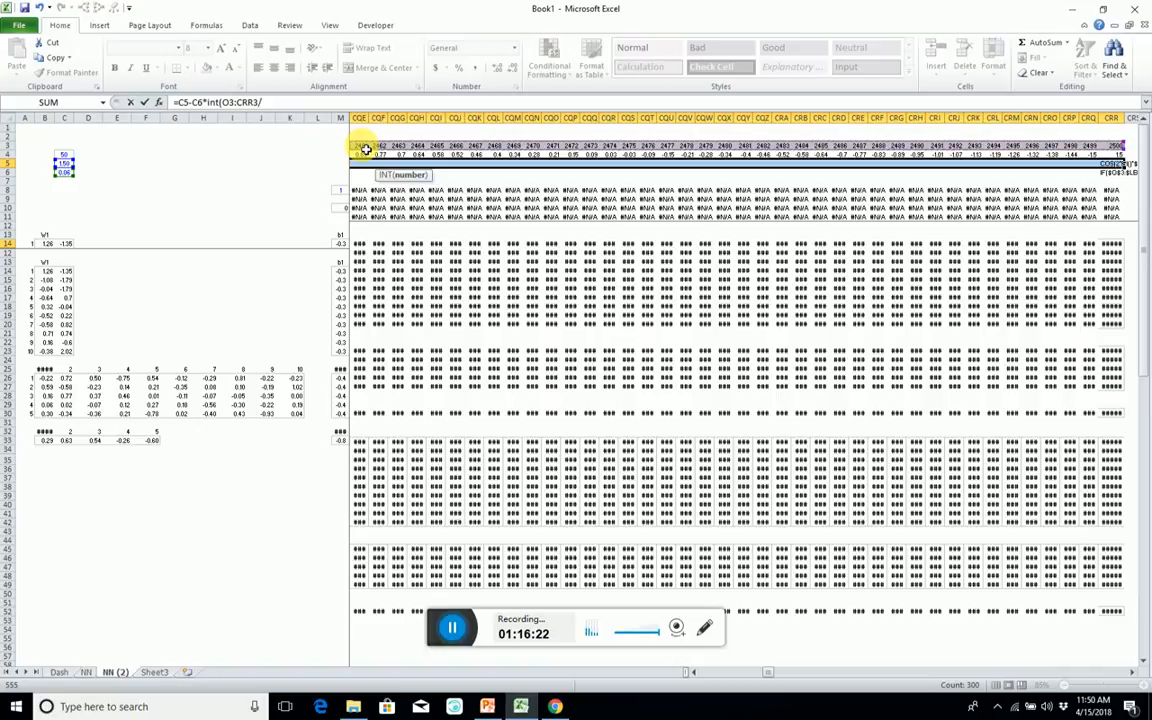
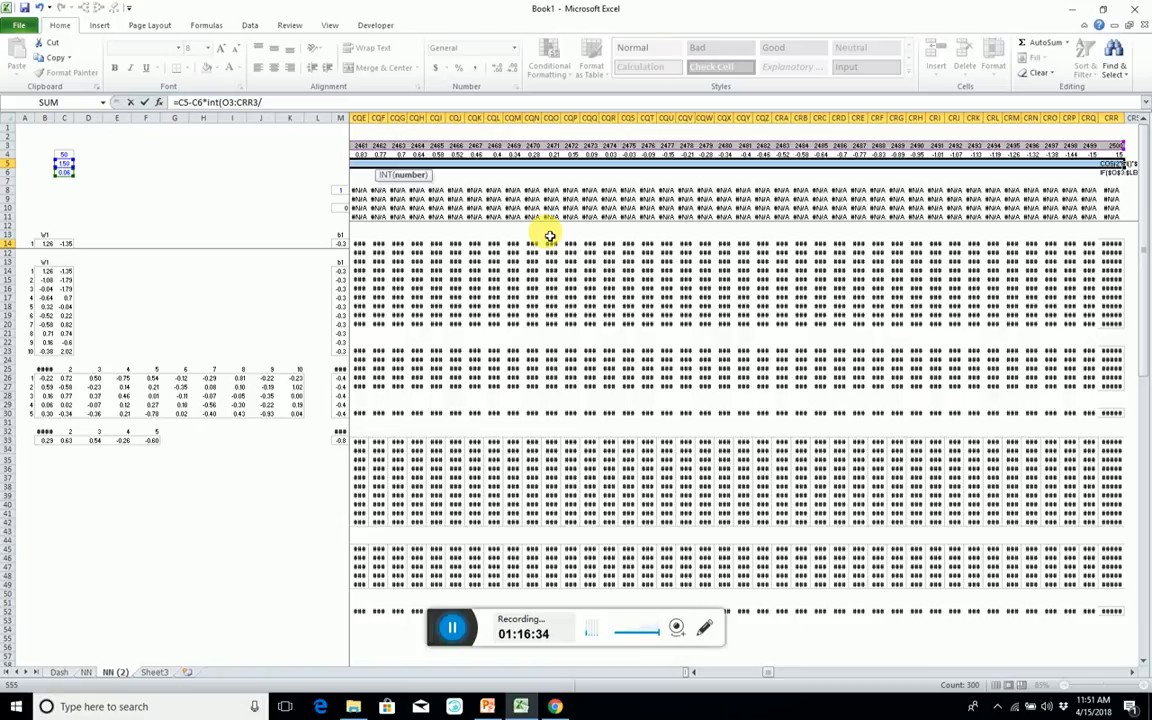
Complete the Y row as the array formula =C5-C6*INT(O3:CRR3/C4) across O5:CRR5.
left_click(74, 153)
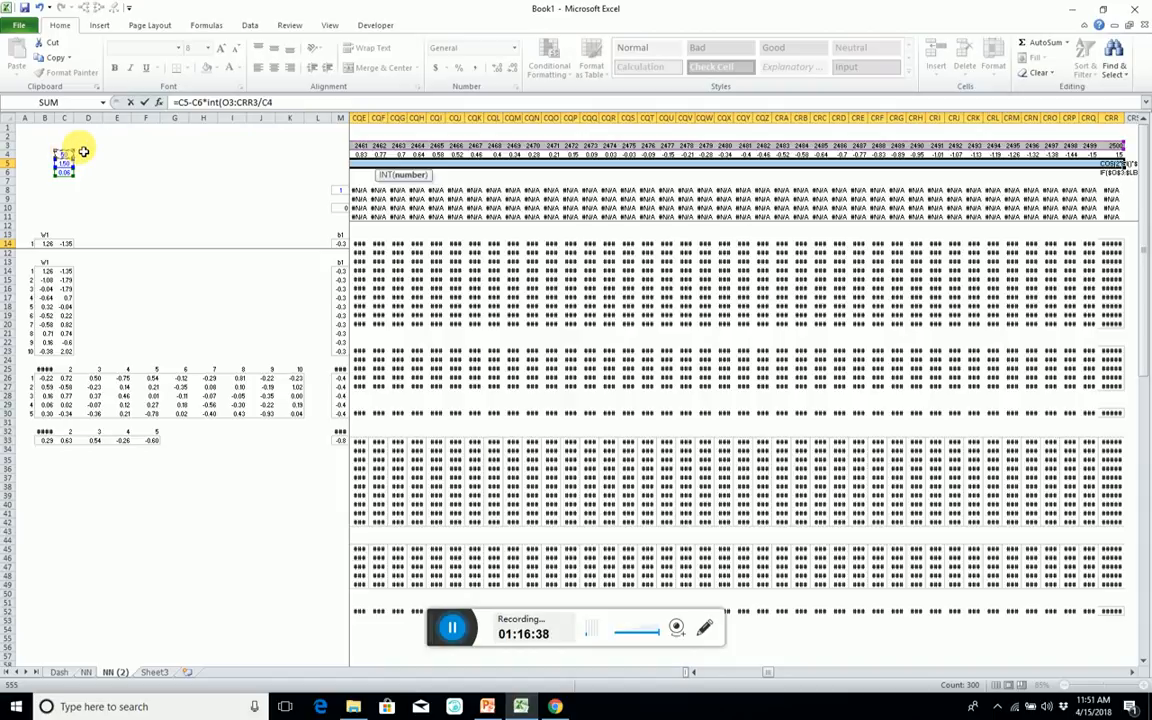
type(")")
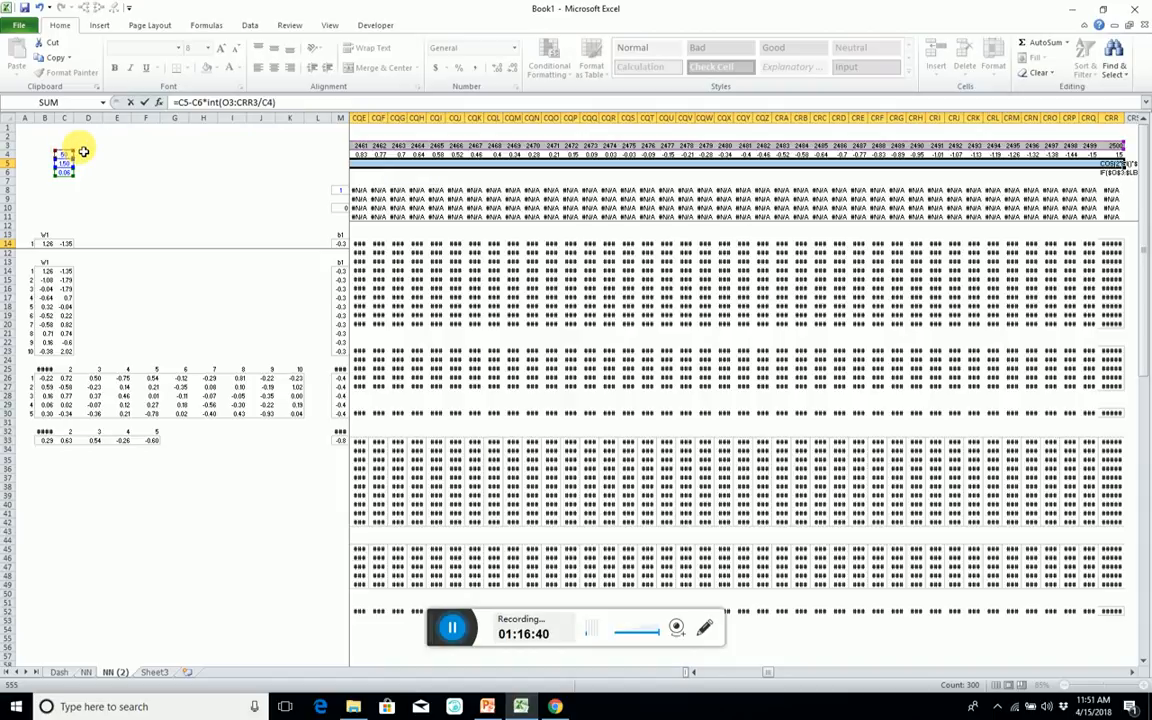
key("Return")
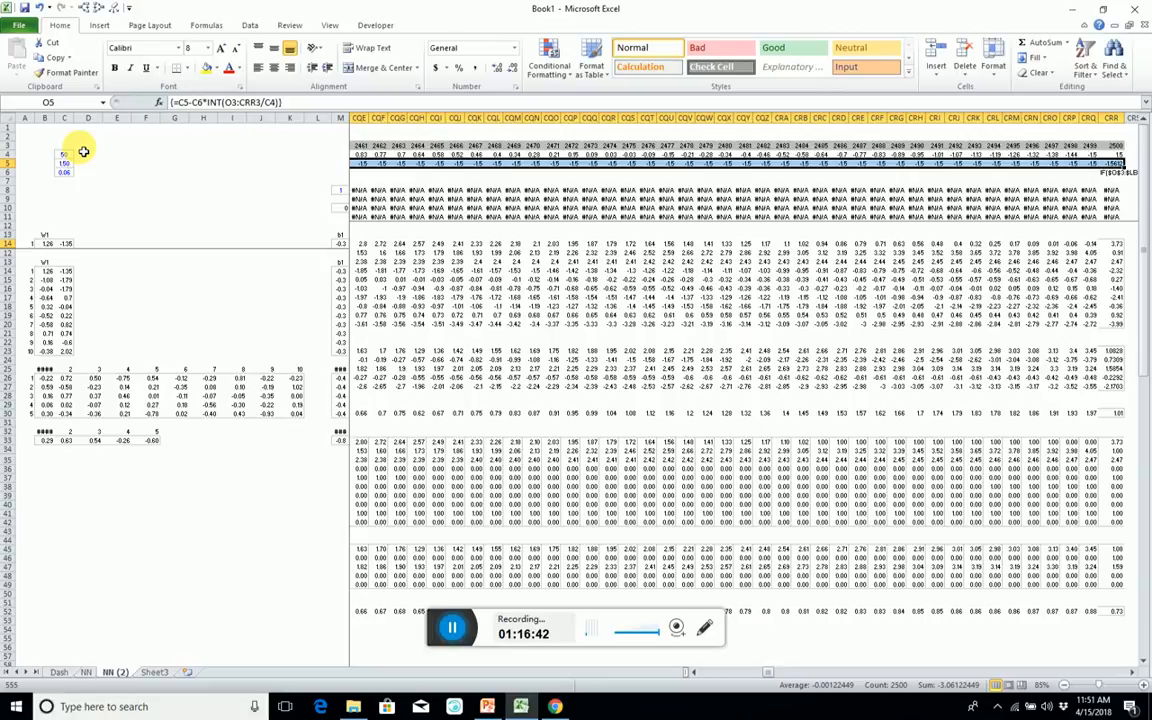
Examine the second Black row's formula and values in row 9 from column O through column CRR.
key("Down")
key("Down")
key("Down")
key("Down")
key("Right")
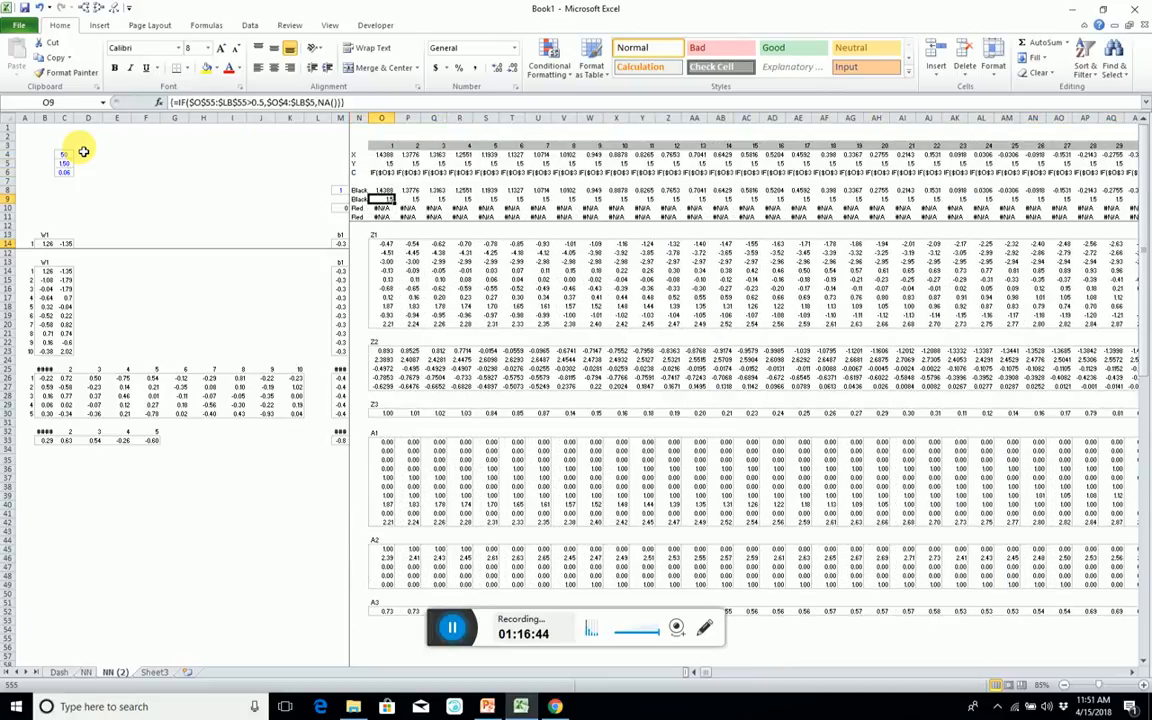
key("ctrl+Right")
key("ctrl+Left")
key("ctrl+Right")
key("Left")
key("Left")
key("Left")
key("Left")
key("Left")
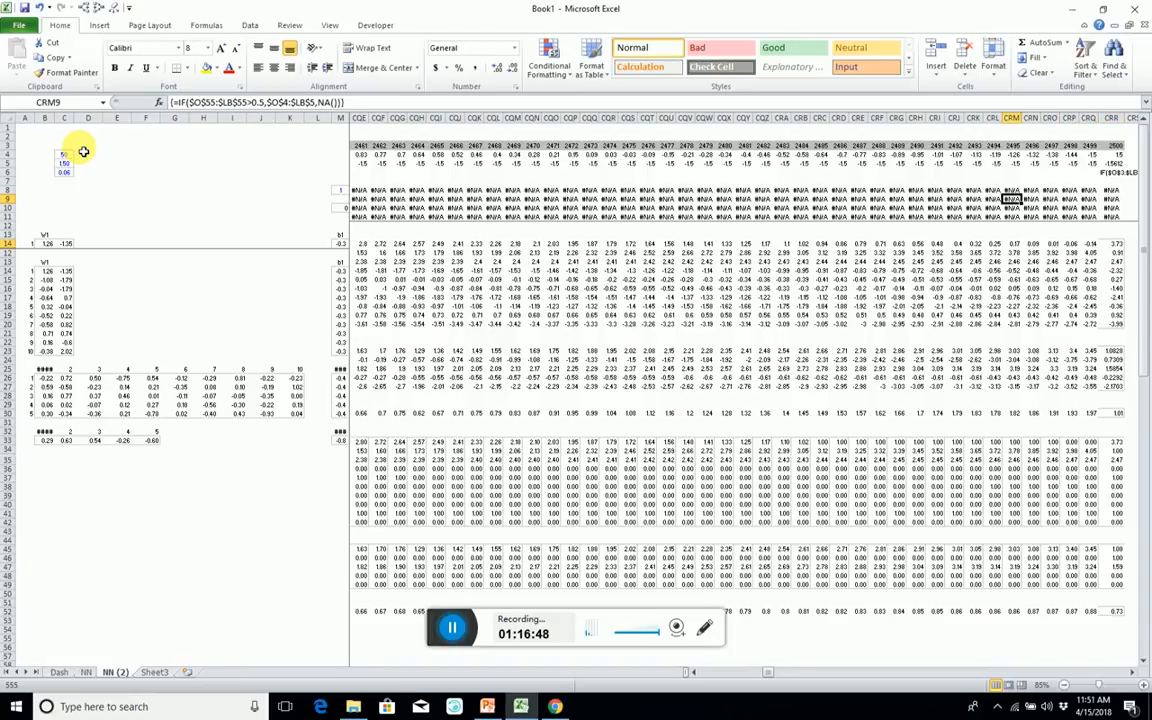
key("Right")
key("Right")
key("Right")
key("Right")
Examine the C row's entries in row 6 from column CRR back to column O, and compare with the Black formula in O9.
key("Up")
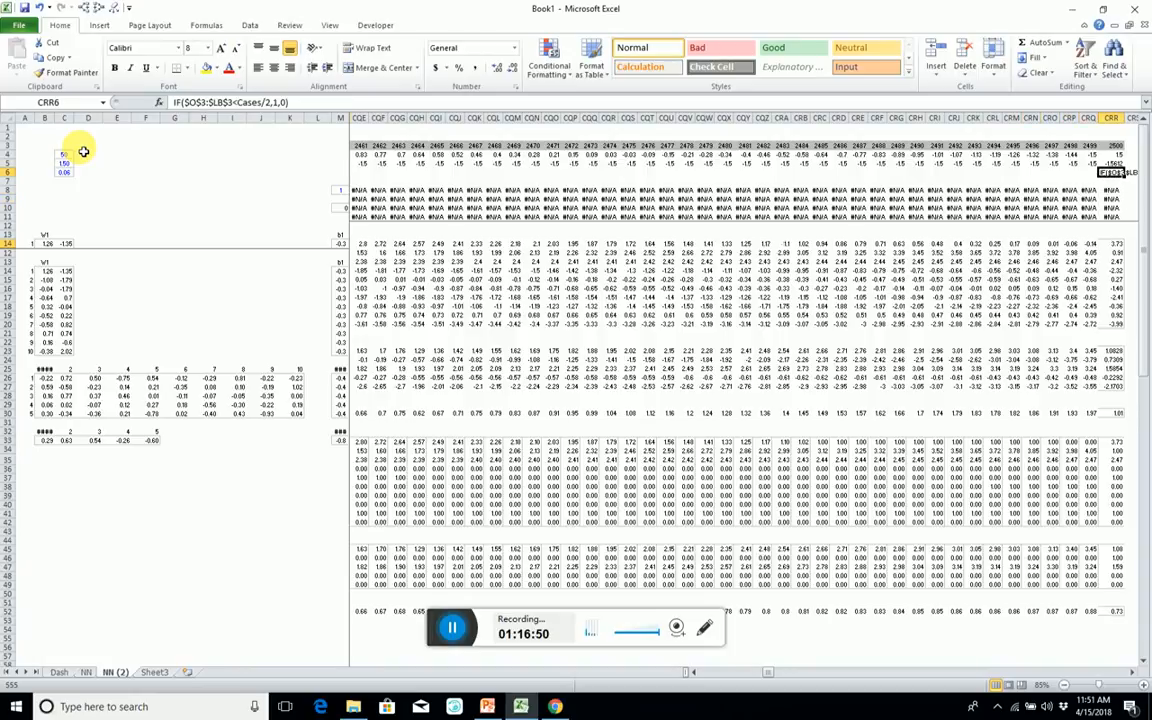
key("ctrl+Left")
key("Left")
key("Left")
key("Left")
key("Left")
key("Left")
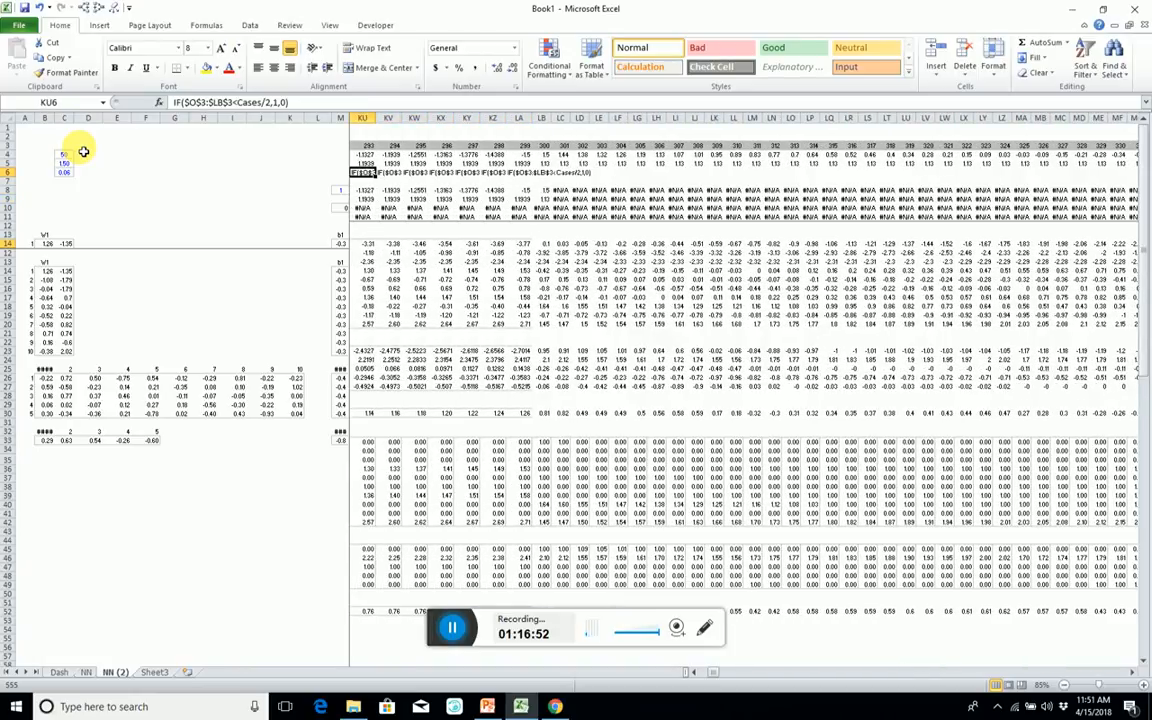
key("ctrl+Left")
key("Right")
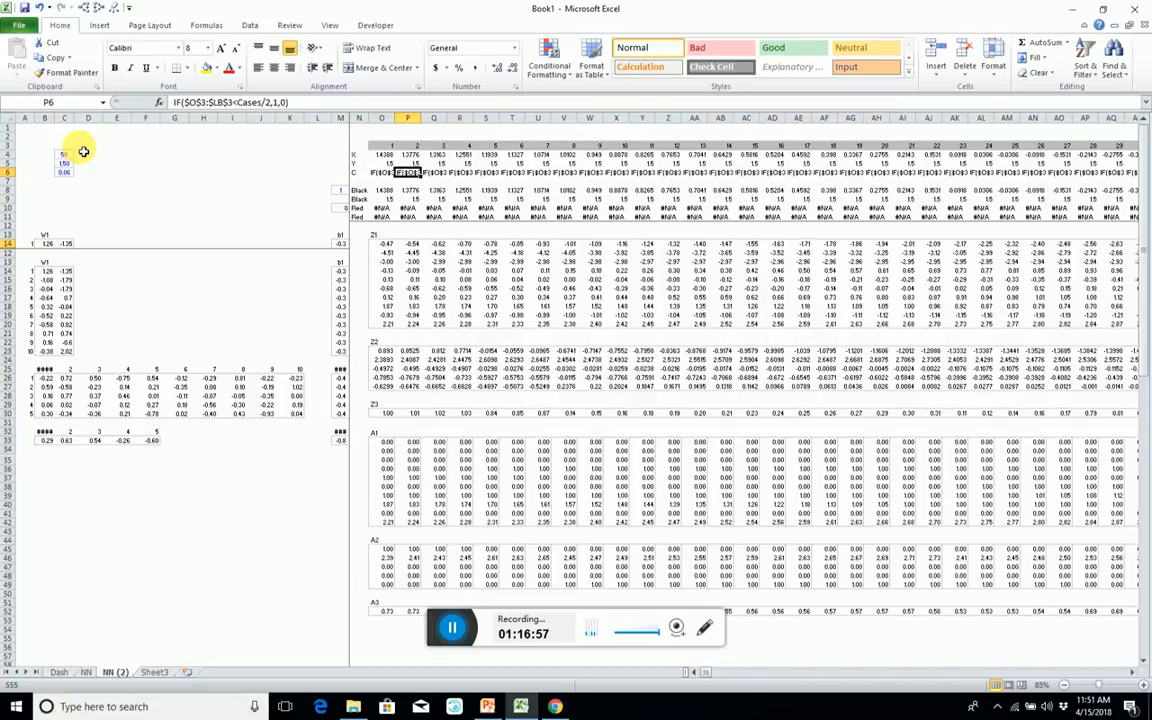
key("Left")
key("Down")
key("Down")
key("Down")
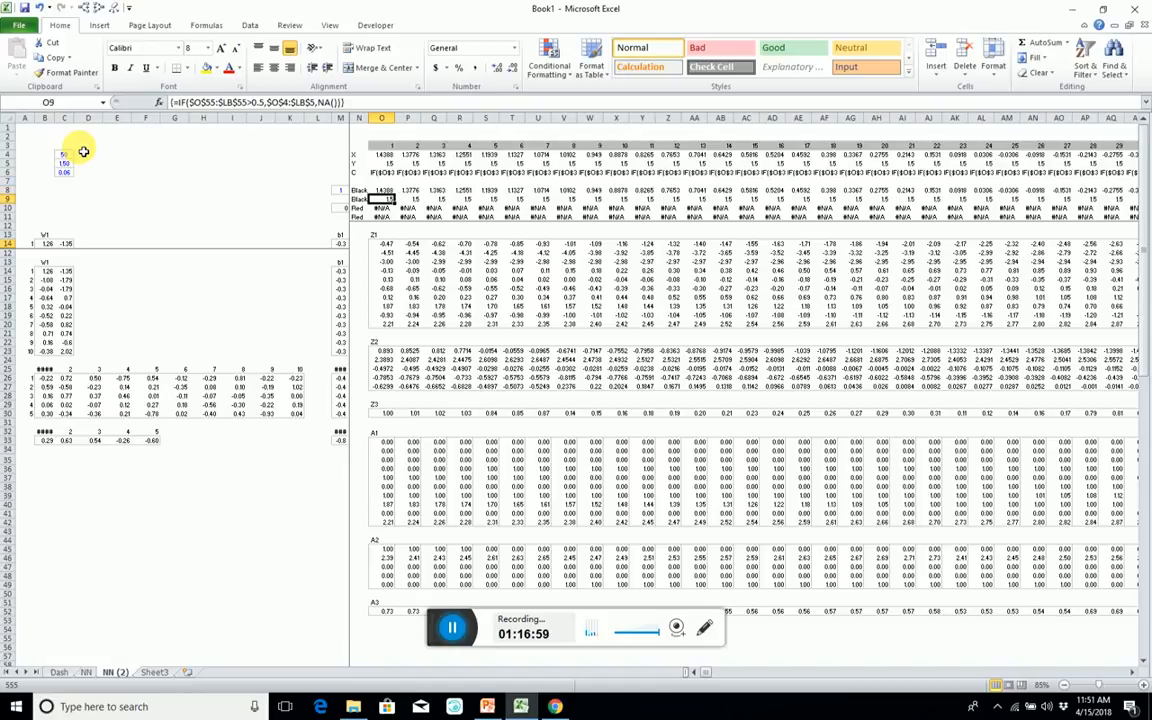
key("Up")
key("Up")
key("Up")
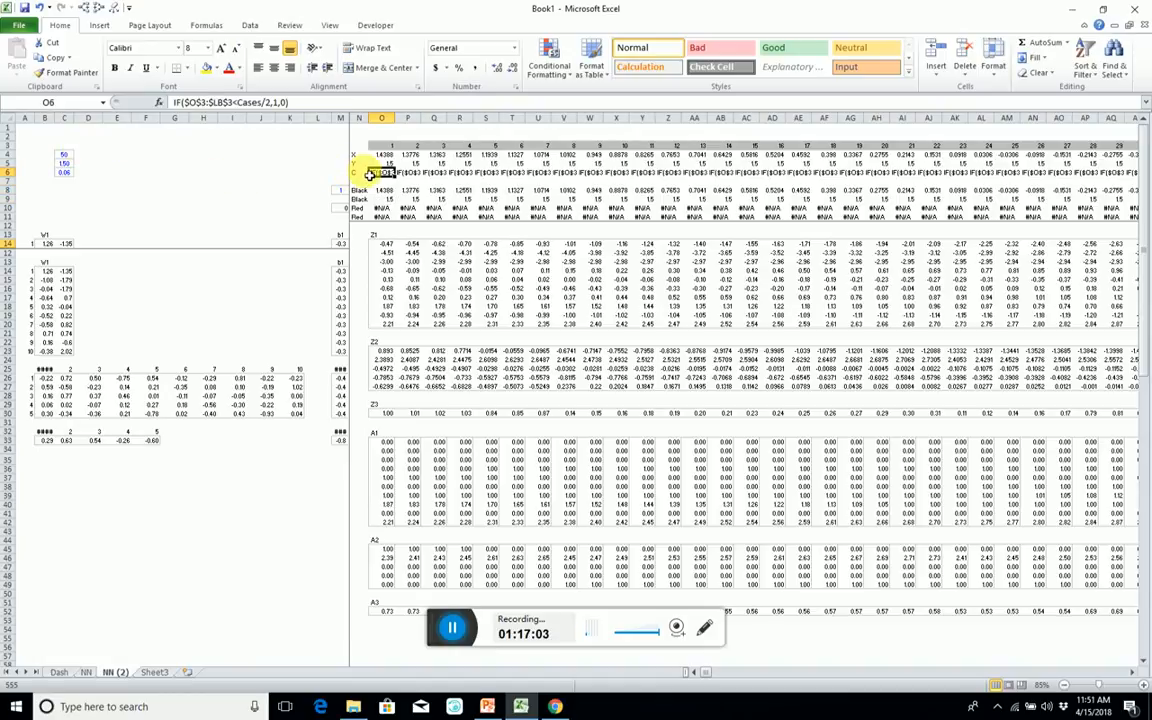
Clear the C row's entries from O6 through CRR6.
left_click(356, 174)
left_click(370, 174)
key("ctrl+shift+Right")
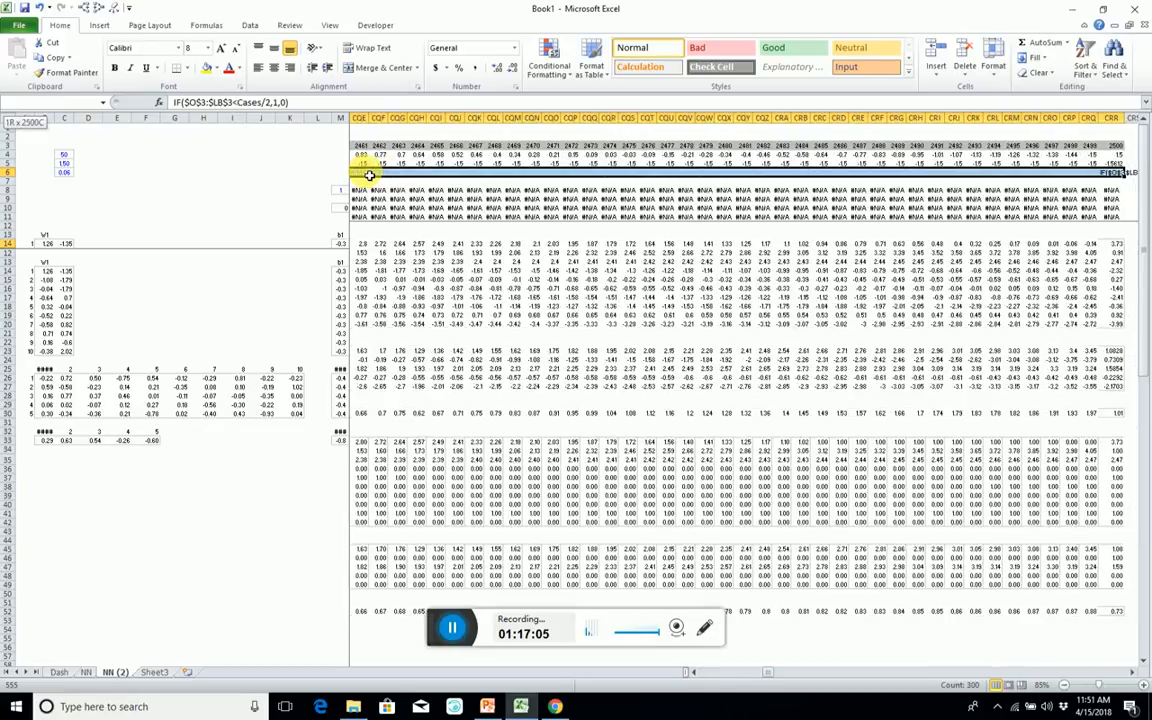
key("Delete")
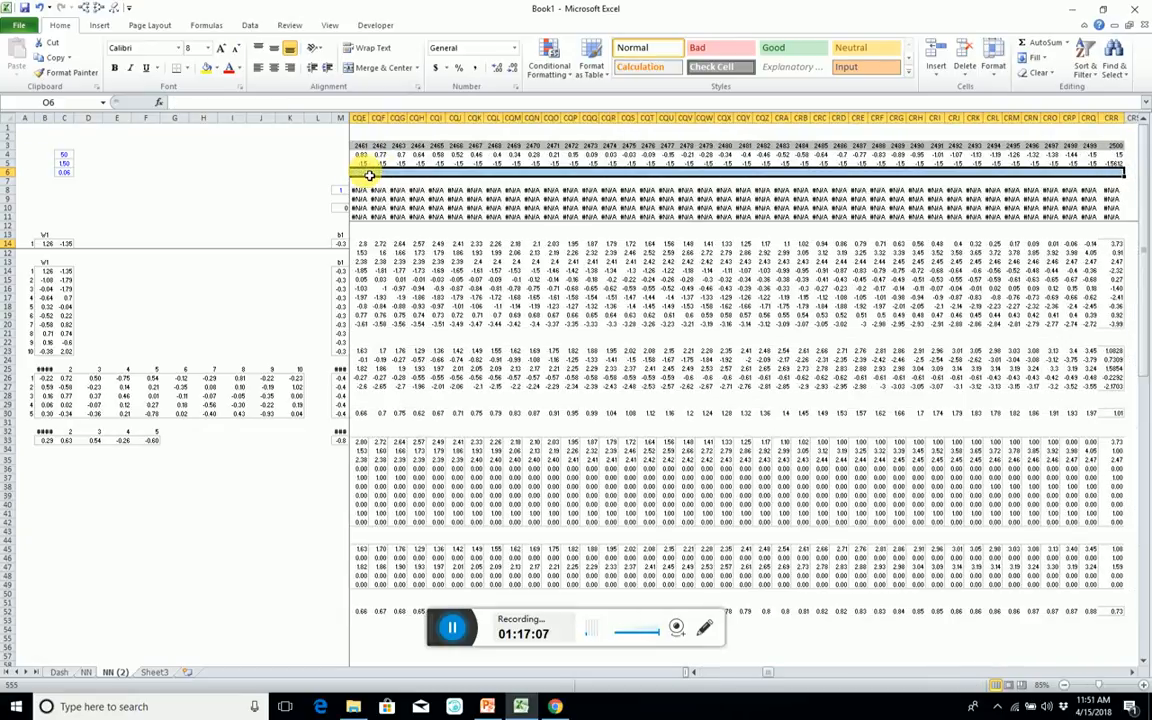
Trace the precedents of the Black formula in CQO9 and inspect the ranges it references at both ends of the row.
left_click(549, 199)
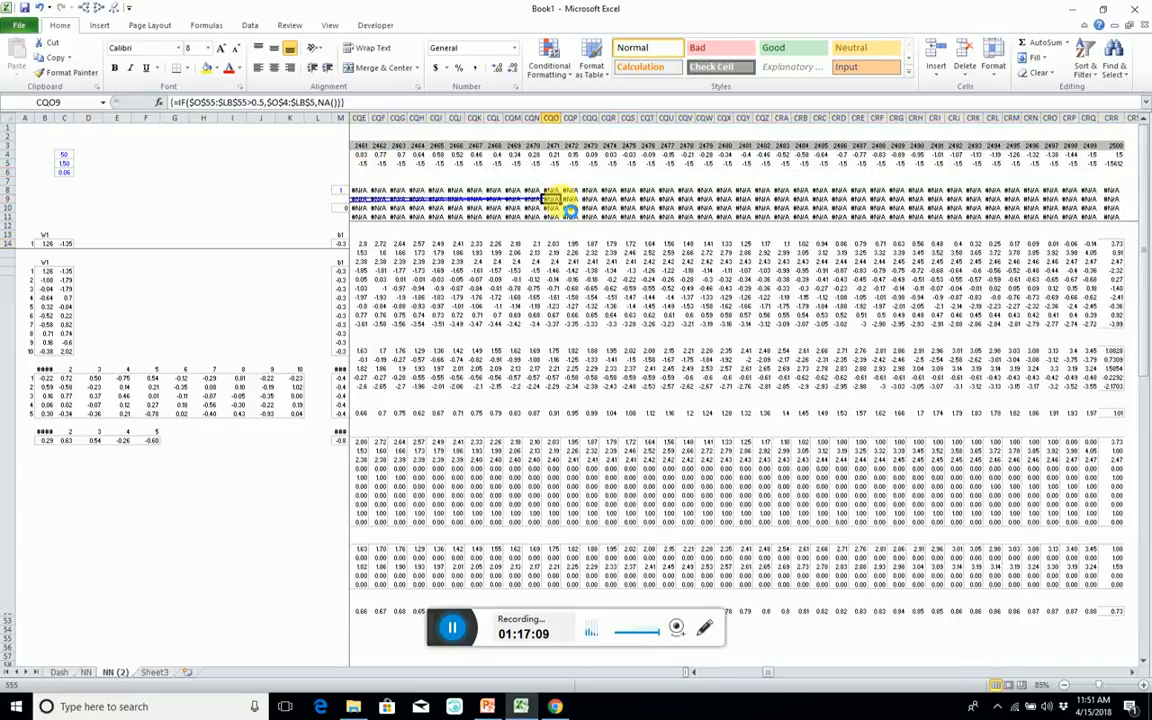
key("ctrl+Left")
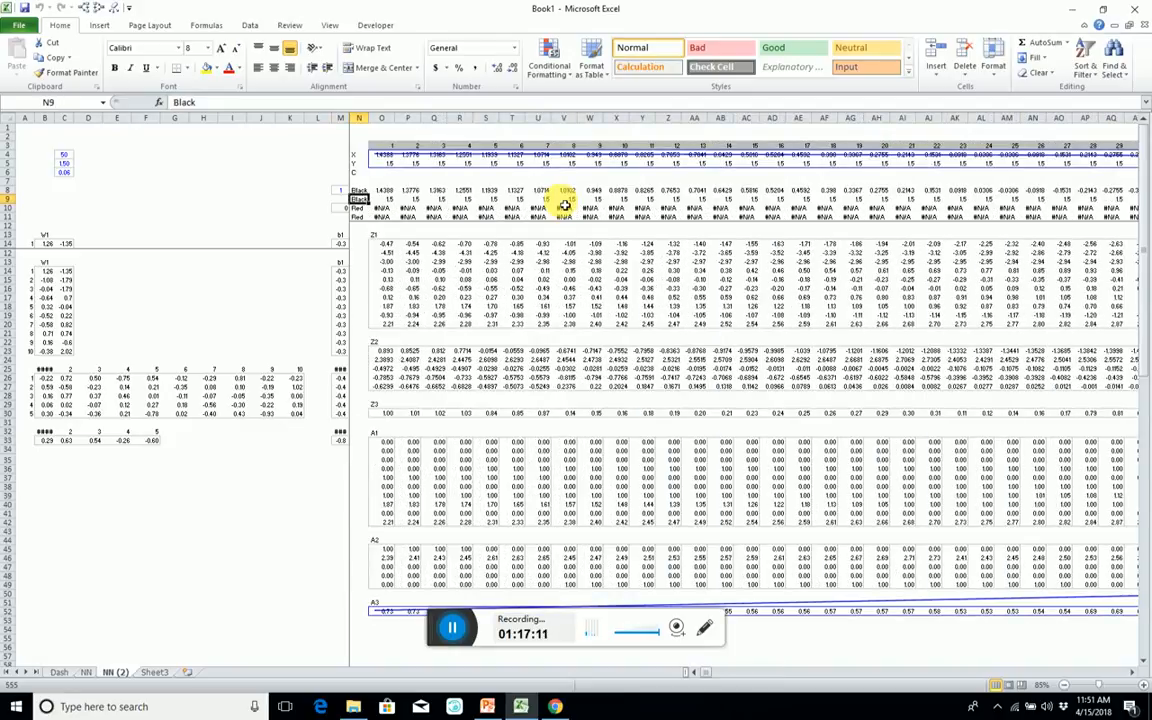
key("Right")
key("ctrl+Right")
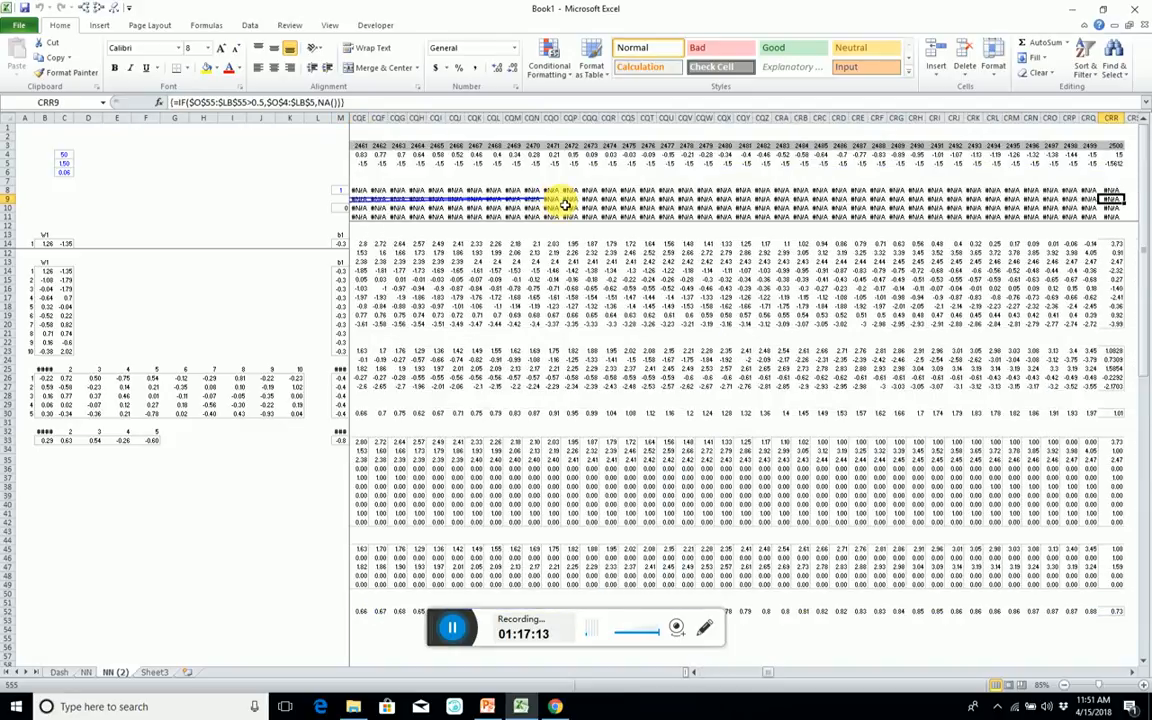
key("ctrl+Left")
key("Right")
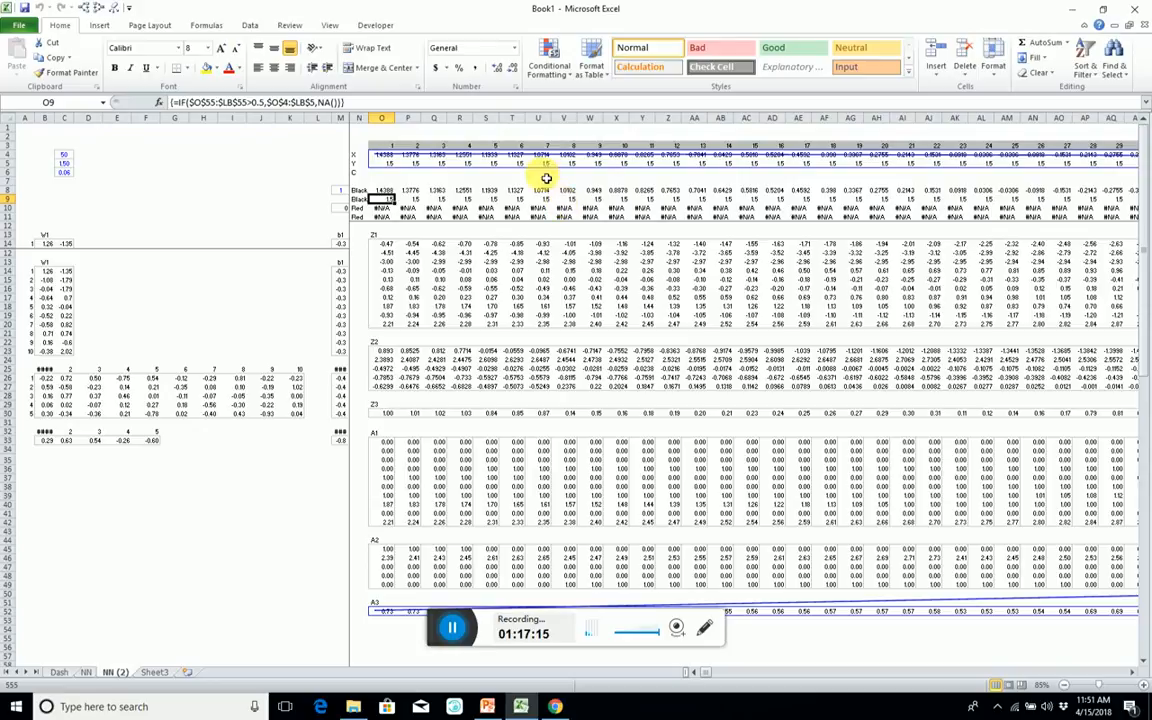
Change the coordinate range in the Black rows' array formula to $O$4:$CRR$5.
left_click(298, 102)
type("cr")
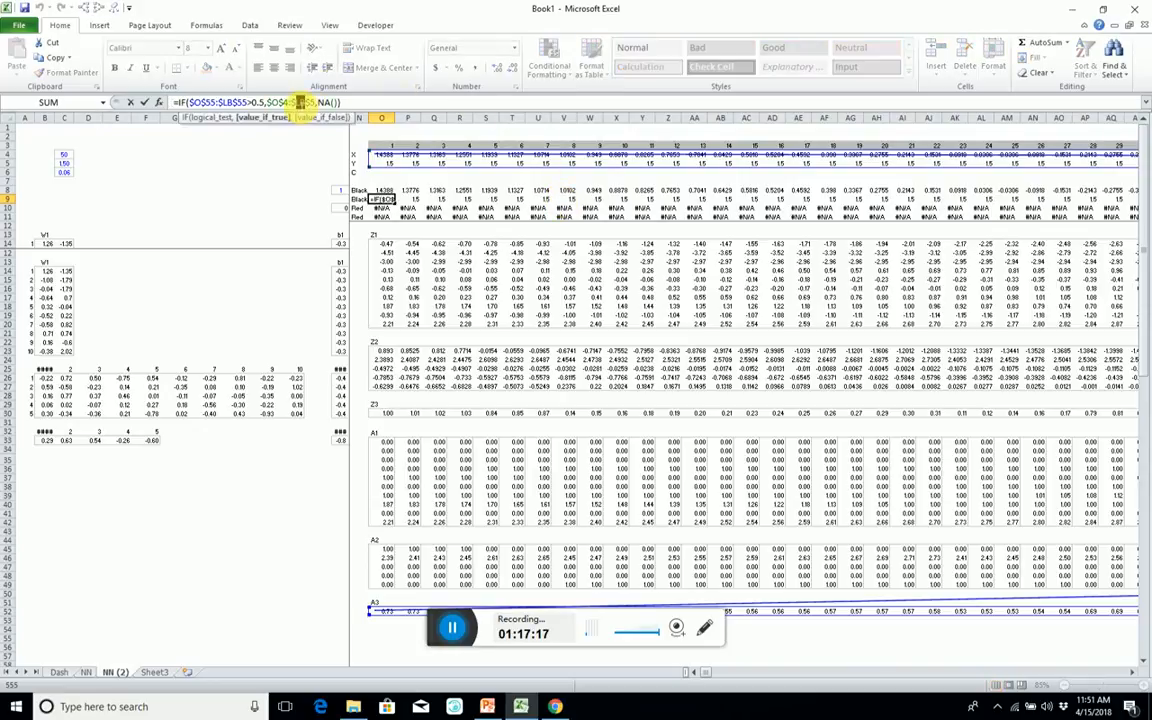
key("Return")
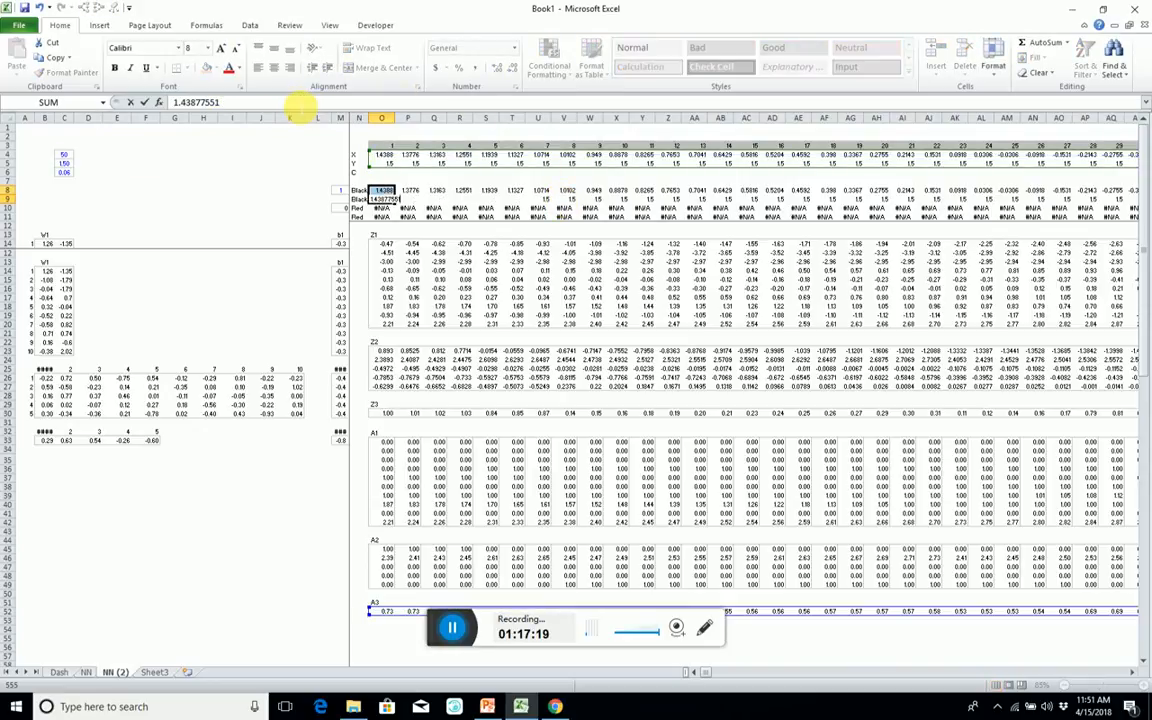
key("Escape")
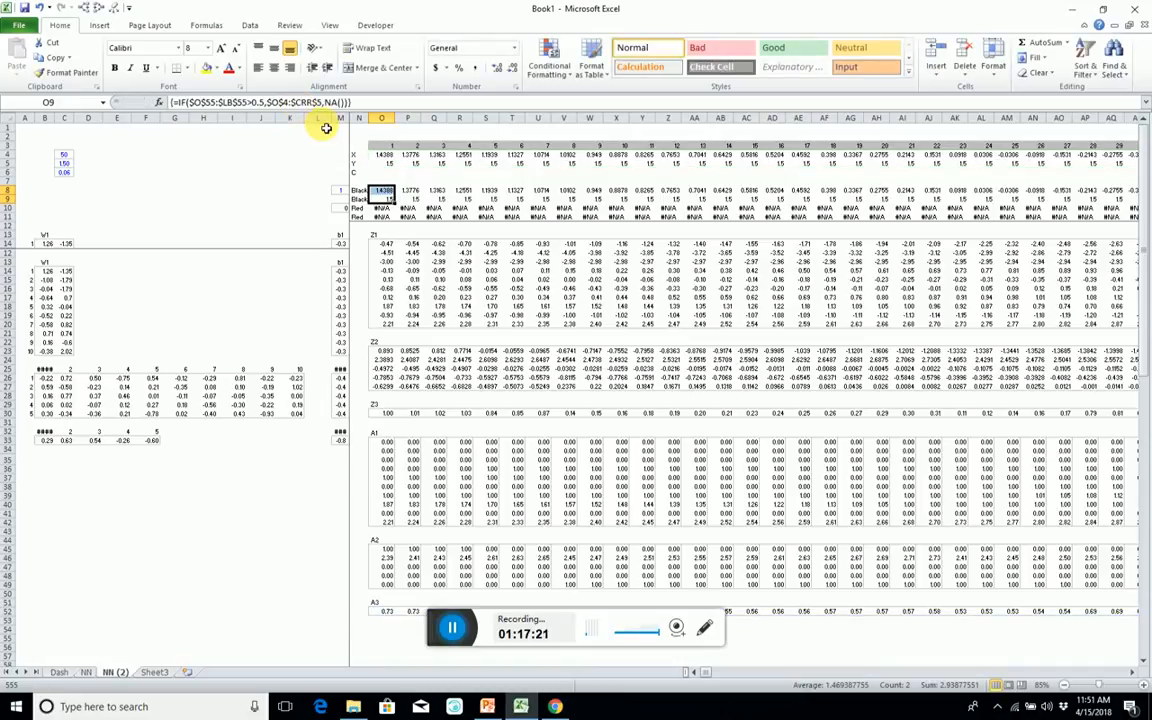
Change the coordinate range in the Red rows' array formula to $O$4:$CRR$5.
key("Down")
key("ctrl+Right")
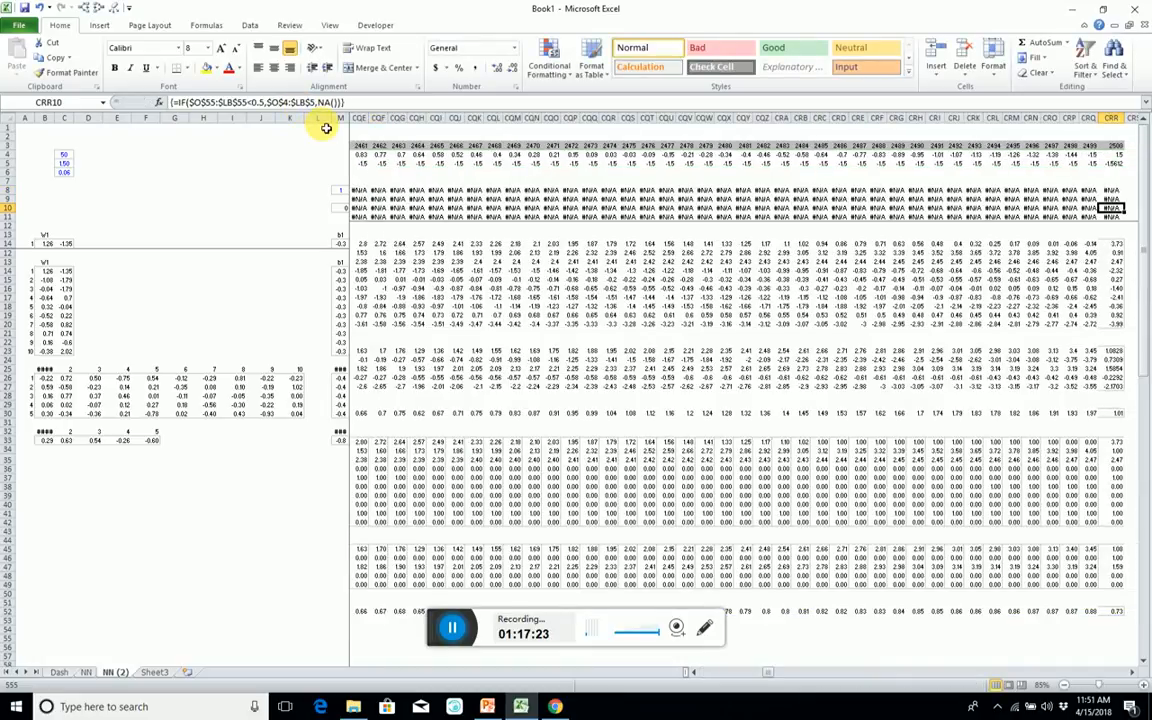
key("ctrl+Left")
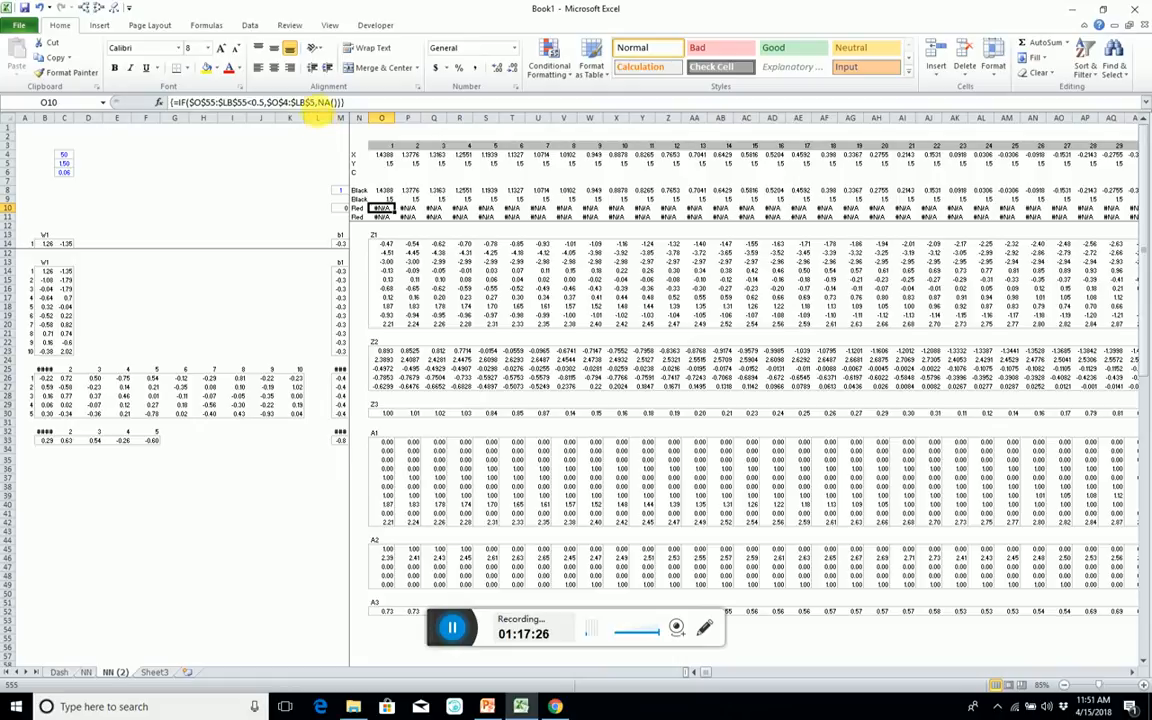
left_click(298, 102)
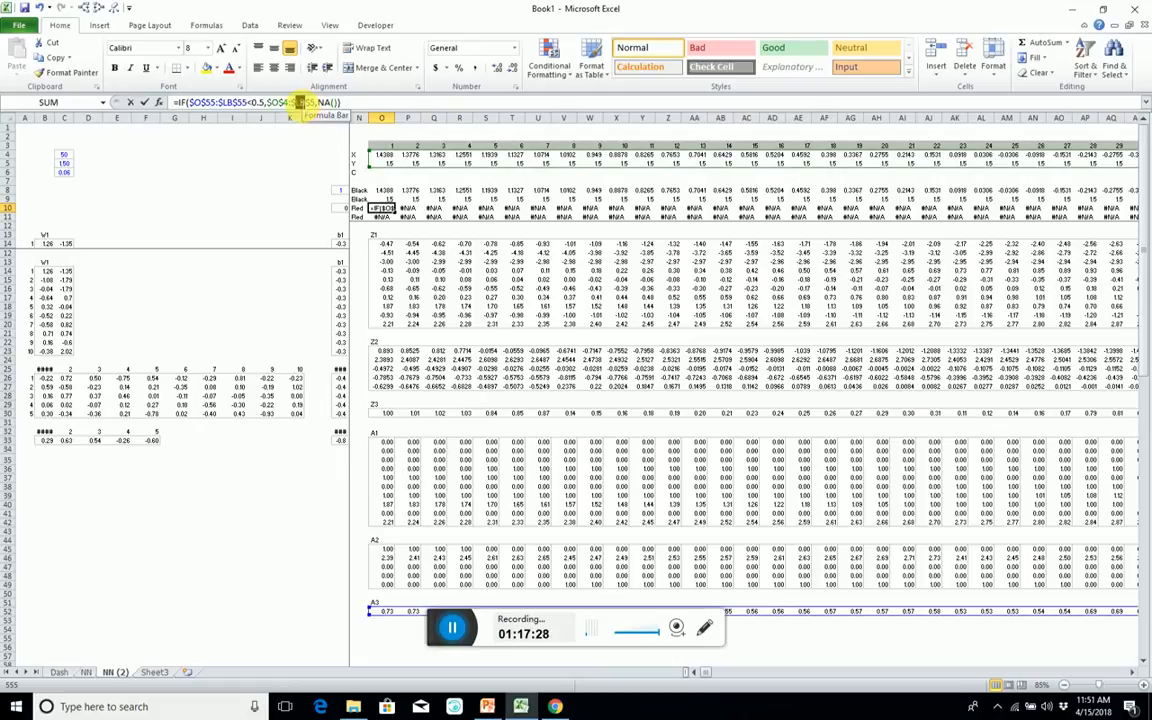
type("crr")
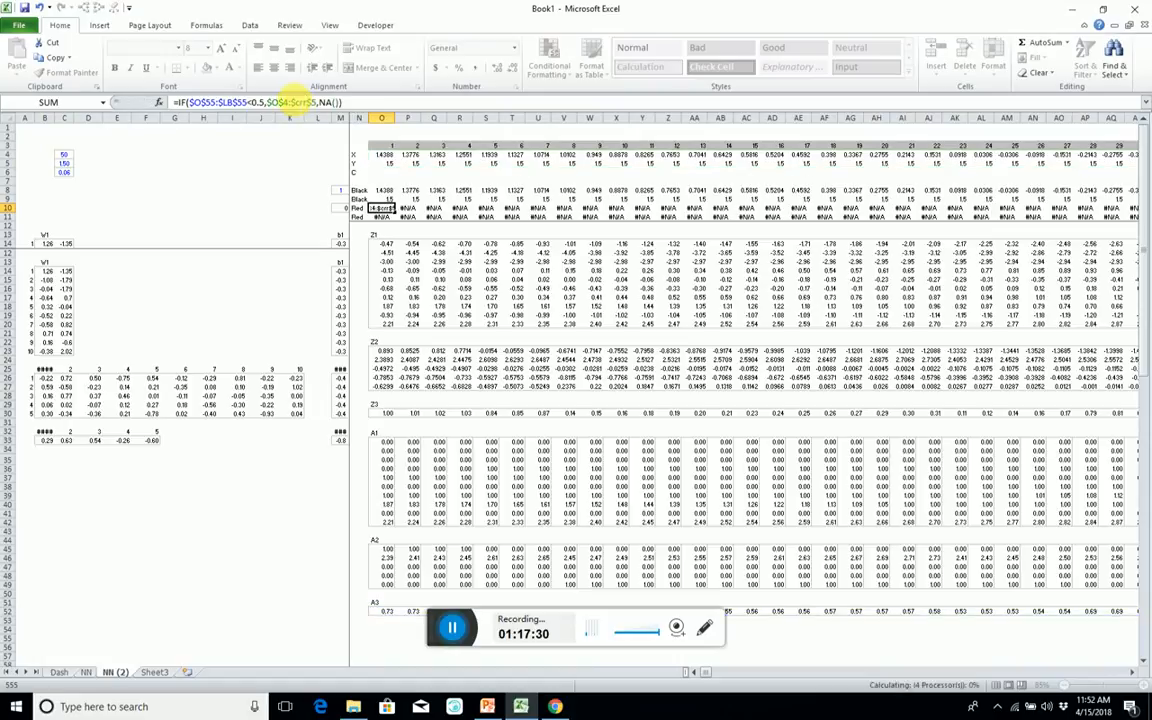
key("ctrl+shift+Return")
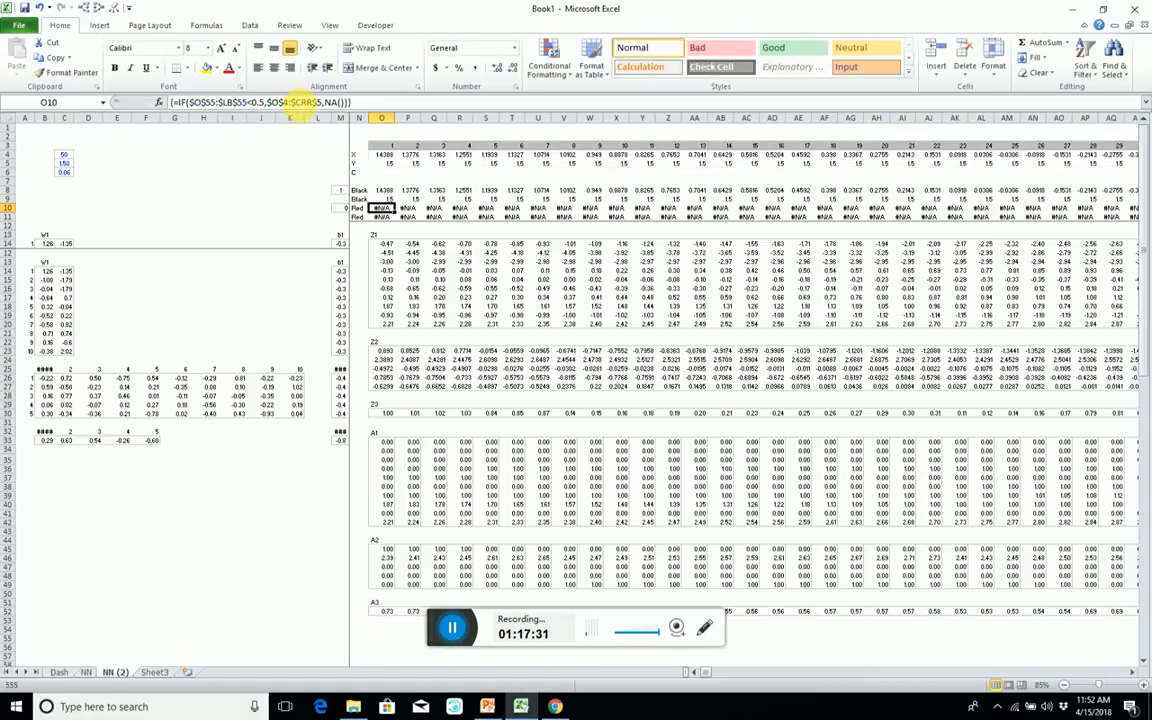
Check the Black and Red array formulas in rows 8 to 11, including the Red row's end at column CRR.
left_click(389, 201)
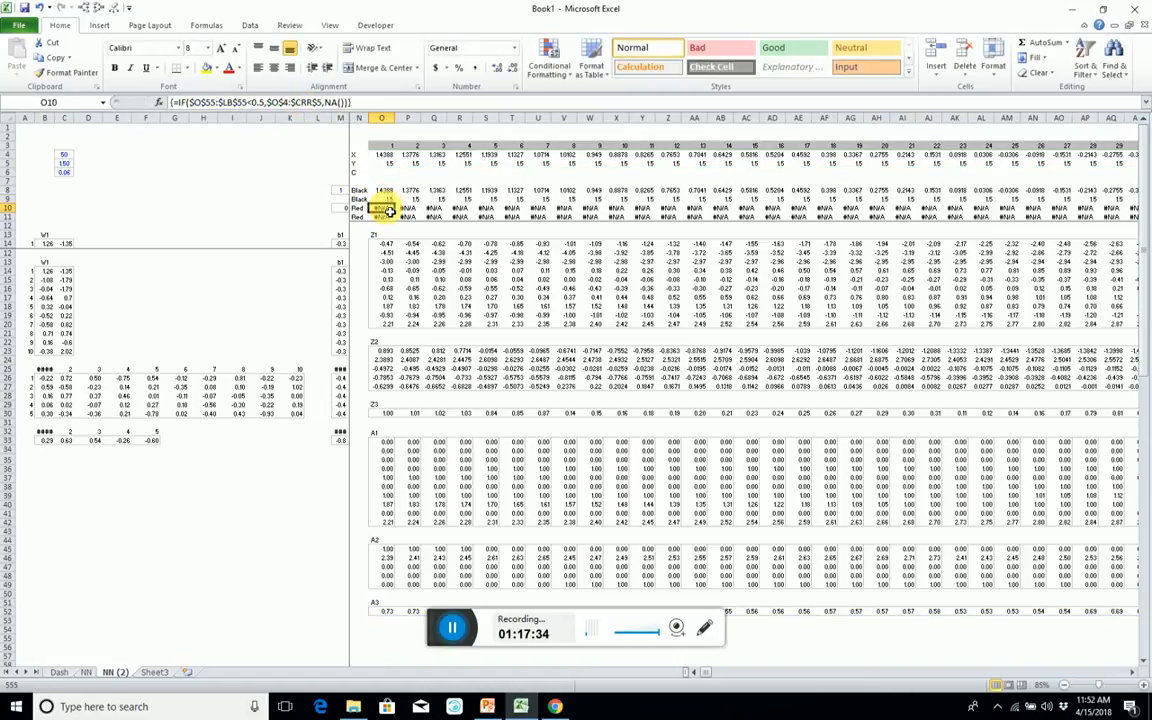
left_click(410, 190)
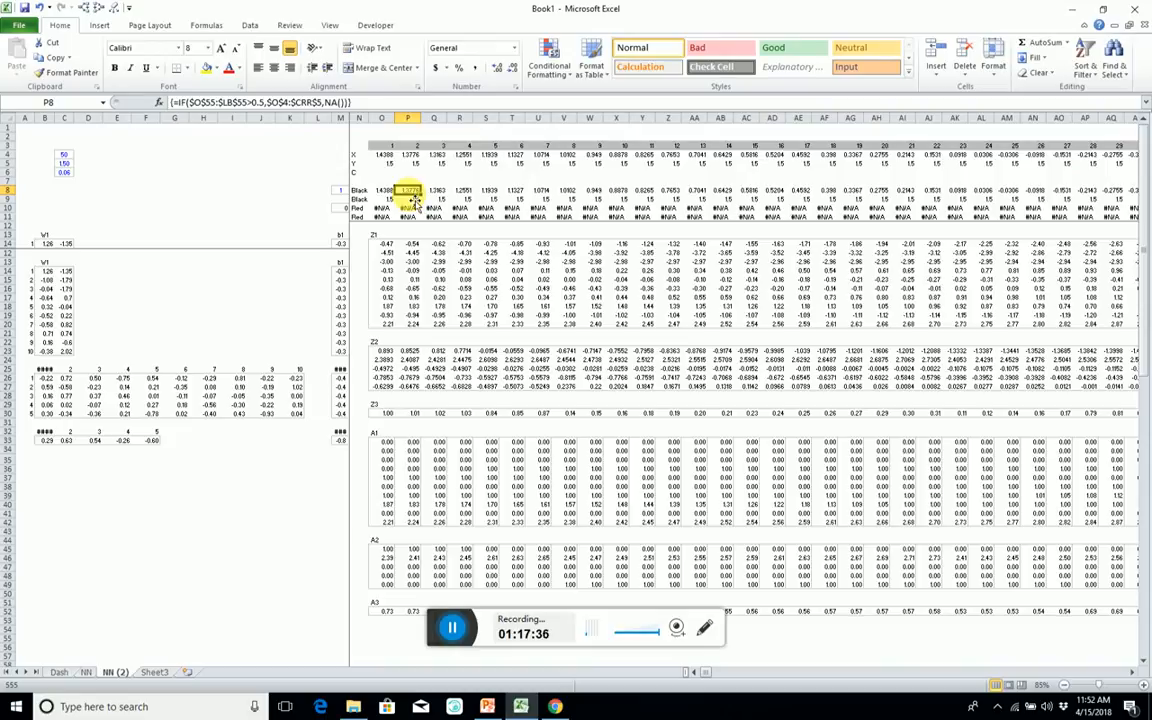
key("Down")
key("Down")
key("Down")
key("ctrl+Right")
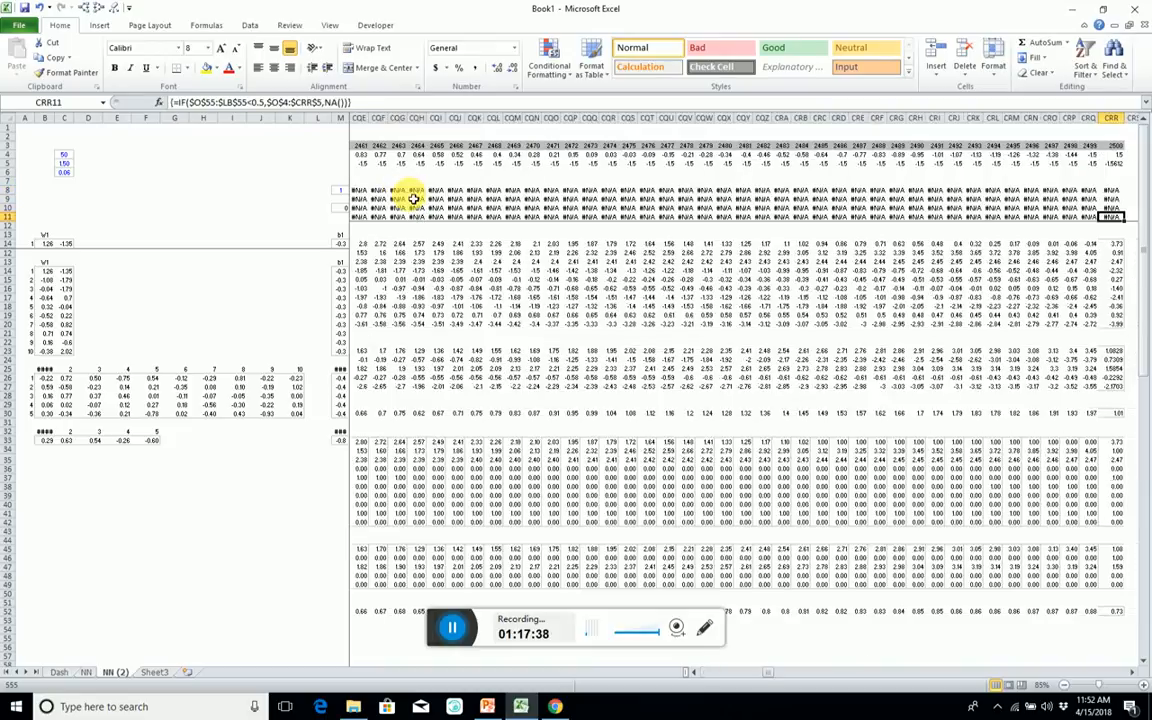
key("ctrl+Left")
key("Right")
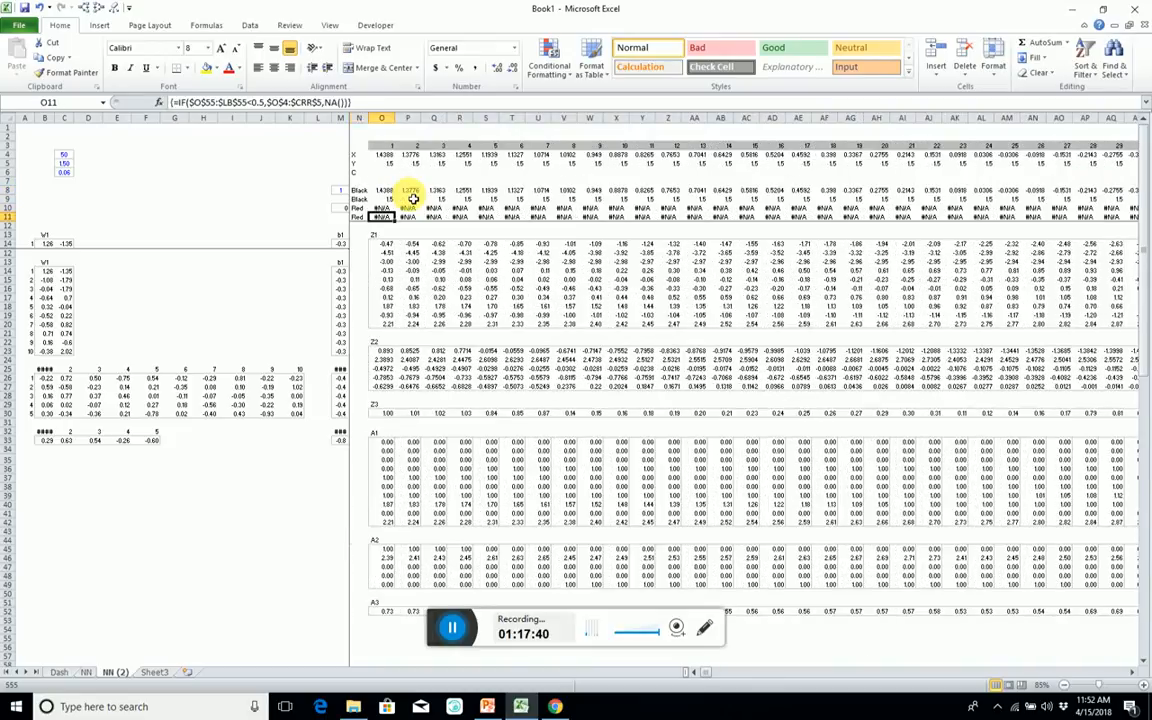
key("Right")
key("Up")
key("Up")
key("Left")
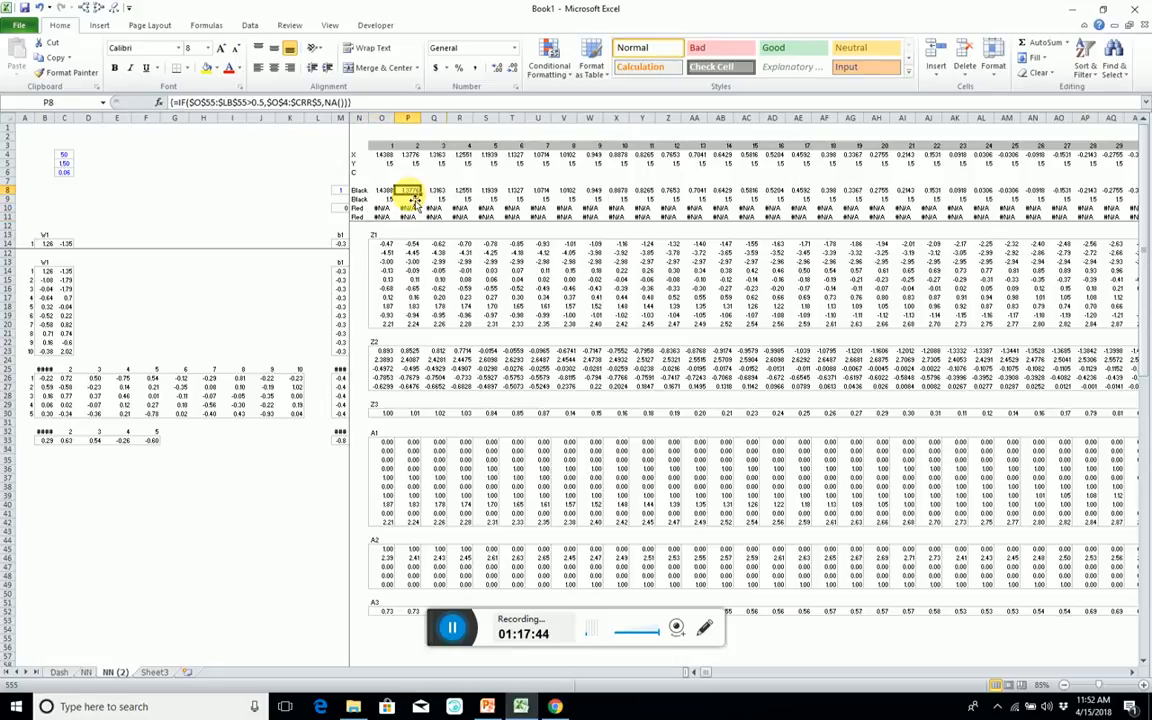
Examine the Black and Red values case by case along row 8 from column P to column FQ.
key("Right")
key("Right")
key("Right")
key("Right")
key("Right")
key("Right")
key("Right")
key("Right")
key("Right")
key("Right")
key("Right")
key("Right")
key("Right")
key("Right")
key("Right")
key("Right")
key("Right")
key("Right")
key("Right")
key("Right")
key("Right")
key("Right")
key("Right")
key("Right")
key("Right")
key("Right")
key("Right")
key("Right")
key("Right")
key("Right")
key("Right")
key("Right")
key("Right")
key("Right")
key("Right")
key("Right")
key("Right")
key("Right")
key("Right")
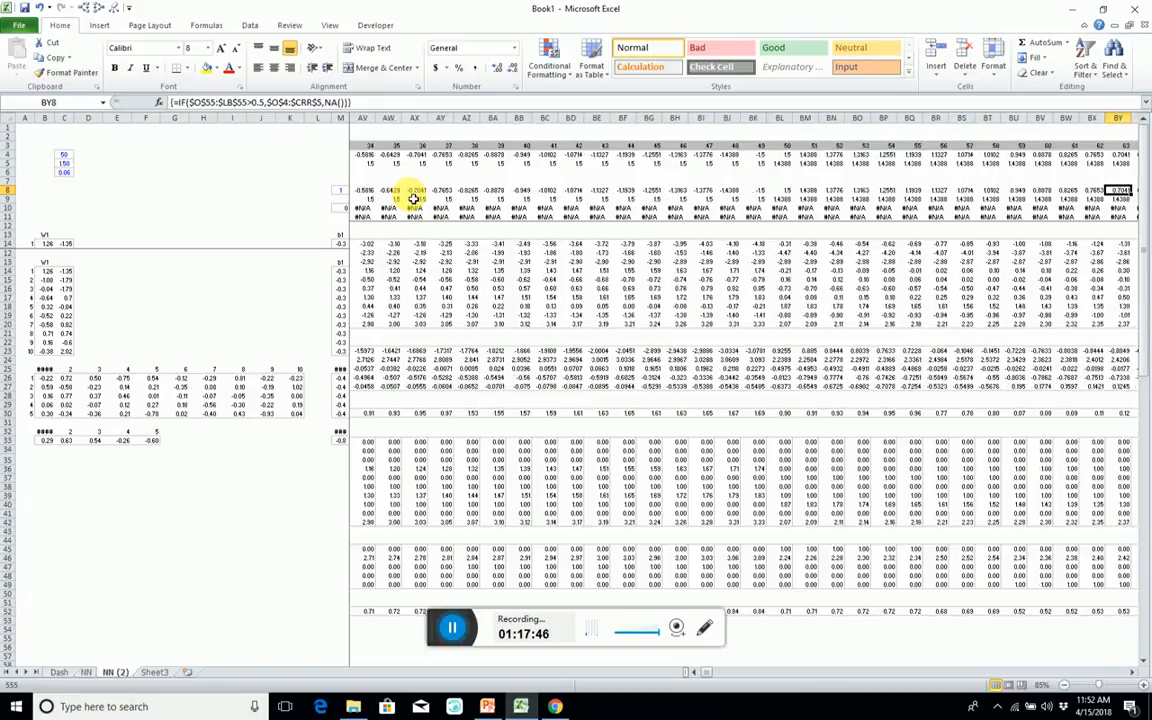
key("Left")
key("Left")
key("Left")
key("Left")
key("Left")
key("Left")
key("Left")
key("Left")
key("Left")
key("Left")
key("Left")
key("Left")
key("Left")
key("Right")
key("Right")
key("Right")
key("Right")
key("Right")
key("Right")
key("Right")
key("Right")
key("Right")
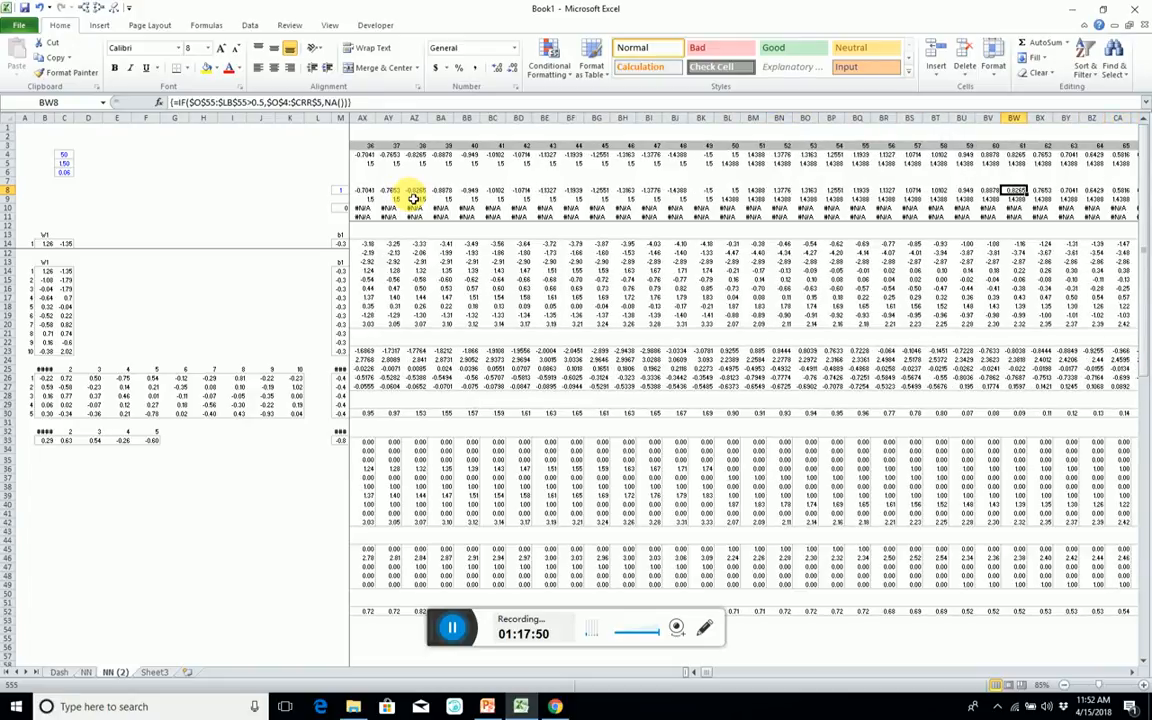
key("Right")
key("Right")
key("Right")
key("Right")
key("Right")
key("Right")
key("Right")
key("Right")
key("Right")
key("Right")
key("Right")
key("Right")
key("Right")
key("Right")
key("Right")
key("Right")
key("Right")
key("Right")
key("Right")
key("Right")
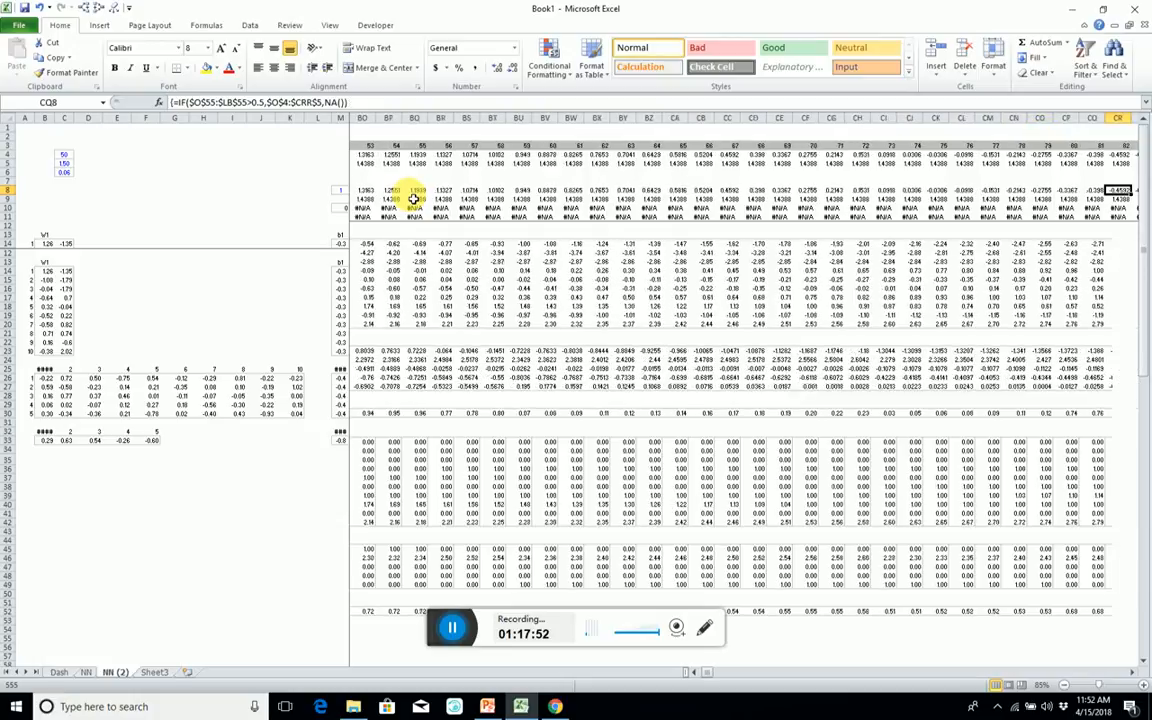
key("Right")
key("Right")
key("Right")
key("Right")
key("Right")
key("Right")
key("Right")
key("Right")
key("Right")
key("Right")
key("Right")
key("Right")
key("Right")
key("Right")
key("Right")
key("Right")
key("Right")
key("Right")
key("Right")
key("Right")
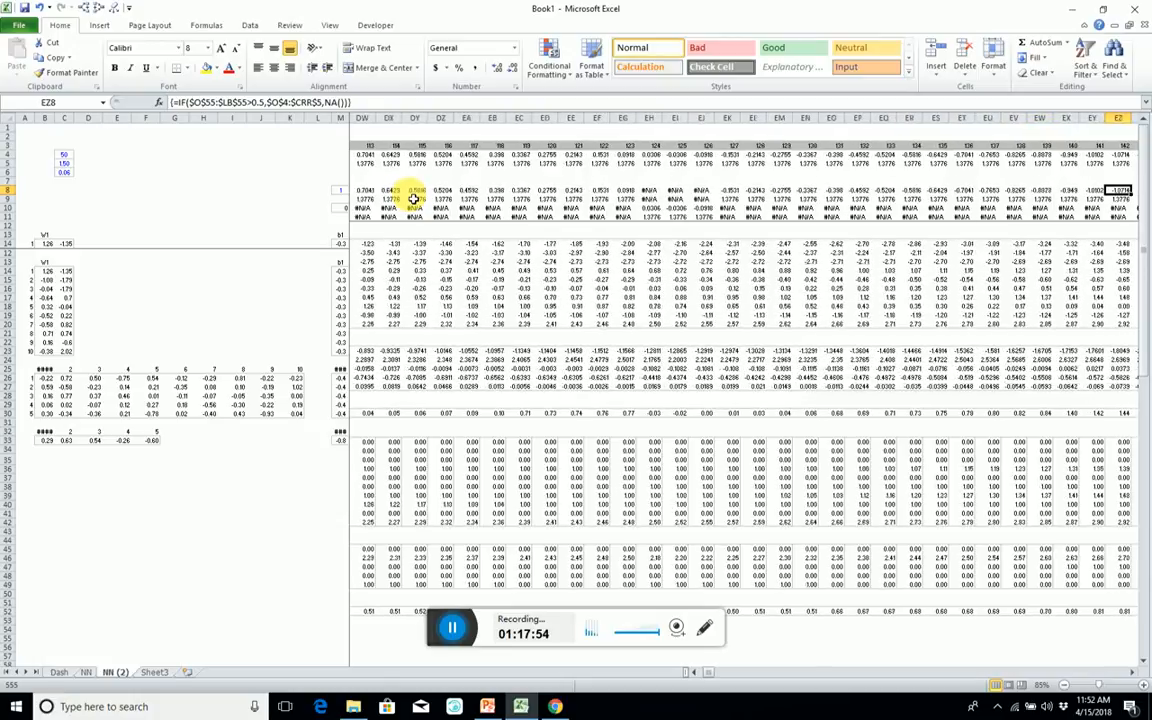
key("Right")
key("Right")
key("Right")
key("Right")
key("Right")
key("Right")
key("Right")
key("Right")
key("Right")
key("Right")
key("Right")
key("Right")
key("Right")
key("Right")
key("Right")
key("Right")
key("Right")
key("Right")
key("Right")
key("Right")
key("Left")
key("Left")
key("Left")
key("Left")
key("Left")
key("Left")
key("Left")
key("Left")
key("Left")
key("Left")
key("Left")
key("Left")
key("Left")
key("Left")
key("Left")
key("Left")
key("Left")
key("Left")
key("Left")
key("Left")
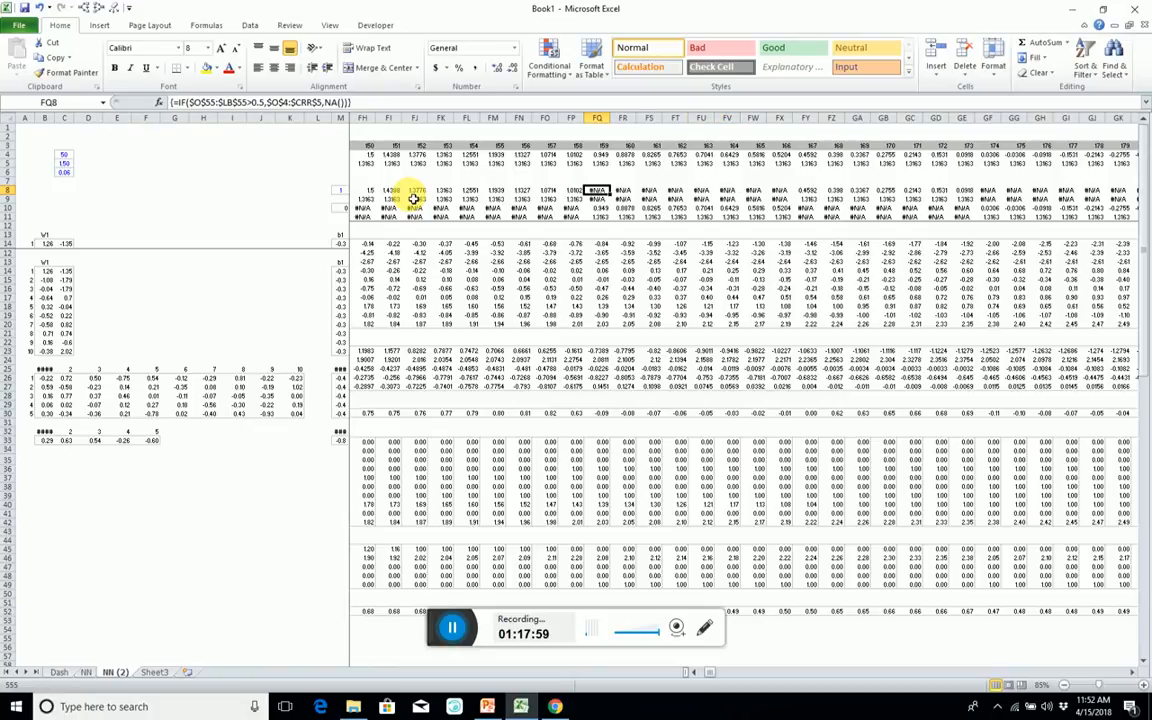
Trace the precedents of the Black formula in FQ8.
key("alt+t")
key("u")
key("t")
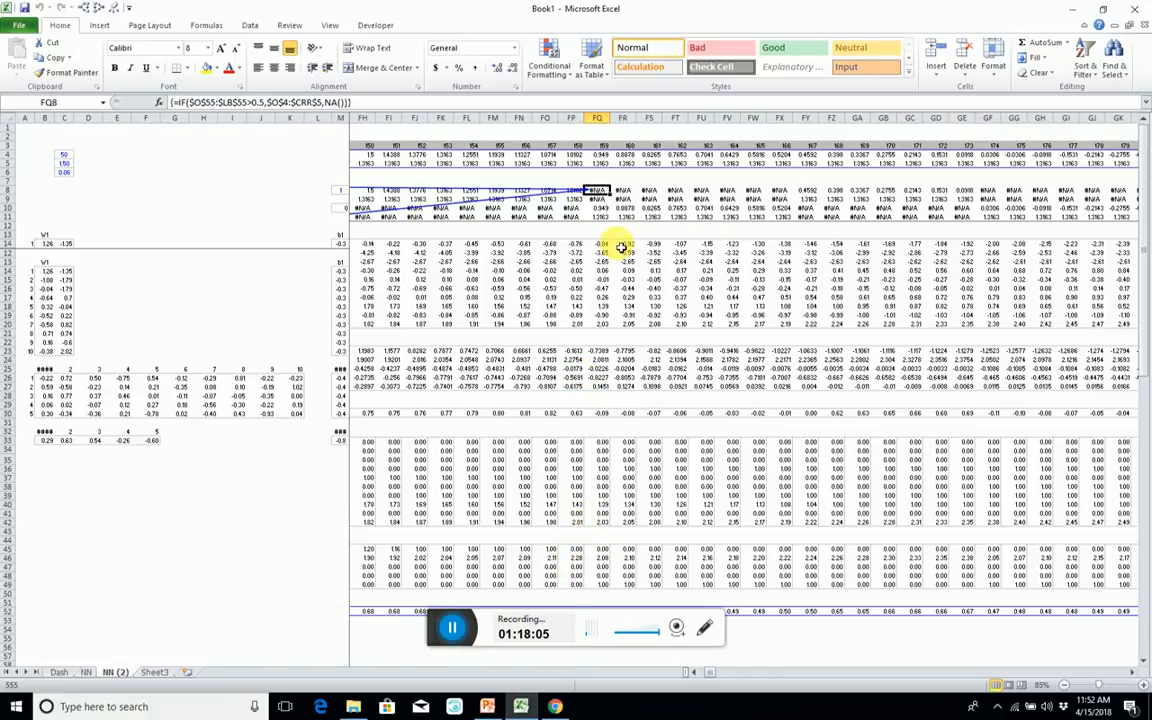
key("ctrl+Left")
key("Right")
key("Right")
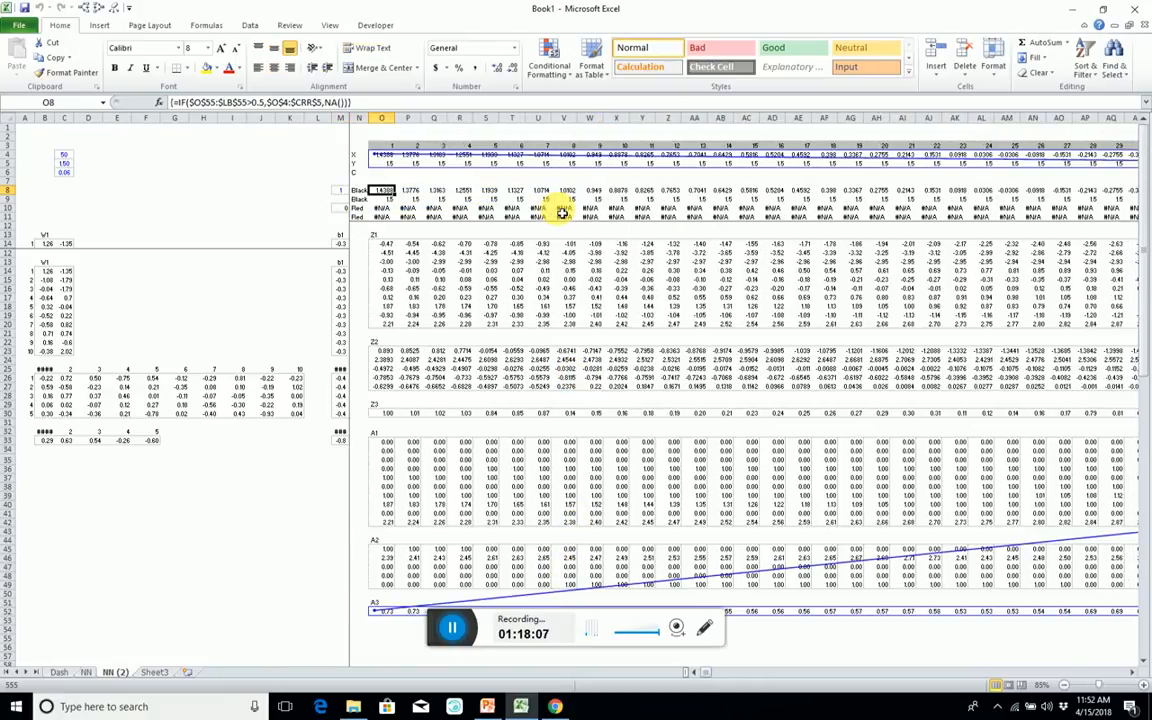
left_click(60, 673)
left_click(122, 194)
right_click(121, 193)
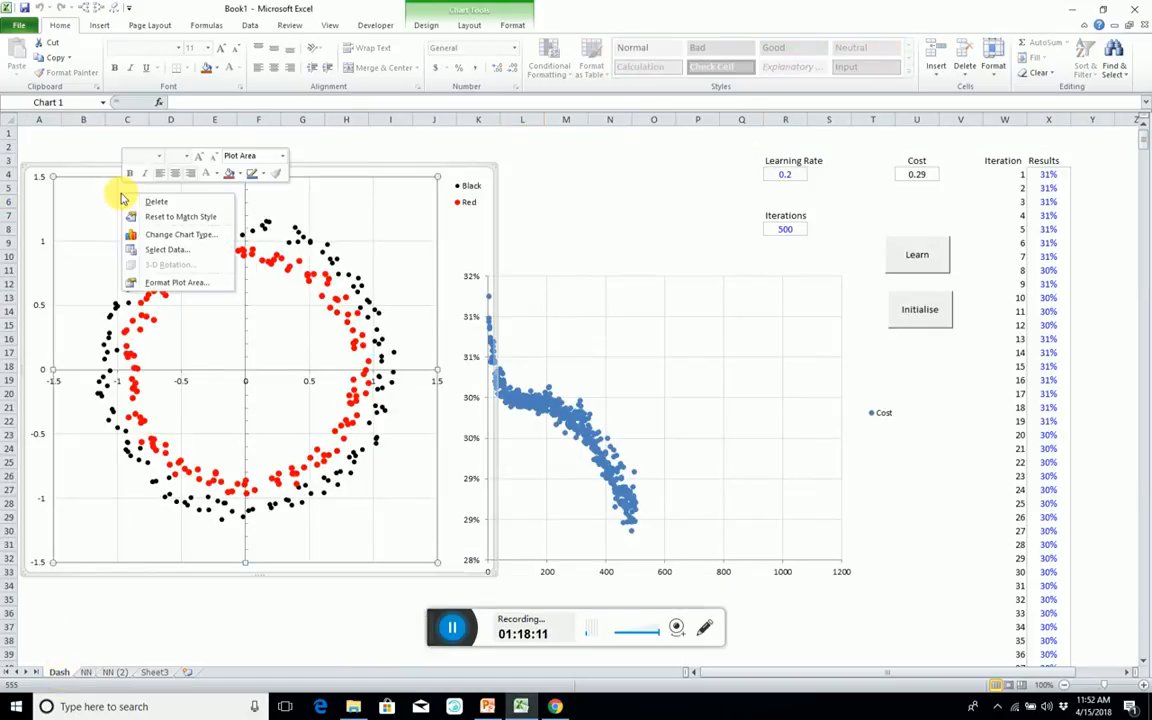
left_click(162, 249)
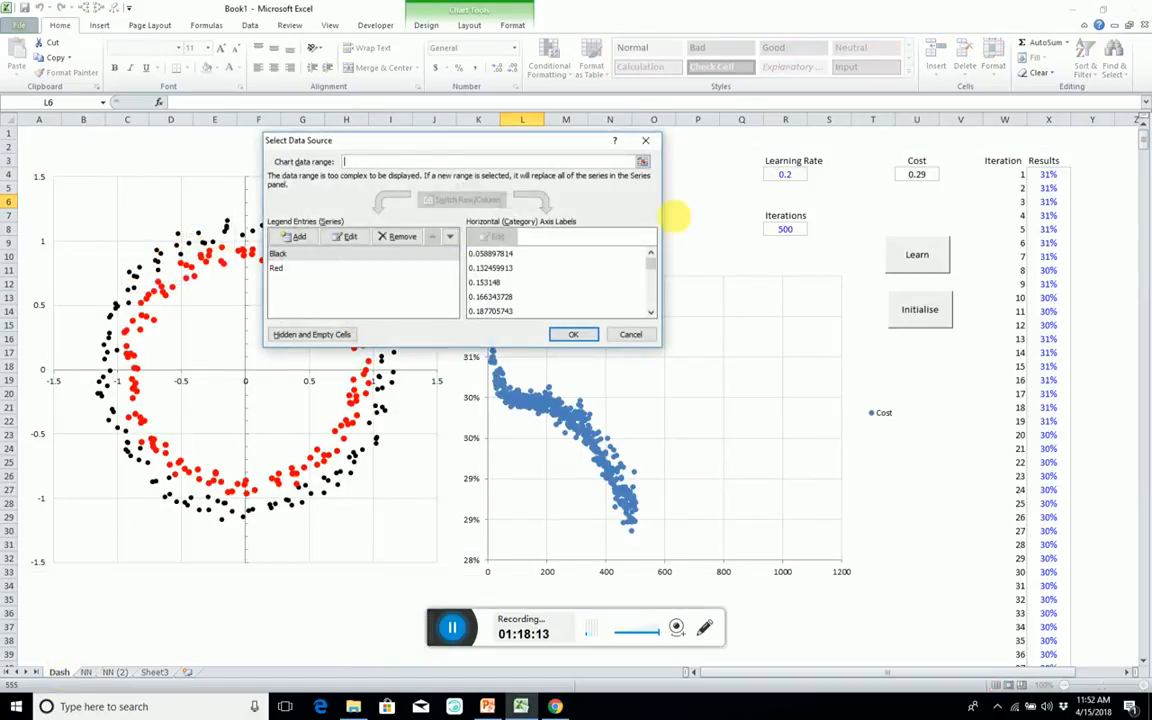
left_click(115, 673)
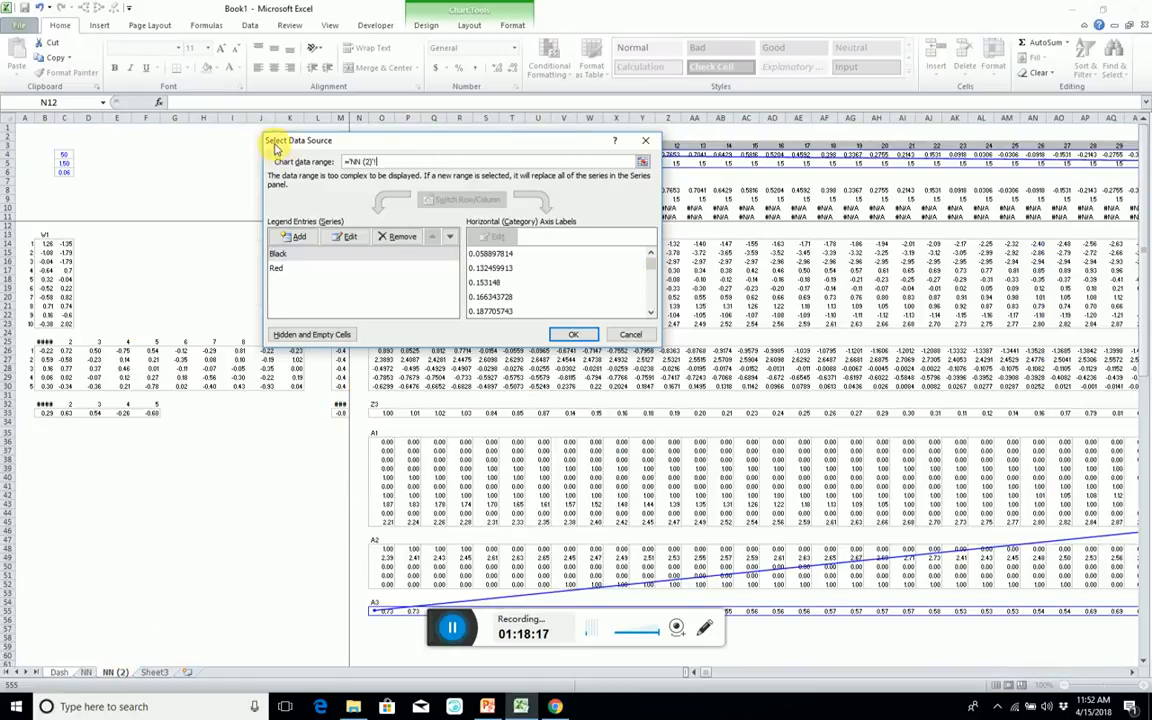
left_click_drag(276, 148, 176, 363)
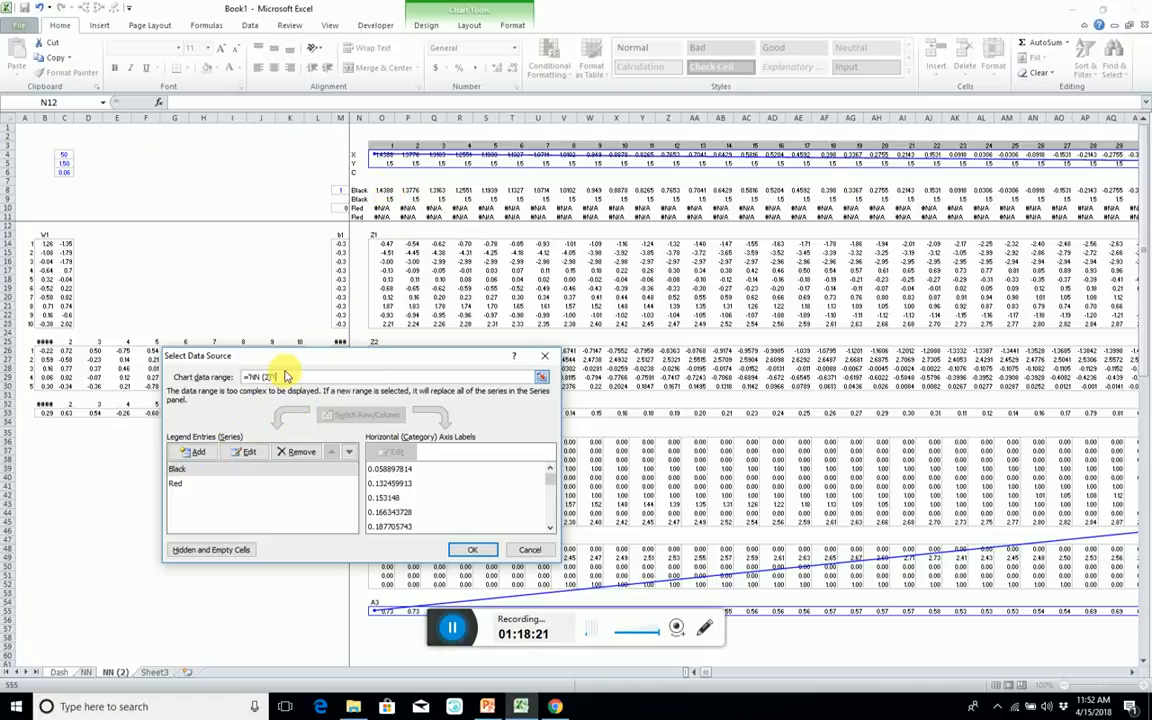
left_click(196, 453)
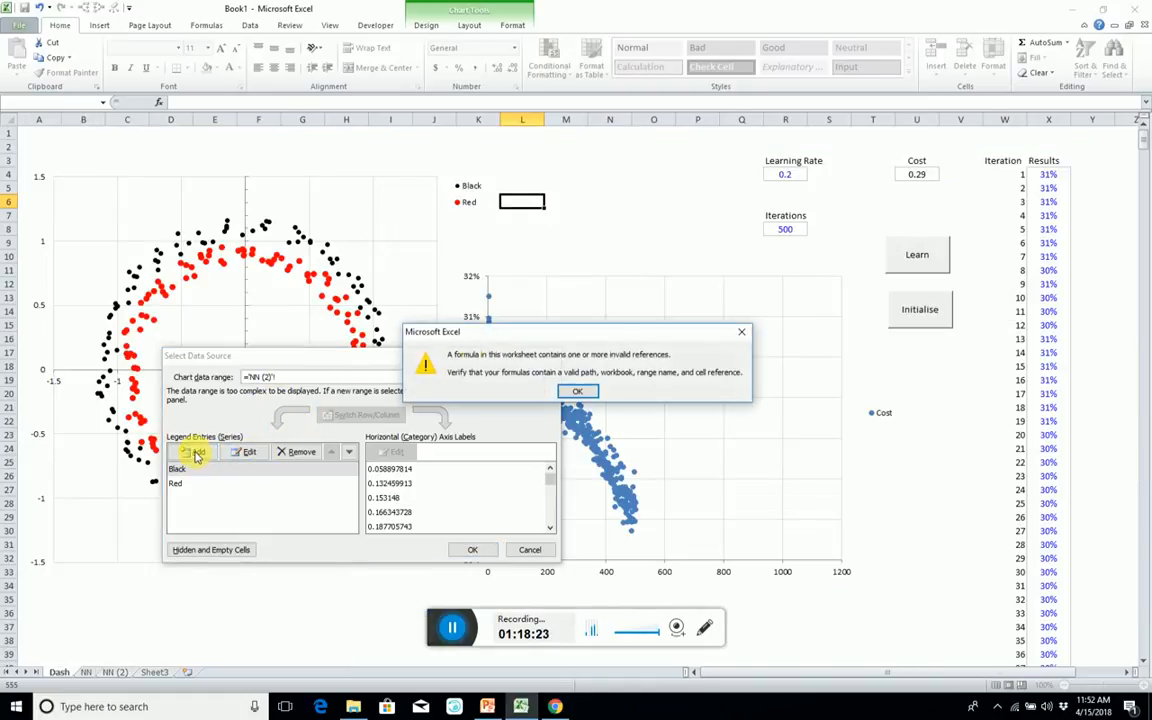
left_click(577, 391)
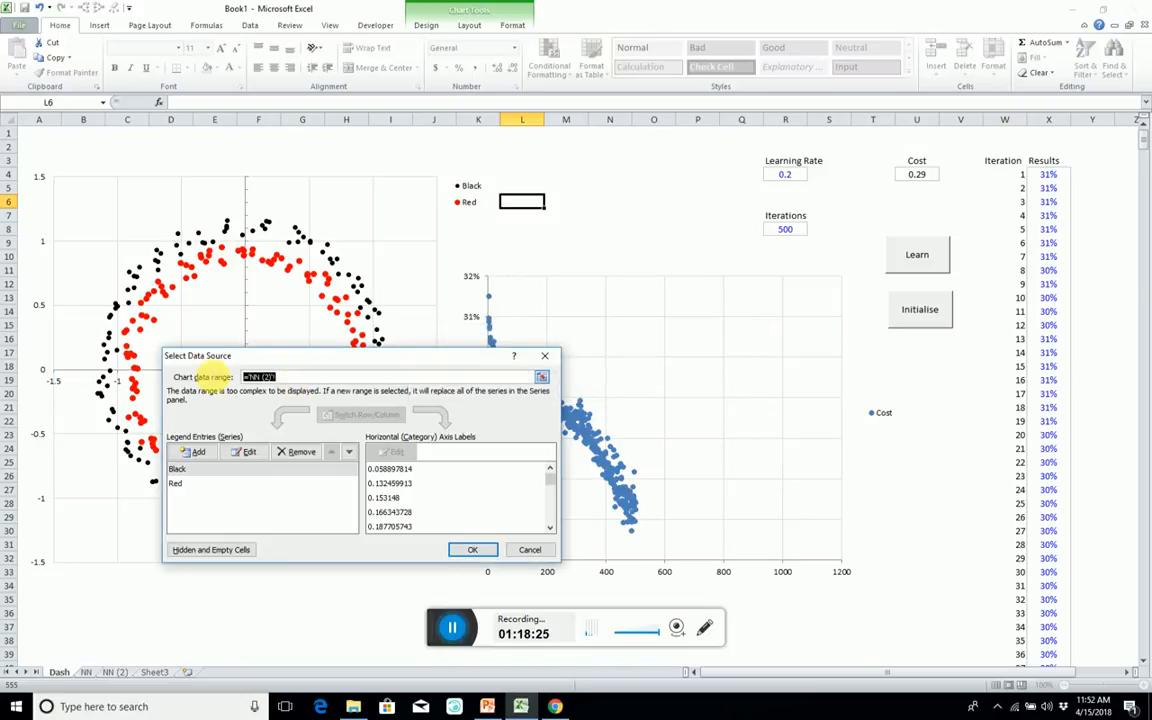
key("Delete")
left_click(205, 456)
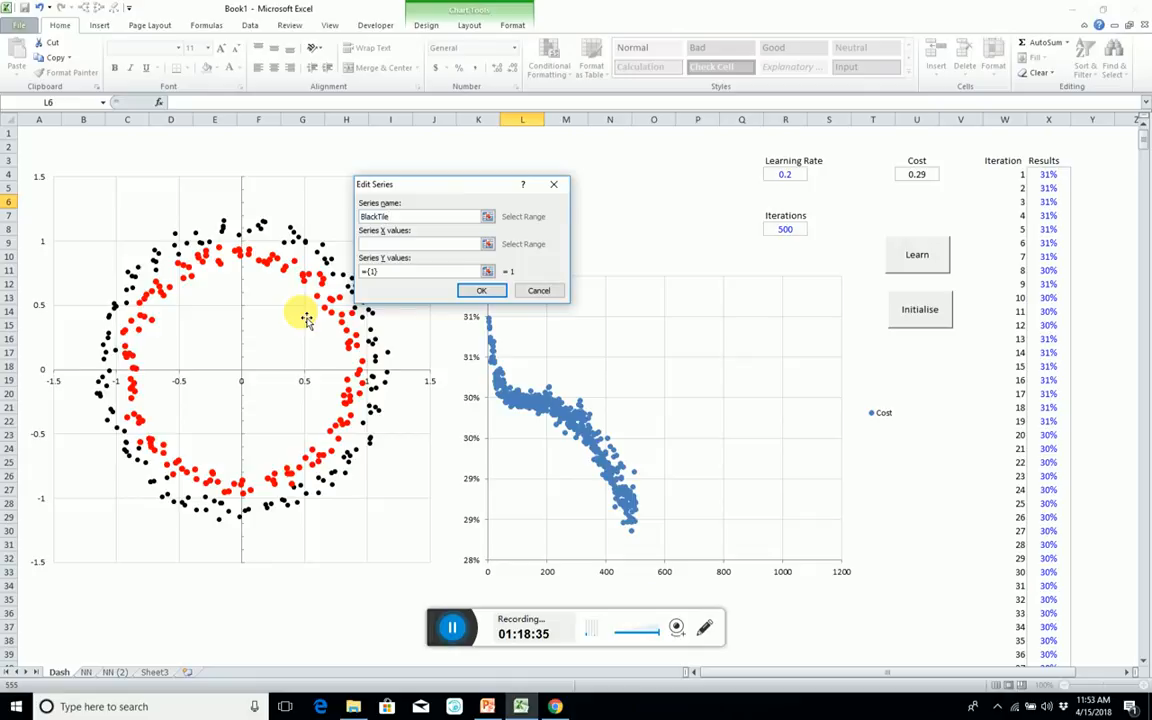
left_click(379, 245)
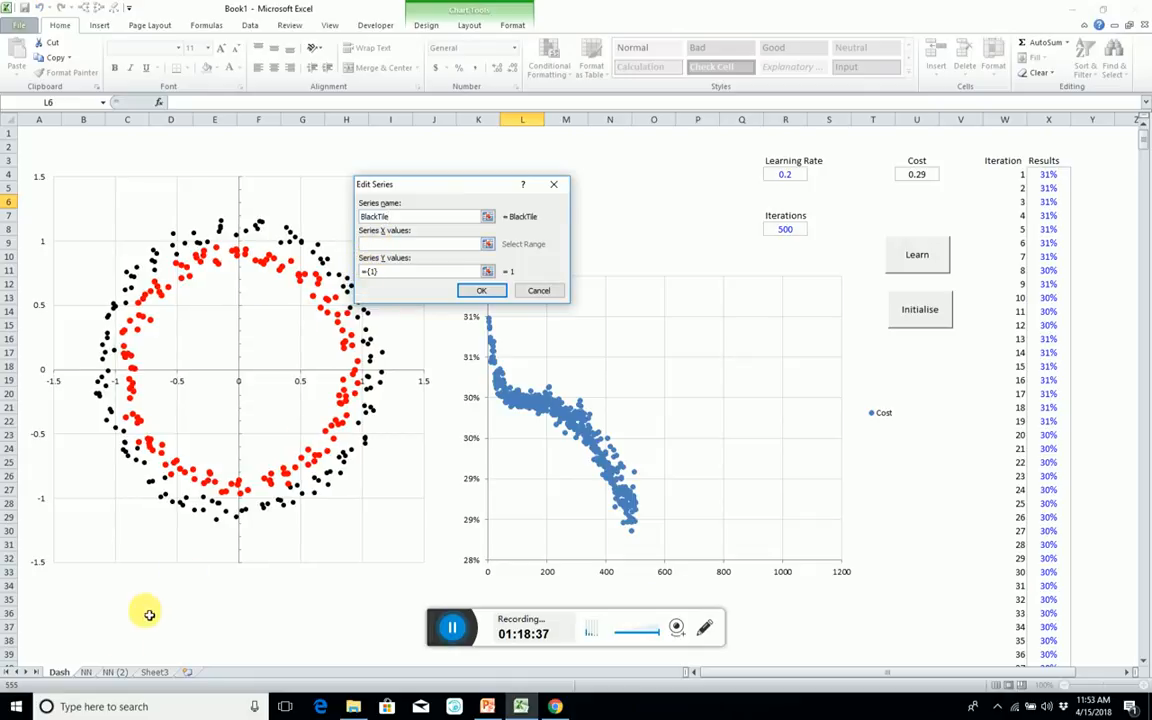
left_click(115, 672)
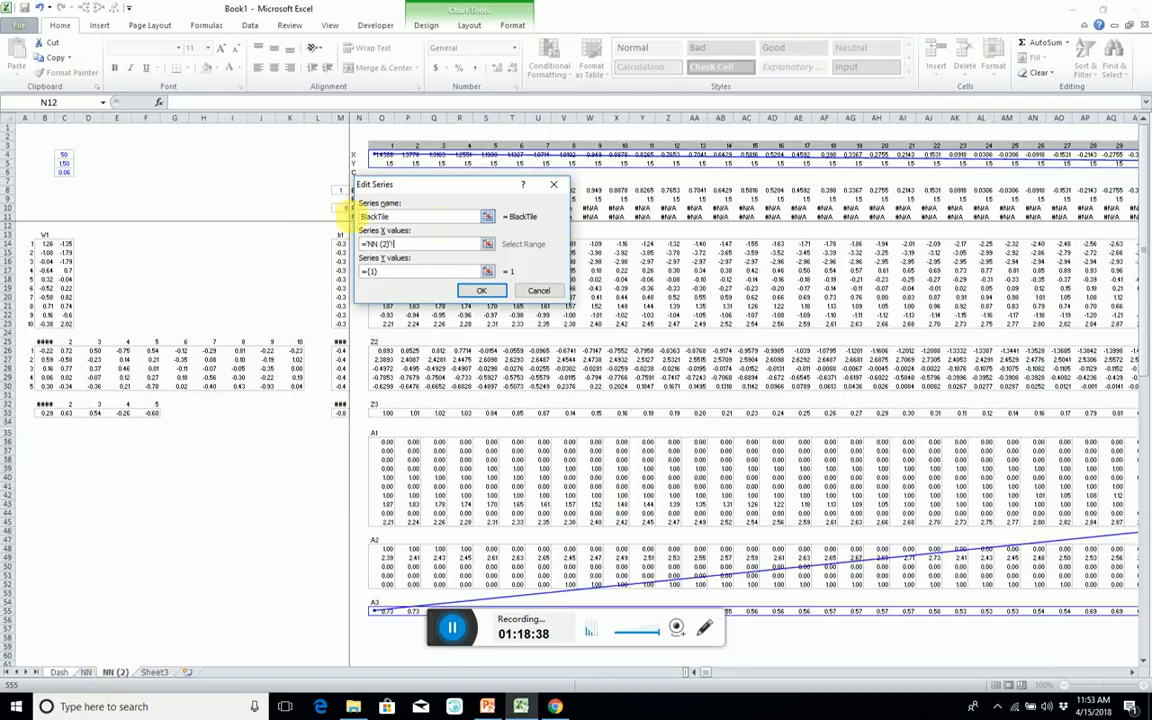
left_click_drag(427, 181, 237, 257)
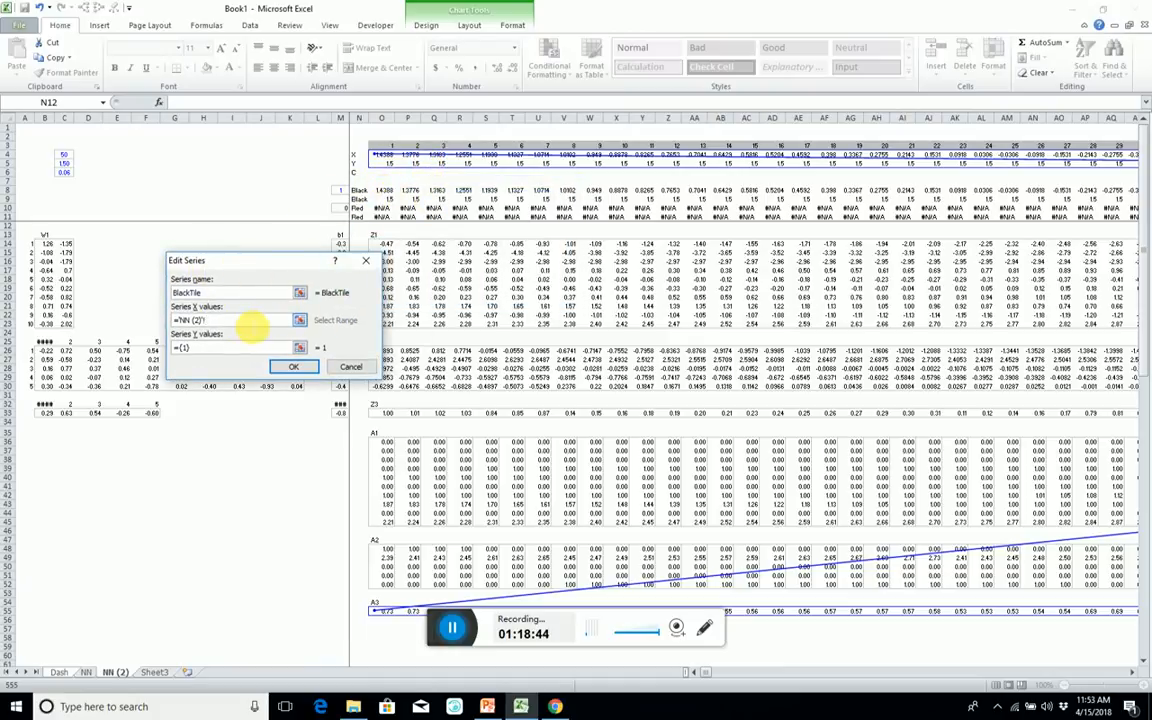
left_click(300, 320)
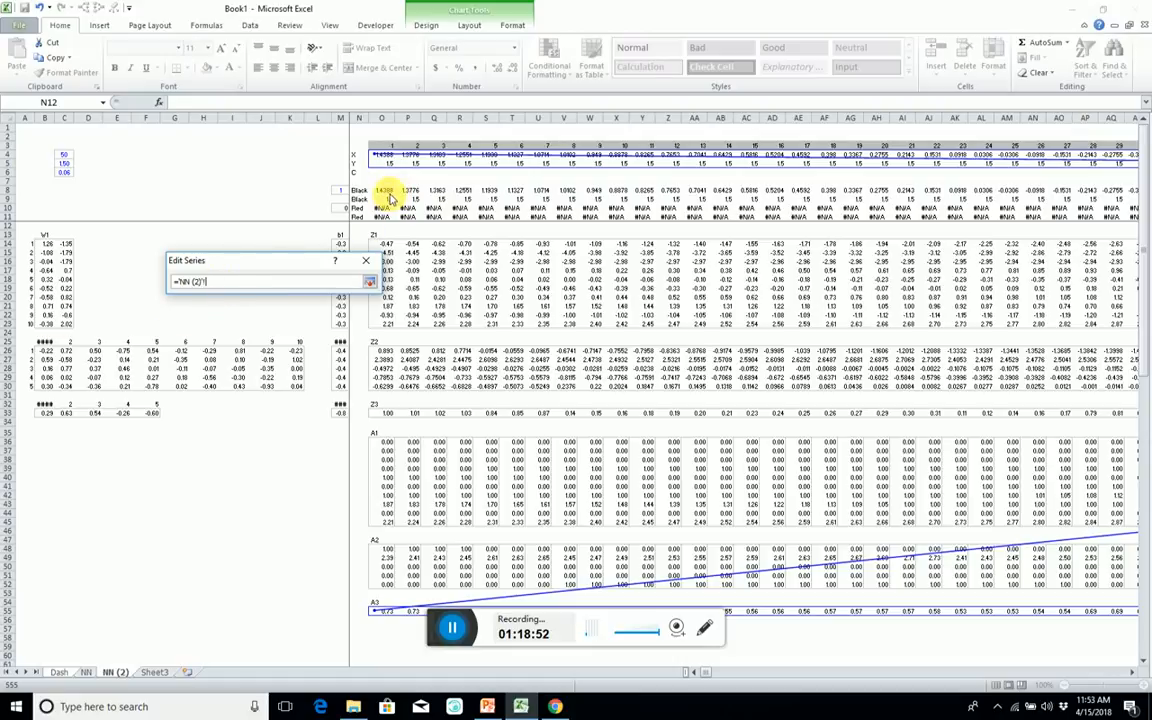
key("Return")
left_click(560, 401)
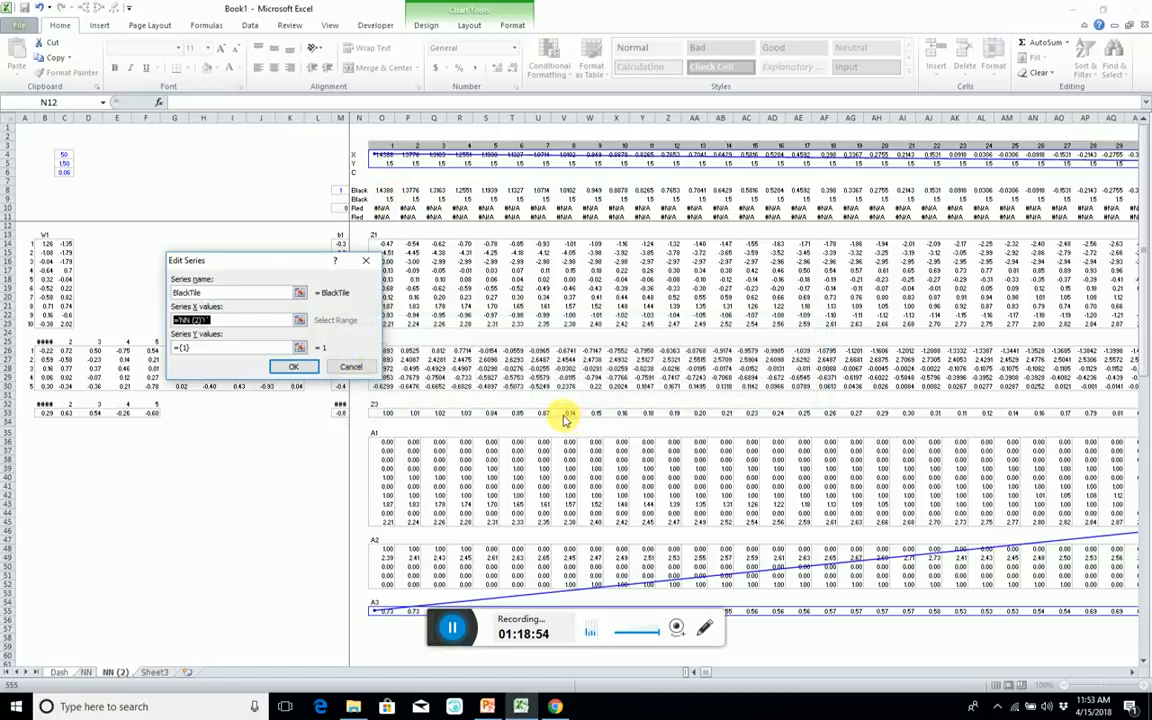
key("Escape")
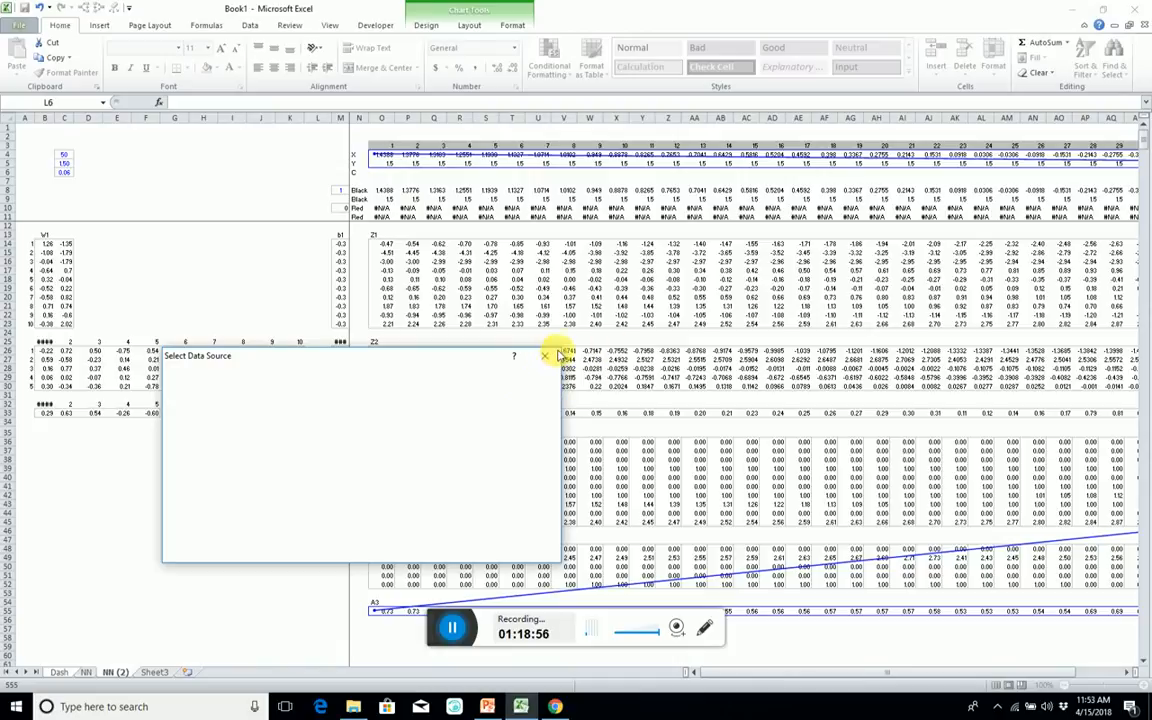
key("Escape")
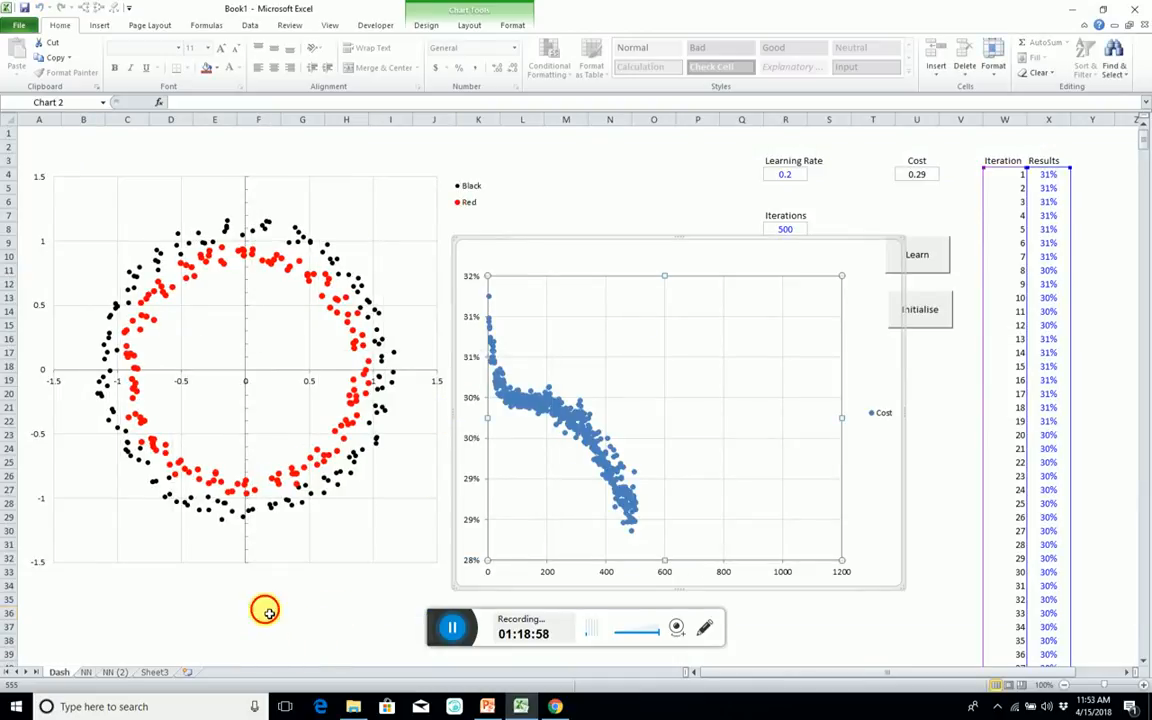
Add a new data series named BlackTile to the Black and Red scatter chart on the Dash sheet.
left_click(264, 612)
right_click(85, 200)
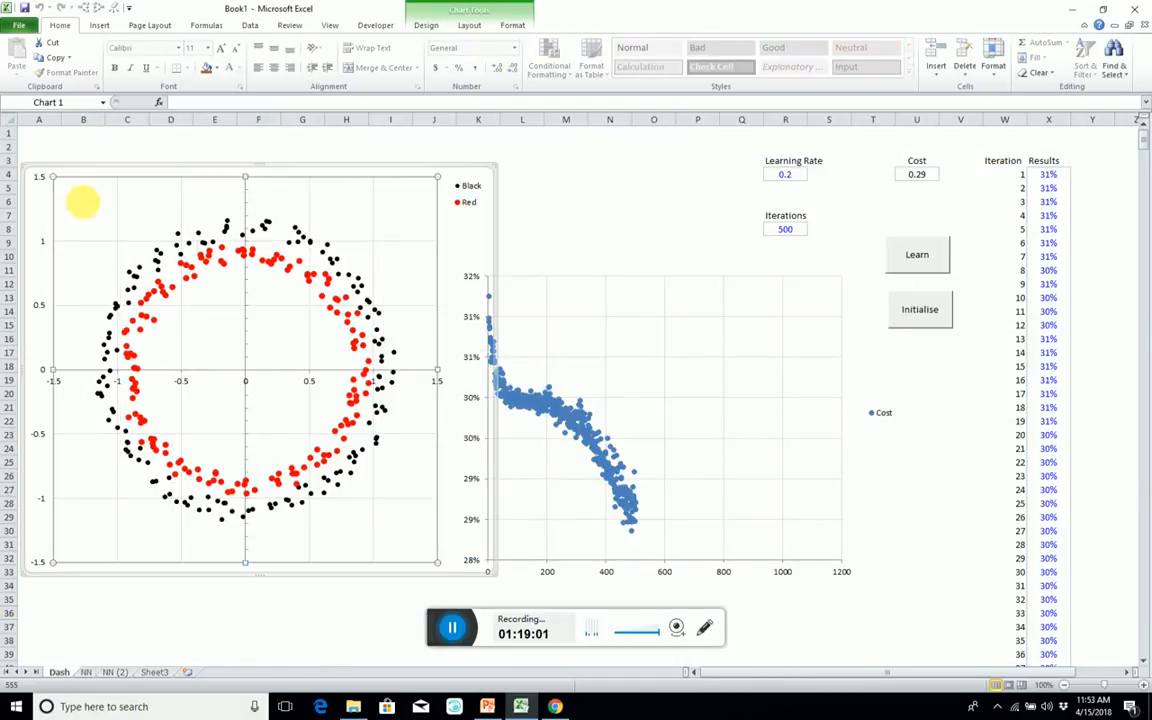
left_click(140, 259)
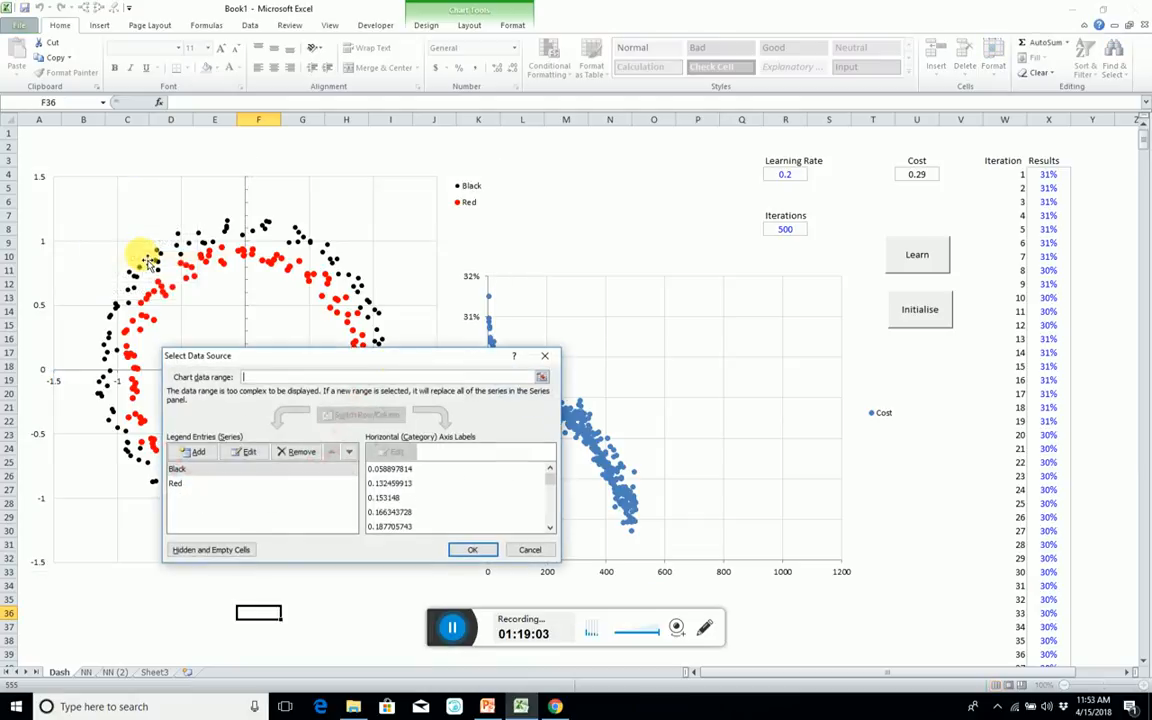
left_click(203, 452)
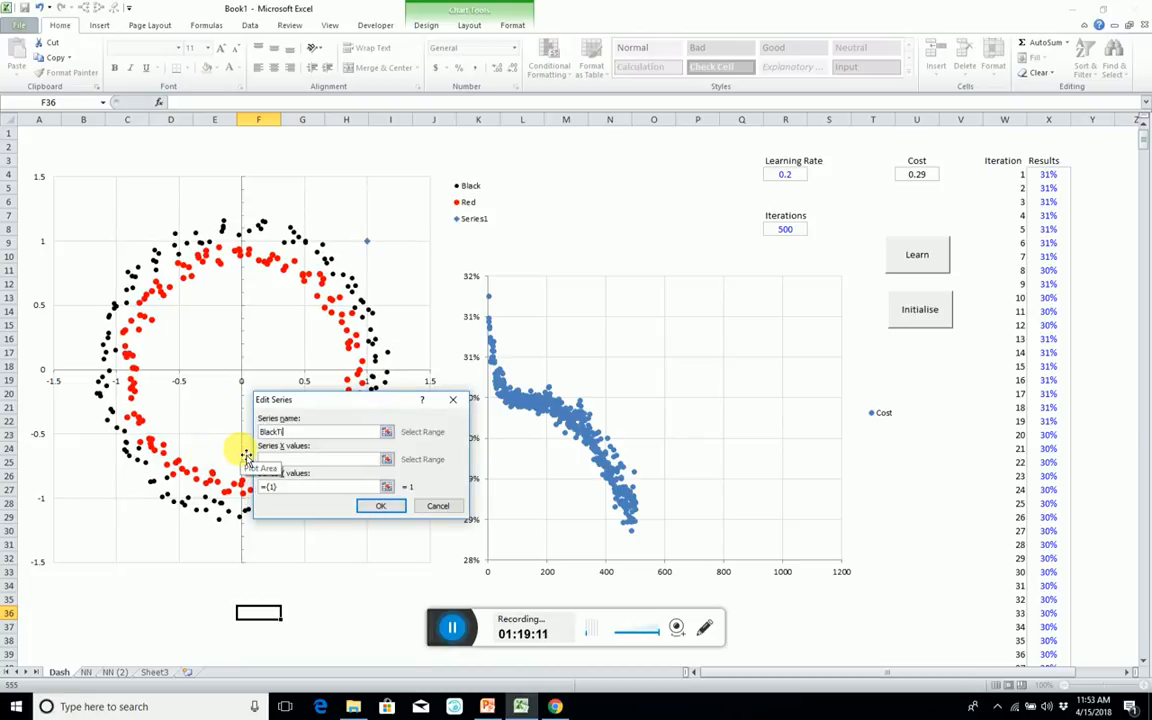
left_click(386, 433)
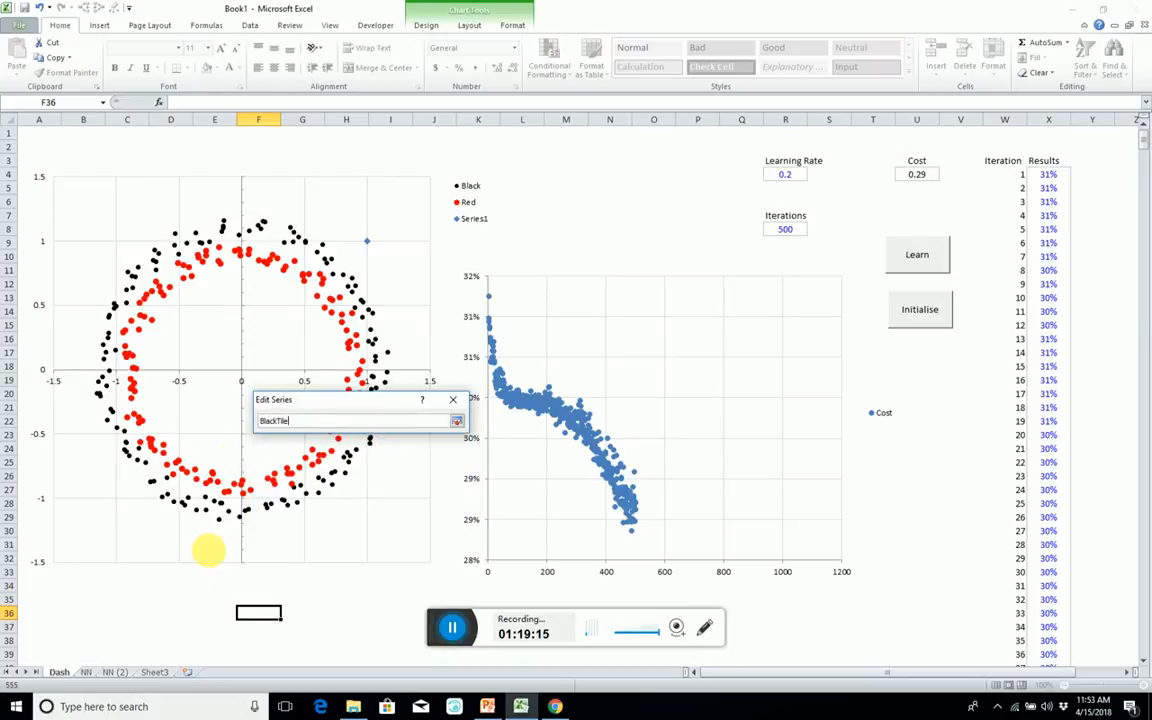
left_click(456, 421)
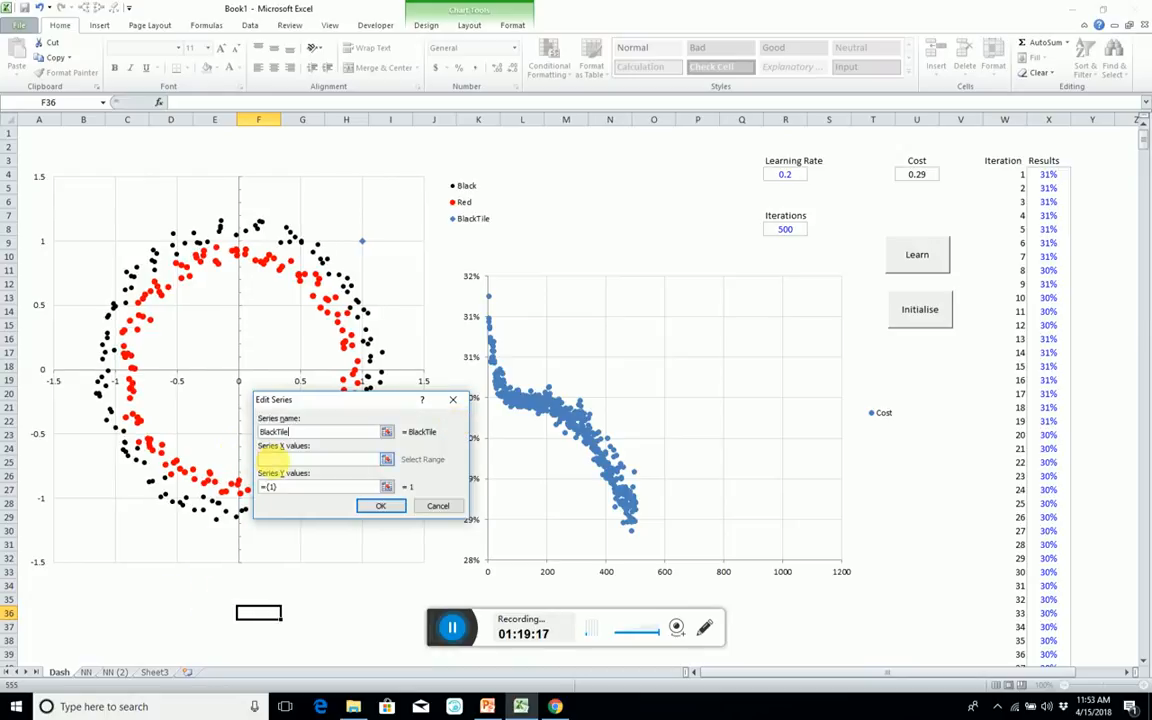
Set the BlackTile series' X values to the first Black row on NN (2), $O$8:$CRR$8.
left_click(387, 459)
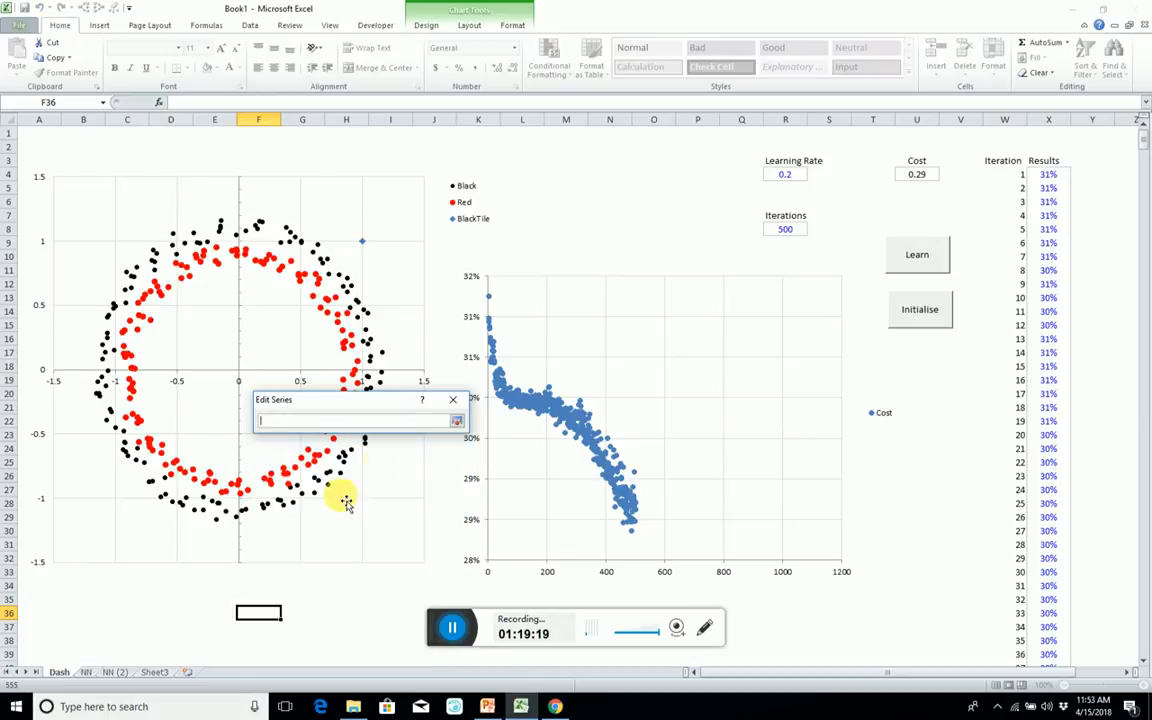
left_click(116, 671)
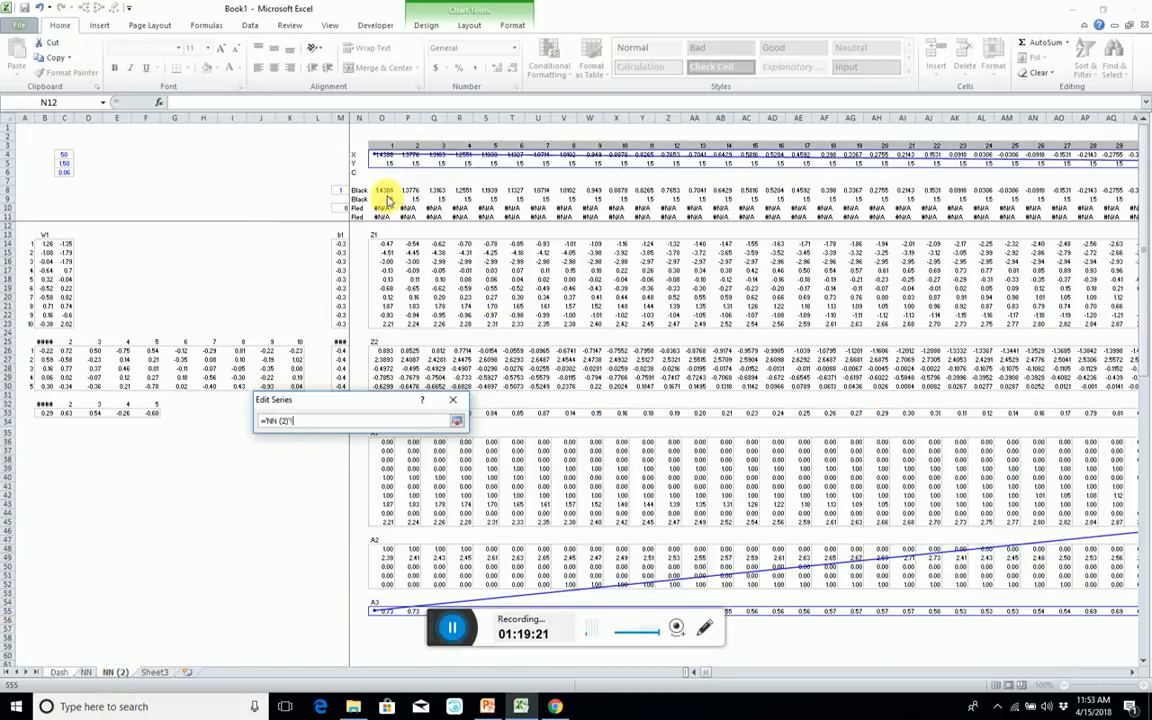
left_click(296, 194)
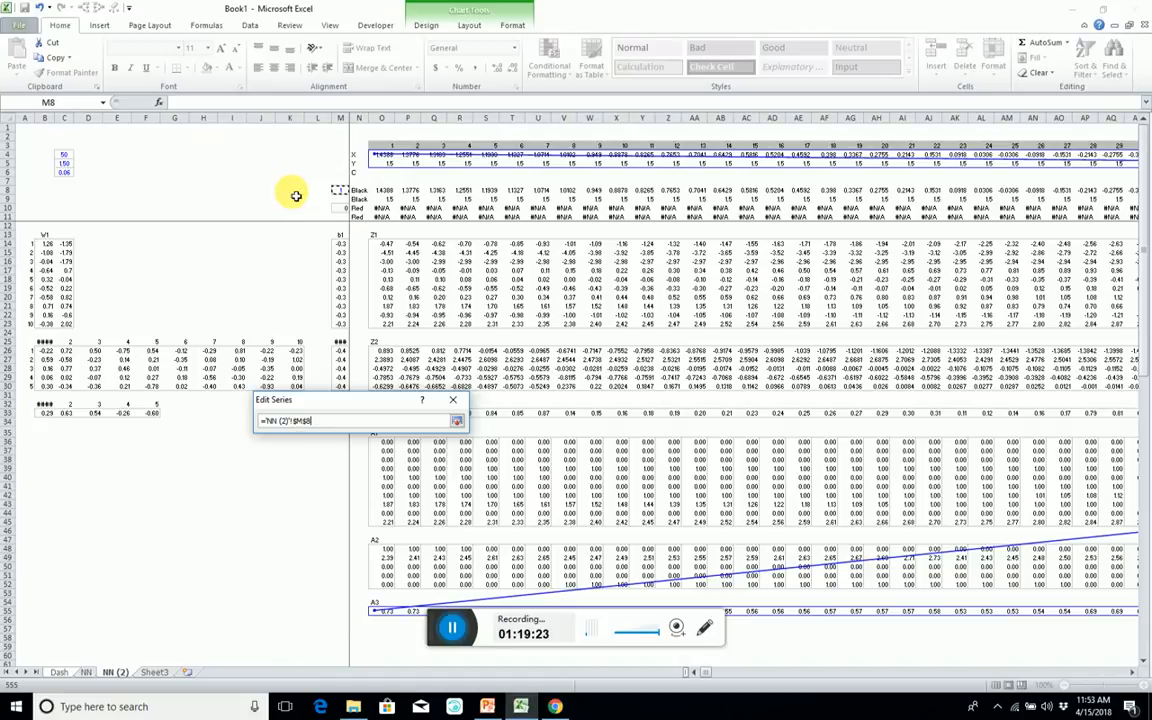
key("ctrl+shift+Right")
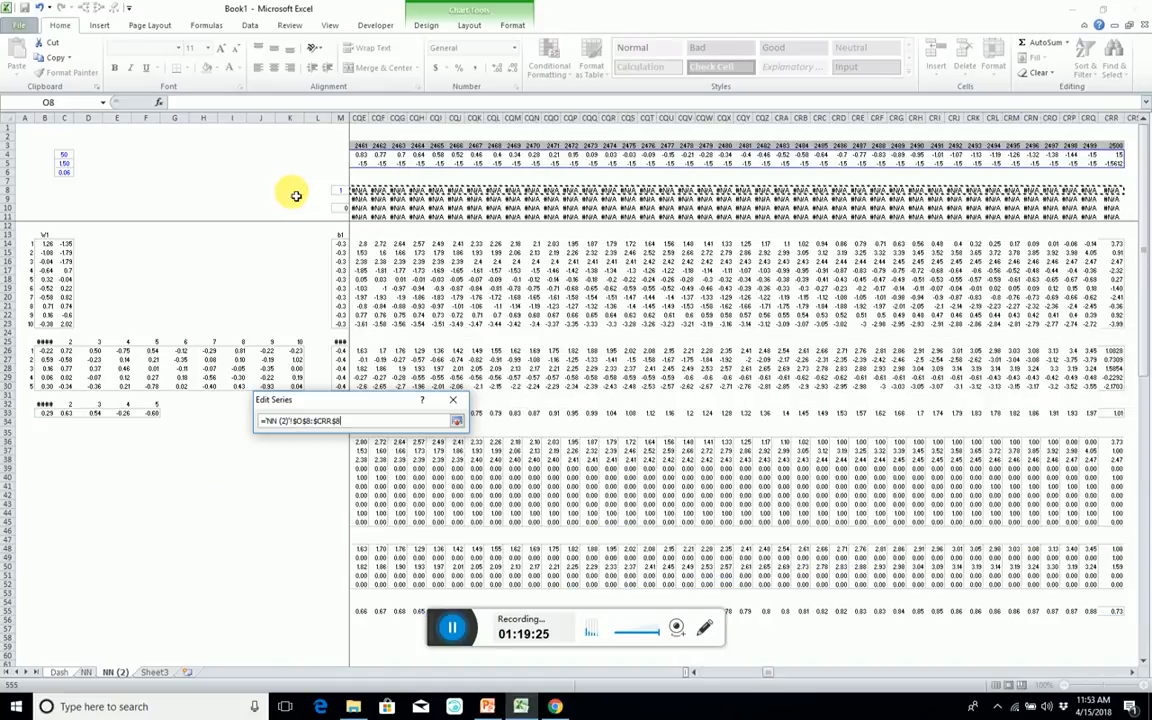
key("Return")
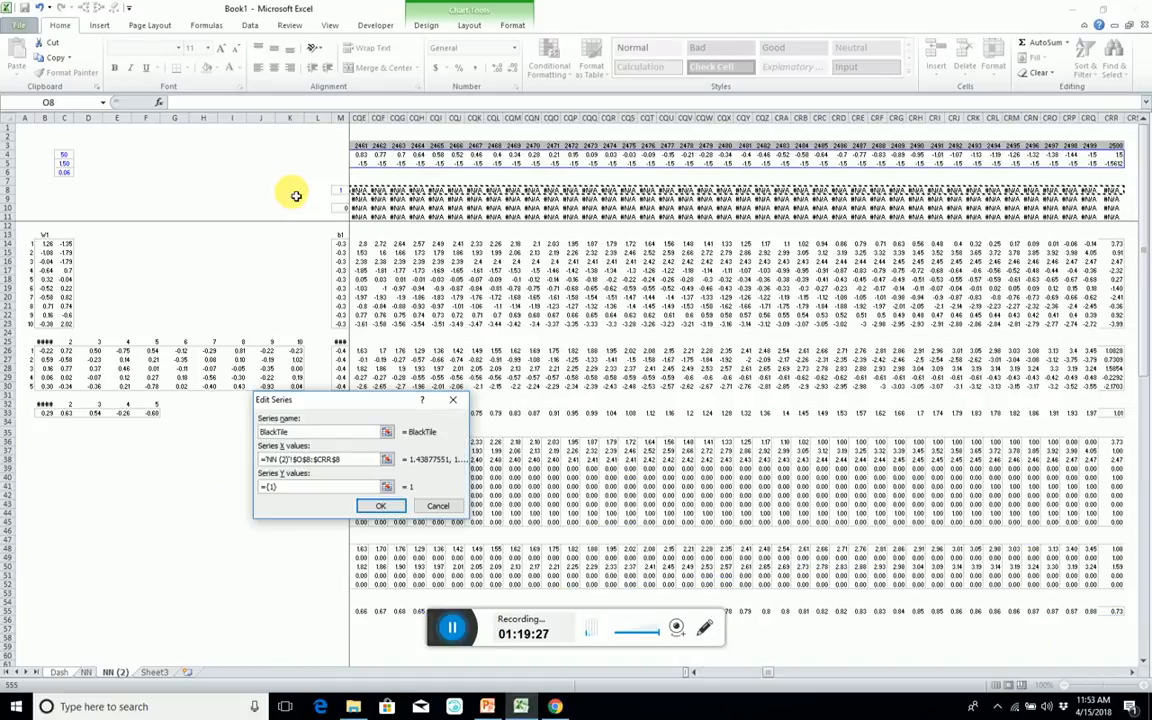
Set the BlackTile series' Y values to the second Black row on NN (2), $O$9:$CRR$9, and accept the series.
left_click_drag(267, 487, 345, 488)
left_click(389, 487)
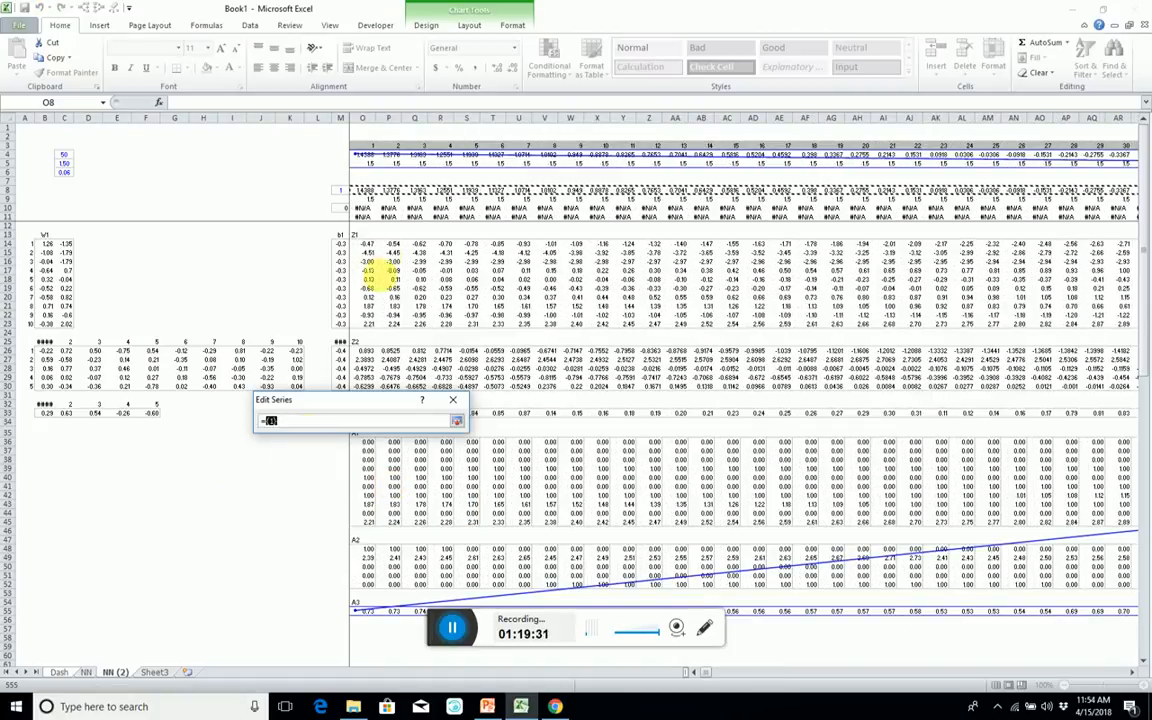
left_click(311, 198)
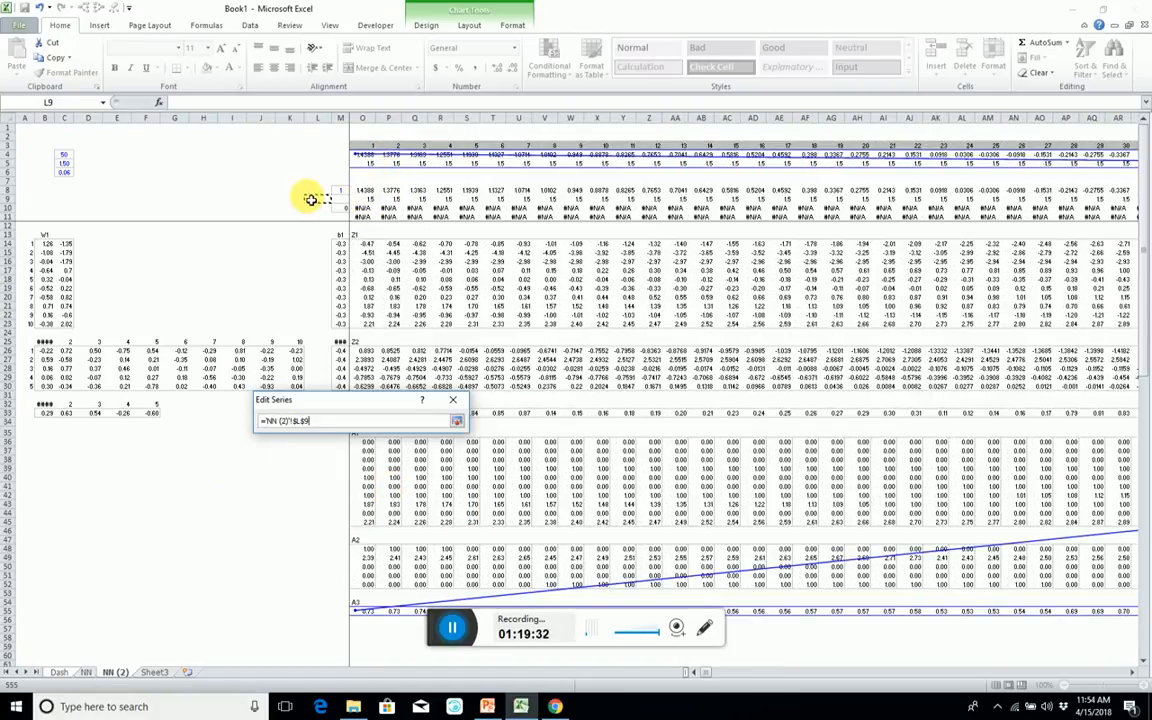
key("Right")
key("Right")
key("Right")
key("ctrl+shift+Right")
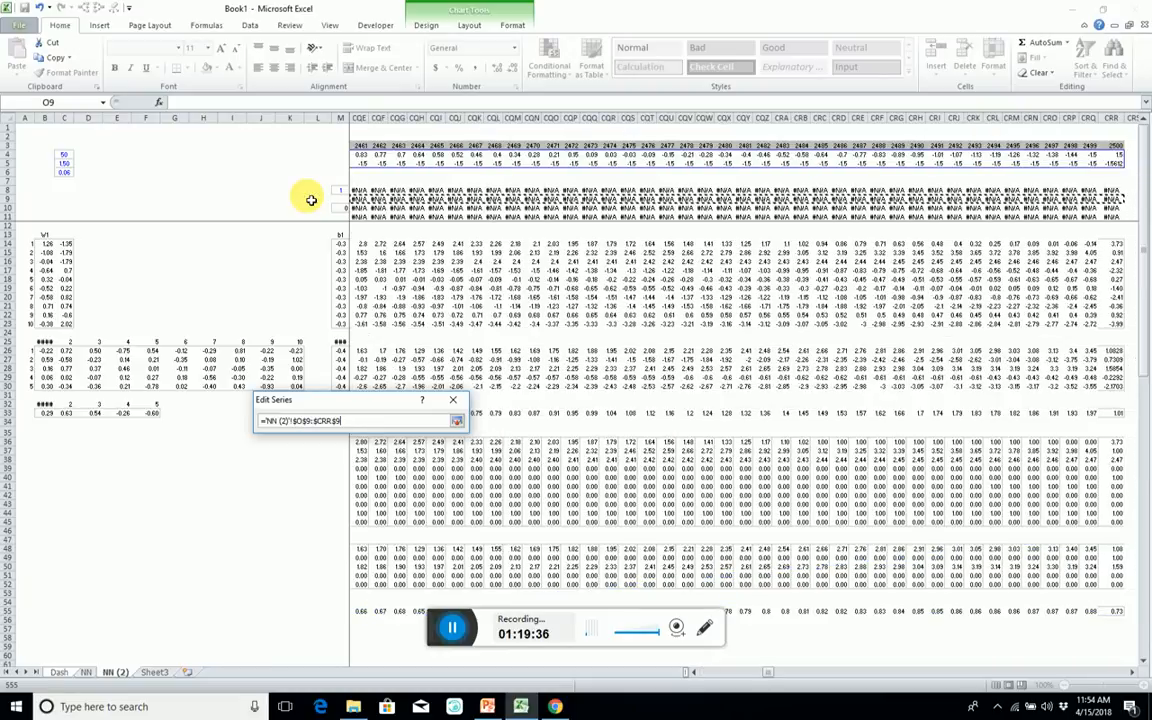
key("Return")
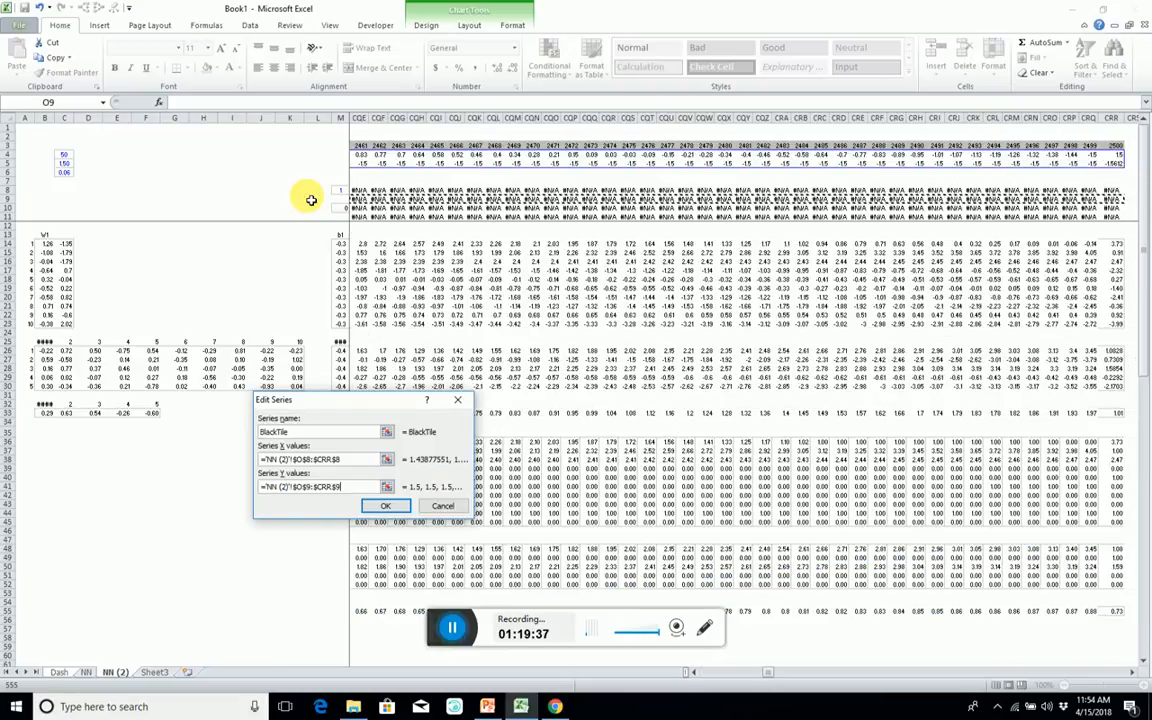
left_click(385, 508)
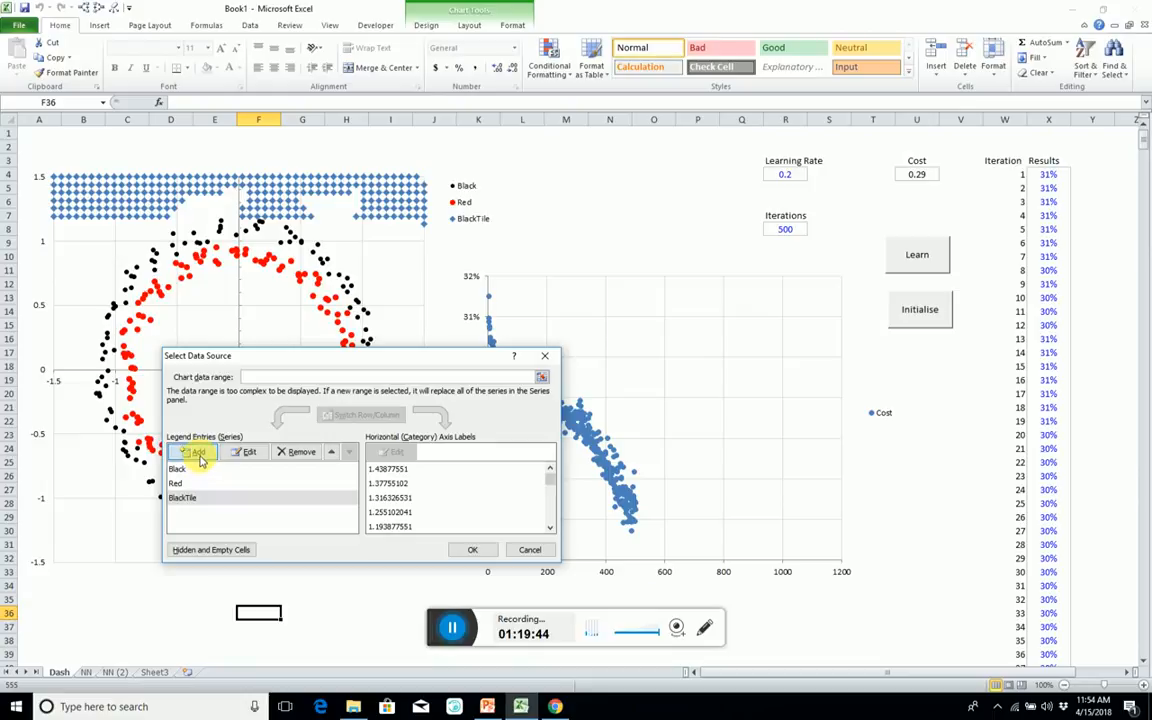
Add a series named RedTile to the chart with X values from the first Red row on NN (2), $O$10:$CRR$10.
left_click(197, 454)
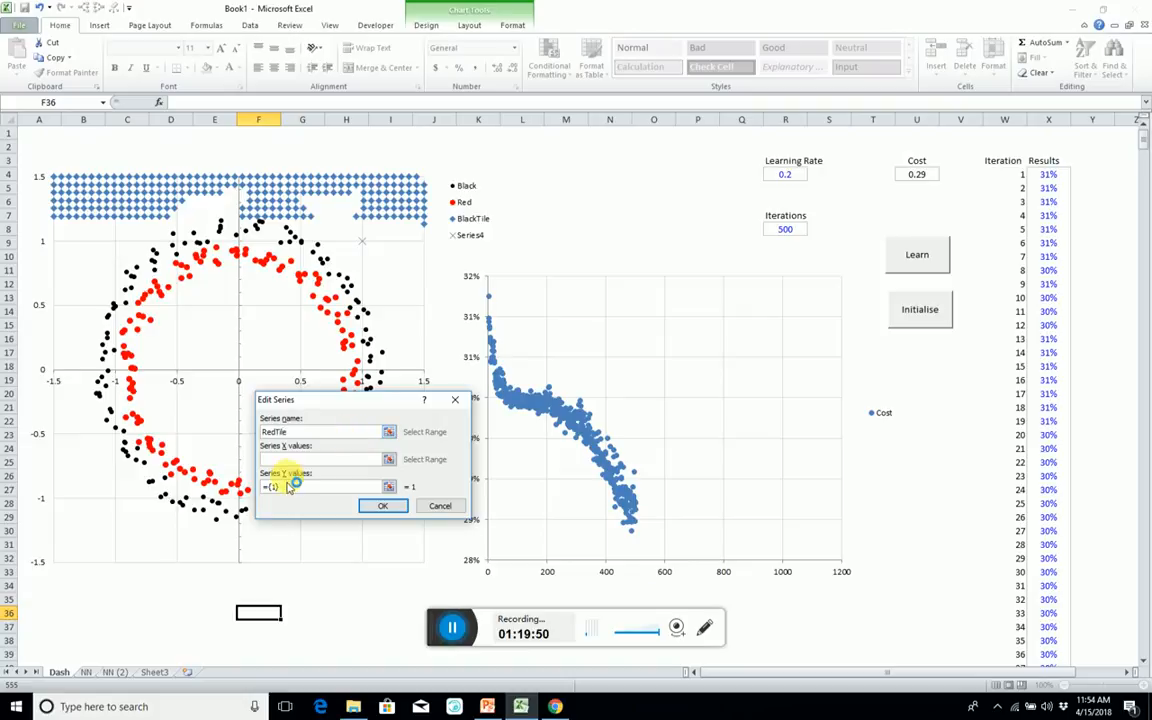
left_click(88, 672)
left_click(114, 673)
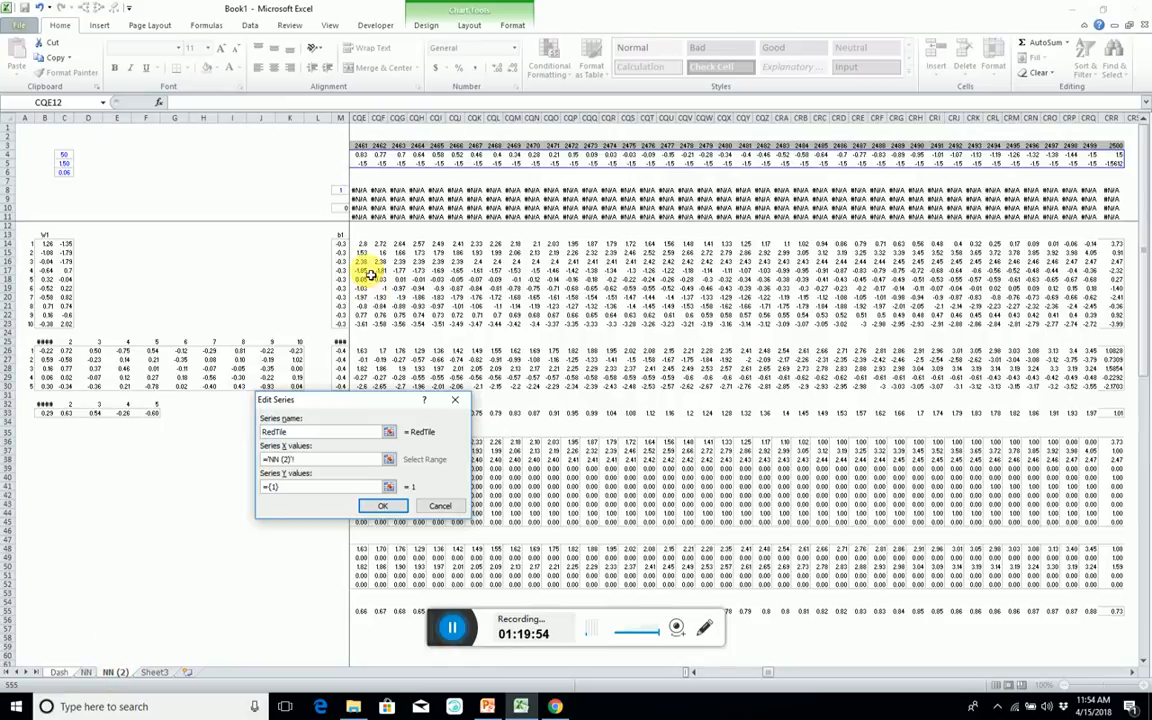
left_click(312, 218)
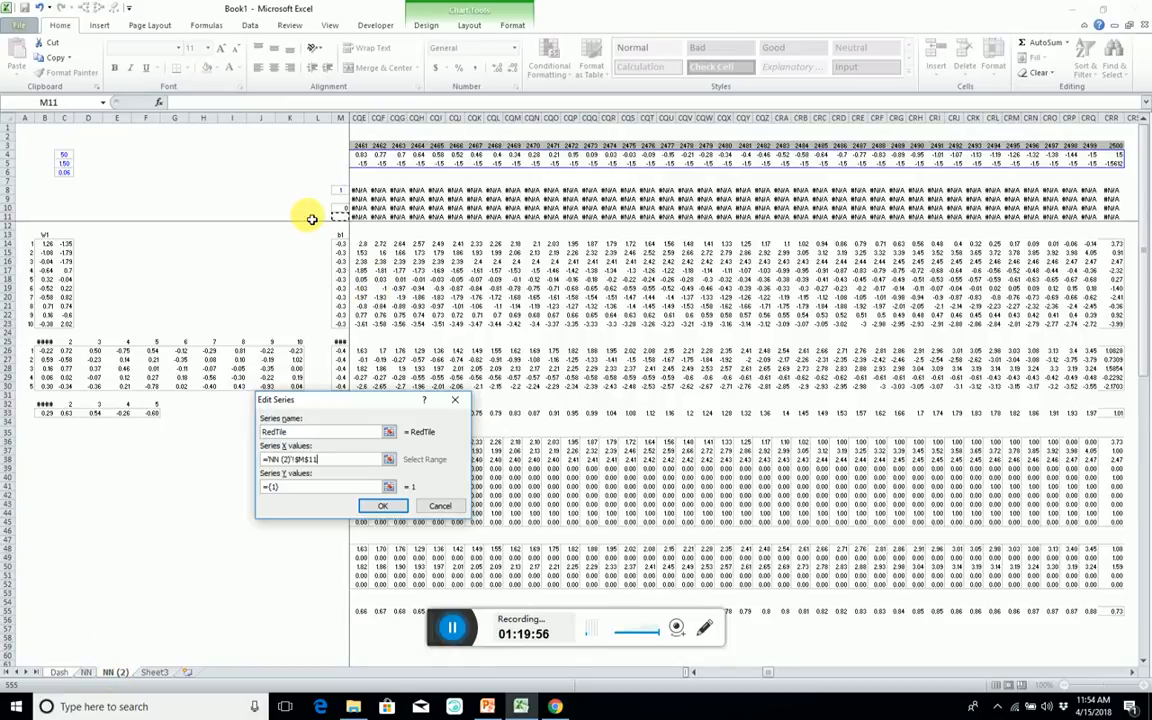
key("Right")
key("ctrl+shift+Right")
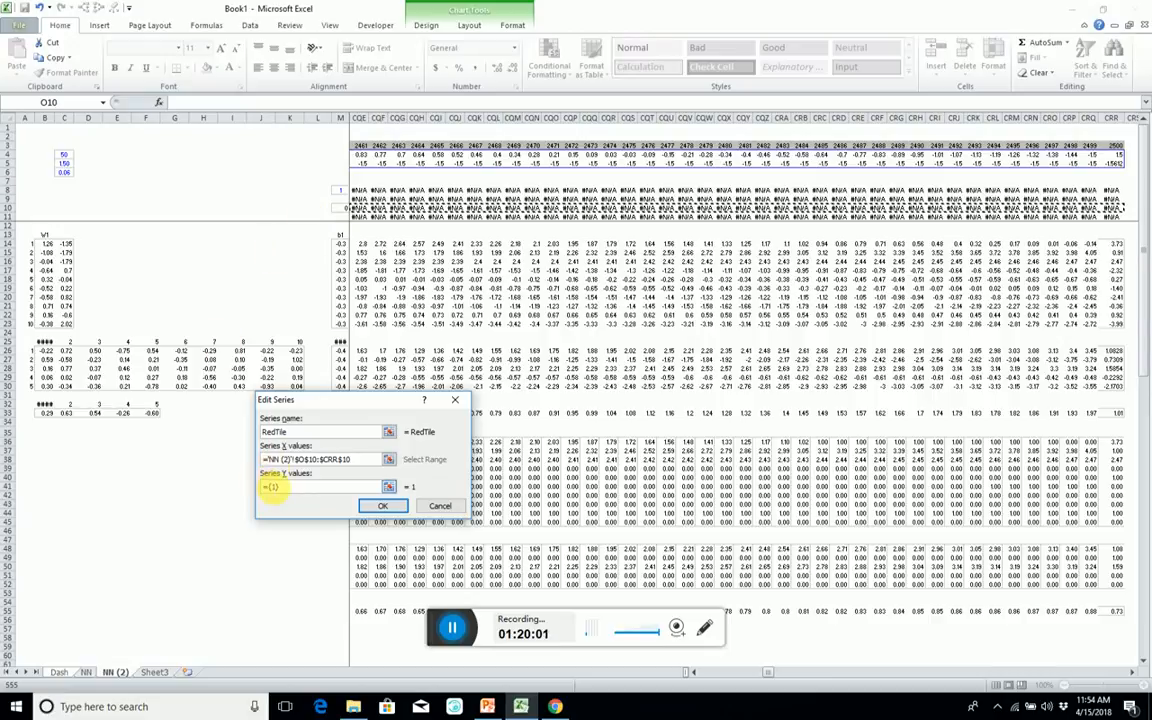
Set the RedTile series' Y values to the second Red row on NN (2), $O$11:$CRR$11, and accept the chart's data source.
left_click_drag(285, 490, 239, 470)
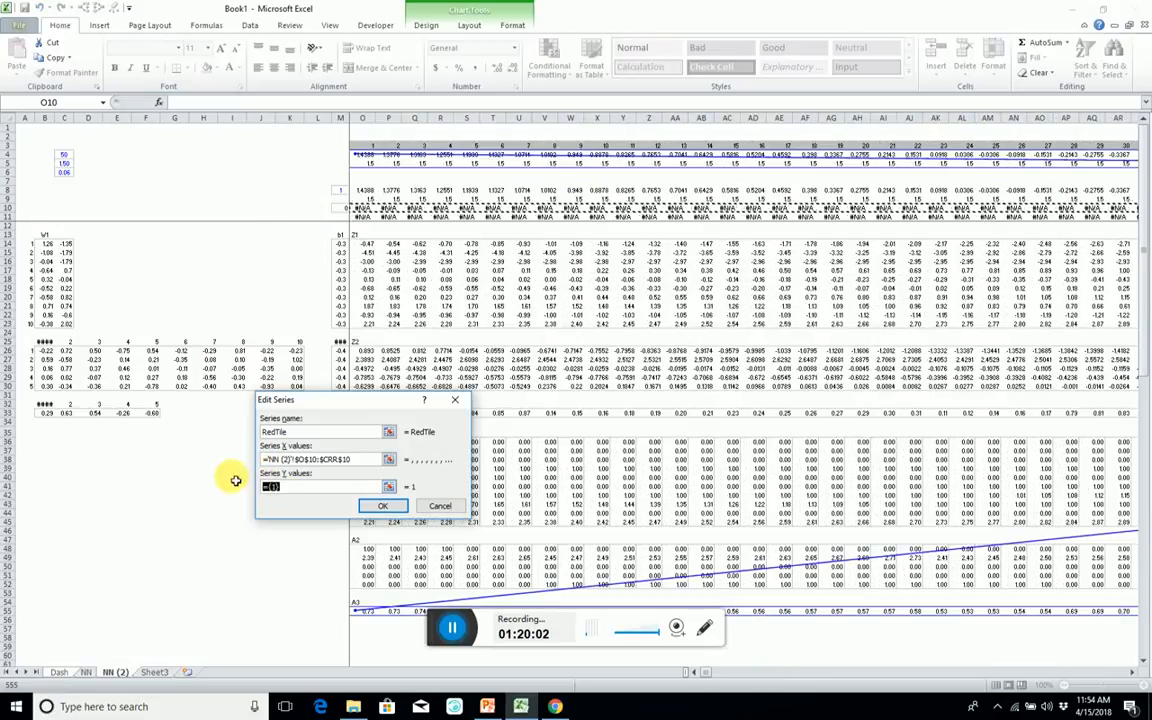
left_click(300, 216)
key("Right")
key("Right")
key("Right")
key("ctrl+shift+Right")
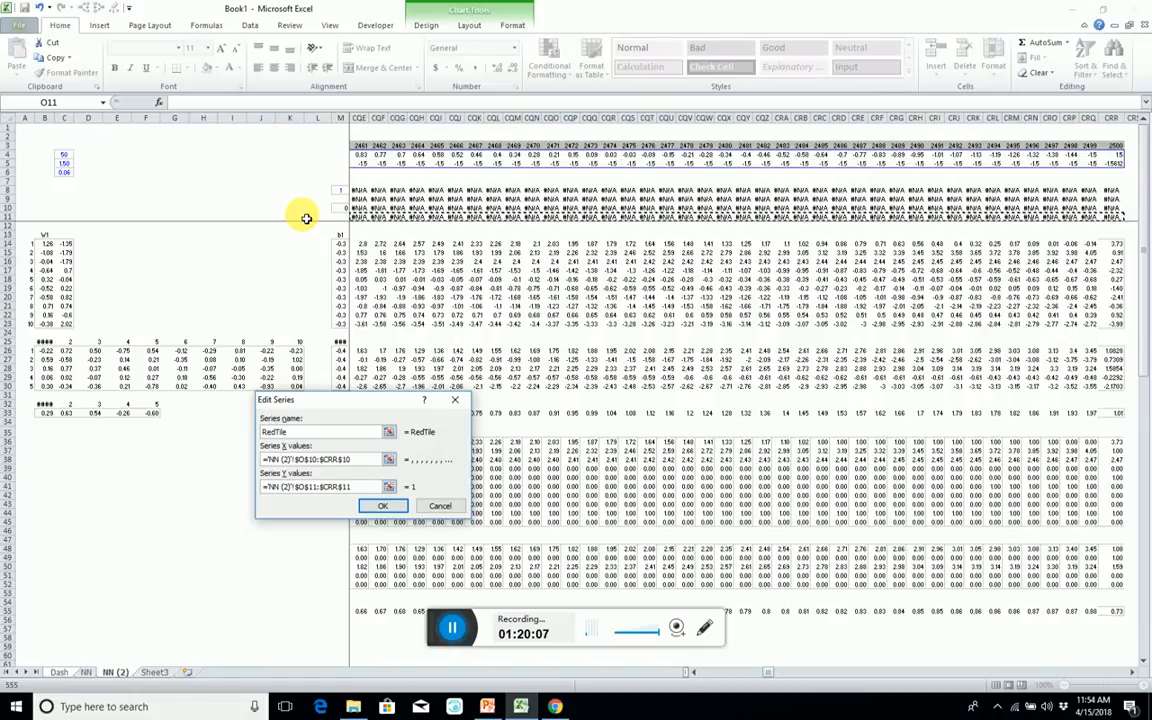
key("Return")
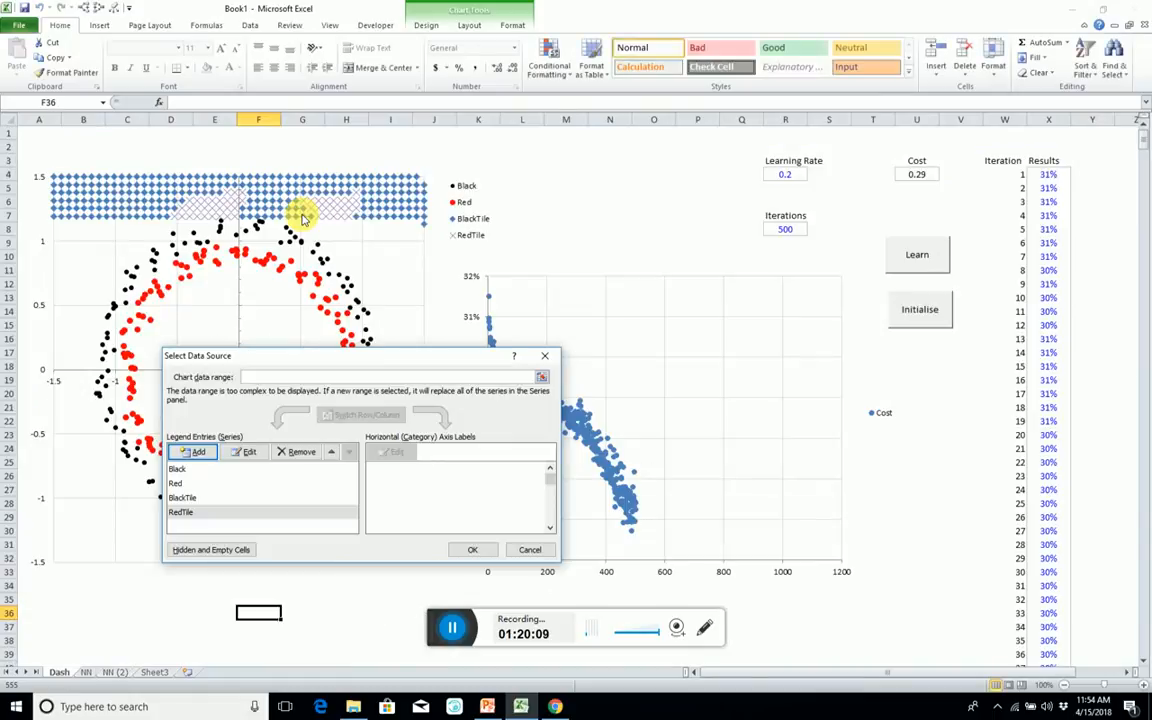
left_click(468, 548)
left_click(157, 207)
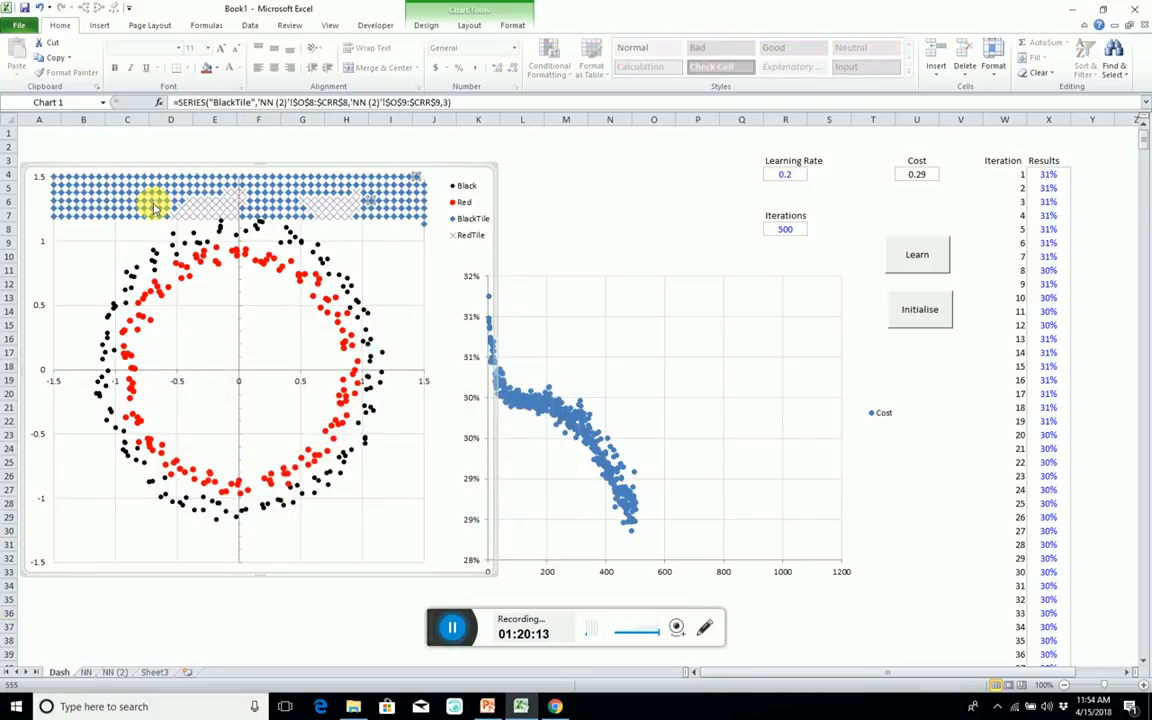
right_click(153, 207)
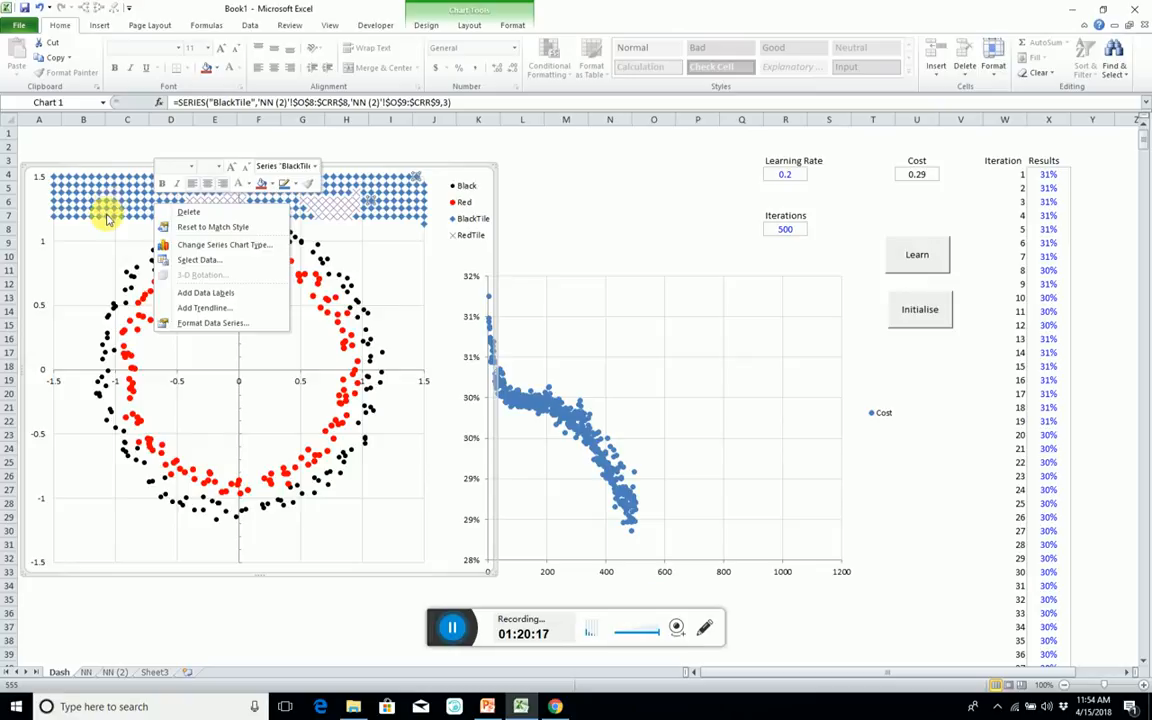
left_click(109, 214)
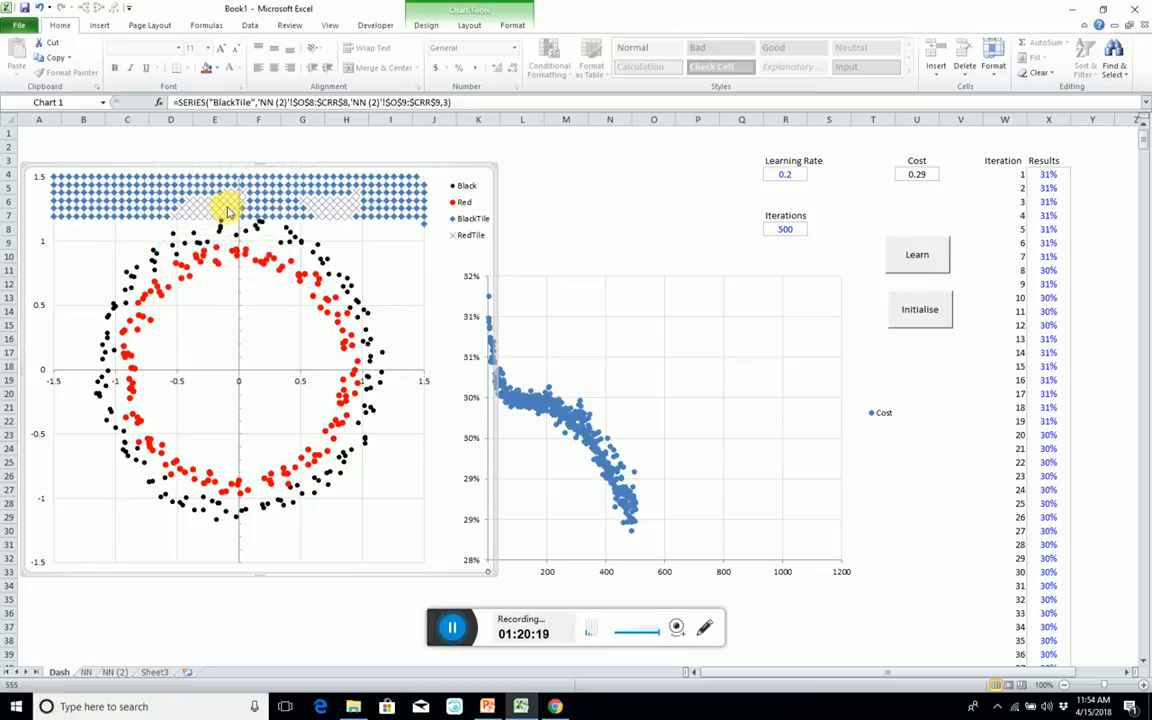
left_click(227, 208)
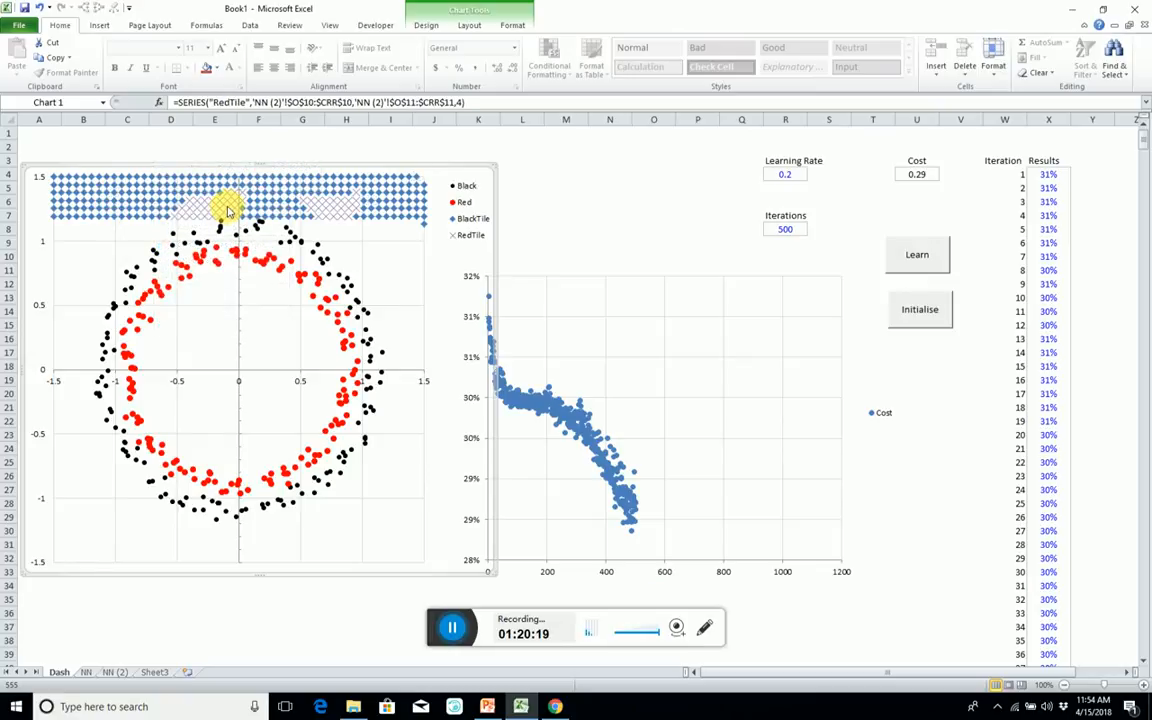
Change the BlackTile series' markers on the Dash scatter chart to the built-in square type.
right_click(75, 197)
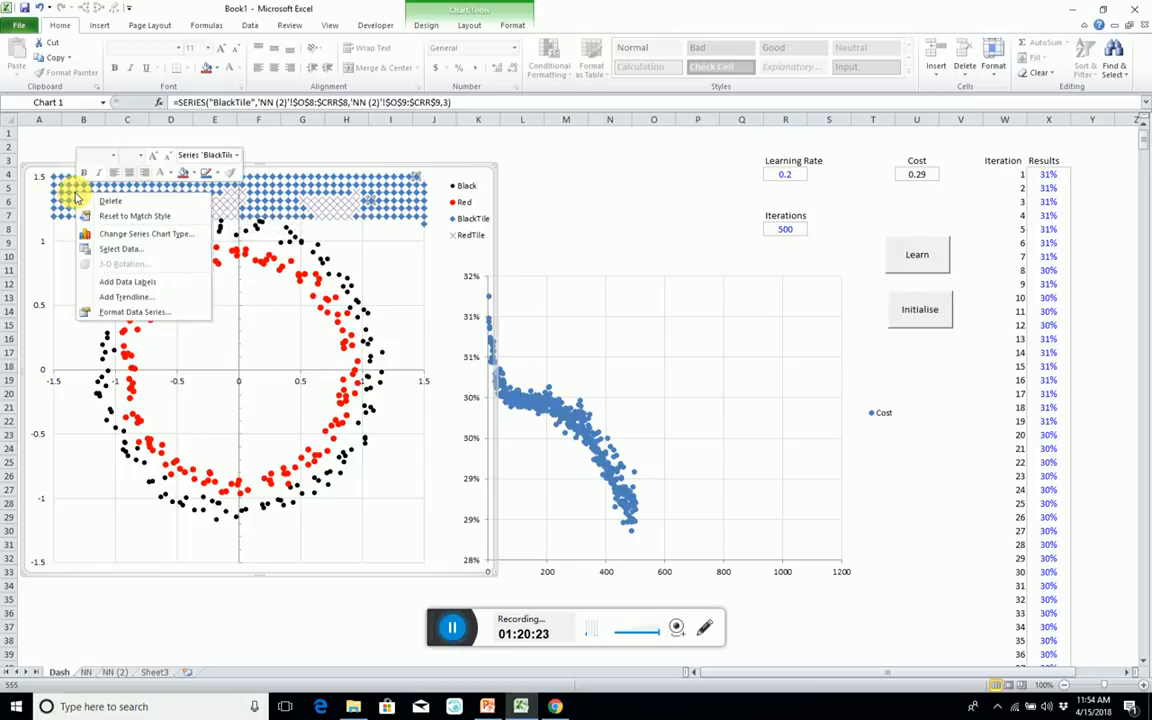
left_click(113, 313)
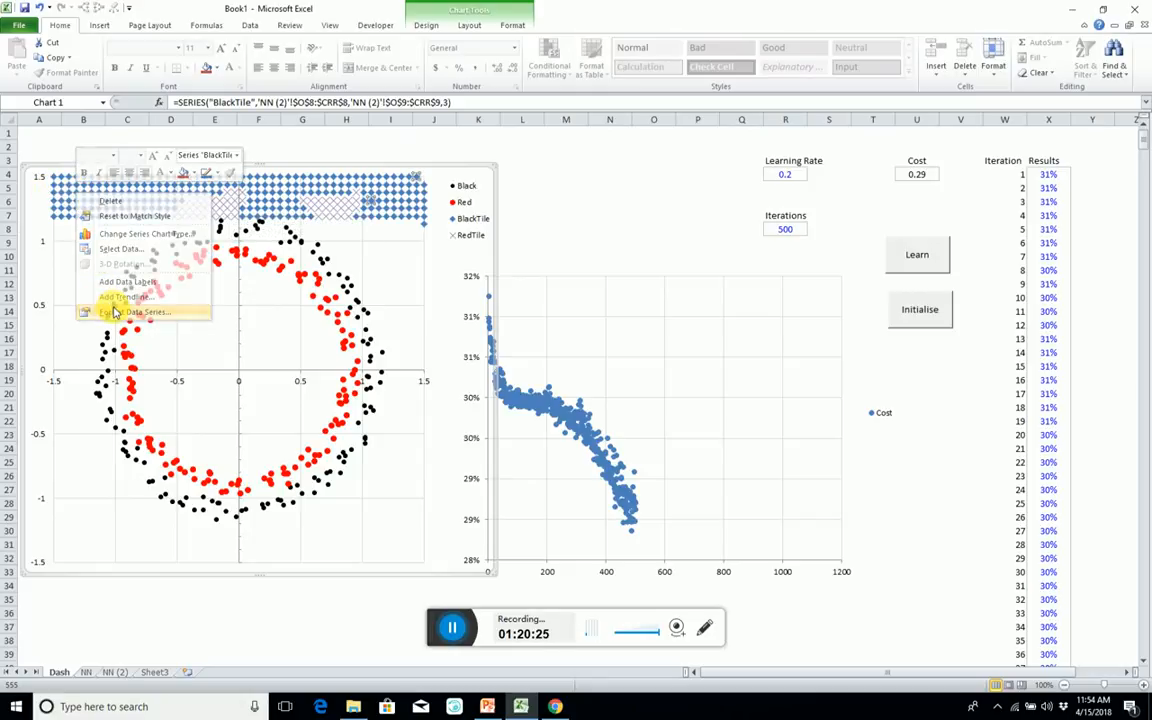
left_click(420, 236)
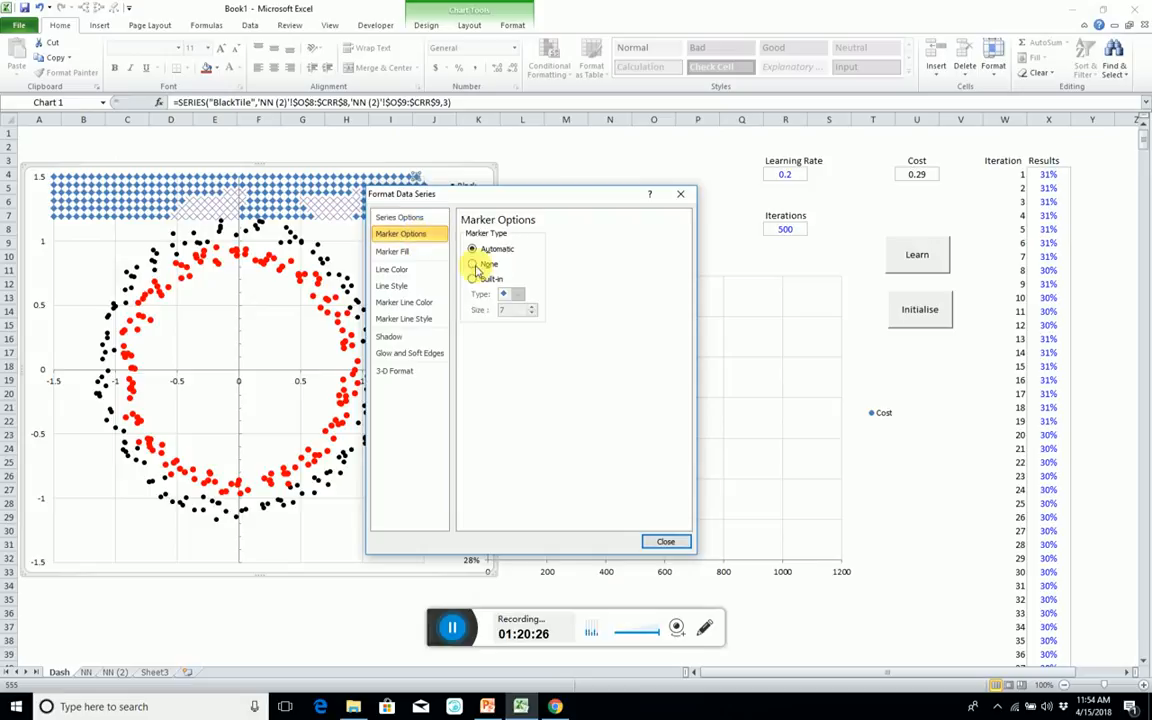
left_click(476, 279)
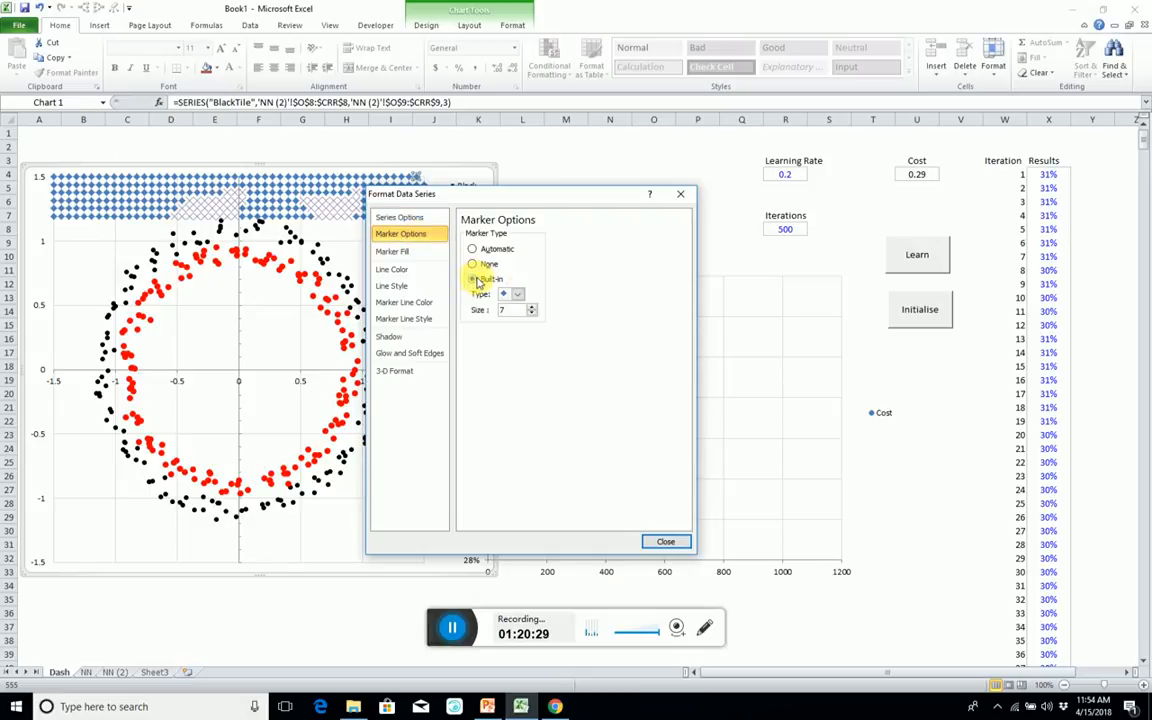
left_click(516, 294)
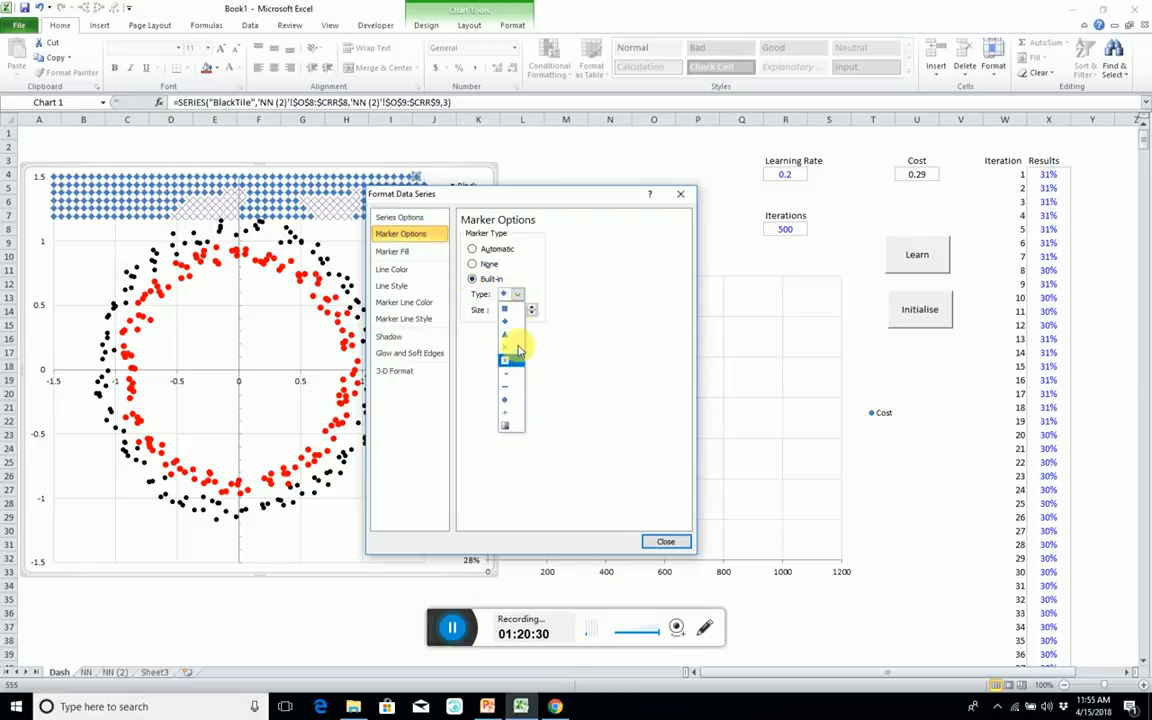
left_click(511, 309)
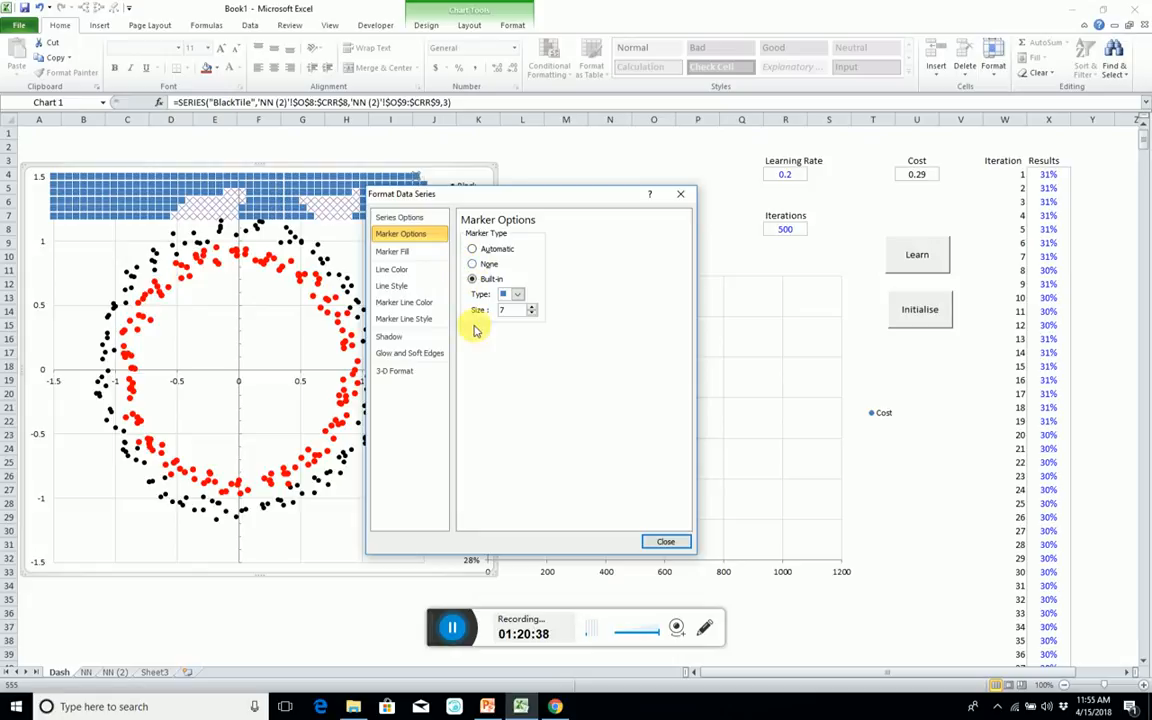
Give the BlackTile markers a solid light blue fill and no marker line.
left_click(403, 251)
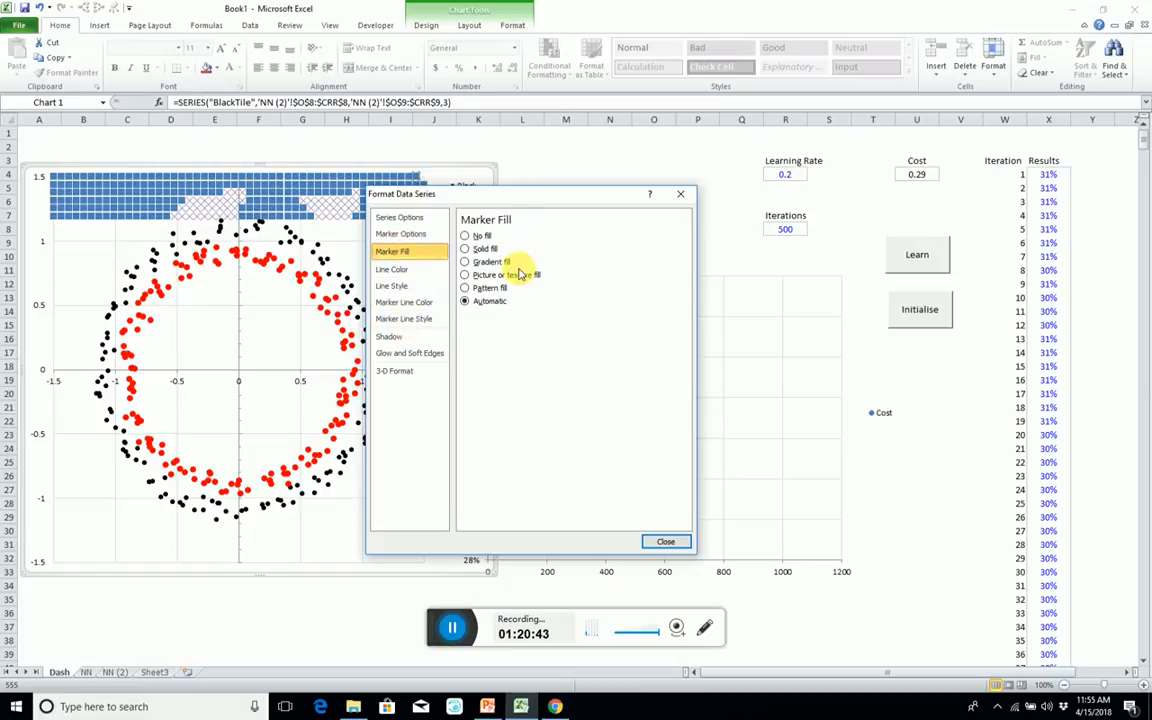
left_click(464, 248)
left_click(526, 333)
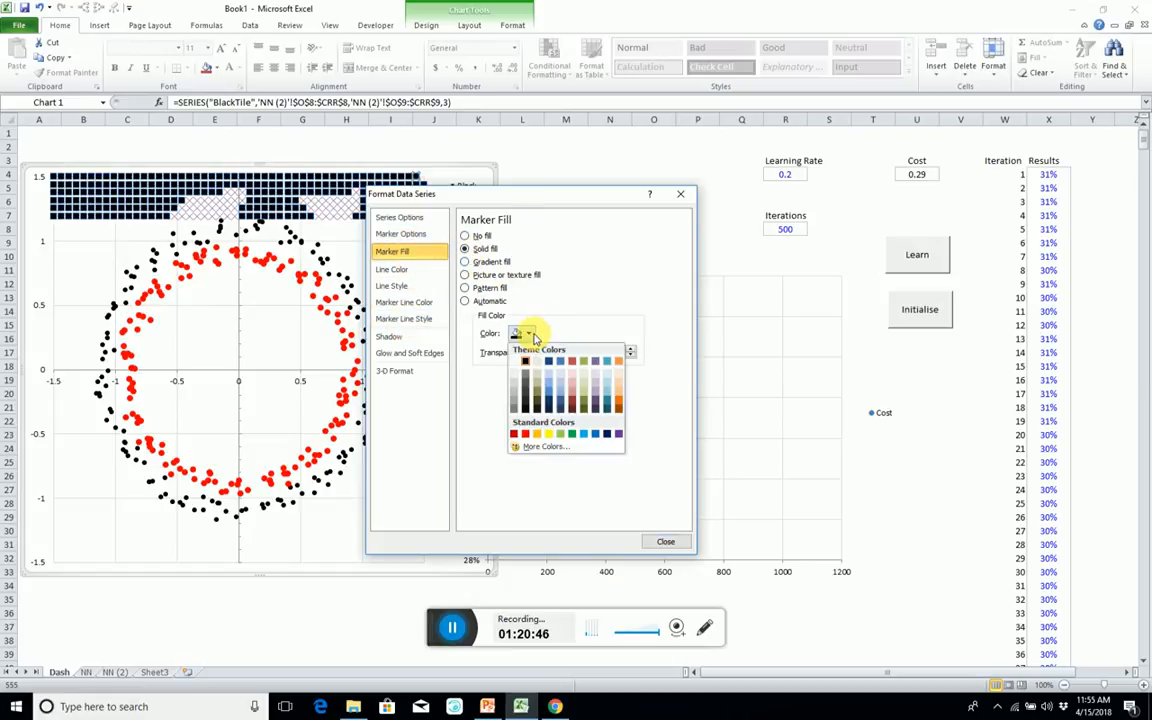
left_click(548, 373)
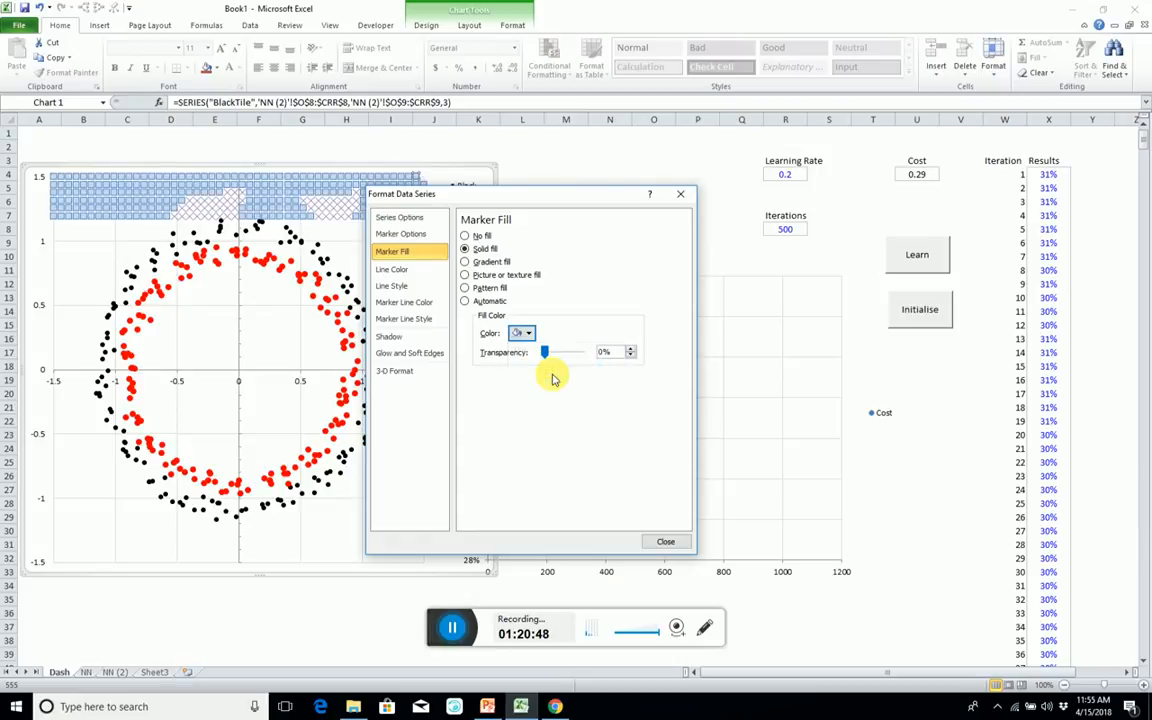
left_click(398, 302)
left_click(465, 236)
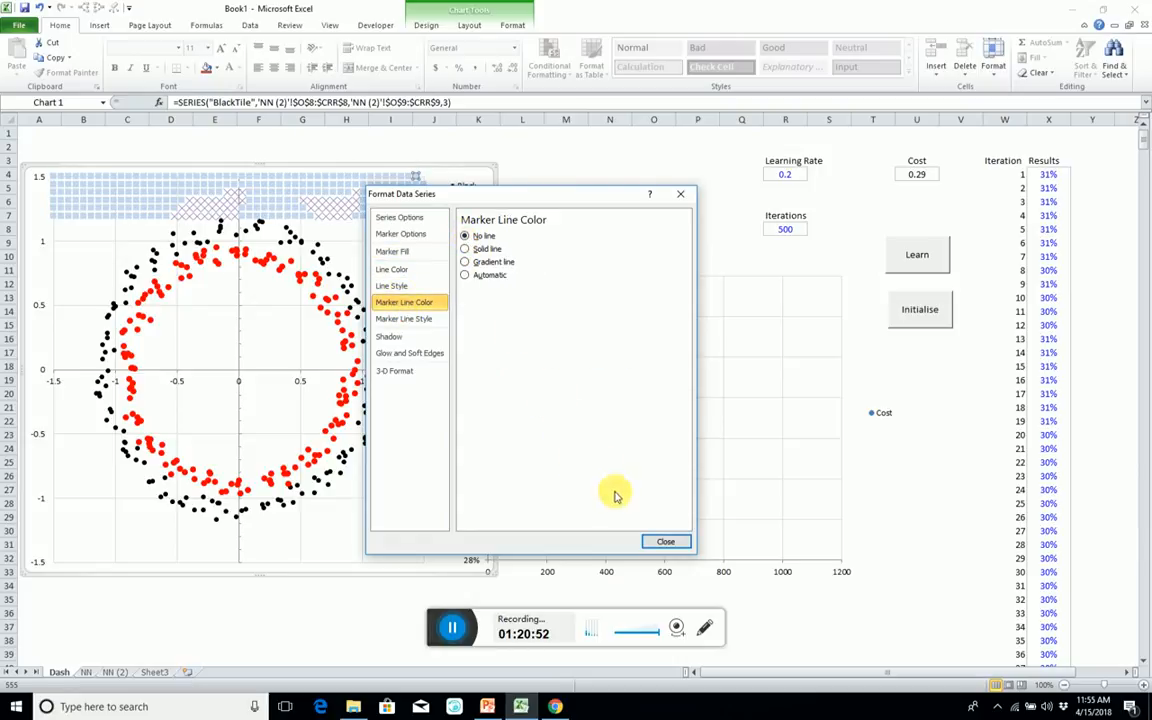
left_click(662, 541)
Change the RedTile series' markers on the Dash scatter chart to the built-in square type.
left_click(326, 213)
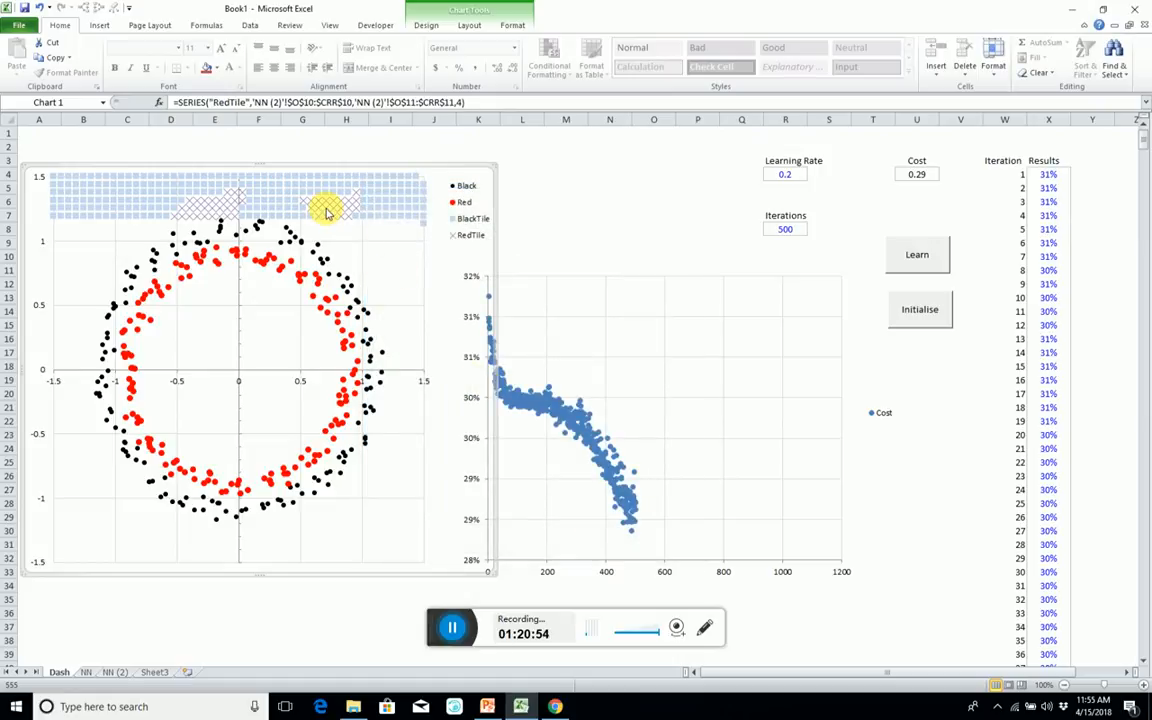
double_click(326, 213)
left_click(267, 188)
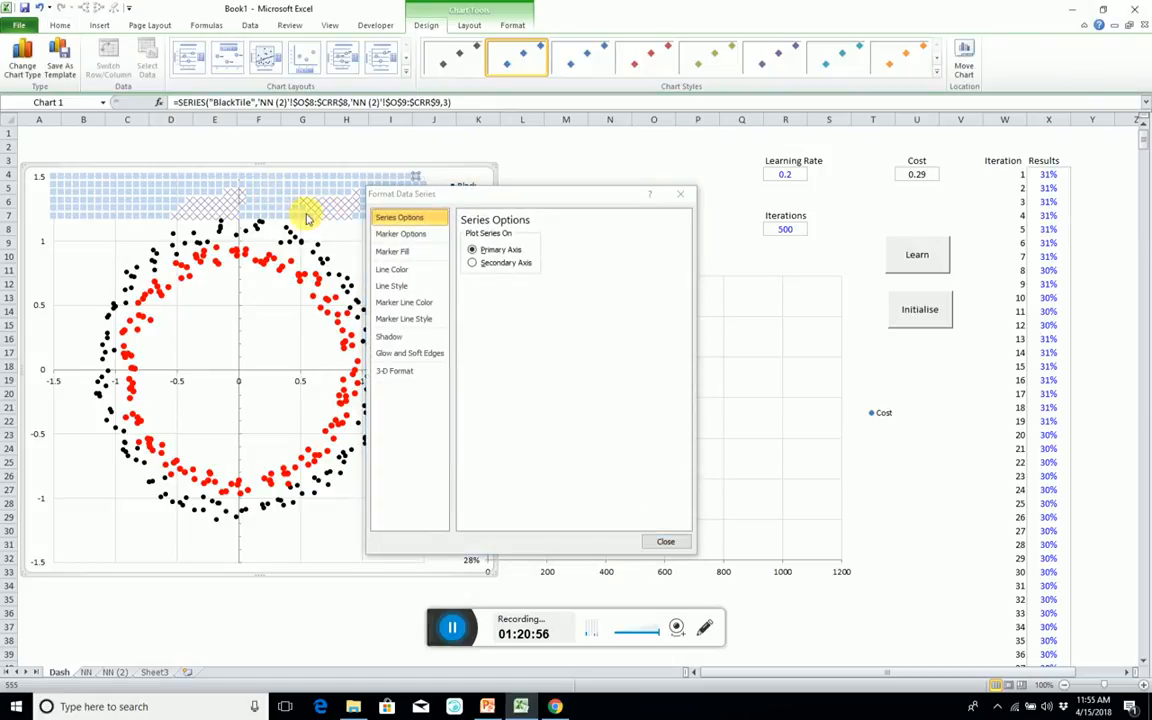
left_click(326, 218)
right_click(327, 217)
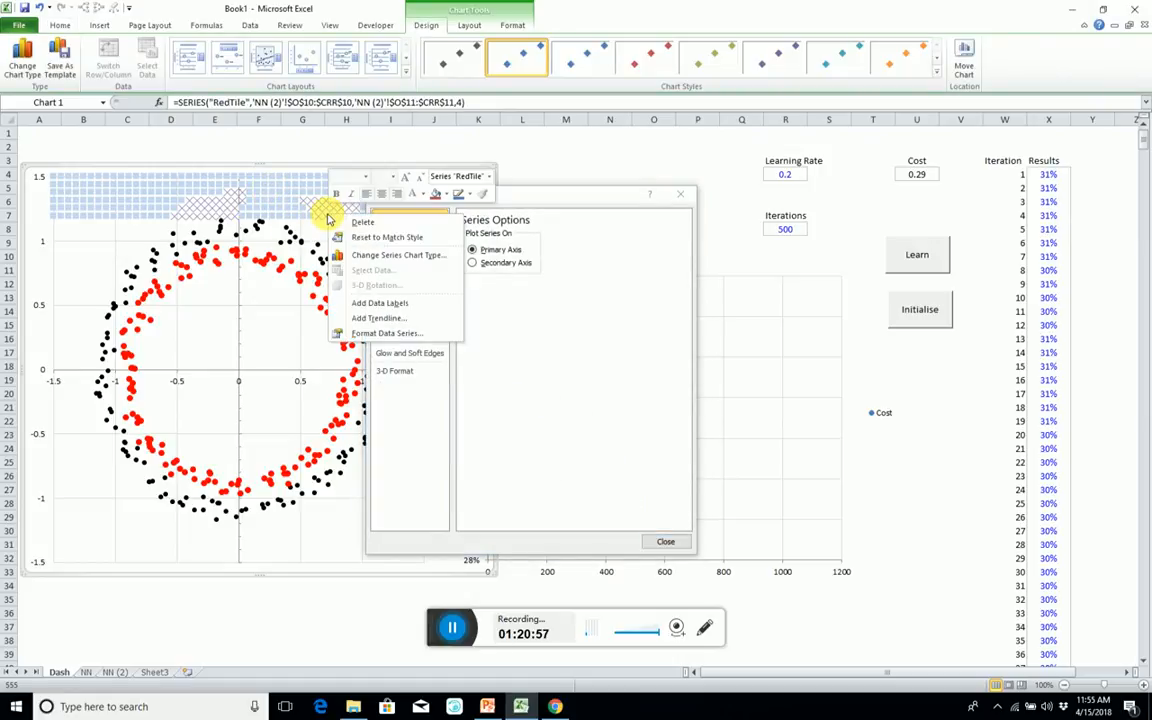
left_click(388, 332)
left_click(428, 235)
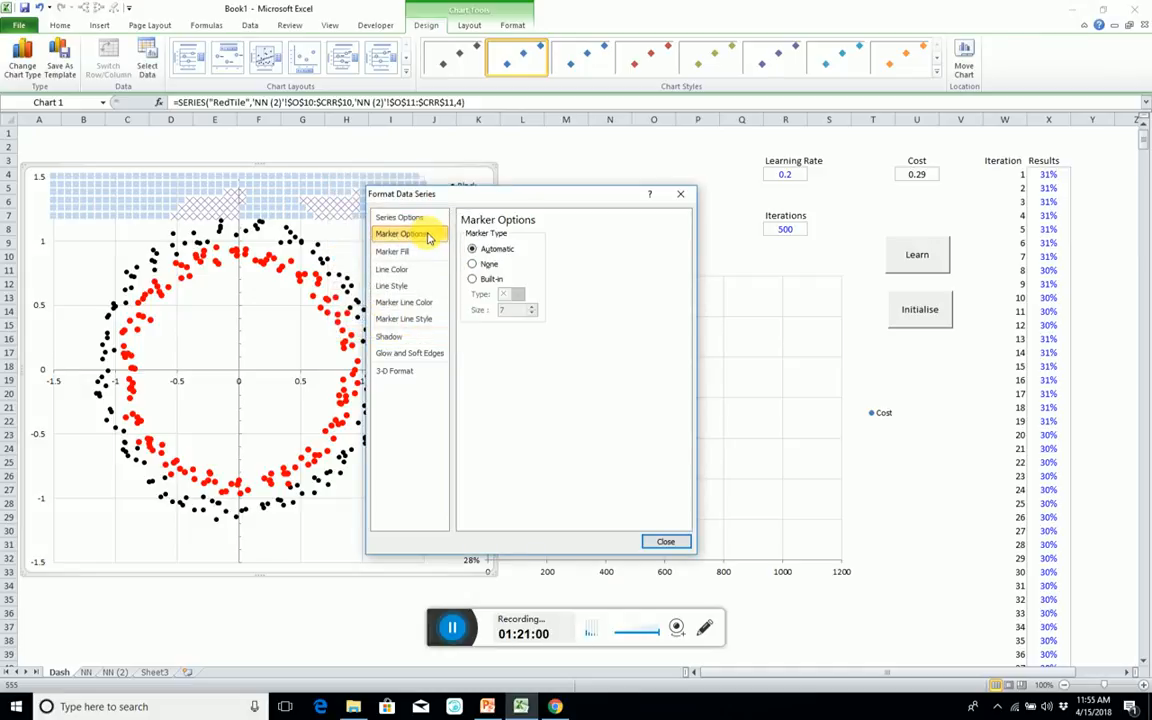
left_click(474, 280)
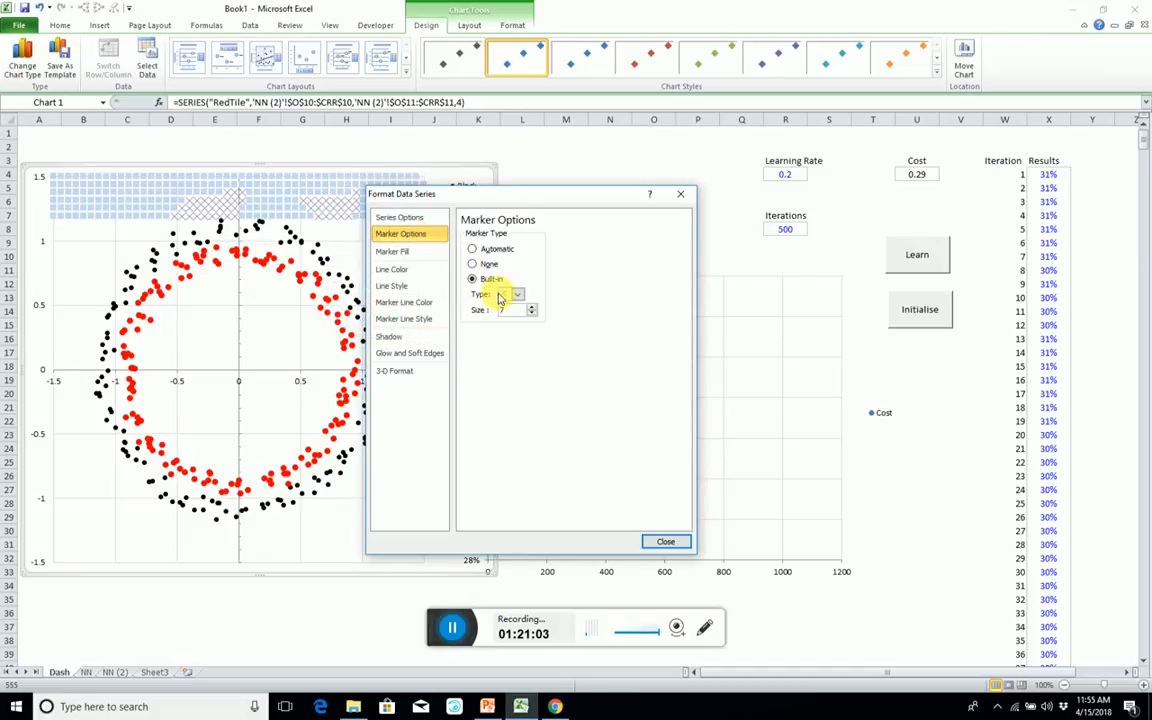
left_click(515, 294)
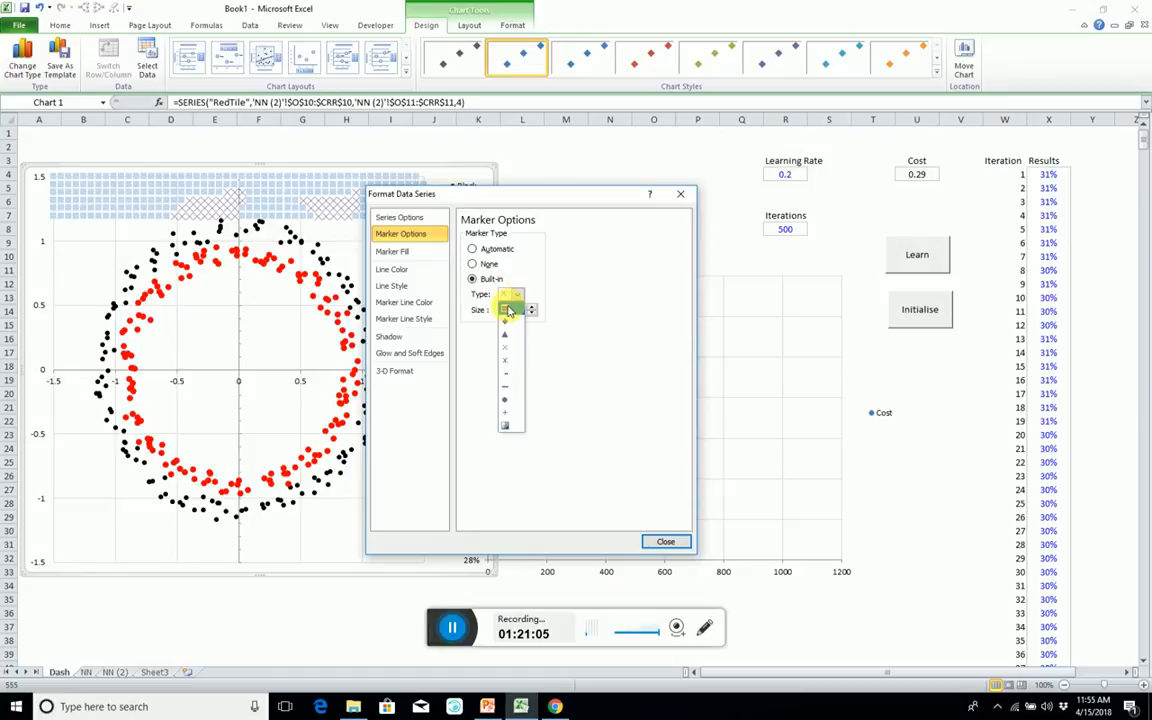
left_click(507, 309)
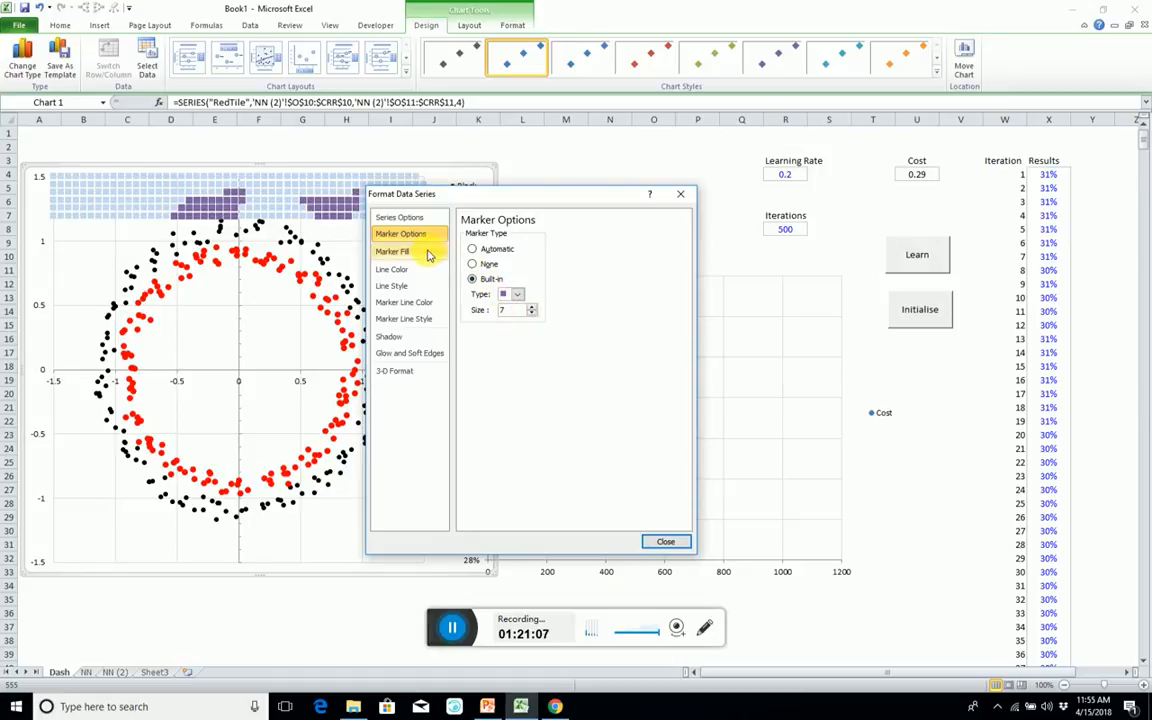
Give the RedTile markers no marker line and a solid light orange fill.
left_click(406, 302)
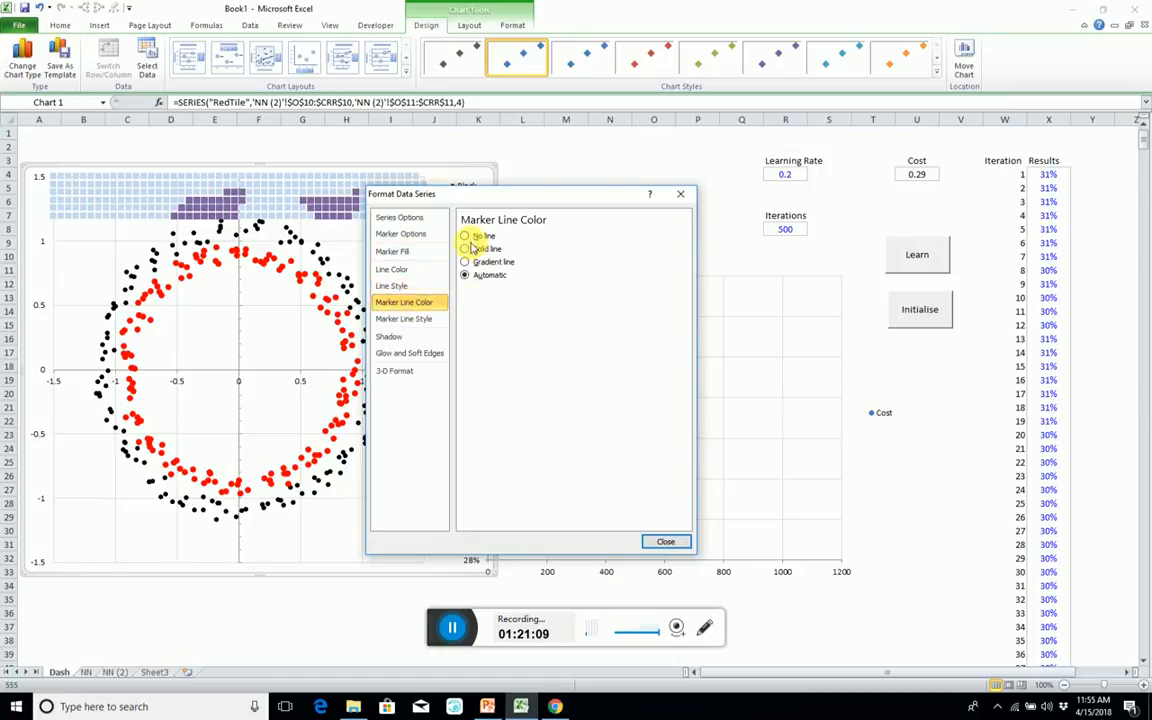
left_click(392, 251)
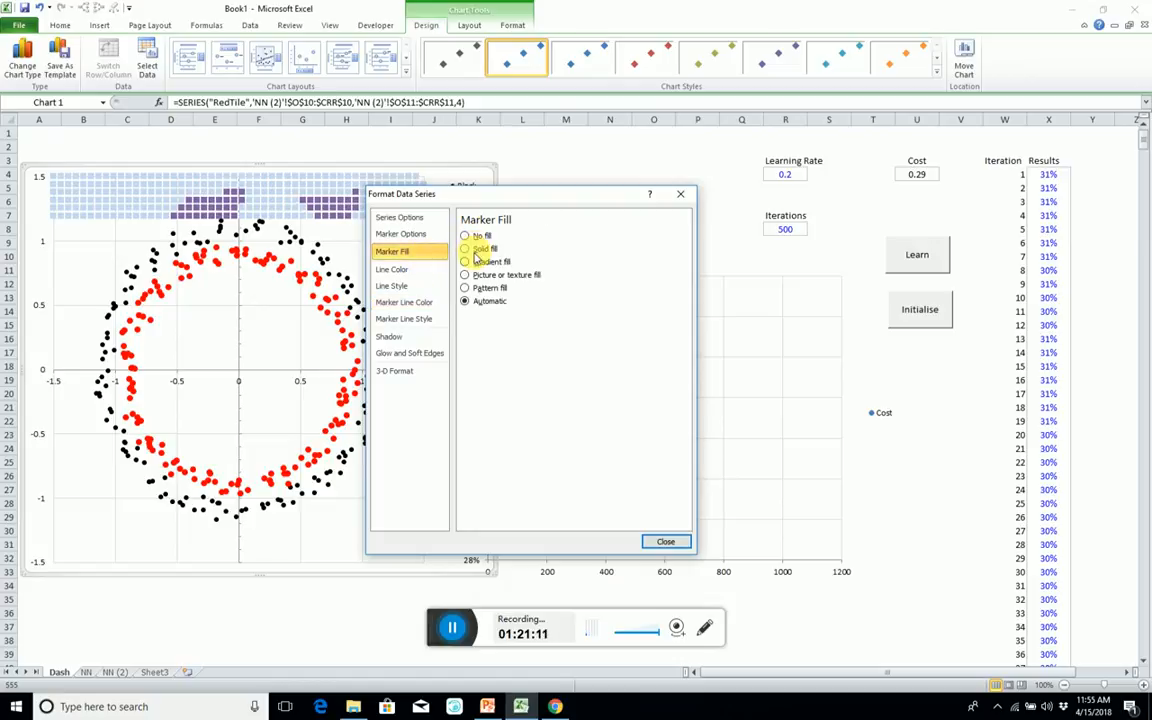
left_click(464, 249)
left_click(521, 333)
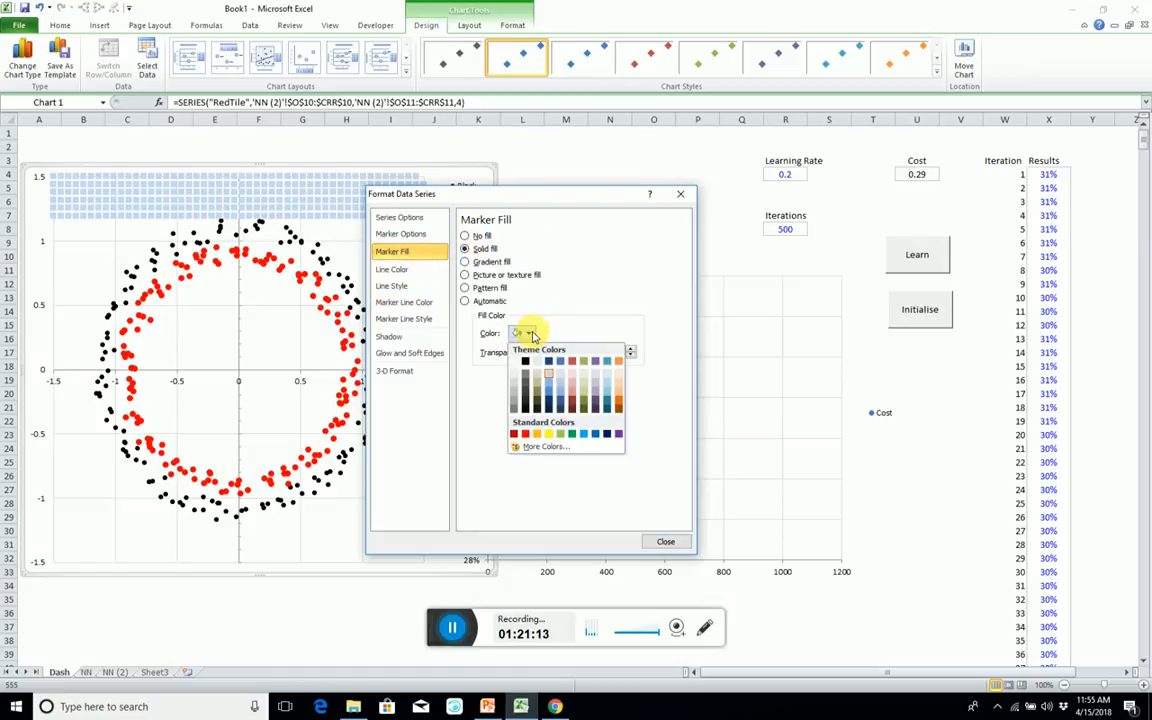
left_click(620, 384)
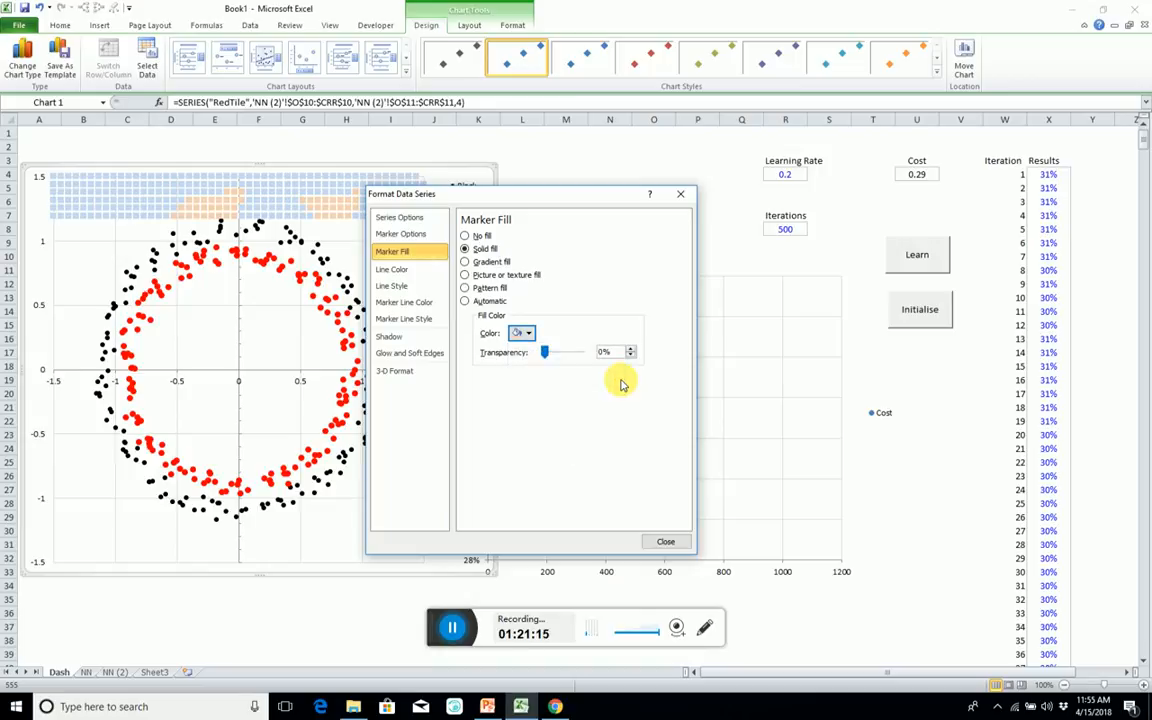
left_click(664, 540)
left_click(514, 162)
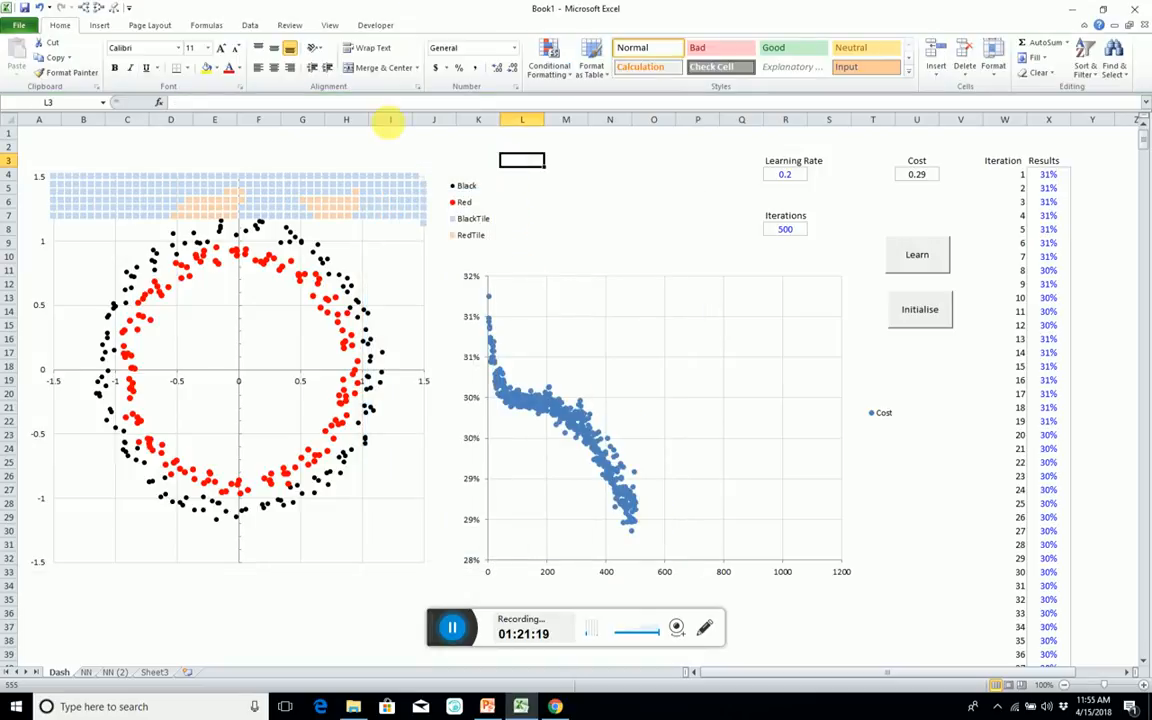
Examine the BlackTile series references and, on NN (2), the array formulas in the Red row and coordinate rows 4 and 5.
left_click(166, 183)
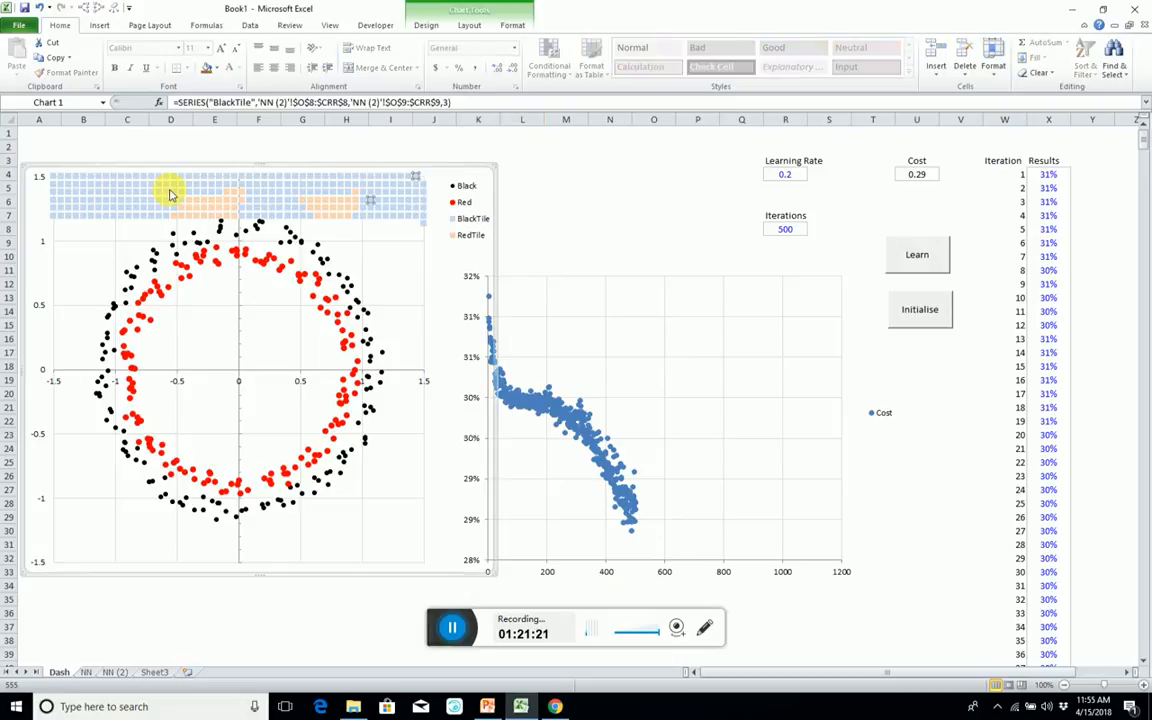
left_click(108, 674)
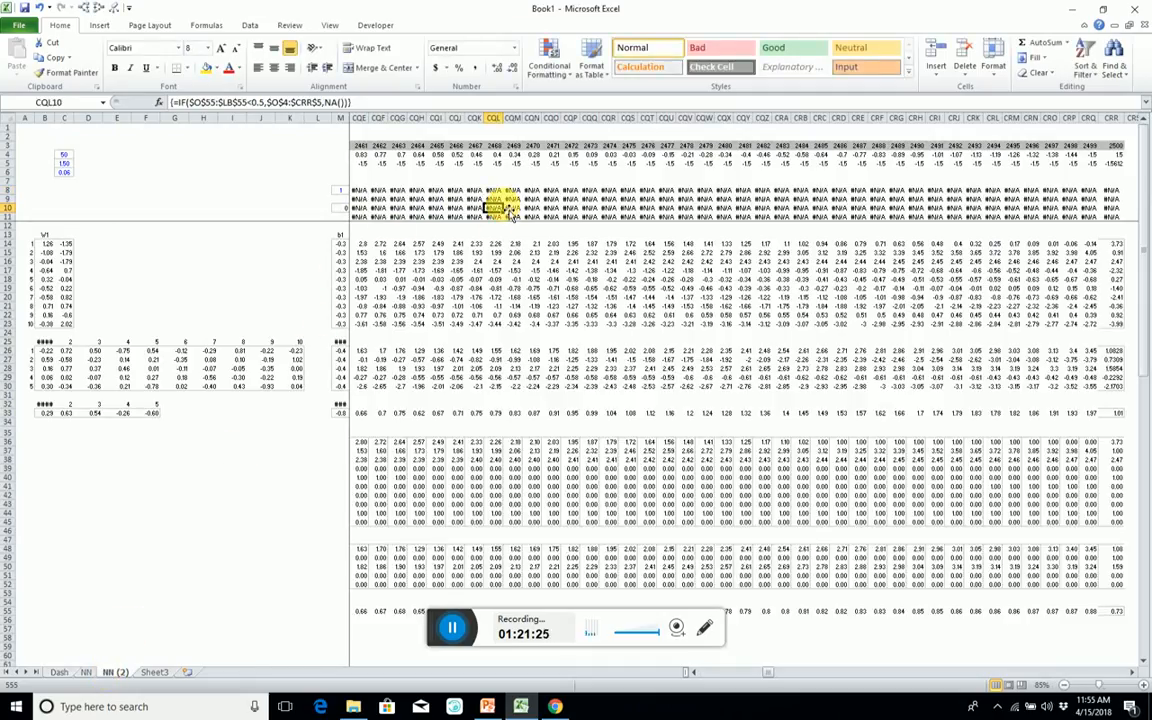
key("Up")
key("Up")
key("Up")
key("Up")
key("Up")
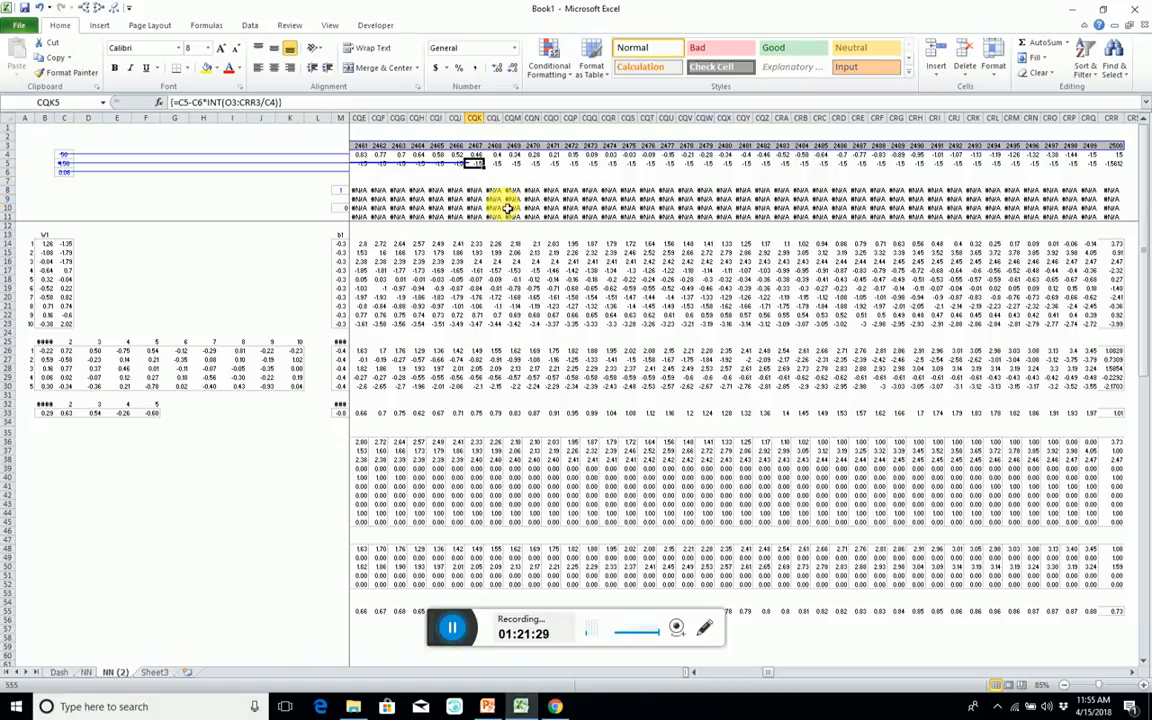
key("Left")
key("Left")
key("Left")
key("Left")
key("Left")
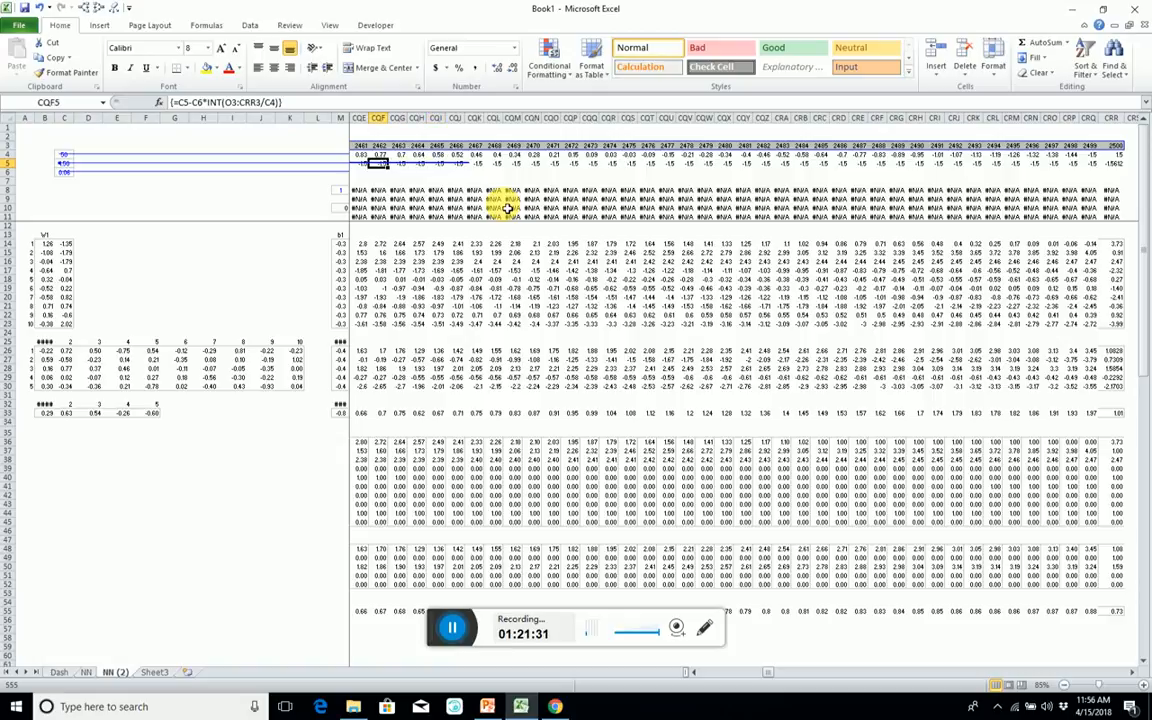
key("Right")
key("Right")
key("Right")
key("Right")
key("Right")
key("Right")
key("Right")
key("Right")
key("Right")
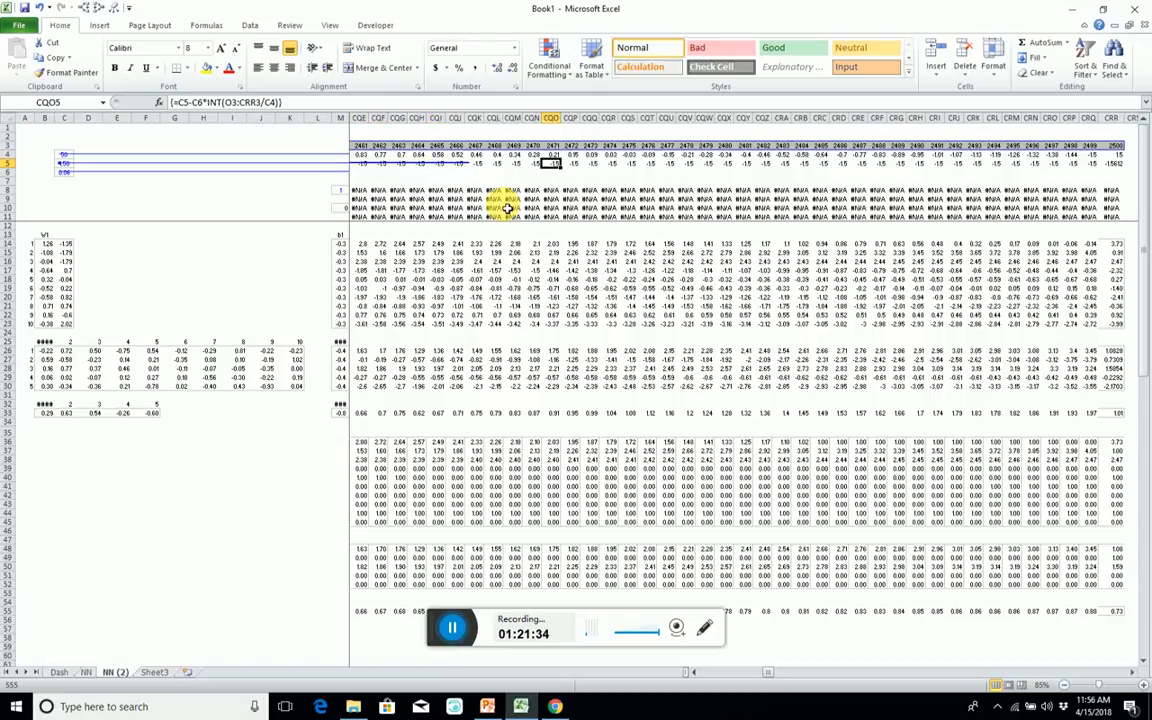
key("Up")
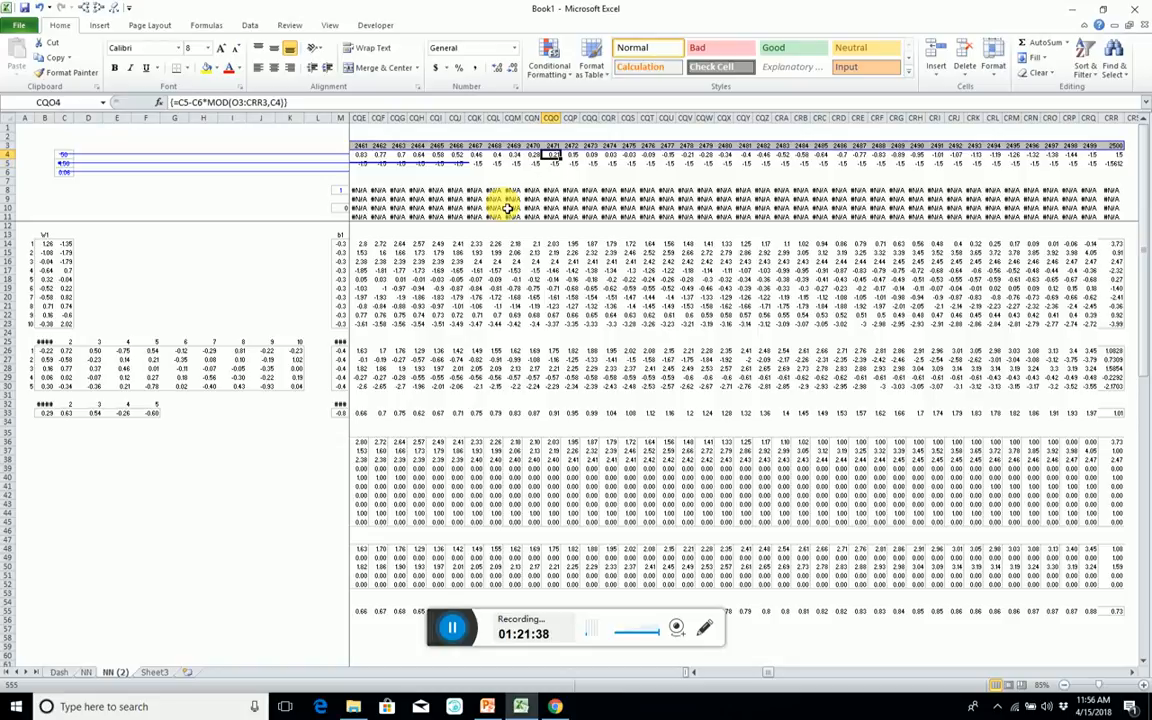
Extend the A3 test range in the Black rows' array formula on NN (2) to $O$55:$CRR$55>0.5.
key("ctrl+Left")
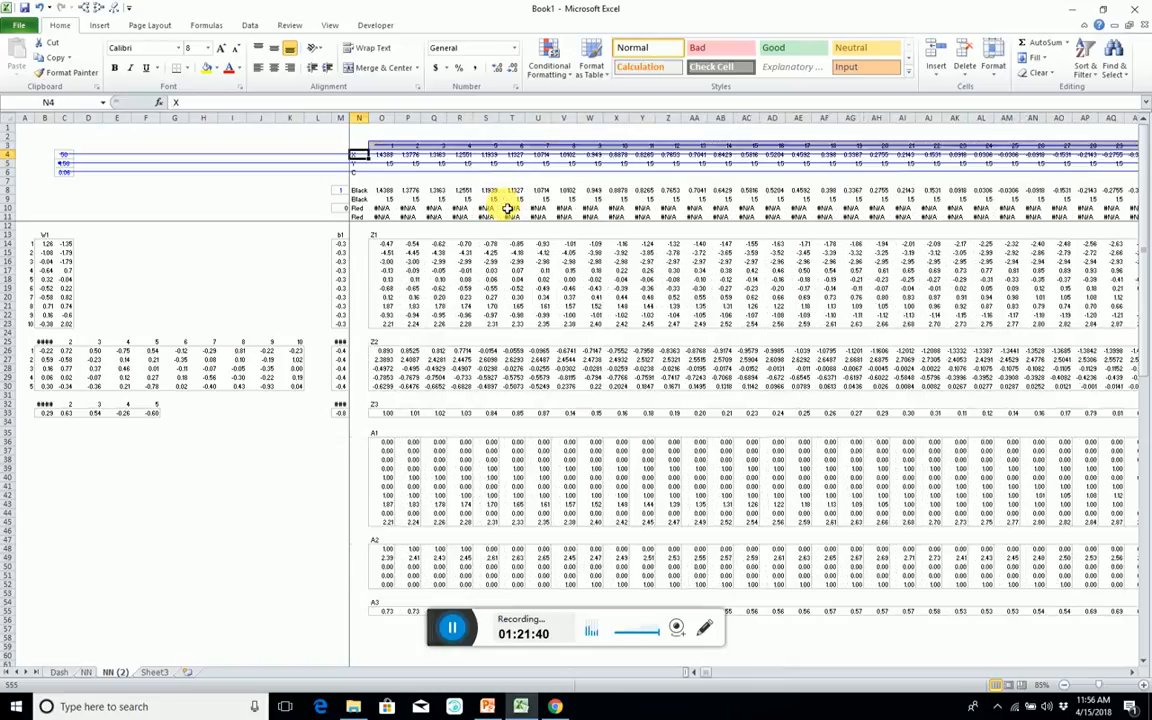
key("Right")
key("Left")
key("Down")
key("Down")
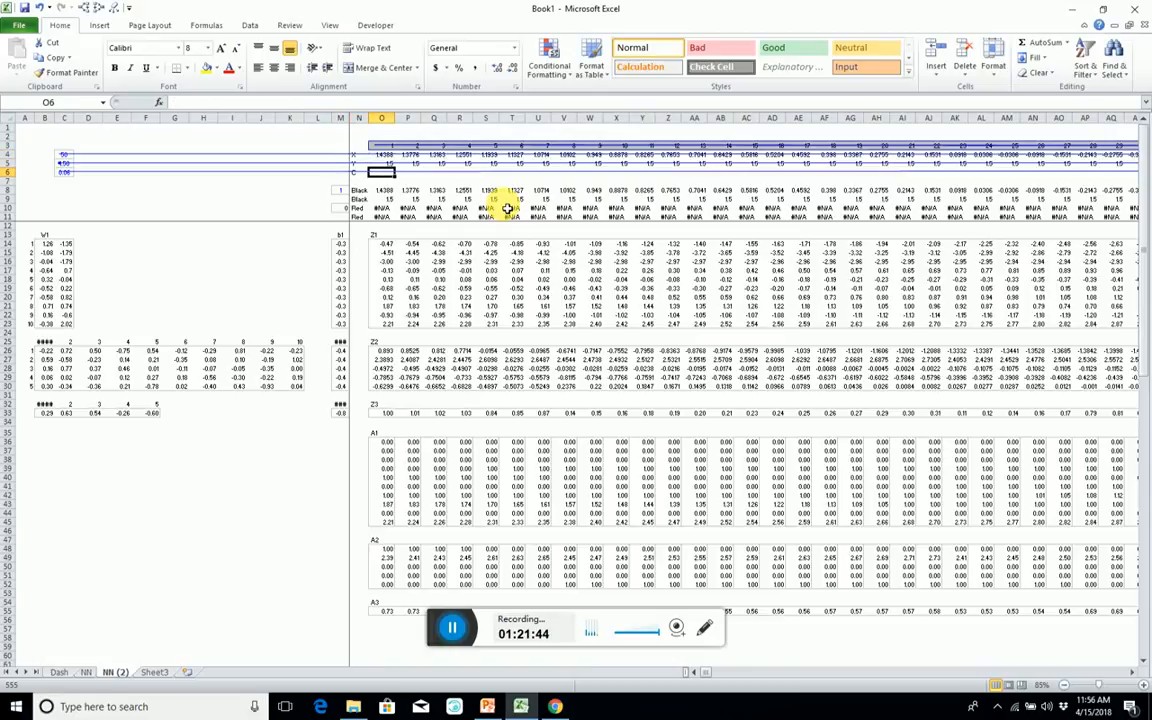
key("Down")
key("Down")
key("Down")
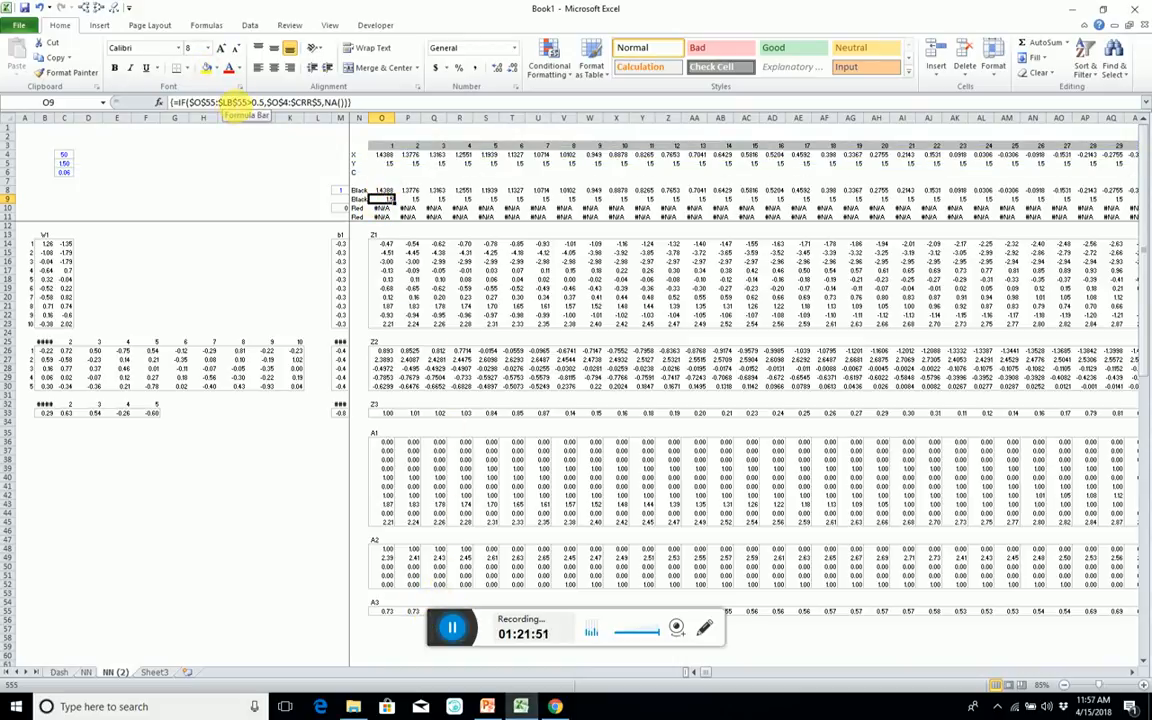
left_click(233, 104)
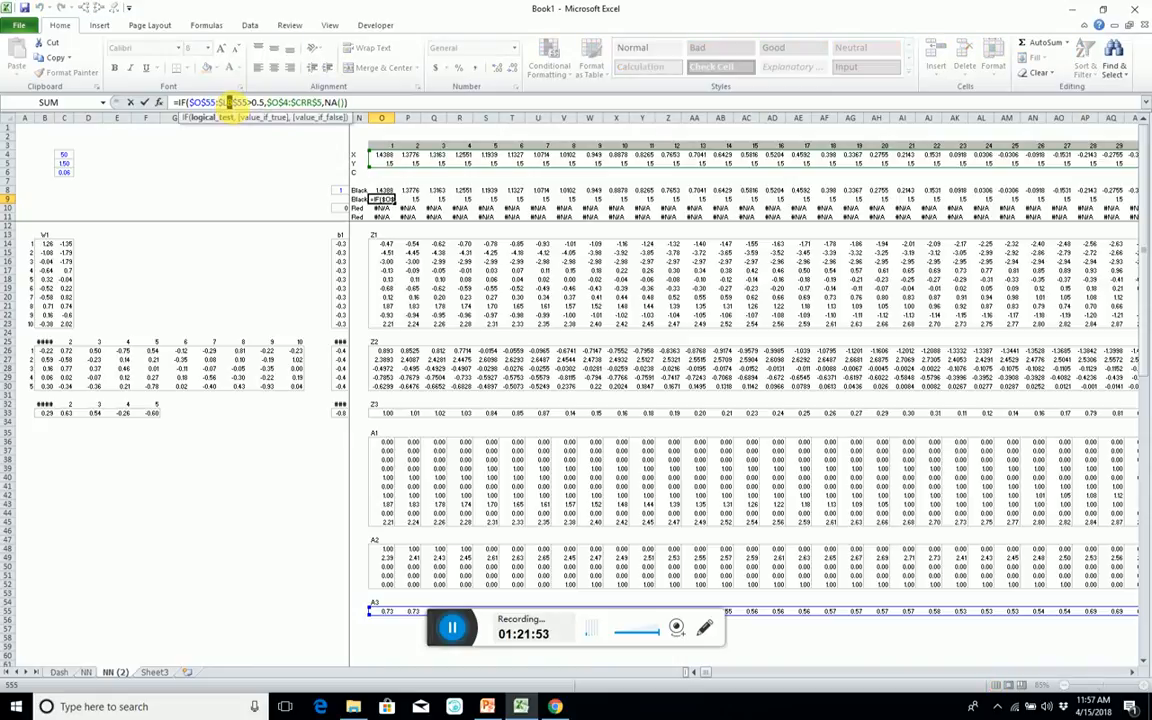
type("crr")
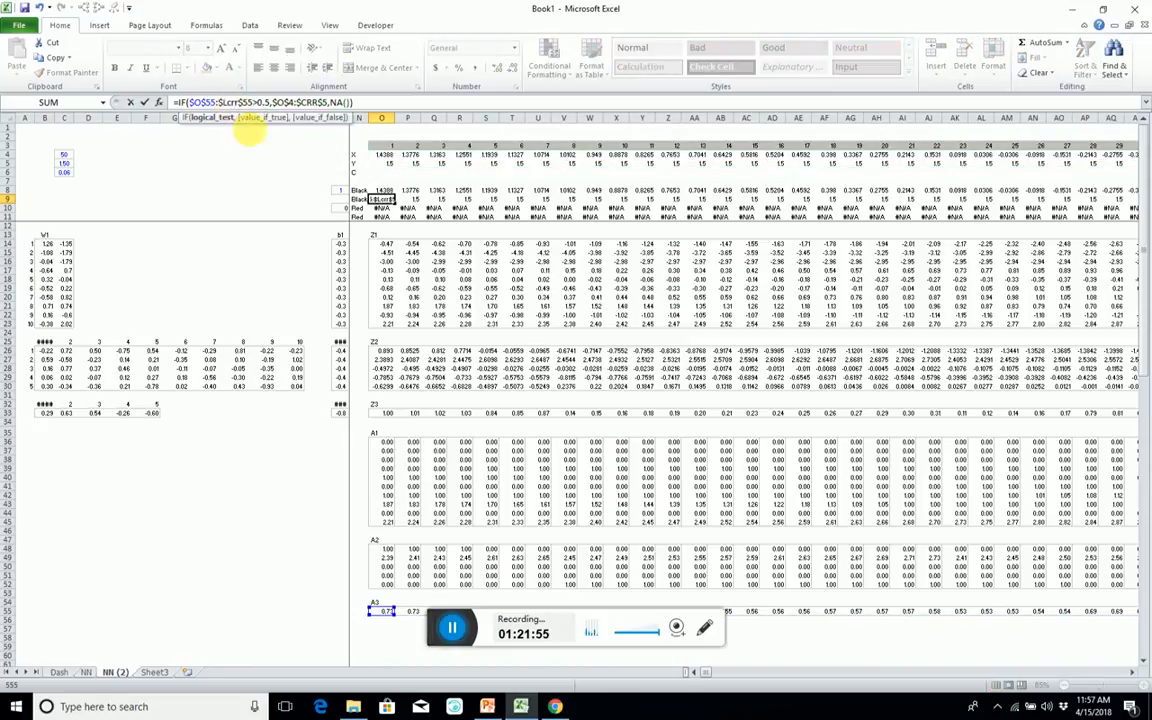
key("BackSpace")
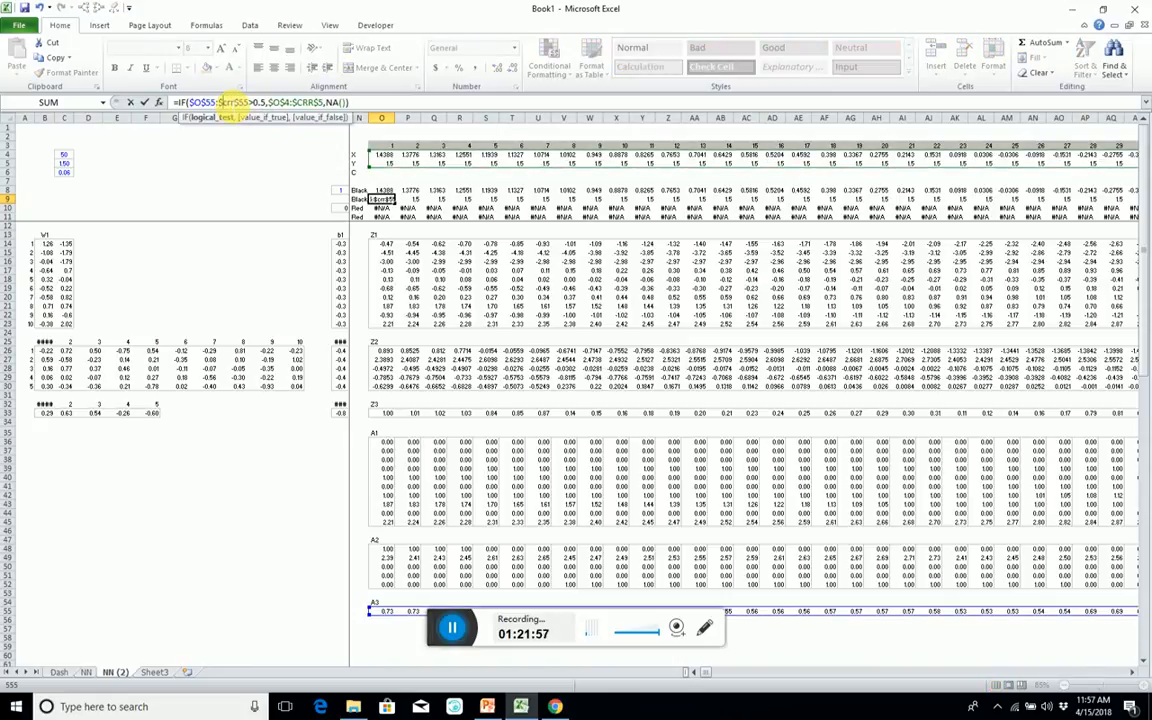
key("ctrl+shift+Return")
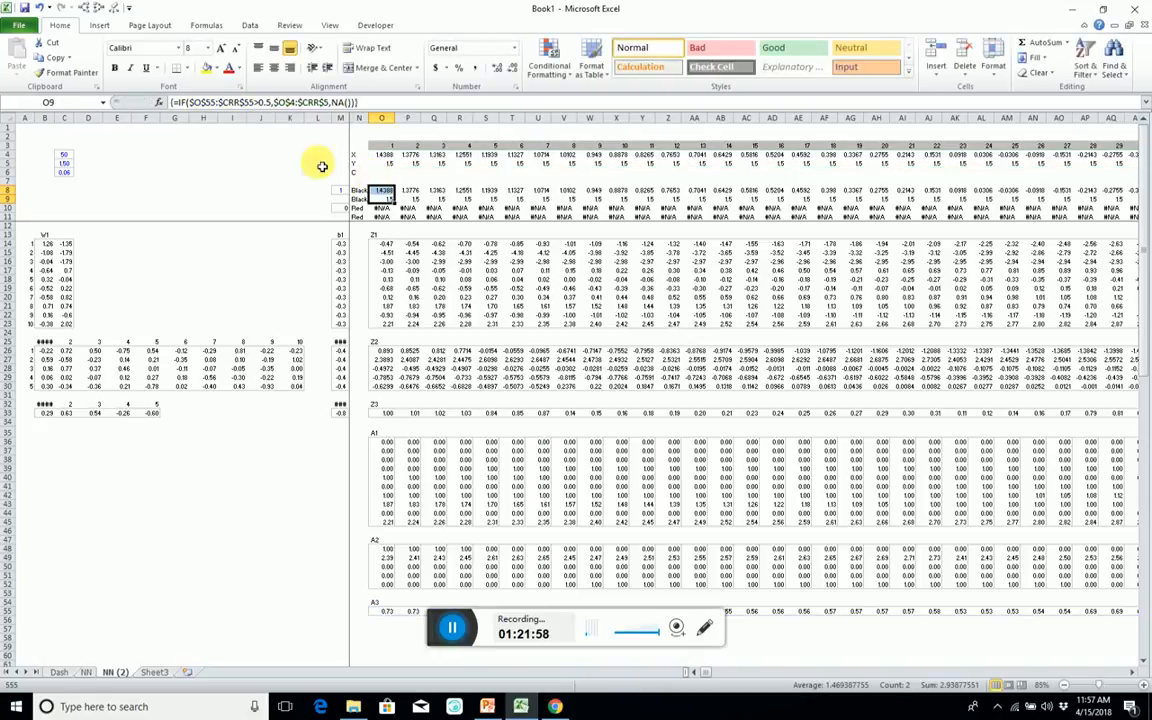
Extend the A3 test range in the Red rows' array formula to $O$55:$CRR$55<0.5.
left_click(389, 207)
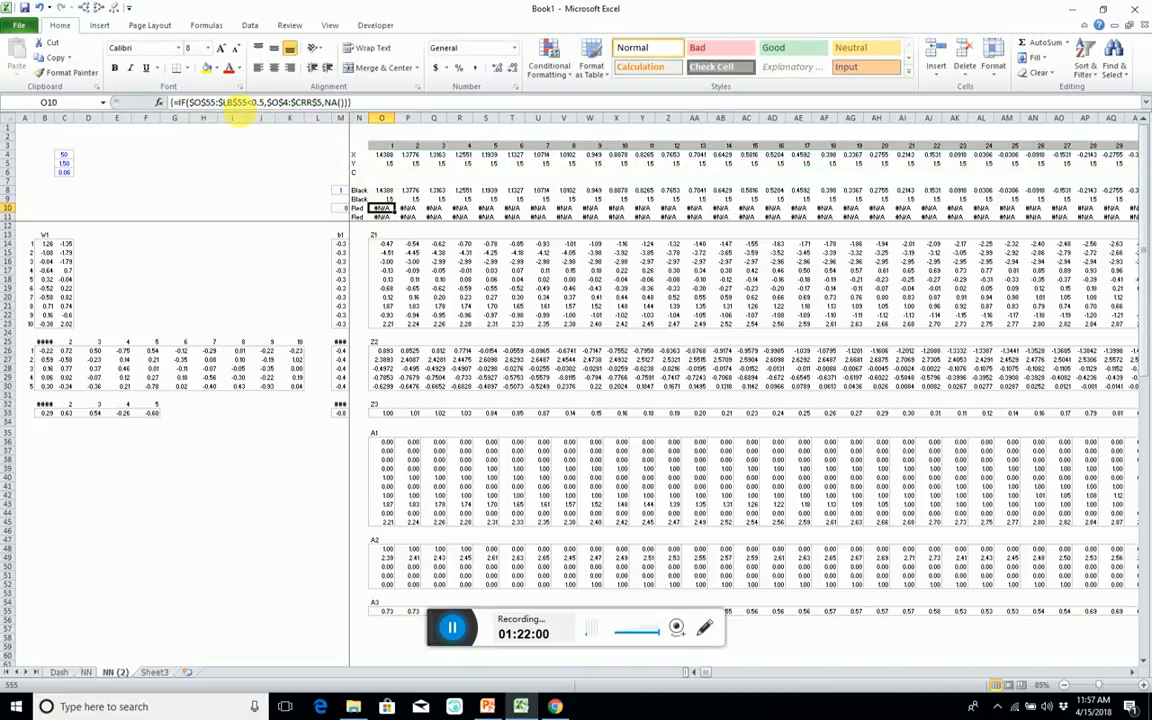
left_click(232, 104)
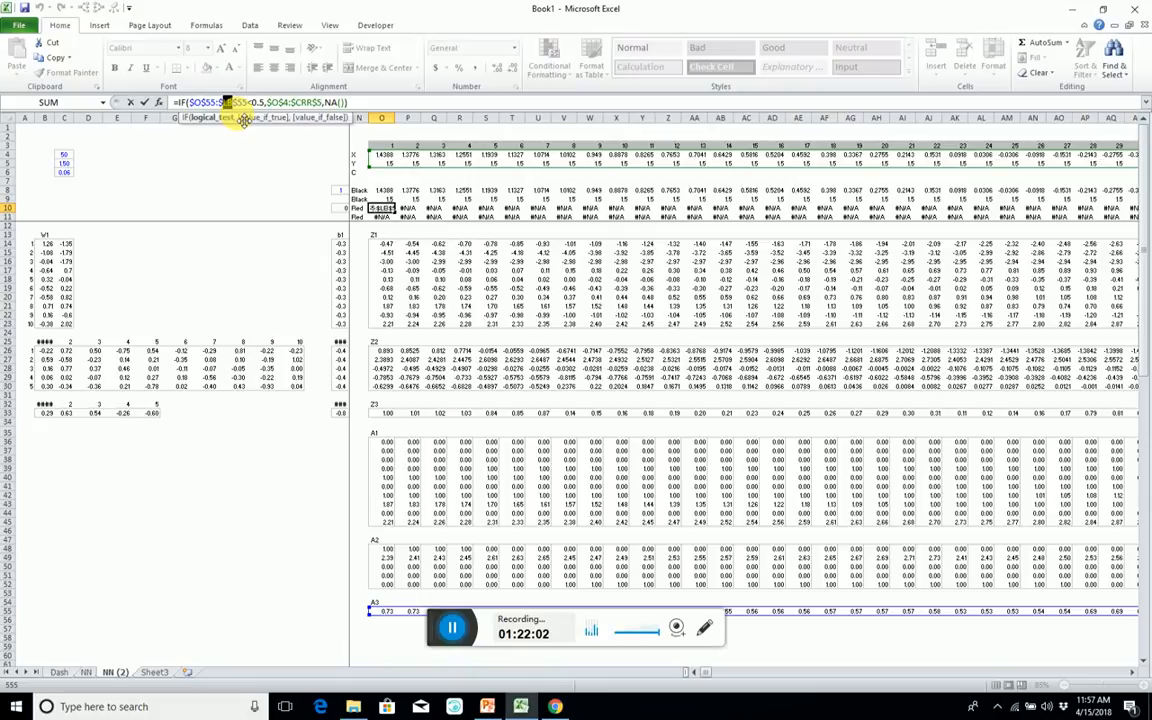
type("<")
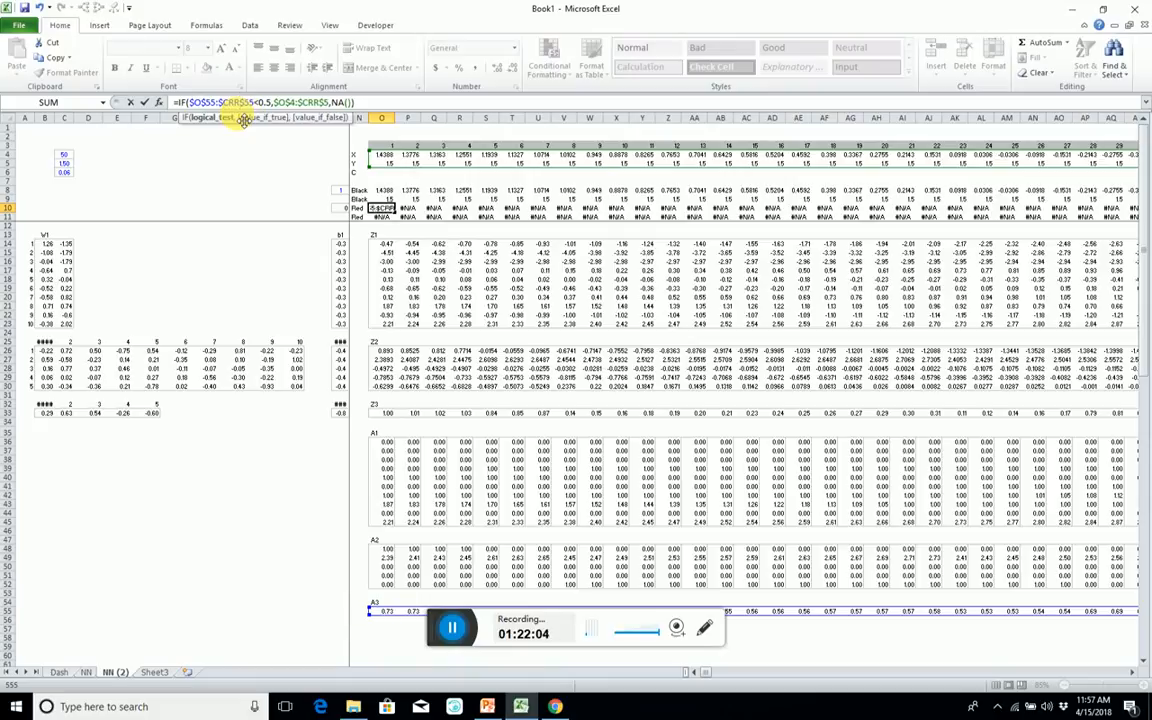
key("ctrl+shift+Return")
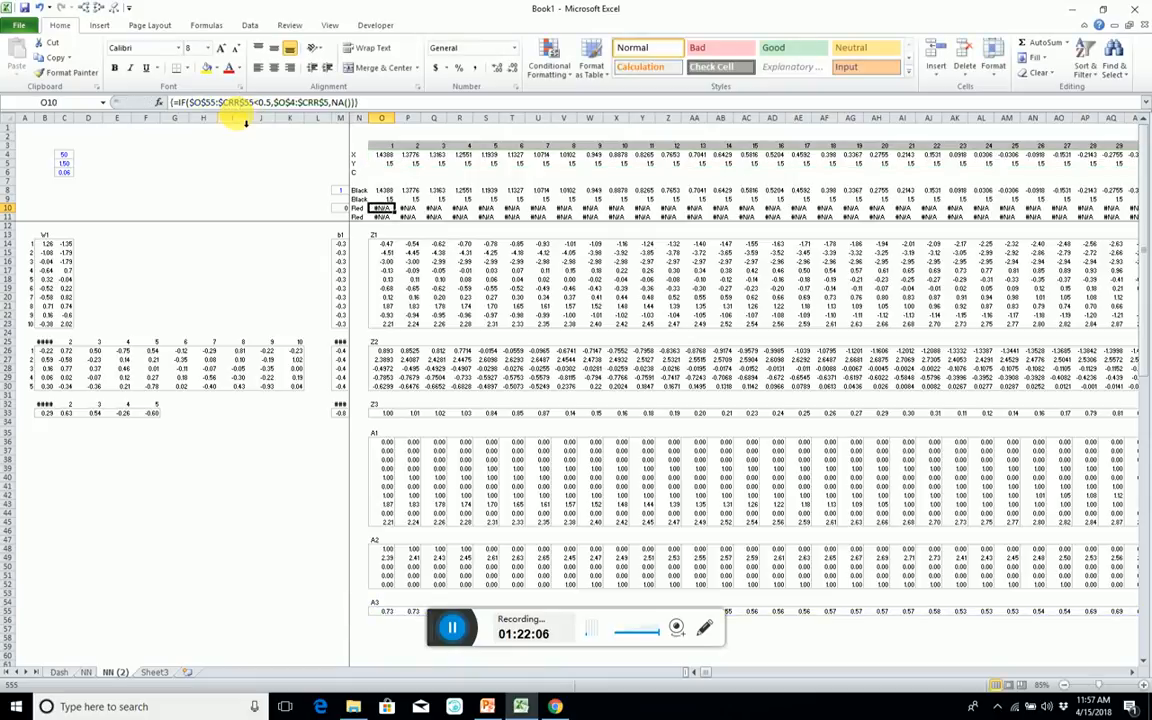
On Dash, set Iterations to 1000 and run the Learn macro.
left_click(64, 672)
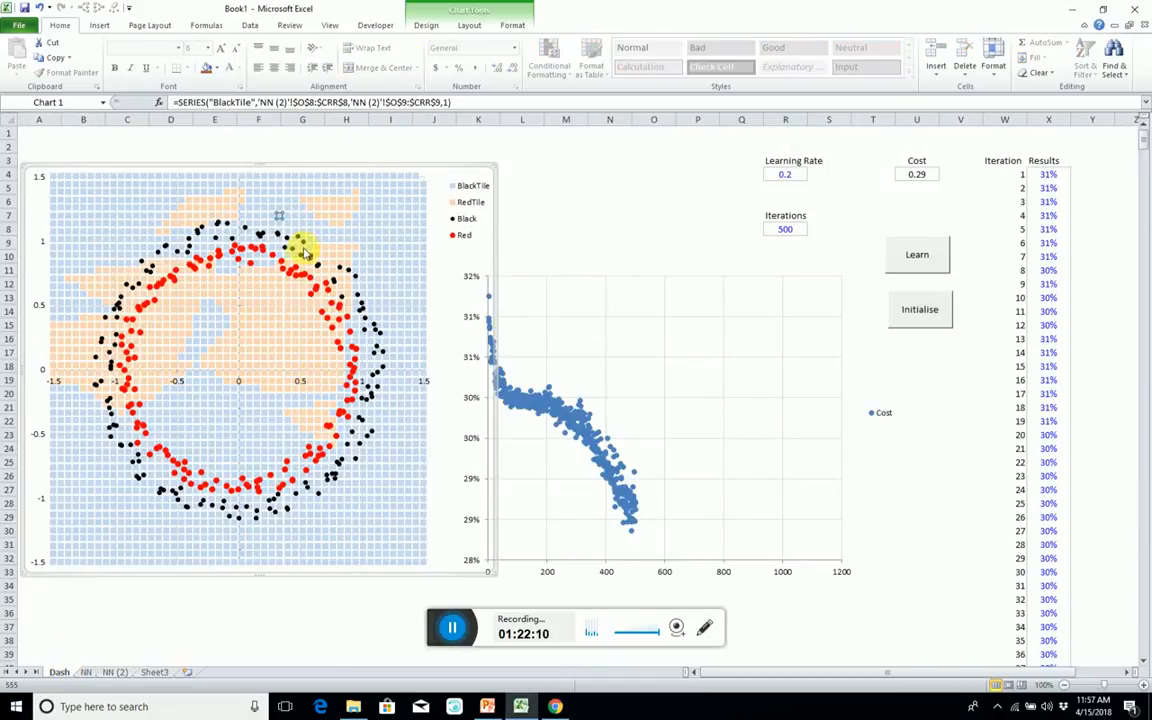
left_click(388, 147)
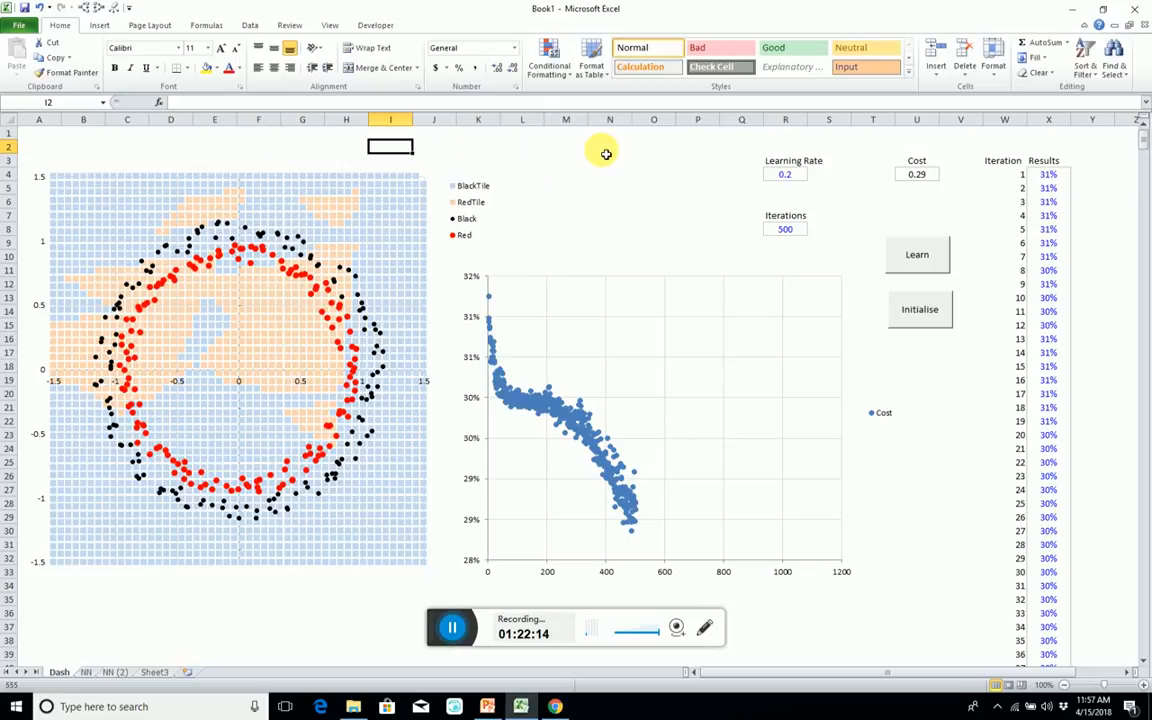
left_click(789, 232)
type("1")
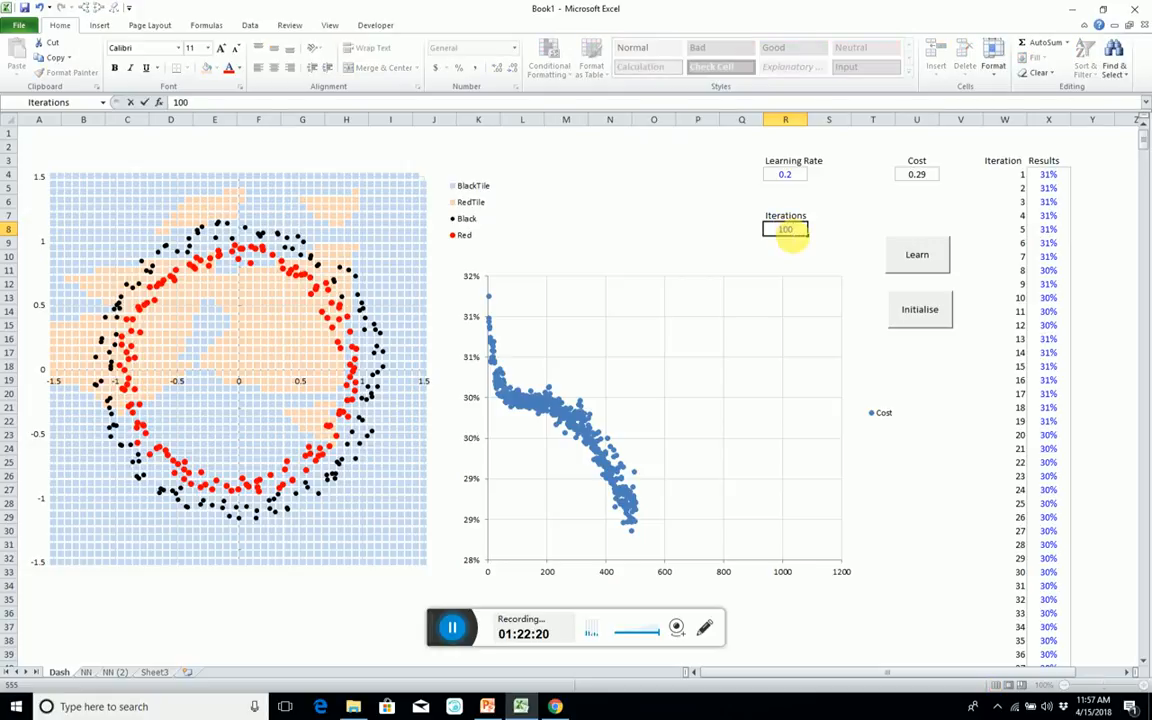
type("000")
left_click(917, 254)
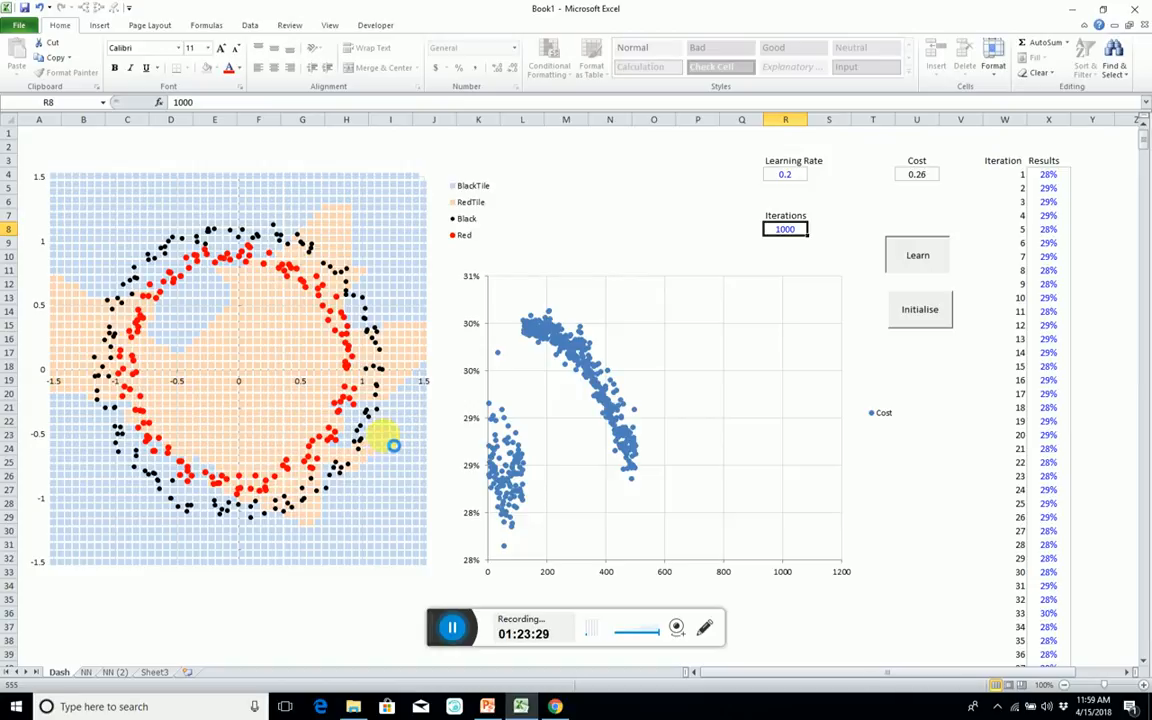
key("alt+Tab")
key("alt+Tab")
key("alt+Tab")
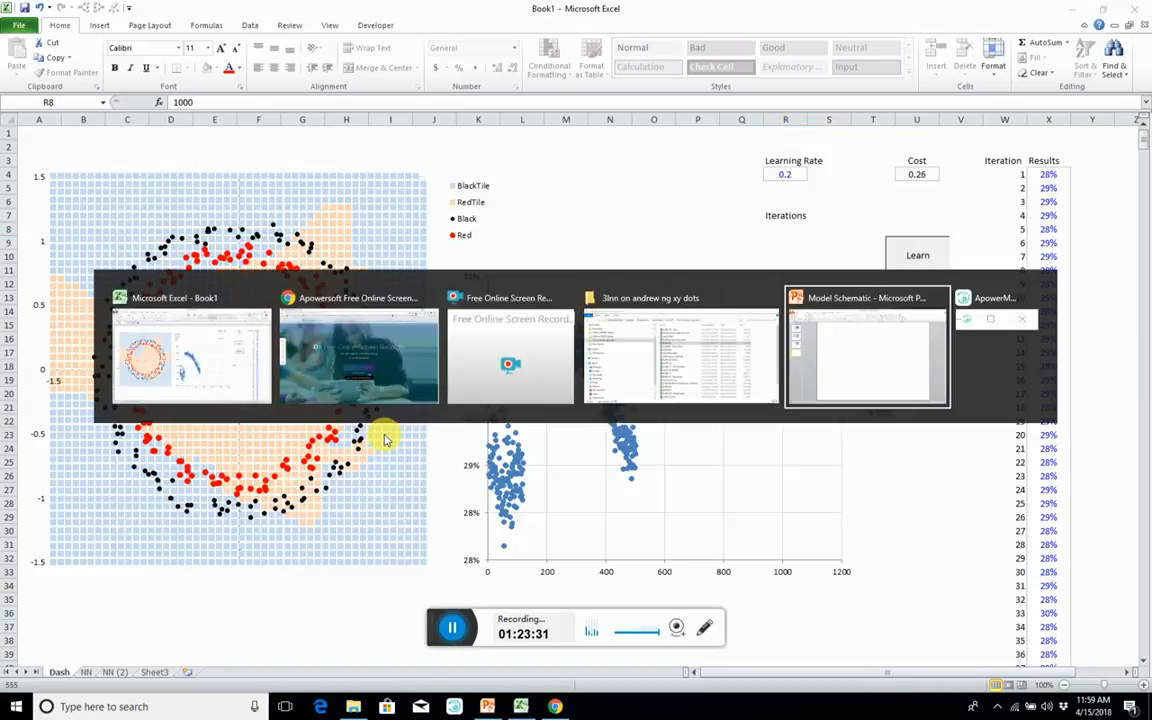
key("alt+Tab")
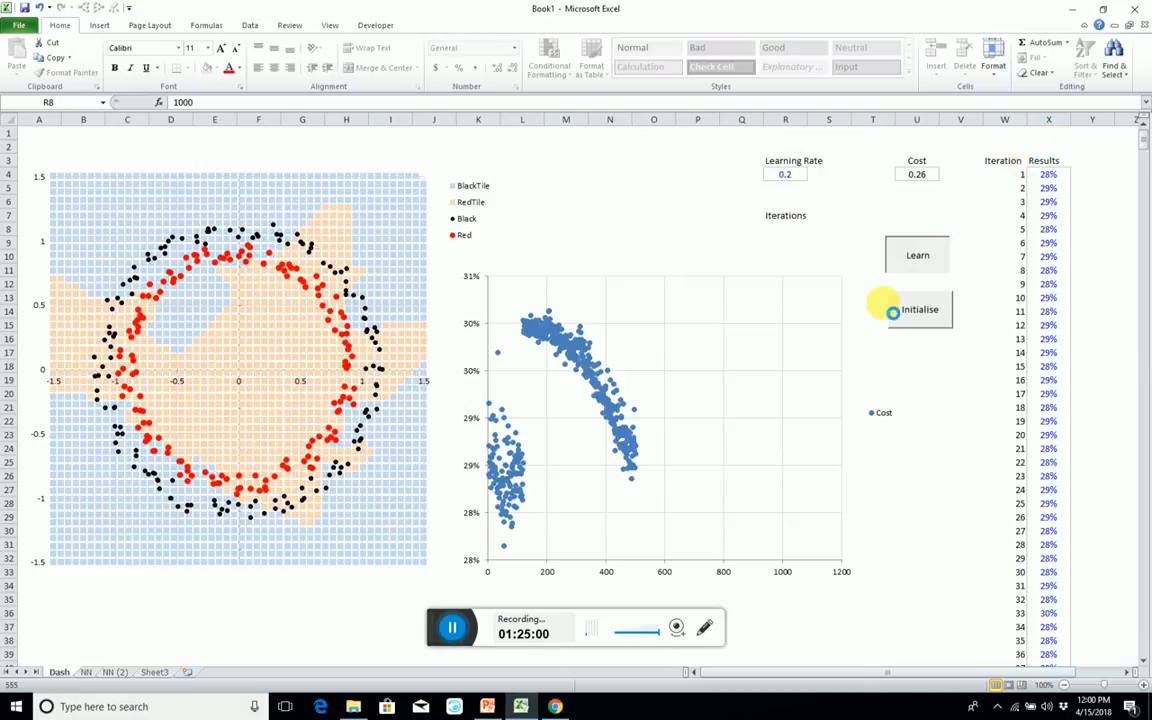
left_click(450, 630)
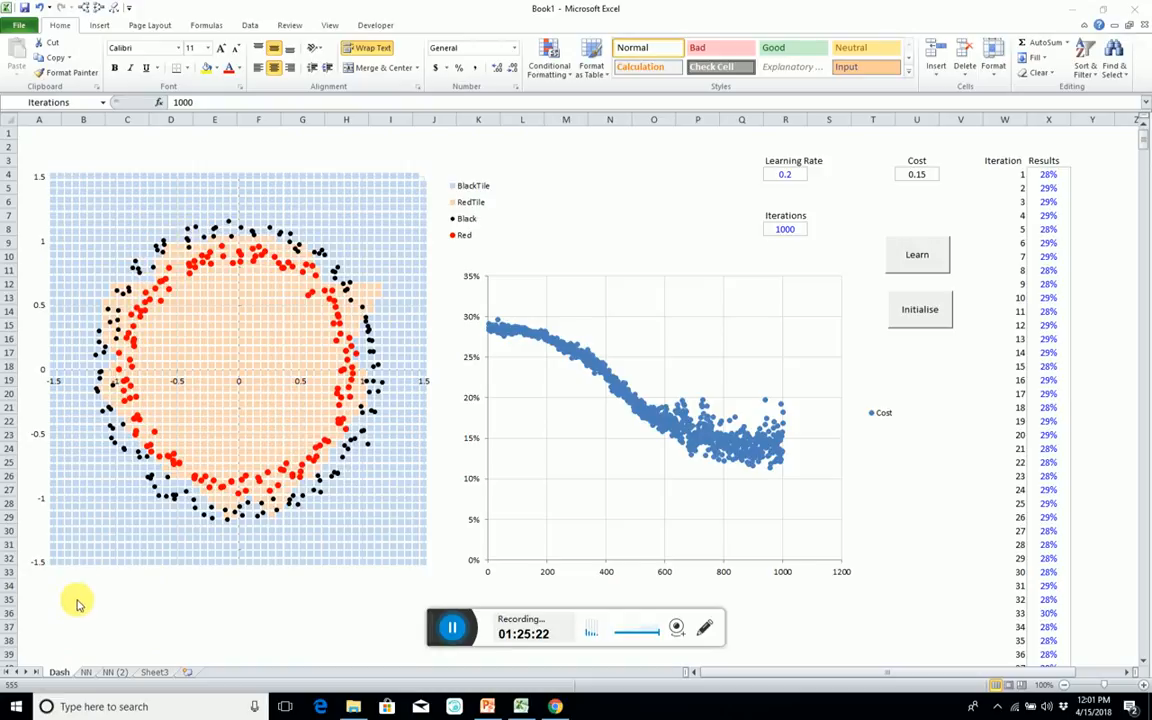
Examine the trained weights on NN and NN (2), and the RedTile region around the data points on the Dash scatter chart.
left_click(86, 671)
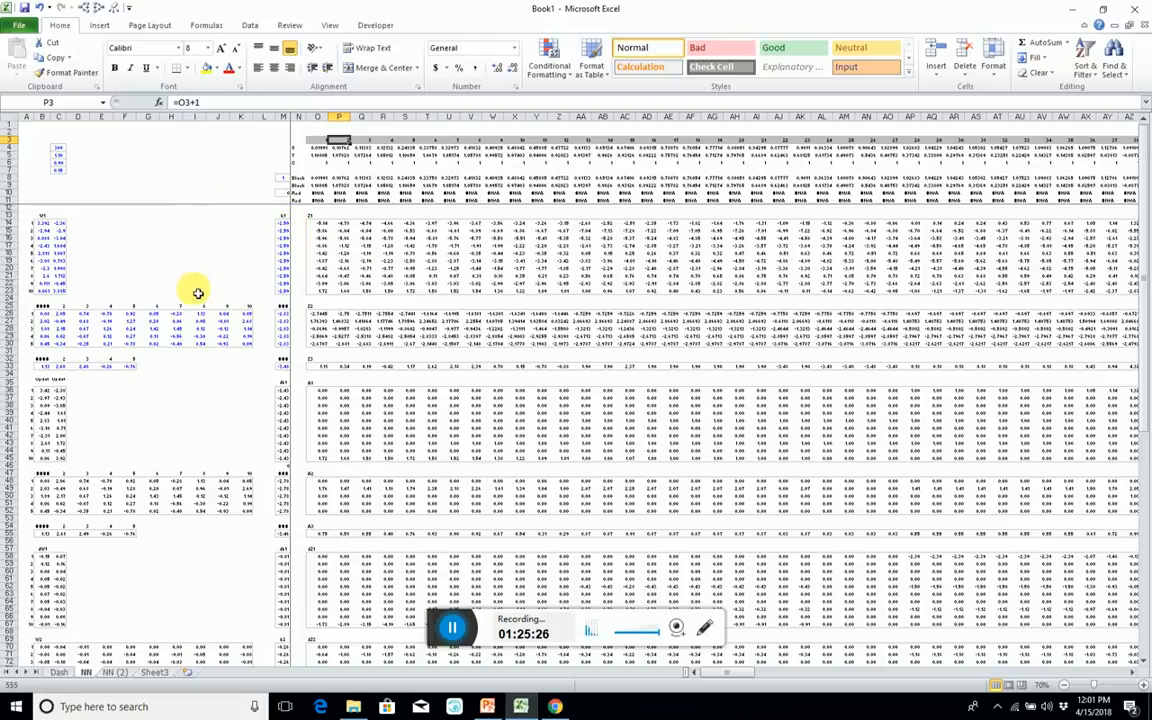
scroll(275, 296, "down", 9)
scroll(160, 329, "up", 8)
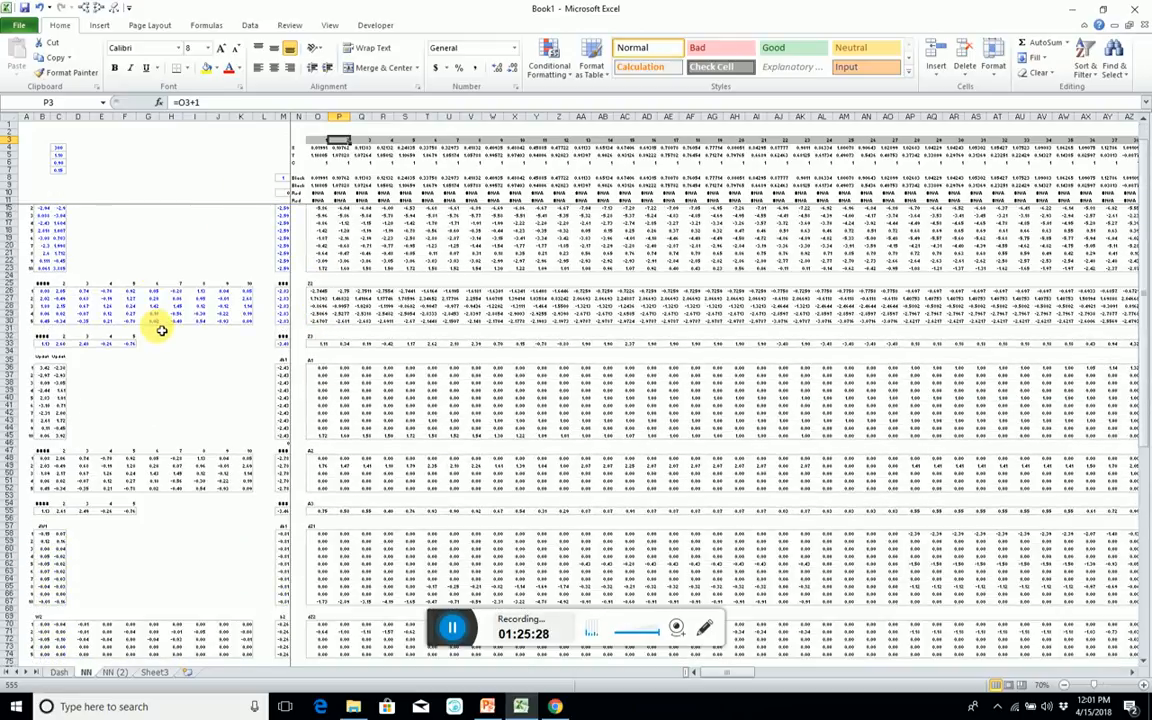
left_click(114, 671)
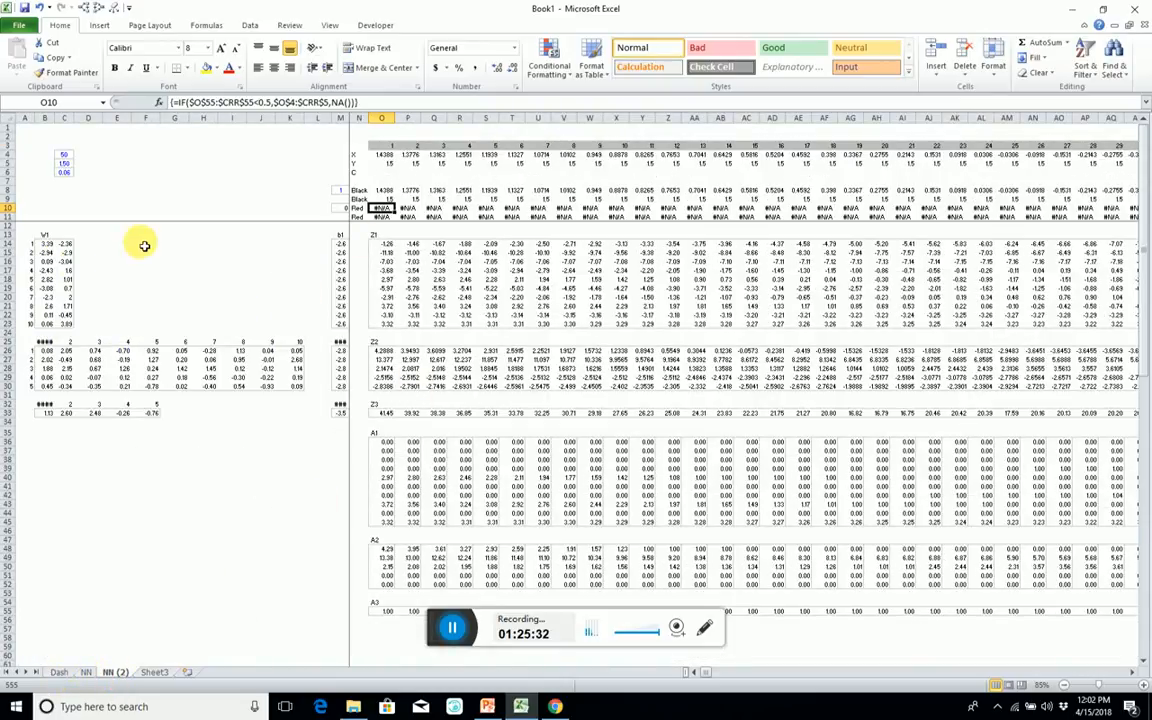
left_click_drag(44, 252, 66, 297)
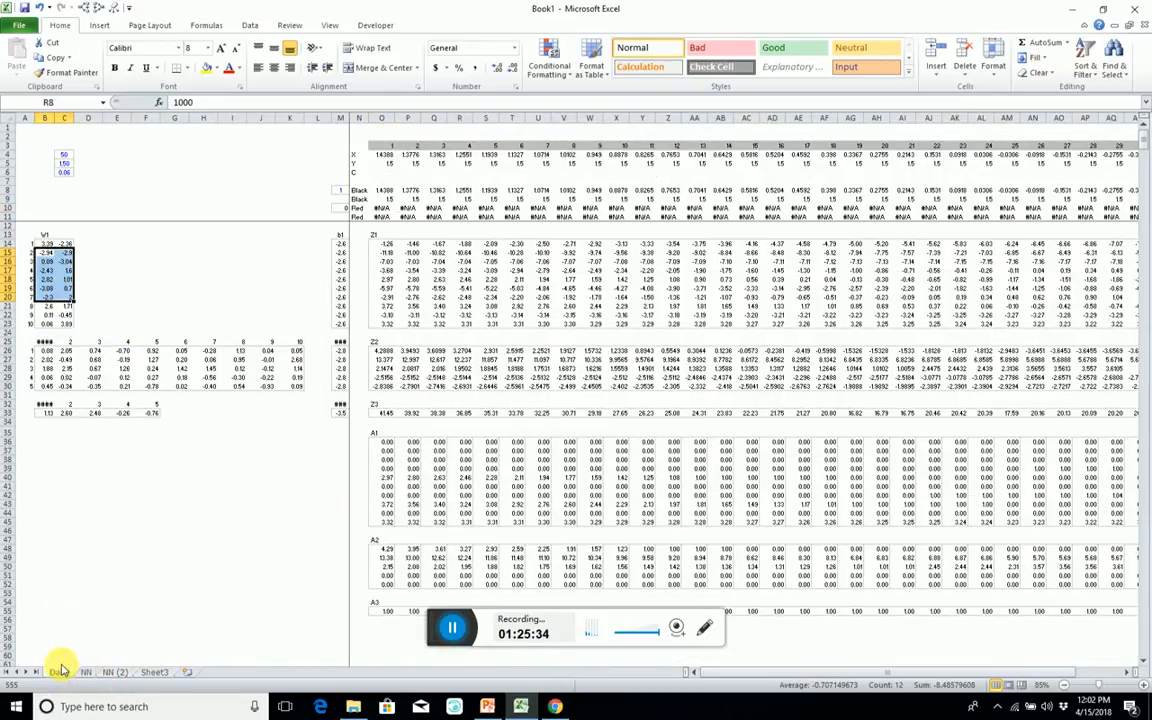
left_click(59, 671)
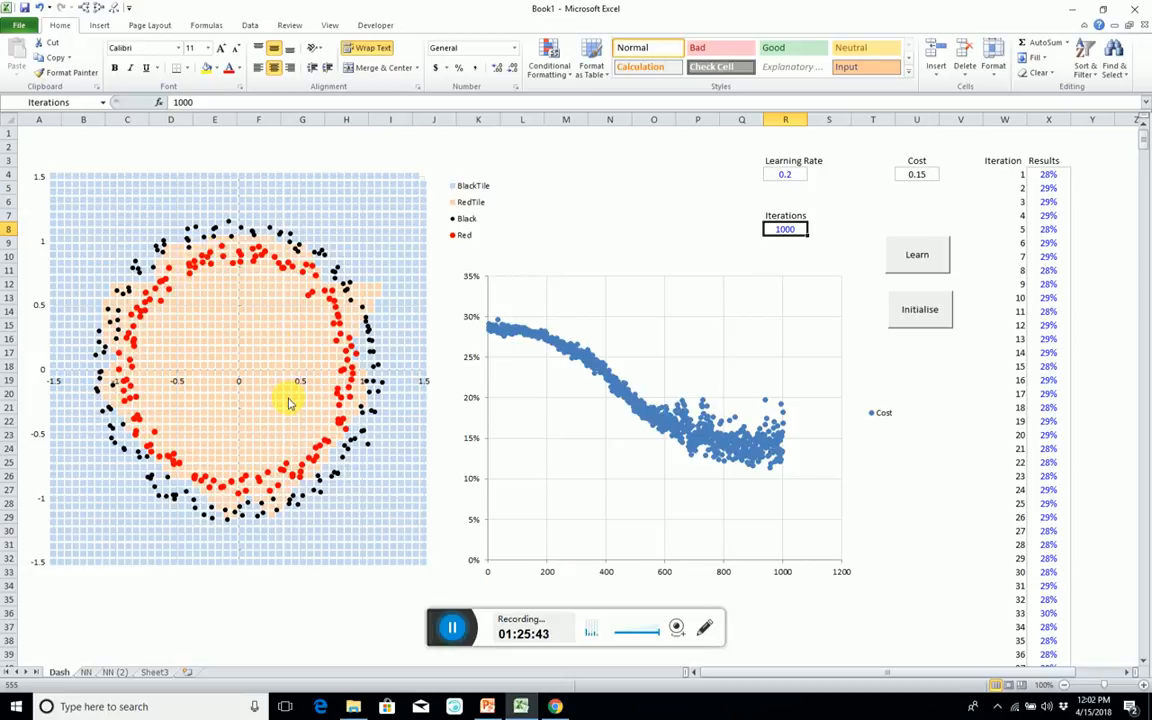
mouse_move(289, 403)
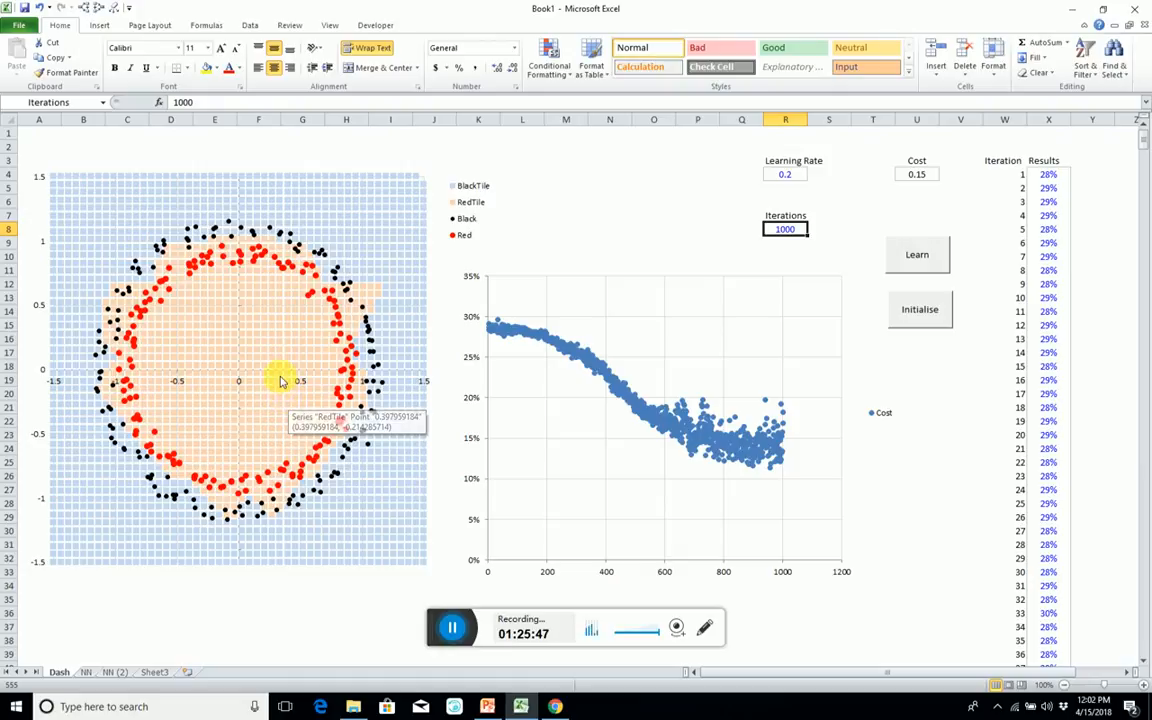
mouse_move(281, 381)
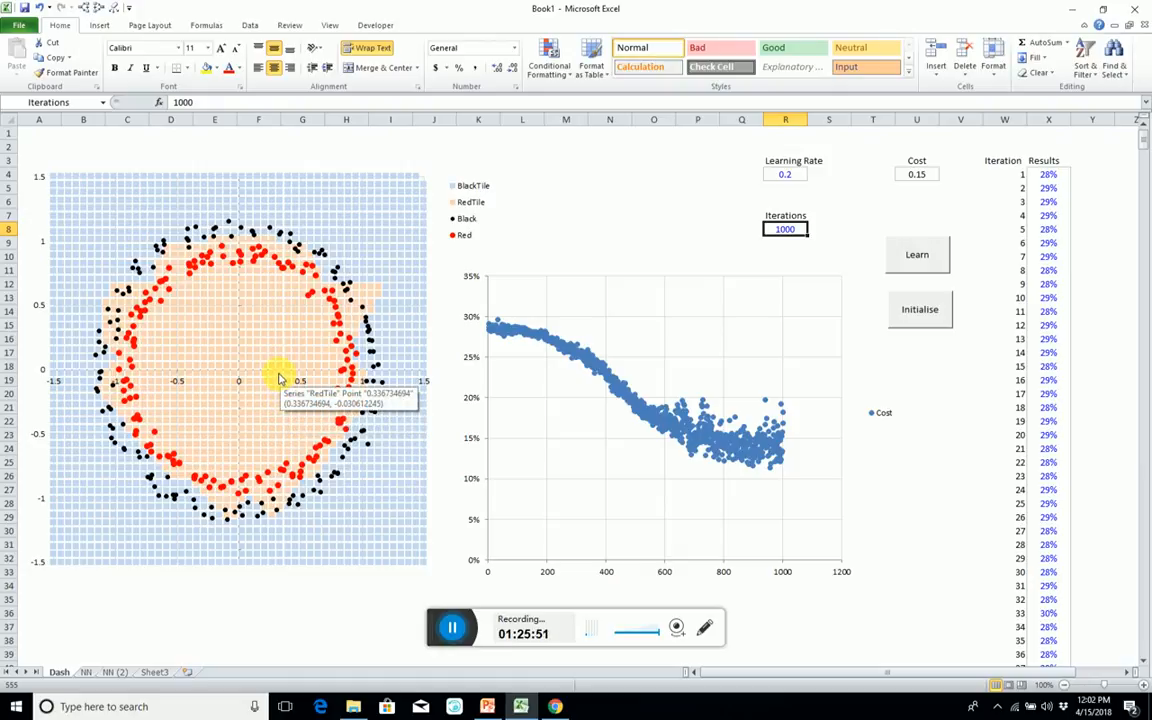
mouse_move(270, 355)
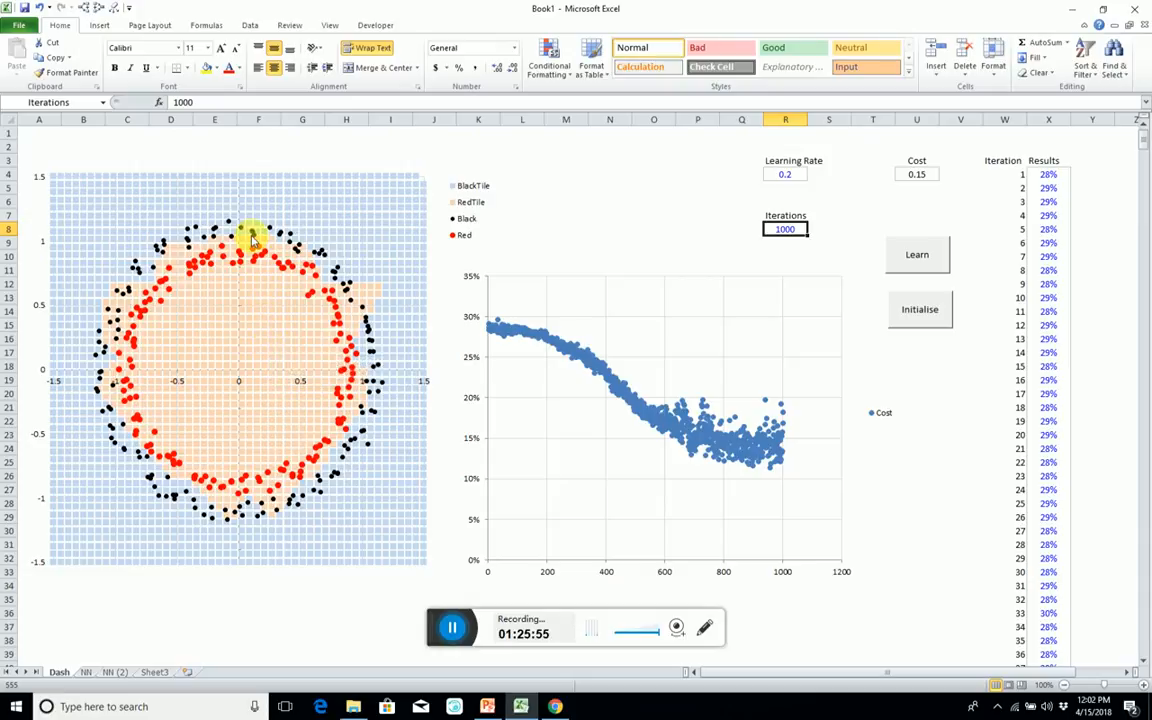
left_click(223, 161)
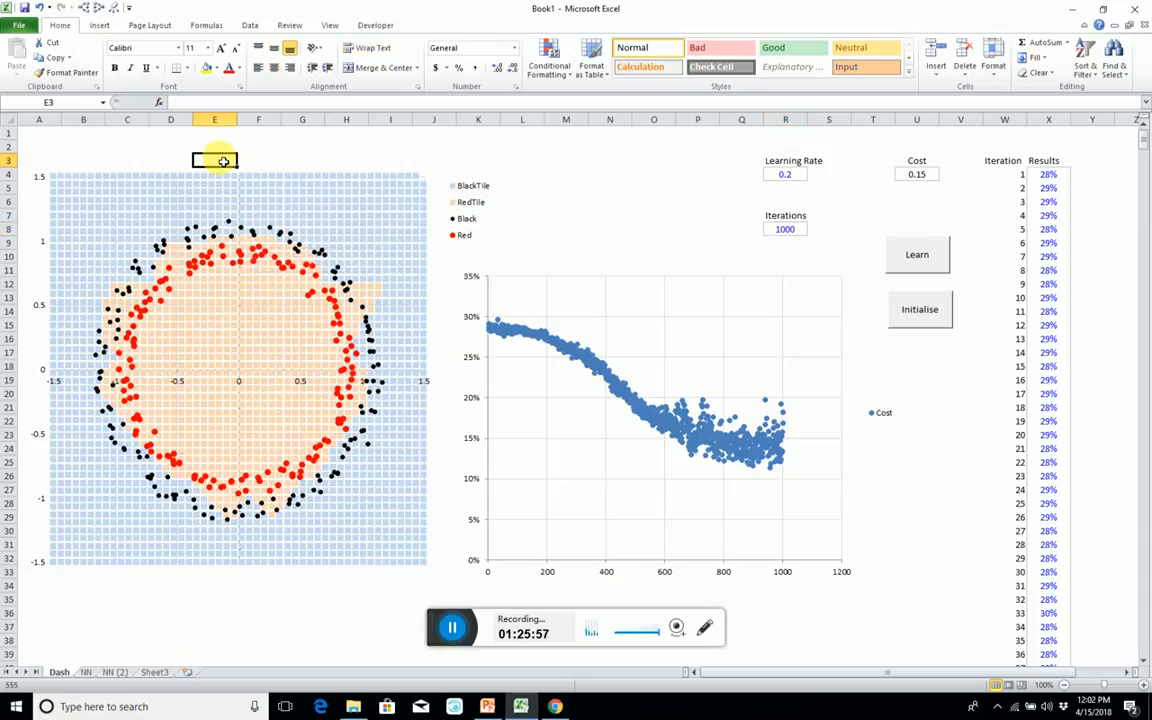